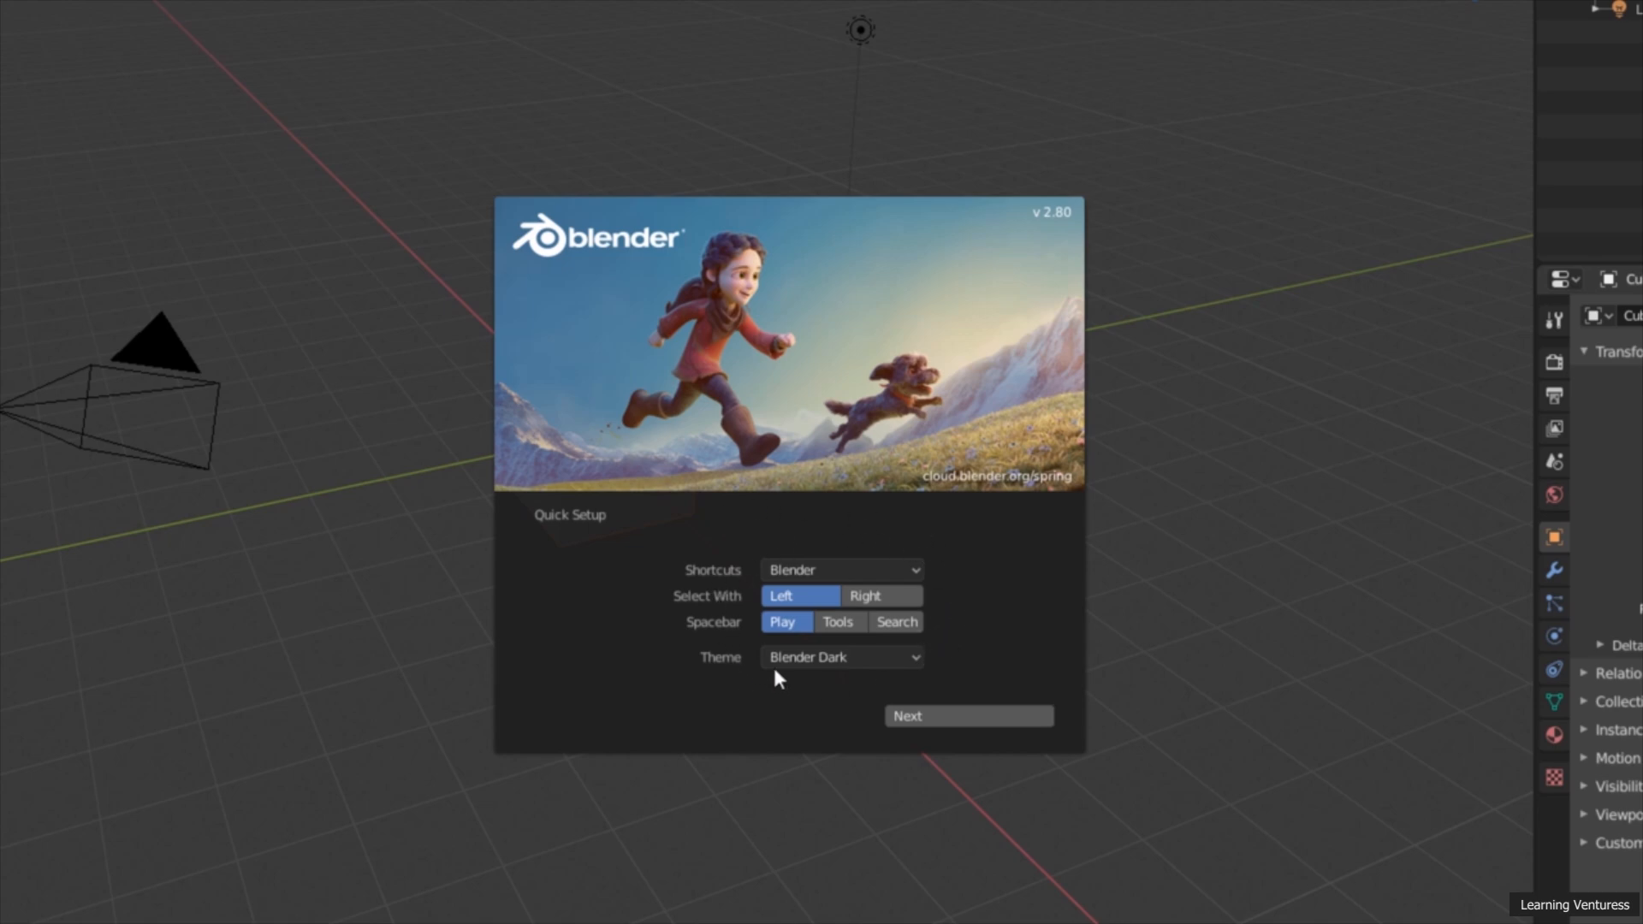
Step: Accept the default Quick Setup preferences and dismiss the splash screen to reach the default scene
{"action": "left_click", "coordinate": [963, 713]}
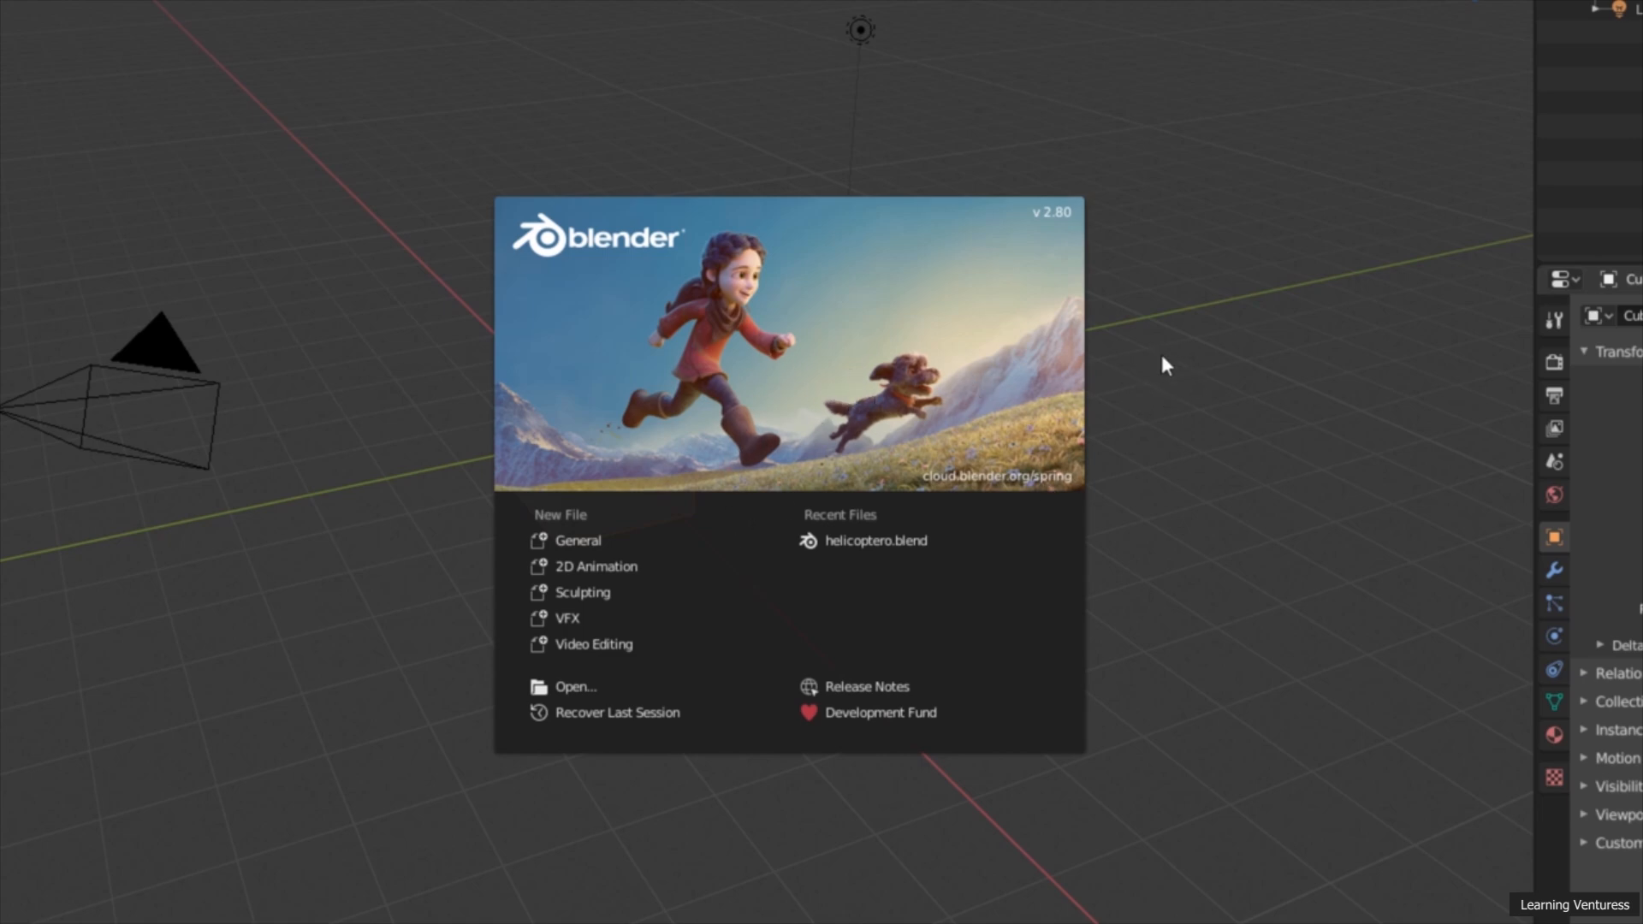
{"action": "left_click", "coordinate": [1153, 387]}
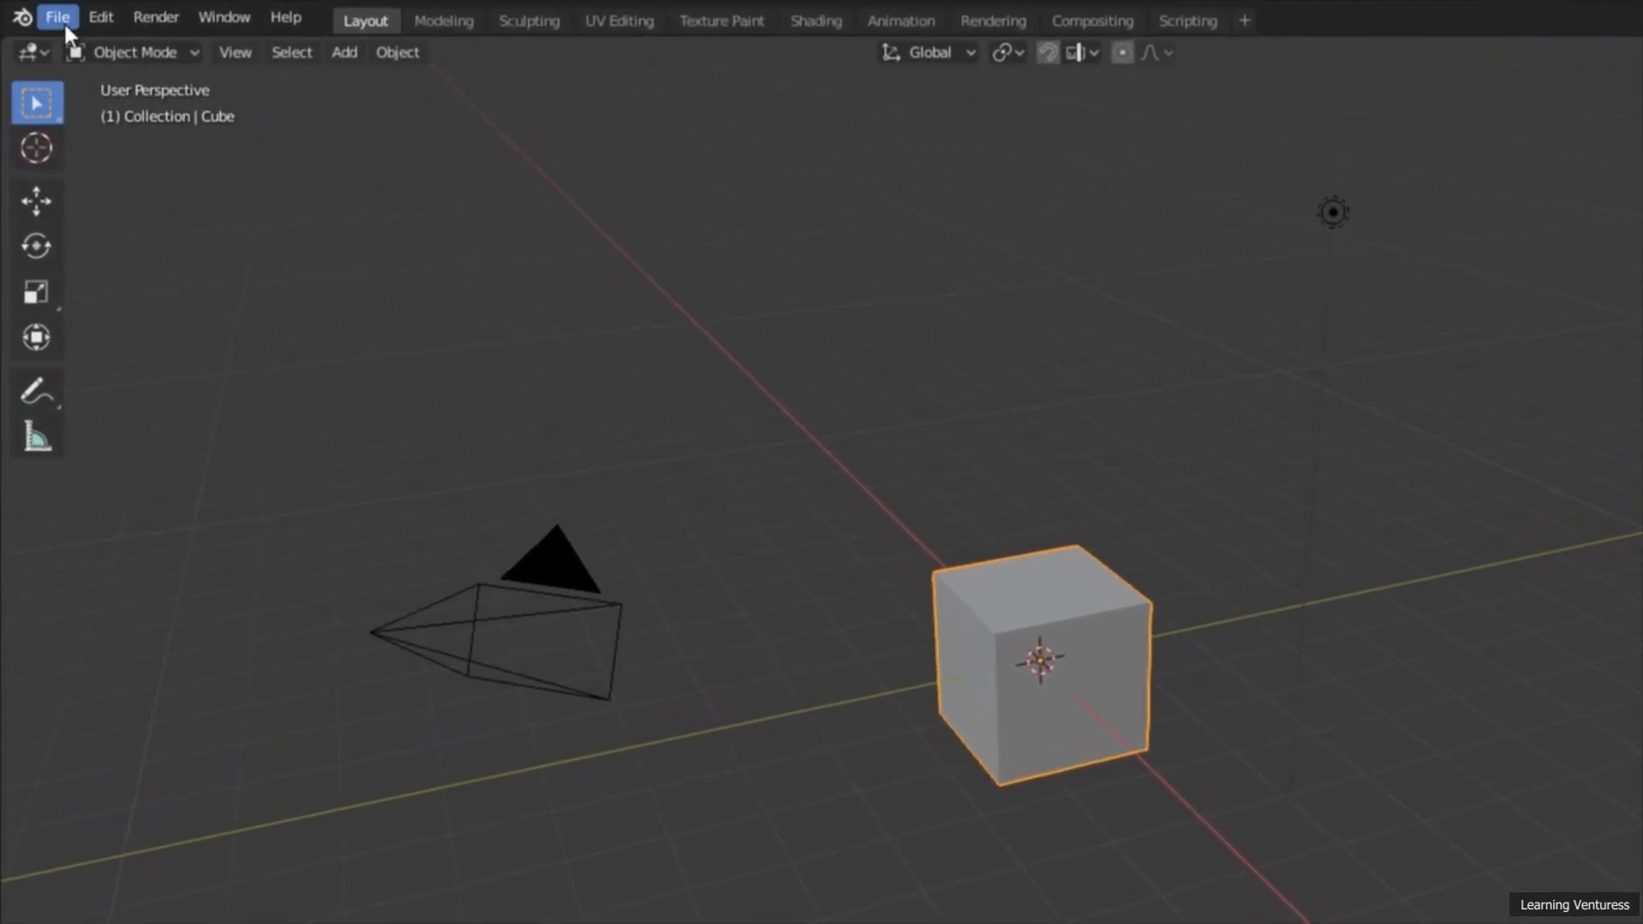
{"action": "left_click", "coordinate": [58, 18]}
{"action": "mouse_move", "coordinate": [100, 17]}
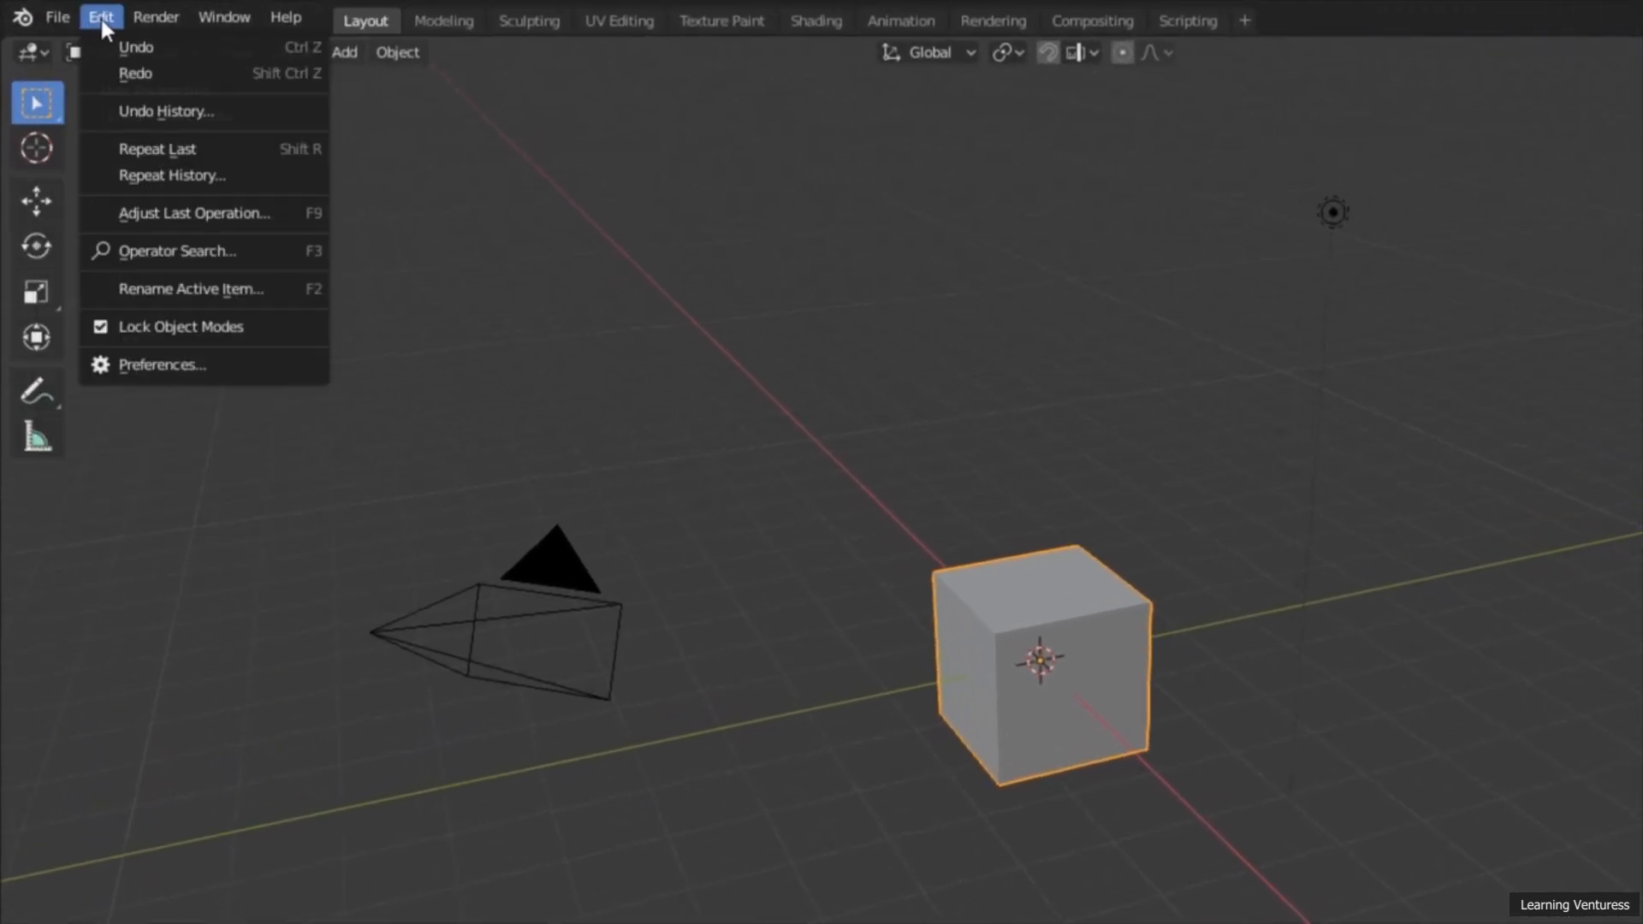
{"action": "mouse_move", "coordinate": [298, 19]}
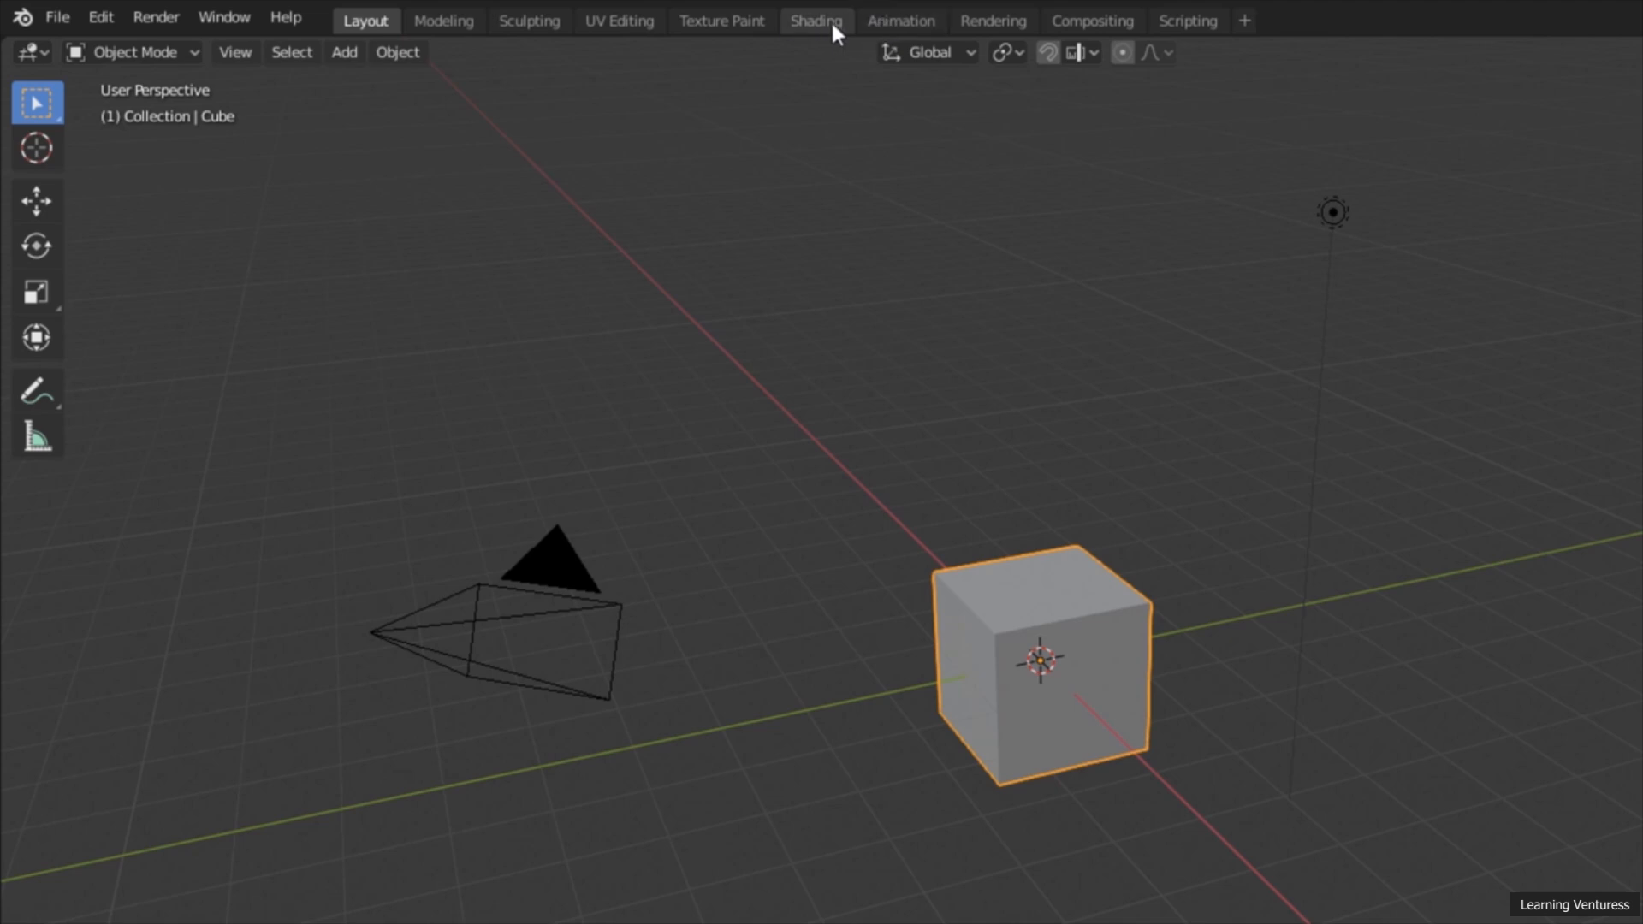
Step: Look at the Texture Paint and Animation workspaces and return to the Layout workspace
{"action": "left_click", "coordinate": [728, 22]}
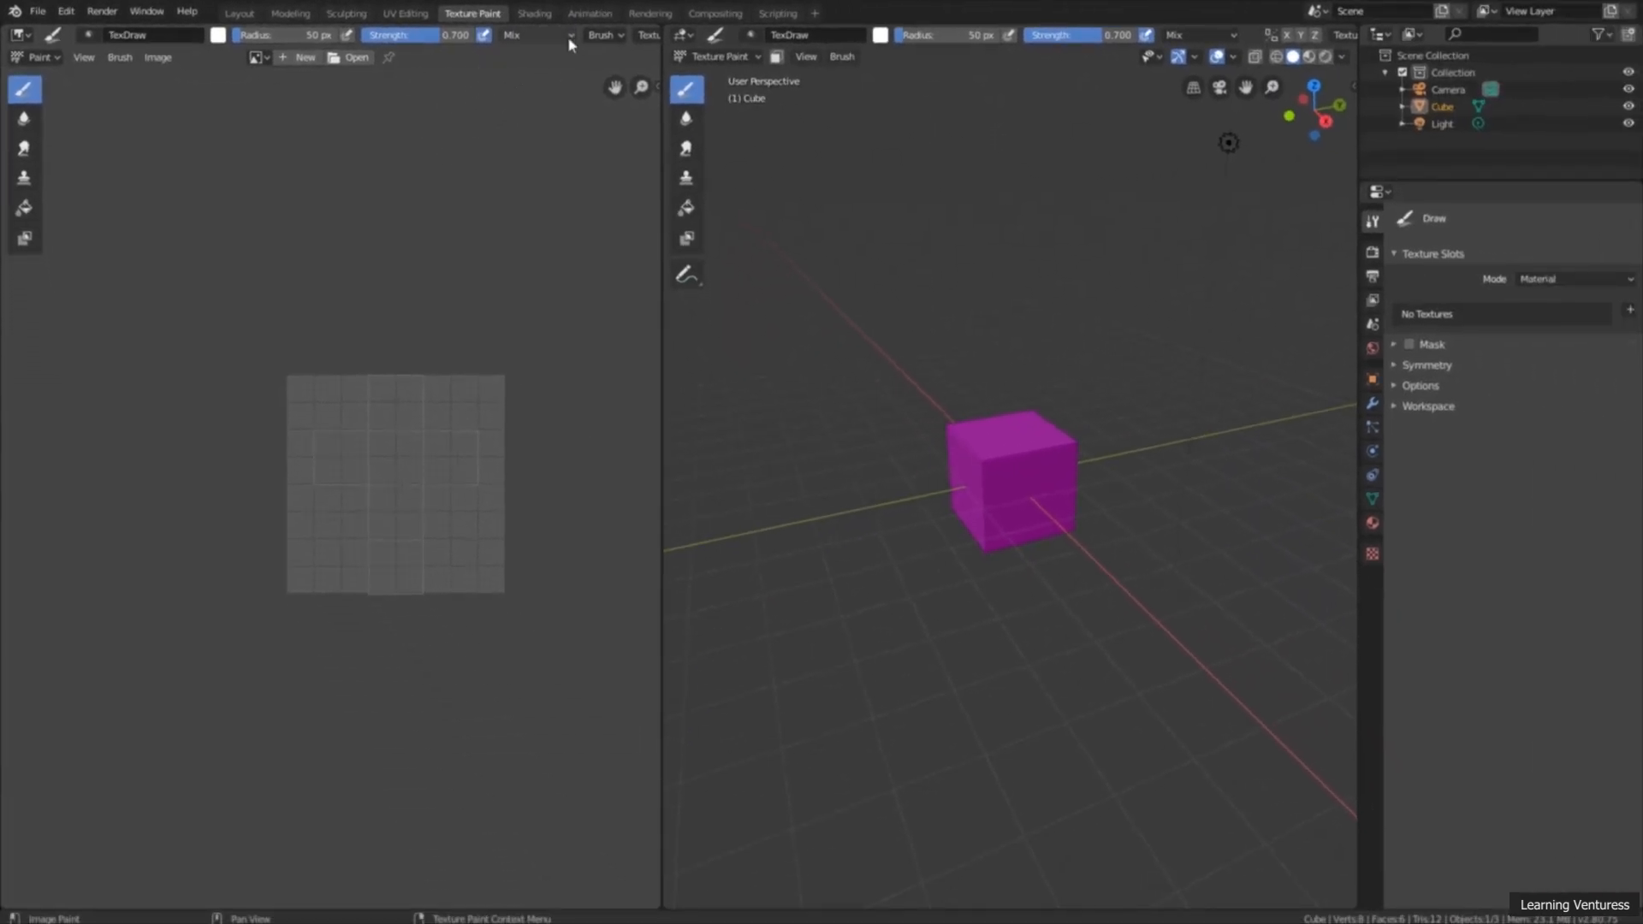
{"action": "left_click", "coordinate": [592, 15]}
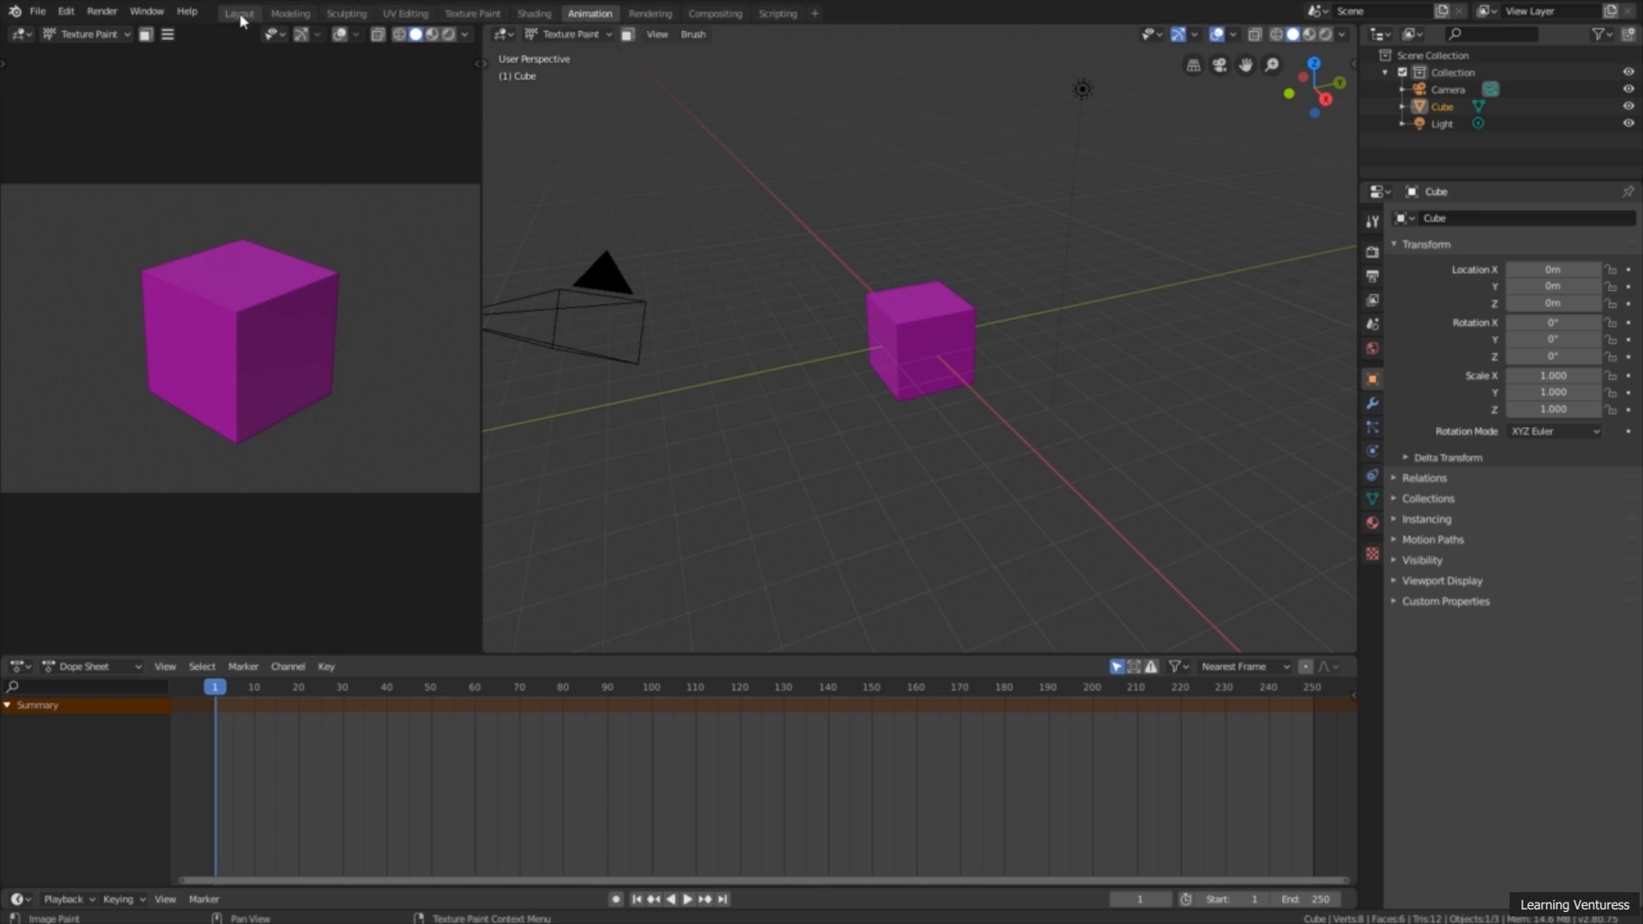
{"action": "left_click", "coordinate": [240, 15]}
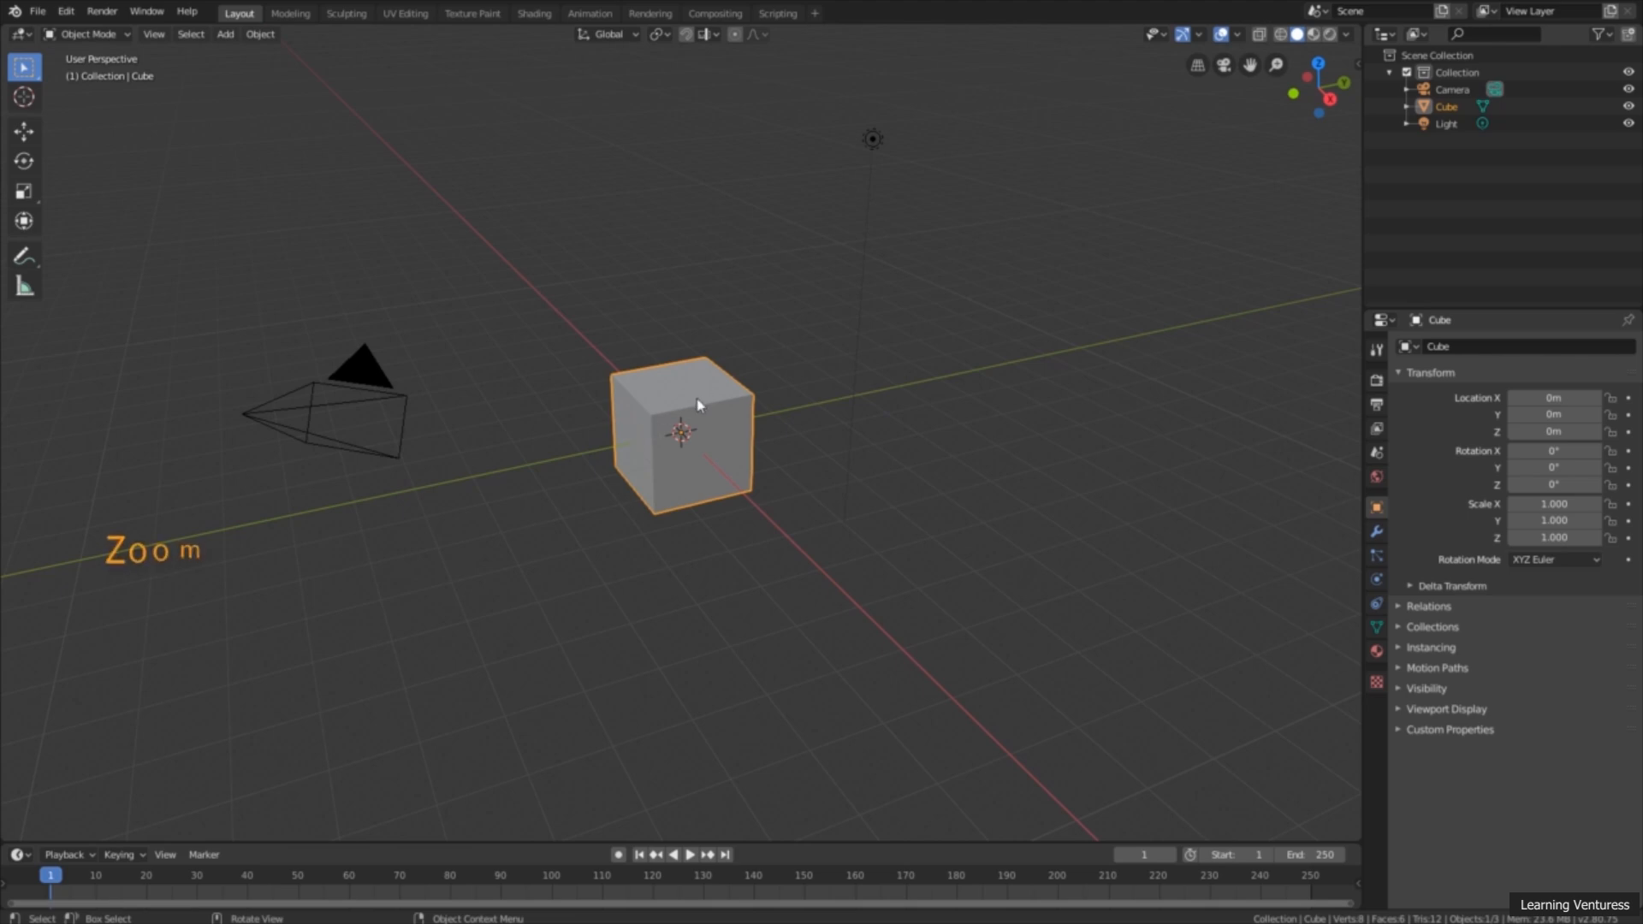
Step: Try out basic viewport navigation around the default cube by zooming, panning and orbiting
{"action": "scroll", "coordinate": [694, 402], "scroll_direction": "up", "scroll_amount": 4}
{"action": "scroll", "coordinate": [695, 406], "scroll_direction": "down", "scroll_amount": 6}
{"action": "scroll", "coordinate": [695, 403], "scroll_direction": "up", "scroll_amount": 3}
{"action": "middle_click_drag", "start_coordinate": [695, 403], "coordinate": [711, 441], "text": "shift"}
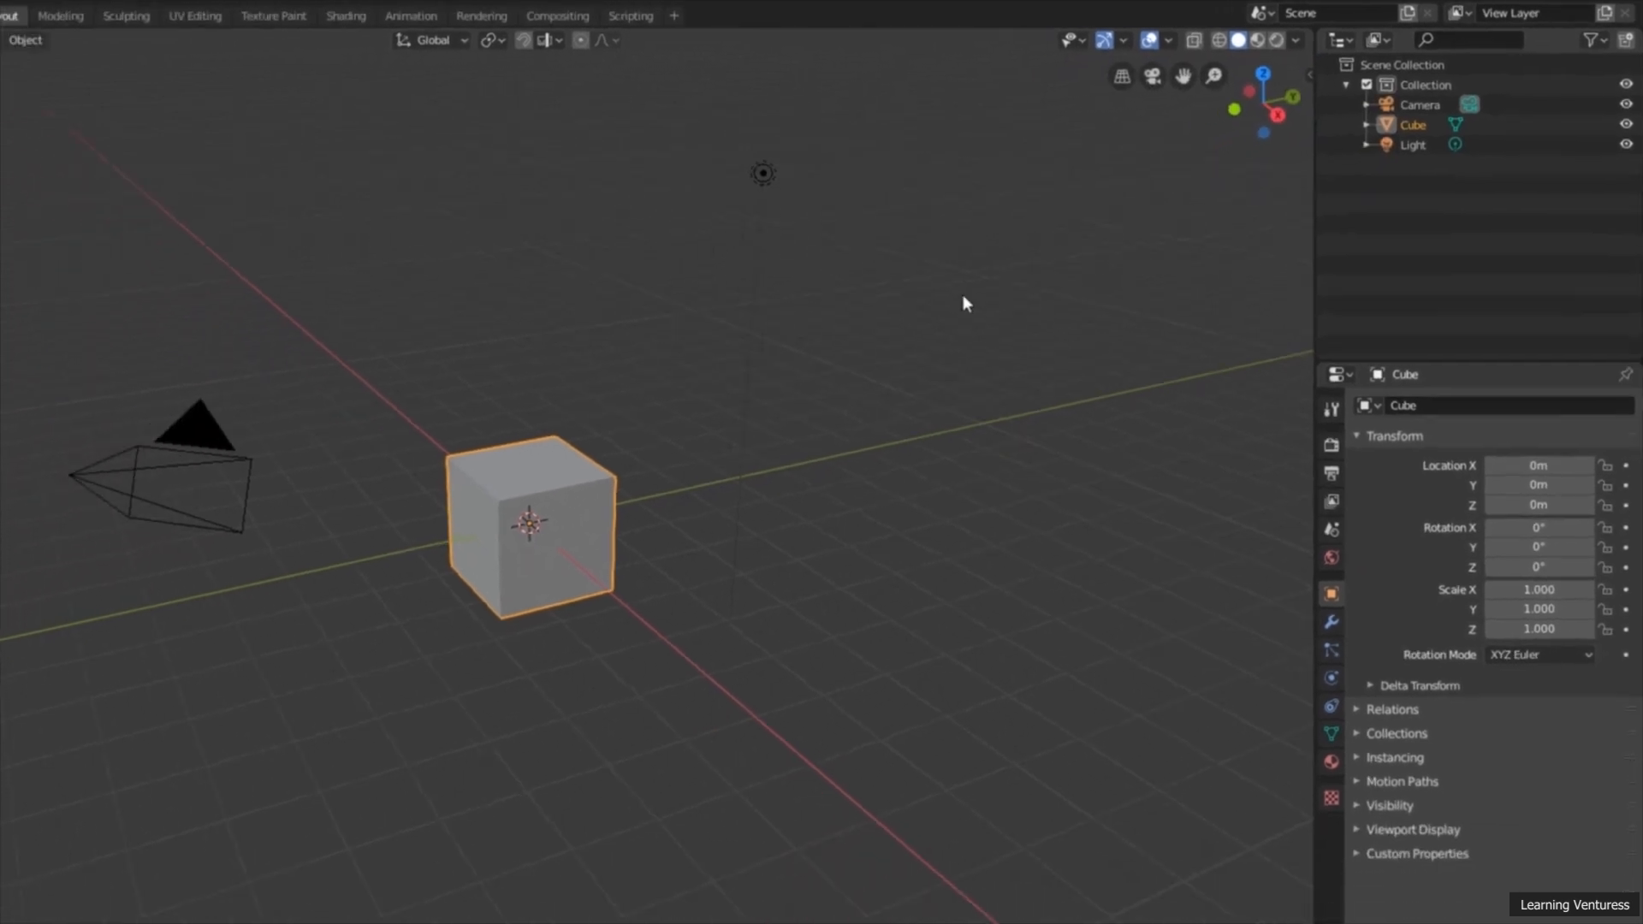
{"action": "mouse_move", "coordinate": [601, 438]}
{"action": "middle_mouse_down"}
{"action": "mouse_move", "coordinate": [631, 420]}
{"action": "mouse_move", "coordinate": [612, 430]}
{"action": "middle_mouse_up"}
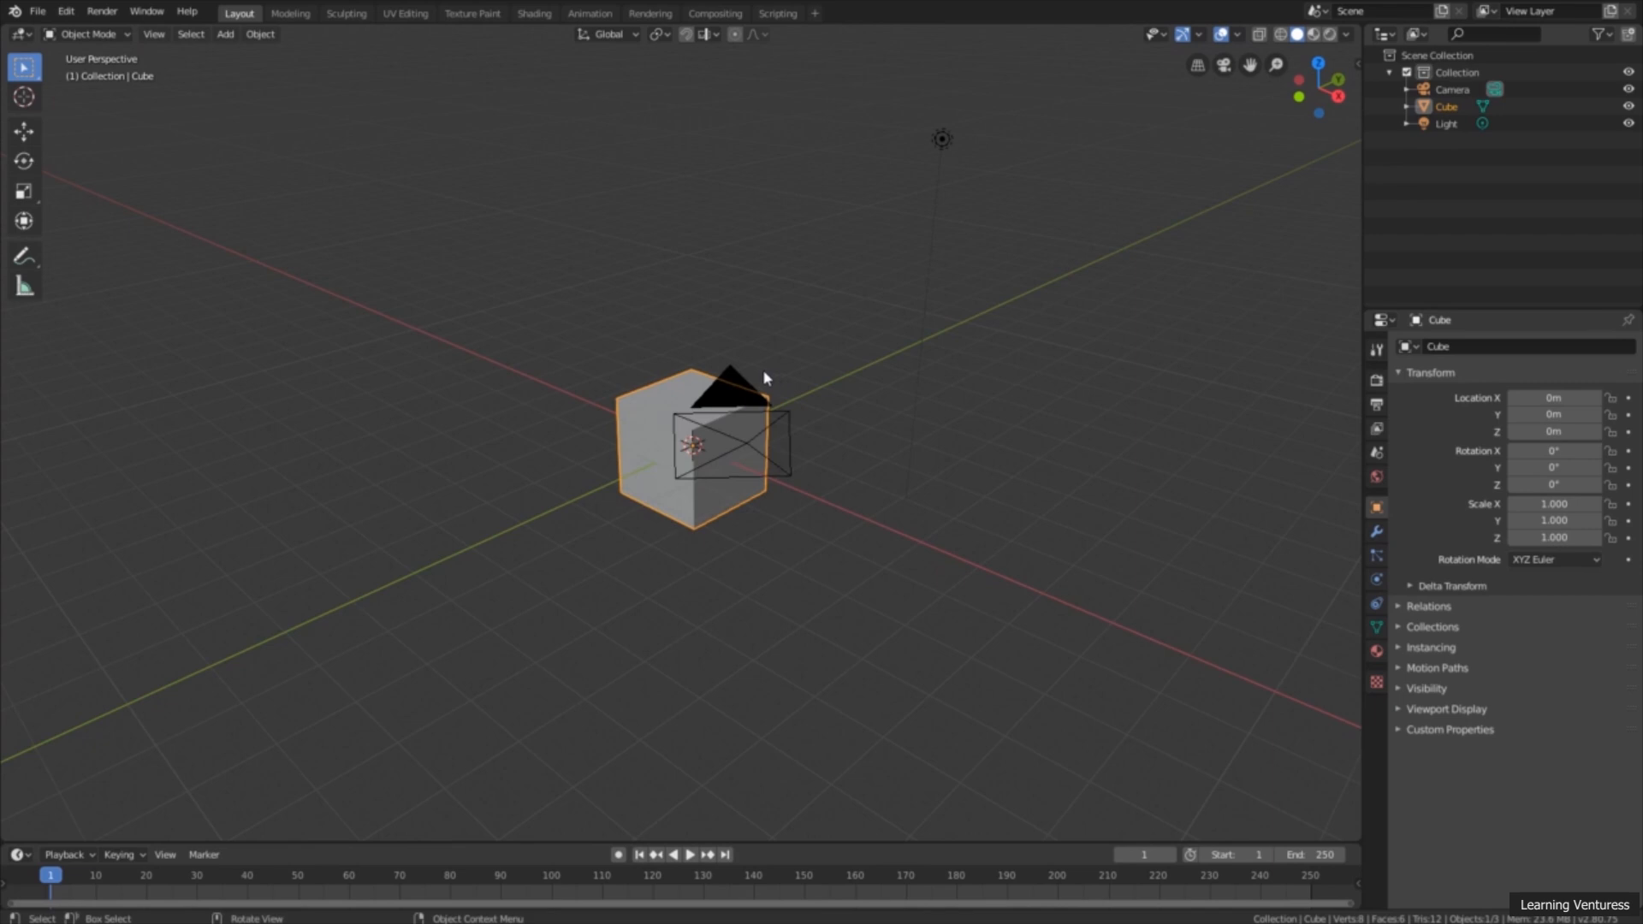
{"action": "middle_click_drag", "start_coordinate": [764, 377], "coordinate": [734, 379]}
{"action": "mouse_move", "coordinate": [884, 329]}
{"action": "middle_mouse_down"}
{"action": "mouse_move", "coordinate": [866, 327]}
{"action": "mouse_move", "coordinate": [898, 330]}
{"action": "middle_mouse_up"}
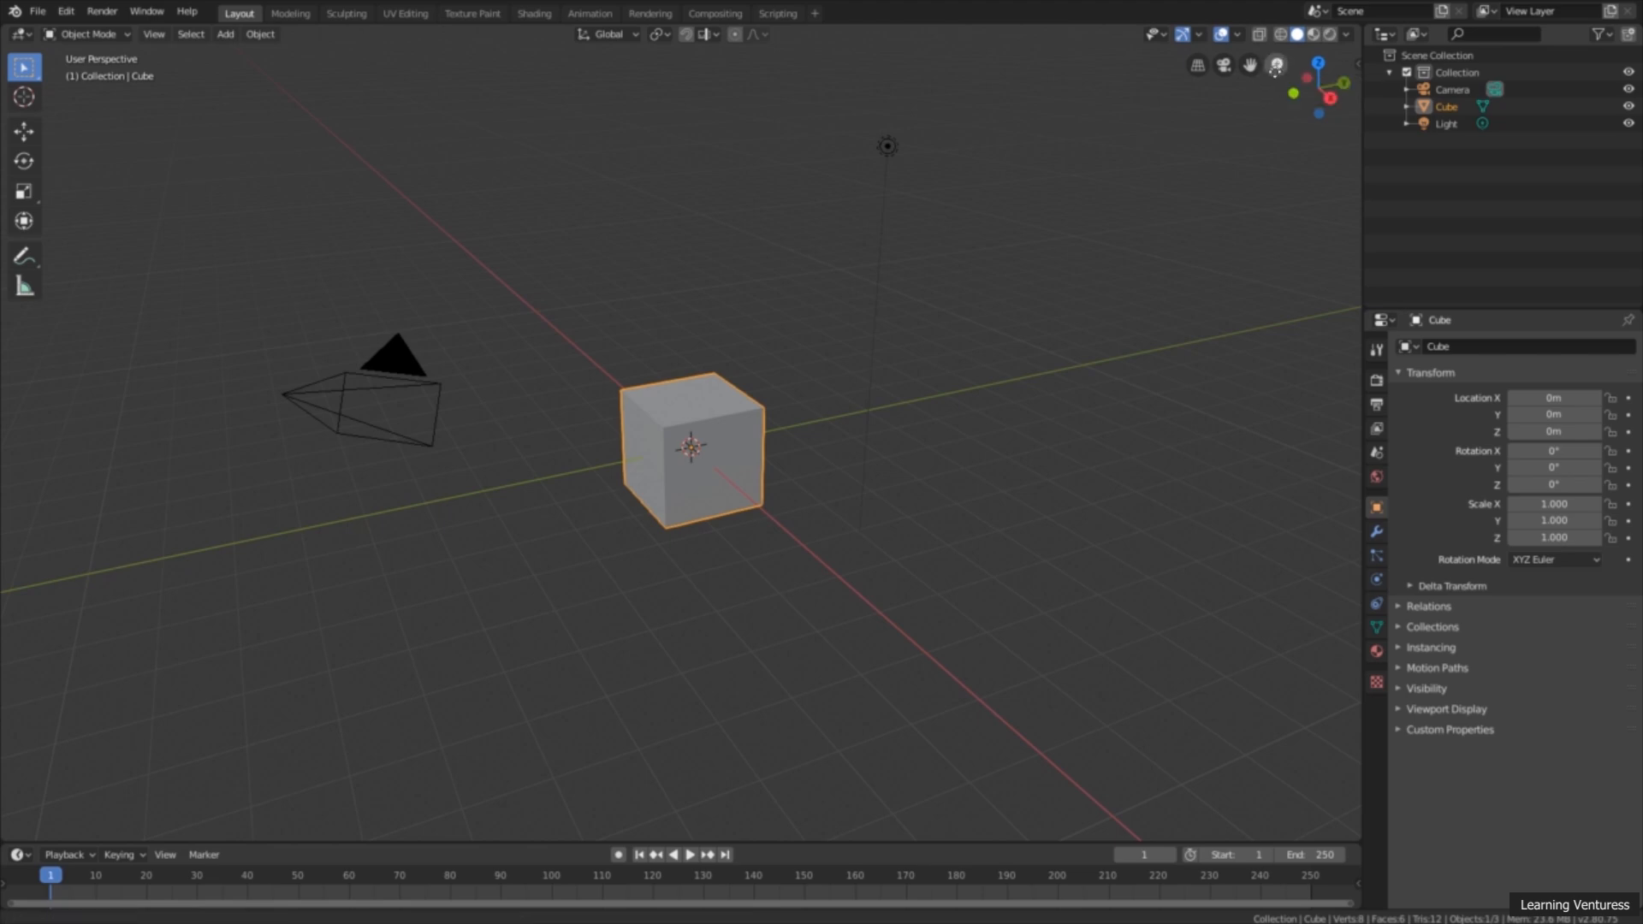
Step: Zoom the 3D viewport in close on the cube and back out to show the whole scene
{"action": "mouse_move", "coordinate": [1275, 65]}
{"action": "left_mouse_down"}
{"action": "mouse_move", "coordinate": [1275, 111]}
{"action": "mouse_move", "coordinate": [1276, 78]}
{"action": "left_mouse_up"}
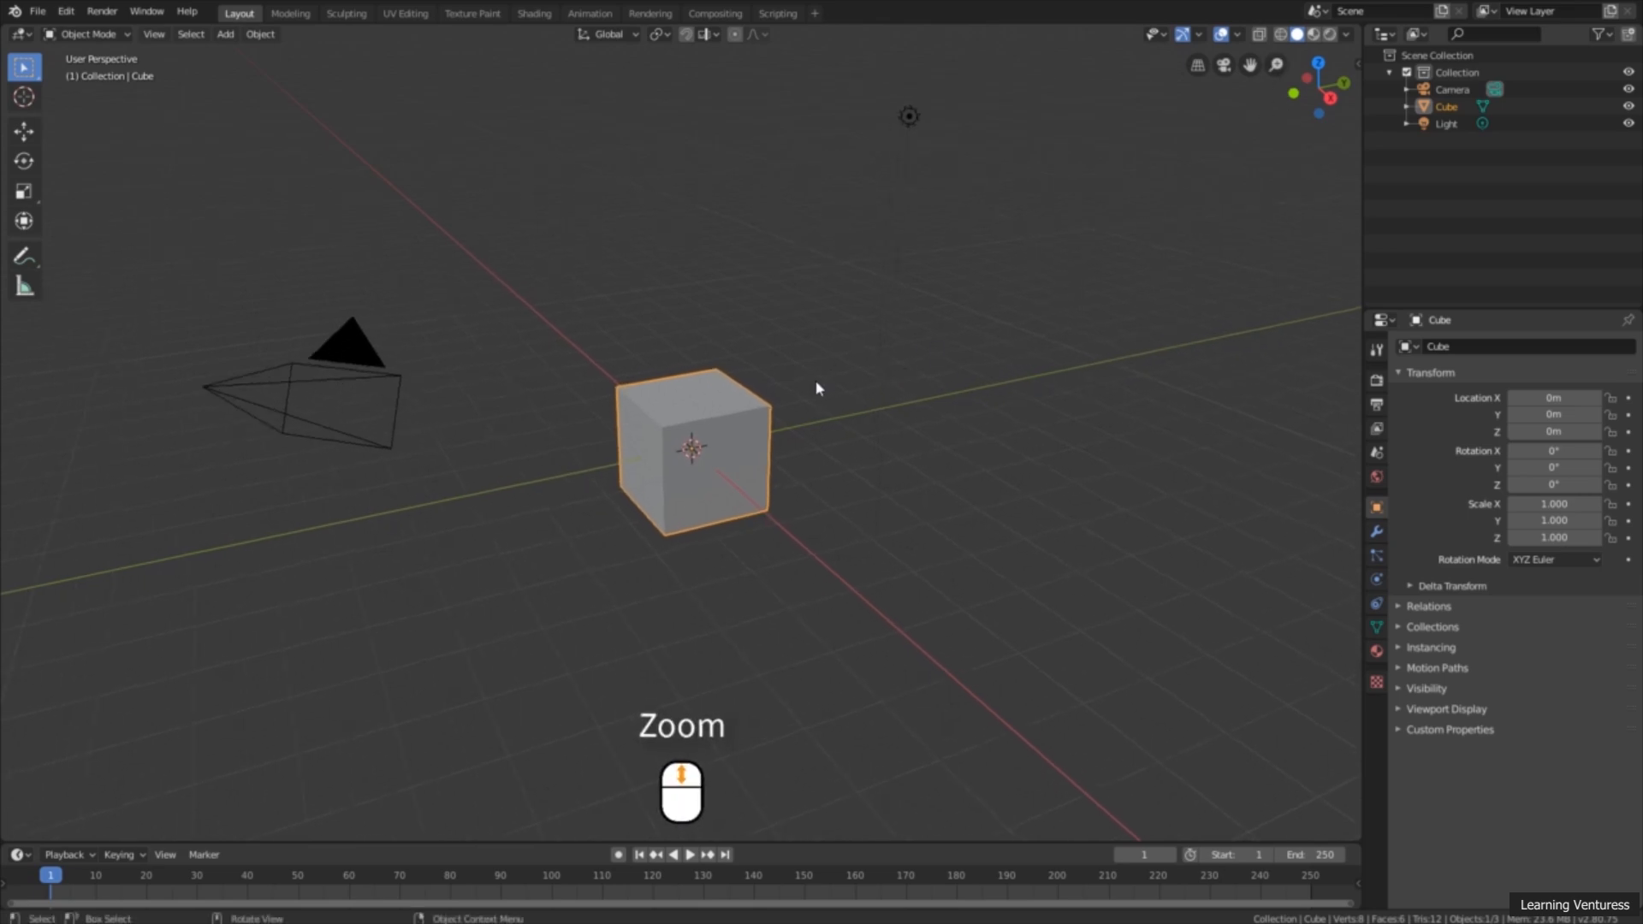
{"action": "scroll", "coordinate": [829, 409], "scroll_direction": "up", "scroll_amount": 5}
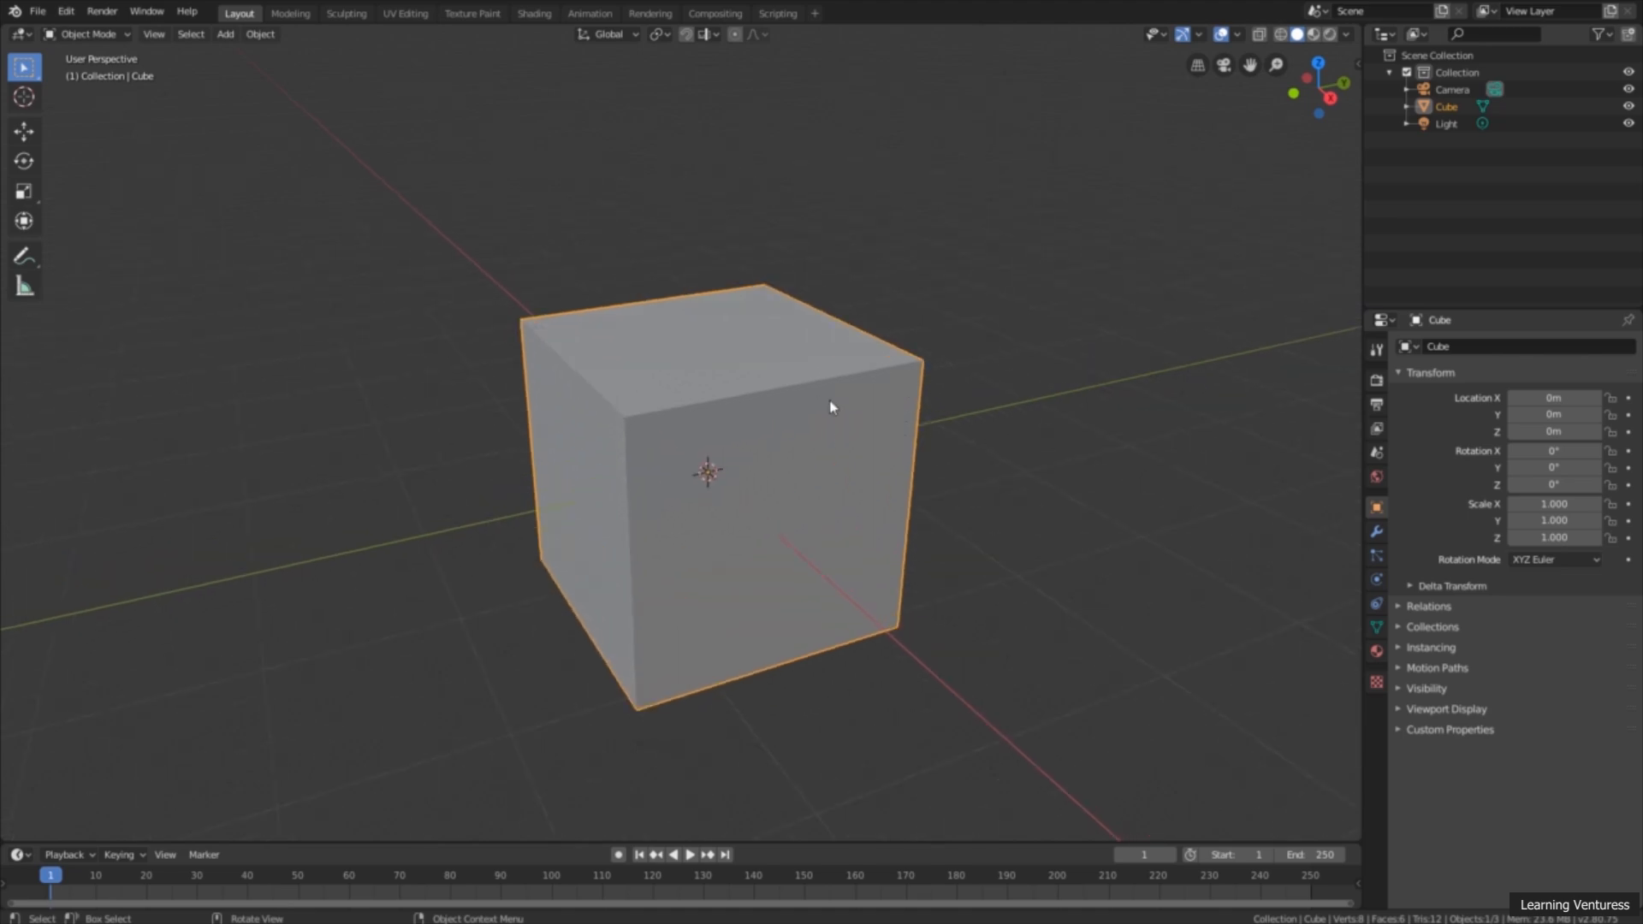
{"action": "scroll", "coordinate": [829, 408], "scroll_direction": "down", "scroll_amount": 8}
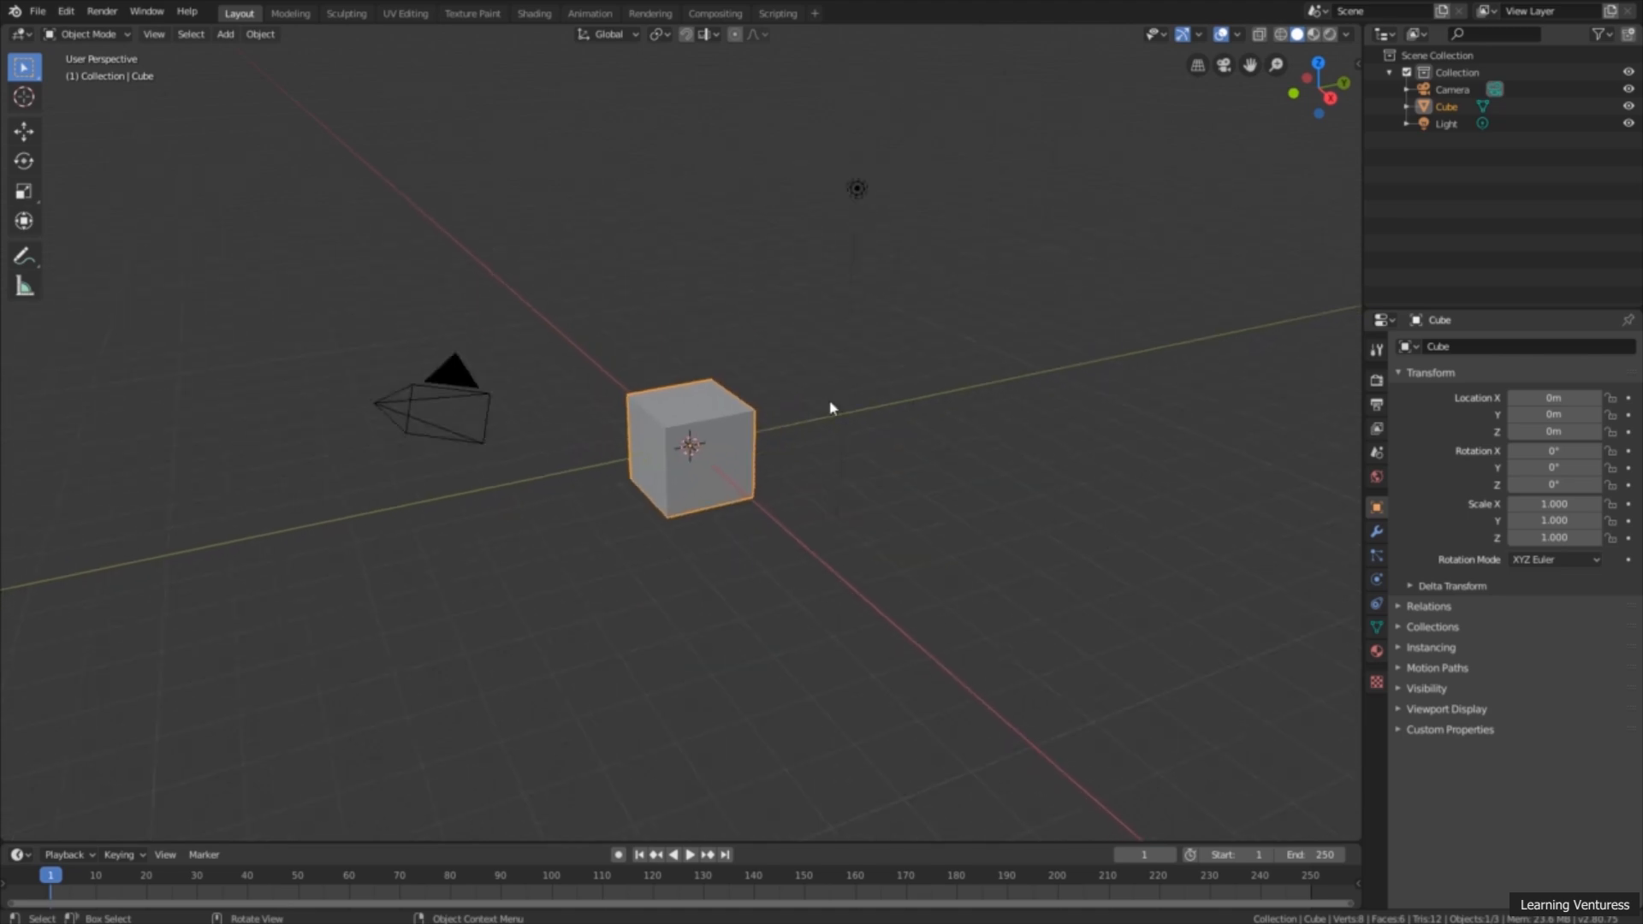
{"action": "scroll", "coordinate": [830, 408], "scroll_direction": "up", "scroll_amount": 6}
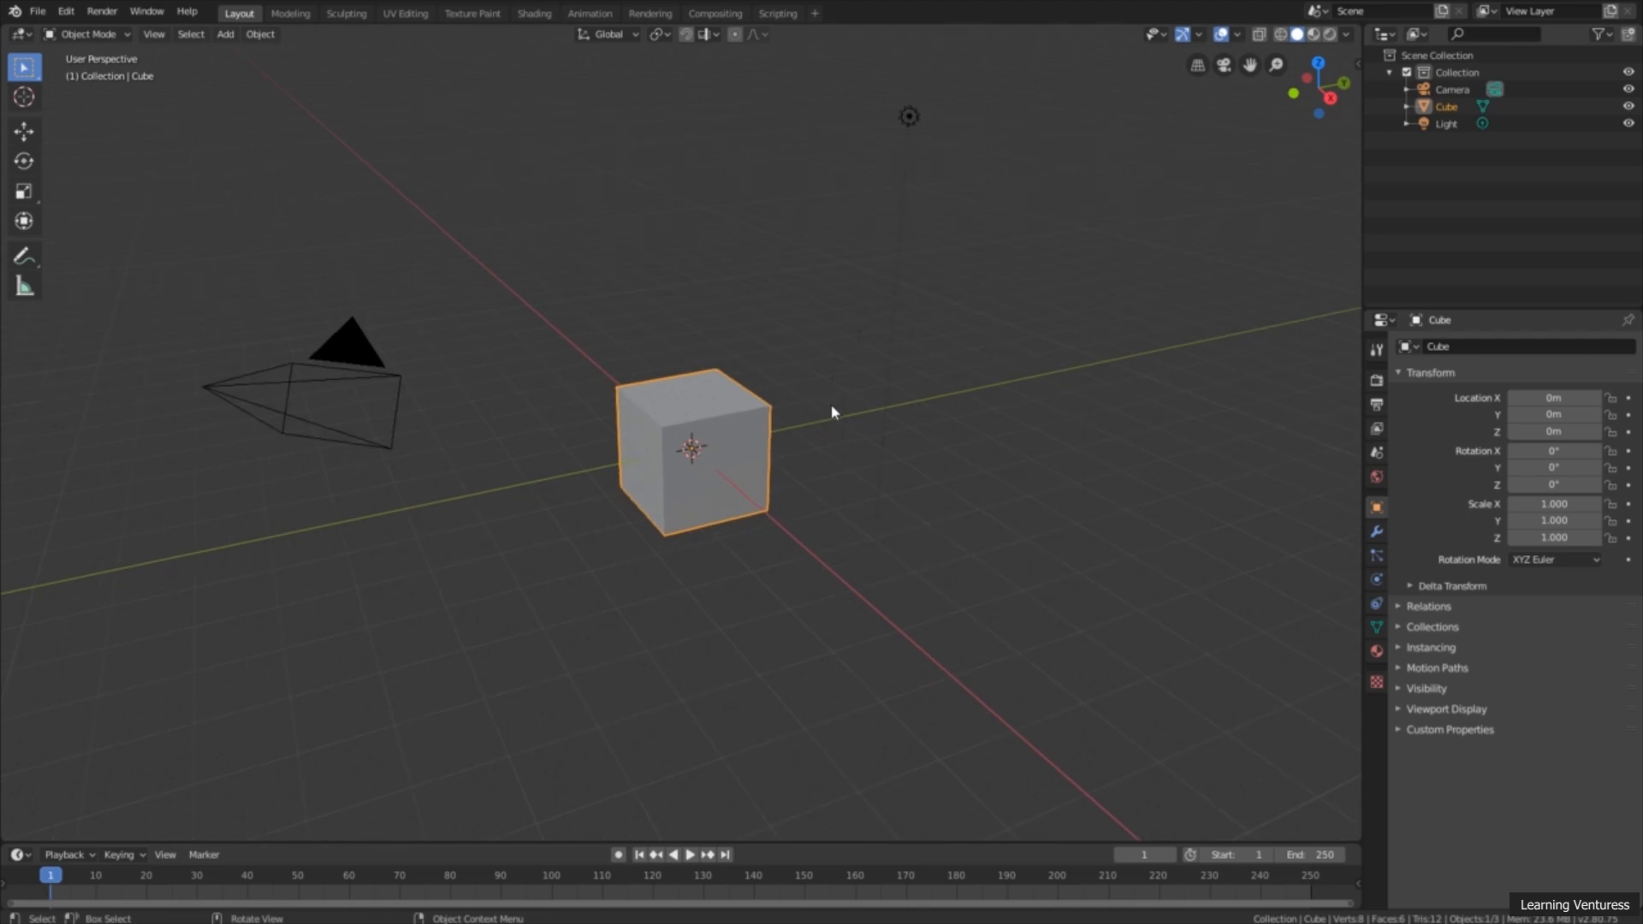
Step: Pan the 3D viewport to shift the cube, camera and light around the view
{"action": "mouse_move", "coordinate": [771, 349]}
{"action": "middle_mouse_down", "text": "shift"}
{"action": "mouse_move", "coordinate": [847, 367]}
{"action": "mouse_move", "coordinate": [774, 355]}
{"action": "middle_mouse_up", "text": "shift"}
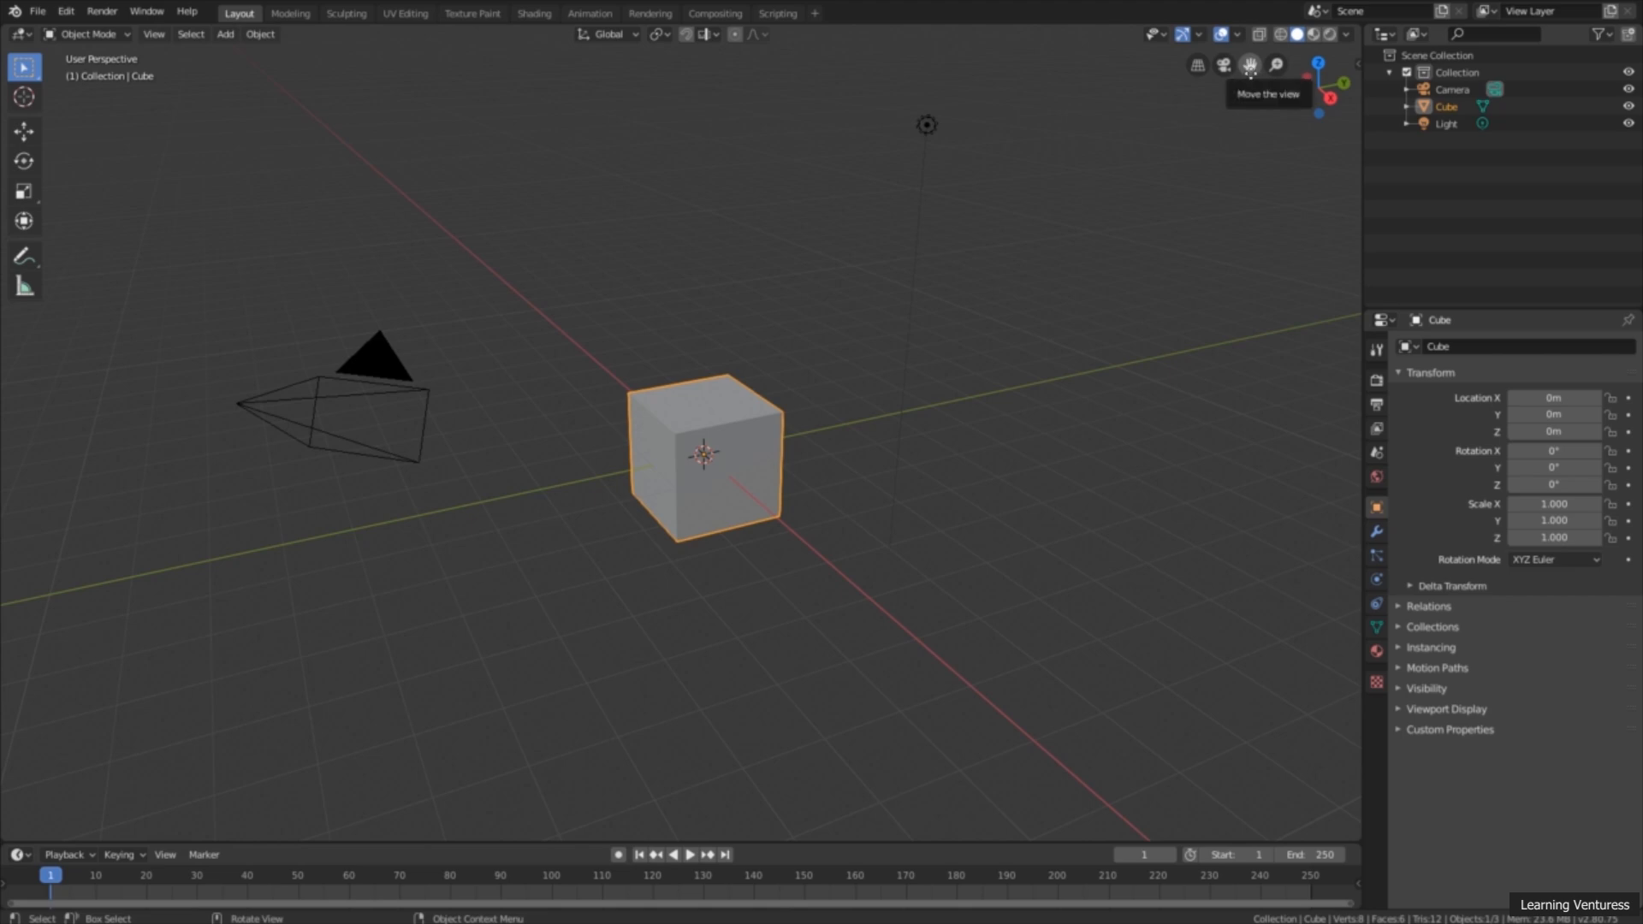
{"action": "left_click_drag", "start_coordinate": [1250, 72], "coordinate": [1250, 73]}
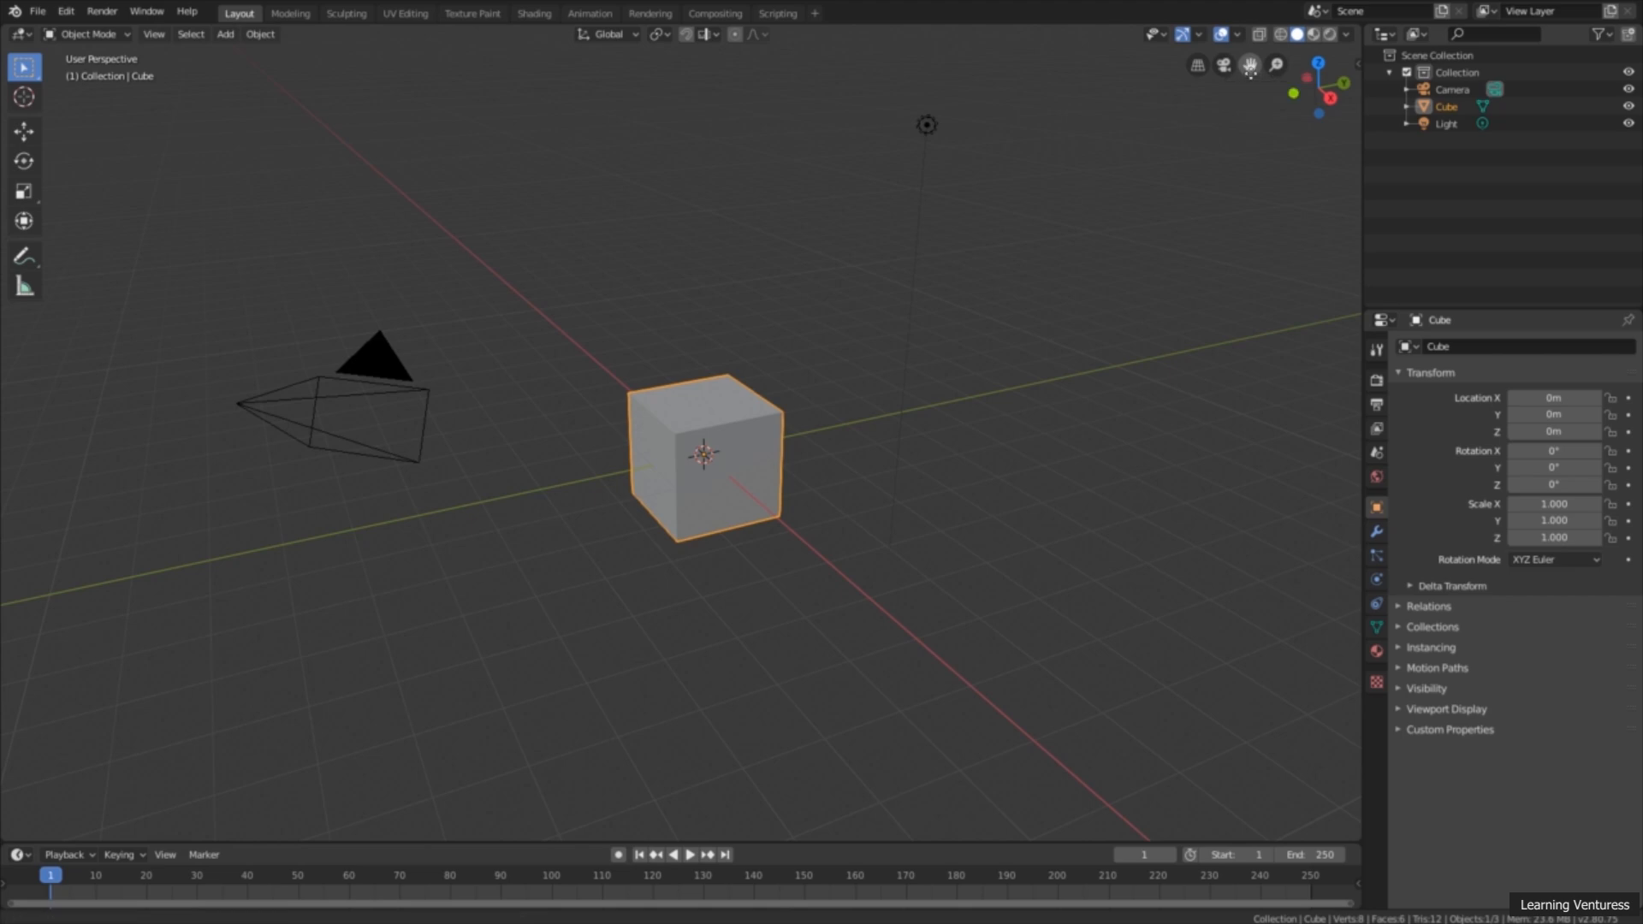
{"action": "mouse_move", "coordinate": [1250, 72]}
{"action": "left_mouse_down"}
{"action": "mouse_move", "coordinate": [1189, 17]}
{"action": "mouse_move", "coordinate": [957, 164]}
{"action": "mouse_move", "coordinate": [1354, 182]}
{"action": "mouse_move", "coordinate": [1324, 41]}
{"action": "mouse_move", "coordinate": [1087, 198]}
{"action": "mouse_move", "coordinate": [1356, 80]}
{"action": "mouse_move", "coordinate": [1112, 257]}
{"action": "mouse_move", "coordinate": [1146, 274]}
{"action": "mouse_move", "coordinate": [770, 68]}
{"action": "mouse_move", "coordinate": [668, 111]}
{"action": "mouse_move", "coordinate": [1250, 72]}
{"action": "left_mouse_up"}
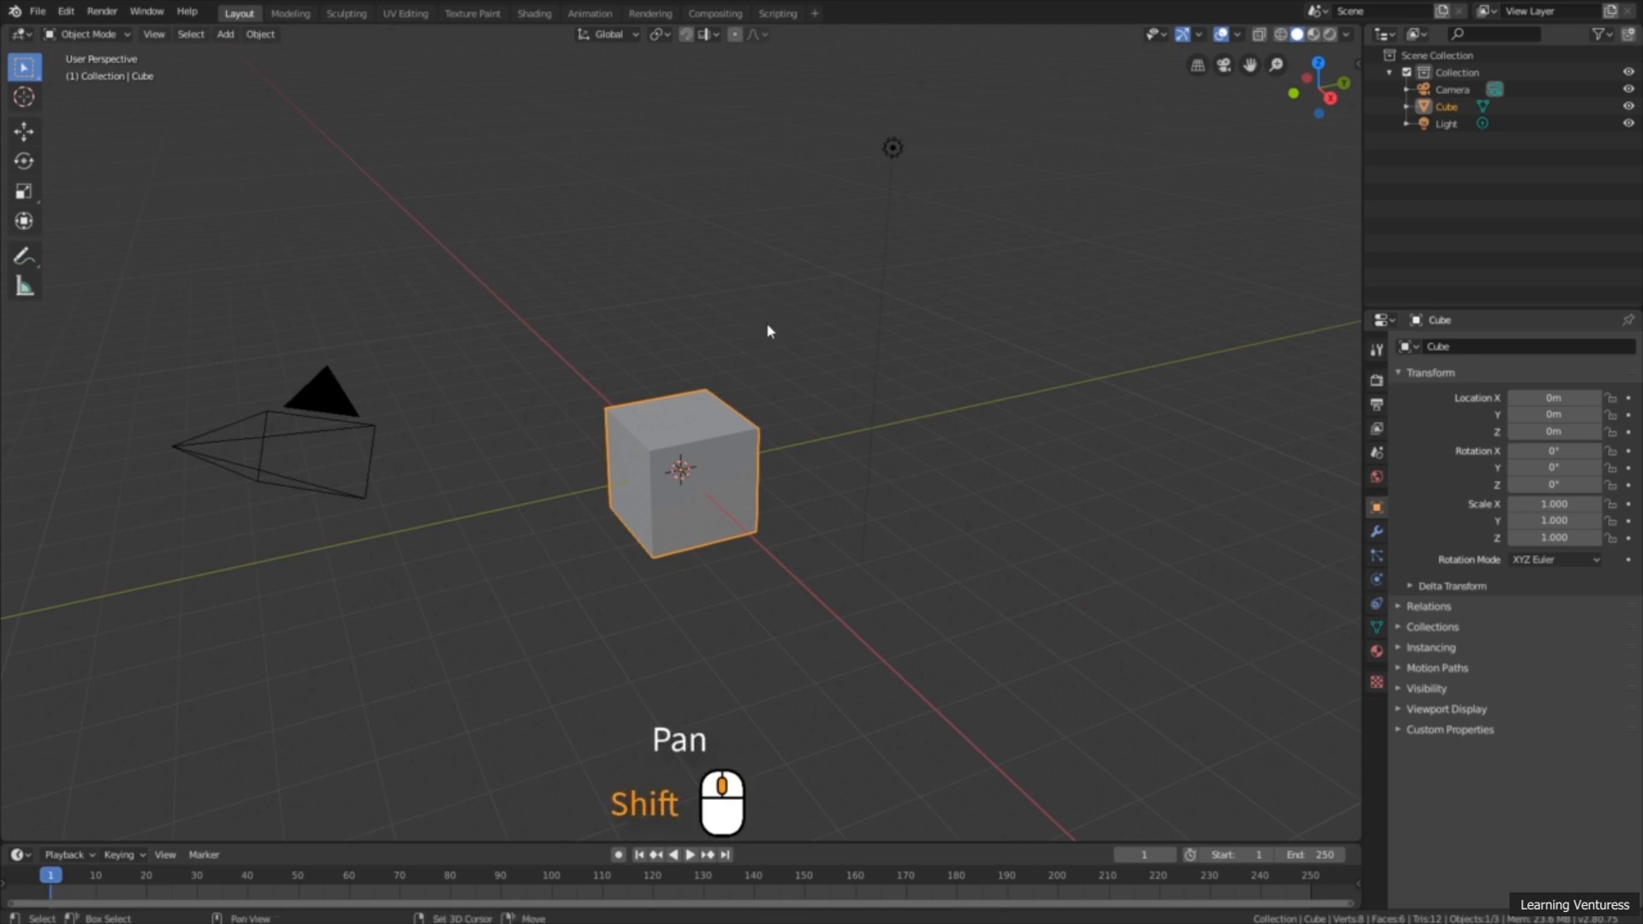
{"action": "middle_click_drag", "start_coordinate": [788, 331], "coordinate": [823, 348], "text": "shift"}
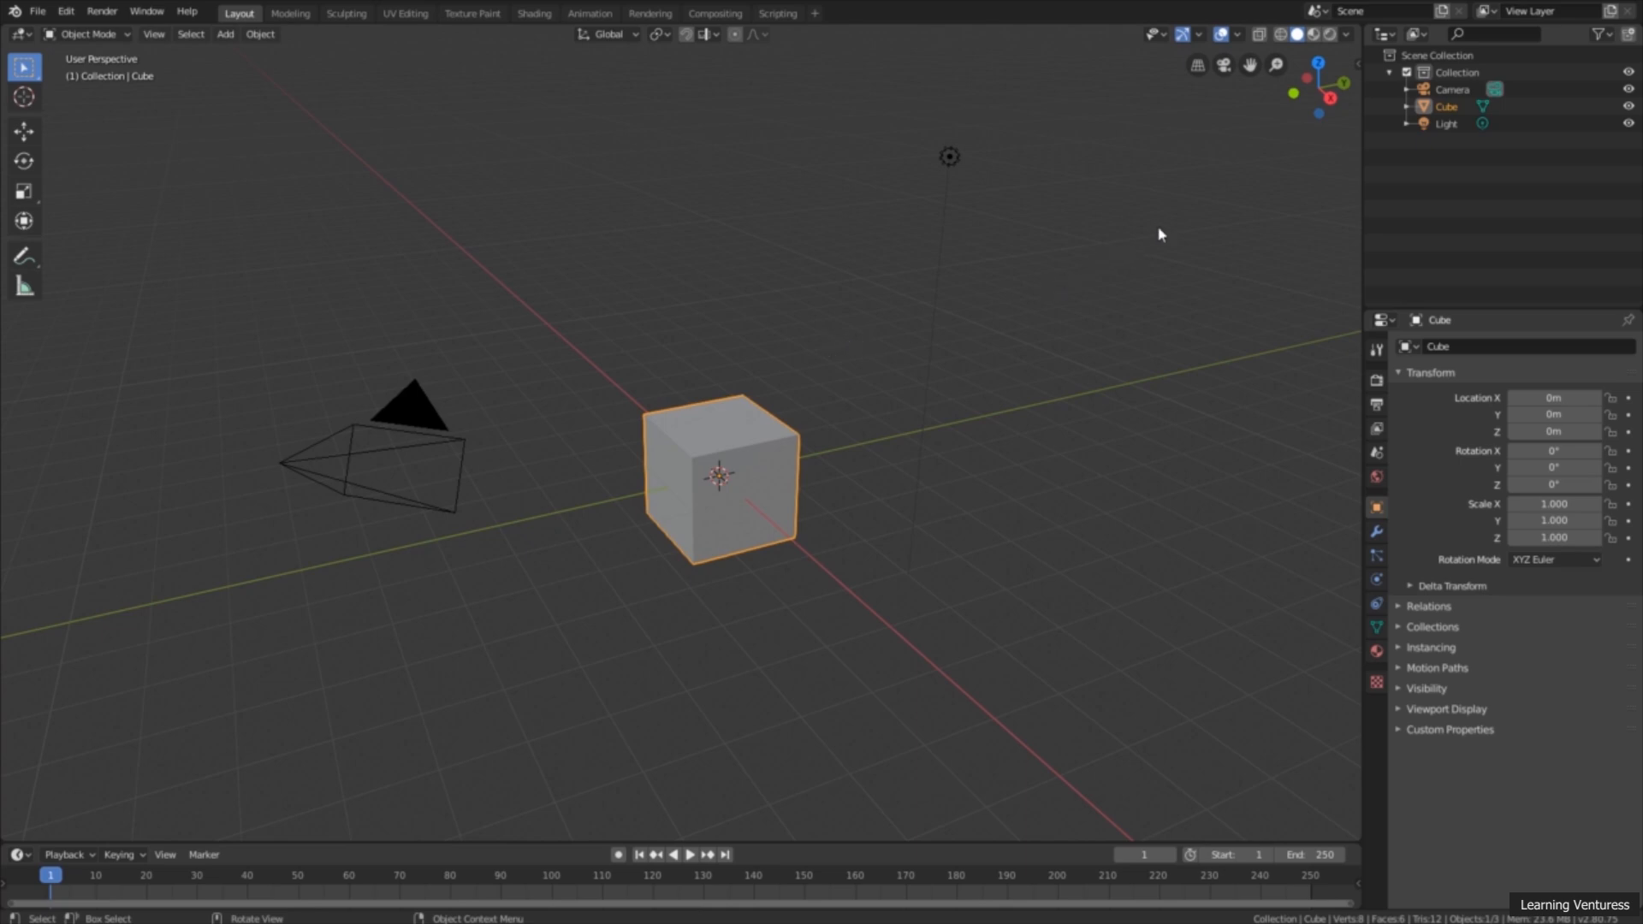
{"action": "mouse_move", "coordinate": [794, 277]}
{"action": "middle_mouse_down"}
{"action": "mouse_move", "coordinate": [821, 224]}
{"action": "mouse_move", "coordinate": [836, 260]}
{"action": "mouse_move", "coordinate": [793, 282]}
{"action": "mouse_move", "coordinate": [972, 300]}
{"action": "mouse_move", "coordinate": [1037, 213]}
{"action": "mouse_move", "coordinate": [950, 293]}
{"action": "mouse_move", "coordinate": [772, 280]}
{"action": "mouse_move", "coordinate": [869, 272]}
{"action": "mouse_move", "coordinate": [812, 285]}
{"action": "middle_mouse_up"}
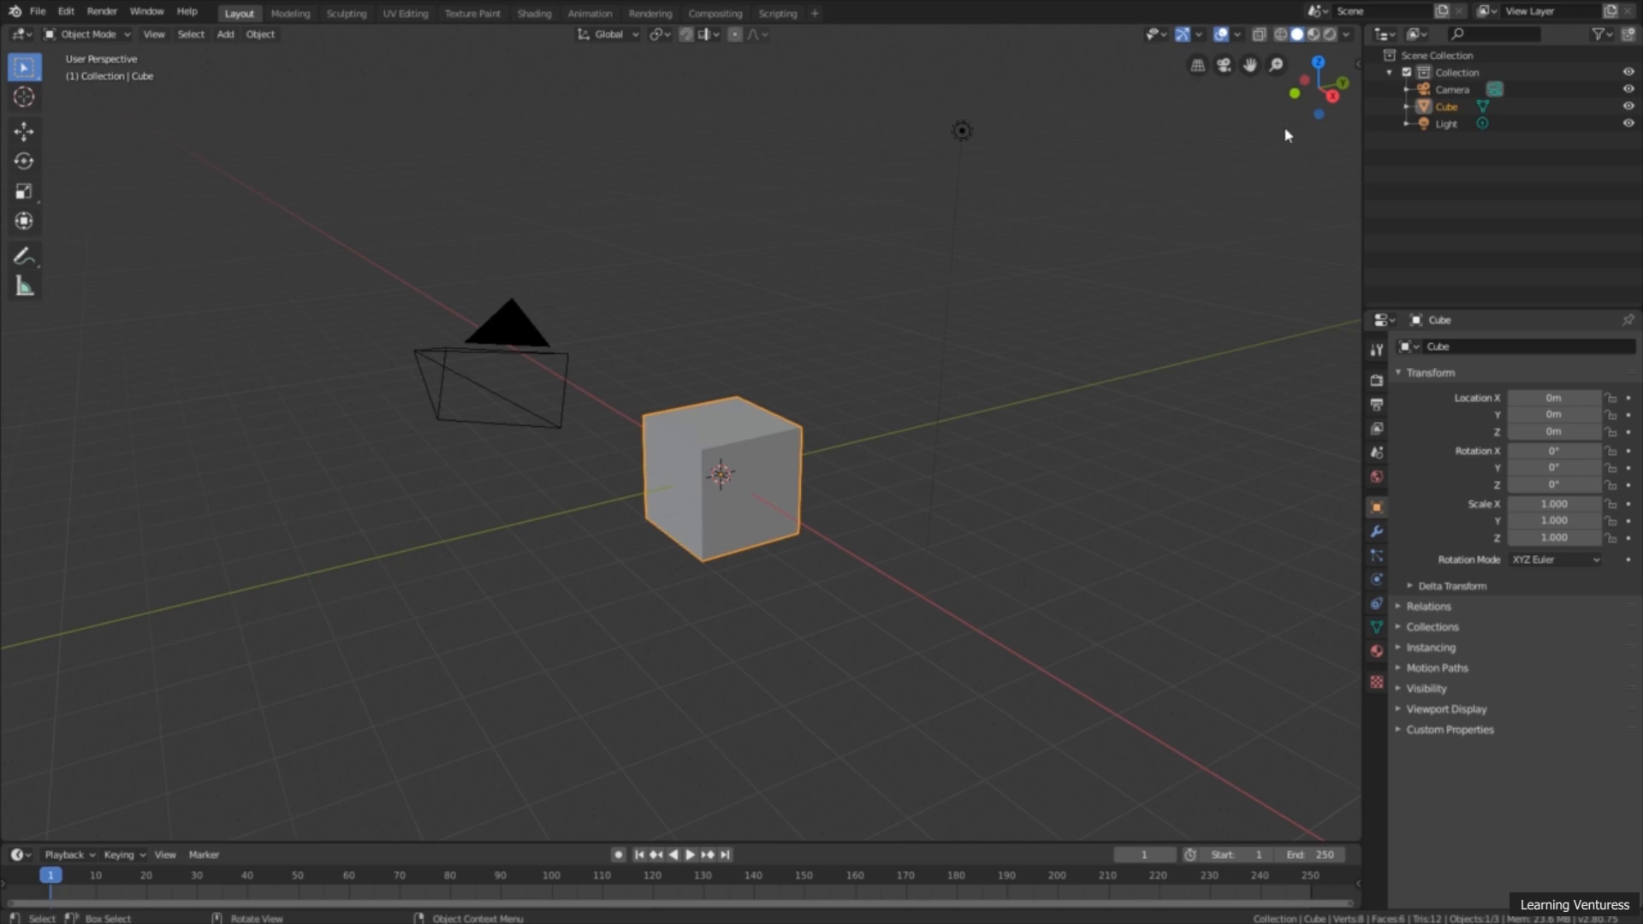
Step: Orbit the 3D viewport around the cube to see it from higher and lower angles
{"action": "mouse_move", "coordinate": [1320, 86]}
{"action": "left_mouse_down"}
{"action": "mouse_move", "coordinate": [753, 46]}
{"action": "mouse_move", "coordinate": [854, 396]}
{"action": "mouse_move", "coordinate": [1001, 188]}
{"action": "mouse_move", "coordinate": [891, 91]}
{"action": "mouse_move", "coordinate": [952, 125]}
{"action": "mouse_move", "coordinate": [1304, 122]}
{"action": "mouse_move", "coordinate": [1306, 95]}
{"action": "left_mouse_up"}
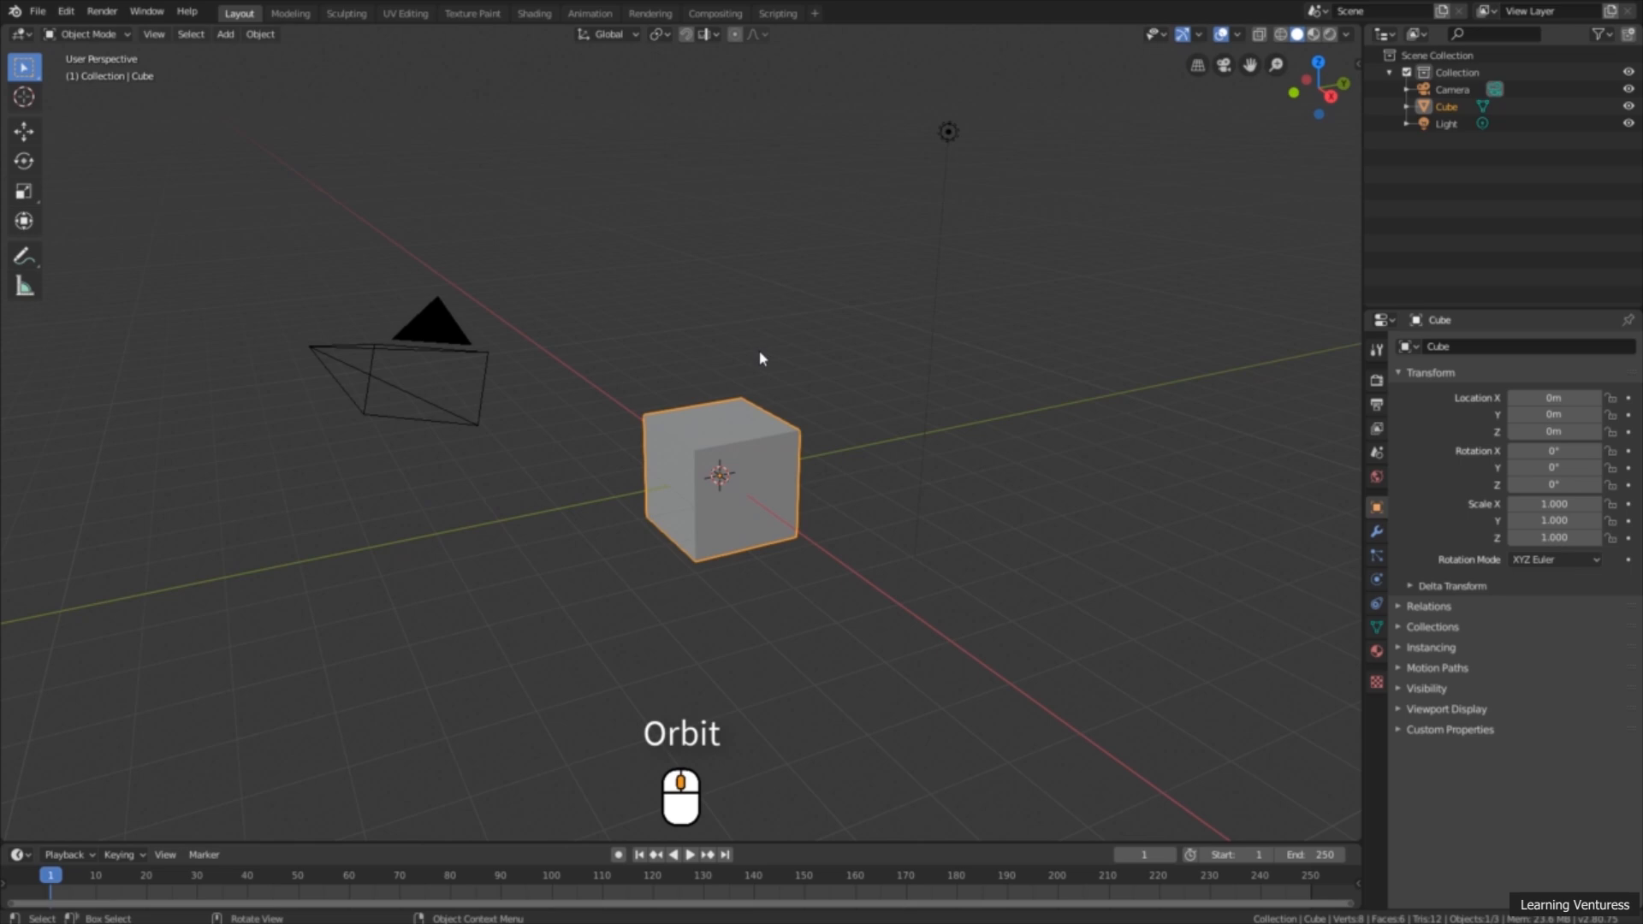
{"action": "mouse_move", "coordinate": [759, 356]}
{"action": "middle_mouse_down"}
{"action": "mouse_move", "coordinate": [788, 385]}
{"action": "mouse_move", "coordinate": [856, 330]}
{"action": "mouse_move", "coordinate": [744, 297]}
{"action": "mouse_move", "coordinate": [722, 389]}
{"action": "mouse_move", "coordinate": [806, 337]}
{"action": "mouse_move", "coordinate": [747, 341]}
{"action": "mouse_move", "coordinate": [756, 360]}
{"action": "mouse_move", "coordinate": [764, 348]}
{"action": "middle_mouse_up"}
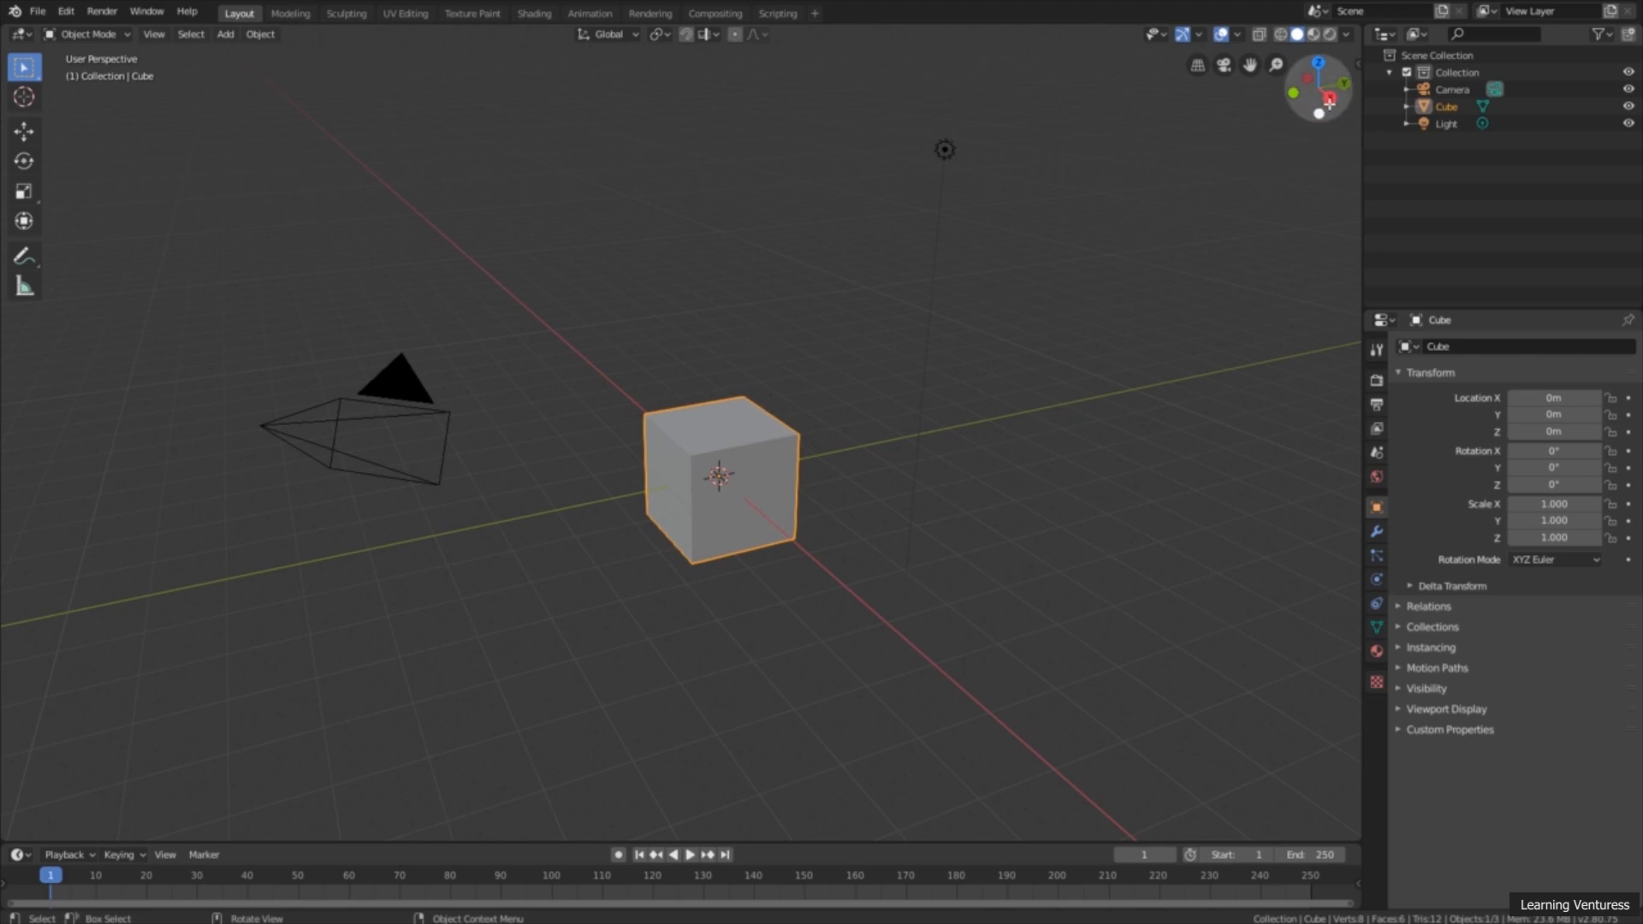
{"action": "left_click_drag", "start_coordinate": [1312, 96], "coordinate": [1292, 107]}
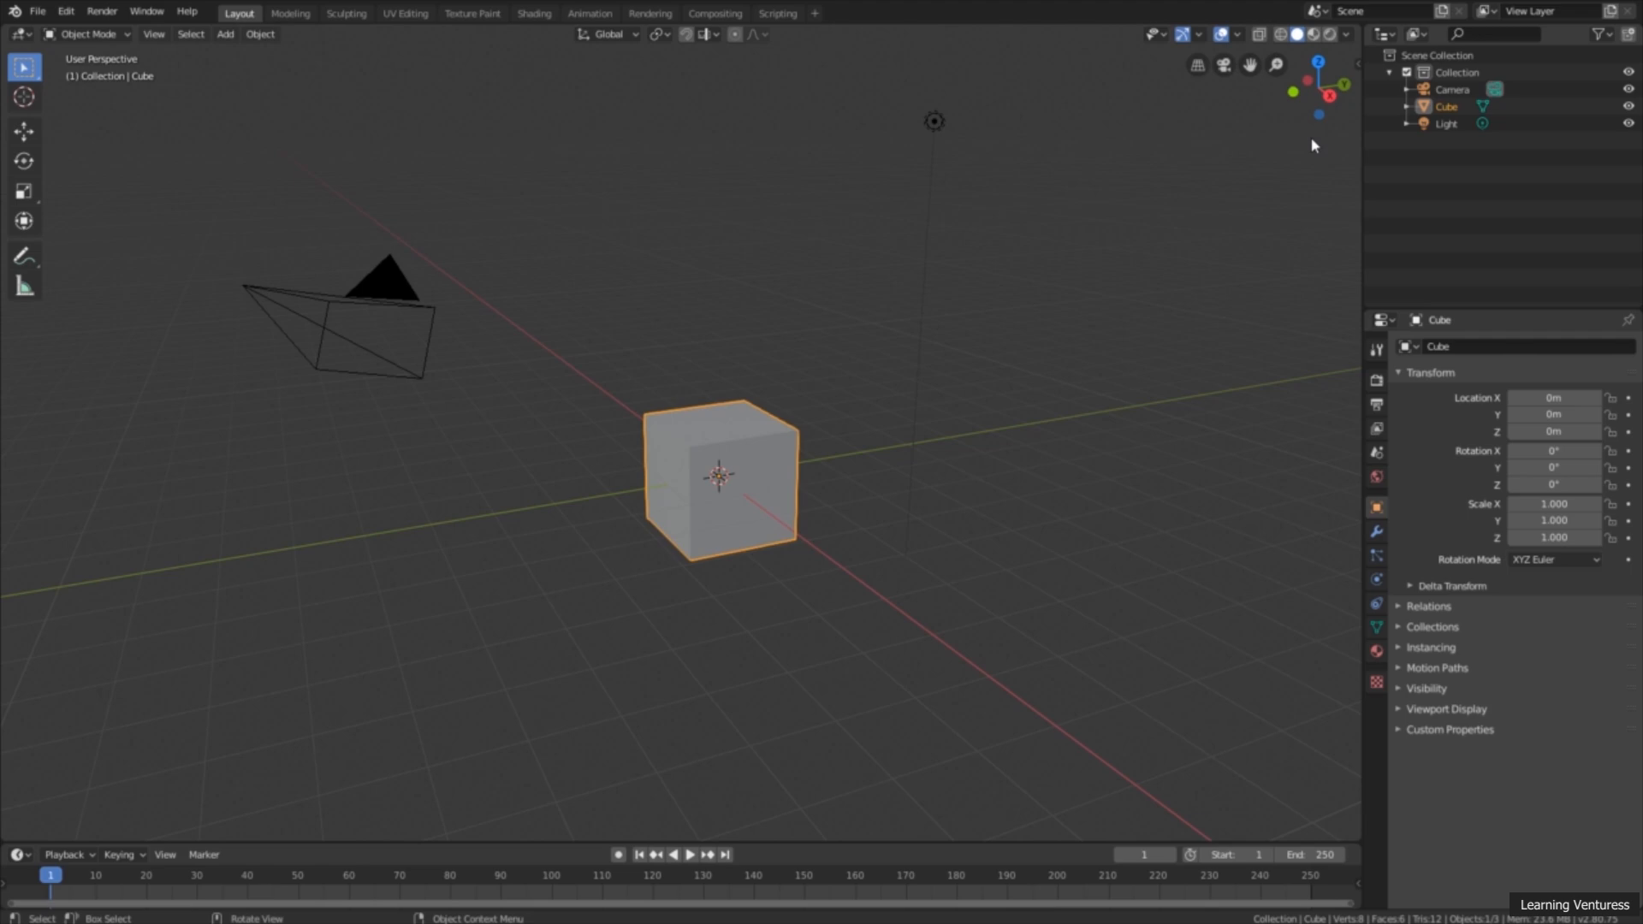
Step: View the cube from the top, right and back, and return to a free angled perspective view
{"action": "left_click", "coordinate": [1316, 60]}
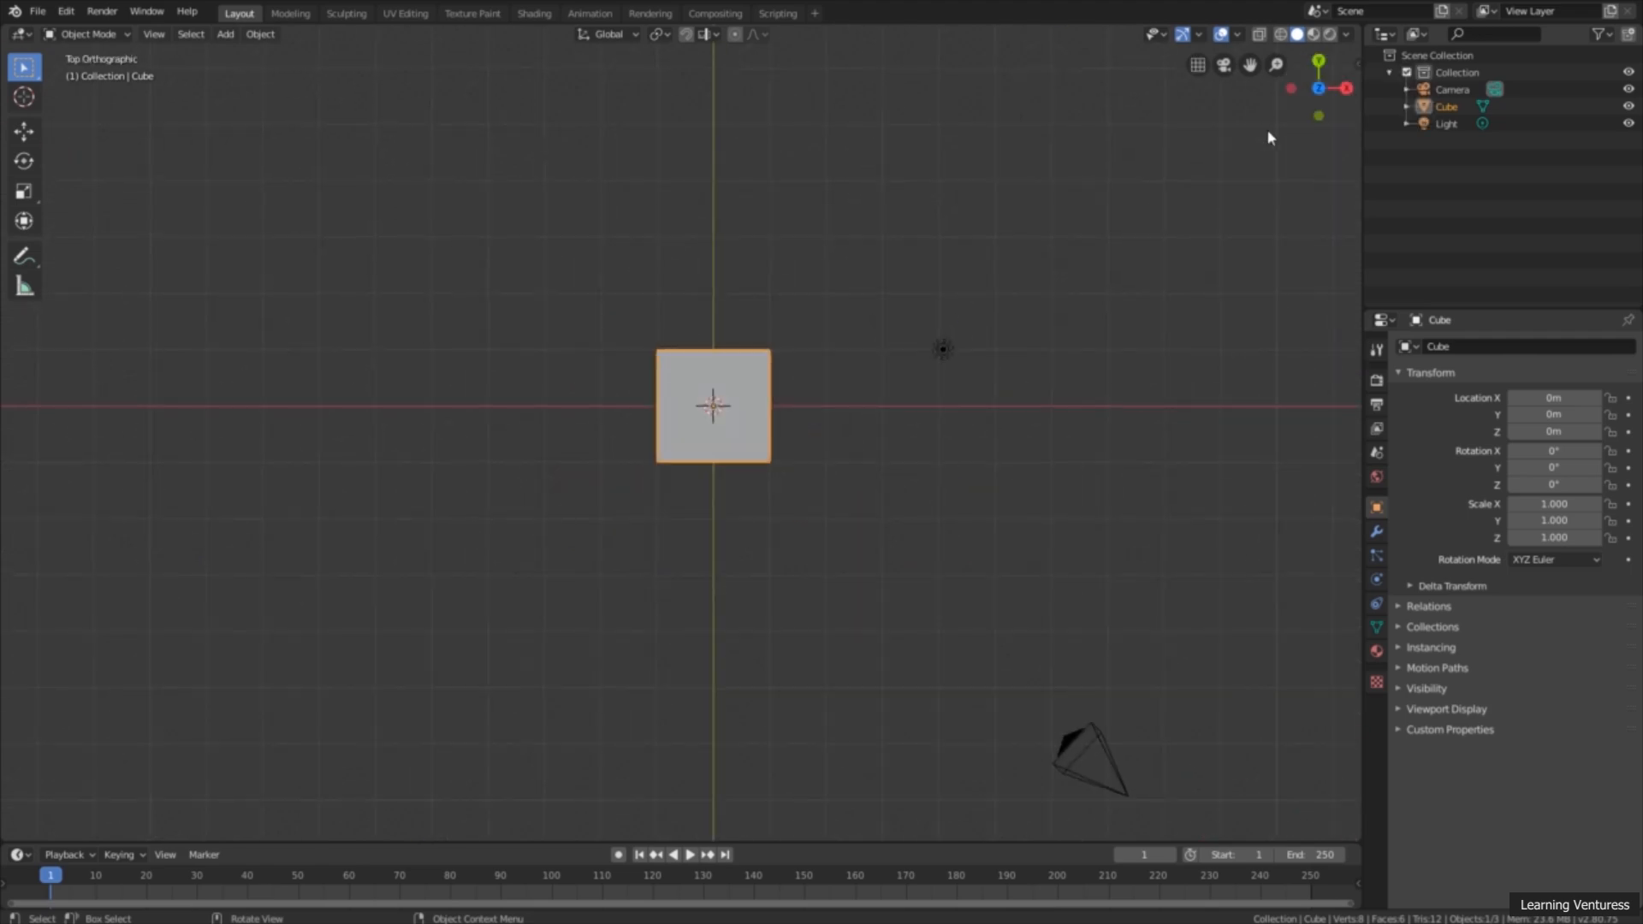
{"action": "left_click", "coordinate": [1346, 88]}
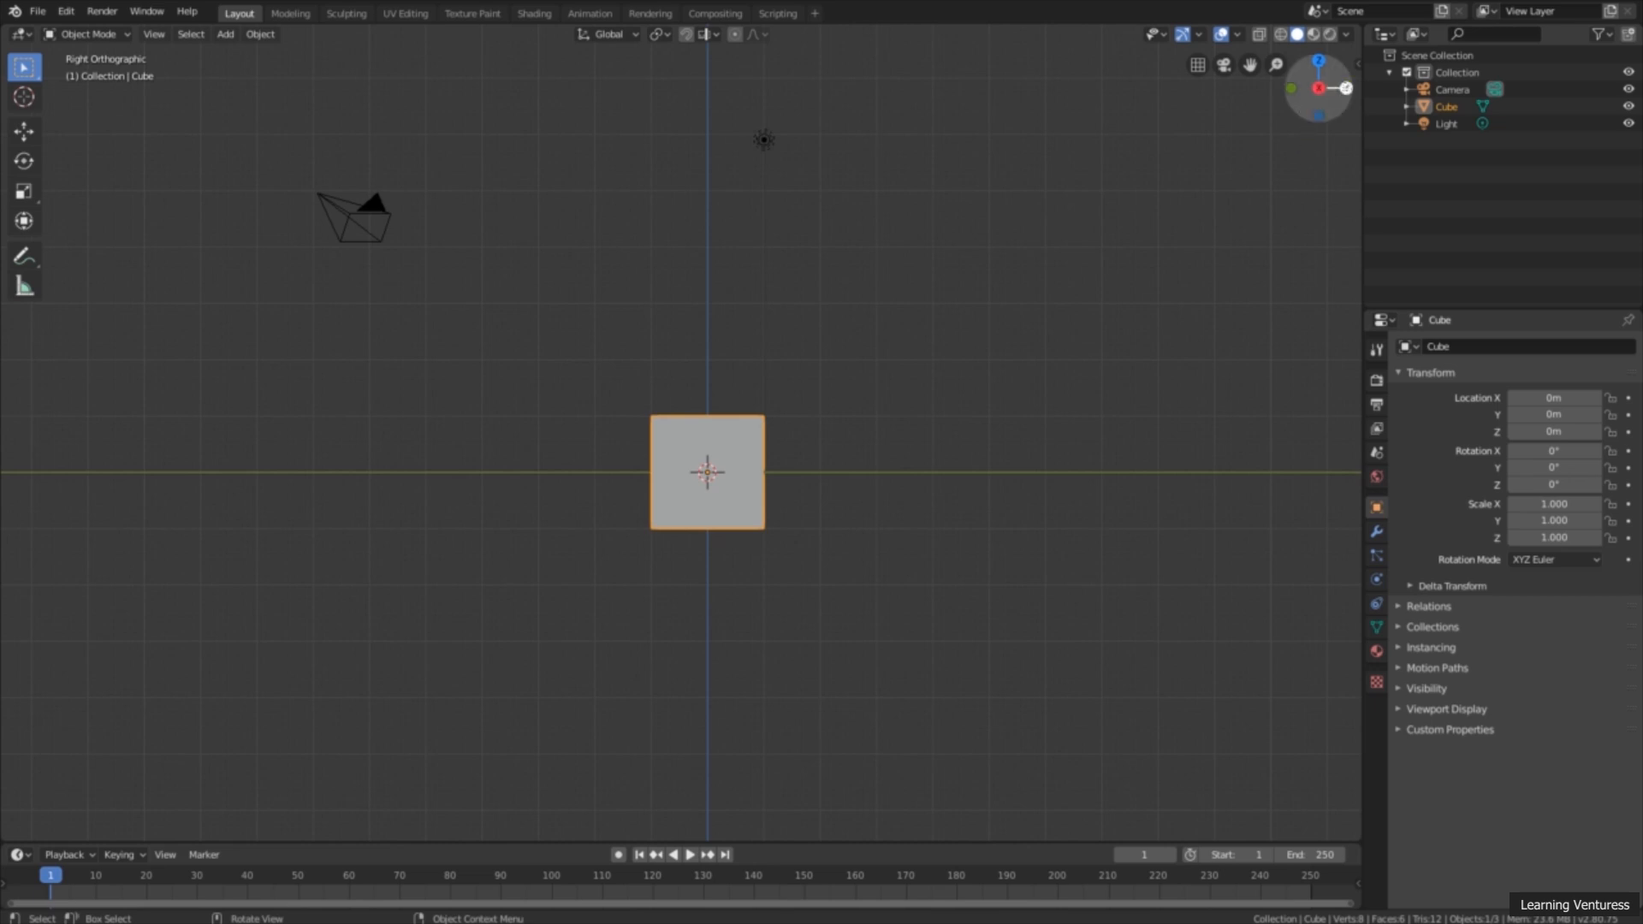
{"action": "left_click", "coordinate": [1346, 88]}
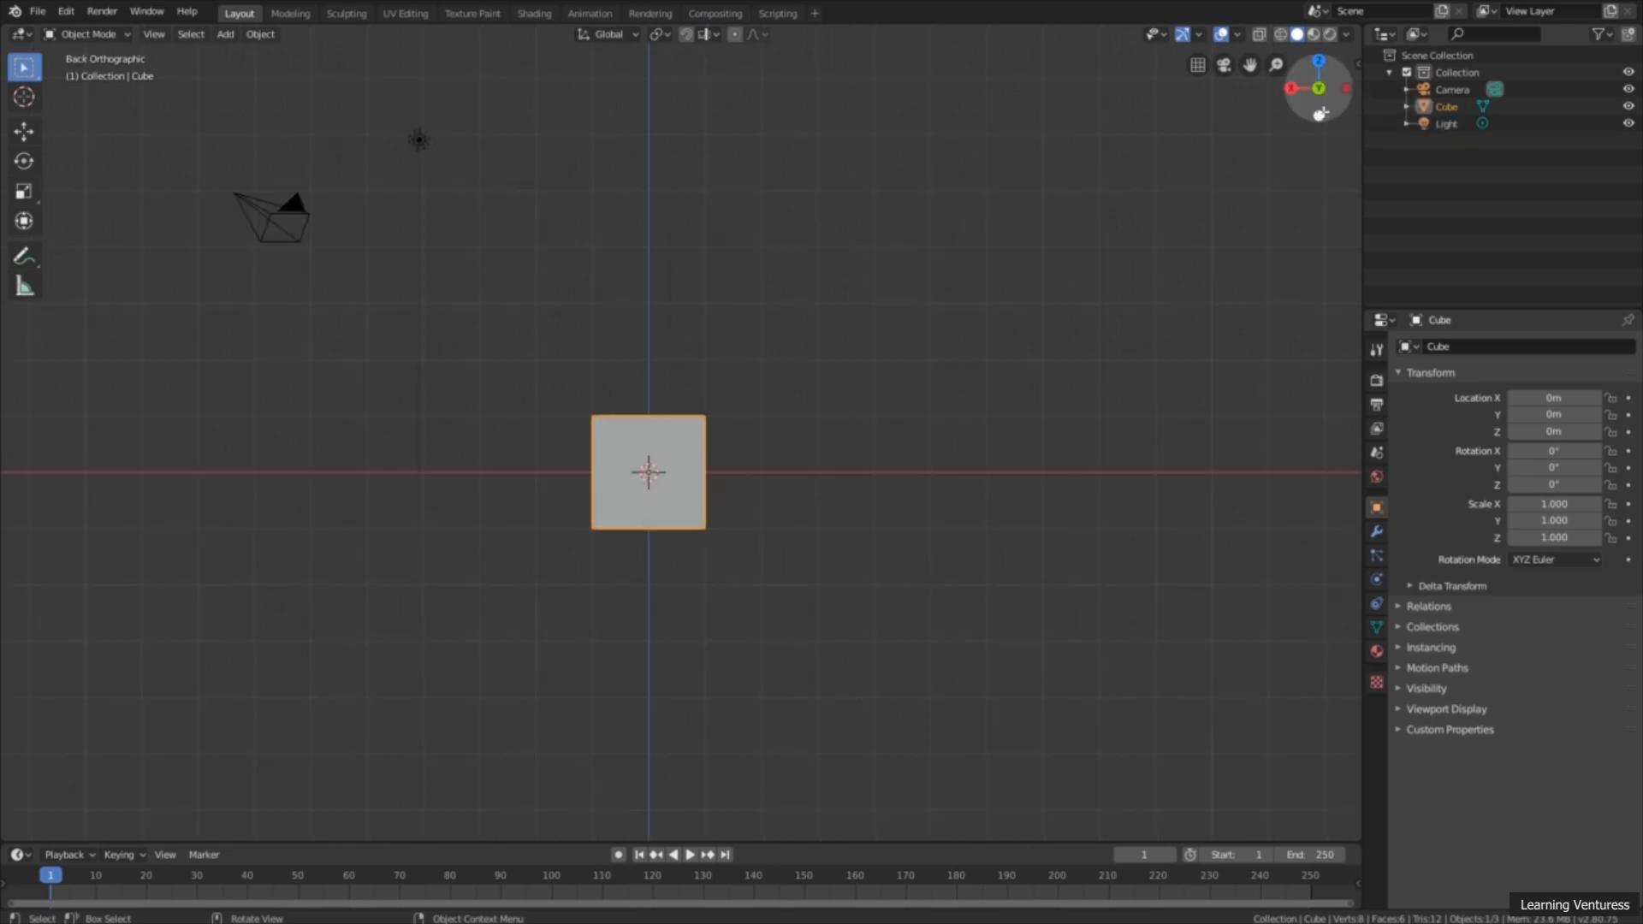
{"action": "left_click_drag", "start_coordinate": [1280, 102], "coordinate": [1245, 207]}
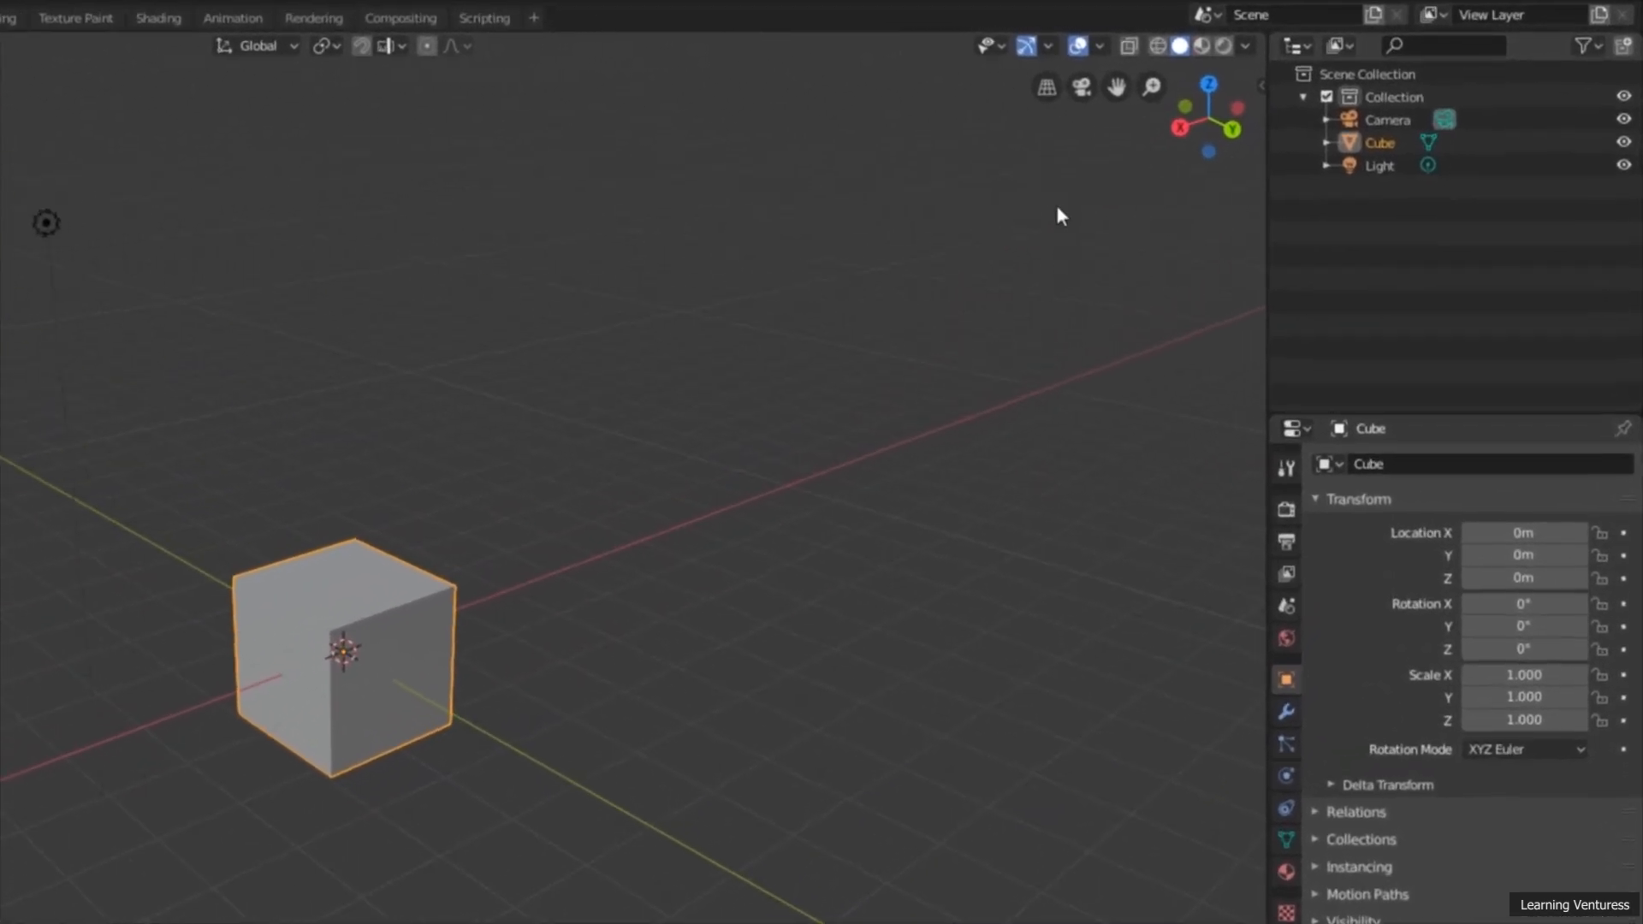
Step: Switch the viewport to orthographic projection, inspect the cube from several angles, and switch back to perspective
{"action": "left_click", "coordinate": [1044, 87]}
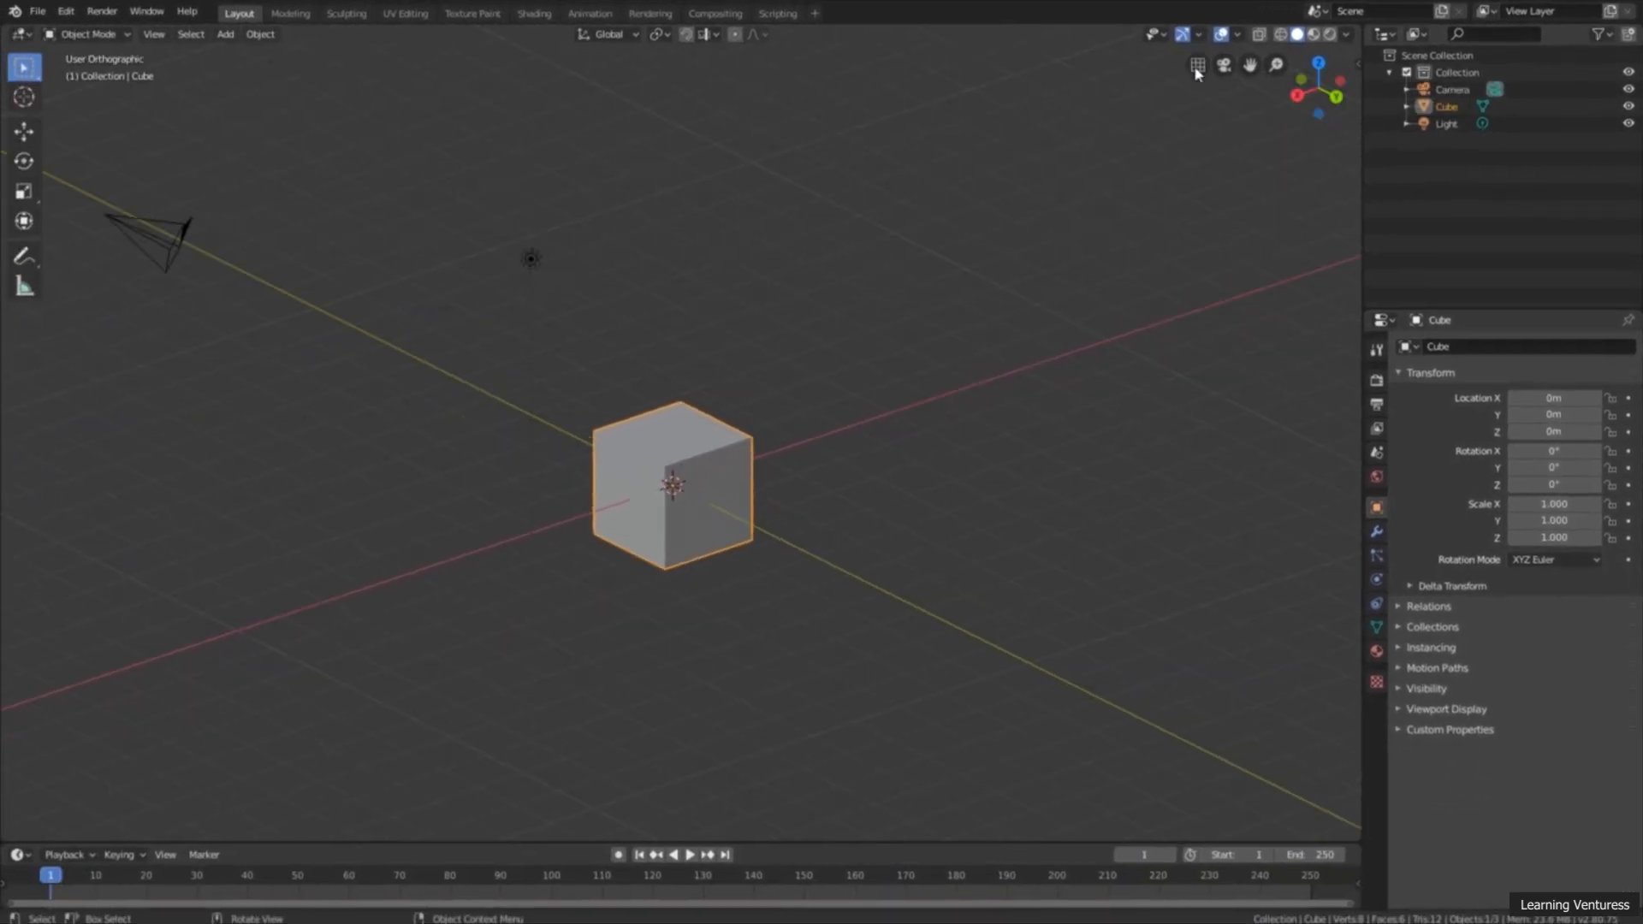
{"action": "middle_click_drag", "start_coordinate": [874, 325], "coordinate": [931, 250], "text": "shift"}
{"action": "mouse_move", "coordinate": [884, 343]}
{"action": "middle_mouse_down"}
{"action": "mouse_move", "coordinate": [873, 304]}
{"action": "mouse_move", "coordinate": [829, 311]}
{"action": "mouse_move", "coordinate": [866, 346]}
{"action": "middle_mouse_up"}
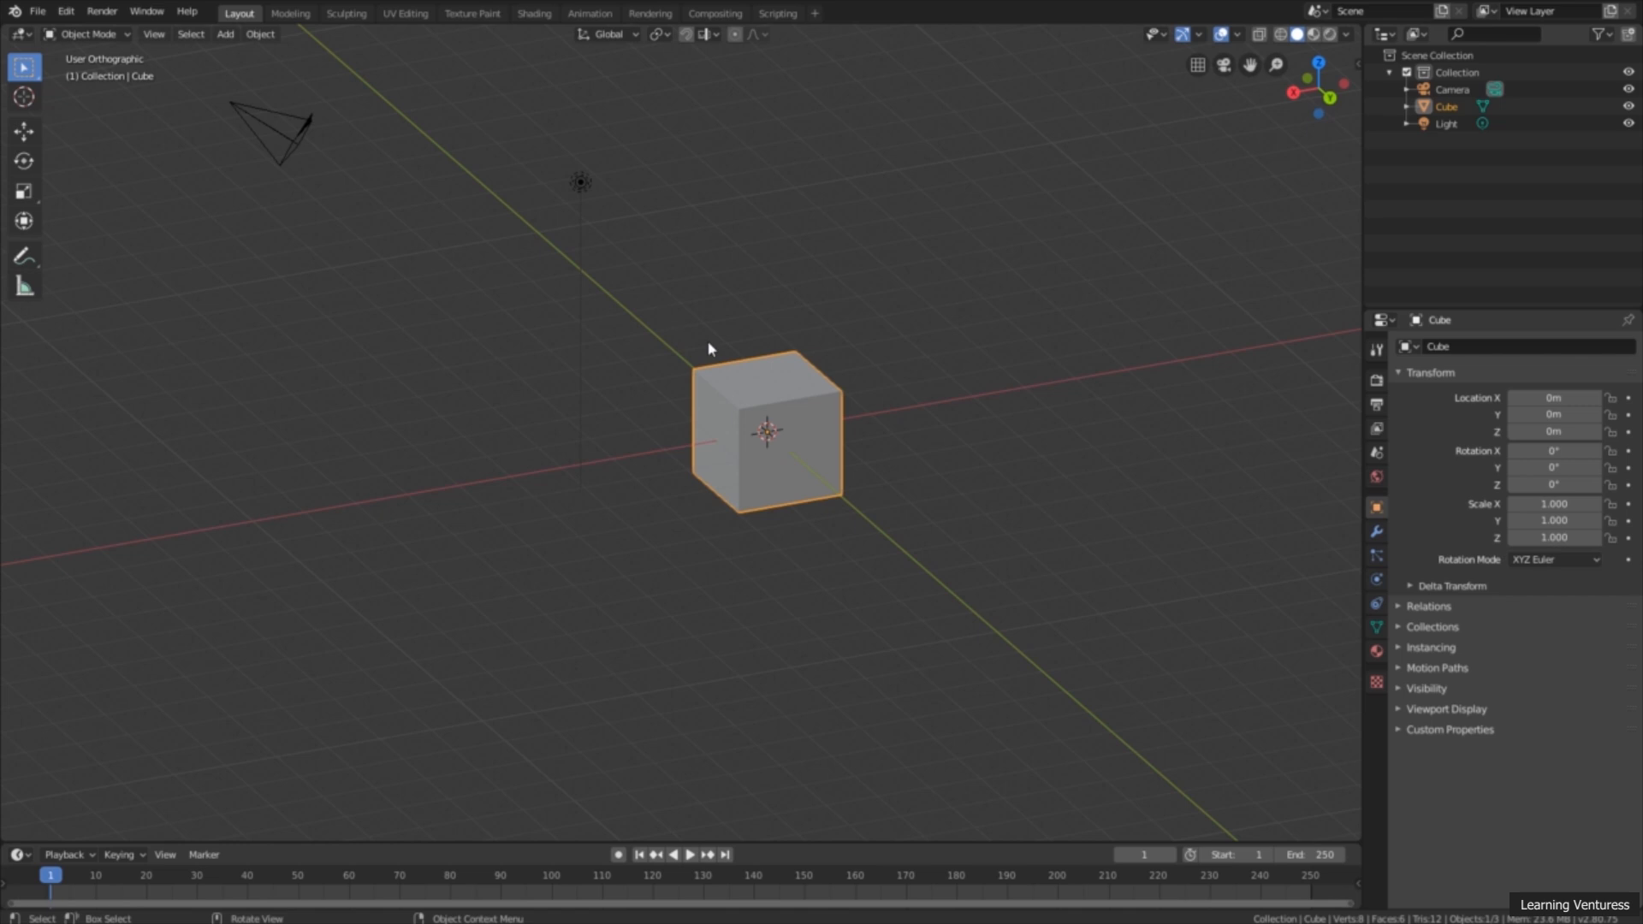
{"action": "middle_click_drag", "start_coordinate": [770, 434], "coordinate": [888, 362]}
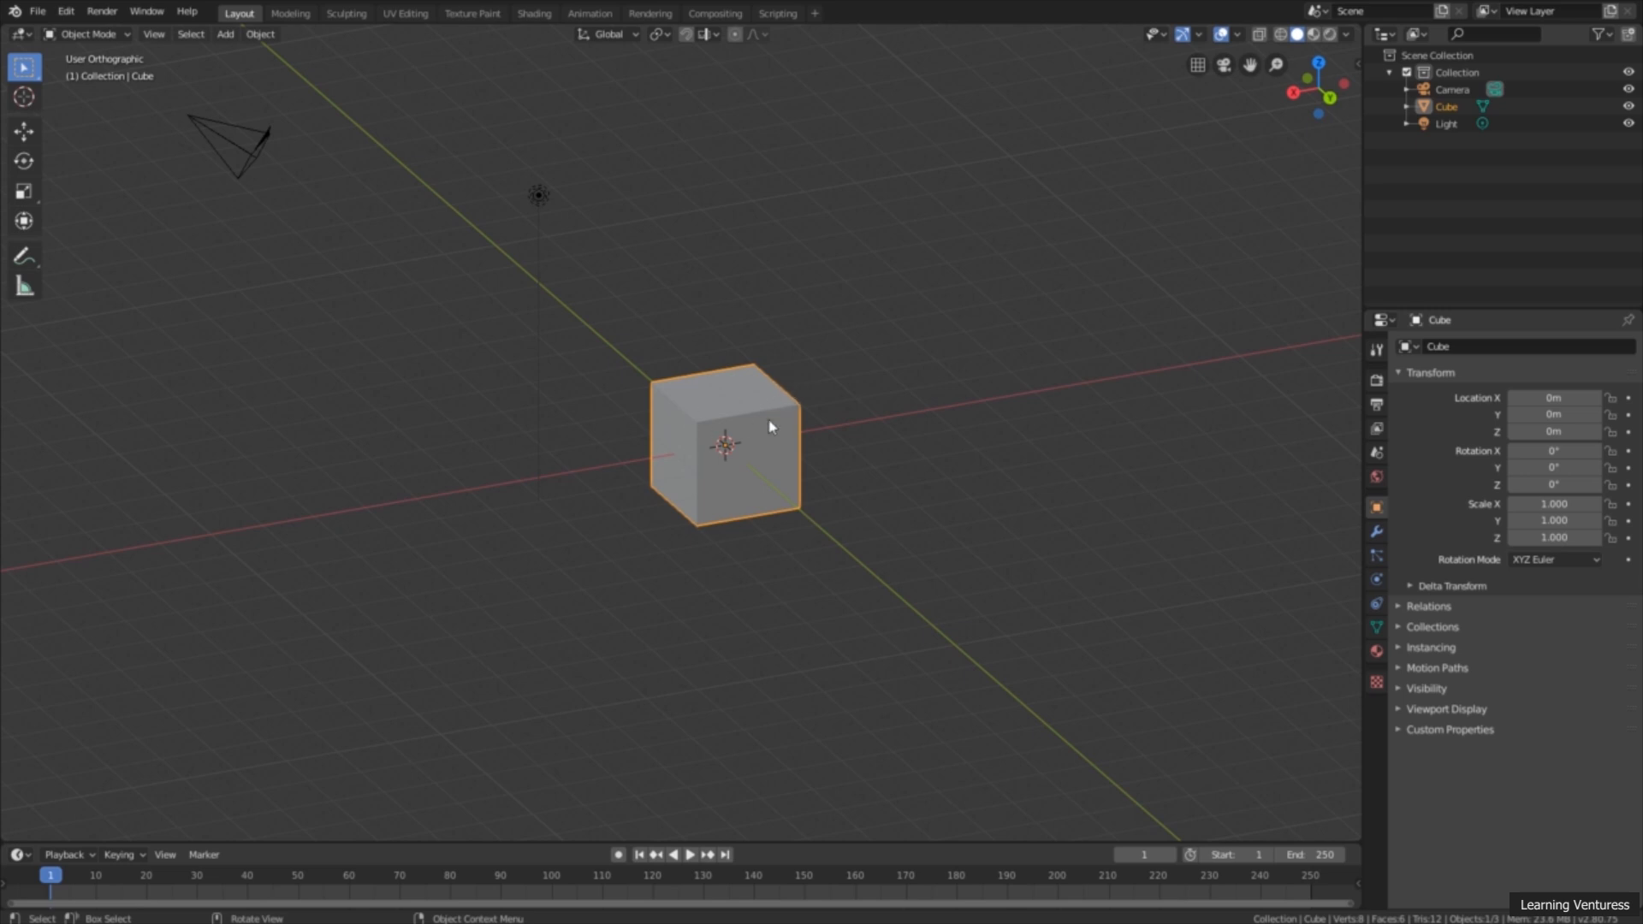
{"action": "middle_click_drag", "start_coordinate": [770, 425], "coordinate": [828, 398]}
{"action": "left_click", "coordinate": [1198, 65]}
{"action": "middle_click_drag", "start_coordinate": [722, 433], "coordinate": [778, 411]}
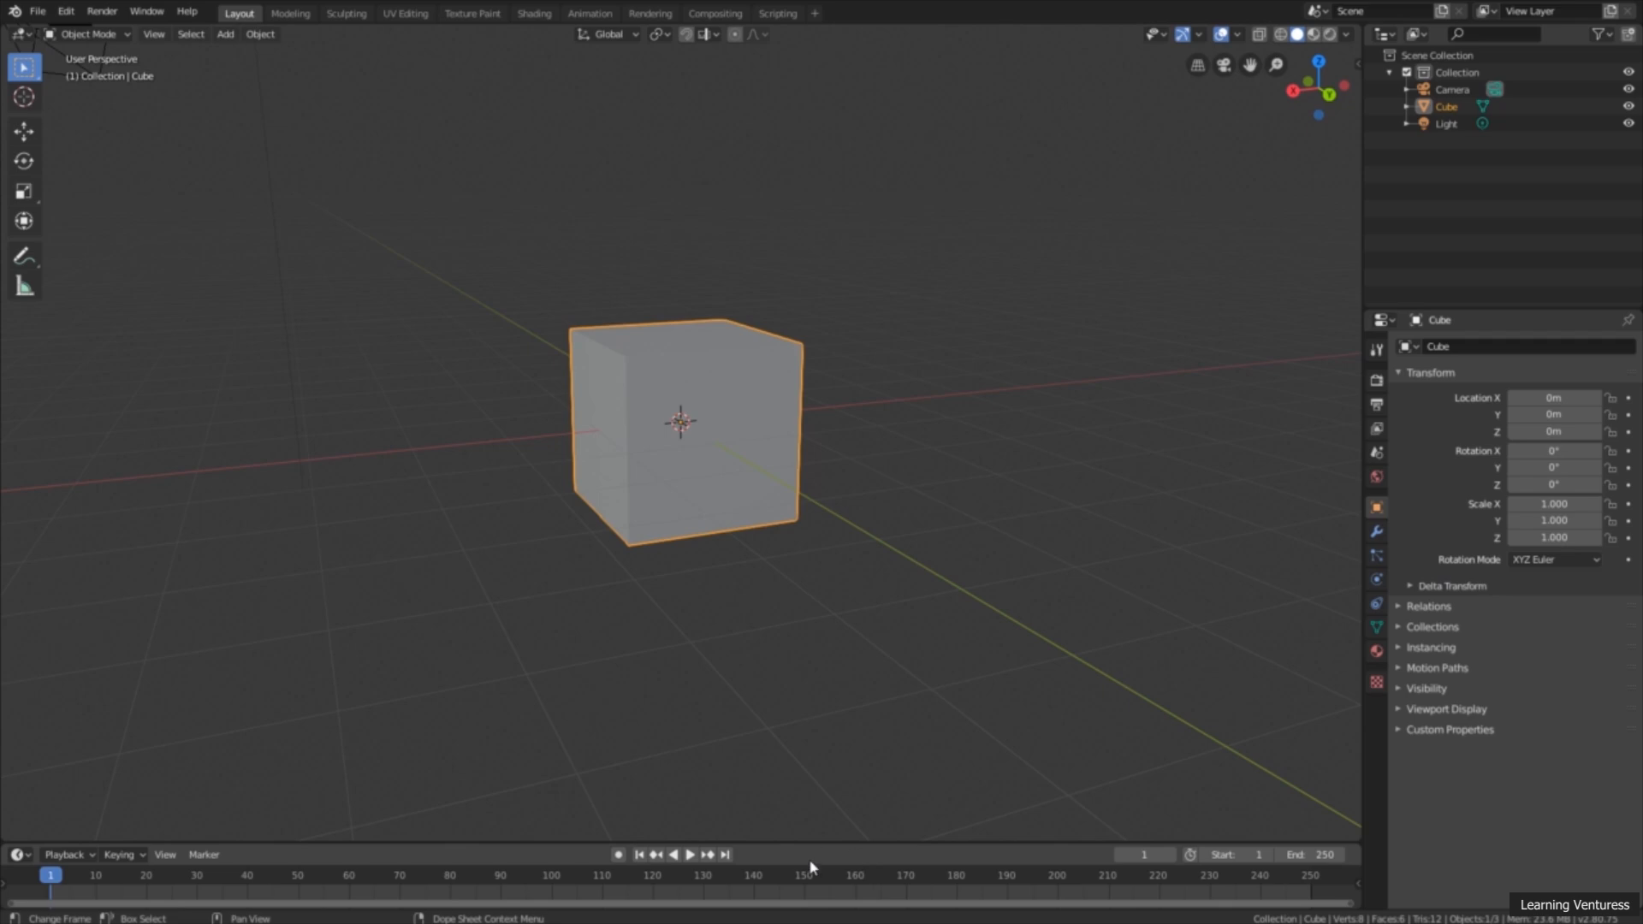
Step: Deselect the cube and make the timeline area slightly taller
{"action": "left_click", "coordinate": [852, 841]}
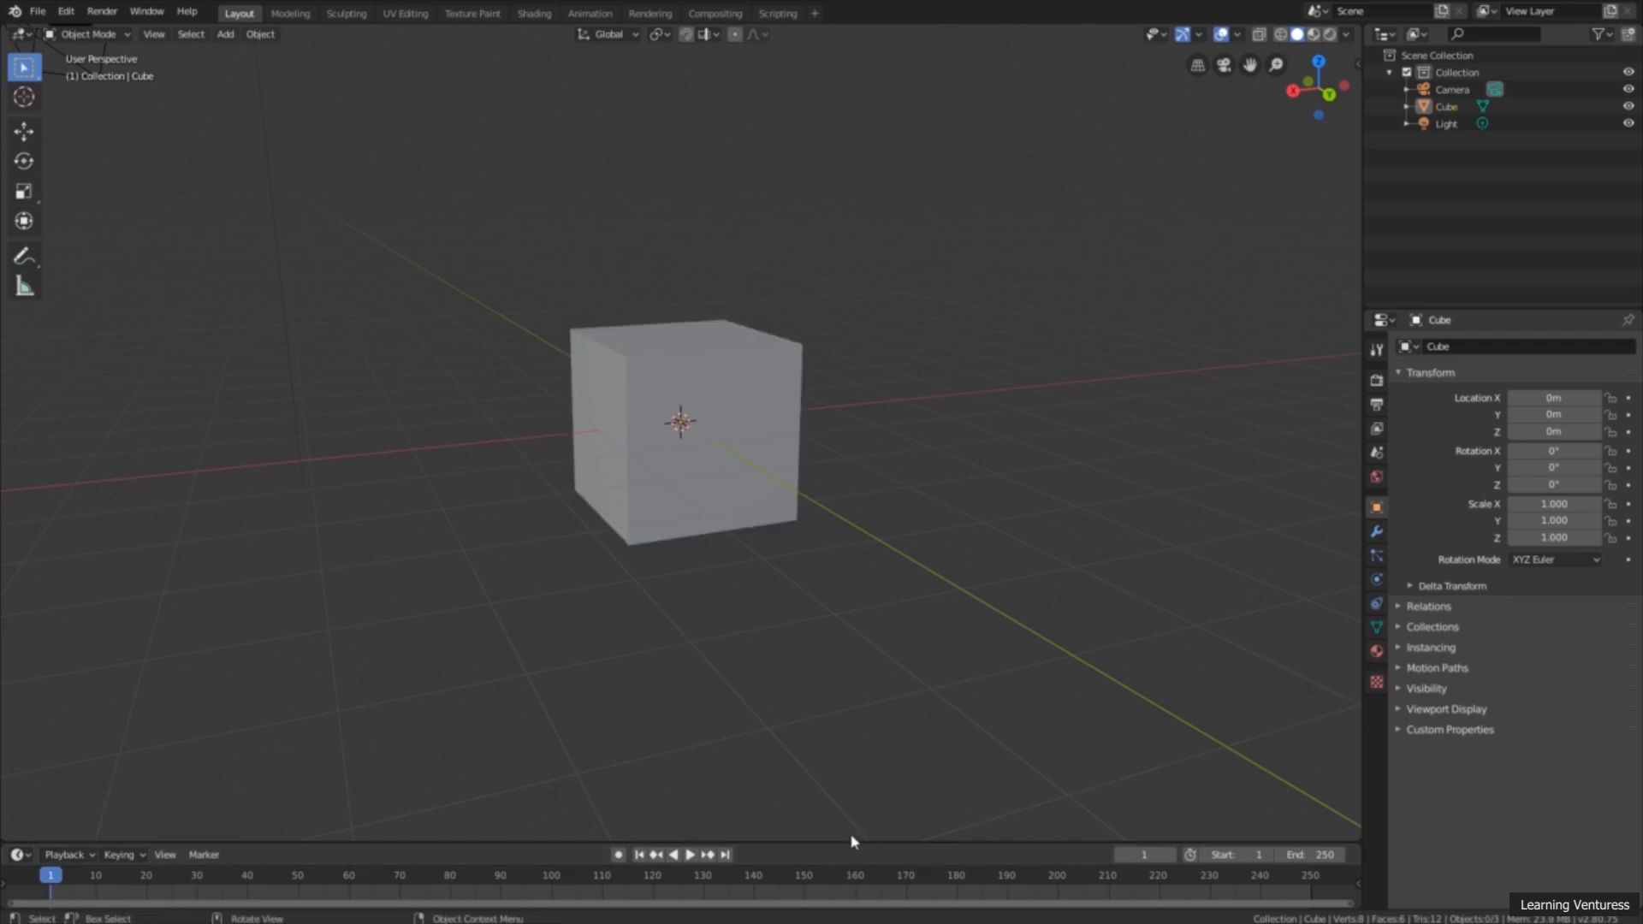
{"action": "left_click_drag", "start_coordinate": [851, 841], "coordinate": [850, 814]}
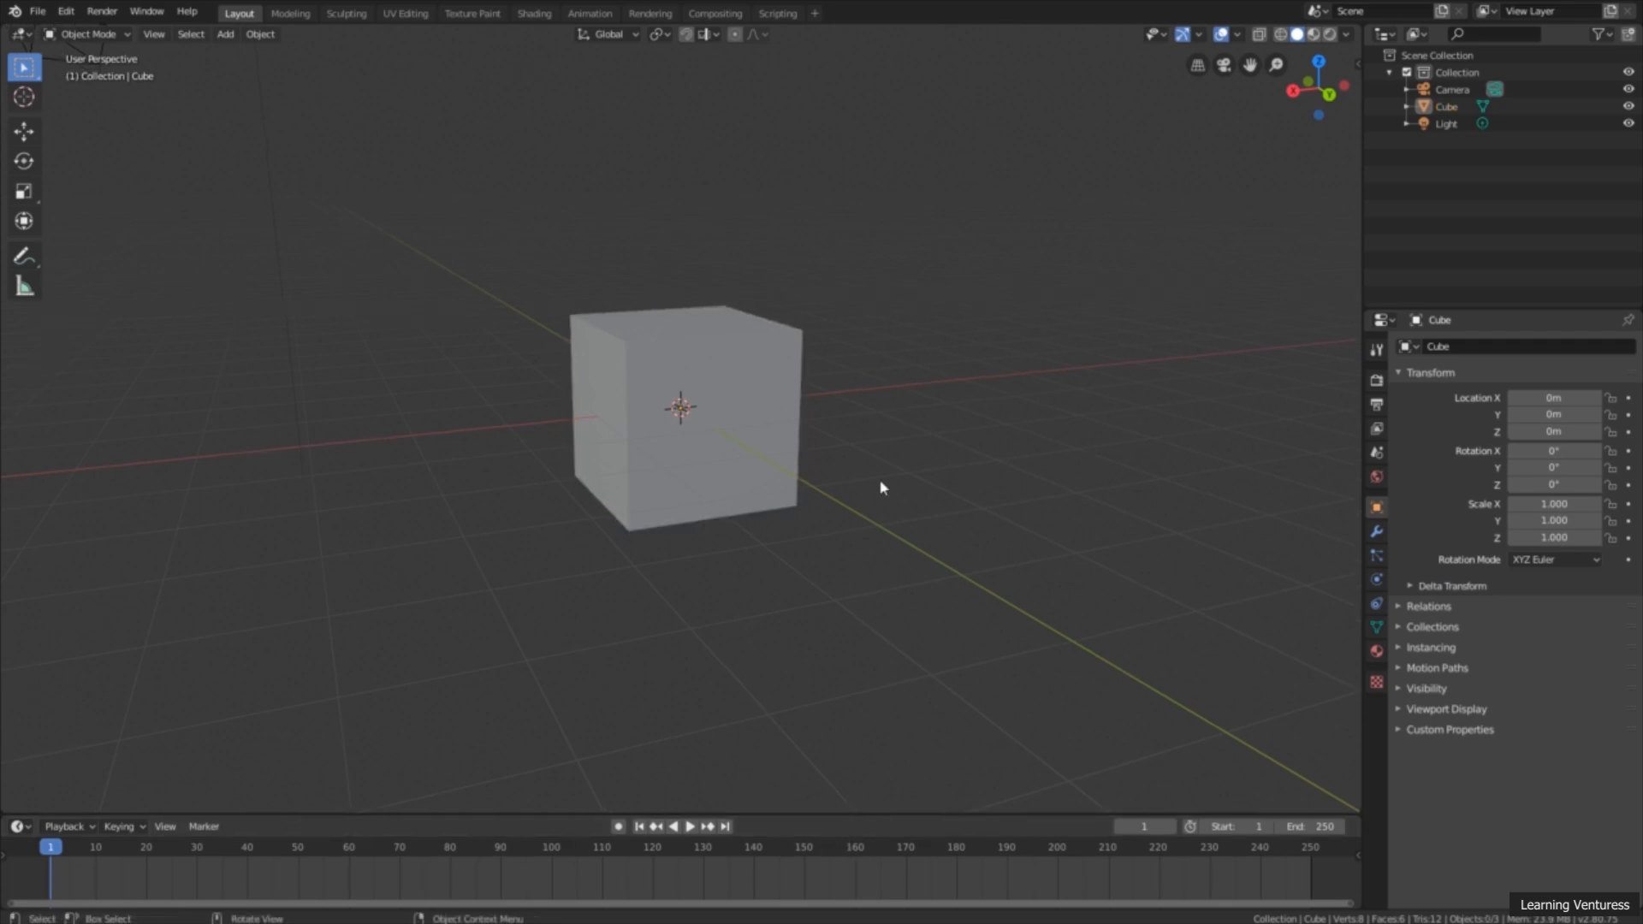
Step: Examine the cube from another angle at closer and wider zoom levels, and zoom the timeline out to a wider frame range
{"action": "middle_click_drag", "start_coordinate": [624, 402], "coordinate": [792, 484]}
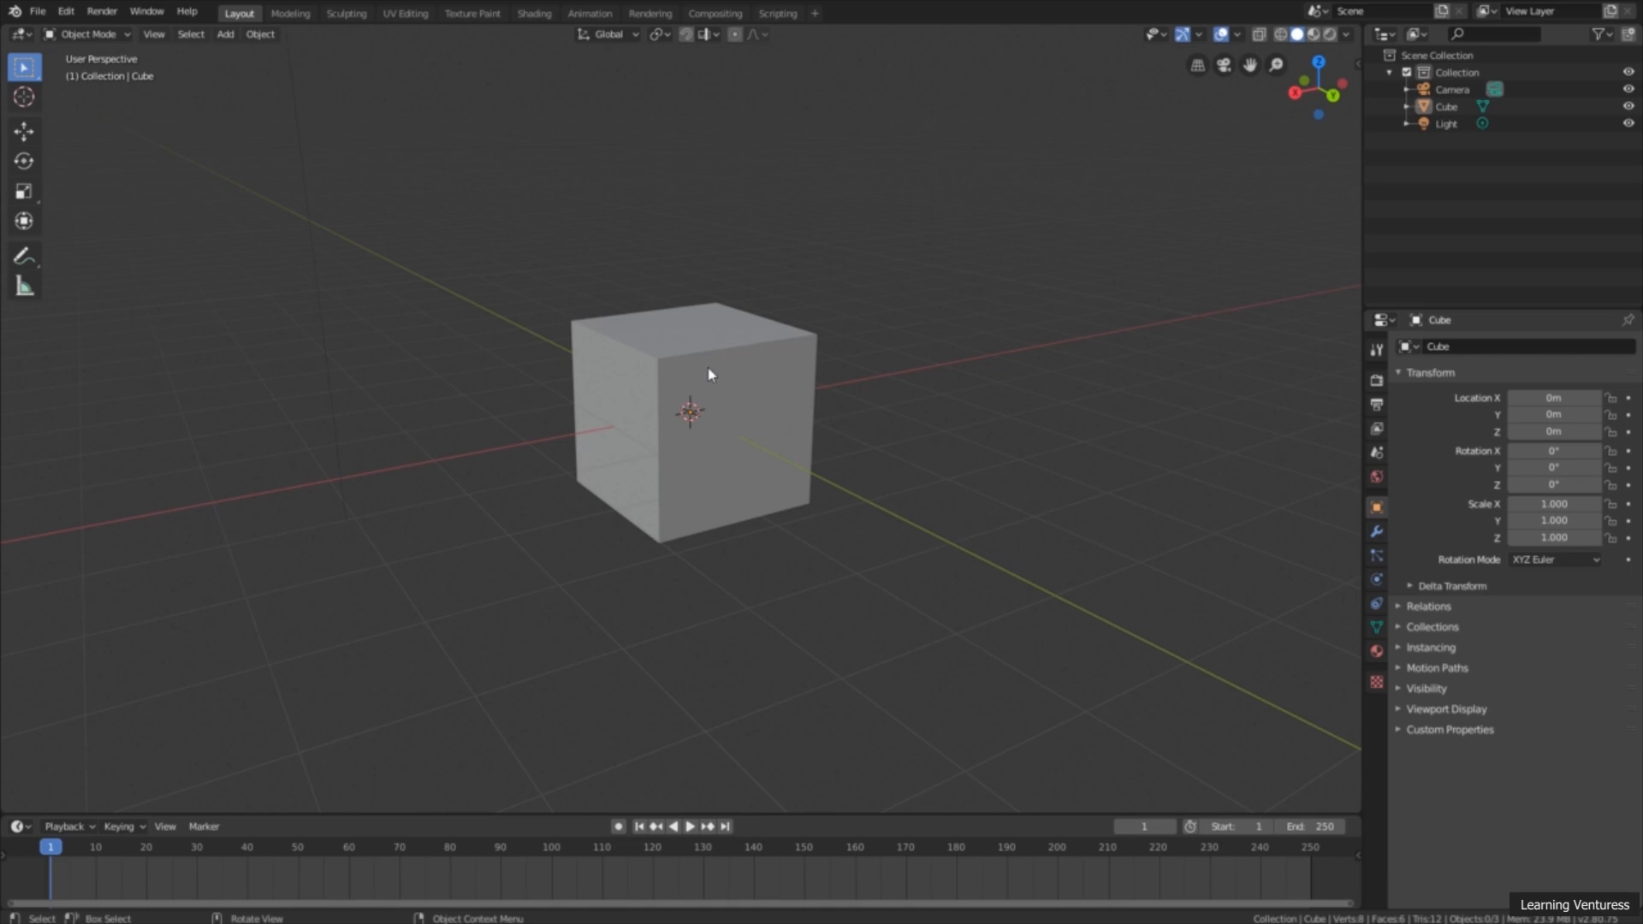
{"action": "scroll", "coordinate": [804, 393], "scroll_direction": "down", "scroll_amount": 4}
{"action": "scroll", "coordinate": [804, 393], "scroll_direction": "up", "scroll_amount": 3}
{"action": "scroll", "coordinate": [803, 393], "scroll_direction": "down", "scroll_amount": 1}
{"action": "scroll", "coordinate": [804, 393], "scroll_direction": "up", "scroll_amount": 2}
{"action": "scroll", "coordinate": [801, 390], "scroll_direction": "down", "scroll_amount": 1}
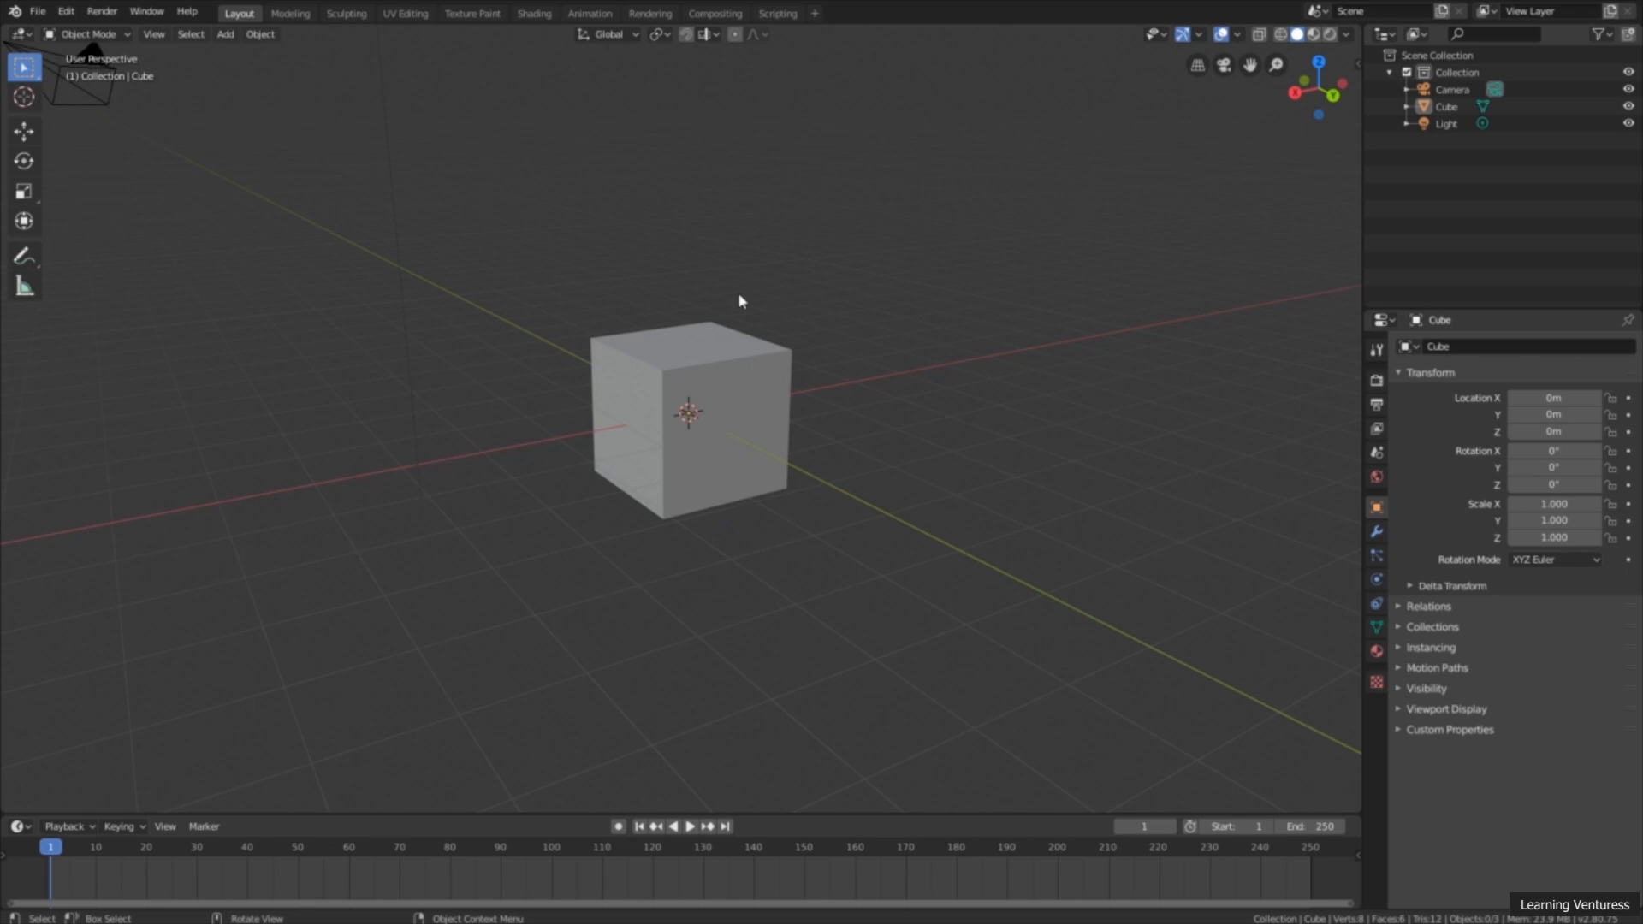
{"action": "scroll", "coordinate": [780, 399], "scroll_direction": "up", "scroll_amount": 1}
{"action": "scroll", "coordinate": [780, 399], "scroll_direction": "up", "scroll_amount": 4}
{"action": "scroll", "coordinate": [778, 394], "scroll_direction": "down", "scroll_amount": 6}
{"action": "scroll", "coordinate": [779, 395], "scroll_direction": "up", "scroll_amount": 4}
{"action": "scroll", "coordinate": [780, 395], "scroll_direction": "down", "scroll_amount": 1}
{"action": "scroll", "coordinate": [779, 396], "scroll_direction": "up", "scroll_amount": 3}
{"action": "scroll", "coordinate": [779, 393], "scroll_direction": "down", "scroll_amount": 5}
{"action": "scroll", "coordinate": [778, 393], "scroll_direction": "up", "scroll_amount": 2}
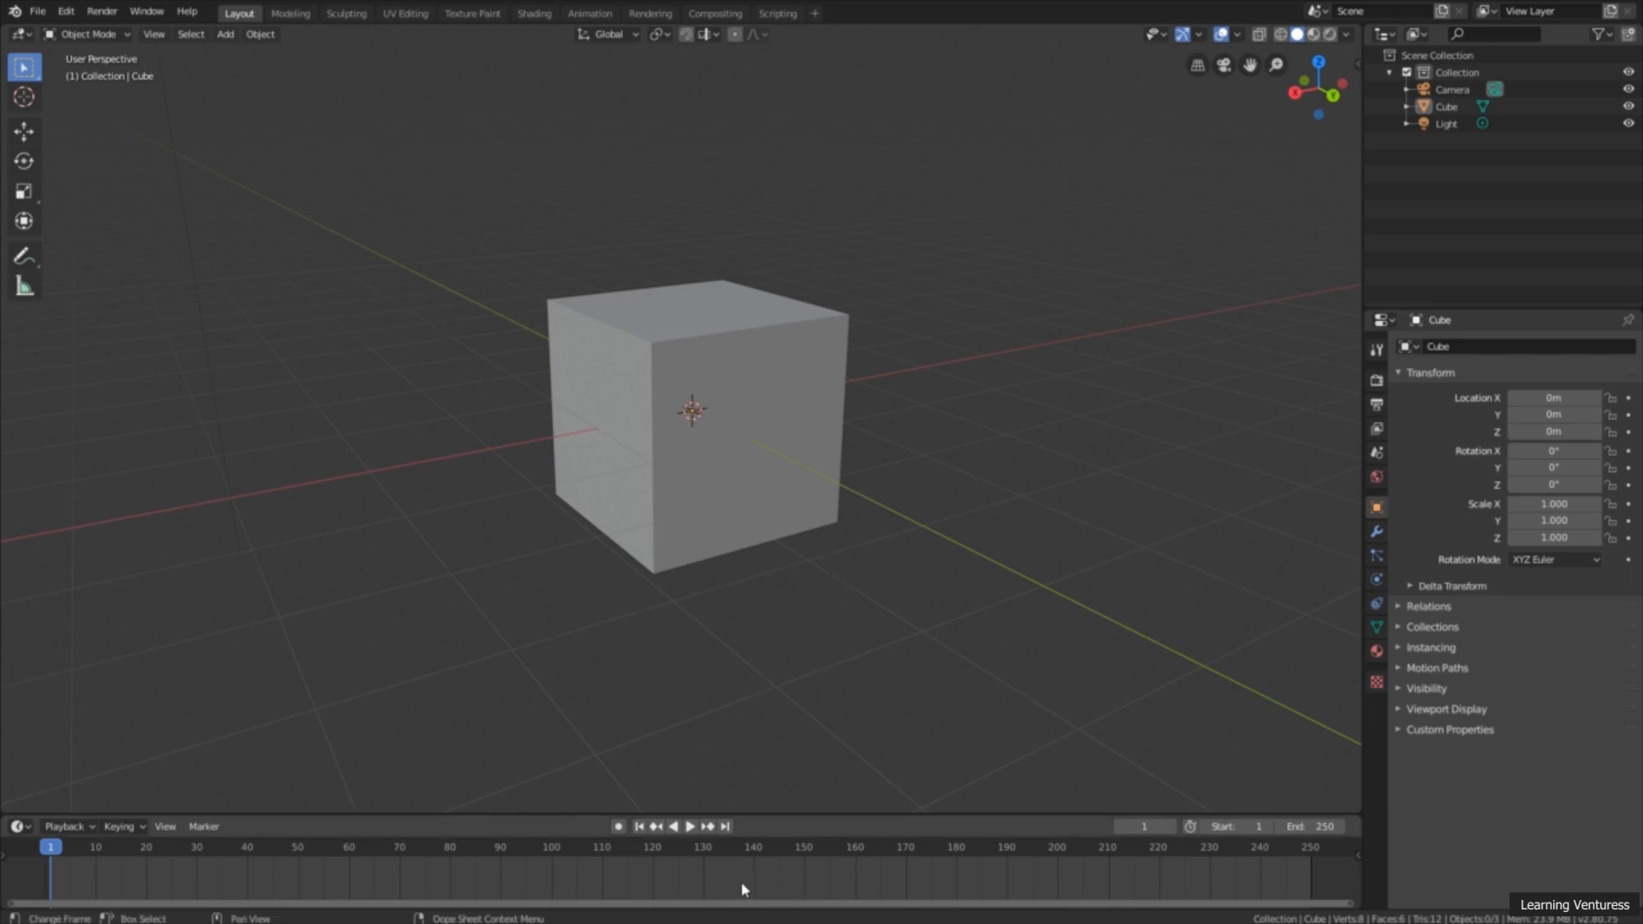
{"action": "scroll", "coordinate": [719, 883], "scroll_direction": "down", "scroll_amount": 6}
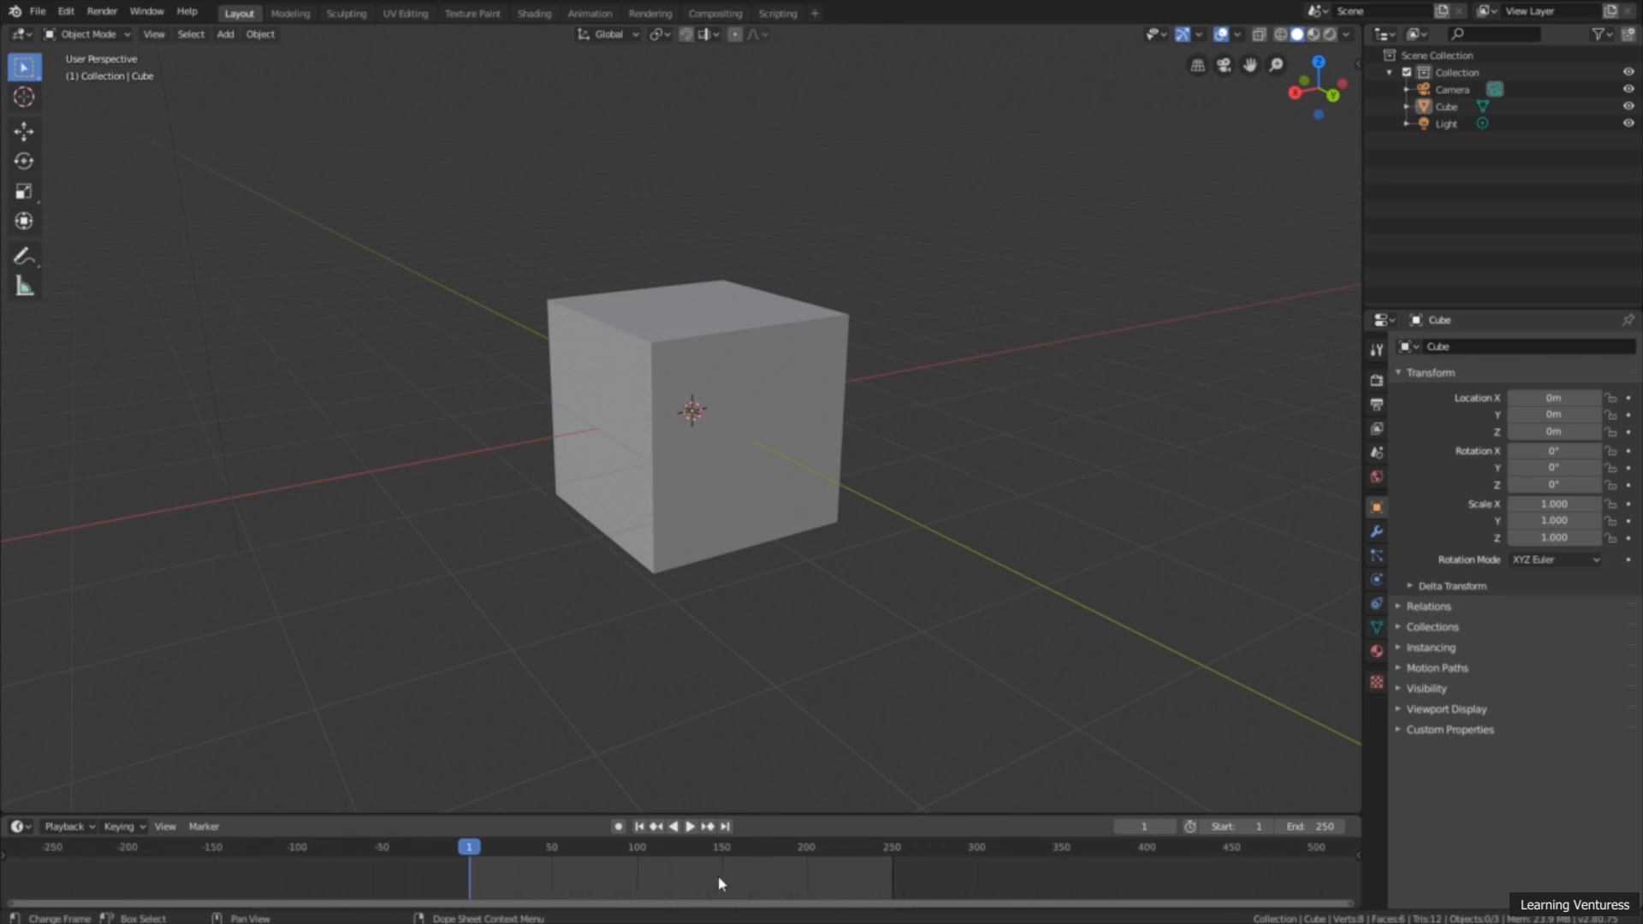
Step: Zoom the timeline in and out and leave it showing frames from about -30 to 280
{"action": "scroll", "coordinate": [719, 884], "scroll_direction": "up", "scroll_amount": 7}
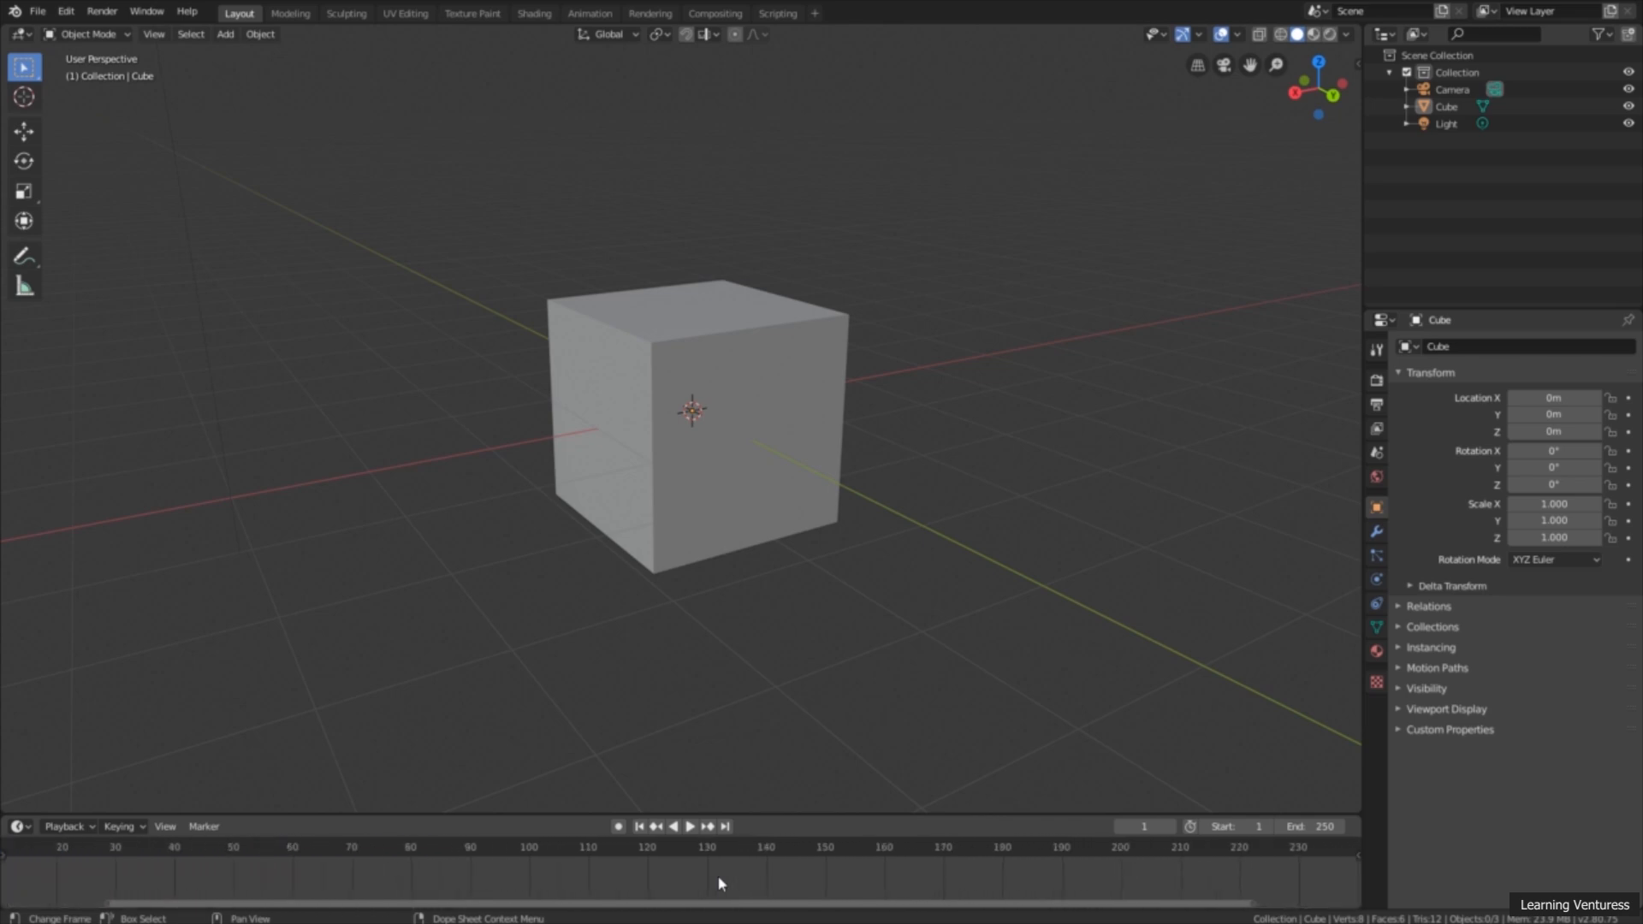
{"action": "scroll", "coordinate": [719, 884], "scroll_direction": "down", "scroll_amount": 5}
{"action": "scroll", "coordinate": [718, 883], "scroll_direction": "up", "scroll_amount": 3}
{"action": "scroll", "coordinate": [716, 875], "scroll_direction": "up", "scroll_amount": 1}
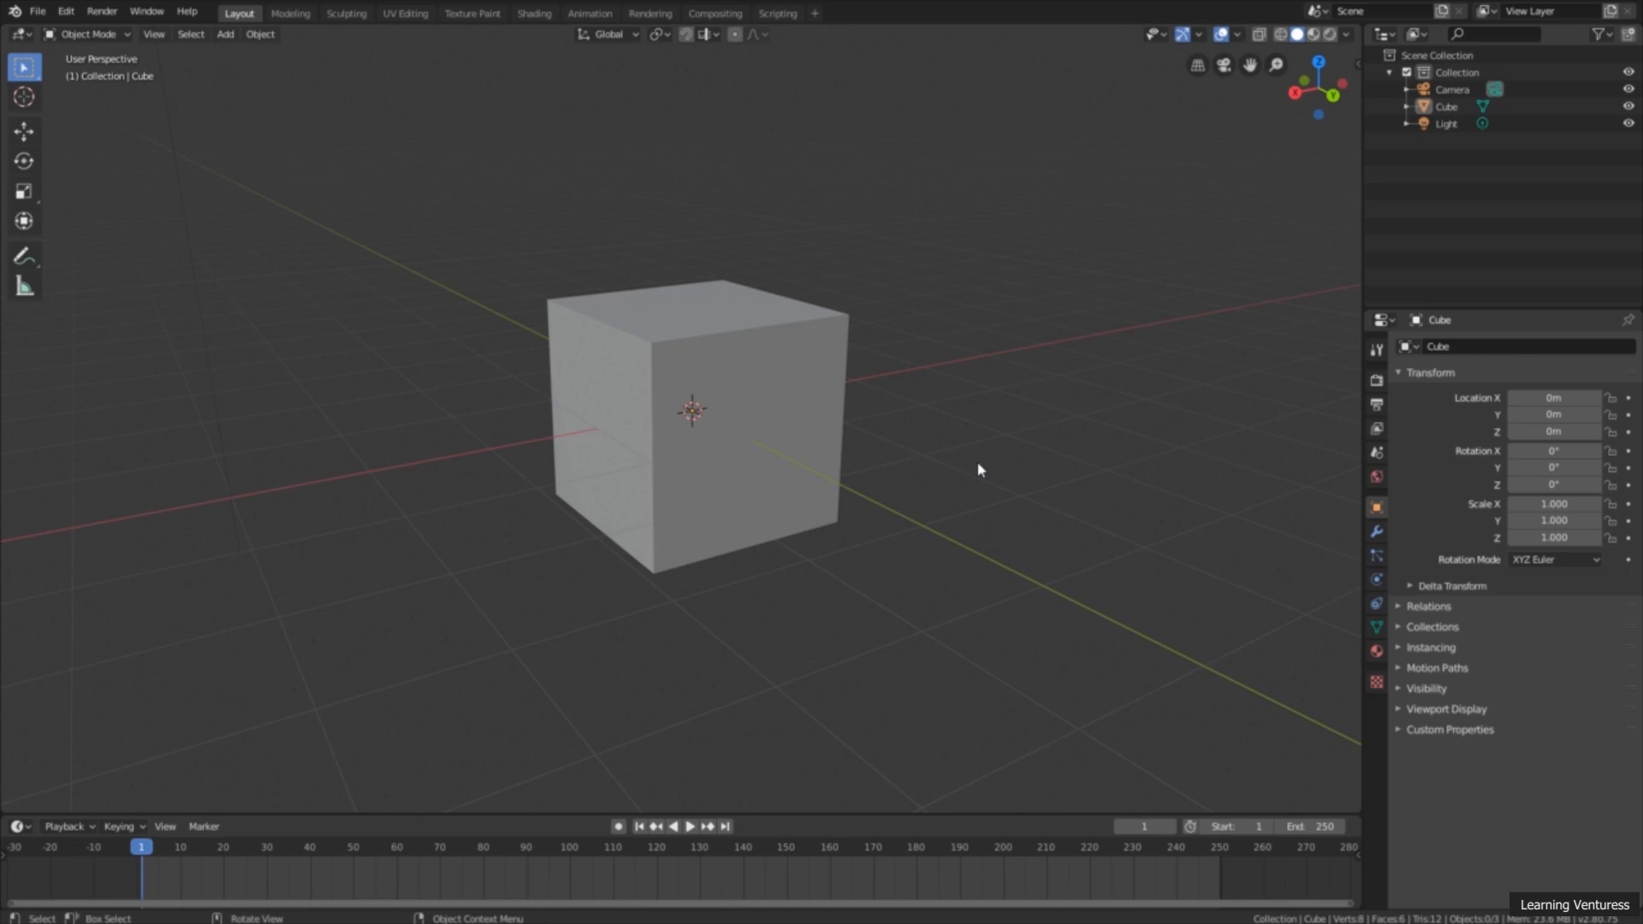
Step: Zoom and orbit around the cube, and settle on an angled view that also shows the camera and light
{"action": "scroll", "coordinate": [972, 479], "scroll_direction": "up", "scroll_amount": 2}
{"action": "scroll", "coordinate": [969, 473], "scroll_direction": "up", "scroll_amount": 2}
{"action": "scroll", "coordinate": [968, 474], "scroll_direction": "down", "scroll_amount": 1}
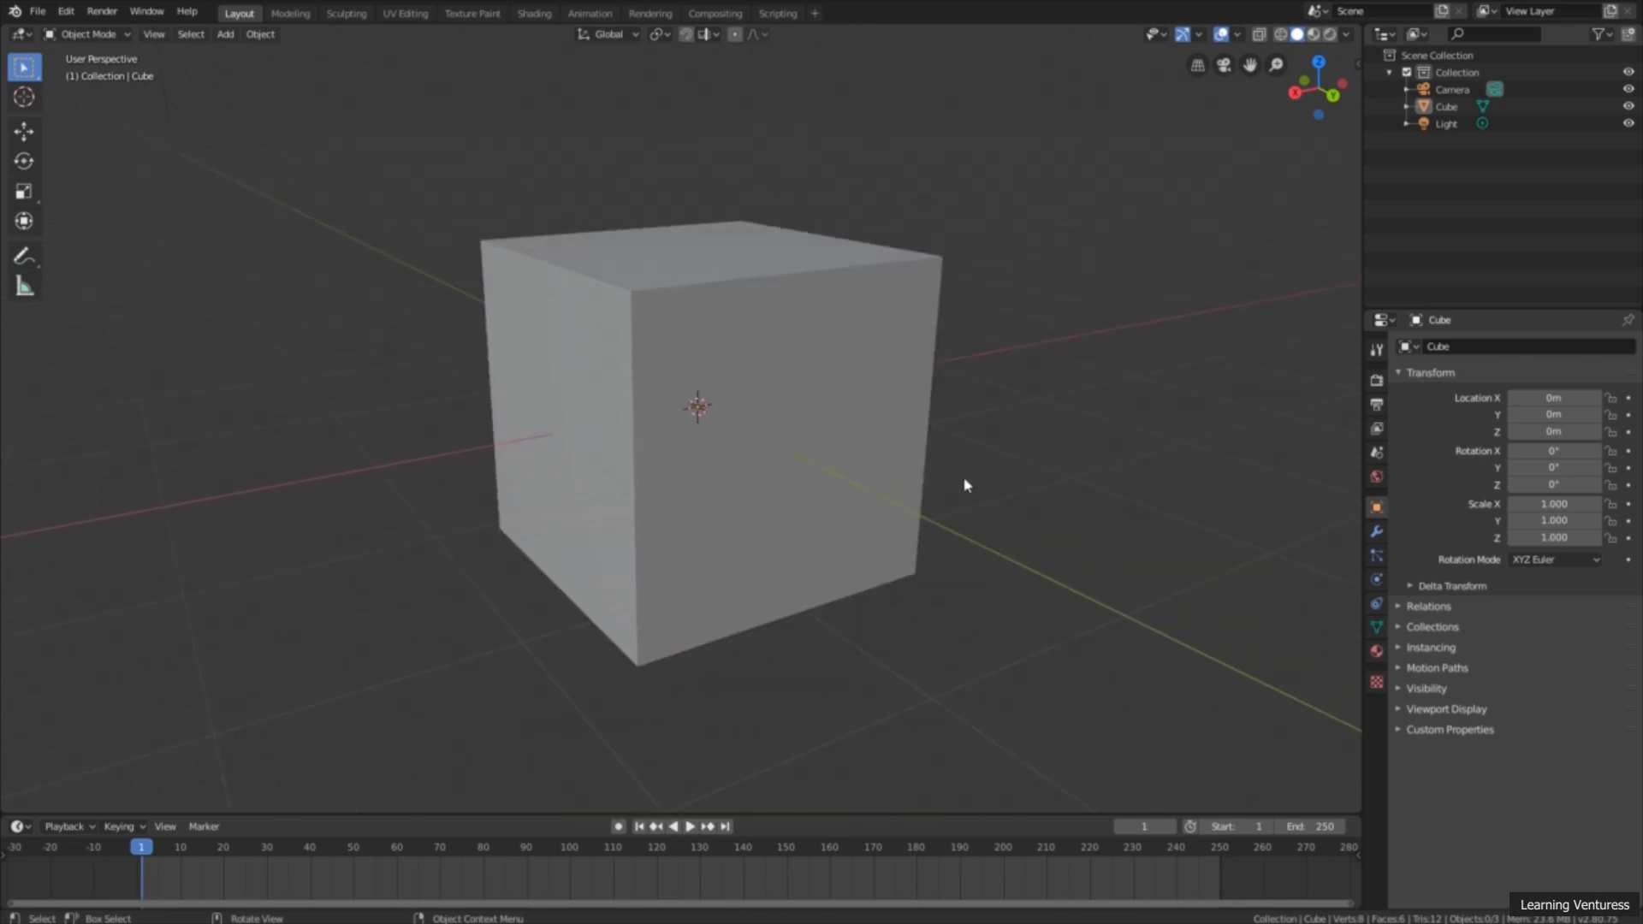
{"action": "scroll", "coordinate": [962, 478], "scroll_direction": "up", "scroll_amount": 1}
{"action": "middle_click_drag", "start_coordinate": [962, 486], "coordinate": [940, 509]}
{"action": "scroll", "coordinate": [948, 494], "scroll_direction": "down", "scroll_amount": 1}
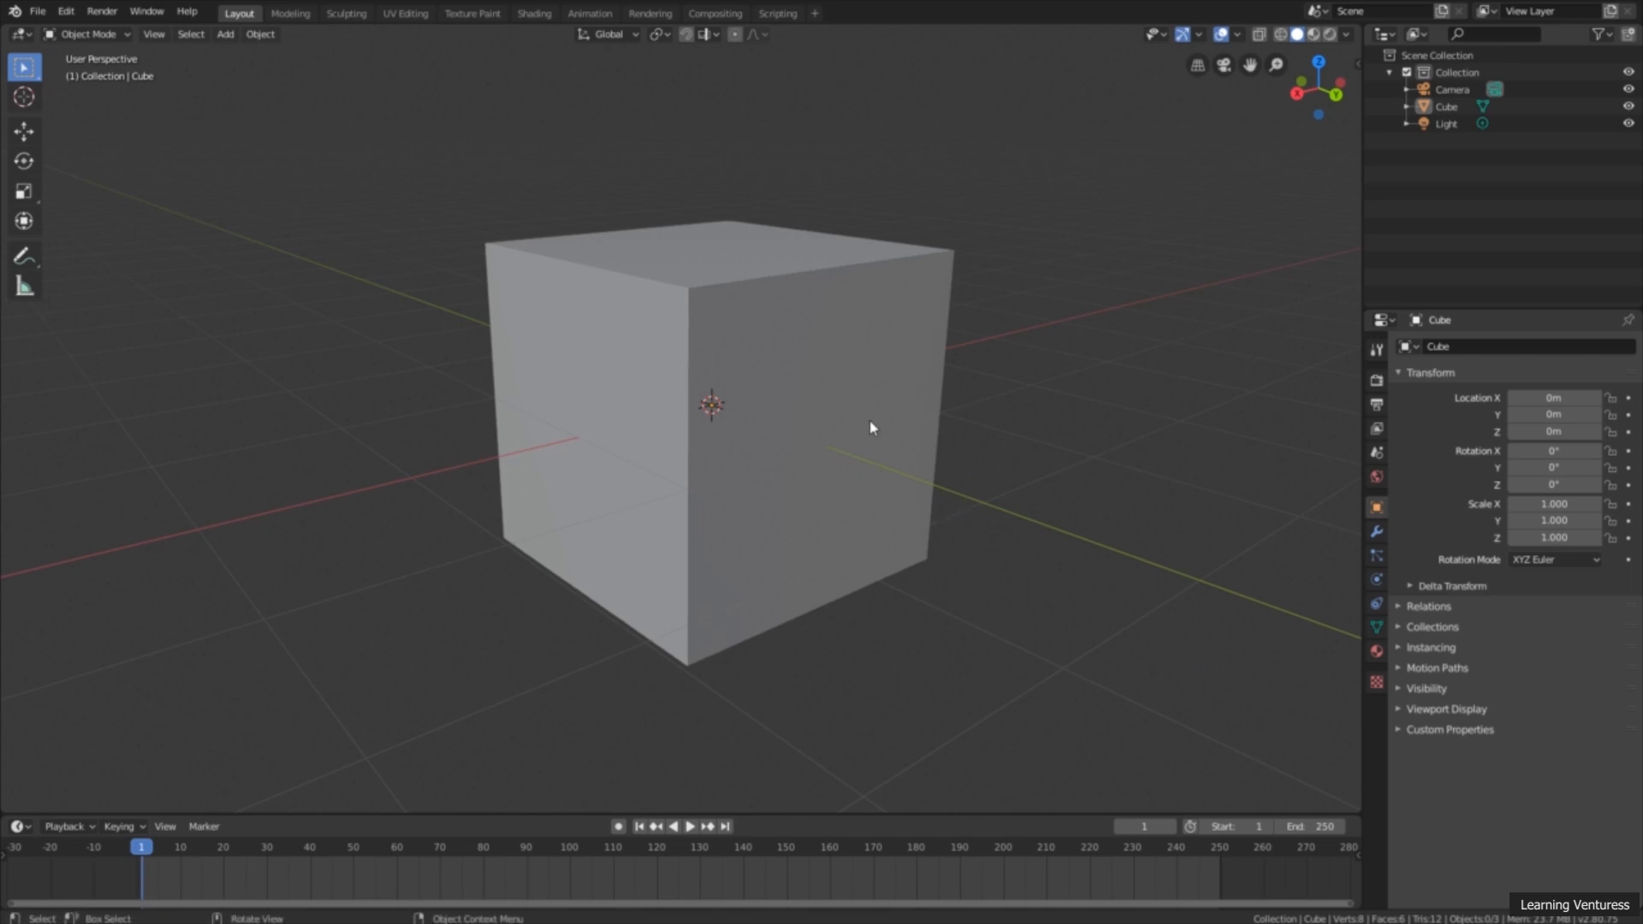
{"action": "scroll", "coordinate": [868, 426], "scroll_direction": "down", "scroll_amount": 2}
{"action": "scroll", "coordinate": [843, 423], "scroll_direction": "down", "scroll_amount": 4}
{"action": "middle_click_drag", "start_coordinate": [799, 414], "coordinate": [774, 477]}
{"action": "scroll", "coordinate": [670, 474], "scroll_direction": "up", "scroll_amount": 2}
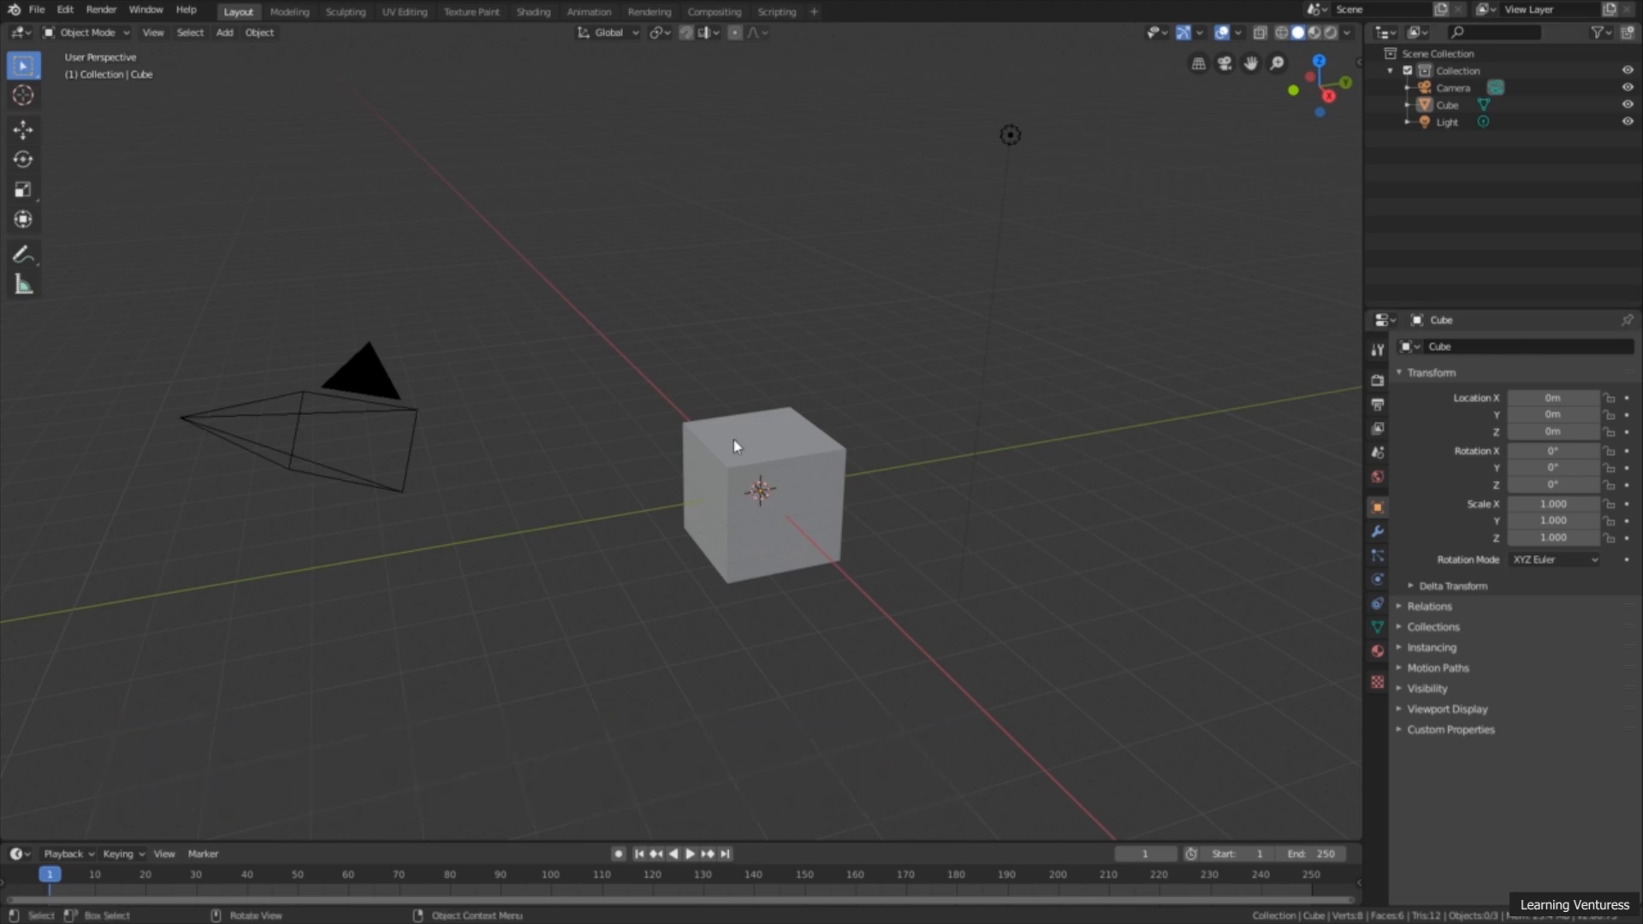
{"action": "middle_click_drag", "start_coordinate": [780, 469], "coordinate": [775, 466]}
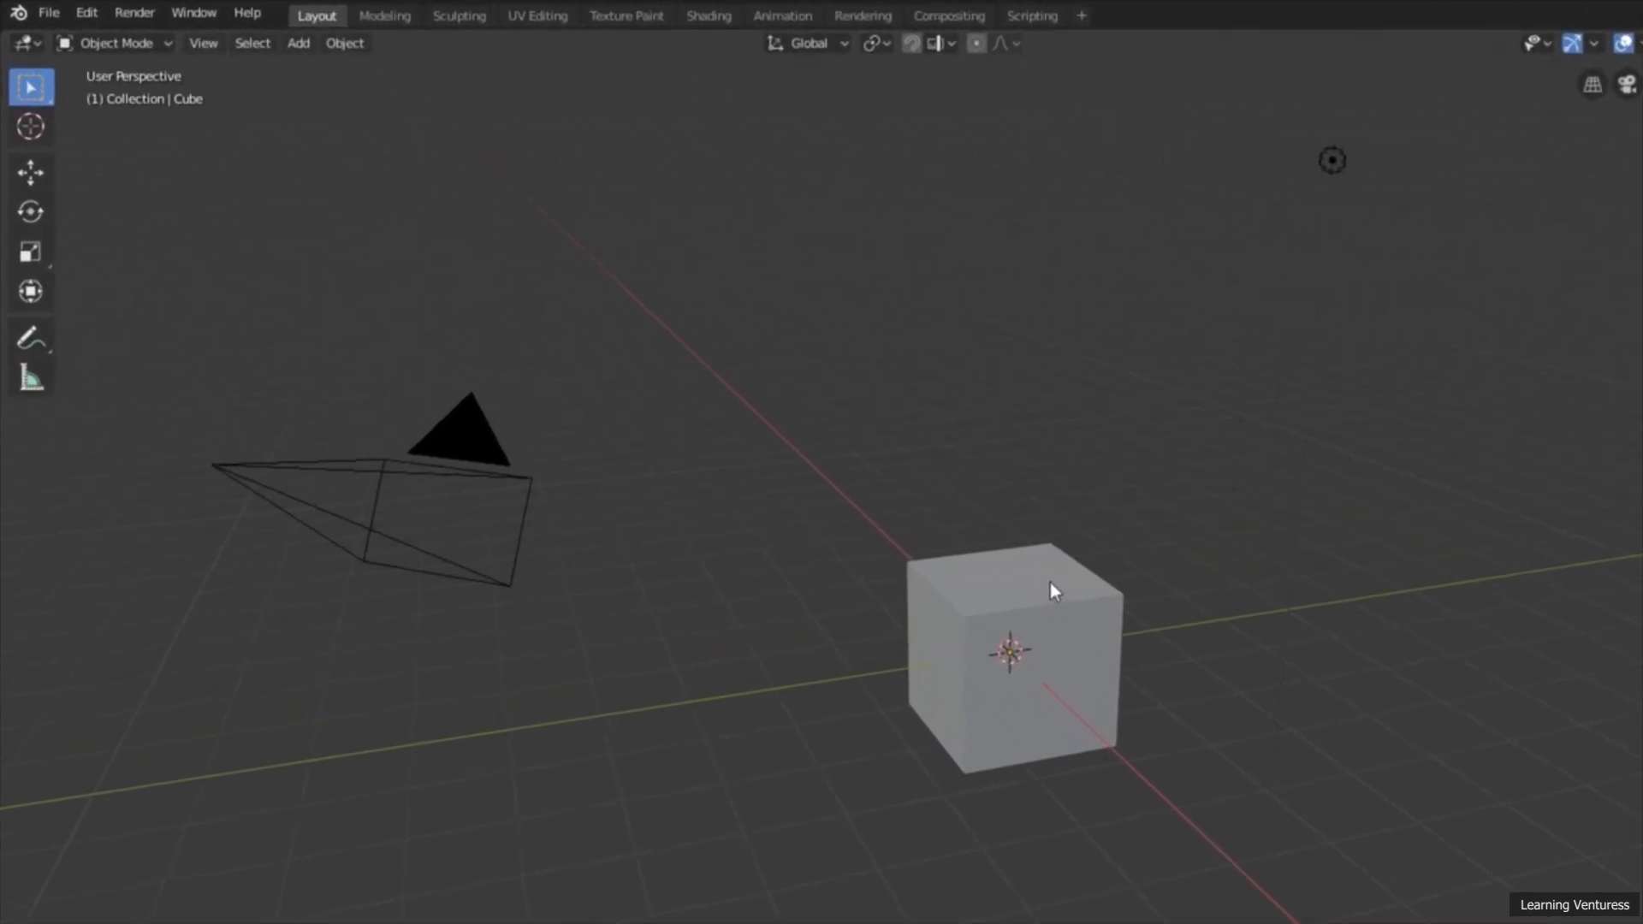
Step: Start a new General file and discard the unsaved changes
{"action": "left_click", "coordinate": [56, 15]}
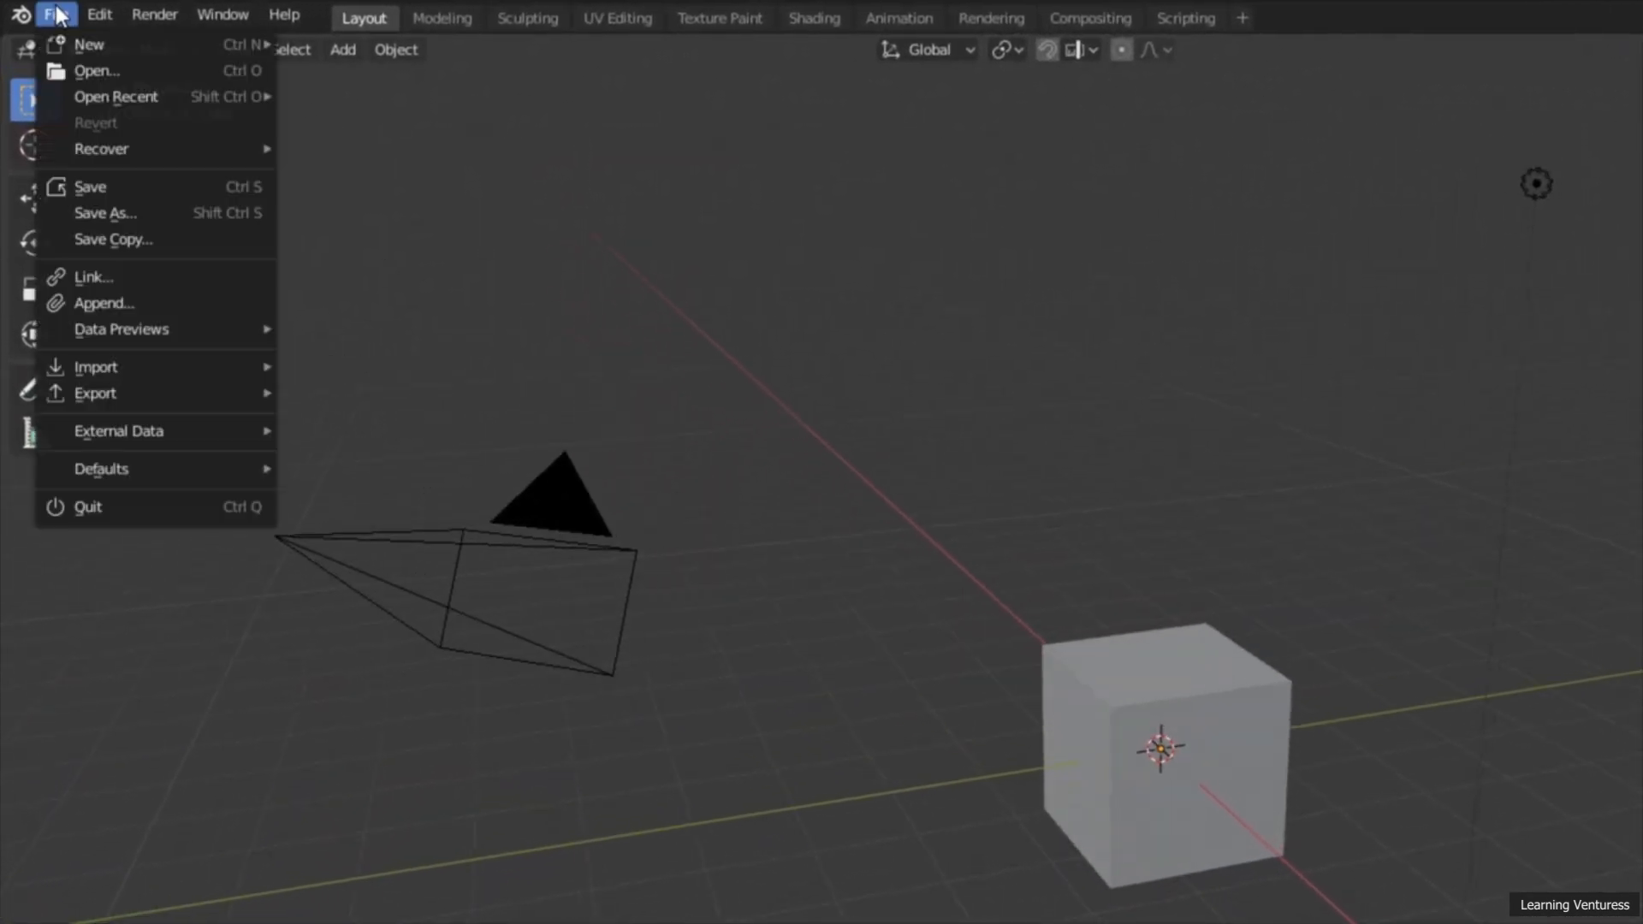
{"action": "mouse_move", "coordinate": [69, 51]}
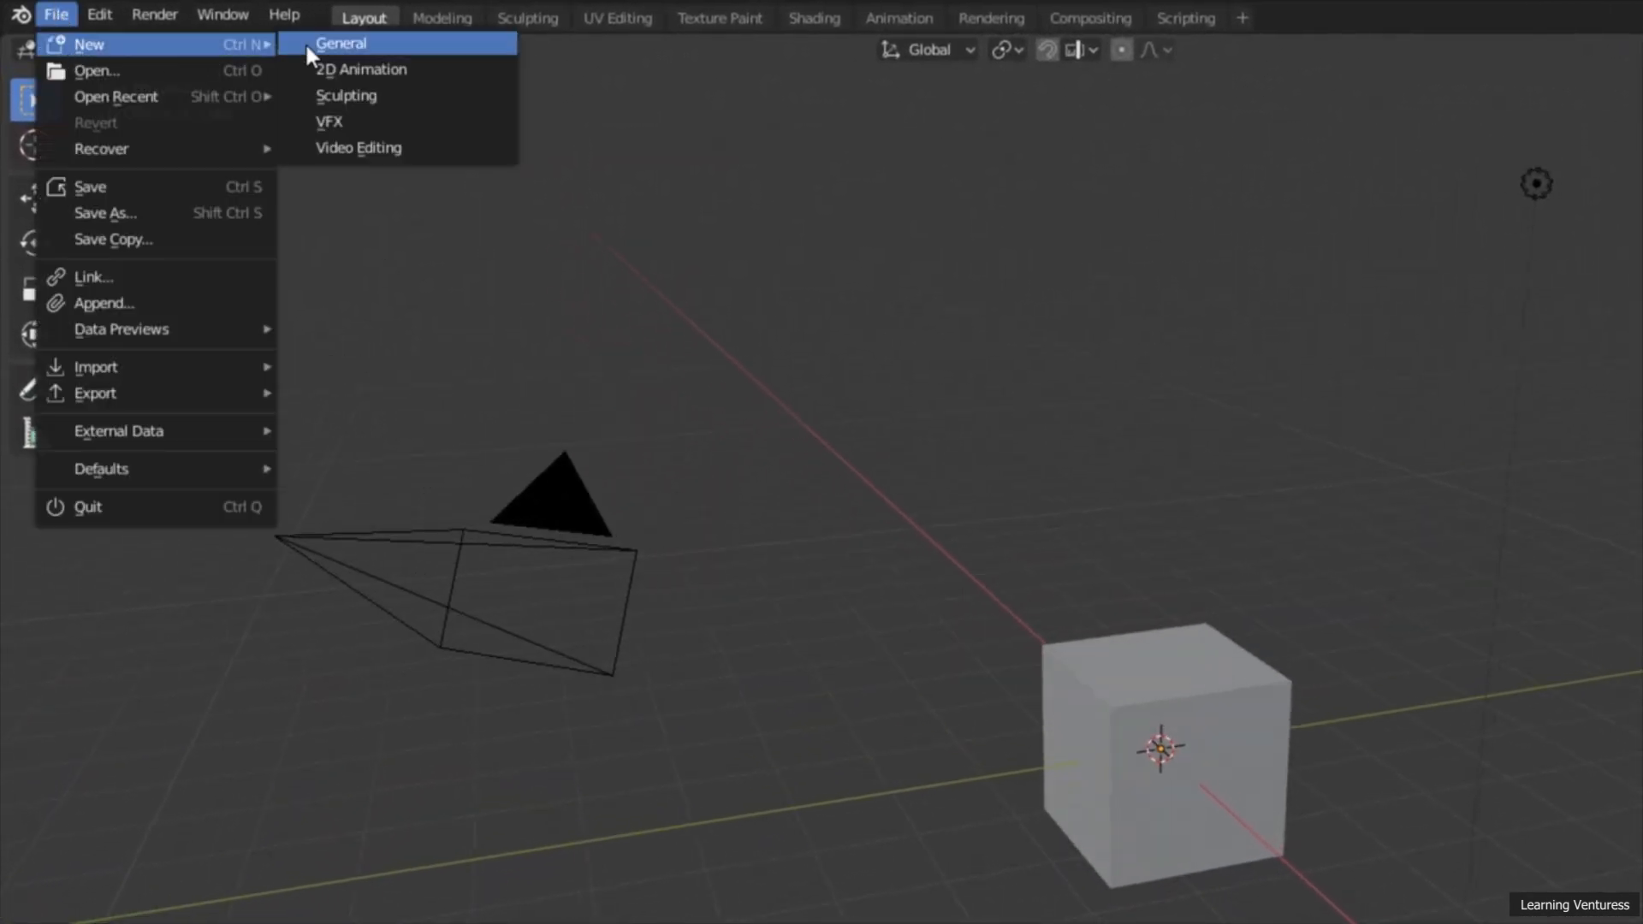
{"action": "left_click", "coordinate": [353, 43]}
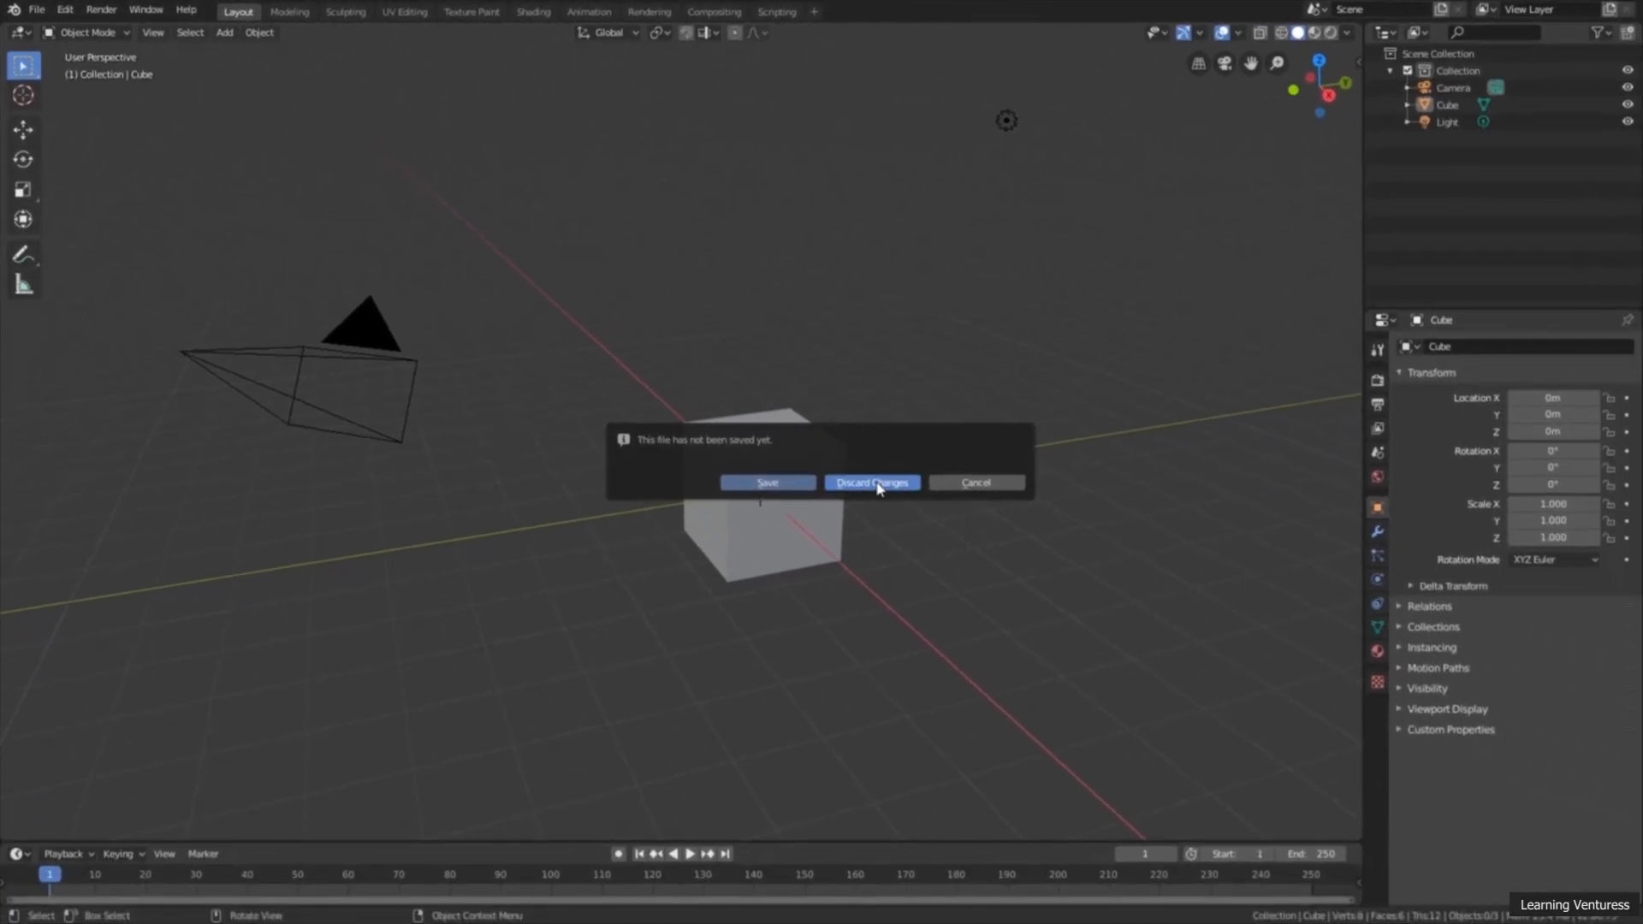
{"action": "left_click", "coordinate": [877, 484]}
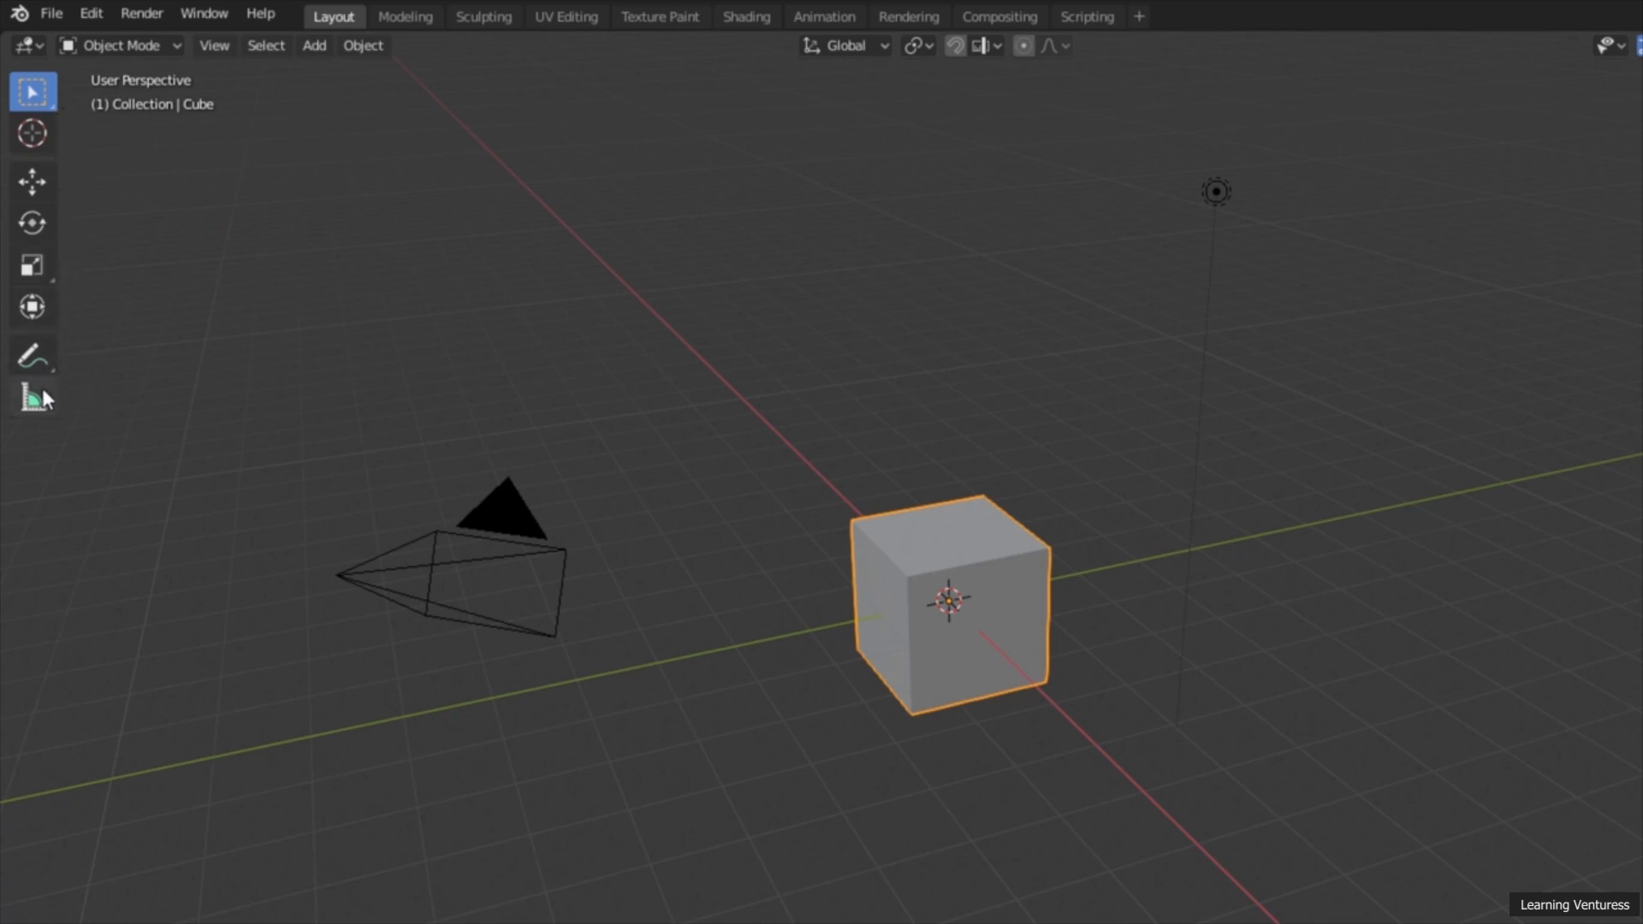
Step: Widen the 3D viewport's tool strip past its two-column layout until the tool names are shown beside the icons
{"action": "left_click", "coordinate": [67, 230]}
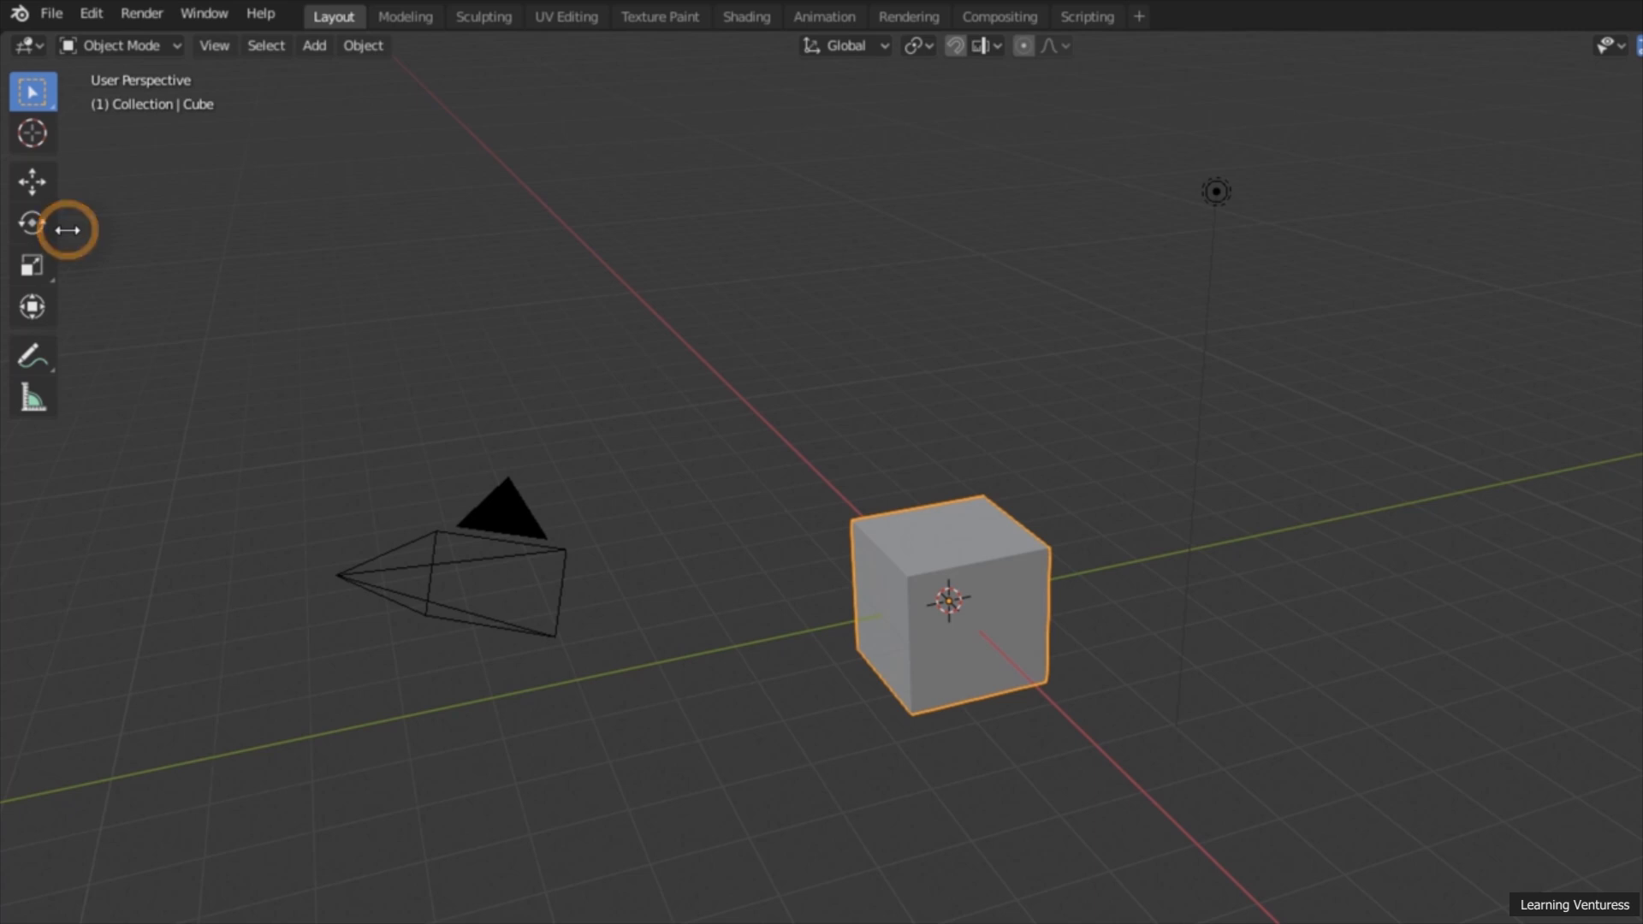
{"action": "left_click_drag", "start_coordinate": [67, 229], "coordinate": [96, 231]}
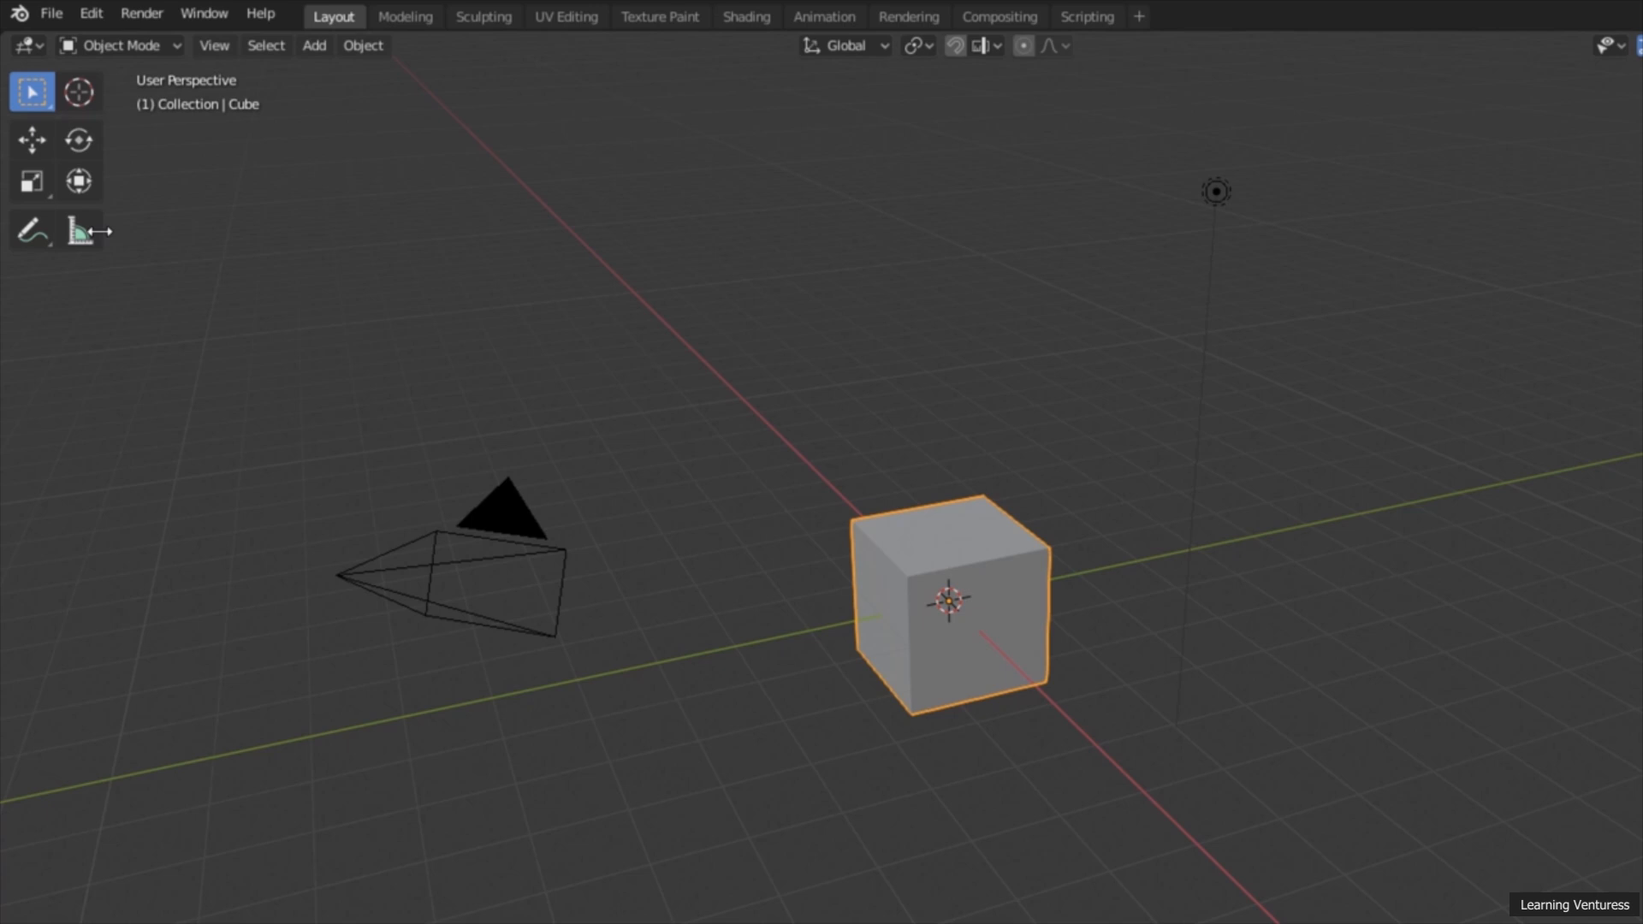
{"action": "left_click_drag", "start_coordinate": [87, 231], "coordinate": [99, 231]}
{"action": "left_click_drag", "start_coordinate": [96, 231], "coordinate": [170, 218]}
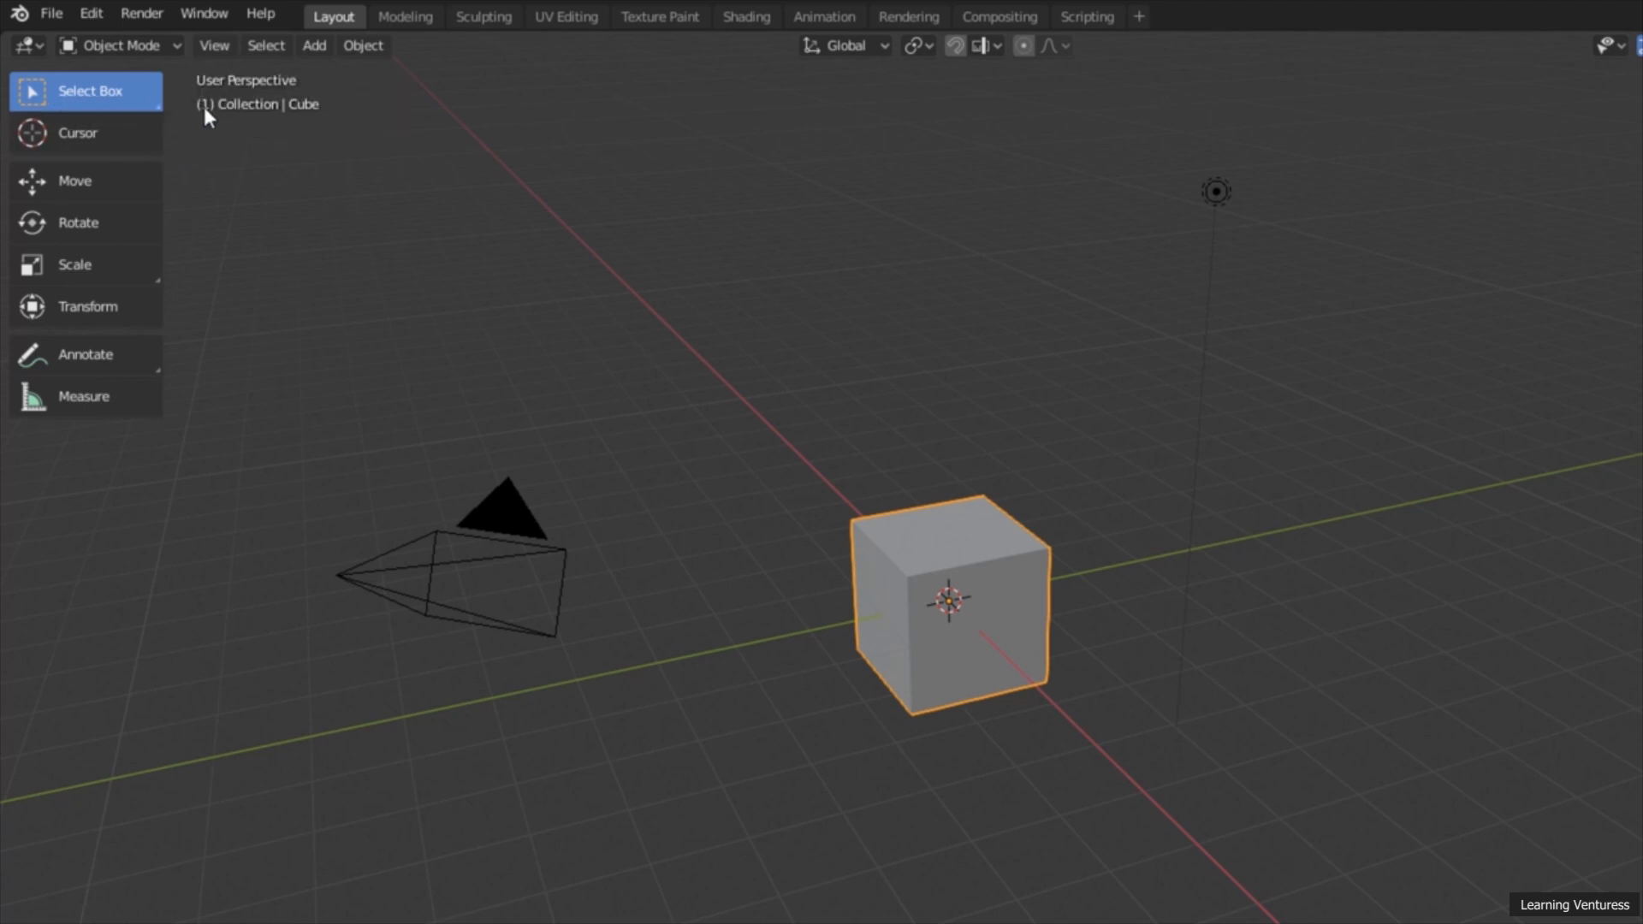
Step: Choose the Select Box tool and select the light, the cube and the camera one at a time
{"action": "left_click", "coordinate": [129, 99]}
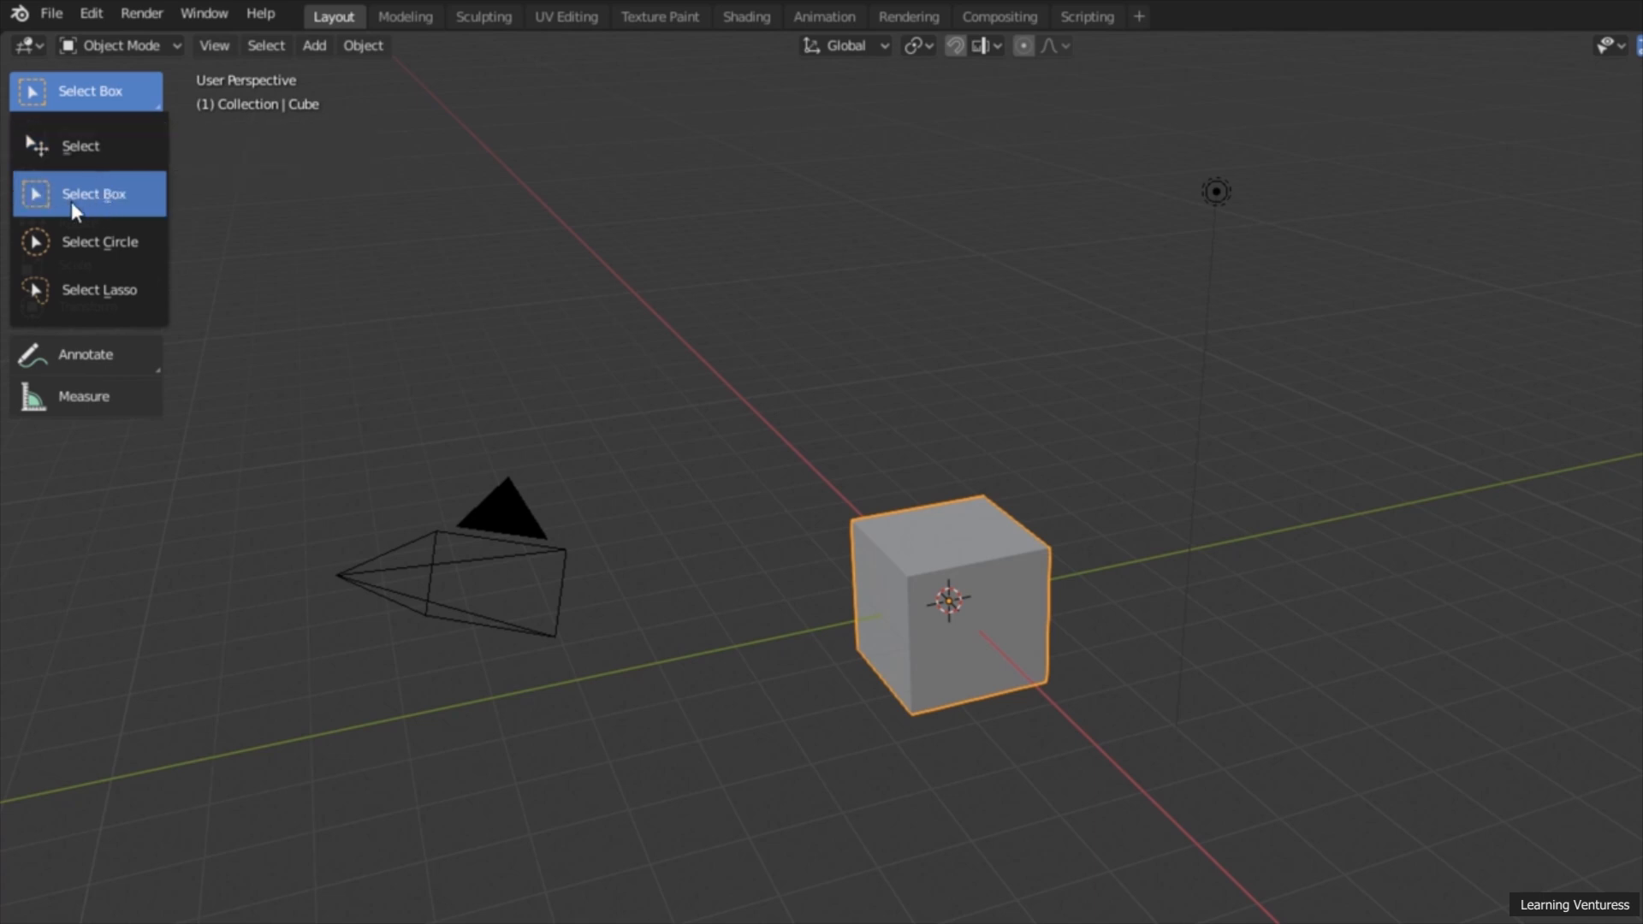
{"action": "left_click", "coordinate": [115, 193]}
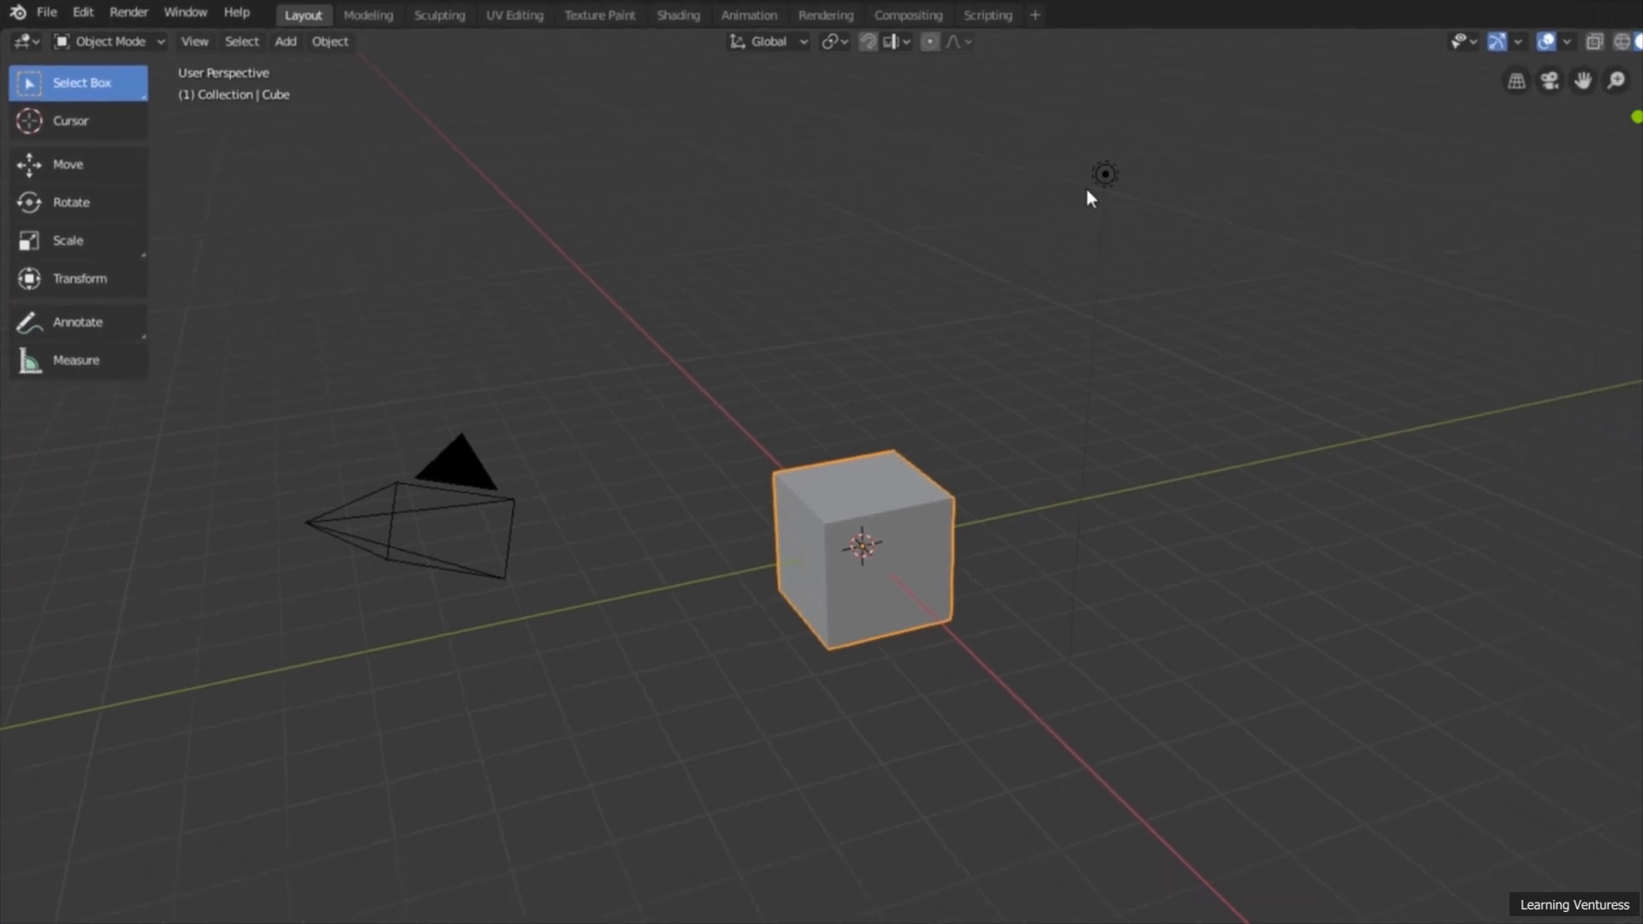
{"action": "left_click", "coordinate": [1215, 191]}
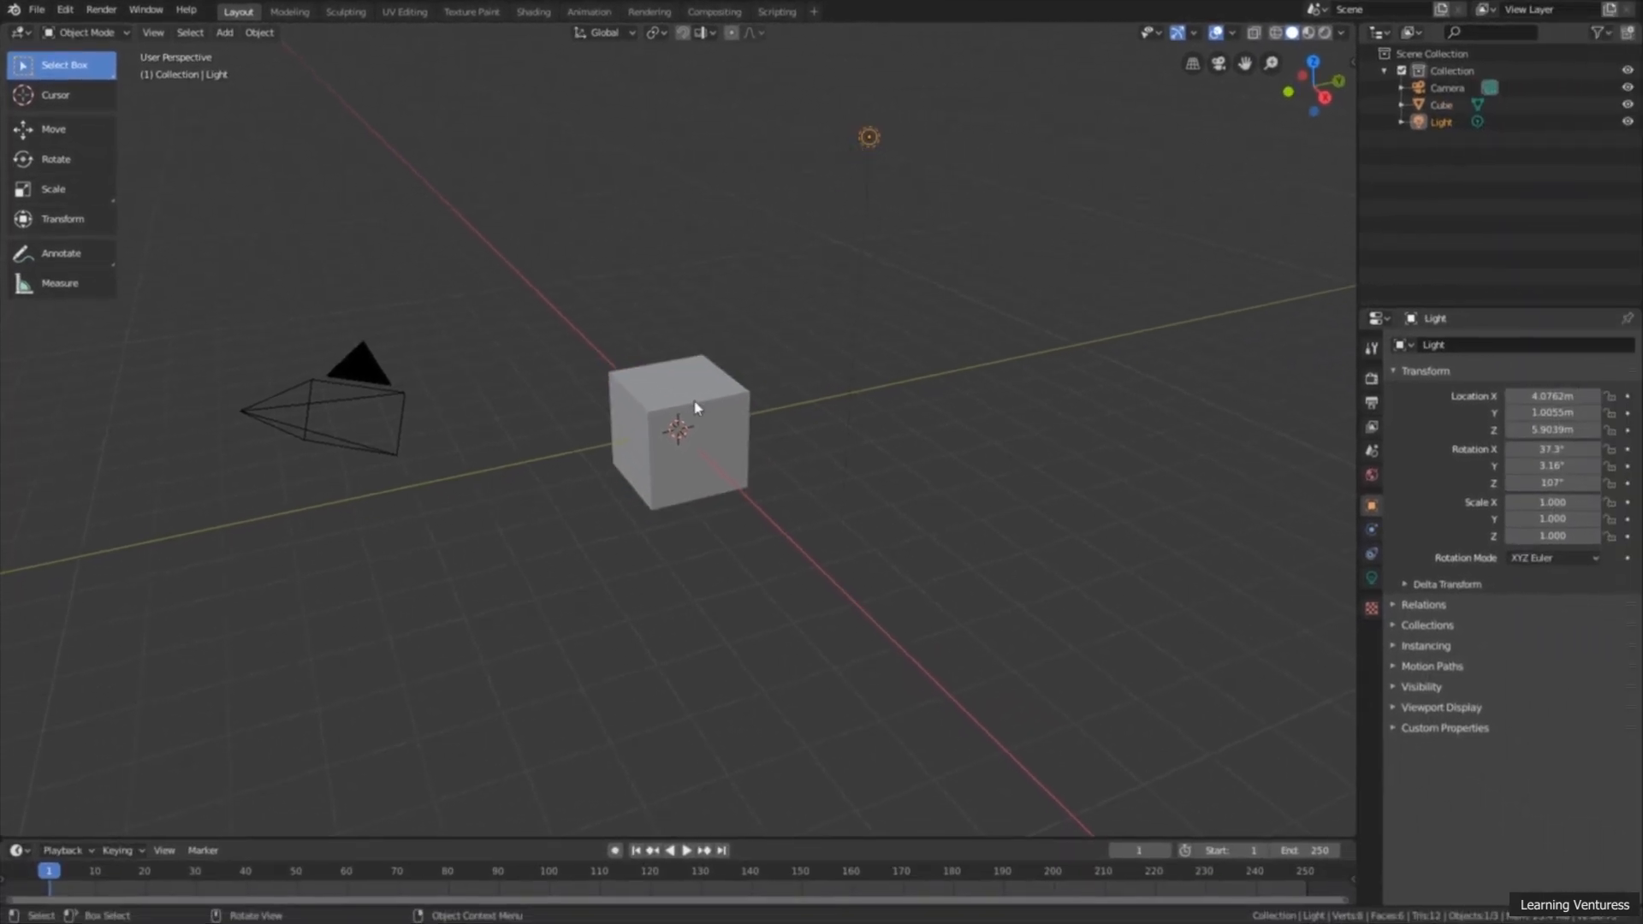
{"action": "left_click", "coordinate": [696, 407]}
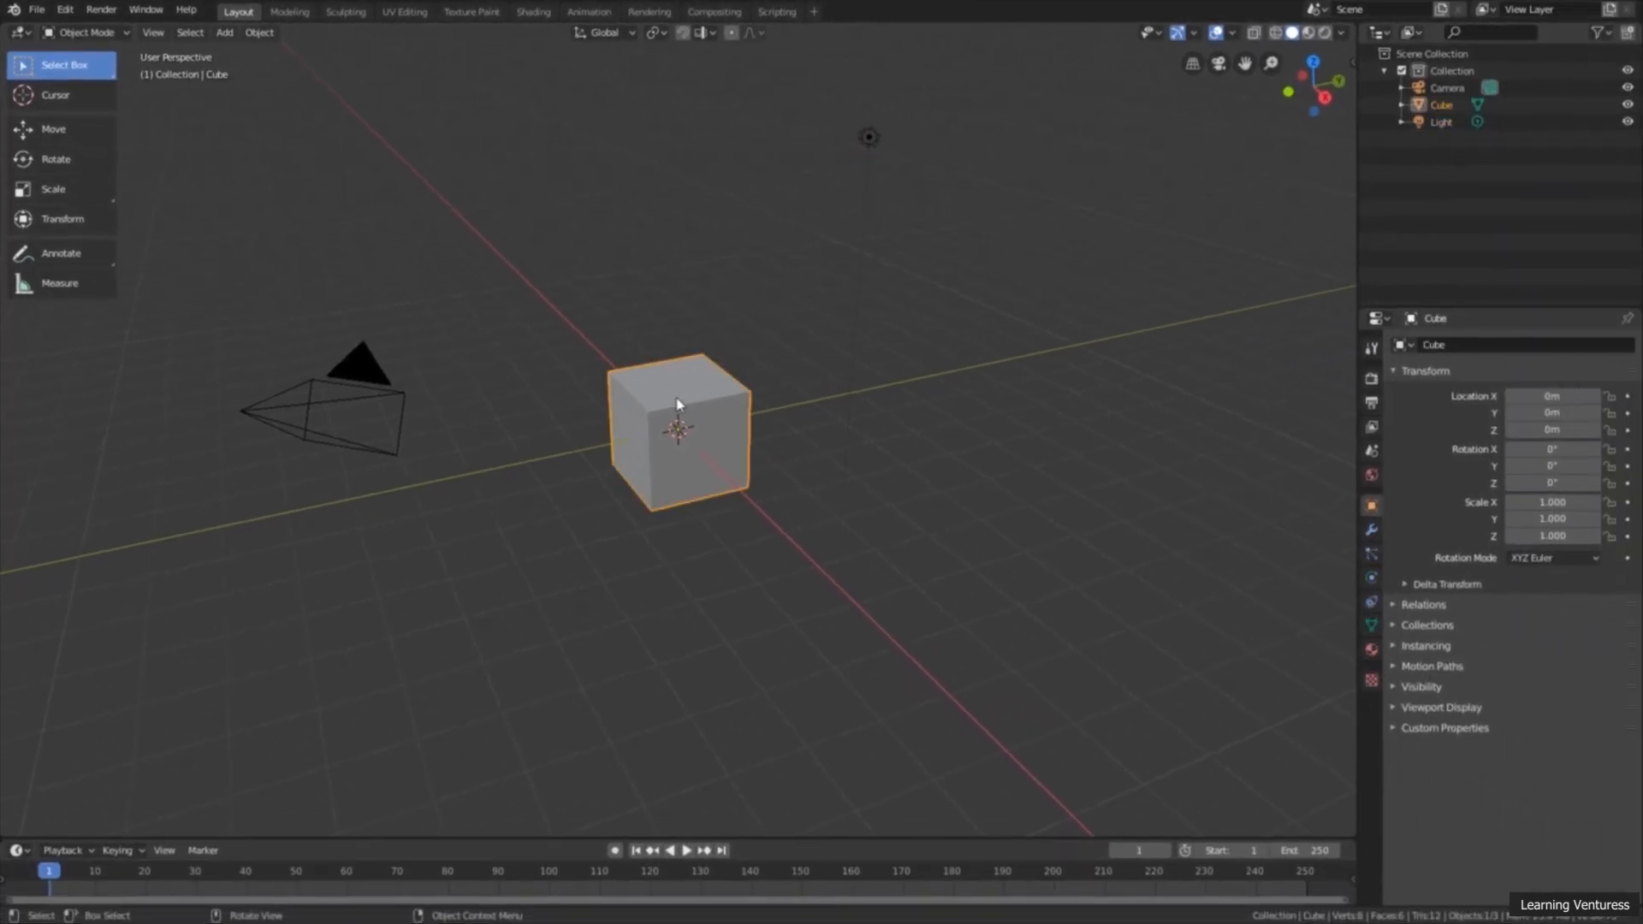
{"action": "left_click", "coordinate": [357, 356]}
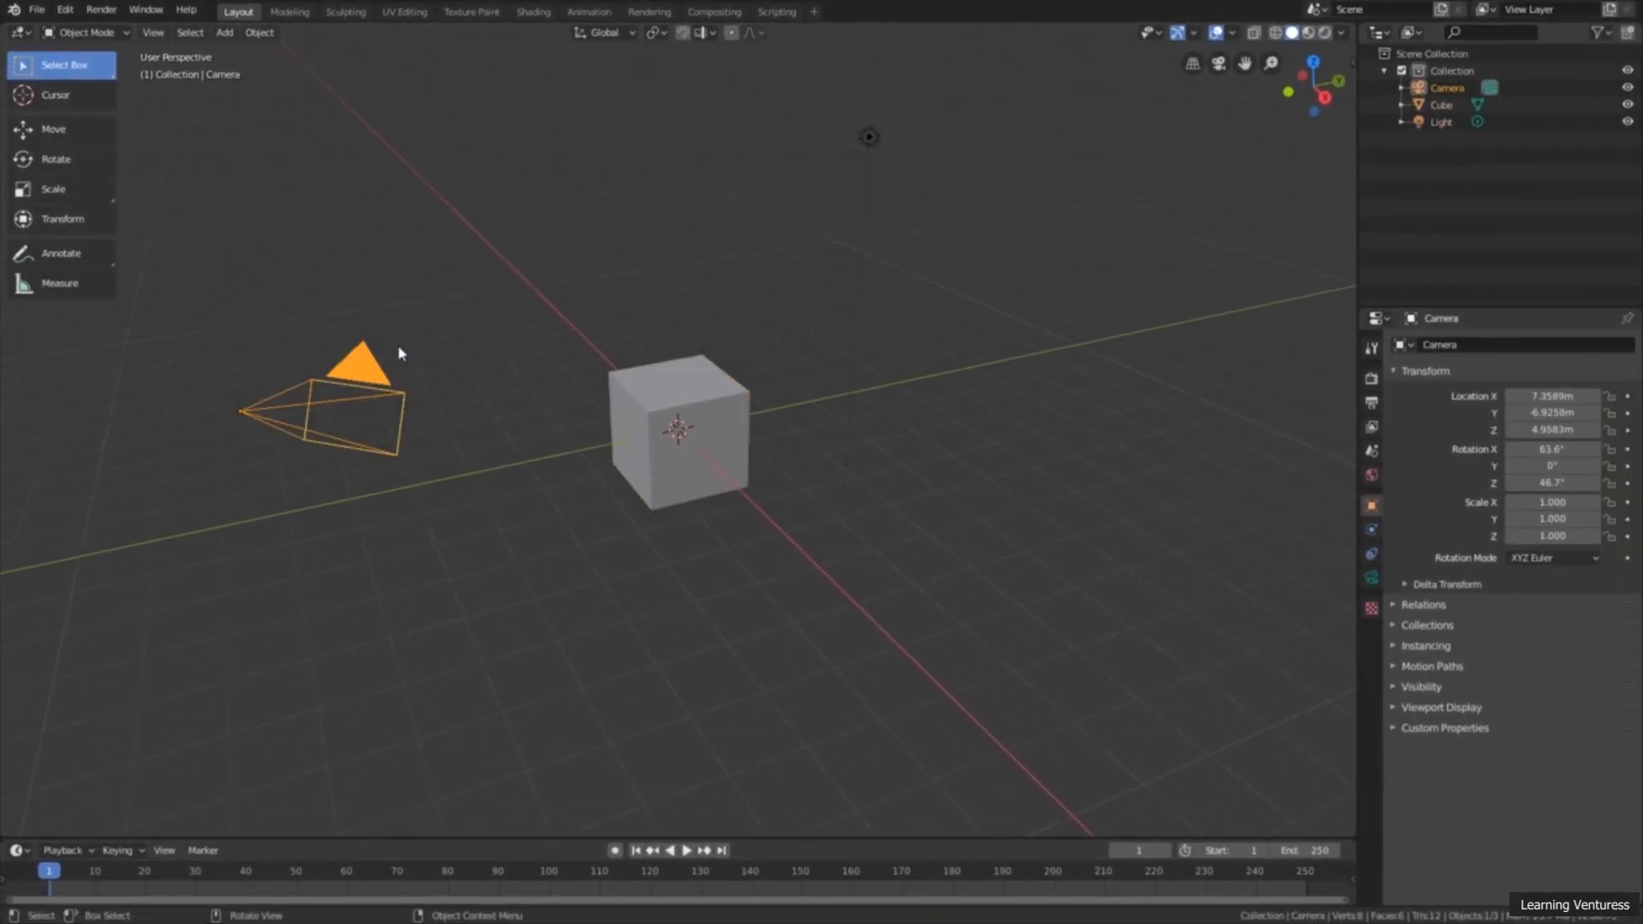
Step: Practise box selection around all objects, around only the cube and light, and around all three again, clearing the selection each time
{"action": "left_click_drag", "start_coordinate": [211, 103], "coordinate": [972, 572]}
{"action": "left_click", "coordinate": [972, 556]}
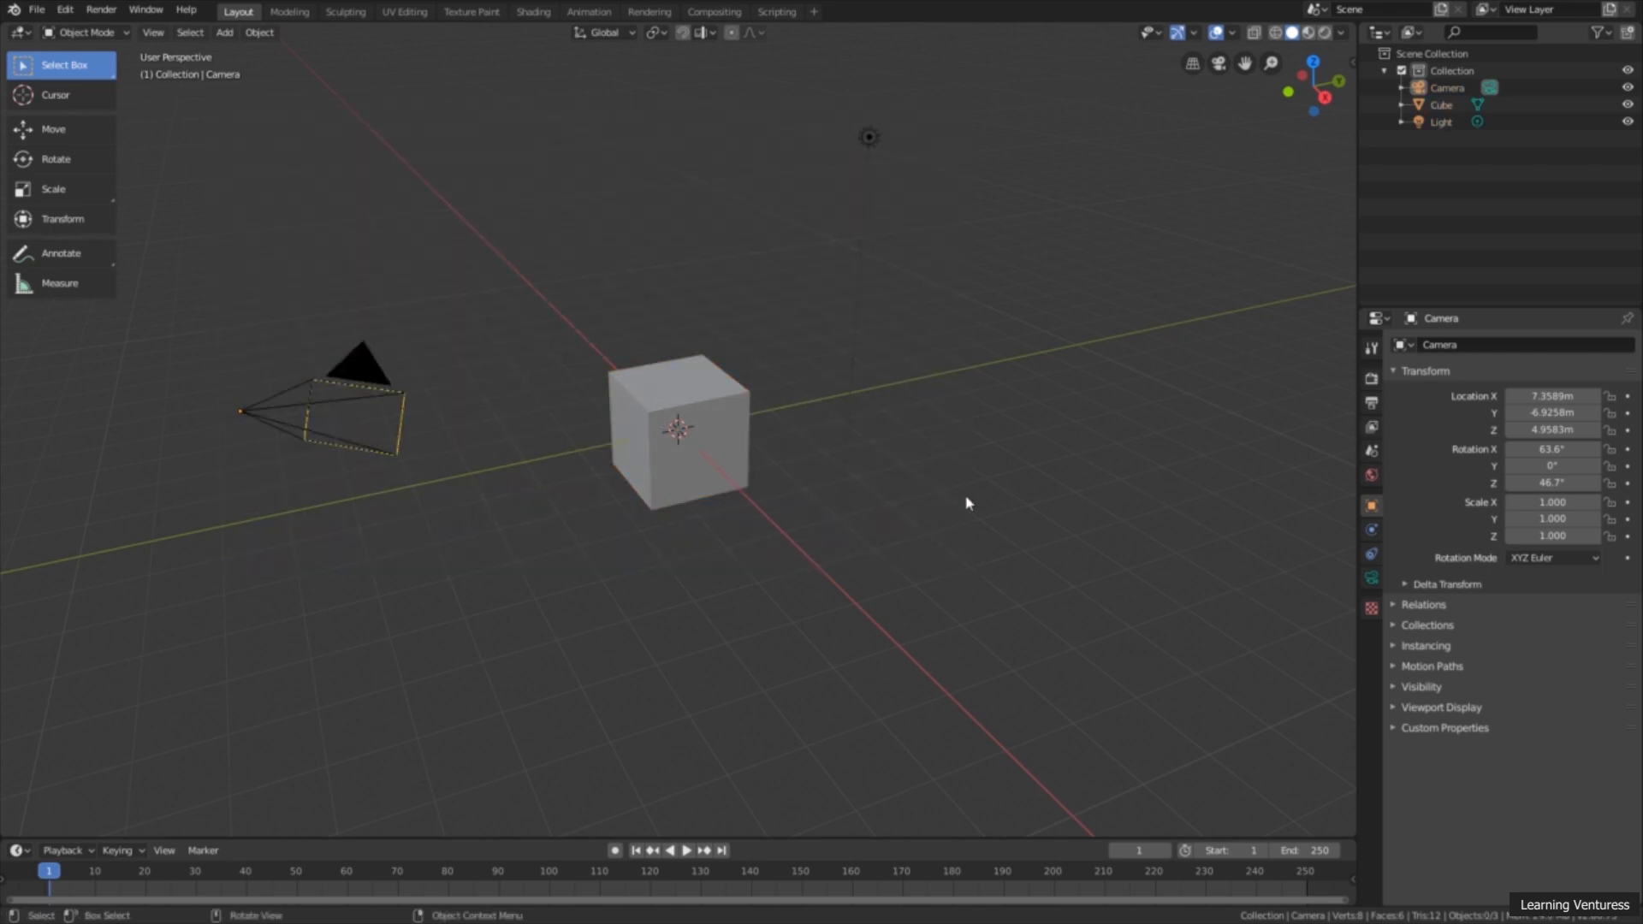
{"action": "left_click_drag", "start_coordinate": [965, 98], "coordinate": [639, 524]}
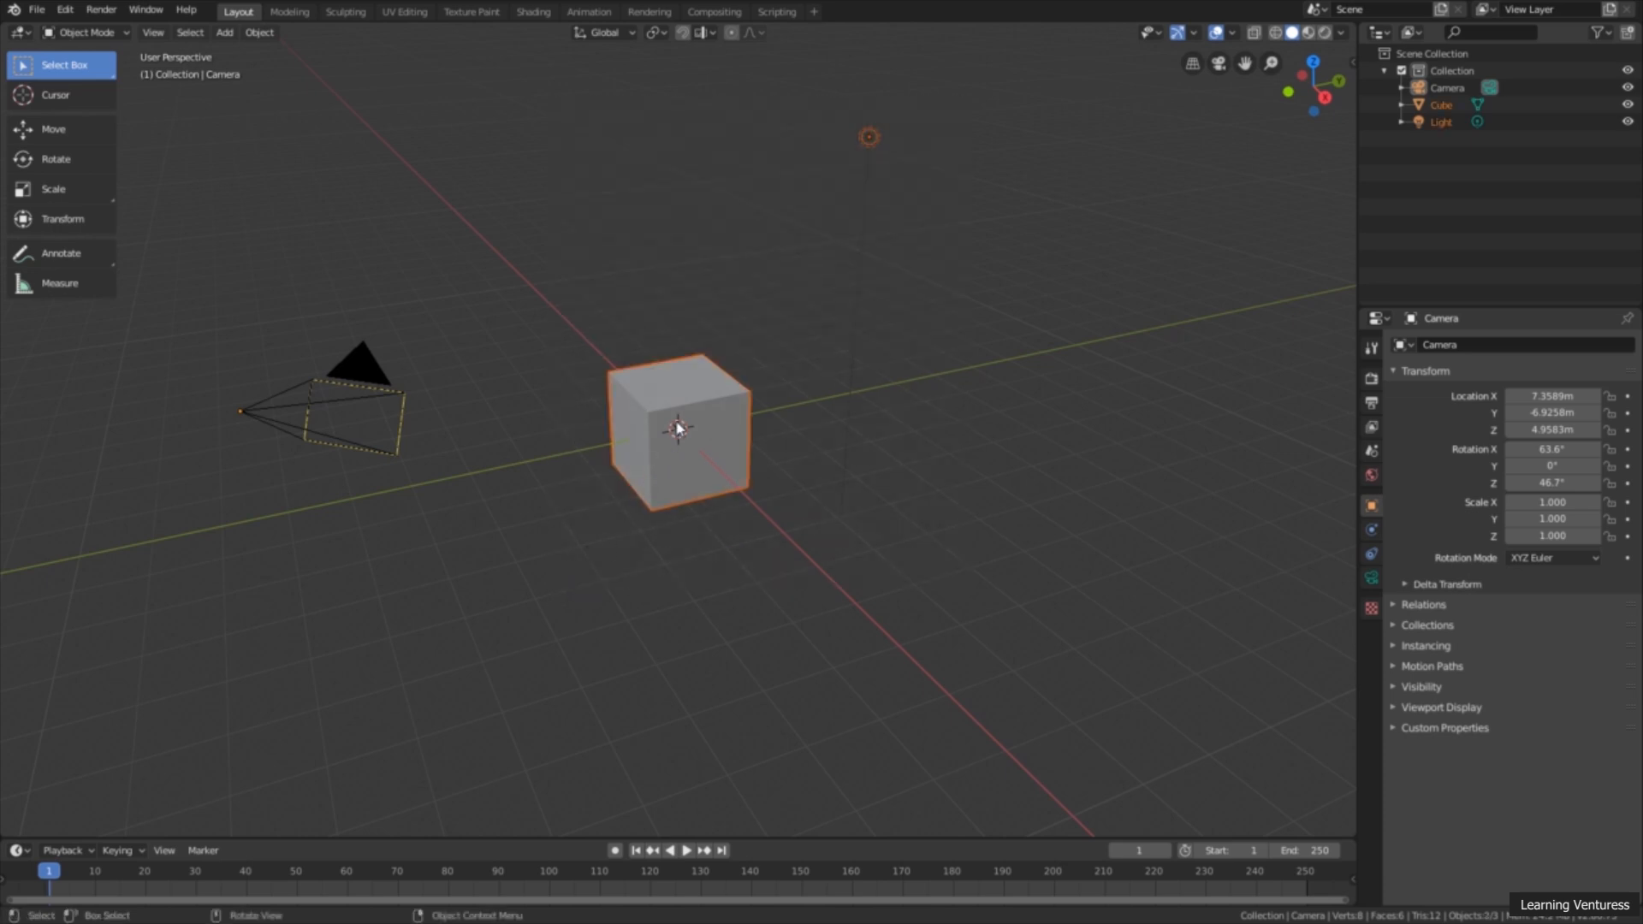
{"action": "left_click", "coordinate": [723, 175]}
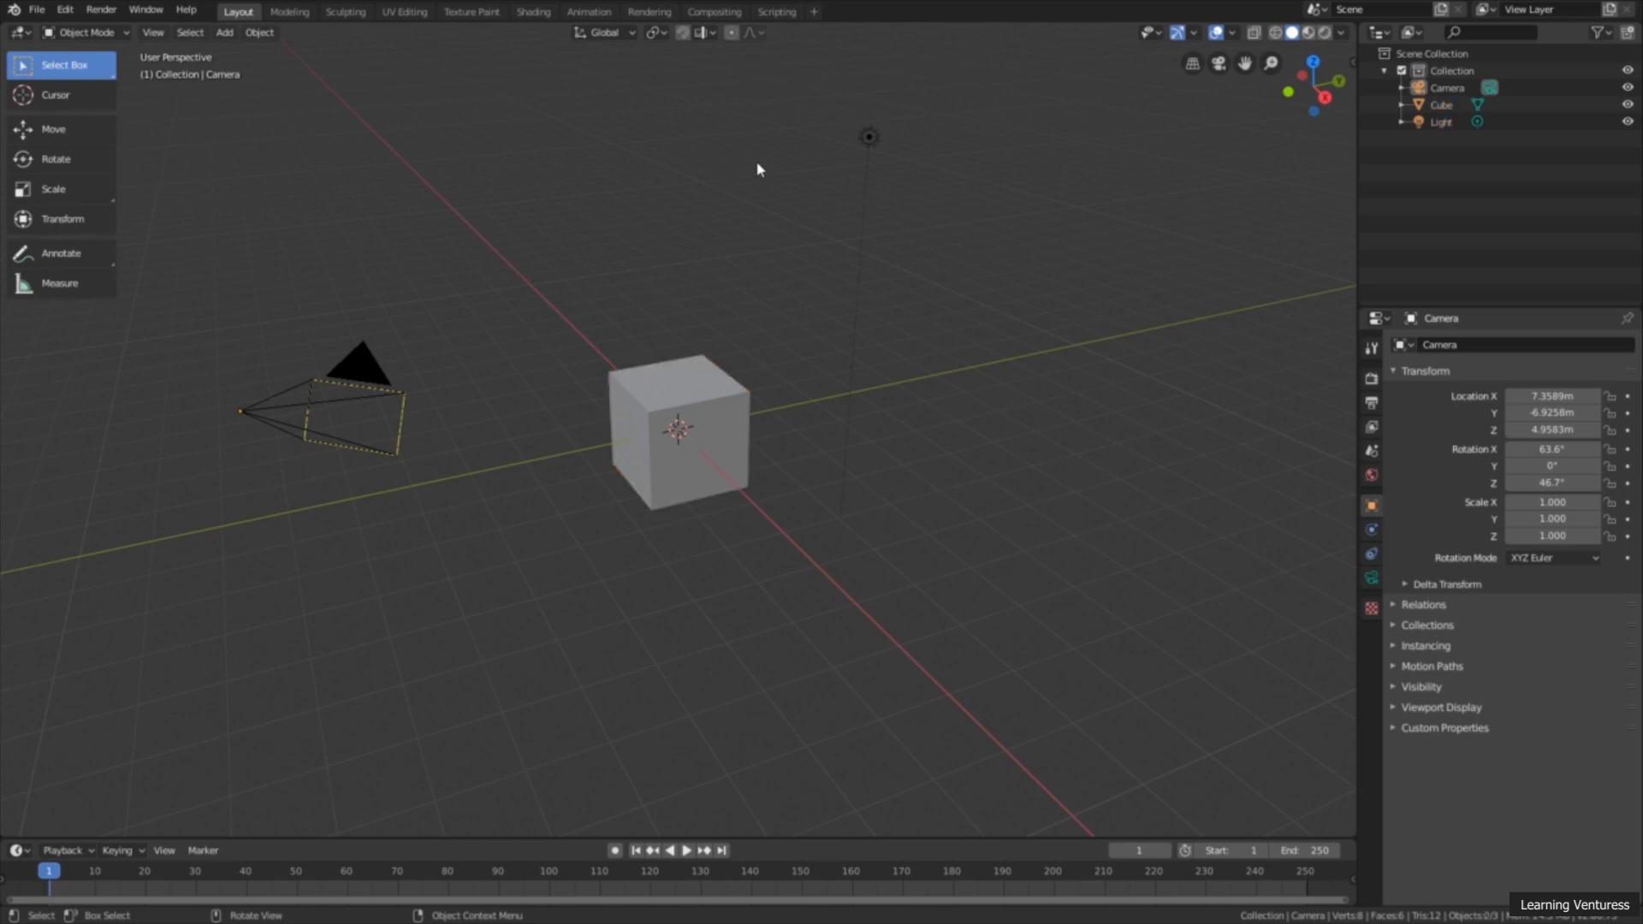
{"action": "left_click_drag", "start_coordinate": [919, 96], "coordinate": [202, 629]}
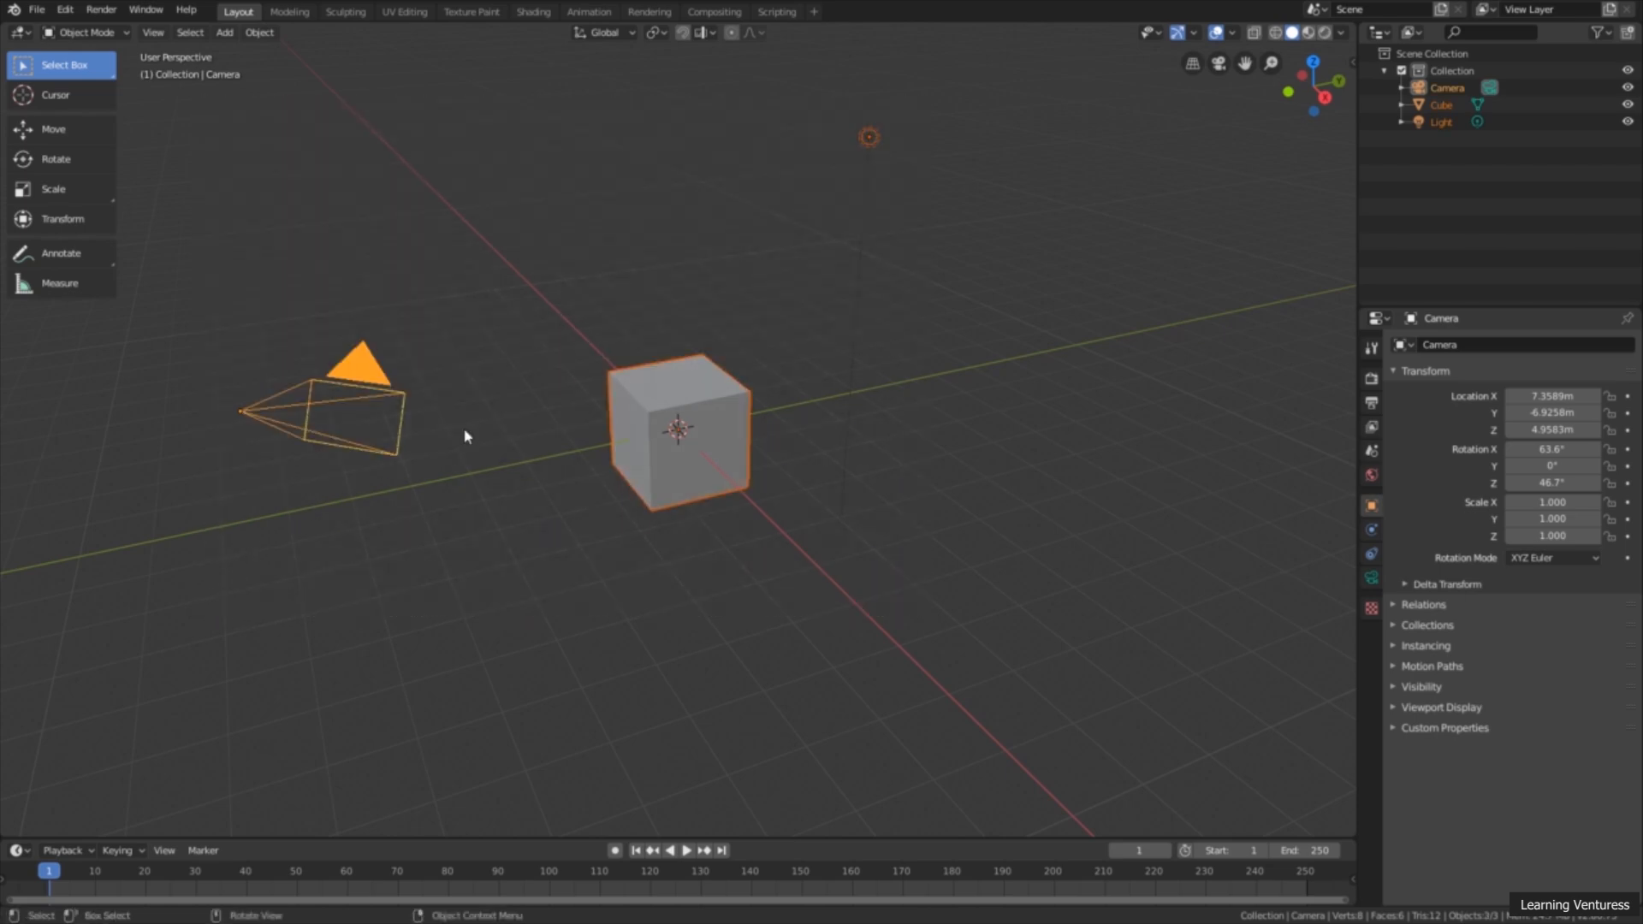
{"action": "left_click", "coordinate": [577, 203]}
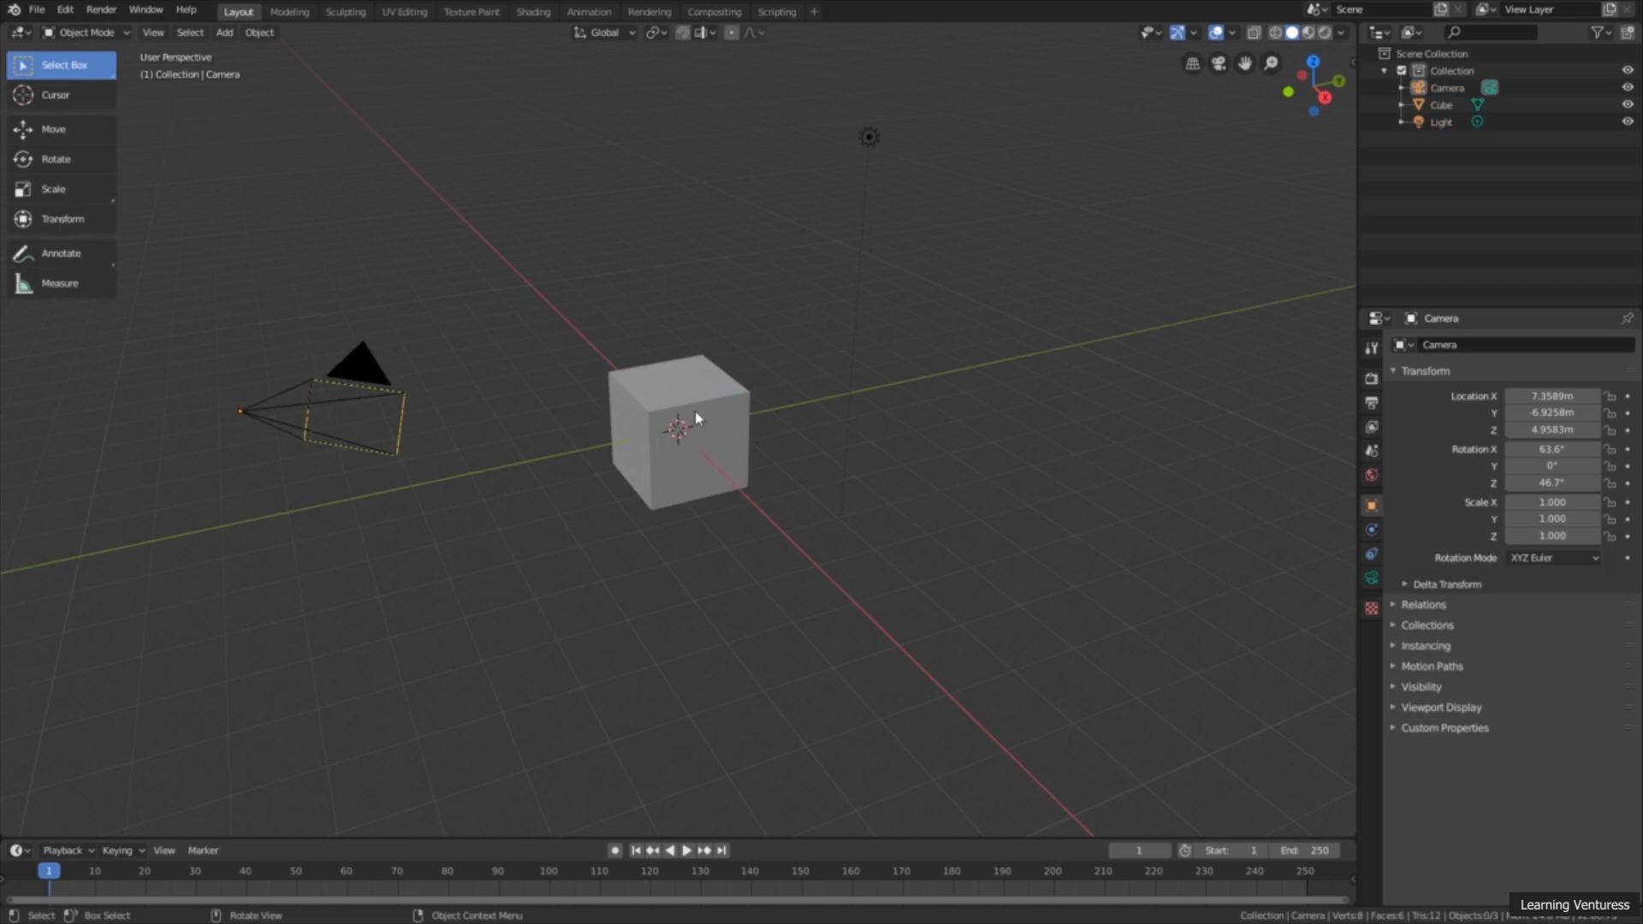
Step: Select the light and add the cube and camera to the selection
{"action": "left_click", "coordinate": [869, 138], "text": "shift"}
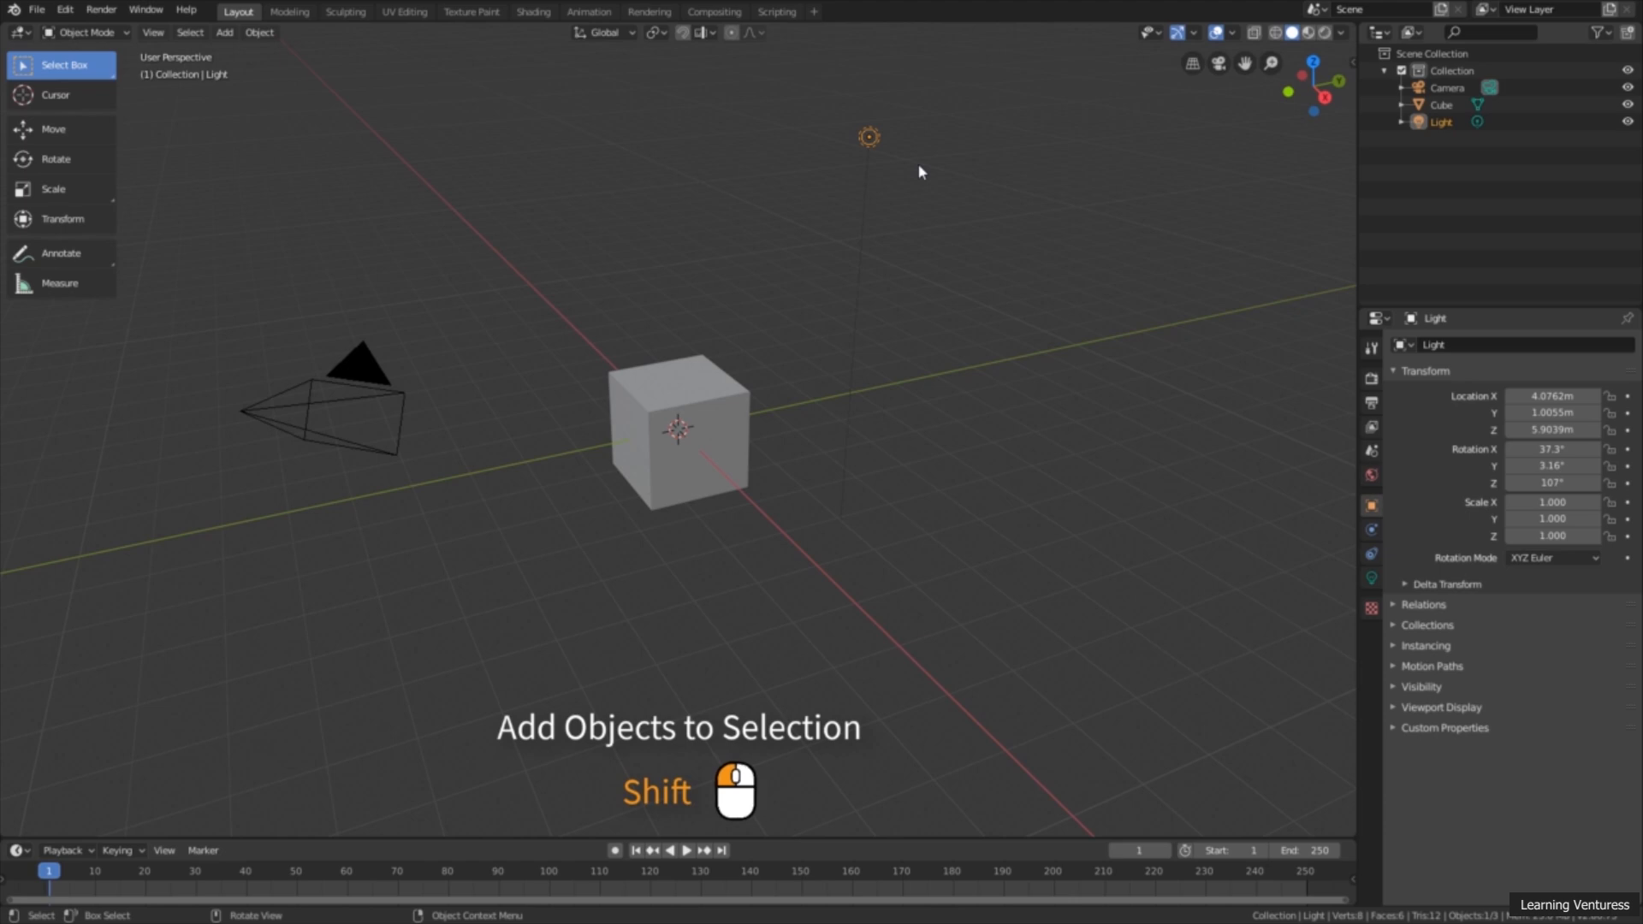
{"action": "left_click", "coordinate": [700, 386], "text": "shift"}
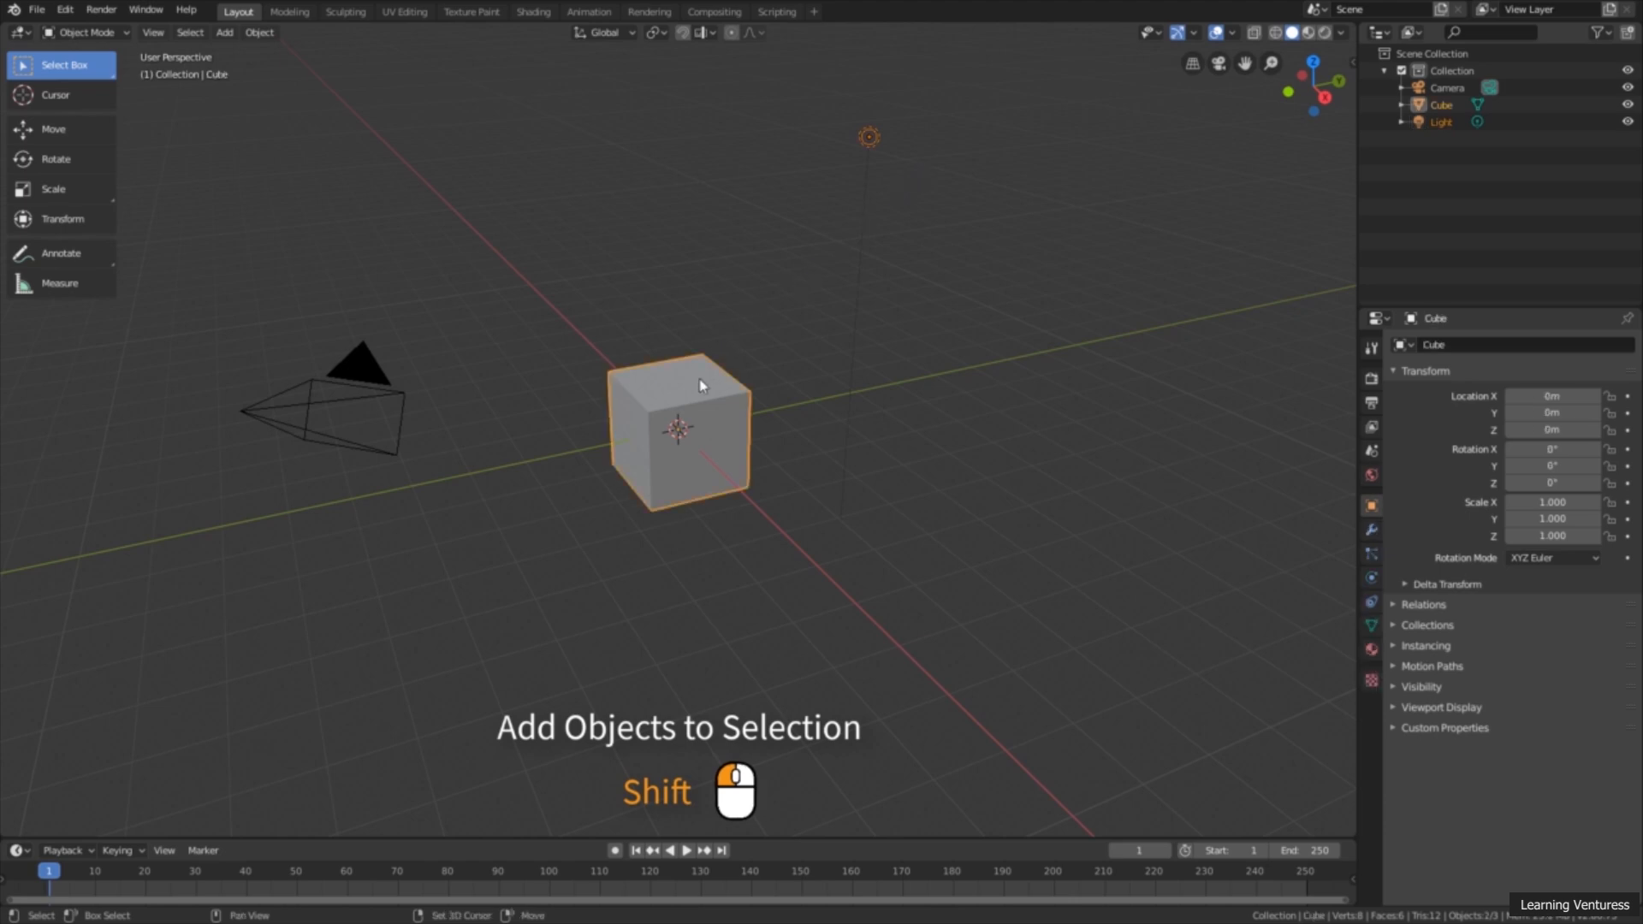
{"action": "left_click", "coordinate": [361, 356], "text": "shift"}
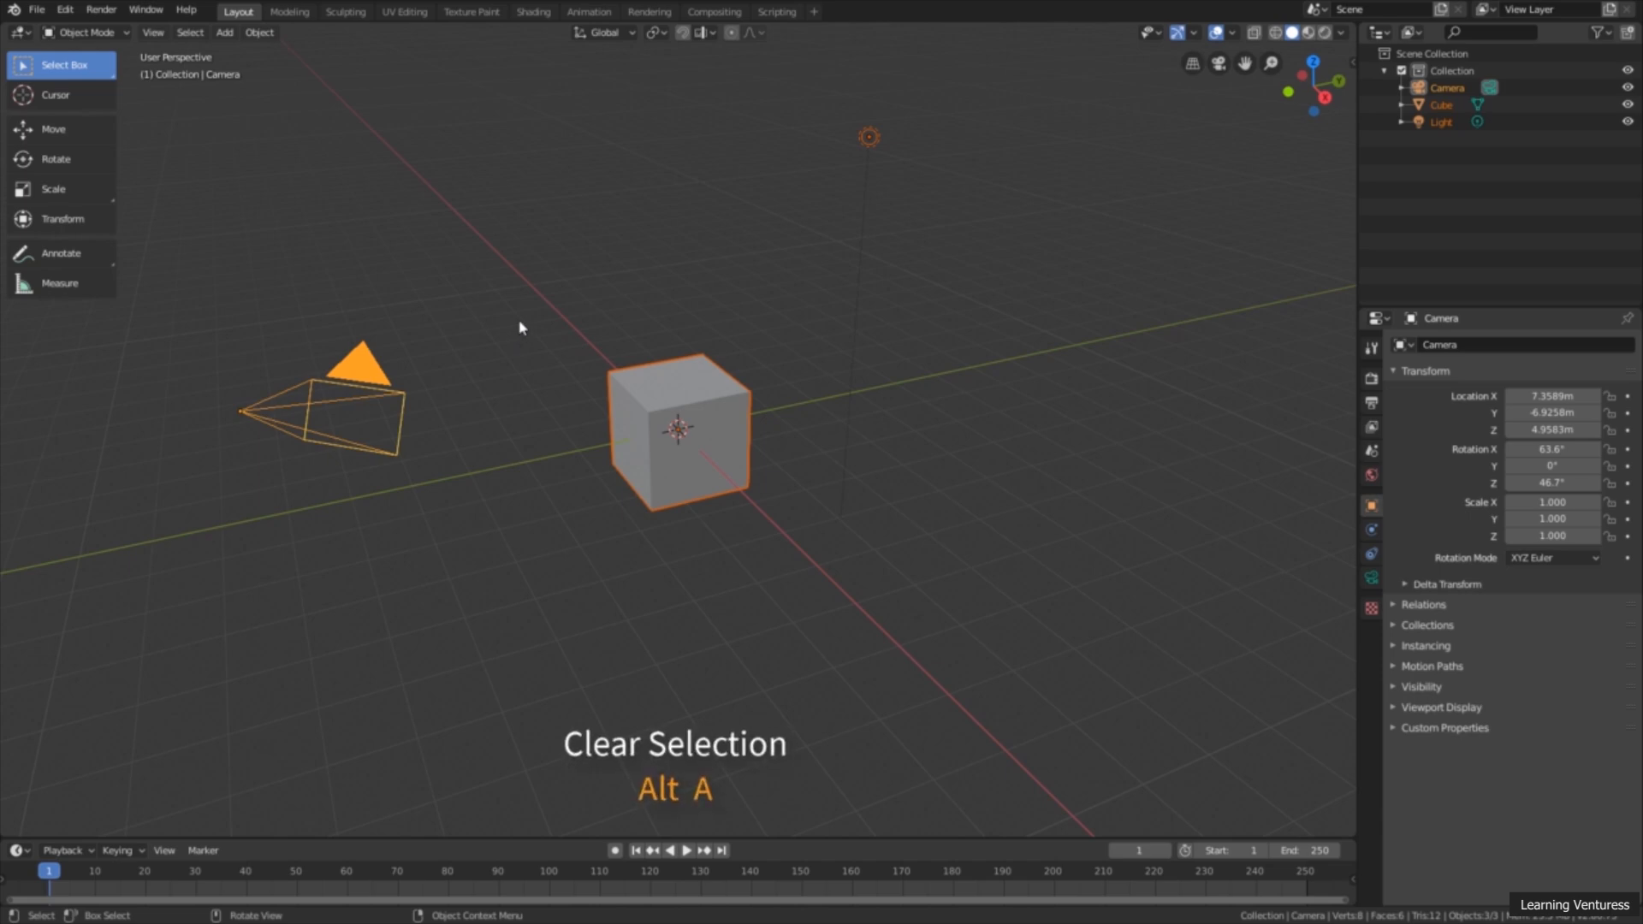
Step: Clear the selection, select all objects in the scene, and clear the selection again
{"action": "key", "text": "alt+a"}
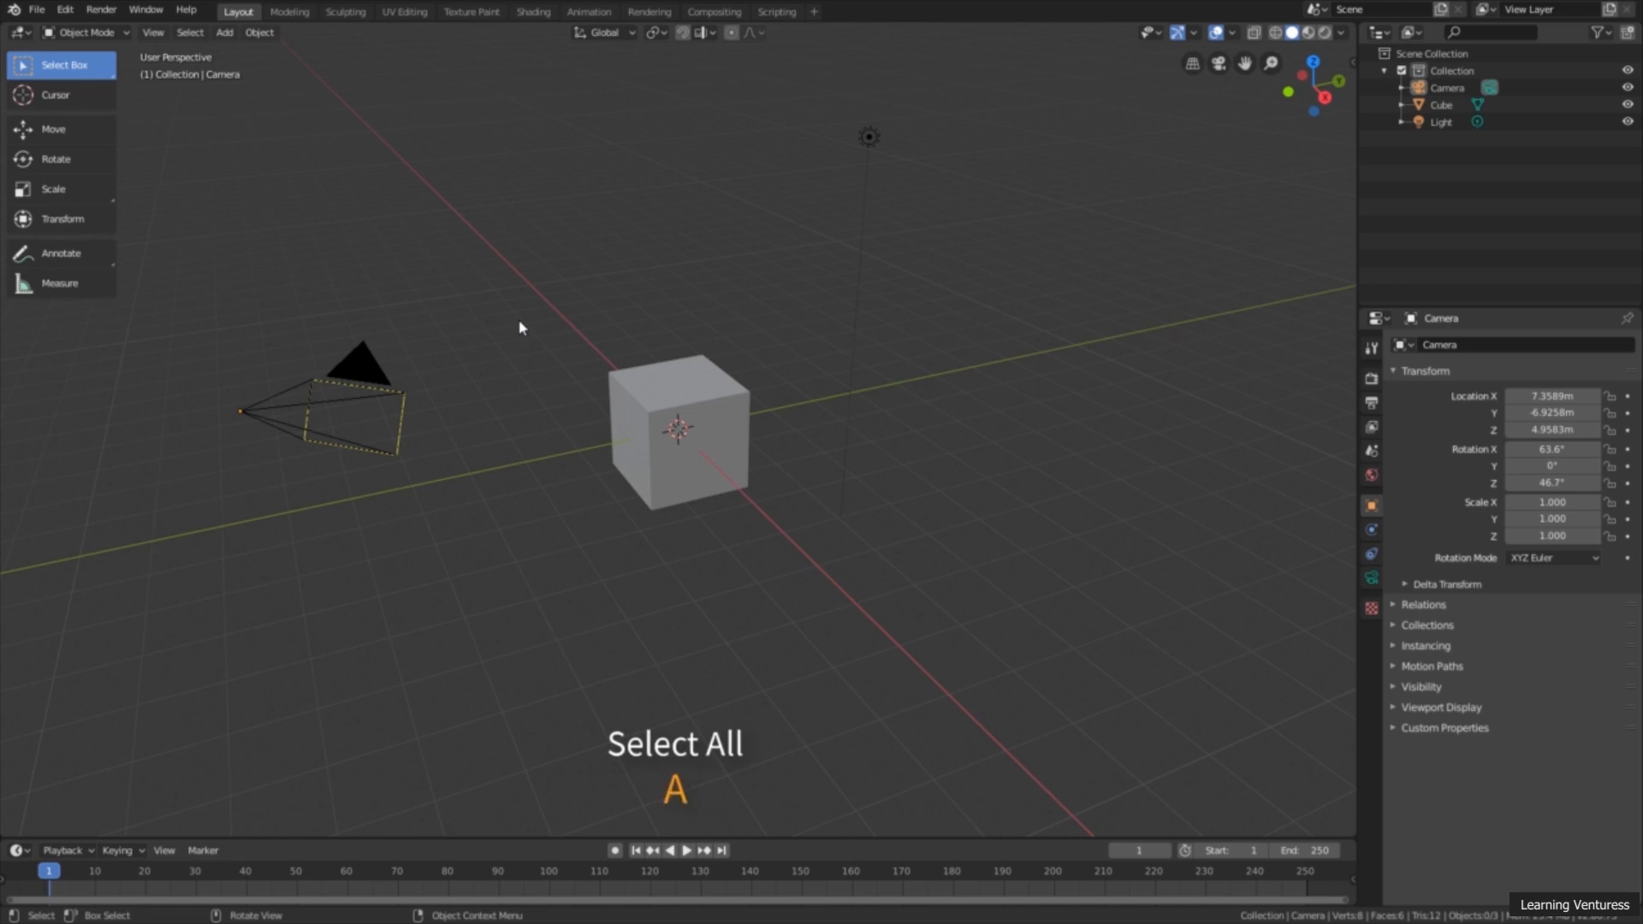
{"action": "key", "text": "a"}
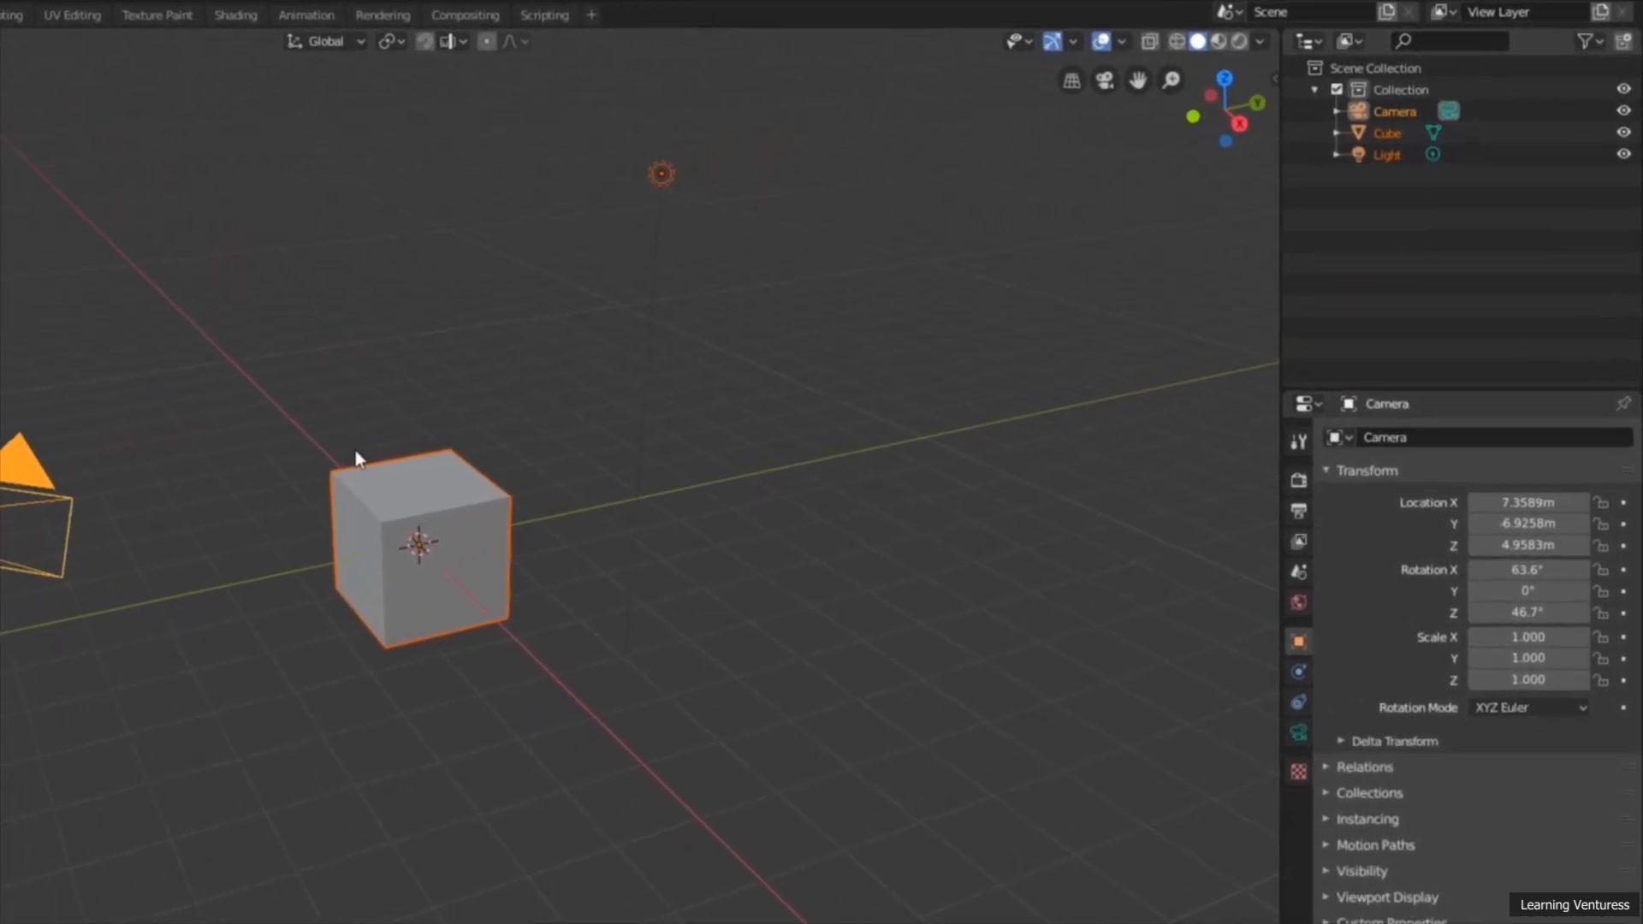
{"action": "key", "text": "alt+a"}
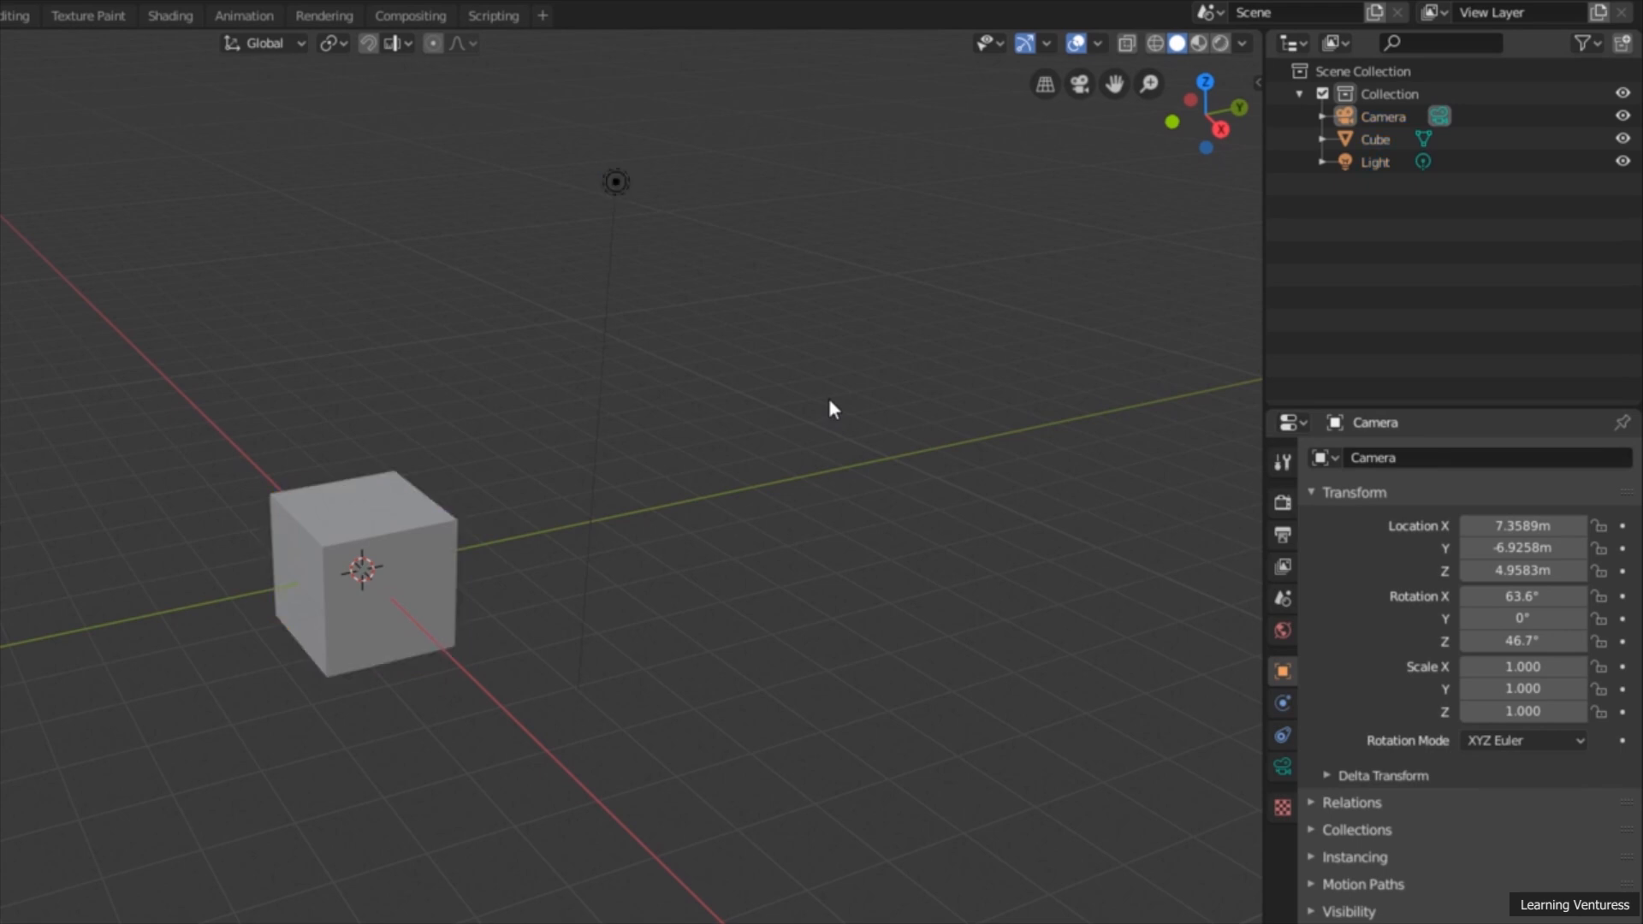
Step: Select the camera, the cube and finally the light by name in the outliner
{"action": "left_click", "coordinate": [1390, 117]}
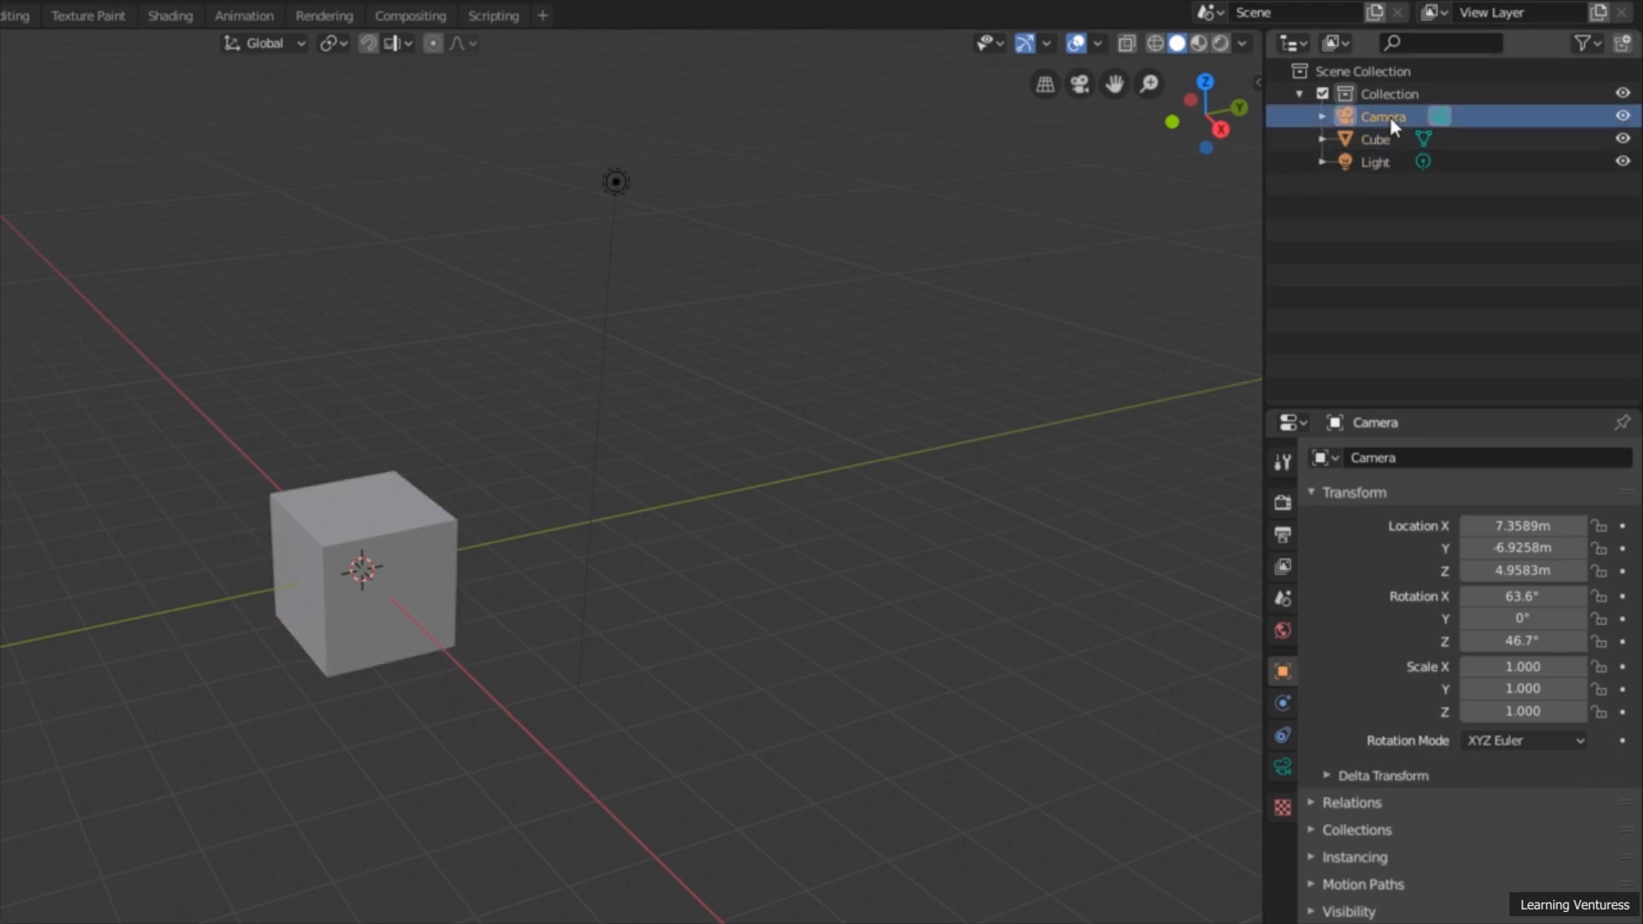
{"action": "left_click", "coordinate": [1382, 139]}
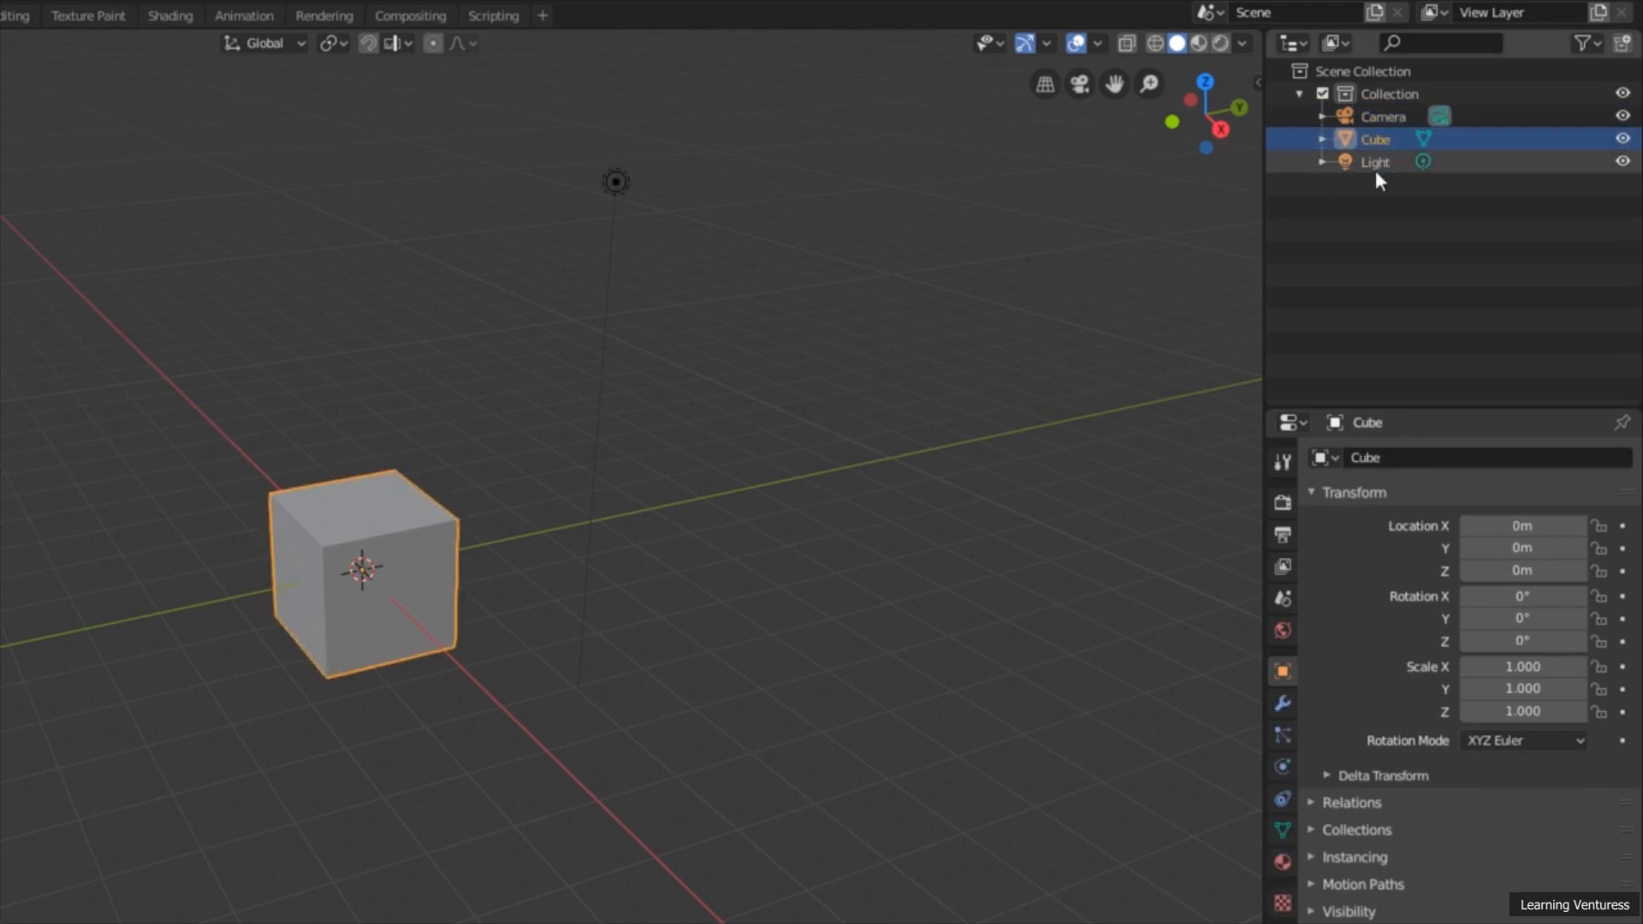
{"action": "left_click", "coordinate": [1375, 162]}
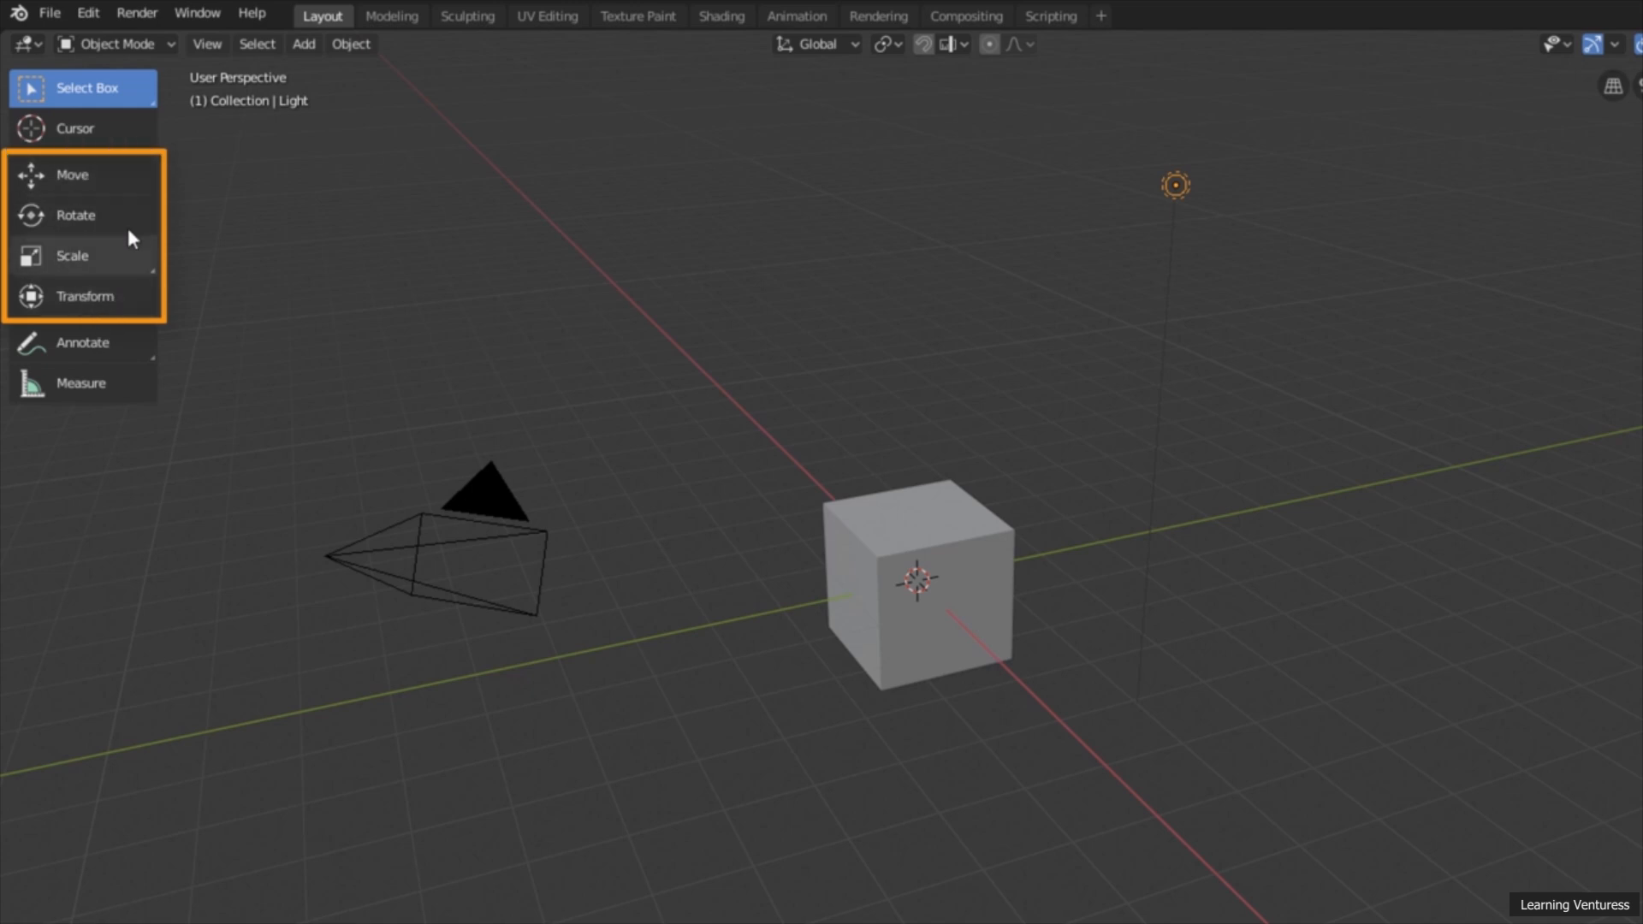
Step: Activate the Move tool and show its gizmo on the cube, the camera and finally the light by selecting each
{"action": "left_click", "coordinate": [104, 177]}
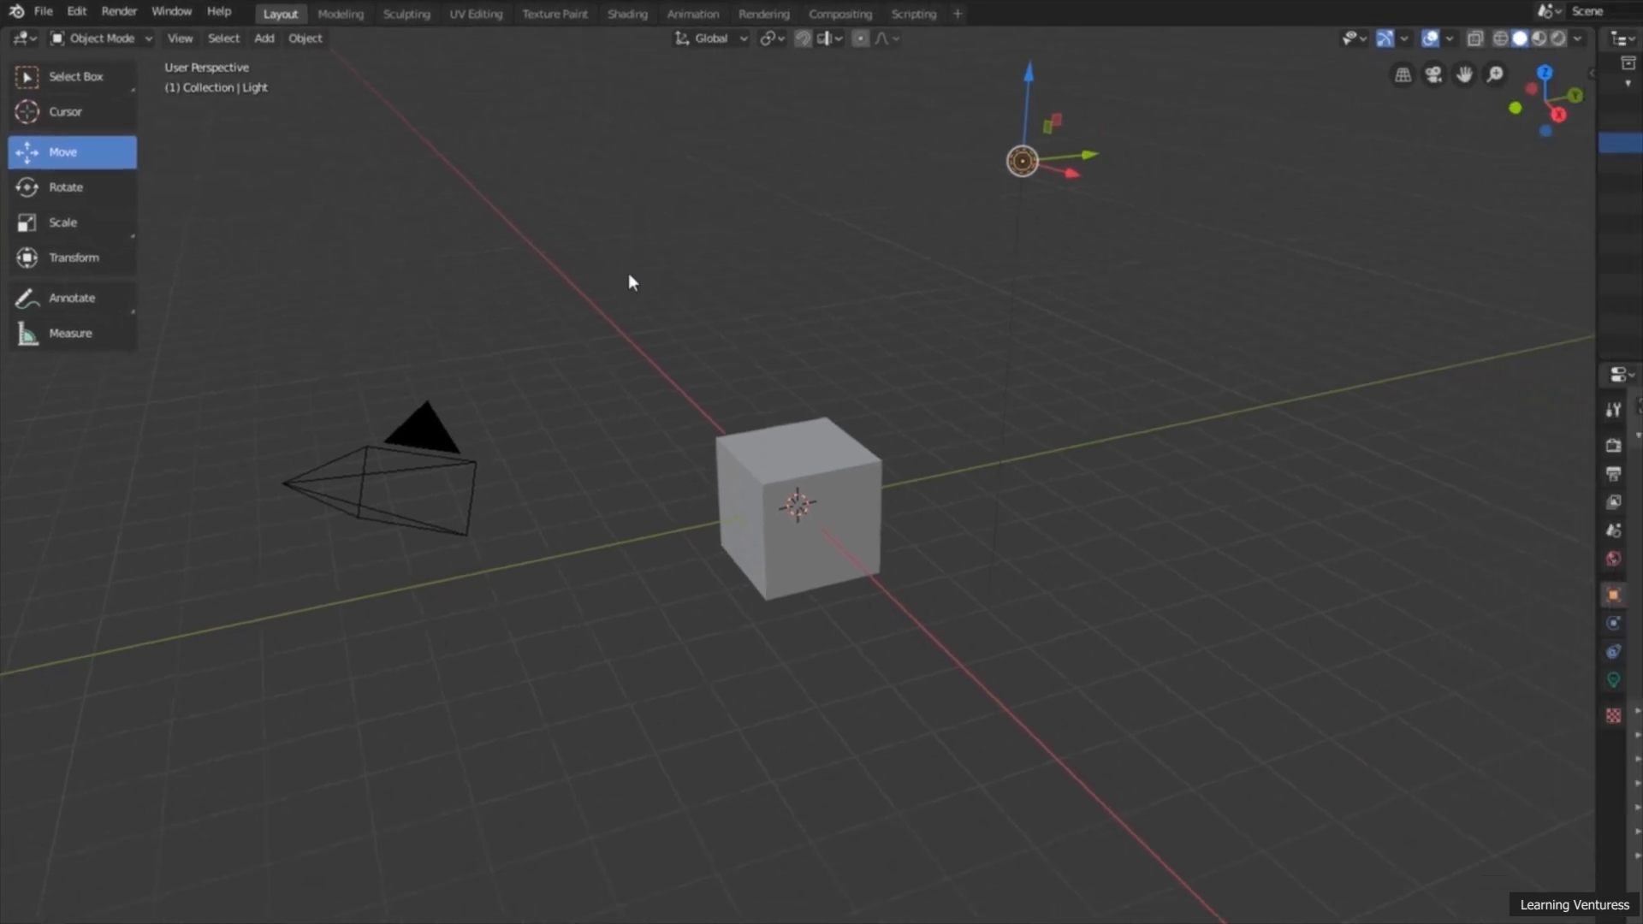
{"action": "left_click", "coordinate": [817, 438]}
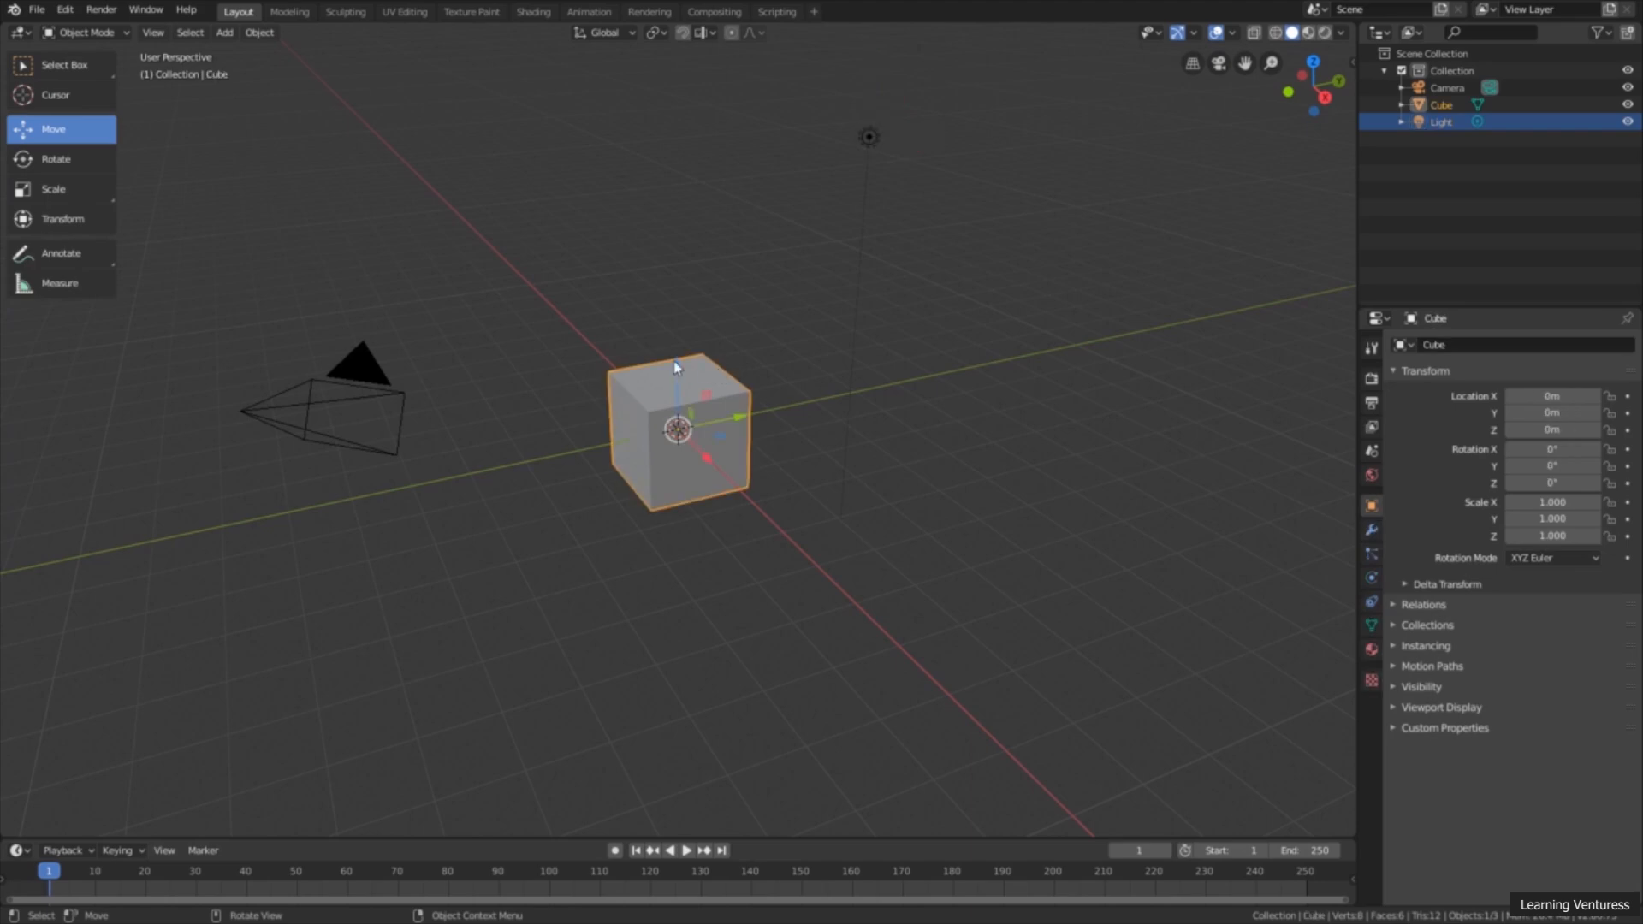
{"action": "left_click", "coordinate": [358, 368]}
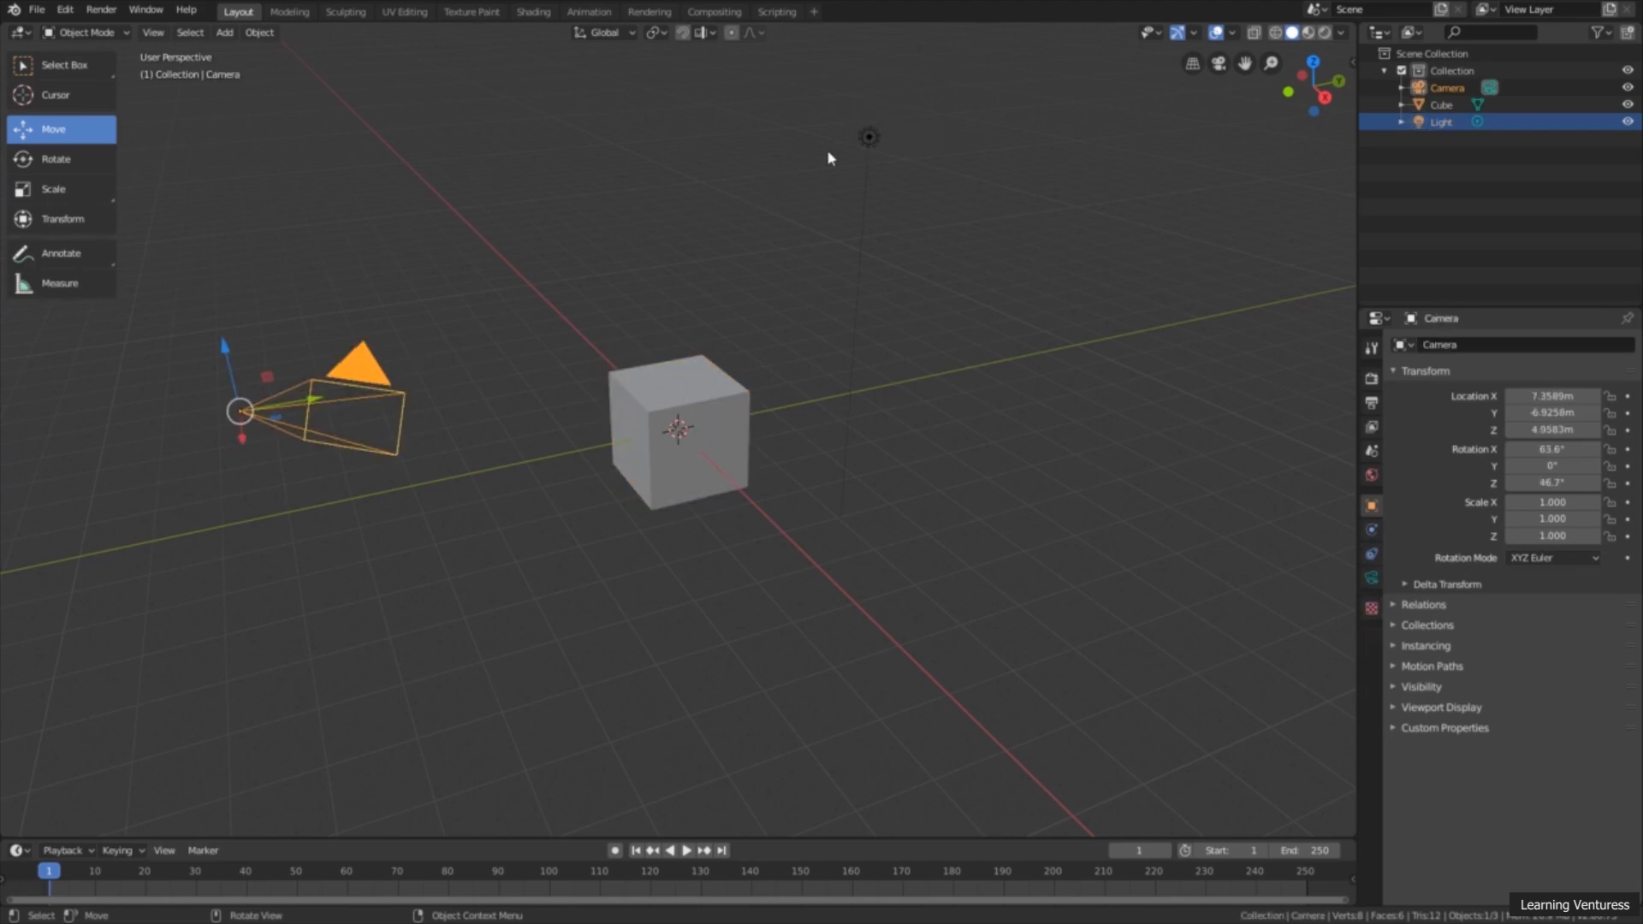
{"action": "left_click", "coordinate": [849, 152]}
{"action": "left_click", "coordinate": [866, 137]}
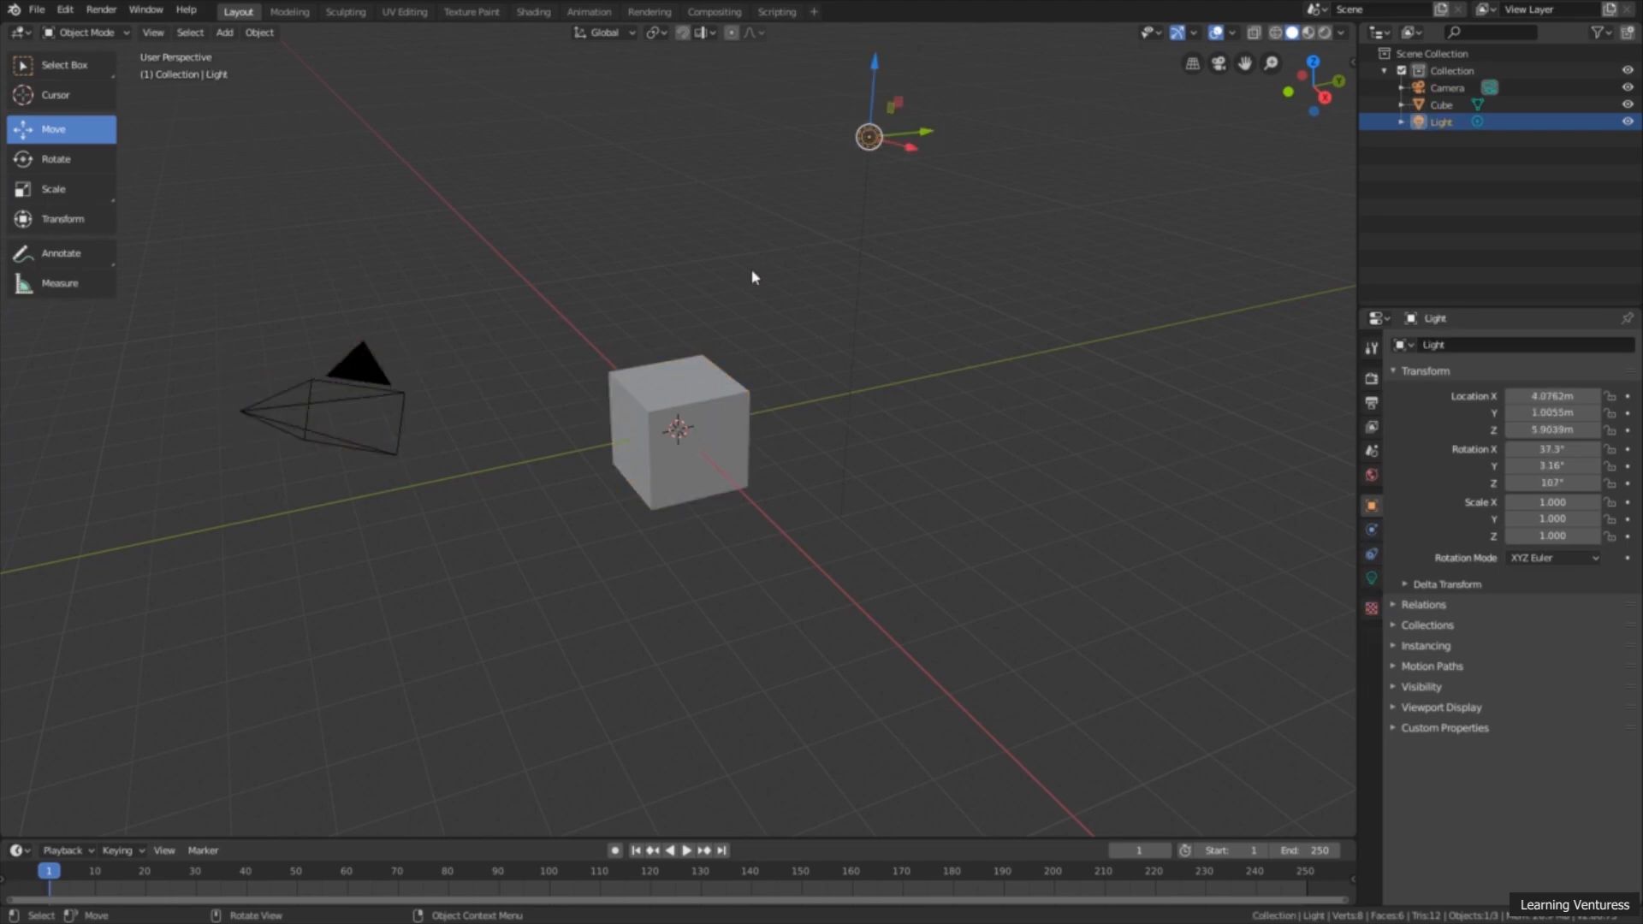
Step: Select the cube and move it along the X axis only, to about X -2.56 m
{"action": "left_click", "coordinate": [714, 372]}
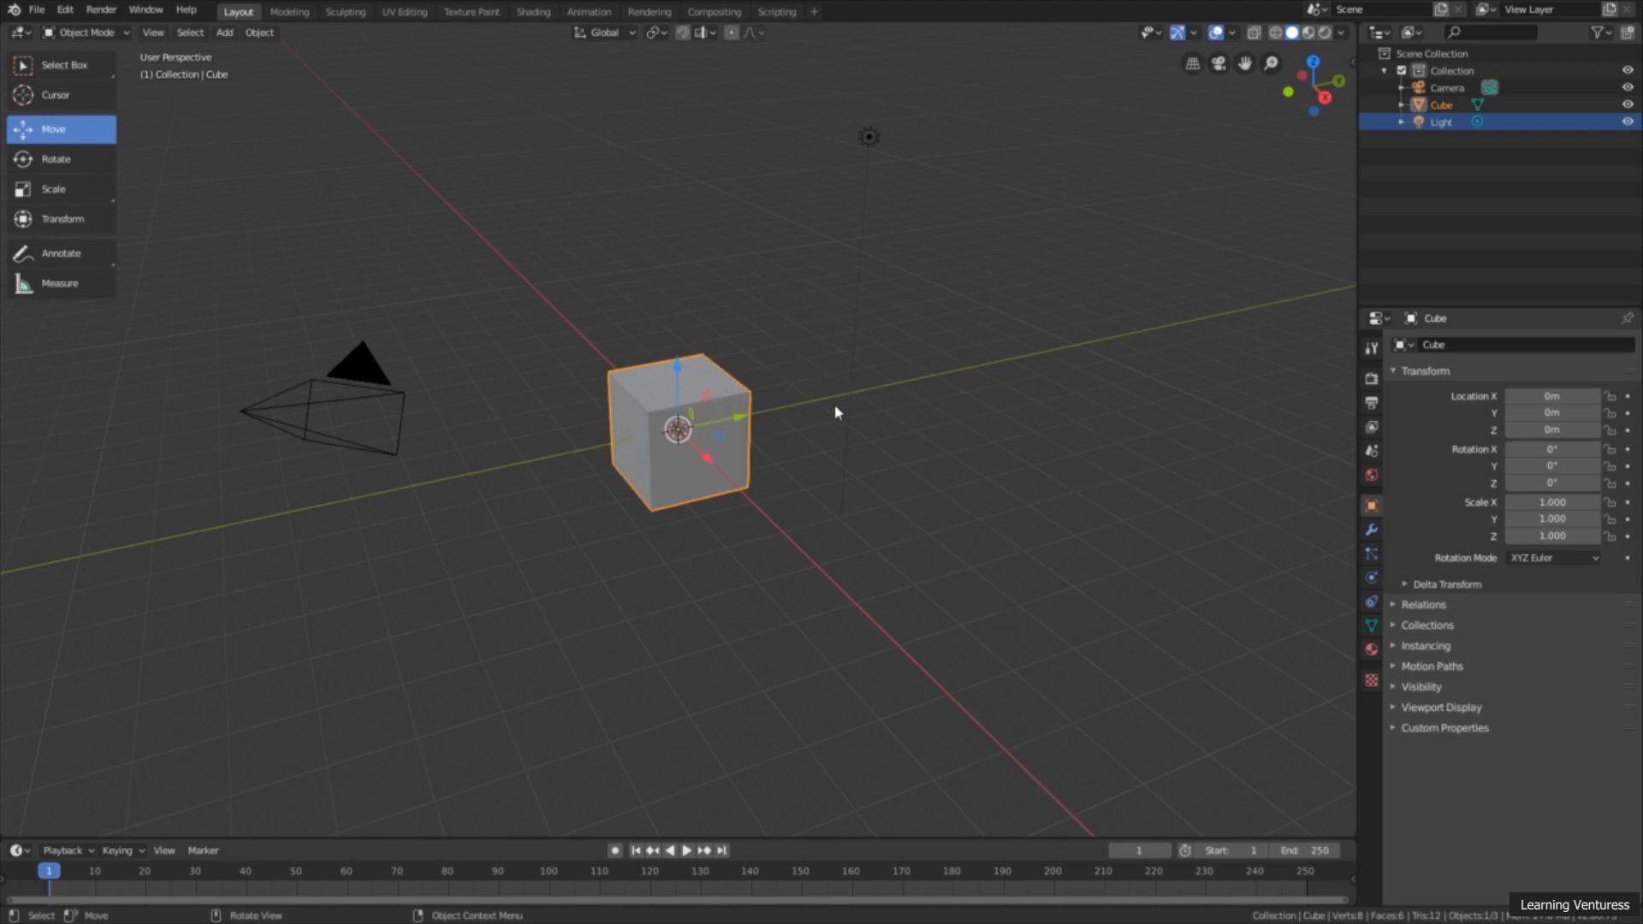
{"action": "scroll", "coordinate": [806, 455], "scroll_direction": "up", "scroll_amount": 2}
{"action": "middle_click_drag", "start_coordinate": [814, 459], "coordinate": [659, 334]}
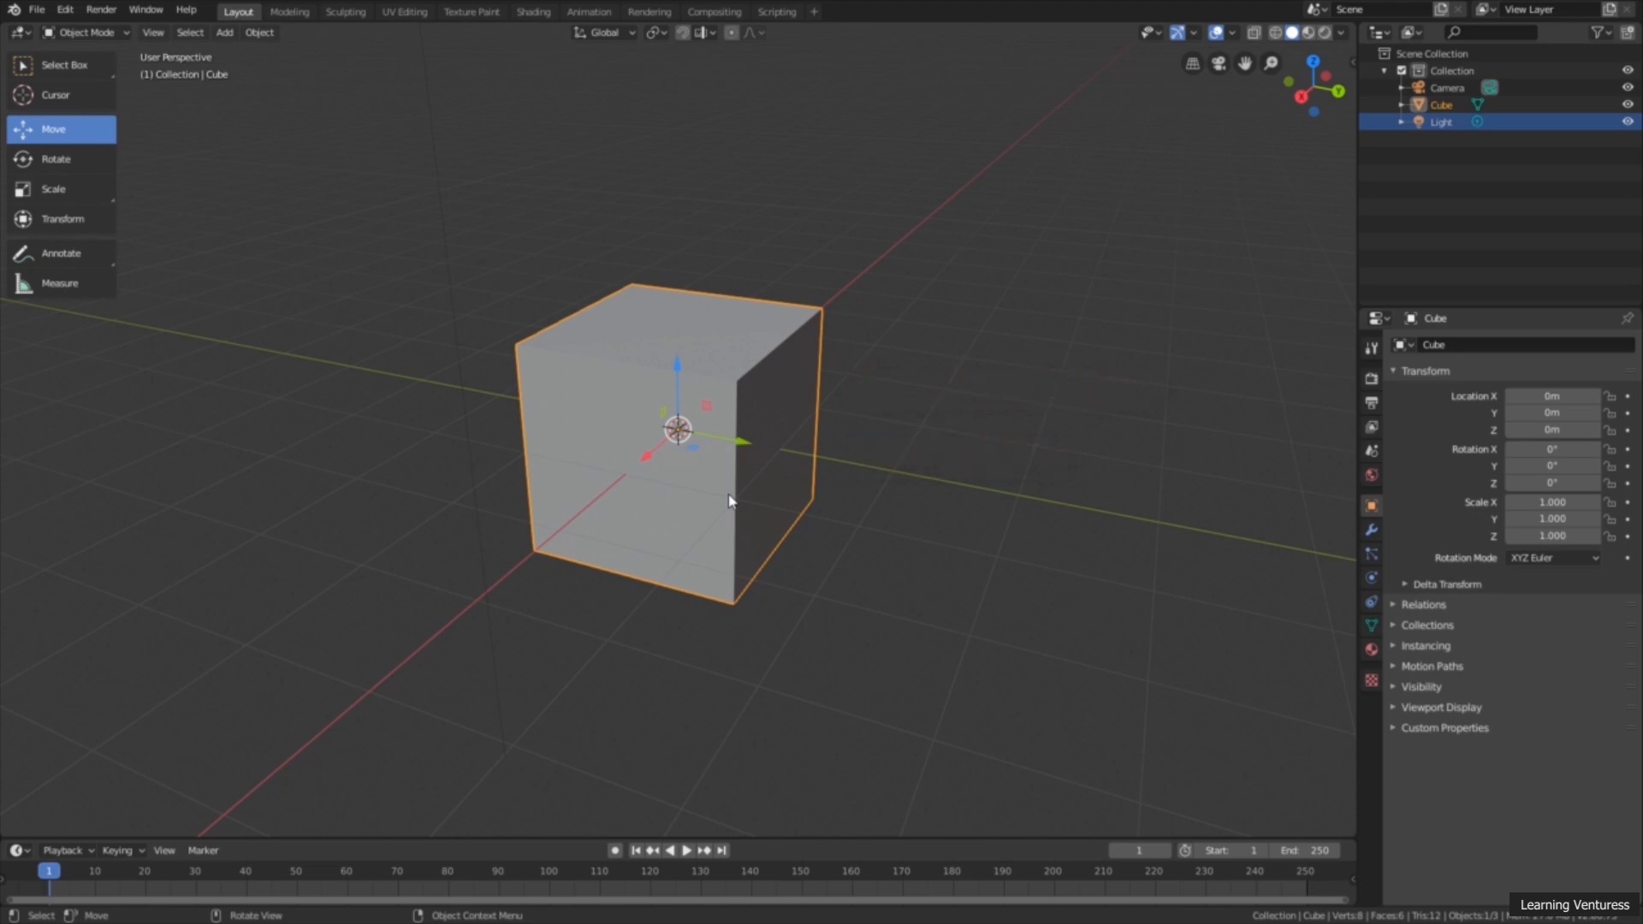
{"action": "middle_click_drag", "start_coordinate": [697, 475], "coordinate": [690, 502]}
{"action": "scroll", "coordinate": [691, 503], "scroll_direction": "up", "scroll_amount": 3}
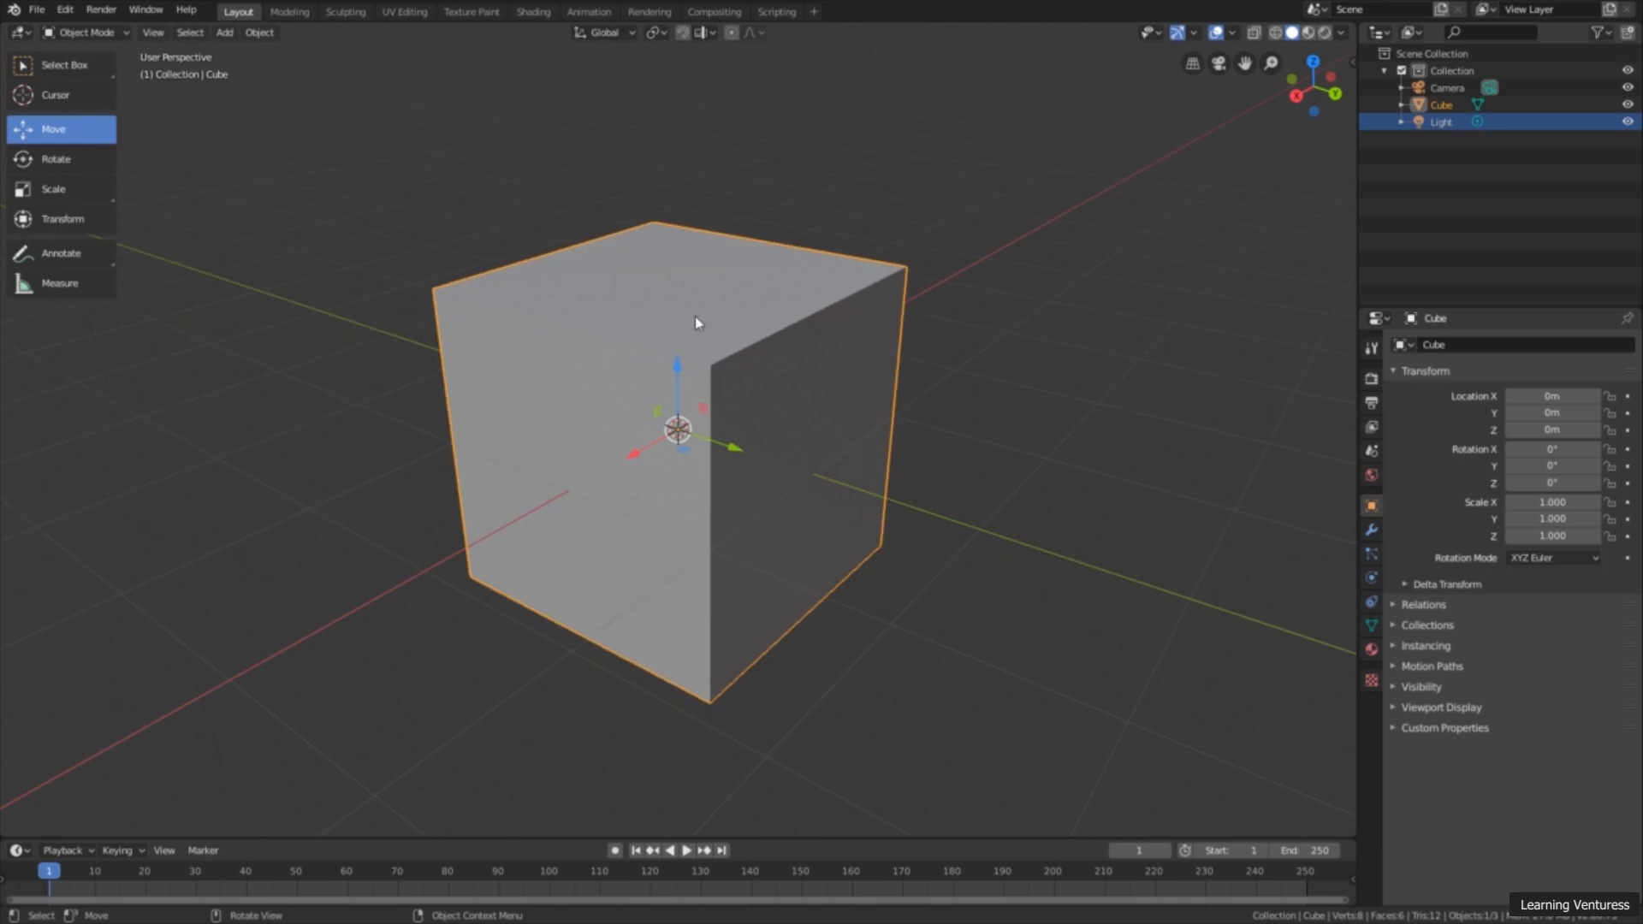
{"action": "scroll", "coordinate": [671, 416], "scroll_direction": "down", "scroll_amount": 2}
{"action": "mouse_move", "coordinate": [673, 457]}
{"action": "middle_mouse_down"}
{"action": "mouse_move", "coordinate": [676, 520]}
{"action": "mouse_move", "coordinate": [683, 483]}
{"action": "middle_mouse_up"}
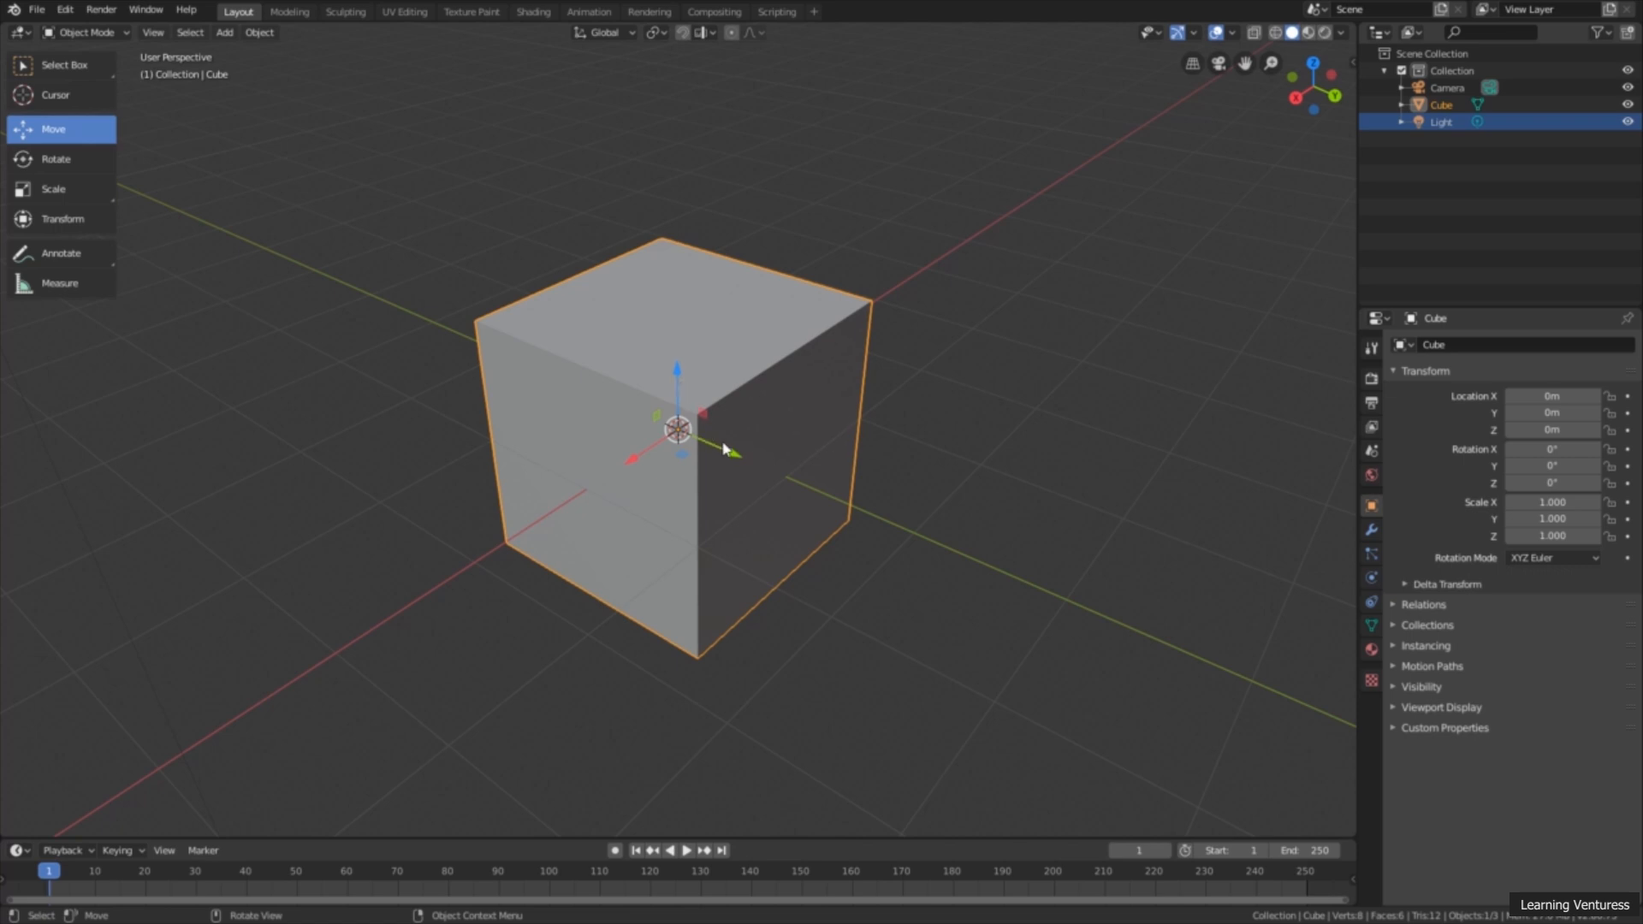
{"action": "middle_click_drag", "start_coordinate": [725, 451], "coordinate": [646, 471]}
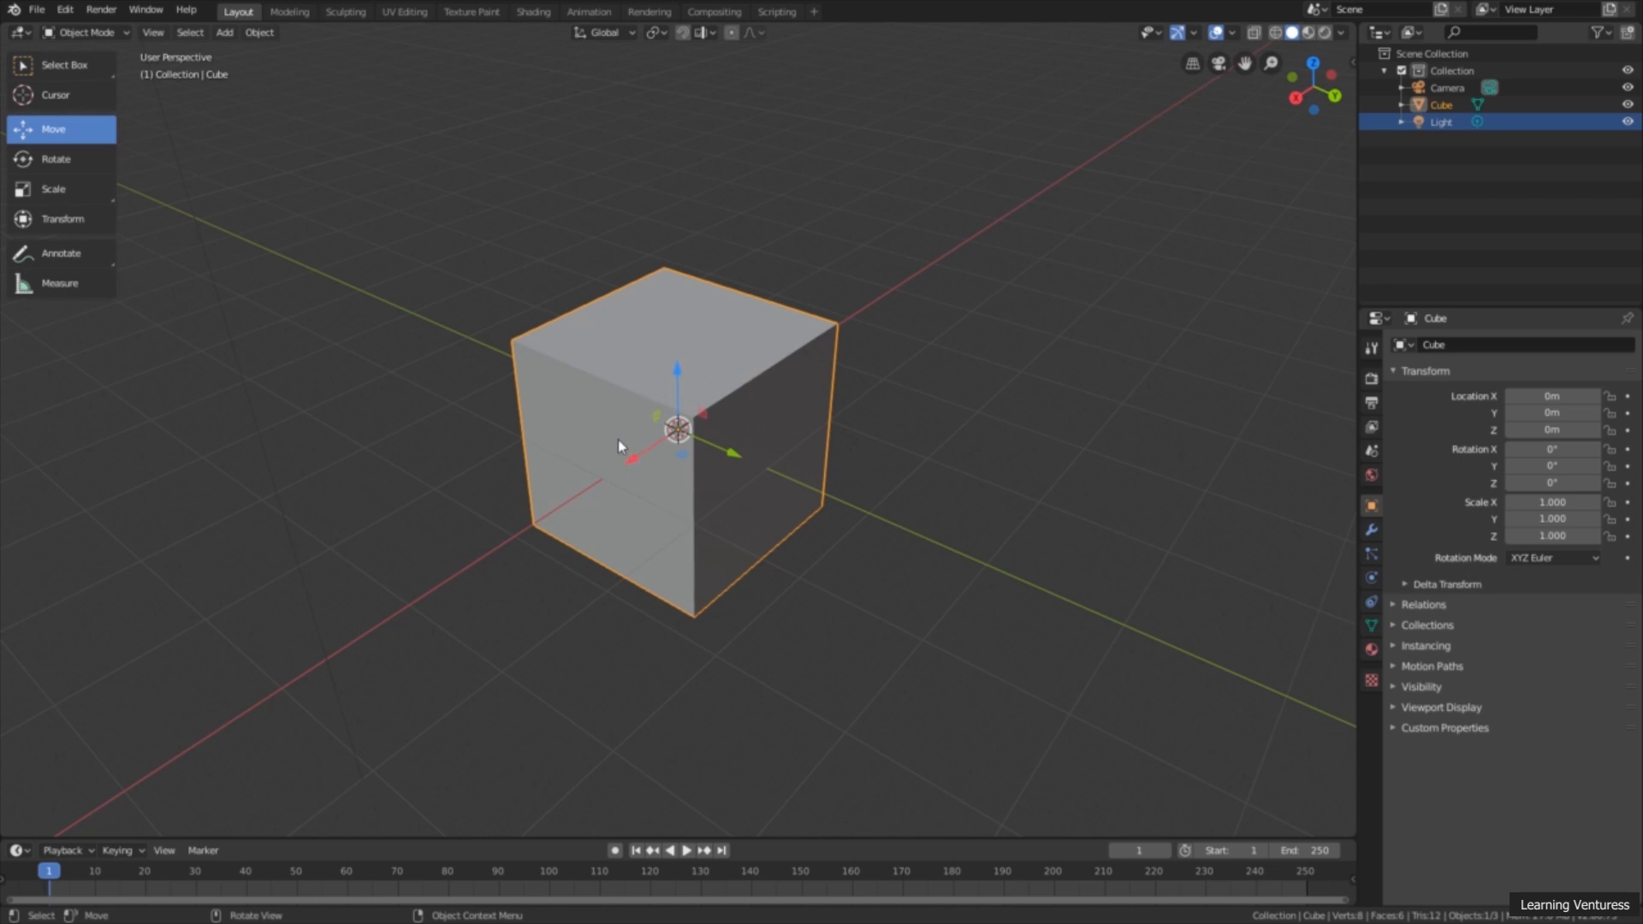
{"action": "left_click_drag", "start_coordinate": [641, 452], "coordinate": [754, 398]}
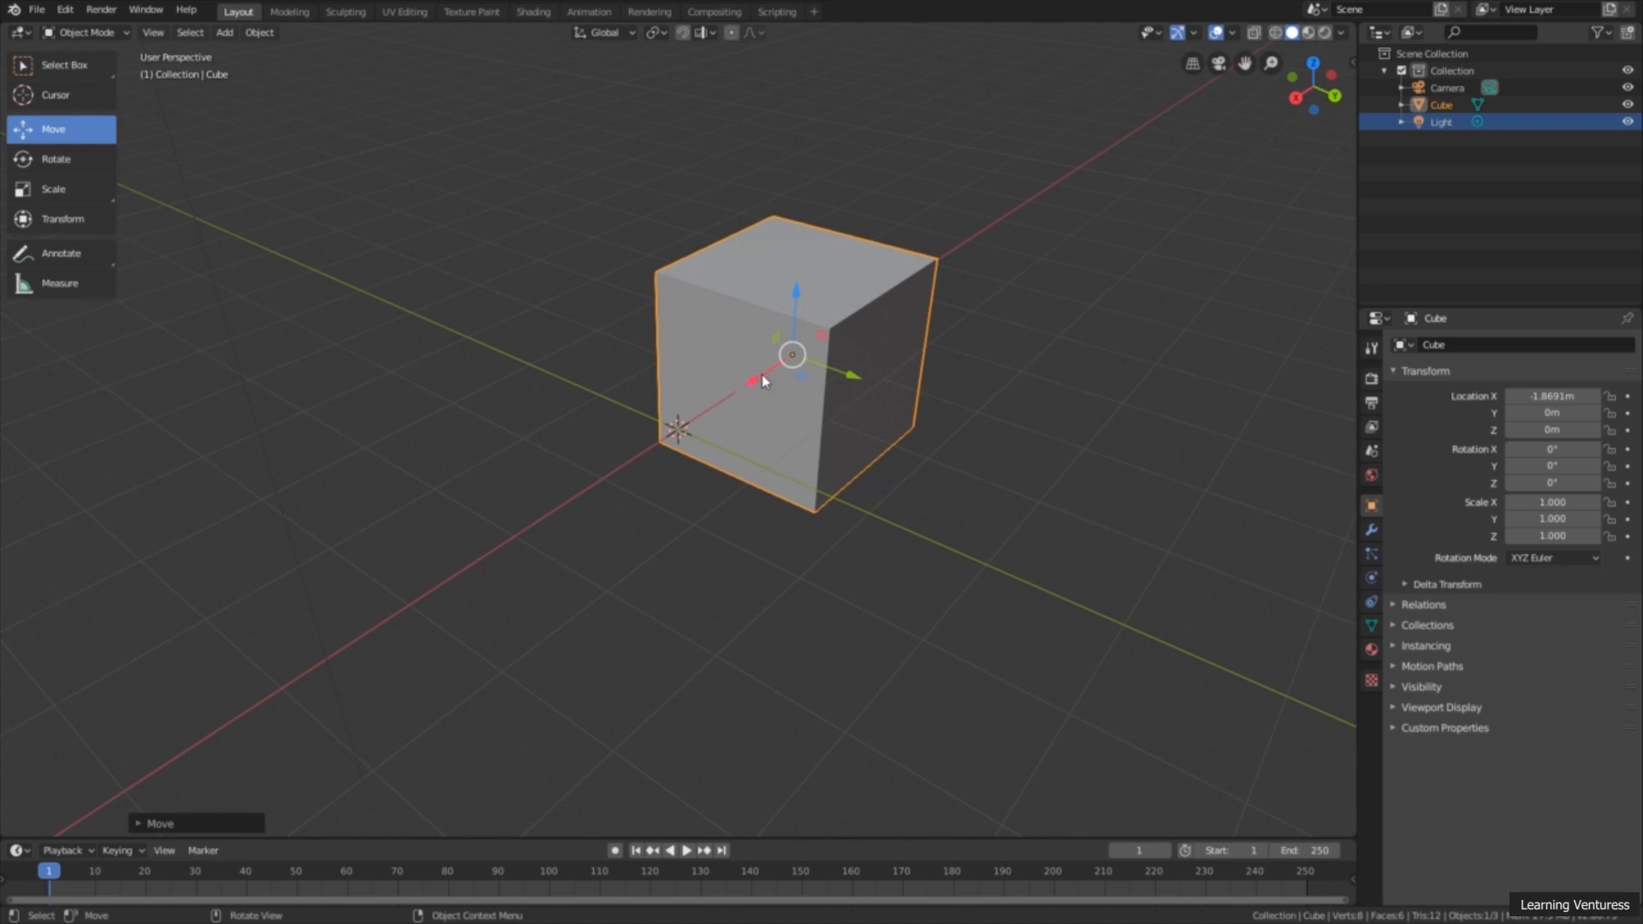
{"action": "left_click_drag", "start_coordinate": [764, 382], "coordinate": [773, 417]}
{"action": "middle_click_drag", "start_coordinate": [772, 438], "coordinate": [783, 452]}
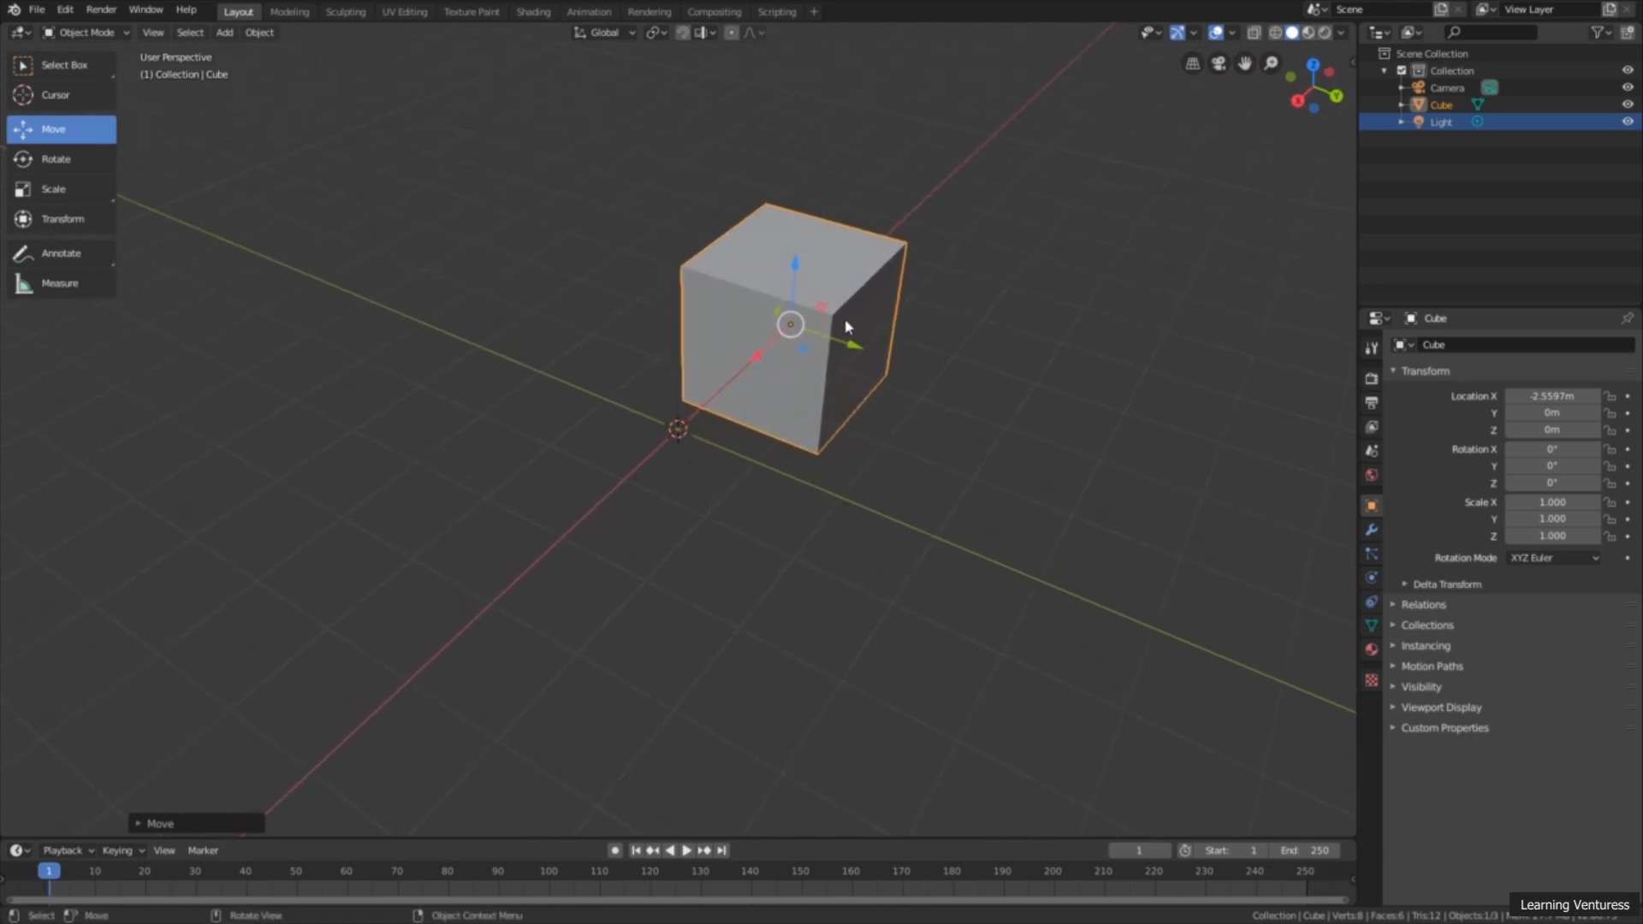
Step: Move the cube along the Y axis to about 2.63 m and along the Z axis to about 1.77 m
{"action": "left_click_drag", "start_coordinate": [841, 346], "coordinate": [1041, 403]}
{"action": "middle_click_drag", "start_coordinate": [869, 400], "coordinate": [652, 378], "text": "shift"}
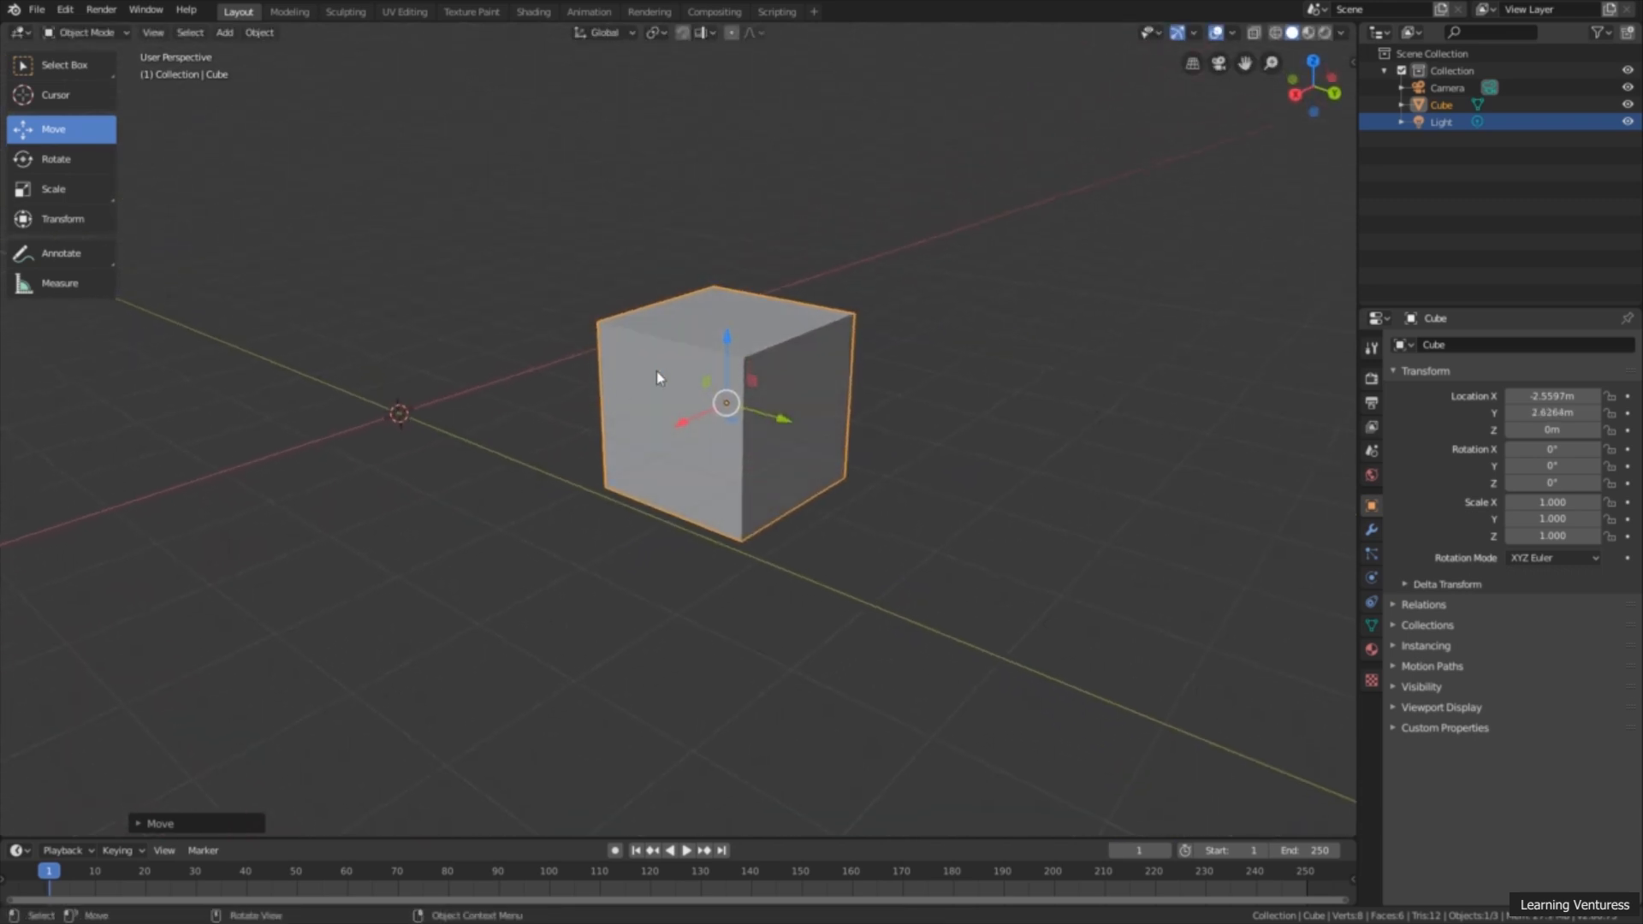
{"action": "left_click_drag", "start_coordinate": [727, 346], "coordinate": [792, 172]}
{"action": "middle_click_drag", "start_coordinate": [945, 266], "coordinate": [871, 376]}
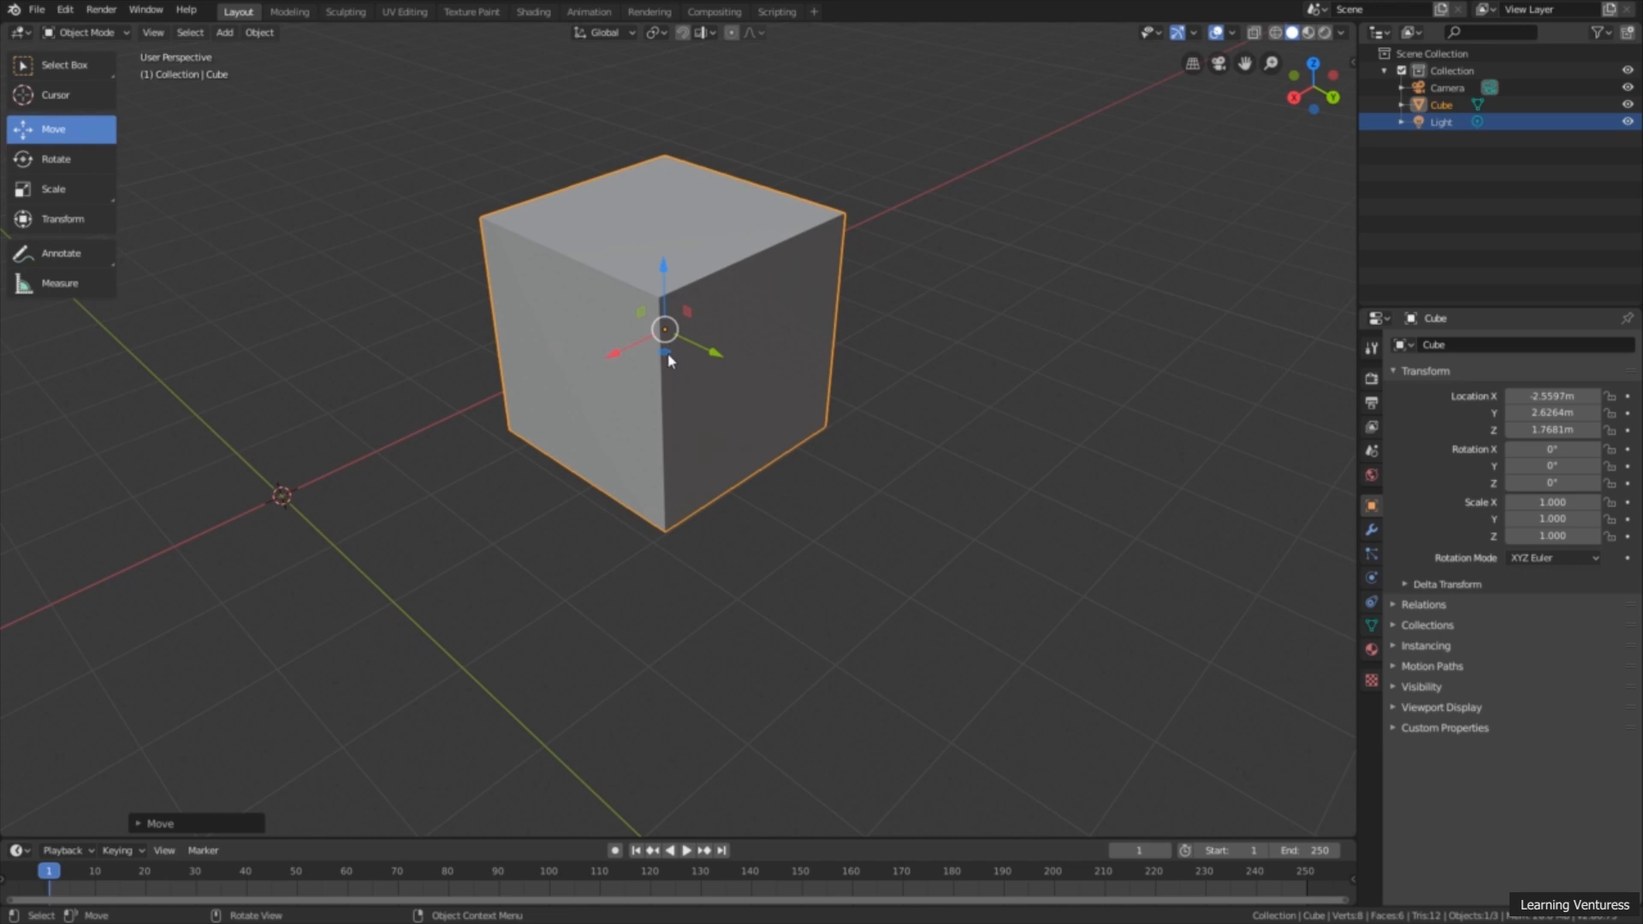
Step: Move the cube within the XY plane to about X -1.65 m, Y 3.85 m
{"action": "left_click_drag", "start_coordinate": [669, 359], "coordinate": [712, 463]}
{"action": "scroll", "coordinate": [701, 478], "scroll_direction": "down", "scroll_amount": 1}
{"action": "middle_click_drag", "start_coordinate": [754, 494], "coordinate": [721, 501]}
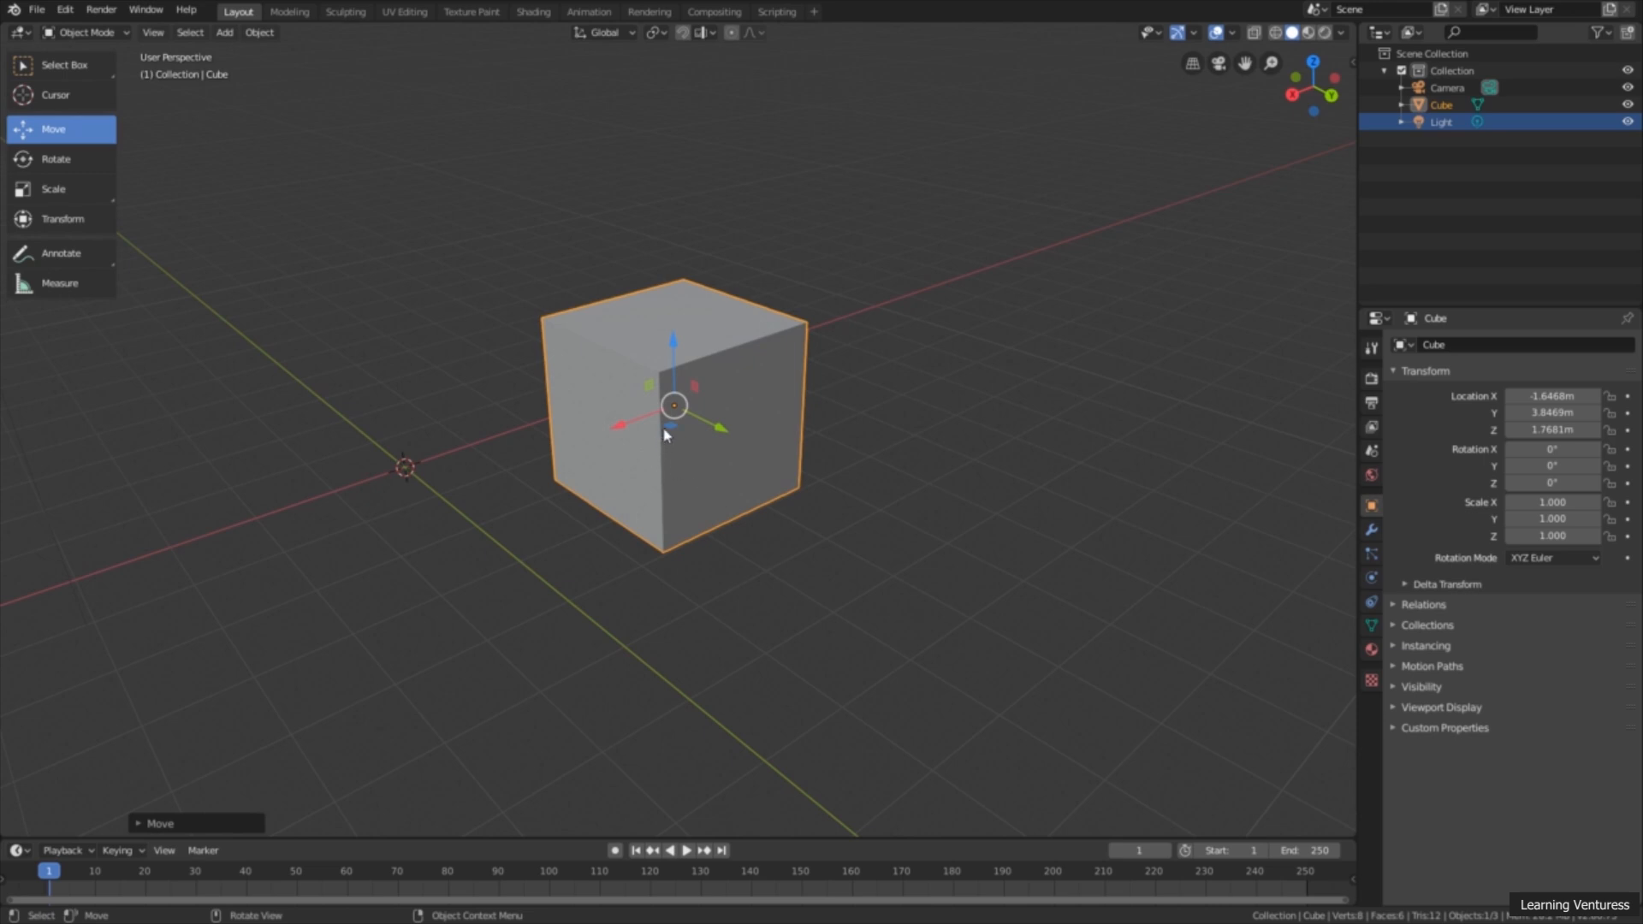
Step: Move the cube within the XZ plane to about X 0.44 m, Z 3.69 m, and within the YZ plane to about Y 3.72 m, Z 3.6 m
{"action": "left_click_drag", "start_coordinate": [648, 393], "coordinate": [475, 295]}
{"action": "middle_click_drag", "start_coordinate": [476, 296], "coordinate": [624, 297]}
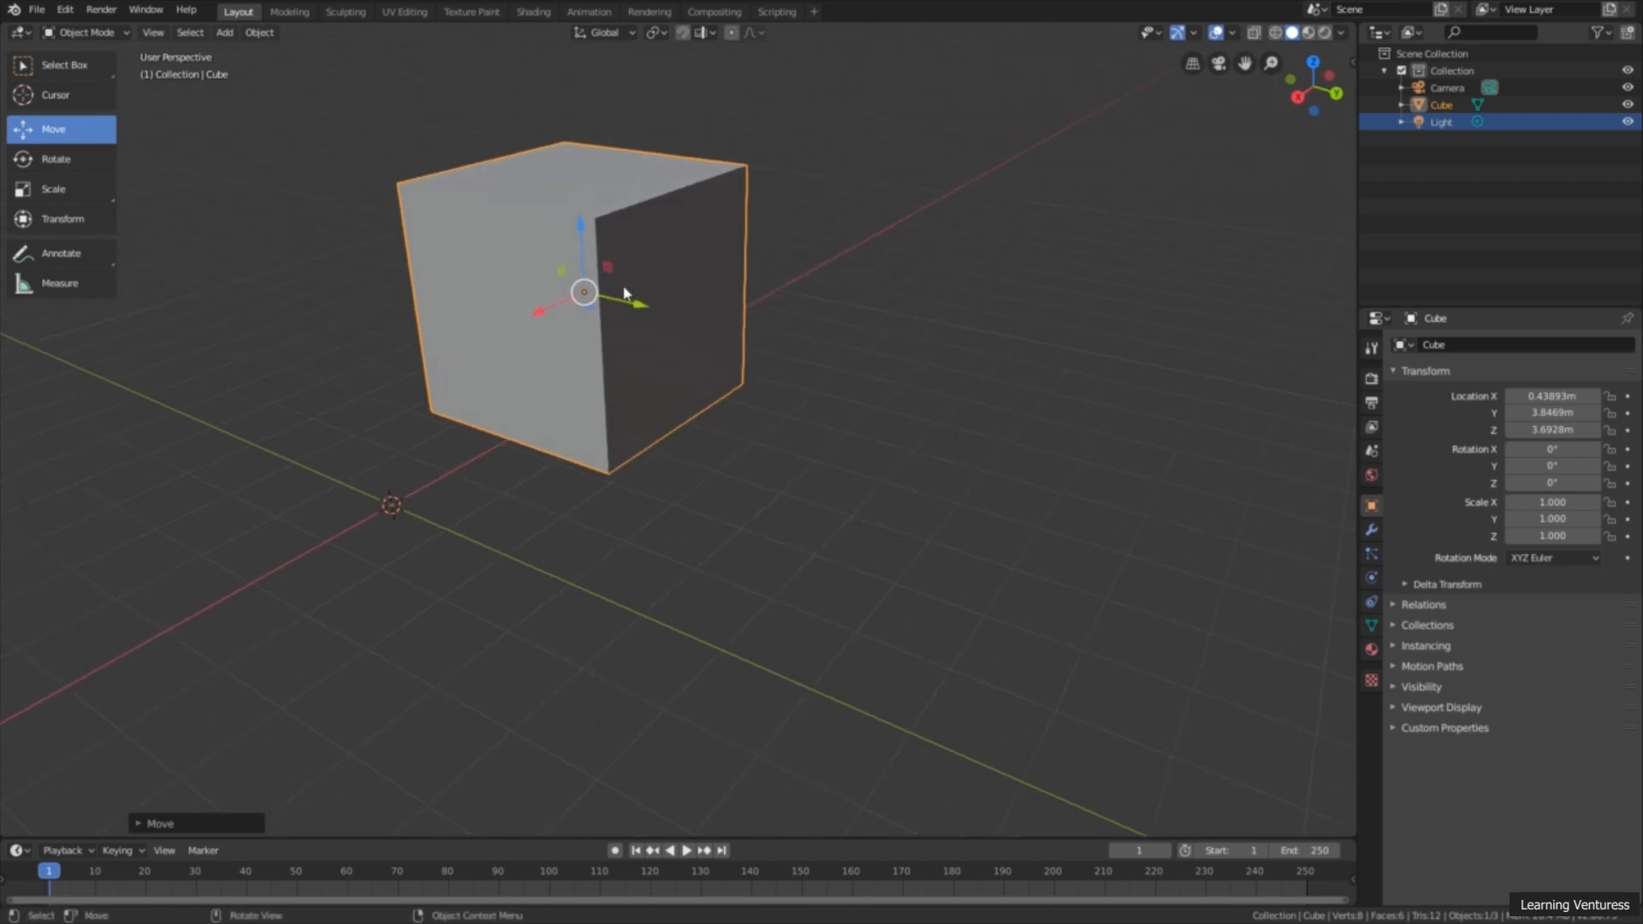
{"action": "mouse_move", "coordinate": [612, 272]}
{"action": "left_mouse_down"}
{"action": "mouse_move", "coordinate": [575, 242]}
{"action": "mouse_move", "coordinate": [414, 191]}
{"action": "mouse_move", "coordinate": [396, 294]}
{"action": "mouse_move", "coordinate": [688, 438]}
{"action": "mouse_move", "coordinate": [591, 181]}
{"action": "mouse_move", "coordinate": [735, 363]}
{"action": "mouse_move", "coordinate": [641, 450]}
{"action": "mouse_move", "coordinate": [599, 270]}
{"action": "left_mouse_up"}
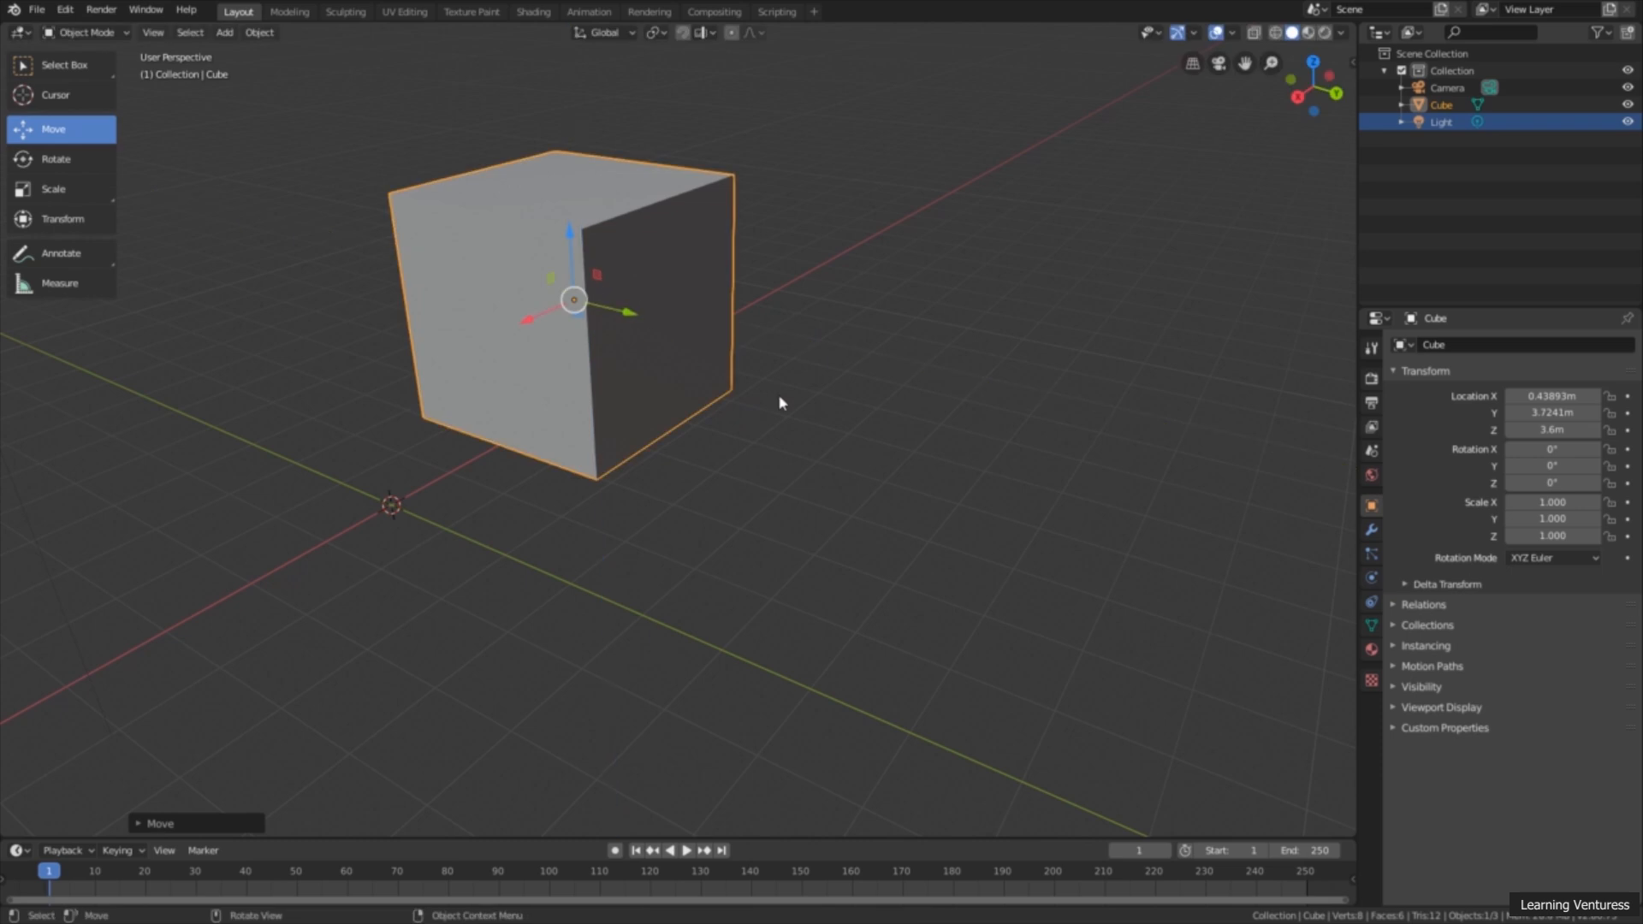
{"action": "middle_click_drag", "start_coordinate": [773, 407], "coordinate": [777, 395]}
{"action": "middle_click_drag", "start_coordinate": [644, 372], "coordinate": [589, 373]}
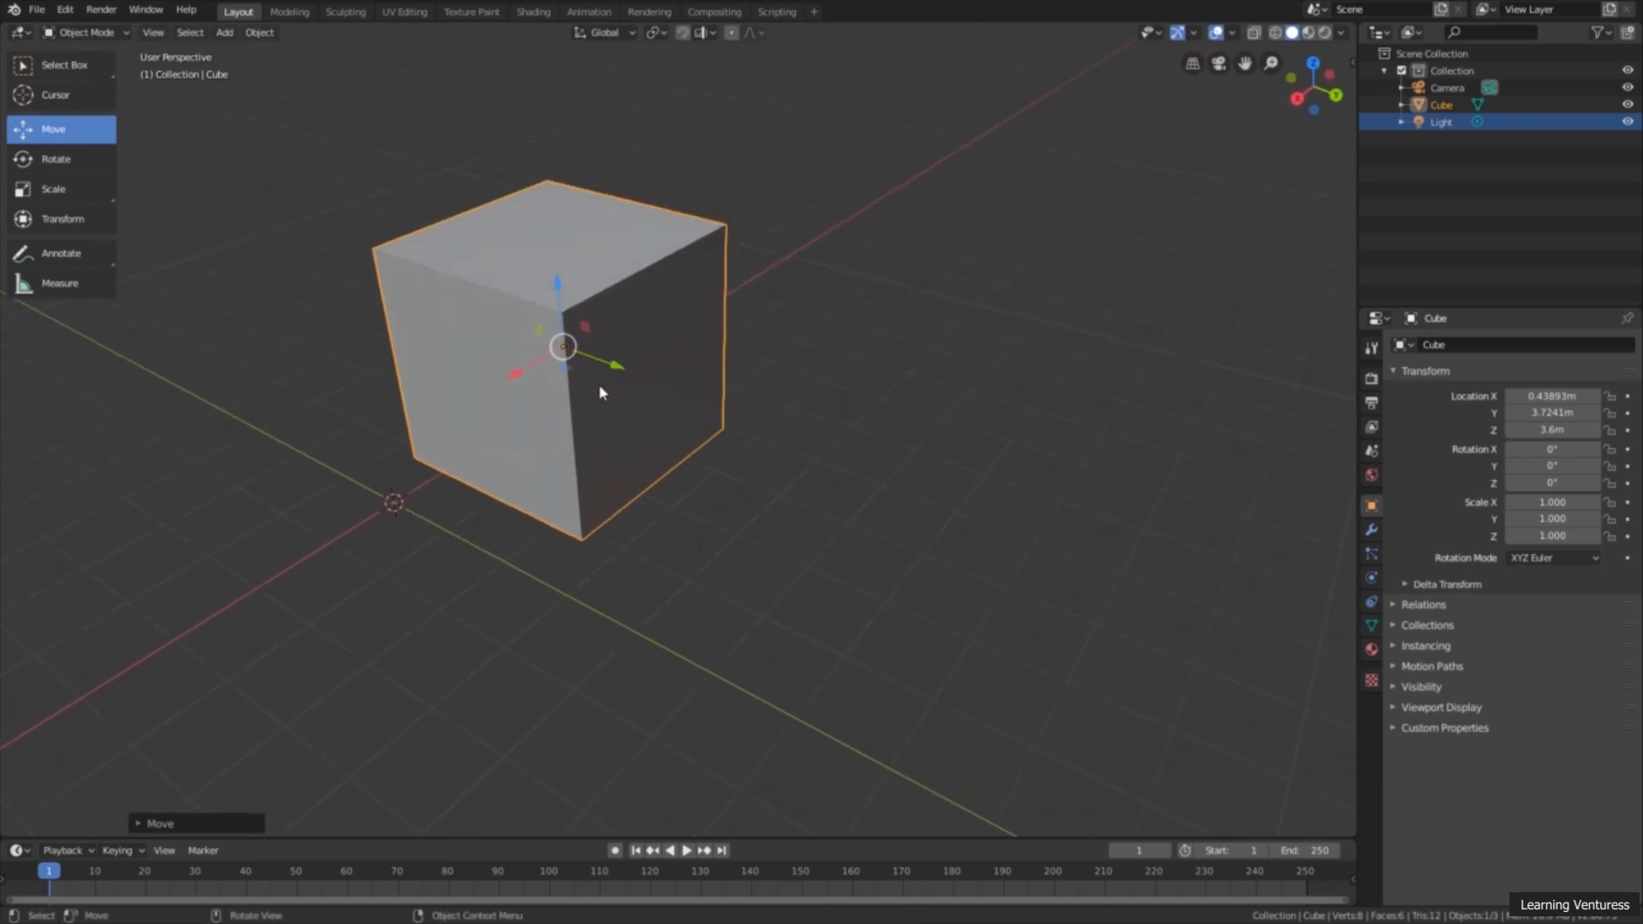
Step: Grab the cube and move it freely several times, placing it at about X 0.2 m, Y 4.06 m, Z 3.59 m
{"action": "key", "text": "g"}
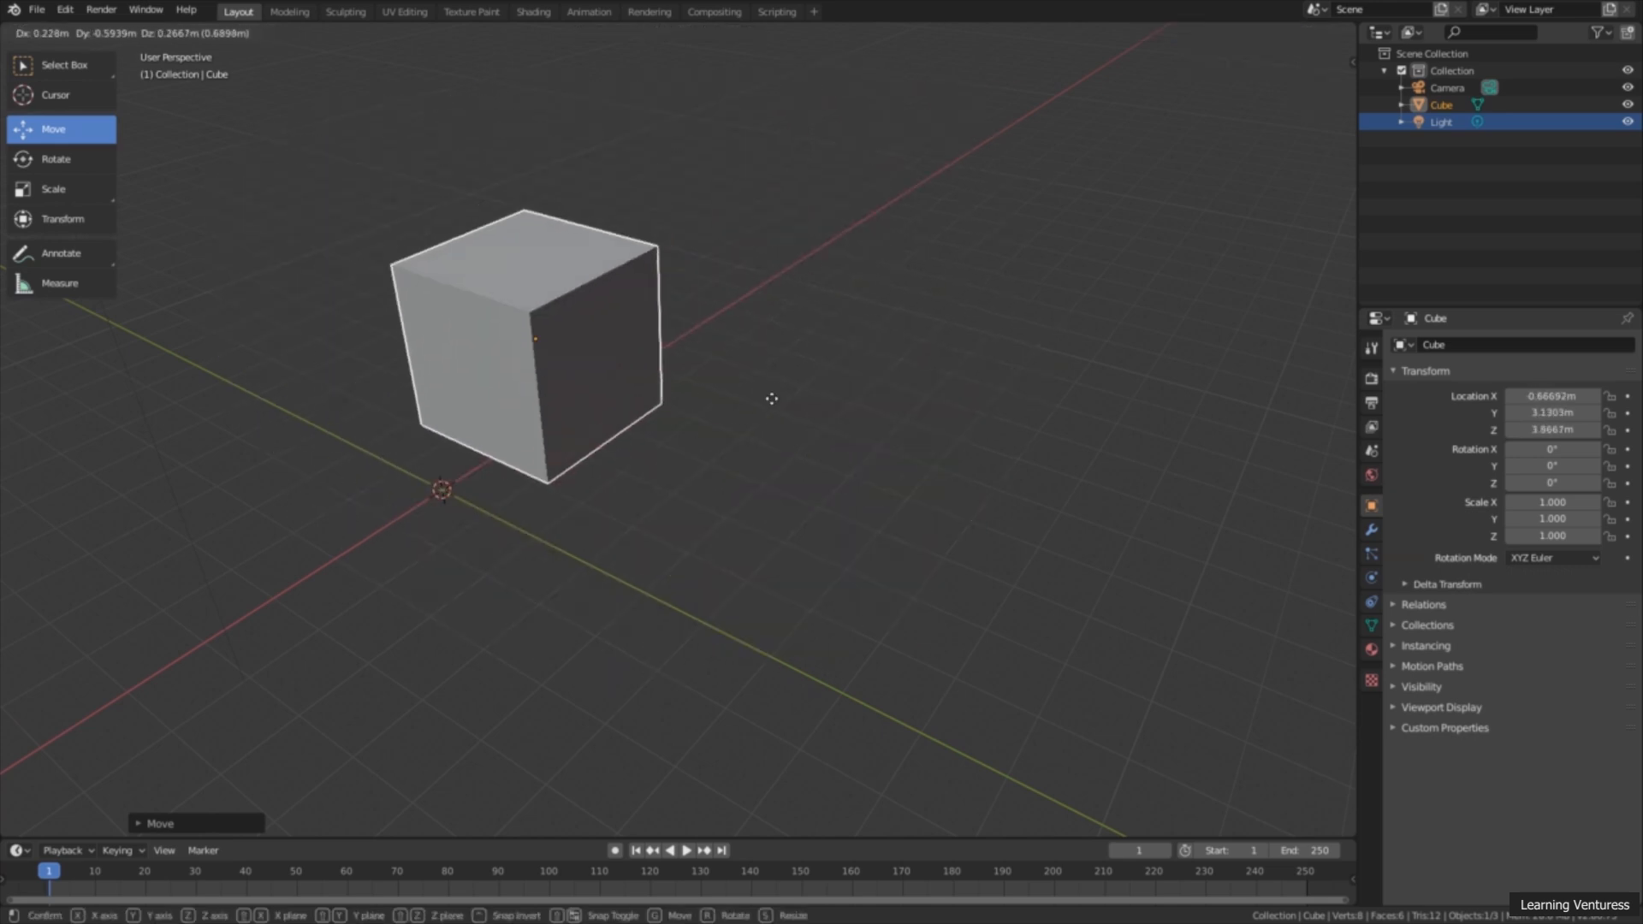
{"action": "left_click", "coordinate": [844, 360]}
{"action": "key", "text": "g"}
{"action": "left_click", "coordinate": [891, 304]}
{"action": "key", "text": "g"}
{"action": "left_click", "coordinate": [762, 205]}
{"action": "key", "text": "g"}
{"action": "left_click", "coordinate": [363, 197]}
{"action": "key", "text": "g"}
{"action": "left_click", "coordinate": [341, 385]}
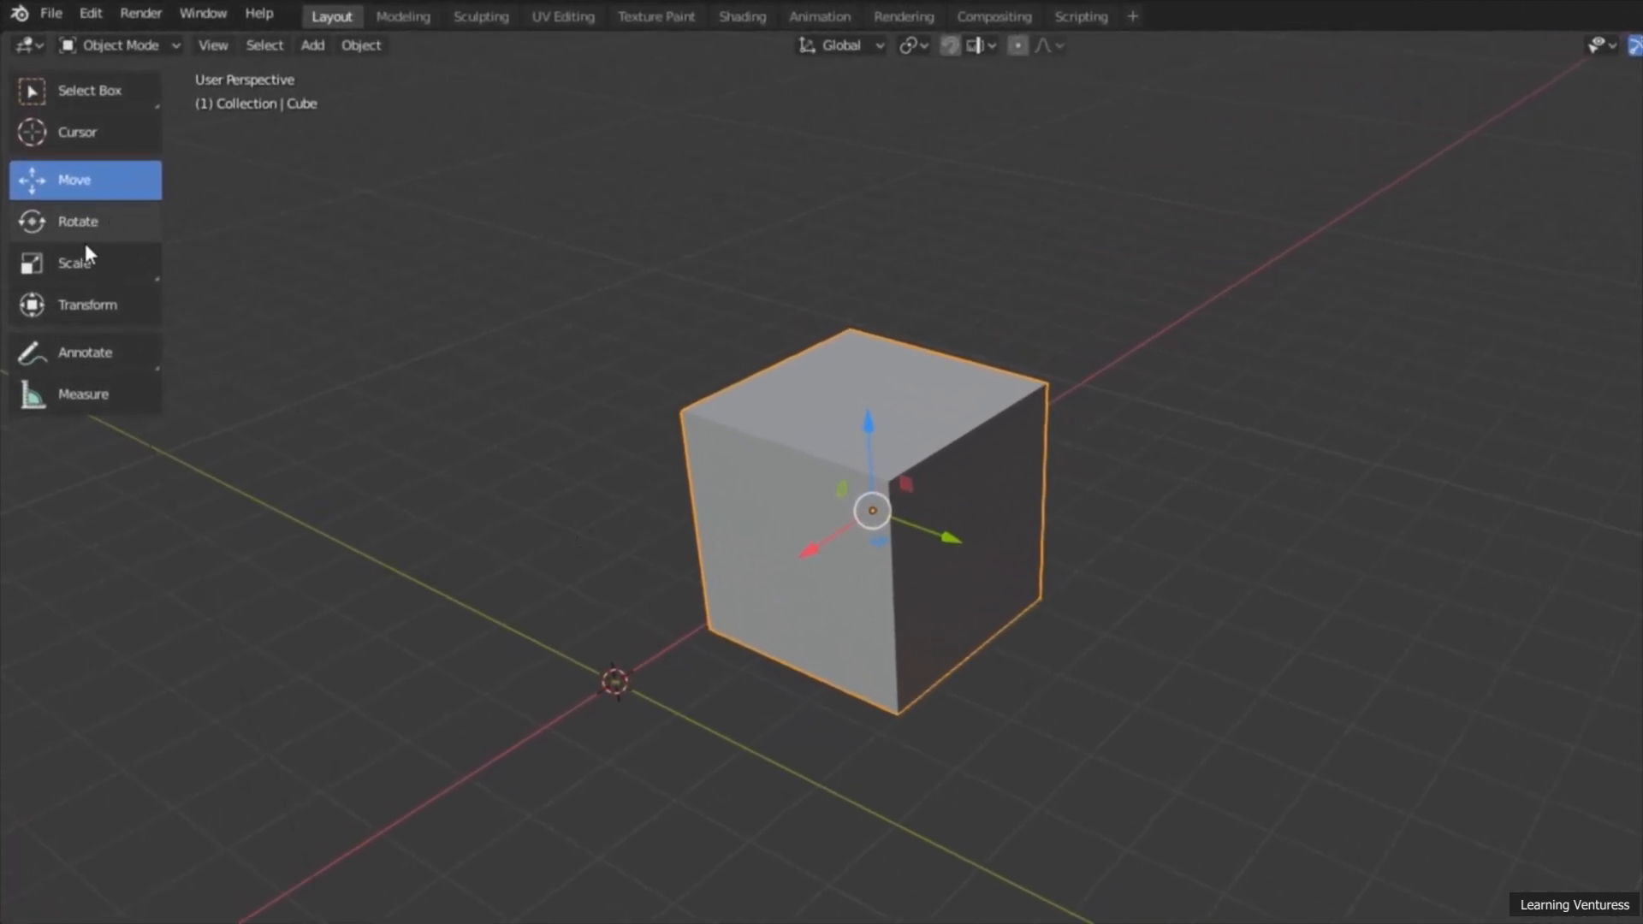
Step: Activate the Rotate tool and rotate the cube about the X axis to about -38.5°
{"action": "left_click", "coordinate": [100, 224]}
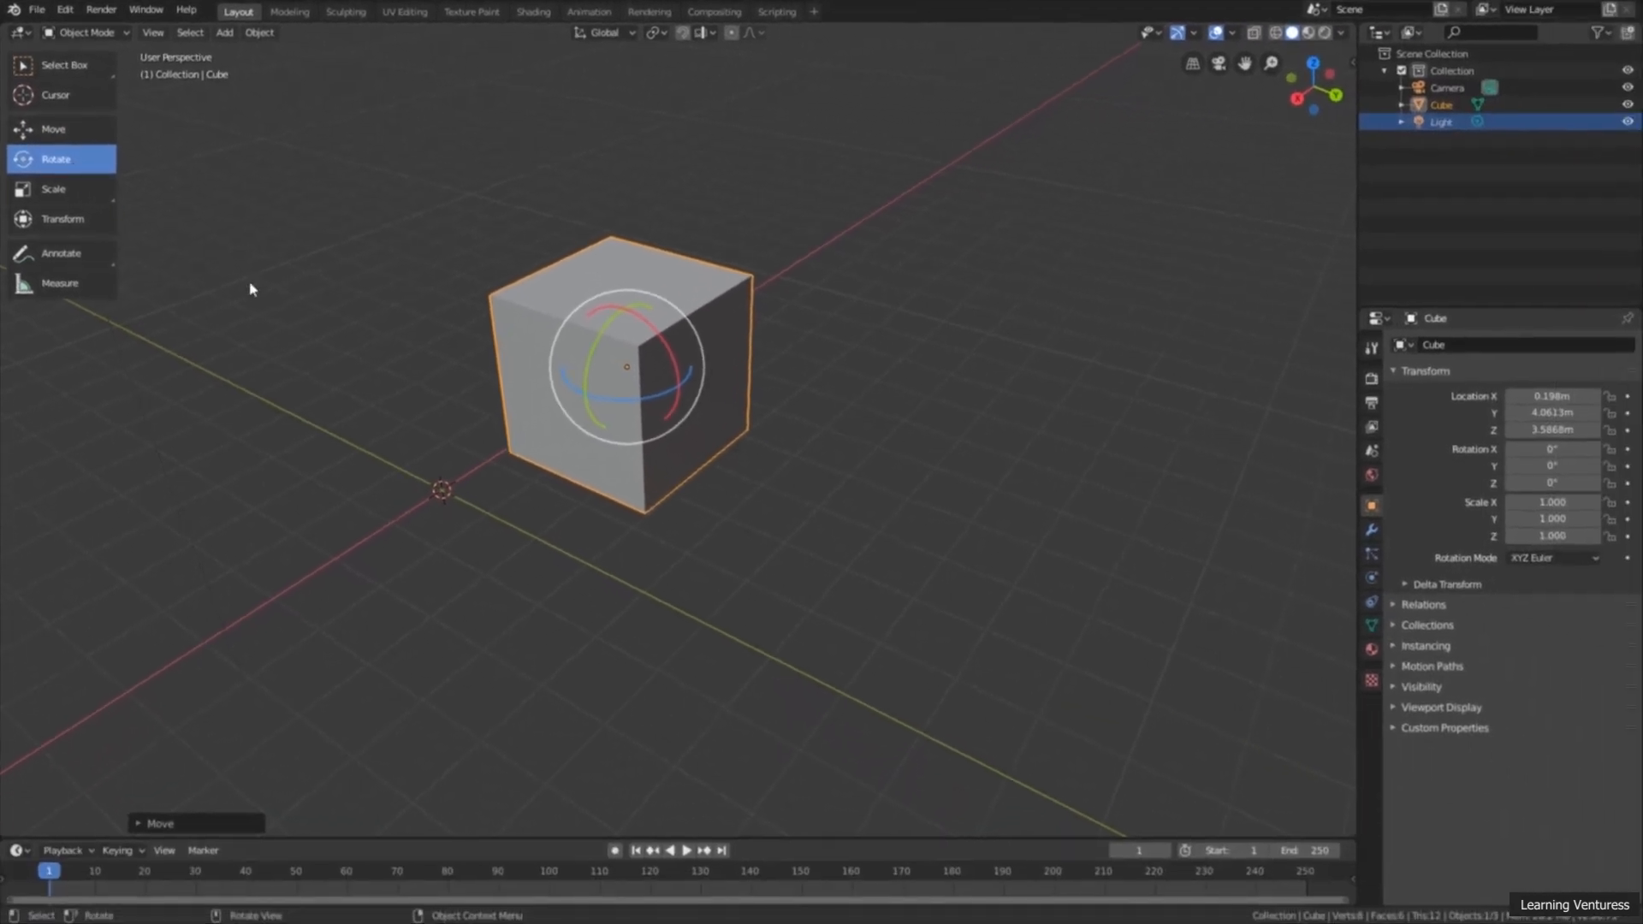
{"action": "middle_click_drag", "start_coordinate": [313, 312], "coordinate": [325, 332]}
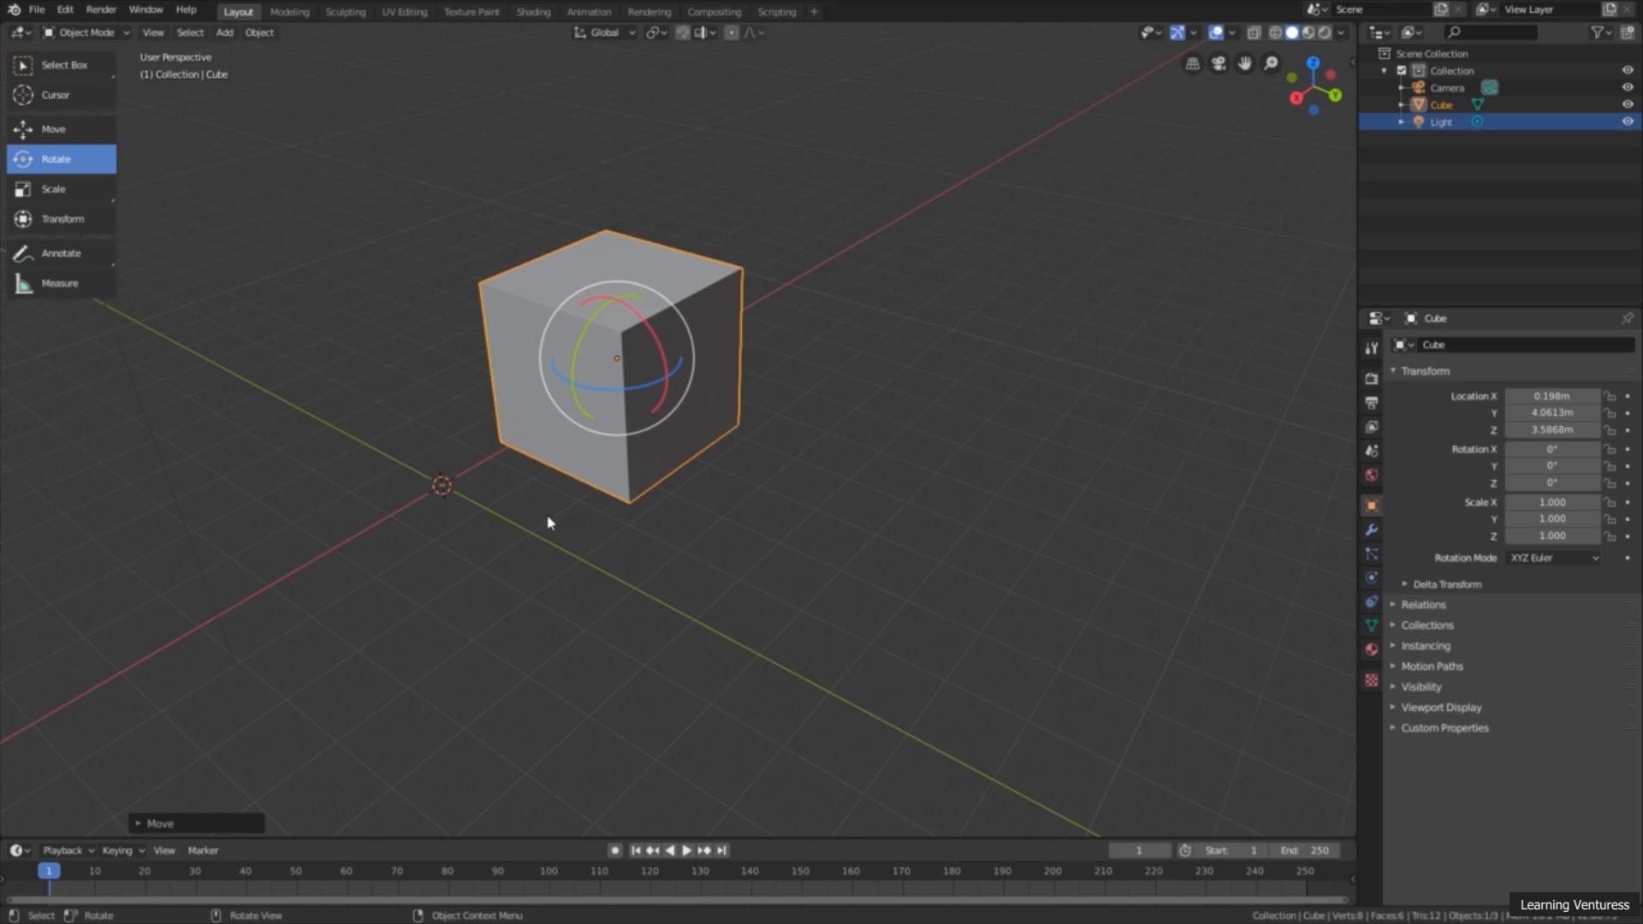
{"action": "mouse_move", "coordinate": [553, 524]}
{"action": "middle_mouse_down"}
{"action": "mouse_move", "coordinate": [587, 542]}
{"action": "mouse_move", "coordinate": [596, 590]}
{"action": "mouse_move", "coordinate": [572, 616]}
{"action": "mouse_move", "coordinate": [341, 598]}
{"action": "mouse_move", "coordinate": [469, 575]}
{"action": "mouse_move", "coordinate": [547, 531]}
{"action": "middle_mouse_up"}
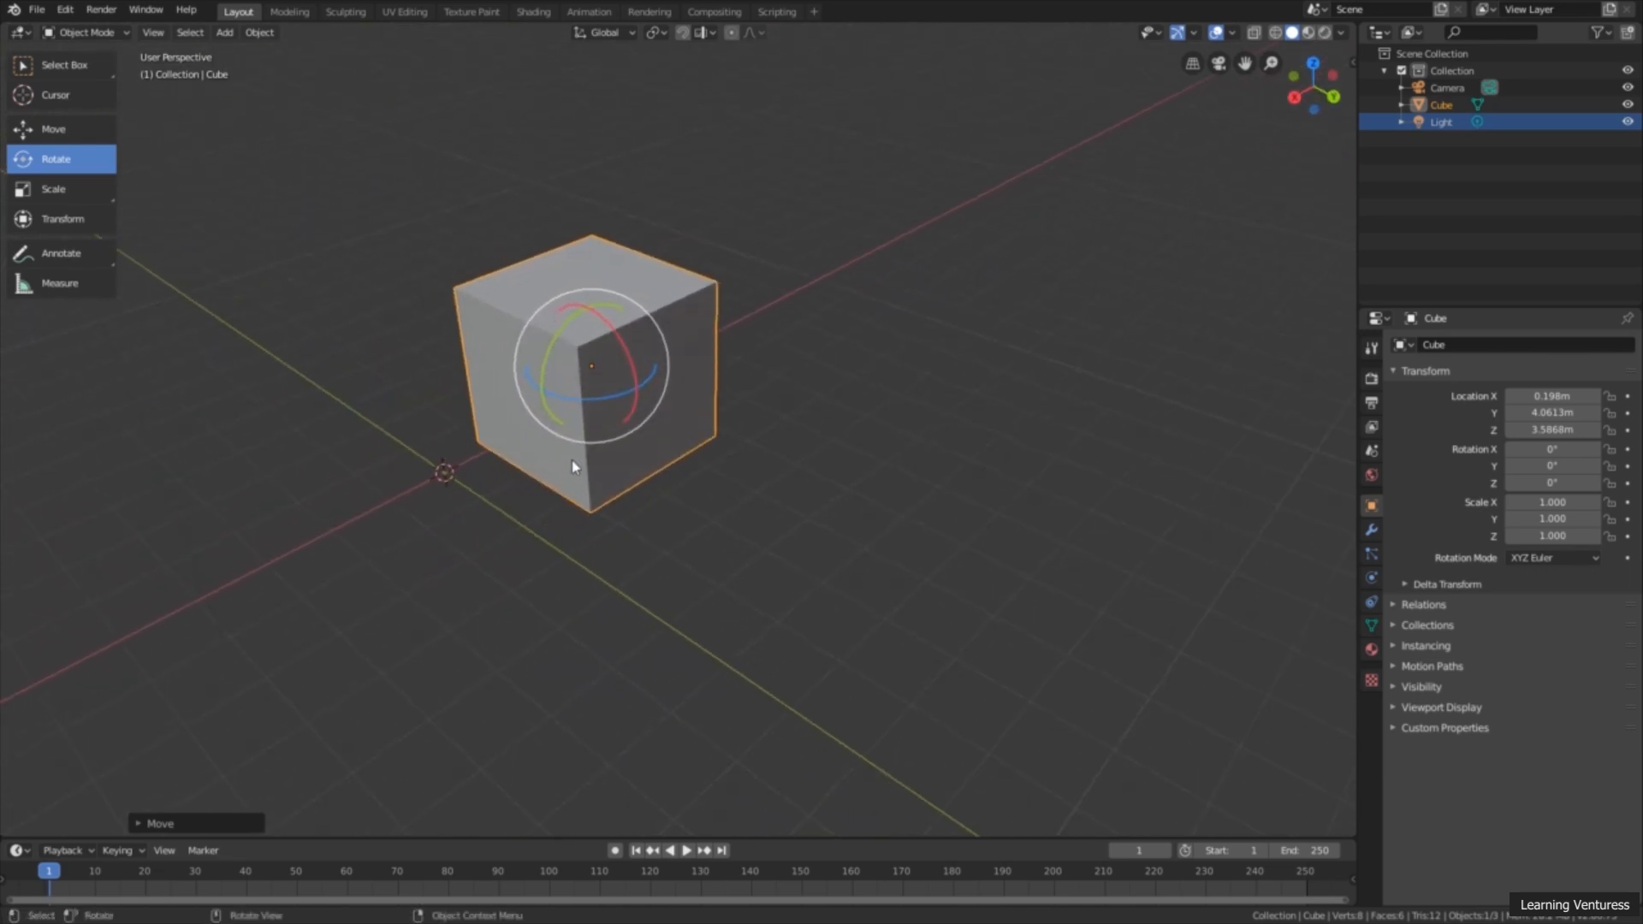
{"action": "middle_click_drag", "start_coordinate": [581, 511], "coordinate": [627, 506]}
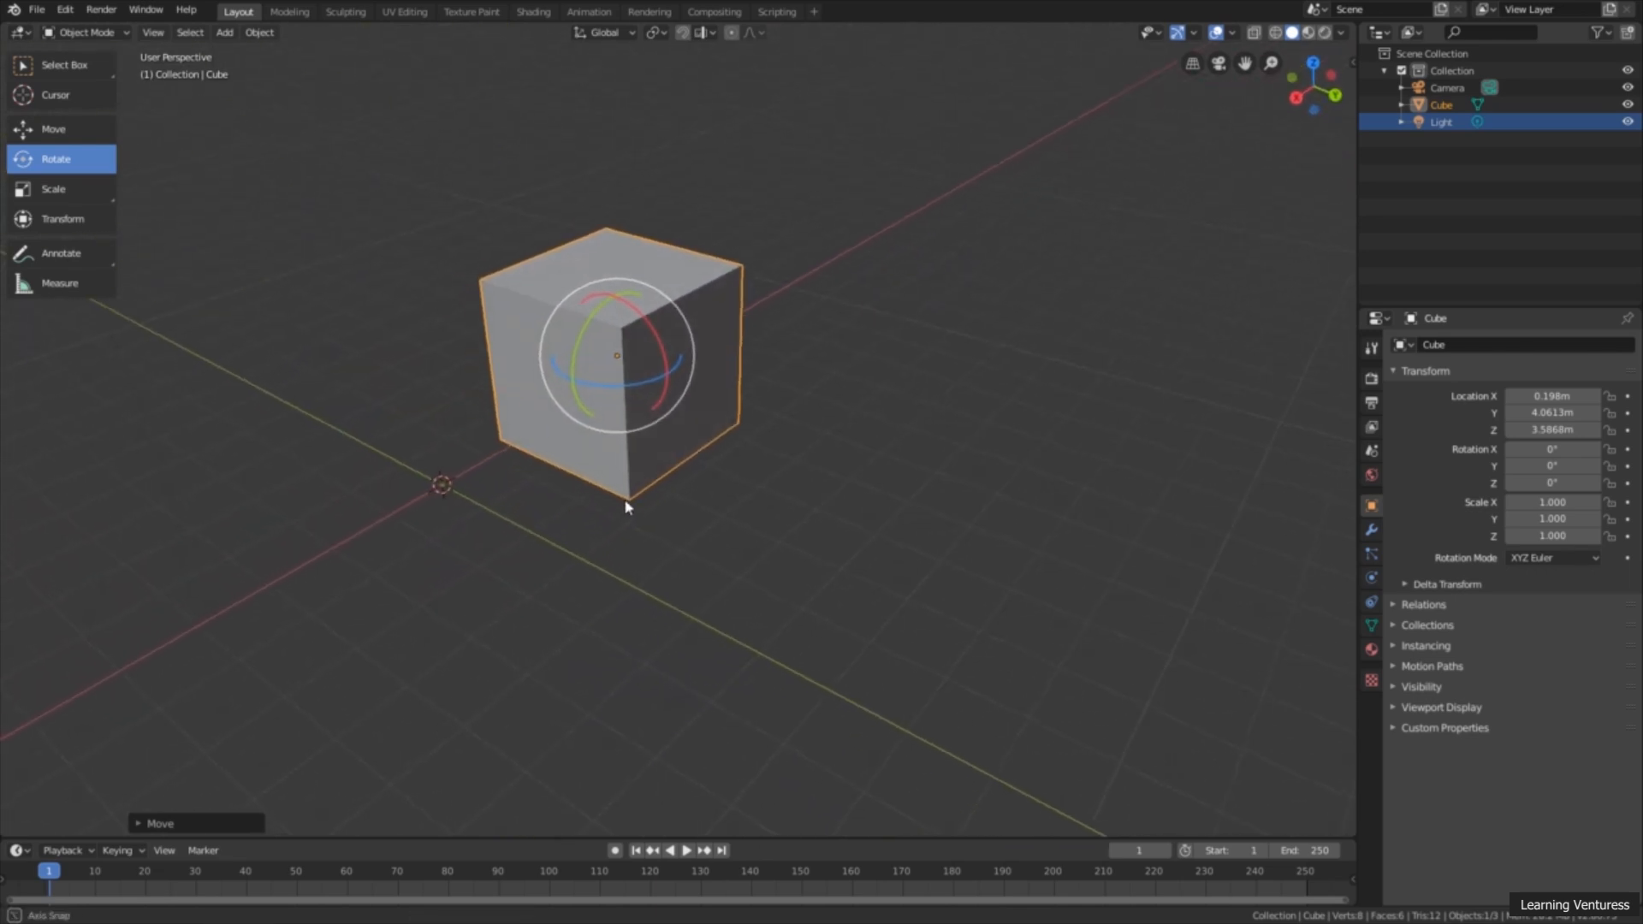
{"action": "scroll", "coordinate": [627, 506], "scroll_direction": "up", "scroll_amount": 3}
{"action": "left_click_drag", "start_coordinate": [646, 323], "coordinate": [683, 317]}
{"action": "key", "text": "Escape"}
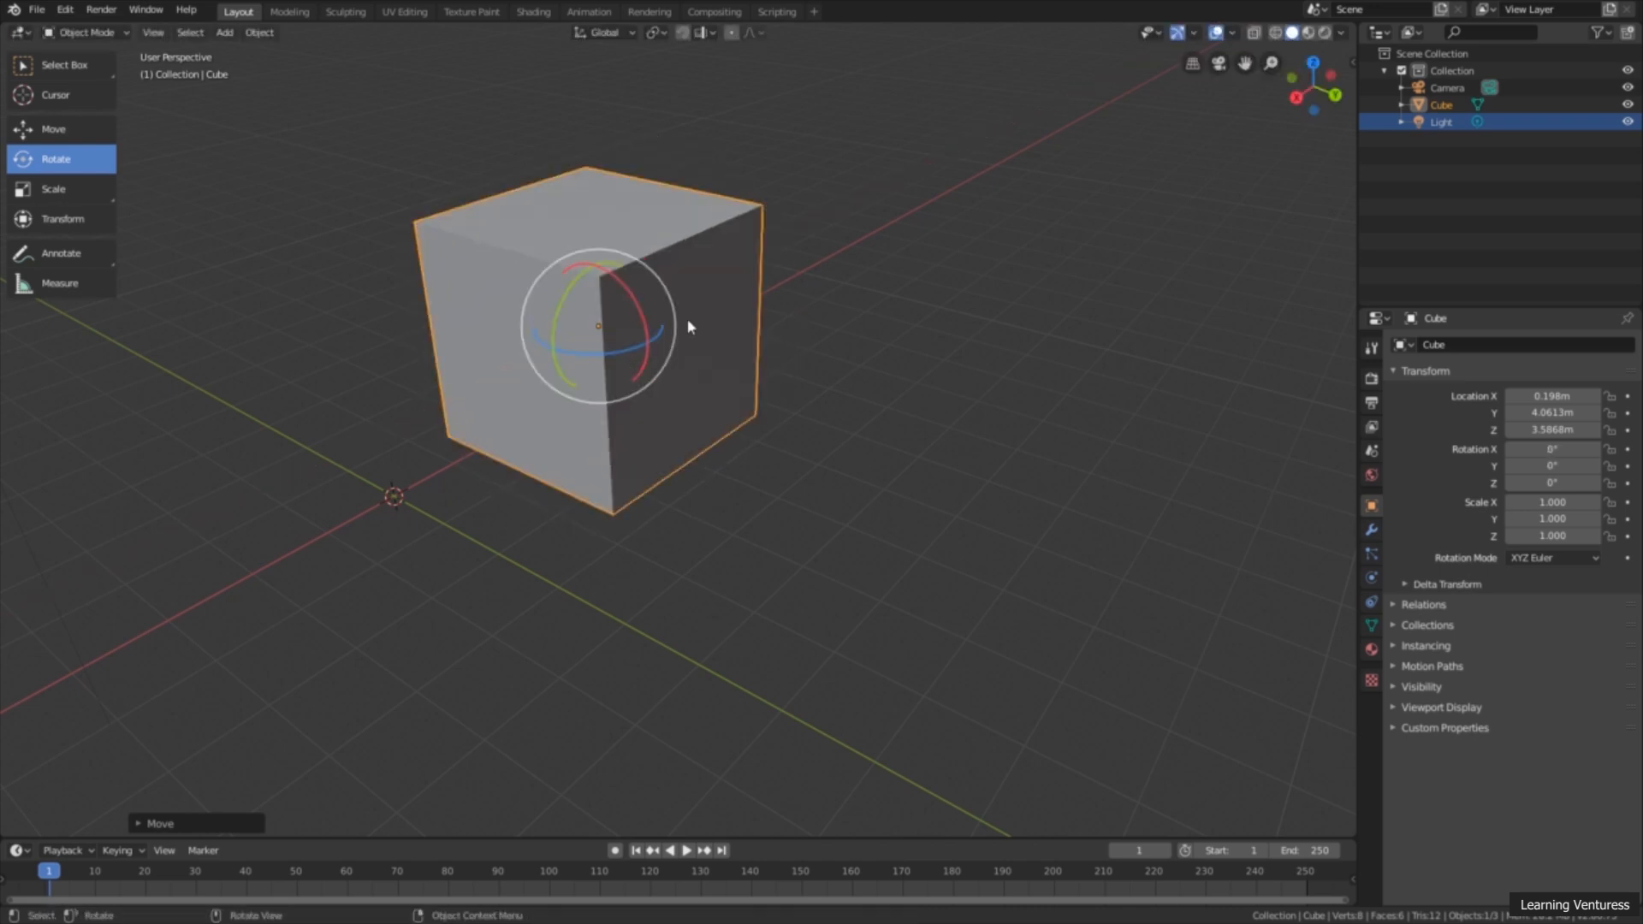
{"action": "middle_click_drag", "start_coordinate": [693, 361], "coordinate": [715, 367]}
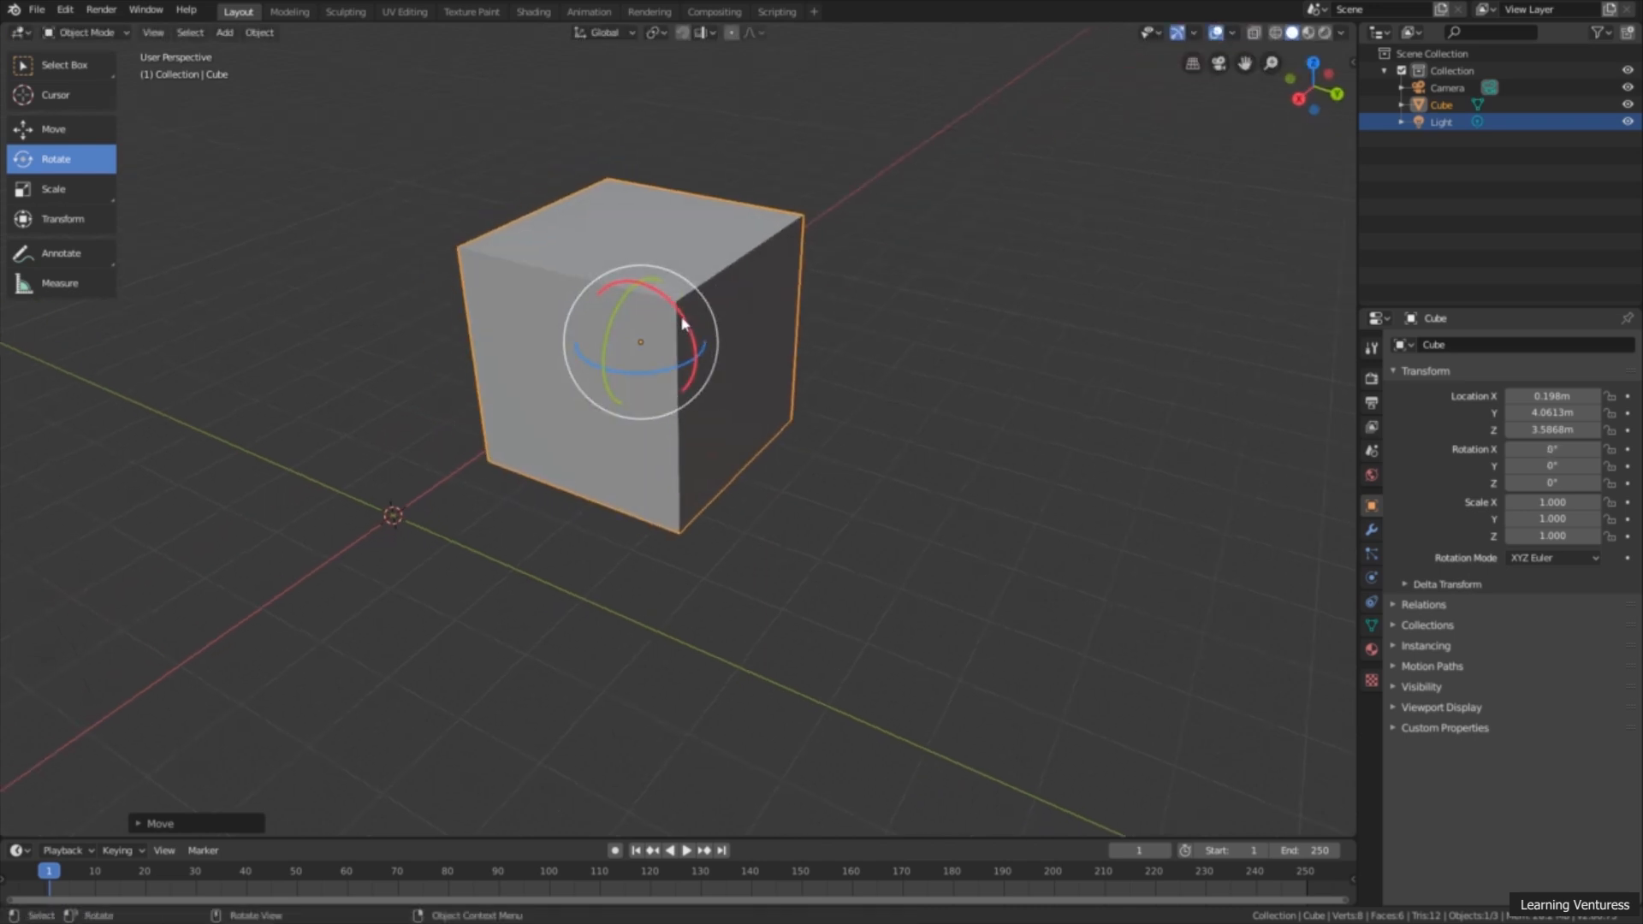
{"action": "left_click_drag", "start_coordinate": [684, 325], "coordinate": [672, 359]}
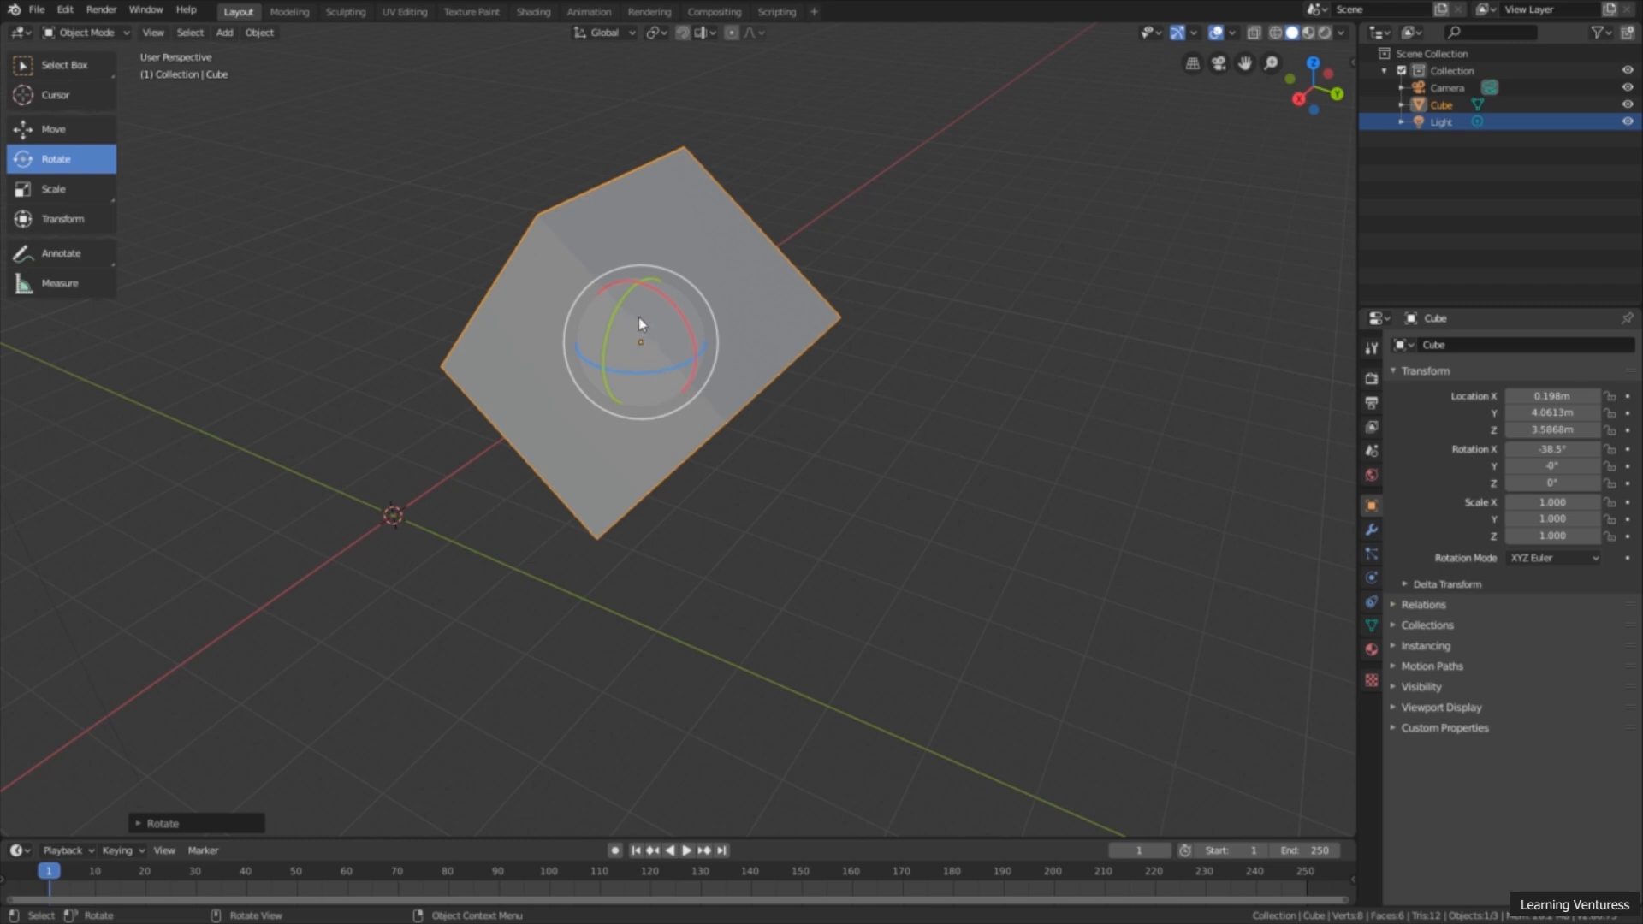
Step: Rotate the cube about the Y axis to about 27.1° and about the Z axis to about 14.3°
{"action": "mouse_move", "coordinate": [623, 306]}
{"action": "left_mouse_down"}
{"action": "mouse_move", "coordinate": [604, 342]}
{"action": "mouse_move", "coordinate": [627, 255]}
{"action": "mouse_move", "coordinate": [609, 319]}
{"action": "left_mouse_up"}
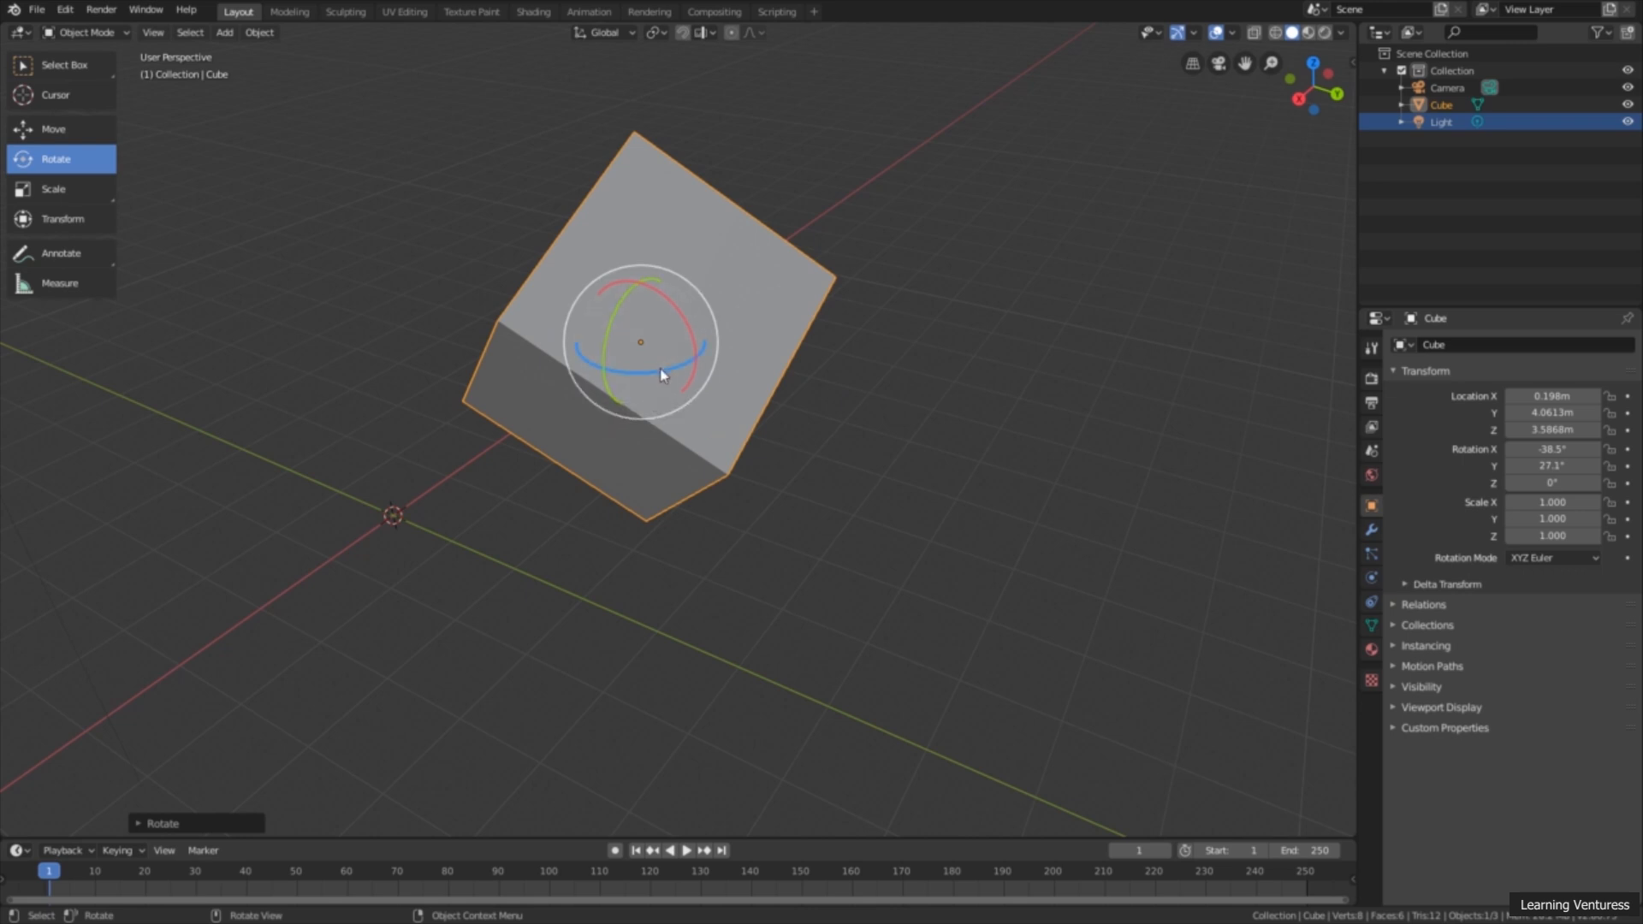
{"action": "mouse_move", "coordinate": [662, 374]}
{"action": "left_mouse_down"}
{"action": "mouse_move", "coordinate": [606, 359]}
{"action": "mouse_move", "coordinate": [693, 363]}
{"action": "mouse_move", "coordinate": [616, 367]}
{"action": "mouse_move", "coordinate": [680, 359]}
{"action": "left_mouse_up"}
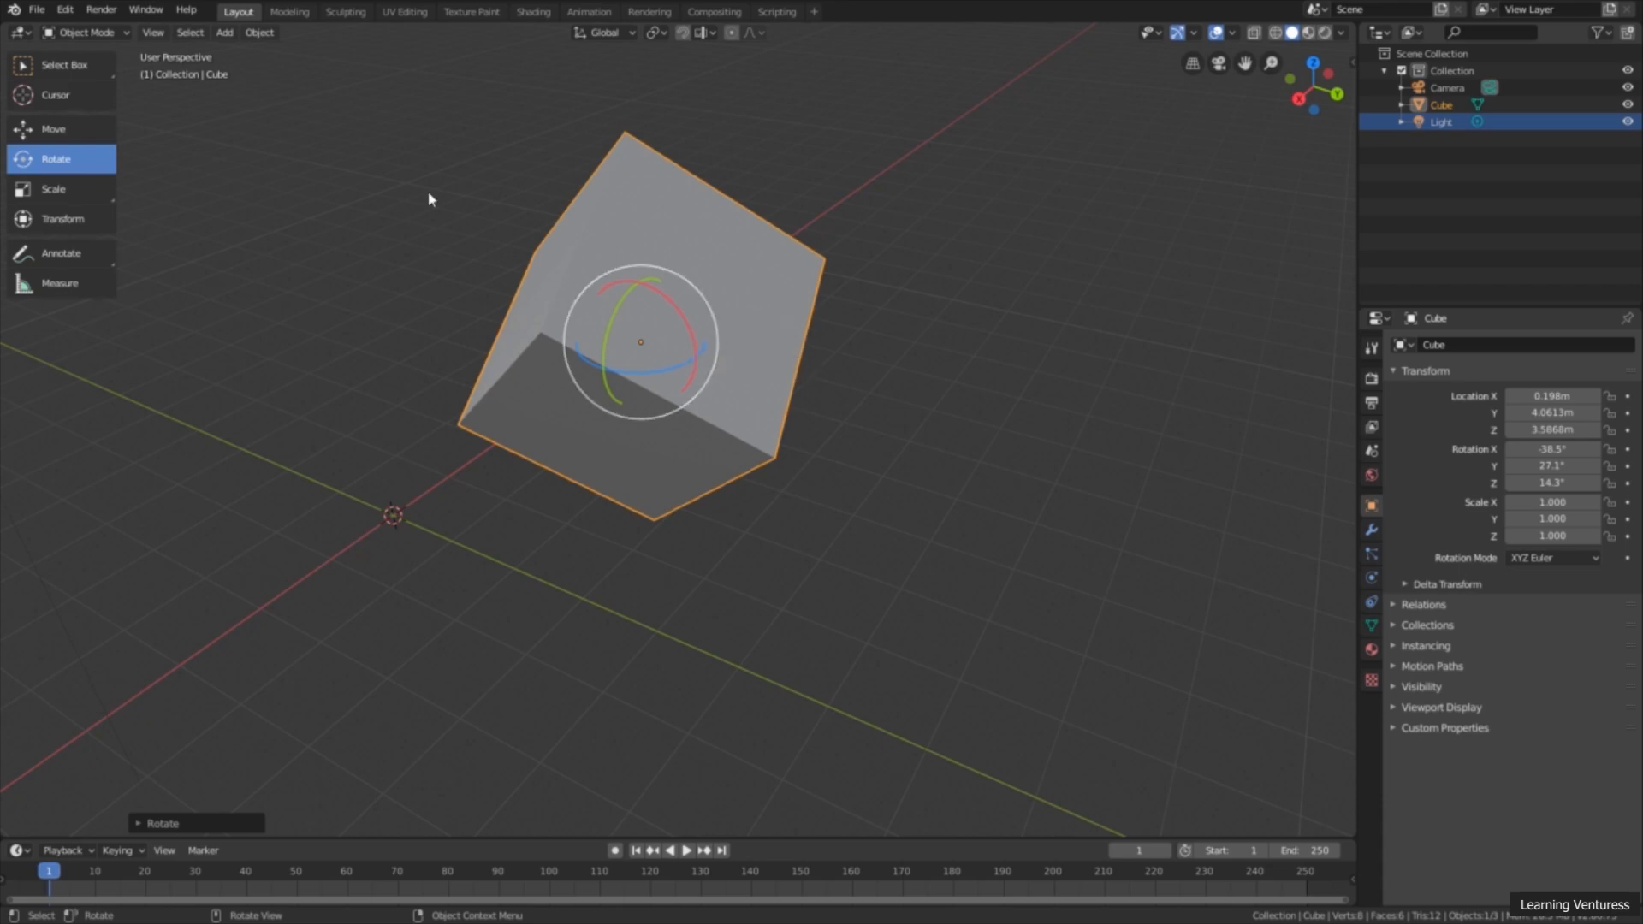
Step: Rotate the cube freely about the view axis, and trackball-rotate it to about X -51°, Y 32°, Z 372°
{"action": "key", "text": "r"}
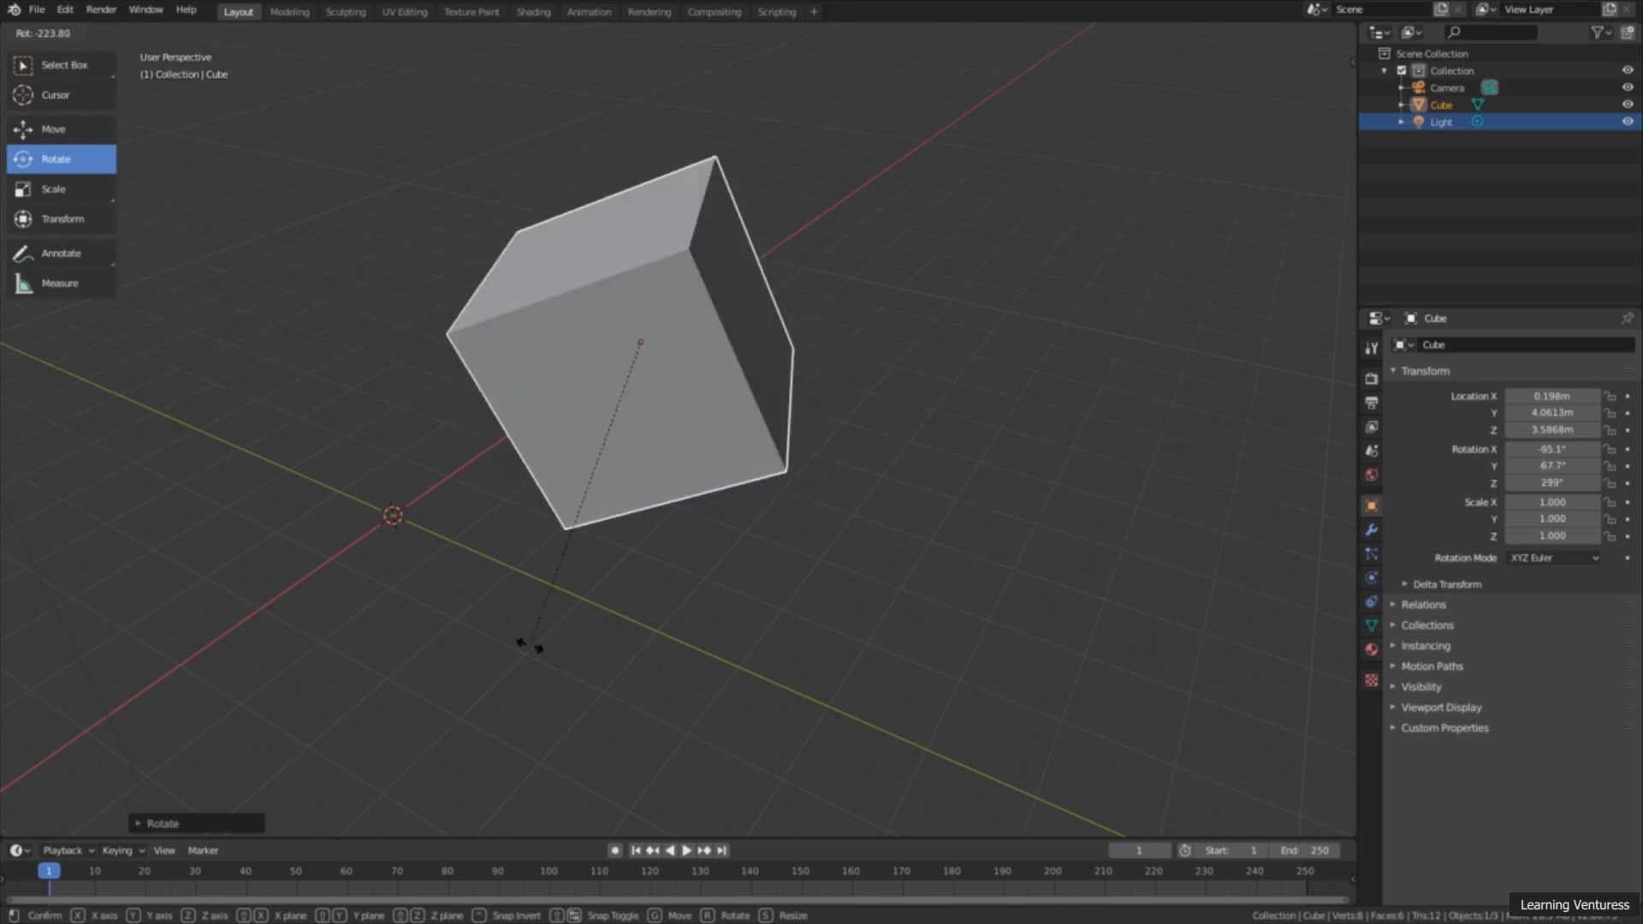
{"action": "left_click", "coordinate": [867, 256]}
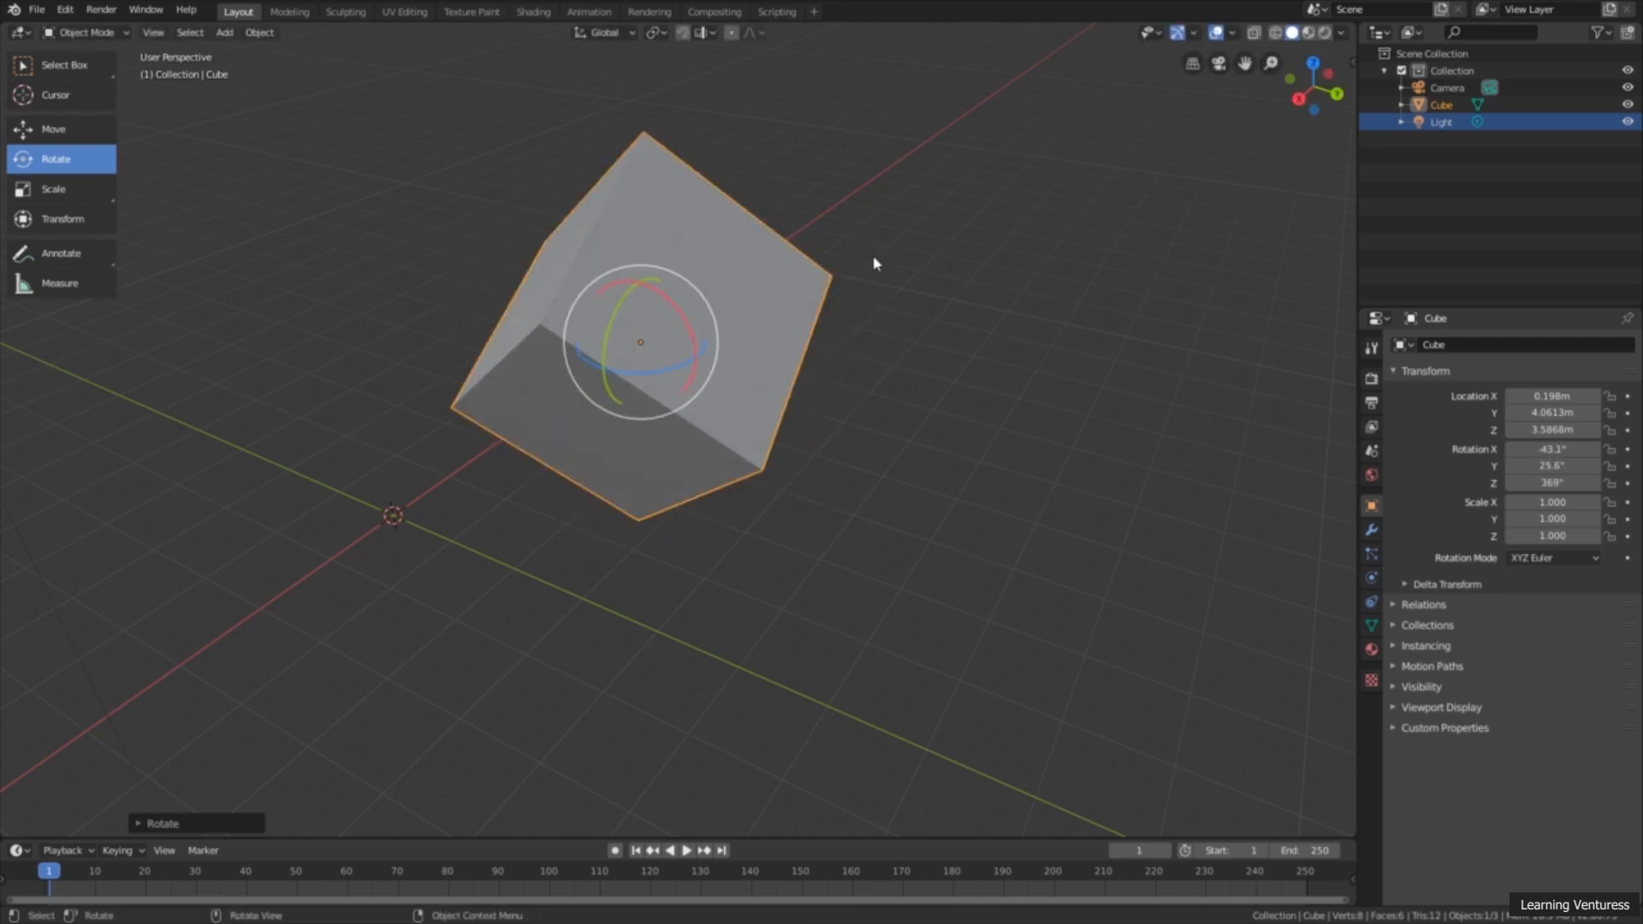
{"action": "scroll", "coordinate": [873, 263], "scroll_direction": "down", "scroll_amount": 2}
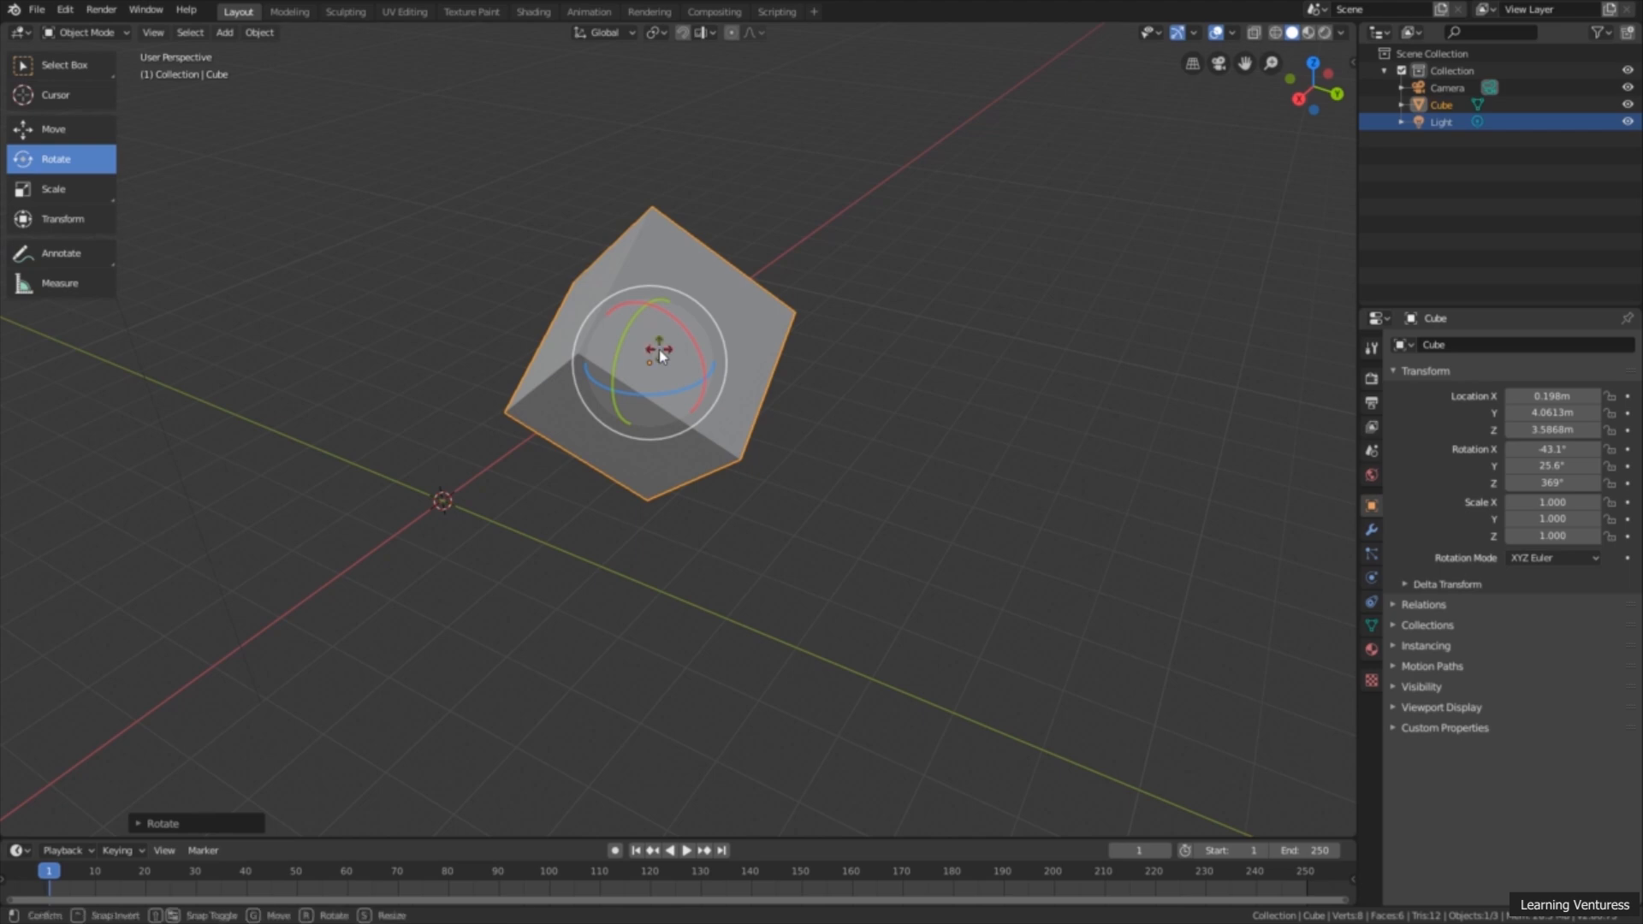
{"action": "mouse_move", "coordinate": [658, 350]}
{"action": "left_mouse_down"}
{"action": "mouse_move", "coordinate": [583, 350]}
{"action": "mouse_move", "coordinate": [641, 286]}
{"action": "mouse_move", "coordinate": [659, 291]}
{"action": "mouse_move", "coordinate": [608, 371]}
{"action": "mouse_move", "coordinate": [647, 302]}
{"action": "mouse_move", "coordinate": [666, 385]}
{"action": "mouse_move", "coordinate": [634, 368]}
{"action": "mouse_move", "coordinate": [612, 411]}
{"action": "mouse_move", "coordinate": [672, 370]}
{"action": "left_mouse_up"}
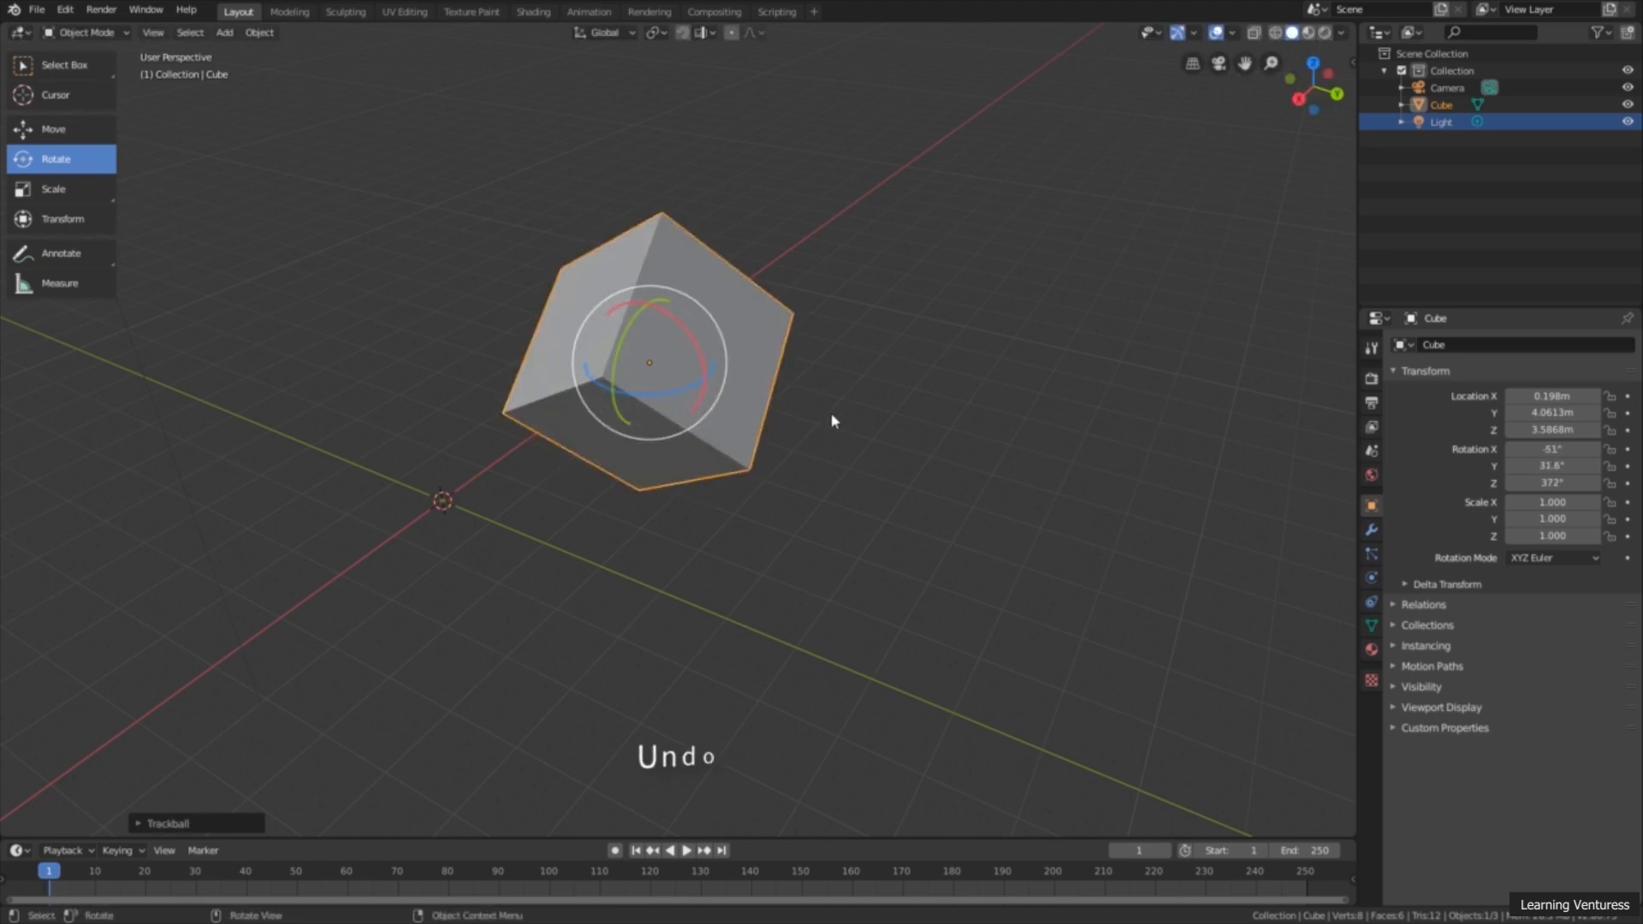
Step: Undo all the rotations made to the cube, keeping its moved location
{"action": "key", "text": "ctrl+z"}
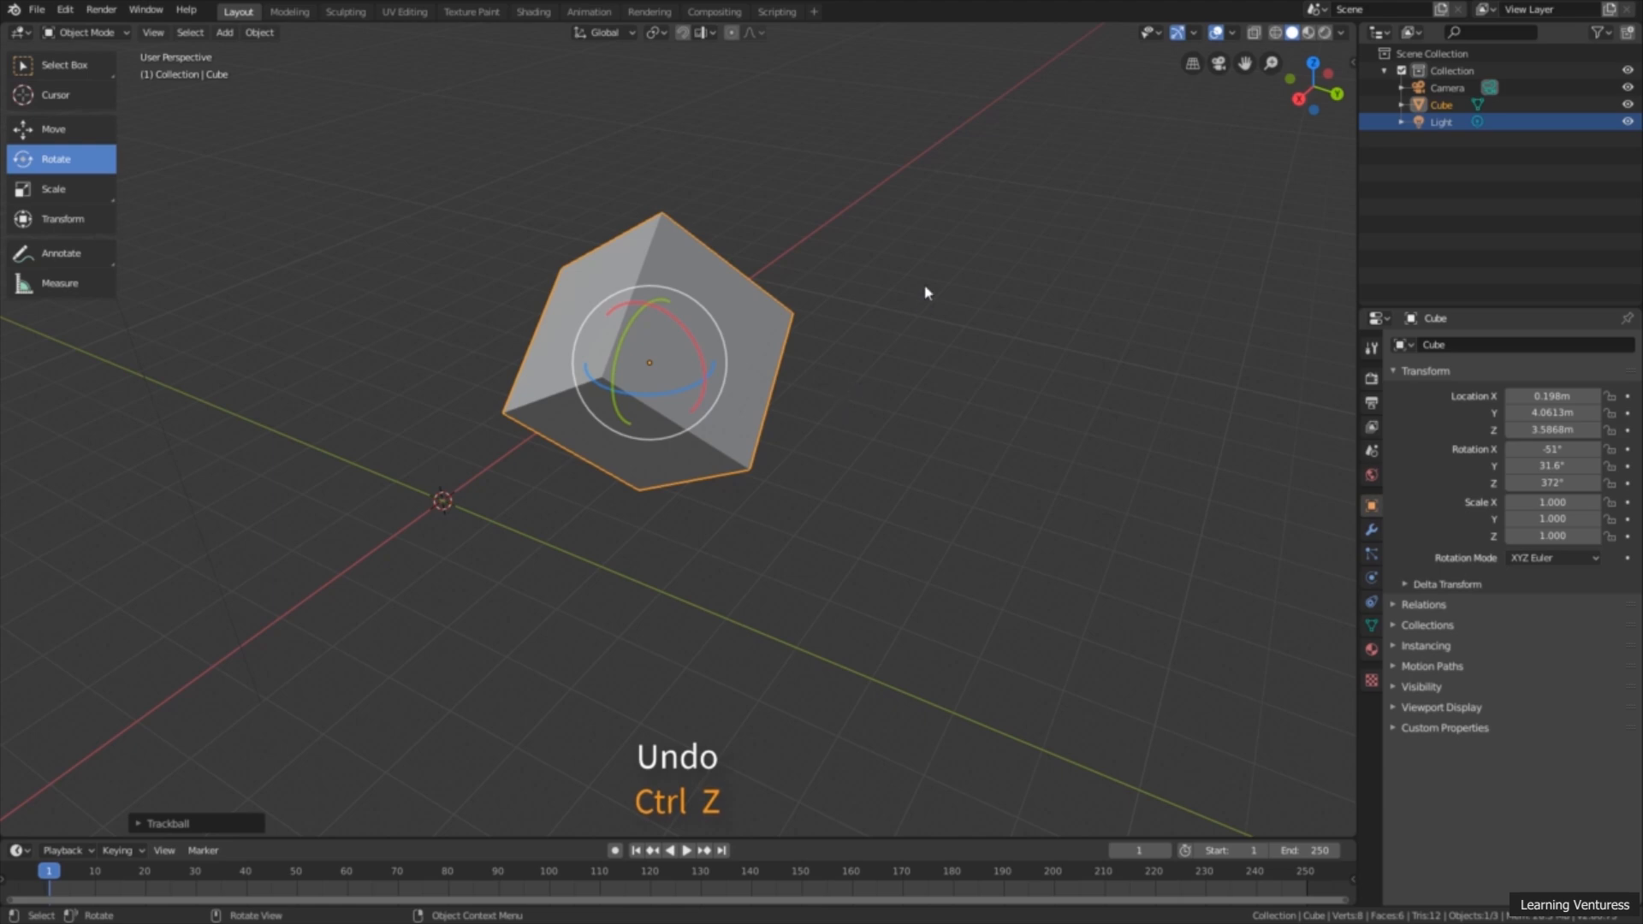
{"action": "key", "text": "ctrl+z"}
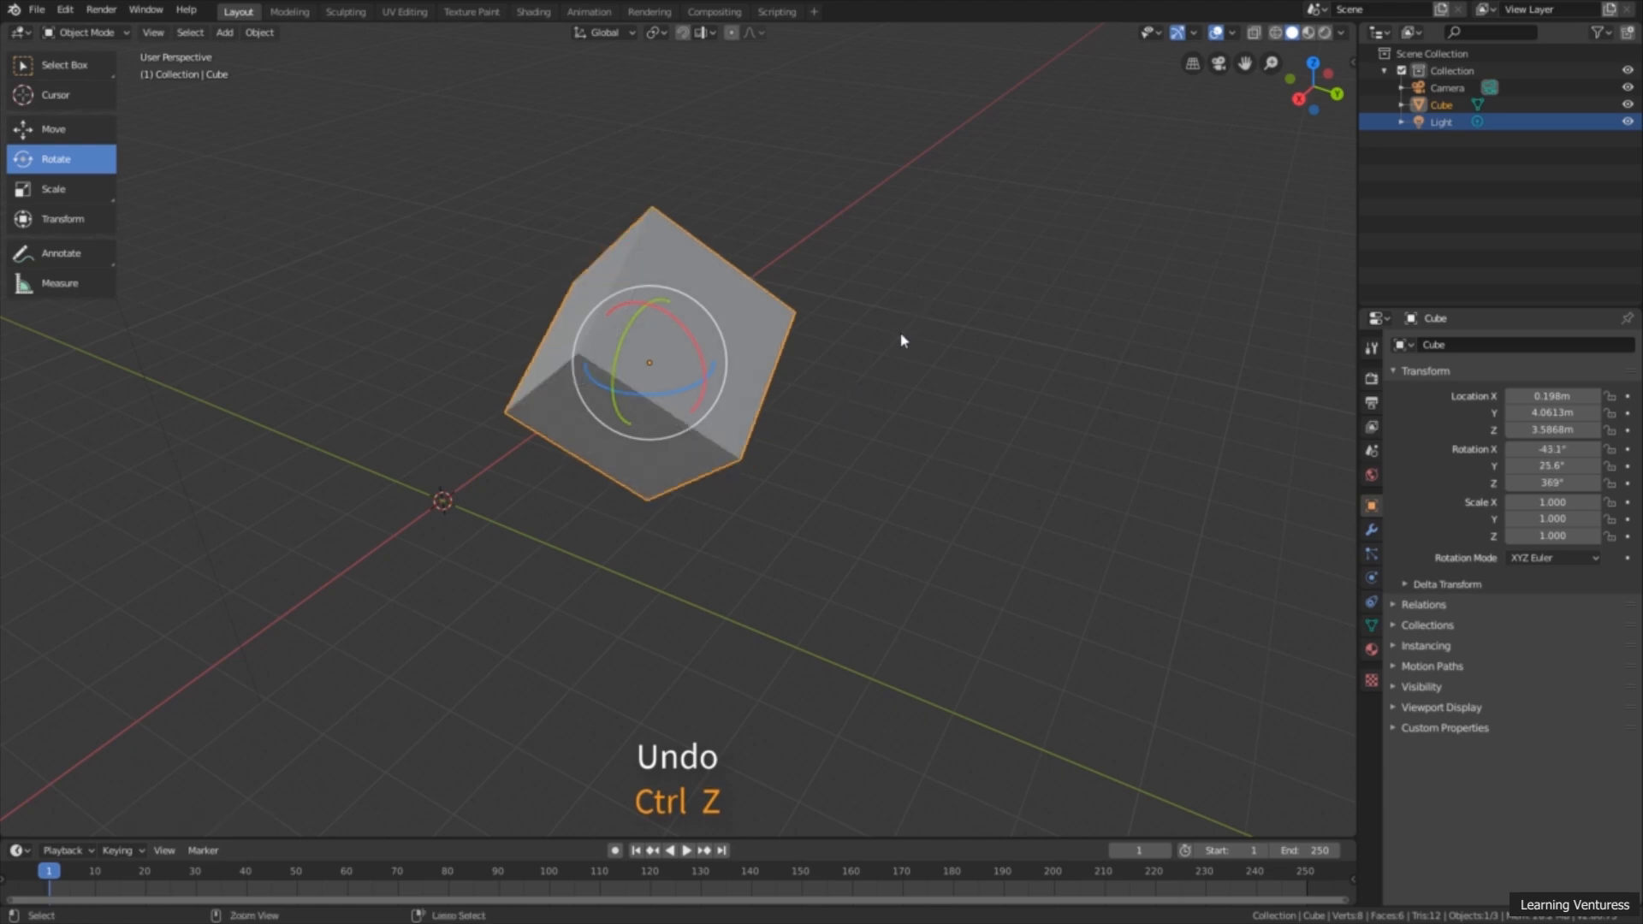
{"action": "key", "text": "ctrl+z"}
{"action": "key", "text": "ctrl+z"}
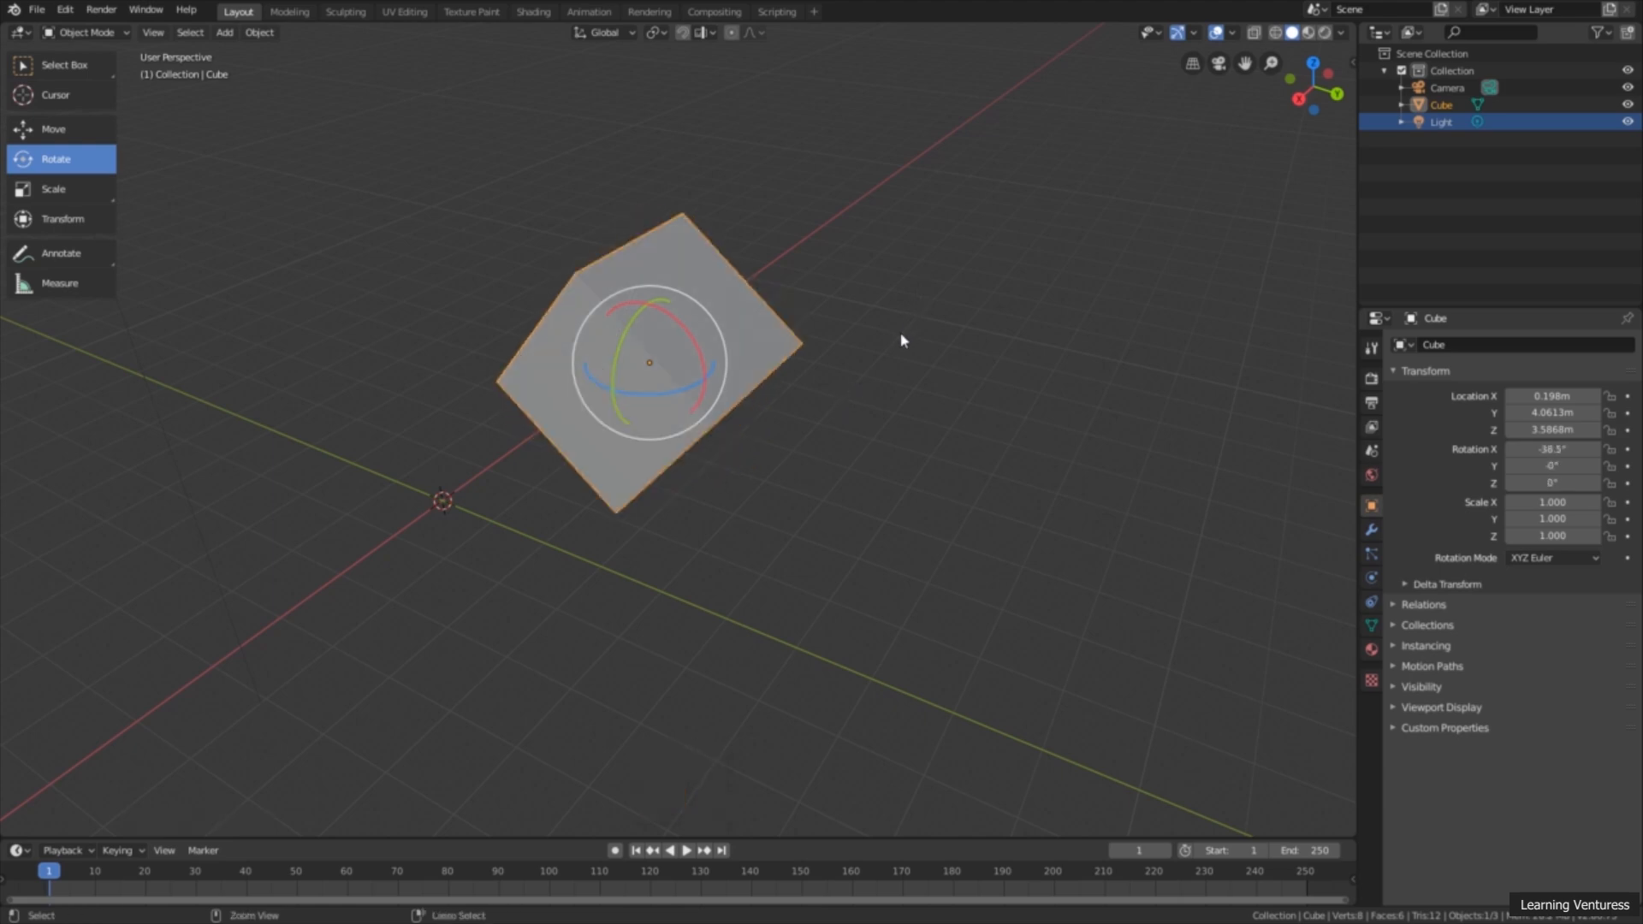
{"action": "key", "text": "ctrl+z"}
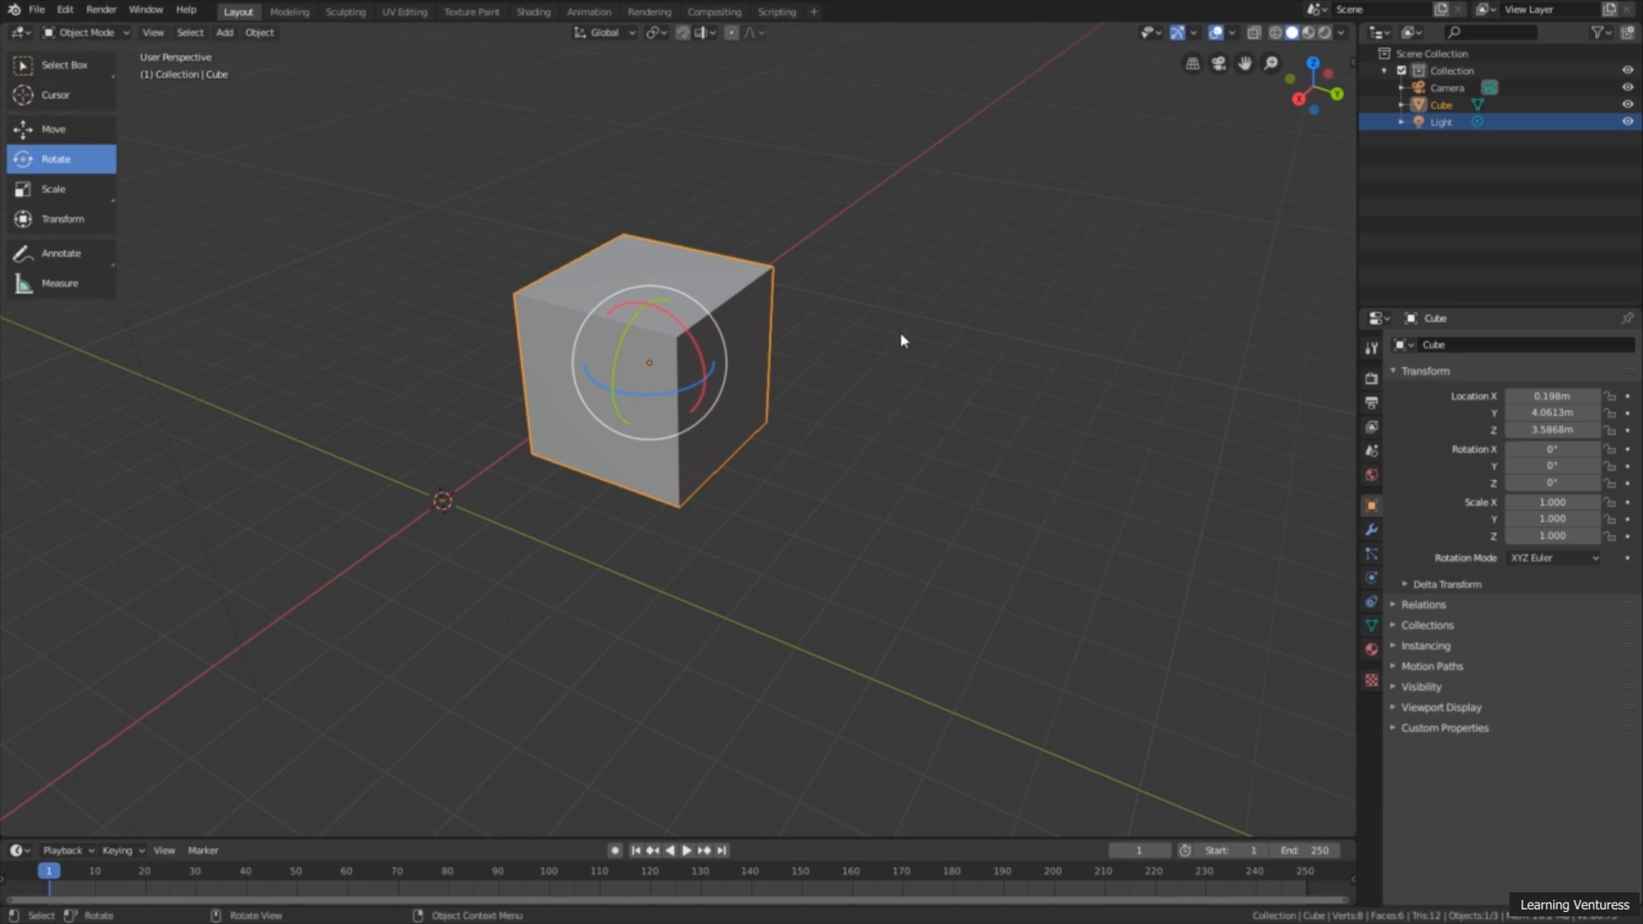
Step: Activate the Scale tool to show its gizmo on the selected cube
{"action": "mouse_move", "coordinate": [802, 379]}
{"action": "middle_mouse_down"}
{"action": "mouse_move", "coordinate": [755, 407]}
{"action": "mouse_move", "coordinate": [708, 396]}
{"action": "mouse_move", "coordinate": [801, 406]}
{"action": "middle_mouse_up"}
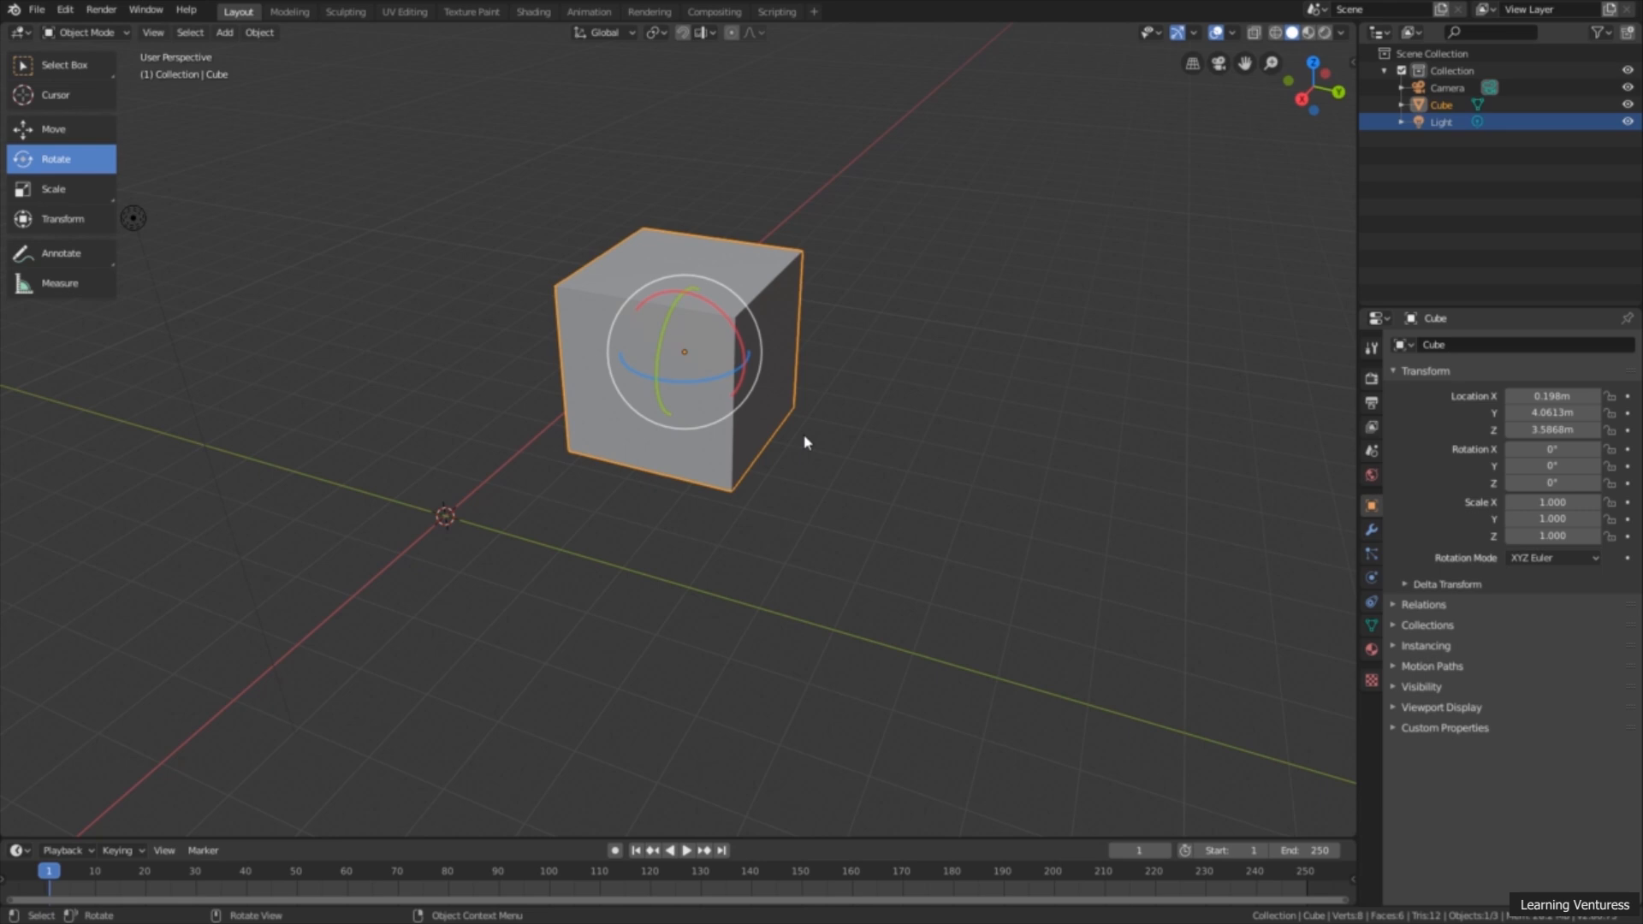
{"action": "middle_click_drag", "start_coordinate": [799, 414], "coordinate": [843, 420]}
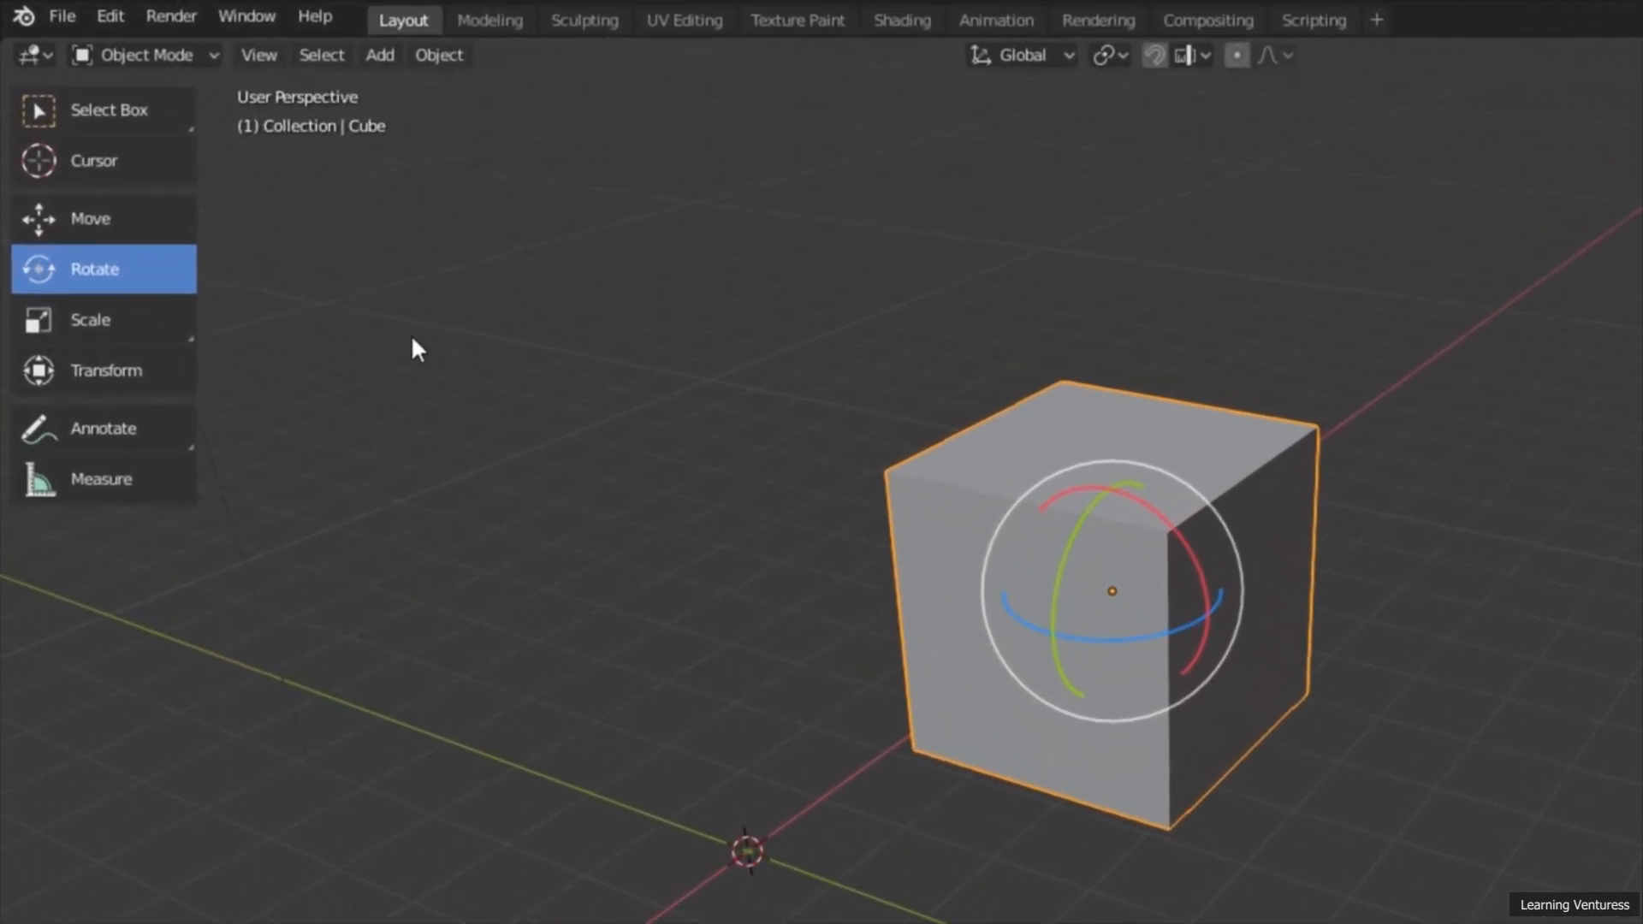
{"action": "left_click", "coordinate": [89, 317]}
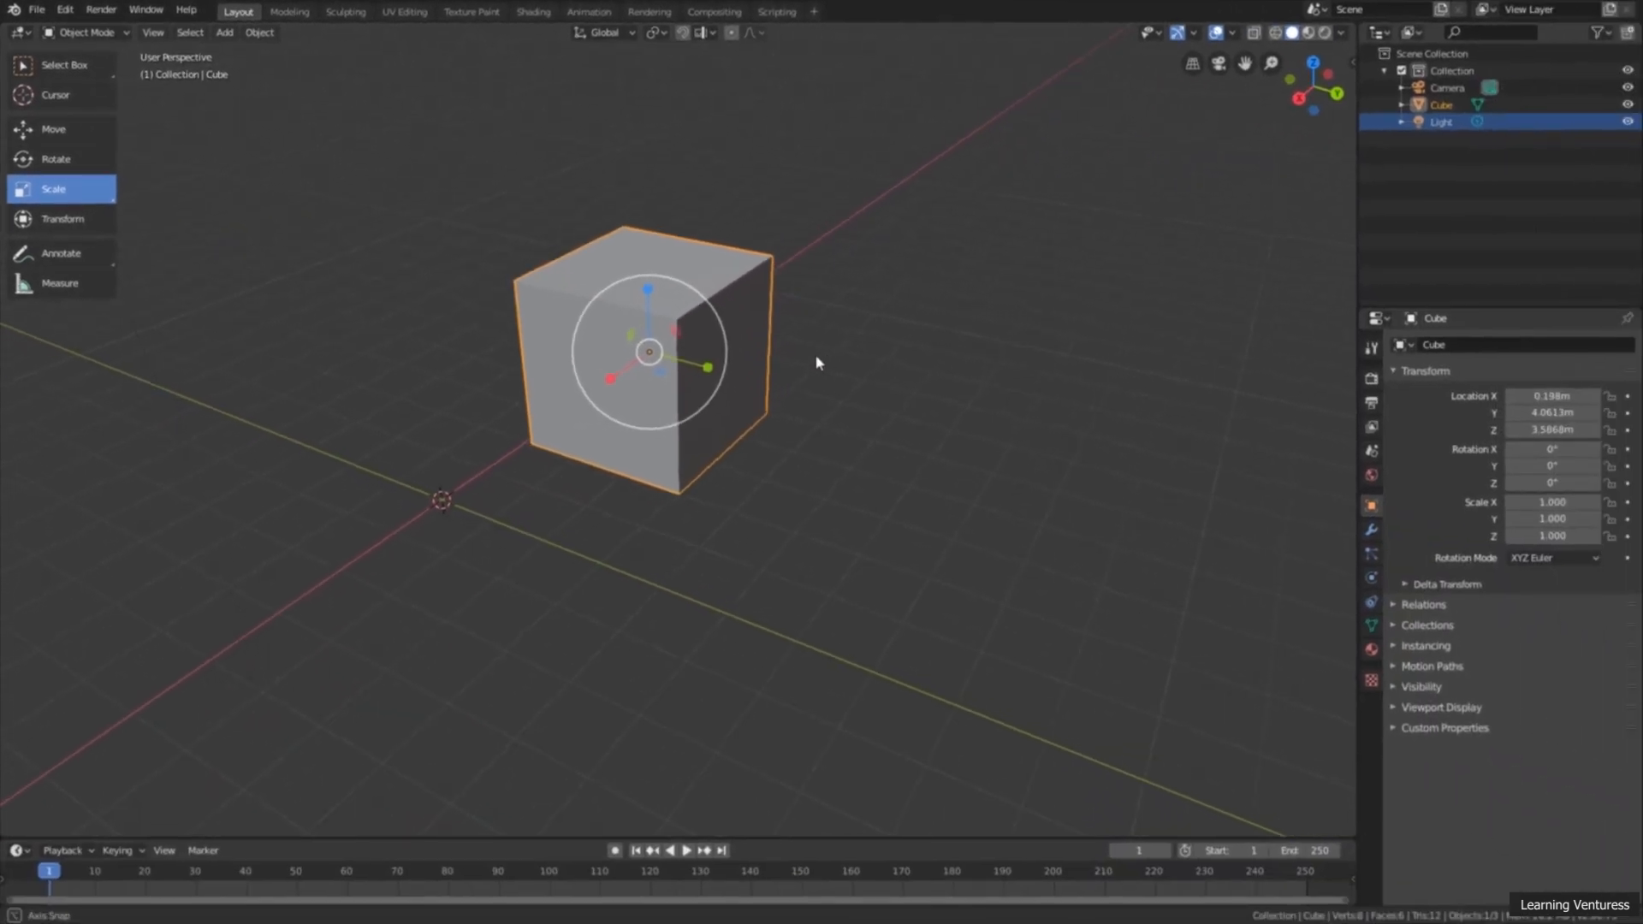
Step: Scale the cube separately along each axis, to about X 1.799, Y 1.245 and Z 1.583
{"action": "middle_click_drag", "start_coordinate": [818, 362], "coordinate": [810, 360]}
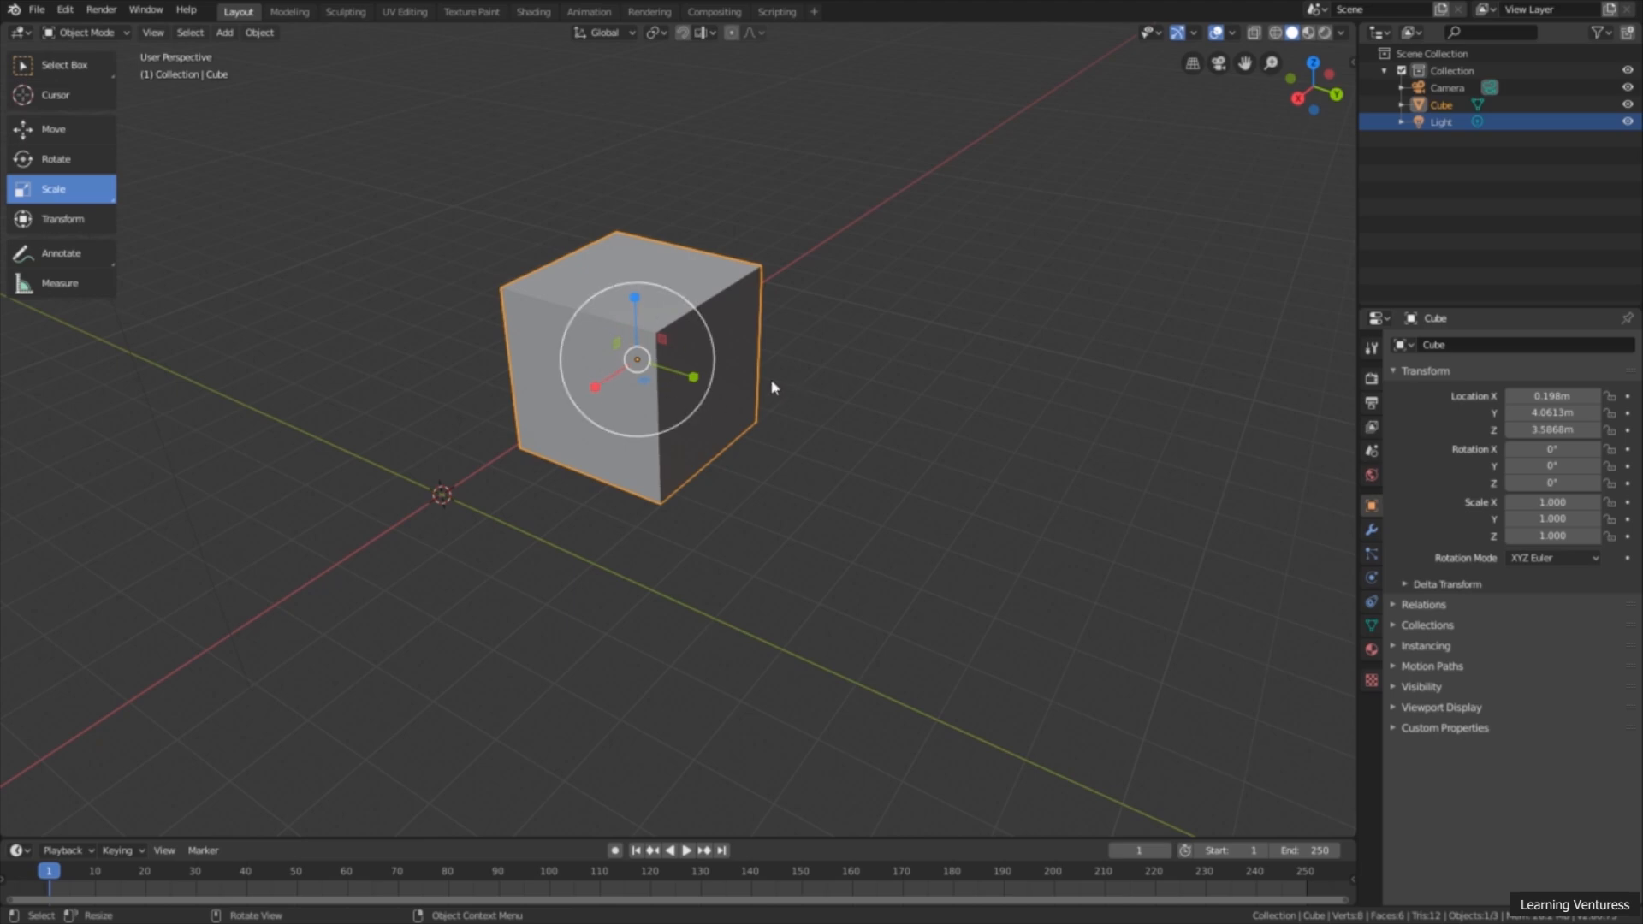
{"action": "mouse_move", "coordinate": [596, 387]}
{"action": "left_mouse_down"}
{"action": "mouse_move", "coordinate": [550, 408]}
{"action": "mouse_move", "coordinate": [587, 382]}
{"action": "mouse_move", "coordinate": [603, 399]}
{"action": "left_mouse_up"}
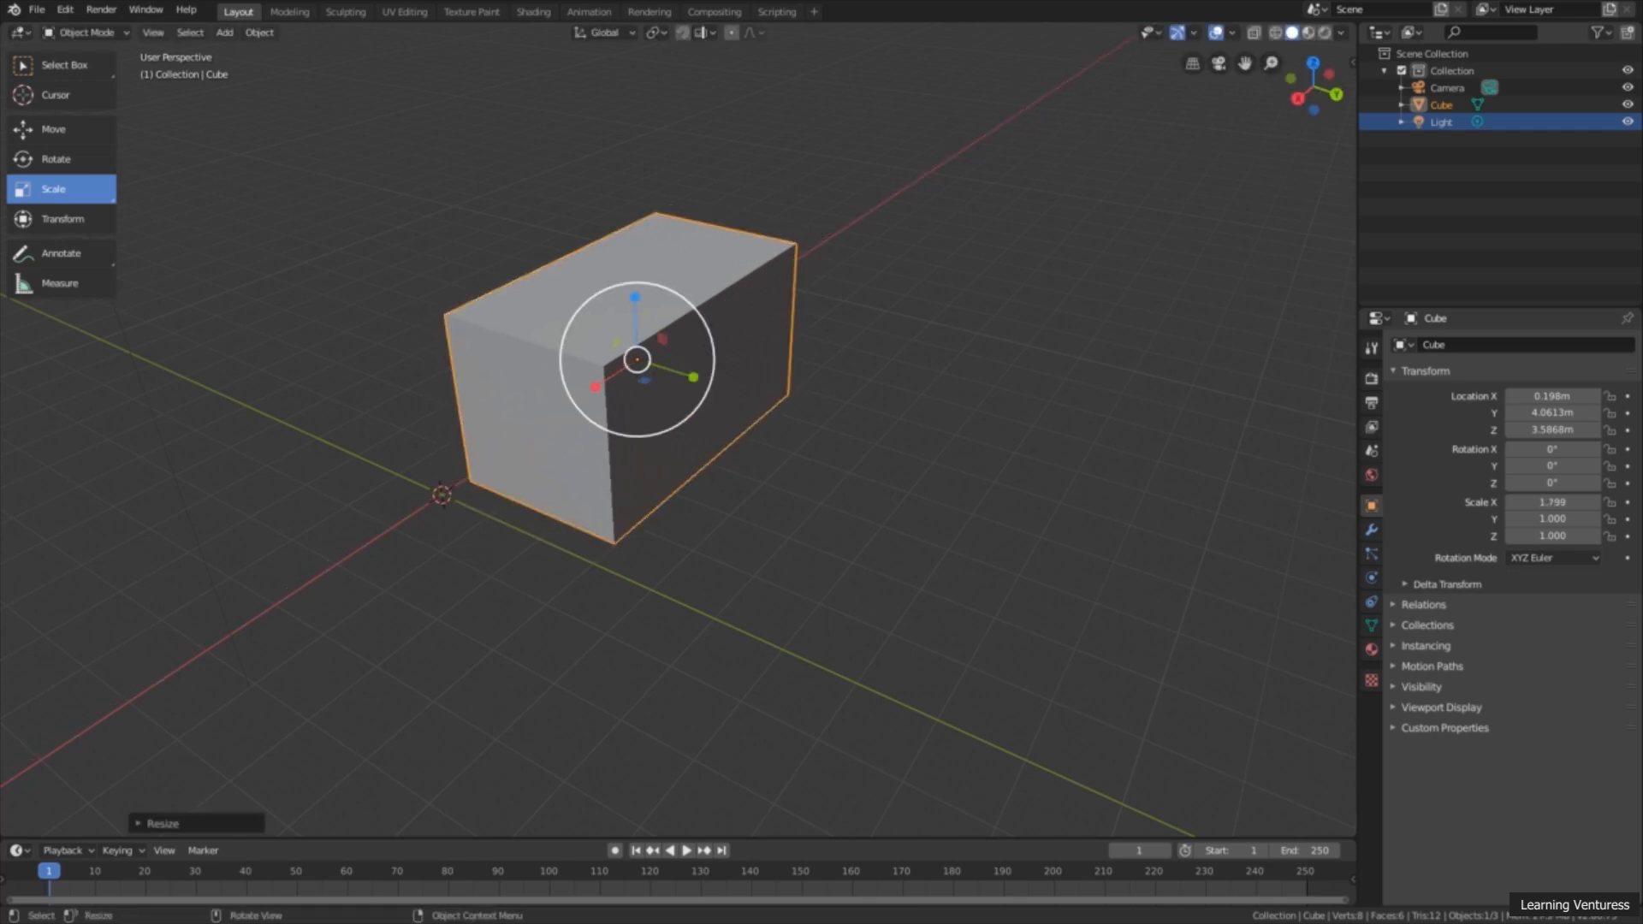
{"action": "mouse_move", "coordinate": [700, 390]}
{"action": "left_mouse_down"}
{"action": "mouse_move", "coordinate": [752, 393]}
{"action": "mouse_move", "coordinate": [716, 385]}
{"action": "mouse_move", "coordinate": [729, 386]}
{"action": "left_mouse_up"}
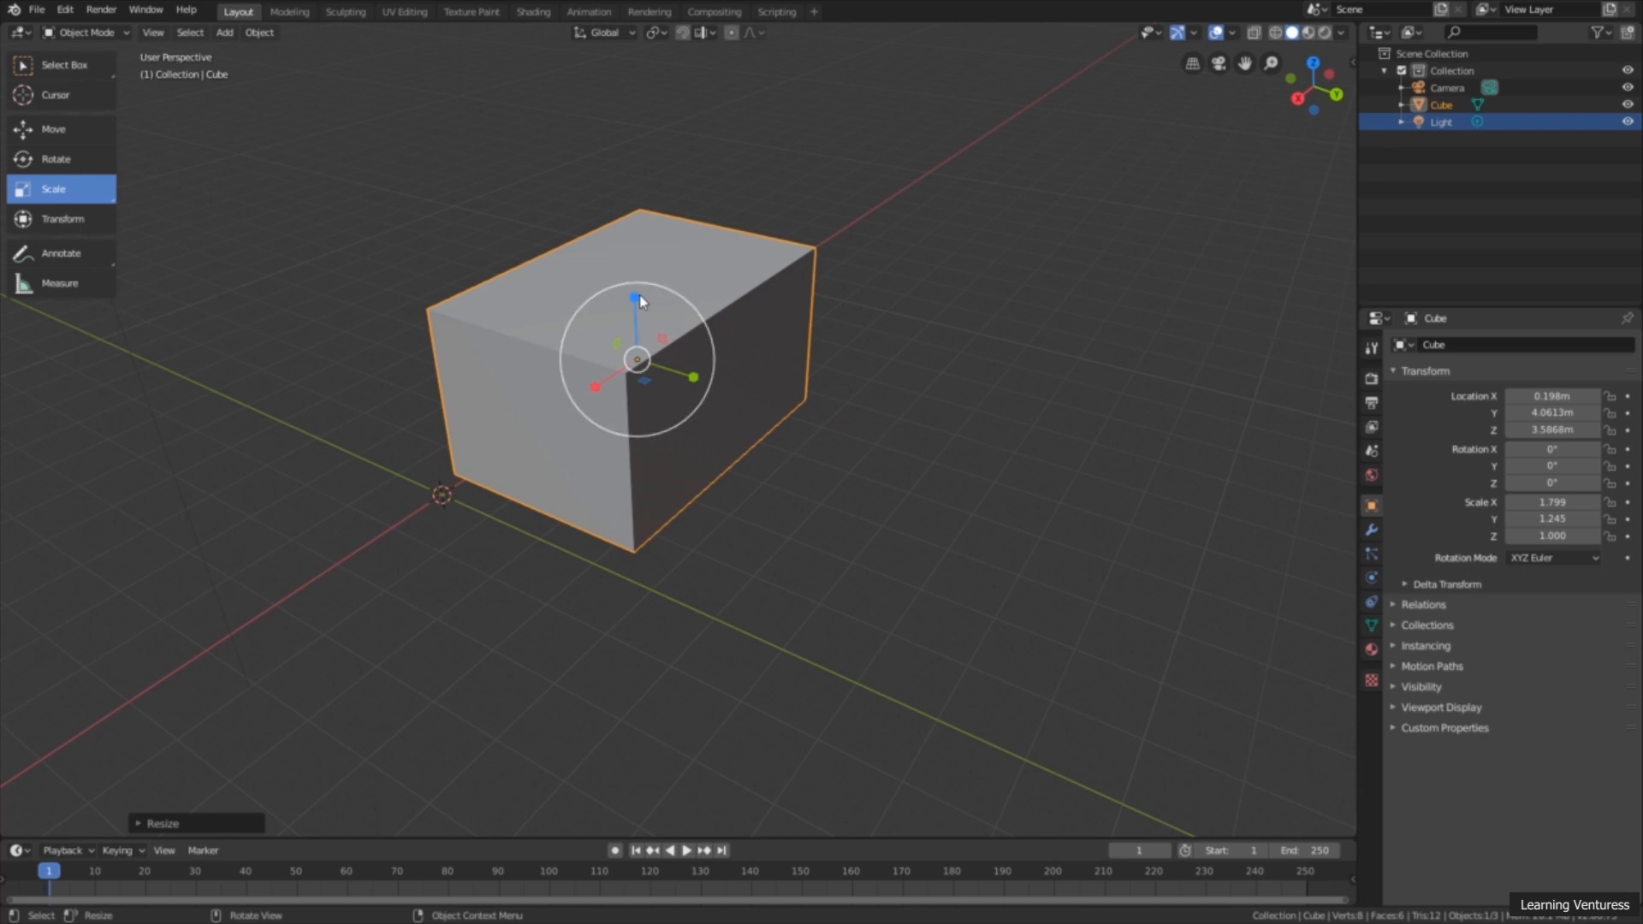
{"action": "left_click_drag", "start_coordinate": [634, 297], "coordinate": [630, 265]}
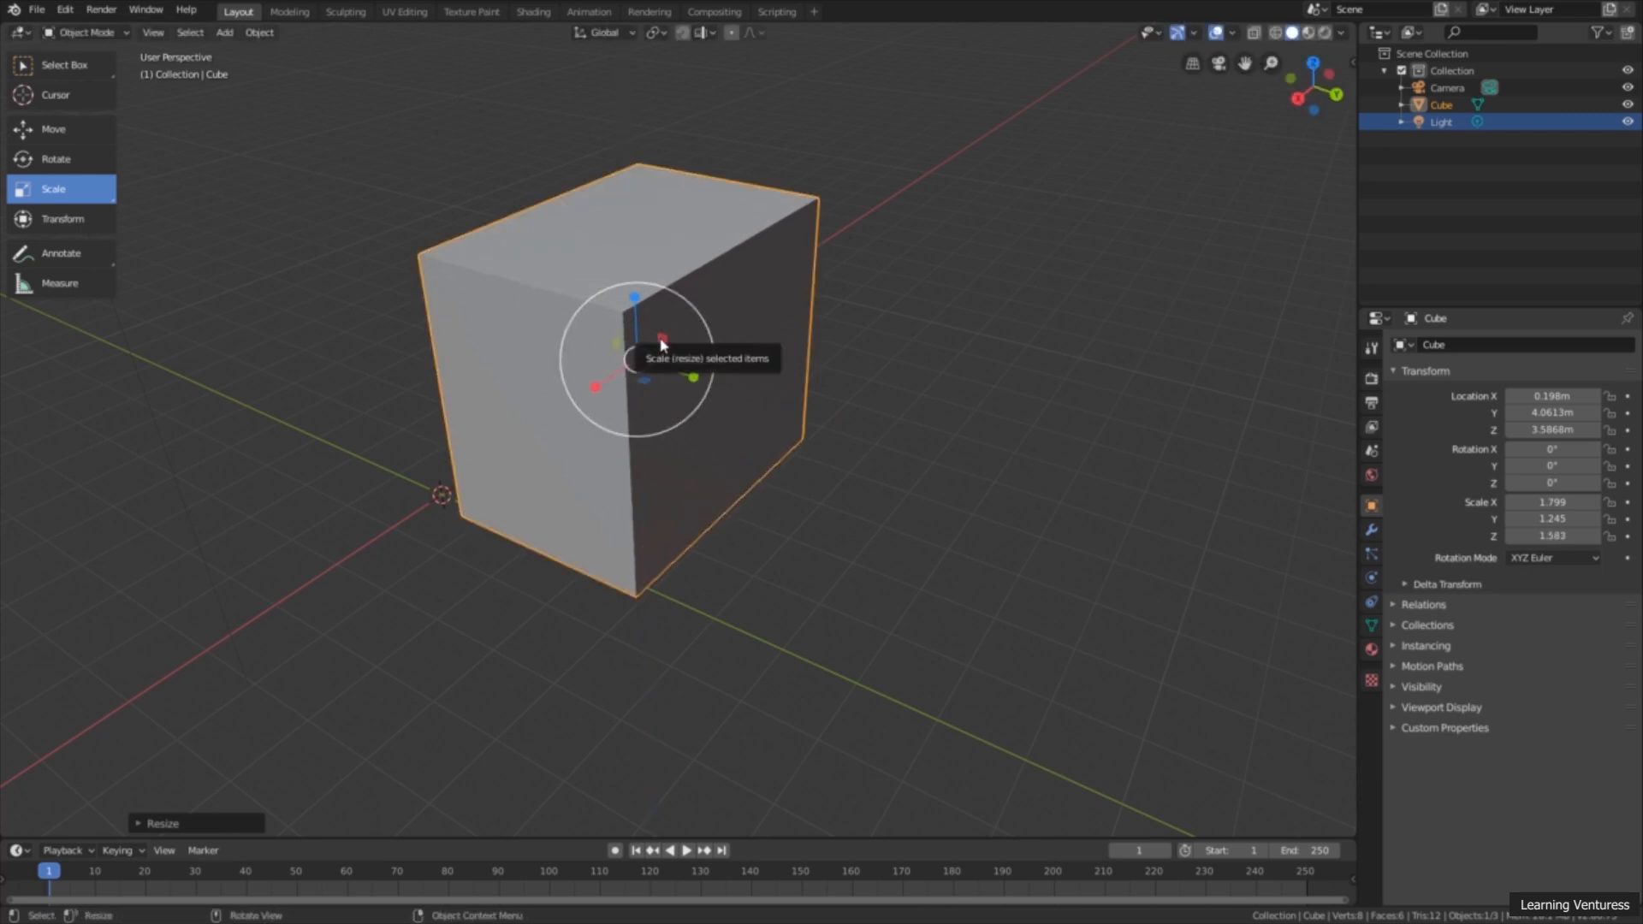
Step: Scale the cube in the YZ plane and shrink it uniformly, to about X 0.562, Y 0.431, Z 0.732
{"action": "left_click_drag", "start_coordinate": [665, 342], "coordinate": [650, 379]}
{"action": "key", "text": "s"}
{"action": "left_click", "coordinate": [715, 375]}
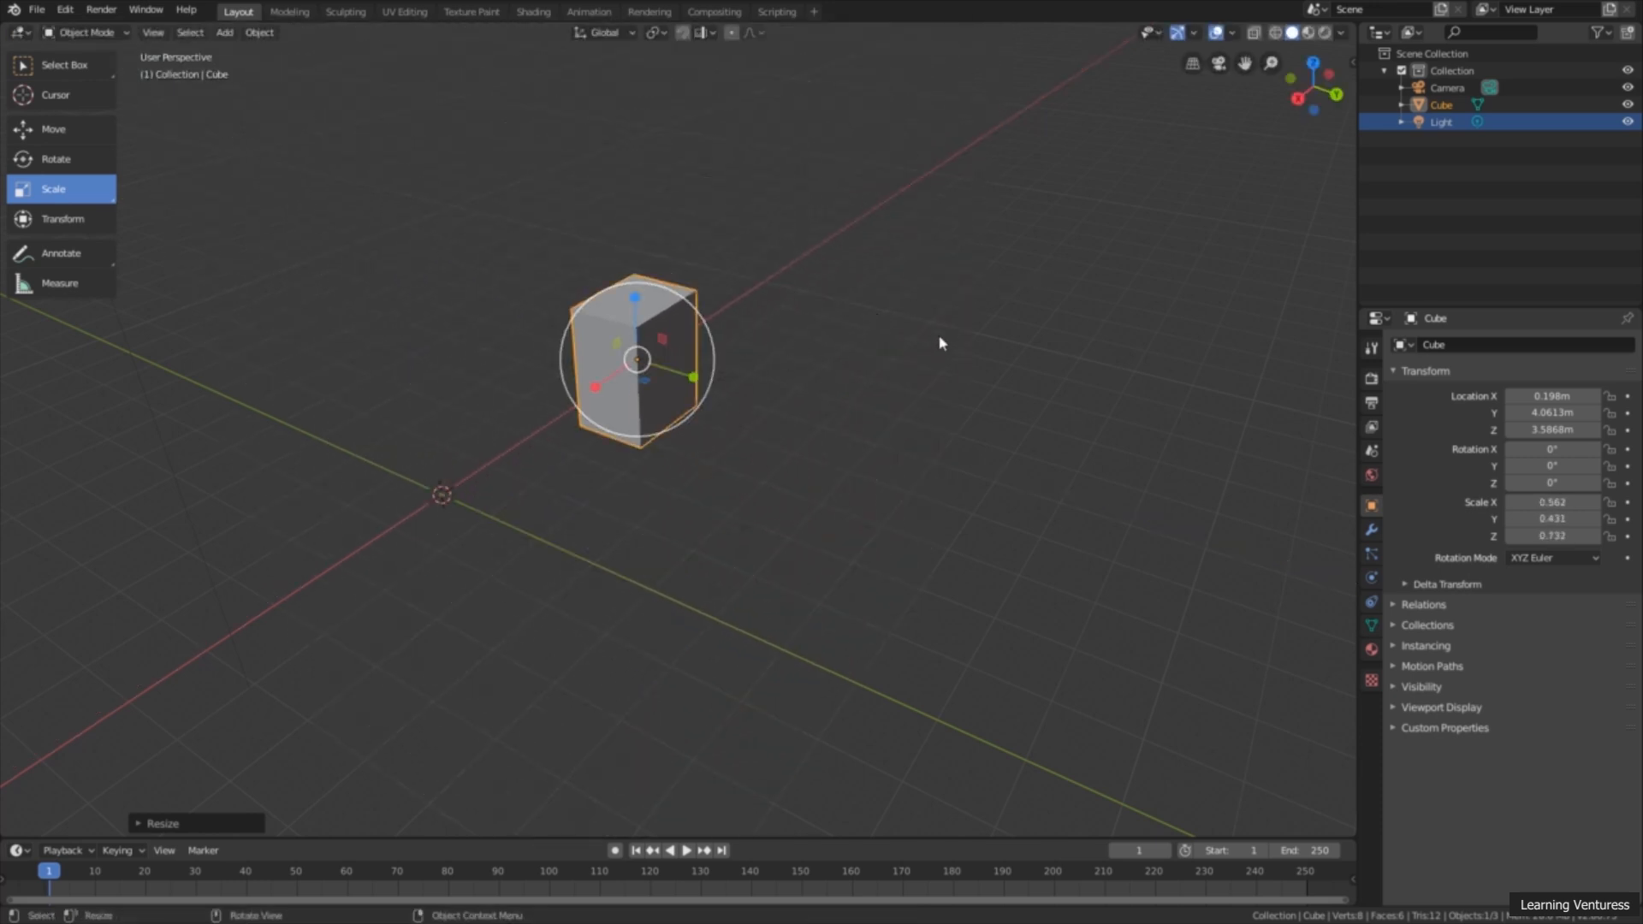
Step: Scale the cube uniformly three times in a row, finishing at about X 1.542, Y 1.182, Z 2.007
{"action": "key", "text": "s"}
{"action": "left_click", "coordinate": [1112, 320]}
{"action": "key", "text": "s"}
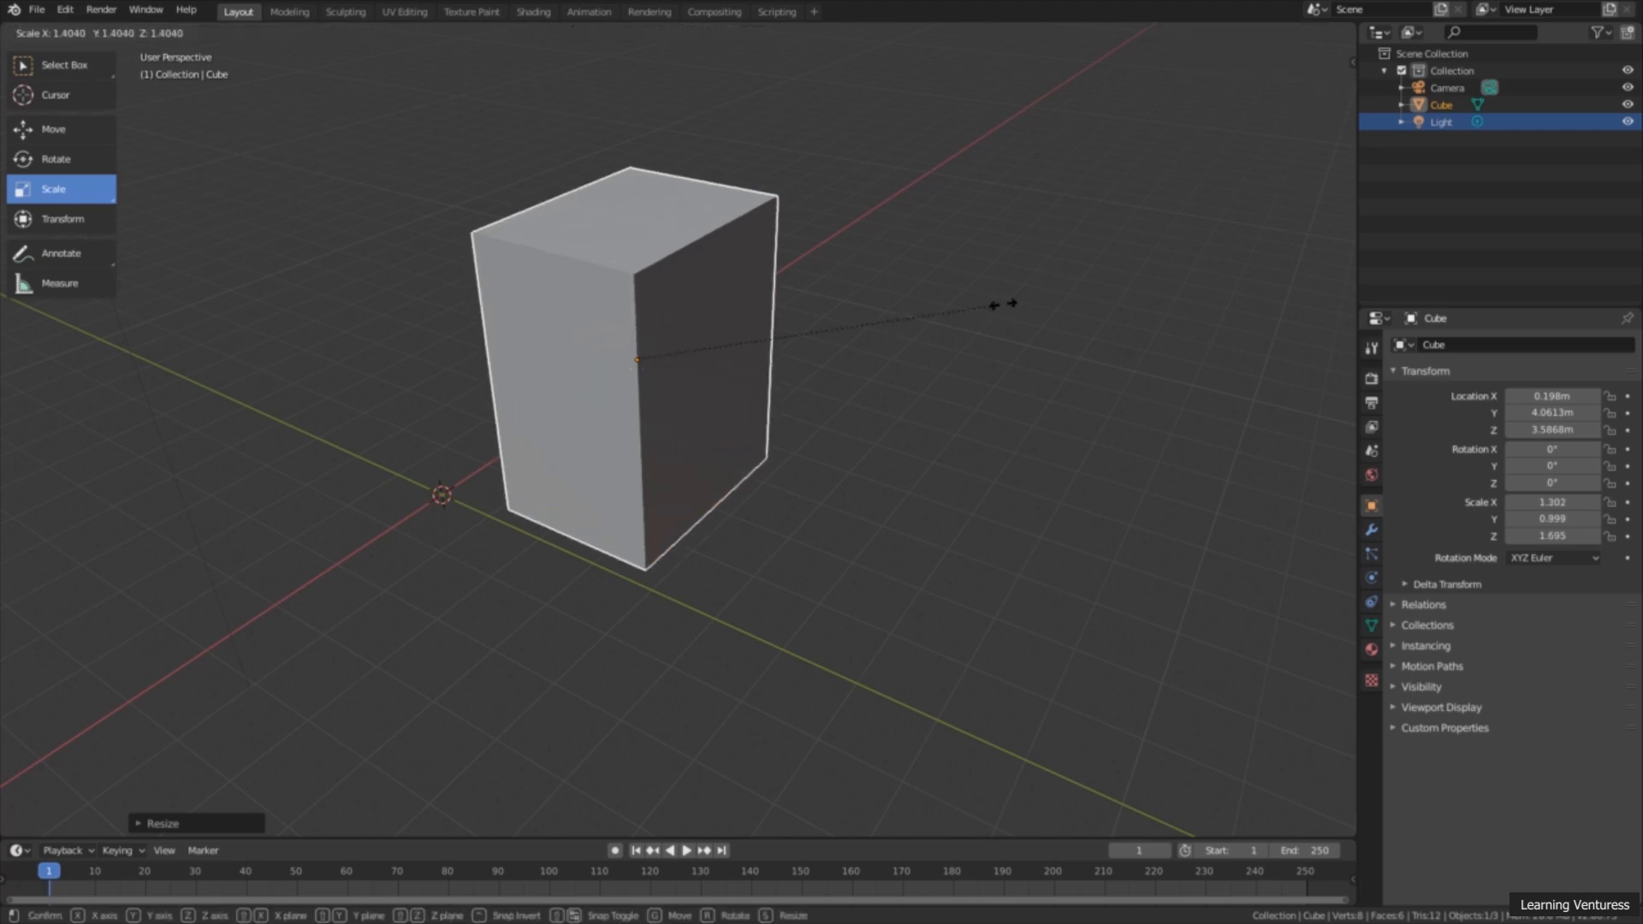
{"action": "left_click", "coordinate": [984, 423]}
{"action": "key", "text": "s"}
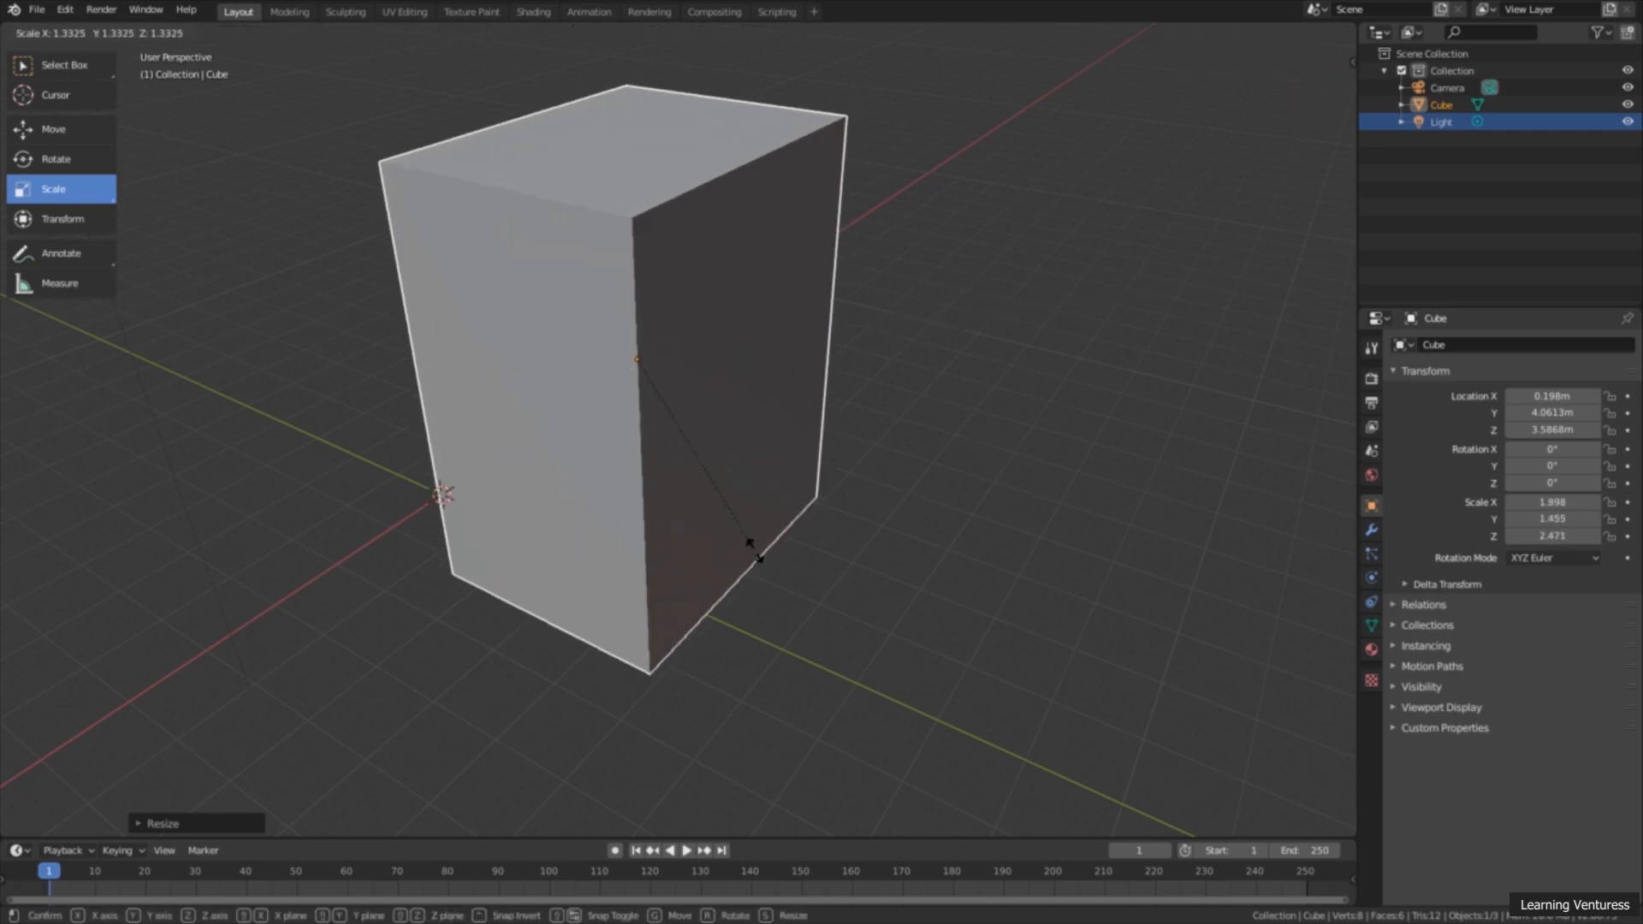
{"action": "left_click", "coordinate": [770, 521]}
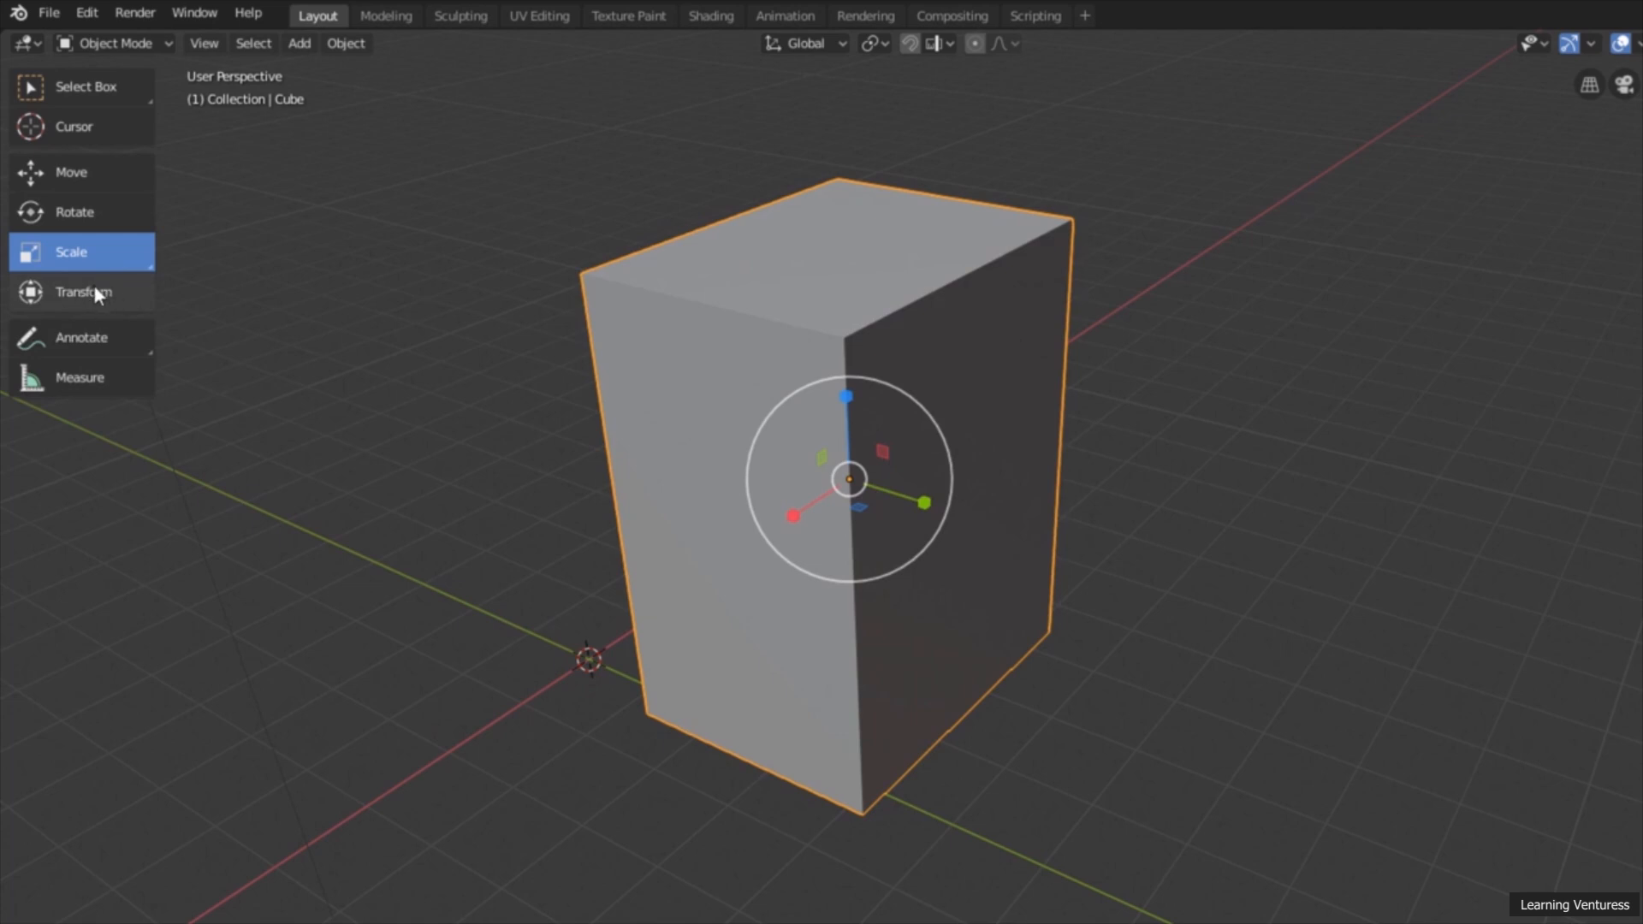
Step: Transform the cube with the combined Transform gizmo, to a rotation of about X 8.55°, Y -21°, Z -3.08° and scale of about 2.14, 0.962, 1.068
{"action": "left_click", "coordinate": [111, 294]}
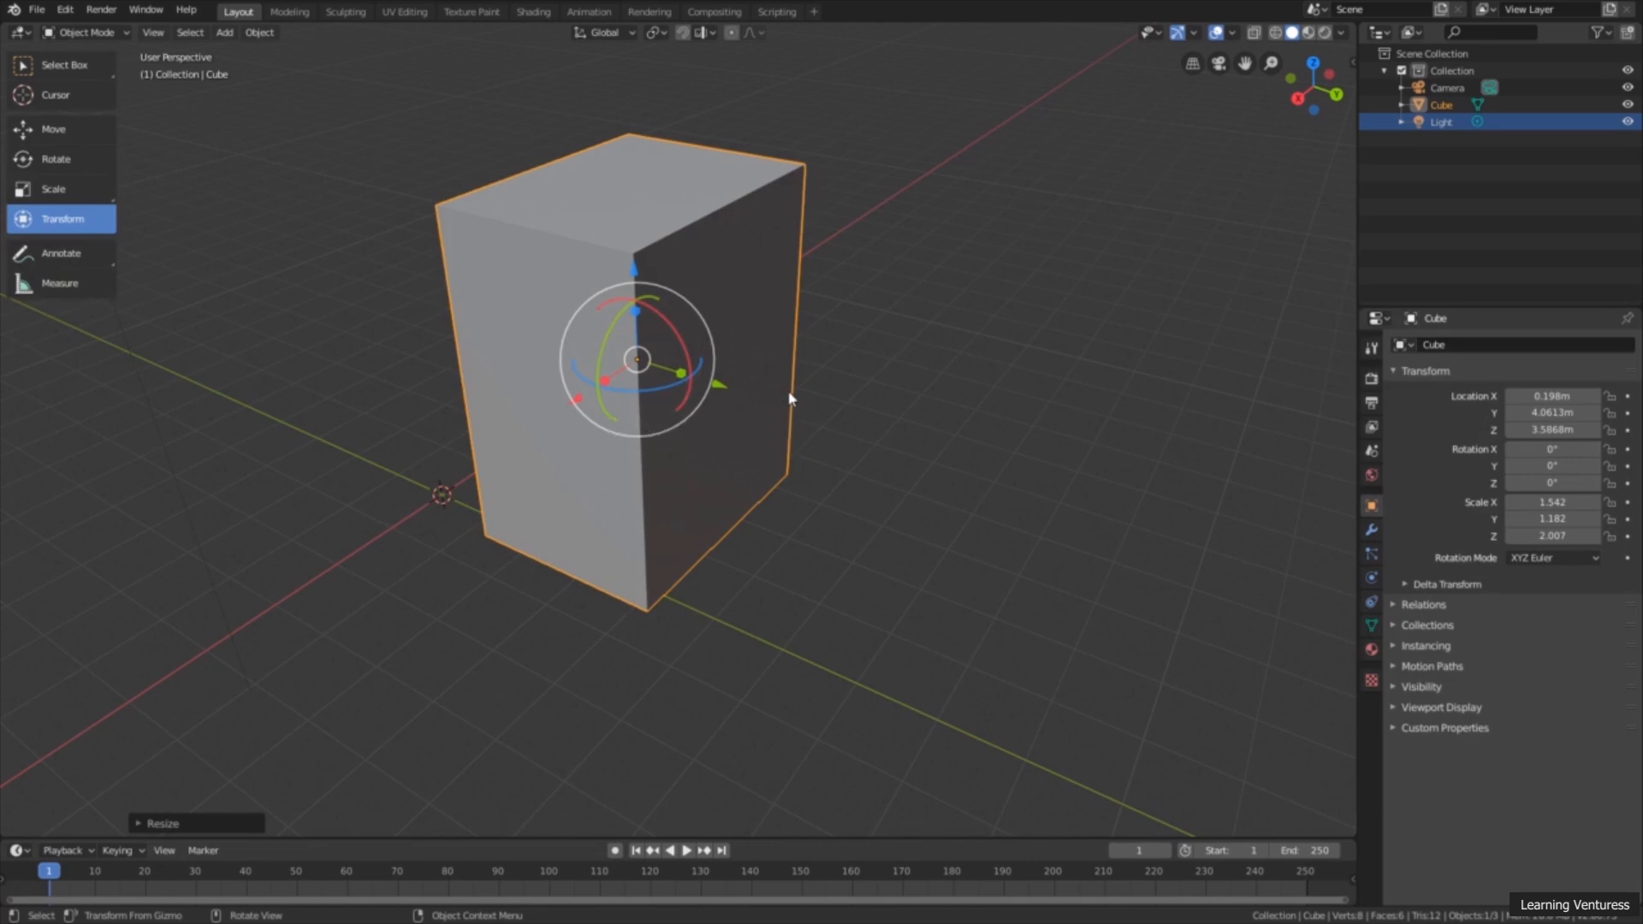
{"action": "mouse_move", "coordinate": [576, 406]}
{"action": "left_mouse_down"}
{"action": "mouse_move", "coordinate": [394, 513]}
{"action": "mouse_move", "coordinate": [582, 402]}
{"action": "left_mouse_up"}
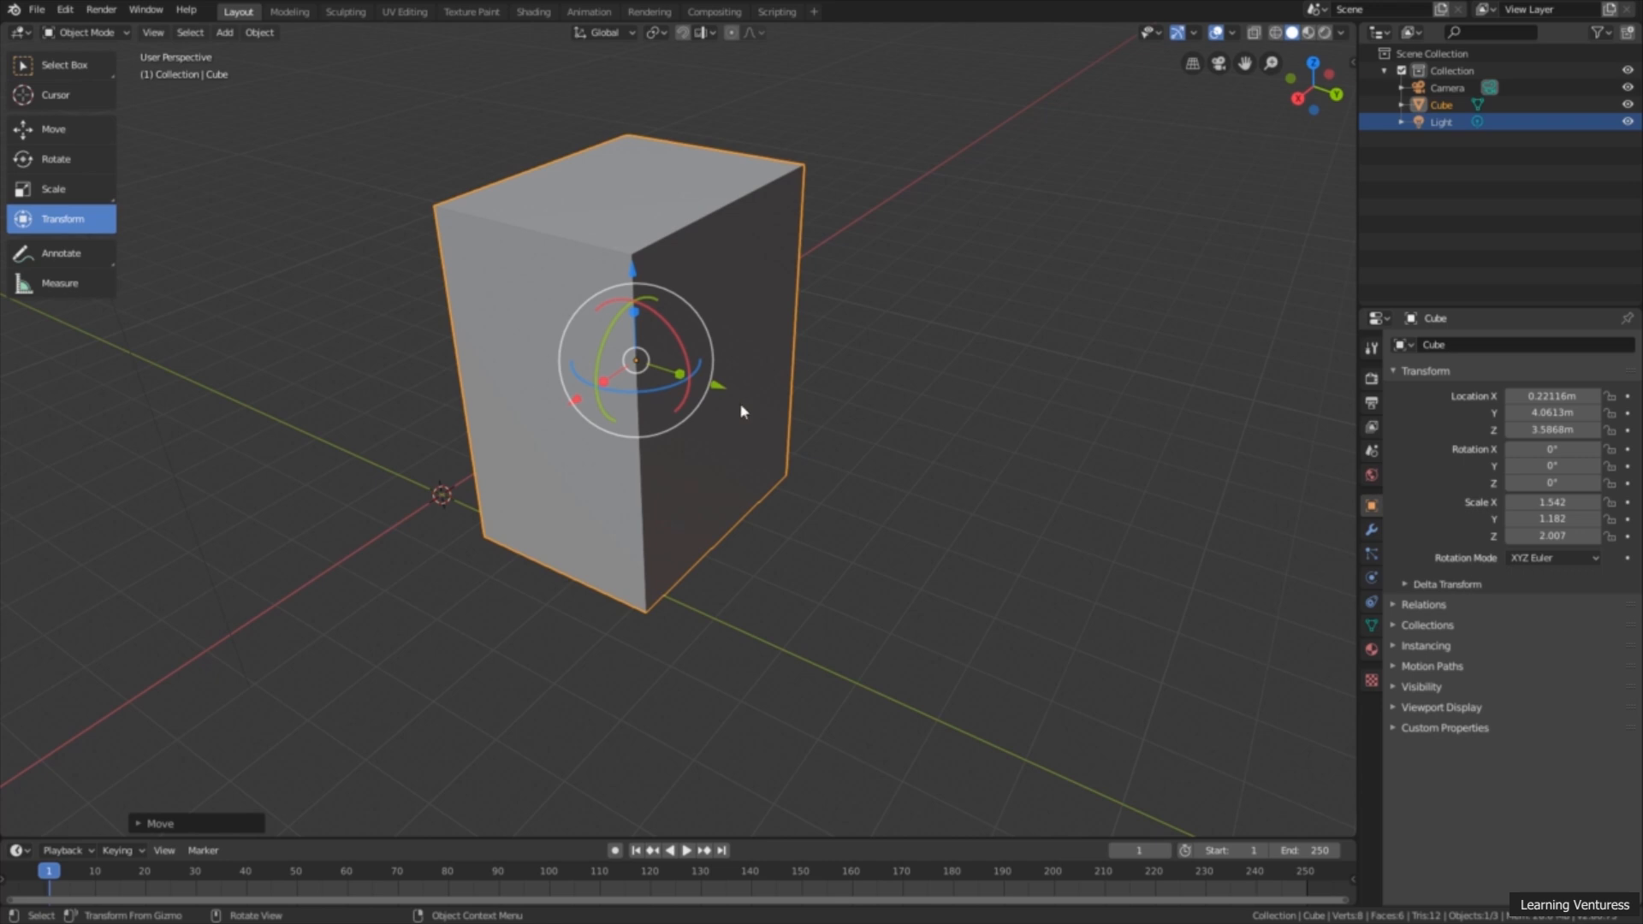
{"action": "middle_click_drag", "start_coordinate": [734, 422], "coordinate": [638, 436]}
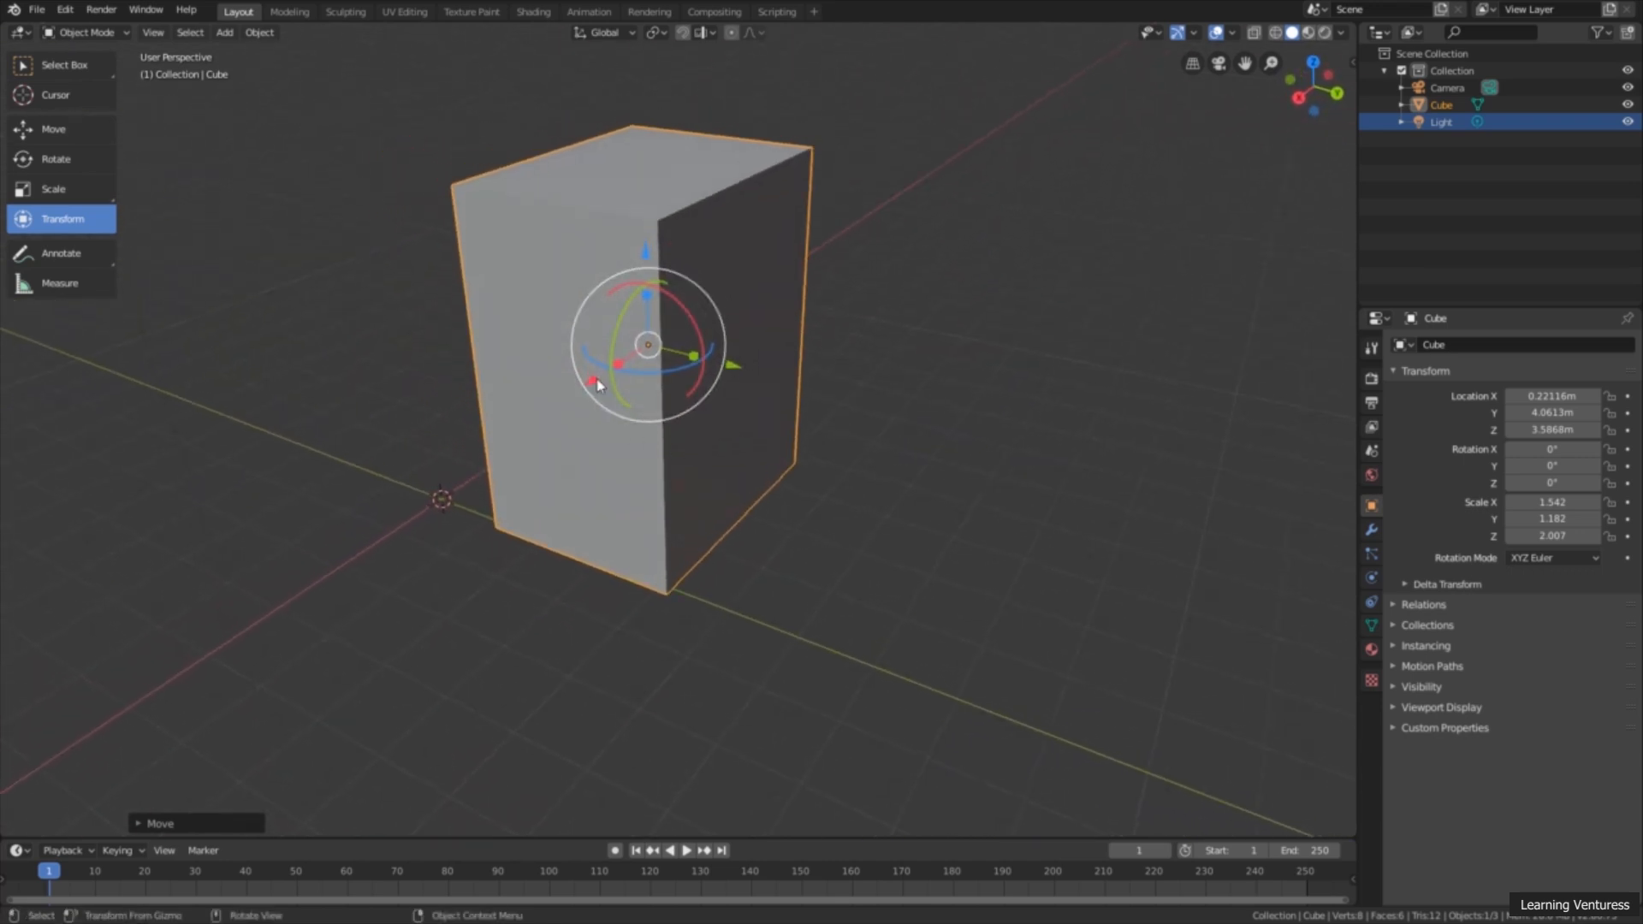
{"action": "left_click_drag", "start_coordinate": [594, 382], "coordinate": [747, 363]}
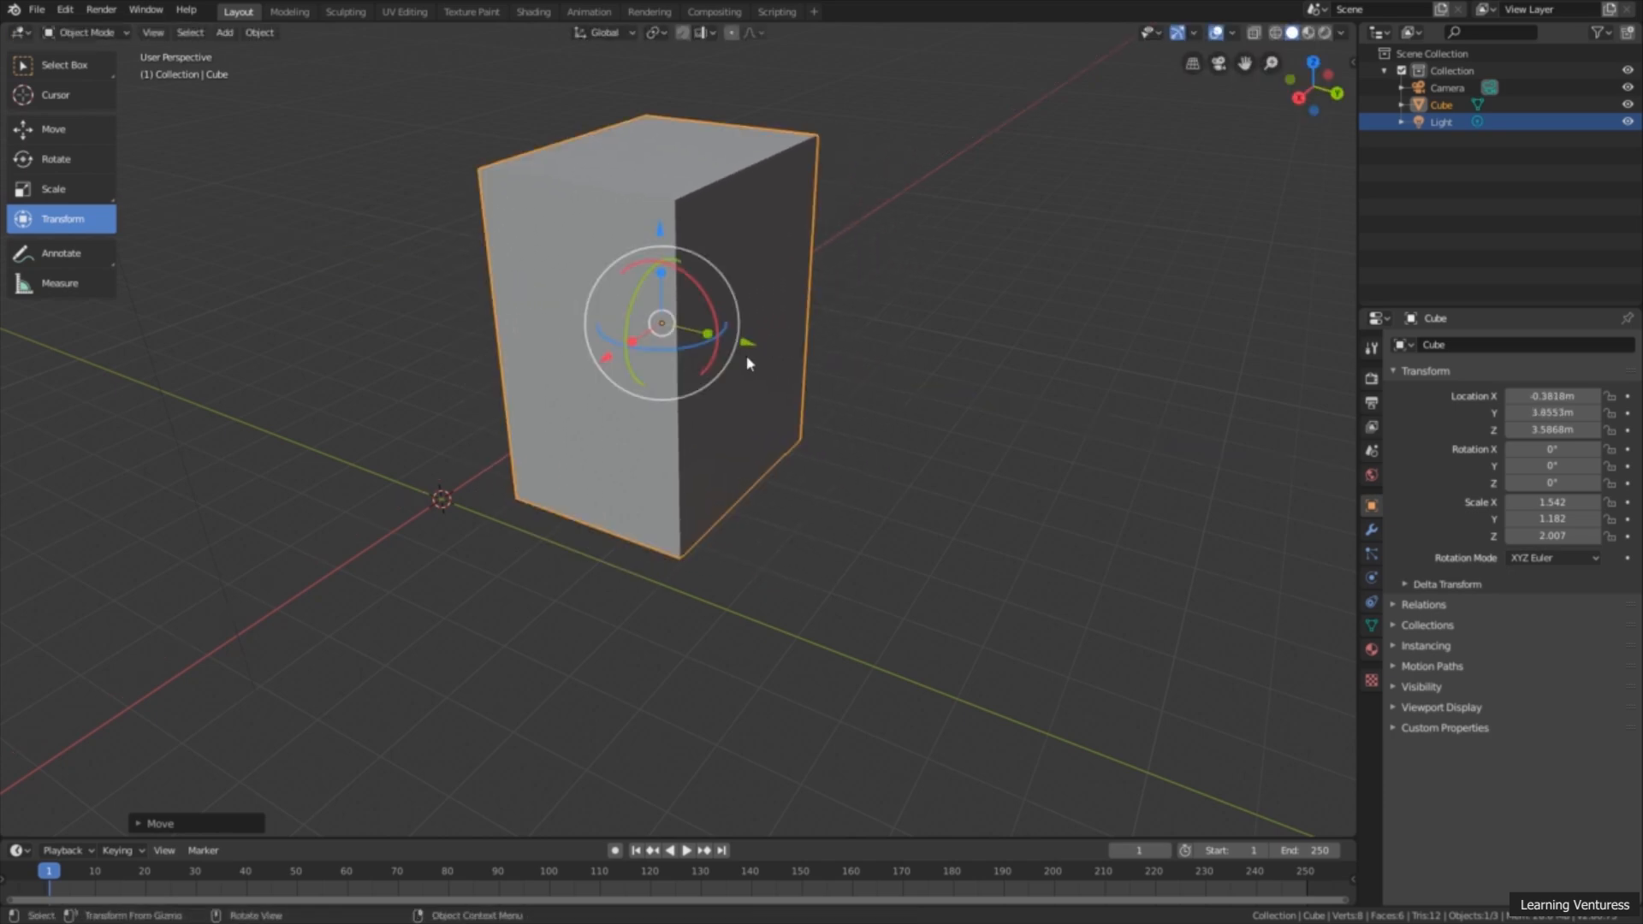
{"action": "left_click_drag", "start_coordinate": [647, 291], "coordinate": [615, 362]}
Step: Move the cube freely to about X -0.251 m, Y 3.815 m, Z 3.429 m
{"action": "key", "text": "g"}
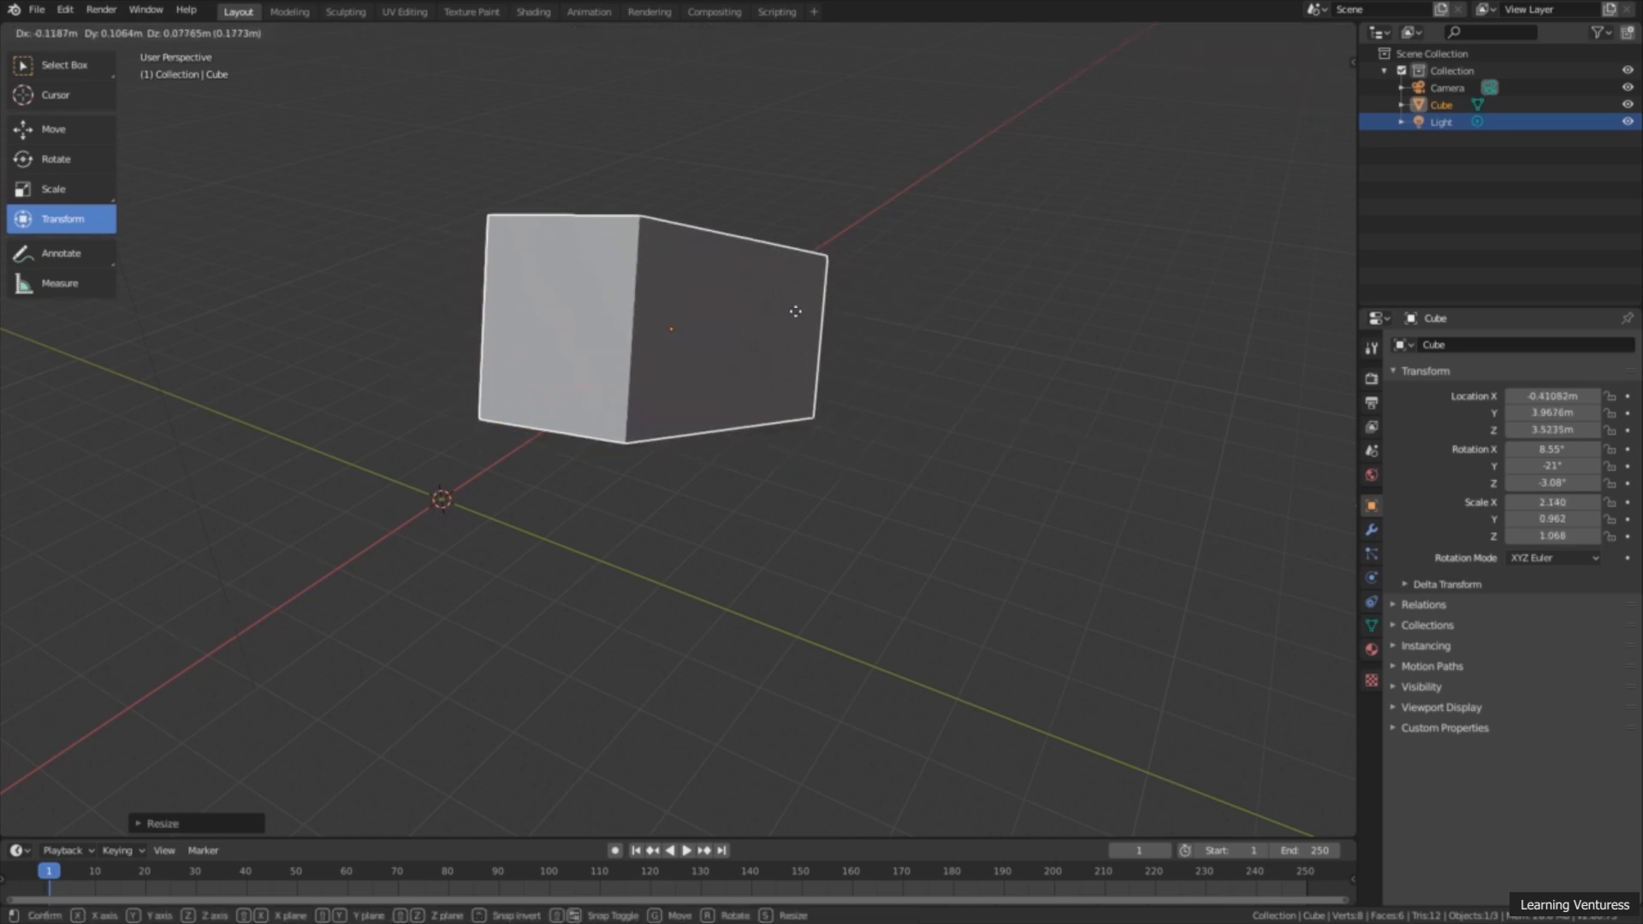
{"action": "left_click", "coordinate": [845, 443]}
{"action": "middle_click_drag", "start_coordinate": [856, 453], "coordinate": [821, 348]}
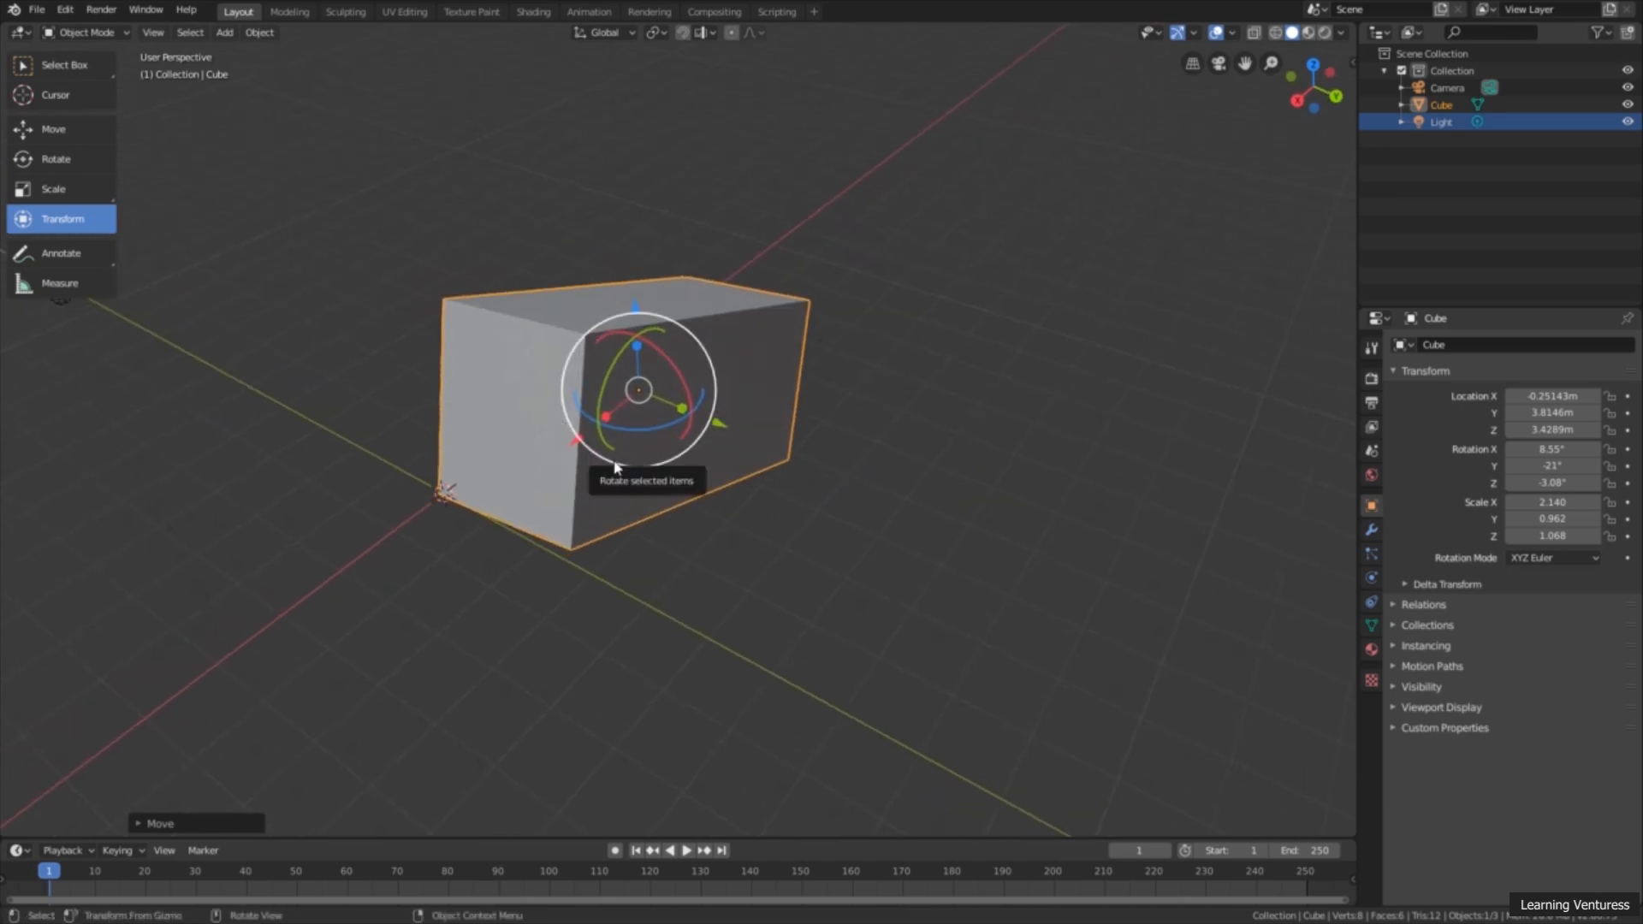
{"action": "middle_click_drag", "start_coordinate": [797, 502], "coordinate": [807, 487]}
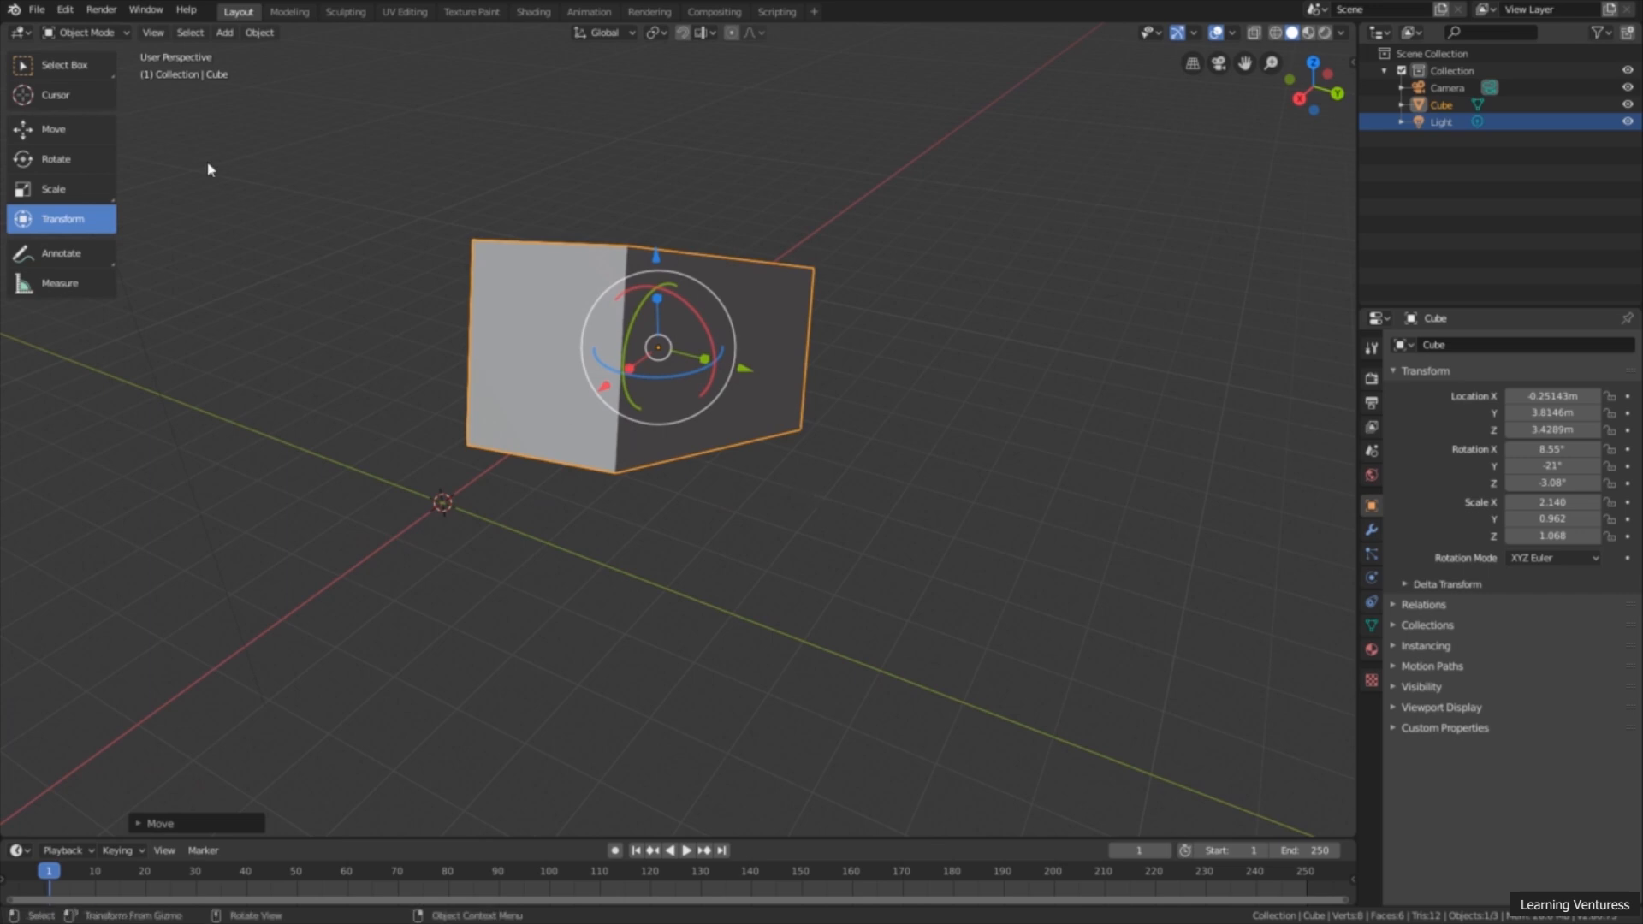
Step: Switch to the Select Box tool and move the cube without a gizmo to about X -1.519 m, Y 4.23 m, Z 4.795 m
{"action": "left_click", "coordinate": [82, 68]}
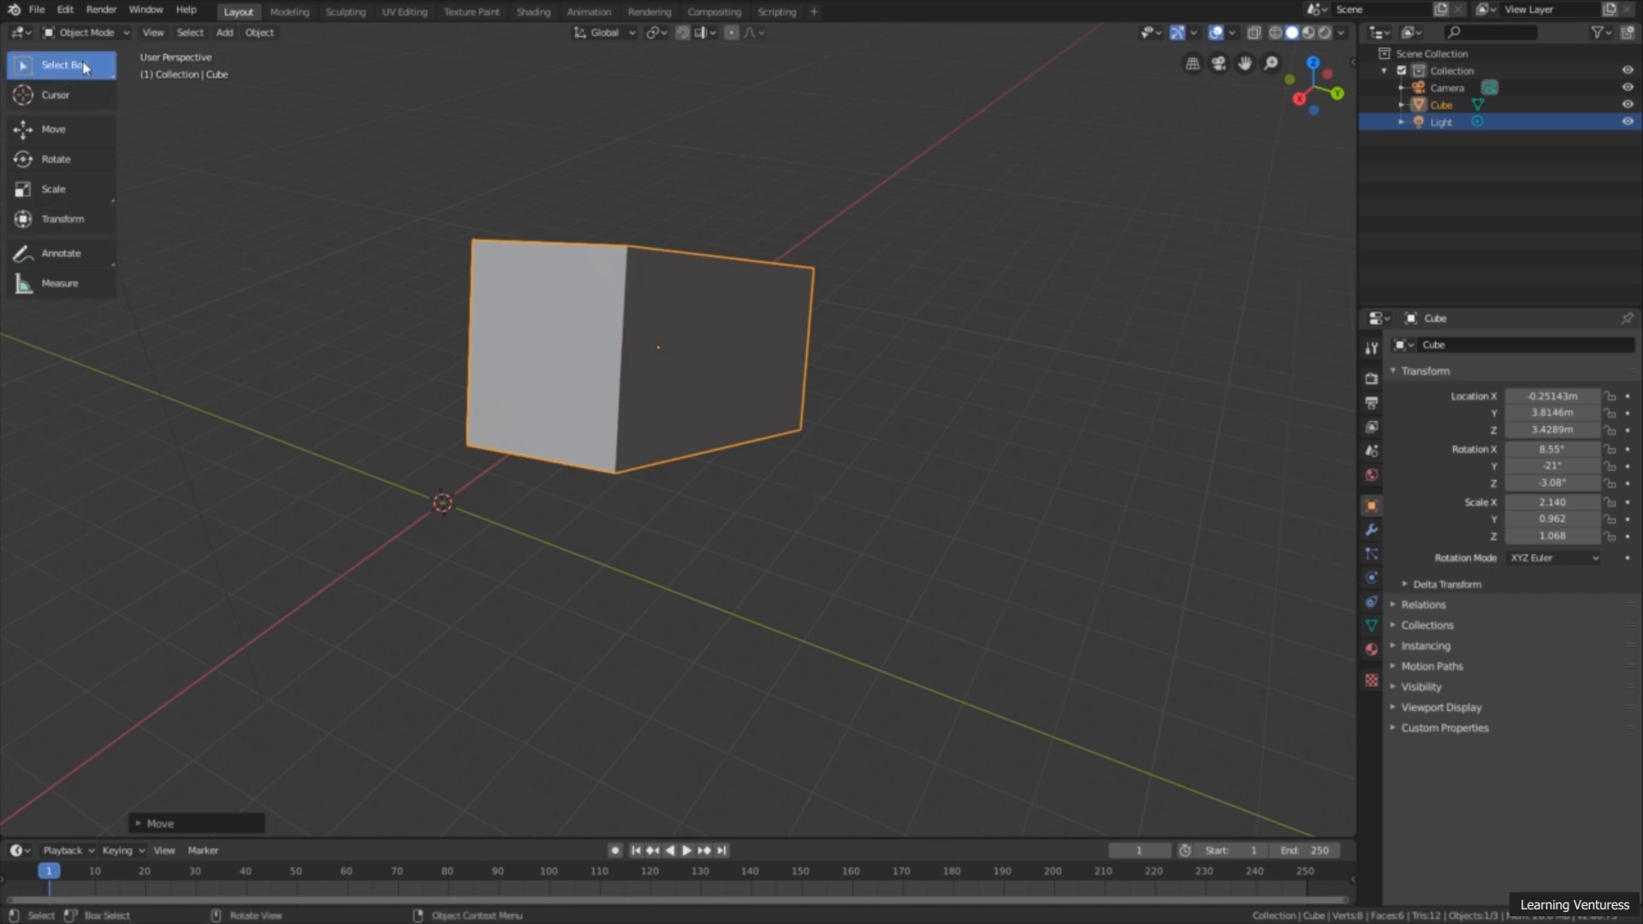
{"action": "middle_click_drag", "start_coordinate": [402, 263], "coordinate": [540, 308]}
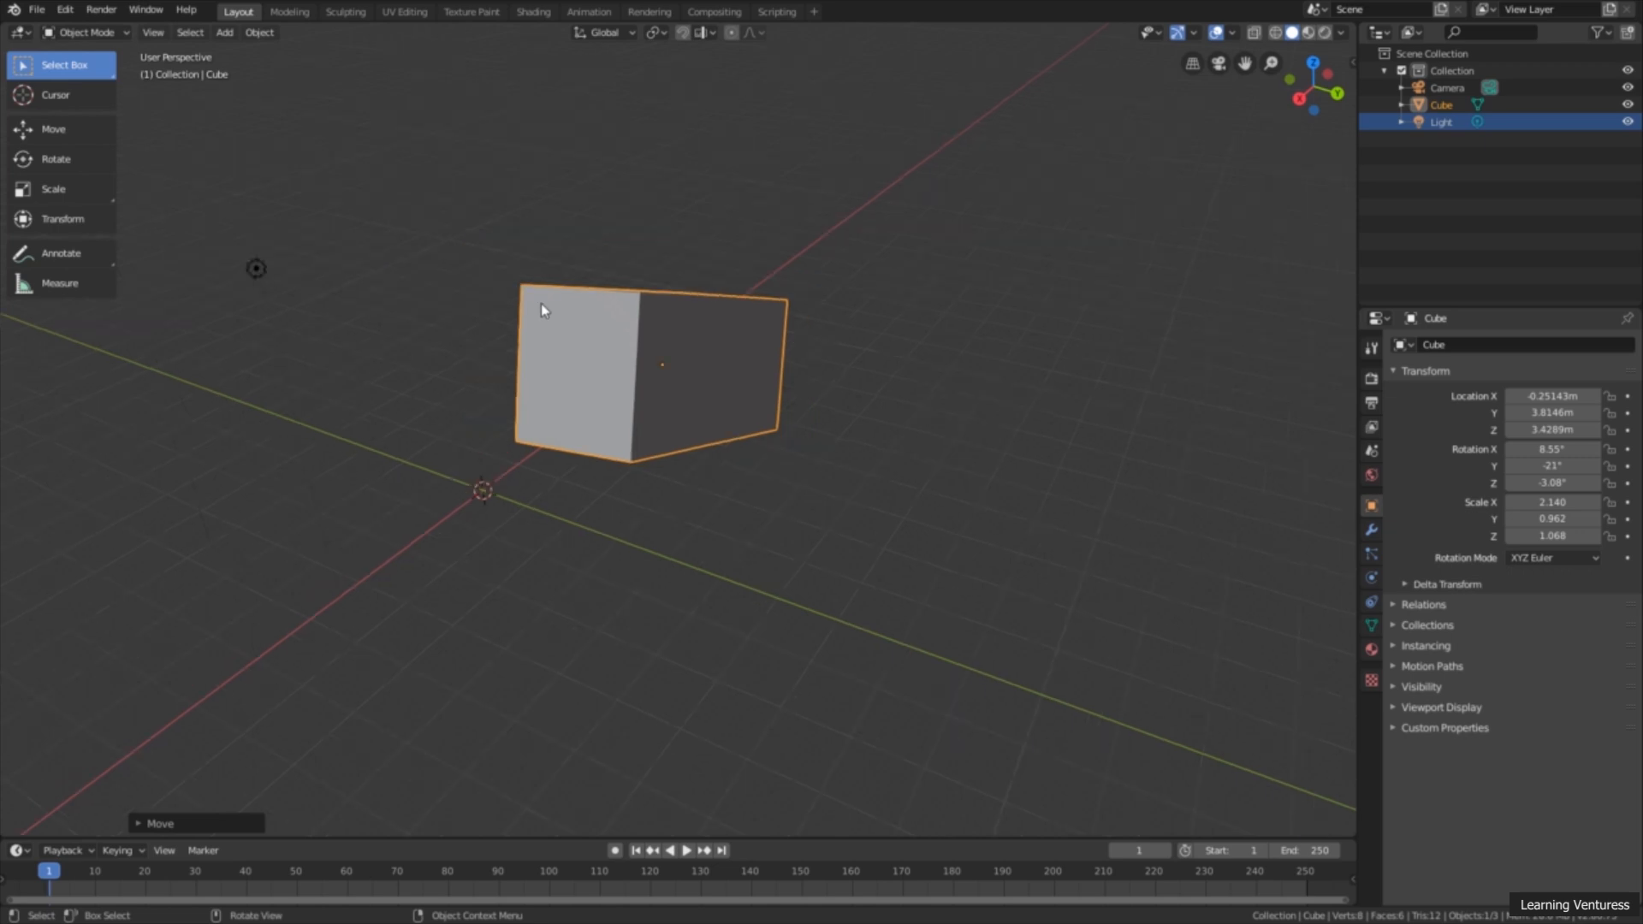
{"action": "mouse_move", "coordinate": [764, 347]}
{"action": "middle_mouse_down"}
{"action": "mouse_move", "coordinate": [778, 356]}
{"action": "mouse_move", "coordinate": [764, 367]}
{"action": "middle_mouse_up"}
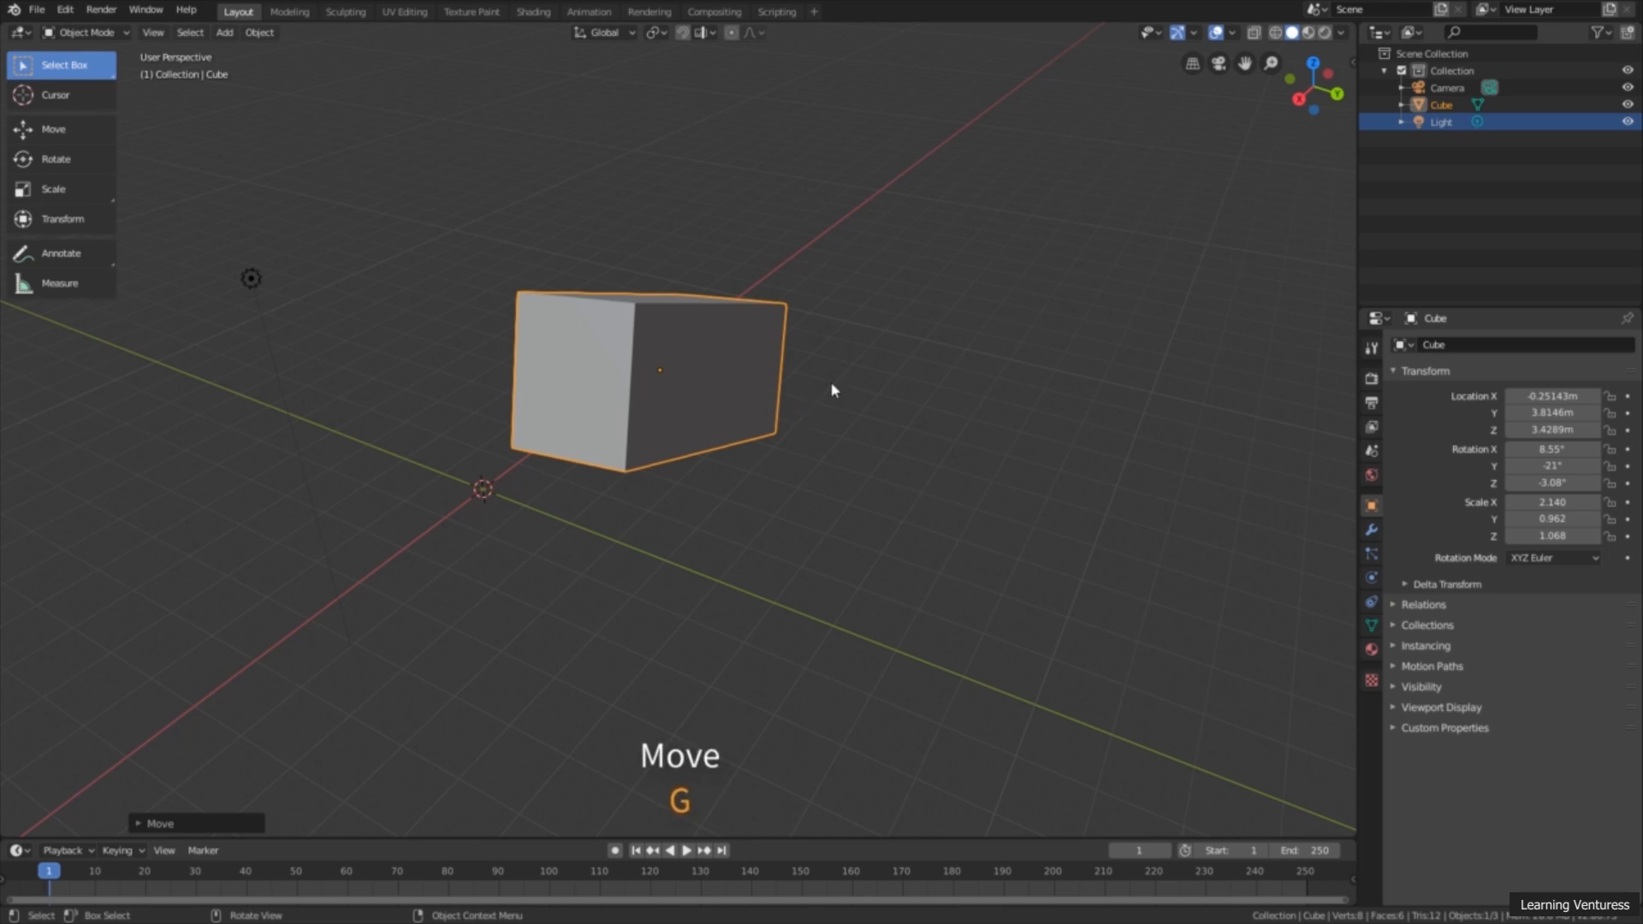
{"action": "key", "text": "g"}
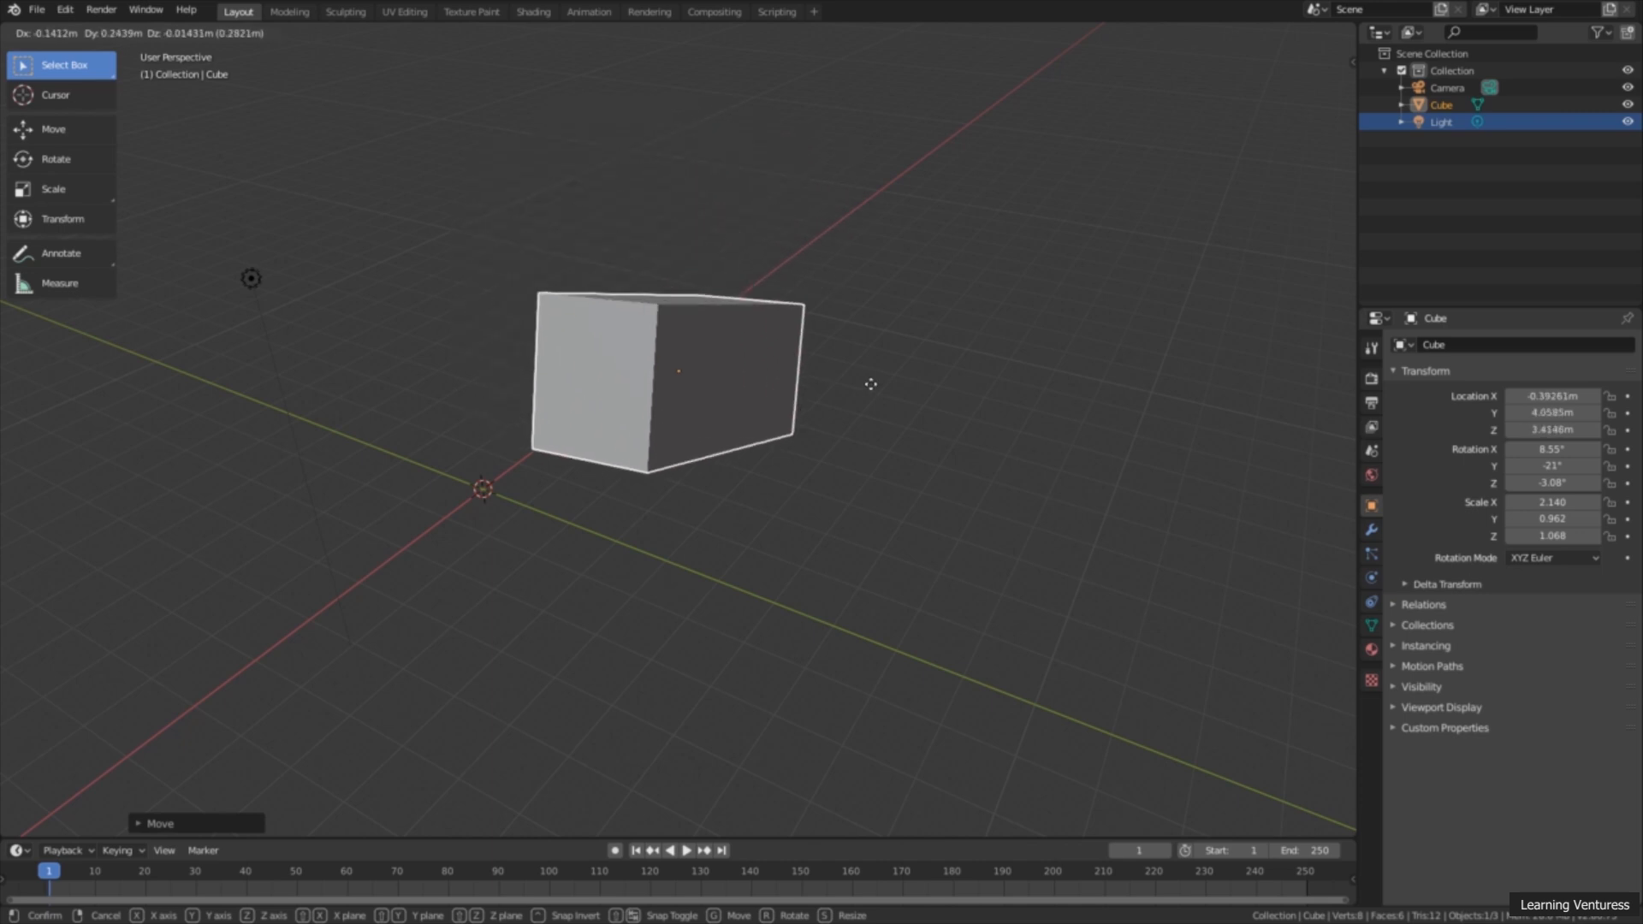
{"action": "left_click", "coordinate": [896, 270]}
Step: Rotate the cube about the view axis without a gizmo, to about X 21.5°, Y -7.35°, Z 8.84°
{"action": "middle_click_drag", "start_coordinate": [990, 342], "coordinate": [938, 359]}
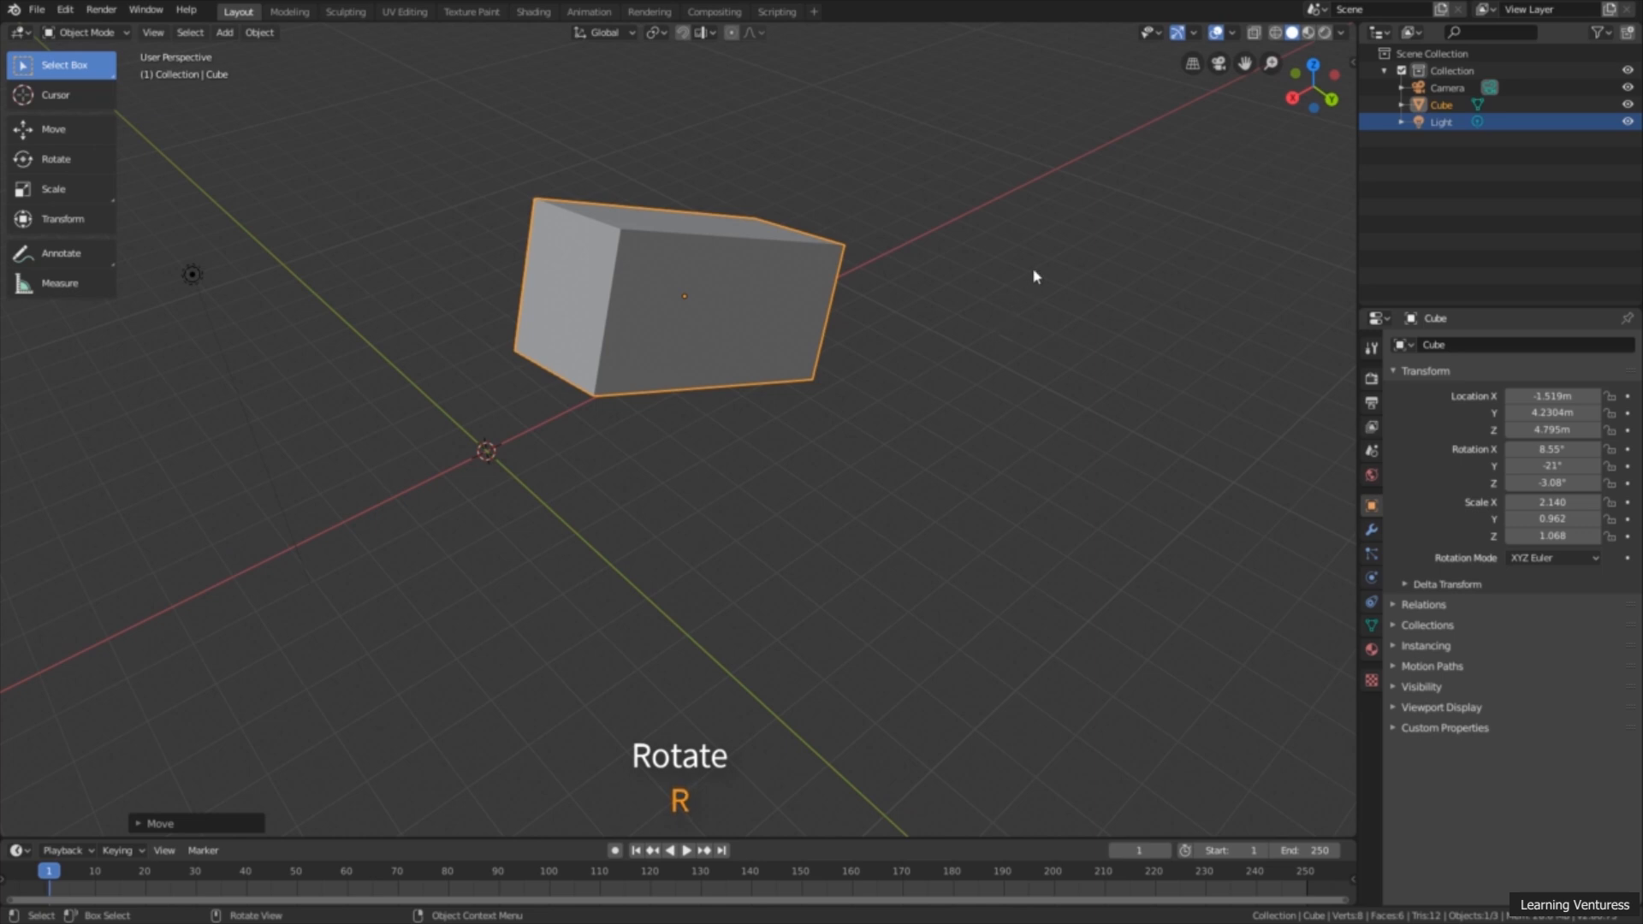
{"action": "key", "text": "r"}
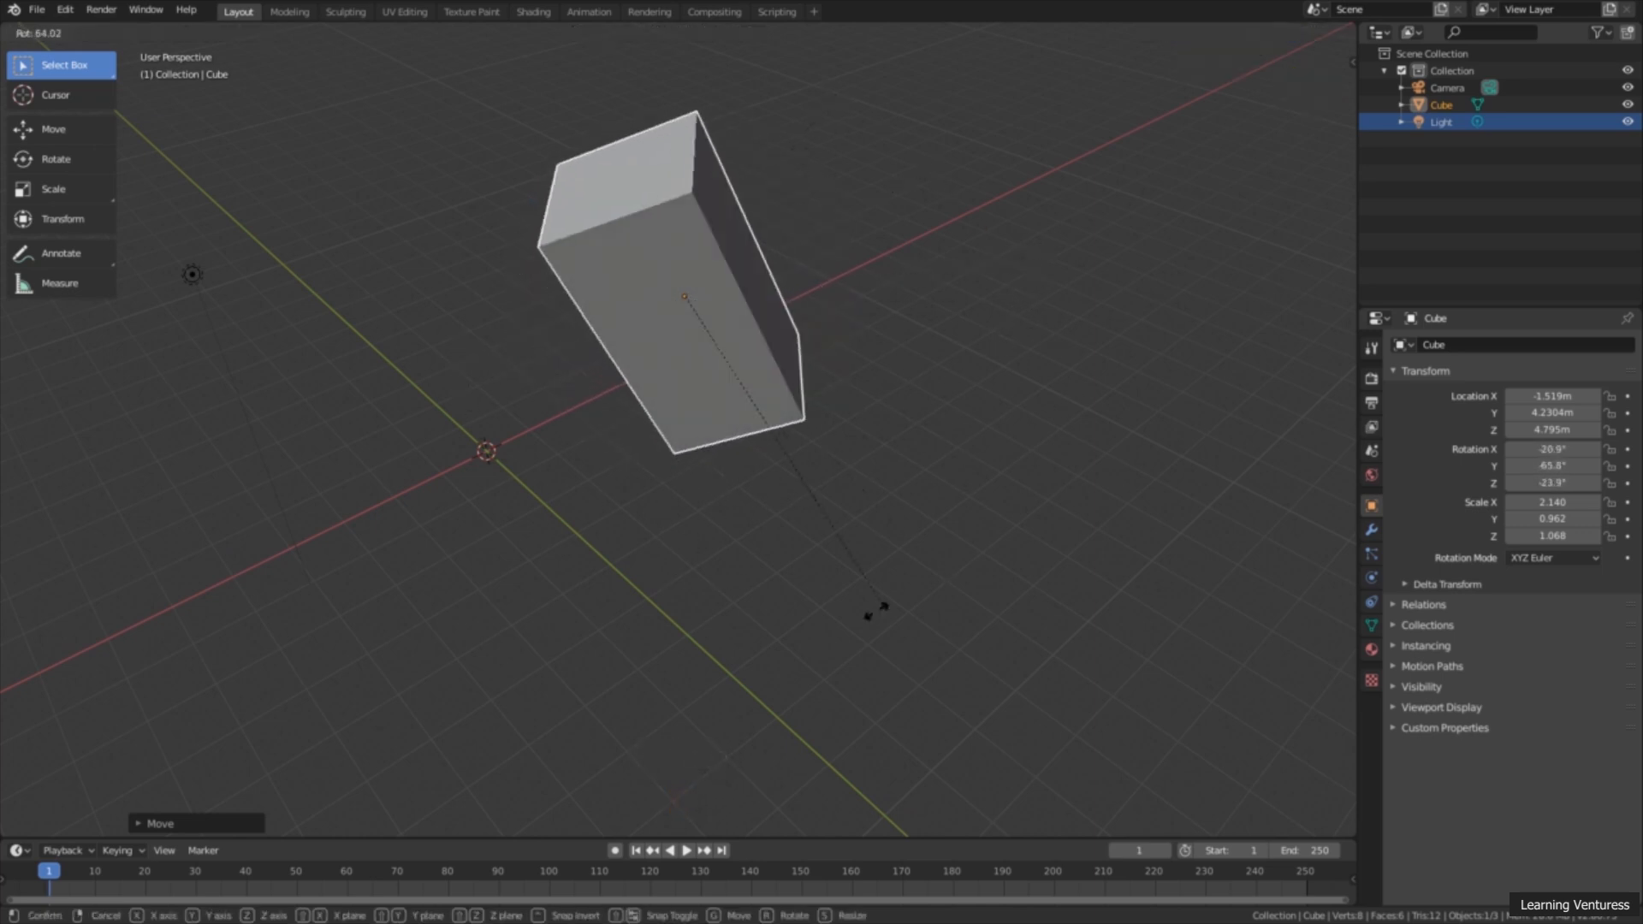
{"action": "left_click", "coordinate": [928, 154]}
Step: Scale the cube up slightly and uniformly without a gizmo, to about X 2.18, Y 0.98, Z 1.09
{"action": "middle_click_drag", "start_coordinate": [923, 412], "coordinate": [870, 411]}
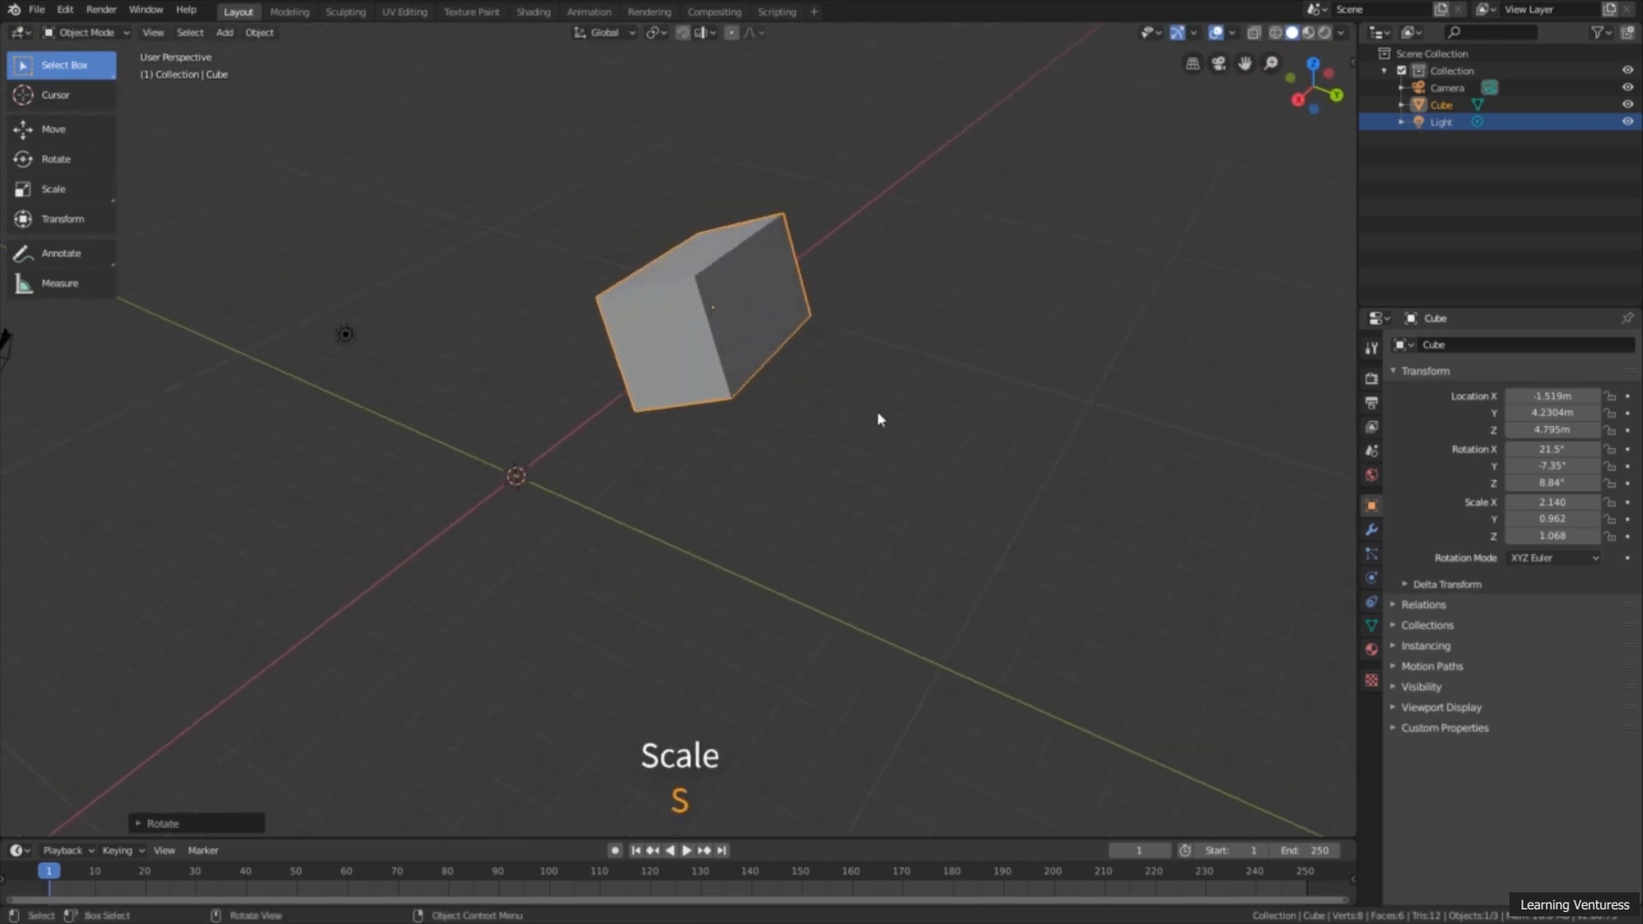
{"action": "key", "text": "s"}
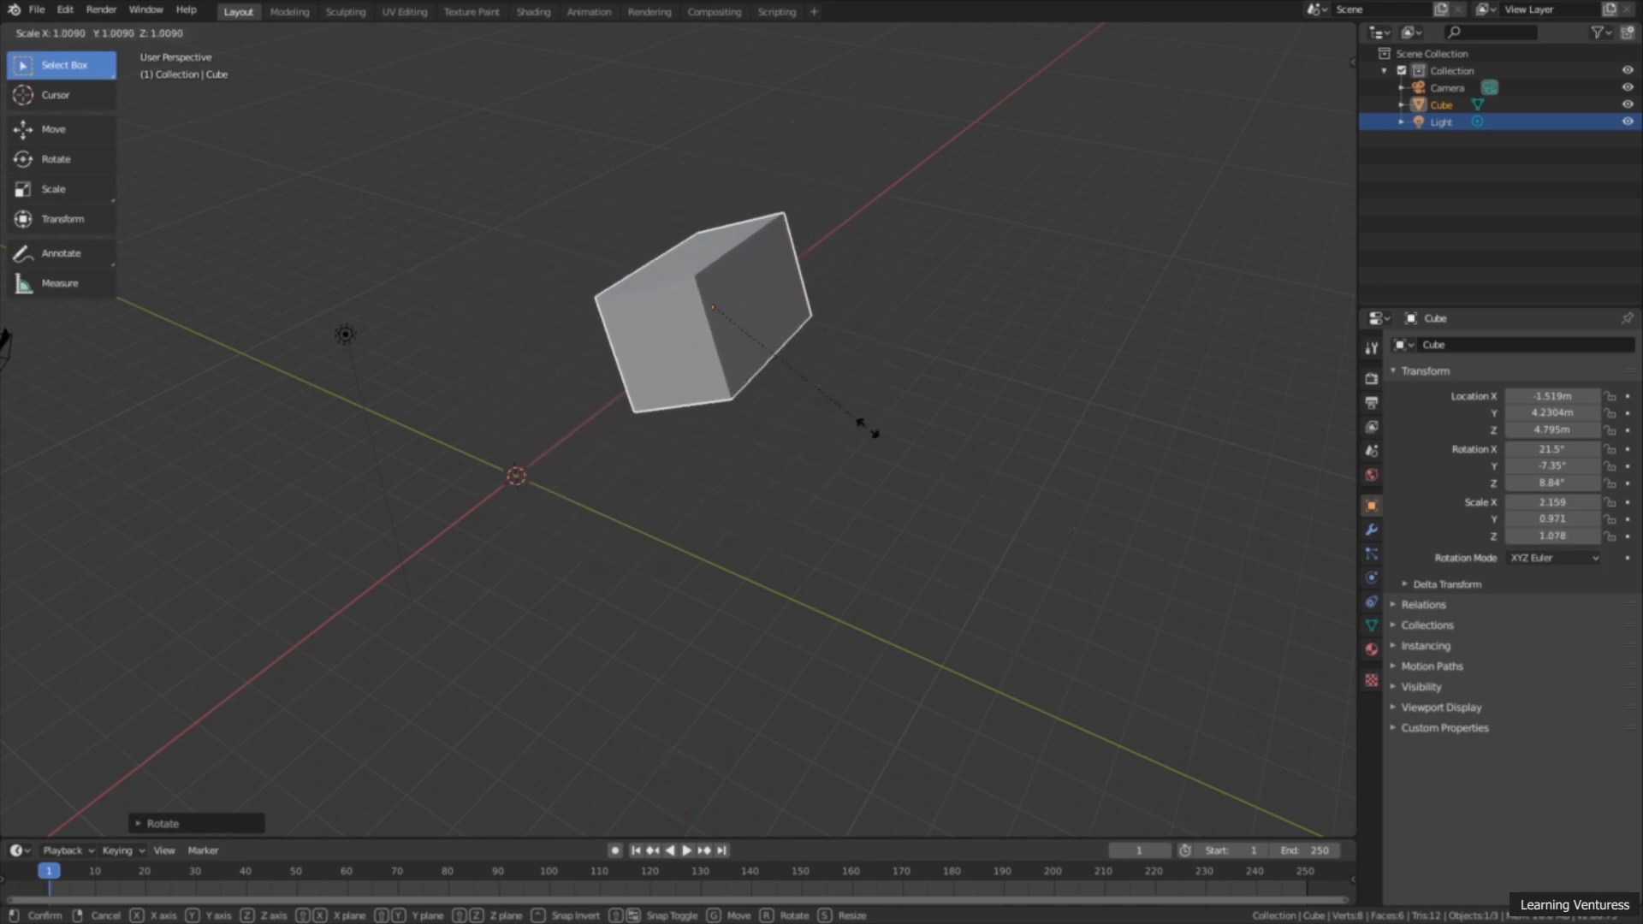
{"action": "left_click", "coordinate": [937, 440]}
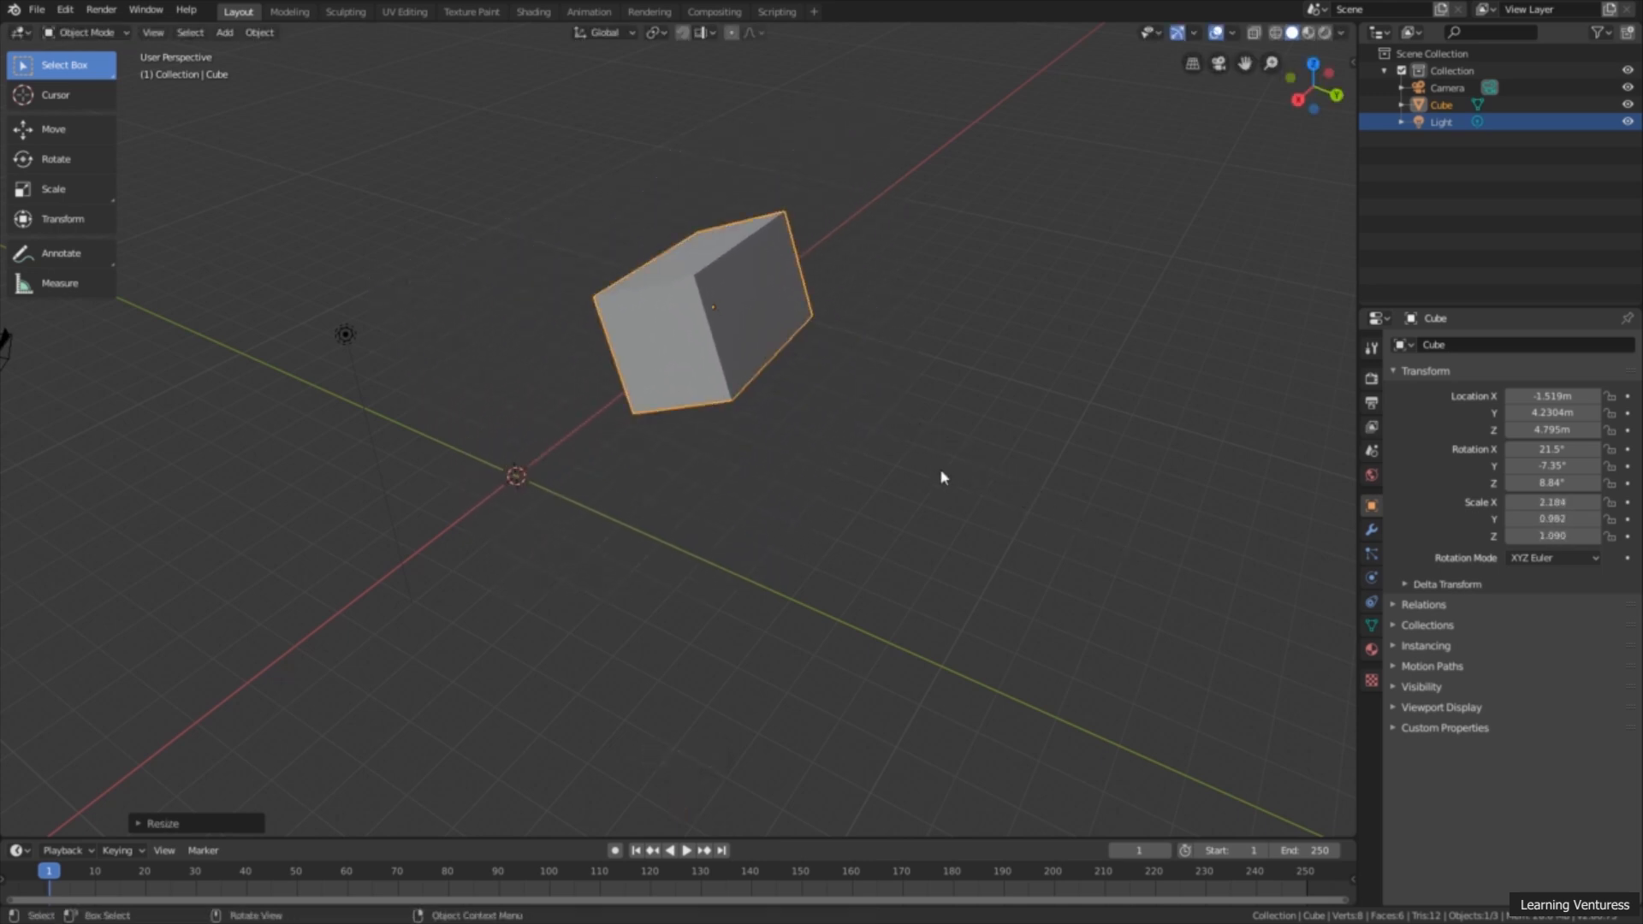
{"action": "middle_click_drag", "start_coordinate": [944, 455], "coordinate": [948, 496]}
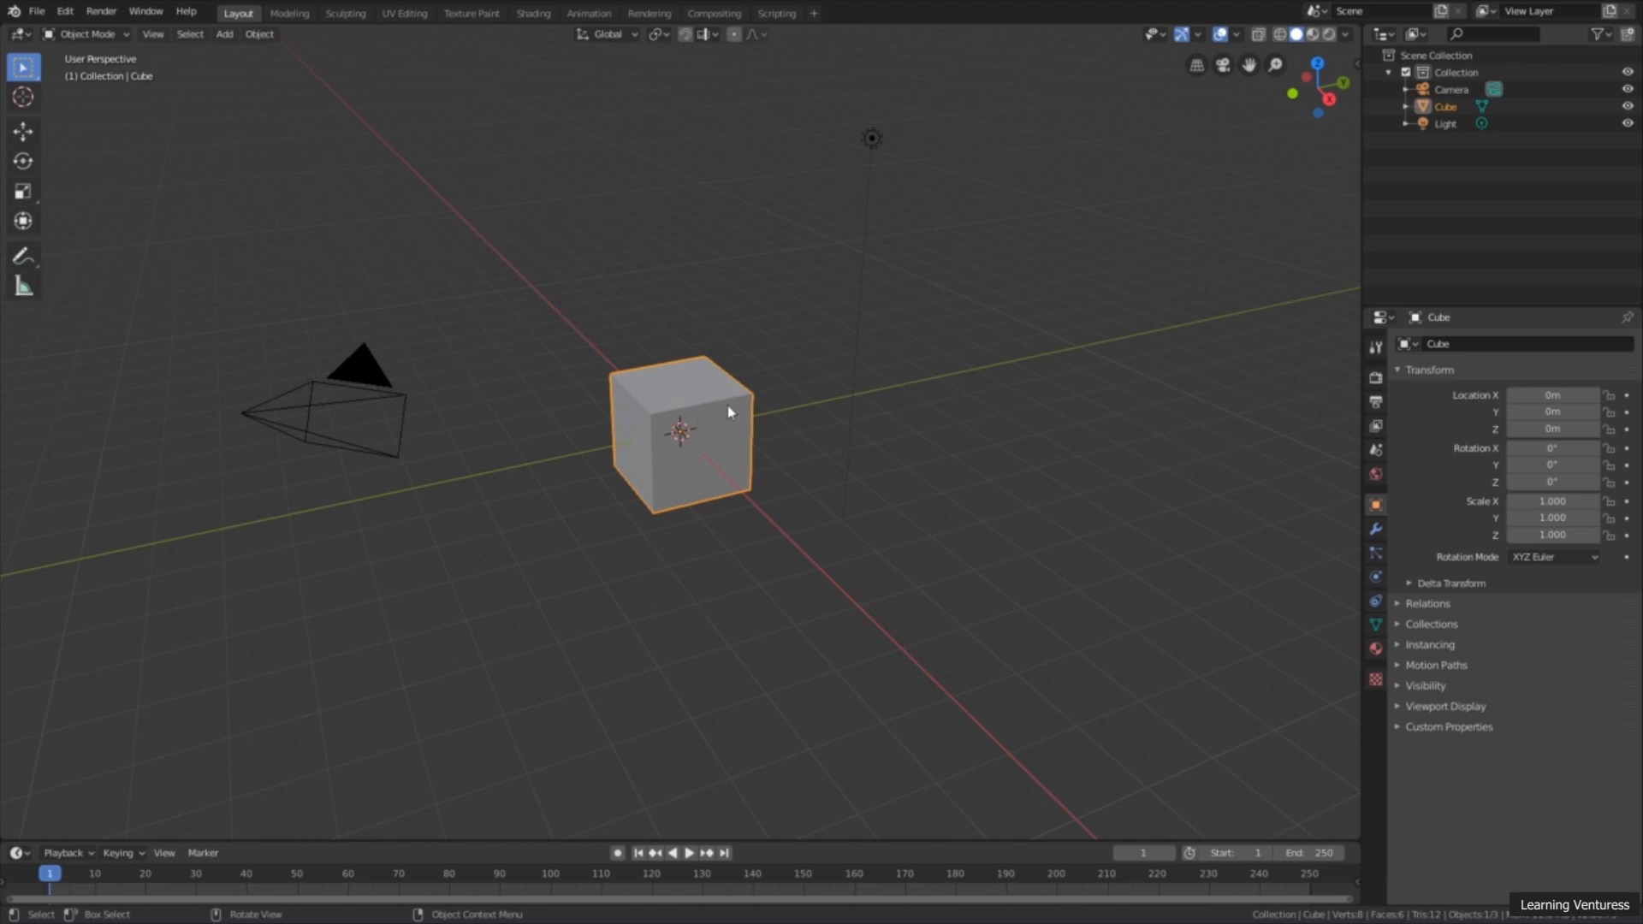
Step: Select the light in the viewport, and switch the selection to the camera
{"action": "left_click", "coordinate": [872, 138]}
{"action": "left_click", "coordinate": [364, 381]}
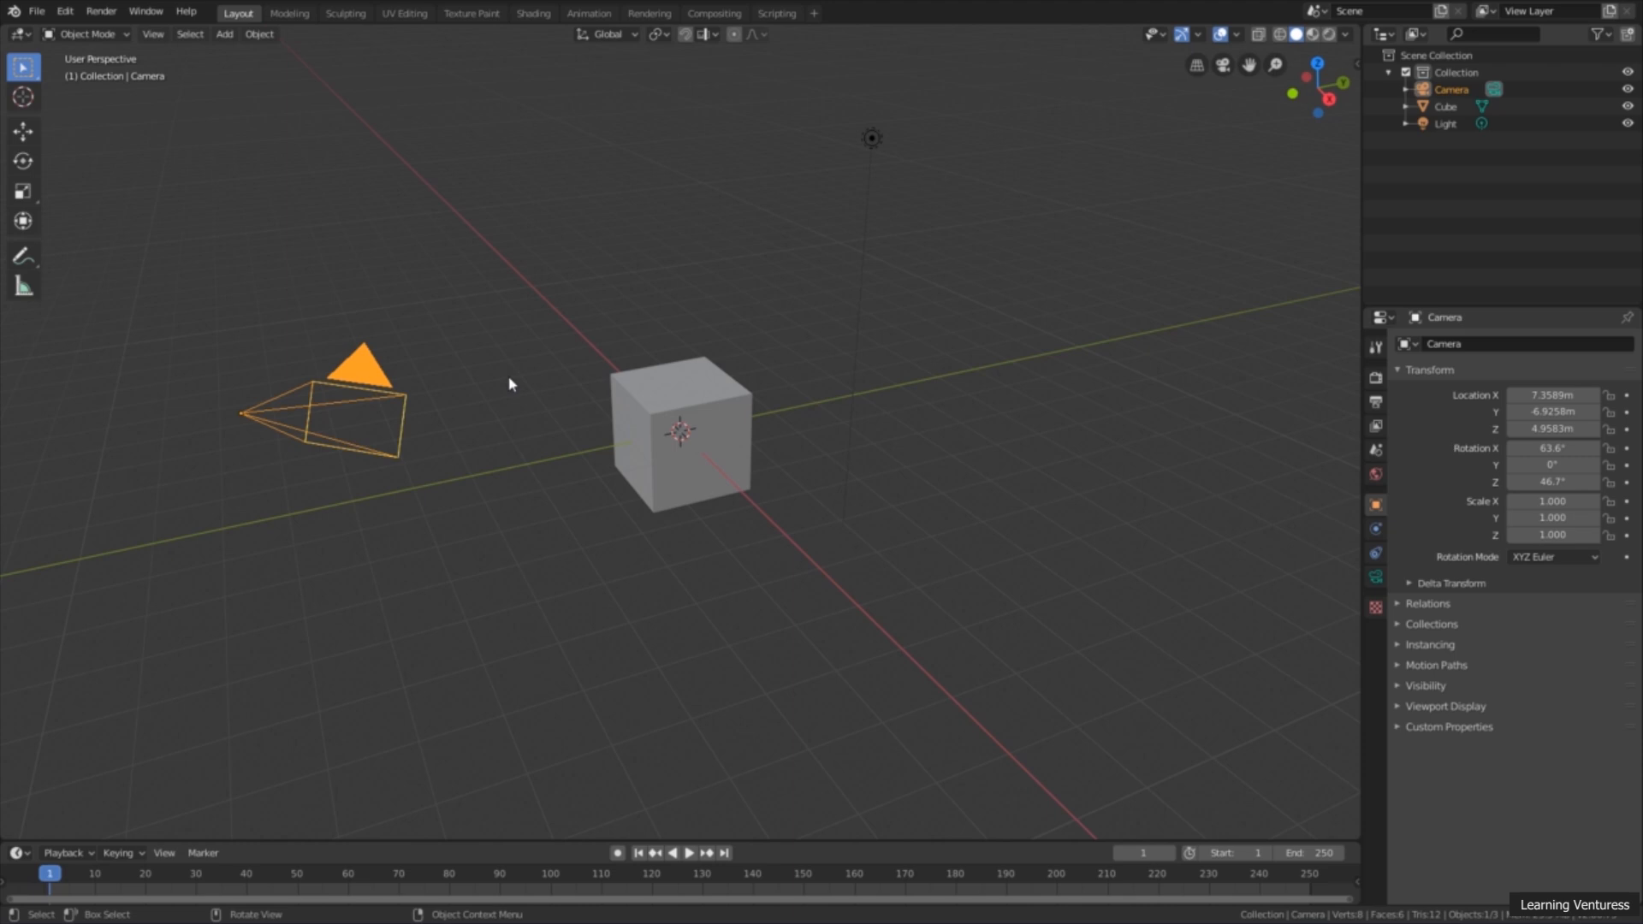
{"action": "middle_click_drag", "start_coordinate": [597, 390], "coordinate": [599, 389]}
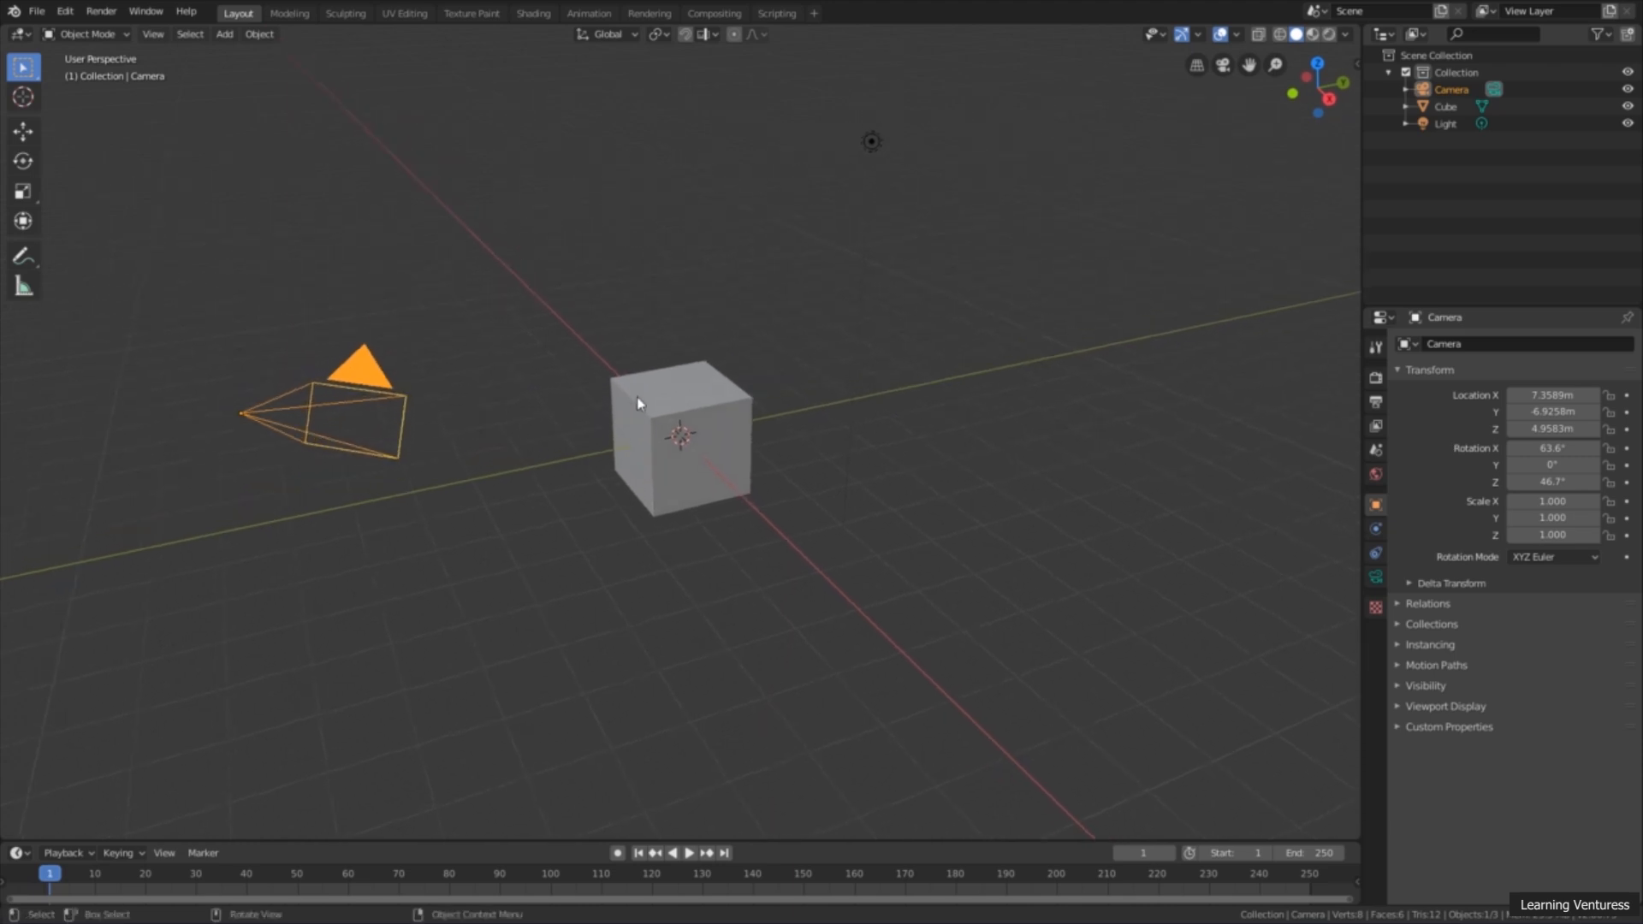
Step: Delete the cube and the camera from the scene, one after the other
{"action": "left_click", "coordinate": [689, 414]}
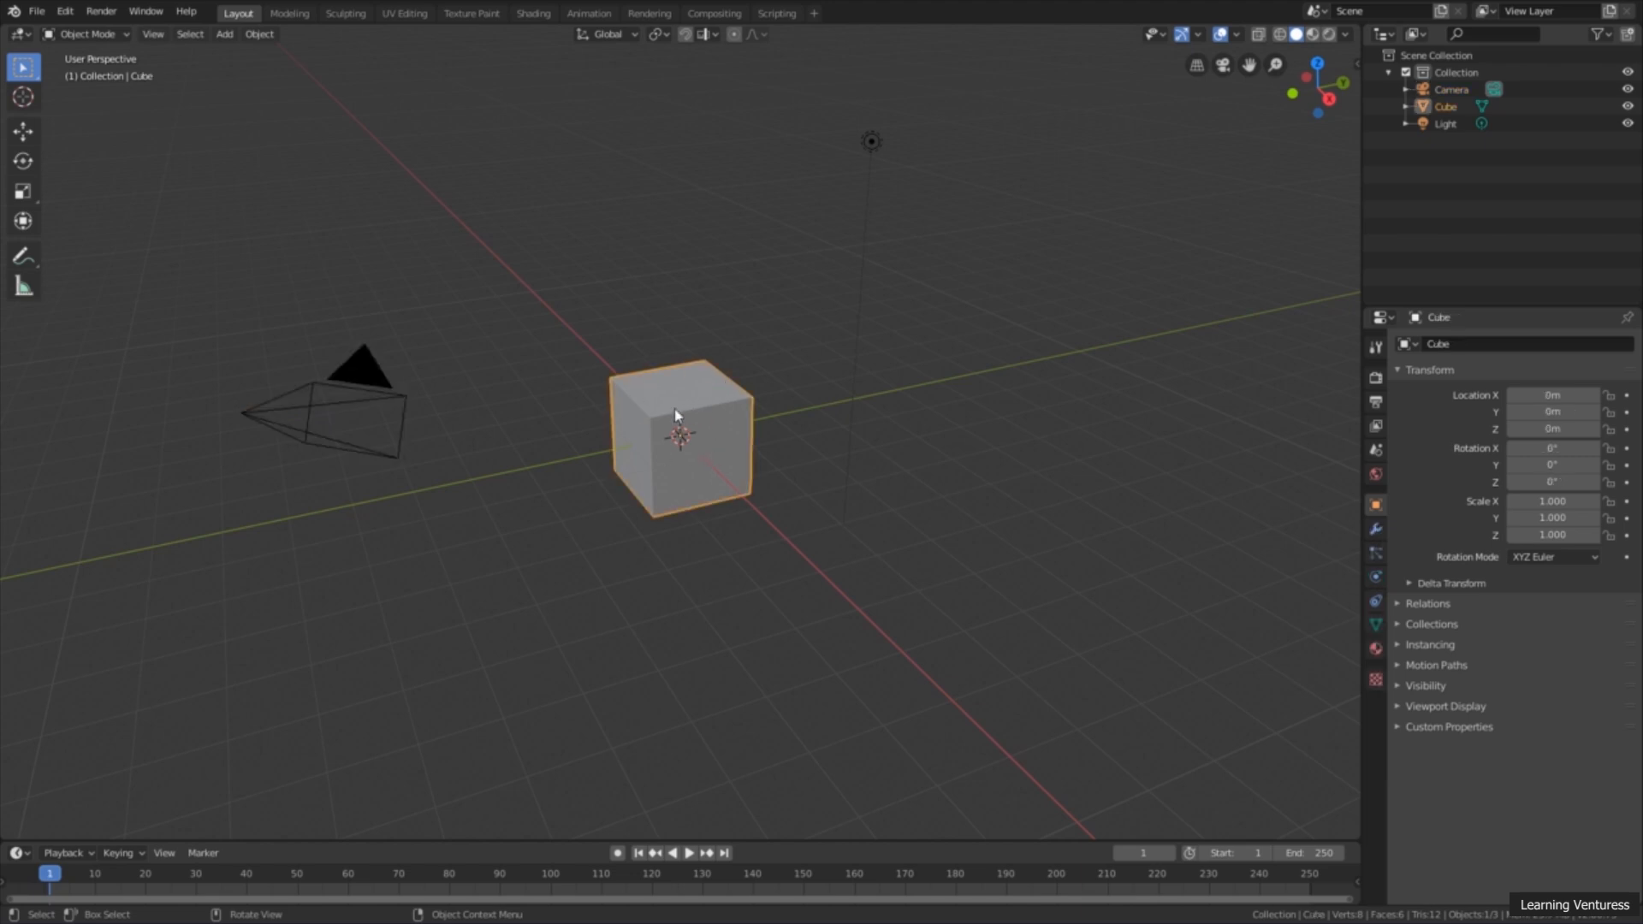
{"action": "key", "text": "Delete"}
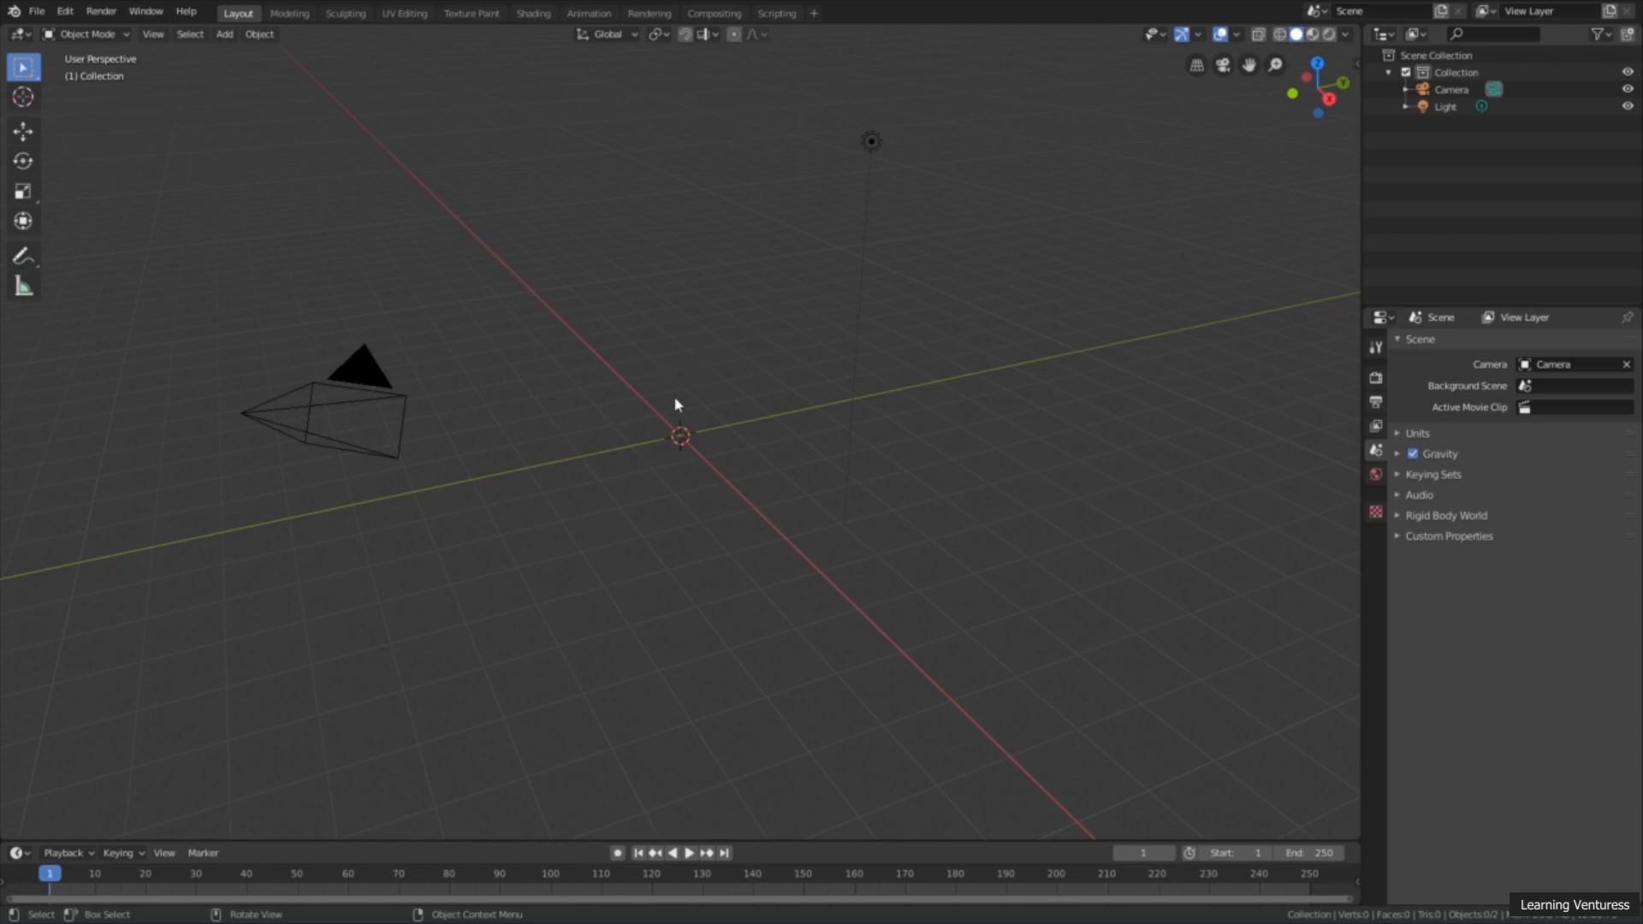
{"action": "left_click", "coordinate": [366, 377]}
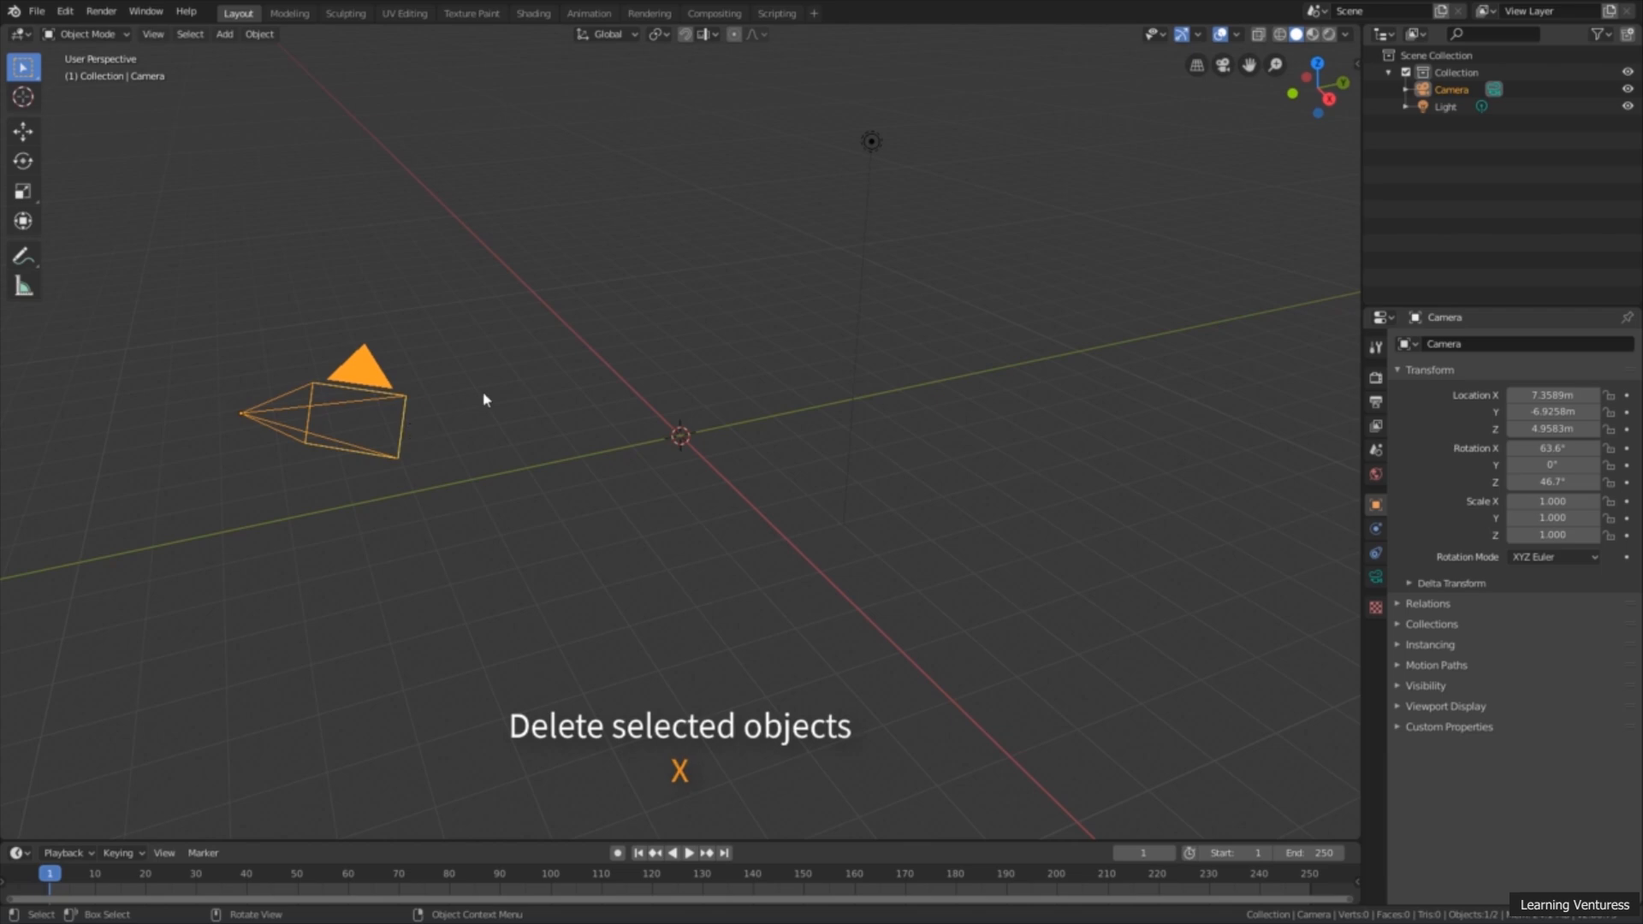
{"action": "key", "text": "x"}
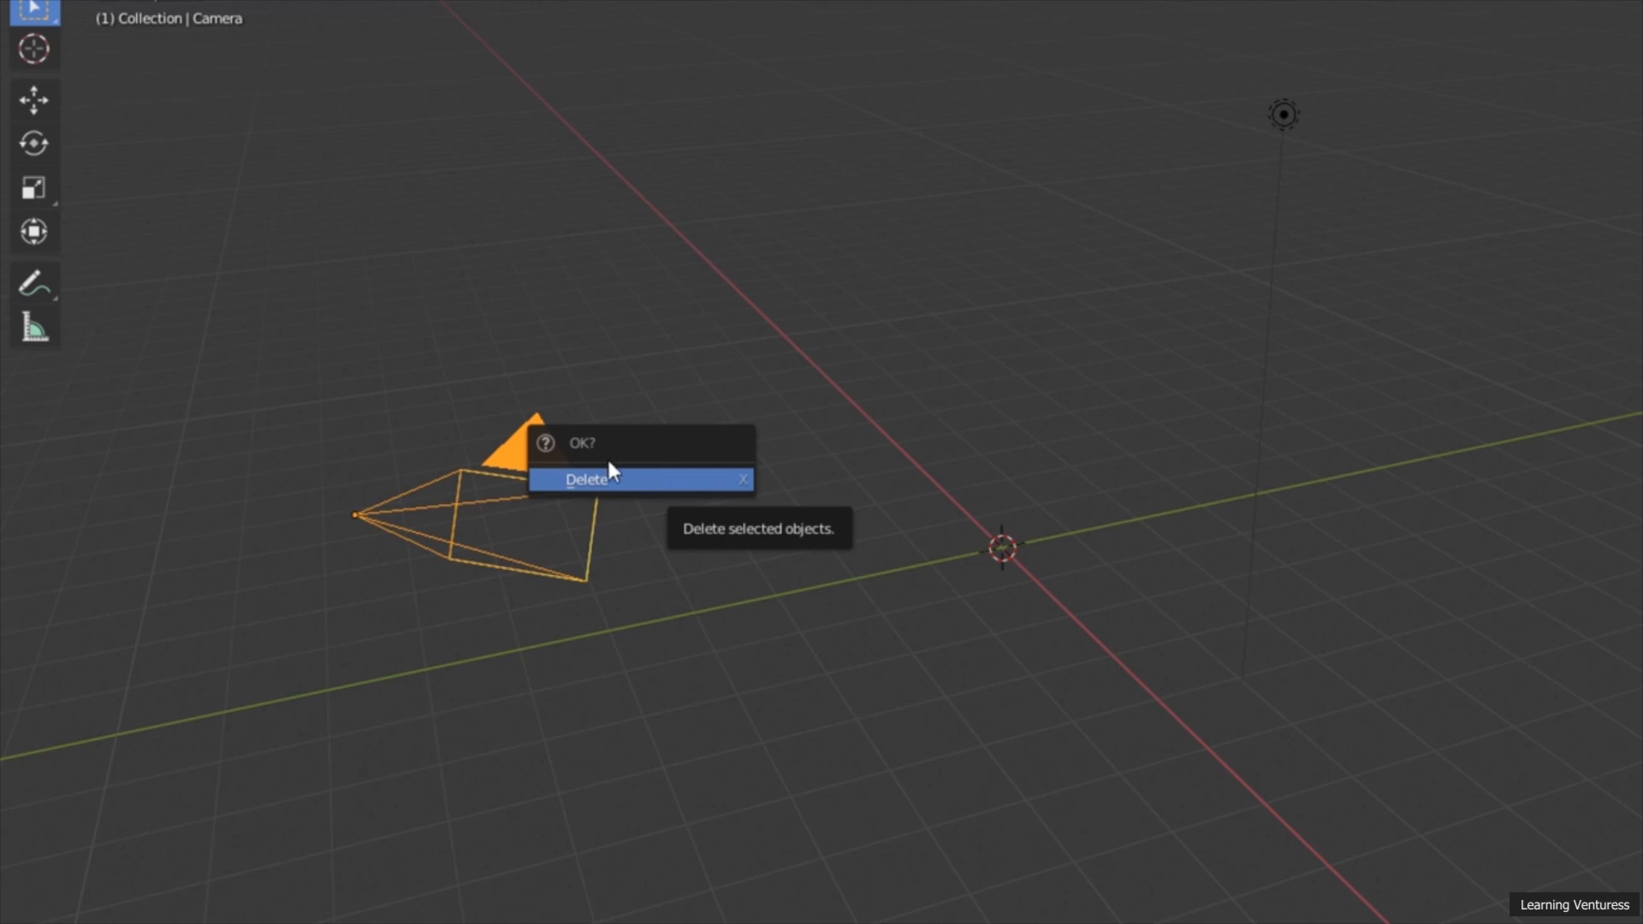
{"action": "left_click", "coordinate": [664, 481]}
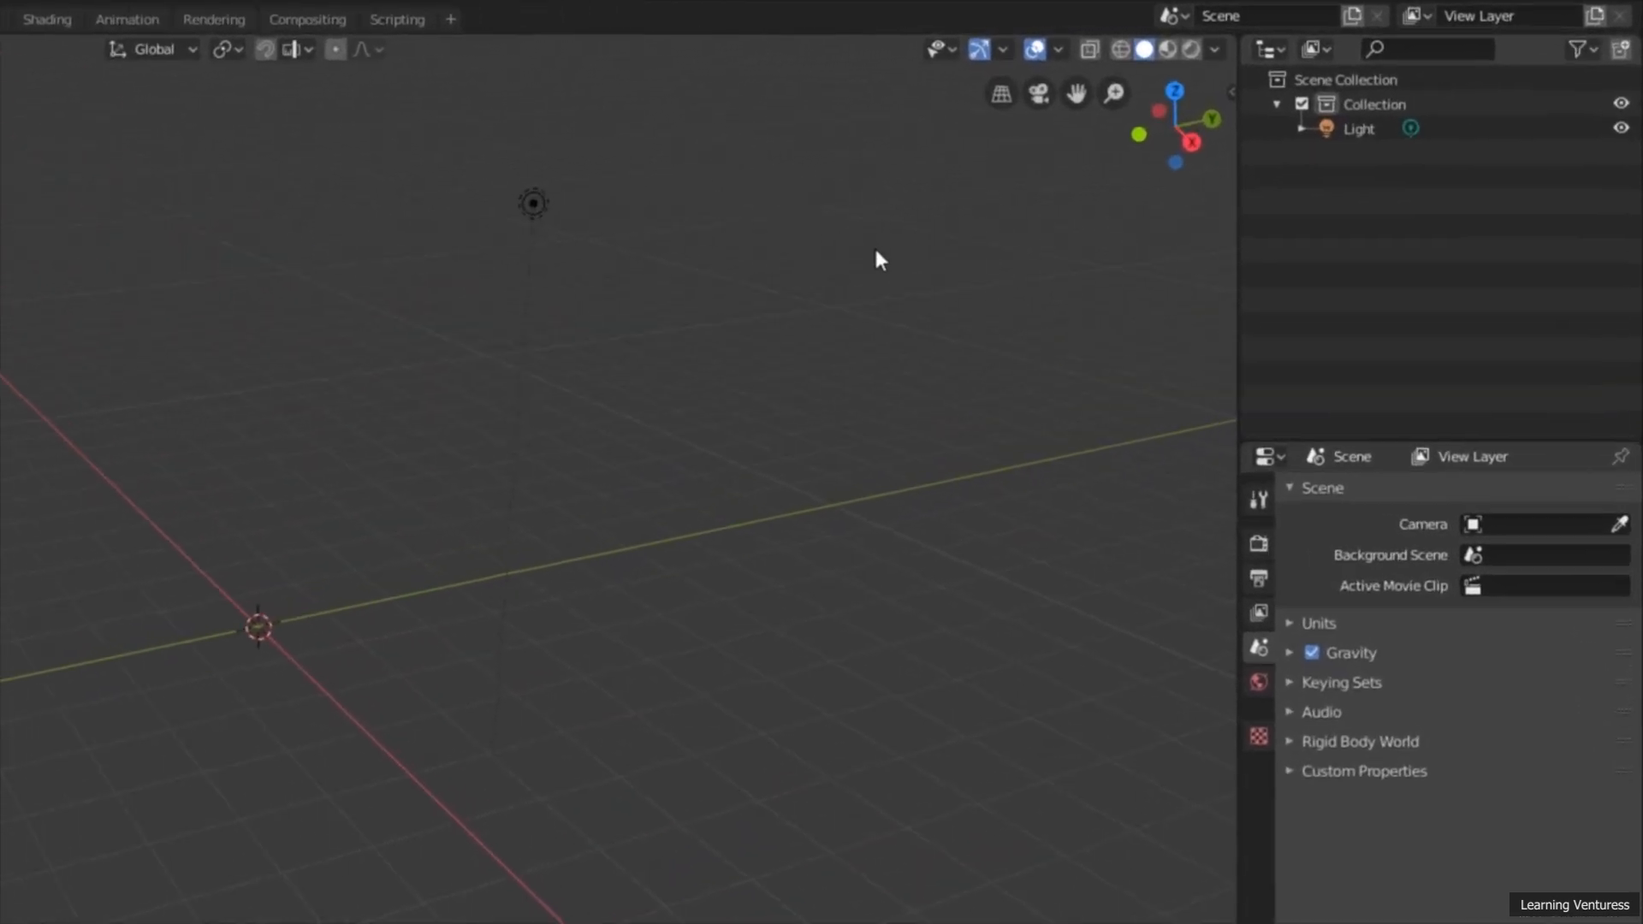
Step: Delete the remaining light through its entry in the scene collection hierarchy
{"action": "left_click", "coordinate": [1369, 135]}
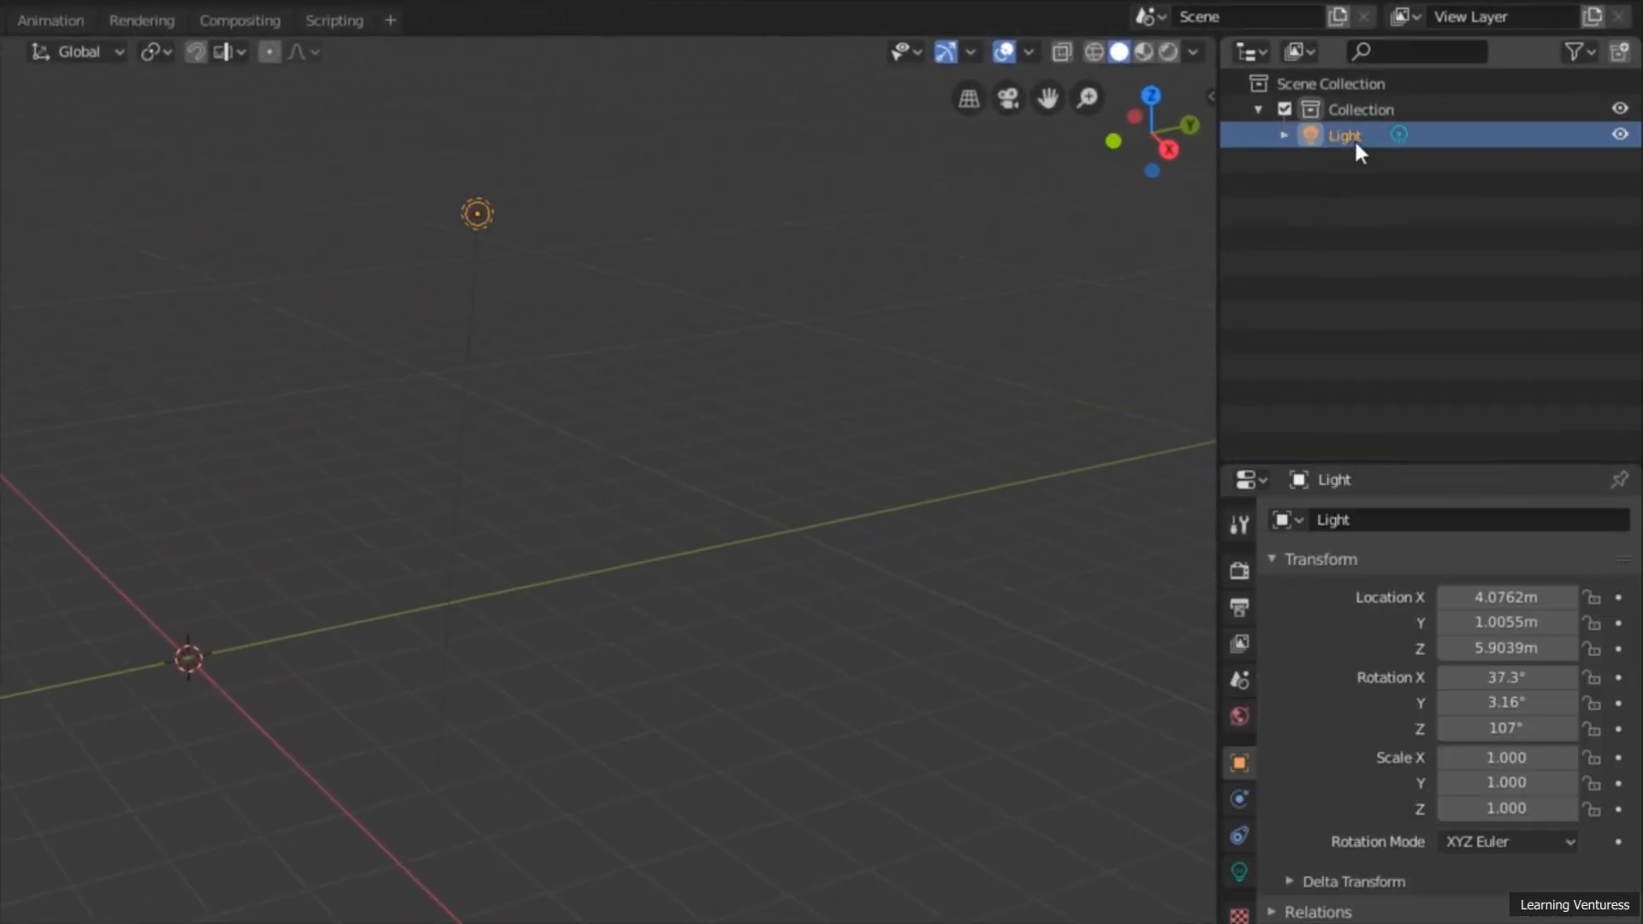
{"action": "right_click", "coordinate": [1353, 137]}
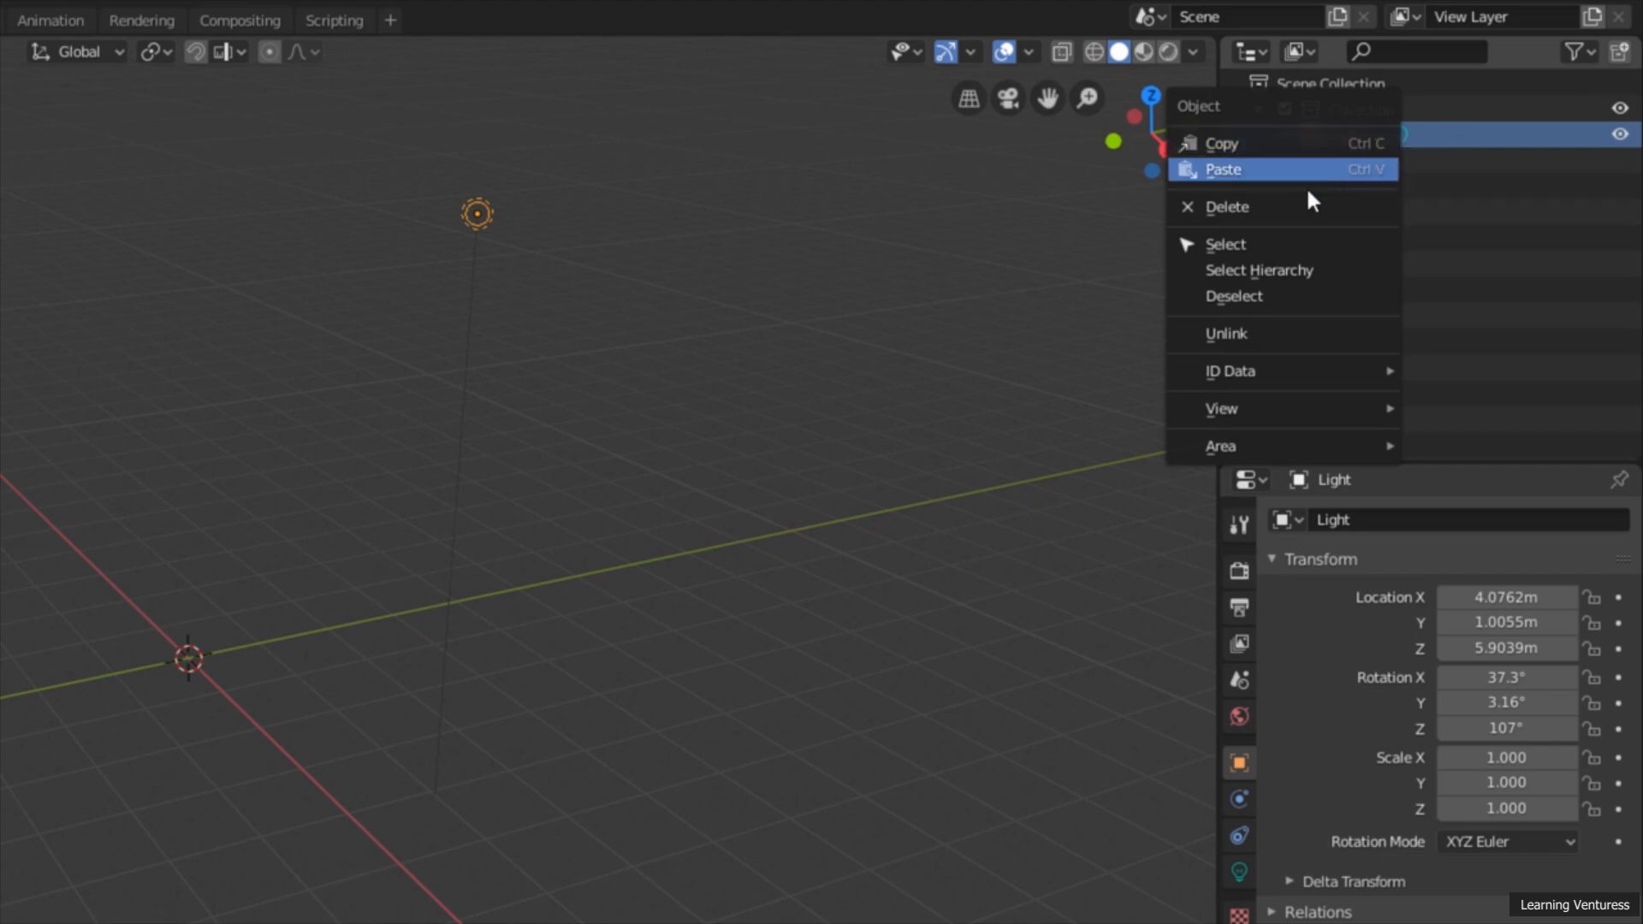
{"action": "left_click", "coordinate": [1262, 205]}
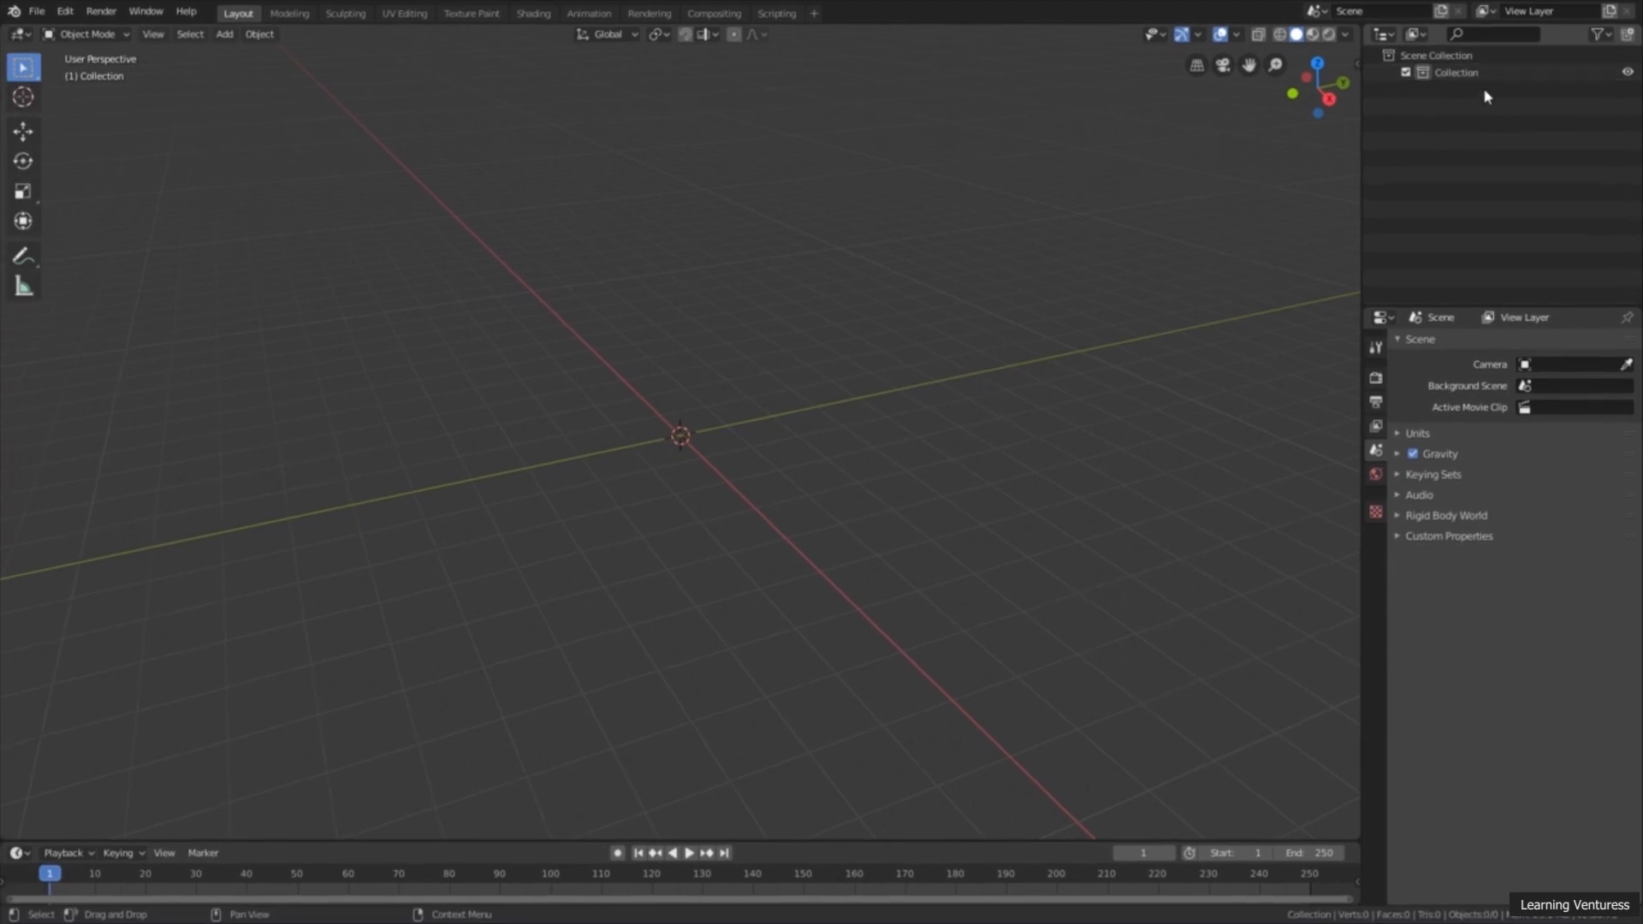
Step: Look through the object types that can be added to the scene, including surfaces, meshes and lights
{"action": "middle_click_drag", "start_coordinate": [744, 513], "coordinate": [779, 478]}
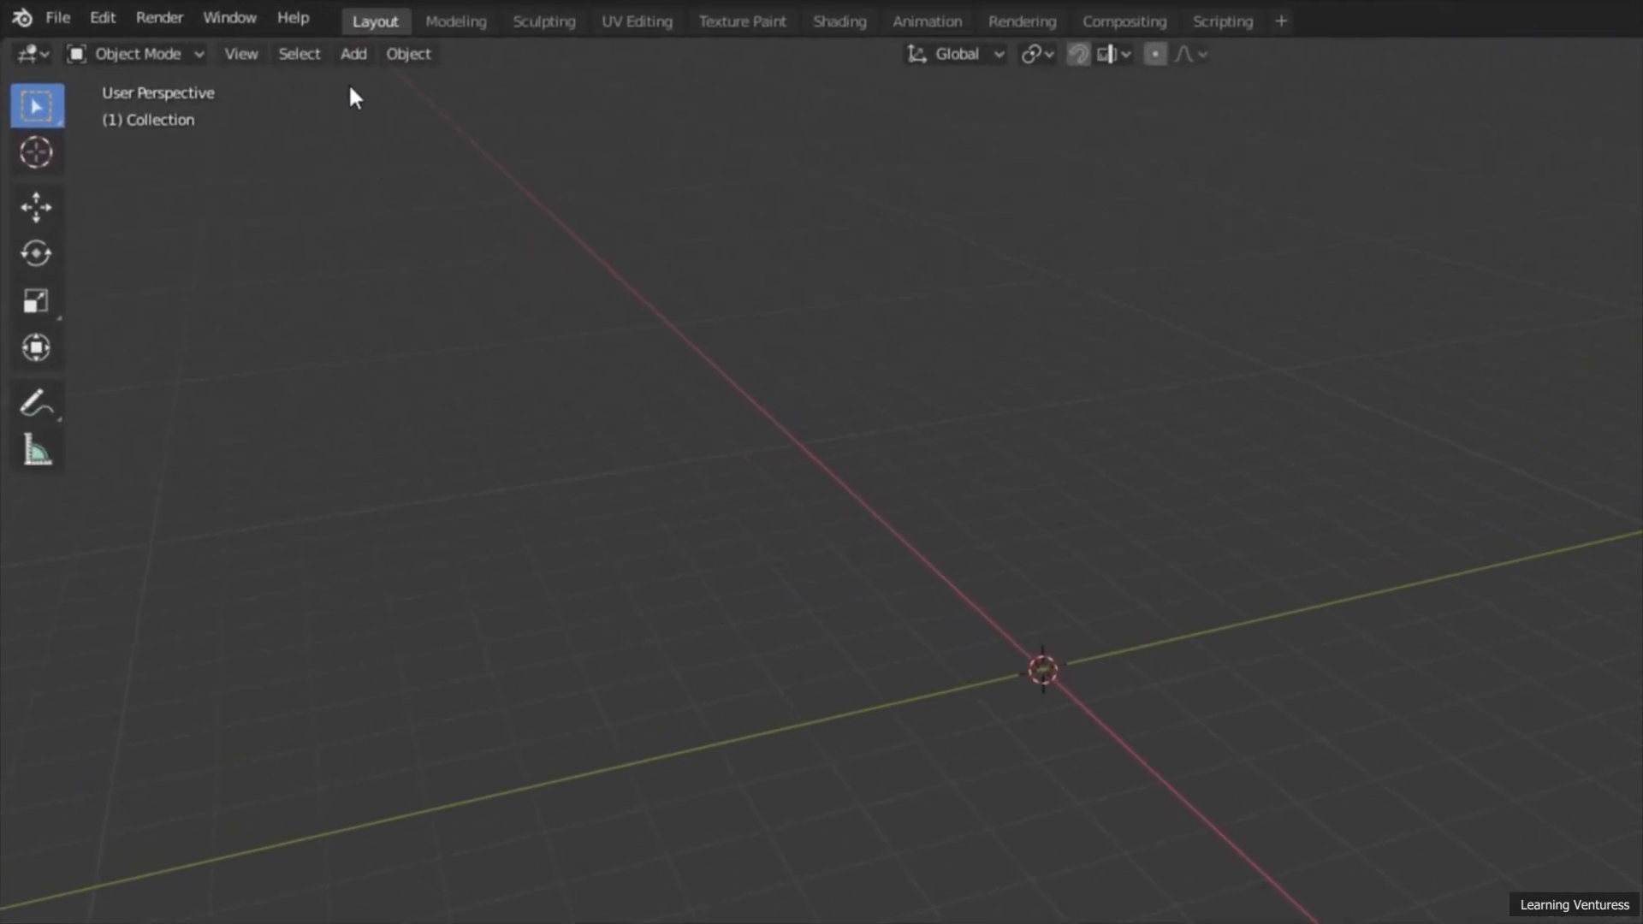
{"action": "left_click", "coordinate": [350, 61]}
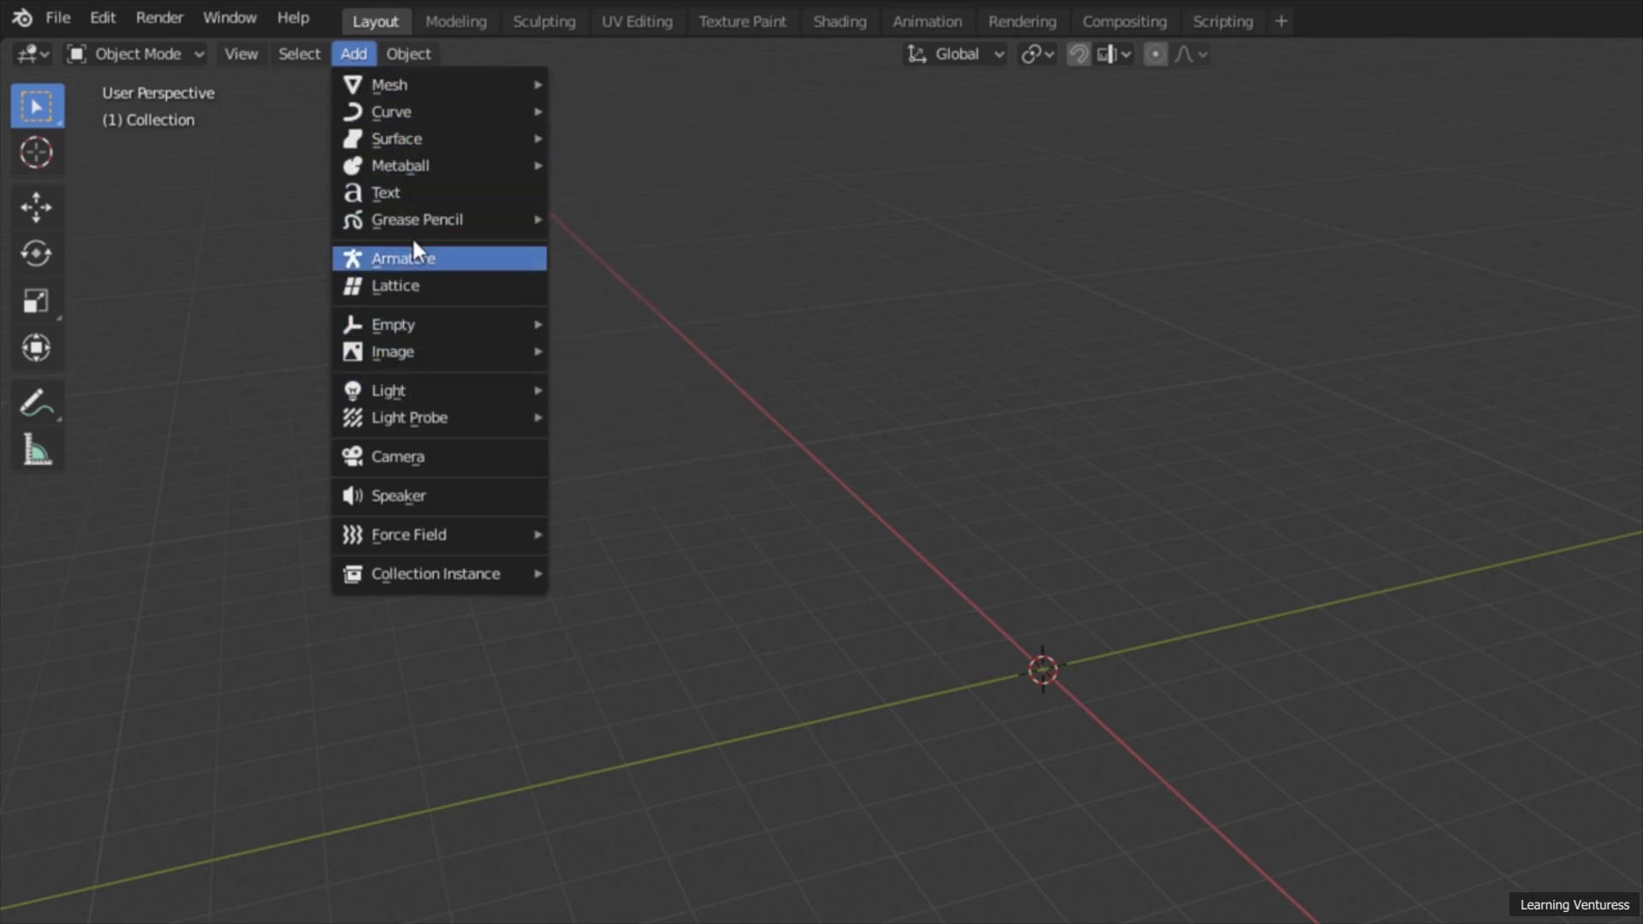
{"action": "mouse_move", "coordinate": [460, 218]}
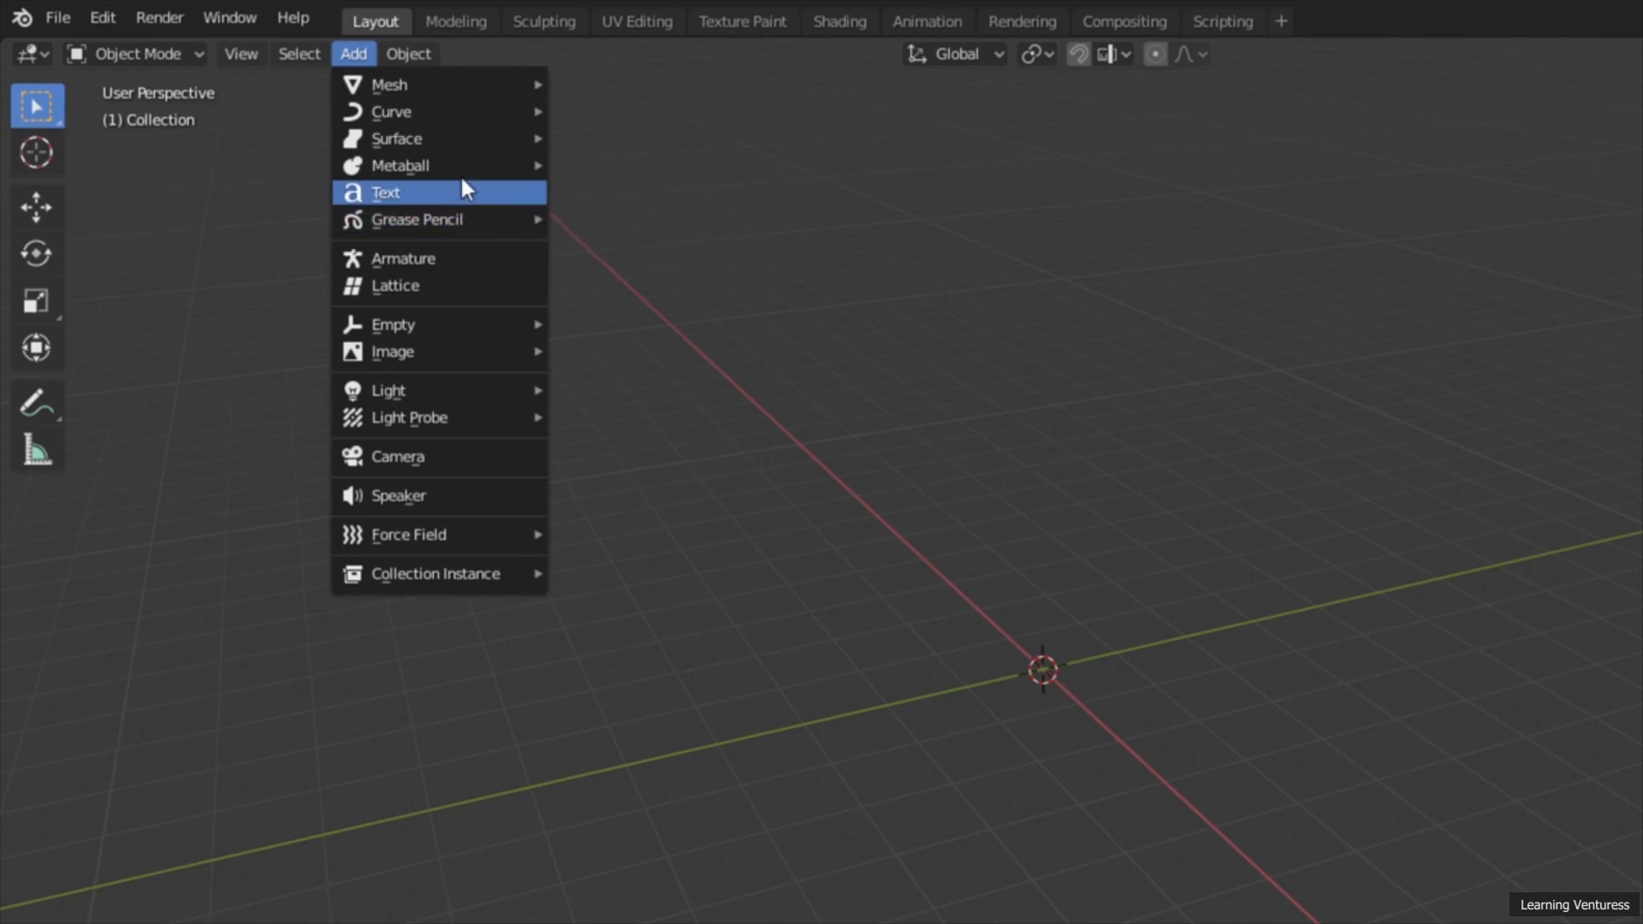
{"action": "mouse_move", "coordinate": [454, 140]}
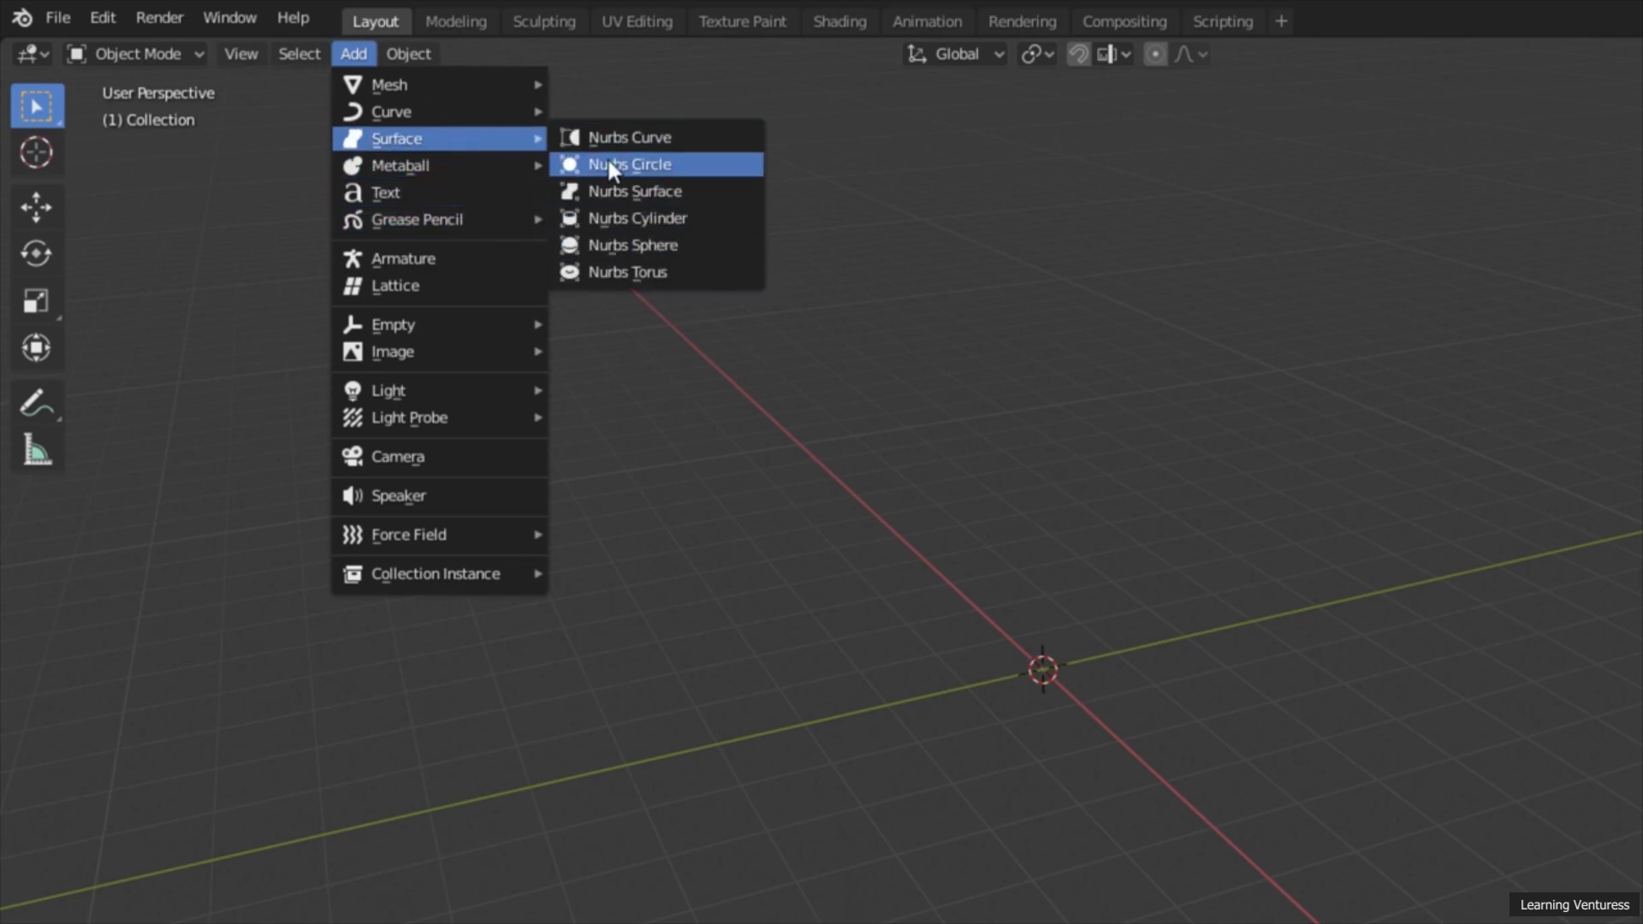
{"action": "mouse_move", "coordinate": [499, 111]}
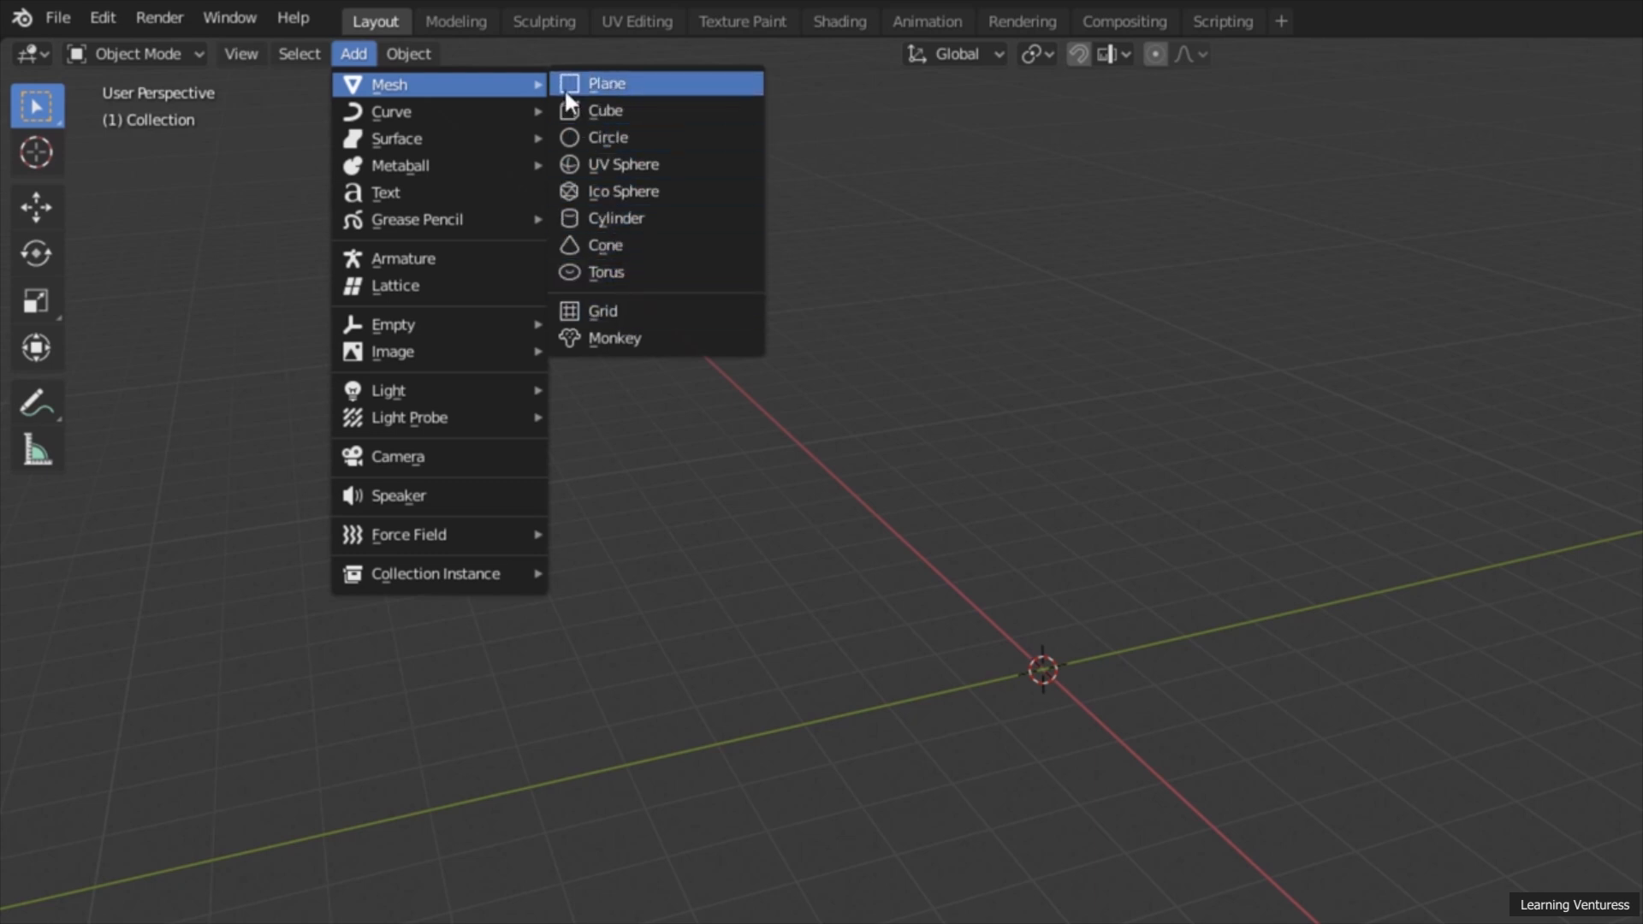
{"action": "mouse_move", "coordinate": [459, 398]}
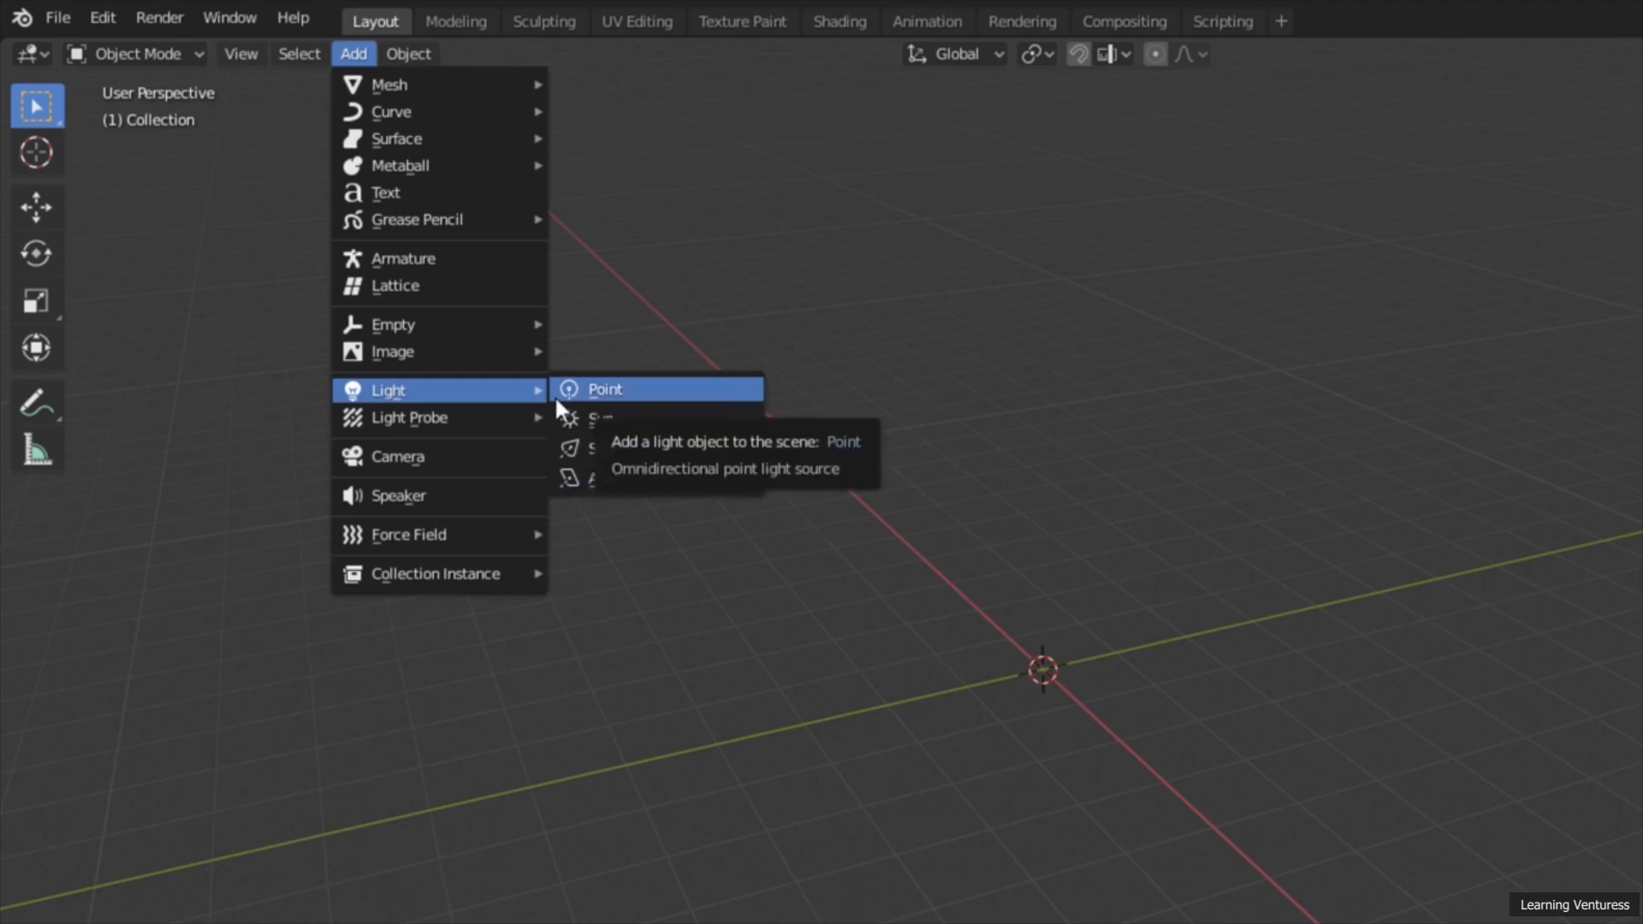
{"action": "mouse_move", "coordinate": [465, 532]}
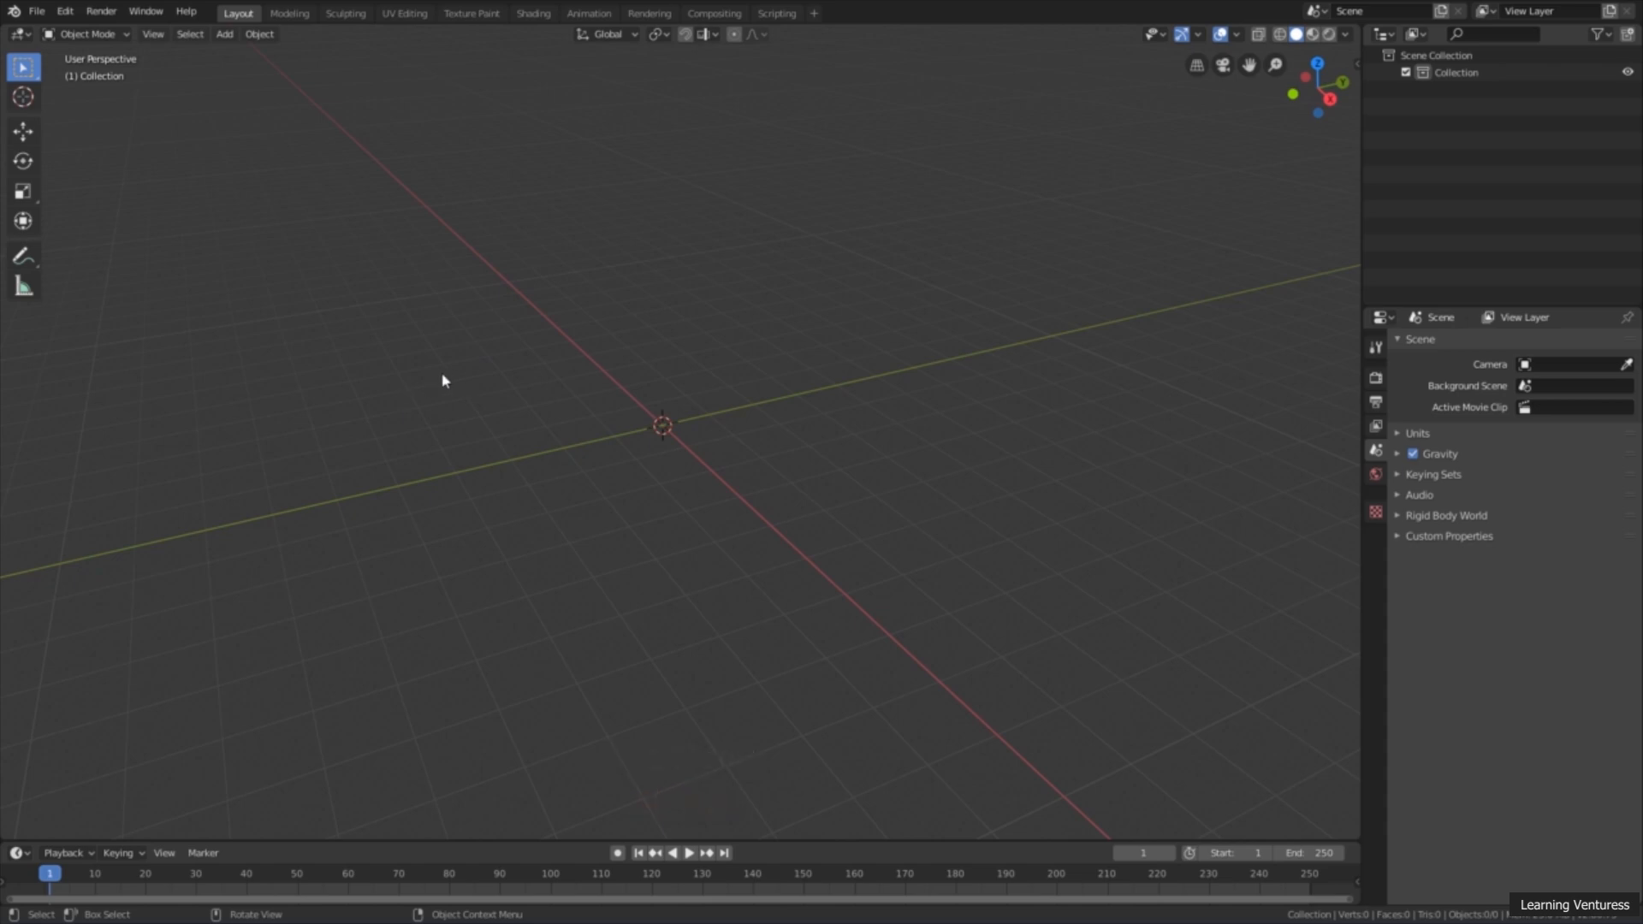
Step: Add a cube mesh to the empty scene at the 3D cursor
{"action": "key", "text": "shift+a"}
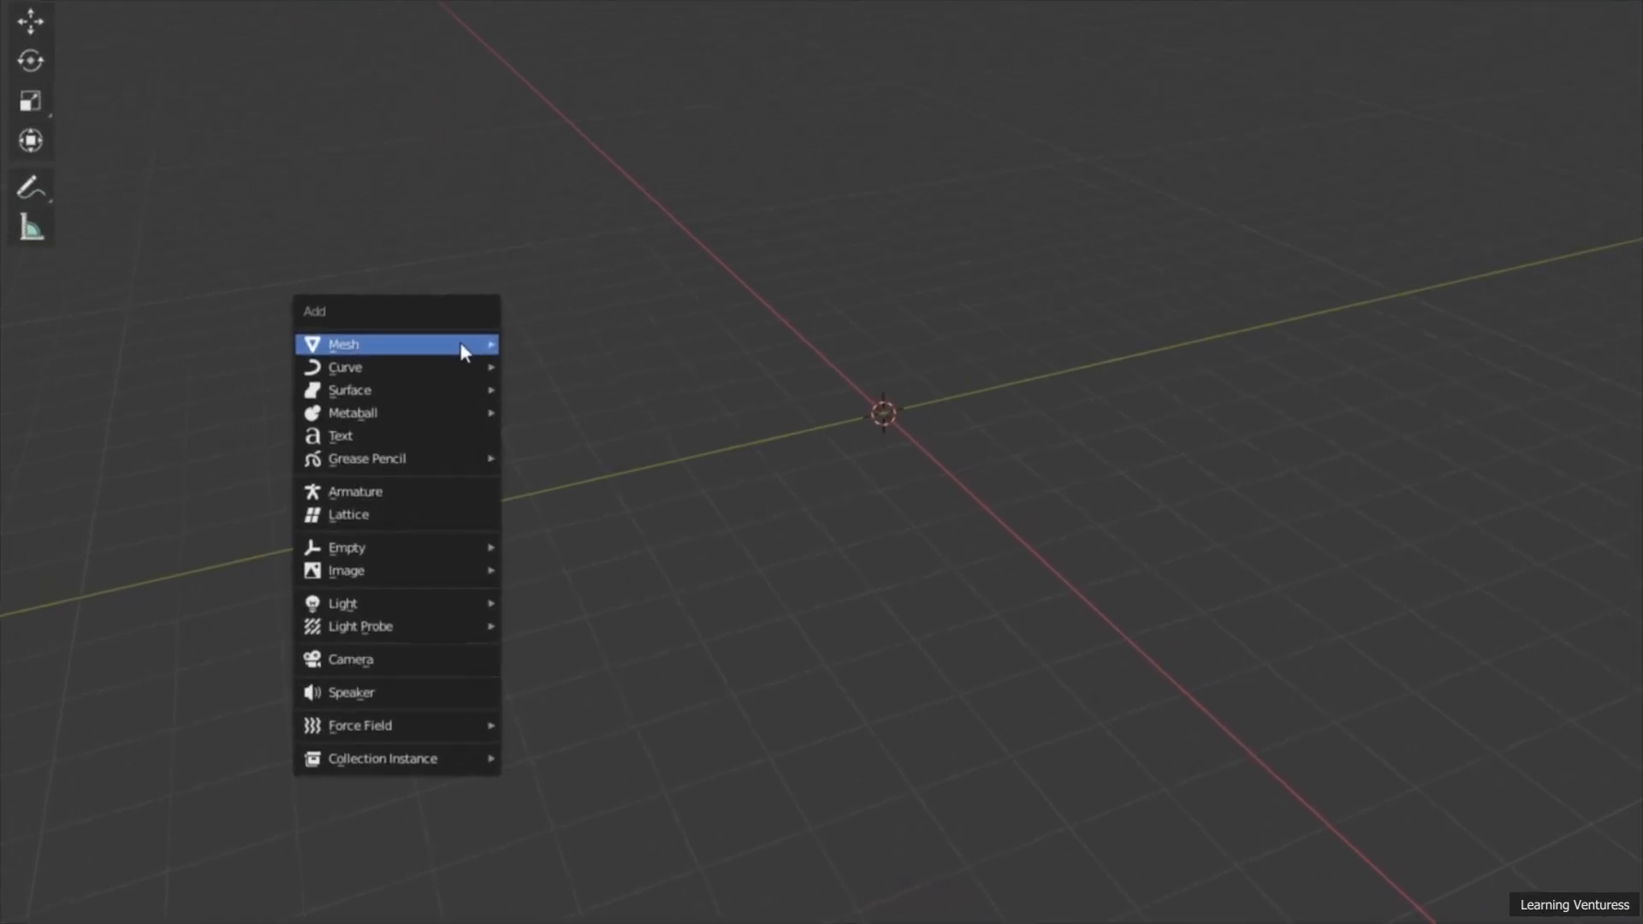
{"action": "mouse_move", "coordinate": [347, 372]}
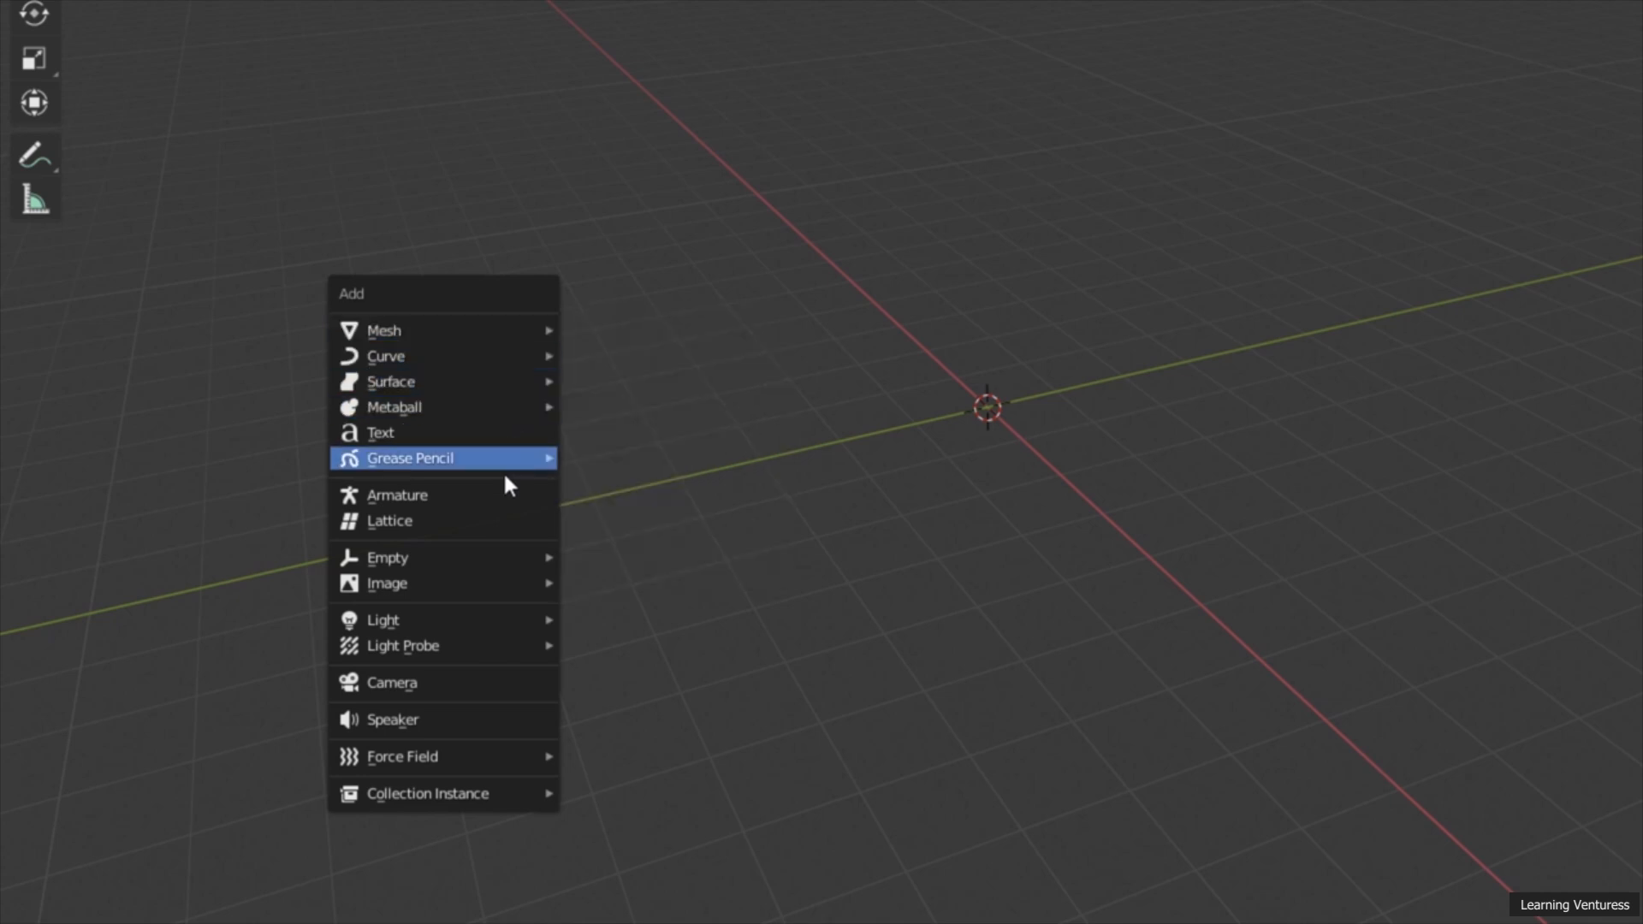
{"action": "mouse_move", "coordinate": [485, 356]}
{"action": "mouse_move", "coordinate": [487, 412]}
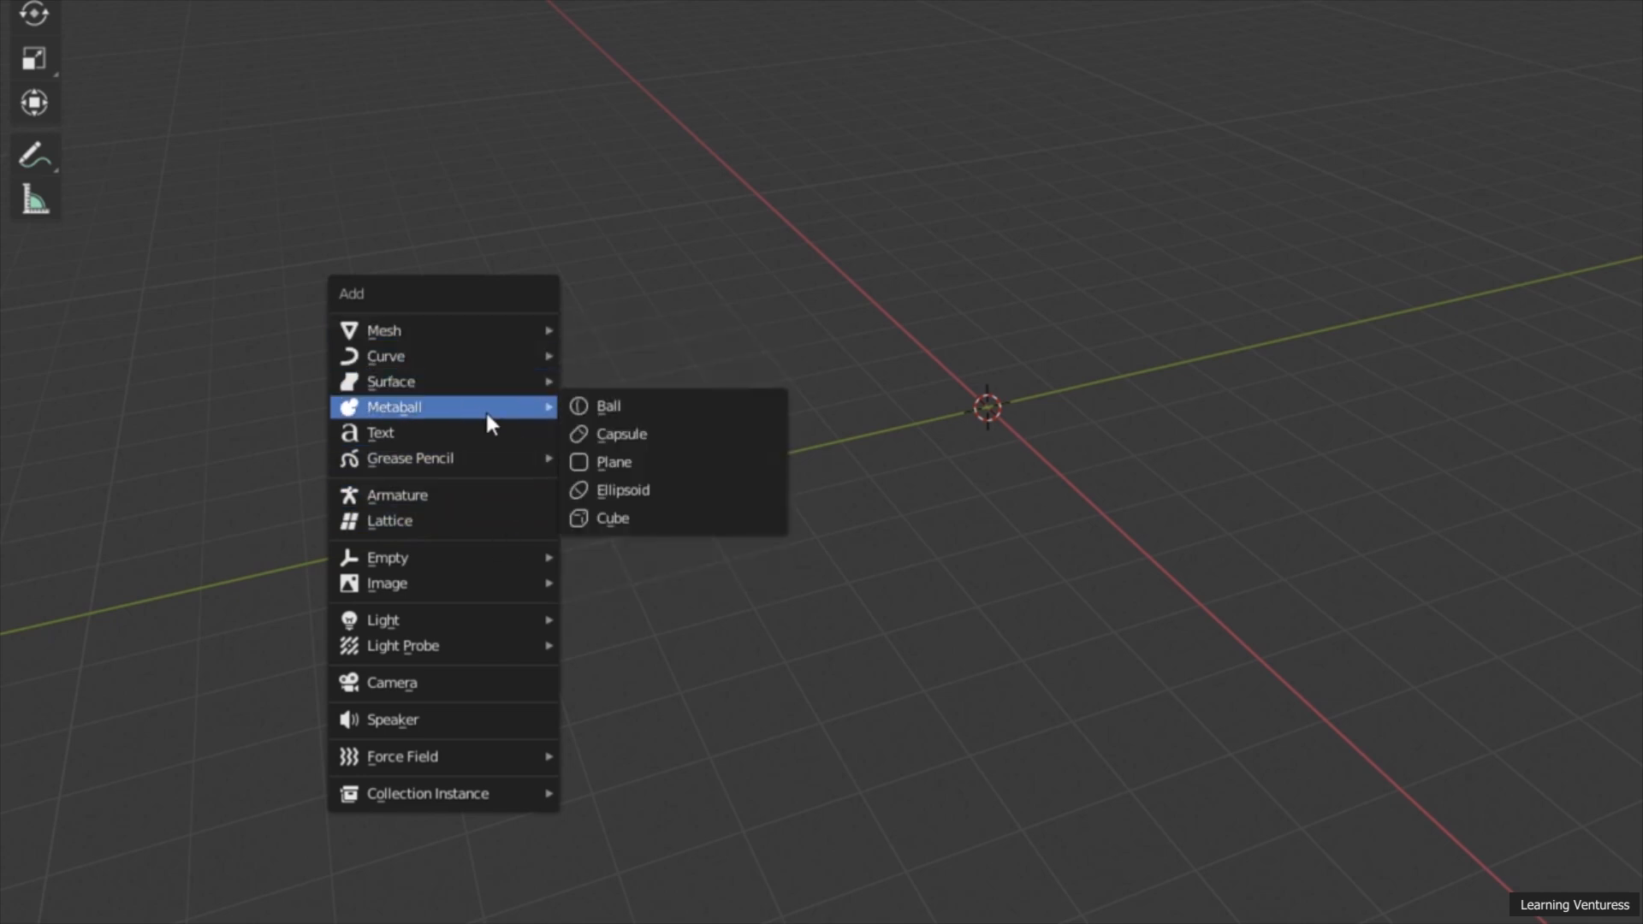
{"action": "mouse_move", "coordinate": [392, 335]}
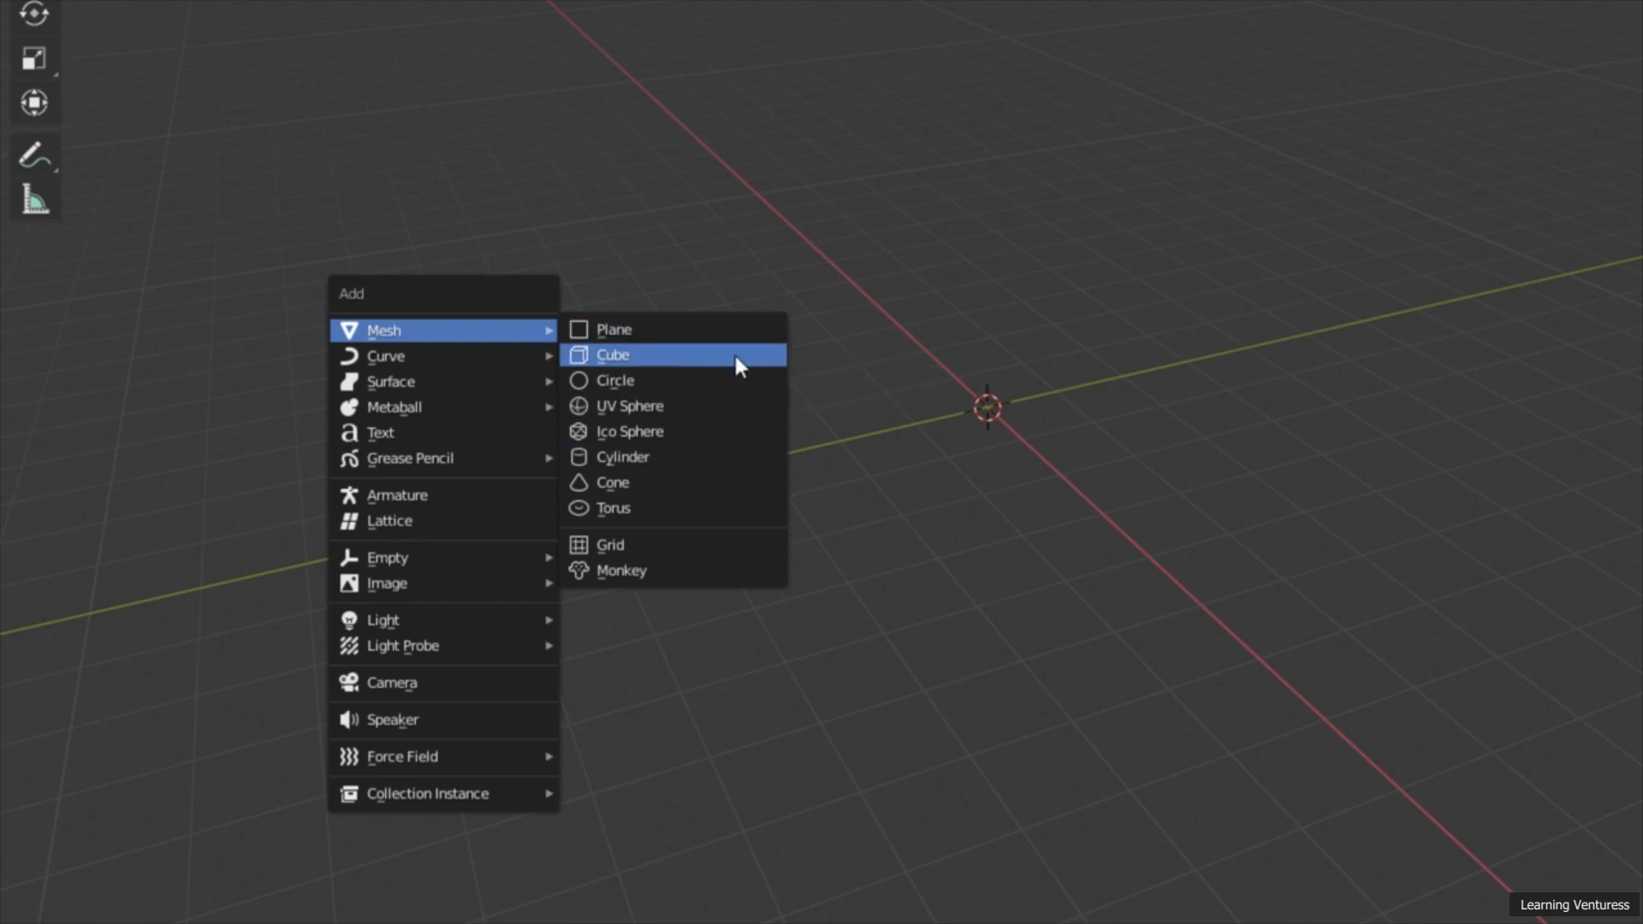
{"action": "left_click", "coordinate": [641, 354]}
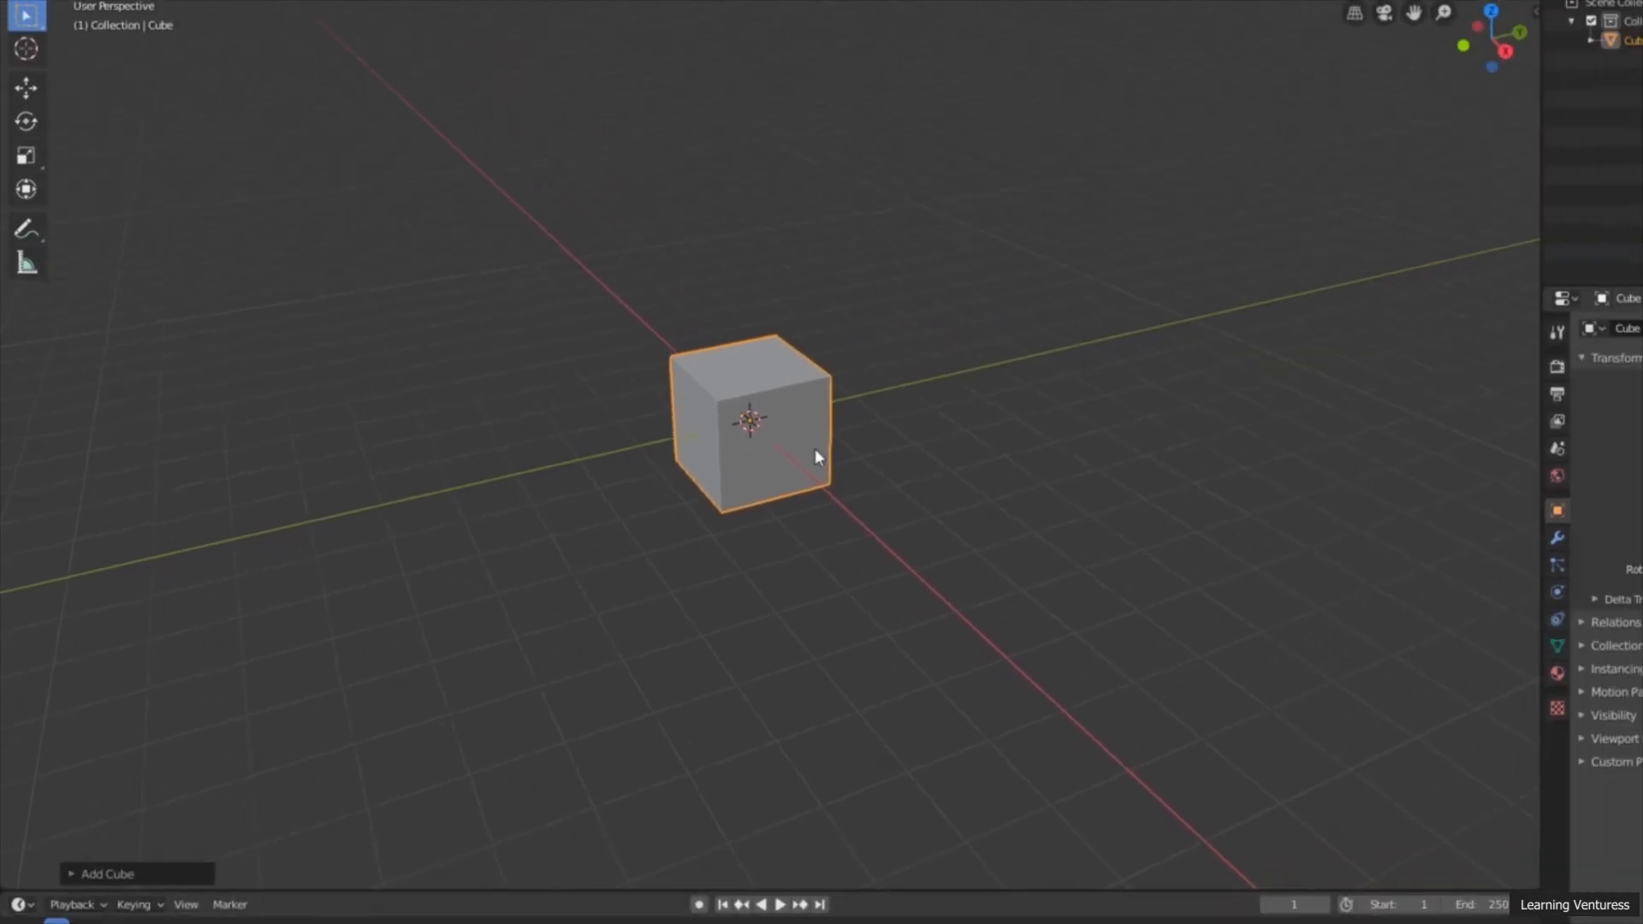
Step: Examine the new cube and the 3D cursor at its centre from several angles
{"action": "middle_click_drag", "start_coordinate": [928, 481], "coordinate": [1062, 481]}
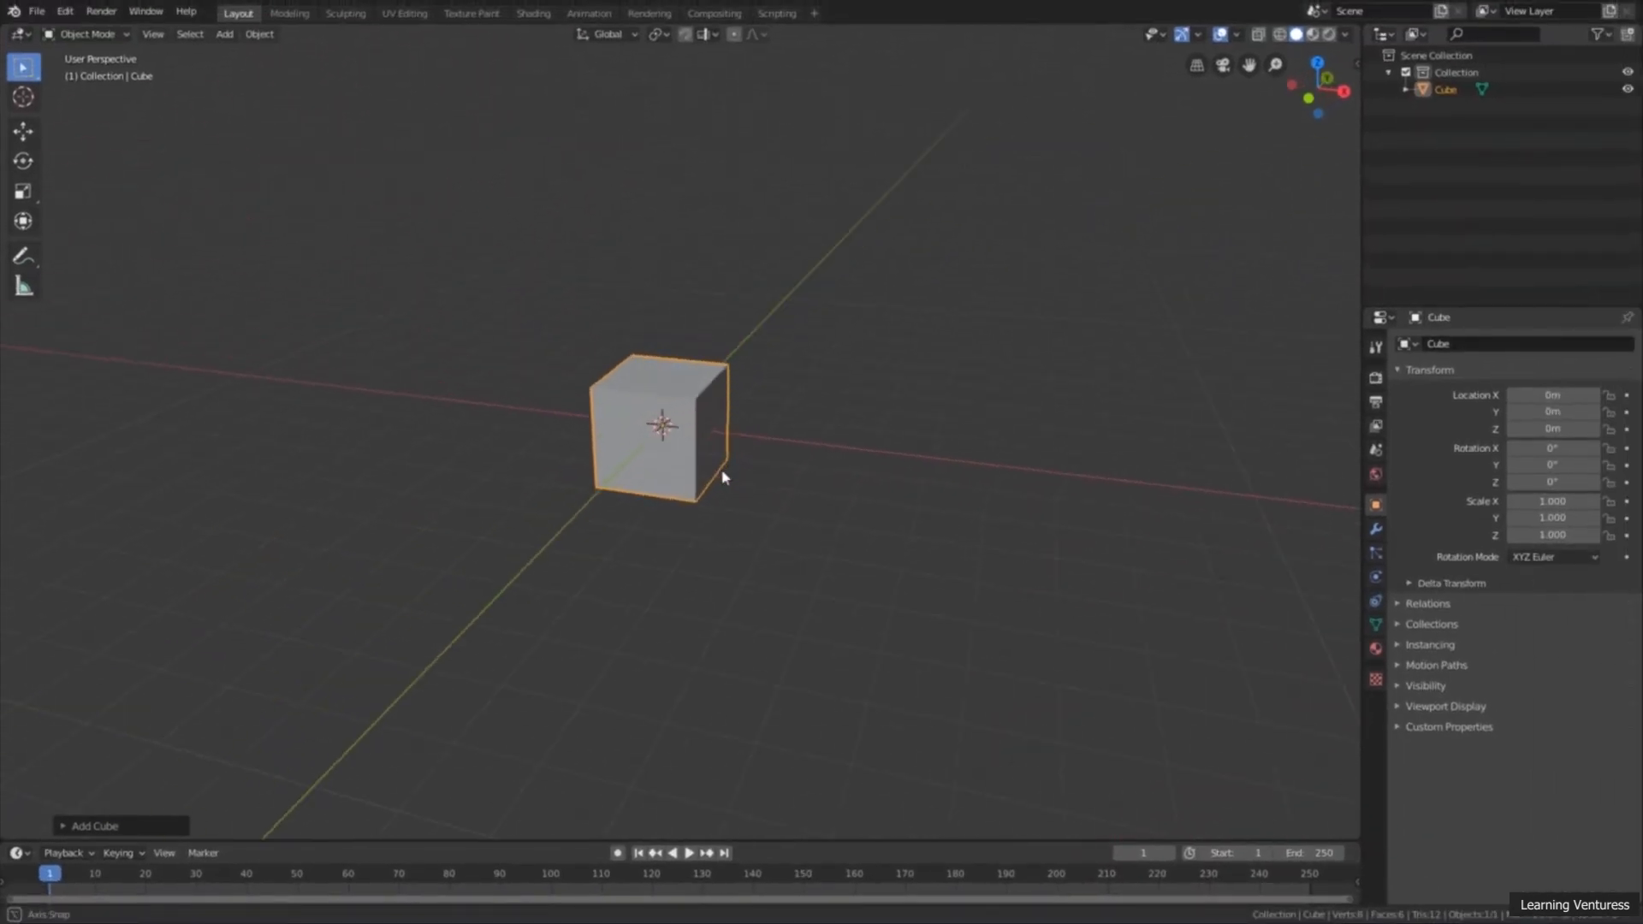
{"action": "middle_click_drag", "start_coordinate": [723, 476], "coordinate": [646, 482]}
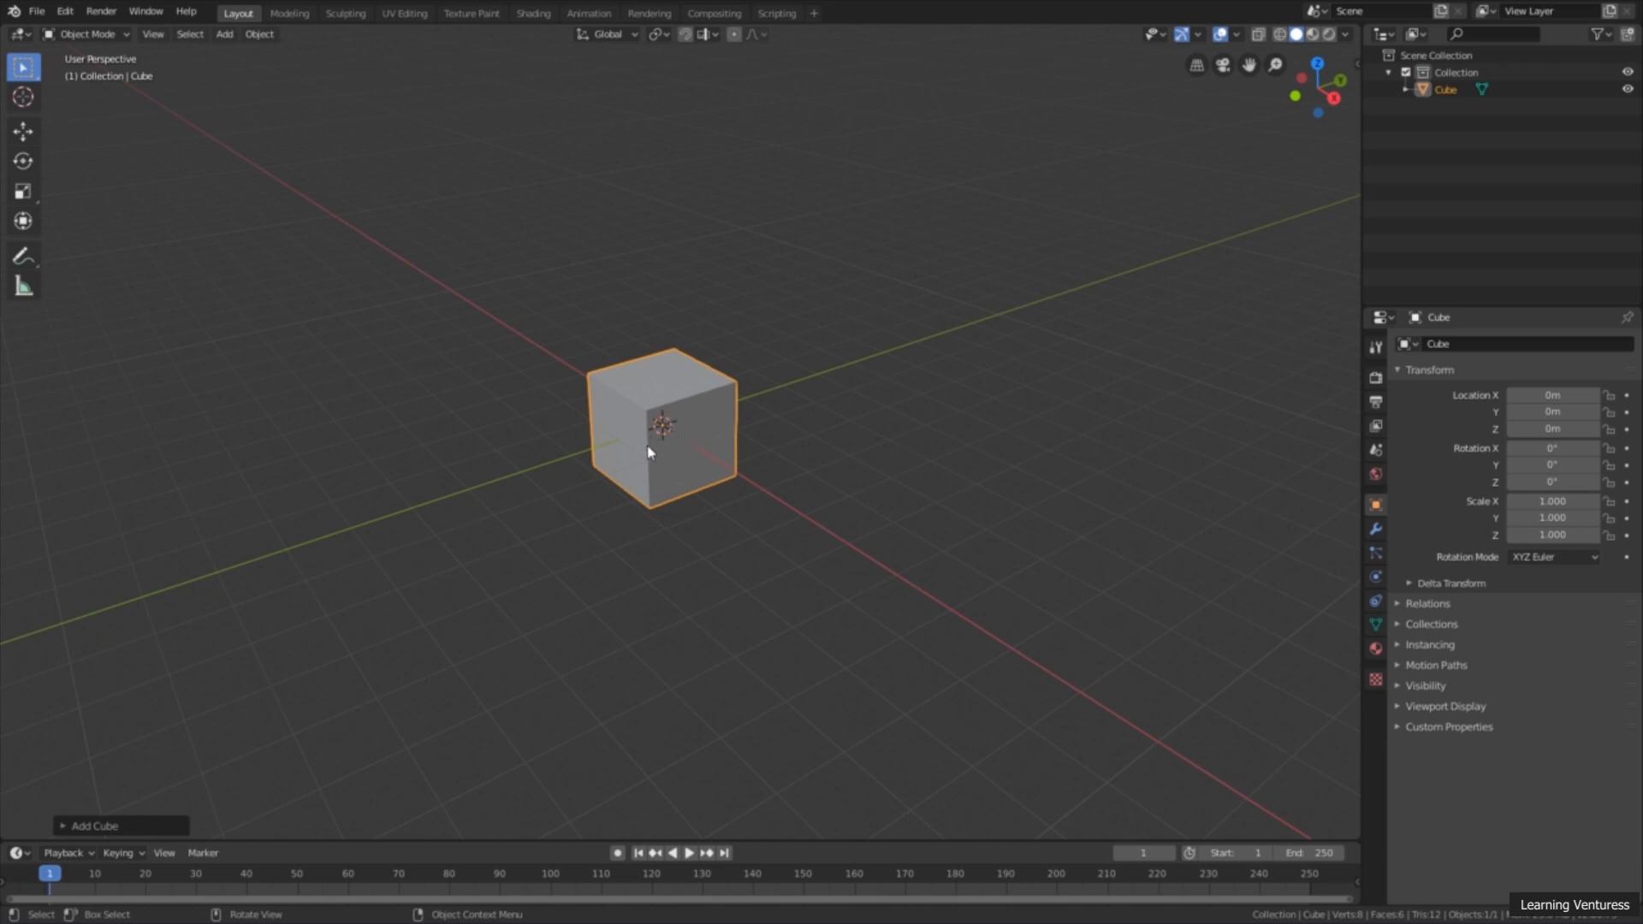
{"action": "mouse_move", "coordinate": [676, 455]}
{"action": "middle_mouse_down"}
{"action": "mouse_move", "coordinate": [664, 484]}
{"action": "mouse_move", "coordinate": [671, 450]}
{"action": "mouse_move", "coordinate": [672, 467]}
{"action": "mouse_move", "coordinate": [723, 450]}
{"action": "mouse_move", "coordinate": [673, 422]}
{"action": "middle_mouse_up"}
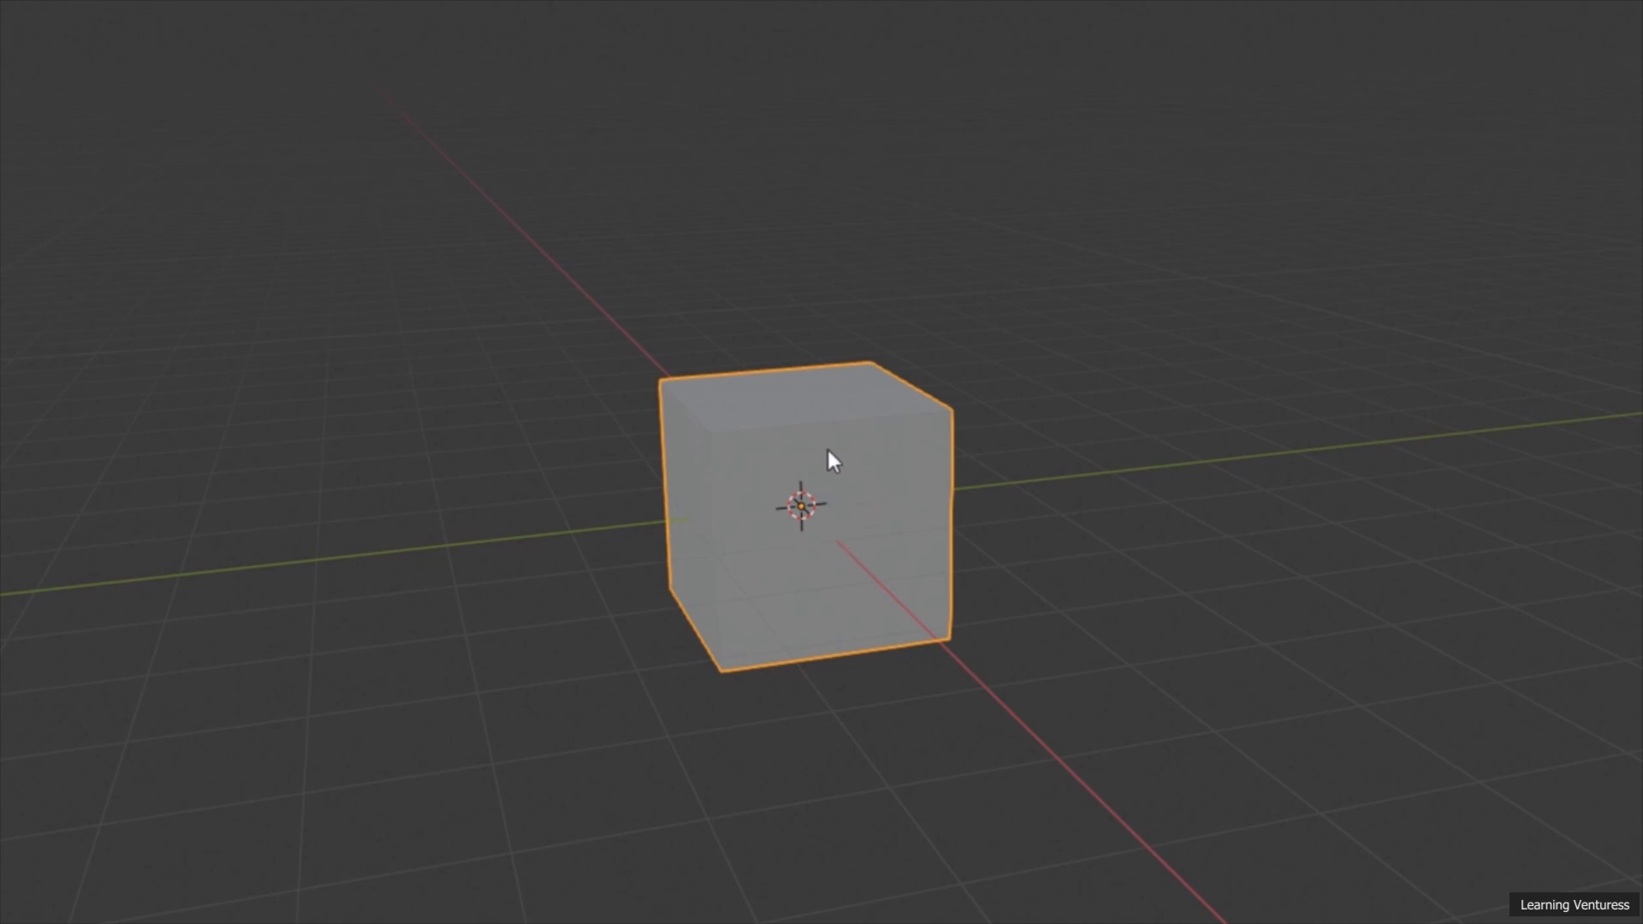
{"action": "middle_click_drag", "start_coordinate": [829, 561], "coordinate": [809, 506]}
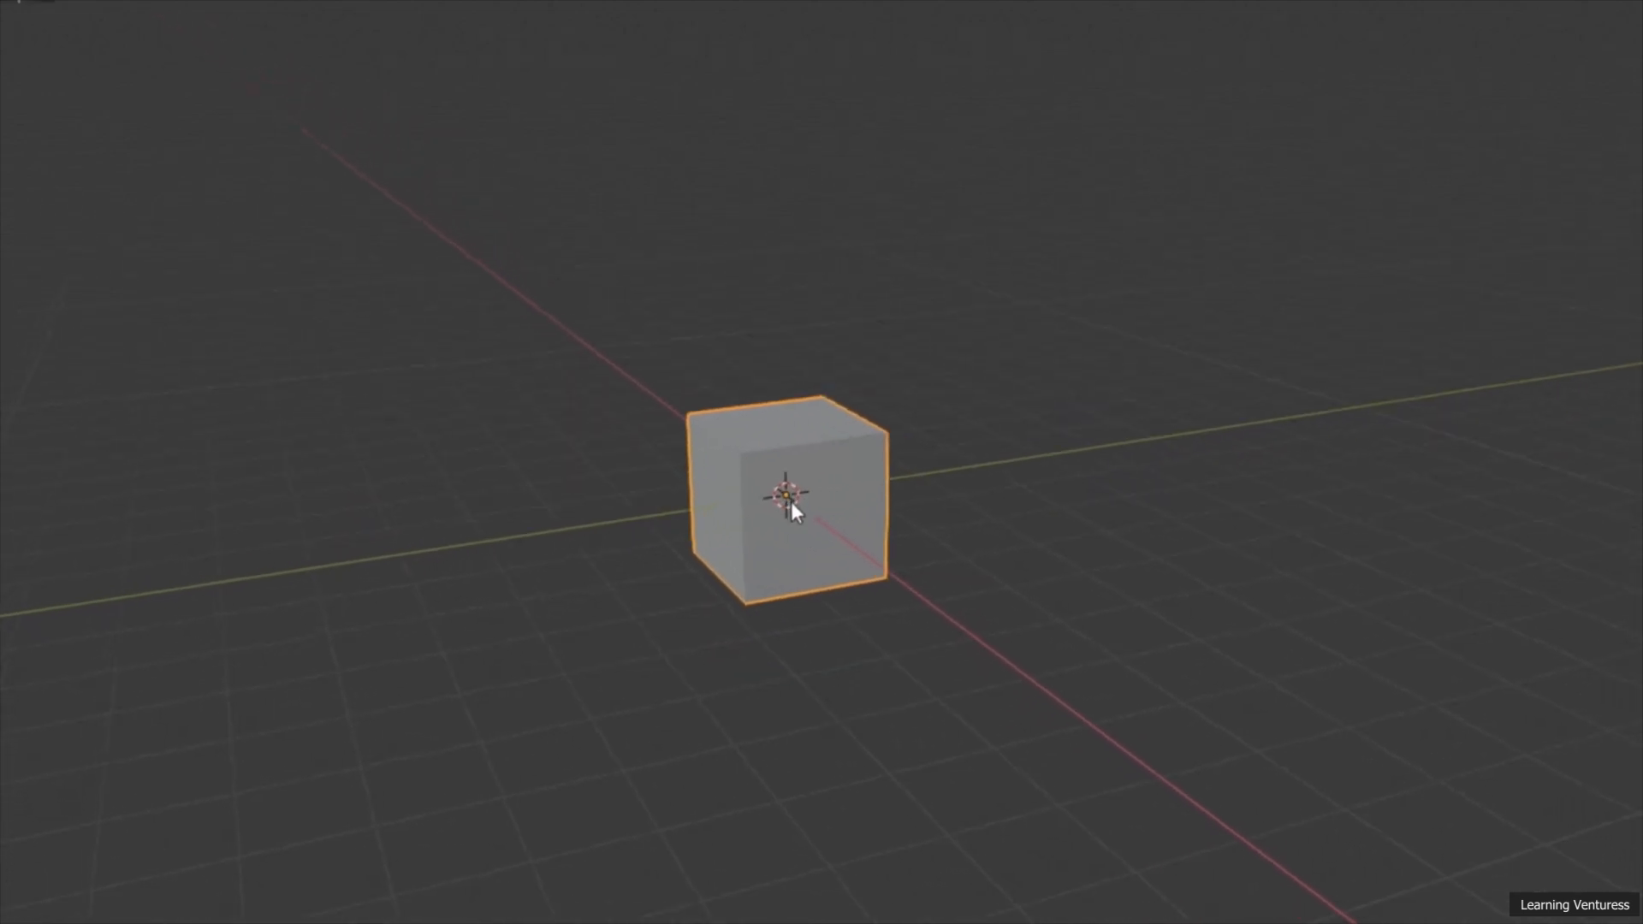
{"action": "middle_click_drag", "start_coordinate": [700, 457], "coordinate": [737, 426]}
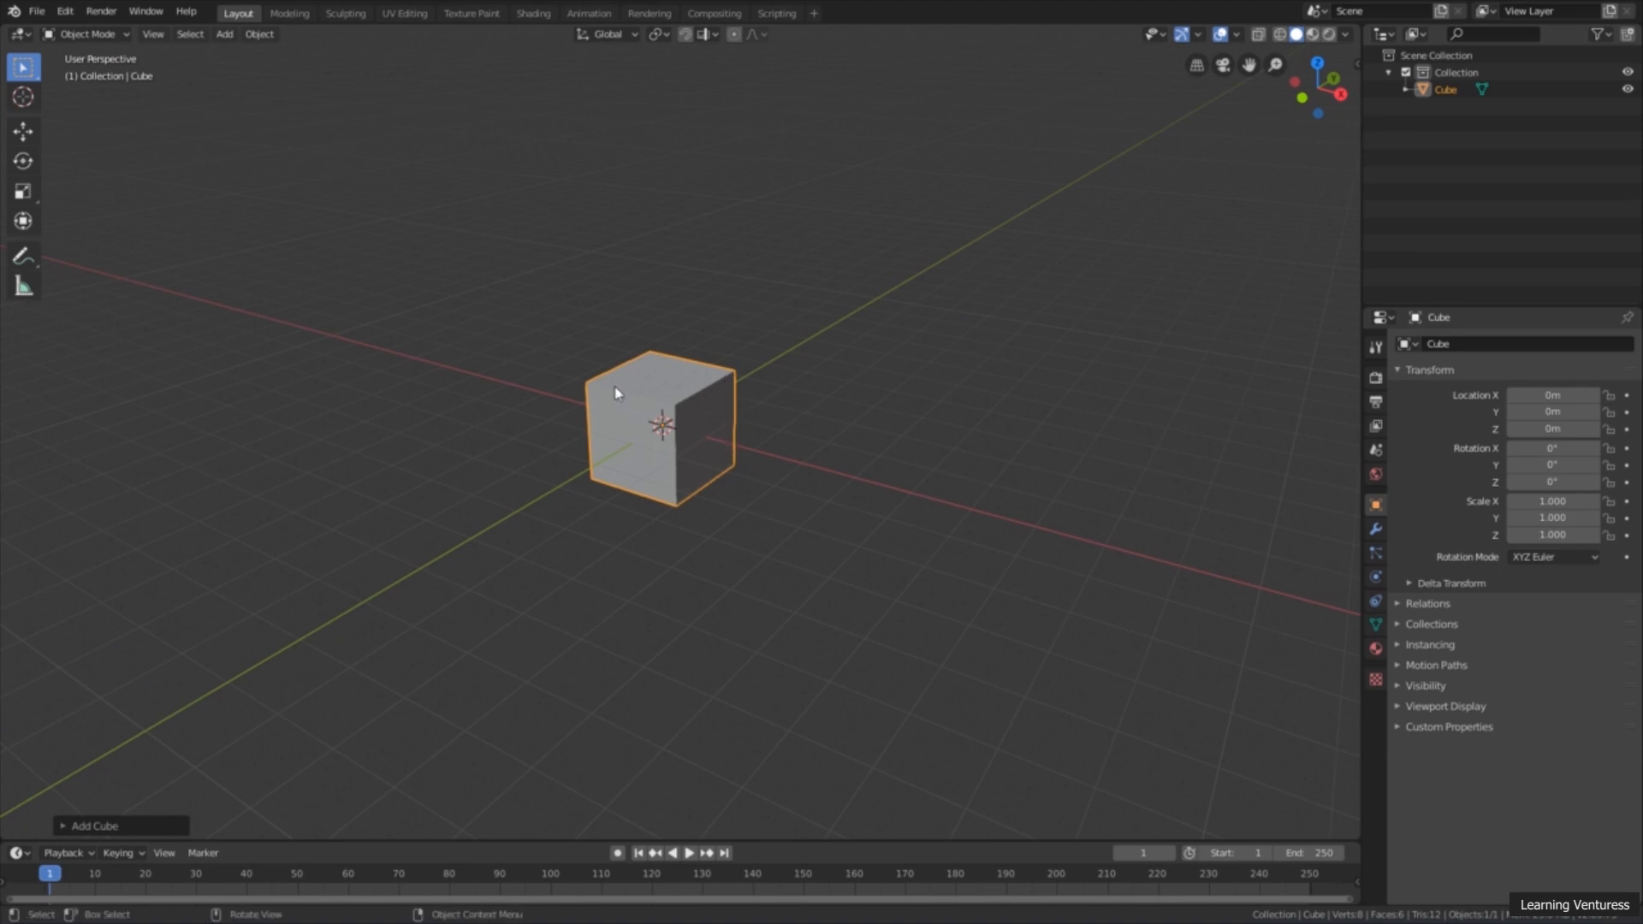
{"action": "middle_click_drag", "start_coordinate": [729, 470], "coordinate": [722, 477]}
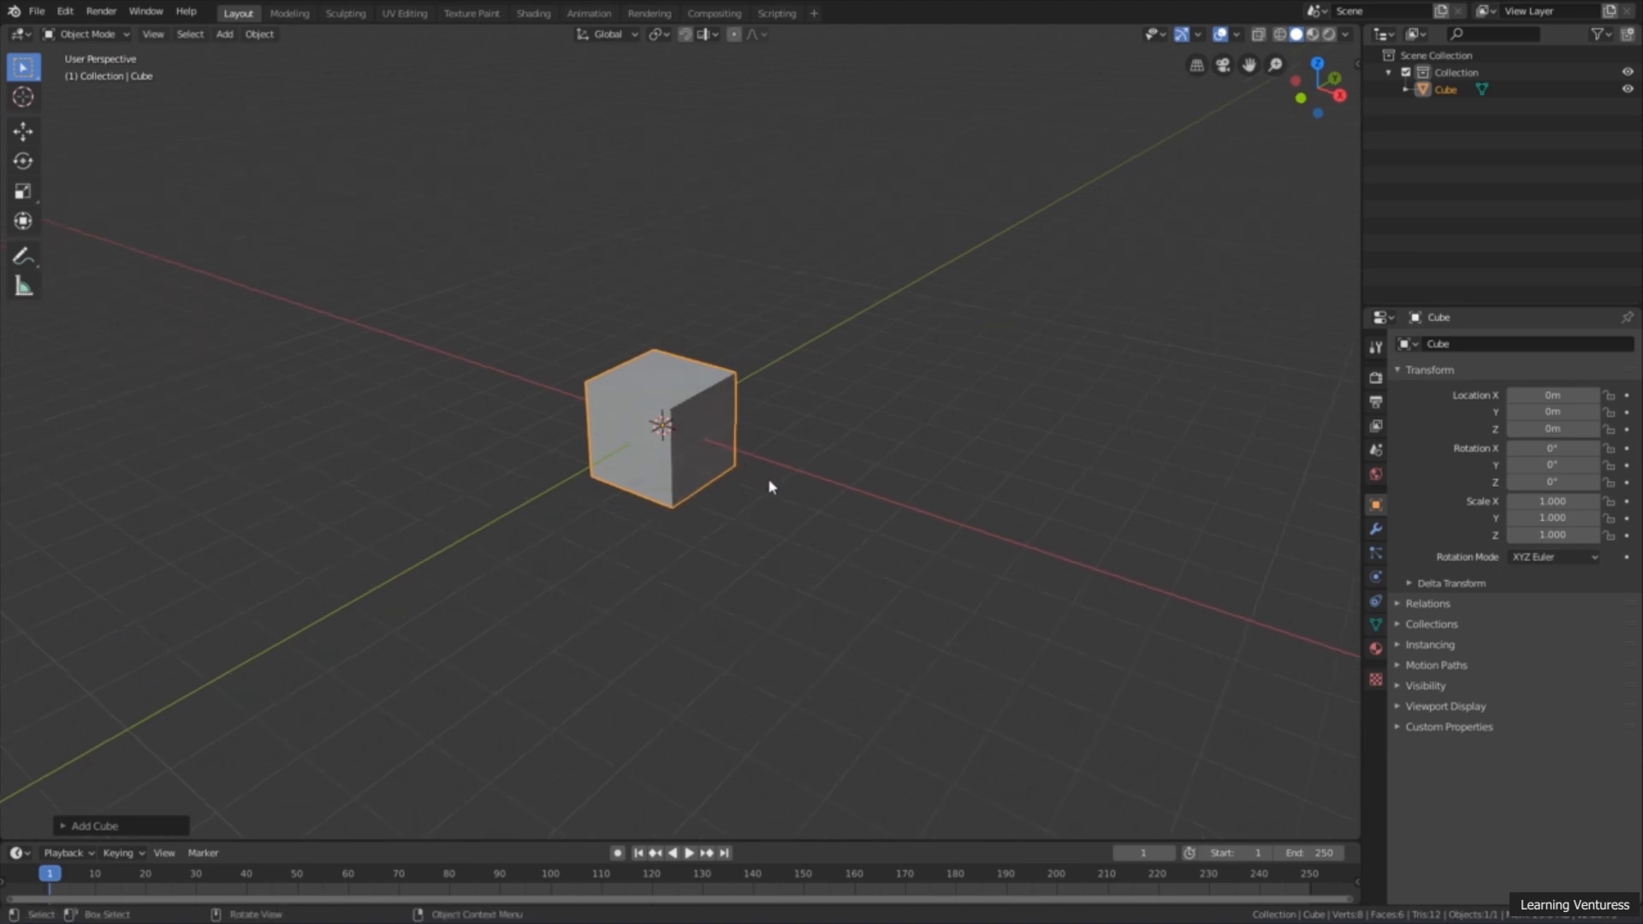
{"action": "middle_click_drag", "start_coordinate": [778, 495], "coordinate": [651, 411]}
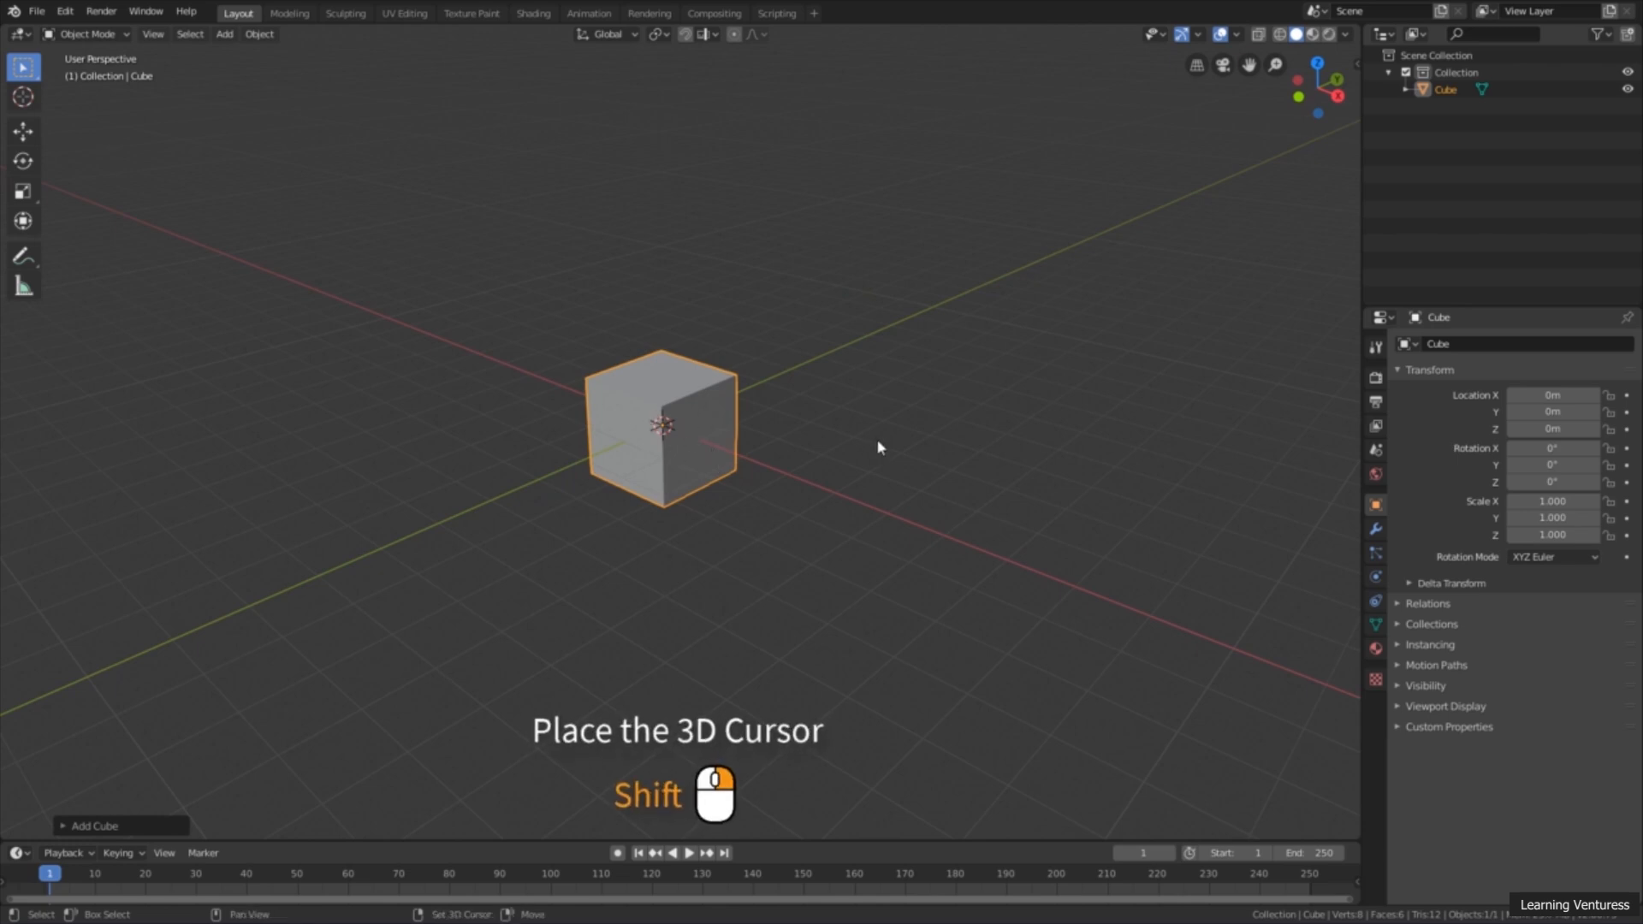
Step: Place the 3D cursor at different spots around the cube, finishing at about X 3.77 m, Y 3.52 m, Z -0.20 m
{"action": "right_click_drag", "start_coordinate": [877, 446], "coordinate": [977, 425], "text": "shift"}
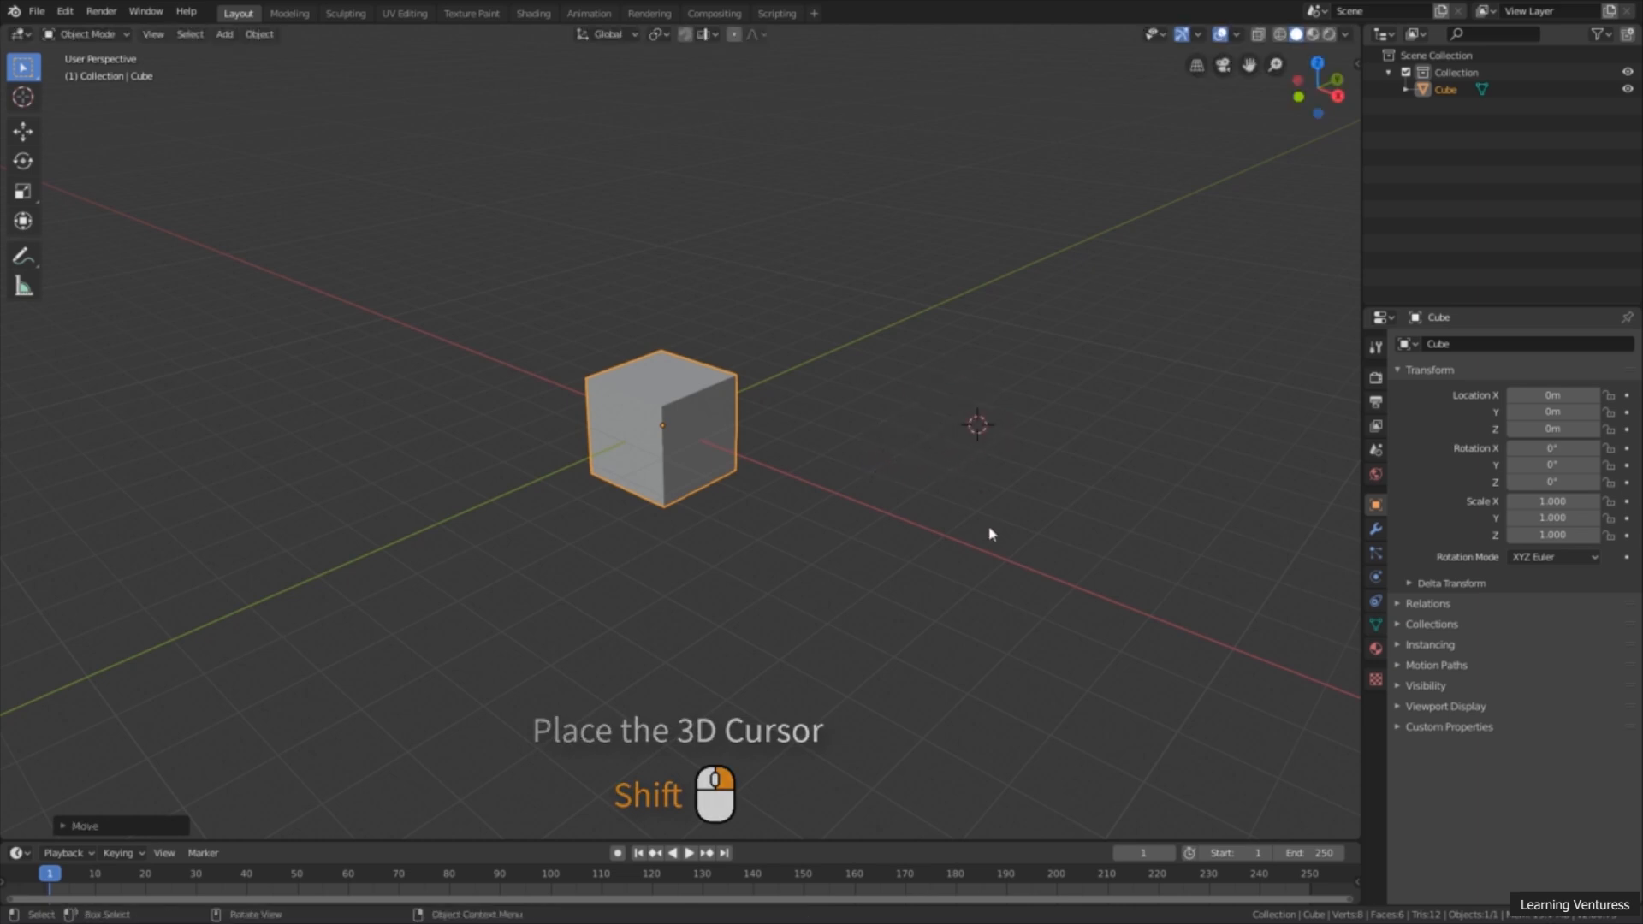
{"action": "right_click_drag", "start_coordinate": [865, 363], "coordinate": [379, 379], "text": "shift"}
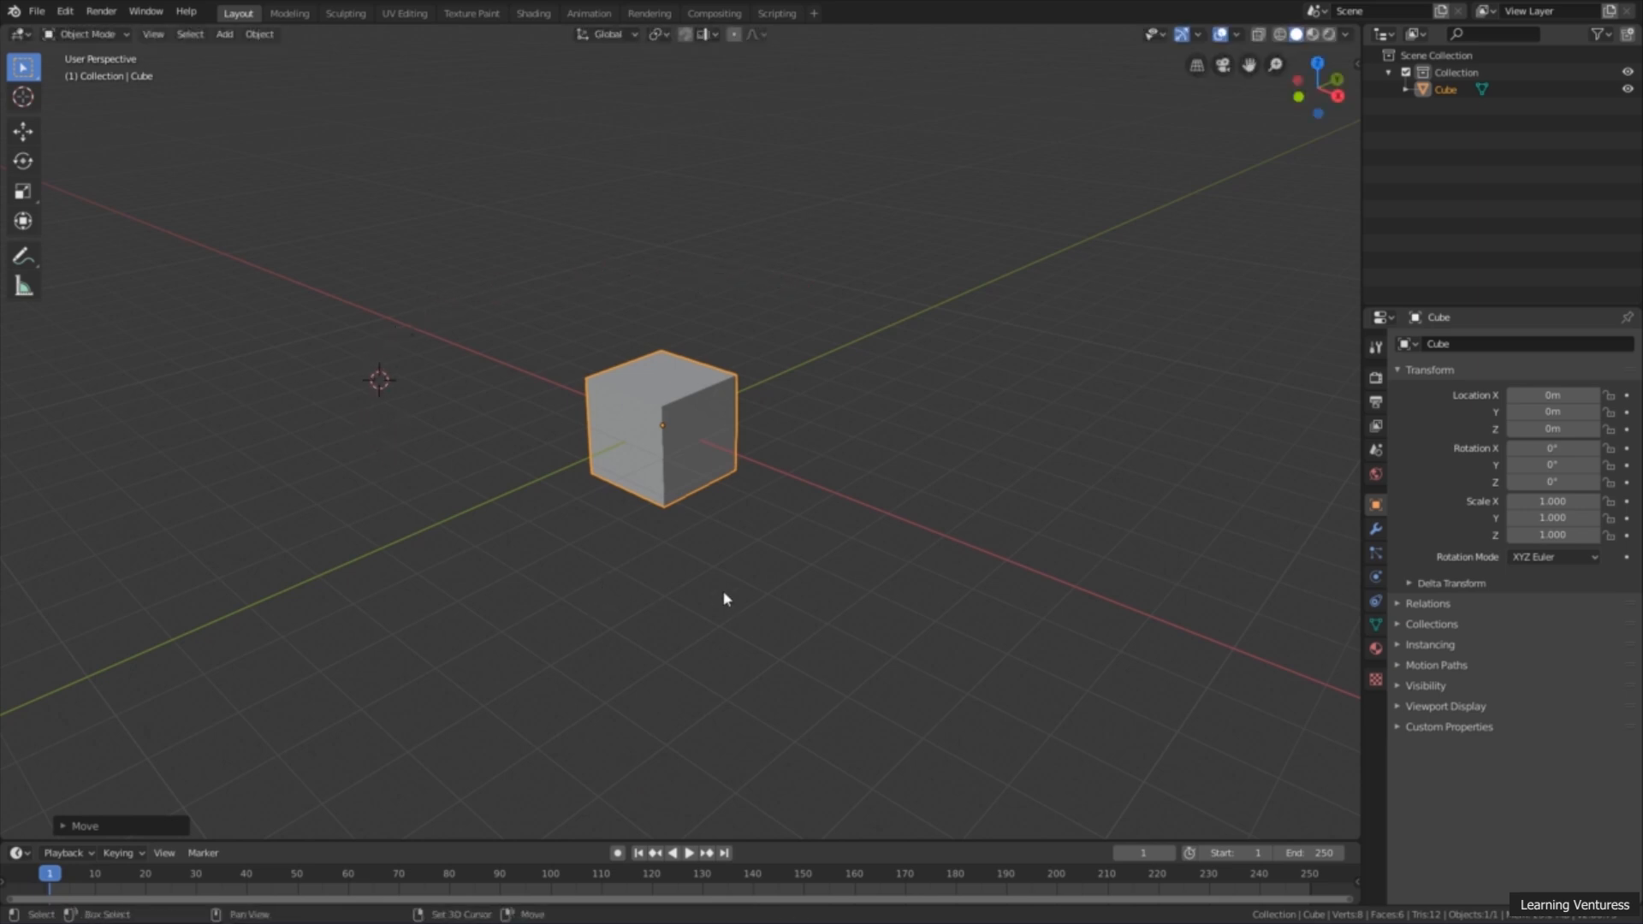
{"action": "mouse_move", "coordinate": [945, 426]}
{"action": "right_mouse_down", "text": "shift"}
{"action": "mouse_move", "coordinate": [914, 415]}
{"action": "mouse_move", "coordinate": [932, 433]}
{"action": "right_mouse_up", "text": "shift"}
{"action": "middle_click_drag", "start_coordinate": [970, 483], "coordinate": [911, 481]}
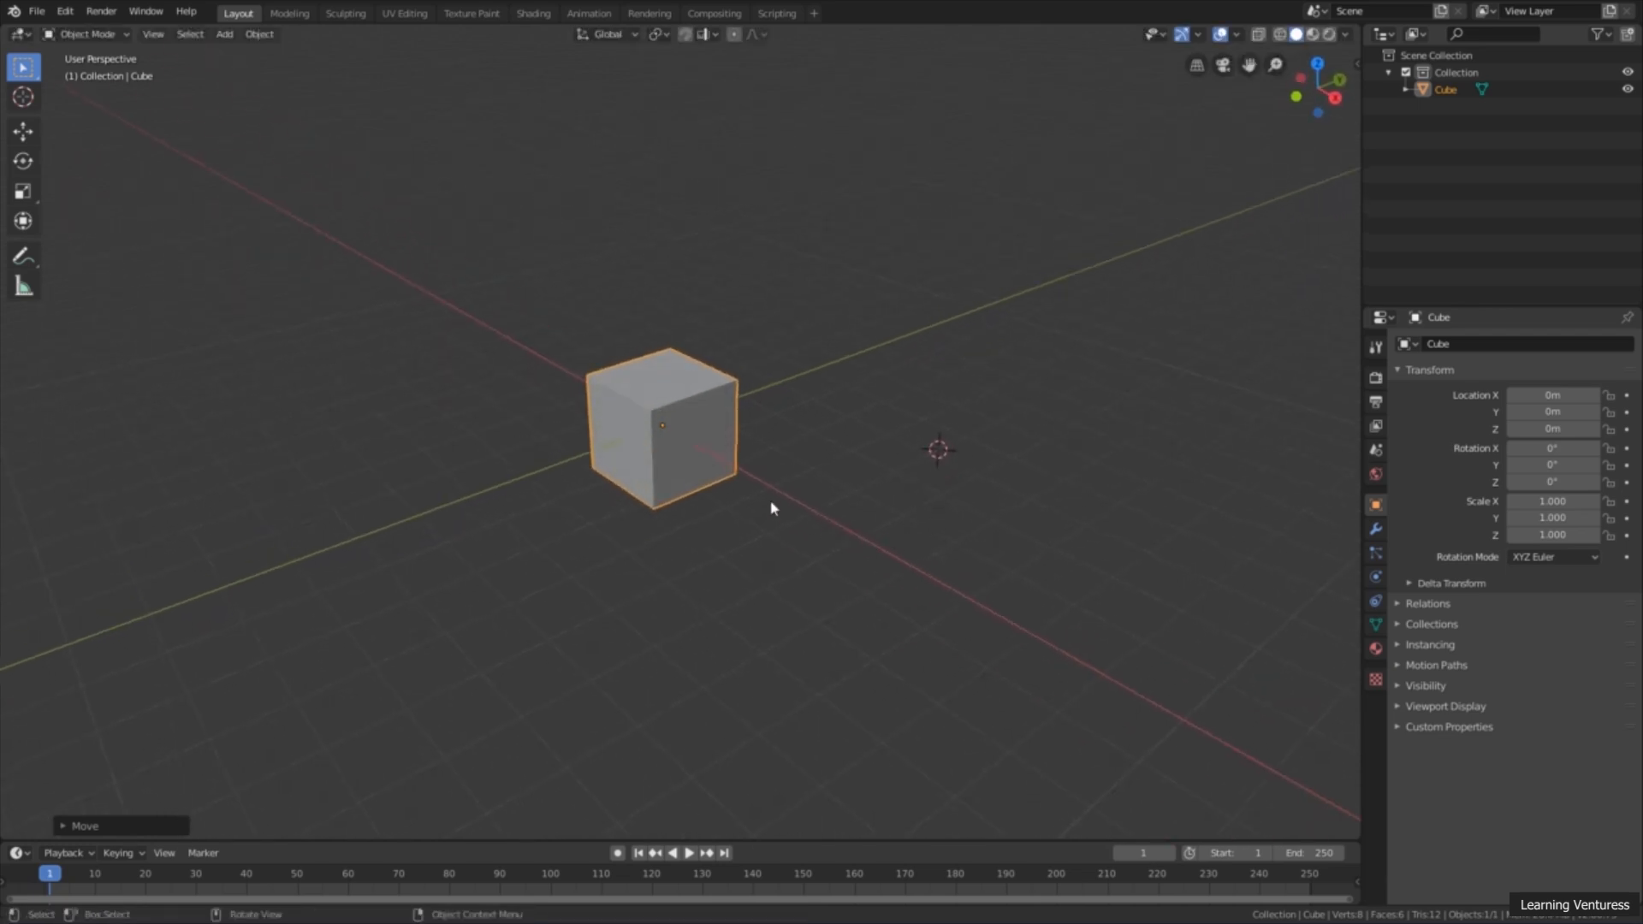
Step: Add a second cube mesh at the 3D cursor's position beside the first cube
{"action": "key", "text": "shift+a"}
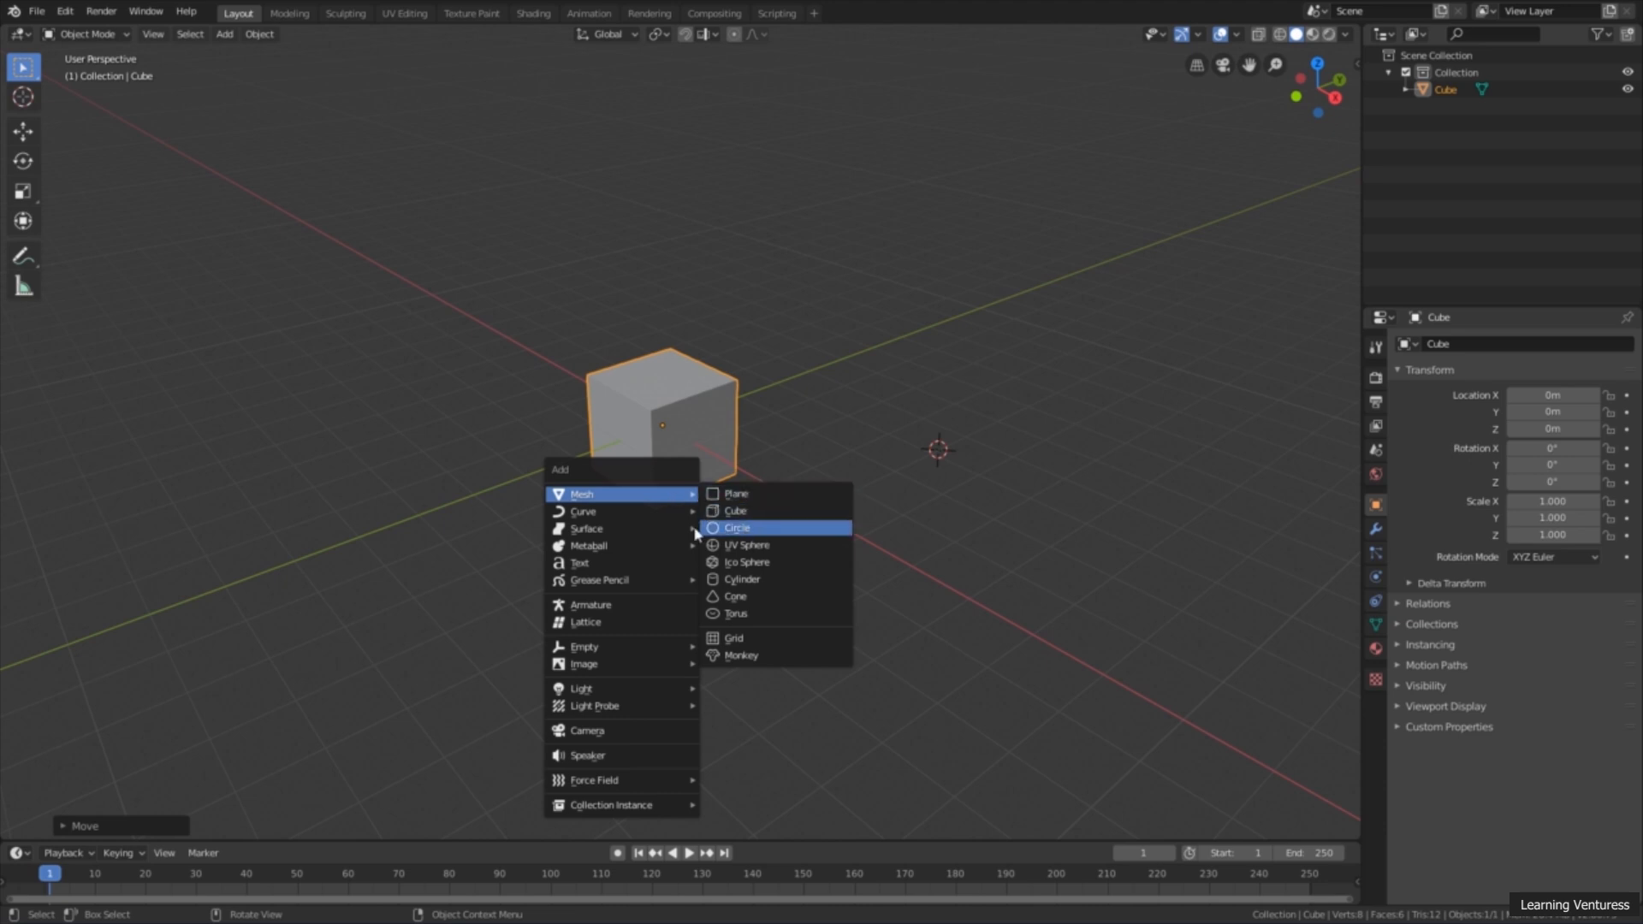
{"action": "mouse_move", "coordinate": [663, 501]}
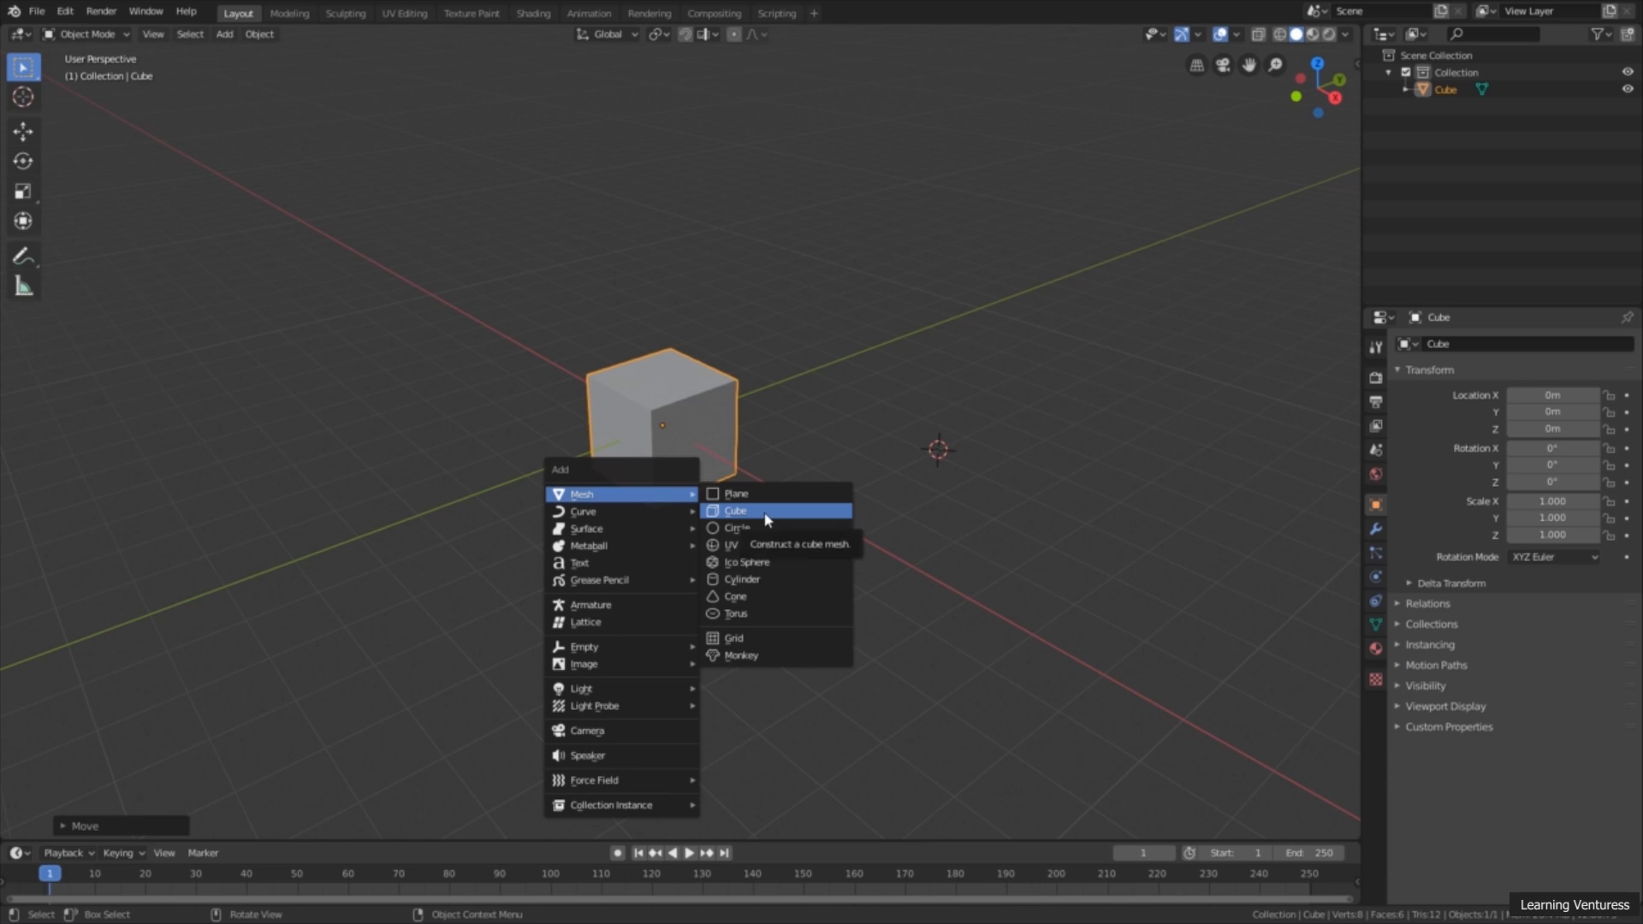
{"action": "left_click", "coordinate": [736, 511]}
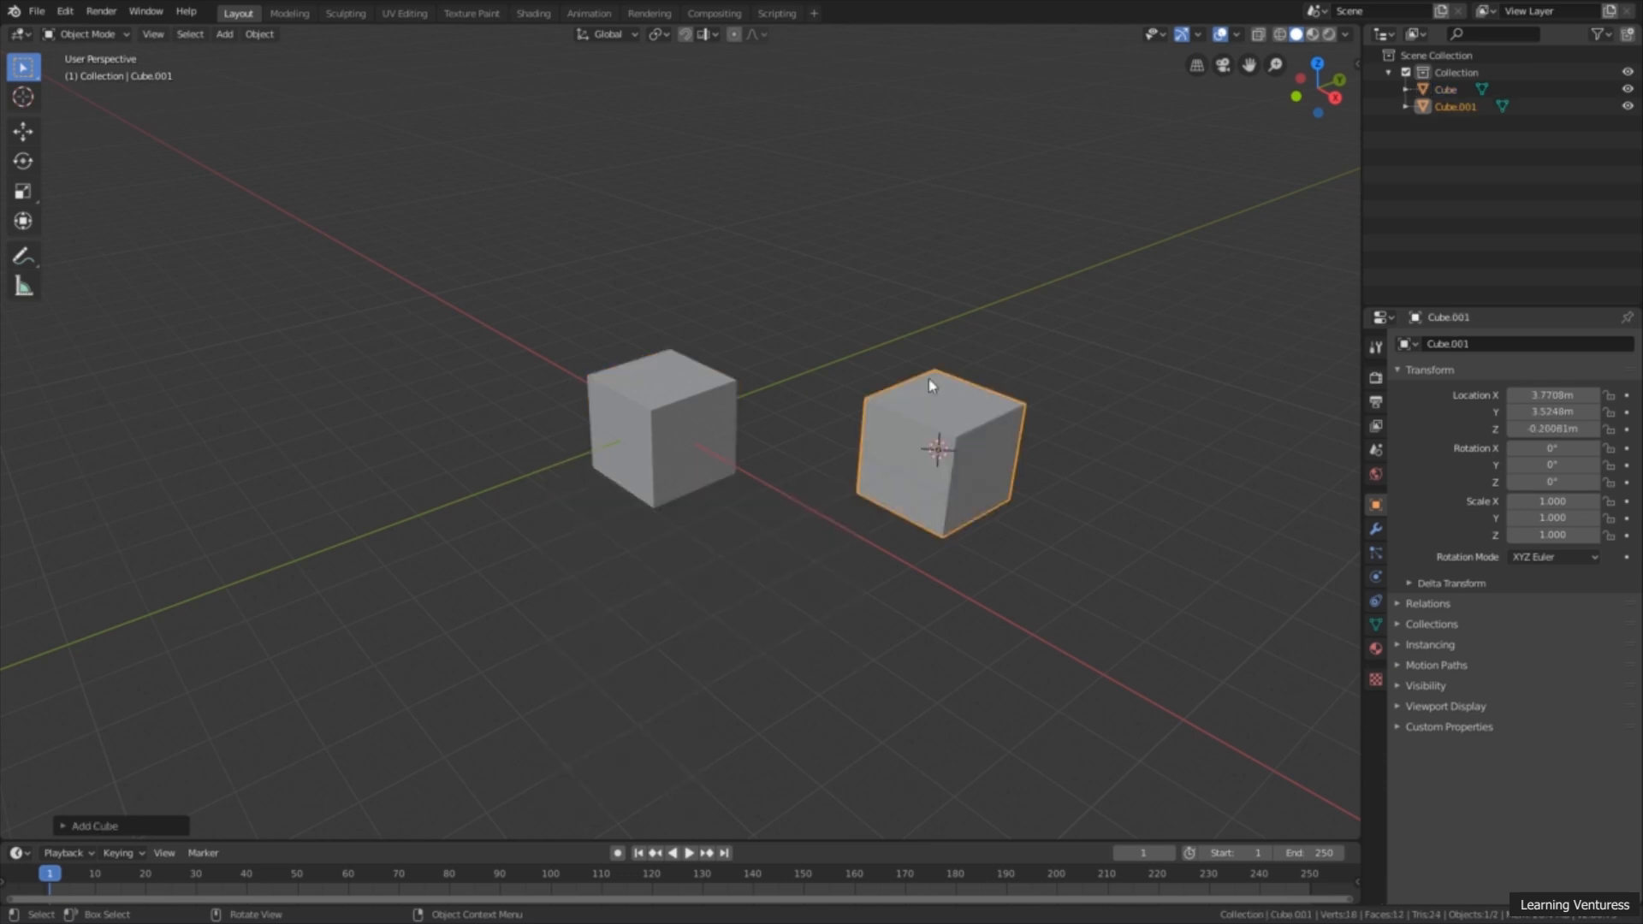
Step: Reset the 3D cursor to the world origin and fit both cubes in the view
{"action": "mouse_move", "coordinate": [884, 532]}
{"action": "middle_mouse_down"}
{"action": "mouse_move", "coordinate": [942, 480]}
{"action": "mouse_move", "coordinate": [954, 513]}
{"action": "mouse_move", "coordinate": [926, 545]}
{"action": "mouse_move", "coordinate": [895, 521]}
{"action": "mouse_move", "coordinate": [888, 552]}
{"action": "middle_mouse_up"}
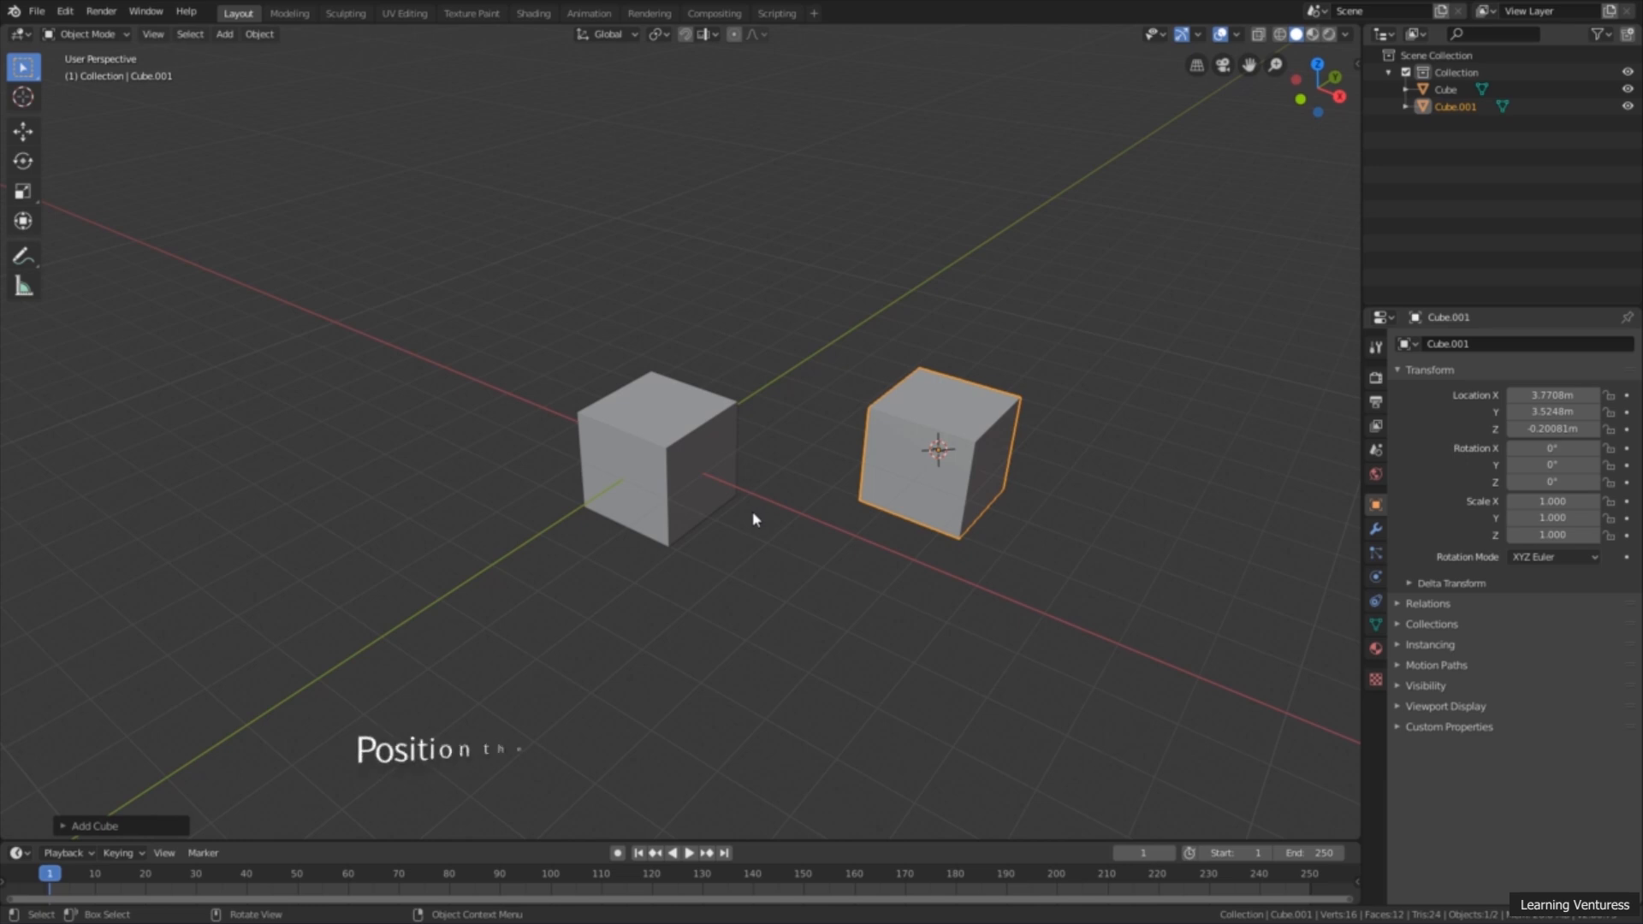
{"action": "key", "text": "shift+c"}
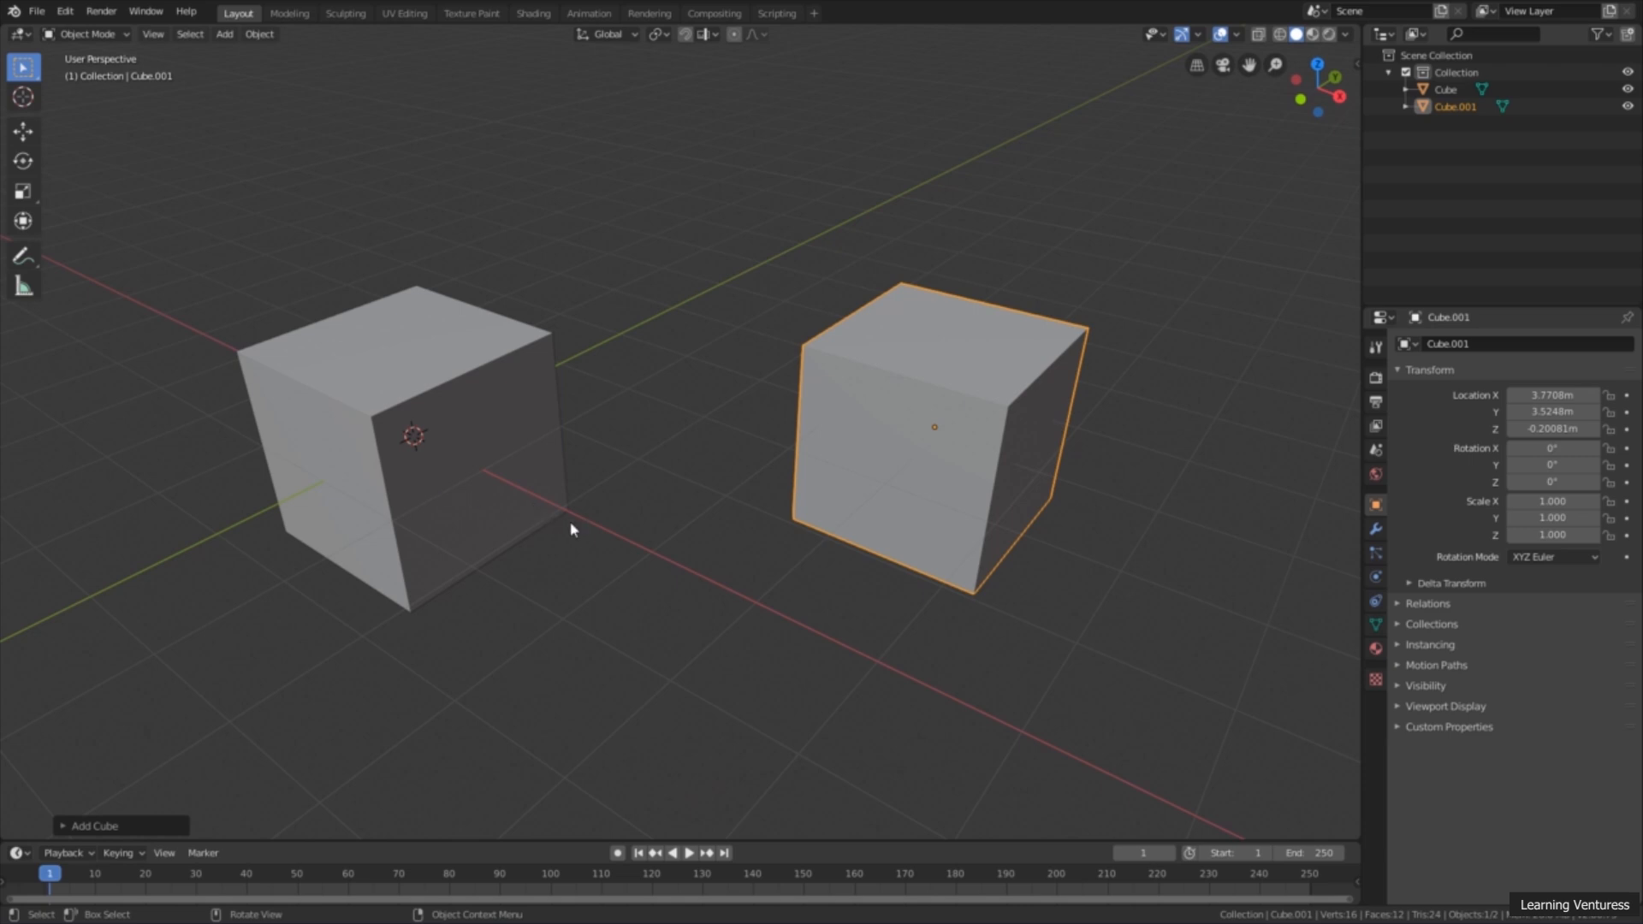
{"action": "scroll", "coordinate": [578, 522], "scroll_direction": "down", "scroll_amount": 5}
{"action": "middle_click_drag", "start_coordinate": [590, 522], "coordinate": [775, 560], "text": "shift"}
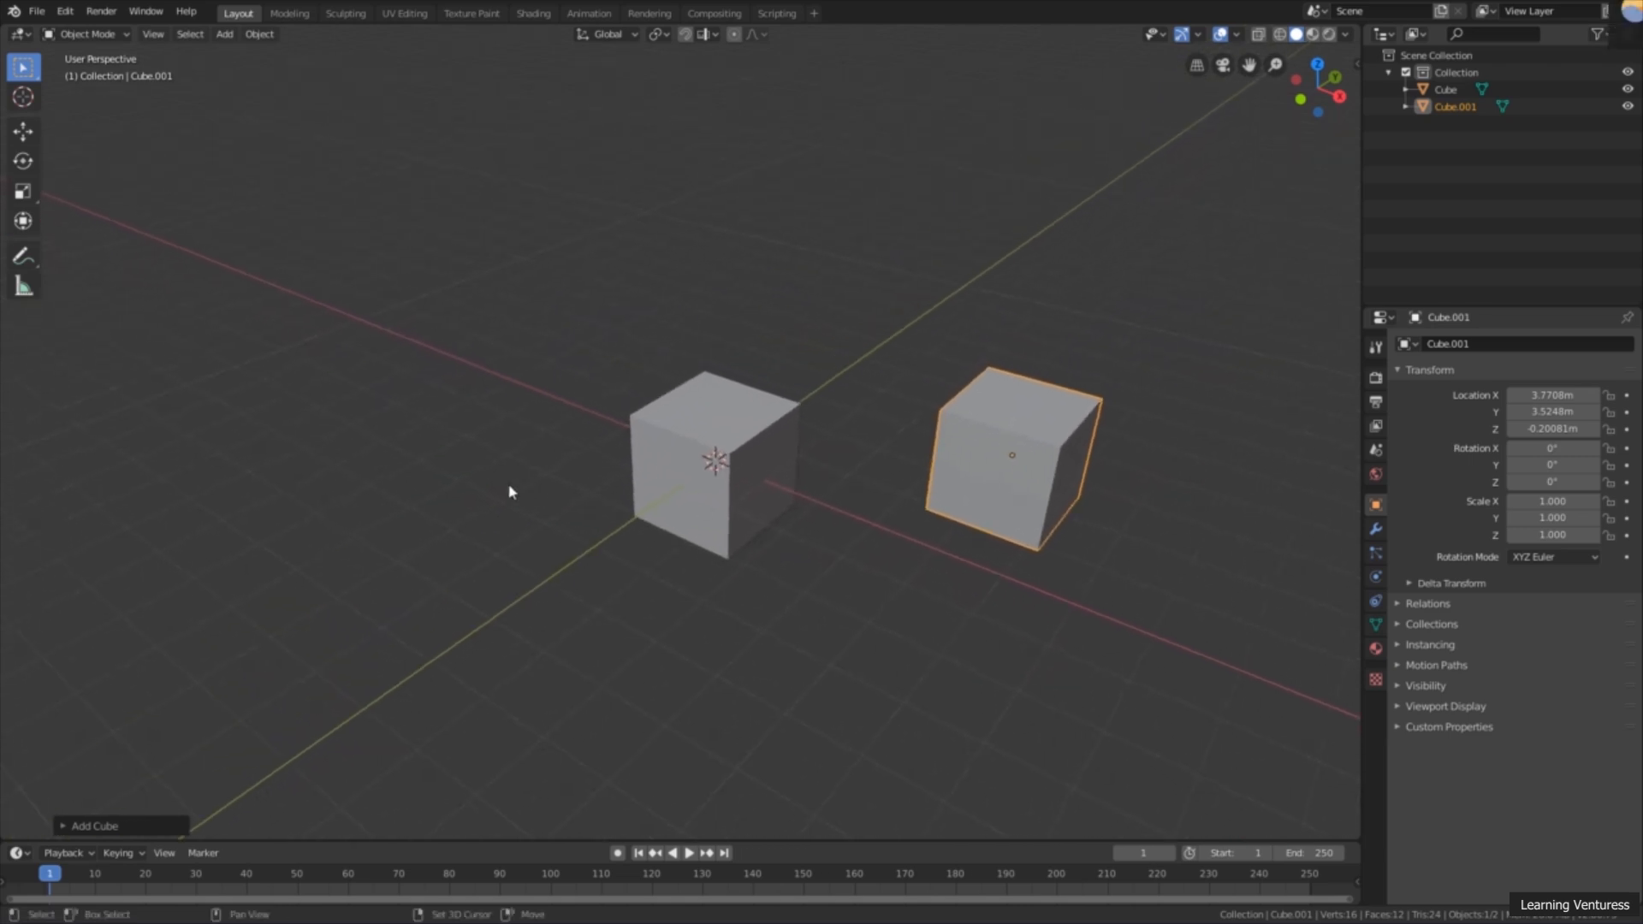
Step: Place the 3D cursor on the first cube's other side, away from the second cube, at about X -4.76 m, Y -3.83 m, Z 0 m
{"action": "right_click", "coordinate": [330, 489], "text": "shift"}
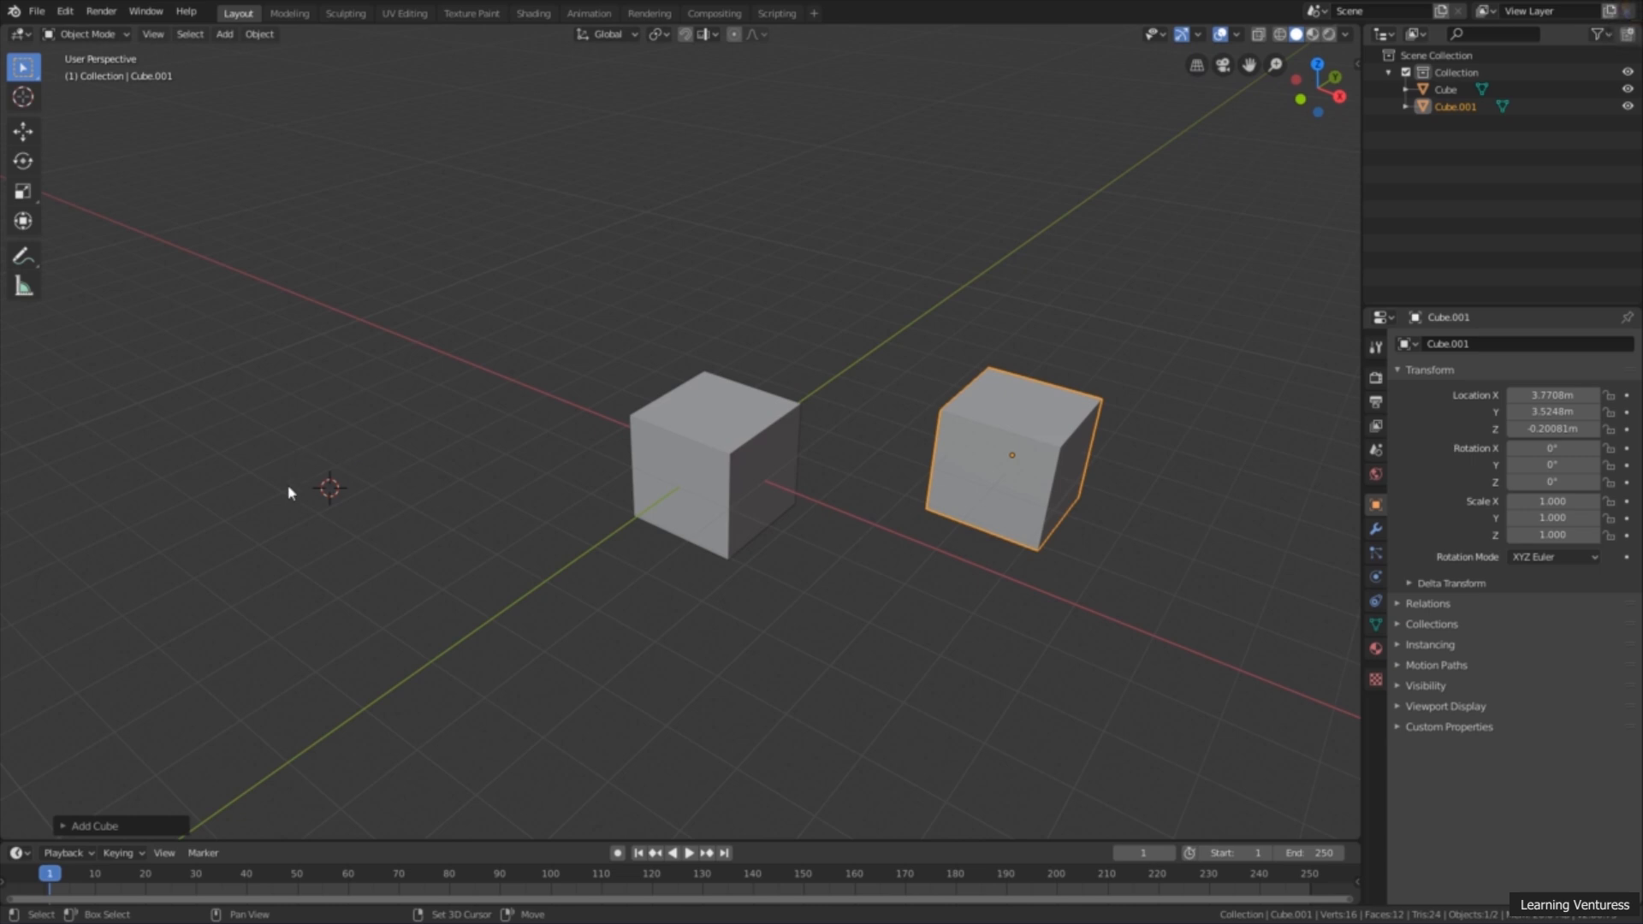
{"action": "mouse_move", "coordinate": [304, 489]}
{"action": "right_mouse_down", "text": "shift"}
{"action": "mouse_move", "coordinate": [270, 462]}
{"action": "mouse_move", "coordinate": [283, 475]}
{"action": "right_mouse_up", "text": "shift"}
{"action": "right_click_drag", "start_coordinate": [317, 479], "coordinate": [353, 466], "text": "shift"}
Step: Add a UV sphere mesh at the 3D cursor's position
{"action": "key", "text": "shift+a"}
{"action": "mouse_move", "coordinate": [612, 282]}
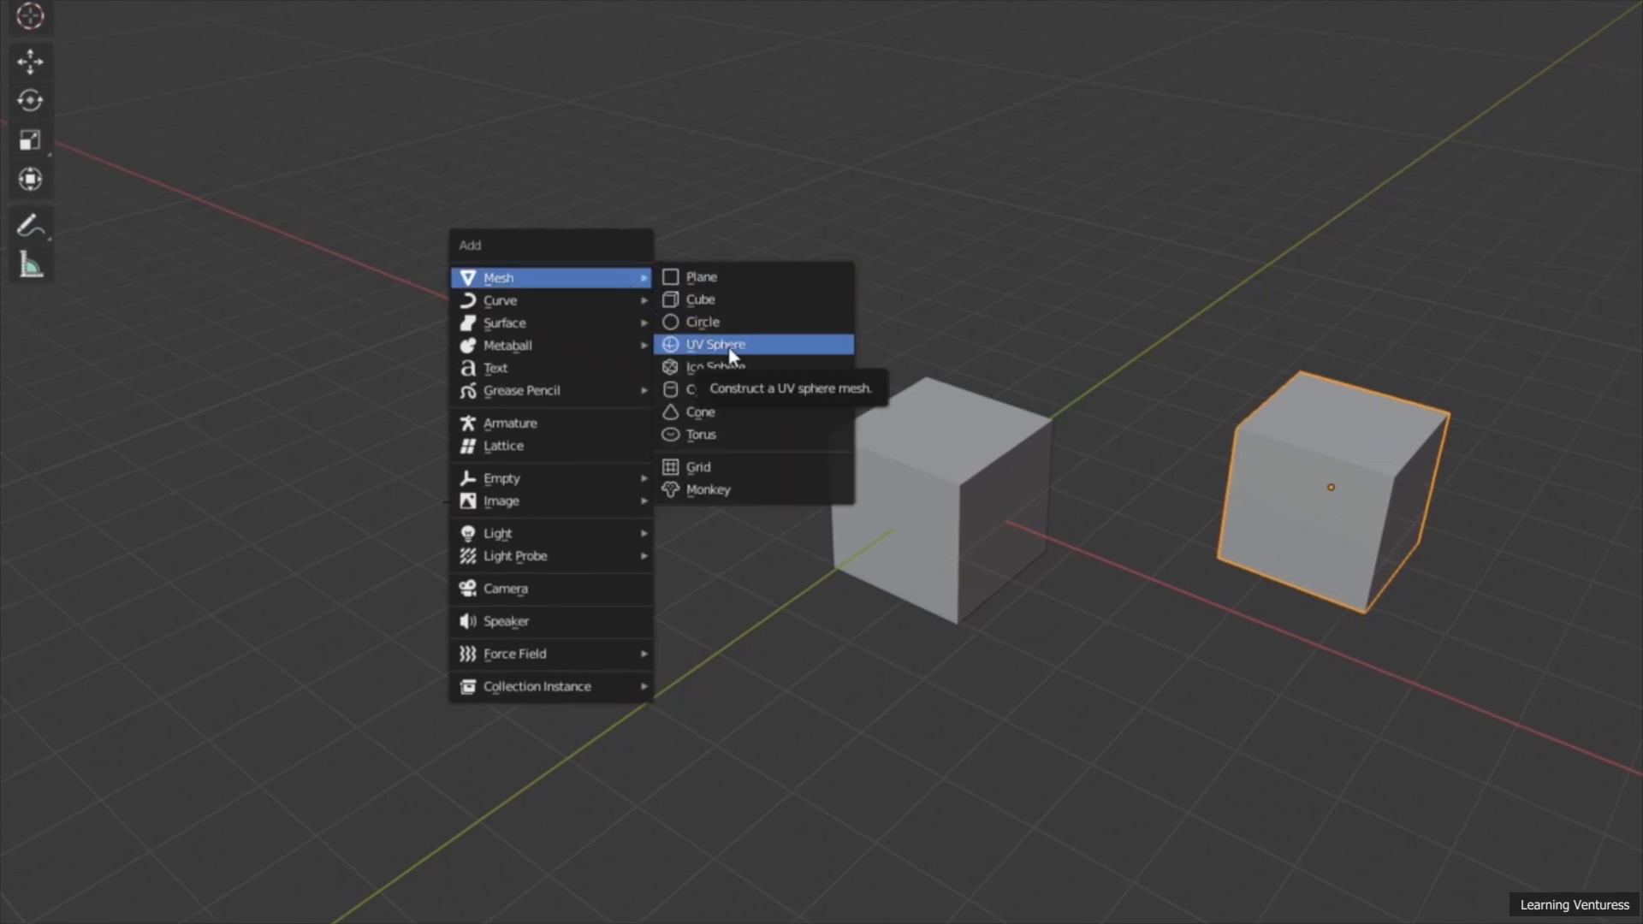
{"action": "left_click", "coordinate": [730, 346]}
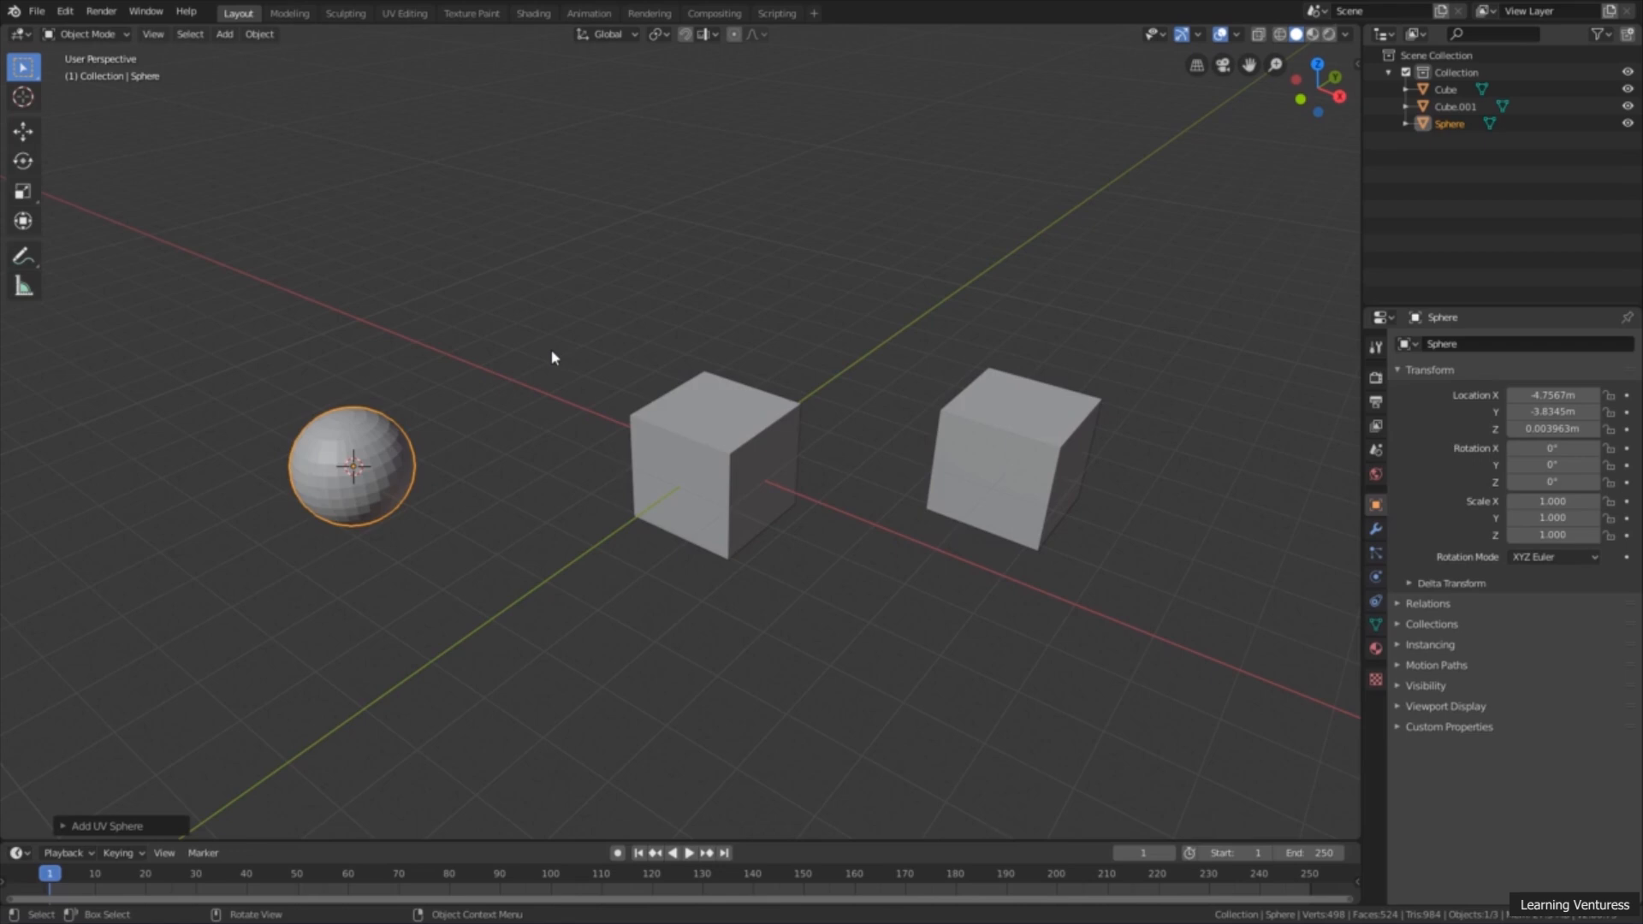
Step: Set the new UV sphere's creation settings to 10 segments and 10 rings
{"action": "middle_click_drag", "start_coordinate": [523, 383], "coordinate": [506, 414], "text": "shift"}
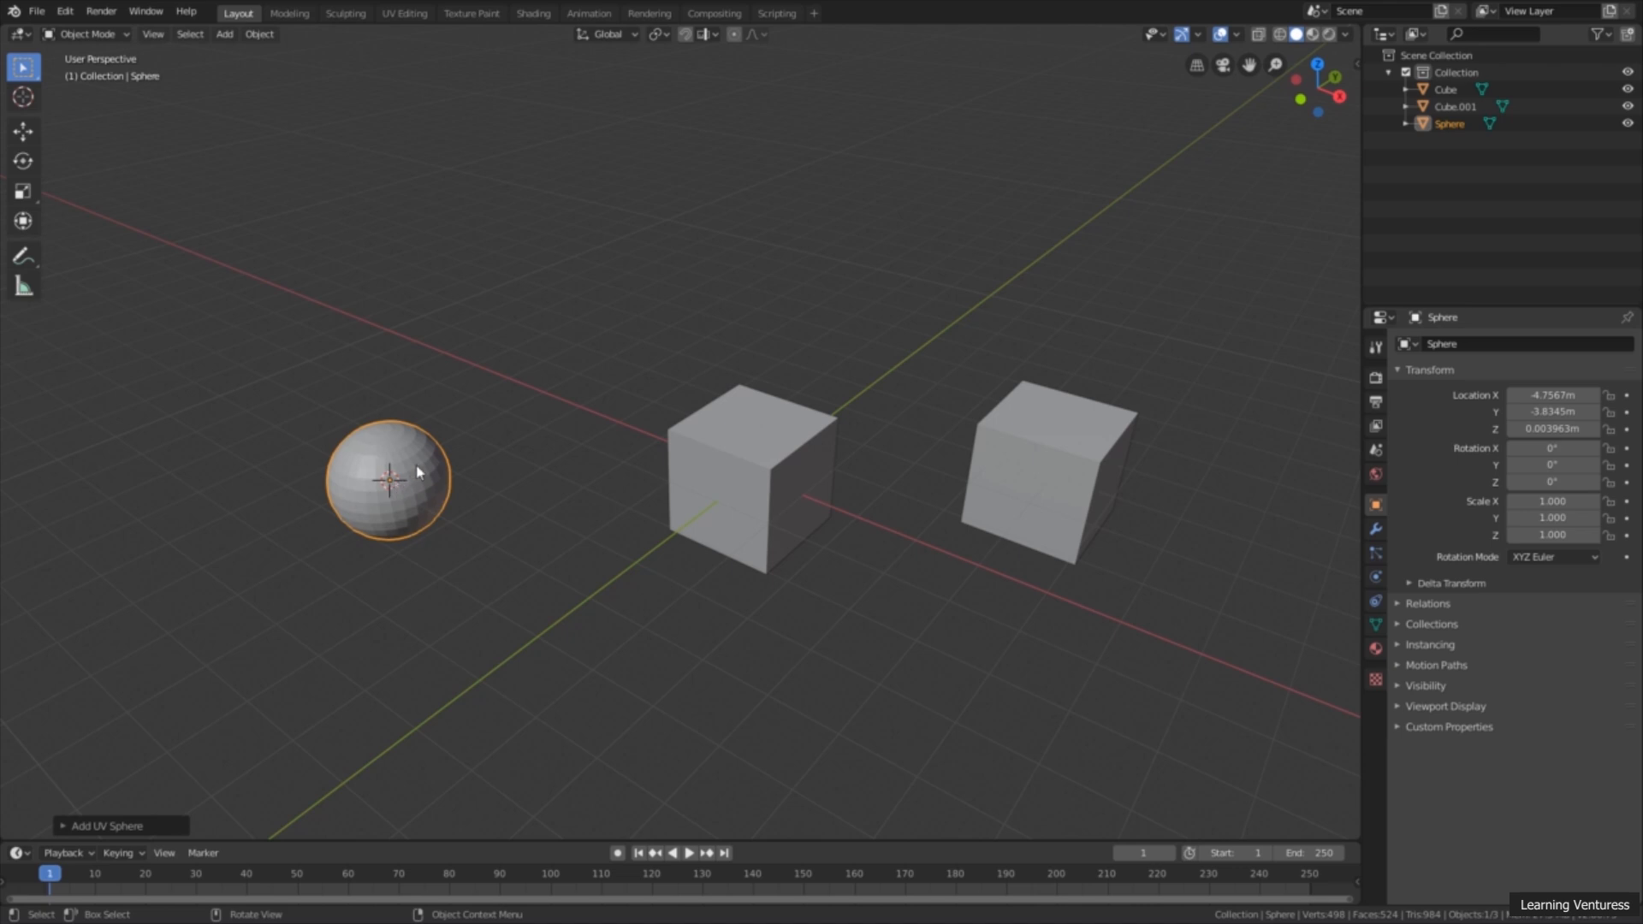
{"action": "scroll", "coordinate": [378, 477], "scroll_direction": "up", "scroll_amount": 1}
{"action": "middle_click_drag", "start_coordinate": [373, 496], "coordinate": [377, 482]}
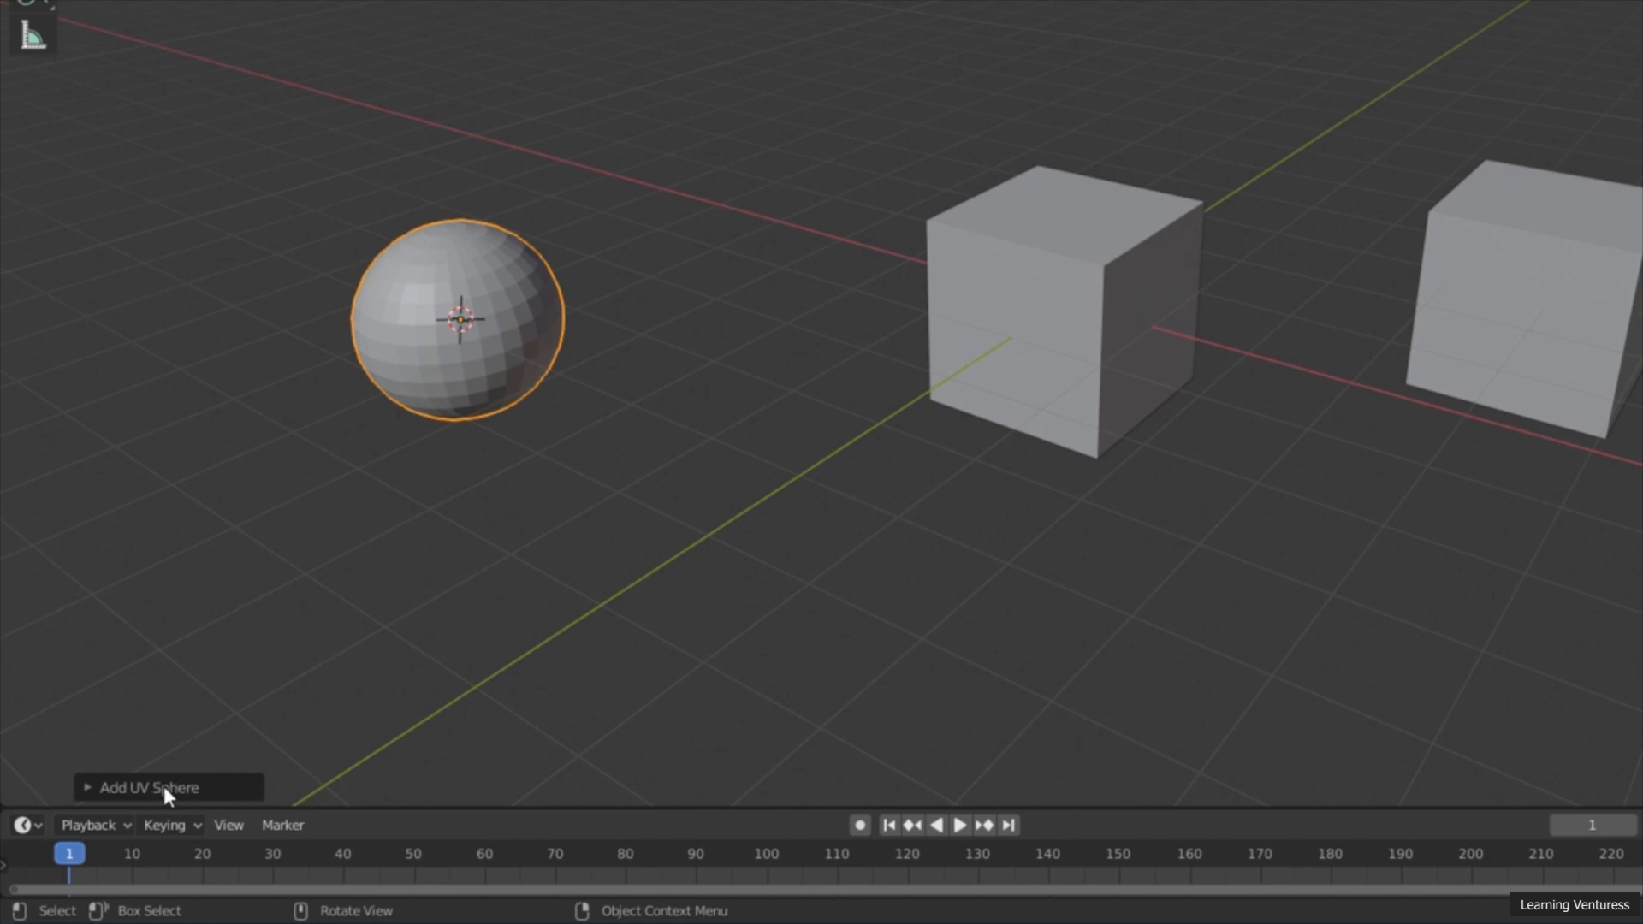
{"action": "left_click", "coordinate": [164, 788]}
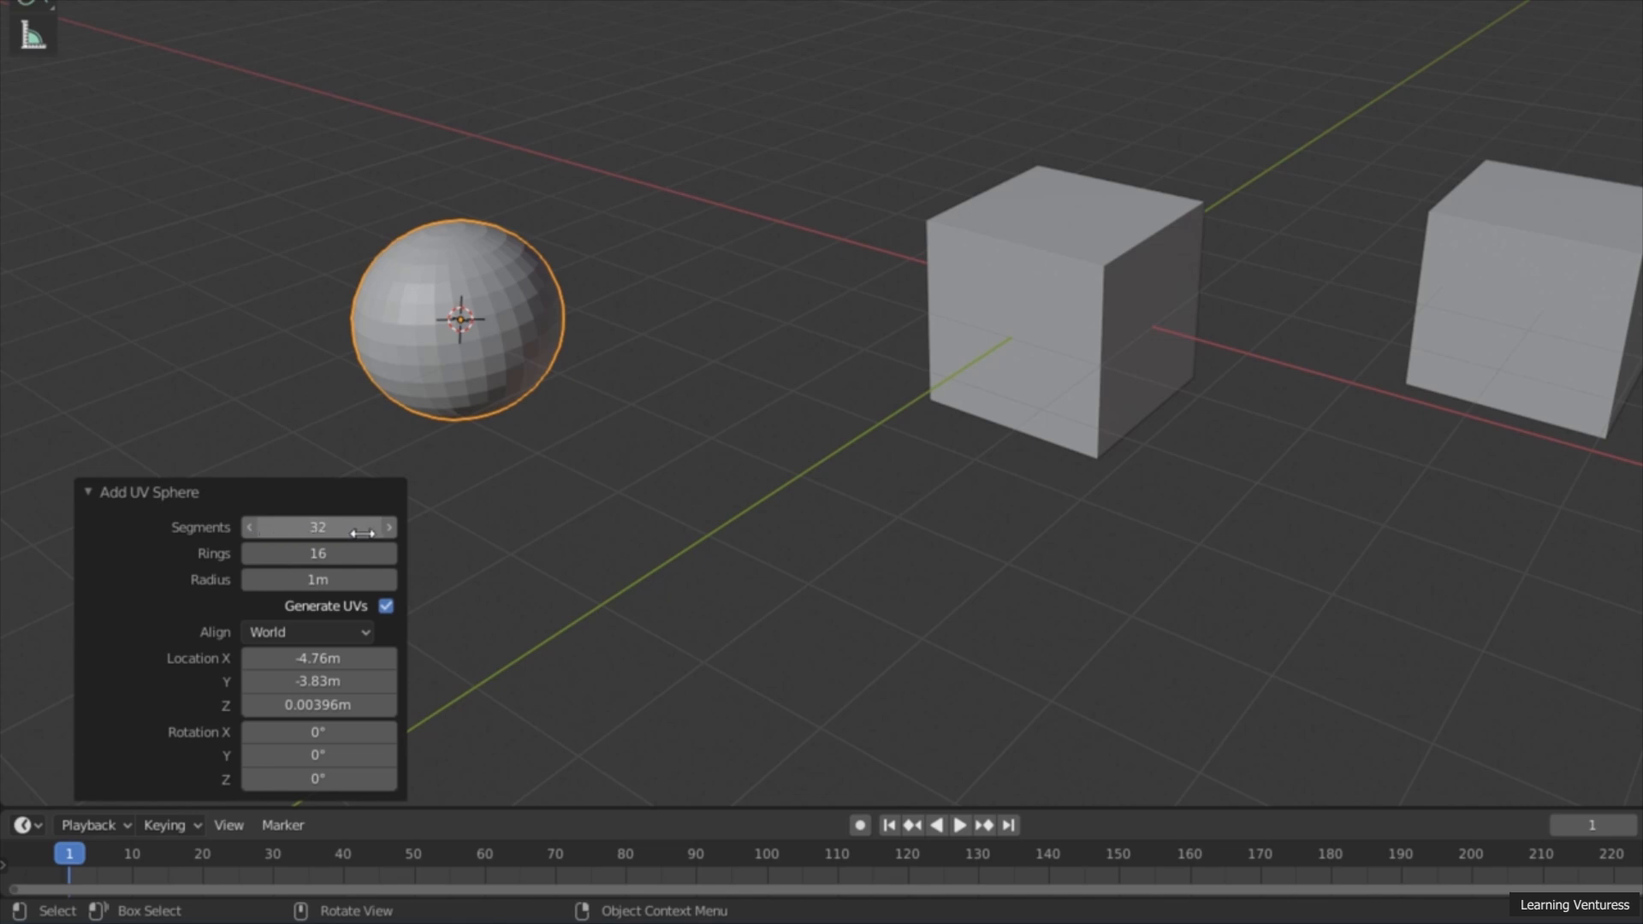
{"action": "left_click", "coordinate": [250, 531]}
{"action": "left_click", "coordinate": [251, 532]}
{"action": "left_click", "coordinate": [251, 531]}
{"action": "left_click", "coordinate": [251, 532]}
{"action": "left_click", "coordinate": [251, 531]}
{"action": "left_click", "coordinate": [251, 531]}
{"action": "left_click", "coordinate": [251, 532]}
{"action": "left_click", "coordinate": [251, 532]}
{"action": "left_click", "coordinate": [251, 531]}
{"action": "left_click", "coordinate": [251, 531]}
{"action": "left_click", "coordinate": [251, 532]}
{"action": "left_click", "coordinate": [250, 531]}
{"action": "left_click", "coordinate": [250, 531]}
{"action": "left_click", "coordinate": [251, 531]}
{"action": "left_click", "coordinate": [251, 531]}
{"action": "left_click", "coordinate": [251, 531]}
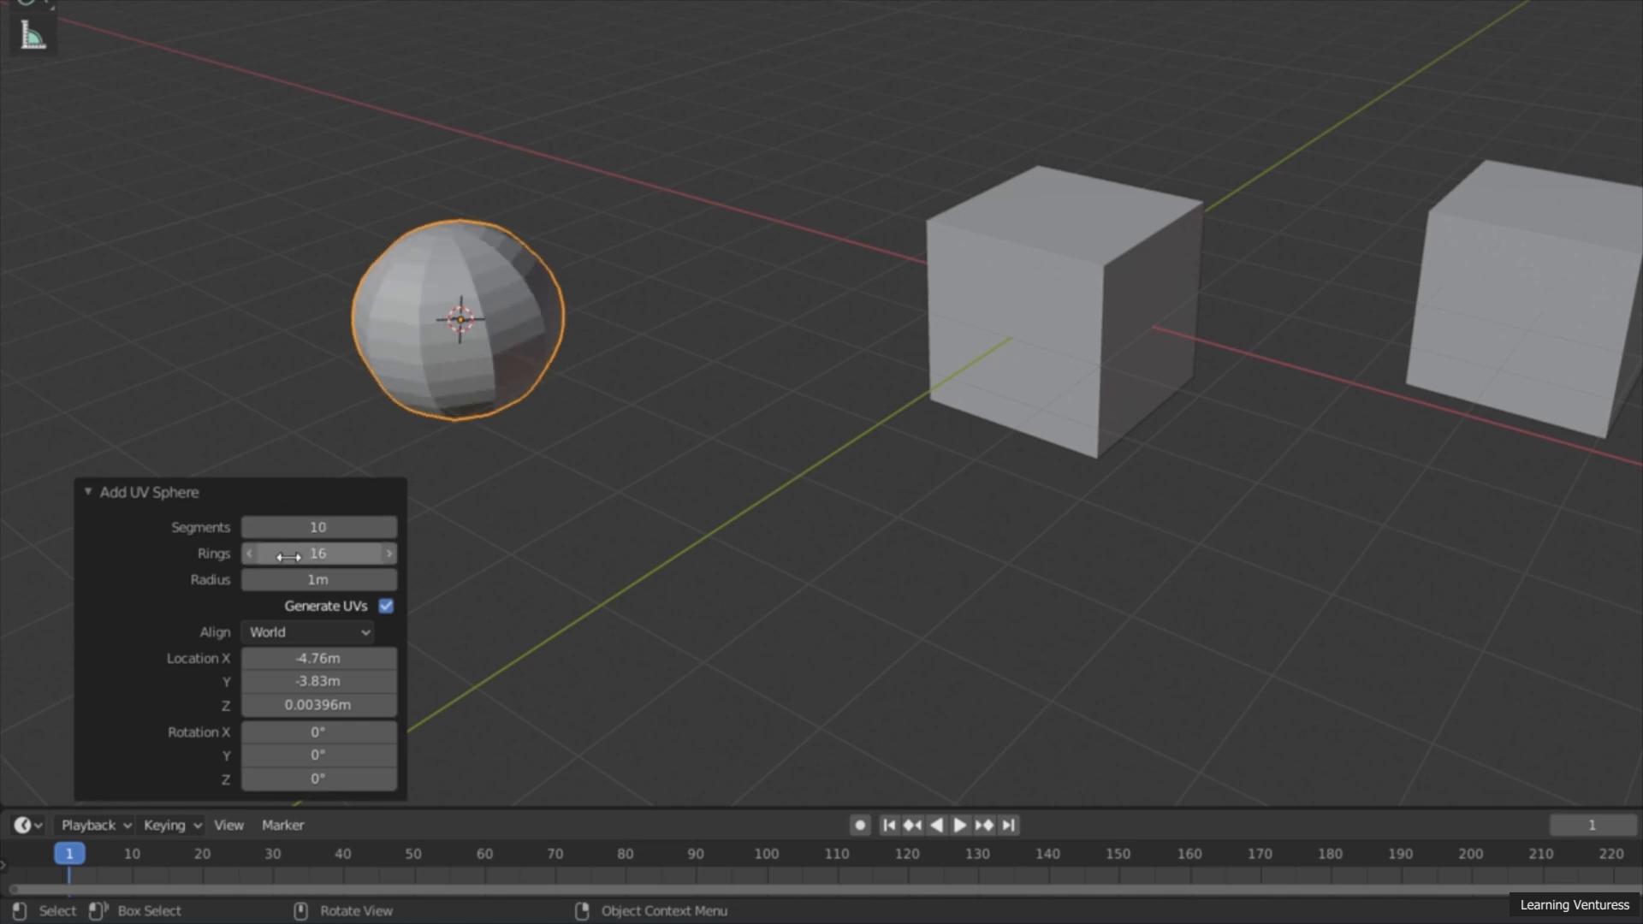
{"action": "left_click", "coordinate": [251, 558]}
{"action": "left_click", "coordinate": [252, 558]}
Step: Set the UV sphere's creation settings to 8 rings and a radius of about 1.31 m
{"action": "left_click", "coordinate": [252, 557]}
{"action": "left_click", "coordinate": [252, 558]}
{"action": "left_click", "coordinate": [251, 558]}
{"action": "left_click", "coordinate": [252, 558]}
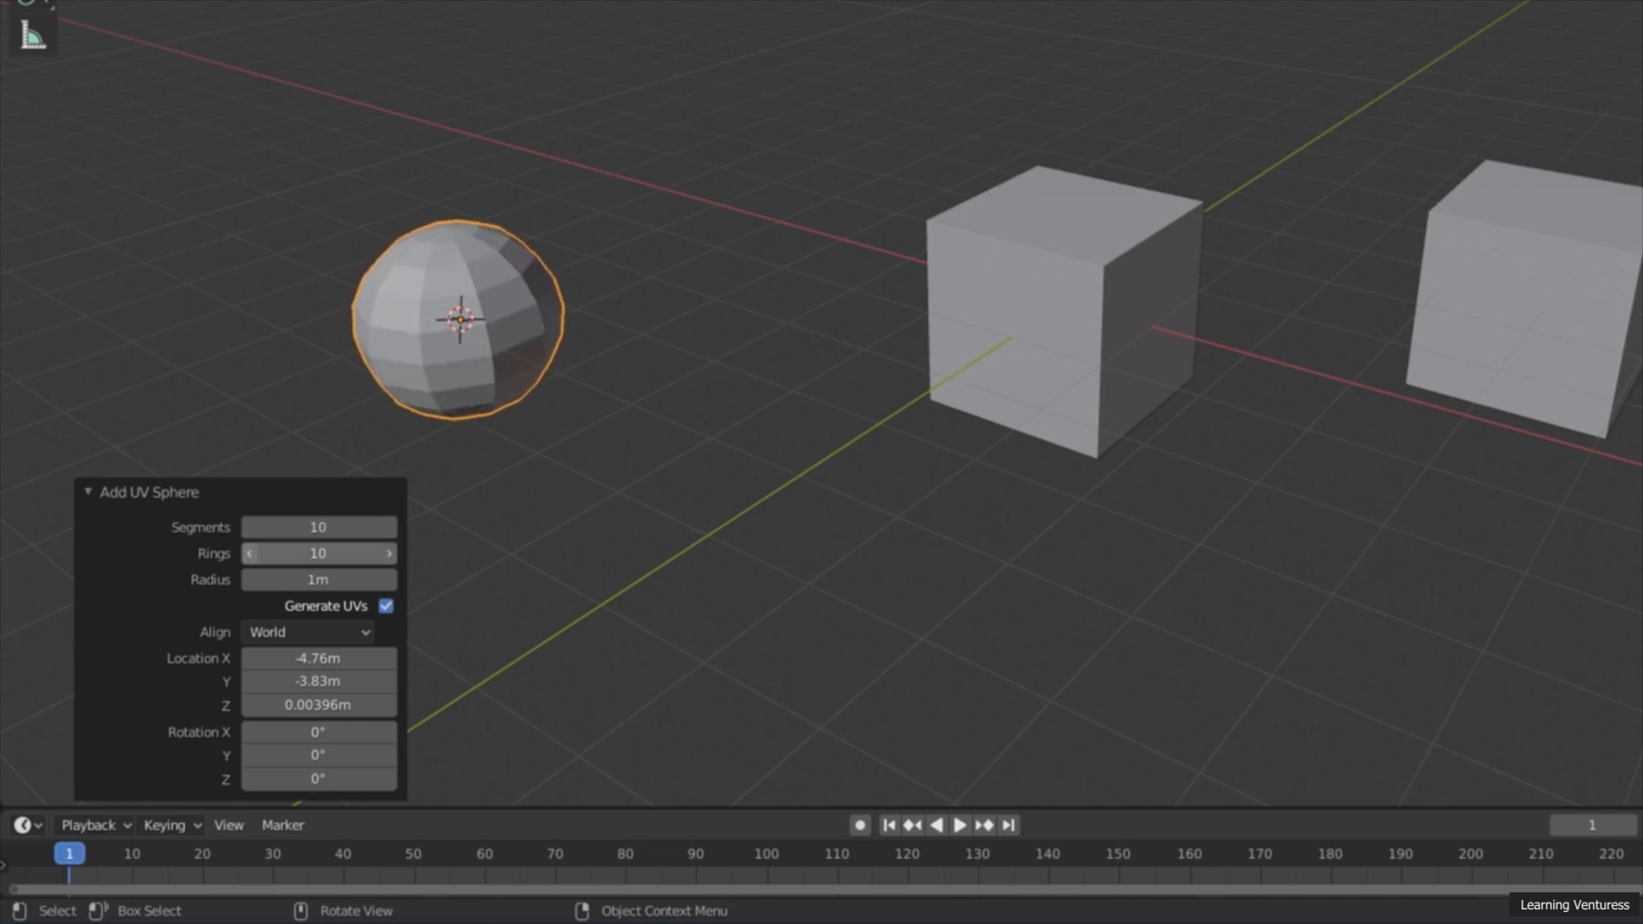
{"action": "left_click", "coordinate": [251, 557]}
{"action": "left_click", "coordinate": [251, 558]}
{"action": "left_click", "coordinate": [251, 558]}
{"action": "left_click", "coordinate": [252, 558]}
{"action": "left_click", "coordinate": [251, 558]}
{"action": "left_click", "coordinate": [252, 557]}
{"action": "left_click", "coordinate": [252, 558]}
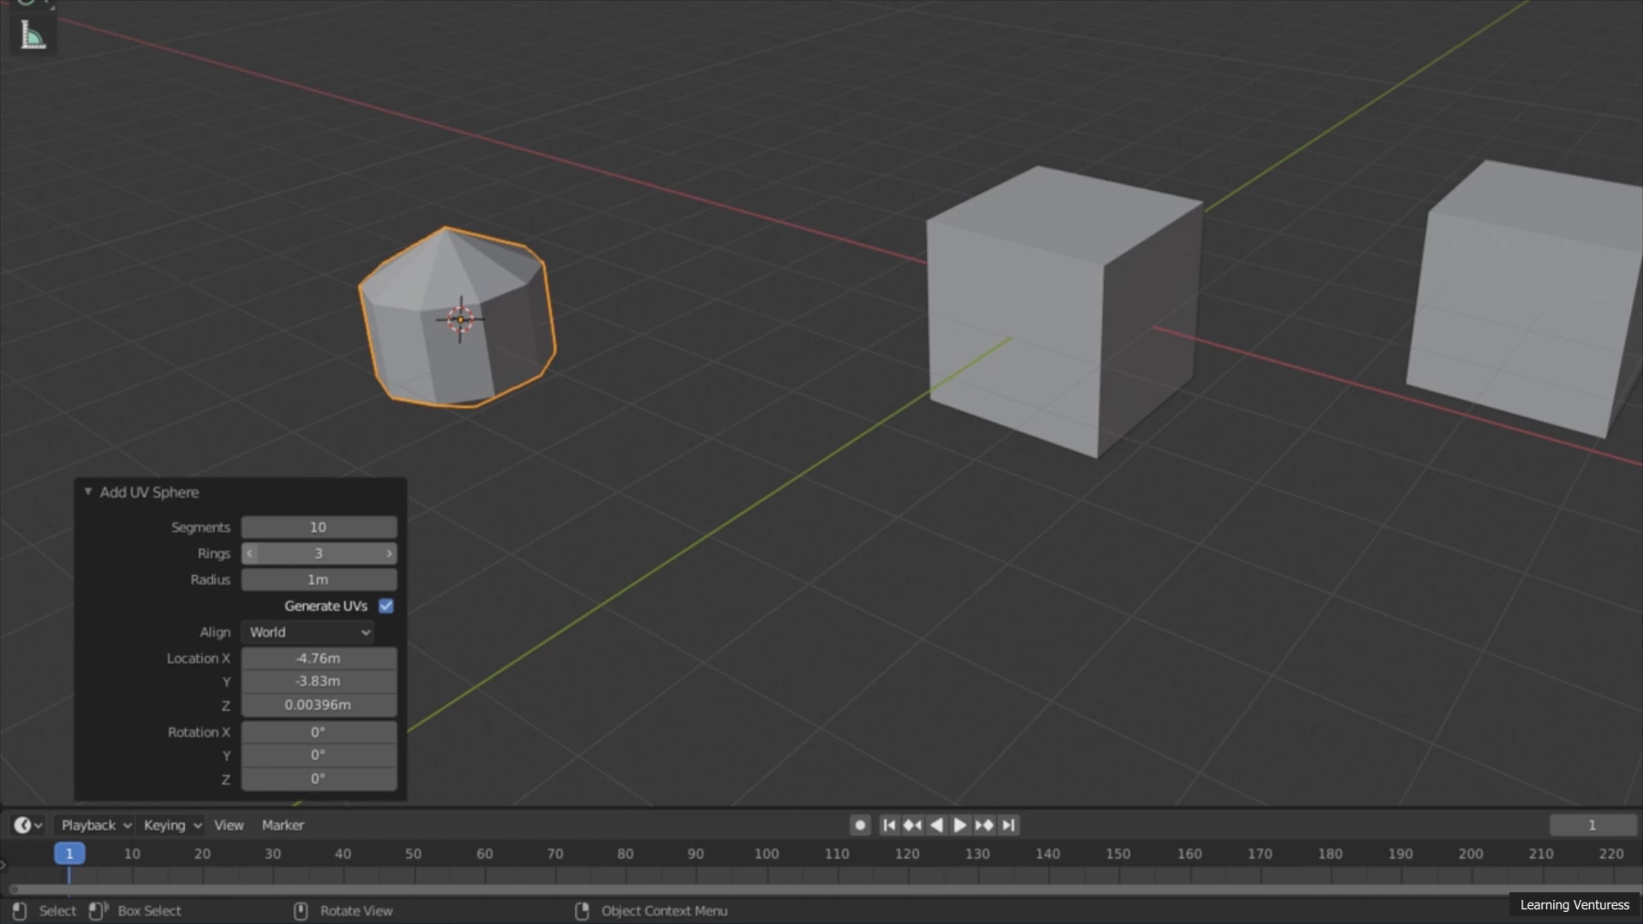
{"action": "left_click", "coordinate": [389, 555]}
{"action": "left_click", "coordinate": [390, 555]}
{"action": "left_click", "coordinate": [389, 555]}
{"action": "left_click", "coordinate": [390, 555]}
{"action": "left_click", "coordinate": [389, 555]}
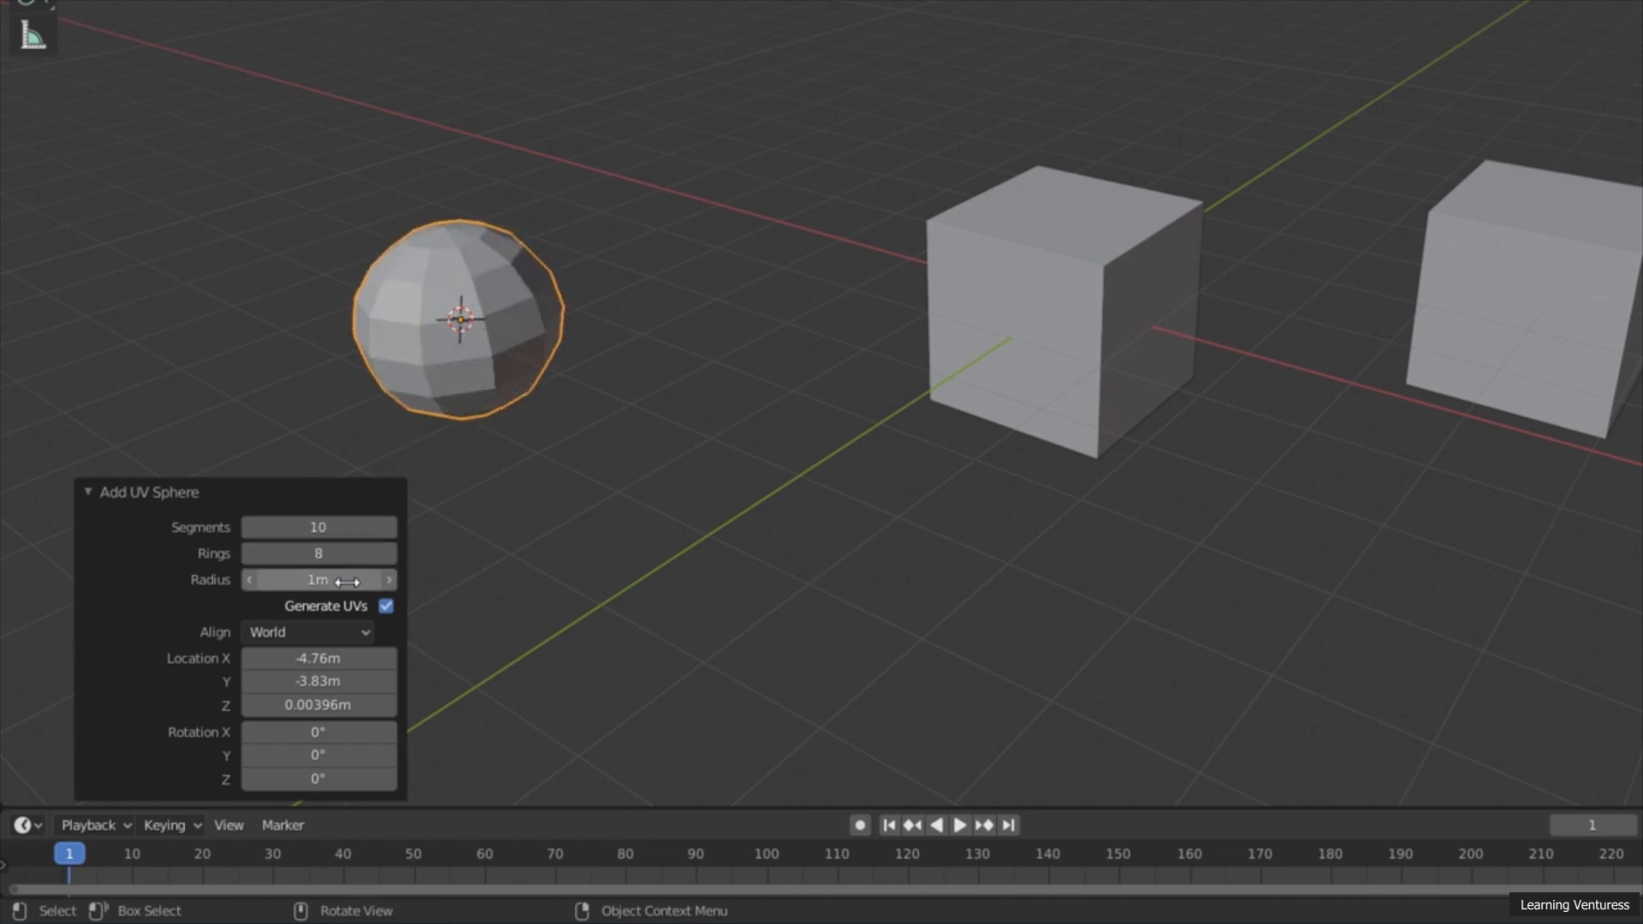
{"action": "mouse_move", "coordinate": [322, 582]}
{"action": "left_mouse_down"}
{"action": "mouse_move", "coordinate": [421, 580]}
{"action": "mouse_move", "coordinate": [299, 588]}
{"action": "mouse_move", "coordinate": [376, 576]}
{"action": "mouse_move", "coordinate": [322, 568]}
{"action": "left_mouse_up"}
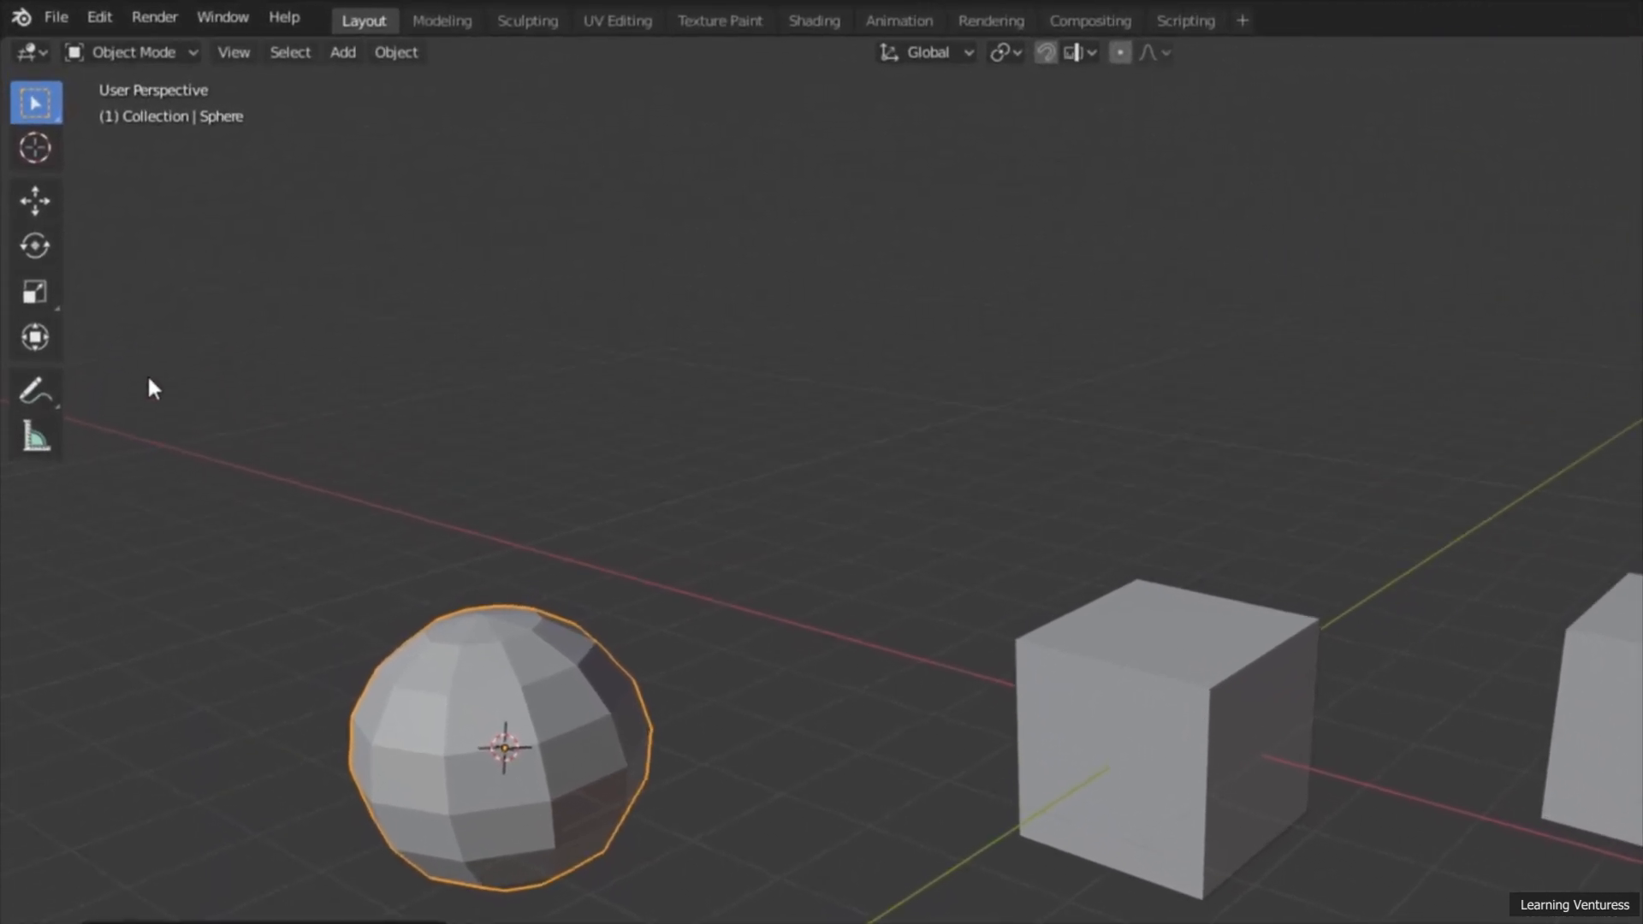
Step: Rotate the sphere about the global Y axis and adjust the rotation angle to about 262°
{"action": "left_click", "coordinate": [37, 249]}
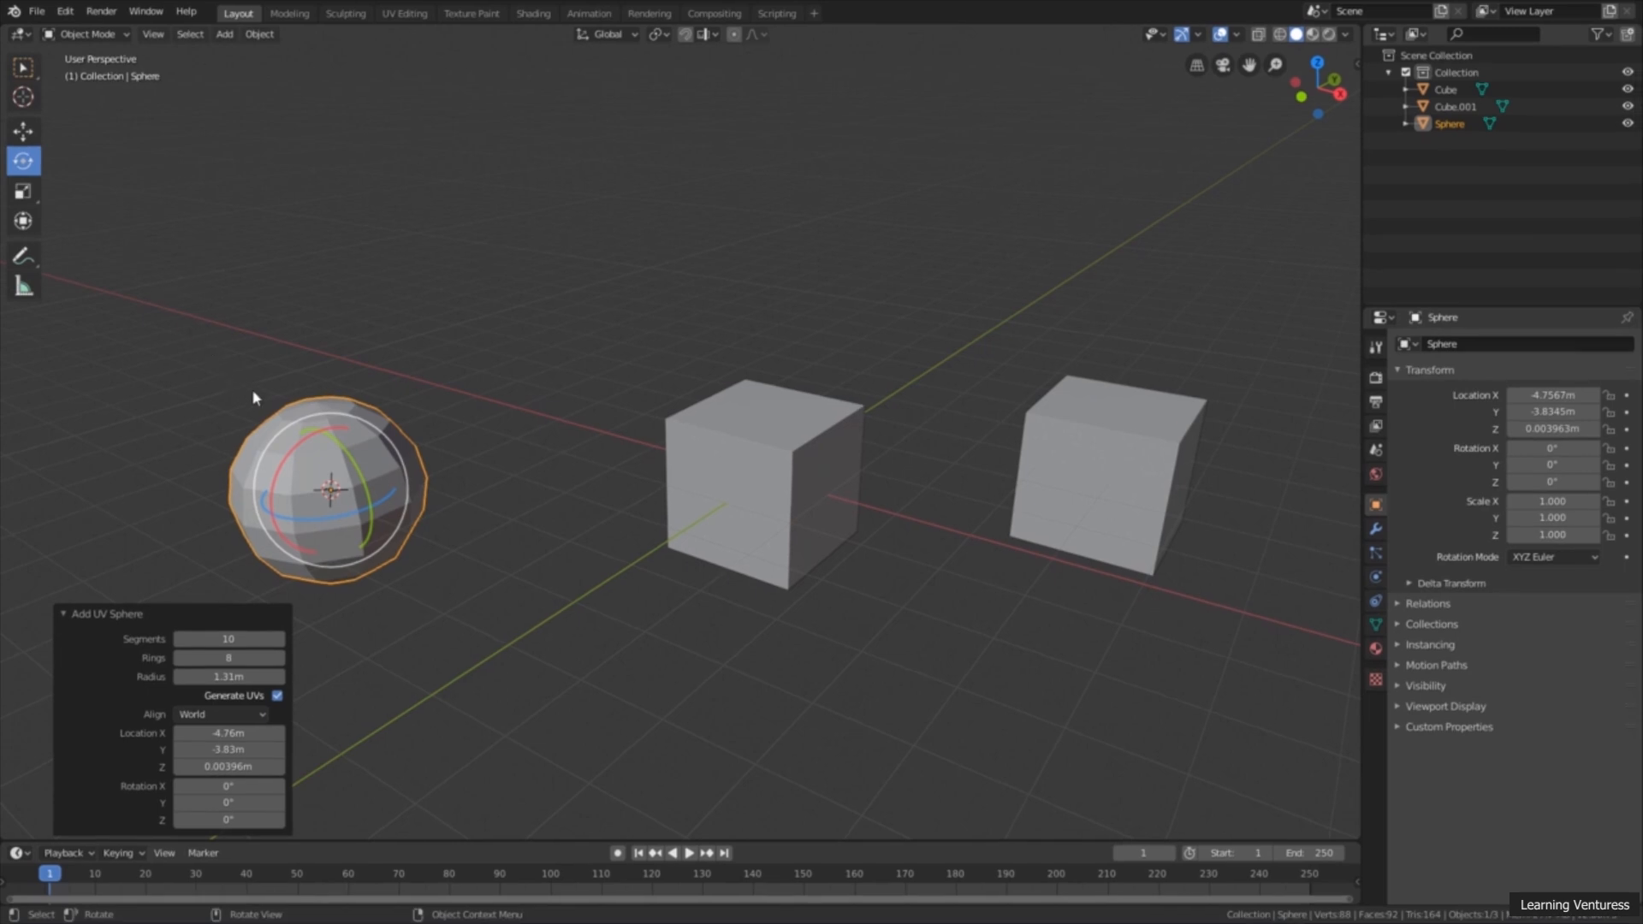
{"action": "left_click_drag", "start_coordinate": [342, 456], "coordinate": [336, 492]}
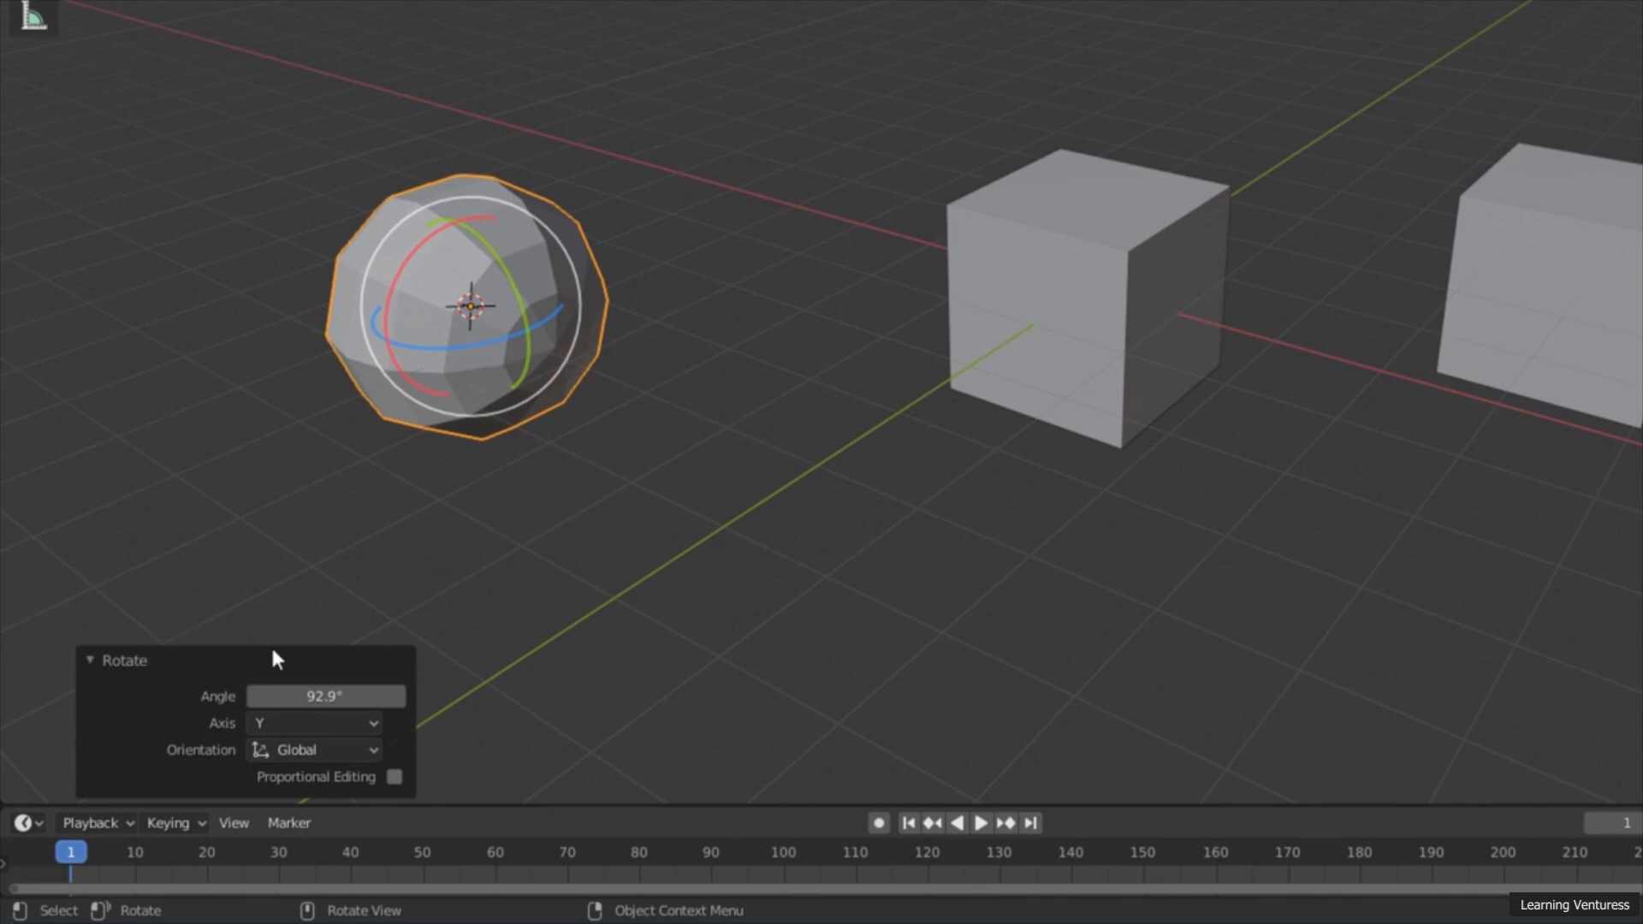
{"action": "left_click_drag", "start_coordinate": [325, 696], "coordinate": [516, 696]}
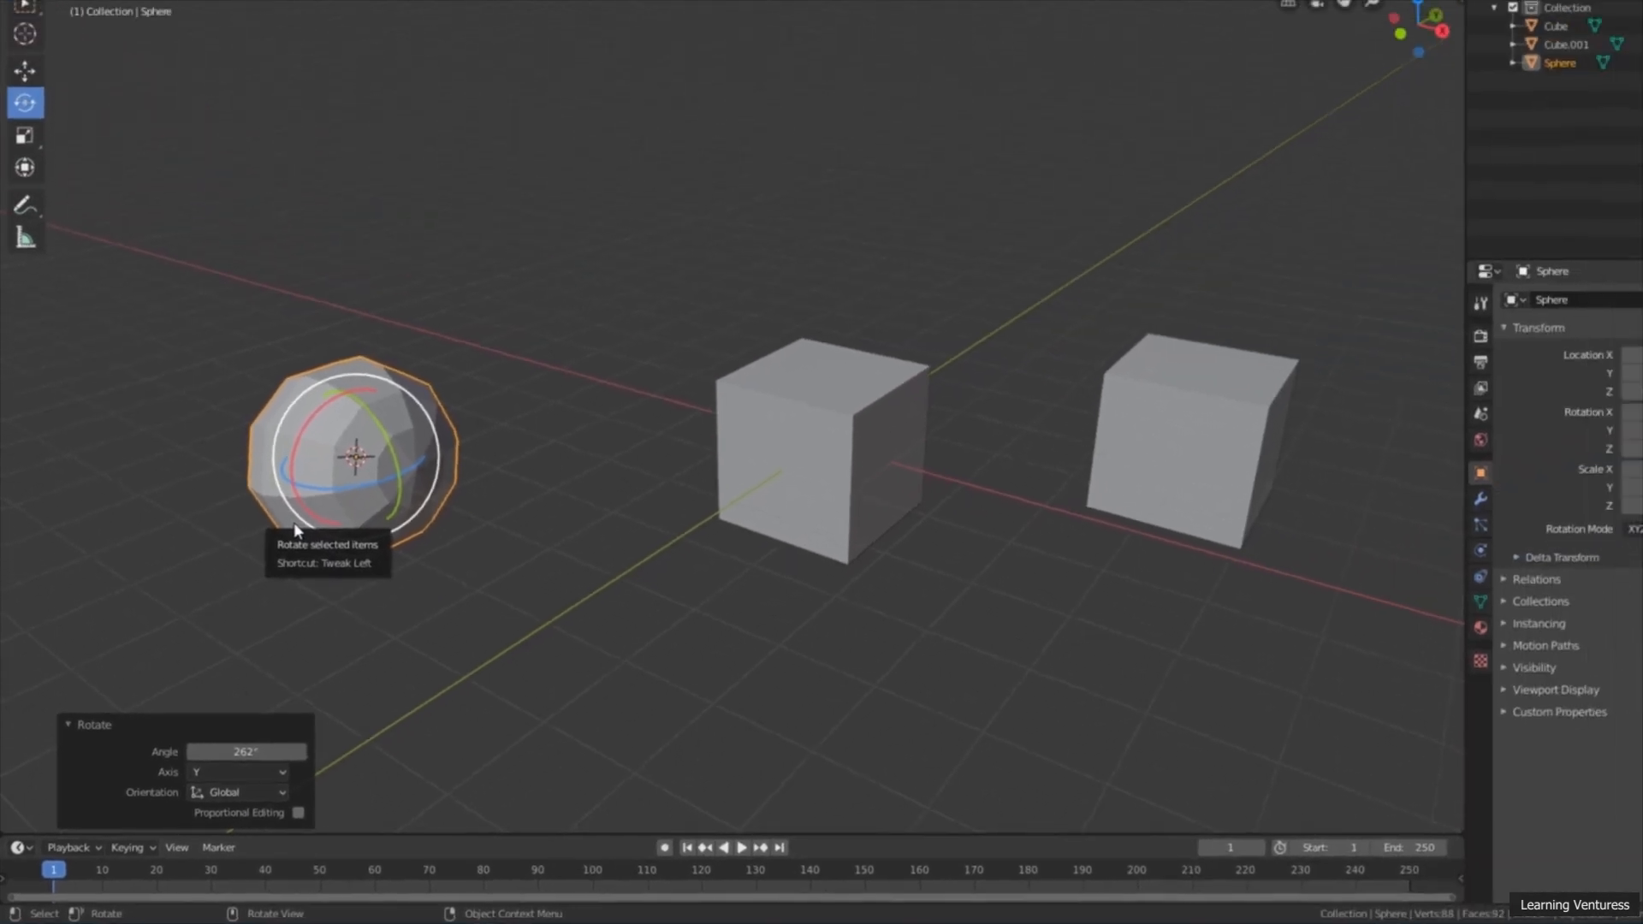
{"action": "mouse_move", "coordinate": [488, 624]}
{"action": "middle_mouse_down"}
{"action": "mouse_move", "coordinate": [546, 631]}
{"action": "mouse_move", "coordinate": [480, 645]}
{"action": "middle_mouse_up"}
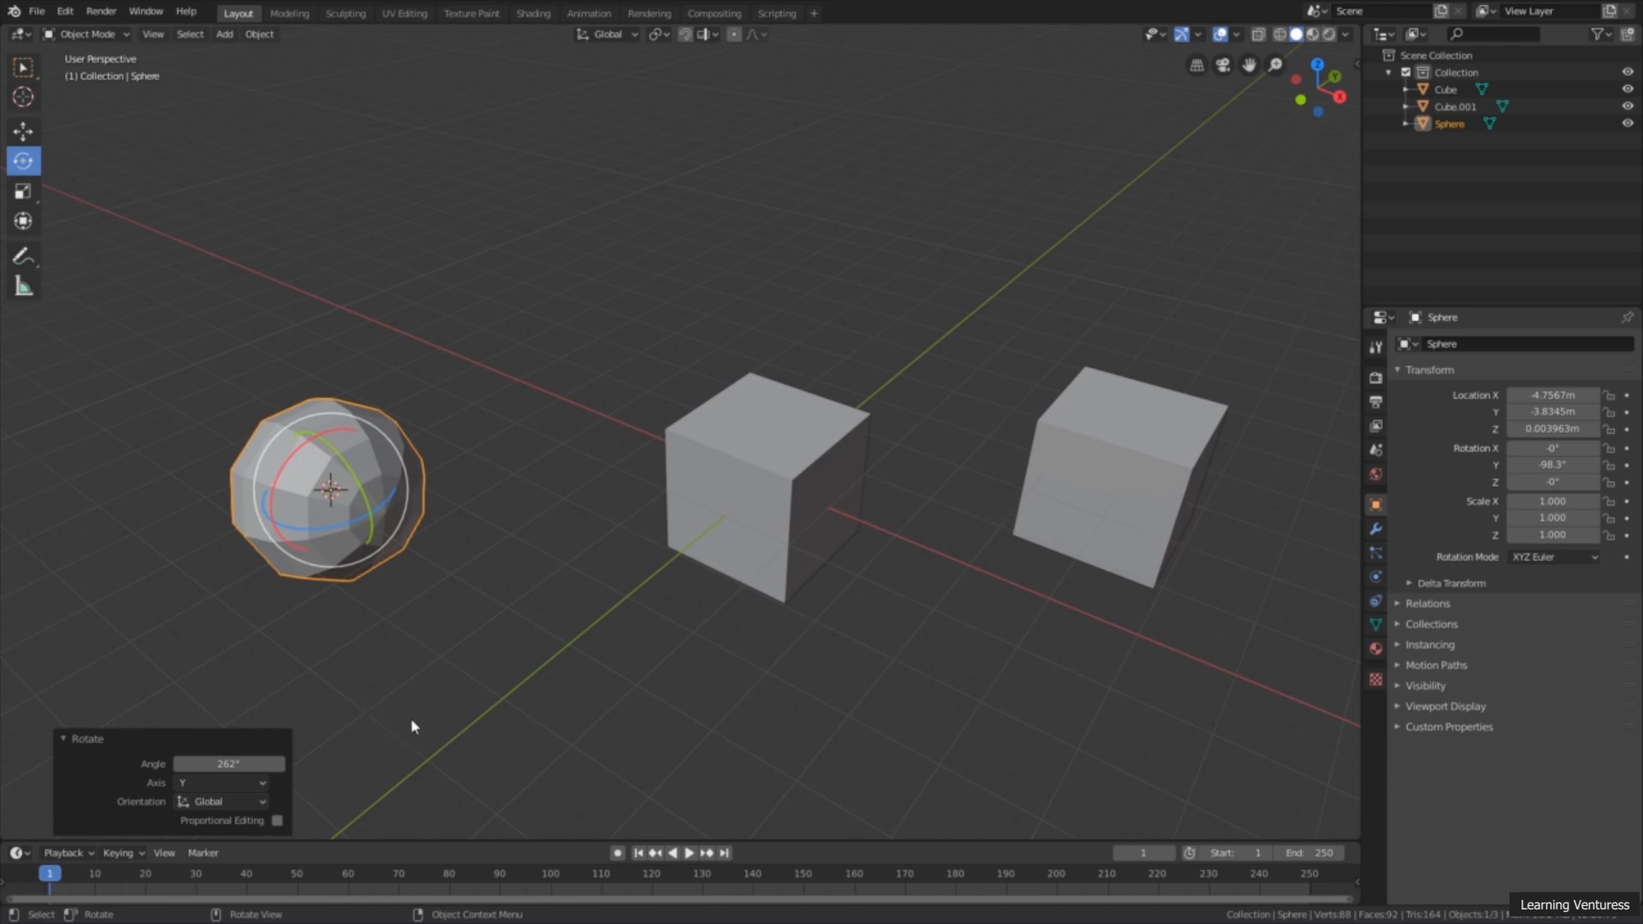
Step: Place the 3D cursor behind the sphere at about X -4.41 m, Y 0.06 m, Z 3.4 m and add a cylinder mesh there
{"action": "middle_click_drag", "start_coordinate": [517, 290], "coordinate": [476, 349]}
{"action": "right_click_drag", "start_coordinate": [517, 301], "coordinate": [521, 290], "text": "shift"}
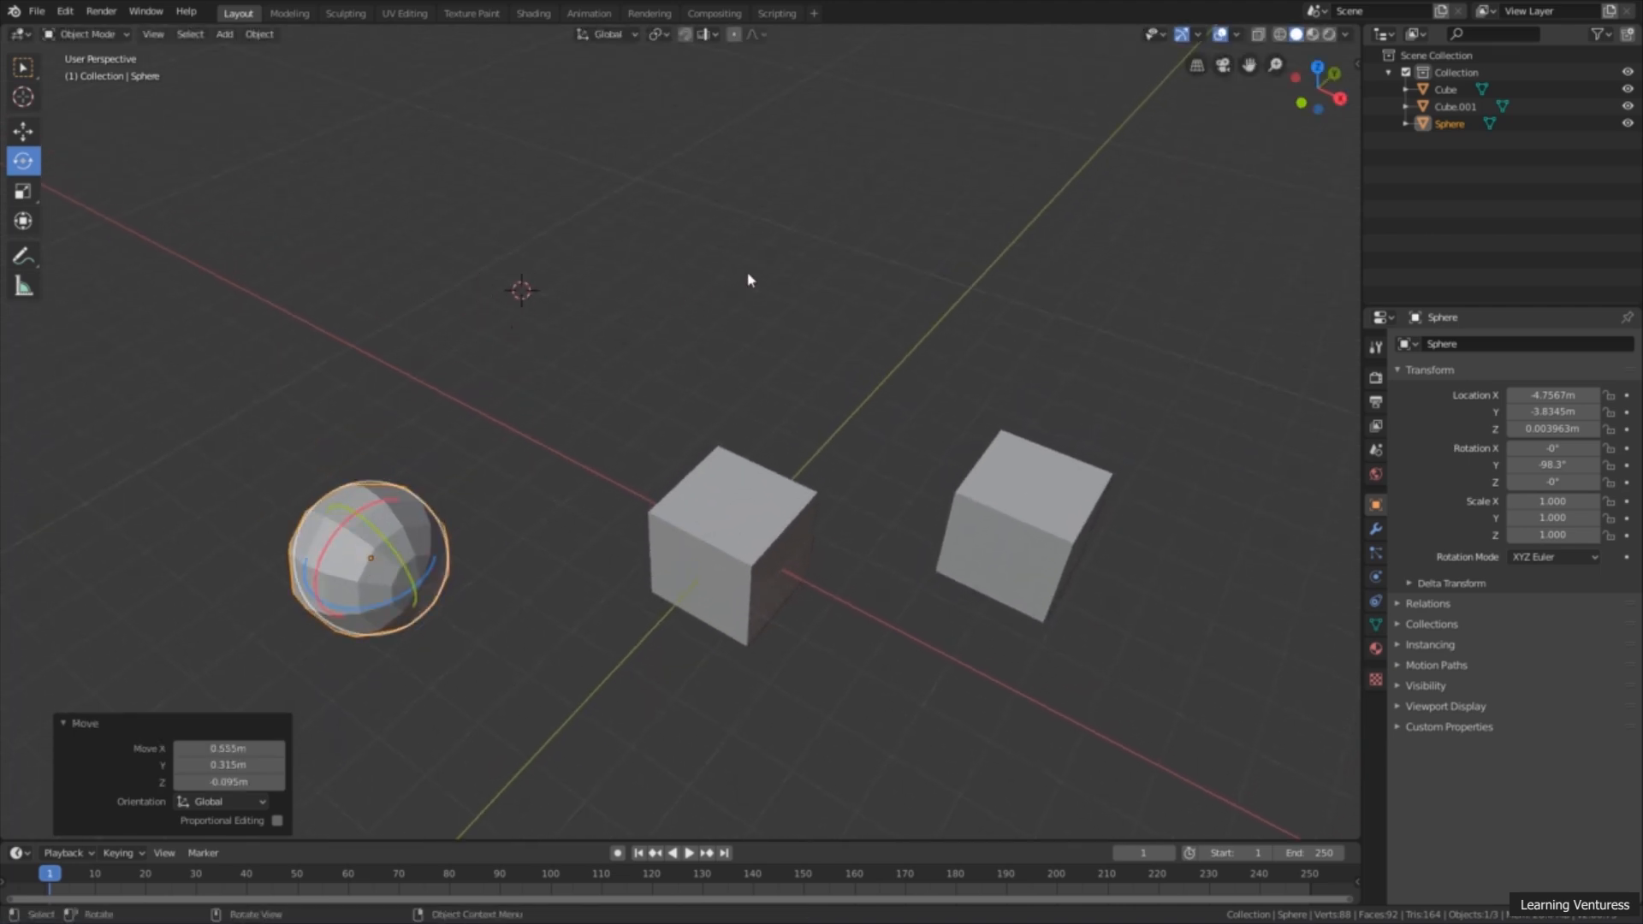
{"action": "key", "text": "shift+a"}
{"action": "mouse_move", "coordinate": [748, 214]}
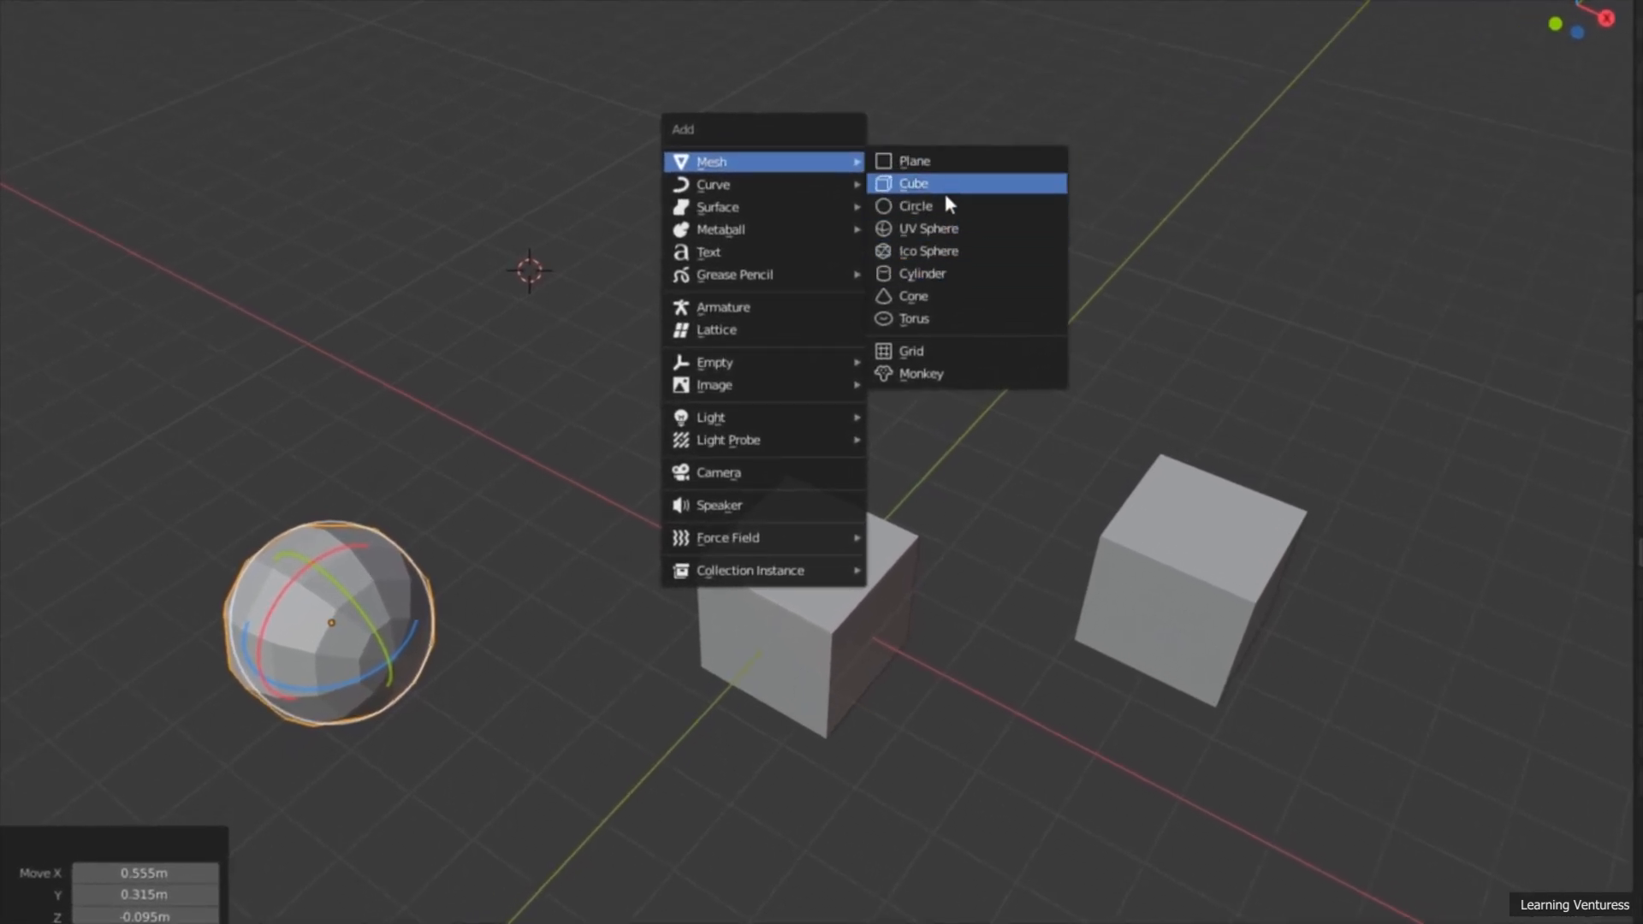
{"action": "left_click", "coordinate": [936, 275]}
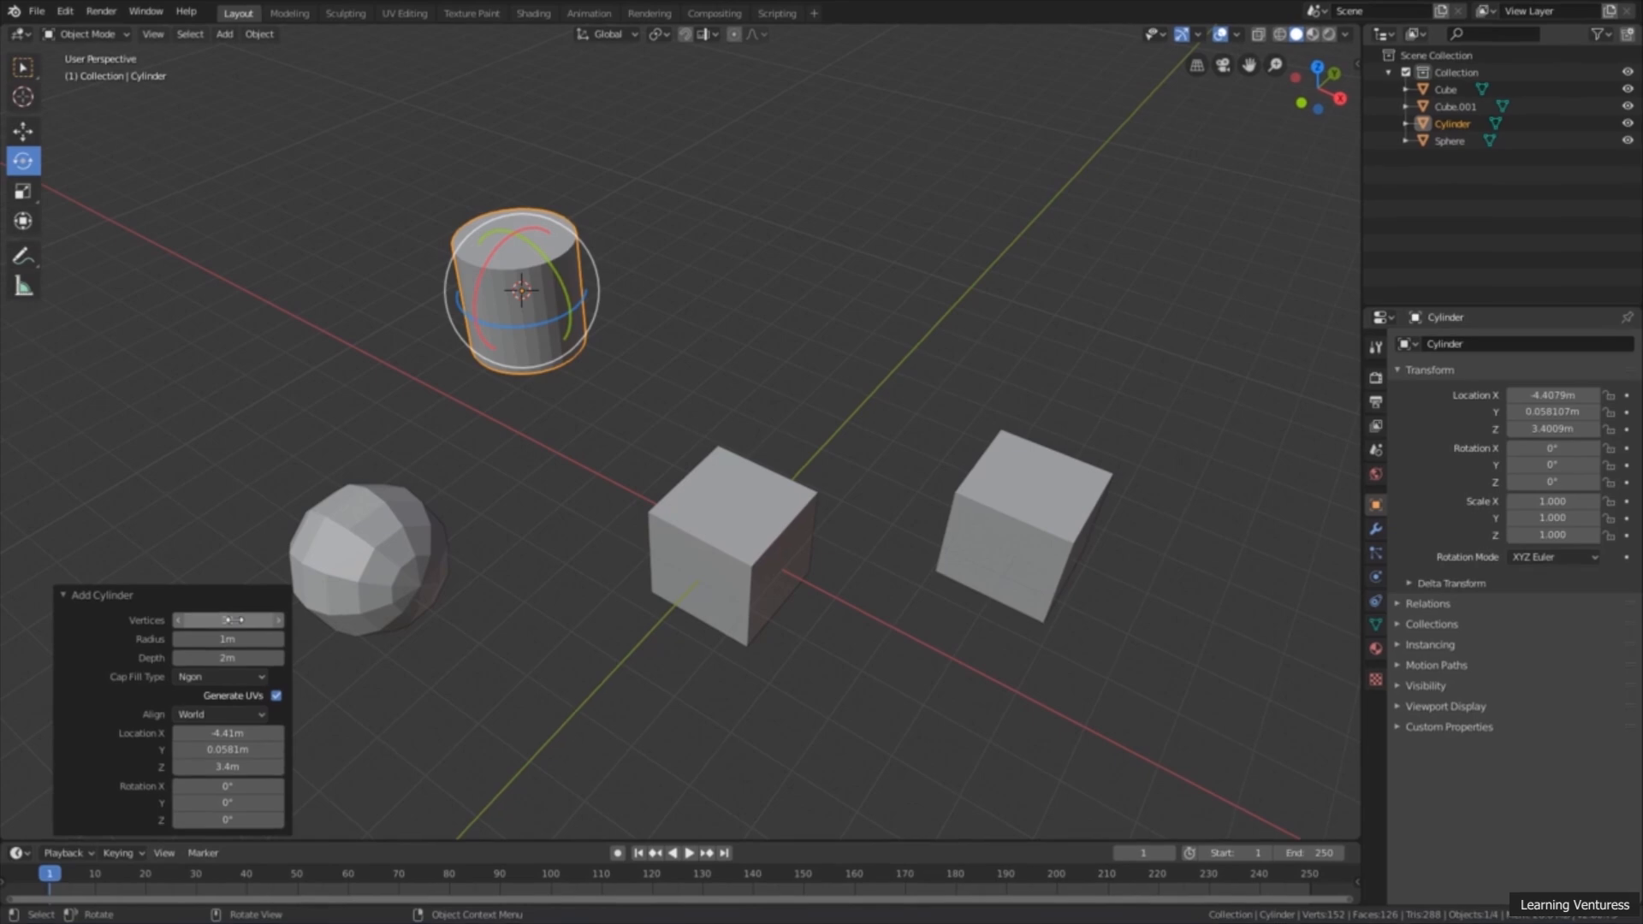
{"action": "mouse_move", "coordinate": [231, 619]}
{"action": "left_mouse_down"}
{"action": "mouse_move", "coordinate": [199, 619]}
{"action": "mouse_move", "coordinate": [218, 619]}
{"action": "left_mouse_up"}
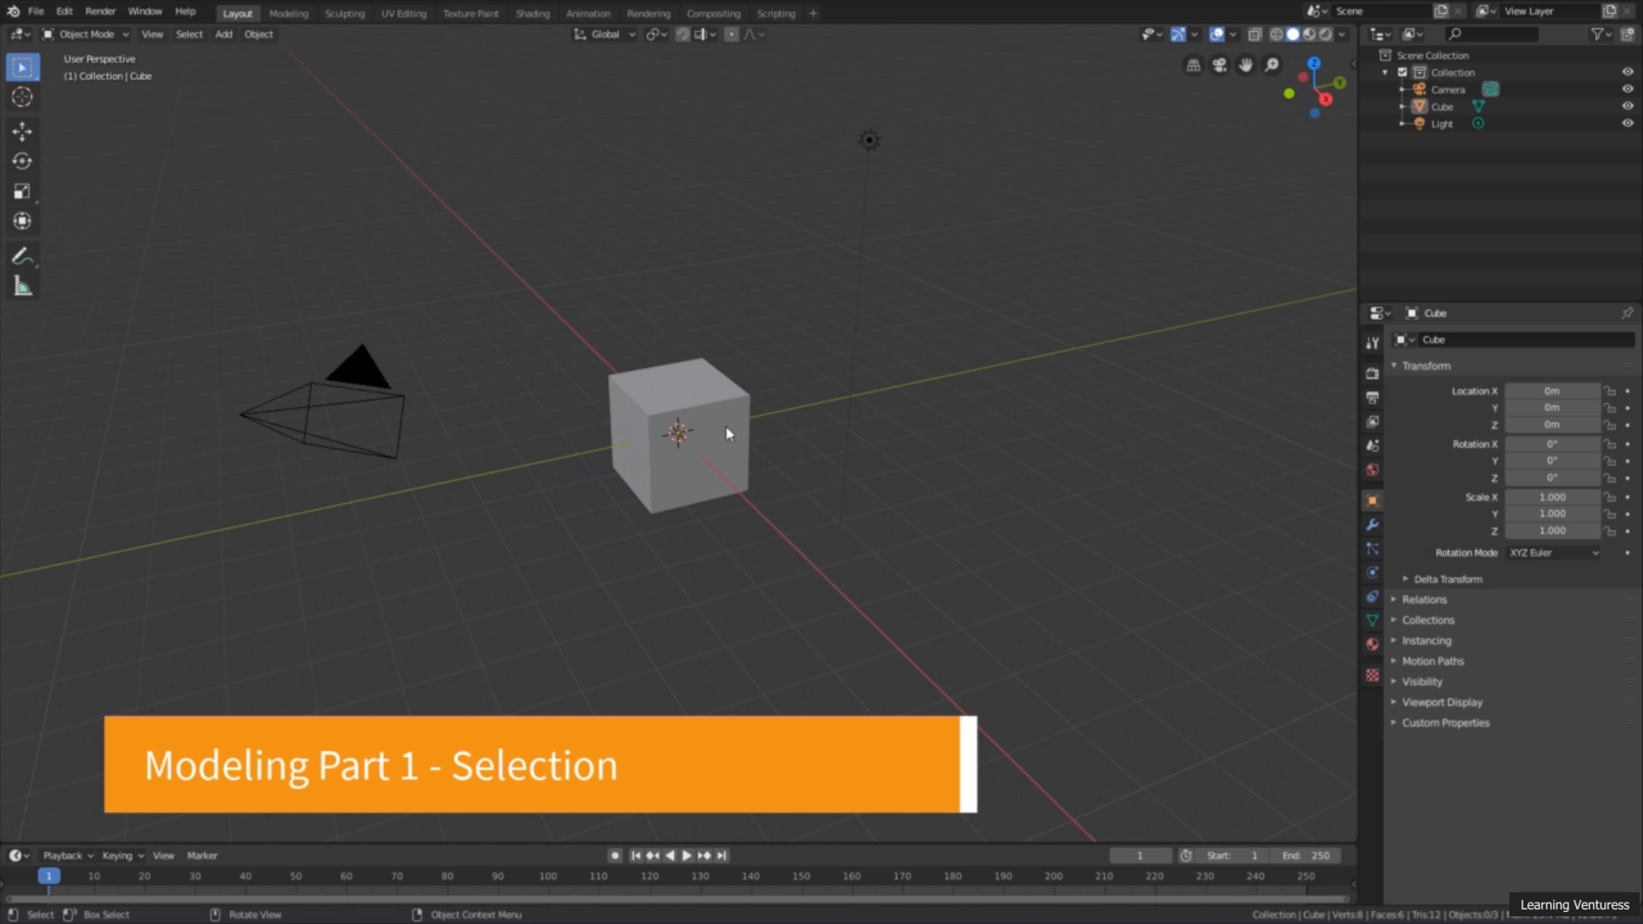
Step: Select the default cube in the new scene and move it up along Z to about 1.79 m
{"action": "left_click", "coordinate": [666, 413]}
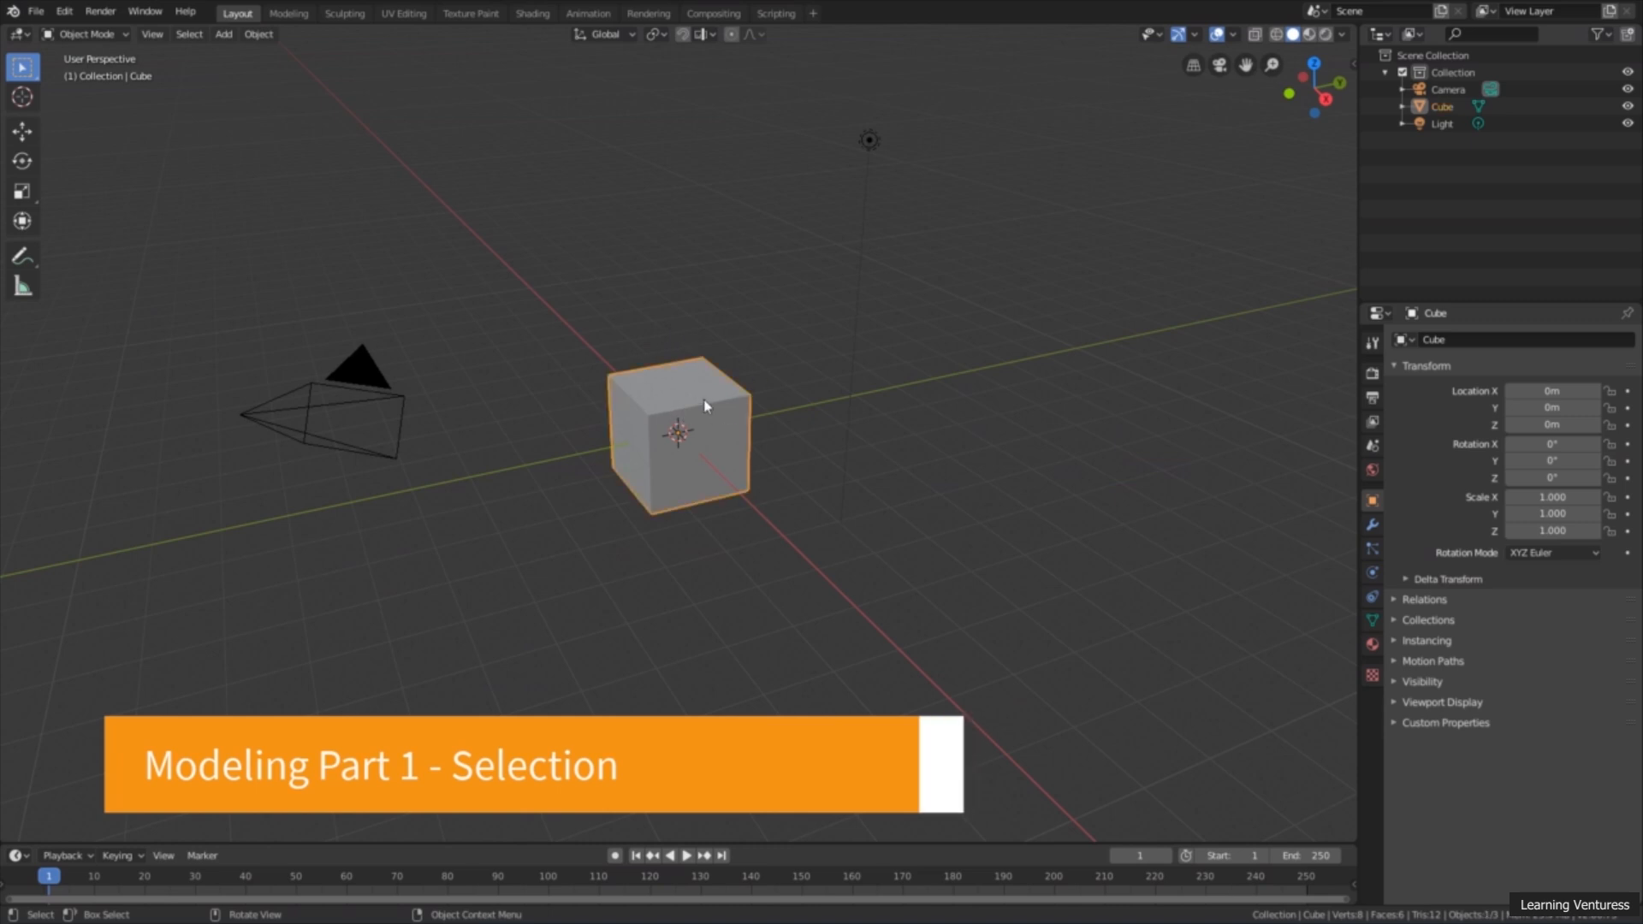
{"action": "left_click", "coordinate": [659, 282]}
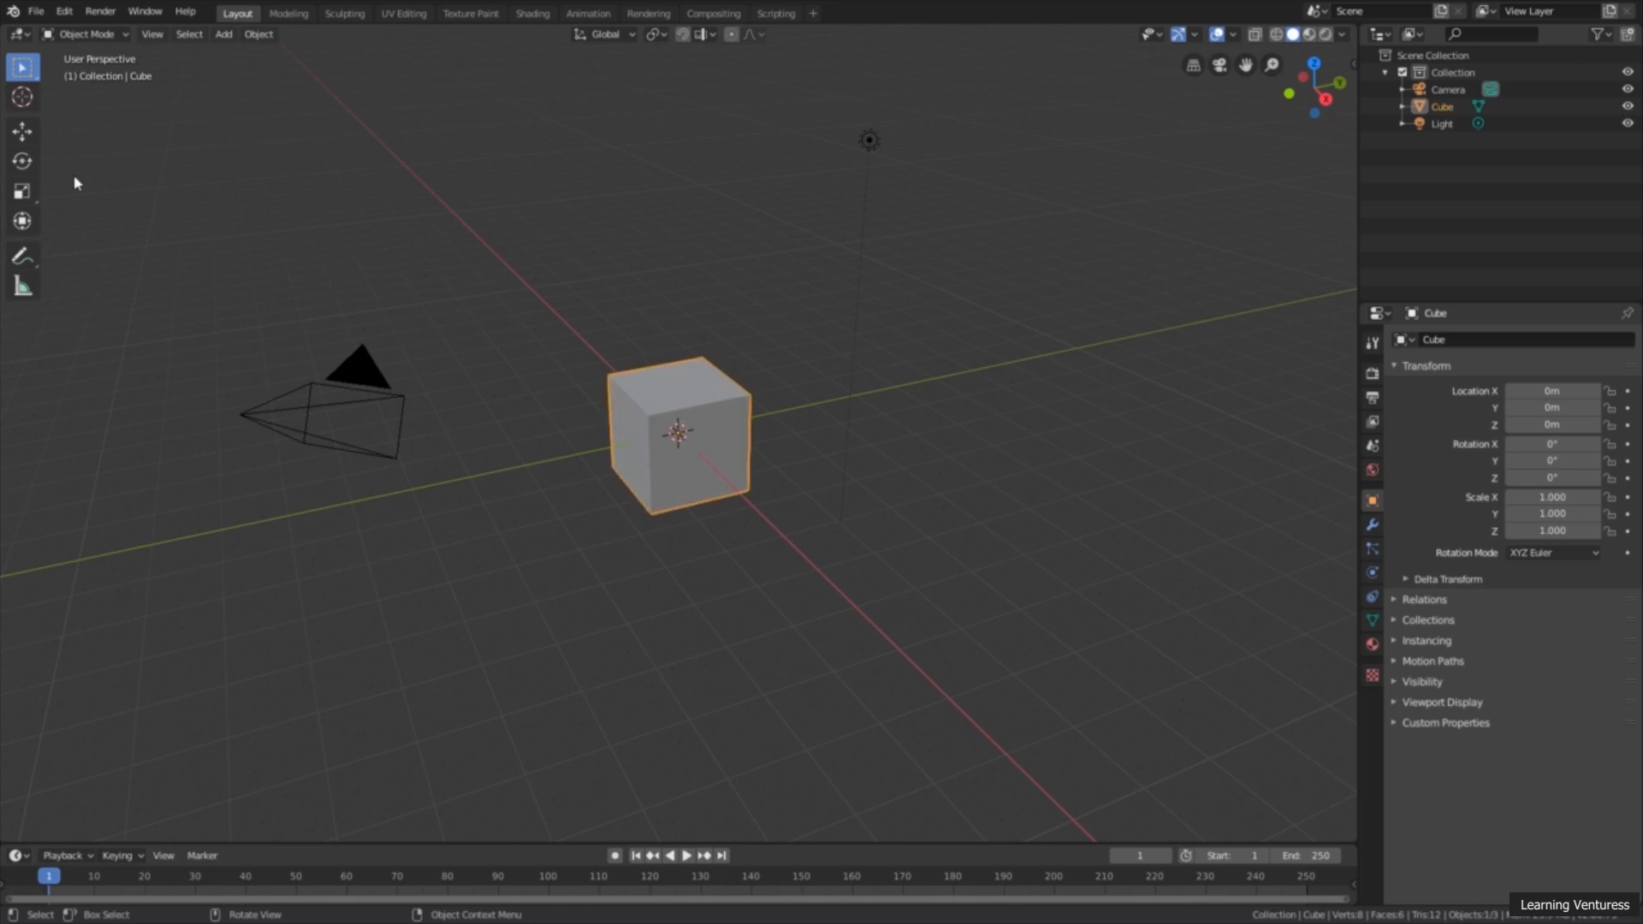
{"action": "left_click", "coordinate": [24, 132]}
{"action": "left_click_drag", "start_coordinate": [679, 377], "coordinate": [613, 298]}
Step: Scale the raised cube uniformly to about 1.704 on all axes
{"action": "left_click", "coordinate": [23, 160]}
{"action": "right_click", "coordinate": [613, 298]}
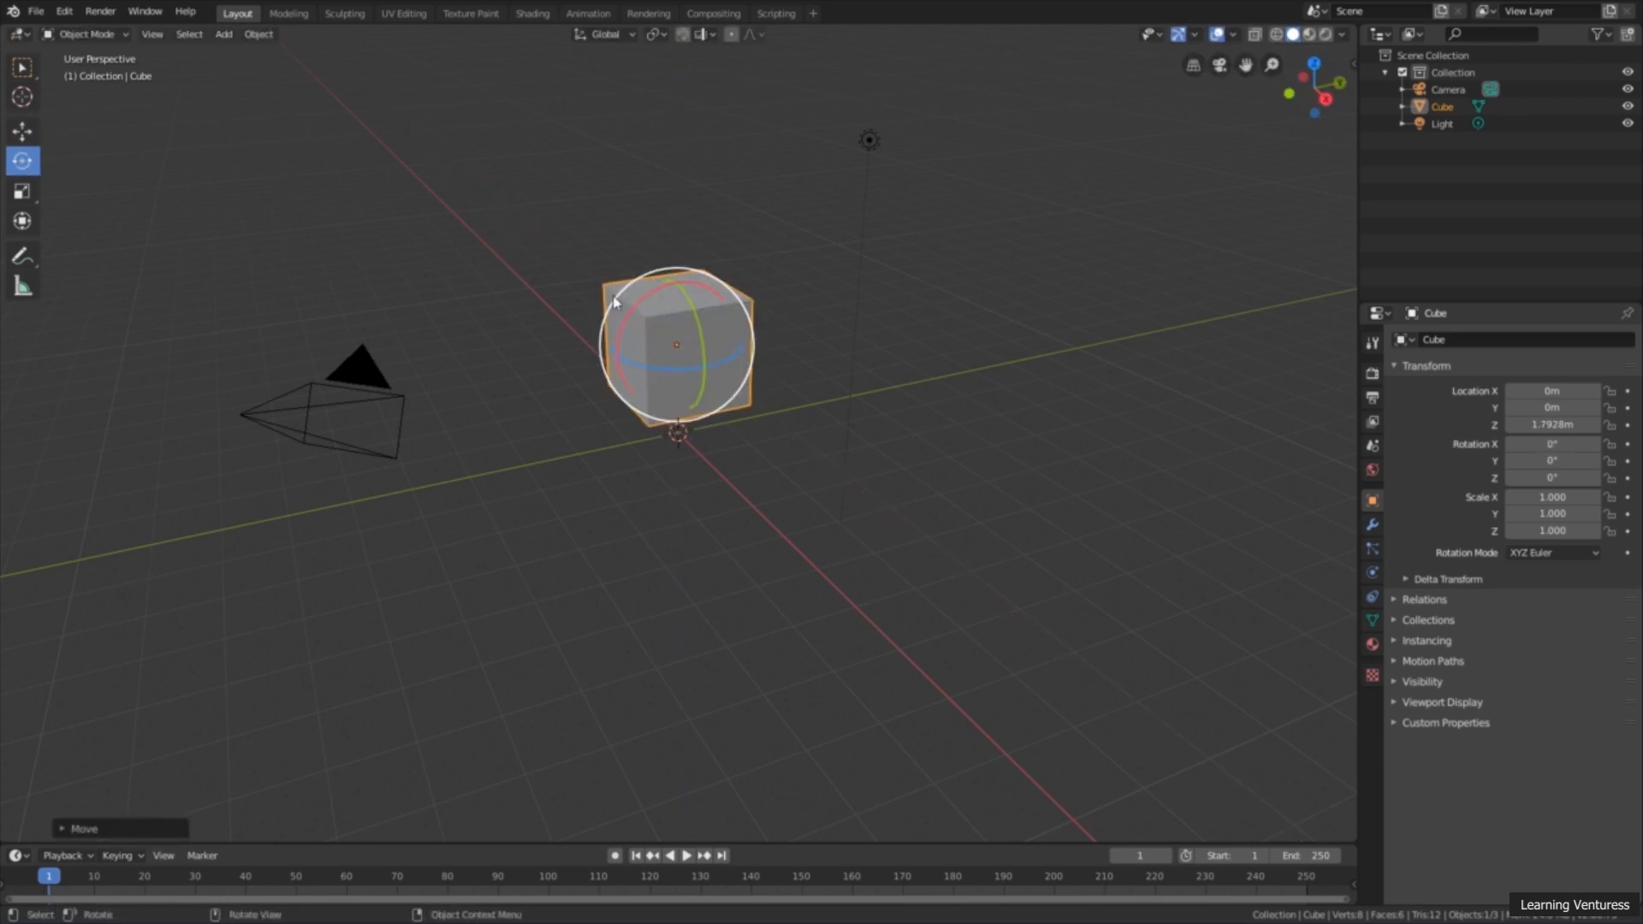
{"action": "left_click", "coordinate": [23, 191]}
{"action": "left_click_drag", "start_coordinate": [638, 384], "coordinate": [542, 466]}
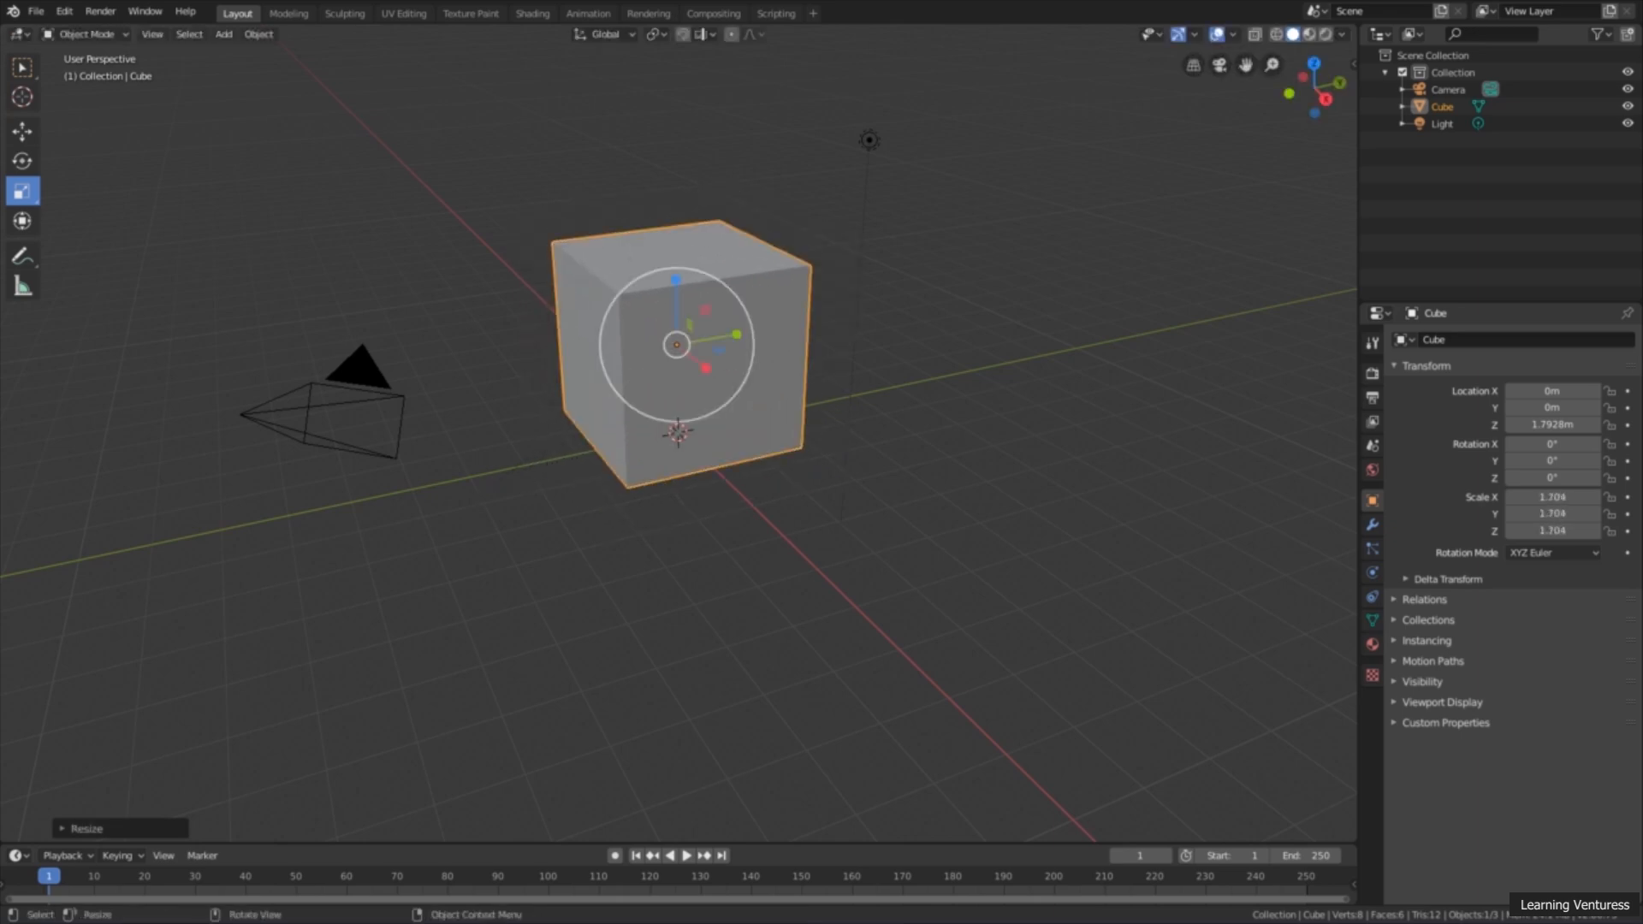
Step: Return to the selection tool and practise selecting and deselecting the enlarged cube, ending with it selected
{"action": "left_click", "coordinate": [539, 476]}
{"action": "left_click", "coordinate": [728, 385]}
{"action": "middle_click_drag", "start_coordinate": [922, 396], "coordinate": [935, 397]}
{"action": "left_click", "coordinate": [222, 181]}
{"action": "left_click", "coordinate": [23, 67]}
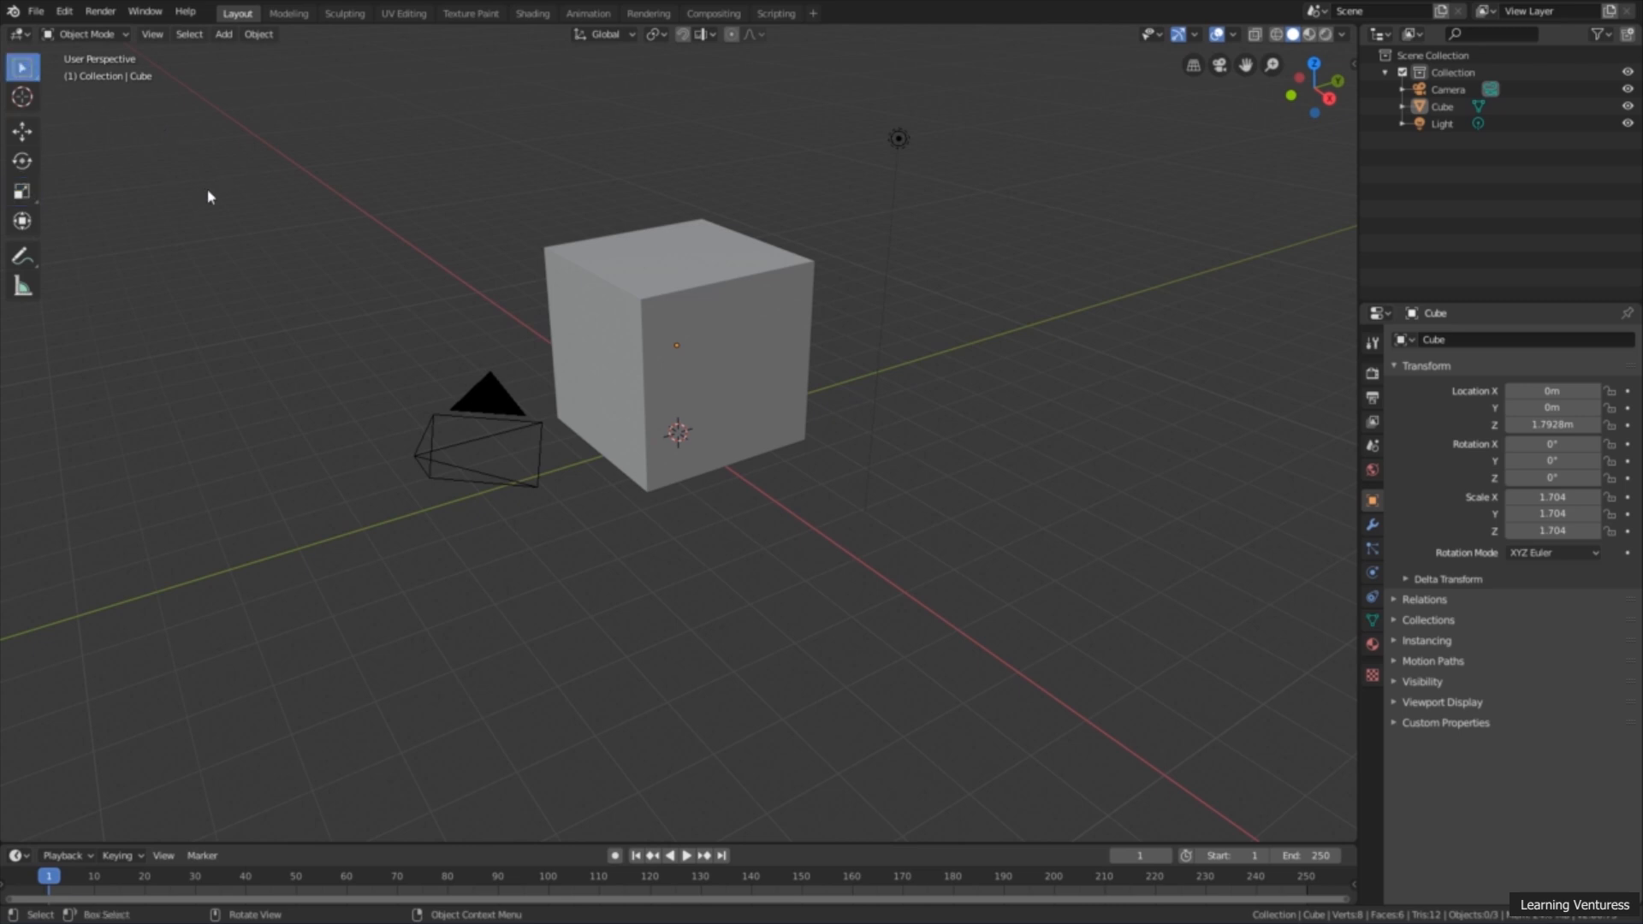
{"action": "middle_click_drag", "start_coordinate": [591, 218], "coordinate": [547, 257]}
{"action": "left_click", "coordinate": [598, 256]}
{"action": "left_click", "coordinate": [571, 222]}
{"action": "left_click", "coordinate": [691, 238]}
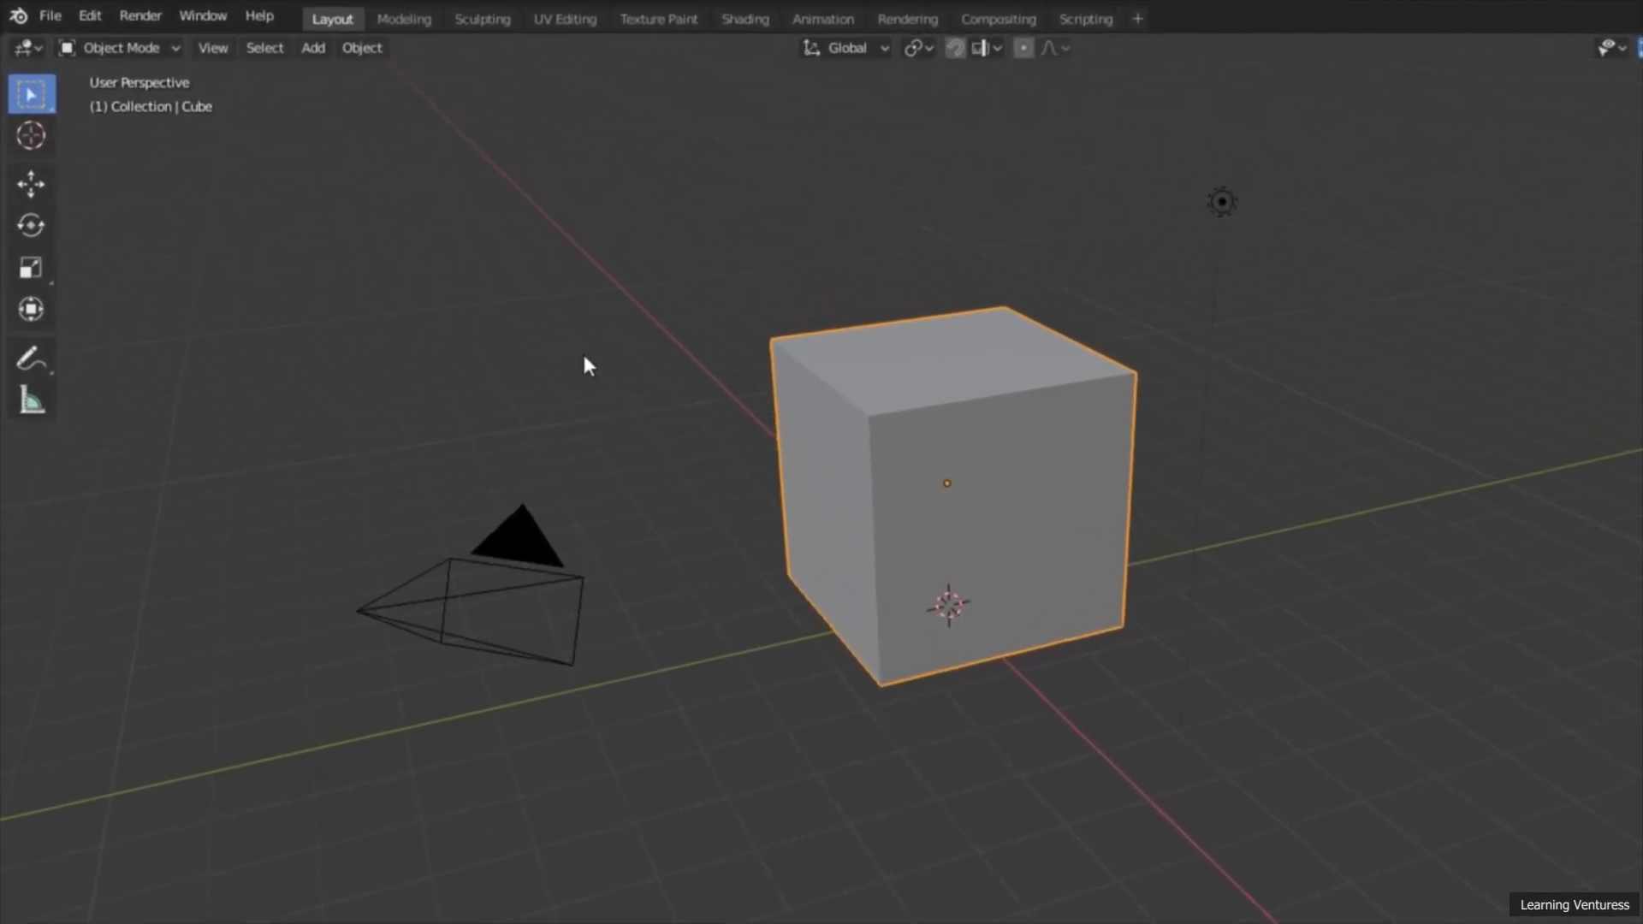
Step: Move the selected cube slightly along the Y axis and return to the selection tool
{"action": "left_click", "coordinate": [174, 51]}
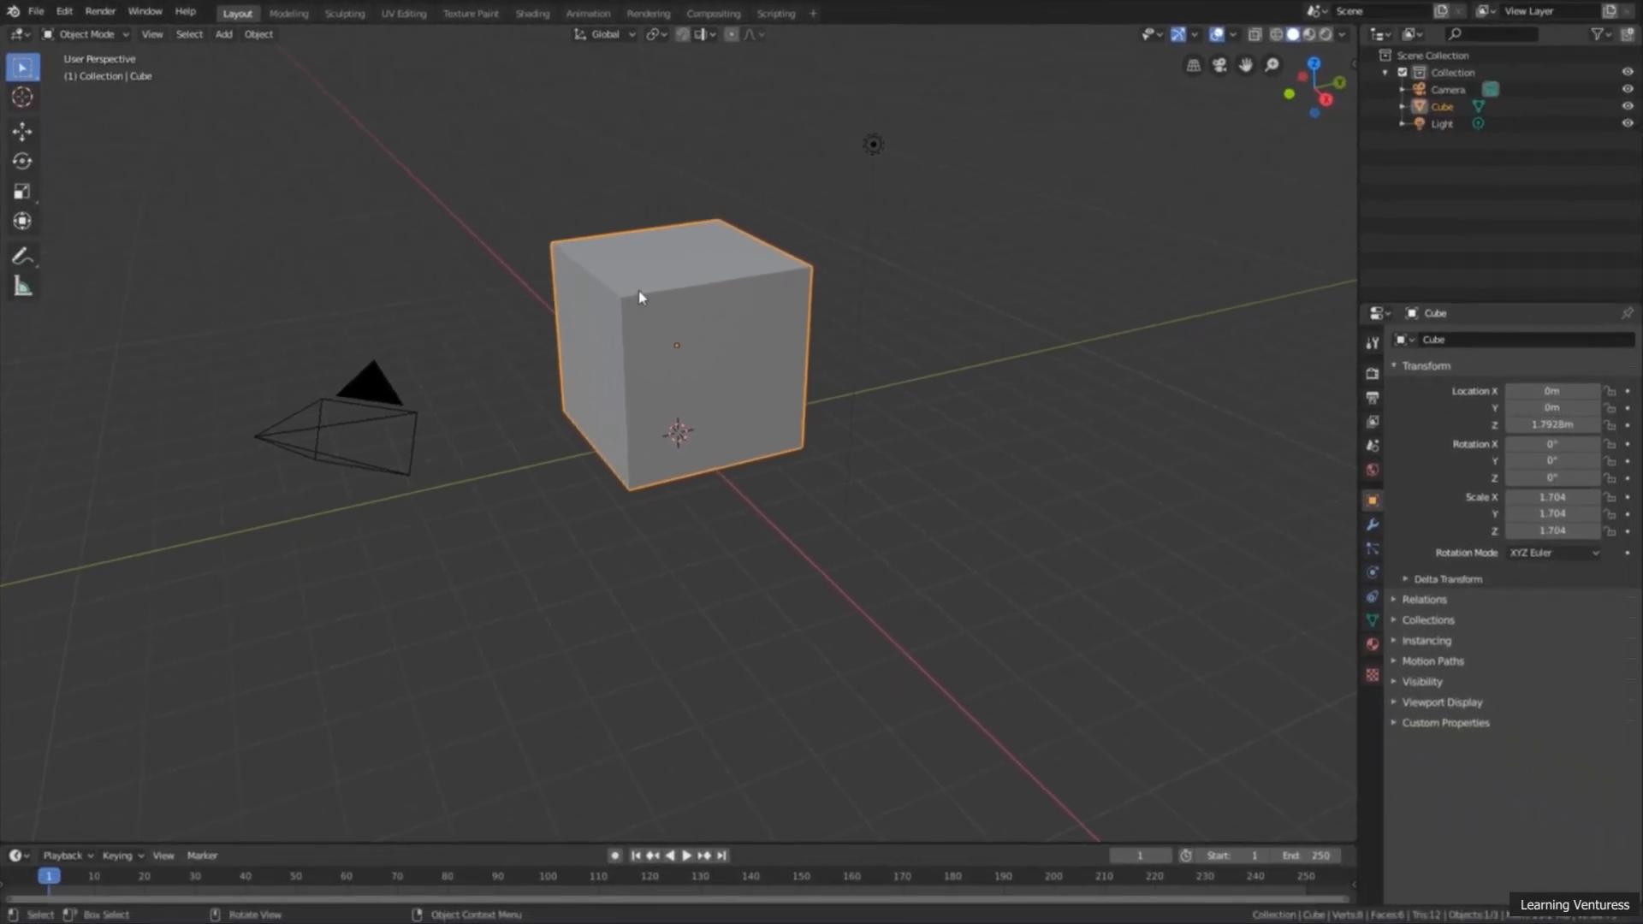
{"action": "left_click", "coordinate": [535, 225]}
{"action": "left_click", "coordinate": [604, 275]}
{"action": "left_click", "coordinate": [23, 131]}
{"action": "mouse_move", "coordinate": [729, 338]}
{"action": "left_mouse_down"}
{"action": "mouse_move", "coordinate": [779, 327]}
{"action": "mouse_move", "coordinate": [745, 333]}
{"action": "left_mouse_up"}
{"action": "key", "text": "w"}
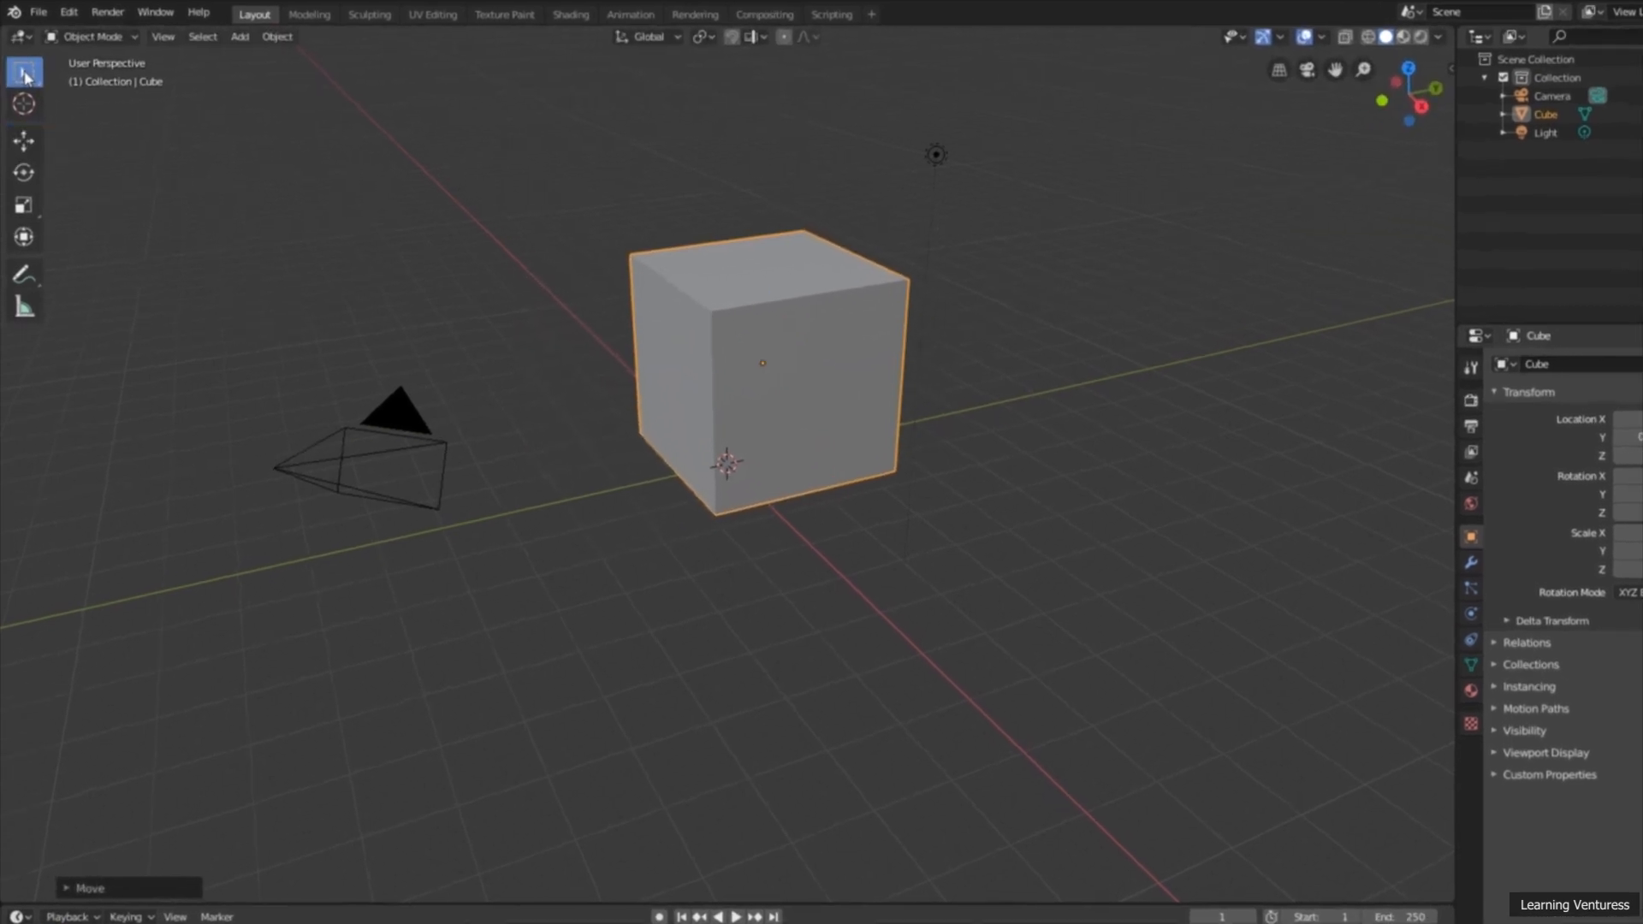
Step: Switch the selected cube from Object Mode to Edit Mode
{"action": "left_click", "coordinate": [115, 32]}
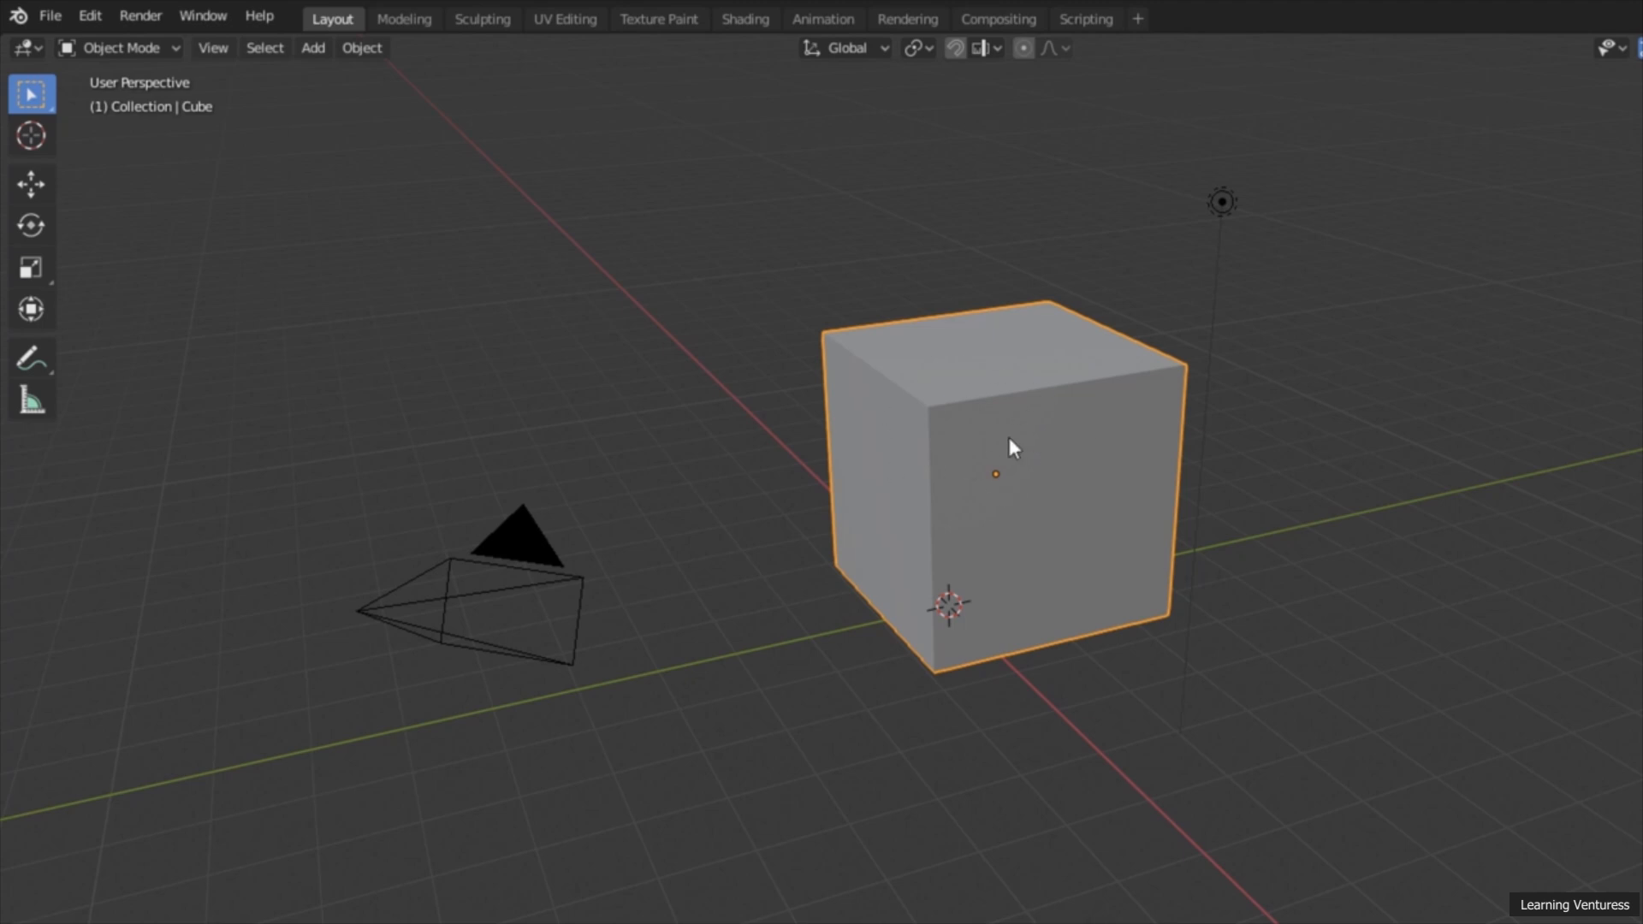
{"action": "left_click", "coordinate": [171, 49]}
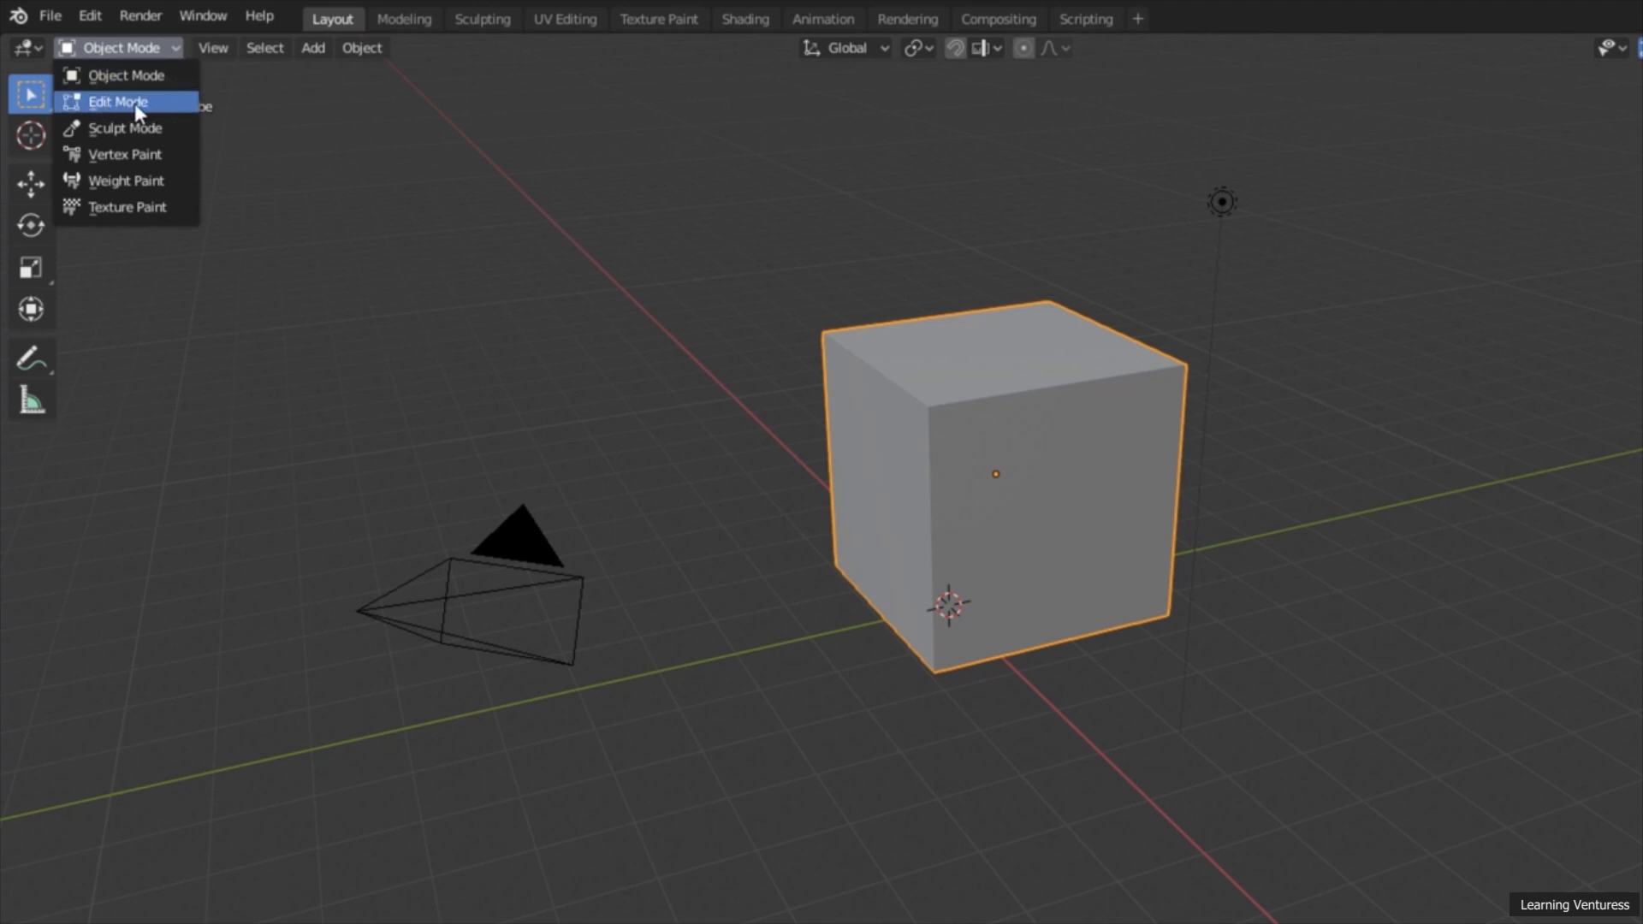
{"action": "left_click", "coordinate": [173, 103]}
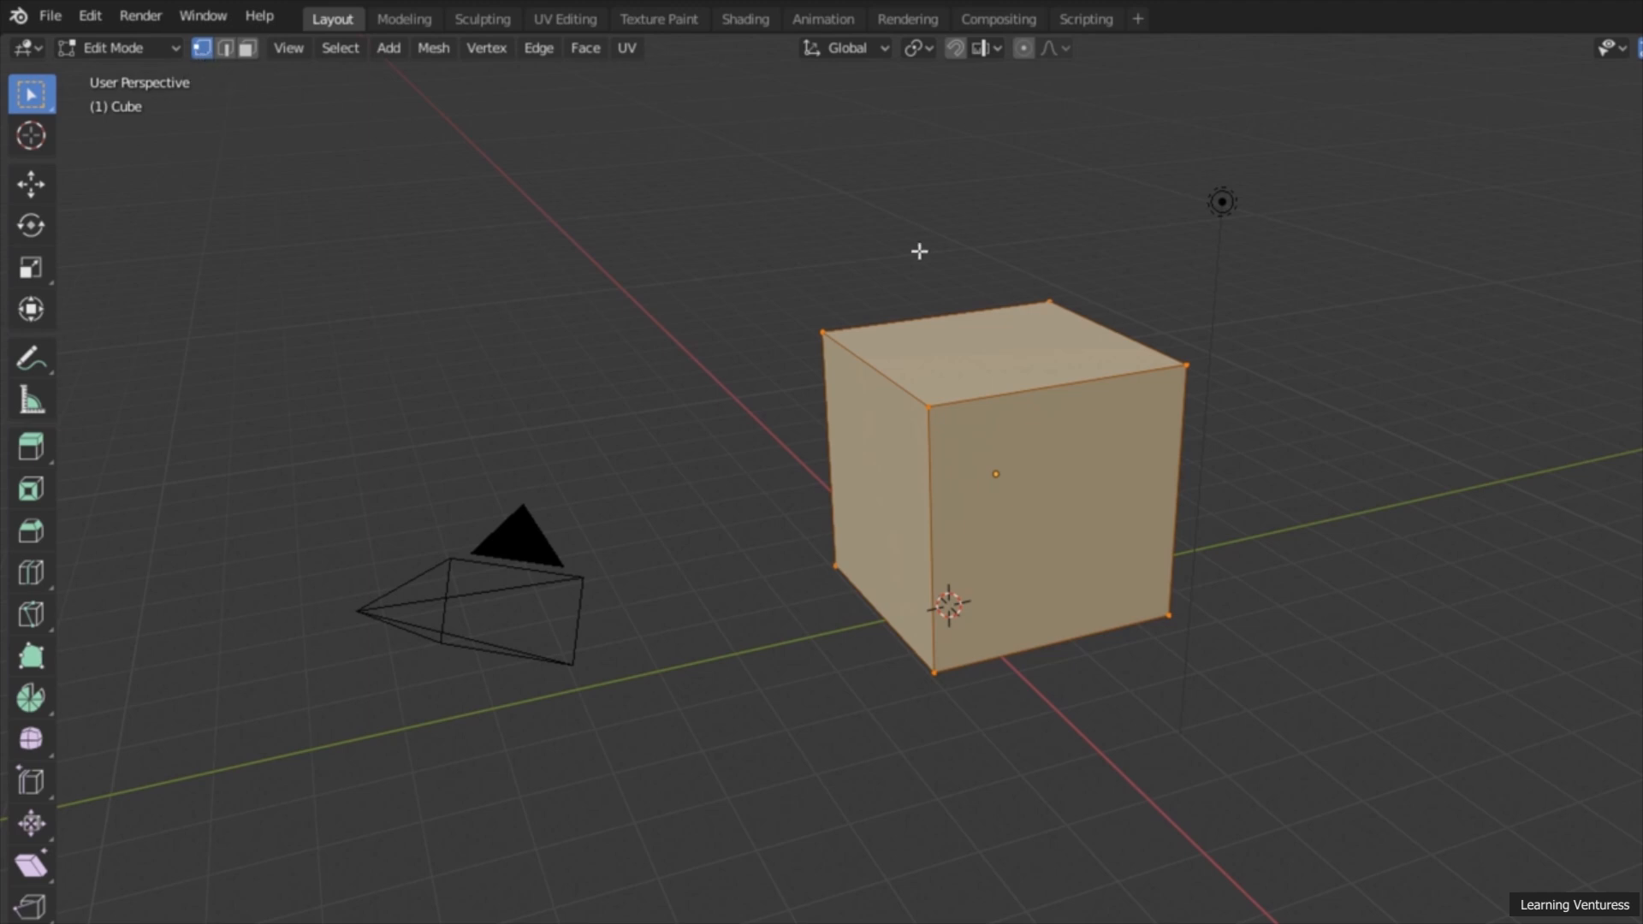
Step: Switch the cube through edge, face and back to vertex selection mode, and widen the toolbar to display the tool names
{"action": "left_click", "coordinate": [225, 48]}
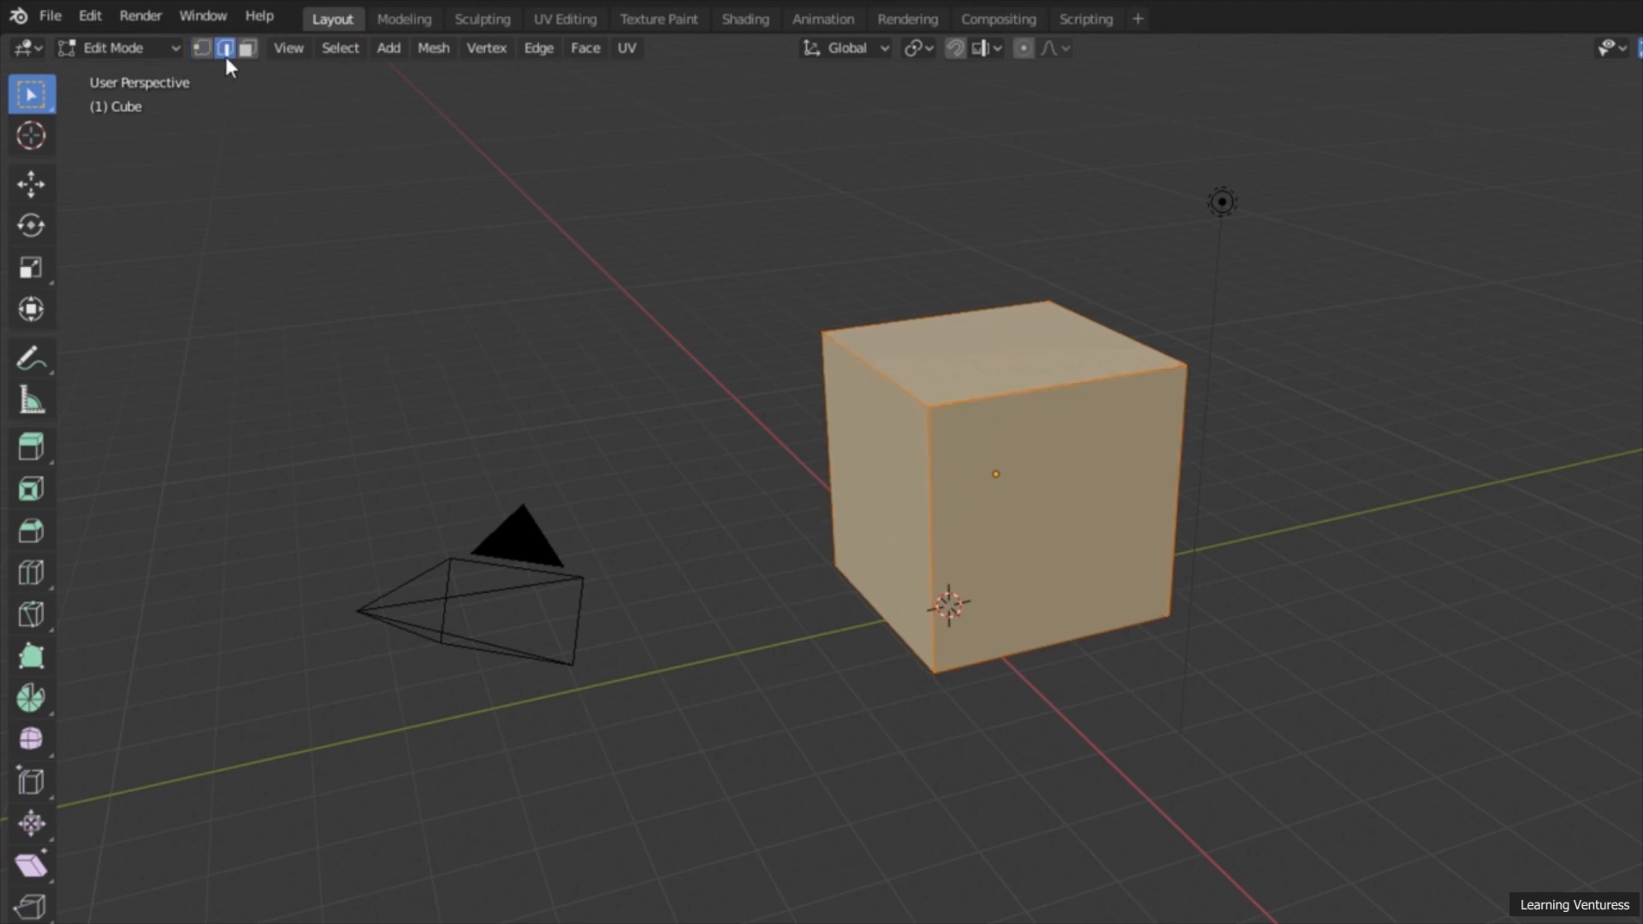
{"action": "left_click", "coordinate": [247, 49]}
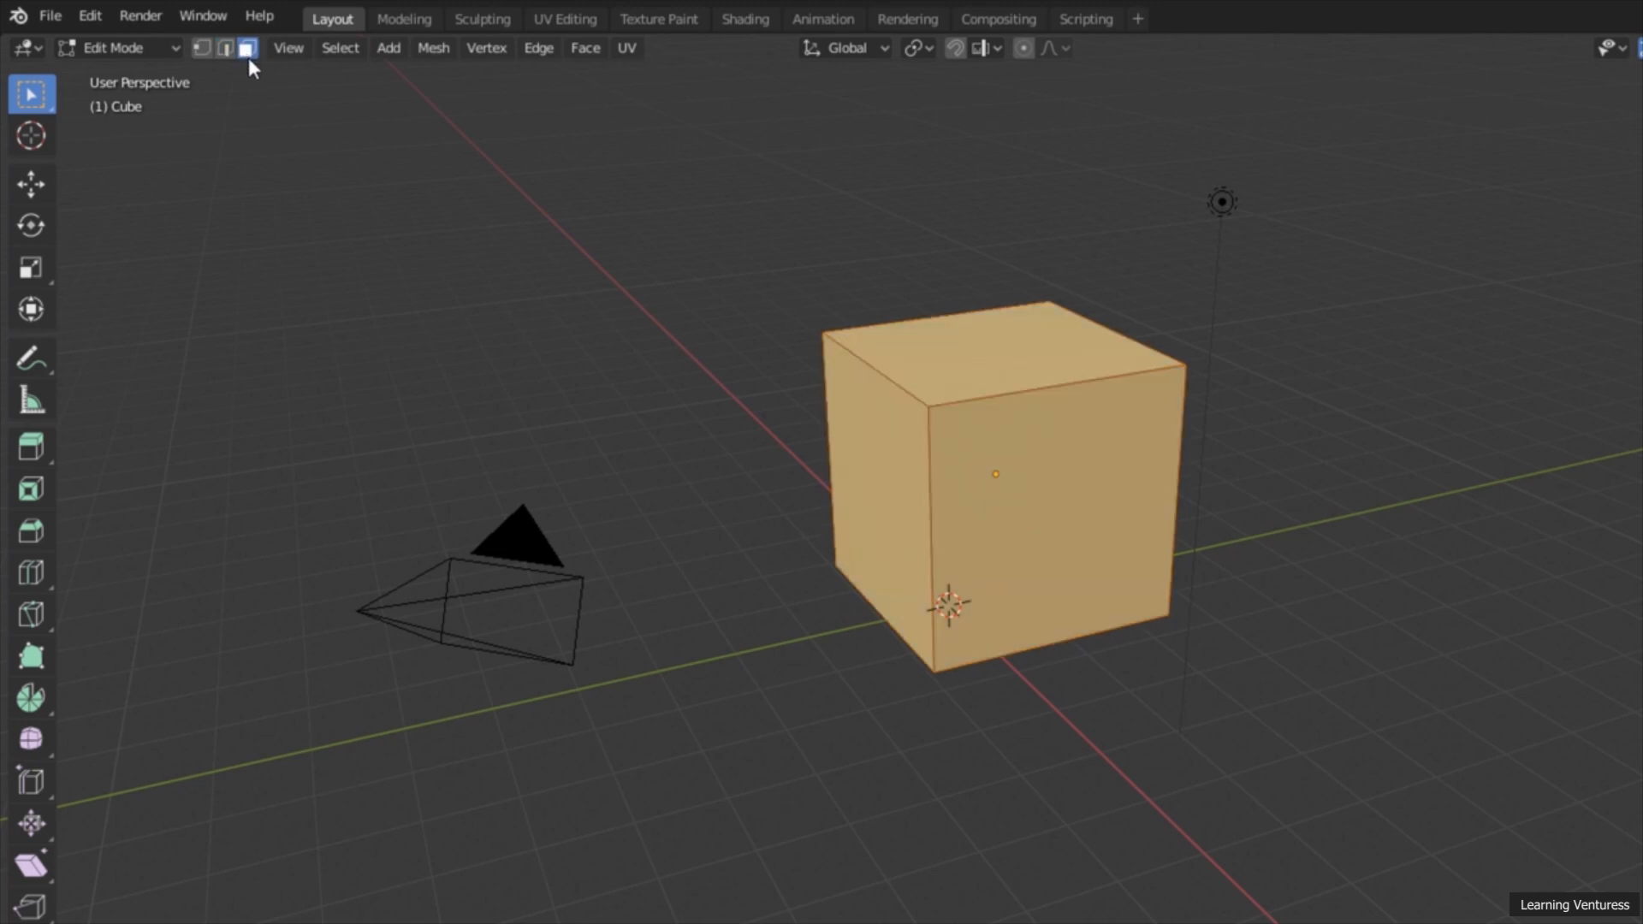
{"action": "left_click", "coordinate": [203, 49]}
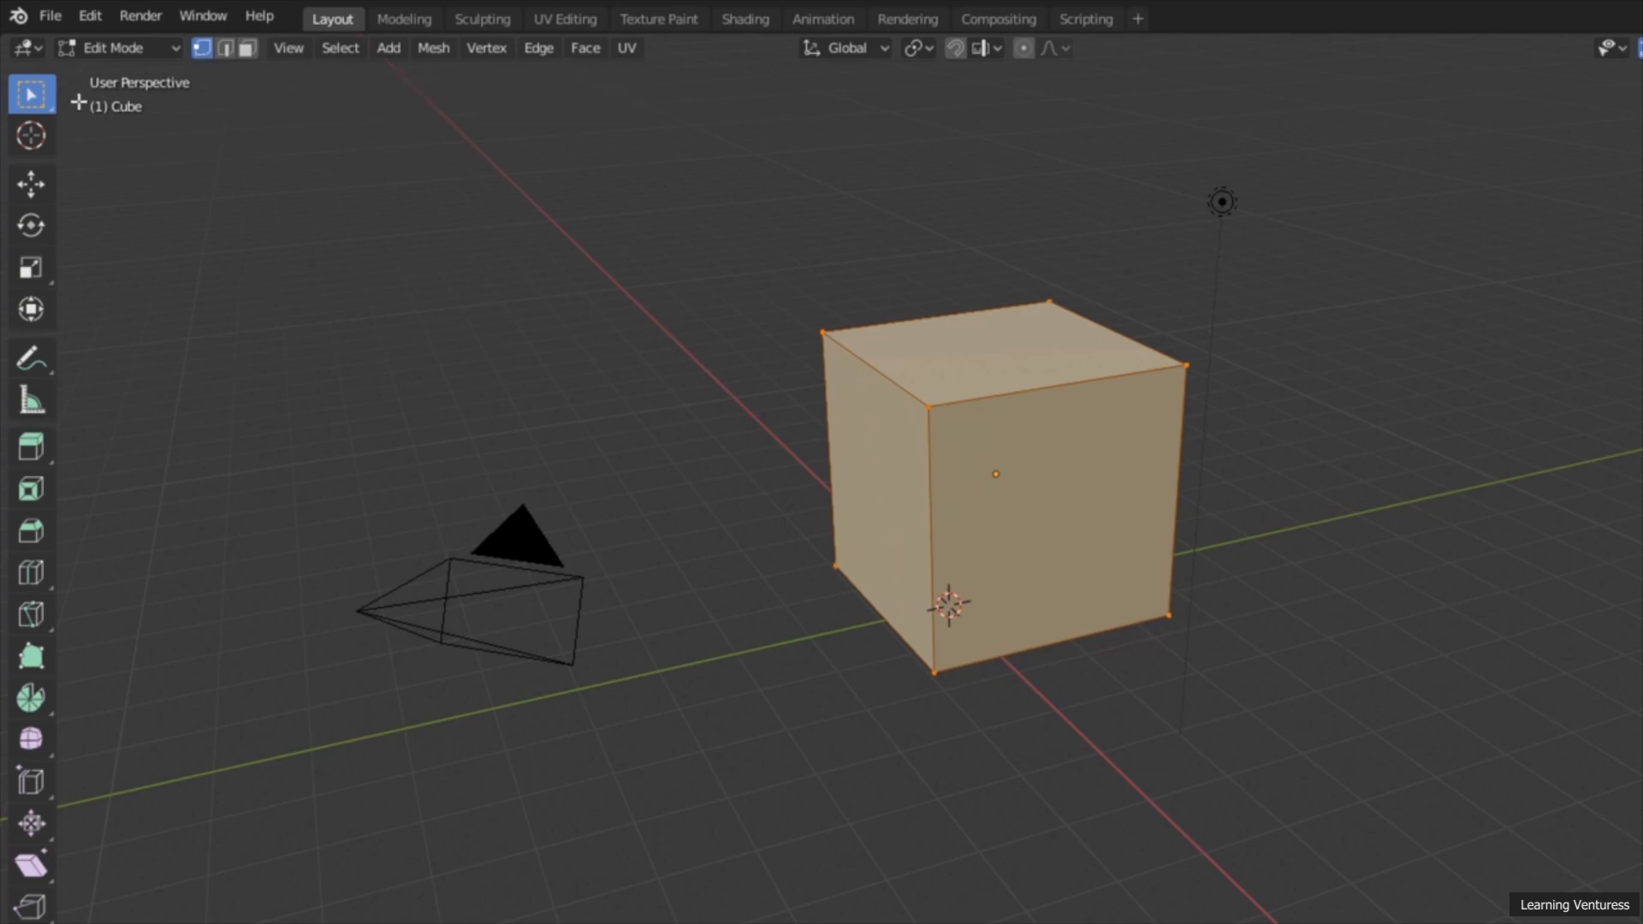
{"action": "left_click_drag", "start_coordinate": [58, 118], "coordinate": [152, 109]}
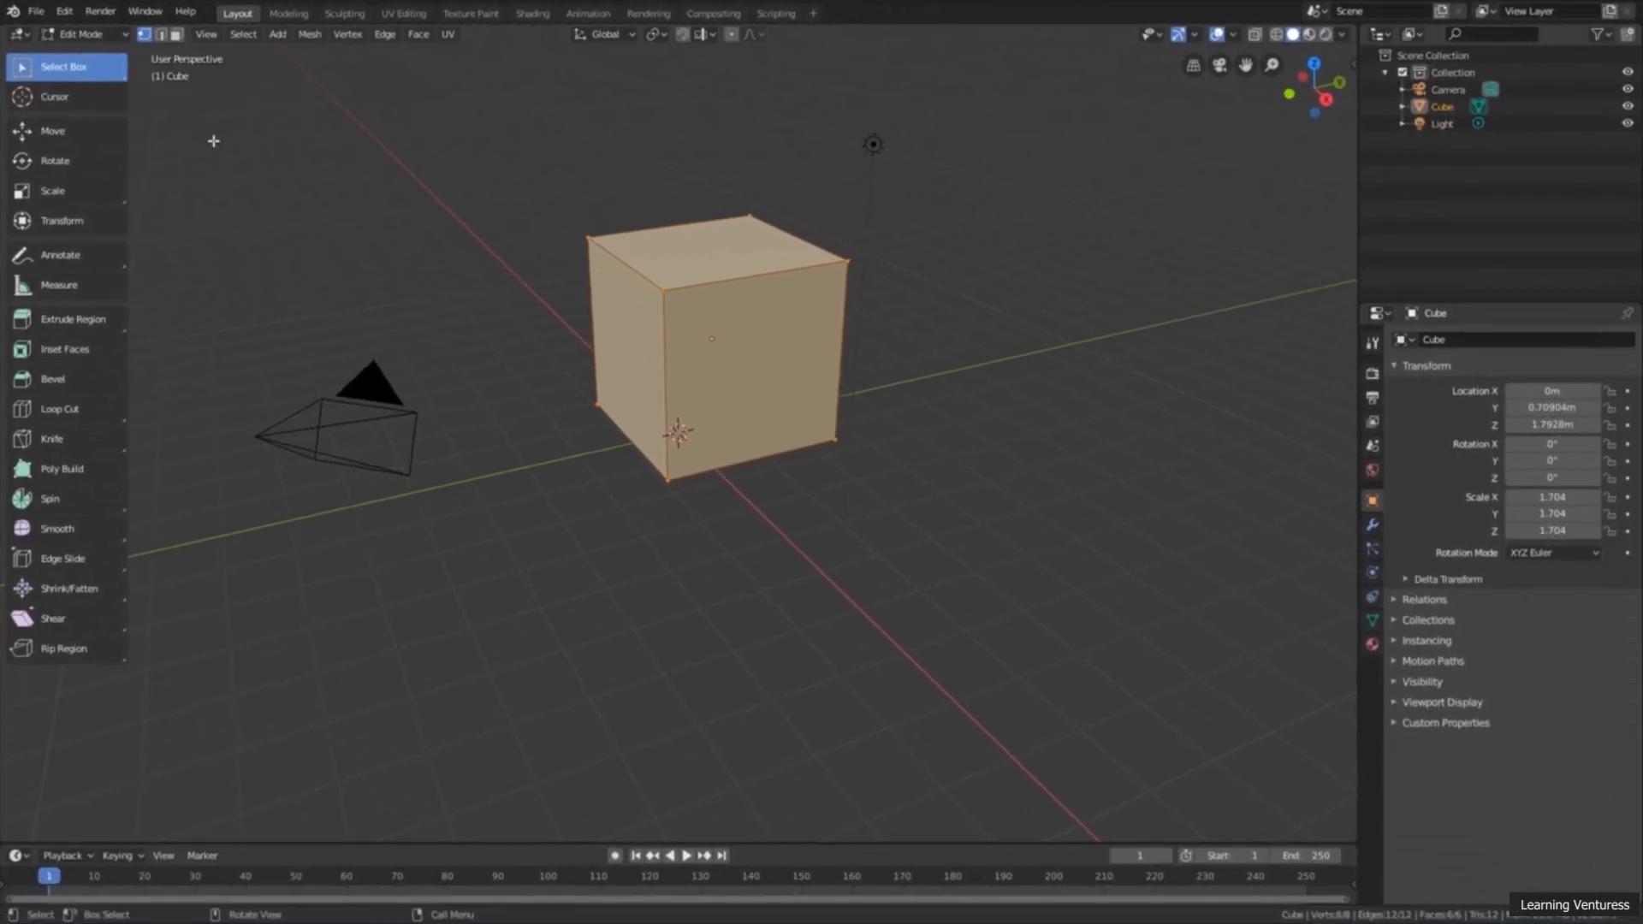
Step: Clear the full selection and select single corner vertices on the cube's top face
{"action": "left_click", "coordinate": [543, 259]}
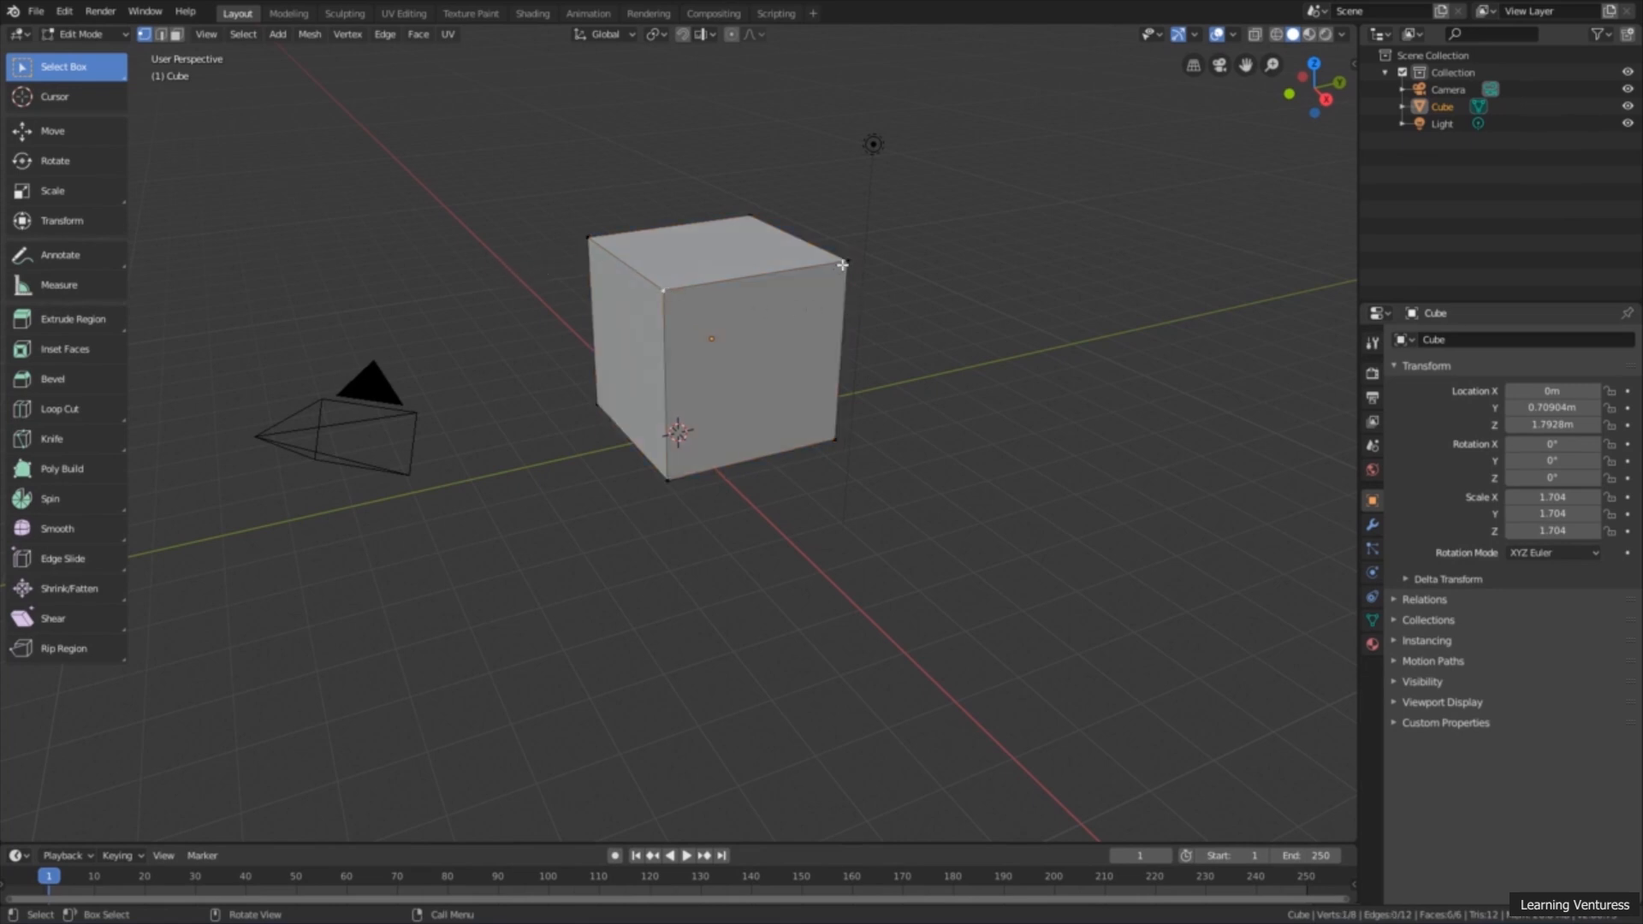
{"action": "left_click", "coordinate": [587, 237]}
{"action": "mouse_move", "coordinate": [590, 278]}
{"action": "middle_mouse_down"}
{"action": "mouse_move", "coordinate": [604, 282]}
{"action": "mouse_move", "coordinate": [587, 286]}
{"action": "middle_mouse_up"}
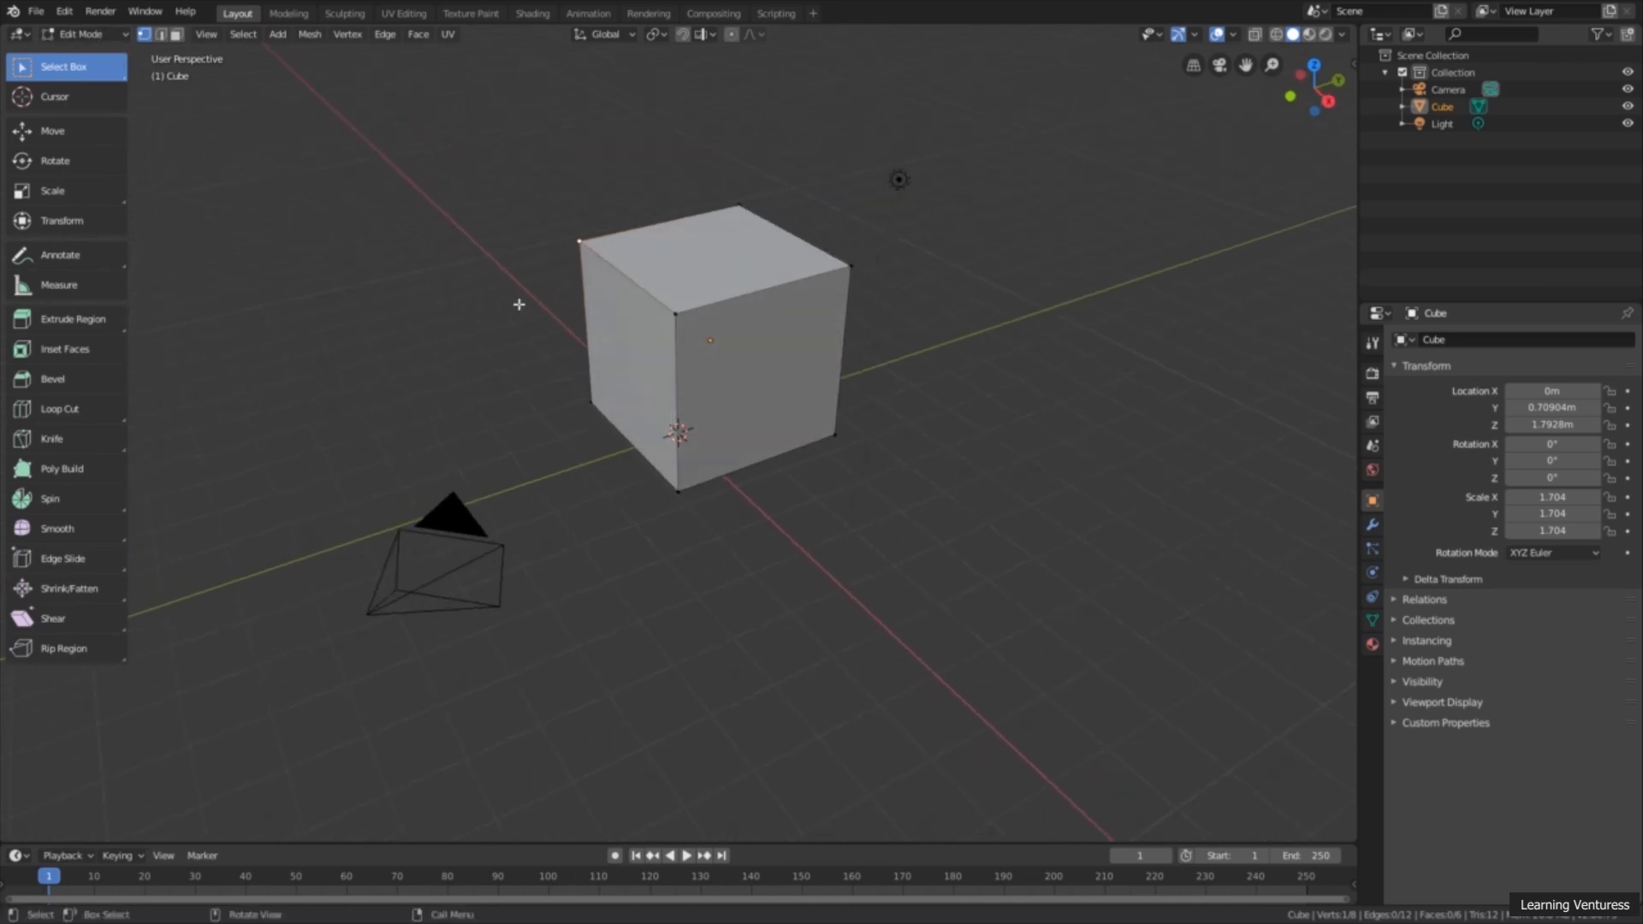
{"action": "middle_click_drag", "start_coordinate": [647, 302], "coordinate": [698, 317]}
{"action": "scroll", "coordinate": [700, 318], "scroll_direction": "up", "scroll_amount": 3}
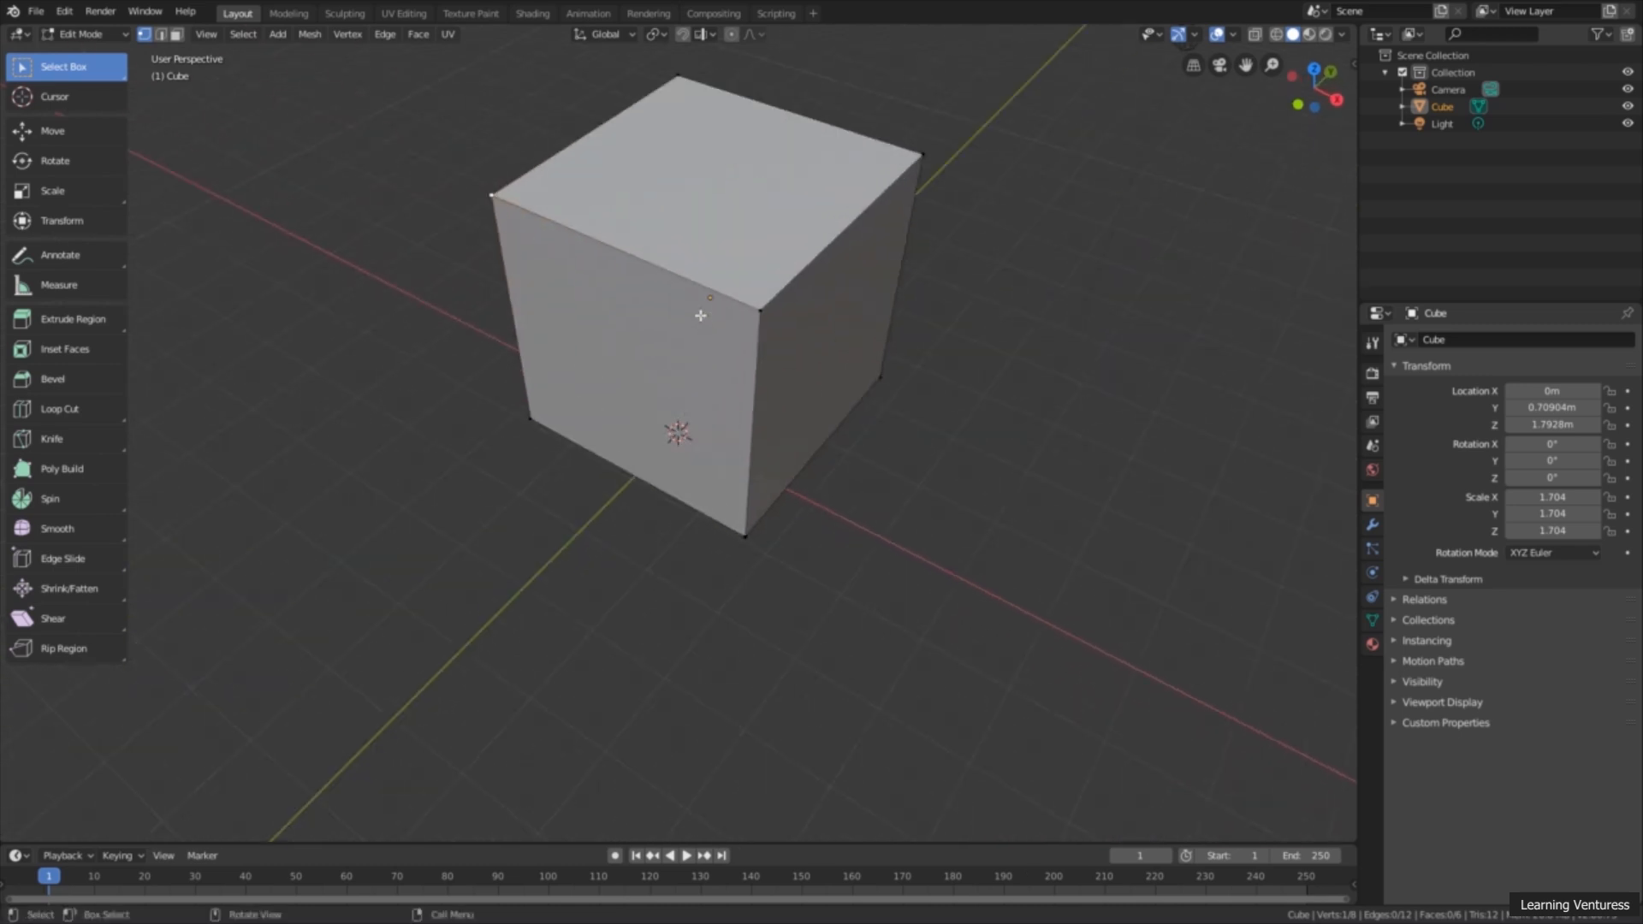
{"action": "middle_click_drag", "start_coordinate": [715, 235], "coordinate": [678, 316], "text": "shift"}
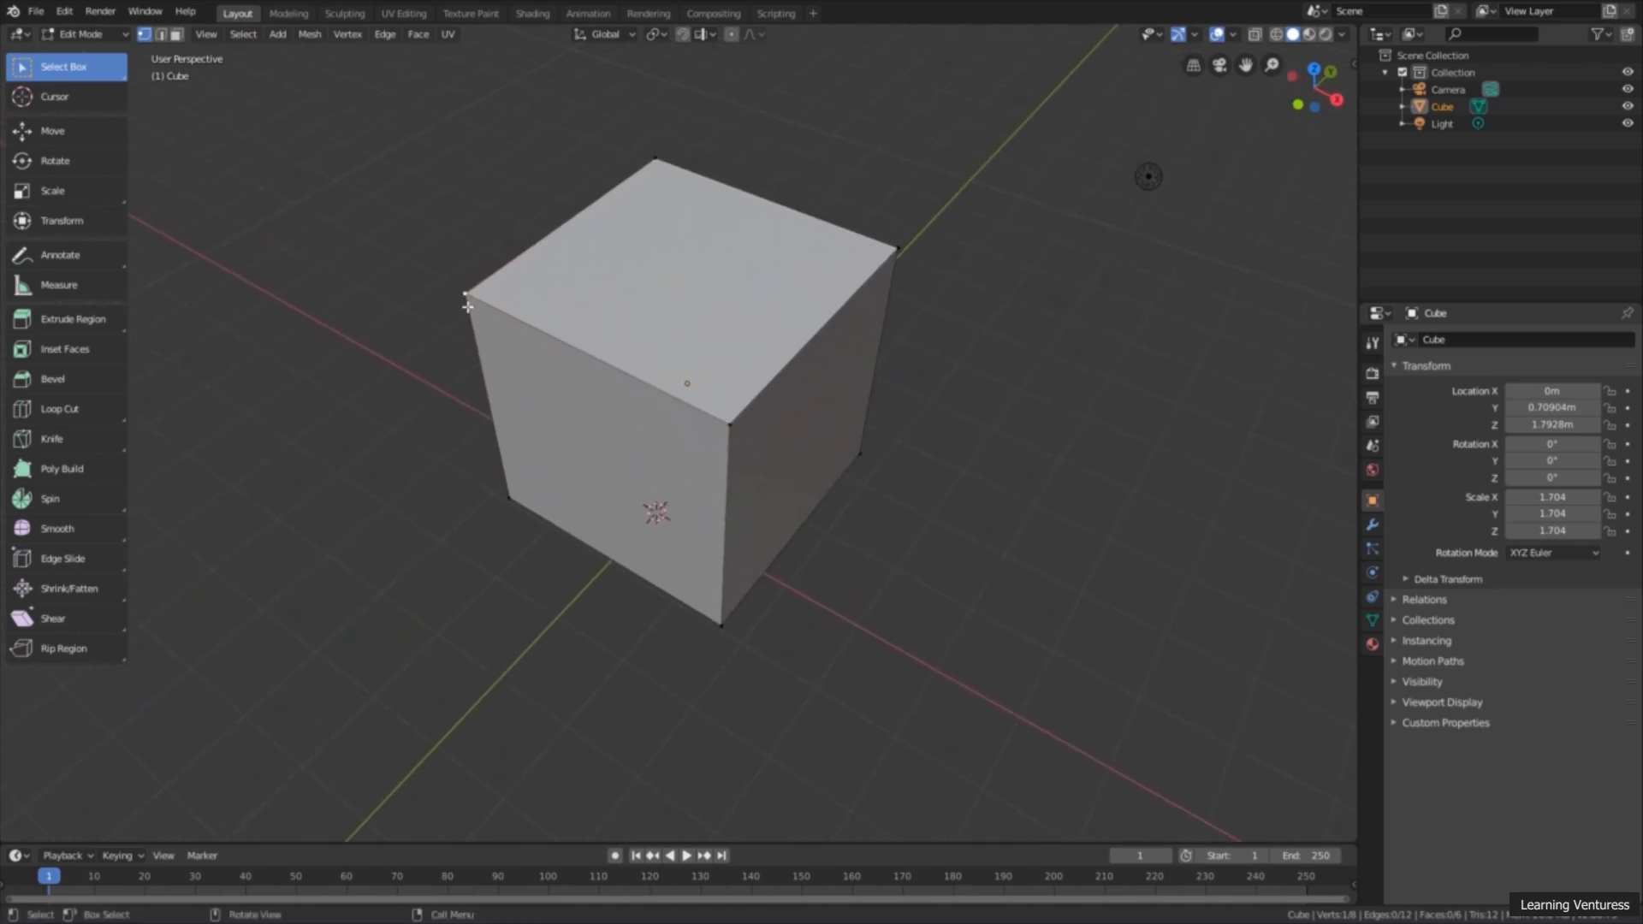
Step: Select a top corner vertex and extend the selection with more of the top face's corner vertices
{"action": "left_click", "coordinate": [900, 250]}
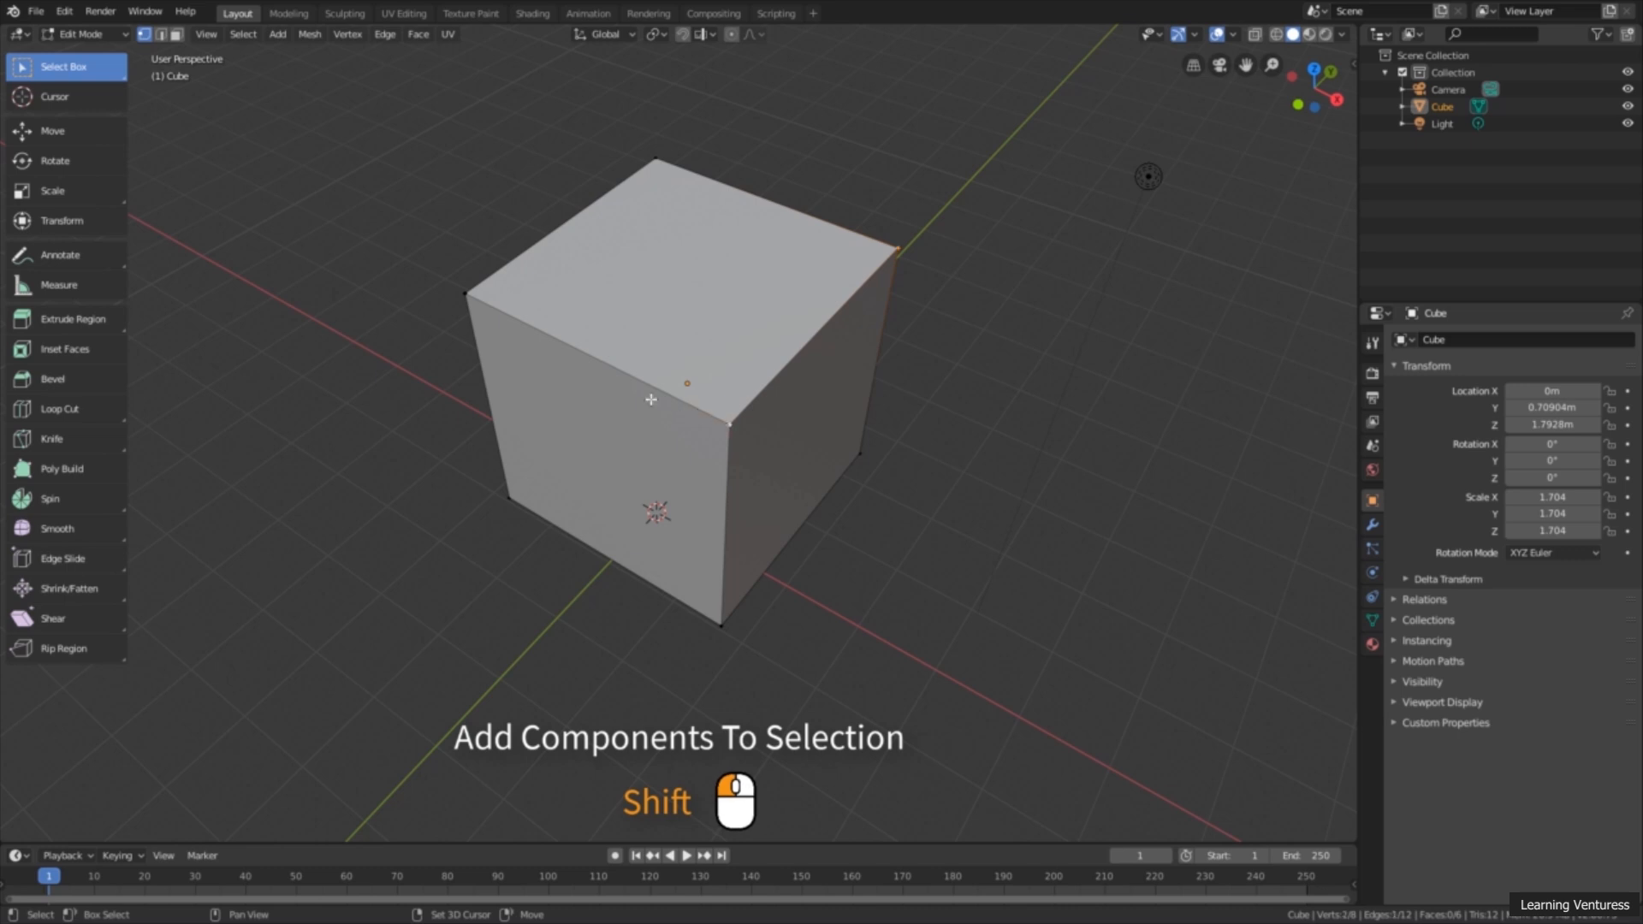
{"action": "left_click", "coordinate": [465, 294], "text": "shift"}
{"action": "left_click", "coordinate": [646, 169], "text": "shift"}
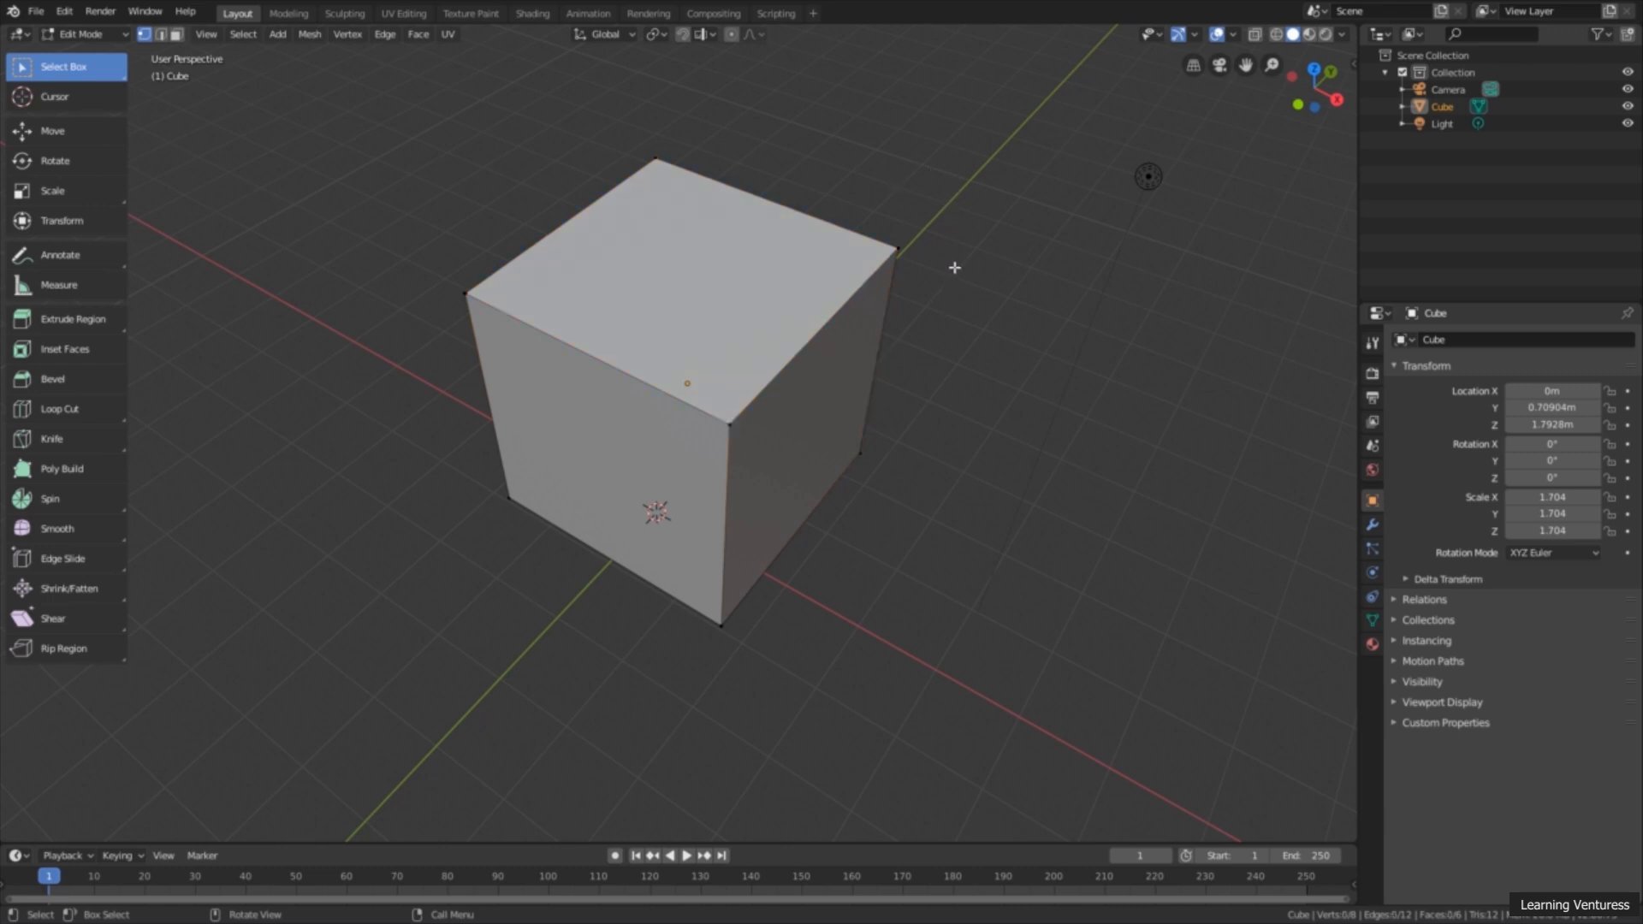
Step: Practise box-selecting groups of the cube's vertices, ending with everything deselected
{"action": "left_click_drag", "start_coordinate": [997, 108], "coordinate": [564, 444]}
{"action": "left_click_drag", "start_coordinate": [401, 137], "coordinate": [904, 465]}
{"action": "left_click_drag", "start_coordinate": [1012, 122], "coordinate": [459, 717]}
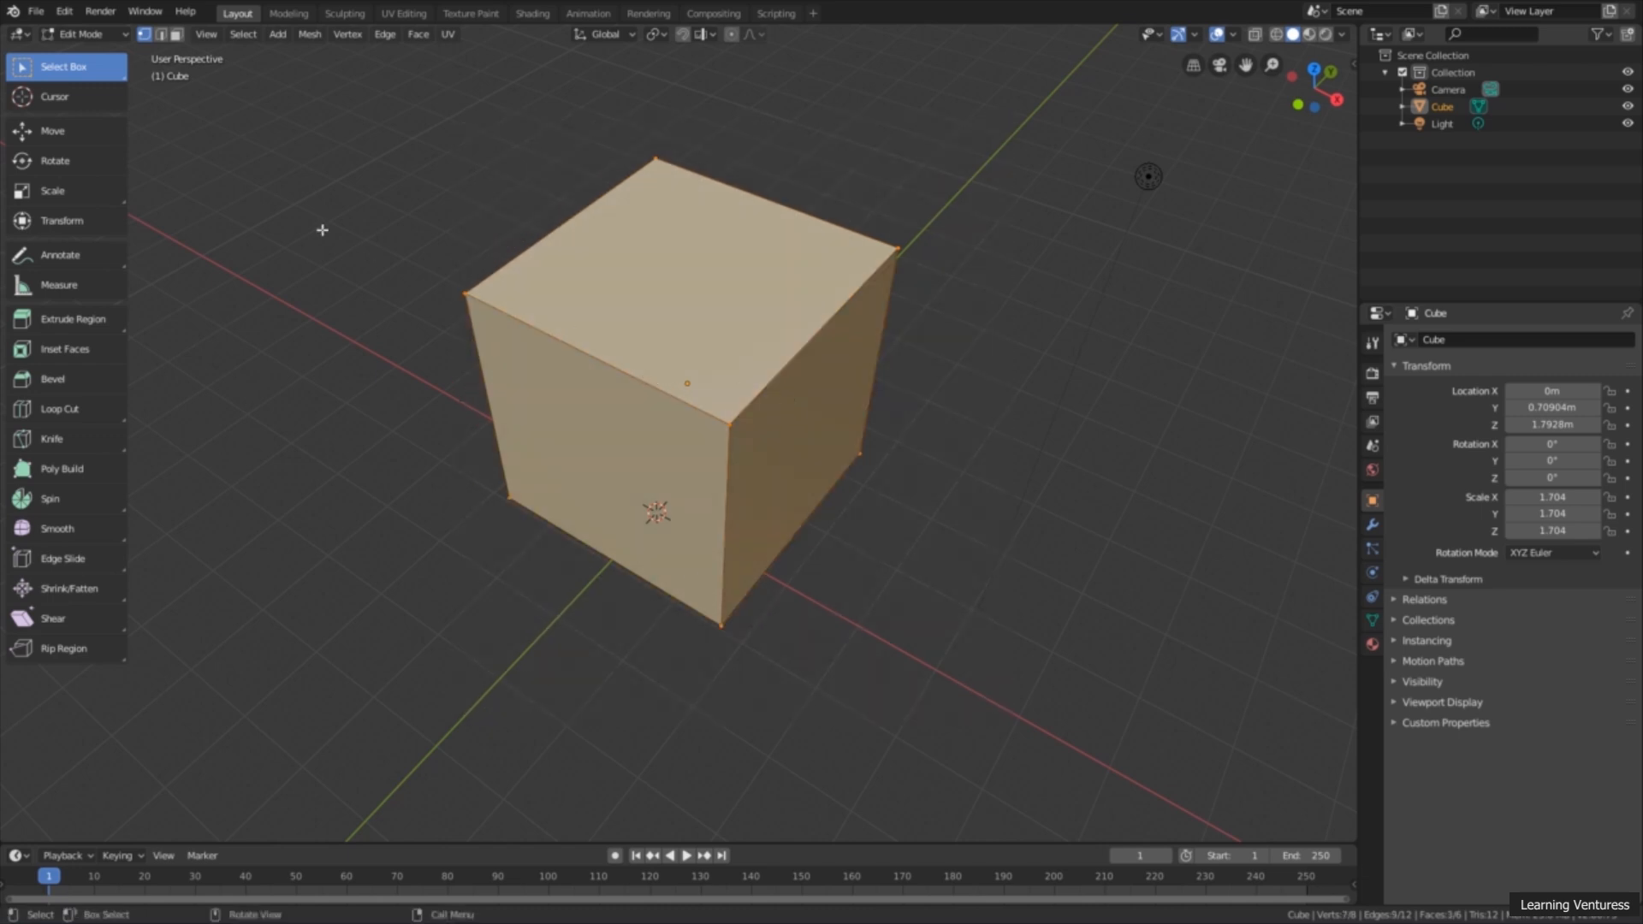
{"action": "left_click", "coordinate": [335, 193]}
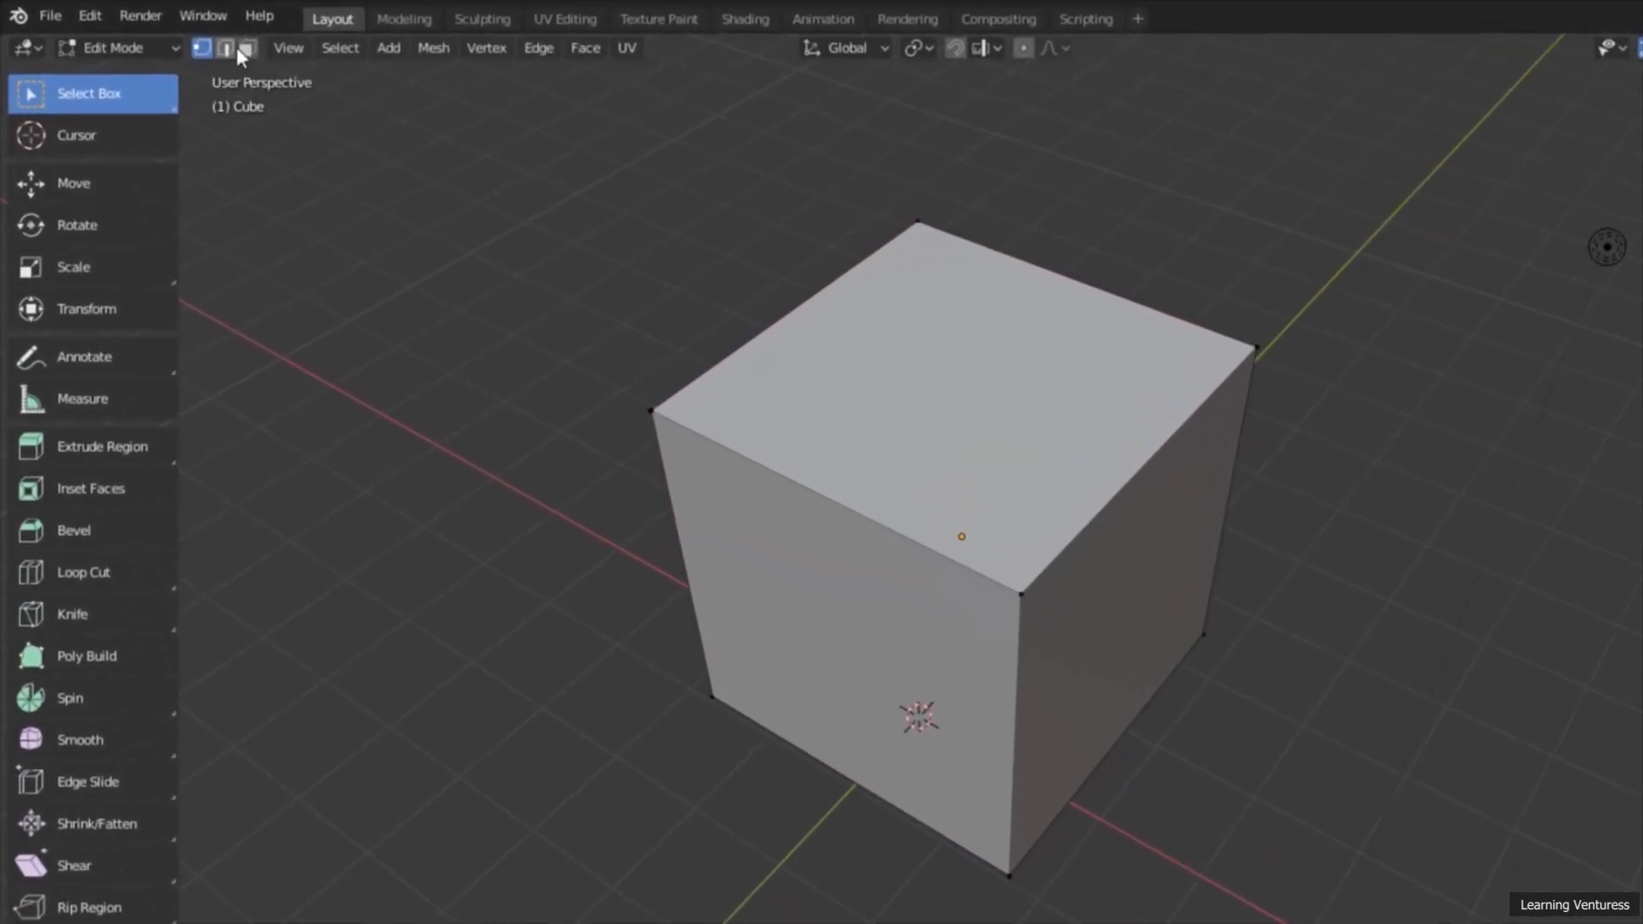
Step: In edge selection mode, select the top edges one after another, deselect them, and box-select the edges of one side face
{"action": "left_click", "coordinate": [226, 49]}
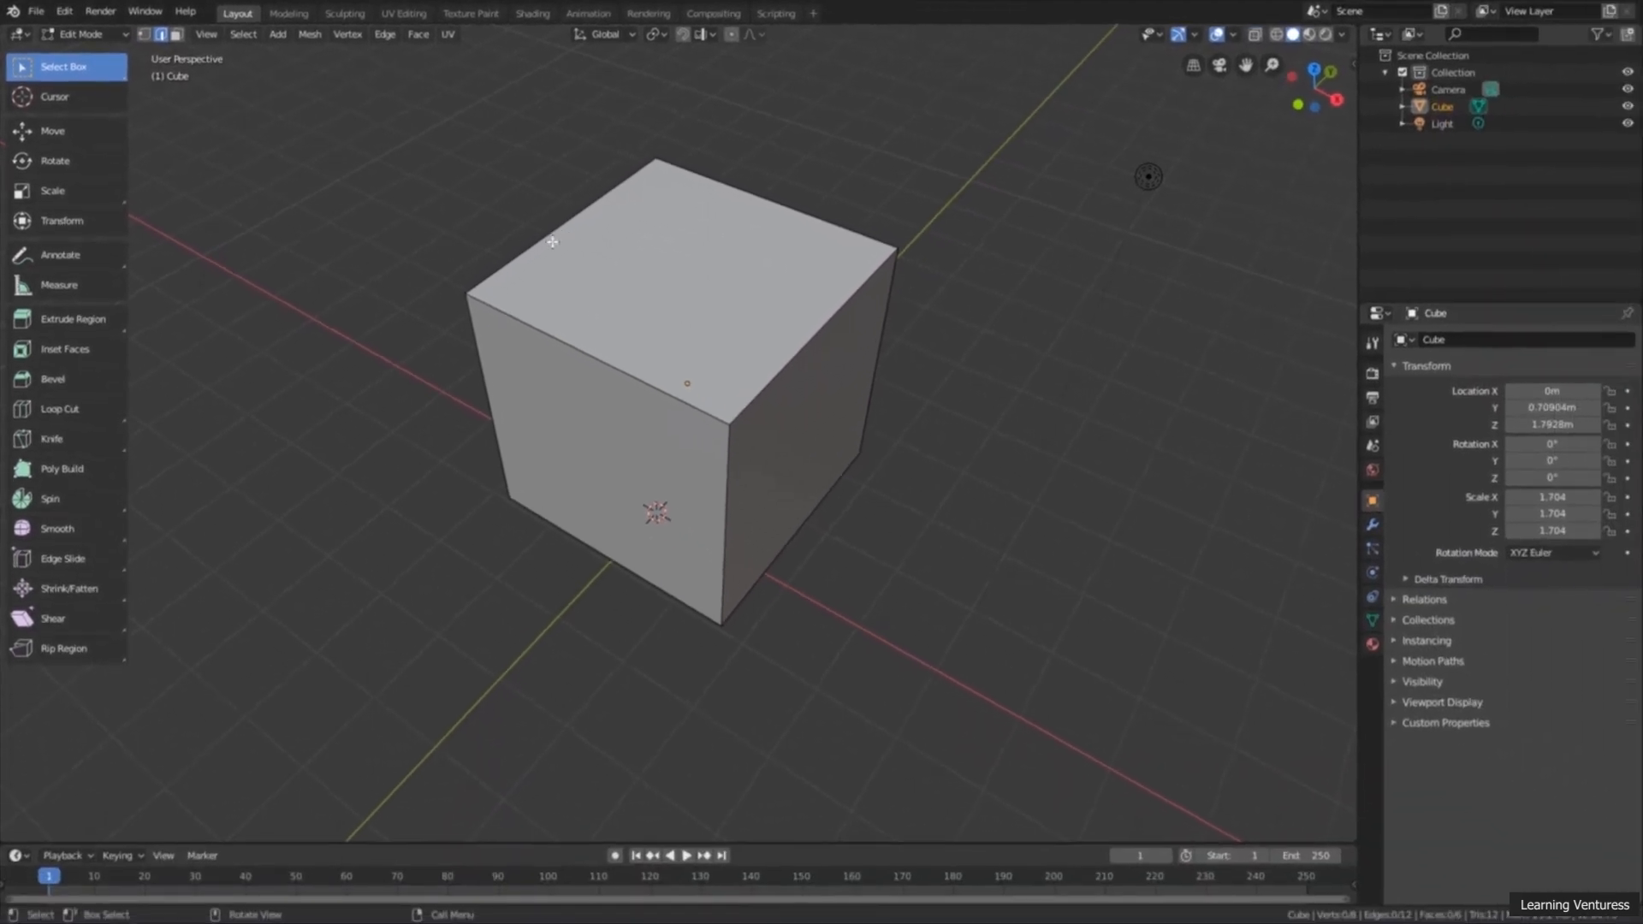
{"action": "left_click", "coordinate": [550, 236]}
{"action": "left_click", "coordinate": [792, 223], "text": "shift"}
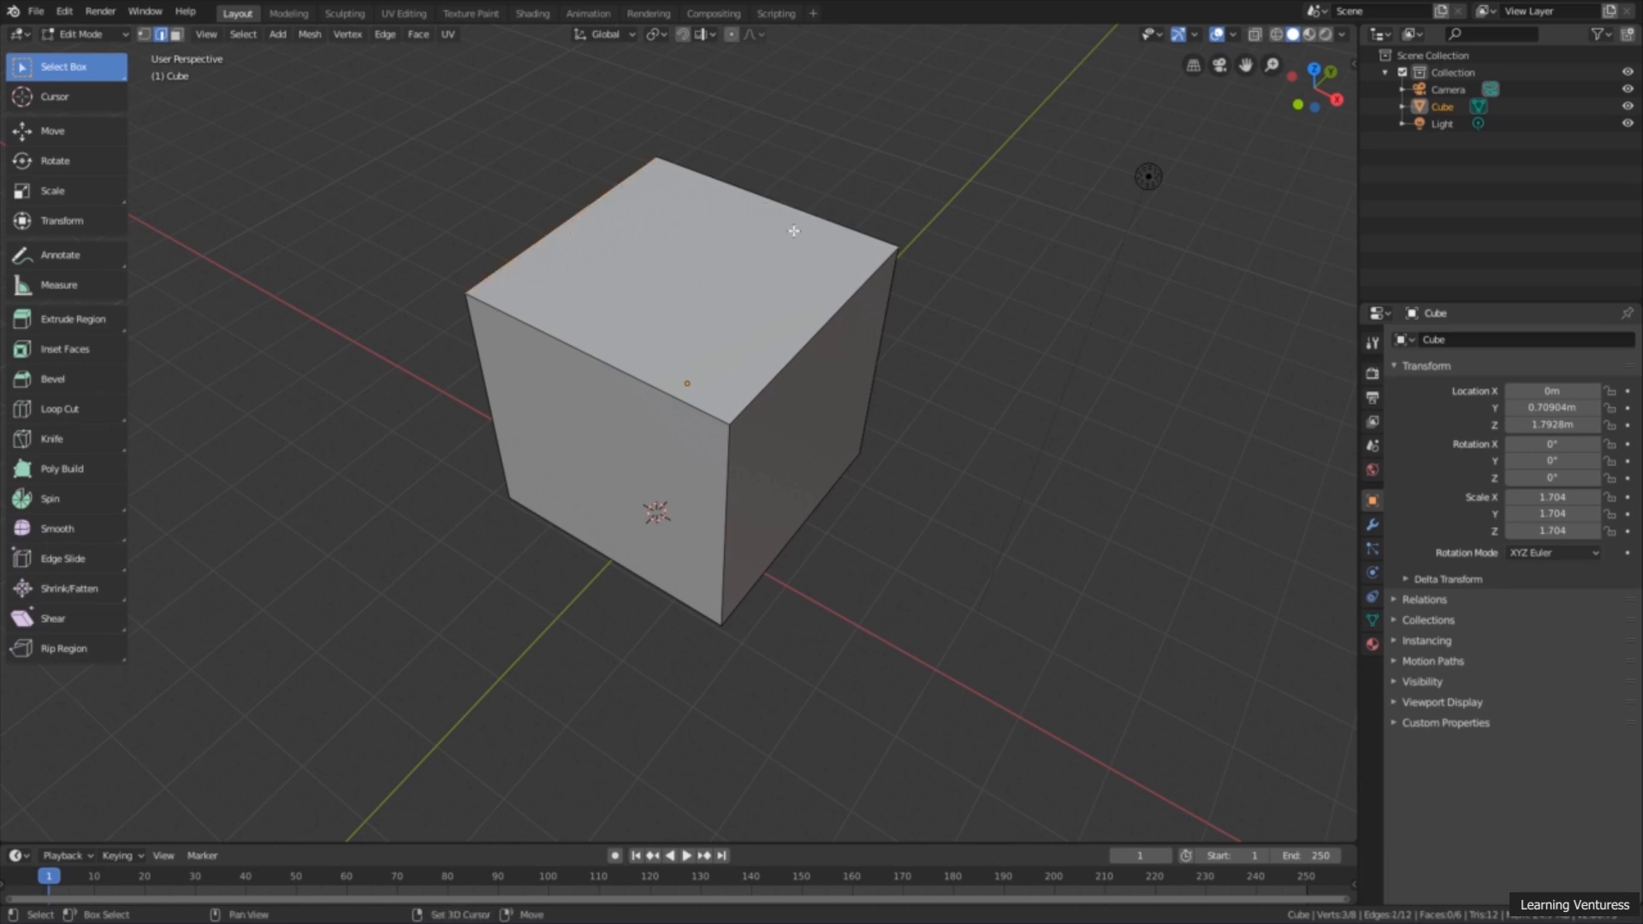
{"action": "left_click", "coordinate": [806, 324], "text": "shift"}
{"action": "left_click", "coordinate": [631, 368], "text": "shift"}
{"action": "left_click", "coordinate": [365, 219]}
{"action": "left_click_drag", "start_coordinate": [349, 208], "coordinate": [741, 678]}
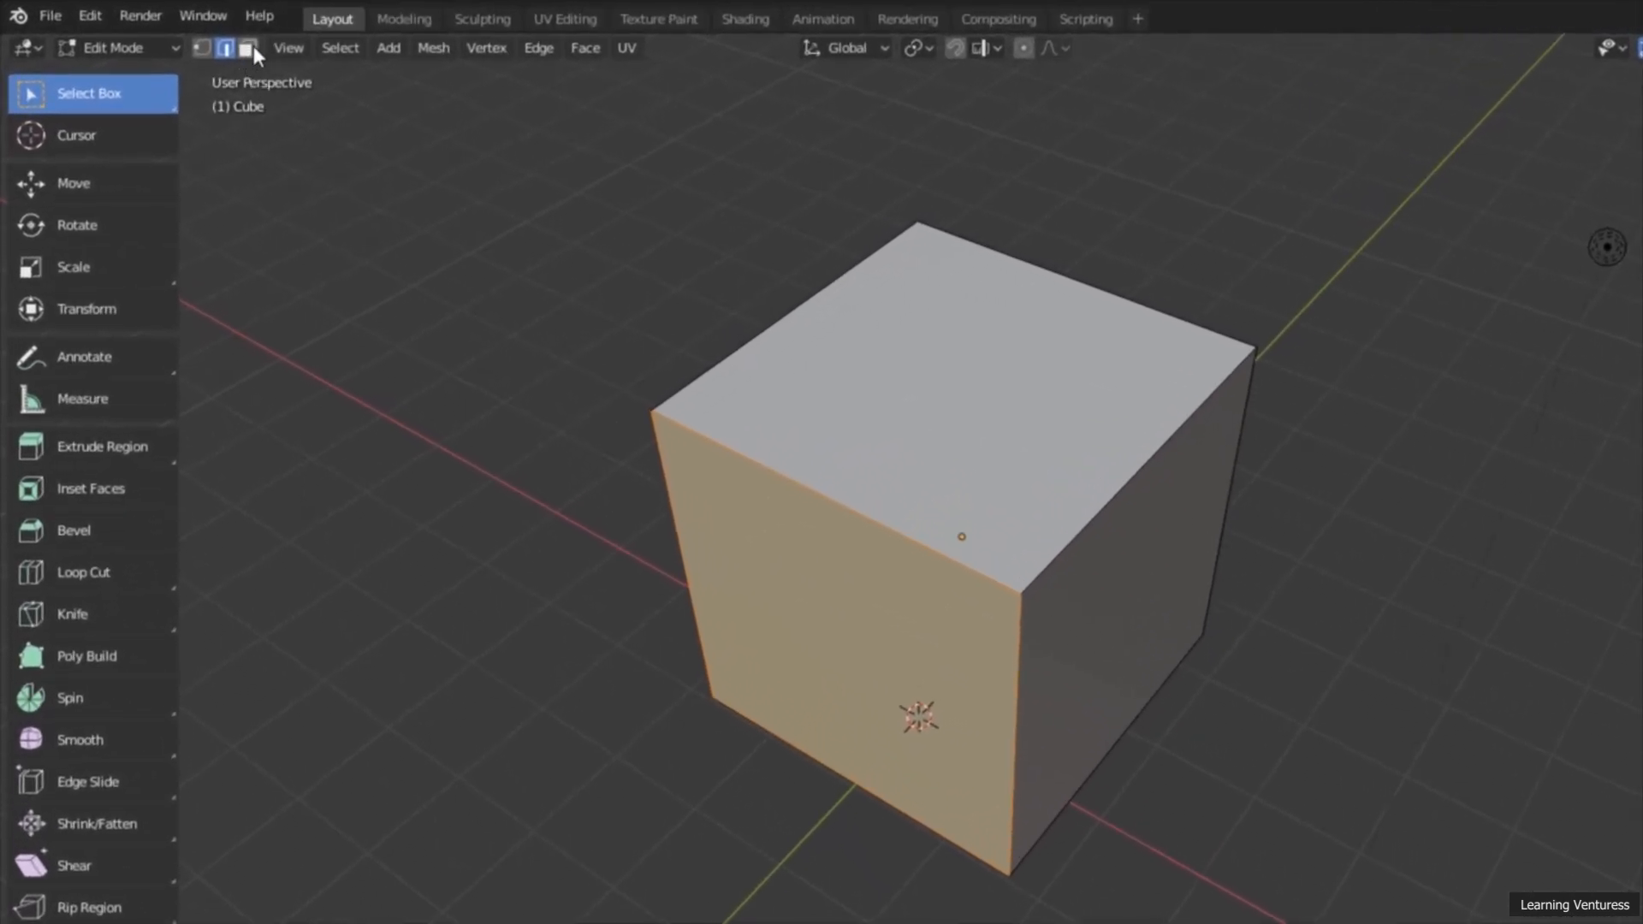
Step: In face selection mode, practise selecting the top and side faces and deselecting them, ending with one side face selected
{"action": "left_click", "coordinate": [251, 47]}
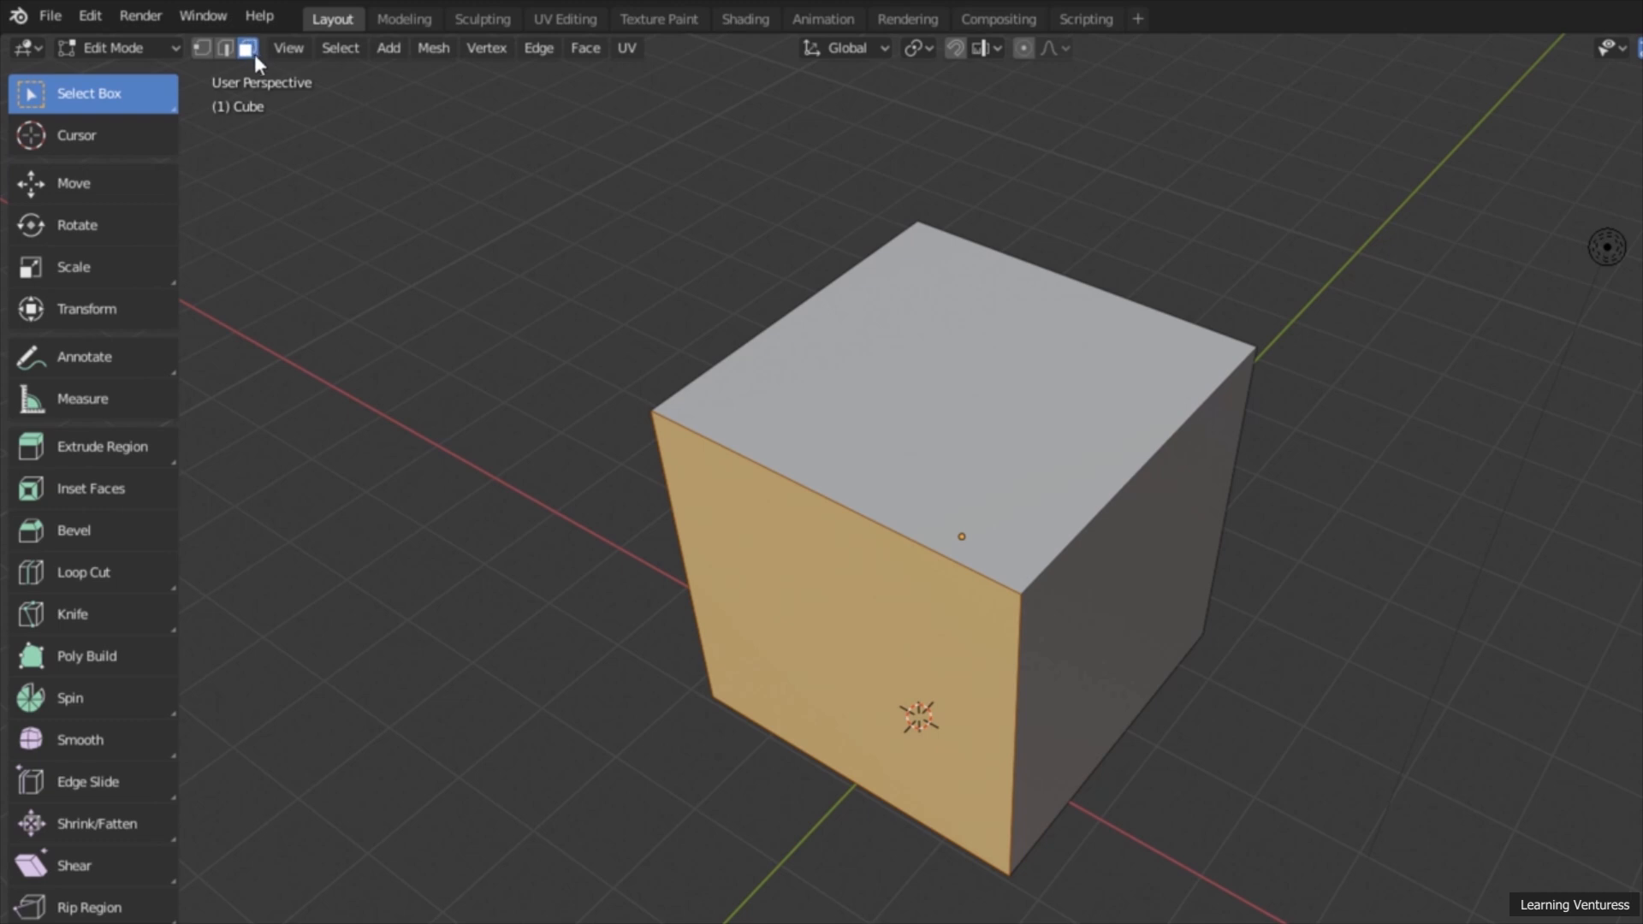
{"action": "left_click", "coordinate": [917, 382]}
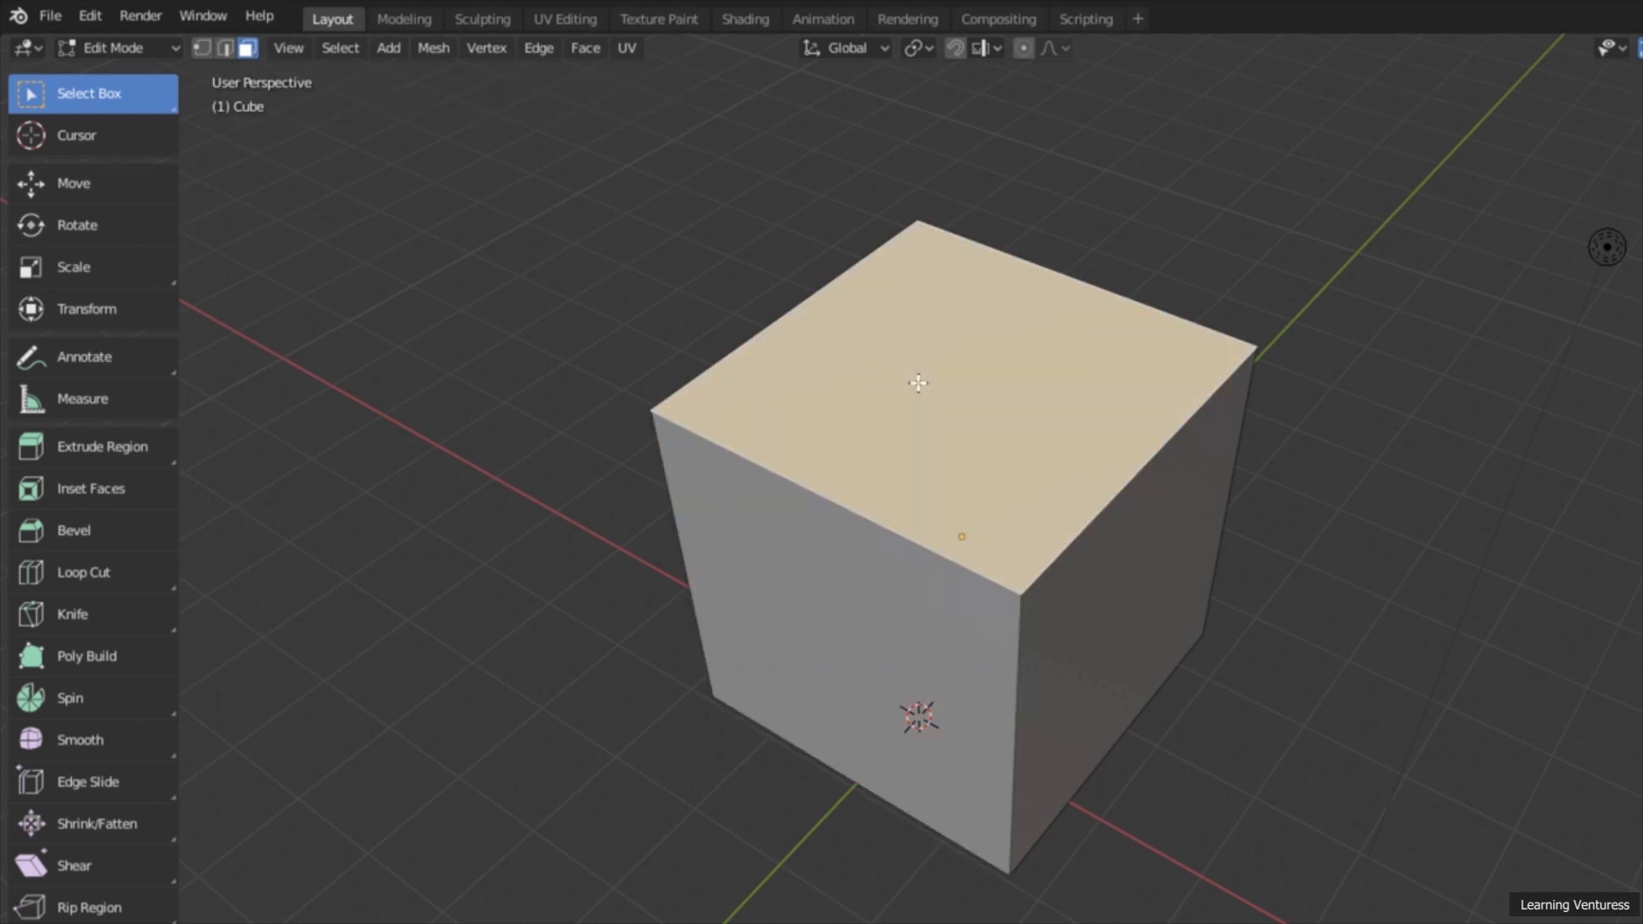
{"action": "left_click", "coordinate": [814, 640], "text": "shift"}
{"action": "left_click", "coordinate": [1067, 590], "text": "shift"}
{"action": "middle_click_drag", "start_coordinate": [1287, 598], "coordinate": [891, 522]}
{"action": "left_click", "coordinate": [1075, 521], "text": "shift"}
{"action": "left_click", "coordinate": [1262, 480]}
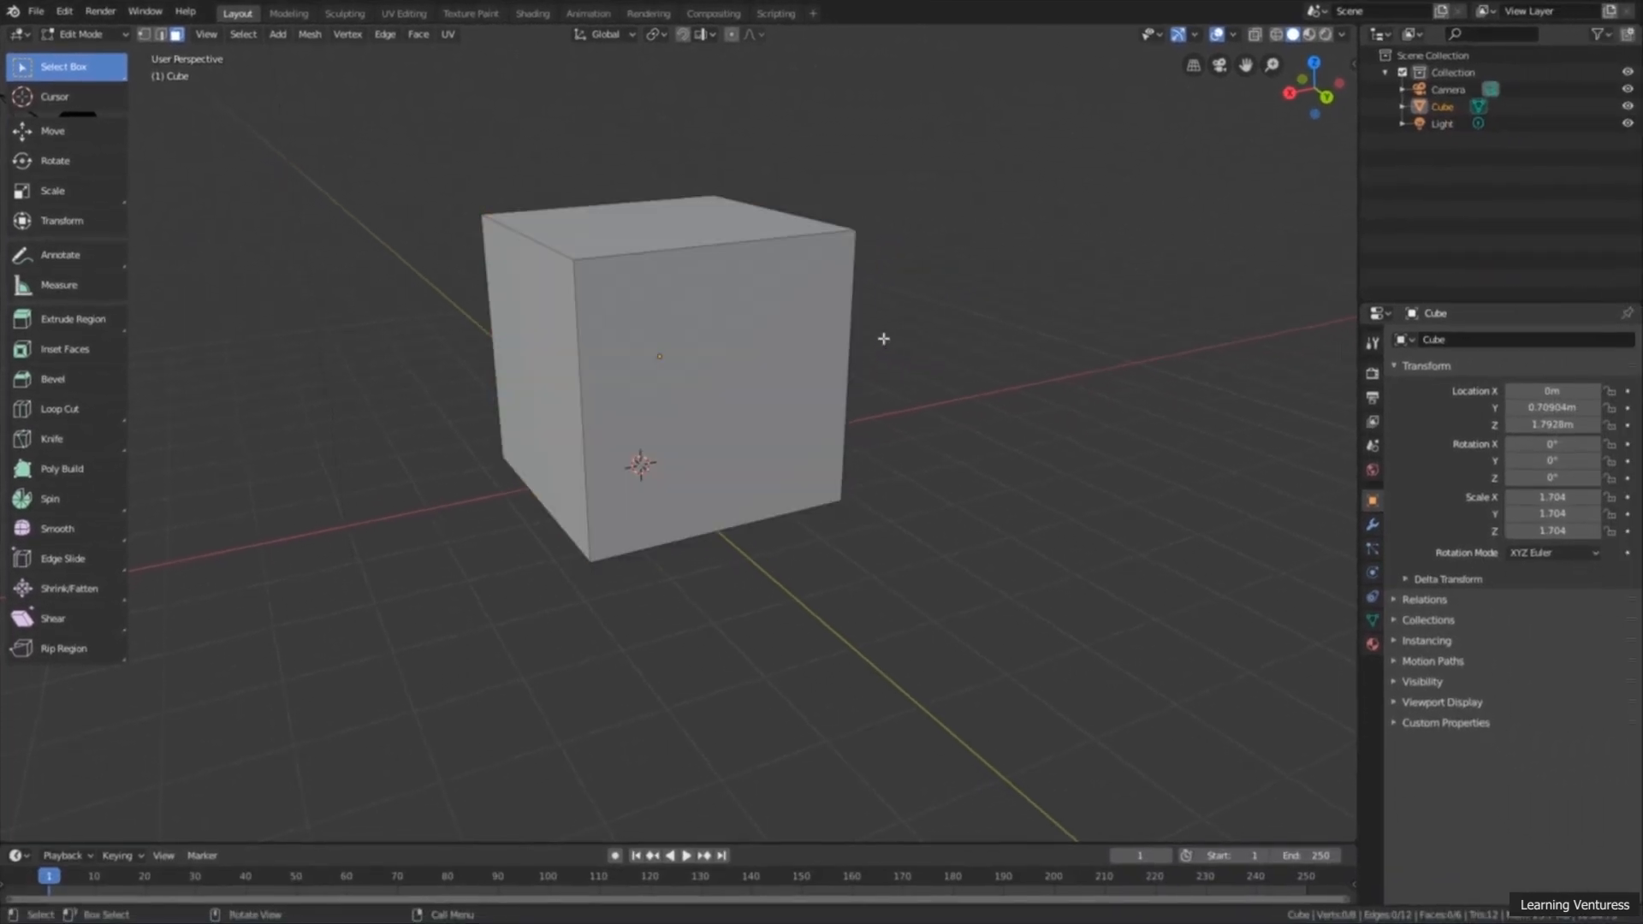
{"action": "left_click", "coordinate": [741, 310]}
{"action": "middle_click_drag", "start_coordinate": [733, 319], "coordinate": [778, 353]}
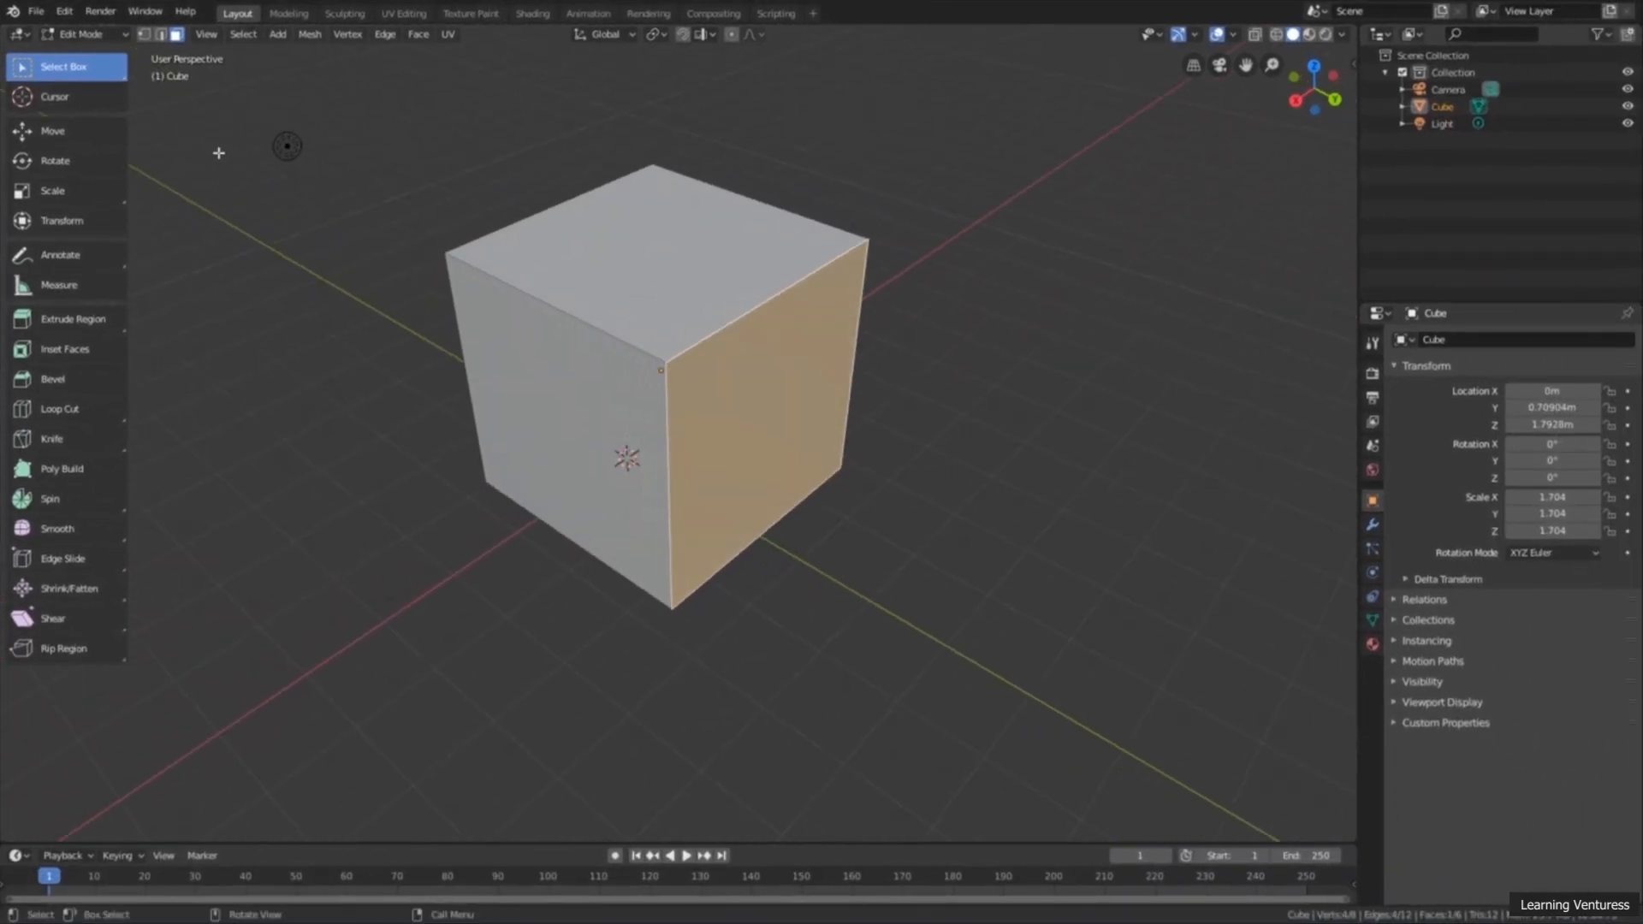
Step: In vertex selection mode, box-select the cube's four top vertices and shift them with the Move tool
{"action": "left_click", "coordinate": [144, 35]}
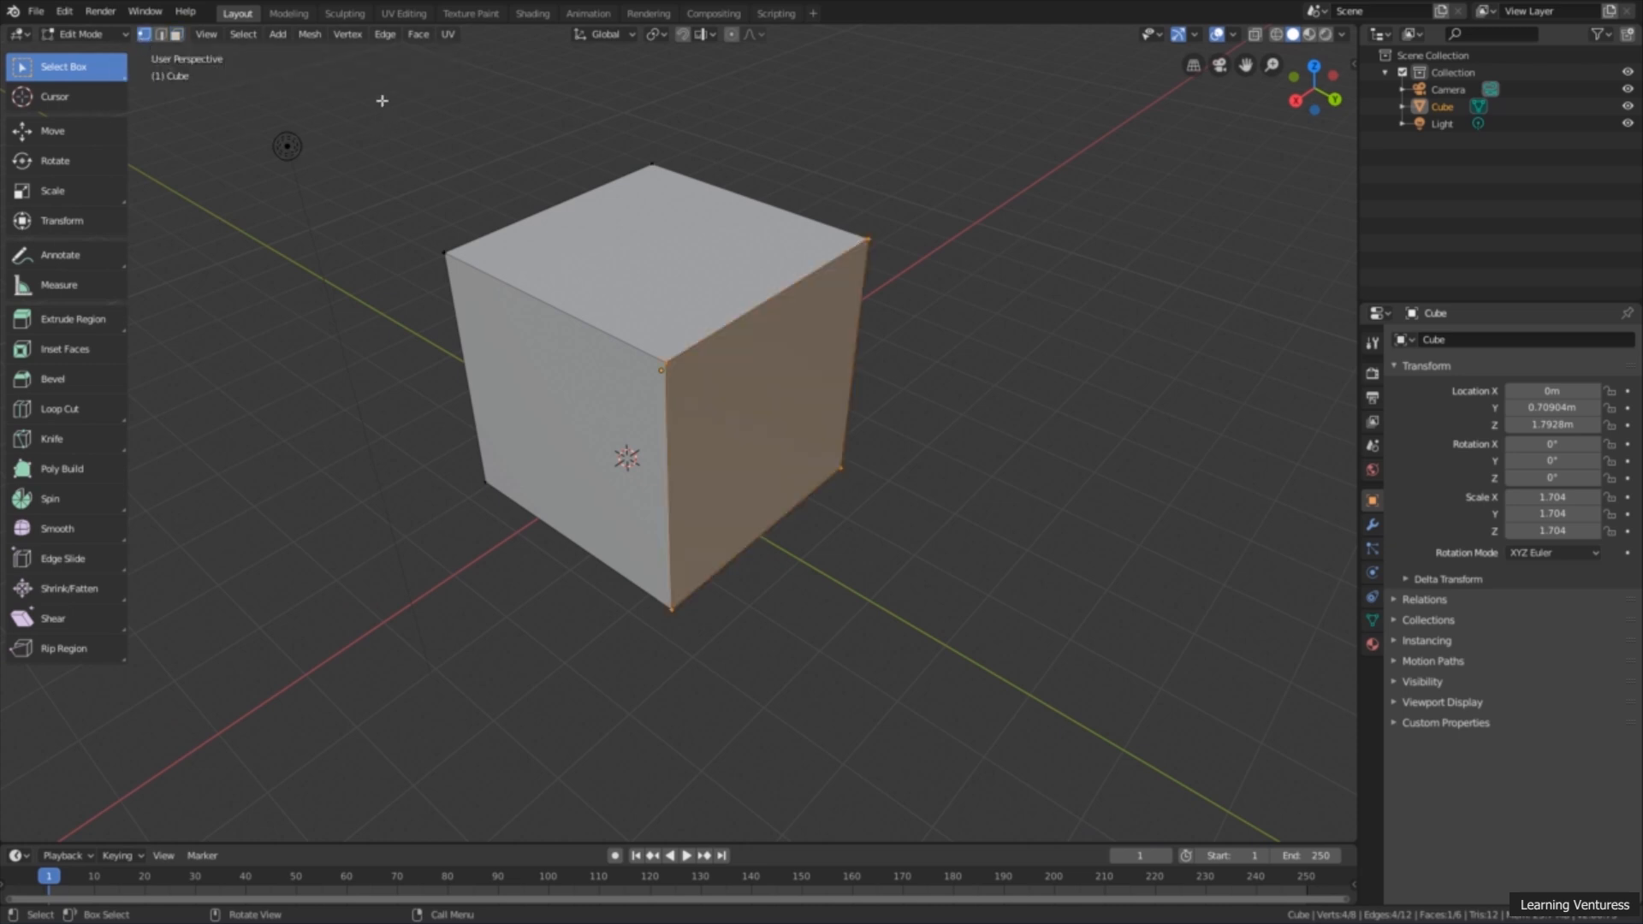
{"action": "left_click_drag", "start_coordinate": [351, 111], "coordinate": [903, 404]}
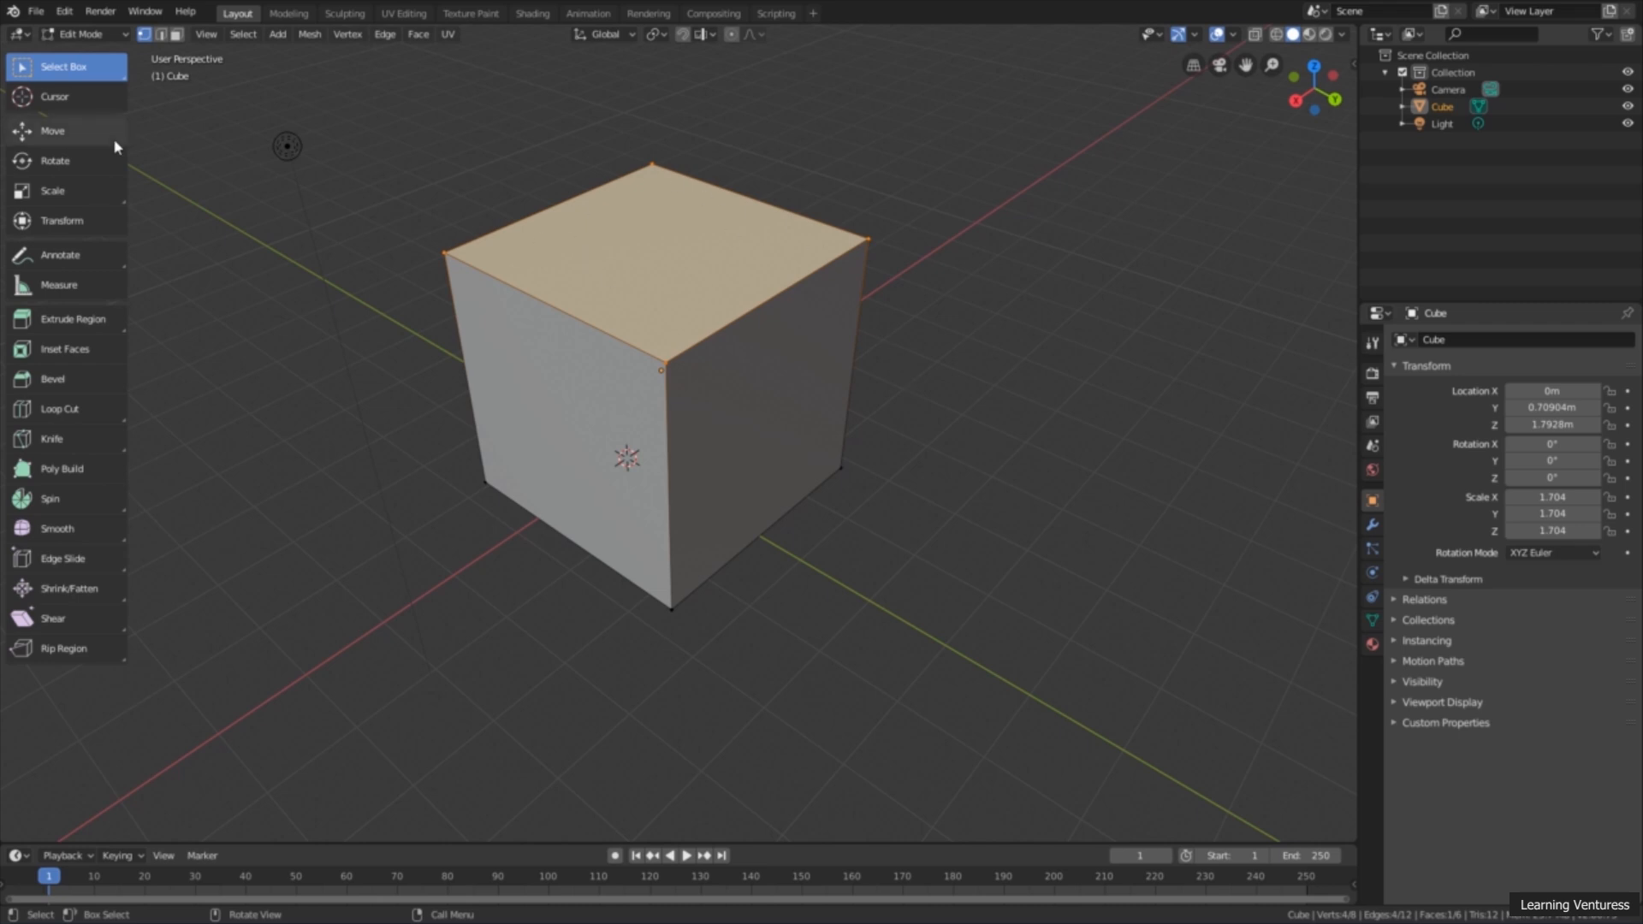
{"action": "left_click", "coordinate": [79, 136]}
{"action": "mouse_move", "coordinate": [655, 190]}
{"action": "left_mouse_down"}
{"action": "mouse_move", "coordinate": [661, 300]}
{"action": "mouse_move", "coordinate": [664, 218]}
{"action": "left_mouse_up"}
{"action": "left_click_drag", "start_coordinate": [614, 281], "coordinate": [621, 224]}
Step: Tilt the selected top vertices about the Y axis with Rotate and narrow them along Y with Scale into a thin strip
{"action": "left_click", "coordinate": [59, 171]}
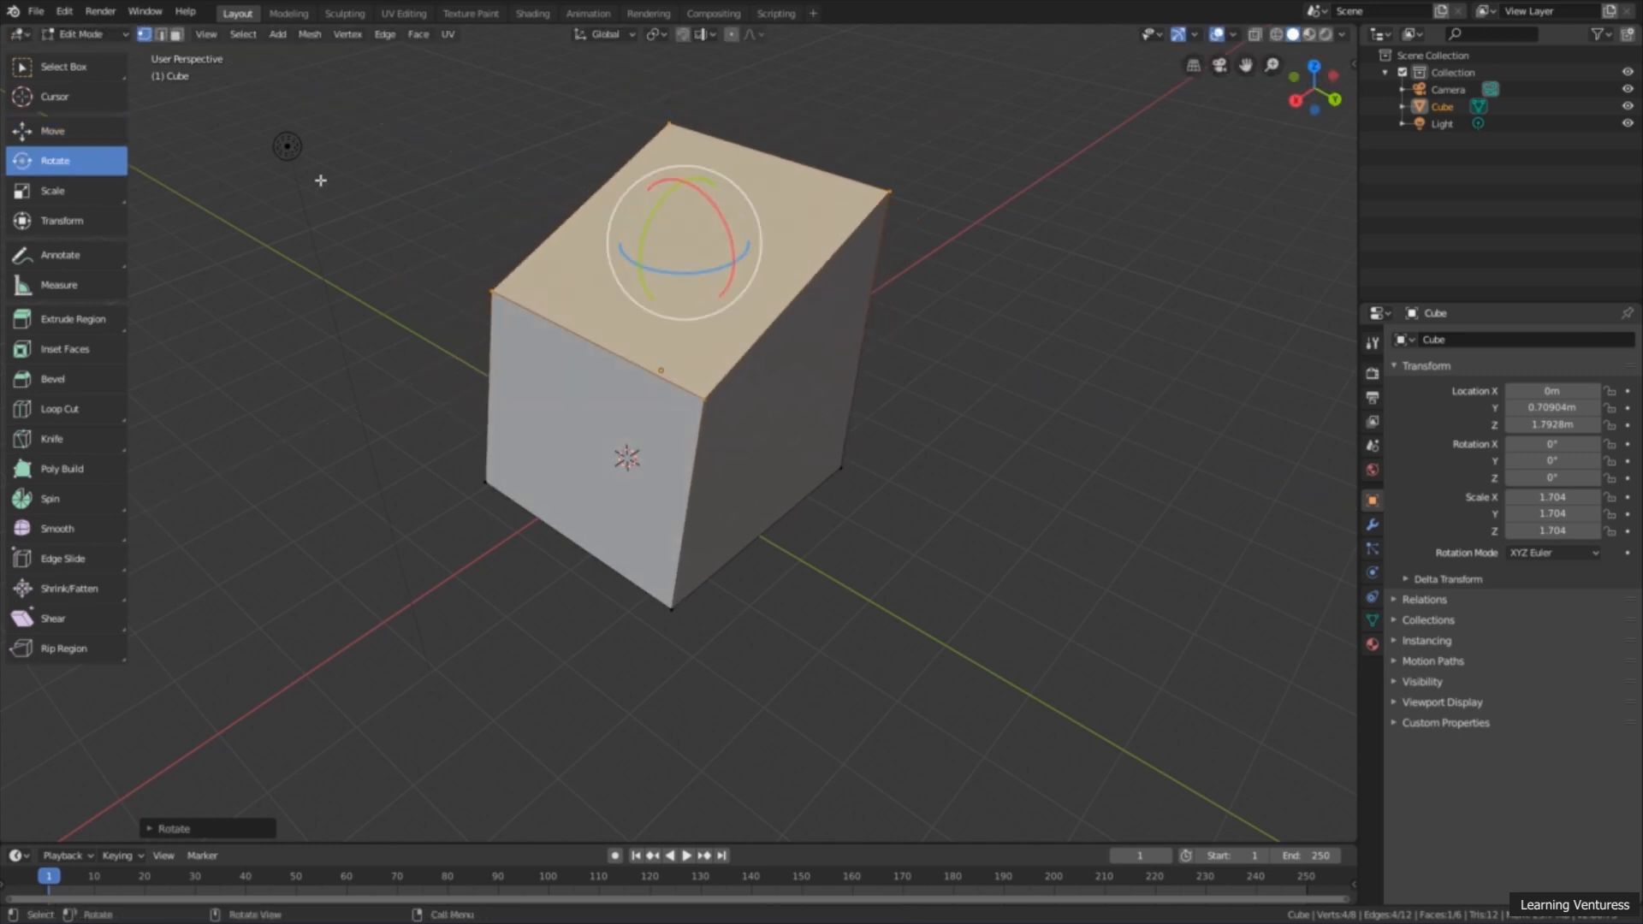
{"action": "left_click", "coordinate": [101, 194]}
{"action": "mouse_move", "coordinate": [750, 273]}
{"action": "left_mouse_down"}
{"action": "mouse_move", "coordinate": [699, 241]}
{"action": "mouse_move", "coordinate": [641, 263]}
{"action": "mouse_move", "coordinate": [721, 256]}
{"action": "left_mouse_up"}
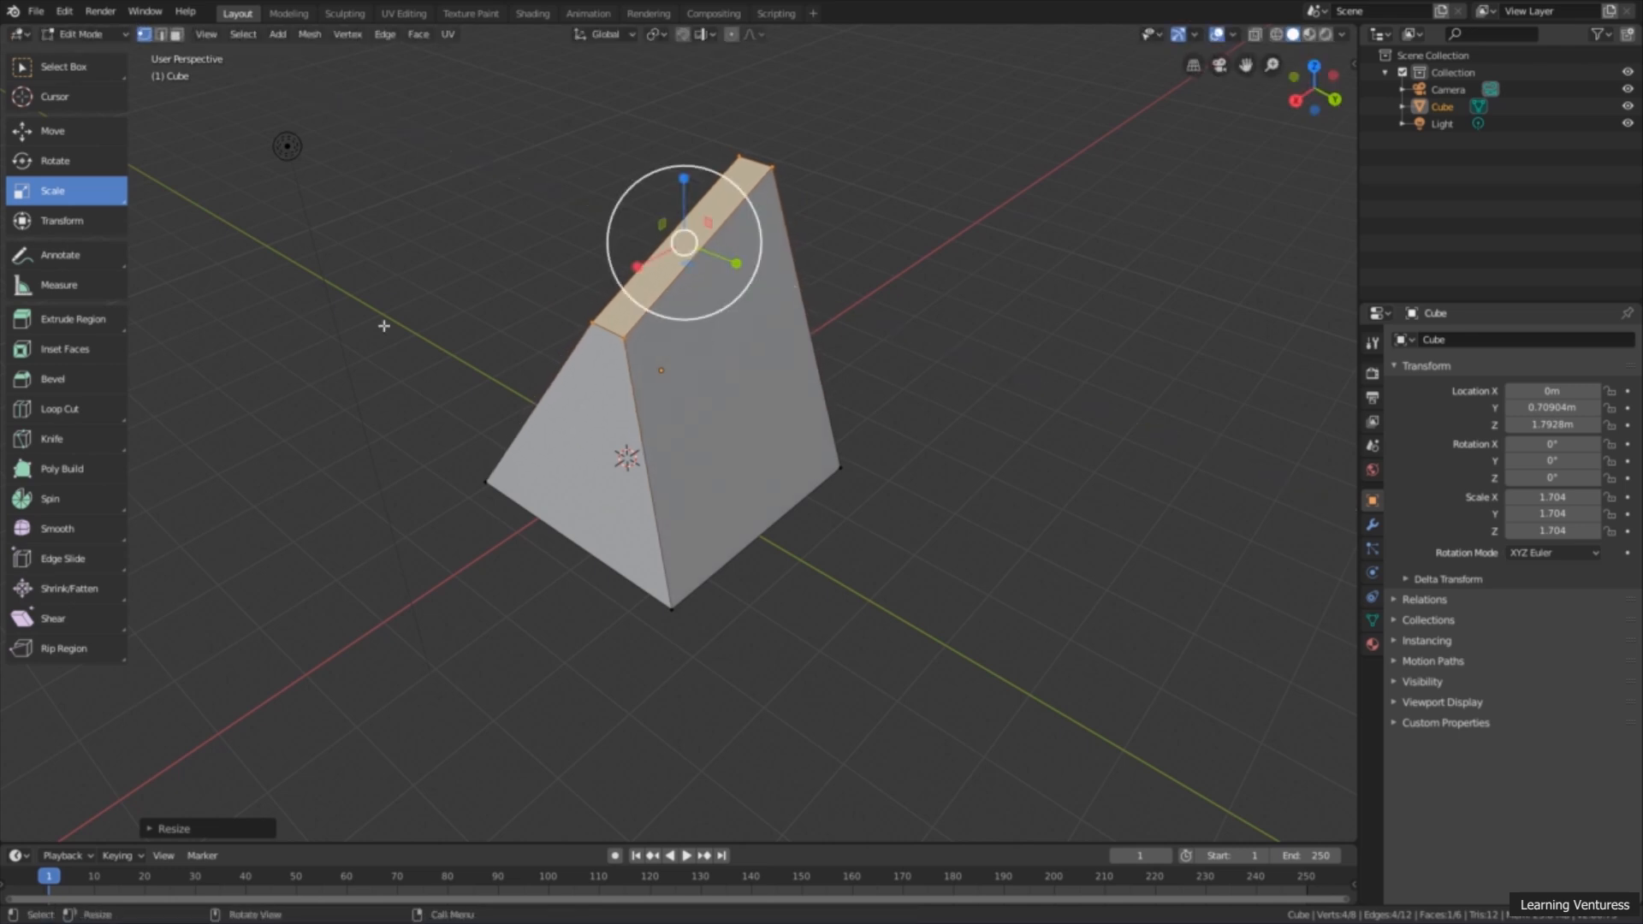
{"action": "mouse_move", "coordinate": [439, 342]}
{"action": "middle_mouse_down"}
{"action": "mouse_move", "coordinate": [293, 312]}
{"action": "mouse_move", "coordinate": [496, 330]}
{"action": "mouse_move", "coordinate": [466, 331]}
{"action": "middle_mouse_up"}
{"action": "middle_click_drag", "start_coordinate": [296, 244], "coordinate": [294, 235]}
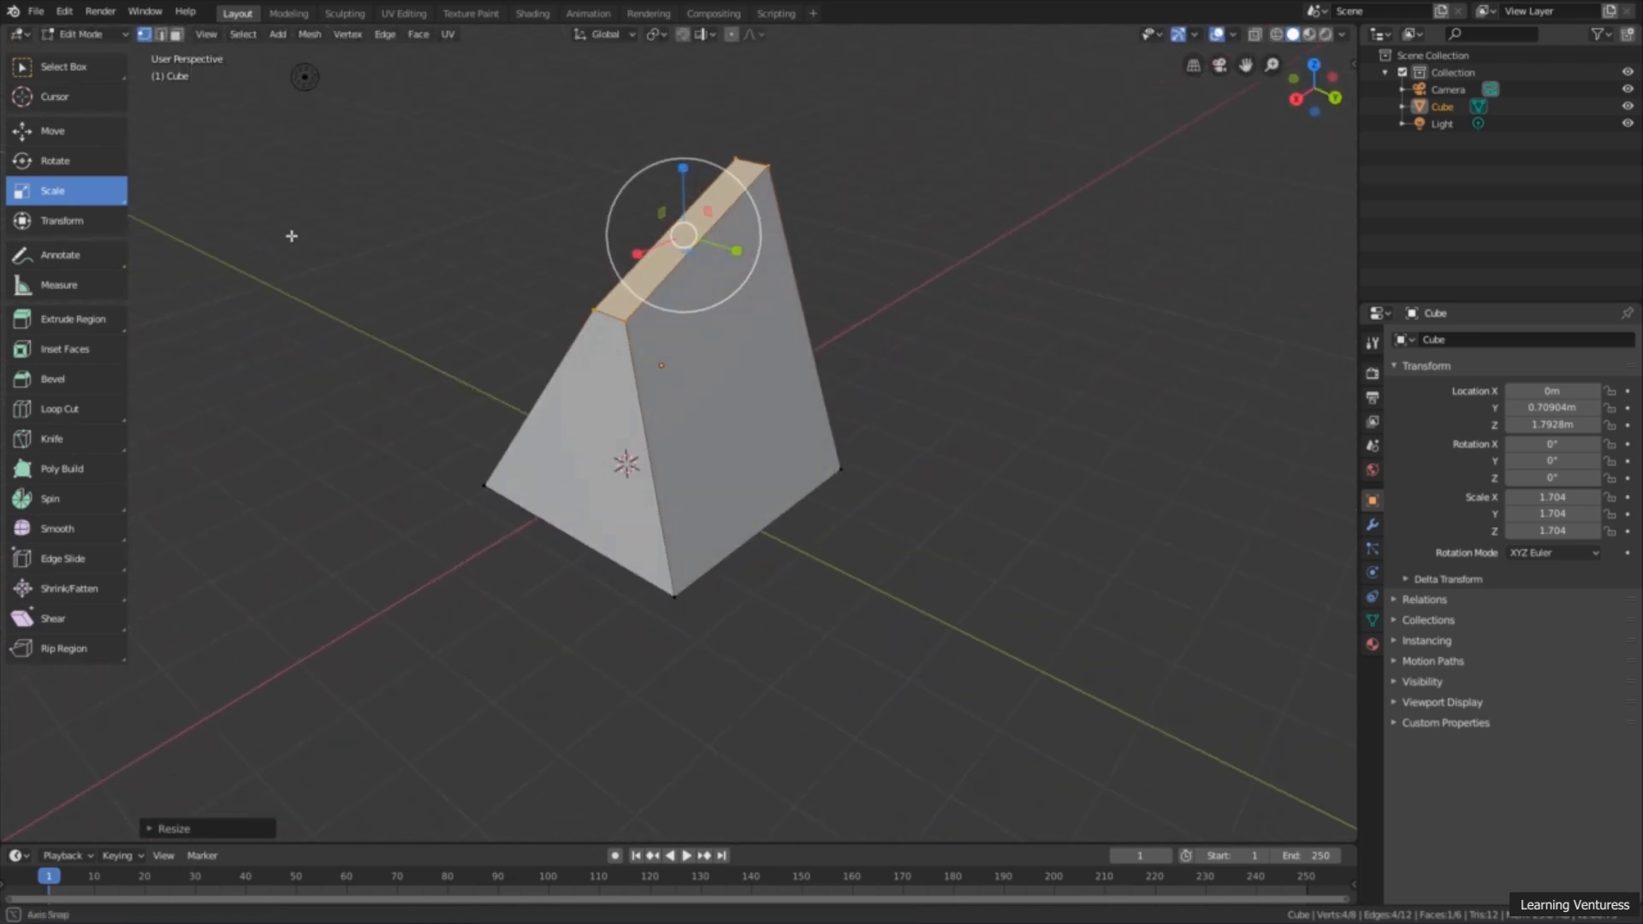
Step: Return to the Select Box tool and deselect all vertices of the wedge-shaped mesh
{"action": "left_click", "coordinate": [63, 67]}
{"action": "left_click", "coordinate": [355, 214]}
{"action": "middle_click_drag", "start_coordinate": [506, 242], "coordinate": [524, 267]}
{"action": "middle_click_drag", "start_coordinate": [699, 289], "coordinate": [711, 319]}
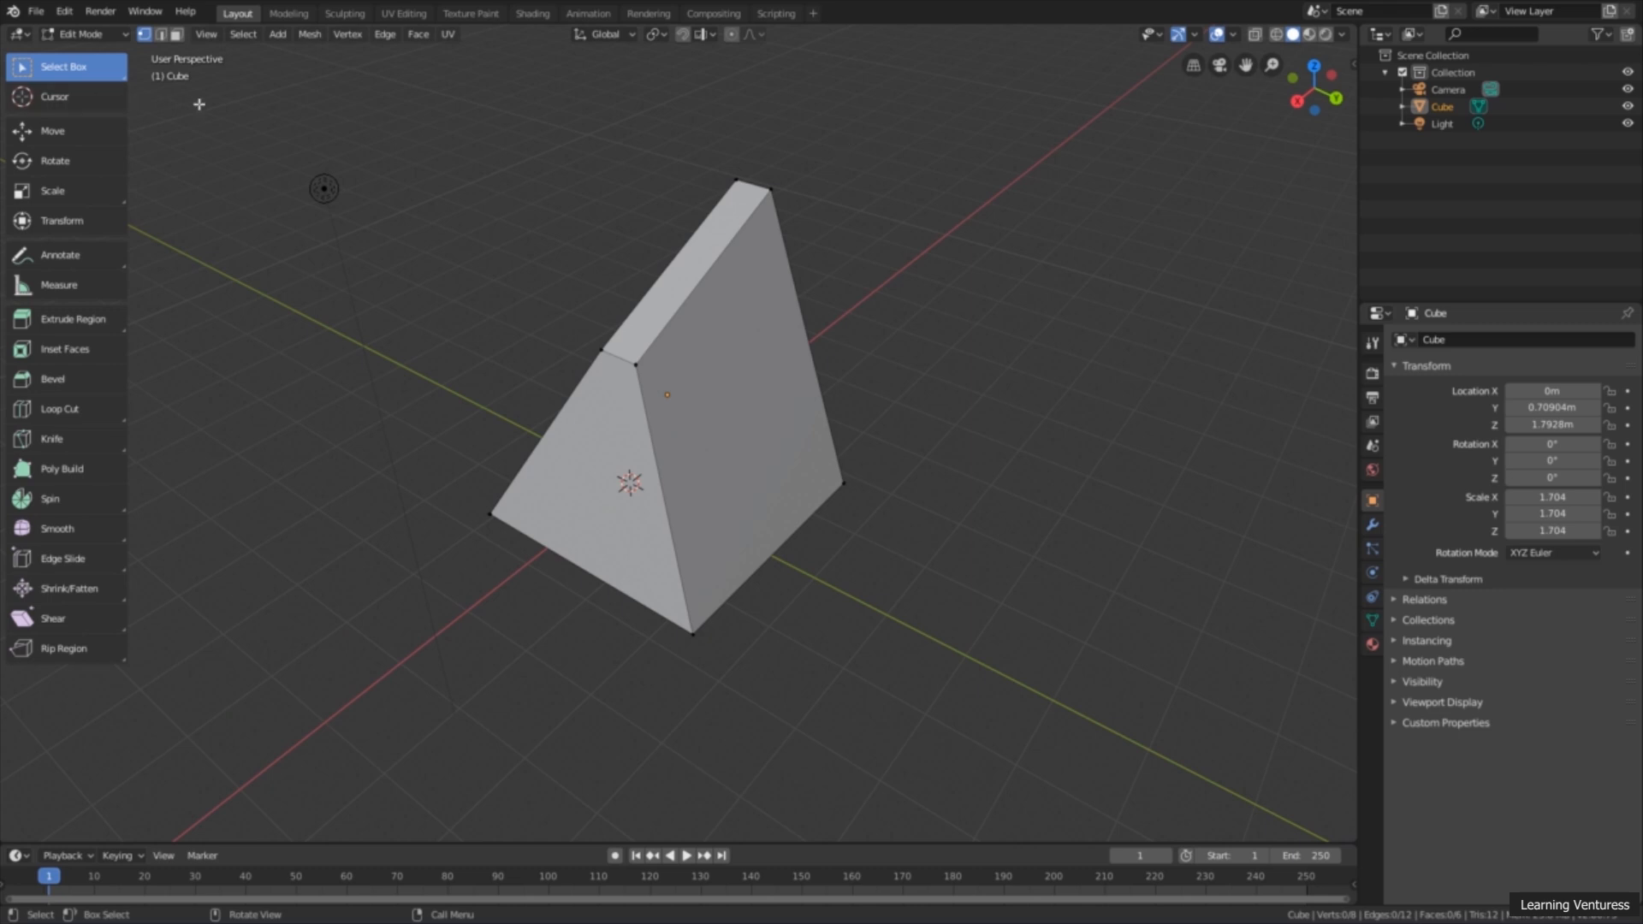
Step: Box-select the wedge's four top vertices and switch through Move, Rotate and Scale, ending on Select Box
{"action": "left_click_drag", "start_coordinate": [589, 134], "coordinate": [929, 434]}
{"action": "left_click", "coordinate": [102, 135]}
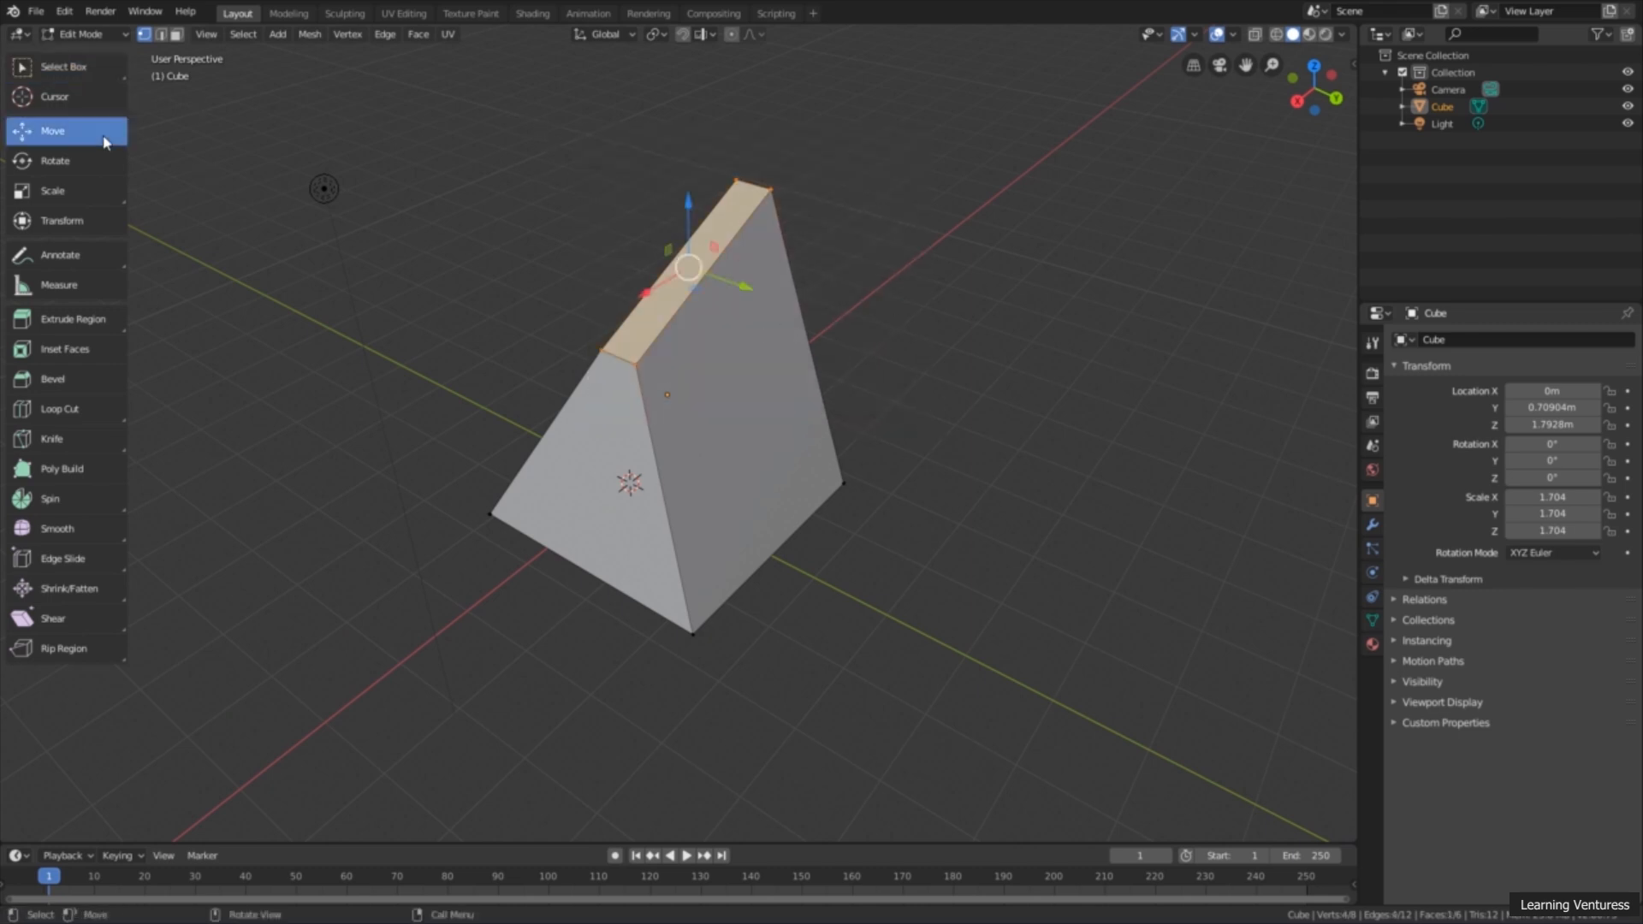
{"action": "left_click", "coordinate": [84, 165]}
{"action": "left_click", "coordinate": [83, 192]}
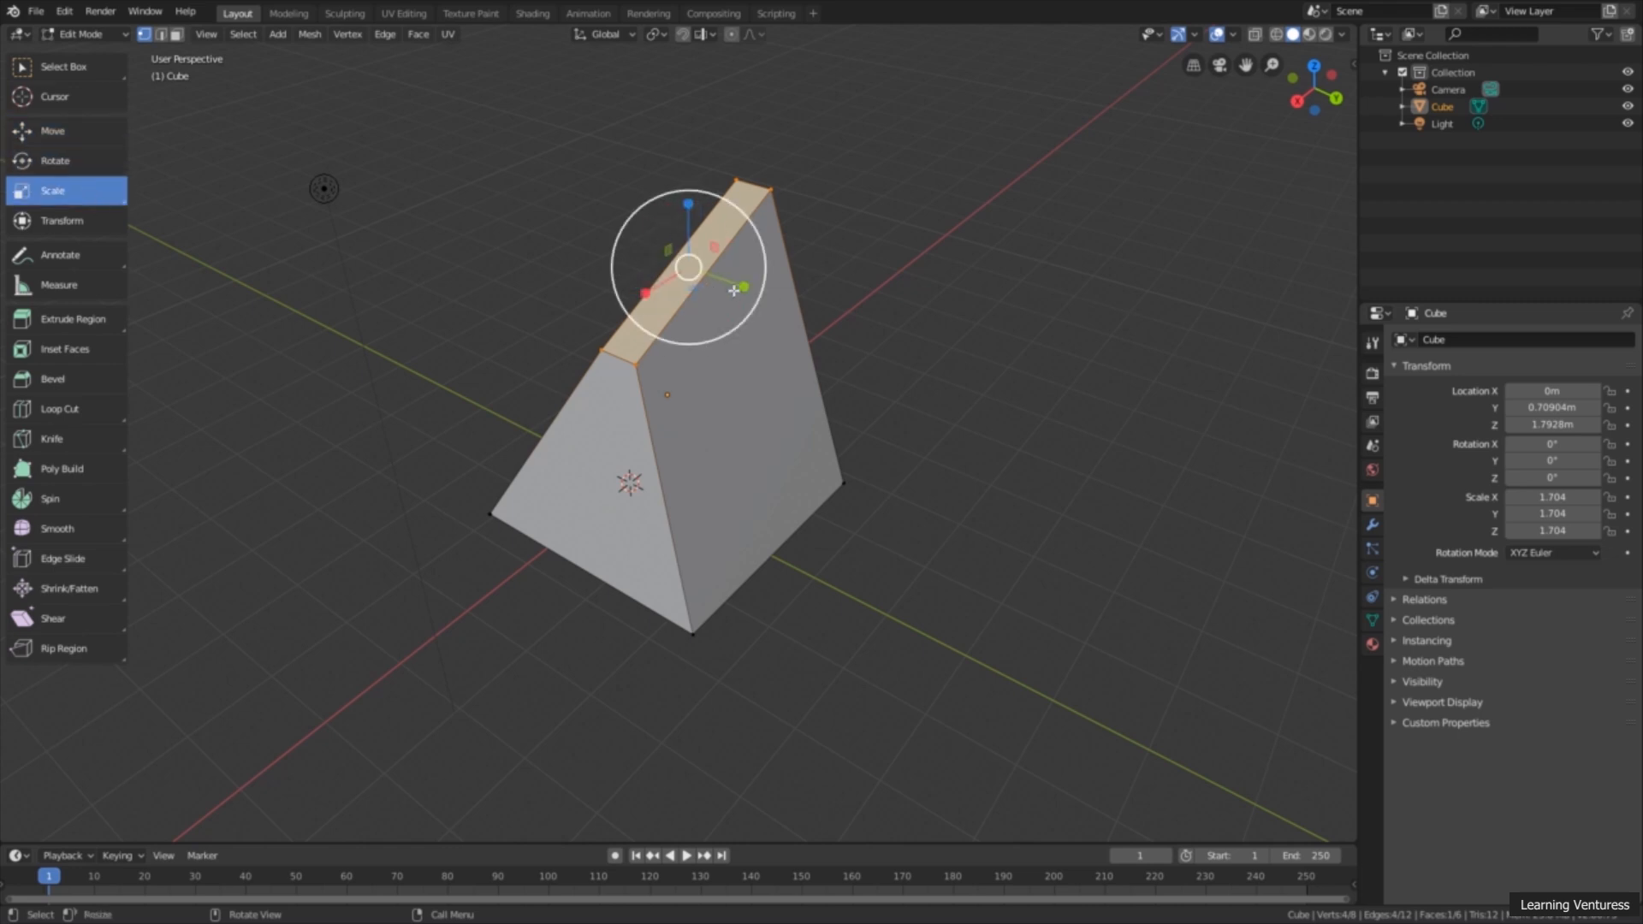
{"action": "left_click", "coordinate": [67, 68]}
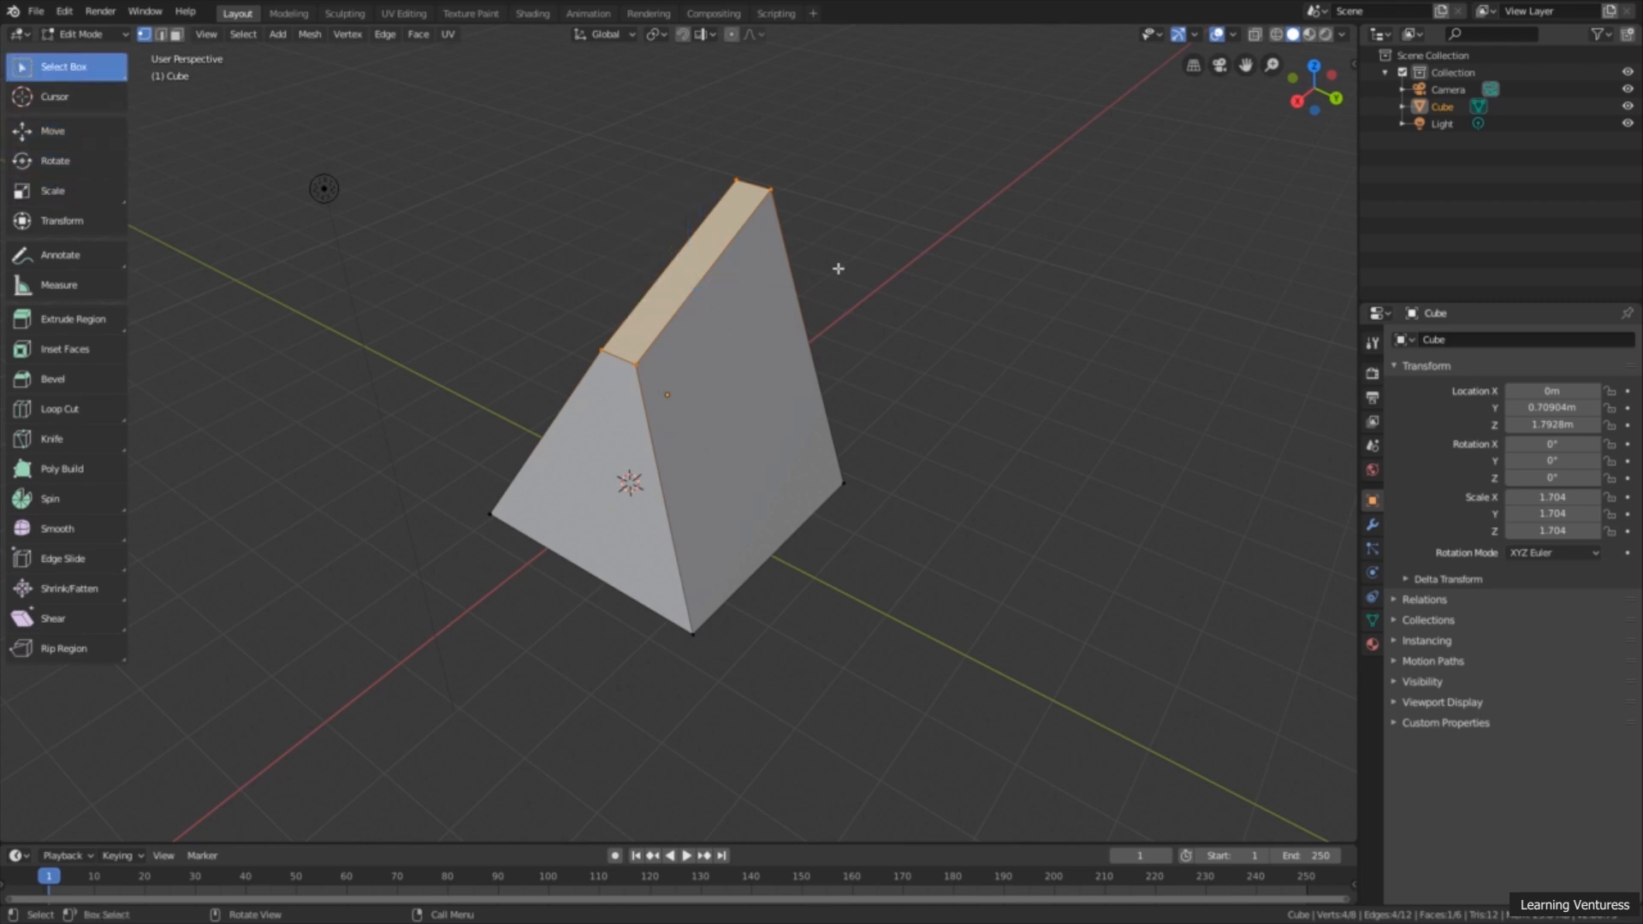
Step: Practise box-selecting the wedge's vertices from different sides, ending with the four vertices of one sloped side face selected
{"action": "left_click_drag", "start_coordinate": [932, 125], "coordinate": [422, 685]}
{"action": "scroll", "coordinate": [665, 536], "scroll_direction": "down", "scroll_amount": 3}
{"action": "middle_click_drag", "start_coordinate": [615, 504], "coordinate": [1023, 261]}
{"action": "left_click_drag", "start_coordinate": [993, 207], "coordinate": [1157, 340]}
{"action": "left_click_drag", "start_coordinate": [1011, 177], "coordinate": [1166, 339]}
{"action": "left_click_drag", "start_coordinate": [696, 154], "coordinate": [796, 254]}
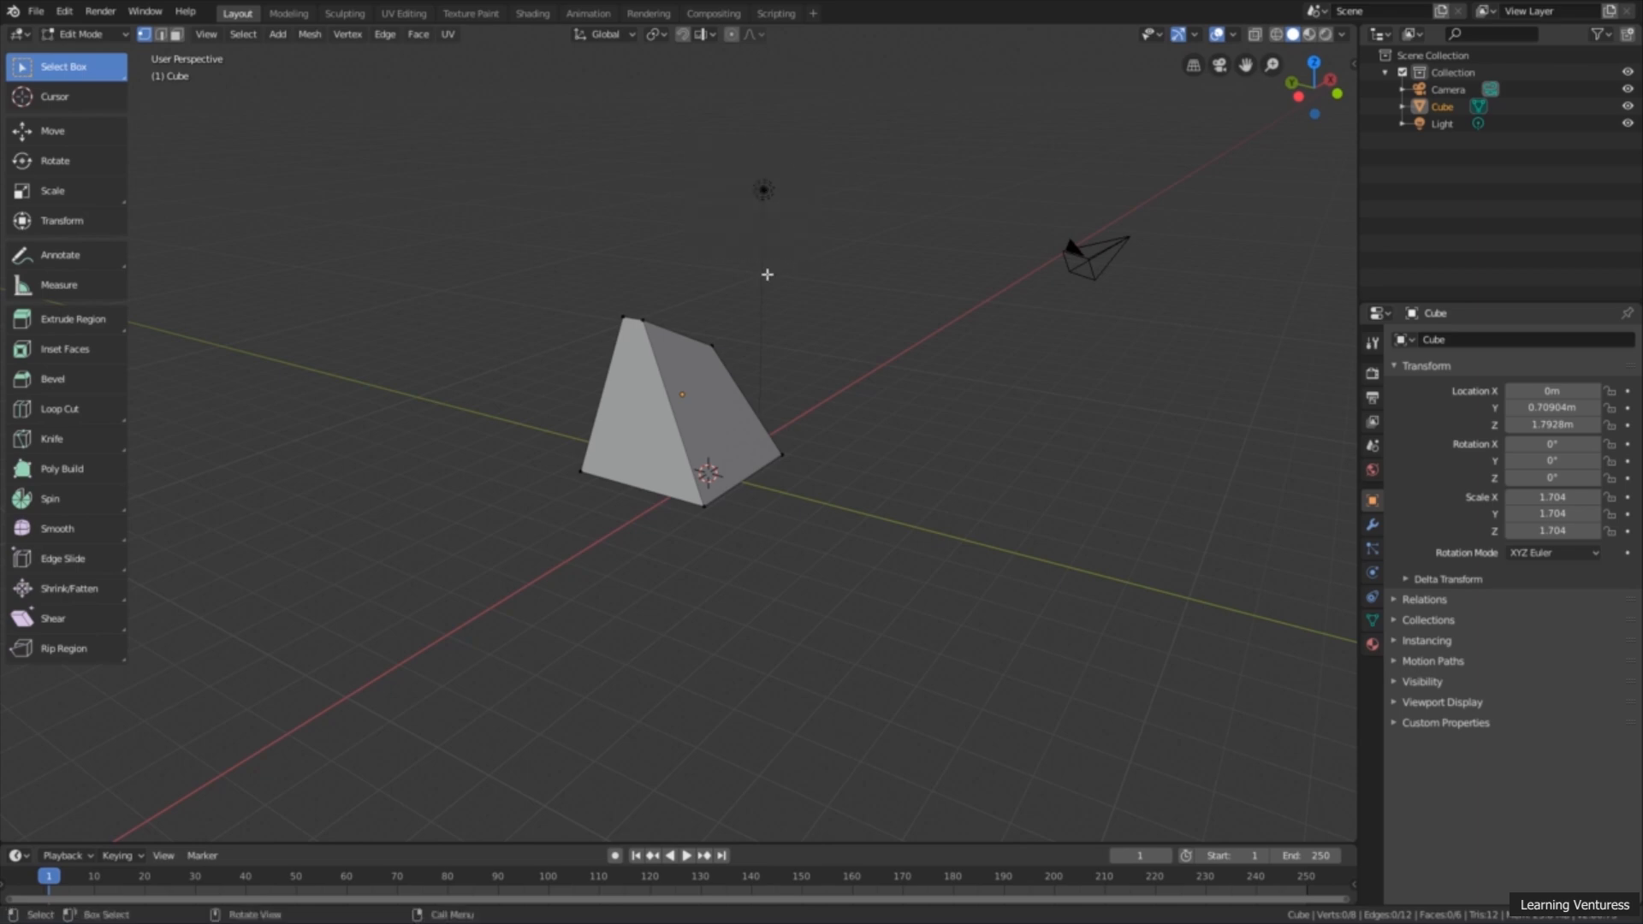
{"action": "left_click_drag", "start_coordinate": [616, 113], "coordinate": [1178, 295]}
{"action": "left_click_drag", "start_coordinate": [679, 135], "coordinate": [1190, 353]}
{"action": "left_click_drag", "start_coordinate": [531, 150], "coordinate": [891, 473]}
{"action": "middle_click_drag", "start_coordinate": [891, 473], "coordinate": [484, 488]}
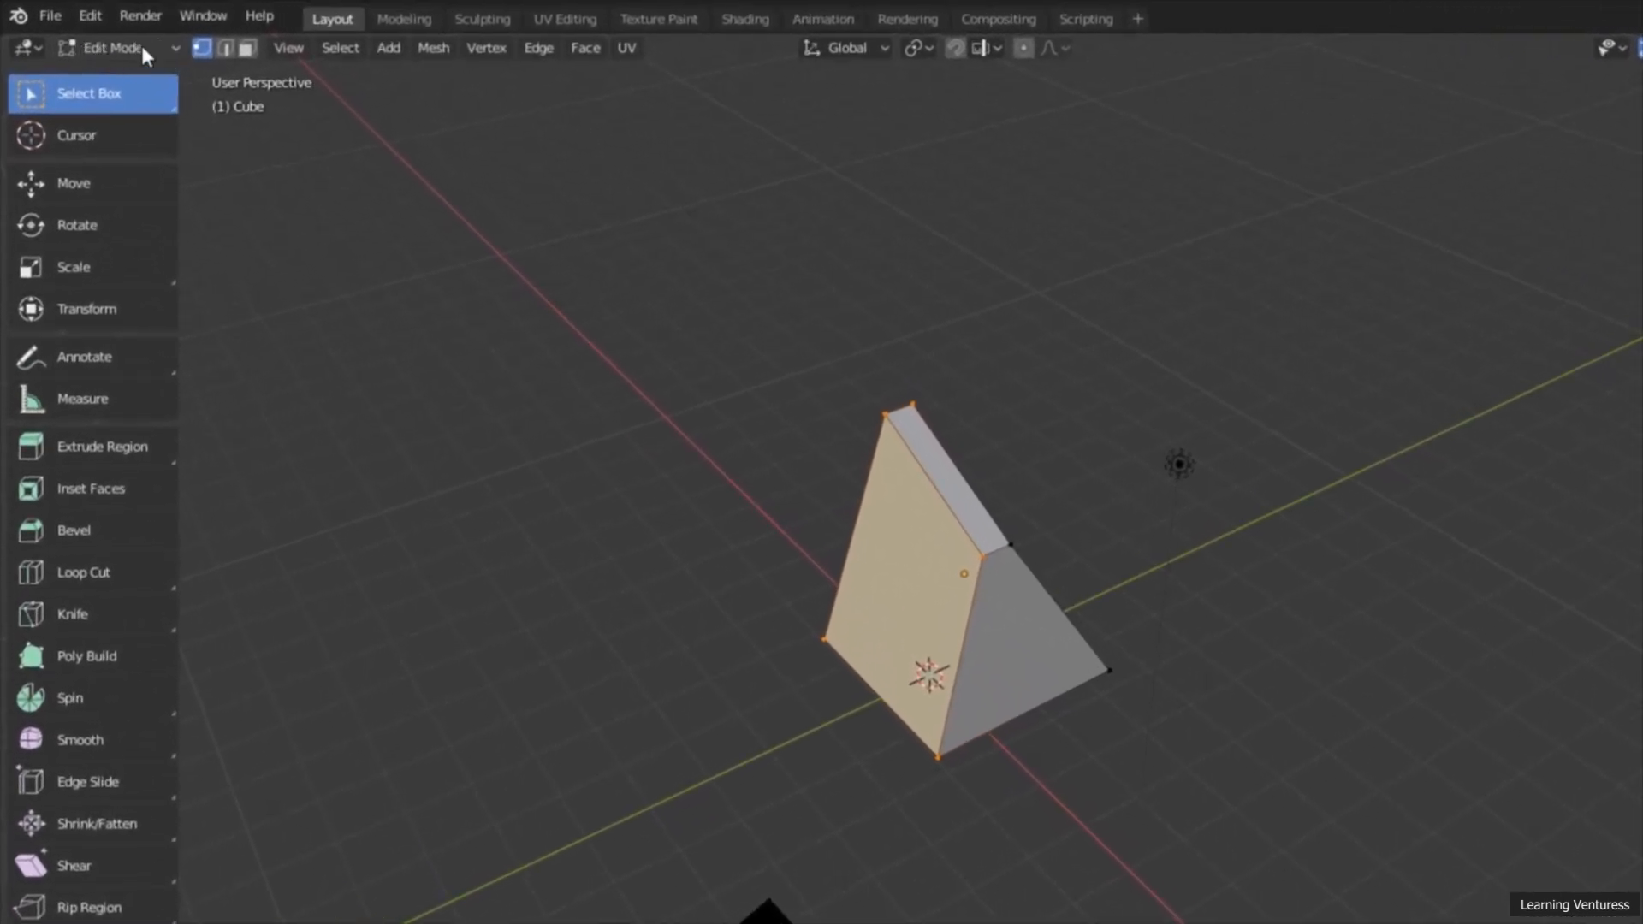
Step: Switch the modified cube from Edit Mode back to Object Mode
{"action": "left_click", "coordinate": [143, 49]}
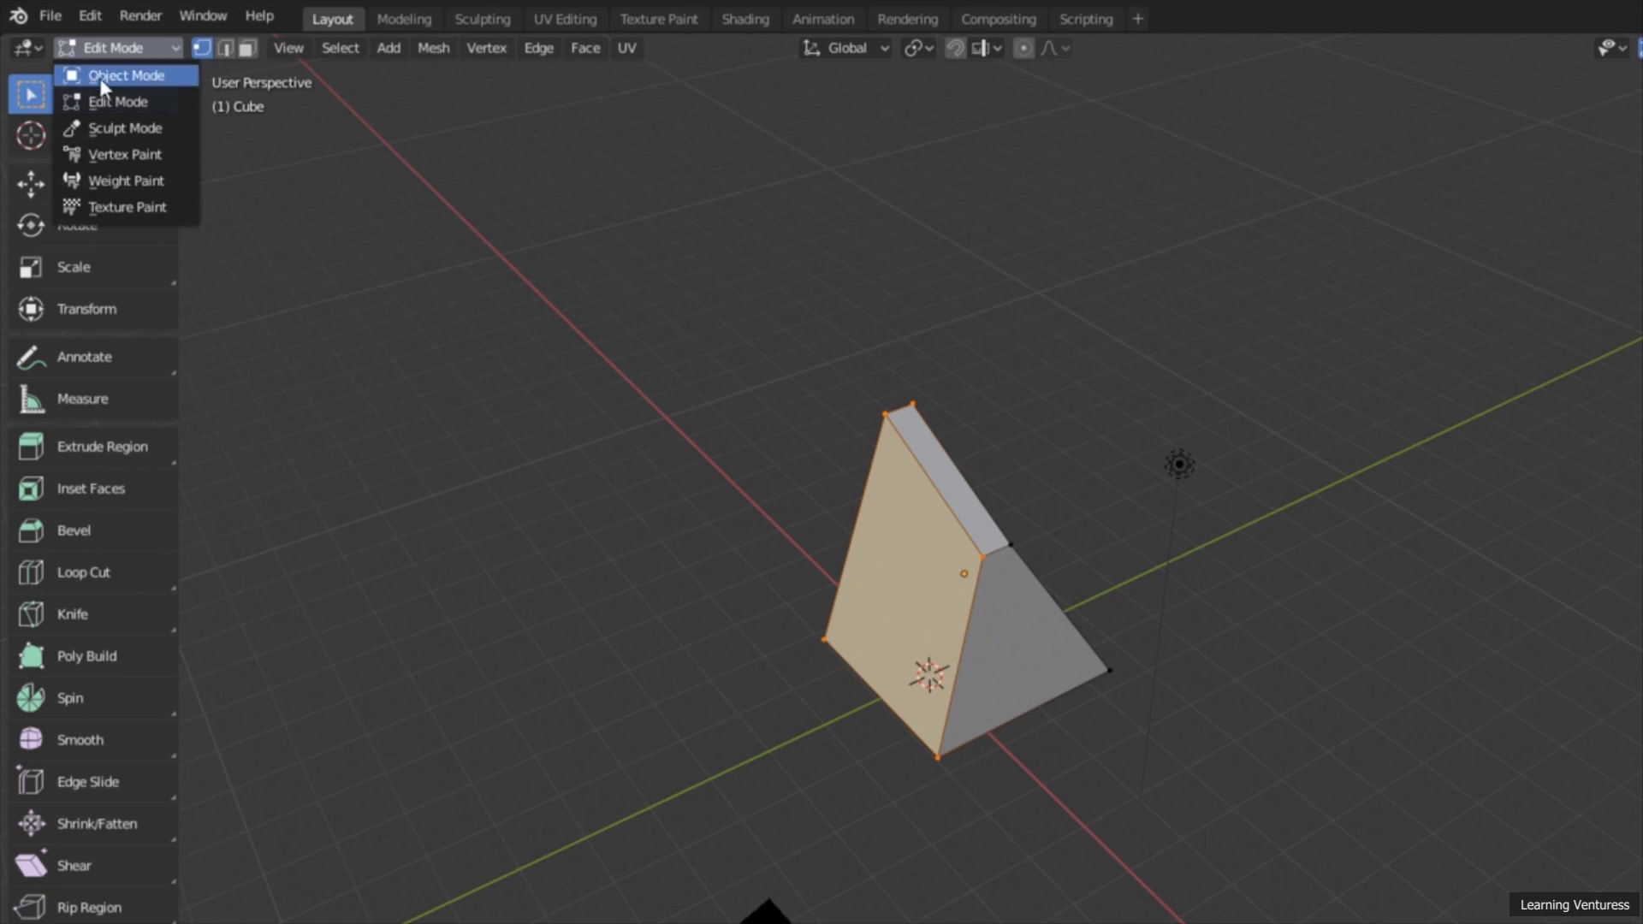
{"action": "left_click", "coordinate": [155, 77]}
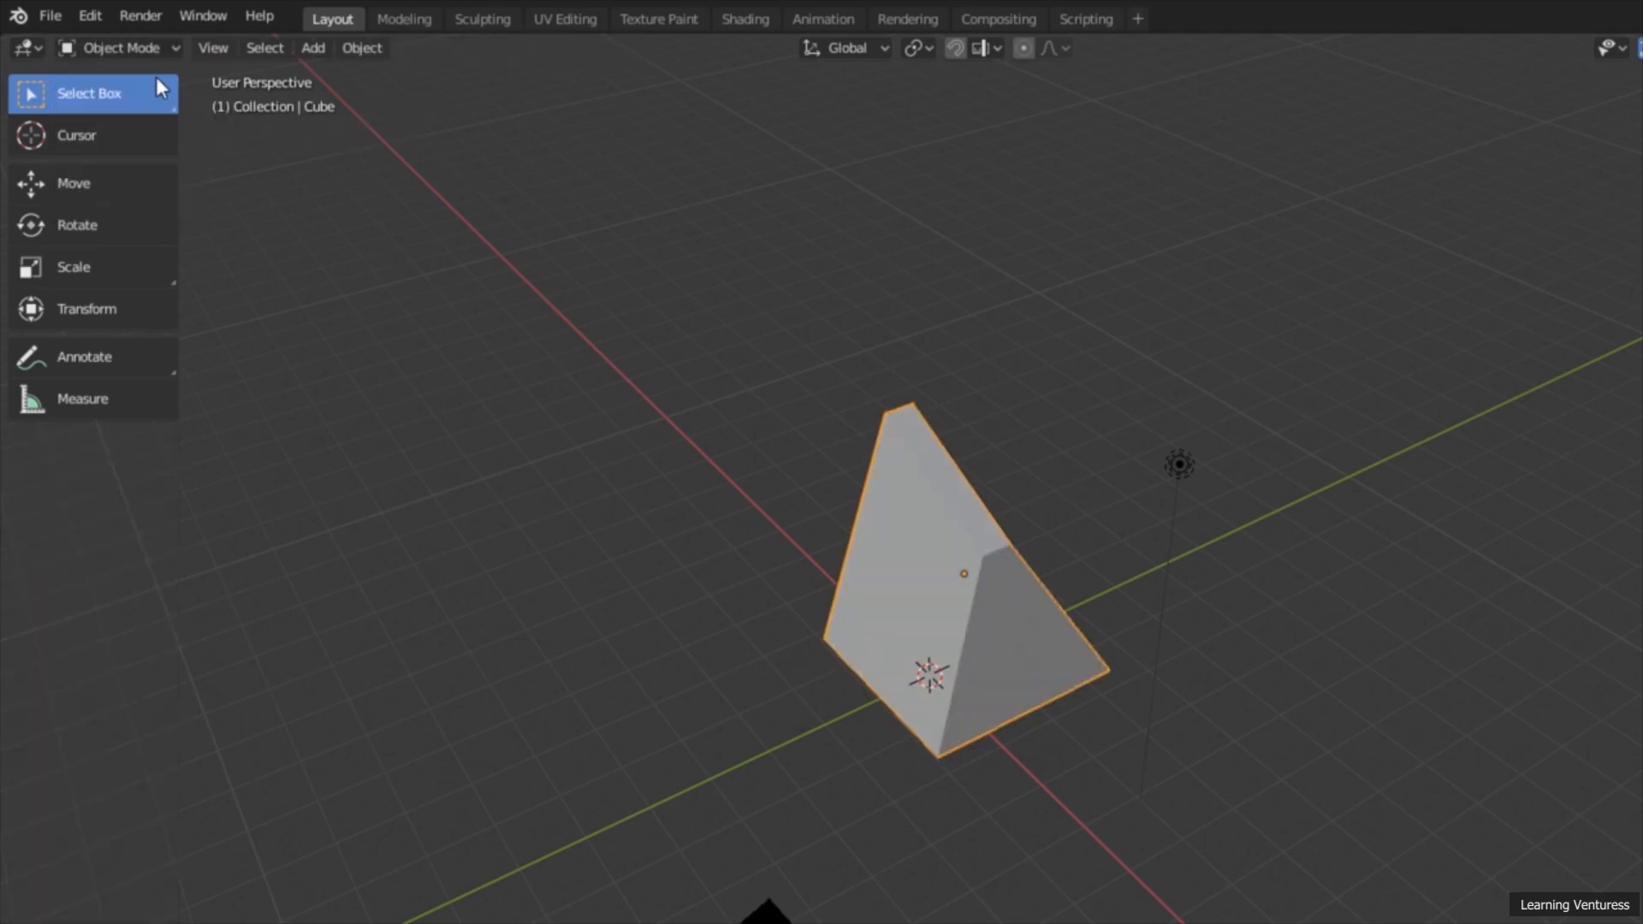
{"action": "middle_click_drag", "start_coordinate": [664, 376], "coordinate": [787, 350]}
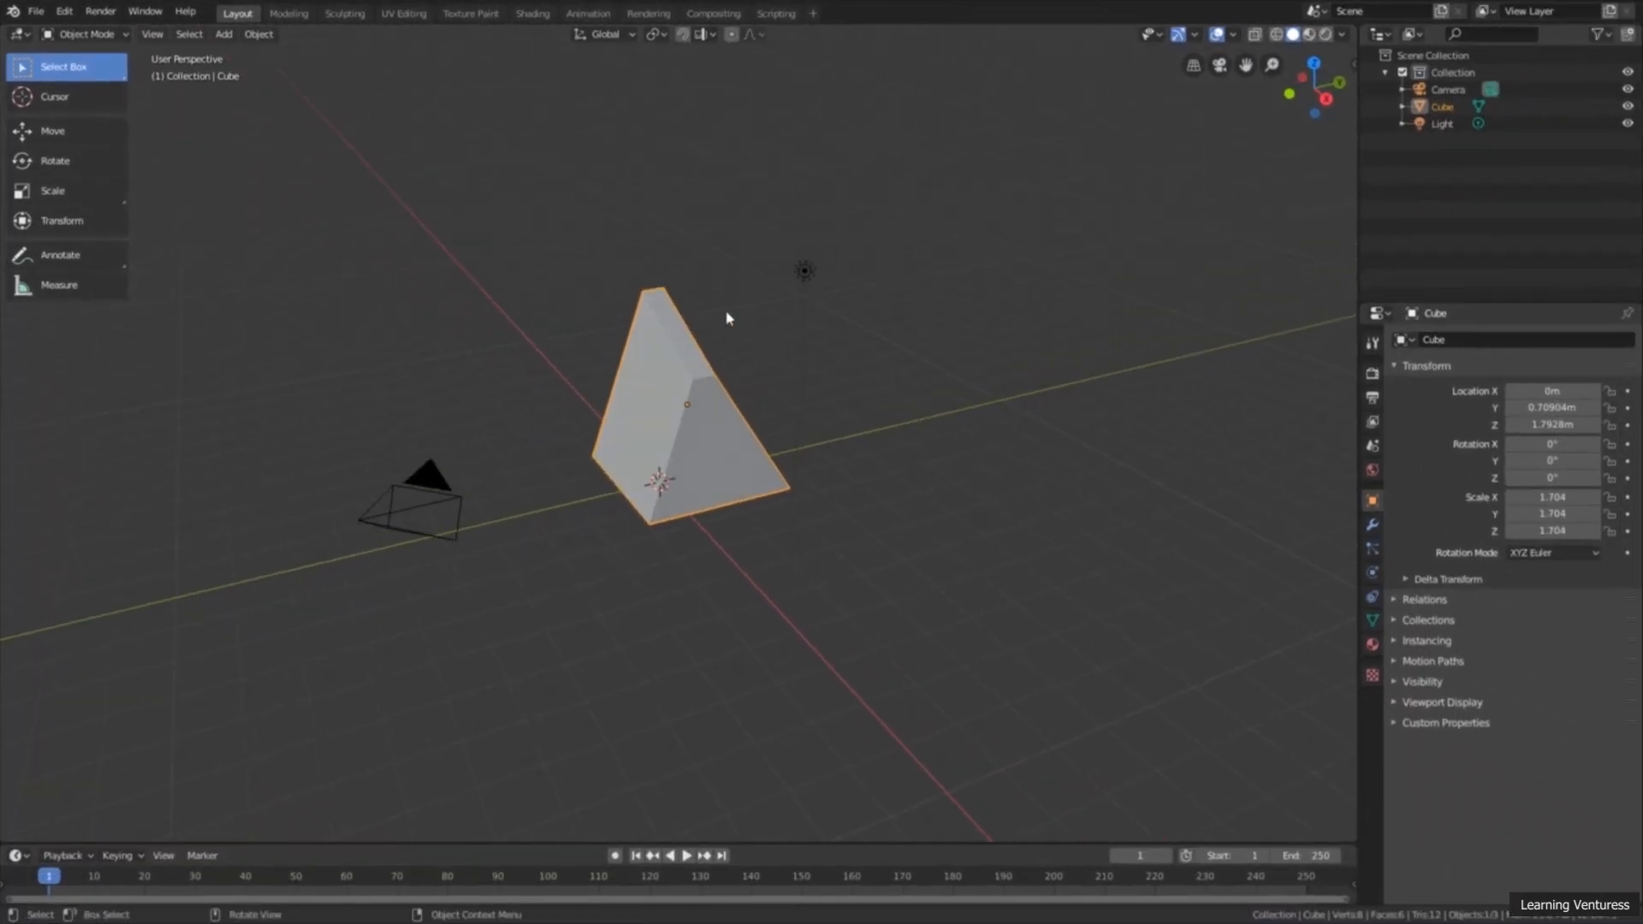
Step: Practise selecting whole objects in Object Mode, including the camera and the wedge-shaped cube
{"action": "left_click", "coordinate": [889, 309]}
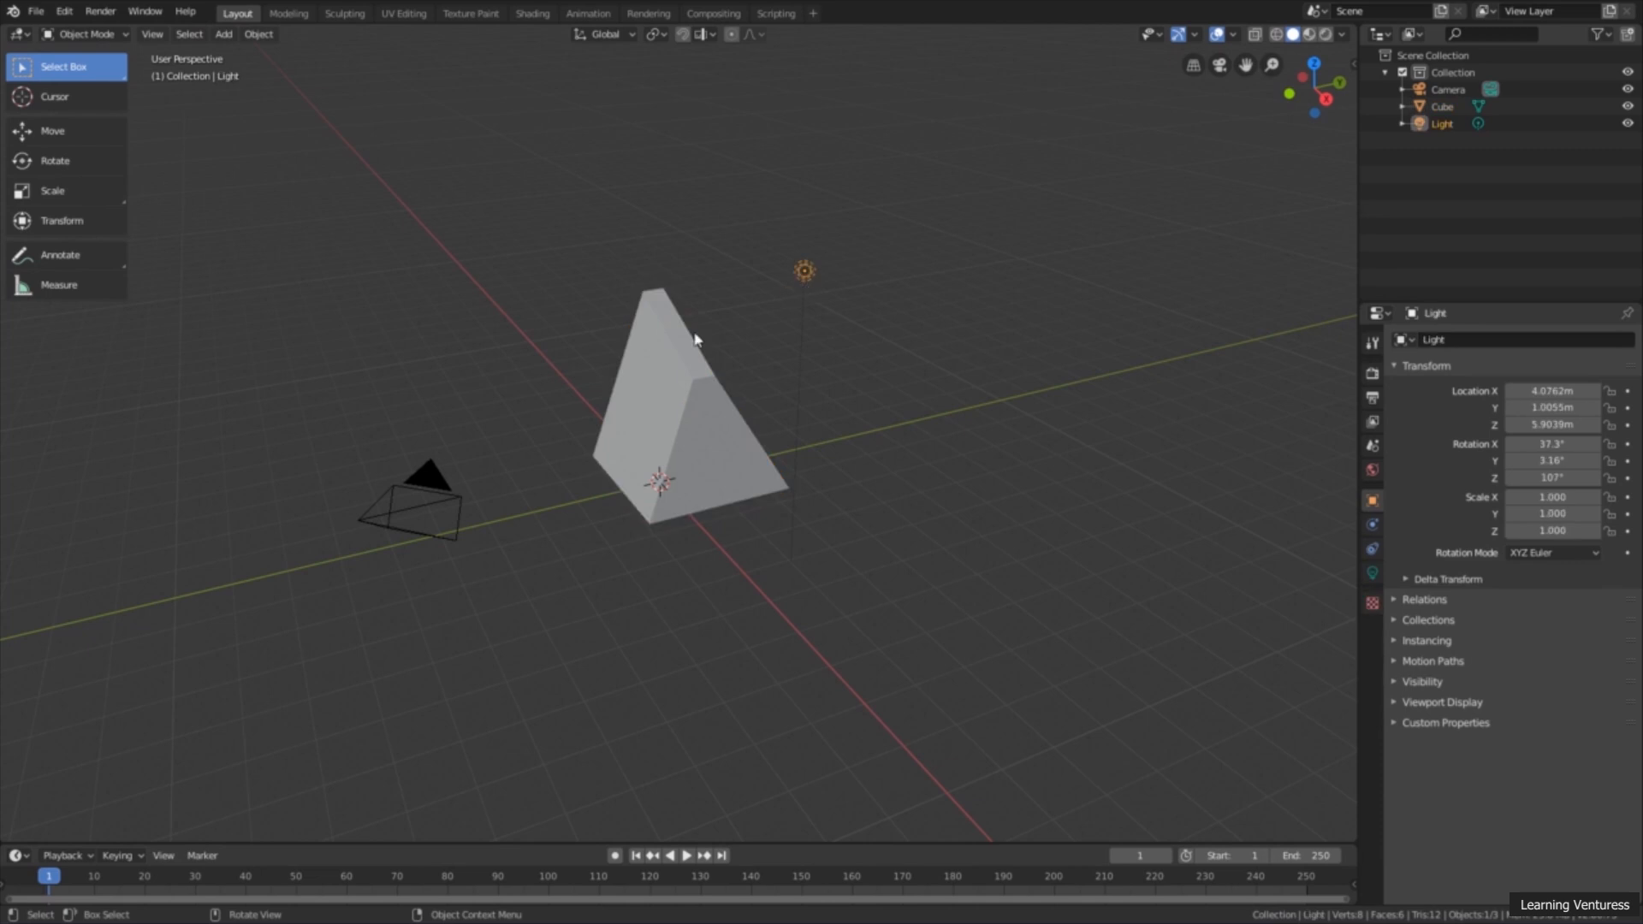
{"action": "left_click", "coordinate": [430, 488]}
{"action": "left_click", "coordinate": [689, 396]}
{"action": "middle_click_drag", "start_coordinate": [674, 396], "coordinate": [642, 334]}
{"action": "left_click", "coordinate": [545, 179]}
{"action": "left_click", "coordinate": [566, 165]}
{"action": "left_click", "coordinate": [757, 151]}
Step: Select the wedge-shaped cube and delete it from the scene
{"action": "middle_click_drag", "start_coordinate": [781, 260], "coordinate": [697, 416]}
{"action": "left_click", "coordinate": [696, 417]}
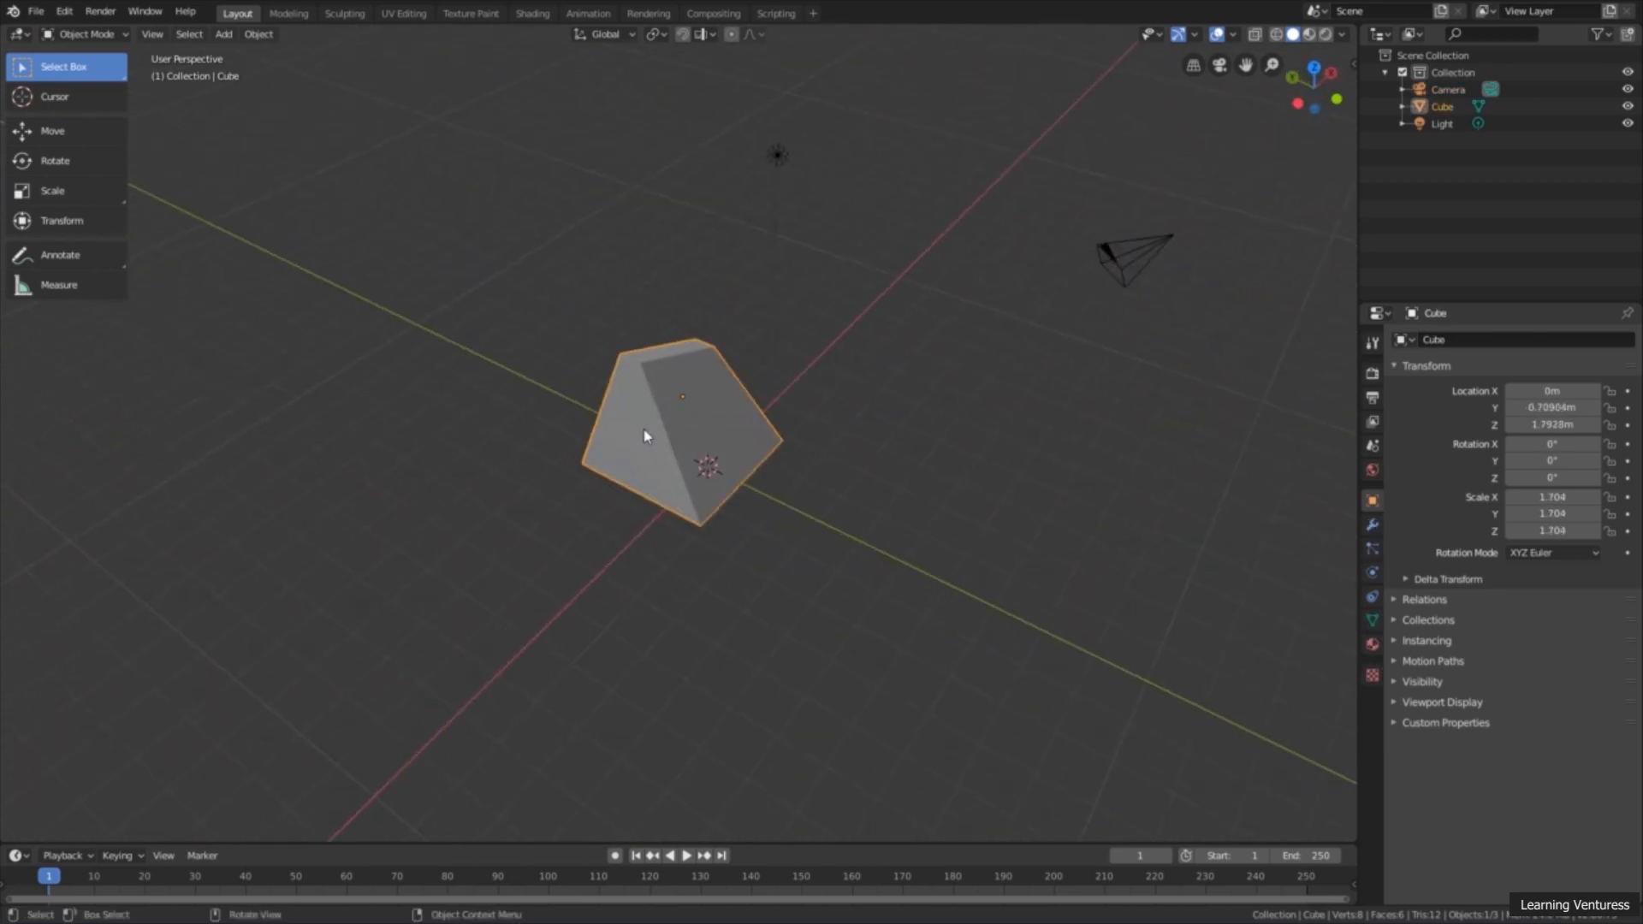
{"action": "key", "text": "Delete"}
{"action": "middle_click_drag", "start_coordinate": [685, 431], "coordinate": [602, 557]}
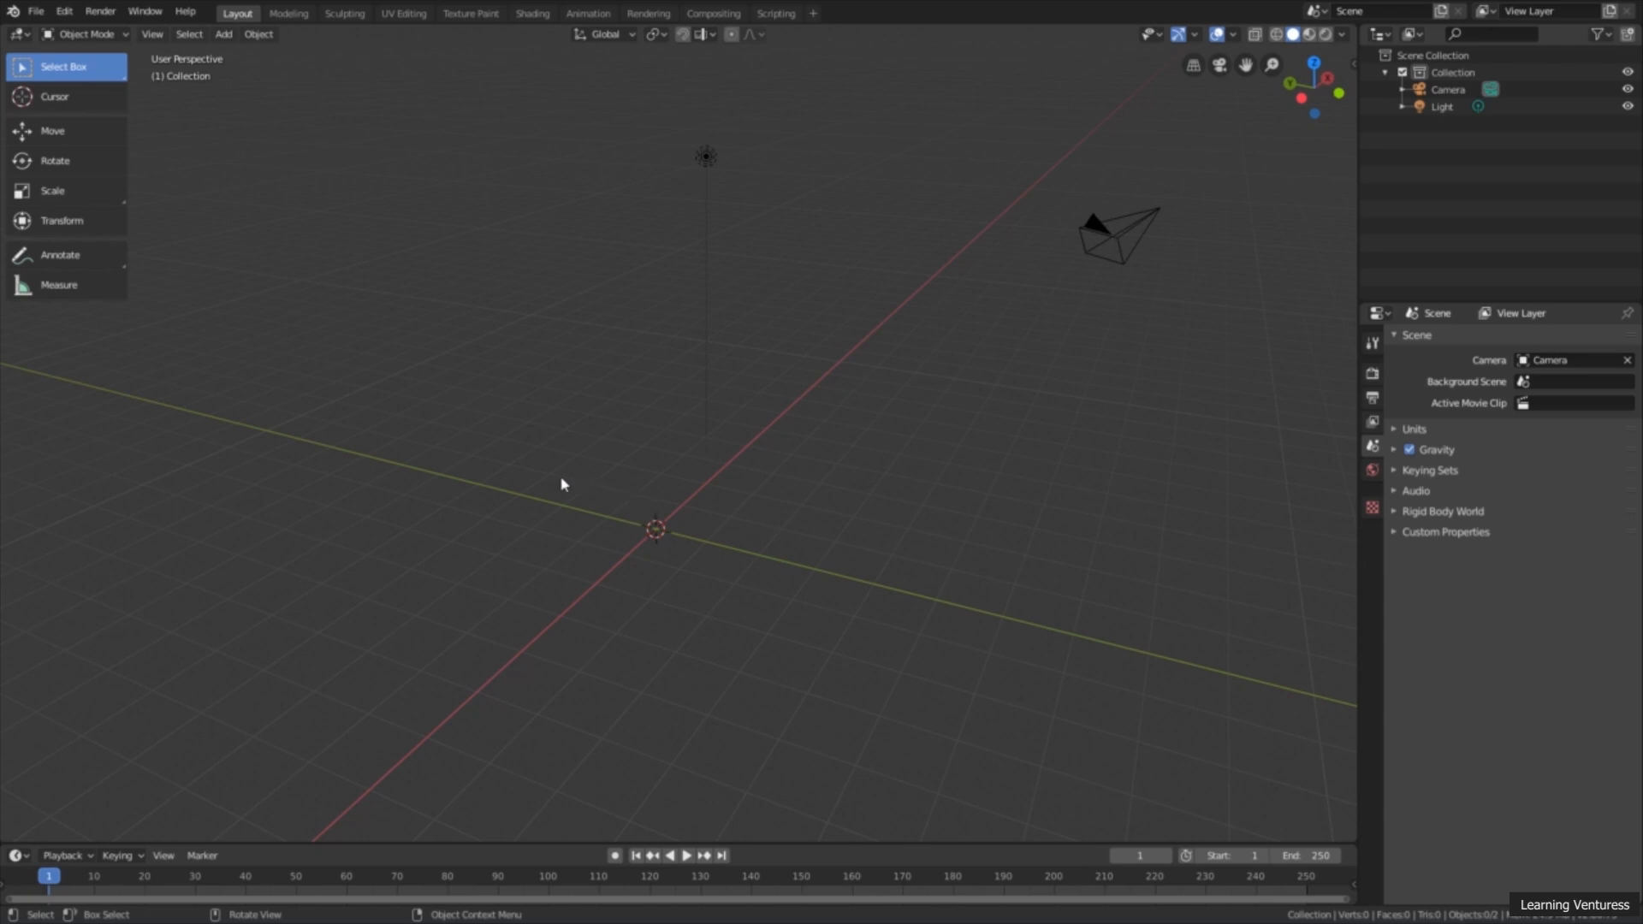
Step: Add a UV Sphere mesh at the origin of the emptied scene
{"action": "key", "text": "shift+a"}
{"action": "mouse_move", "coordinate": [466, 385]}
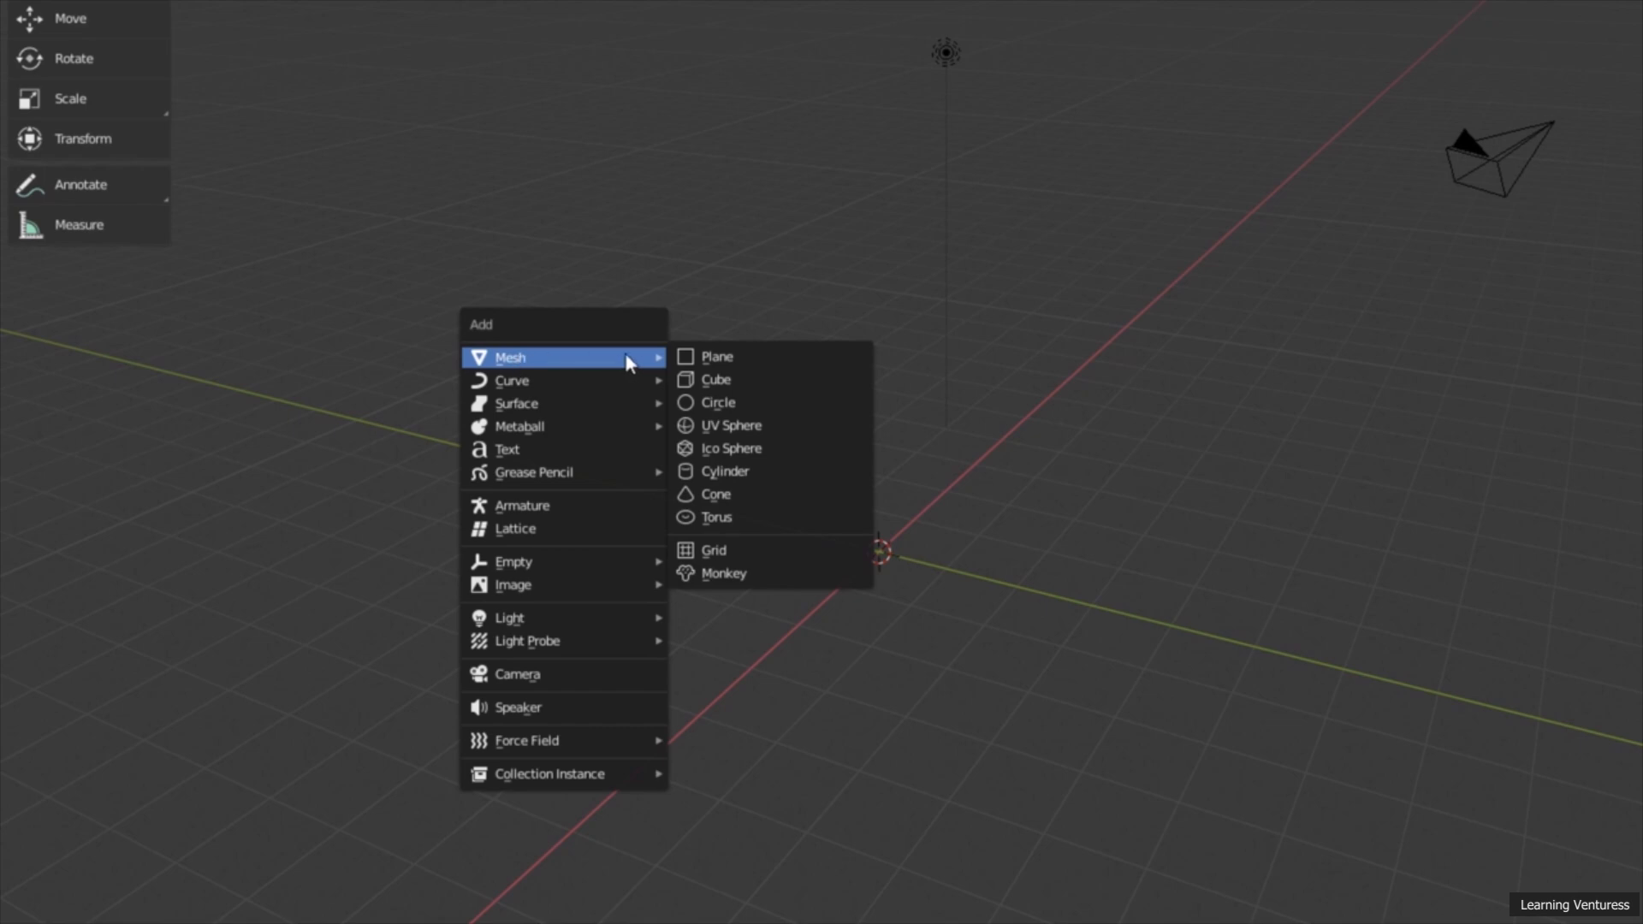
{"action": "left_click", "coordinate": [759, 428]}
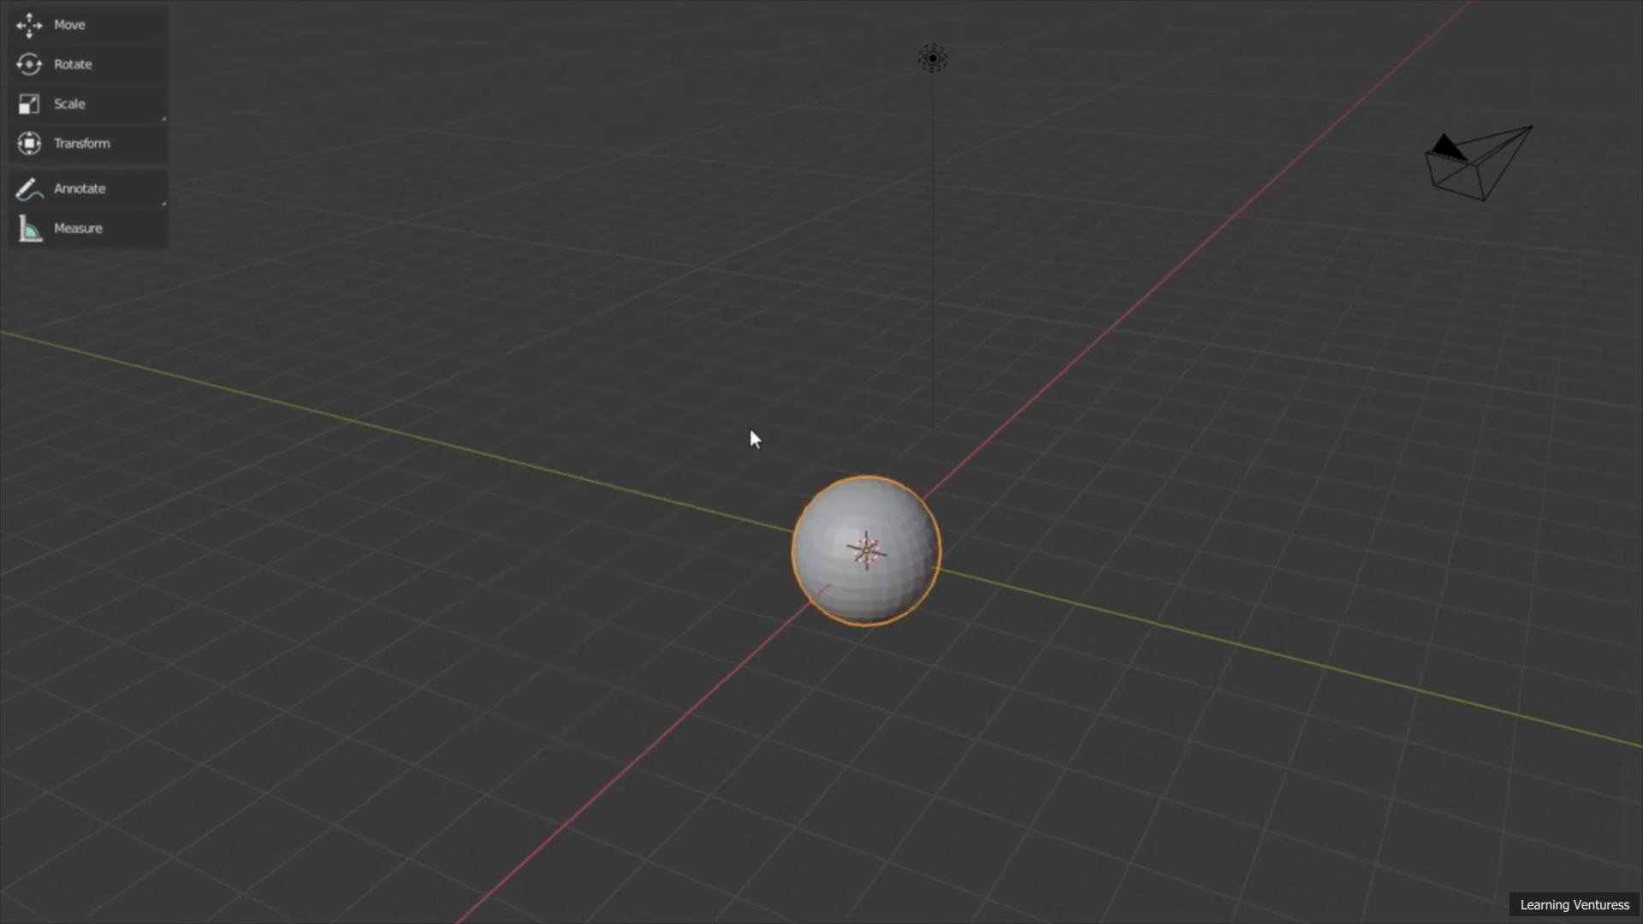
{"action": "scroll", "coordinate": [664, 633], "scroll_direction": "up", "scroll_amount": 3}
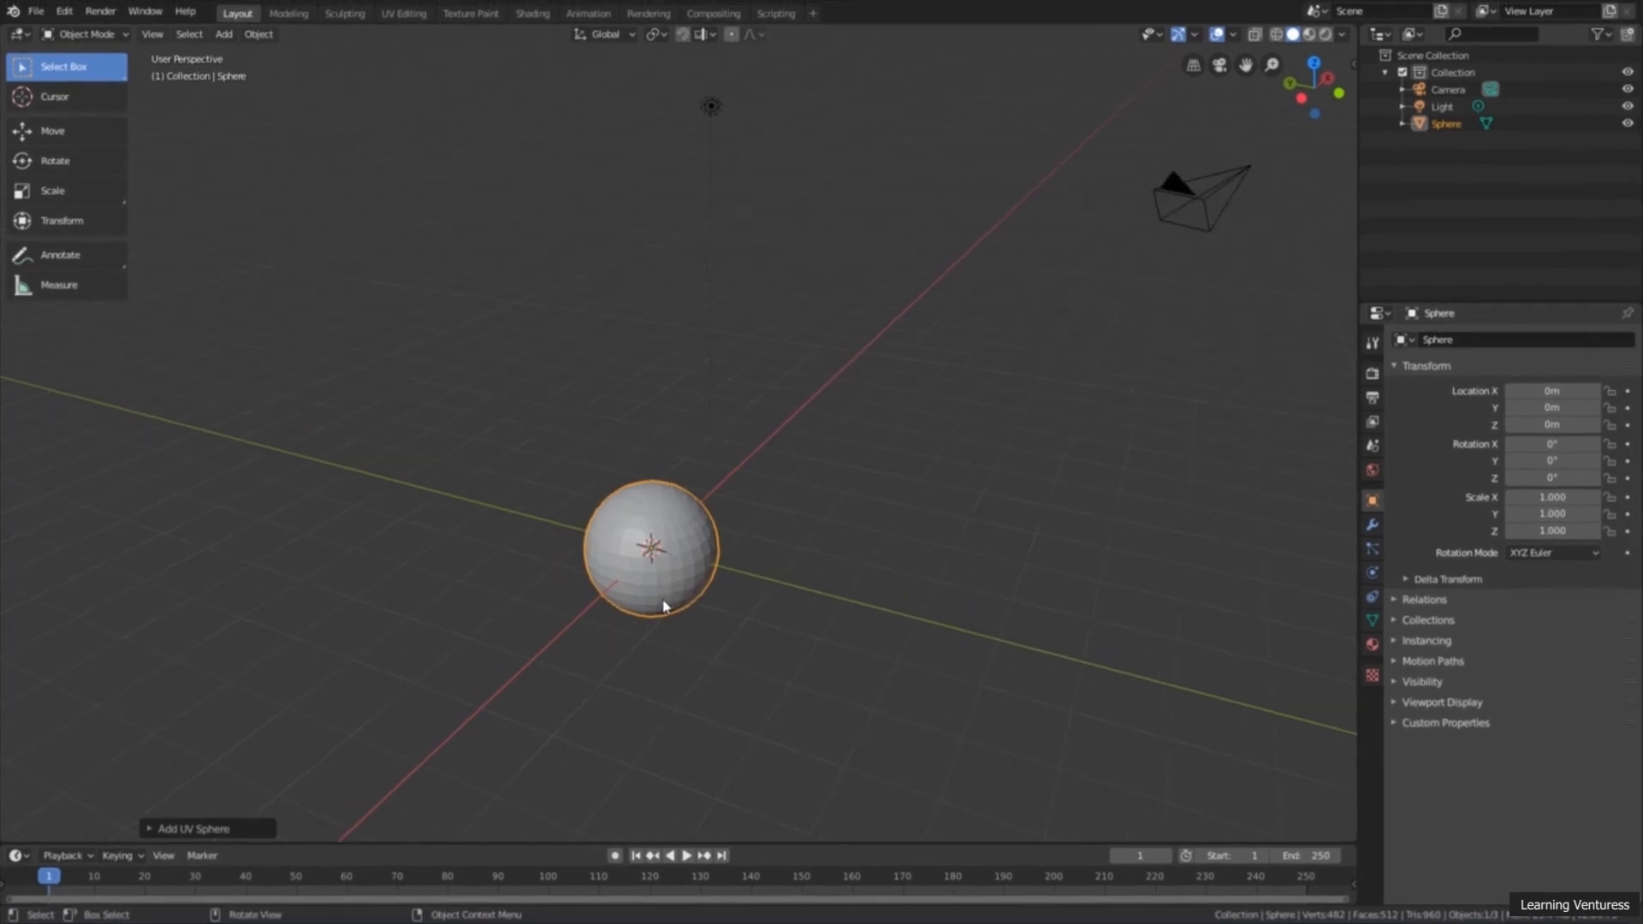
{"action": "left_click_drag", "start_coordinate": [656, 640], "coordinate": [701, 541], "text": "shift"}
{"action": "scroll", "coordinate": [697, 599], "scroll_direction": "up", "scroll_amount": 2}
{"action": "middle_click_drag", "start_coordinate": [696, 606], "coordinate": [702, 577], "text": "shift"}
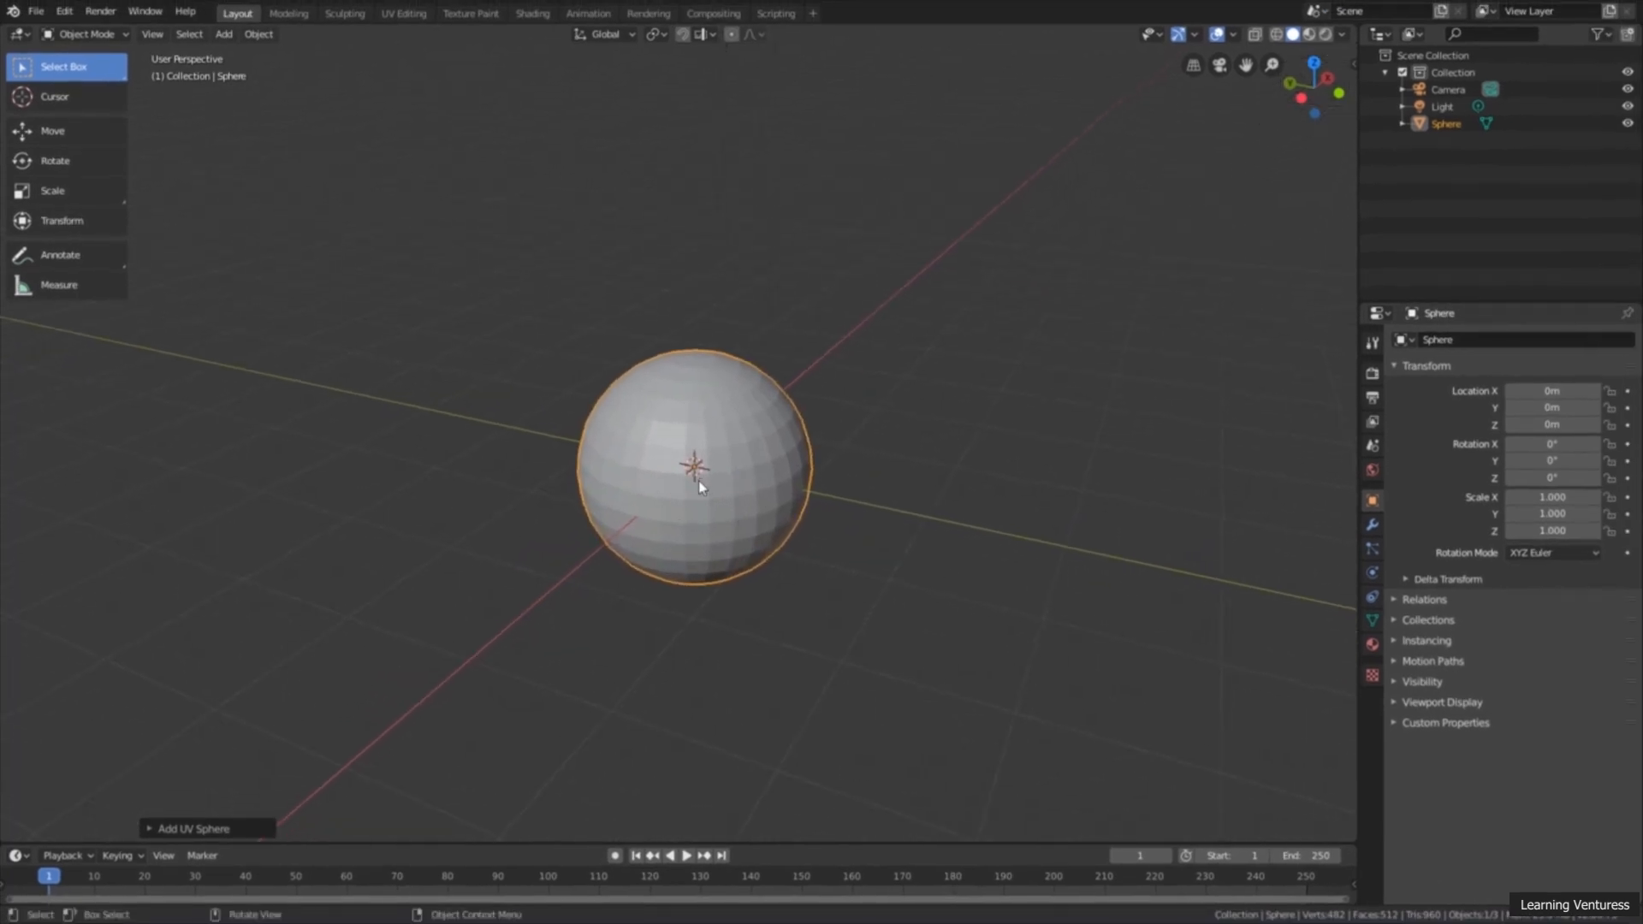
{"action": "middle_click_drag", "start_coordinate": [707, 471], "coordinate": [648, 461], "text": "shift"}
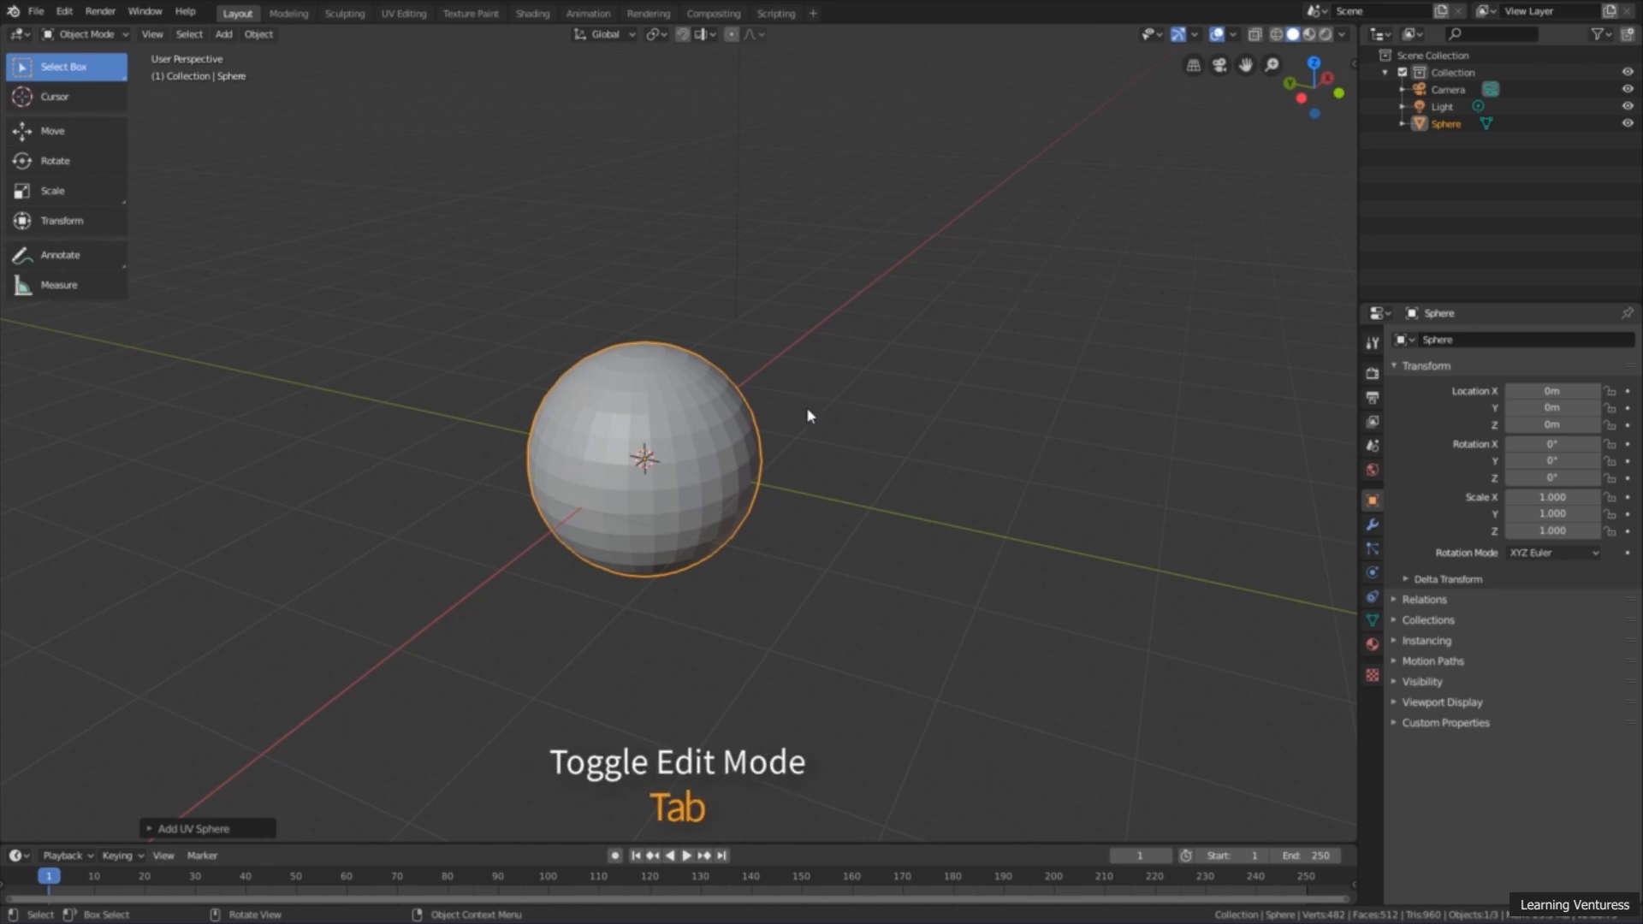
Step: Switch the UV sphere to Edit Mode and clear the selection of its whole mesh
{"action": "key", "text": "Tab"}
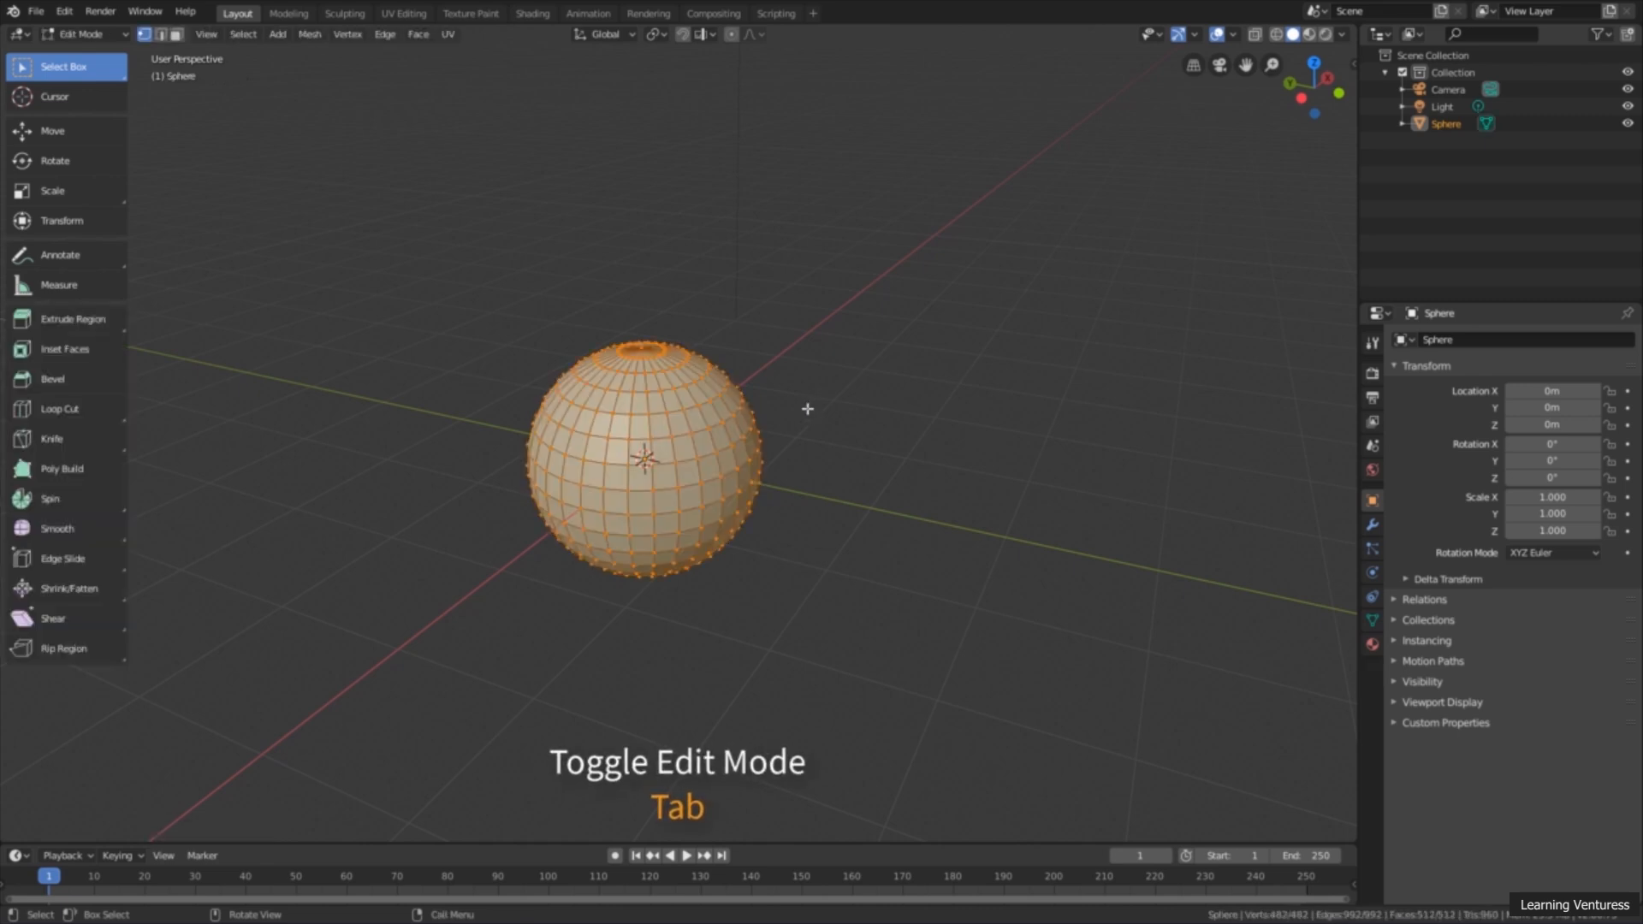
{"action": "scroll", "coordinate": [758, 477], "scroll_direction": "up", "scroll_amount": 3}
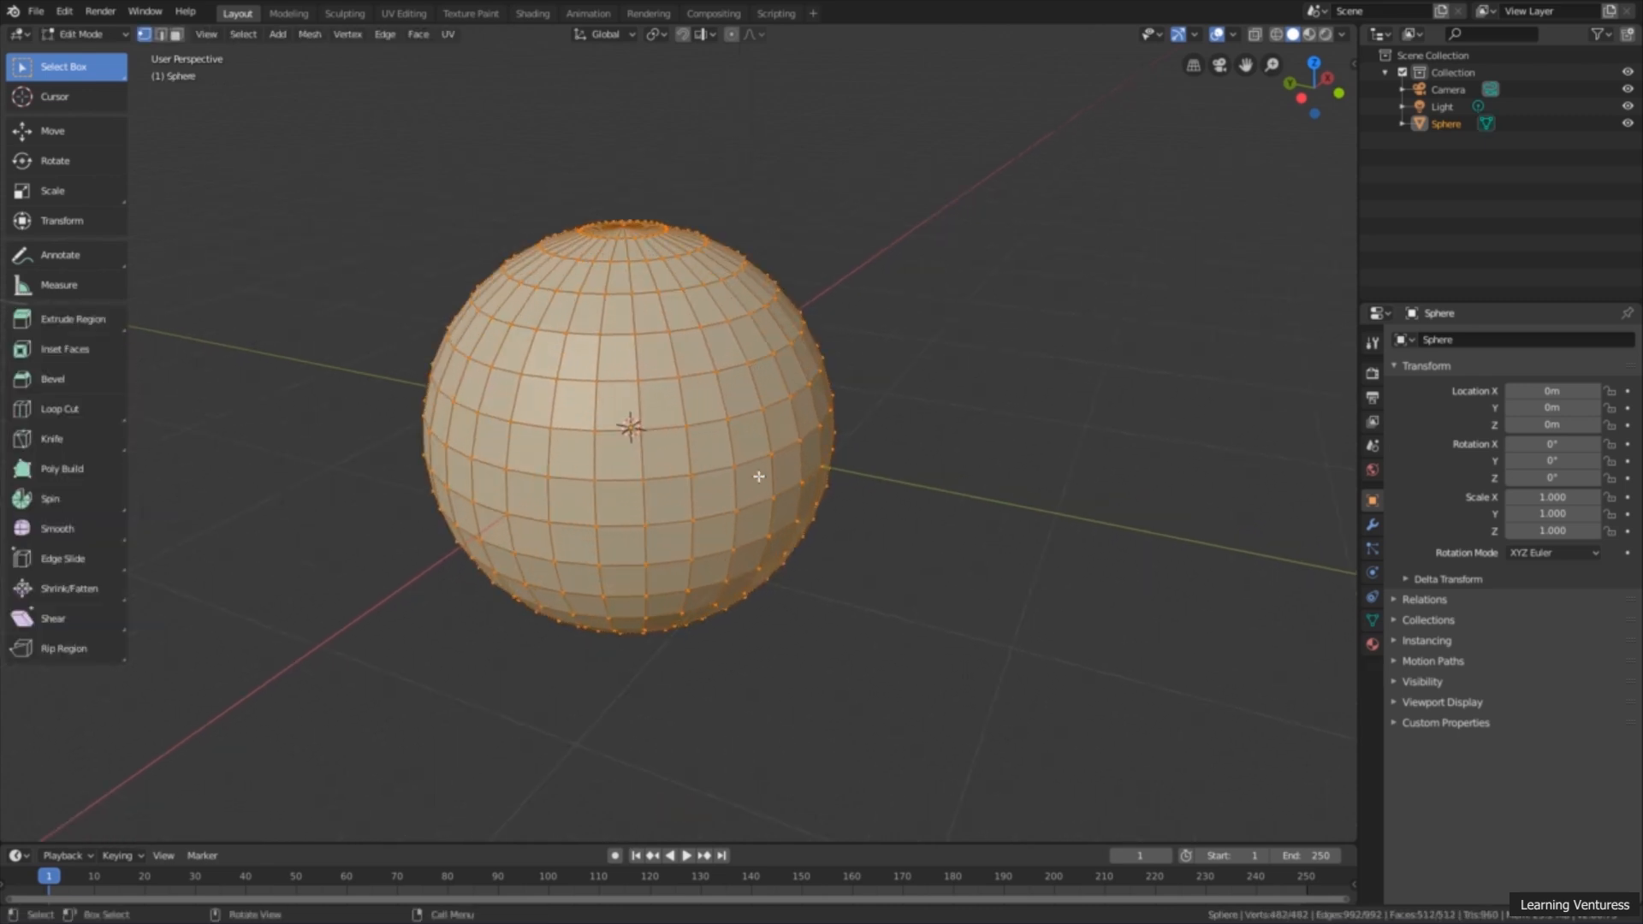
{"action": "middle_click_drag", "start_coordinate": [785, 474], "coordinate": [814, 469], "text": "shift"}
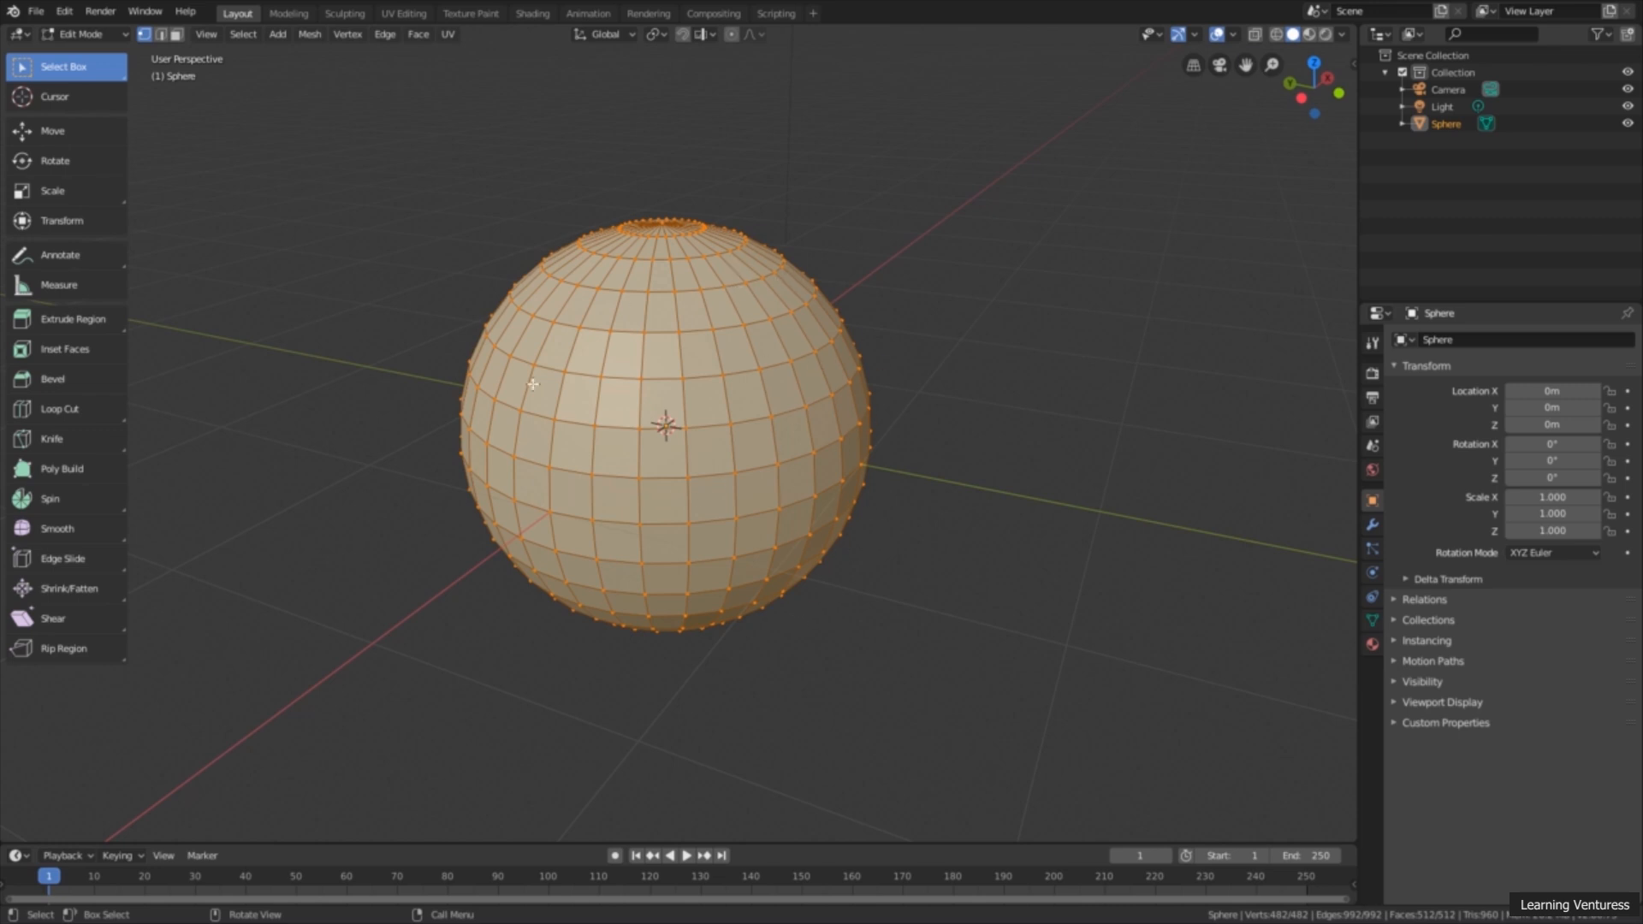
{"action": "key", "text": "alt+a"}
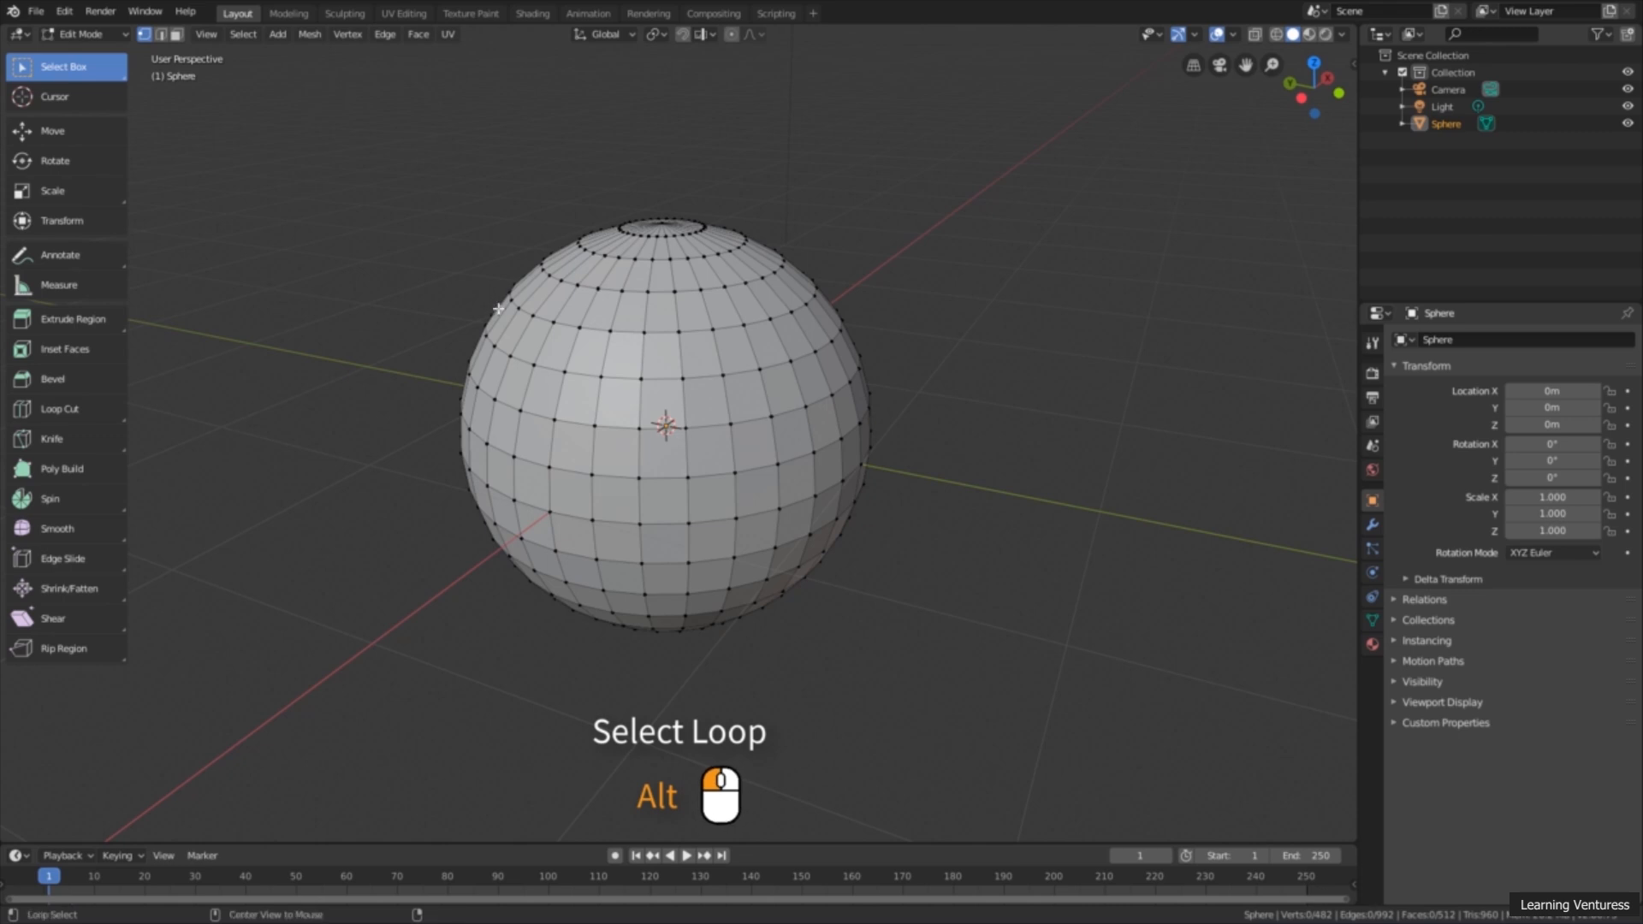
Step: Practise selecting vertex loops on the sphere, first a horizontal ring and finally a vertical one running from pole to pole
{"action": "left_click", "coordinate": [565, 326], "text": "alt"}
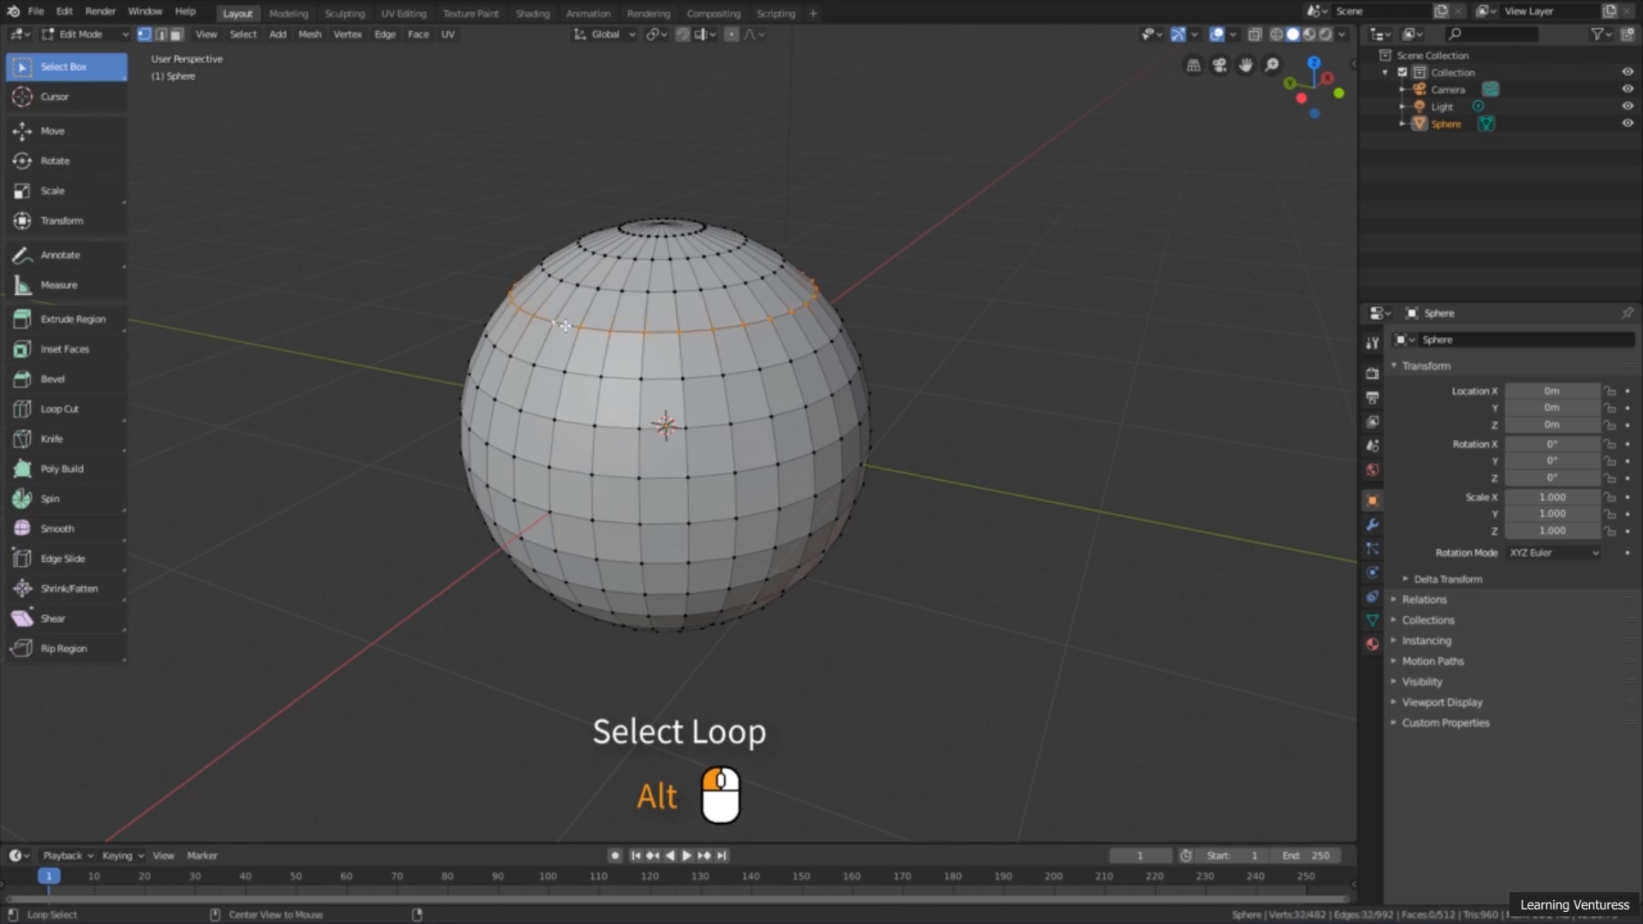
{"action": "left_click", "coordinate": [546, 367], "text": "alt"}
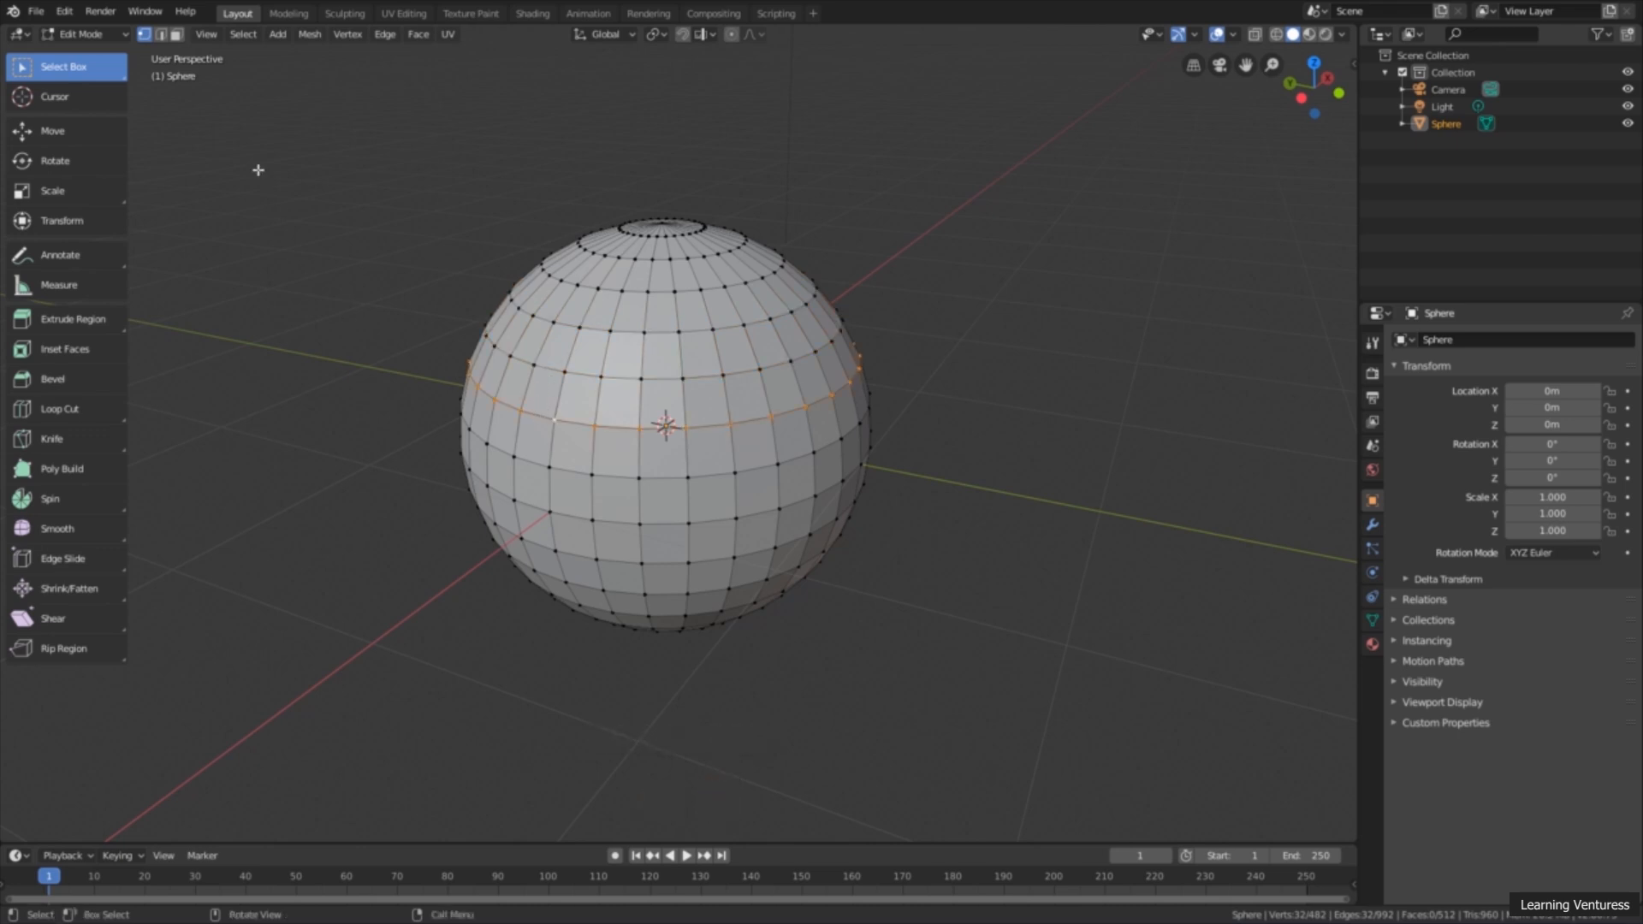
{"action": "left_click", "coordinate": [565, 387], "text": "alt"}
{"action": "scroll", "coordinate": [565, 368], "scroll_direction": "up", "scroll_amount": 3}
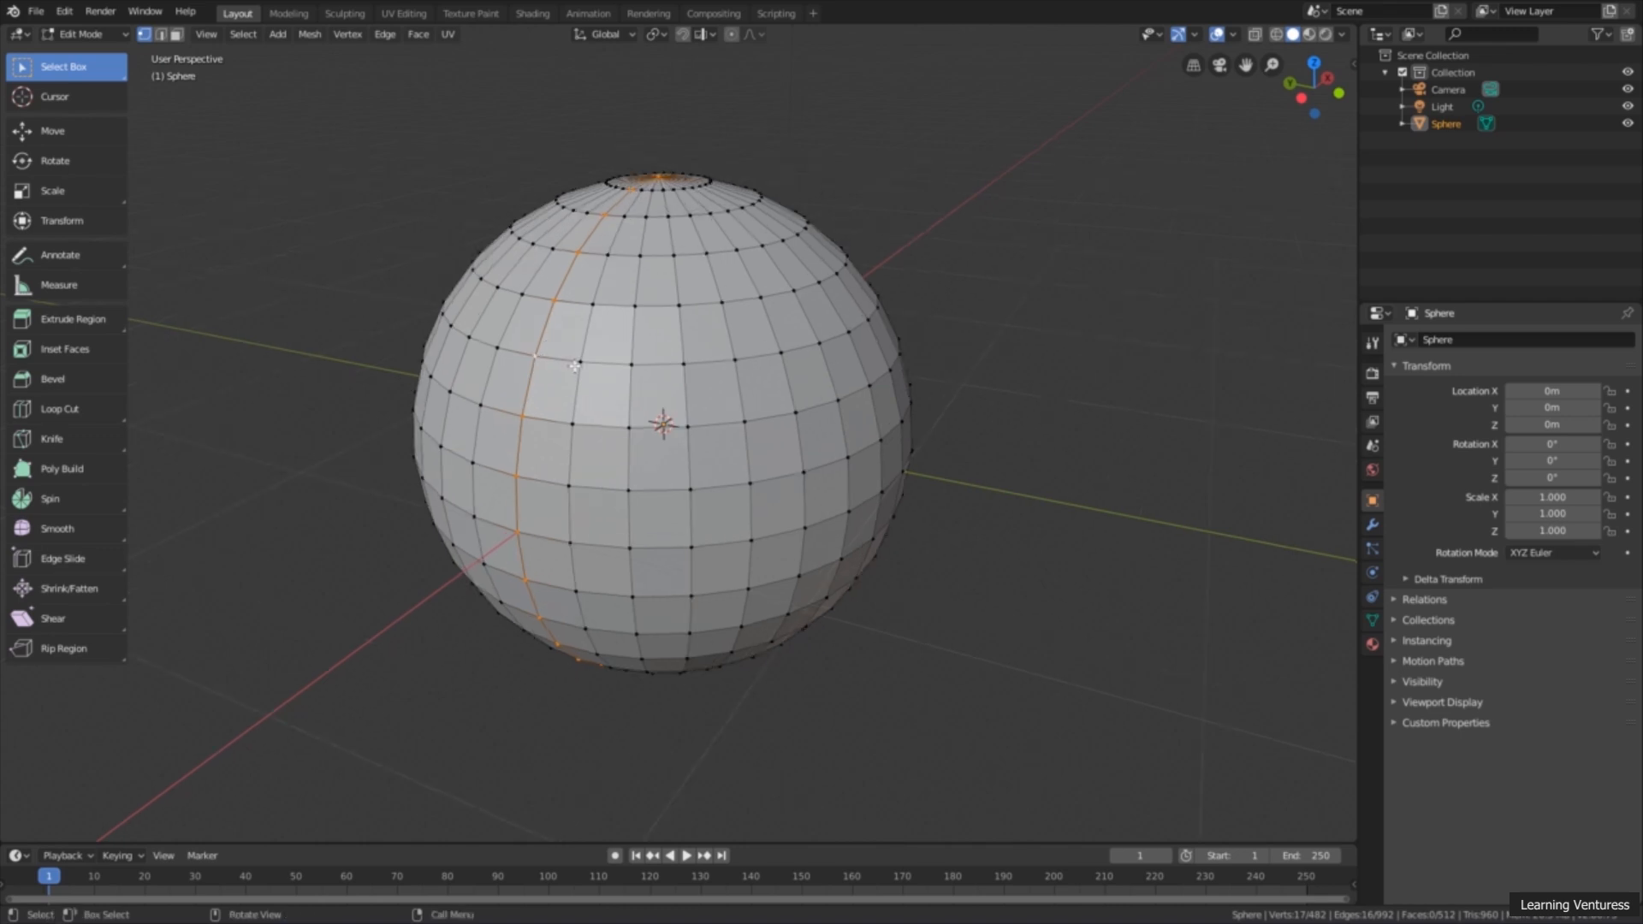
Step: Switch to edge select mode and loop-select two horizontal edge rings on the sphere's upper half, one after the other
{"action": "left_click", "coordinate": [160, 35]}
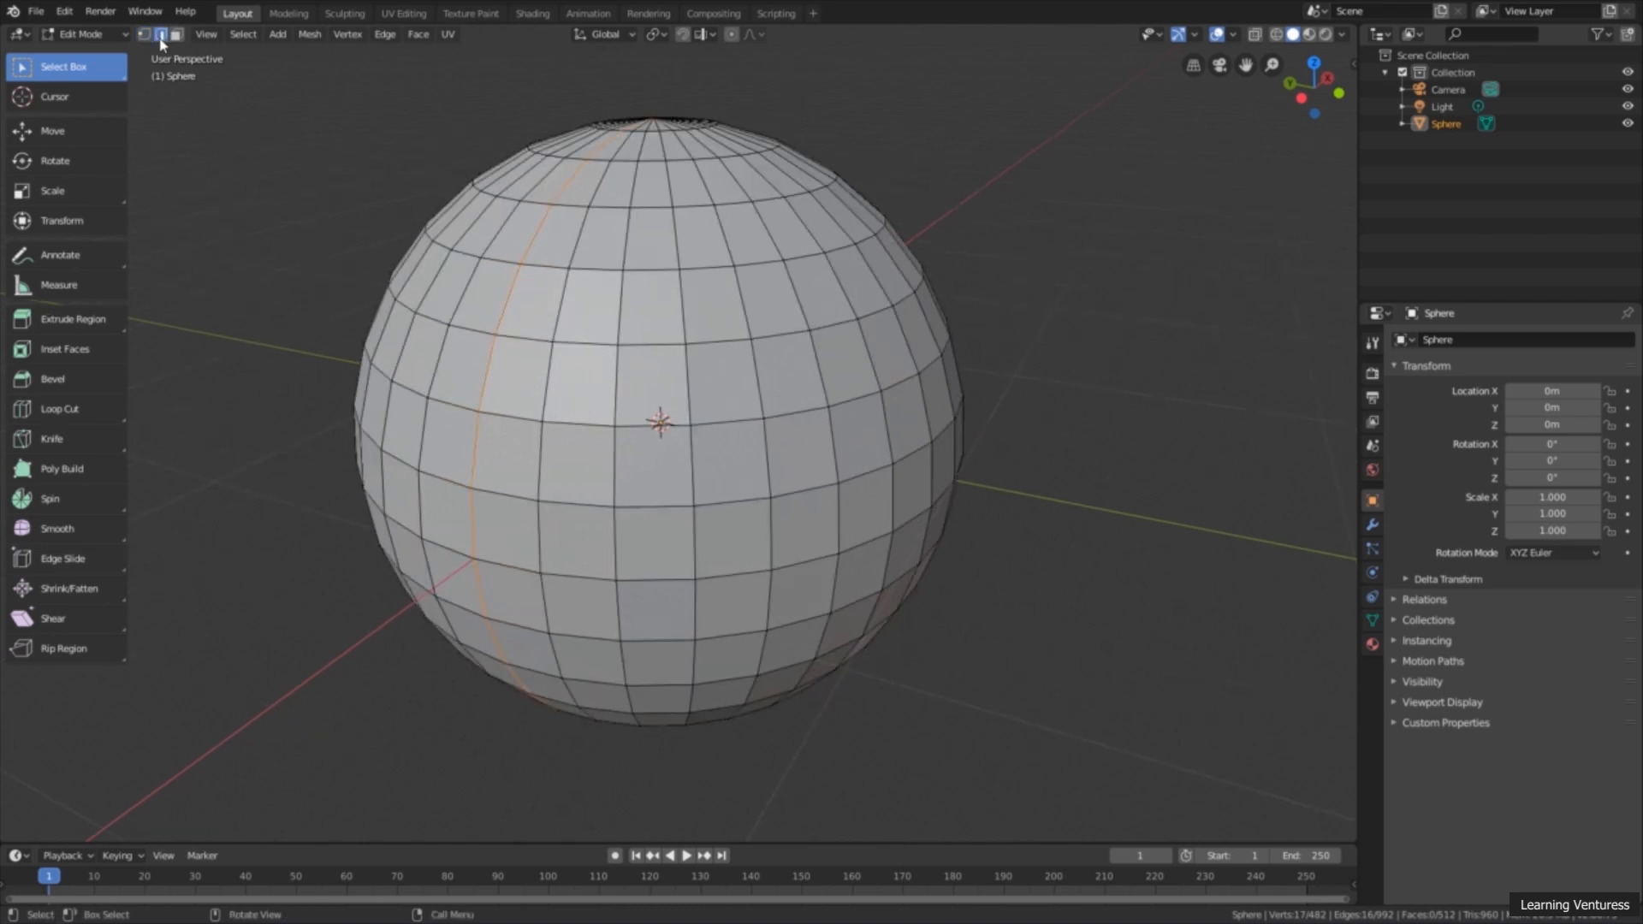
{"action": "left_click", "coordinate": [601, 271], "text": "alt"}
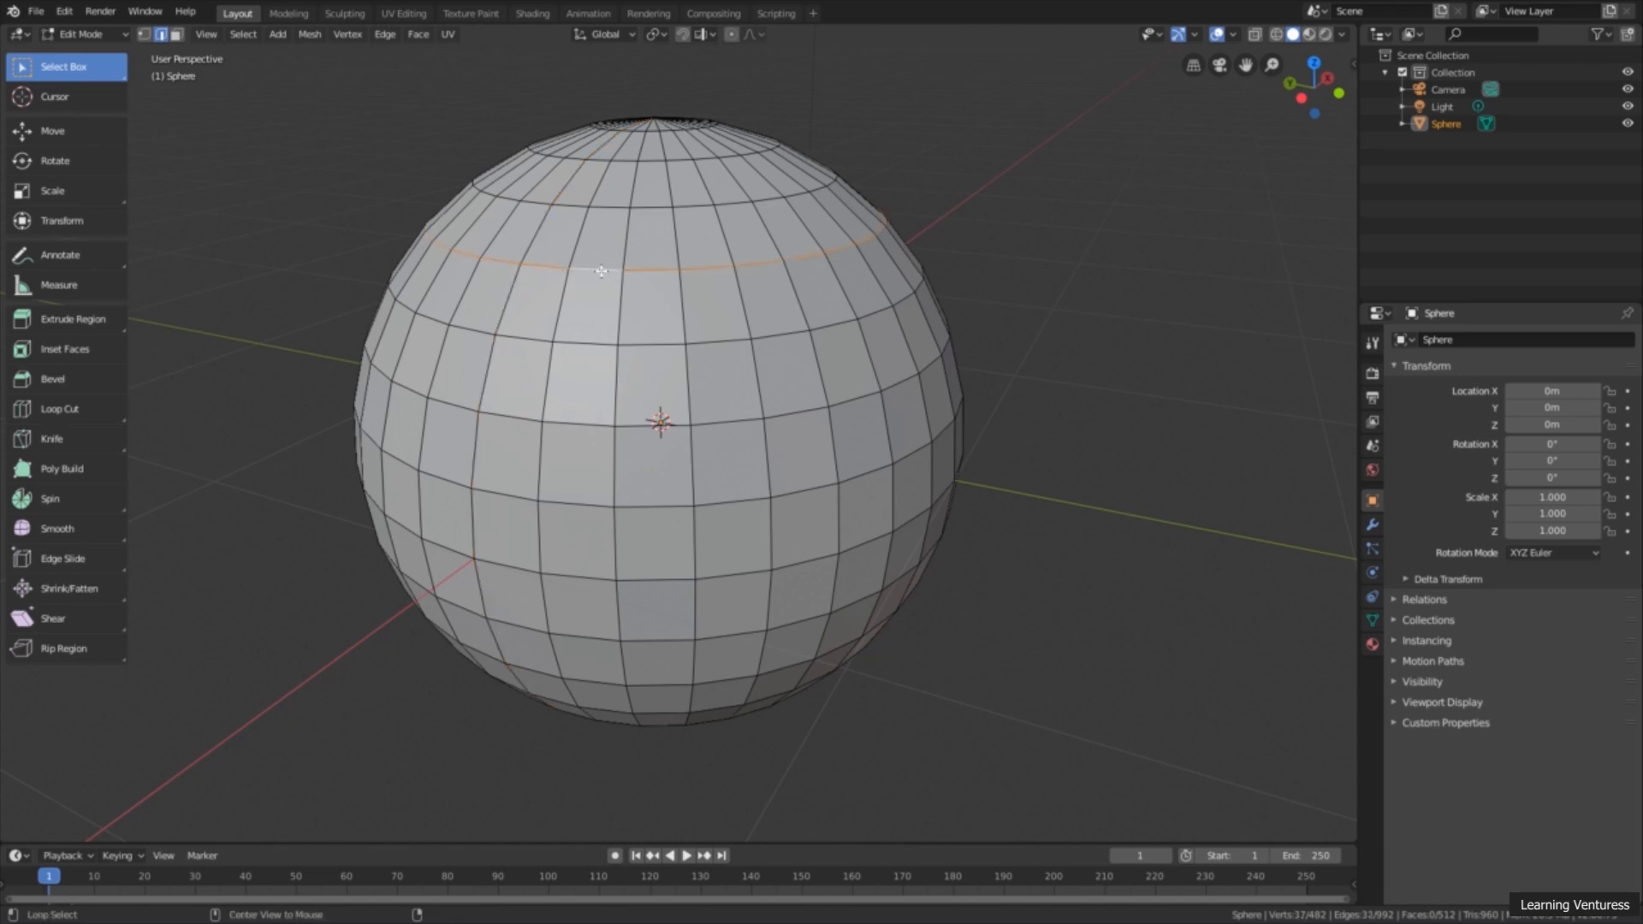
{"action": "left_click", "coordinate": [650, 205], "text": "alt"}
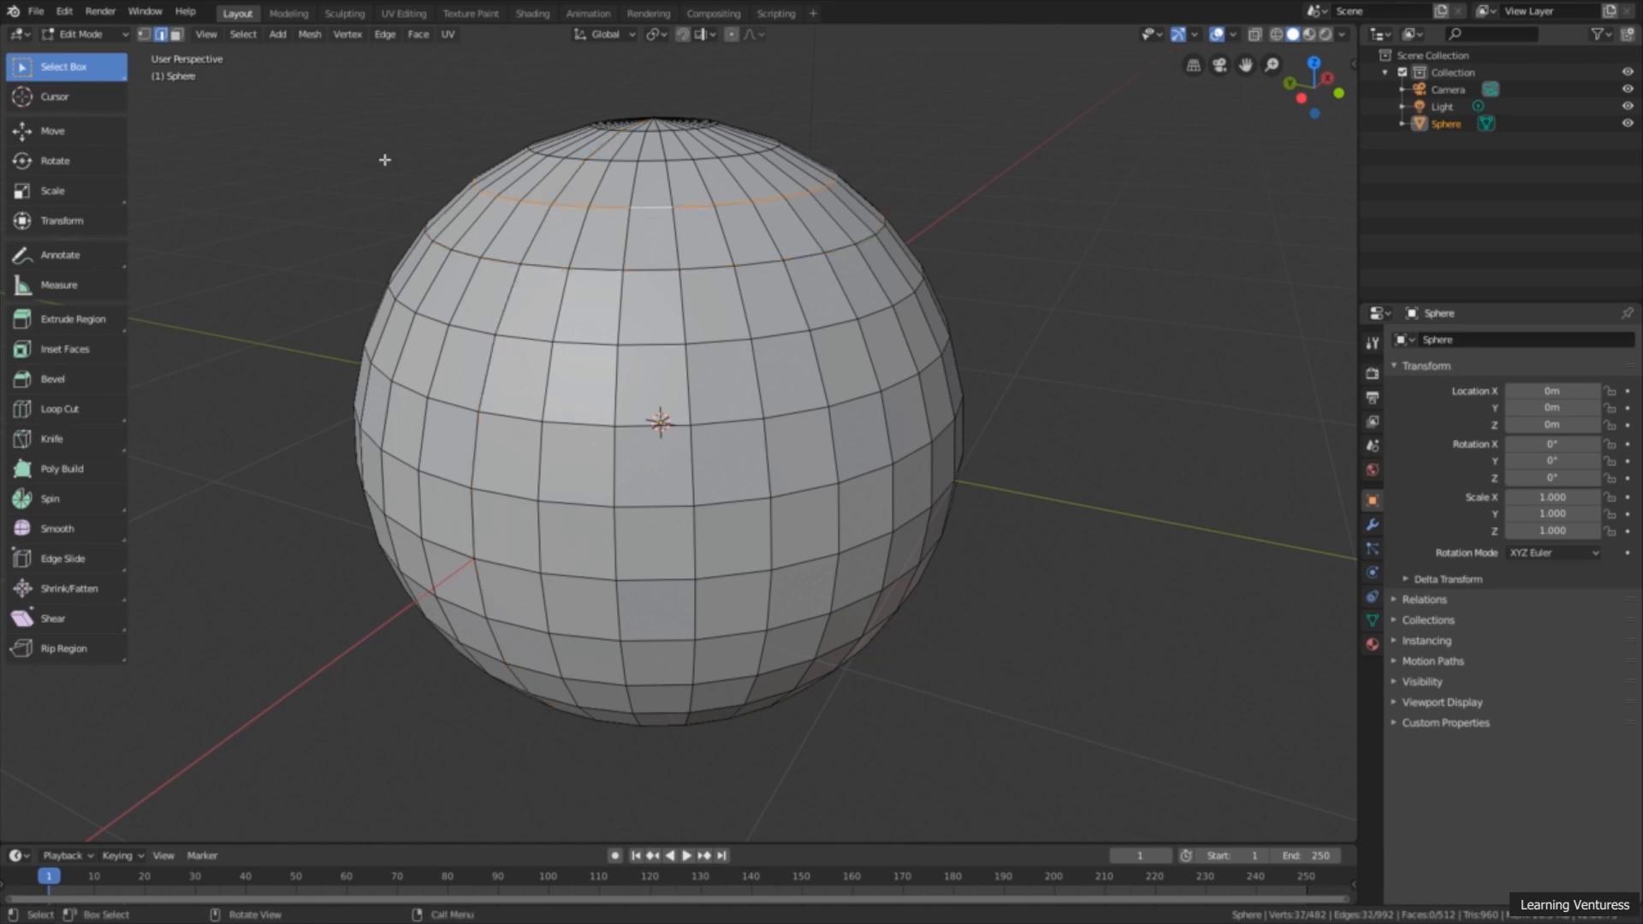
Step: Switch to face select mode and loop-select a horizontal band of faces on the sphere, ending with the band just above the centre
{"action": "left_click", "coordinate": [176, 35]}
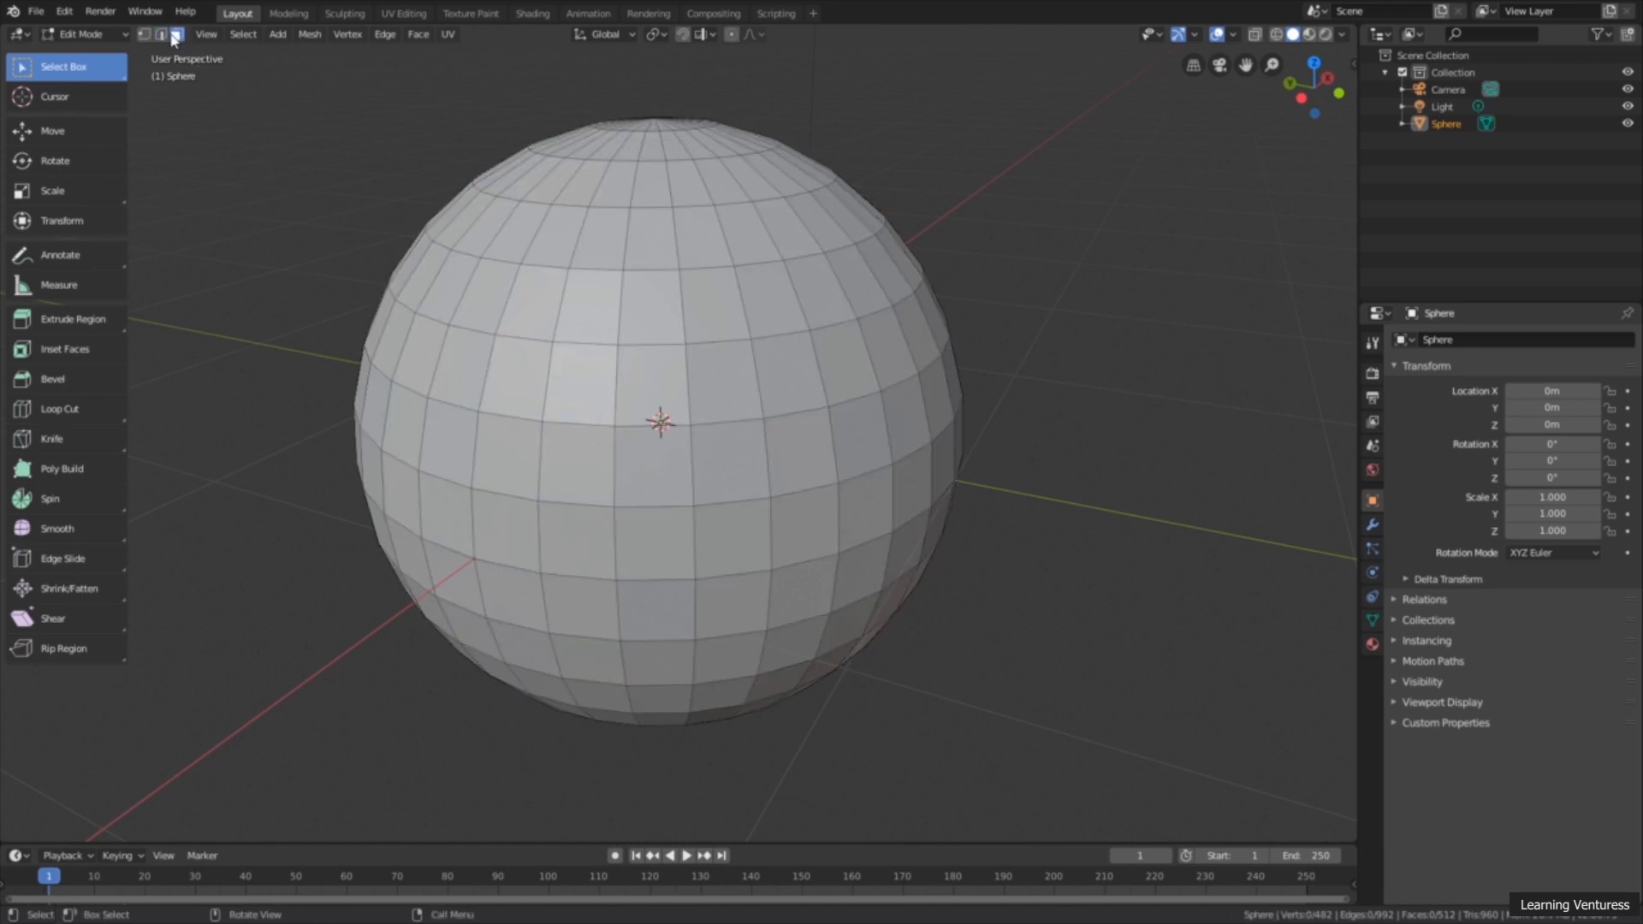
{"action": "left_click", "coordinate": [572, 309], "text": "alt"}
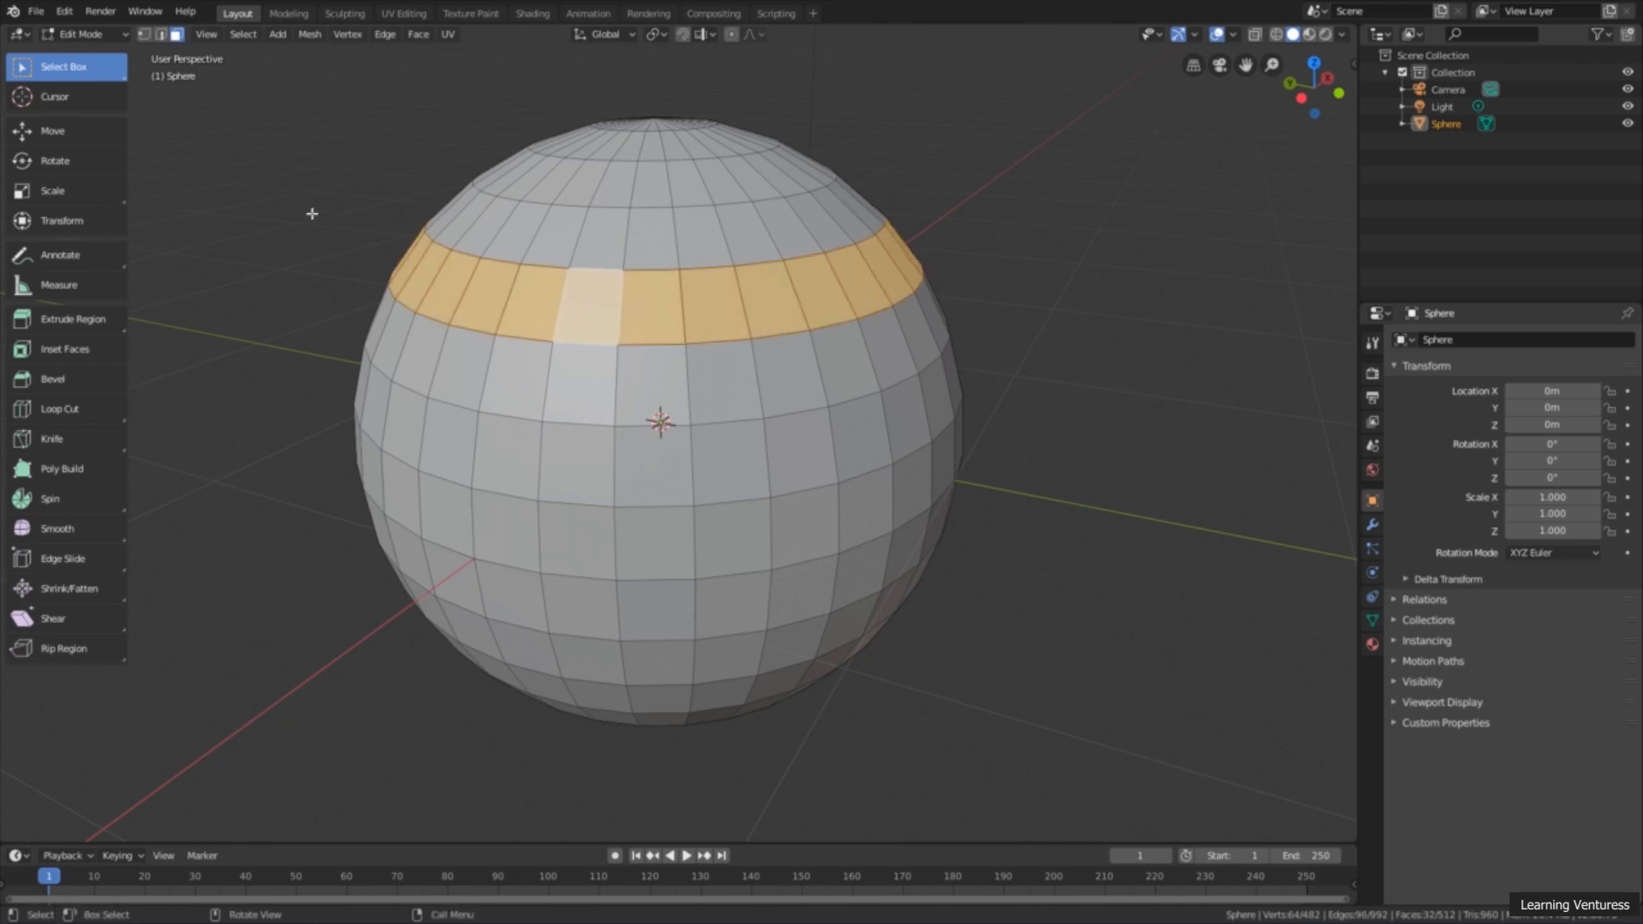
{"action": "scroll", "coordinate": [609, 351], "scroll_direction": "up", "scroll_amount": 1}
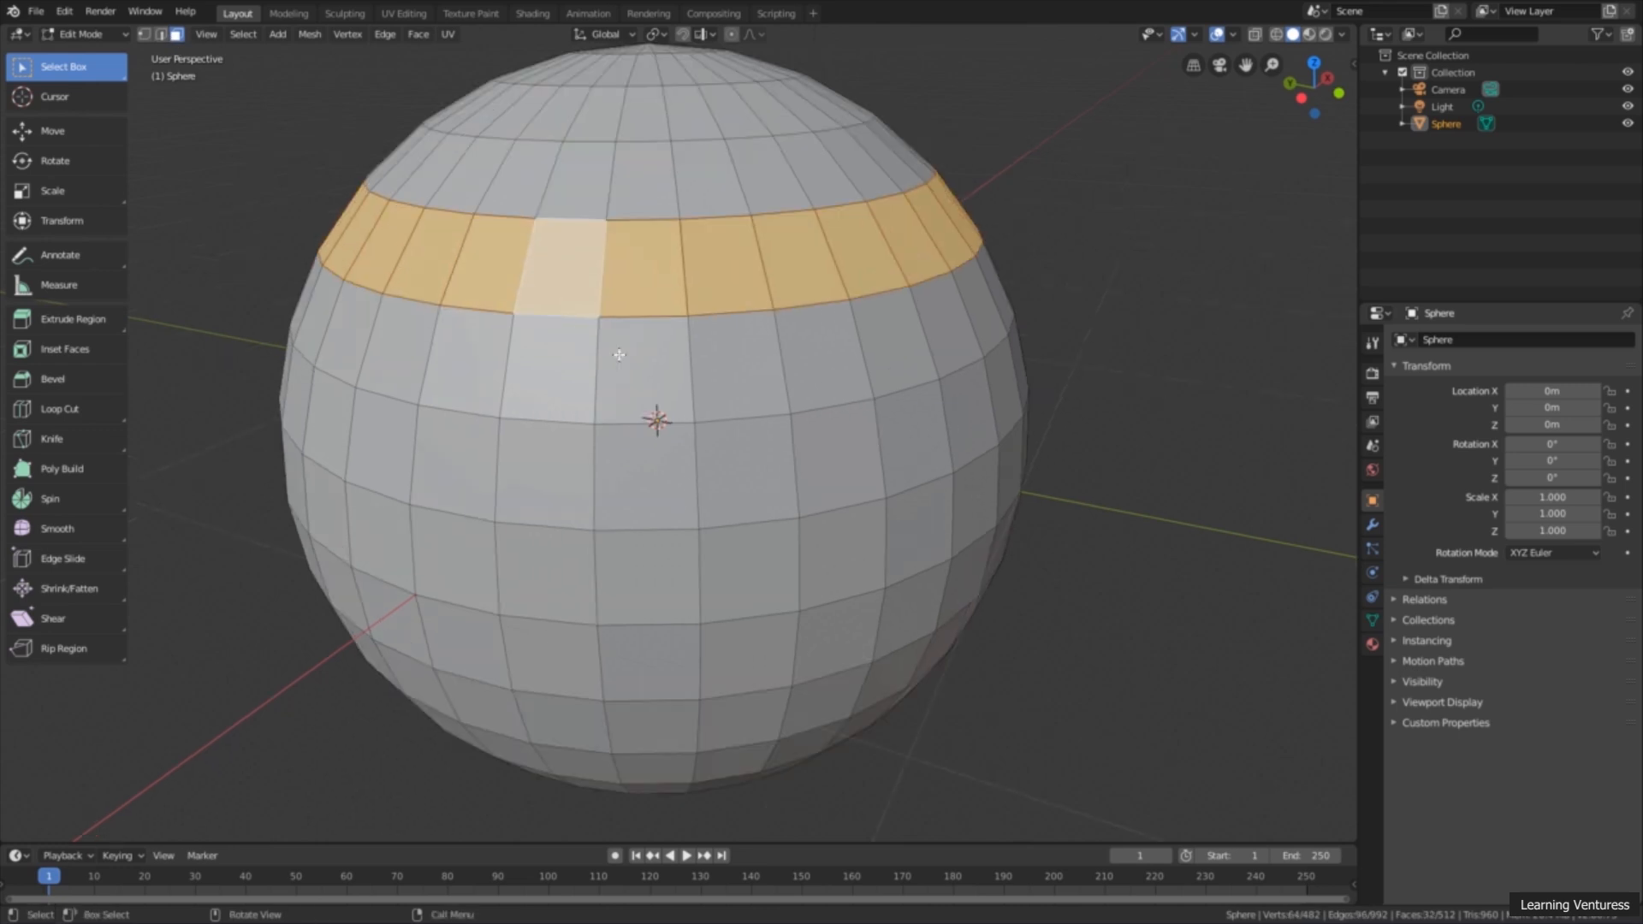
{"action": "left_click", "coordinate": [703, 350], "text": "alt"}
{"action": "left_click", "coordinate": [694, 360], "text": "alt"}
{"action": "left_click", "coordinate": [731, 320], "text": "alt"}
{"action": "left_click", "coordinate": [701, 366], "text": "alt"}
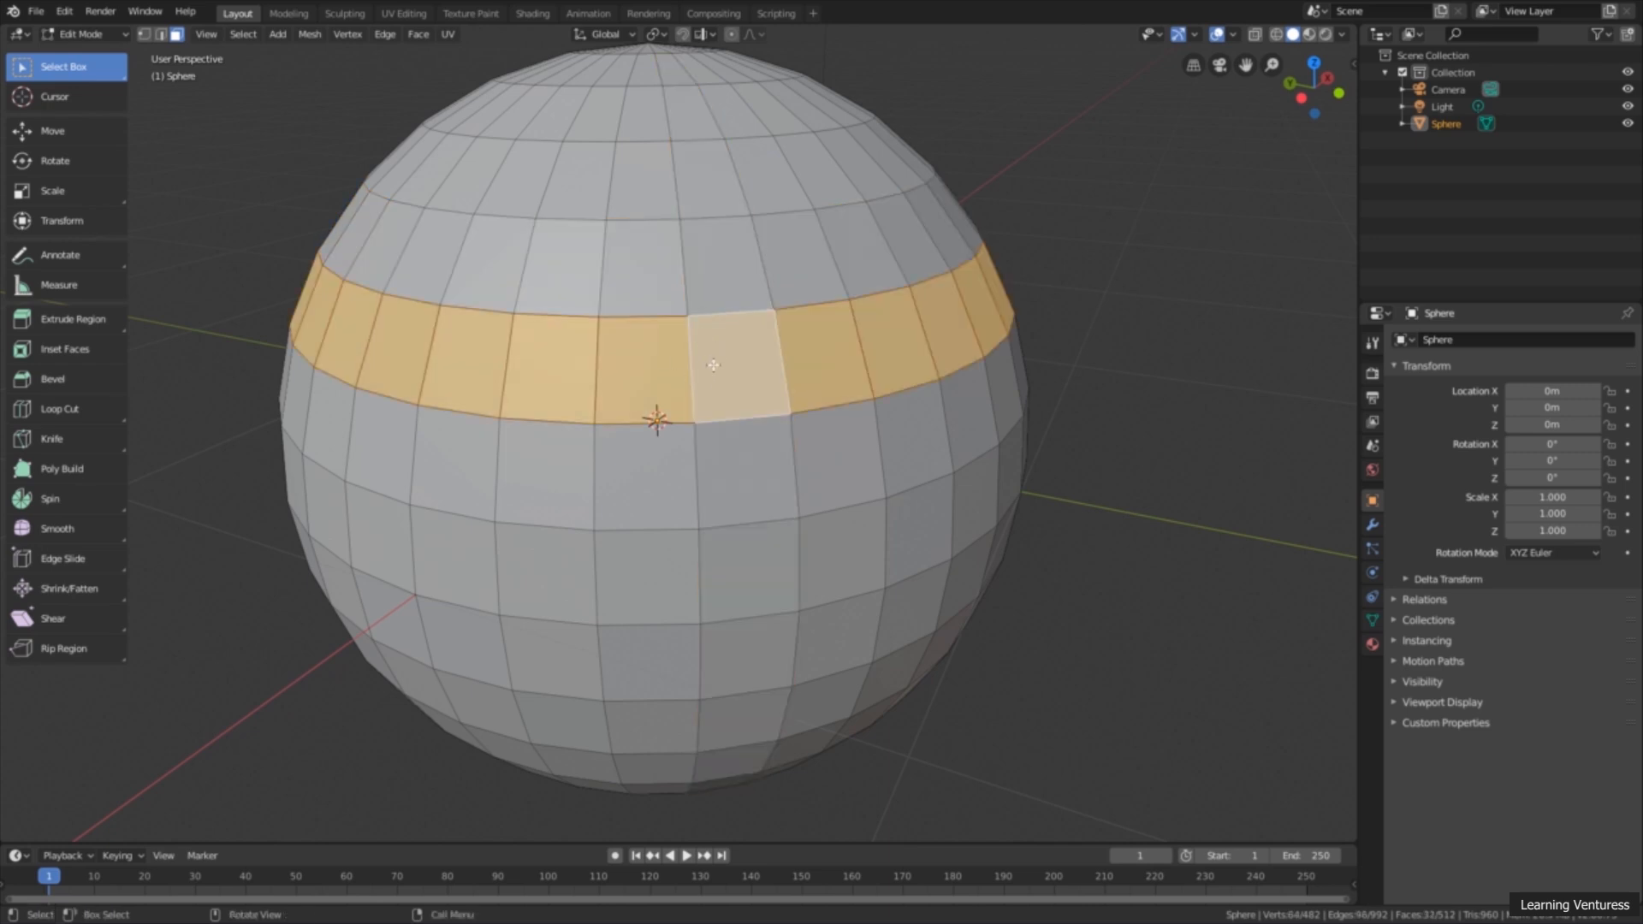
Step: Clear the selection and alternate the face loop selection between two neighbouring horizontal bands, ending on the lower one
{"action": "key", "text": "alt+a"}
{"action": "scroll", "coordinate": [915, 425], "scroll_direction": "up", "scroll_amount": 2}
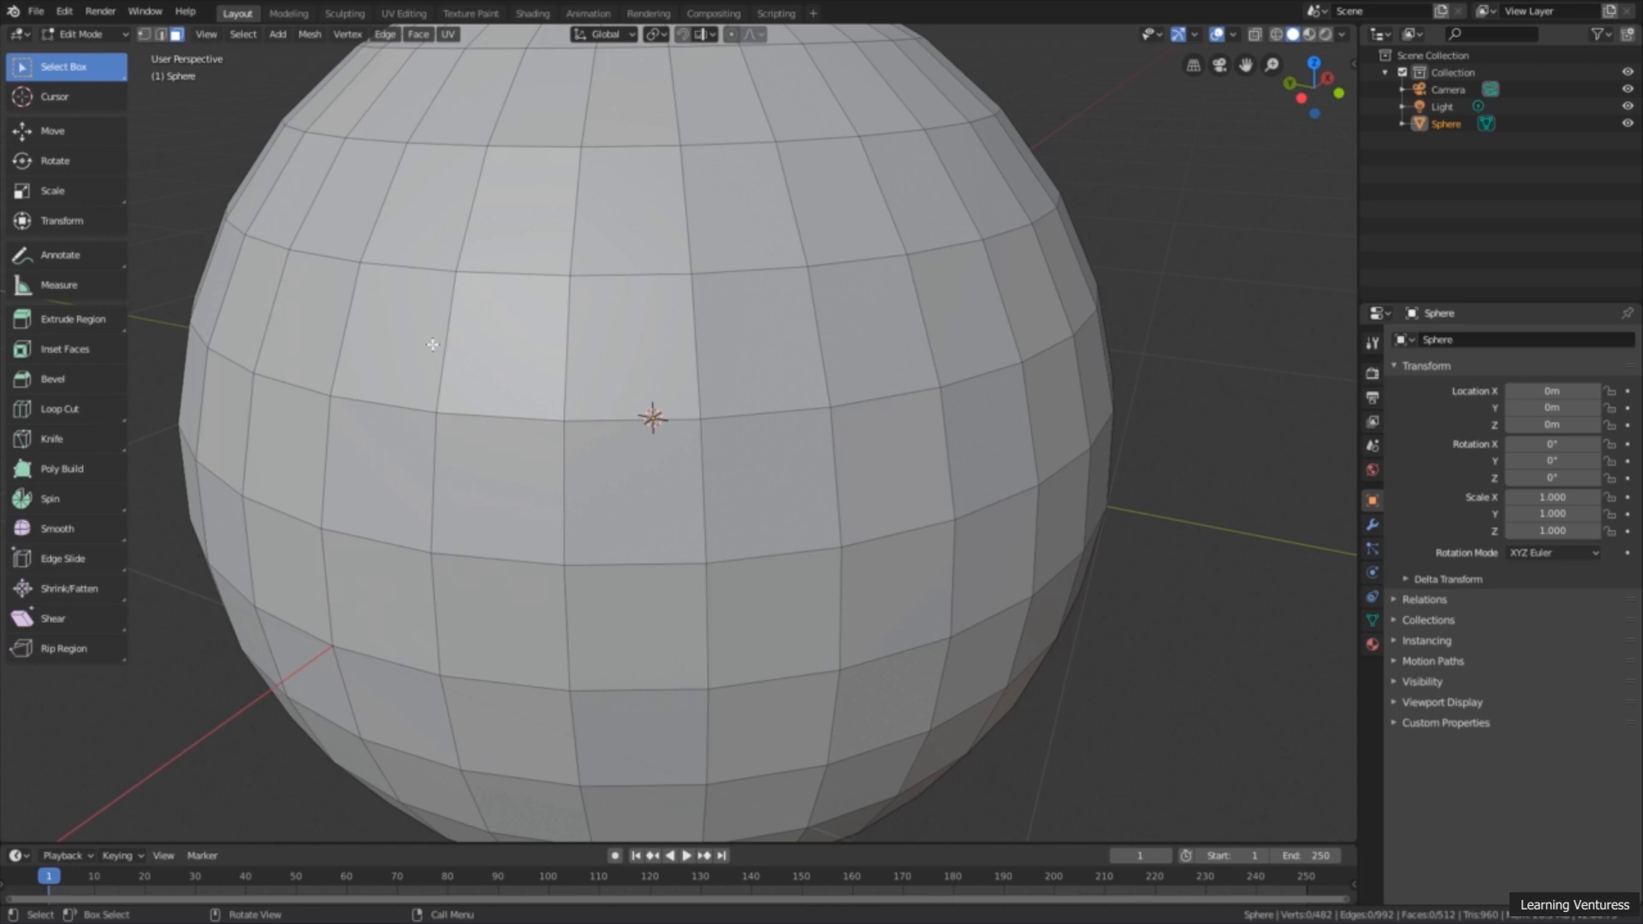
{"action": "left_click", "coordinate": [351, 330], "text": "alt"}
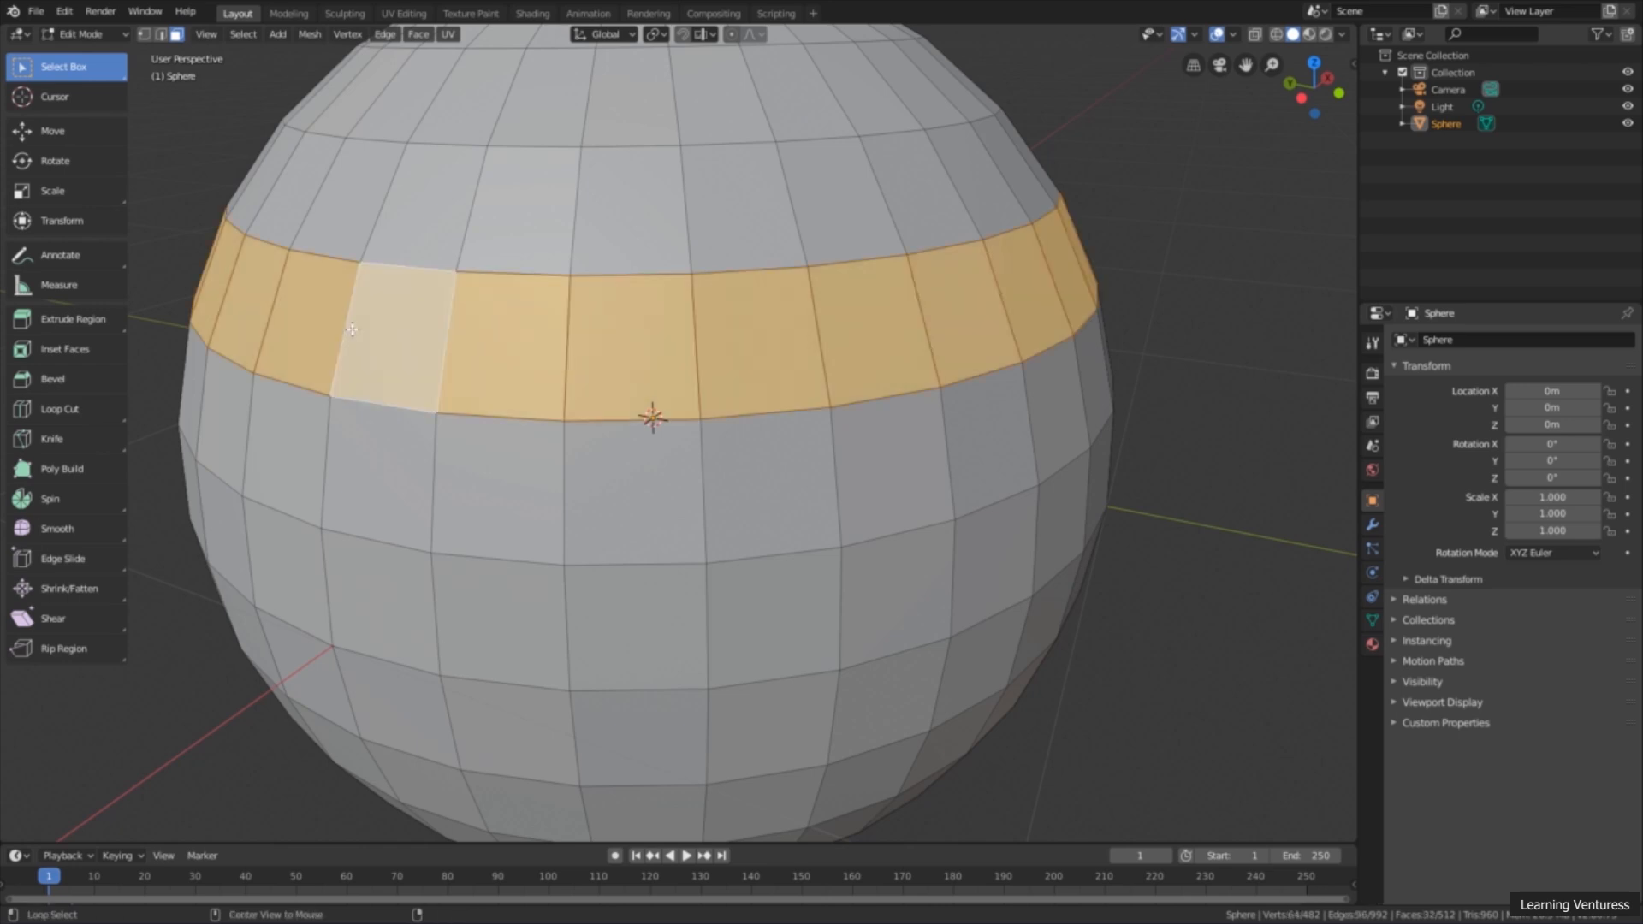
{"action": "left_click", "coordinate": [387, 199], "text": "alt"}
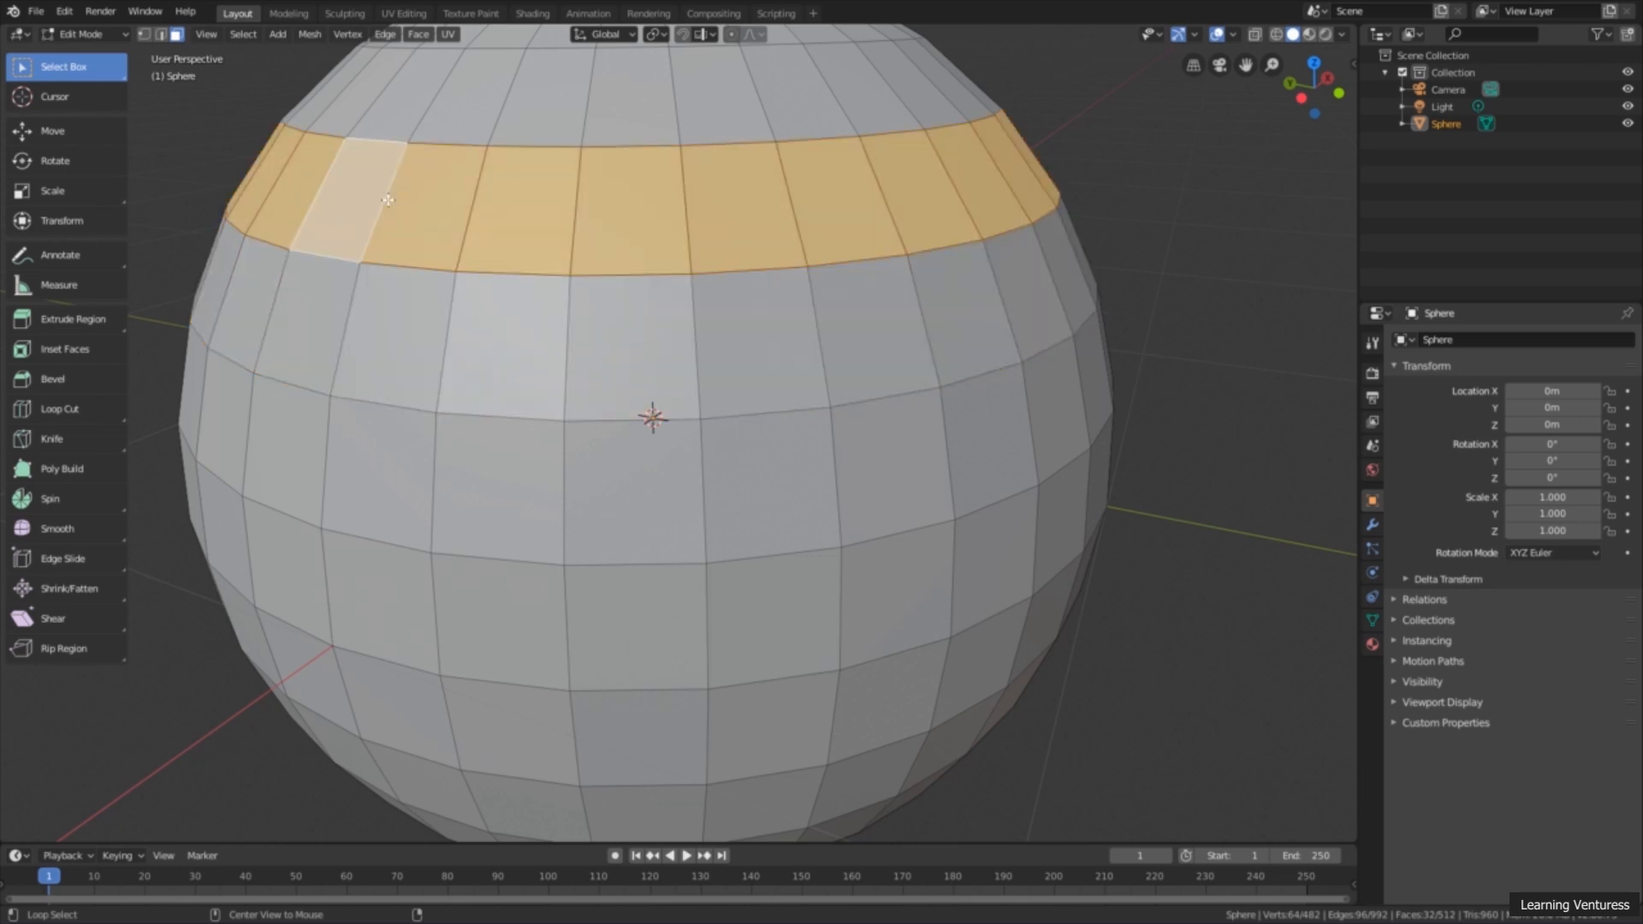
{"action": "left_click", "coordinate": [352, 323], "text": "alt"}
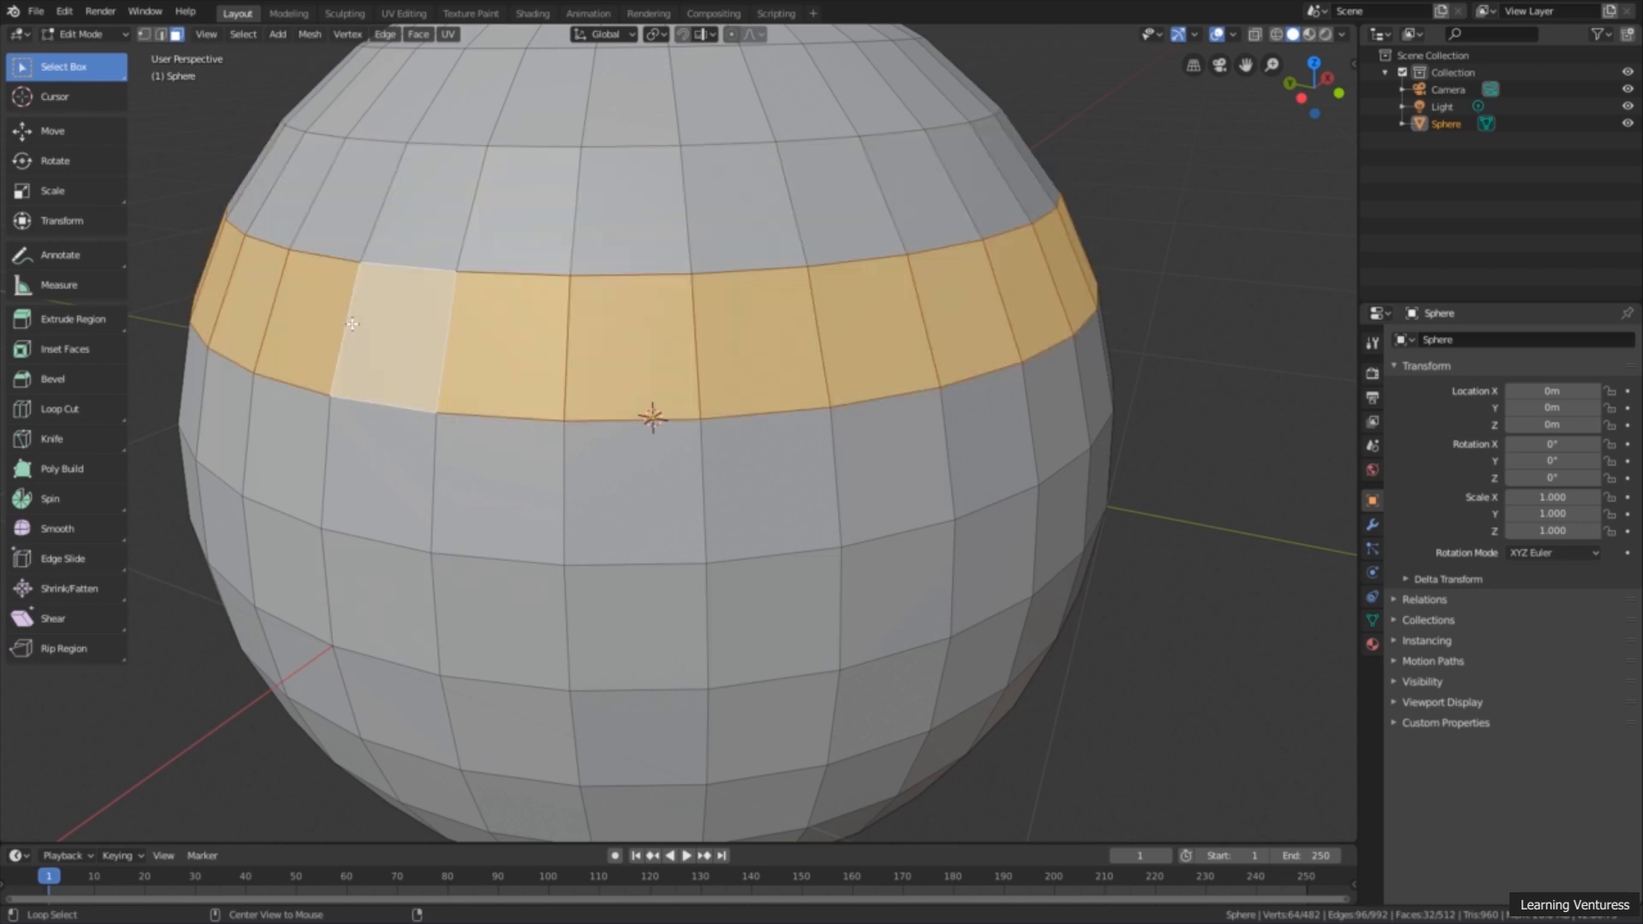
Step: Deselect the horizontal band and loop-select vertical face strips on the sphere, ending with one on its right half
{"action": "left_click", "coordinate": [155, 656]}
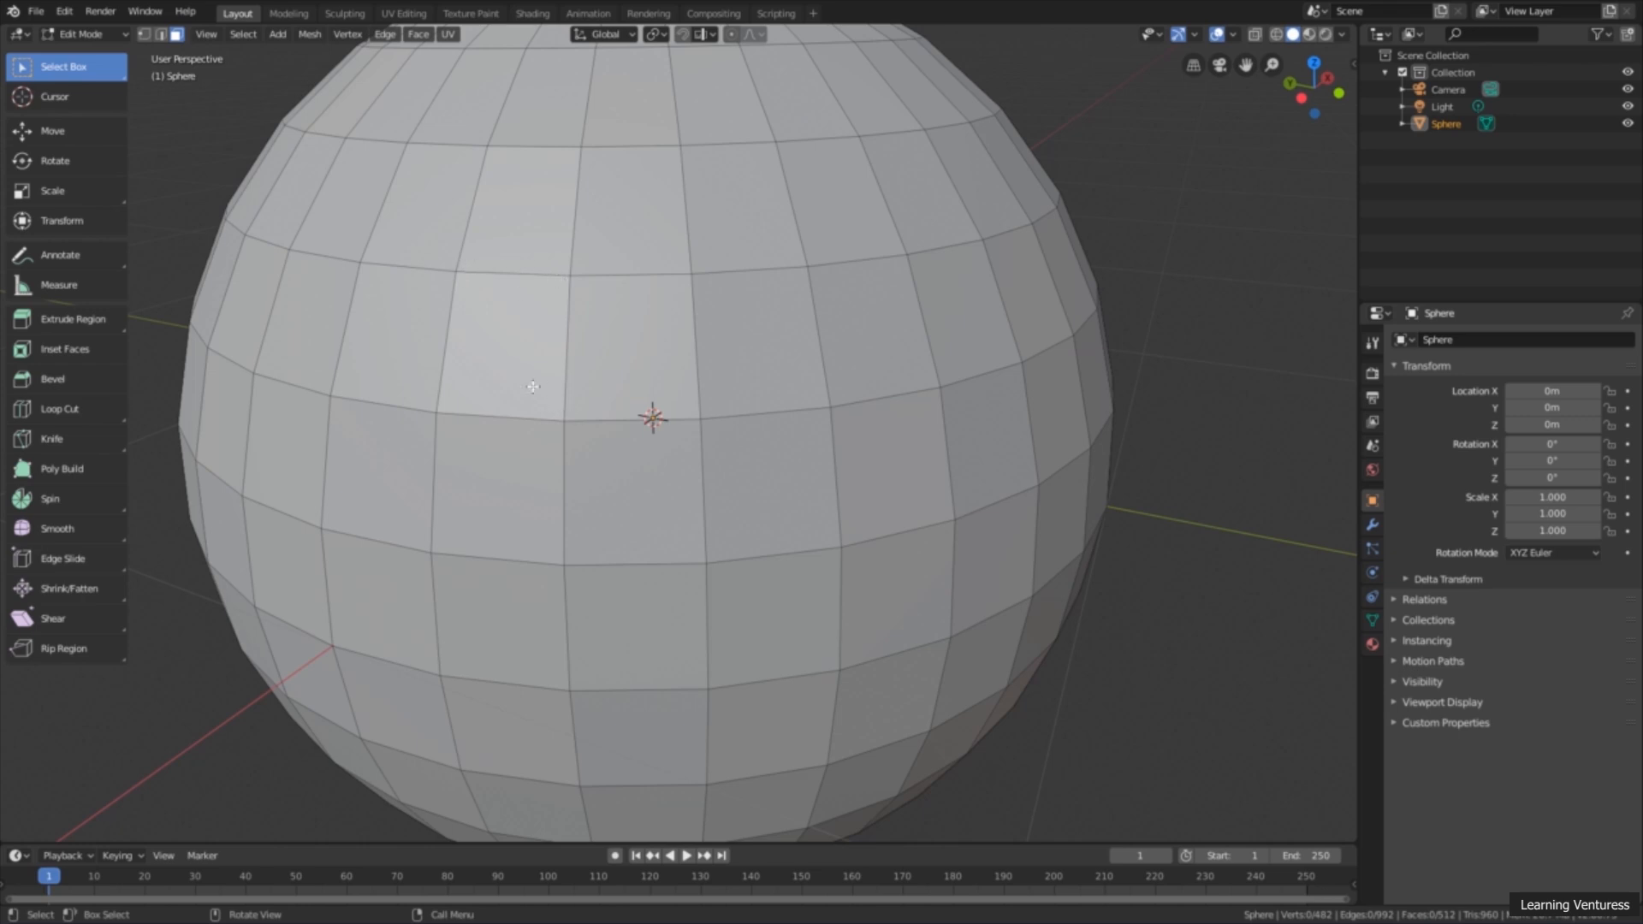
{"action": "left_click", "coordinate": [493, 406], "text": "alt"}
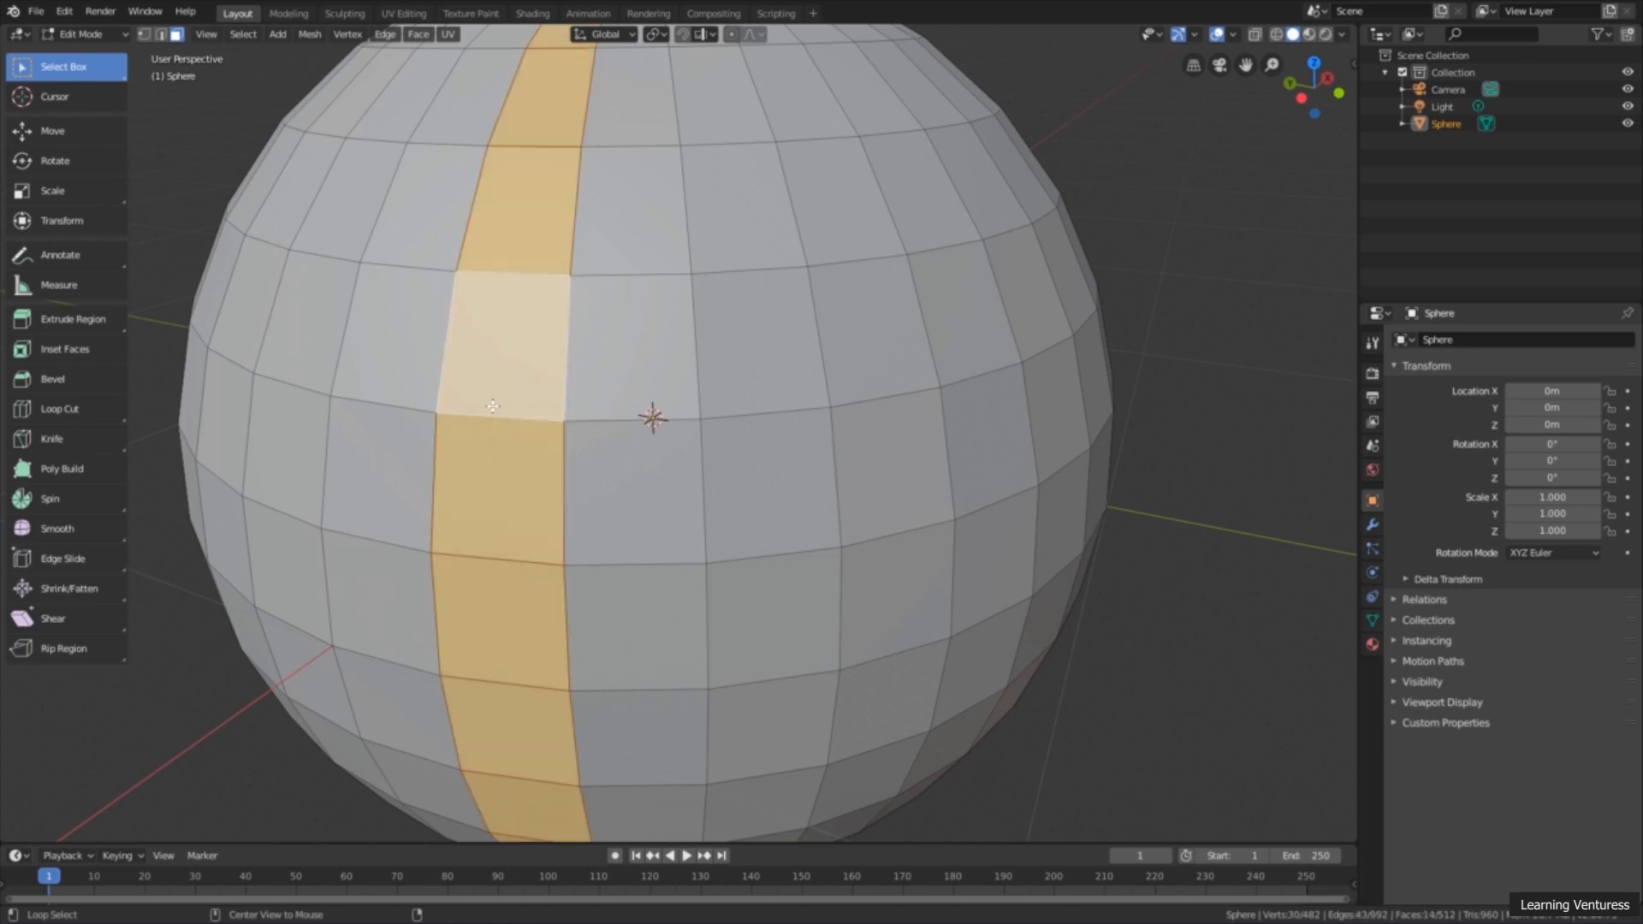
{"action": "left_click", "coordinate": [749, 280], "text": "alt"}
{"action": "middle_click_drag", "start_coordinate": [974, 363], "coordinate": [916, 385]}
{"action": "scroll", "coordinate": [964, 367], "scroll_direction": "down", "scroll_amount": 3}
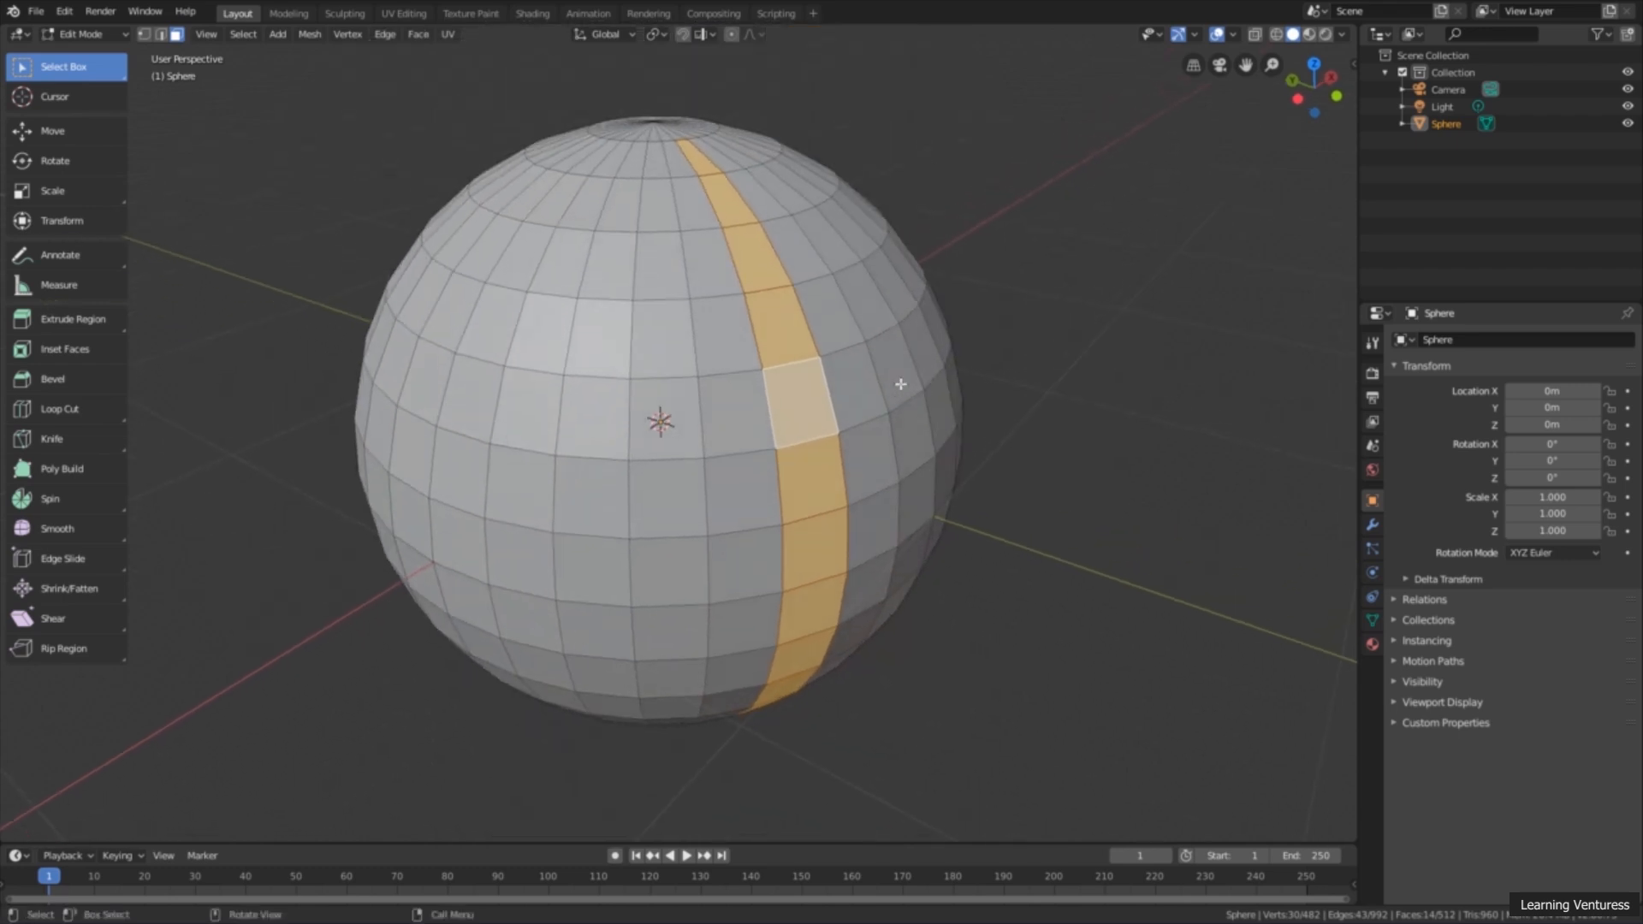
Step: Clear the selection and select several alternating horizontal face loops together, from the sphere's upper part down to its base
{"action": "left_click", "coordinate": [1093, 277]}
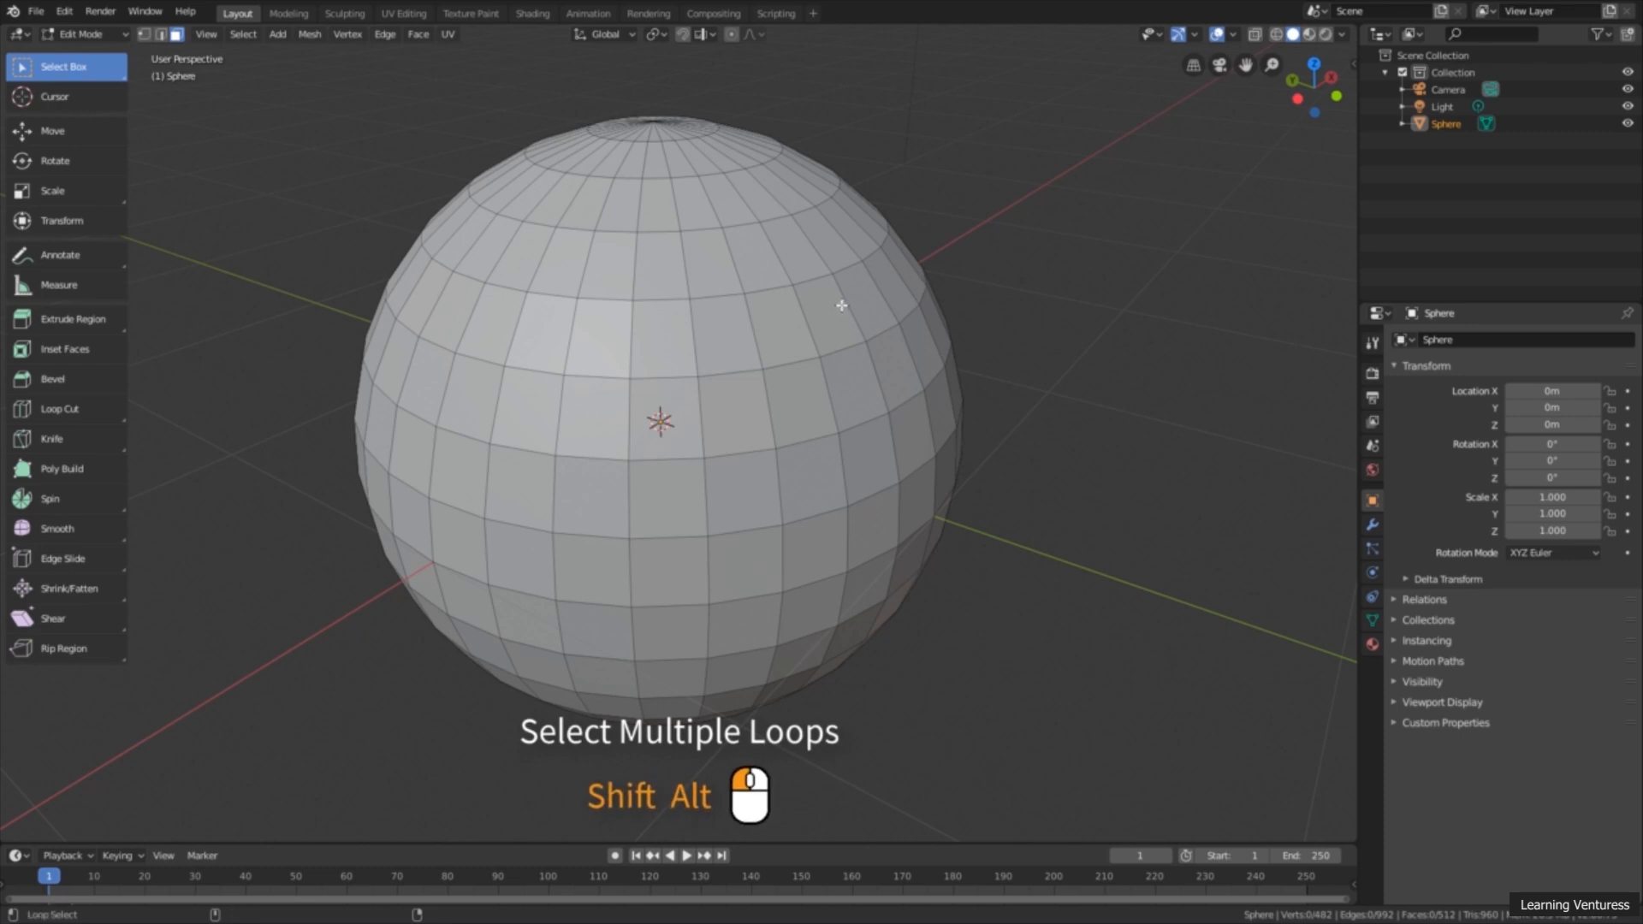
{"action": "left_click", "coordinate": [841, 306], "text": "alt+shift"}
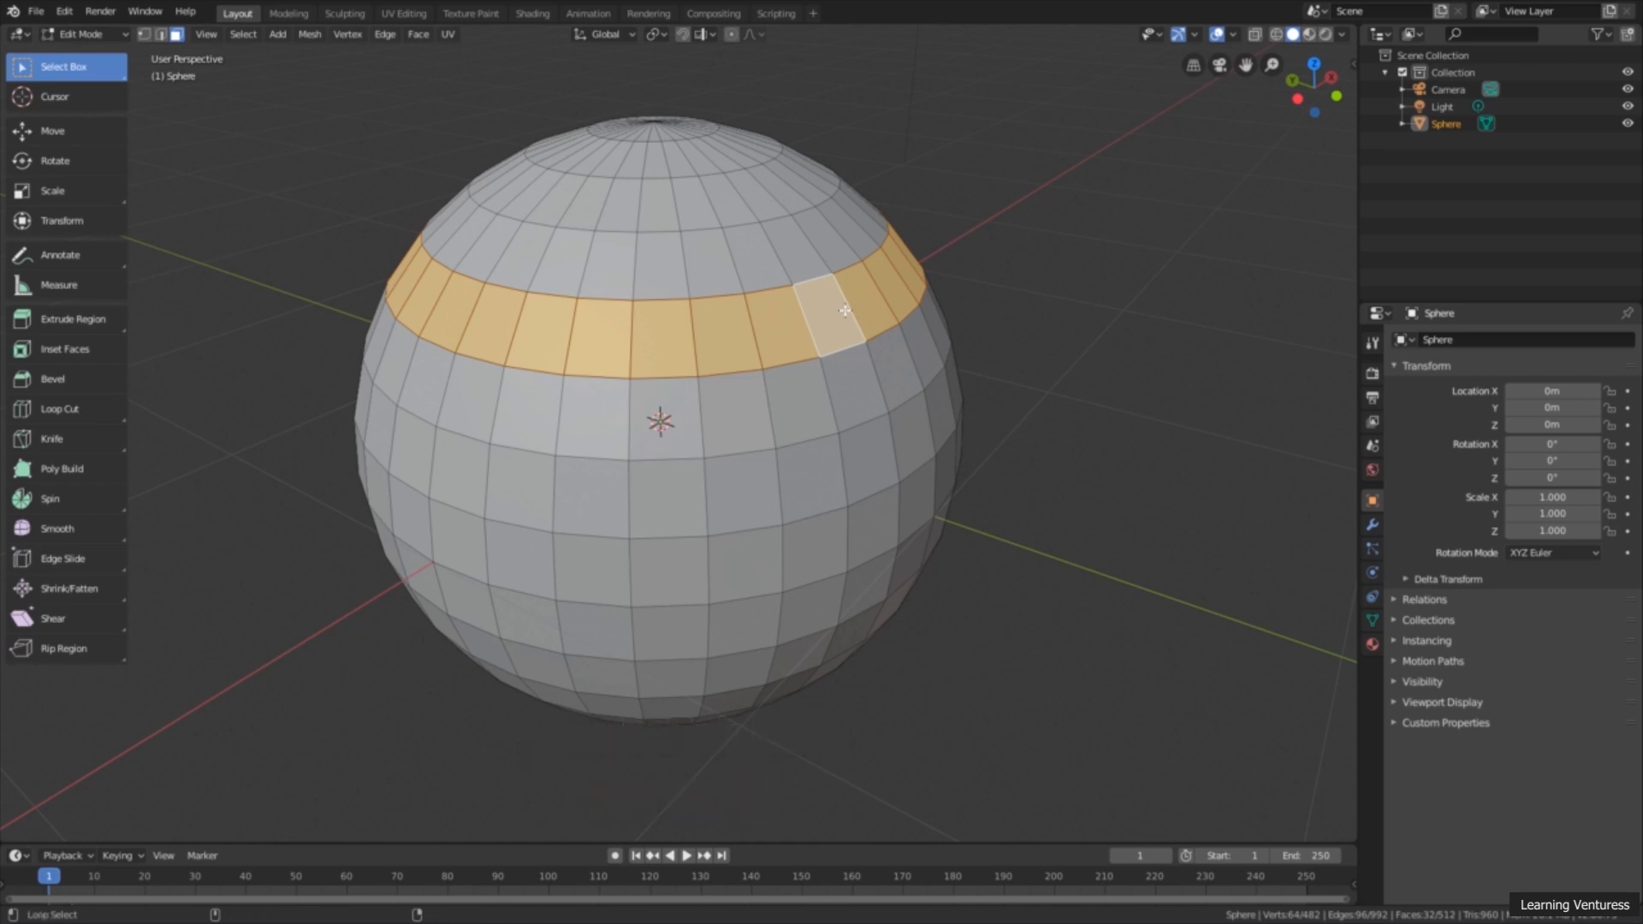
{"action": "left_click", "coordinate": [886, 444], "text": "alt+shift"}
{"action": "left_click", "coordinate": [869, 589], "text": "alt+shift"}
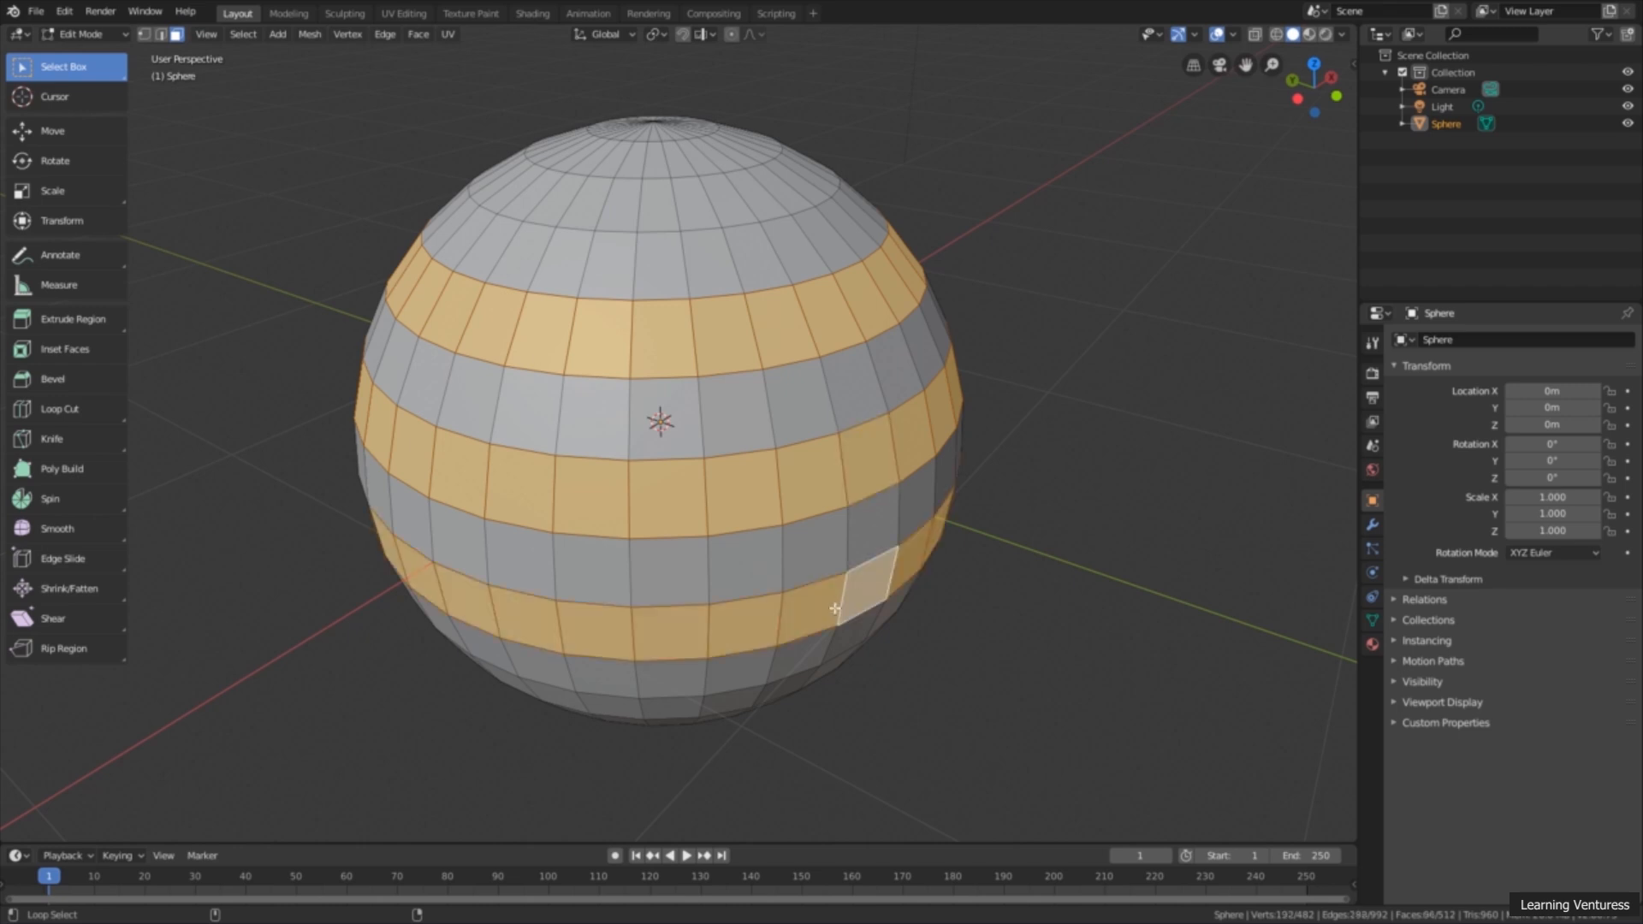
{"action": "left_click", "coordinate": [593, 708], "text": "alt+shift"}
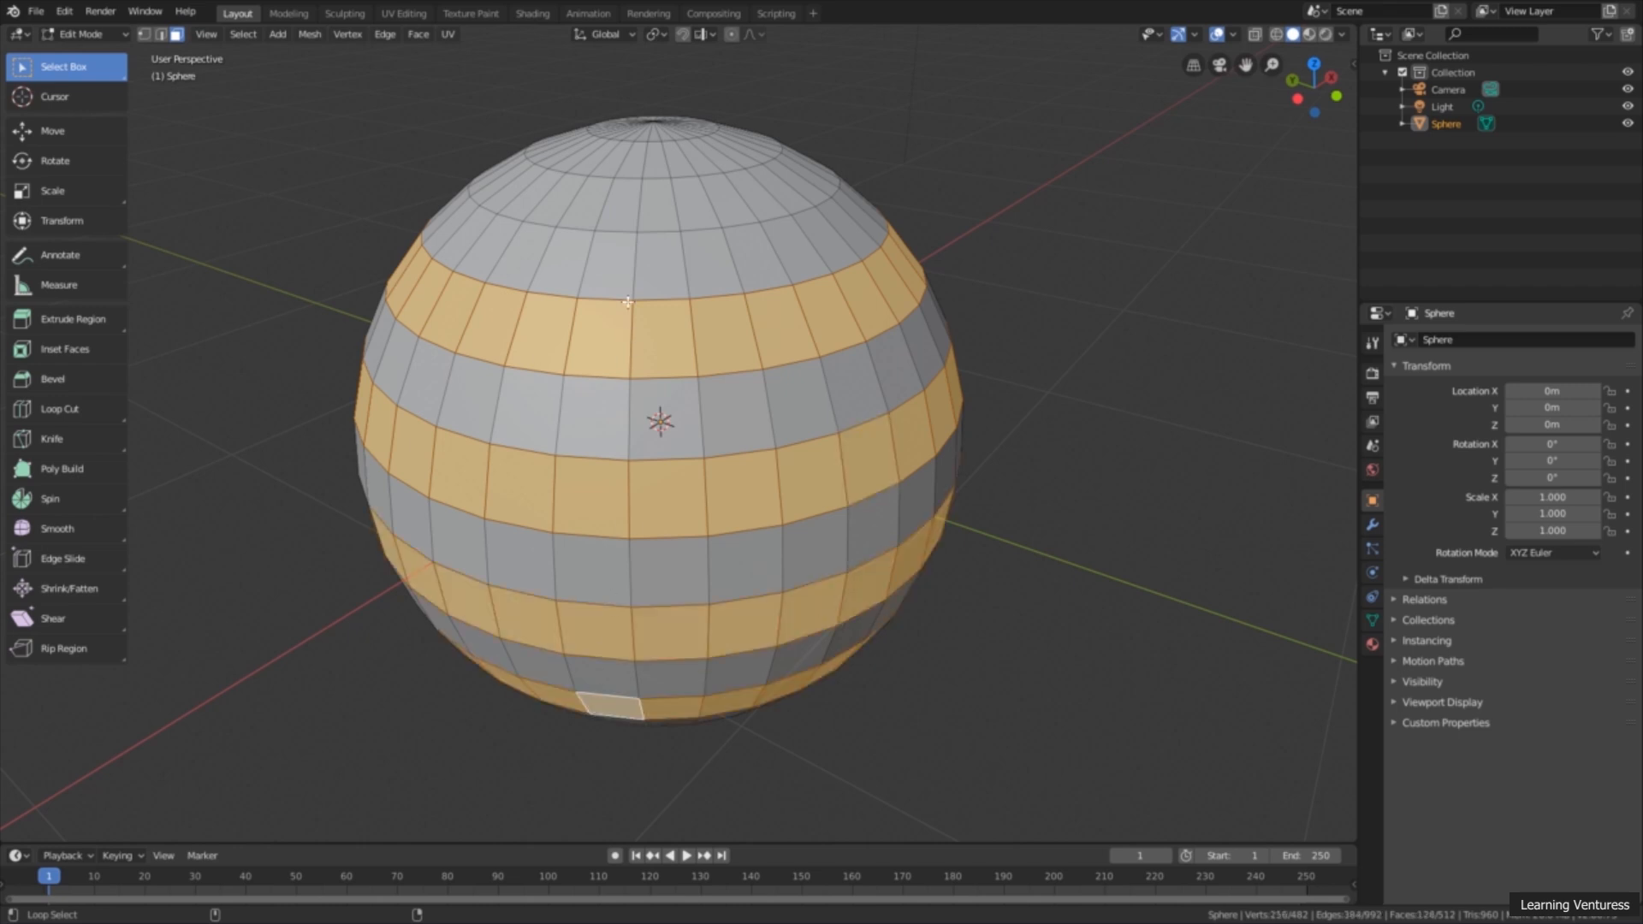
{"action": "left_click", "coordinate": [609, 203], "text": "alt+shift"}
{"action": "scroll", "coordinate": [608, 204], "scroll_direction": "down", "scroll_amount": 3}
{"action": "middle_click_drag", "start_coordinate": [676, 274], "coordinate": [793, 366]}
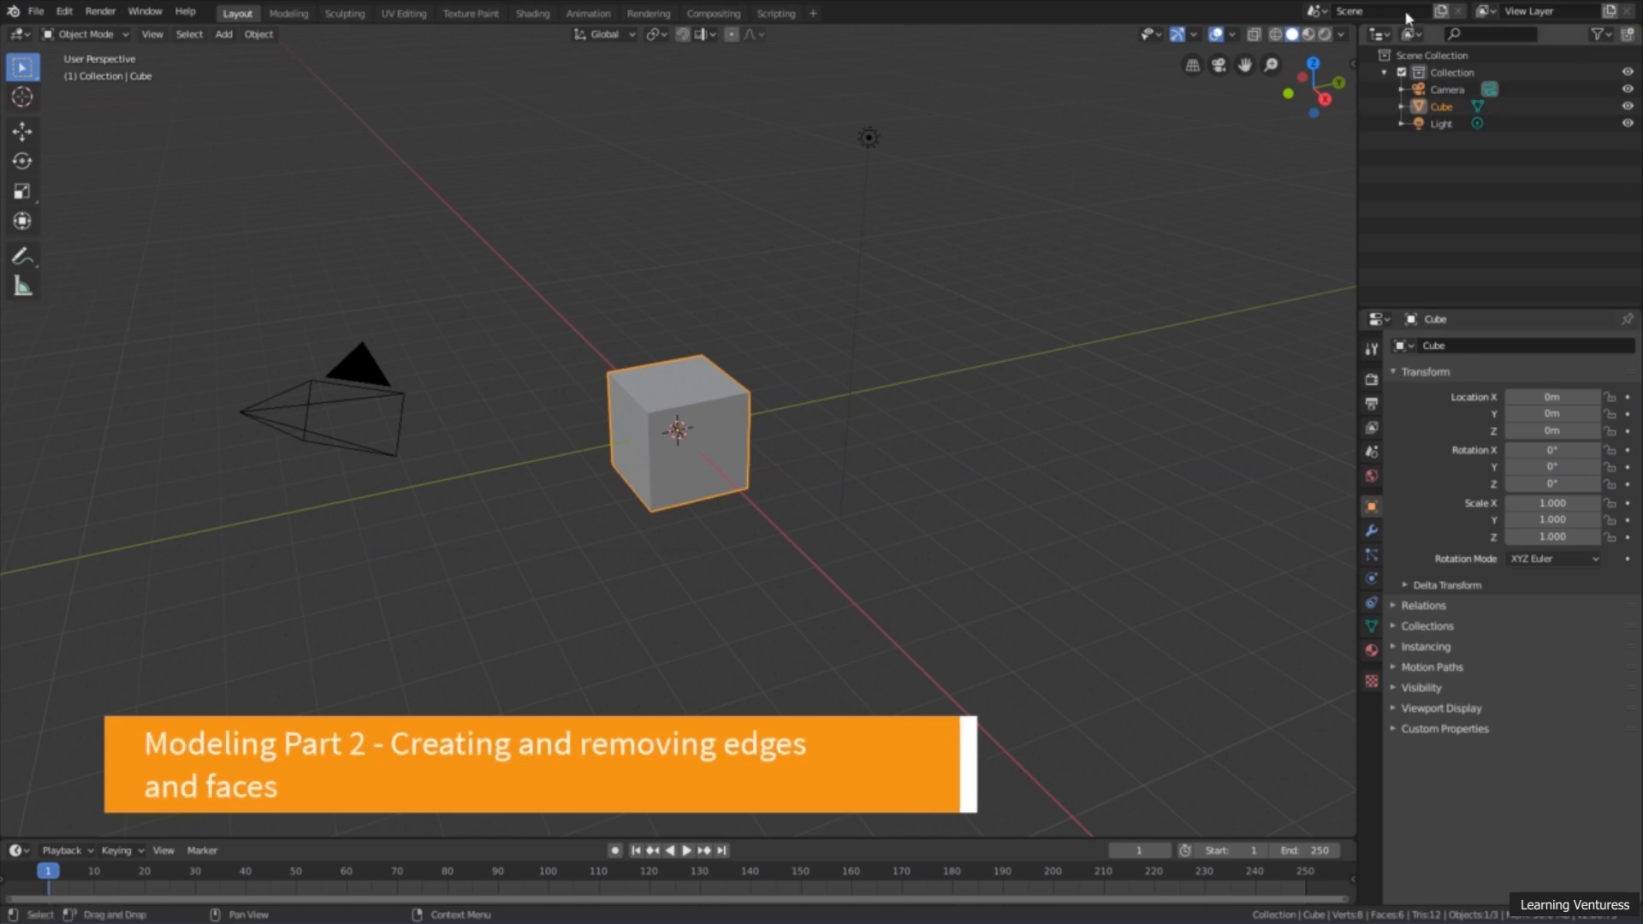
Step: Deselect and reselect the default cube in the new scene, and switch it from Object Mode to Edit Mode
{"action": "mouse_move", "coordinate": [601, 322]}
{"action": "middle_mouse_down"}
{"action": "mouse_move", "coordinate": [629, 327]}
{"action": "mouse_move", "coordinate": [623, 343]}
{"action": "middle_mouse_up"}
{"action": "left_click", "coordinate": [623, 344]}
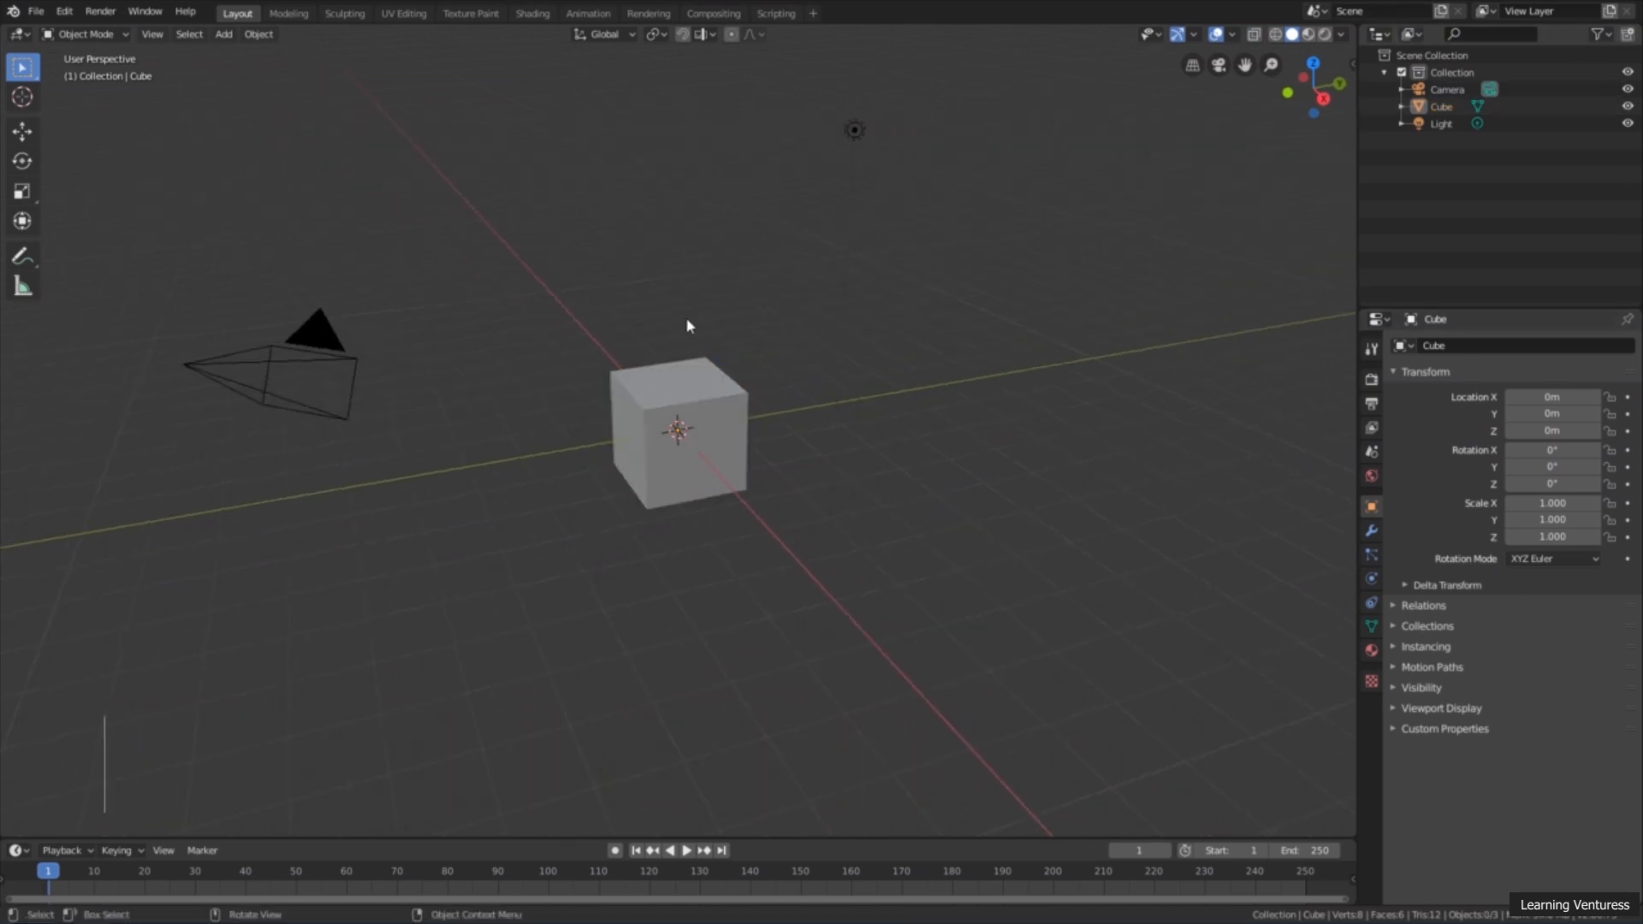
{"action": "left_click", "coordinate": [671, 429]}
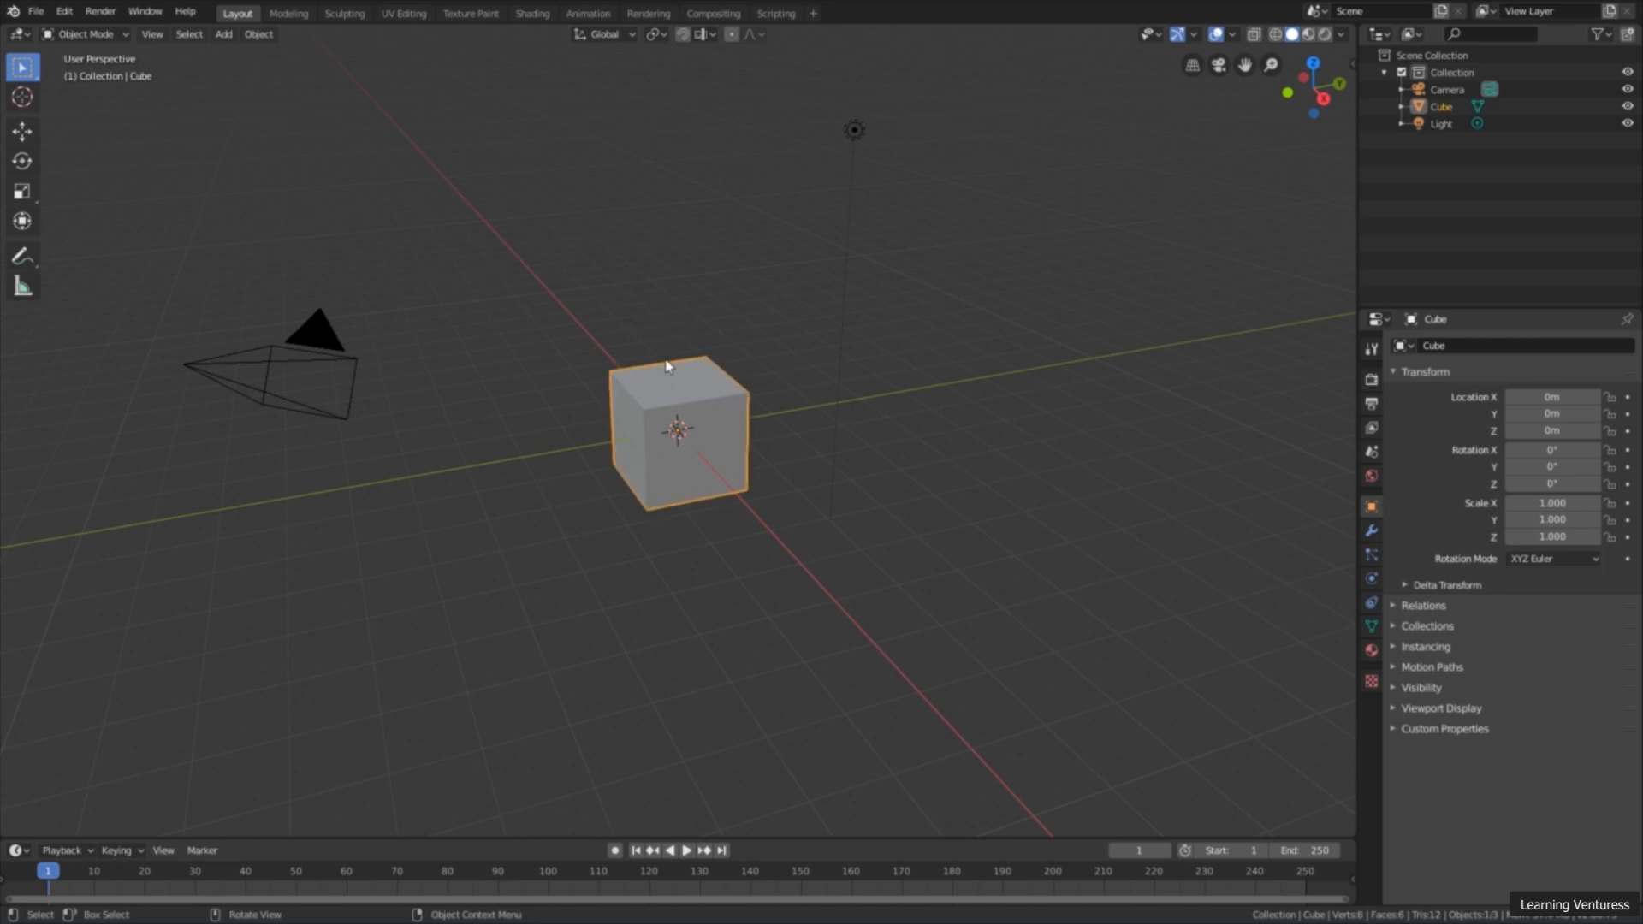
{"action": "middle_click_drag", "start_coordinate": [703, 492], "coordinate": [678, 450]}
{"action": "scroll", "coordinate": [678, 450], "scroll_direction": "up", "scroll_amount": 2}
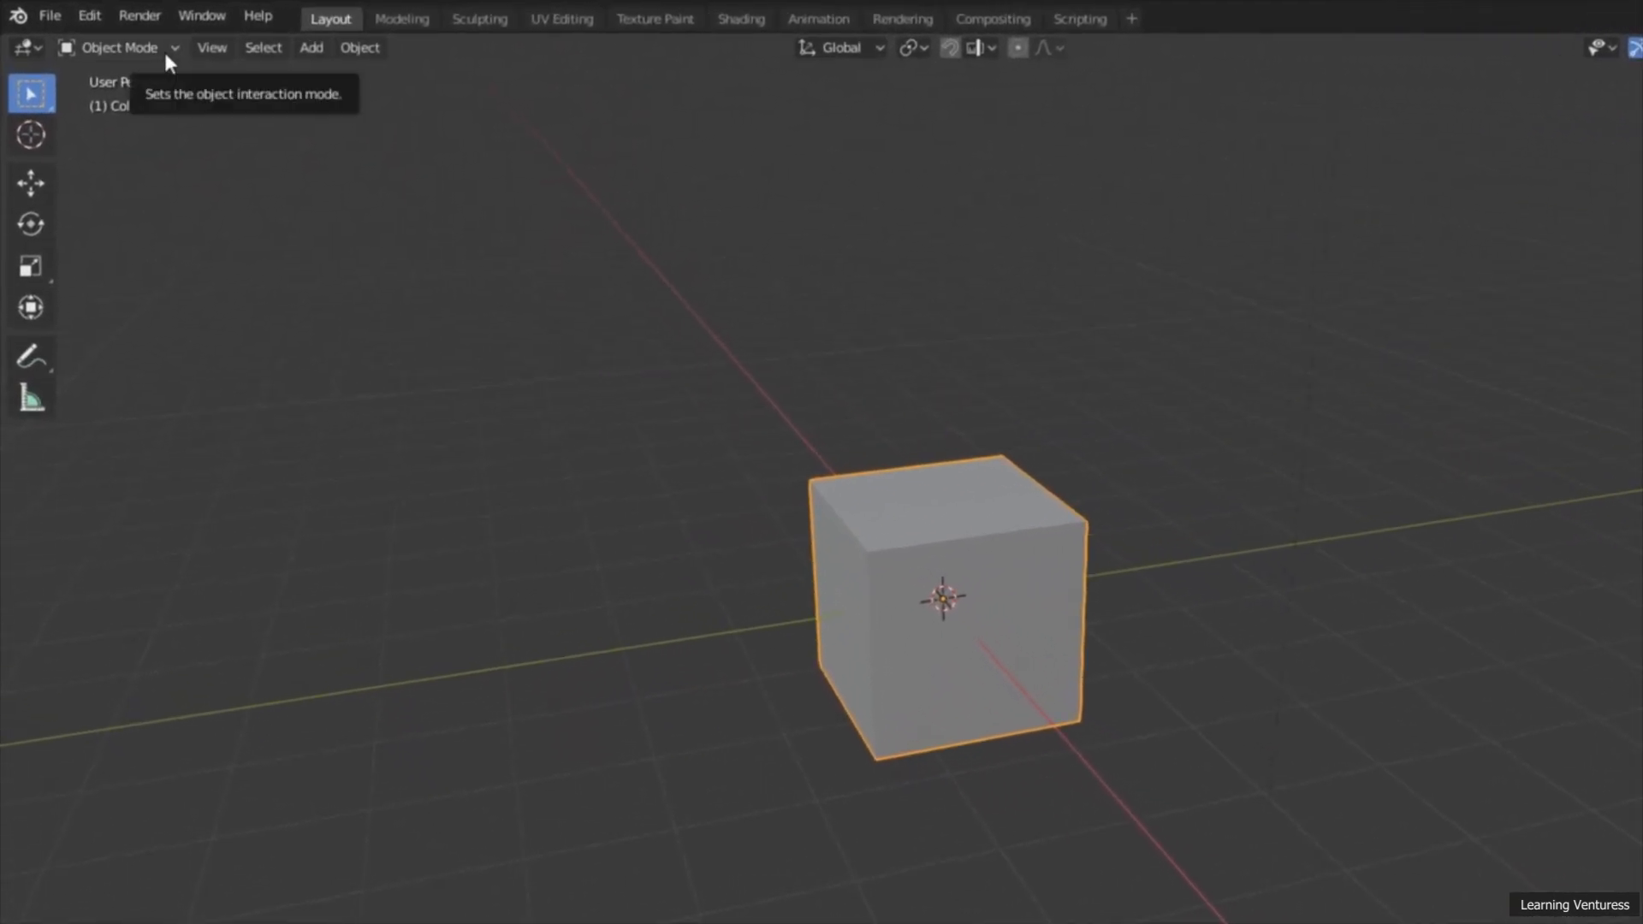
{"action": "left_click", "coordinate": [154, 50]}
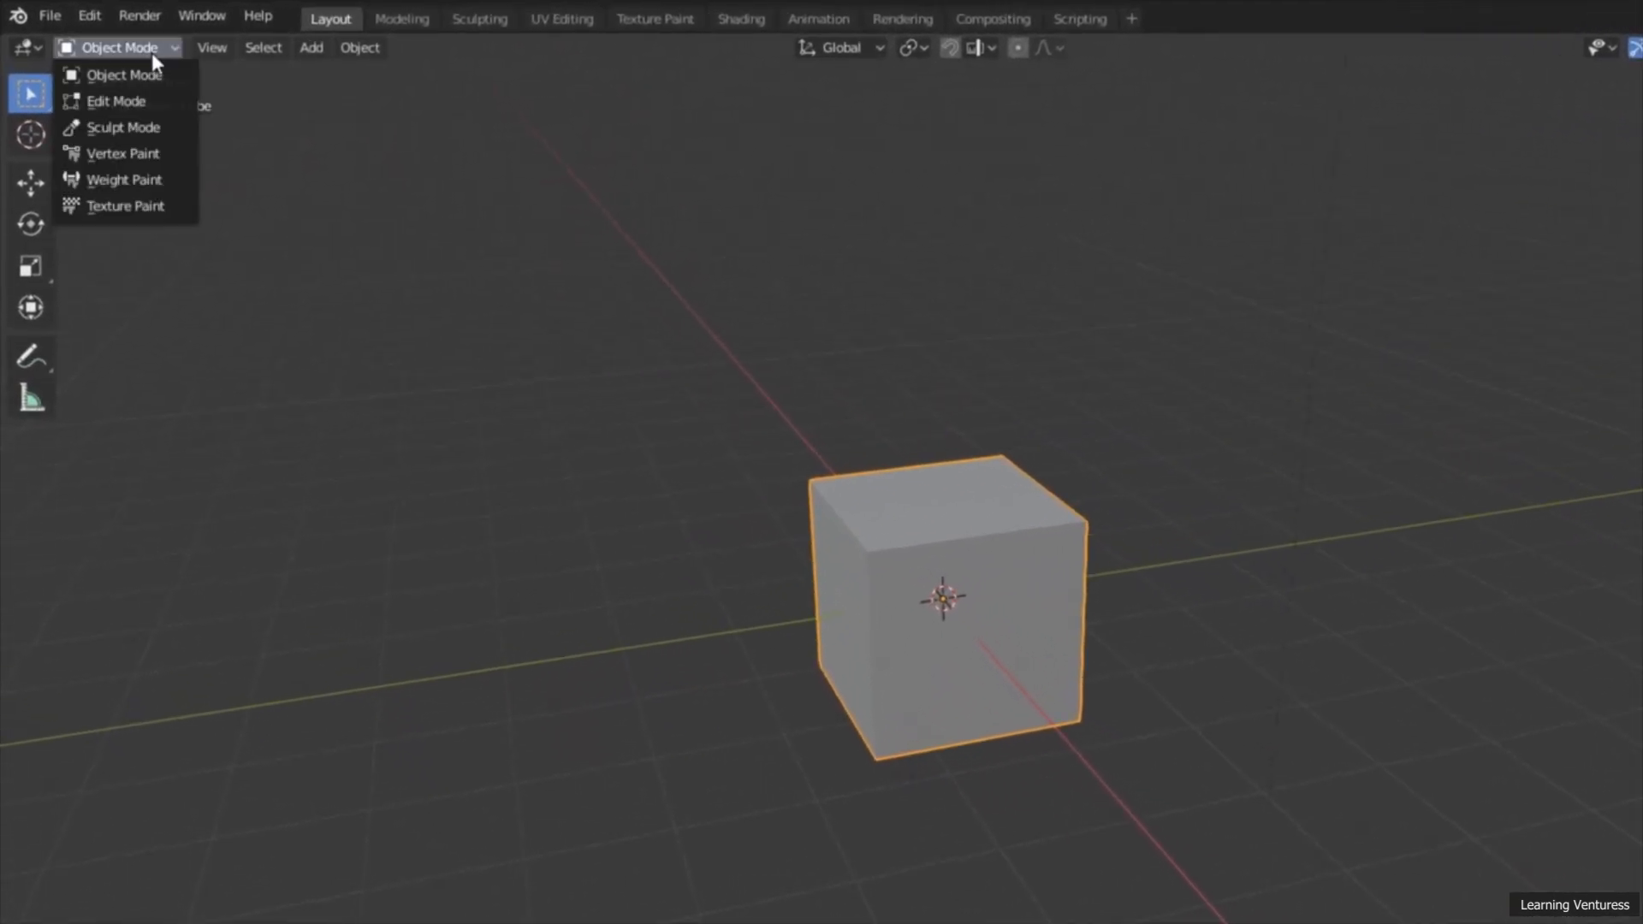
{"action": "left_click", "coordinate": [151, 100]}
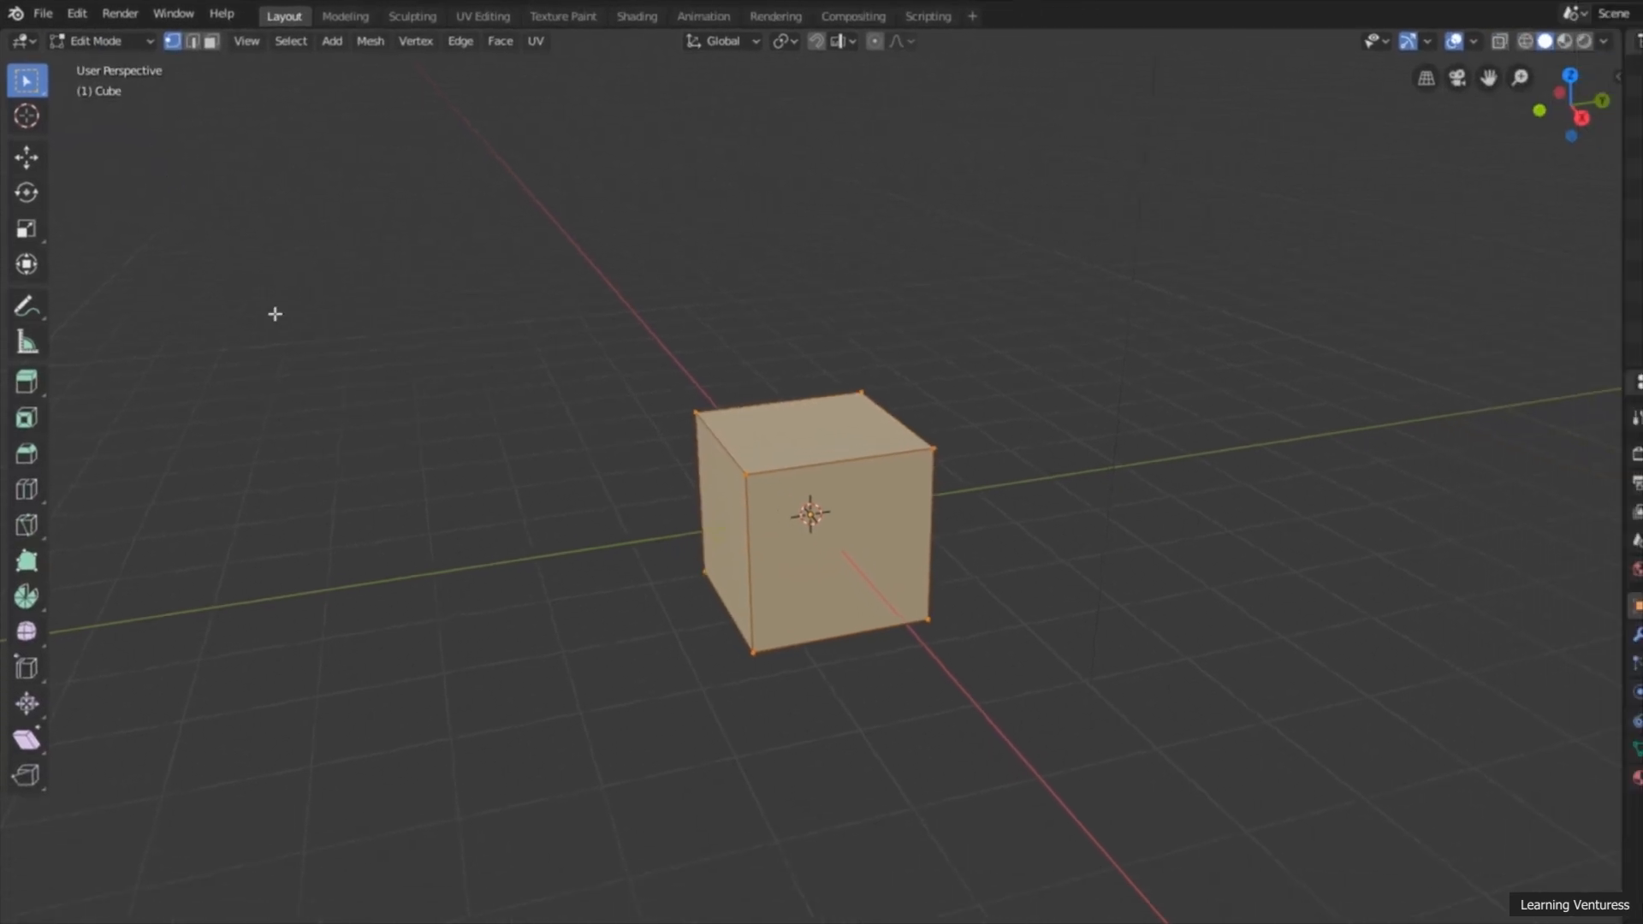
Step: Switch the cube's mesh selection to face select mode and clear the current selection
{"action": "scroll", "coordinate": [531, 382], "scroll_direction": "up", "scroll_amount": 3}
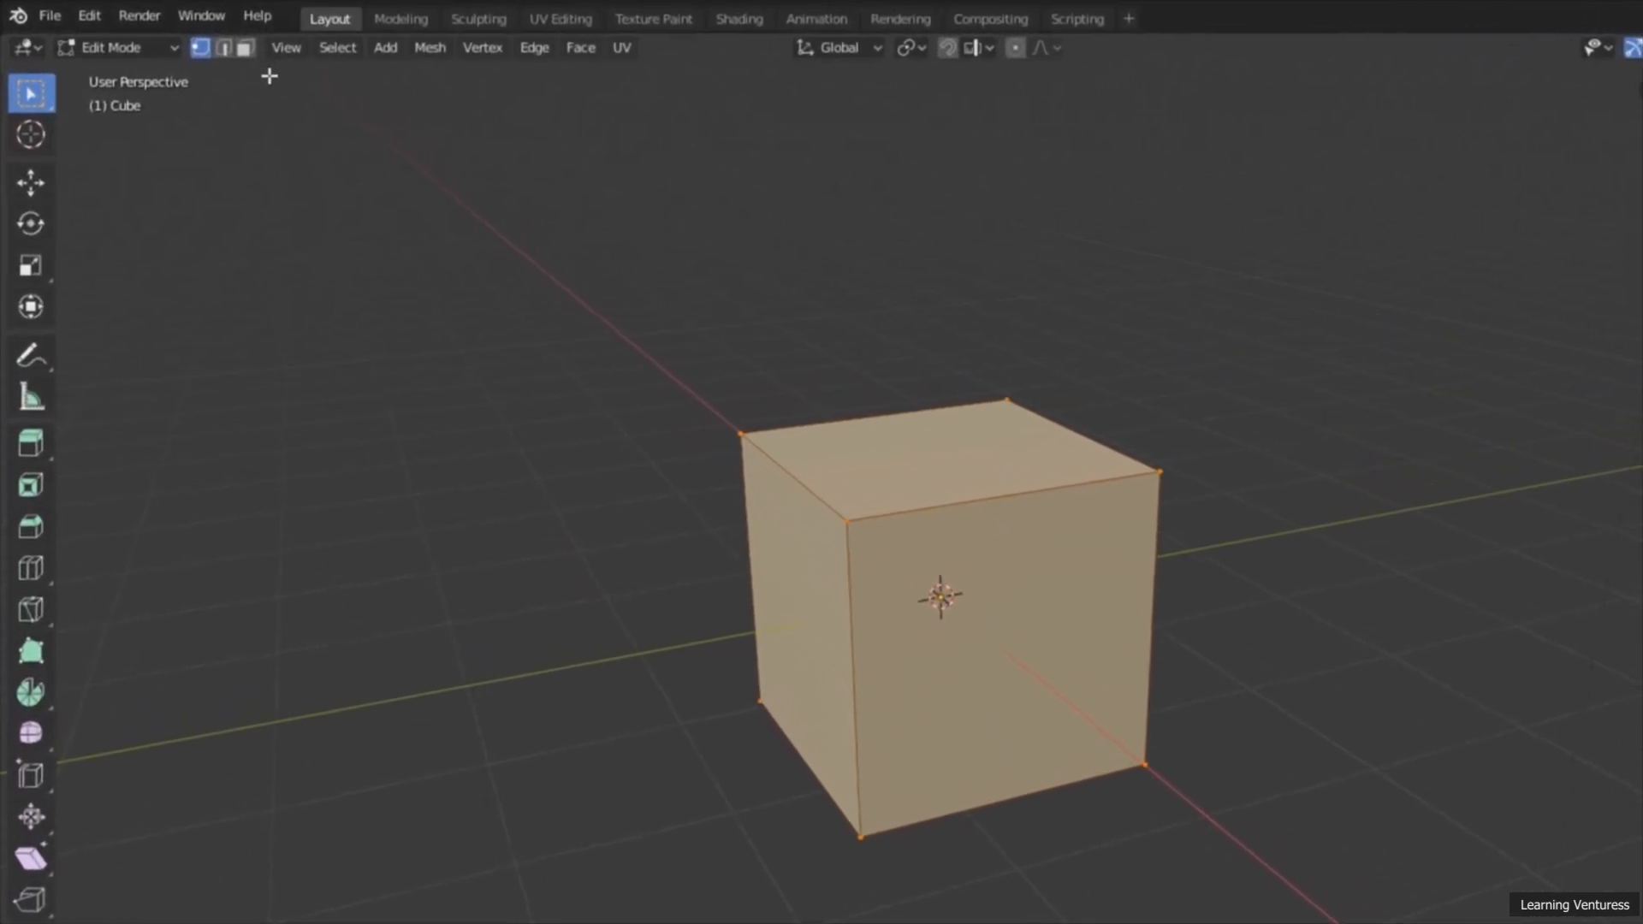
{"action": "left_click", "coordinate": [247, 49]}
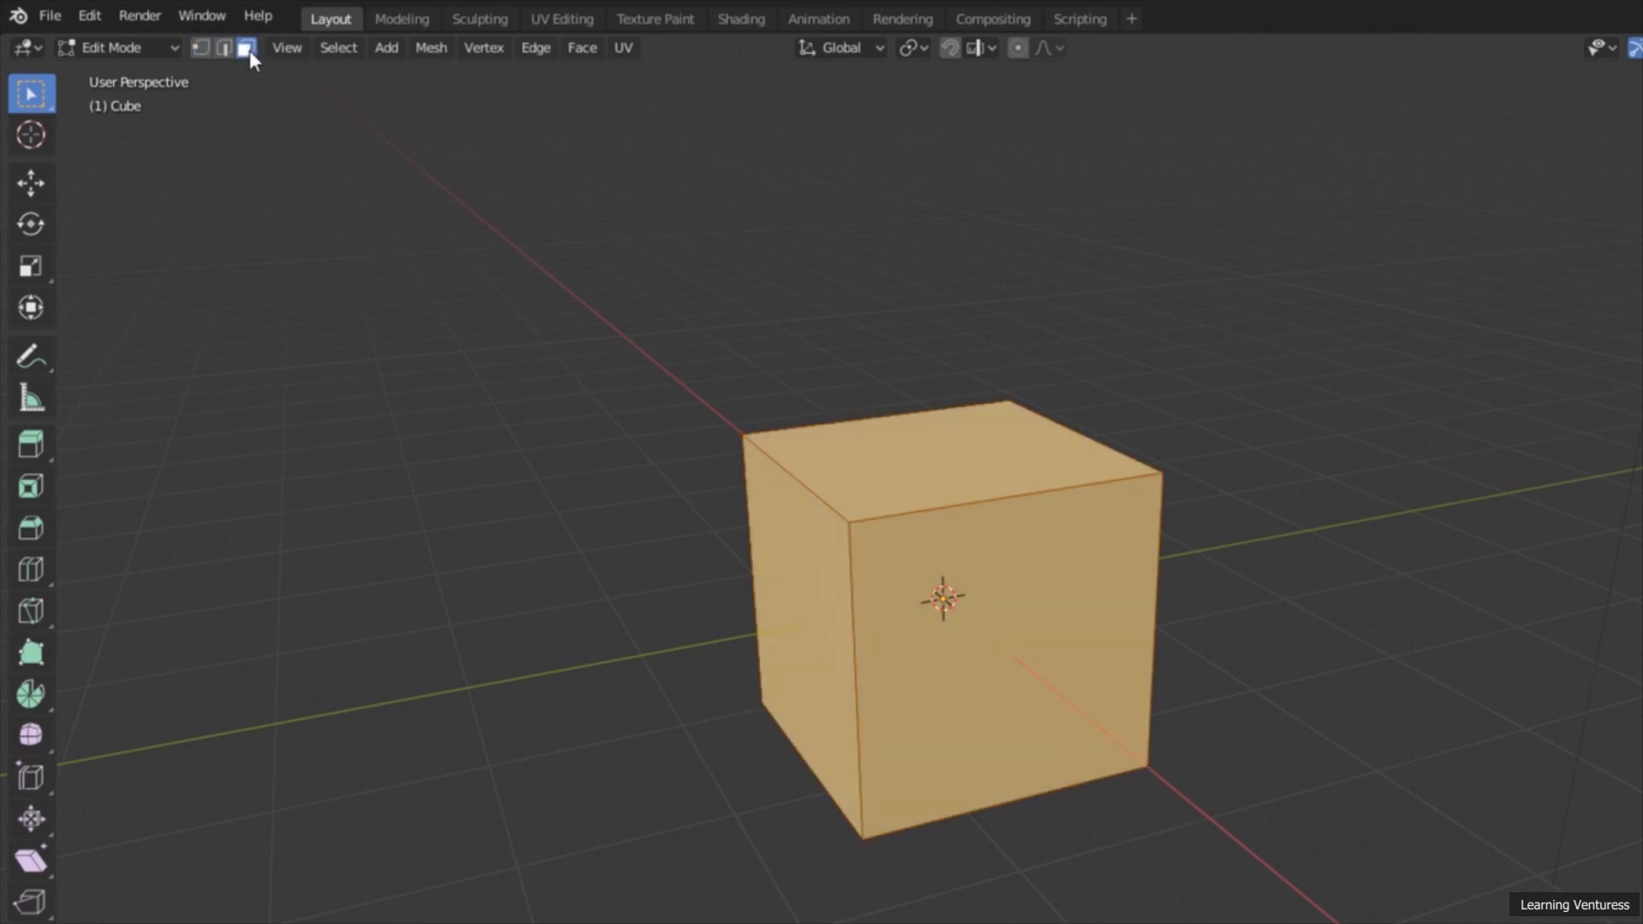
{"action": "left_click", "coordinate": [377, 183]}
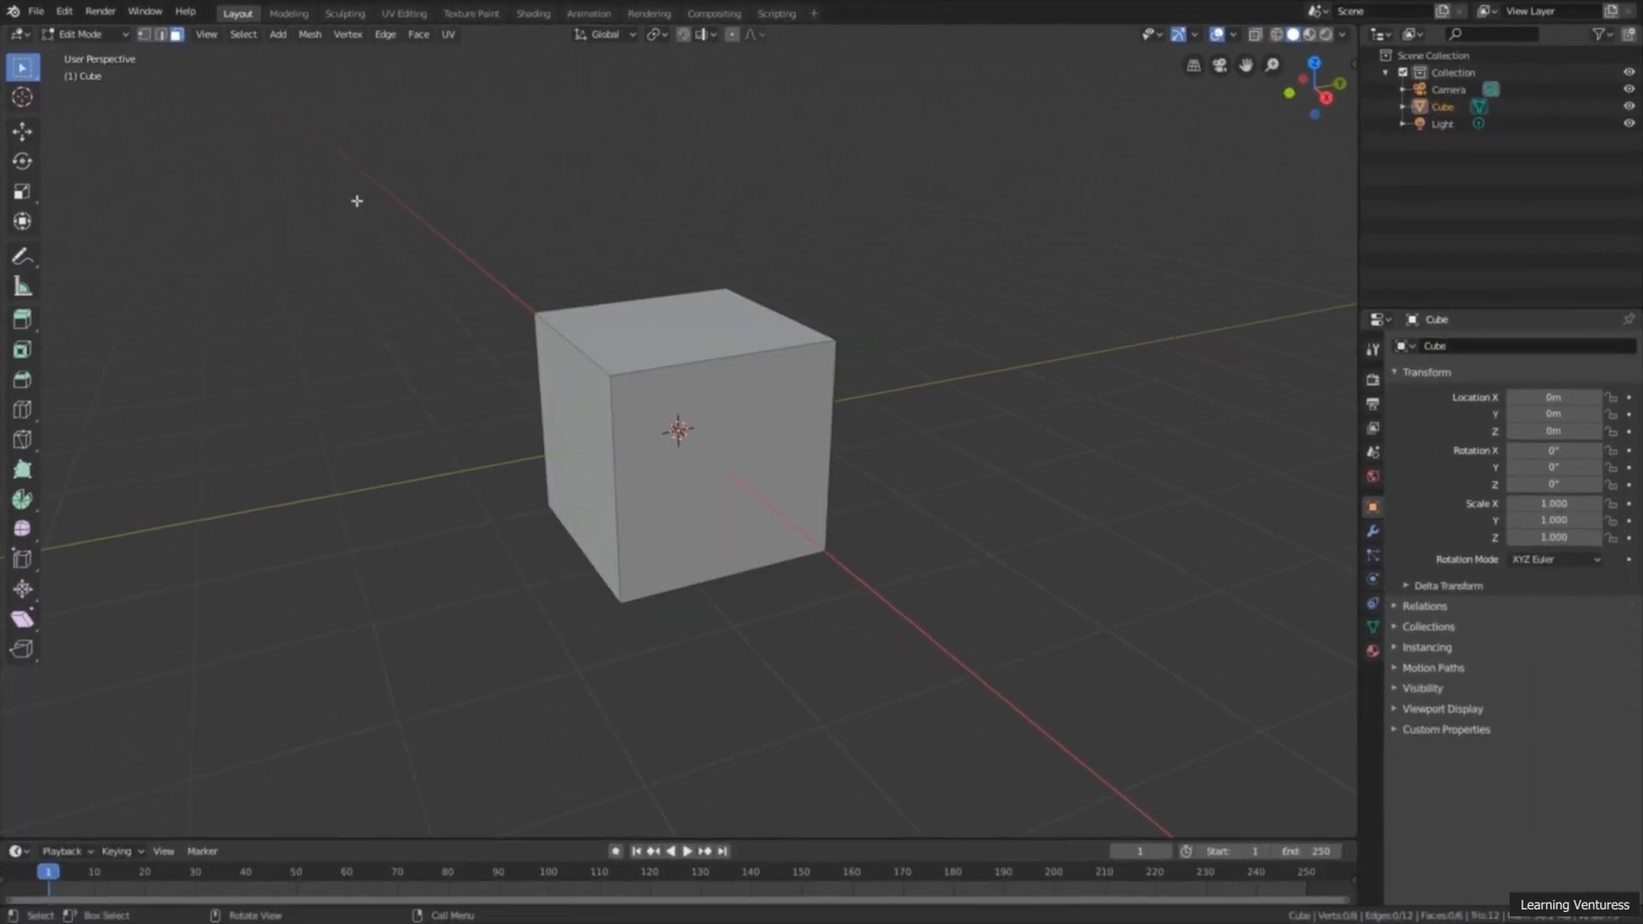
{"action": "middle_click_drag", "start_coordinate": [465, 274], "coordinate": [504, 274]}
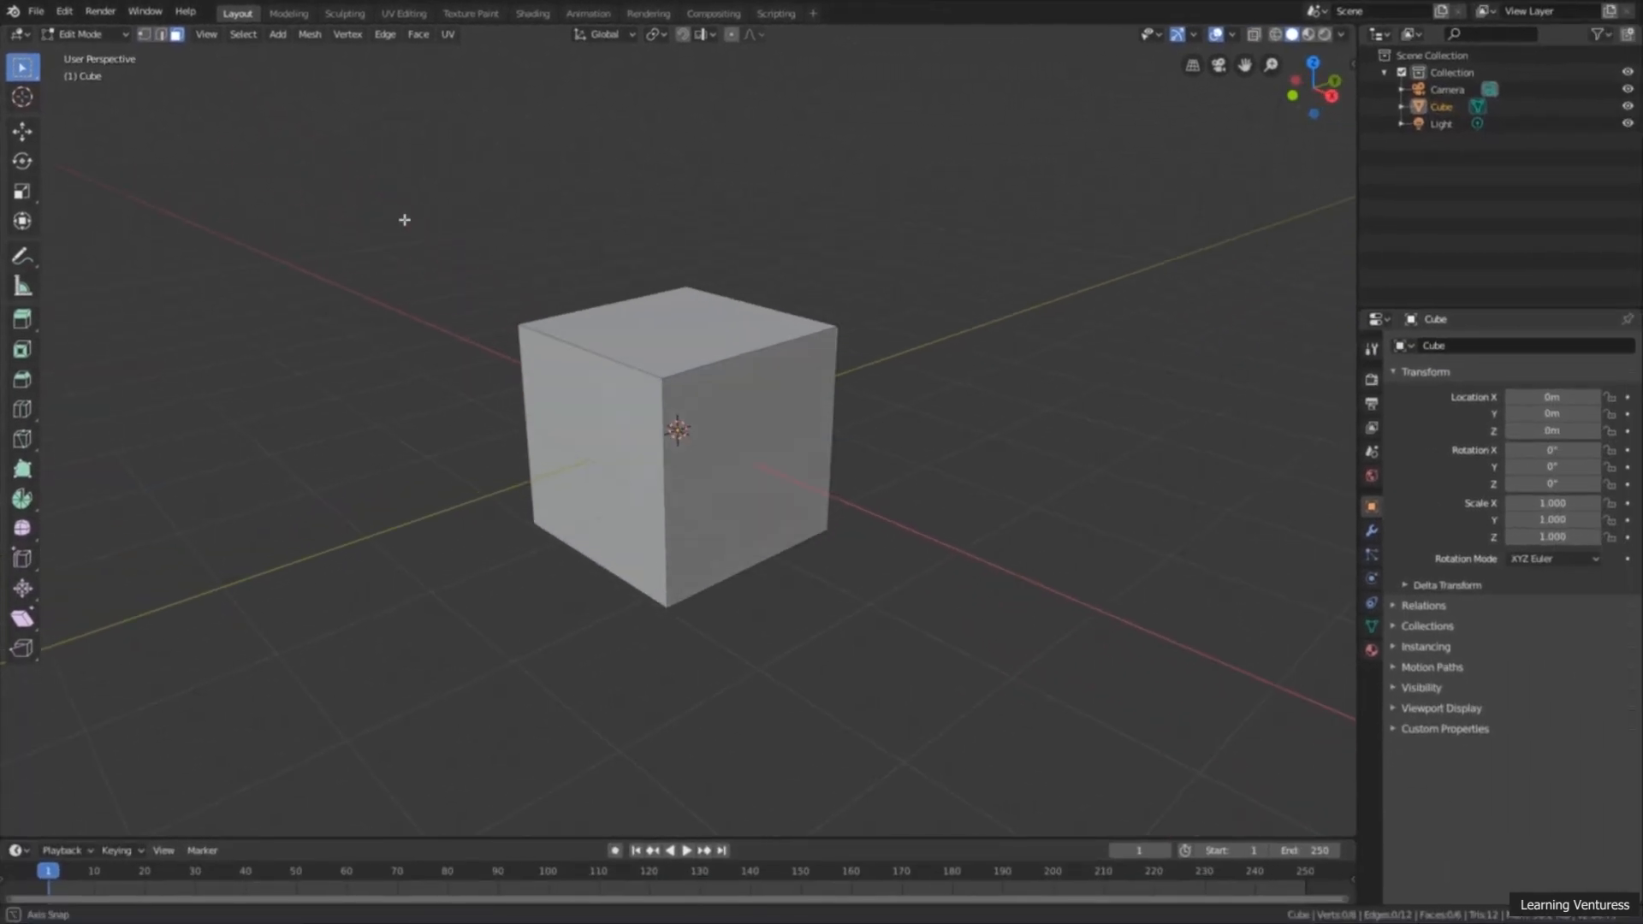
{"action": "middle_click_drag", "start_coordinate": [405, 220], "coordinate": [404, 220]}
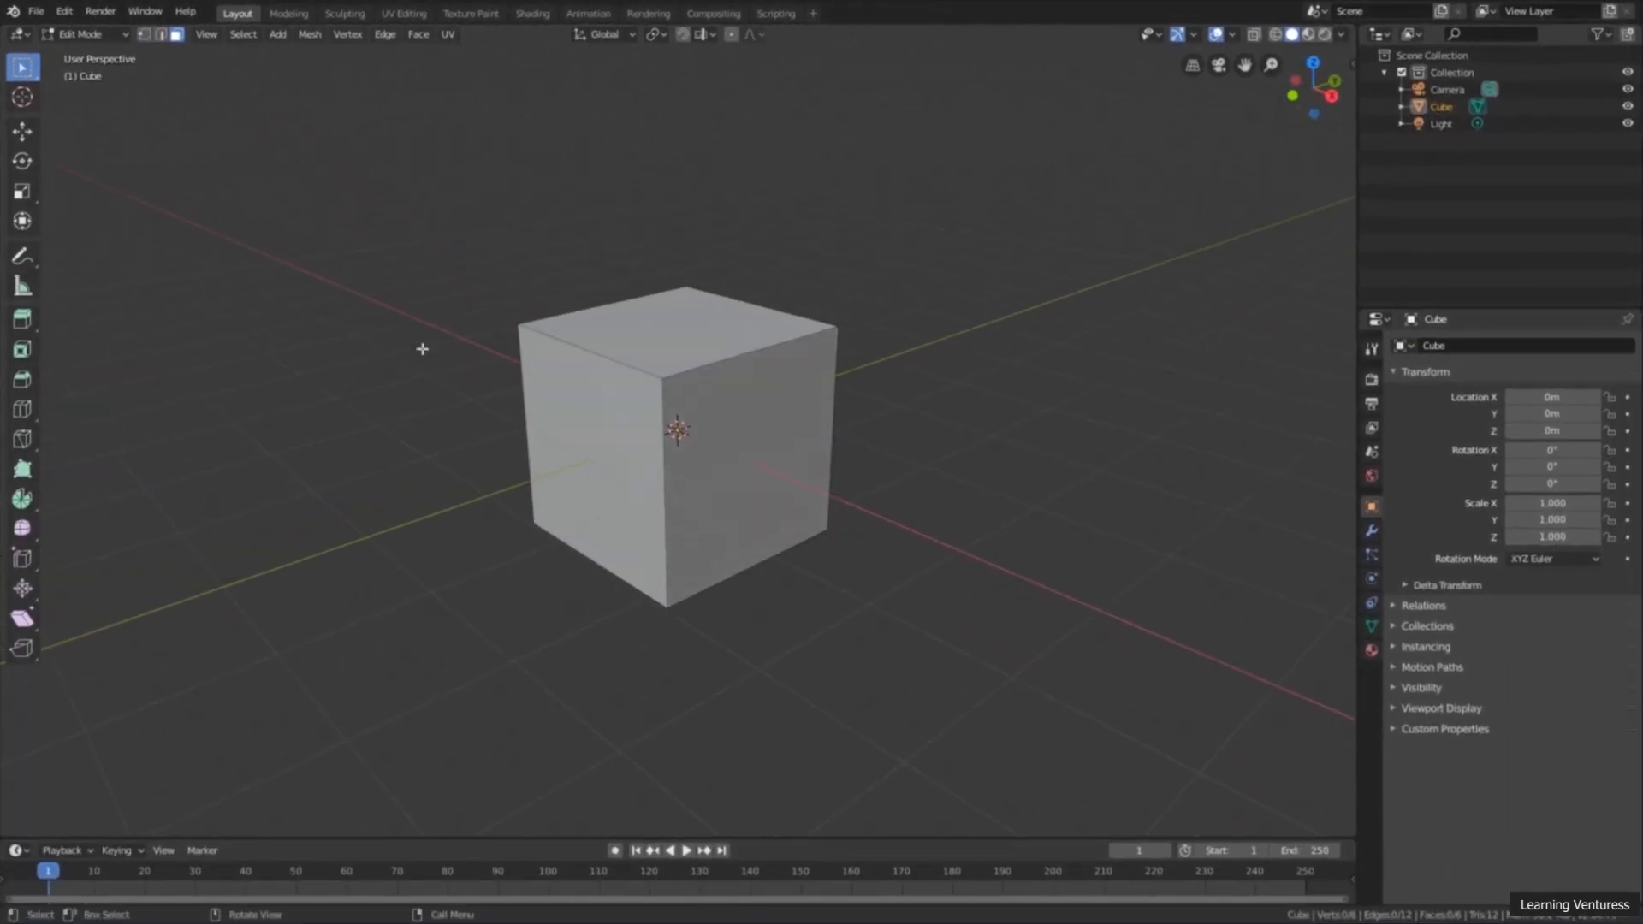
Step: Select the cube's light-coloured front side face and delete it with the Faces option
{"action": "left_click", "coordinate": [606, 461]}
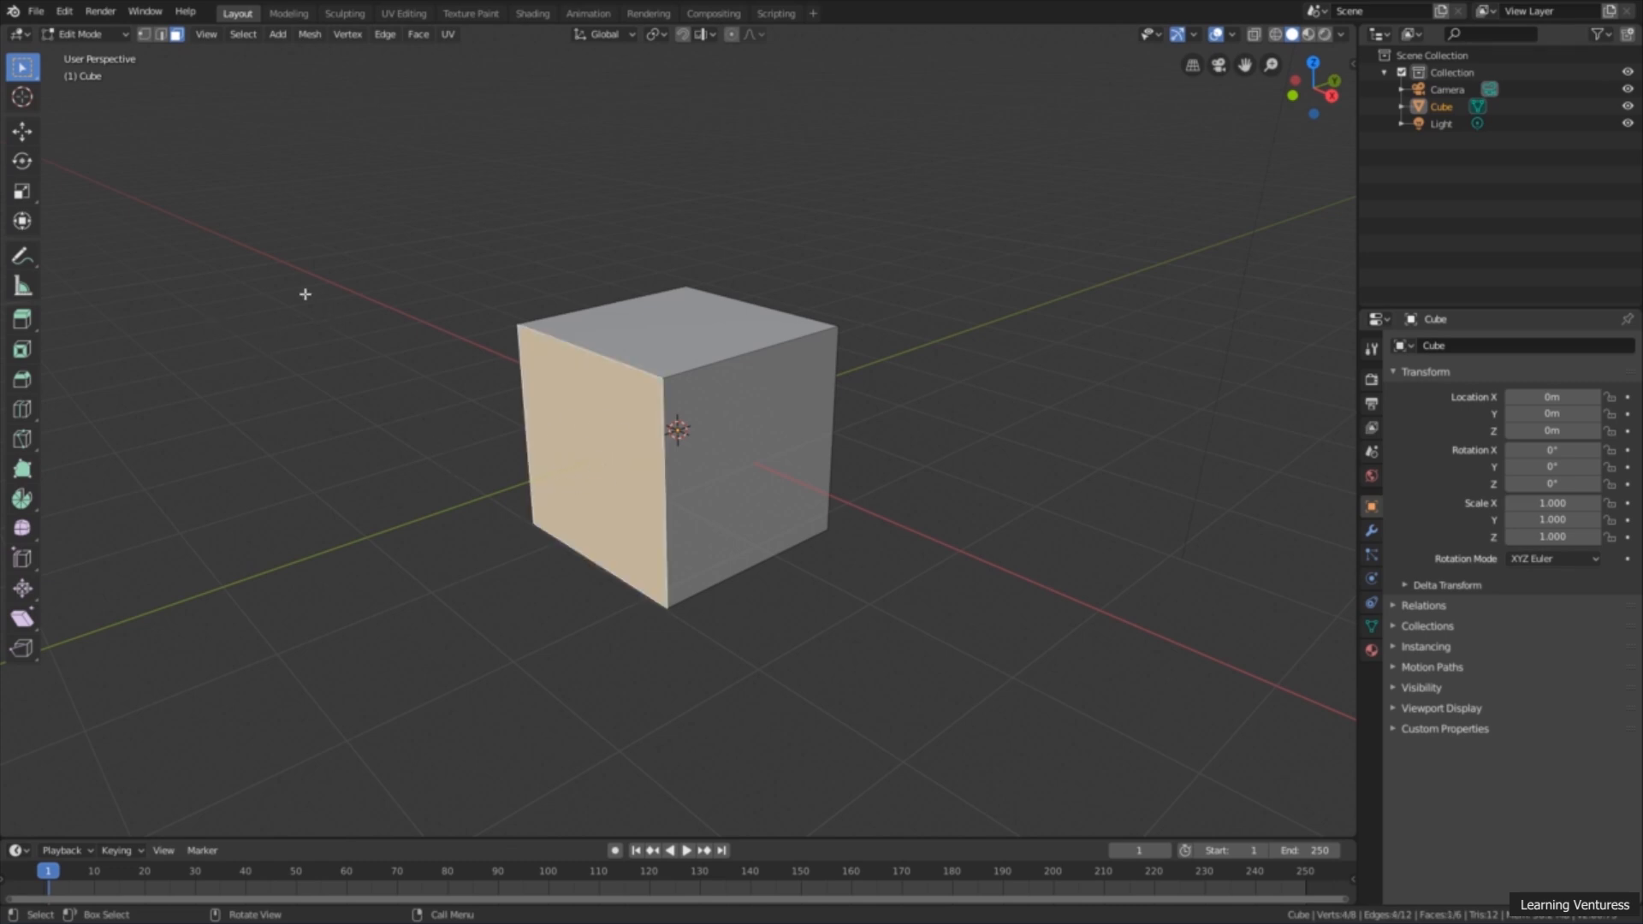
{"action": "key", "text": "x"}
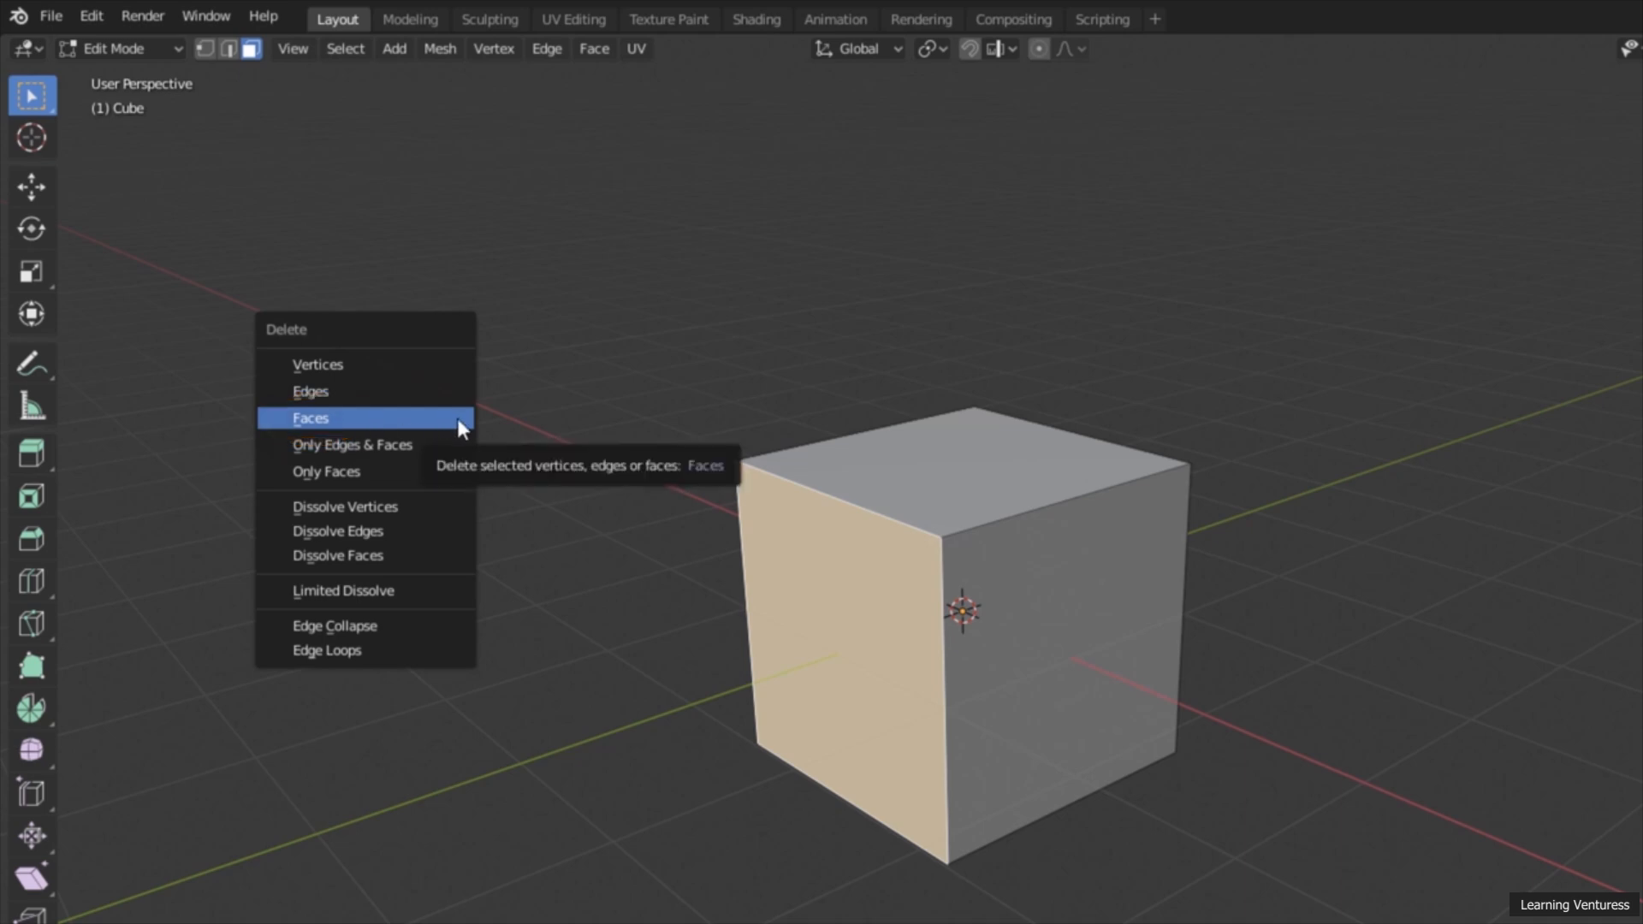
{"action": "left_click", "coordinate": [457, 418]}
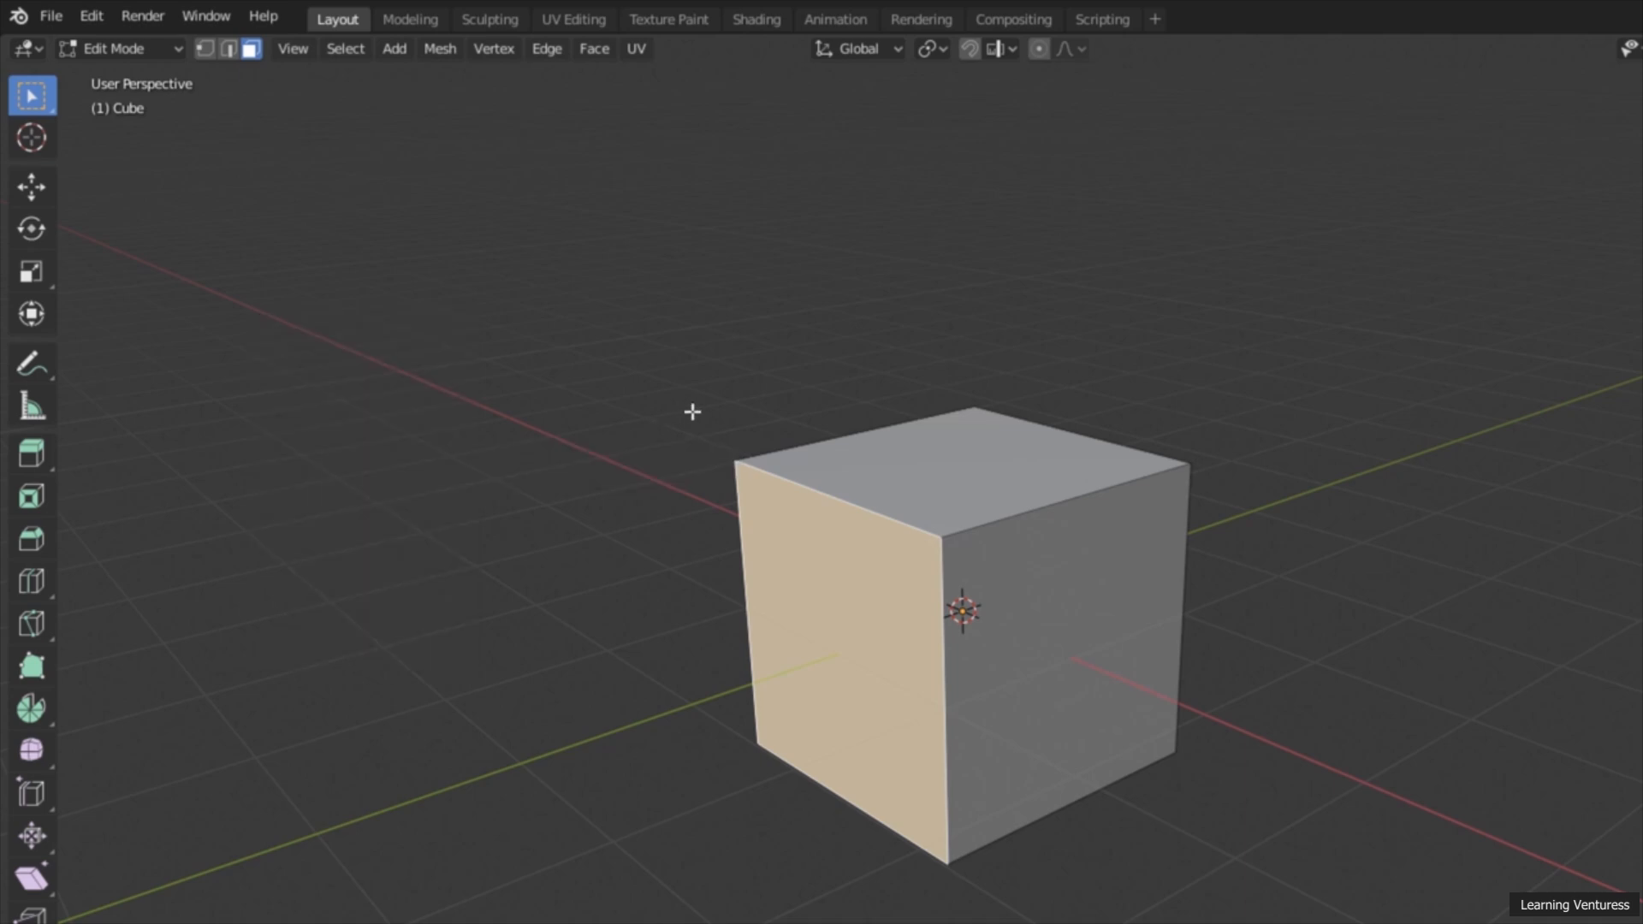
{"action": "left_click", "coordinate": [821, 591]}
{"action": "key", "text": "x"}
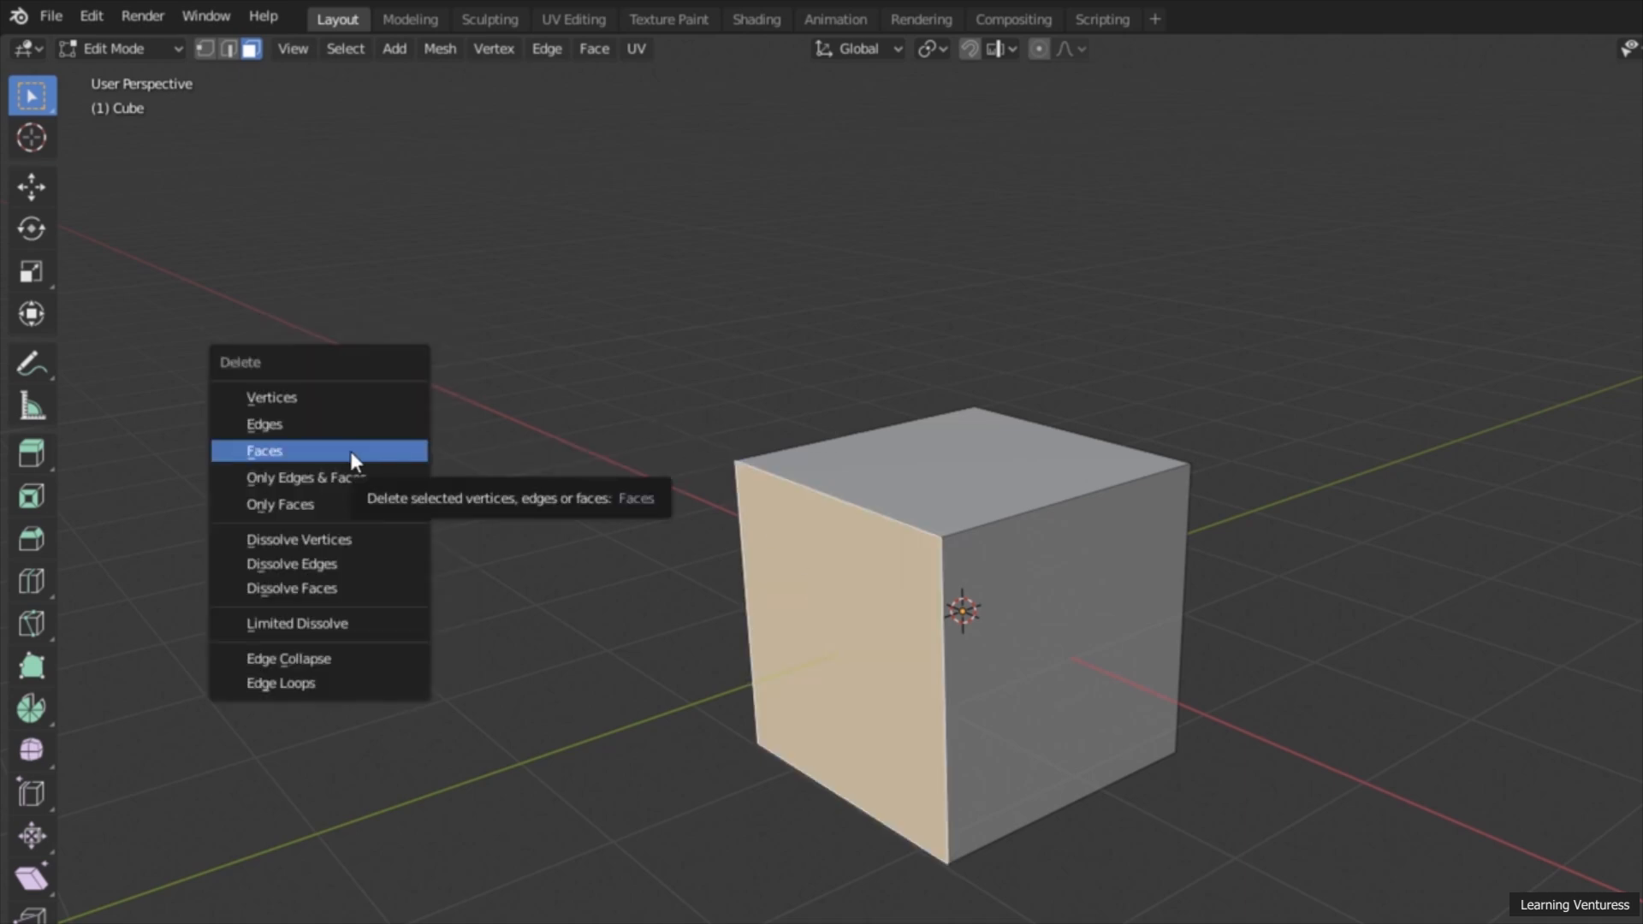
{"action": "left_click", "coordinate": [377, 451]}
{"action": "middle_click_drag", "start_coordinate": [403, 480], "coordinate": [870, 722]}
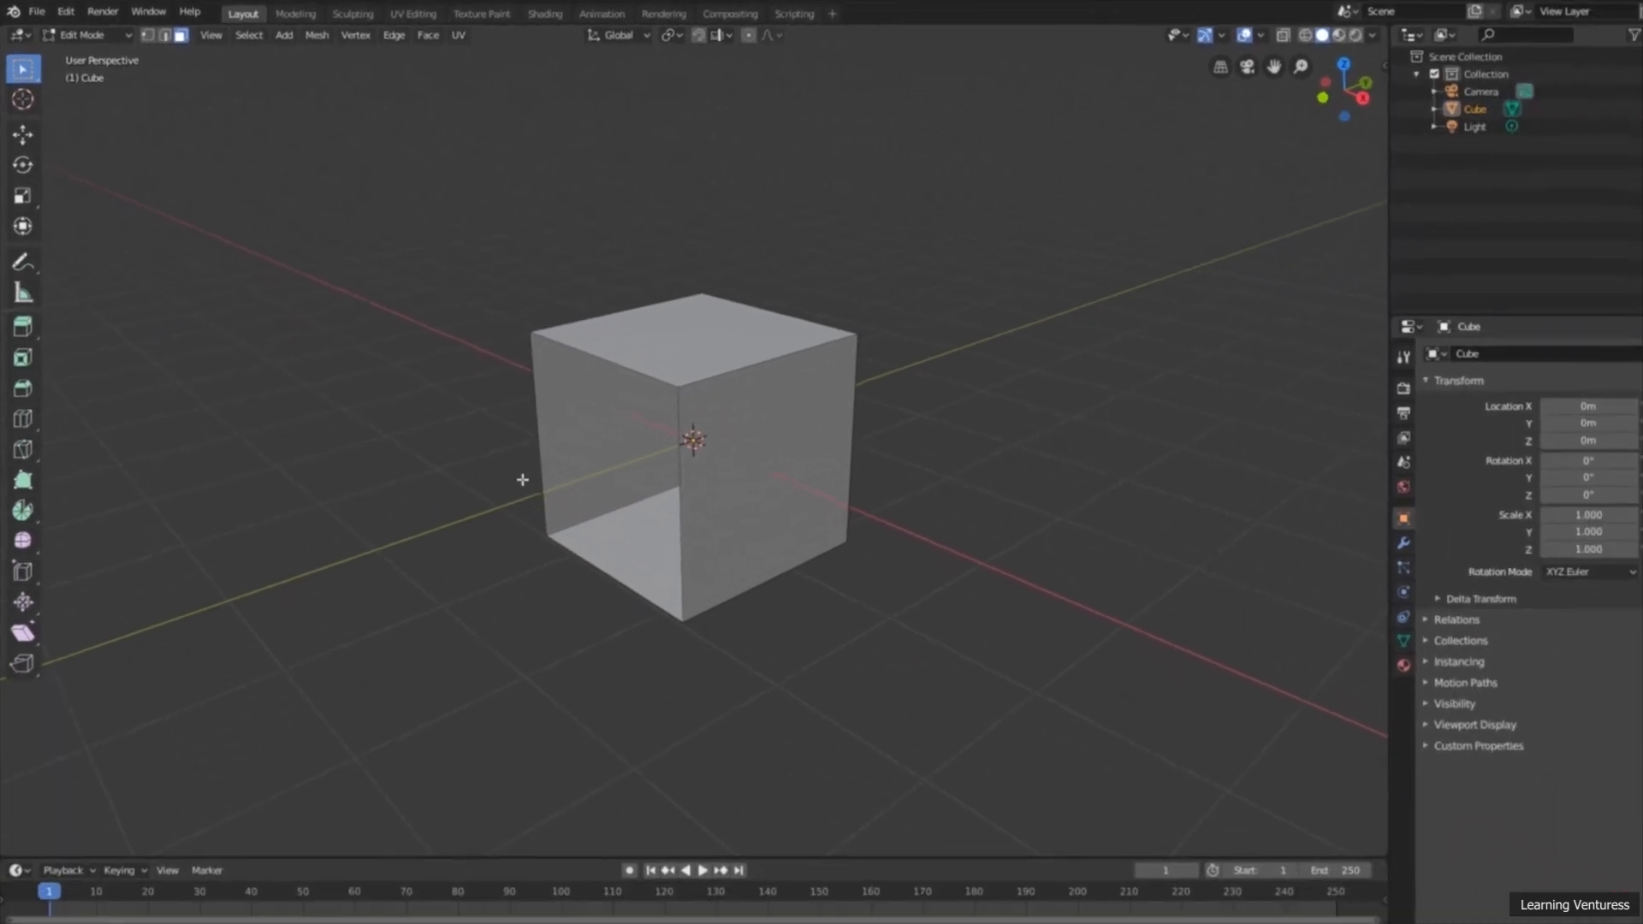
{"action": "middle_click_drag", "start_coordinate": [612, 505], "coordinate": [659, 541]}
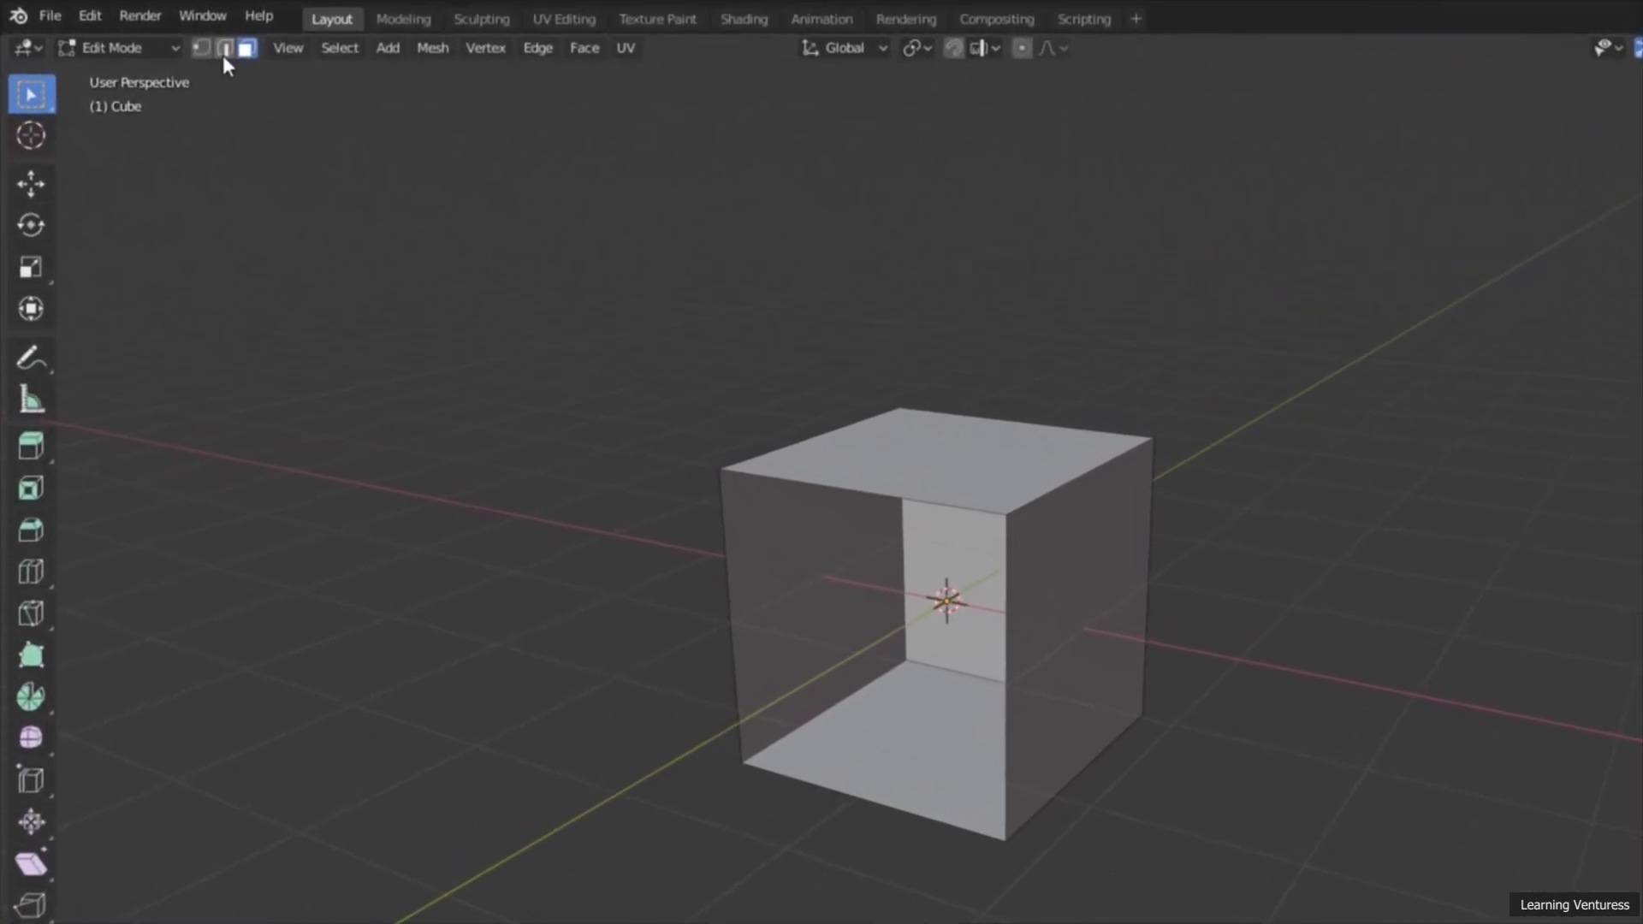
Step: Switch the mesh selection to vertex select mode and on to edge select mode
{"action": "left_click", "coordinate": [224, 50]}
{"action": "left_click", "coordinate": [204, 50]}
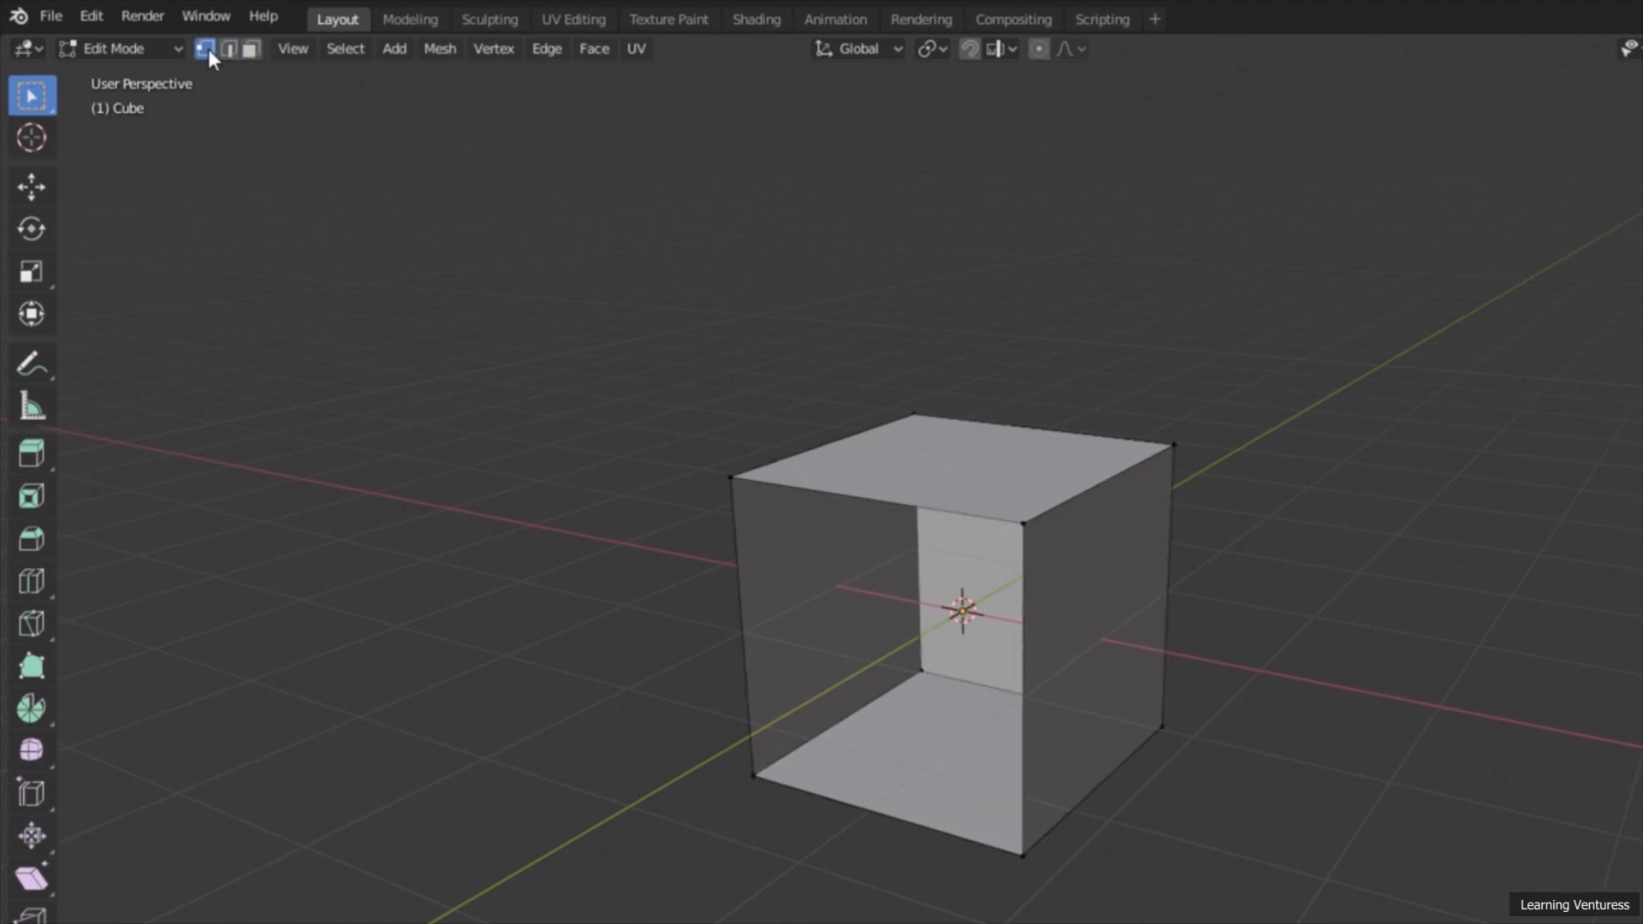
{"action": "left_click", "coordinate": [227, 50]}
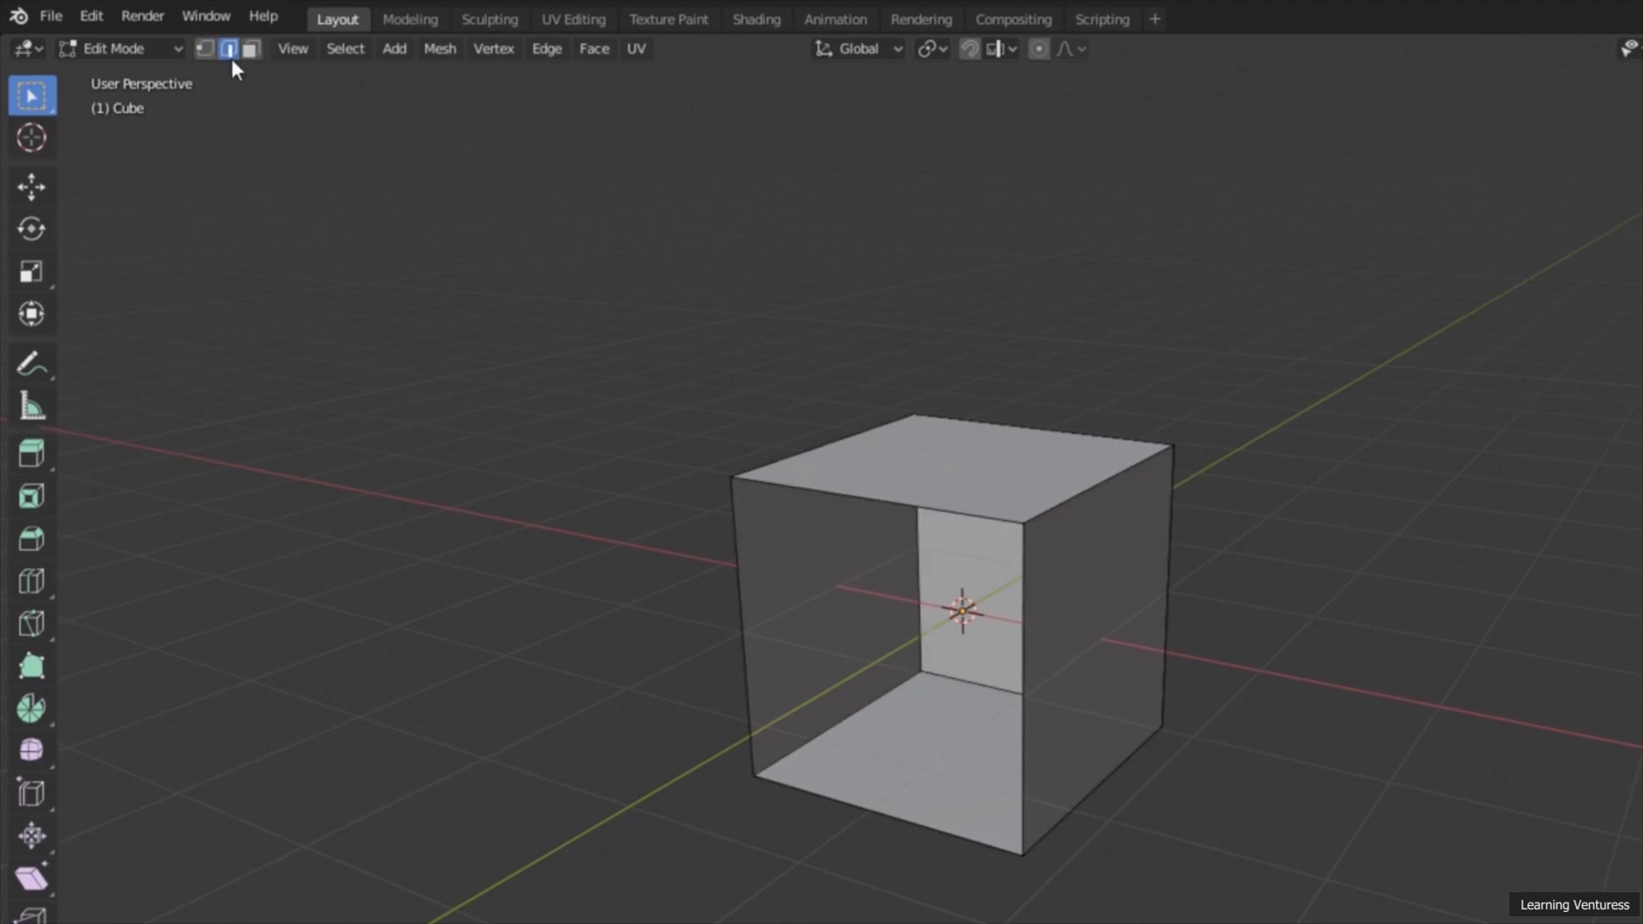
{"action": "middle_click_drag", "start_coordinate": [337, 224], "coordinate": [304, 227]}
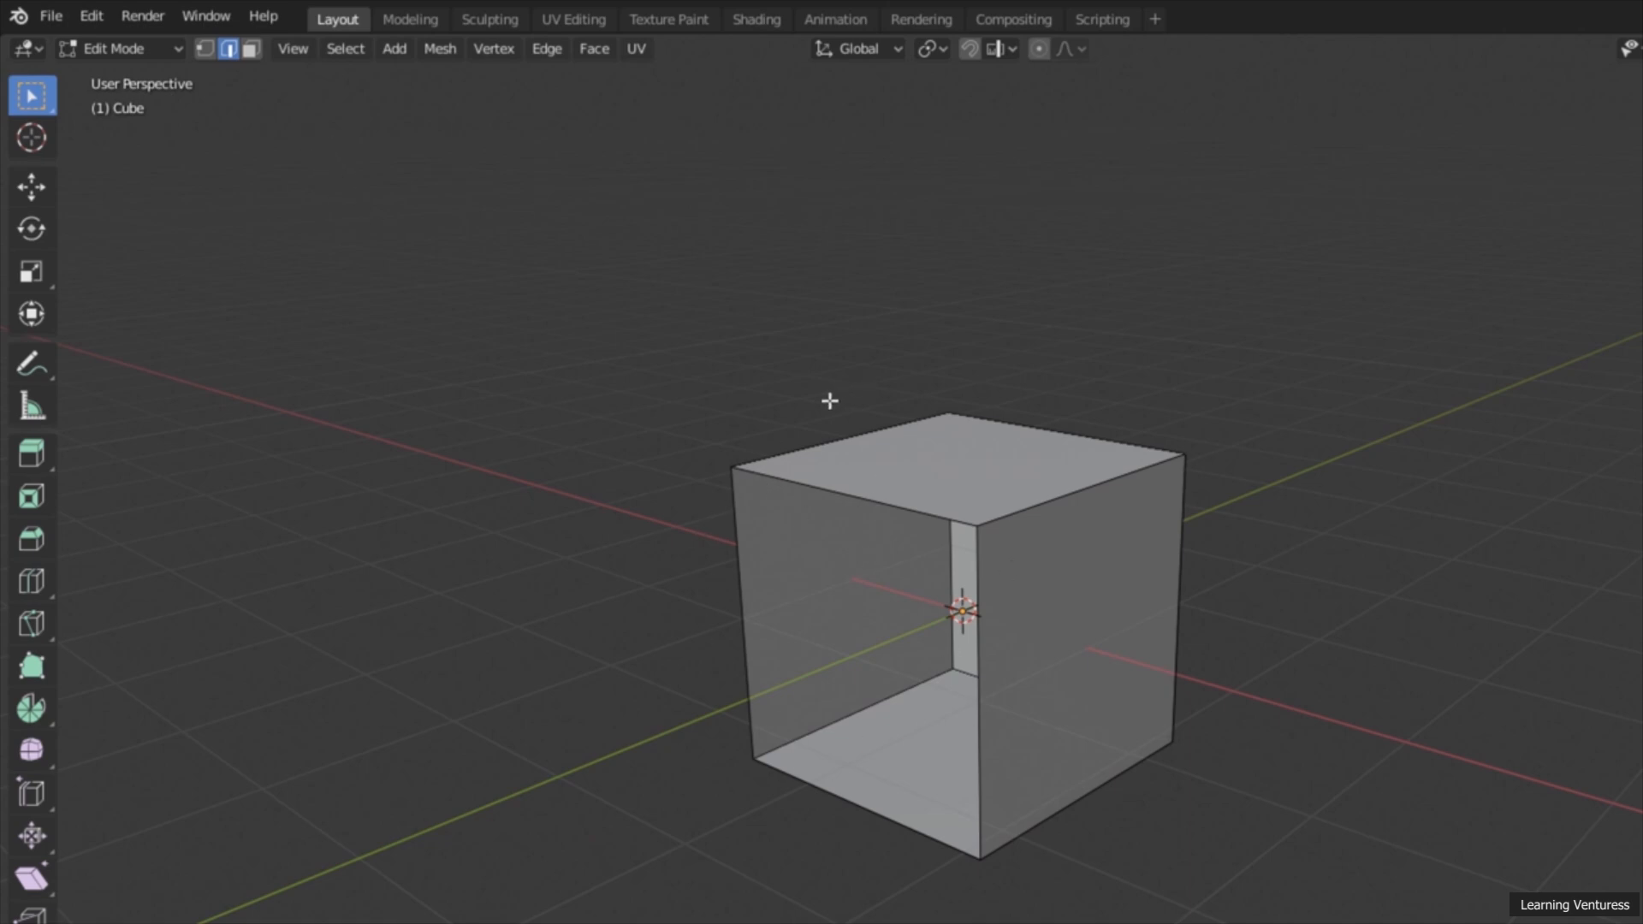
Step: In vertex select mode, select the loop around the cube's open side and fill it with New Edge/Face from Vertices
{"action": "left_click", "coordinate": [204, 49]}
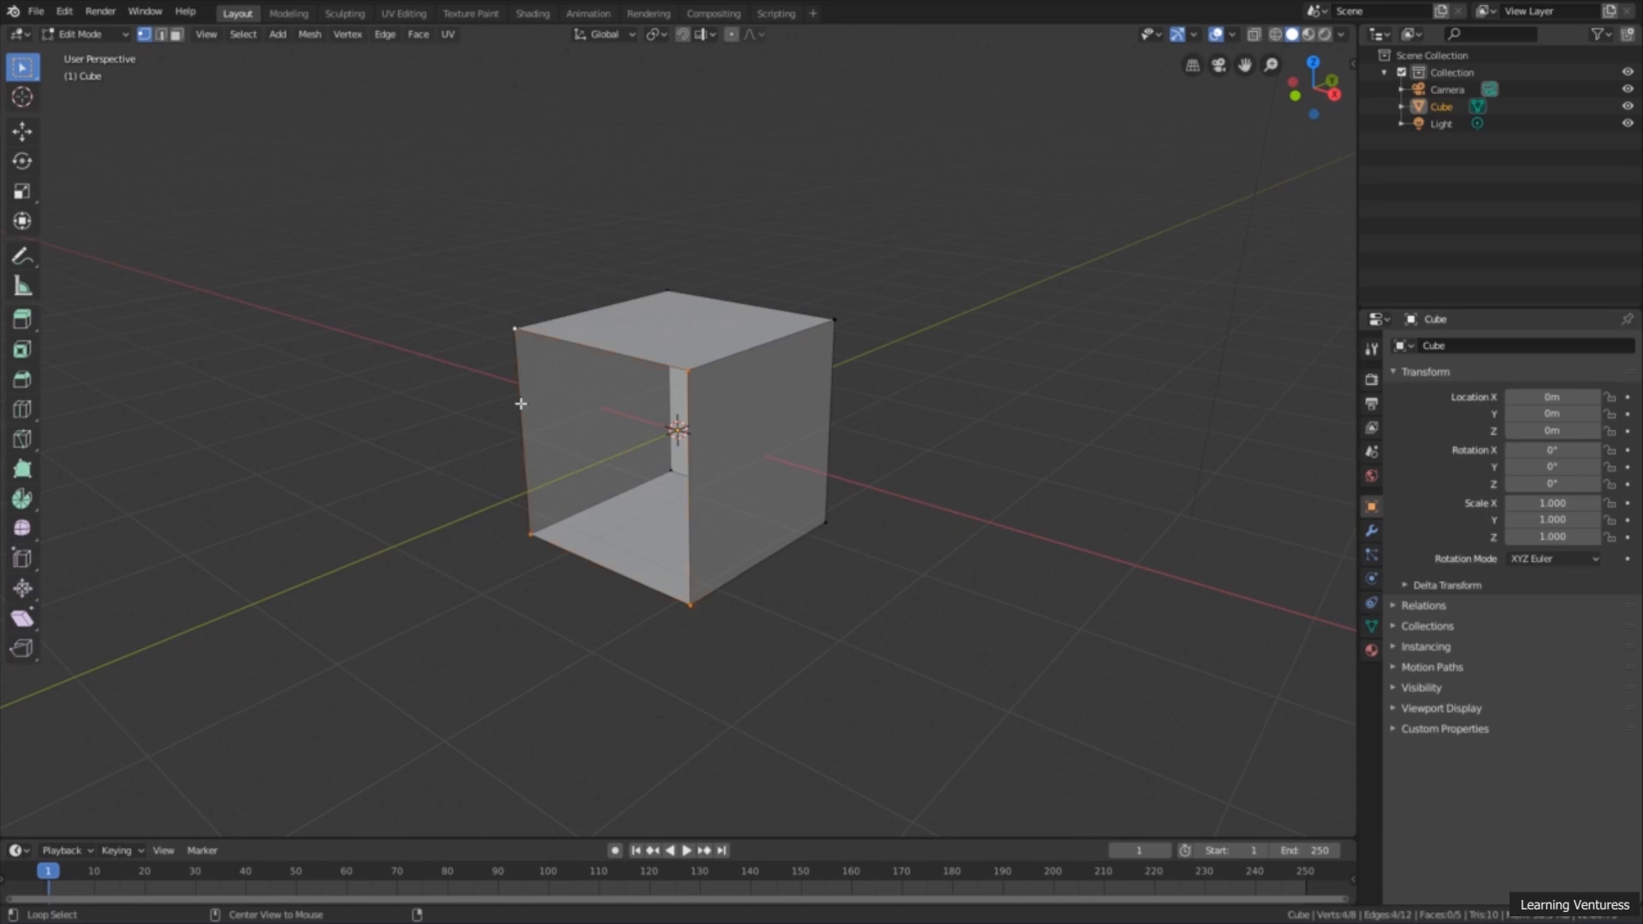
{"action": "middle_click_drag", "start_coordinate": [590, 422], "coordinate": [604, 365]}
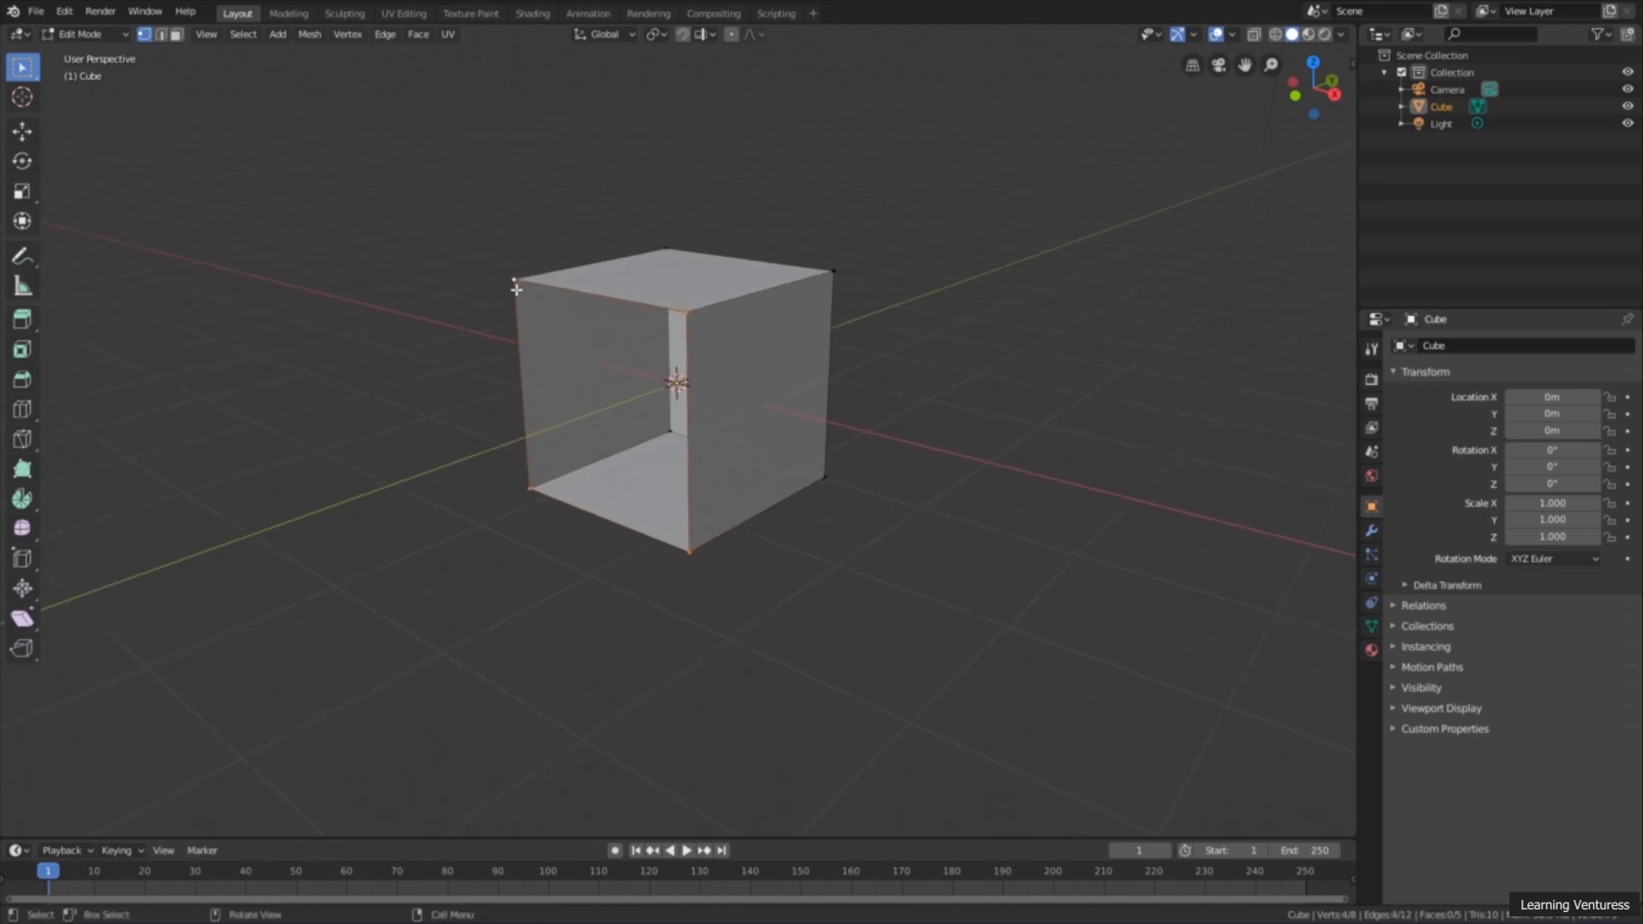
{"action": "middle_click_drag", "start_coordinate": [462, 365], "coordinate": [506, 370]}
{"action": "scroll", "coordinate": [499, 370], "scroll_direction": "up", "scroll_amount": 3}
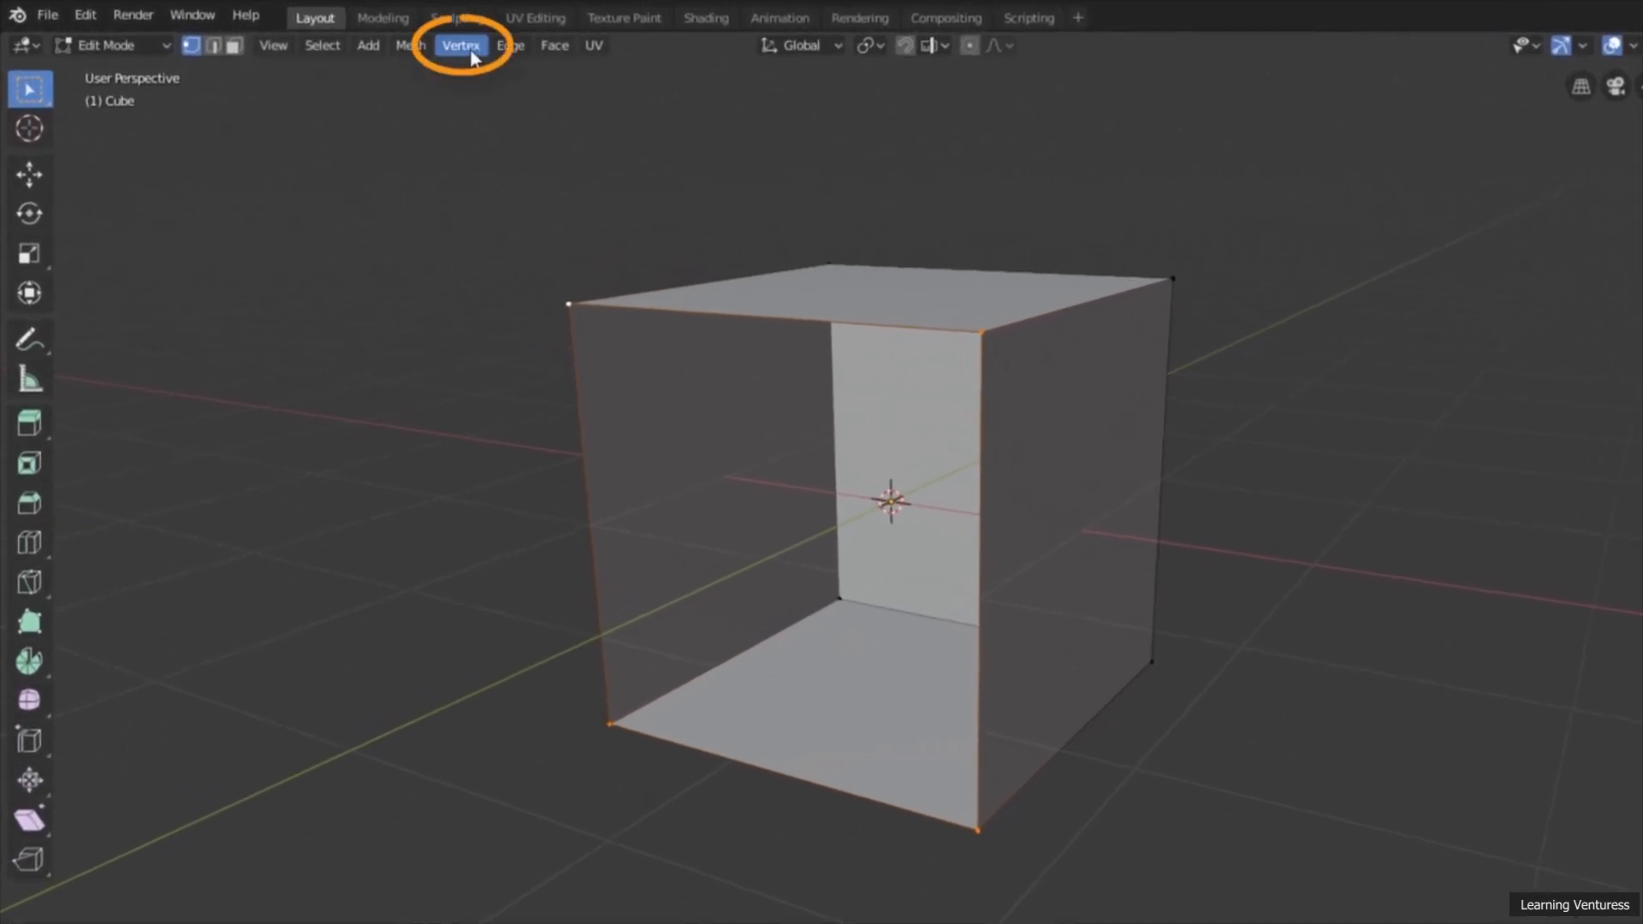
{"action": "left_click", "coordinate": [463, 45]}
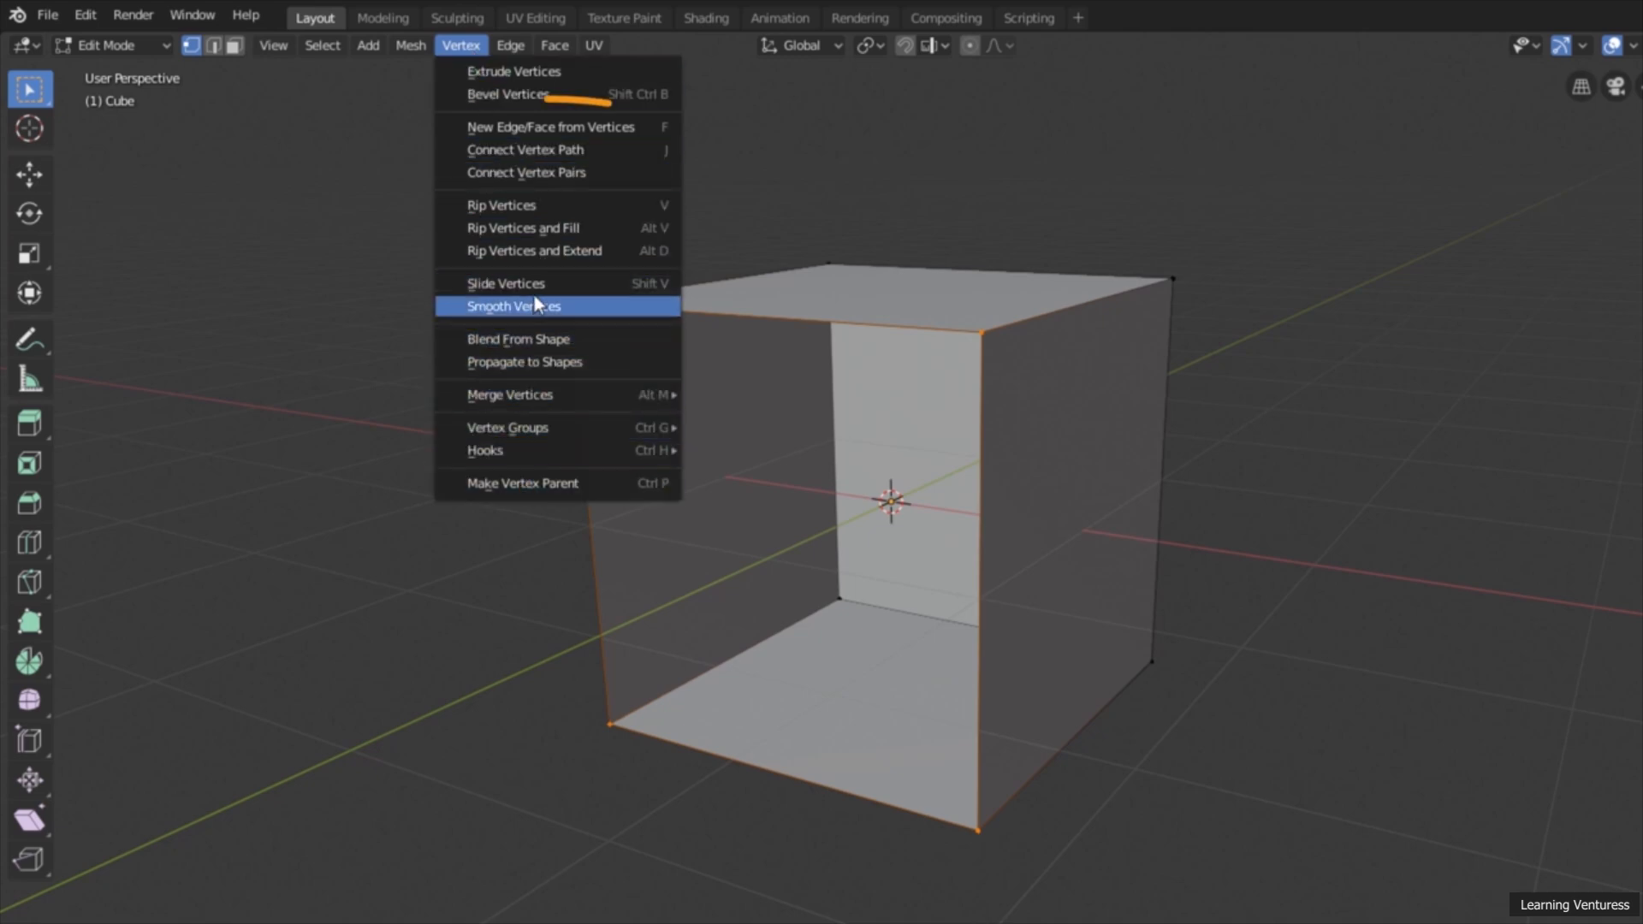
{"action": "left_click", "coordinate": [582, 128]}
{"action": "middle_click_drag", "start_coordinate": [628, 198], "coordinate": [600, 245]}
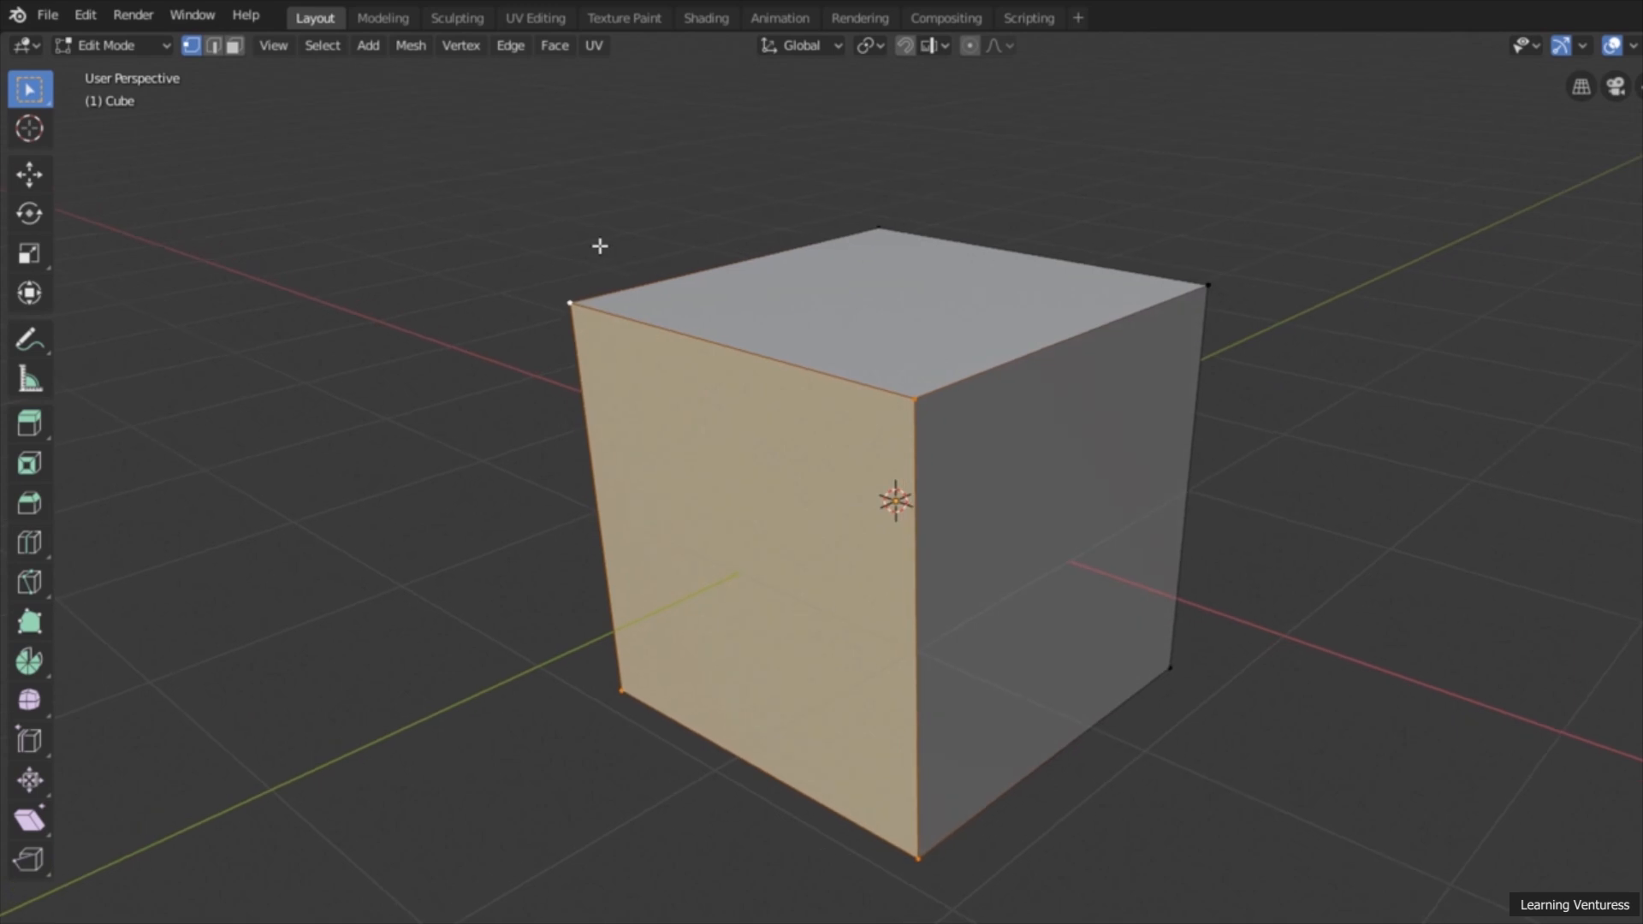
{"action": "left_click", "coordinate": [469, 43]}
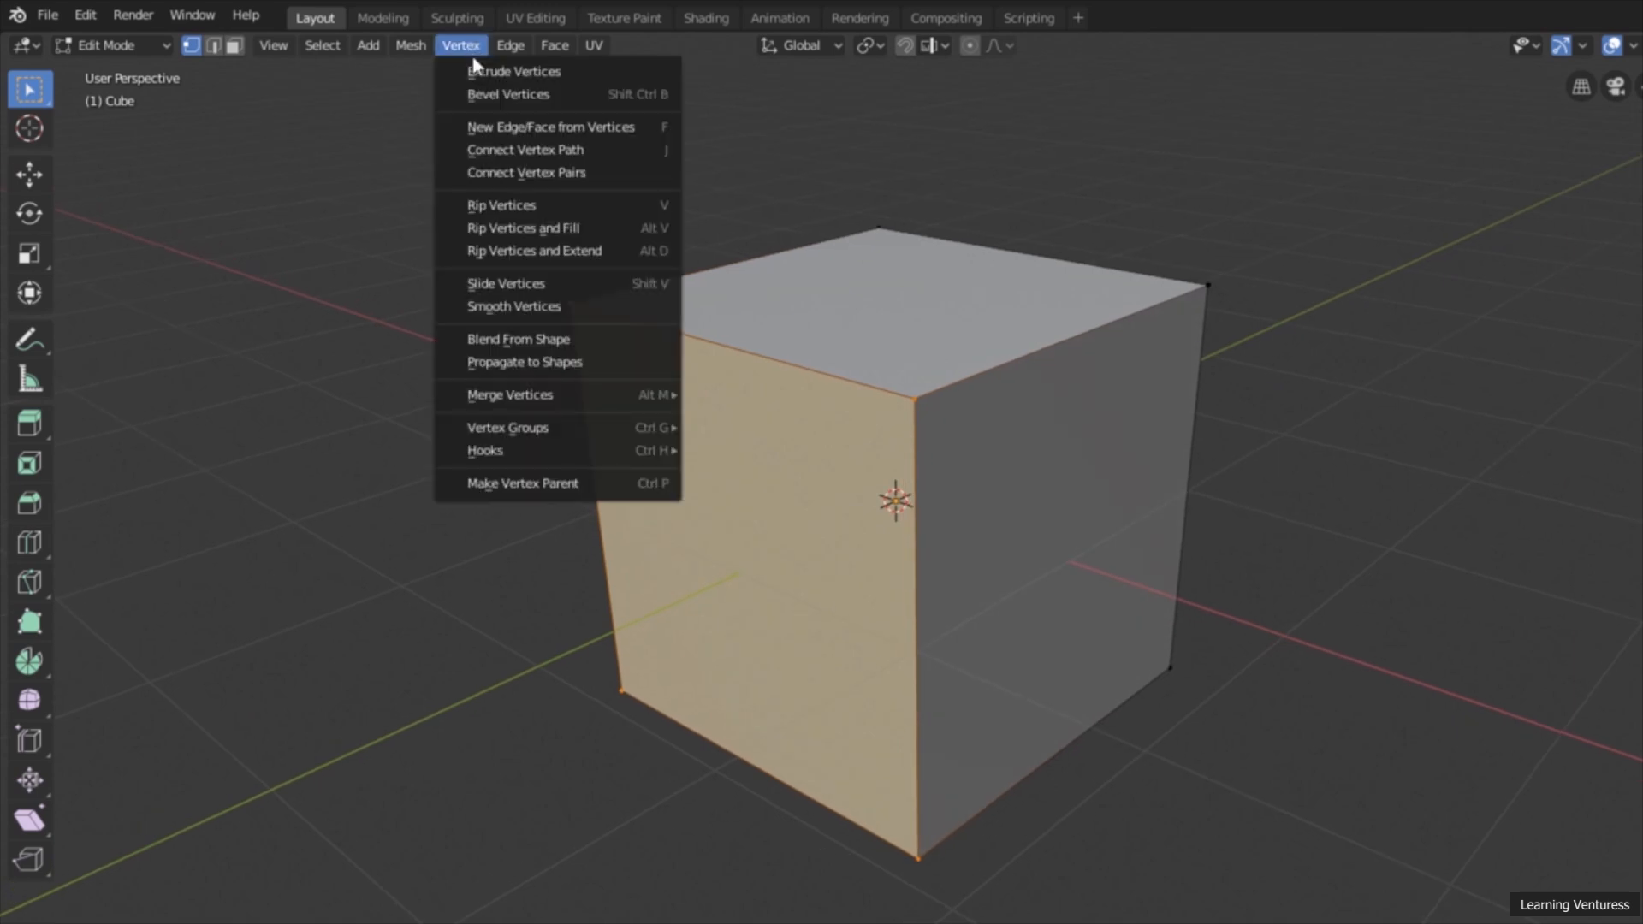
{"action": "left_click", "coordinate": [665, 126]}
Step: Switch to face select mode and delete the cube's top face
{"action": "left_click", "coordinate": [234, 46]}
{"action": "left_click", "coordinate": [311, 148]}
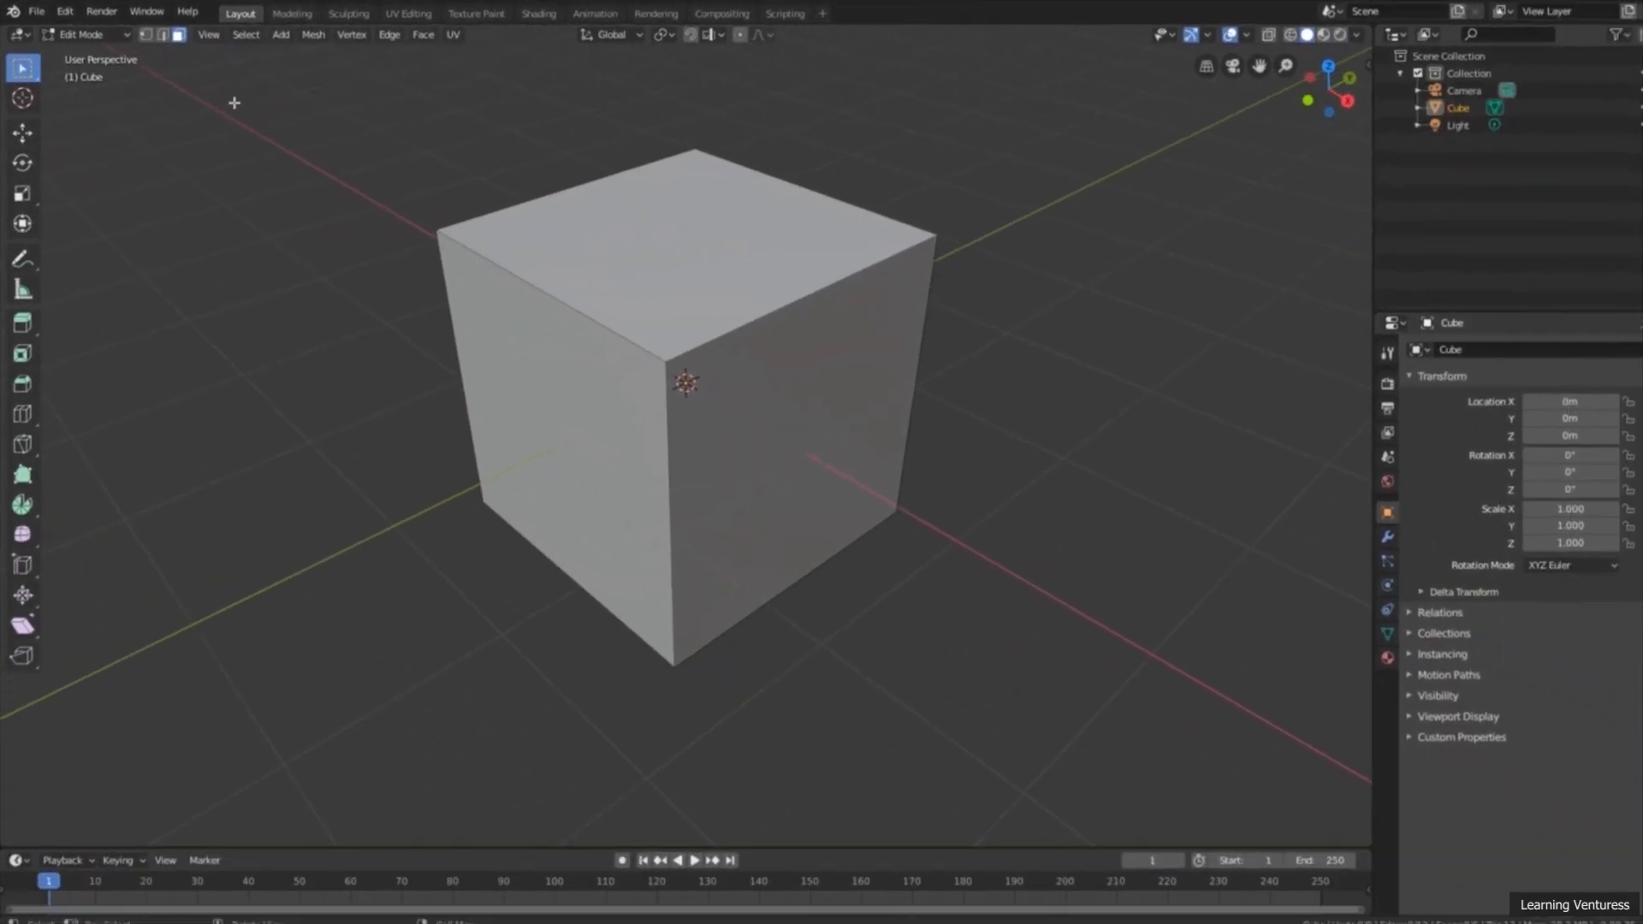
{"action": "left_click", "coordinate": [649, 267]}
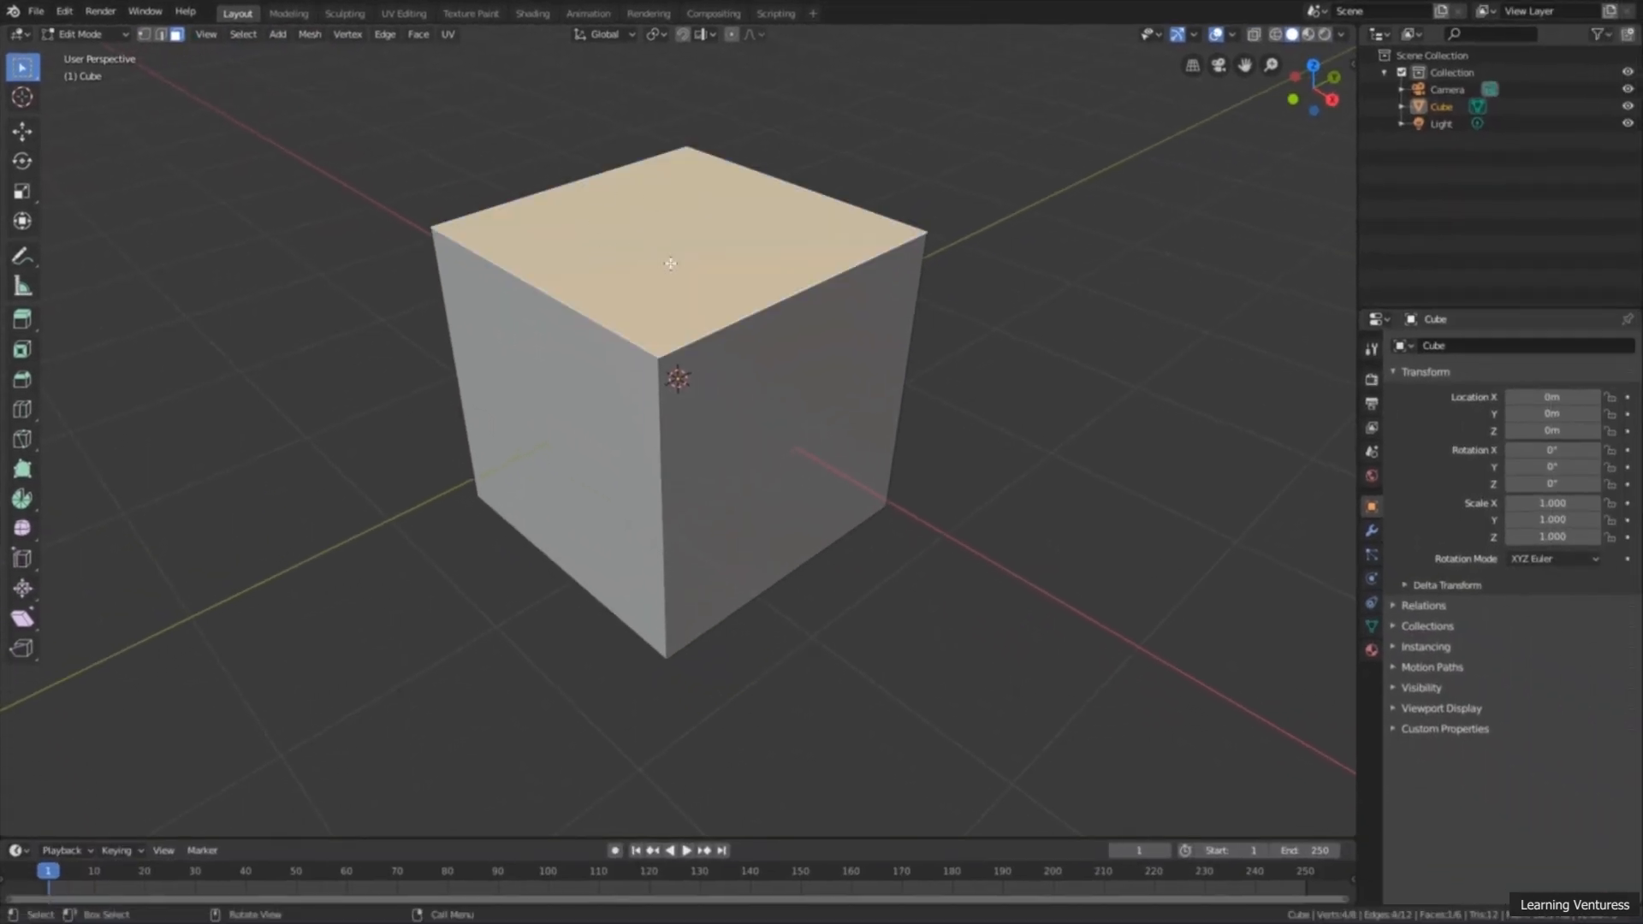
{"action": "key", "text": "x"}
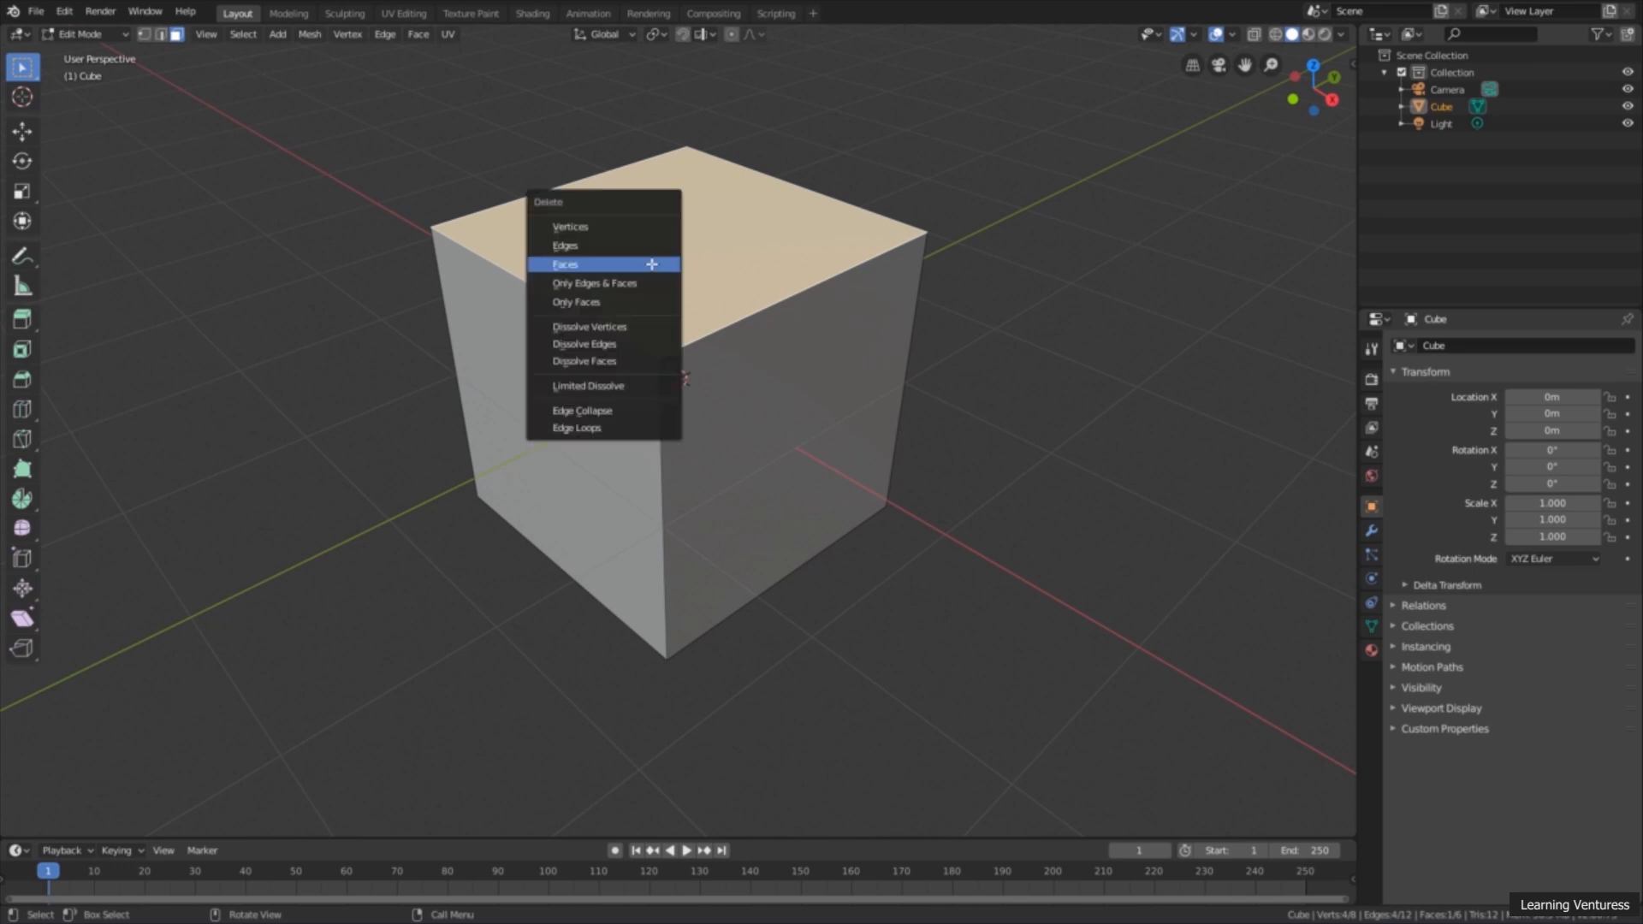
{"action": "left_click", "coordinate": [621, 266]}
{"action": "mouse_move", "coordinate": [550, 294]}
{"action": "middle_mouse_down"}
{"action": "mouse_move", "coordinate": [568, 337]}
{"action": "mouse_move", "coordinate": [565, 304]}
{"action": "middle_mouse_up"}
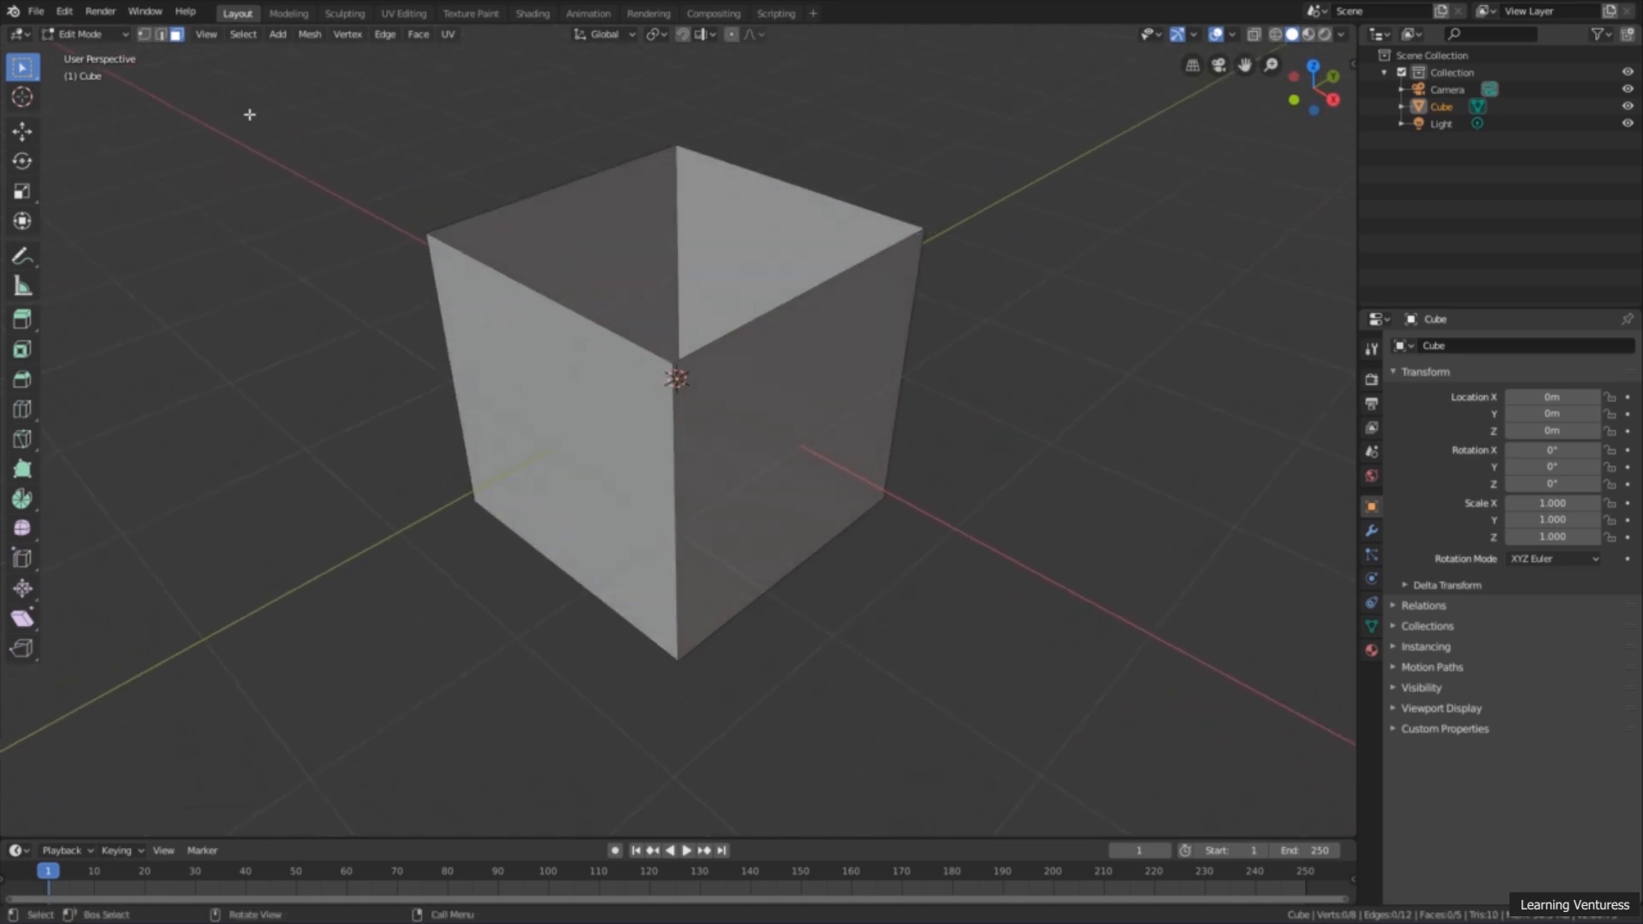
Step: In edge select mode, loop-select the border of the open top and fill it with a new face
{"action": "left_click", "coordinate": [161, 35]}
{"action": "left_click", "coordinate": [145, 37]}
{"action": "left_click", "coordinate": [160, 37]}
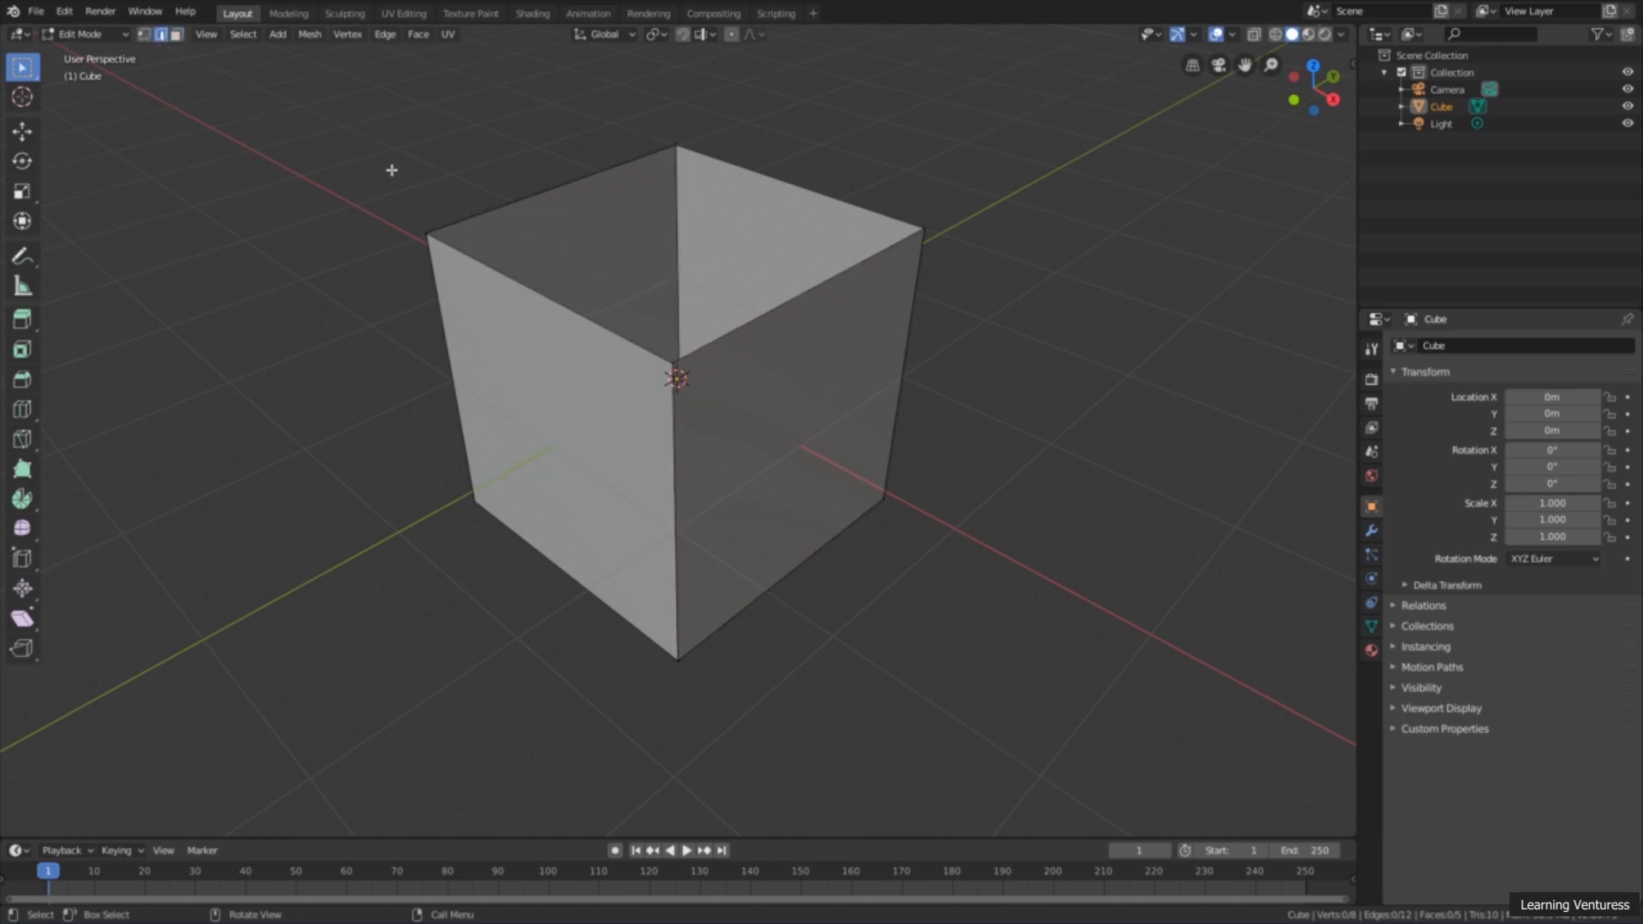
{"action": "left_click", "coordinate": [588, 184], "text": "alt"}
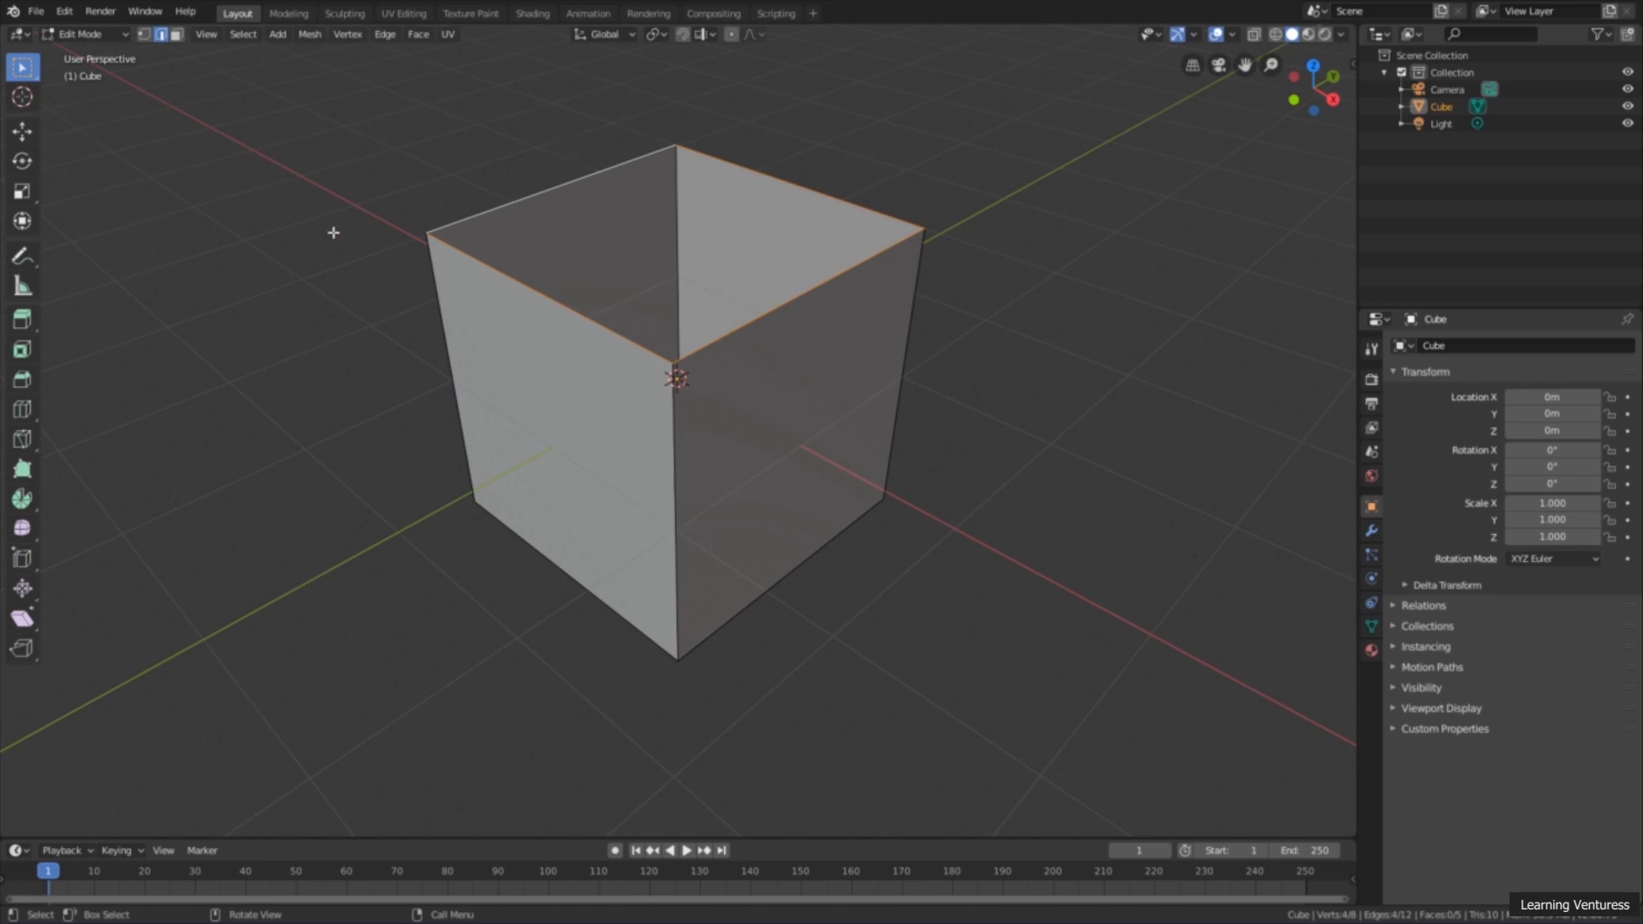
{"action": "key", "text": "f"}
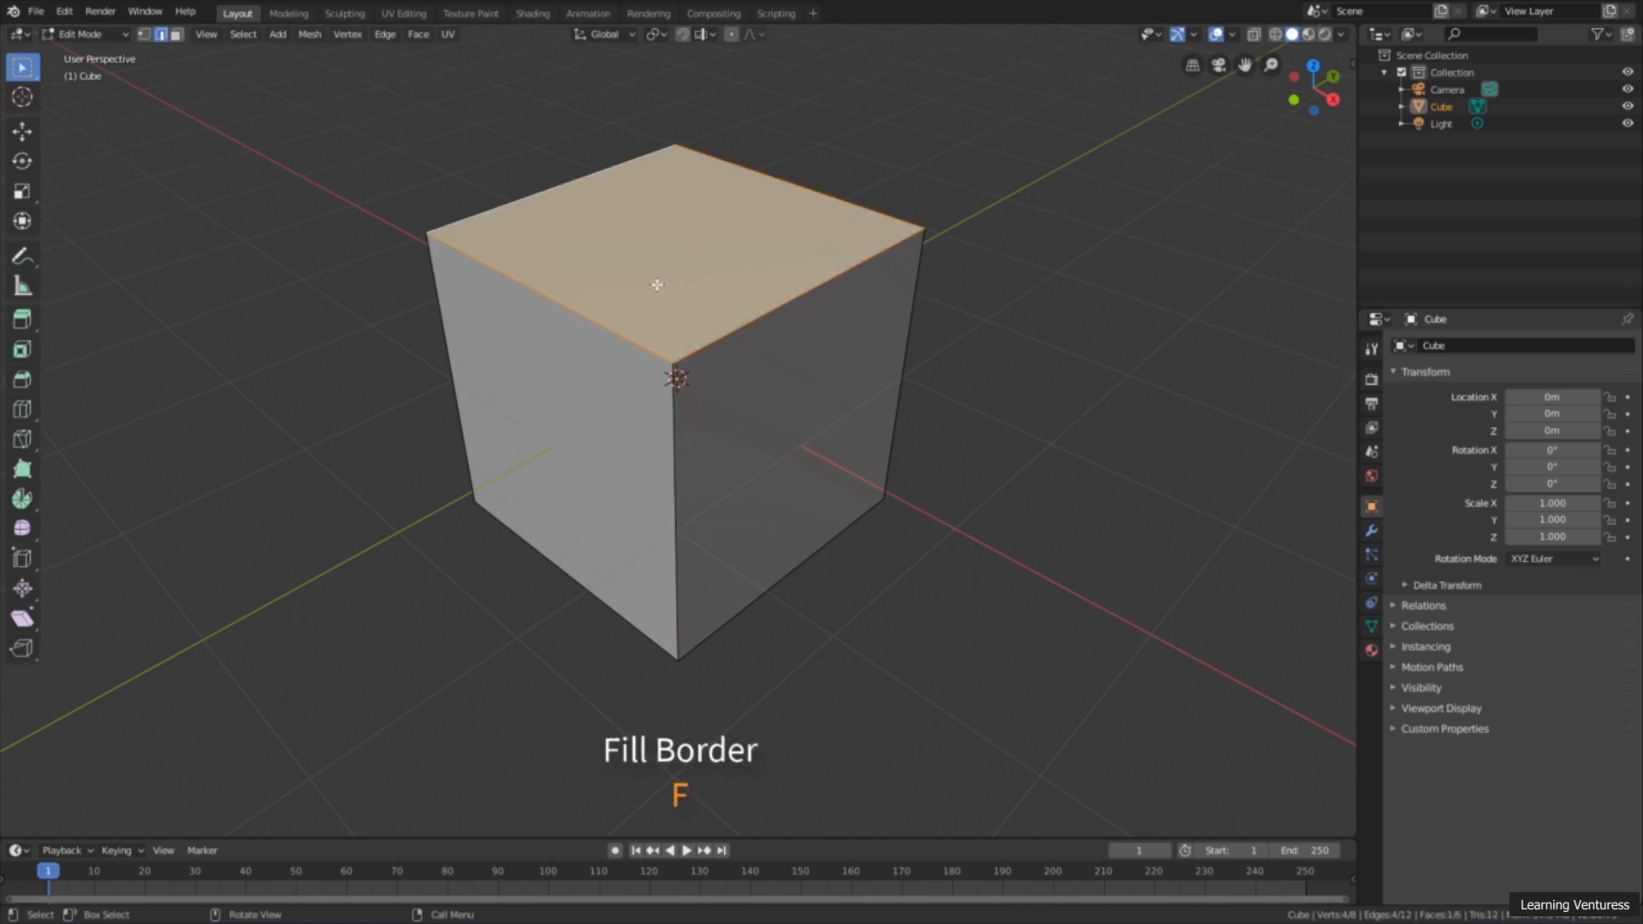
{"action": "mouse_move", "coordinate": [655, 282]}
{"action": "middle_mouse_down"}
{"action": "mouse_move", "coordinate": [633, 296]}
{"action": "mouse_move", "coordinate": [598, 279]}
{"action": "mouse_move", "coordinate": [663, 293]}
{"action": "mouse_move", "coordinate": [639, 309]}
{"action": "middle_mouse_up"}
{"action": "scroll", "coordinate": [663, 293], "scroll_direction": "up", "scroll_amount": 1}
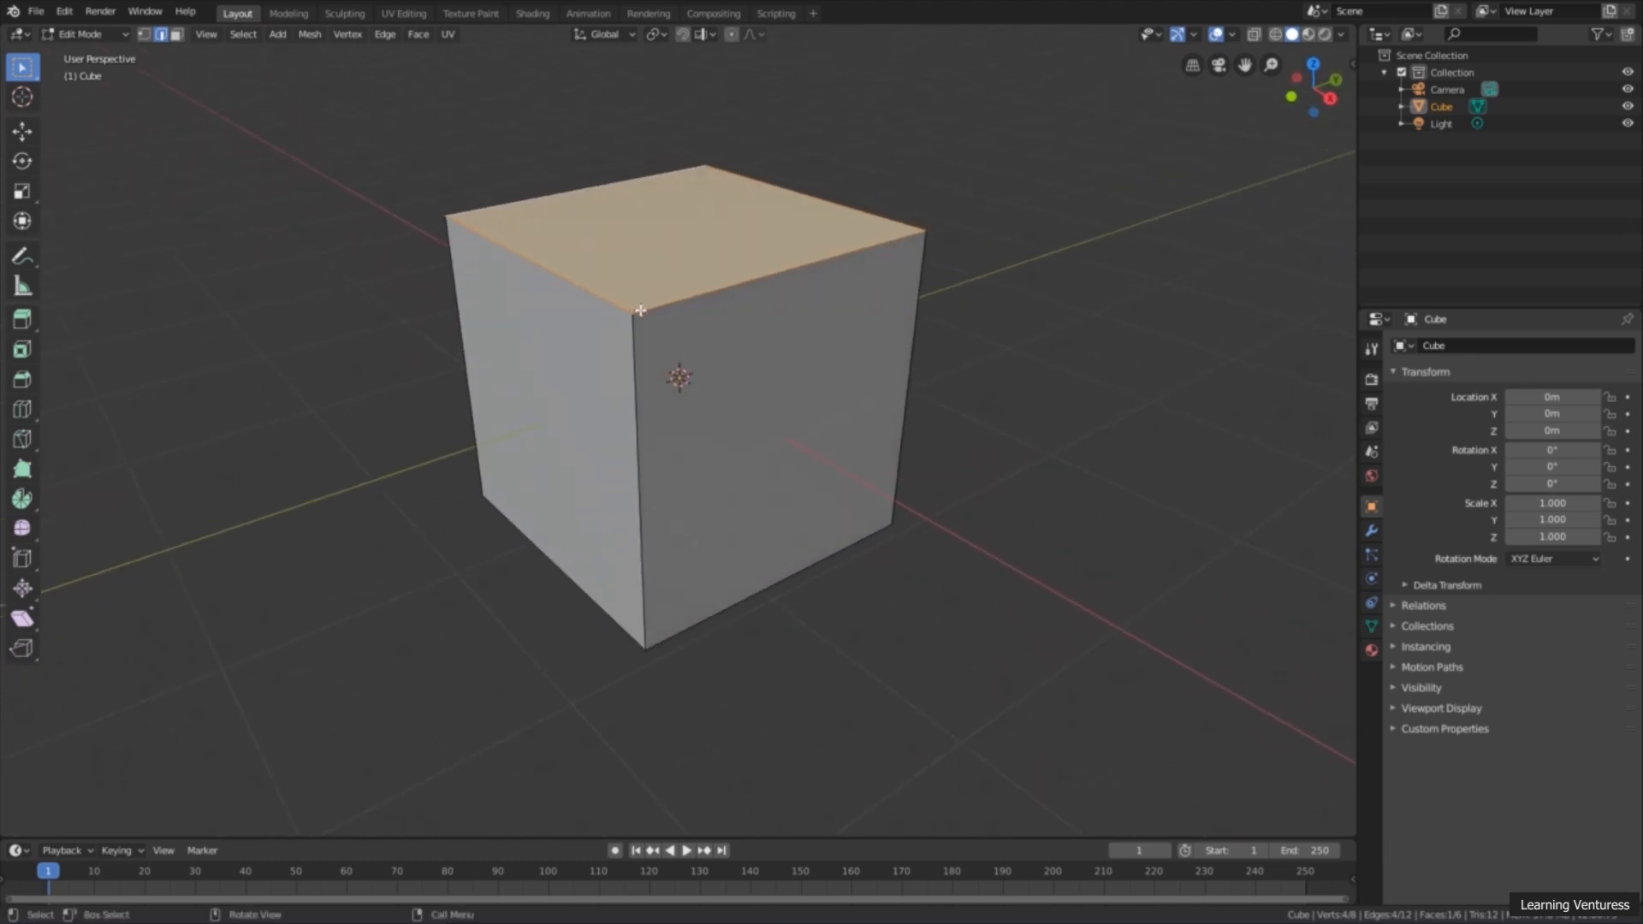
{"action": "scroll", "coordinate": [708, 326], "scroll_direction": "down", "scroll_amount": 1}
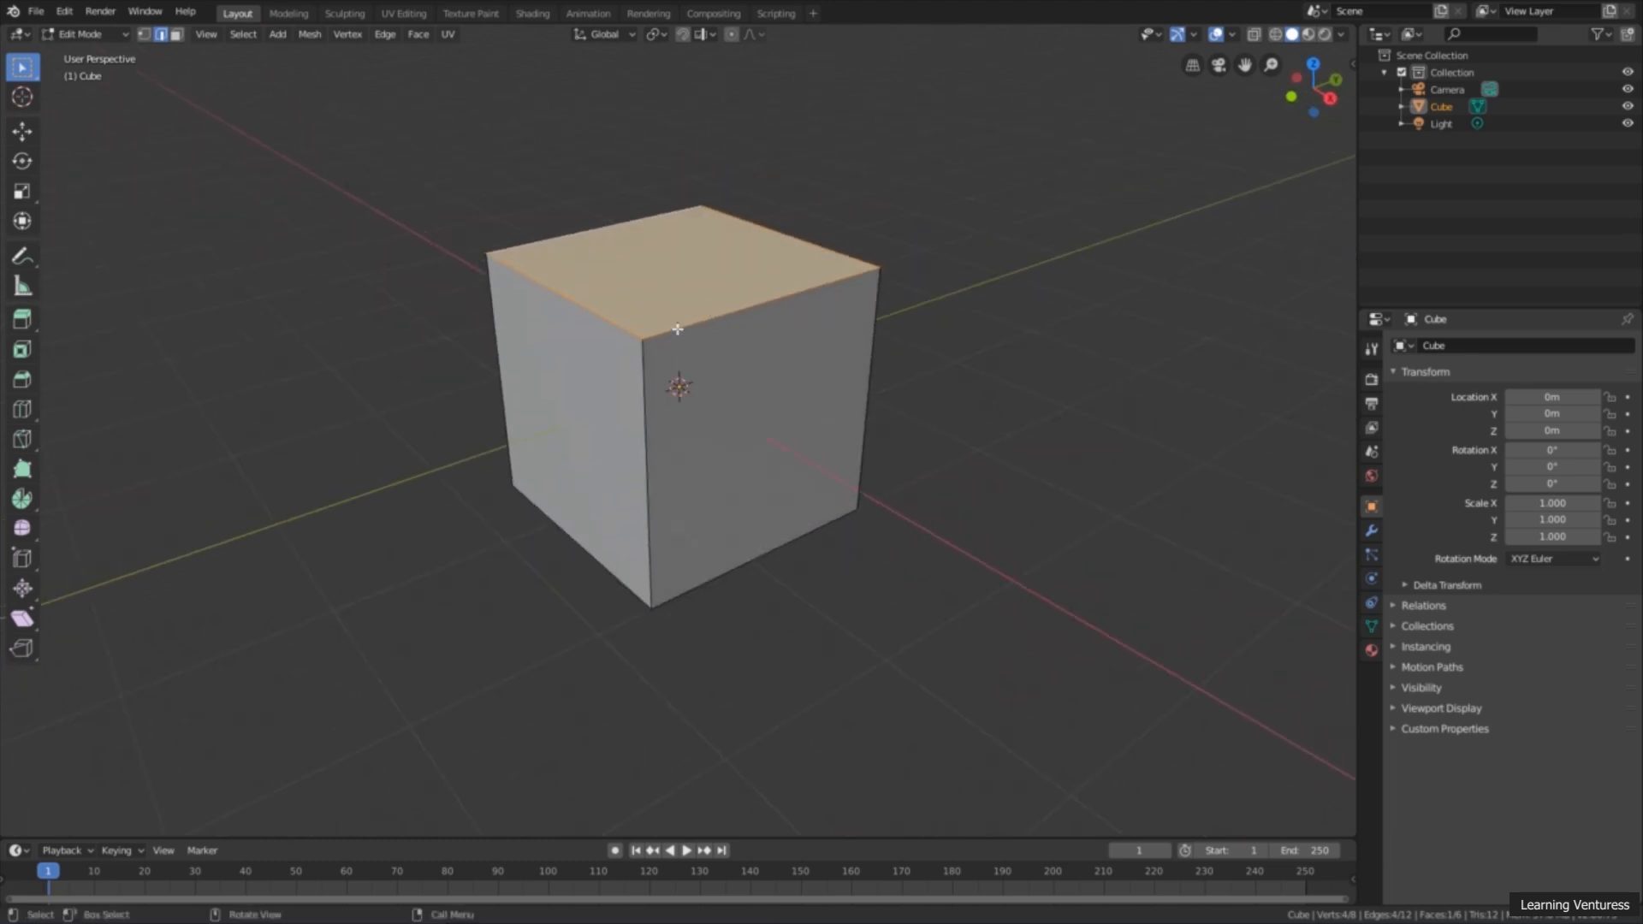
{"action": "middle_click_drag", "start_coordinate": [634, 340], "coordinate": [624, 332]}
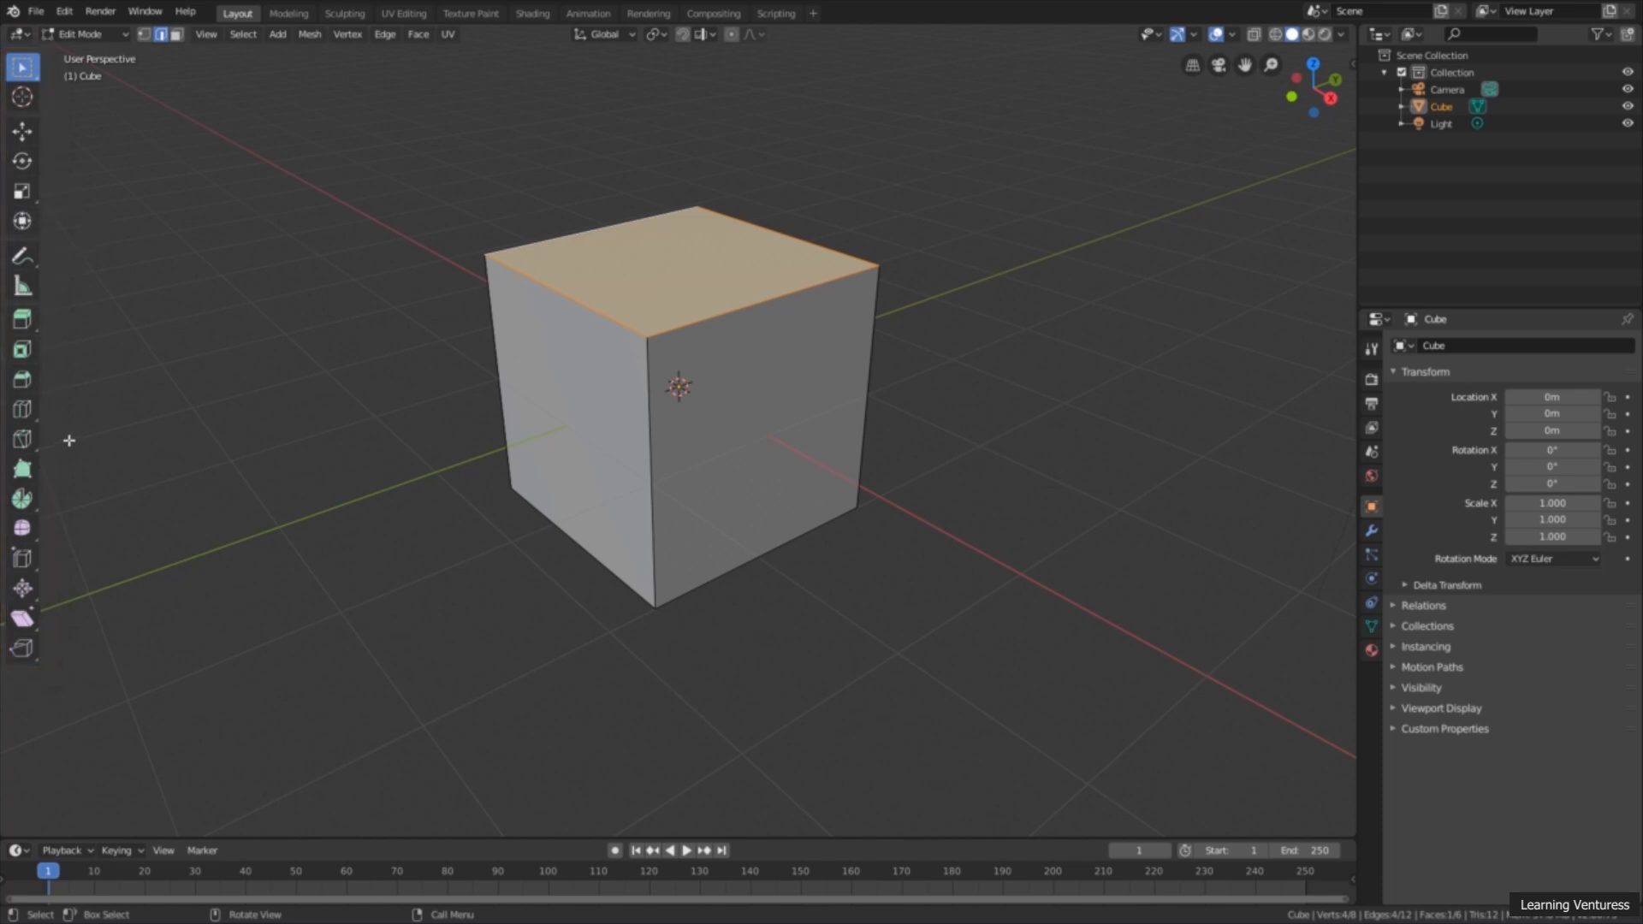
Step: Display the tool names beside their symbols and add a horizontal Loop Cut around the cube's middle
{"action": "middle_click_drag", "start_coordinate": [70, 439], "coordinate": [90, 429]}
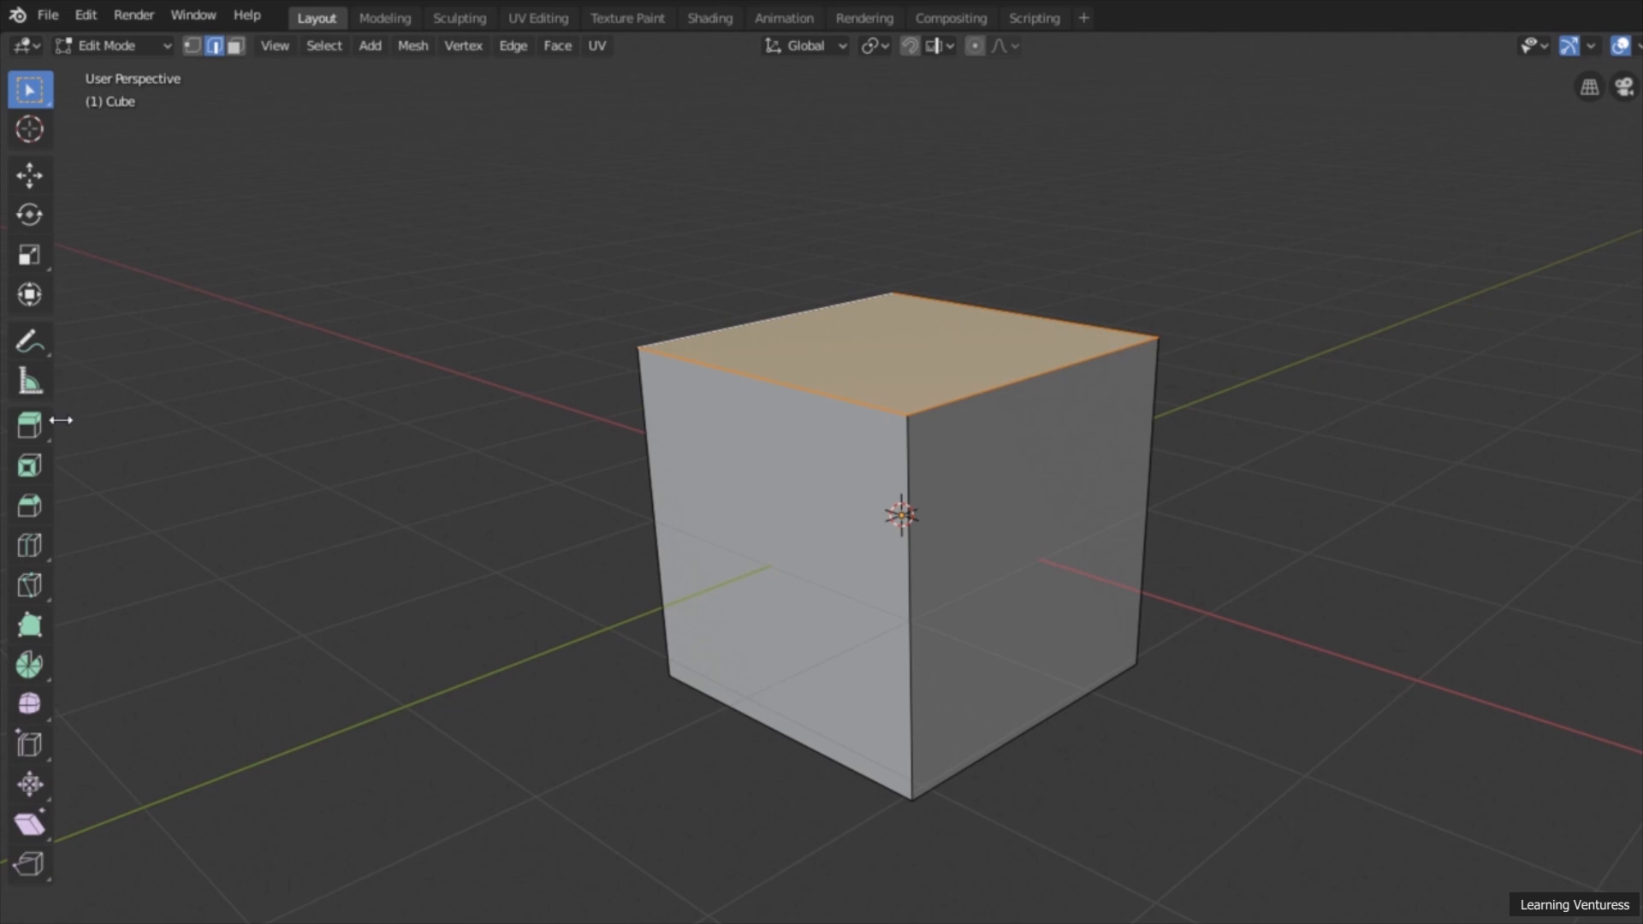
{"action": "left_click_drag", "start_coordinate": [61, 421], "coordinate": [171, 425]}
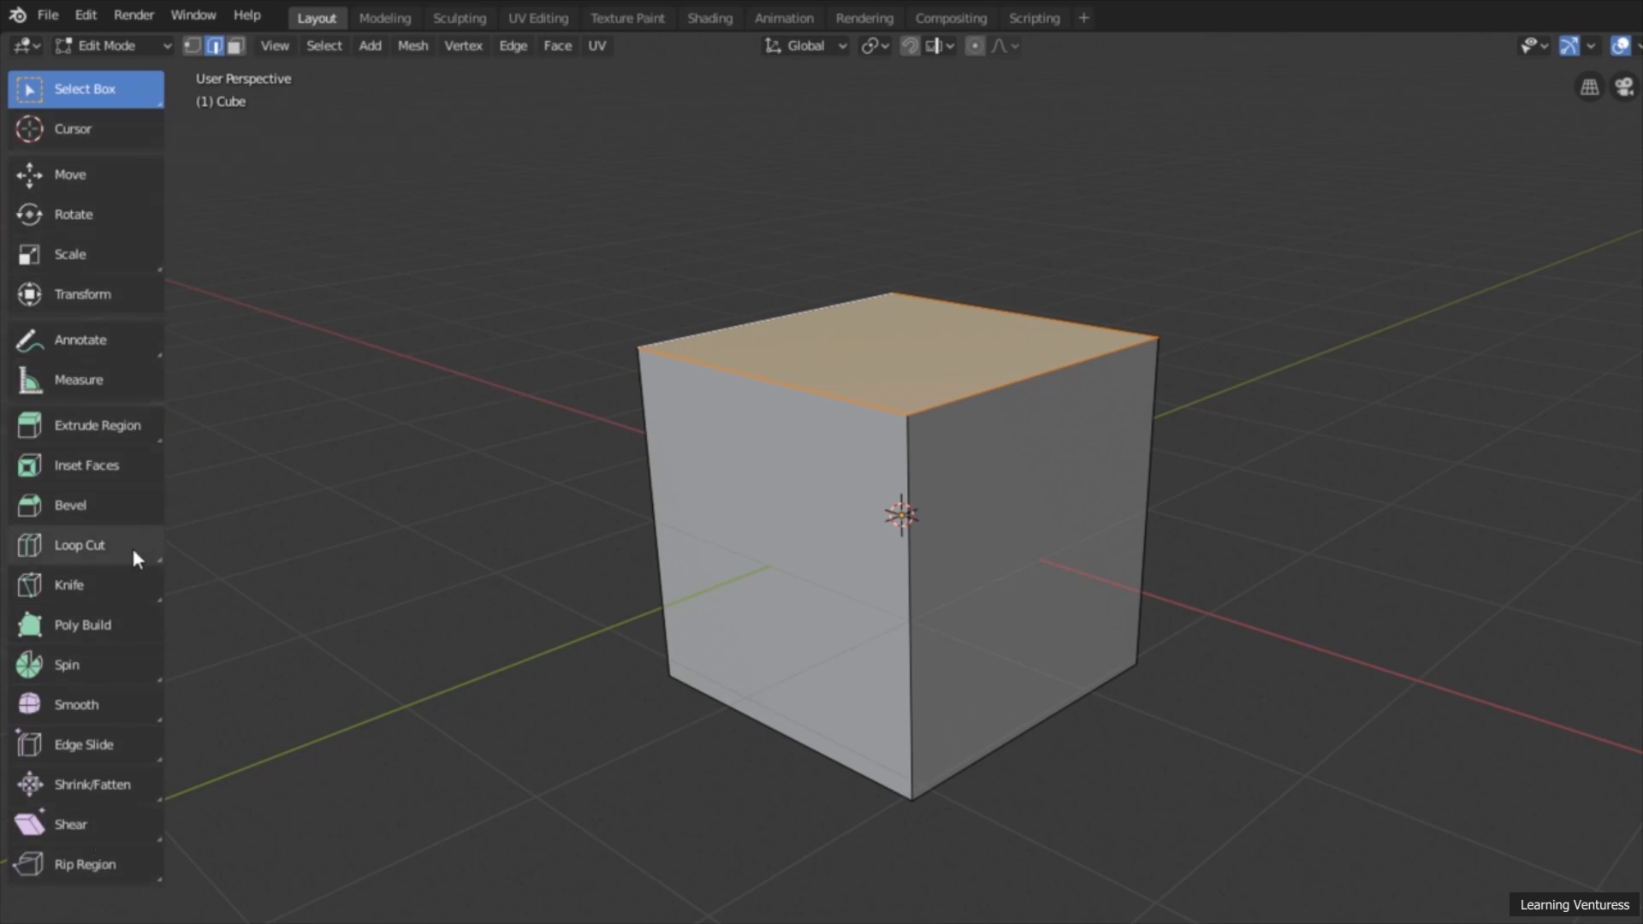
{"action": "left_click", "coordinate": [103, 546]}
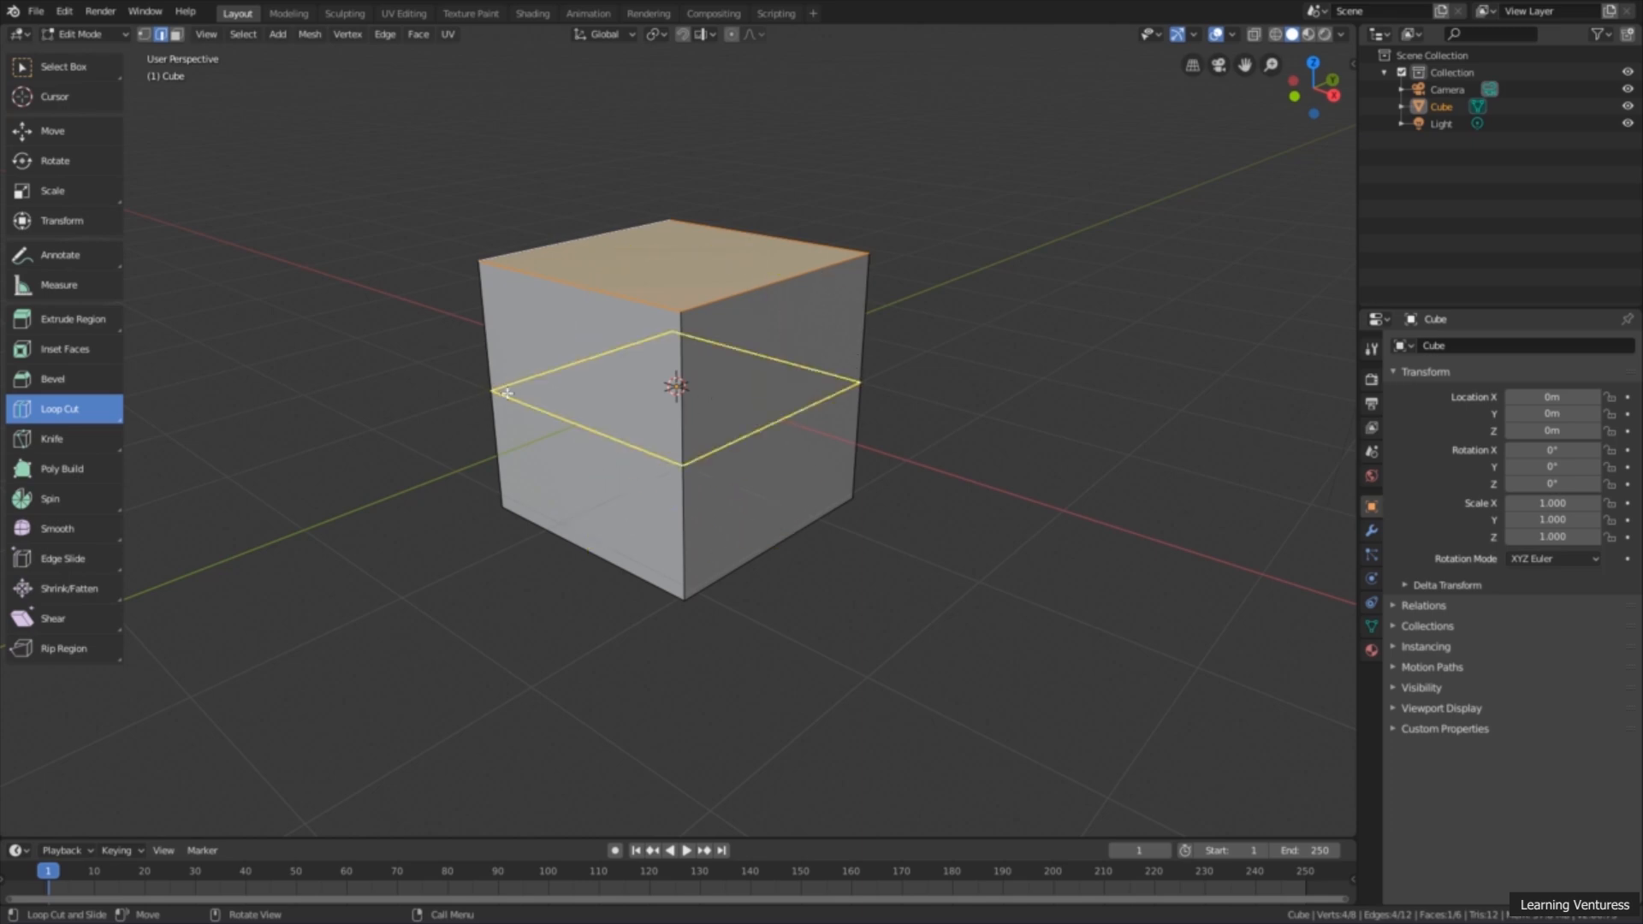
{"action": "left_click", "coordinate": [498, 395]}
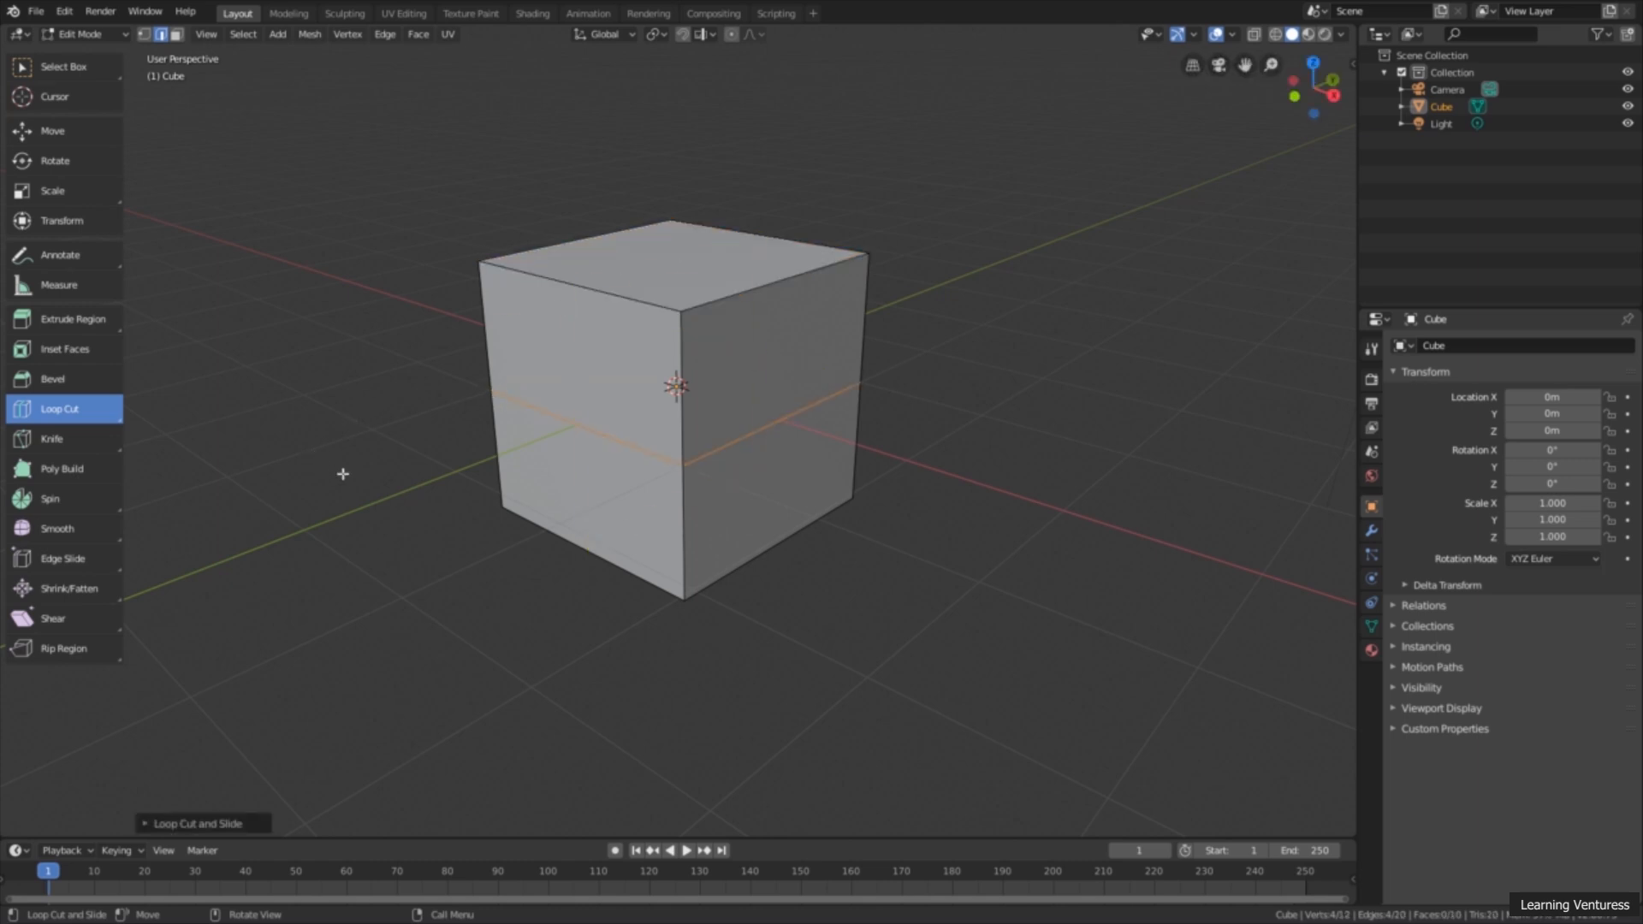
Step: Add a second horizontal loop cut to the cube, sliding it a little above the middle cut
{"action": "middle_click_drag", "start_coordinate": [552, 523], "coordinate": [779, 370]}
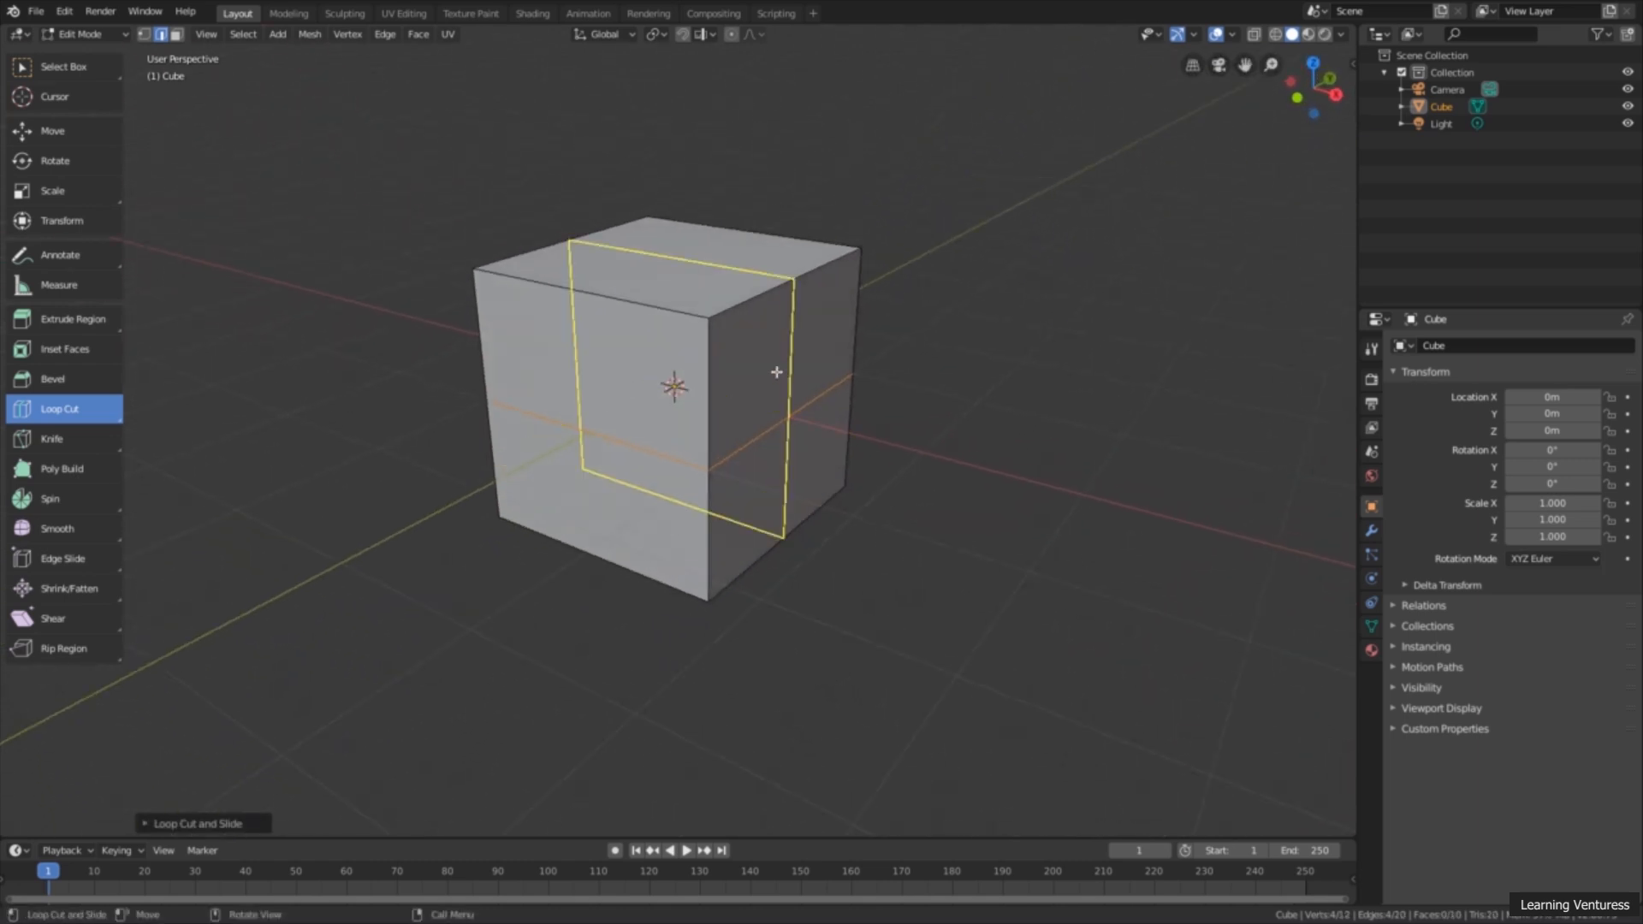
{"action": "middle_click_drag", "start_coordinate": [967, 330], "coordinate": [888, 342]}
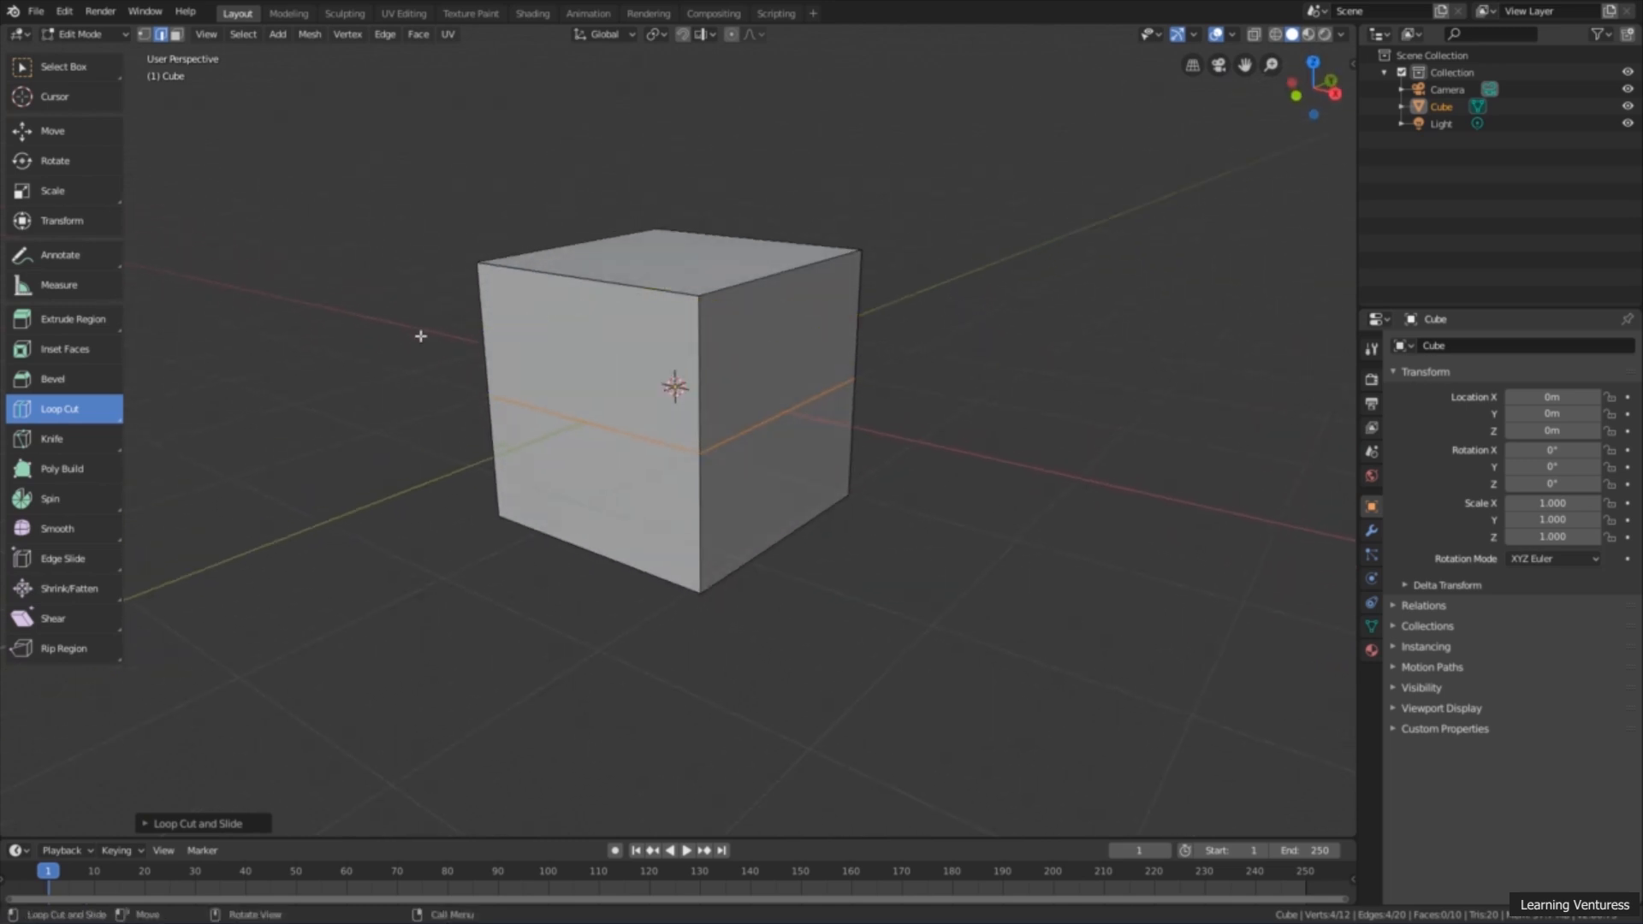
{"action": "mouse_move", "coordinate": [479, 341]}
{"action": "left_mouse_down"}
{"action": "mouse_move", "coordinate": [484, 289]}
{"action": "mouse_move", "coordinate": [470, 369]}
{"action": "left_mouse_up"}
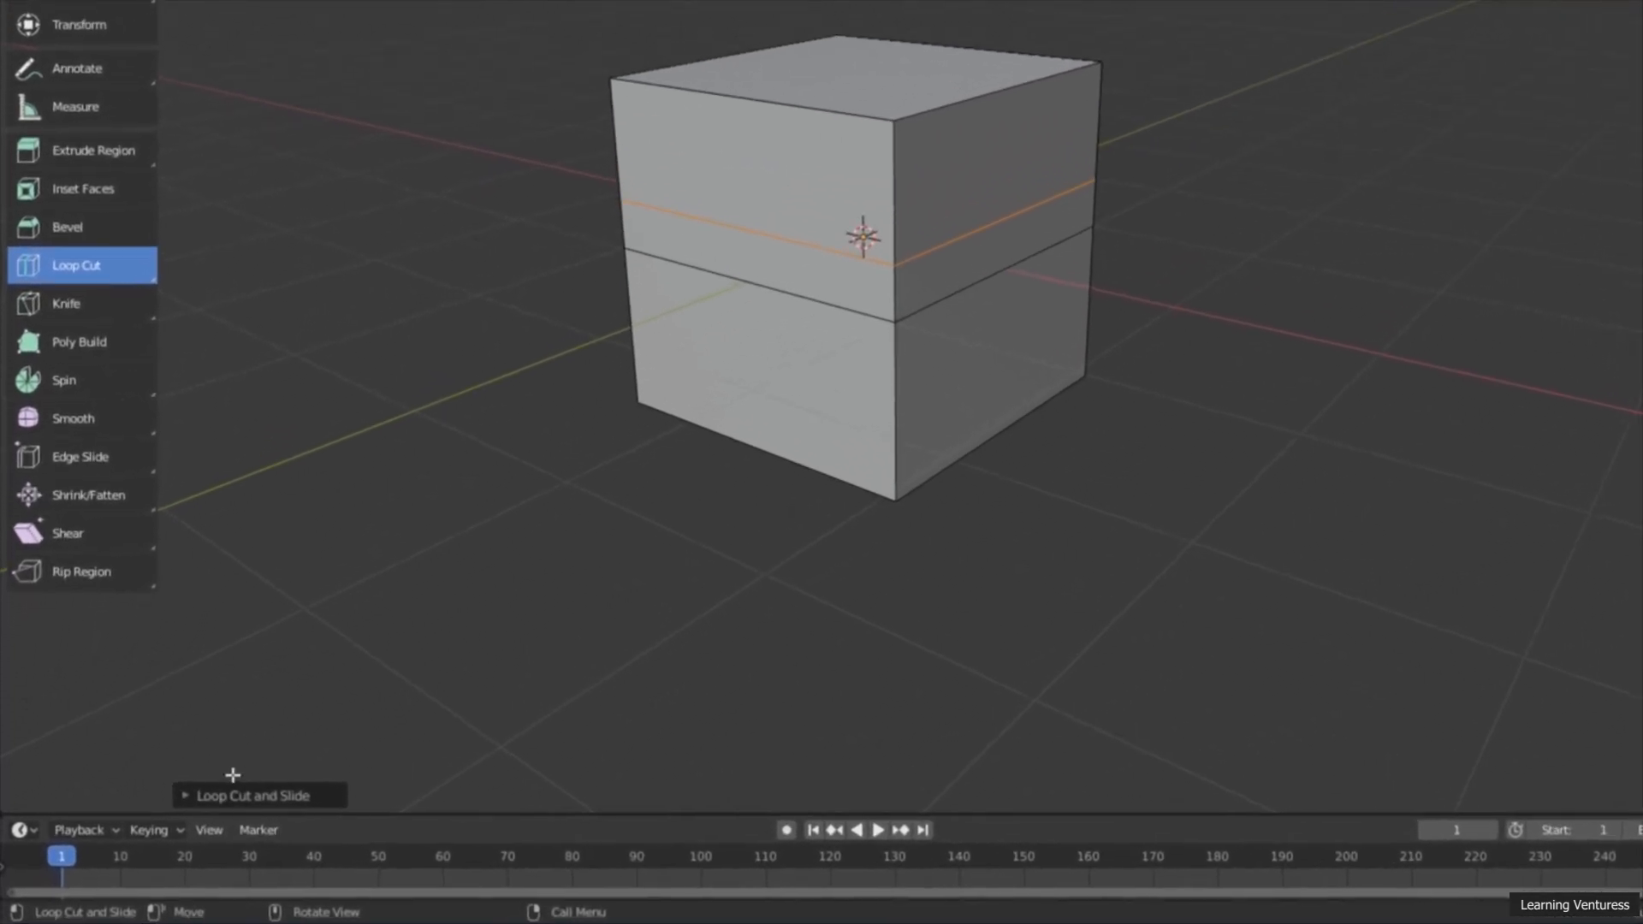
Step: Set the last loop cut to 5 cuts with a factor of about -0.087
{"action": "left_click", "coordinate": [255, 789]}
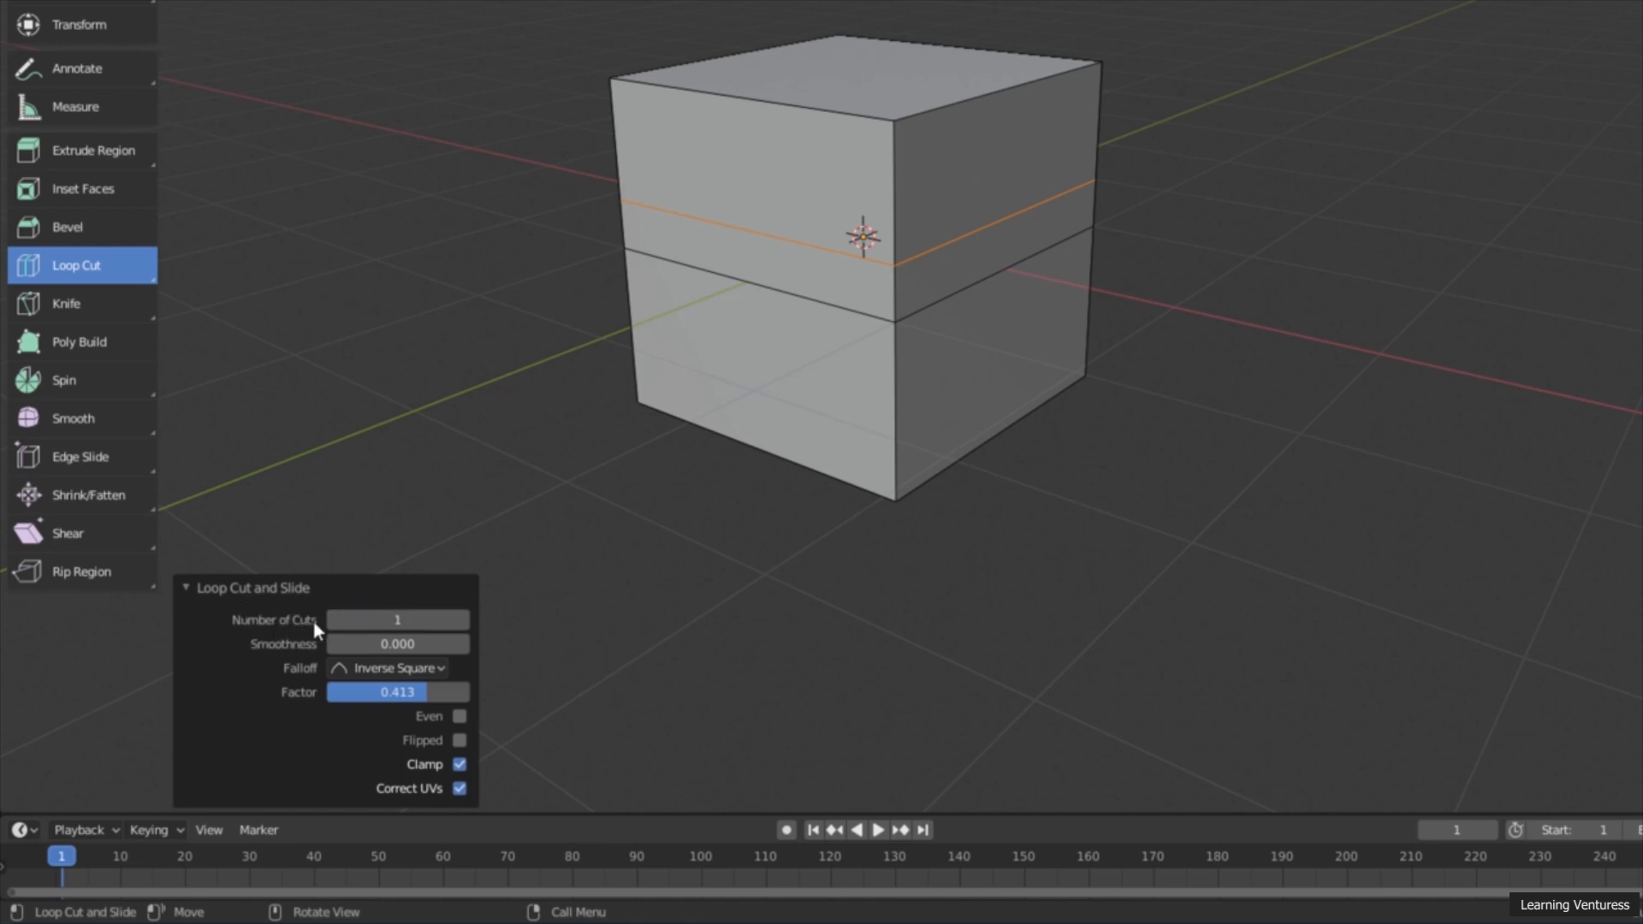
{"action": "mouse_move", "coordinate": [379, 617]}
{"action": "left_mouse_down"}
{"action": "mouse_move", "coordinate": [462, 617]}
{"action": "mouse_move", "coordinate": [368, 617]}
{"action": "mouse_move", "coordinate": [392, 617]}
{"action": "left_mouse_up"}
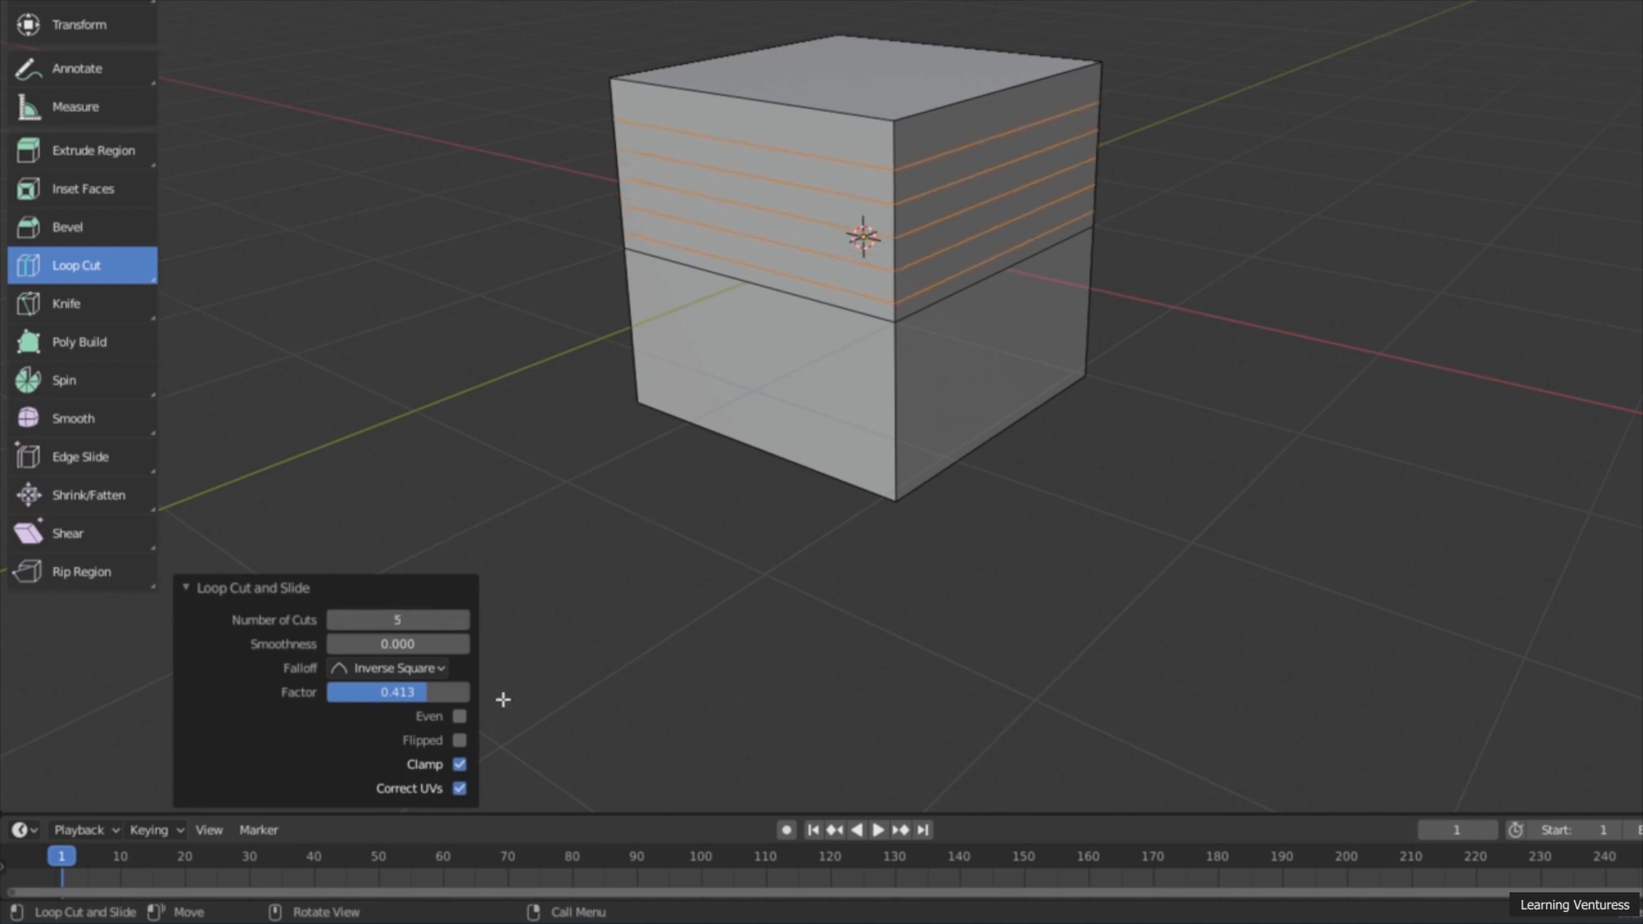
{"action": "mouse_move", "coordinate": [385, 692]}
{"action": "left_mouse_down"}
{"action": "mouse_move", "coordinate": [469, 692]}
{"action": "mouse_move", "coordinate": [328, 693]}
{"action": "mouse_move", "coordinate": [444, 693]}
{"action": "mouse_move", "coordinate": [342, 692]}
{"action": "mouse_move", "coordinate": [439, 693]}
{"action": "mouse_move", "coordinate": [360, 693]}
{"action": "mouse_move", "coordinate": [392, 692]}
{"action": "left_mouse_up"}
{"action": "middle_click_drag", "start_coordinate": [725, 488], "coordinate": [626, 565]}
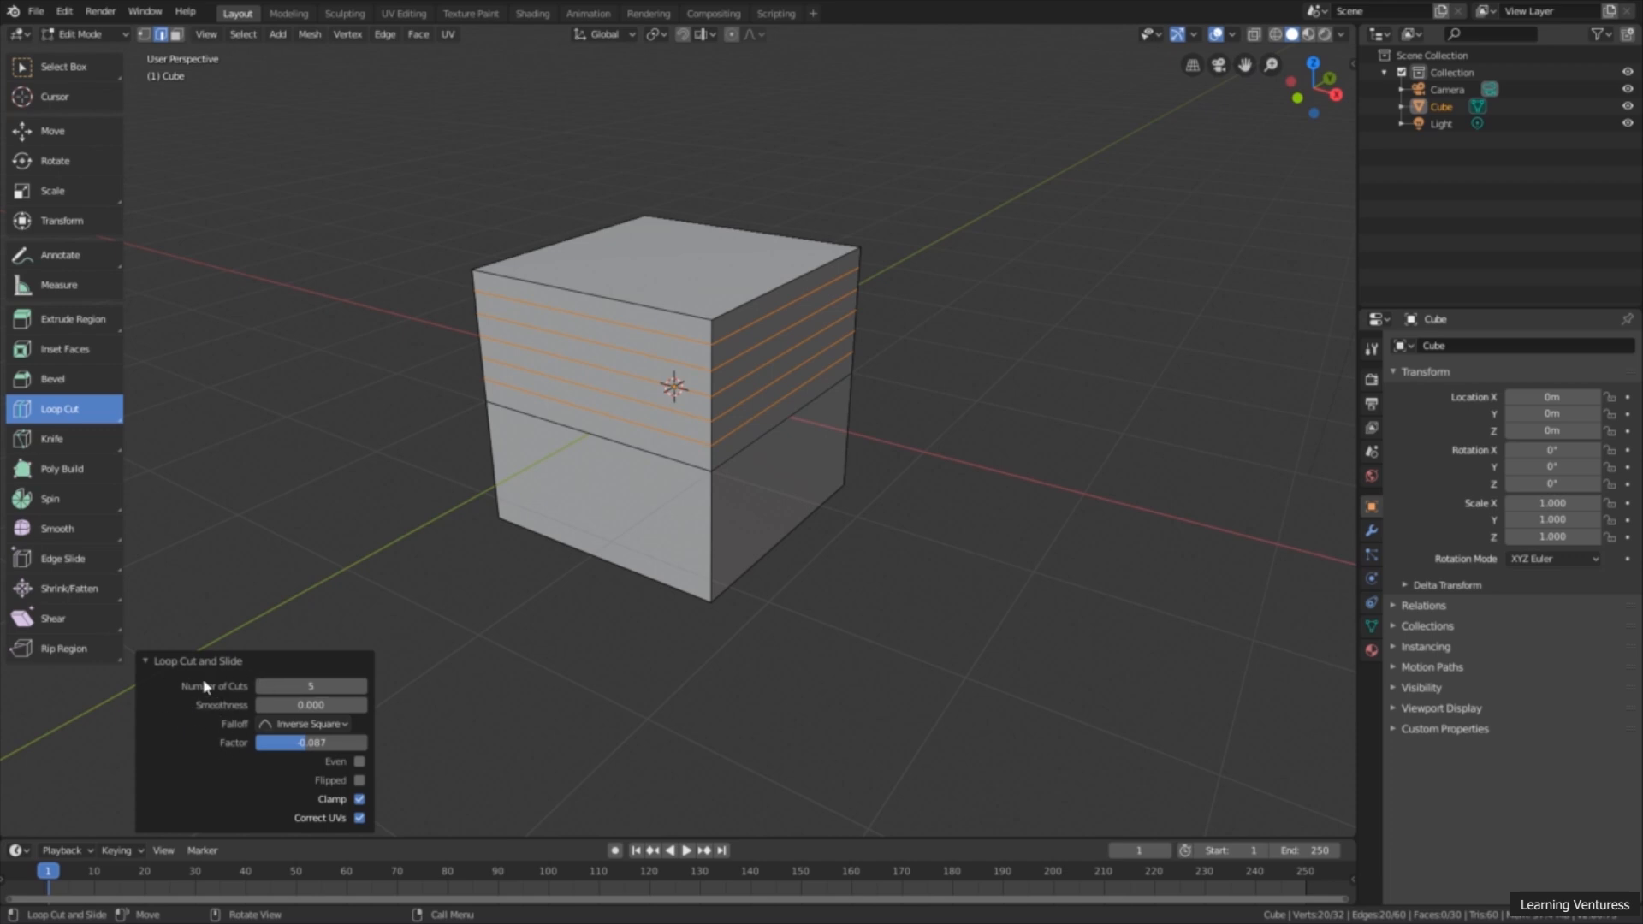
Step: Scale the five selected edge loops to 1.297 in X and 1.227 in Y, with Z at 0.897
{"action": "left_click", "coordinate": [82, 198]}
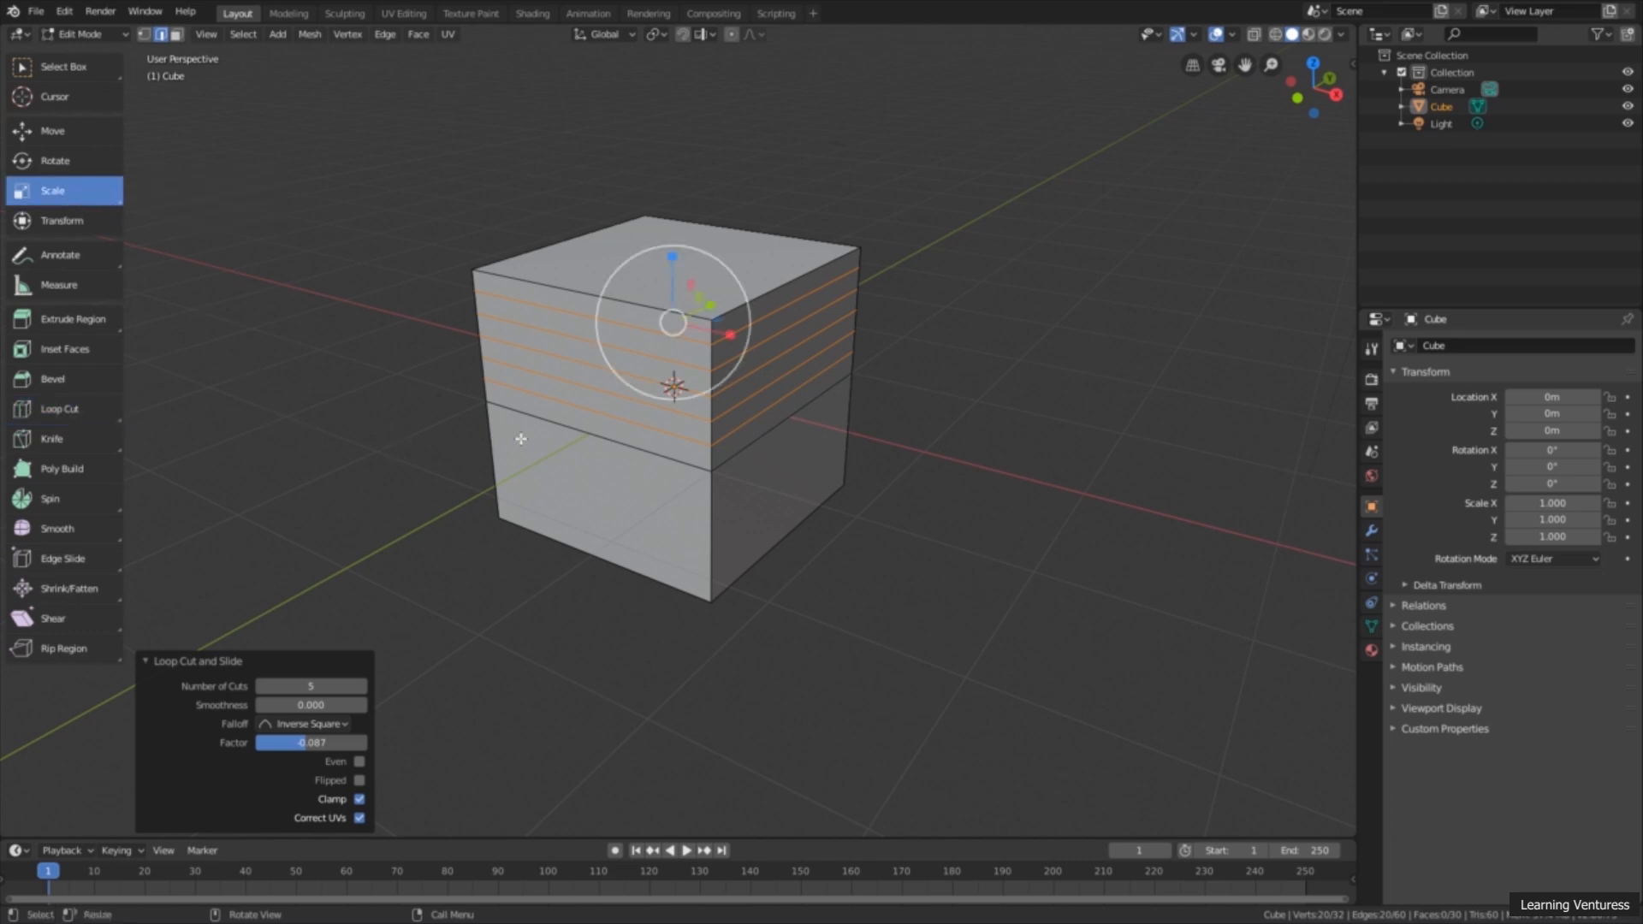
{"action": "mouse_move", "coordinate": [631, 390]}
{"action": "left_mouse_down"}
{"action": "mouse_move", "coordinate": [604, 424]}
{"action": "mouse_move", "coordinate": [627, 381]}
{"action": "left_mouse_up"}
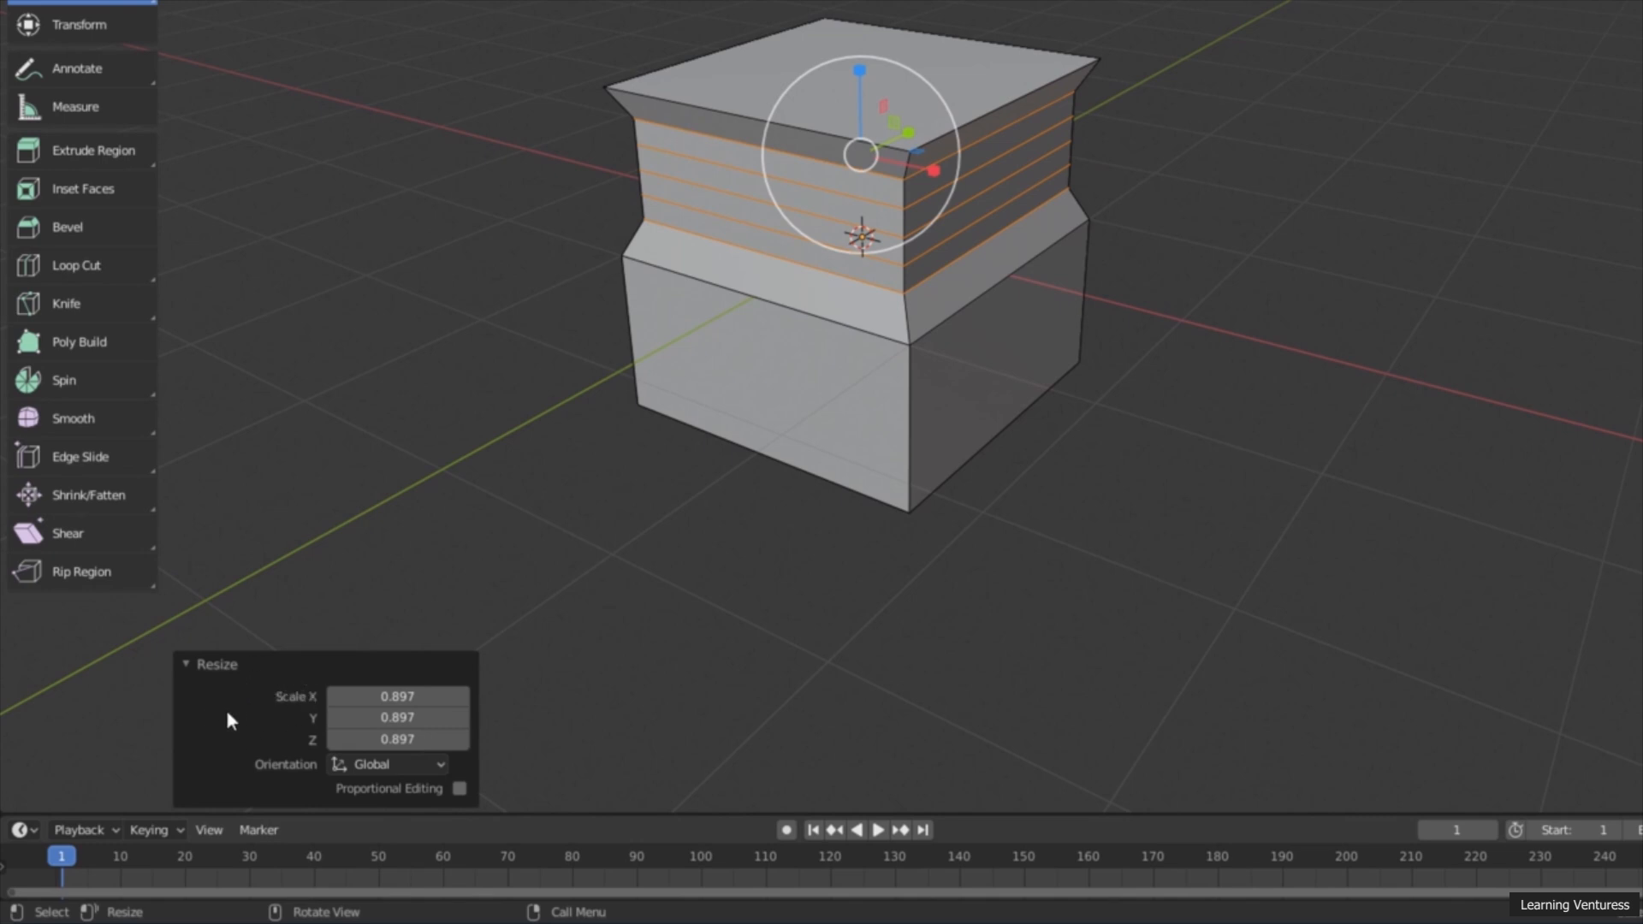
{"action": "left_click_drag", "start_coordinate": [398, 696], "coordinate": [453, 717]}
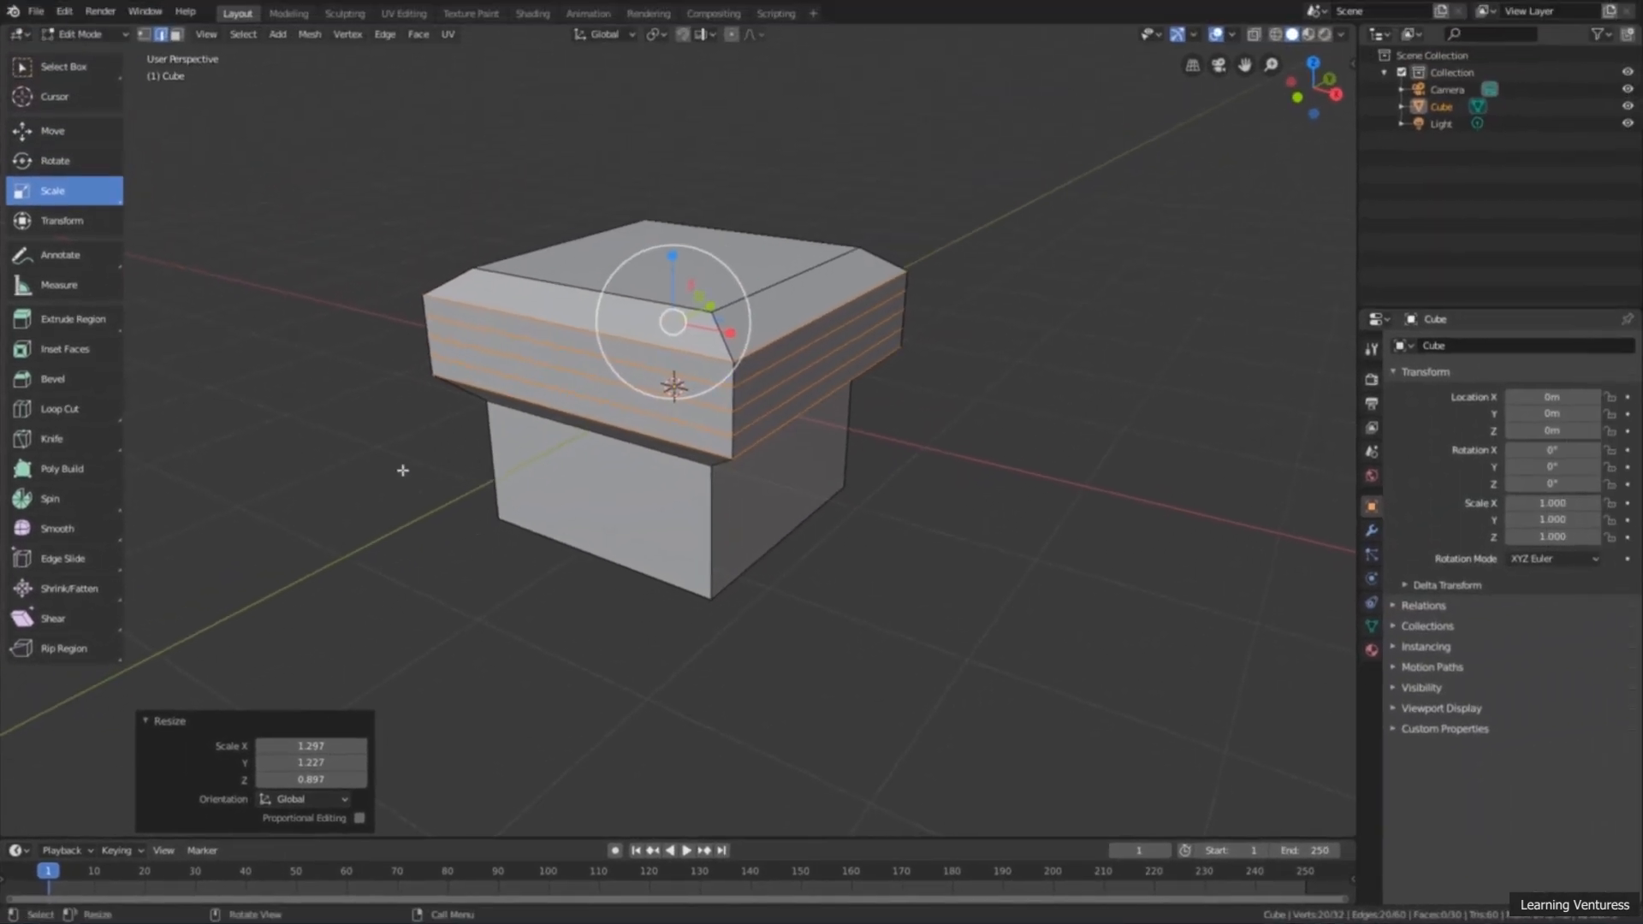
{"action": "middle_click_drag", "start_coordinate": [402, 470], "coordinate": [406, 485]}
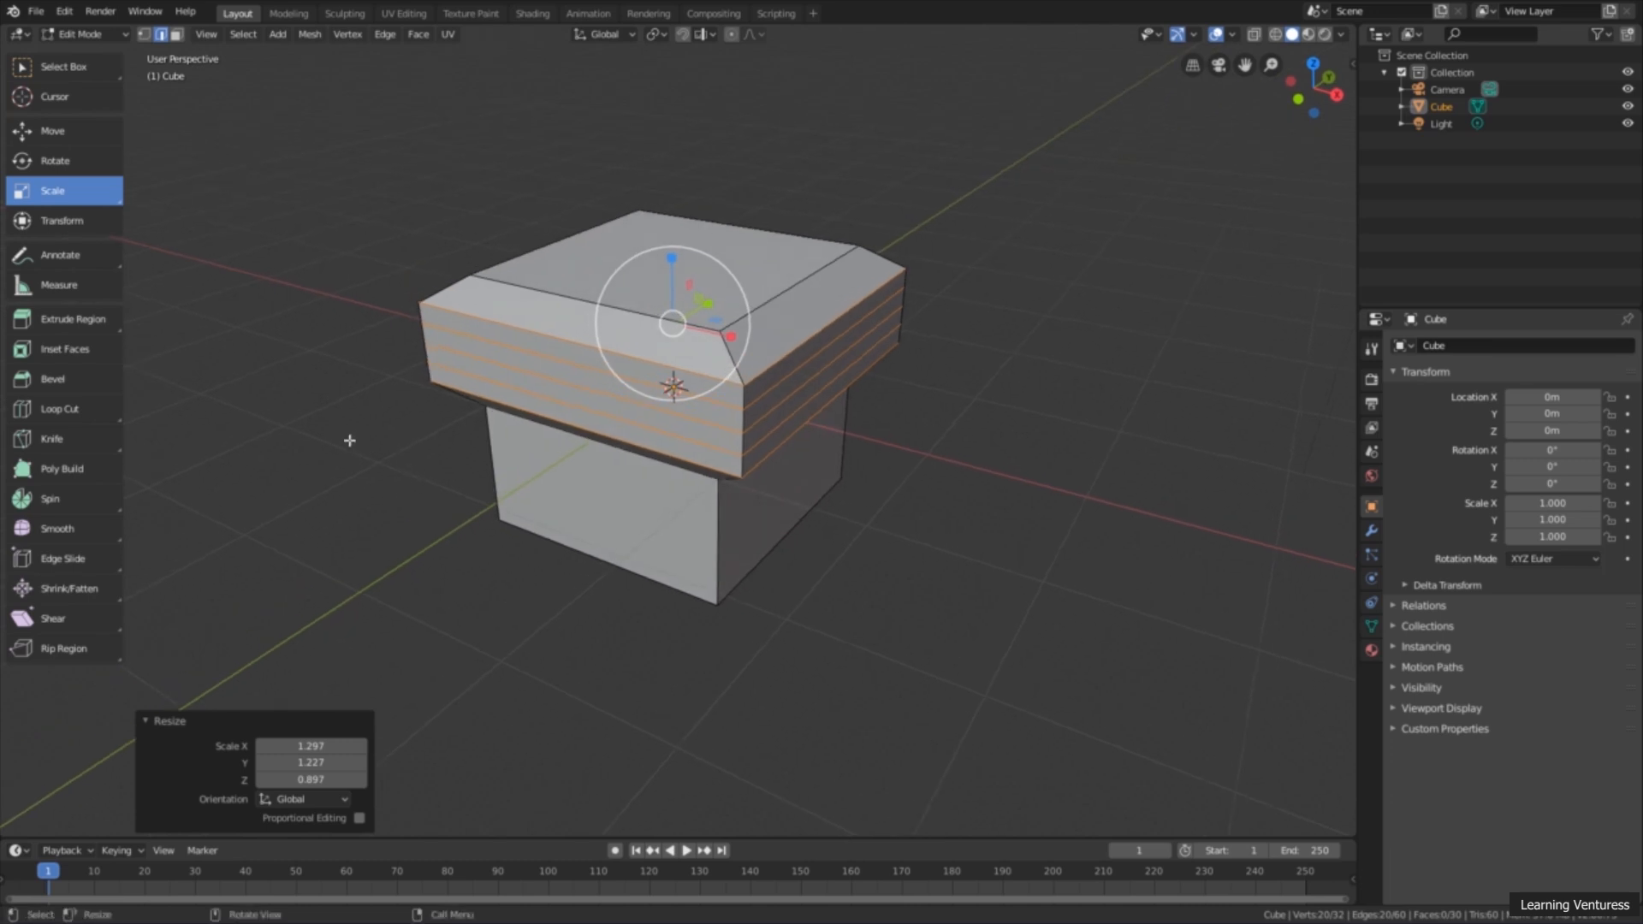
Step: With the Select Box tool, select the front edge of the uppermost scaled loop and dissolve it
{"action": "left_click", "coordinate": [70, 74]}
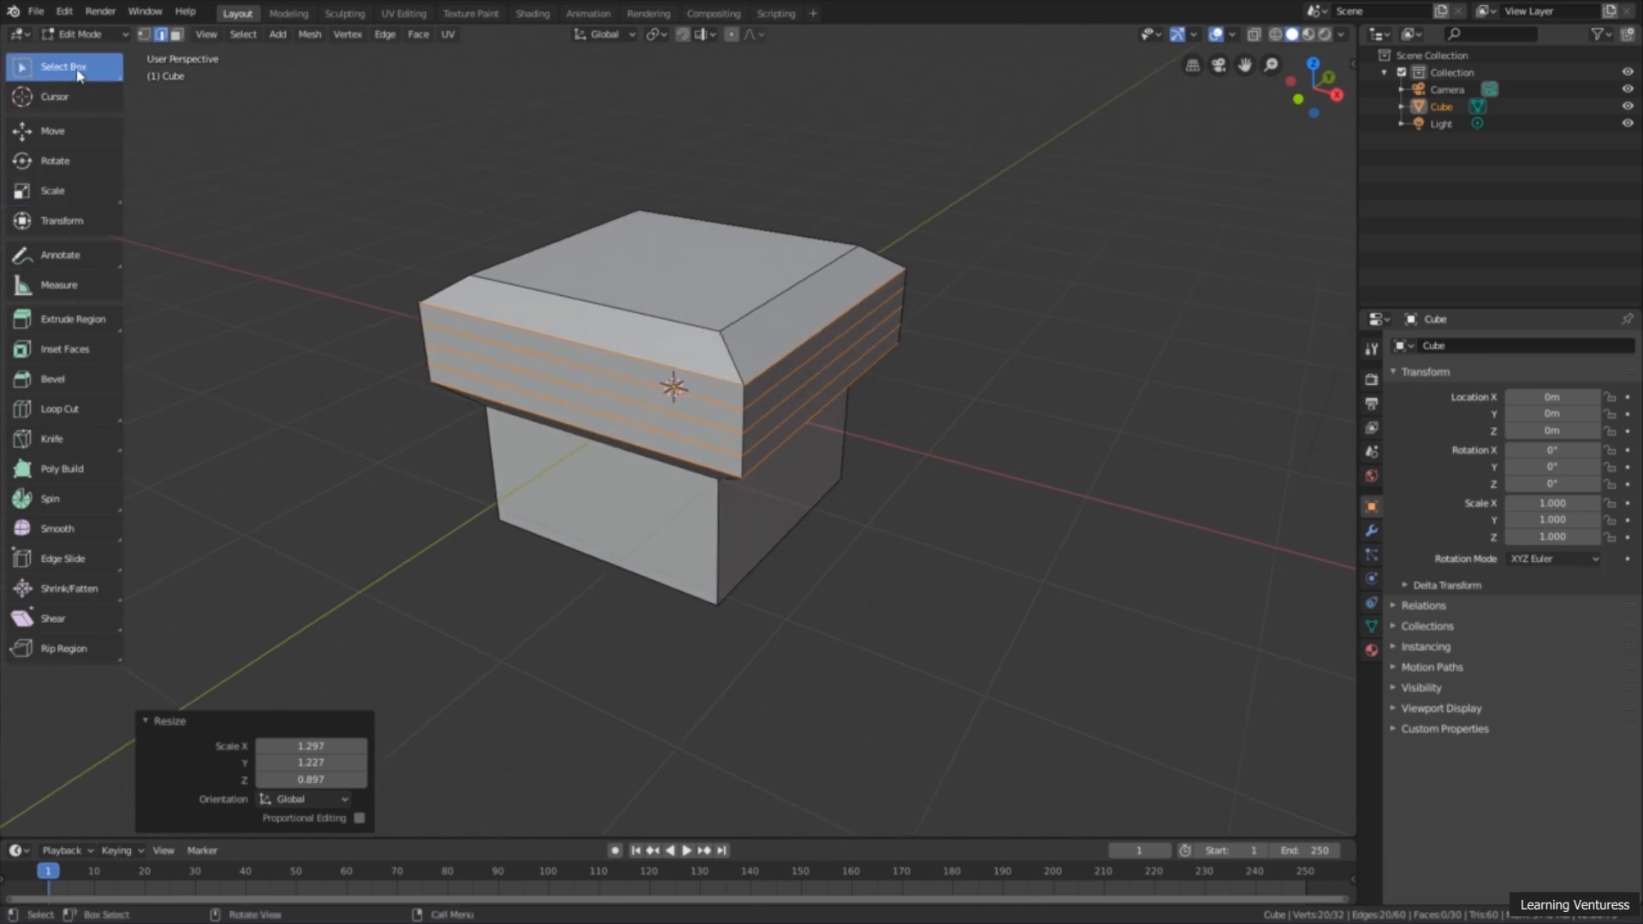
{"action": "left_click", "coordinate": [609, 356]}
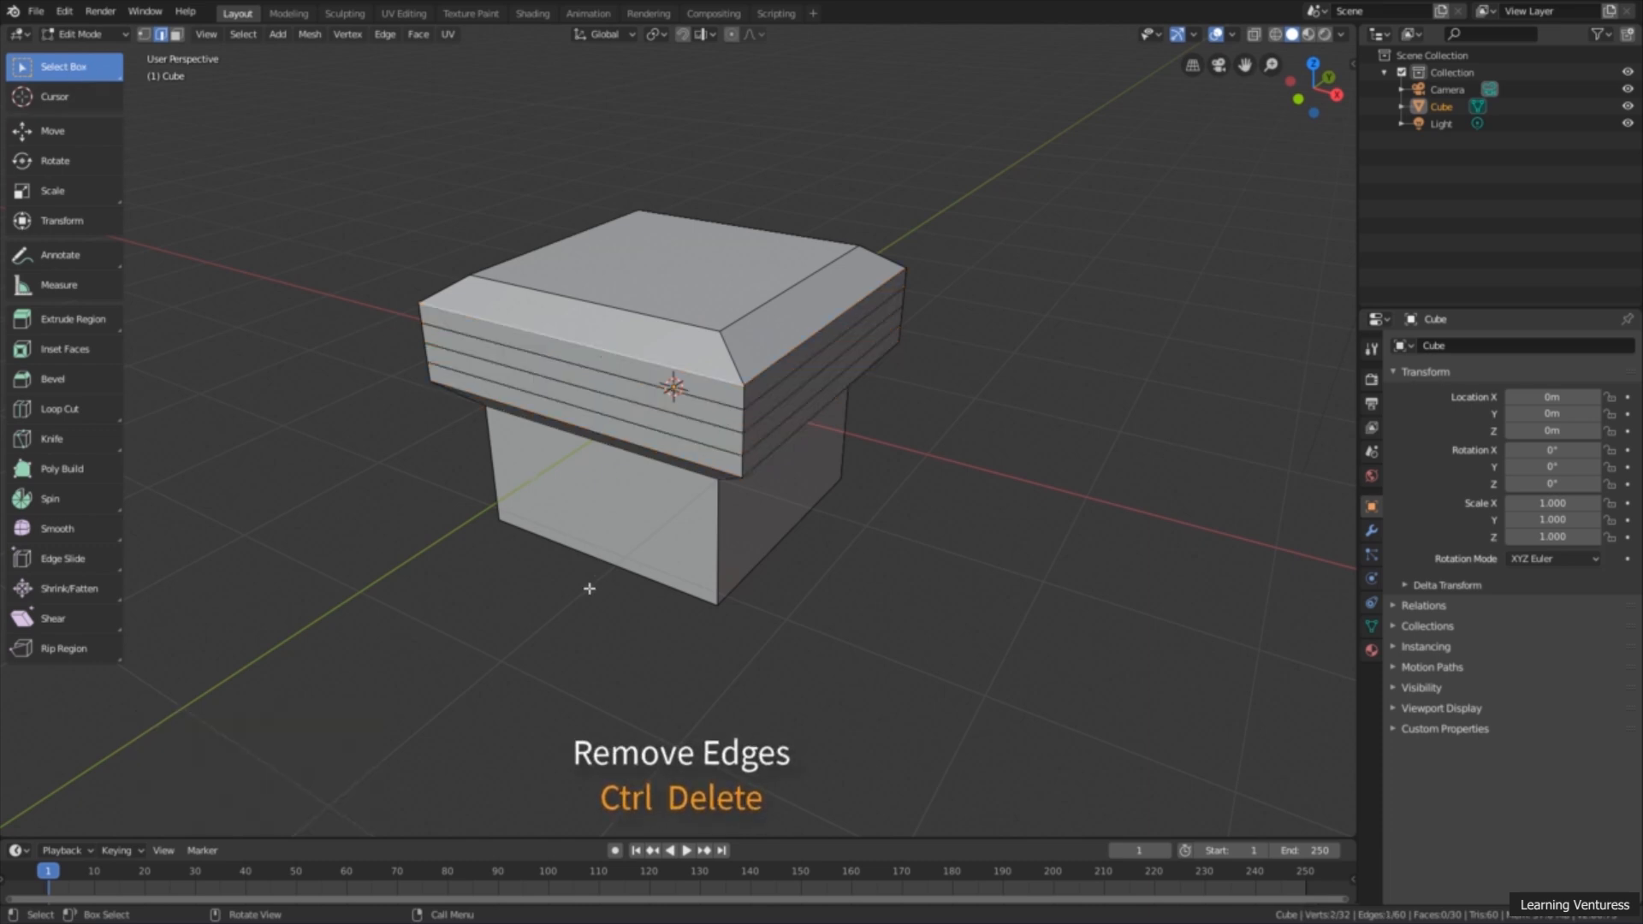
{"action": "key", "text": "ctrl+Delete"}
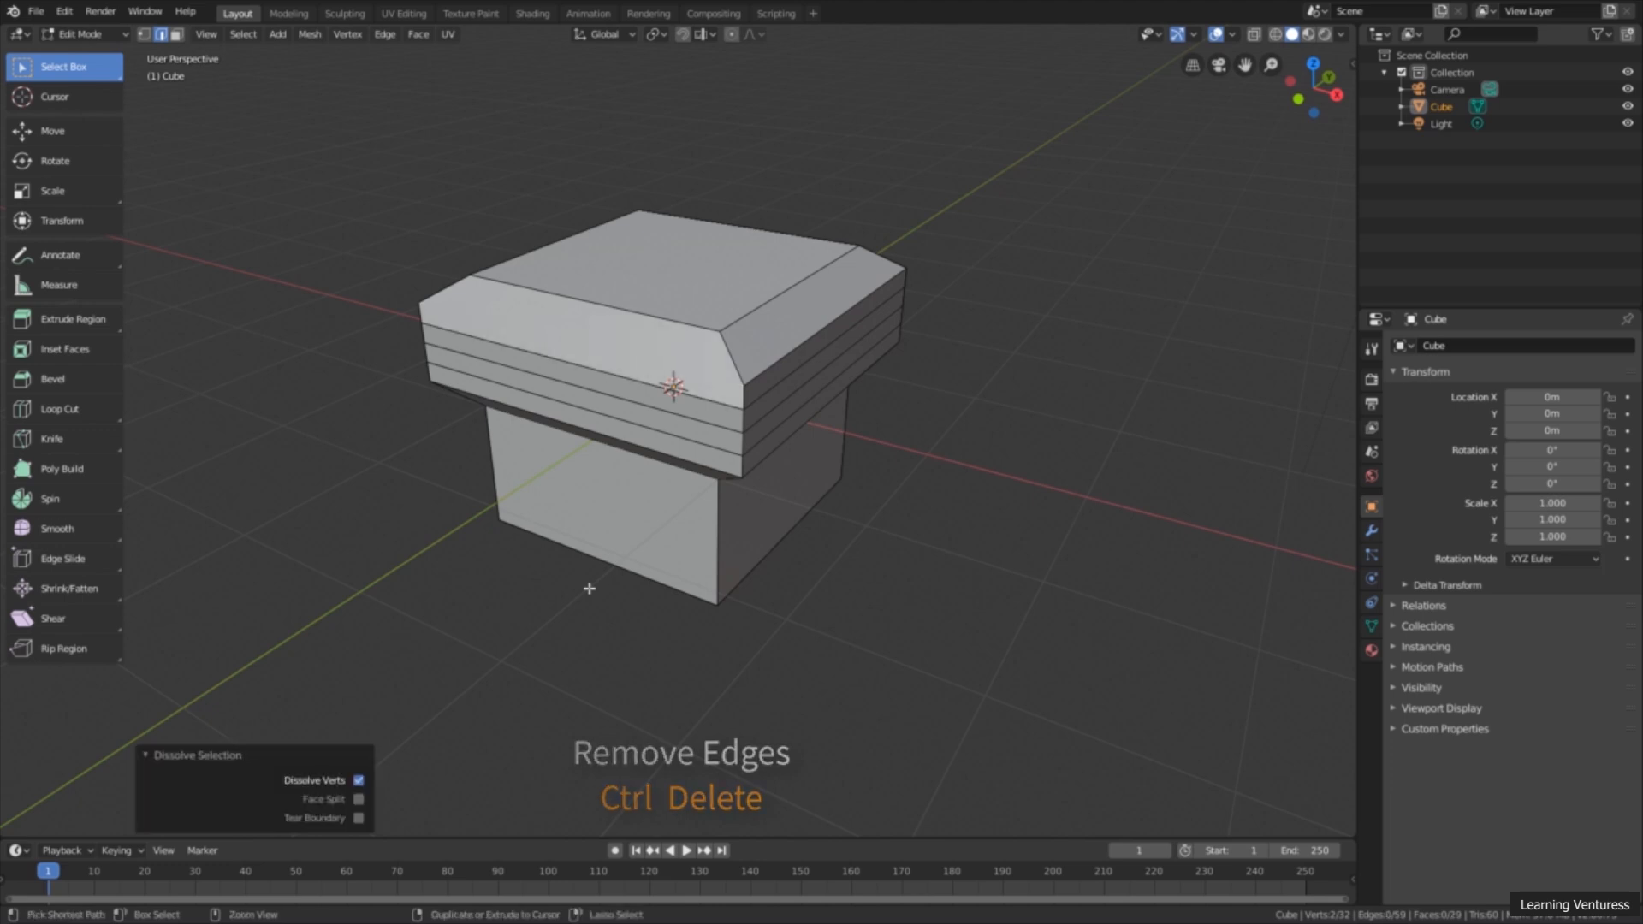
{"action": "middle_click_drag", "start_coordinate": [589, 588], "coordinate": [634, 507]}
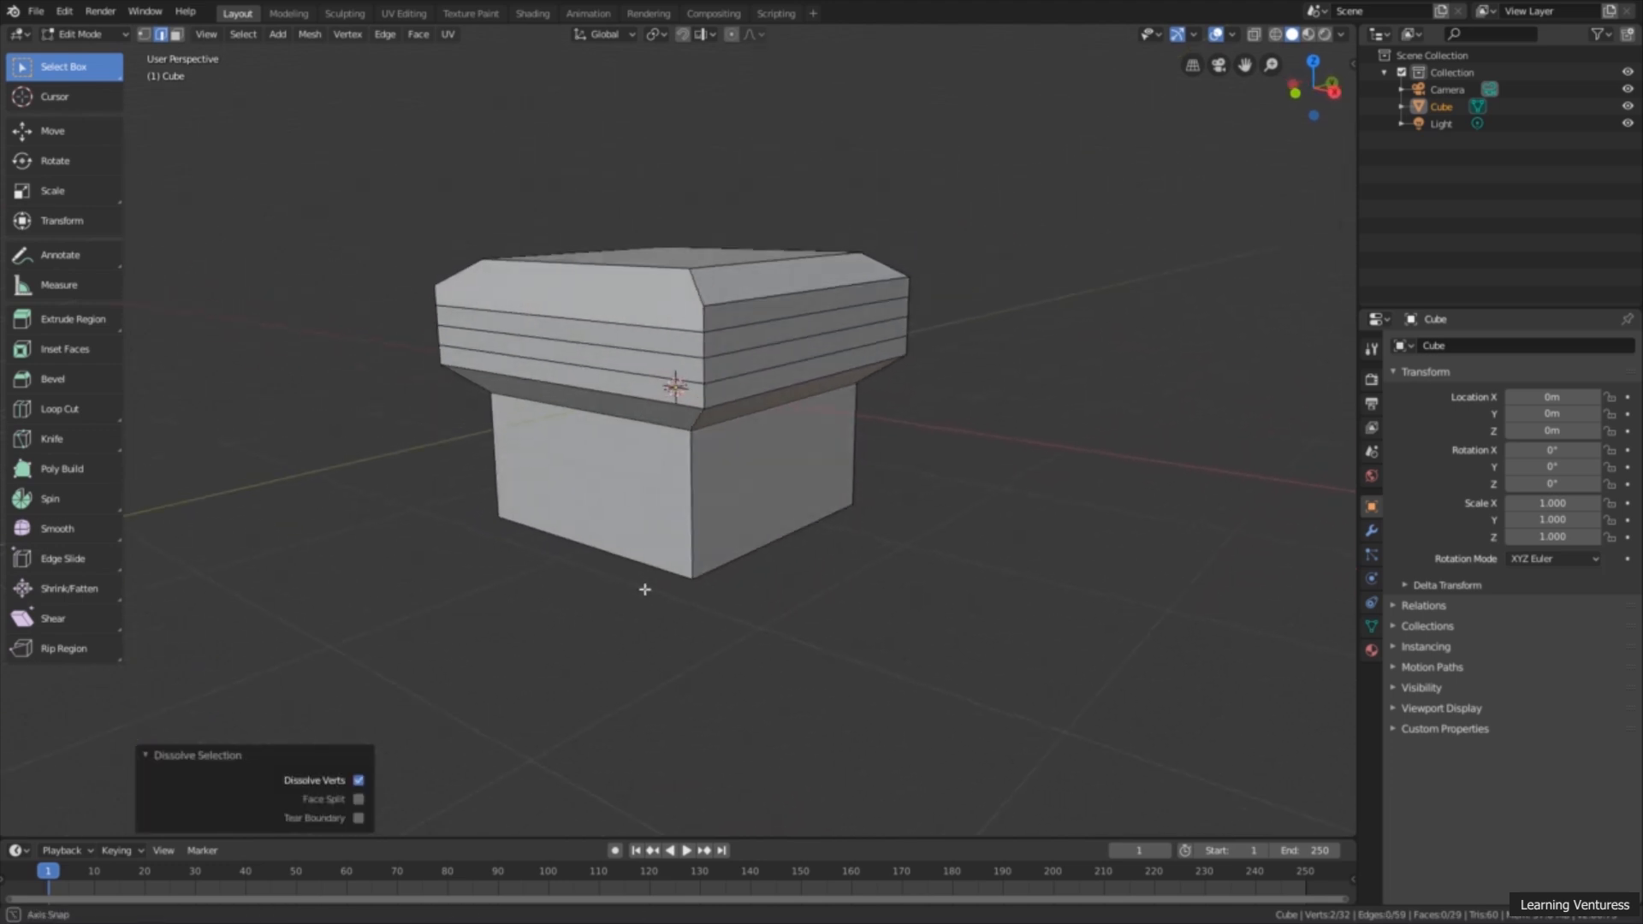
{"action": "scroll", "coordinate": [619, 476], "scroll_direction": "up", "scroll_amount": 1}
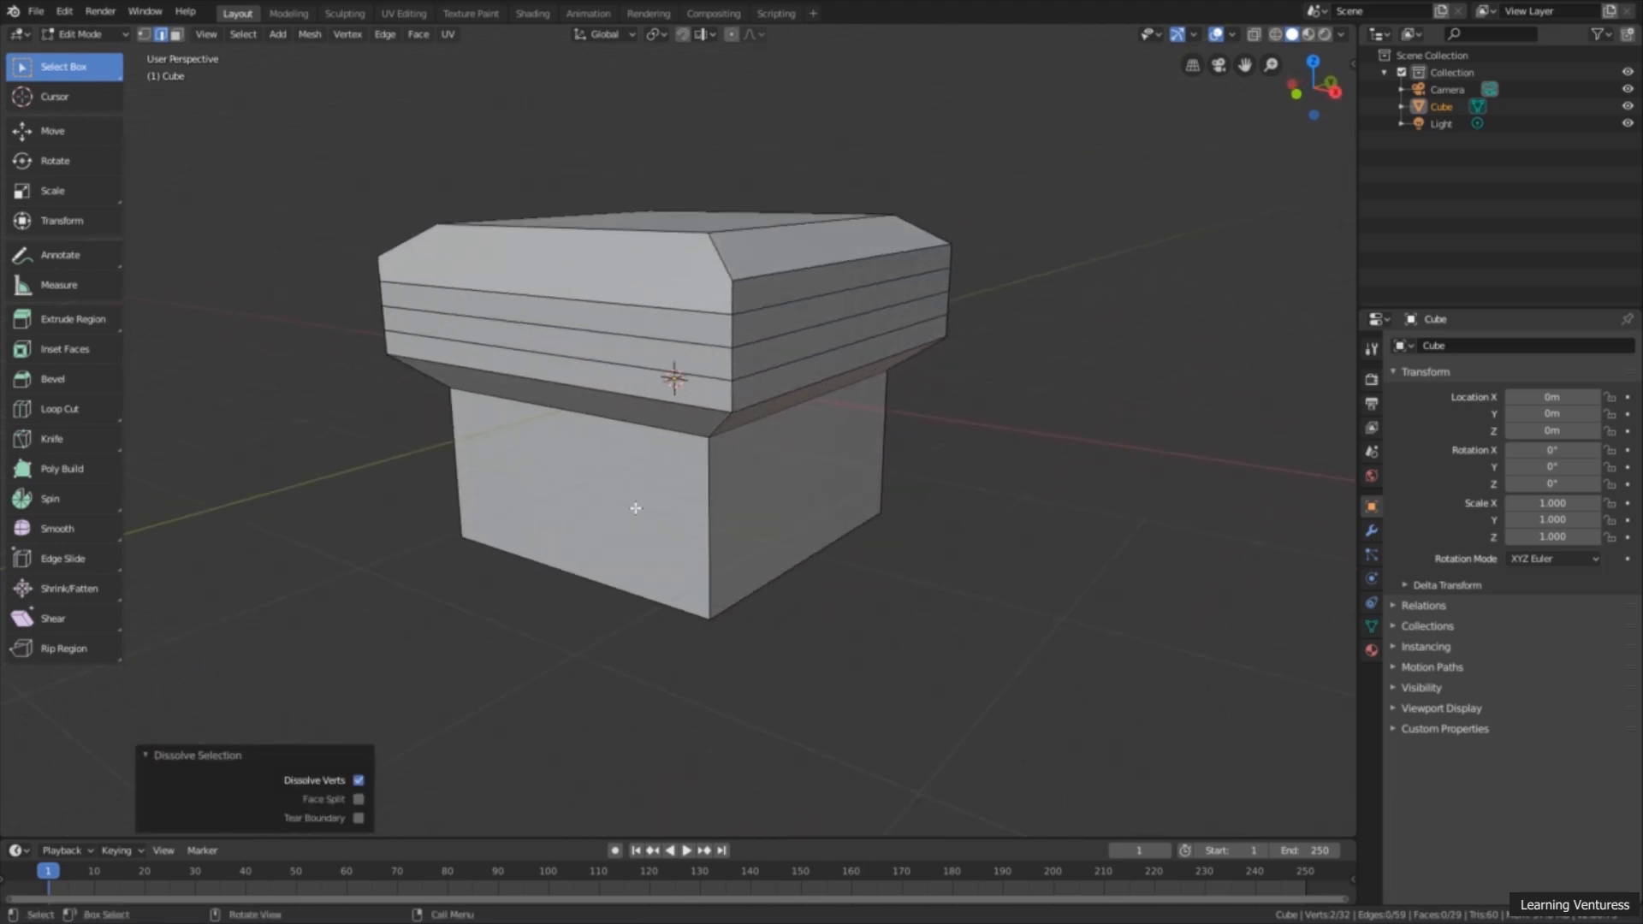
Step: Loop-select the second-lowest edge loop around the widened section and dissolve it
{"action": "middle_click_drag", "start_coordinate": [618, 368], "coordinate": [576, 413]}
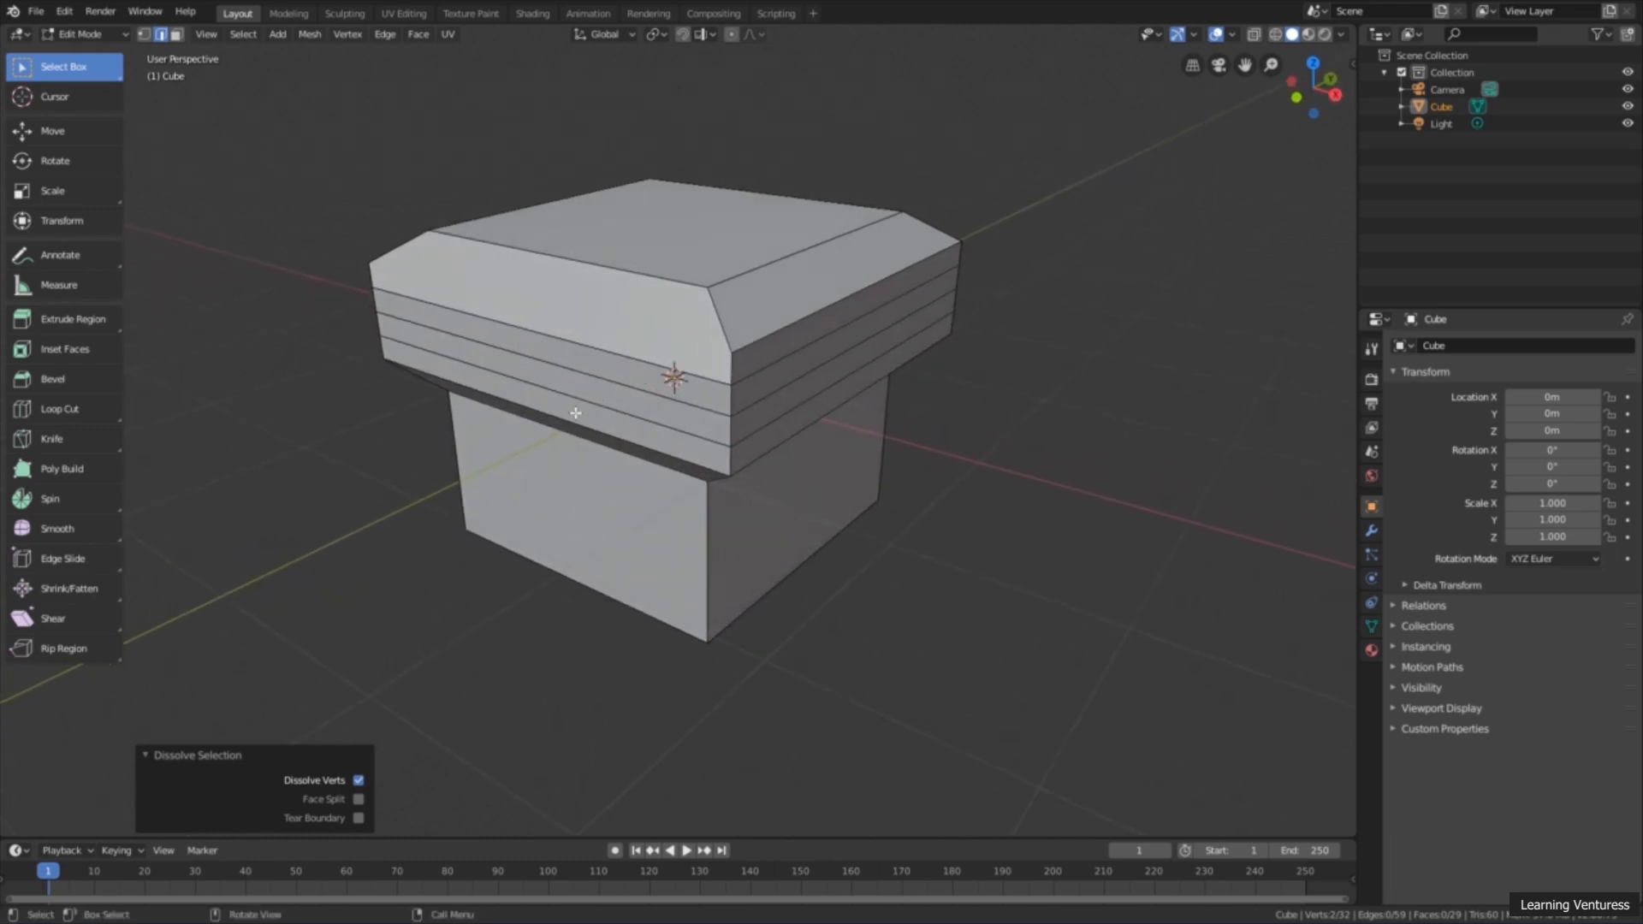
{"action": "left_click", "coordinate": [583, 402], "text": "alt"}
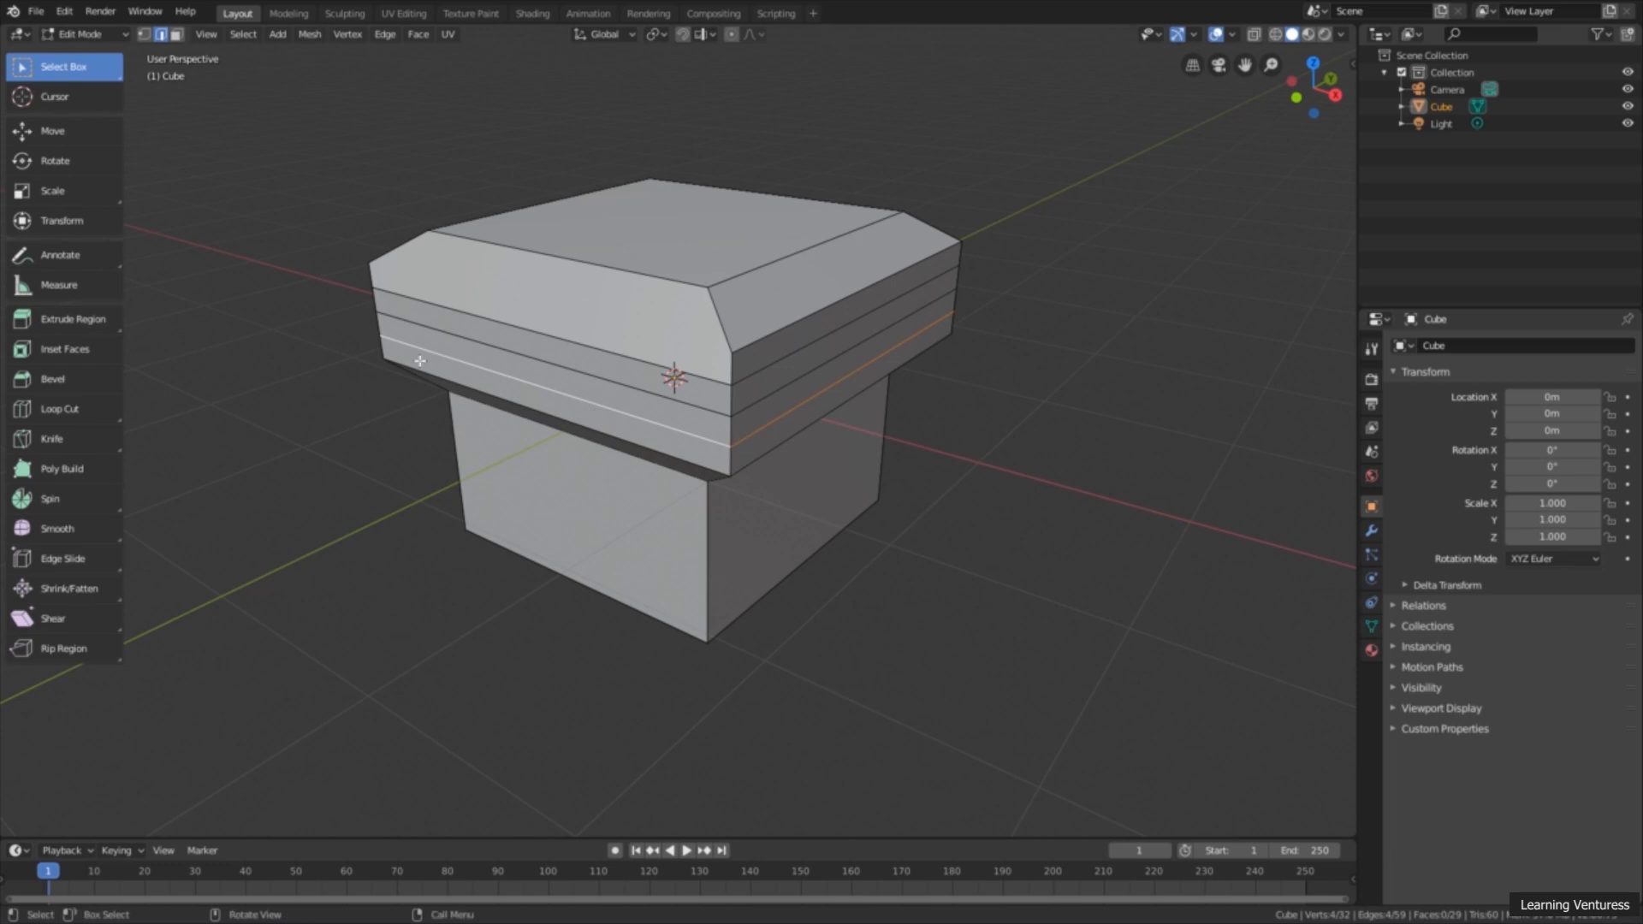
{"action": "middle_click_drag", "start_coordinate": [420, 361], "coordinate": [452, 427]}
{"action": "key", "text": "ctrl"}
{"action": "key", "text": "ctrl+x"}
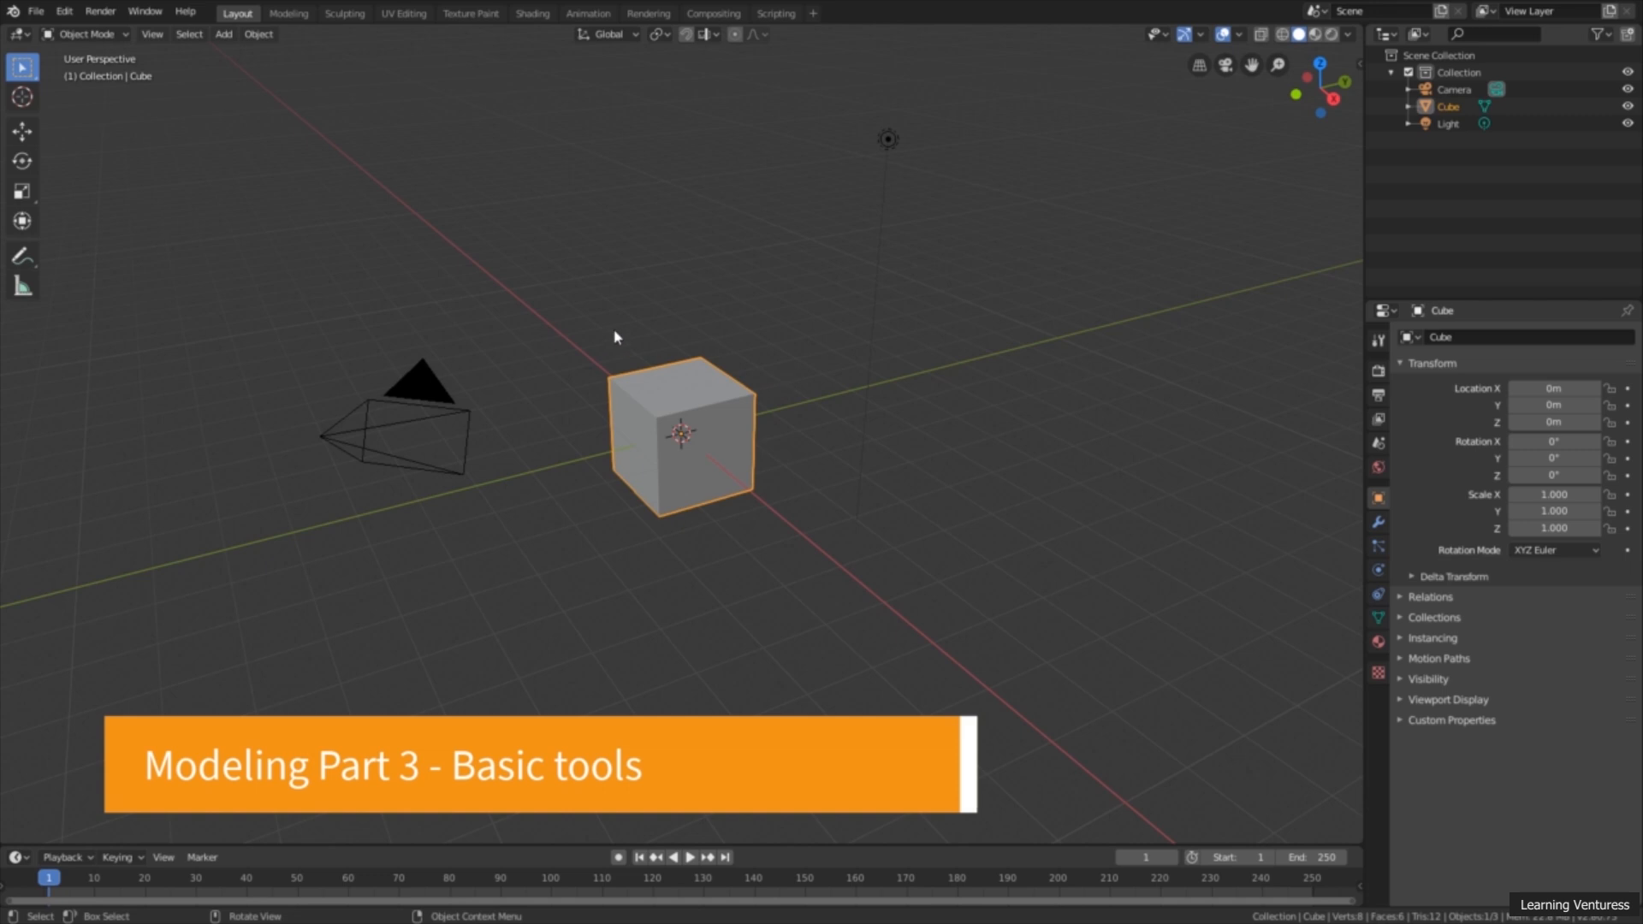
Step: Delete the default cube in the new scene and add a UV Sphere mesh
{"action": "middle_click_drag", "start_coordinate": [640, 428], "coordinate": [673, 458]}
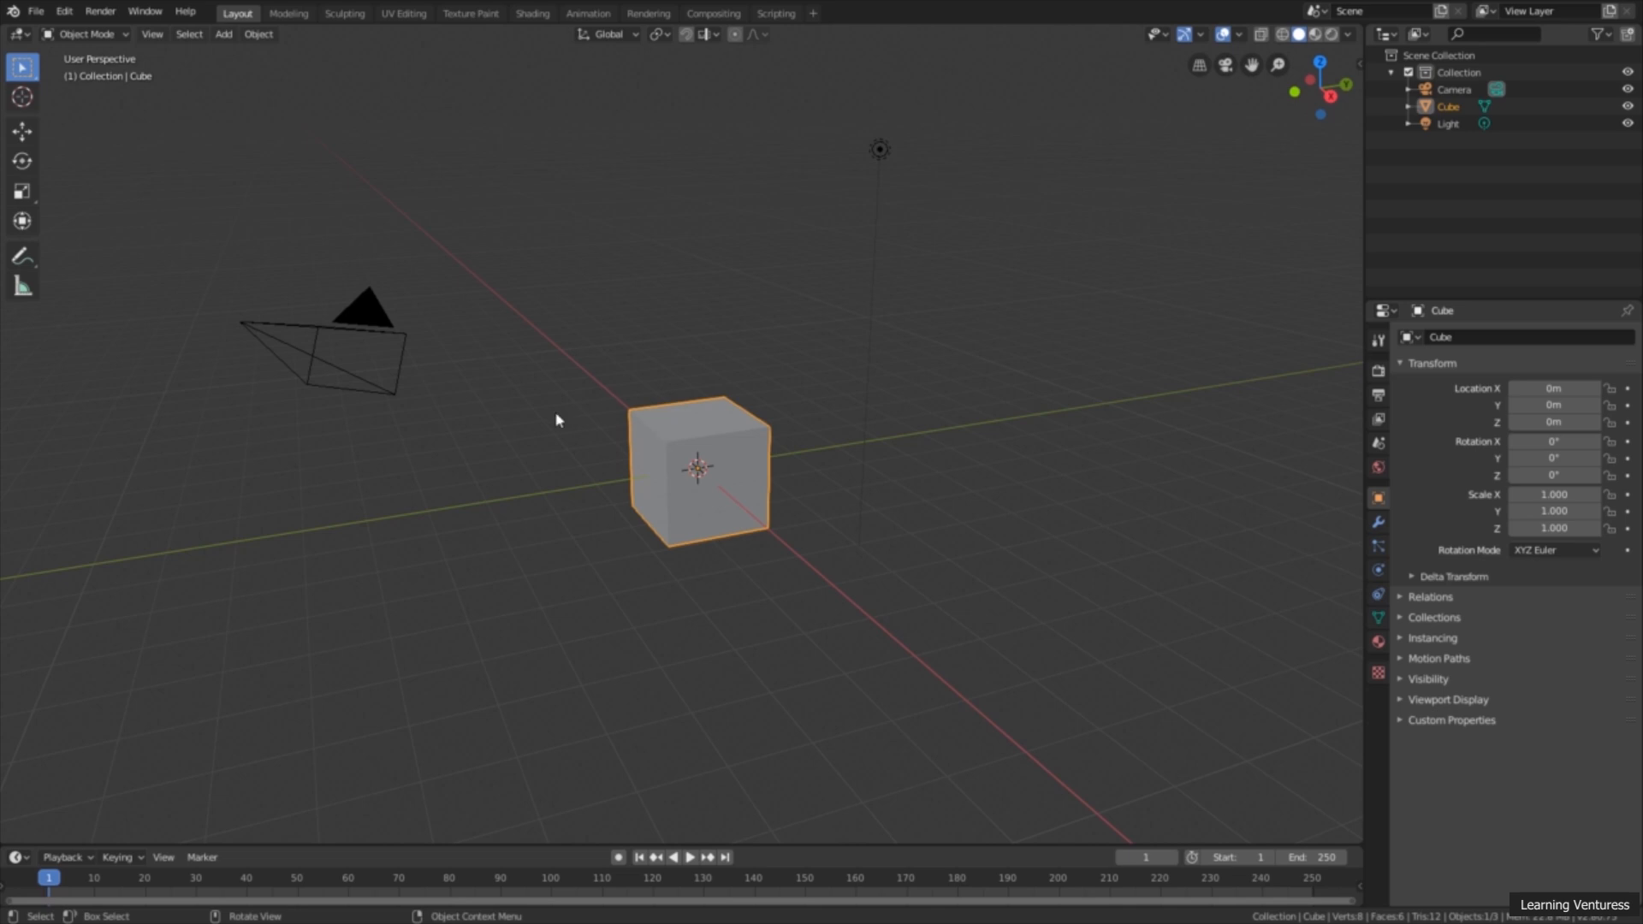
{"action": "mouse_move", "coordinate": [590, 358]}
{"action": "middle_mouse_down"}
{"action": "mouse_move", "coordinate": [616, 377]}
{"action": "mouse_move", "coordinate": [604, 363]}
{"action": "middle_mouse_up"}
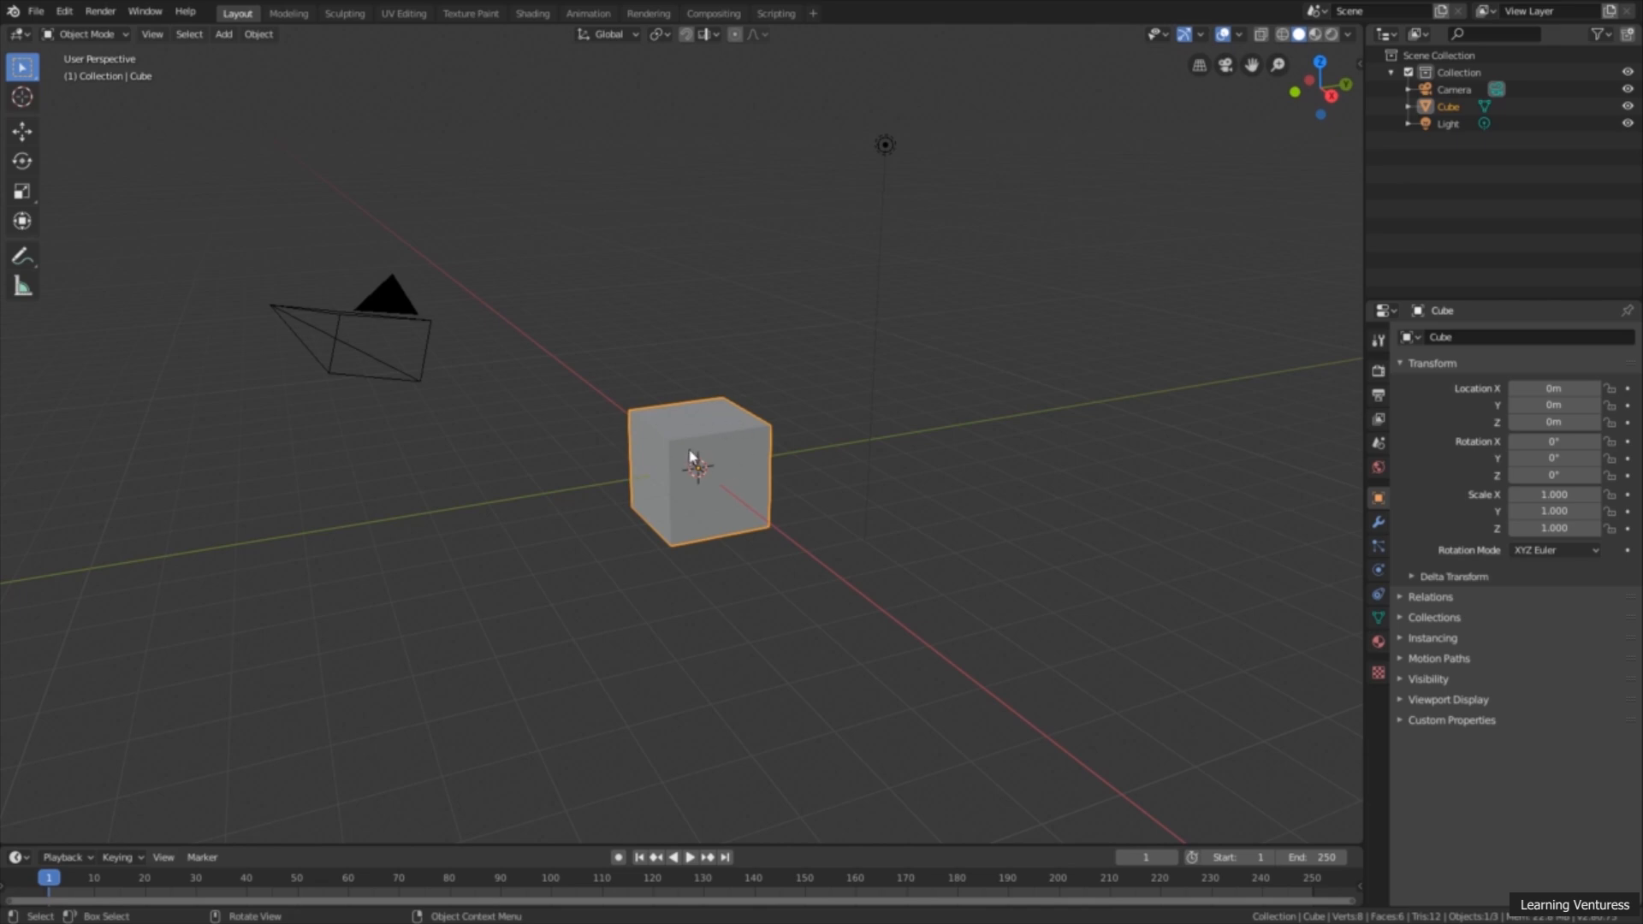
{"action": "key", "text": "Delete"}
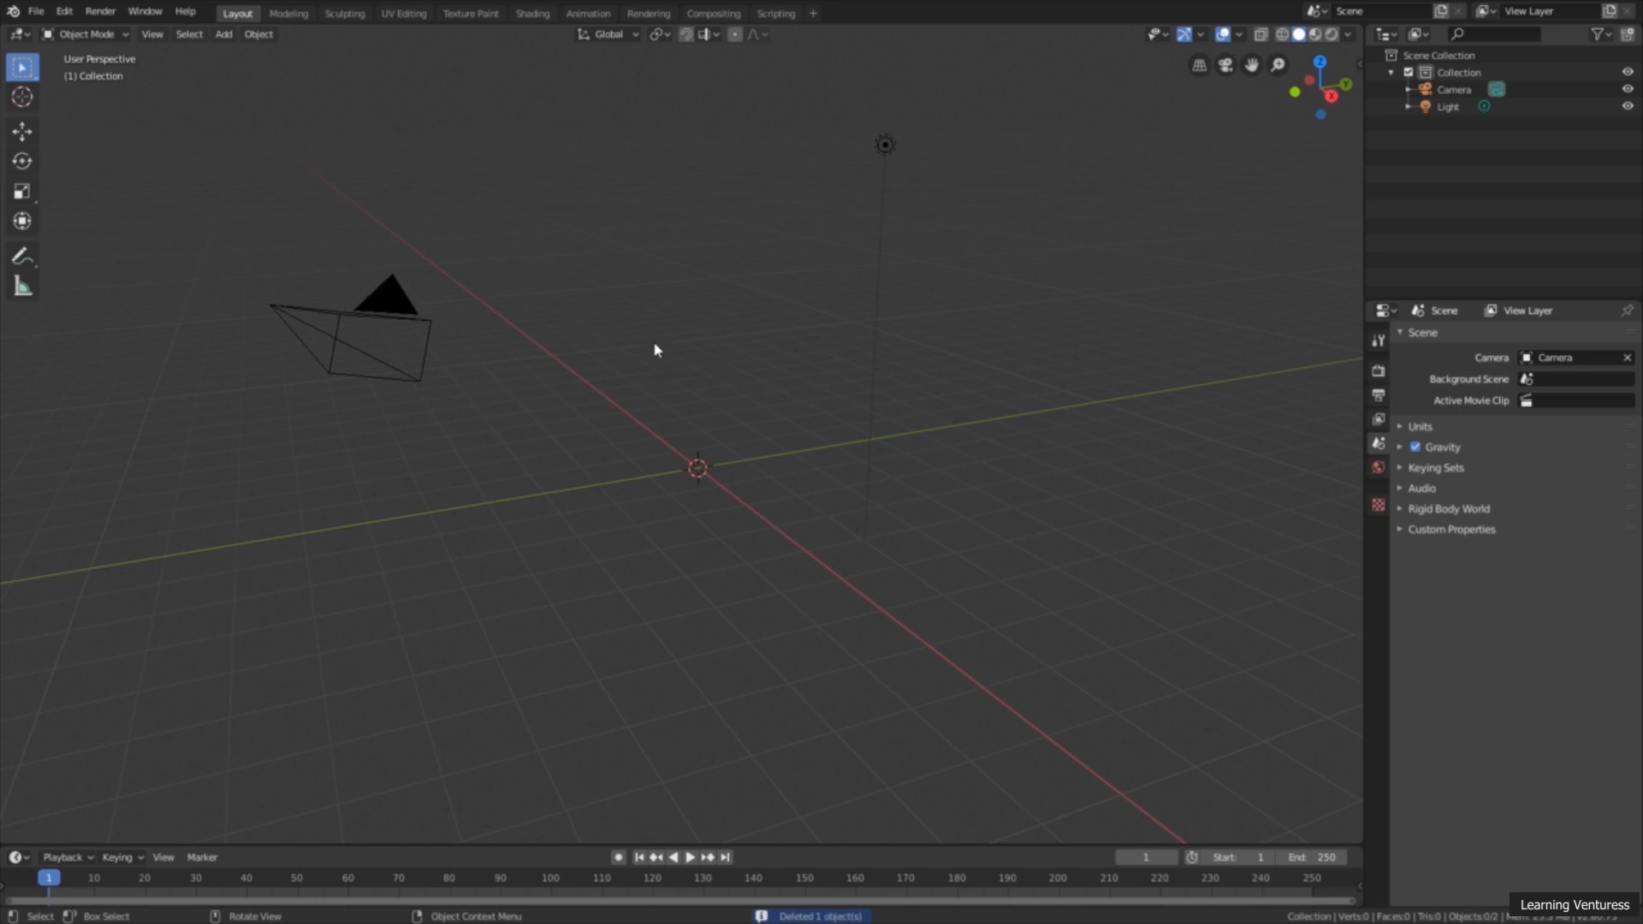
{"action": "key", "text": "shift+a"}
{"action": "mouse_move", "coordinate": [654, 346]}
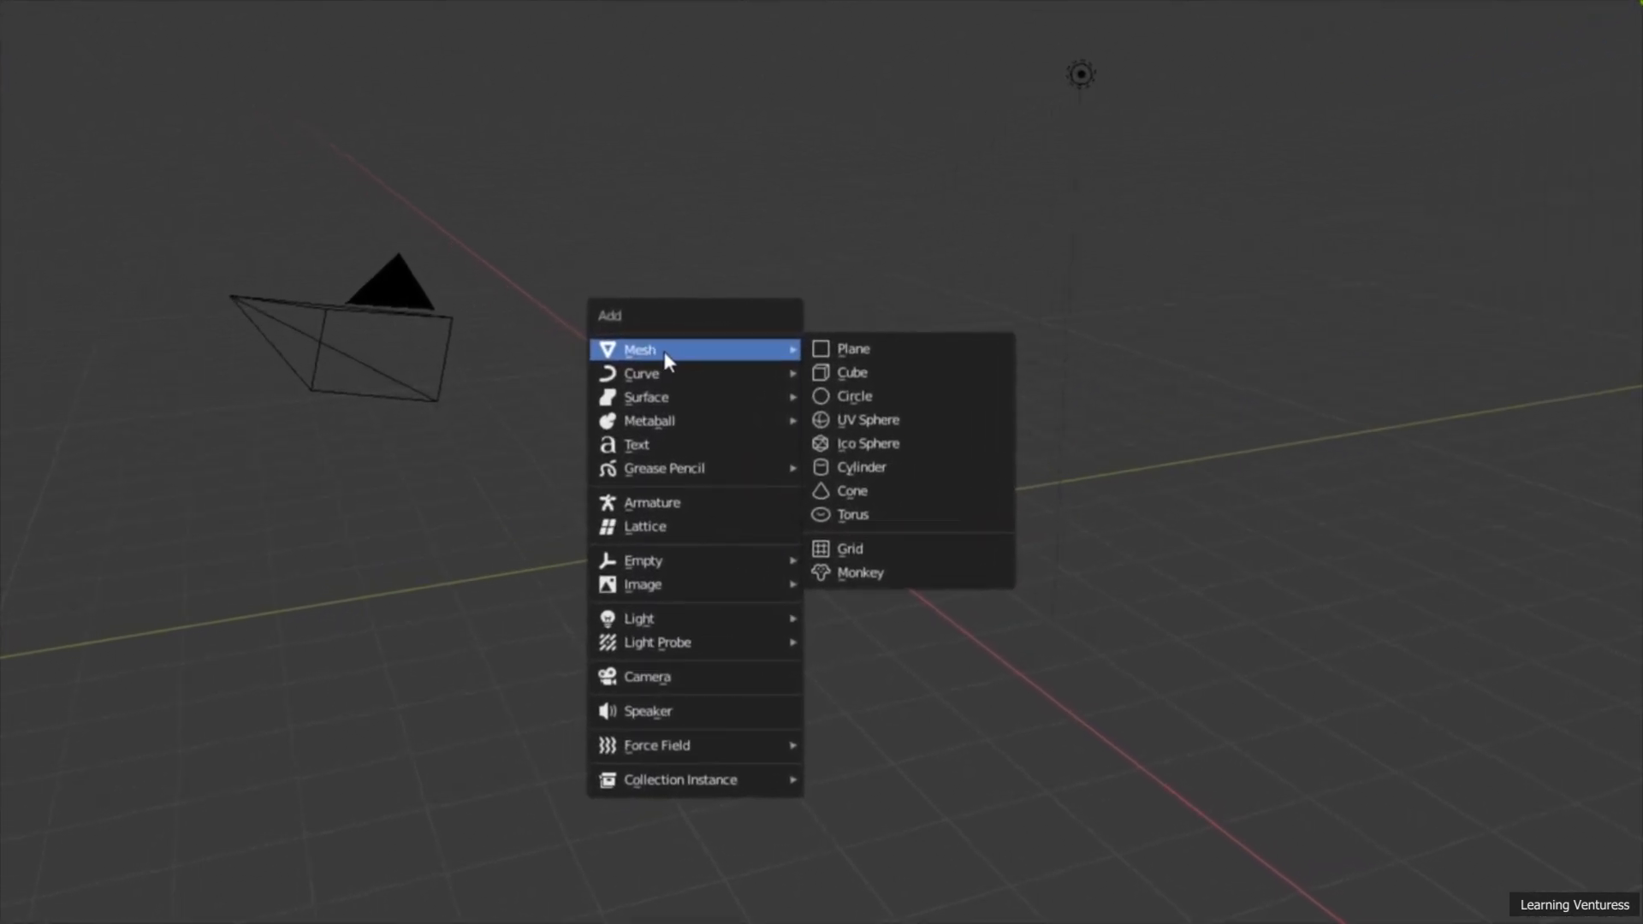
{"action": "left_click", "coordinate": [923, 414]}
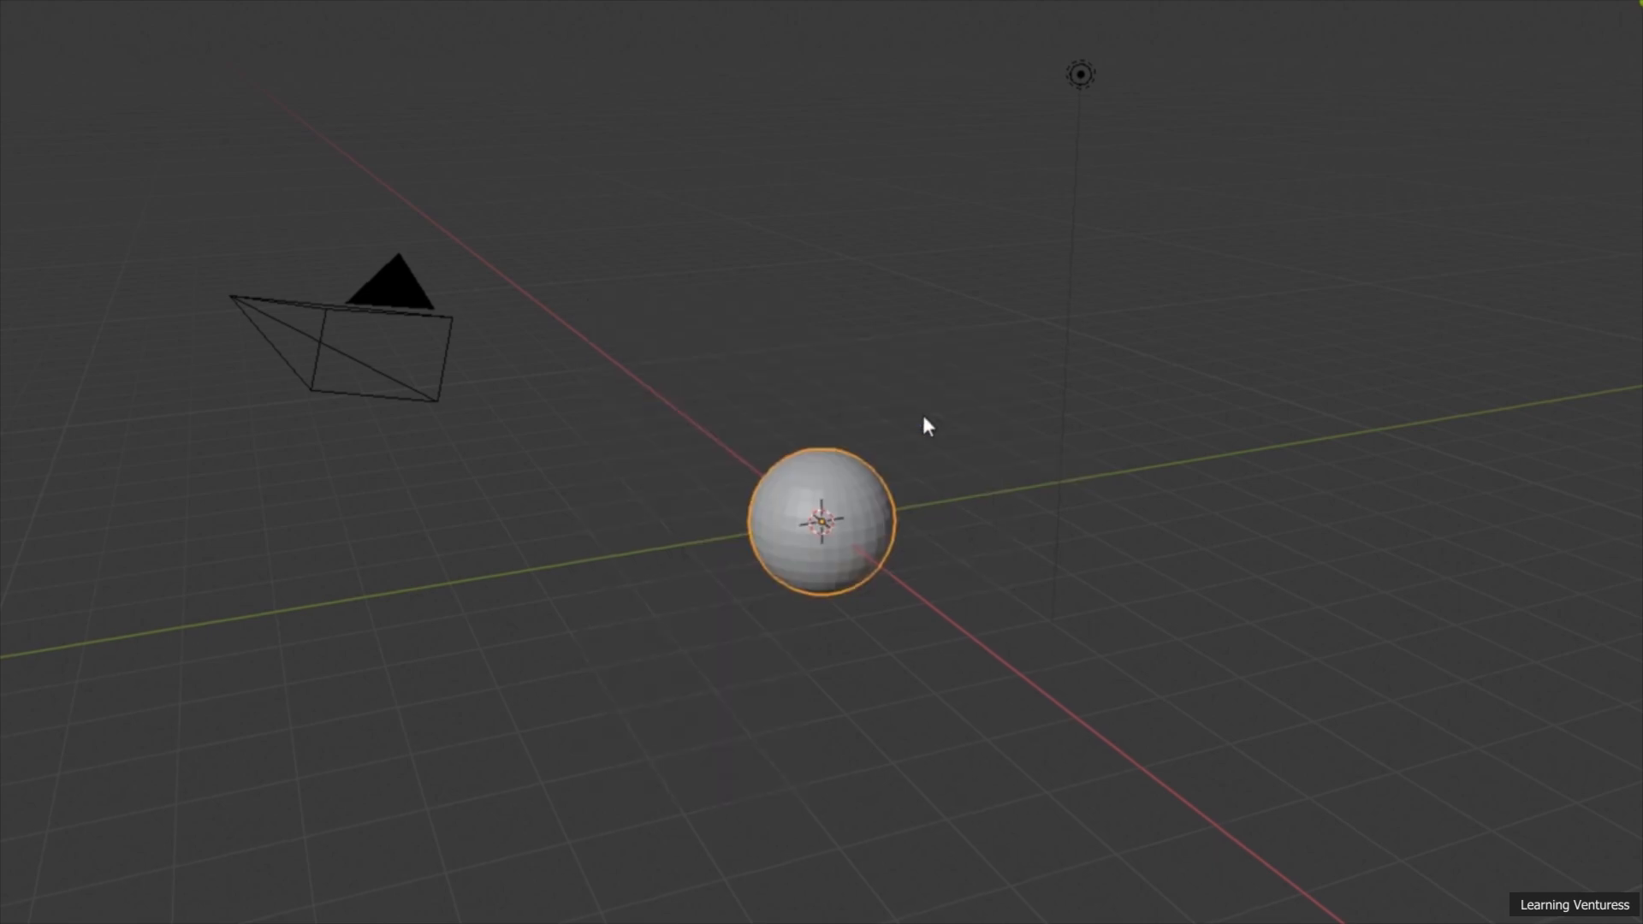
Step: Put the sphere in Edit Mode and display the tool names beside their symbols
{"action": "scroll", "coordinate": [775, 488], "scroll_direction": "up", "scroll_amount": 5}
{"action": "middle_click_drag", "start_coordinate": [774, 488], "coordinate": [774, 399]}
{"action": "scroll", "coordinate": [773, 398], "scroll_direction": "up", "scroll_amount": 3}
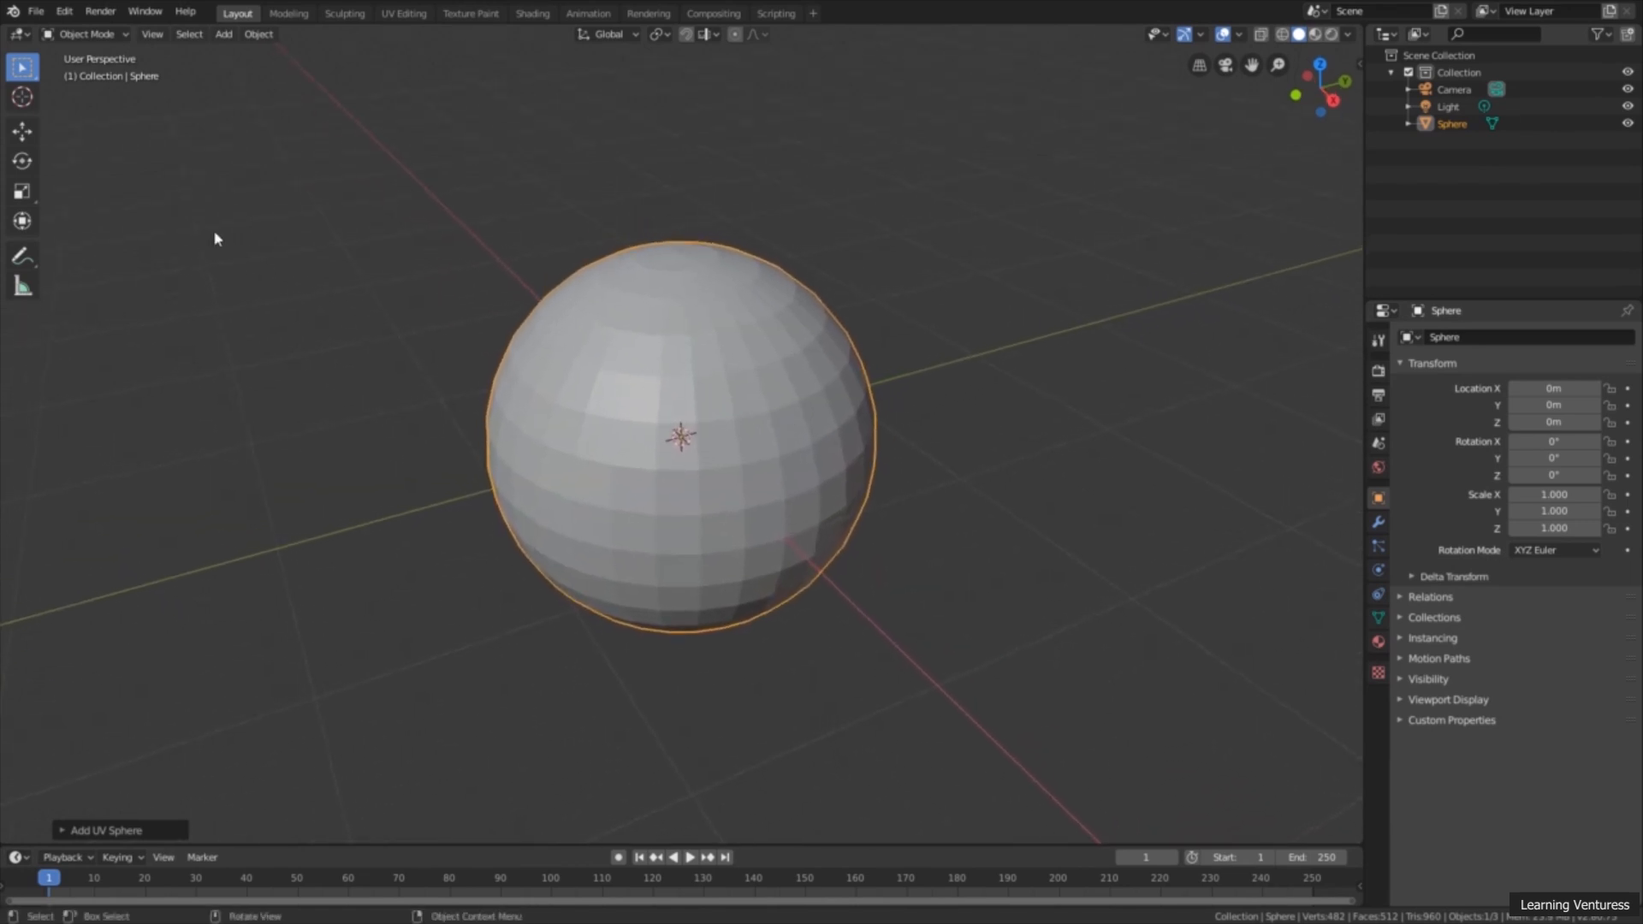
{"action": "left_click", "coordinate": [116, 36]}
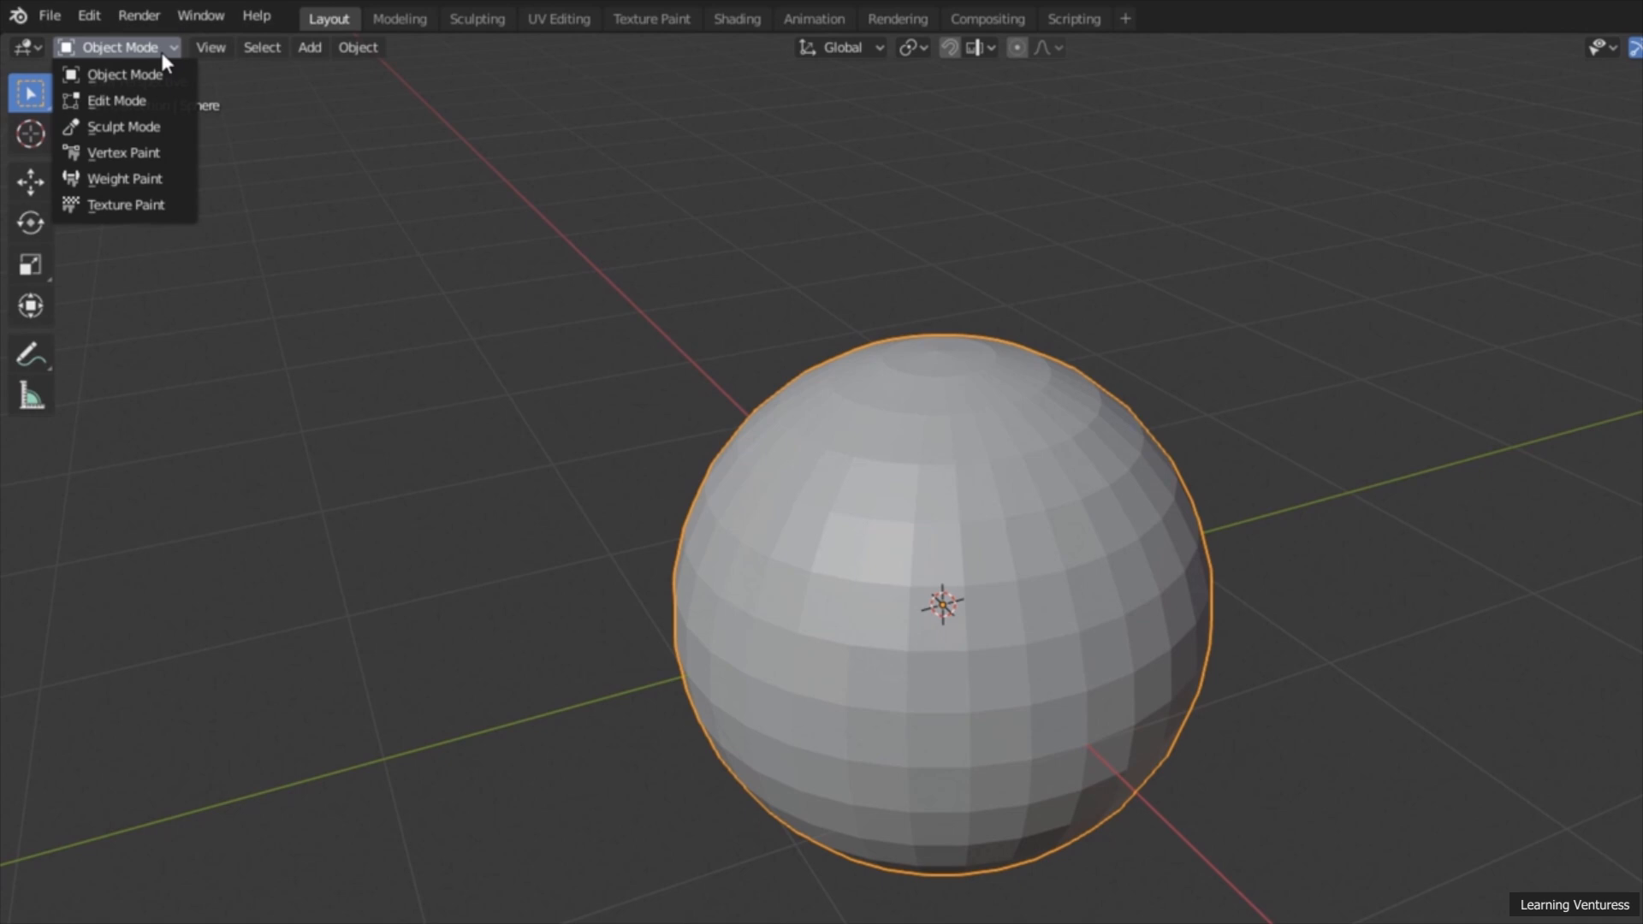
{"action": "left_click", "coordinate": [167, 100]}
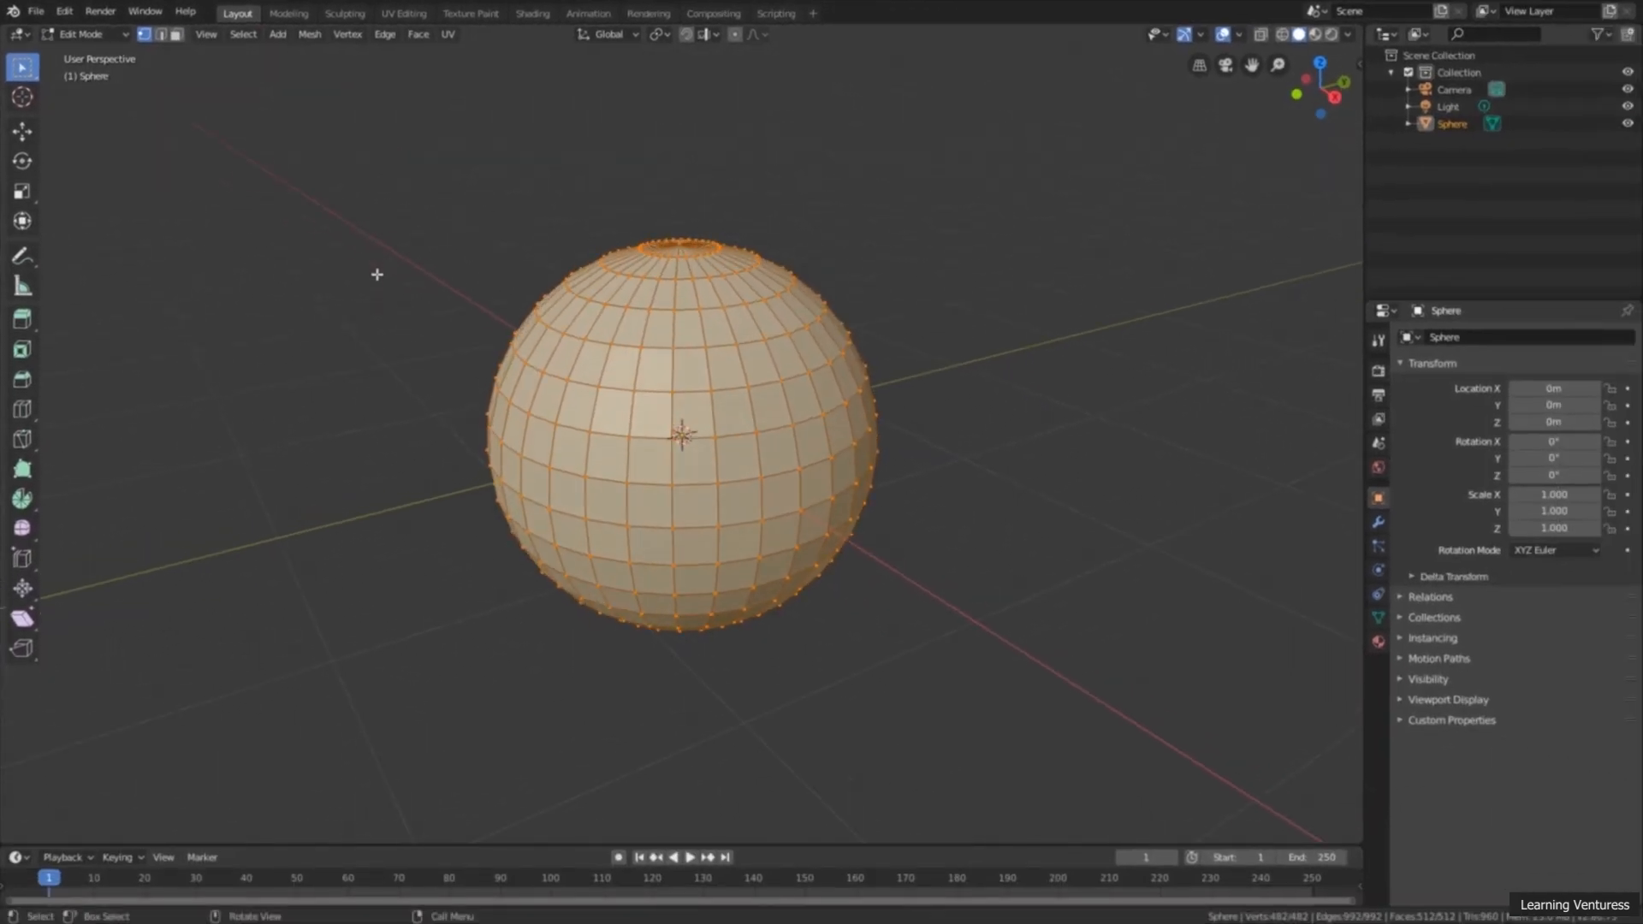
{"action": "scroll", "coordinate": [377, 275], "scroll_direction": "up", "scroll_amount": 1}
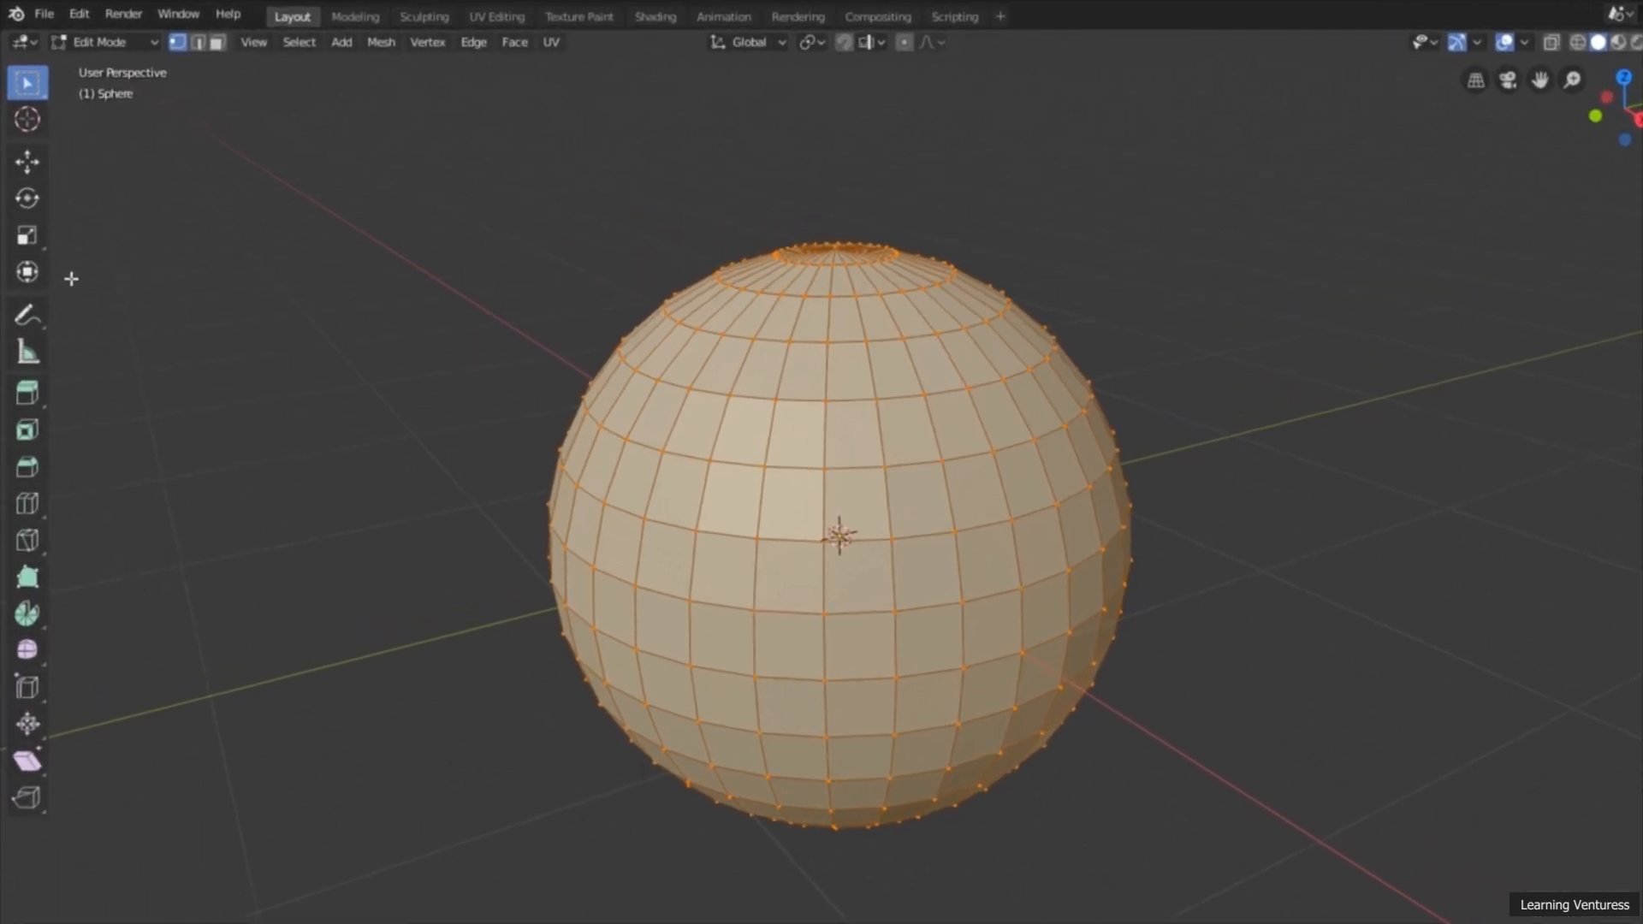
{"action": "left_click_drag", "start_coordinate": [63, 308], "coordinate": [188, 310]}
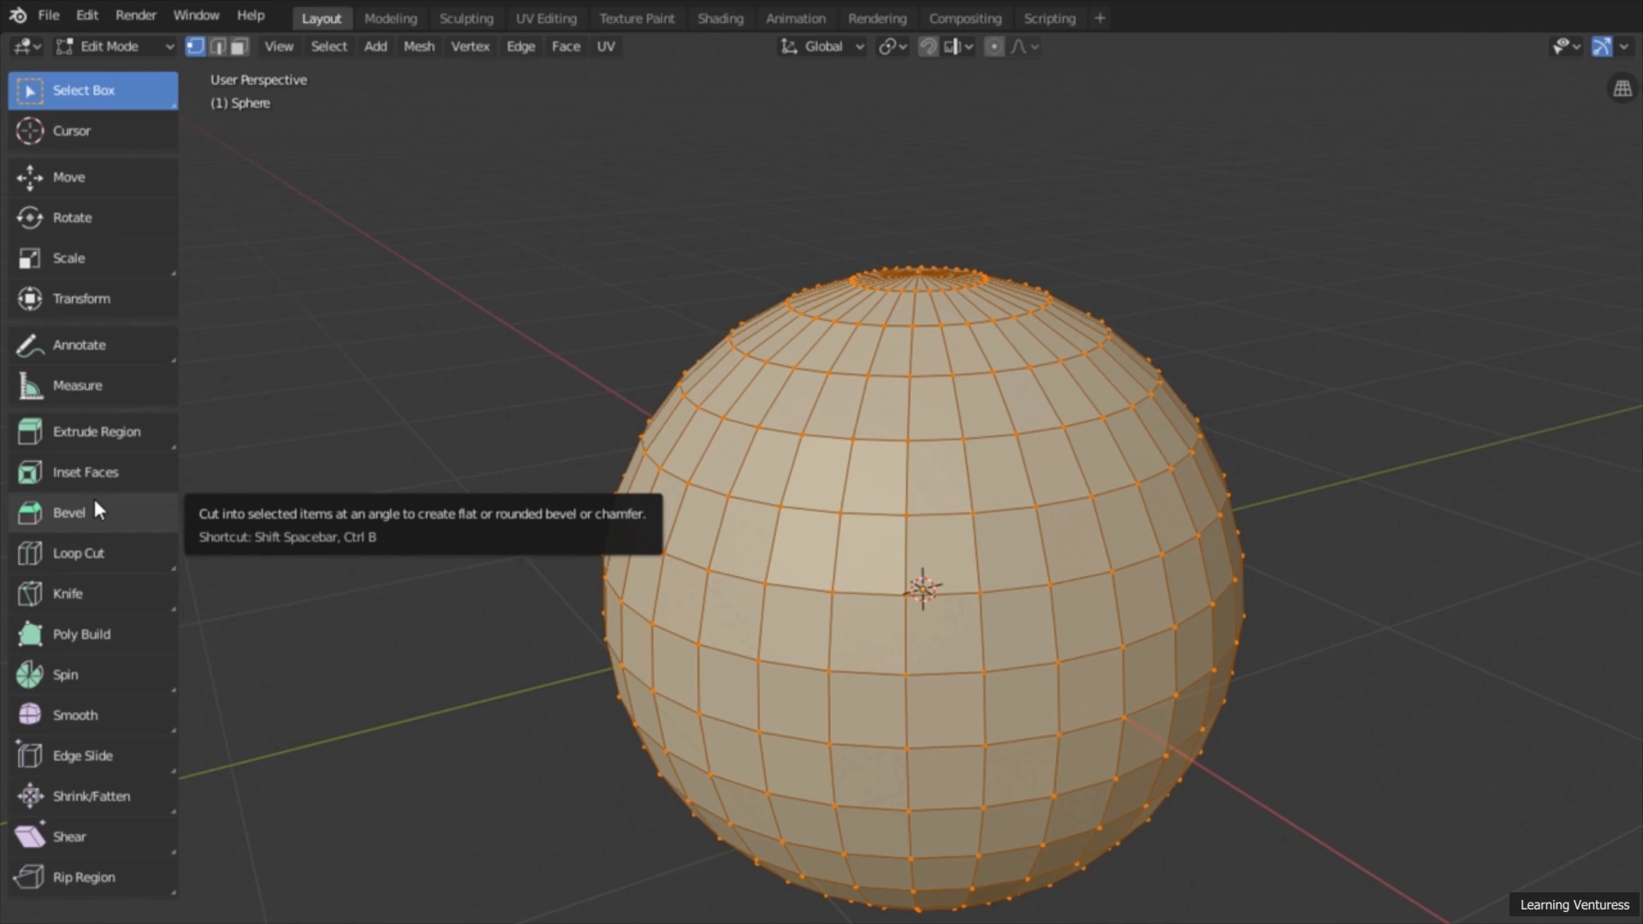
Step: Activate Extrude Region in face select mode with none of the sphere's faces selected
{"action": "left_click", "coordinate": [119, 435]}
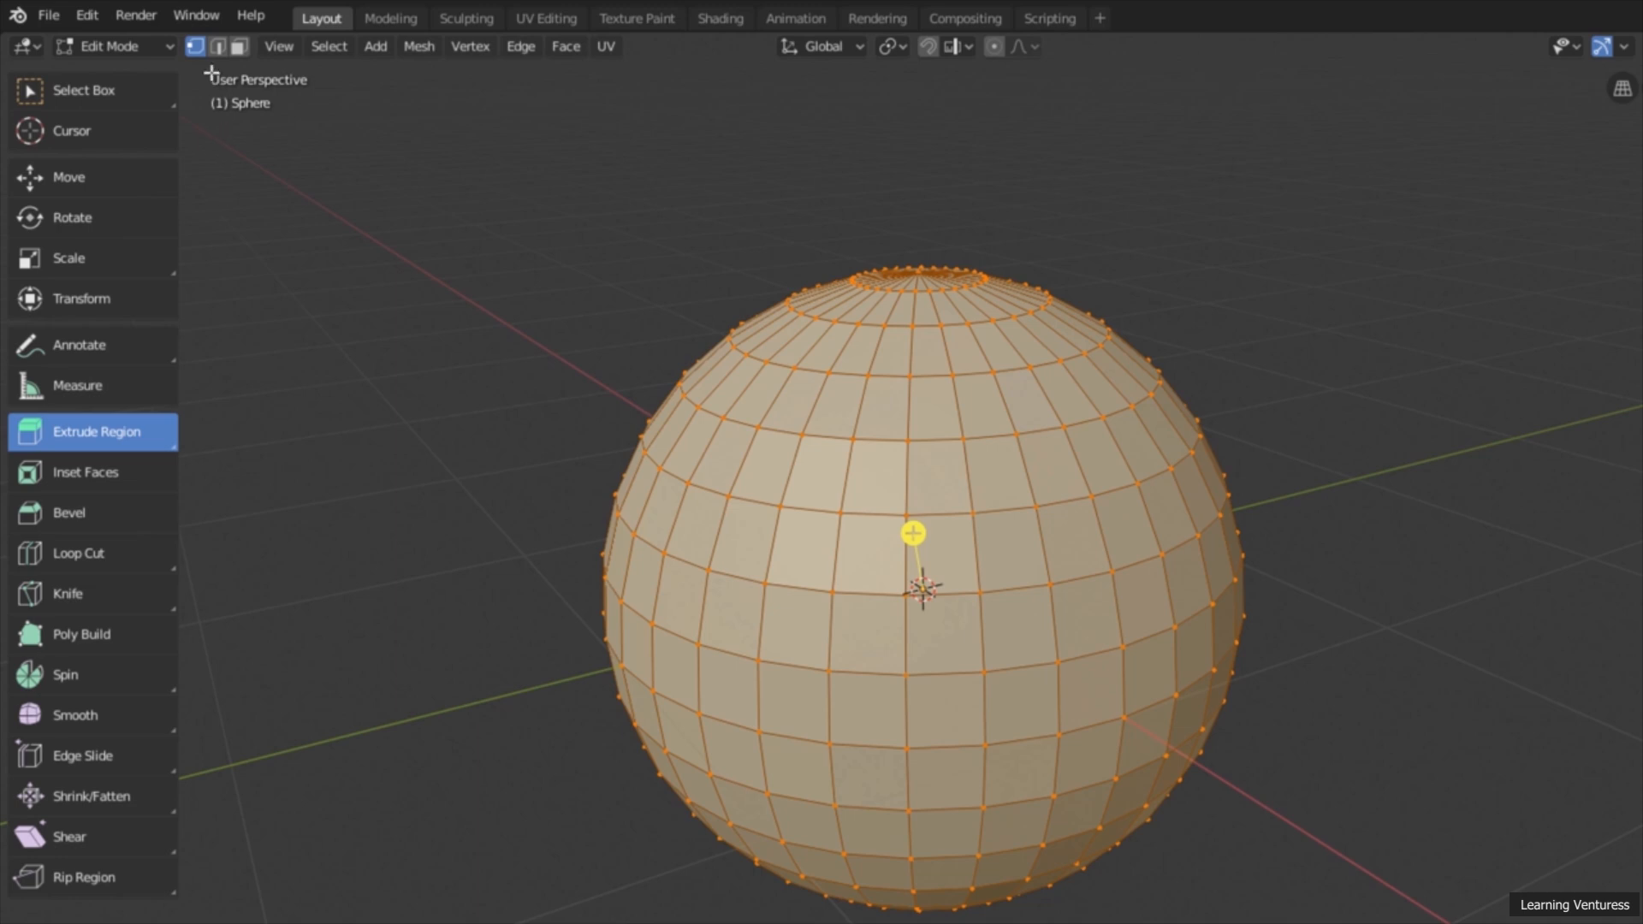
{"action": "left_click", "coordinate": [236, 48]}
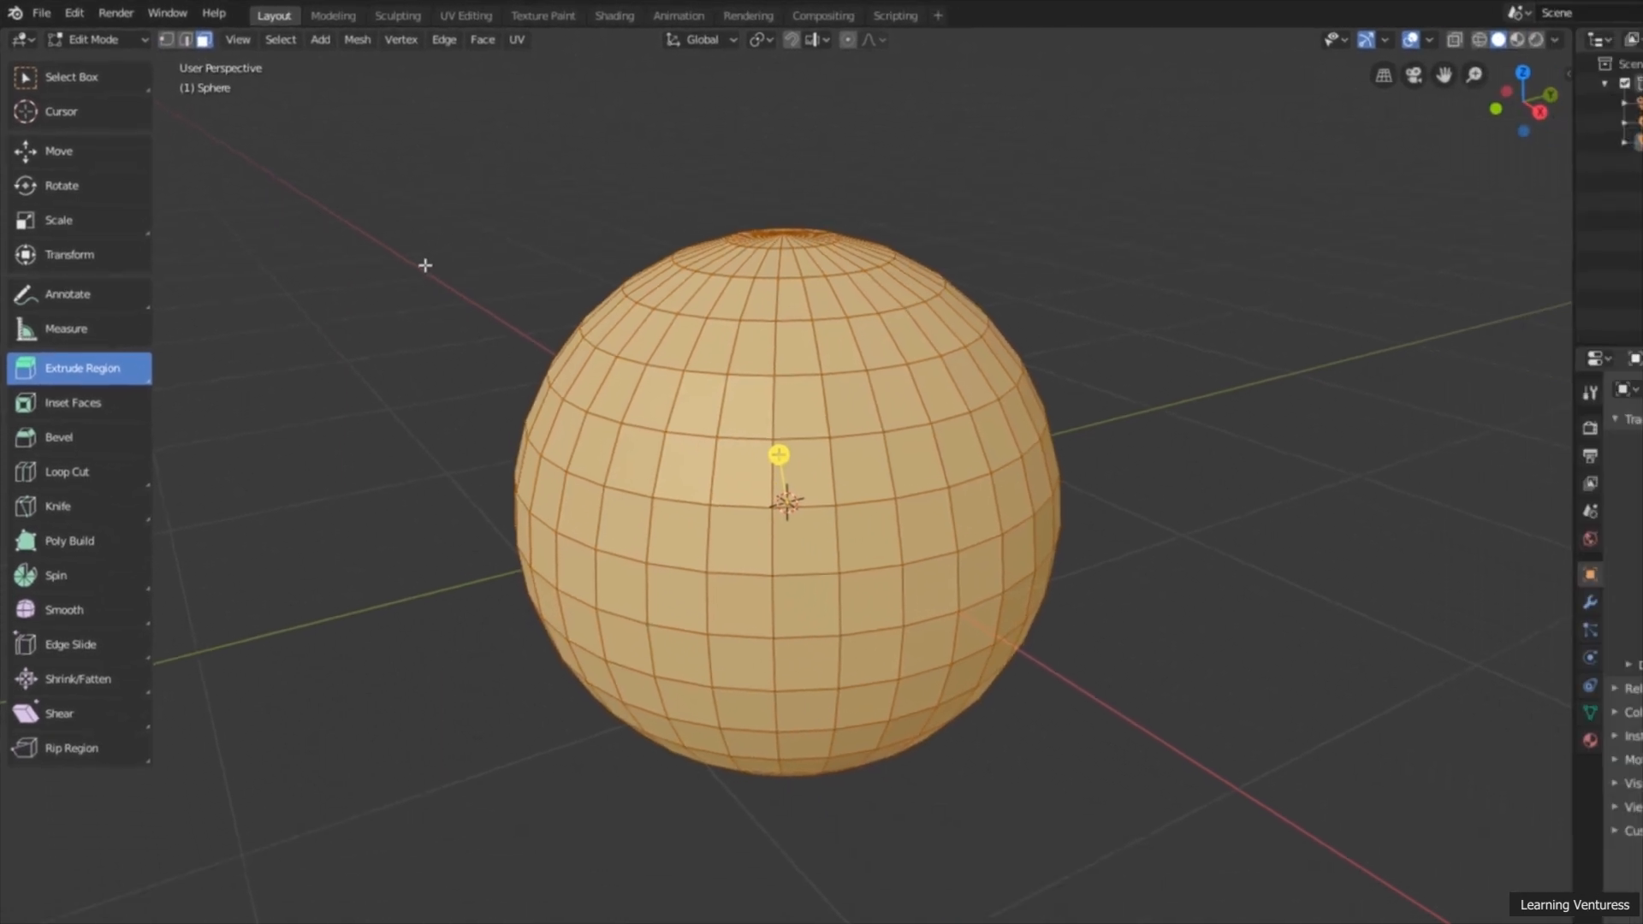
{"action": "key", "text": "alt+a"}
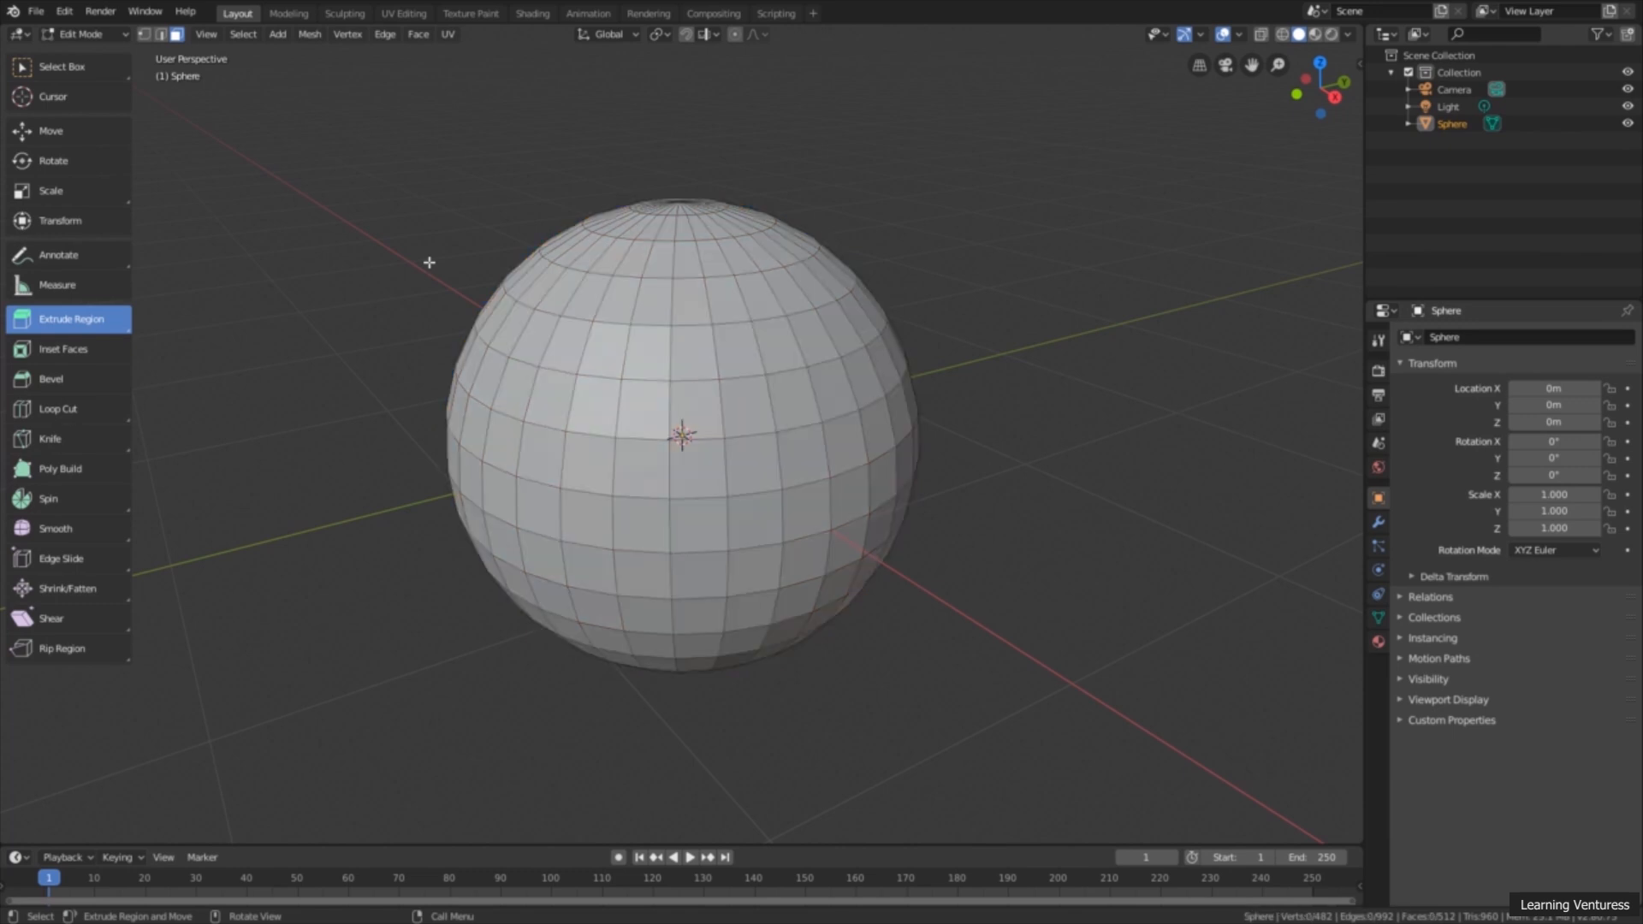
Step: Select a single face on the sphere's upper half and extrude it inward to form a shallow recess
{"action": "left_click", "coordinate": [778, 351]}
{"action": "middle_click_drag", "start_coordinate": [779, 351], "coordinate": [832, 349]}
{"action": "scroll", "coordinate": [905, 338], "scroll_direction": "up", "scroll_amount": 3}
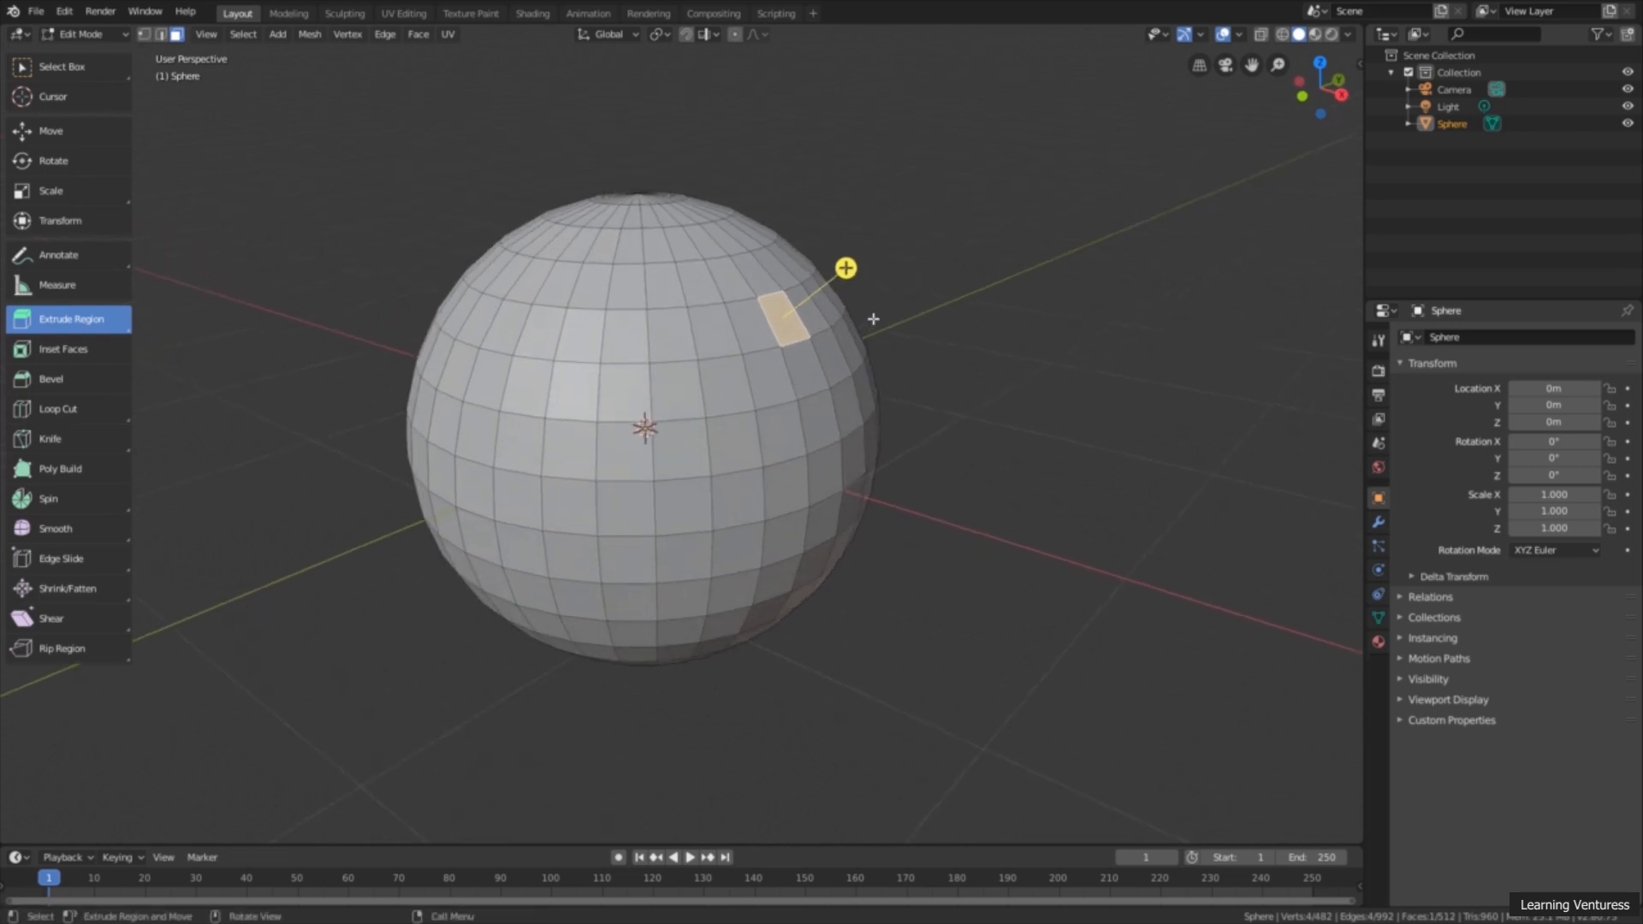
{"action": "middle_click_drag", "start_coordinate": [908, 269], "coordinate": [943, 207], "text": "ctrl"}
{"action": "left_click_drag", "start_coordinate": [893, 219], "coordinate": [890, 231]}
{"action": "middle_click_drag", "start_coordinate": [908, 245], "coordinate": [880, 278]}
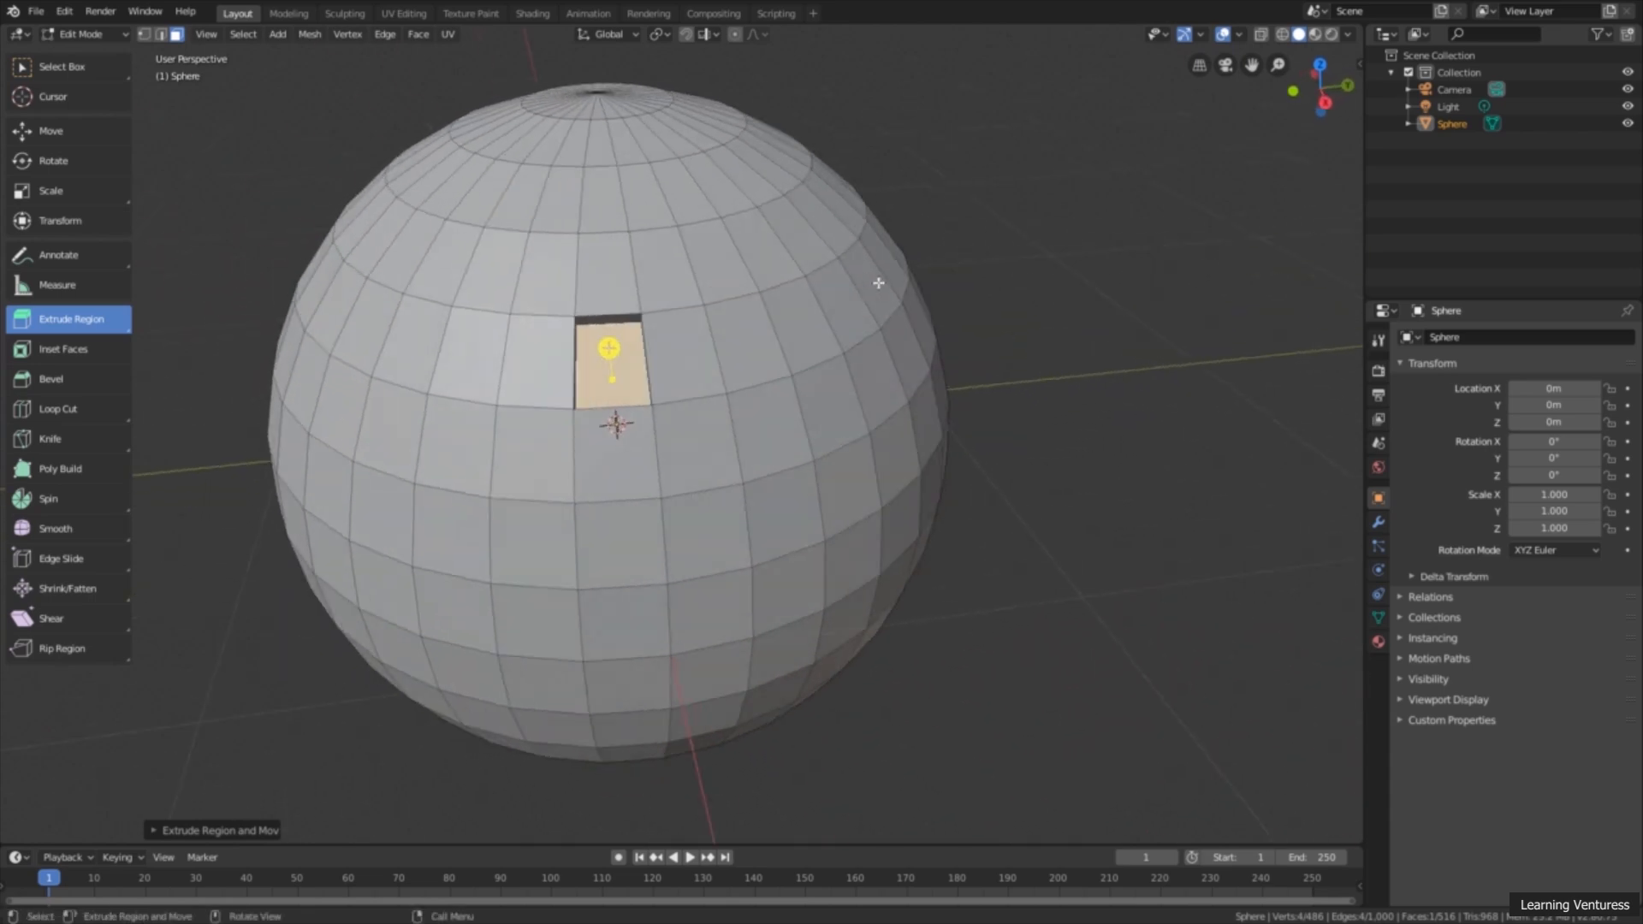
{"action": "scroll", "coordinate": [829, 297], "scroll_direction": "up", "scroll_amount": 3}
{"action": "scroll", "coordinate": [829, 296], "scroll_direction": "down", "scroll_amount": 3}
{"action": "middle_click_drag", "start_coordinate": [701, 268], "coordinate": [913, 380]}
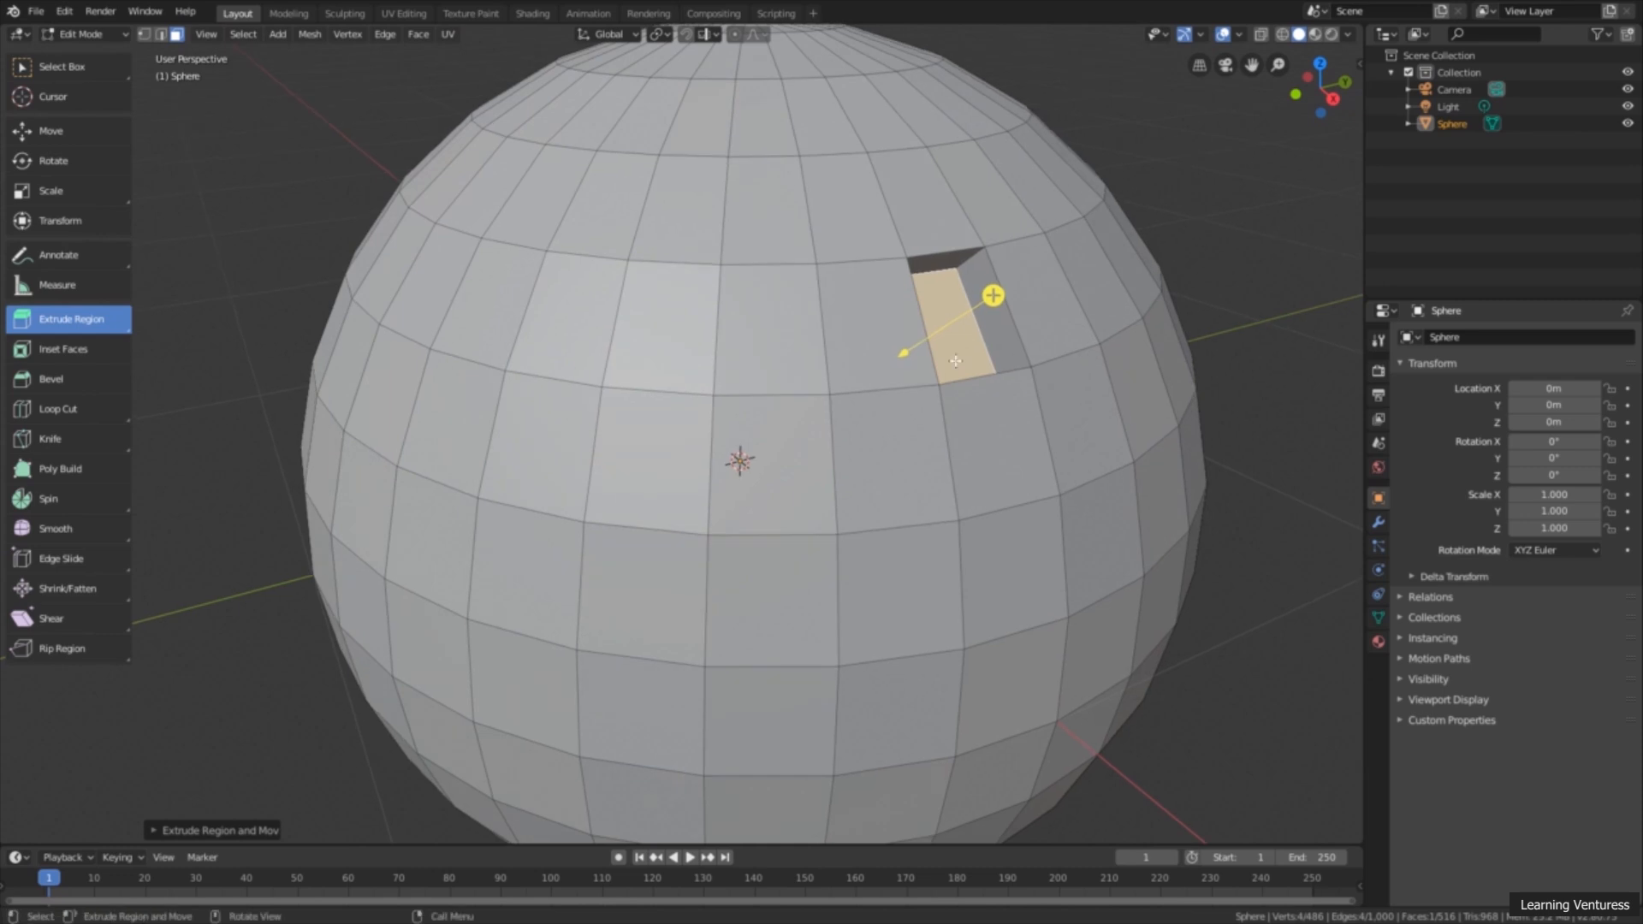
{"action": "scroll", "coordinate": [1037, 326], "scroll_direction": "down", "scroll_amount": 1}
{"action": "middle_click_drag", "start_coordinate": [1032, 324], "coordinate": [953, 263], "text": "shift"}
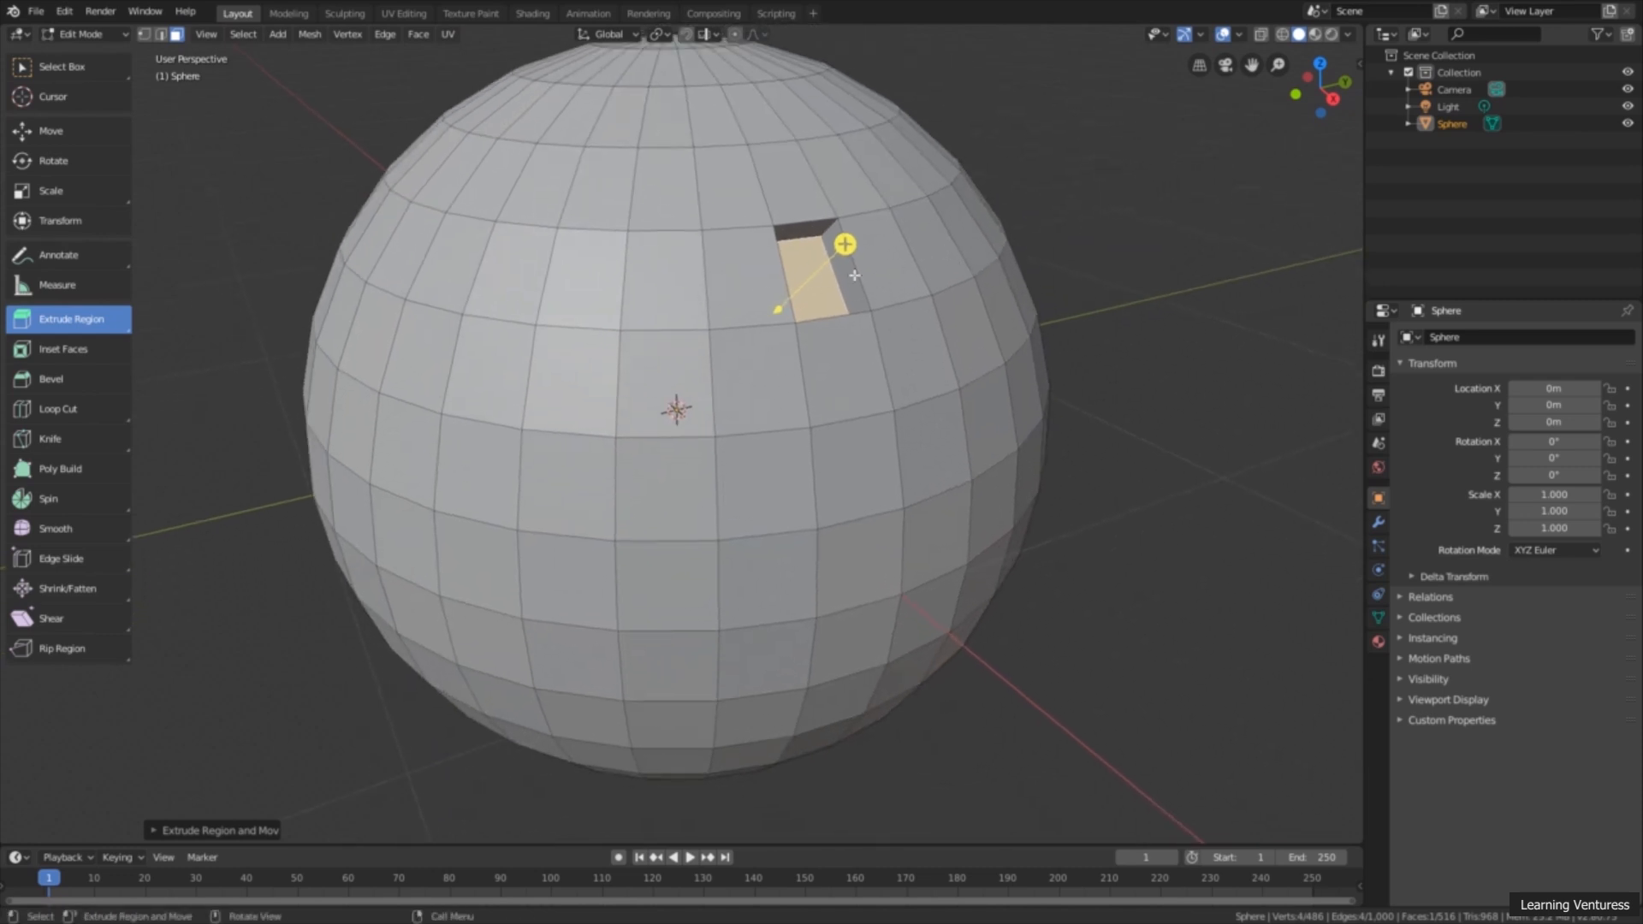
Step: Extrude a face diagonally above the recess outward into a block and adjust the block's length along its normal
{"action": "left_click", "coordinate": [896, 183]}
{"action": "middle_click_drag", "start_coordinate": [930, 190], "coordinate": [871, 321], "text": "shift"}
{"action": "scroll", "coordinate": [871, 321], "scroll_direction": "up", "scroll_amount": 2}
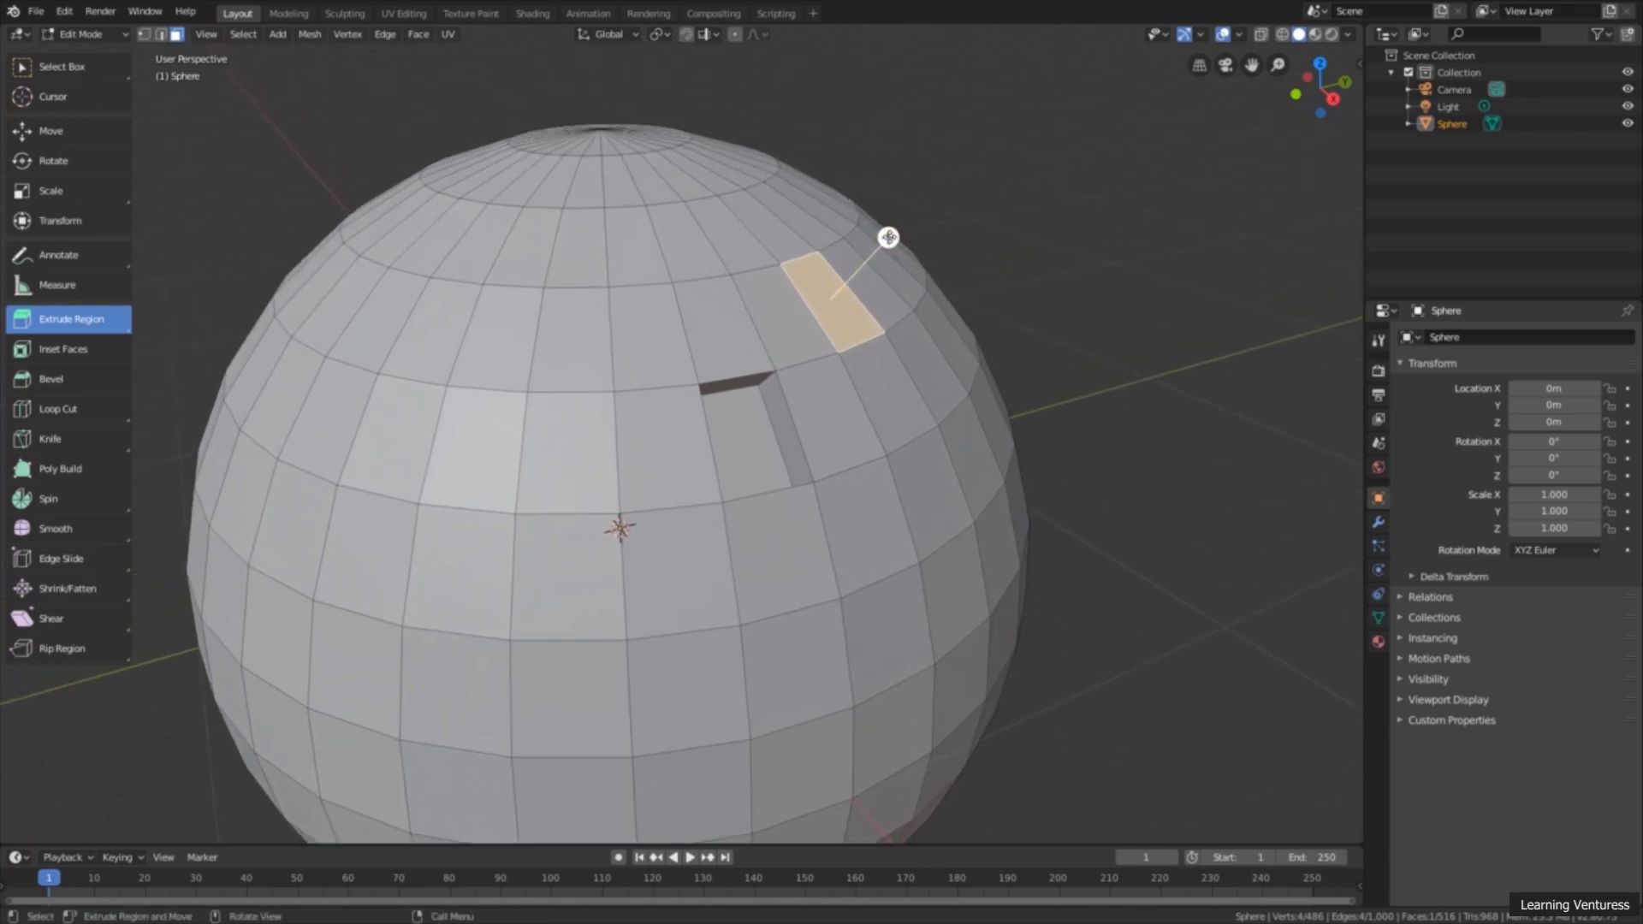
{"action": "left_click_drag", "start_coordinate": [888, 237], "coordinate": [1061, 172]}
{"action": "middle_click_drag", "start_coordinate": [938, 316], "coordinate": [957, 361]}
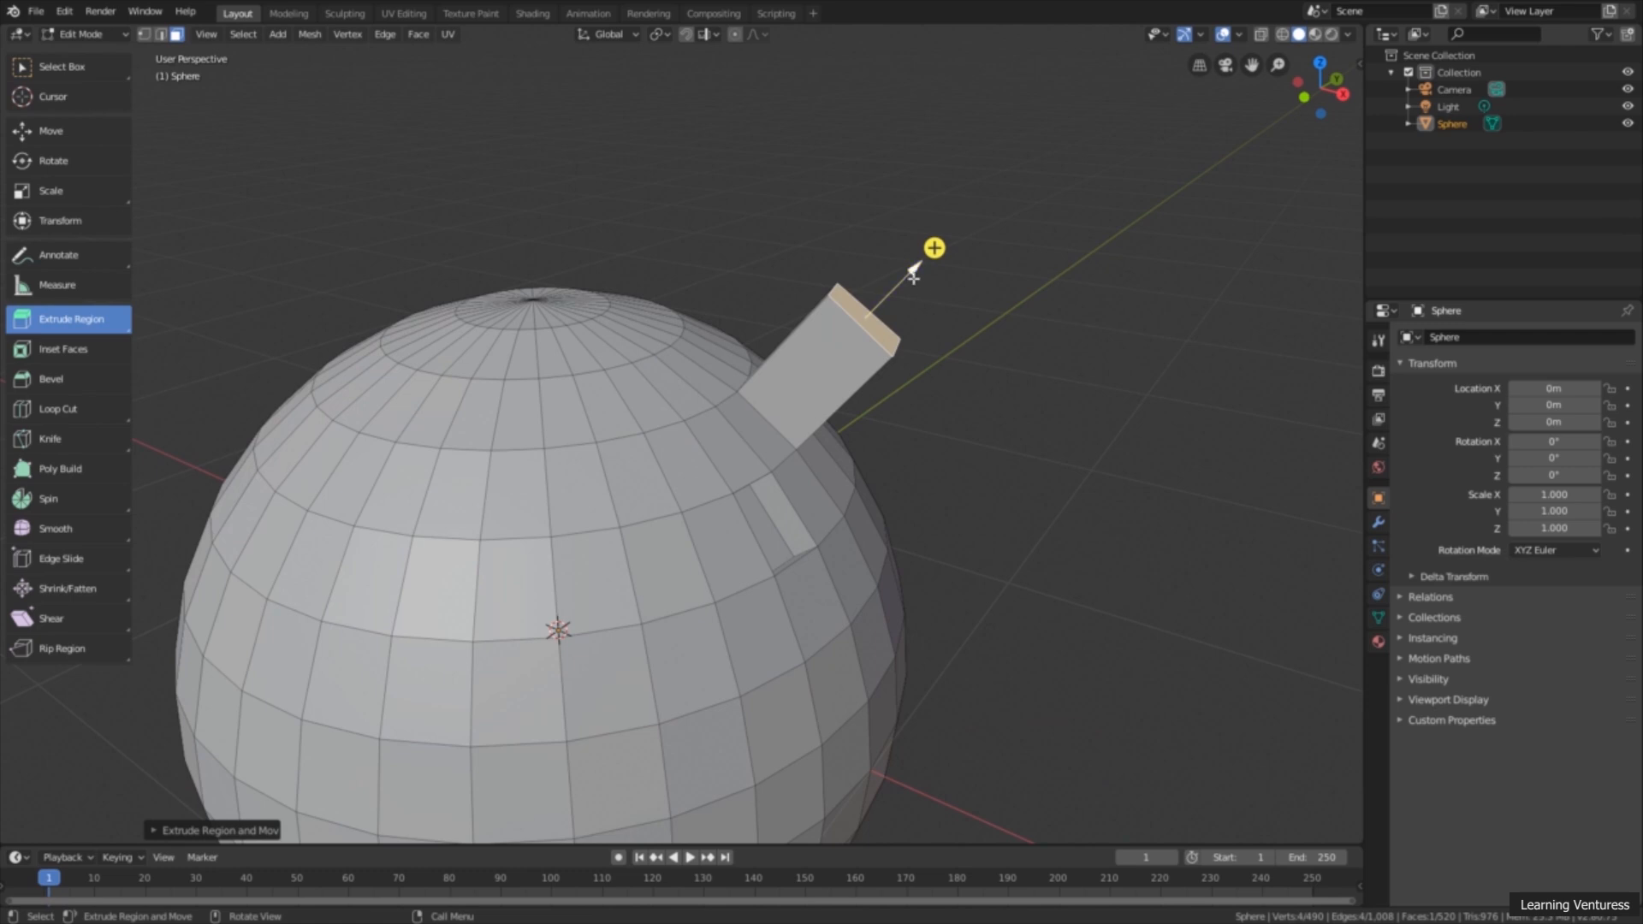
{"action": "left_click_drag", "start_coordinate": [911, 272], "coordinate": [901, 283]}
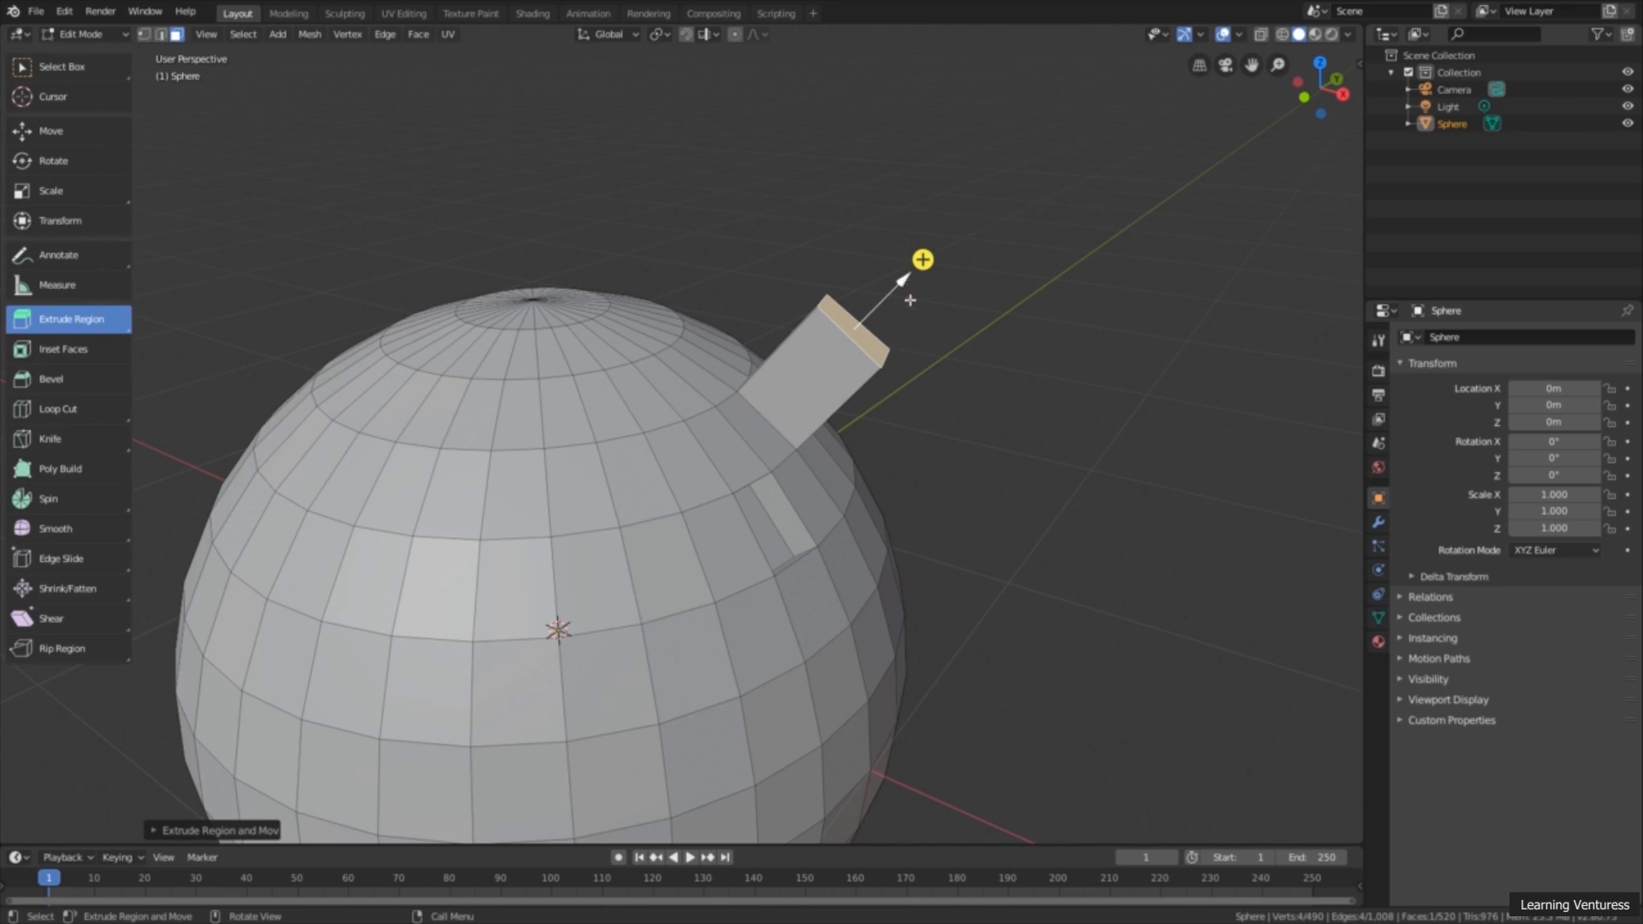
{"action": "left_click_drag", "start_coordinate": [901, 282], "coordinate": [937, 294]}
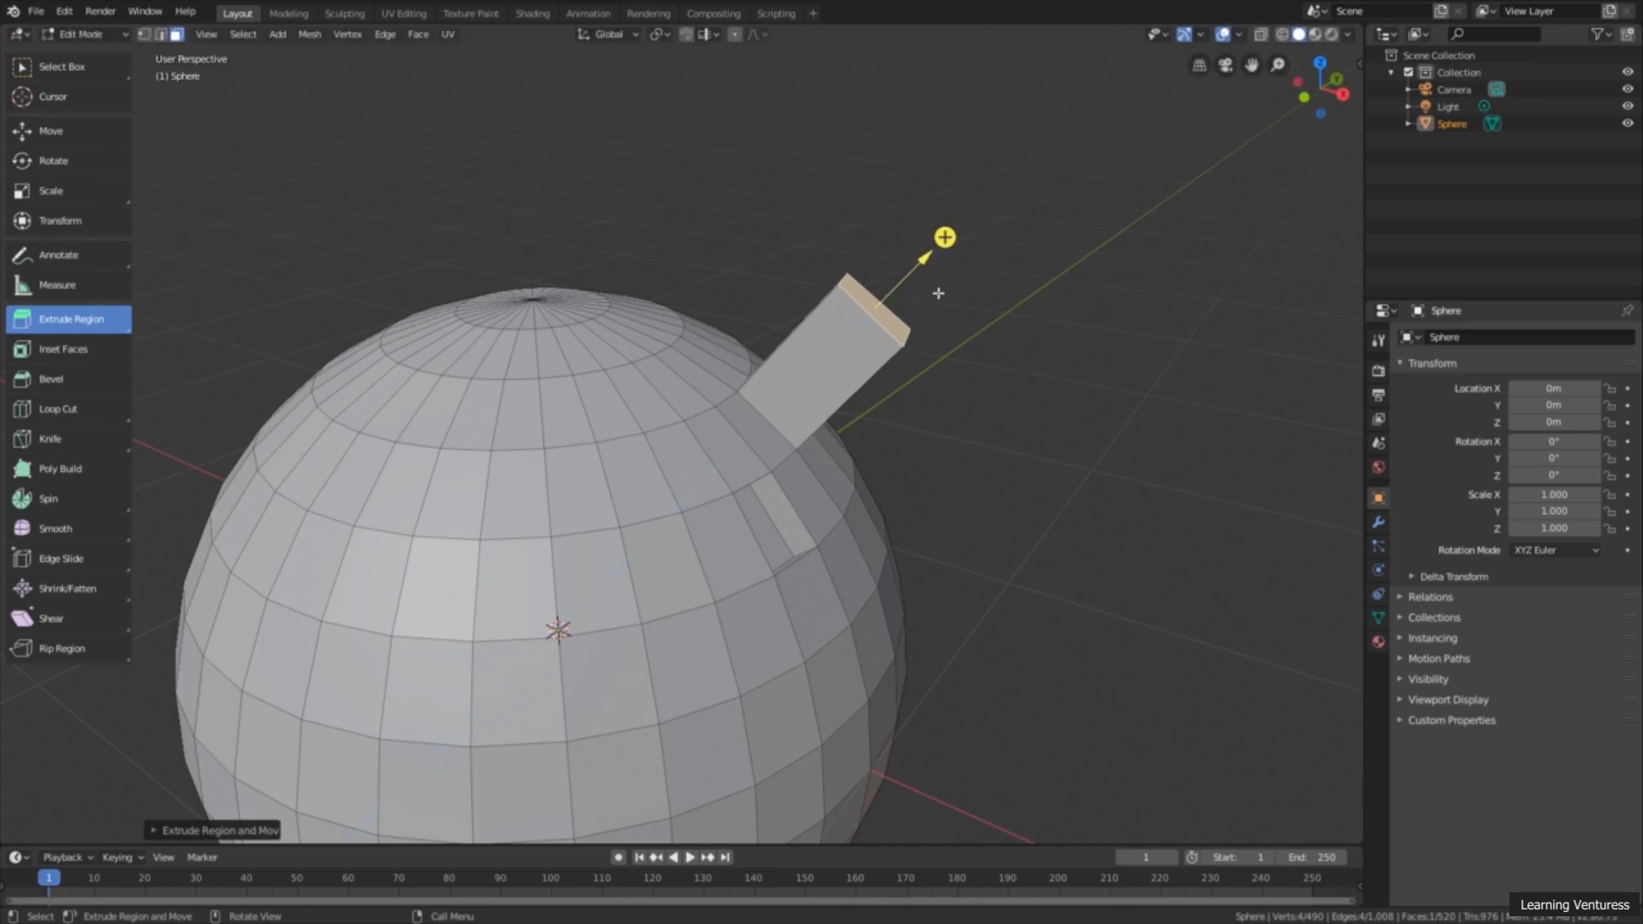
Step: Extrude the diagonal block's end face outward several more times into a long segmented arm
{"action": "left_click_drag", "start_coordinate": [945, 234], "coordinate": [1138, 47]}
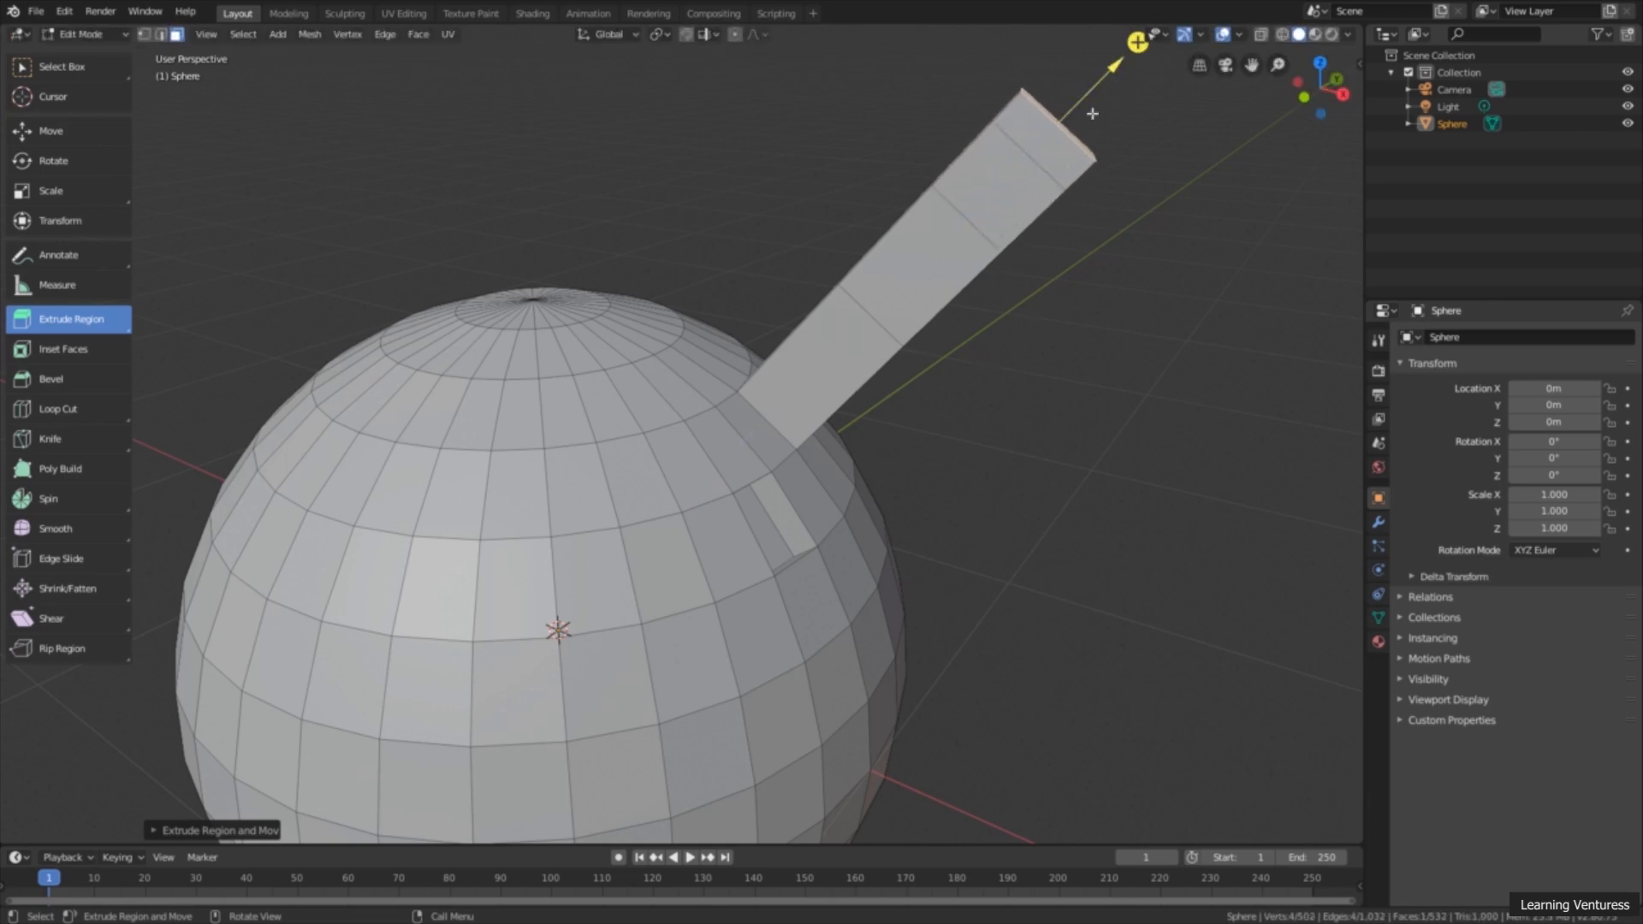
{"action": "mouse_move", "coordinate": [1002, 271]}
{"action": "middle_mouse_down"}
{"action": "mouse_move", "coordinate": [1049, 290]}
{"action": "mouse_move", "coordinate": [982, 264]}
{"action": "mouse_move", "coordinate": [992, 285]}
{"action": "middle_mouse_up"}
{"action": "scroll", "coordinate": [992, 285], "scroll_direction": "down", "scroll_amount": 1}
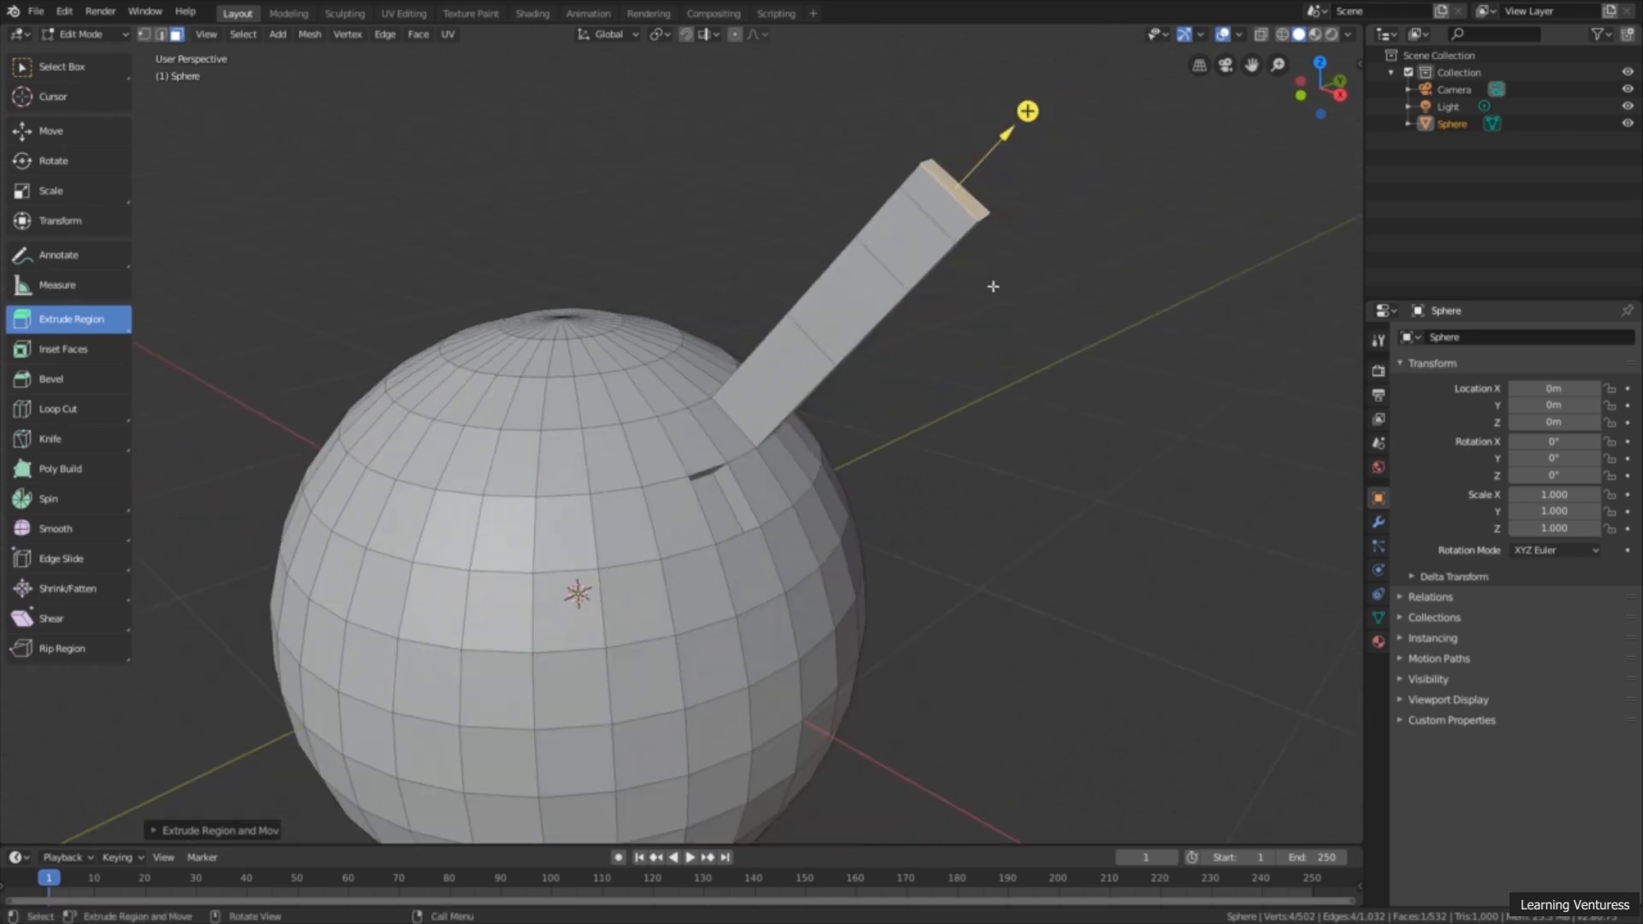
Step: Select five adjoining faces and one separate face on the sphere's upper front, extrude them outward together, and clear the selection
{"action": "middle_click_drag", "start_coordinate": [852, 435], "coordinate": [912, 355]}
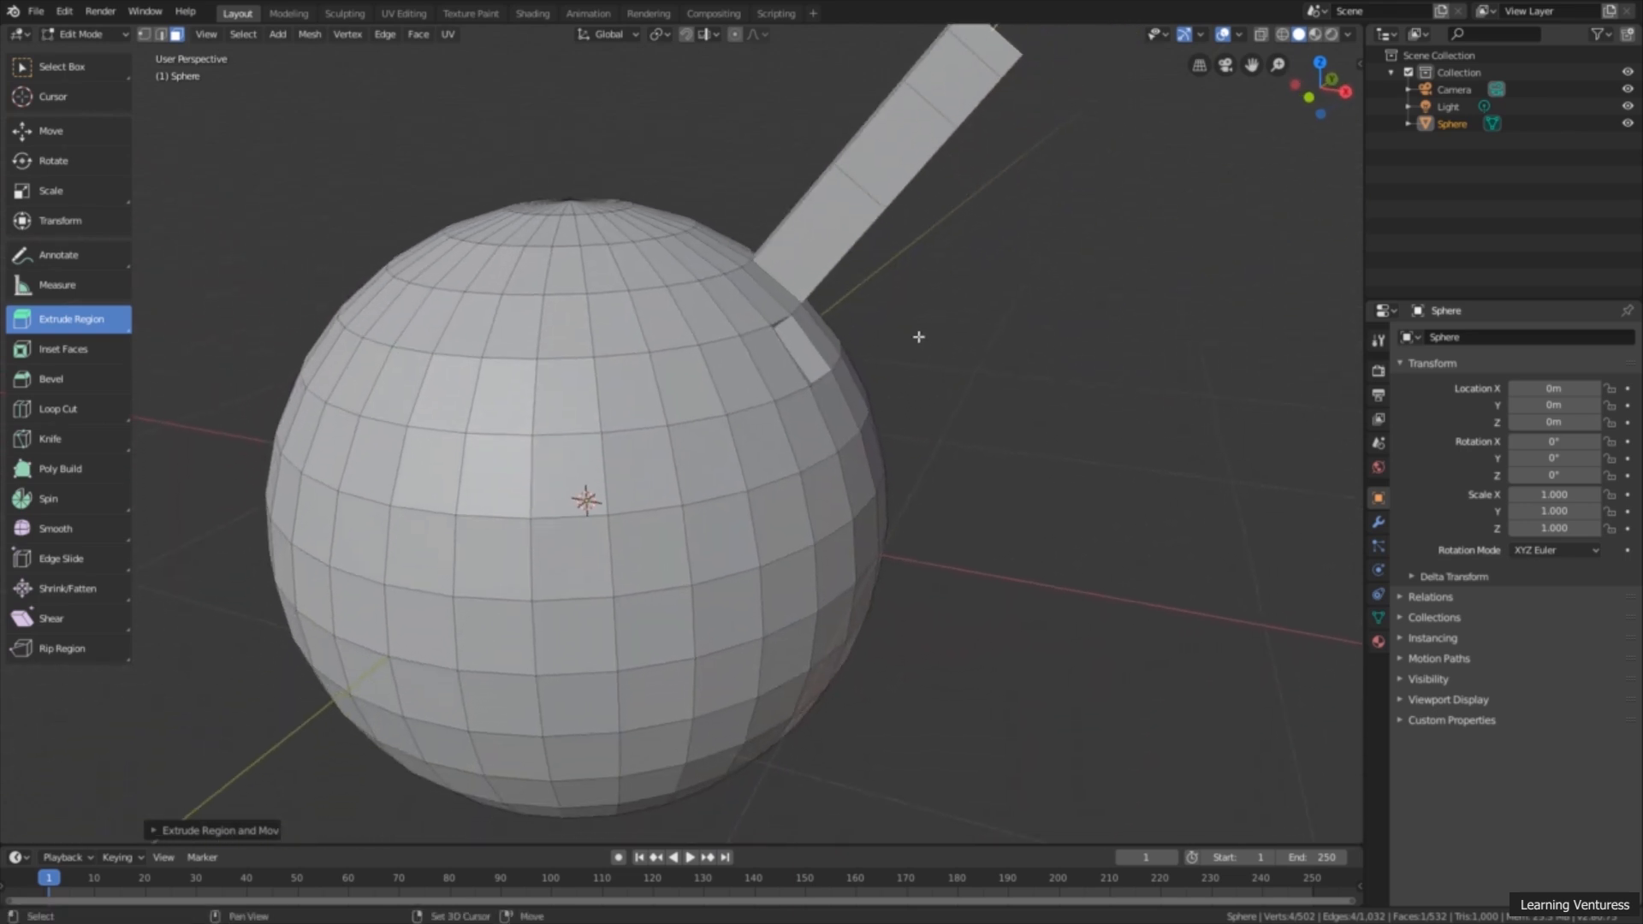
{"action": "left_click", "coordinate": [505, 415]}
{"action": "left_click", "coordinate": [557, 411], "text": "shift"}
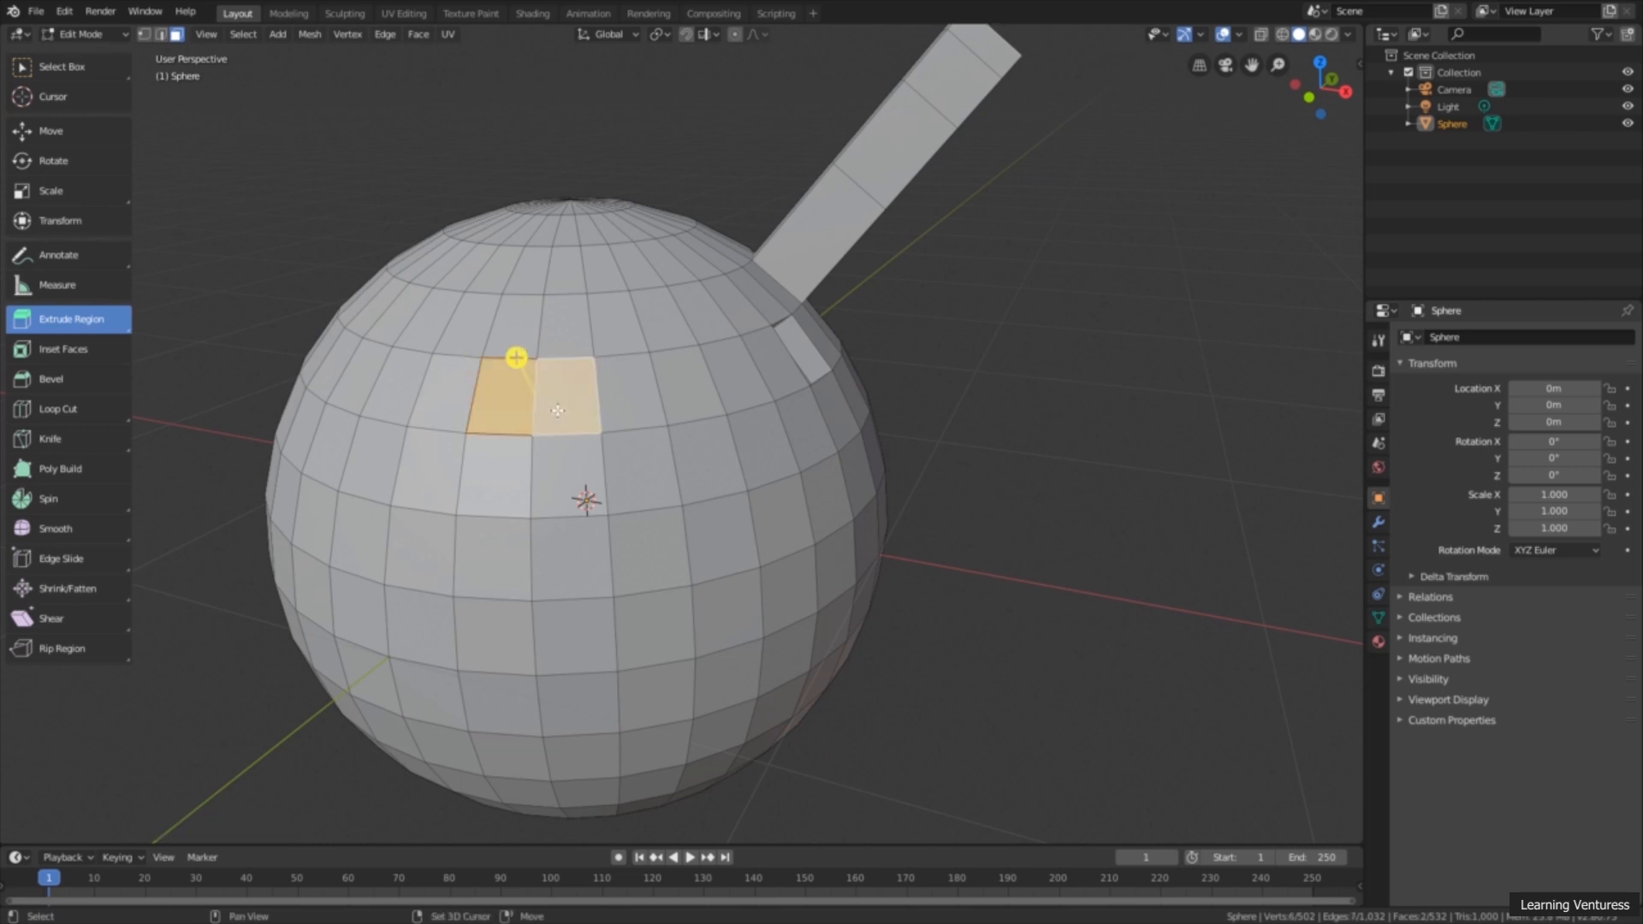
{"action": "left_click", "coordinate": [615, 432], "text": "shift"}
{"action": "left_click", "coordinate": [568, 469], "text": "shift"}
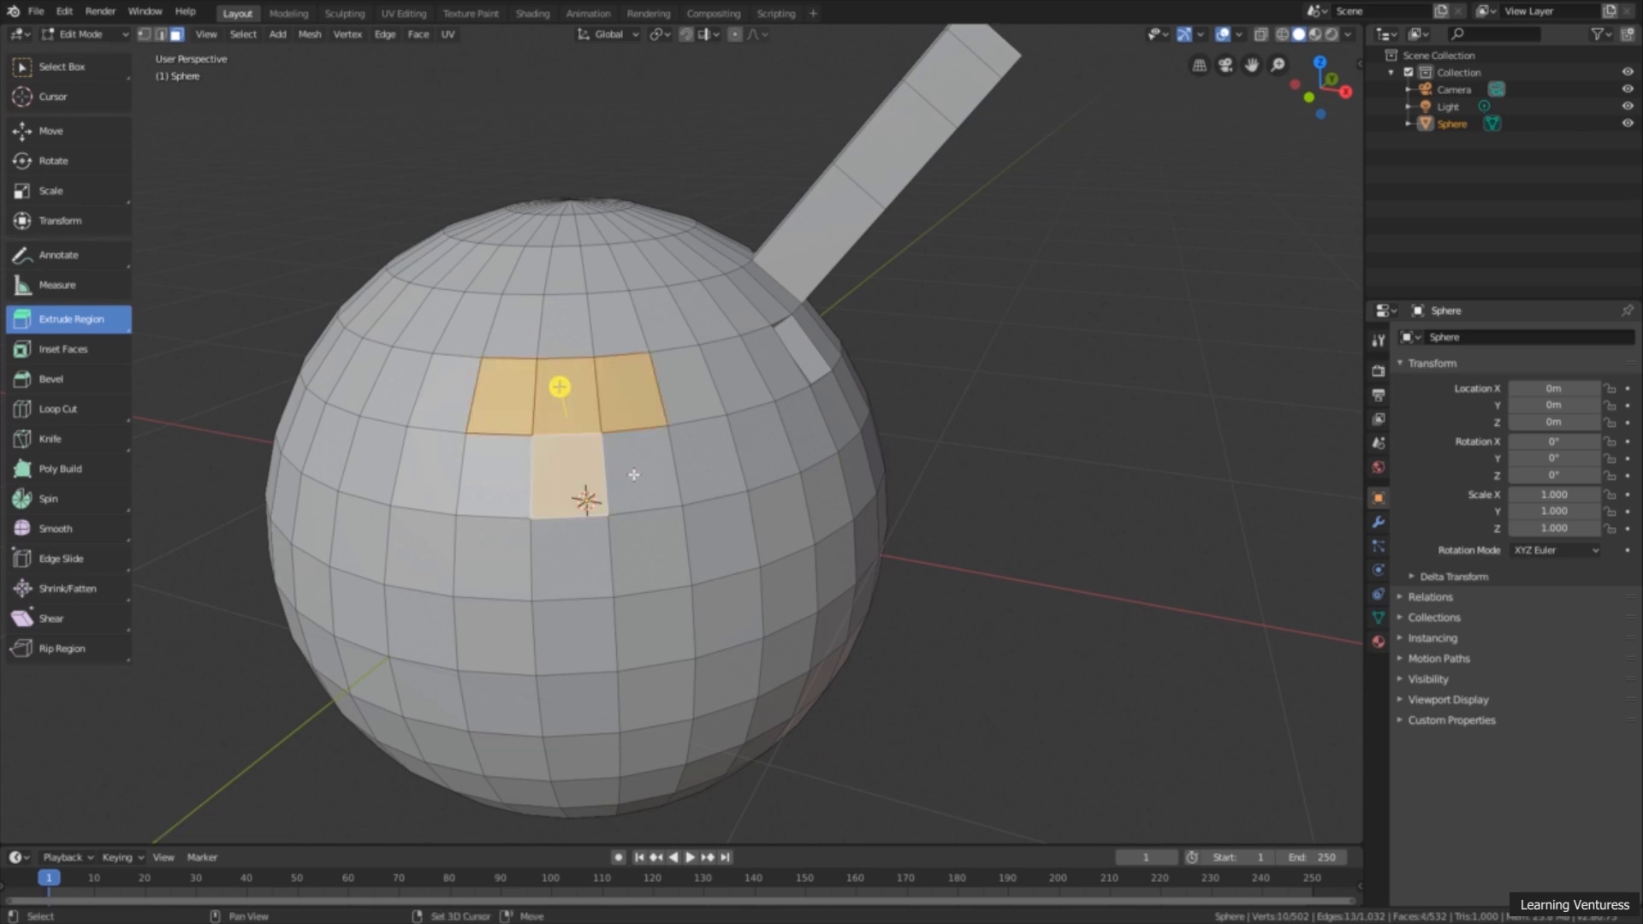
{"action": "left_click", "coordinate": [642, 473], "text": "shift"}
{"action": "middle_click_drag", "start_coordinate": [737, 464], "coordinate": [869, 496]}
{"action": "left_click_drag", "start_coordinate": [870, 497], "coordinate": [1017, 535]}
{"action": "middle_click_drag", "start_coordinate": [1016, 535], "coordinate": [873, 488]}
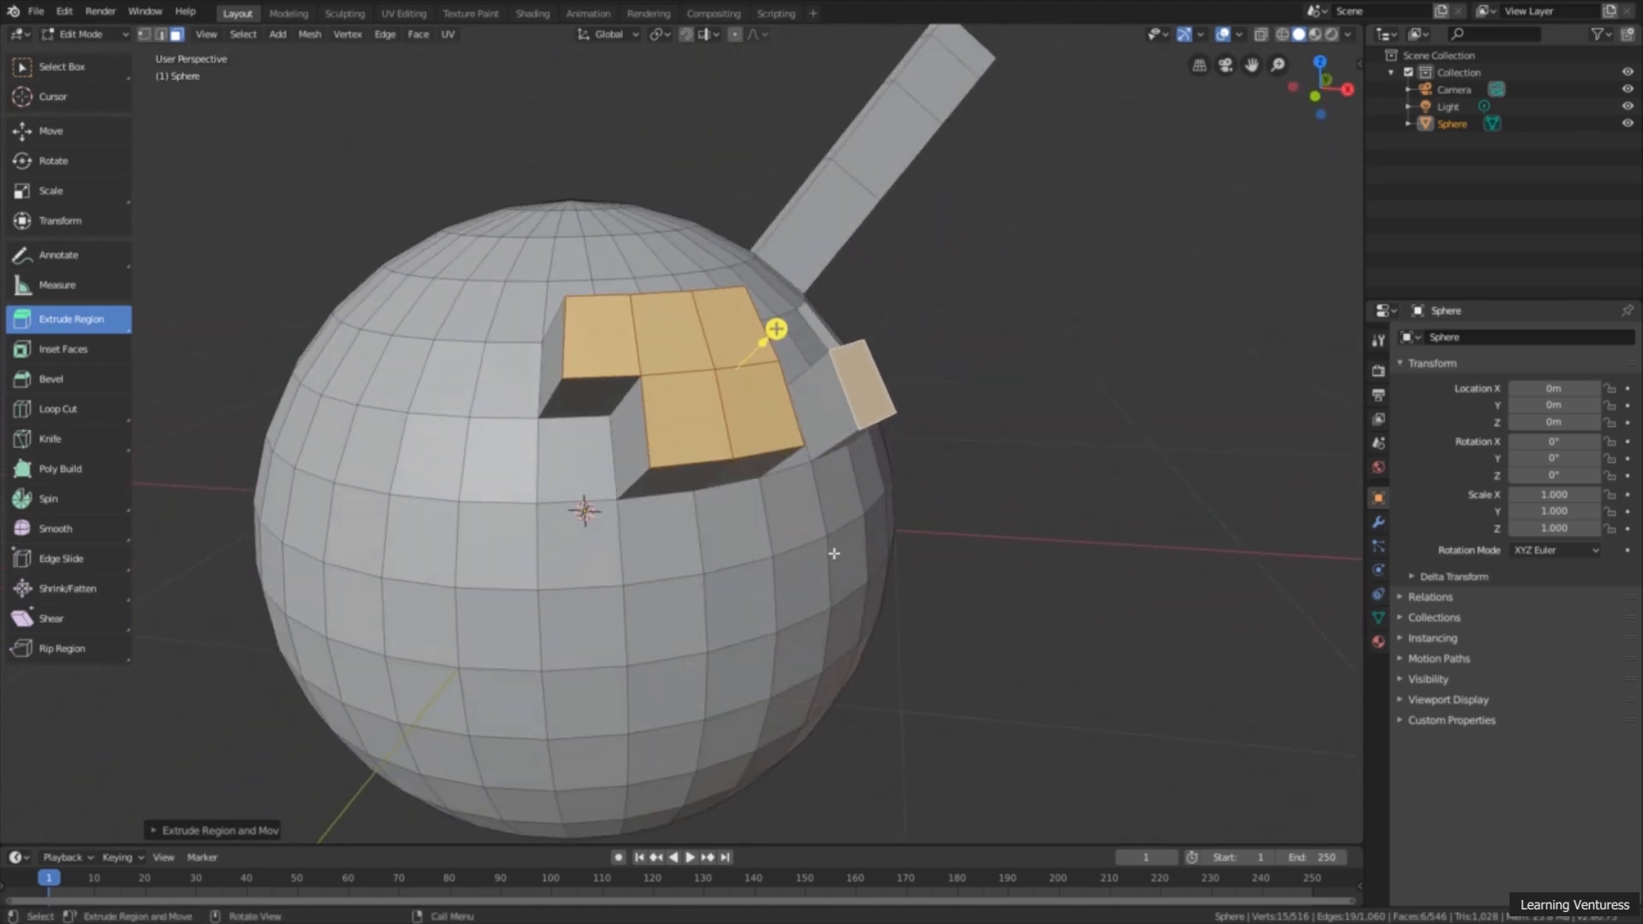
{"action": "mouse_move", "coordinate": [788, 579]}
{"action": "middle_mouse_down"}
{"action": "mouse_move", "coordinate": [796, 525]}
{"action": "mouse_move", "coordinate": [799, 557]}
{"action": "middle_mouse_up"}
{"action": "key", "text": "alt+a"}
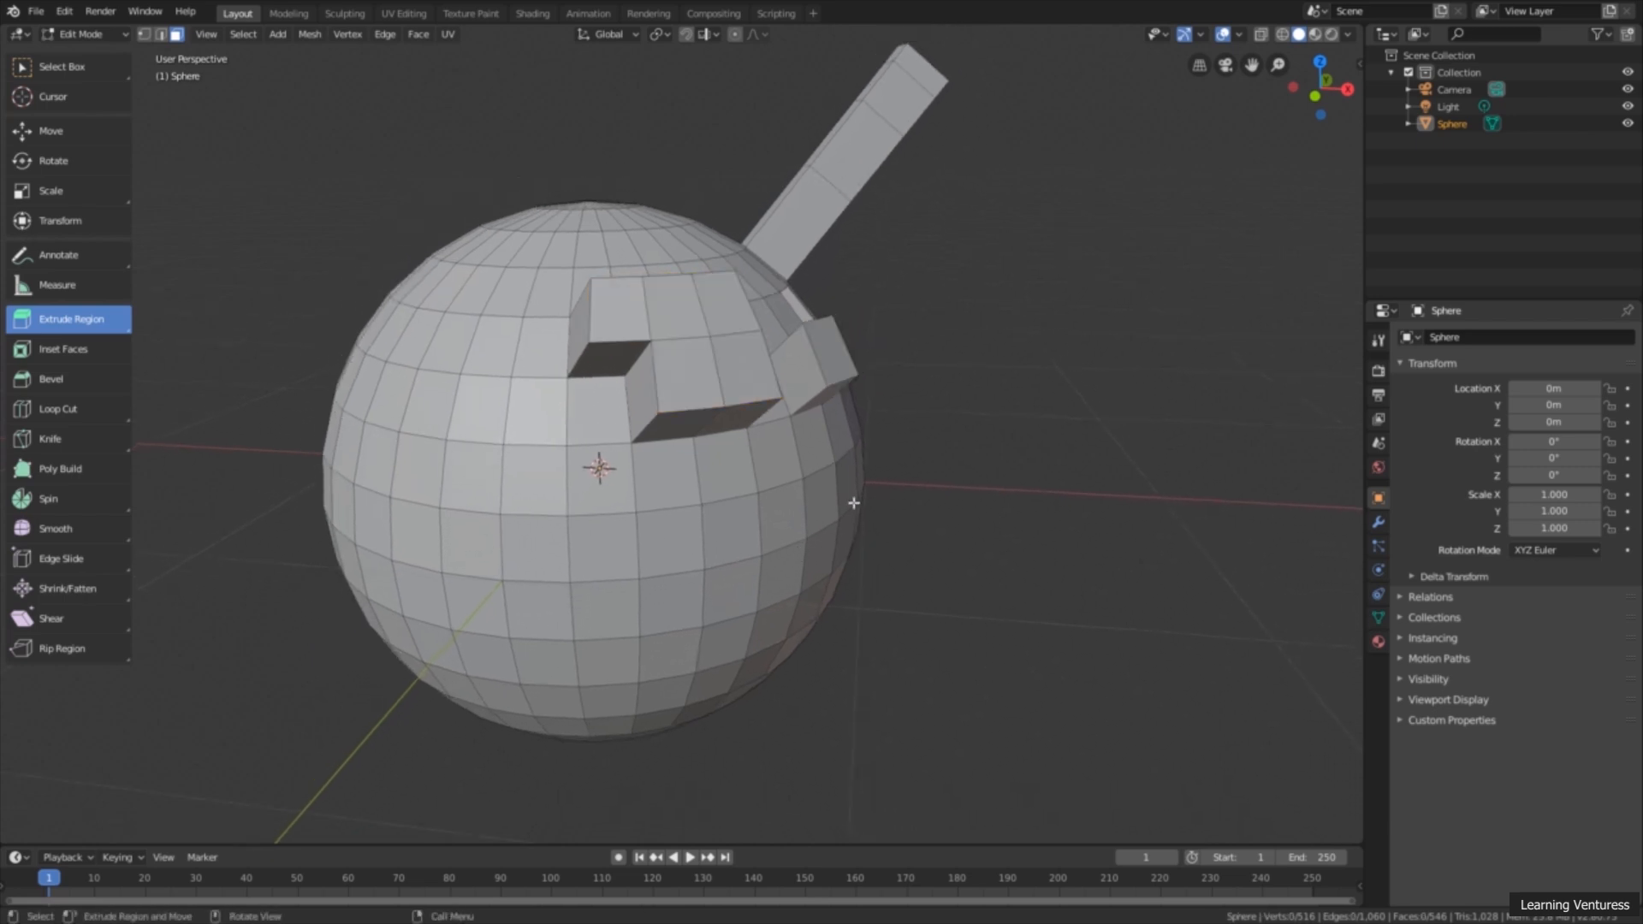
Step: Select the complete horizontal loop of faces just below the sphere's middle
{"action": "middle_click_drag", "start_coordinate": [703, 542], "coordinate": [711, 475]}
{"action": "scroll", "coordinate": [695, 535], "scroll_direction": "up", "scroll_amount": 1}
{"action": "scroll", "coordinate": [697, 492], "scroll_direction": "up", "scroll_amount": 1}
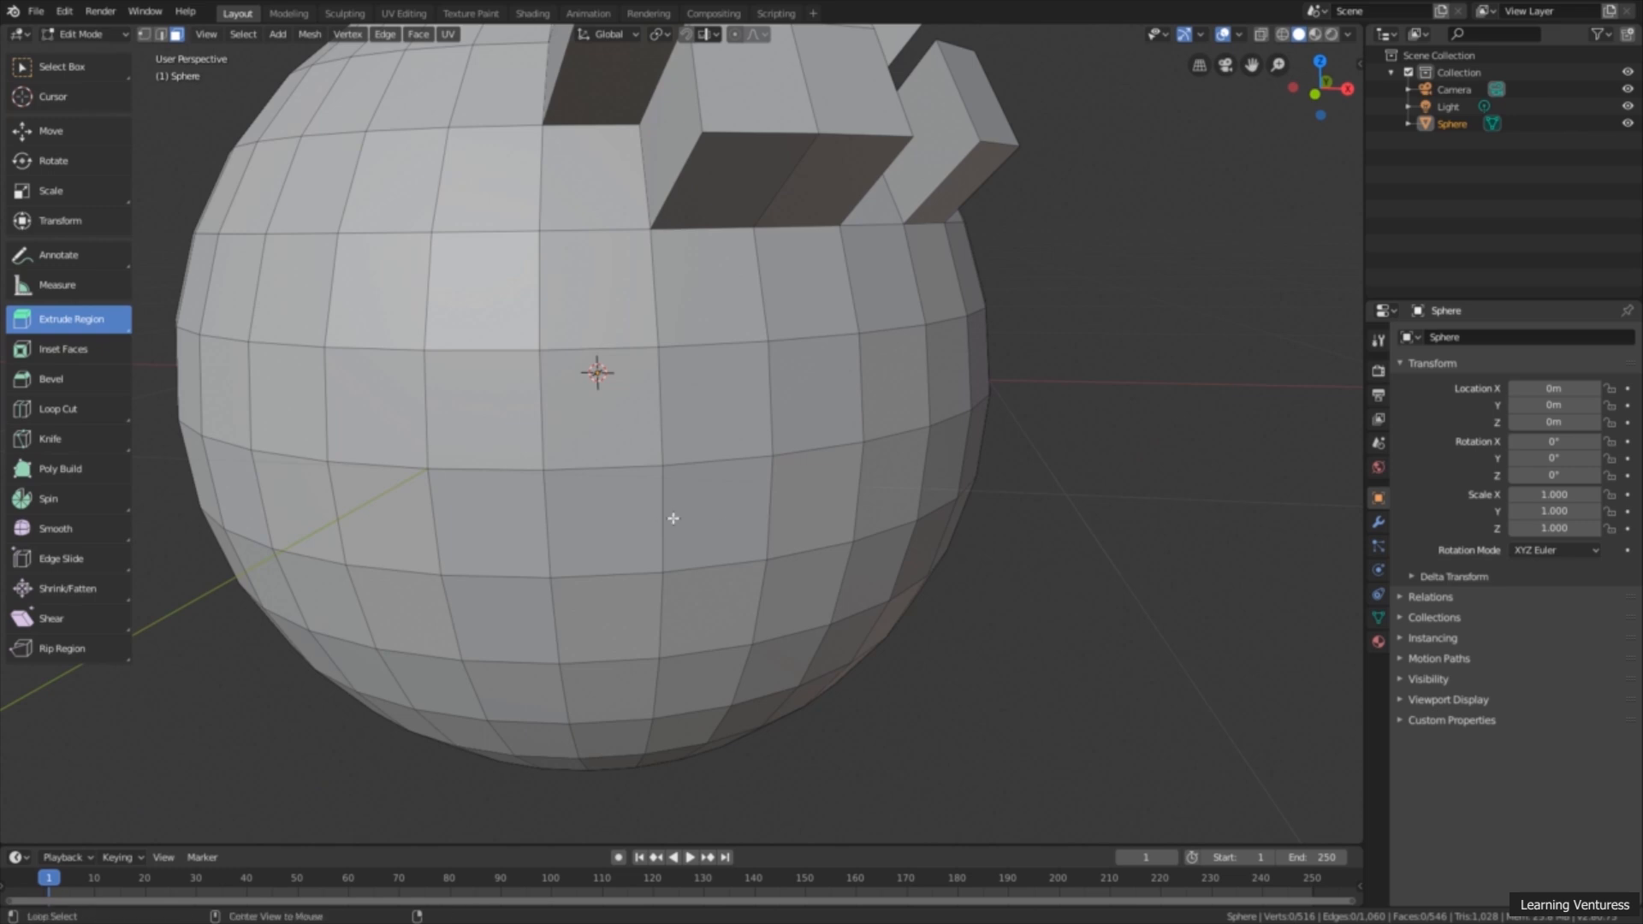
{"action": "left_click", "coordinate": [673, 518], "text": "alt"}
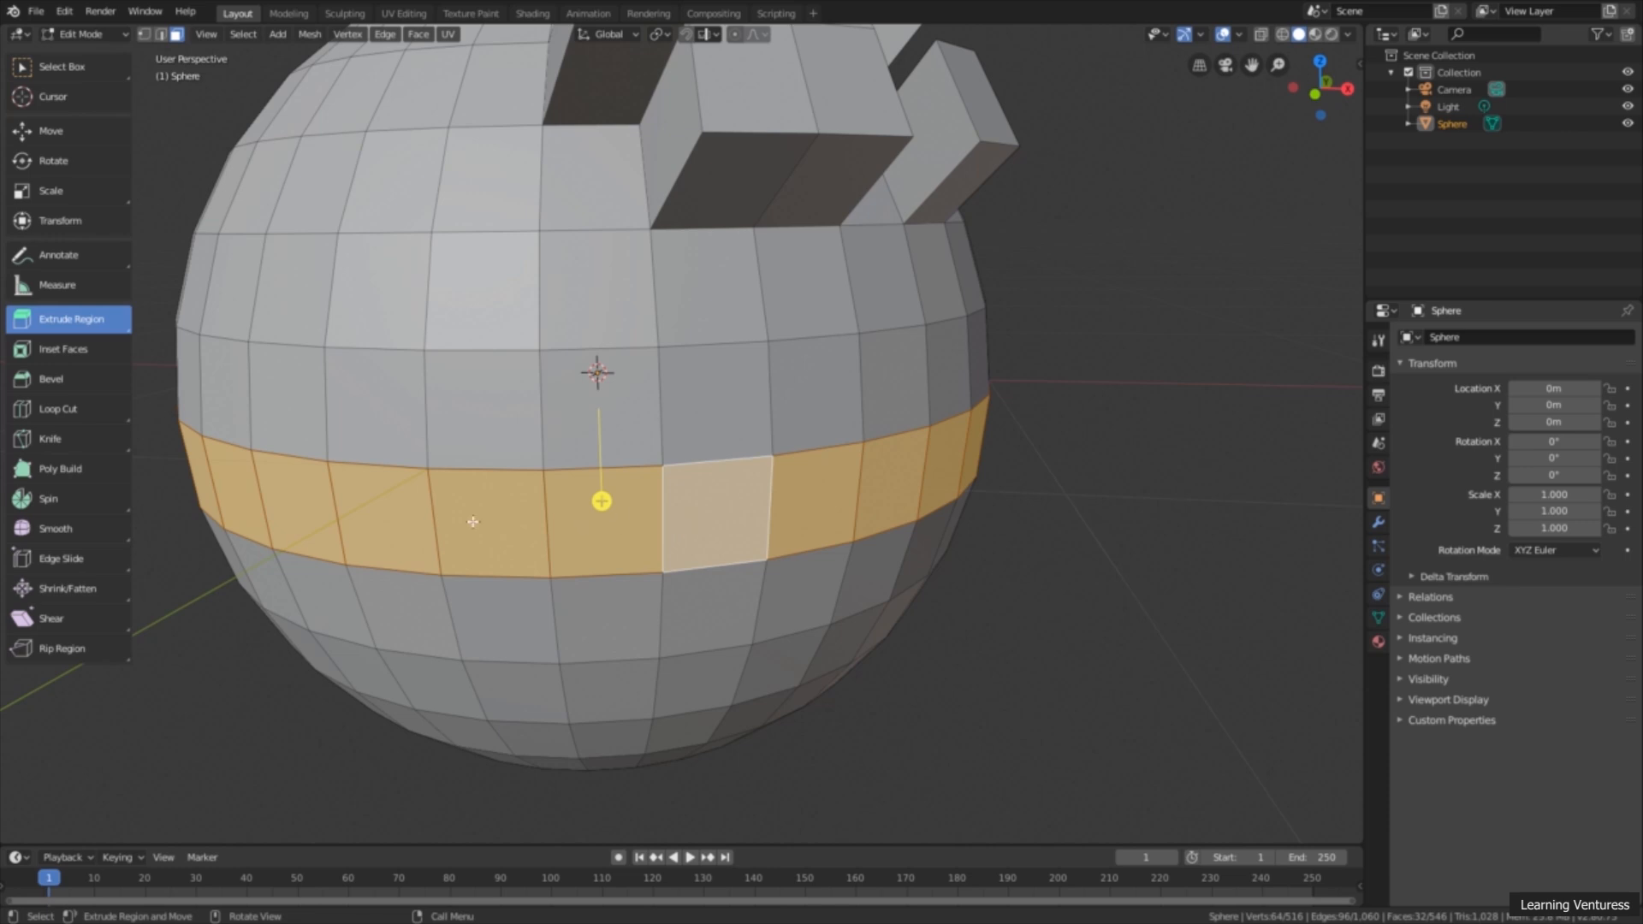
{"action": "scroll", "coordinate": [918, 475], "scroll_direction": "down", "scroll_amount": 3}
{"action": "middle_click_drag", "start_coordinate": [899, 484], "coordinate": [950, 496]}
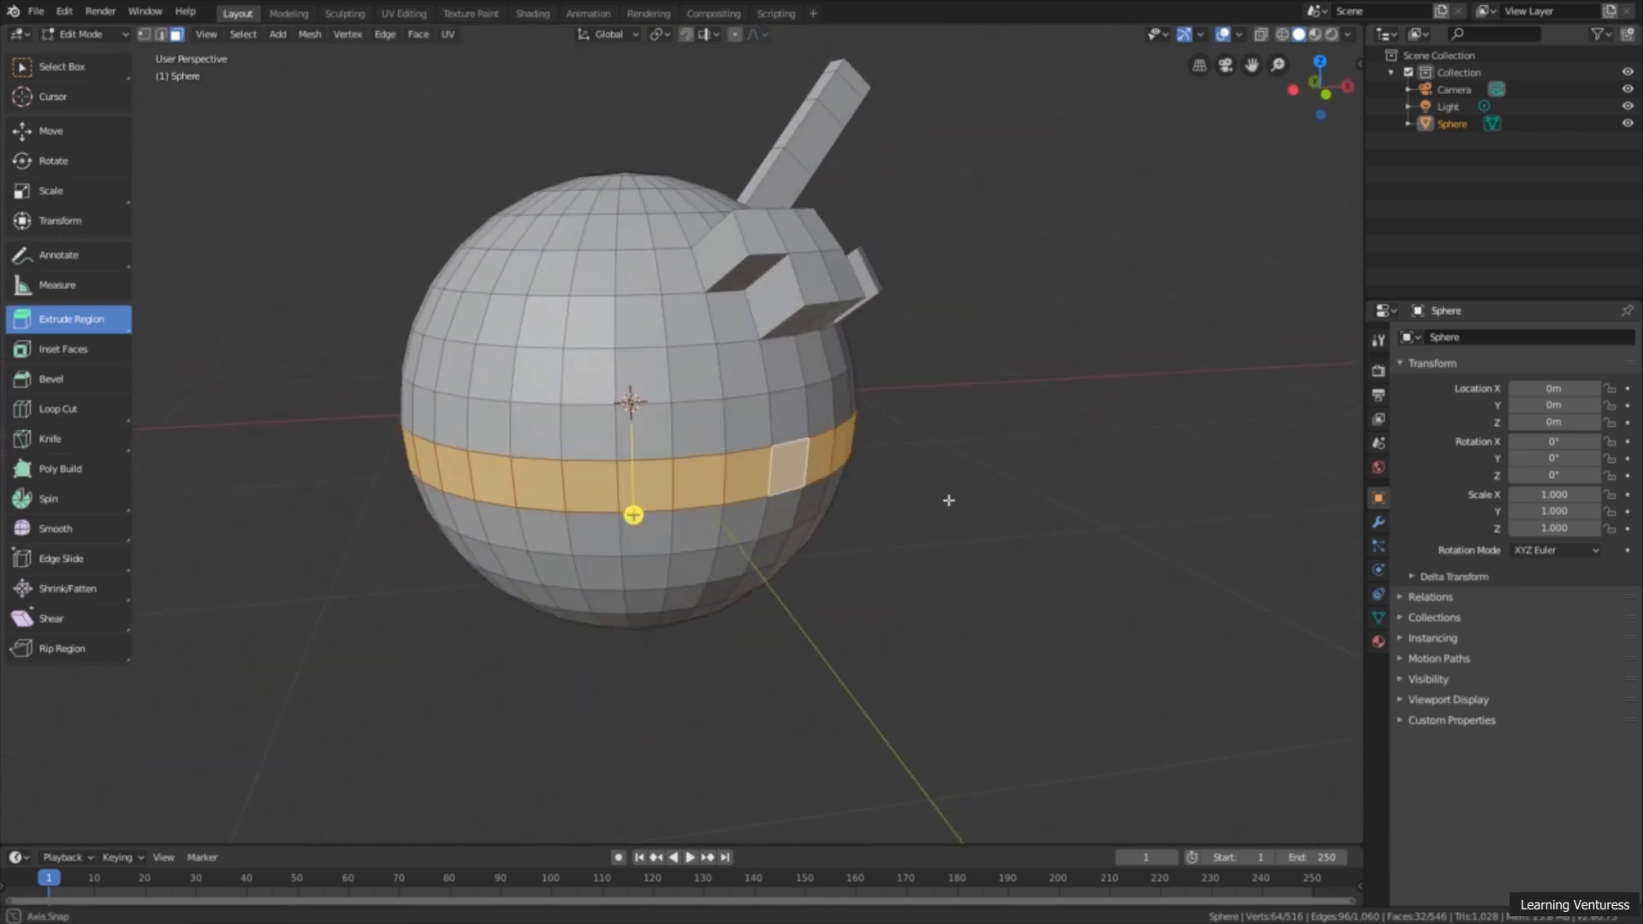
Step: Try to extrude the selected face loop straight down with Extrude Region, and undo it
{"action": "left_click_drag", "start_coordinate": [632, 515], "coordinate": [774, 658]}
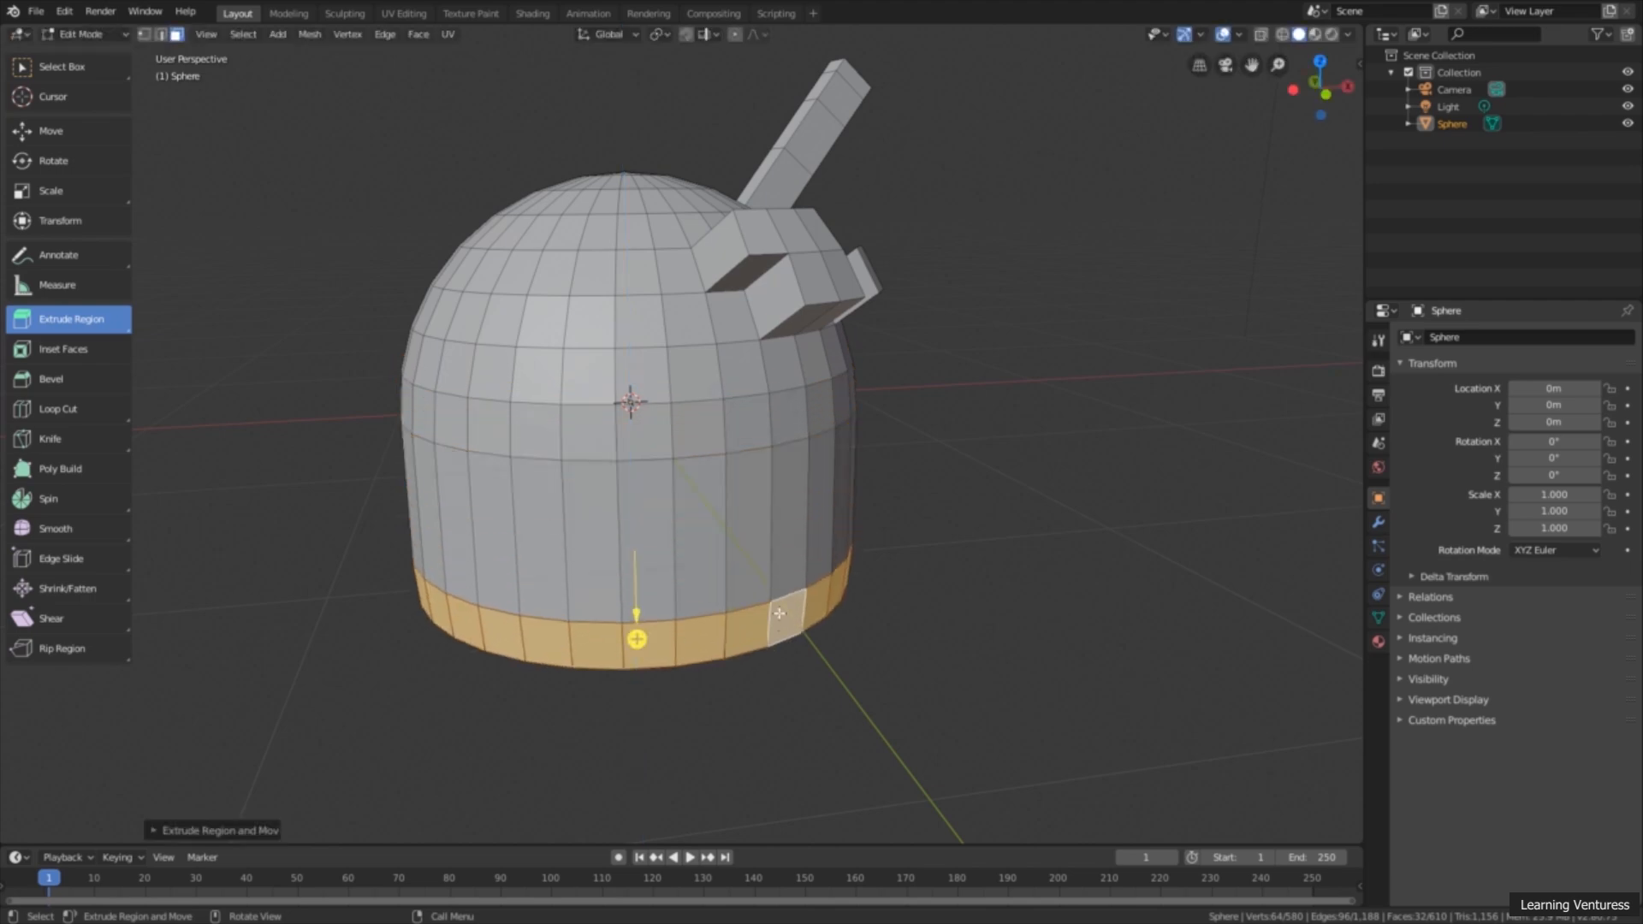
{"action": "middle_click_drag", "start_coordinate": [839, 656], "coordinate": [789, 460]}
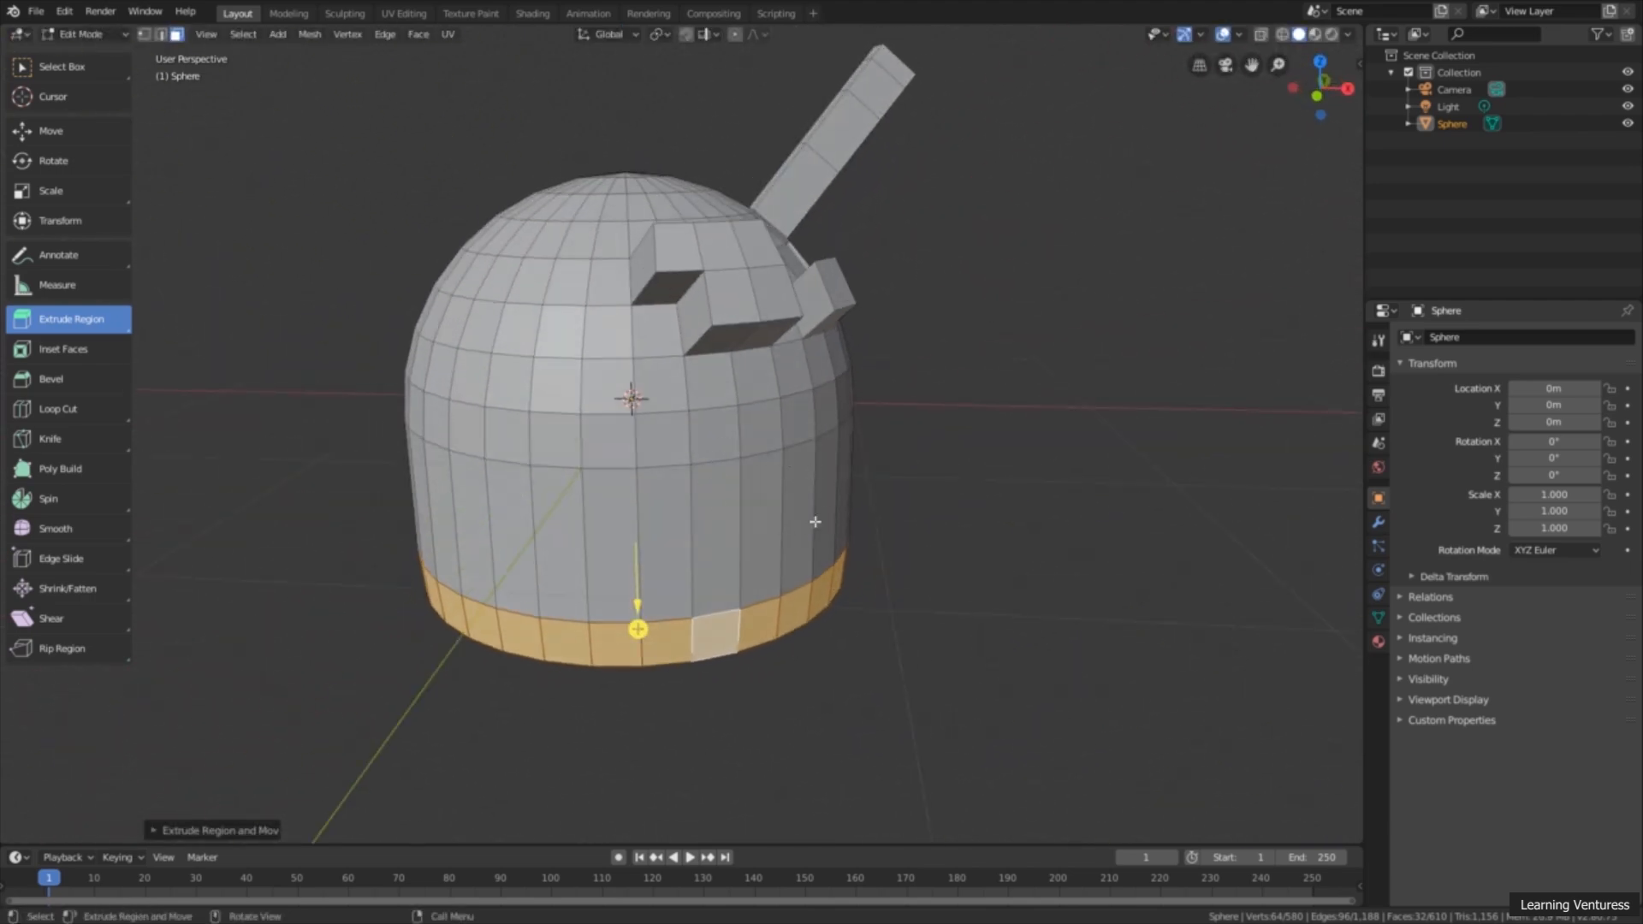
{"action": "middle_click_drag", "start_coordinate": [865, 502], "coordinate": [909, 512]}
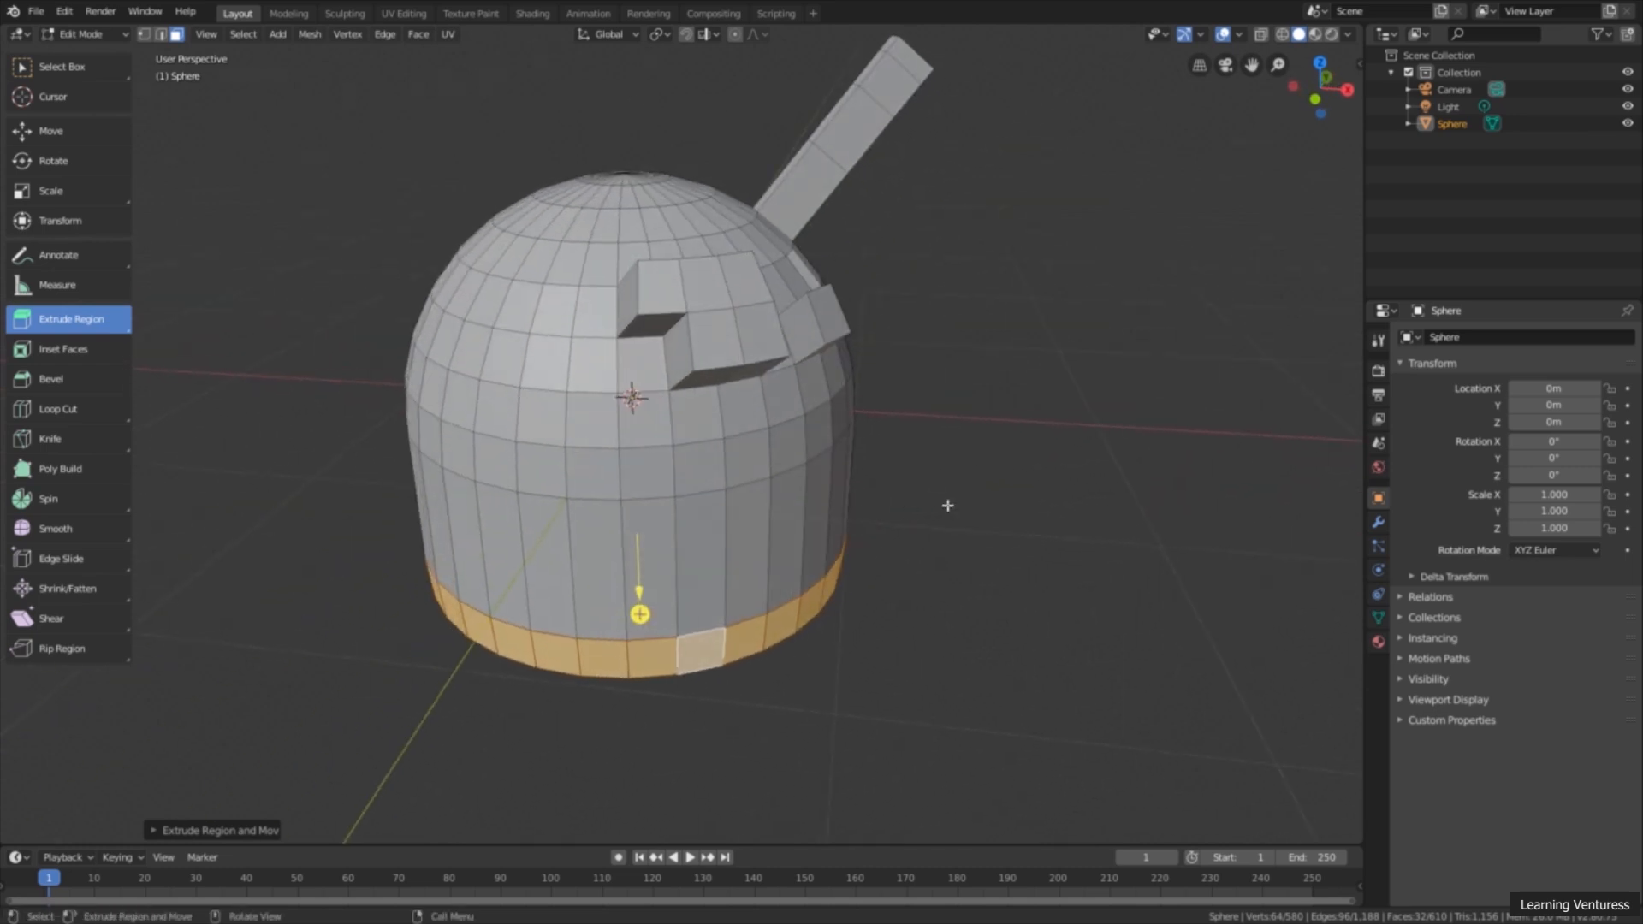
{"action": "key", "text": "ctrl+z"}
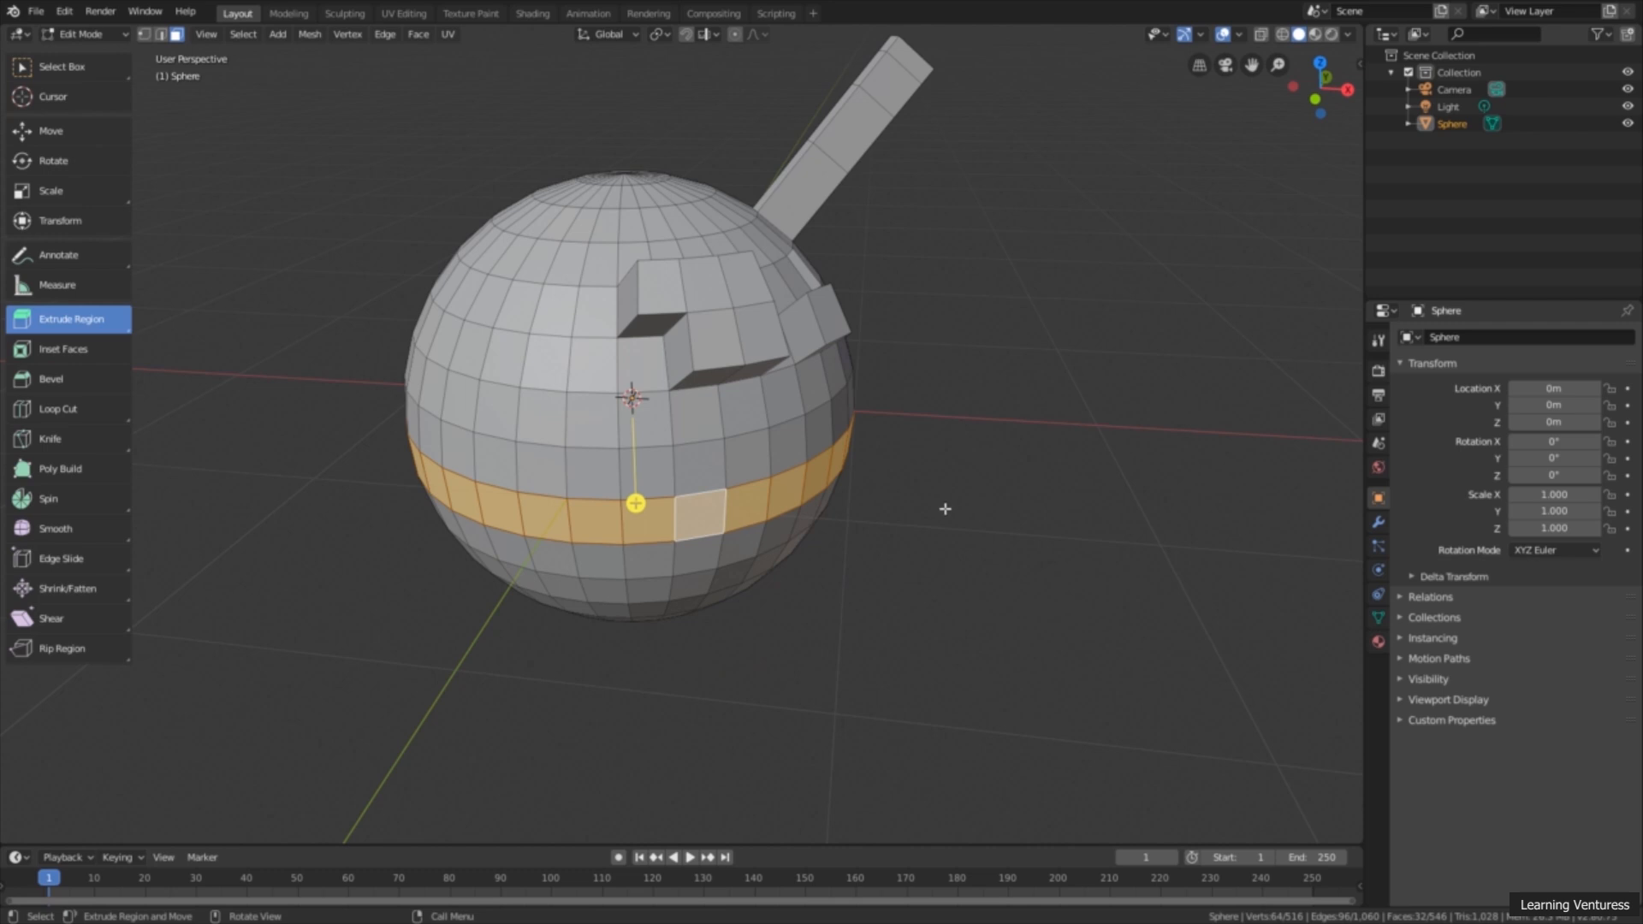
Step: Extrude the selected face loop outward with Extrude Along Normals to form a flat ring around the sphere
{"action": "middle_click_drag", "start_coordinate": [613, 529], "coordinate": [633, 520]}
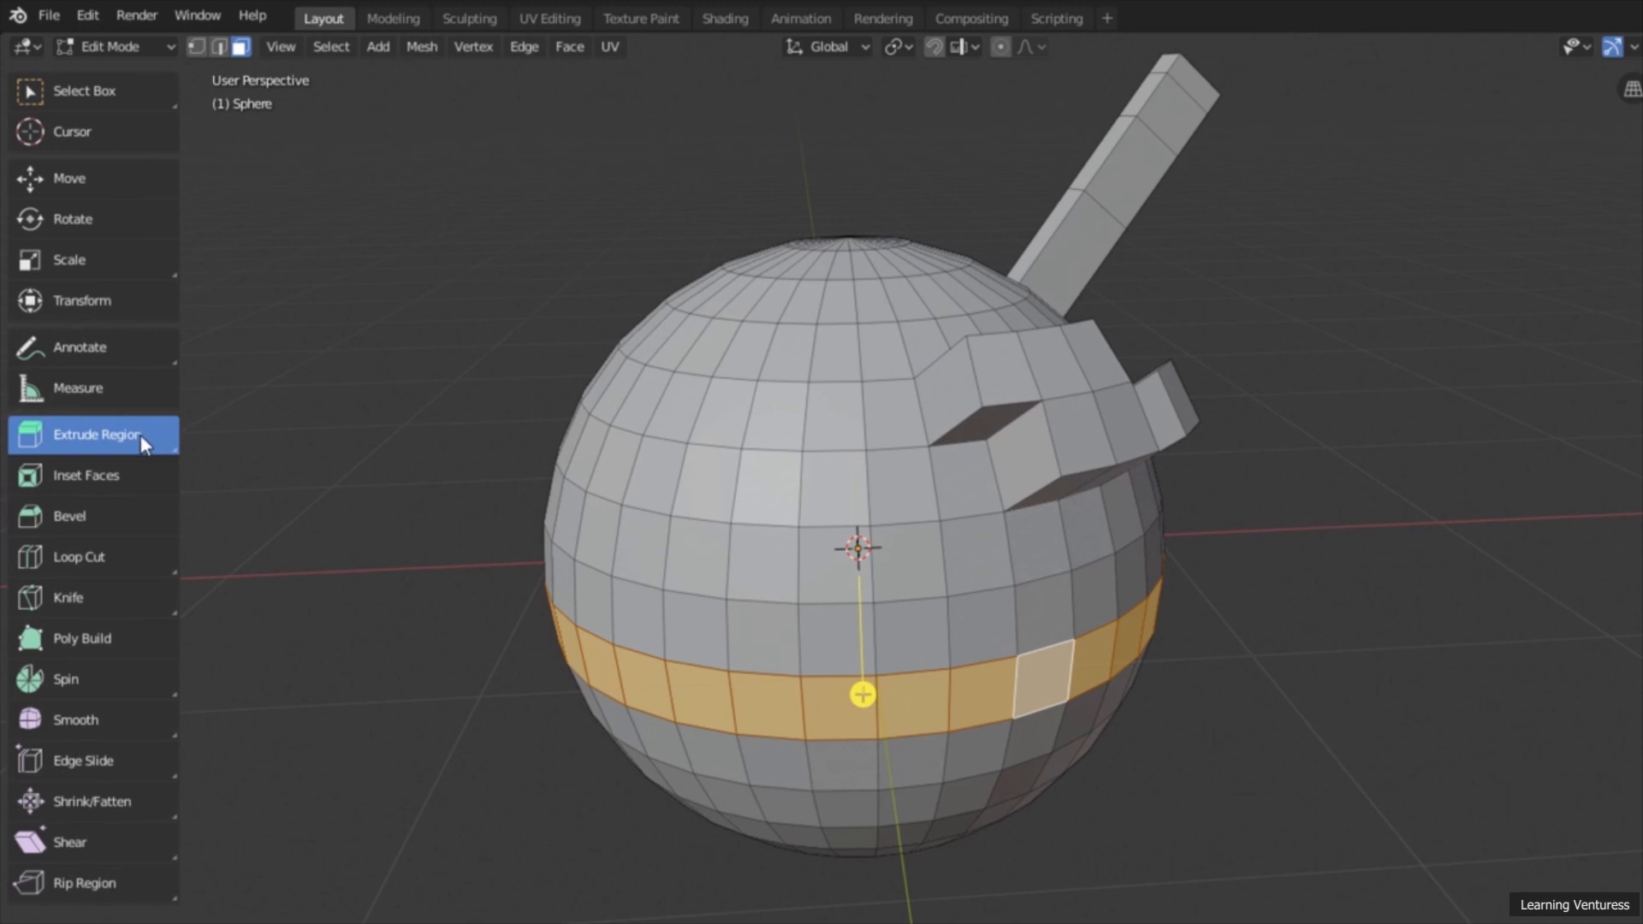
{"action": "left_click", "coordinate": [126, 433]}
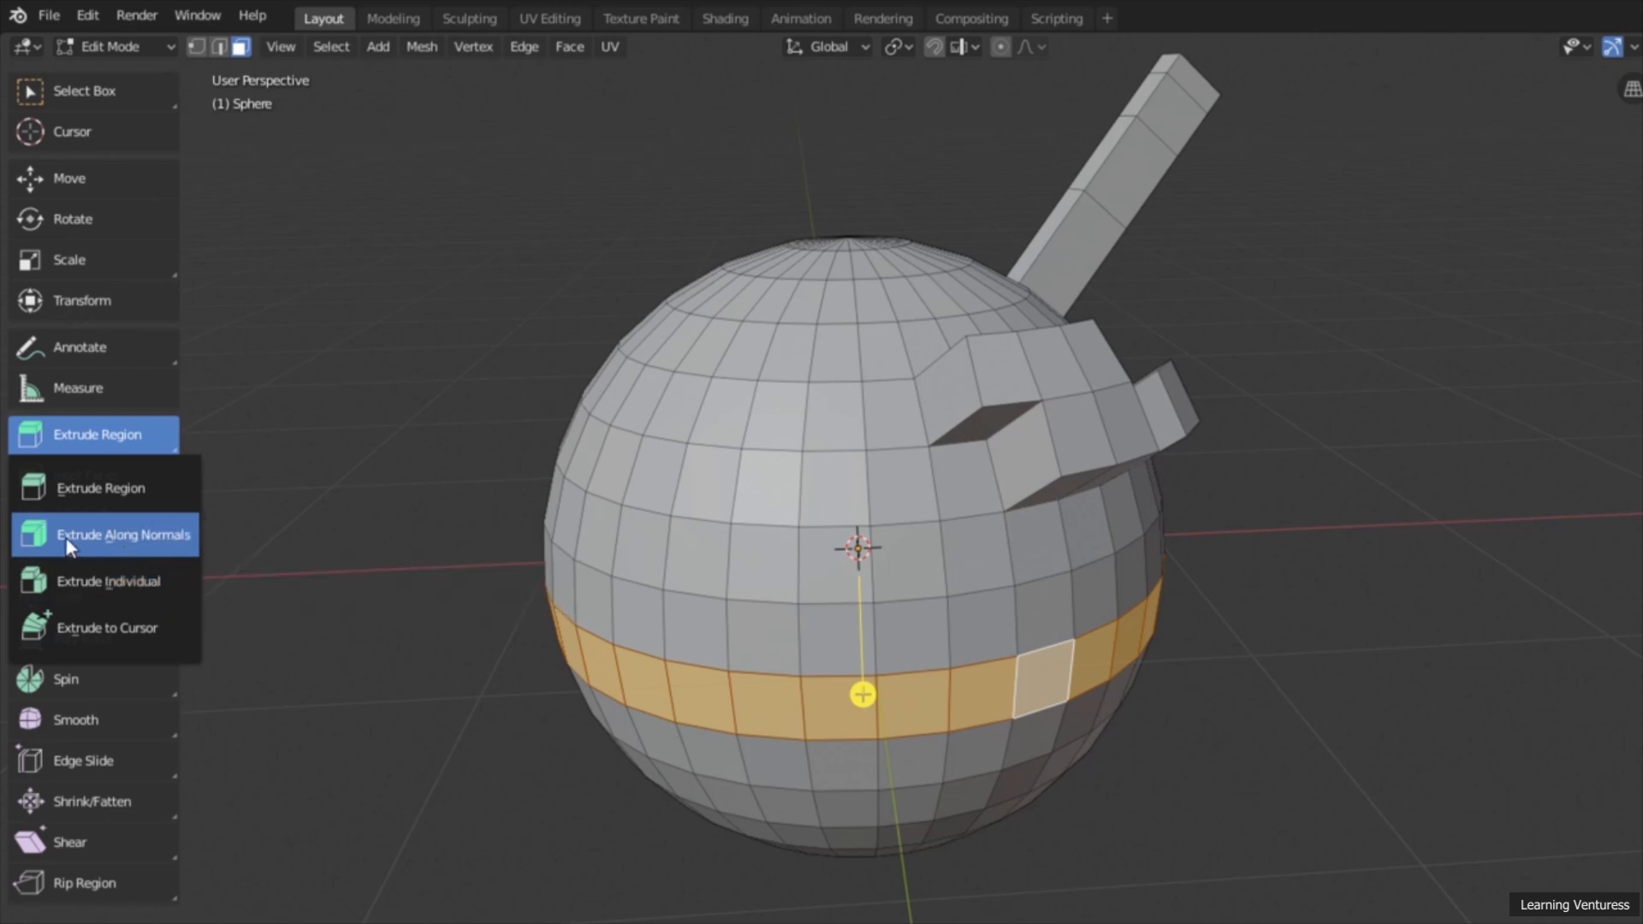
{"action": "left_click", "coordinate": [130, 538]}
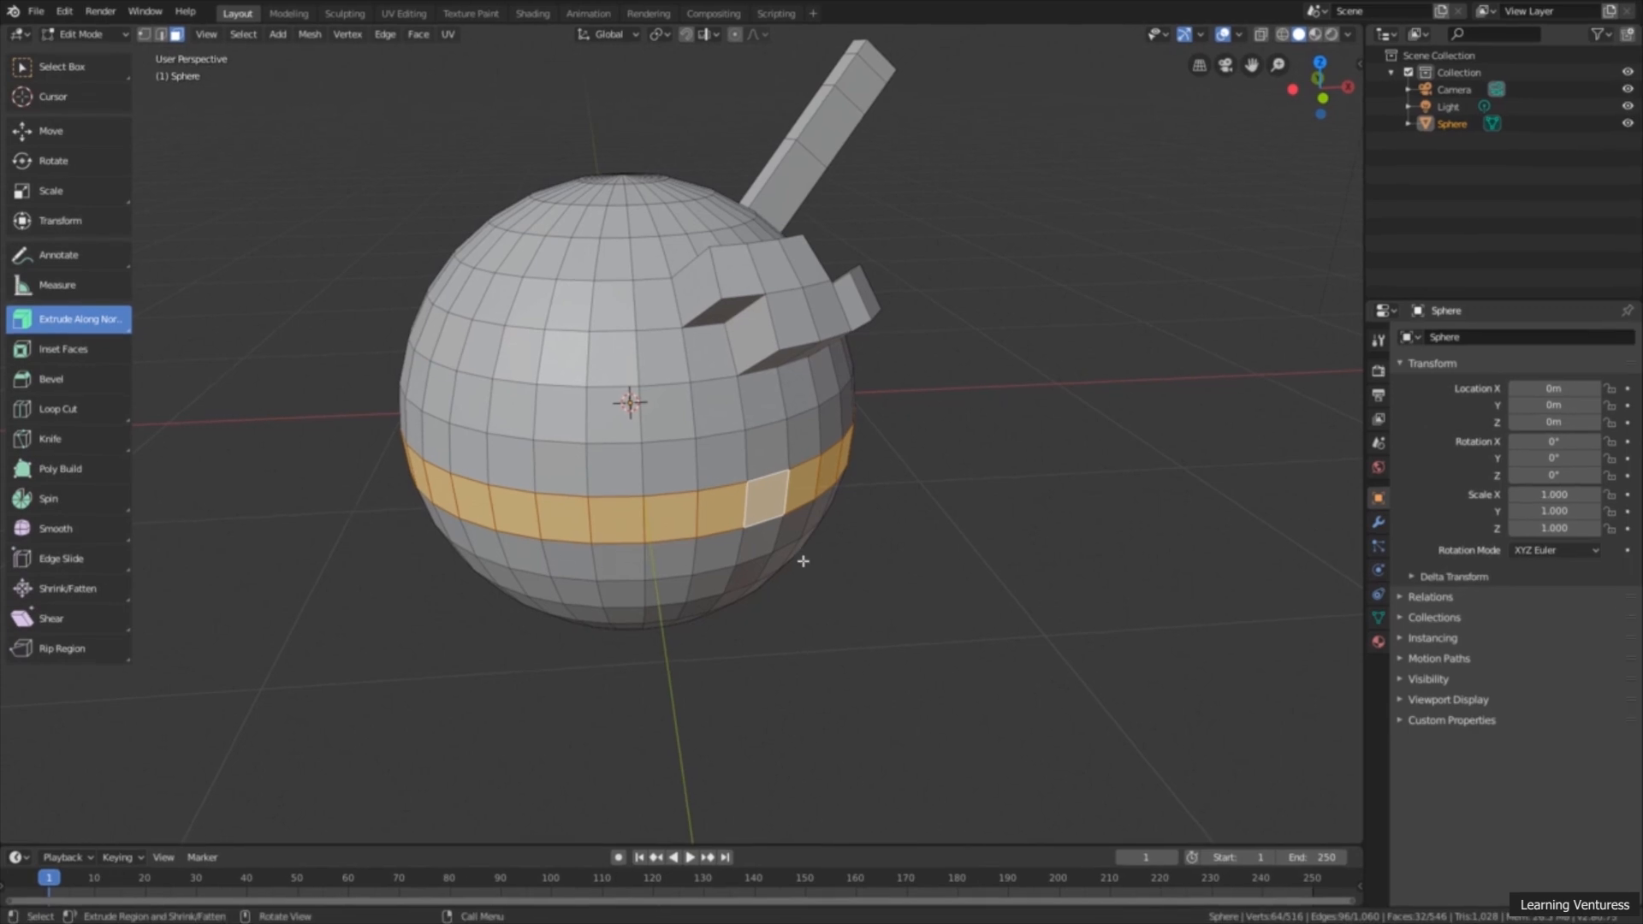
{"action": "middle_click_drag", "start_coordinate": [1081, 770], "coordinate": [1108, 732]}
{"action": "middle_click_drag", "start_coordinate": [818, 541], "coordinate": [822, 557]}
{"action": "scroll", "coordinate": [823, 539], "scroll_direction": "up", "scroll_amount": 1}
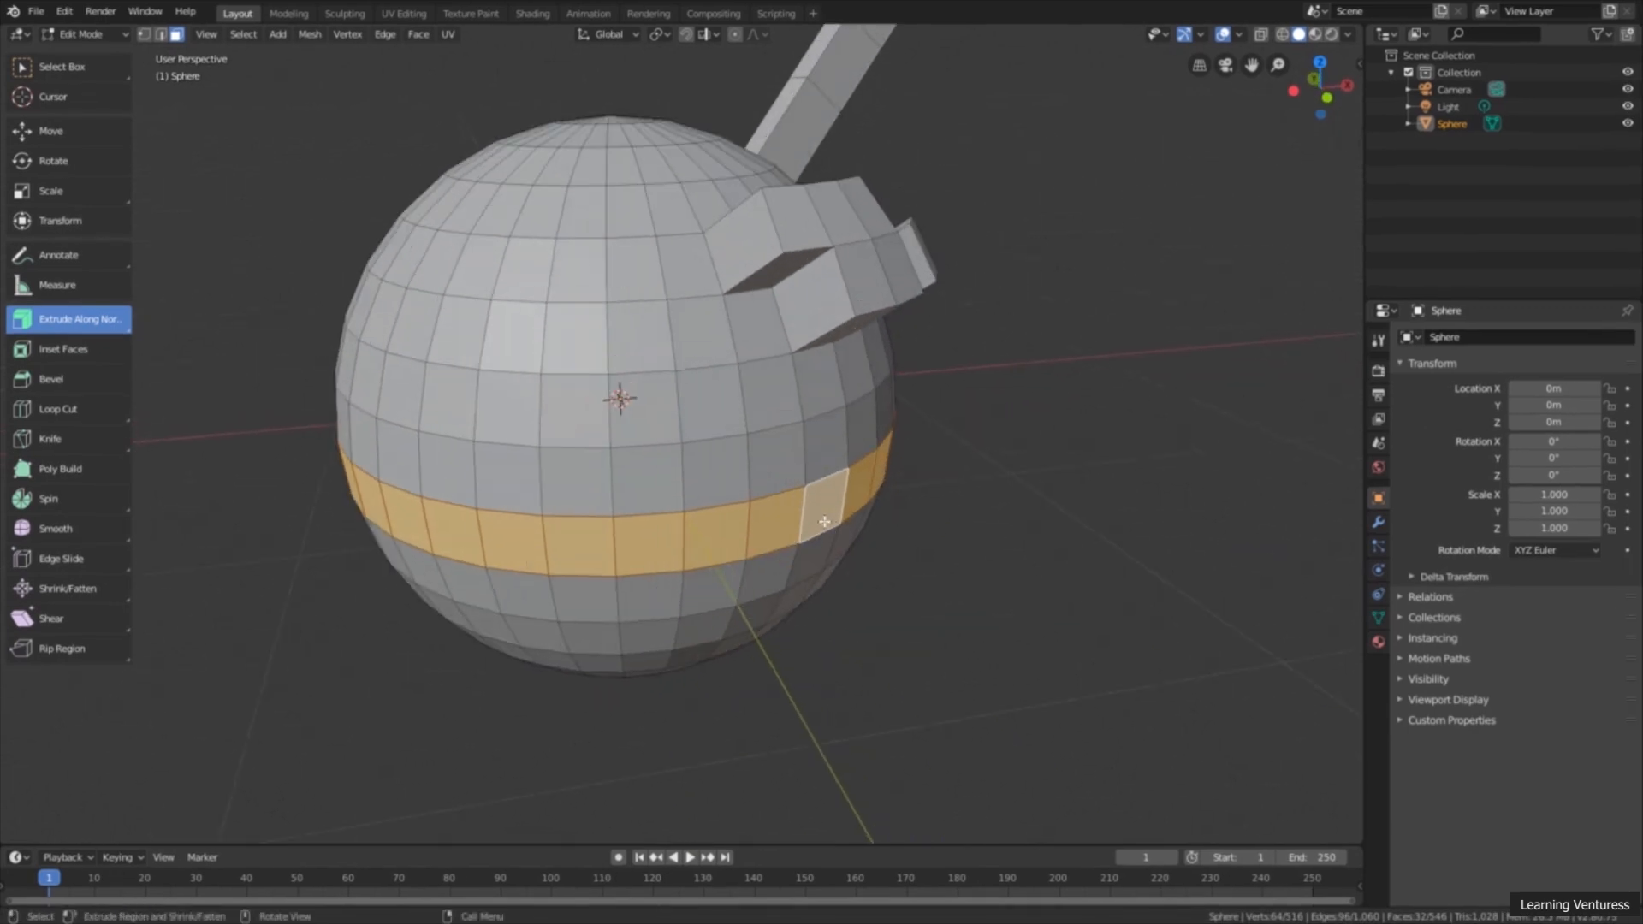
{"action": "left_click_drag", "start_coordinate": [832, 493], "coordinate": [957, 500]}
{"action": "mouse_move", "coordinate": [970, 549]}
{"action": "middle_mouse_down"}
{"action": "mouse_move", "coordinate": [961, 440]}
{"action": "mouse_move", "coordinate": [969, 538]}
{"action": "middle_mouse_up"}
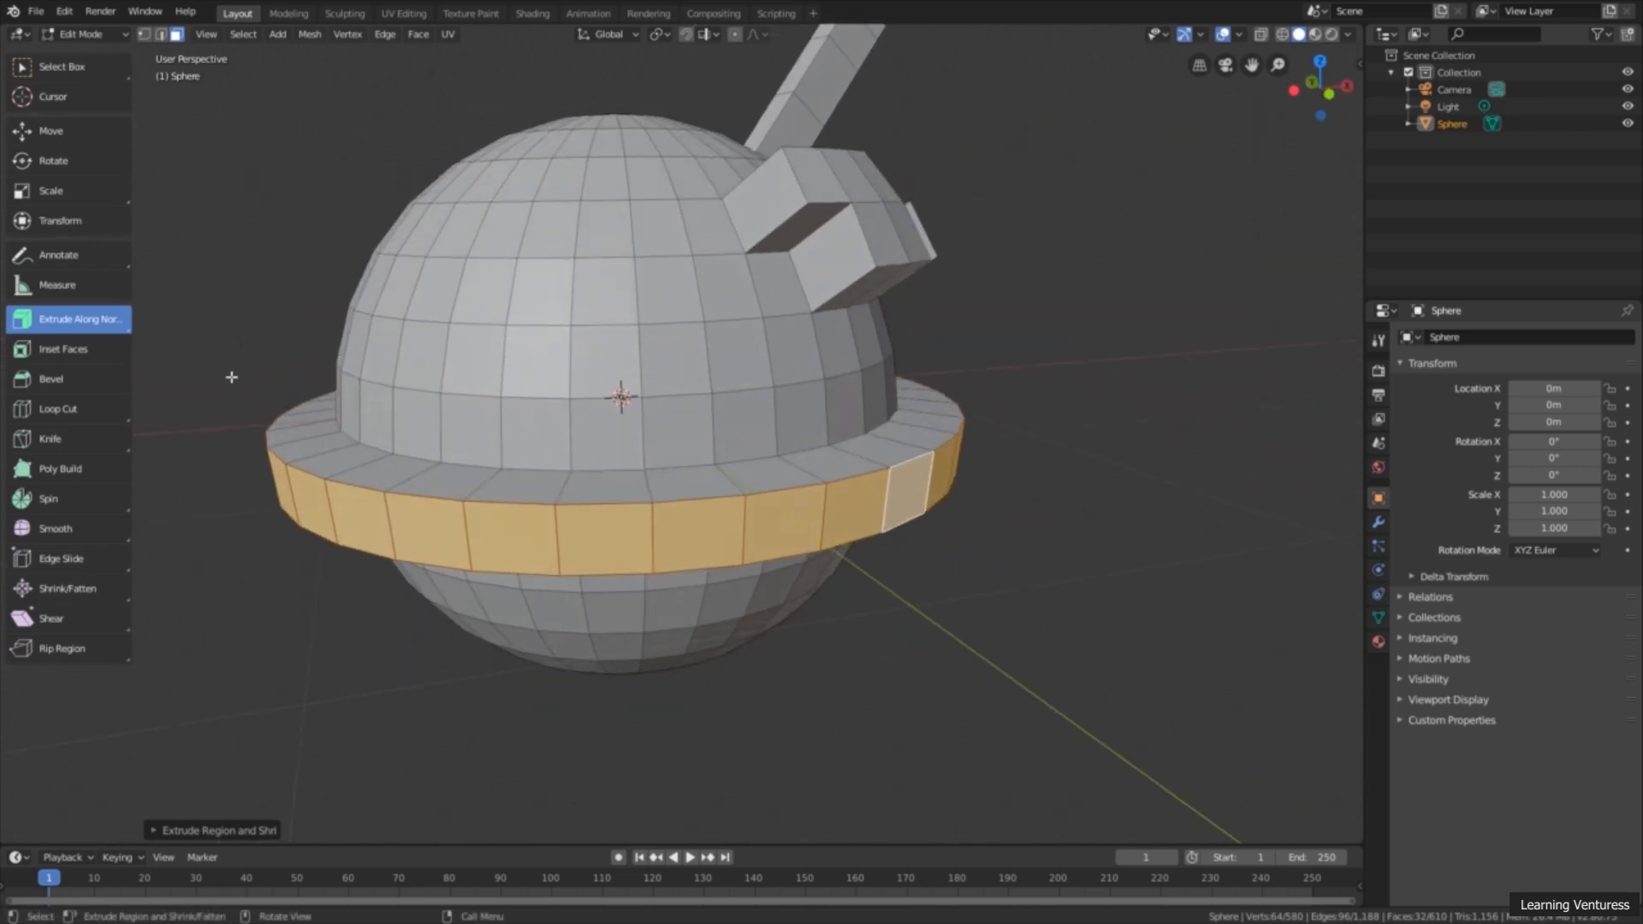
Step: Extrude the ring's outer faces outward as separate blocks with Extrude Individual
{"action": "left_click", "coordinate": [78, 319]}
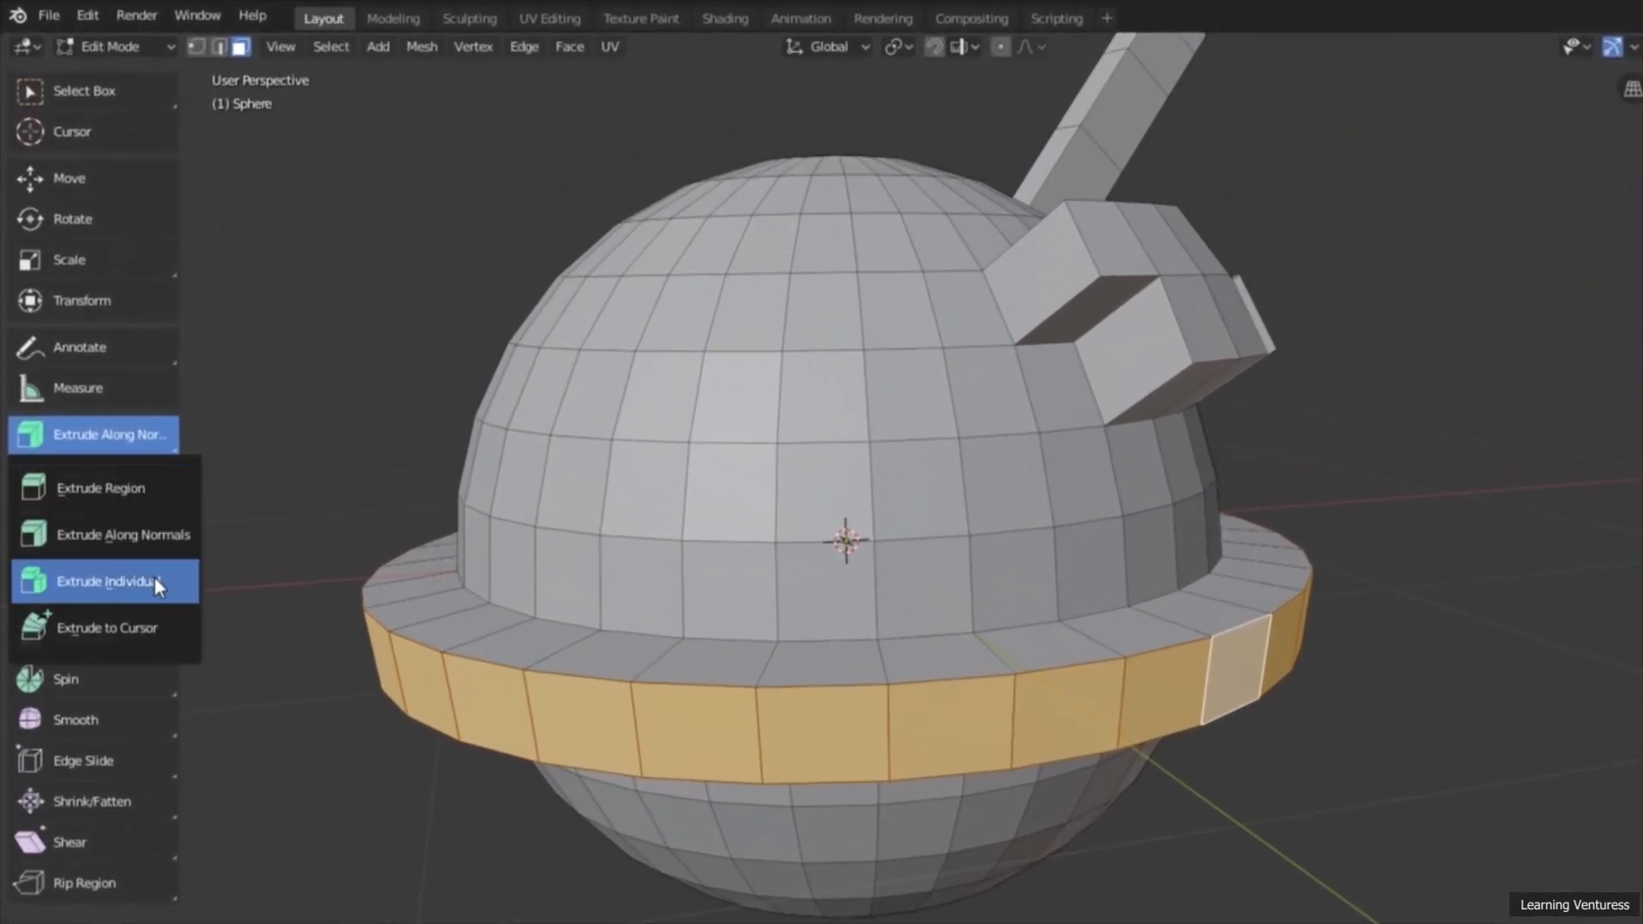
{"action": "left_click", "coordinate": [173, 582]}
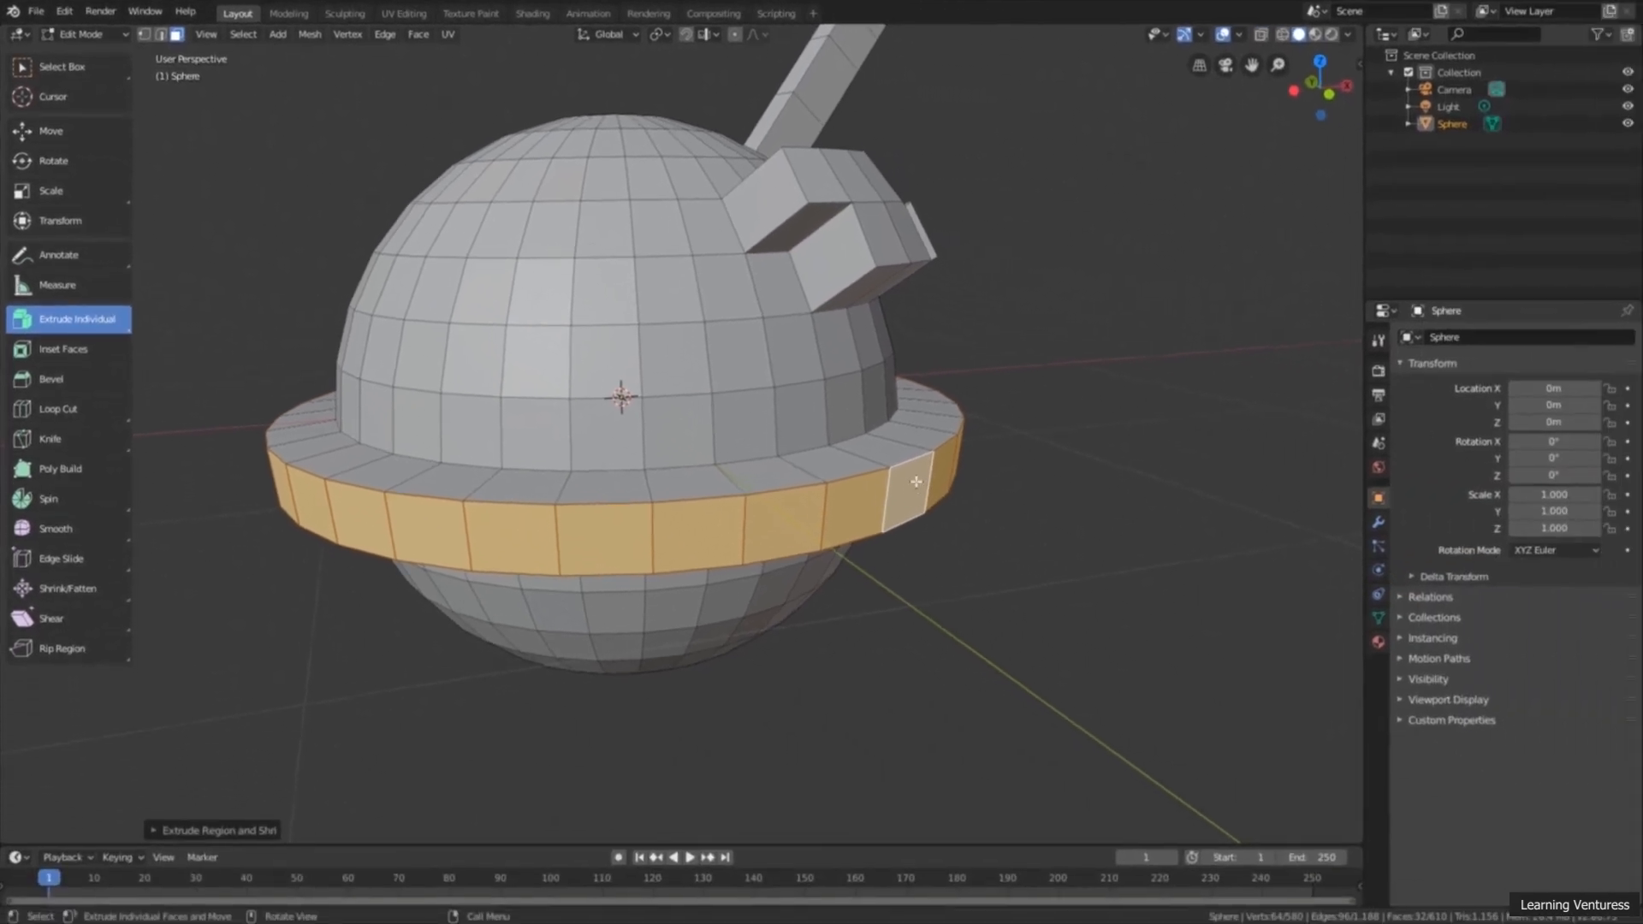
{"action": "left_click_drag", "start_coordinate": [915, 482], "coordinate": [935, 517]}
{"action": "middle_click_drag", "start_coordinate": [935, 517], "coordinate": [968, 544]}
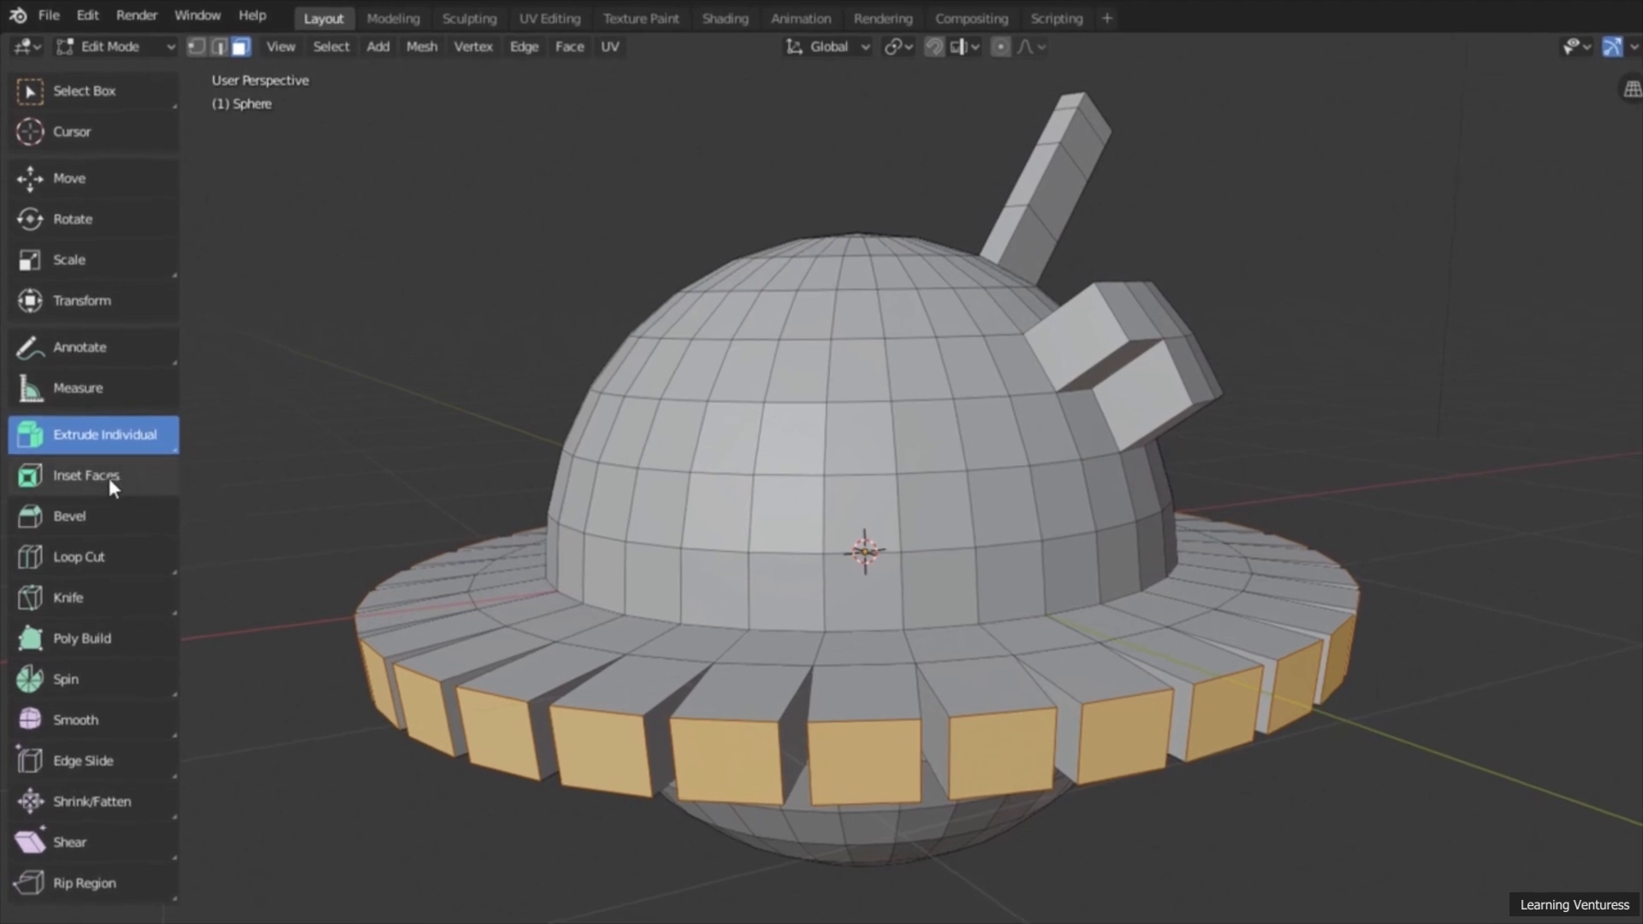
Step: With Inset Faces, inset two adjoining rows of three dome faces and one separate lower face by about 0.036 m
{"action": "left_click", "coordinate": [85, 473]}
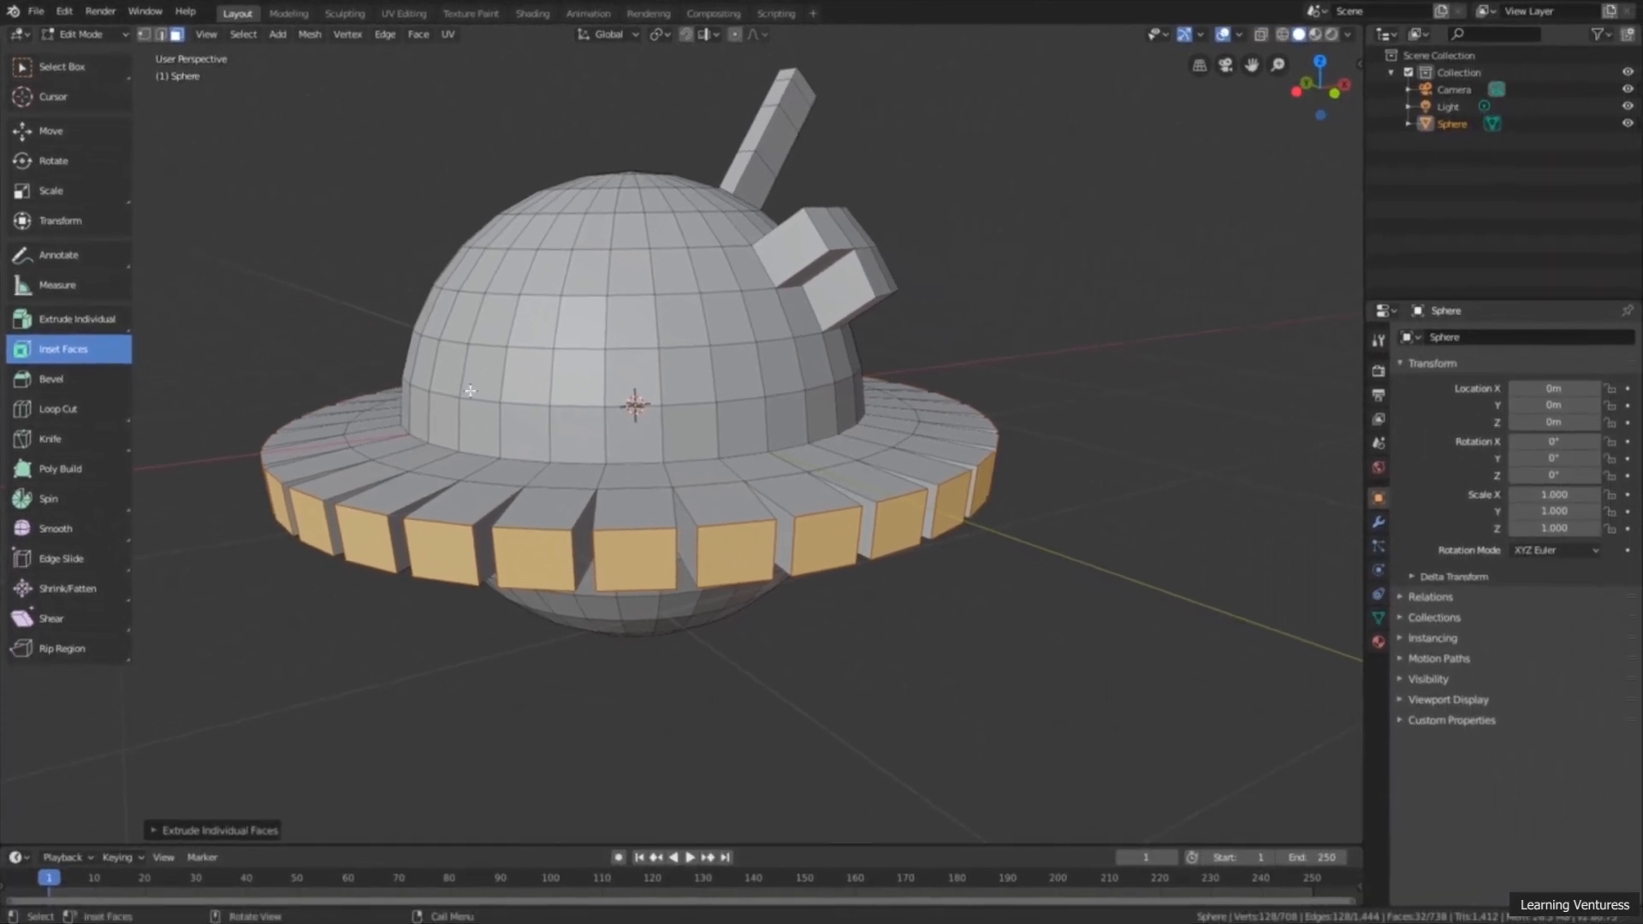
{"action": "middle_click_drag", "start_coordinate": [524, 391], "coordinate": [648, 396], "text": "shift"}
{"action": "scroll", "coordinate": [648, 396], "scroll_direction": "up", "scroll_amount": 1}
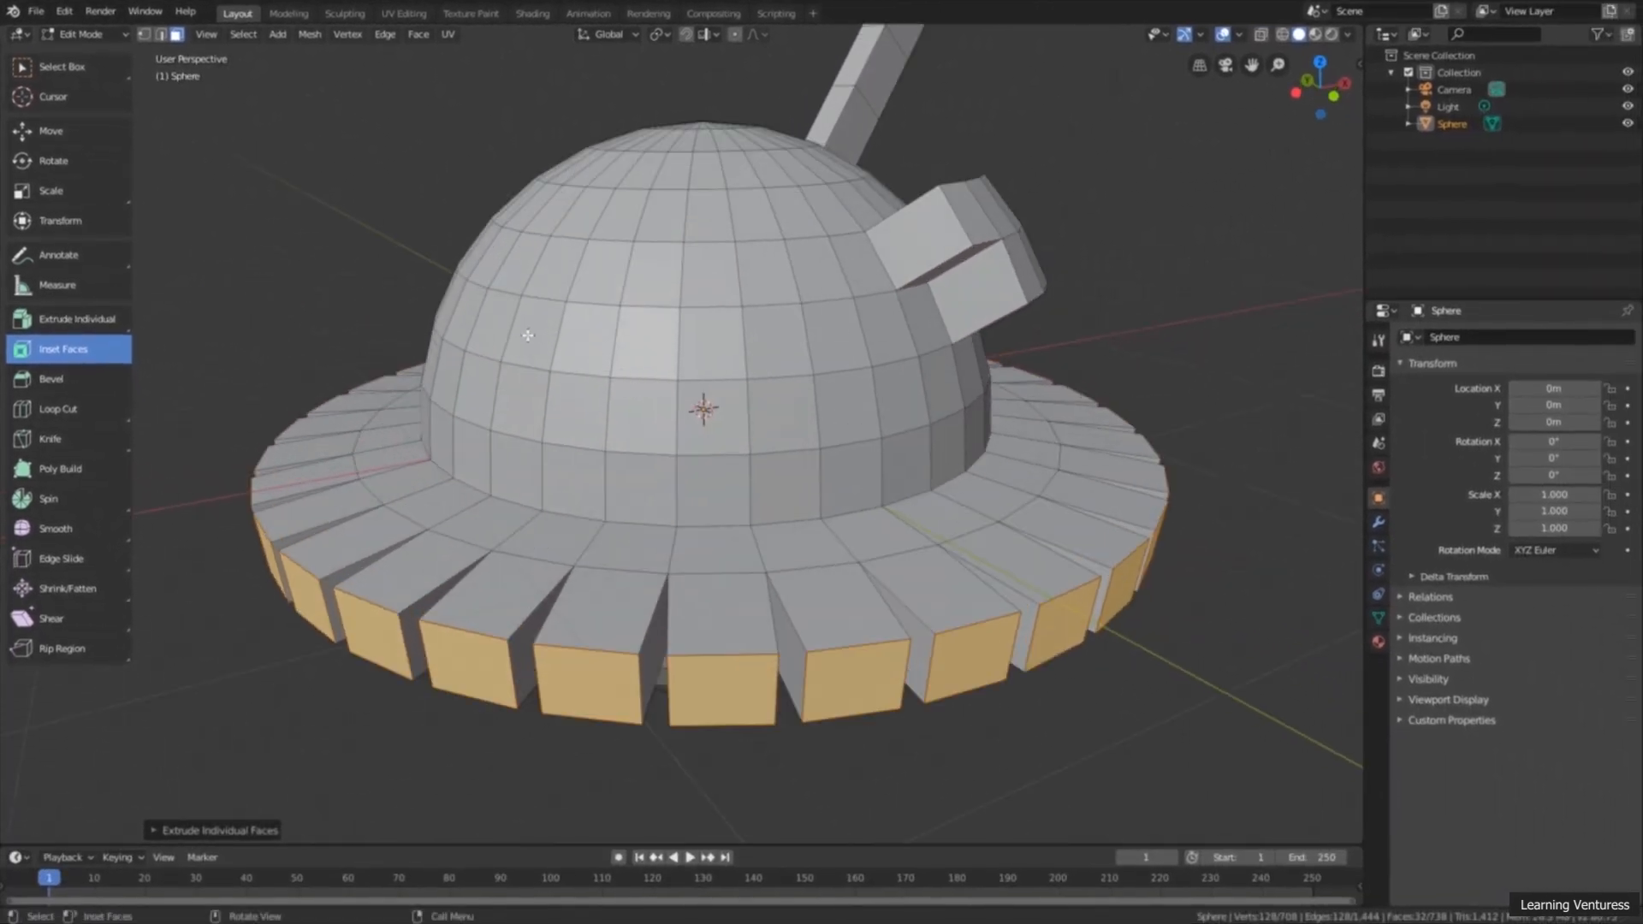
{"action": "left_click", "coordinate": [531, 334]}
{"action": "left_click", "coordinate": [594, 348], "text": "shift"}
{"action": "left_click", "coordinate": [638, 353], "text": "shift"}
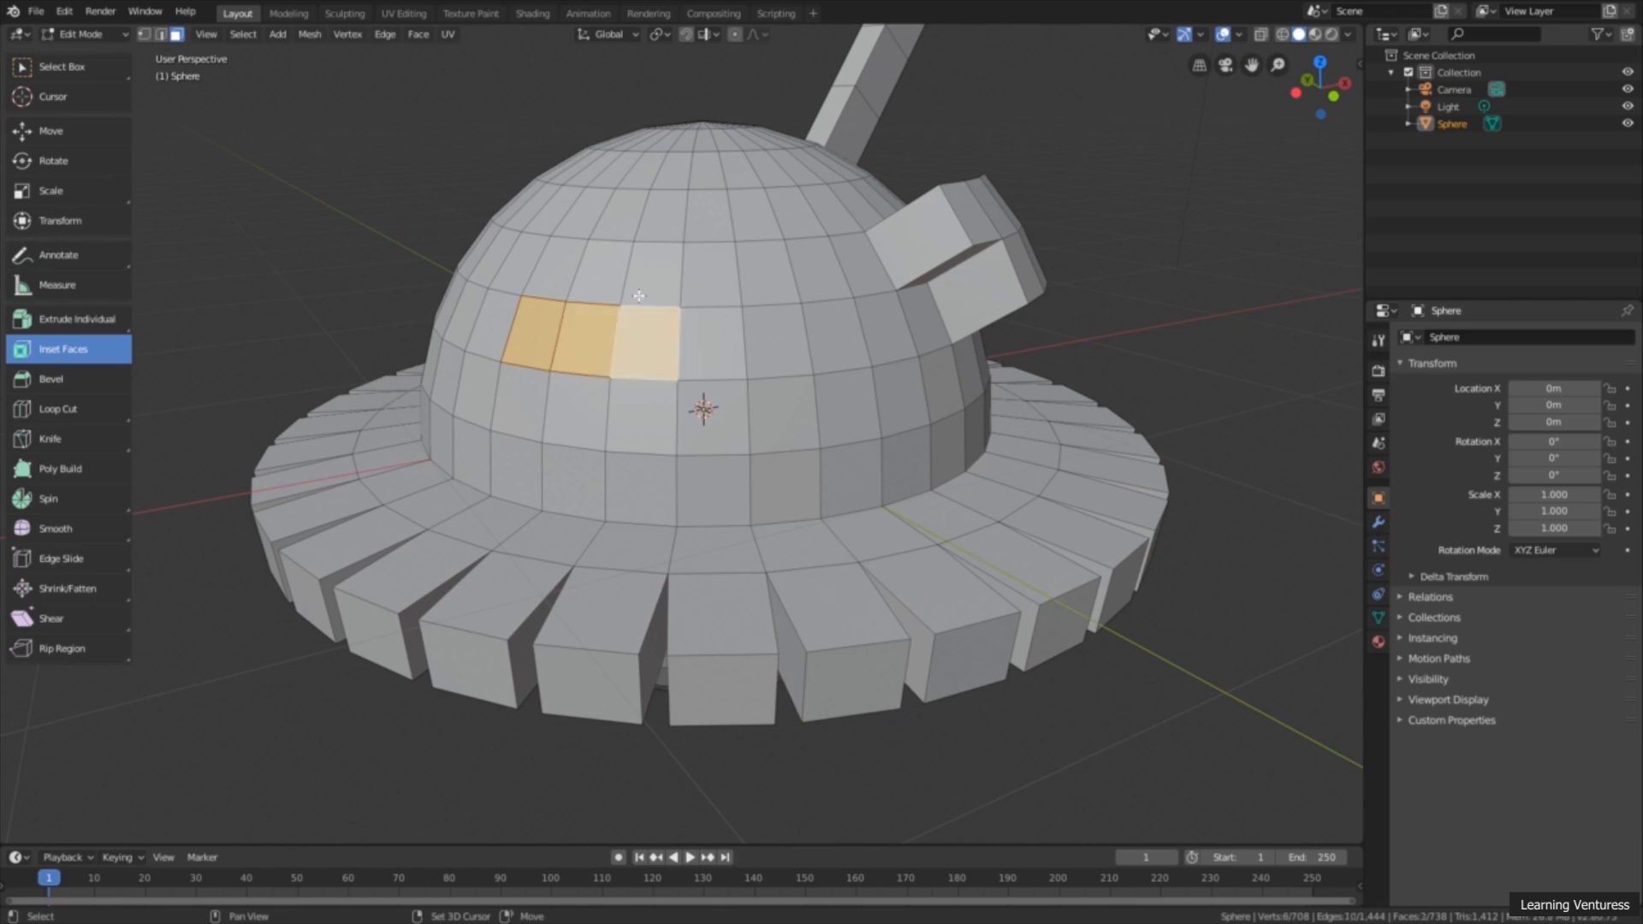
{"action": "left_click", "coordinate": [639, 294], "text": "shift"}
{"action": "left_click", "coordinate": [602, 283], "text": "shift"}
{"action": "left_click", "coordinate": [728, 299], "text": "shift"}
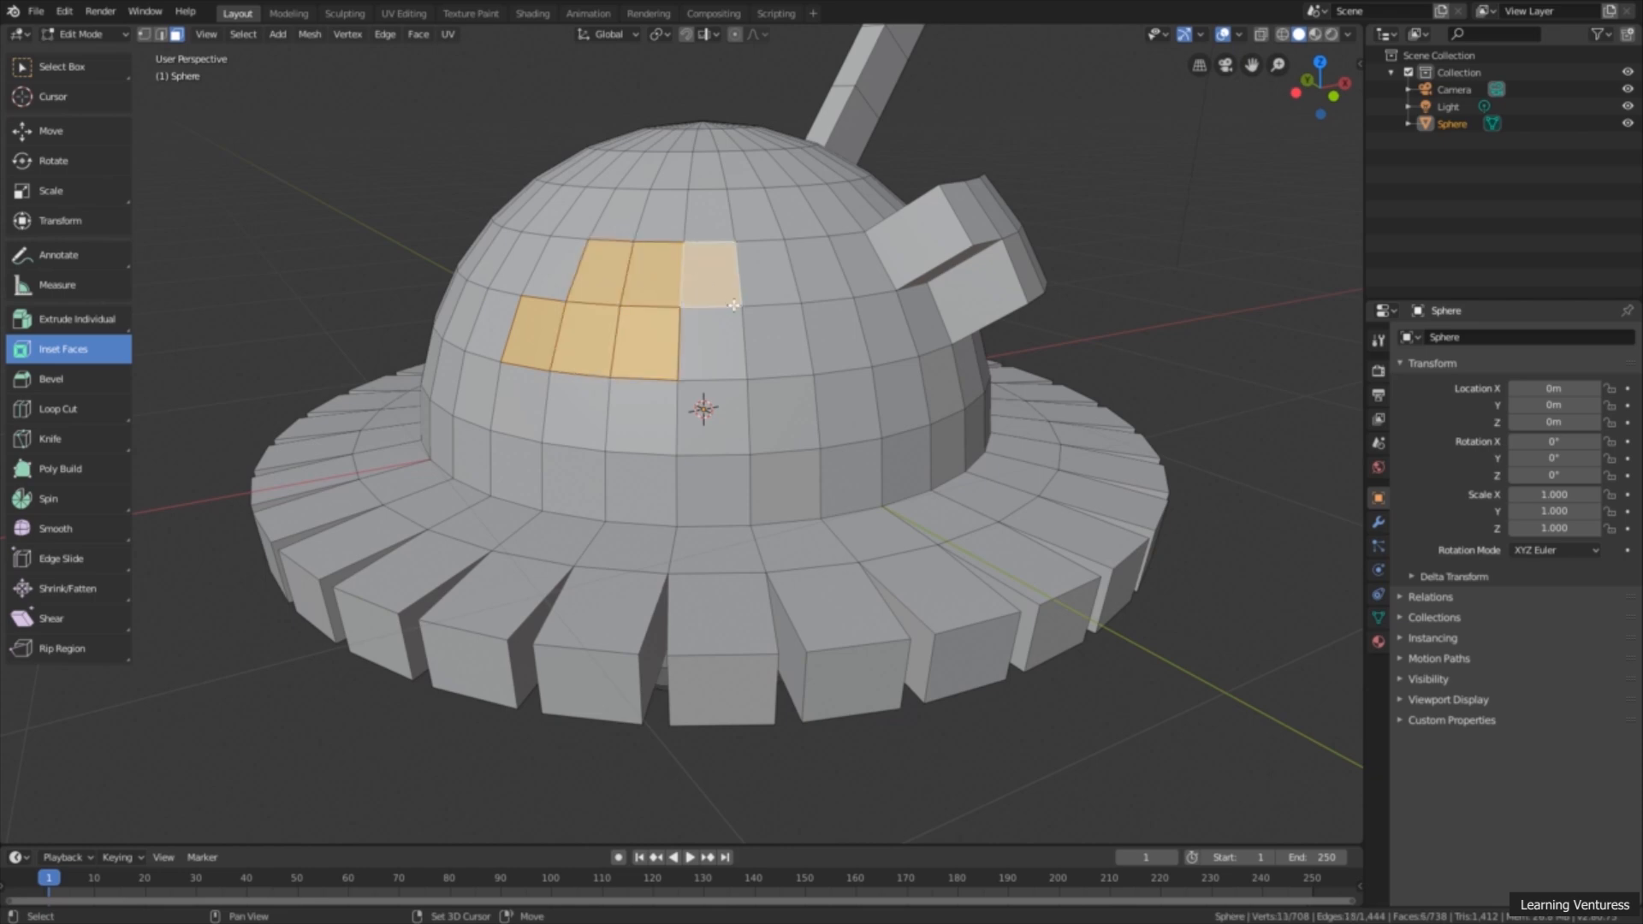
{"action": "left_click", "coordinate": [764, 387], "text": "shift"}
{"action": "scroll", "coordinate": [764, 386], "scroll_direction": "up", "scroll_amount": 4}
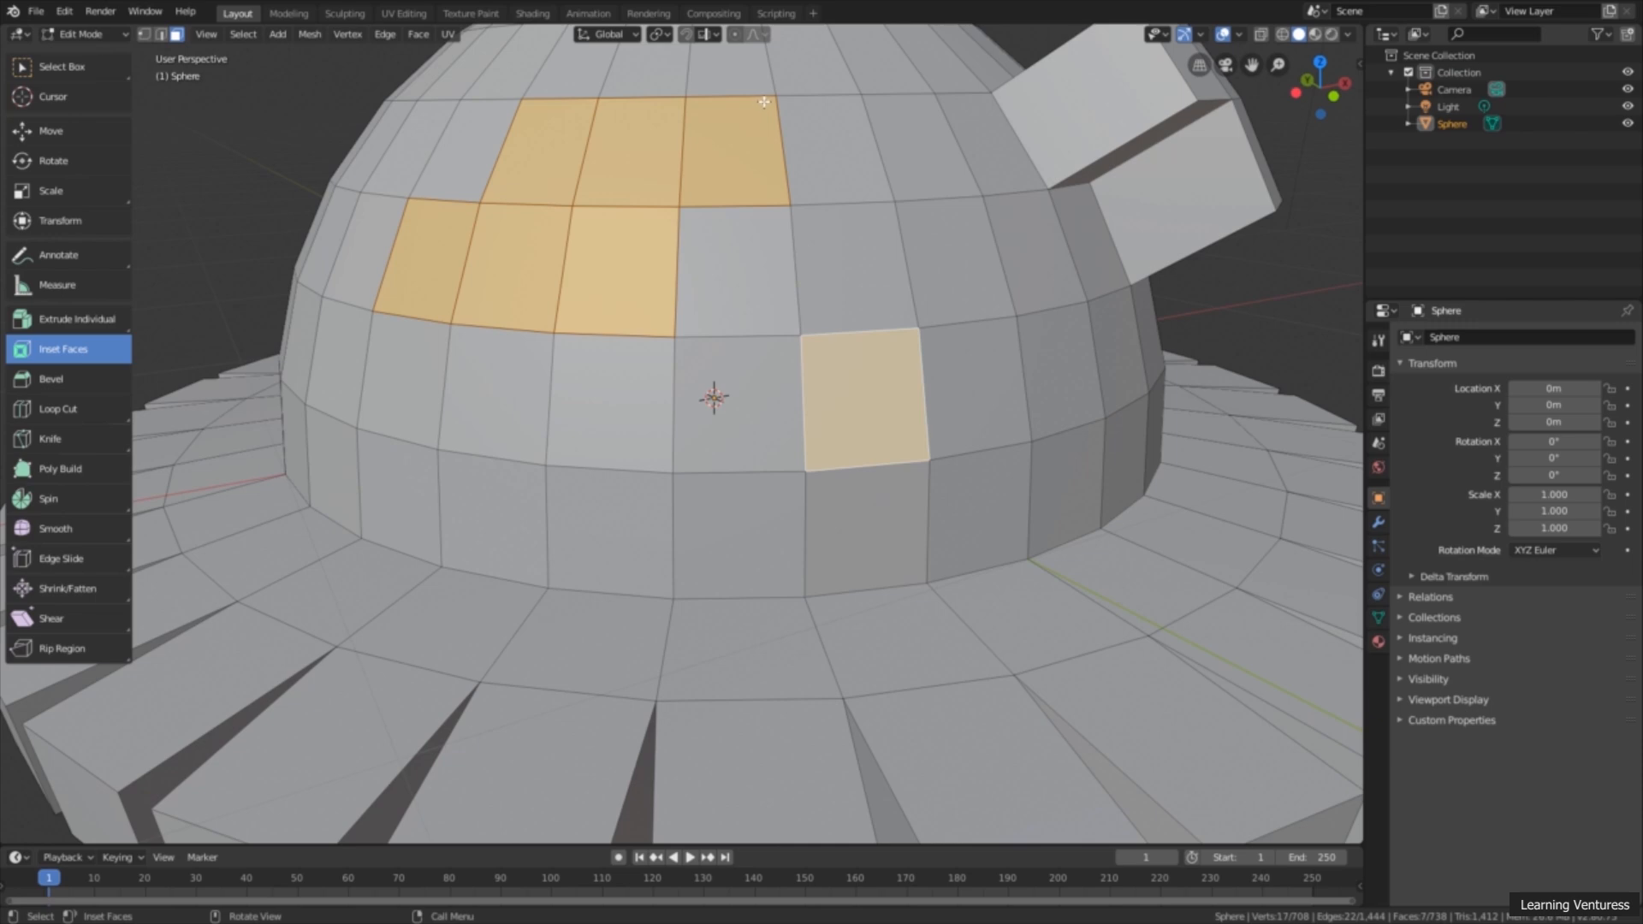
{"action": "left_click_drag", "start_coordinate": [763, 104], "coordinate": [749, 126]}
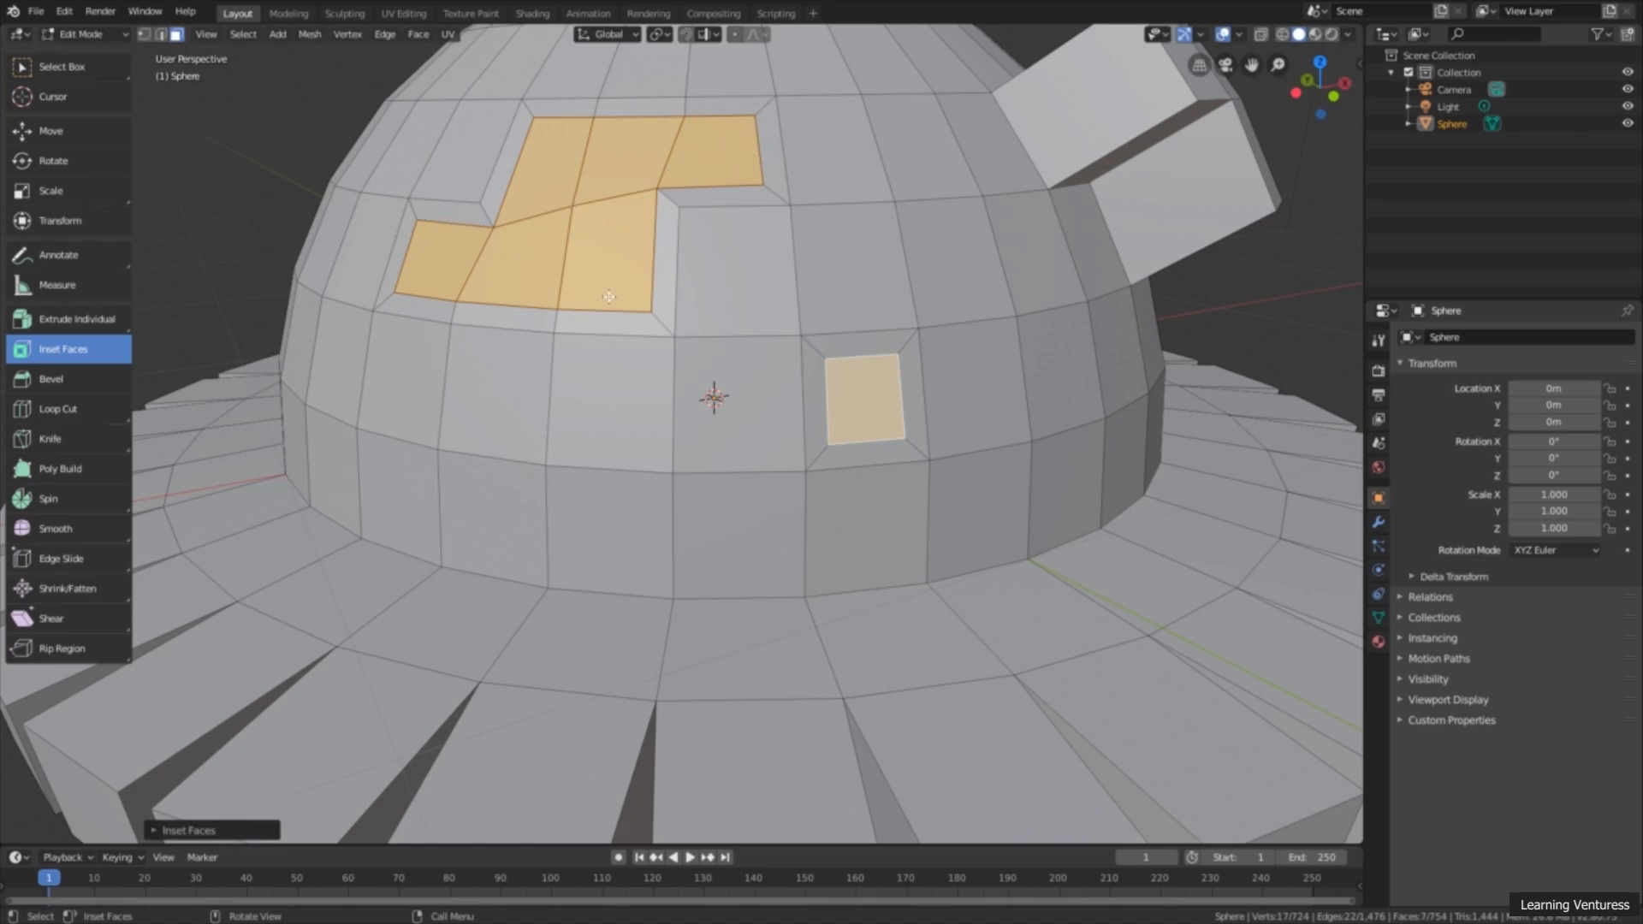
Step: Turn on the Individual option for the inset, comparing it off and on, so each selected face is inset separately
{"action": "mouse_move", "coordinate": [672, 389]}
{"action": "middle_mouse_down"}
{"action": "mouse_move", "coordinate": [724, 383]}
{"action": "mouse_move", "coordinate": [661, 398]}
{"action": "middle_mouse_up"}
{"action": "scroll", "coordinate": [661, 398], "scroll_direction": "down", "scroll_amount": 1}
{"action": "scroll", "coordinate": [662, 397], "scroll_direction": "down", "scroll_amount": 4}
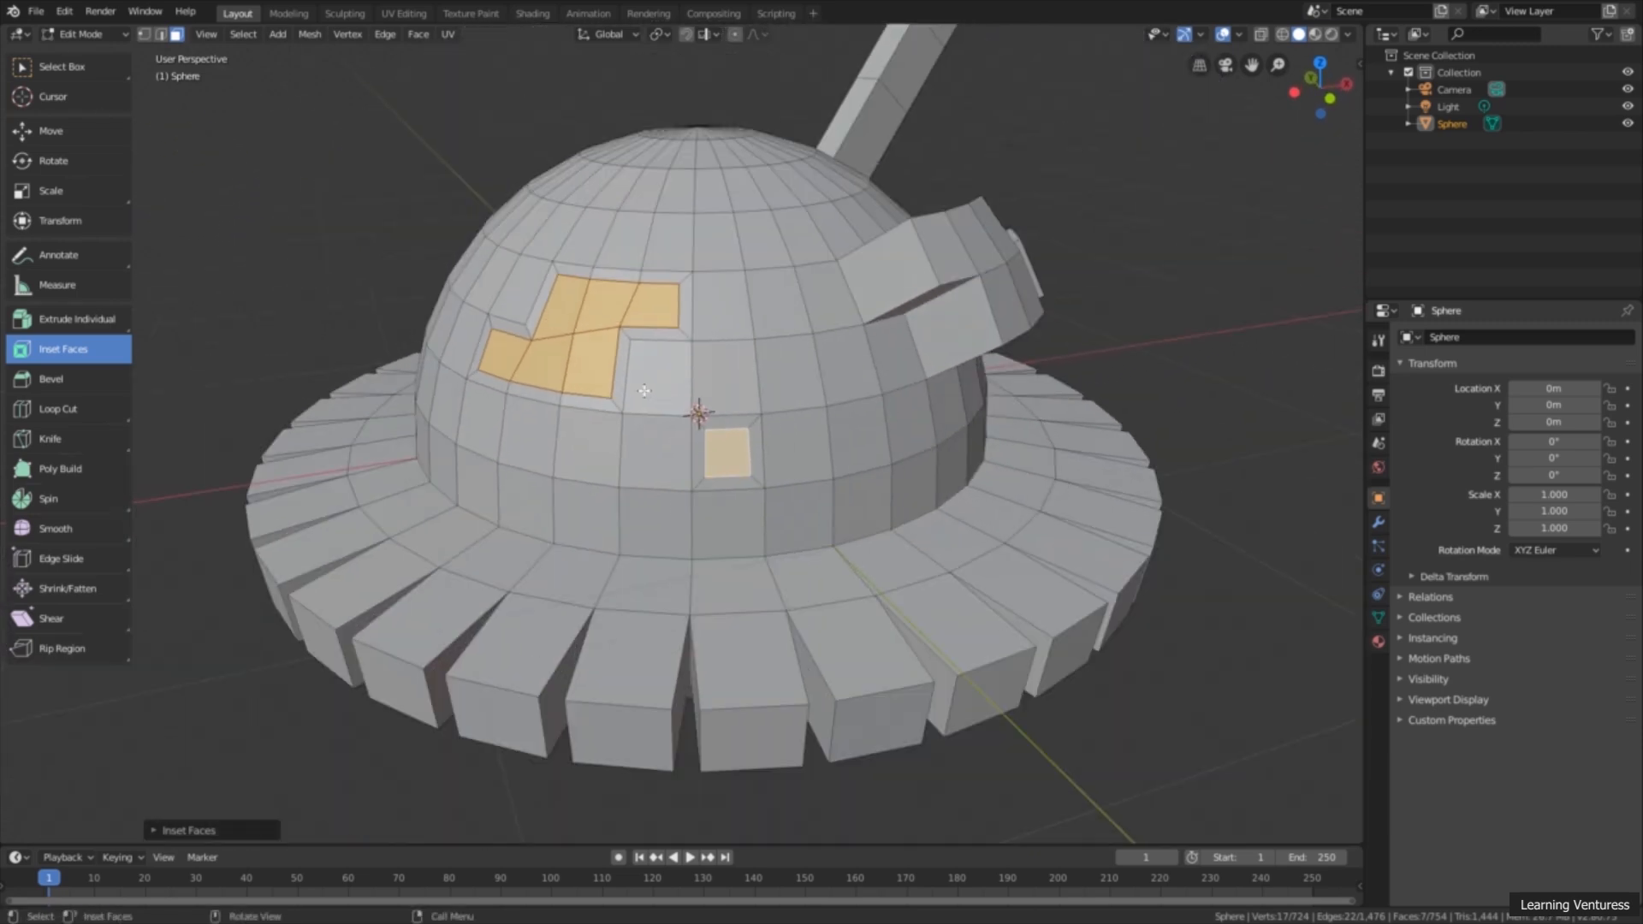
{"action": "scroll", "coordinate": [651, 387], "scroll_direction": "up", "scroll_amount": 2}
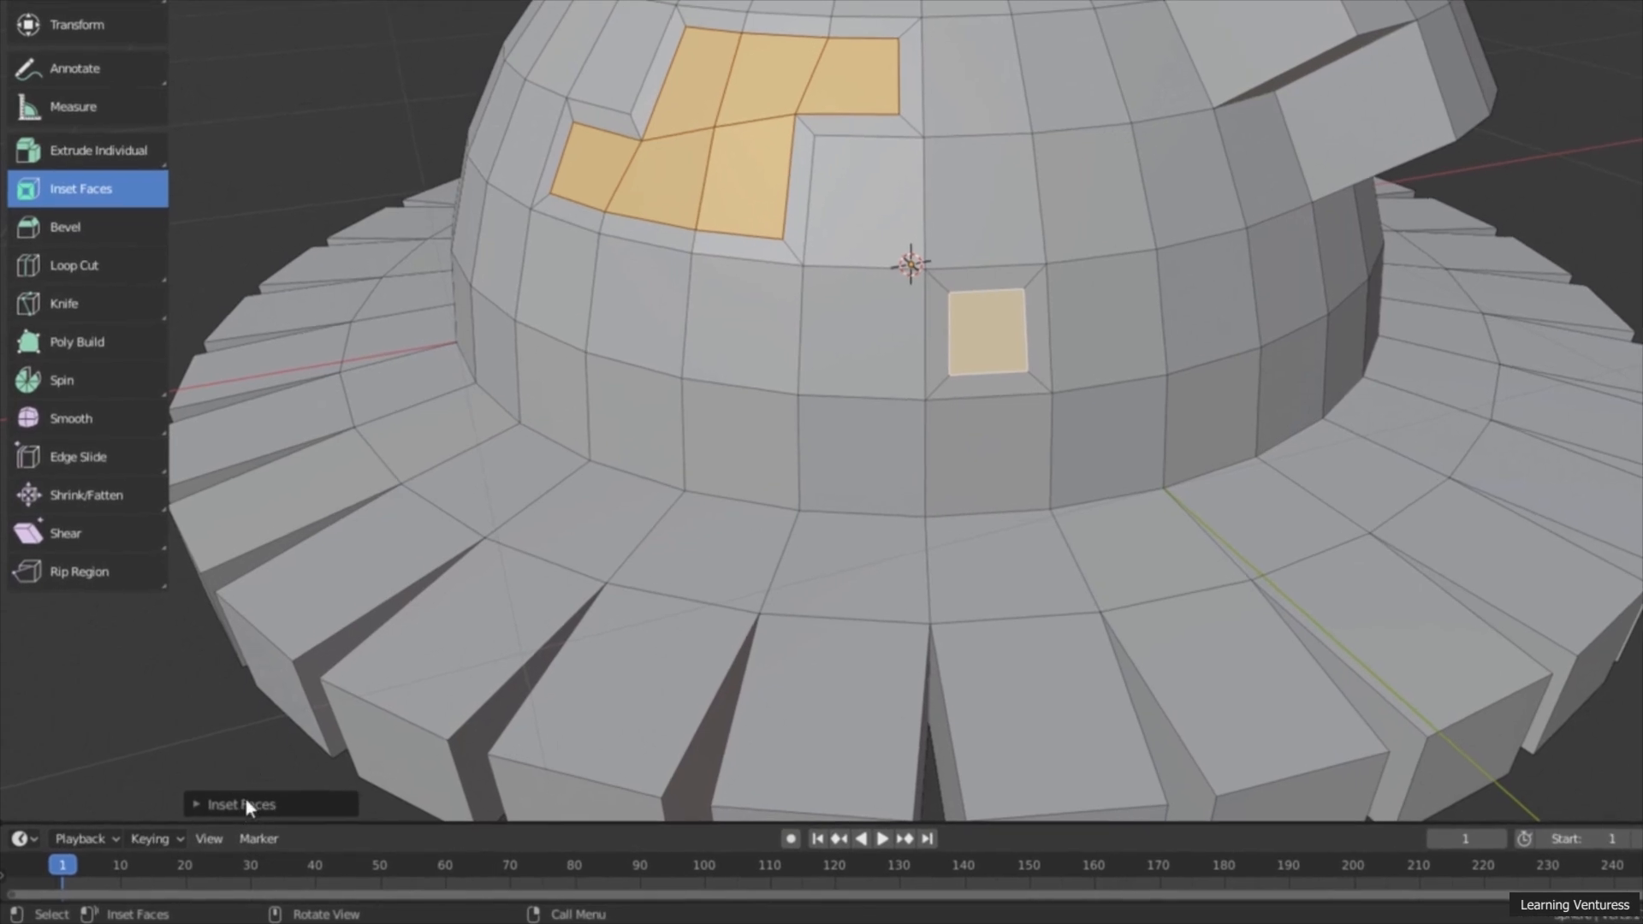
{"action": "left_click", "coordinate": [250, 804]}
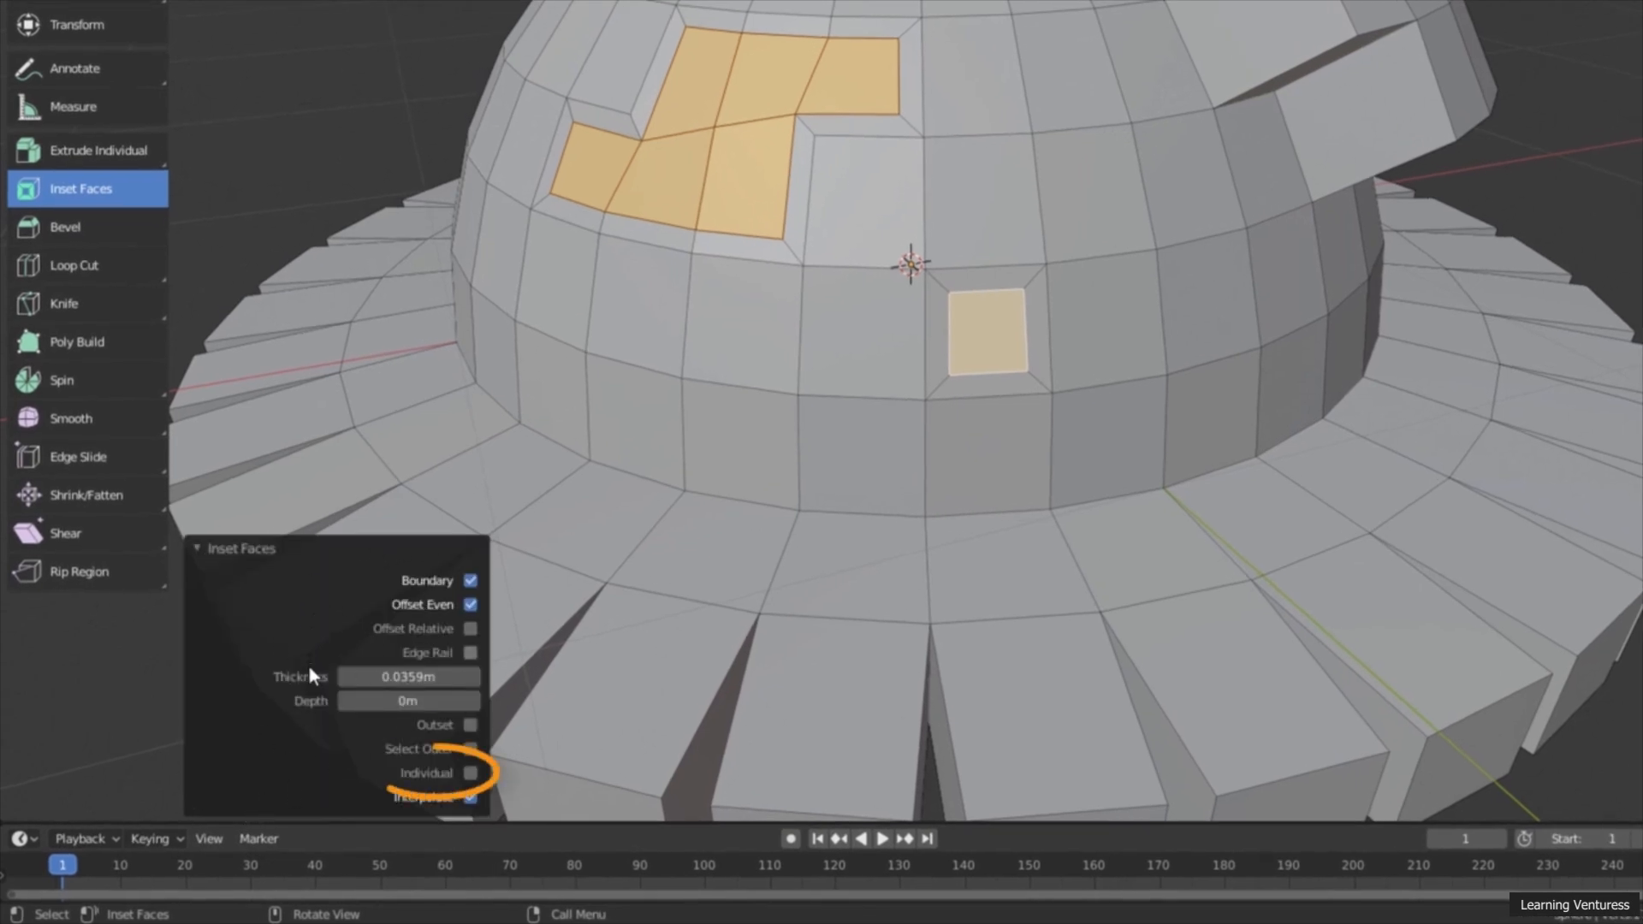
{"action": "left_click", "coordinate": [470, 774]}
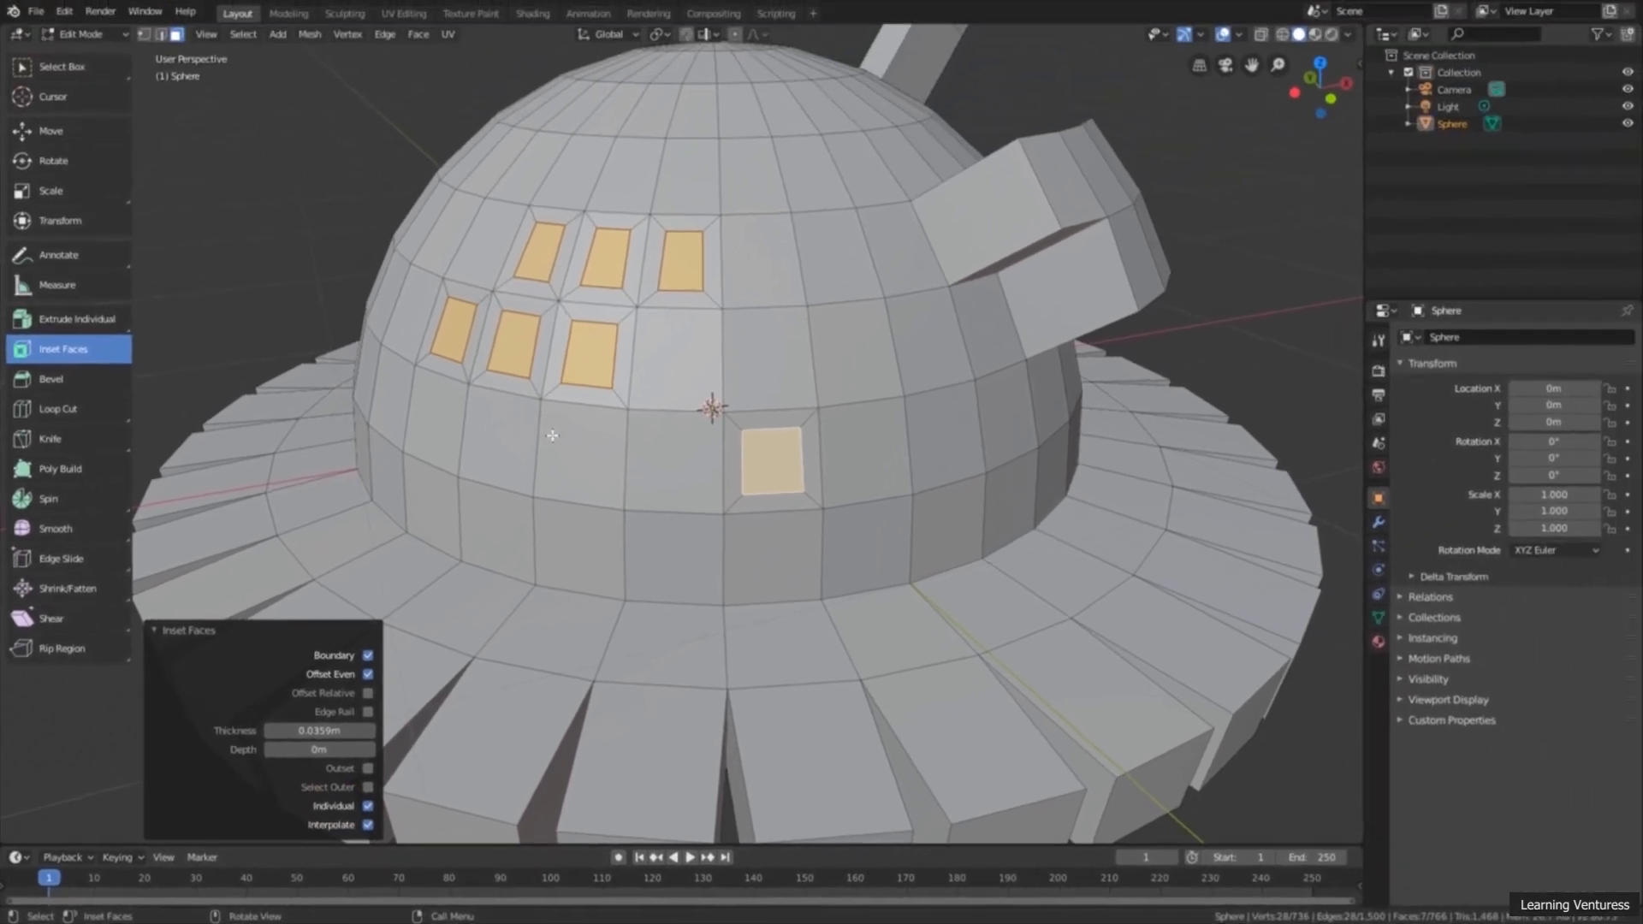
{"action": "middle_click_drag", "start_coordinate": [560, 434], "coordinate": [505, 282]}
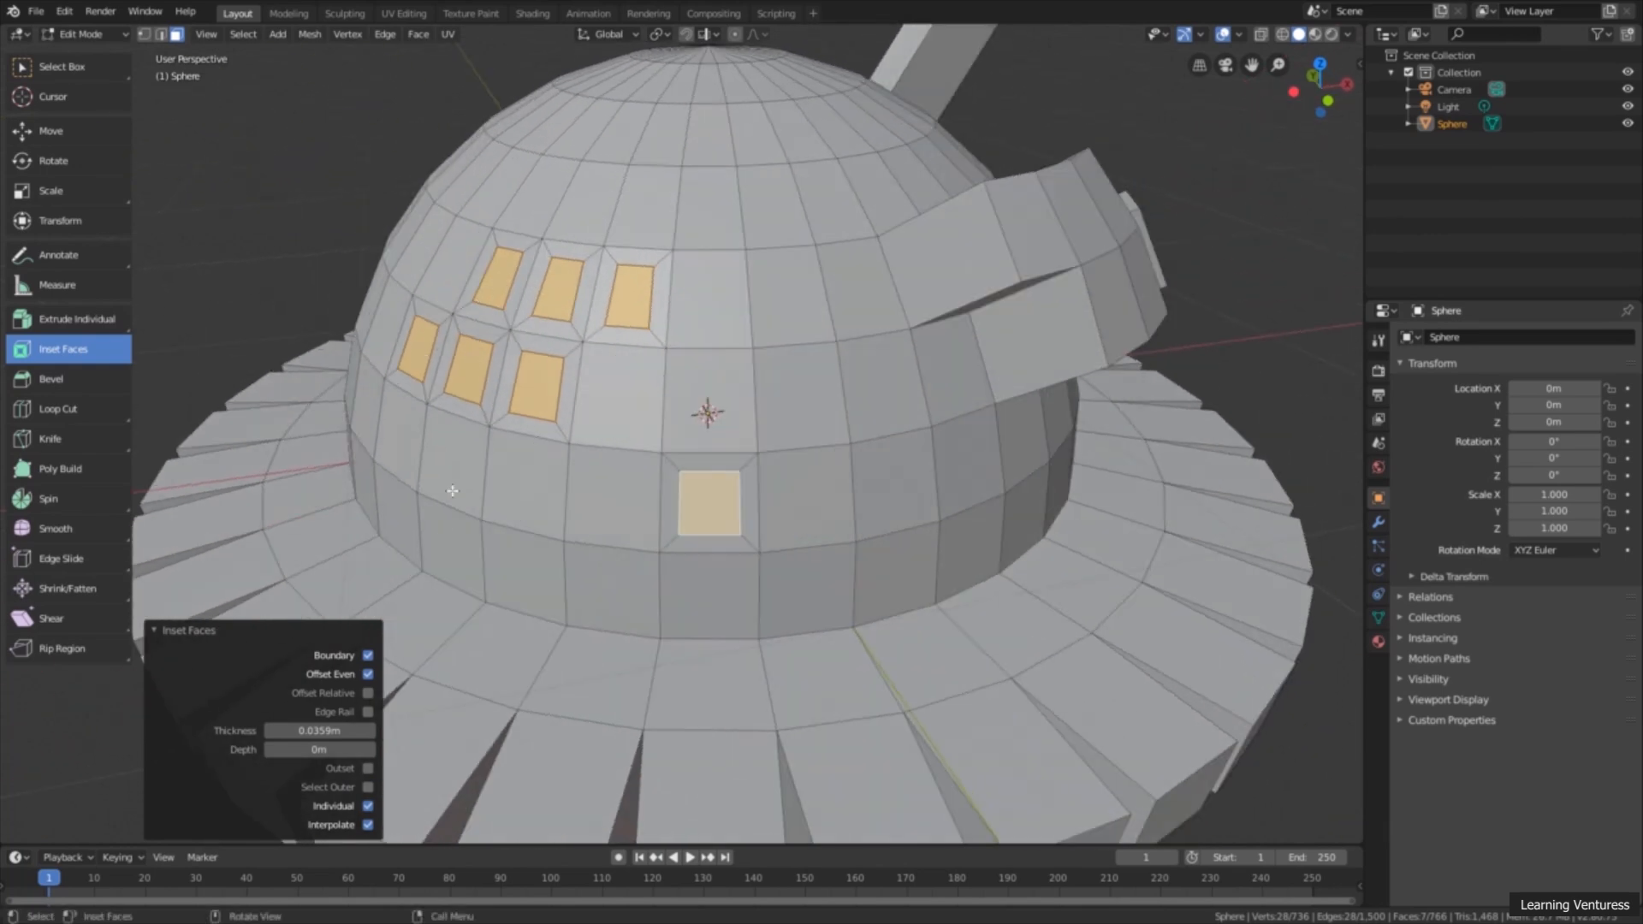
{"action": "left_click", "coordinate": [368, 807]}
{"action": "left_click", "coordinate": [369, 806]}
{"action": "left_click", "coordinate": [369, 807]}
{"action": "left_click", "coordinate": [369, 807]}
{"action": "scroll", "coordinate": [640, 364], "scroll_direction": "down", "scroll_amount": 1}
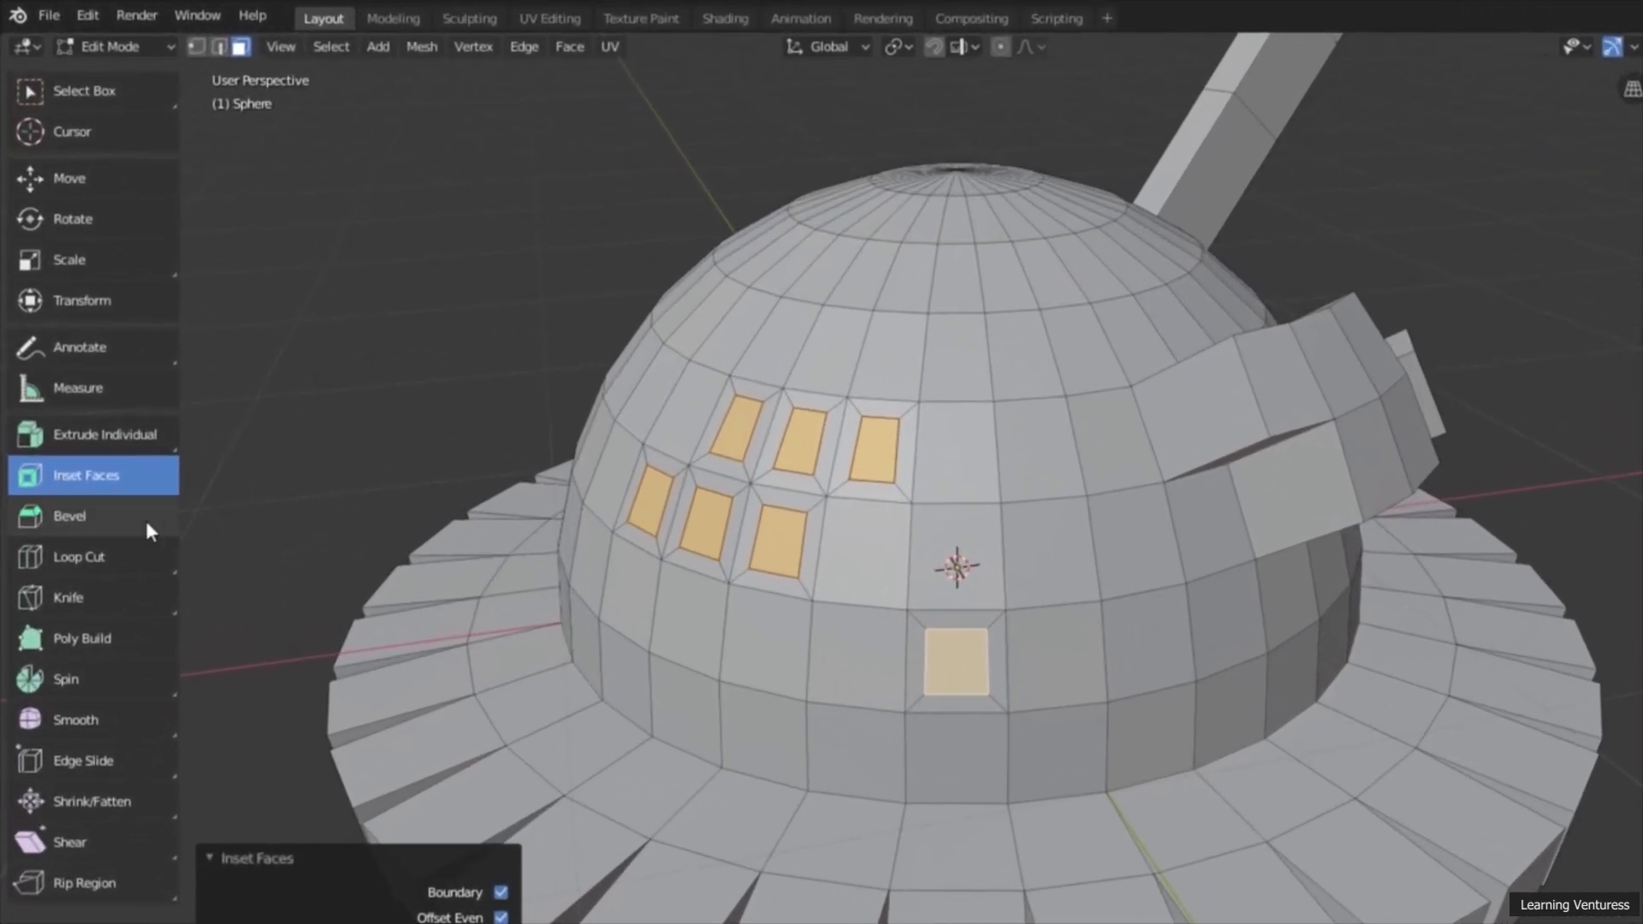
Step: In edge selection mode, bevel the upper outer edge of one front ring block by about 0.064 m with the Bevel tool
{"action": "left_click", "coordinate": [70, 522]}
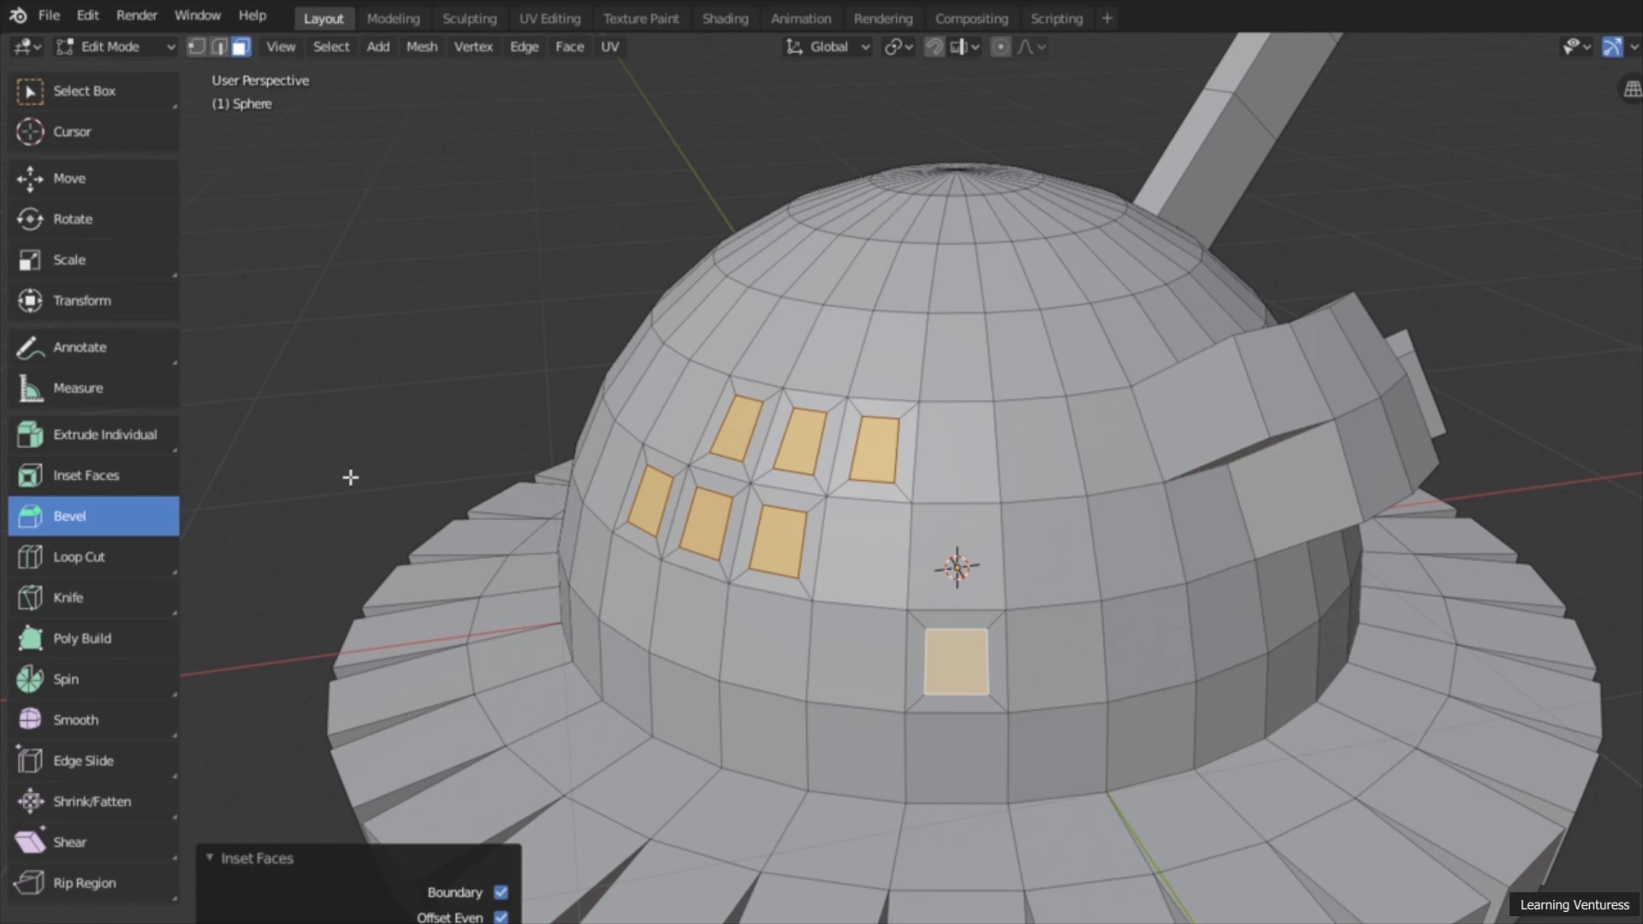
{"action": "scroll", "coordinate": [363, 483], "scroll_direction": "down", "scroll_amount": 2}
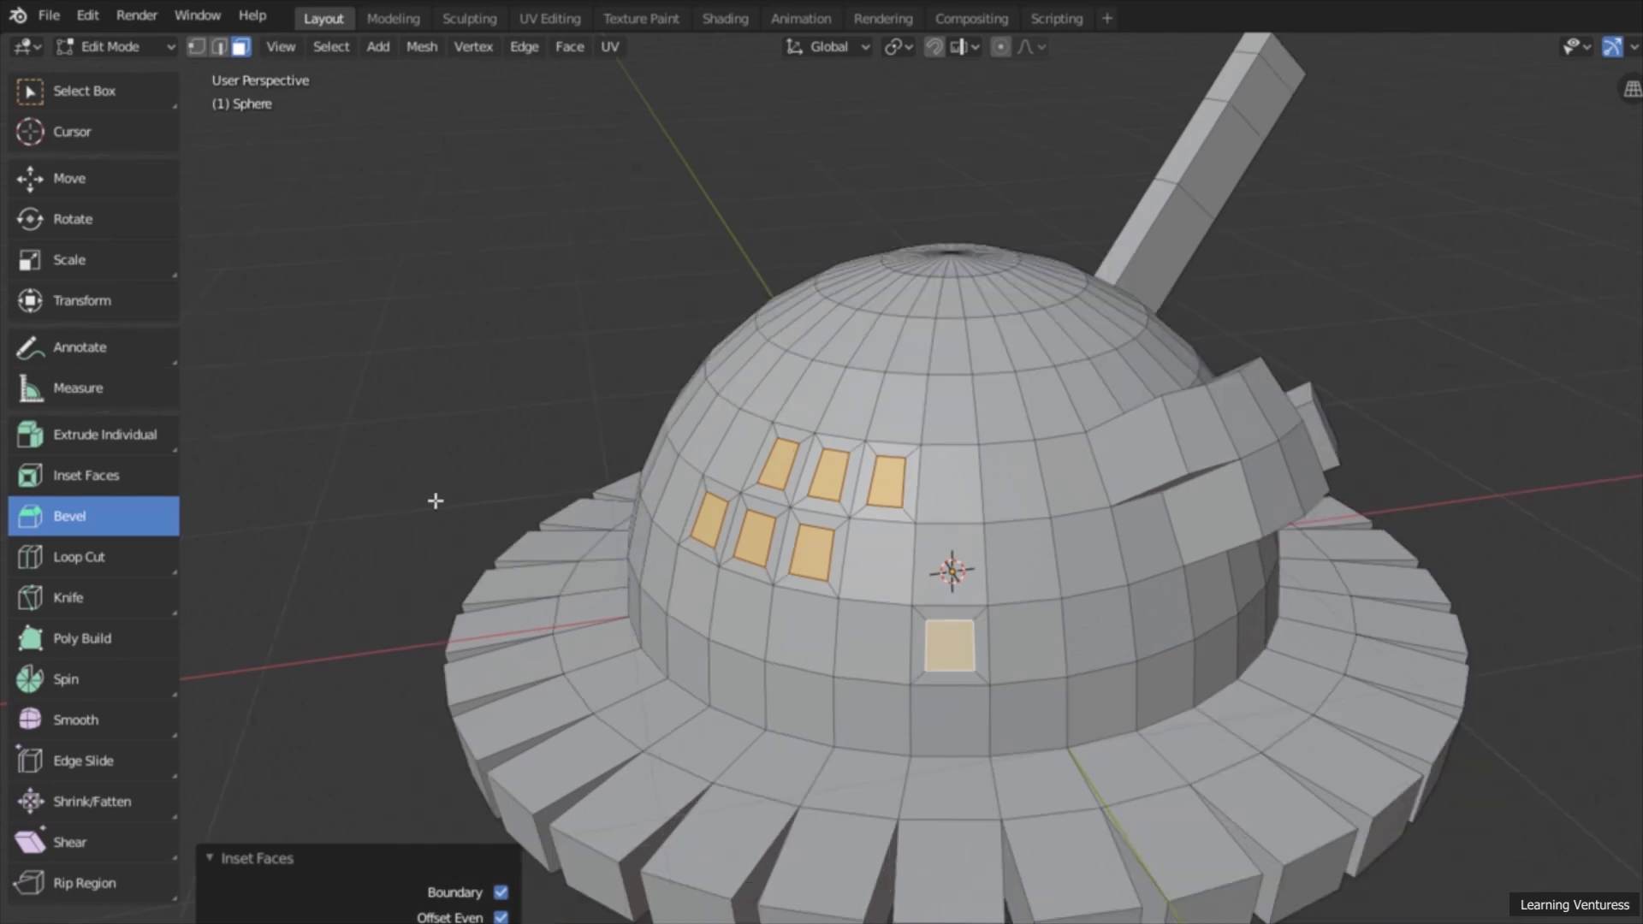
{"action": "left_click", "coordinate": [220, 48]}
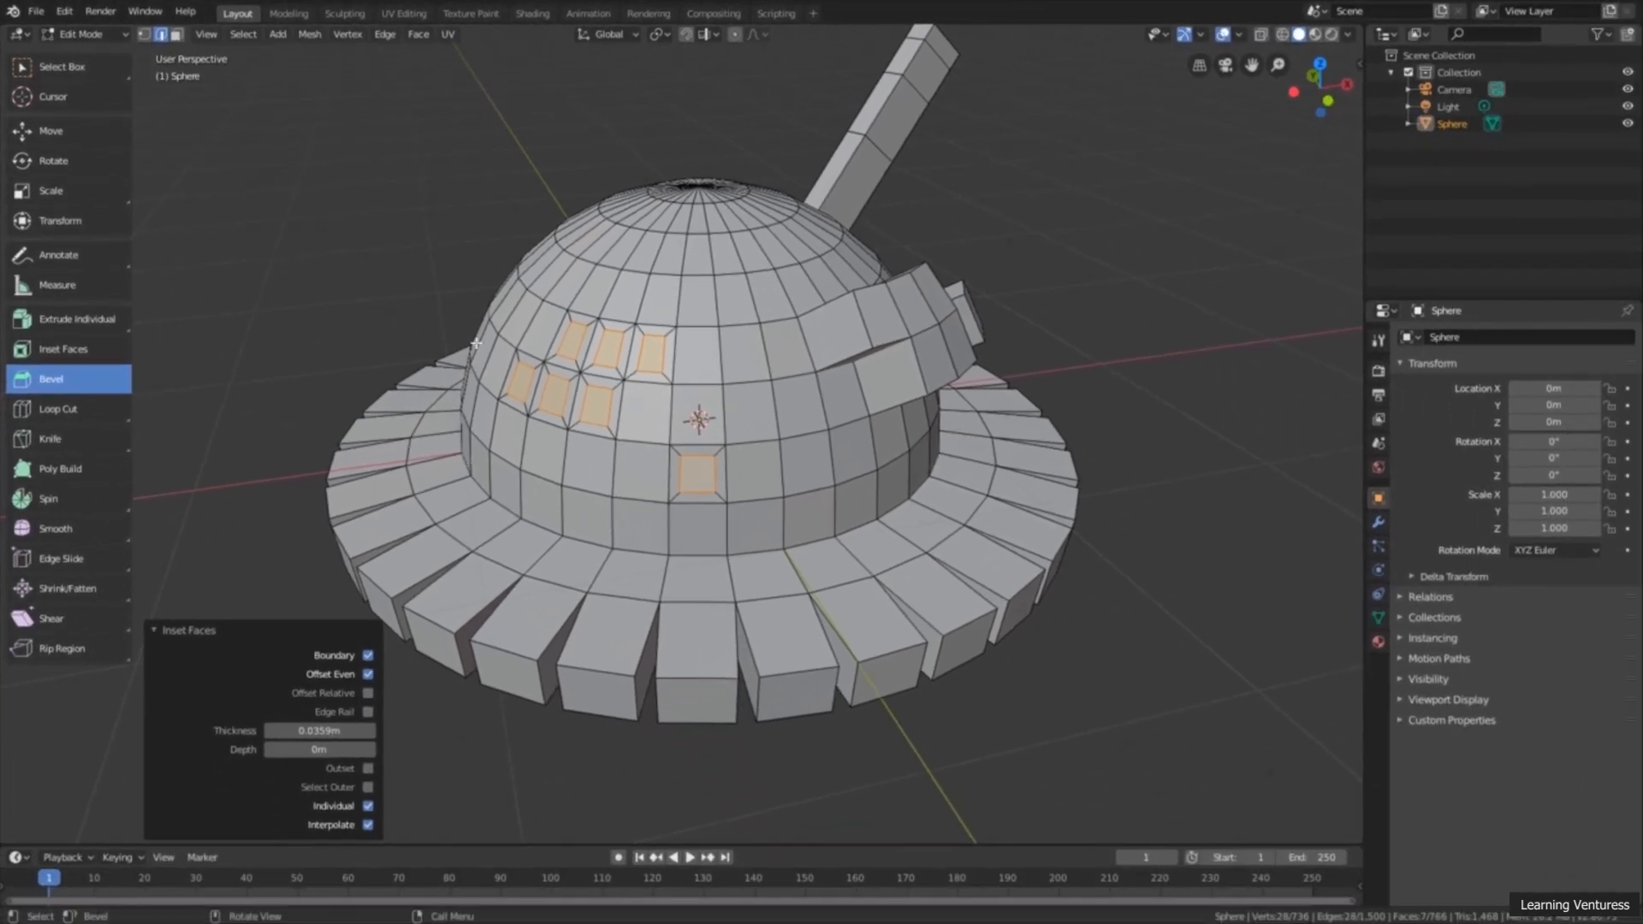
{"action": "scroll", "coordinate": [641, 588], "scroll_direction": "up", "scroll_amount": 5}
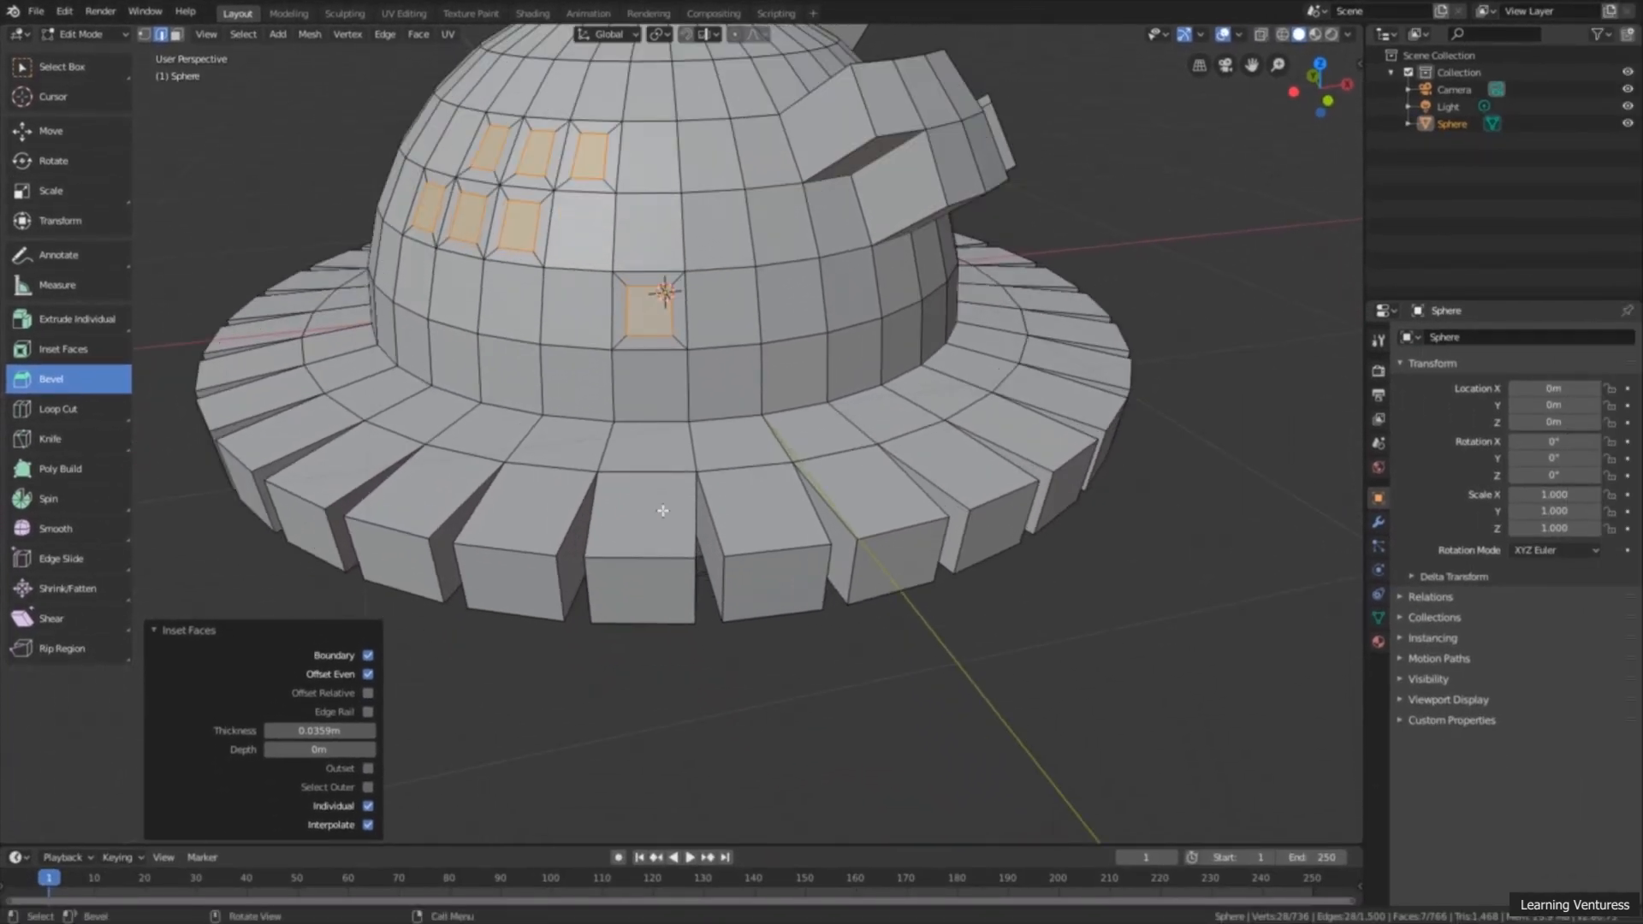
{"action": "left_click", "coordinate": [629, 610]}
{"action": "middle_click_drag", "start_coordinate": [691, 645], "coordinate": [759, 660]}
{"action": "scroll", "coordinate": [719, 542], "scroll_direction": "up", "scroll_amount": 4}
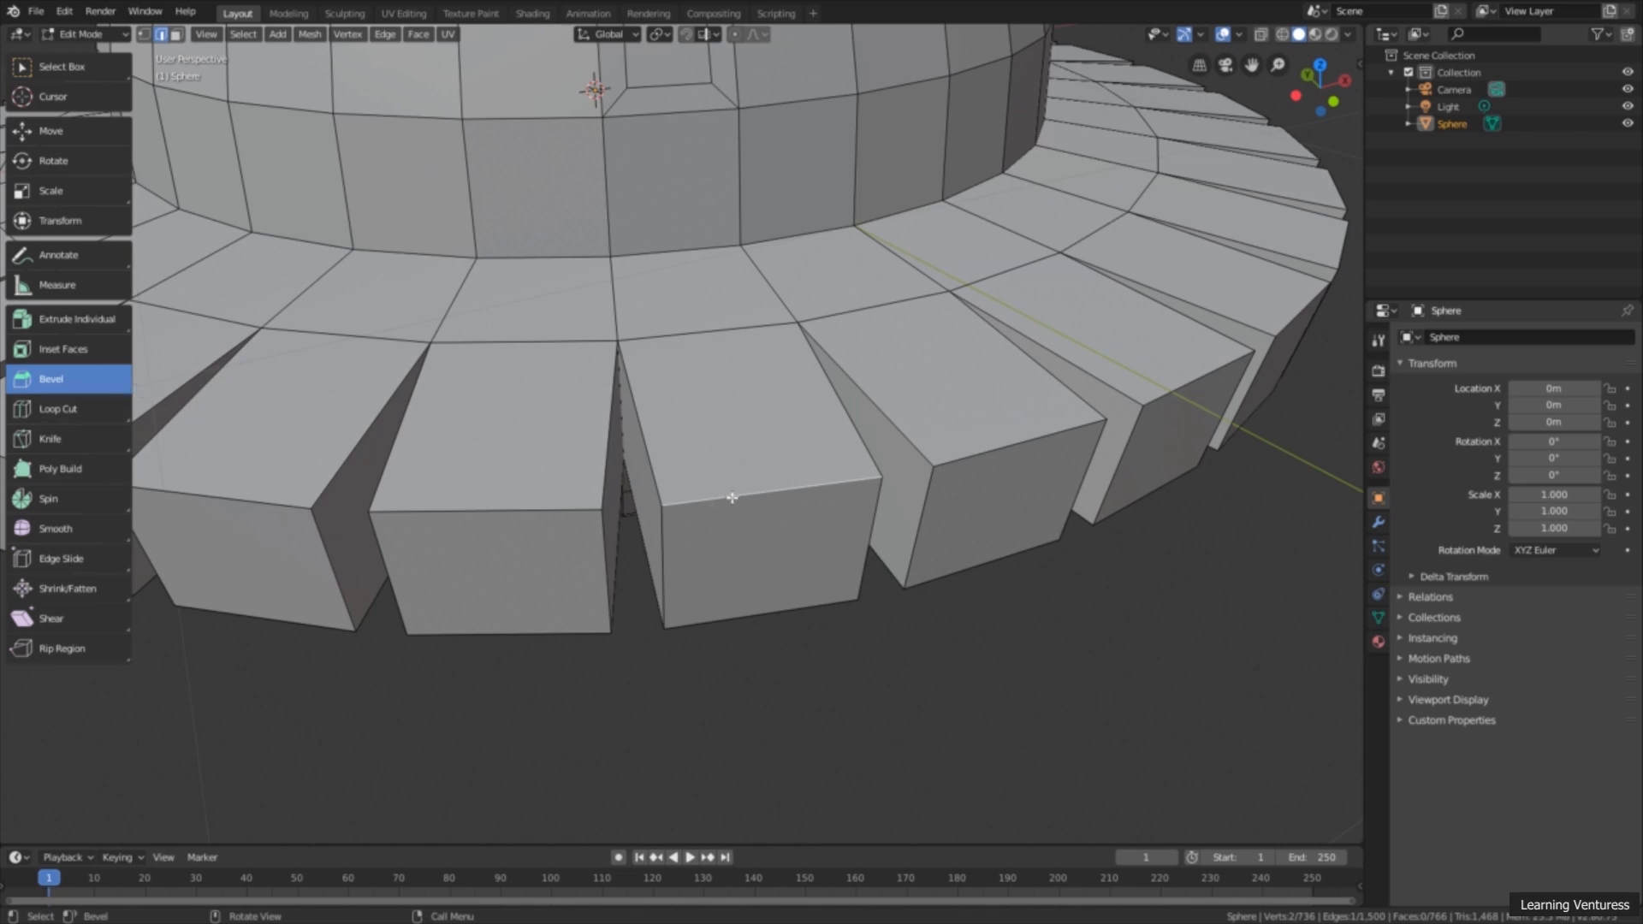
{"action": "left_click_drag", "start_coordinate": [751, 494], "coordinate": [807, 576]}
{"action": "scroll", "coordinate": [807, 576], "scroll_direction": "down", "scroll_amount": 4}
{"action": "middle_click_drag", "start_coordinate": [806, 575], "coordinate": [836, 500]}
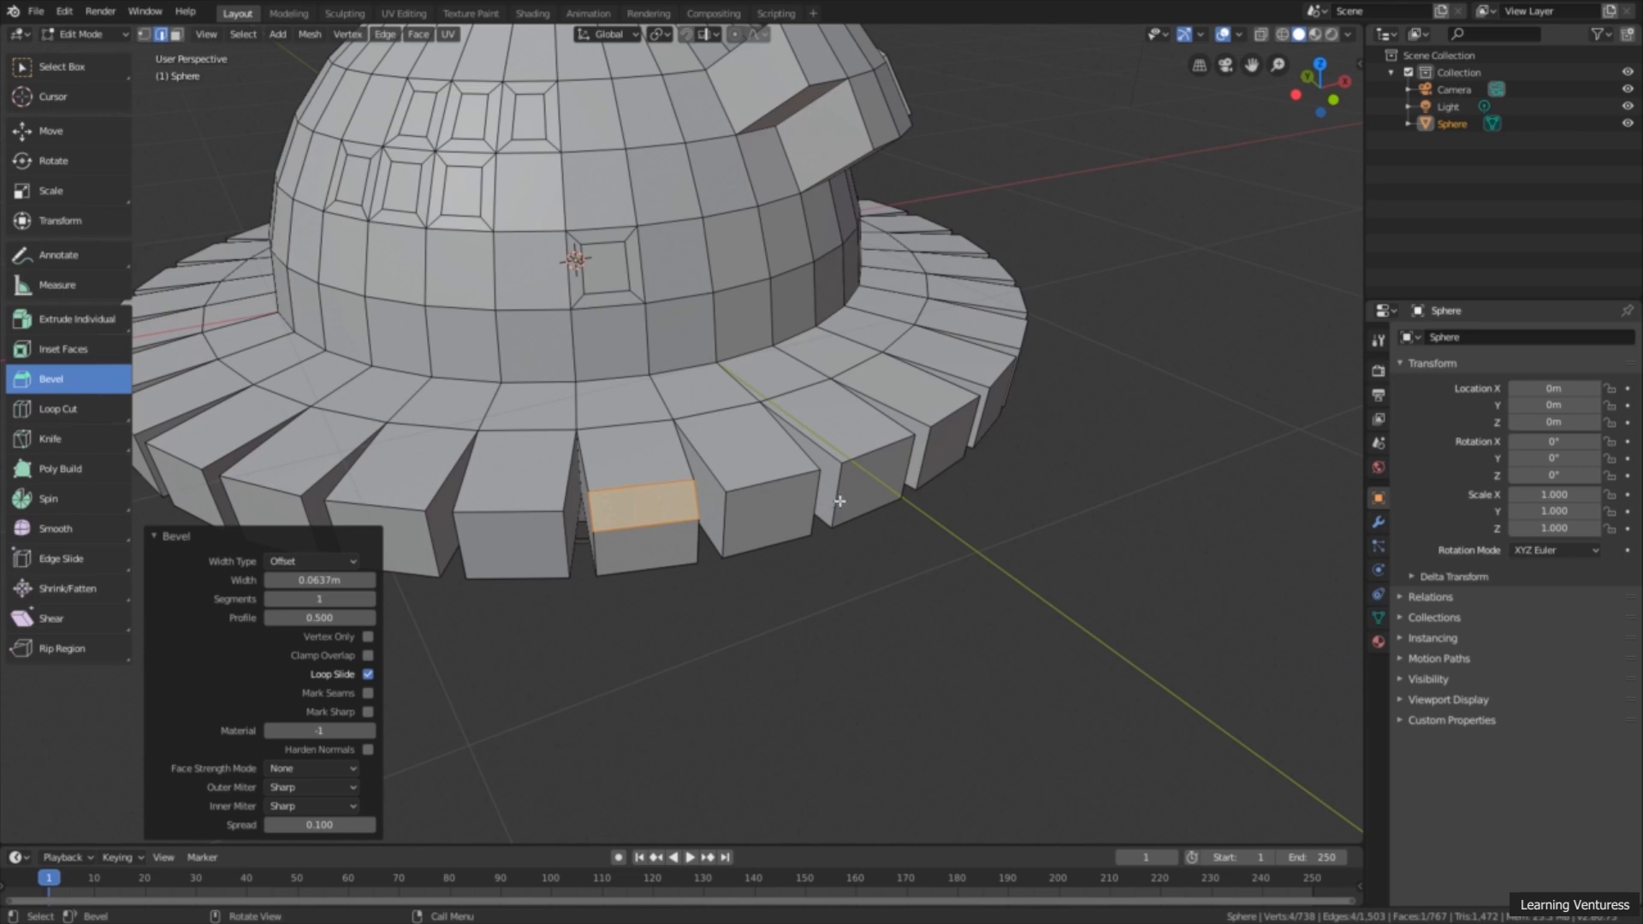
Step: Bevel a vertical outer edge of the ring block two places along by about 0.047 m
{"action": "left_click", "coordinate": [838, 502]}
{"action": "left_click_drag", "start_coordinate": [837, 503], "coordinate": [859, 518]}
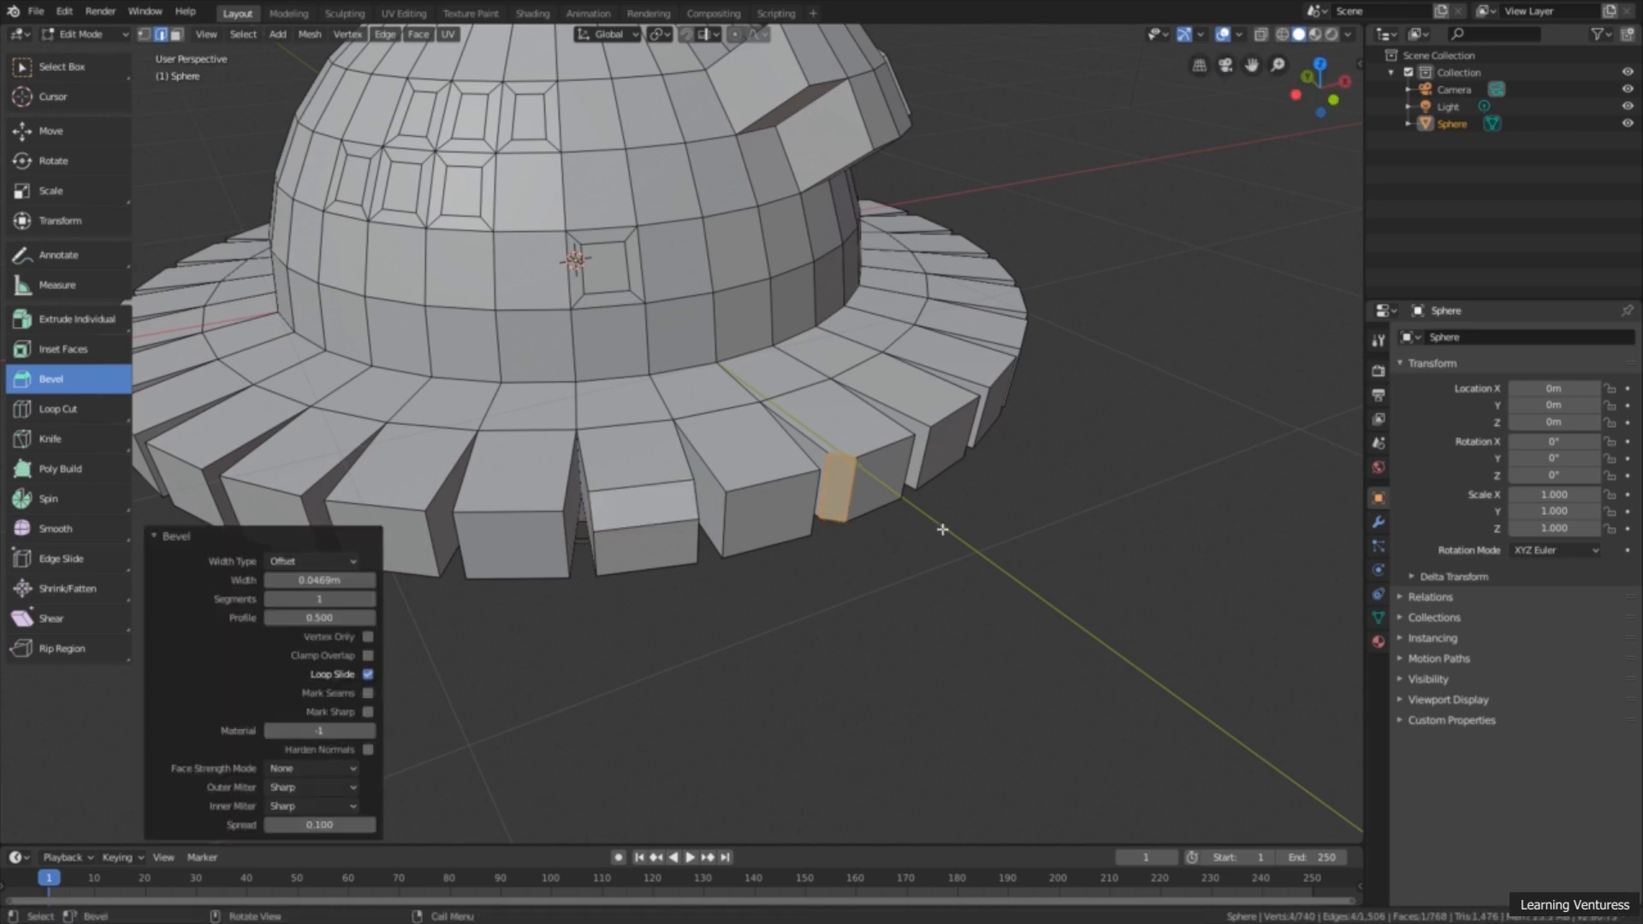
{"action": "middle_click_drag", "start_coordinate": [939, 500], "coordinate": [823, 541]}
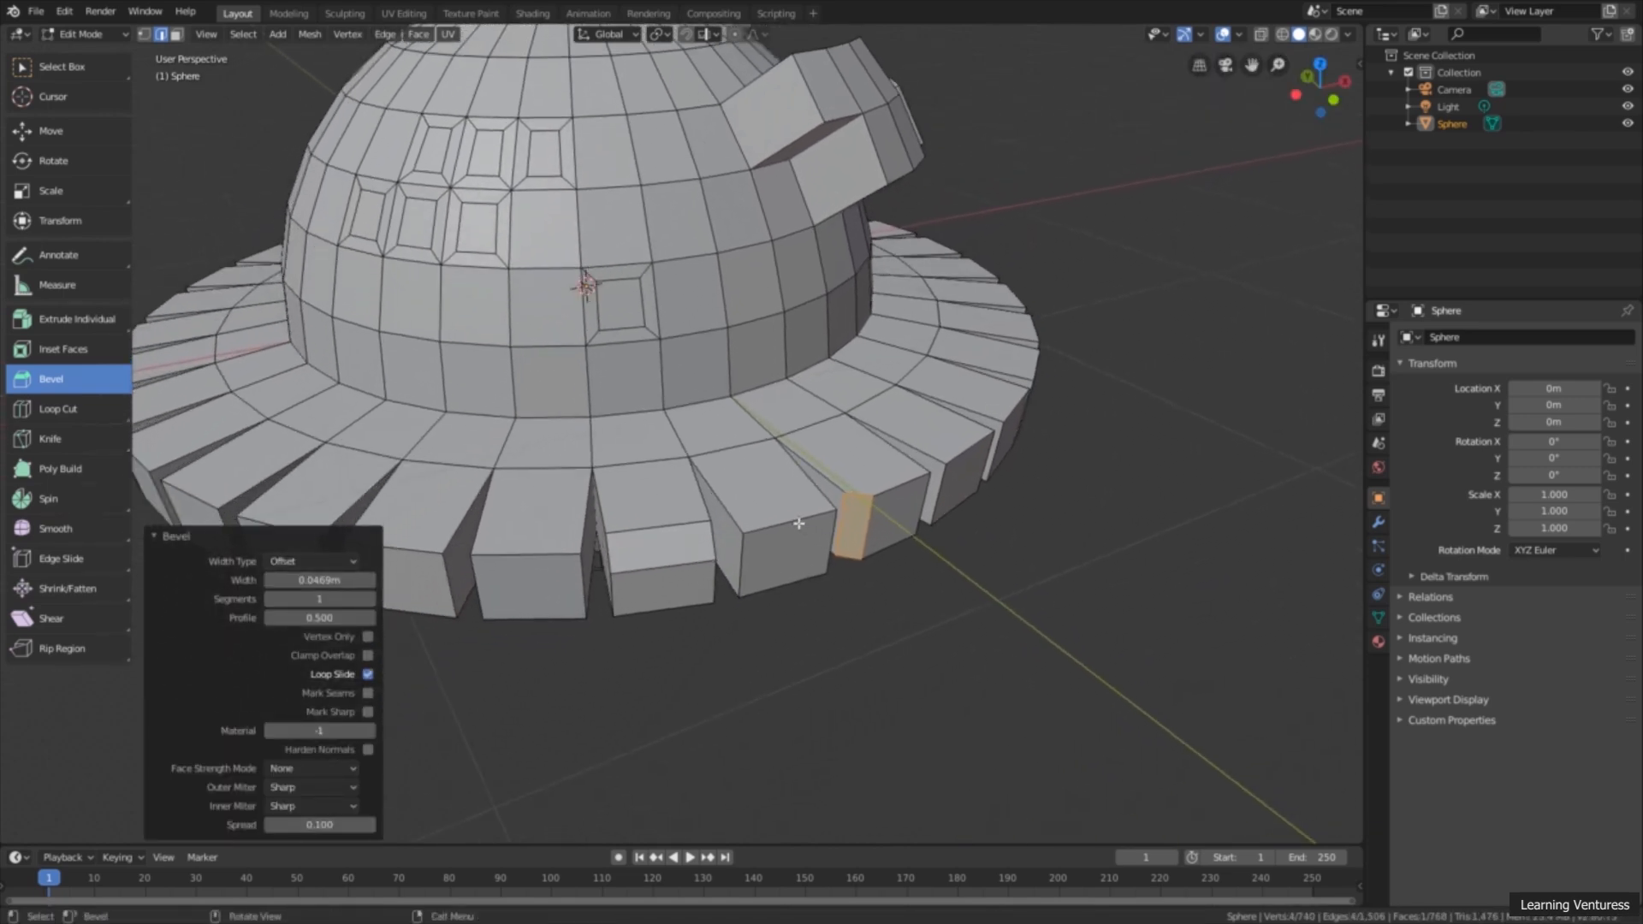
Step: Select the four edges around the outer face of the block between the two beveled ones and bevel them by about 0.042 m
{"action": "left_click", "coordinate": [798, 523]}
{"action": "left_click", "coordinate": [741, 558], "text": "shift"}
{"action": "left_click", "coordinate": [777, 584], "text": "shift"}
{"action": "left_click", "coordinate": [829, 548], "text": "shift"}
{"action": "middle_click_drag", "start_coordinate": [855, 566], "coordinate": [874, 526]}
{"action": "mouse_move", "coordinate": [874, 535]}
{"action": "left_mouse_down"}
{"action": "mouse_move", "coordinate": [857, 492]}
{"action": "mouse_move", "coordinate": [856, 518]}
{"action": "left_mouse_up"}
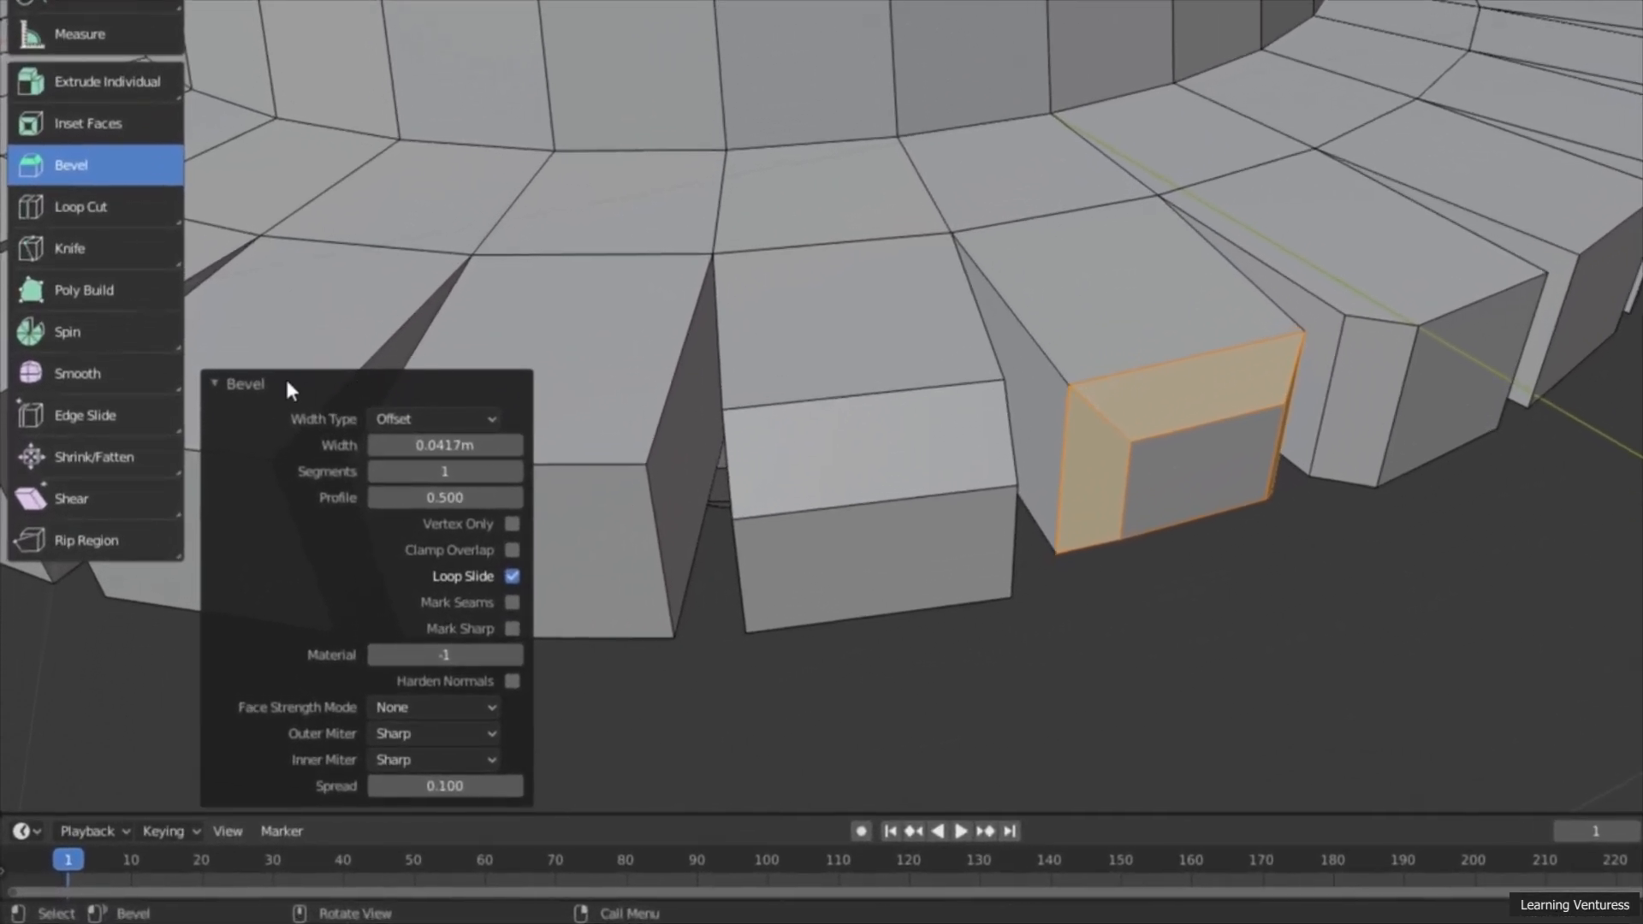
Step: Set the face-edge bevel to 3 segments and try narrower widths, ending at 0.0417 m
{"action": "left_click", "coordinate": [287, 385]}
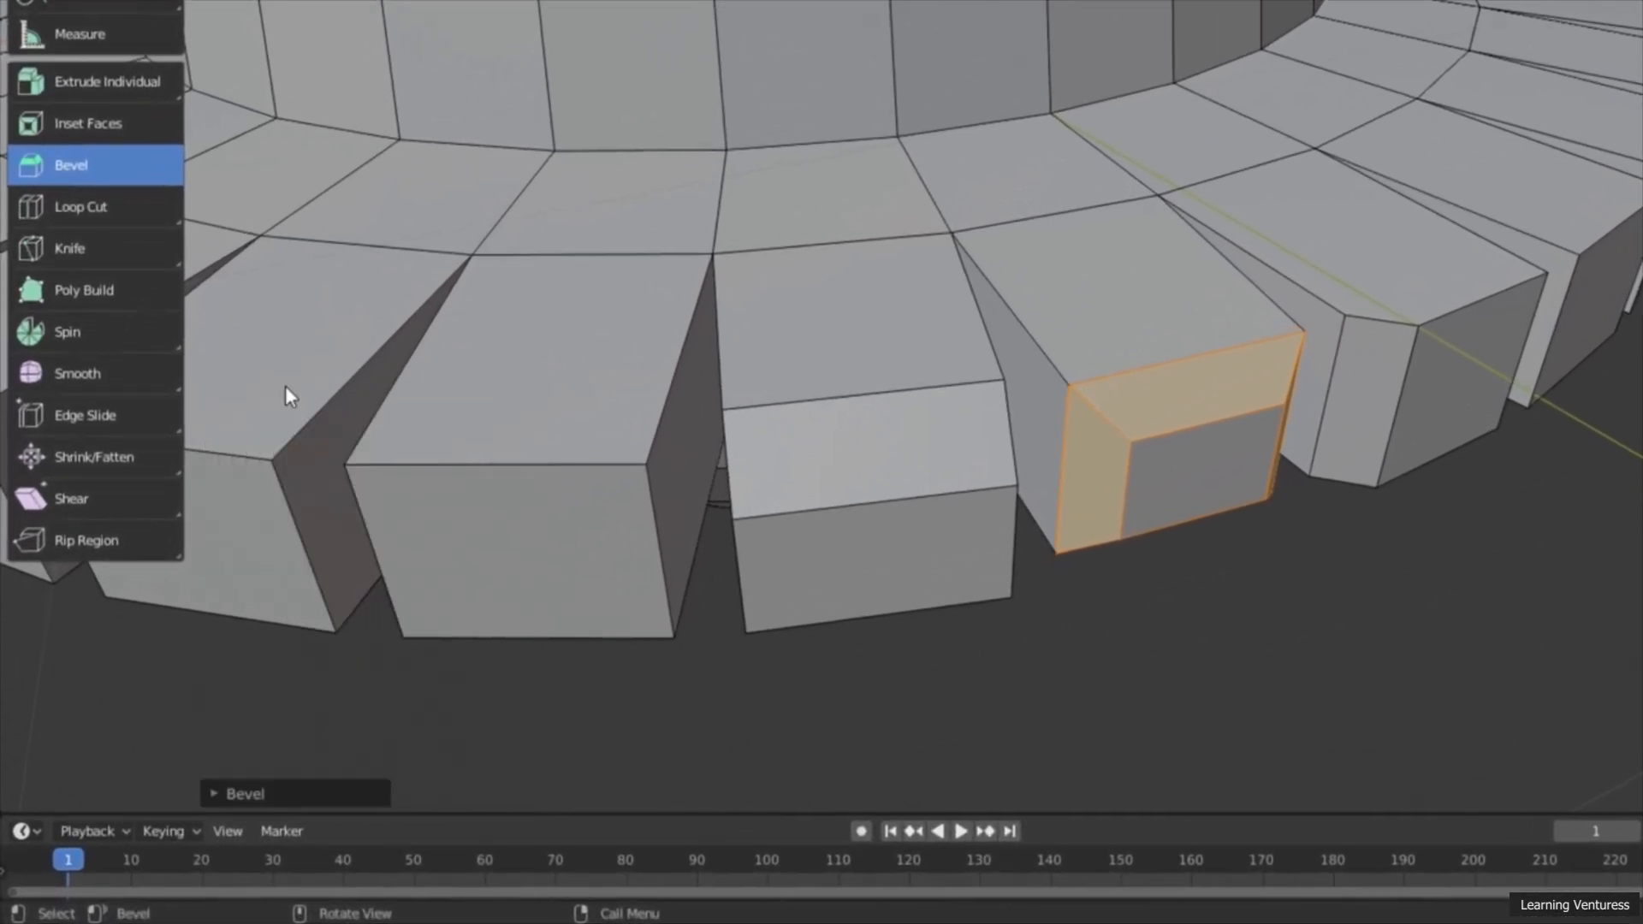
{"action": "left_click", "coordinate": [313, 787]}
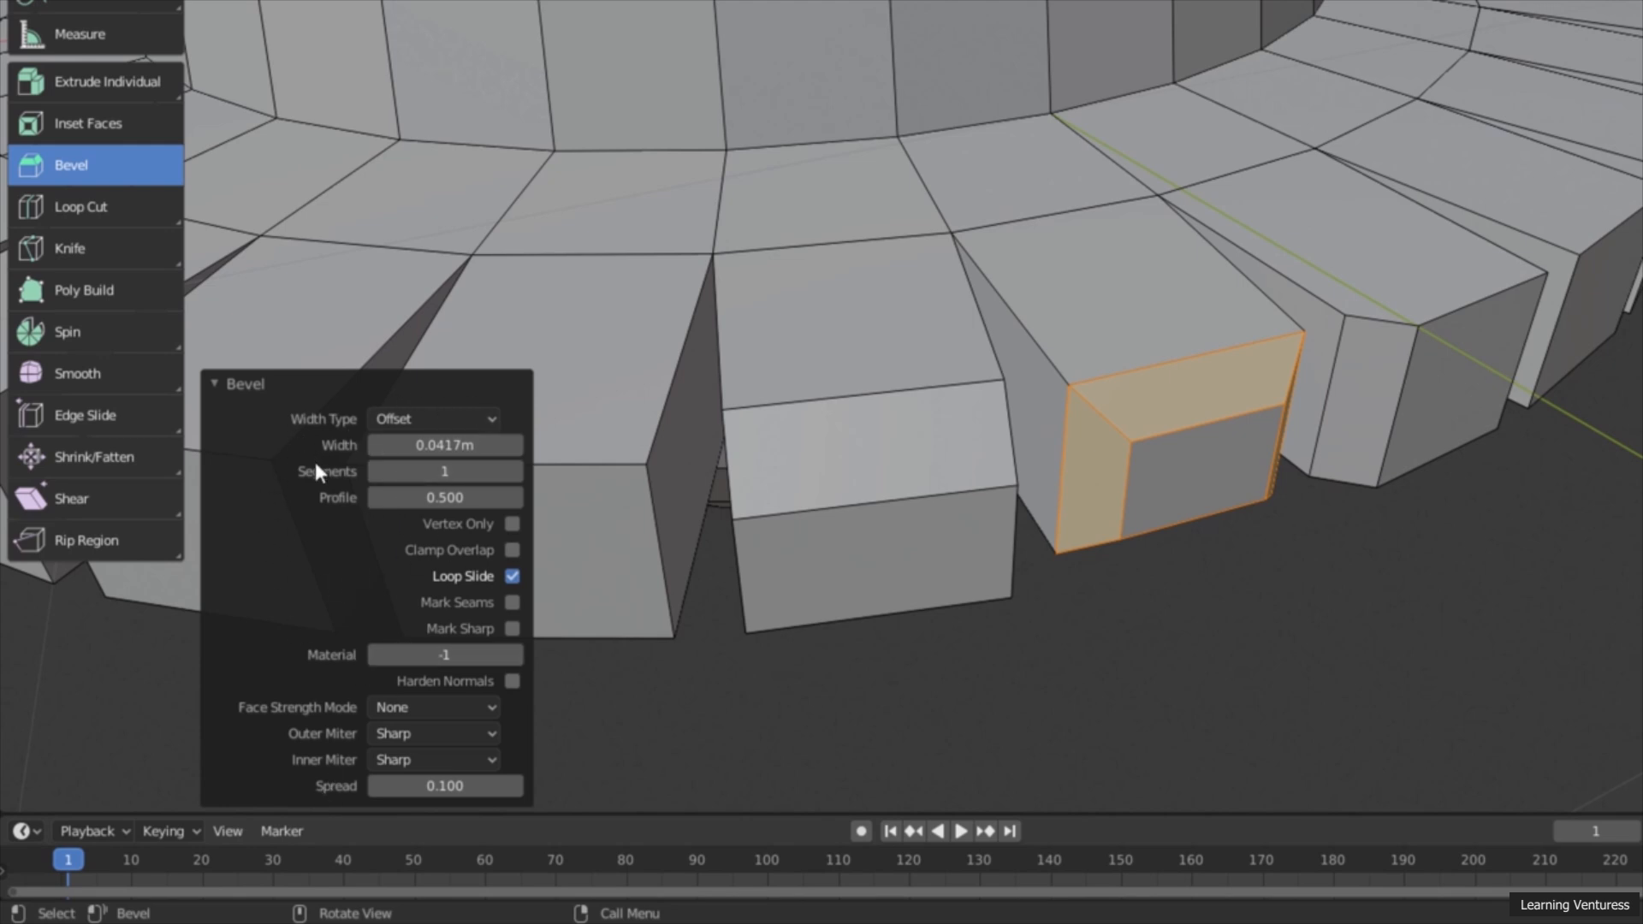
{"action": "mouse_move", "coordinate": [444, 445]}
{"action": "left_mouse_down"}
{"action": "mouse_move", "coordinate": [505, 444]}
{"action": "mouse_move", "coordinate": [436, 445]}
{"action": "left_mouse_up"}
{"action": "left_click", "coordinate": [512, 472]}
{"action": "left_click", "coordinate": [512, 473]}
{"action": "left_click", "coordinate": [512, 472]}
{"action": "left_click", "coordinate": [512, 472]}
{"action": "left_click", "coordinate": [376, 472]}
{"action": "left_click", "coordinate": [377, 472]}
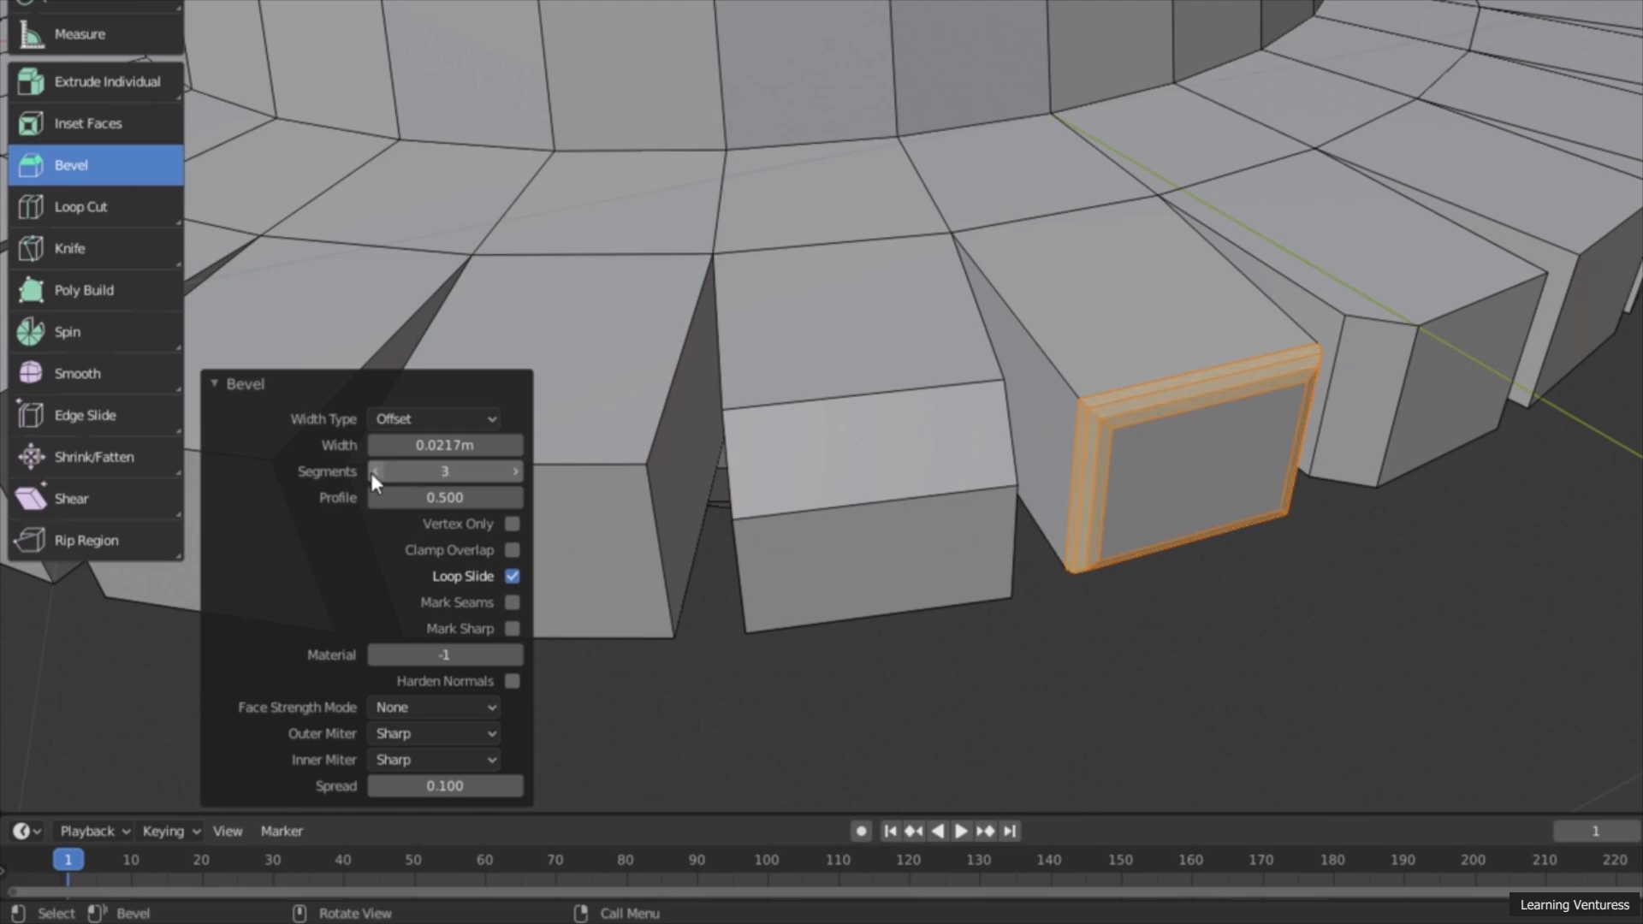
{"action": "left_click", "coordinate": [510, 447]}
{"action": "left_click", "coordinate": [510, 447]}
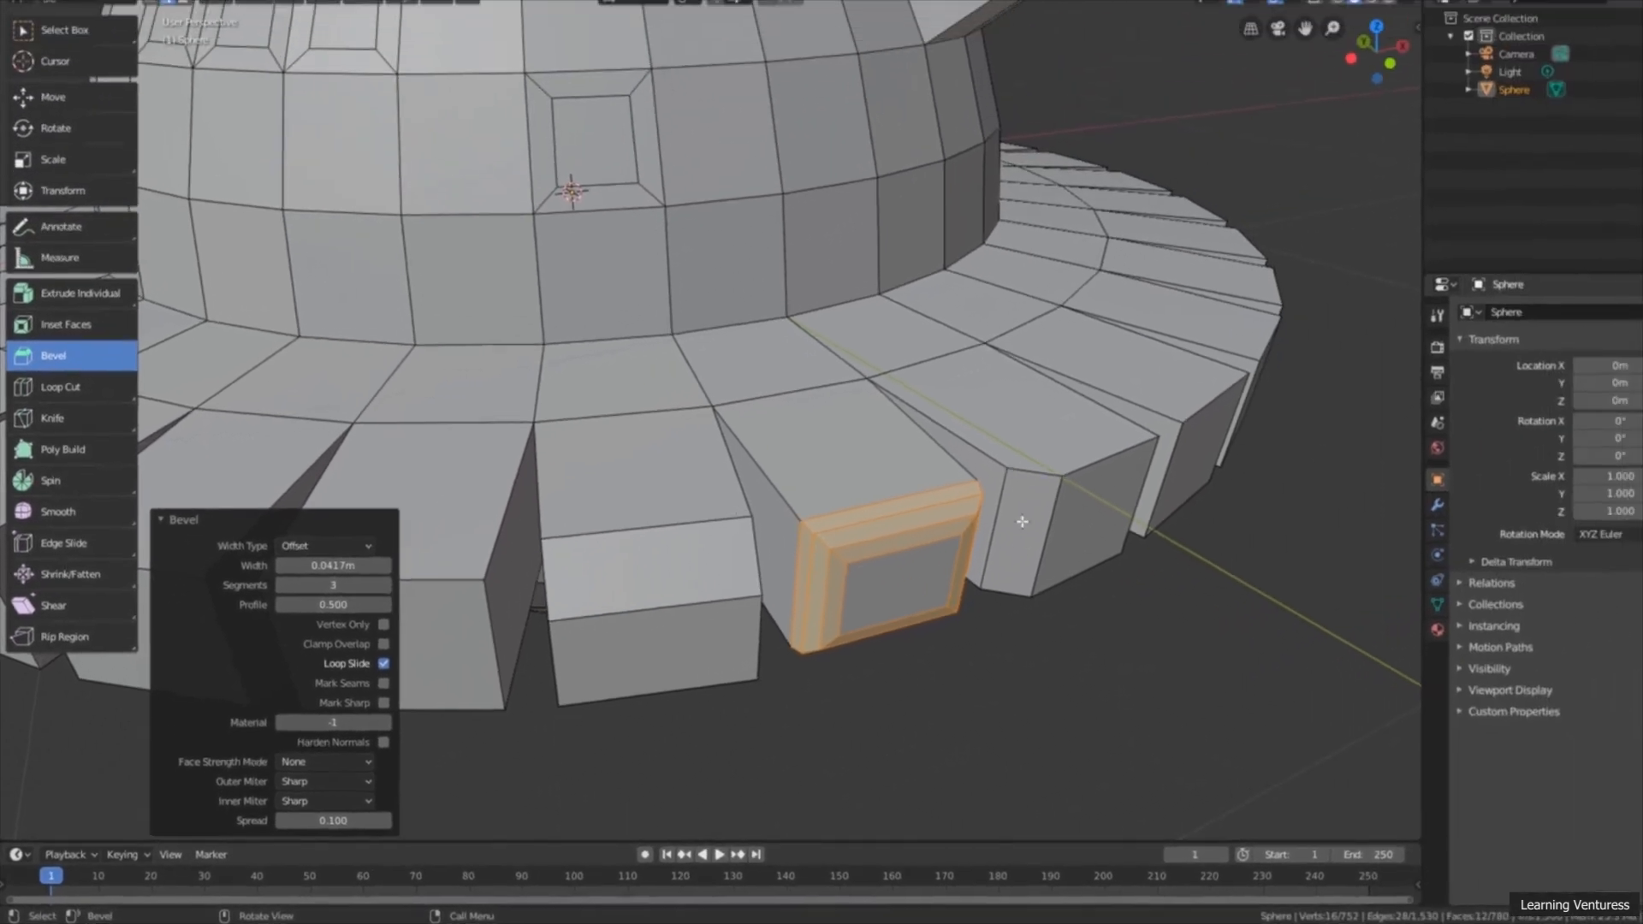
{"action": "scroll", "coordinate": [998, 514], "scroll_direction": "down", "scroll_amount": 5}
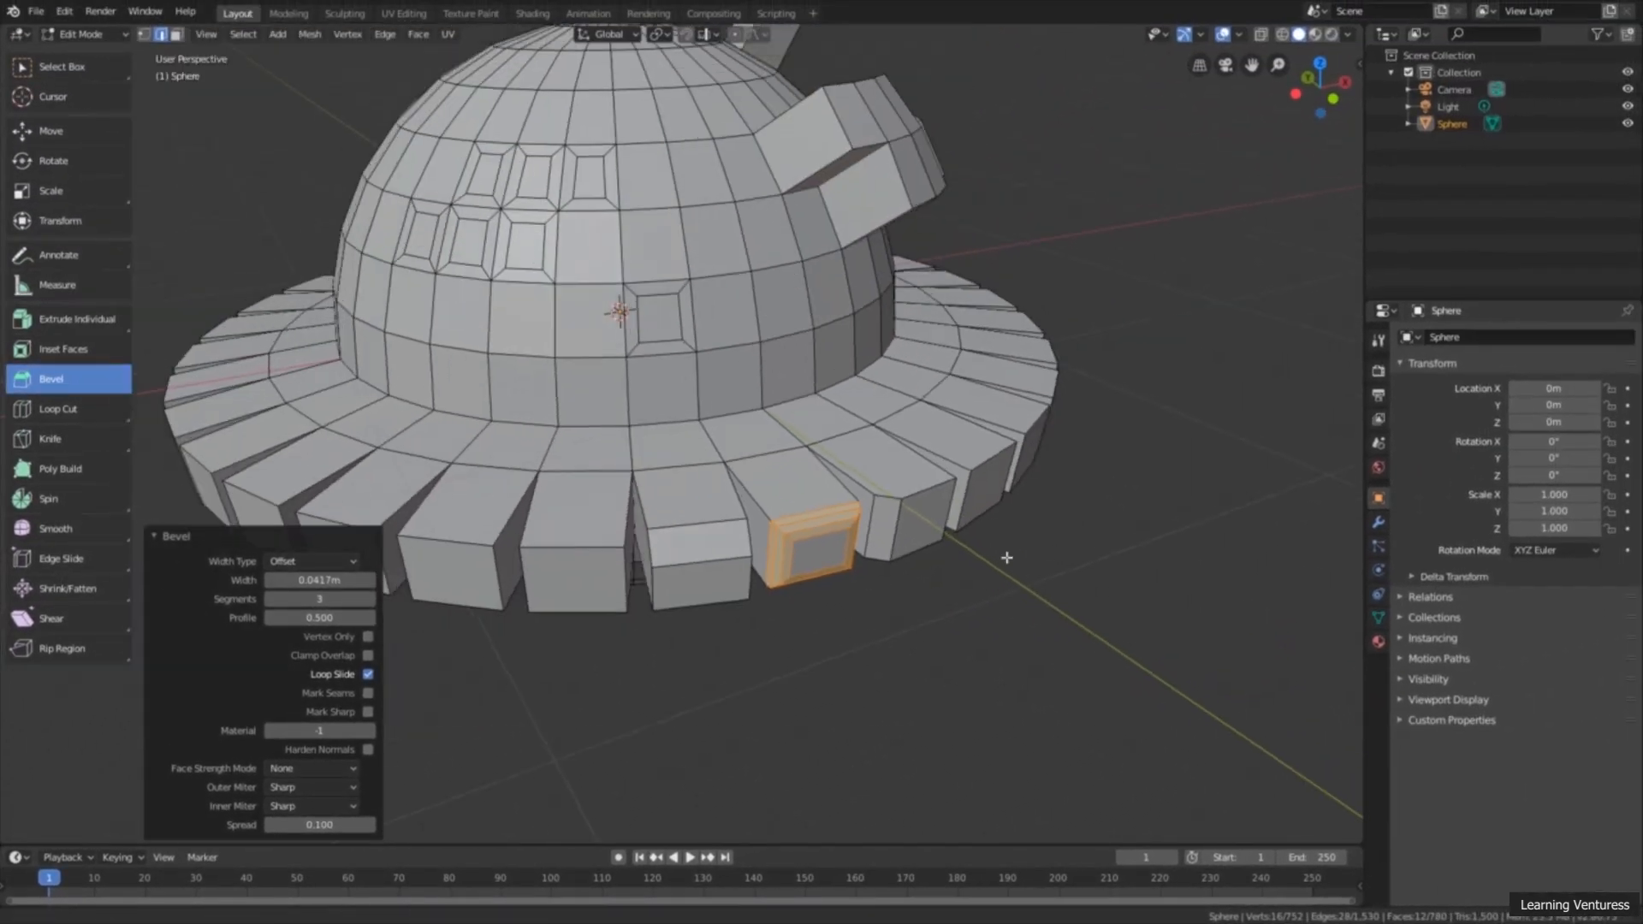
{"action": "middle_click_drag", "start_coordinate": [998, 514], "coordinate": [987, 557], "text": "ctrl"}
{"action": "middle_click_drag", "start_coordinate": [958, 458], "coordinate": [1009, 559], "text": "shift"}
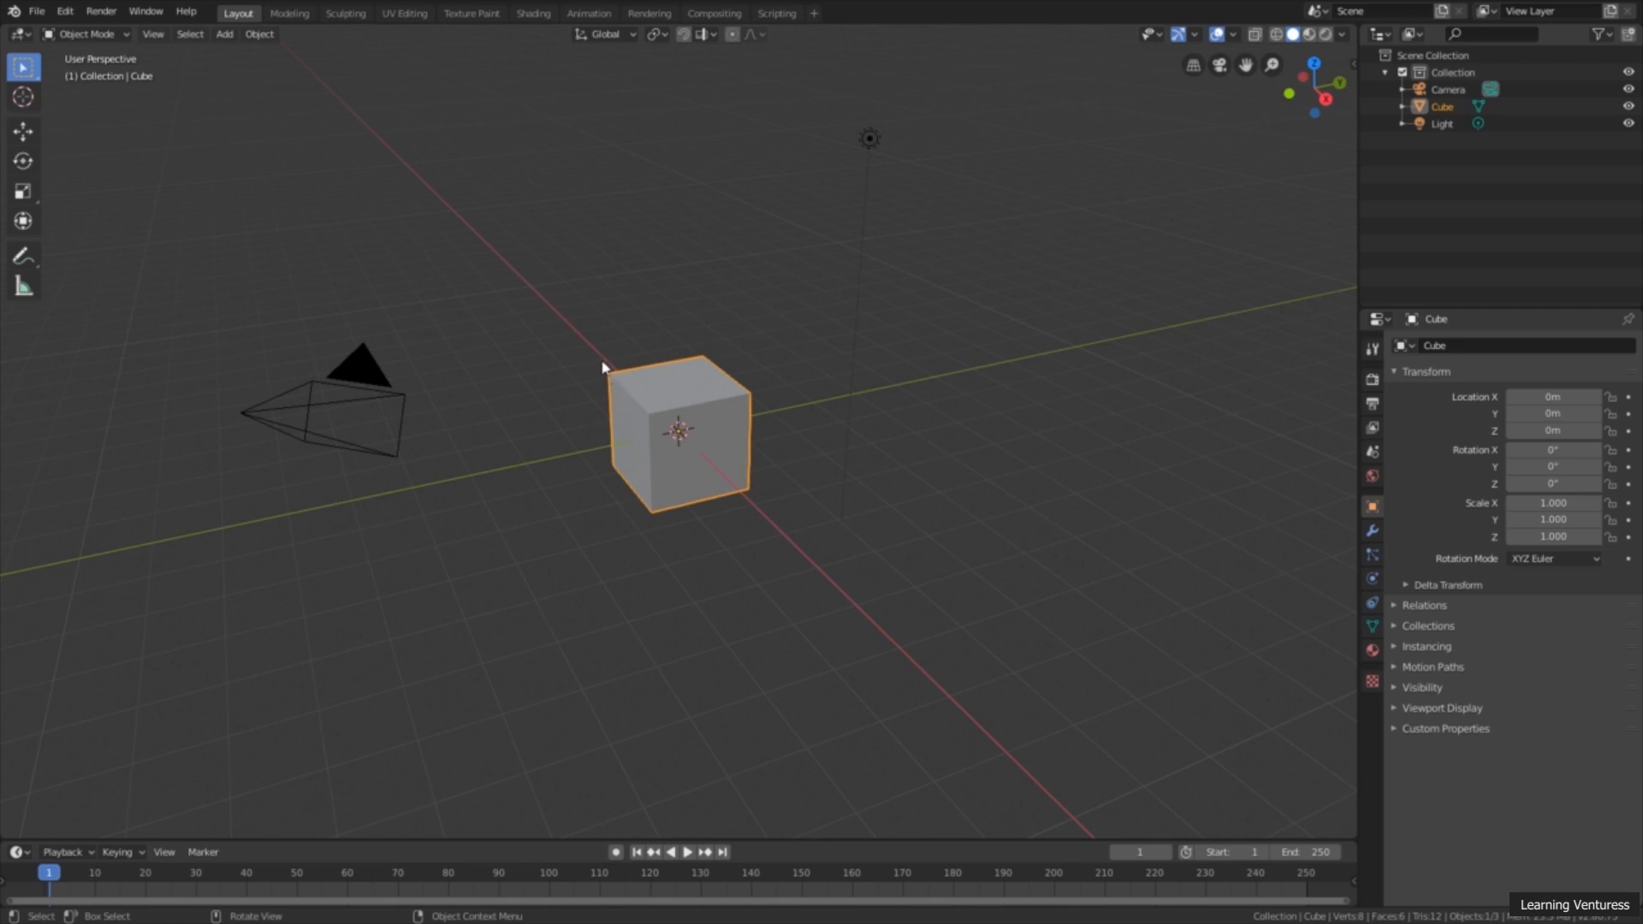
Step: Delete the default cube, camera and light from the new scene and add a cylinder mesh
{"action": "key", "text": "a"}
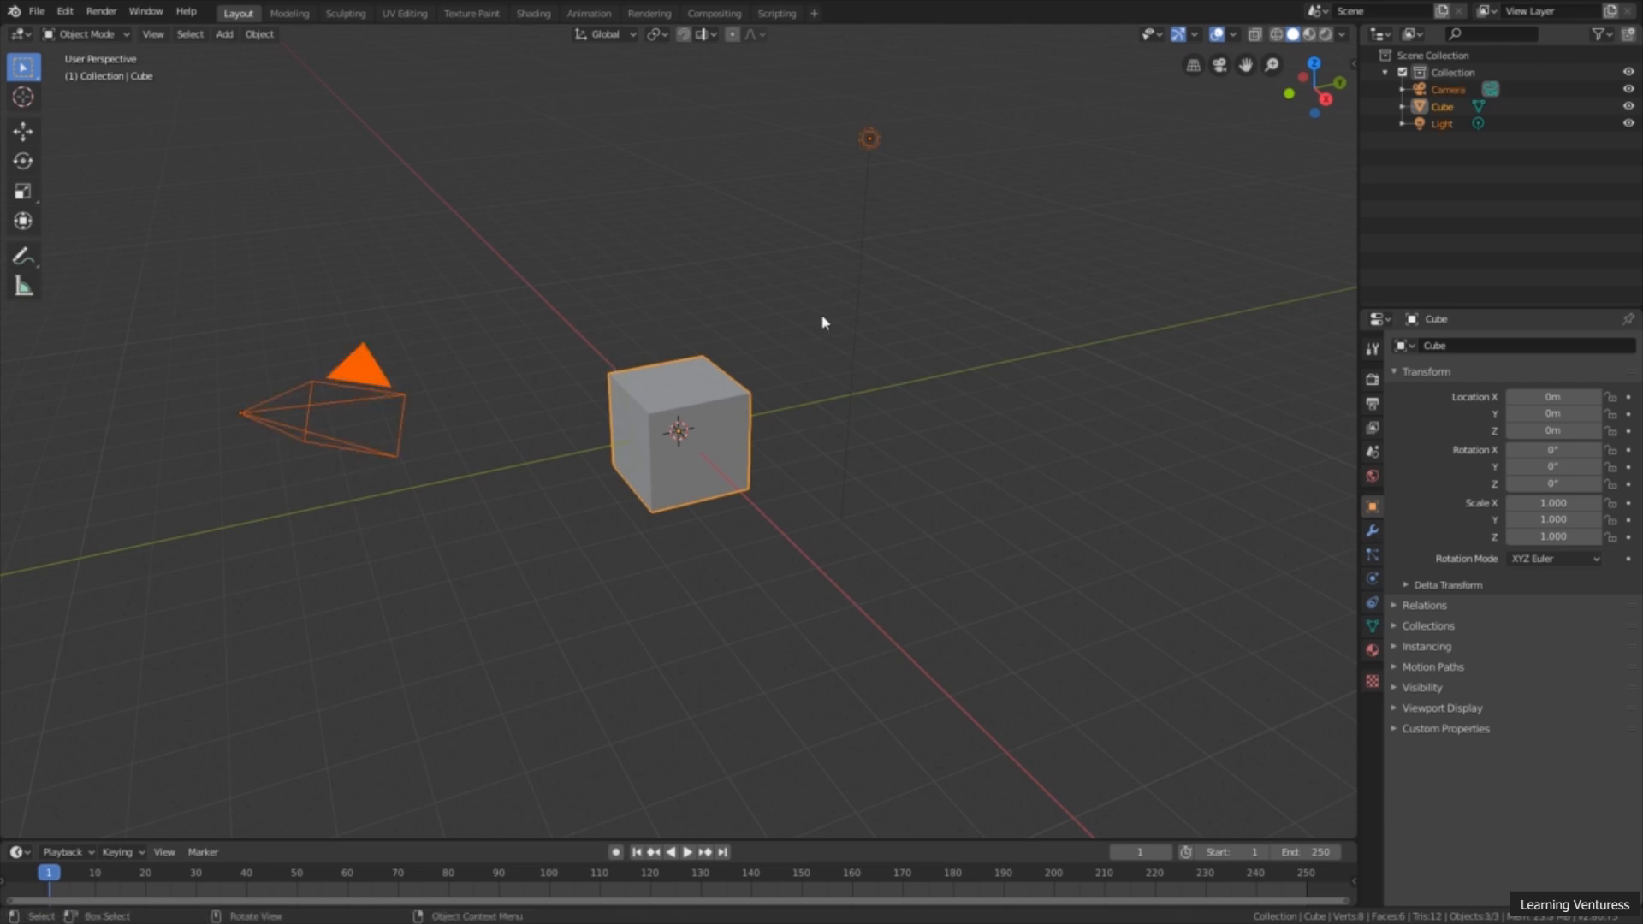
{"action": "key", "text": "Delete"}
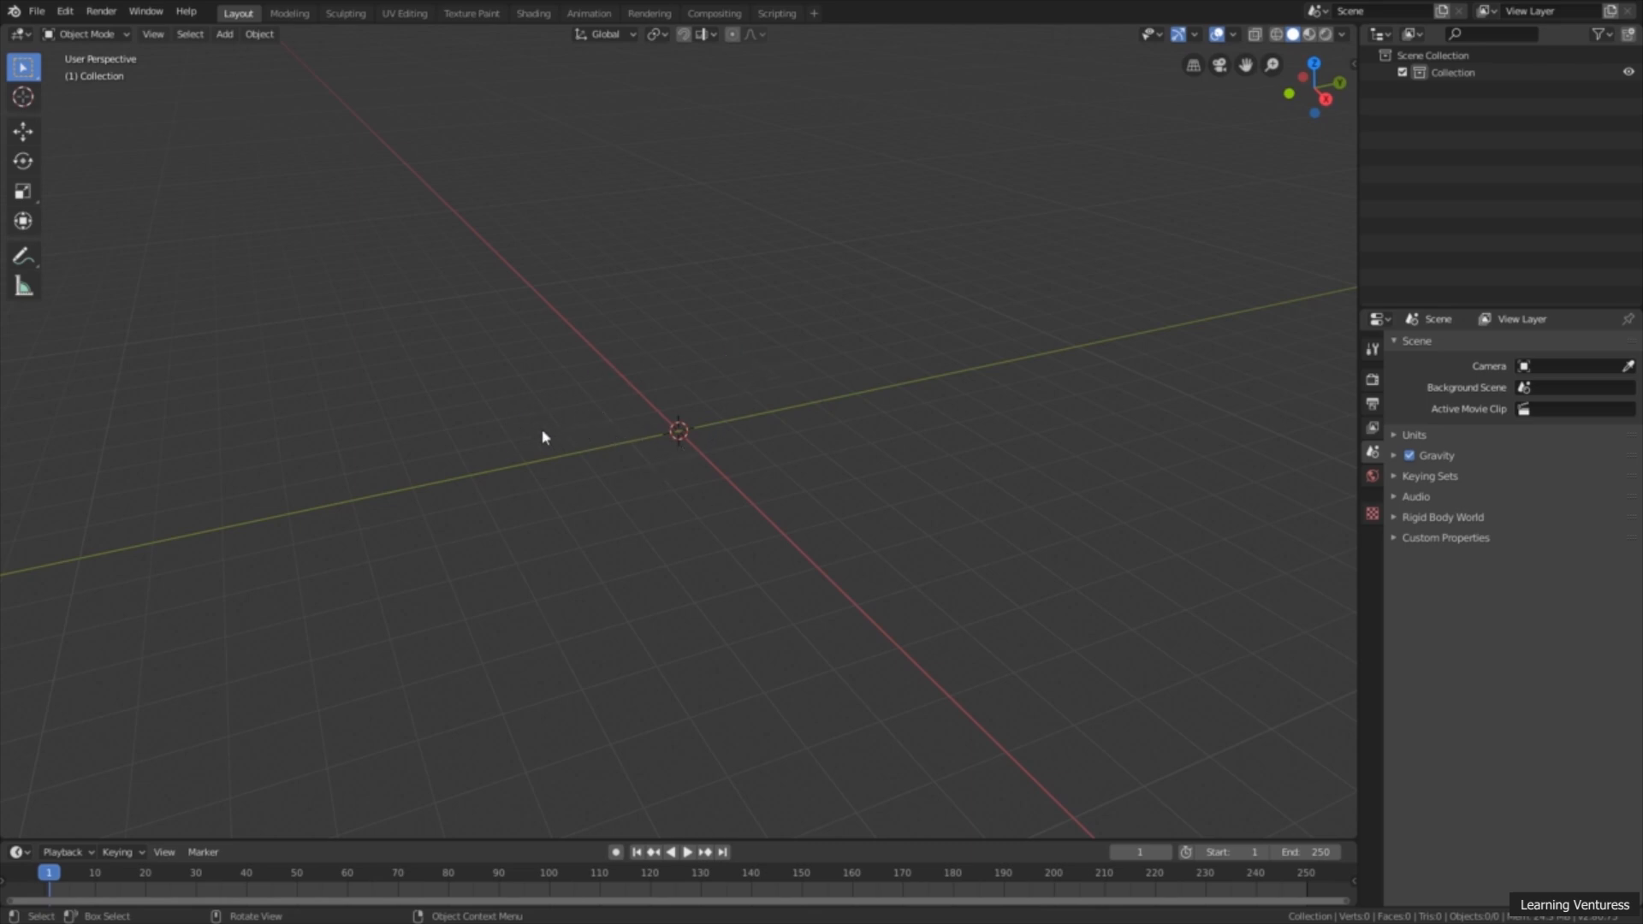
{"action": "key", "text": "shift+a"}
{"action": "mouse_move", "coordinate": [493, 371]}
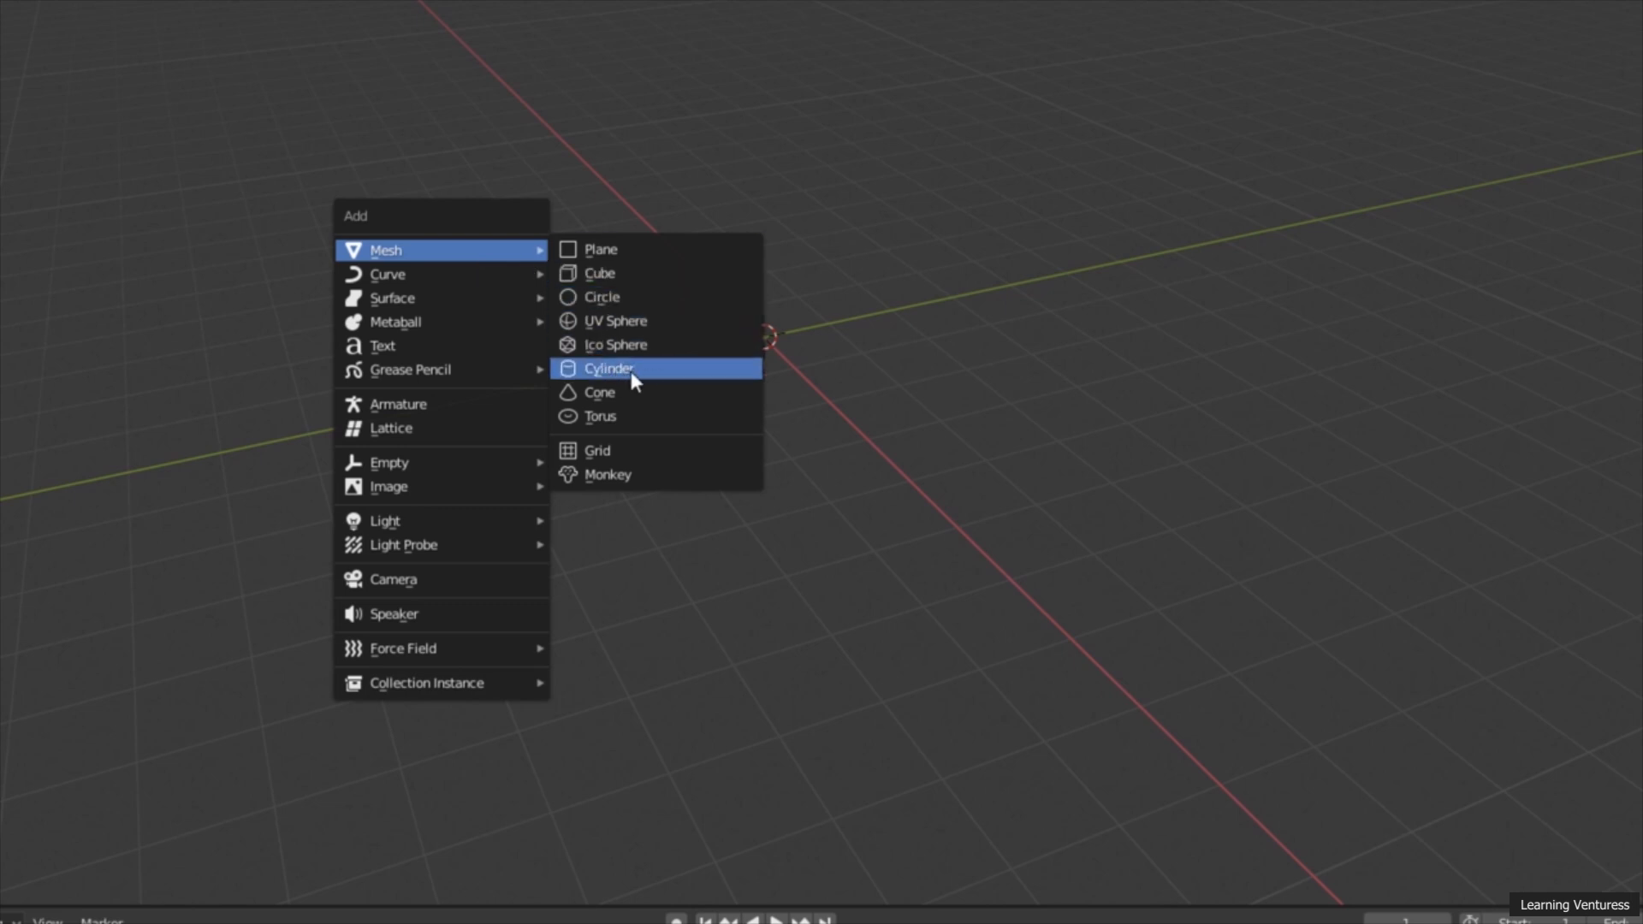
{"action": "left_click", "coordinate": [633, 368]}
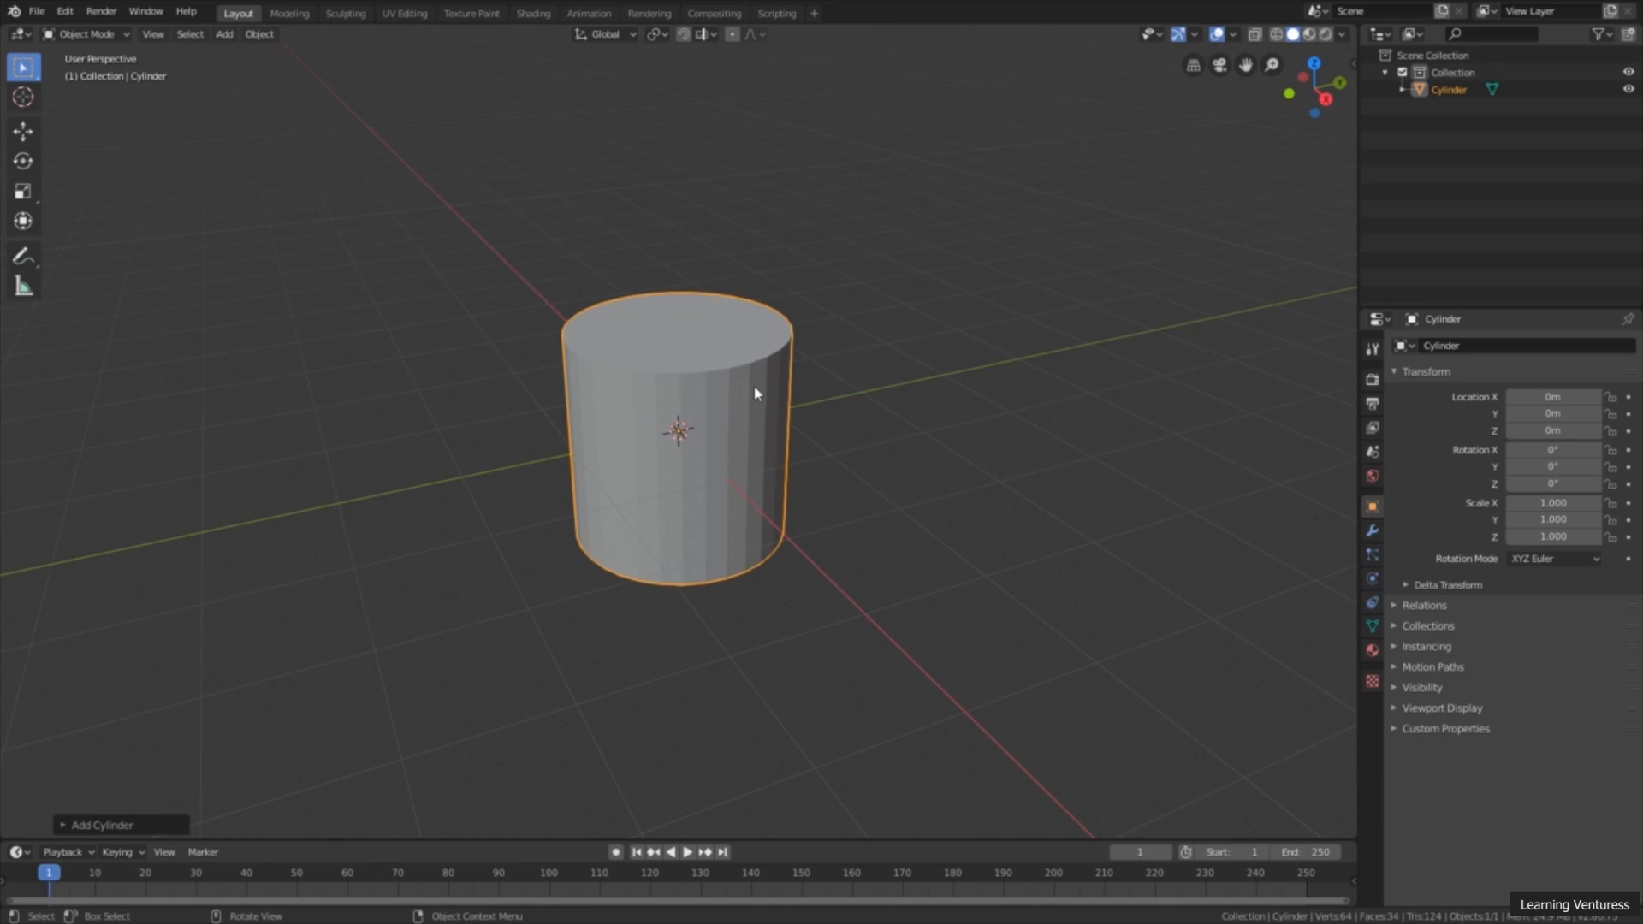
Step: Set the new cylinder's vertices to 8 so it becomes an octagonal prism
{"action": "middle_click_drag", "start_coordinate": [692, 402], "coordinate": [787, 371]}
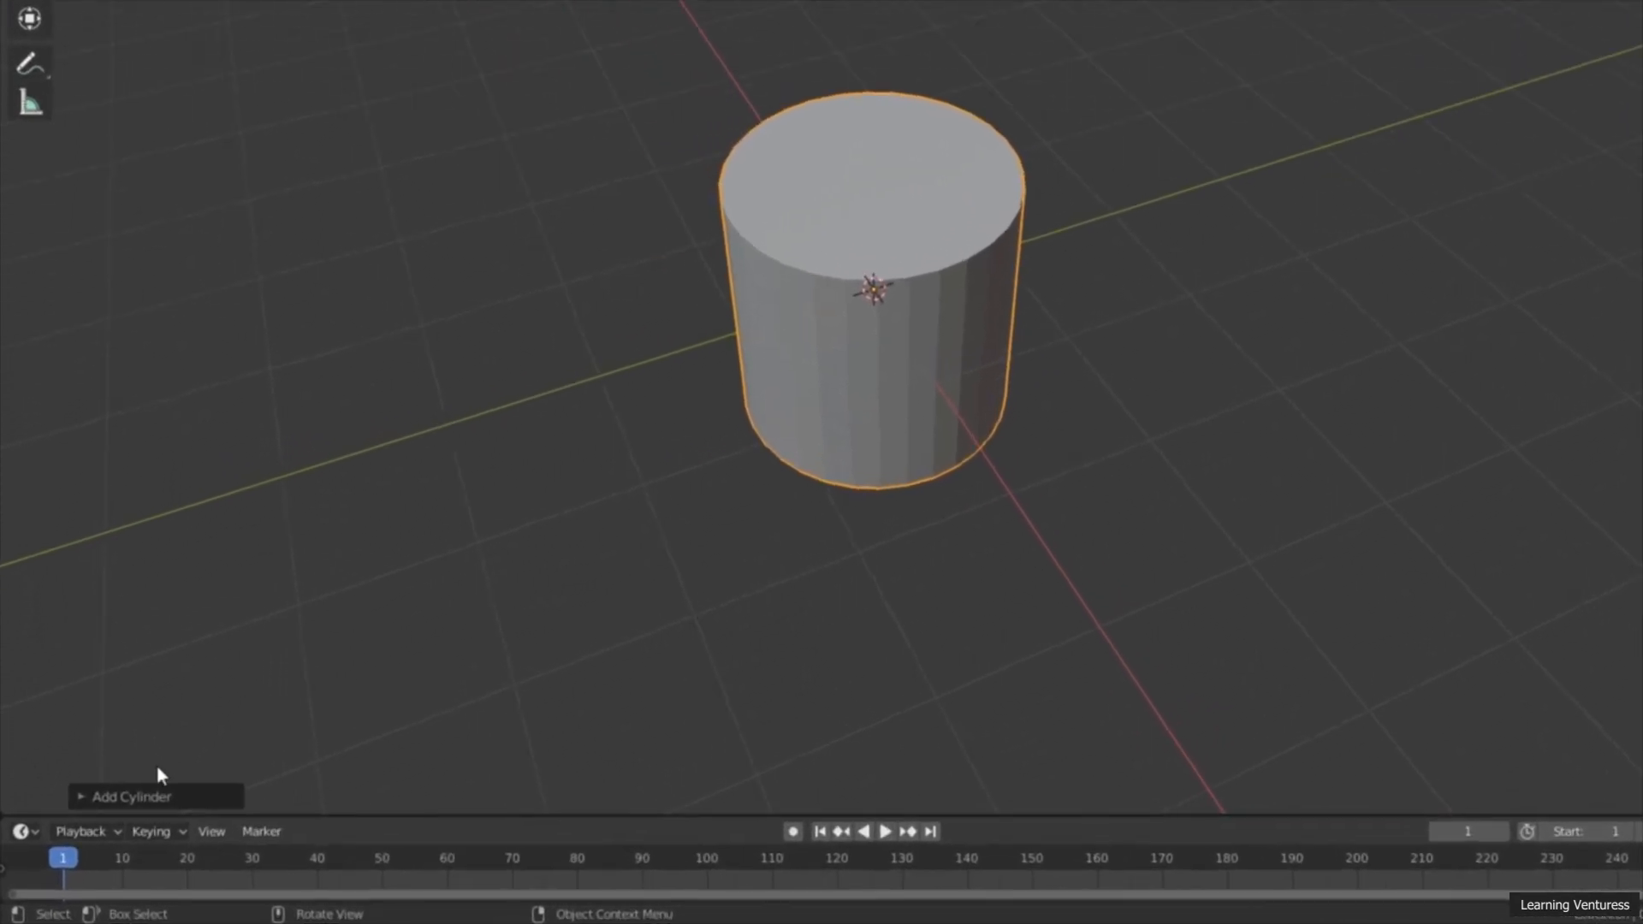
{"action": "left_click", "coordinate": [208, 780]}
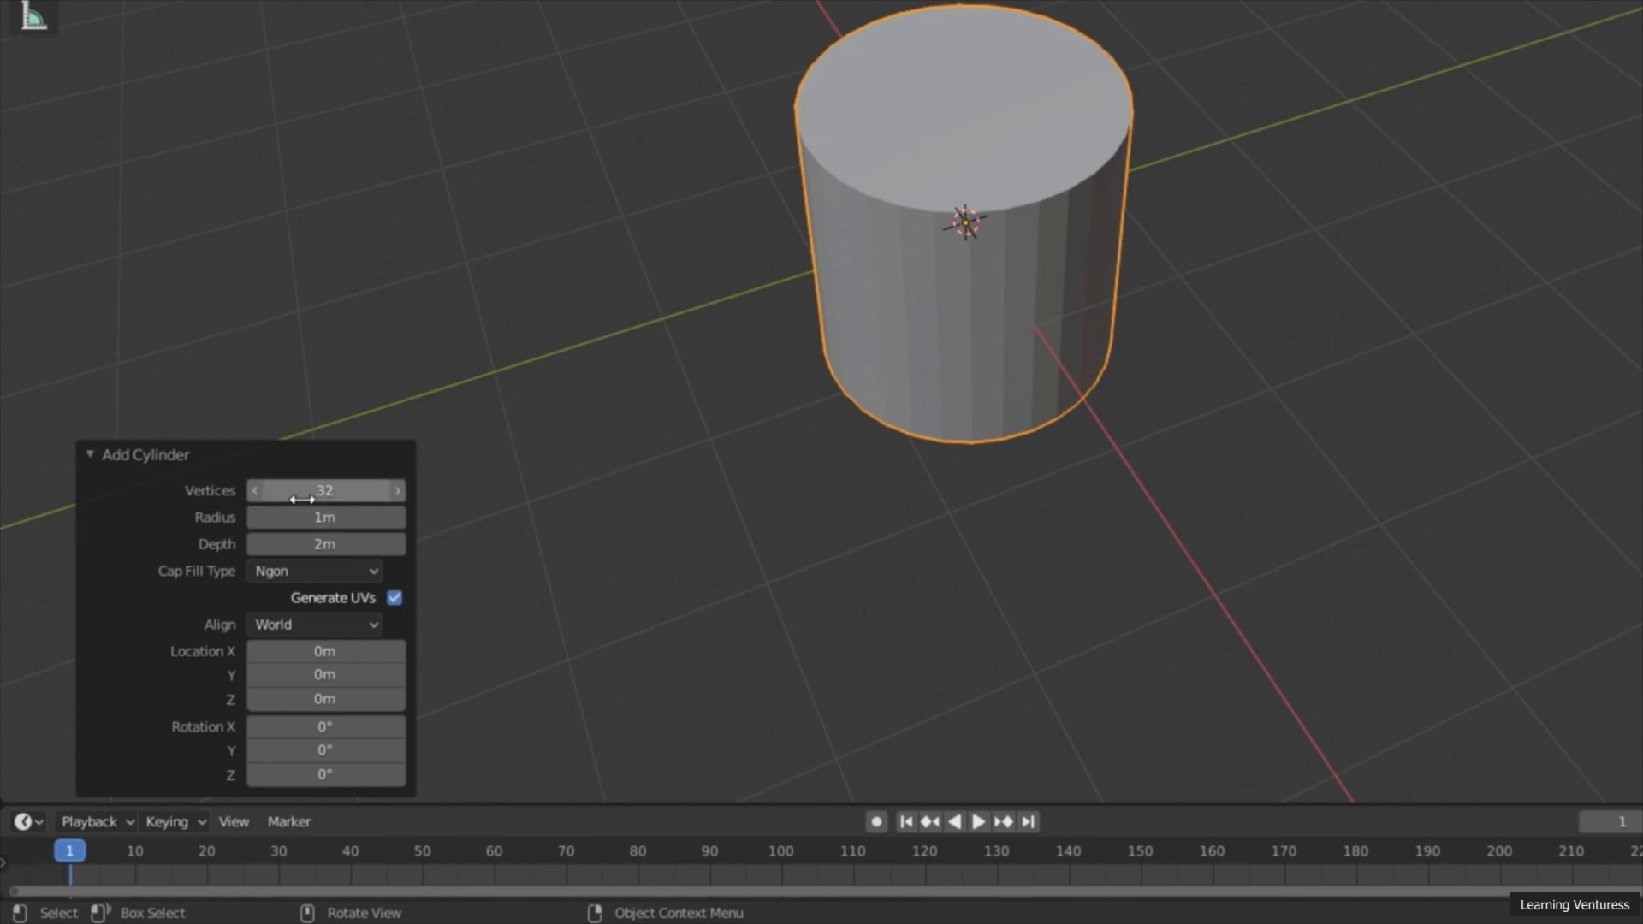
{"action": "middle_click_drag", "start_coordinate": [701, 383], "coordinate": [930, 282]}
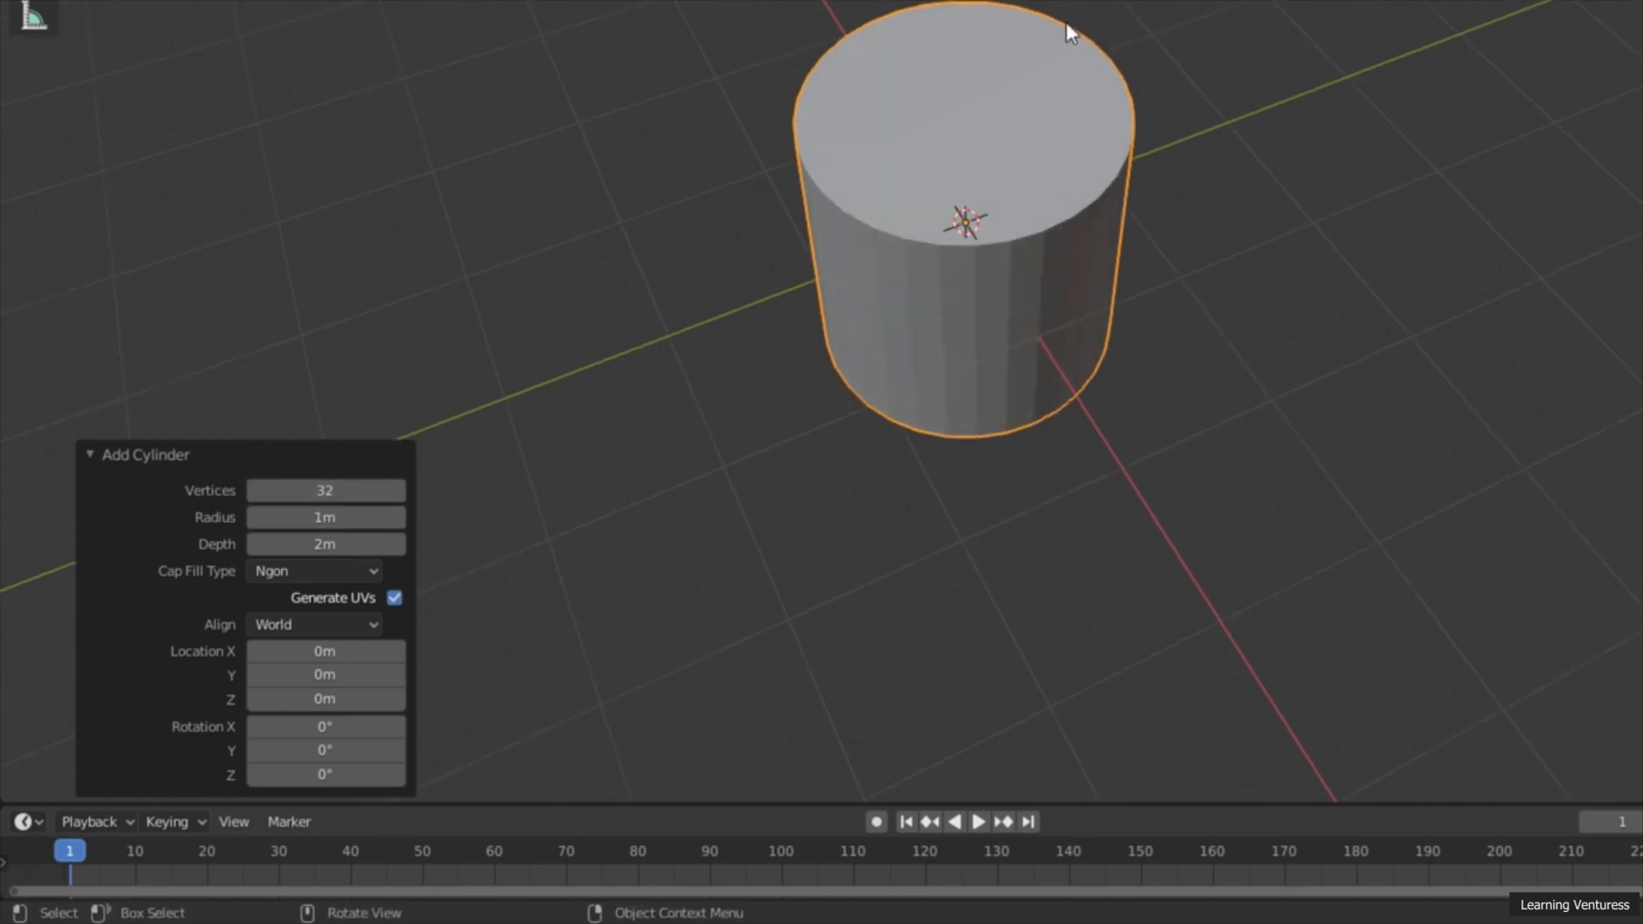
{"action": "left_click_drag", "start_coordinate": [395, 491], "coordinate": [331, 506]}
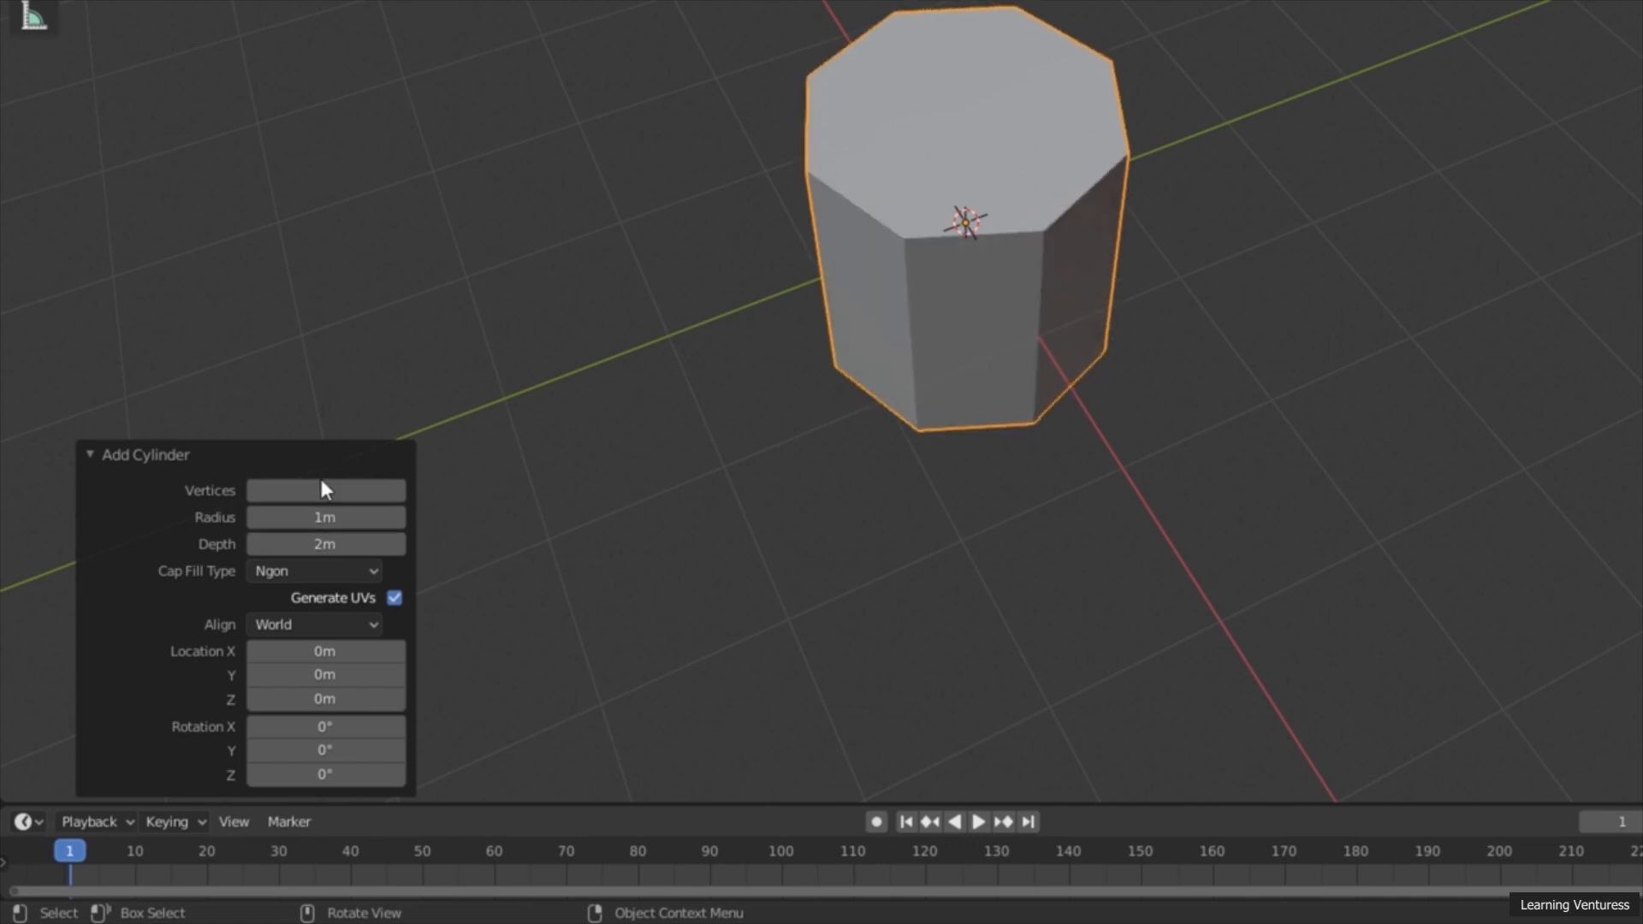
Step: Examine the octagonal cylinder from above and around its sides, including the Back and Left orthographic preset views
{"action": "middle_click_drag", "start_coordinate": [798, 389], "coordinate": [831, 569]}
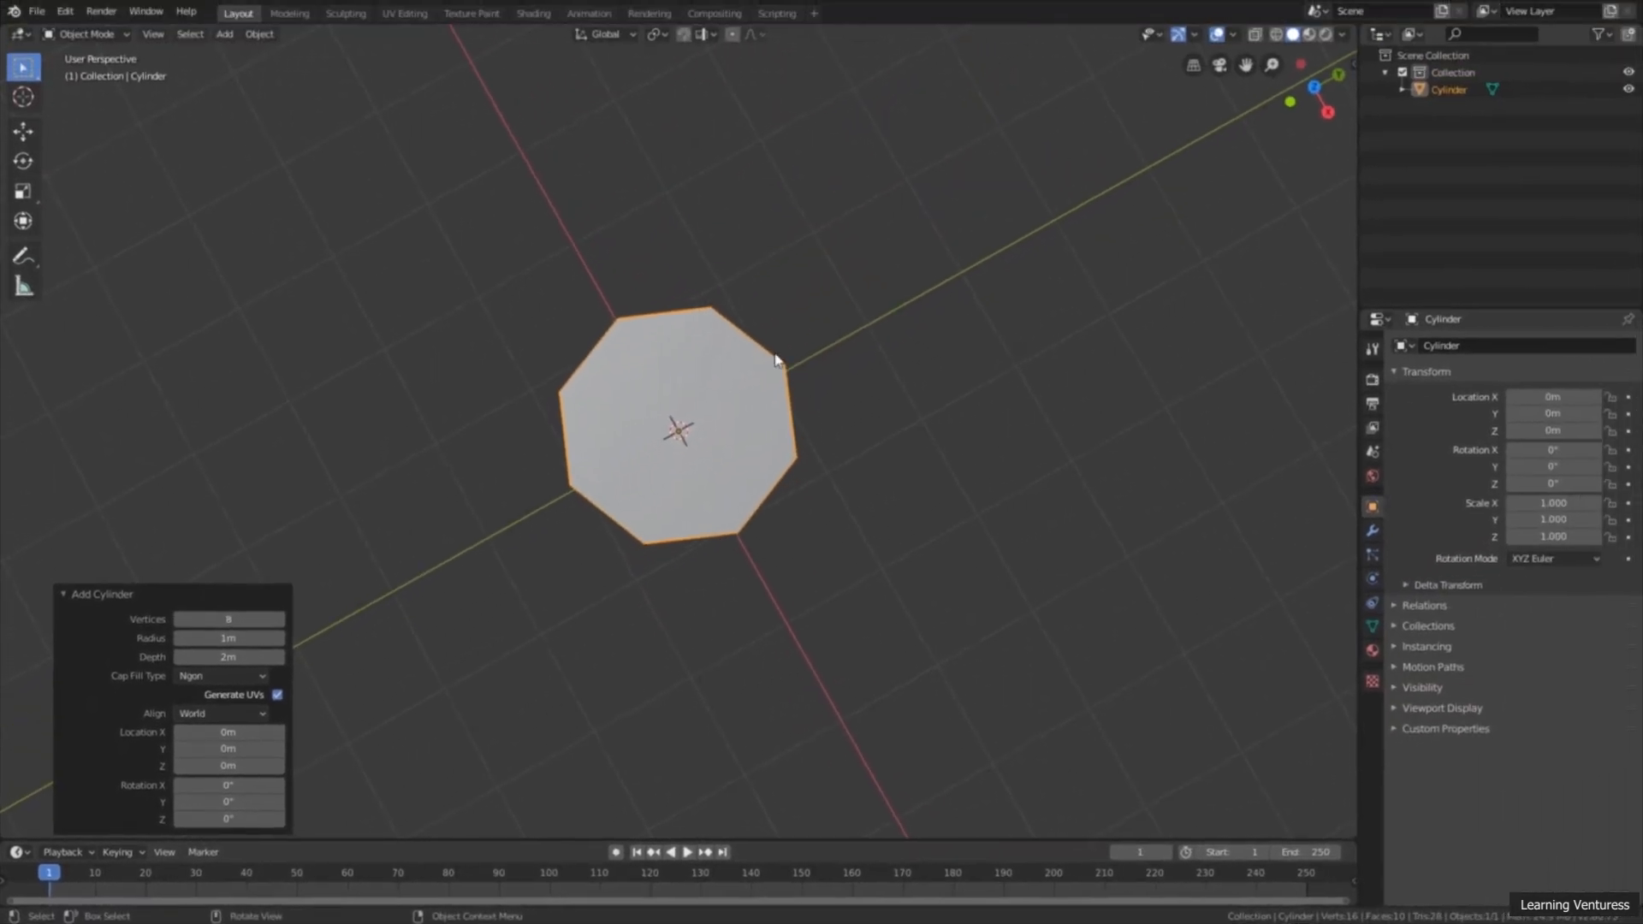
{"action": "middle_click_drag", "start_coordinate": [739, 586], "coordinate": [767, 428]}
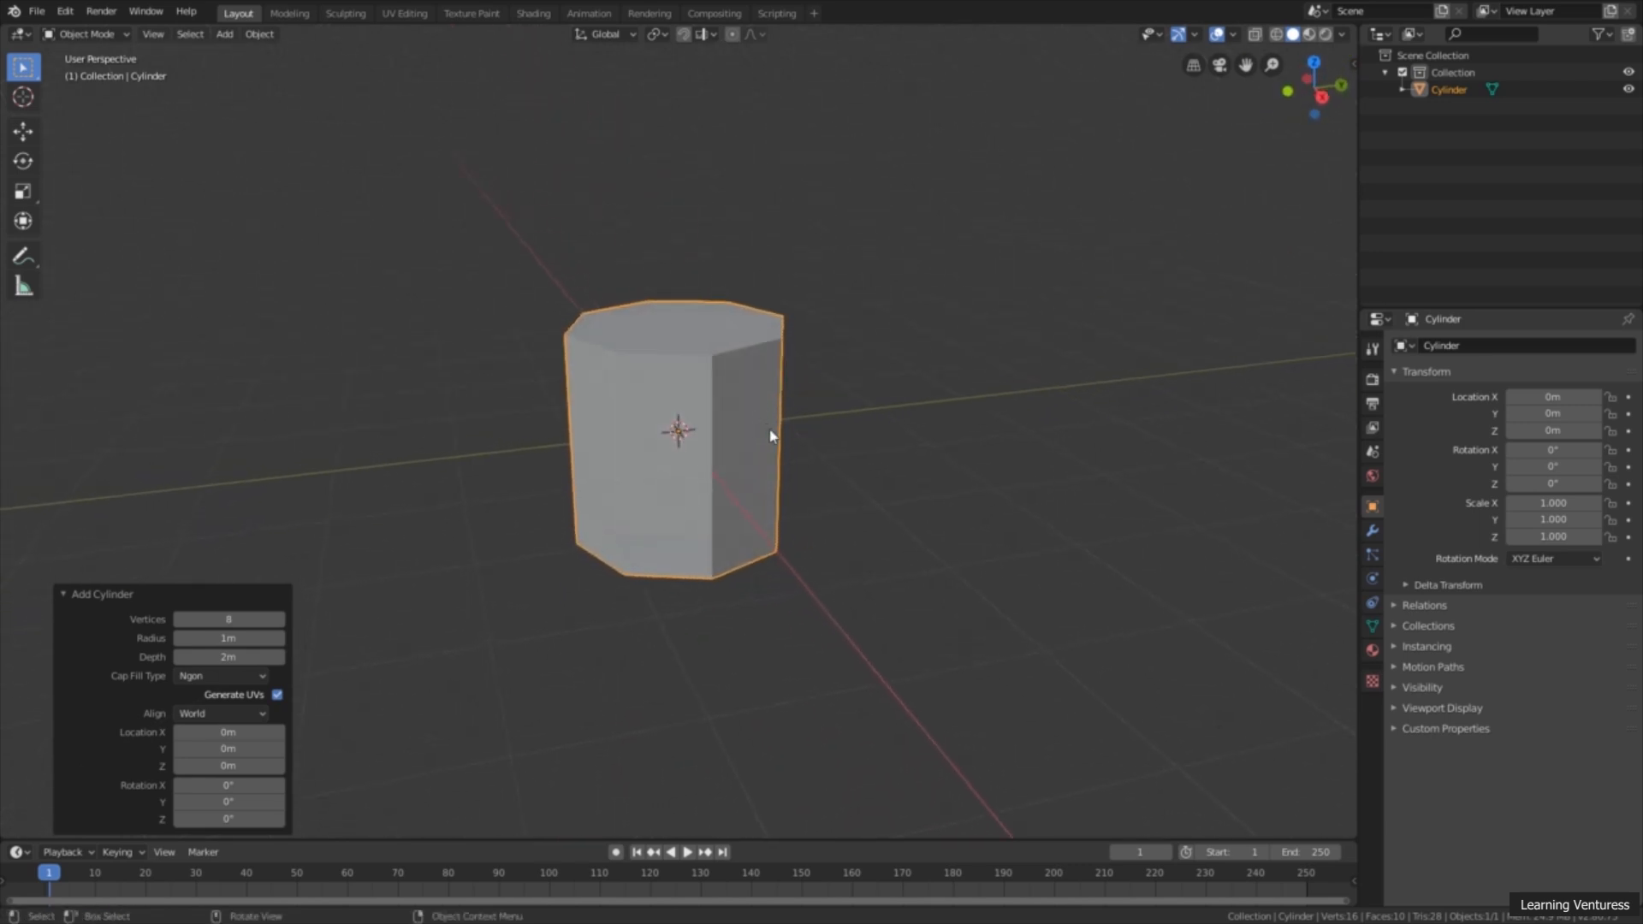
{"action": "middle_click_drag", "start_coordinate": [787, 421], "coordinate": [979, 436]}
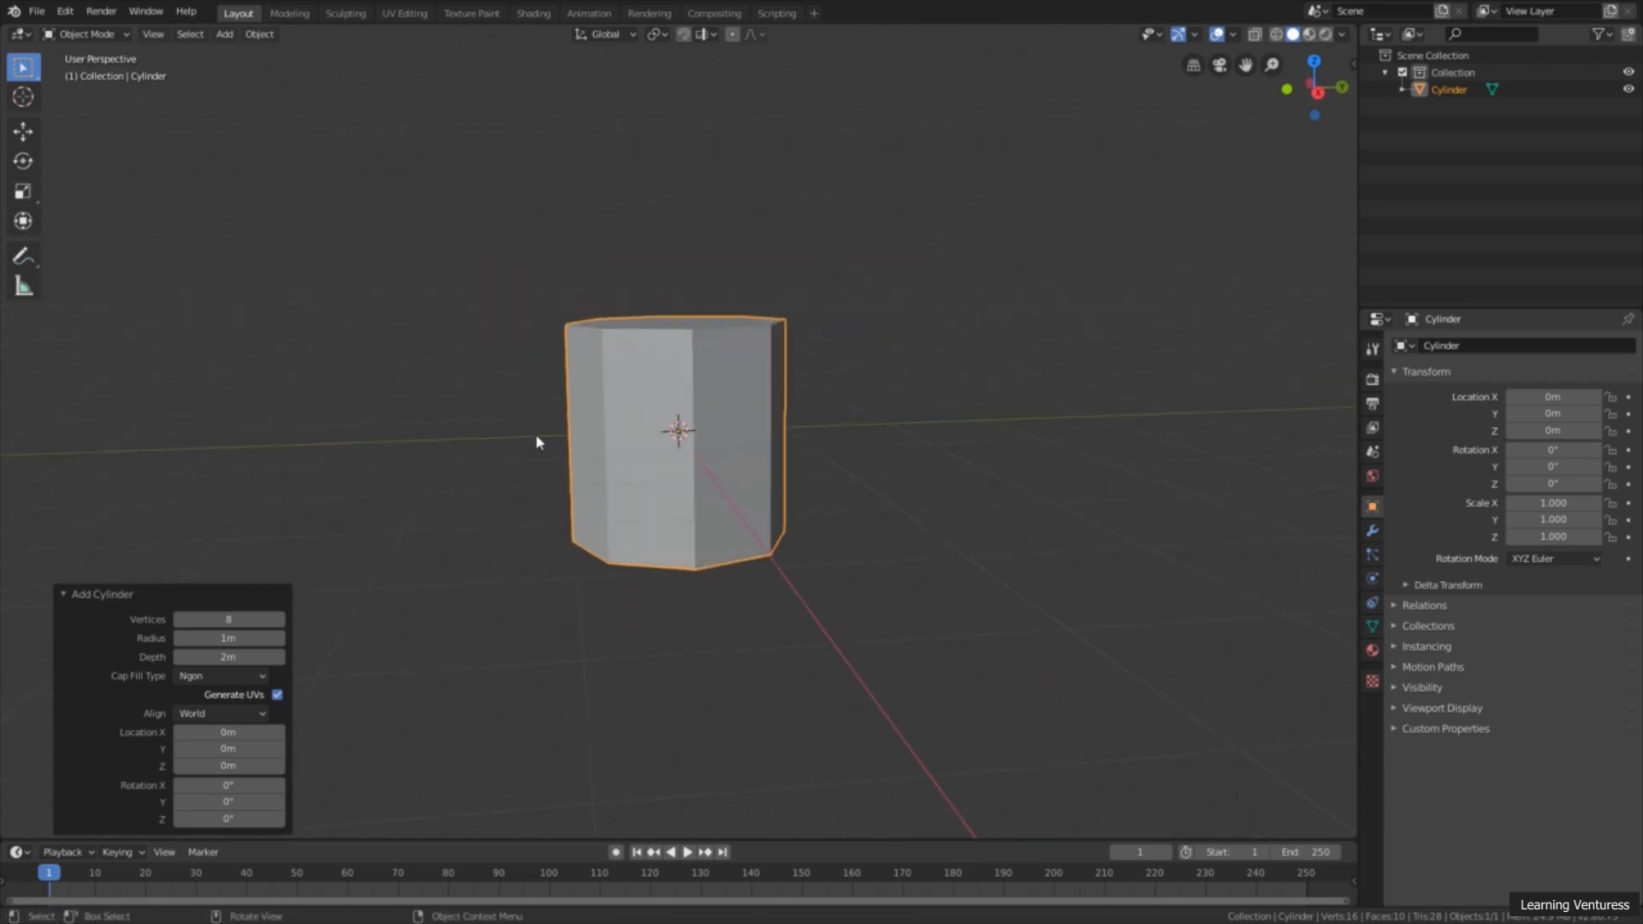
{"action": "middle_click_drag", "start_coordinate": [687, 463], "coordinate": [767, 507]}
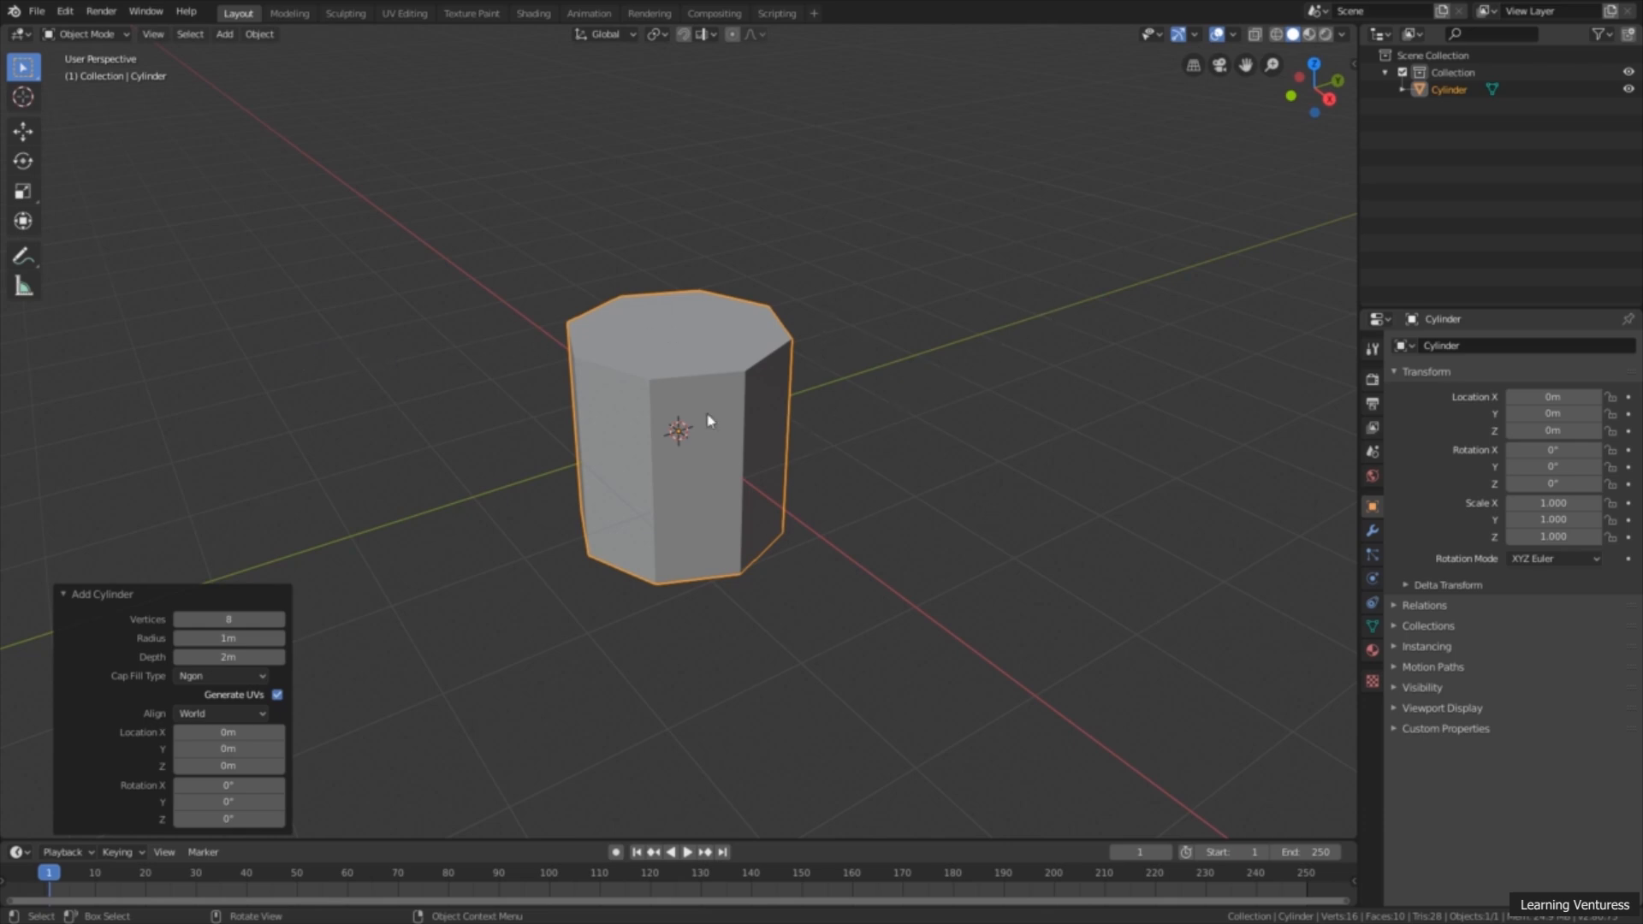
{"action": "middle_click_drag", "start_coordinate": [851, 294], "coordinate": [858, 293]}
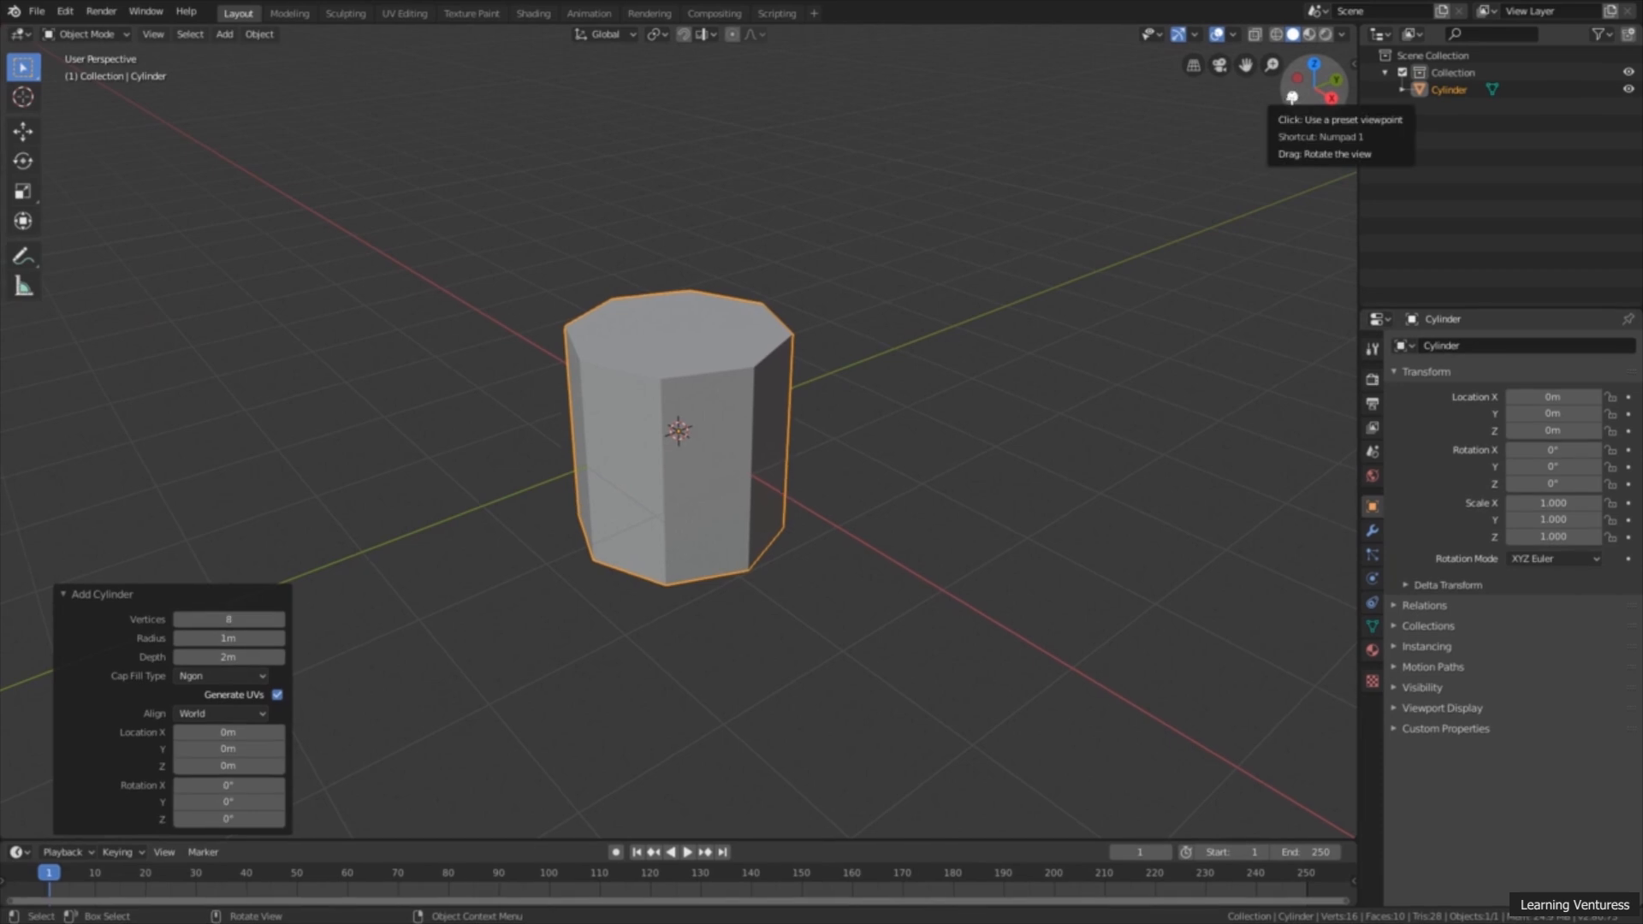
{"action": "left_click", "coordinate": [1292, 97]}
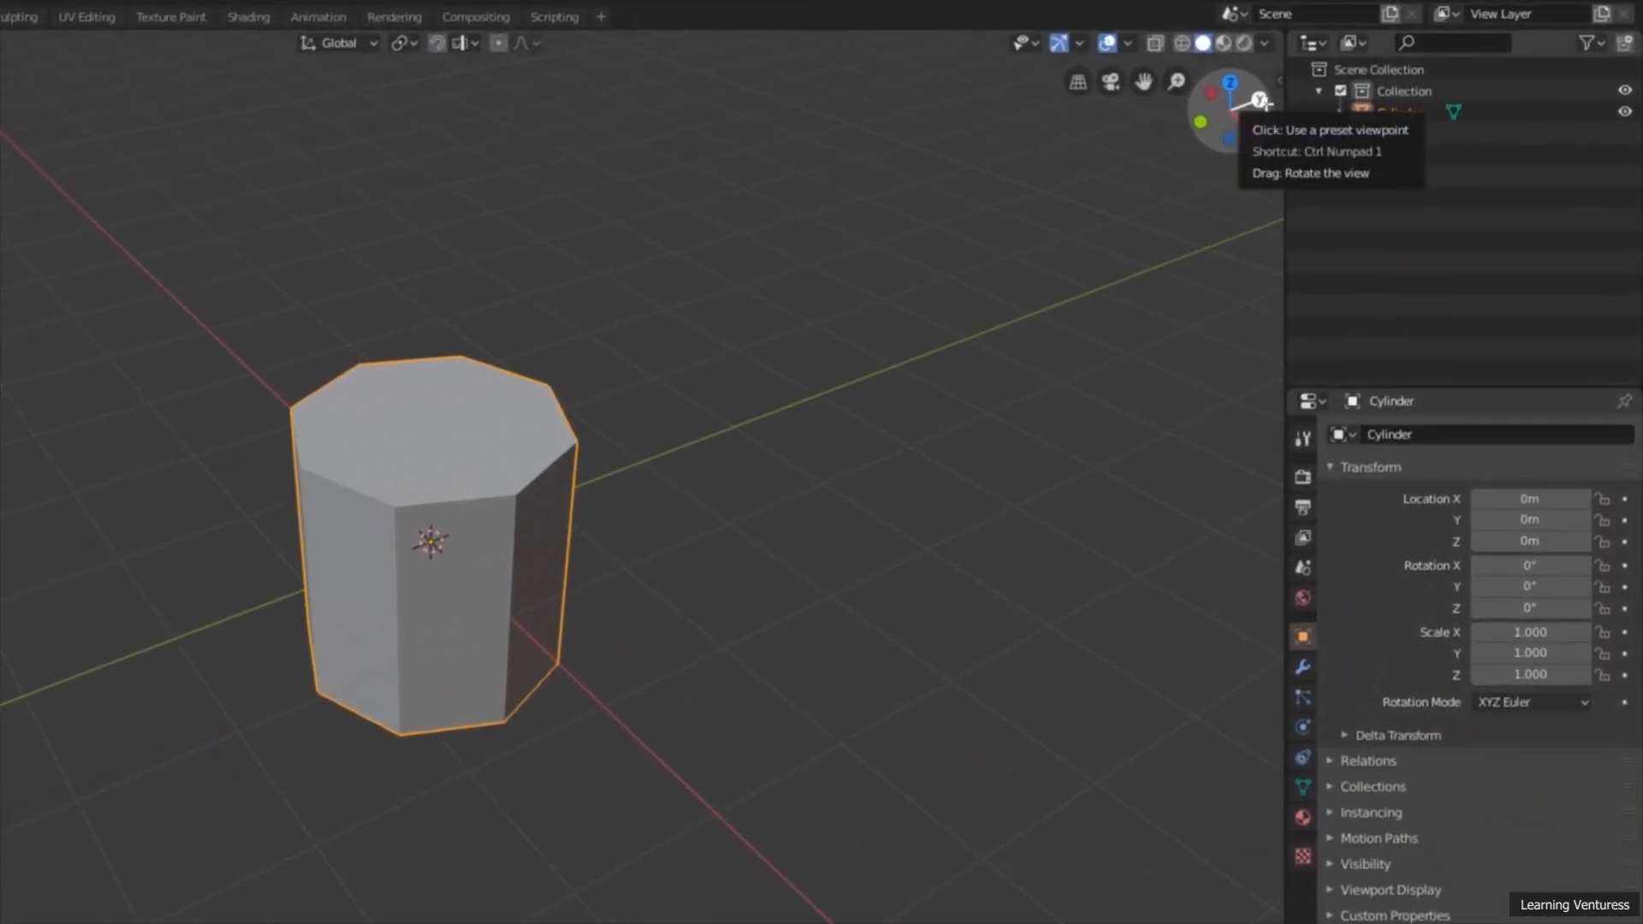
{"action": "left_click", "coordinate": [1259, 100]}
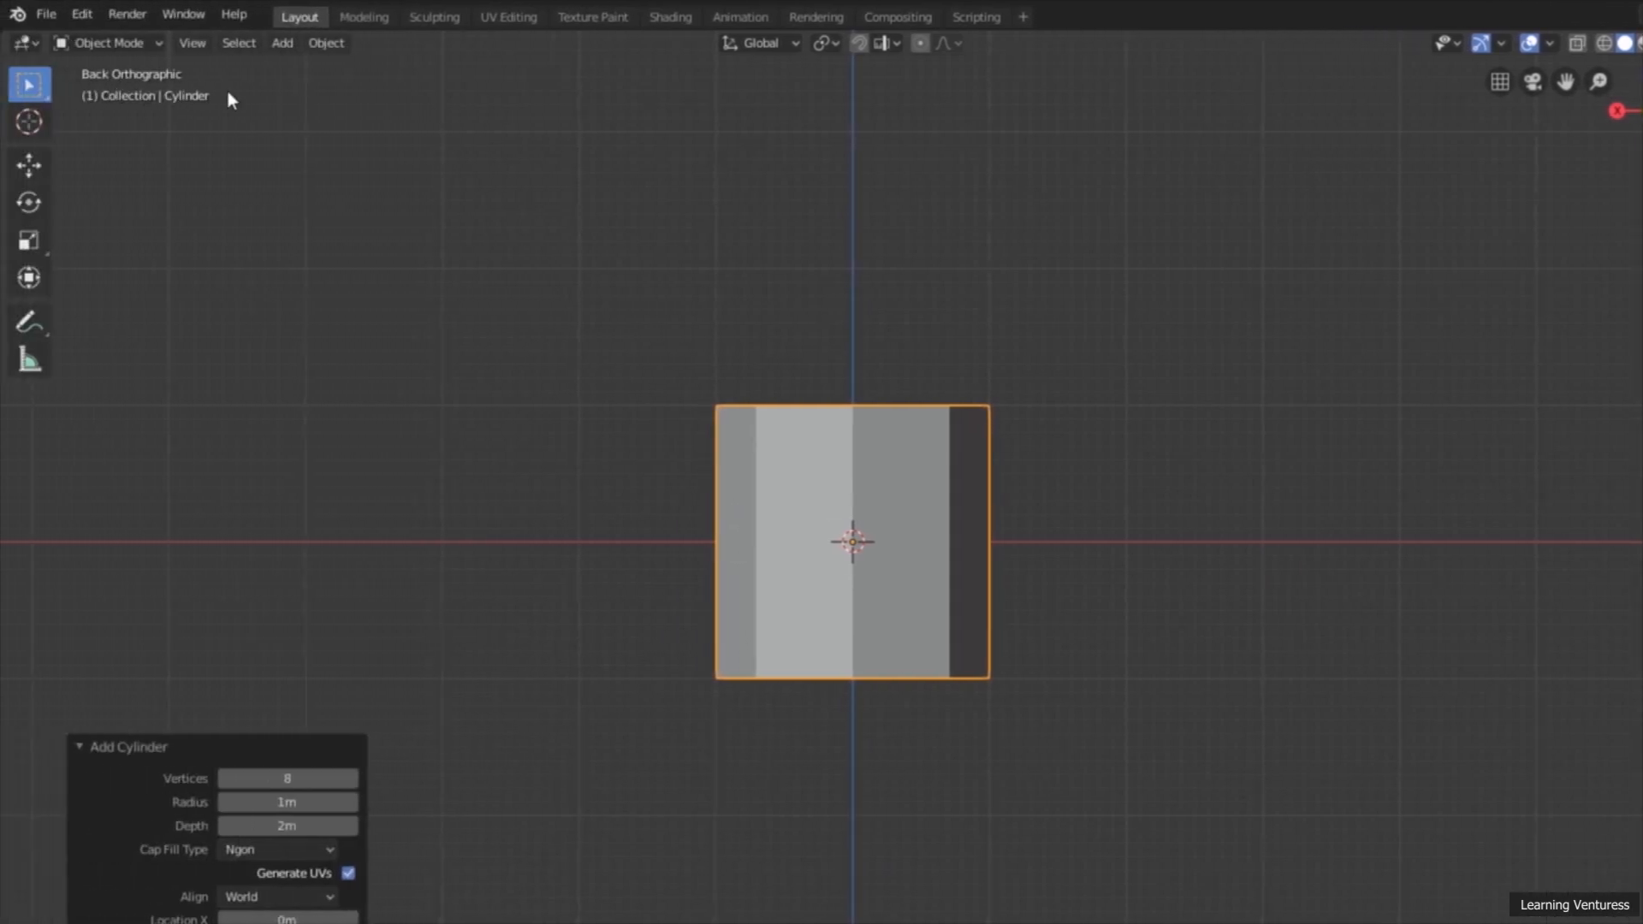
{"action": "middle_click_drag", "start_coordinate": [683, 417], "coordinate": [798, 510]}
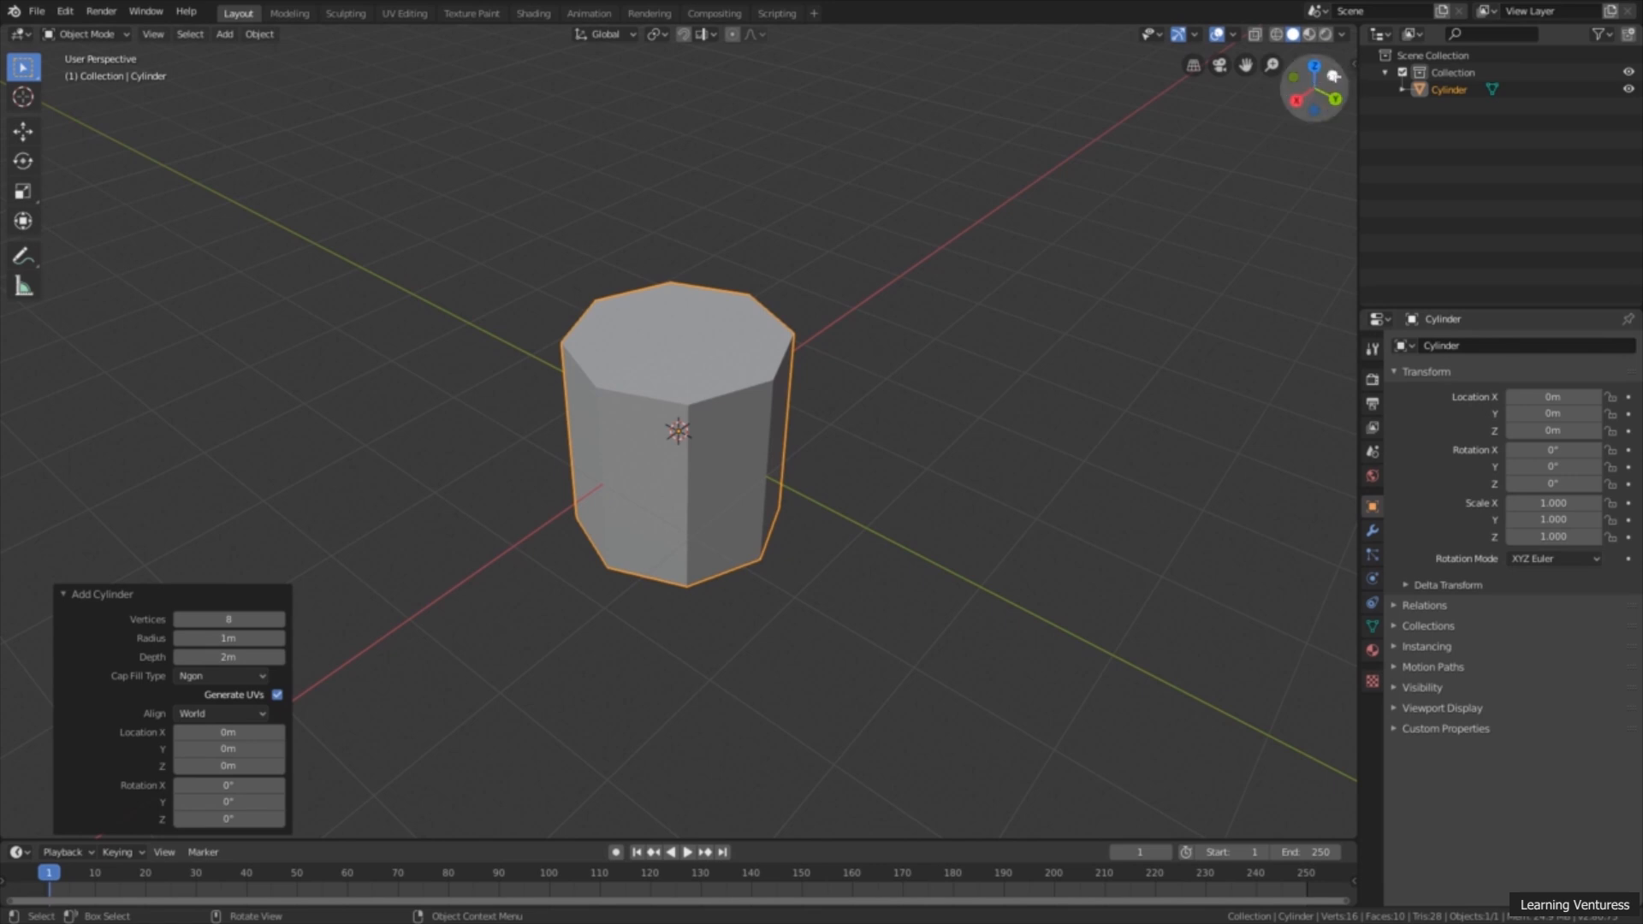
{"action": "left_click", "coordinate": [1295, 100]}
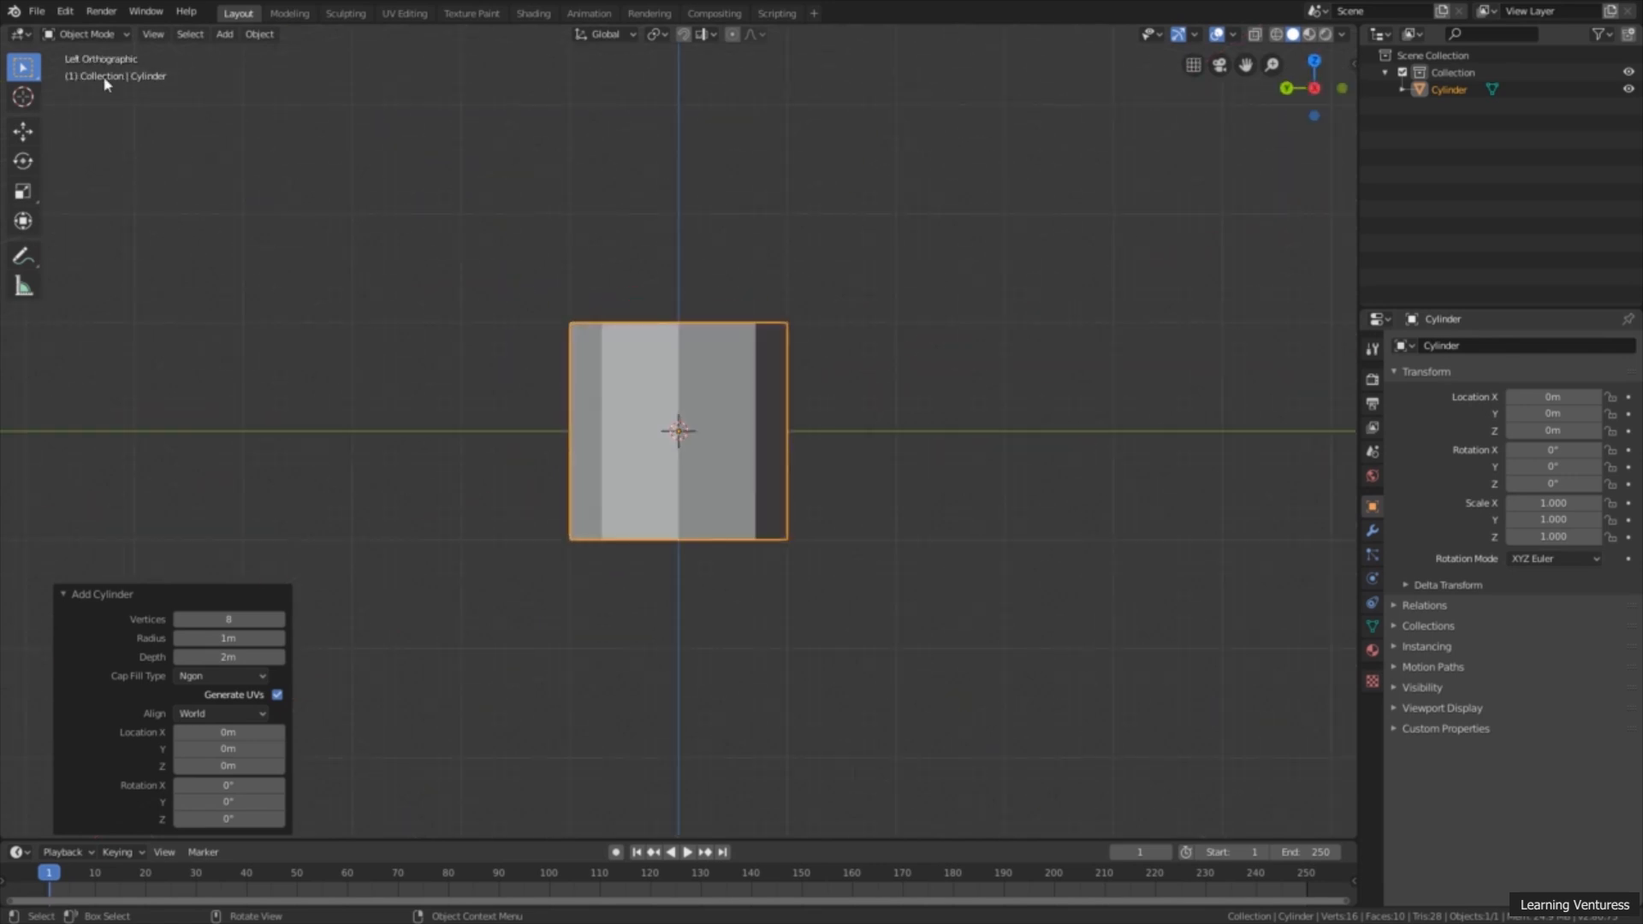
{"action": "middle_click_drag", "start_coordinate": [498, 275], "coordinate": [569, 368]}
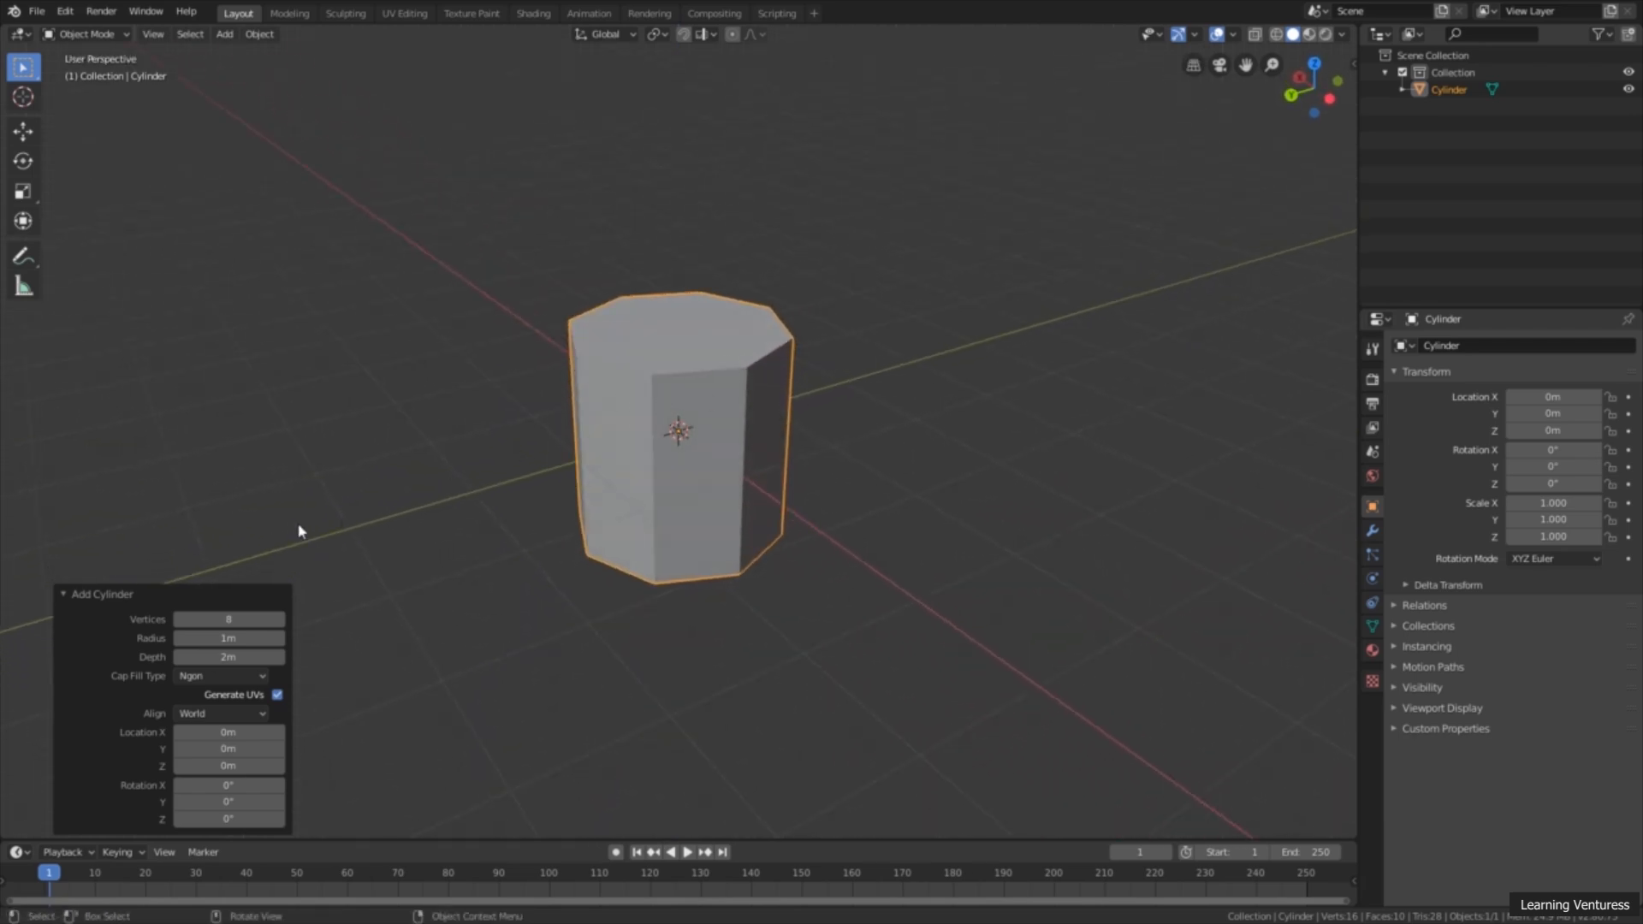
Step: Lay the cylinder on its side with the Rotate tool, undoing trial rotations and turning it -90° about the global X axis
{"action": "left_click", "coordinate": [31, 167]}
{"action": "left_click_drag", "start_coordinate": [693, 409], "coordinate": [633, 394]}
{"action": "key", "text": "ctrl+z"}
{"action": "key", "text": "ctrl+z"}
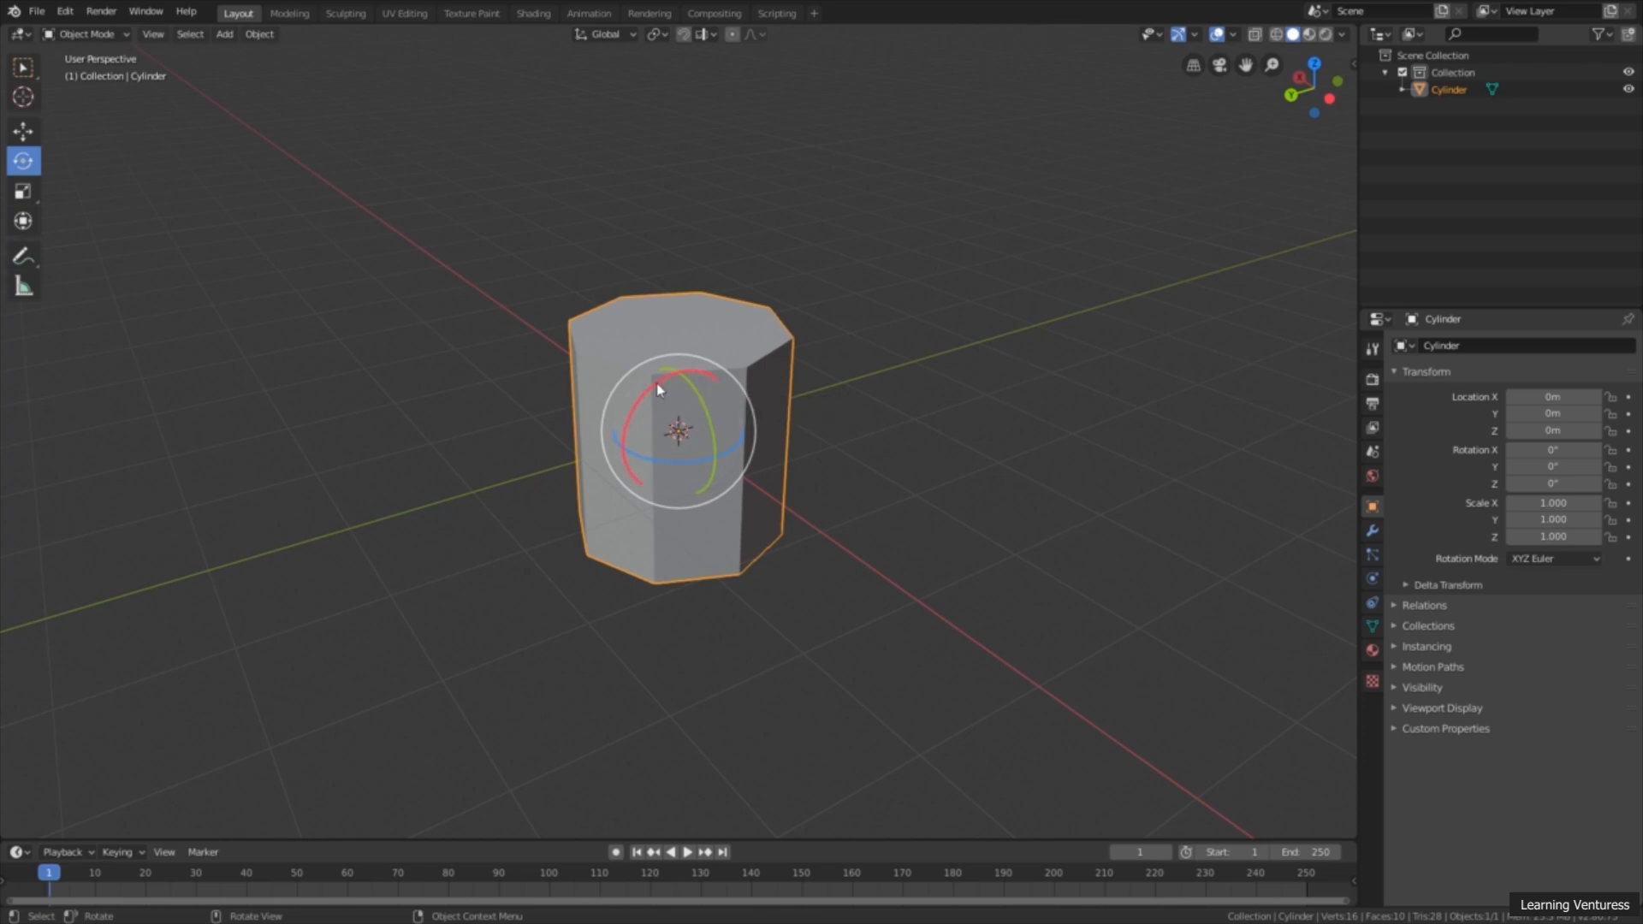
{"action": "left_click_drag", "start_coordinate": [661, 390], "coordinate": [596, 429]}
{"action": "key", "text": "ctrl+z"}
{"action": "left_click_drag", "start_coordinate": [662, 378], "coordinate": [637, 419]}
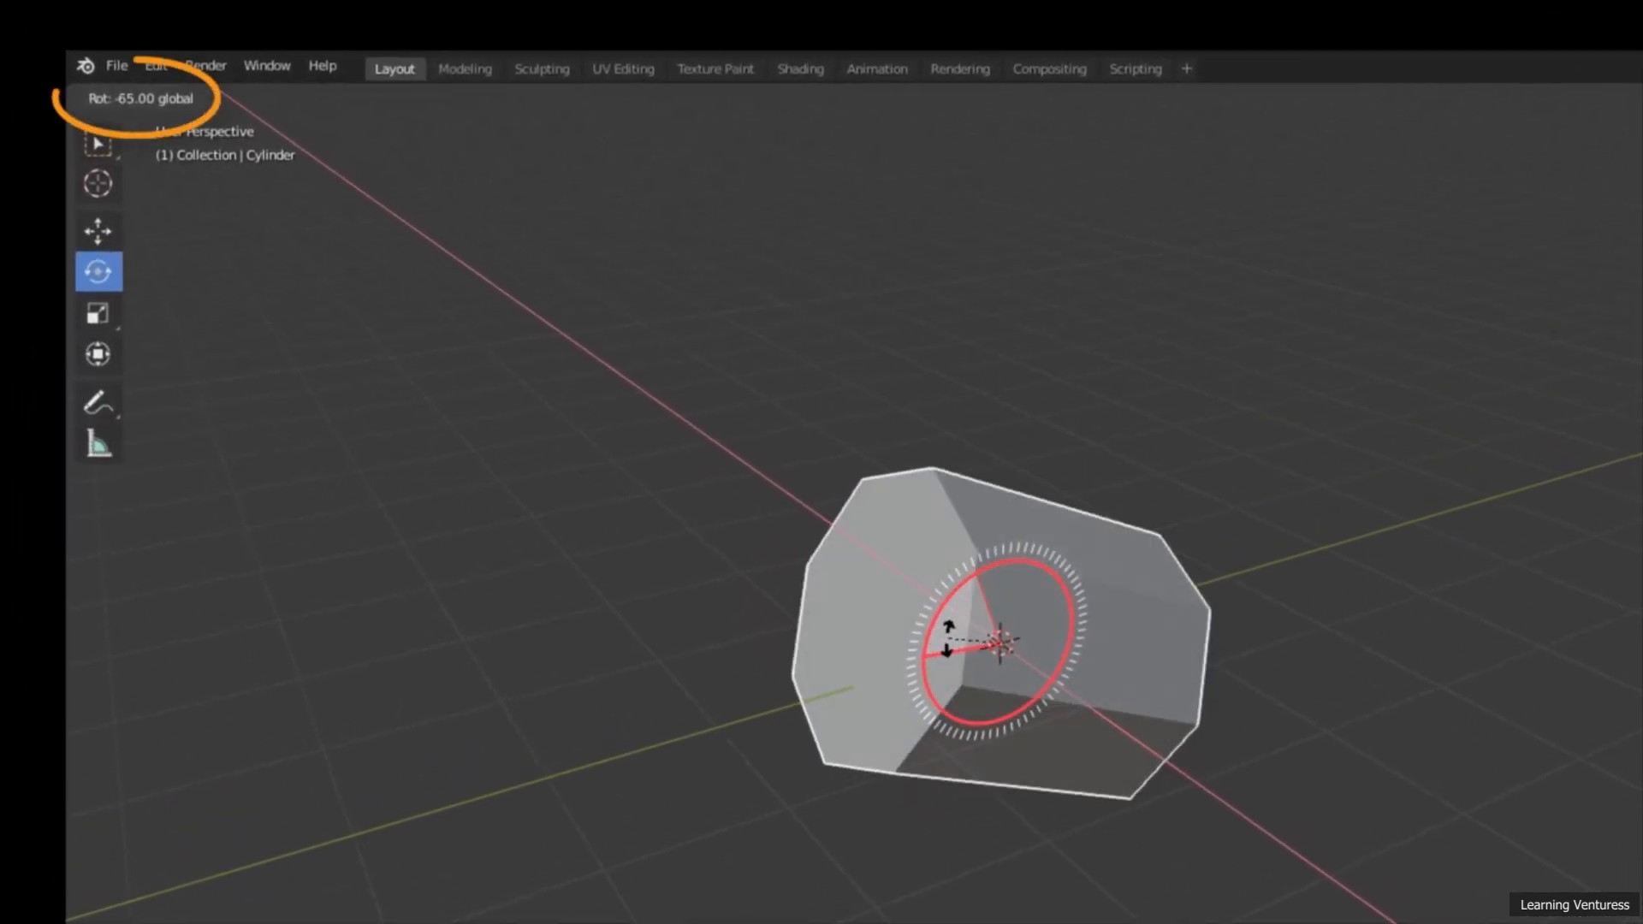
{"action": "mouse_move", "coordinate": [947, 638]}
{"action": "left_mouse_down", "text": "ctrl"}
{"action": "mouse_move", "coordinate": [936, 659]}
{"action": "mouse_move", "coordinate": [950, 631]}
{"action": "left_mouse_up", "text": "ctrl"}
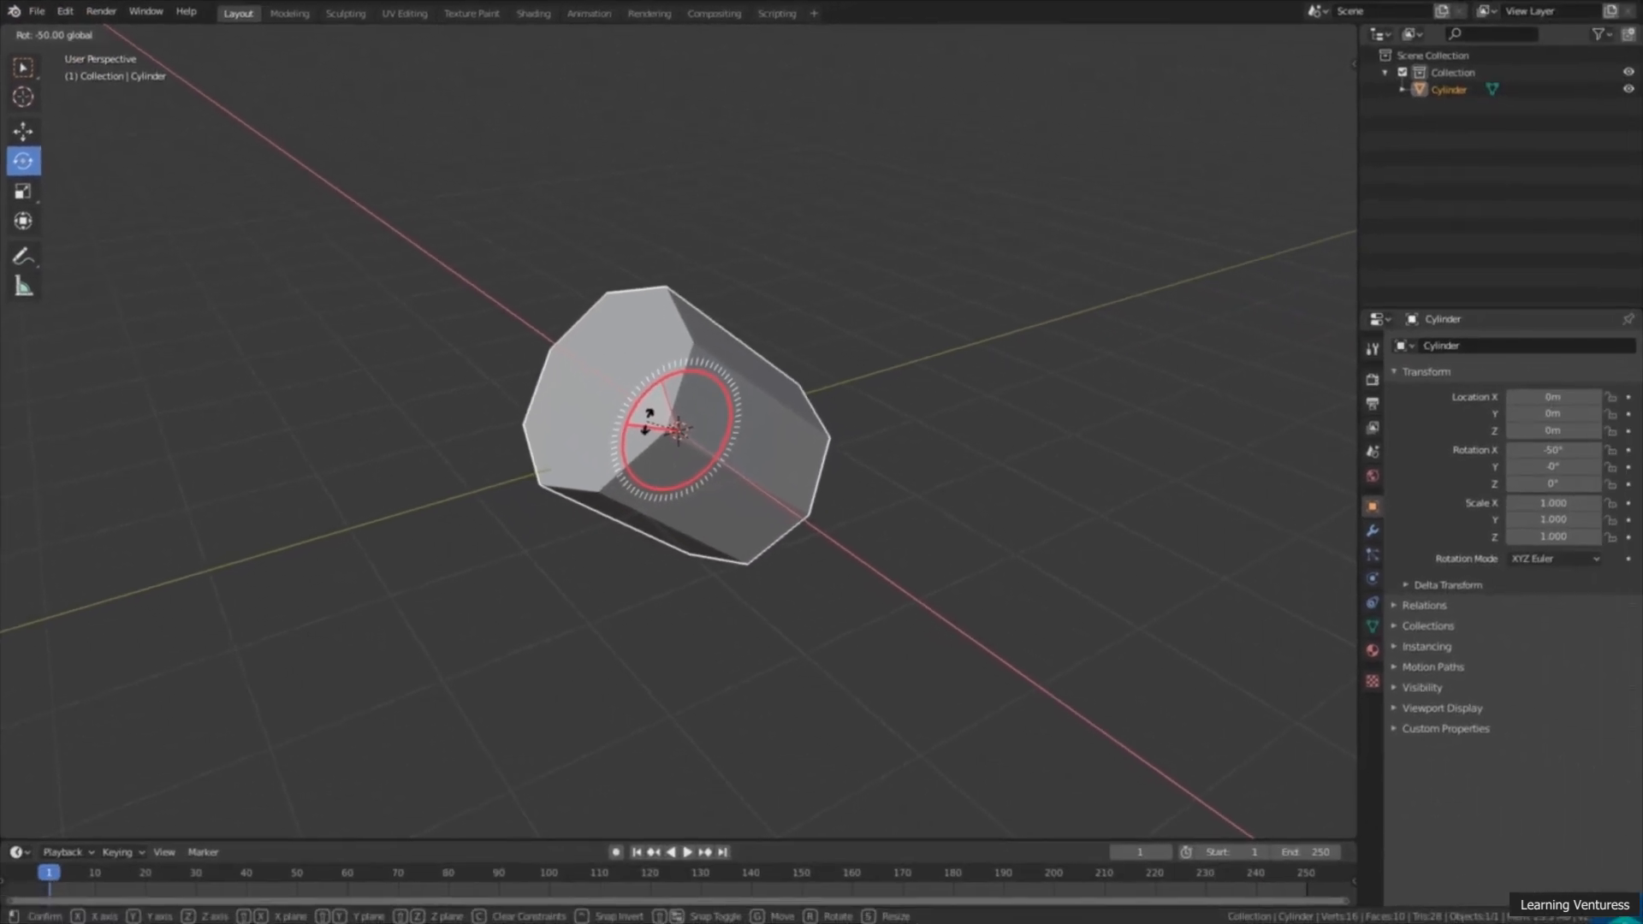
{"action": "left_click_drag", "start_coordinate": [647, 419], "coordinate": [610, 458], "text": "ctrl"}
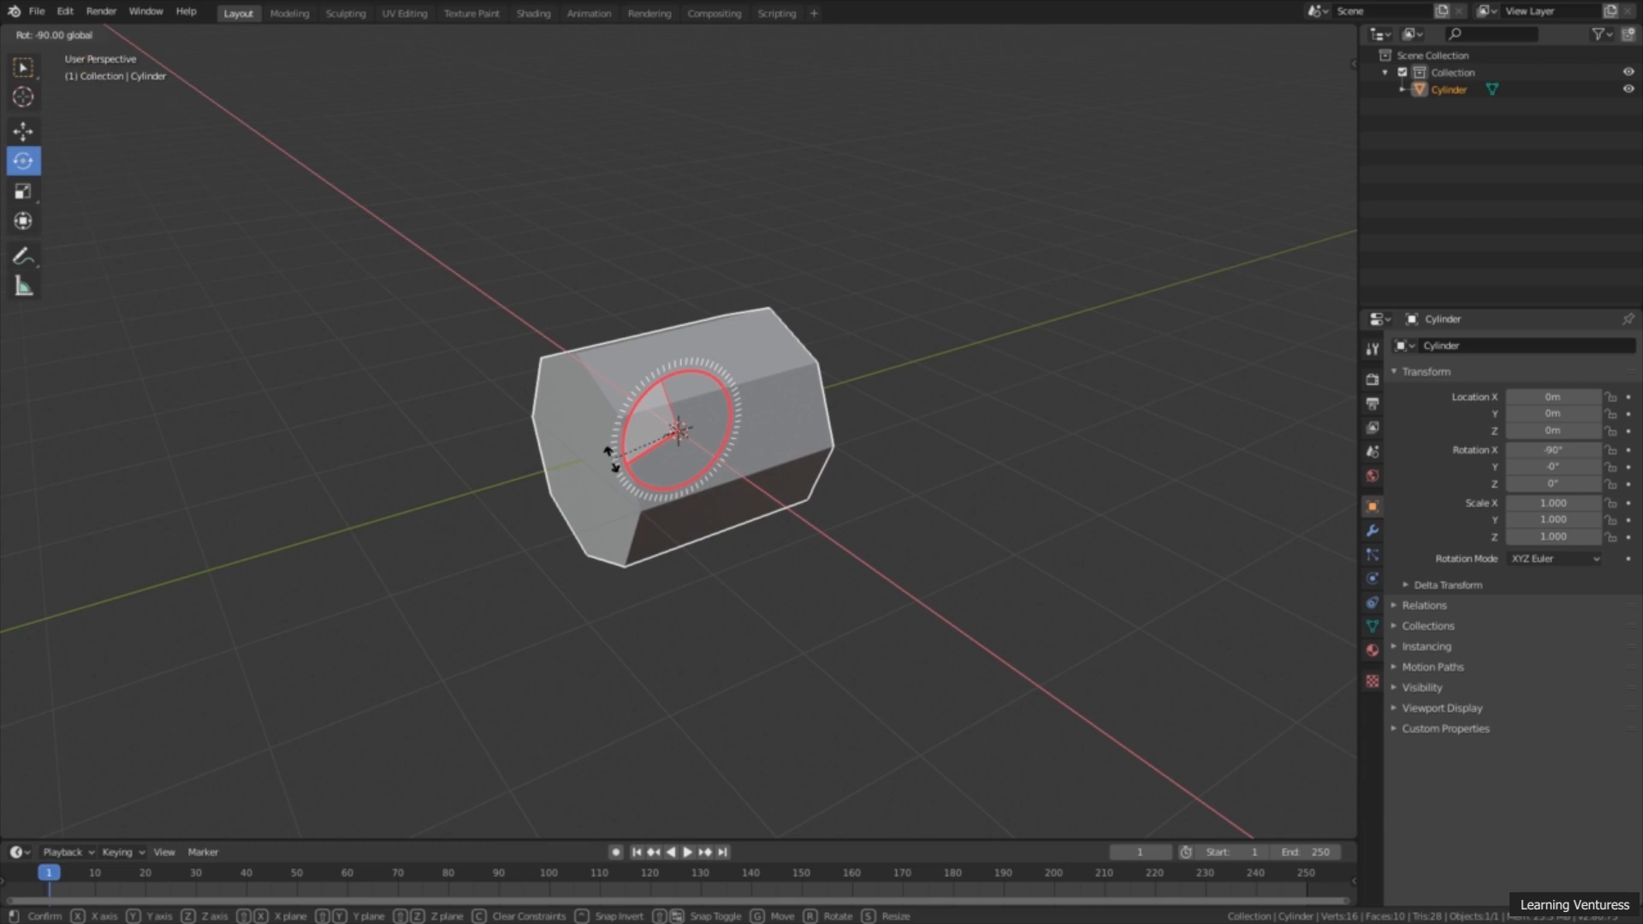
Step: Finish the cylinder's -90° rotation about the global X axis and switch it to Edit Mode
{"action": "left_click_drag", "start_coordinate": [611, 458], "coordinate": [611, 458], "text": "ctrl"}
{"action": "middle_click_drag", "start_coordinate": [844, 395], "coordinate": [881, 478]}
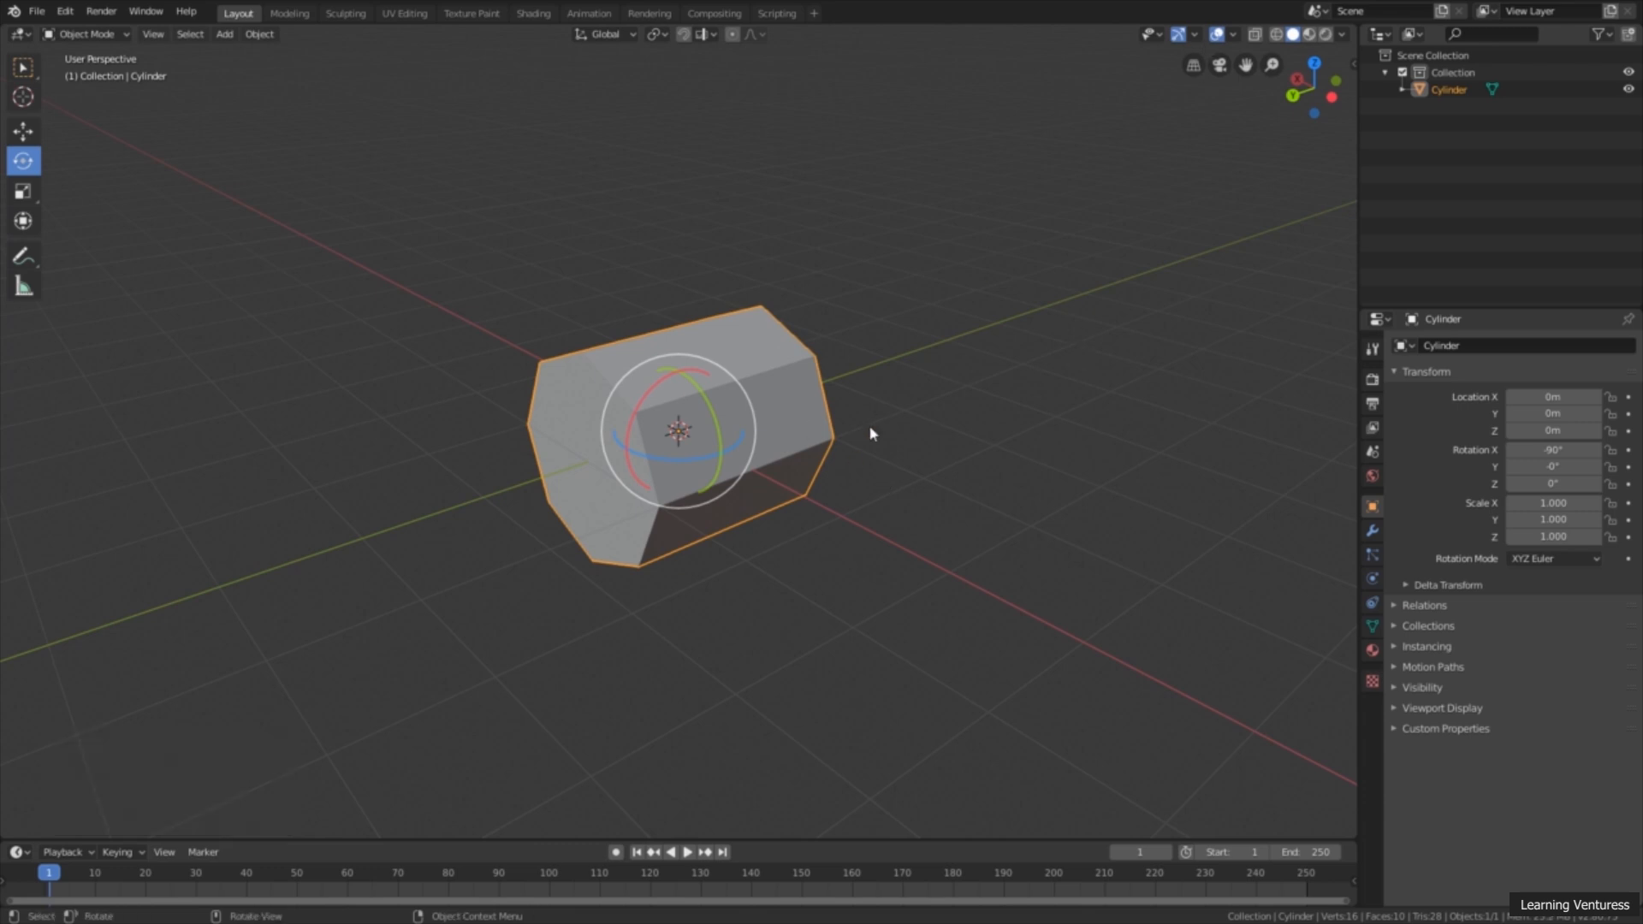
{"action": "middle_click_drag", "start_coordinate": [864, 446], "coordinate": [818, 444]}
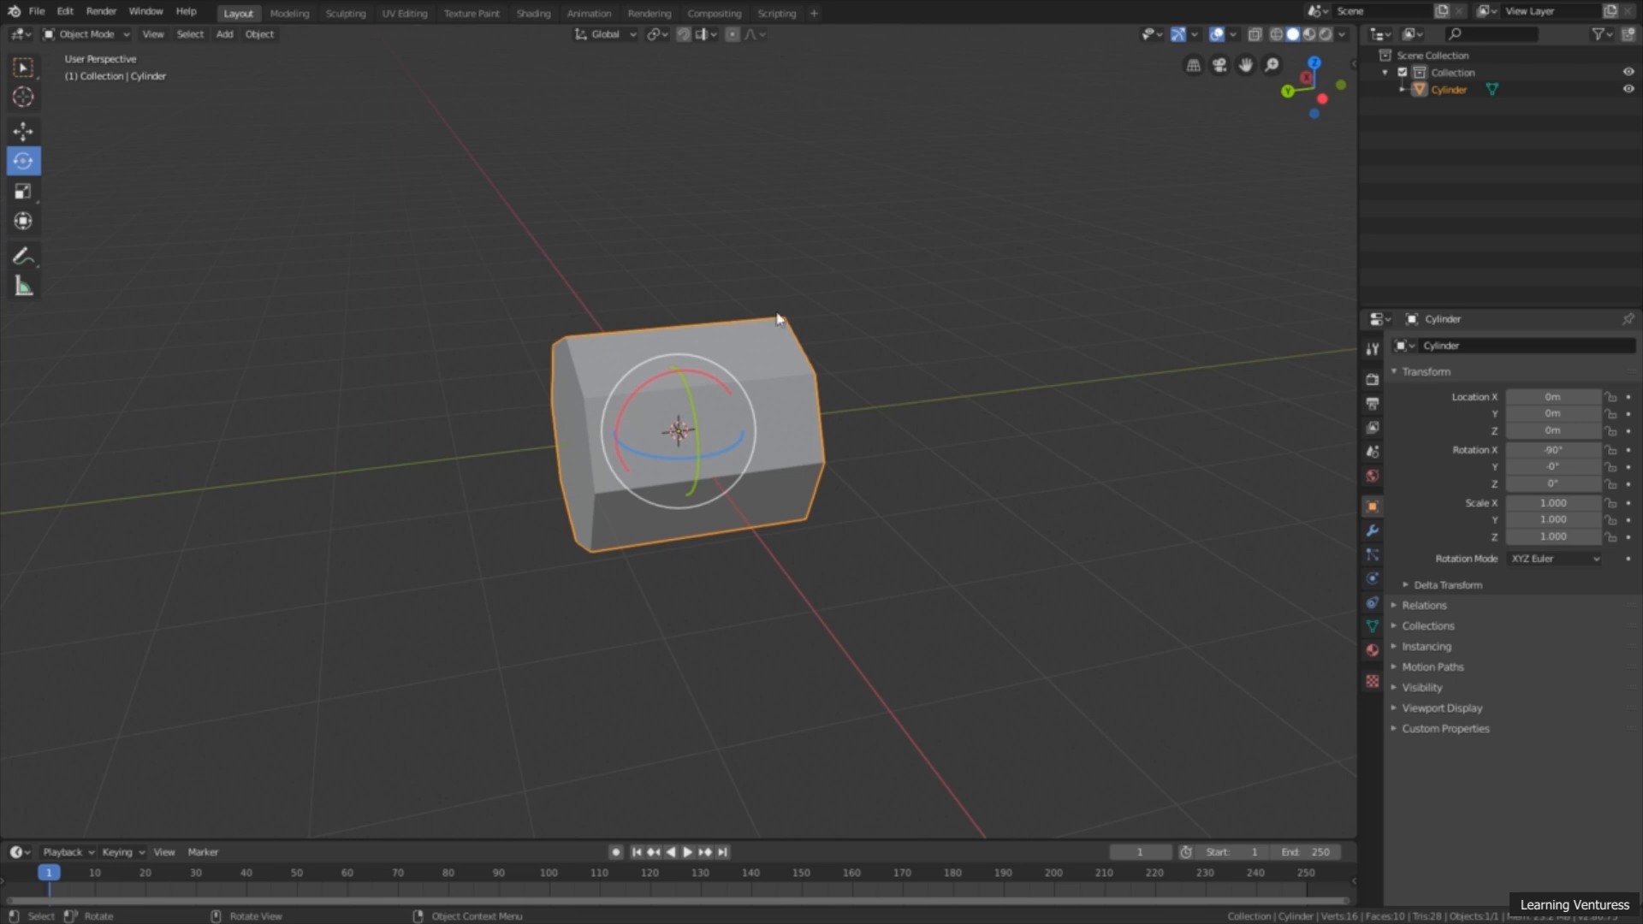
{"action": "middle_click_drag", "start_coordinate": [869, 466], "coordinate": [841, 433]}
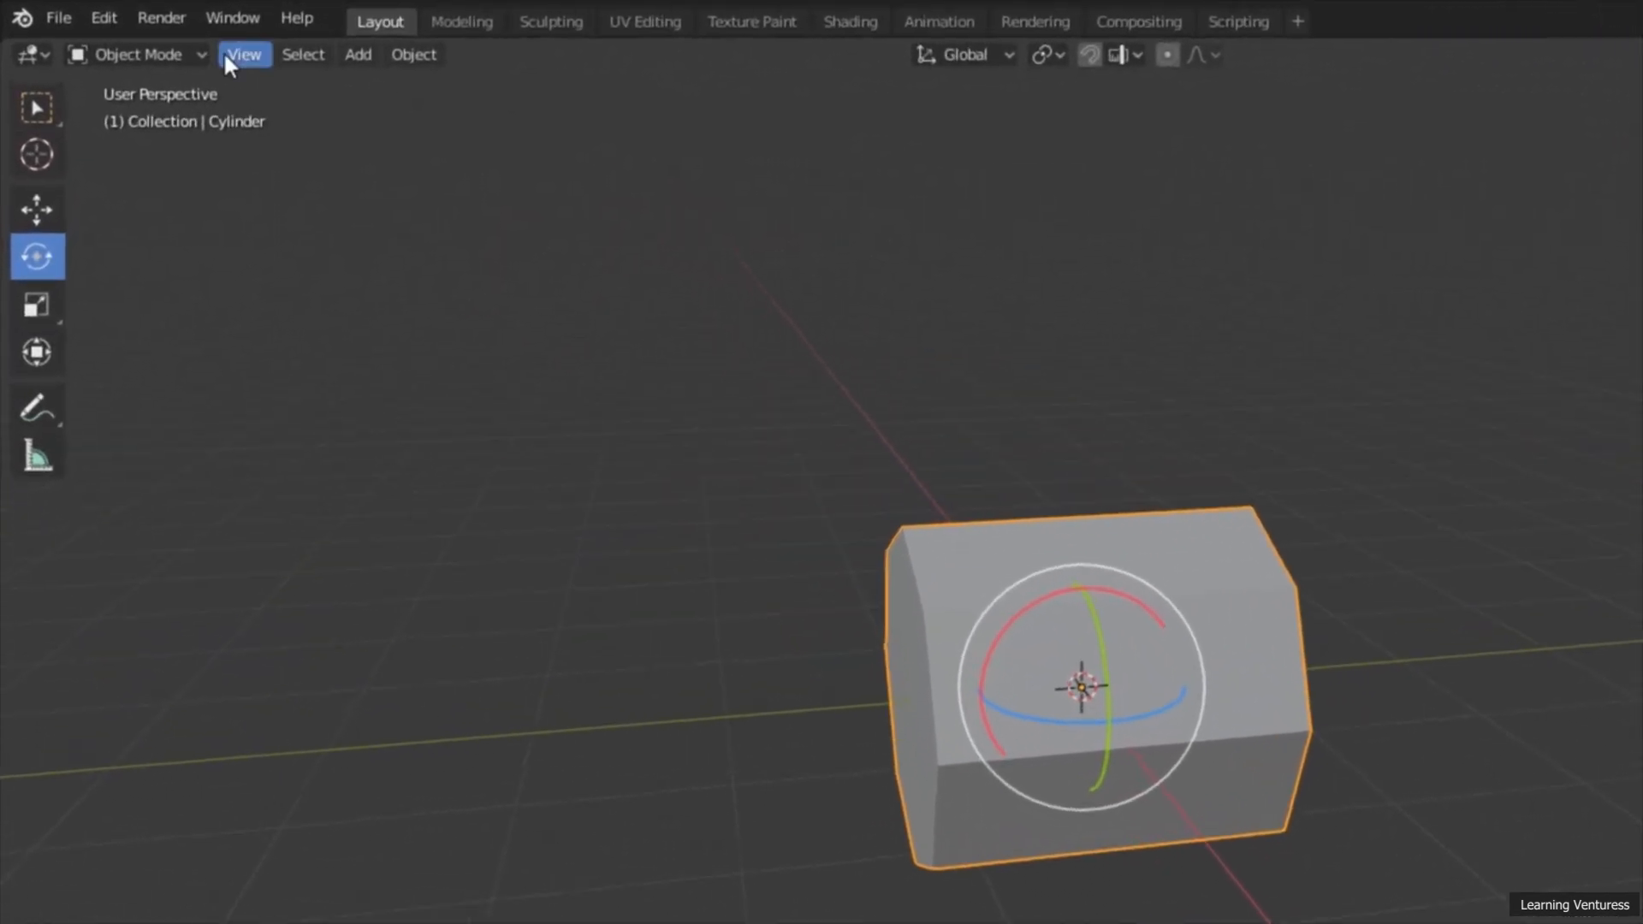
{"action": "left_click", "coordinate": [196, 62]}
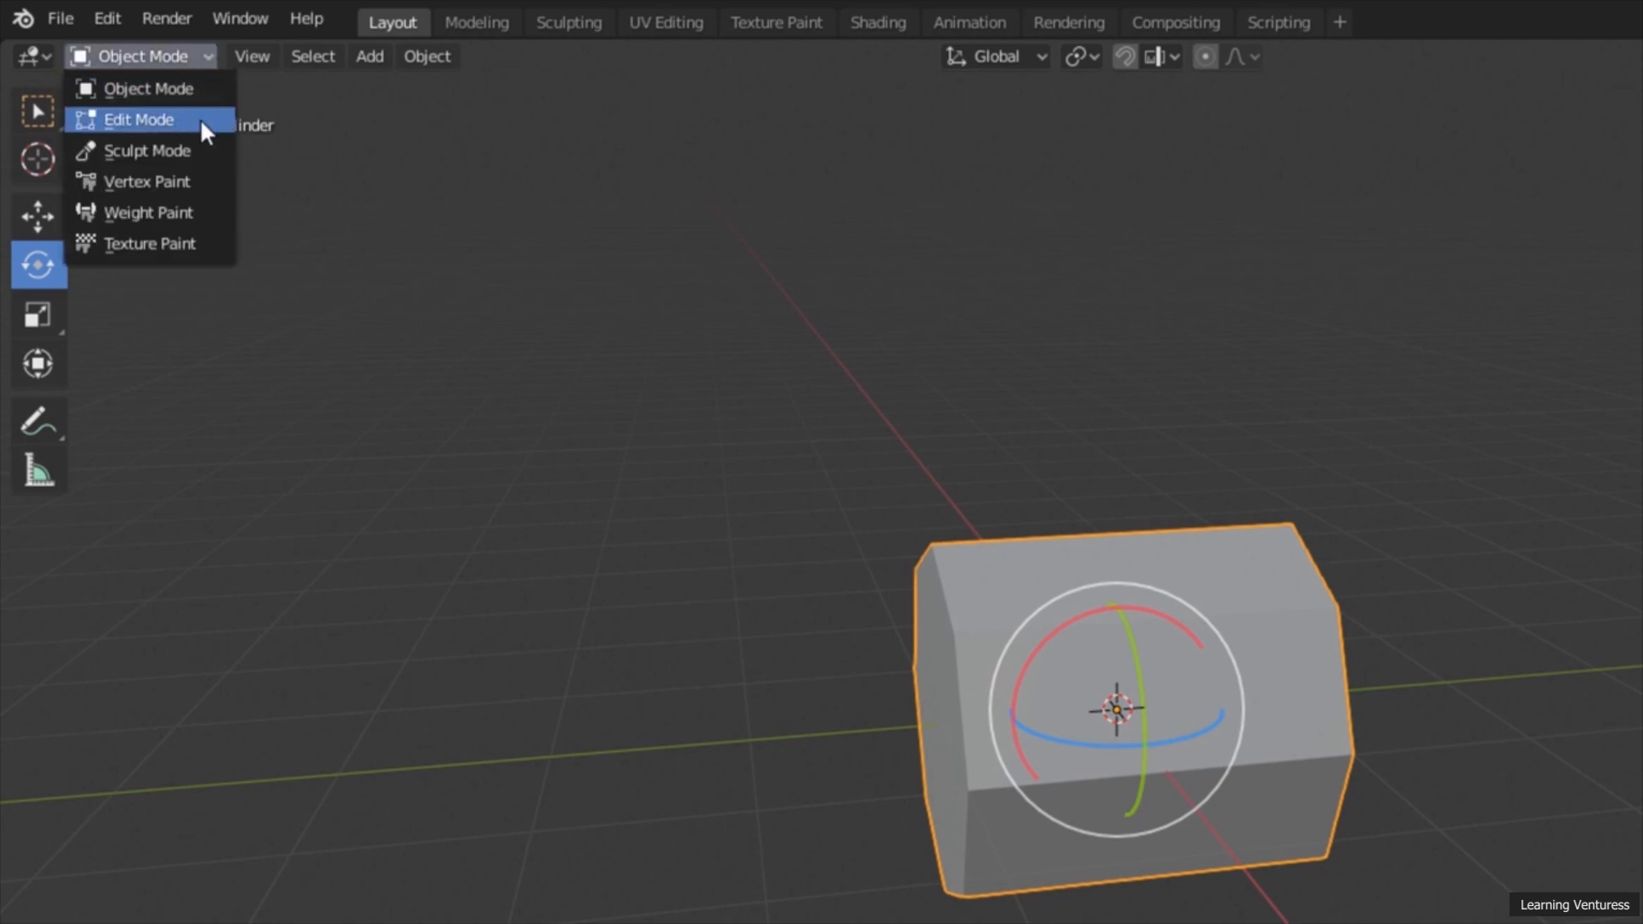
{"action": "left_click", "coordinate": [179, 127]}
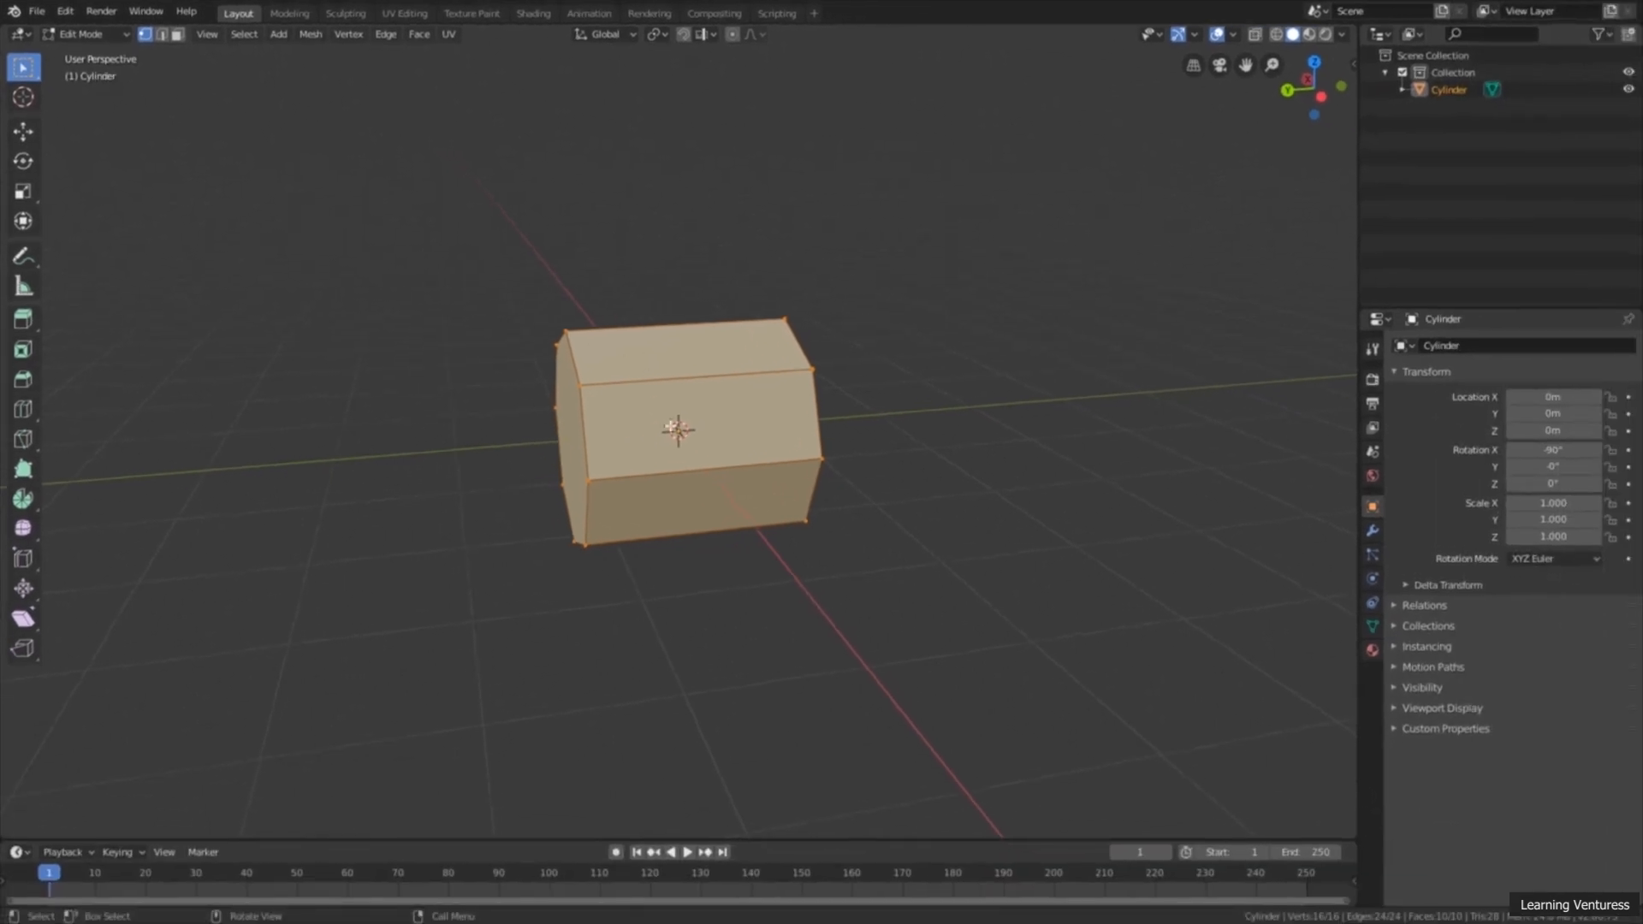
Step: In the side orthographic view along X, stretch the whole mesh along the Y axis with the Scale tool by about 2.04
{"action": "middle_click_drag", "start_coordinate": [672, 426], "coordinate": [688, 460]}
{"action": "middle_click_drag", "start_coordinate": [797, 509], "coordinate": [600, 499]}
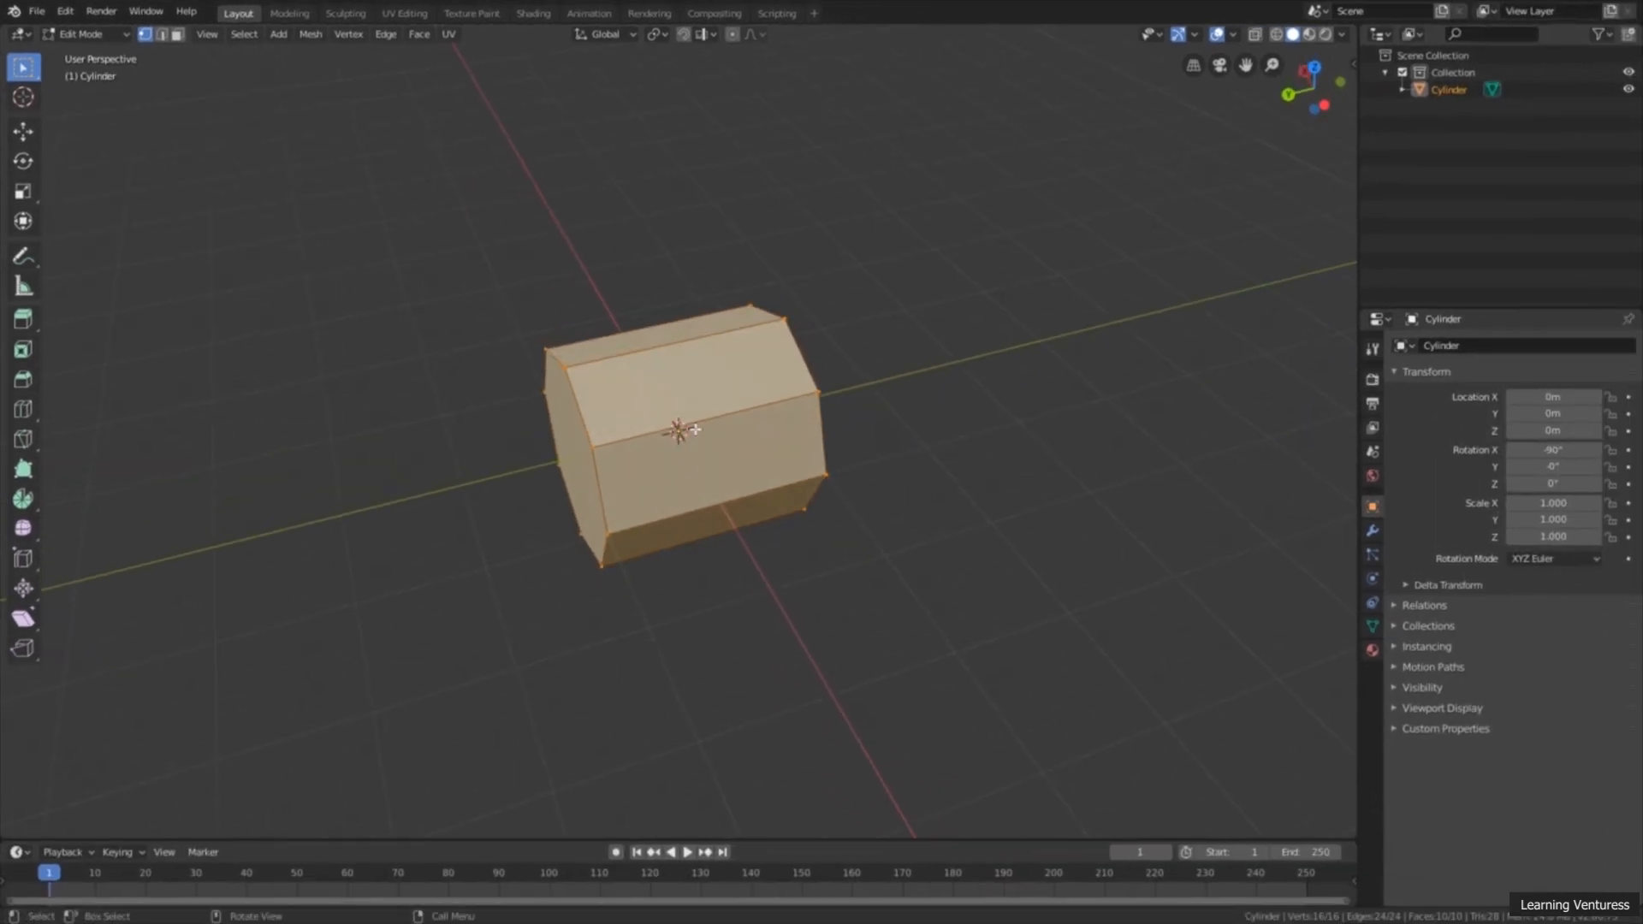
{"action": "middle_click_drag", "start_coordinate": [844, 377], "coordinate": [901, 389]}
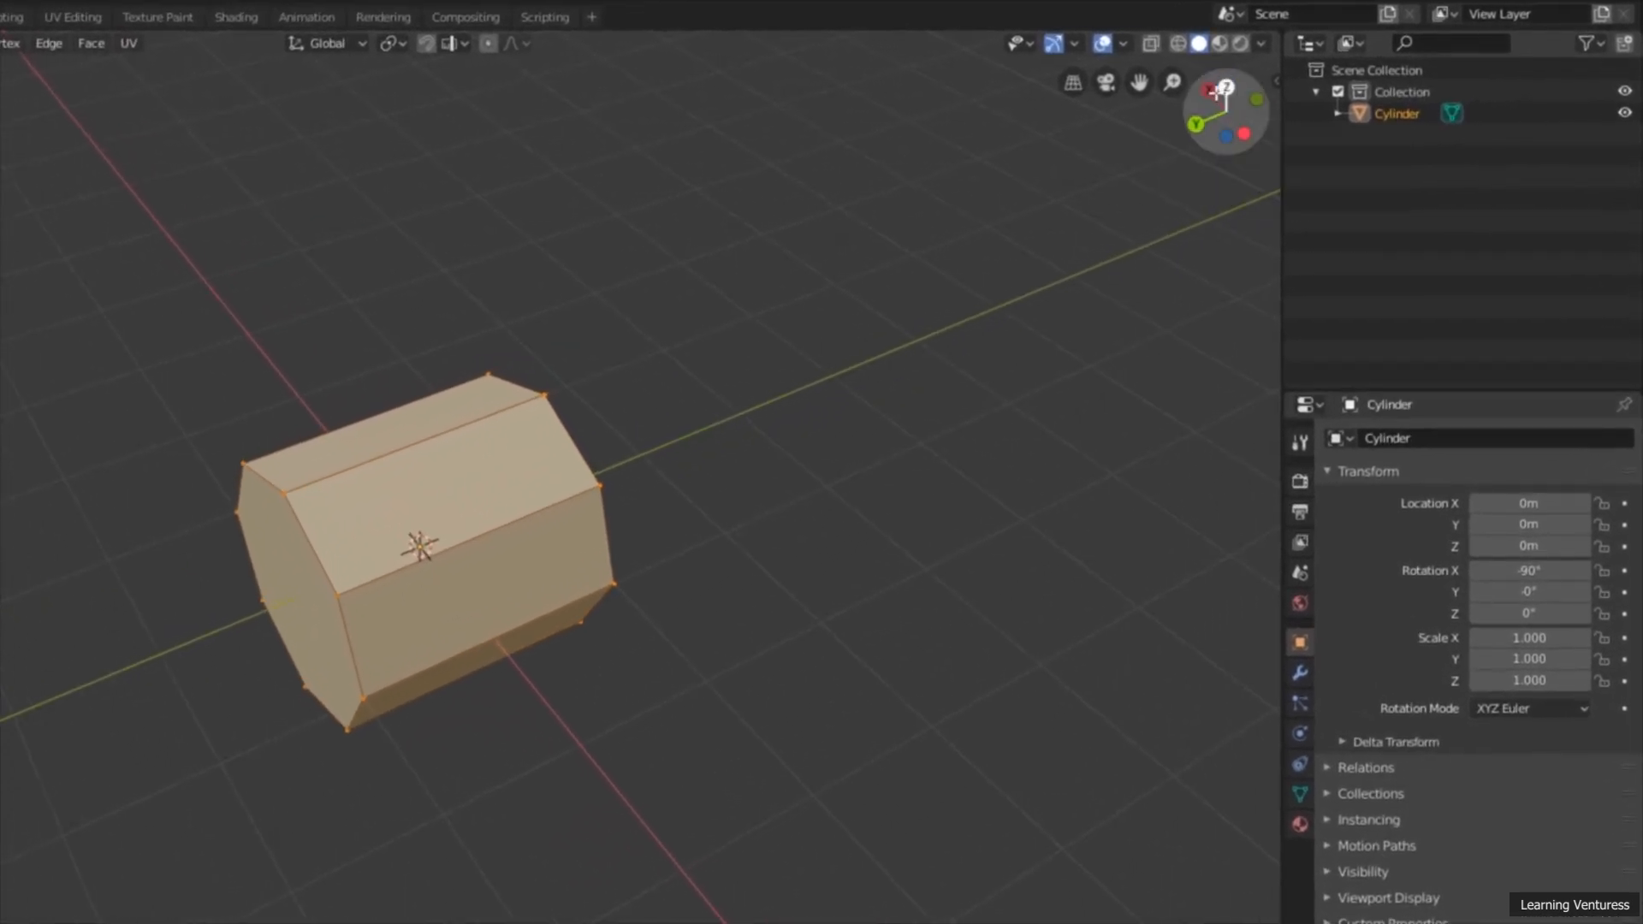
{"action": "left_click", "coordinate": [1245, 132]}
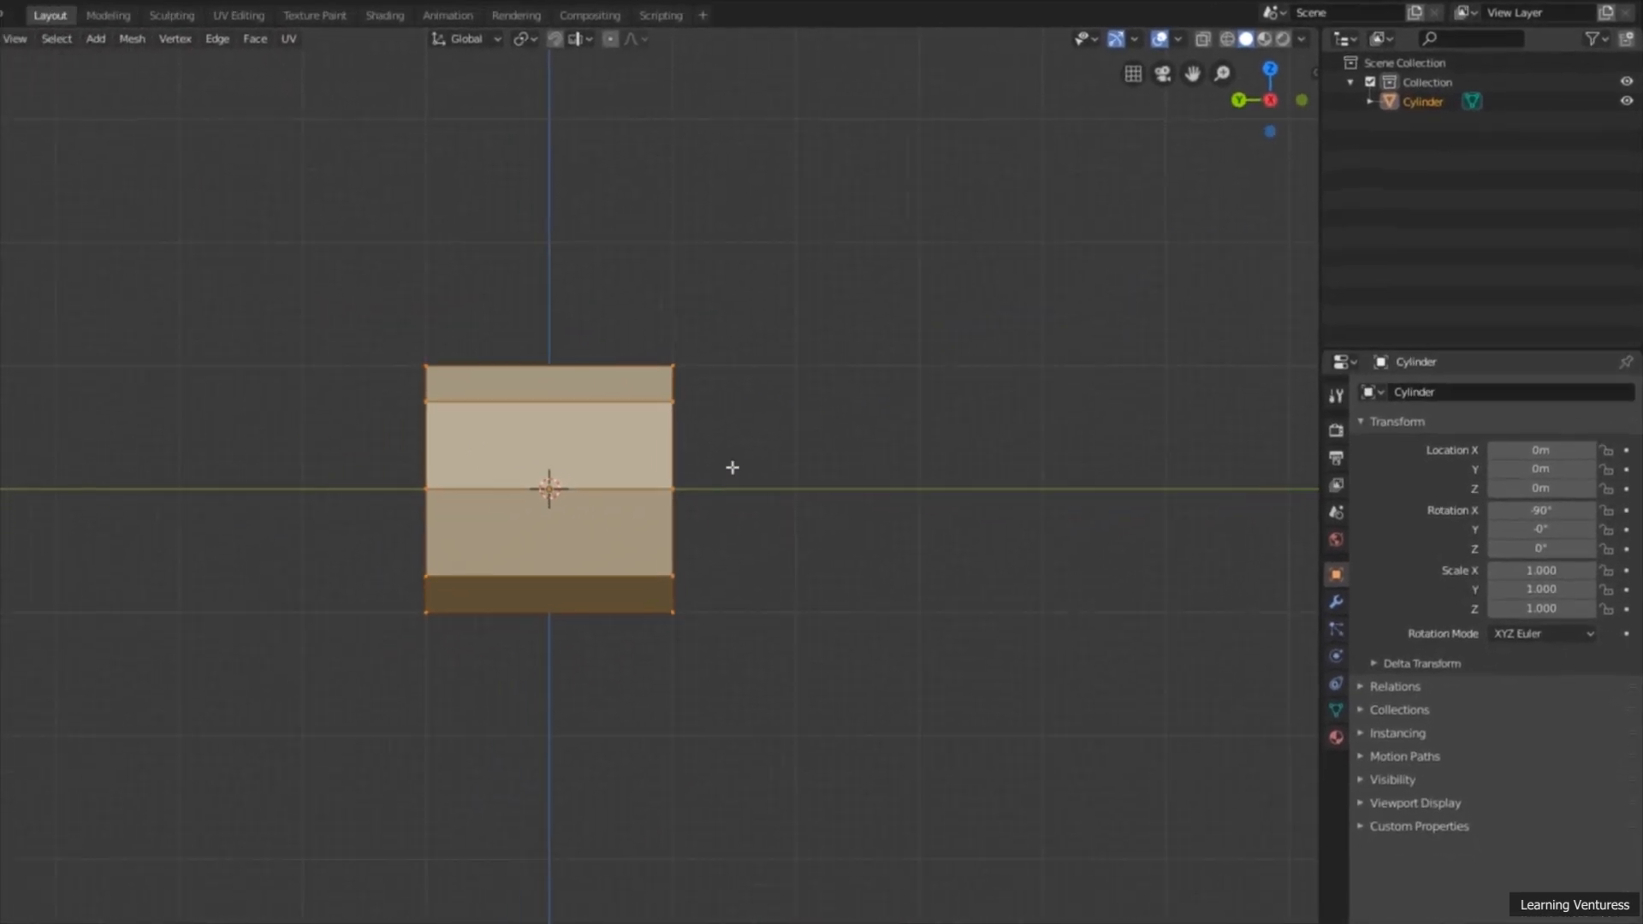
{"action": "scroll", "coordinate": [660, 500], "scroll_direction": "up", "scroll_amount": 2}
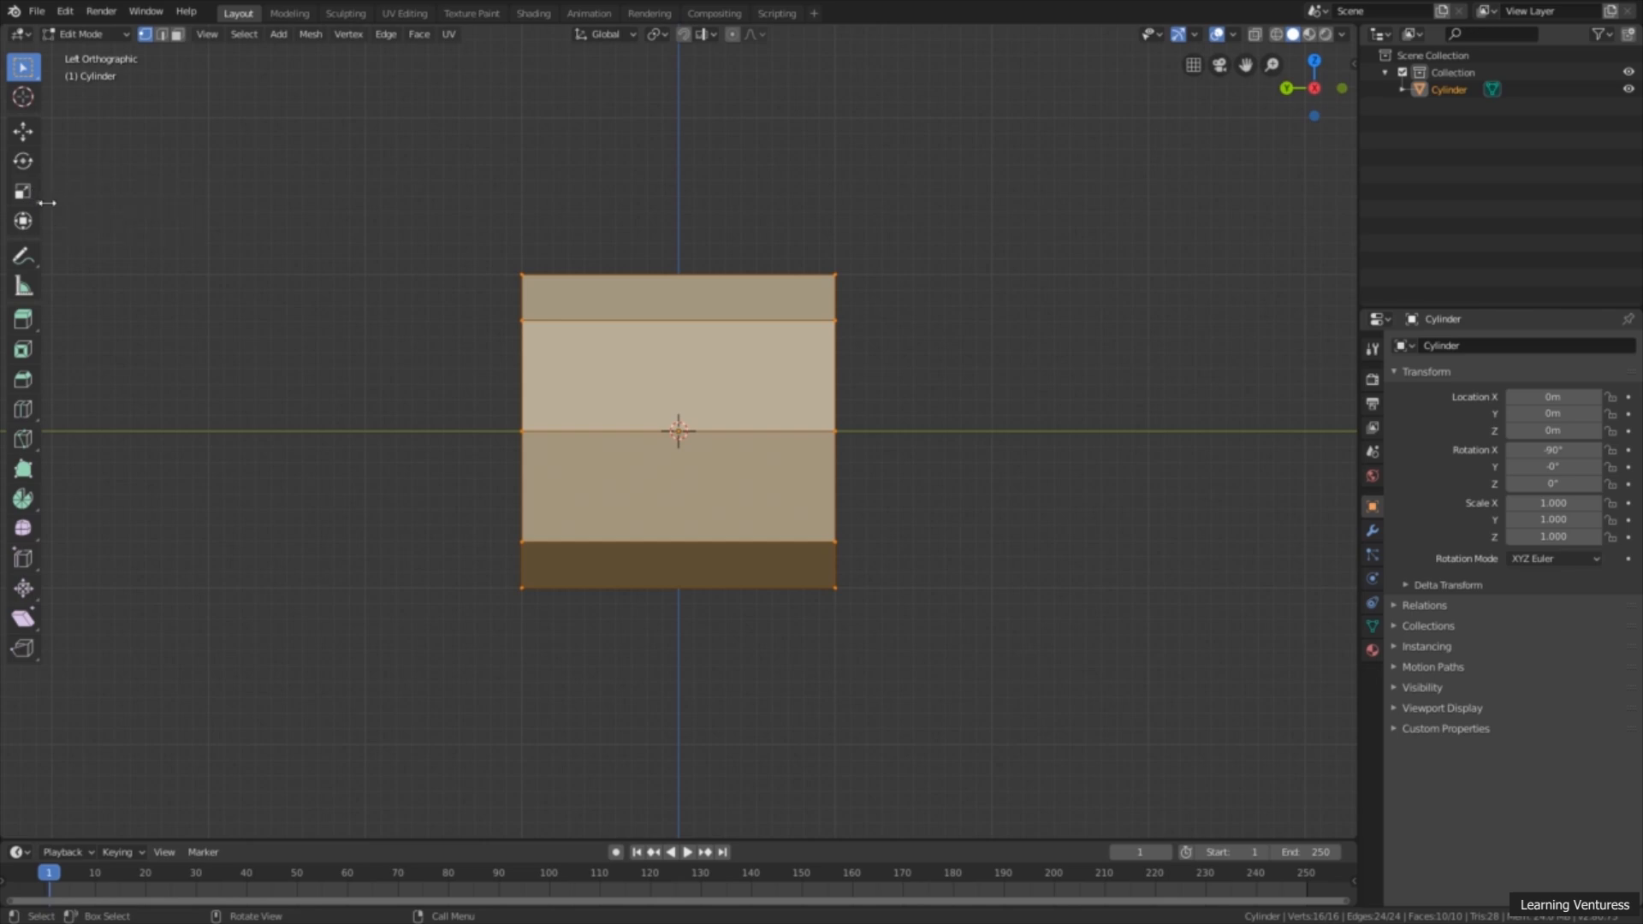
{"action": "left_click_drag", "start_coordinate": [47, 203], "coordinate": [137, 205]}
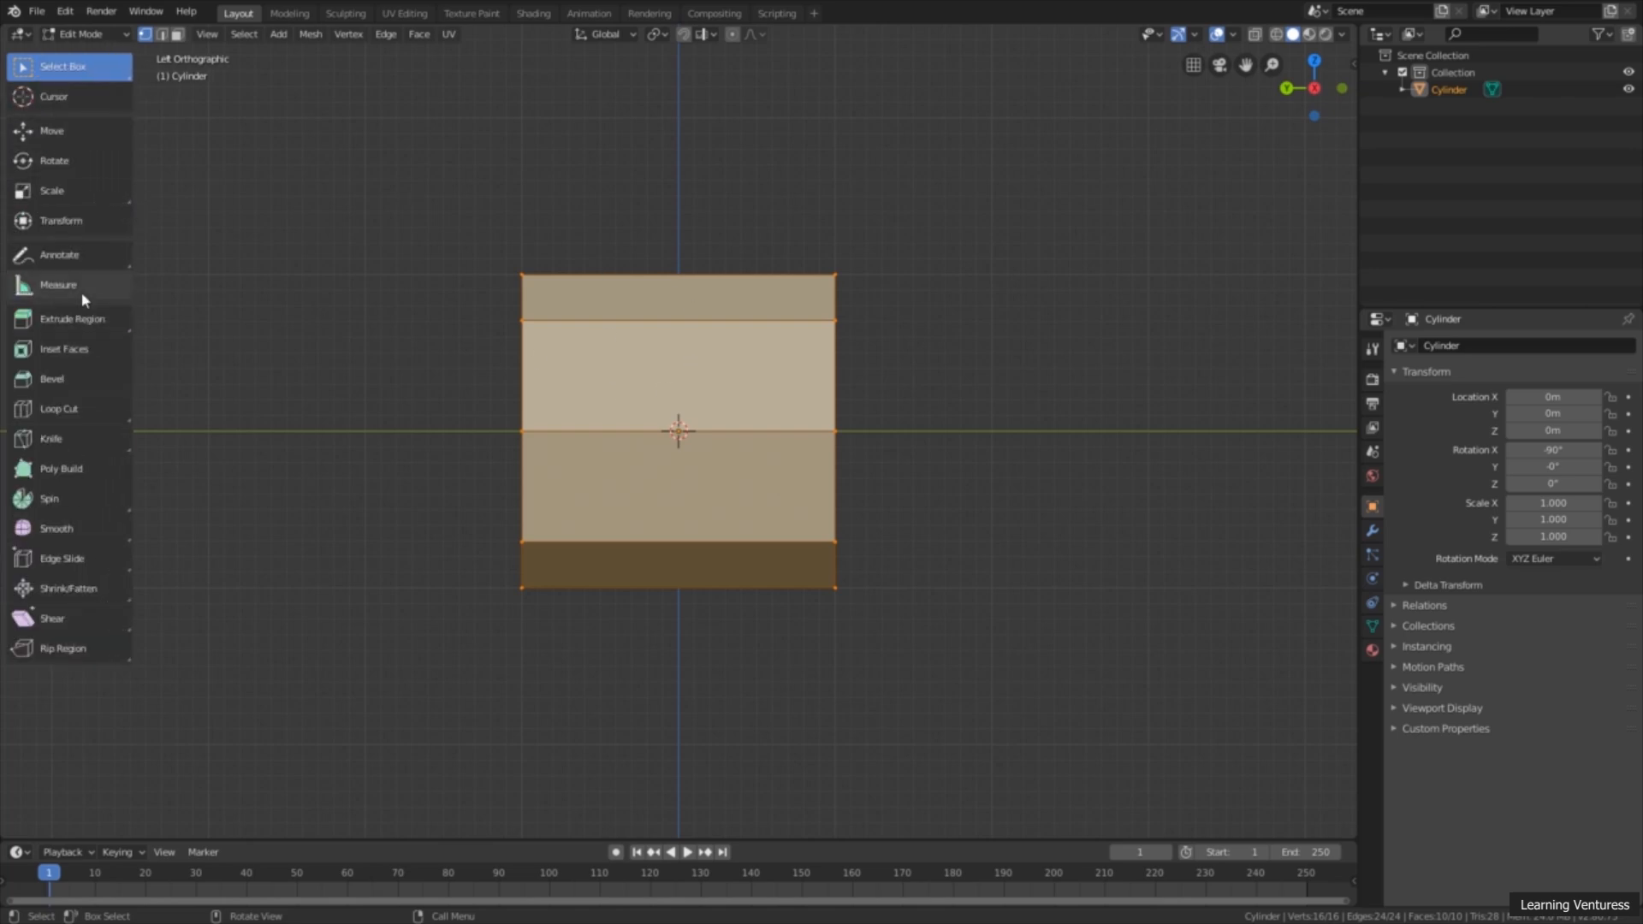
{"action": "left_click", "coordinate": [96, 196]}
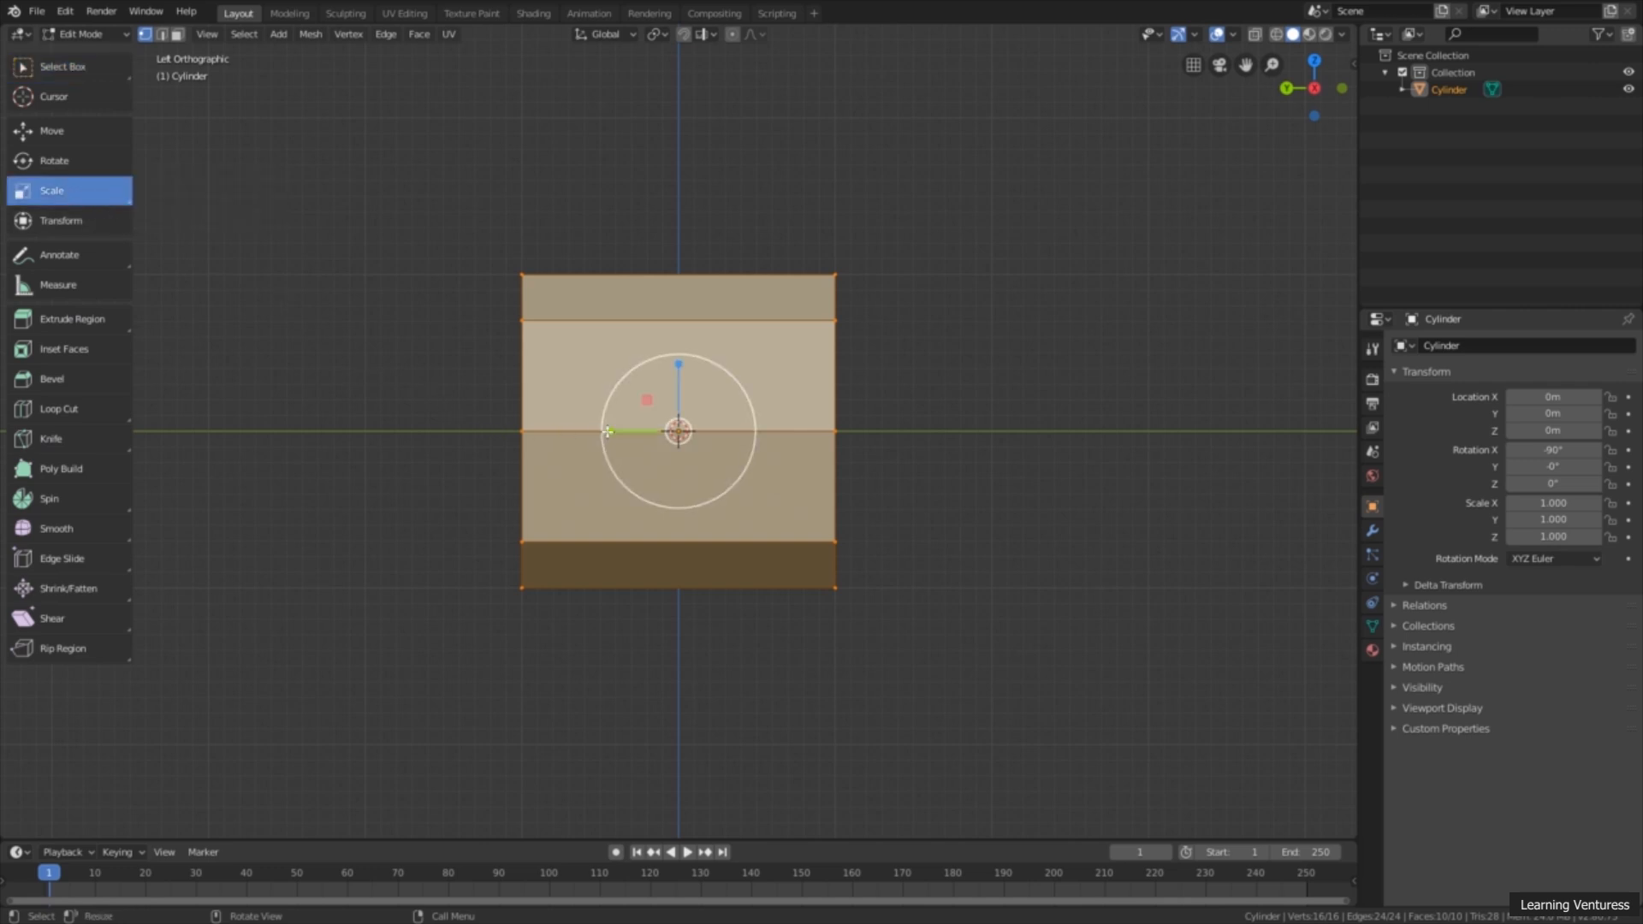
{"action": "left_click_drag", "start_coordinate": [607, 432], "coordinate": [530, 421]}
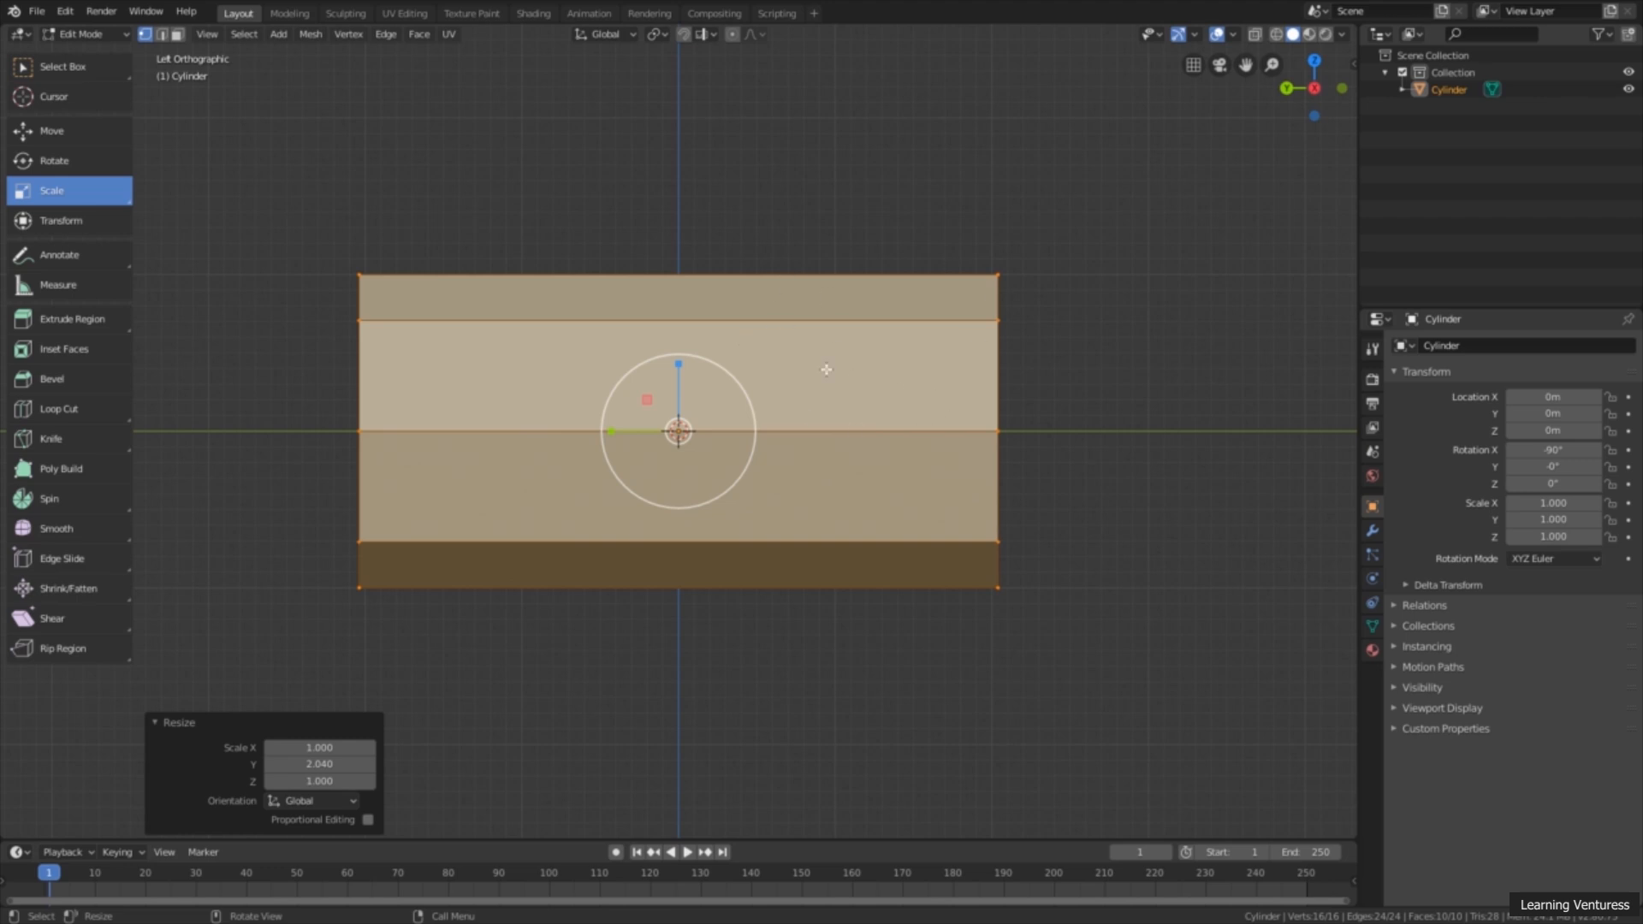
Step: Add five evenly spaced loop cuts across the length of the stretched cylinder
{"action": "left_click", "coordinate": [79, 407]}
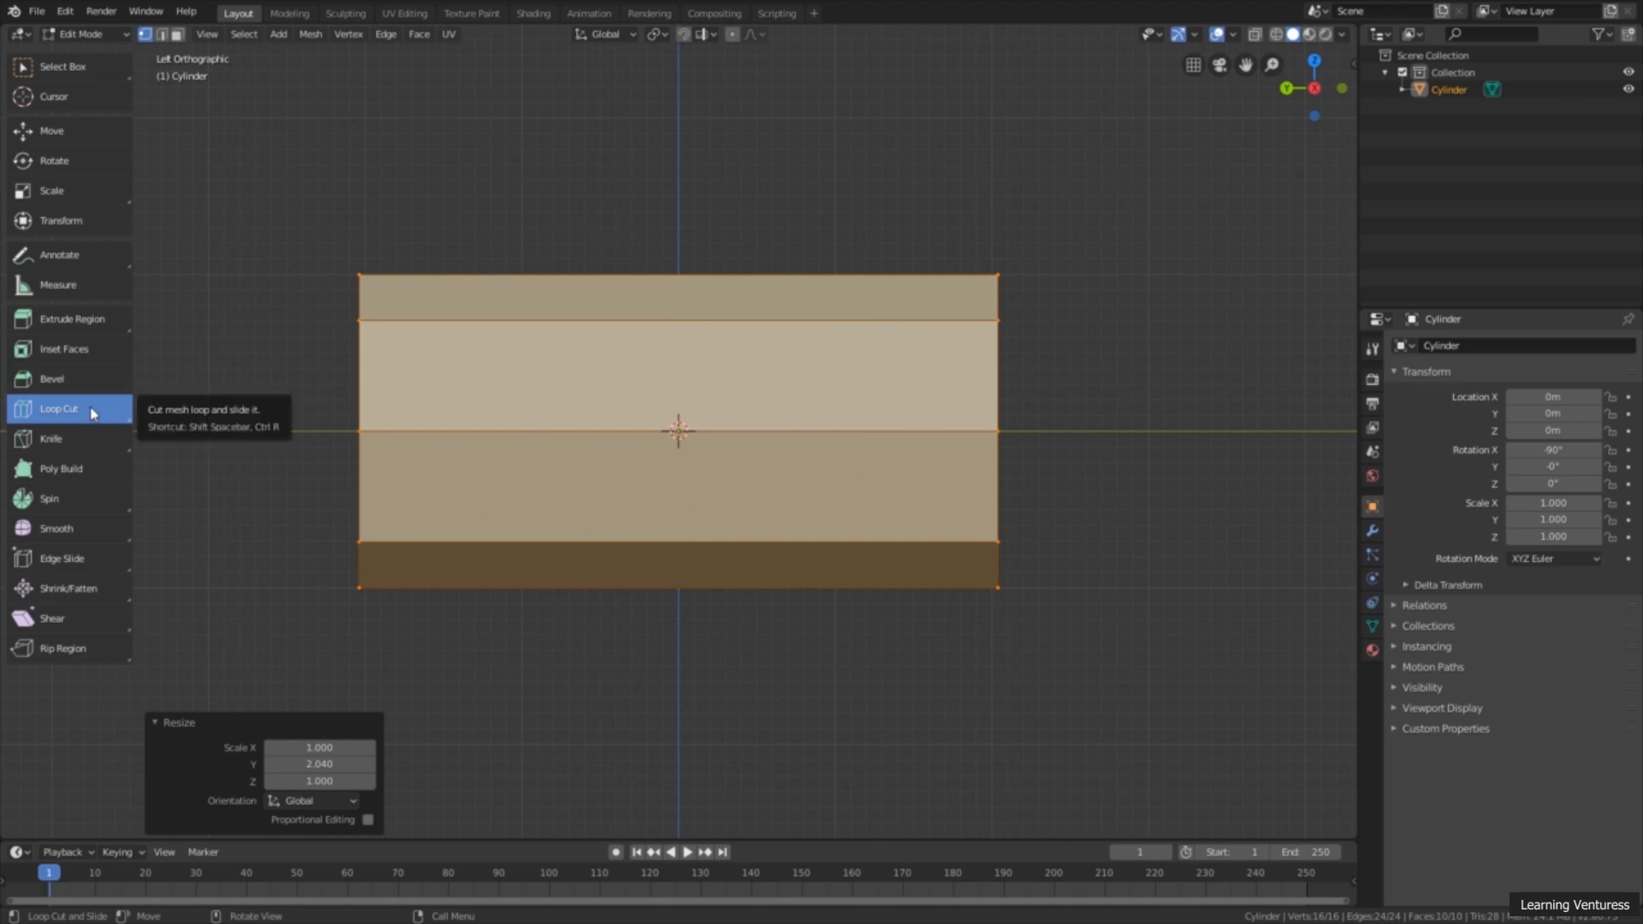
{"action": "left_click", "coordinate": [680, 327]}
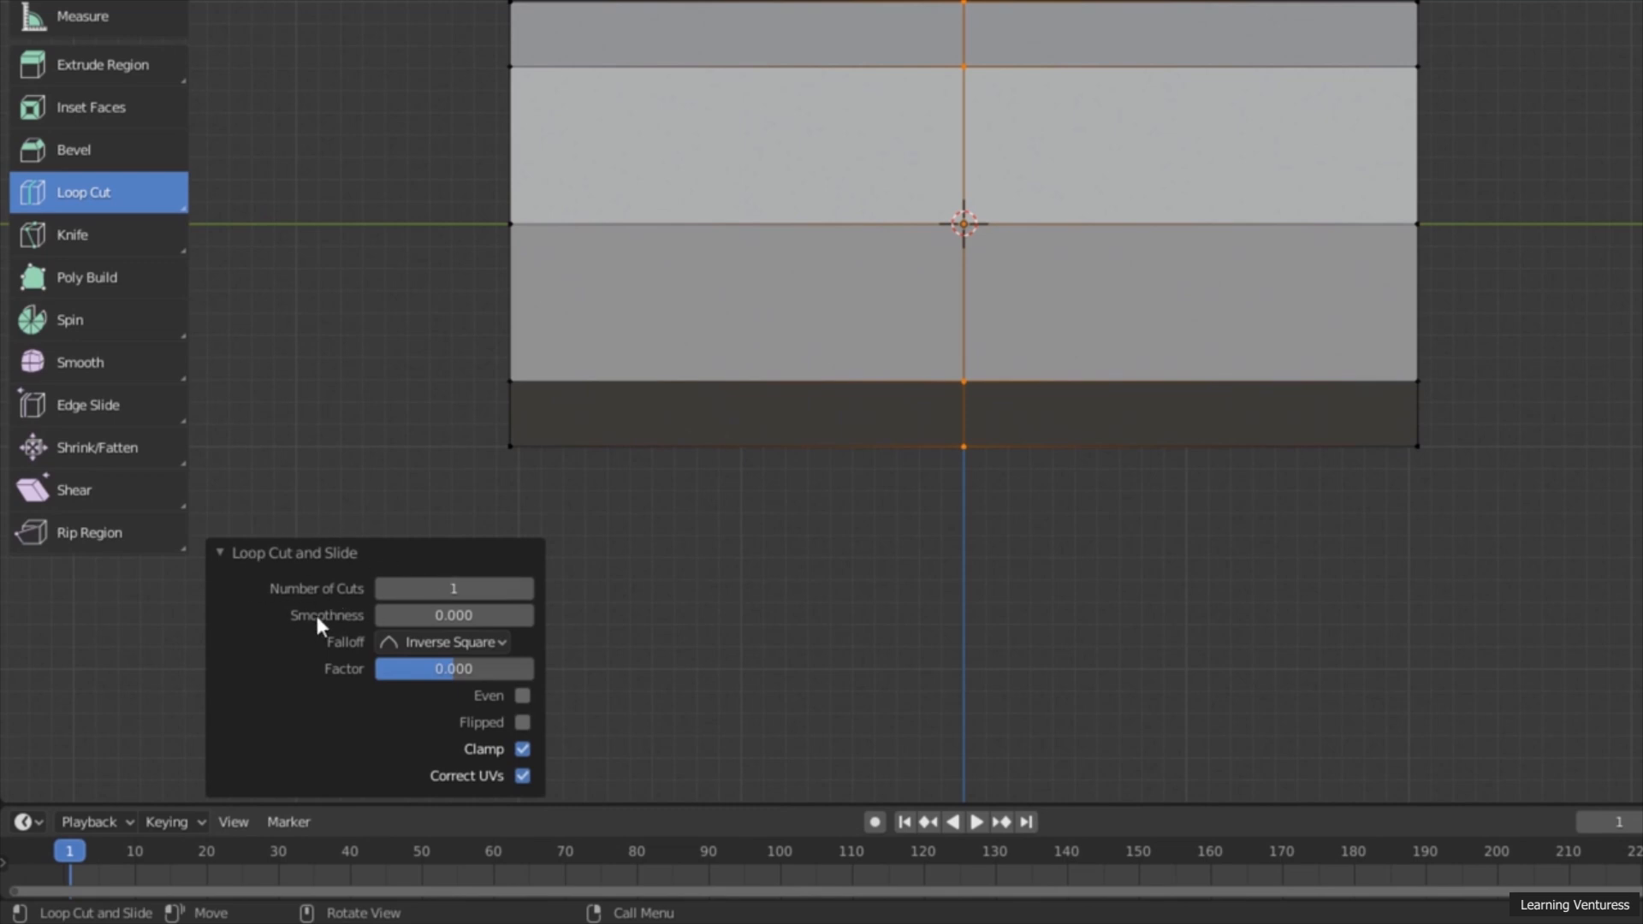
{"action": "left_click", "coordinate": [526, 589]}
{"action": "left_click", "coordinate": [526, 589]}
{"action": "left_click", "coordinate": [526, 588]}
{"action": "left_click", "coordinate": [527, 589]}
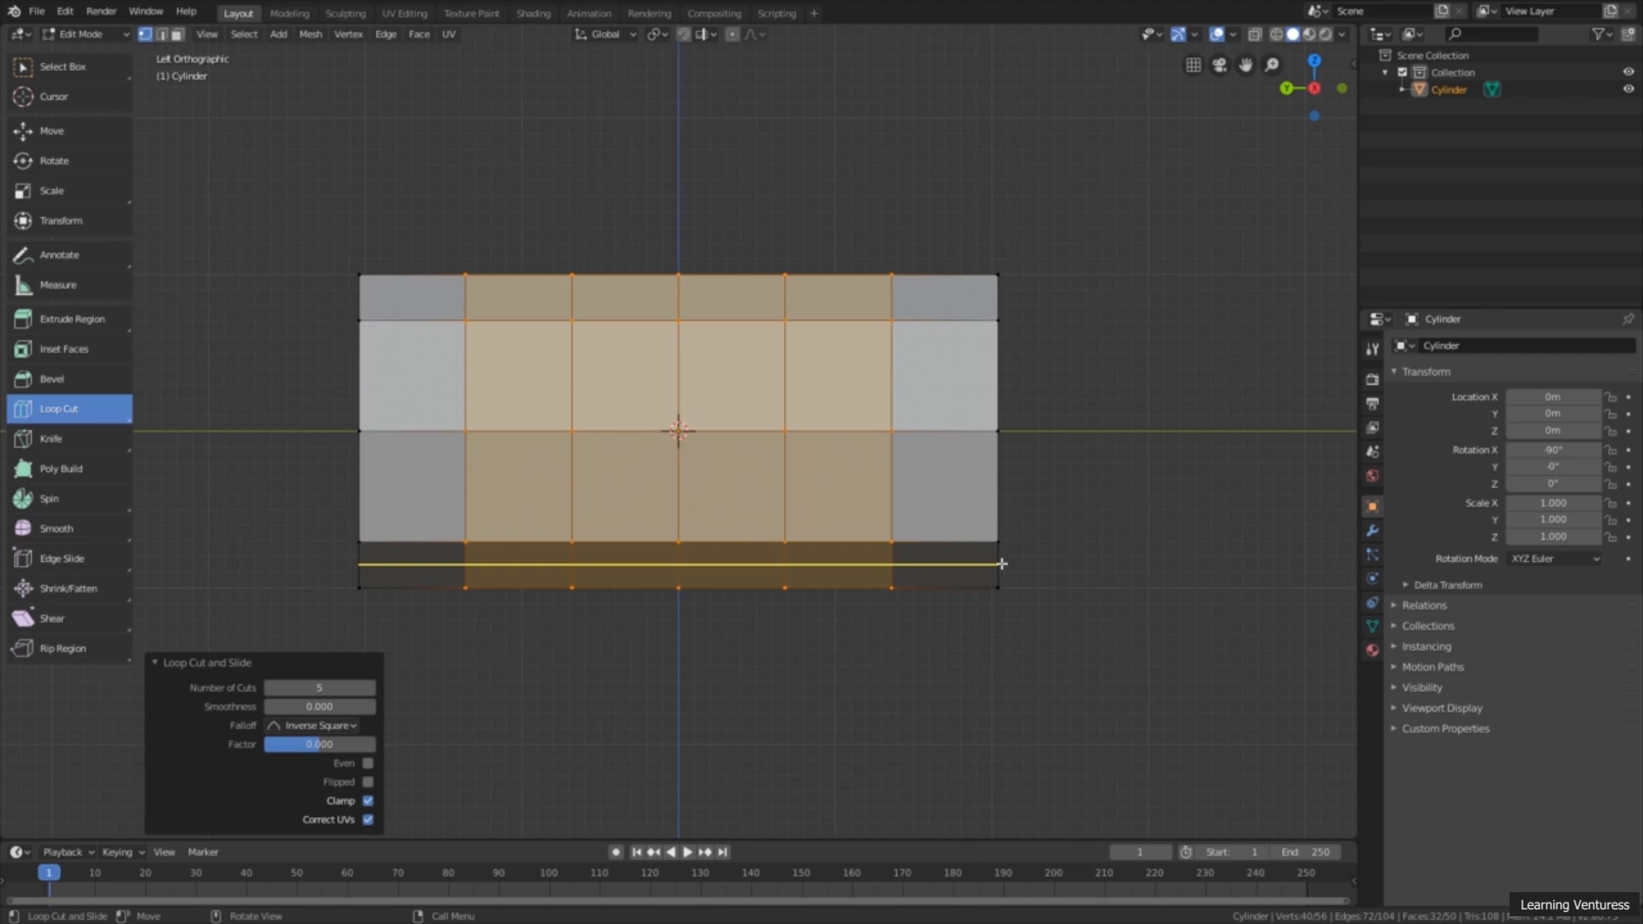
Step: Select the edge loop at the cylinder's -Y end and scale it uniformly to about 0.272
{"action": "left_click", "coordinate": [86, 72]}
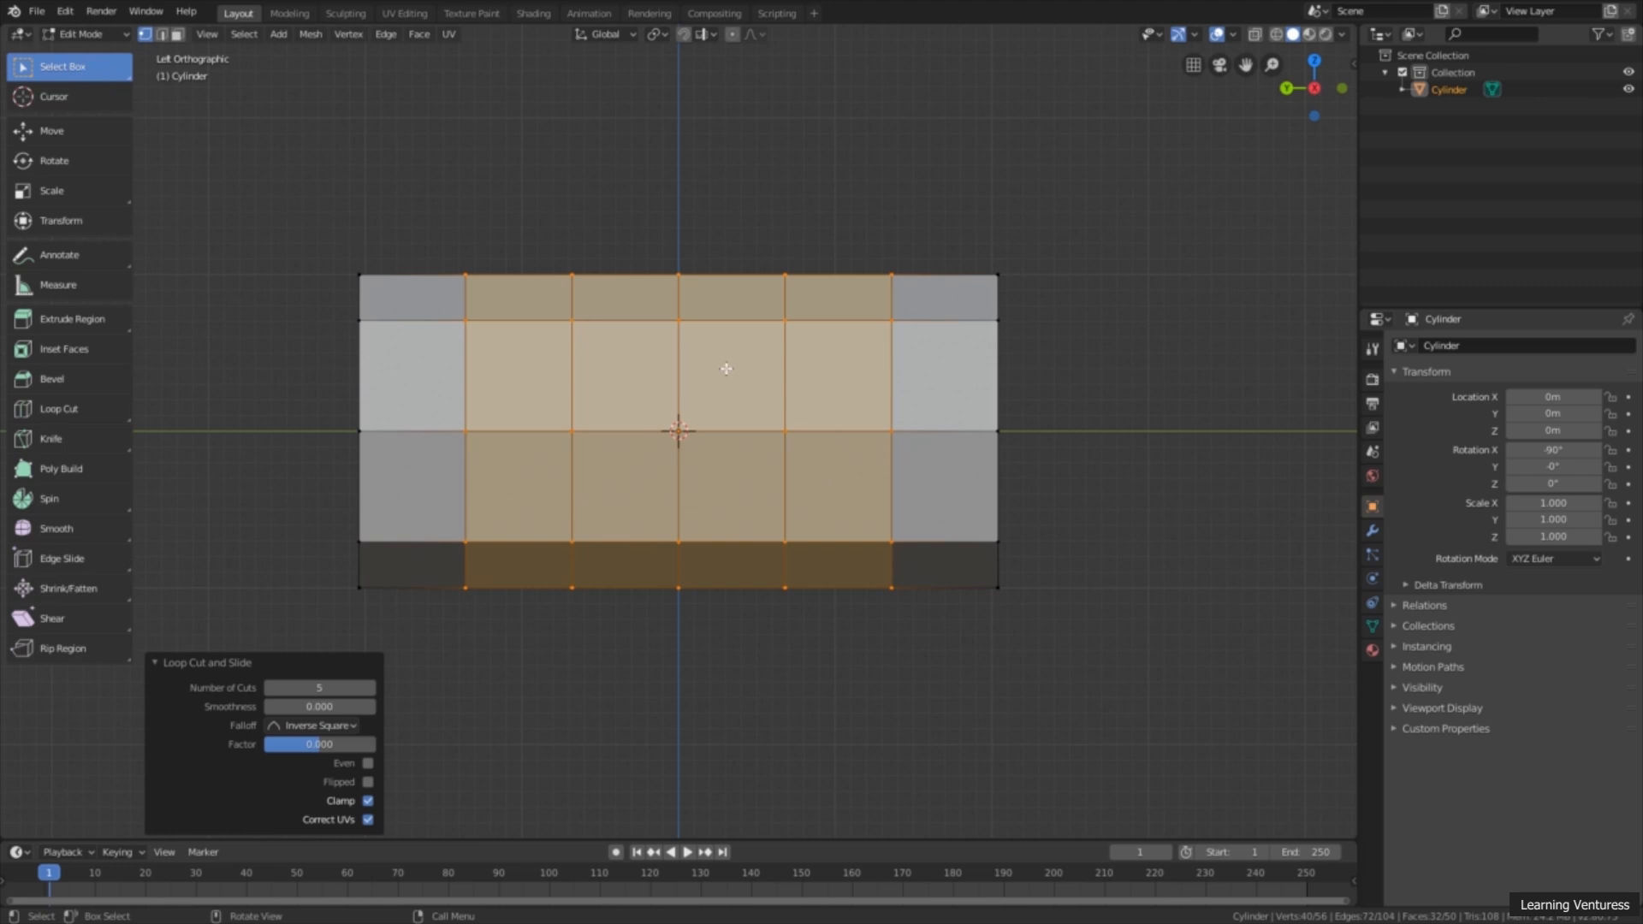
{"action": "left_click", "coordinate": [997, 362], "text": "alt"}
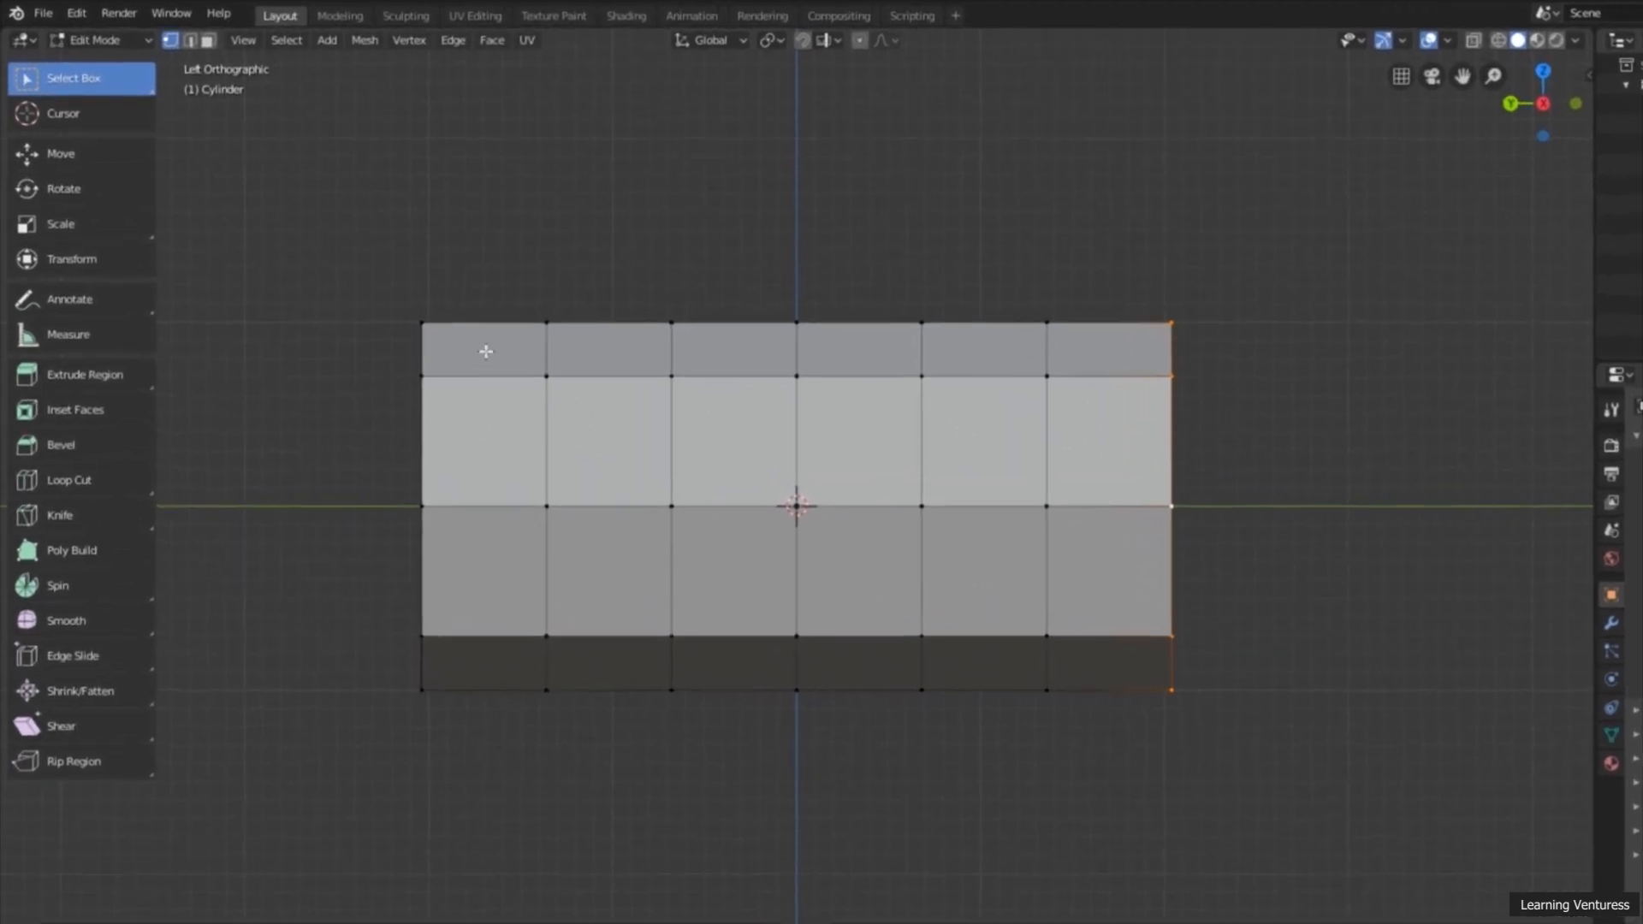
{"action": "left_click", "coordinate": [121, 241]}
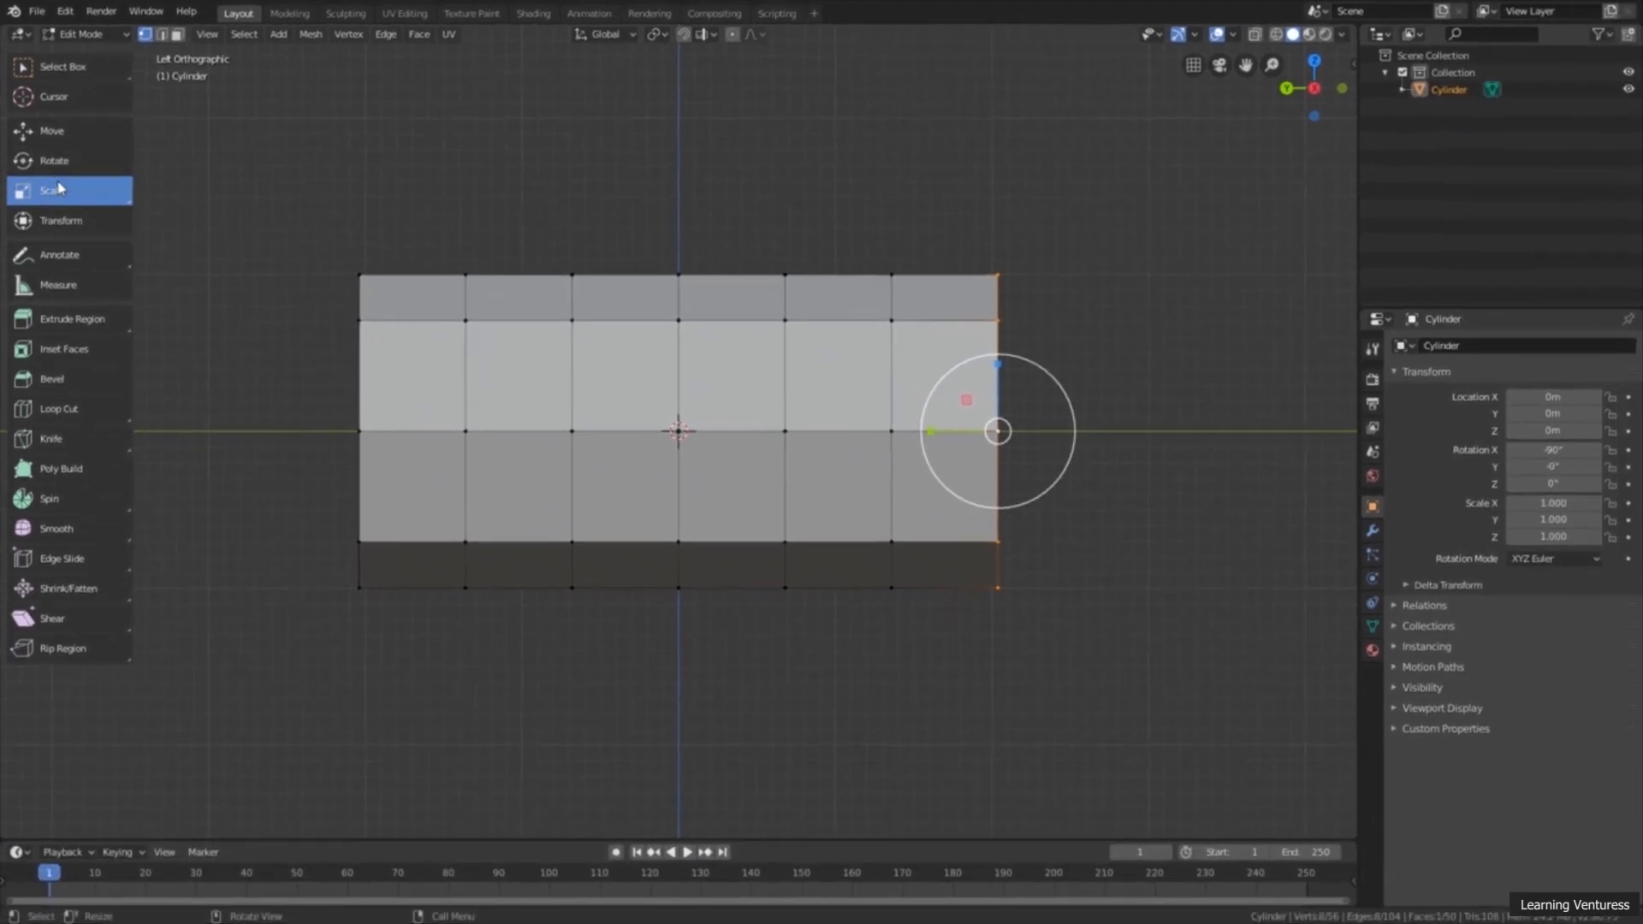
{"action": "key", "text": "s"}
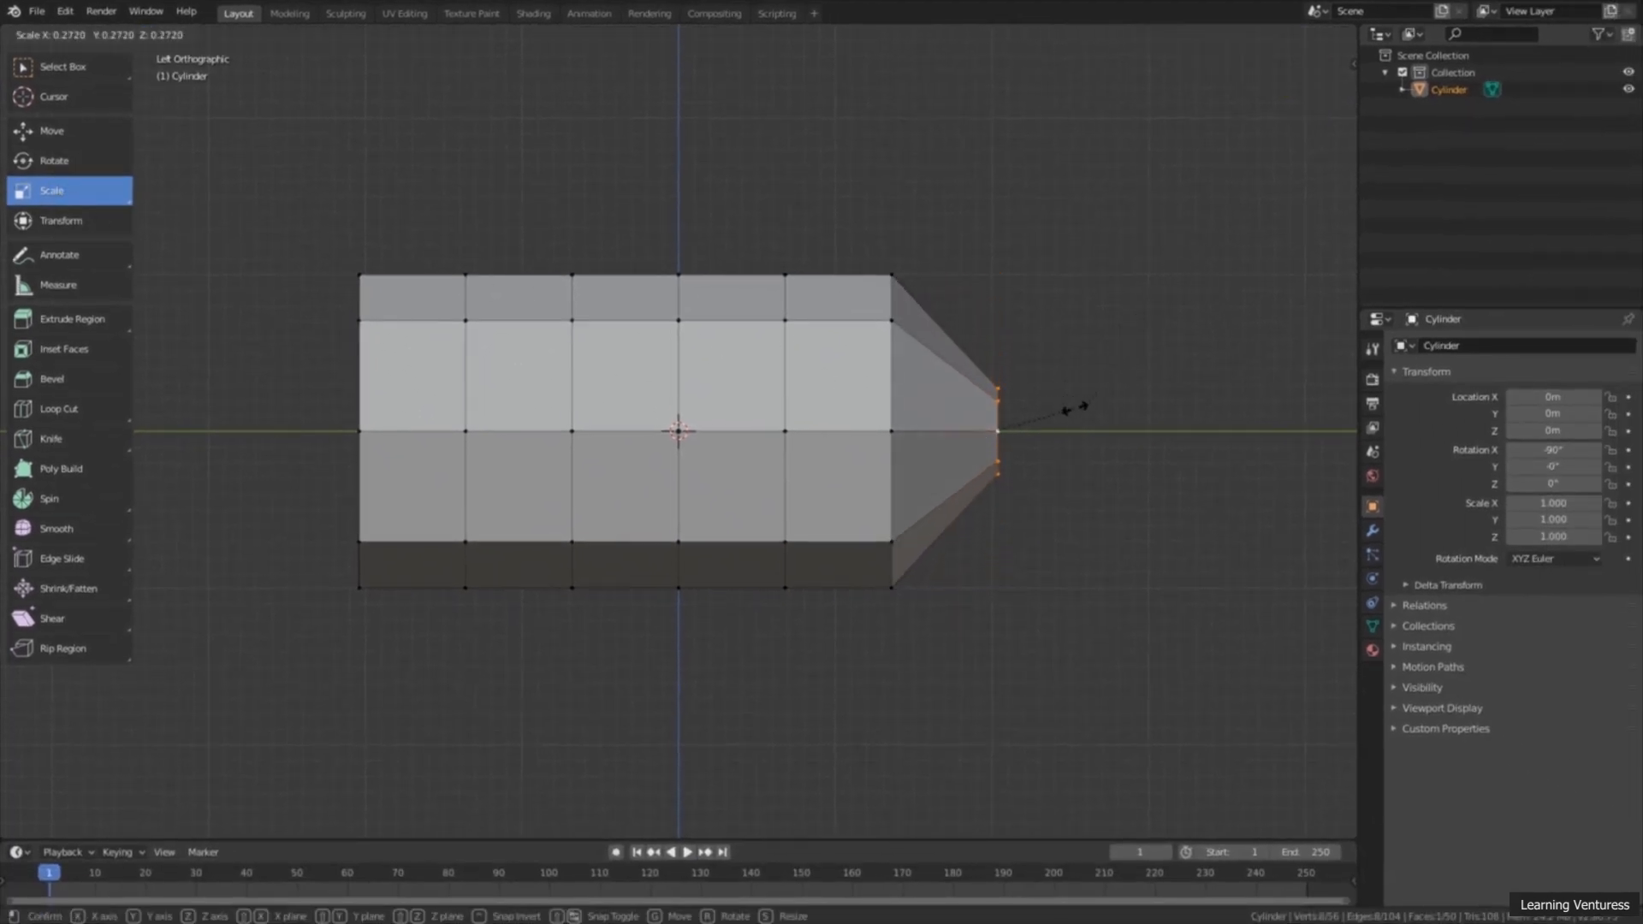
{"action": "left_click", "coordinate": [1074, 409]}
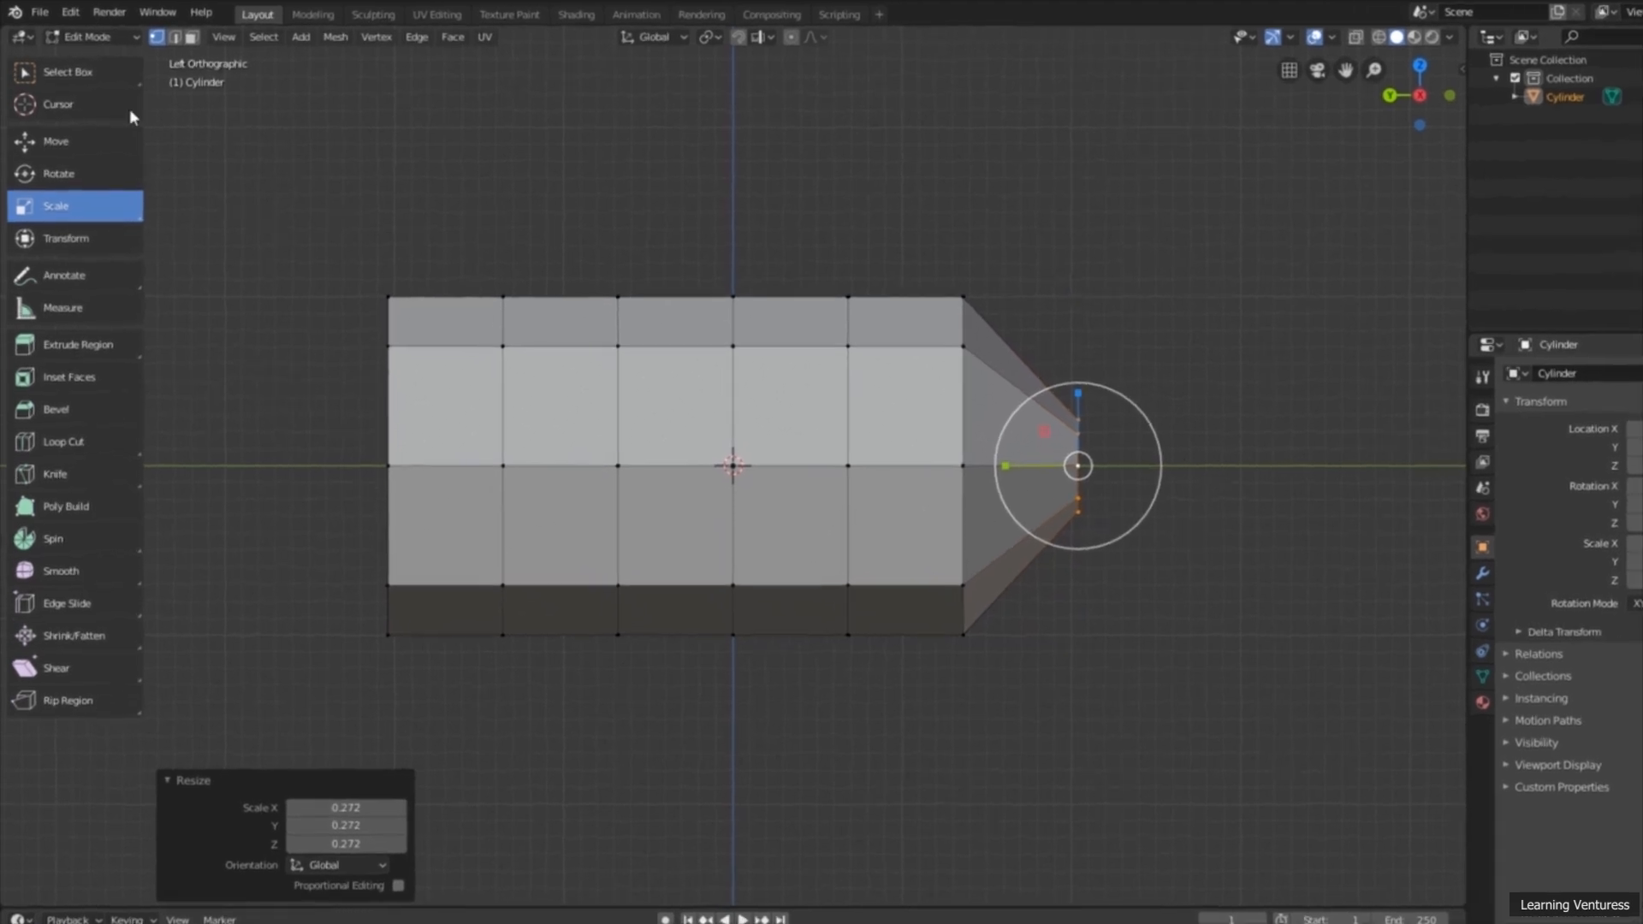
Step: Select the edge loop next to the narrowed -Y end and scale it uniformly to about 0.639
{"action": "left_click", "coordinate": [96, 93]}
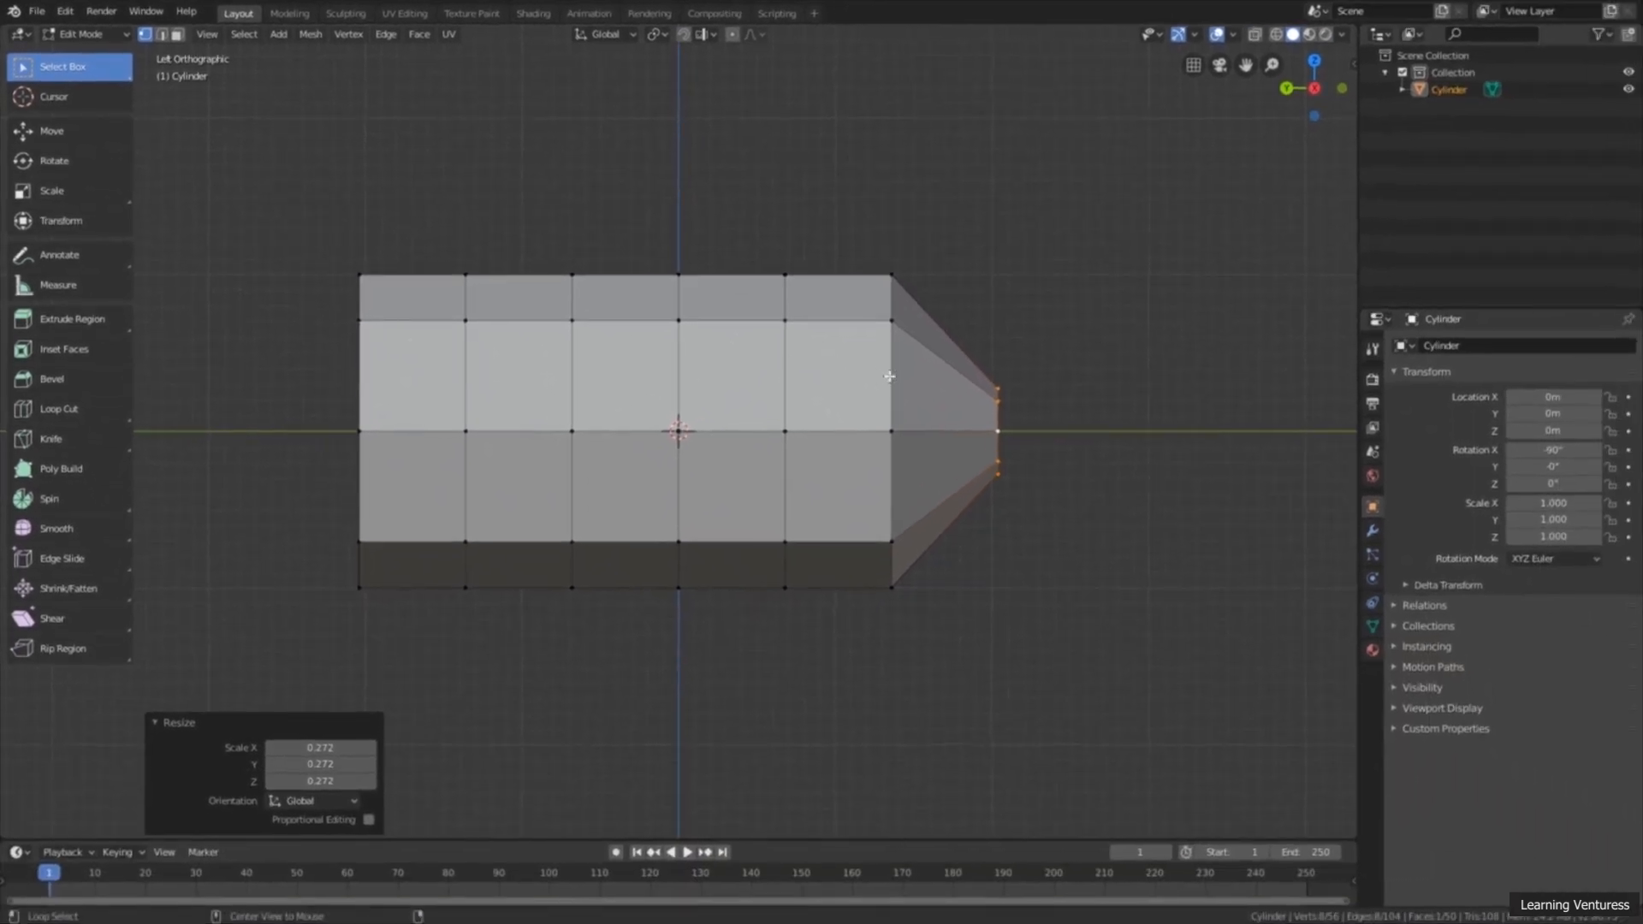
{"action": "left_click", "coordinate": [891, 379], "text": "alt"}
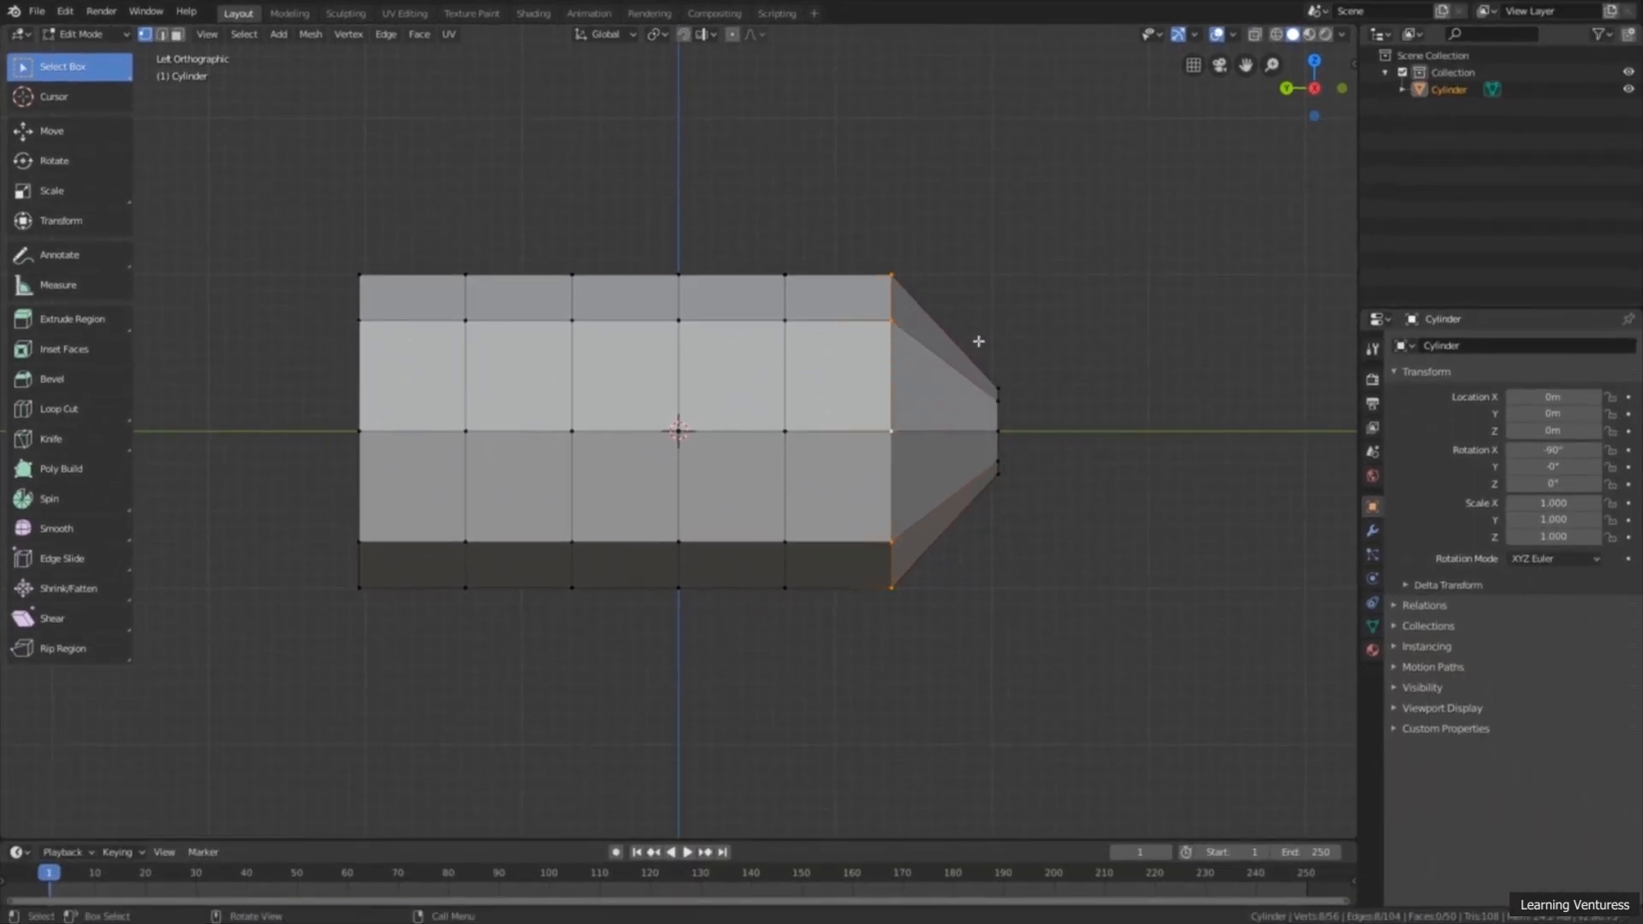
{"action": "key", "text": "s"}
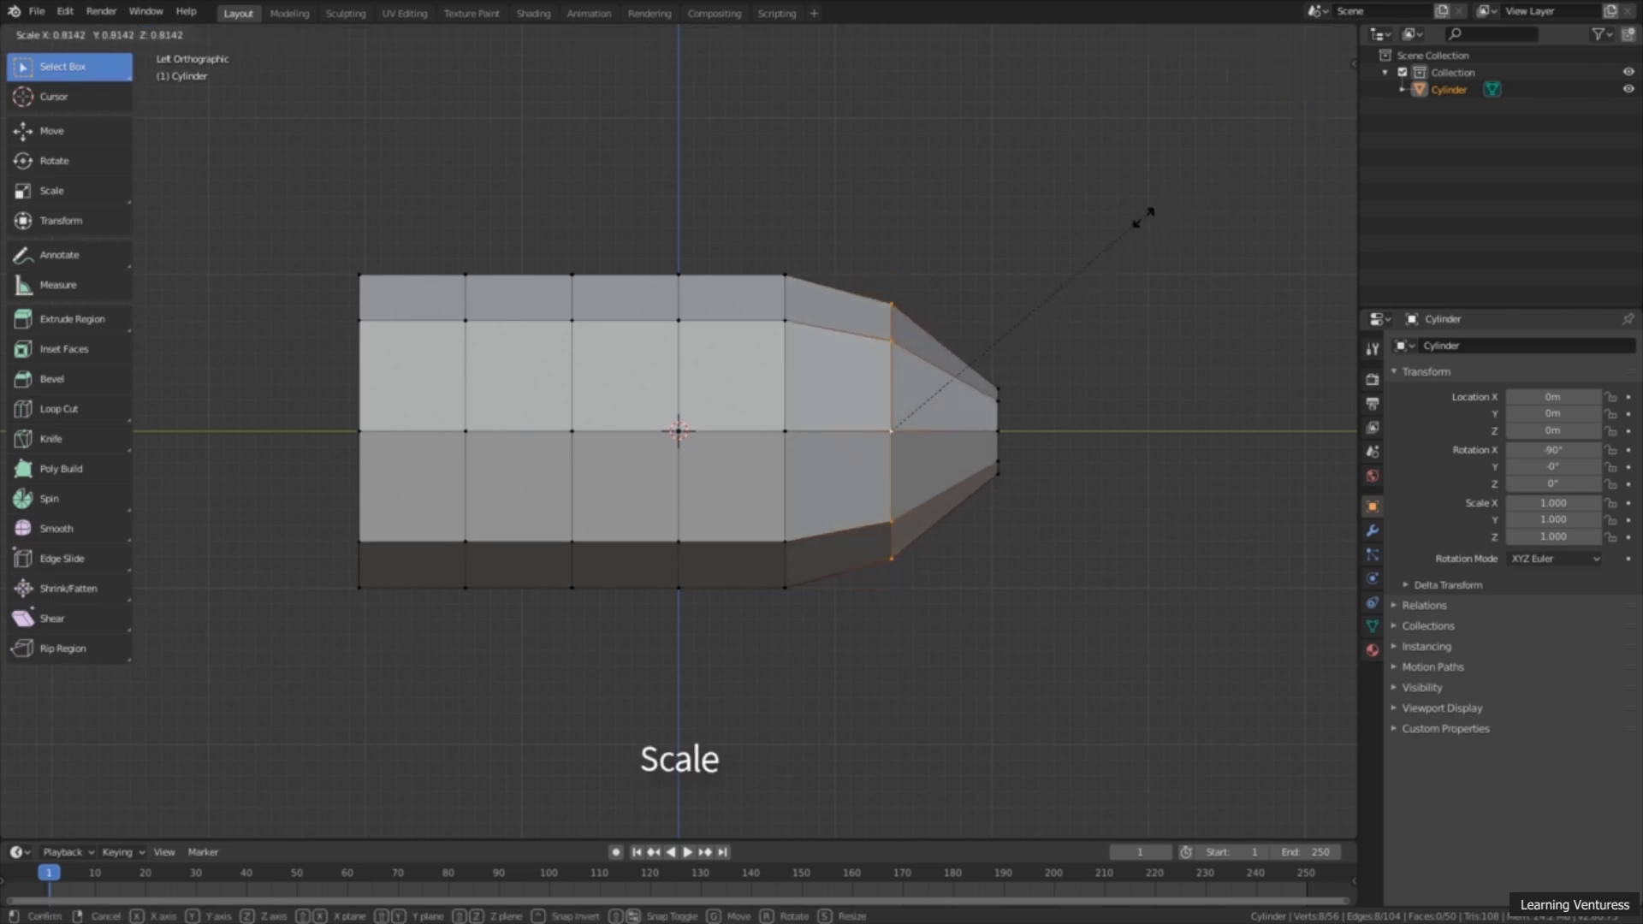
{"action": "left_click", "coordinate": [1082, 256]}
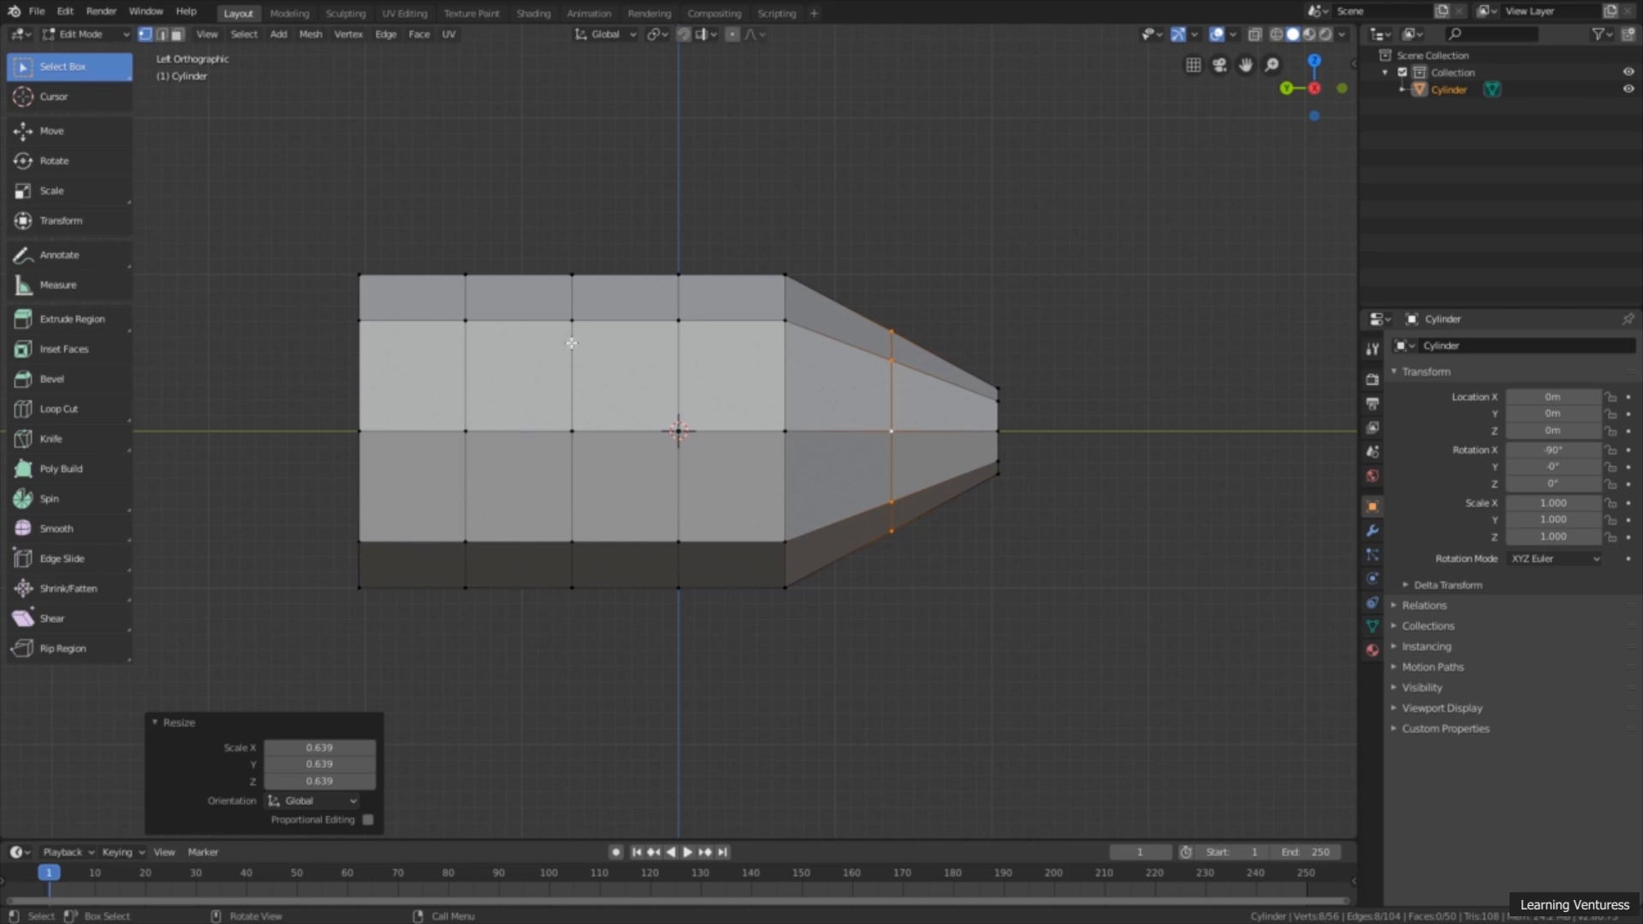
Step: Scale the third edge loop from the narrowed -Y end to about 0.82 and the middle loop to about 0.898
{"action": "left_click", "coordinate": [785, 370], "text": "alt"}
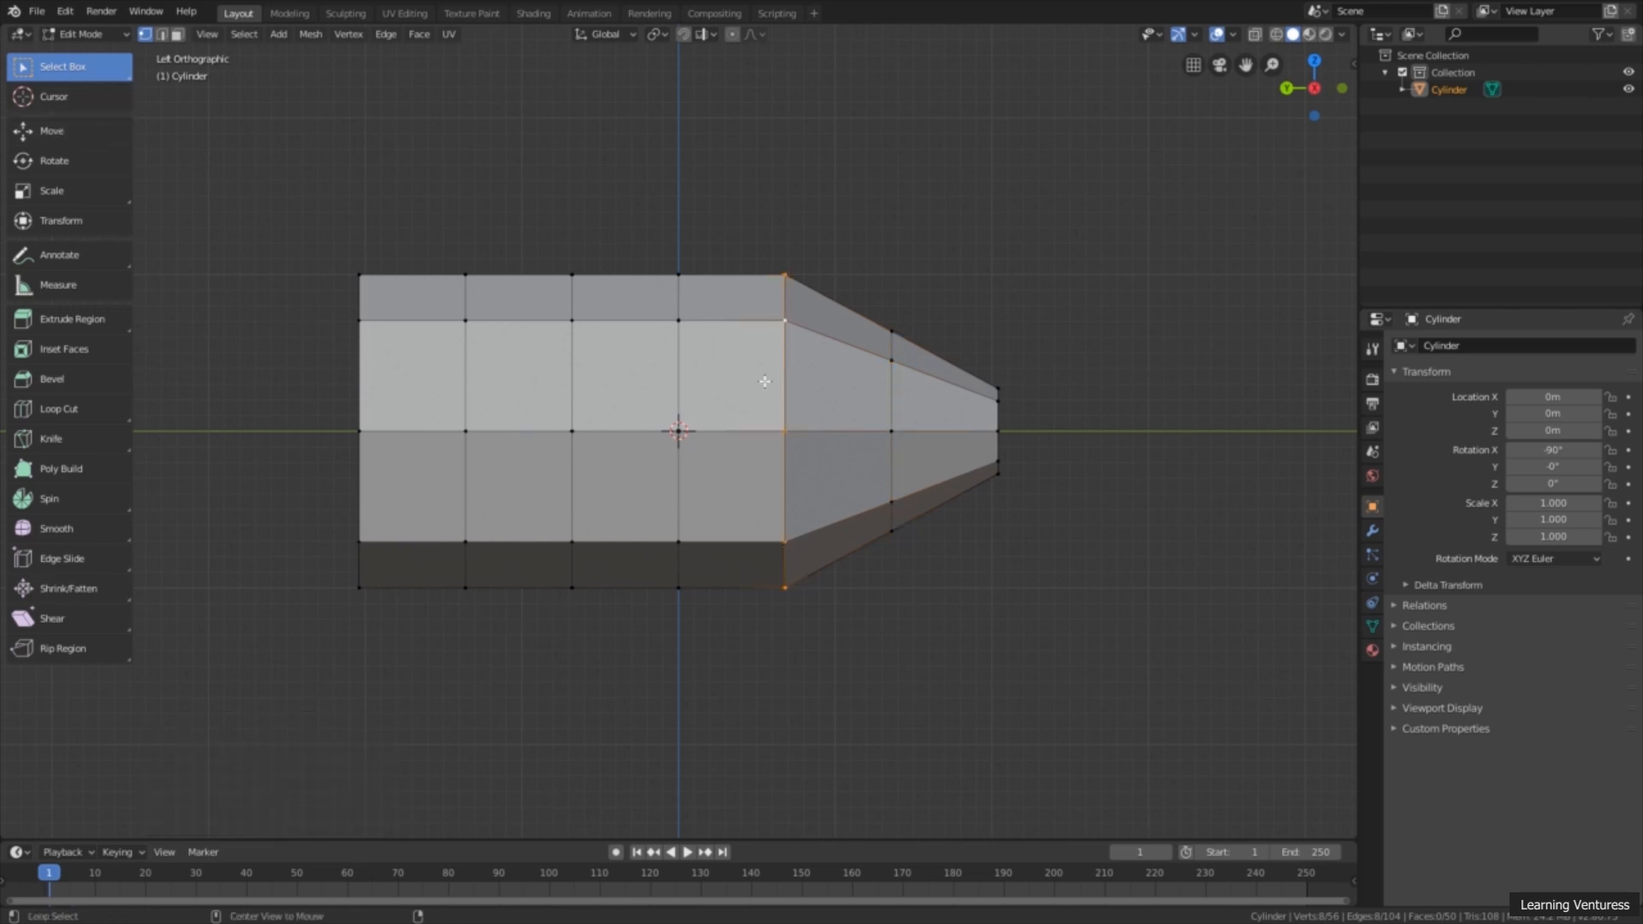
{"action": "key", "text": "s"}
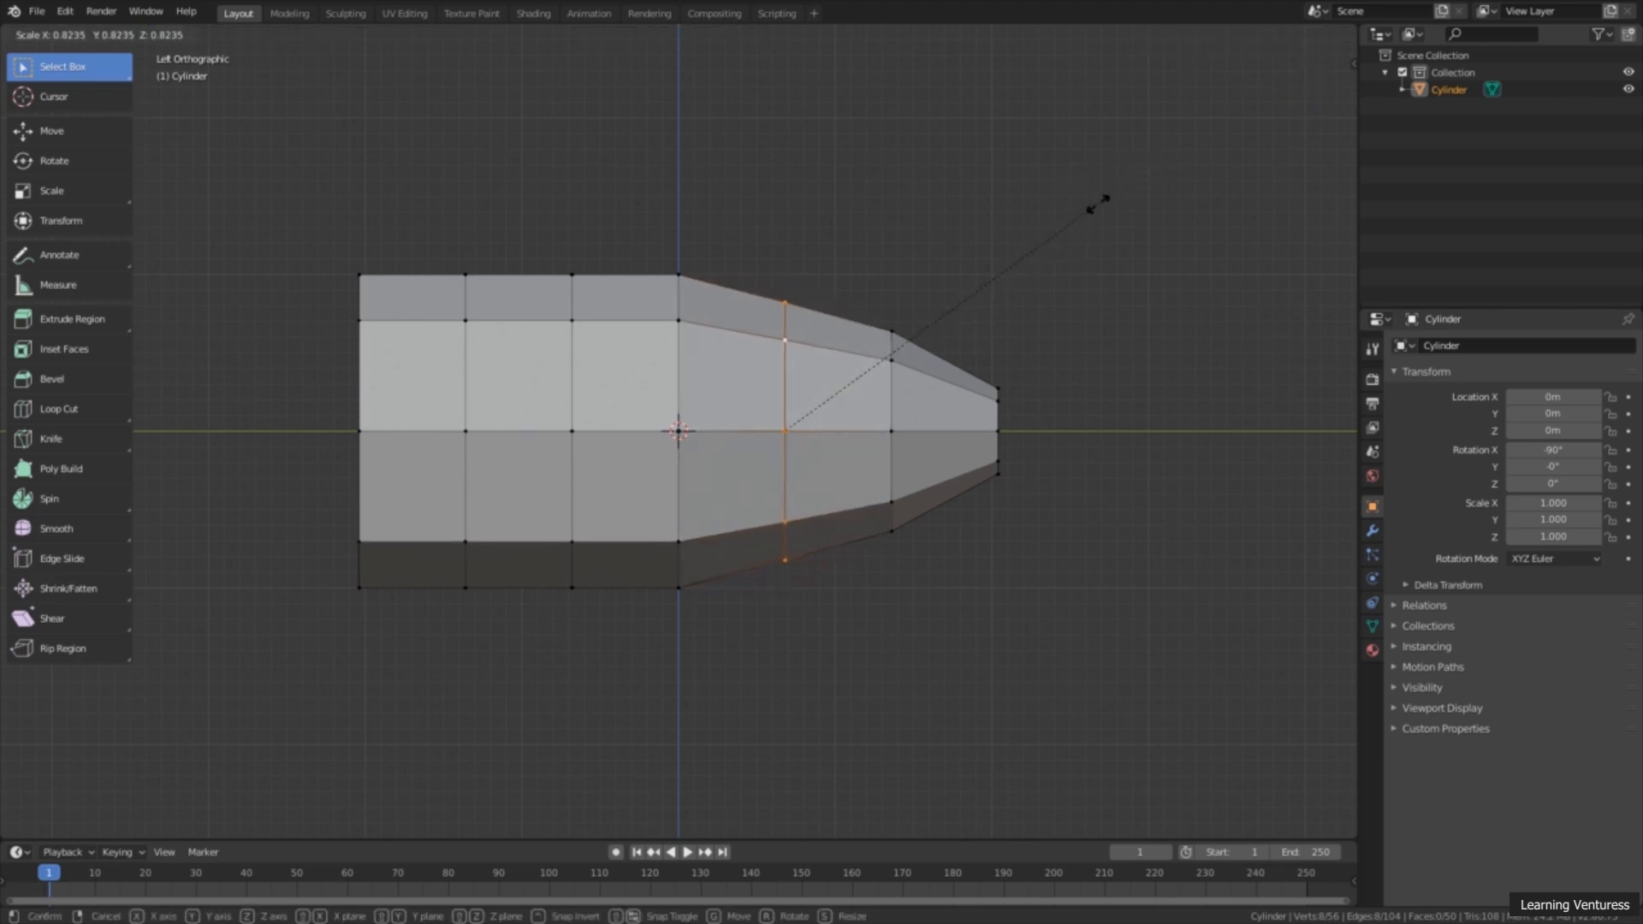
{"action": "left_click", "coordinate": [1098, 204]}
{"action": "left_click", "coordinate": [678, 369], "text": "alt"}
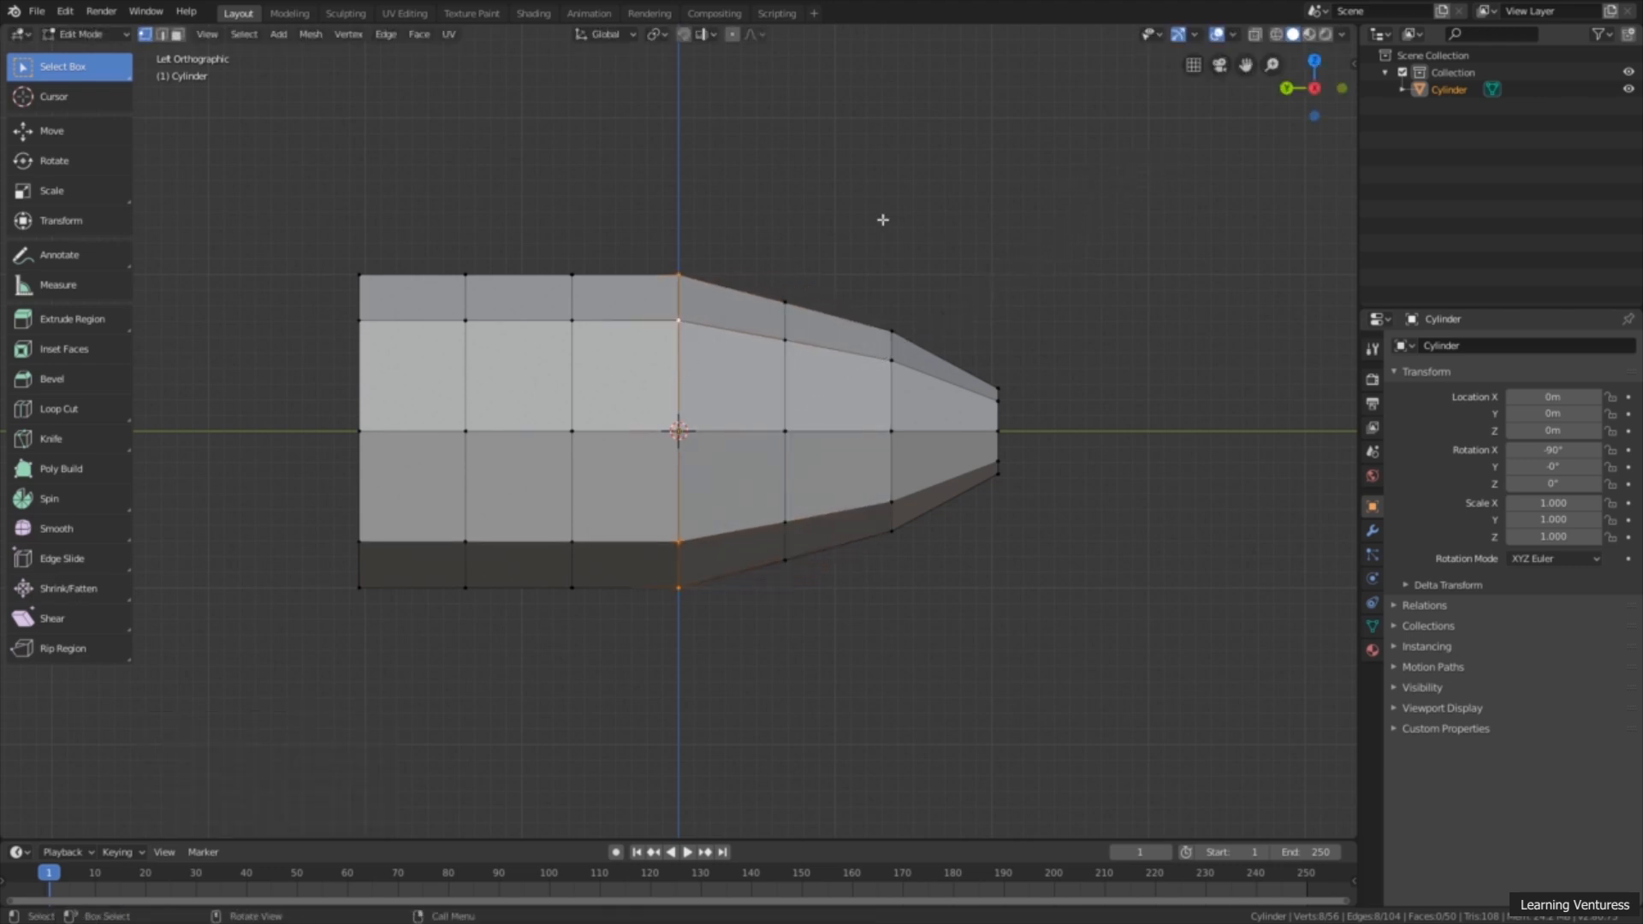
{"action": "key", "text": "s"}
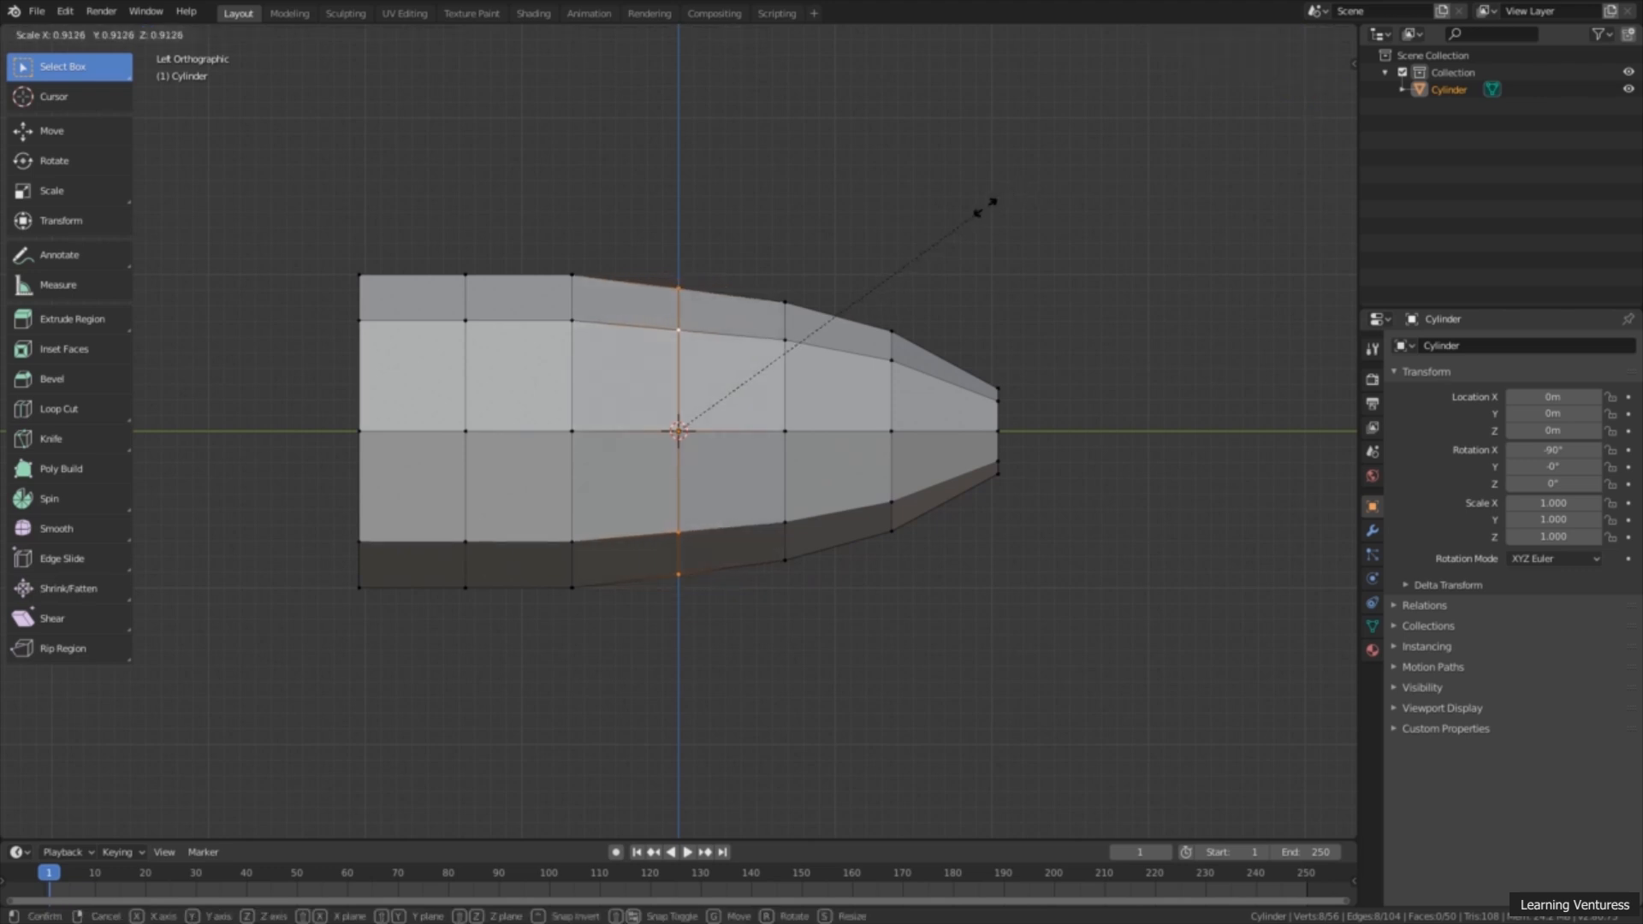
{"action": "left_click", "coordinate": [980, 211]}
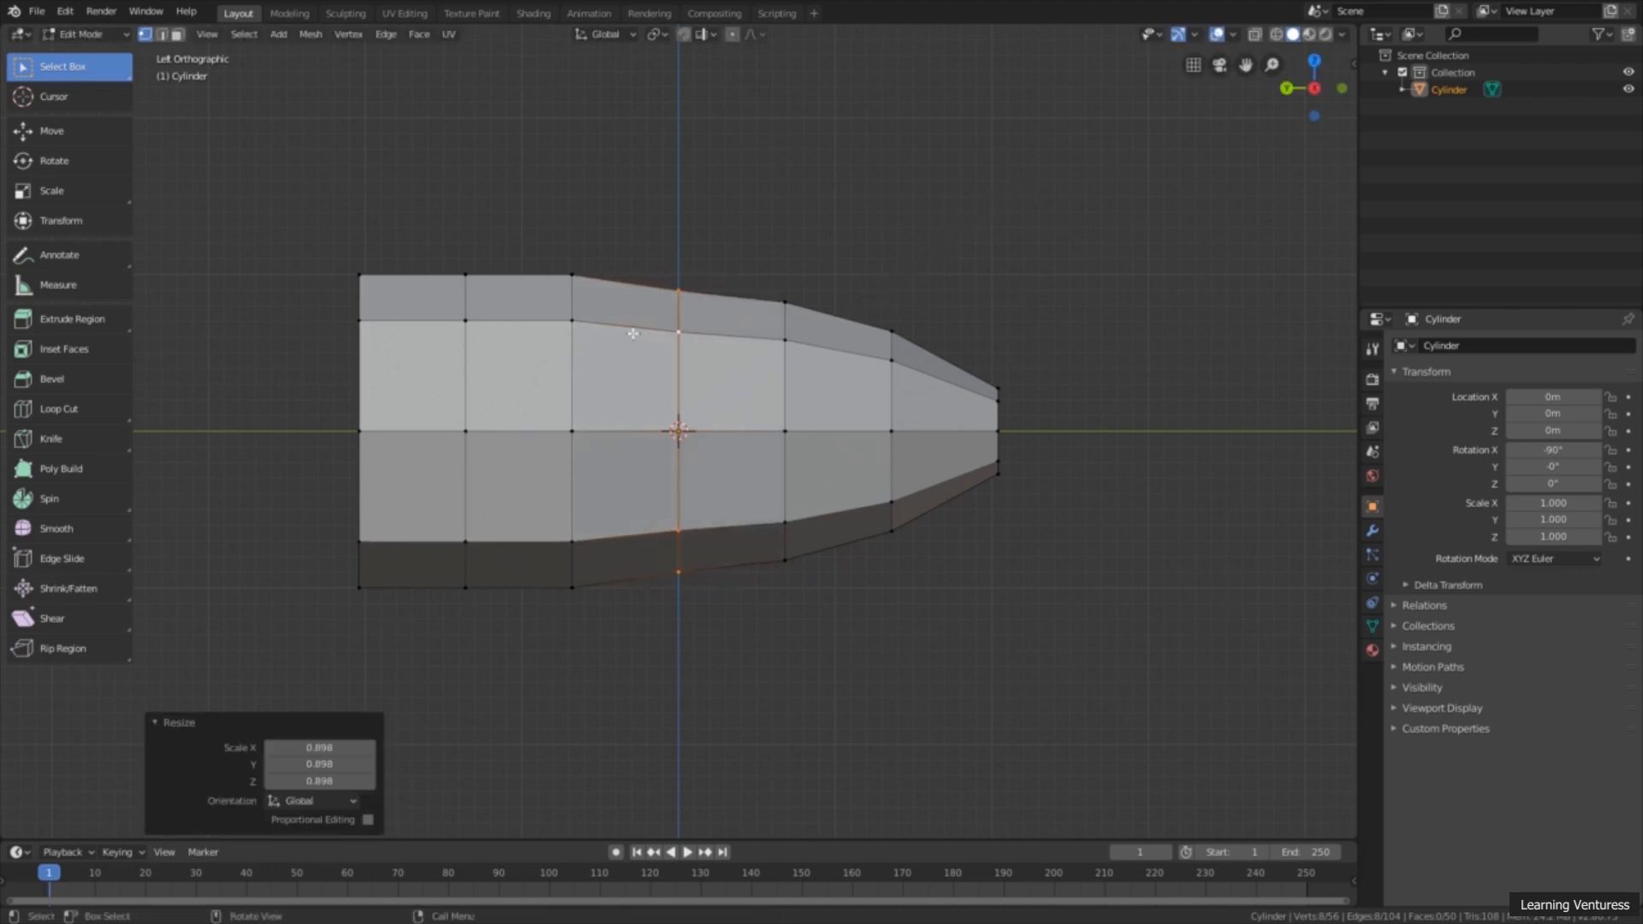
Step: Scale the two inner edge loops on the +Y side of the middle to about 0.931 and 0.879 respectively
{"action": "left_click", "coordinate": [571, 370], "text": "alt"}
{"action": "key", "text": "s"}
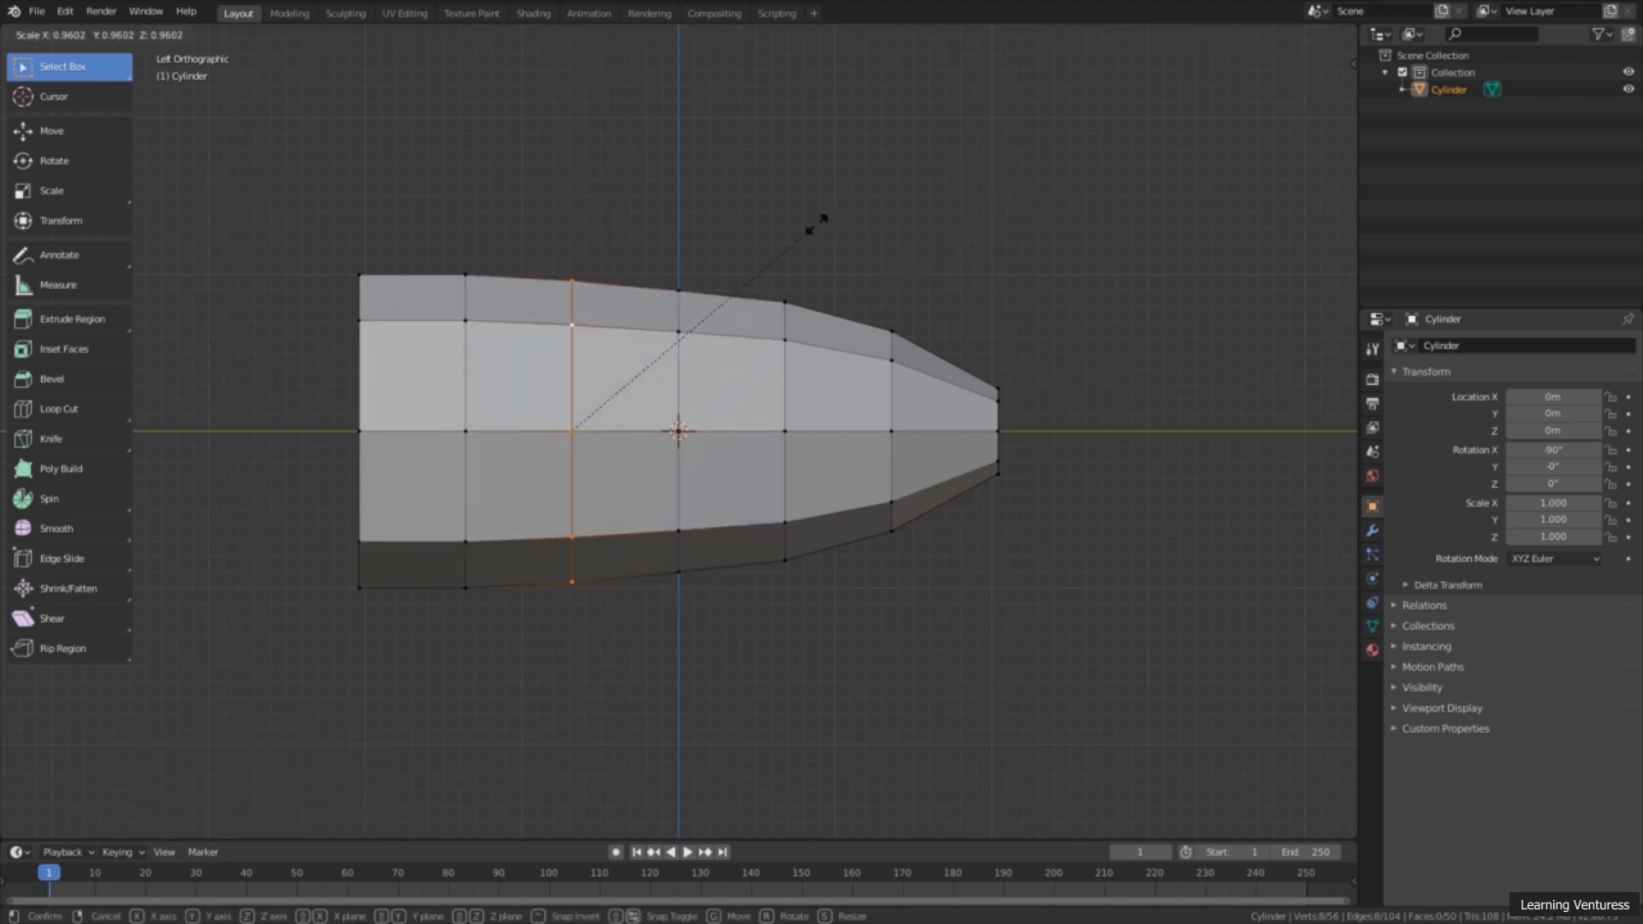
{"action": "left_click", "coordinate": [807, 233]}
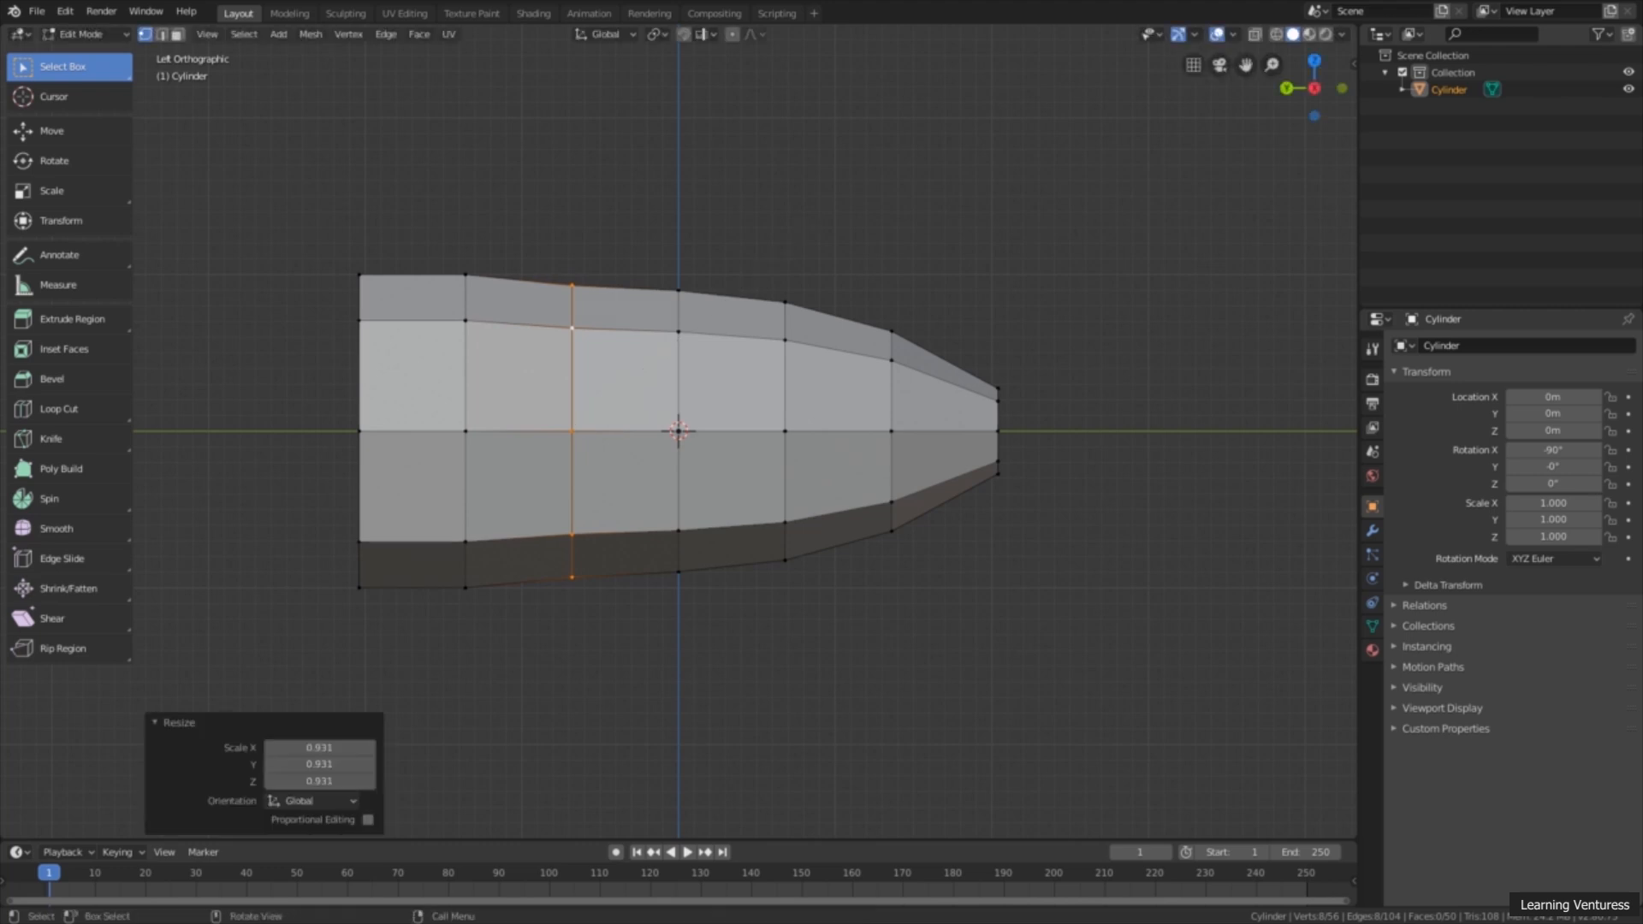
{"action": "left_click", "coordinate": [458, 373], "text": "alt"}
{"action": "key", "text": "s"}
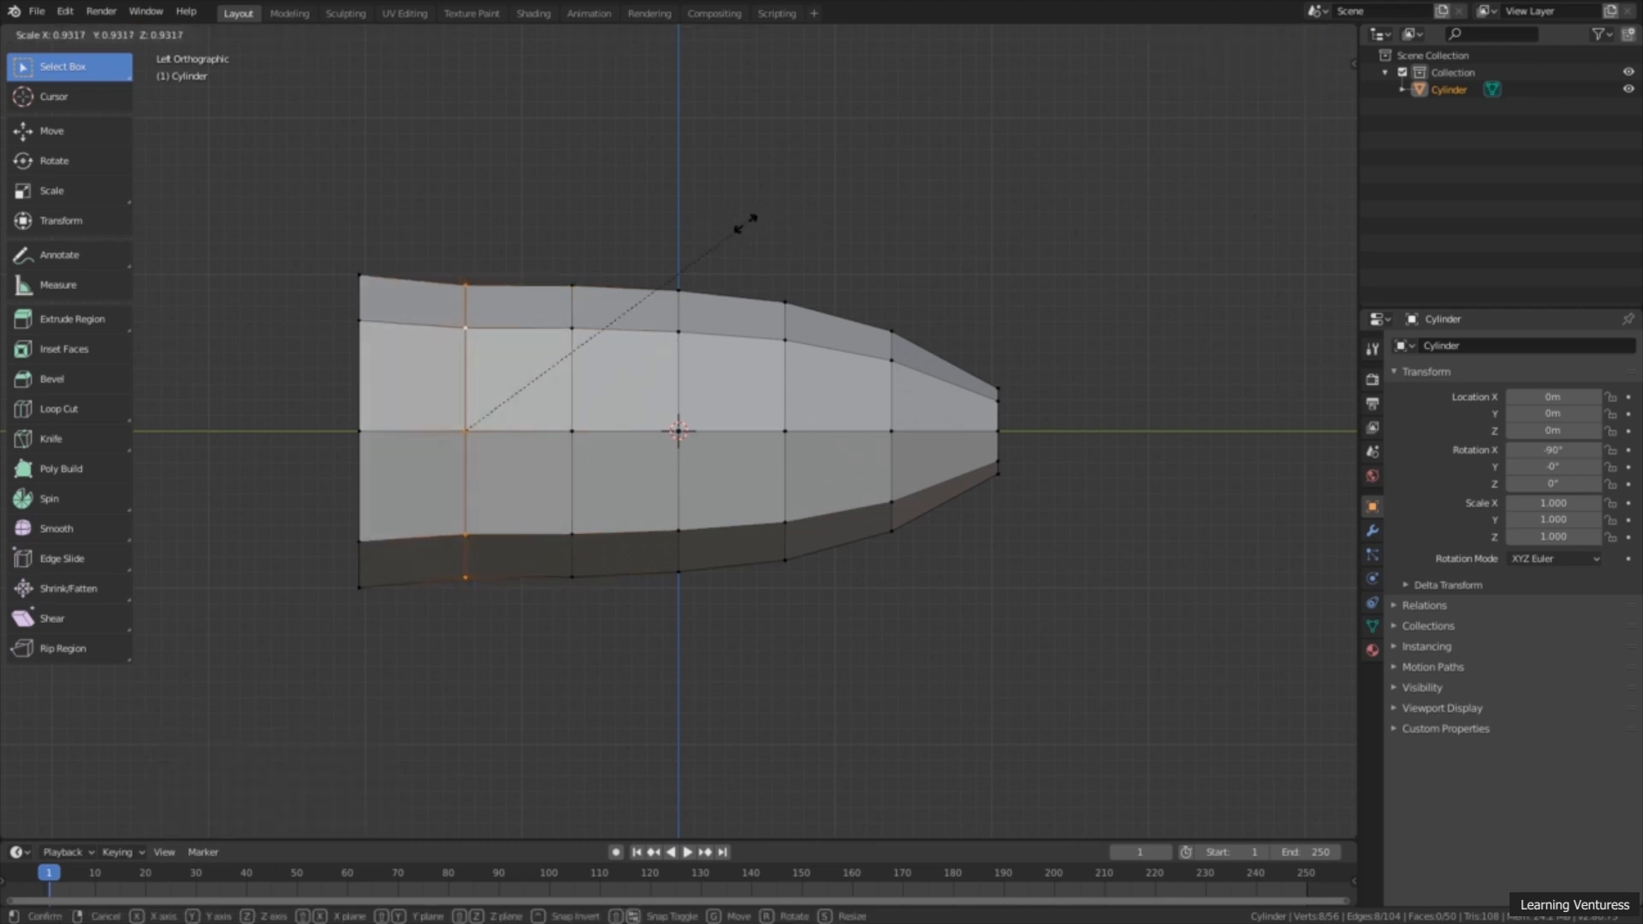
{"action": "left_click", "coordinate": [725, 238]}
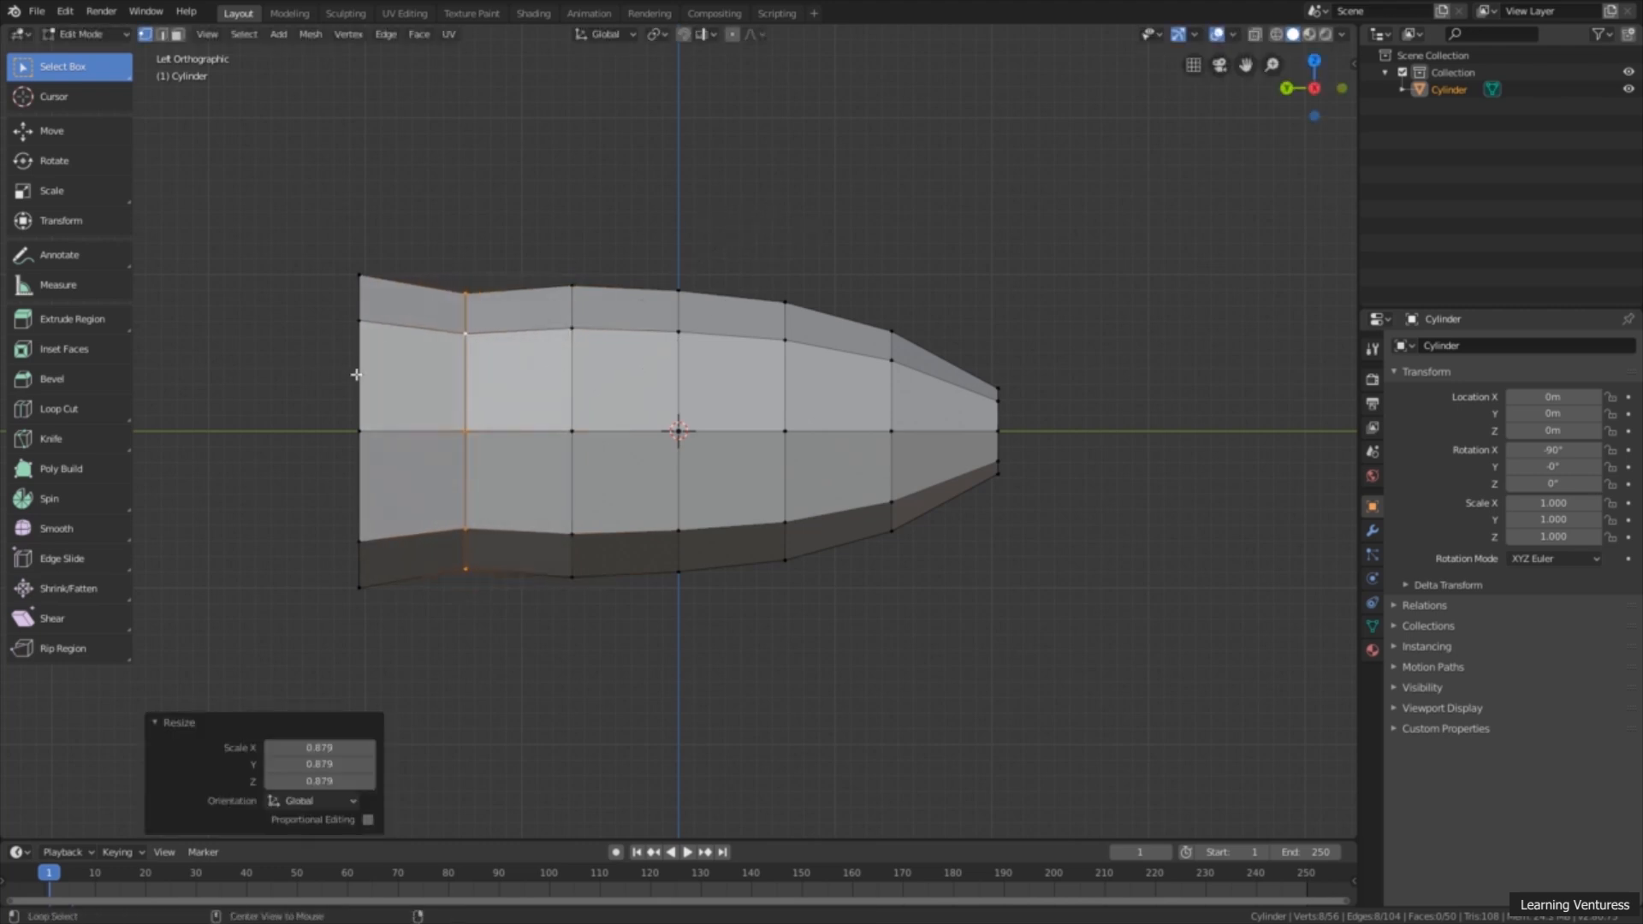
Step: Scale the edge loop at the +Y end to about 0.707, then enlarge it slightly by a factor of about 1.02
{"action": "left_click", "coordinate": [357, 376], "text": "alt"}
{"action": "key", "text": "s"}
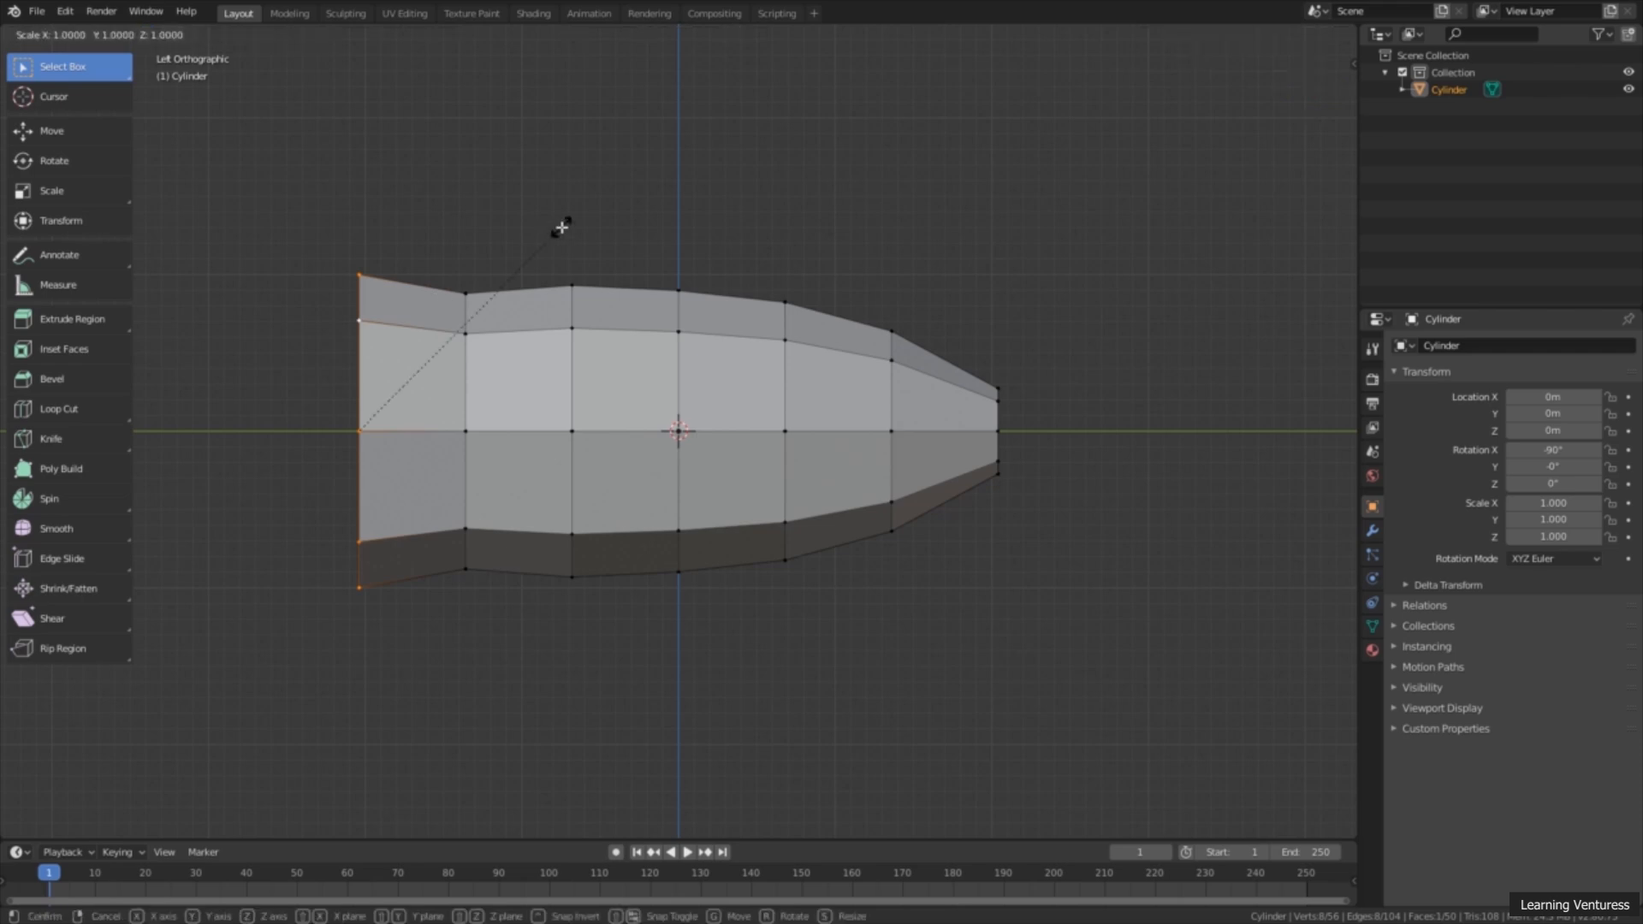
{"action": "left_click", "coordinate": [484, 267]}
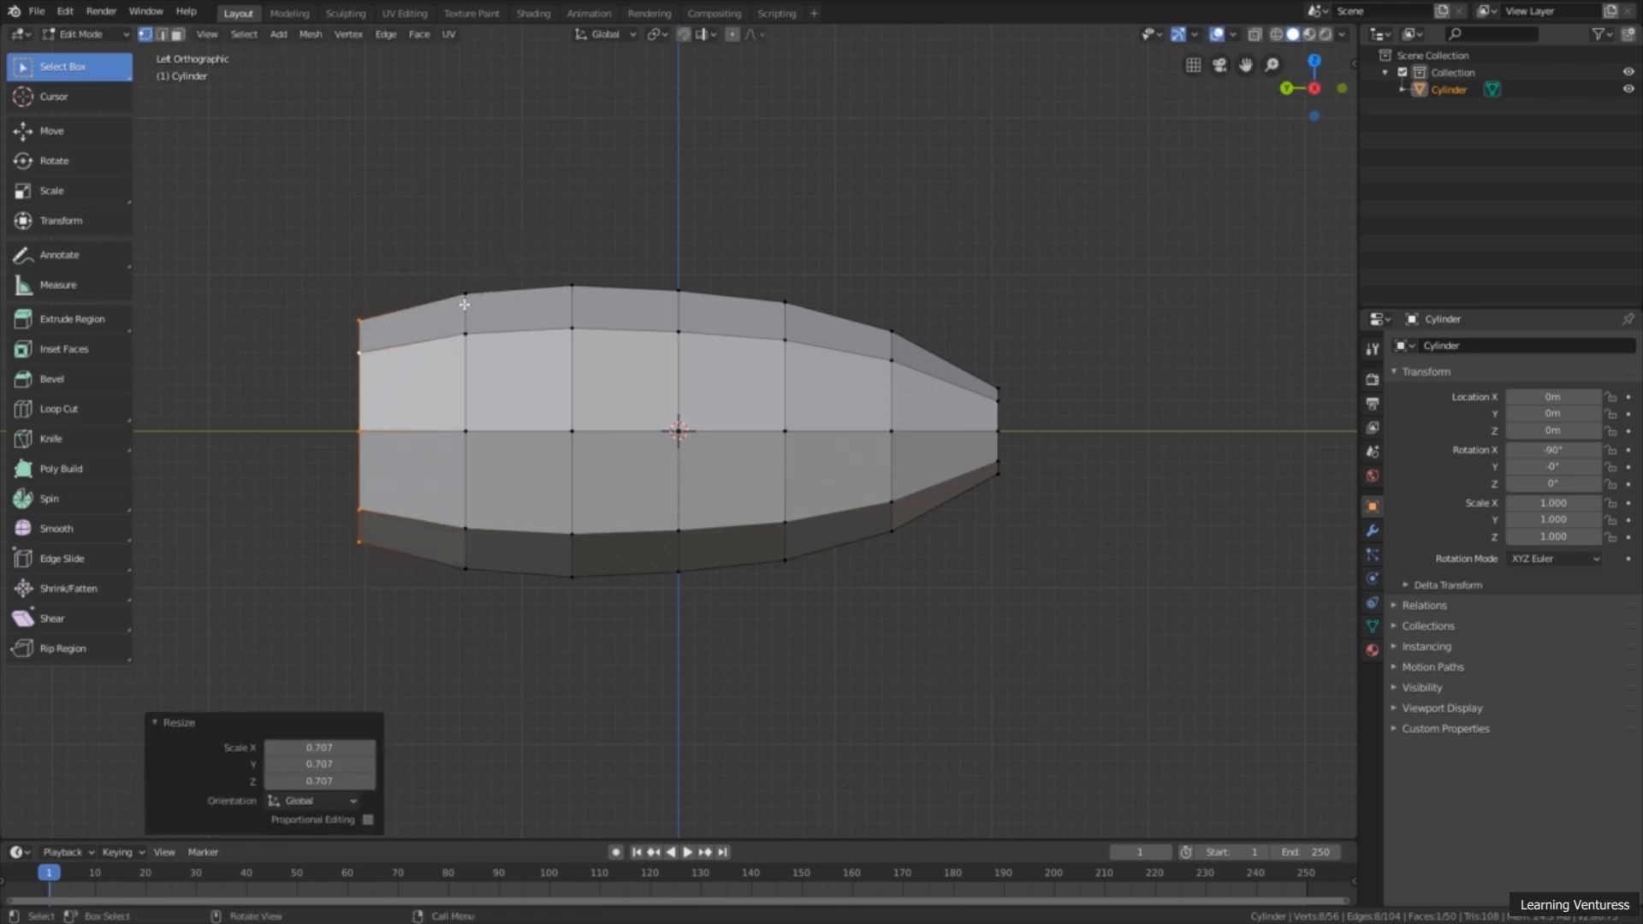
{"action": "key", "text": "s"}
{"action": "left_click", "coordinate": [464, 309]}
Step: Reselect the edge loop at the narrow -Y end and shrink it further by a factor of about 0.844
{"action": "left_click", "coordinate": [997, 414], "text": "alt"}
{"action": "key", "text": "s"}
{"action": "left_click", "coordinate": [999, 367]}
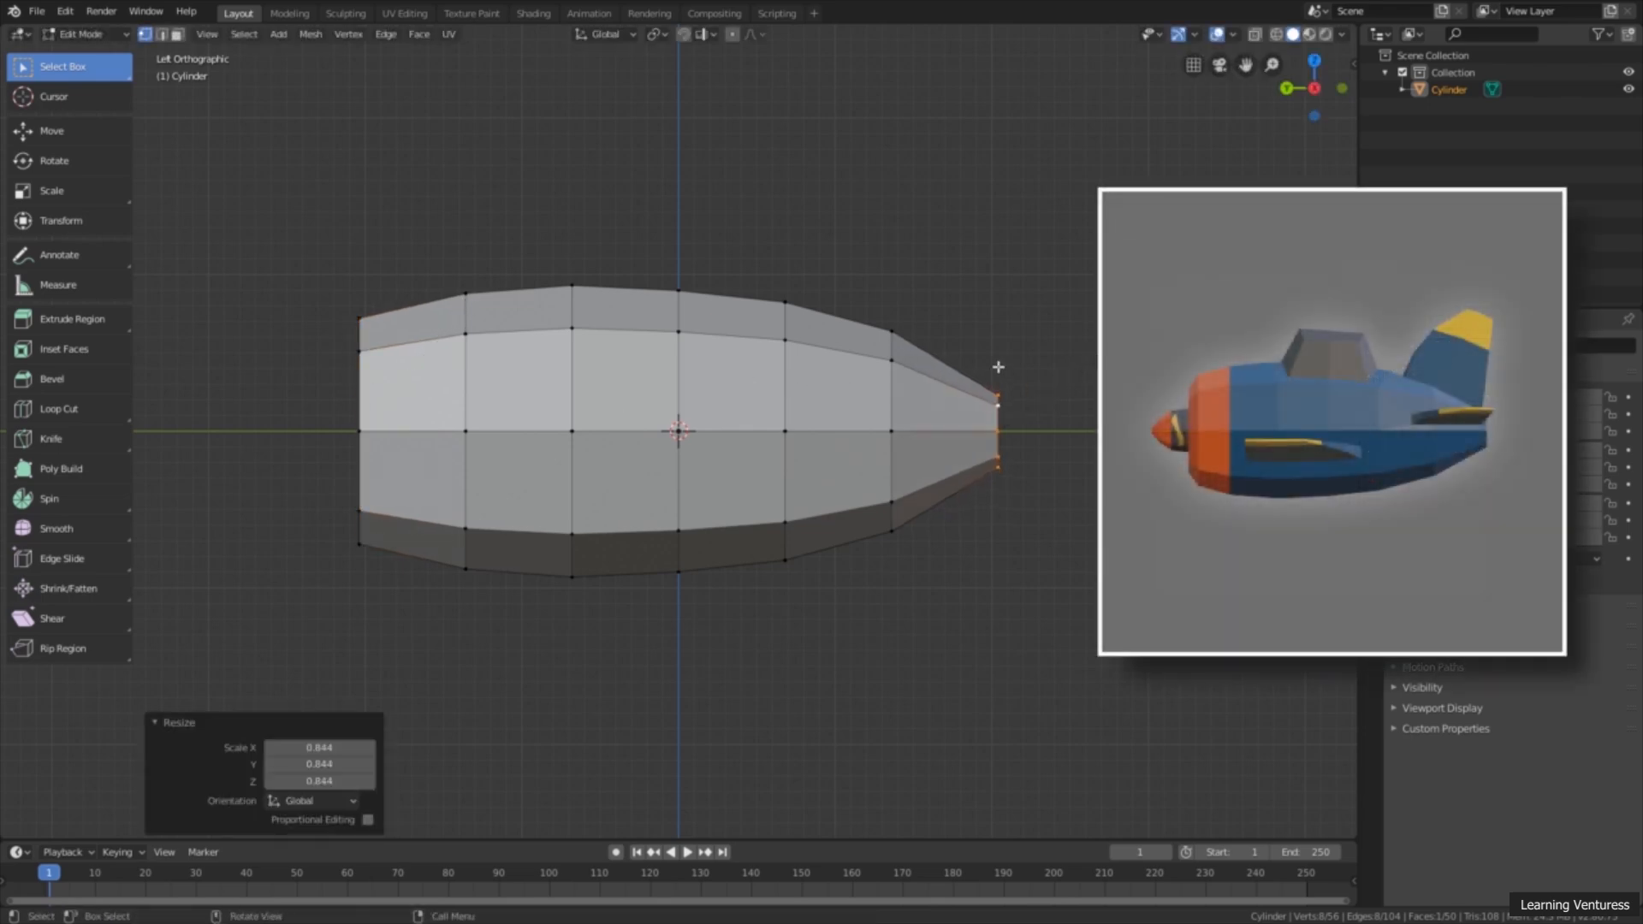
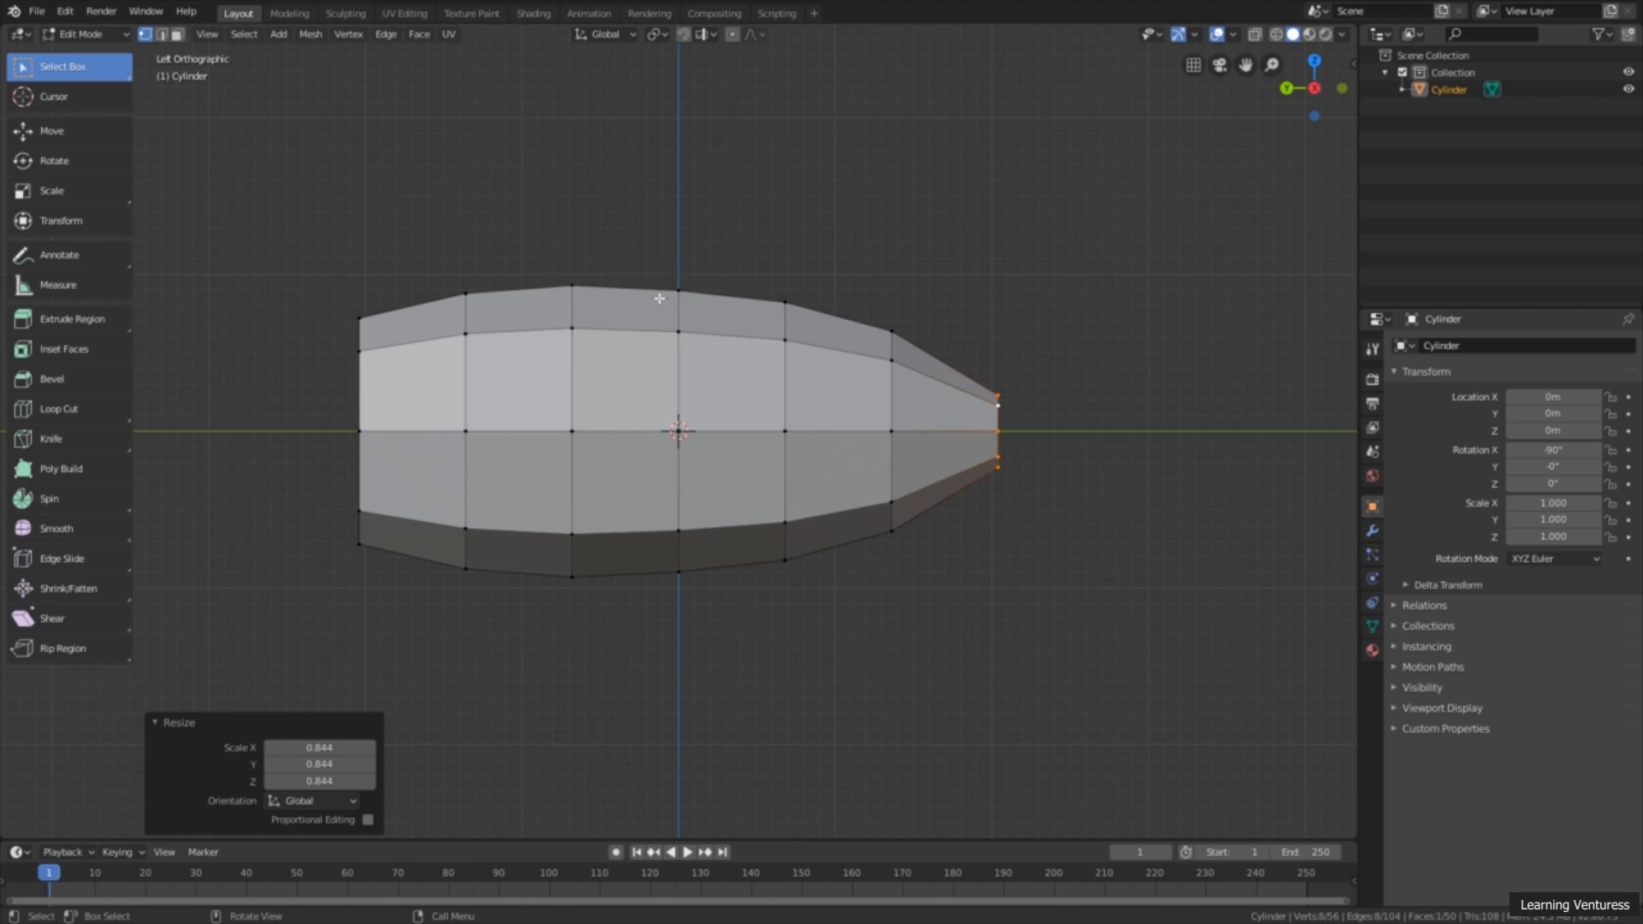
Step: Select the edge loop next to the fuselage's +Y end and move it about 0.115 m toward +Y
{"action": "key", "text": "alt"}
{"action": "left_click", "coordinate": [782, 369], "text": "alt"}
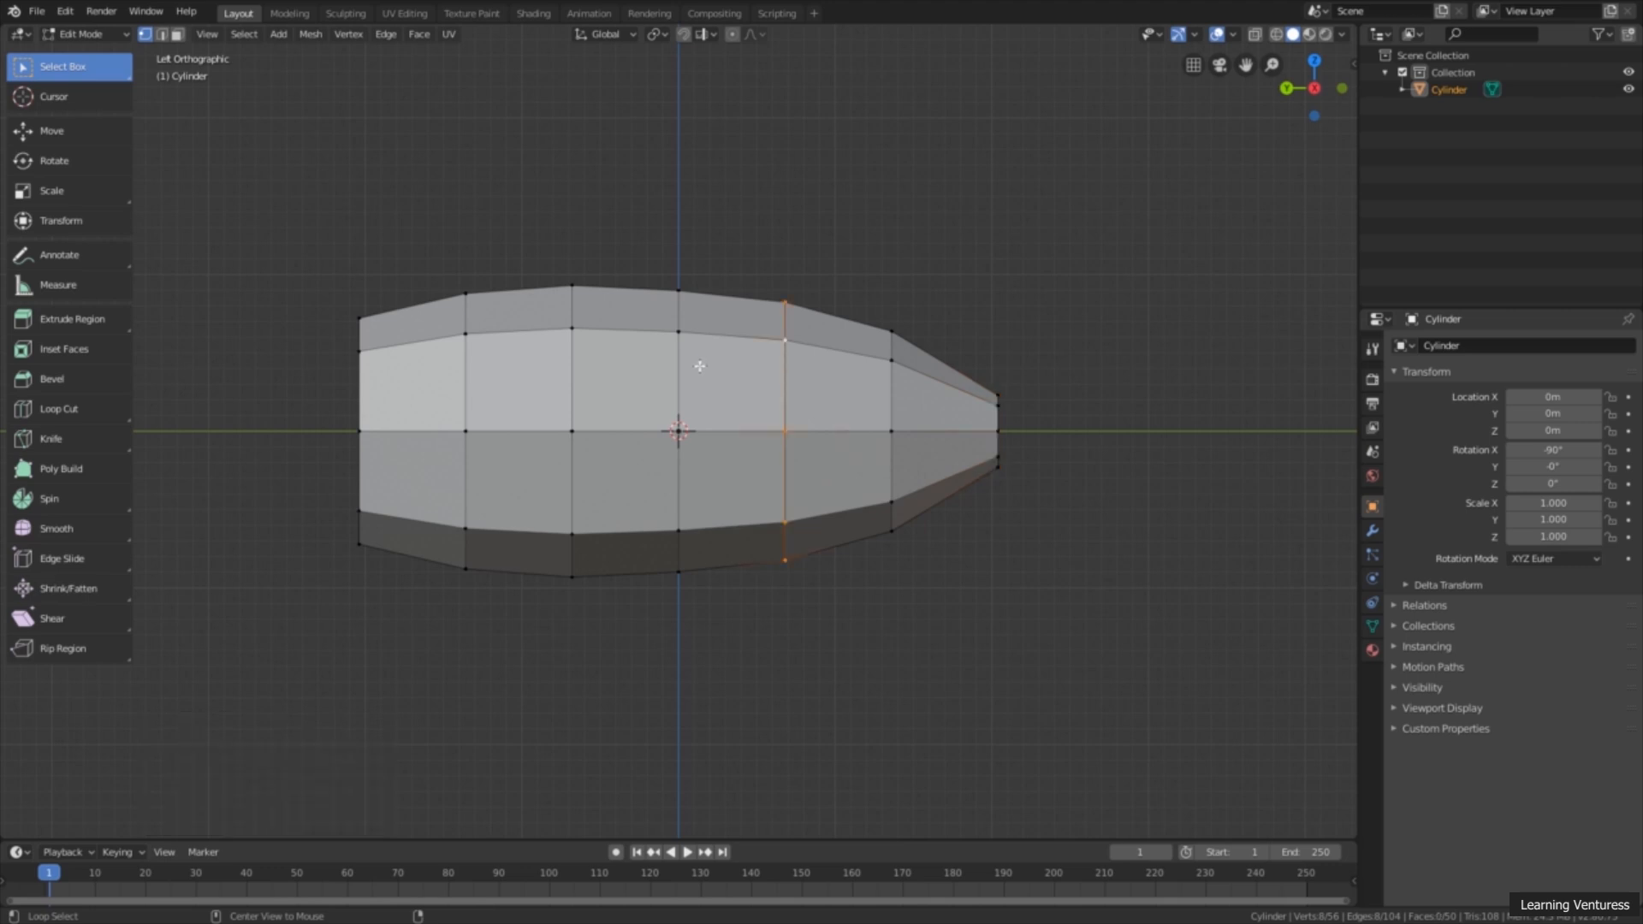
{"action": "left_click", "coordinate": [679, 373], "text": "alt"}
{"action": "left_click", "coordinate": [575, 376], "text": "alt"}
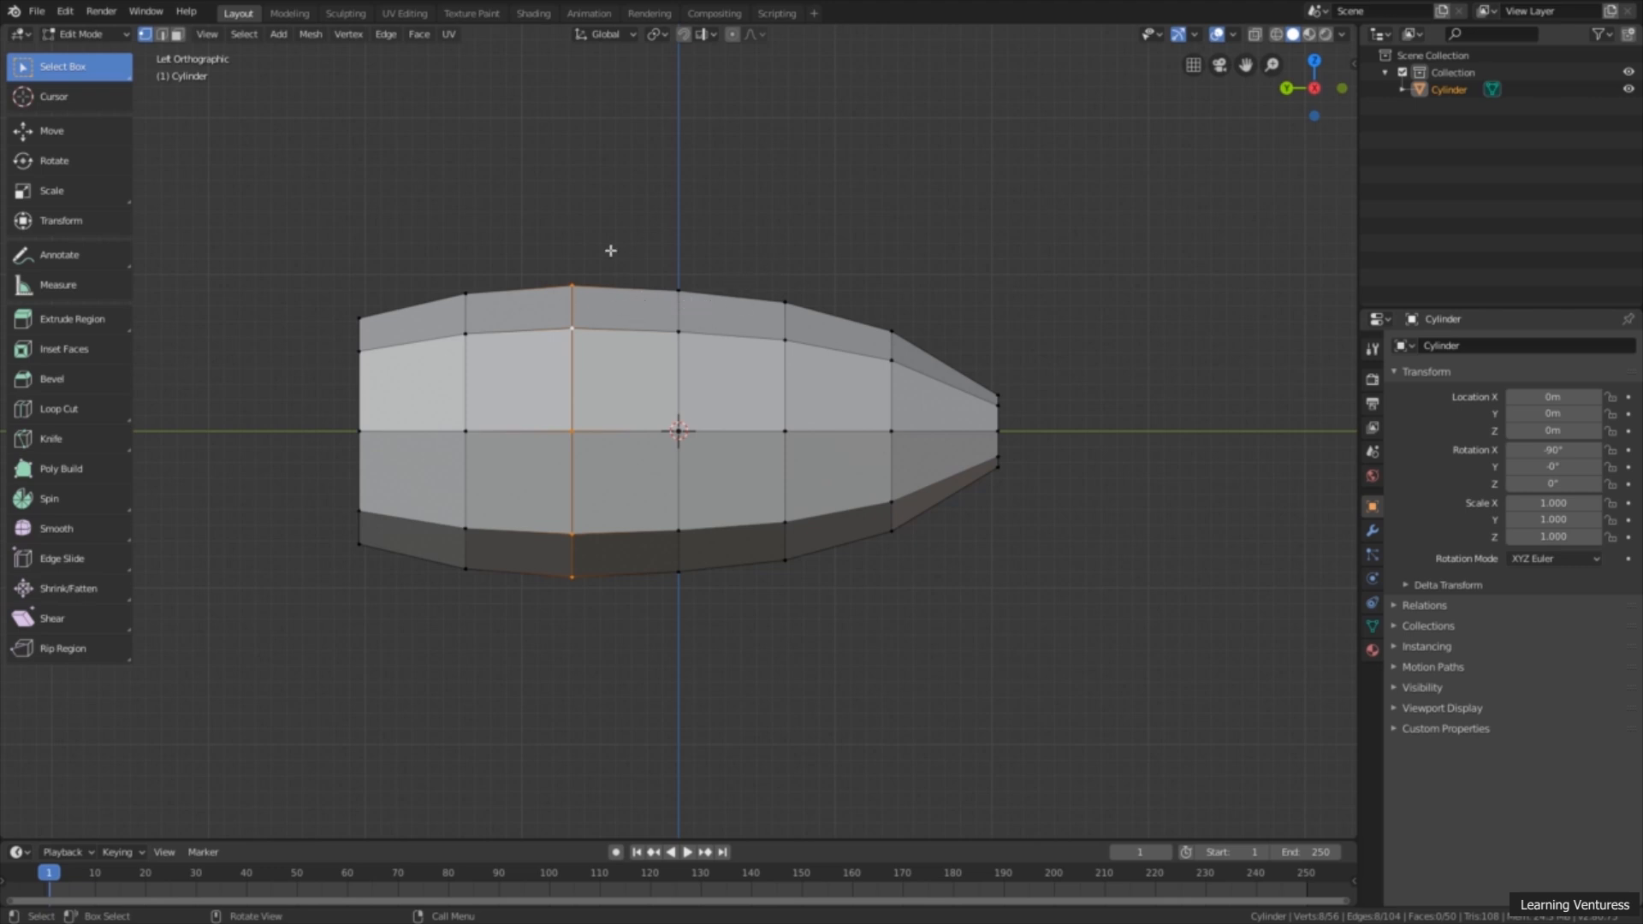
{"action": "left_click_drag", "start_coordinate": [530, 243], "coordinate": [799, 337]}
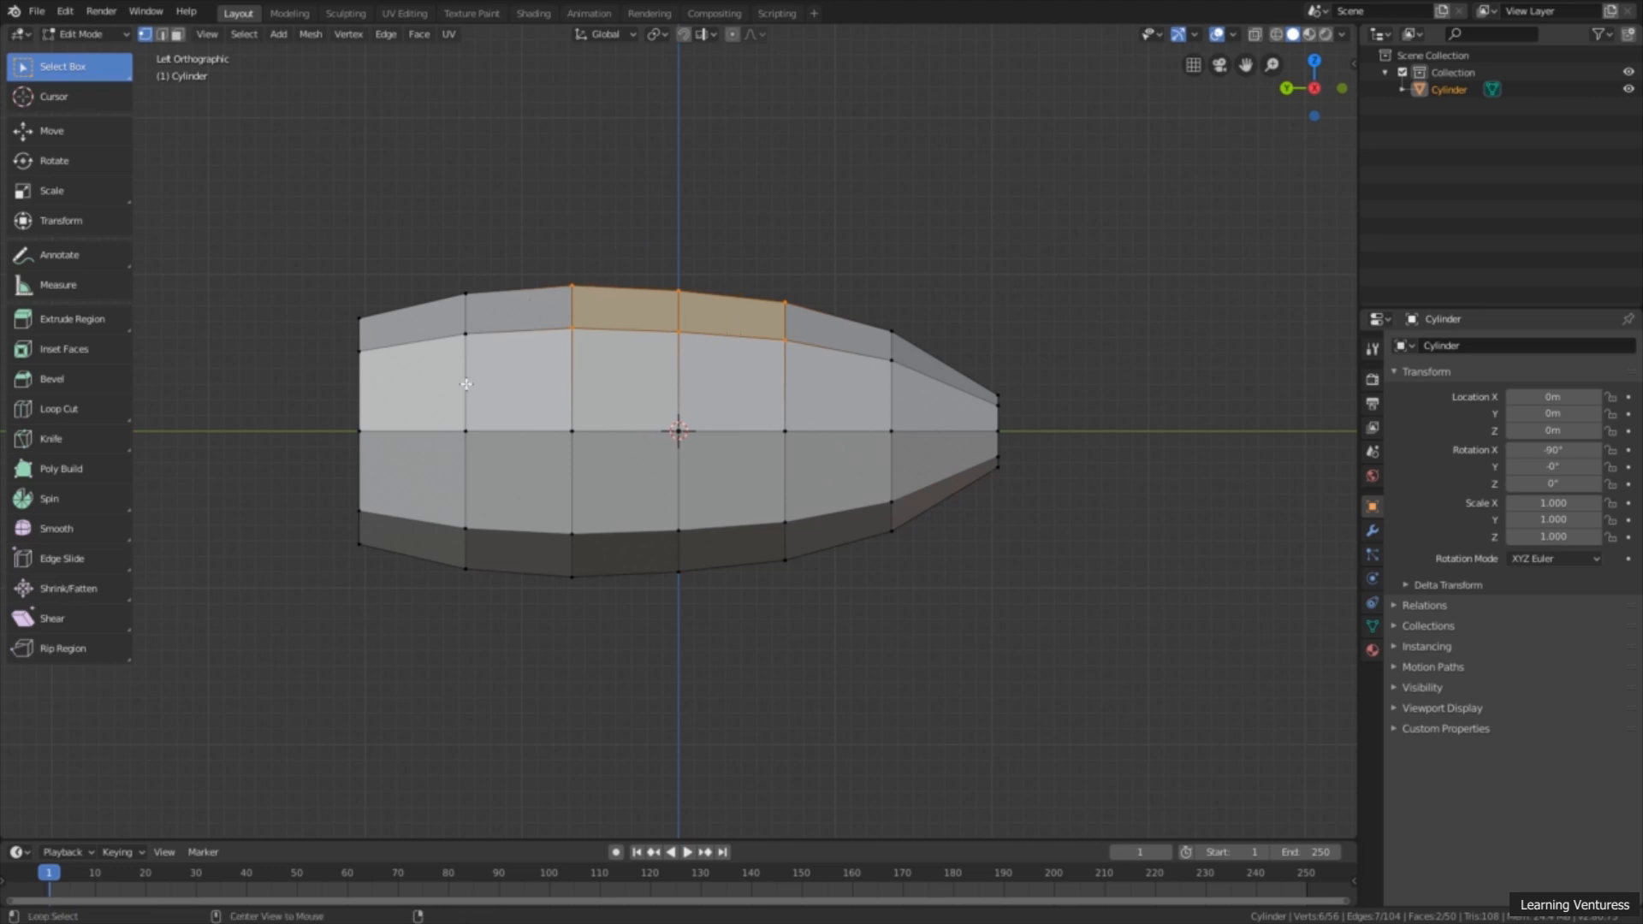
{"action": "left_click", "coordinate": [92, 139]}
{"action": "left_click_drag", "start_coordinate": [433, 431], "coordinate": [414, 429]}
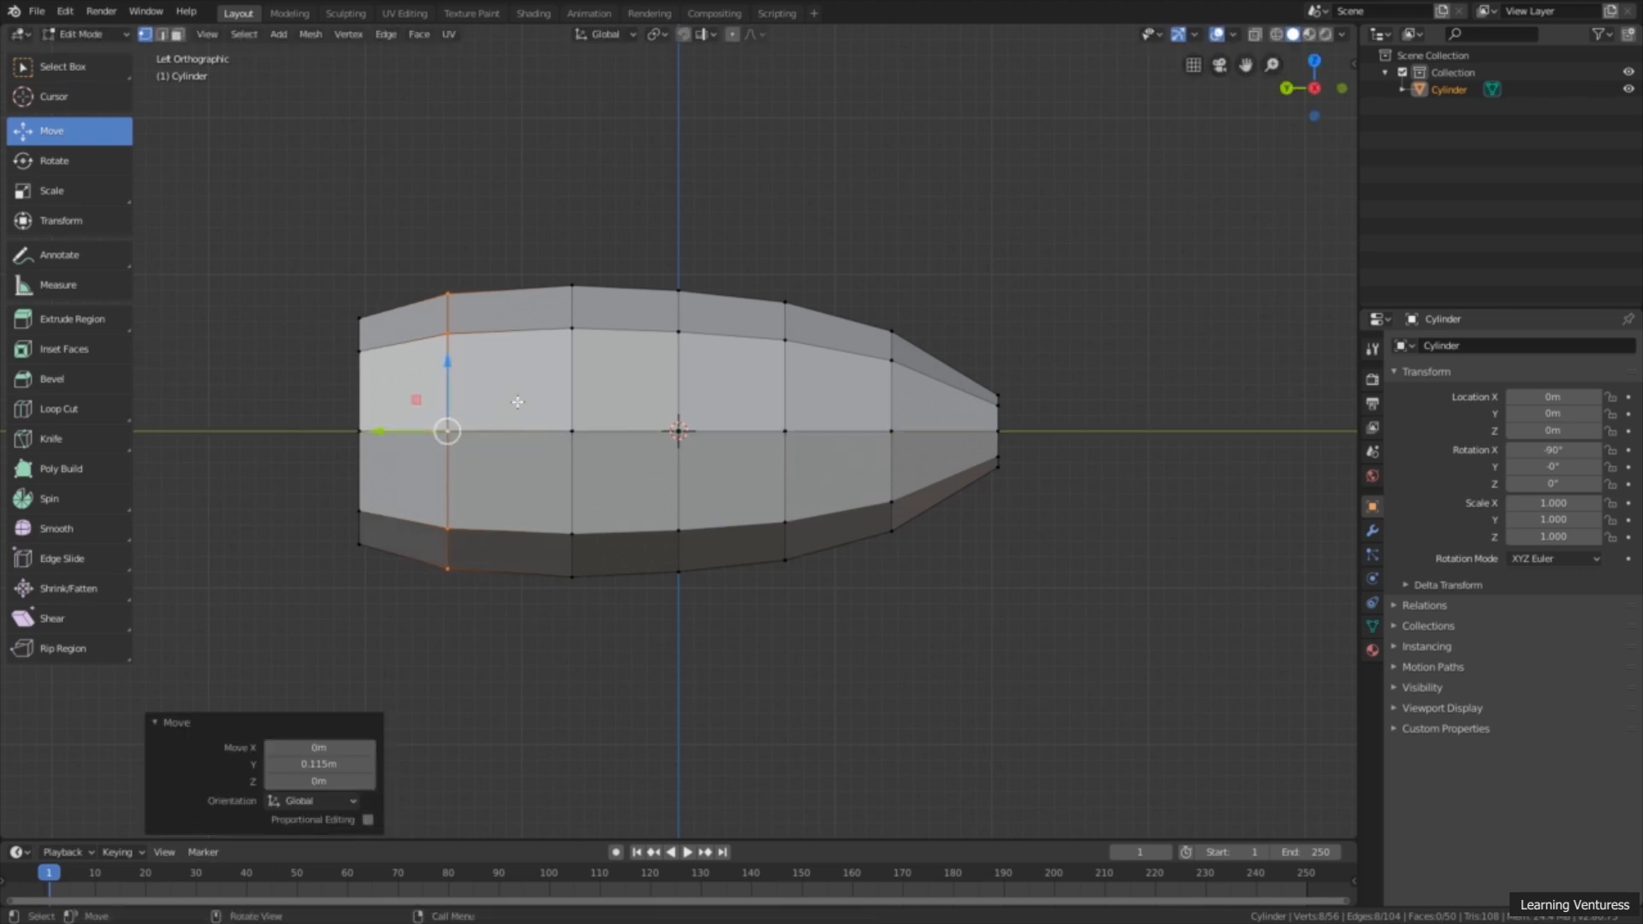
Step: Shift the next three inner edge loops, including the middle one, slightly toward +Y, the last of them by about 0.126 m
{"action": "left_click", "coordinate": [560, 389], "text": "alt"}
{"action": "left_click_drag", "start_coordinate": [521, 431], "coordinate": [512, 432]}
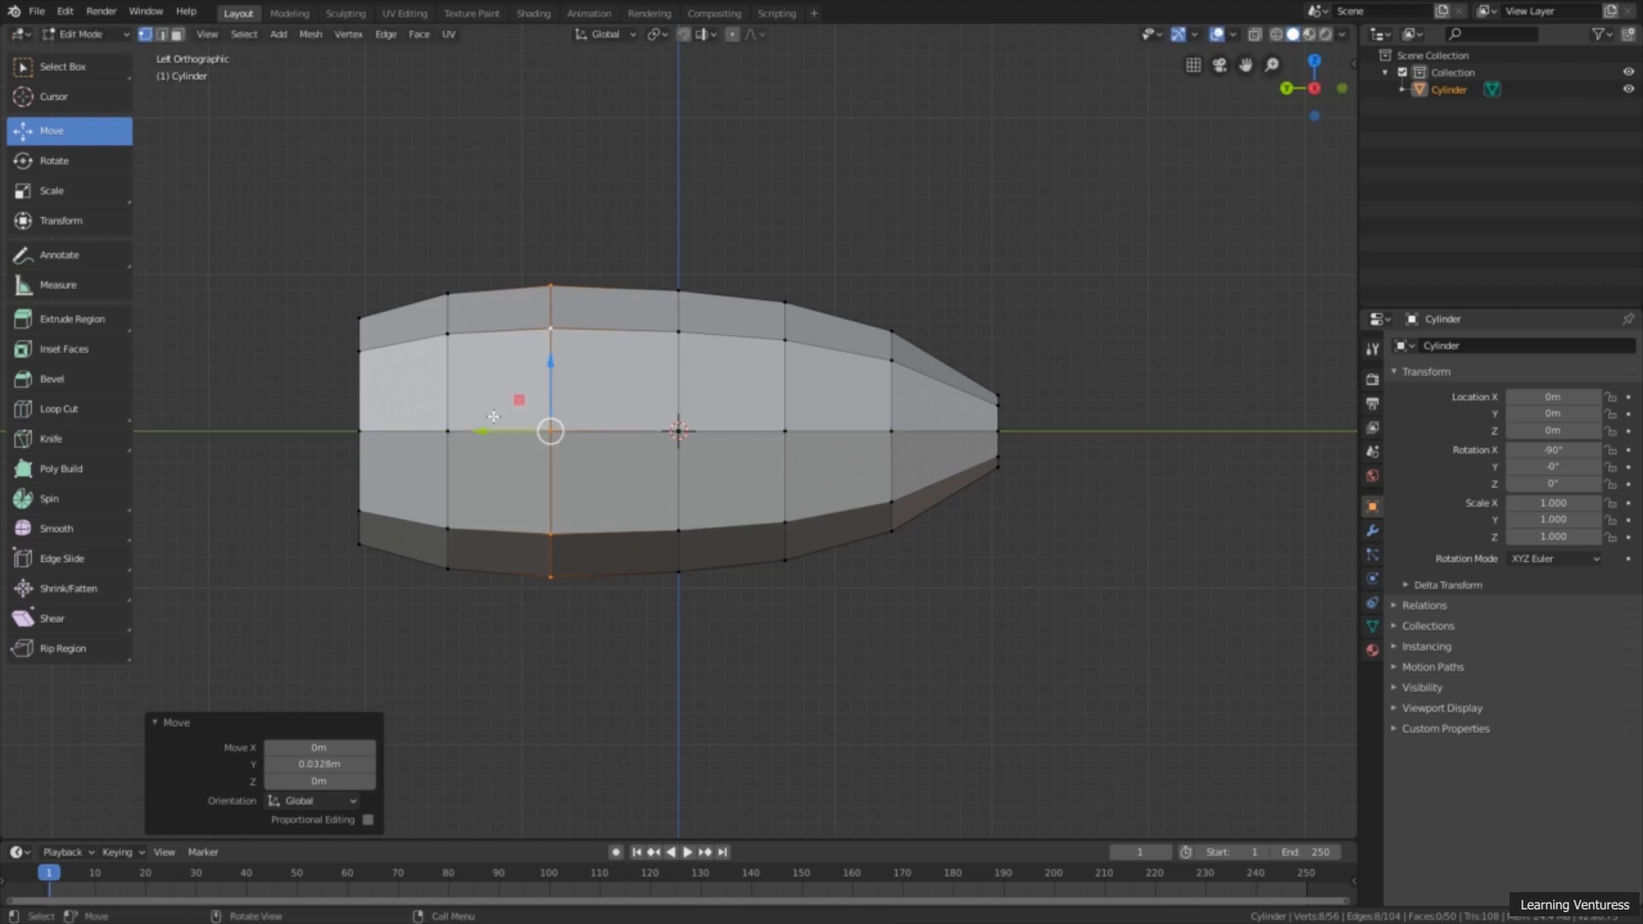
{"action": "left_click", "coordinate": [680, 400]}
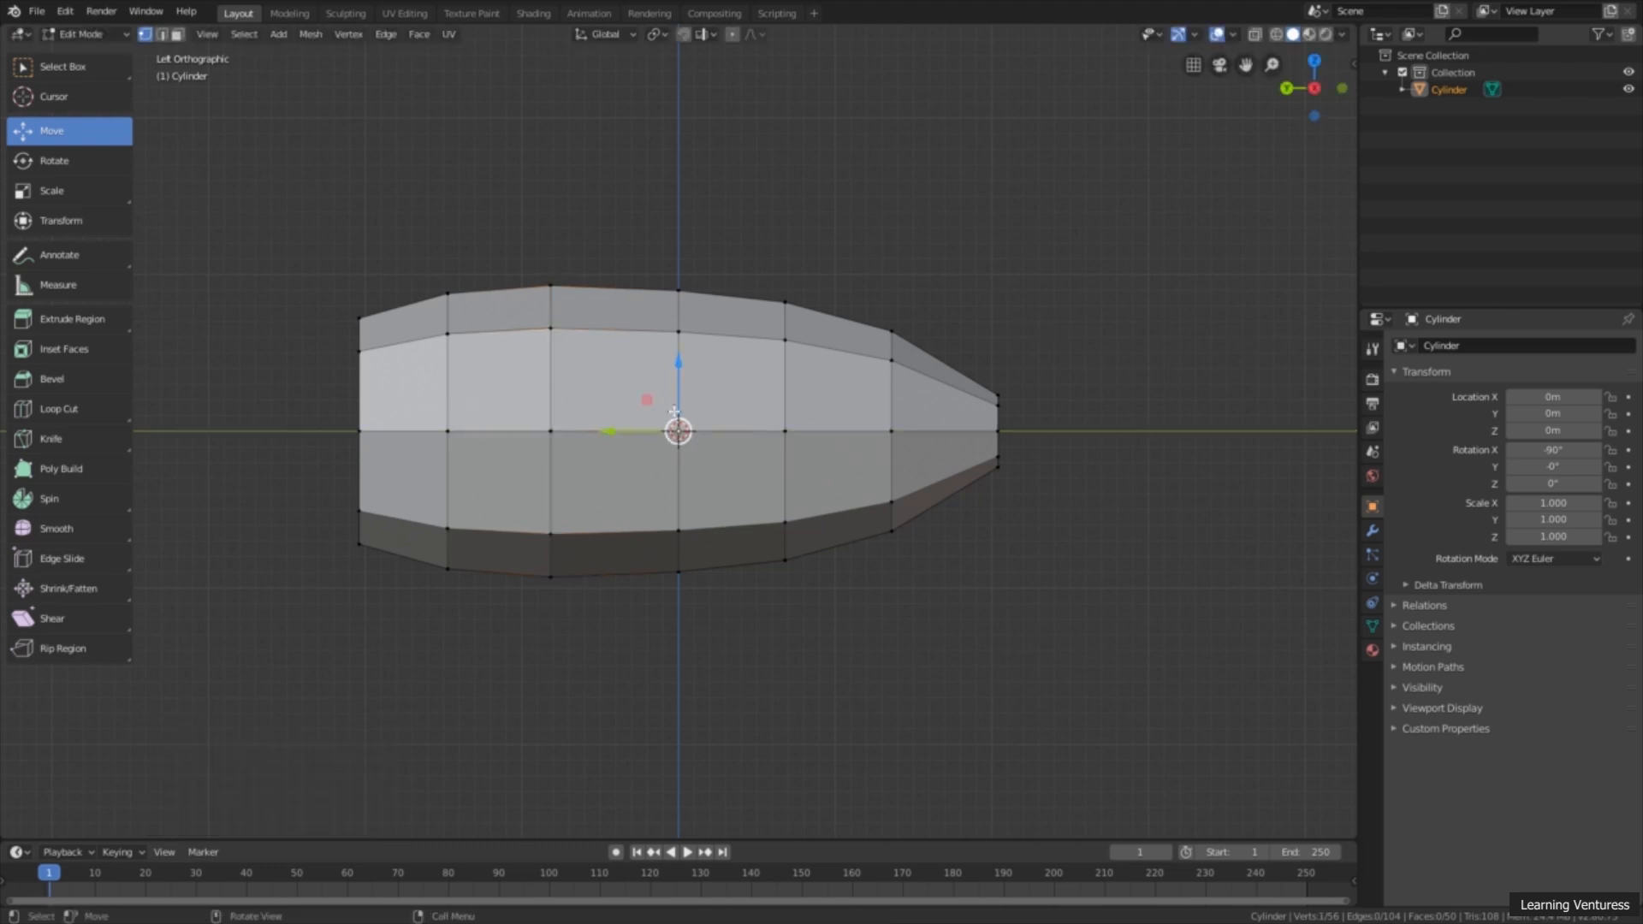
{"action": "left_click_drag", "start_coordinate": [632, 429], "coordinate": [626, 426]}
{"action": "key", "text": "ctrl+z"}
{"action": "left_click_drag", "start_coordinate": [640, 432], "coordinate": [617, 430]}
{"action": "left_click", "coordinate": [776, 393], "text": "alt"}
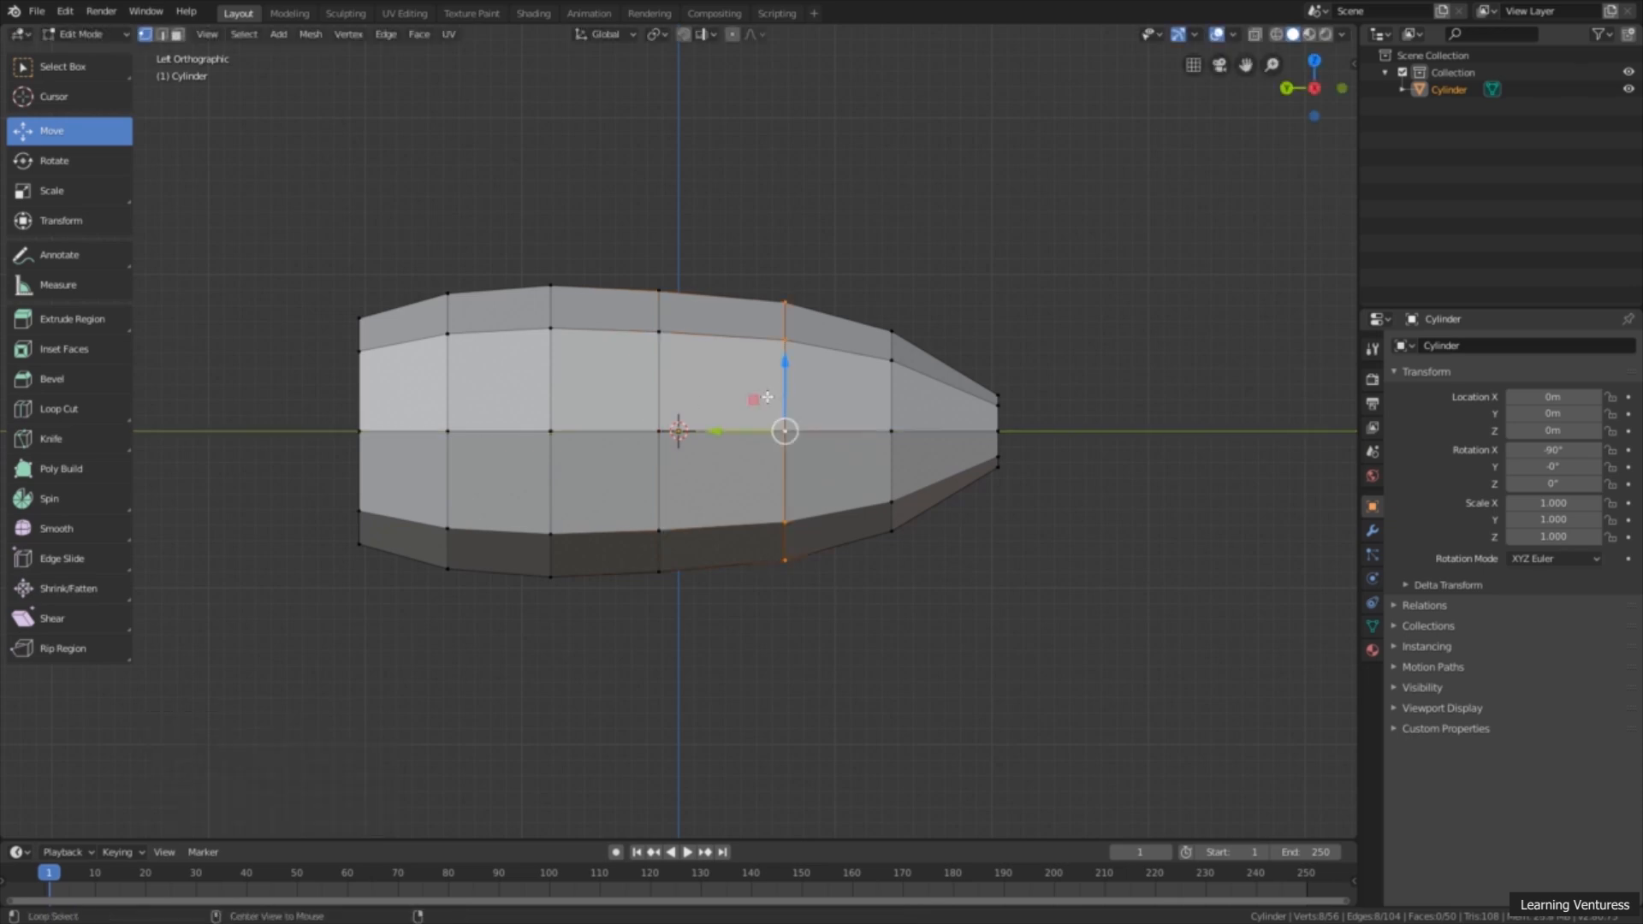
{"action": "left_click_drag", "start_coordinate": [740, 425], "coordinate": [720, 426]}
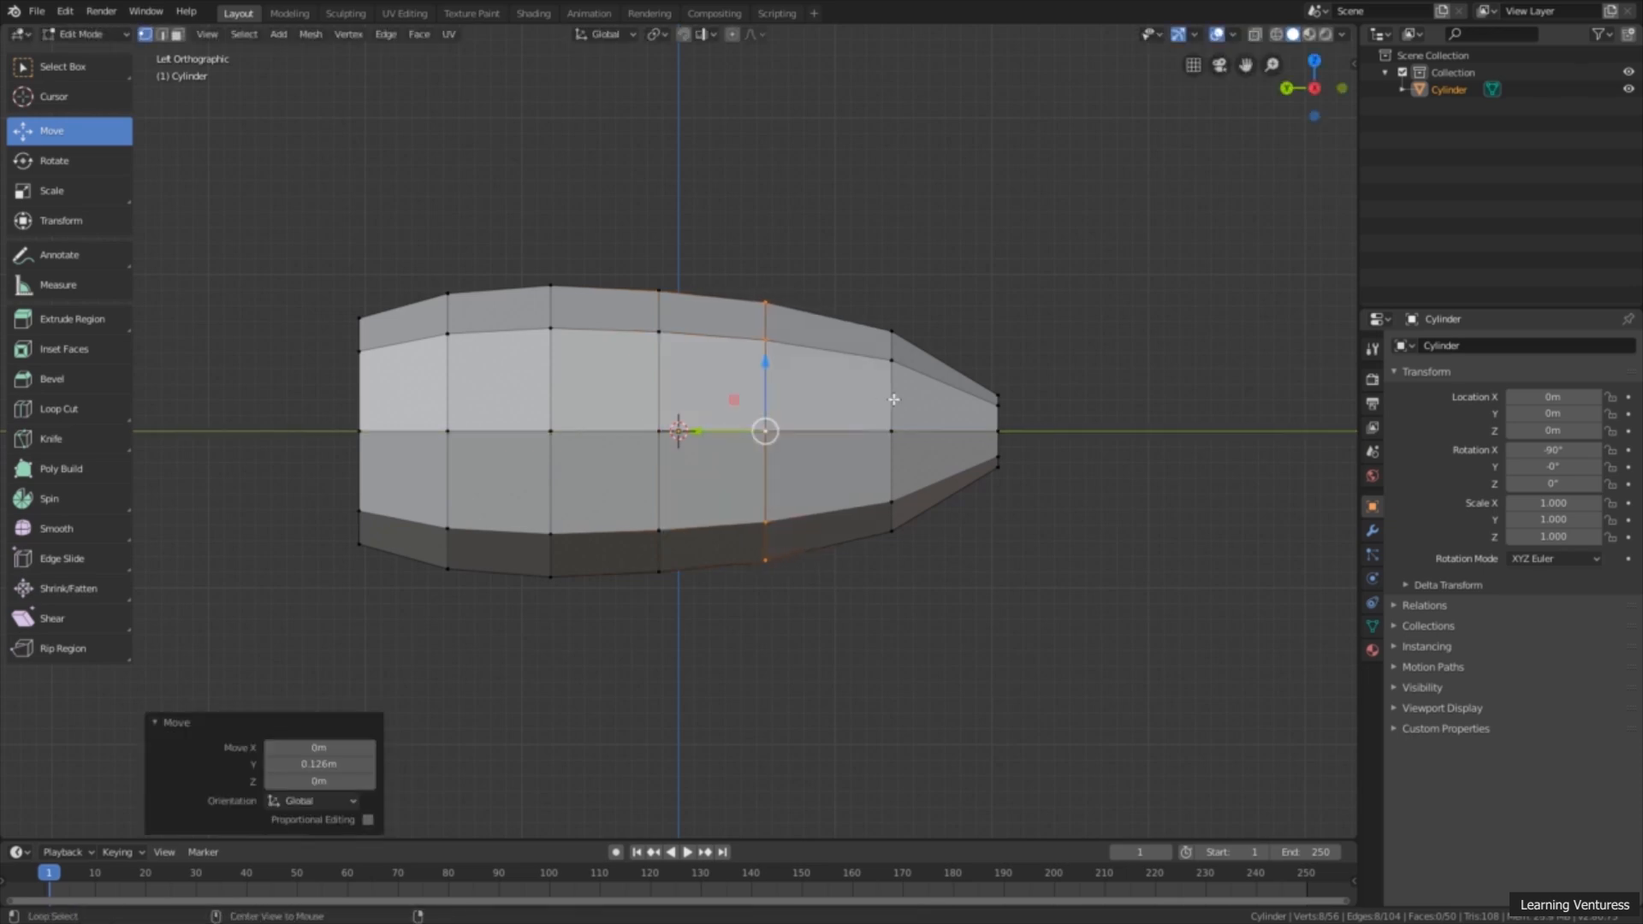
Step: Move the edge loop next to the narrow -Y end about 0.038 m toward +Y and scale it to about 0.97
{"action": "left_click", "coordinate": [892, 399], "text": "alt"}
{"action": "left_click_drag", "start_coordinate": [857, 425], "coordinate": [855, 431]}
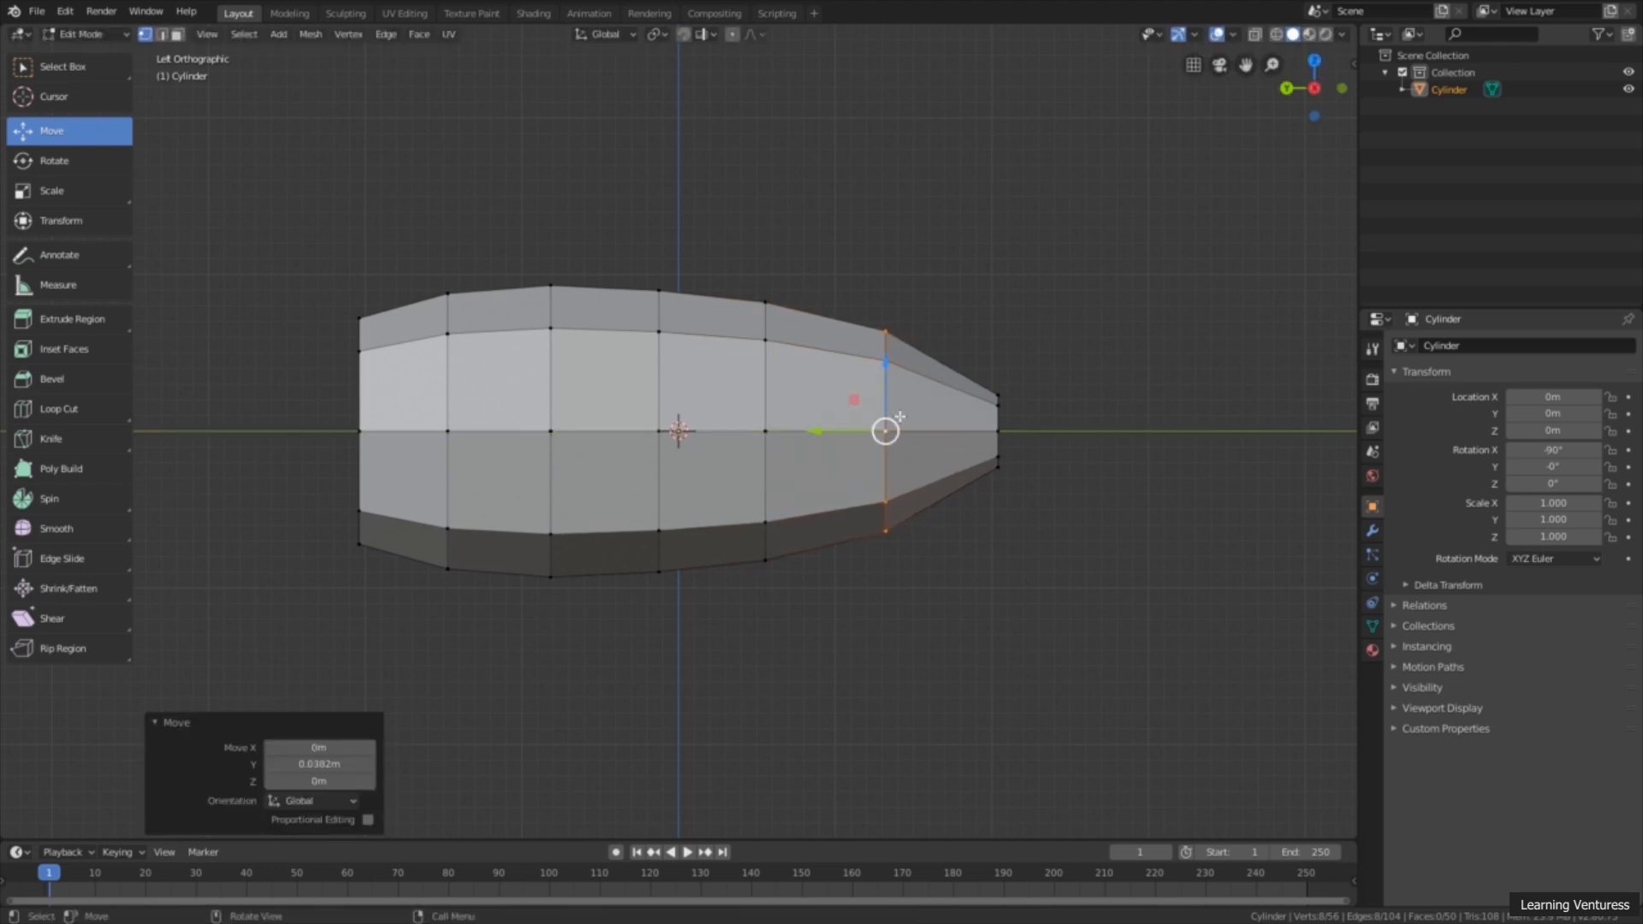
{"action": "key", "text": "s"}
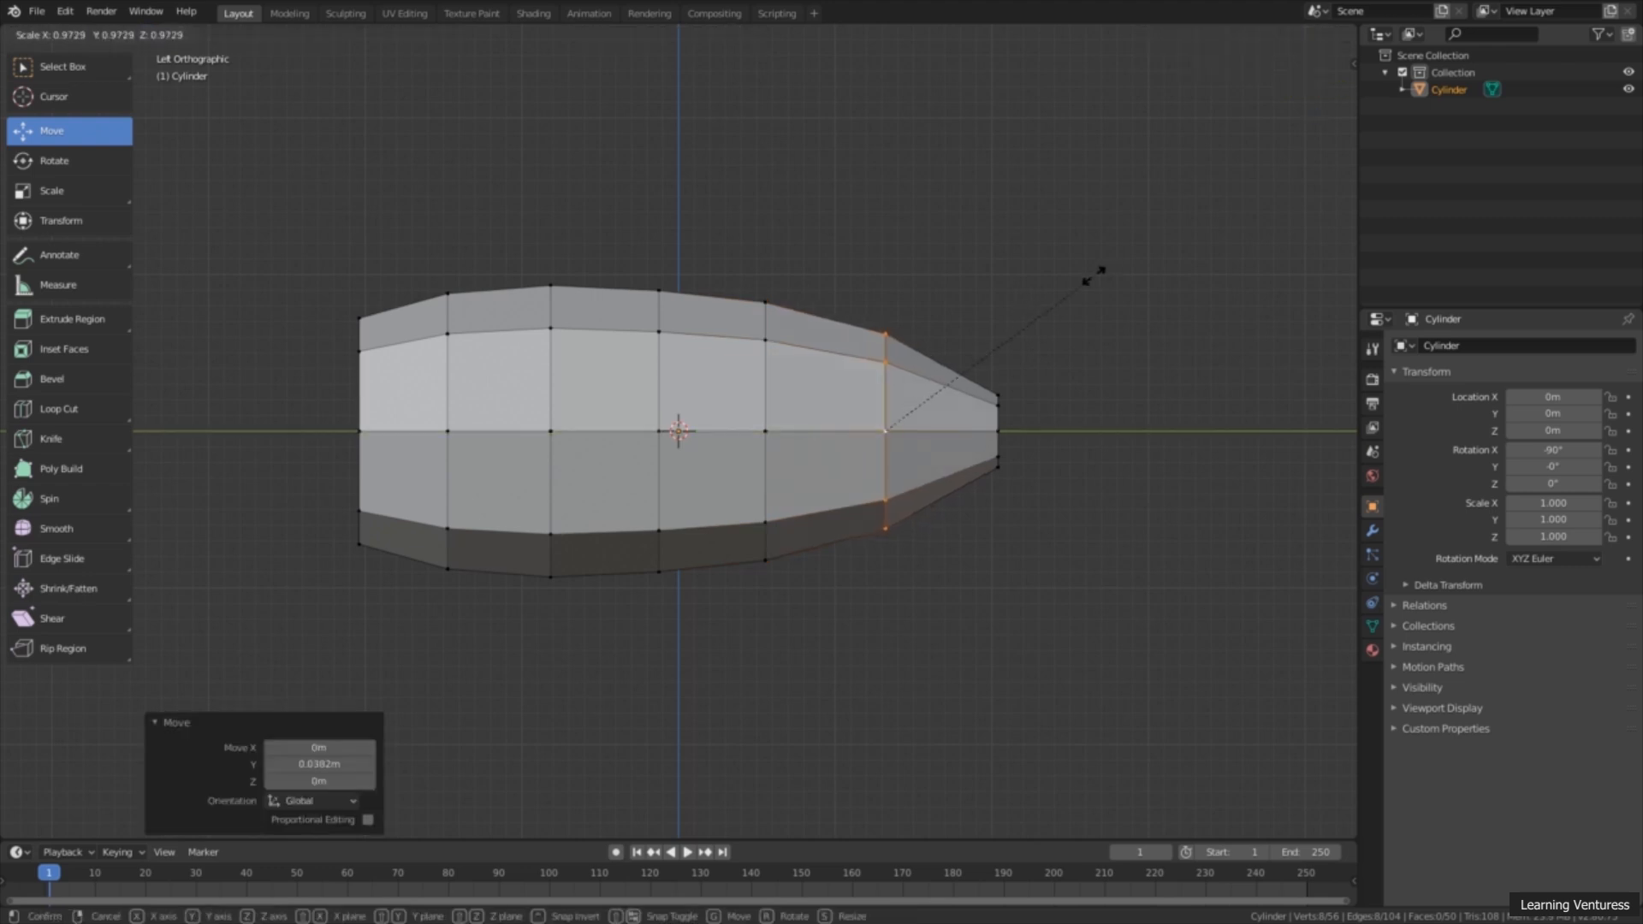
{"action": "left_click", "coordinate": [1093, 276]}
{"action": "left_click", "coordinate": [1074, 375]}
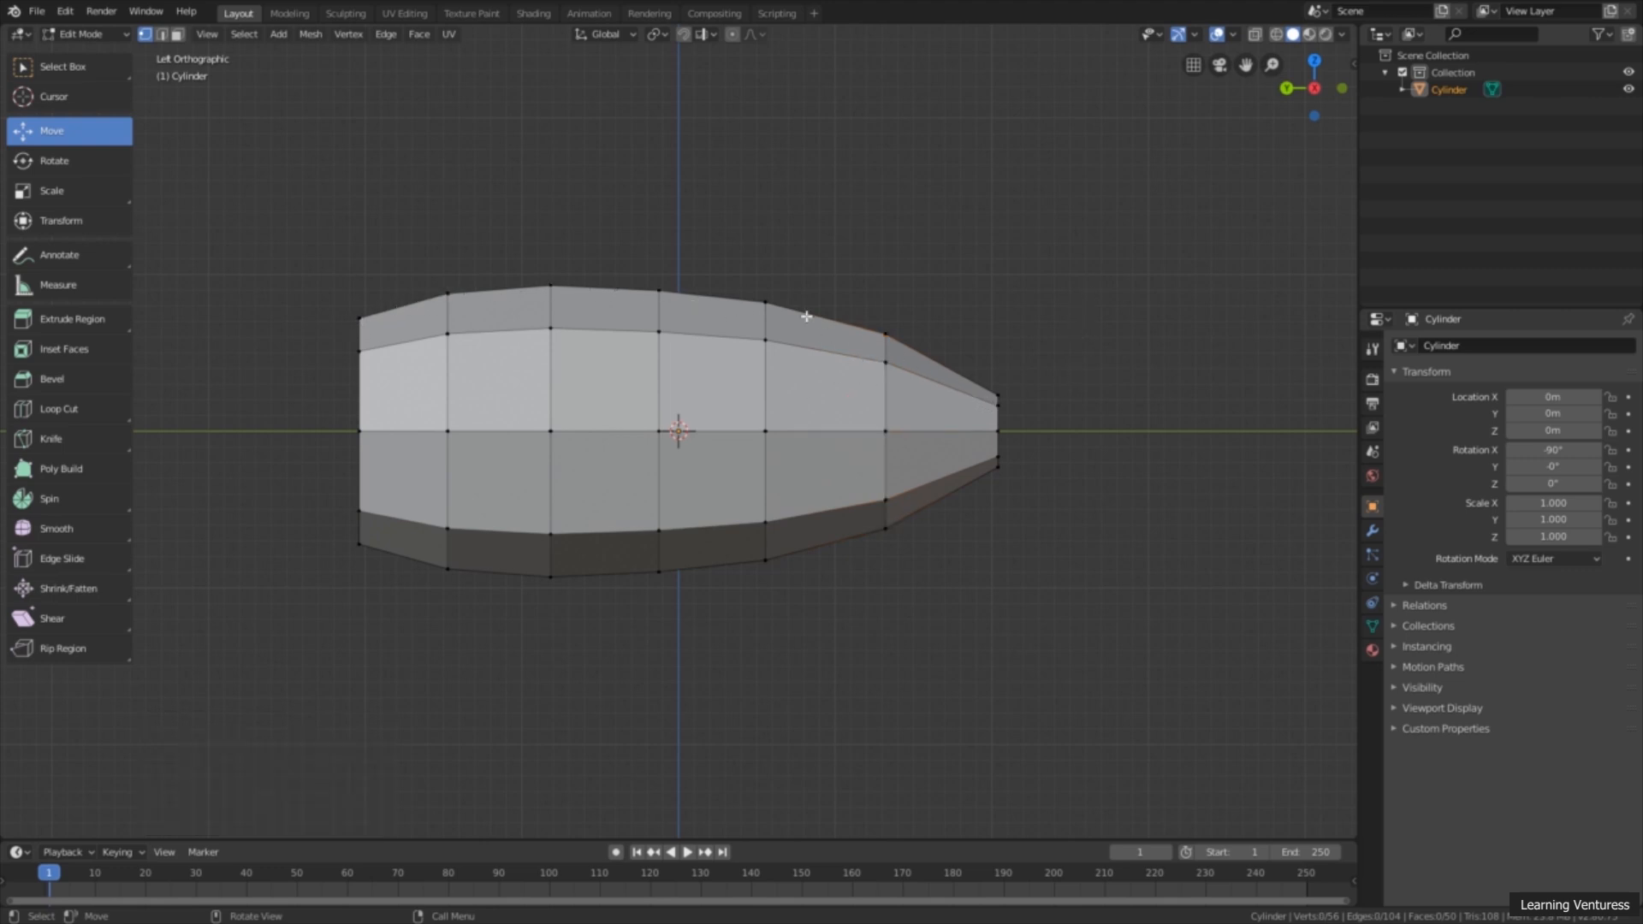
Step: In the left orthographic view, move the top vertex of the third loop from the +Y end about 0.131 m toward +Y
{"action": "middle_click_drag", "start_coordinate": [760, 272], "coordinate": [678, 453]}
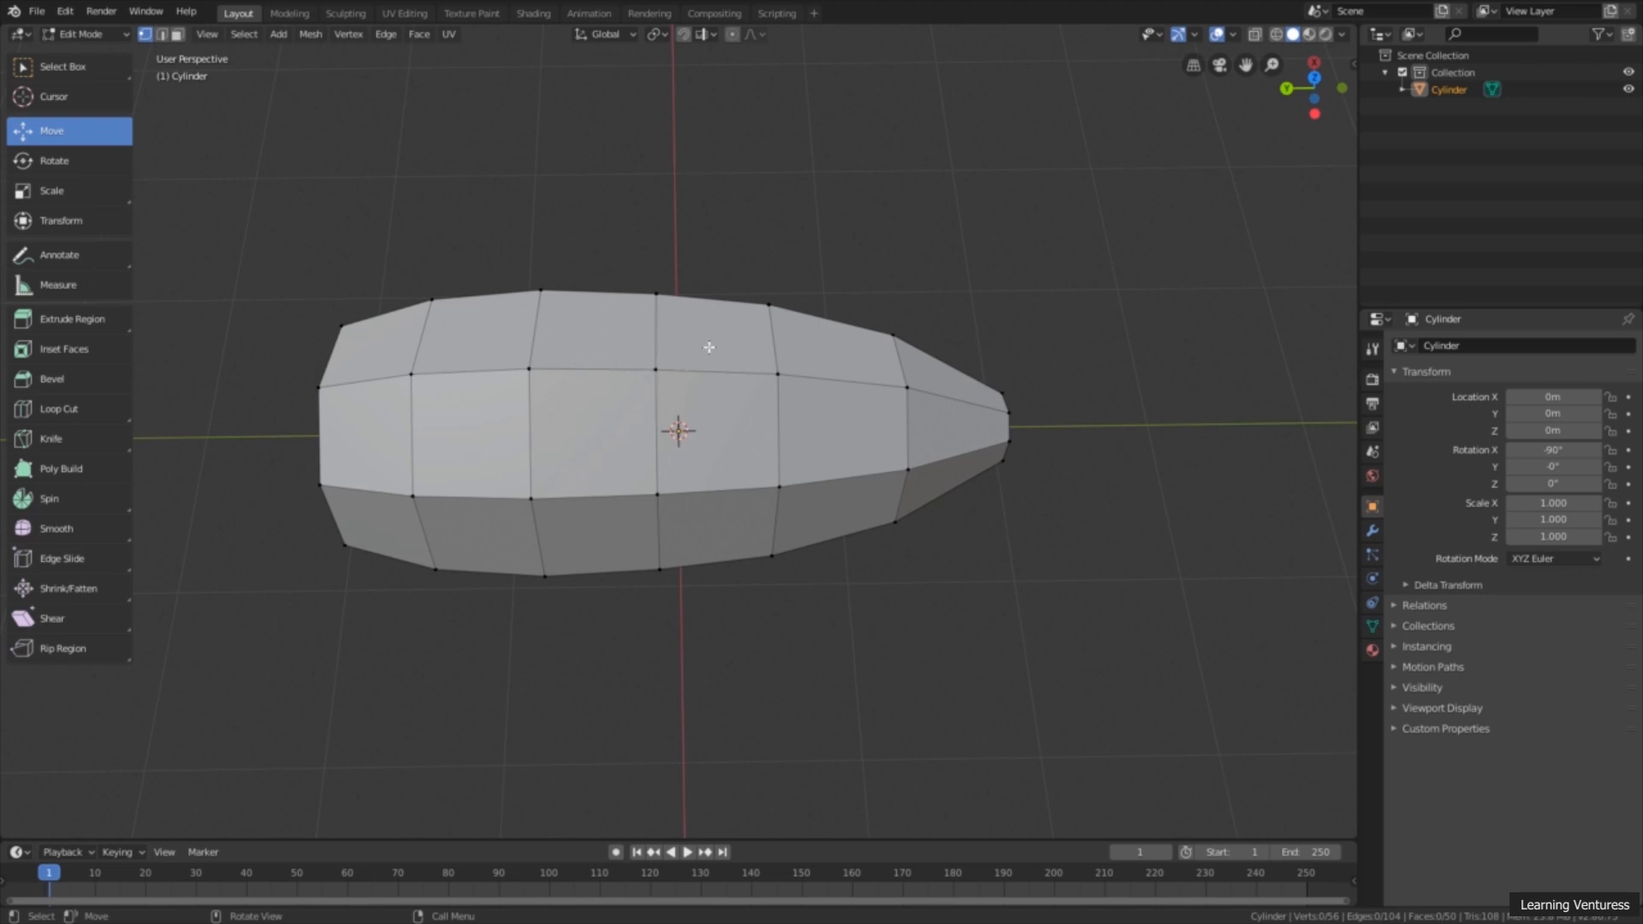
{"action": "middle_click_drag", "start_coordinate": [1122, 161], "coordinate": [1168, 212]}
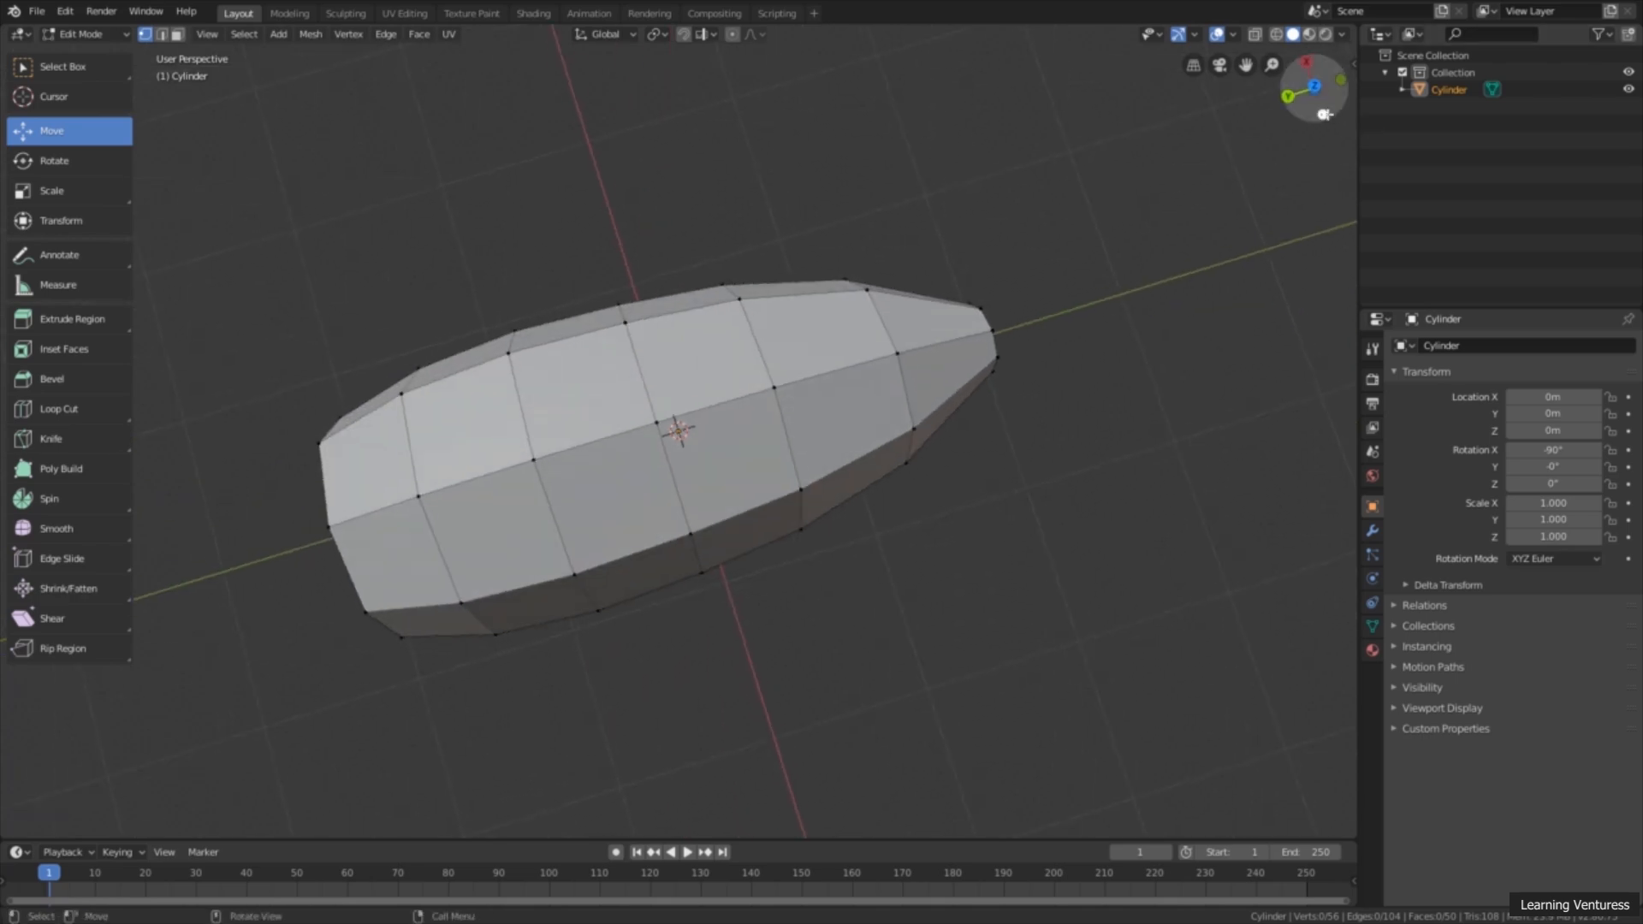
{"action": "left_click", "coordinate": [1324, 114]}
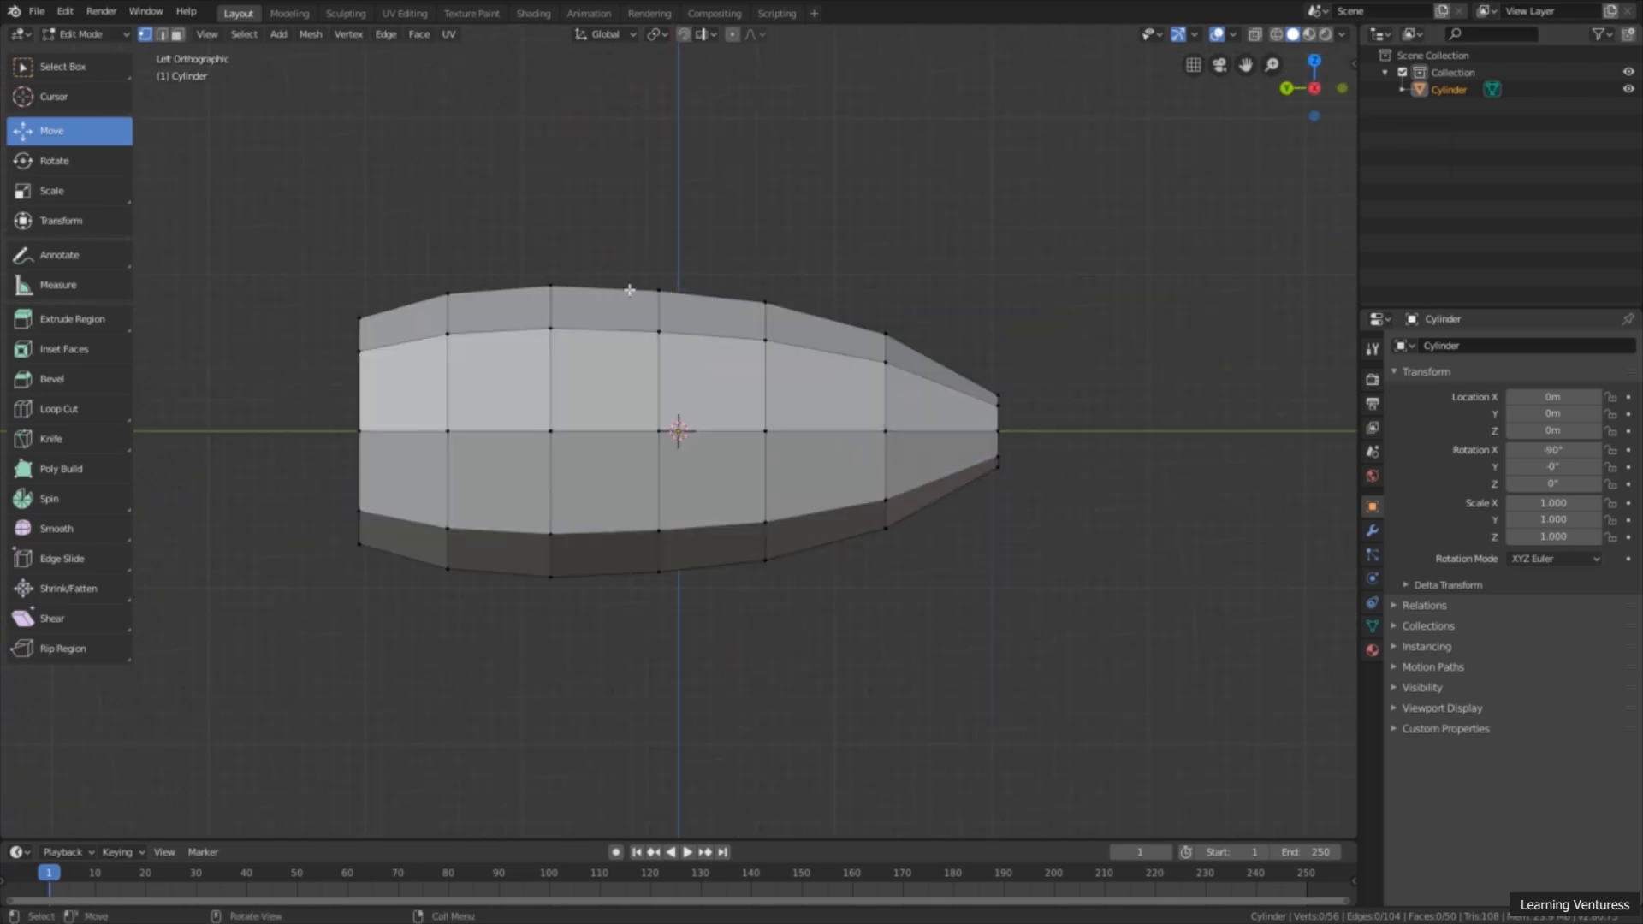
{"action": "left_click", "coordinate": [554, 285]}
{"action": "left_click_drag", "start_coordinate": [485, 283], "coordinate": [525, 285]}
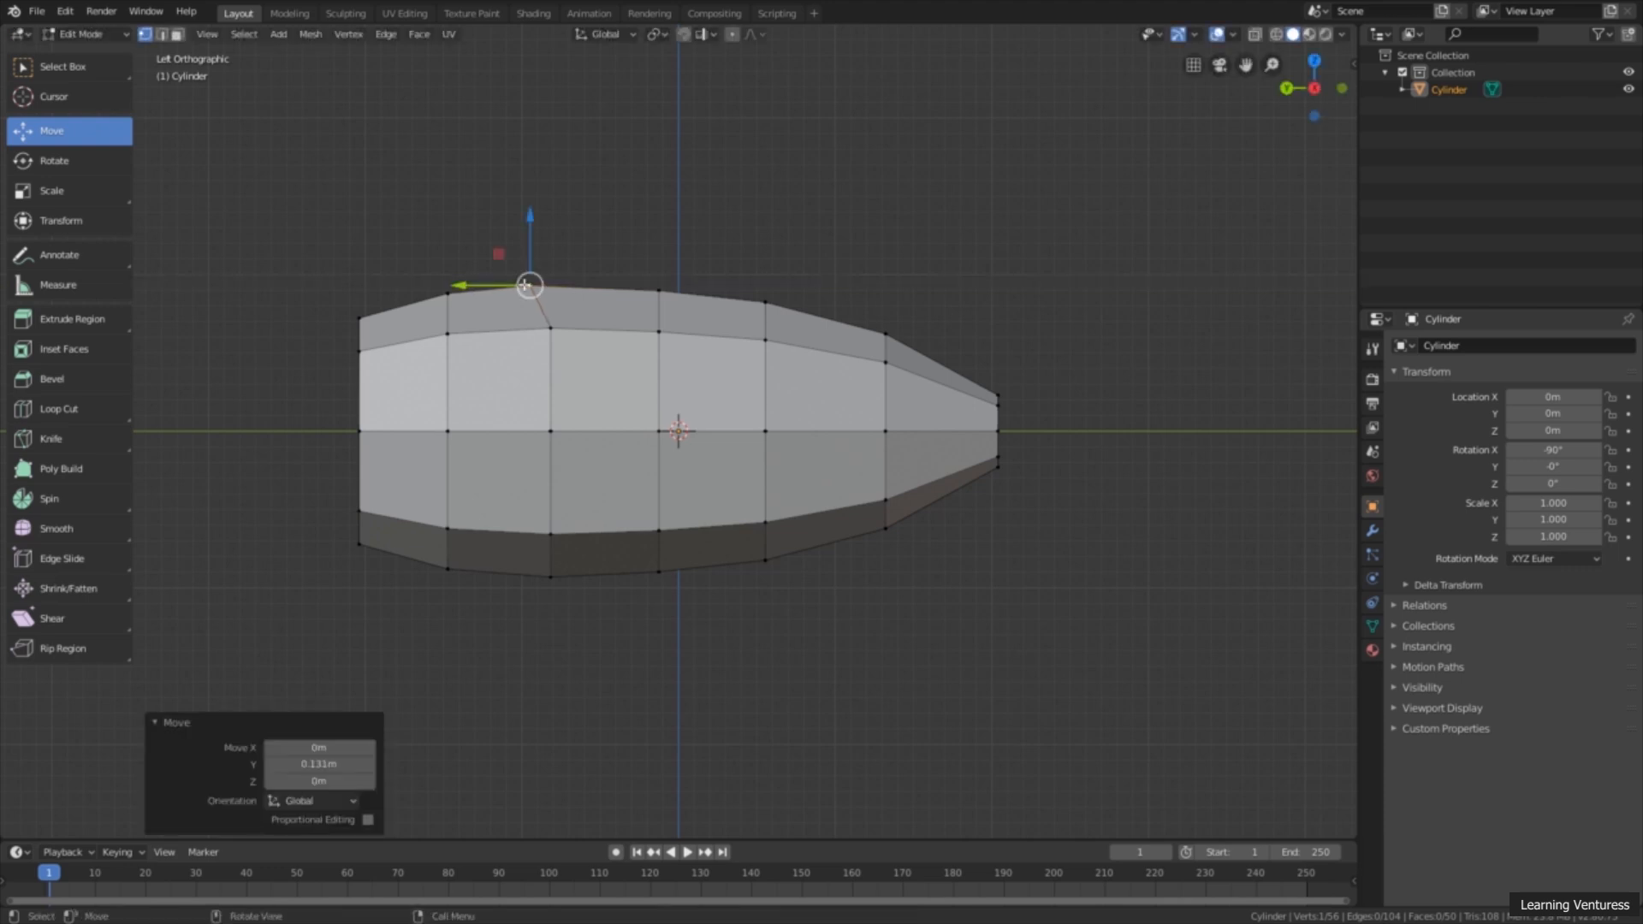
Step: Move the top vertex of the third loop from the -Y end about 0.164 m toward -Y and lower it slightly
{"action": "left_click", "coordinate": [765, 303]}
{"action": "left_click_drag", "start_coordinate": [717, 306], "coordinate": [742, 304]}
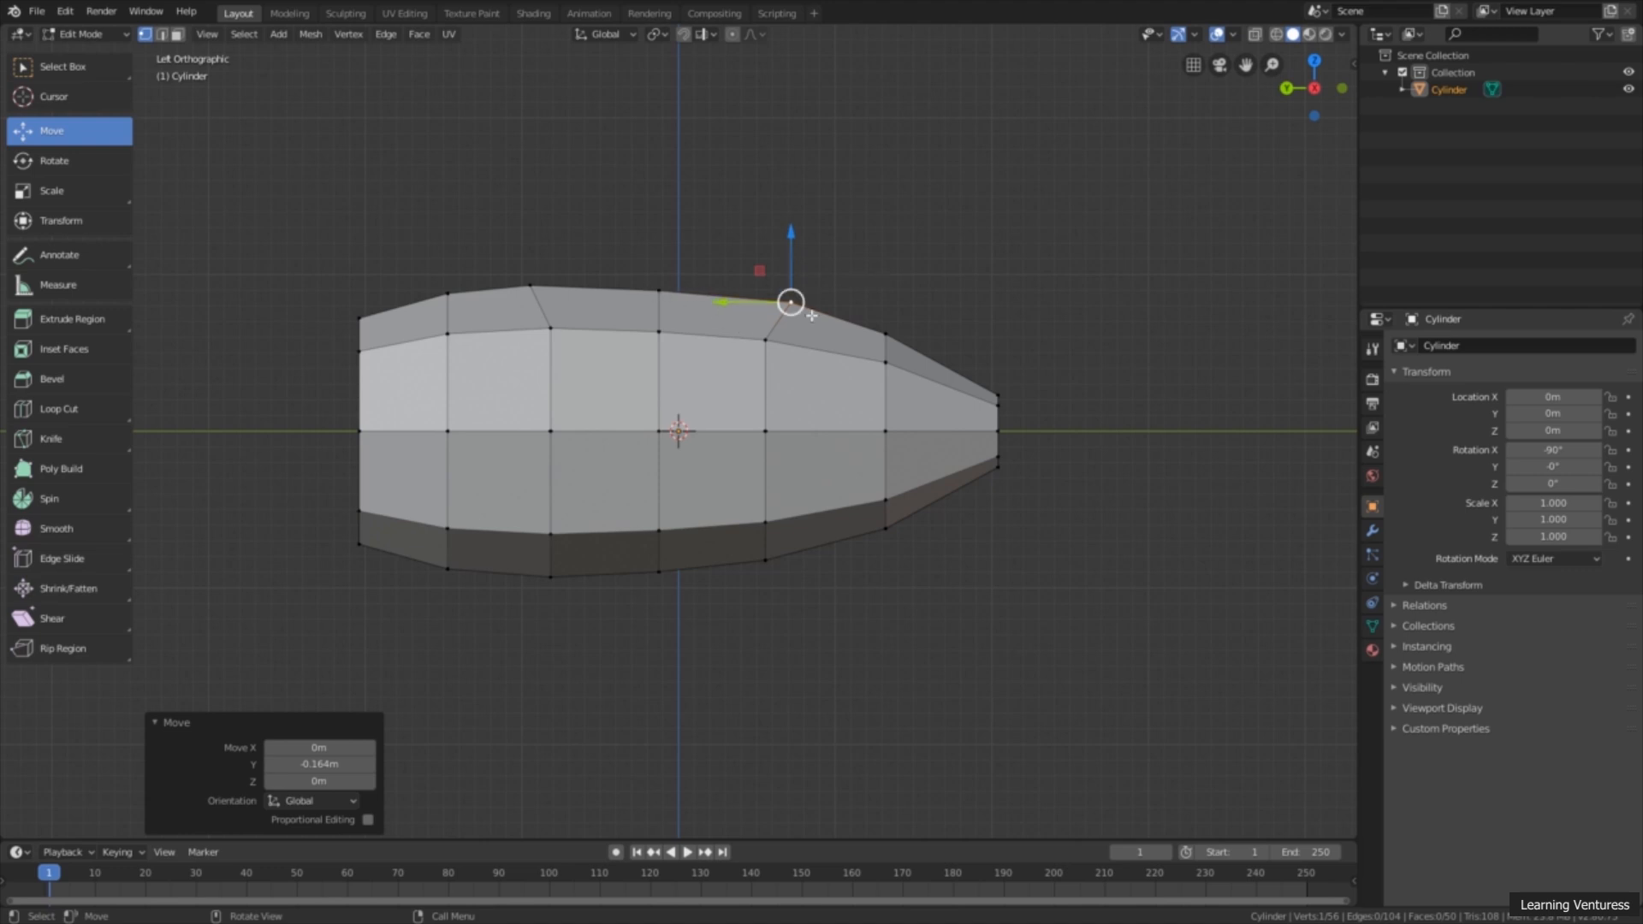
{"action": "left_click_drag", "start_coordinate": [792, 253], "coordinate": [792, 255]}
{"action": "left_click", "coordinate": [903, 261]}
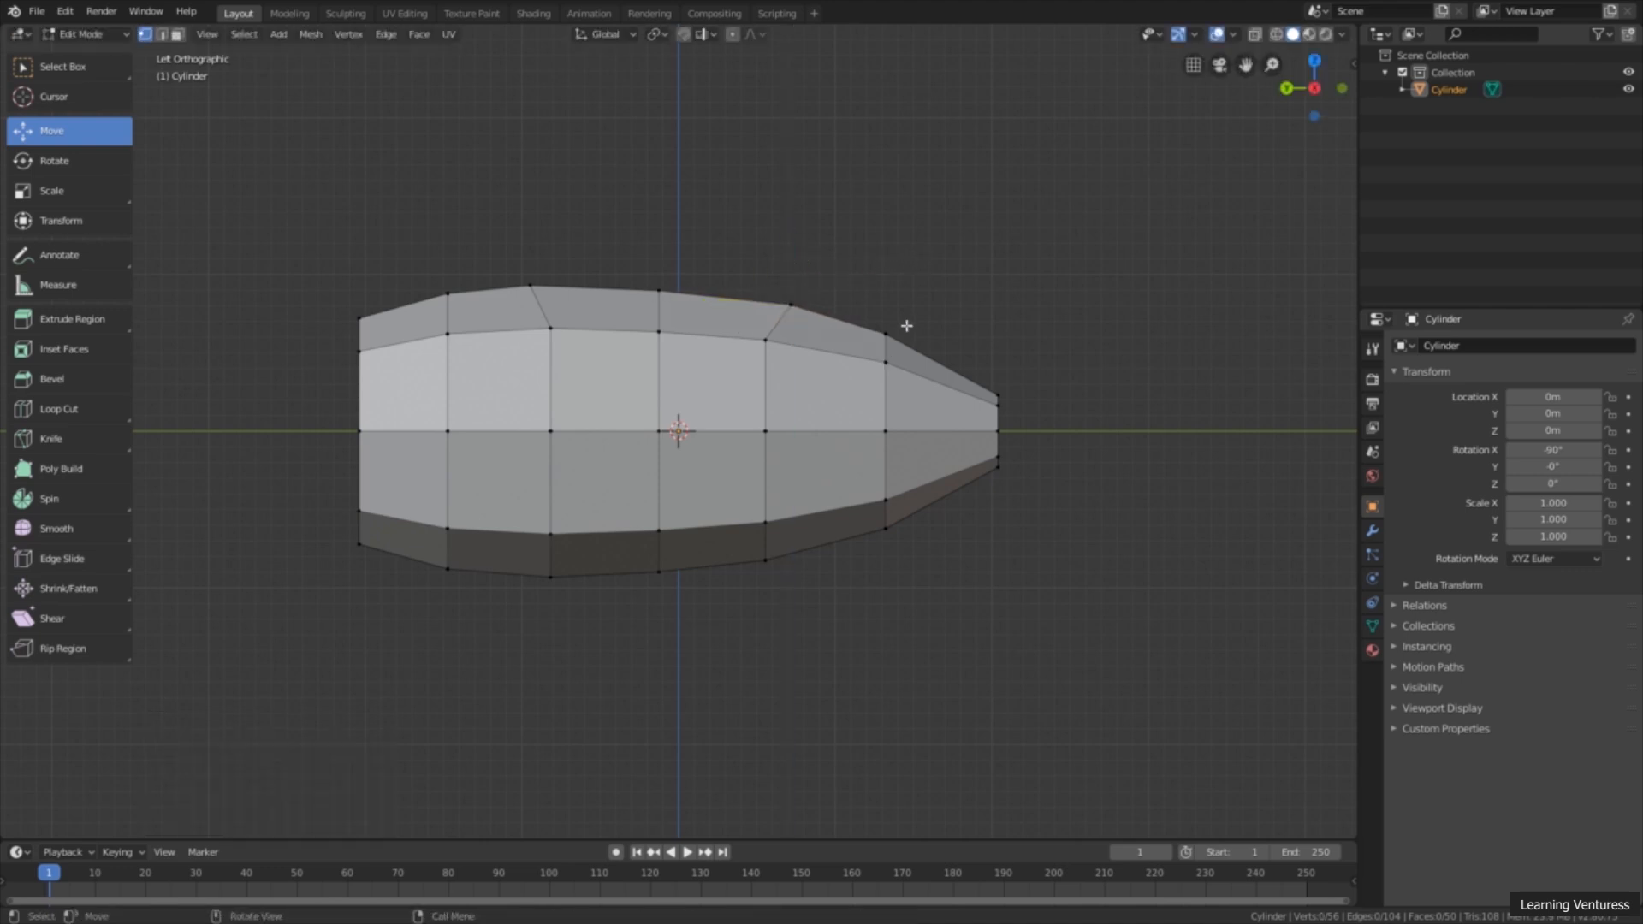
Step: In face select mode, select the four adjoining faces on top of the fuselage between the two shifted vertices
{"action": "middle_click_drag", "start_coordinate": [595, 314], "coordinate": [649, 438]}
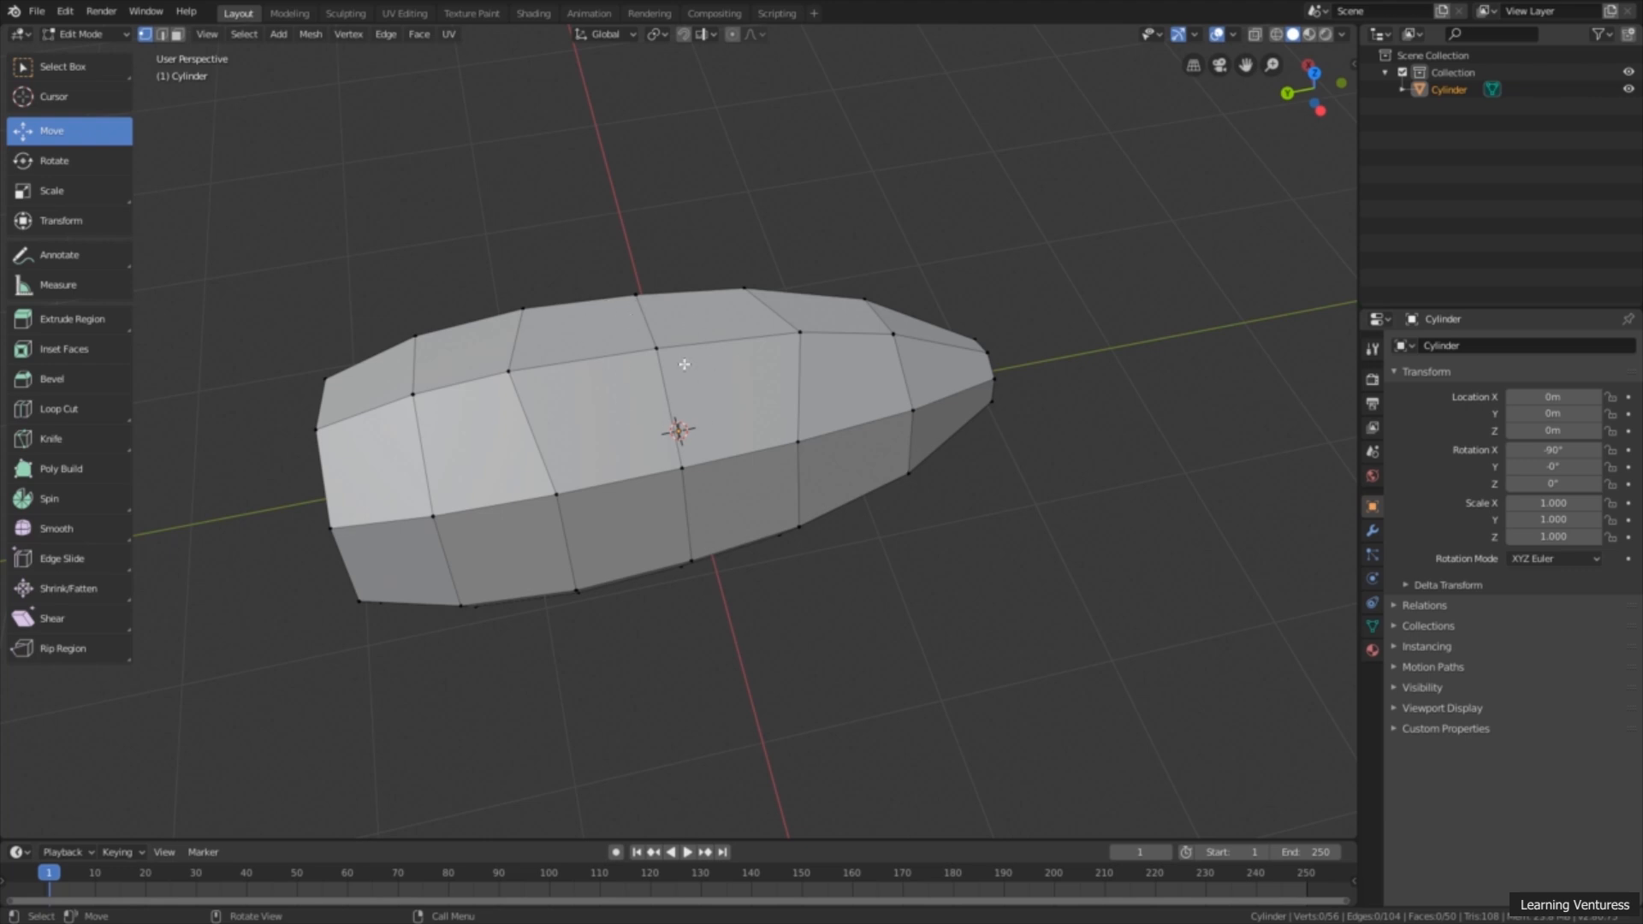
{"action": "left_click", "coordinate": [62, 77]}
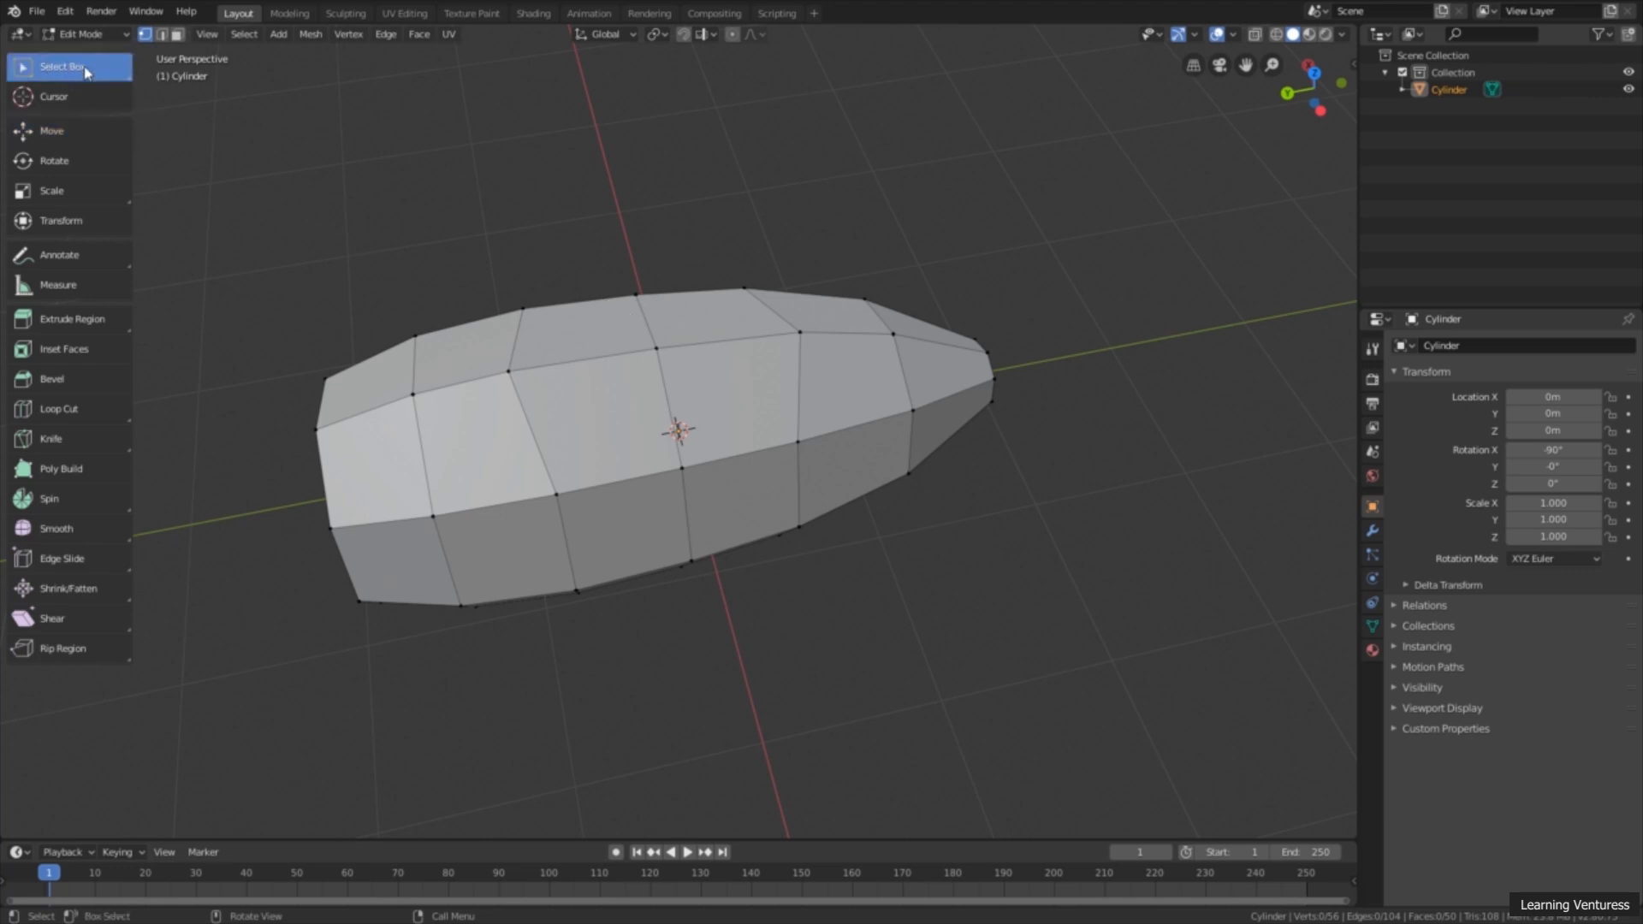
{"action": "left_click", "coordinate": [178, 35]}
{"action": "left_click", "coordinate": [585, 332]}
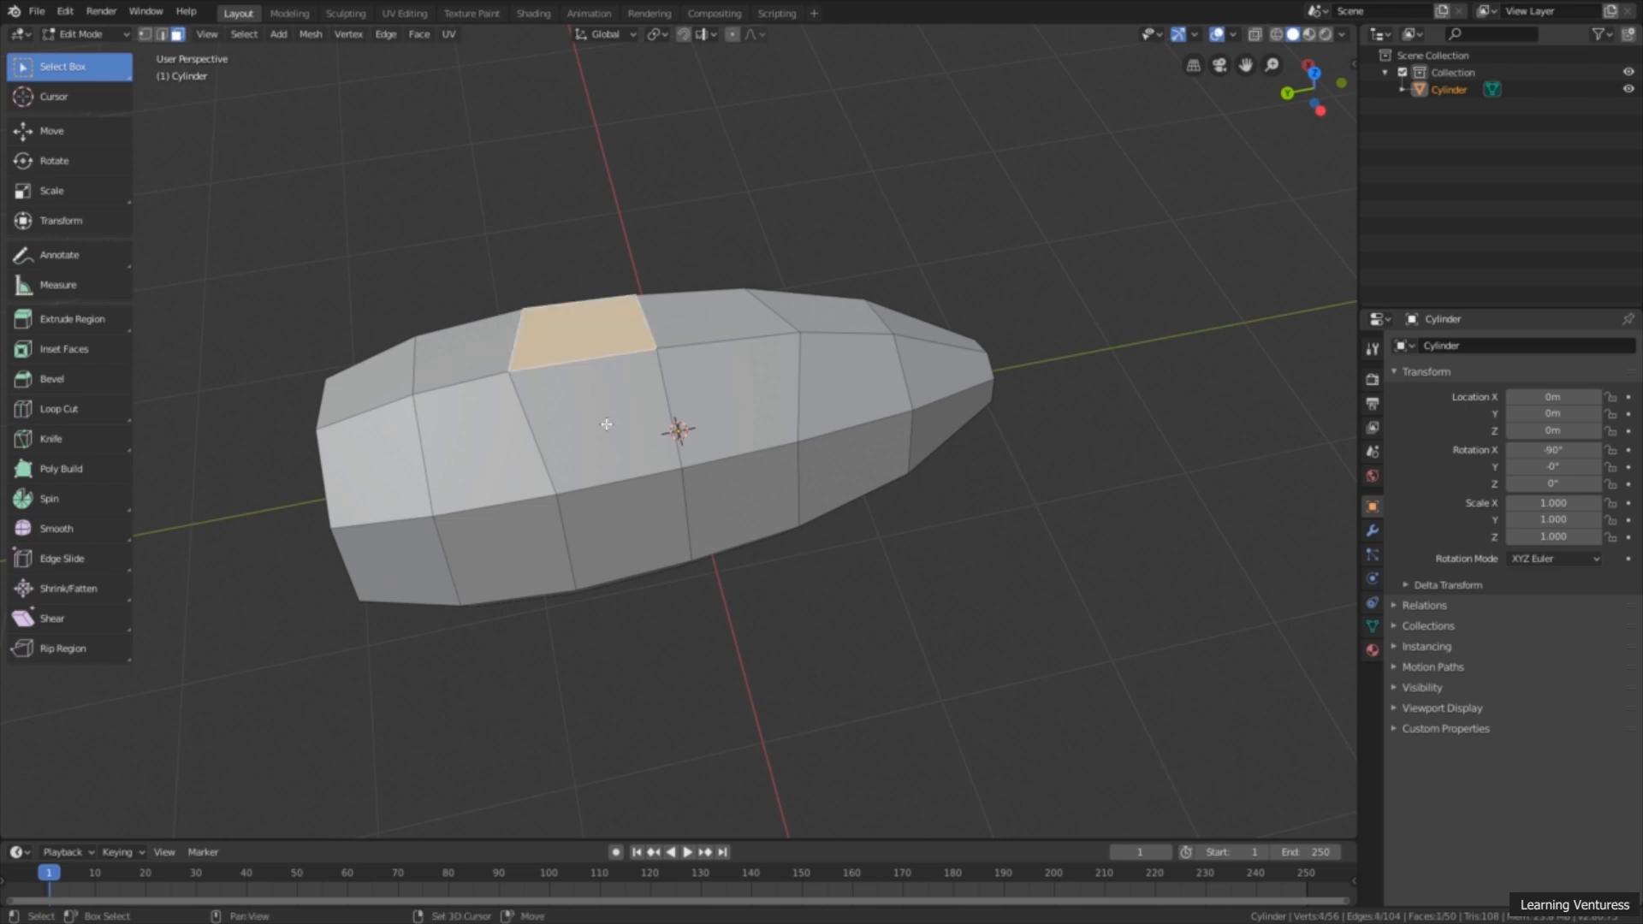
{"action": "left_click", "coordinate": [606, 425], "text": "shift"}
{"action": "left_click", "coordinate": [745, 396], "text": "shift"}
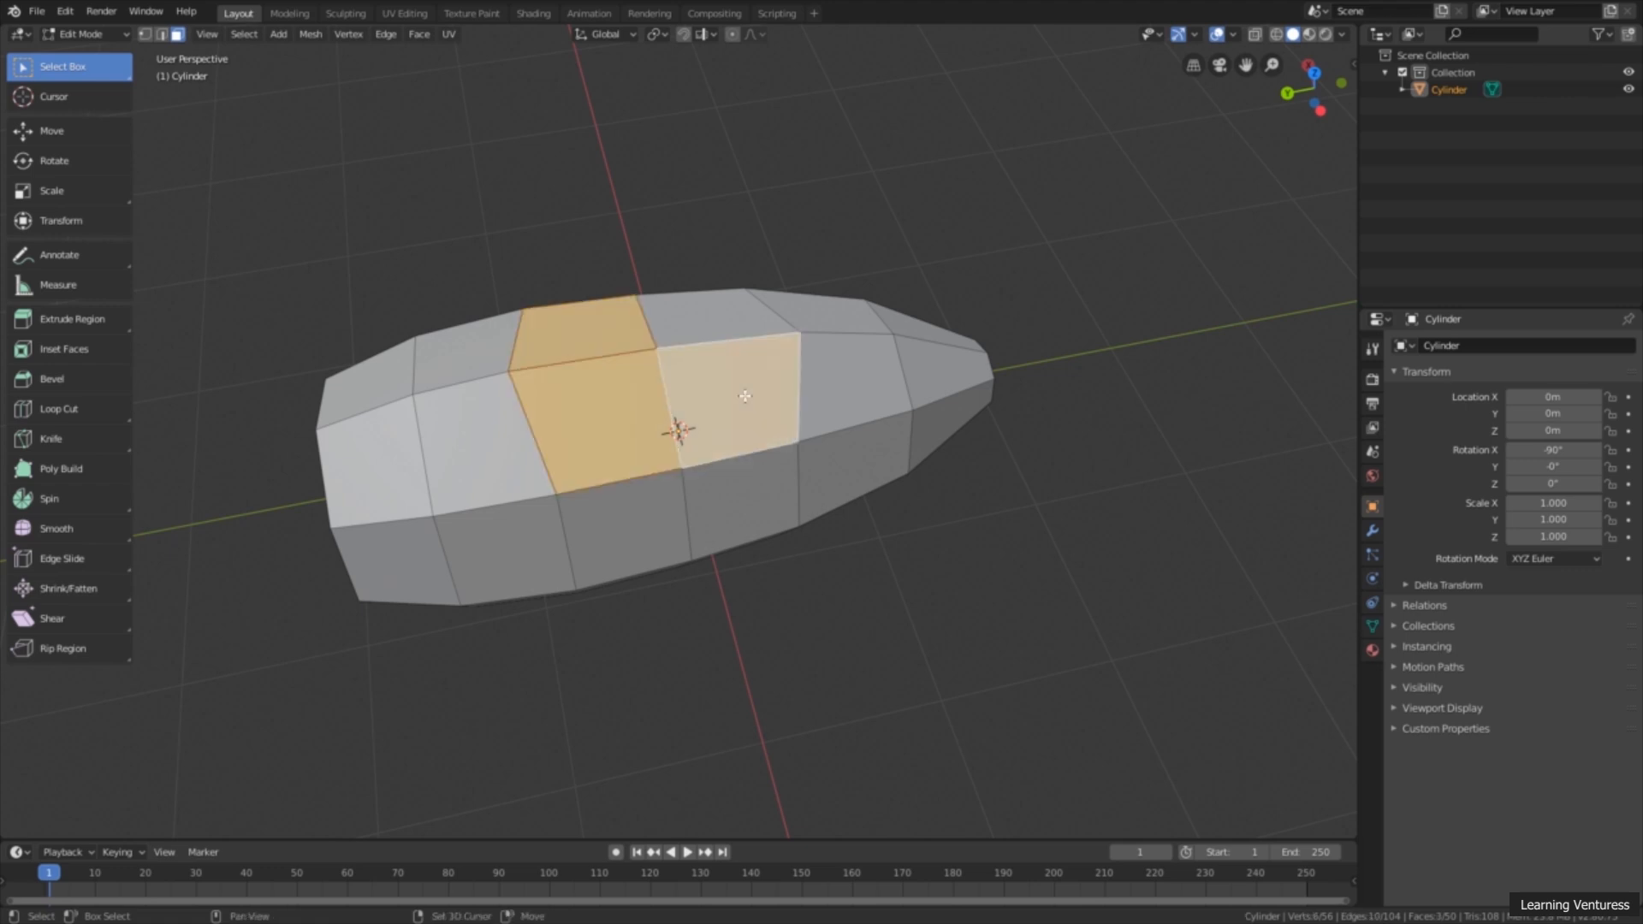
{"action": "left_click", "coordinate": [705, 313], "text": "shift"}
Step: Inset the four selected top faces together with a thickness of about 0.171 m
{"action": "mouse_move", "coordinate": [753, 364]}
{"action": "middle_mouse_down"}
{"action": "mouse_move", "coordinate": [752, 429]}
{"action": "mouse_move", "coordinate": [761, 362]}
{"action": "middle_mouse_up"}
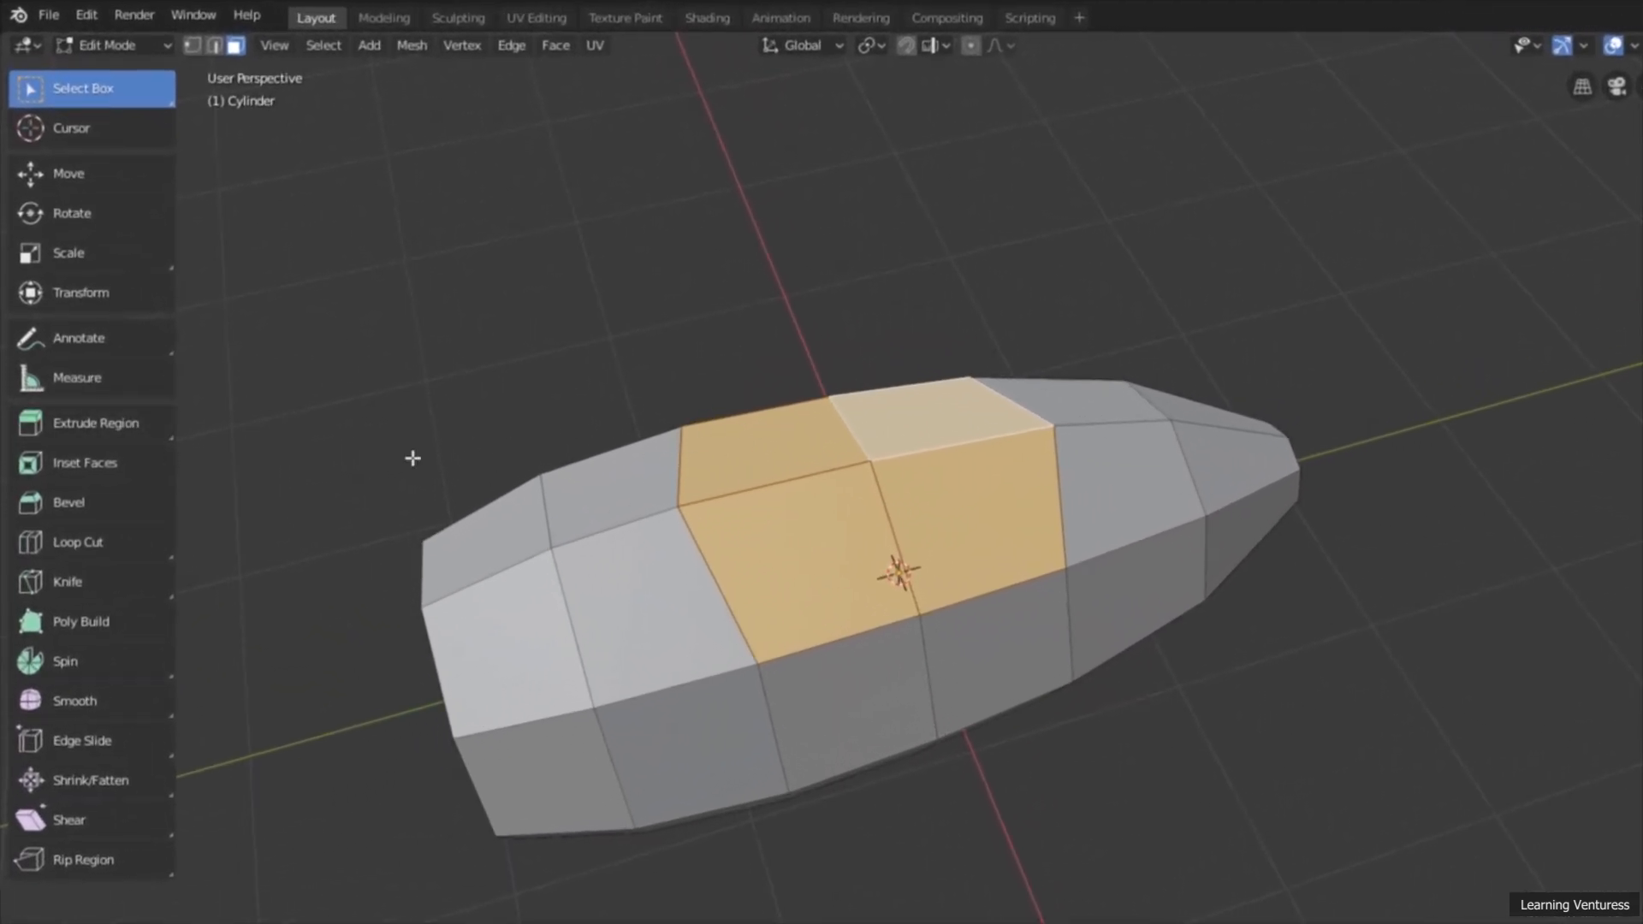
{"action": "left_click", "coordinate": [111, 464]}
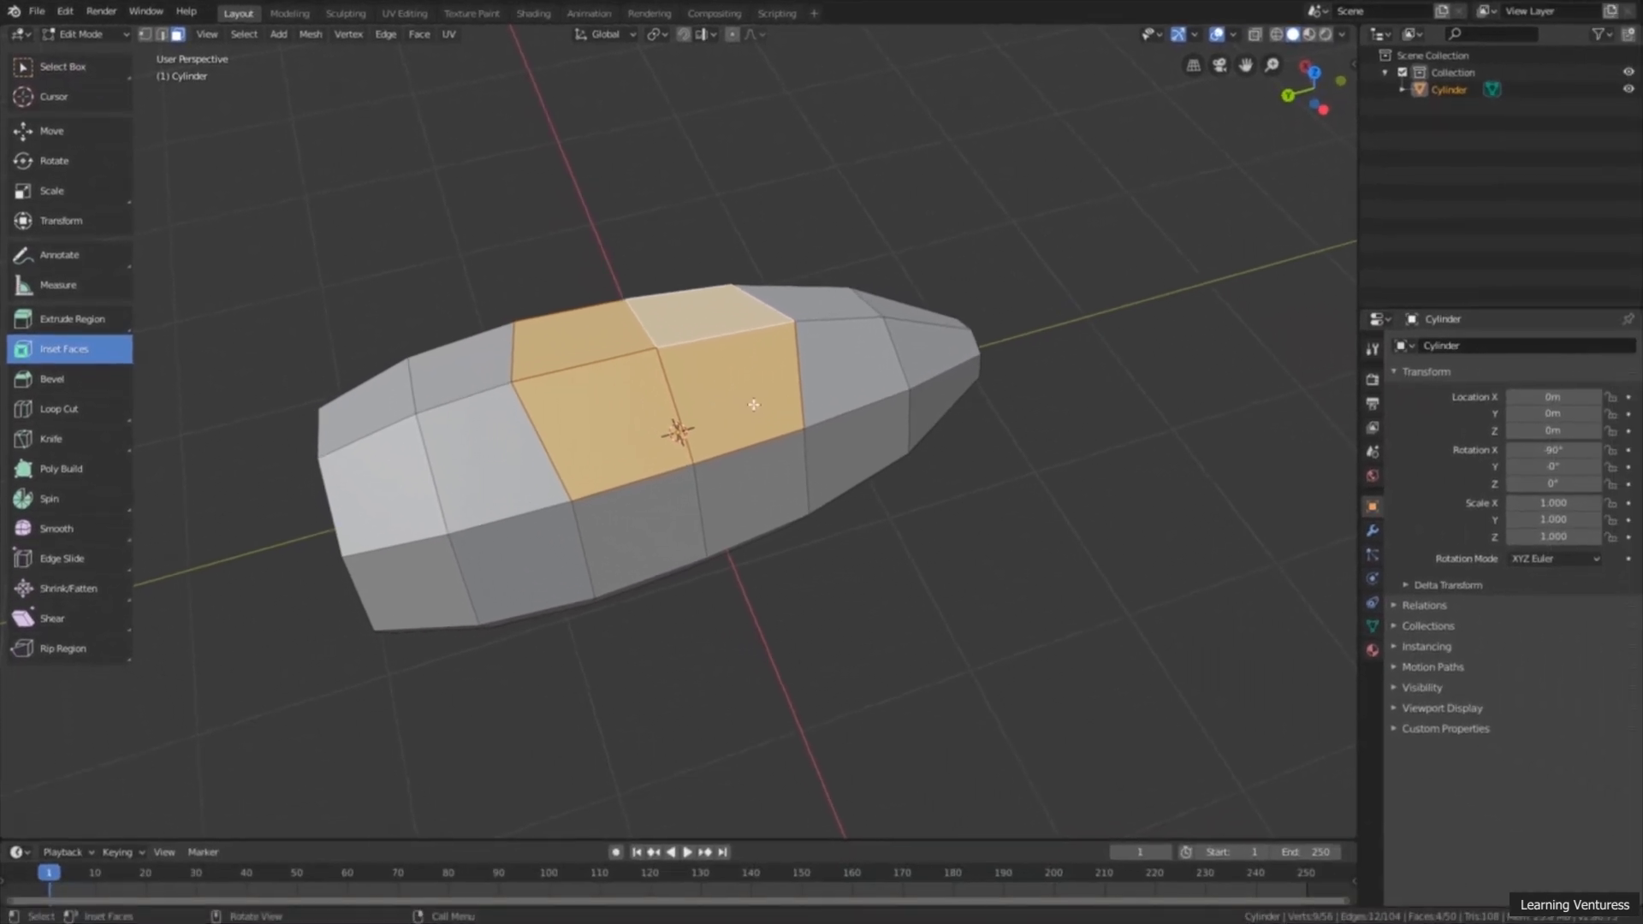
{"action": "left_click_drag", "start_coordinate": [784, 414], "coordinate": [759, 395]}
{"action": "middle_click_drag", "start_coordinate": [760, 395], "coordinate": [708, 297]}
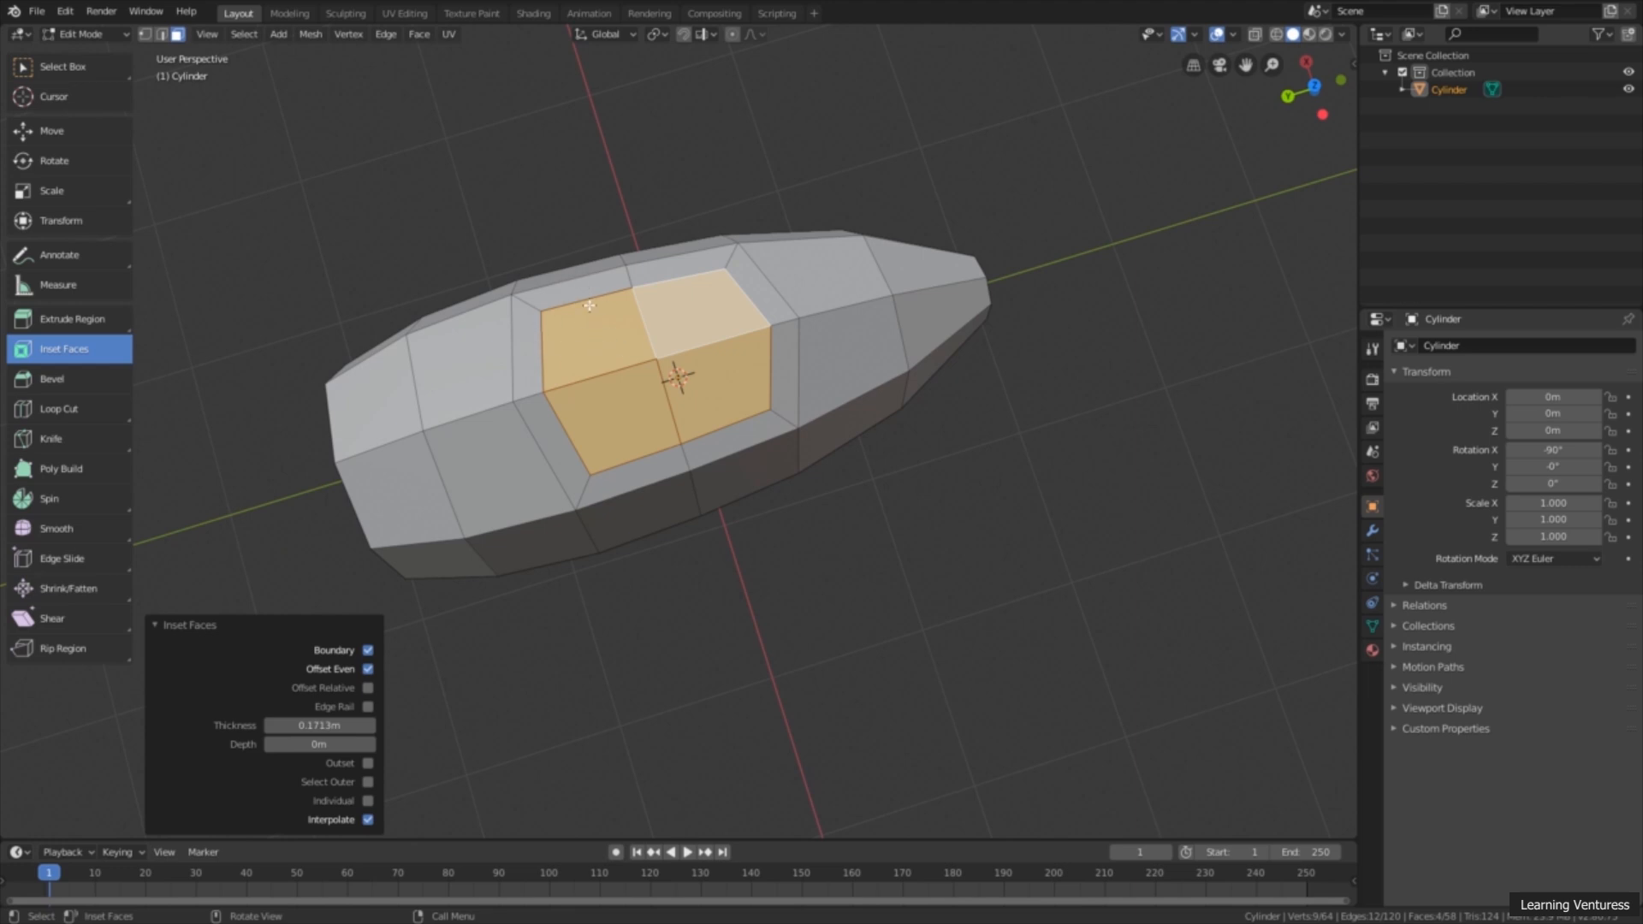
Step: Extrude the inset top faces upward about 0.515 m to form the cockpit
{"action": "middle_click_drag", "start_coordinate": [690, 460], "coordinate": [659, 323]}
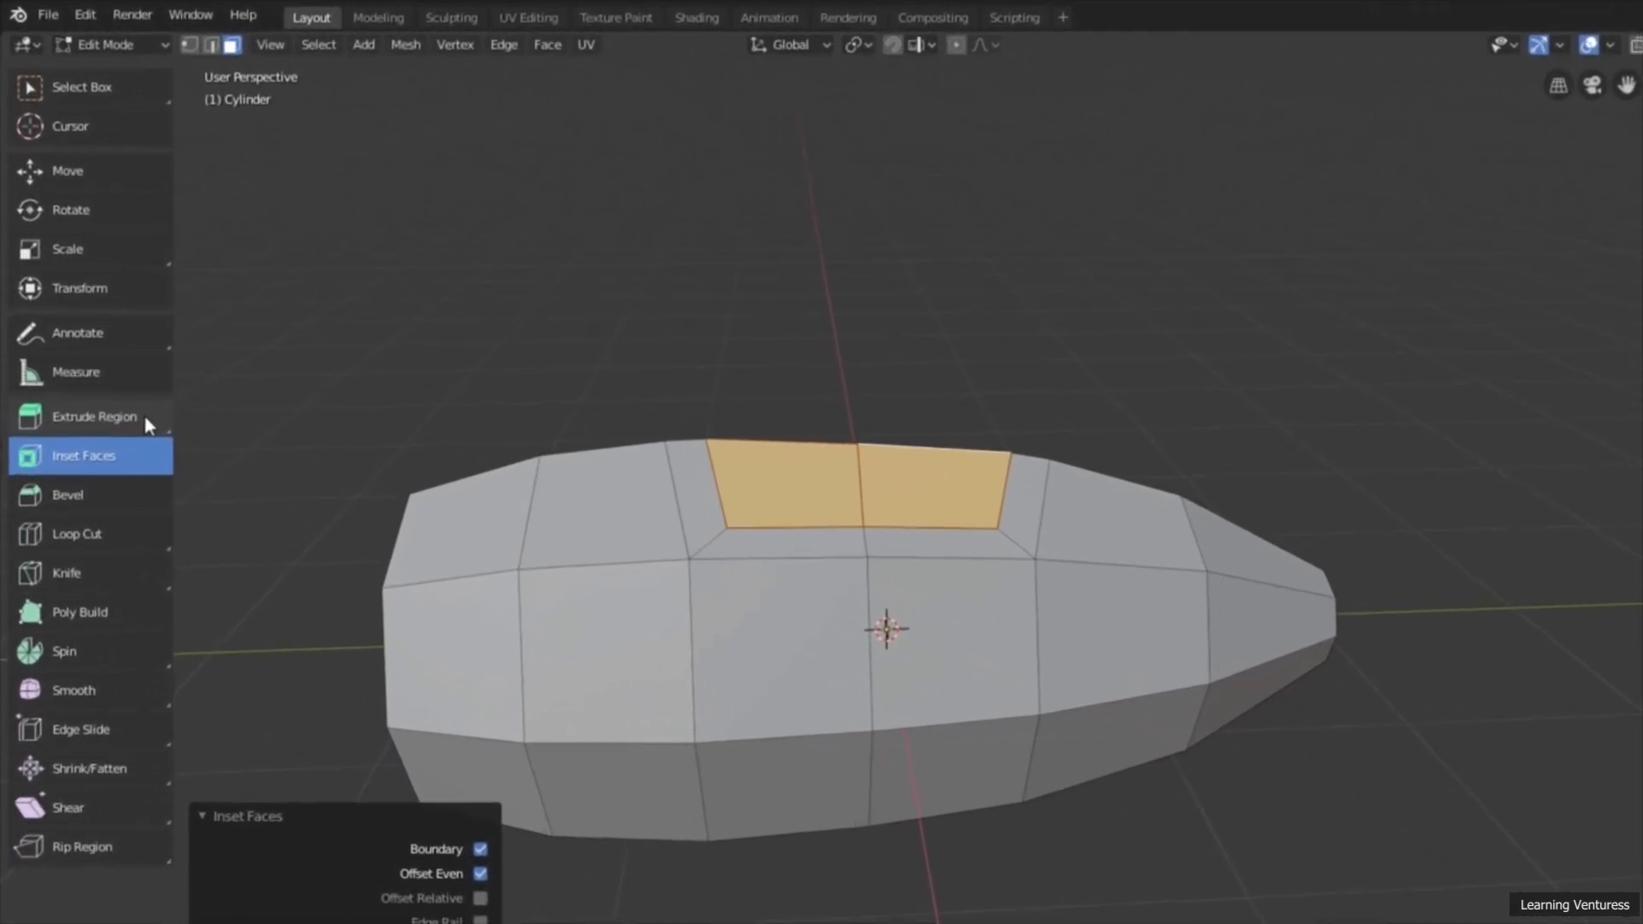
{"action": "left_click", "coordinate": [111, 319]}
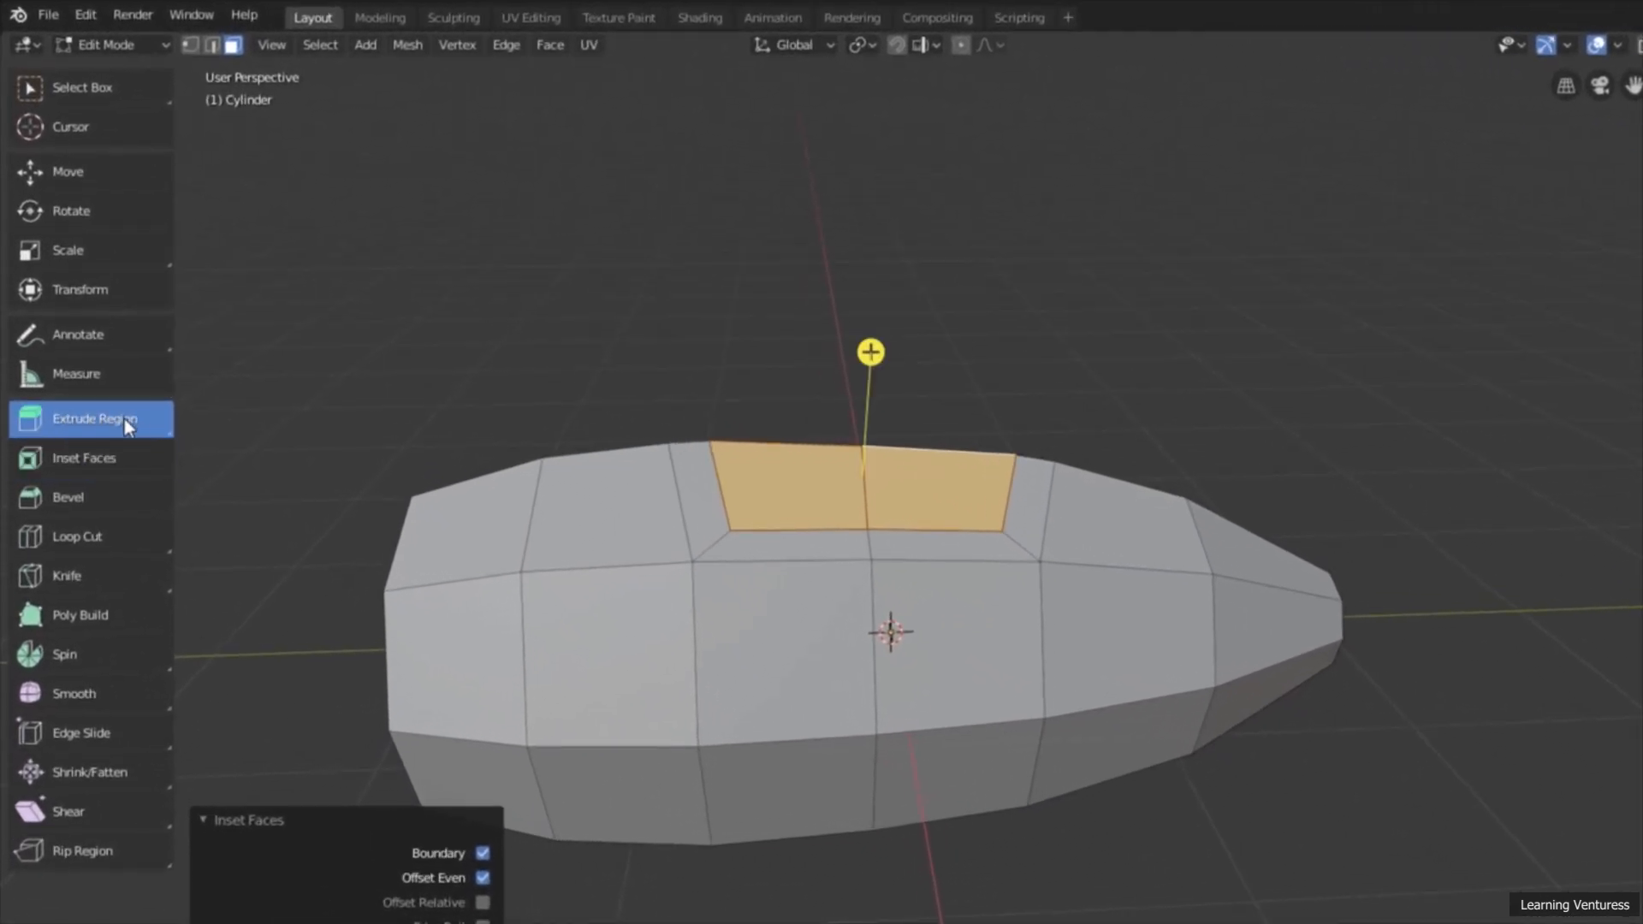
{"action": "middle_click_drag", "start_coordinate": [898, 451], "coordinate": [927, 549]}
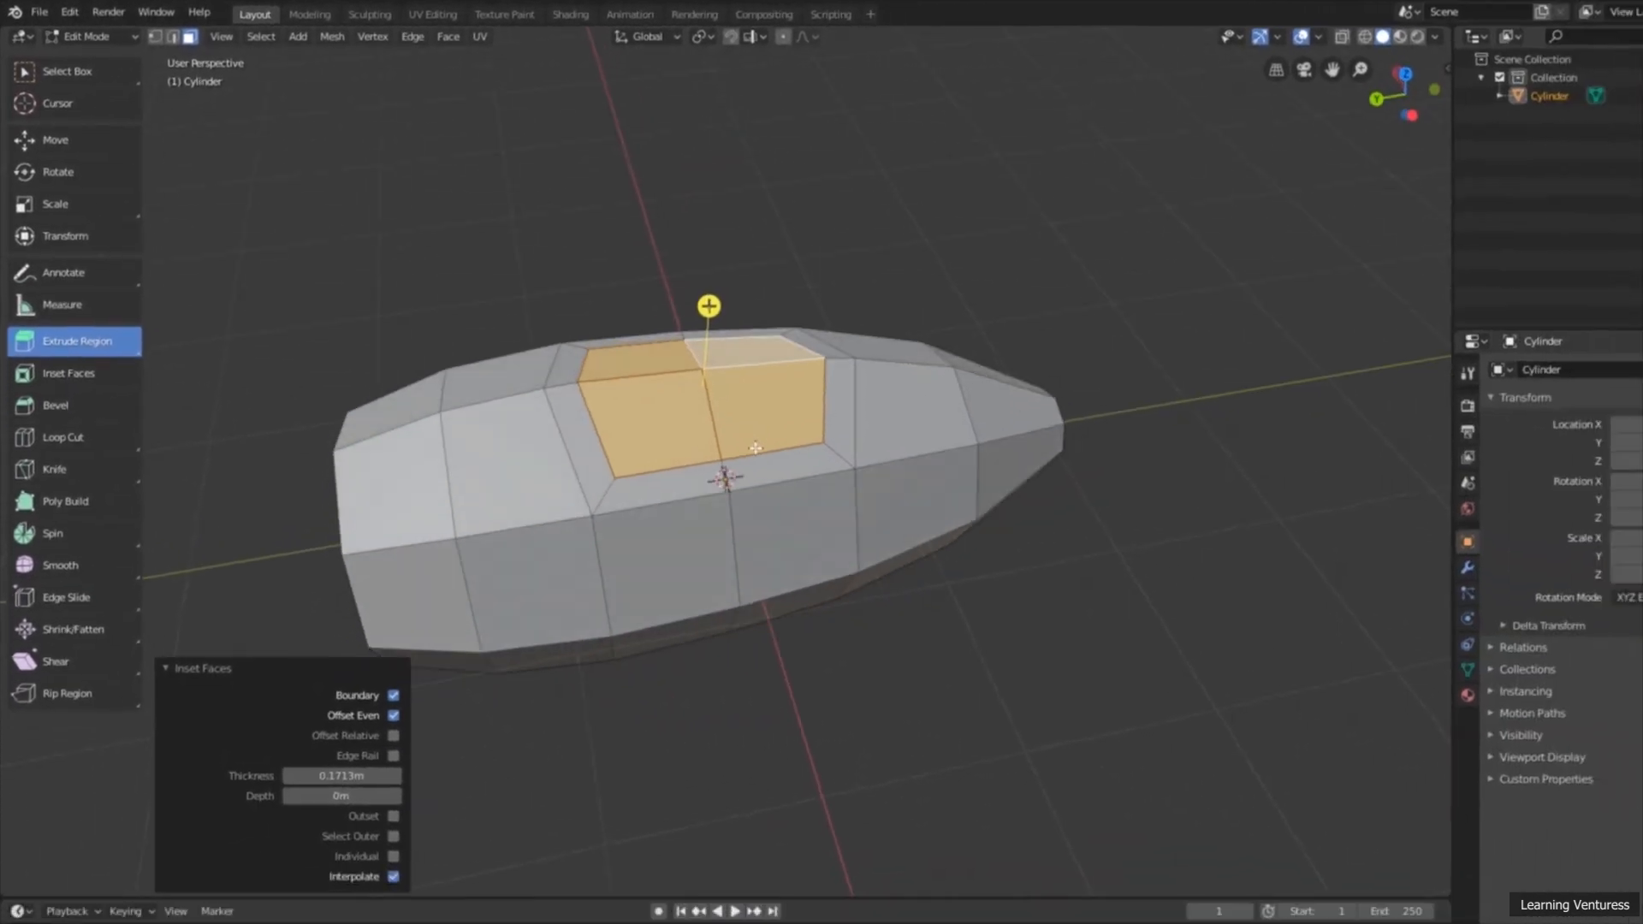
{"action": "middle_click_drag", "start_coordinate": [755, 448], "coordinate": [755, 343]}
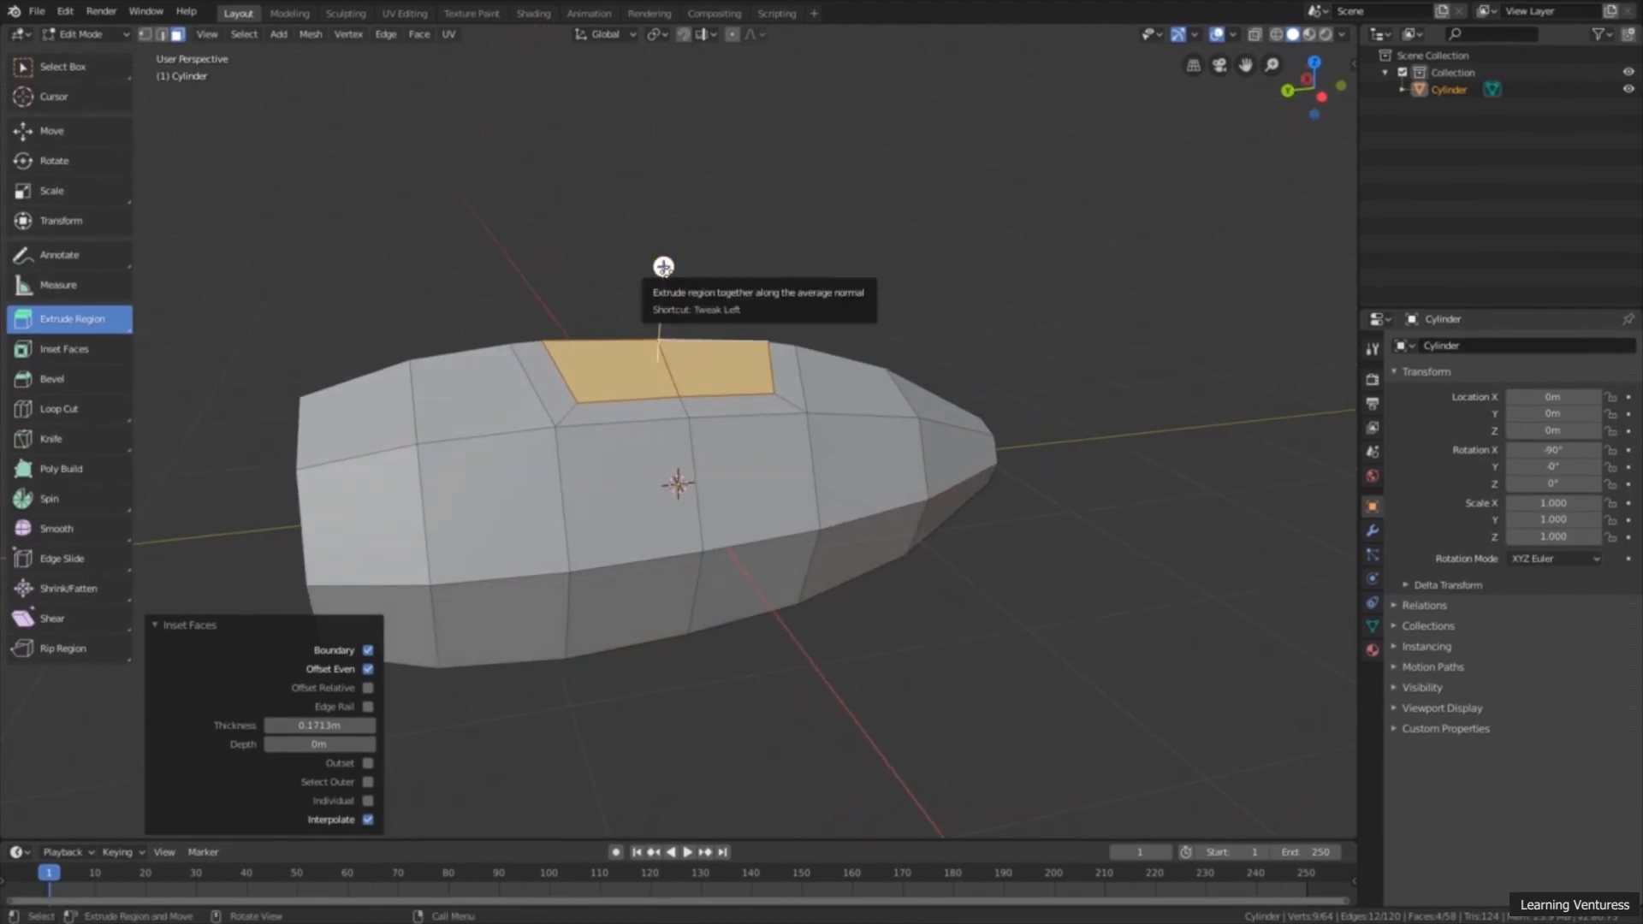
{"action": "left_click_drag", "start_coordinate": [663, 267], "coordinate": [672, 176]}
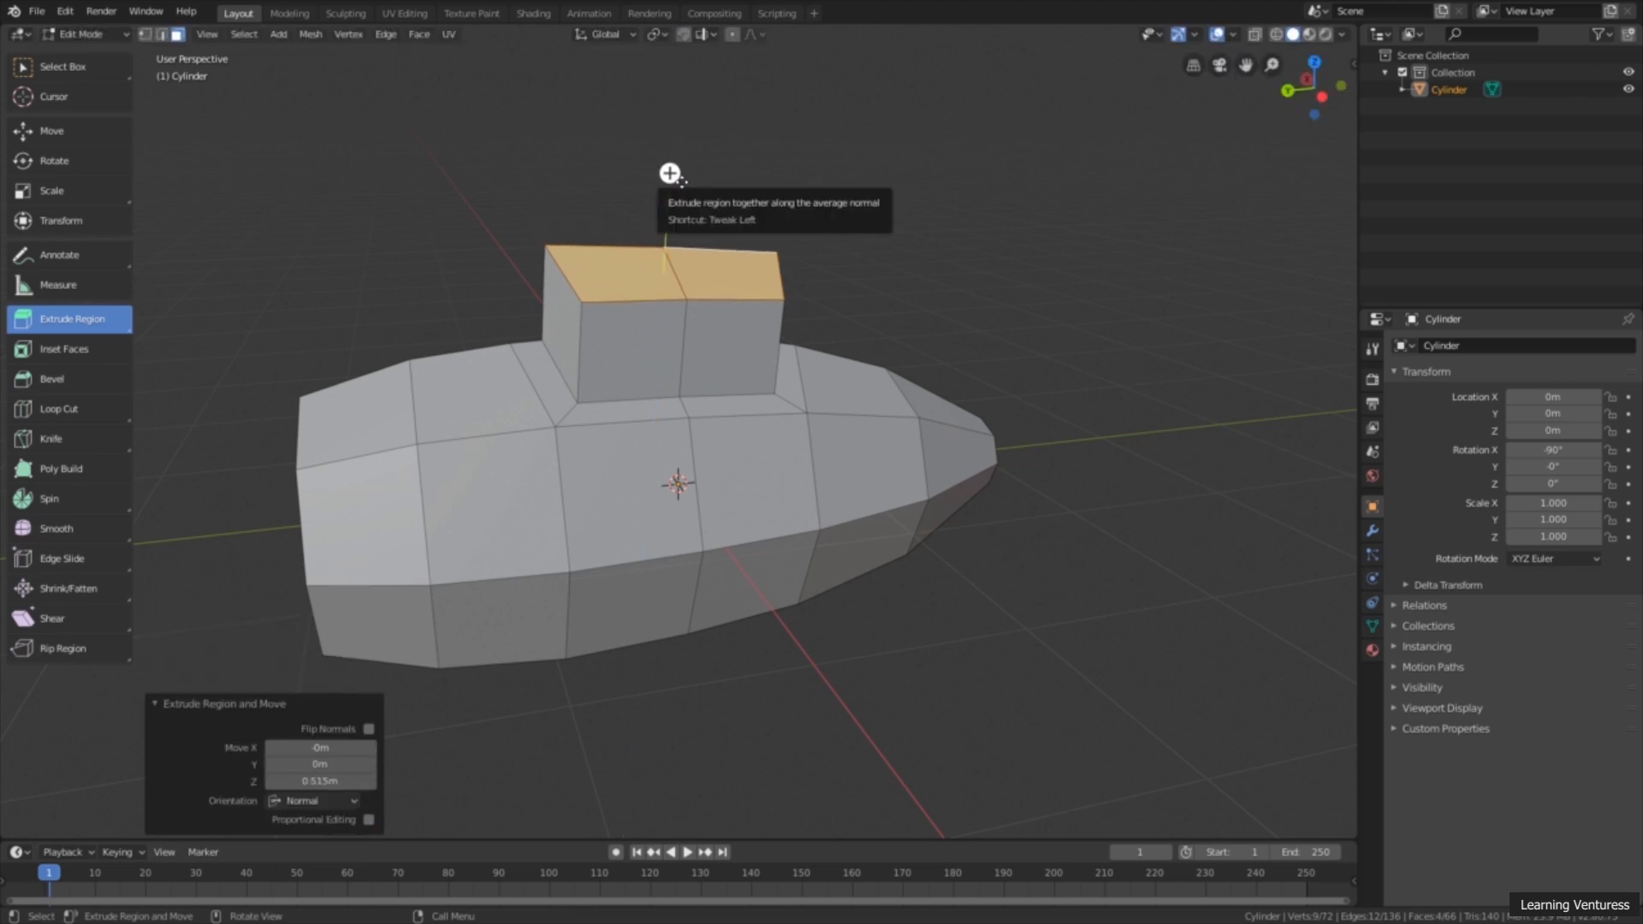
Step: Scale the cockpit's top faces uniformly to about 0.672 so its walls taper
{"action": "middle_click_drag", "start_coordinate": [787, 258], "coordinate": [794, 384]}
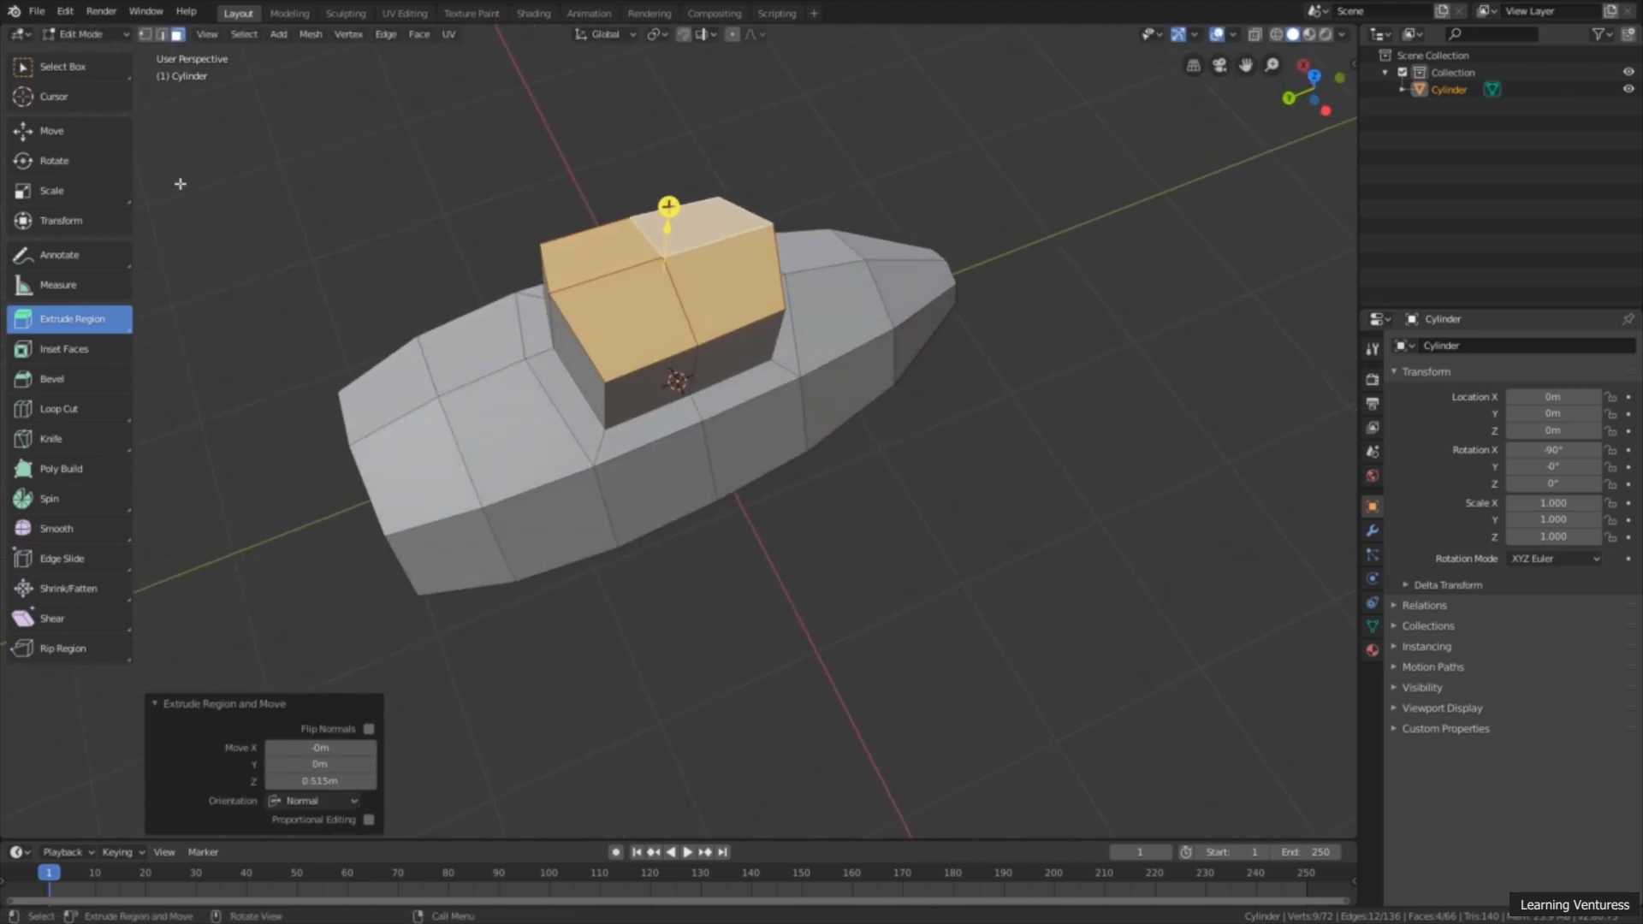
{"action": "left_click", "coordinate": [92, 198]}
{"action": "middle_click_drag", "start_coordinate": [542, 288], "coordinate": [821, 326]}
{"action": "left_click_drag", "start_coordinate": [735, 297], "coordinate": [703, 288]}
{"action": "middle_click_drag", "start_coordinate": [870, 377], "coordinate": [958, 282]}
Step: In the left orthographic view, select the three adjoining fuselage side faces just below the midline, beginning with the second from the blunt end
{"action": "left_click", "coordinate": [1327, 106]}
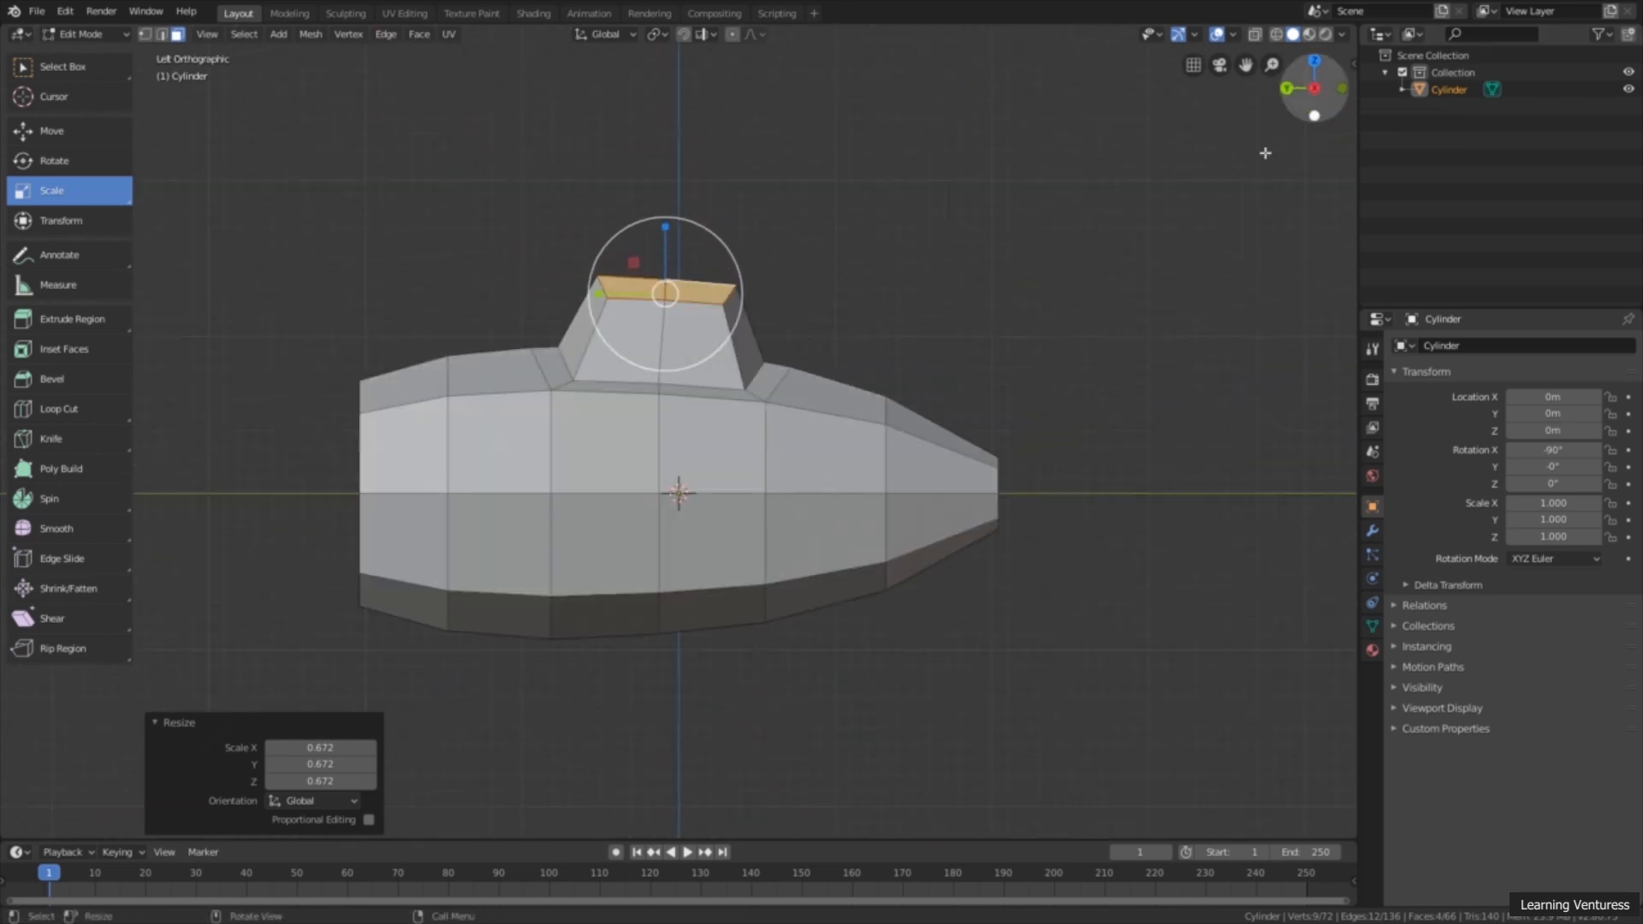
{"action": "scroll", "coordinate": [1030, 359], "scroll_direction": "up", "scroll_amount": 1}
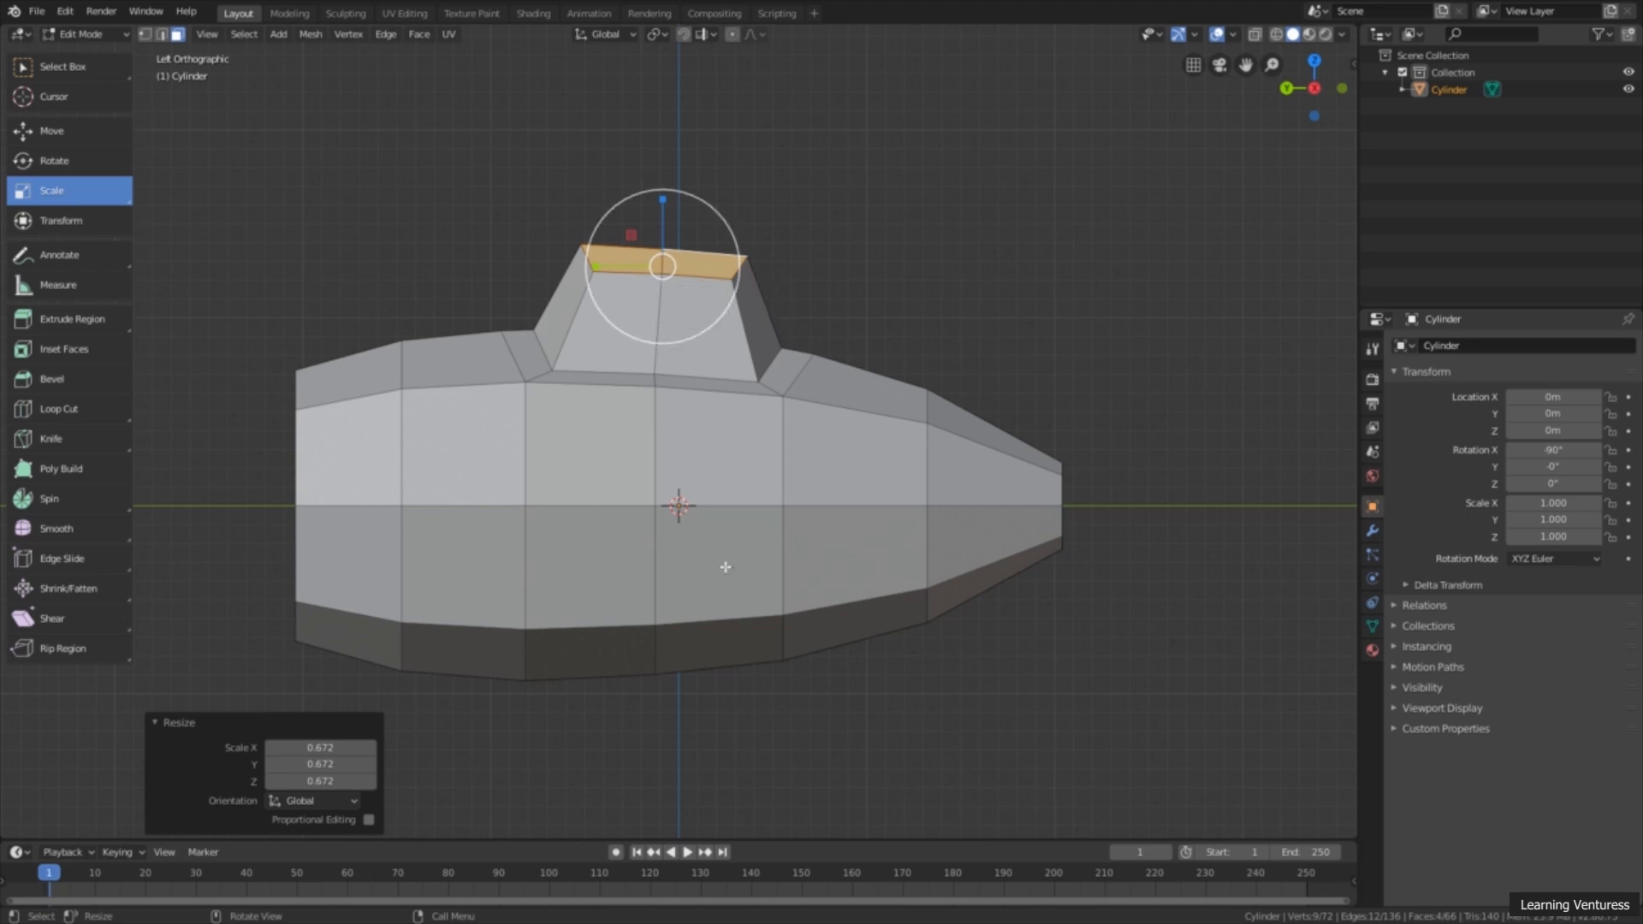
{"action": "left_click", "coordinate": [463, 565]}
{"action": "left_click", "coordinate": [605, 568], "text": "ctrl"}
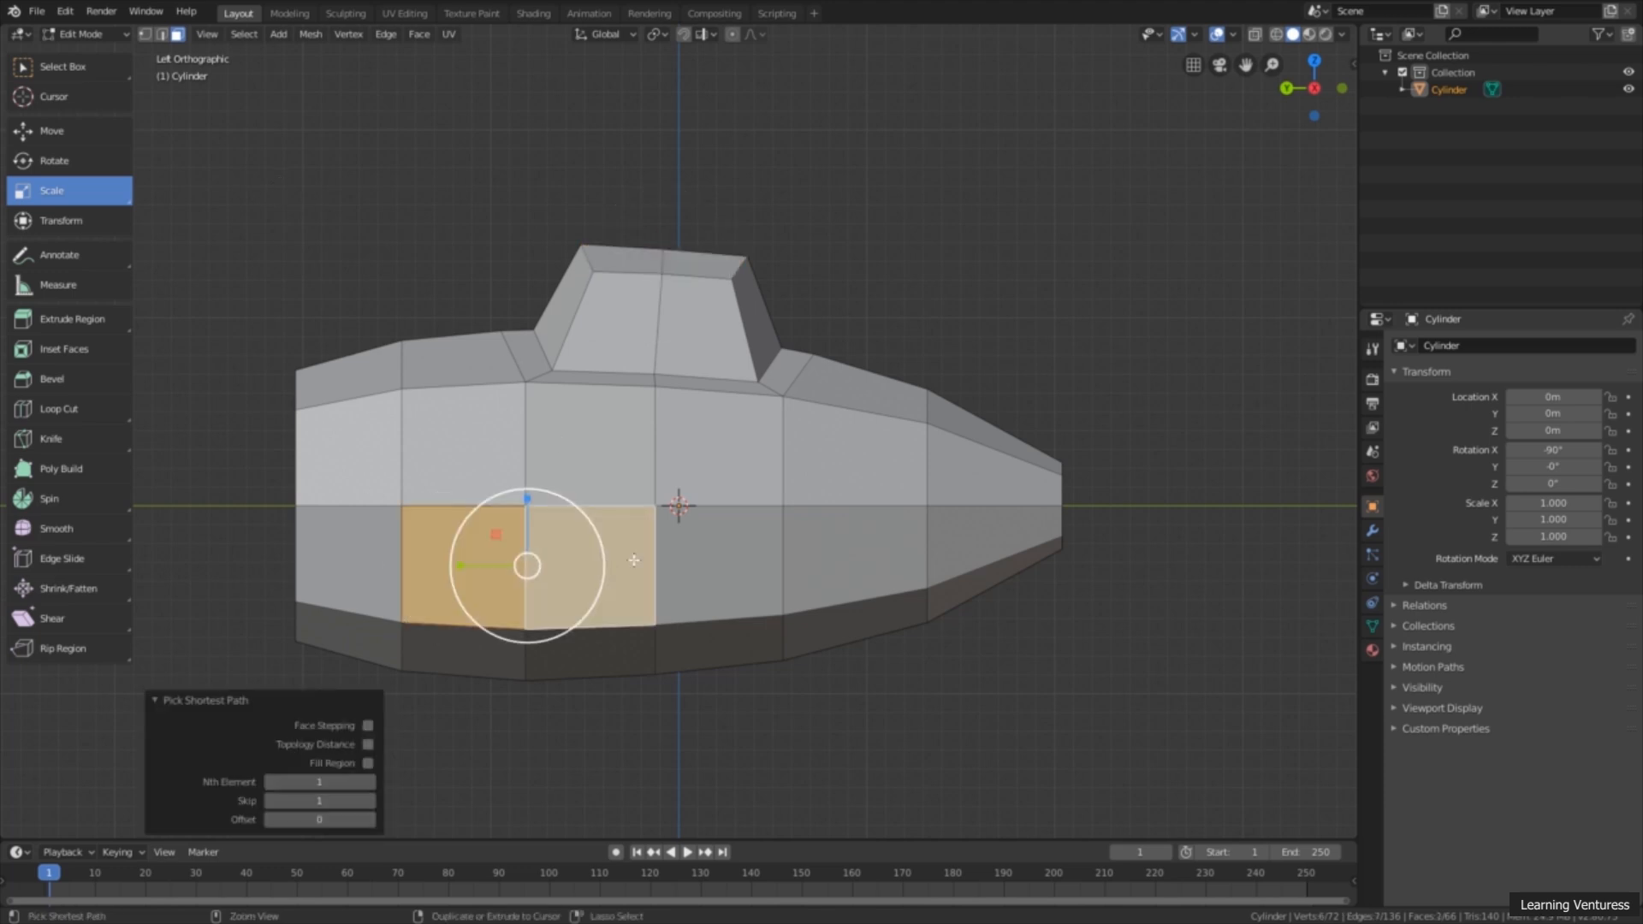
{"action": "left_click", "coordinate": [739, 543], "text": "ctrl"}
Step: Inset the three selected side faces together with a thickness of about 0.237 m
{"action": "mouse_move", "coordinate": [702, 565]}
{"action": "middle_mouse_down"}
{"action": "mouse_move", "coordinate": [745, 598]}
{"action": "mouse_move", "coordinate": [725, 609]}
{"action": "mouse_move", "coordinate": [730, 579]}
{"action": "middle_mouse_up"}
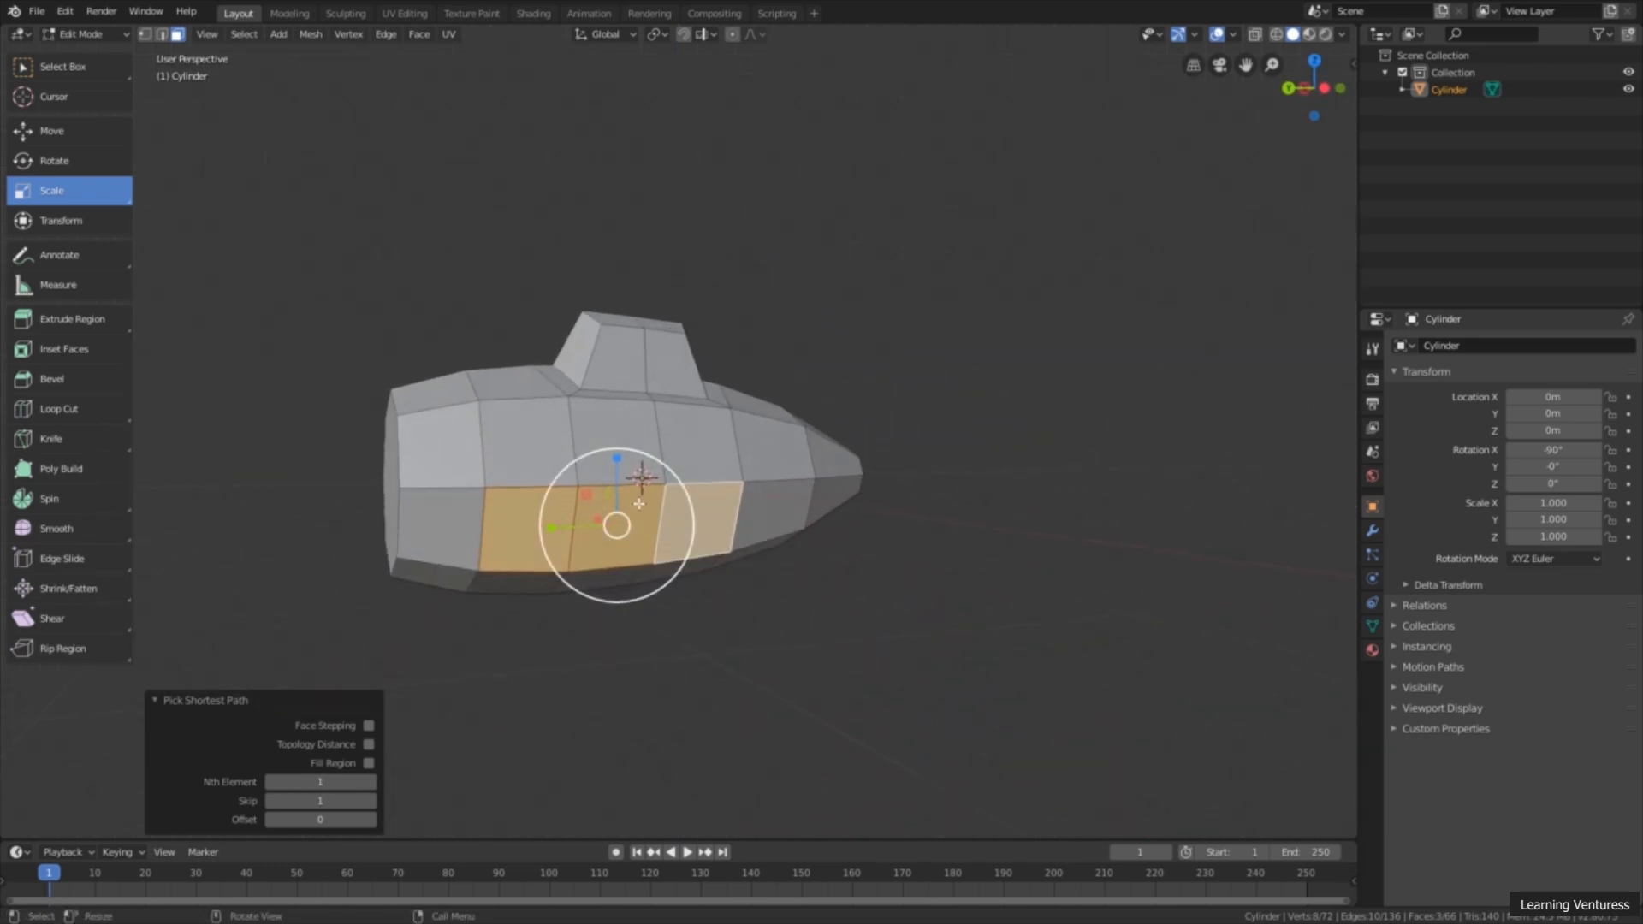
{"action": "middle_click_drag", "start_coordinate": [644, 505], "coordinate": [694, 491]}
{"action": "middle_click_drag", "start_coordinate": [953, 579], "coordinate": [642, 543]}
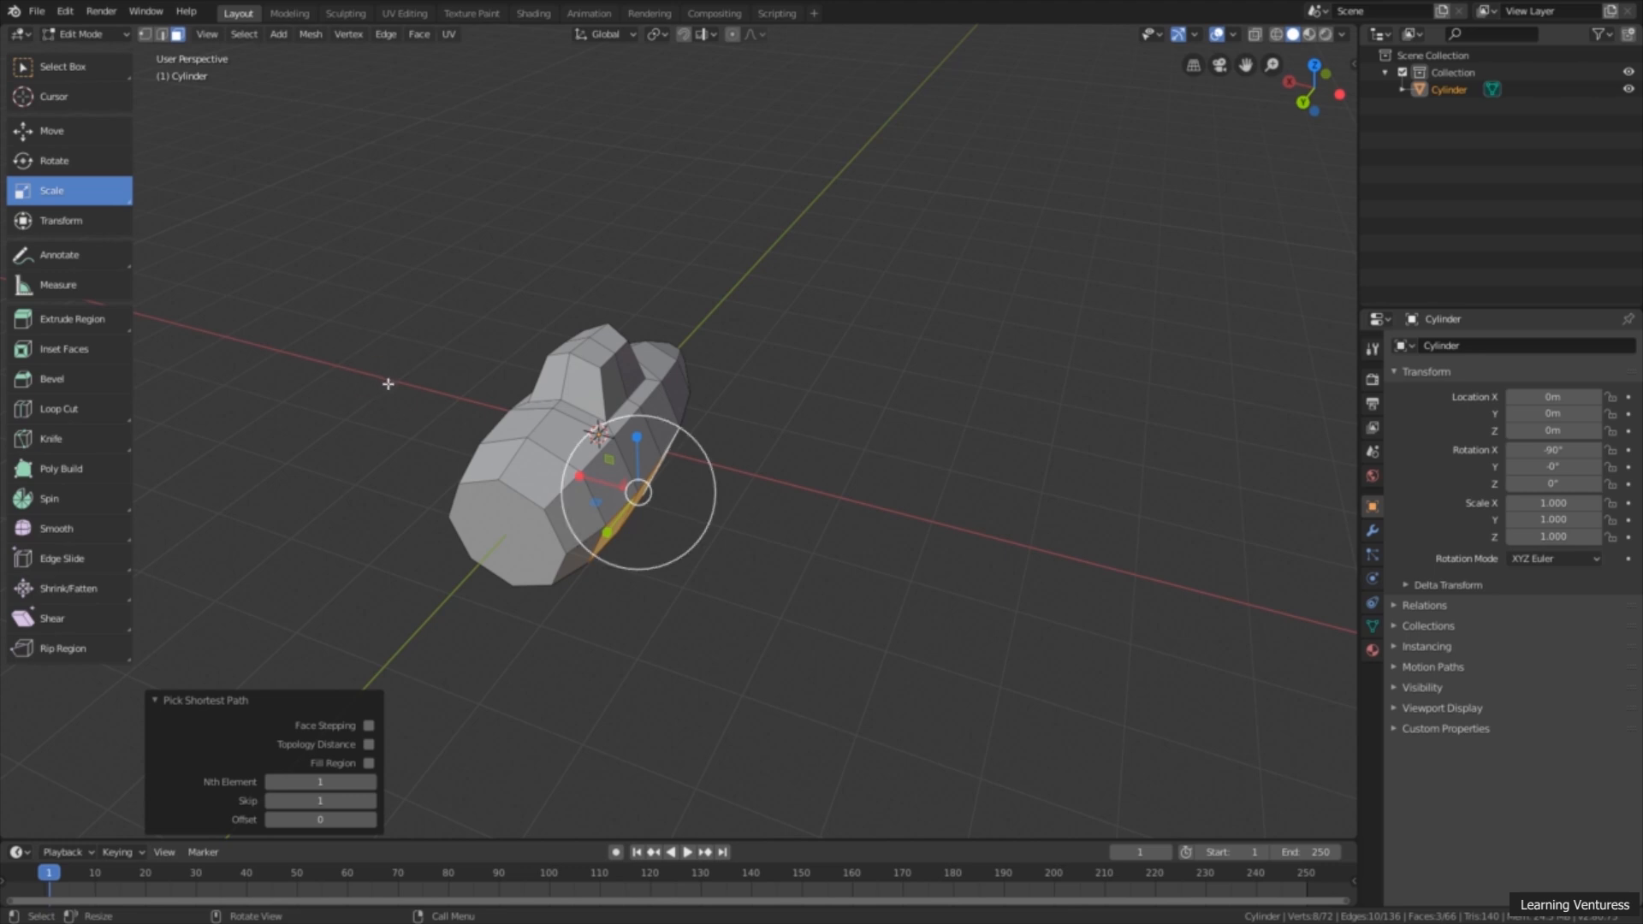
{"action": "left_click", "coordinate": [1340, 95]}
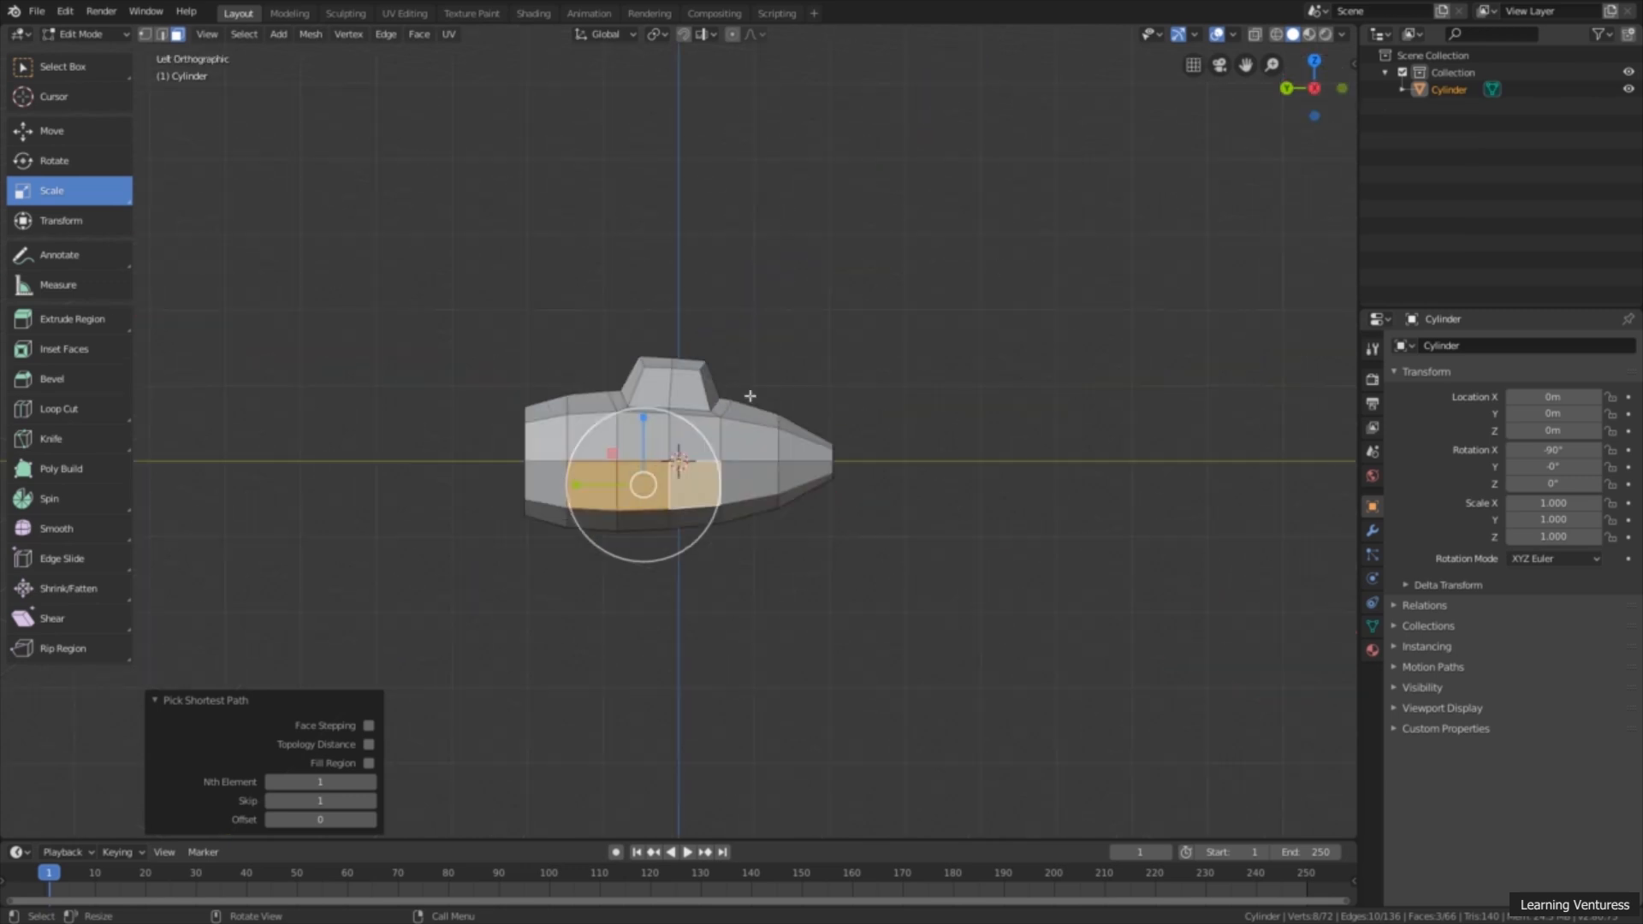
{"action": "scroll", "coordinate": [688, 536], "scroll_direction": "up", "scroll_amount": 1}
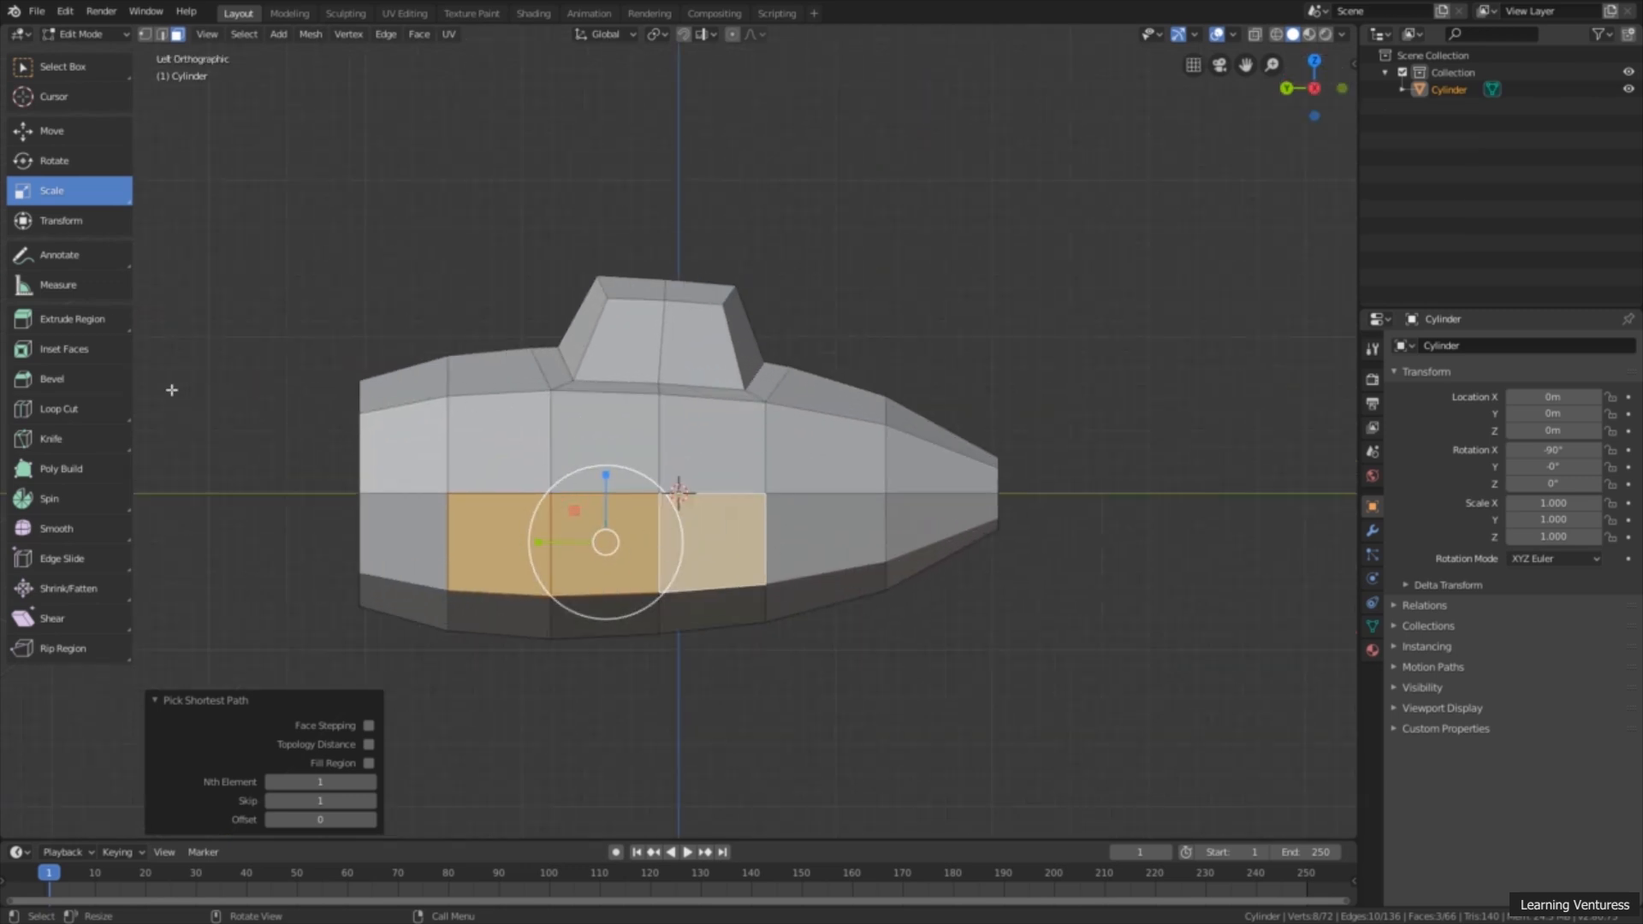
{"action": "left_click", "coordinate": [30, 351]}
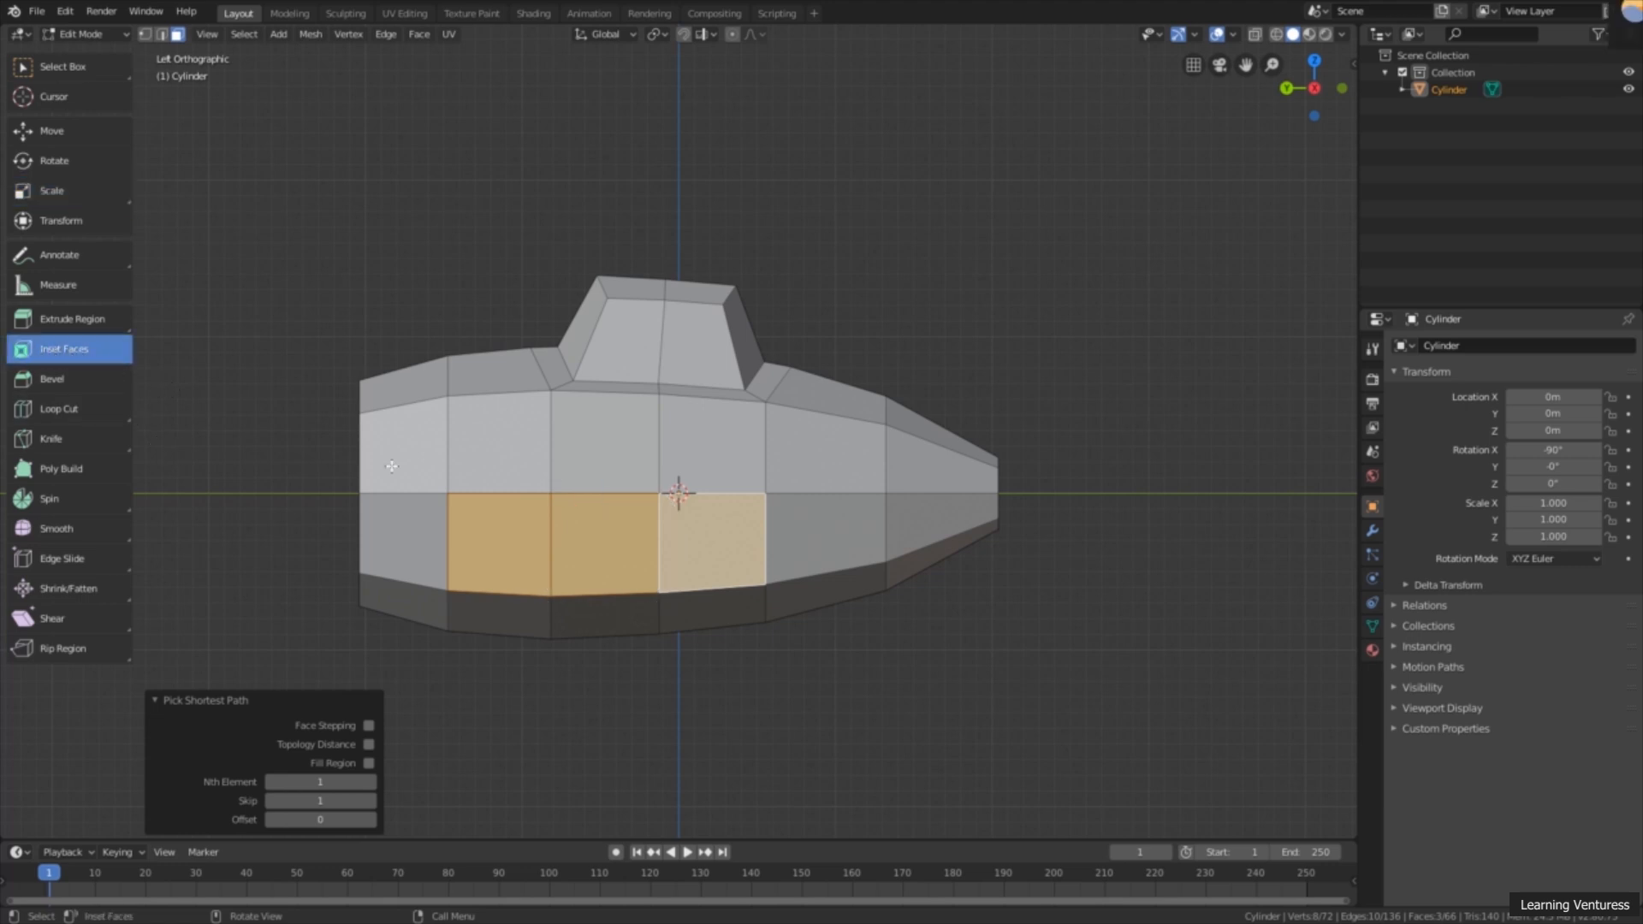
{"action": "left_click_drag", "start_coordinate": [751, 503], "coordinate": [718, 524]}
{"action": "left_click", "coordinate": [717, 523]}
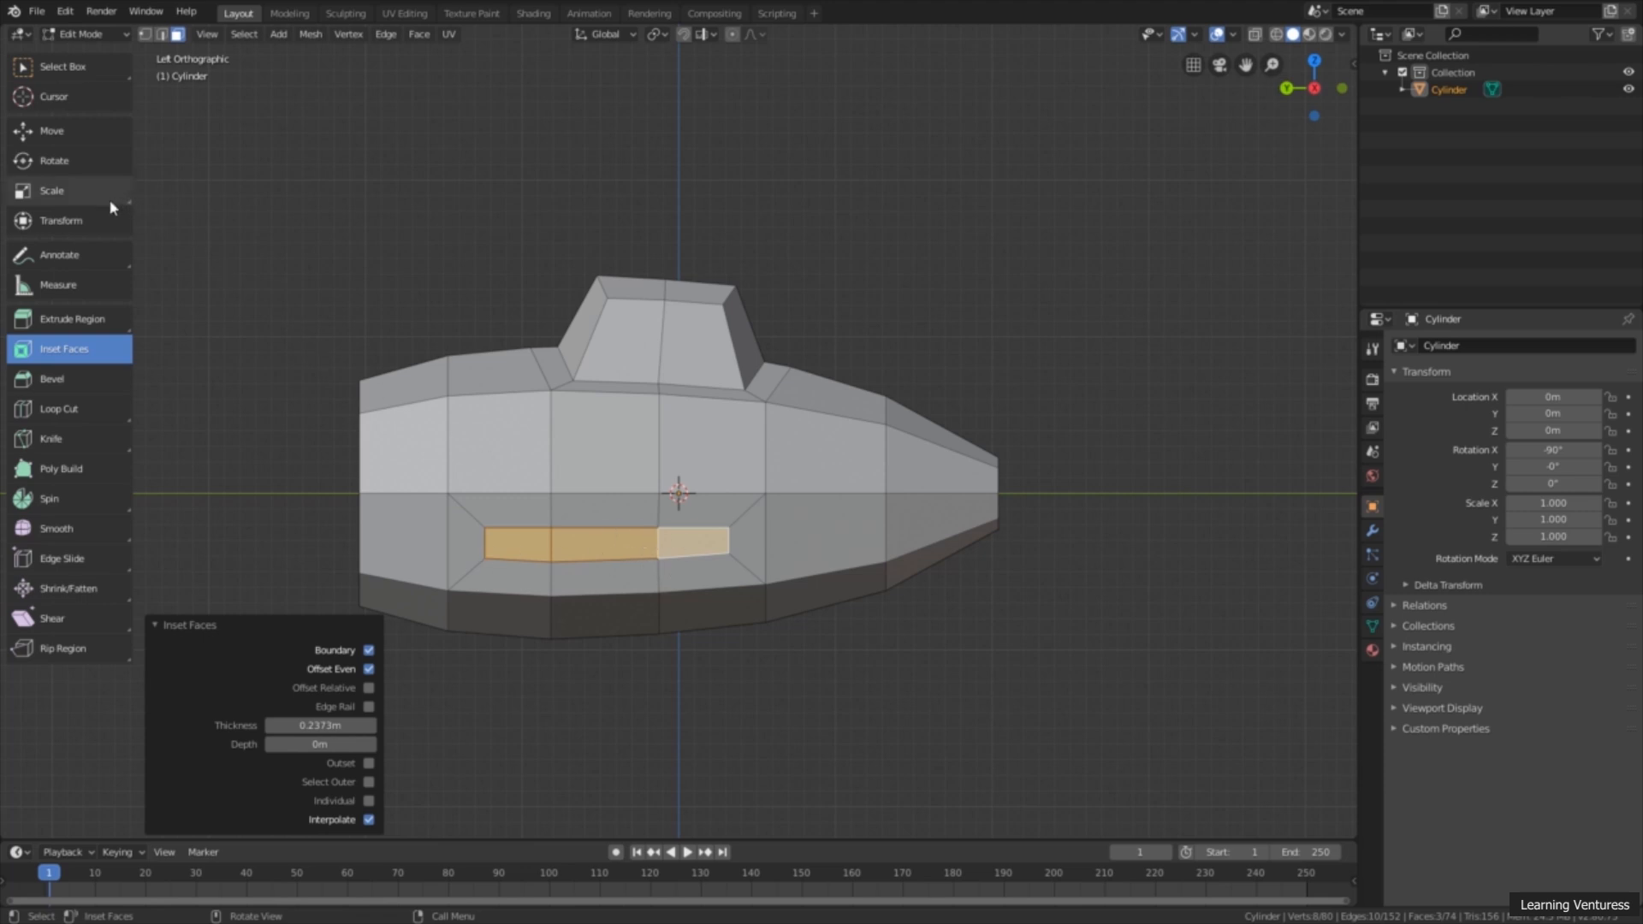
Step: Extrude the inset side faces outward about 2.51 m along their normal to form a wing
{"action": "left_click", "coordinate": [72, 319]}
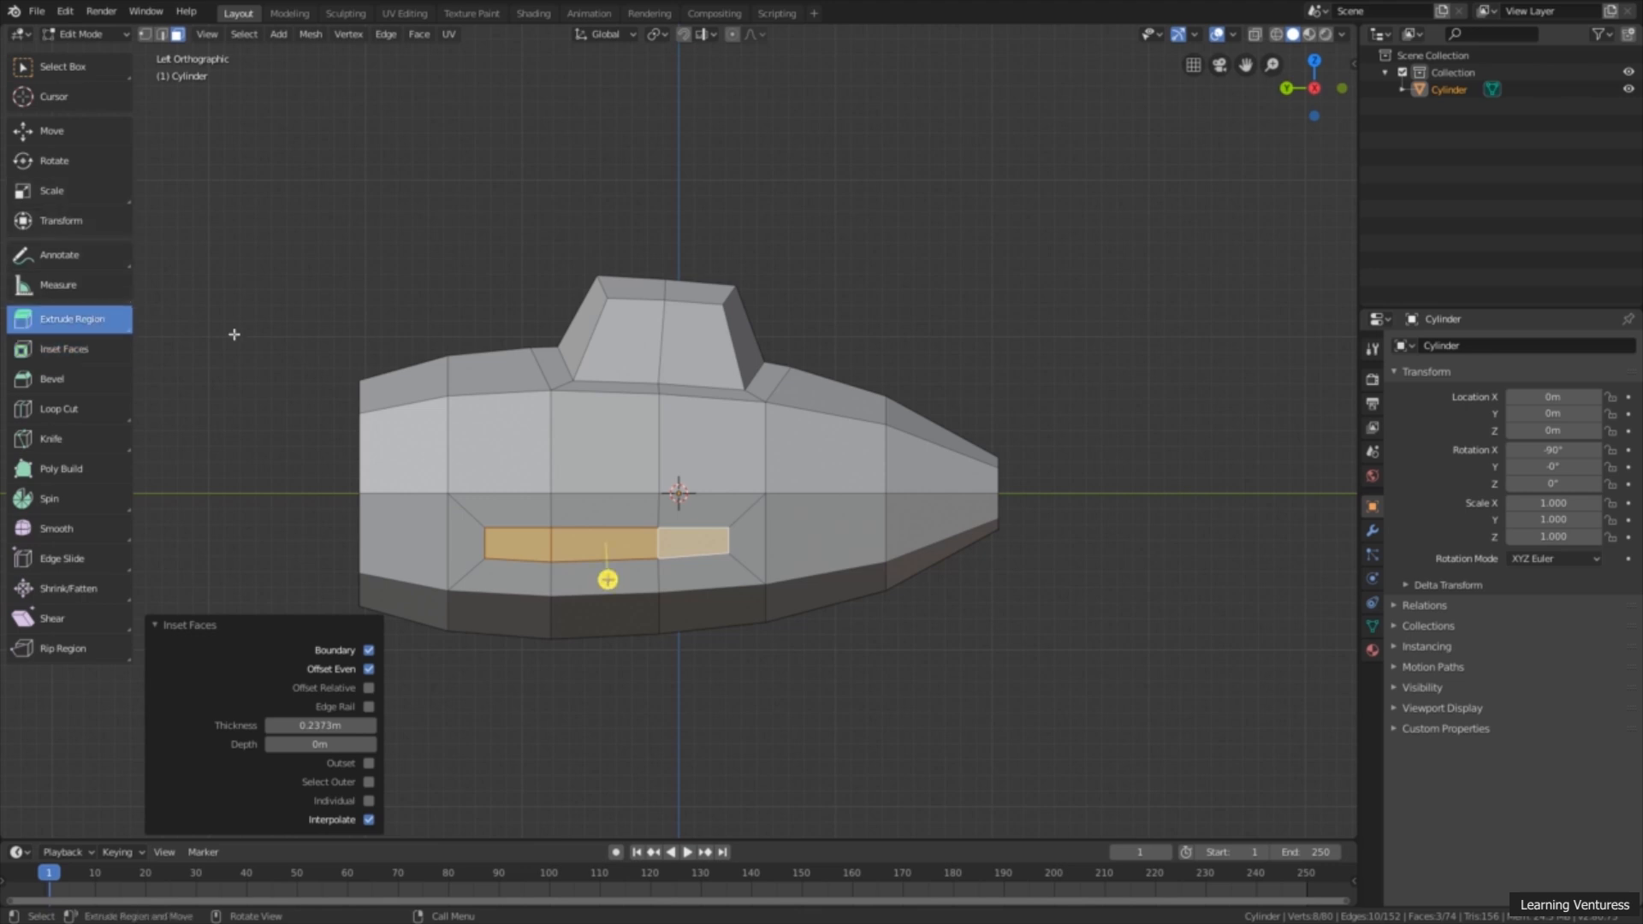
{"action": "middle_click_drag", "start_coordinate": [482, 313], "coordinate": [738, 344]}
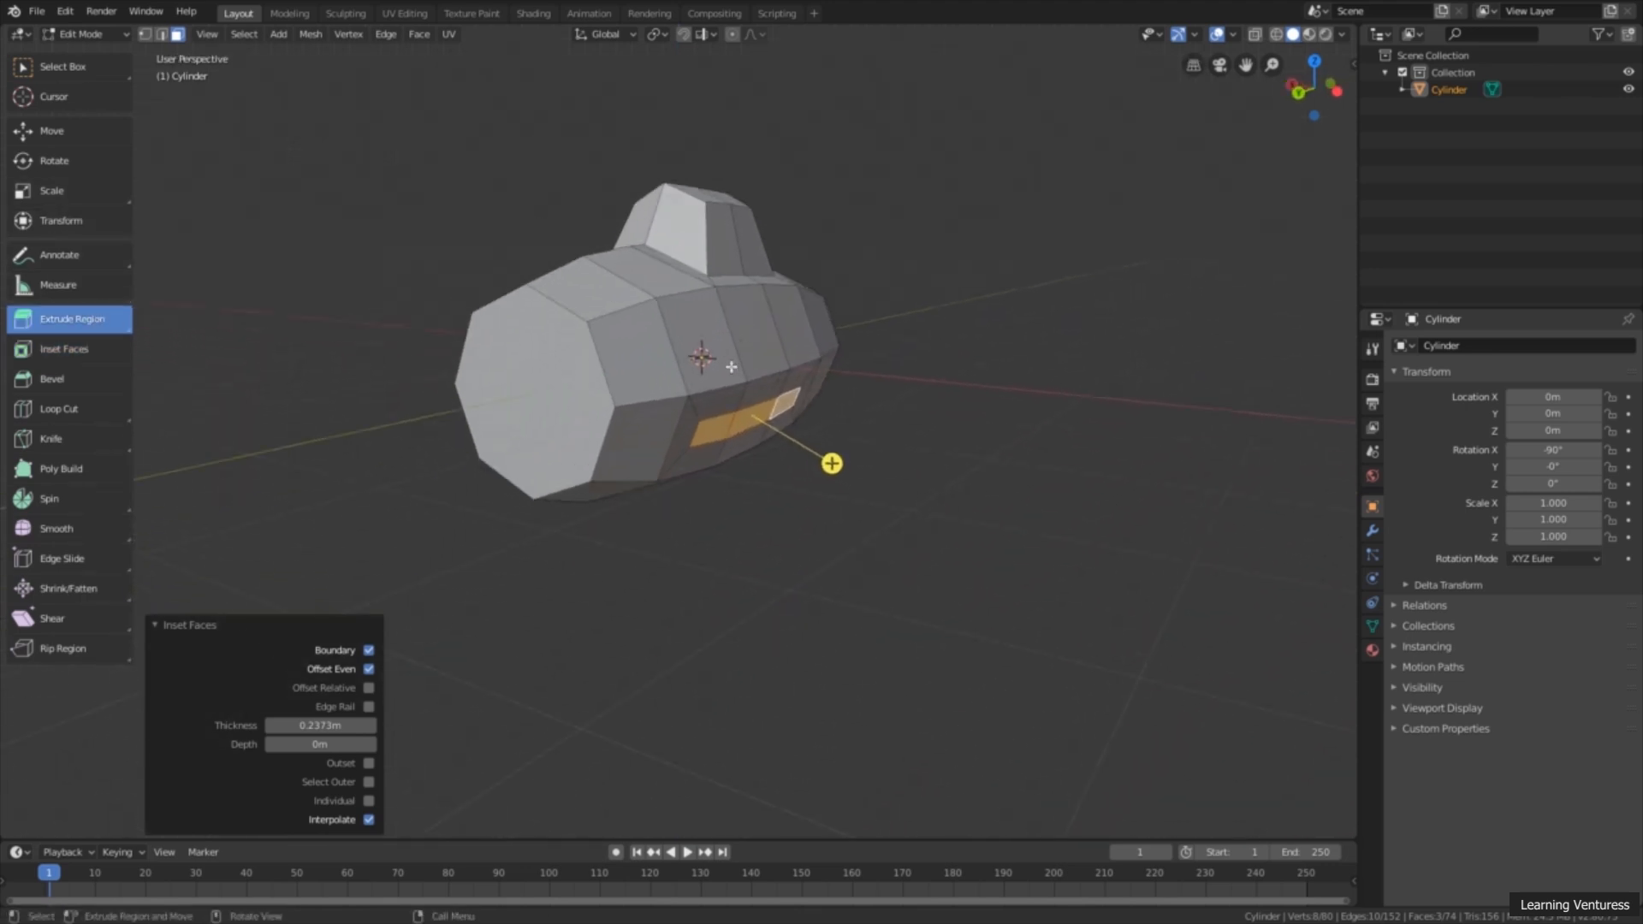
{"action": "scroll", "coordinate": [737, 385], "scroll_direction": "down", "scroll_amount": 1}
{"action": "mouse_move", "coordinate": [726, 408]}
{"action": "middle_mouse_down"}
{"action": "mouse_move", "coordinate": [736, 480]}
{"action": "mouse_move", "coordinate": [739, 437]}
{"action": "middle_mouse_up"}
{"action": "left_click_drag", "start_coordinate": [817, 471], "coordinate": [1038, 652]}
Step: In the back orthographic view, raise the wing's end faces about 1.14 m and shift them outward along X by about 0.321 m plus 0.132 m
{"action": "middle_click_drag", "start_coordinate": [665, 499], "coordinate": [692, 454]}
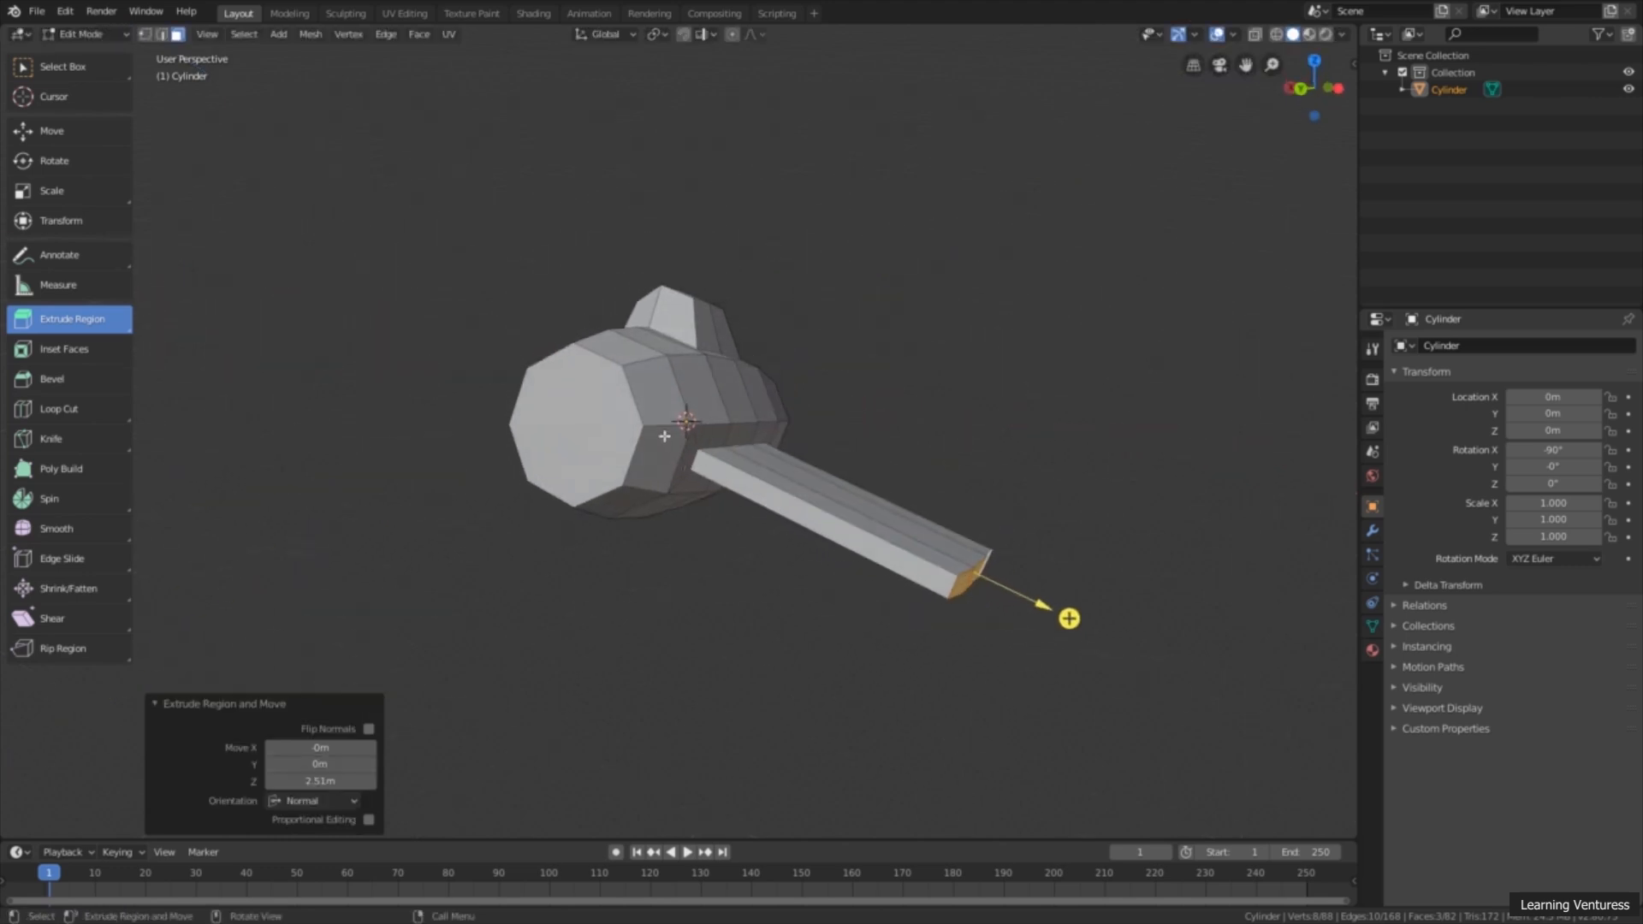
{"action": "middle_click_drag", "start_coordinate": [747, 598], "coordinate": [791, 648]}
{"action": "middle_click_drag", "start_coordinate": [715, 522], "coordinate": [793, 498]}
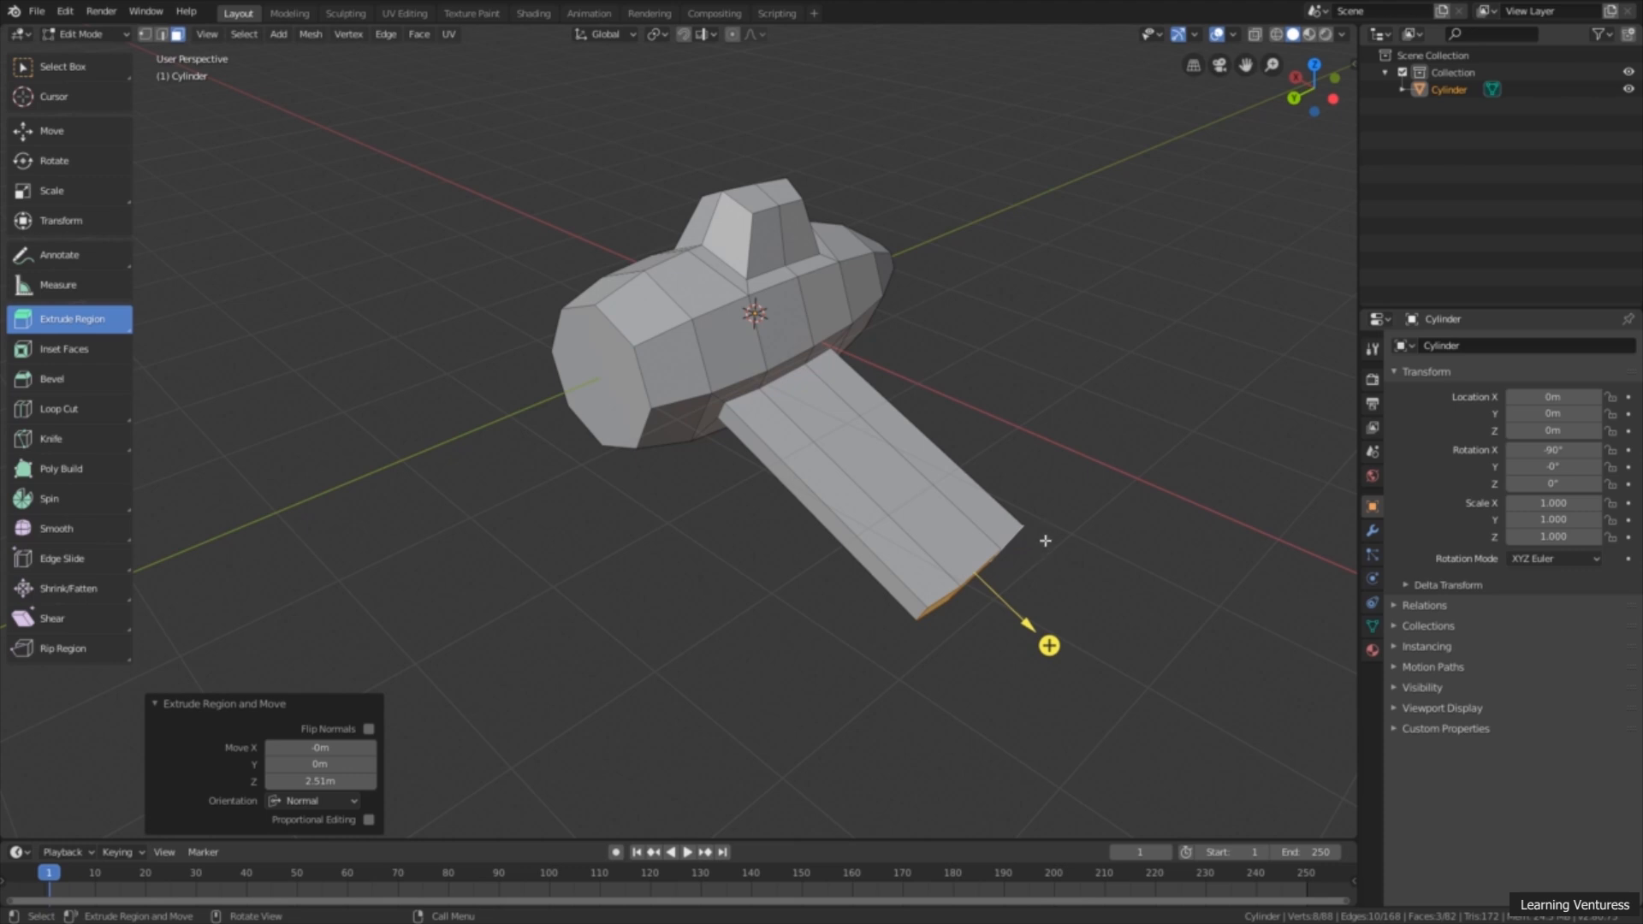
{"action": "middle_click_drag", "start_coordinate": [982, 383], "coordinate": [1010, 356]}
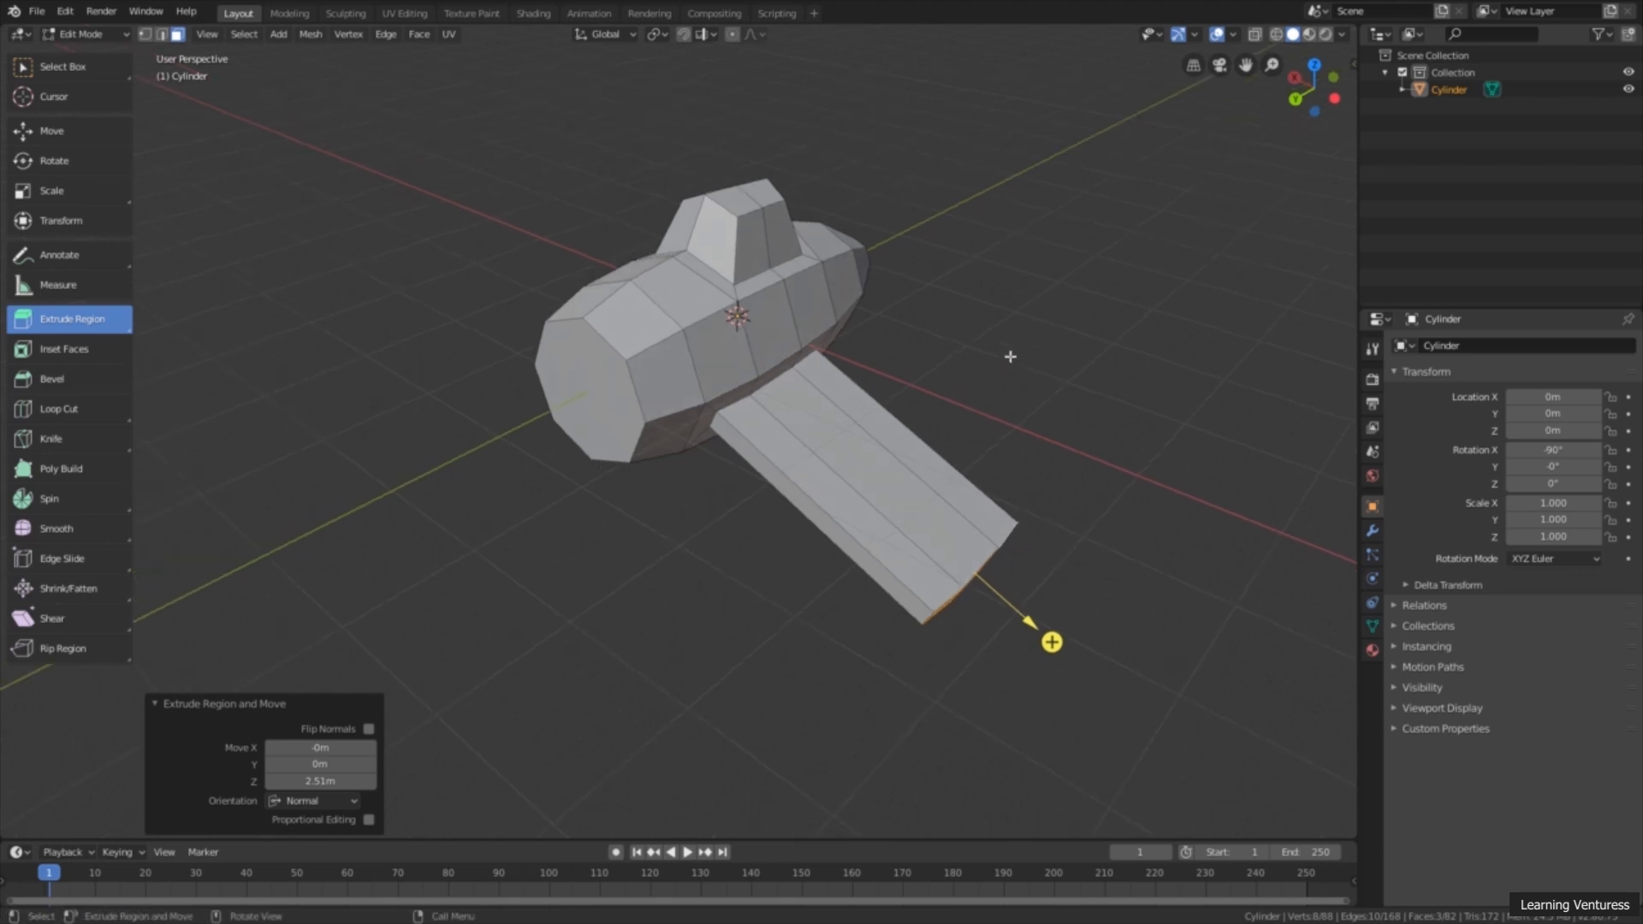
{"action": "left_click", "coordinate": [1295, 97]}
{"action": "middle_click_drag", "start_coordinate": [1137, 263], "coordinate": [1091, 287]}
{"action": "left_click", "coordinate": [1307, 97]}
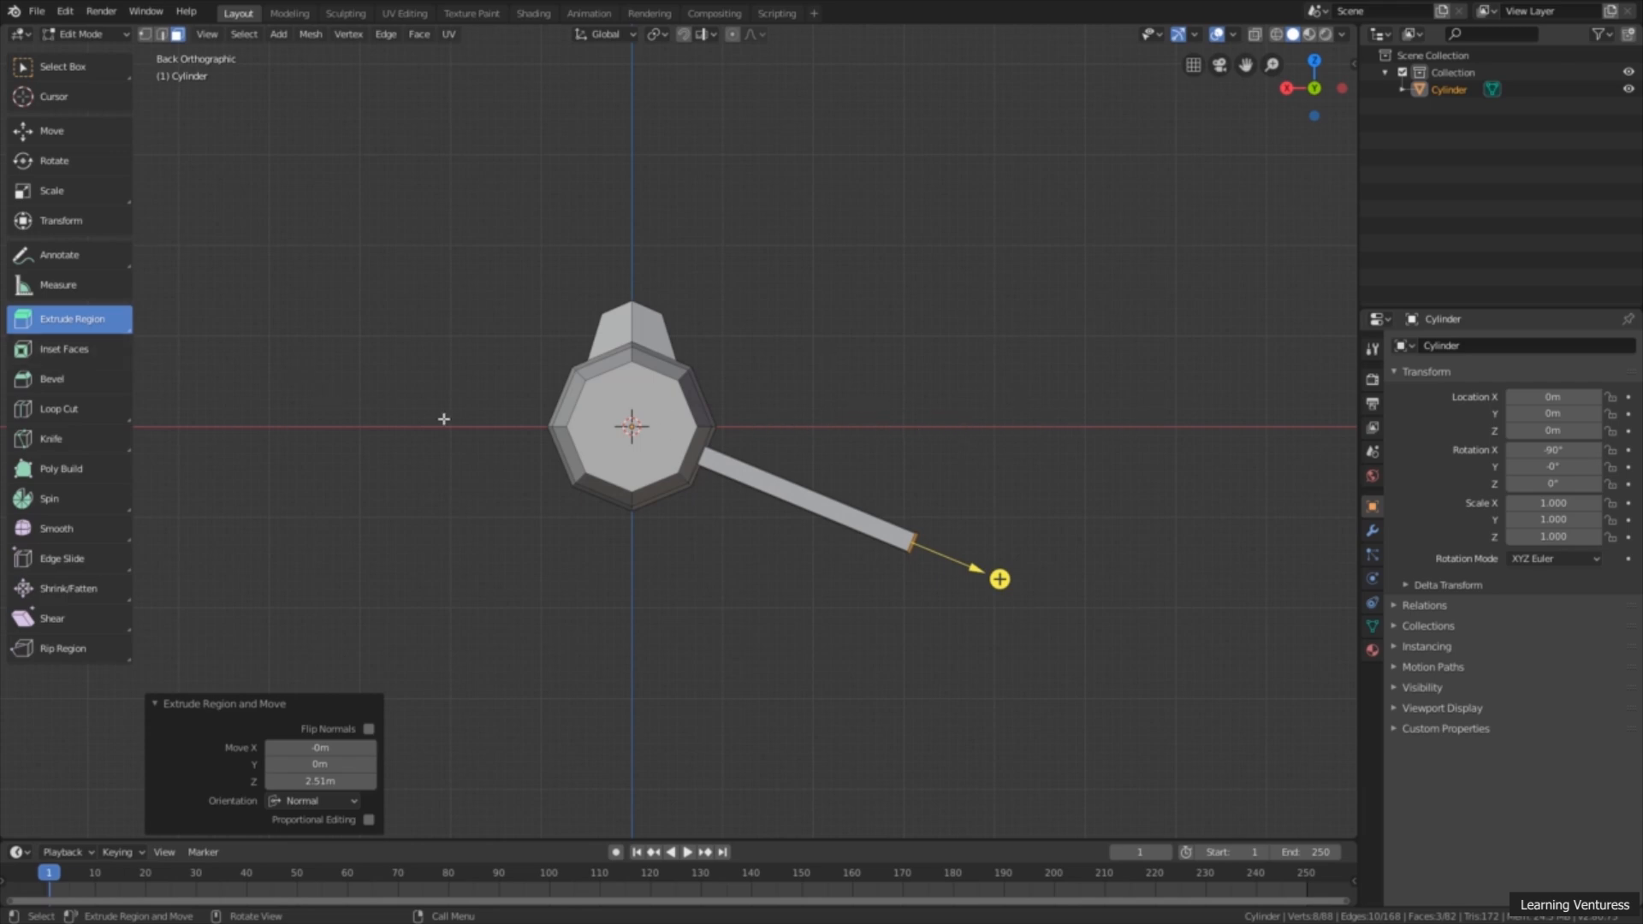
{"action": "middle_click_drag", "start_coordinate": [1268, 168], "coordinate": [1148, 216]}
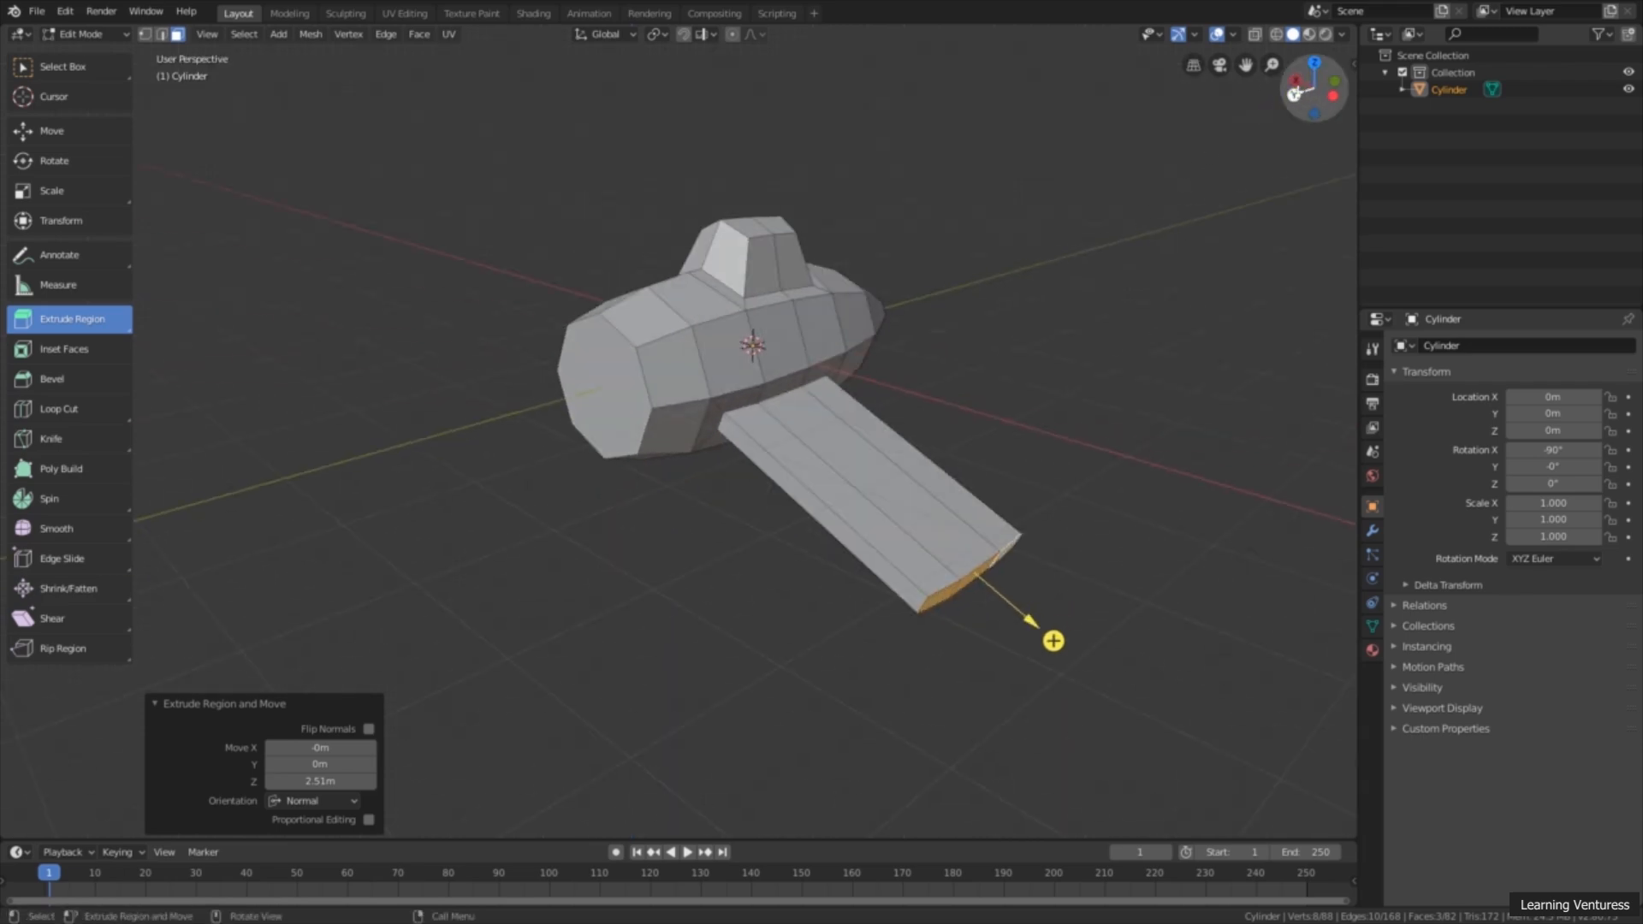
{"action": "left_click", "coordinate": [1293, 94]}
{"action": "scroll", "coordinate": [965, 392], "scroll_direction": "up", "scroll_amount": 1}
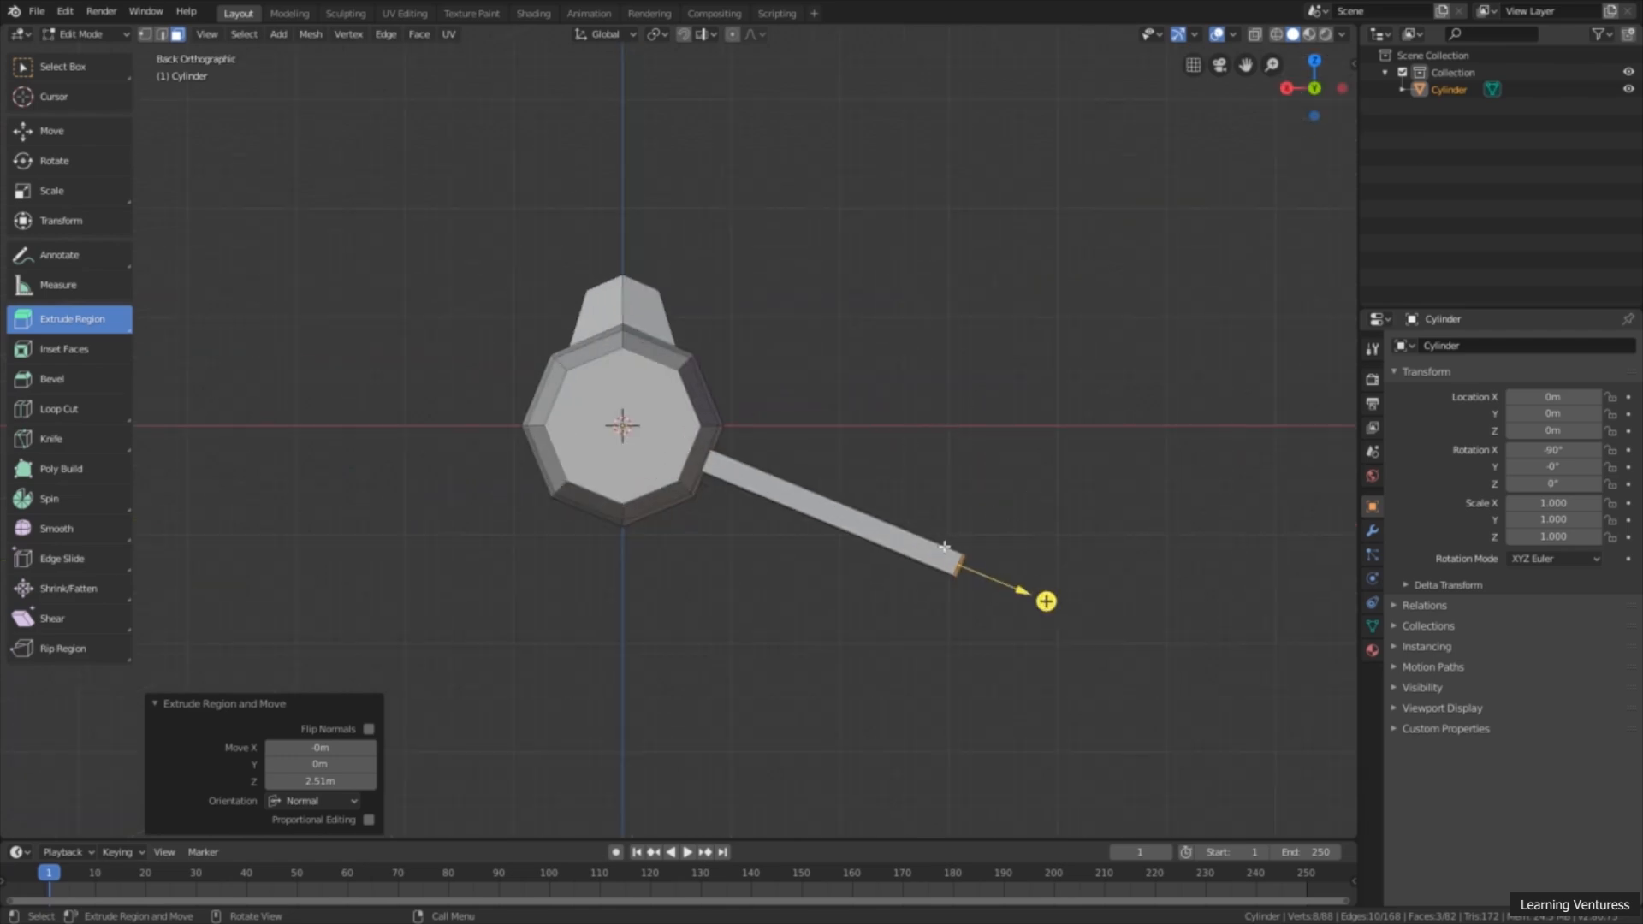
{"action": "left_click", "coordinate": [86, 132]}
{"action": "scroll", "coordinate": [770, 408], "scroll_direction": "down", "scroll_amount": 1}
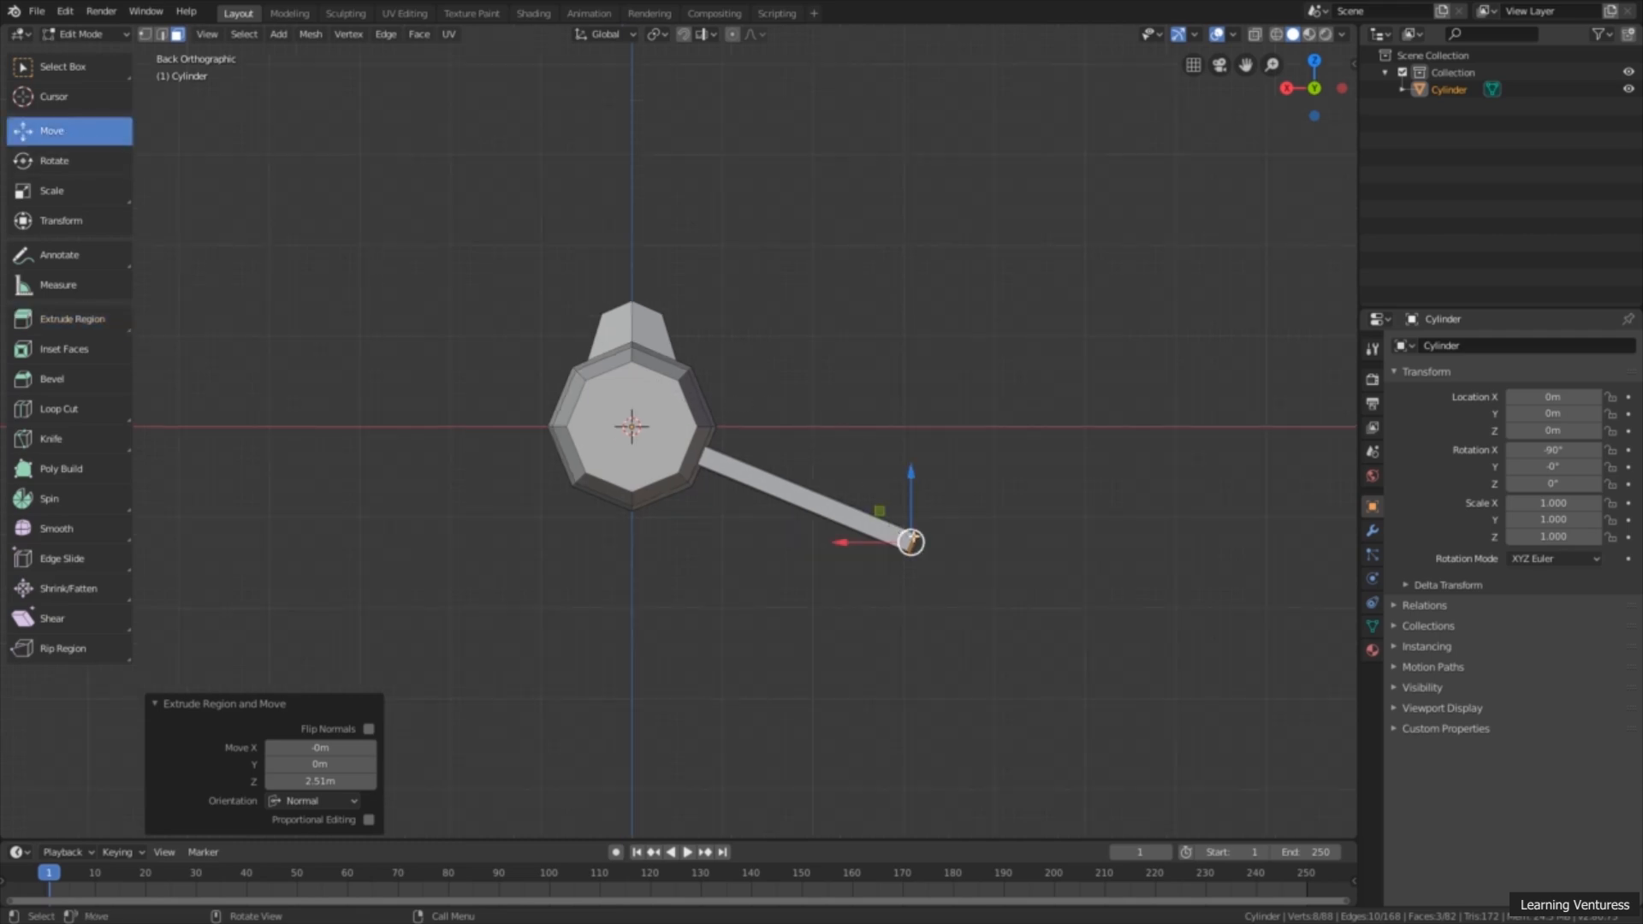
{"action": "left_click_drag", "start_coordinate": [912, 502], "coordinate": [914, 401]}
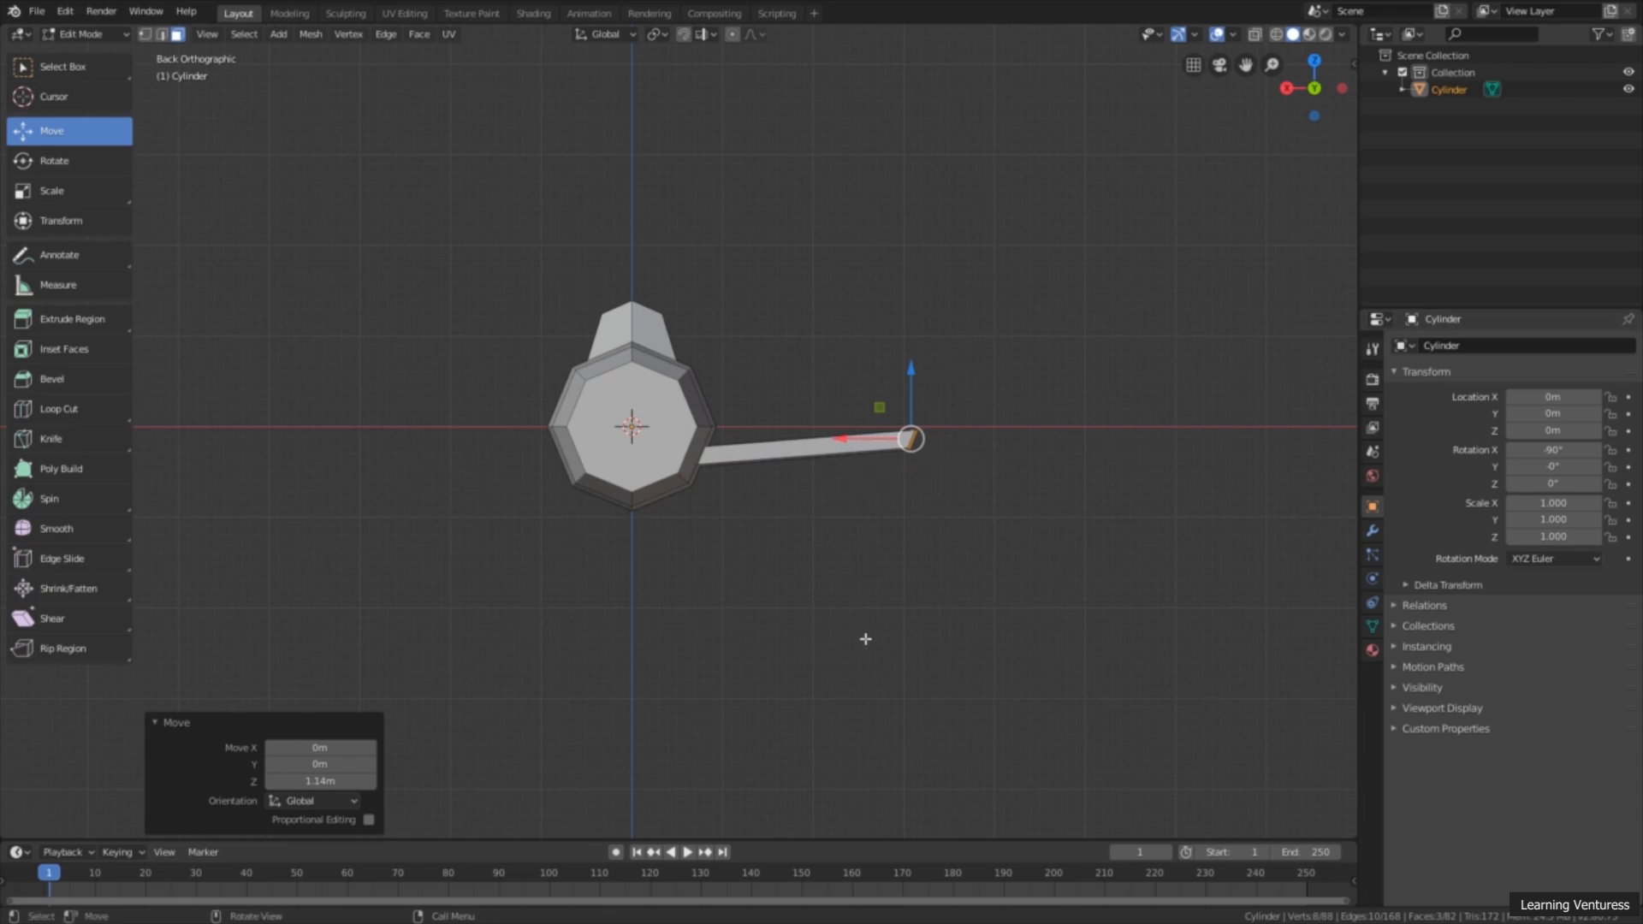
{"action": "left_click_drag", "start_coordinate": [837, 437], "coordinate": [871, 437]}
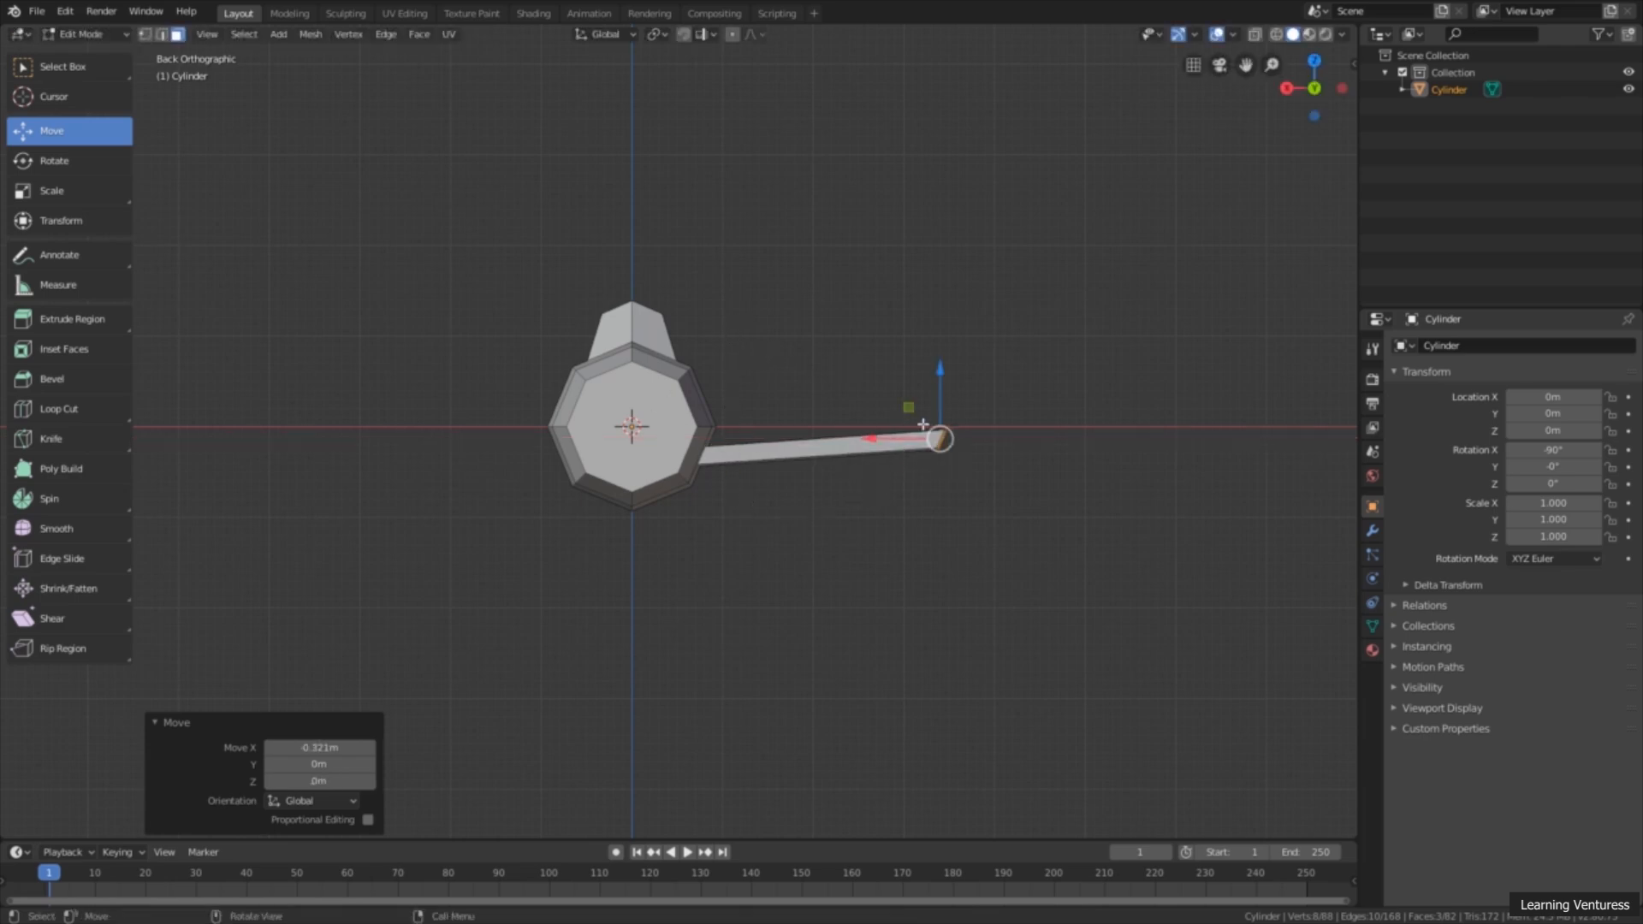
{"action": "left_click_drag", "start_coordinate": [912, 441], "coordinate": [929, 434]}
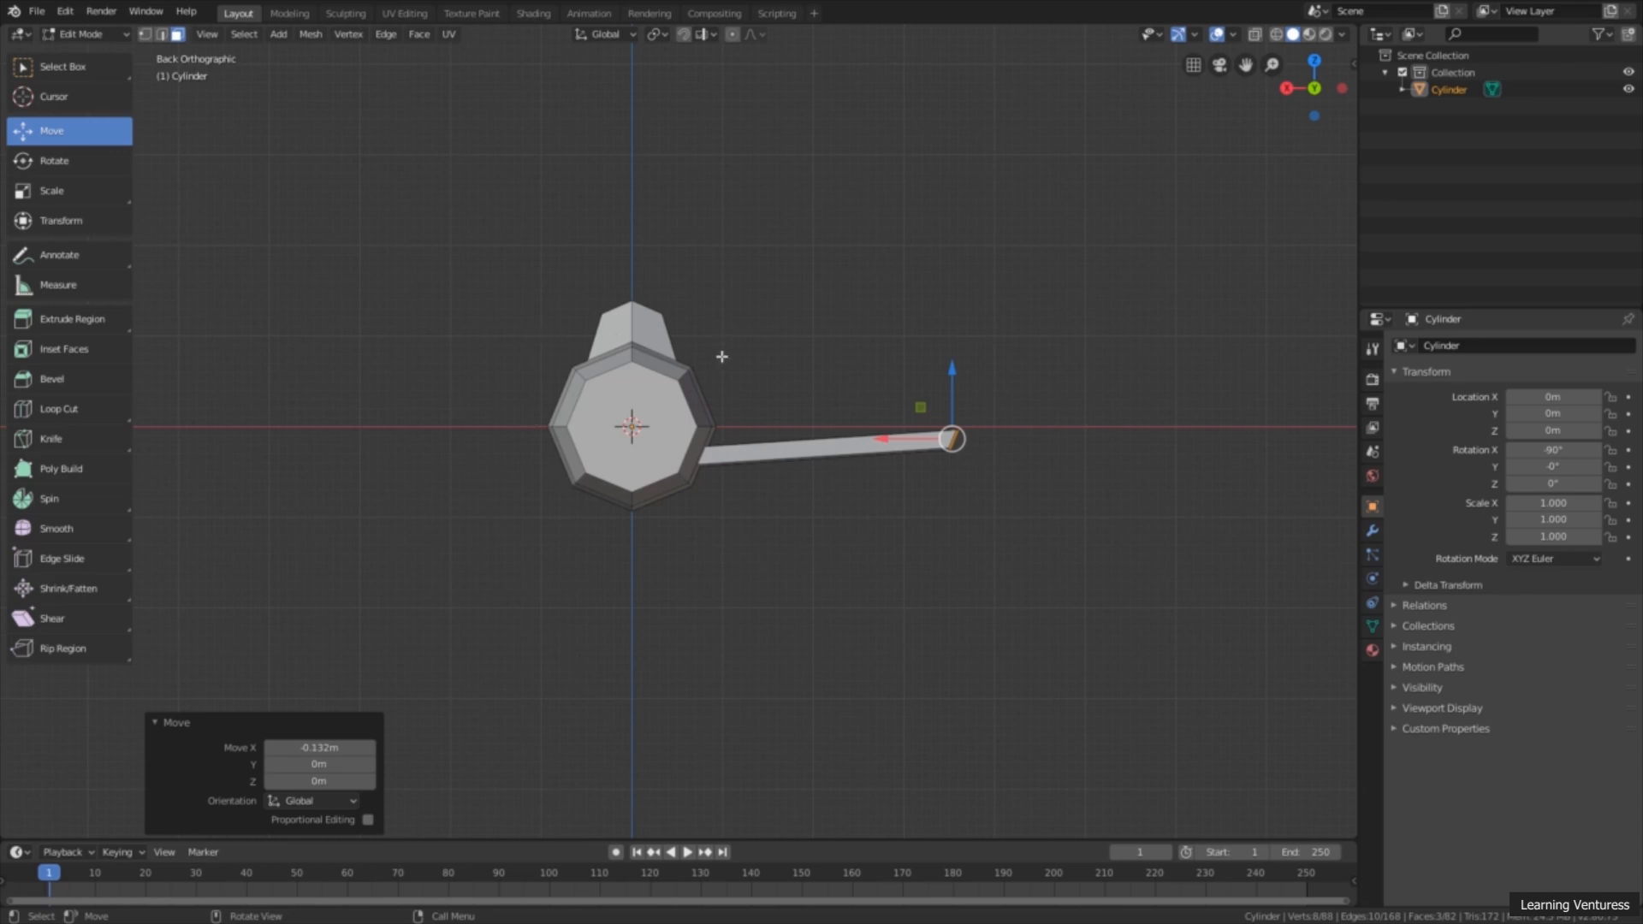
Step: Clear the current selection and reselect the three end faces at the wing tip
{"action": "key", "text": "w"}
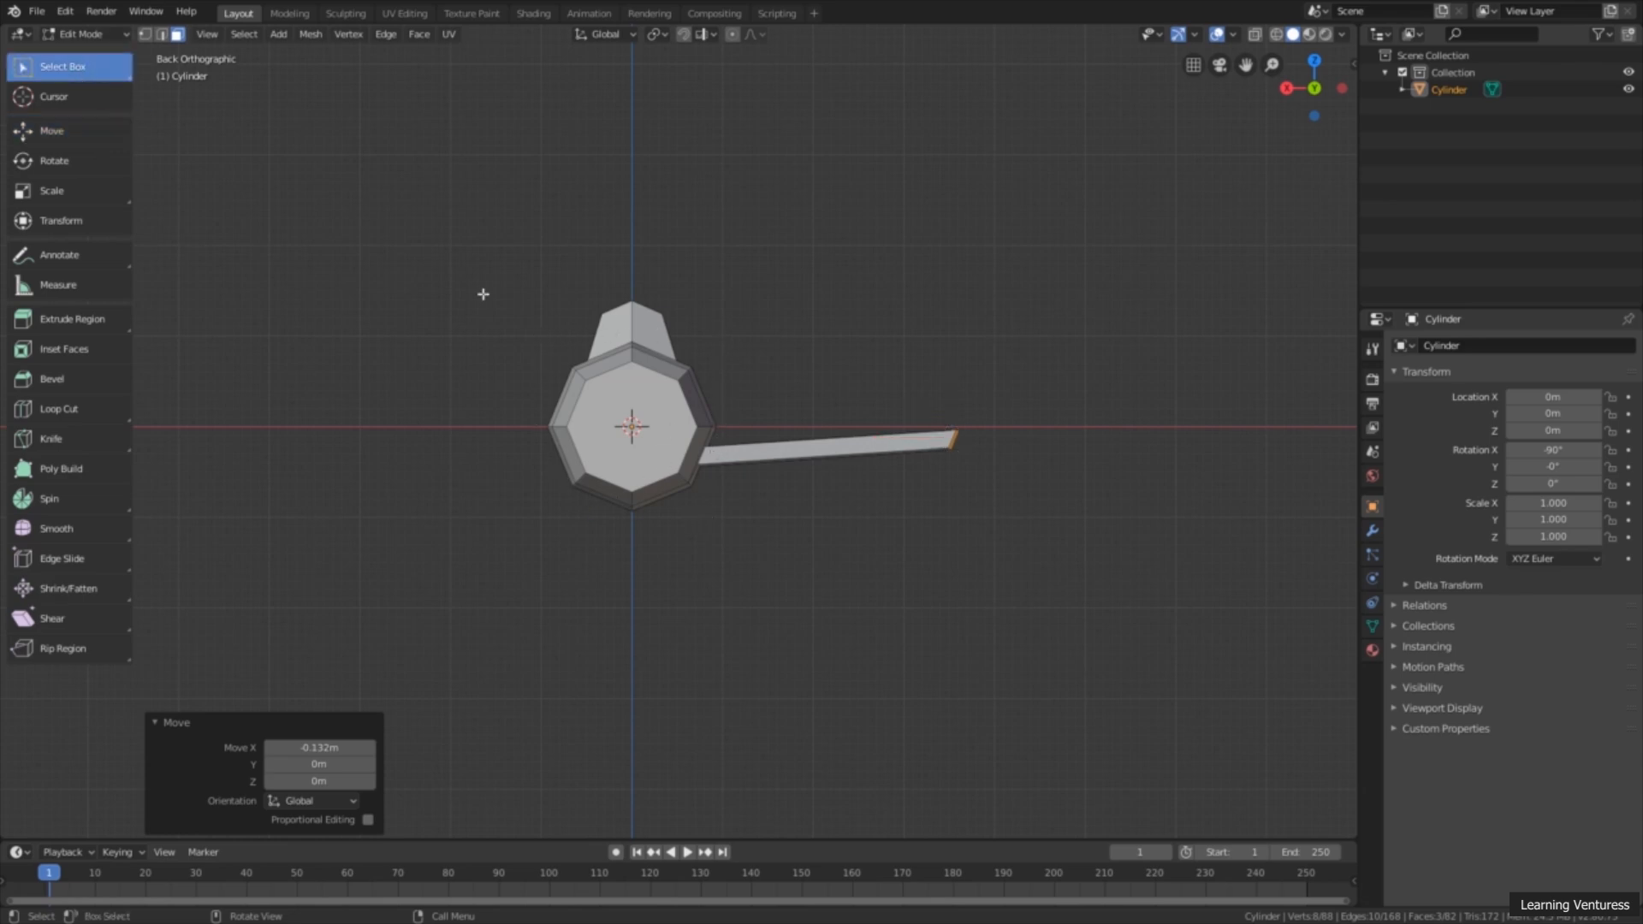
{"action": "left_click_drag", "start_coordinate": [537, 336], "coordinate": [958, 337]}
{"action": "left_click", "coordinate": [953, 406]}
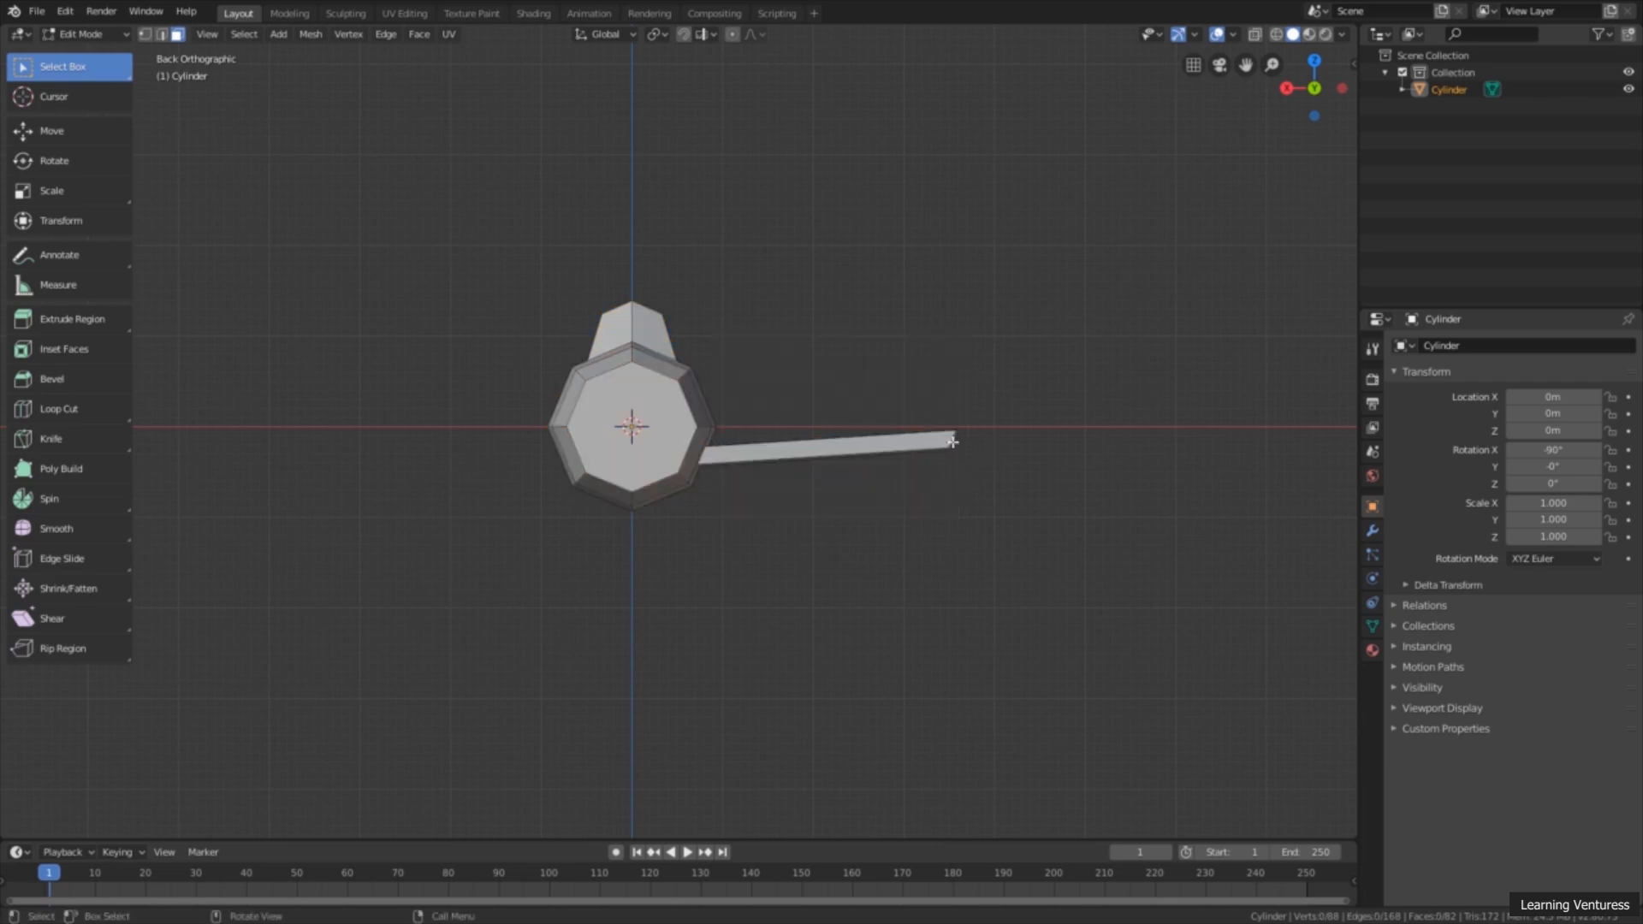
{"action": "middle_click_drag", "start_coordinate": [968, 428], "coordinate": [841, 456]}
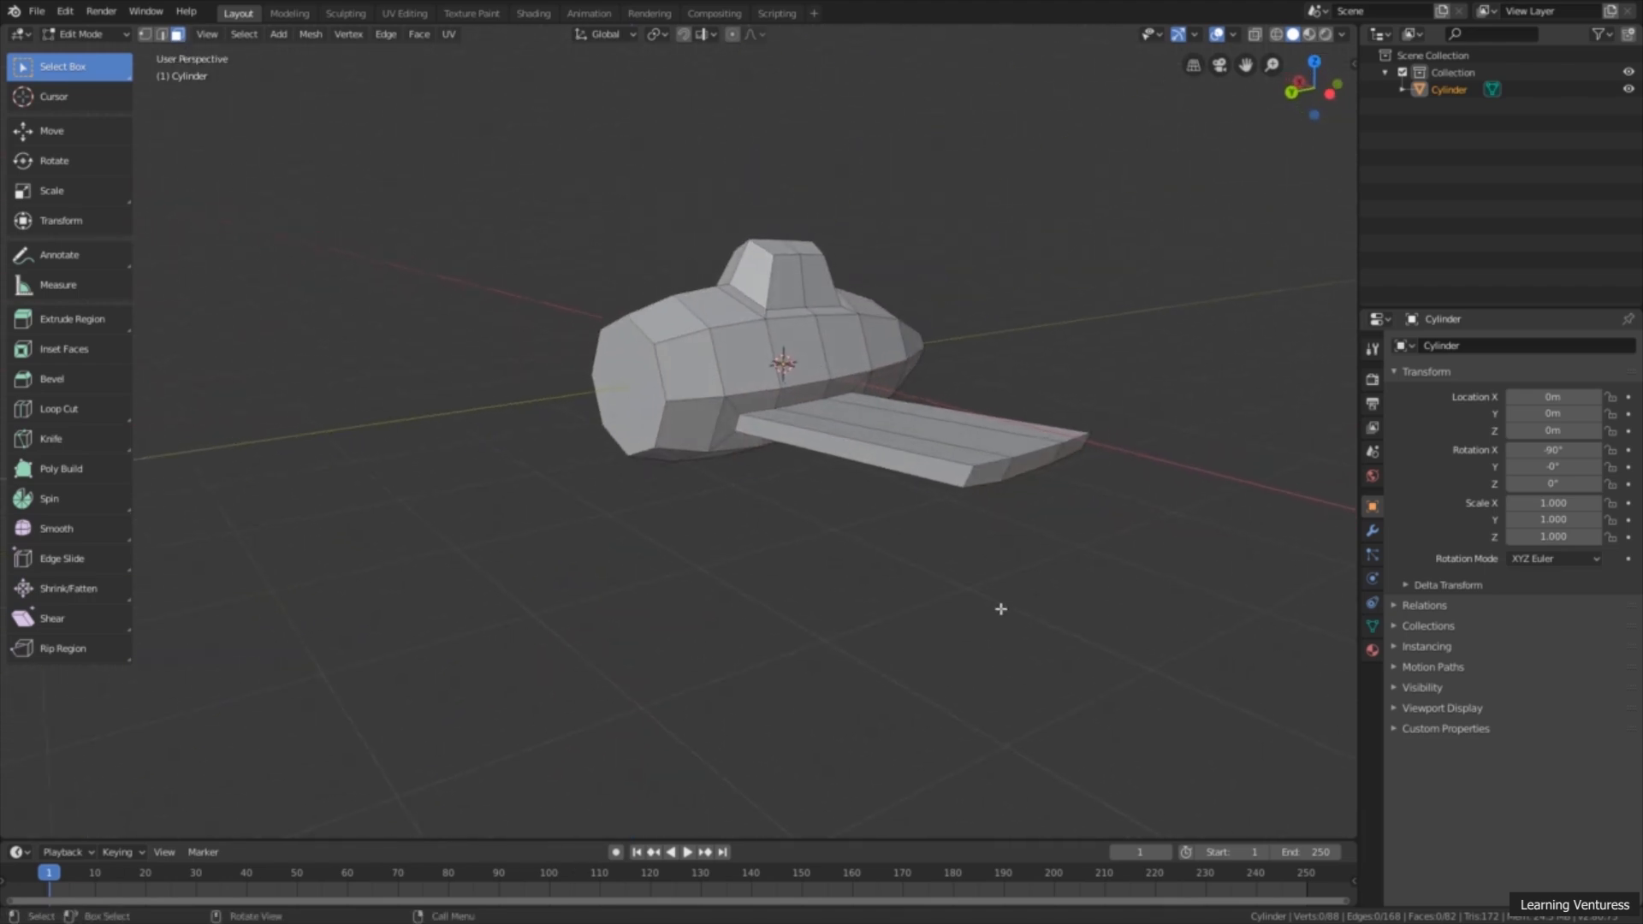
{"action": "left_click", "coordinate": [989, 476]}
{"action": "left_click", "coordinate": [1061, 453], "text": "shift"}
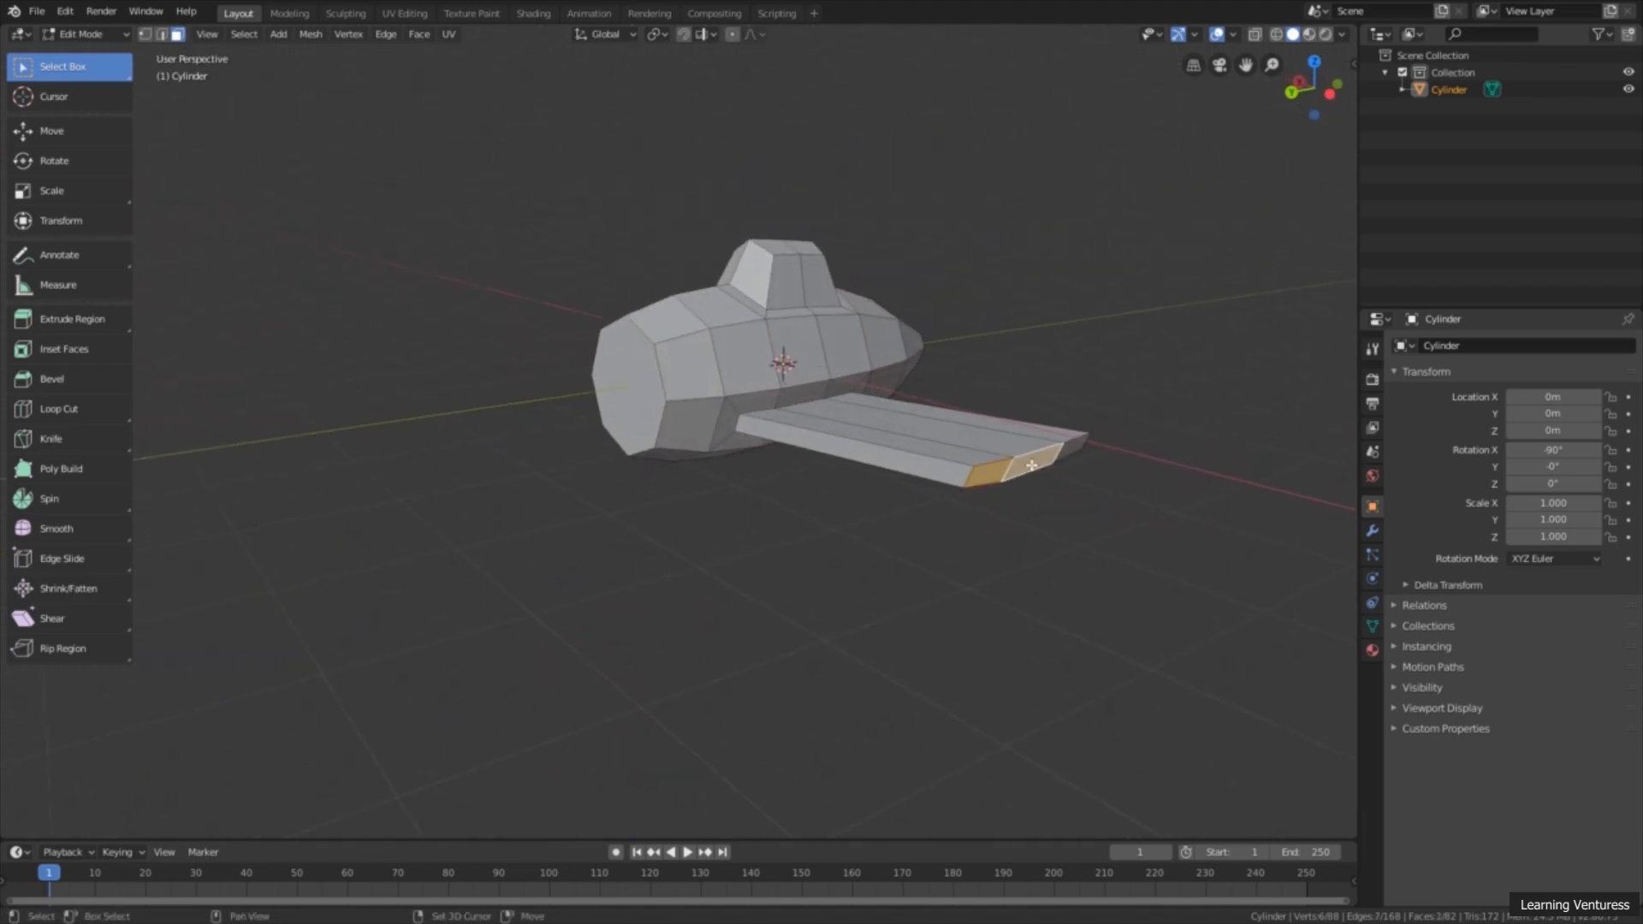
{"action": "left_click", "coordinate": [1070, 450], "text": "shift"}
Step: In the top orthographic view, flatten the wing's end faces by scaling them along X to about 0.07
{"action": "middle_click_drag", "start_coordinate": [1064, 491], "coordinate": [1024, 599]}
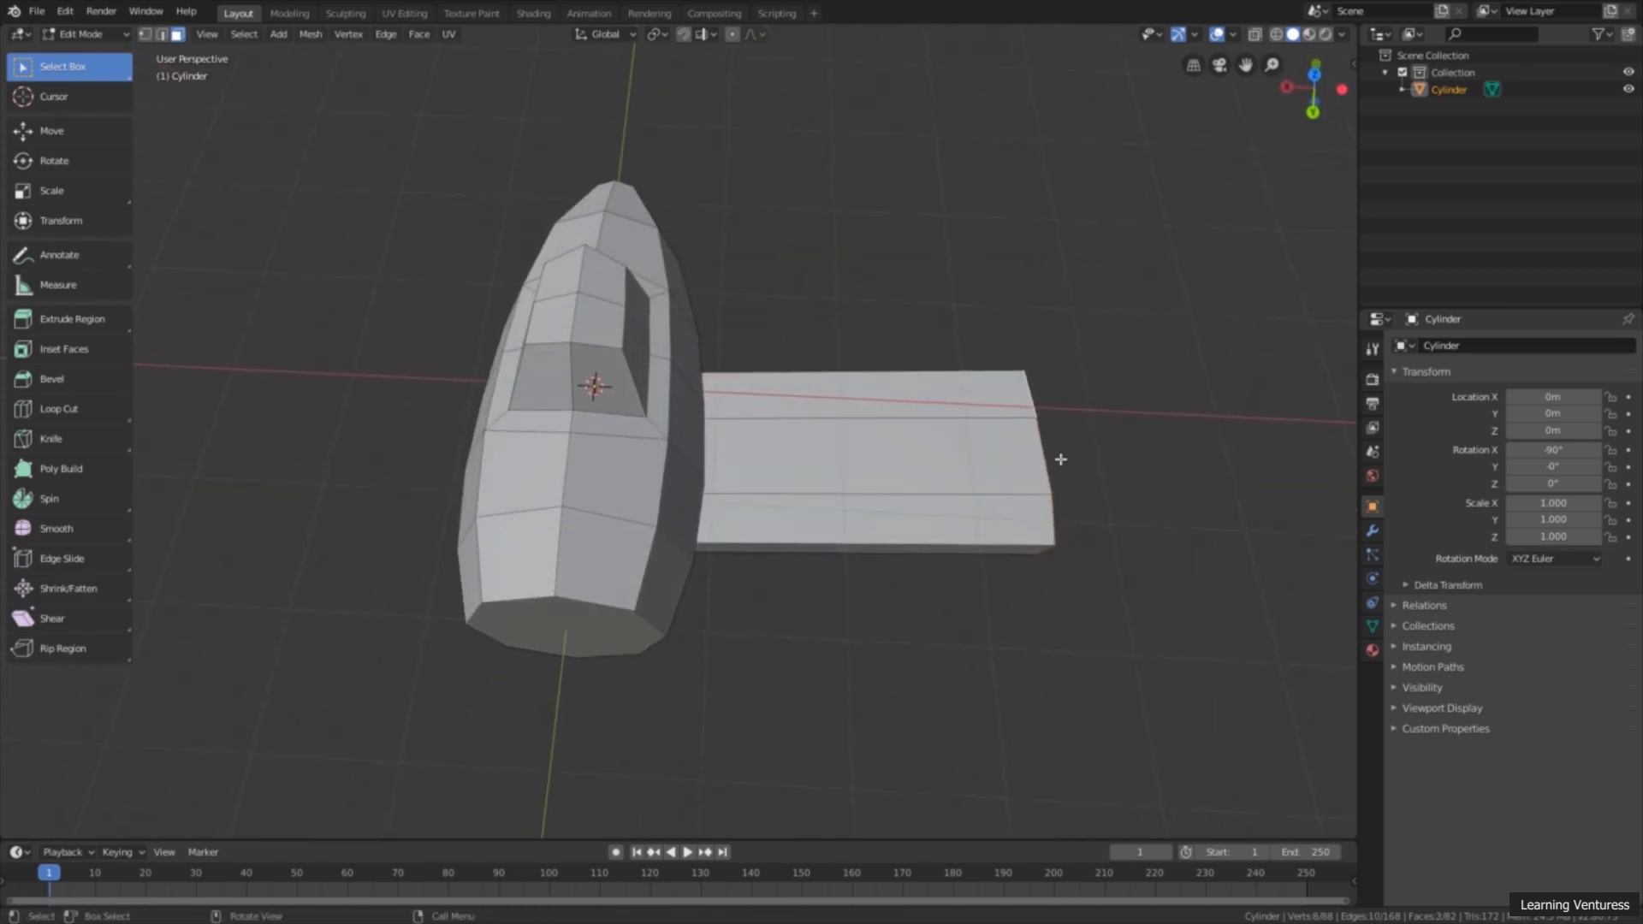
{"action": "middle_click_drag", "start_coordinate": [1151, 257], "coordinate": [1233, 147]}
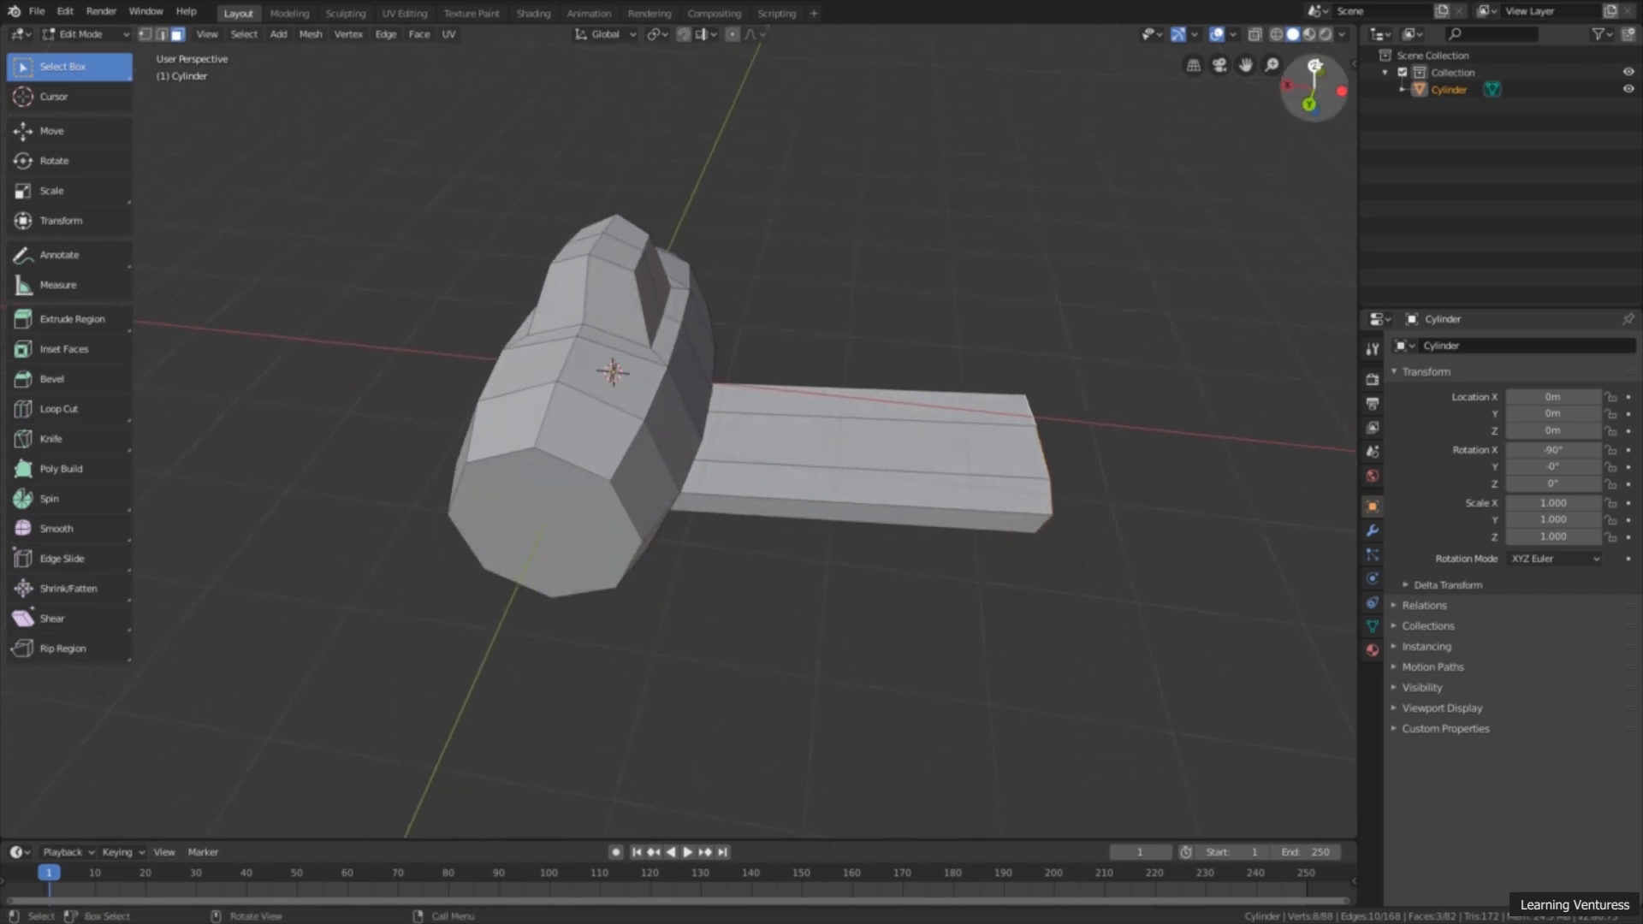
{"action": "left_click", "coordinate": [1315, 65]}
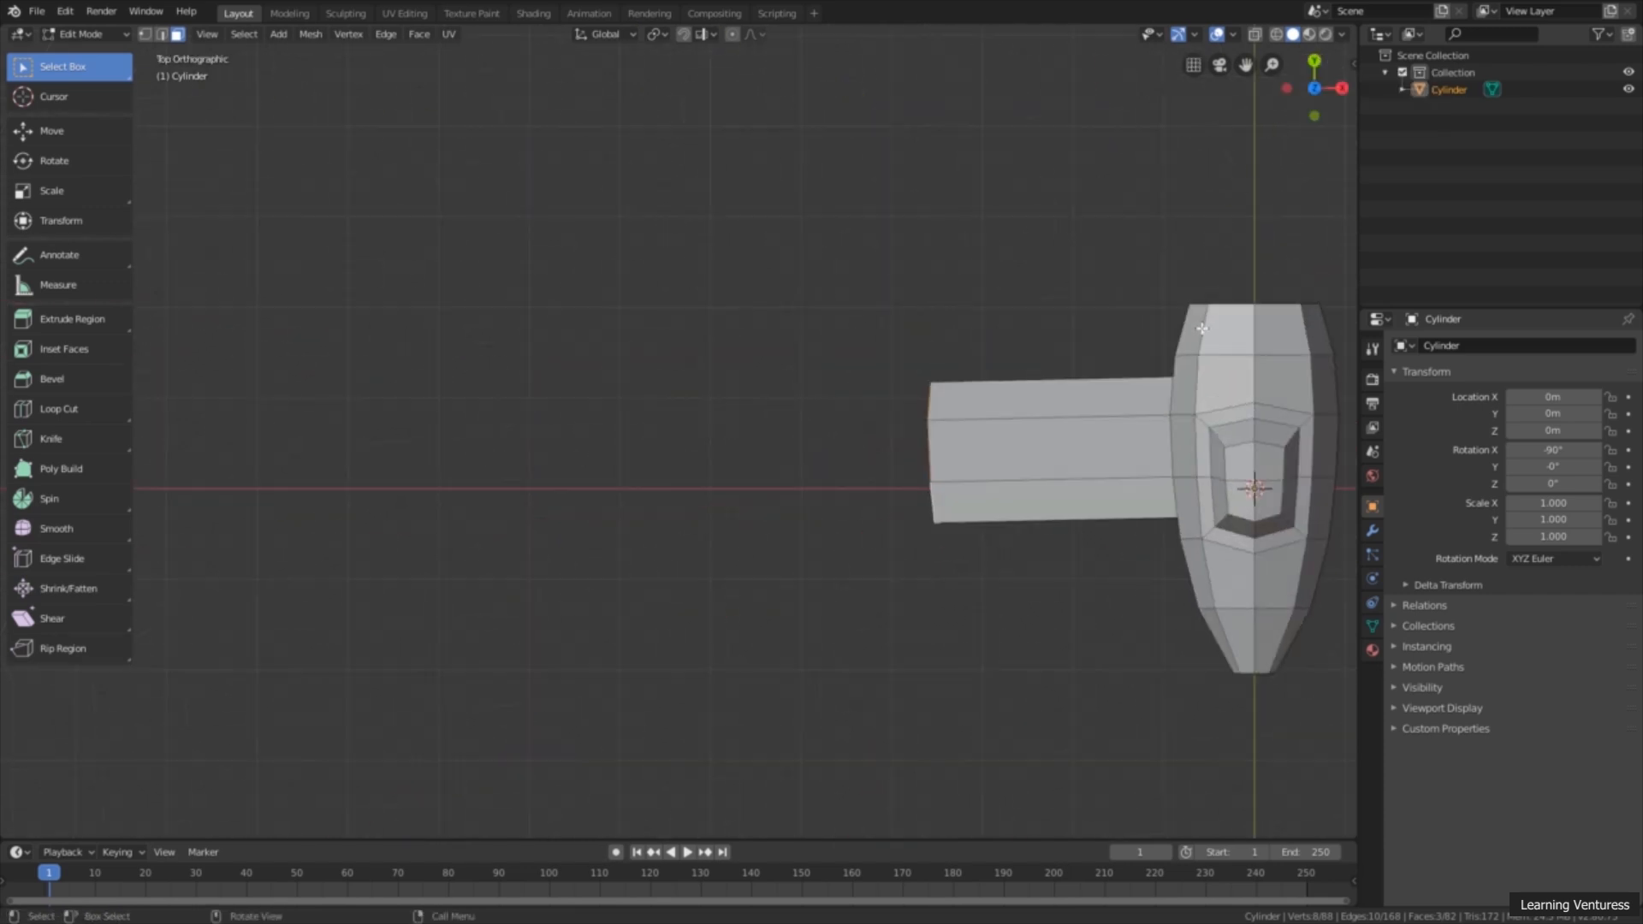
{"action": "middle_click_drag", "start_coordinate": [1149, 379], "coordinate": [770, 401], "text": "shift"}
{"action": "scroll", "coordinate": [767, 404], "scroll_direction": "up", "scroll_amount": 1}
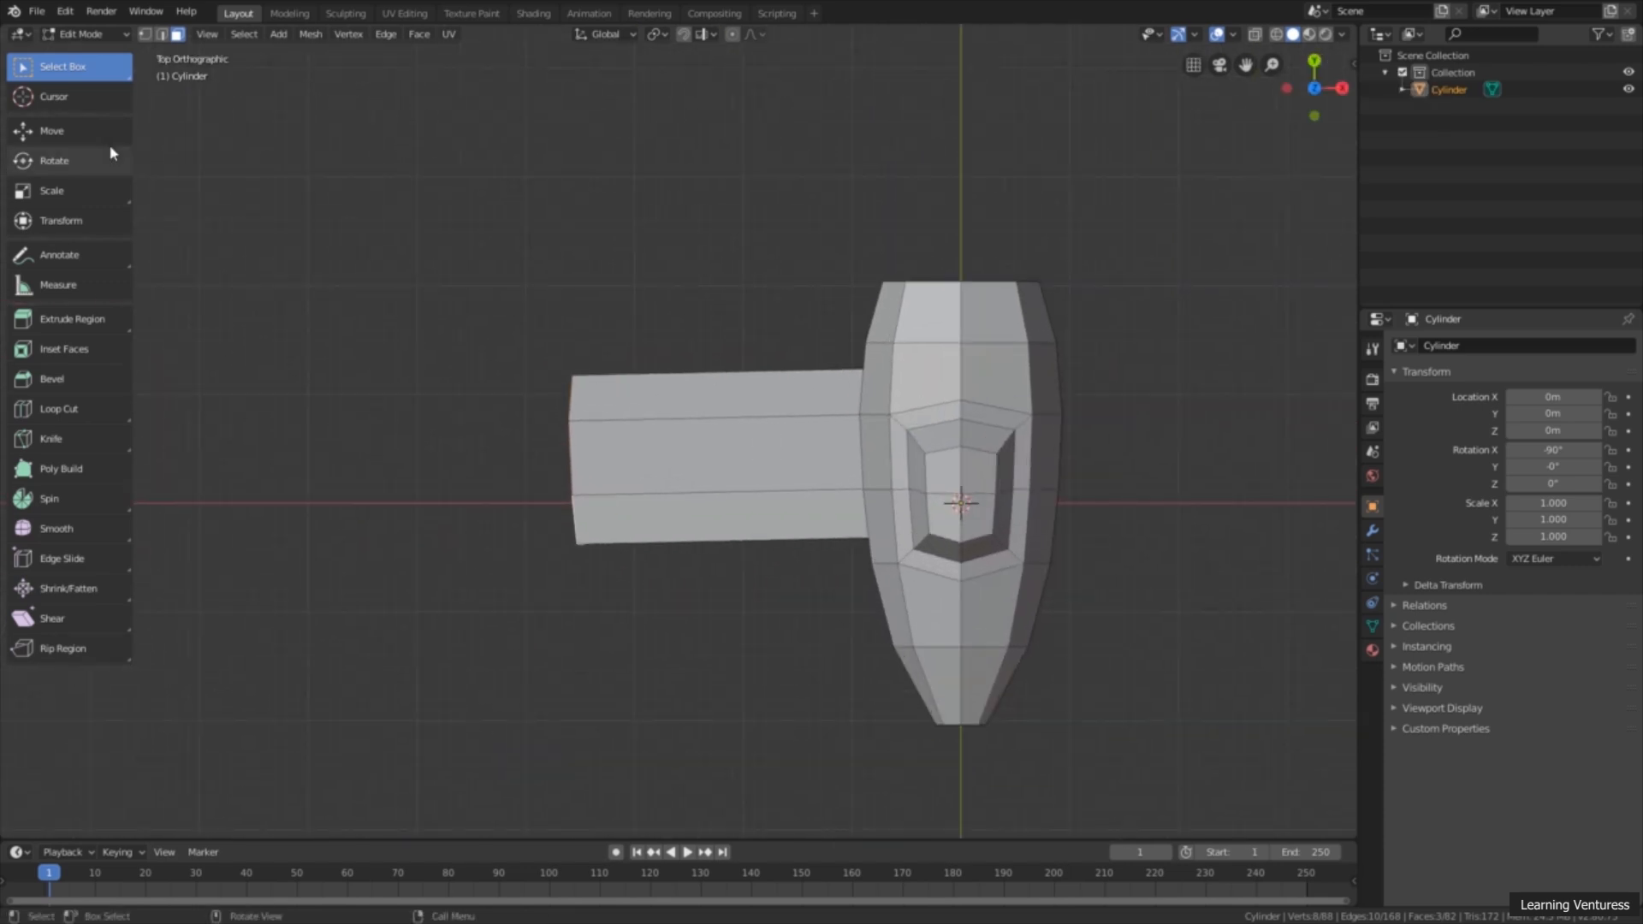
{"action": "left_click", "coordinate": [73, 195]}
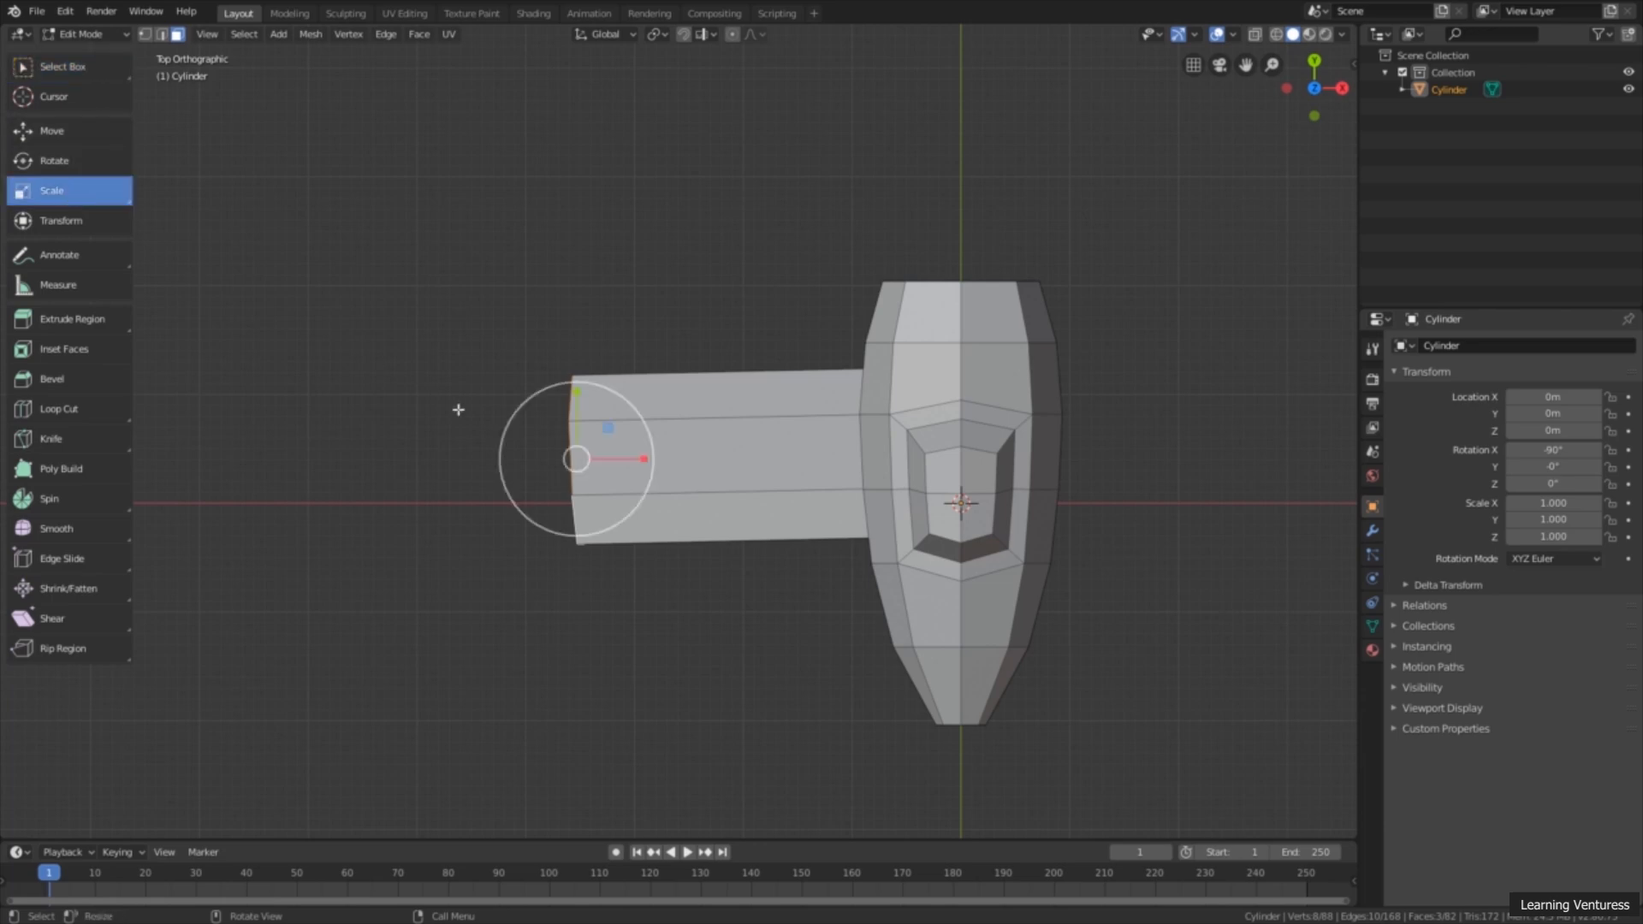
{"action": "left_click_drag", "start_coordinate": [645, 460], "coordinate": [576, 459]}
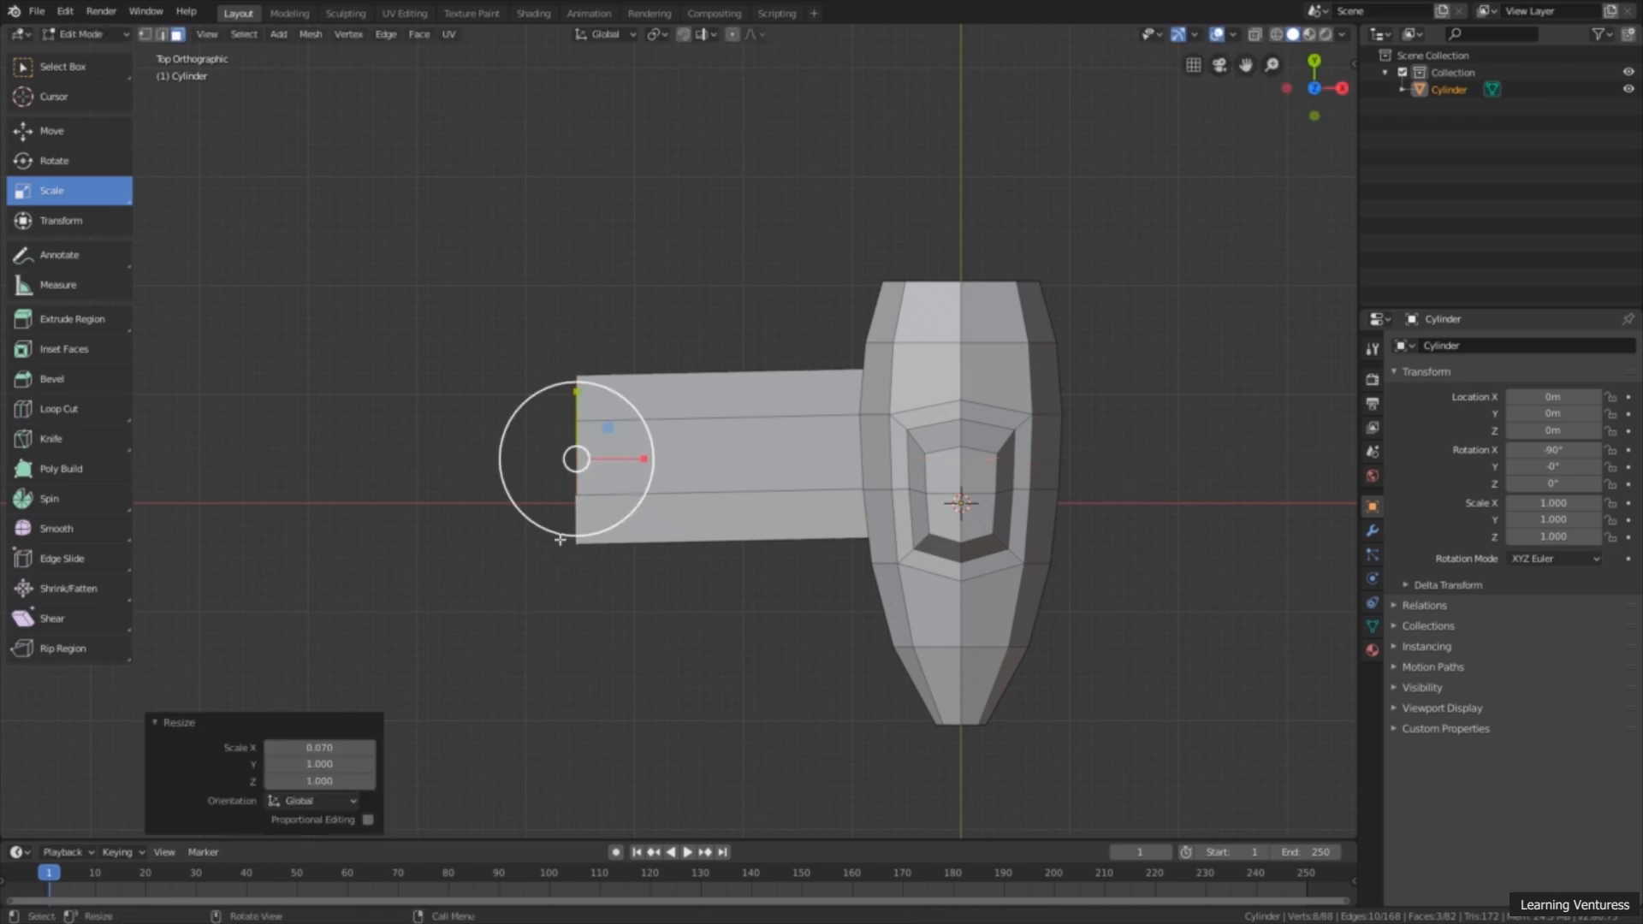
Step: Shift the wing's end faces about 0.071 m along Y and scale them along Y to about 0.52 to taper the wing
{"action": "left_click", "coordinate": [93, 137]}
{"action": "left_click_drag", "start_coordinate": [576, 407], "coordinate": [610, 387]}
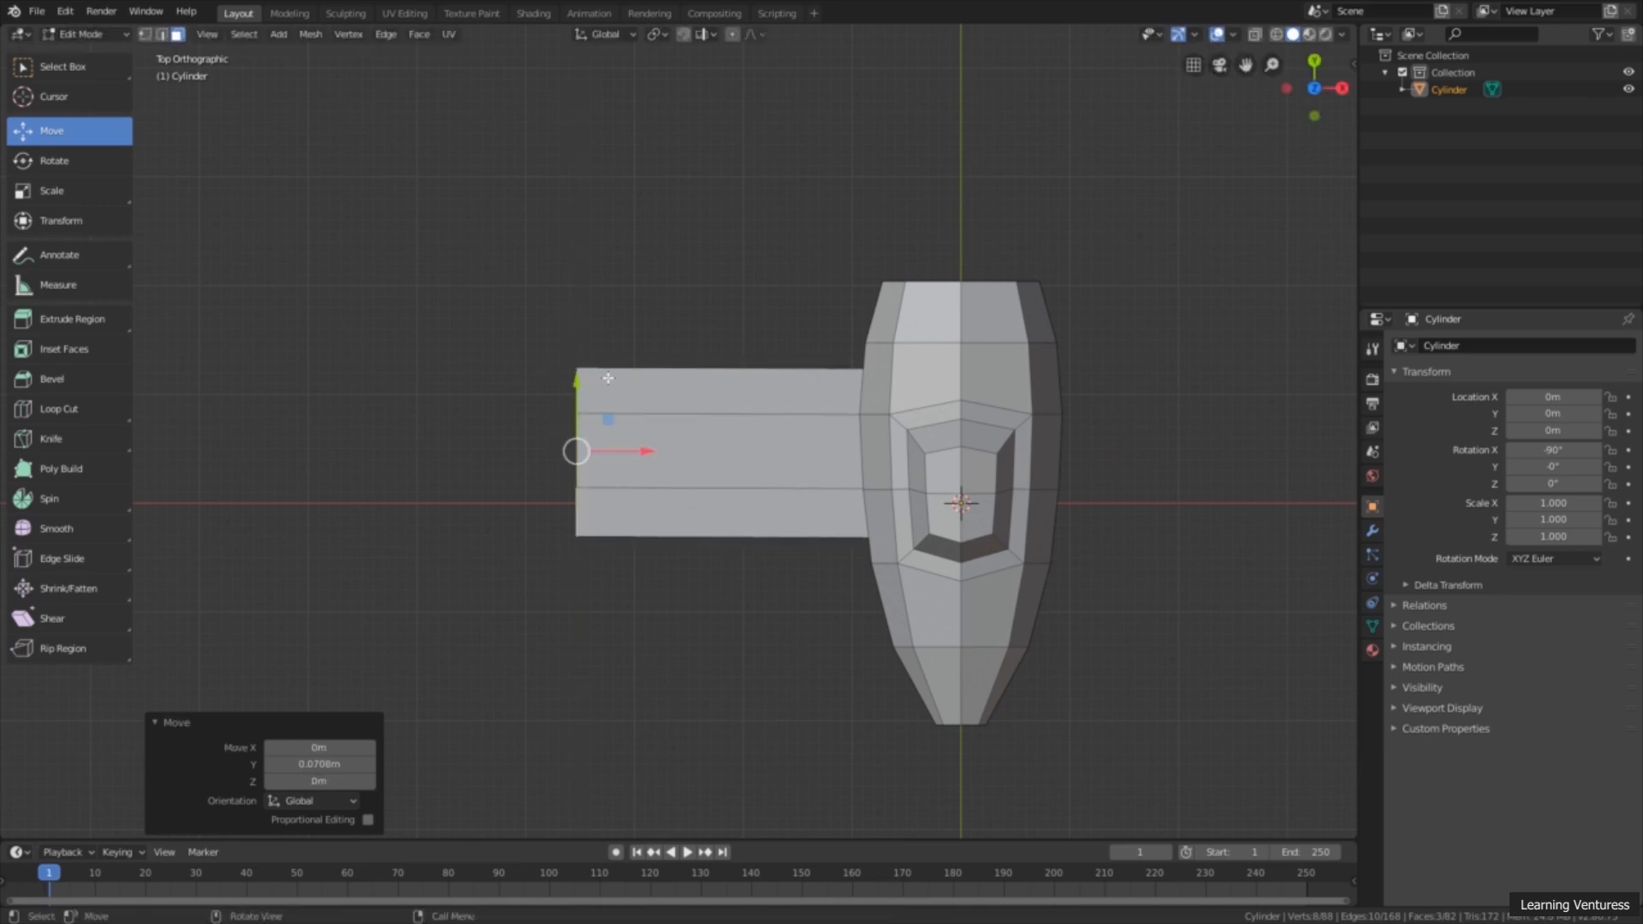
{"action": "left_click", "coordinate": [71, 197]}
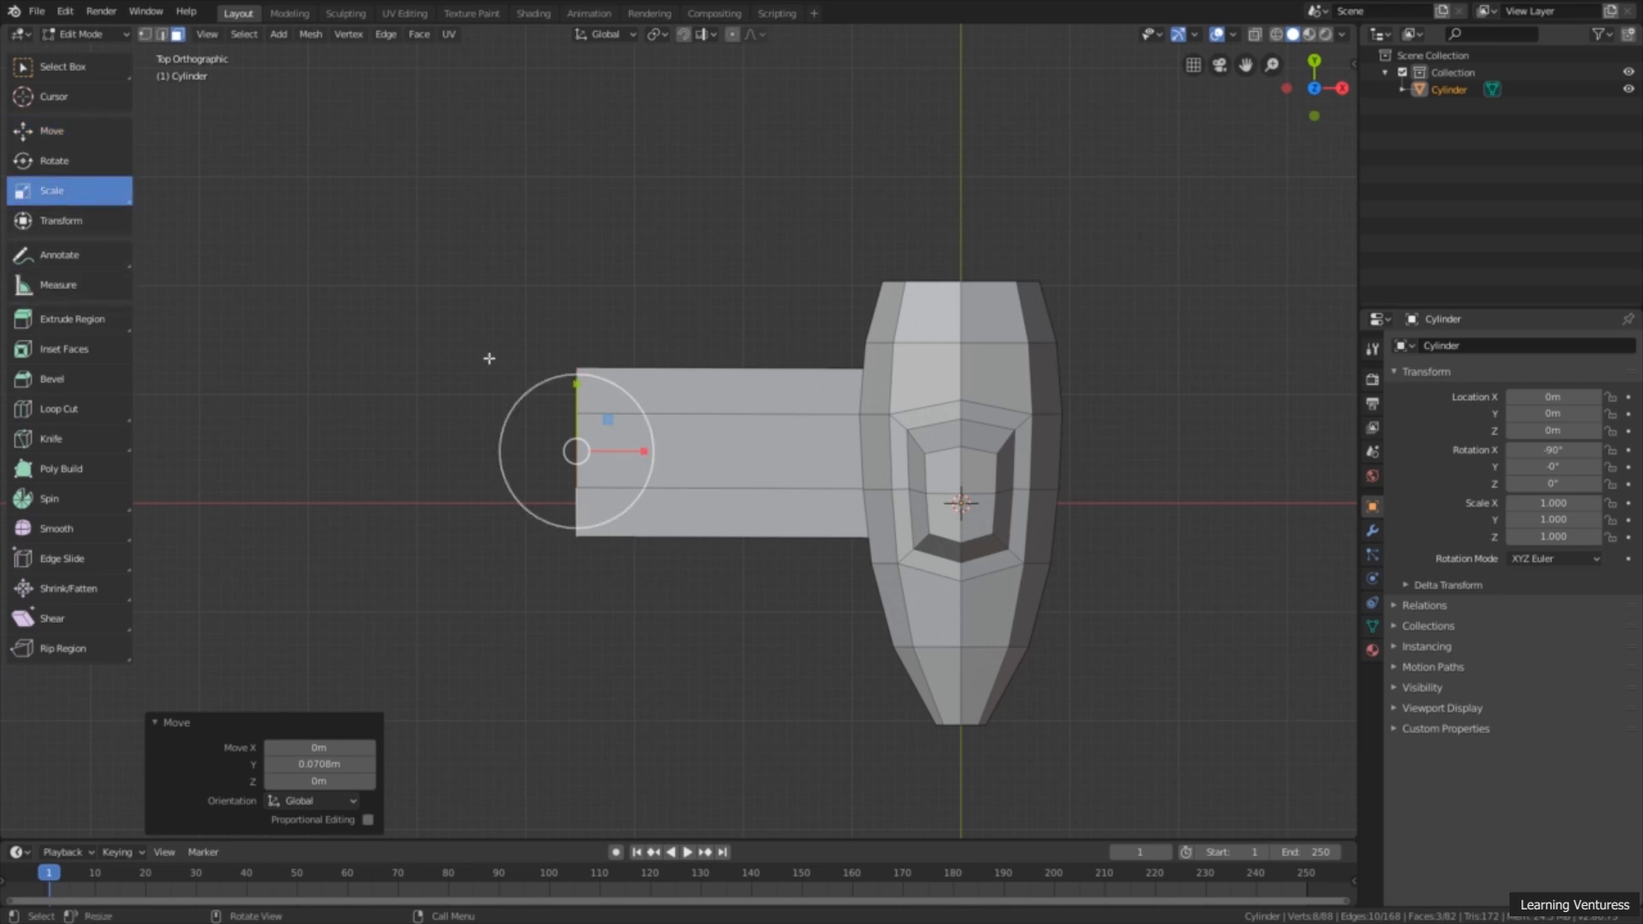
{"action": "left_click_drag", "start_coordinate": [576, 385], "coordinate": [574, 414]}
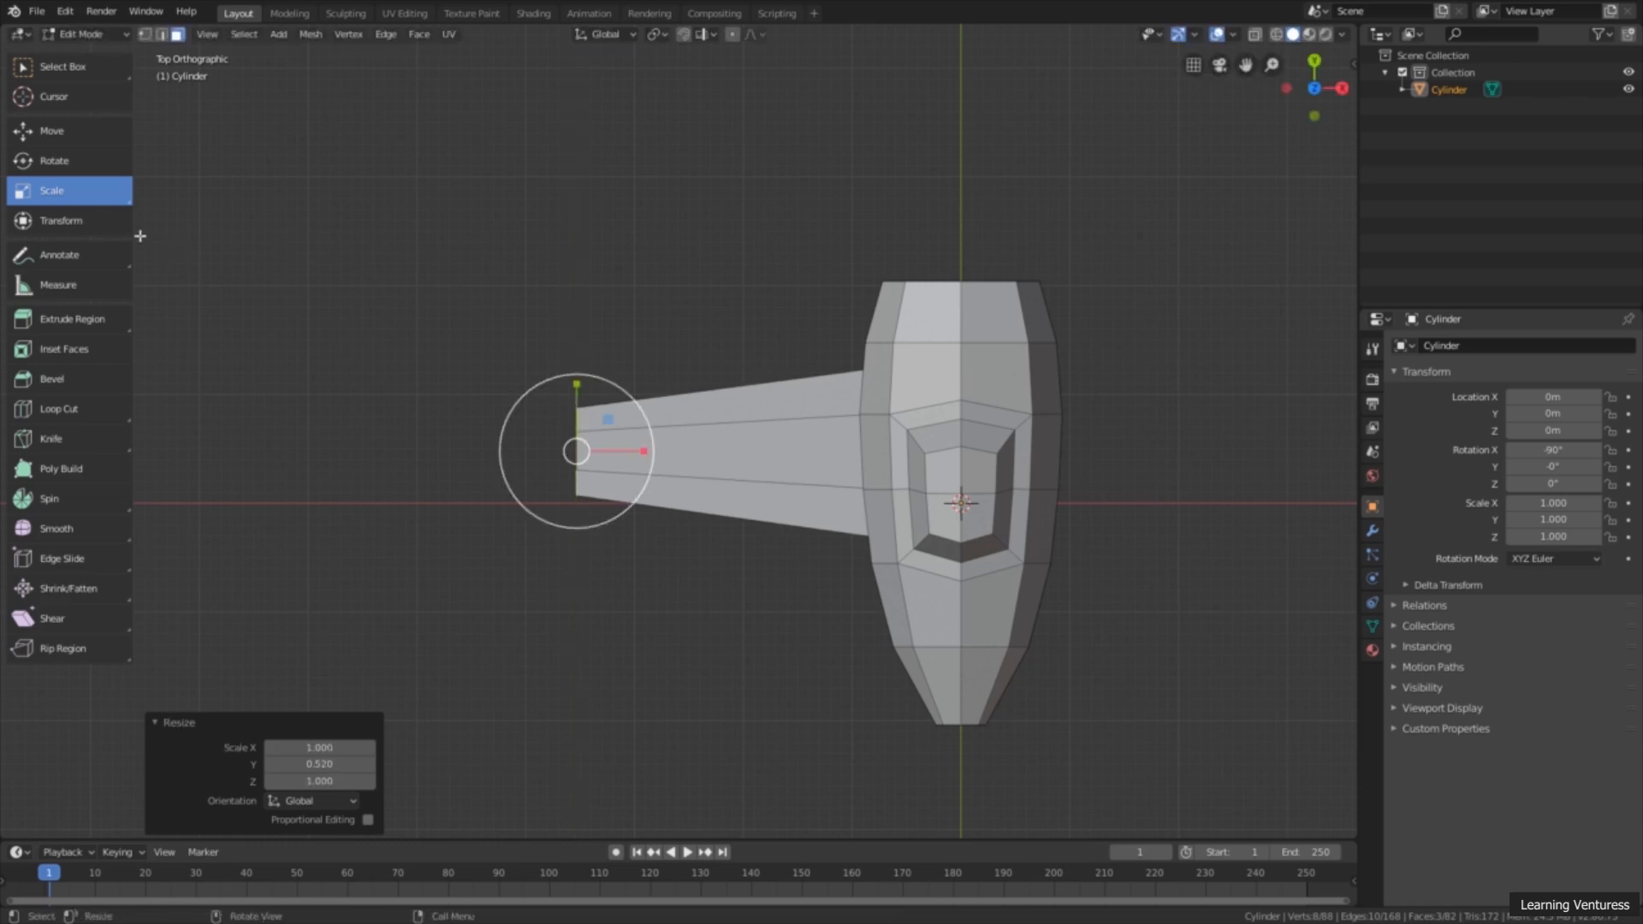
Step: Shift the wing's end faces about 0.385 m along Y
{"action": "left_click", "coordinate": [51, 131]}
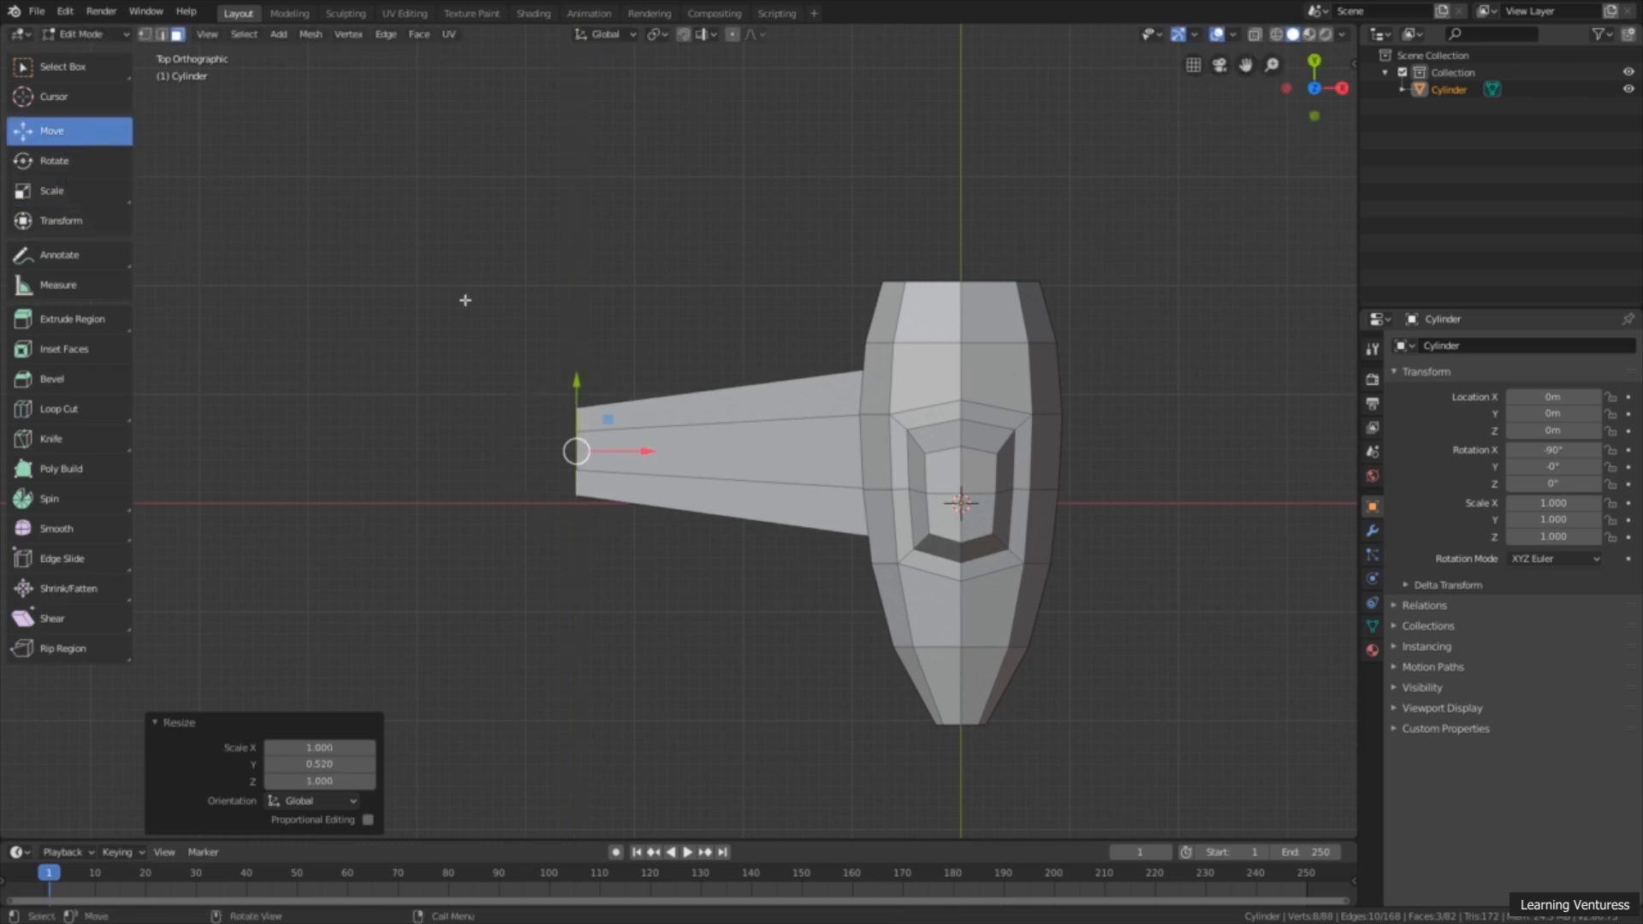
{"action": "left_click_drag", "start_coordinate": [575, 384], "coordinate": [576, 344]}
{"action": "middle_click_drag", "start_coordinate": [568, 520], "coordinate": [480, 453]}
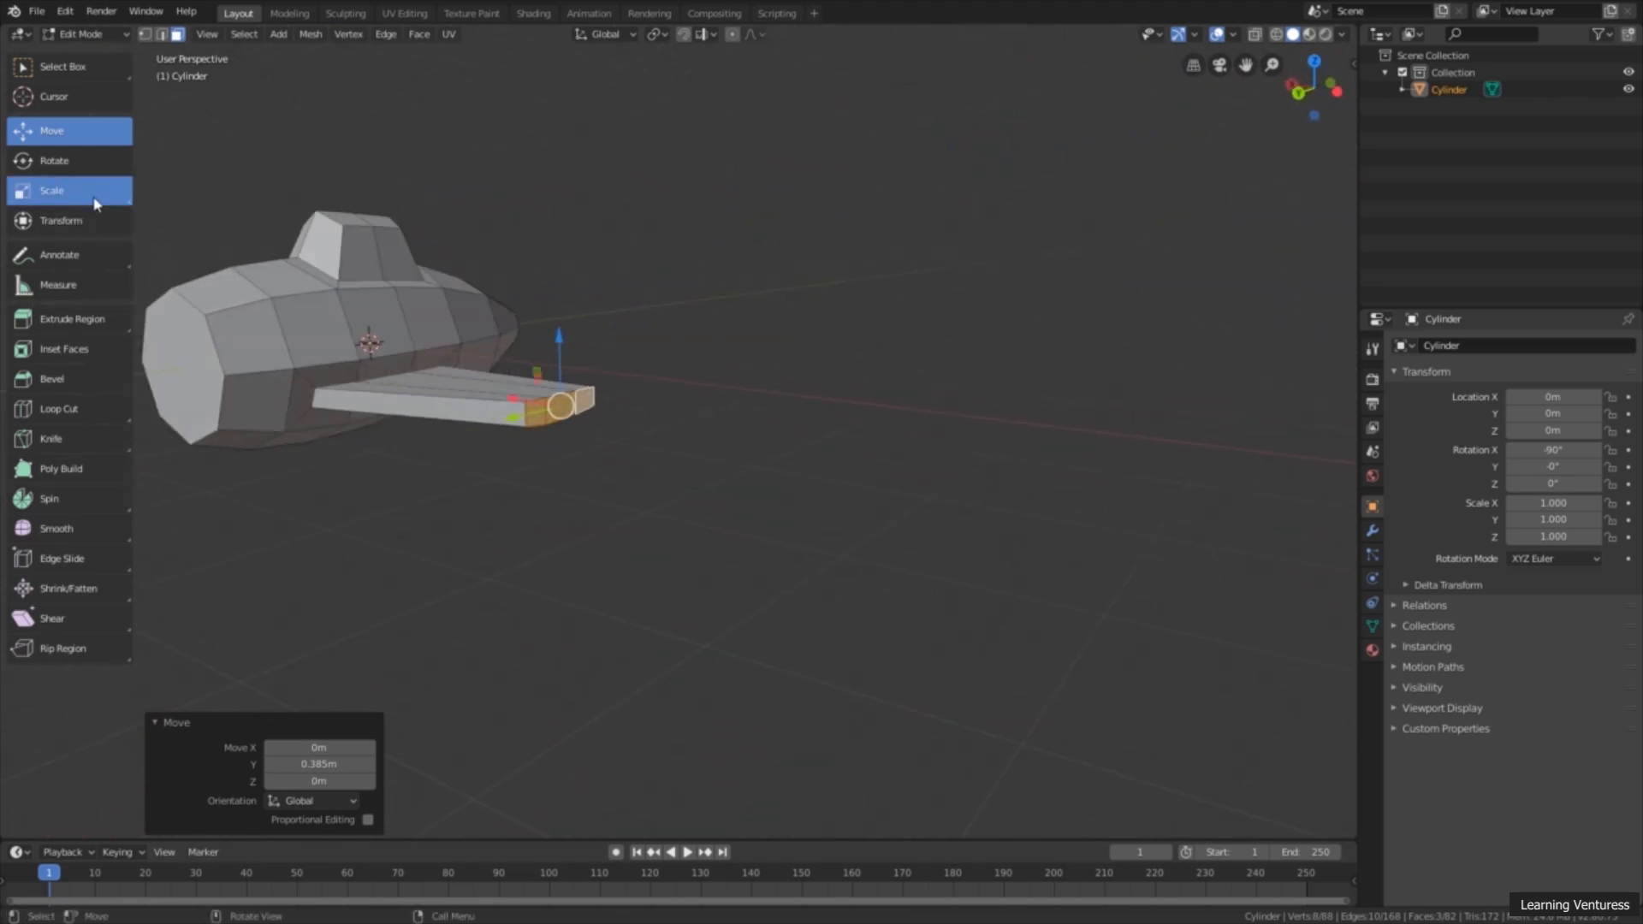
Step: Thin the wing tip by scaling its end faces along Z to about 0.208 and again to about 0.843
{"action": "left_click", "coordinate": [101, 192]}
{"action": "left_click_drag", "start_coordinate": [561, 338], "coordinate": [561, 392]}
{"action": "scroll", "coordinate": [568, 444], "scroll_direction": "up", "scroll_amount": 5}
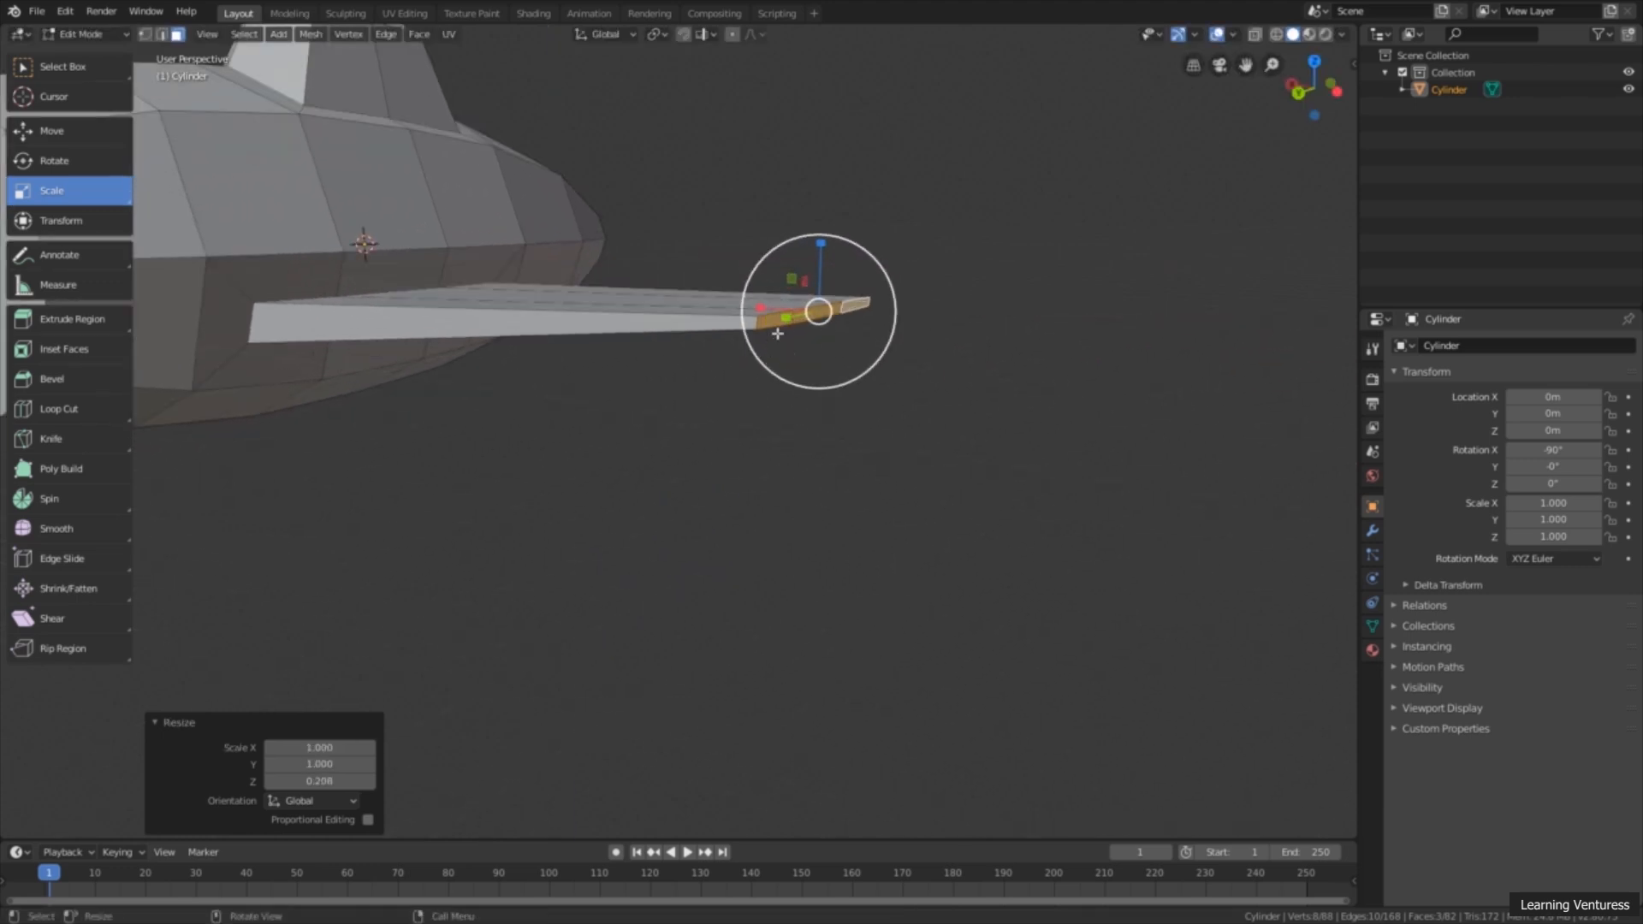
{"action": "left_click_drag", "start_coordinate": [817, 269], "coordinate": [818, 274]}
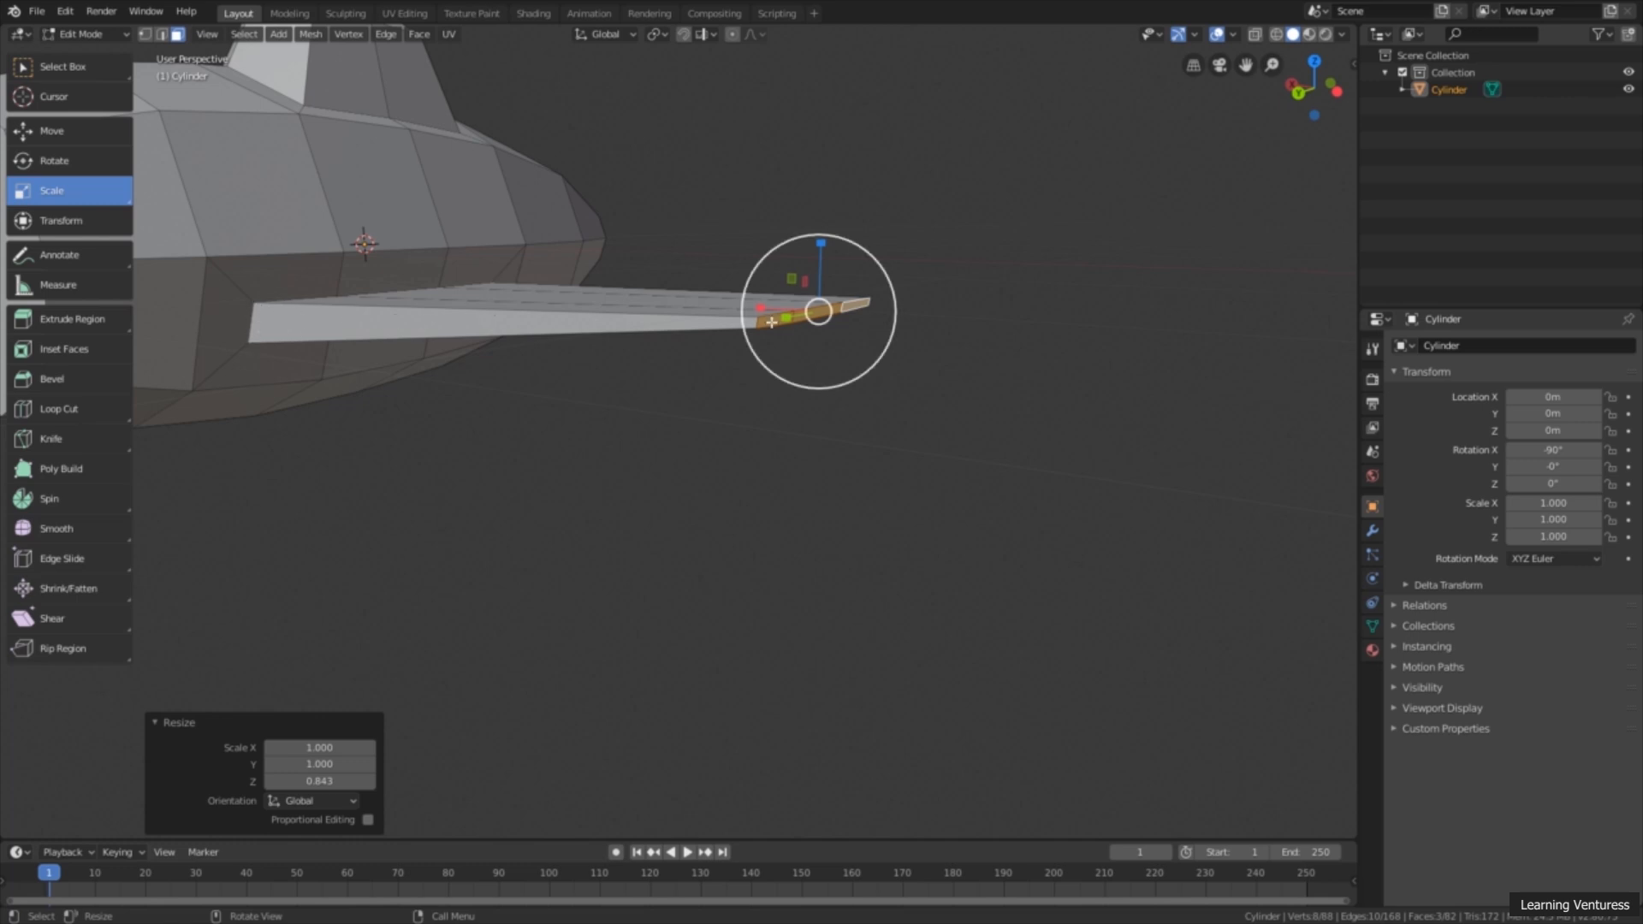
Step: Inspect the wing's taper and outline in perspective and in the bottom and top orthographic views
{"action": "middle_click_drag", "start_coordinate": [828, 499], "coordinate": [1150, 250]}
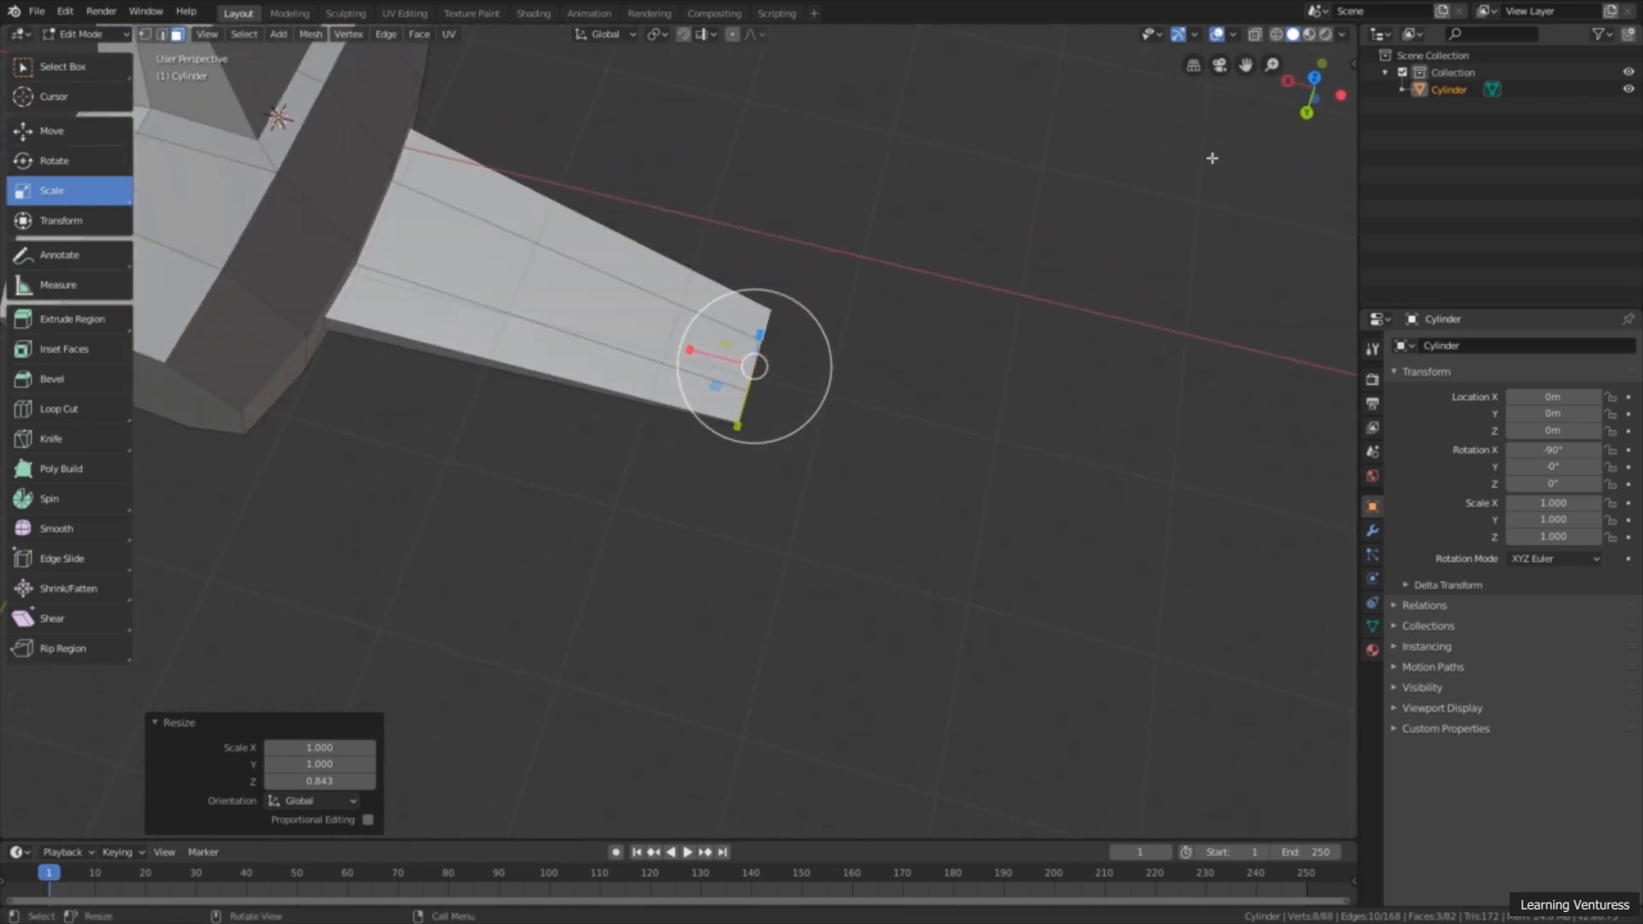
{"action": "scroll", "coordinate": [836, 305], "scroll_direction": "down", "scroll_amount": 4}
{"action": "middle_click_drag", "start_coordinate": [836, 305], "coordinate": [909, 388]}
{"action": "left_click", "coordinate": [1315, 95]}
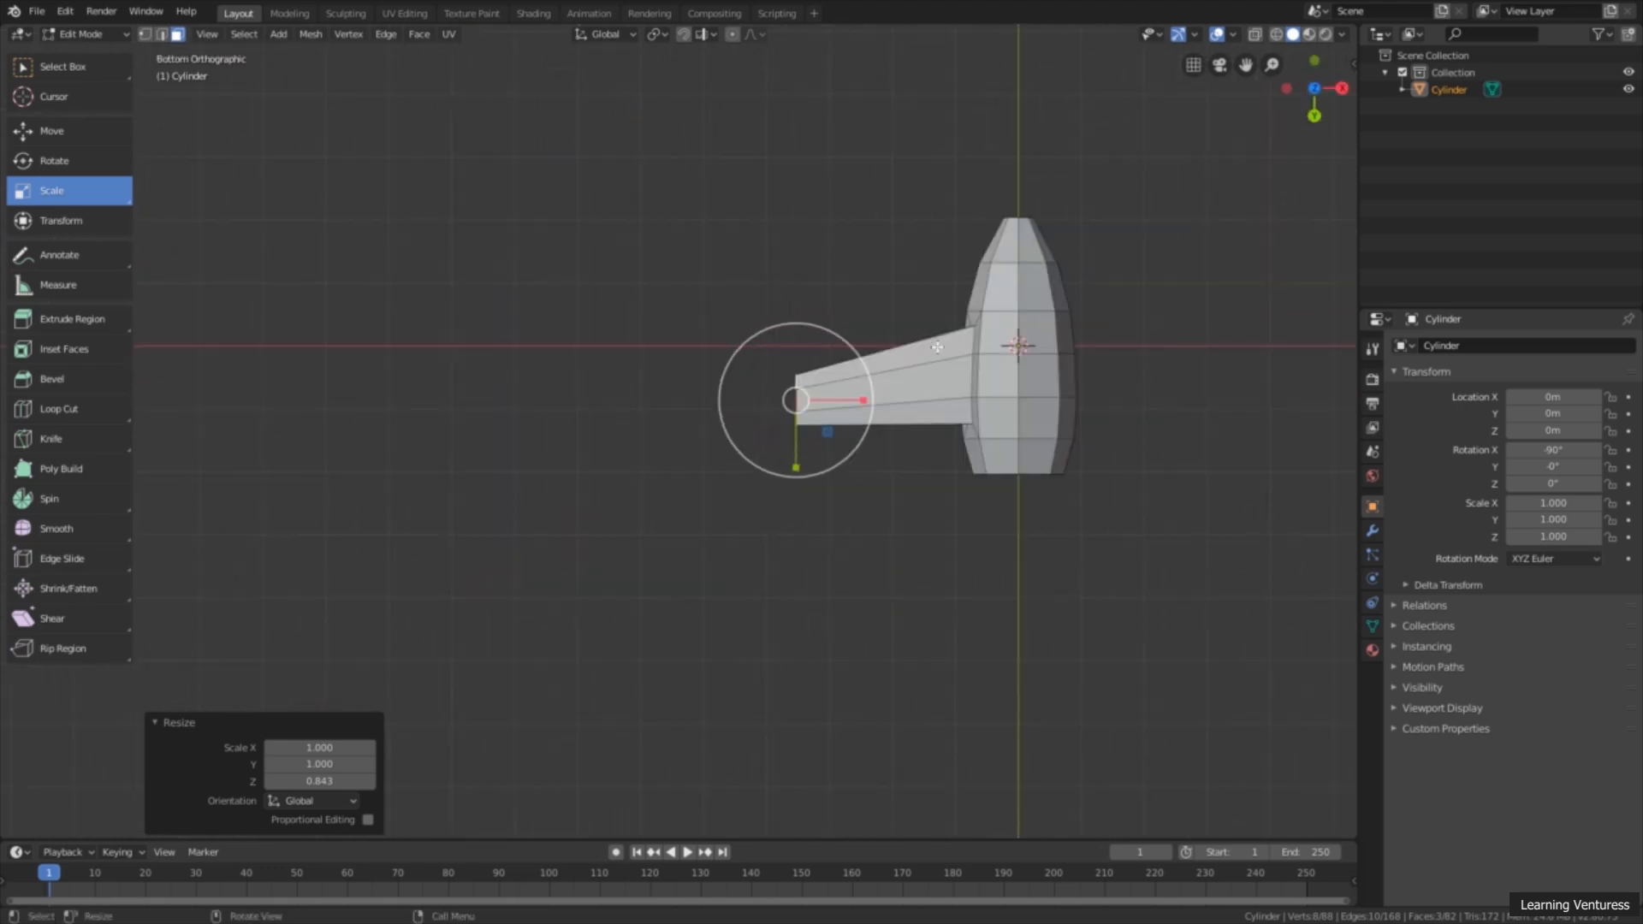
{"action": "middle_click_drag", "start_coordinate": [1277, 129], "coordinate": [1285, 355]}
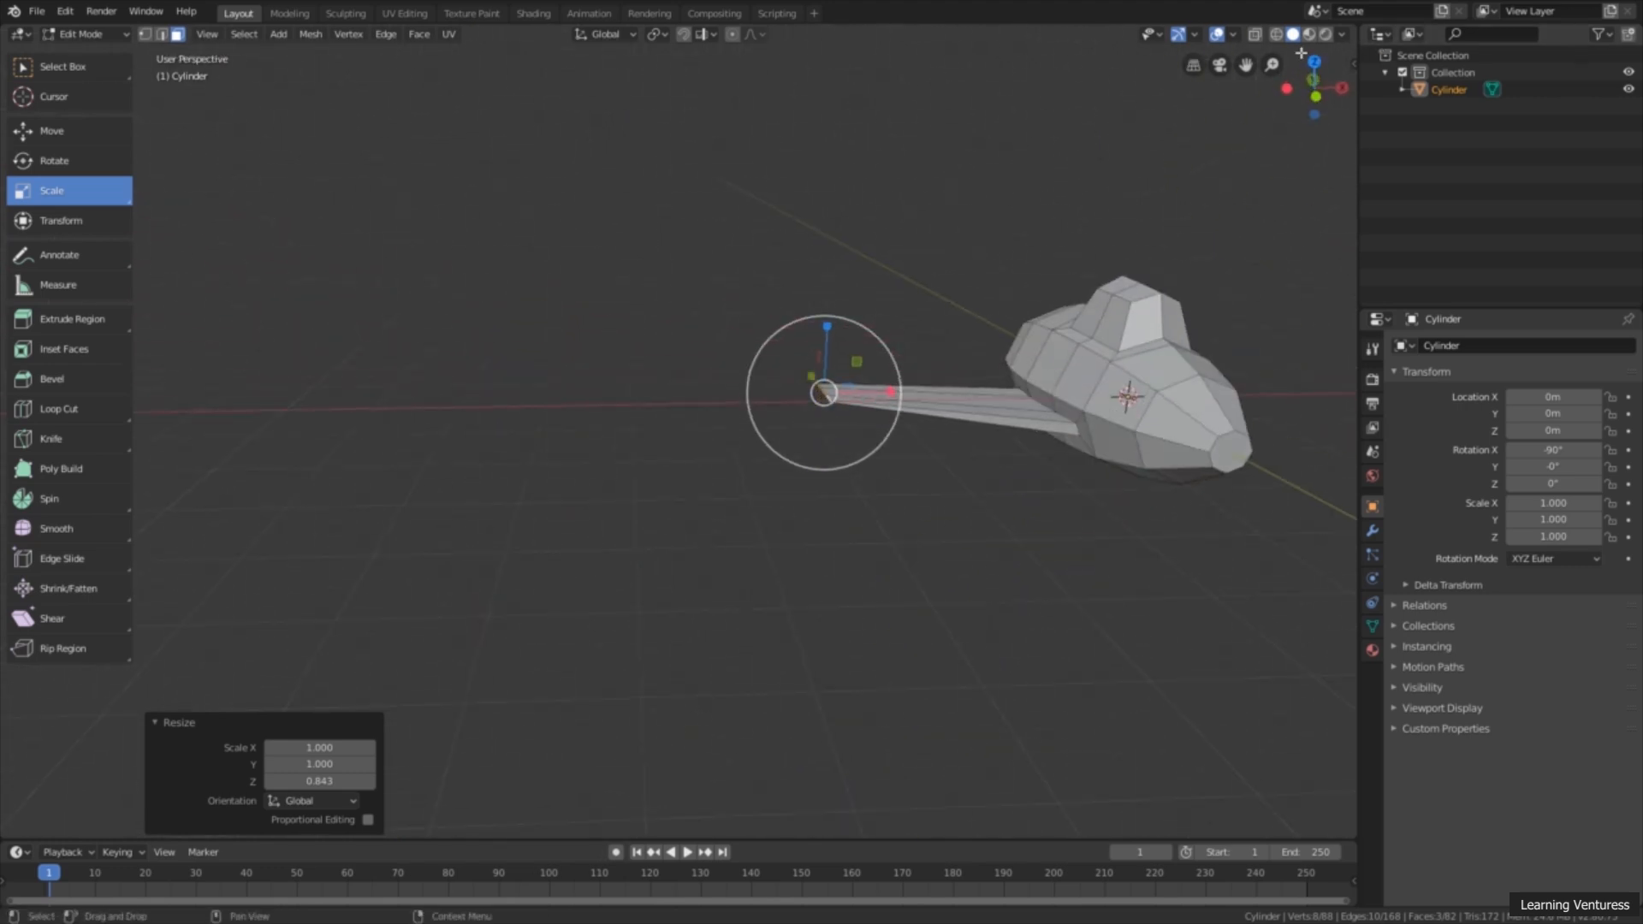
{"action": "left_click", "coordinate": [1314, 61]}
{"action": "scroll", "coordinate": [676, 366], "scroll_direction": "up", "scroll_amount": 4}
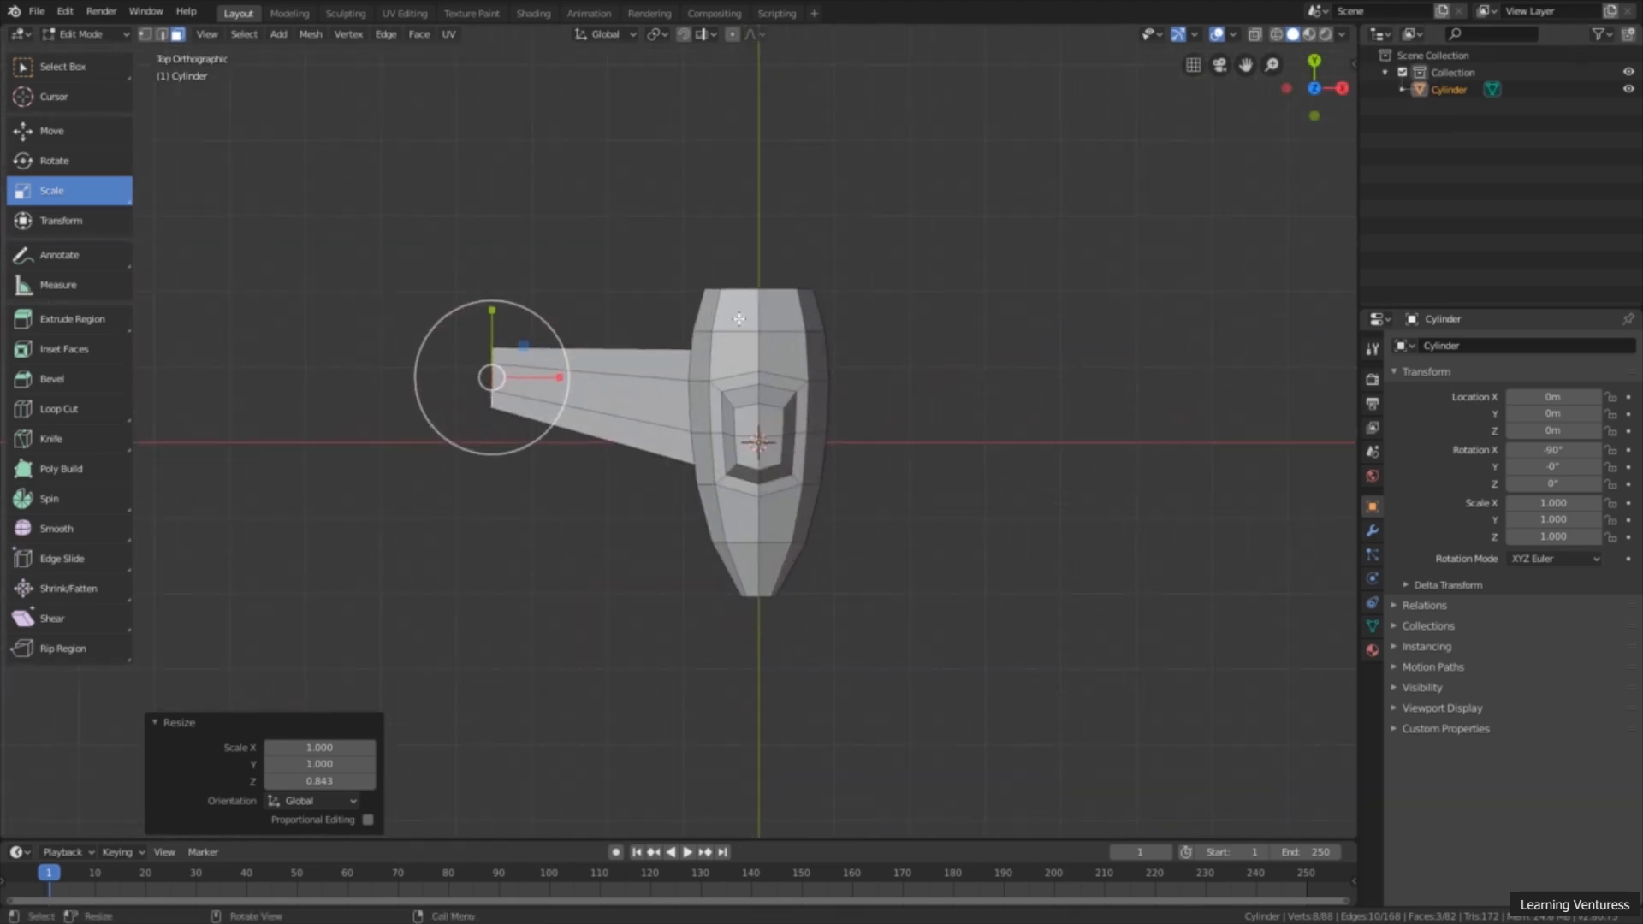
{"action": "middle_click_drag", "start_coordinate": [676, 365], "coordinate": [648, 365], "text": "shift"}
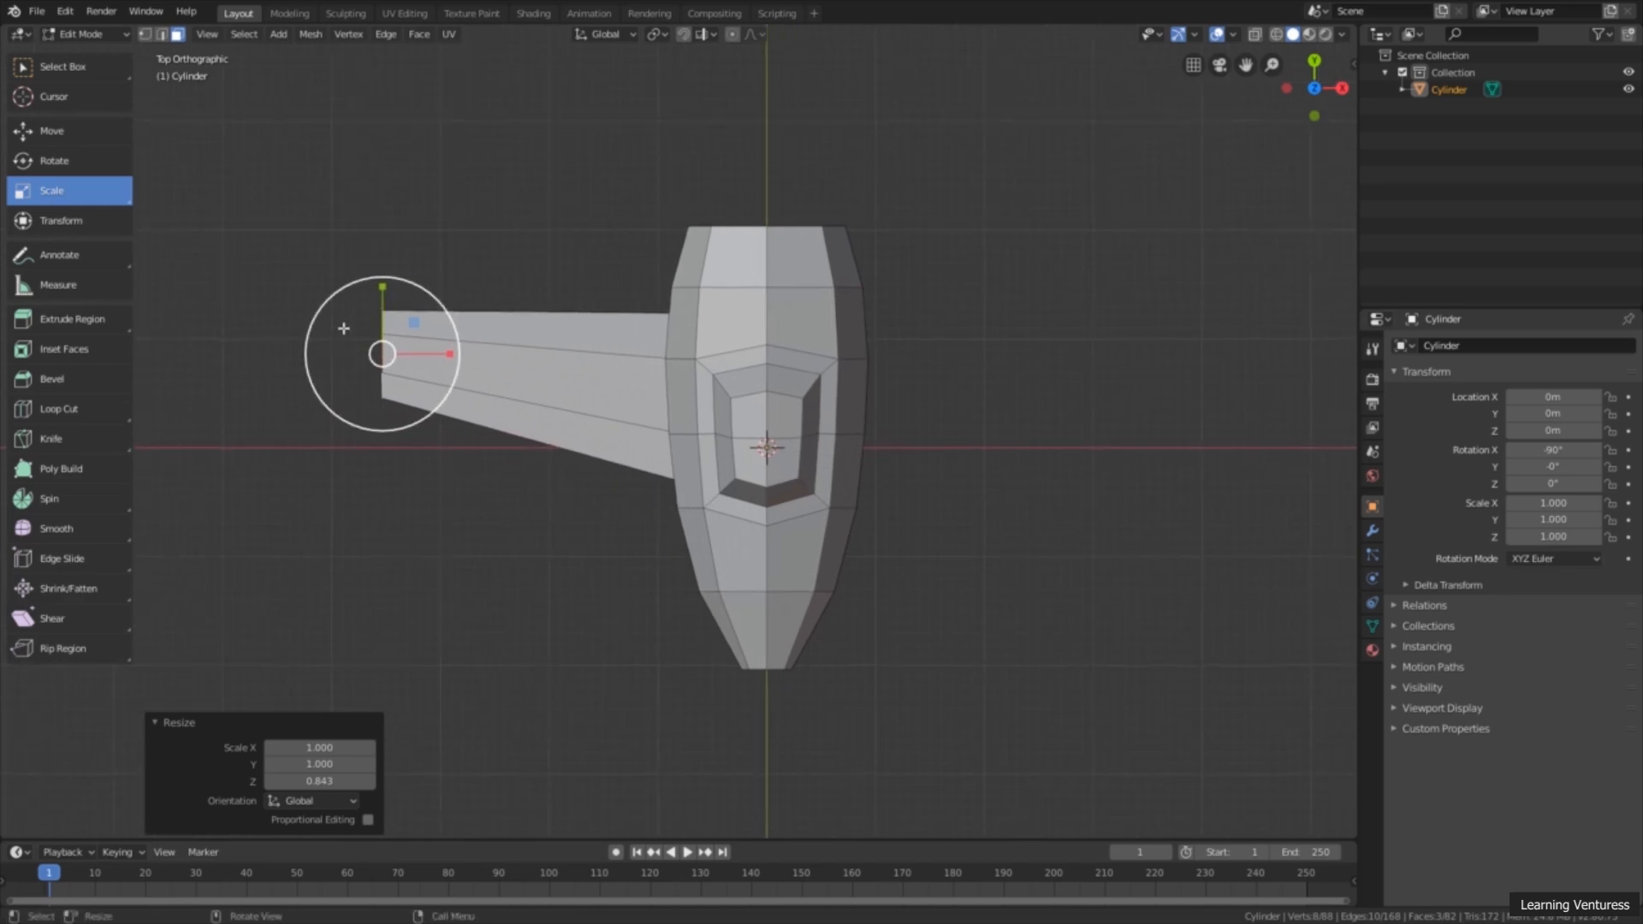
{"action": "scroll", "coordinate": [416, 362], "scroll_direction": "up", "scroll_amount": 1}
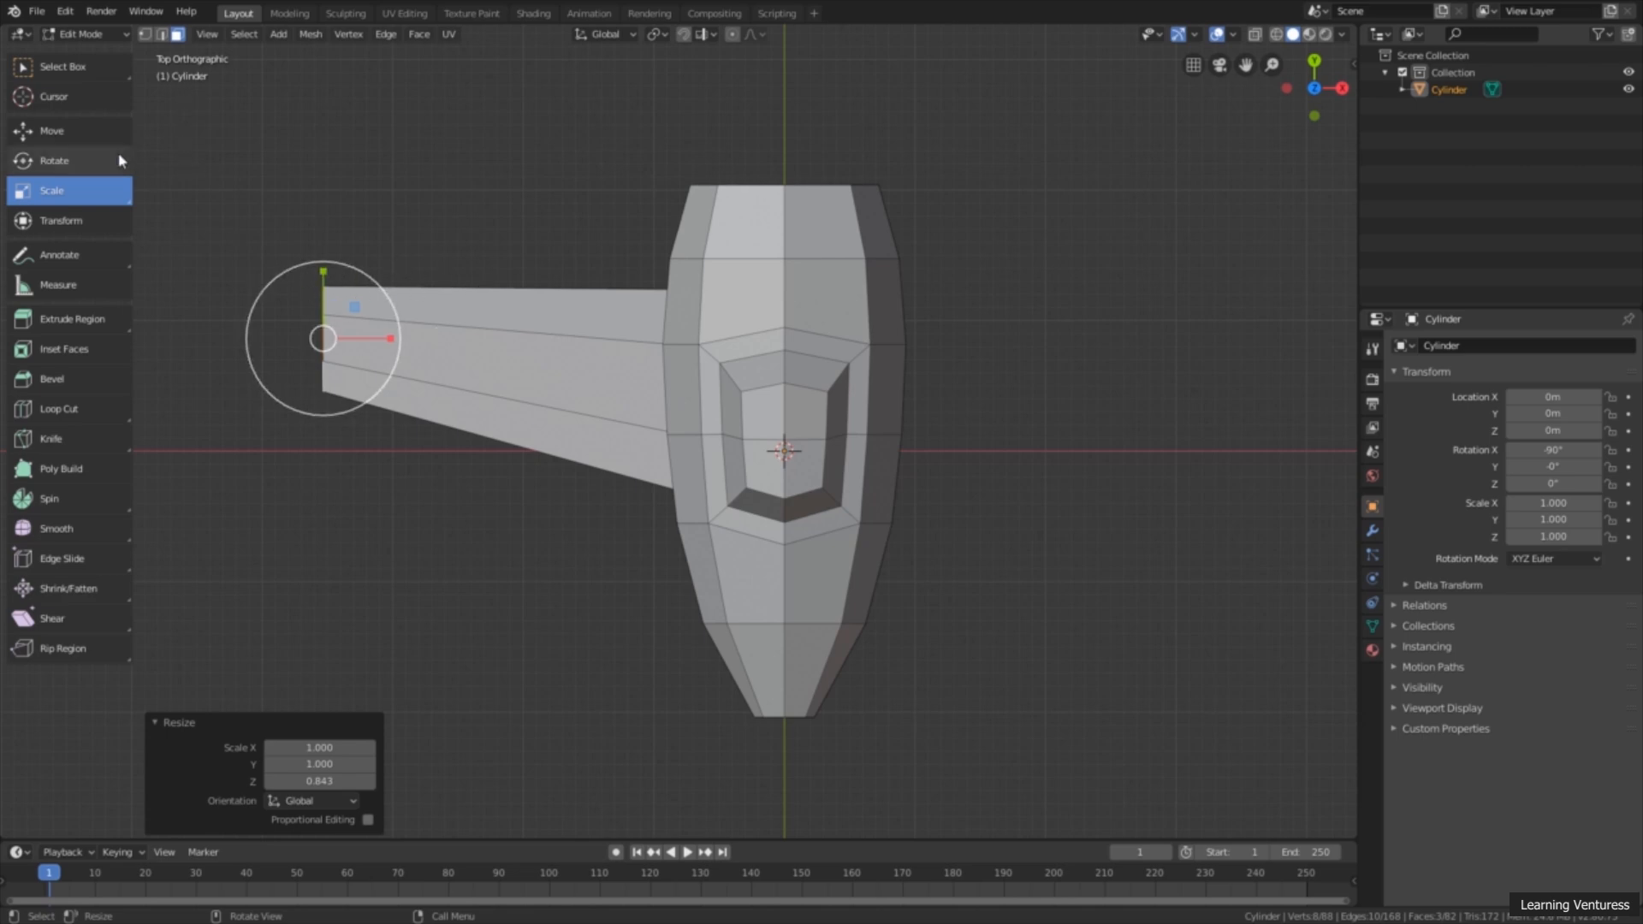
Step: In edge select mode, move the short vertical edge at the wing tip's +Y corner inward about 0.117 m along X
{"action": "left_click", "coordinate": [161, 34]}
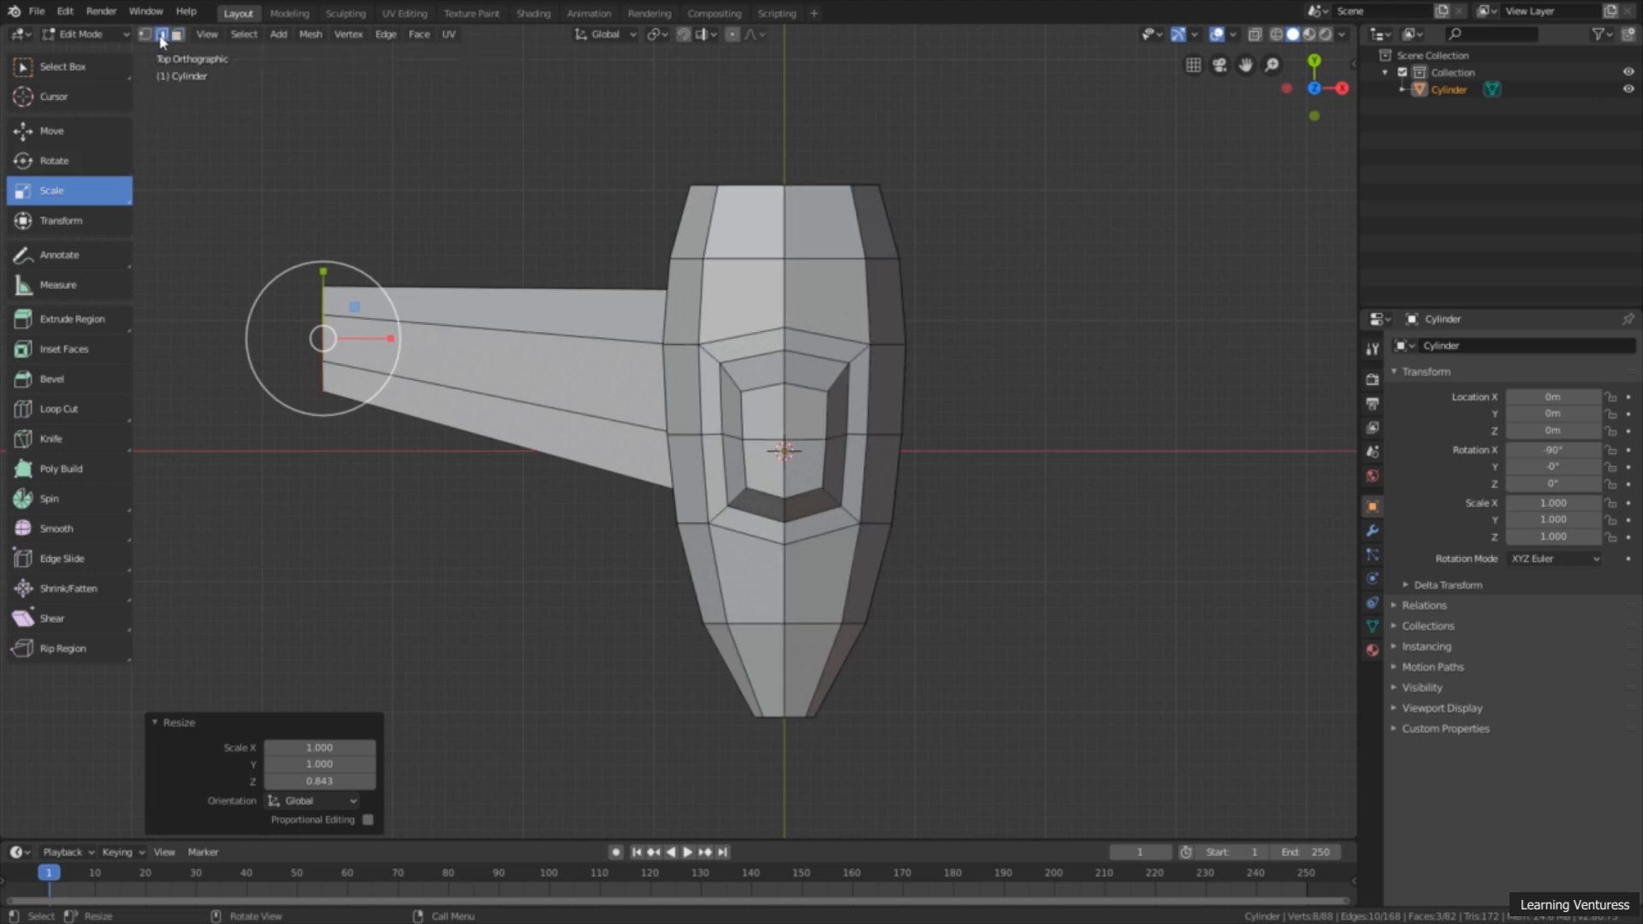
{"action": "left_click", "coordinate": [86, 134]}
{"action": "middle_click_drag", "start_coordinate": [246, 338], "coordinate": [707, 429]}
{"action": "scroll", "coordinate": [708, 429], "scroll_direction": "up", "scroll_amount": 1}
{"action": "middle_click_drag", "start_coordinate": [474, 561], "coordinate": [729, 524], "text": "shift"}
{"action": "scroll", "coordinate": [730, 525], "scroll_direction": "up", "scroll_amount": 1}
{"action": "left_click", "coordinate": [1058, 483]}
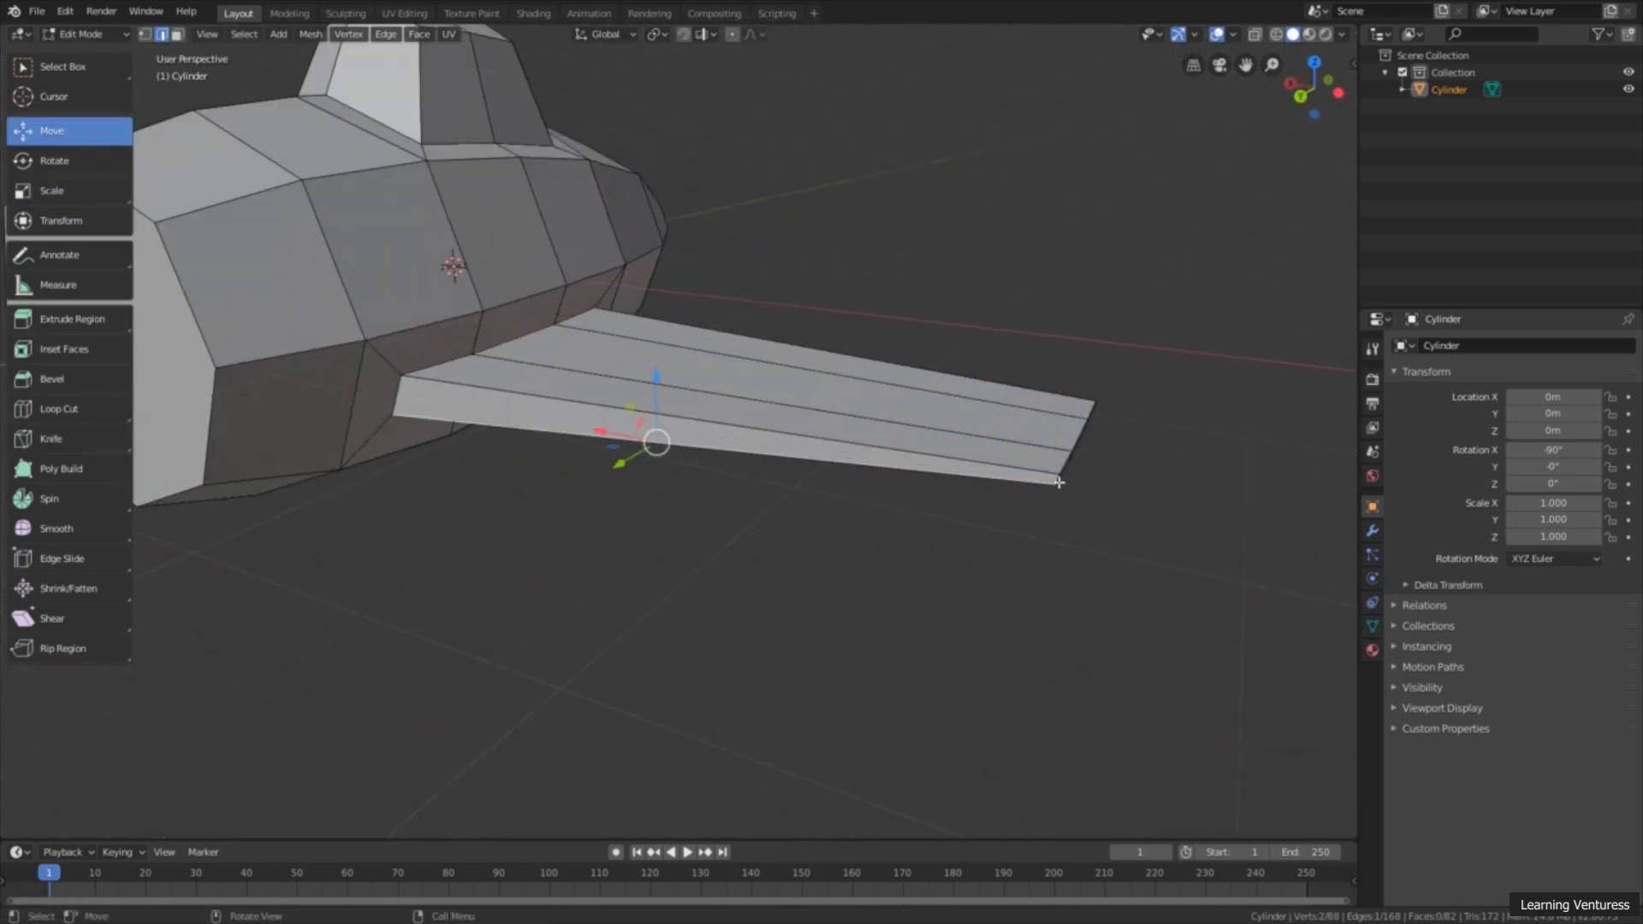
{"action": "left_click", "coordinate": [1057, 480]}
{"action": "middle_click_drag", "start_coordinate": [1135, 545], "coordinate": [675, 499]}
{"action": "scroll", "coordinate": [1104, 528], "scroll_direction": "down", "scroll_amount": 2}
{"action": "scroll", "coordinate": [675, 498], "scroll_direction": "up", "scroll_amount": 3}
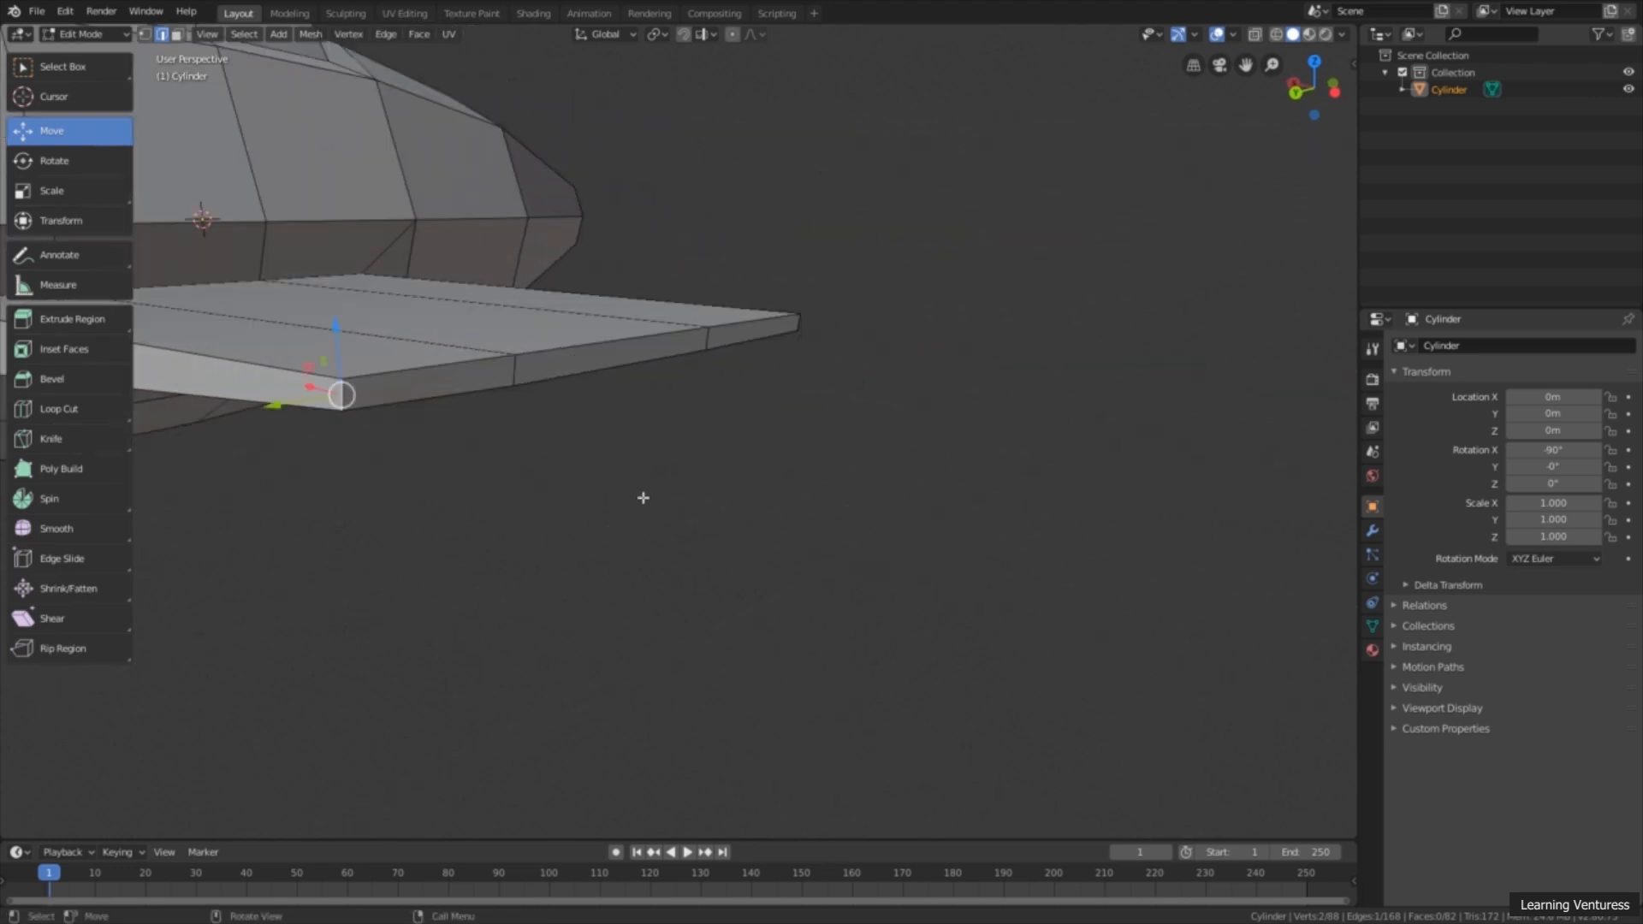
{"action": "scroll", "coordinate": [622, 496], "scroll_direction": "down", "scroll_amount": 2}
{"action": "middle_click_drag", "start_coordinate": [462, 454], "coordinate": [756, 482], "text": "shift"}
{"action": "middle_click_drag", "start_coordinate": [656, 497], "coordinate": [684, 532]}
{"action": "left_click_drag", "start_coordinate": [685, 453], "coordinate": [641, 427]}
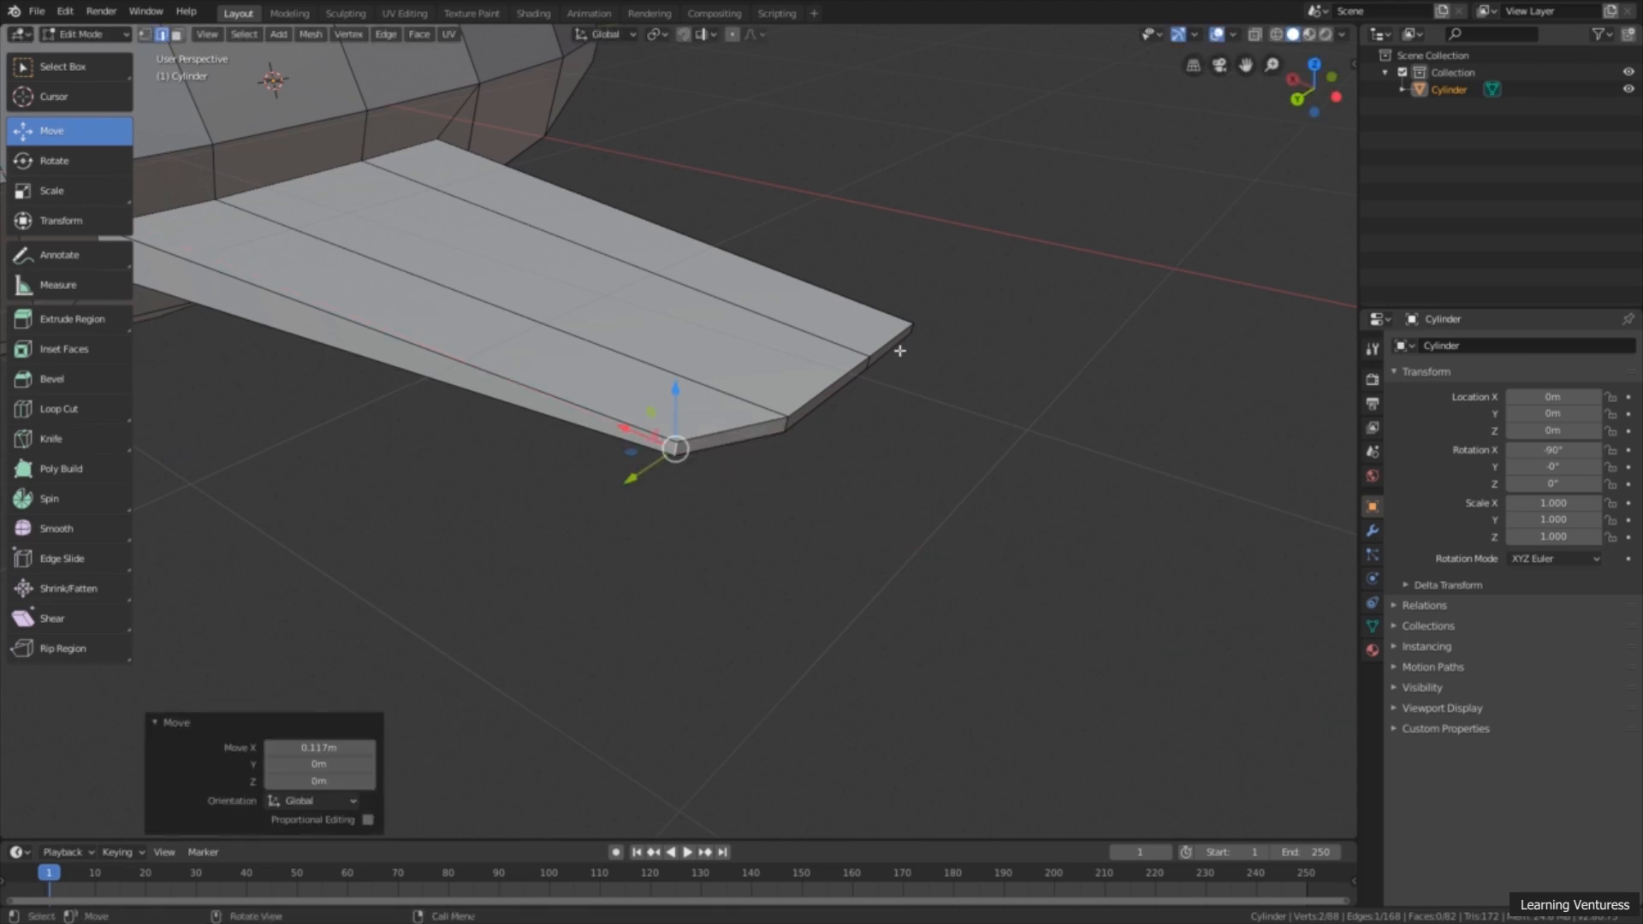
Step: Move the short vertical edge at the wing tip's opposite, -Y corner inward about 0.27 m along X
{"action": "scroll", "coordinate": [917, 330], "scroll_direction": "down", "scroll_amount": 5}
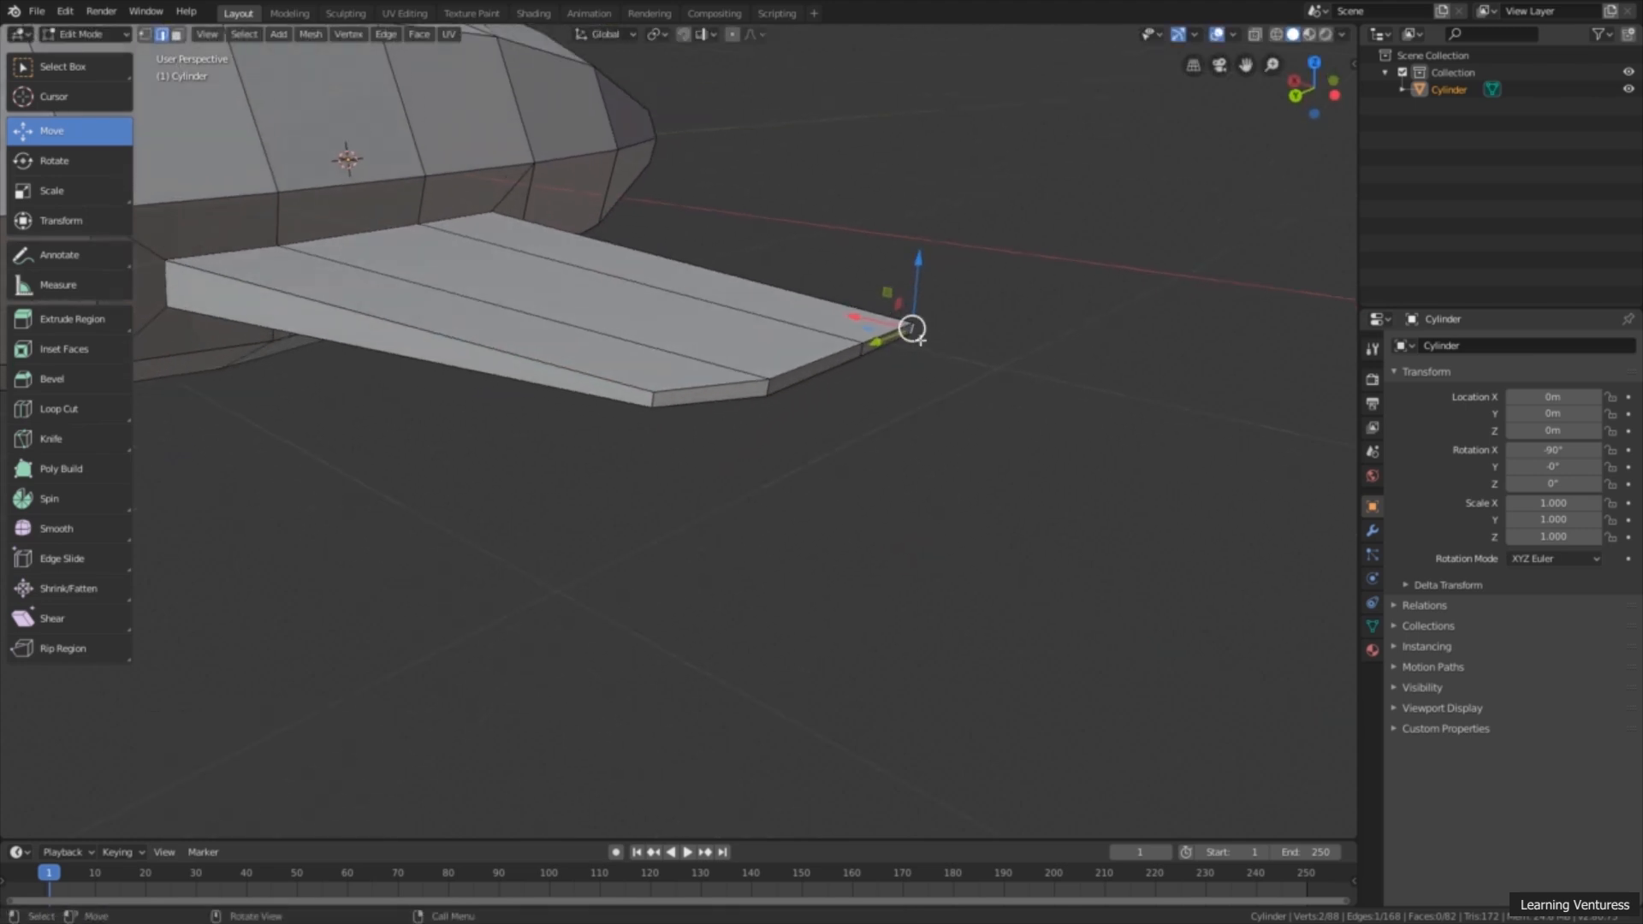
{"action": "middle_click_drag", "start_coordinate": [913, 324], "coordinate": [848, 374]}
{"action": "middle_click_drag", "start_coordinate": [858, 511], "coordinate": [825, 557]}
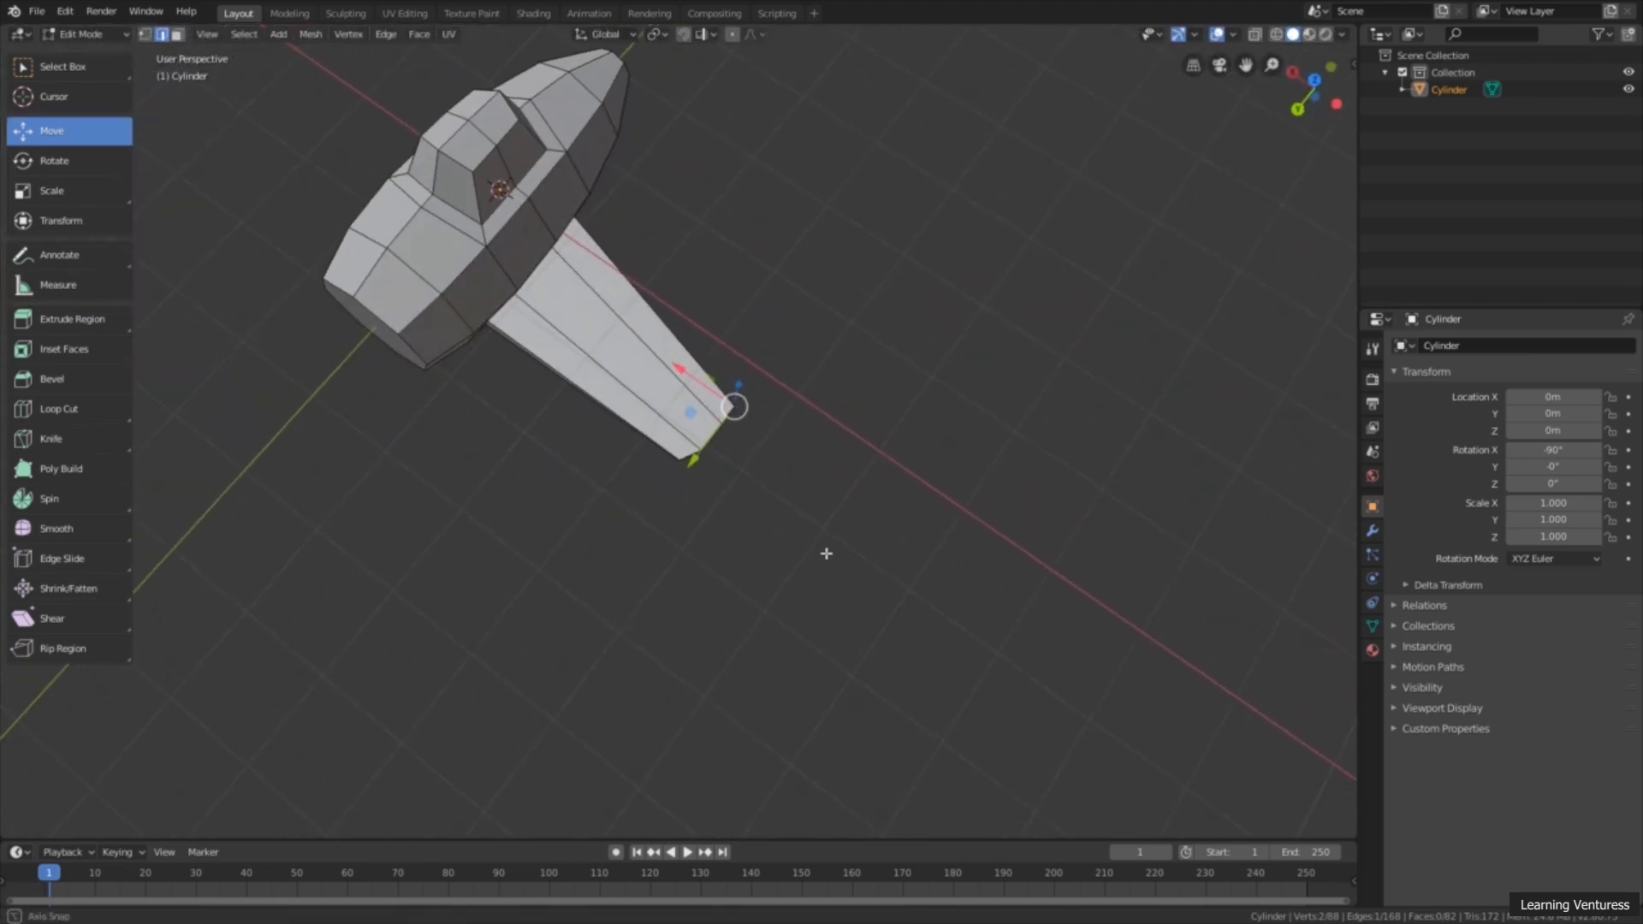
{"action": "scroll", "coordinate": [739, 363], "scroll_direction": "up", "scroll_amount": 5}
{"action": "left_click_drag", "start_coordinate": [731, 366], "coordinate": [696, 343]}
{"action": "scroll", "coordinate": [768, 412], "scroll_direction": "down", "scroll_amount": 2}
{"action": "middle_click_drag", "start_coordinate": [807, 415], "coordinate": [890, 521]}
{"action": "scroll", "coordinate": [819, 454], "scroll_direction": "up", "scroll_amount": 2}
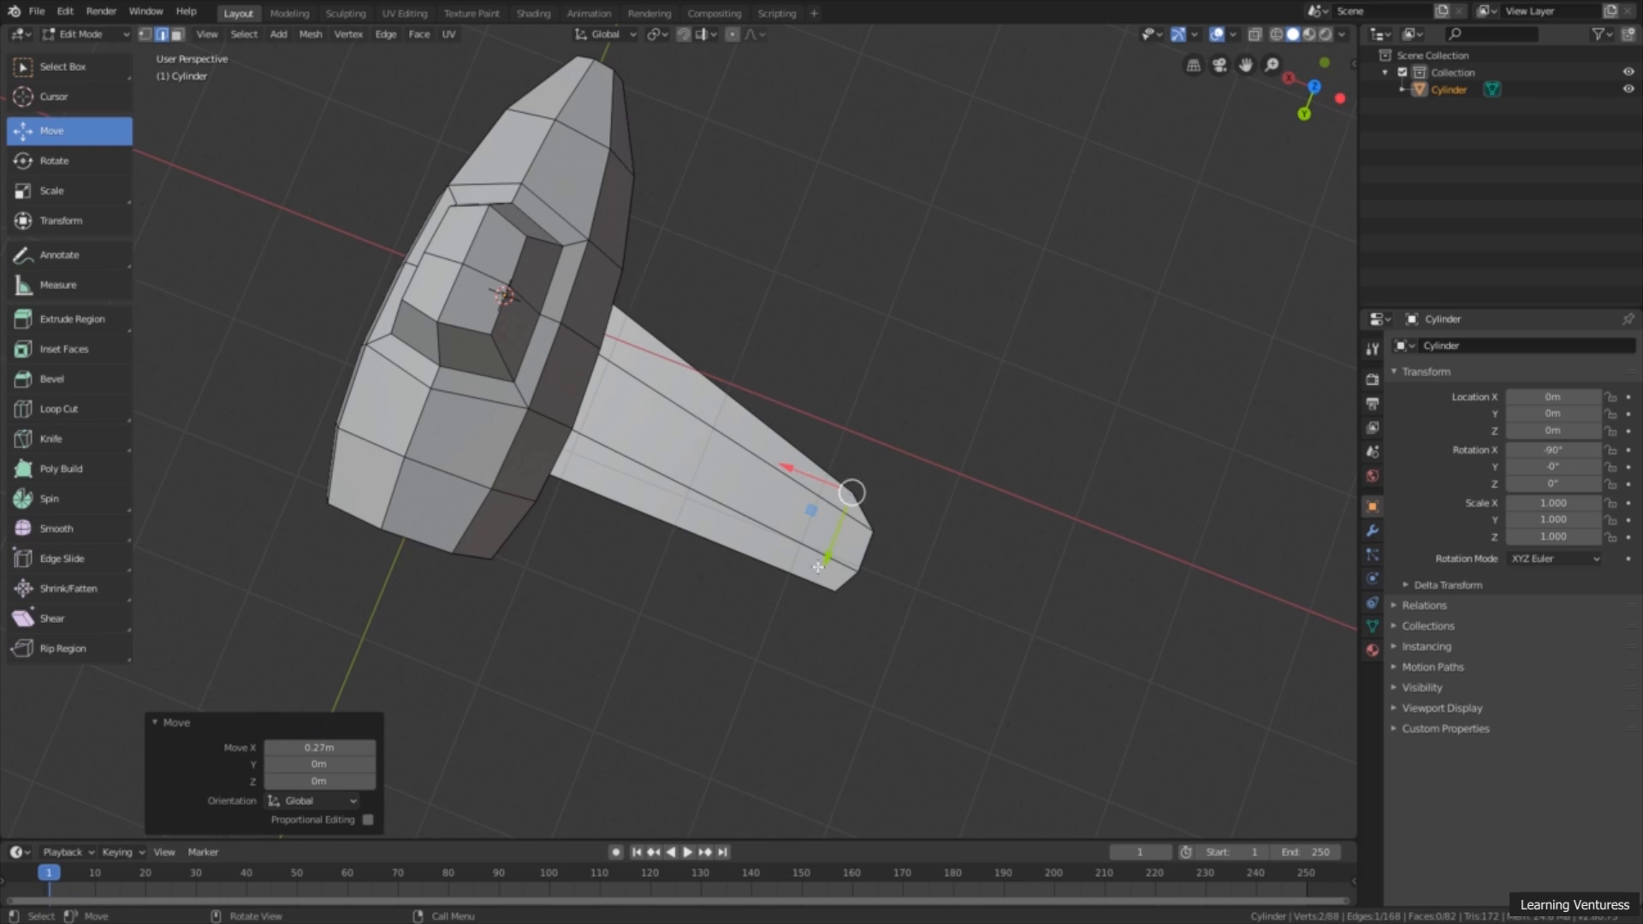
Step: Move the inner vertical tip edge next to the -Y corner about 0.038 m along X to round the wing tip
{"action": "middle_click_drag", "start_coordinate": [764, 633], "coordinate": [765, 504]}
{"action": "scroll", "coordinate": [815, 546], "scroll_direction": "up", "scroll_amount": 3}
{"action": "scroll", "coordinate": [765, 505], "scroll_direction": "up", "scroll_amount": 3}
{"action": "left_click", "coordinate": [591, 463]}
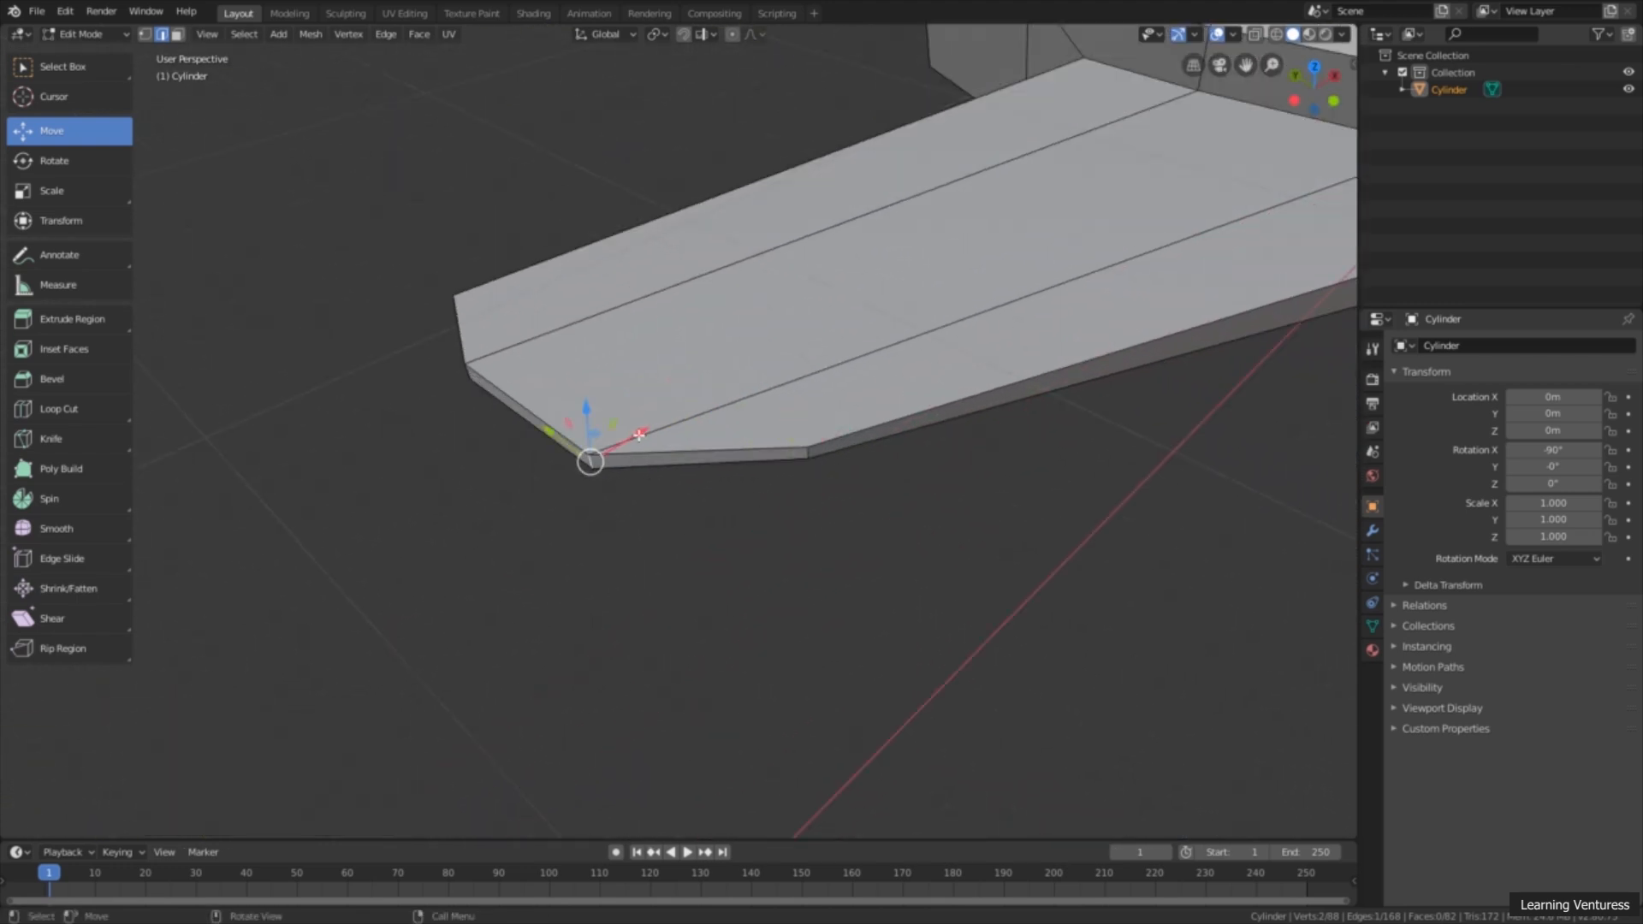
{"action": "left_click_drag", "start_coordinate": [639, 436], "coordinate": [647, 433]}
{"action": "scroll", "coordinate": [676, 485], "scroll_direction": "down", "scroll_amount": 2}
{"action": "middle_click_drag", "start_coordinate": [676, 485], "coordinate": [917, 462]}
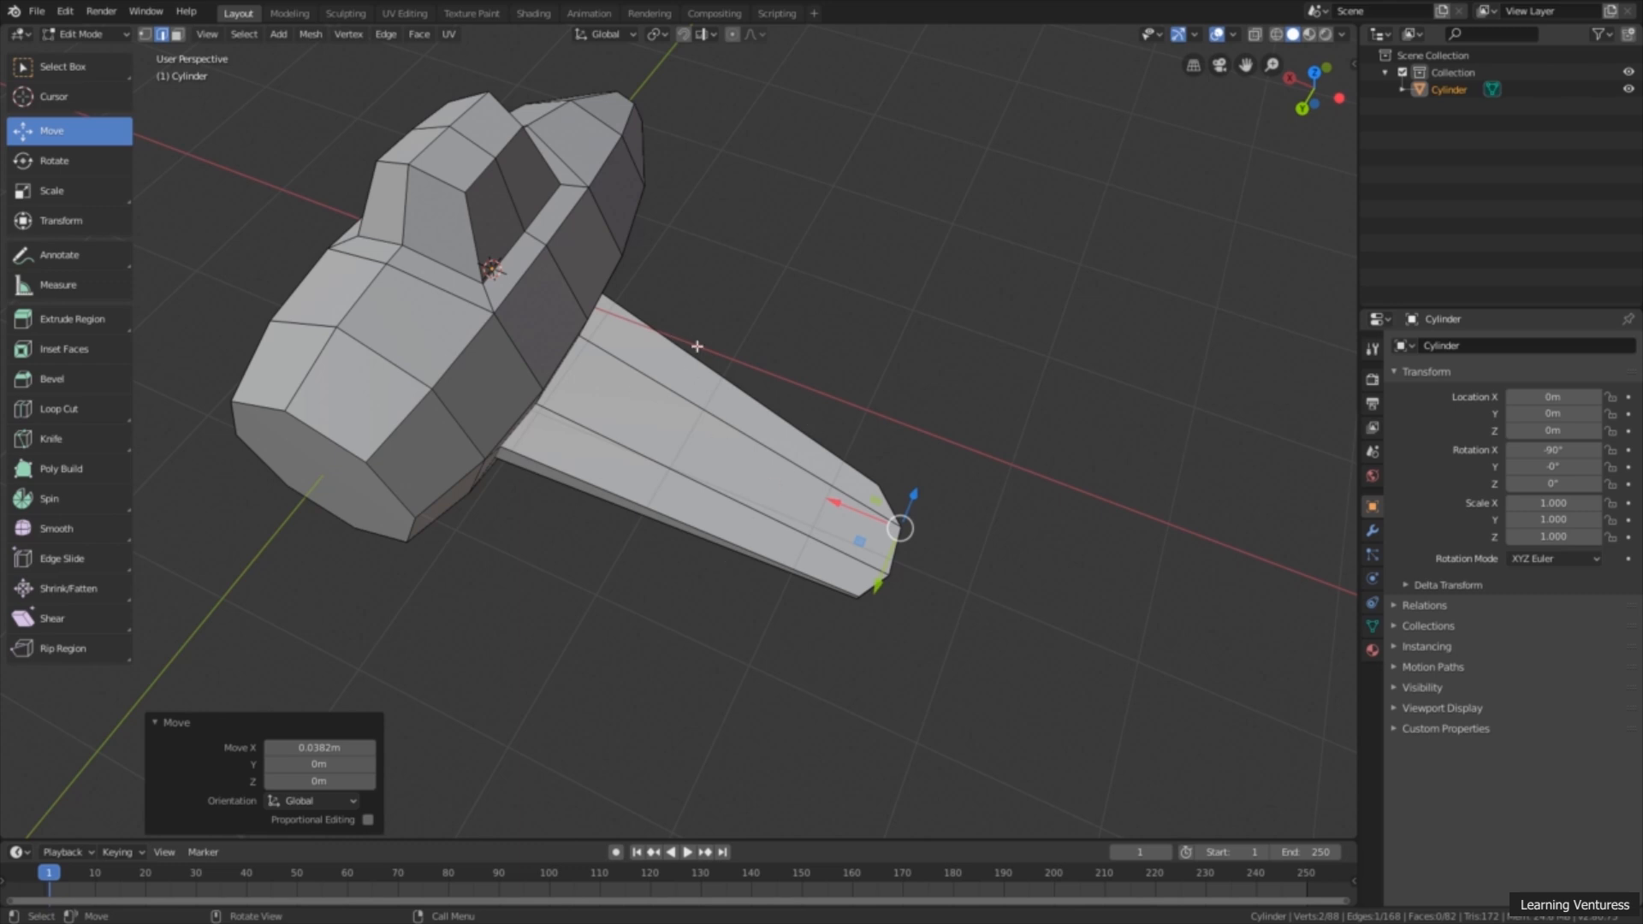
Step: Add a single loop cut across the wing and slide it toward the tip with a factor of about -0.542
{"action": "middle_click_drag", "start_coordinate": [770, 554], "coordinate": [702, 409]}
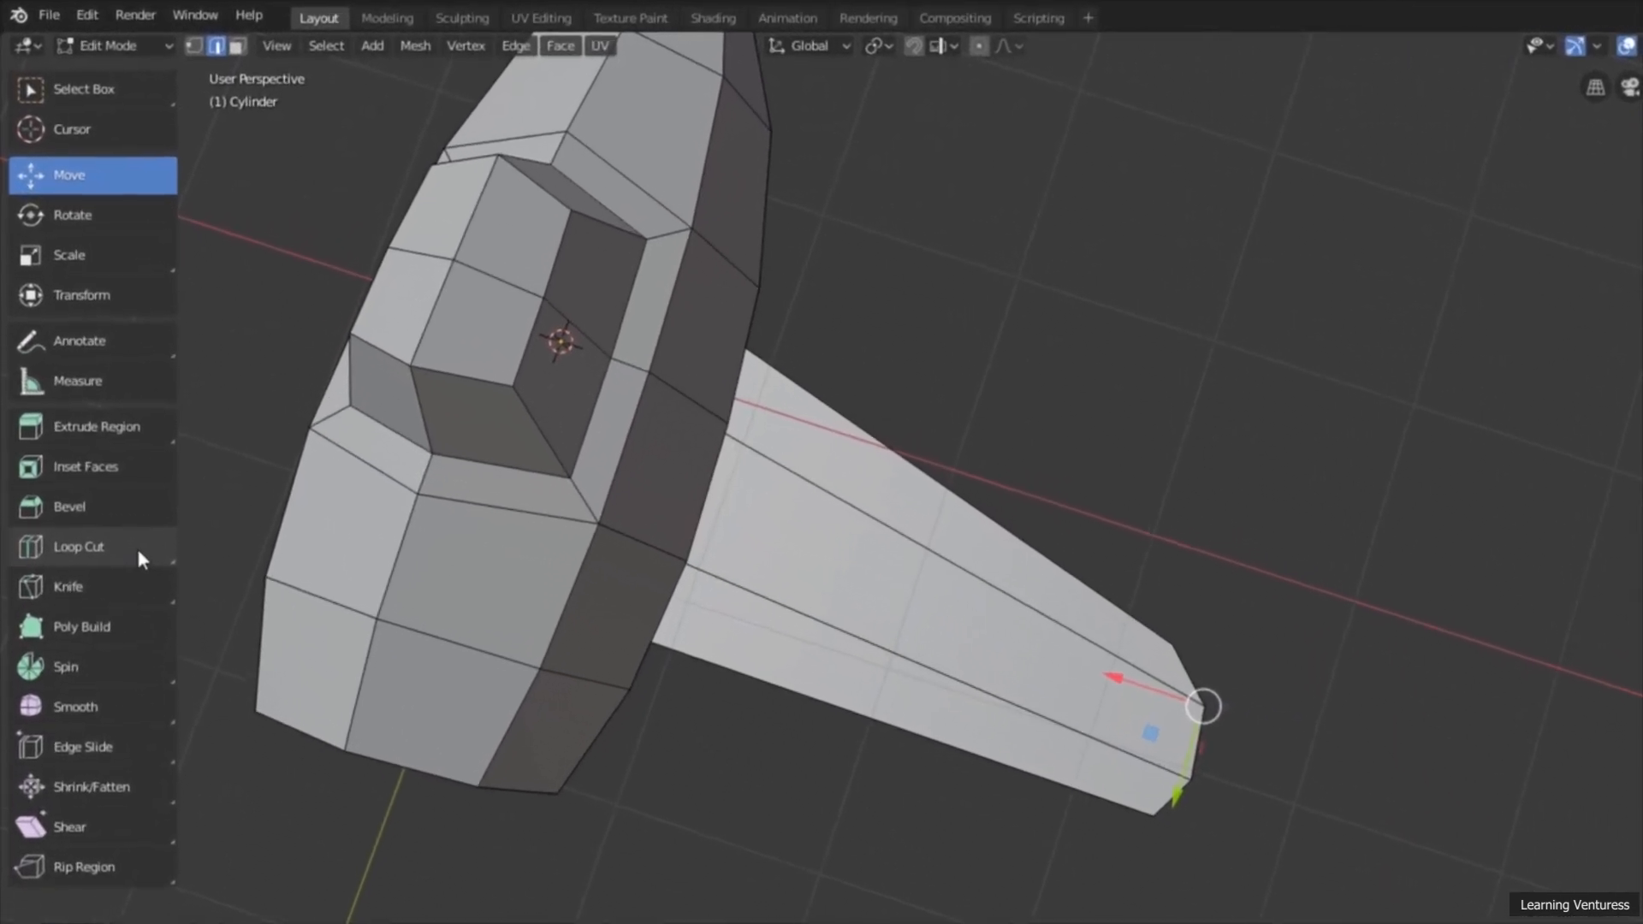
{"action": "left_click", "coordinate": [101, 410]}
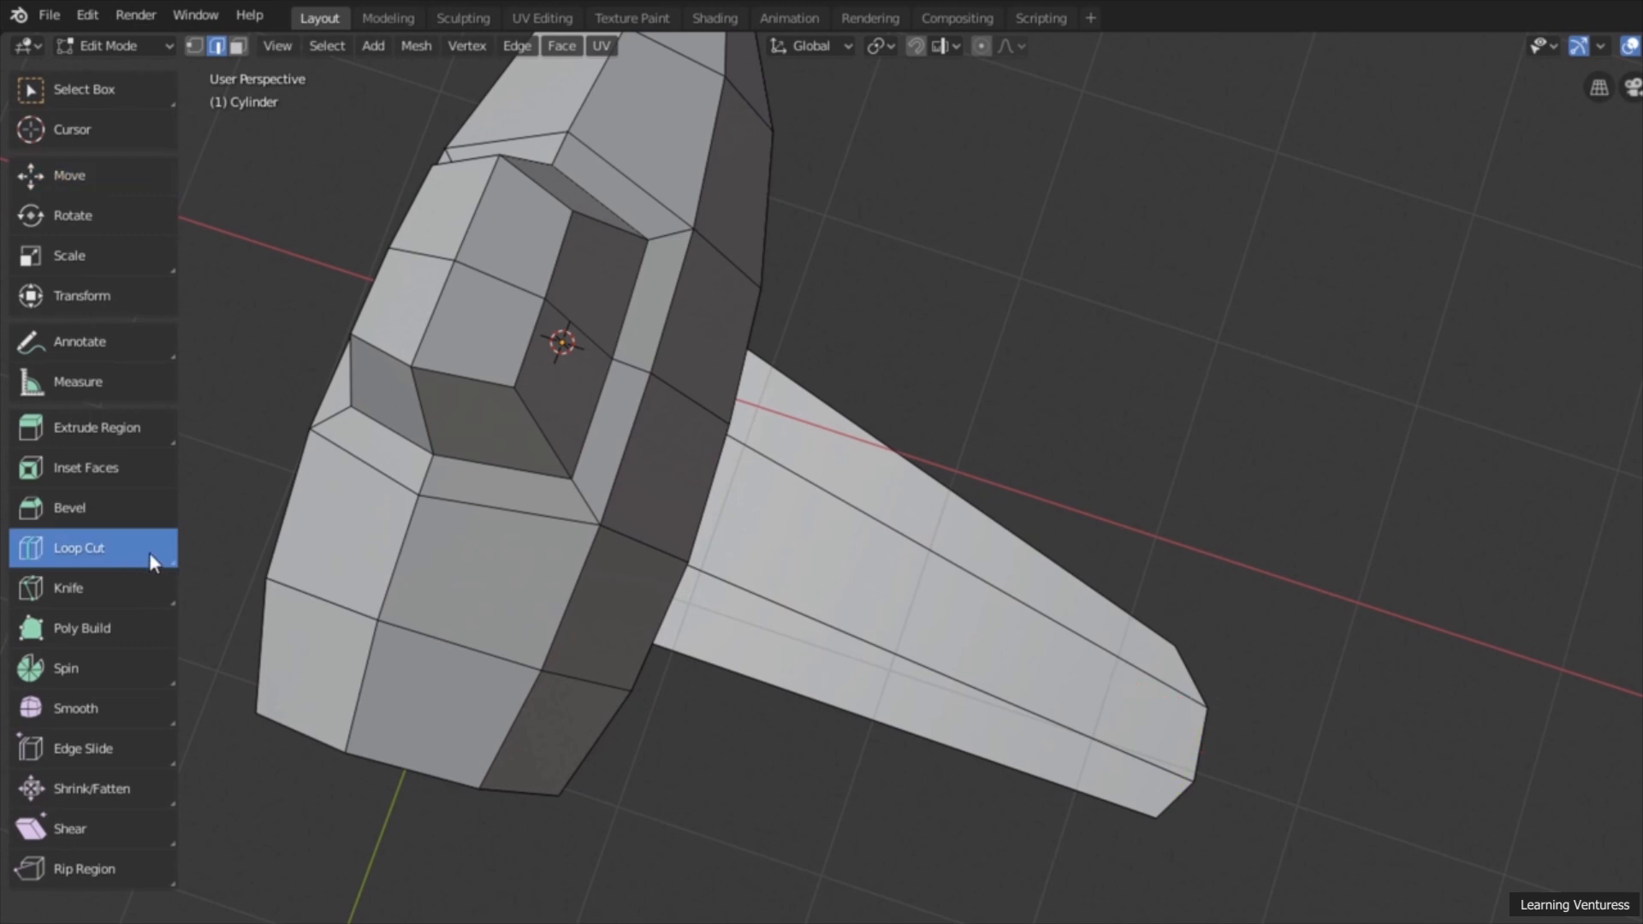
{"action": "left_click", "coordinate": [1042, 614]}
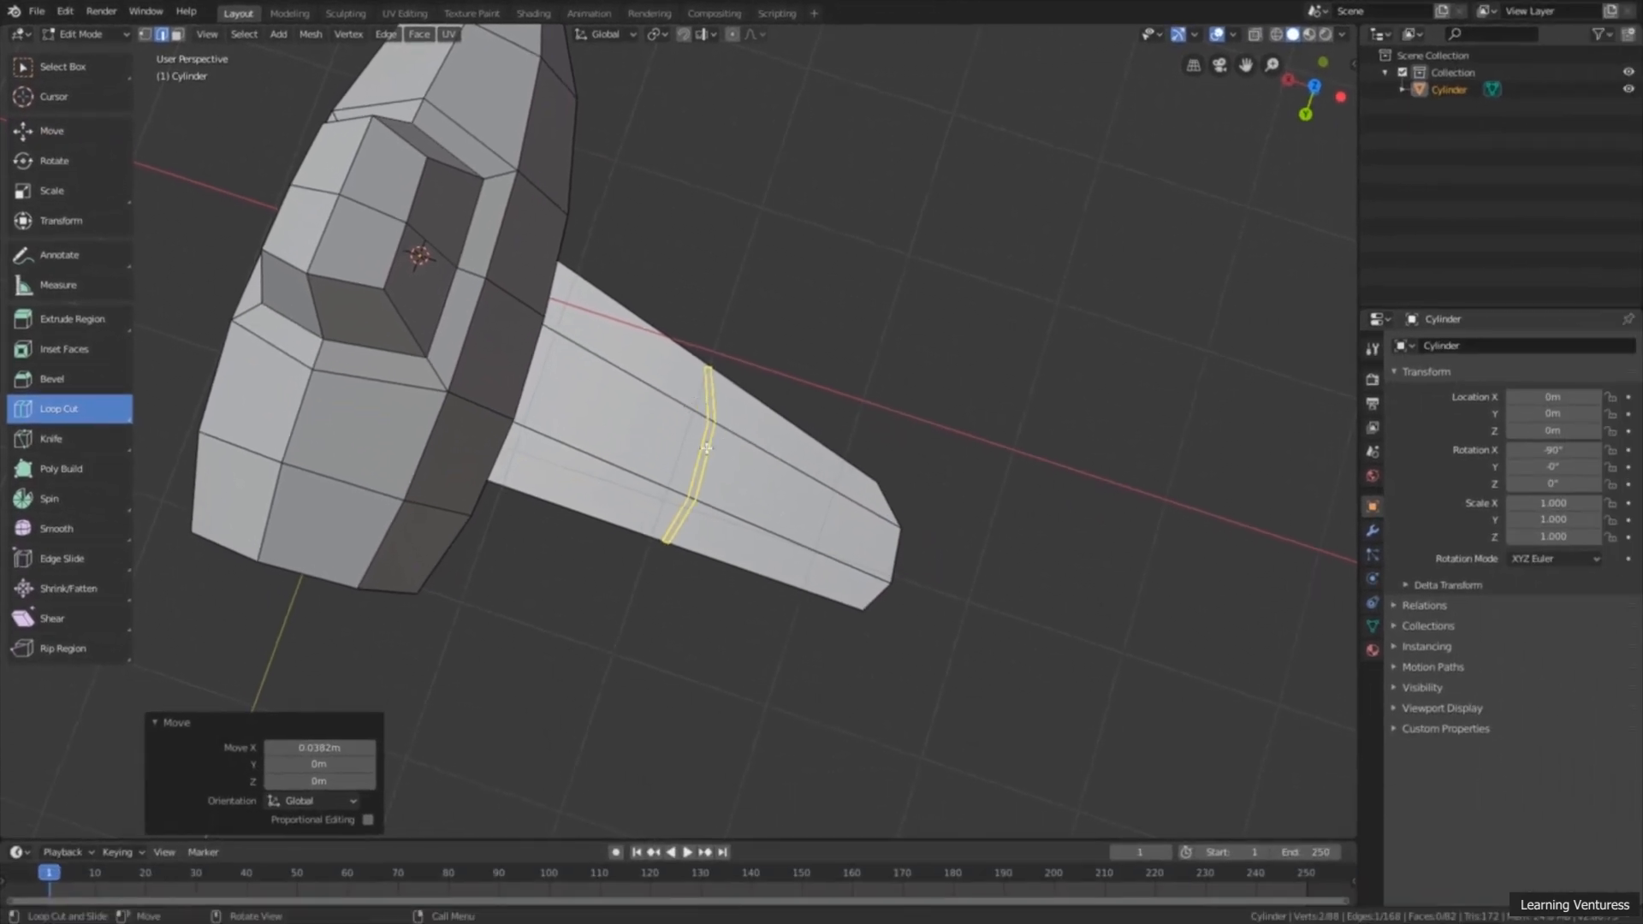
{"action": "left_click_drag", "start_coordinate": [717, 427], "coordinate": [823, 484]}
{"action": "mouse_move", "coordinate": [823, 484]}
{"action": "middle_mouse_down"}
{"action": "mouse_move", "coordinate": [897, 523]}
{"action": "mouse_move", "coordinate": [825, 494]}
{"action": "middle_mouse_up"}
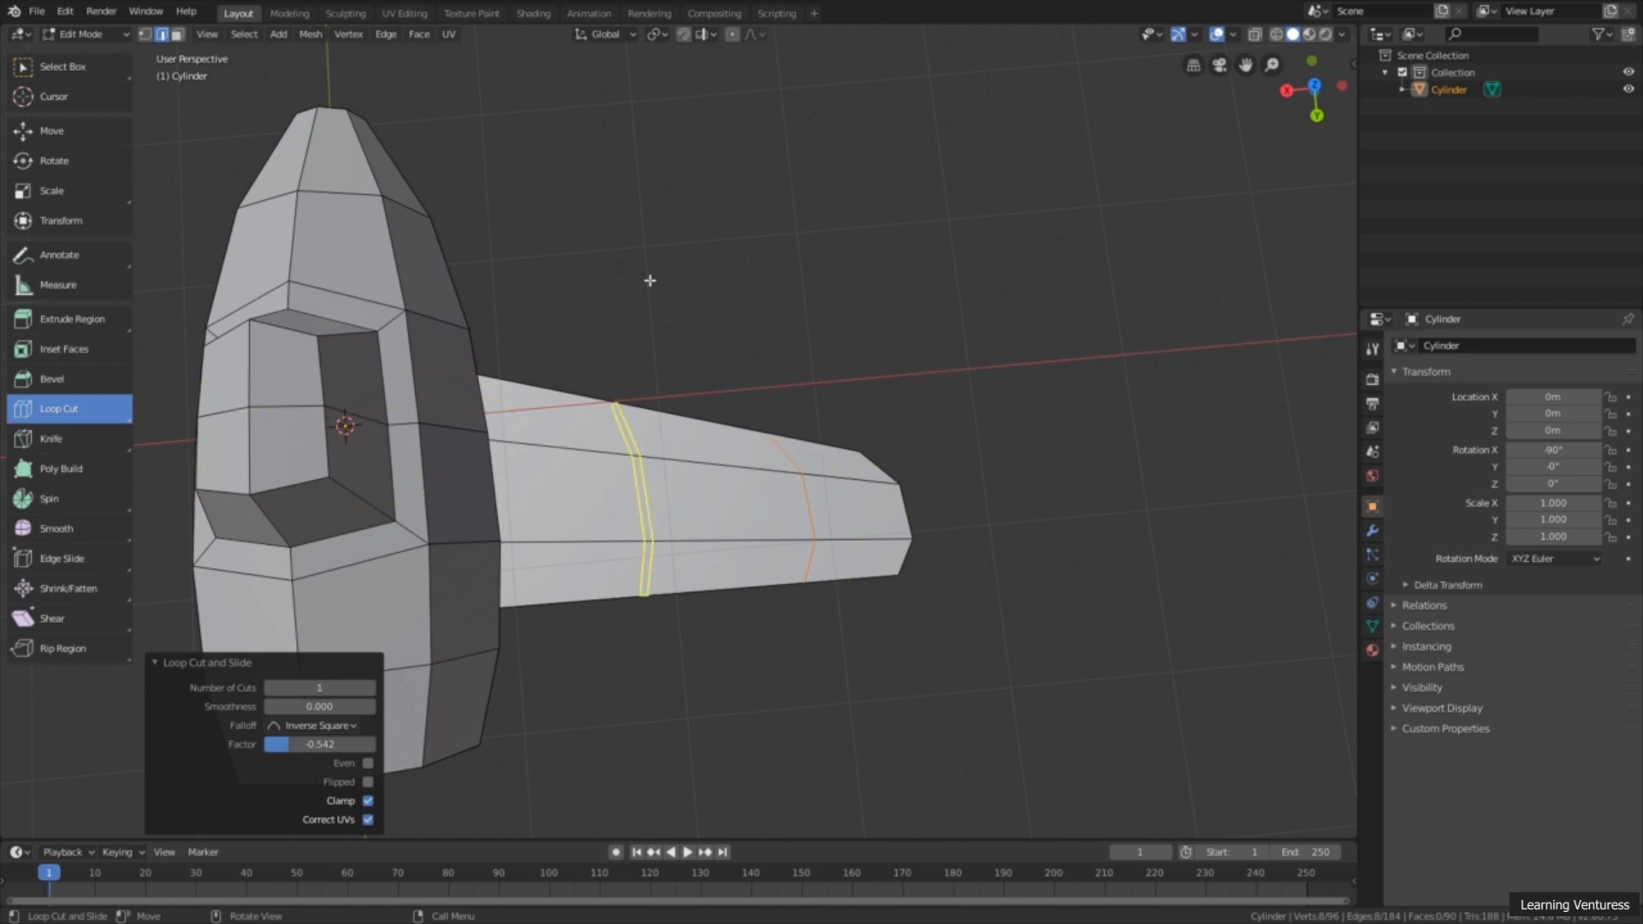
Step: Straighten the new edge loop near the wing tip by scaling it along X to almost zero, and clear the selection
{"action": "left_click", "coordinate": [76, 193]}
{"action": "middle_click_drag", "start_coordinate": [1110, 533], "coordinate": [1052, 550]}
{"action": "scroll", "coordinate": [1053, 550], "scroll_direction": "up", "scroll_amount": 3}
{"action": "left_click_drag", "start_coordinate": [762, 531], "coordinate": [832, 532]}
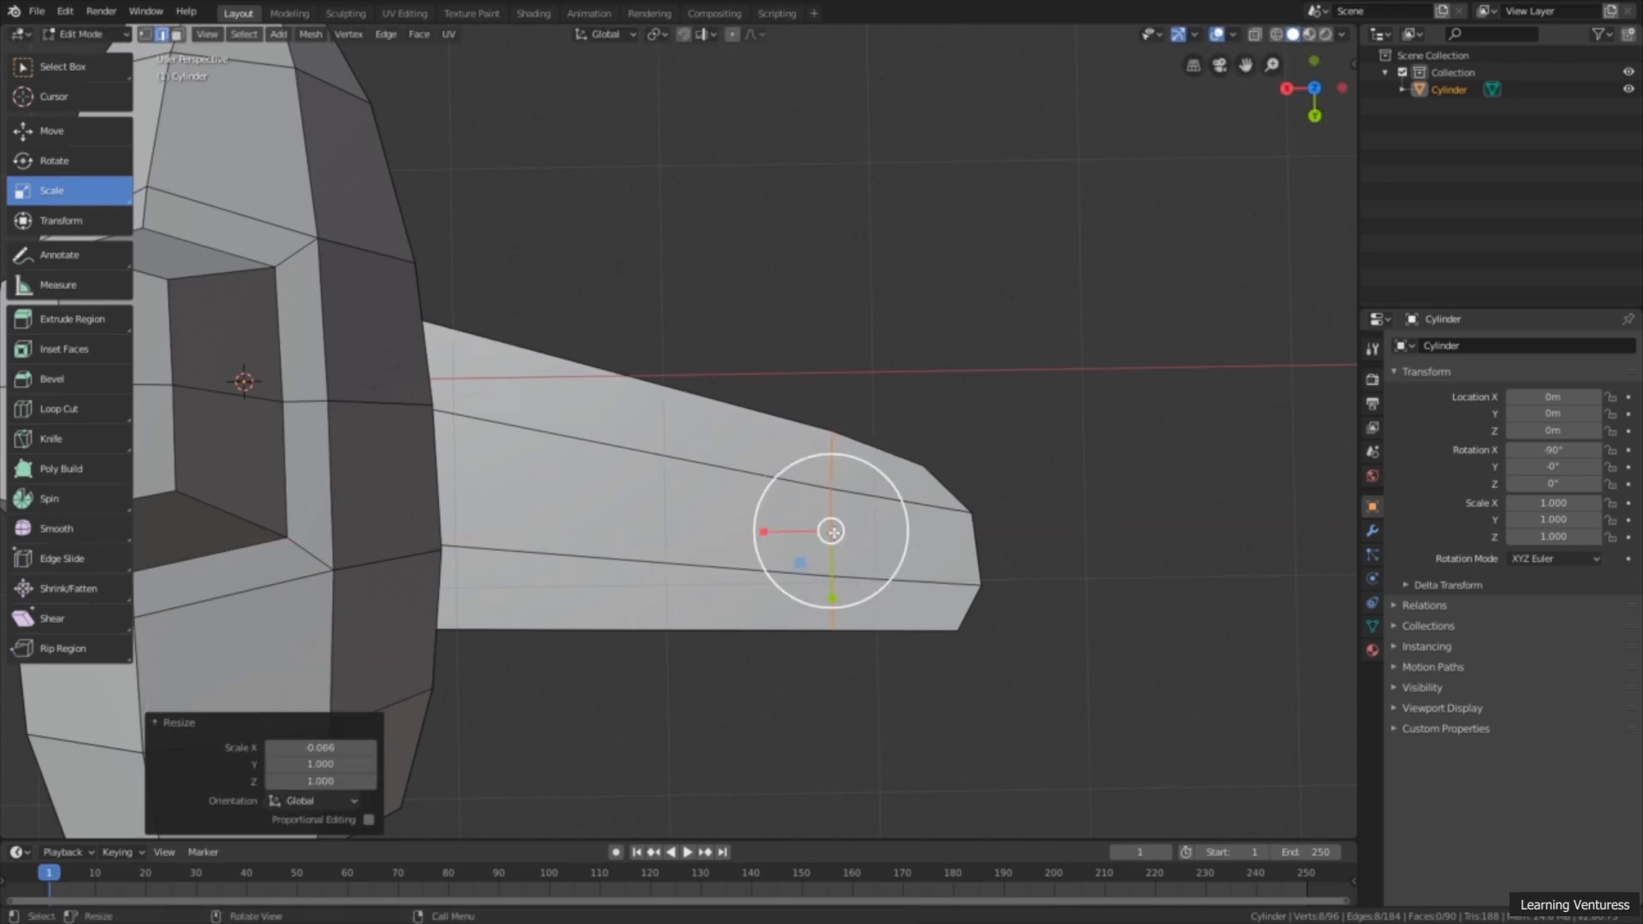
{"action": "scroll", "coordinate": [1113, 599], "scroll_direction": "down", "scroll_amount": 4}
{"action": "middle_click_drag", "start_coordinate": [1095, 609], "coordinate": [1009, 582]}
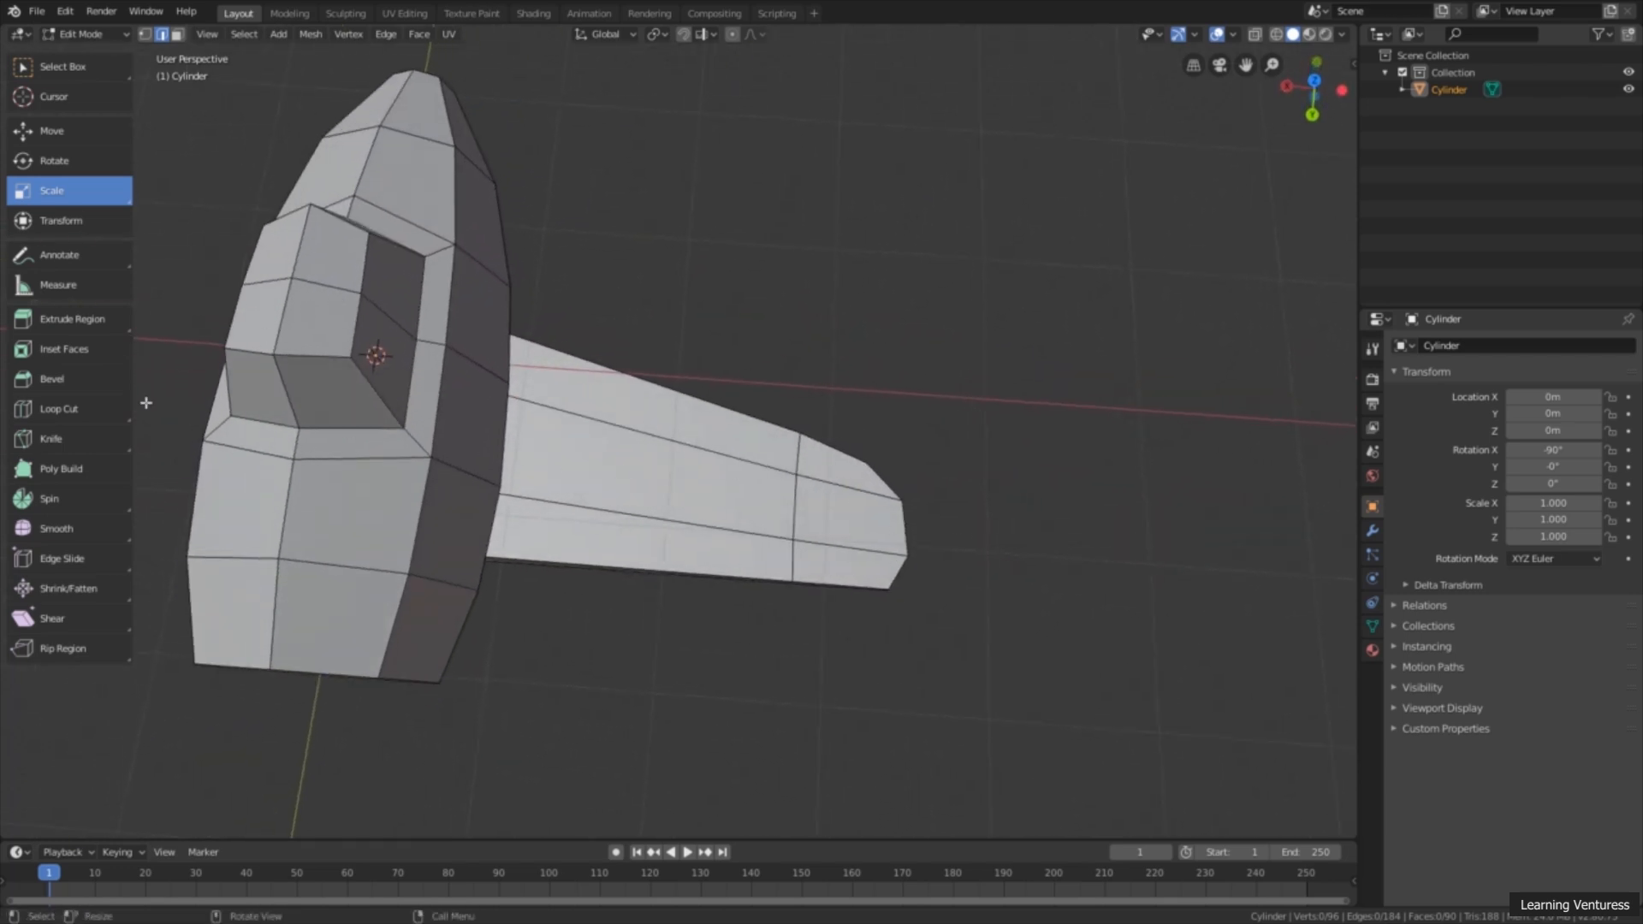
Step: Add a centered loop cut on the wing between the fuselage and the outer loop, with a factor of 0
{"action": "left_click", "coordinate": [68, 411]}
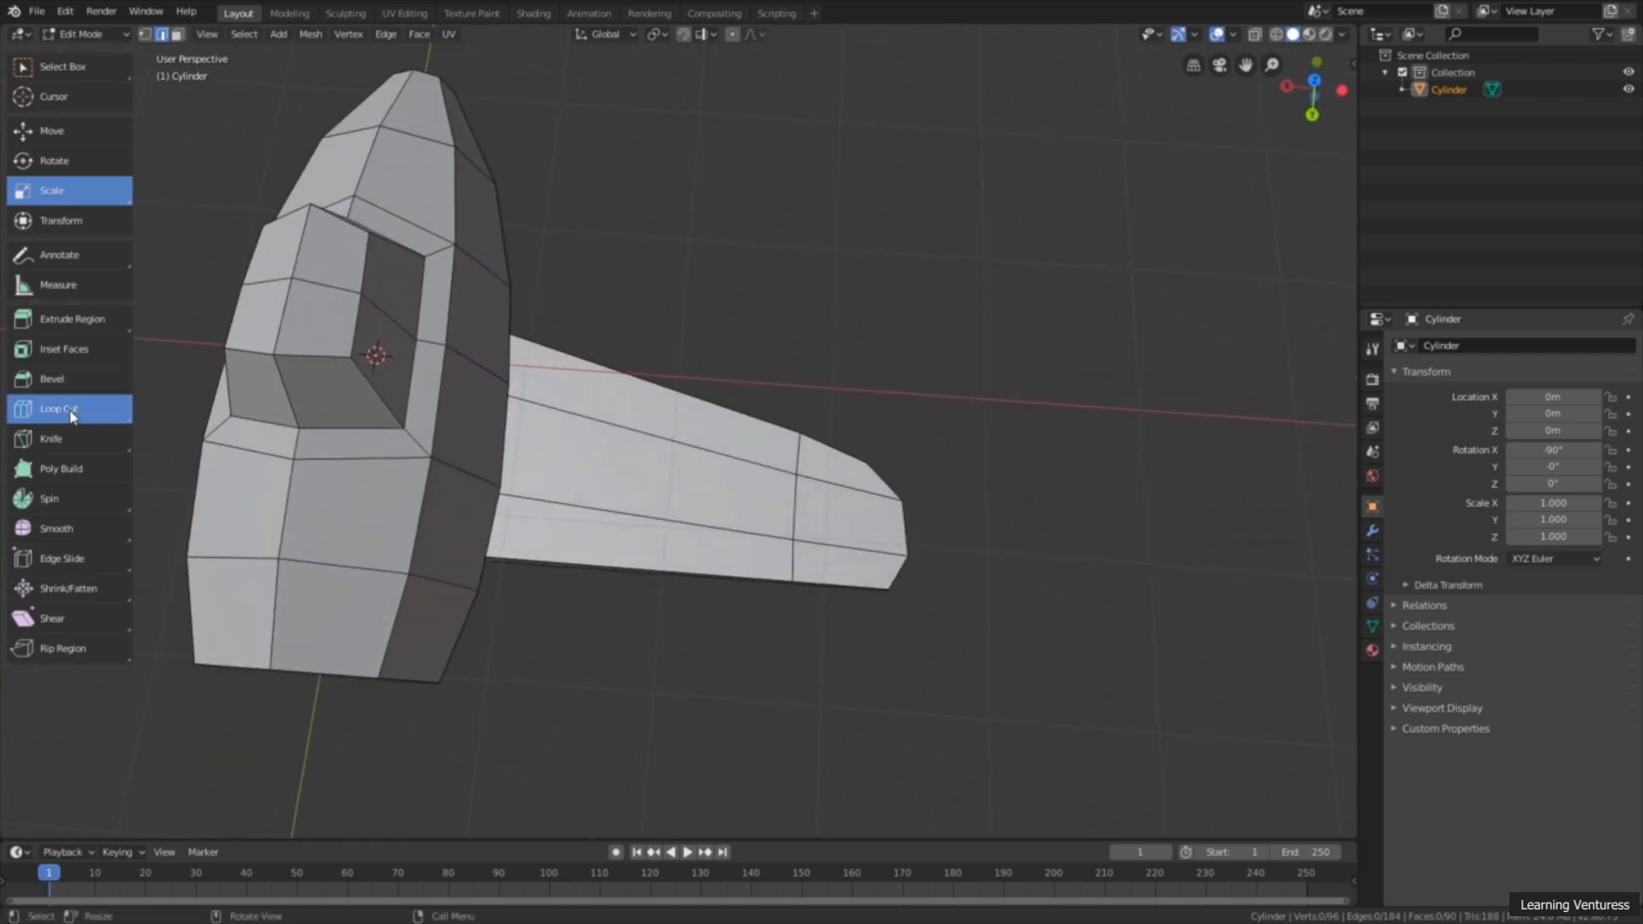
{"action": "left_click", "coordinate": [661, 457]}
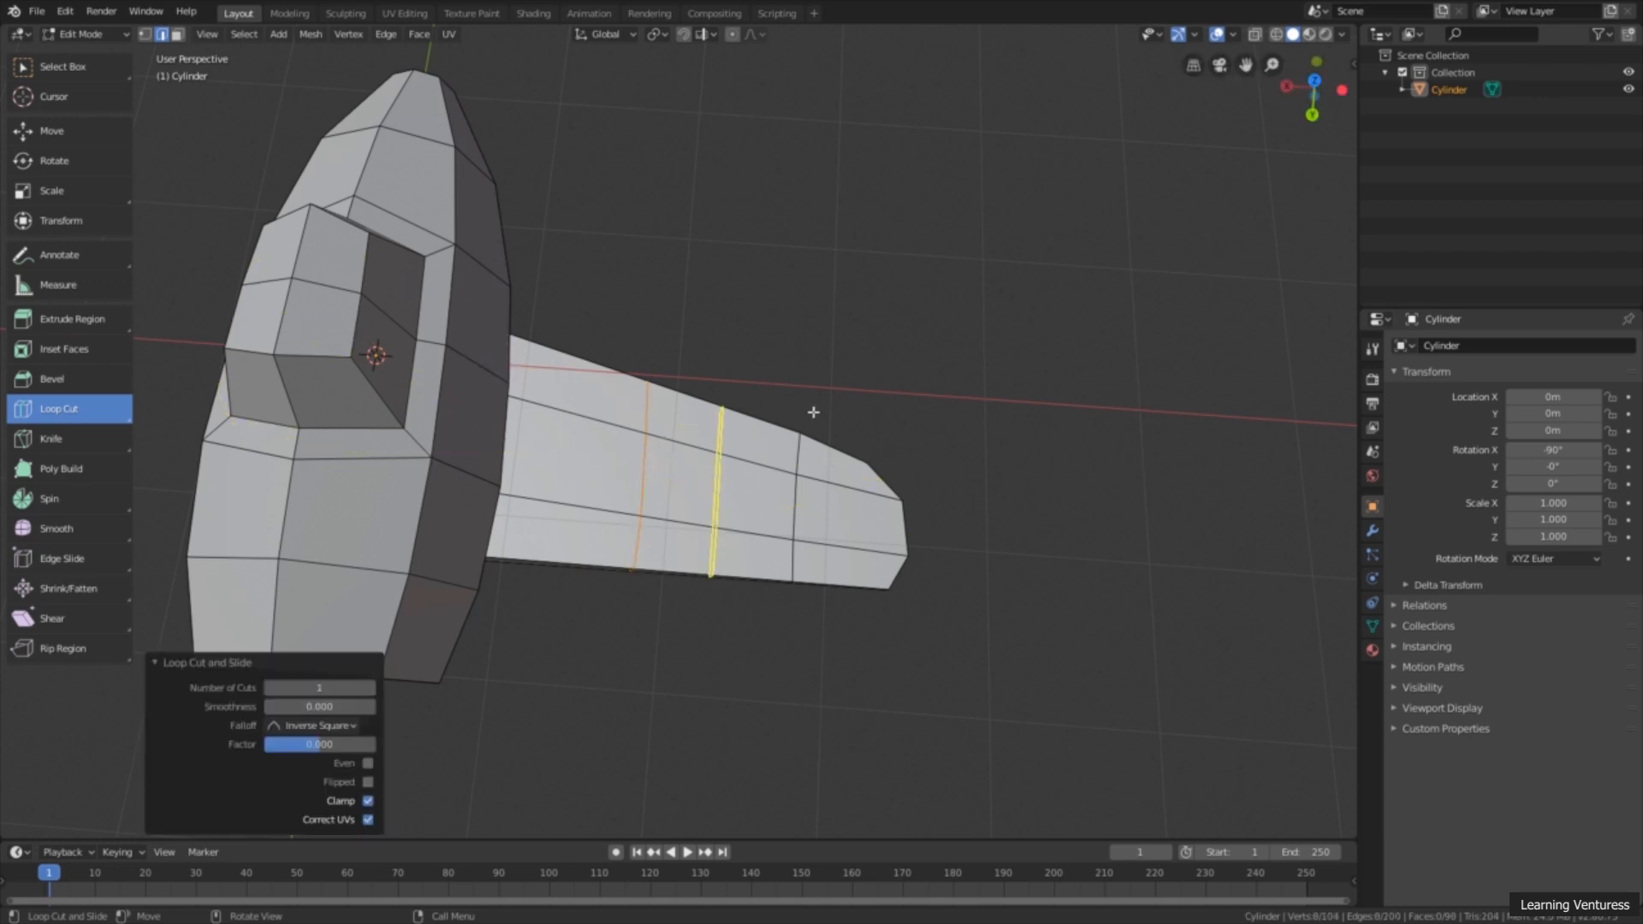
{"action": "middle_click_drag", "start_coordinate": [788, 352], "coordinate": [781, 388]}
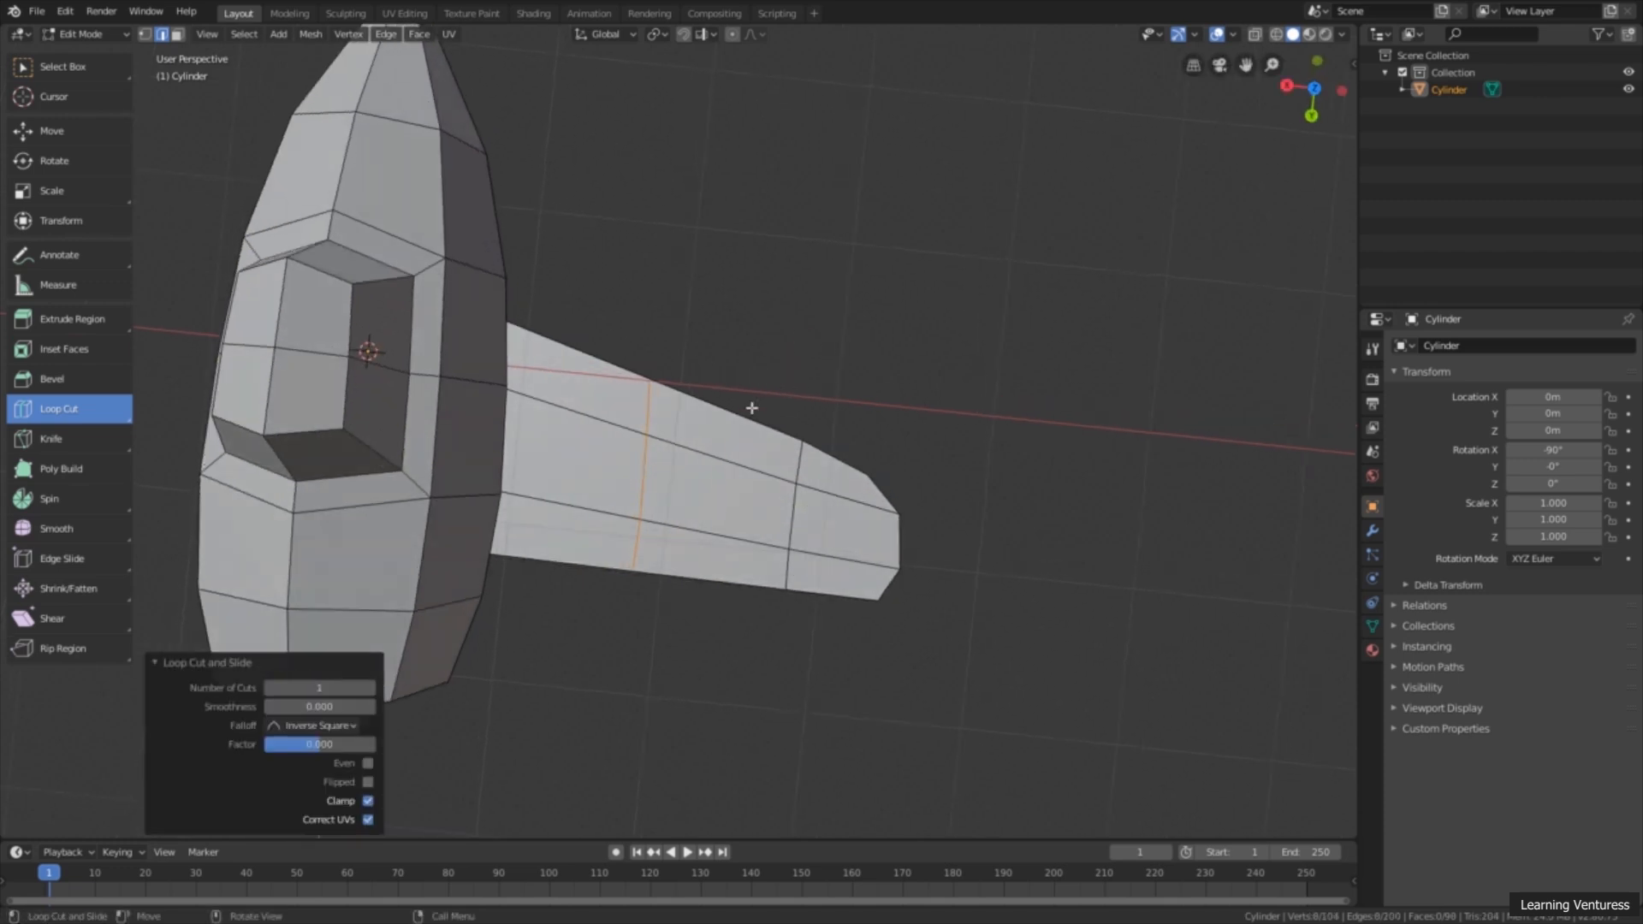
{"action": "middle_click_drag", "start_coordinate": [998, 451], "coordinate": [847, 402]}
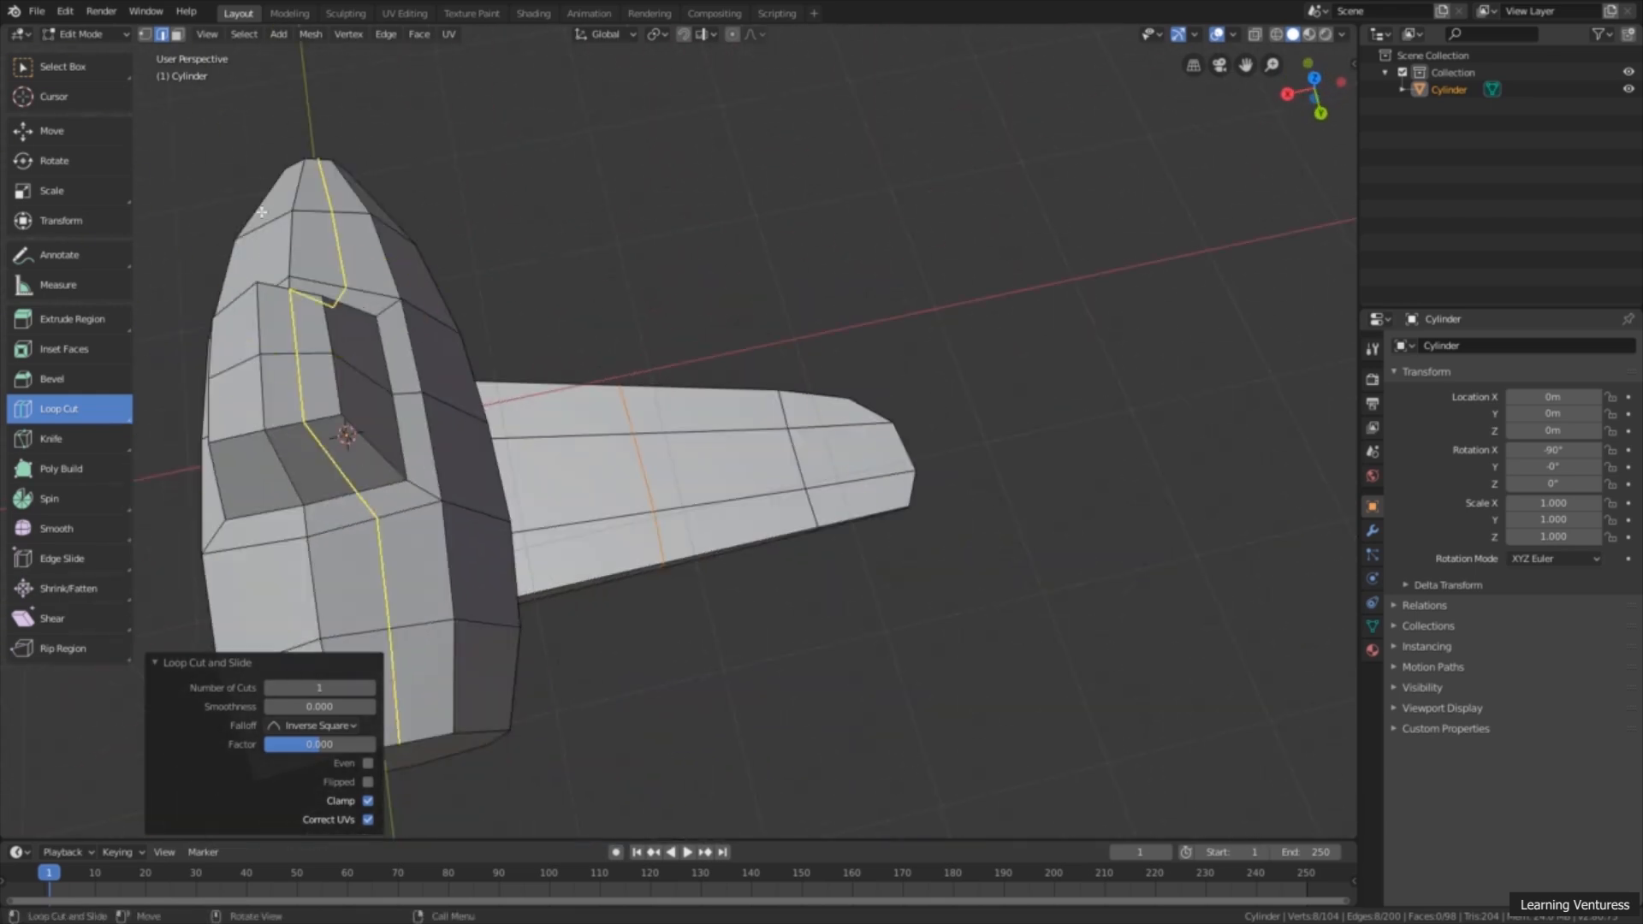
Step: Move the middle loop's short vertical edge on the wing's slanted side about -0.177 m along Y
{"action": "left_click", "coordinate": [108, 137]}
{"action": "middle_click_drag", "start_coordinate": [686, 306], "coordinate": [751, 501]}
{"action": "scroll", "coordinate": [743, 495], "scroll_direction": "up", "scroll_amount": 3}
{"action": "left_click", "coordinate": [754, 506]}
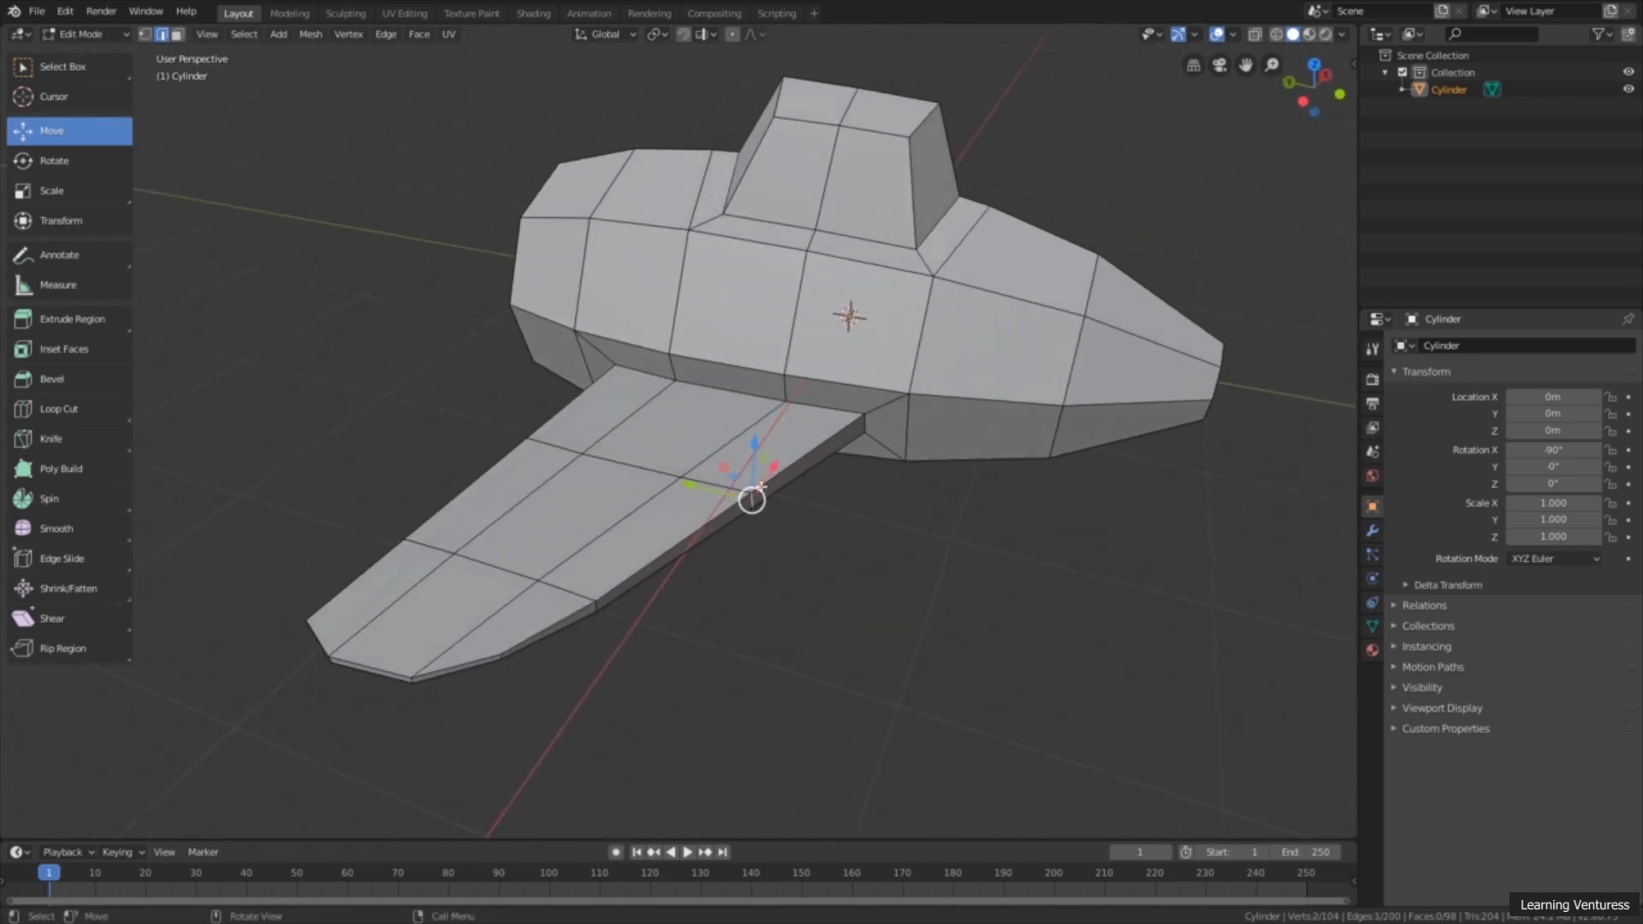
{"action": "left_click_drag", "start_coordinate": [712, 494], "coordinate": [746, 503]}
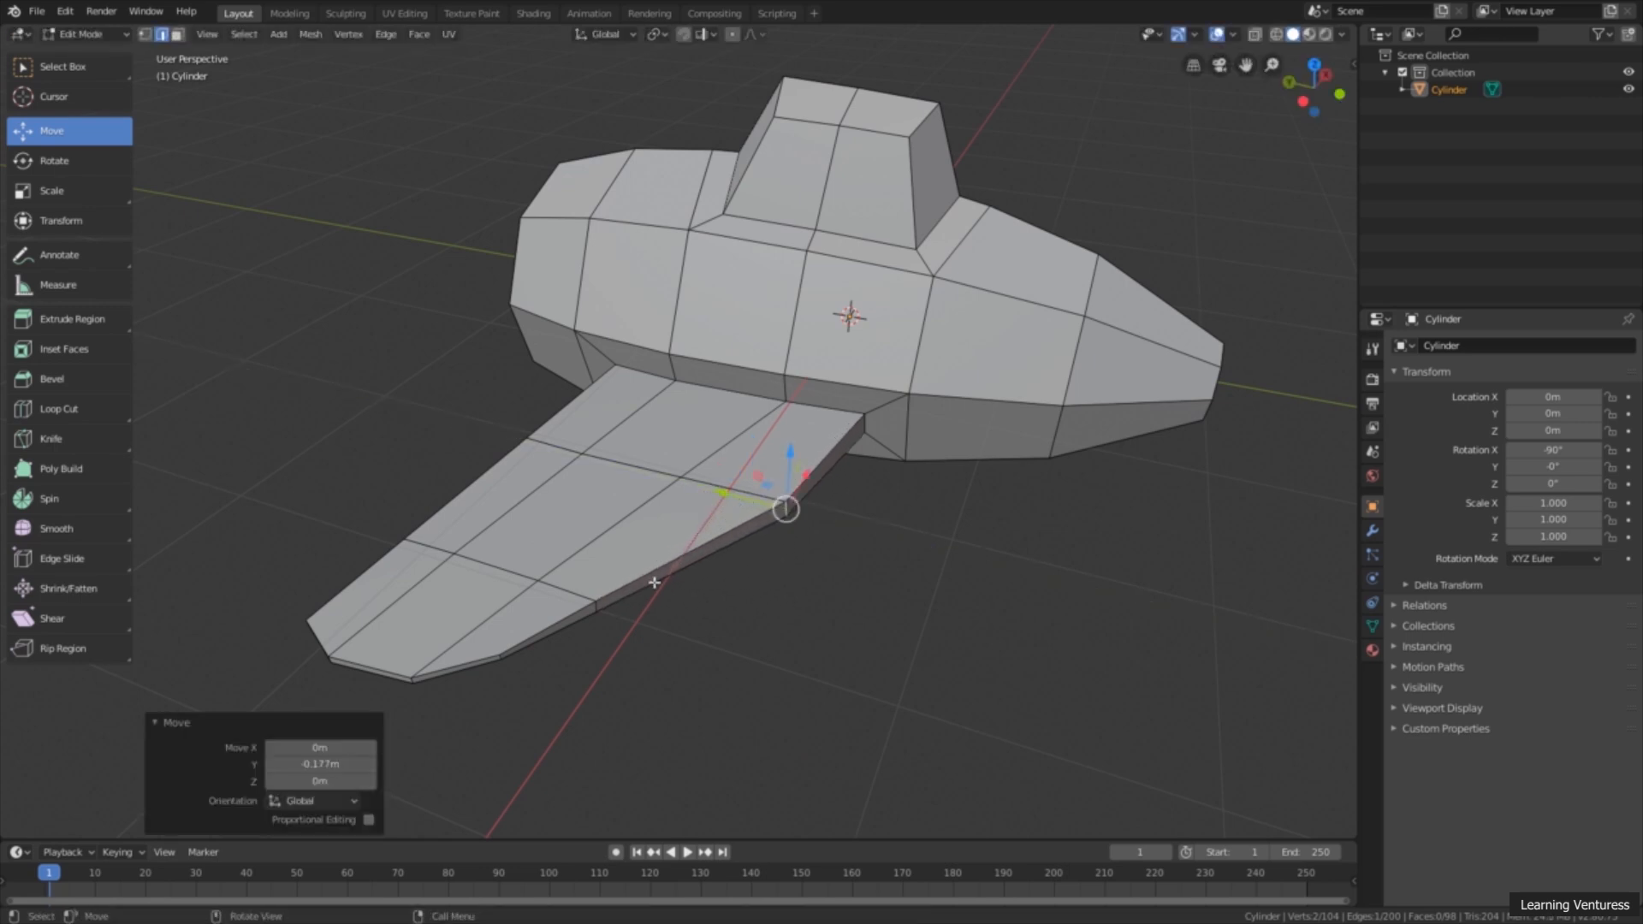
Step: Move the outer loop's short vertical edge on the same side of the wing about -0.122 m along Y
{"action": "left_click_drag", "start_coordinate": [595, 607], "coordinate": [611, 609]}
{"action": "left_click", "coordinate": [598, 604]}
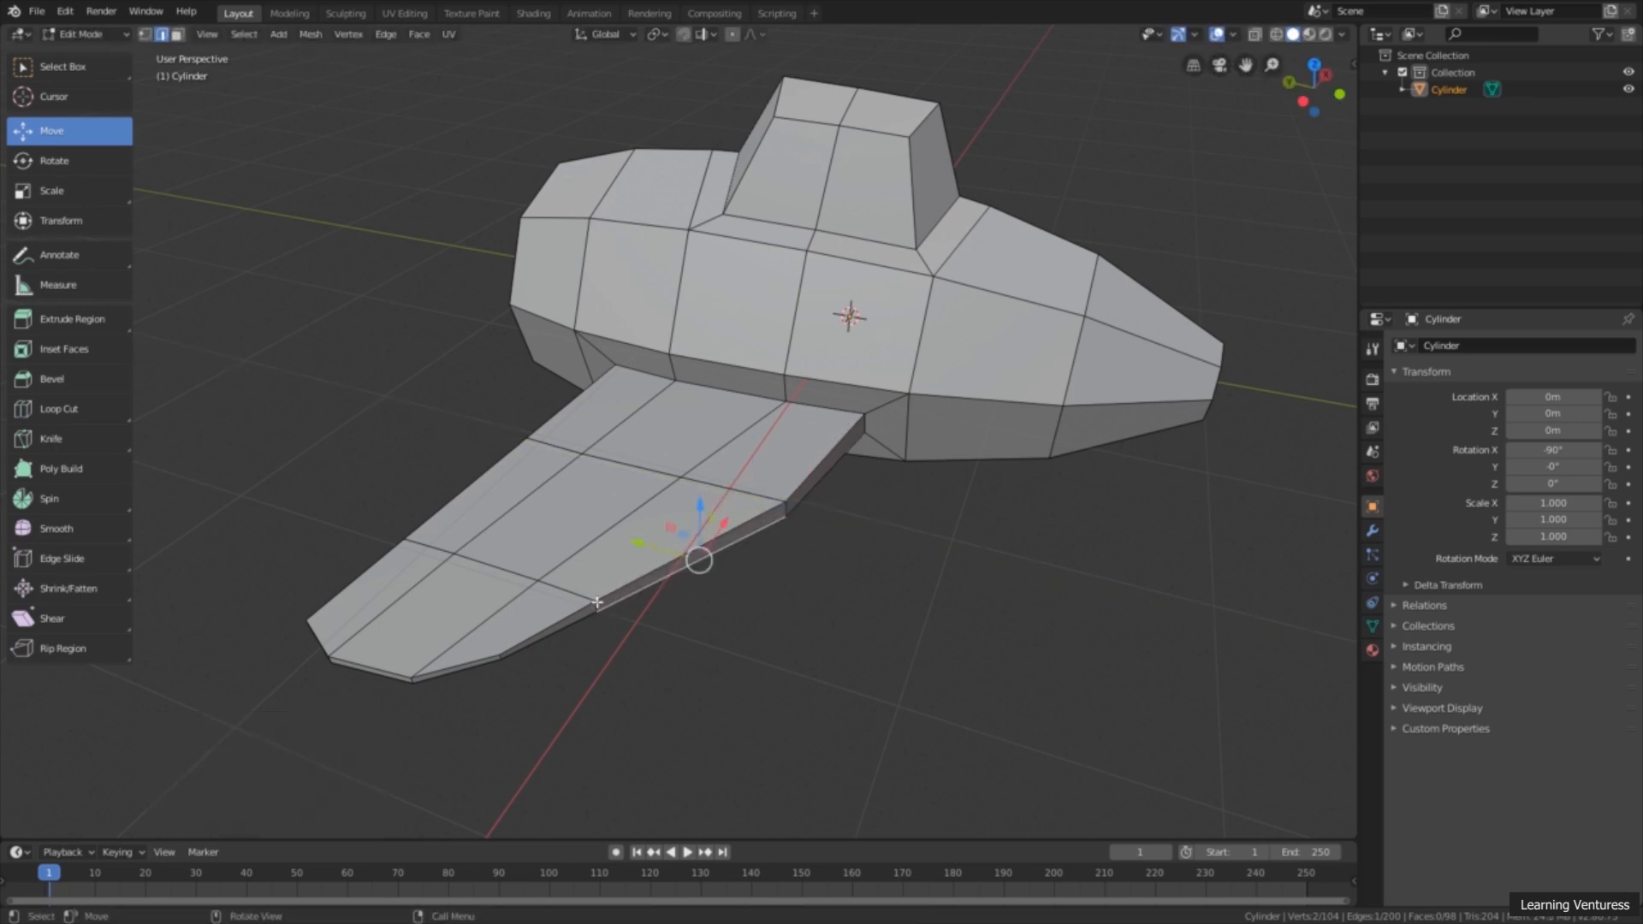
{"action": "left_click", "coordinate": [597, 607]}
{"action": "scroll", "coordinate": [527, 666], "scroll_direction": "up", "scroll_amount": 2}
{"action": "left_click_drag", "start_coordinate": [519, 670], "coordinate": [558, 672]}
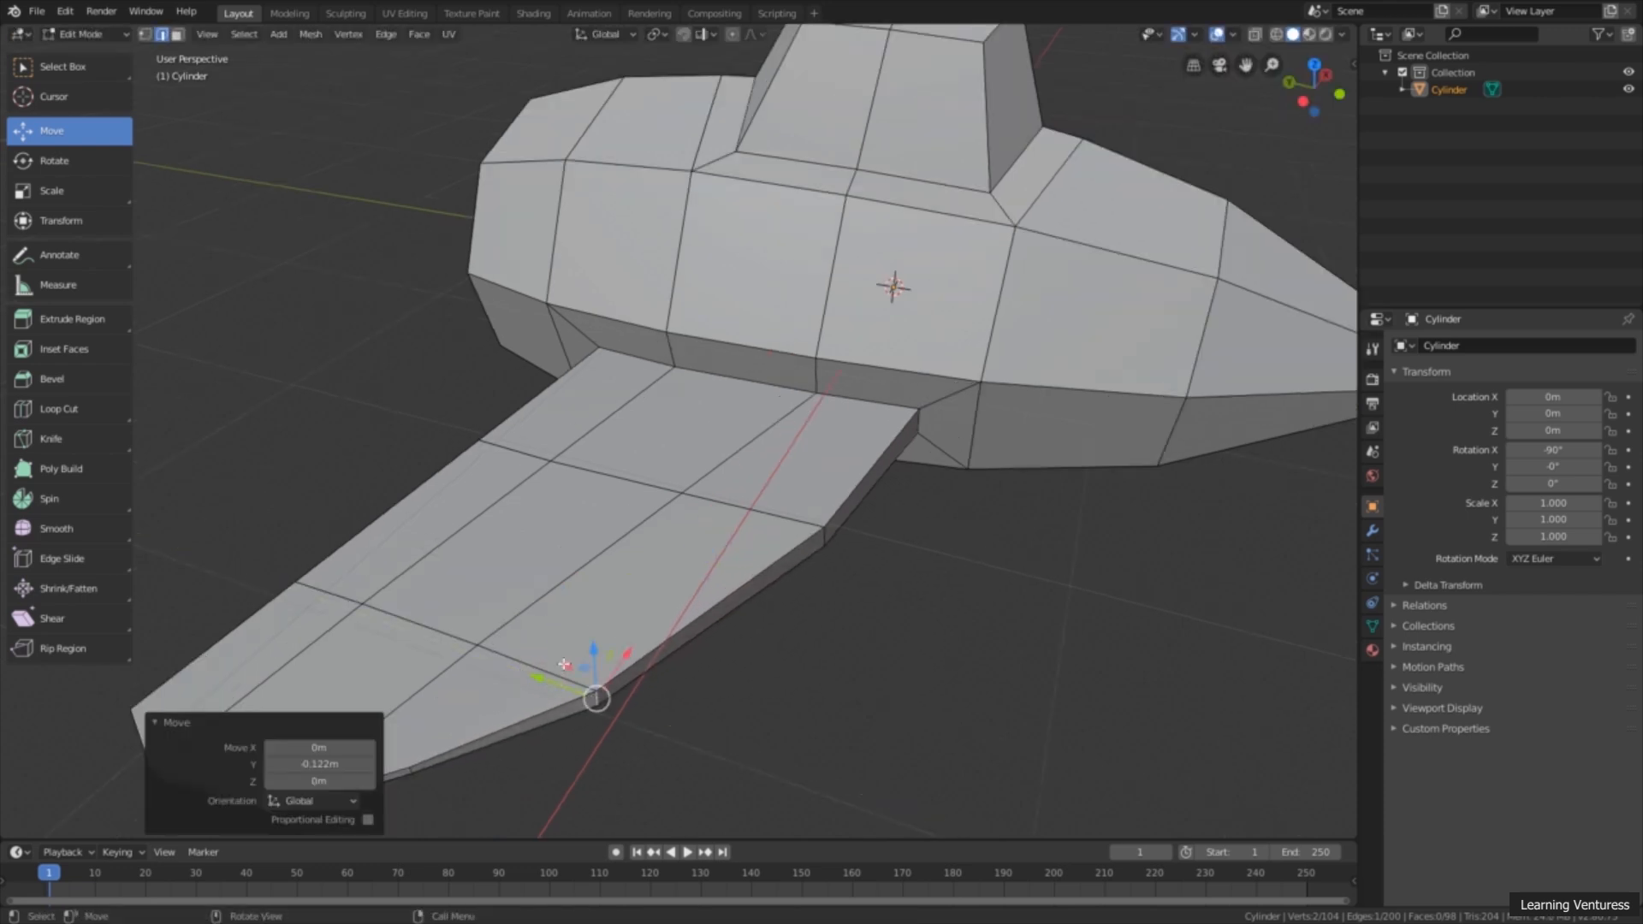
Step: Check the wing's curved outline in the top orthographic view
{"action": "scroll", "coordinate": [558, 673], "scroll_direction": "down", "scroll_amount": 3}
{"action": "middle_click_drag", "start_coordinate": [603, 609], "coordinate": [920, 483]}
{"action": "left_click", "coordinate": [1314, 85]}
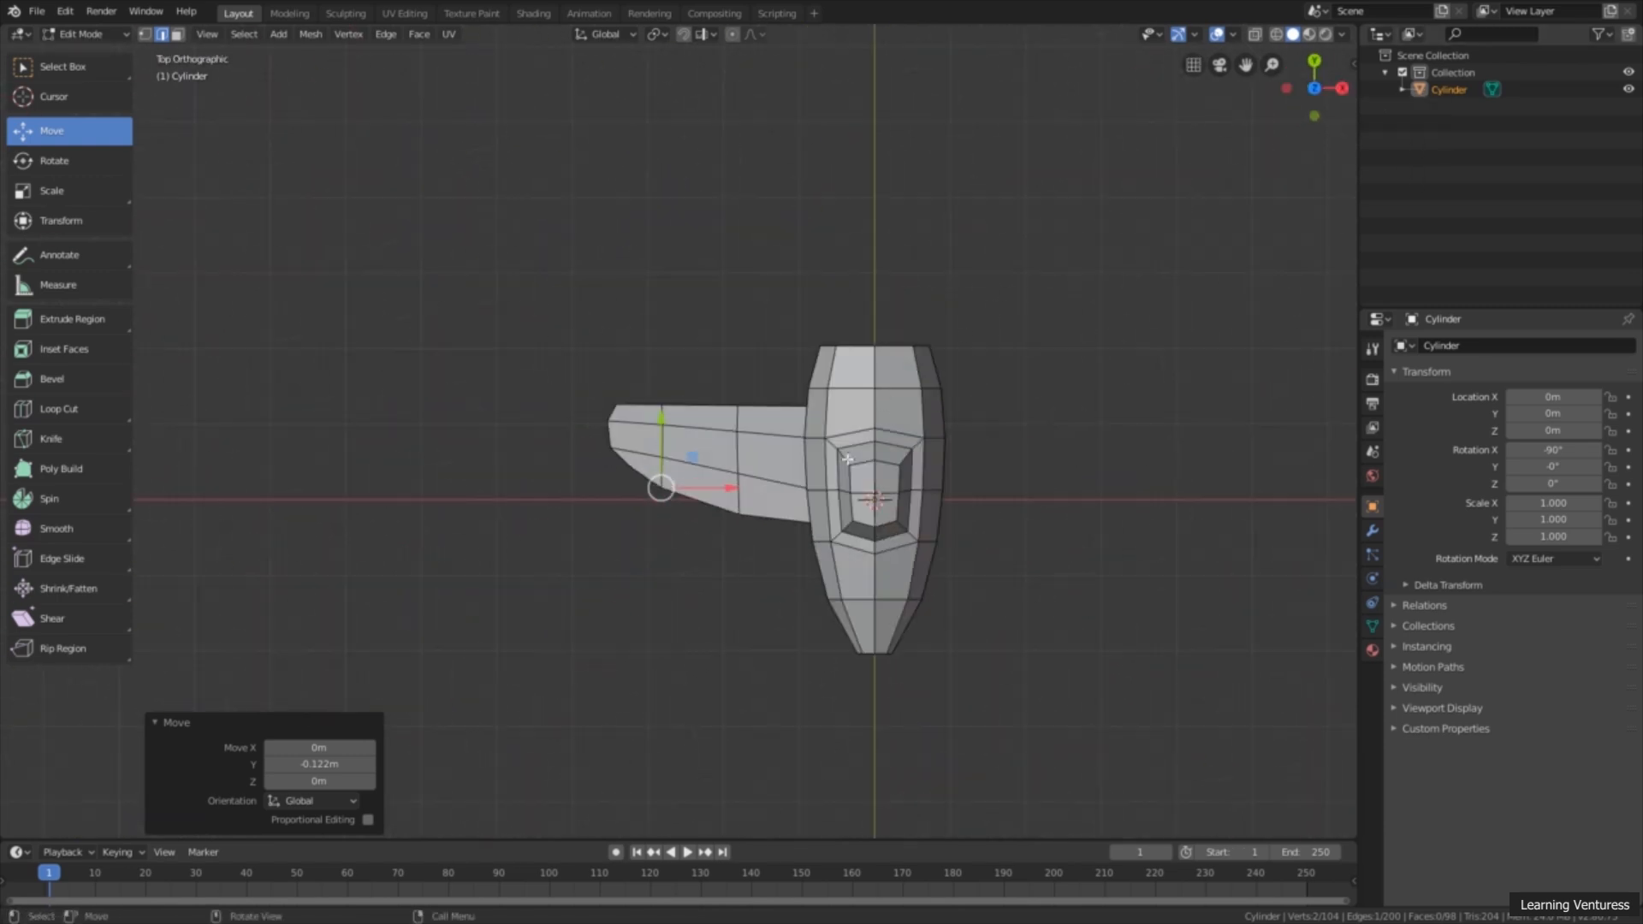
{"action": "scroll", "coordinate": [754, 562], "scroll_direction": "up", "scroll_amount": 3}
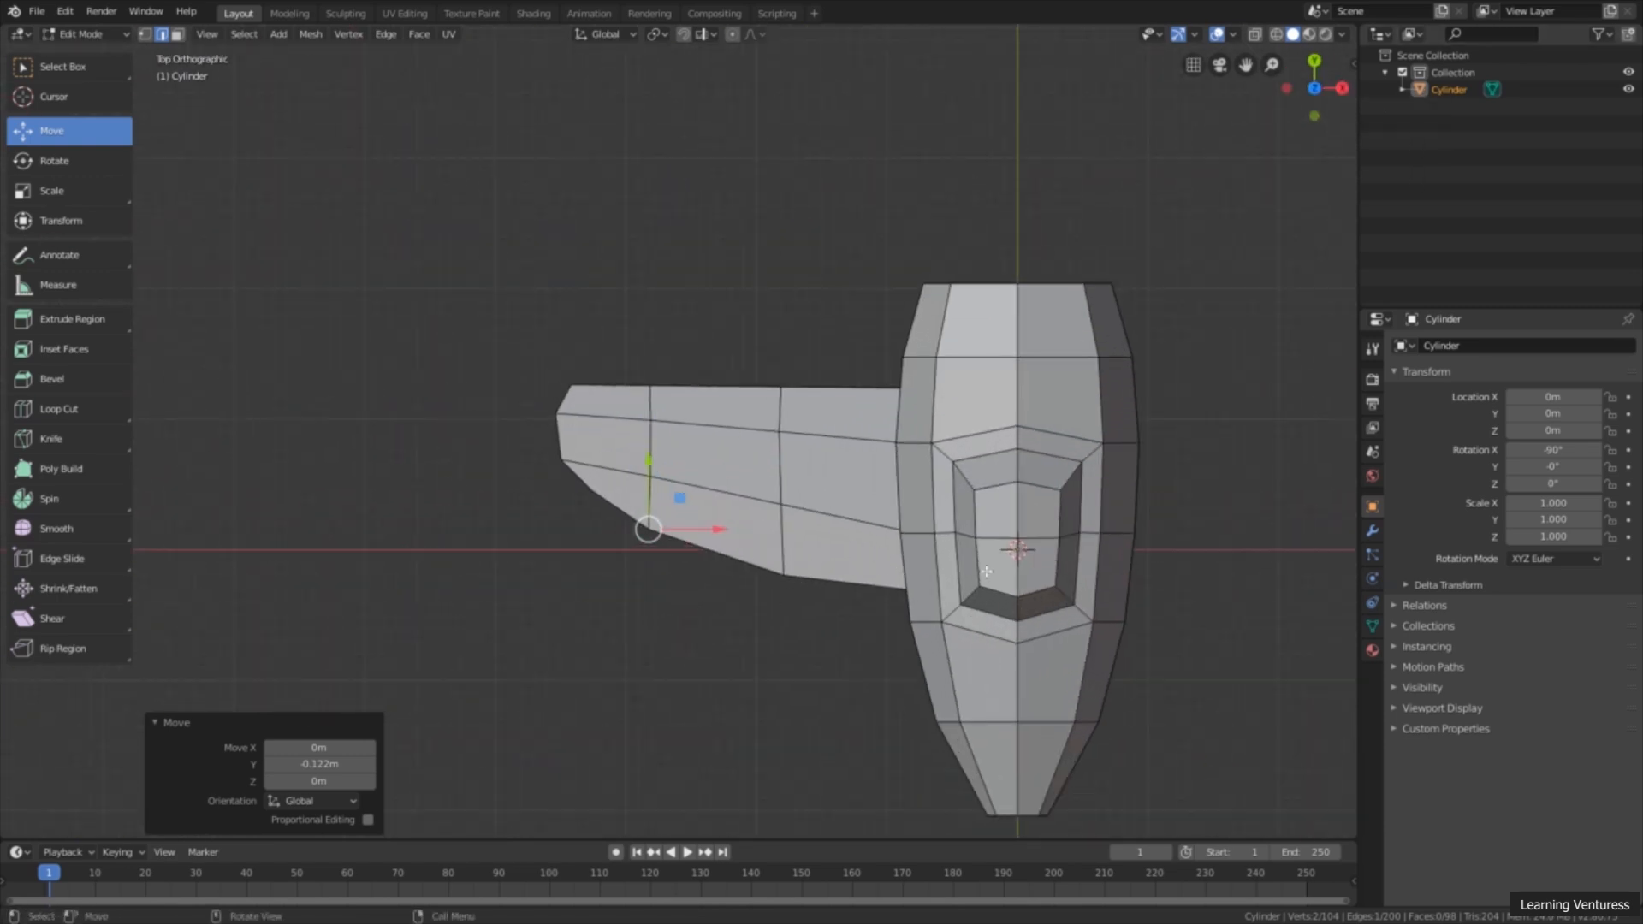
Step: Move the middle loop's short vertical edge on the wing's slanted side about 0.0673 m along Y and check the outline from below
{"action": "middle_click_drag", "start_coordinate": [832, 646], "coordinate": [890, 663]}
{"action": "scroll", "coordinate": [895, 666], "scroll_direction": "up", "scroll_amount": 3}
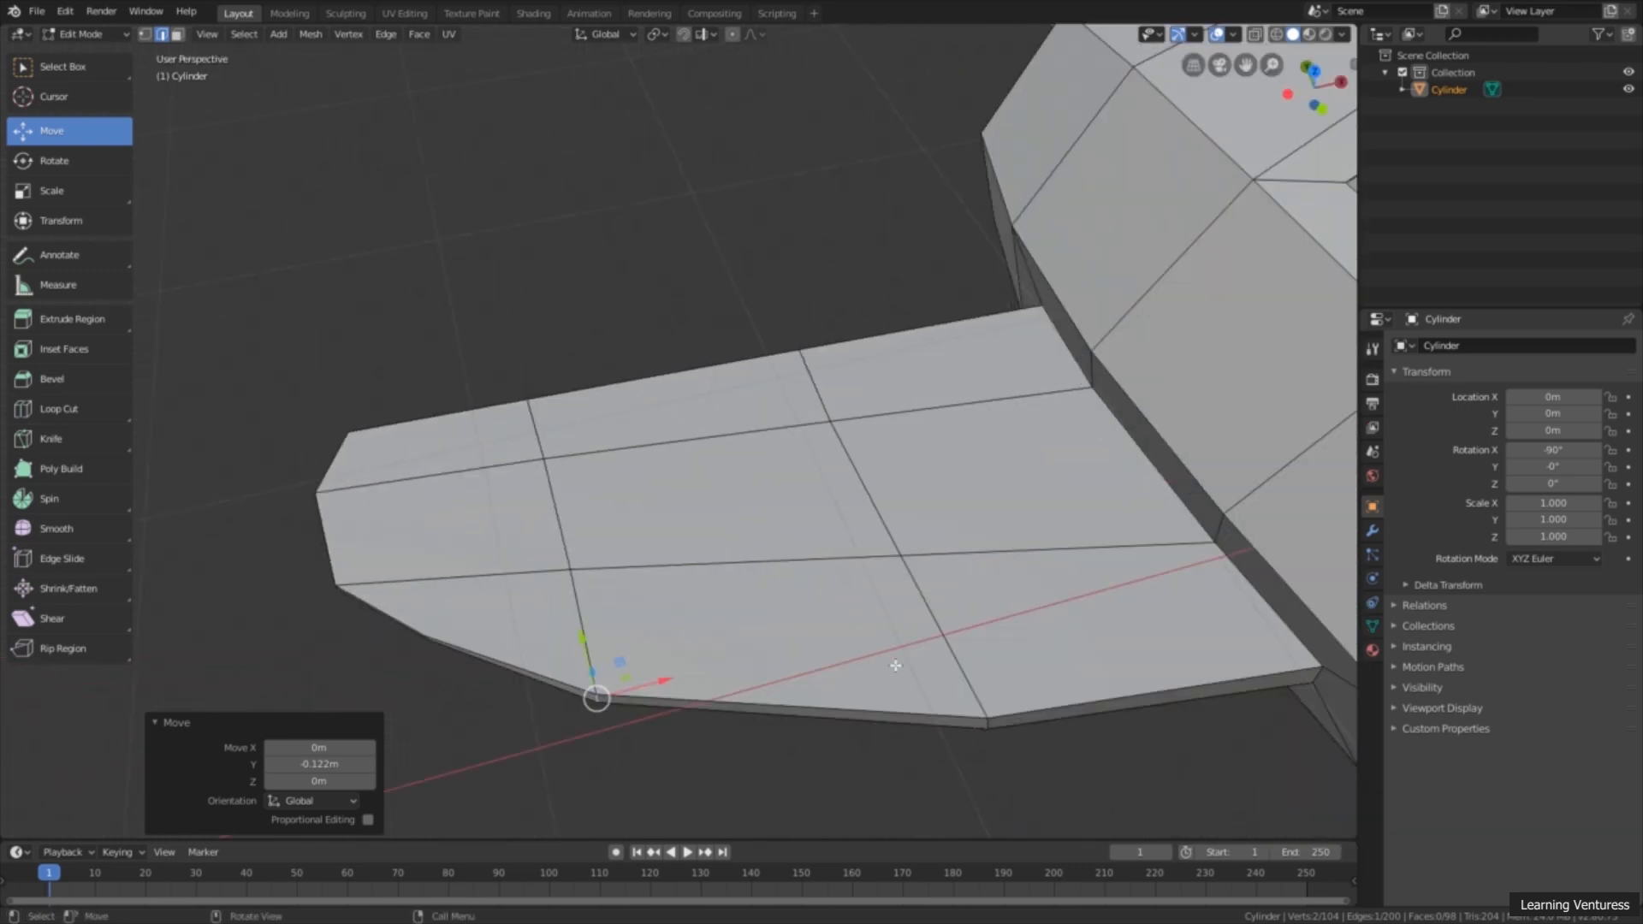
{"action": "left_click", "coordinate": [987, 723]}
{"action": "left_click_drag", "start_coordinate": [965, 686], "coordinate": [947, 655]}
{"action": "scroll", "coordinate": [947, 655], "scroll_direction": "down", "scroll_amount": 5}
{"action": "middle_click_drag", "start_coordinate": [745, 609], "coordinate": [734, 645]}
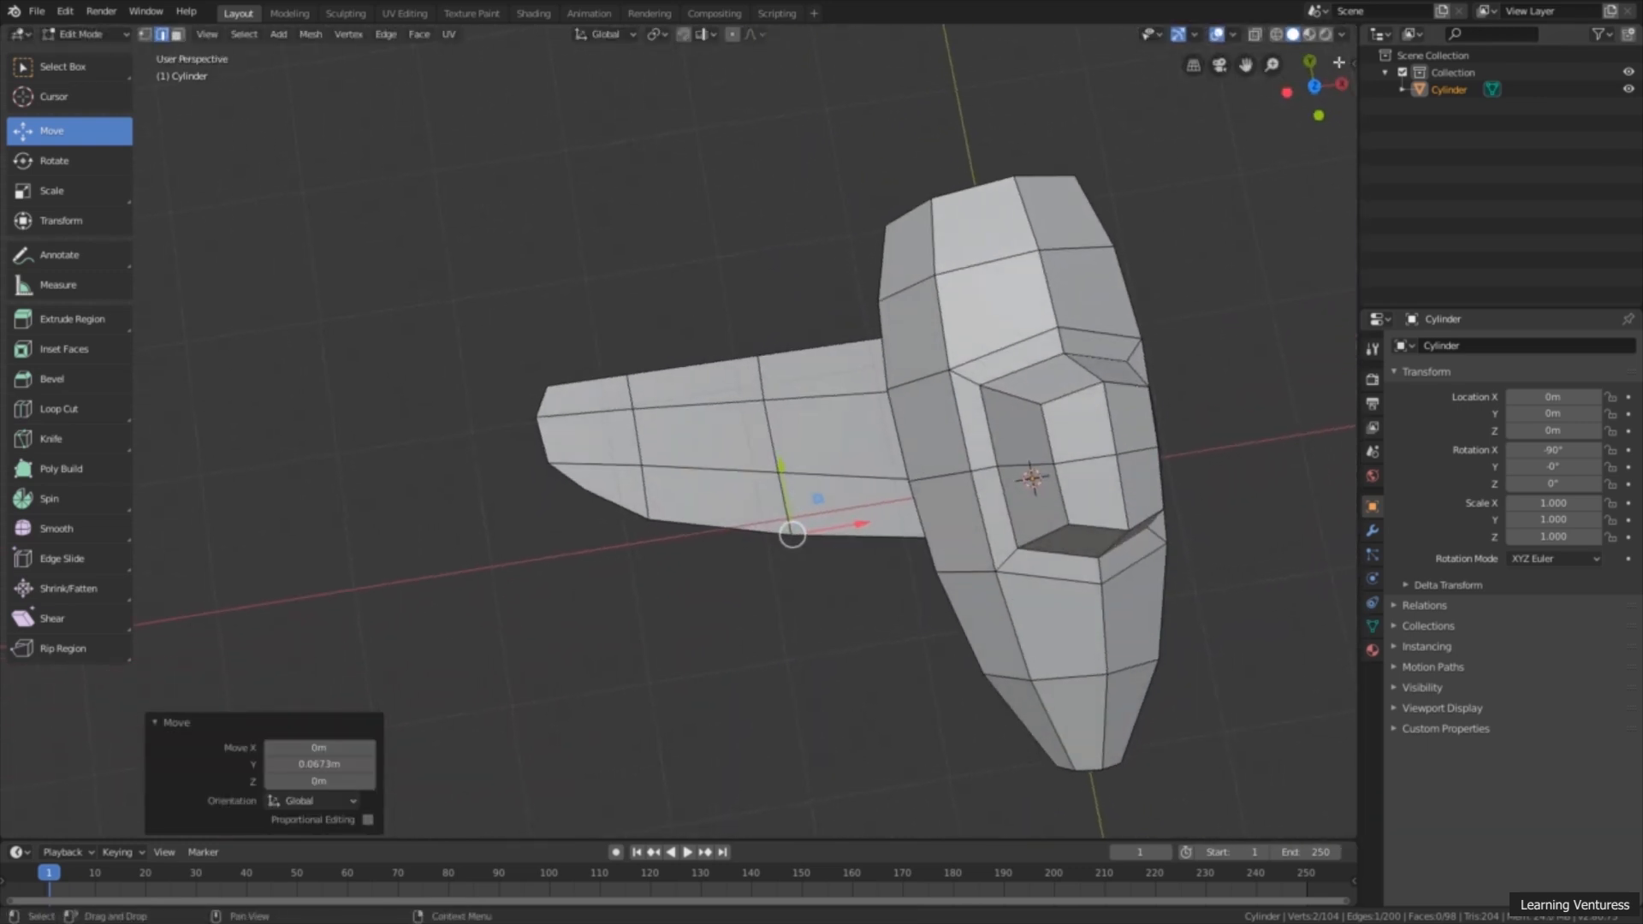
{"action": "key", "text": "ctrl+KP_7"}
{"action": "left_click", "coordinate": [1060, 356]}
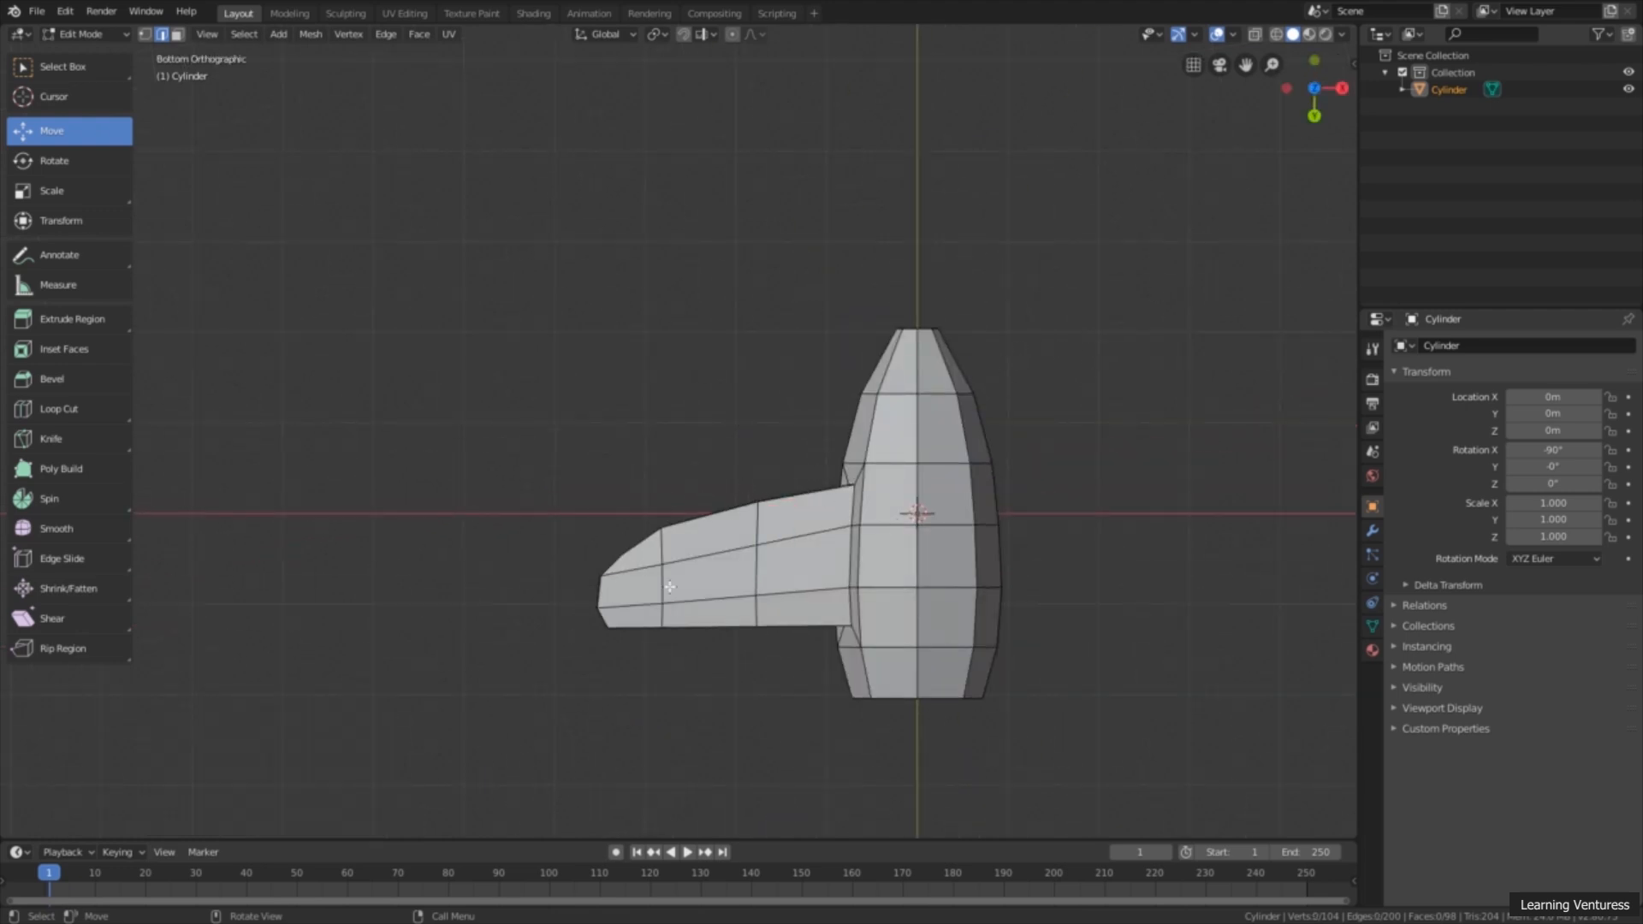
Step: Nudge the outer loop's short vertical edge on the wing's slanted side slightly along Y
{"action": "middle_click_drag", "start_coordinate": [844, 353], "coordinate": [994, 531]}
{"action": "scroll", "coordinate": [879, 550], "scroll_direction": "up", "scroll_amount": 2}
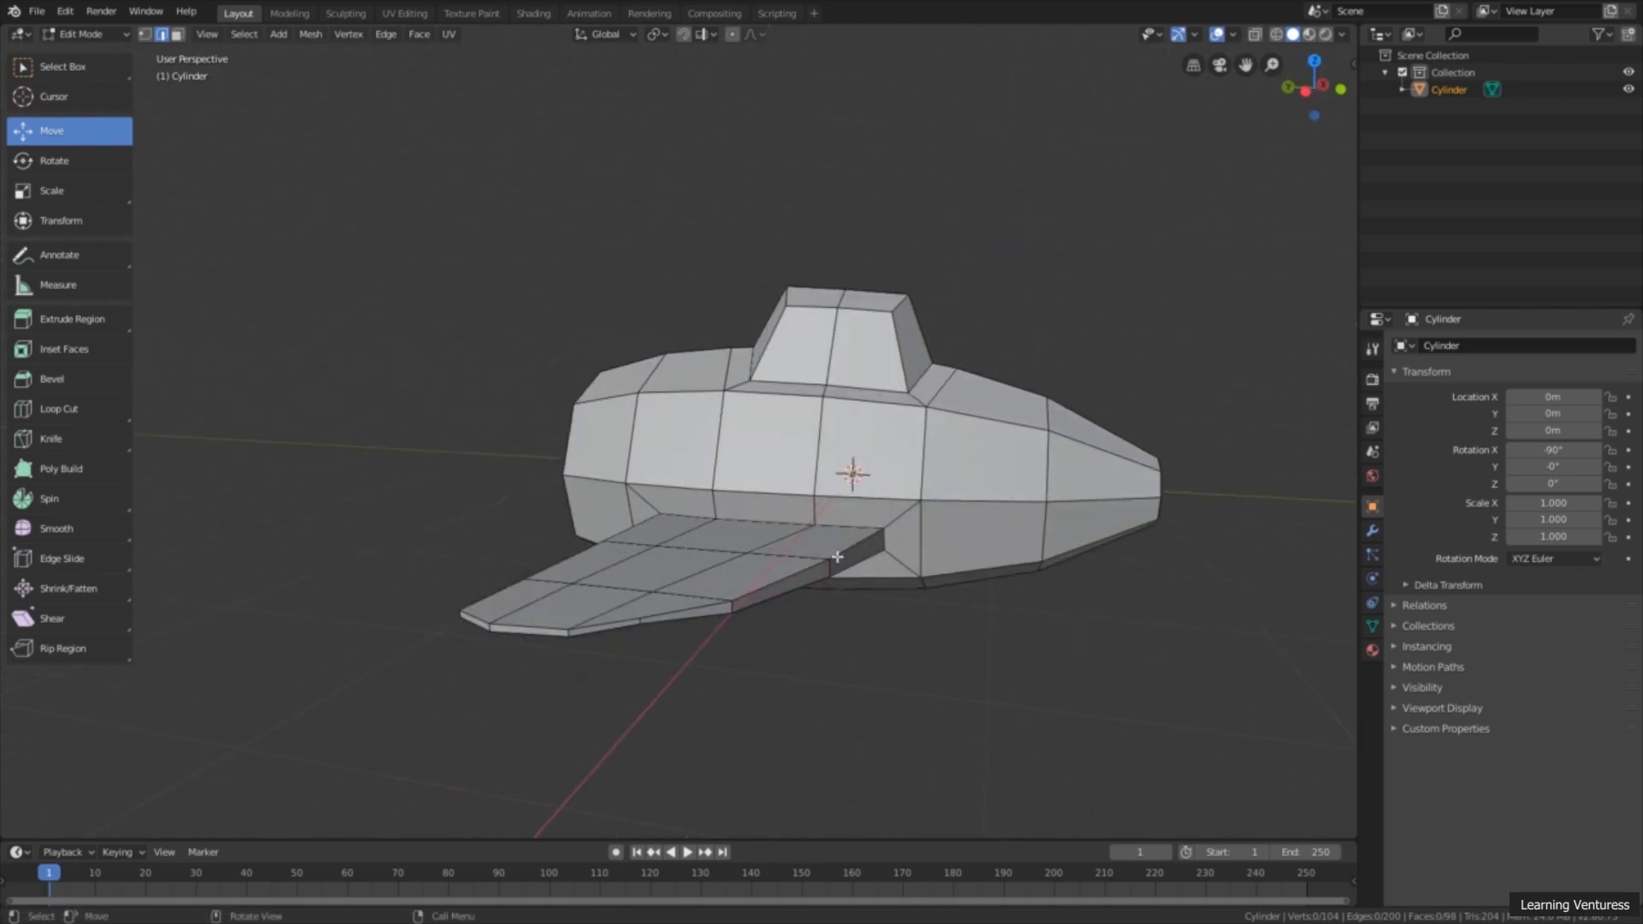
{"action": "left_click", "coordinate": [735, 606]}
{"action": "mouse_move", "coordinate": [735, 606]}
{"action": "middle_mouse_down"}
{"action": "mouse_move", "coordinate": [829, 660]}
{"action": "mouse_move", "coordinate": [704, 608]}
{"action": "middle_mouse_up"}
{"action": "key", "text": "g"}
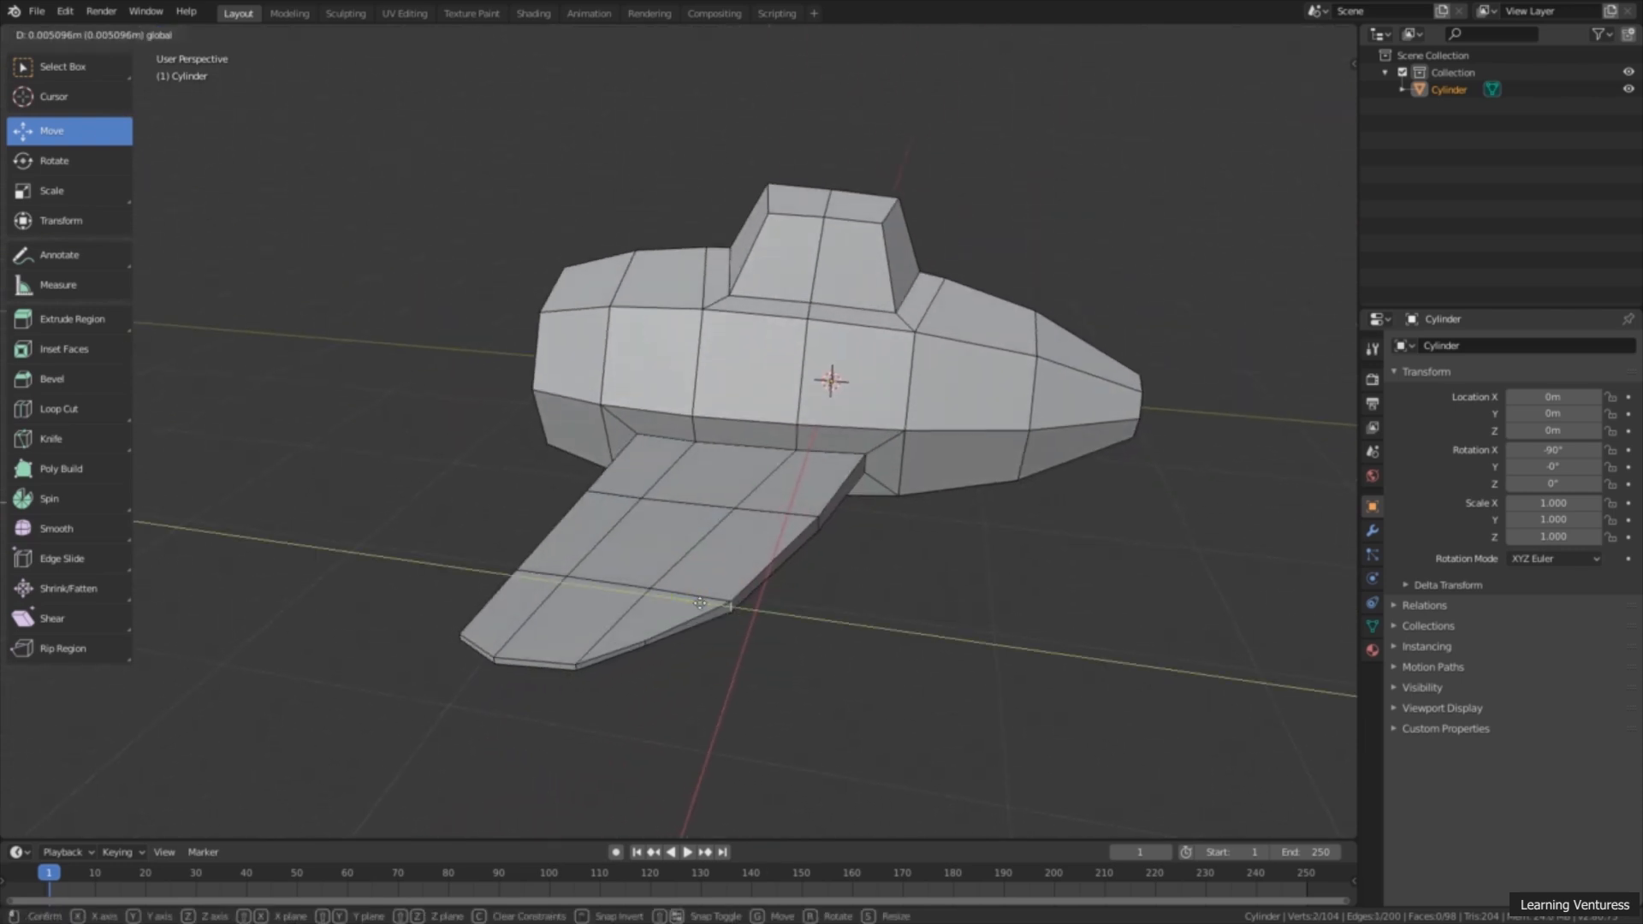
{"action": "left_click", "coordinate": [700, 601]}
Step: Fine-tune the short vertical edges of the middle and outer loops along Y to smooth the wing's curve
{"action": "left_click", "coordinate": [820, 527]}
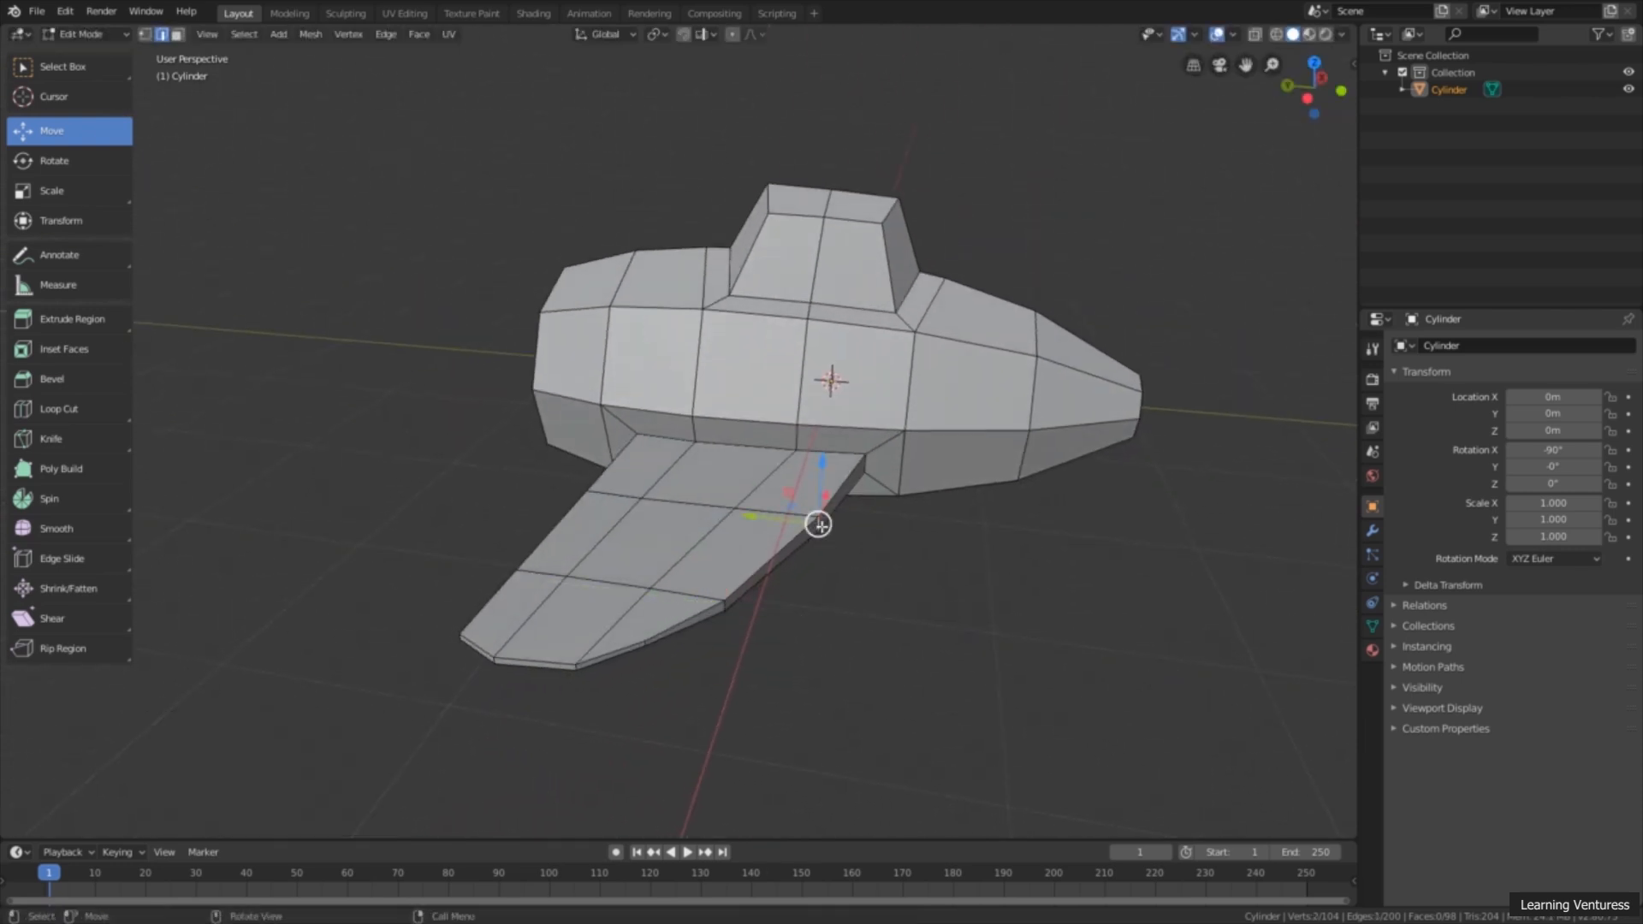
{"action": "left_click_drag", "start_coordinate": [781, 523], "coordinate": [773, 522]}
{"action": "left_click", "coordinate": [723, 606]}
{"action": "left_click_drag", "start_coordinate": [698, 603], "coordinate": [693, 602]}
Step: Examine the wing's curved shape and the fuselage side near the tail from several angles
{"action": "left_click", "coordinate": [839, 620]}
{"action": "middle_click_drag", "start_coordinate": [847, 620], "coordinate": [962, 633]}
{"action": "scroll", "coordinate": [961, 634], "scroll_direction": "down", "scroll_amount": 3}
{"action": "middle_click_drag", "start_coordinate": [791, 571], "coordinate": [942, 466]}
{"action": "mouse_move", "coordinate": [1106, 601]}
{"action": "middle_mouse_down"}
{"action": "mouse_move", "coordinate": [1184, 521]}
{"action": "mouse_move", "coordinate": [1170, 513]}
{"action": "mouse_move", "coordinate": [1052, 592]}
{"action": "mouse_move", "coordinate": [1105, 582]}
{"action": "middle_mouse_up"}
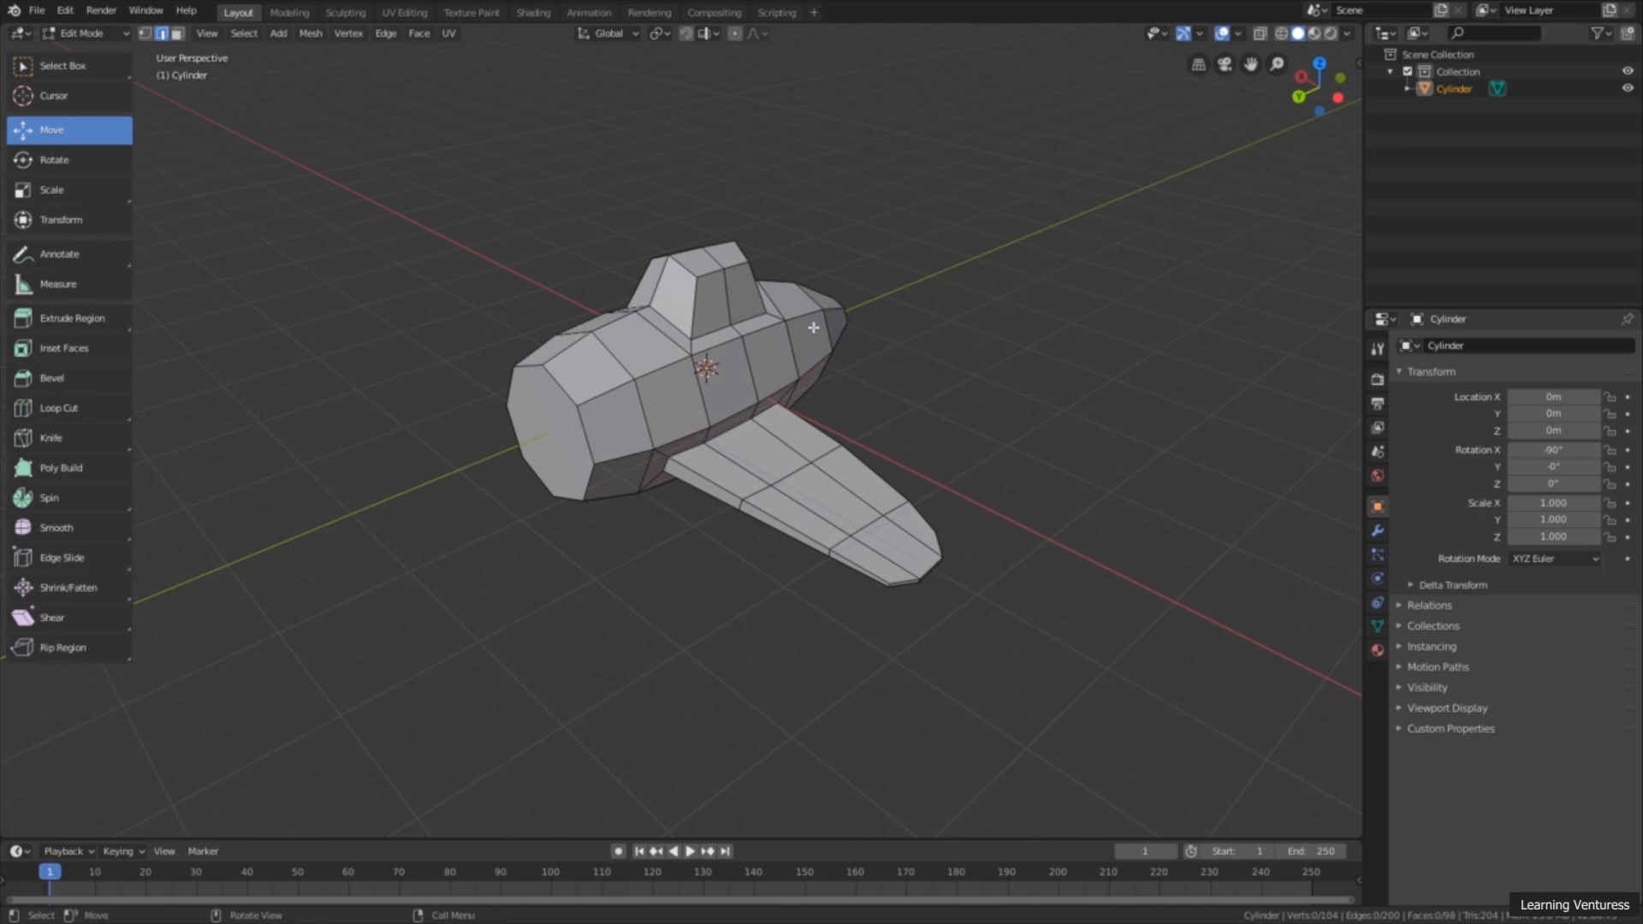
{"action": "middle_click_drag", "start_coordinate": [823, 334], "coordinate": [788, 279]}
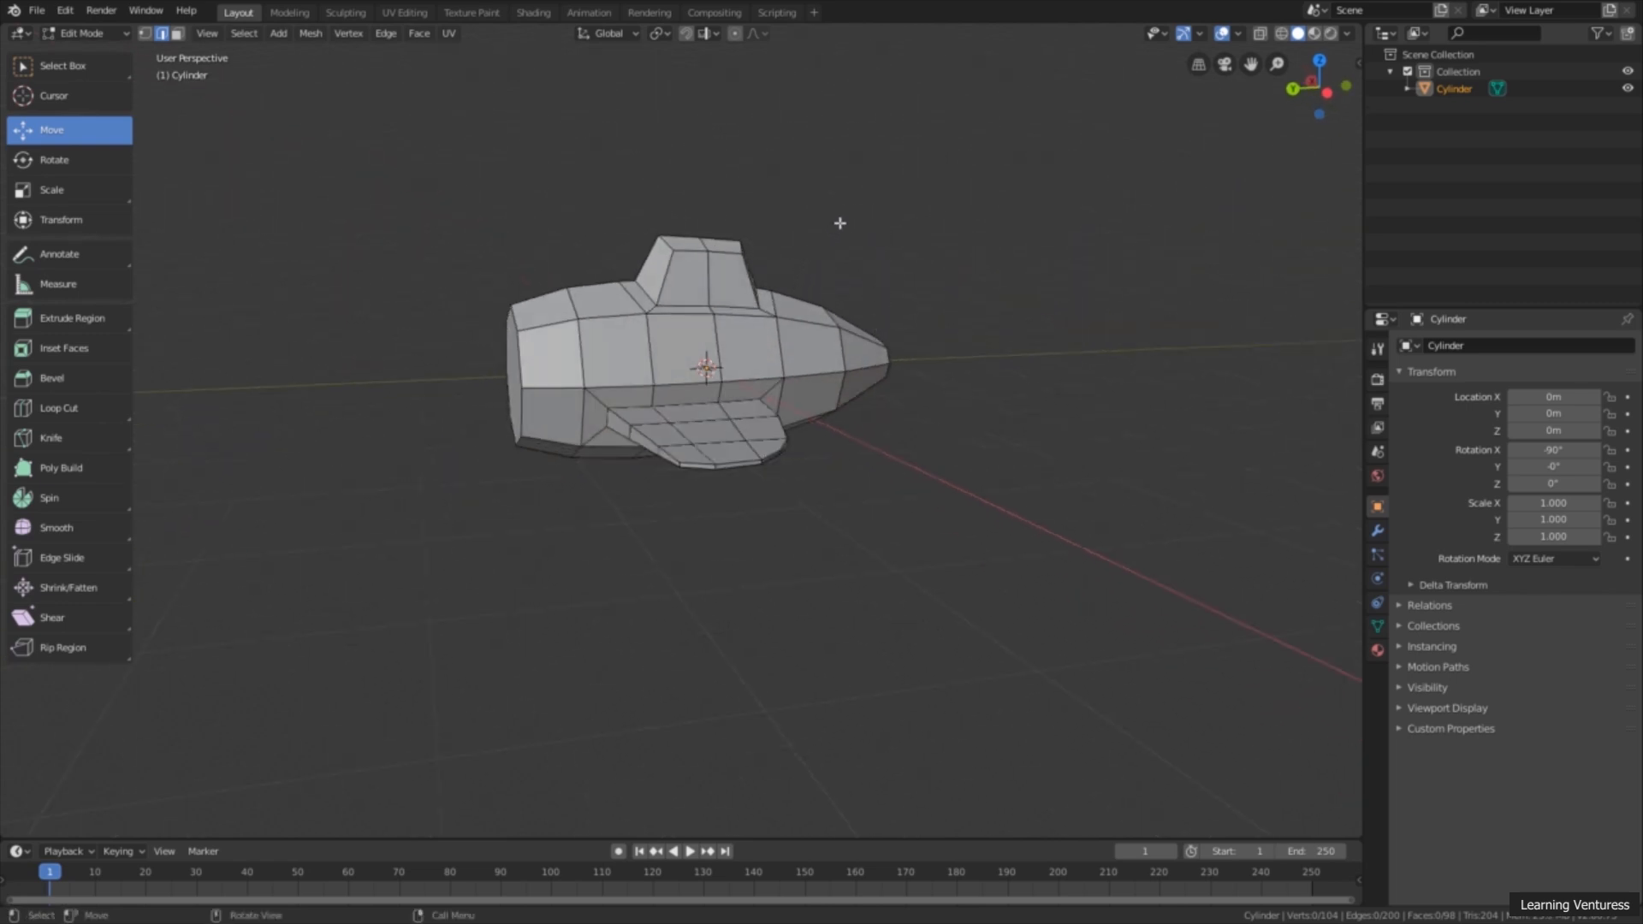
{"action": "middle_click_drag", "start_coordinate": [899, 319], "coordinate": [846, 314]}
{"action": "scroll", "coordinate": [887, 358], "scroll_direction": "up", "scroll_amount": 4}
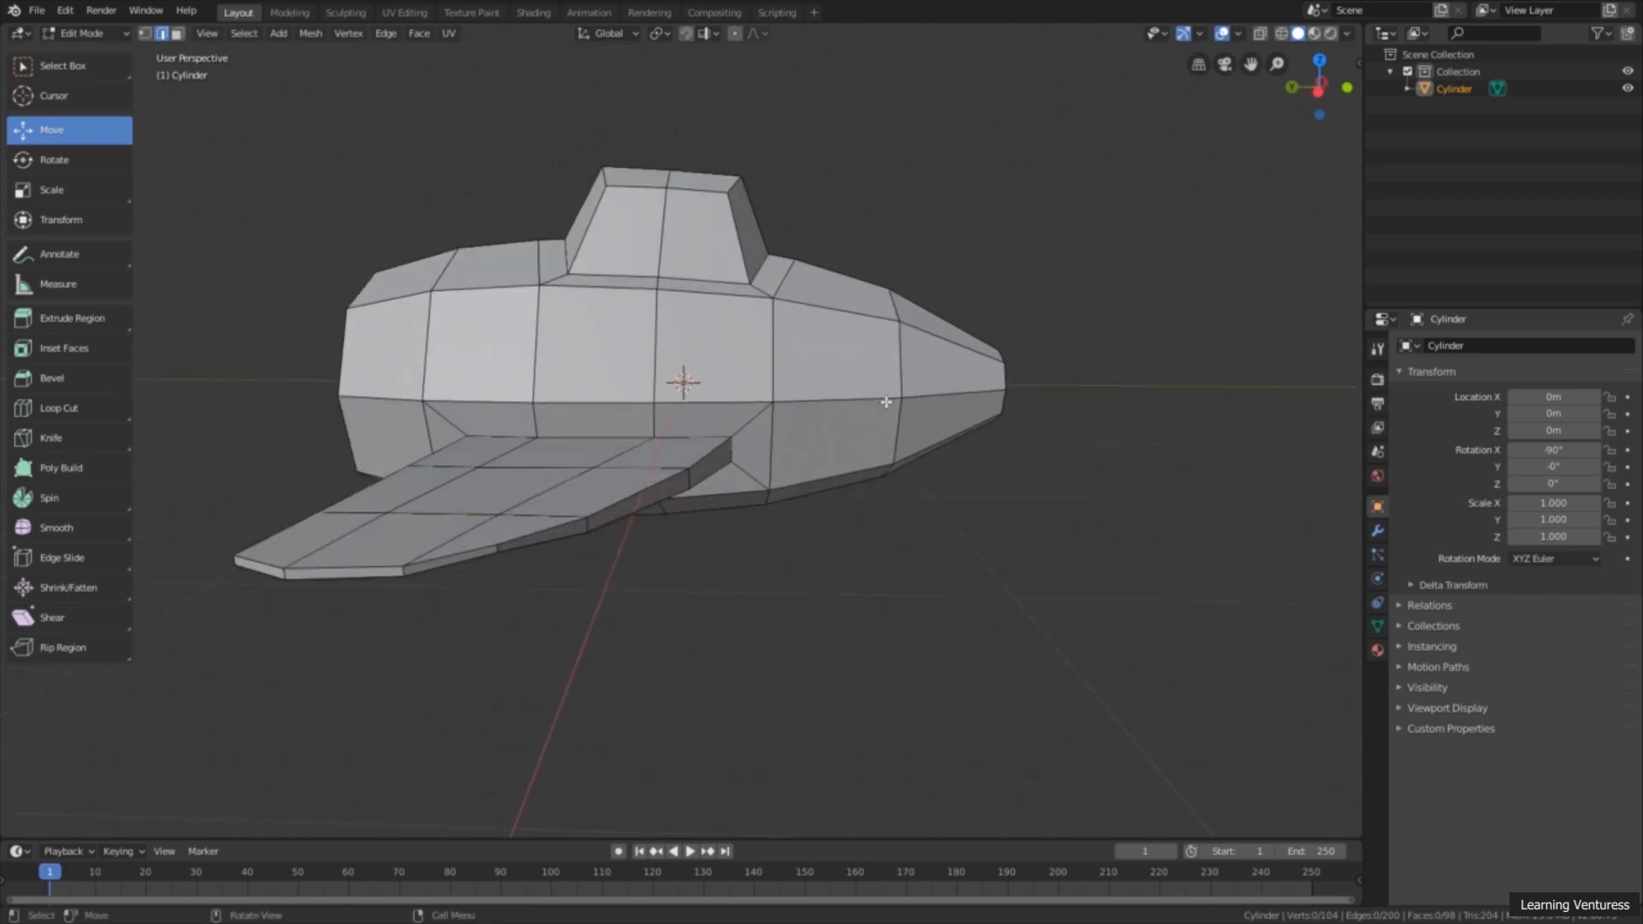
{"action": "scroll", "coordinate": [836, 359], "scroll_direction": "up", "scroll_amount": 2}
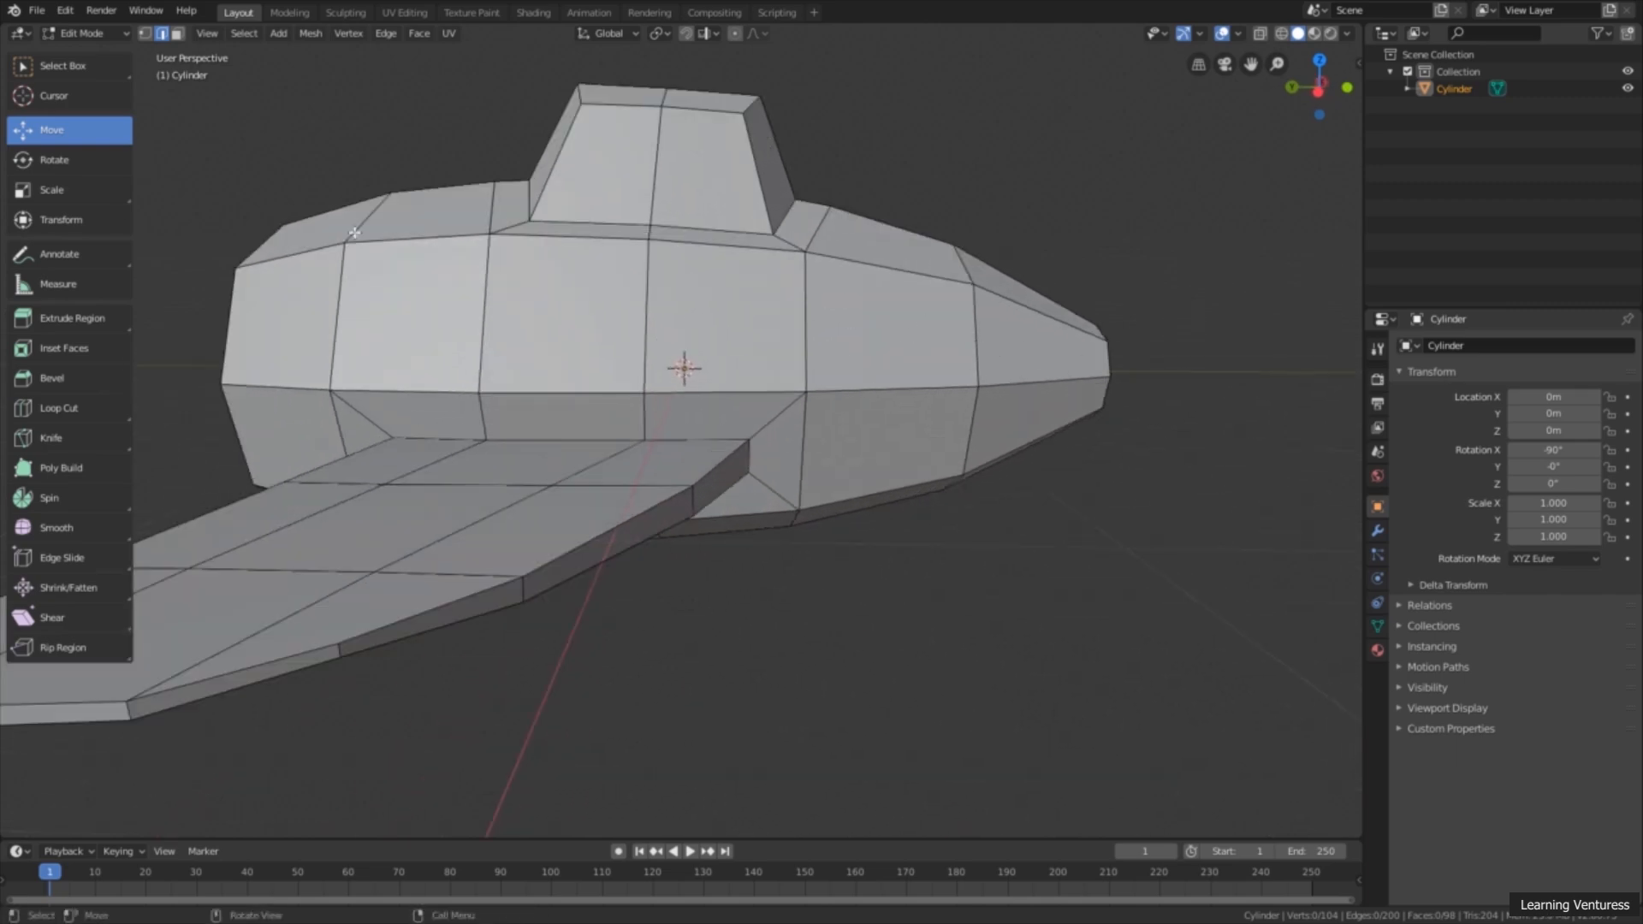
Step: Inset the two upper side faces at the fuselage's narrow tail end with a thickness of about 0.0846 m
{"action": "left_click", "coordinate": [178, 34]}
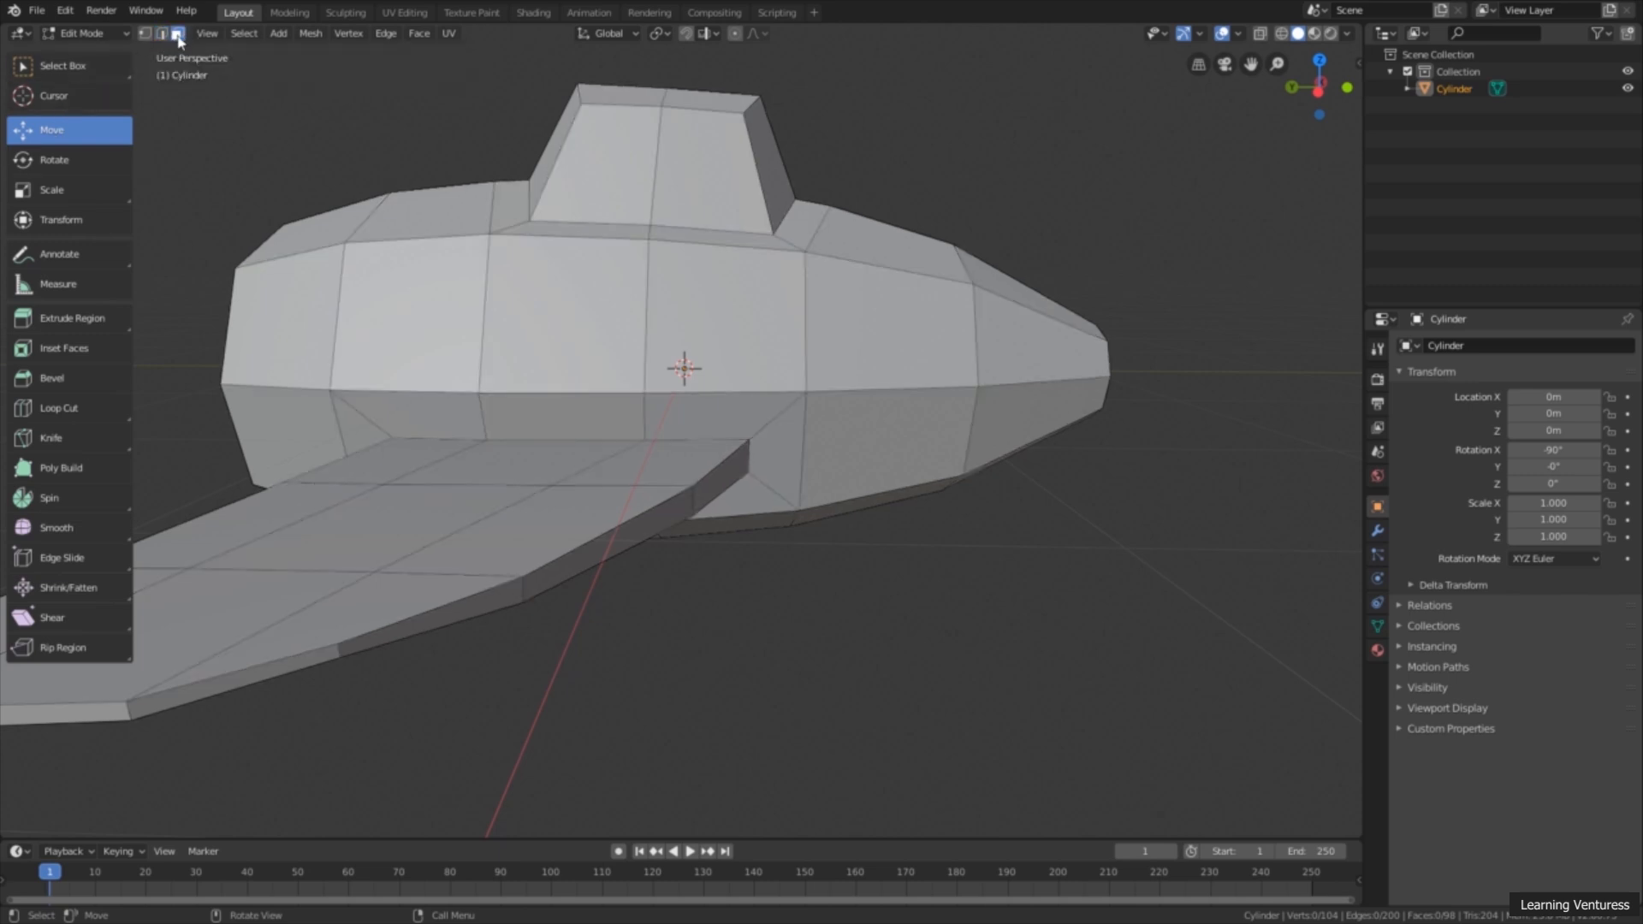
{"action": "left_click", "coordinate": [908, 333]}
{"action": "left_click", "coordinate": [1039, 342], "text": "shift"}
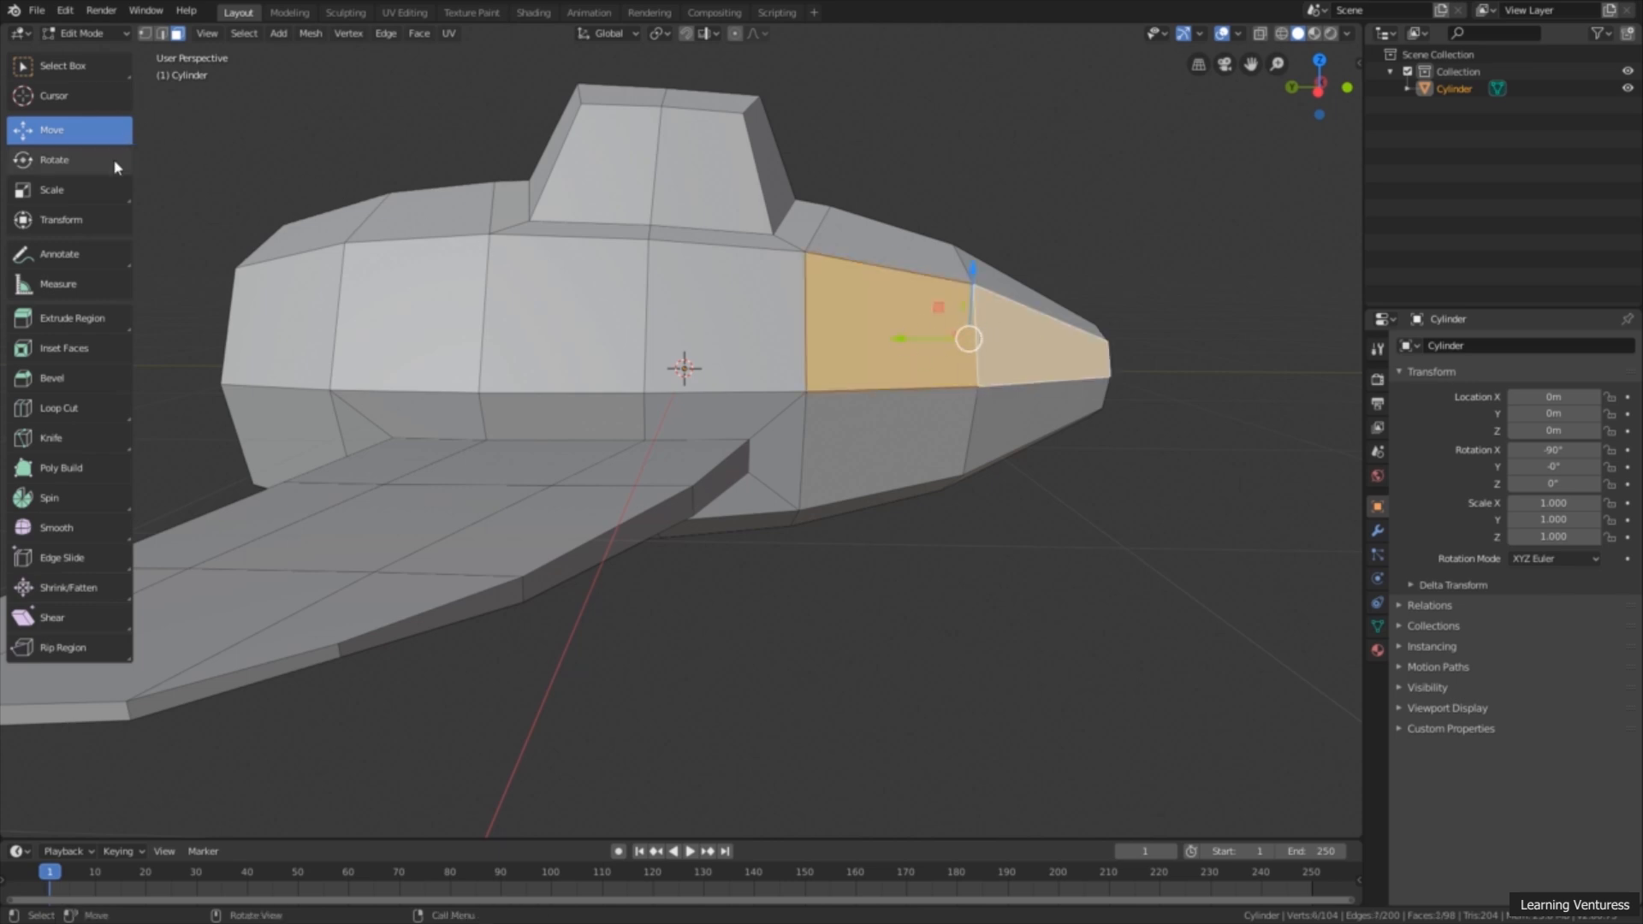
{"action": "left_click", "coordinate": [83, 349]}
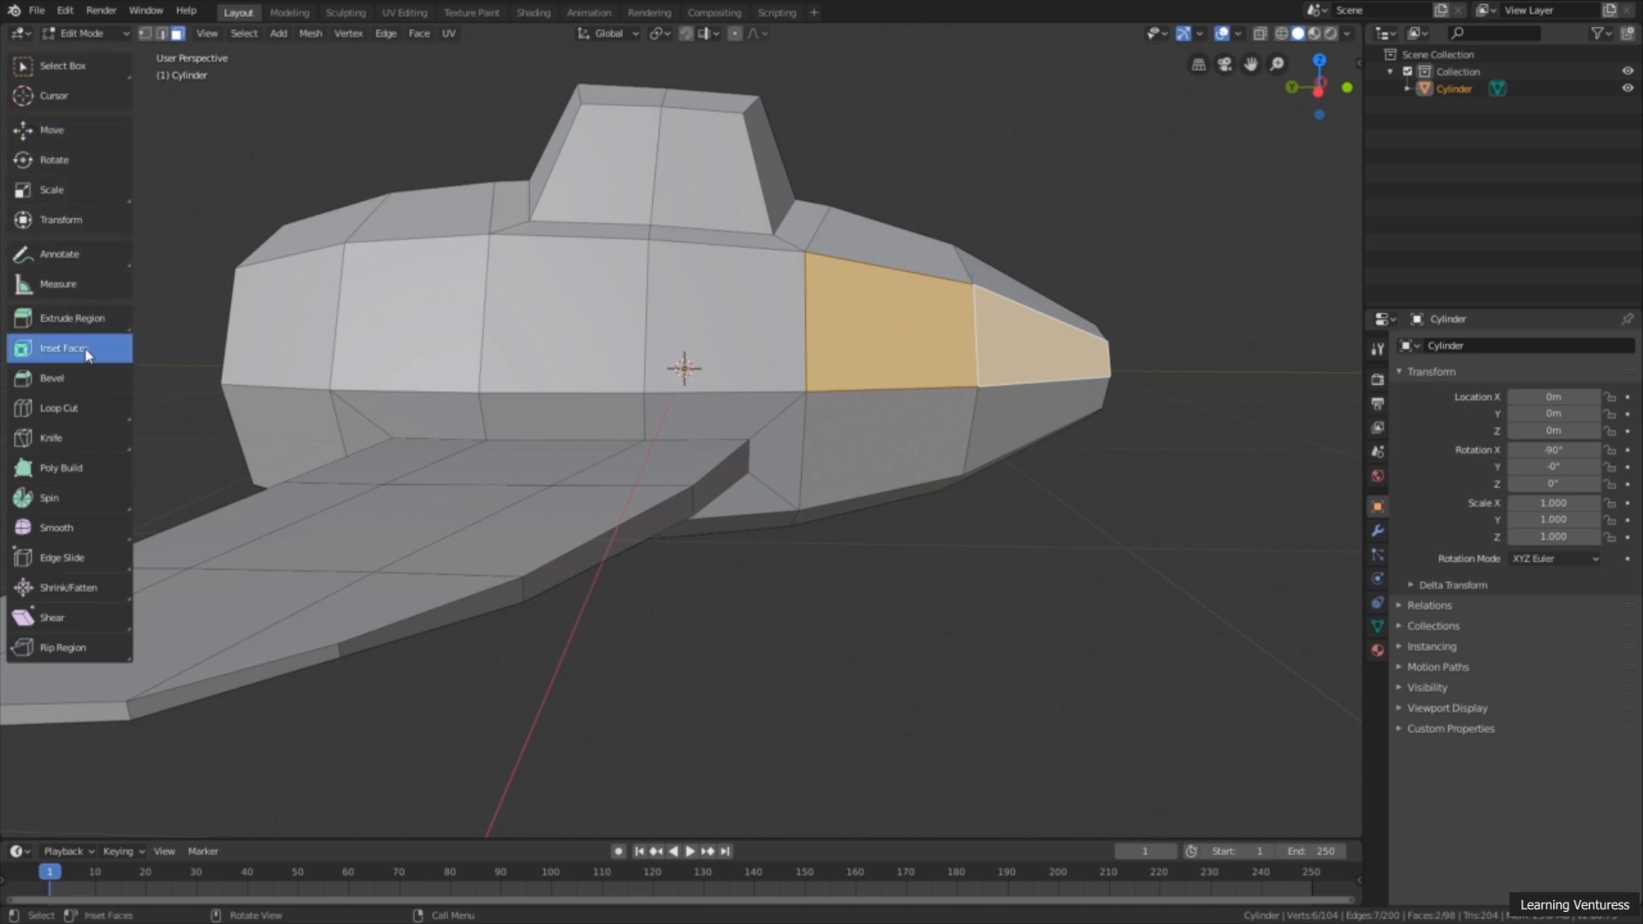
{"action": "left_click_drag", "start_coordinate": [1085, 346], "coordinate": [1061, 345]}
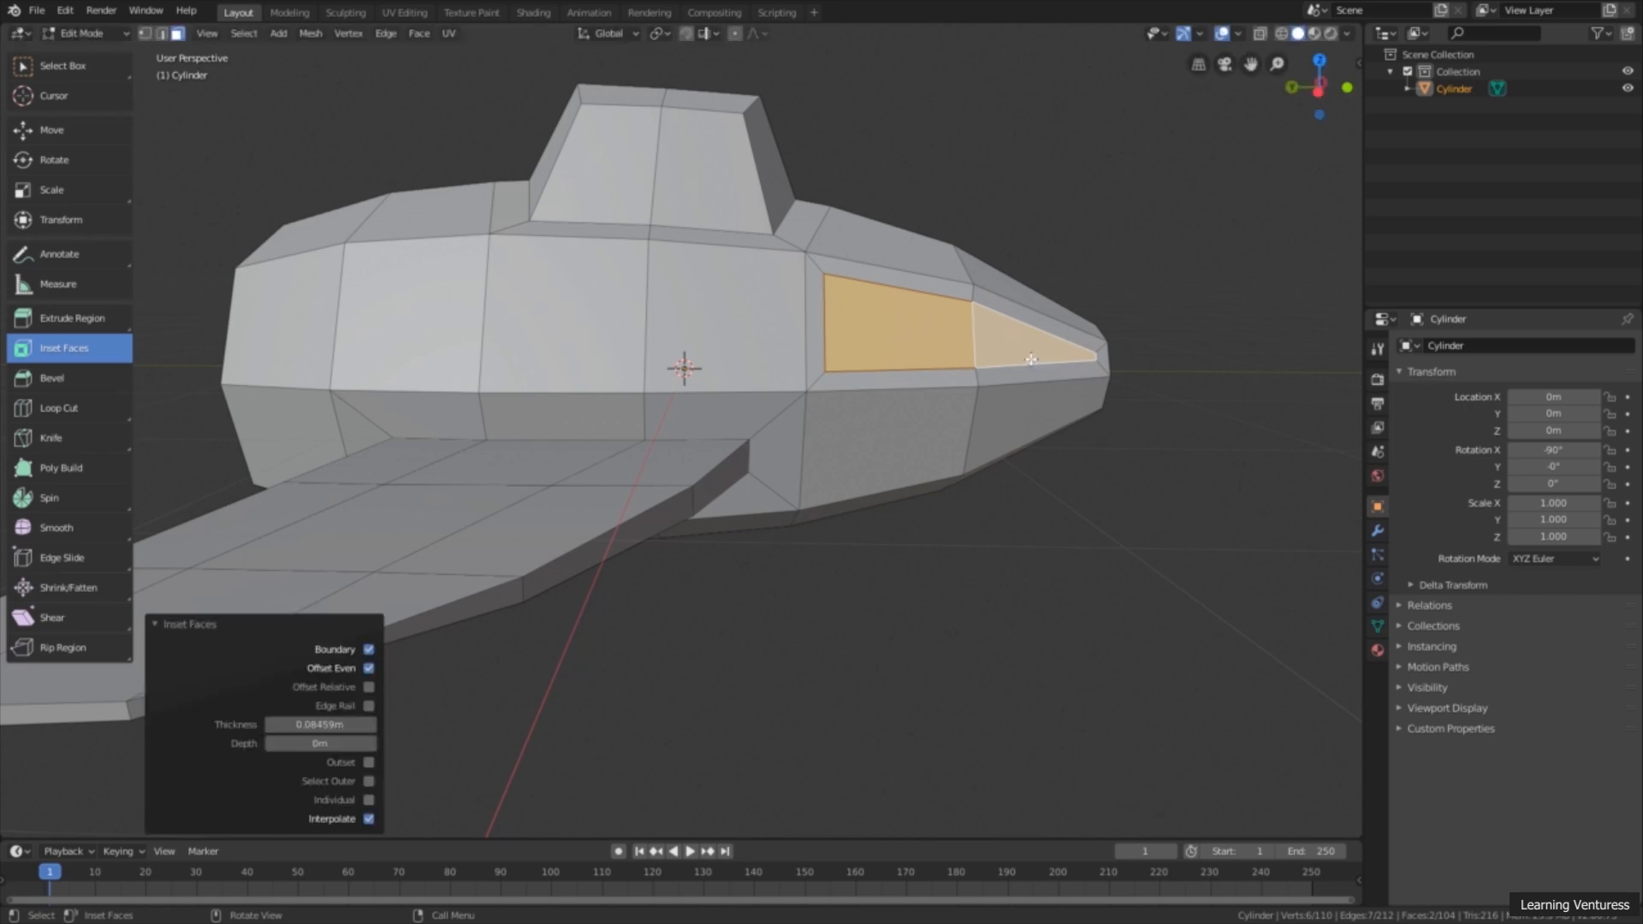
Step: Lower the inset's upper middle vertex along Z in the left orthographic view
{"action": "middle_click_drag", "start_coordinate": [952, 361], "coordinate": [1020, 337]}
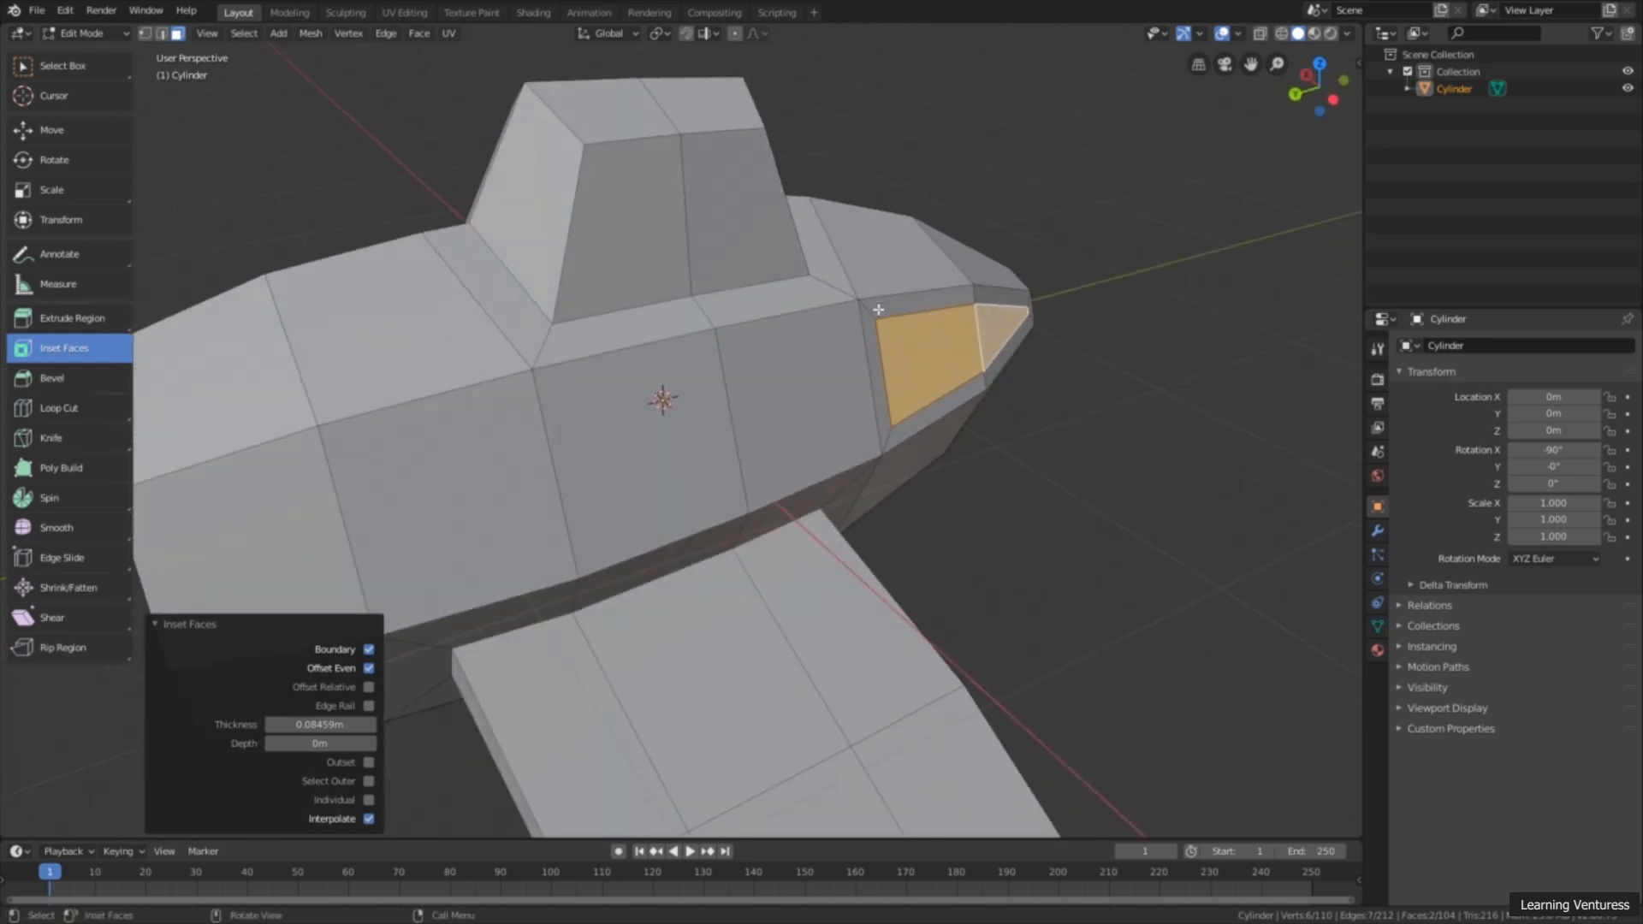
{"action": "scroll", "coordinate": [1163, 150], "scroll_direction": "down", "scroll_amount": 3}
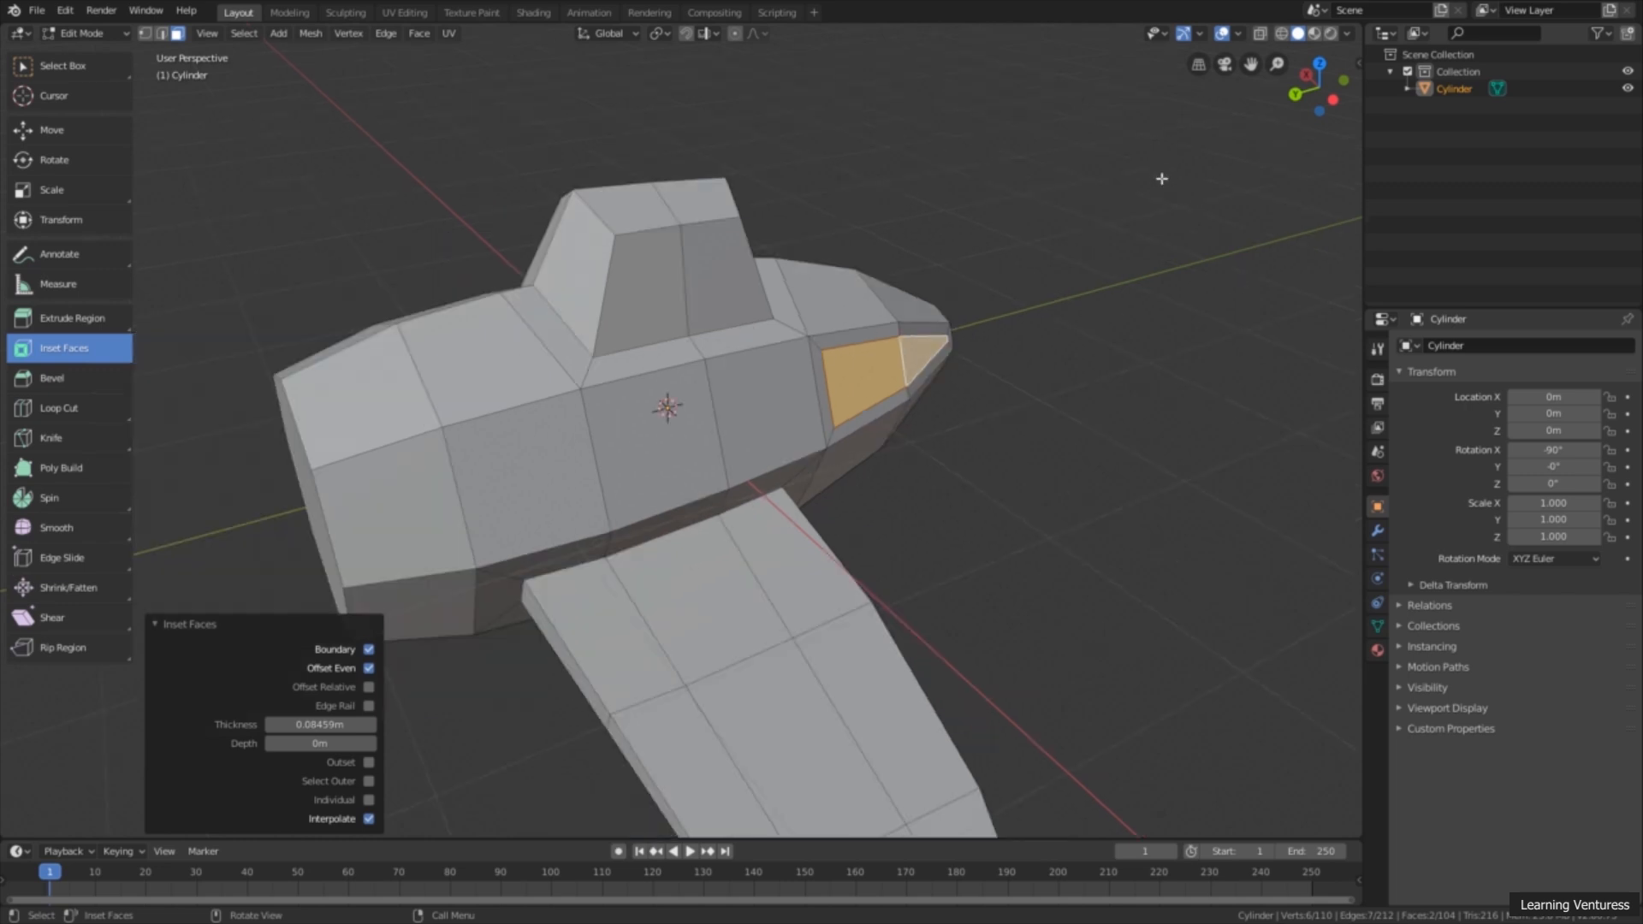
{"action": "middle_click_drag", "start_coordinate": [1163, 171], "coordinate": [1182, 196]}
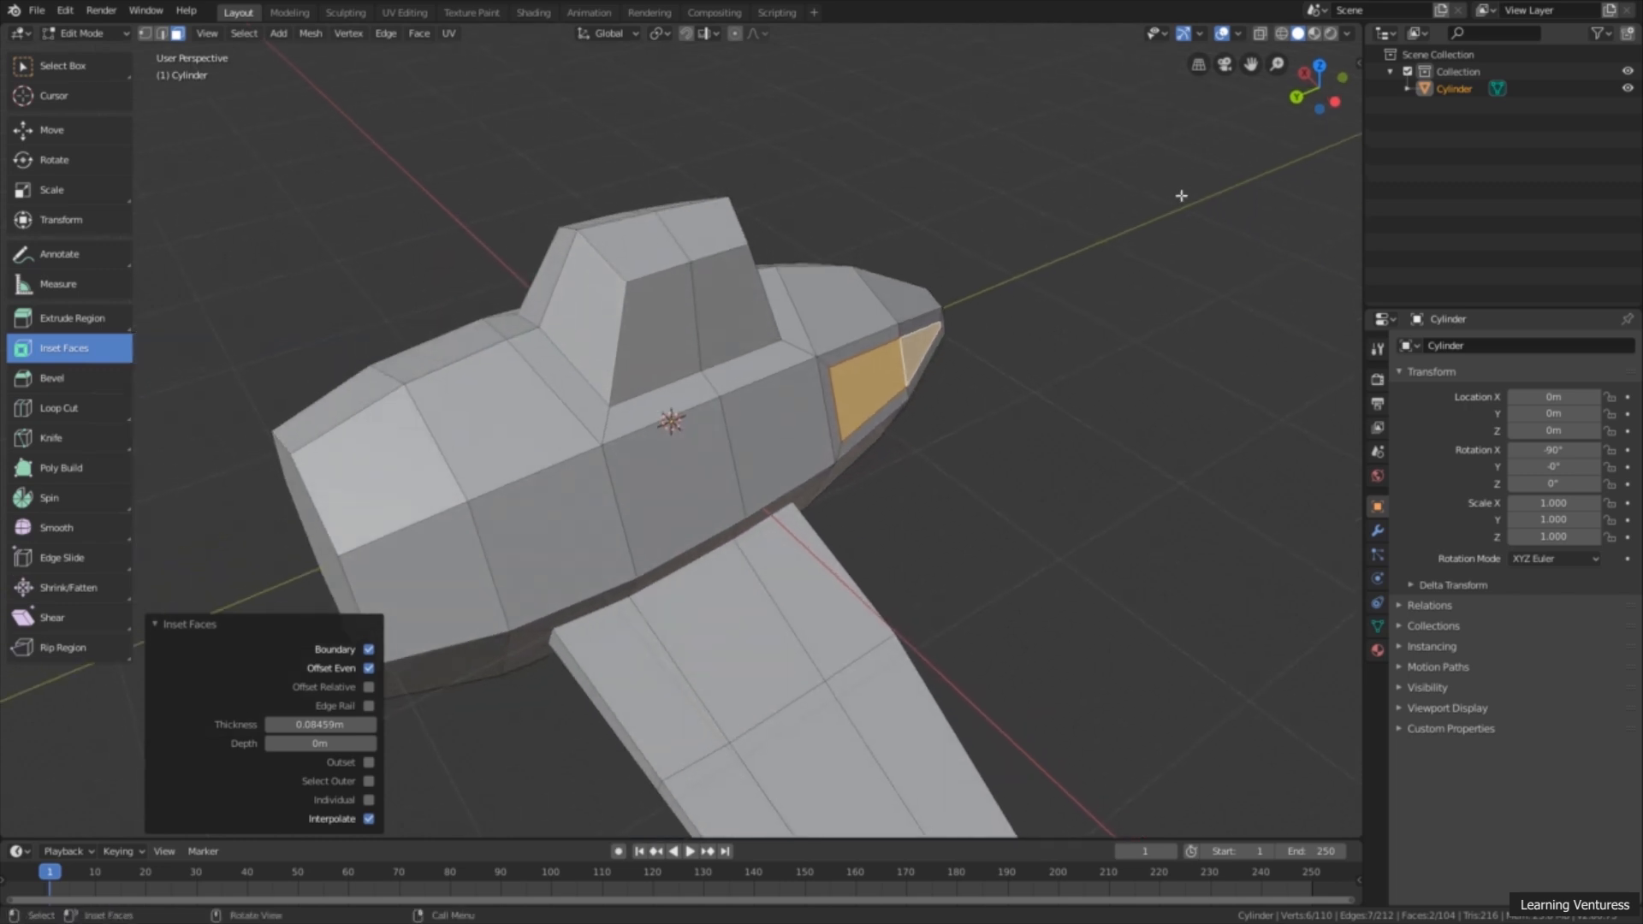
{"action": "left_click", "coordinate": [1335, 101]}
{"action": "scroll", "coordinate": [1202, 323], "scroll_direction": "up", "scroll_amount": 3}
{"action": "middle_click_drag", "start_coordinate": [1160, 328], "coordinate": [1125, 340], "text": "shift"}
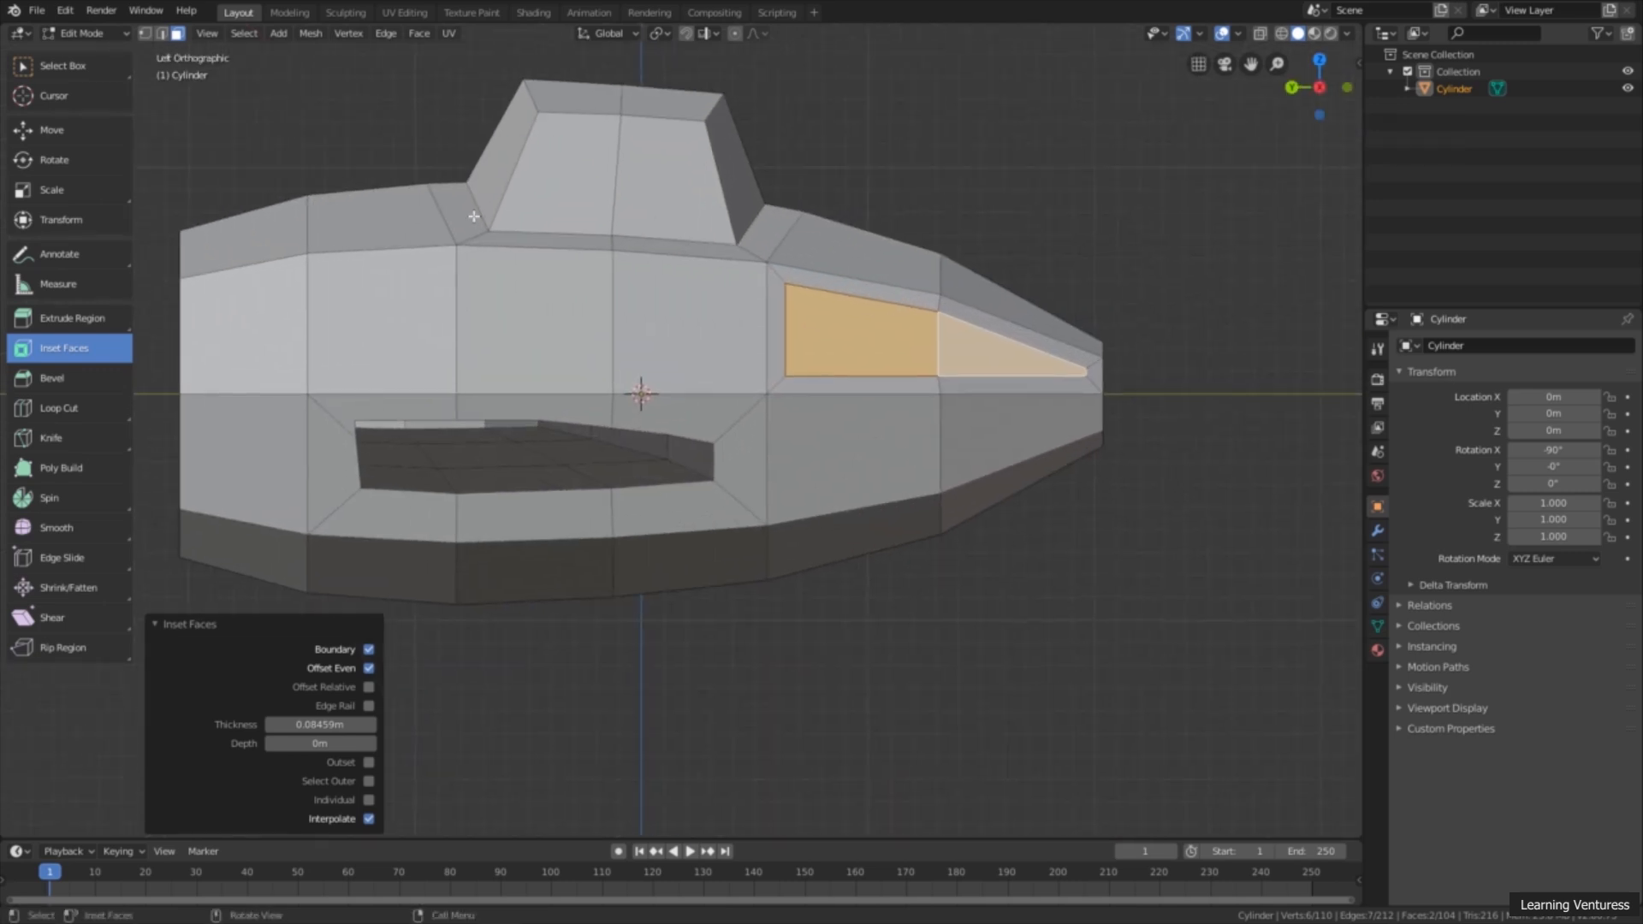
{"action": "left_click", "coordinate": [77, 130]}
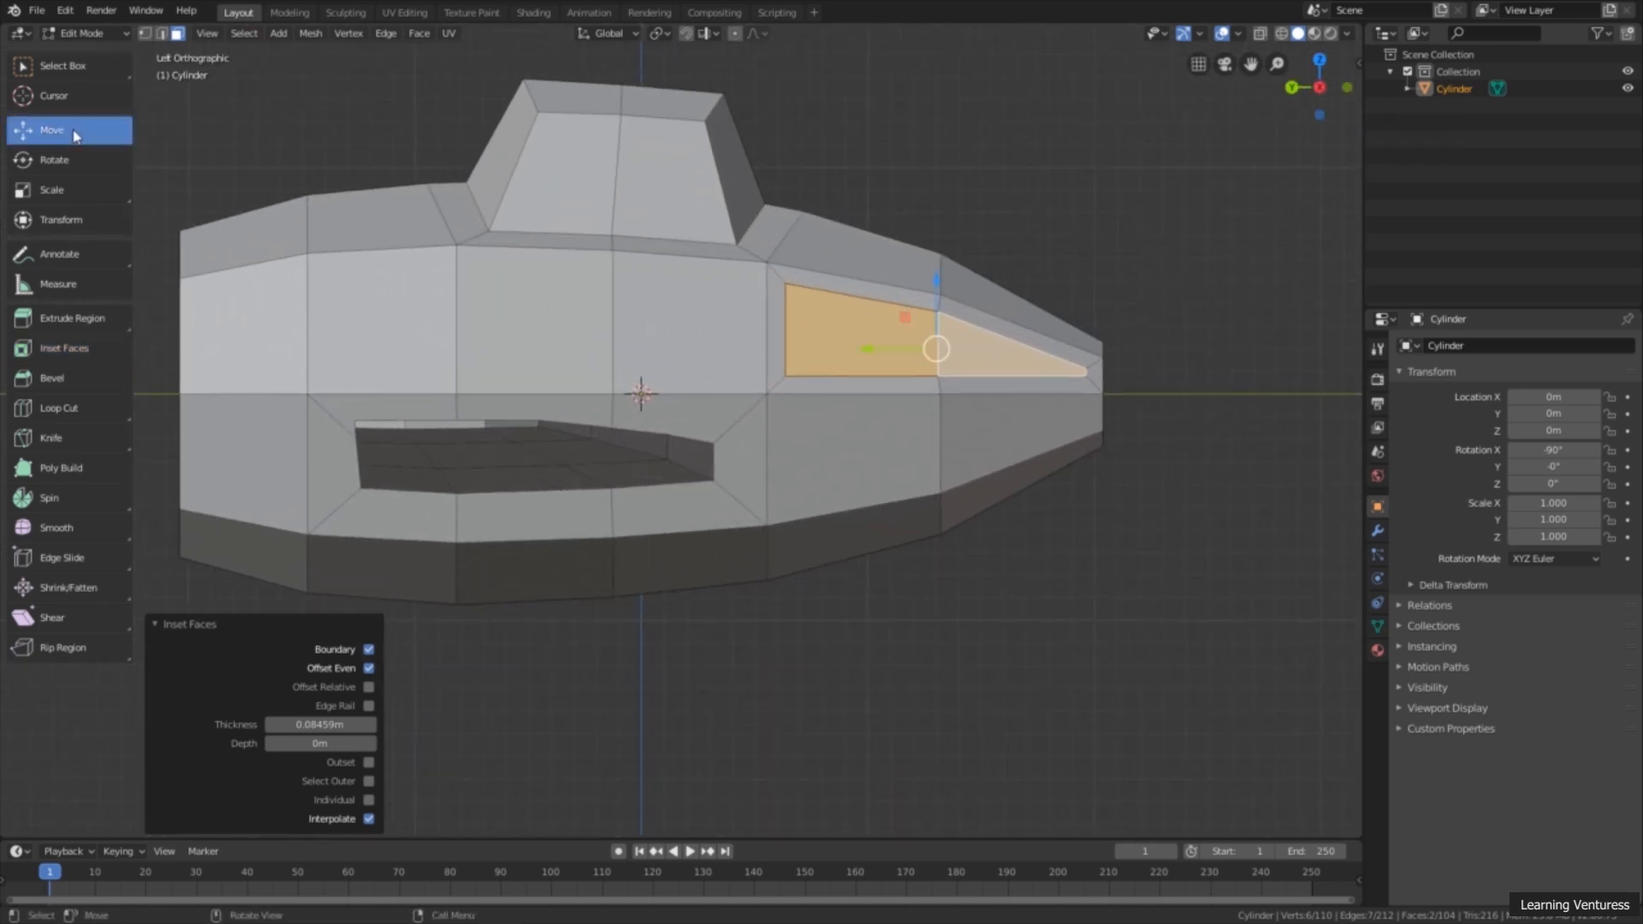
{"action": "left_click", "coordinate": [146, 36]}
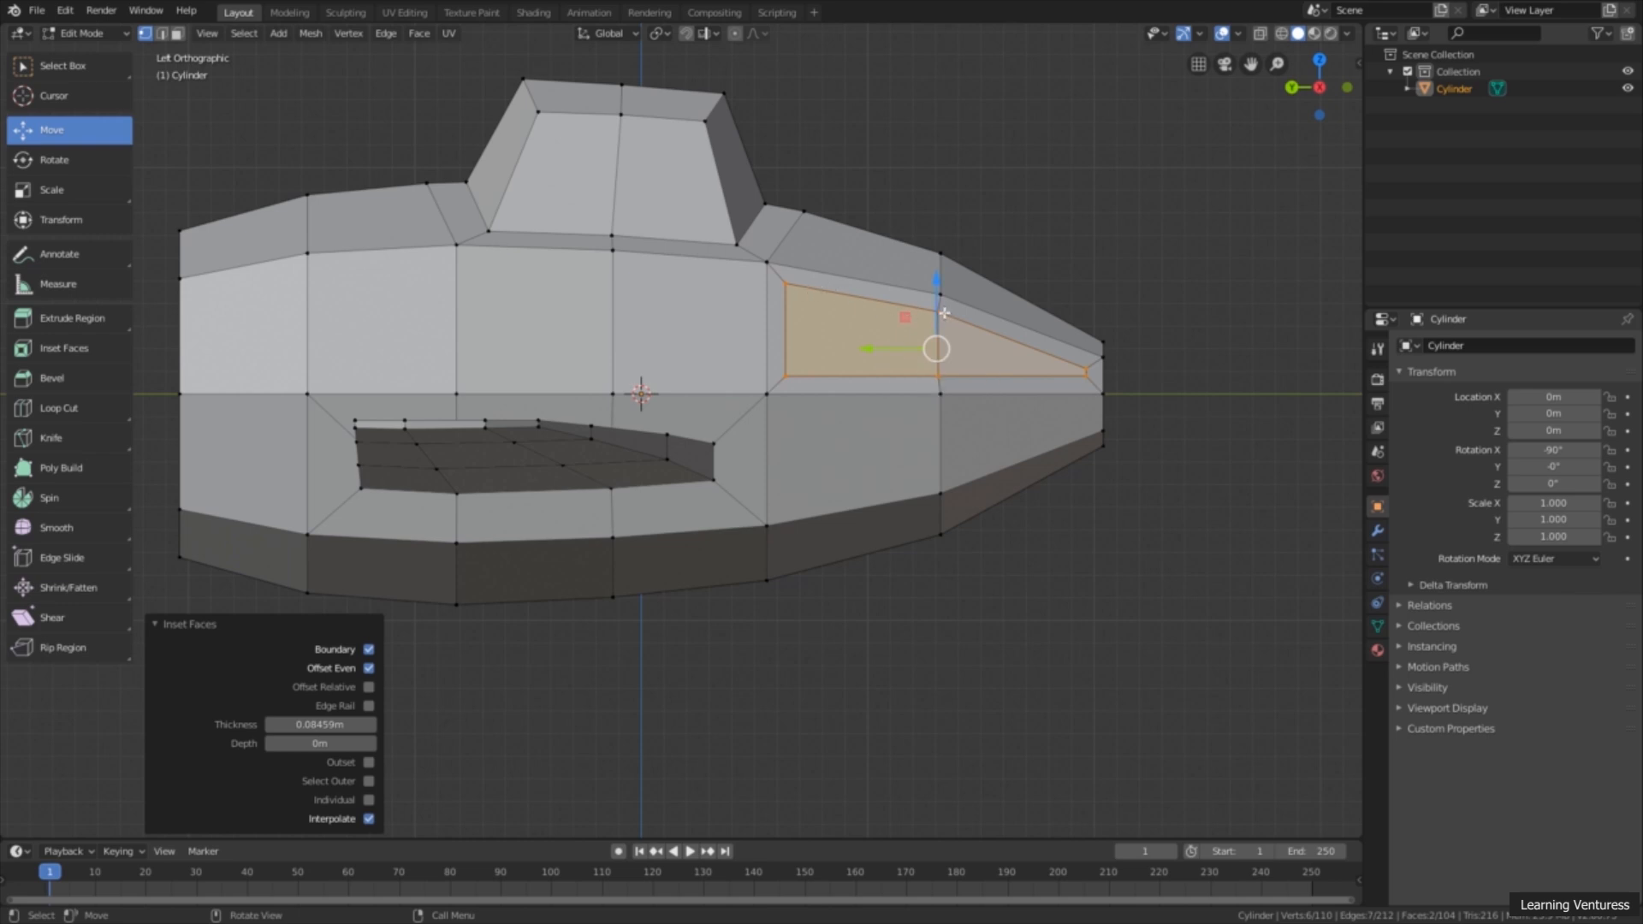
{"action": "left_click", "coordinate": [946, 286]}
{"action": "left_click", "coordinate": [1035, 284]}
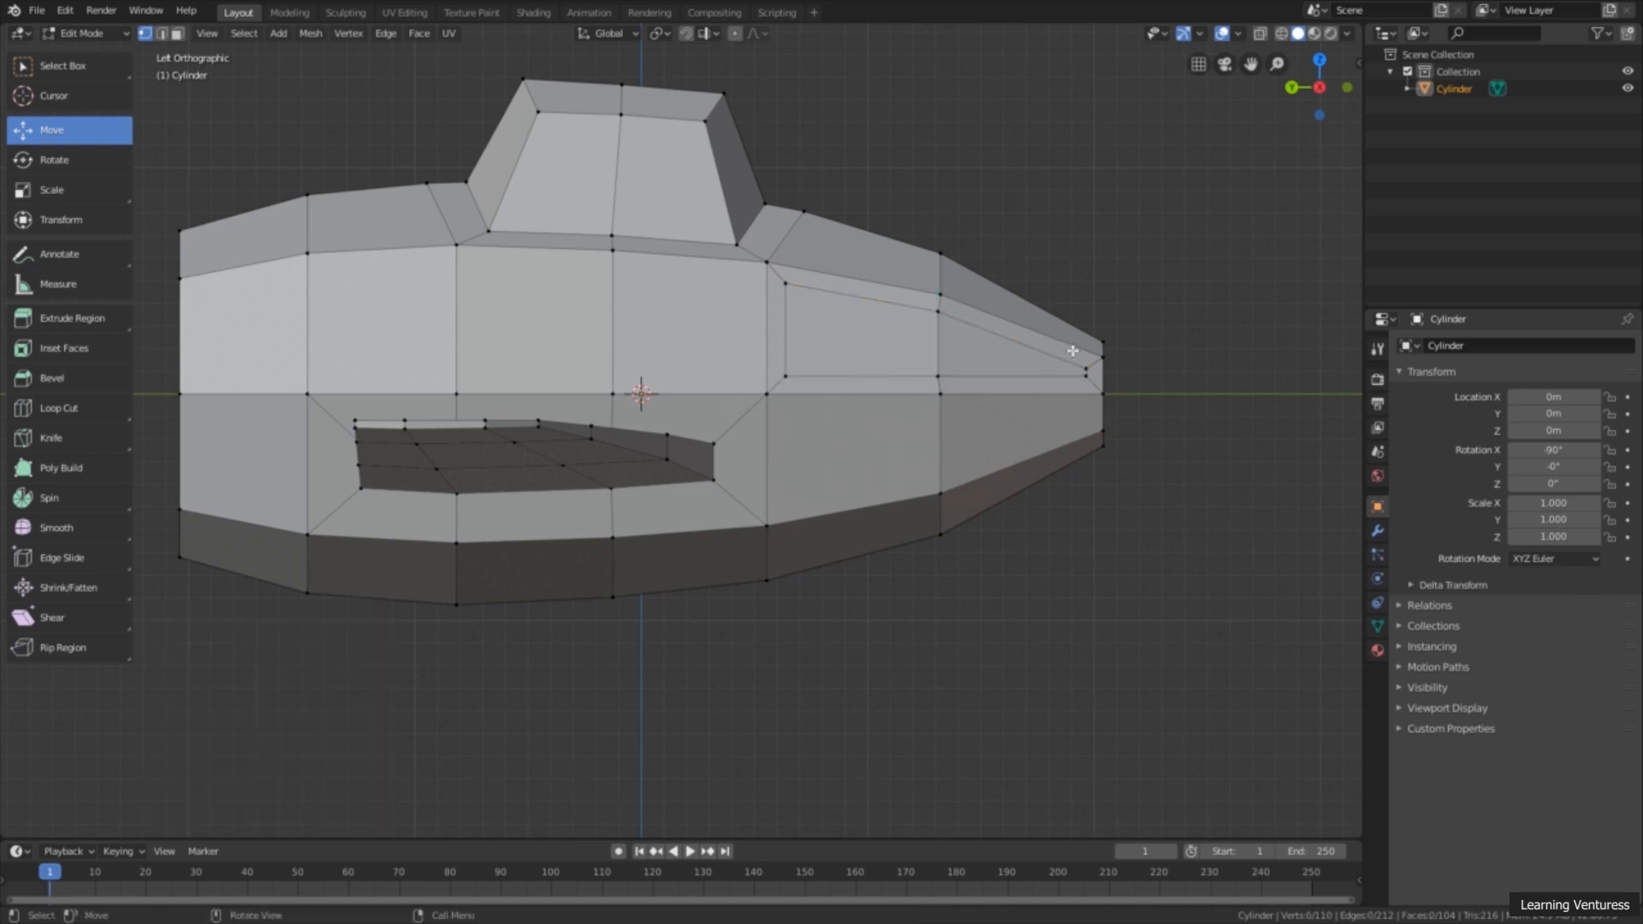
{"action": "left_click", "coordinate": [937, 309]}
{"action": "left_click_drag", "start_coordinate": [939, 251], "coordinate": [938, 294]}
Step: Move the inset's upper vertex nearest the cockpit about -0.272 m along Z
{"action": "left_click", "coordinate": [786, 285]}
{"action": "left_click_drag", "start_coordinate": [785, 242], "coordinate": [786, 300]}
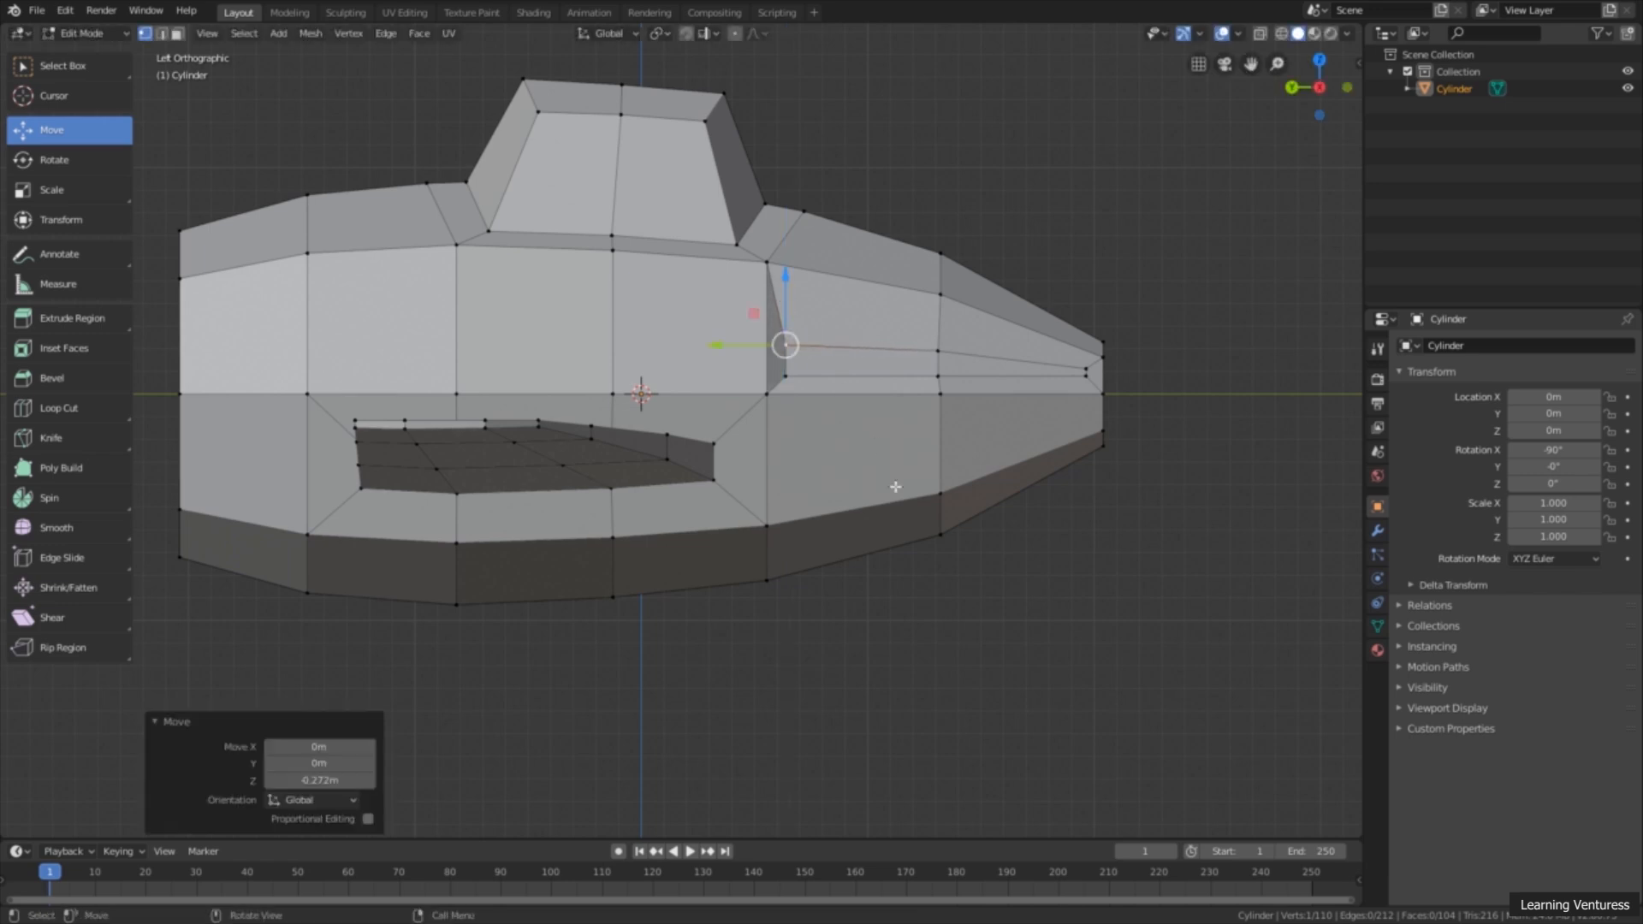
{"action": "left_click", "coordinate": [787, 377], "text": "shift"}
{"action": "left_click", "coordinate": [826, 327]}
{"action": "left_click", "coordinate": [1018, 221]}
{"action": "left_click", "coordinate": [1024, 125]}
Step: Move the inset's two vertices nearest the cockpit together about -0.374 m along Y
{"action": "left_click", "coordinate": [785, 345]}
{"action": "left_click", "coordinate": [787, 377], "text": "shift"}
{"action": "left_click_drag", "start_coordinate": [744, 362], "coordinate": [838, 351]}
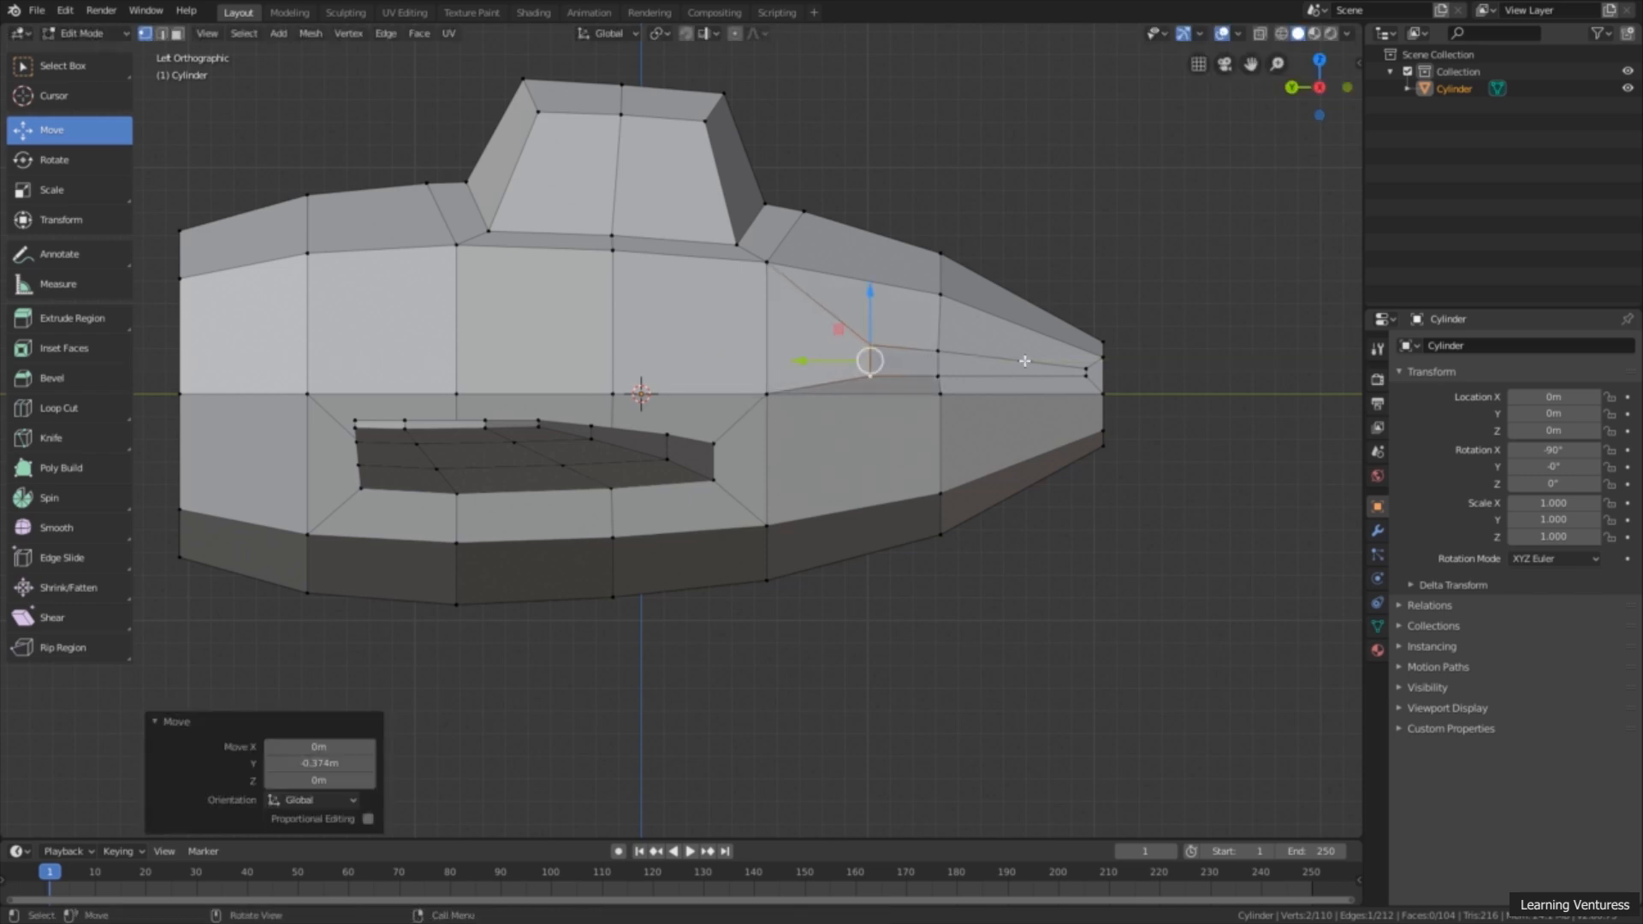
Step: Move the inset's upper and lower middle vertices about -0.00756 m along Y
{"action": "left_click", "coordinate": [939, 351]}
{"action": "left_click", "coordinate": [925, 374], "text": "shift"}
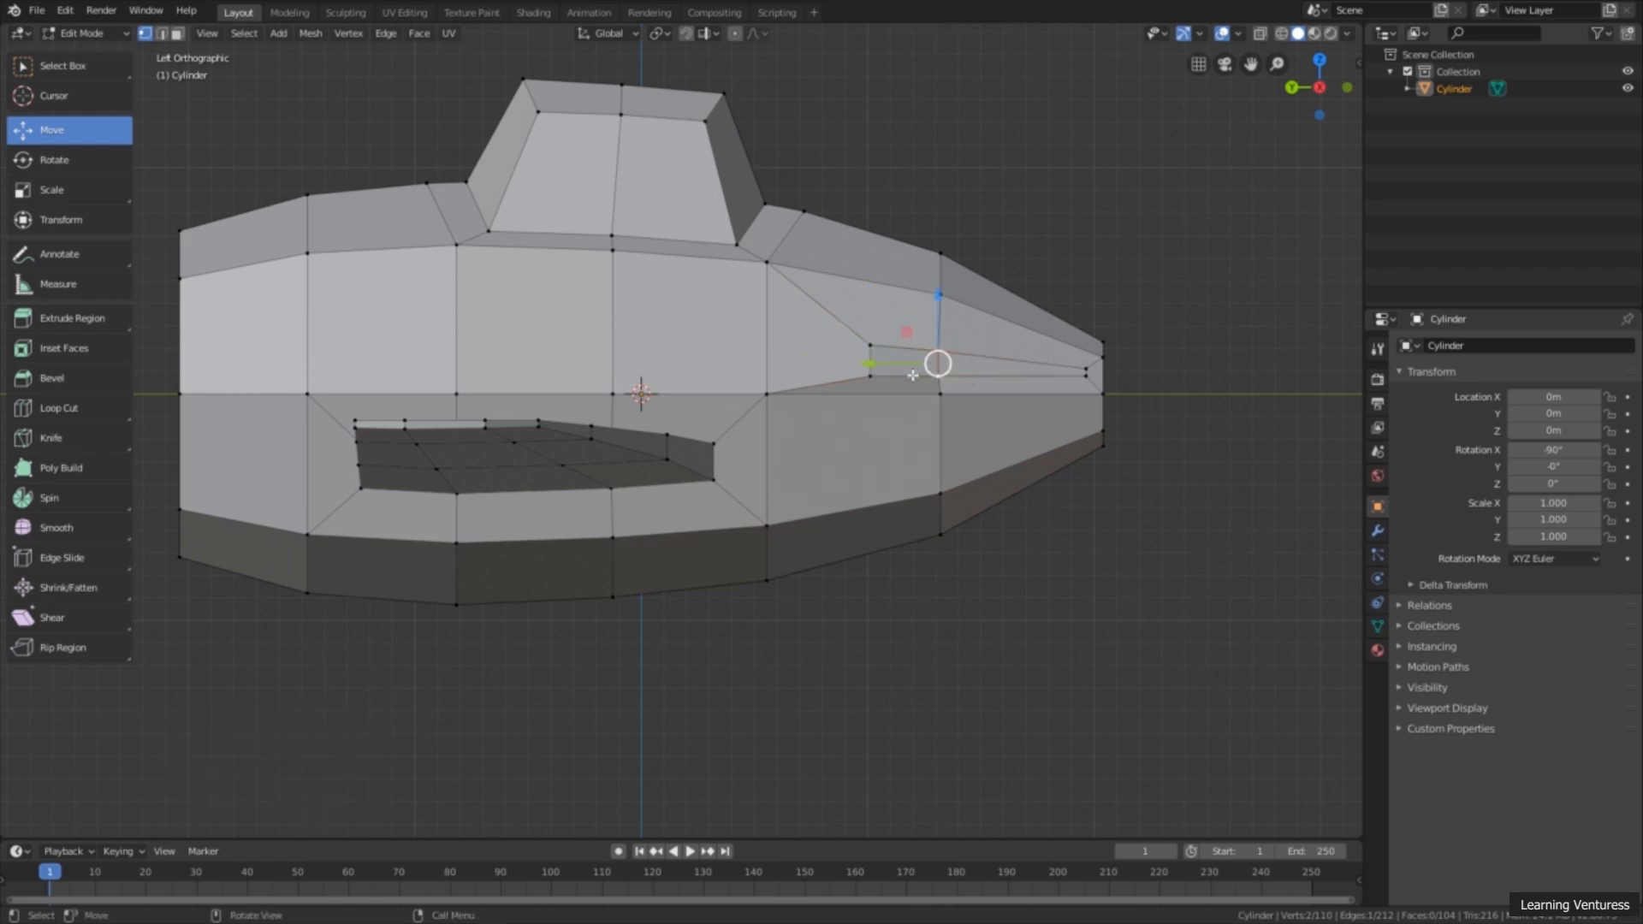
{"action": "left_click_drag", "start_coordinate": [901, 367], "coordinate": [897, 370]}
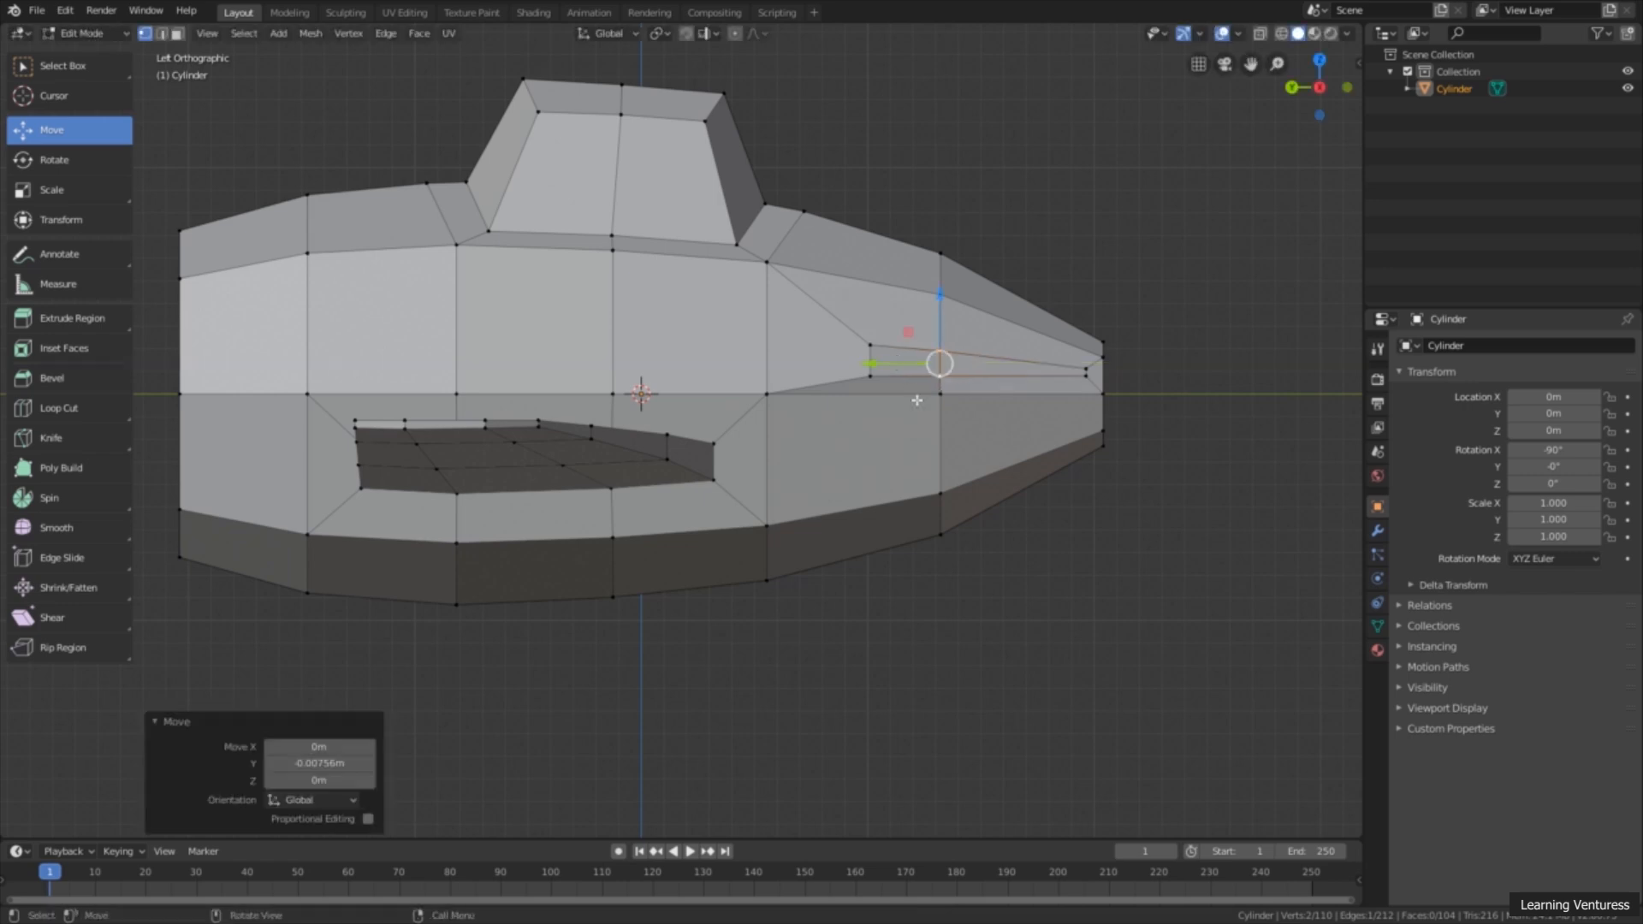
Step: Raise the inset's upper vertex at the tail tip slightly along Z
{"action": "left_click", "coordinate": [1085, 370]}
{"action": "left_click_drag", "start_coordinate": [1088, 331], "coordinate": [1083, 322]}
{"action": "left_click", "coordinate": [1103, 342]}
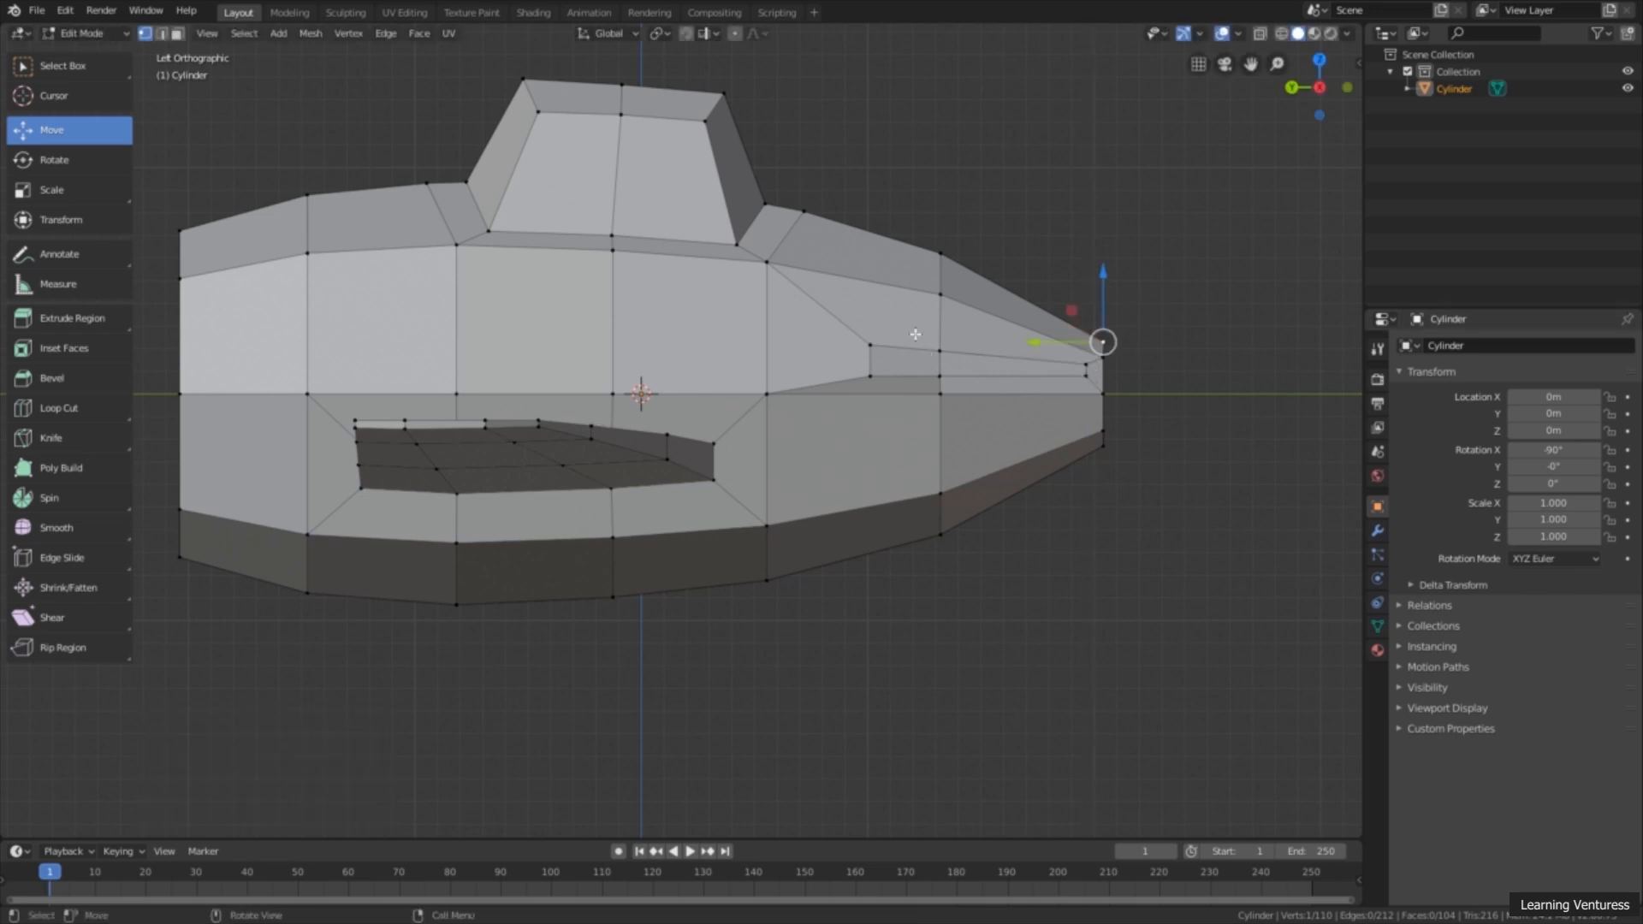
Step: Move the inset's lower vertex nearest the cockpit slightly inward along X
{"action": "middle_click_drag", "start_coordinate": [842, 377], "coordinate": [884, 434]}
{"action": "scroll", "coordinate": [941, 451], "scroll_direction": "up", "scroll_amount": 5}
{"action": "scroll", "coordinate": [1024, 457], "scroll_direction": "down", "scroll_amount": 2}
{"action": "left_click", "coordinate": [1026, 450]}
{"action": "middle_click_drag", "start_coordinate": [1082, 463], "coordinate": [774, 428]}
{"action": "middle_click_drag", "start_coordinate": [940, 460], "coordinate": [696, 468]}
{"action": "scroll", "coordinate": [943, 445], "scroll_direction": "up", "scroll_amount": 10}
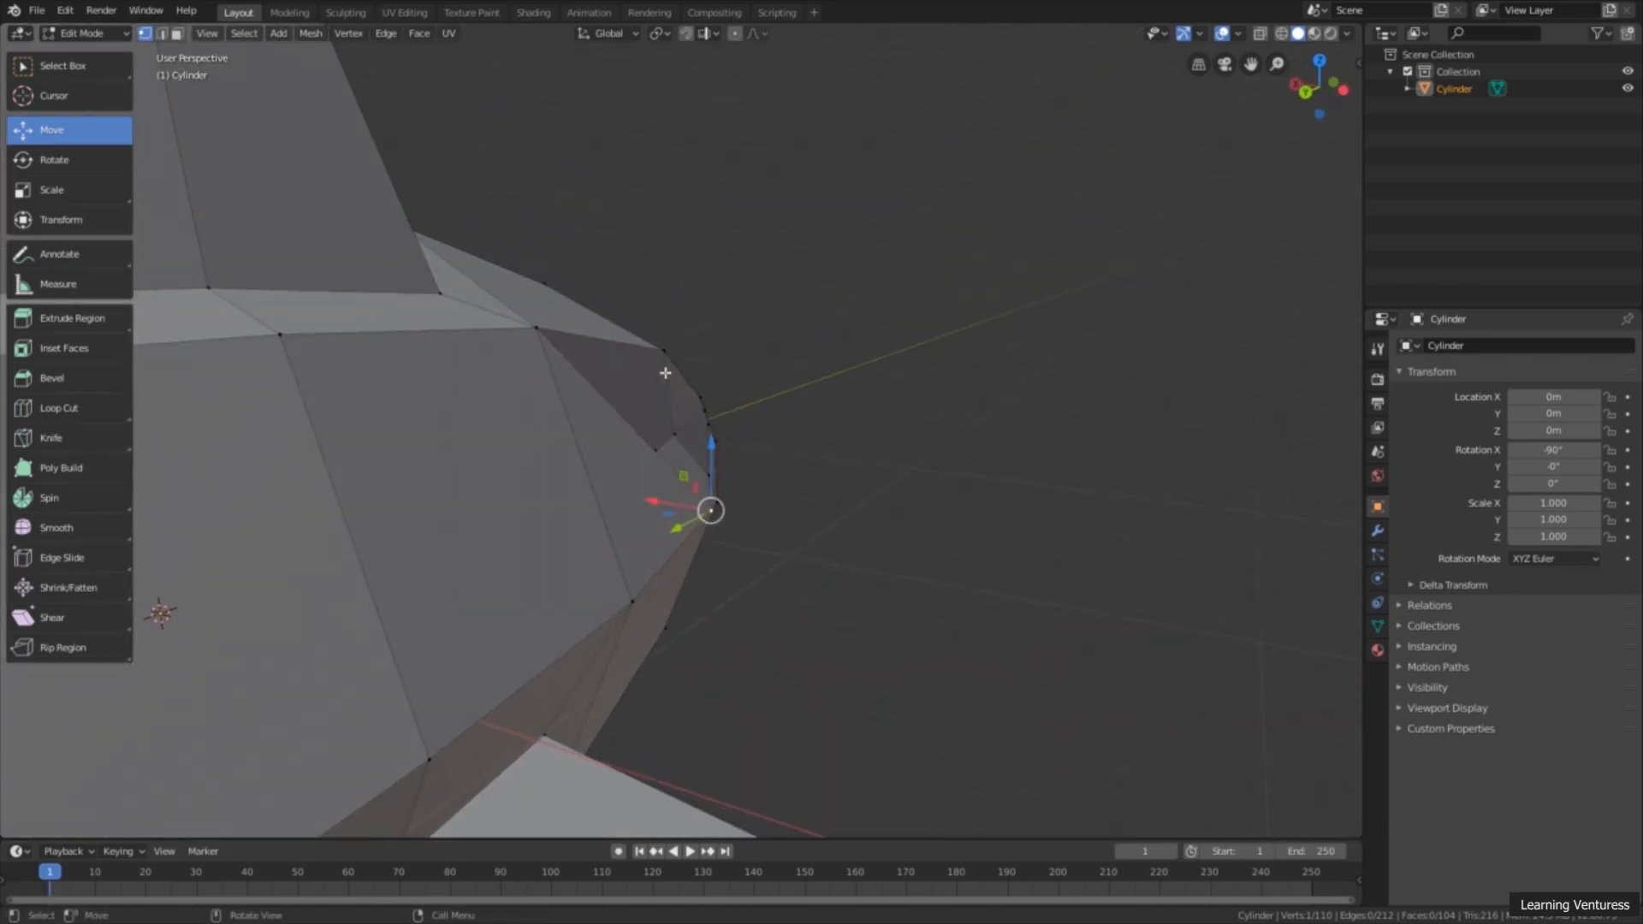
{"action": "mouse_move", "coordinate": [736, 508]}
{"action": "middle_mouse_down"}
{"action": "mouse_move", "coordinate": [737, 561]}
{"action": "mouse_move", "coordinate": [462, 517]}
{"action": "mouse_move", "coordinate": [750, 504]}
{"action": "middle_mouse_up"}
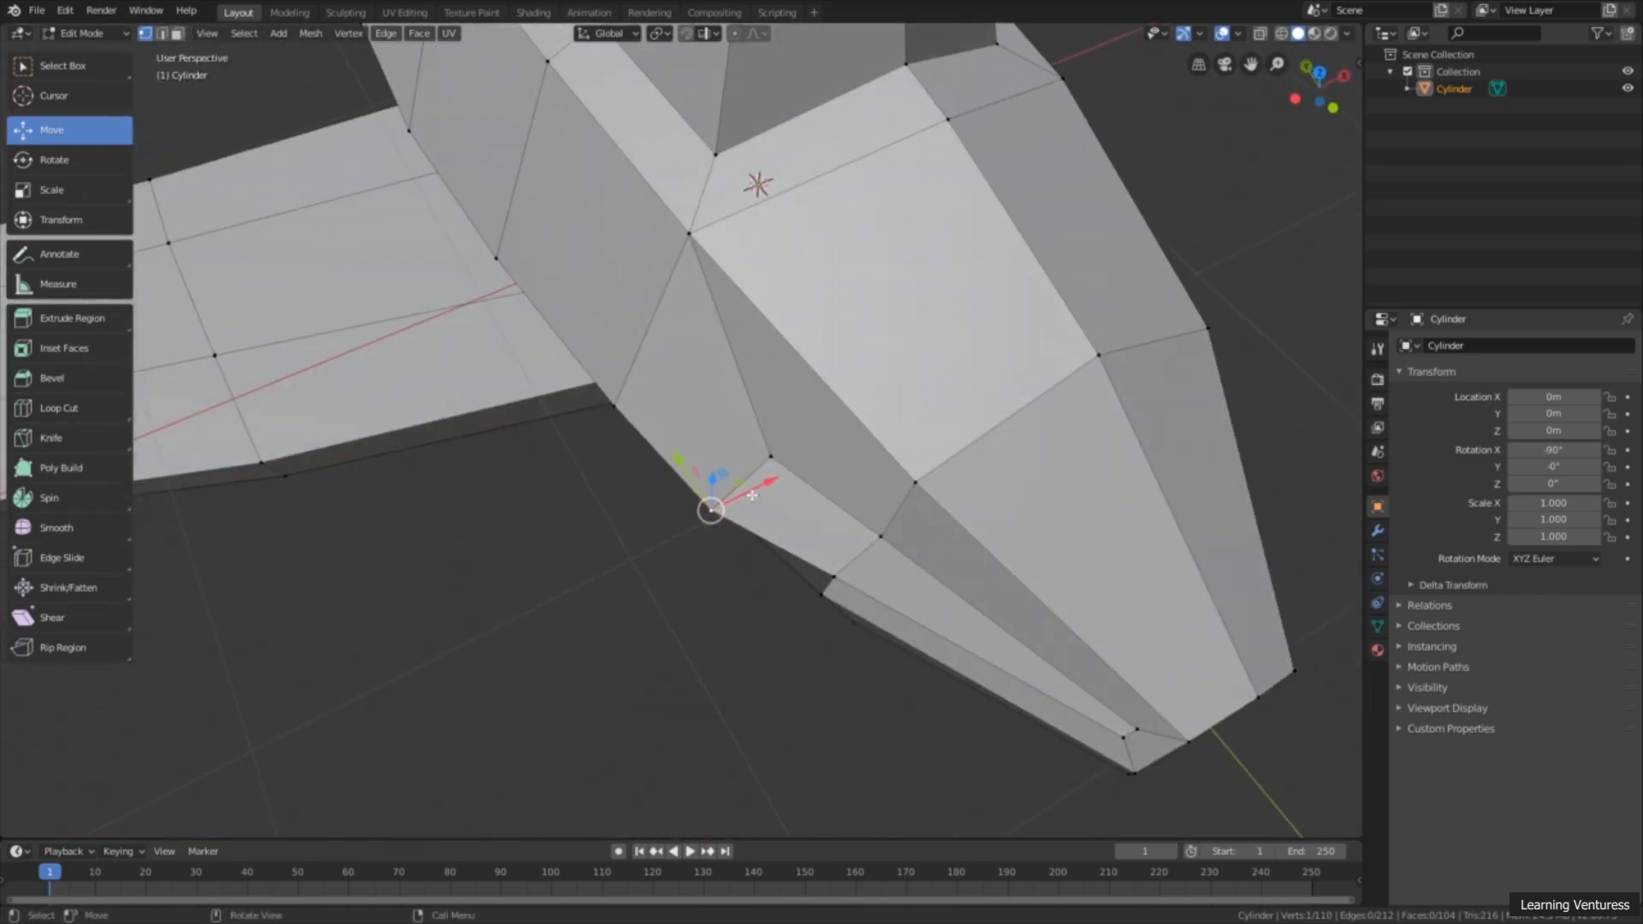
{"action": "left_click_drag", "start_coordinate": [751, 496], "coordinate": [780, 480]}
Step: Move the inset's upper vertex nearest the cockpit about -0.0716 m along X
{"action": "left_click", "coordinate": [775, 453]}
{"action": "middle_click_drag", "start_coordinate": [777, 438], "coordinate": [749, 365]}
{"action": "left_click_drag", "start_coordinate": [820, 456], "coordinate": [807, 453]}
{"action": "middle_click_drag", "start_coordinate": [825, 487], "coordinate": [850, 478]}
{"action": "left_click_drag", "start_coordinate": [862, 468], "coordinate": [828, 464]}
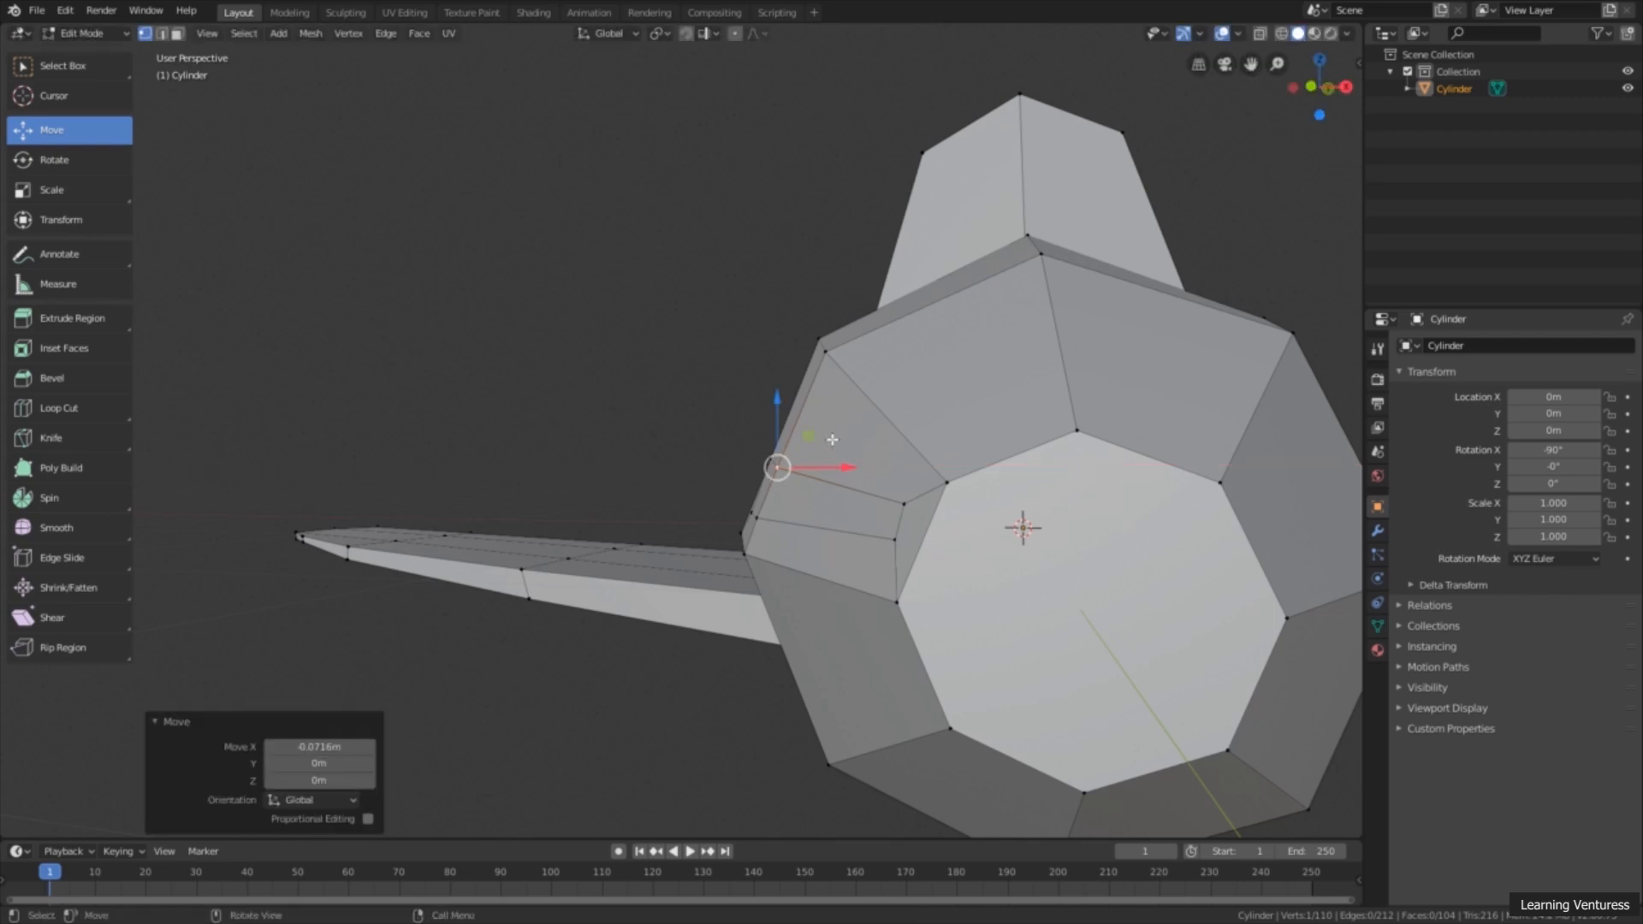
Step: Move the inset's upper vertex at the tail tip slightly outward along X and check the narrow strip from several angles
{"action": "left_click", "coordinate": [907, 501]}
{"action": "middle_click_drag", "start_coordinate": [968, 516], "coordinate": [938, 506]}
{"action": "left_click_drag", "start_coordinate": [948, 503], "coordinate": [933, 536]}
{"action": "left_click", "coordinate": [895, 539]}
{"action": "middle_click_drag", "start_coordinate": [932, 537], "coordinate": [872, 569]}
{"action": "scroll", "coordinate": [873, 569], "scroll_direction": "down", "scroll_amount": 4}
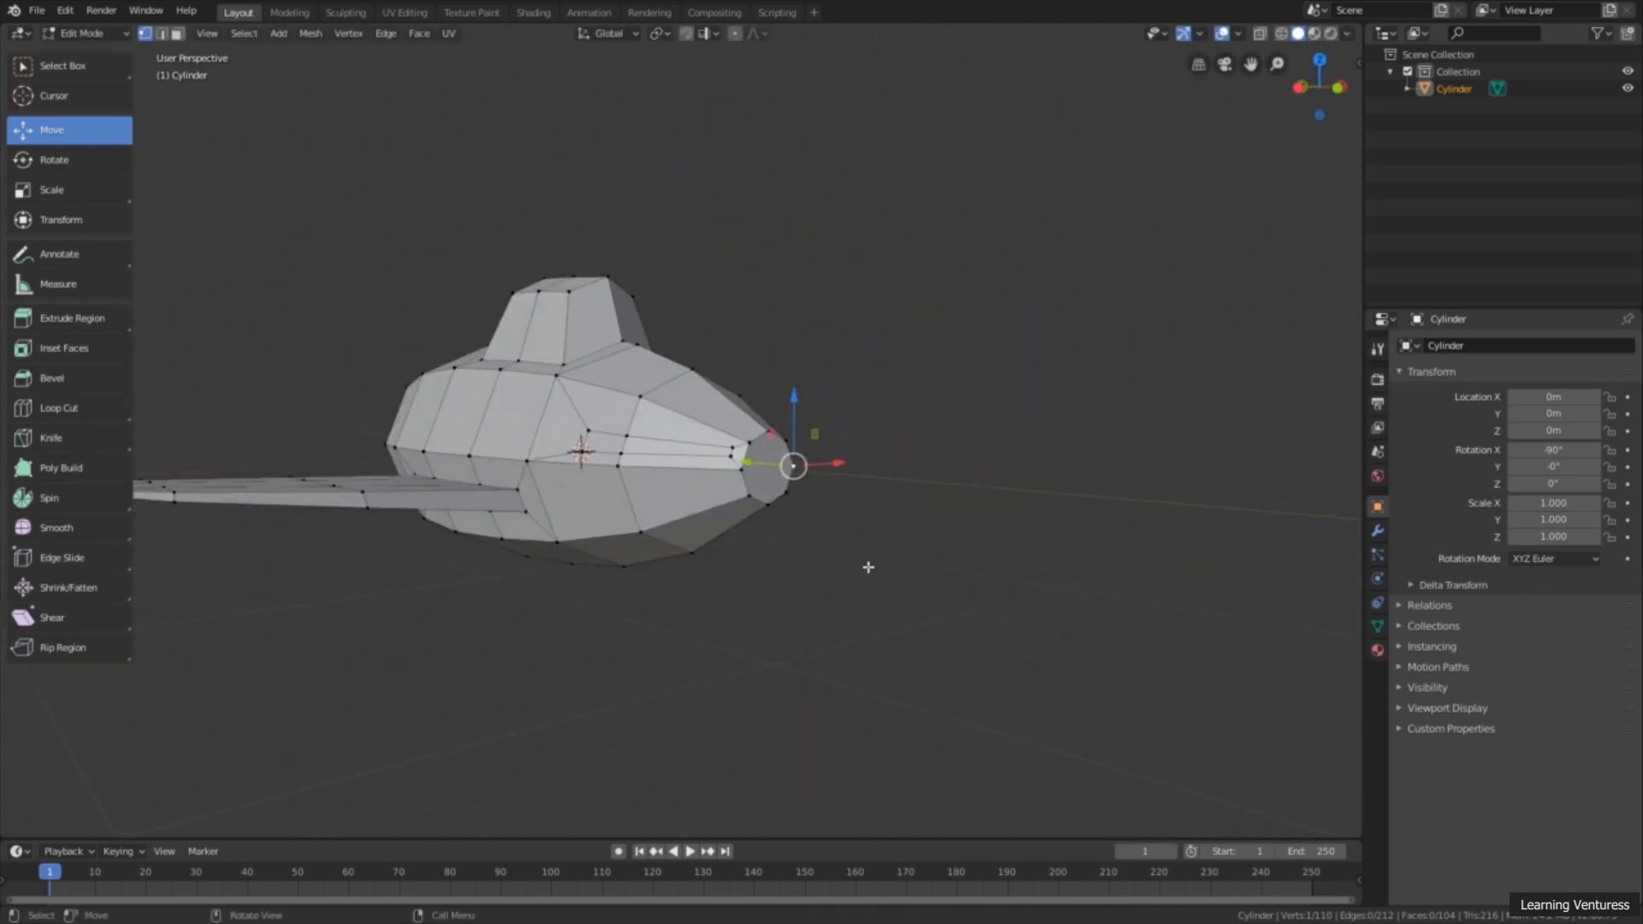
{"action": "middle_click_drag", "start_coordinate": [974, 618], "coordinate": [995, 647]}
{"action": "scroll", "coordinate": [992, 648], "scroll_direction": "up", "scroll_amount": 3}
{"action": "middle_click_drag", "start_coordinate": [875, 655], "coordinate": [779, 462], "text": "shift"}
{"action": "scroll", "coordinate": [830, 451], "scroll_direction": "down", "scroll_amount": 2}
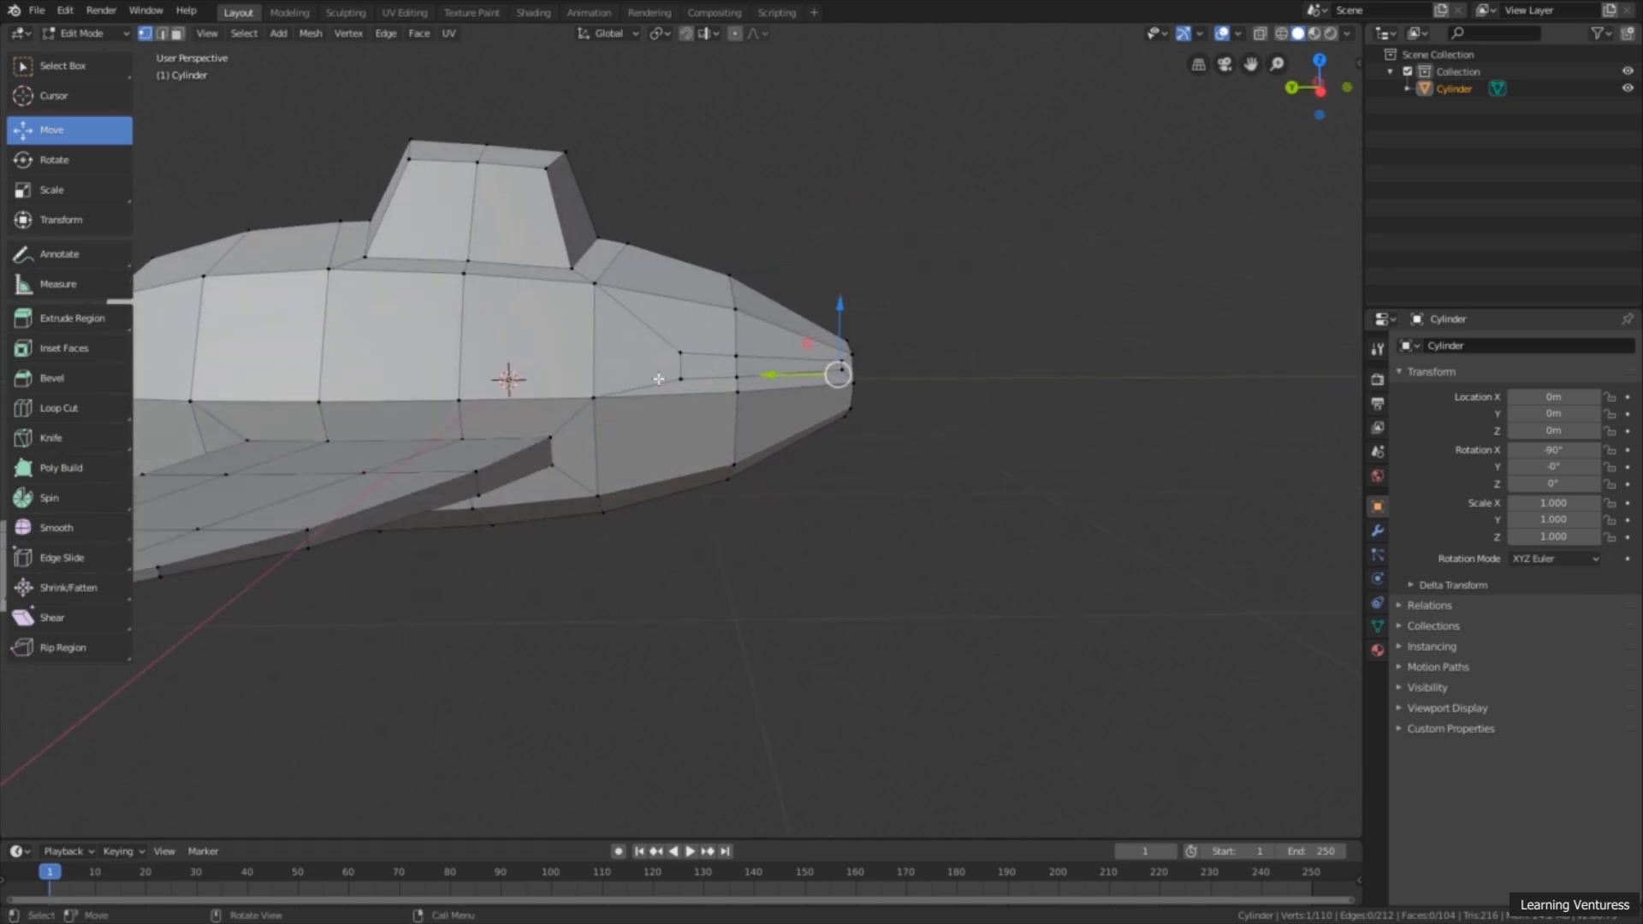
Step: Extrude the two narrow inset faces on the tail's side about 1.24 m outward along their normal
{"action": "left_click", "coordinate": [177, 33]}
{"action": "left_click", "coordinate": [710, 364]}
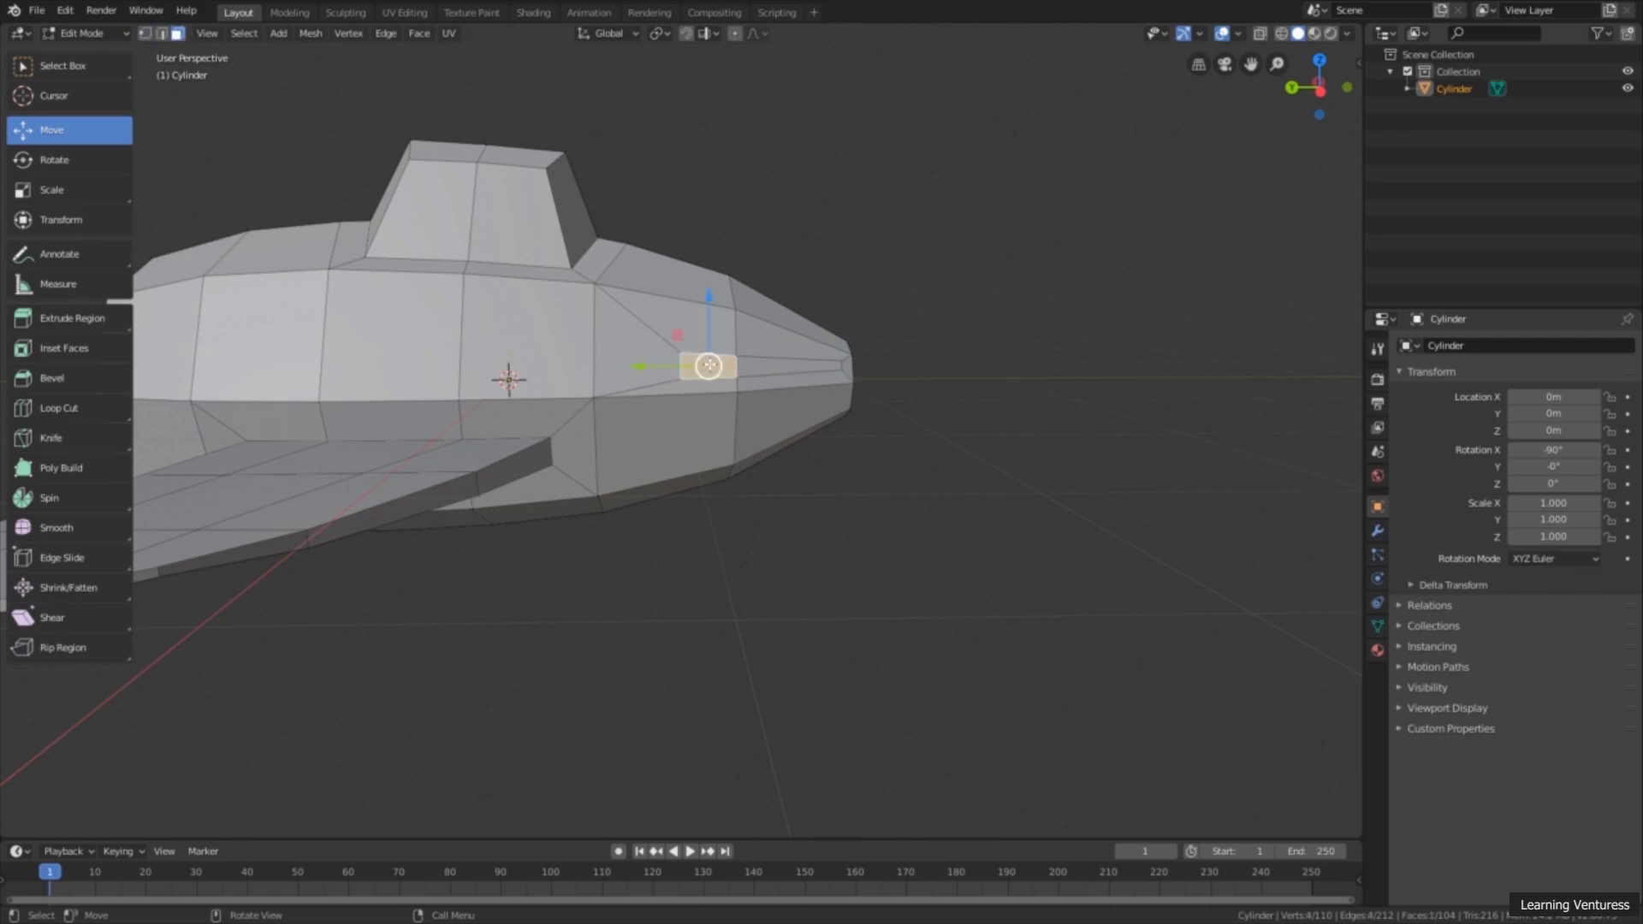
{"action": "left_click", "coordinate": [783, 366], "text": "shift"}
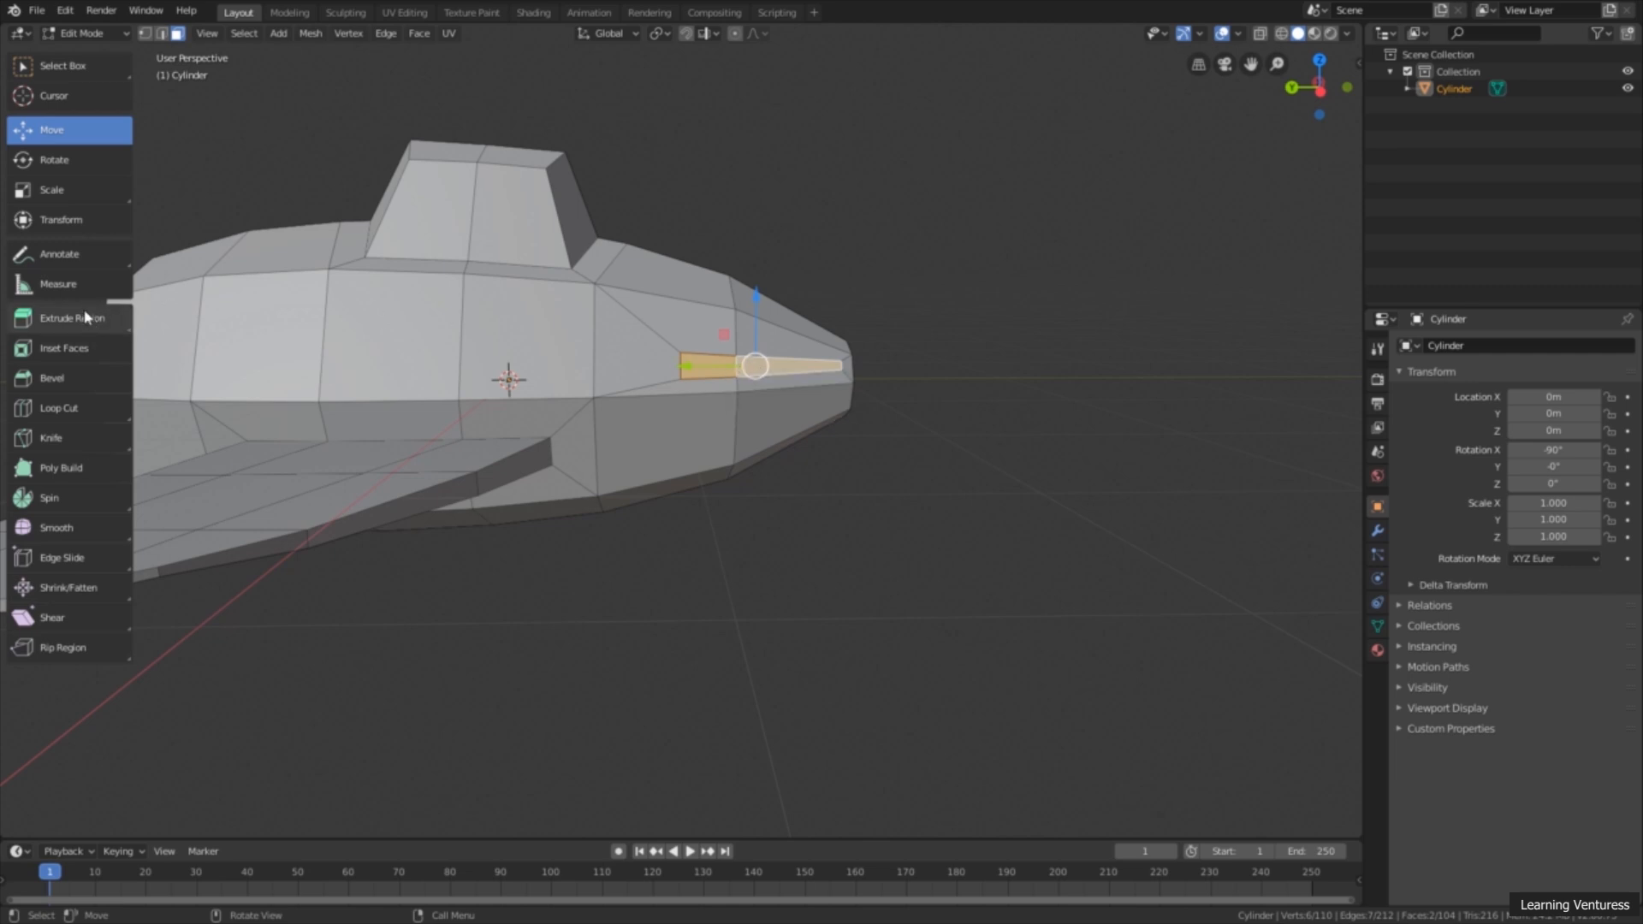
{"action": "left_click", "coordinate": [94, 330]}
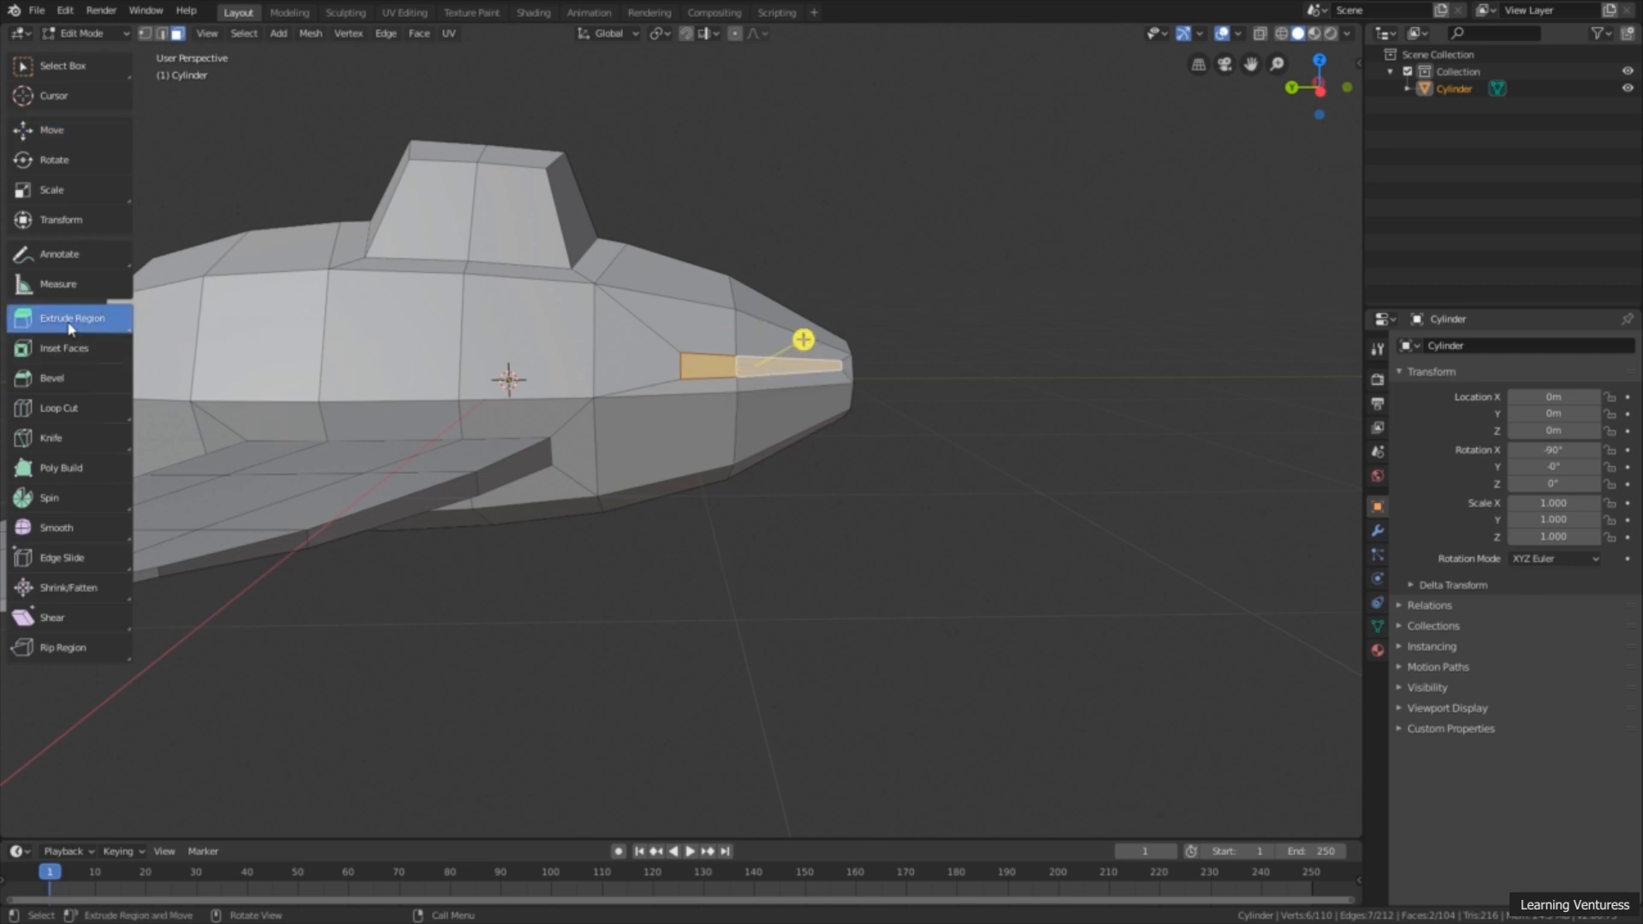
{"action": "scroll", "coordinate": [476, 389], "scroll_direction": "down", "scroll_amount": 3}
{"action": "middle_click_drag", "start_coordinate": [475, 390], "coordinate": [795, 377]}
{"action": "left_click_drag", "start_coordinate": [801, 366], "coordinate": [920, 338]}
{"action": "middle_click_drag", "start_coordinate": [920, 339], "coordinate": [807, 458]}
{"action": "middle_click_drag", "start_coordinate": [1215, 212], "coordinate": [1235, 147]}
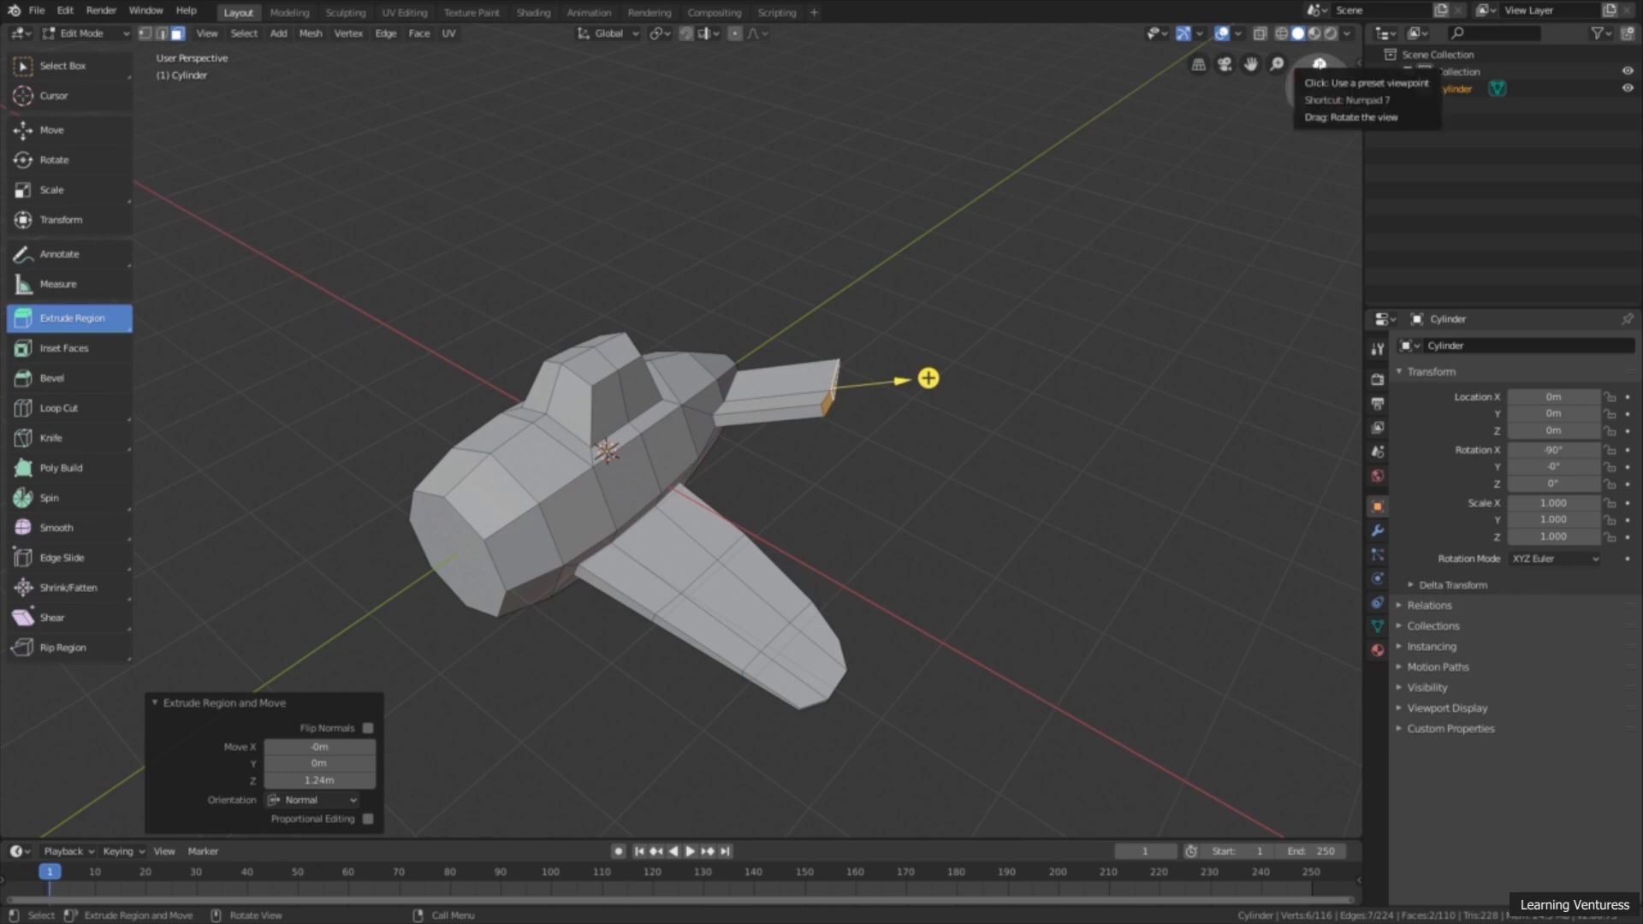
Step: Move the tail wing's end faces about -0.36 m along X and 0.337 m along Y in the top view
{"action": "left_click", "coordinate": [1321, 64]}
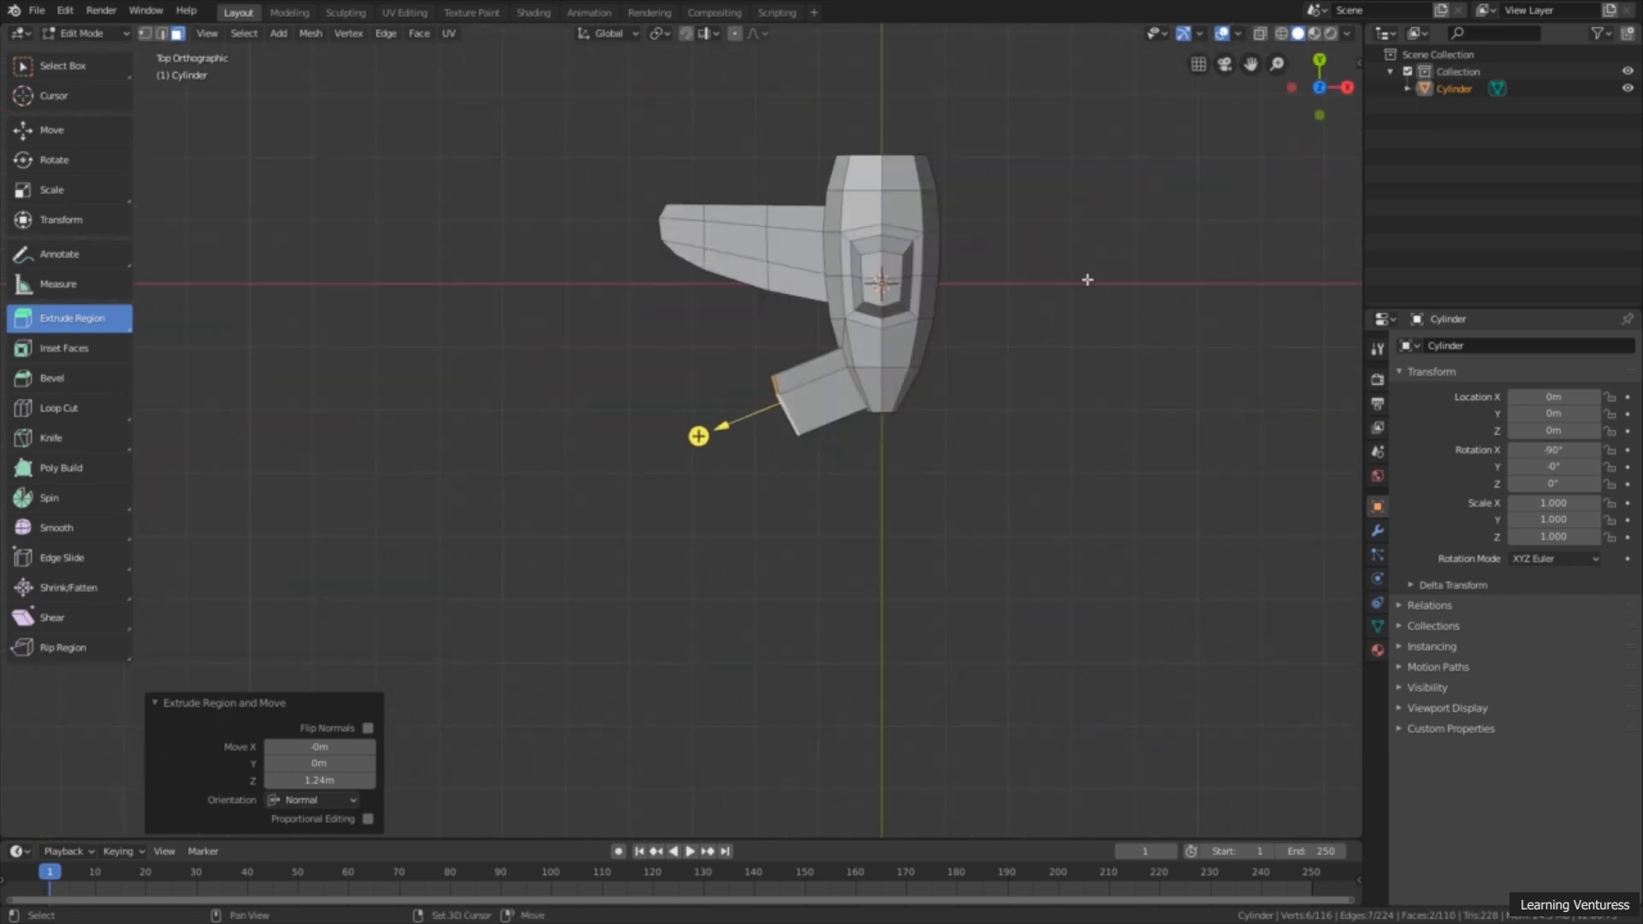
{"action": "scroll", "coordinate": [885, 459], "scroll_direction": "up", "scroll_amount": 4}
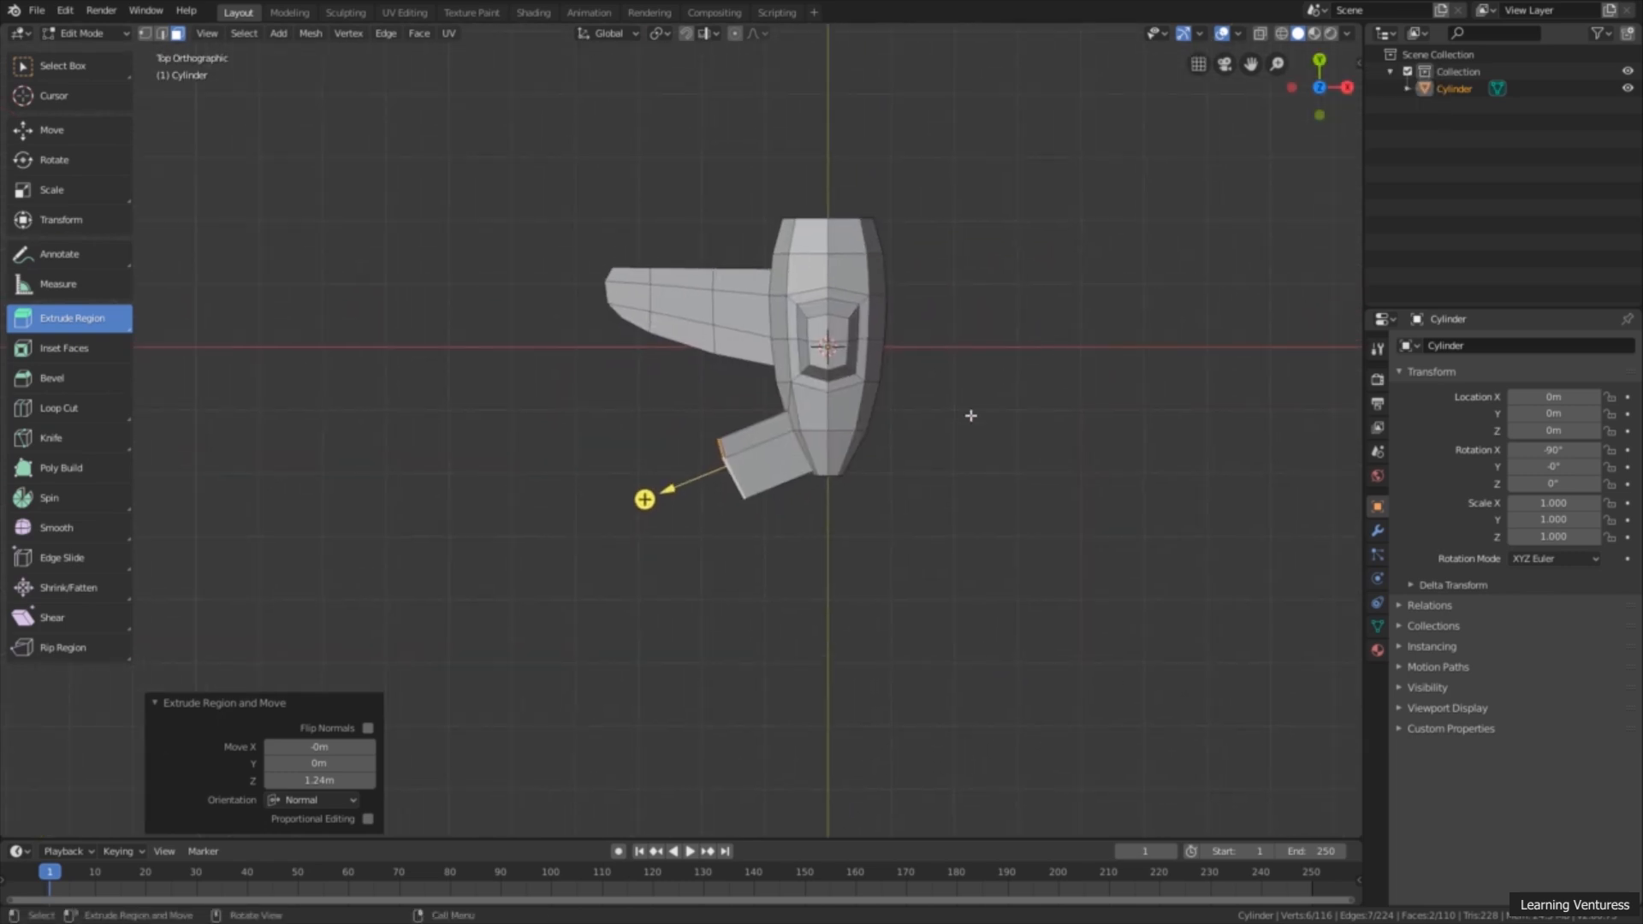
{"action": "left_click", "coordinate": [58, 133]}
{"action": "left_click_drag", "start_coordinate": [762, 490], "coordinate": [728, 454]}
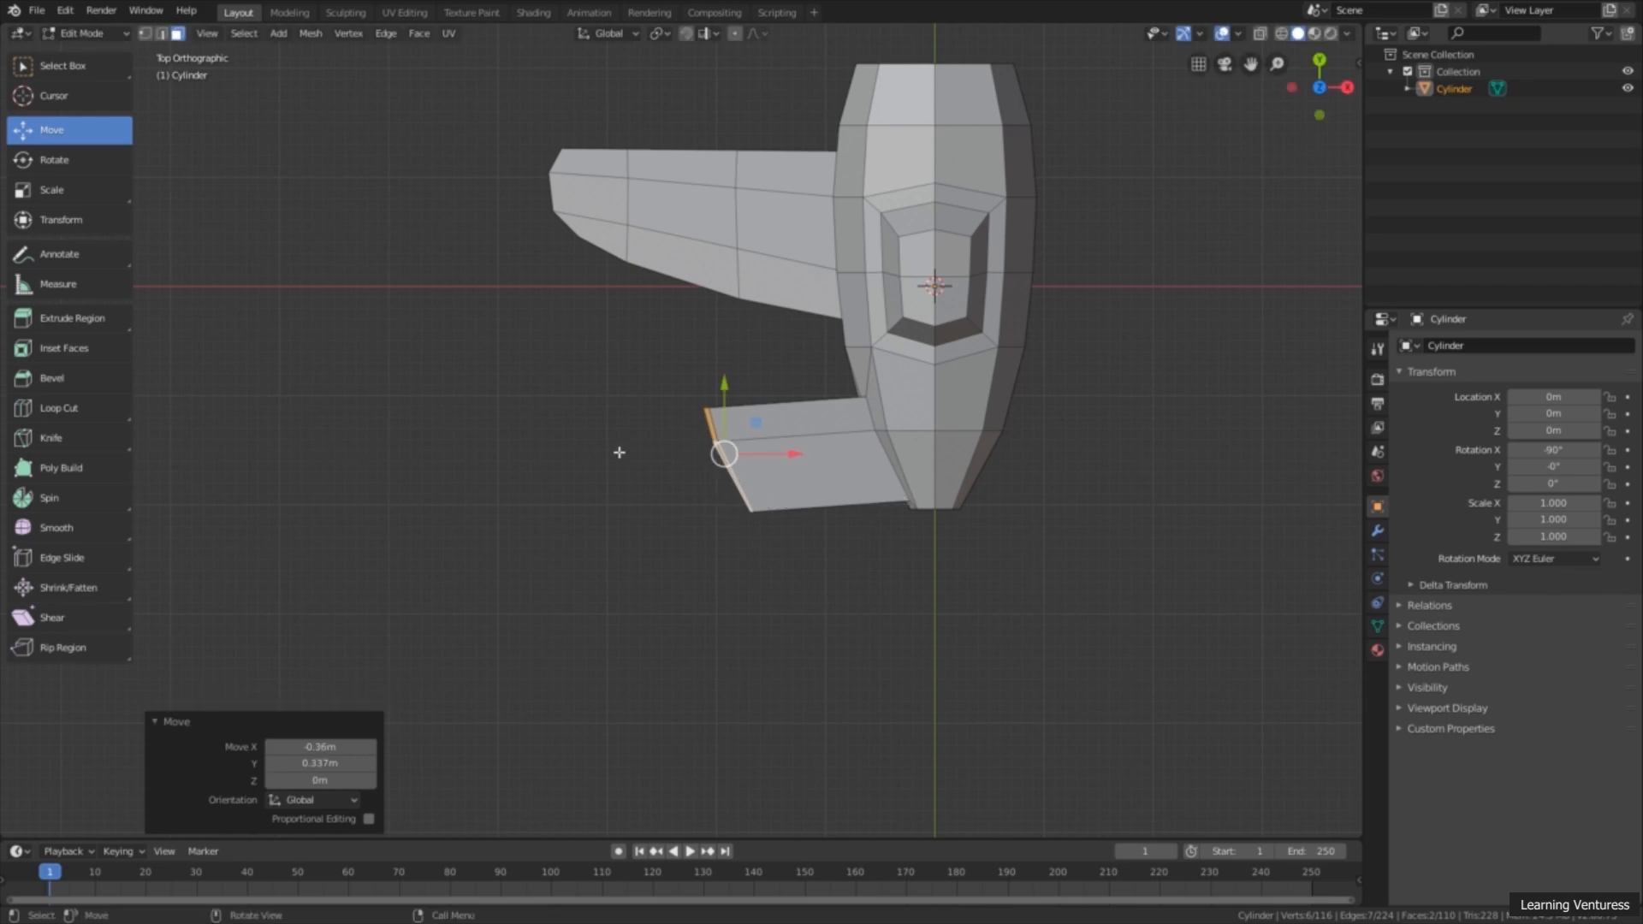
Step: Scale the tail wing's end faces to about 0.076 along X and narrower along Y, and shift them about -0.392 m along Y
{"action": "left_click", "coordinate": [113, 194]}
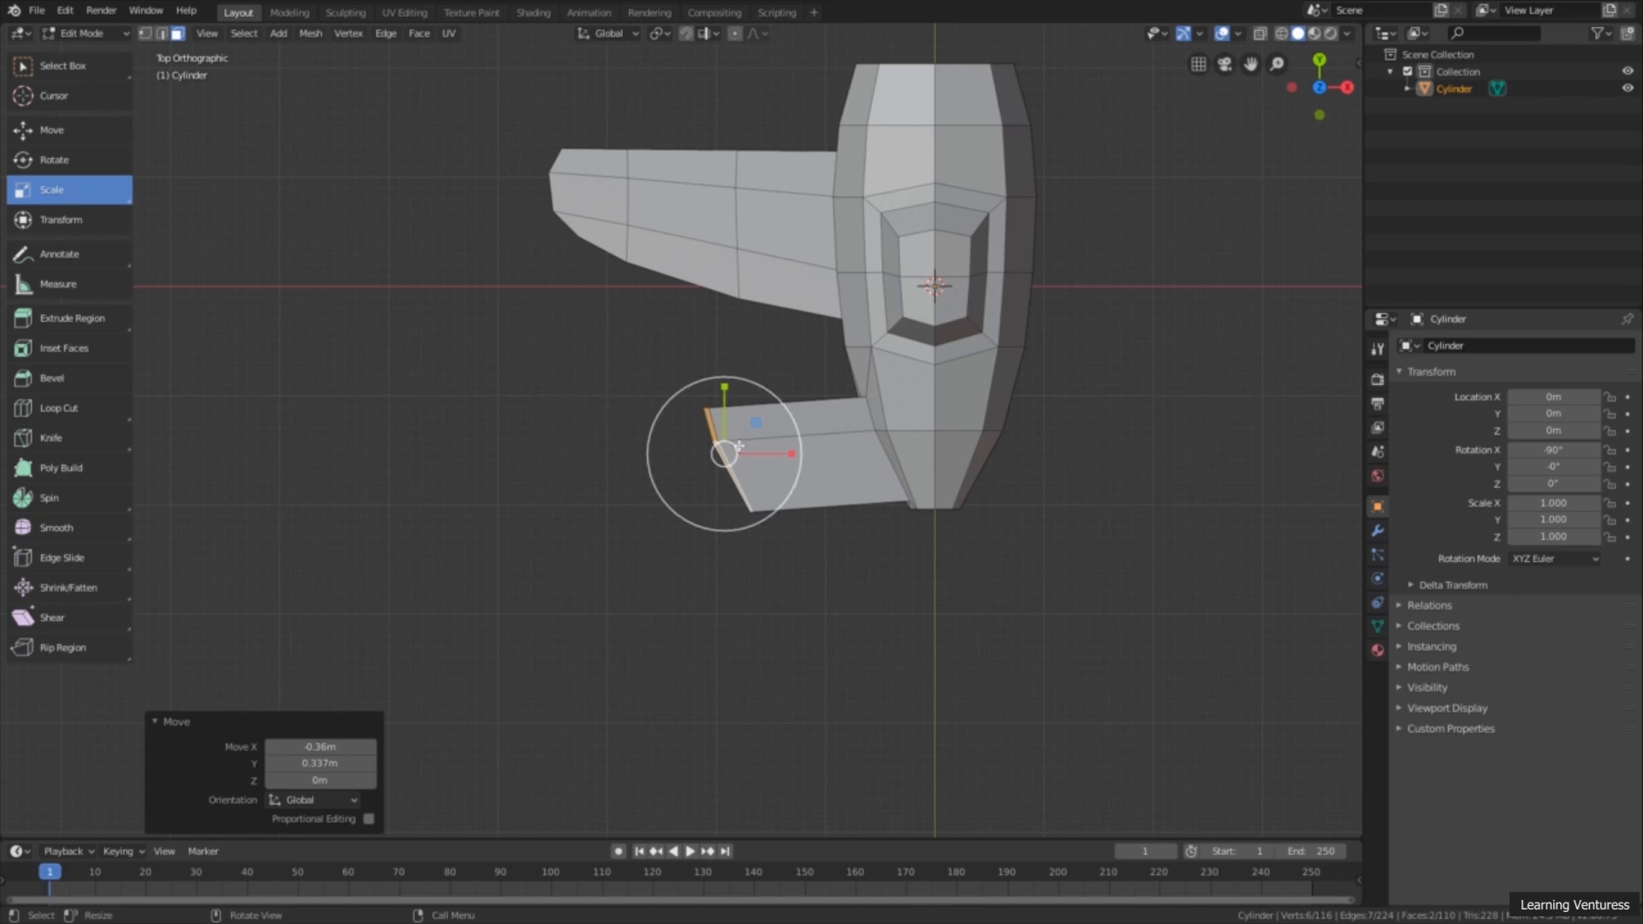
{"action": "left_click_drag", "start_coordinate": [793, 453], "coordinate": [729, 466]}
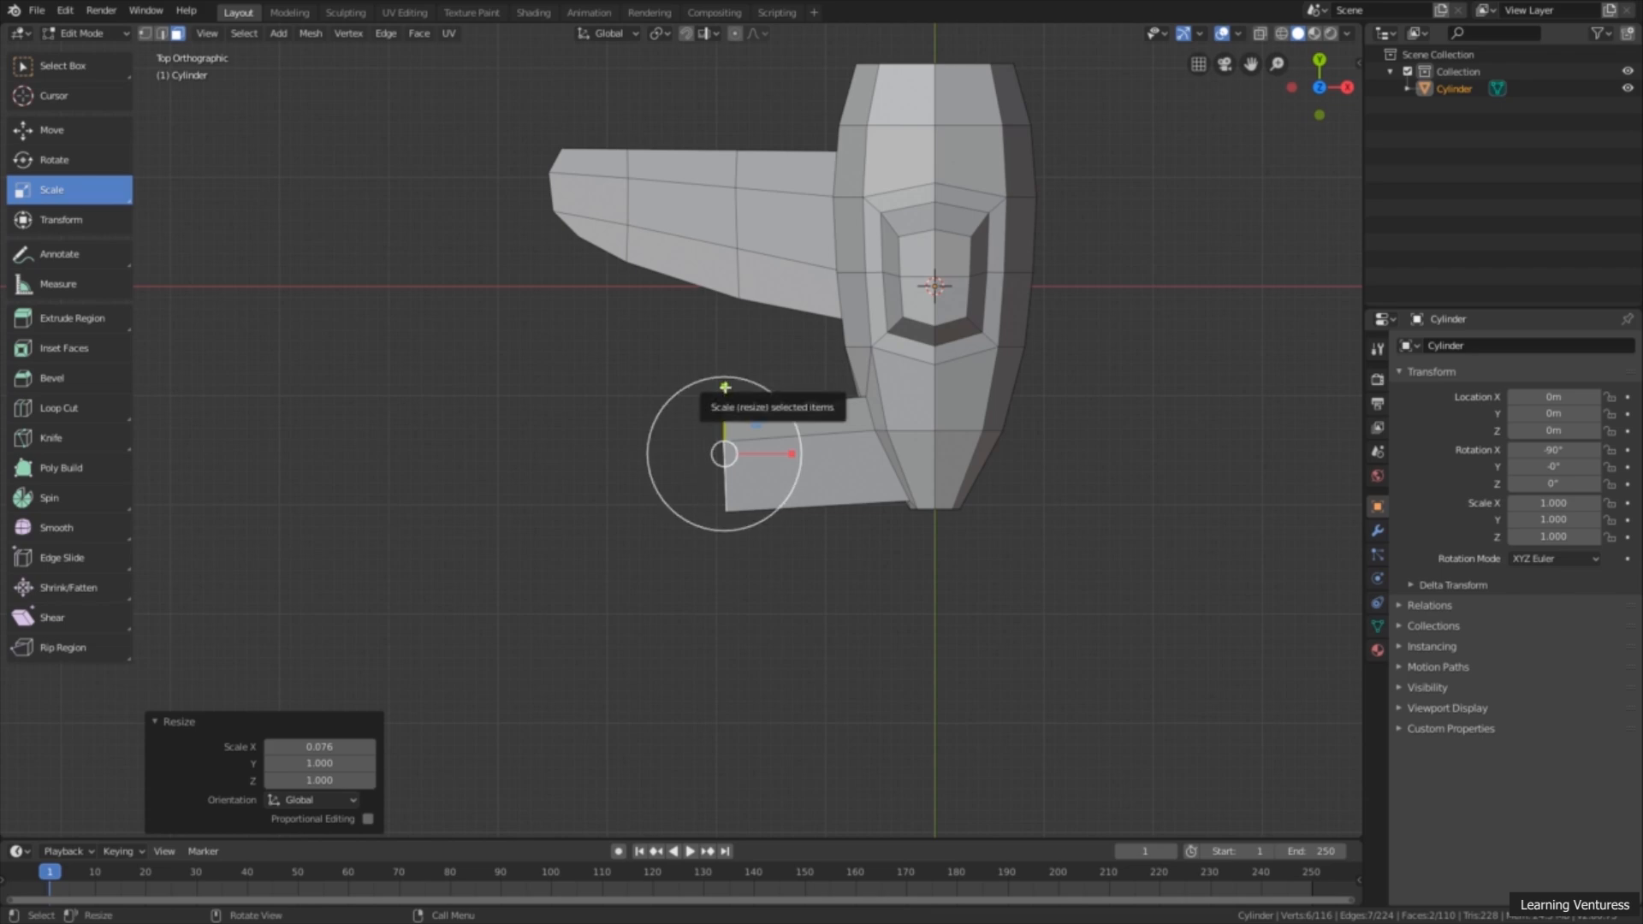
{"action": "left_click_drag", "start_coordinate": [725, 388], "coordinate": [768, 454]}
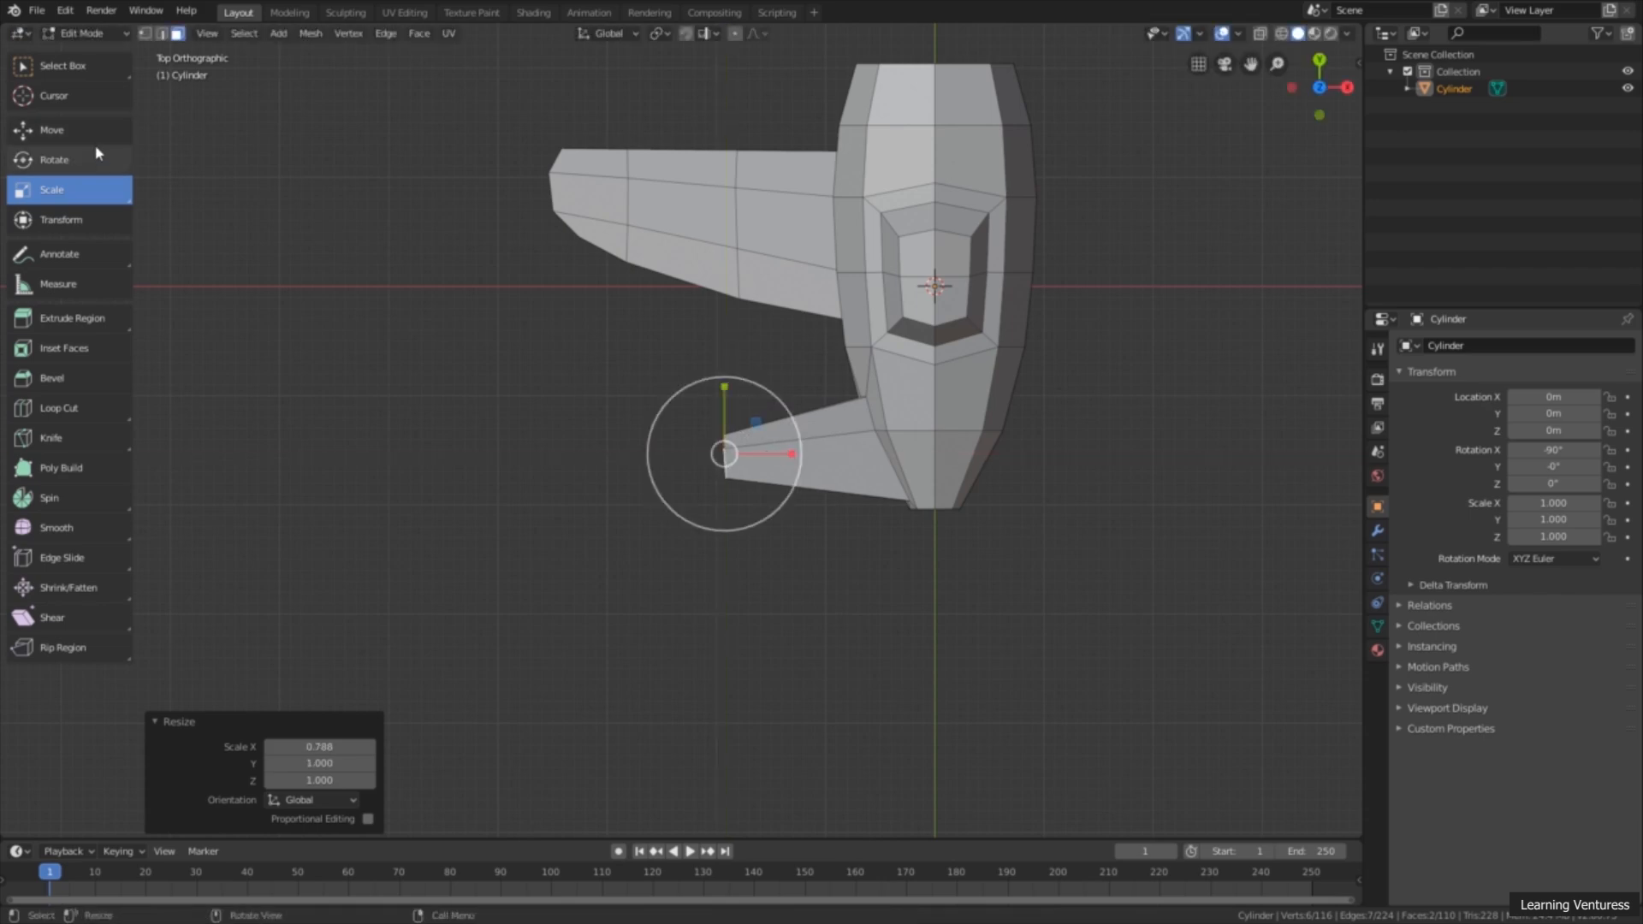
{"action": "left_click", "coordinate": [51, 130]}
{"action": "left_click_drag", "start_coordinate": [724, 387], "coordinate": [716, 428]}
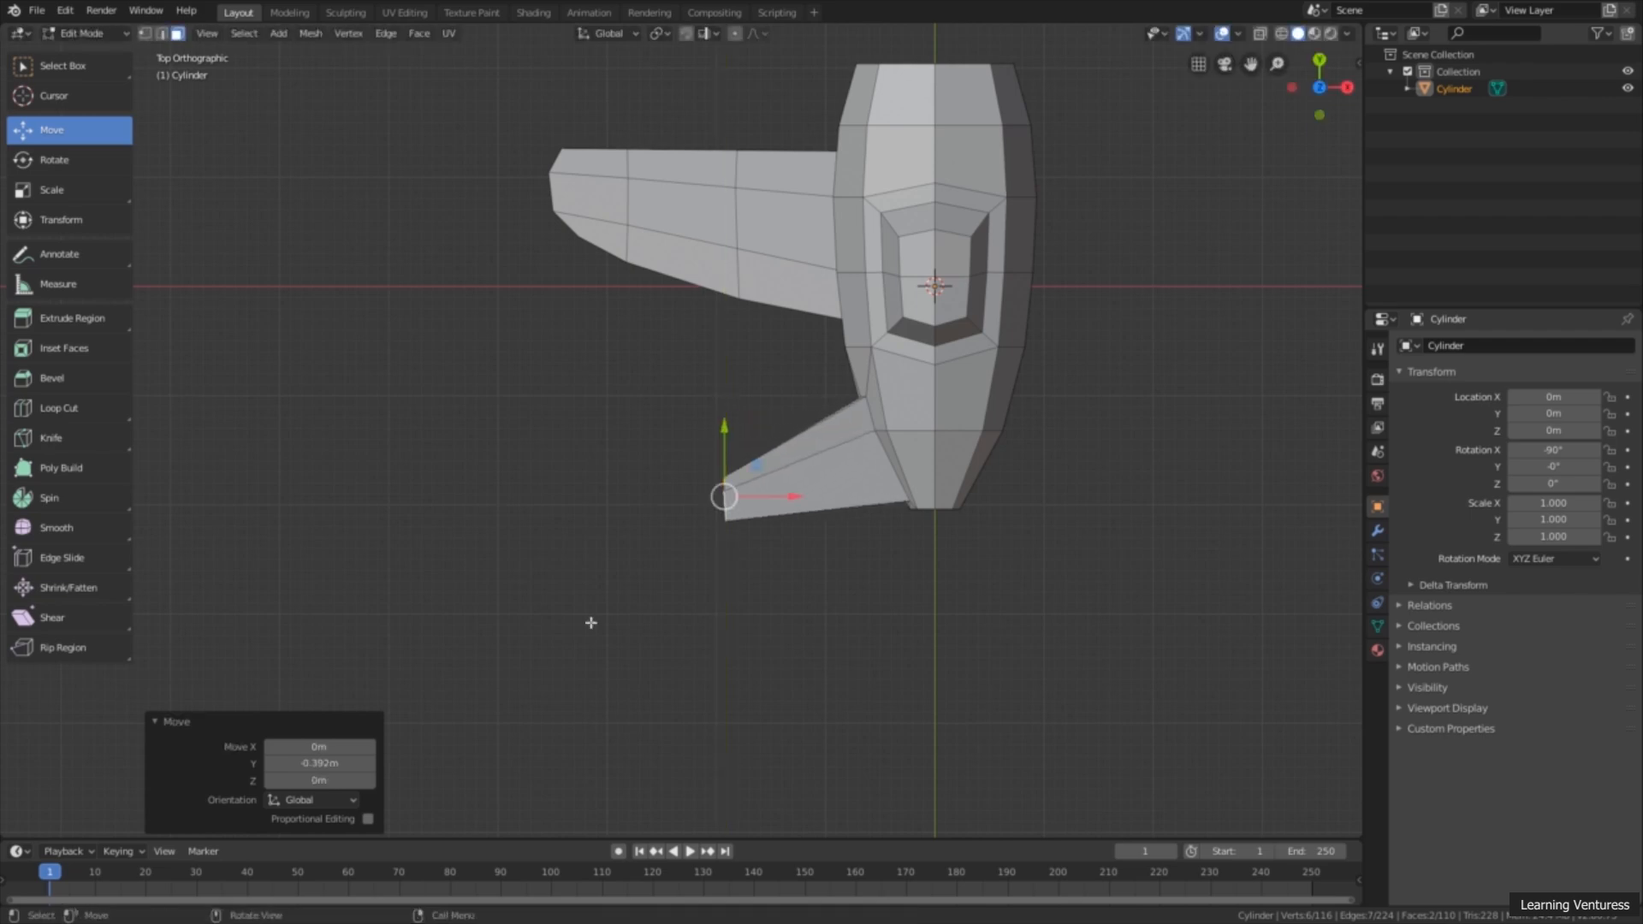
Step: Thin the tail wing's end faces by scaling them to about 0.271 along Z
{"action": "middle_click_drag", "start_coordinate": [512, 698], "coordinate": [776, 468]}
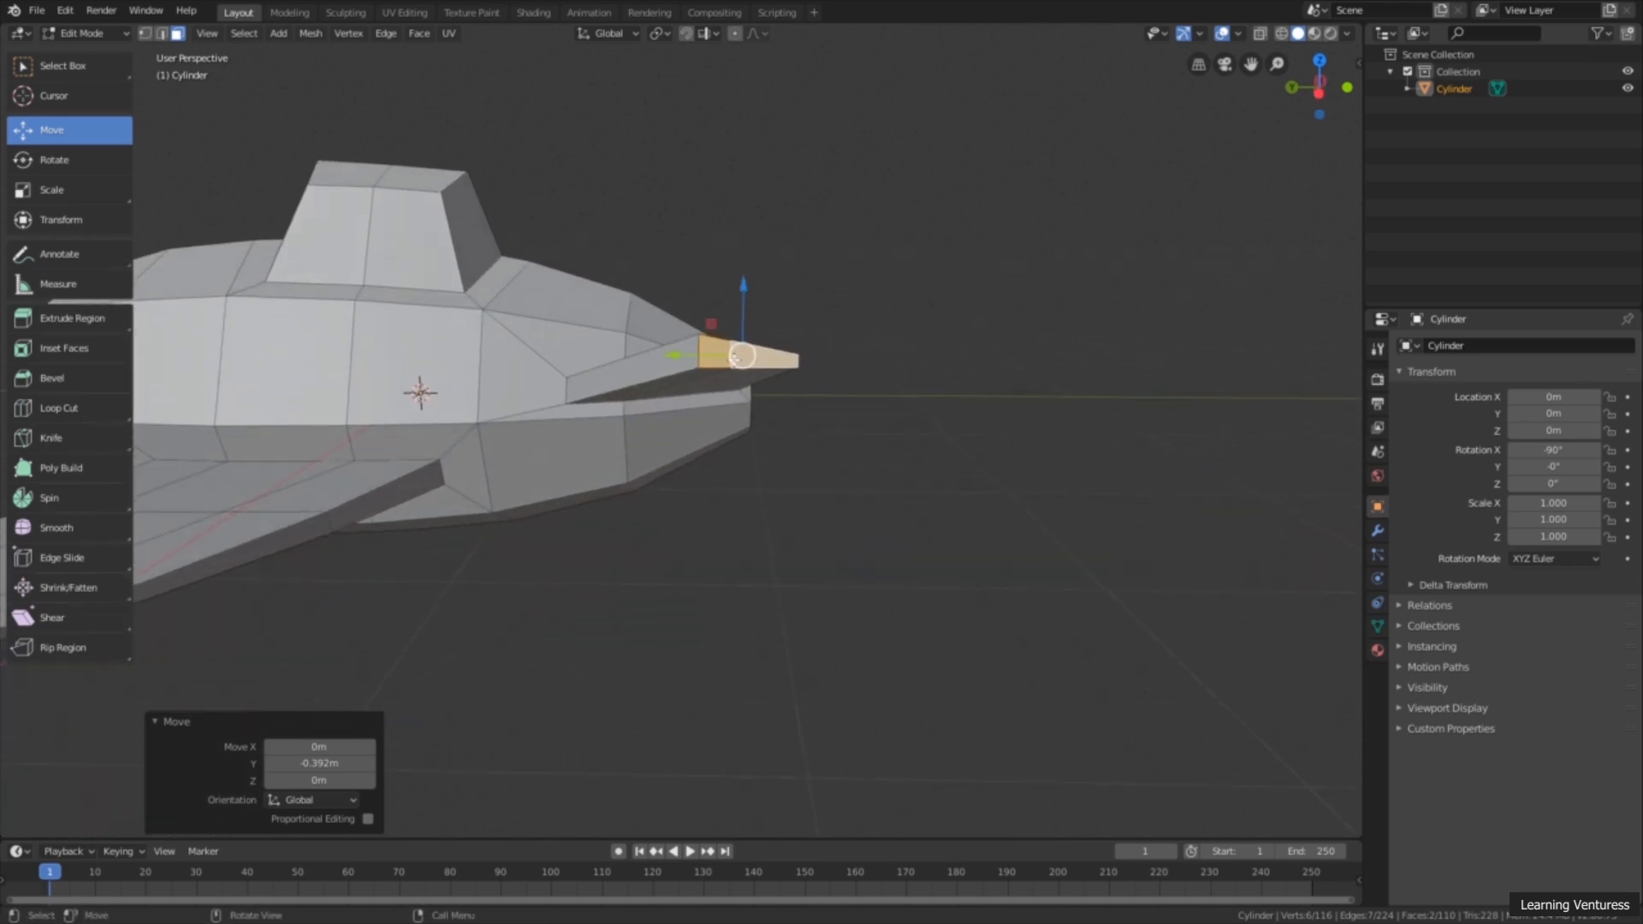
{"action": "left_click", "coordinate": [51, 189]}
{"action": "left_click_drag", "start_coordinate": [741, 287], "coordinate": [737, 338]}
{"action": "middle_click_drag", "start_coordinate": [708, 405], "coordinate": [768, 461]}
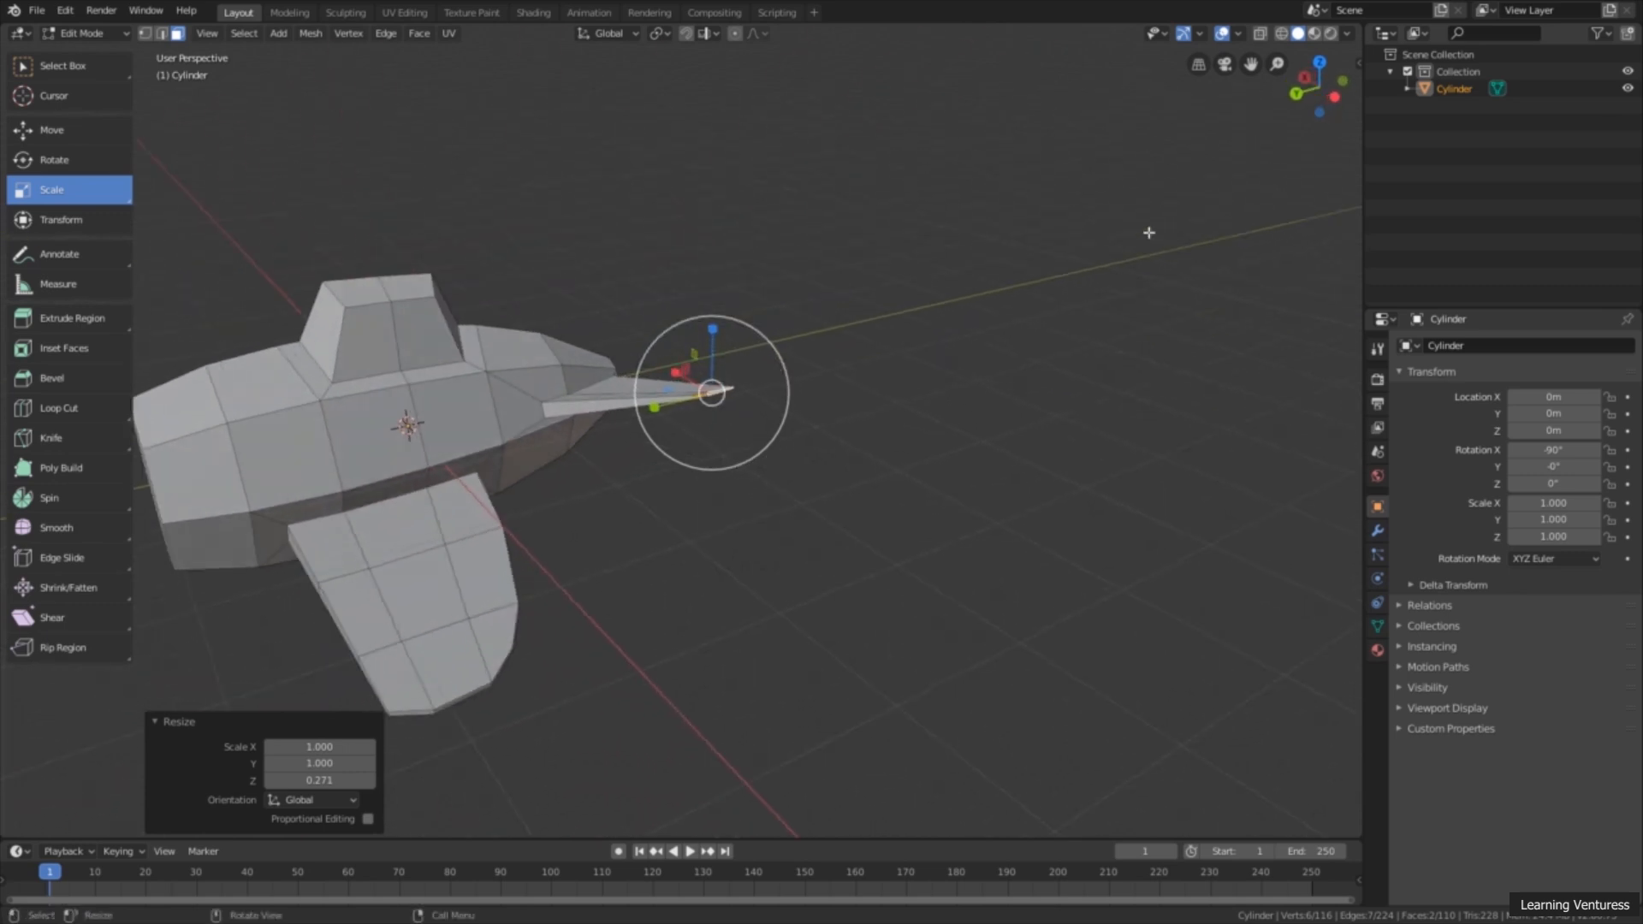
Step: Lower the tail wing's tip about 0.215 m and another 0.0327 m along Z in the back view, and deselect it
{"action": "left_click", "coordinate": [1297, 92]}
{"action": "scroll", "coordinate": [663, 500], "scroll_direction": "up", "scroll_amount": 3}
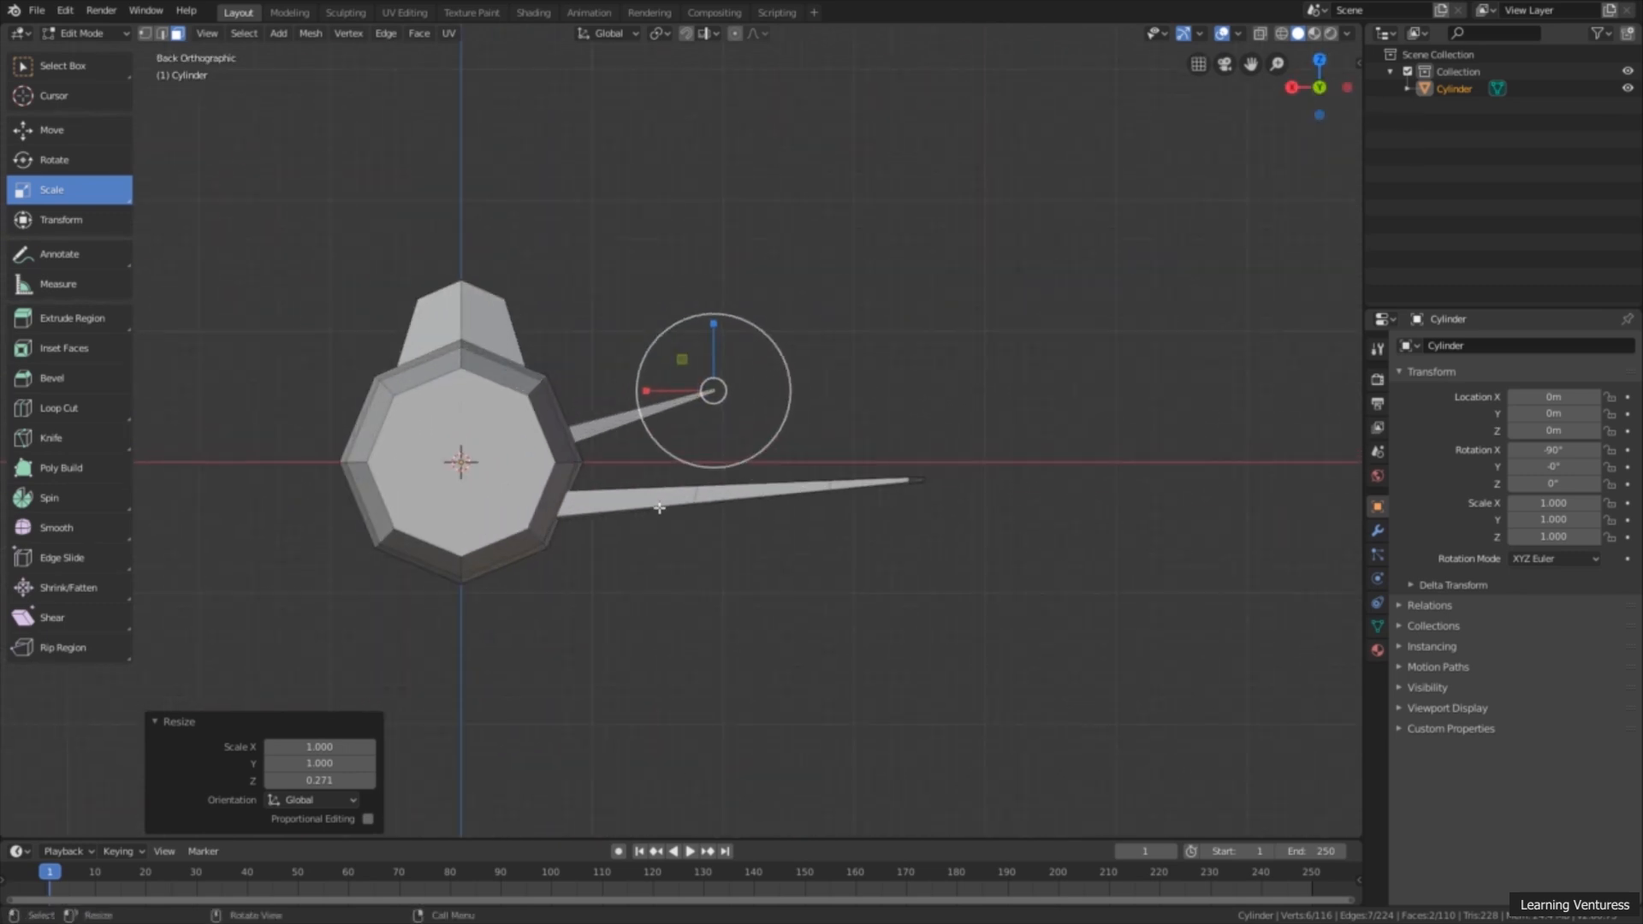
{"action": "middle_click_drag", "start_coordinate": [680, 502], "coordinate": [785, 483], "text": "shift"}
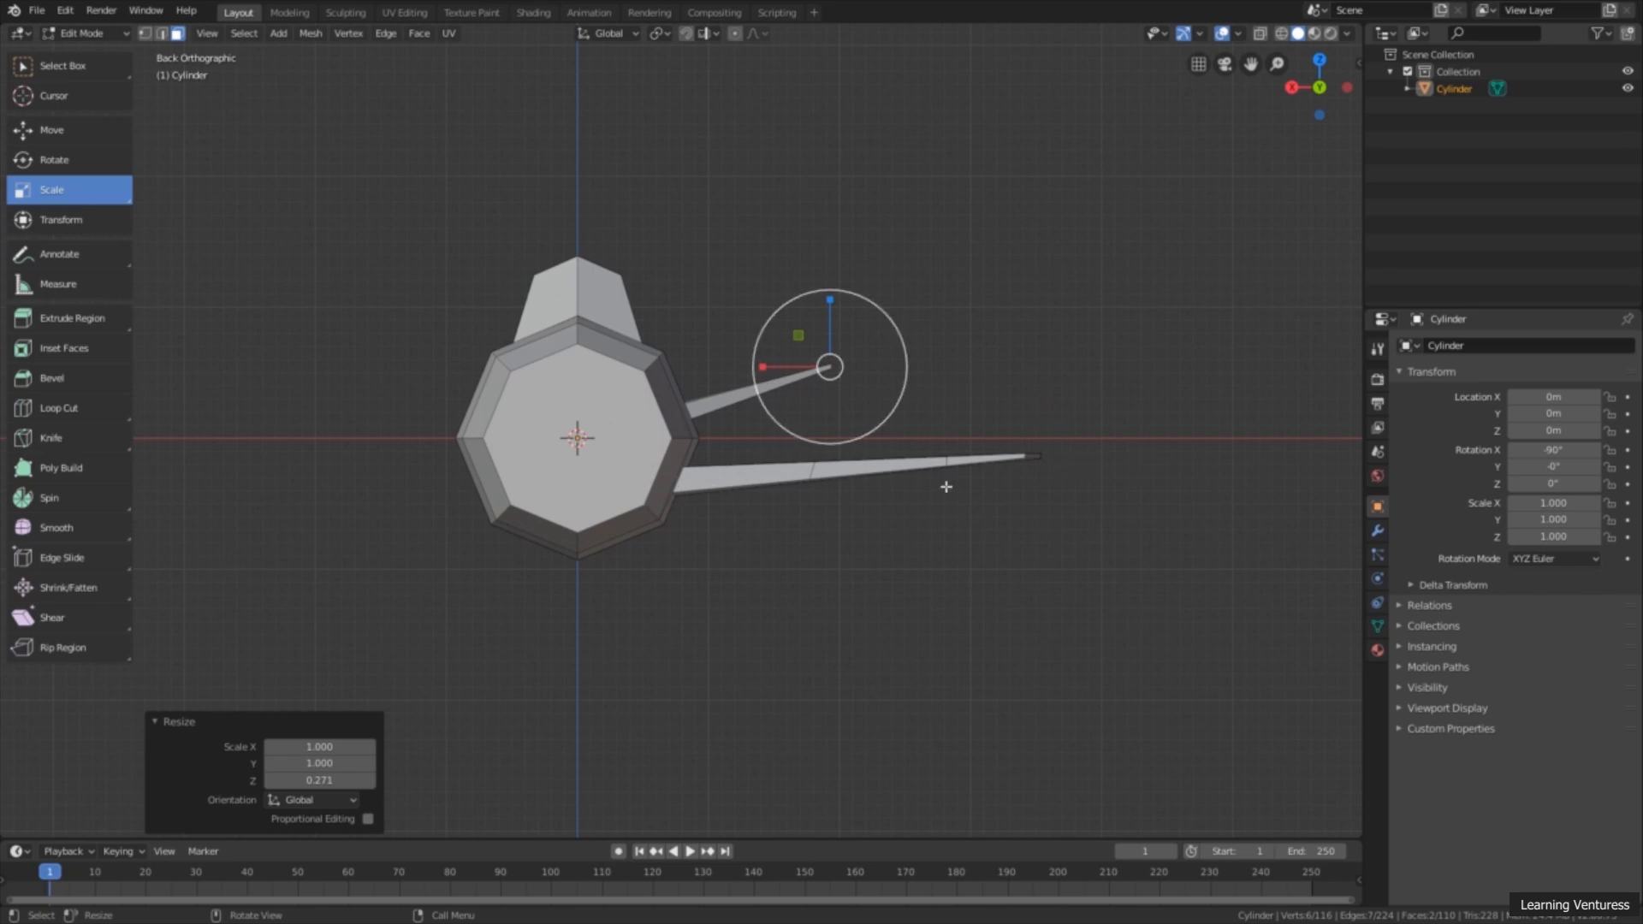
{"action": "left_click", "coordinate": [76, 135]}
{"action": "left_click_drag", "start_coordinate": [834, 297], "coordinate": [835, 326]}
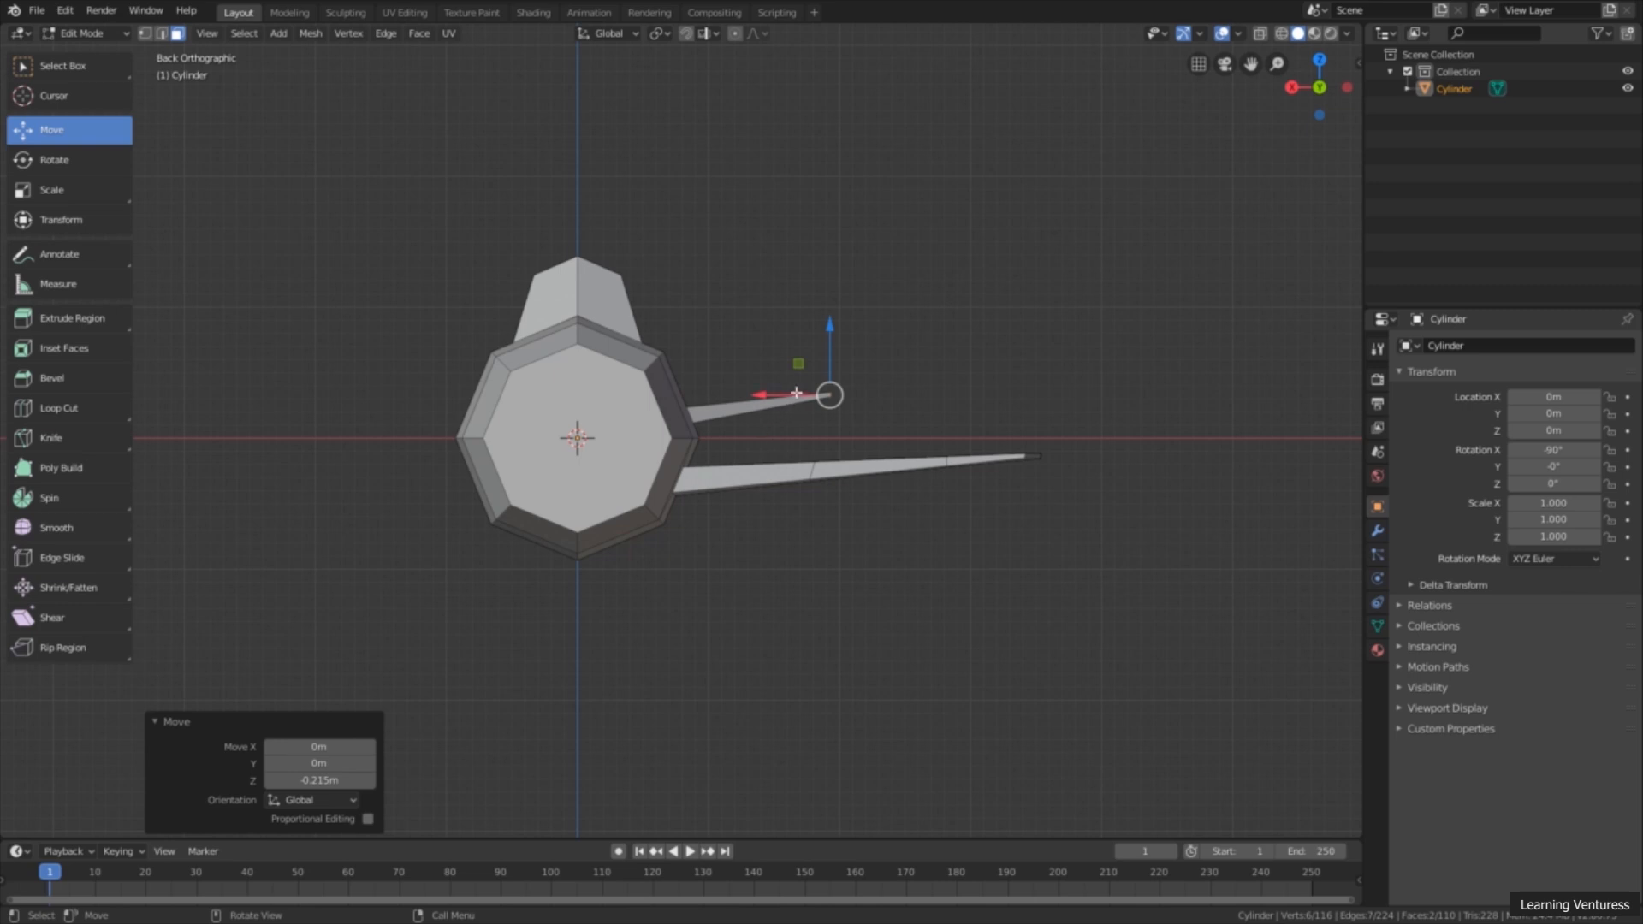
{"action": "left_click_drag", "start_coordinate": [830, 329], "coordinate": [830, 334]}
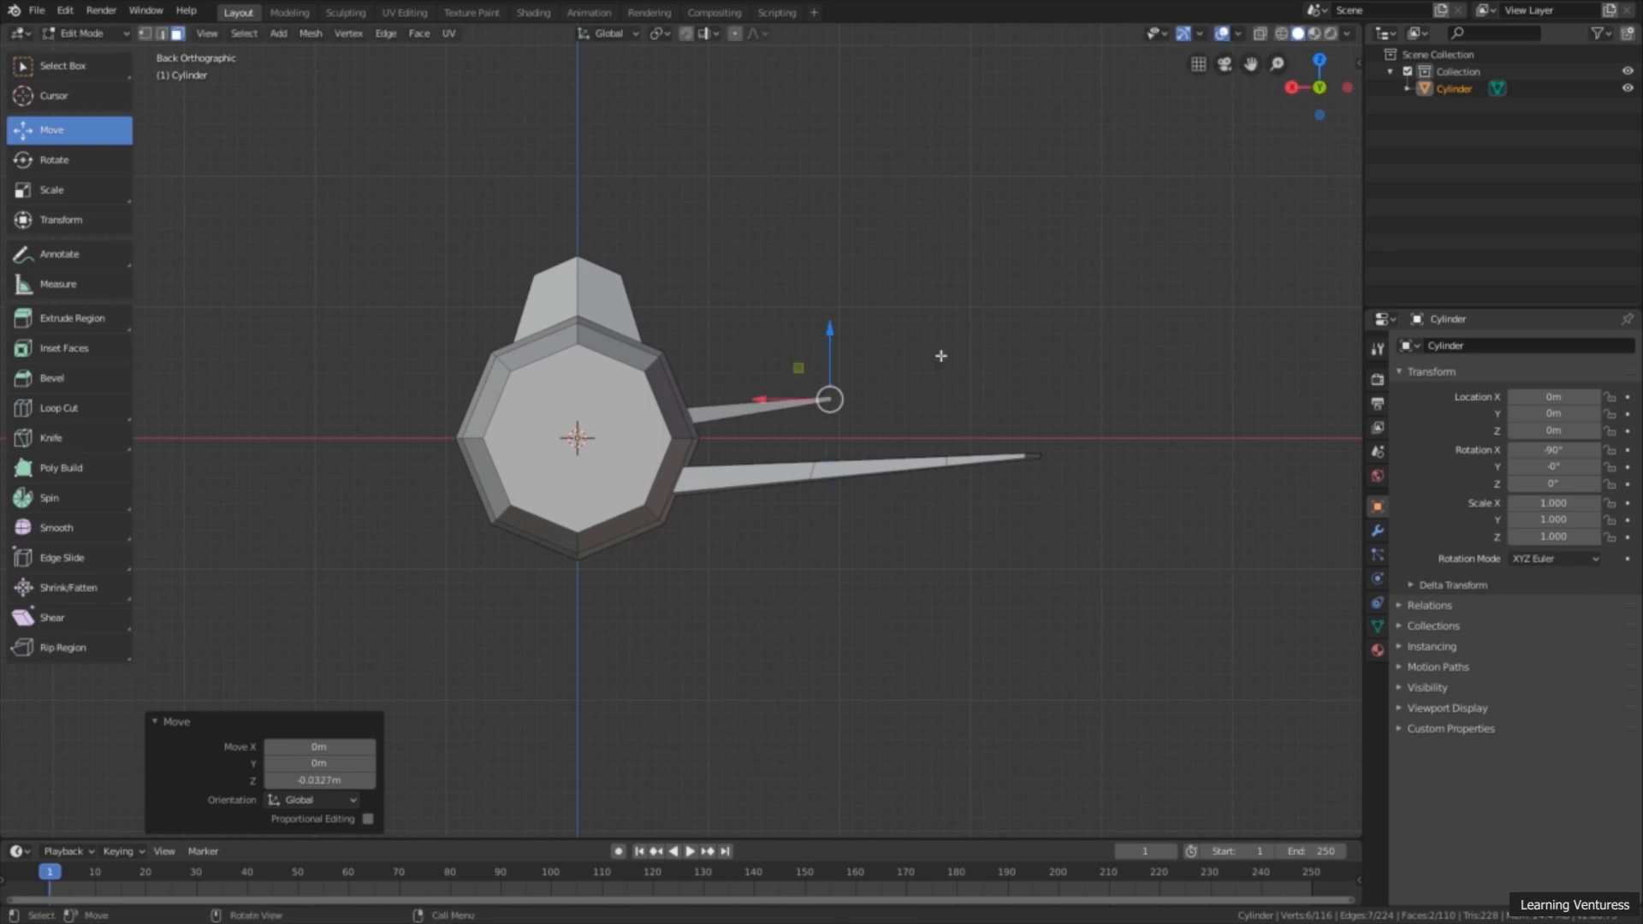
{"action": "left_click", "coordinate": [1147, 618]}
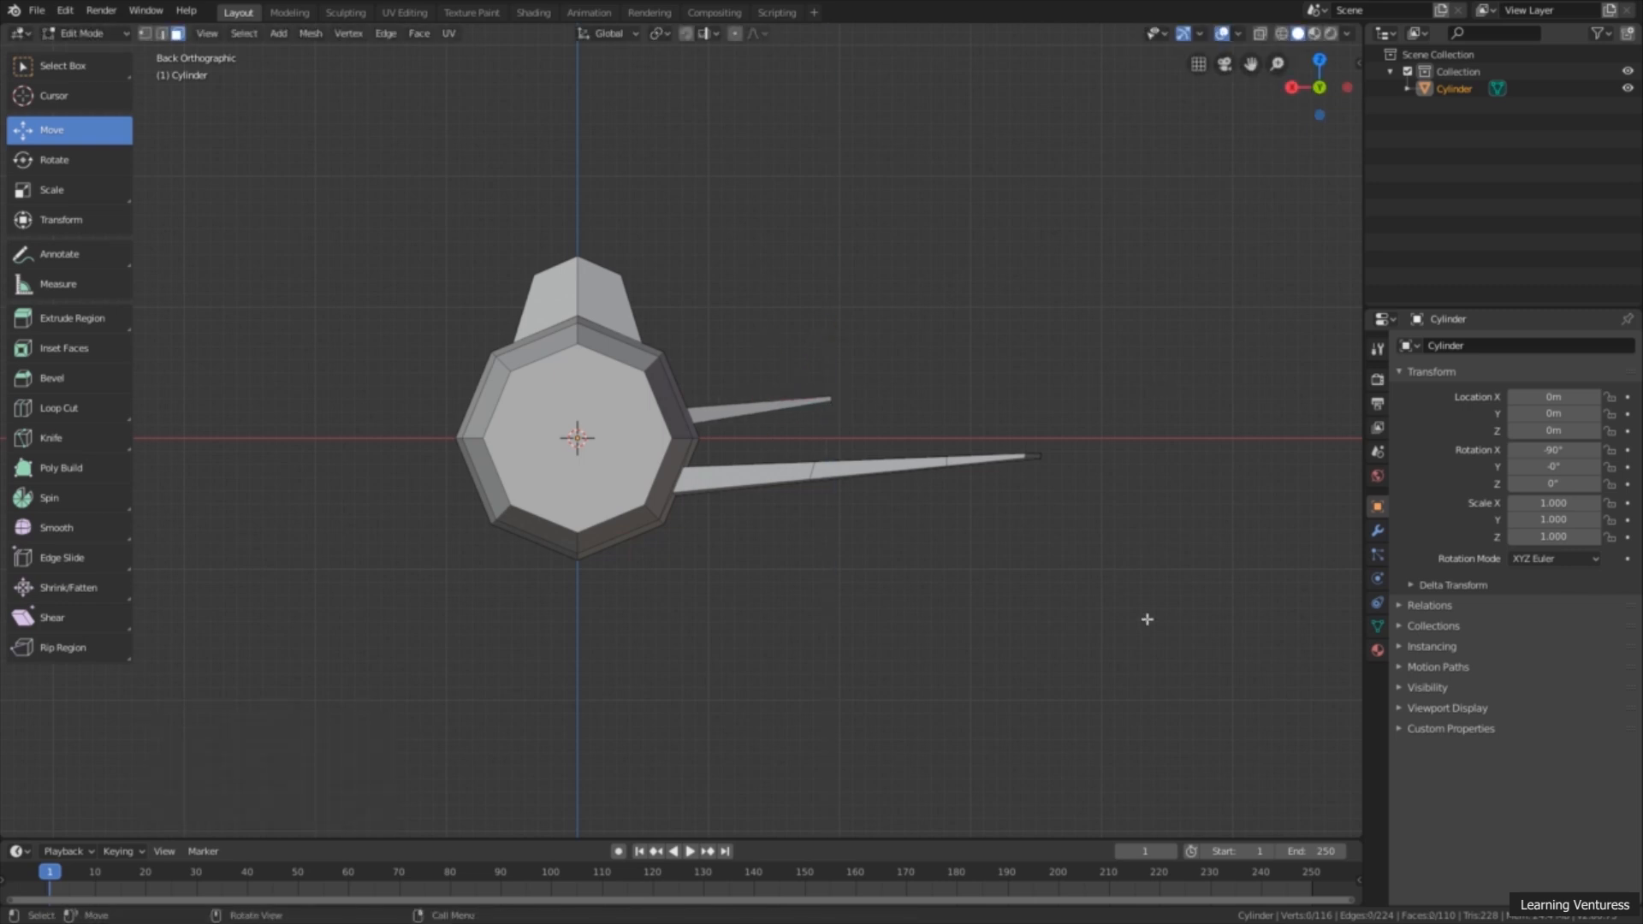
{"action": "middle_click_drag", "start_coordinate": [1147, 618], "coordinate": [761, 399]}
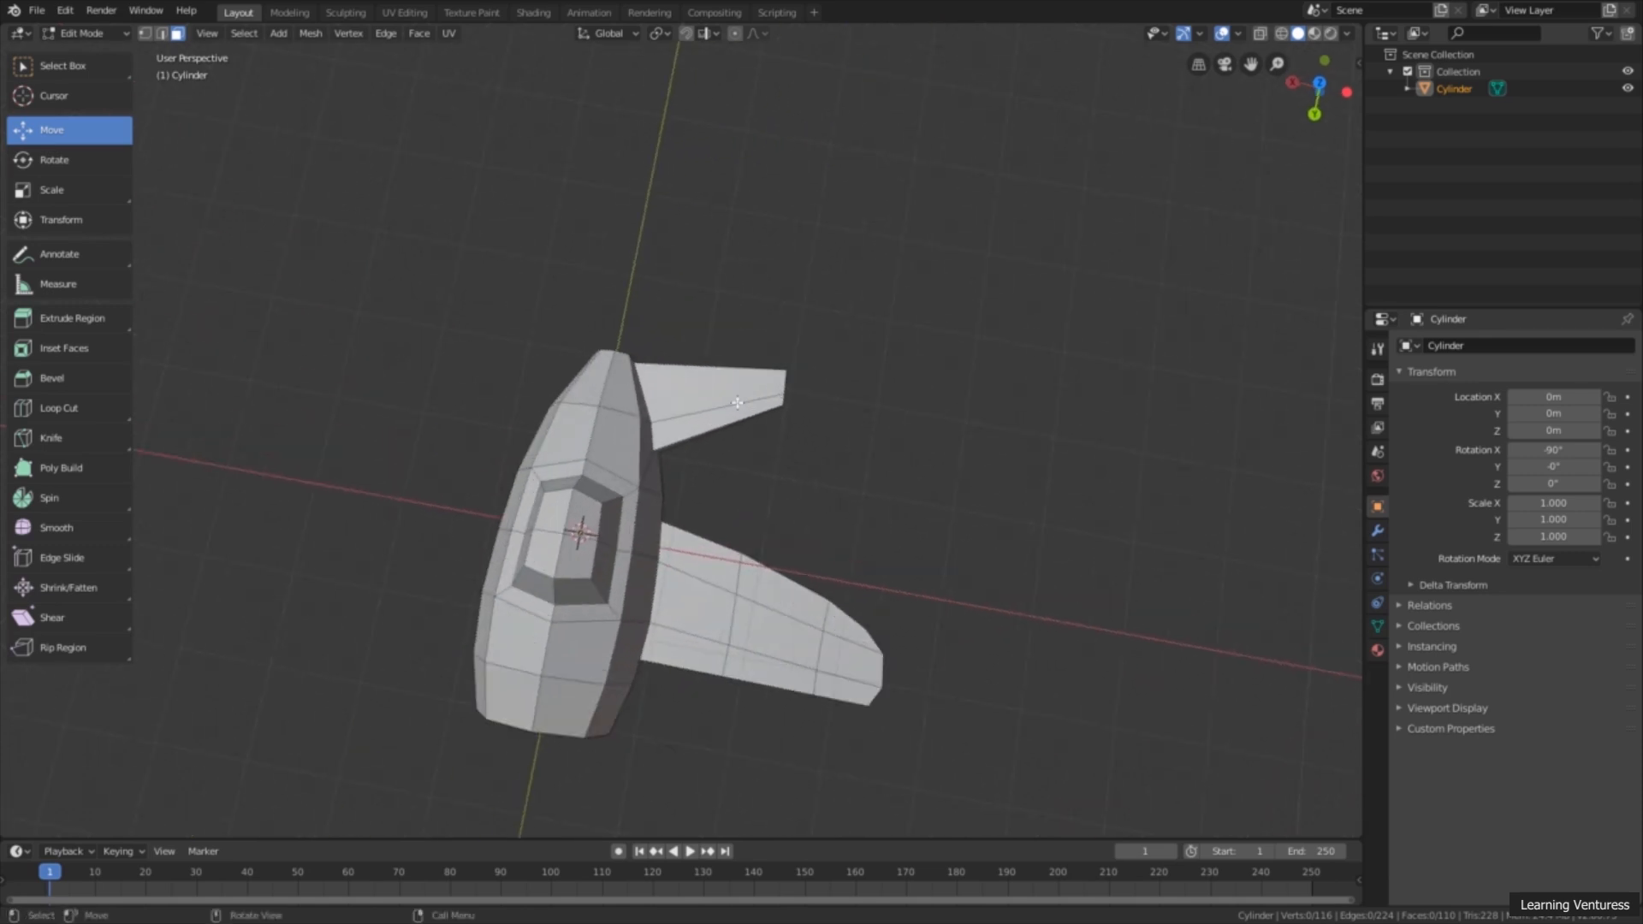
Step: Add a loop cut across the middle of the tail wing and straighten it by scaling to about 0.123 along X
{"action": "left_click", "coordinate": [1320, 83]}
{"action": "scroll", "coordinate": [895, 433], "scroll_direction": "up", "scroll_amount": 6}
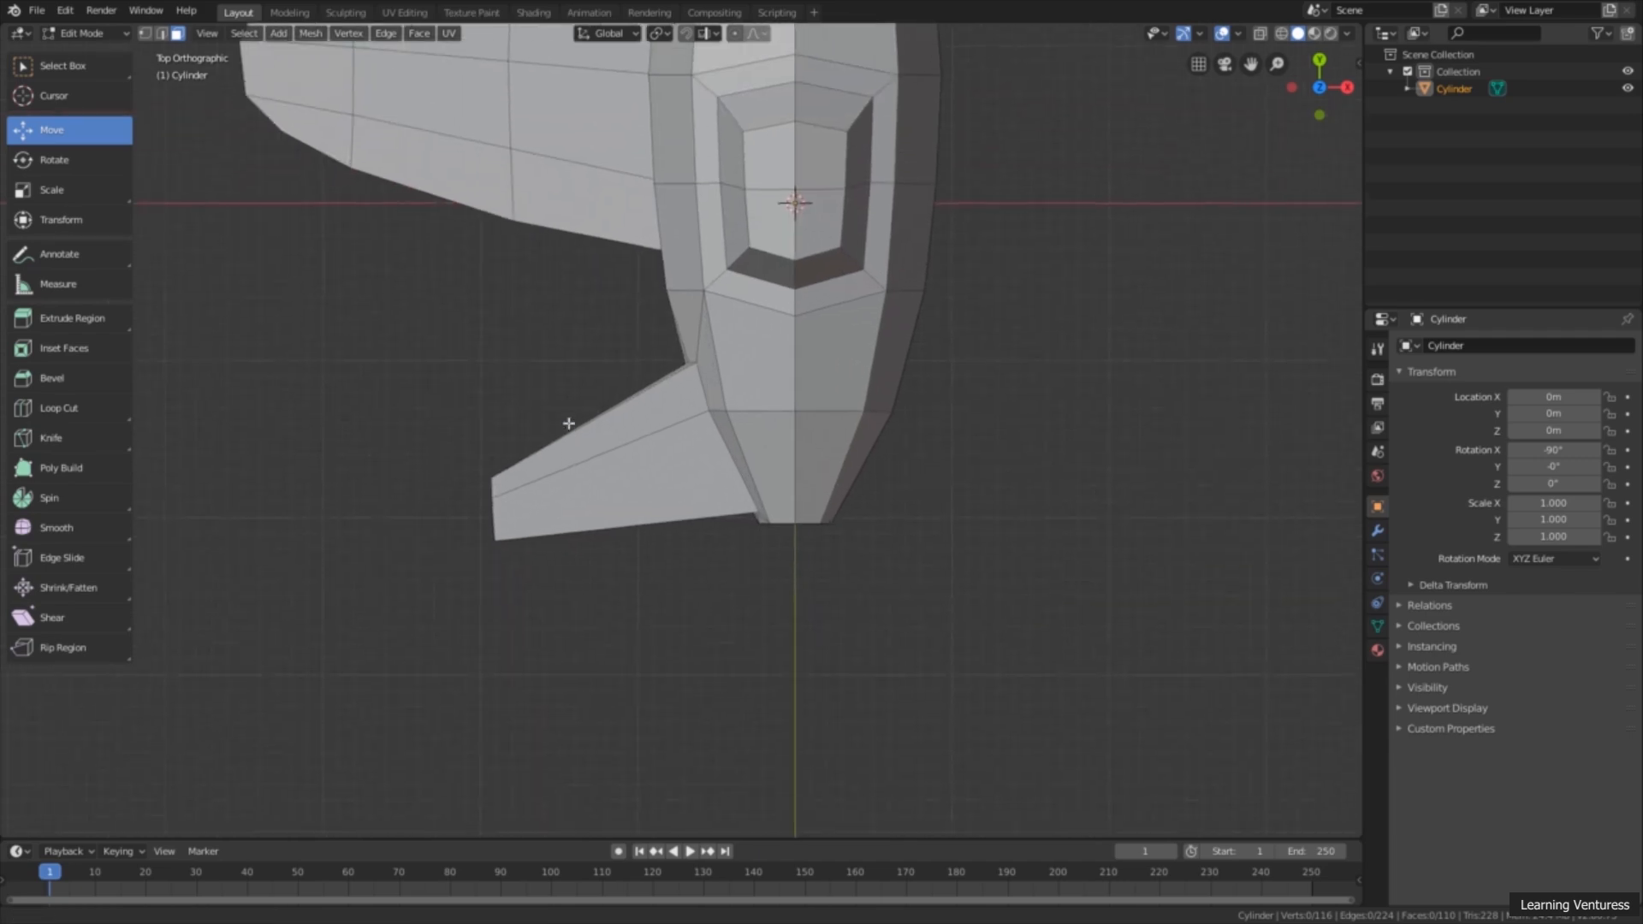
{"action": "left_click", "coordinate": [80, 405]}
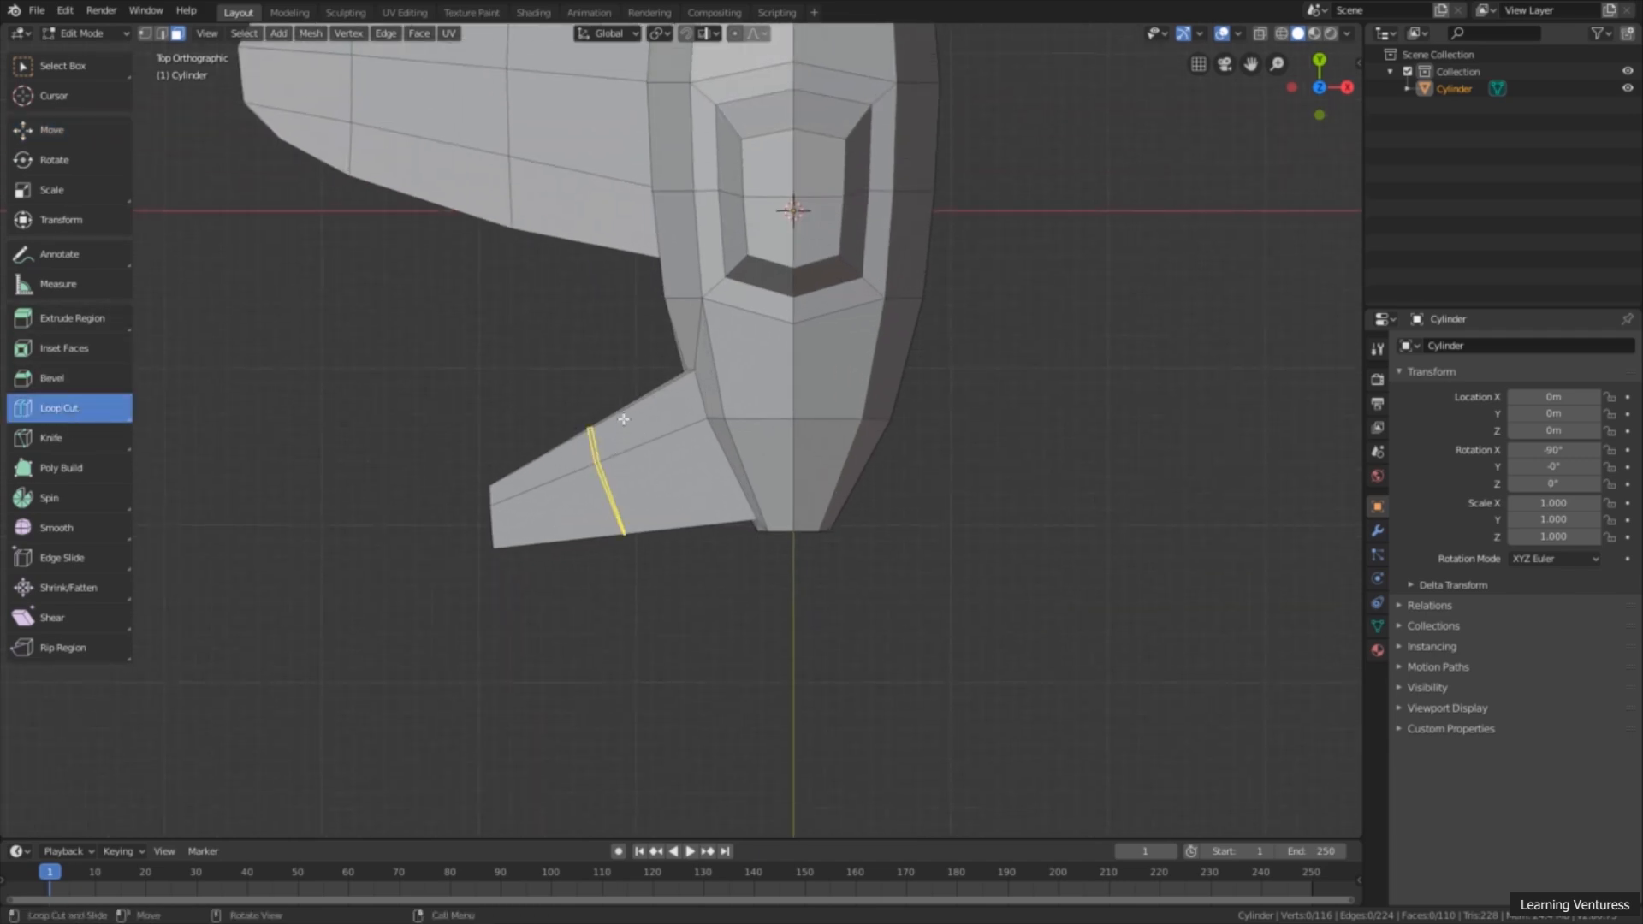
{"action": "left_click", "coordinate": [604, 445]}
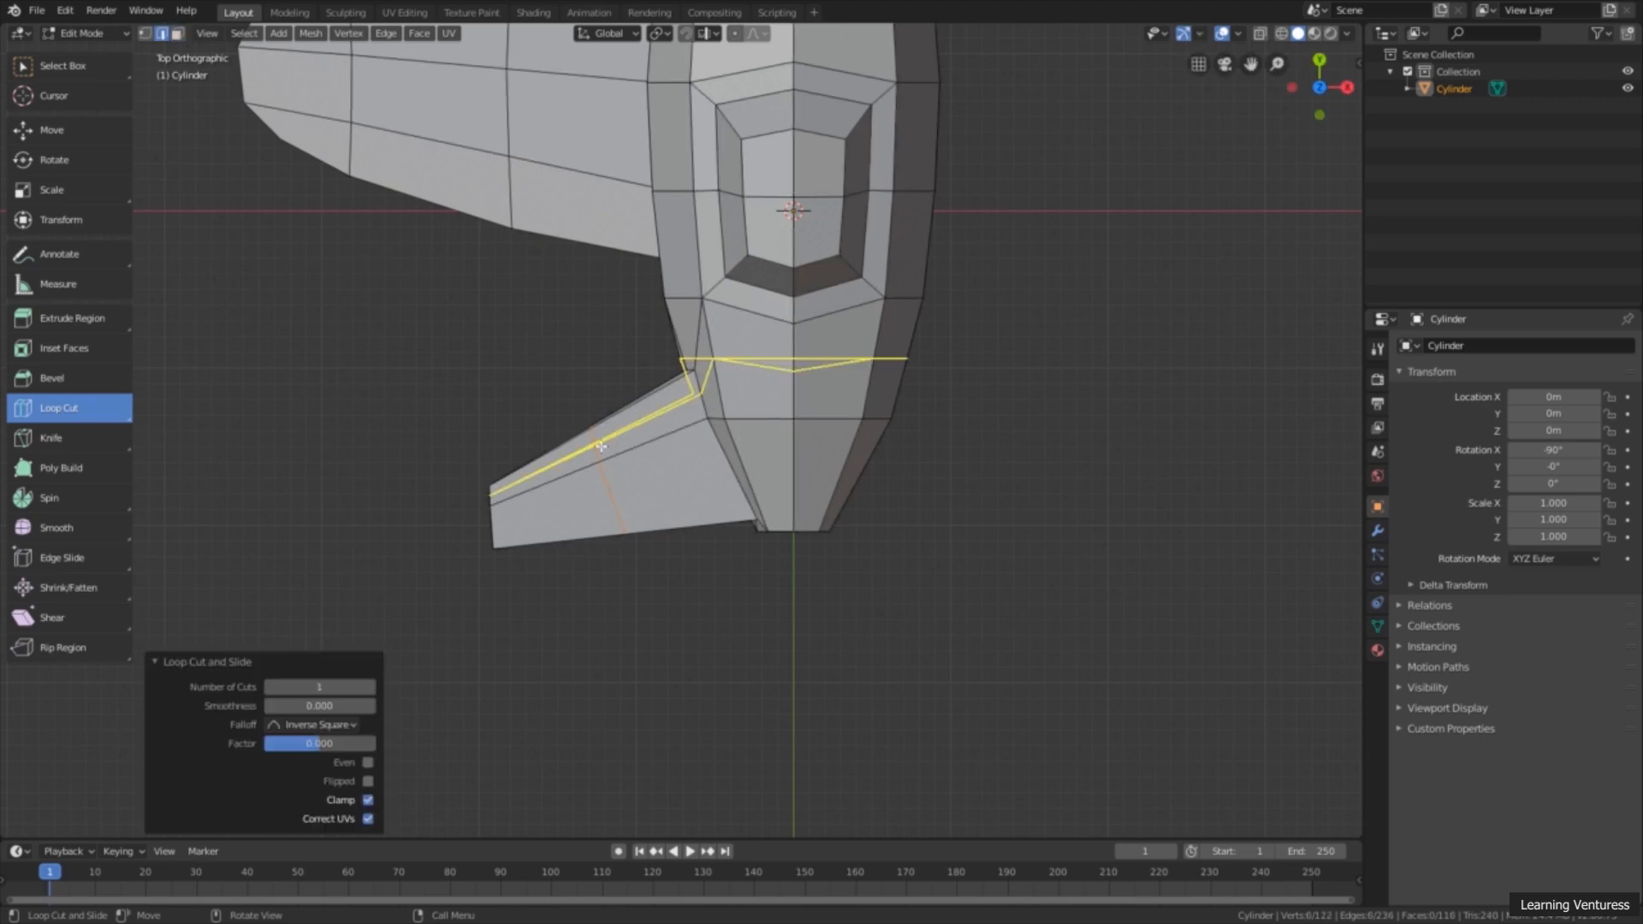
{"action": "left_click", "coordinate": [96, 193]}
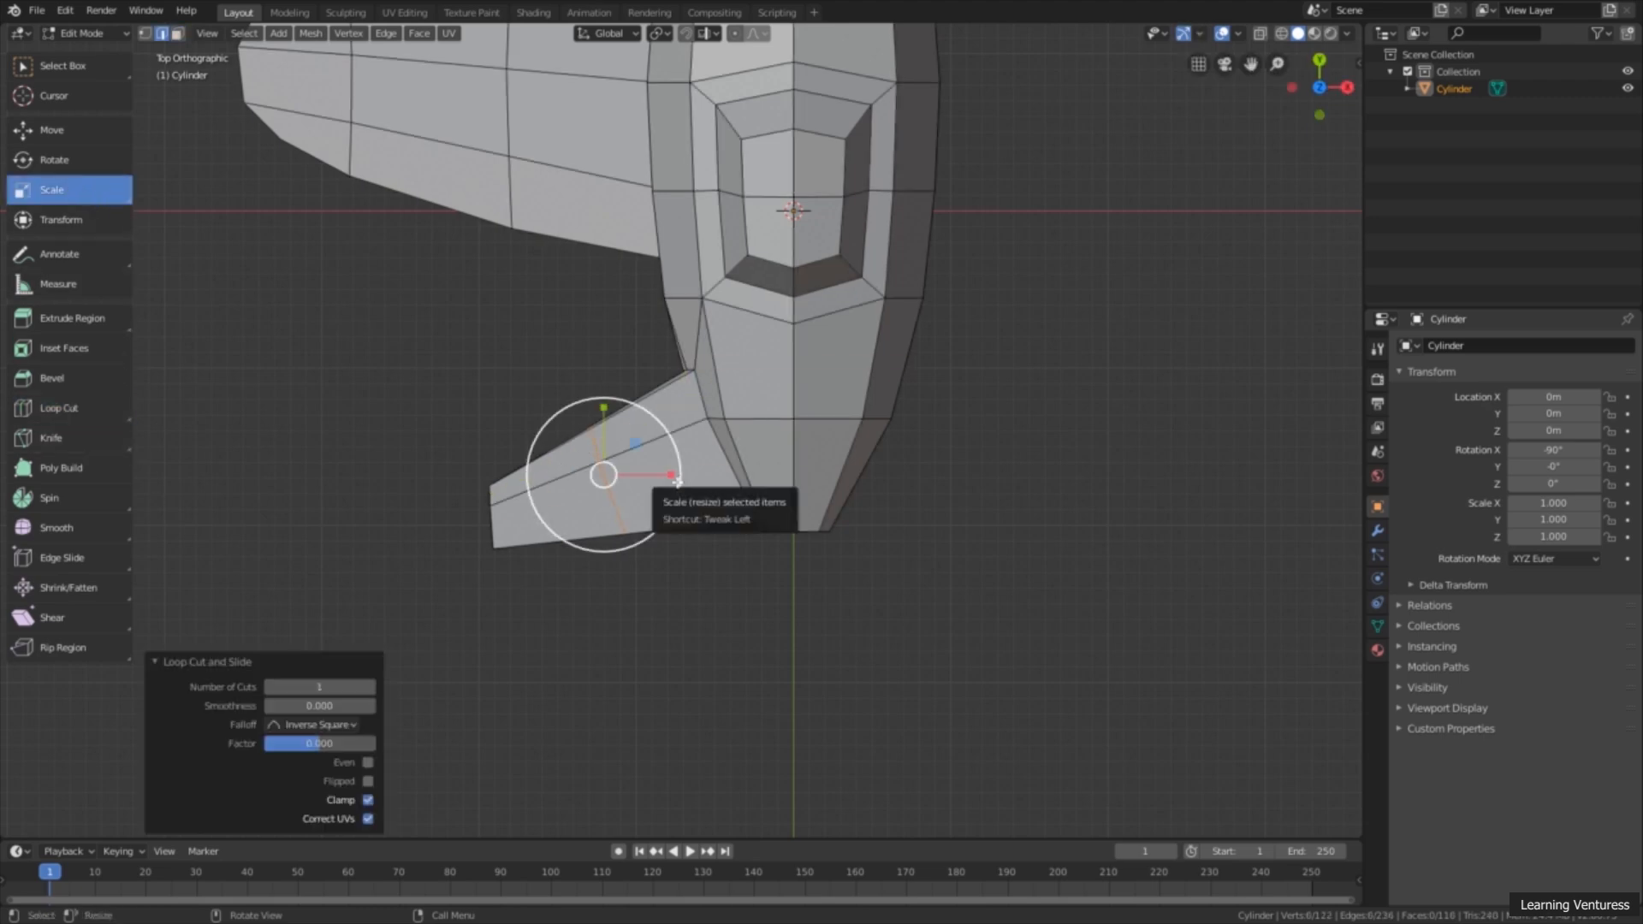
{"action": "left_click_drag", "start_coordinate": [671, 476], "coordinate": [604, 475]}
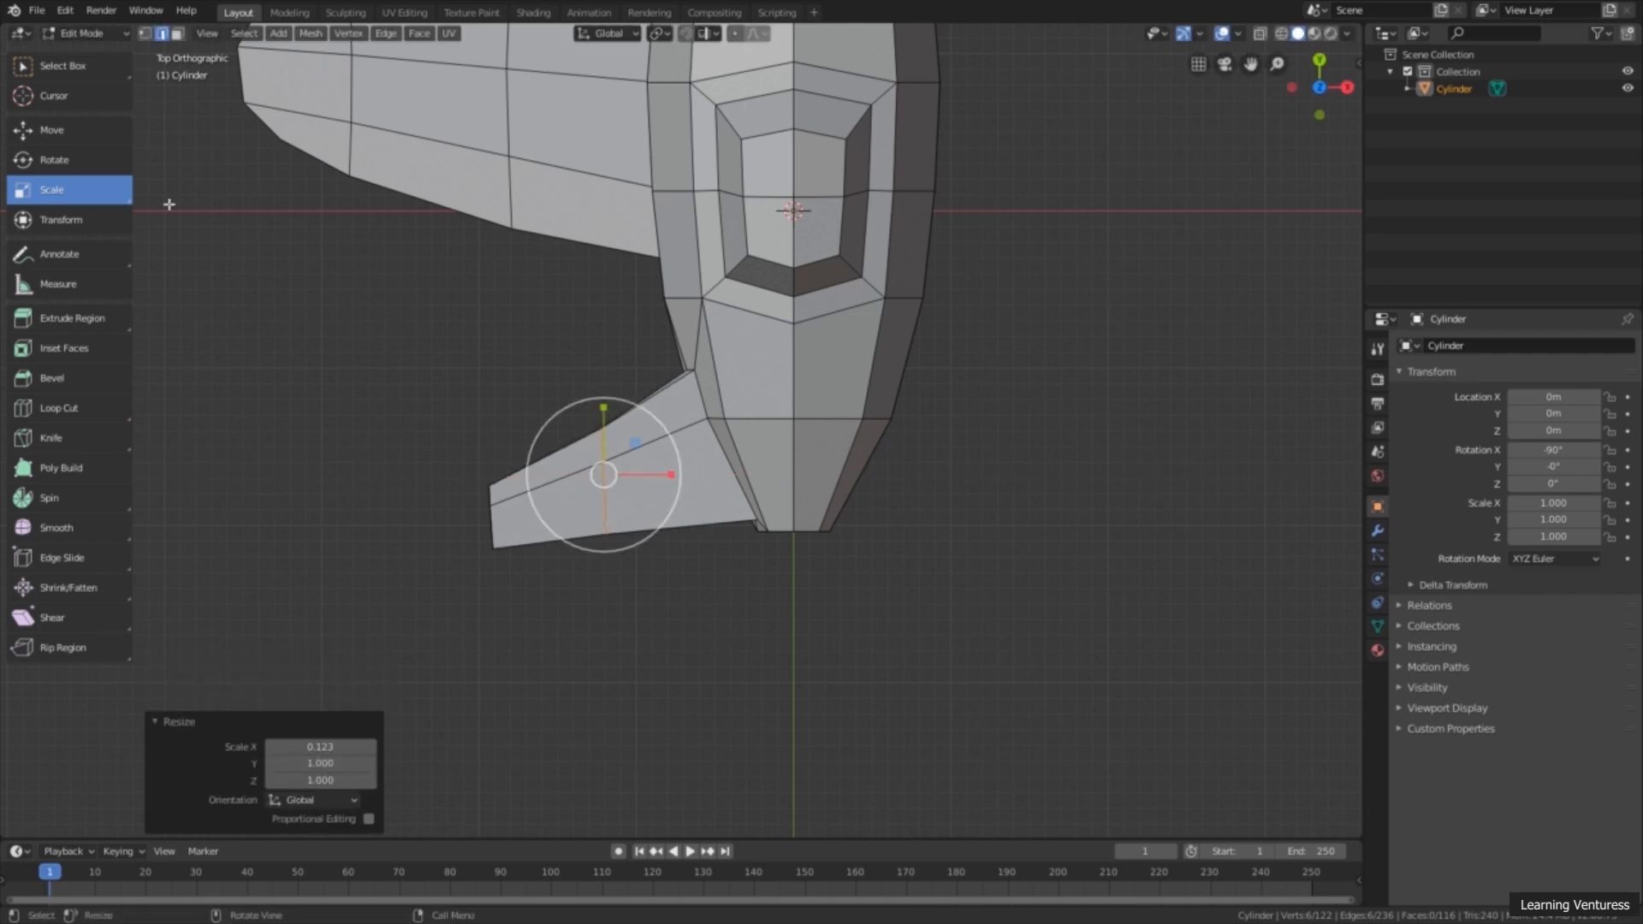
Step: Move the tail wing's loop -0.245 m, then 0.435 m along X towards the fuselage, and add a second loop cut between it and the tip
{"action": "left_click", "coordinate": [67, 135]}
{"action": "left_click_drag", "start_coordinate": [663, 474], "coordinate": [624, 473]}
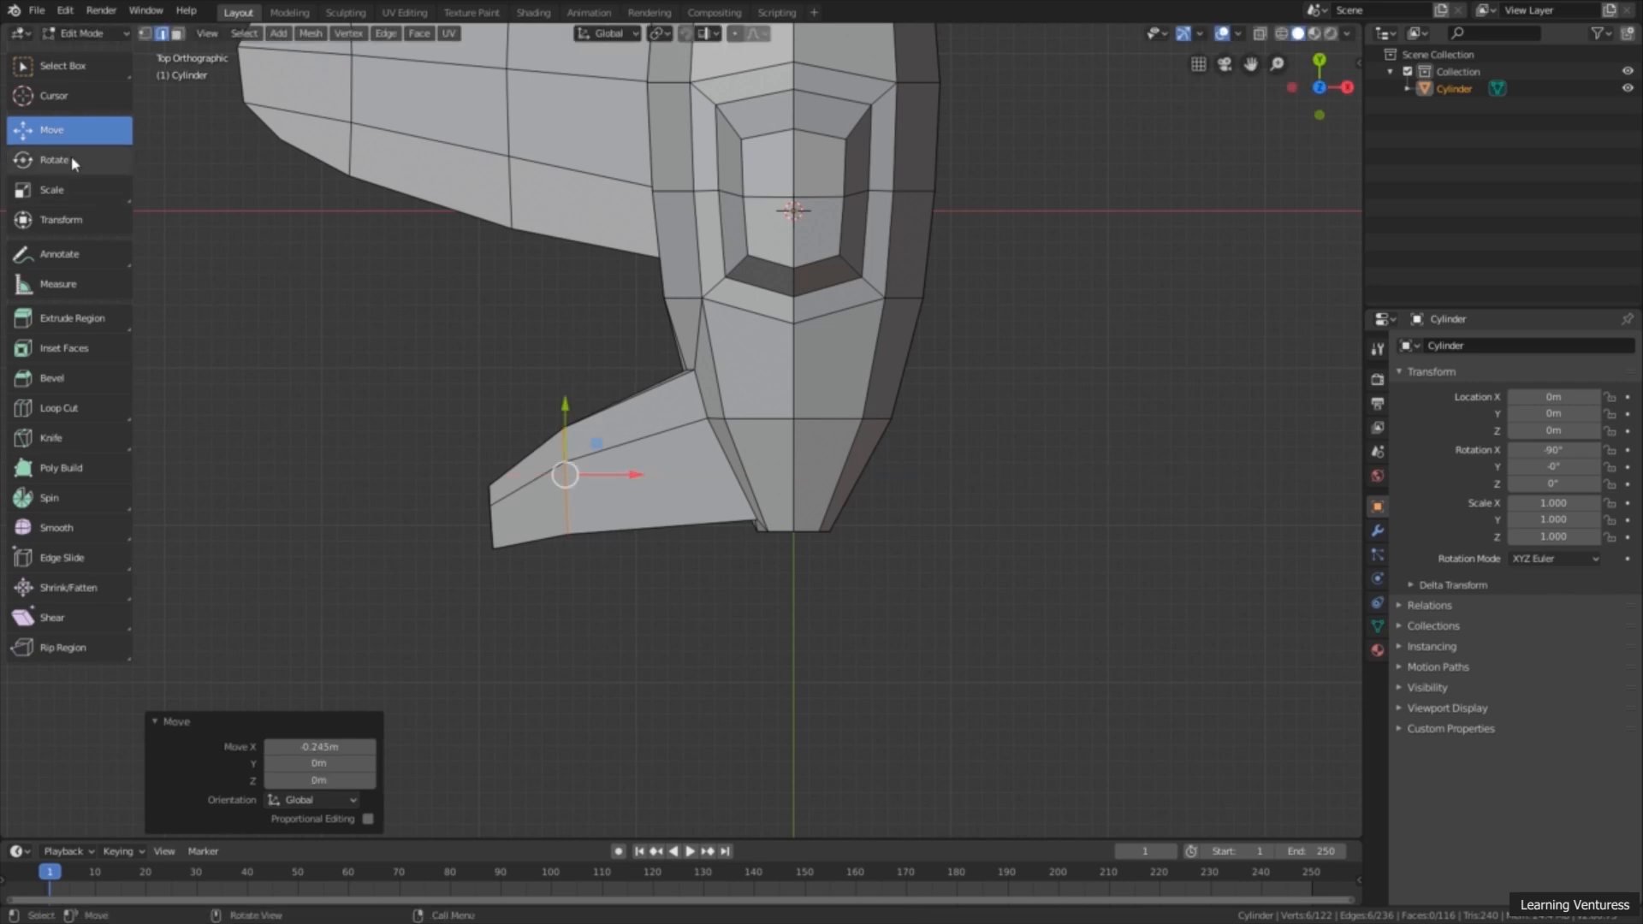
{"action": "left_click_drag", "start_coordinate": [619, 473], "coordinate": [687, 474]}
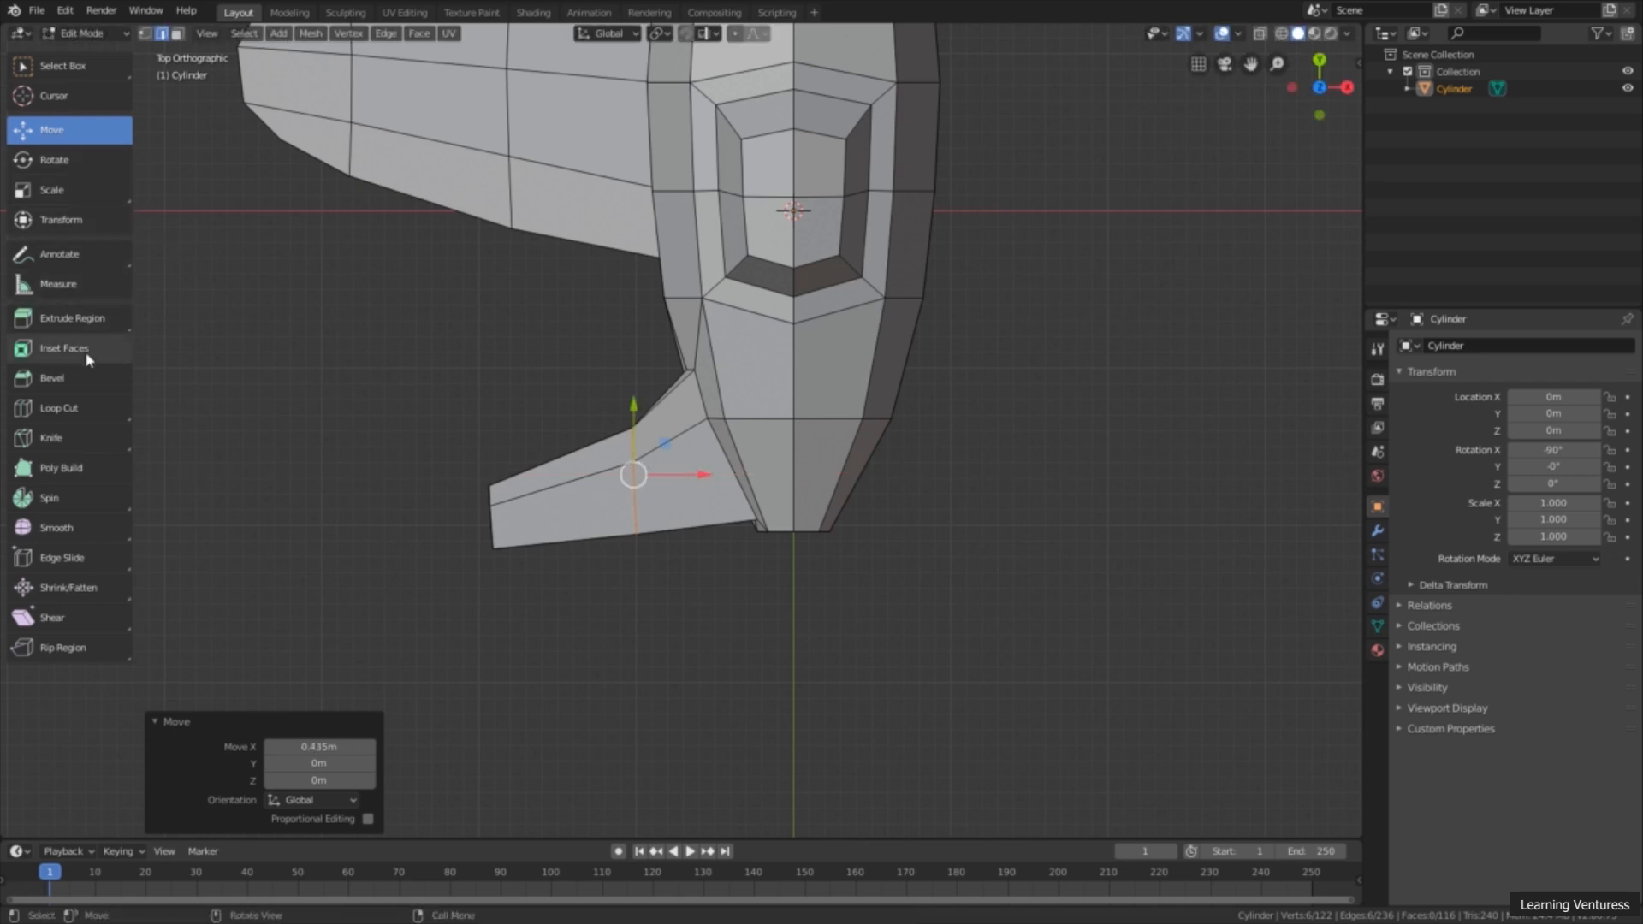
{"action": "left_click", "coordinate": [83, 404]}
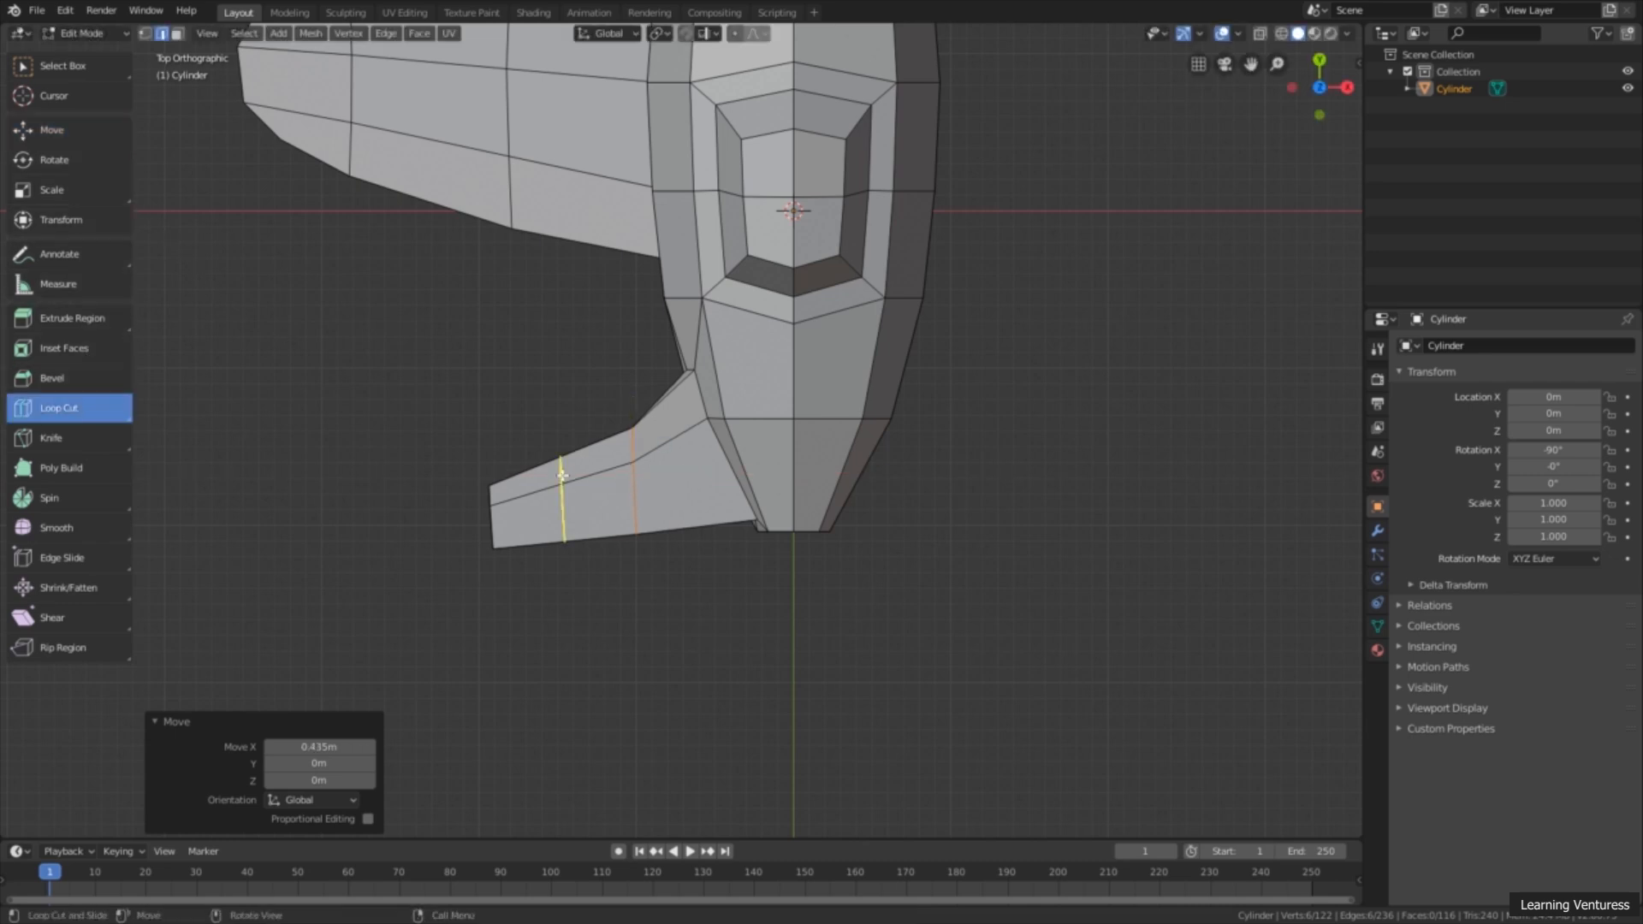
{"action": "left_click", "coordinate": [562, 475]}
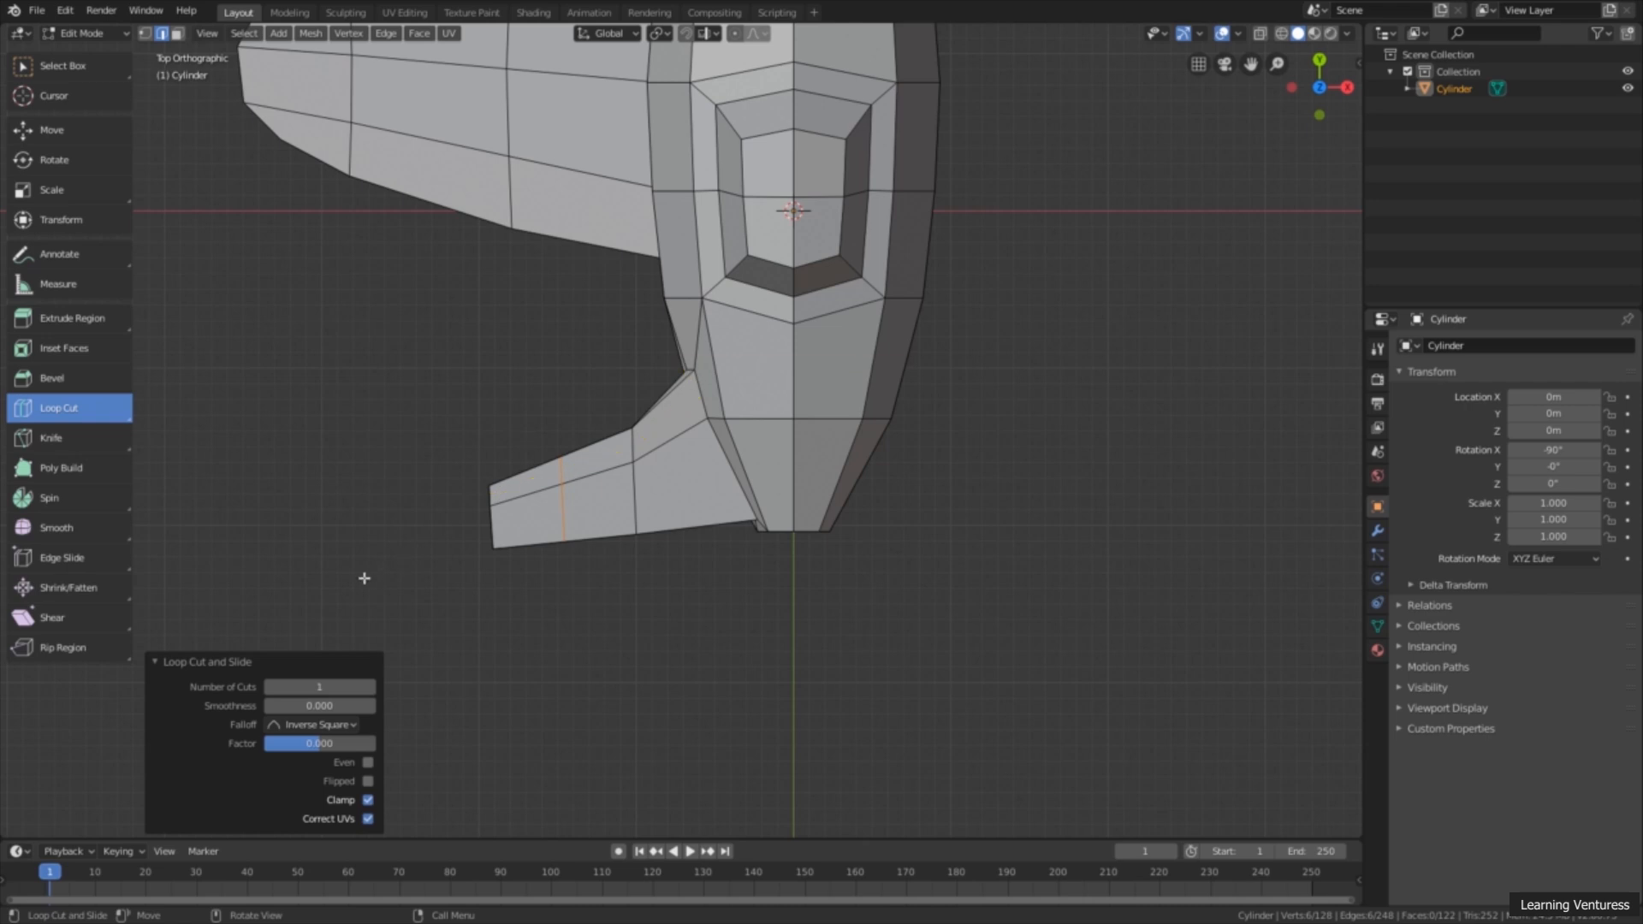
{"action": "left_click", "coordinate": [74, 64]}
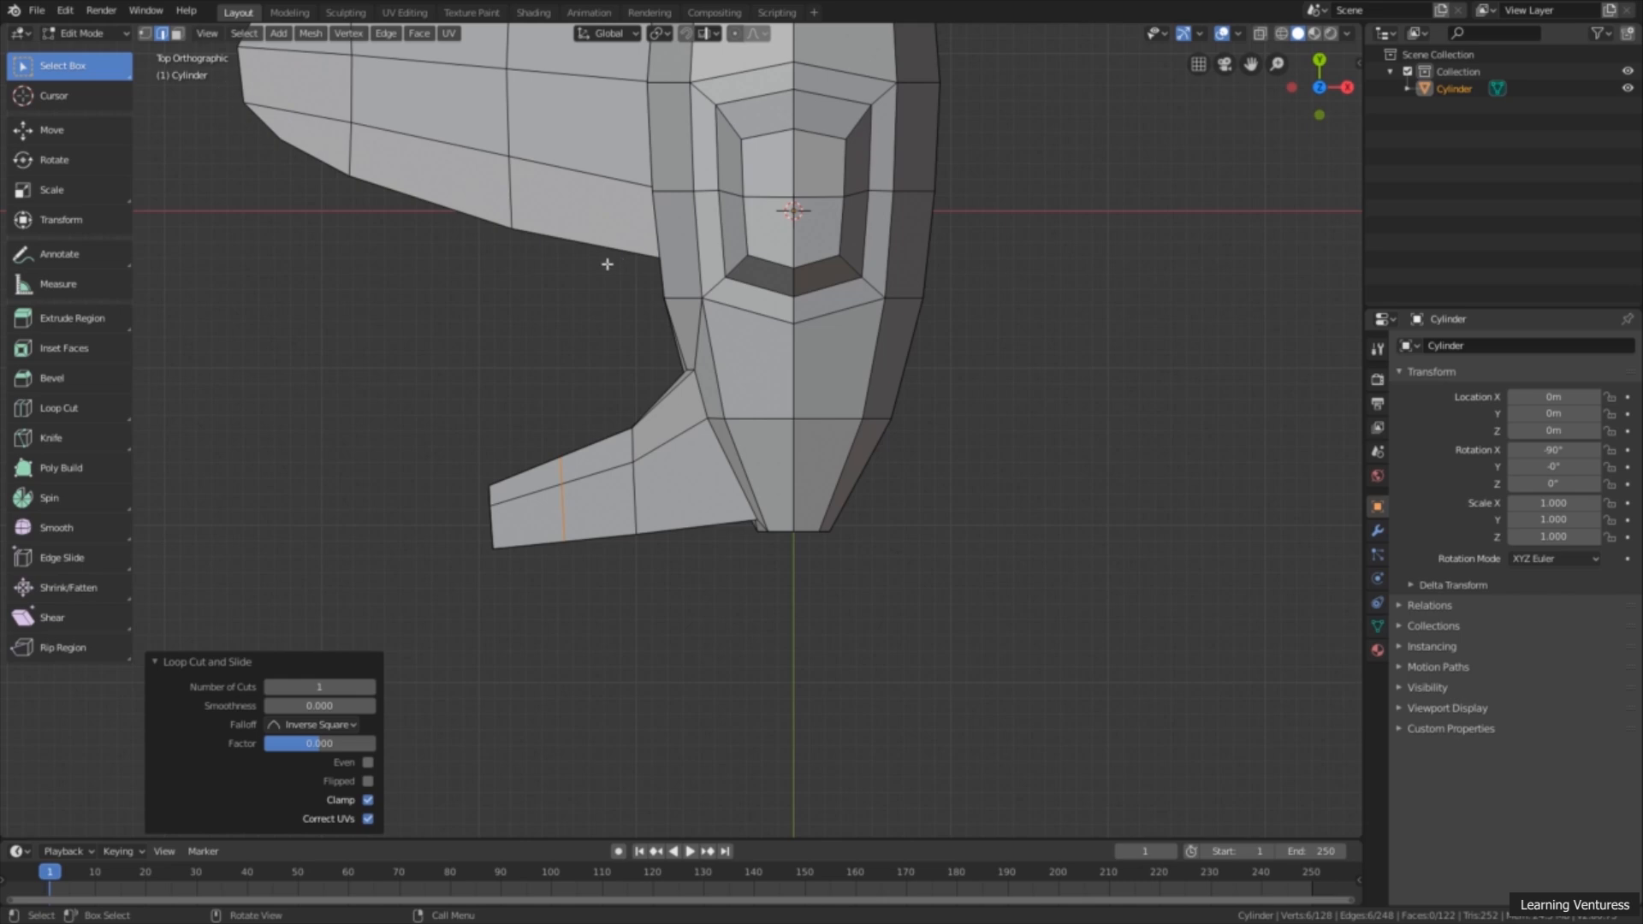
{"action": "middle_click_drag", "start_coordinate": [403, 334], "coordinate": [462, 260]}
{"action": "scroll", "coordinate": [297, 305], "scroll_direction": "down", "scroll_amount": 3}
{"action": "middle_click_drag", "start_coordinate": [297, 304], "coordinate": [496, 309], "text": "shift"}
{"action": "left_click", "coordinate": [509, 290]}
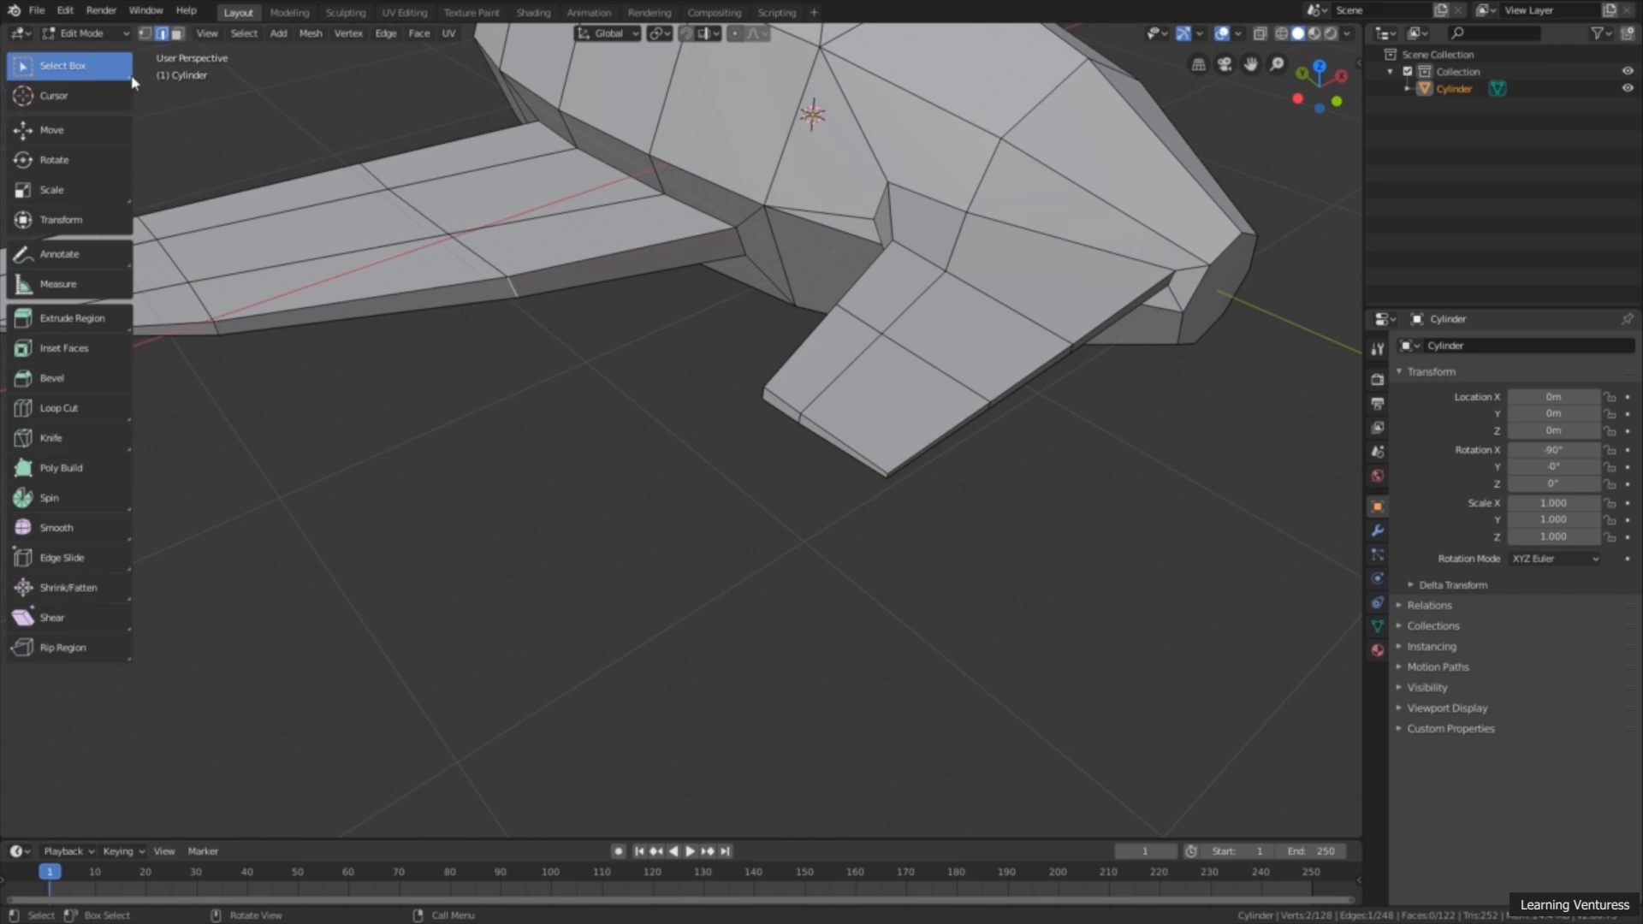
{"action": "left_click", "coordinate": [69, 130]}
{"action": "left_click_drag", "start_coordinate": [481, 266], "coordinate": [522, 349]}
{"action": "right_click", "coordinate": [522, 349]}
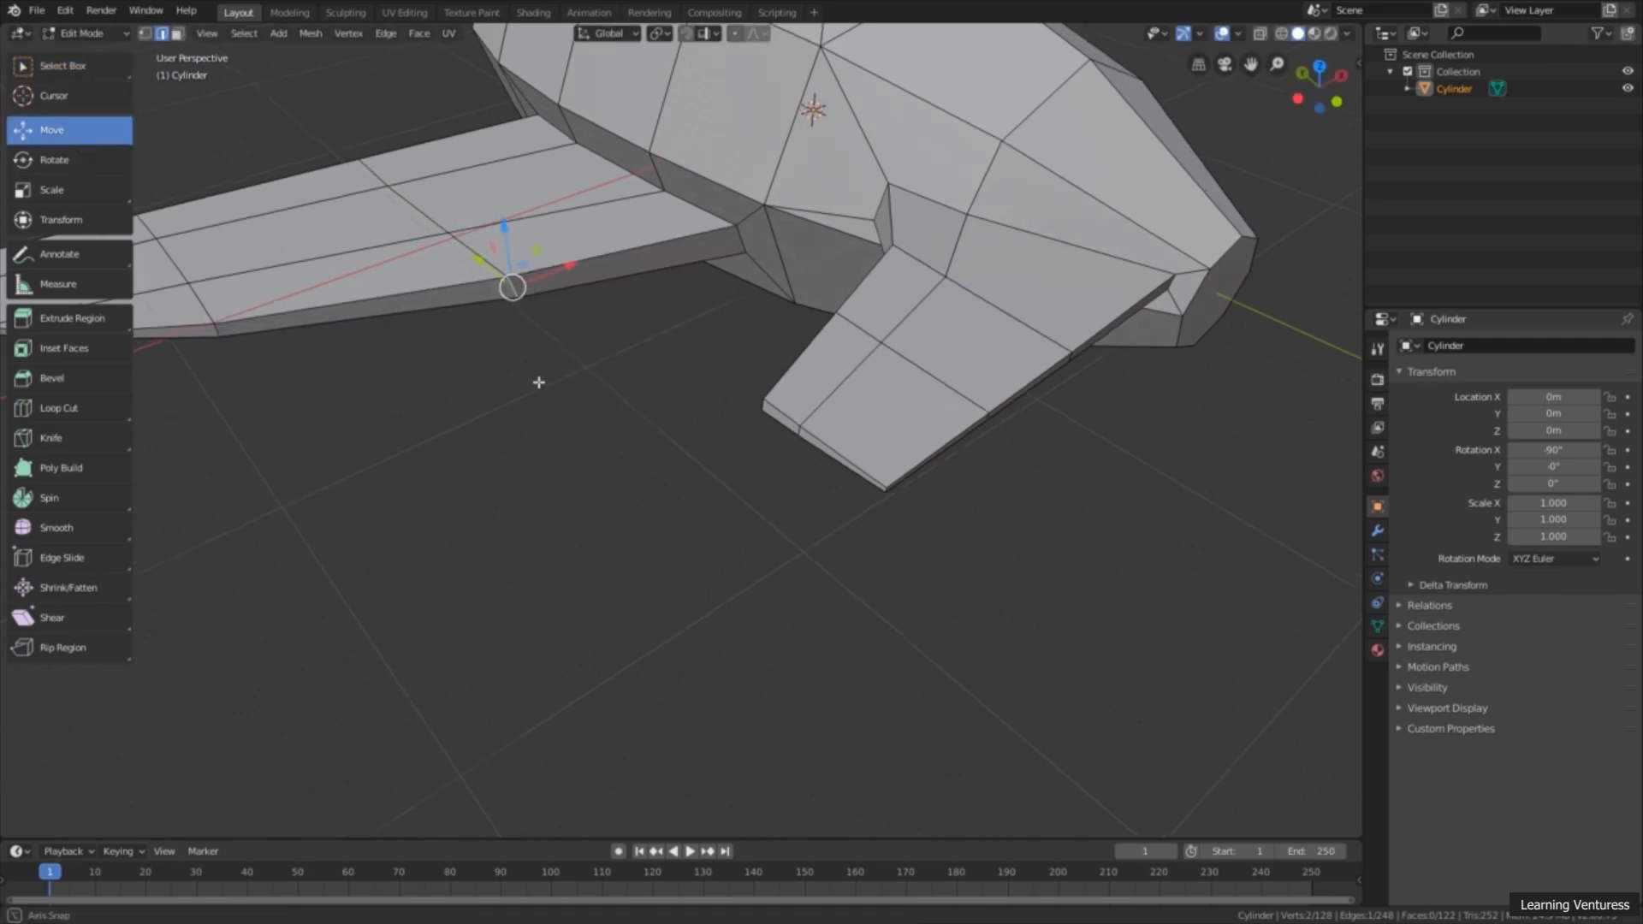
{"action": "middle_click_drag", "start_coordinate": [541, 375], "coordinate": [525, 487]}
{"action": "middle_click_drag", "start_coordinate": [656, 491], "coordinate": [1189, 123]}
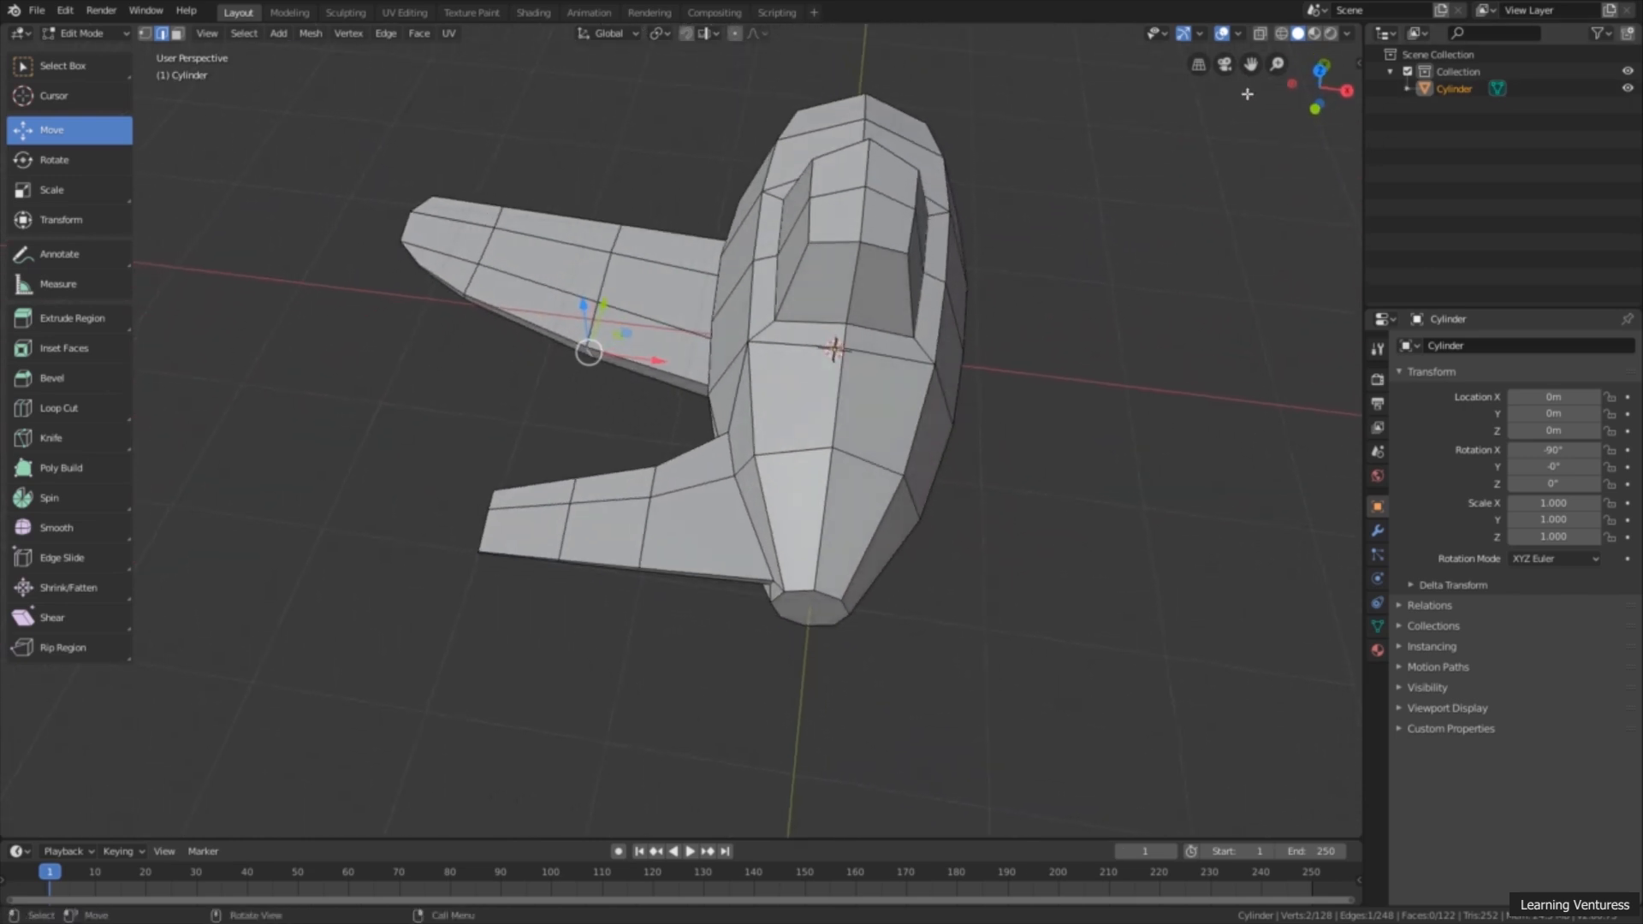
{"action": "left_click", "coordinate": [1320, 70]}
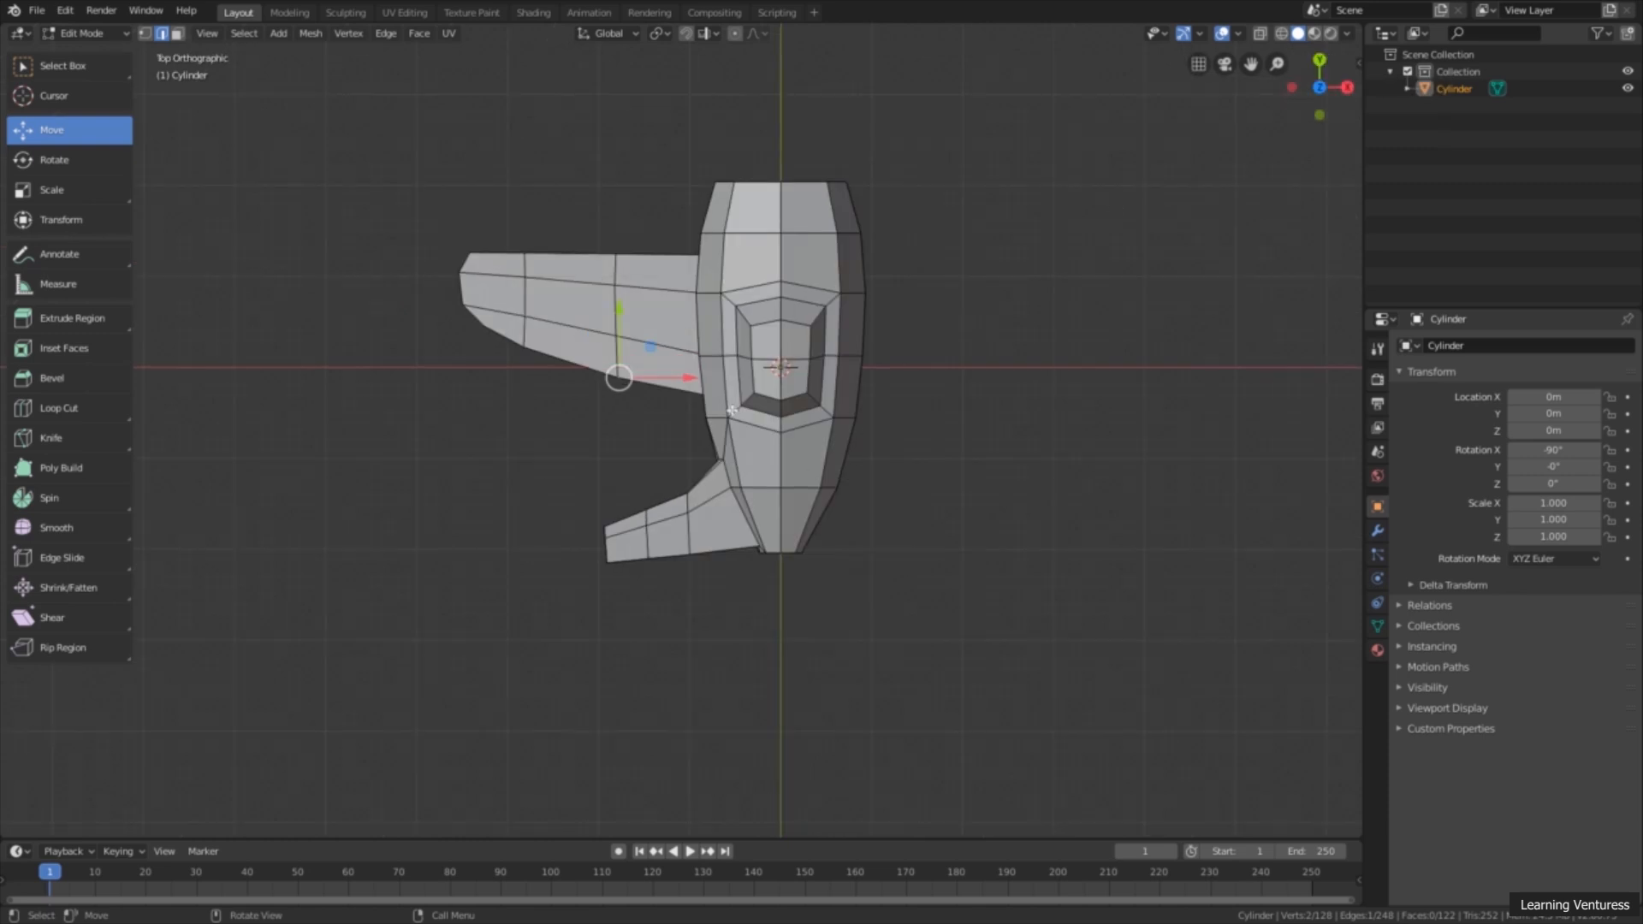
{"action": "scroll", "coordinate": [698, 590], "scroll_direction": "up", "scroll_amount": 4}
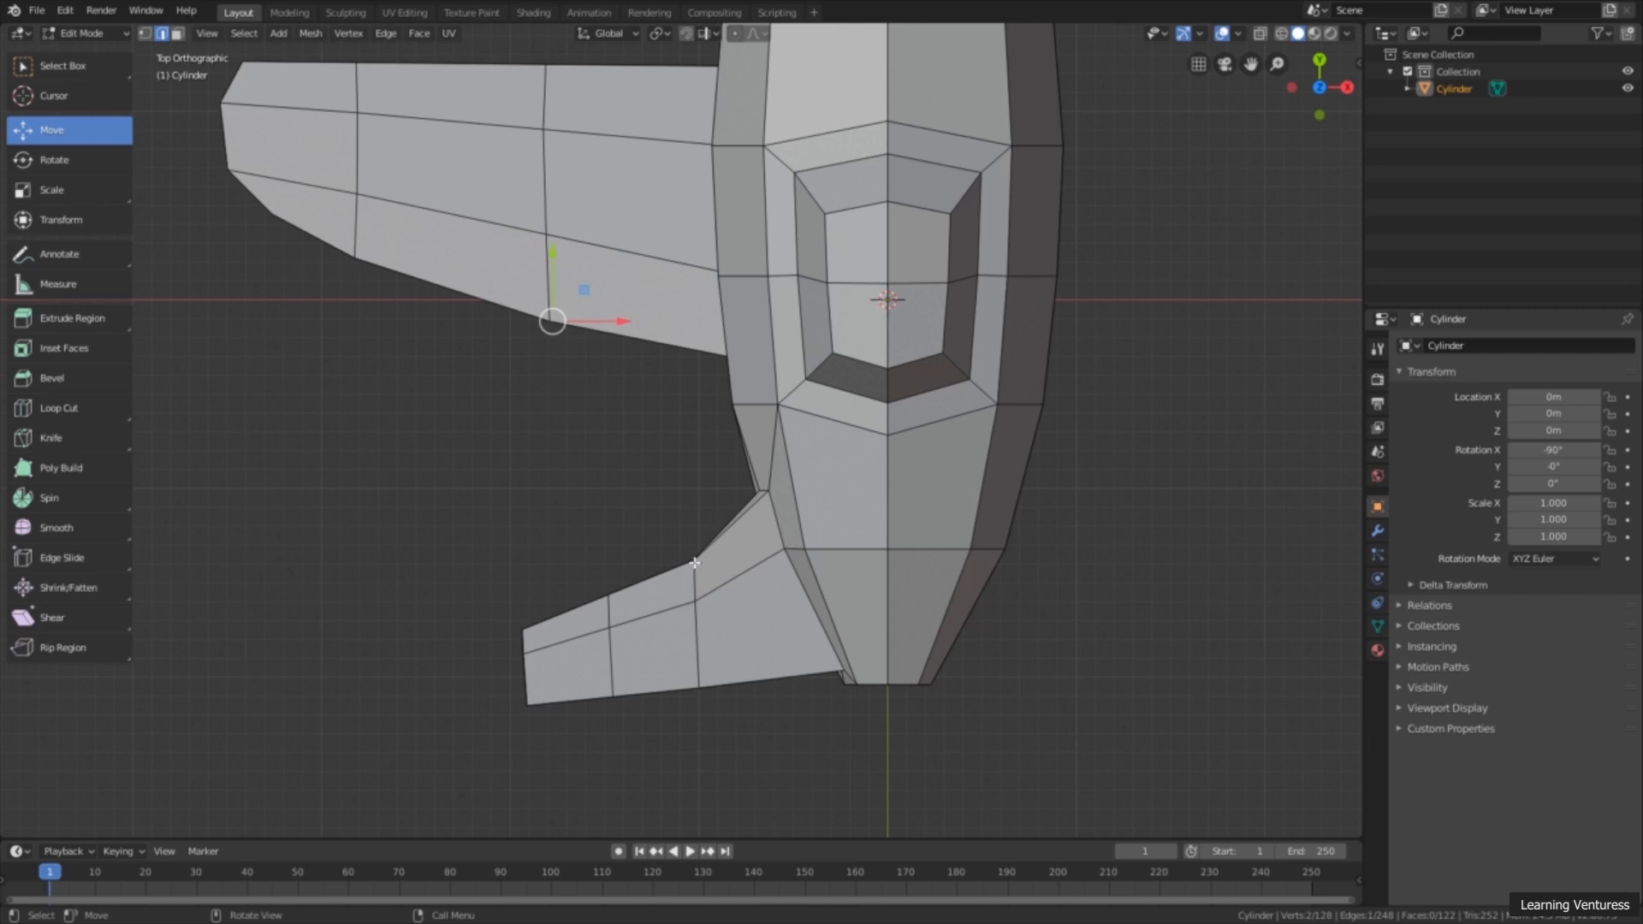
{"action": "middle_click_drag", "start_coordinate": [667, 568], "coordinate": [837, 525]}
{"action": "middle_click_drag", "start_coordinate": [961, 415], "coordinate": [642, 230]}
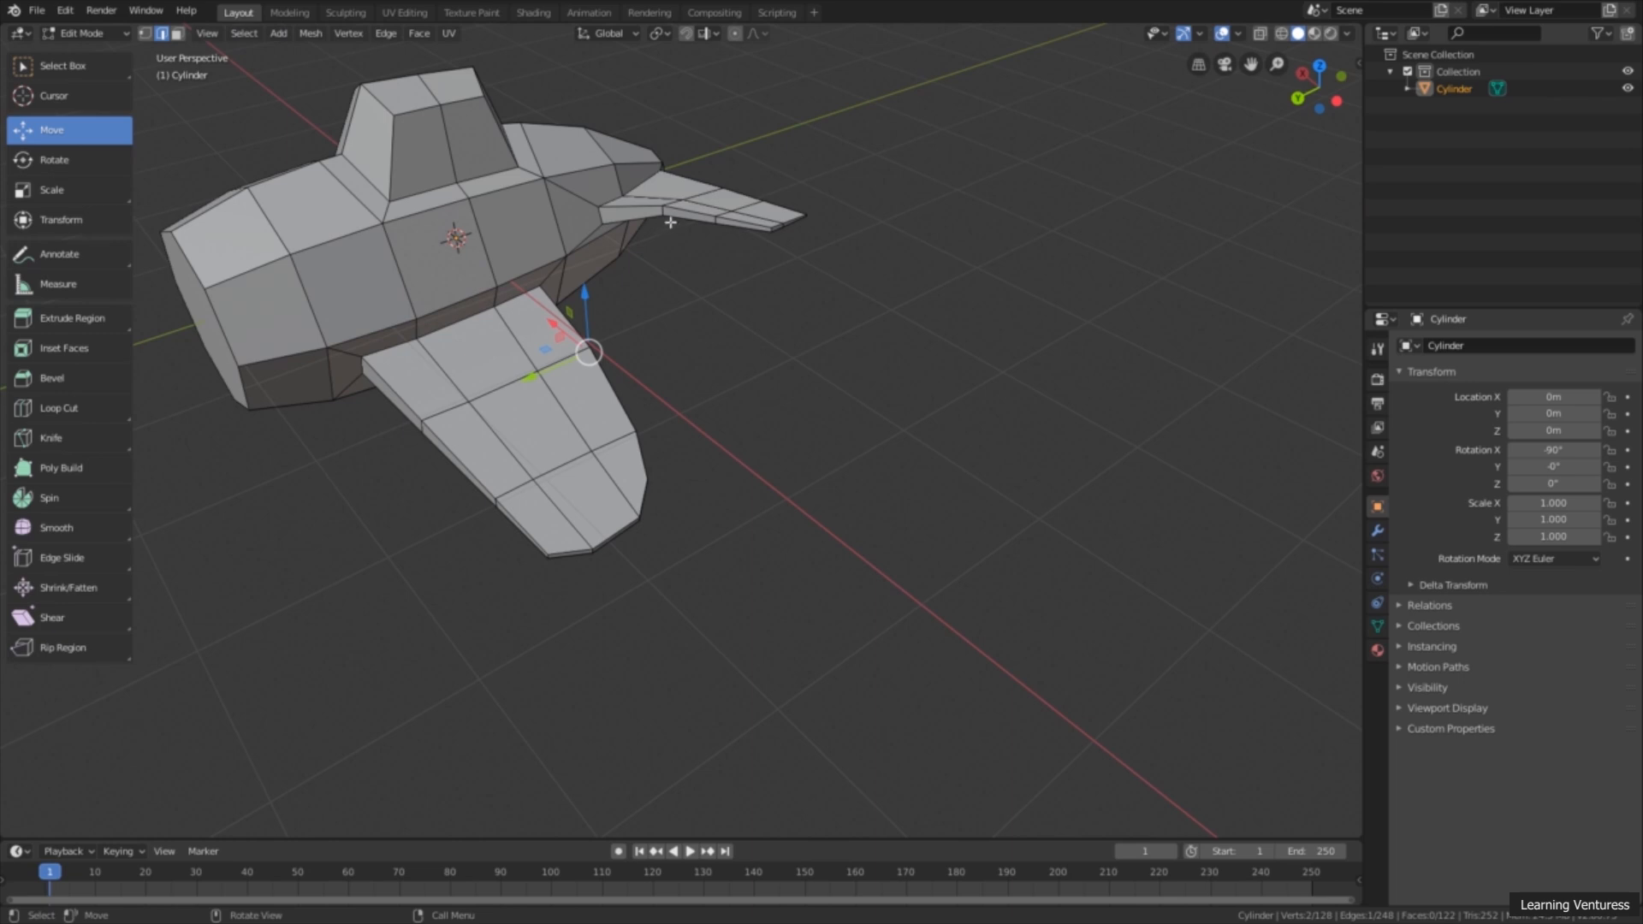
Step: In the top view, turn on X-Ray, switch to vertex selection and box-select the front vertices of the tail wing's inner loop
{"action": "left_click", "coordinate": [1320, 66]}
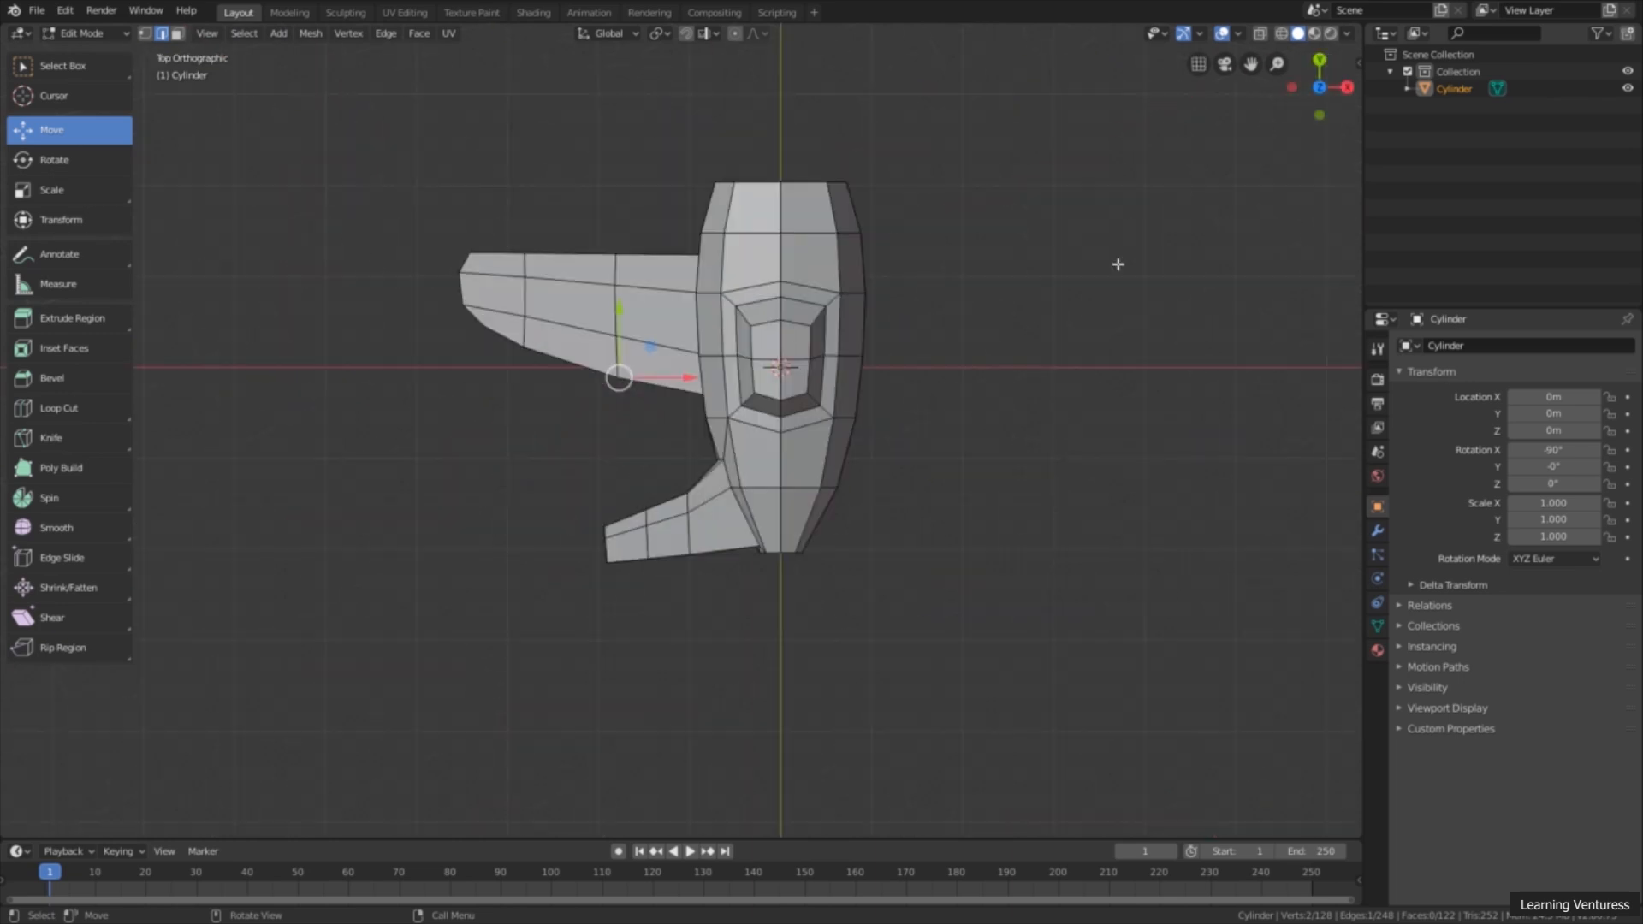
{"action": "scroll", "coordinate": [917, 523], "scroll_direction": "up", "scroll_amount": 1}
{"action": "middle_click_drag", "start_coordinate": [734, 577], "coordinate": [724, 535], "text": "shift"}
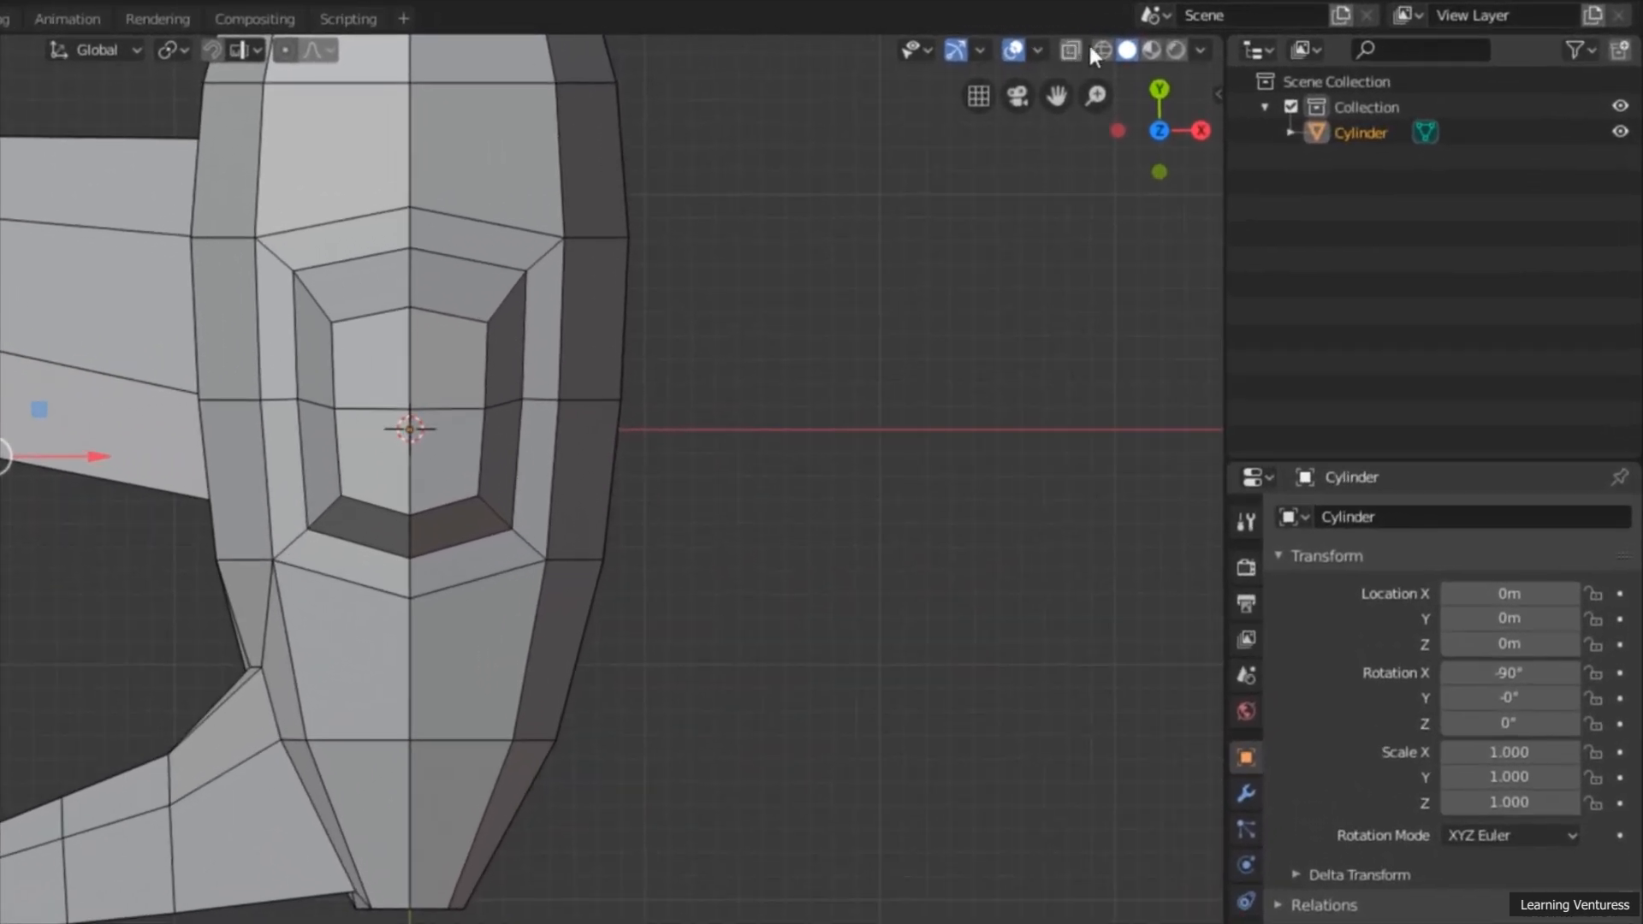
{"action": "left_click", "coordinate": [1072, 53]}
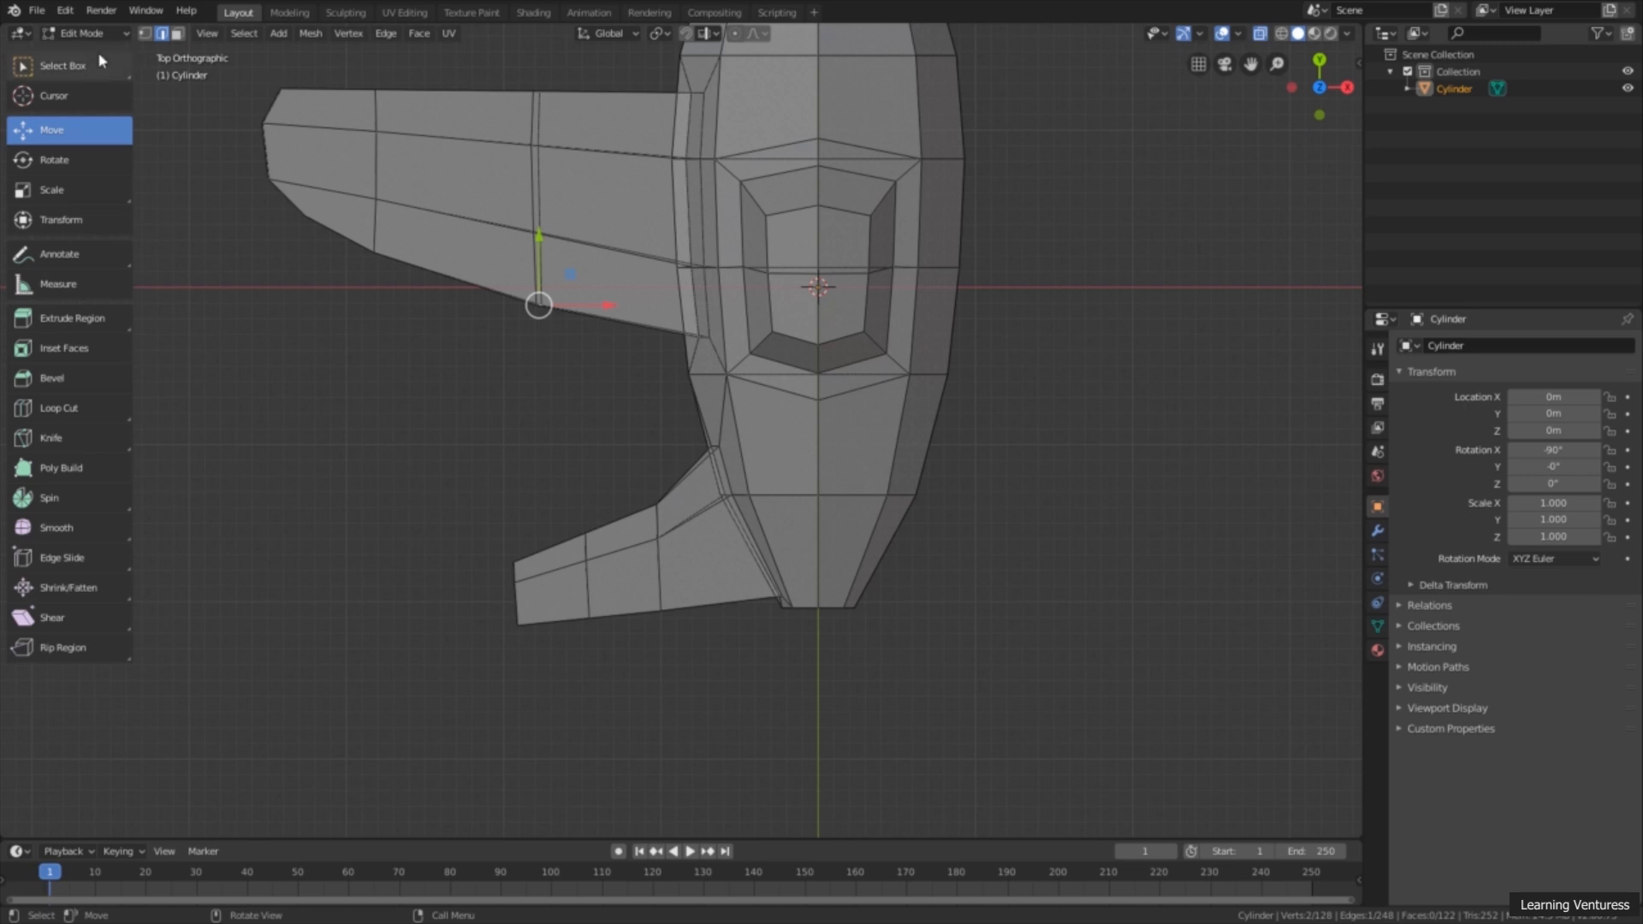
{"action": "left_click", "coordinate": [72, 68]}
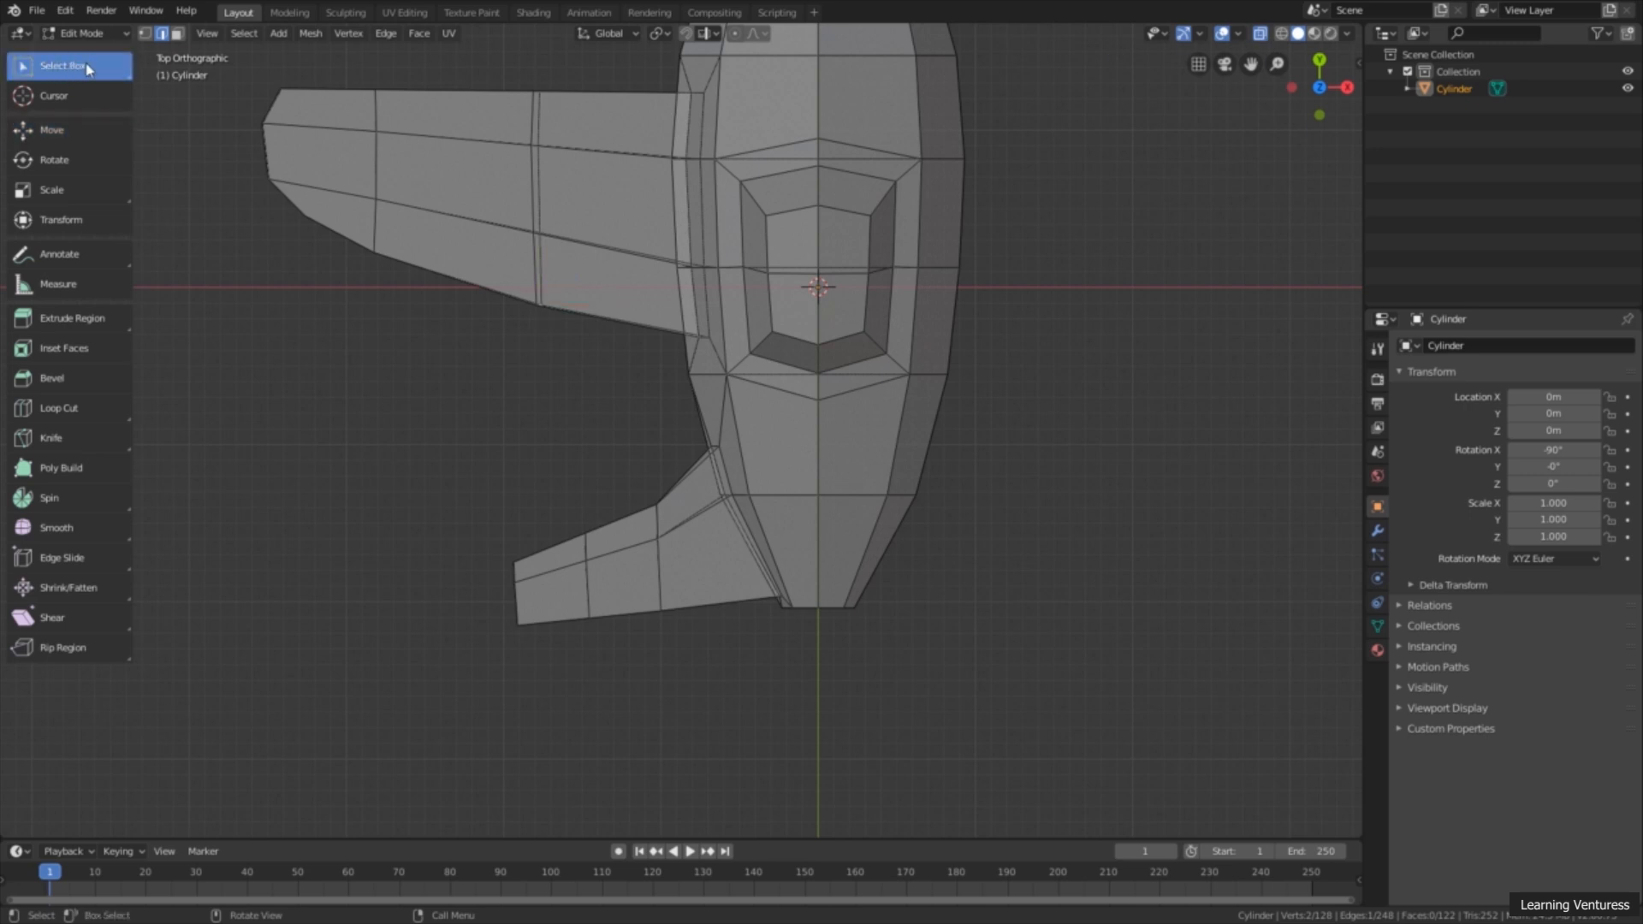
{"action": "left_click_drag", "start_coordinate": [616, 465], "coordinate": [671, 522]}
{"action": "left_click", "coordinate": [146, 34]}
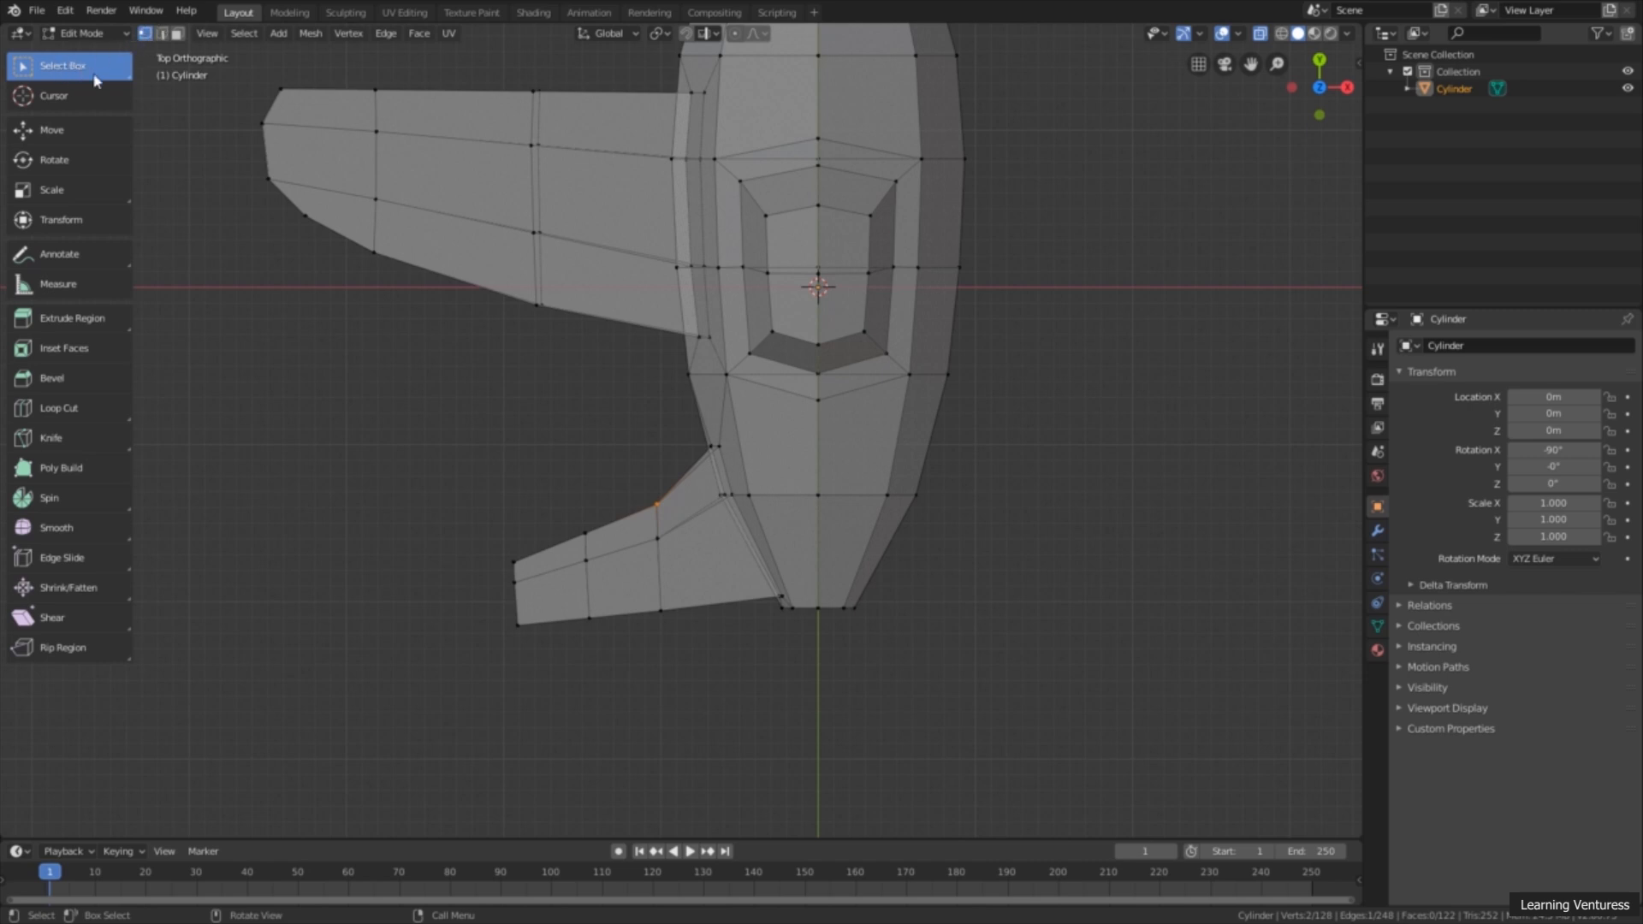
Step: Box-select the front vertices of the tail wing's outer loop with X-Ray on, inspect them in perspective and turn X-Ray off
{"action": "left_click", "coordinate": [1260, 35]}
{"action": "left_click", "coordinate": [1261, 34]}
{"action": "left_click_drag", "start_coordinate": [556, 484], "coordinate": [596, 546]}
{"action": "left_click_drag", "start_coordinate": [561, 505], "coordinate": [602, 546]}
{"action": "middle_click_drag", "start_coordinate": [578, 581], "coordinate": [517, 660]}
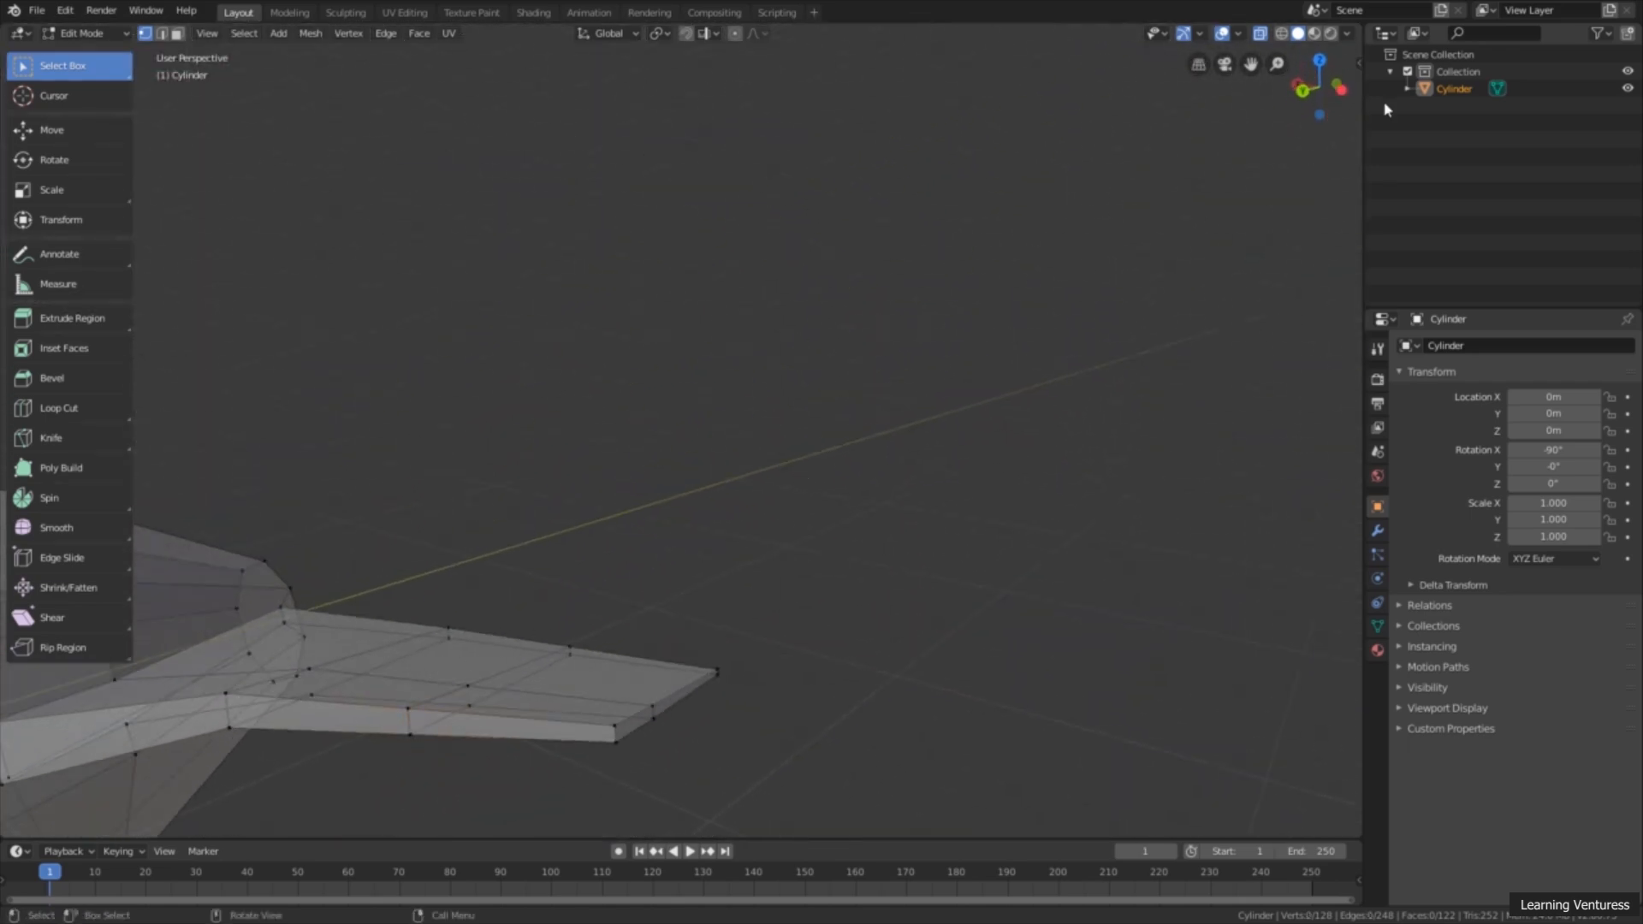
{"action": "left_click", "coordinate": [1260, 32]}
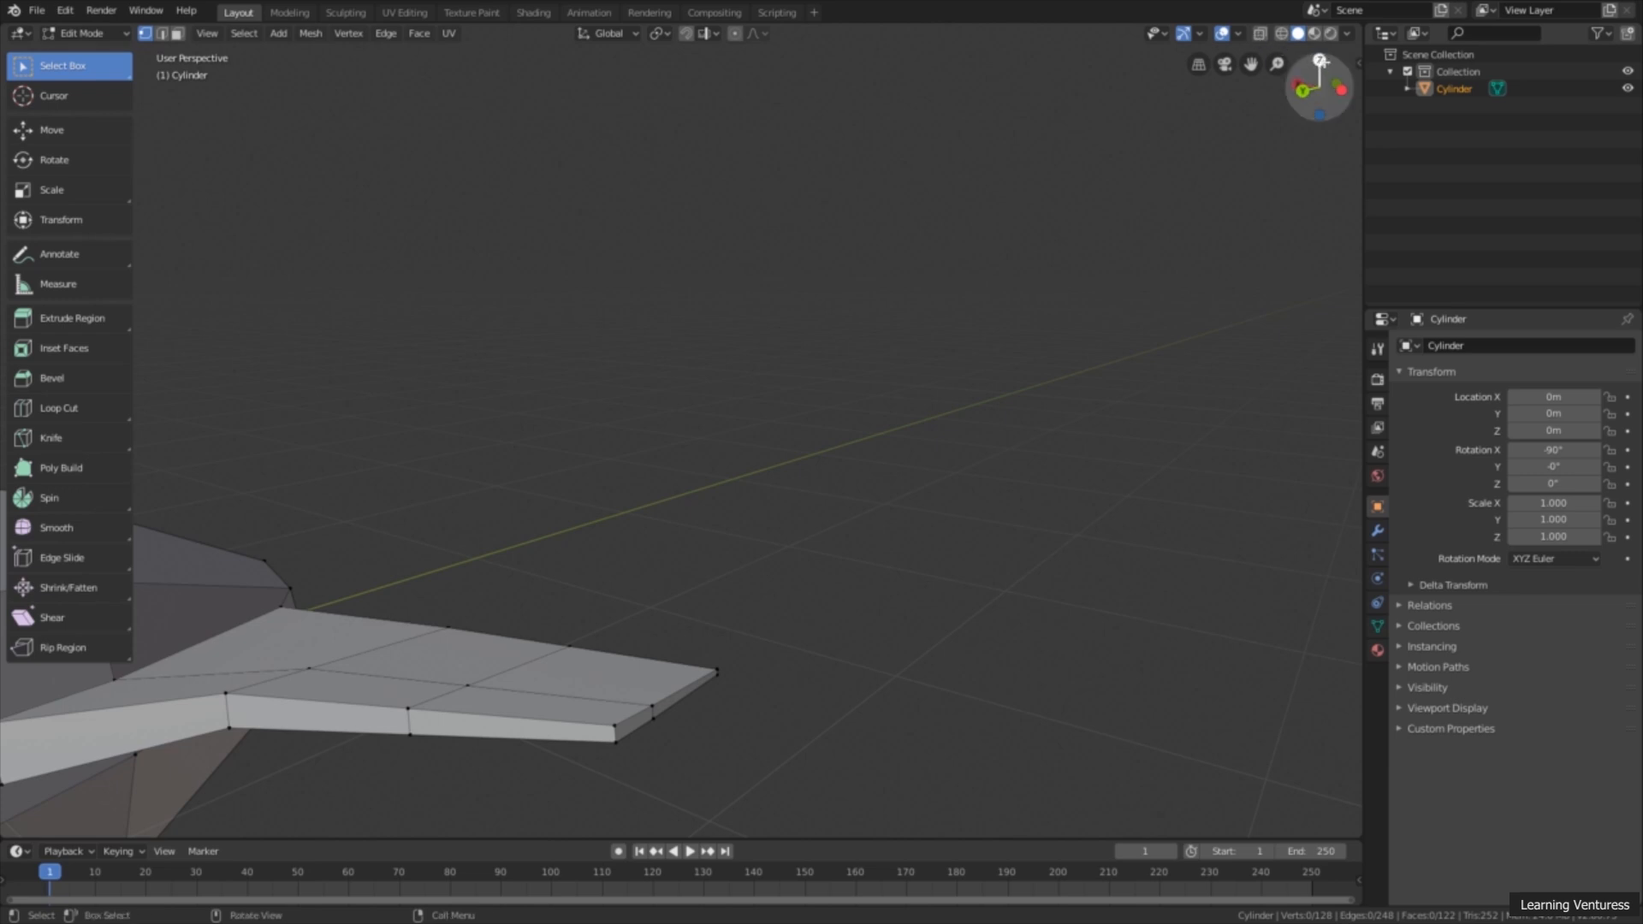
Step: Try box-selecting the outer loop's front vertices from above with X-Ray off, inspect the selection in perspective and restore X-Ray
{"action": "left_click", "coordinate": [1320, 61]}
{"action": "scroll", "coordinate": [639, 304], "scroll_direction": "up", "scroll_amount": 4}
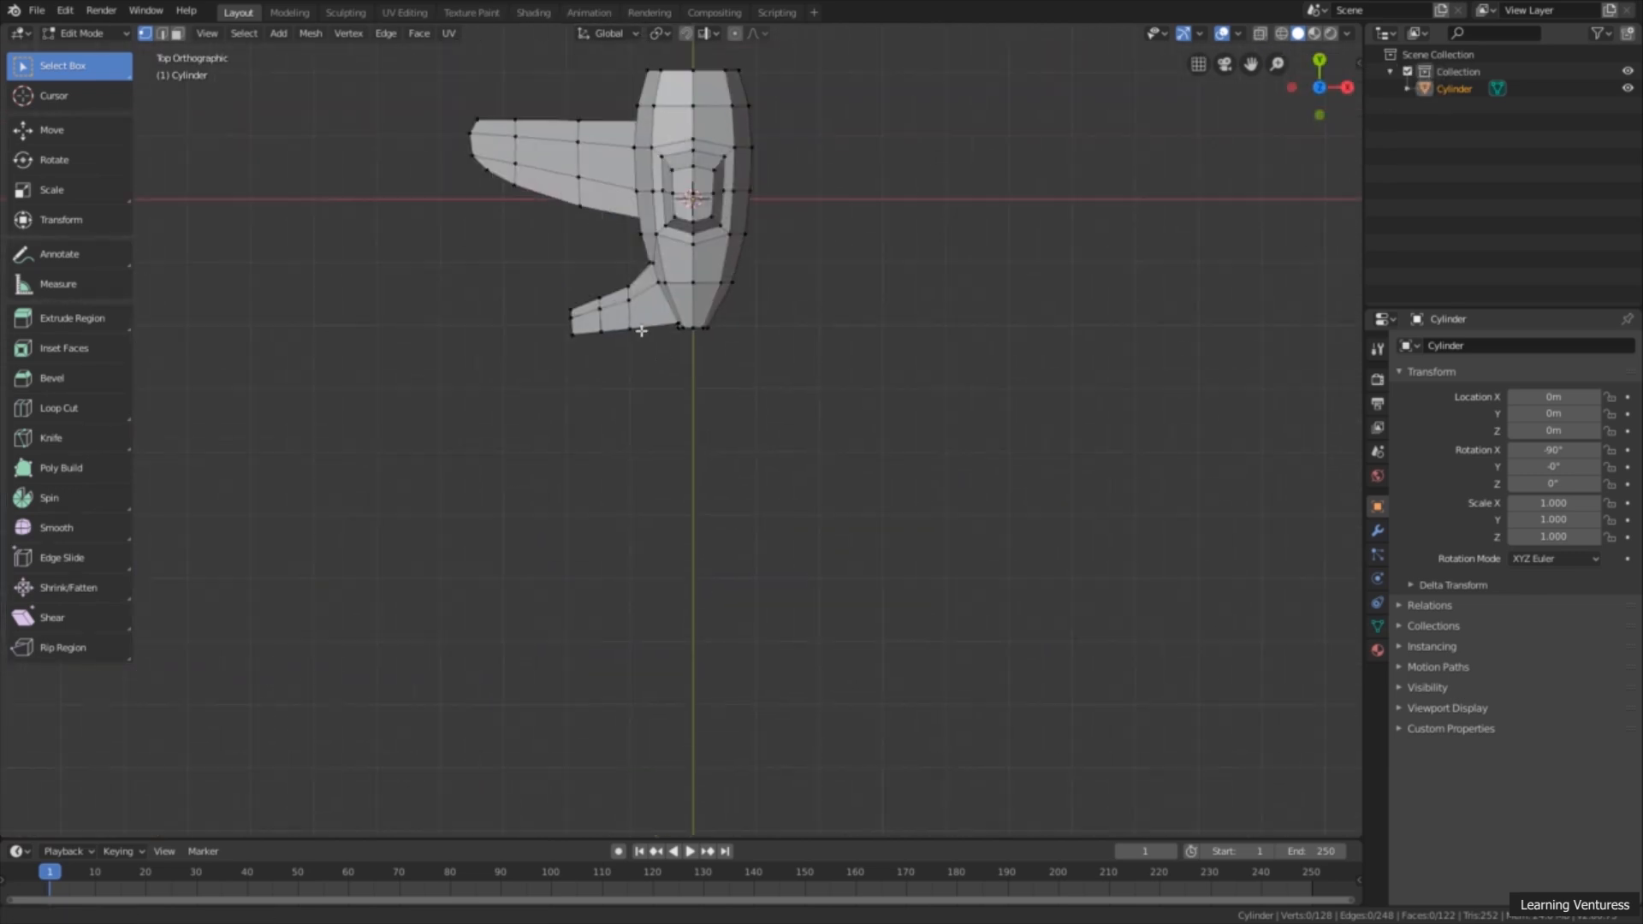
{"action": "left_click_drag", "start_coordinate": [511, 260], "coordinate": [551, 289]}
{"action": "middle_click_drag", "start_coordinate": [518, 443], "coordinate": [596, 309]}
{"action": "middle_click_drag", "start_coordinate": [487, 244], "coordinate": [605, 265]}
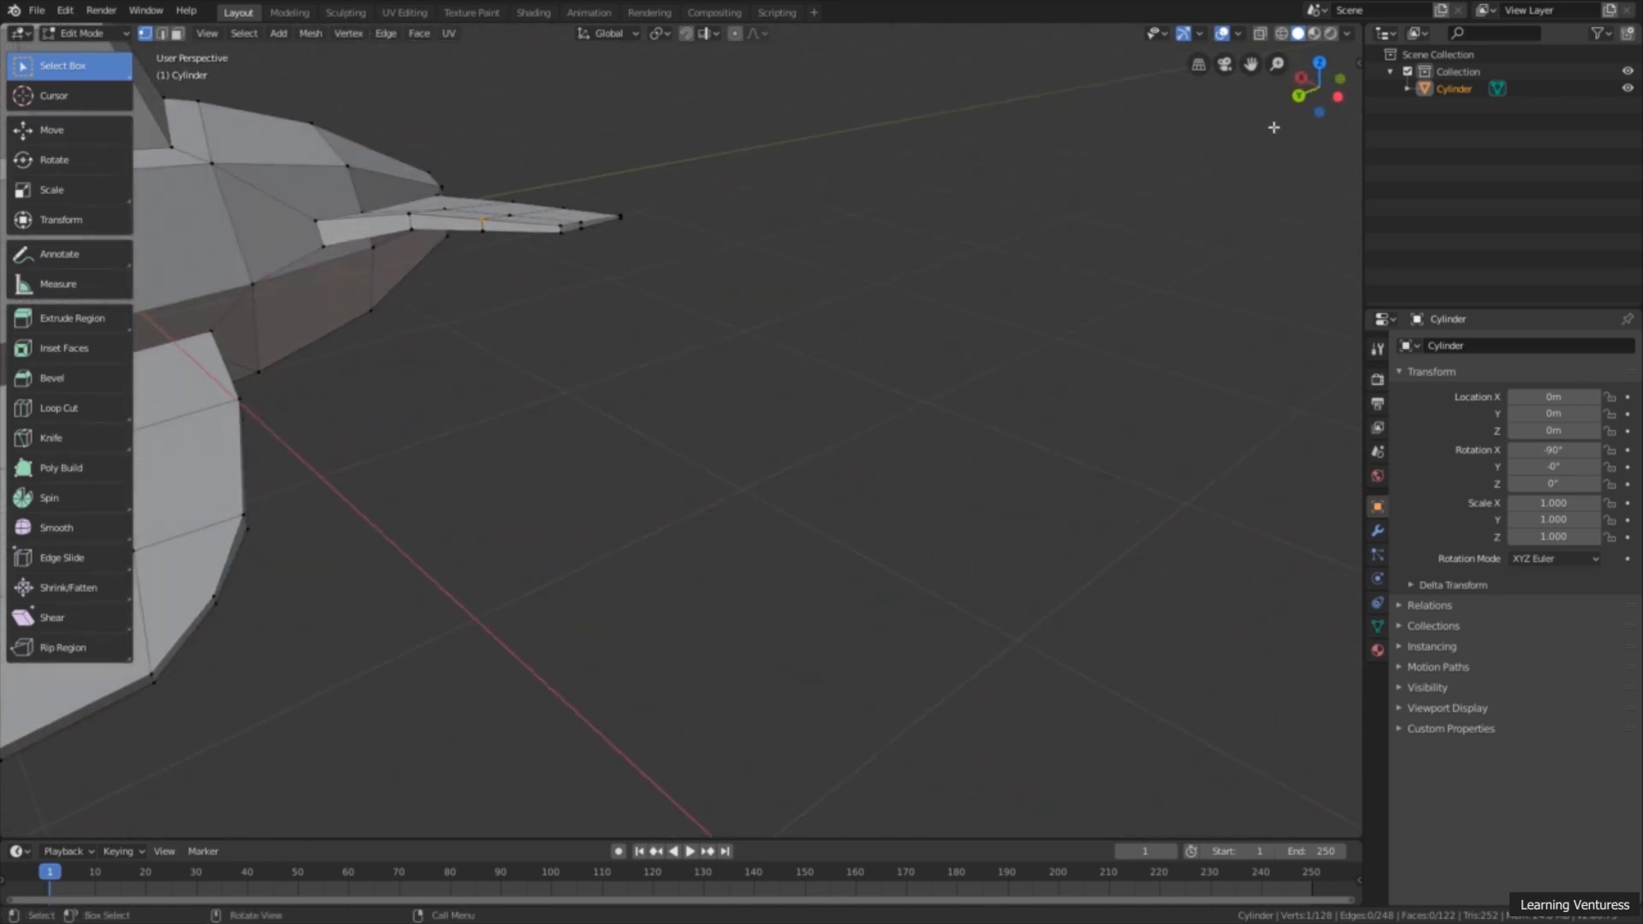
{"action": "left_click", "coordinate": [1263, 35]}
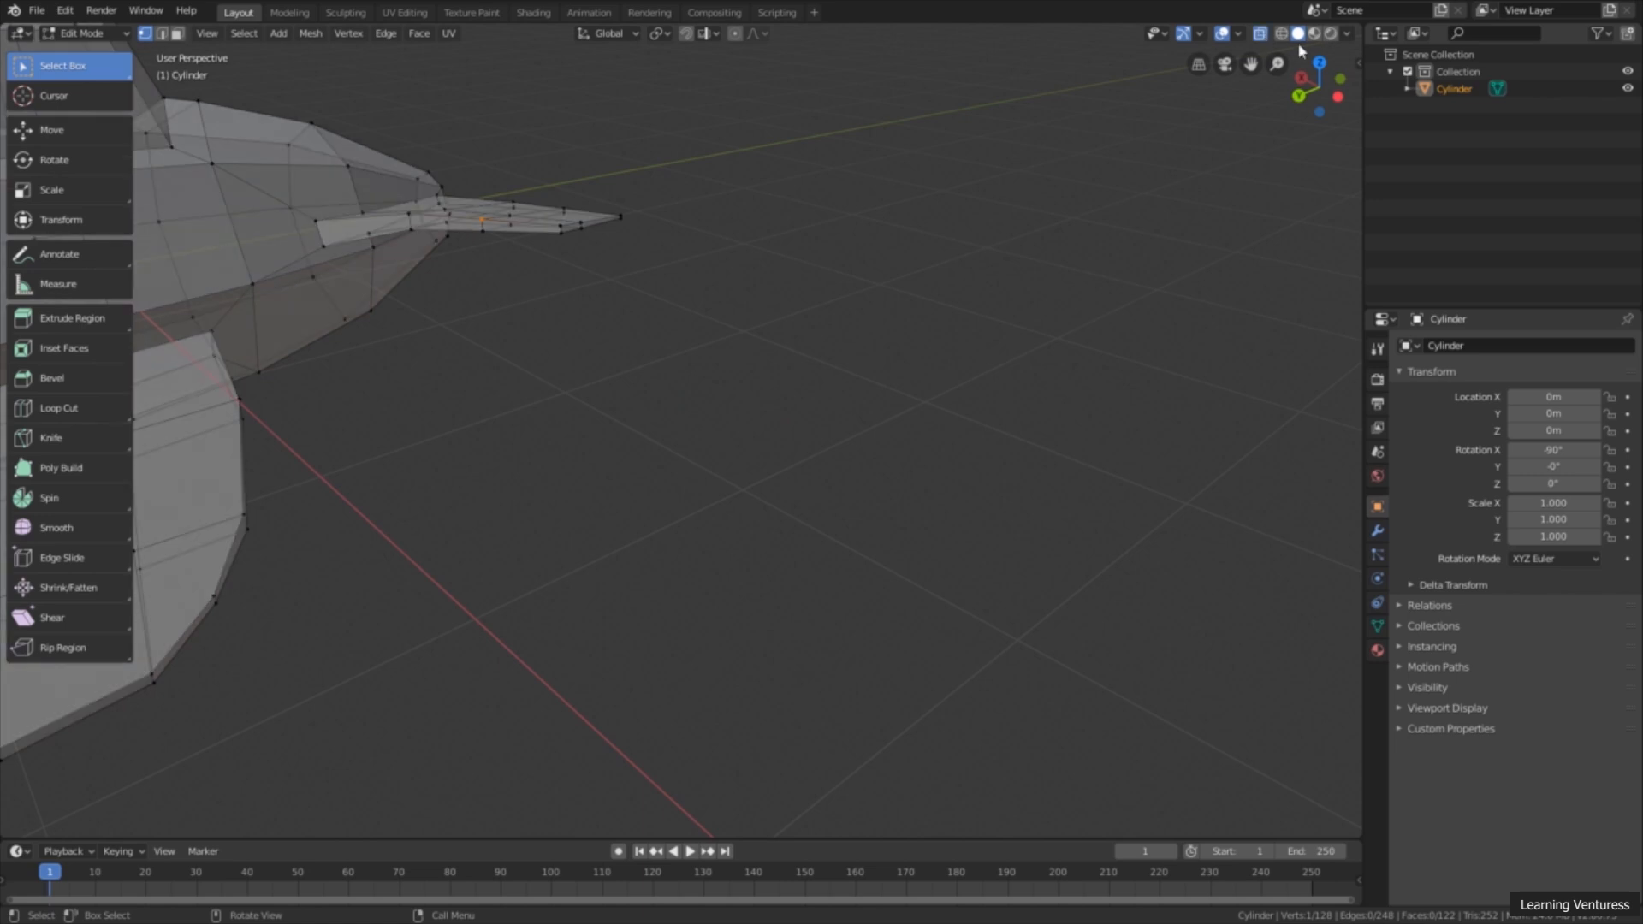
Step: Box-select the front vertices of the tail wing's outer loop in the top view and move them forward along Y
{"action": "left_click", "coordinate": [1319, 62]}
{"action": "middle_click_drag", "start_coordinate": [715, 202], "coordinate": [726, 370], "text": "shift"}
{"action": "scroll", "coordinate": [727, 370], "scroll_direction": "up", "scroll_amount": 2}
{"action": "left_click_drag", "start_coordinate": [473, 293], "coordinate": [516, 367]}
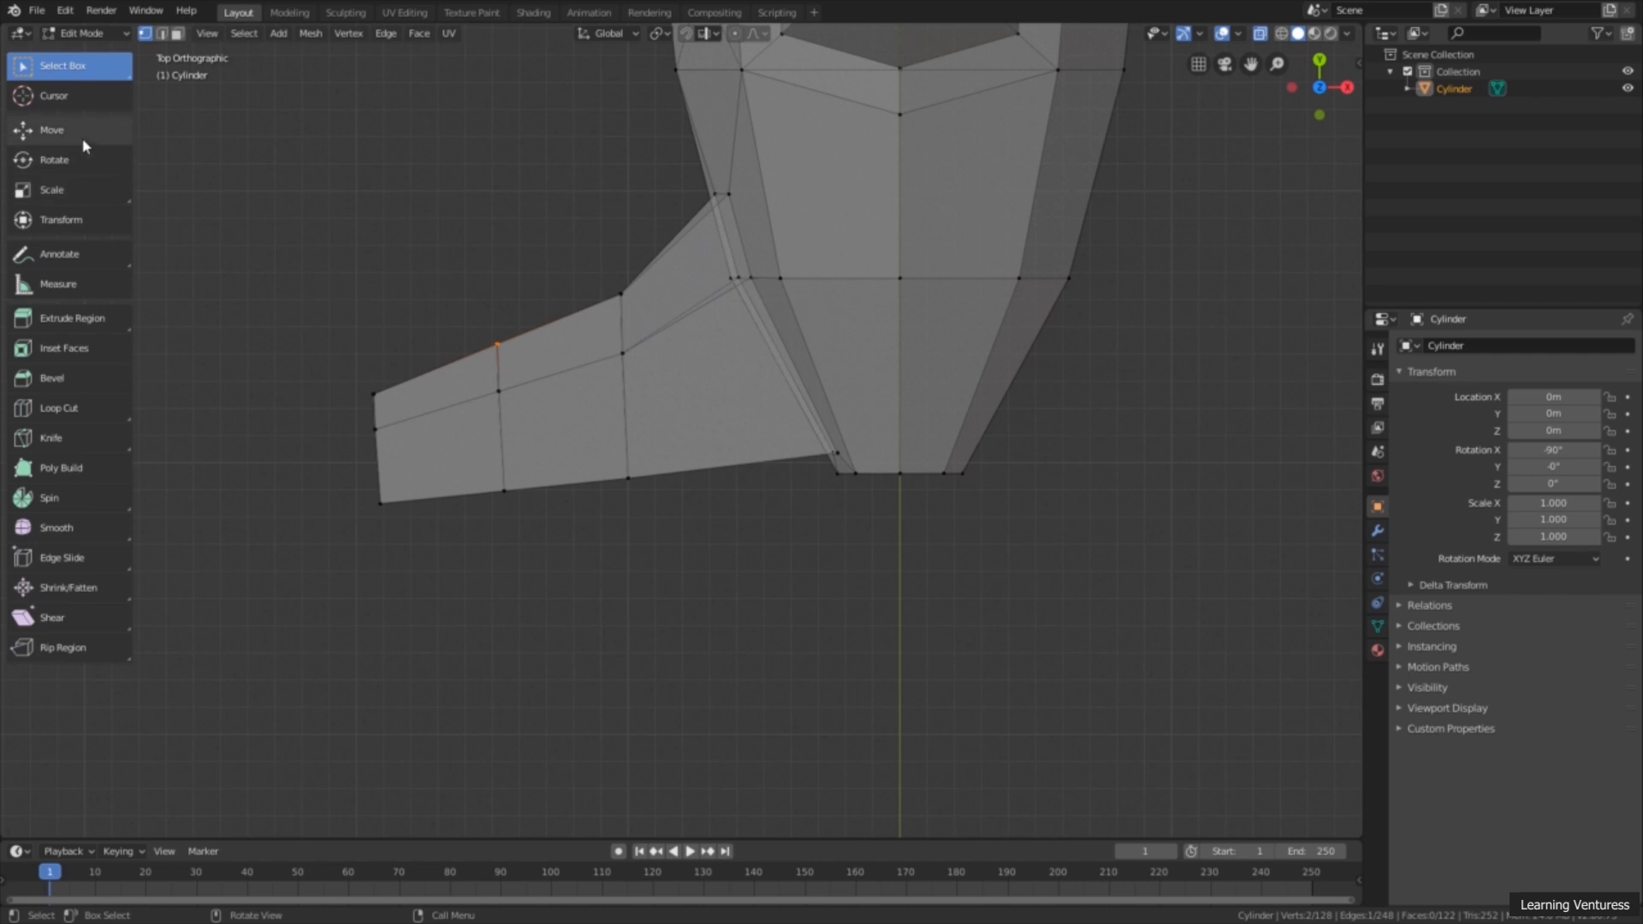
{"action": "left_click", "coordinate": [83, 135]}
{"action": "left_click_drag", "start_coordinate": [496, 303], "coordinate": [628, 308]}
Step: Move the front vertices of the tail wing's inner loop 0.274 m along Y, and shift them back by -0.0363 m
{"action": "left_click", "coordinate": [94, 66]}
{"action": "left_click", "coordinate": [69, 130]}
{"action": "left_click_drag", "start_coordinate": [620, 243], "coordinate": [620, 171]}
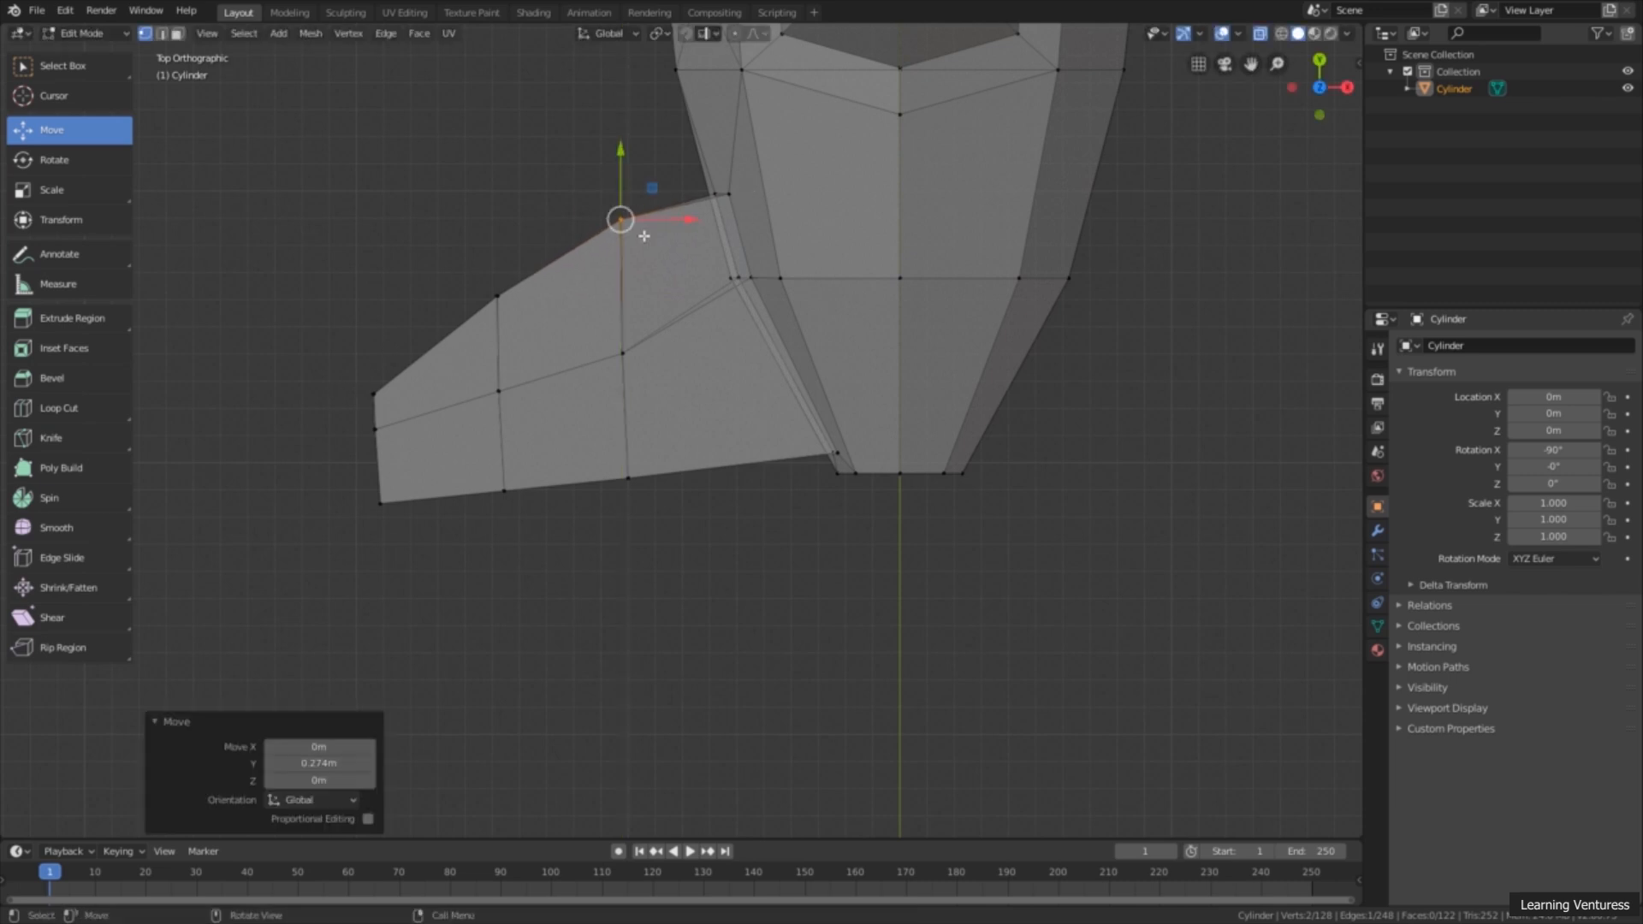
{"action": "scroll", "coordinate": [486, 313], "scroll_direction": "down", "scroll_amount": 2}
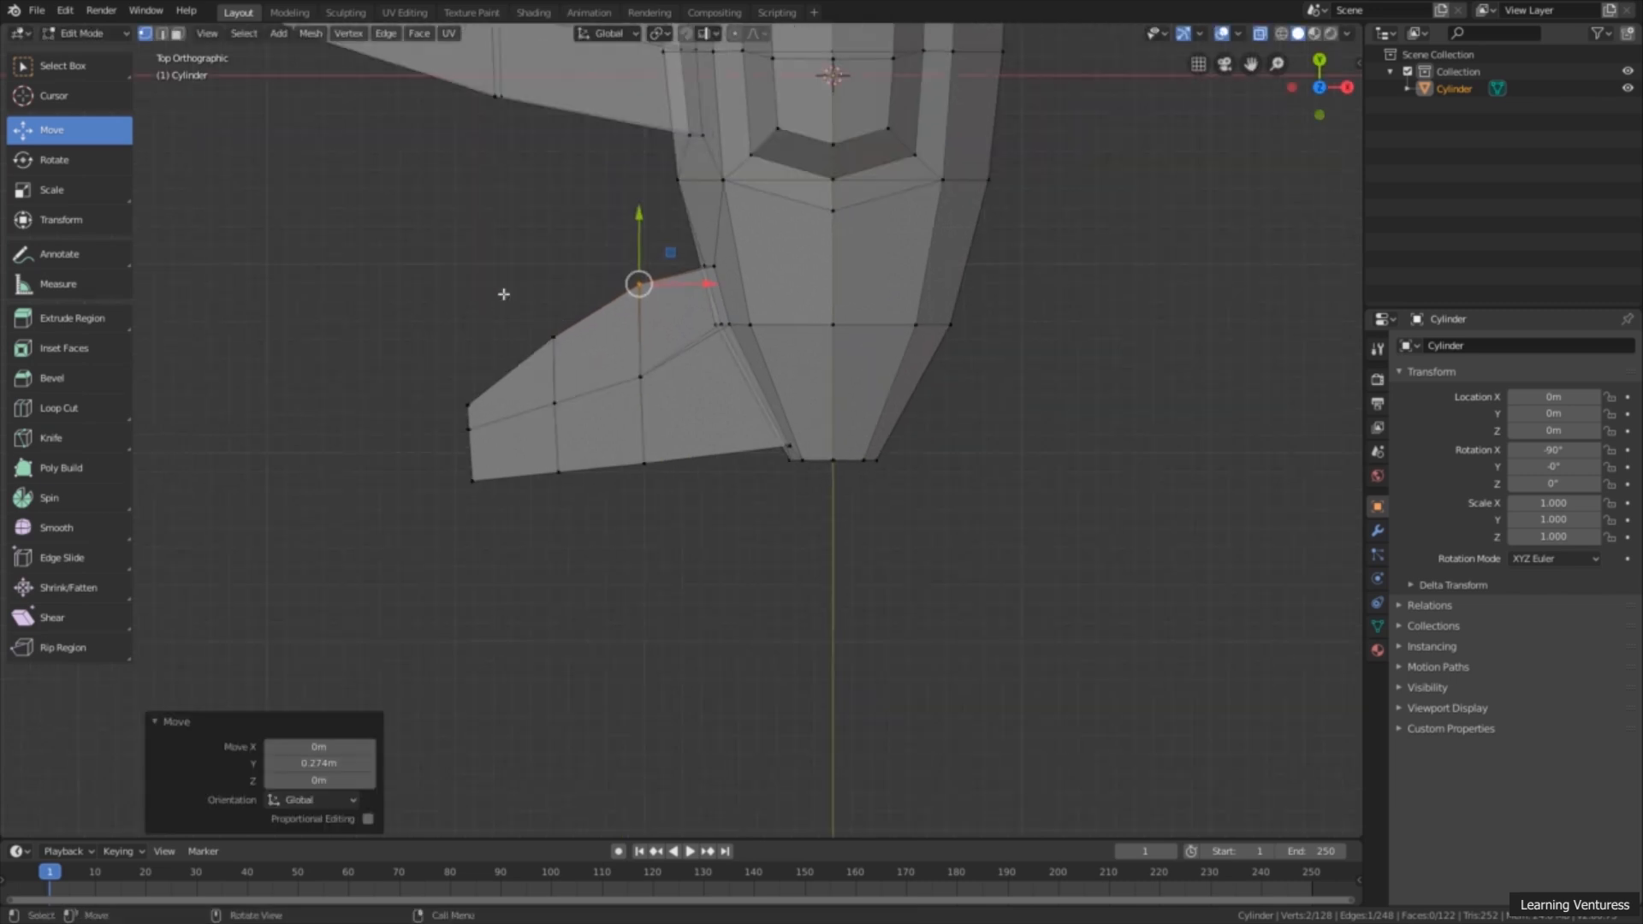
{"action": "key", "text": "g"}
{"action": "key", "text": "y"}
{"action": "left_click", "coordinate": [635, 257]}
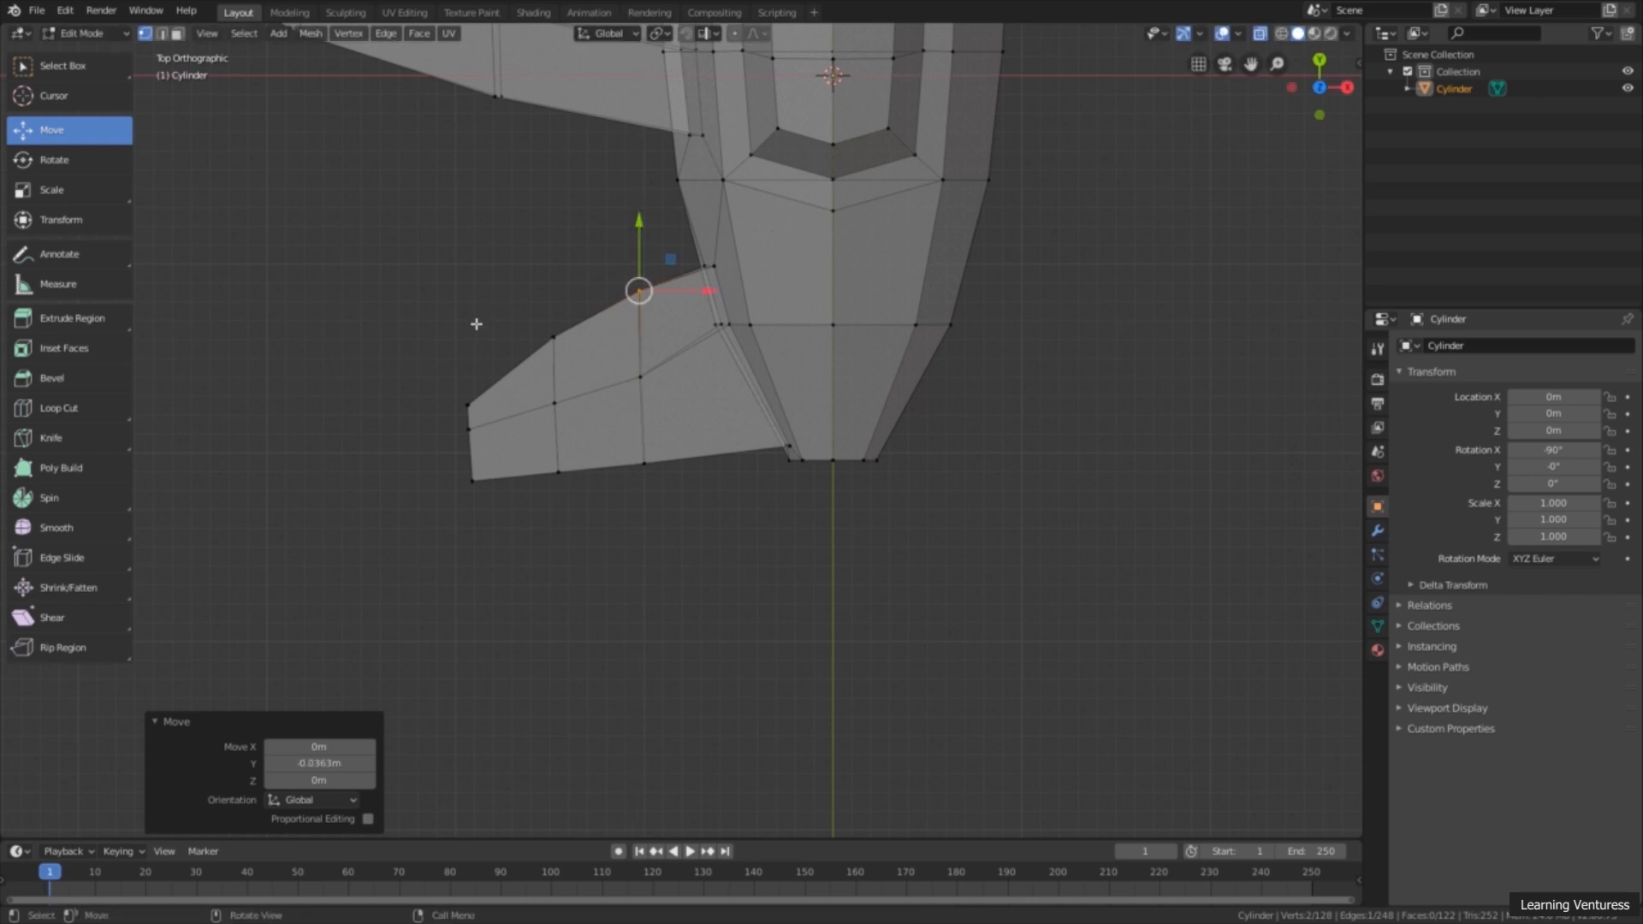
Step: Move the middle vertices of the tail wing's tip outward by -0.0726 m in X and -0.0771 m in Y
{"action": "left_click", "coordinate": [60, 65]}
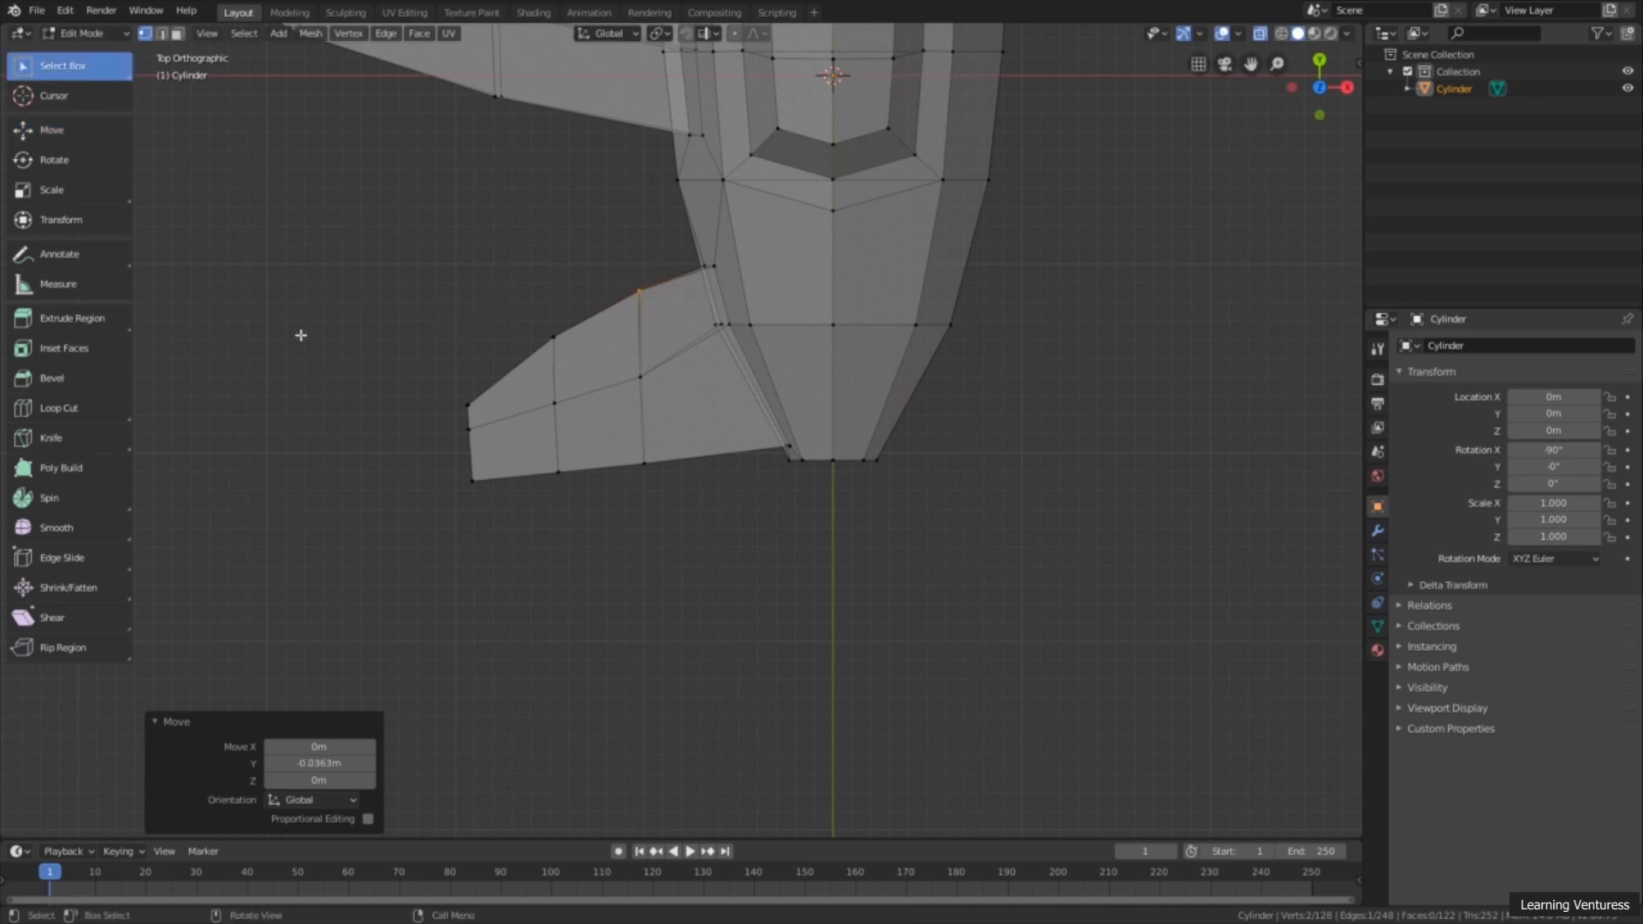
{"action": "left_click_drag", "start_coordinate": [480, 425], "coordinate": [453, 438]}
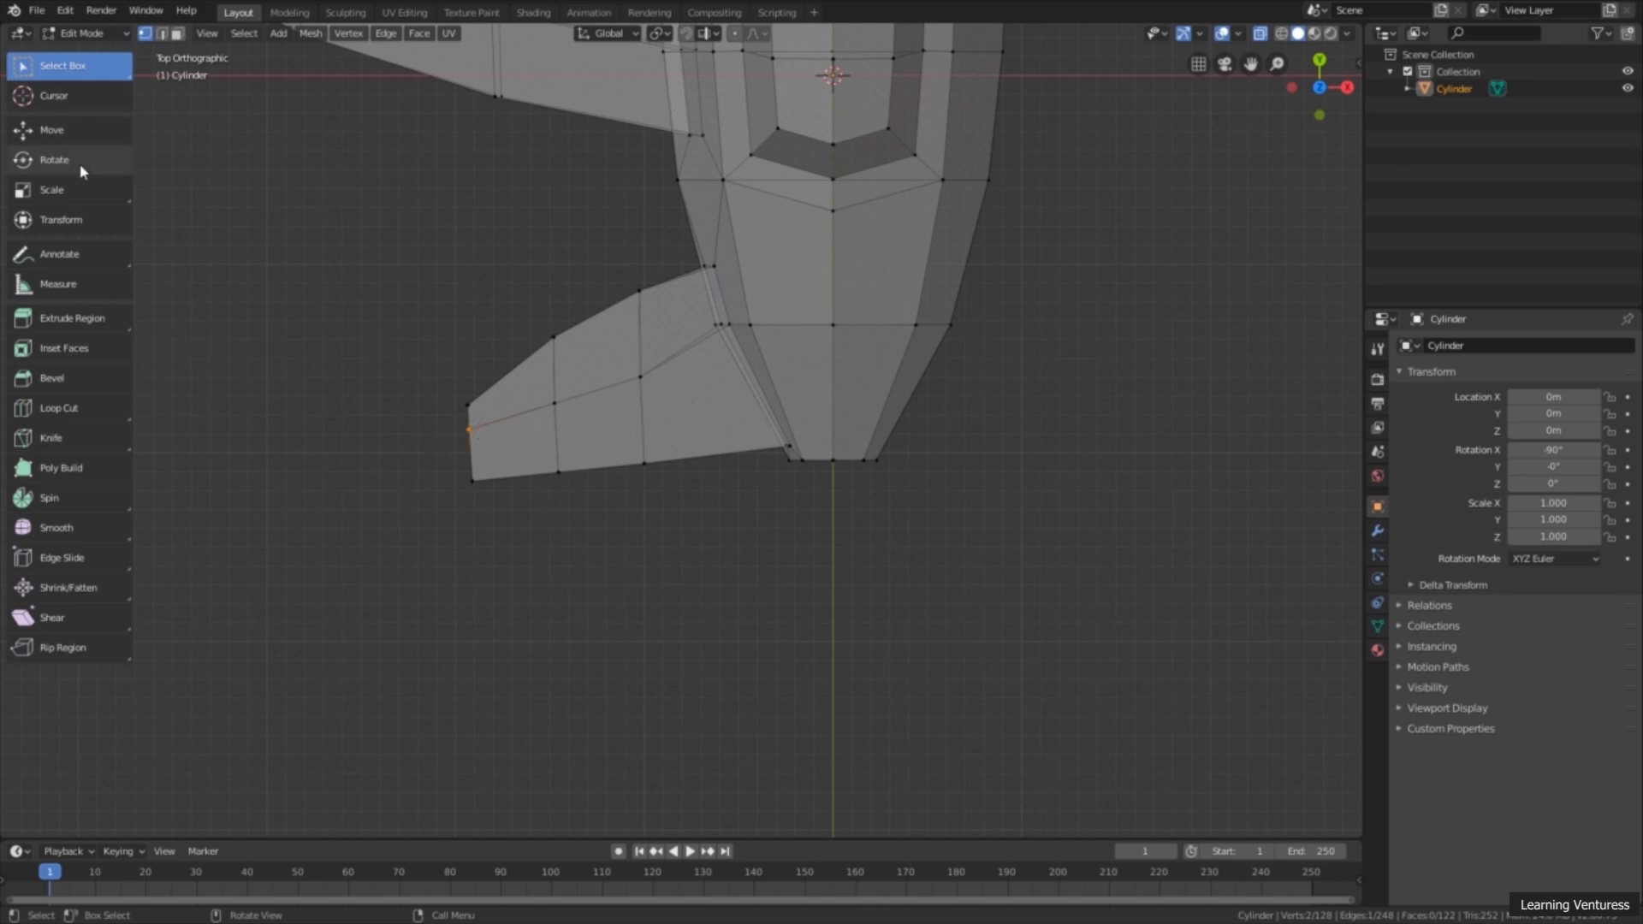
{"action": "left_click", "coordinate": [42, 130]}
{"action": "left_click_drag", "start_coordinate": [480, 421], "coordinate": [462, 434]}
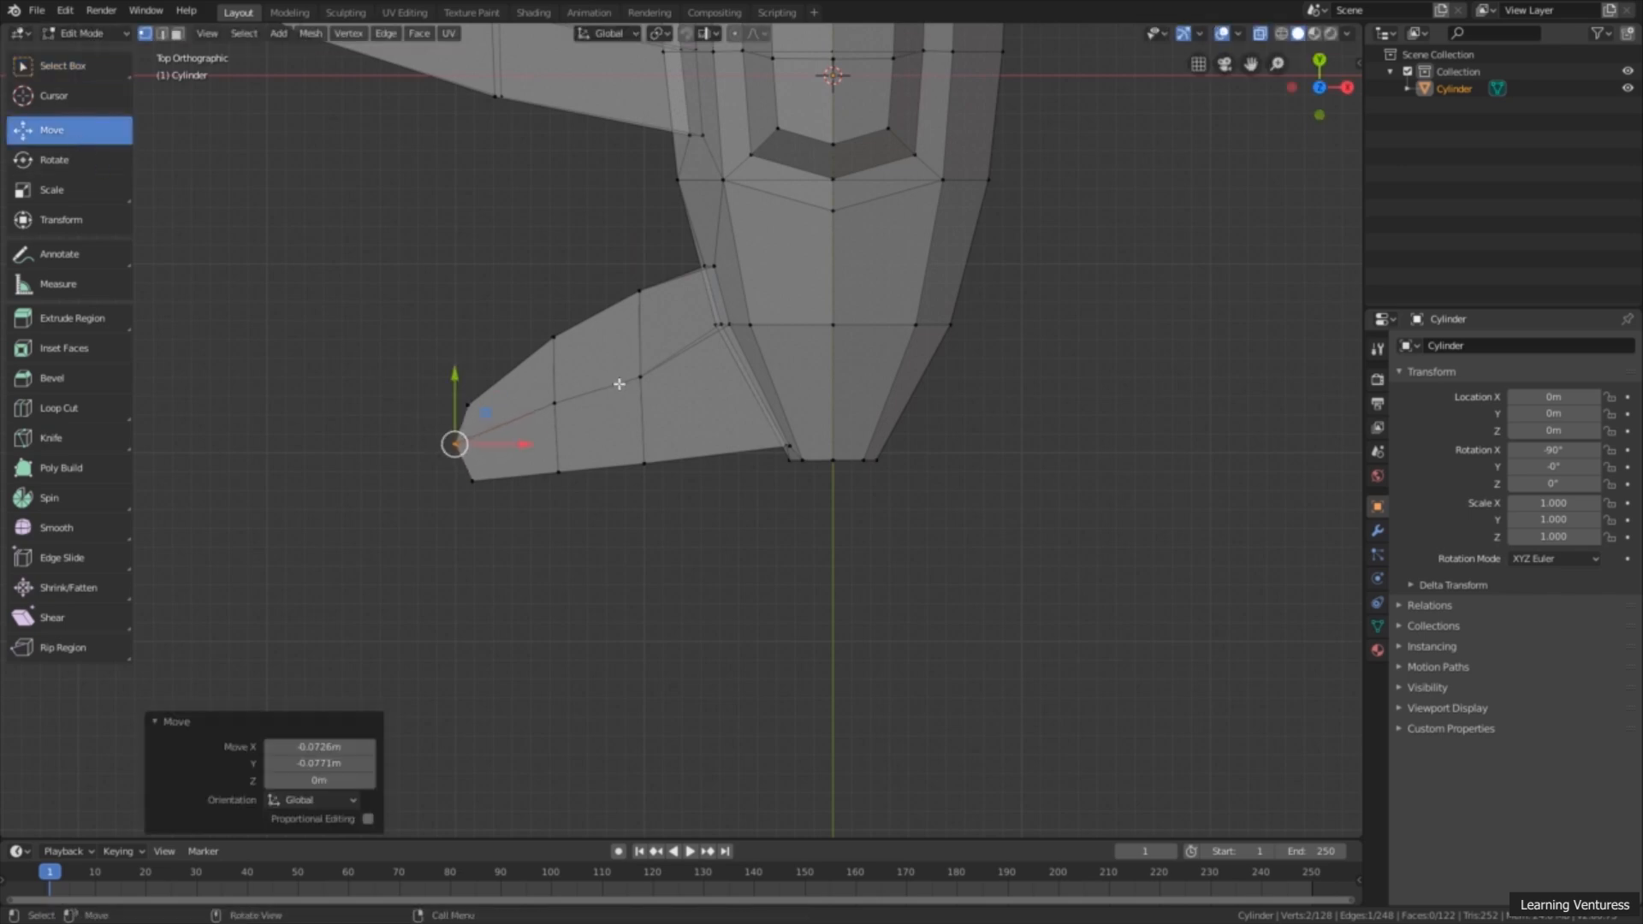
Step: Move the middle vertices of the tail wing's outer loop -0.0227 m in X and -0.0453 m in Y, and deselect them
{"action": "key", "text": "w"}
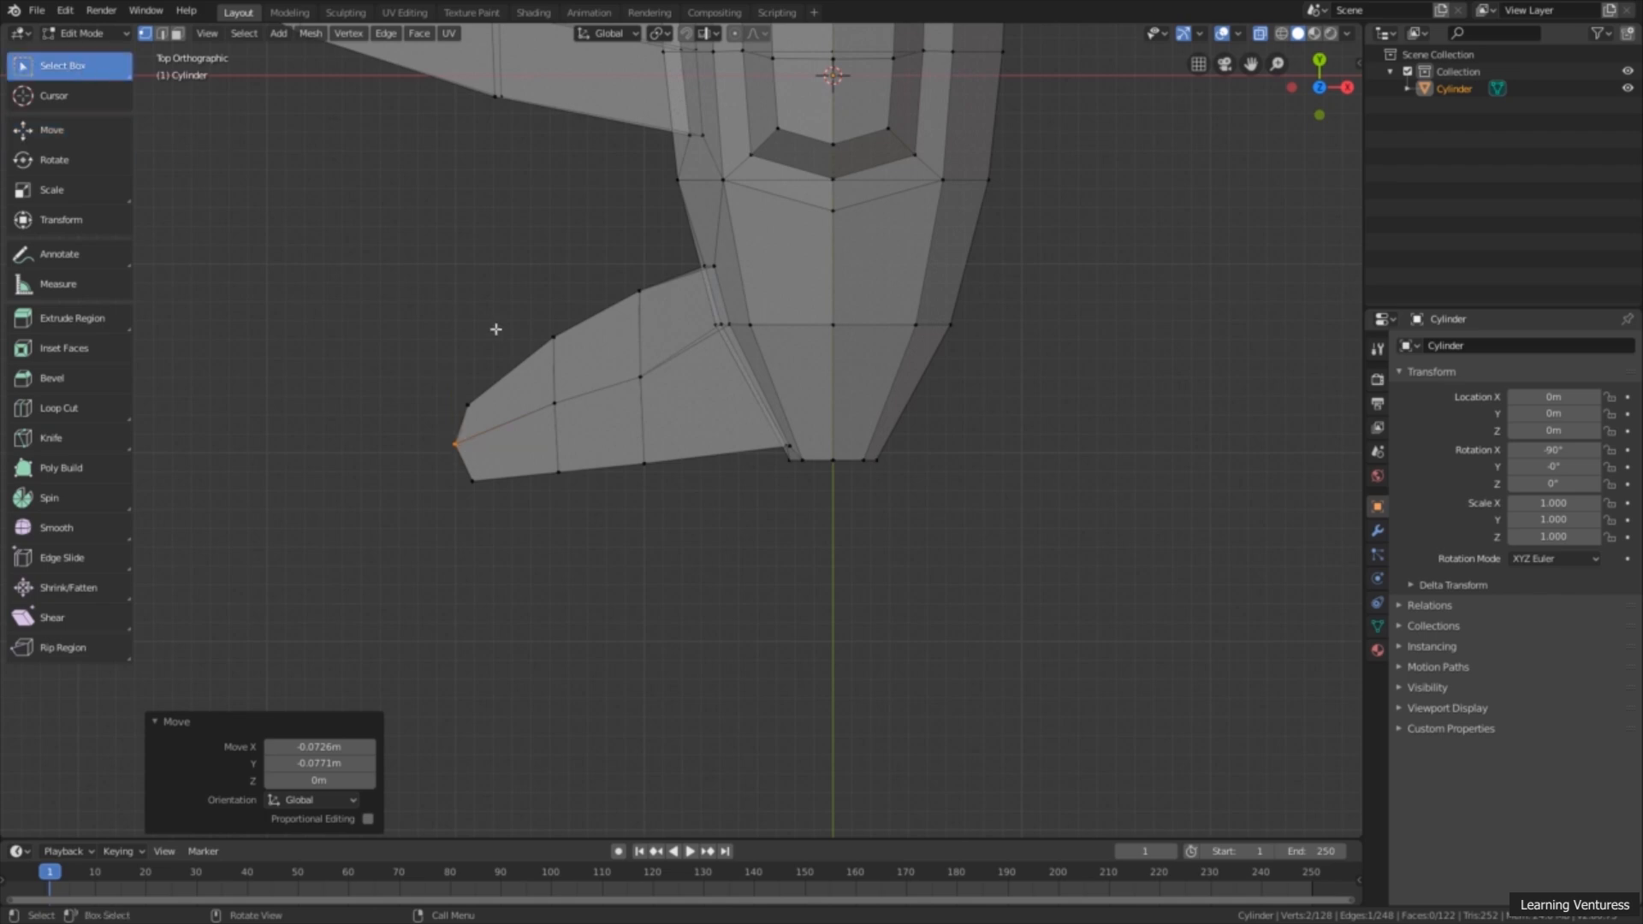
{"action": "left_click", "coordinate": [555, 402]}
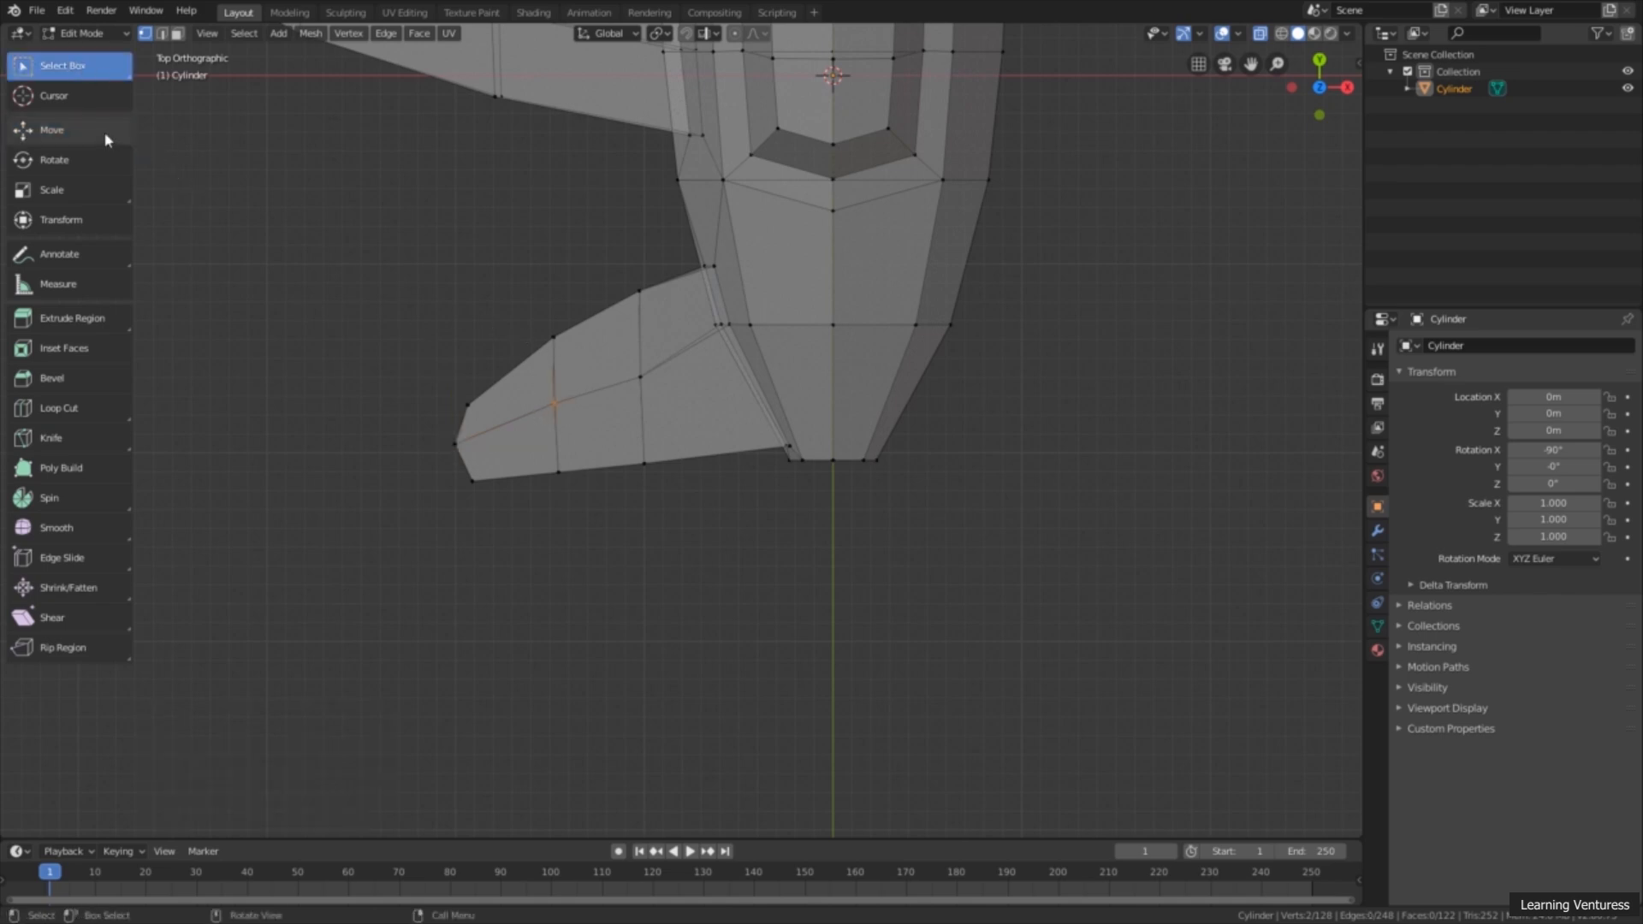
{"action": "left_click", "coordinate": [51, 130]}
{"action": "left_click_drag", "start_coordinate": [553, 406], "coordinate": [550, 423]}
{"action": "scroll", "coordinate": [550, 422], "scroll_direction": "down", "scroll_amount": 3}
{"action": "left_click", "coordinate": [51, 66]}
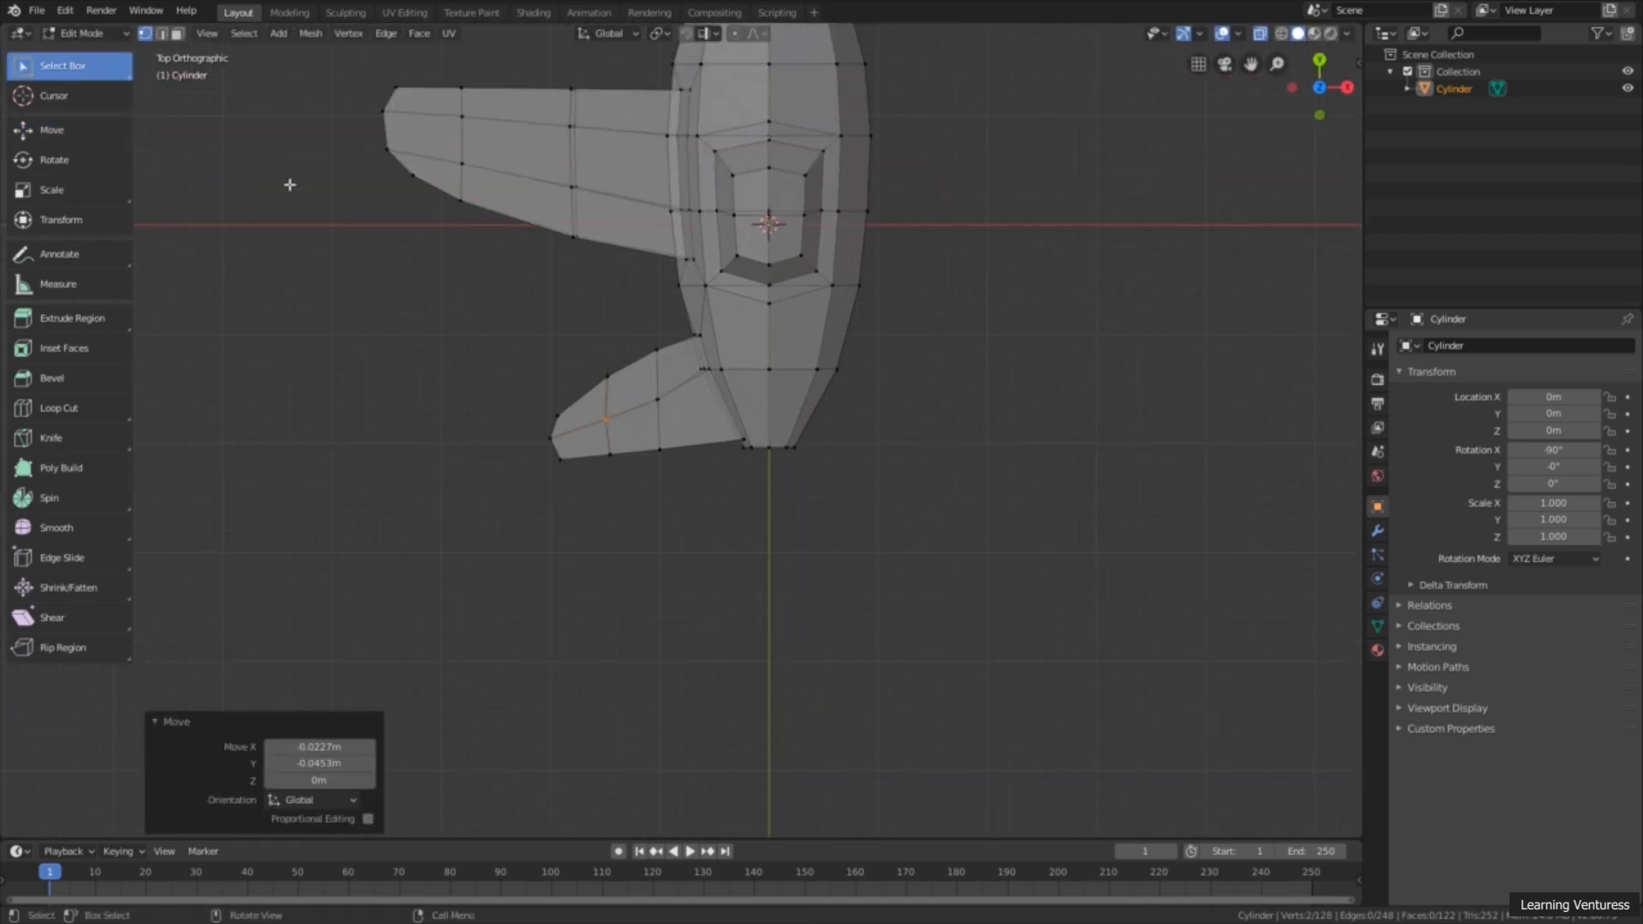
{"action": "left_click", "coordinate": [473, 340]}
Step: Inspect the reshaped tail wing from the side and the front, and turn off X-Ray
{"action": "scroll", "coordinate": [513, 368], "scroll_direction": "down", "scroll_amount": 2}
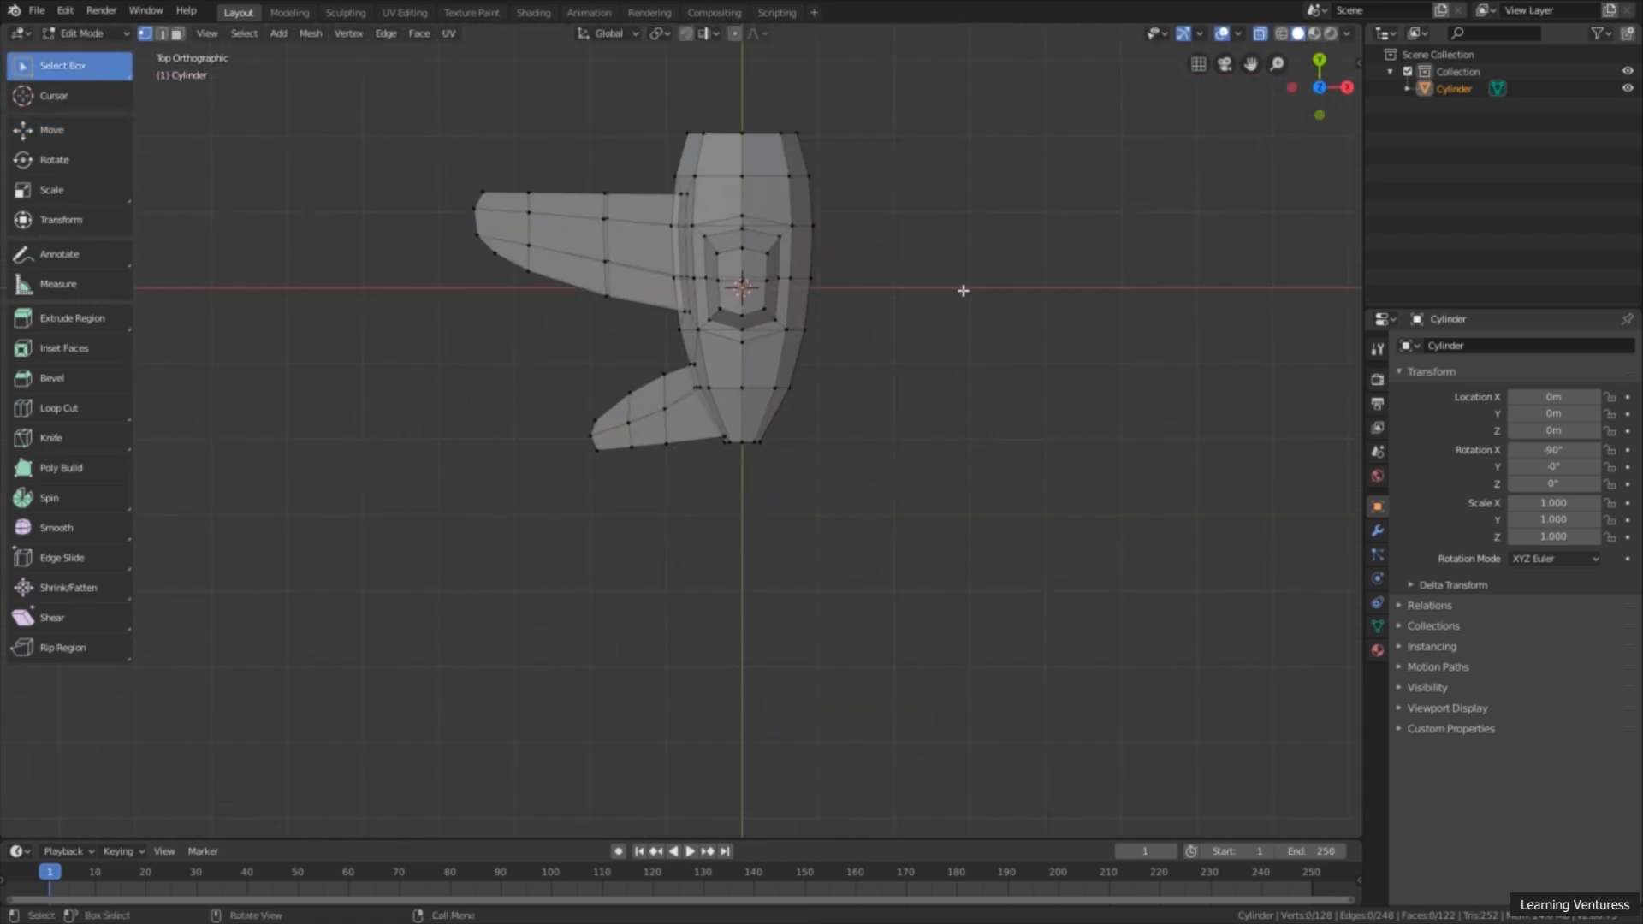
{"action": "middle_click_drag", "start_coordinate": [840, 342], "coordinate": [520, 340]}
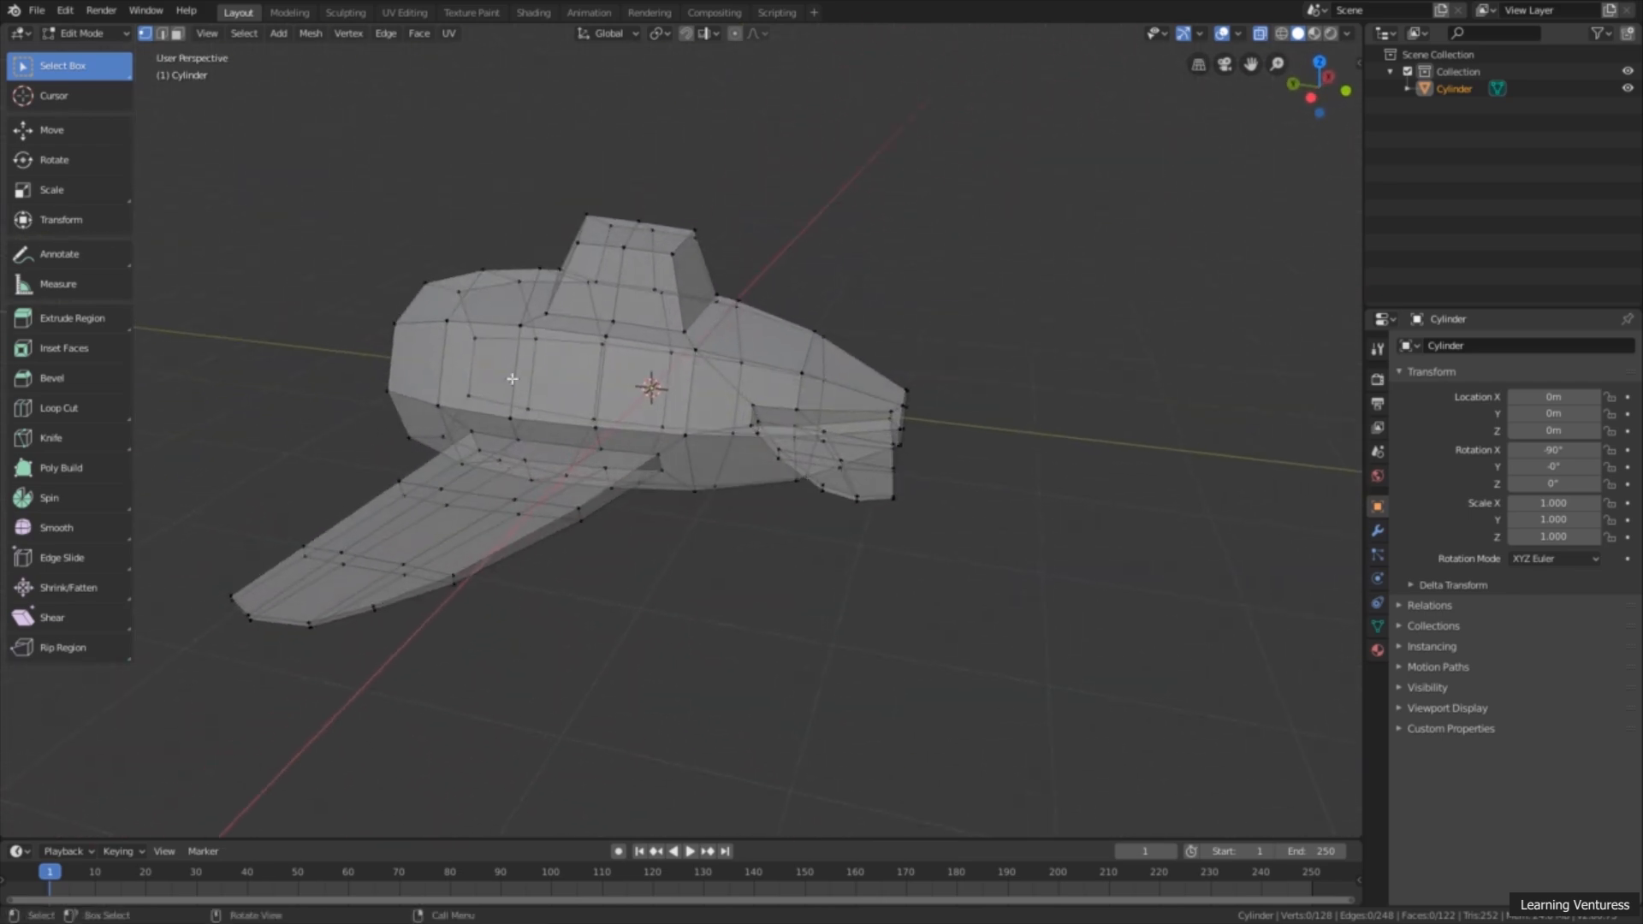
{"action": "middle_click_drag", "start_coordinate": [592, 379], "coordinate": [638, 356]}
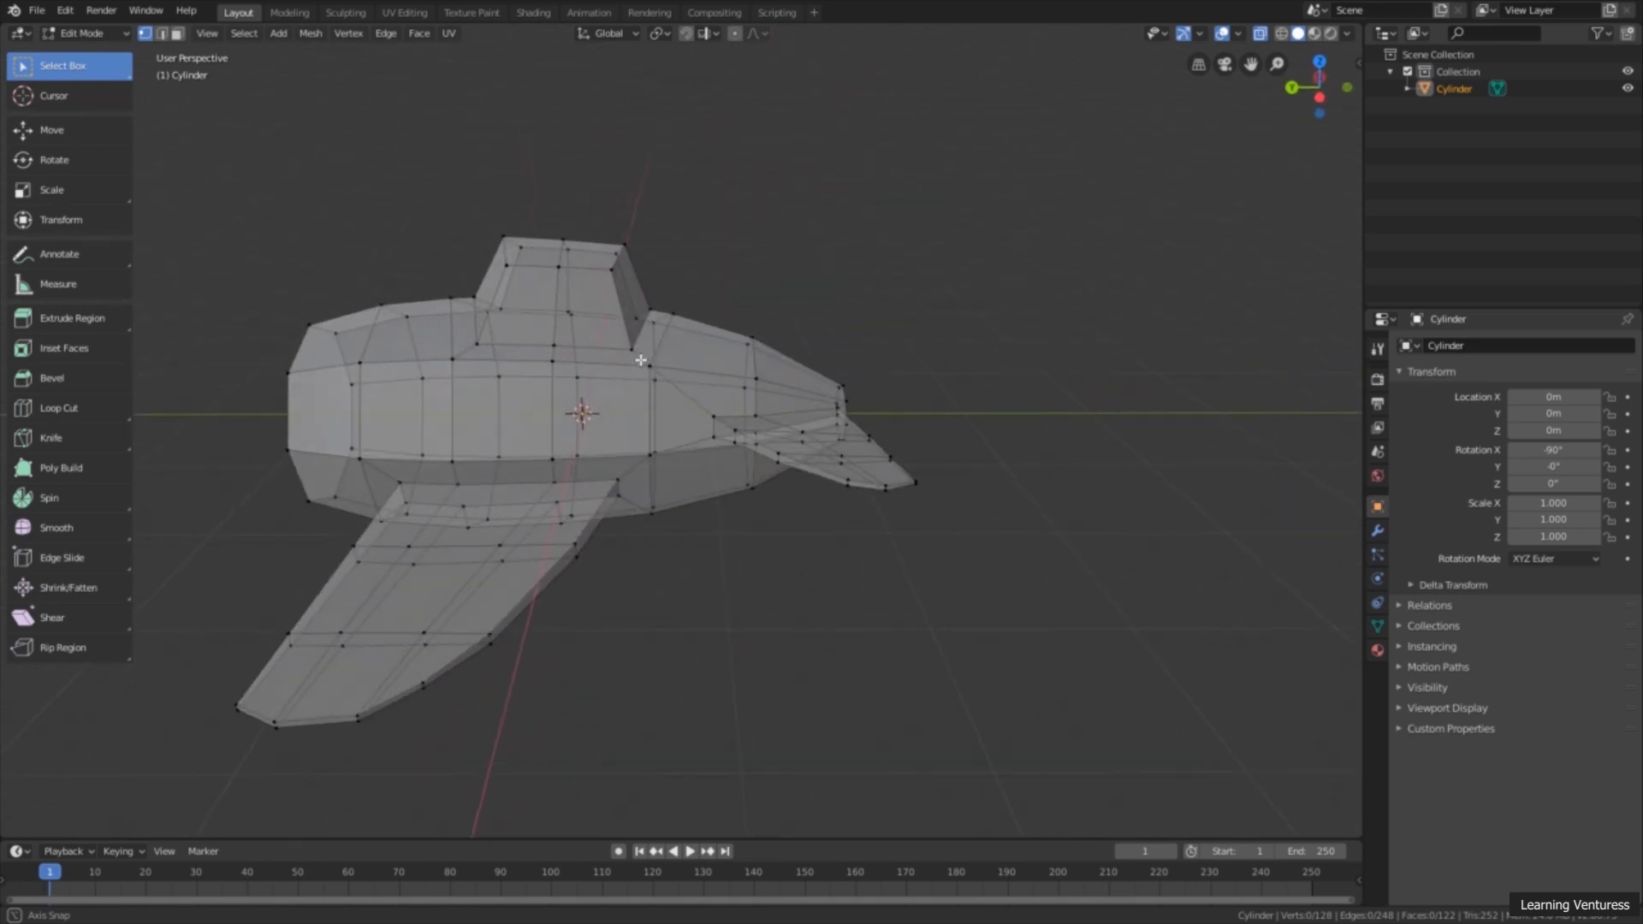
{"action": "left_click", "coordinate": [1261, 36]}
{"action": "scroll", "coordinate": [794, 549], "scroll_direction": "down", "scroll_amount": 2}
{"action": "middle_click_drag", "start_coordinate": [798, 492], "coordinate": [939, 451]}
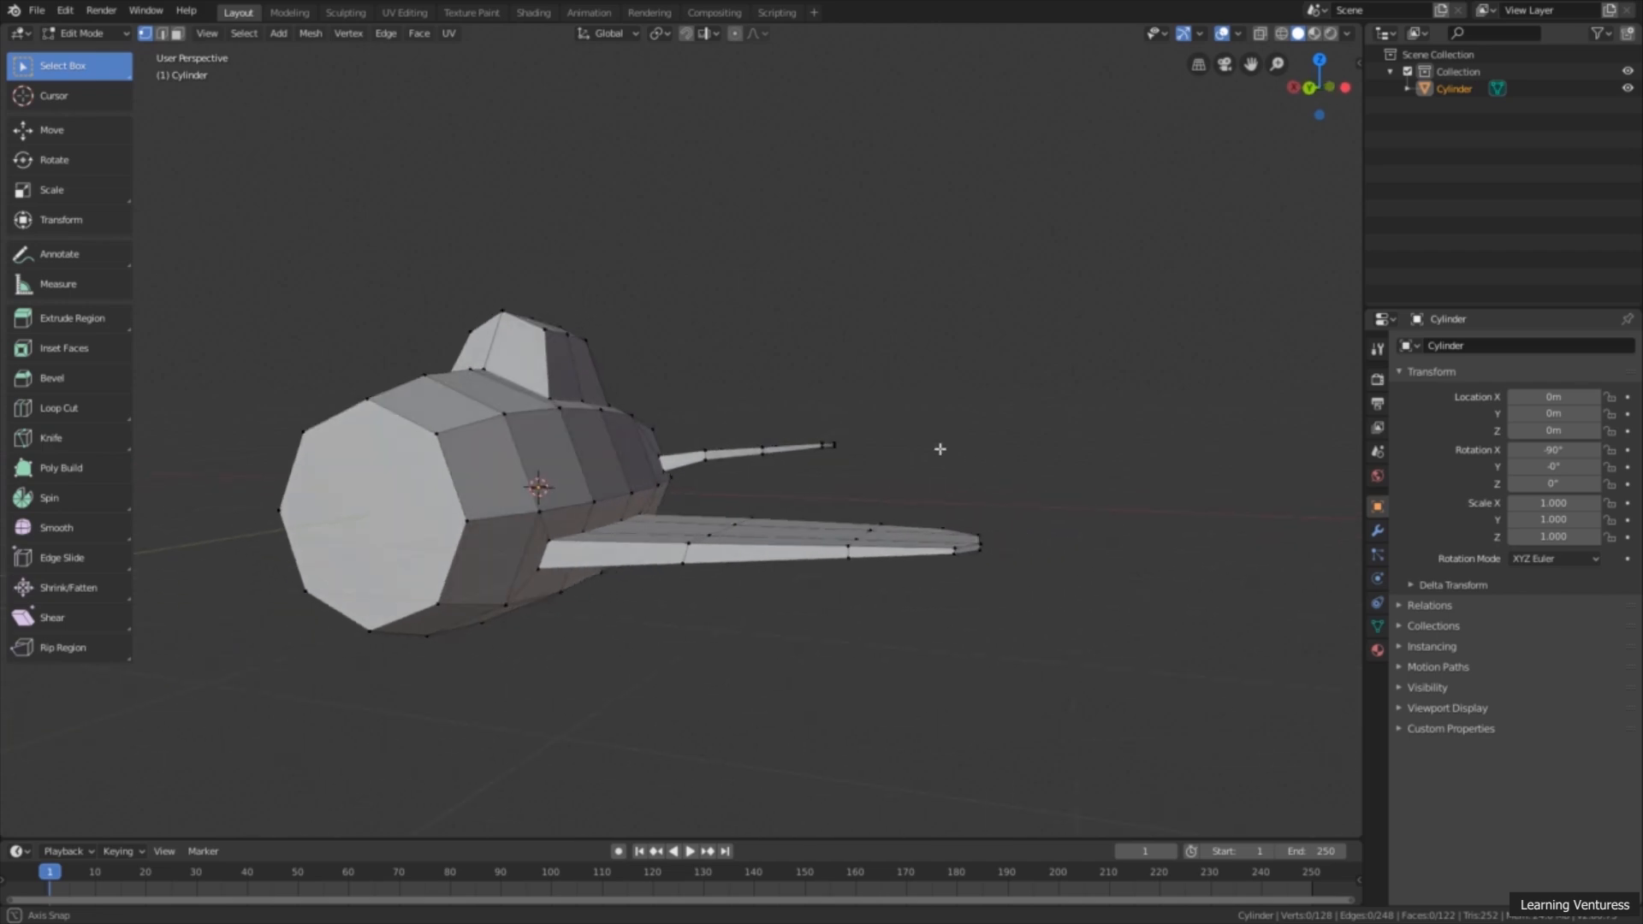
Step: Nudge individual front-edge vertices of the tail wing's inner and outer loops slightly along Z, and deselect them
{"action": "scroll", "coordinate": [796, 513], "scroll_direction": "up", "scroll_amount": 4}
{"action": "left_click", "coordinate": [722, 460], "text": "shift"}
{"action": "left_click", "coordinate": [86, 138]}
{"action": "middle_click_drag", "start_coordinate": [789, 522], "coordinate": [792, 503]}
{"action": "left_click_drag", "start_coordinate": [720, 422], "coordinate": [724, 428]}
{"action": "left_click", "coordinate": [821, 461]}
{"action": "left_click", "coordinate": [821, 470], "text": "shift"}
{"action": "scroll", "coordinate": [854, 539], "scroll_direction": "up", "scroll_amount": 1}
{"action": "scroll", "coordinate": [854, 538], "scroll_direction": "up", "scroll_amount": 1}
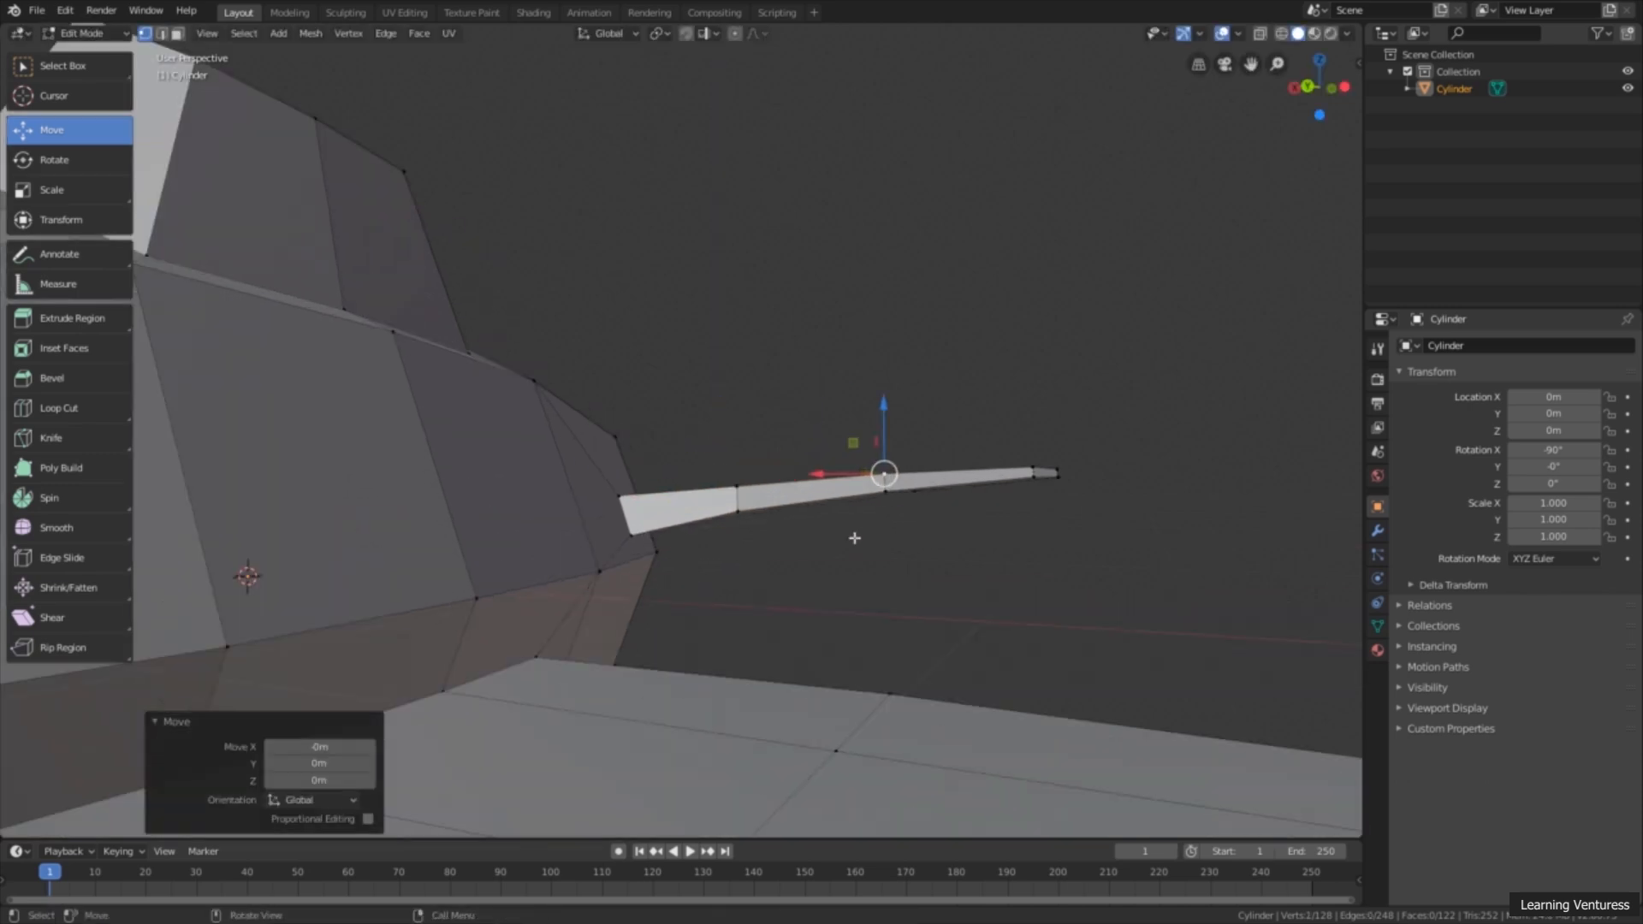
{"action": "left_click", "coordinate": [888, 498], "text": "shift"}
{"action": "left_click_drag", "start_coordinate": [883, 430], "coordinate": [882, 432]}
{"action": "left_click", "coordinate": [756, 334]}
Step: Switch to face selection and select the four top faces of the rear fuselage behind the cockpit
{"action": "scroll", "coordinate": [810, 498], "scroll_direction": "down", "scroll_amount": 3}
{"action": "middle_click_drag", "start_coordinate": [745, 570], "coordinate": [814, 400]}
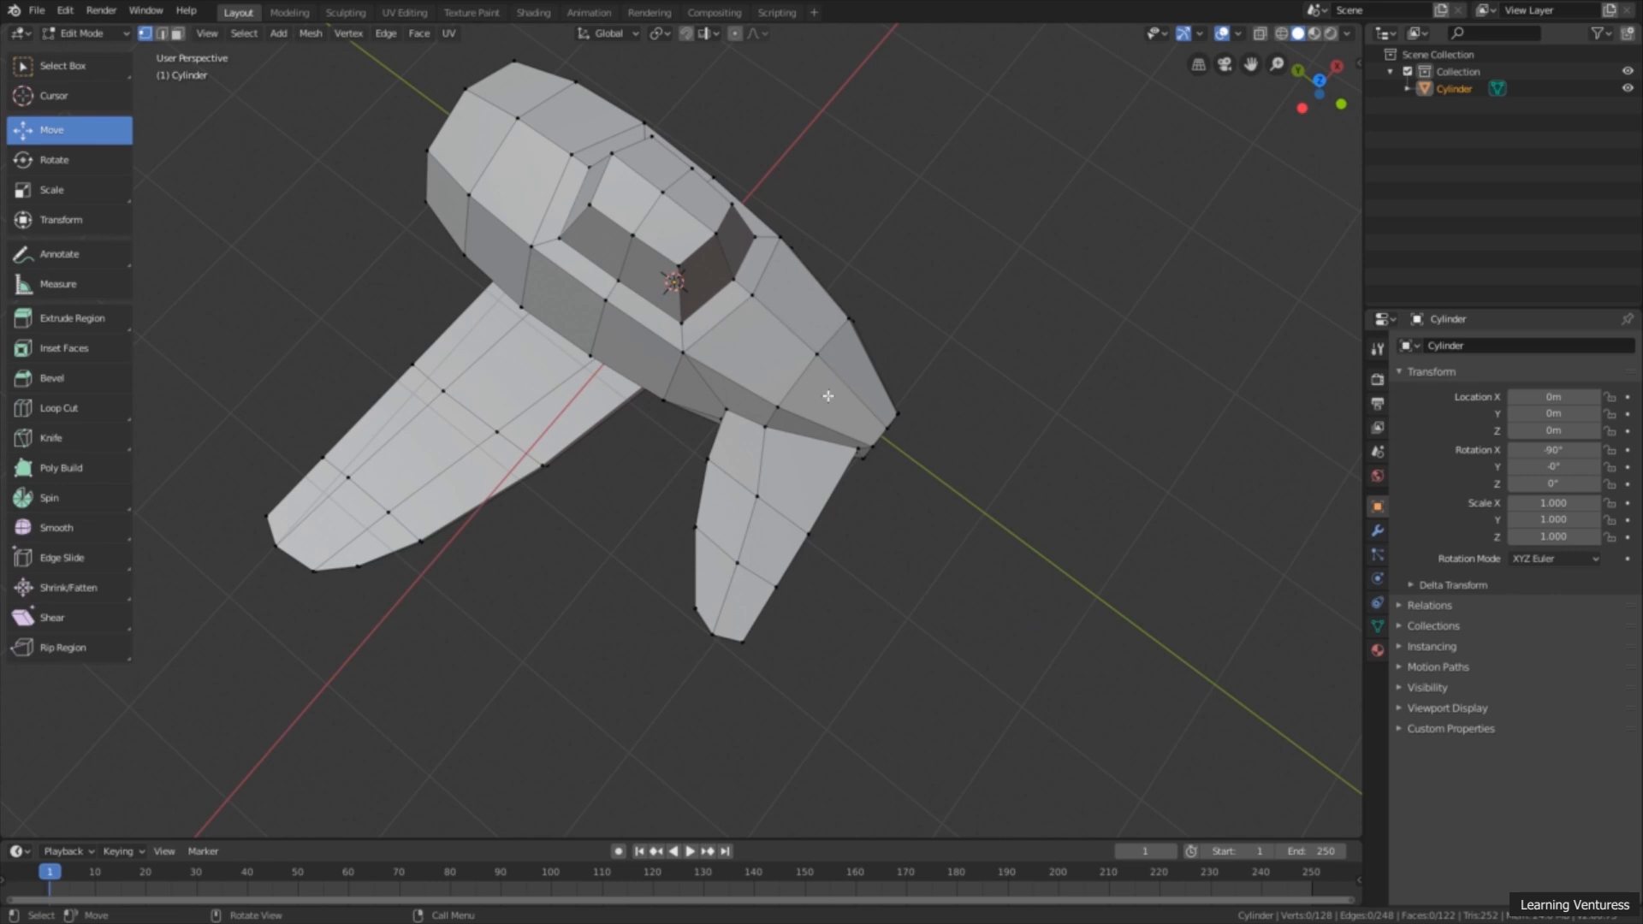
{"action": "middle_click_drag", "start_coordinate": [817, 397], "coordinate": [751, 412], "text": "shift"}
{"action": "left_click", "coordinate": [177, 32]}
{"action": "scroll", "coordinate": [715, 387], "scroll_direction": "up", "scroll_amount": 2}
{"action": "left_click", "coordinate": [695, 365]}
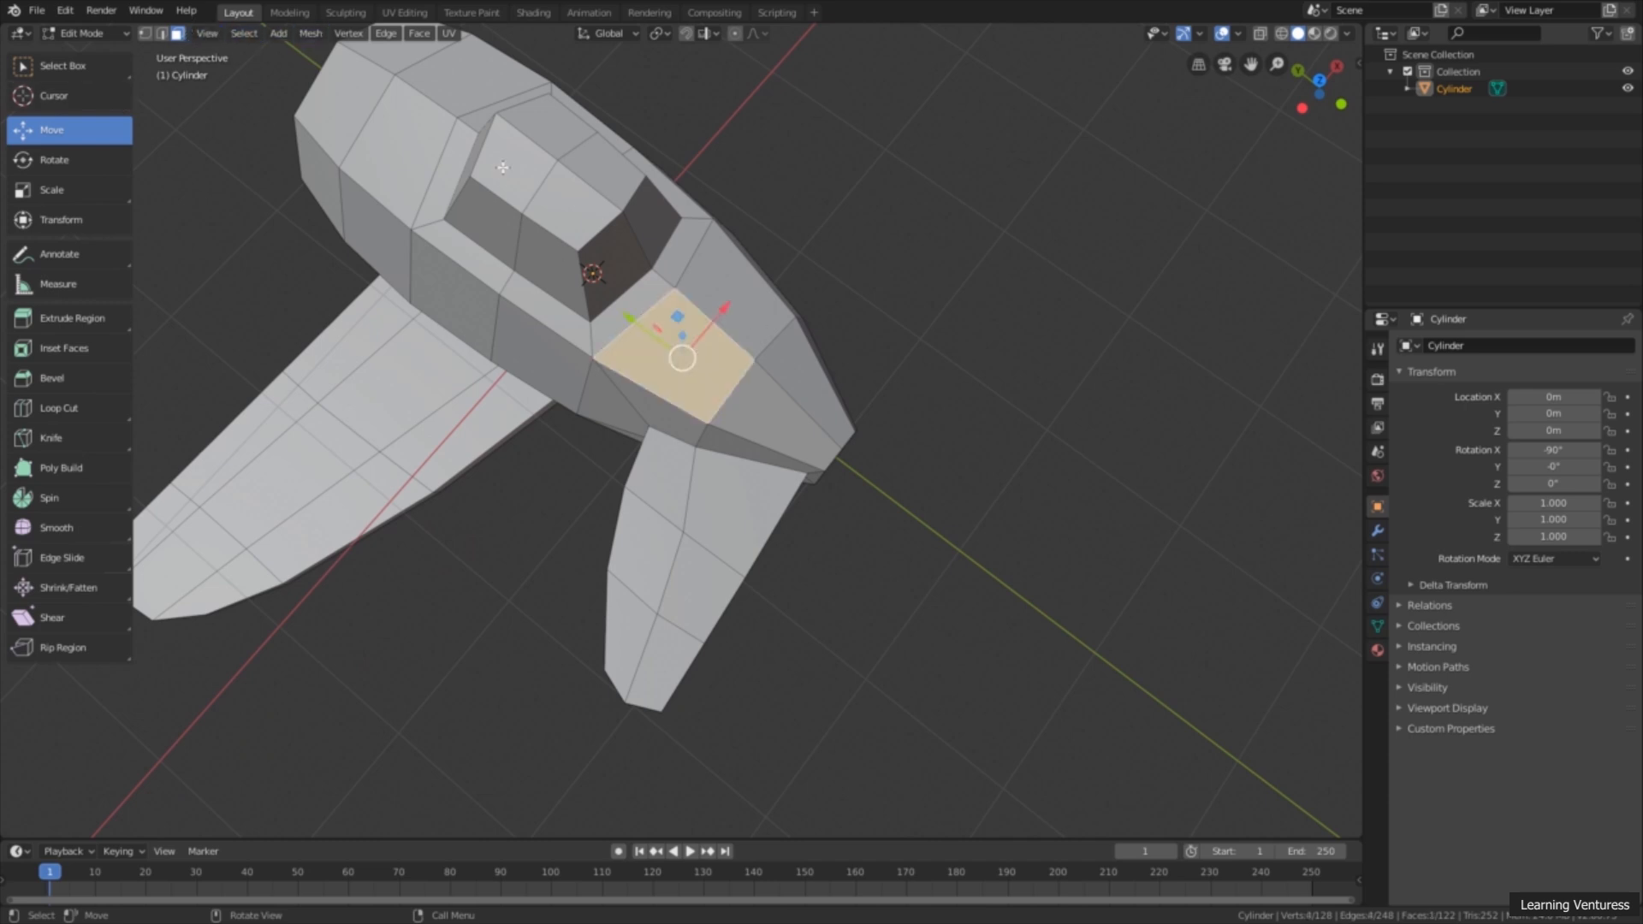
{"action": "left_click", "coordinate": [94, 65]}
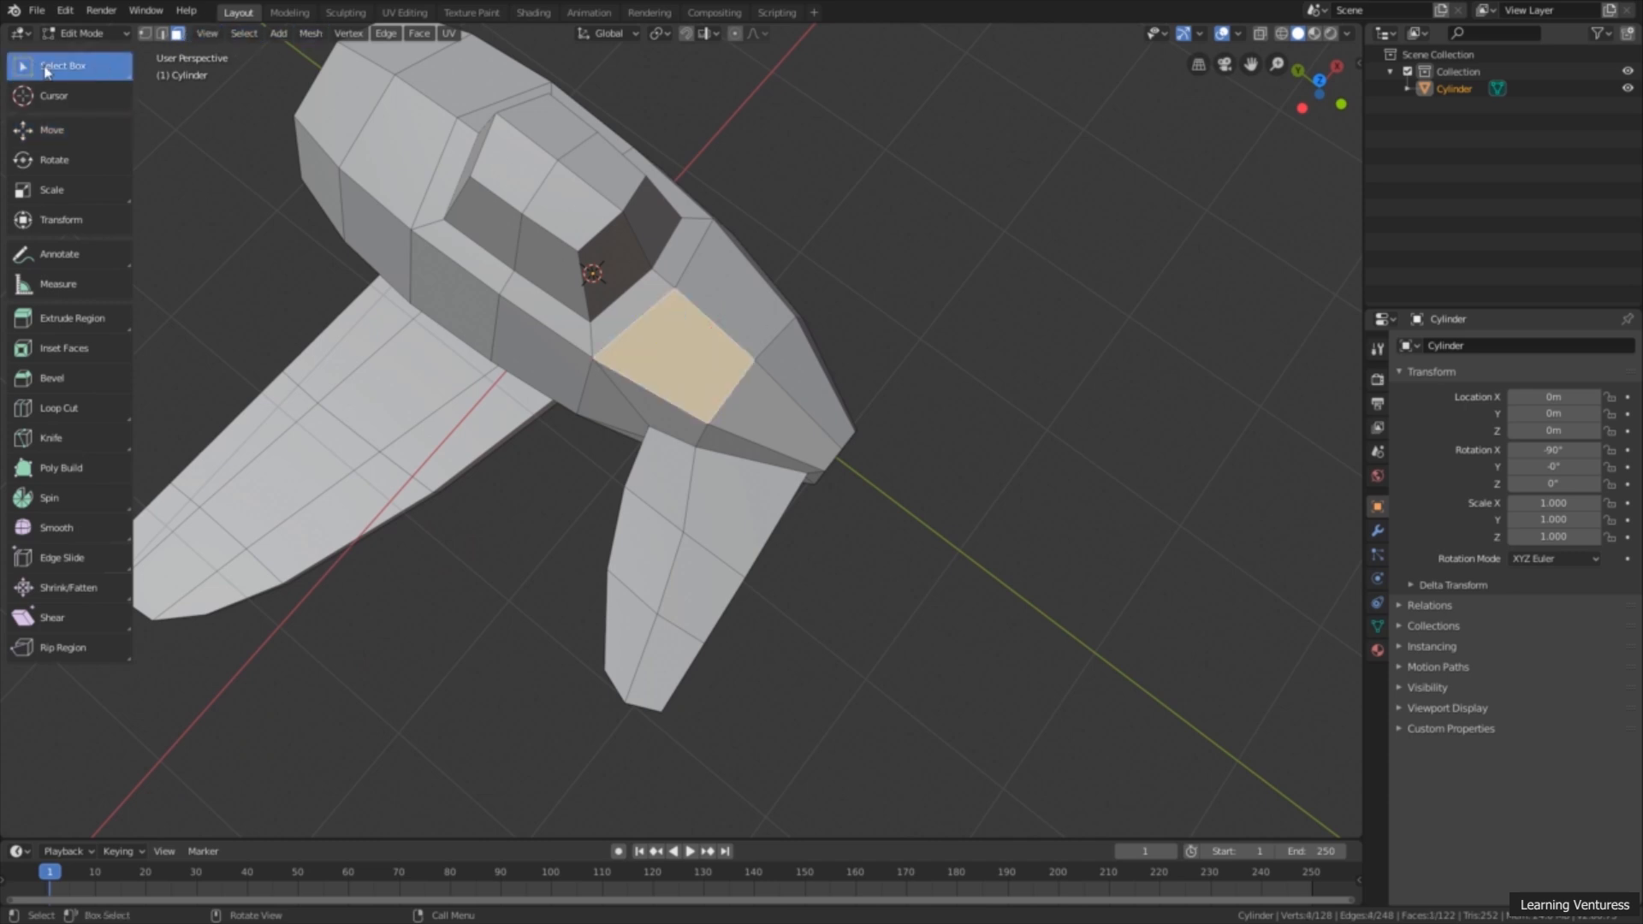
{"action": "left_click", "coordinate": [744, 300], "text": "shift"}
{"action": "left_click", "coordinate": [766, 417], "text": "shift"}
{"action": "left_click", "coordinate": [792, 382], "text": "shift"}
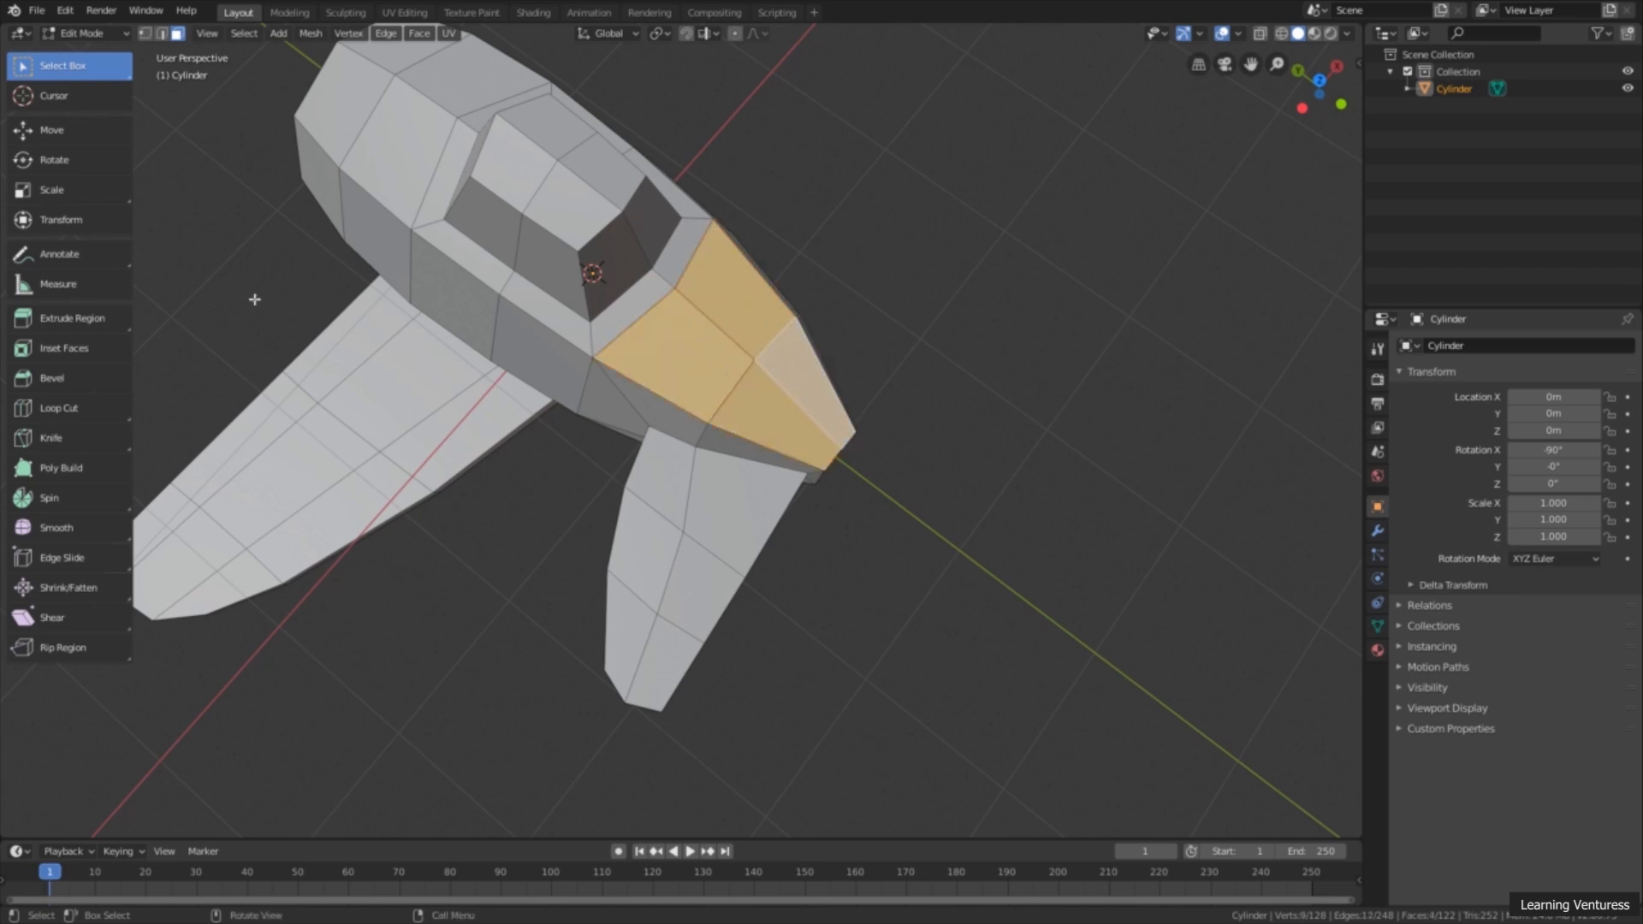
Step: Inset the four selected rear fuselage faces with a thickness of 0.1749 m
{"action": "left_click", "coordinate": [77, 348]}
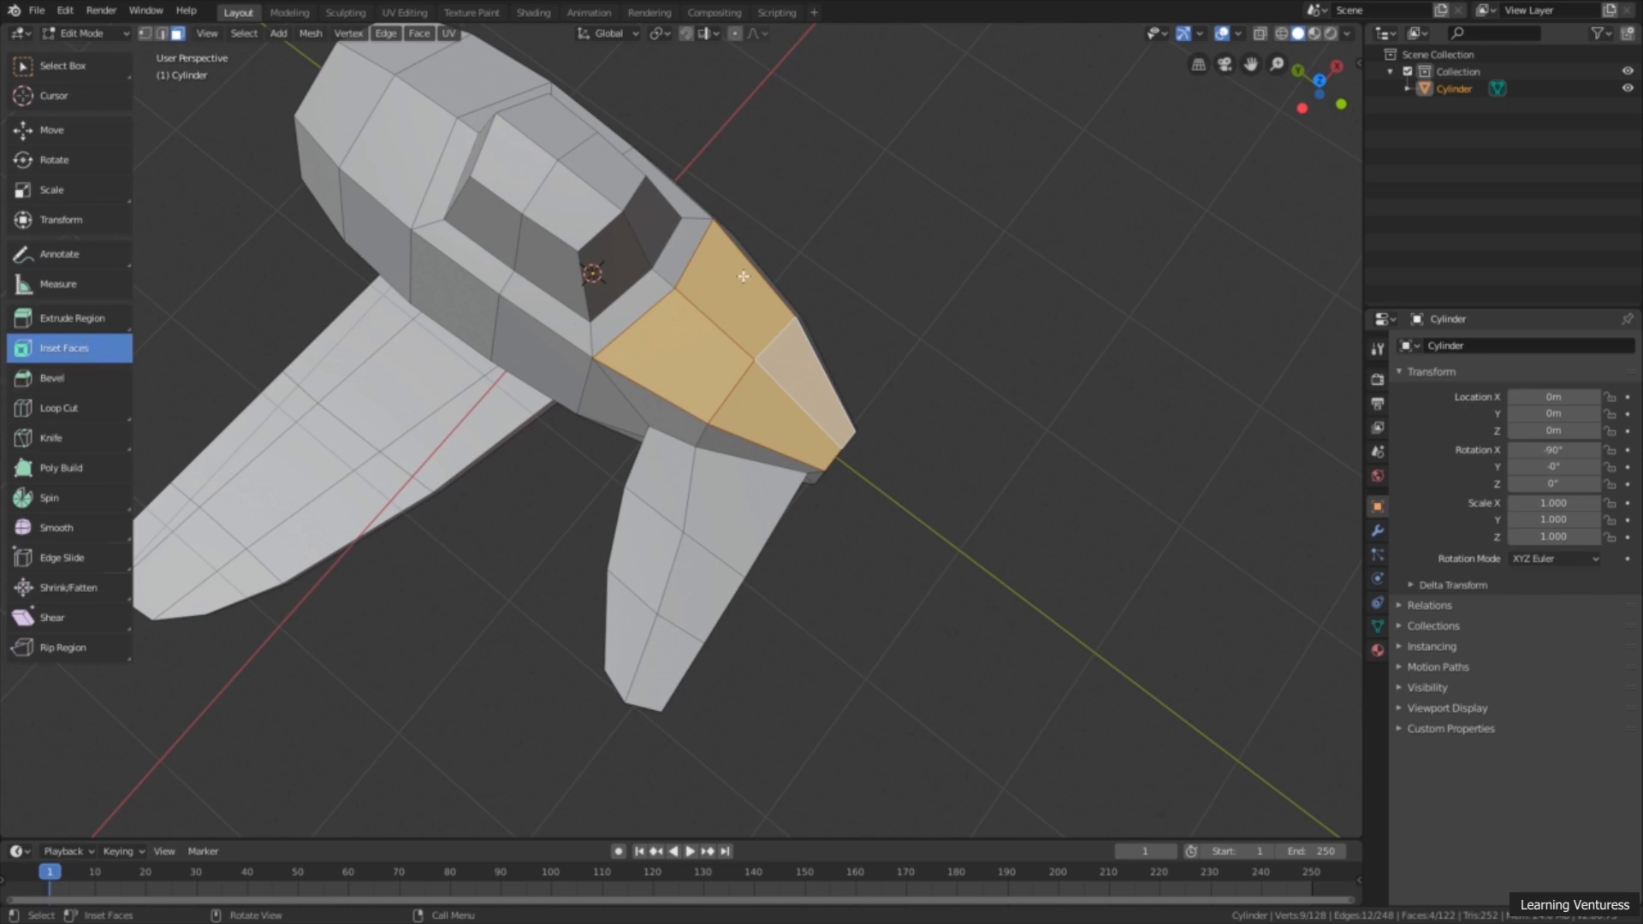
{"action": "left_click_drag", "start_coordinate": [718, 232], "coordinate": [719, 293]}
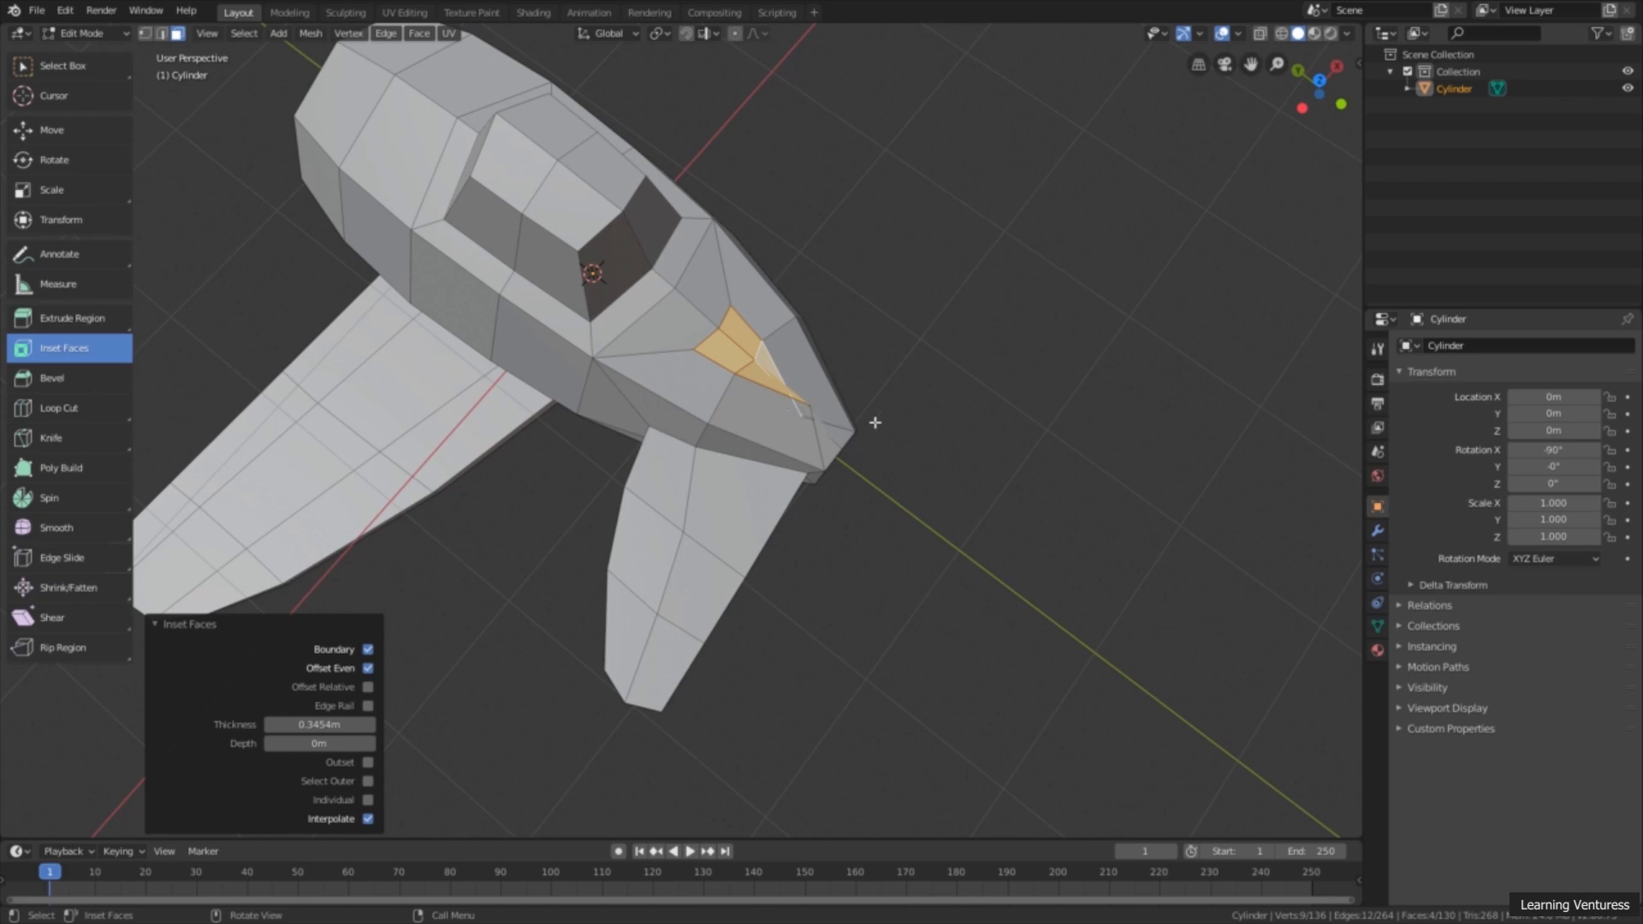
{"action": "key", "text": "ctrl+z"}
{"action": "left_click_drag", "start_coordinate": [719, 237], "coordinate": [796, 392]}
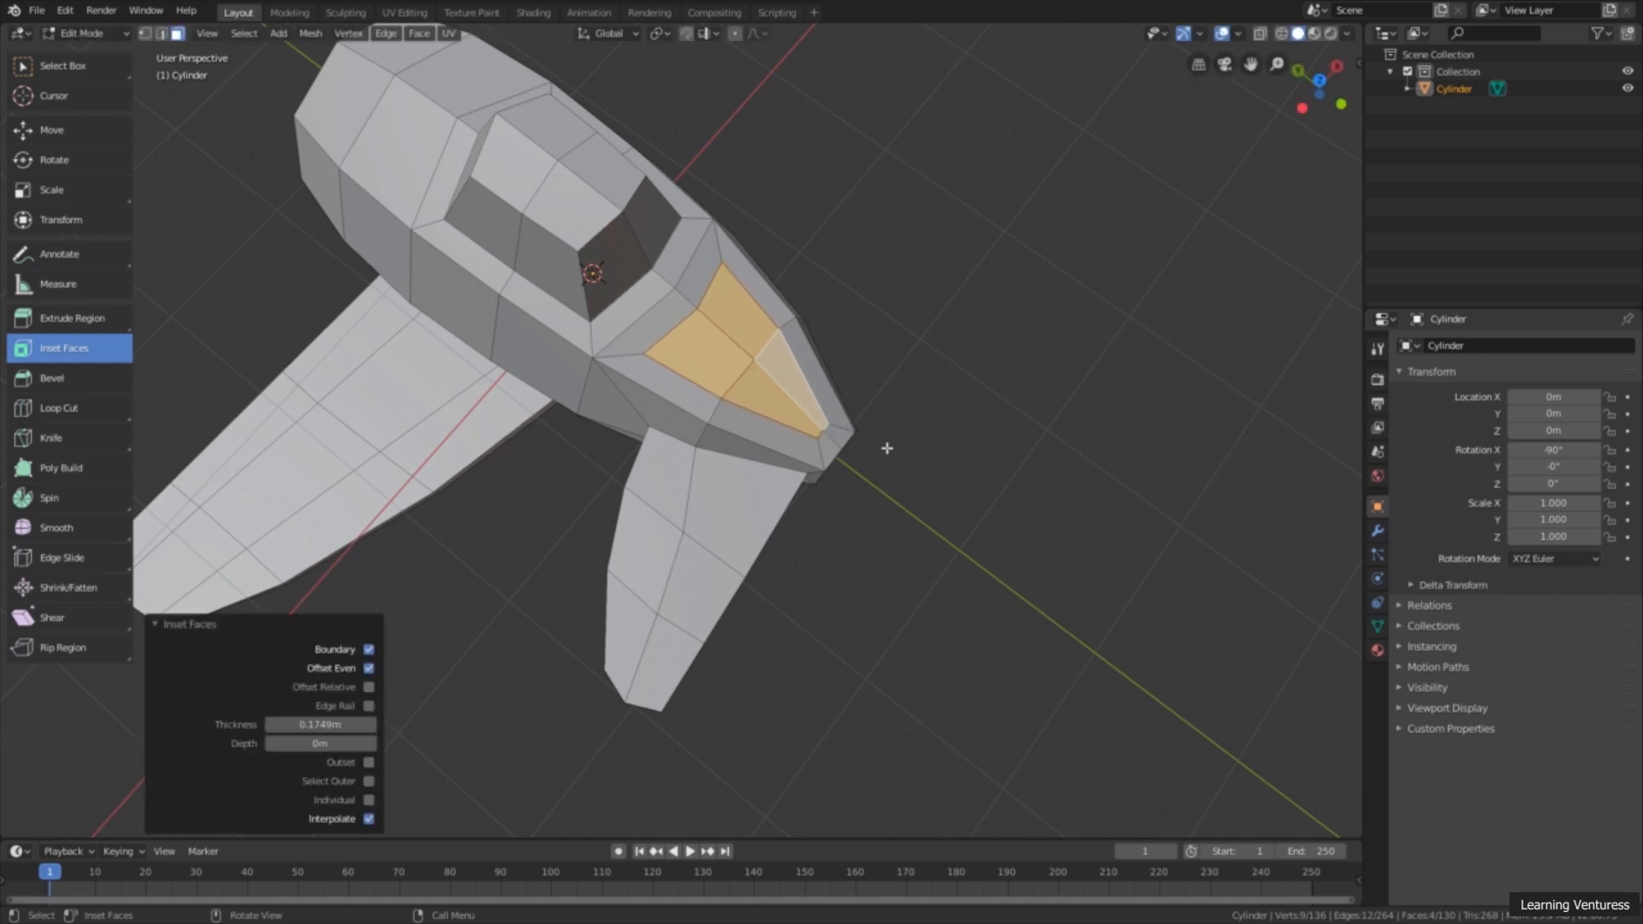
Step: Switch to vertex selection and reshape the inset's two front corner vertices: scale them to 0.220 along X and move them -0.141 m along Y
{"action": "left_click", "coordinate": [1319, 81]}
{"action": "scroll", "coordinate": [909, 459], "scroll_direction": "up", "scroll_amount": 3}
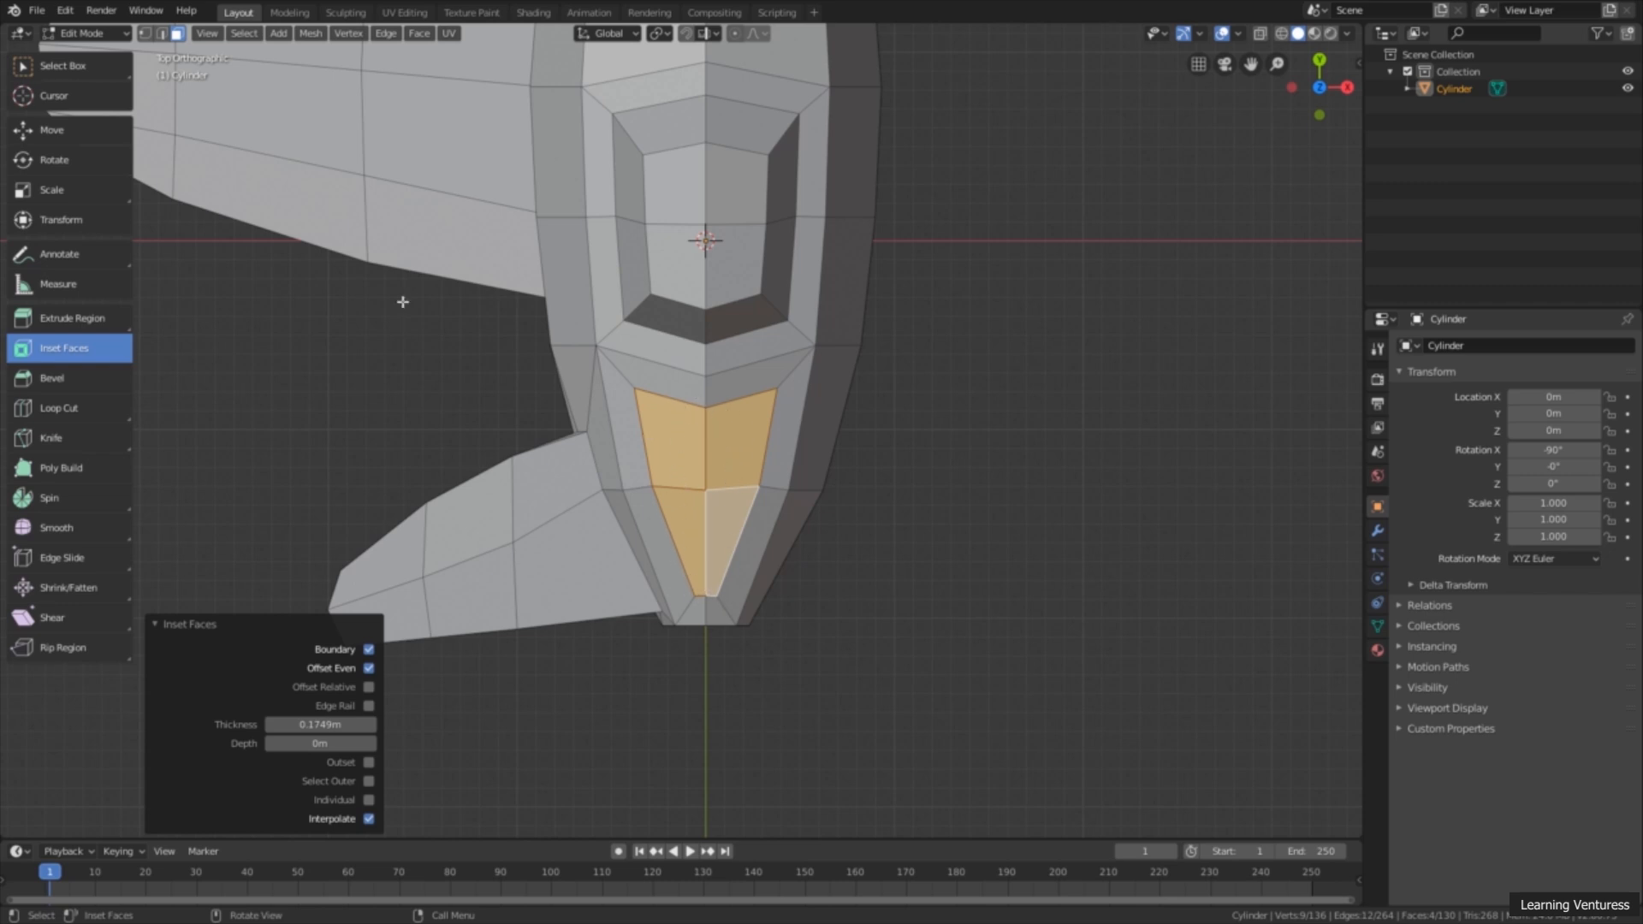
{"action": "left_click", "coordinate": [146, 34]}
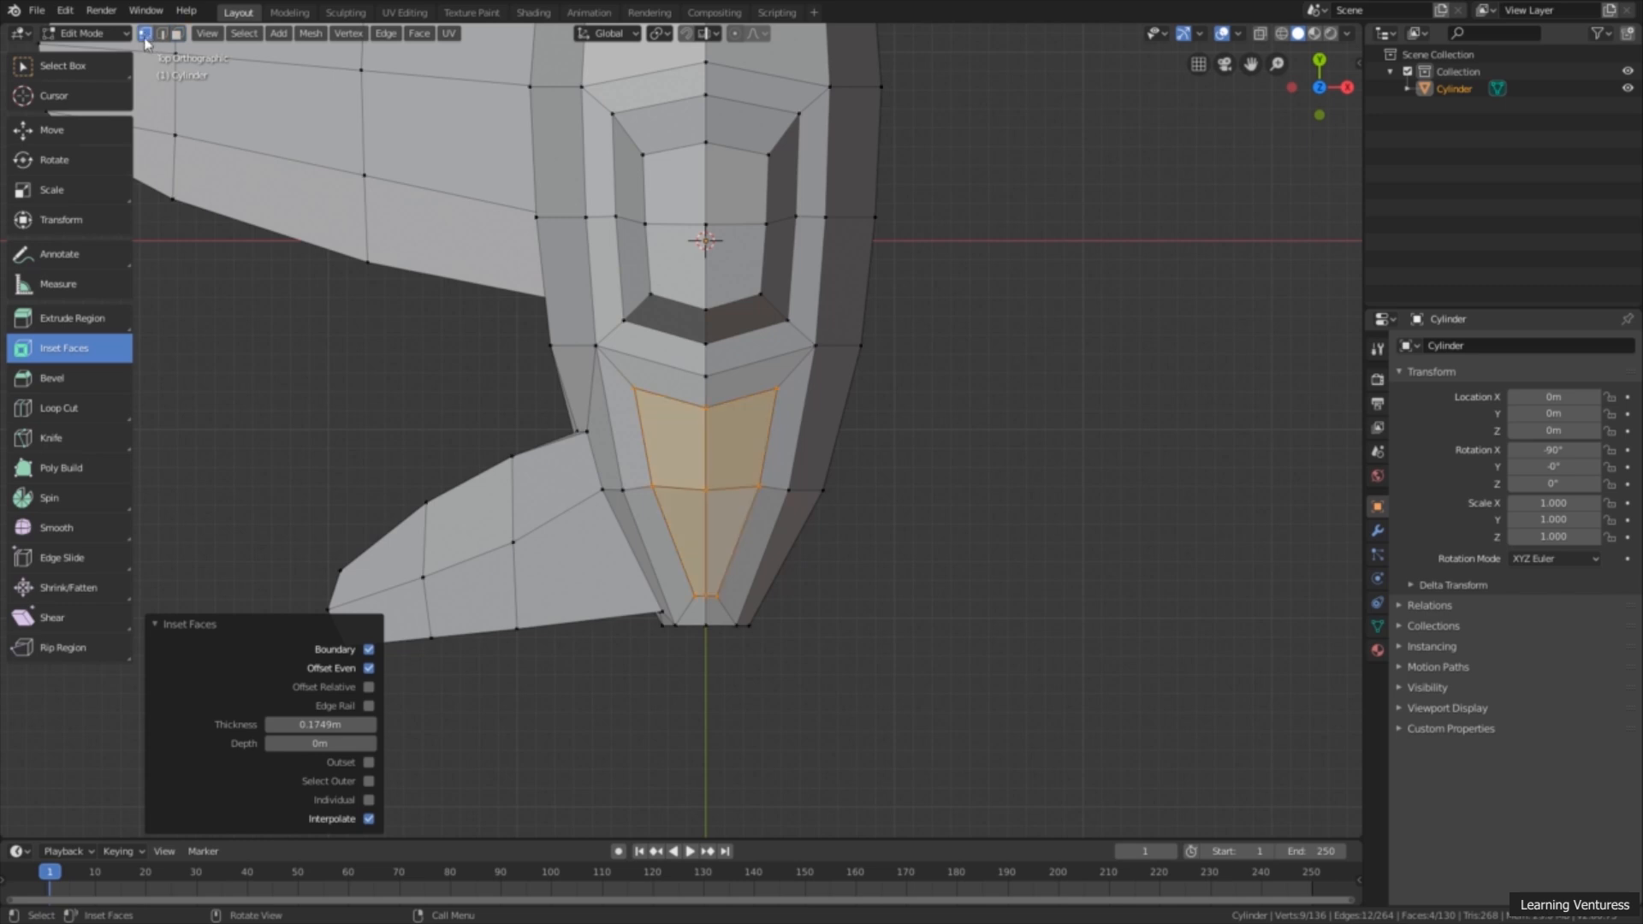
{"action": "left_click", "coordinate": [635, 391]}
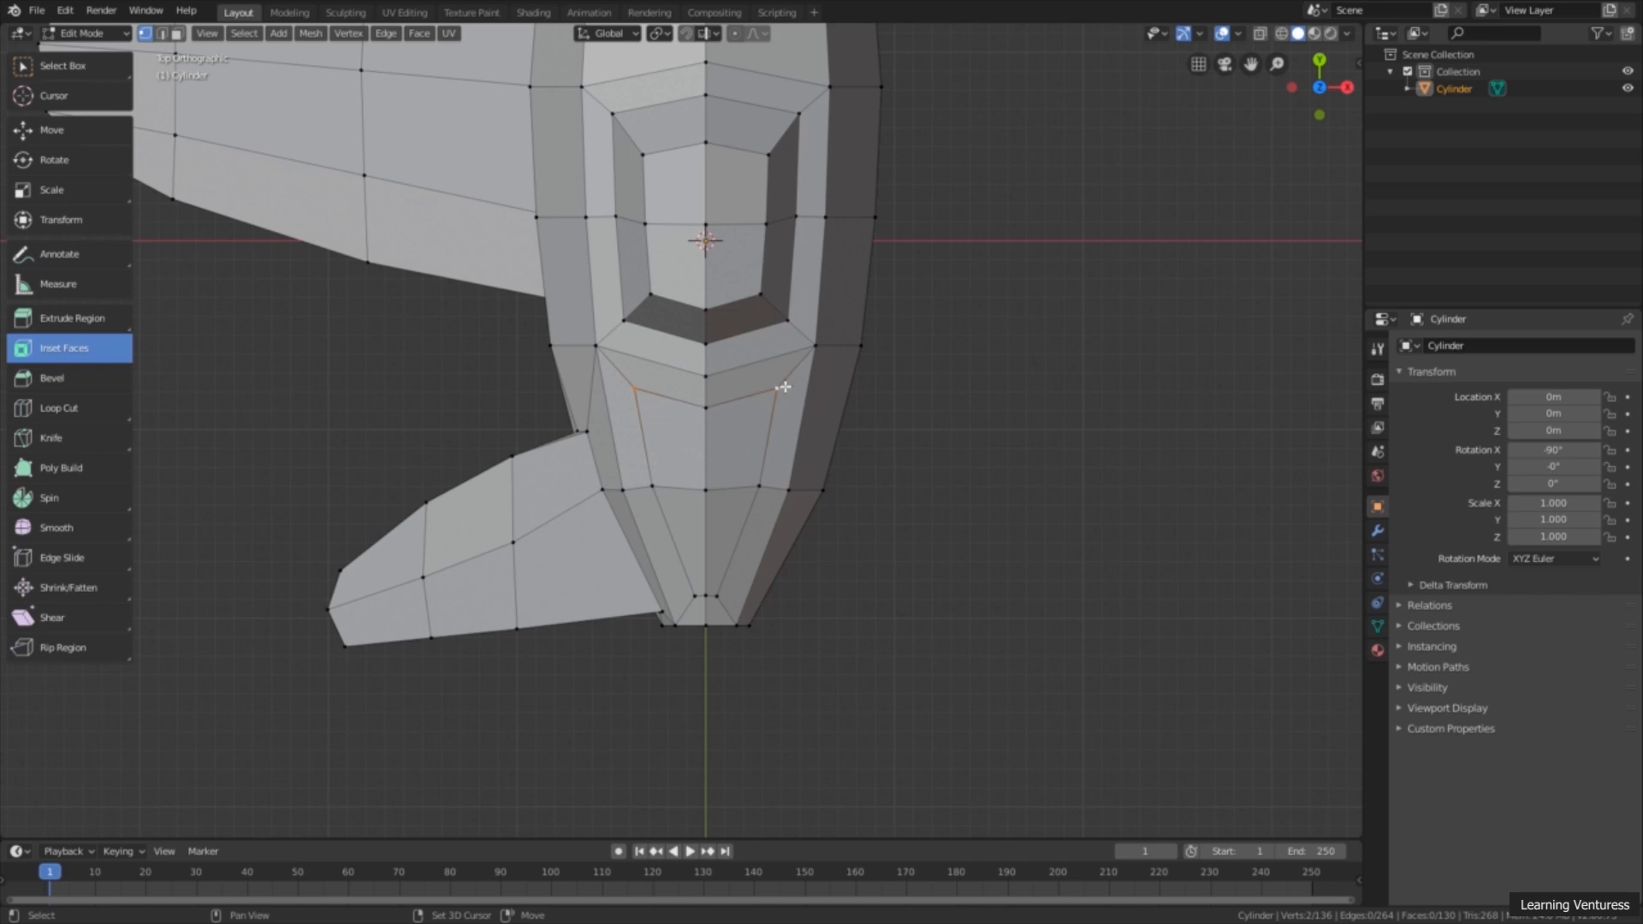
{"action": "left_click", "coordinate": [101, 195]}
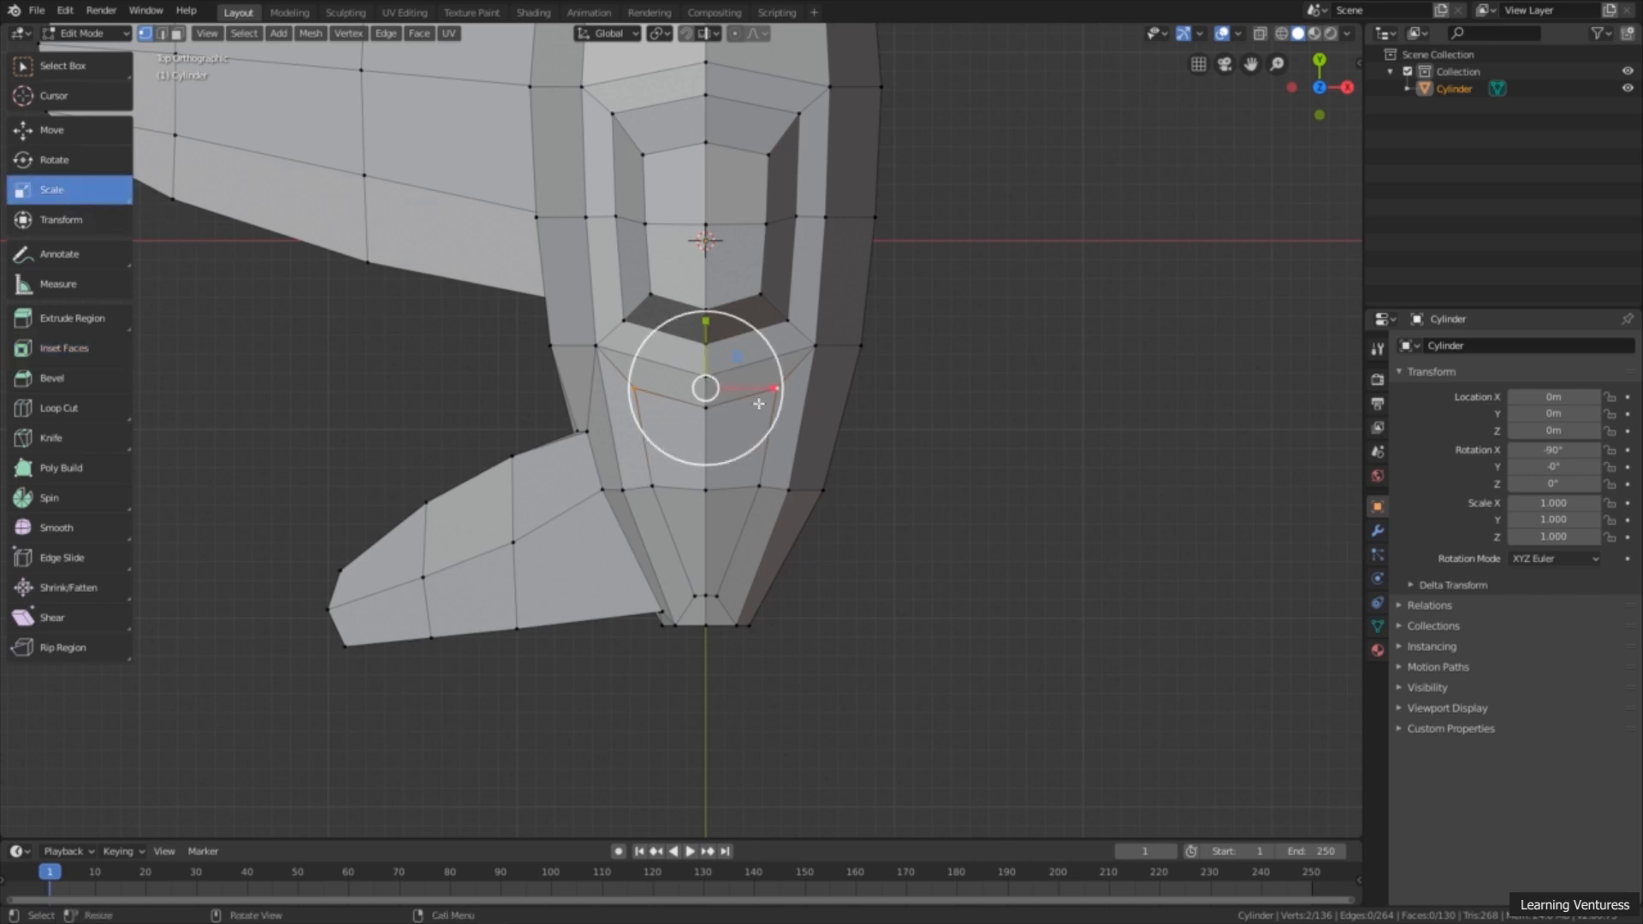
{"action": "left_click_drag", "start_coordinate": [773, 390], "coordinate": [721, 386]}
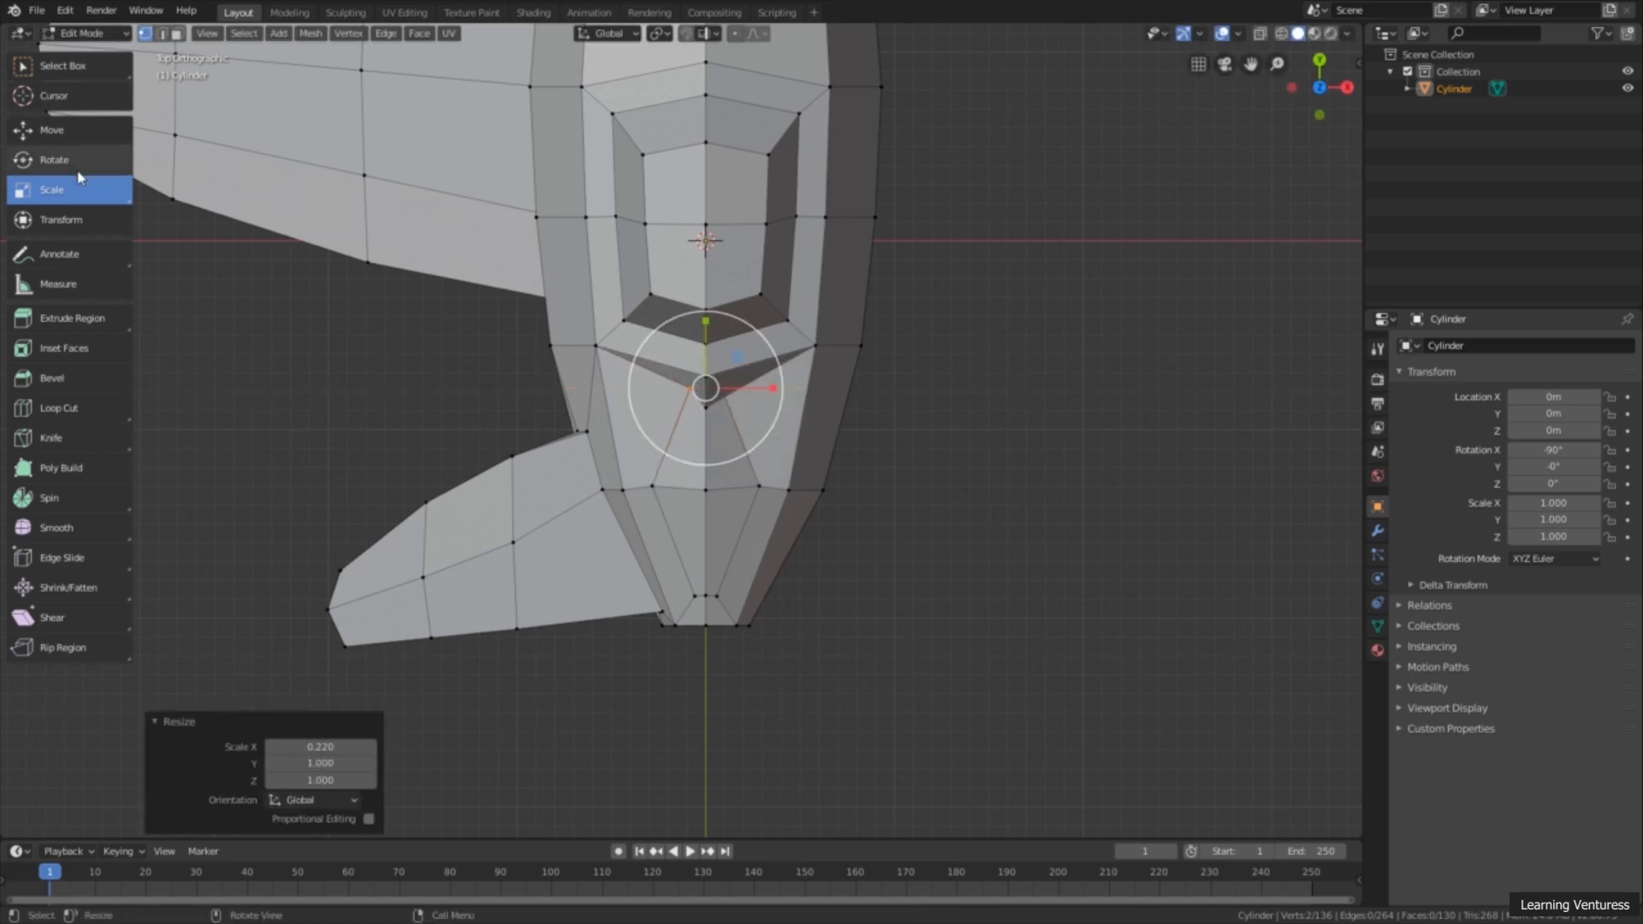
{"action": "left_click", "coordinate": [77, 137]}
{"action": "left_click_drag", "start_coordinate": [707, 326], "coordinate": [702, 352]}
Step: Select the two middle side vertices of the rear fuselage inset and scale them to 0.290 along X
{"action": "left_click", "coordinate": [94, 75]}
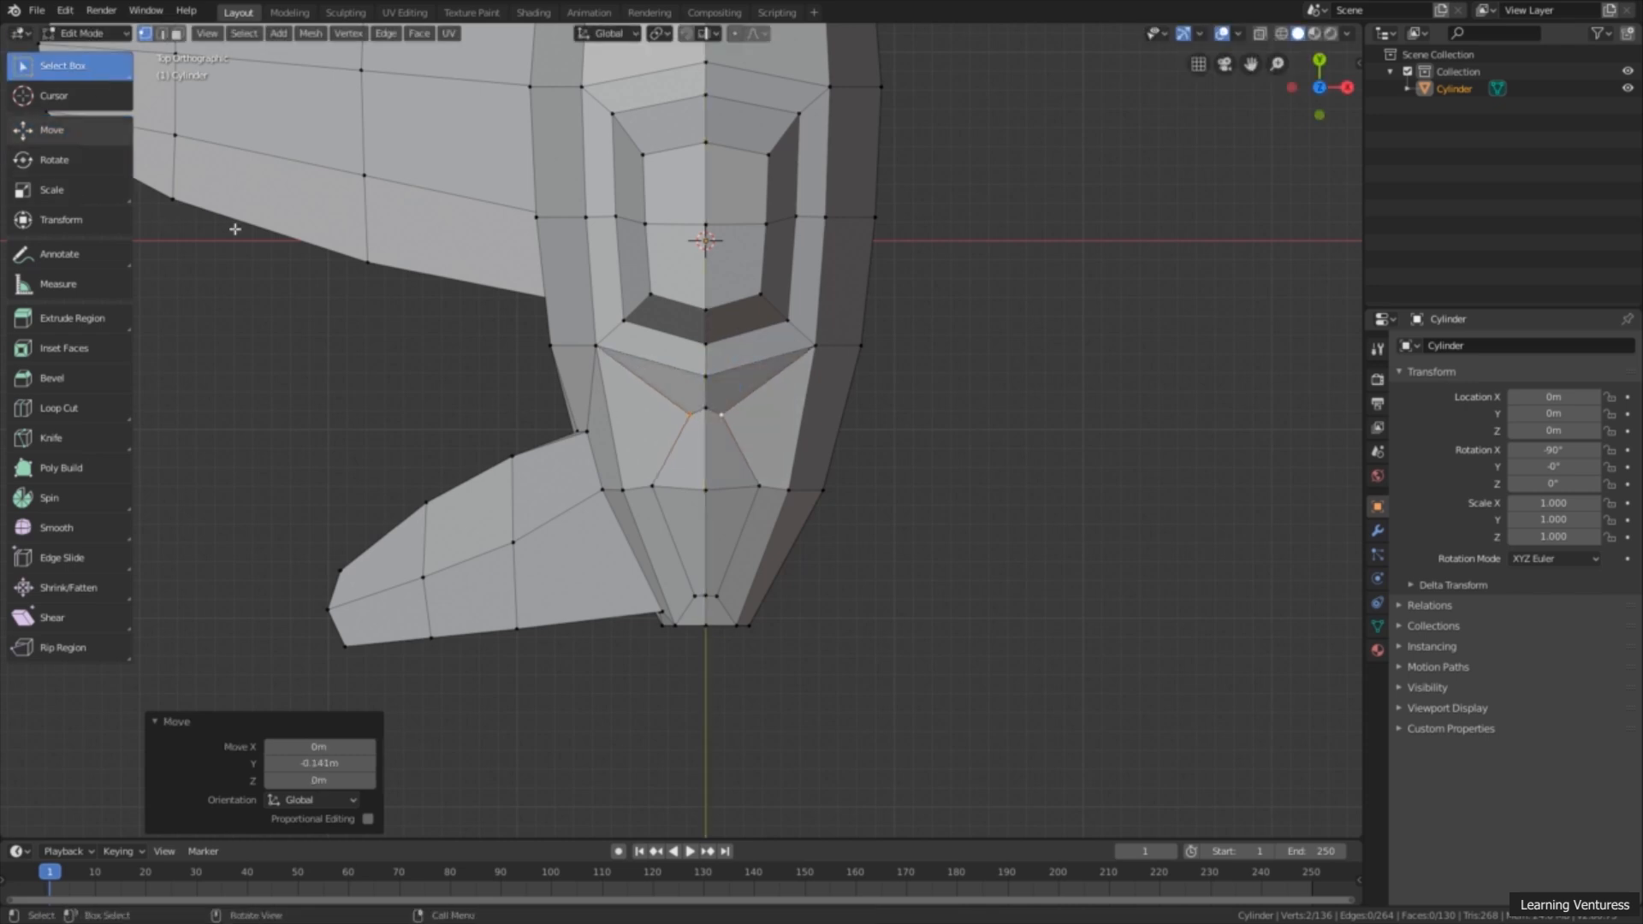
{"action": "left_click", "coordinate": [655, 485], "text": "shift"}
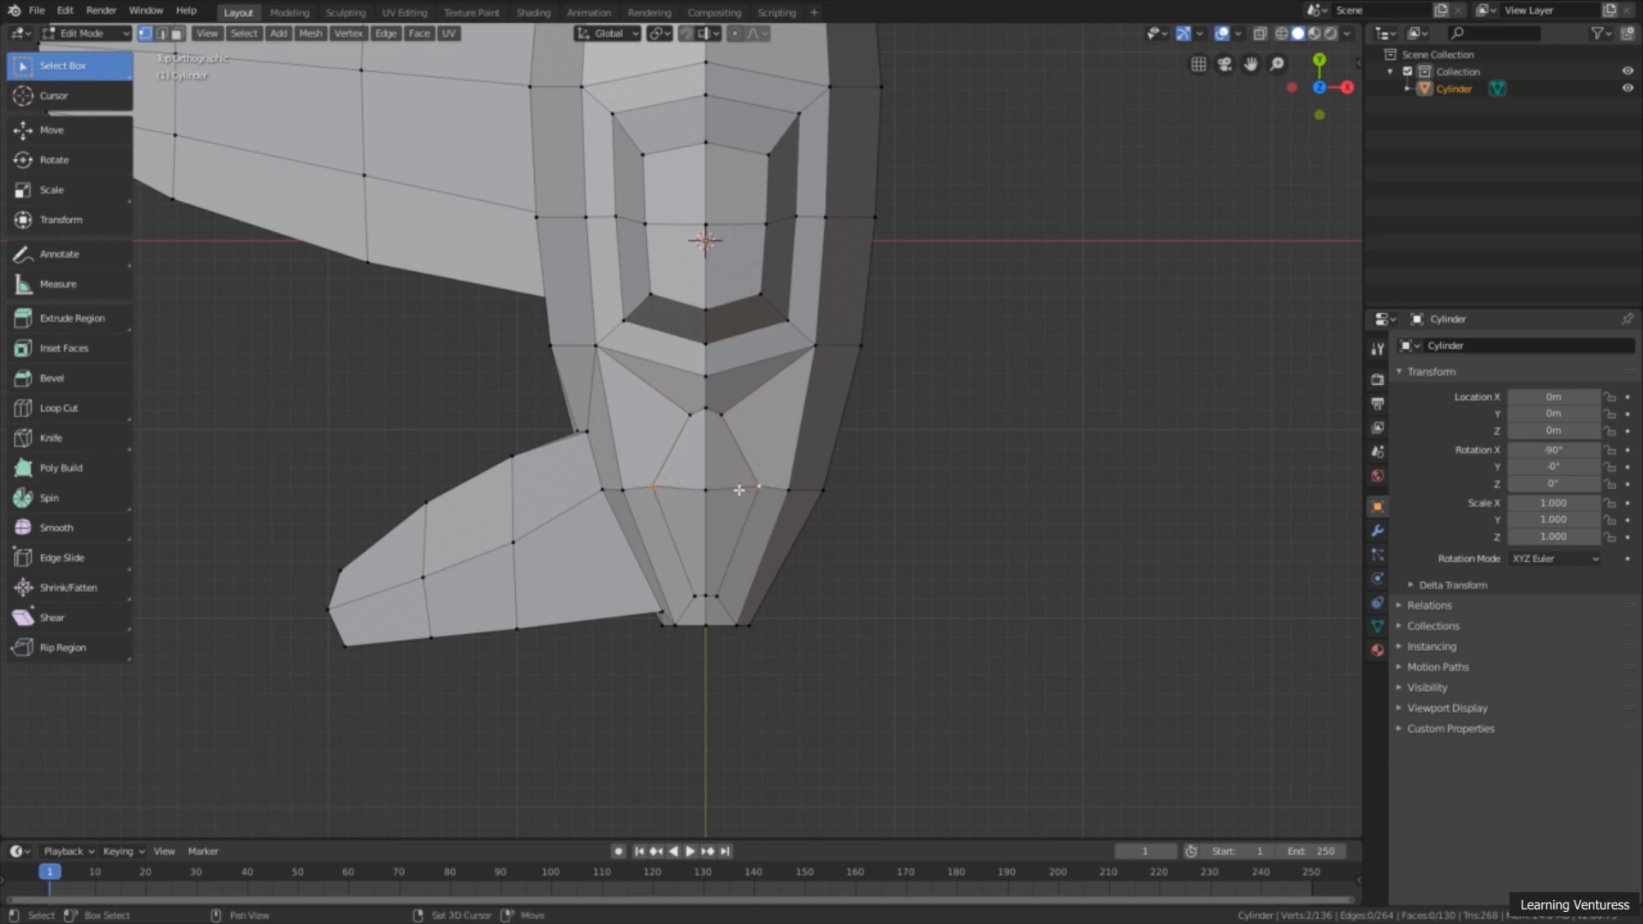
{"action": "left_click", "coordinate": [77, 190]}
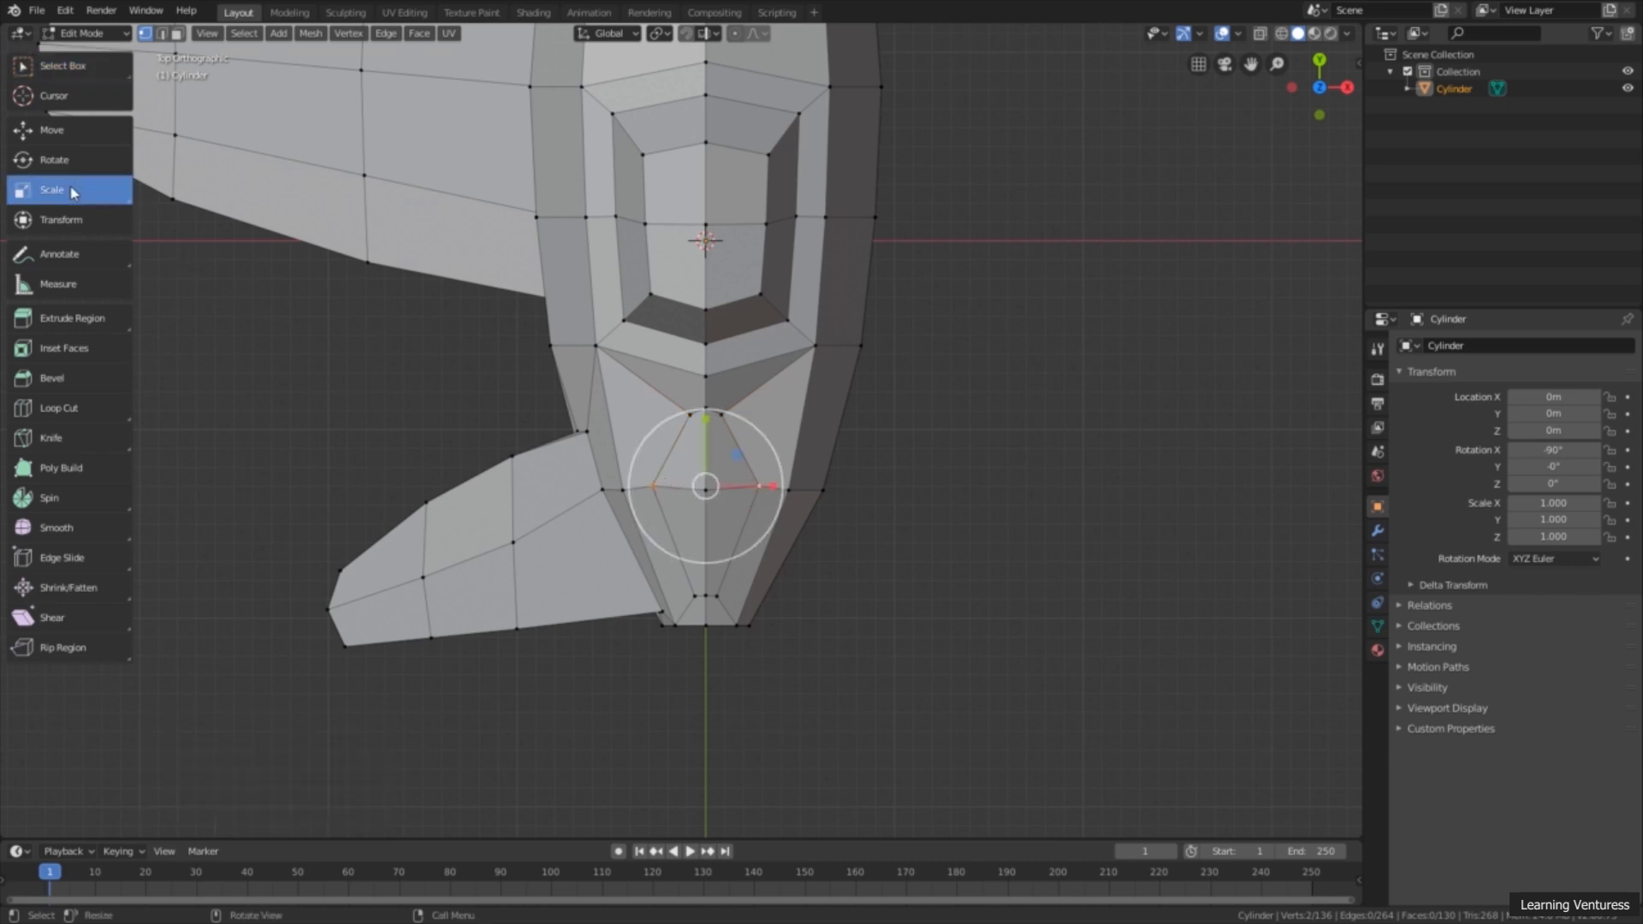
{"action": "left_click_drag", "start_coordinate": [781, 490], "coordinate": [726, 485]}
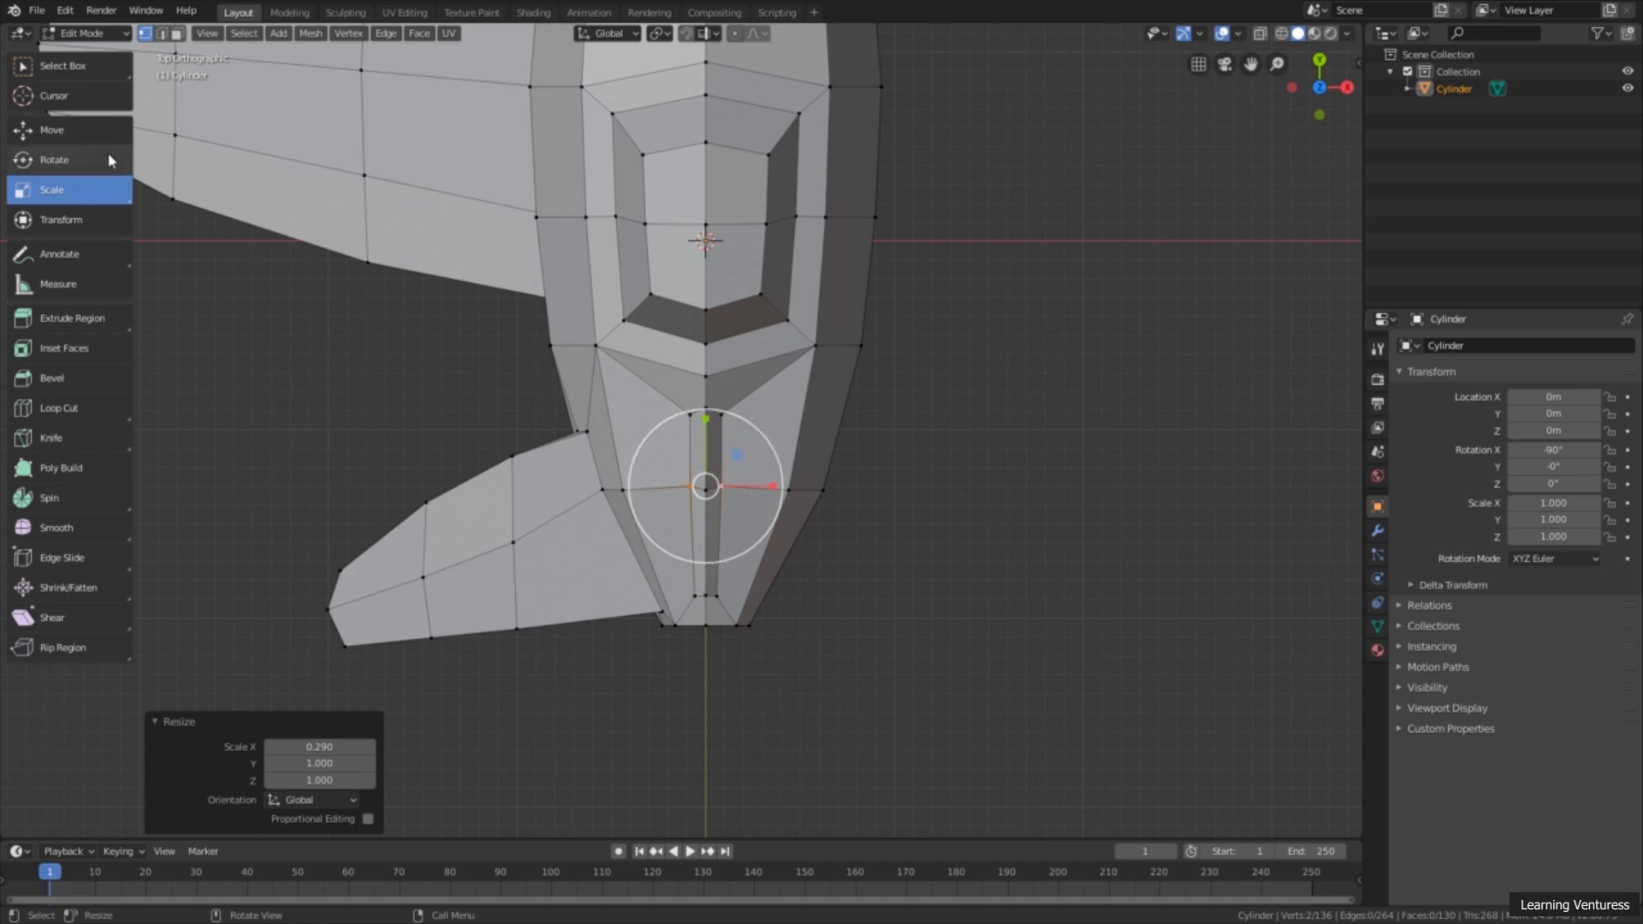
Step: Raise the two front side vertices of the inset strip behind the cockpit about 0.098 m along Z
{"action": "left_click_drag", "start_coordinate": [1322, 86], "coordinate": [1297, 104]}
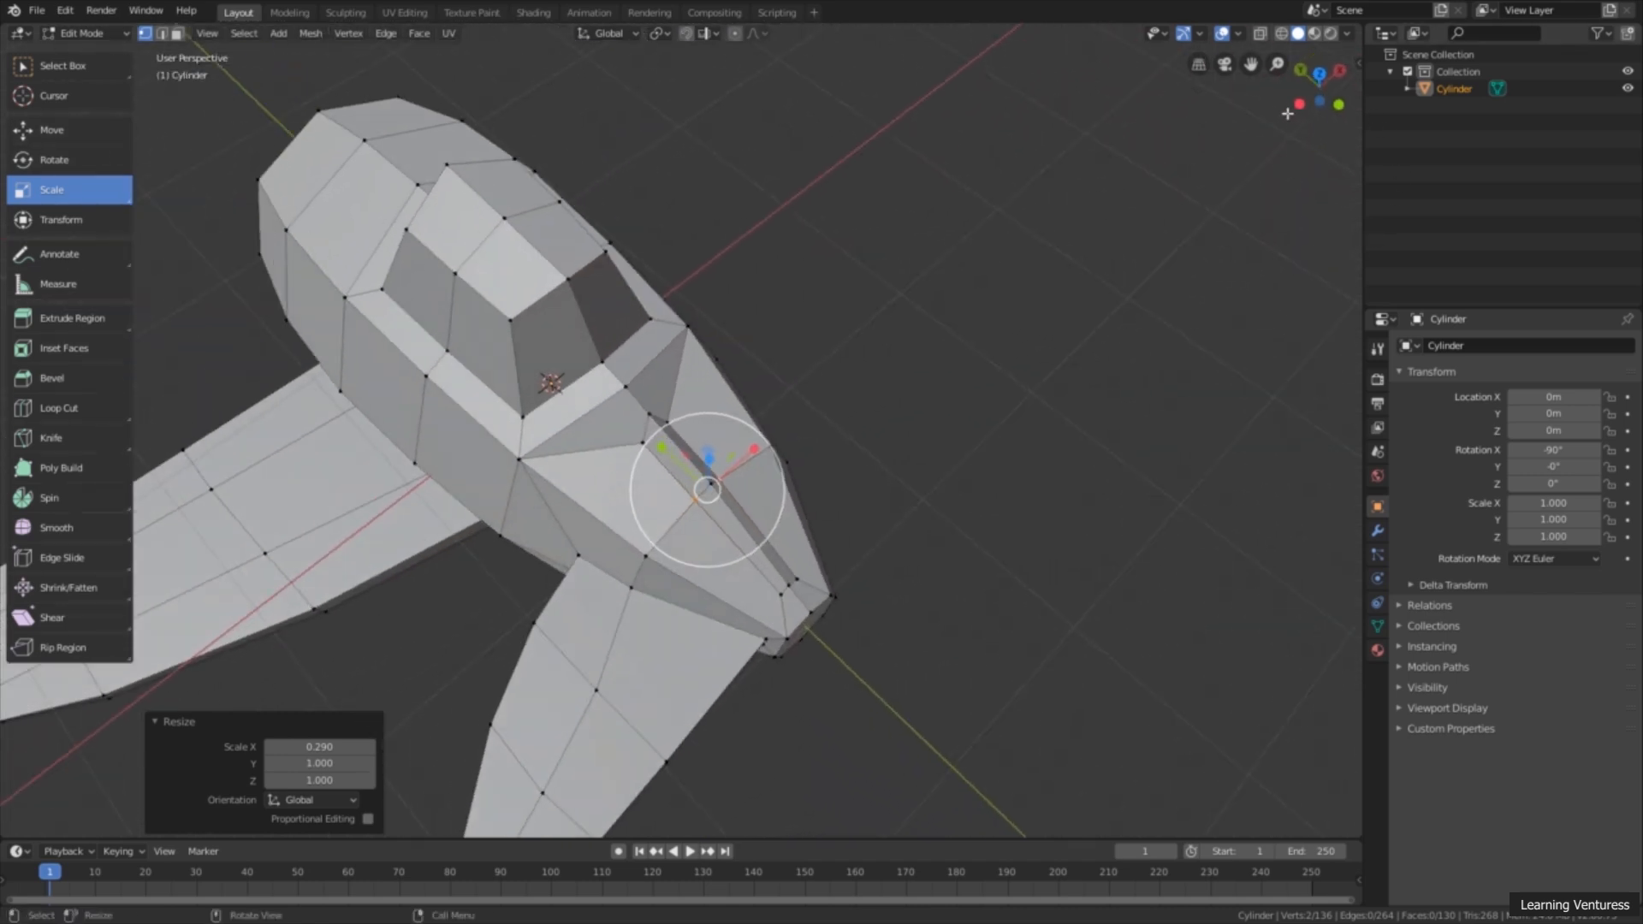
{"action": "left_click", "coordinate": [1298, 103]}
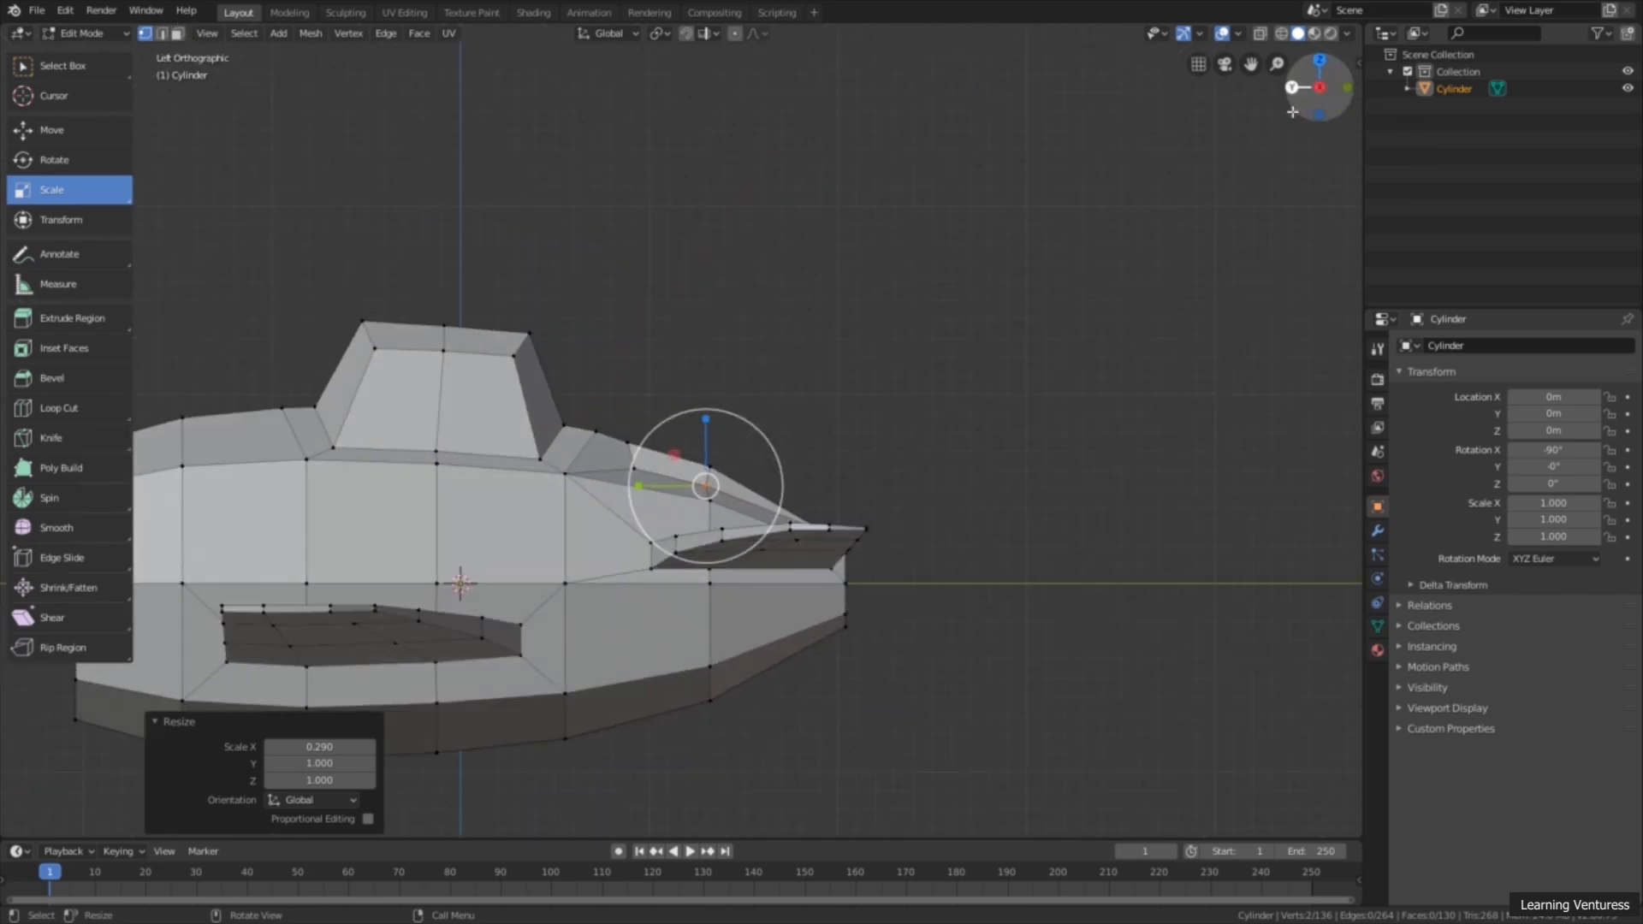
{"action": "scroll", "coordinate": [825, 514], "scroll_direction": "up", "scroll_amount": 3}
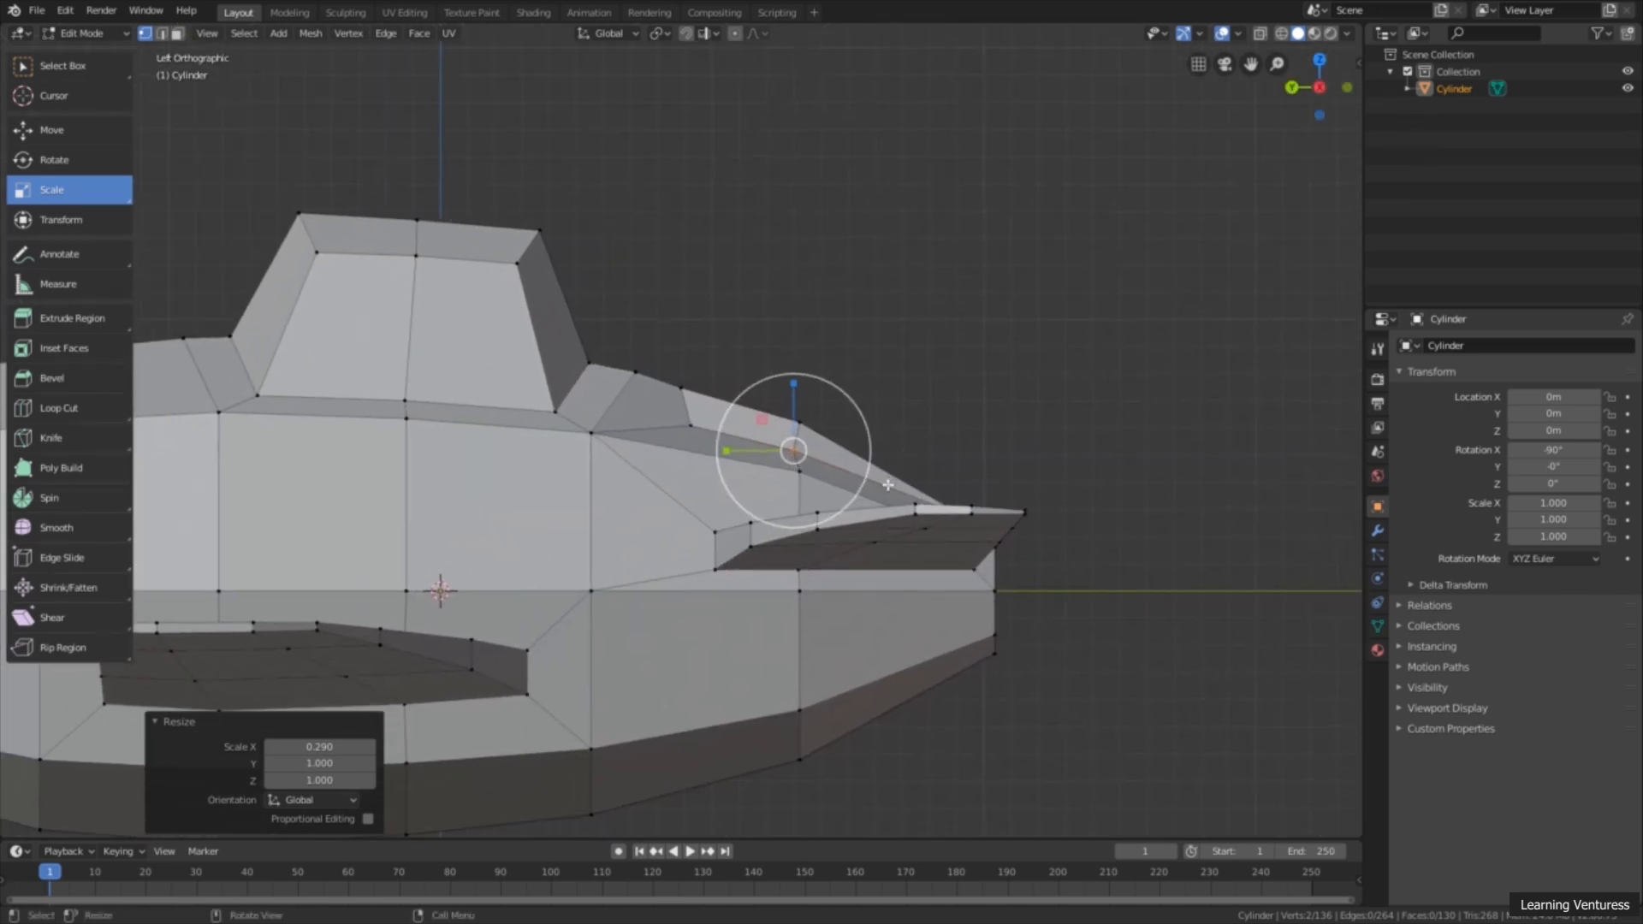
{"action": "middle_click_drag", "start_coordinate": [723, 420], "coordinate": [892, 451]}
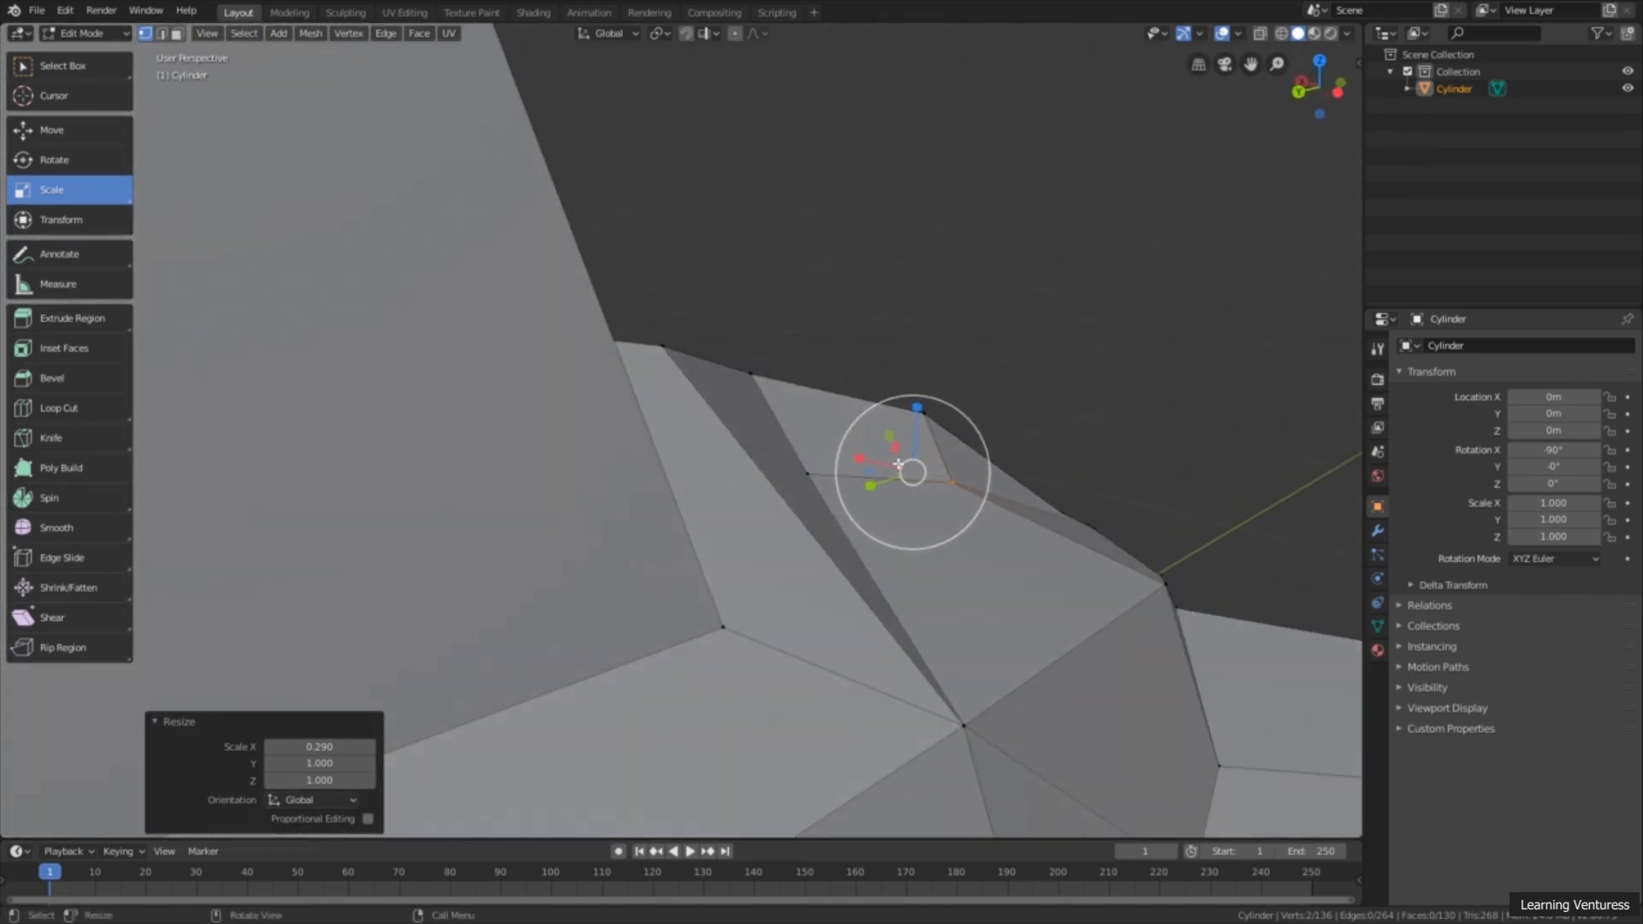
{"action": "middle_click_drag", "start_coordinate": [898, 525], "coordinate": [401, 360]}
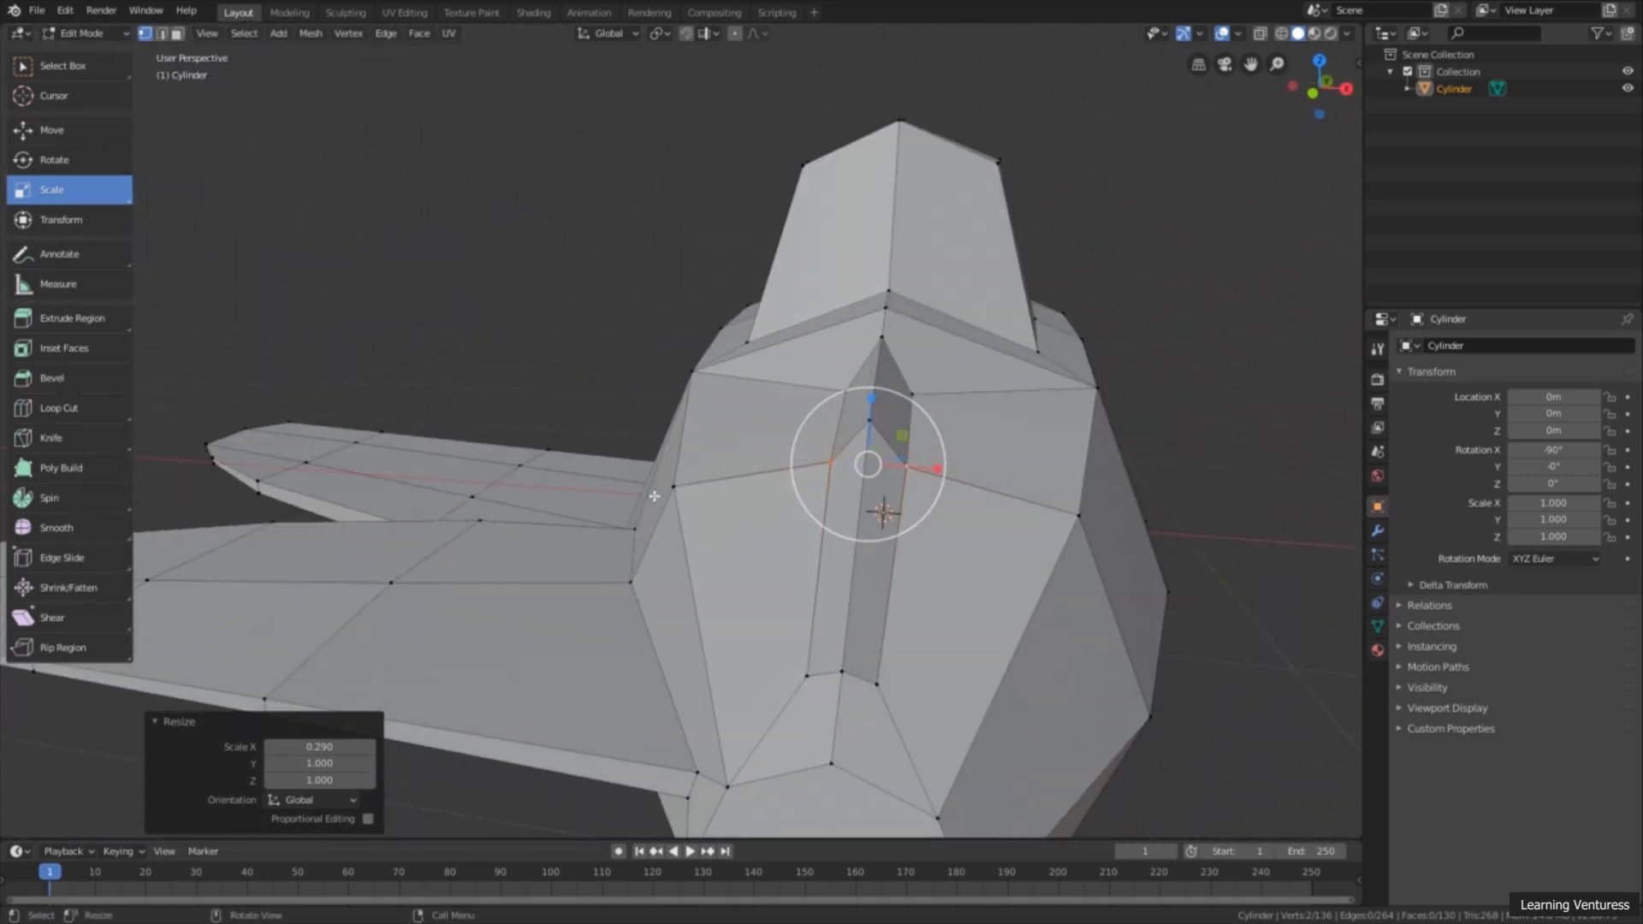
{"action": "left_click", "coordinate": [79, 130]}
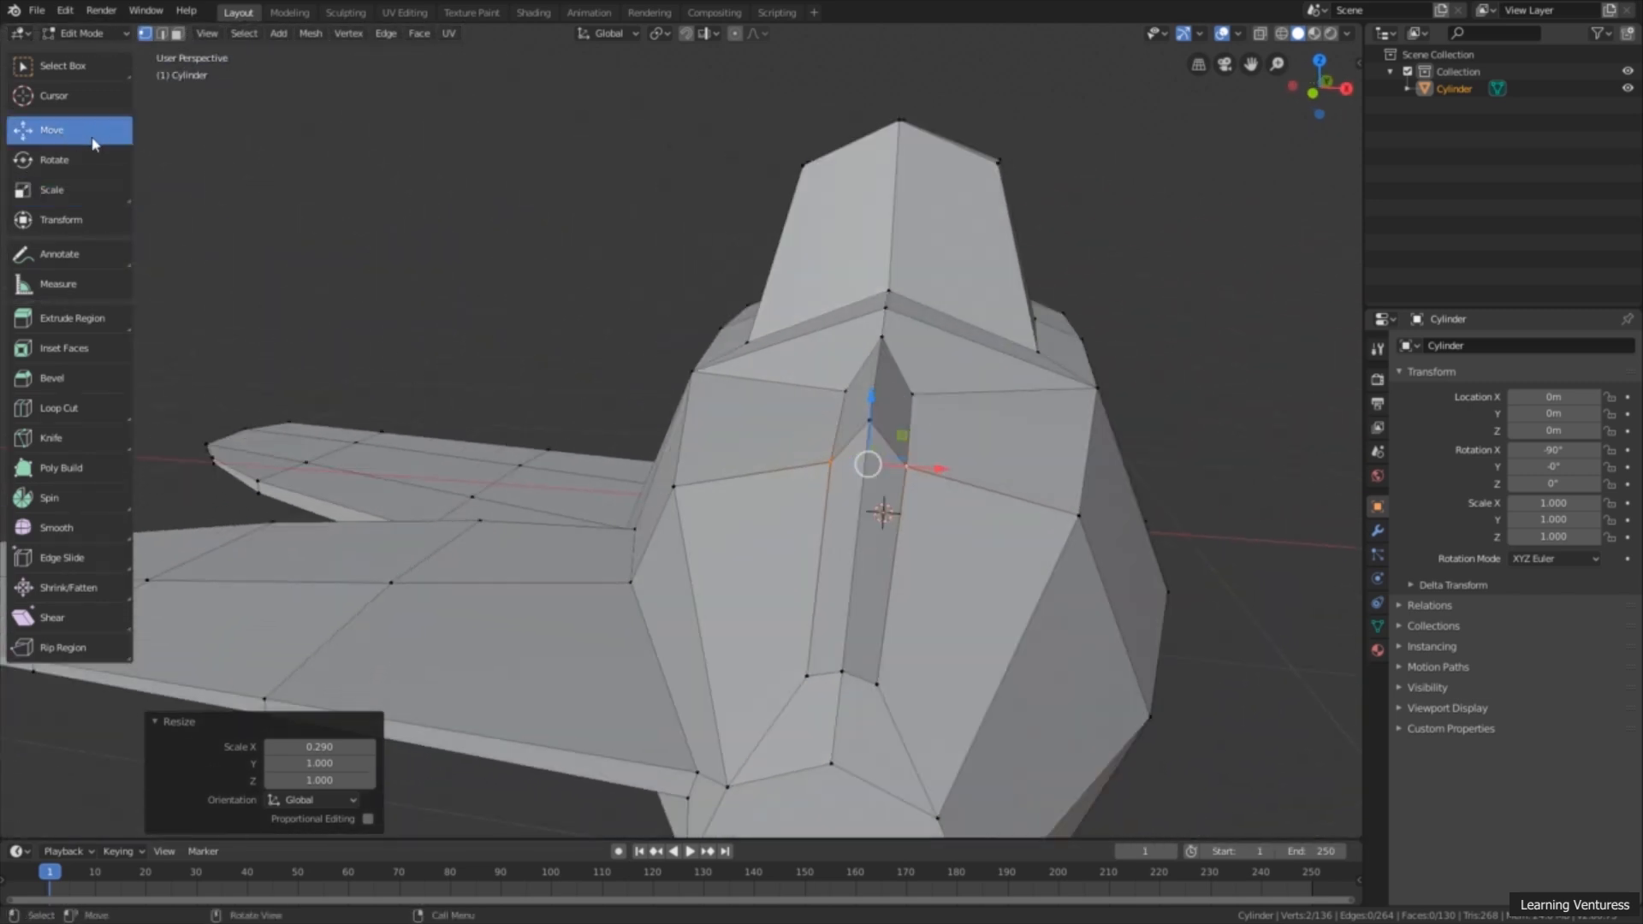
{"action": "left_click", "coordinate": [841, 392]}
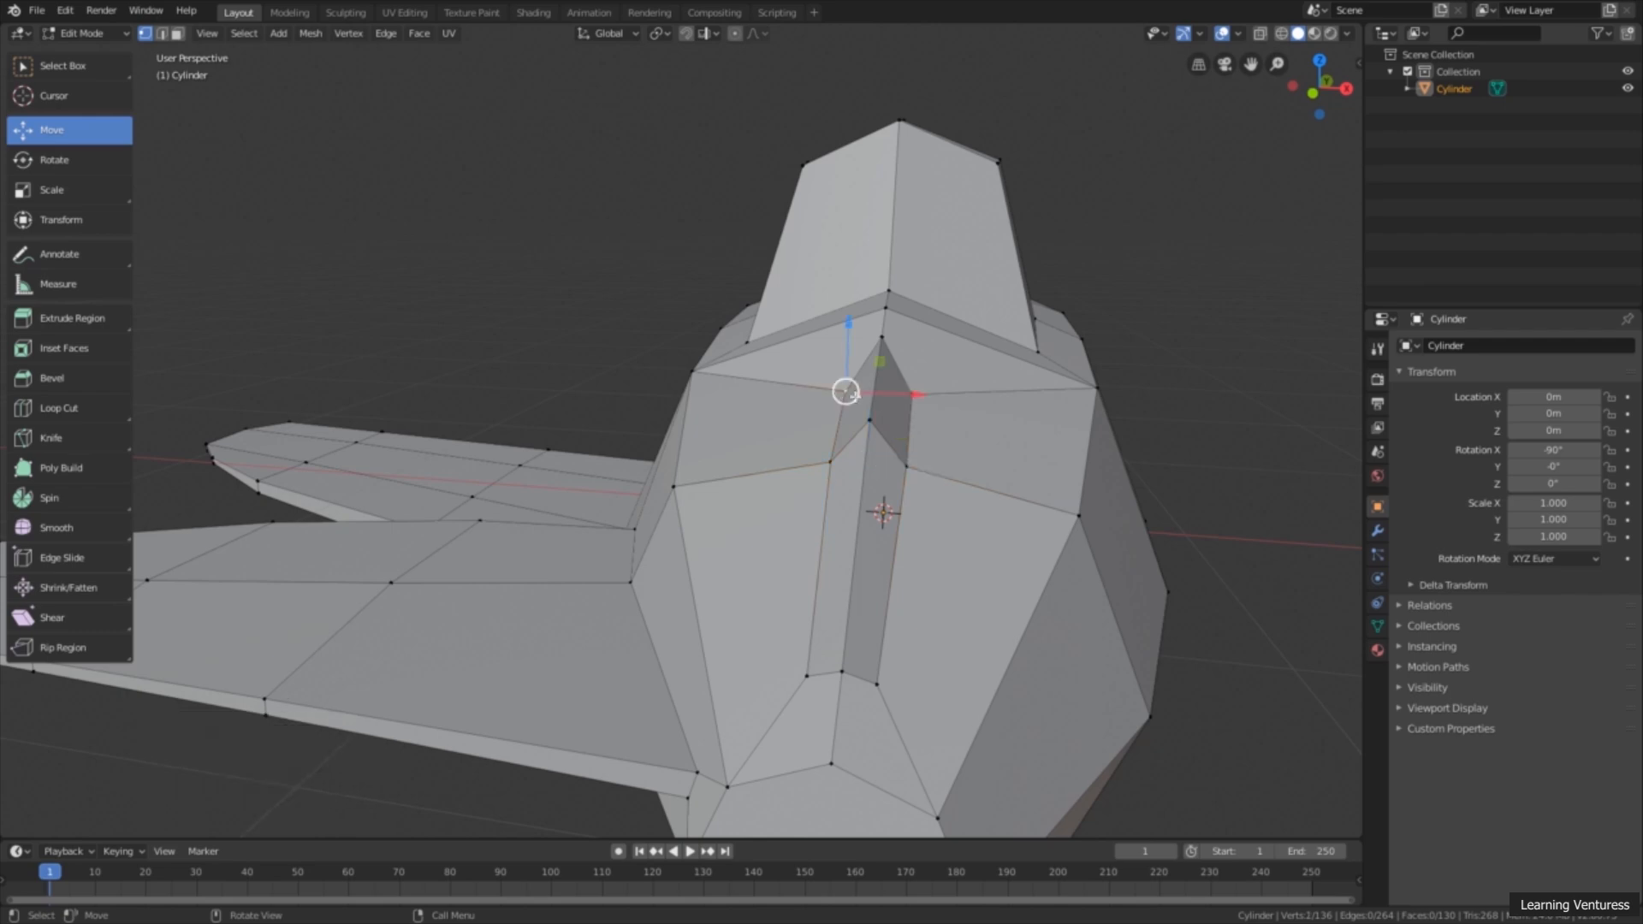
{"action": "middle_click_drag", "start_coordinate": [932, 441], "coordinate": [928, 513]}
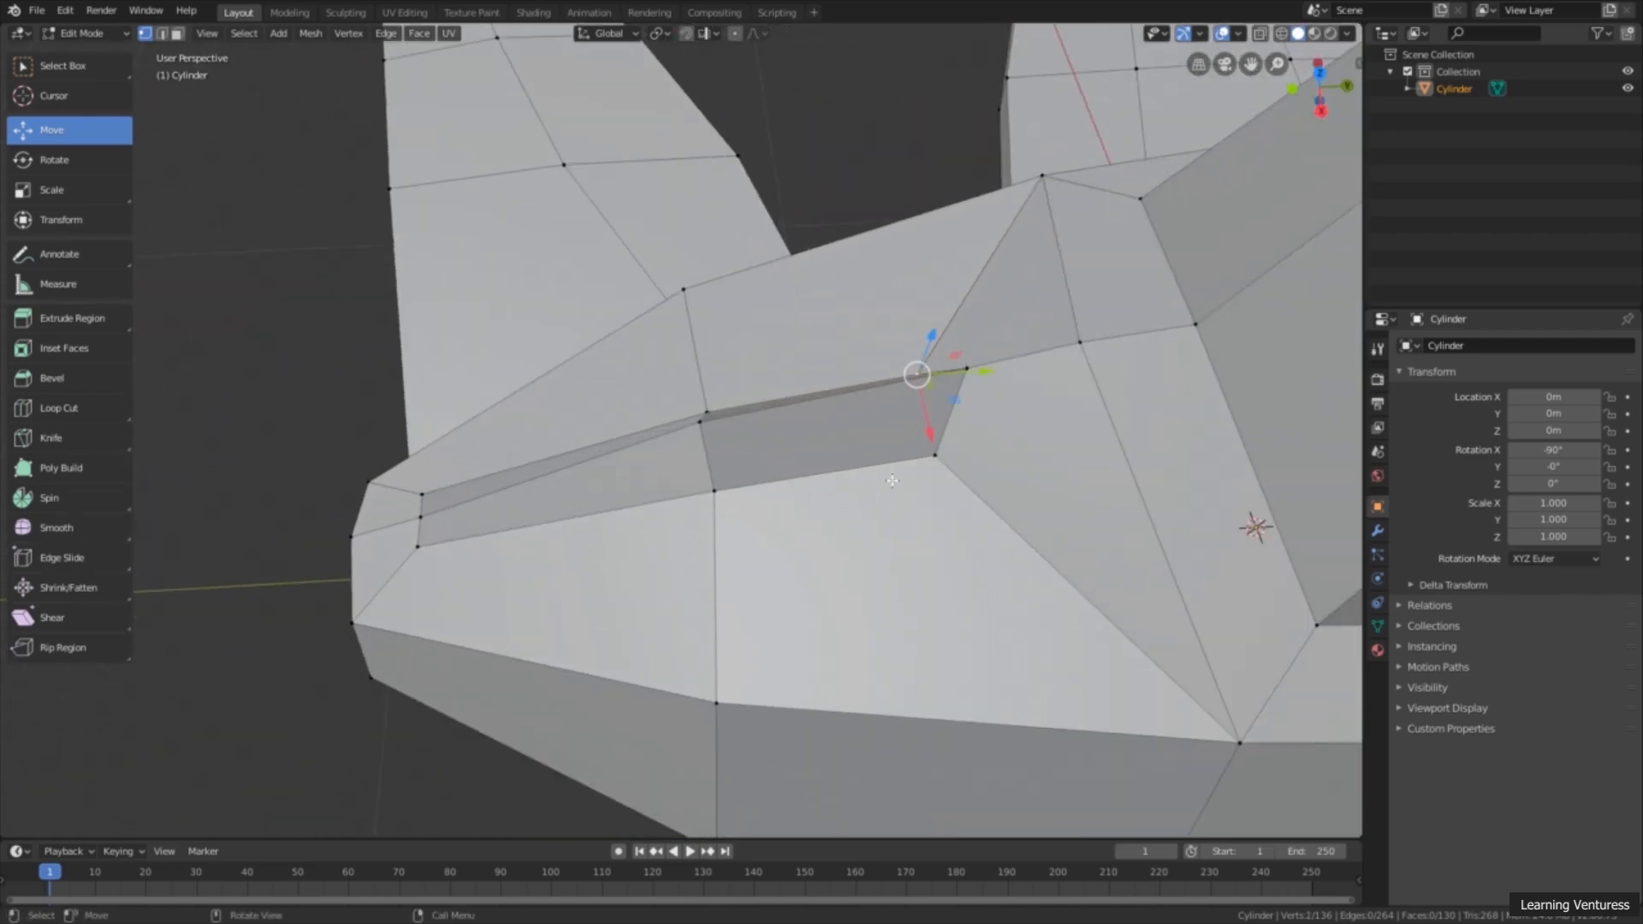
{"action": "middle_click_drag", "start_coordinate": [918, 513], "coordinate": [881, 392]}
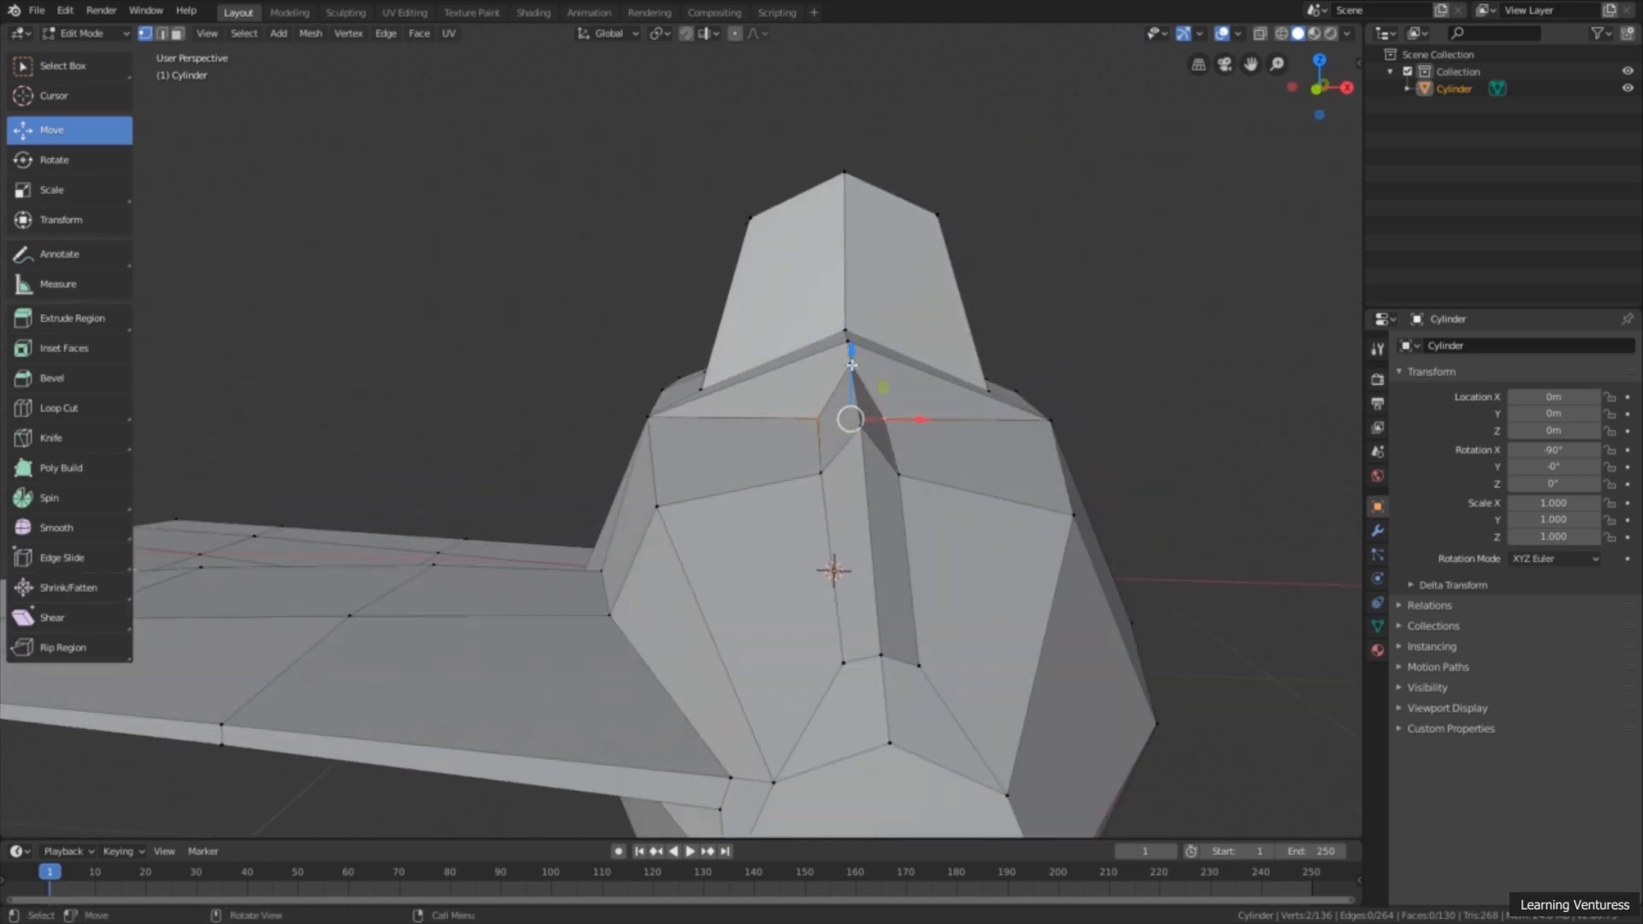
{"action": "key", "text": "g"}
{"action": "key", "text": "z"}
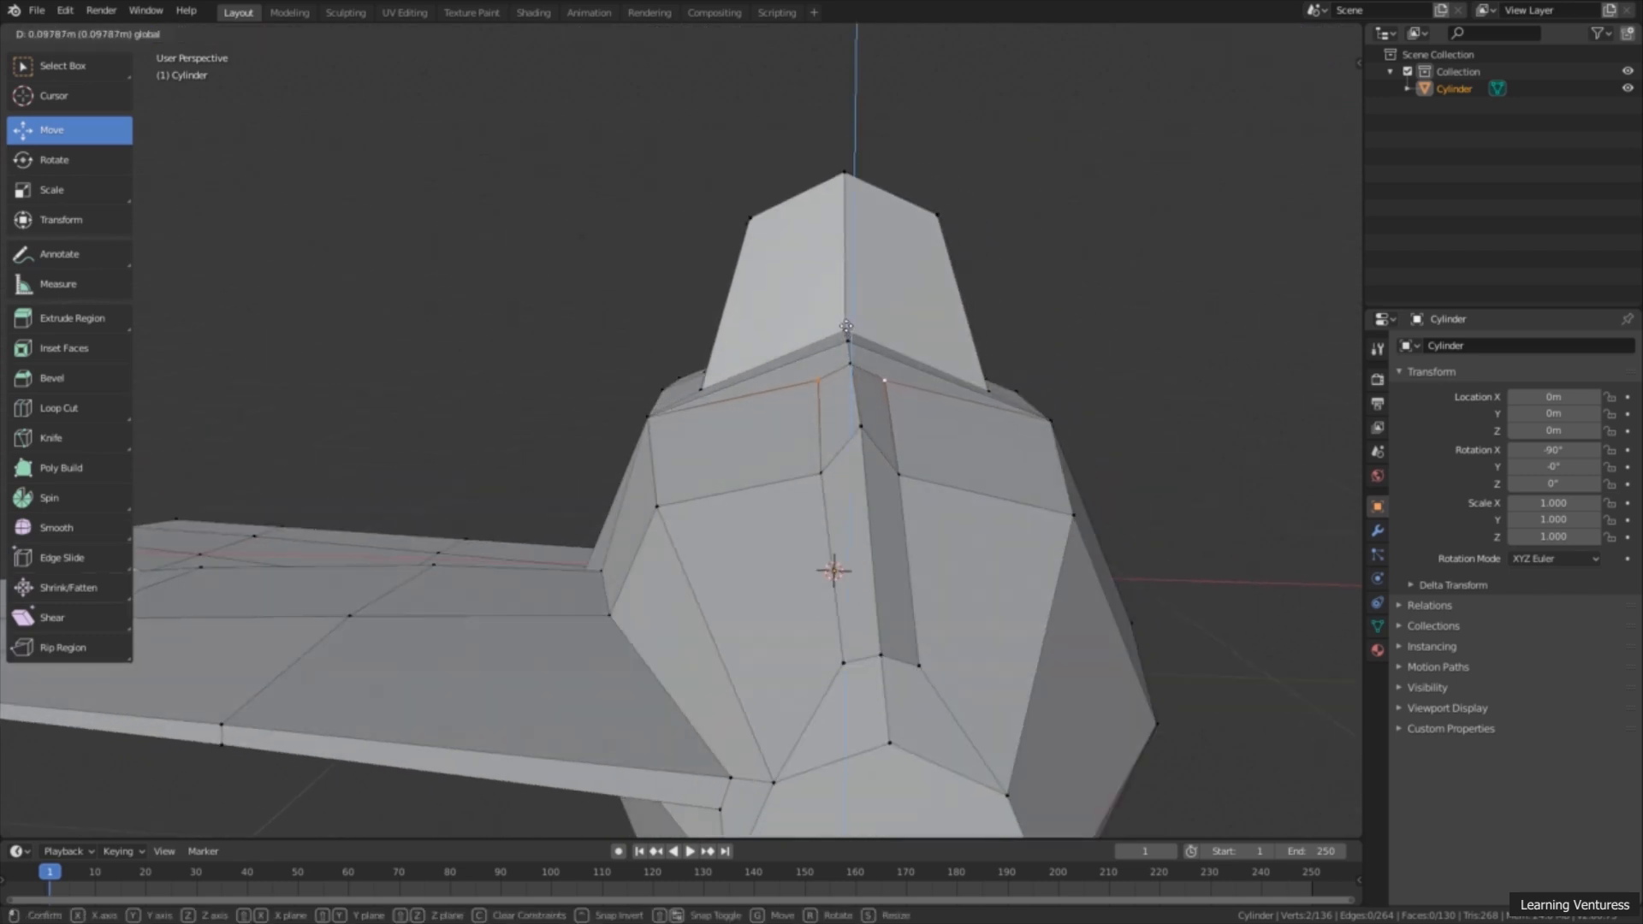
{"action": "left_click", "coordinate": [859, 327]}
Step: Raise the two middle side vertices of the inset strip along Z to about the height of the centre ridge
{"action": "middle_click_drag", "start_coordinate": [883, 434], "coordinate": [669, 501]}
{"action": "middle_click_drag", "start_coordinate": [793, 586], "coordinate": [827, 366]}
{"action": "left_click_drag", "start_coordinate": [799, 346], "coordinate": [802, 345]}
{"action": "left_click", "coordinate": [790, 456]}
{"action": "middle_click_drag", "start_coordinate": [887, 505], "coordinate": [847, 520]}
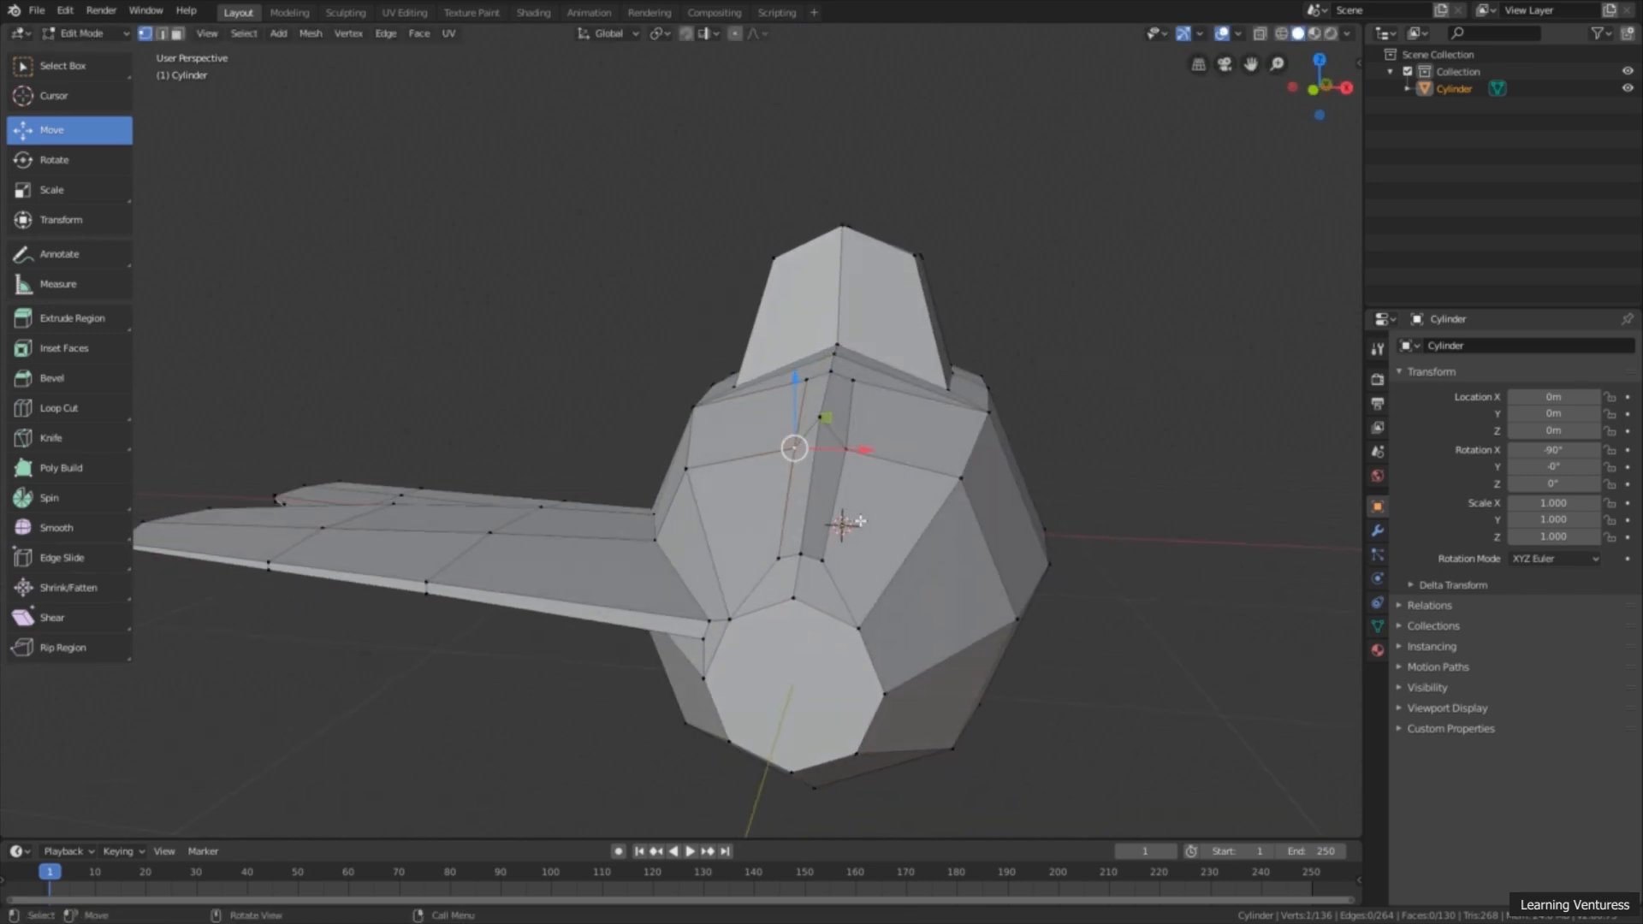
{"action": "key", "text": "alt+a"}
{"action": "left_click", "coordinate": [854, 454]}
{"action": "left_click", "coordinate": [787, 452], "text": "shift"}
{"action": "middle_click_drag", "start_coordinate": [786, 452], "coordinate": [839, 436]}
{"action": "left_click_drag", "start_coordinate": [821, 405], "coordinate": [819, 380]}
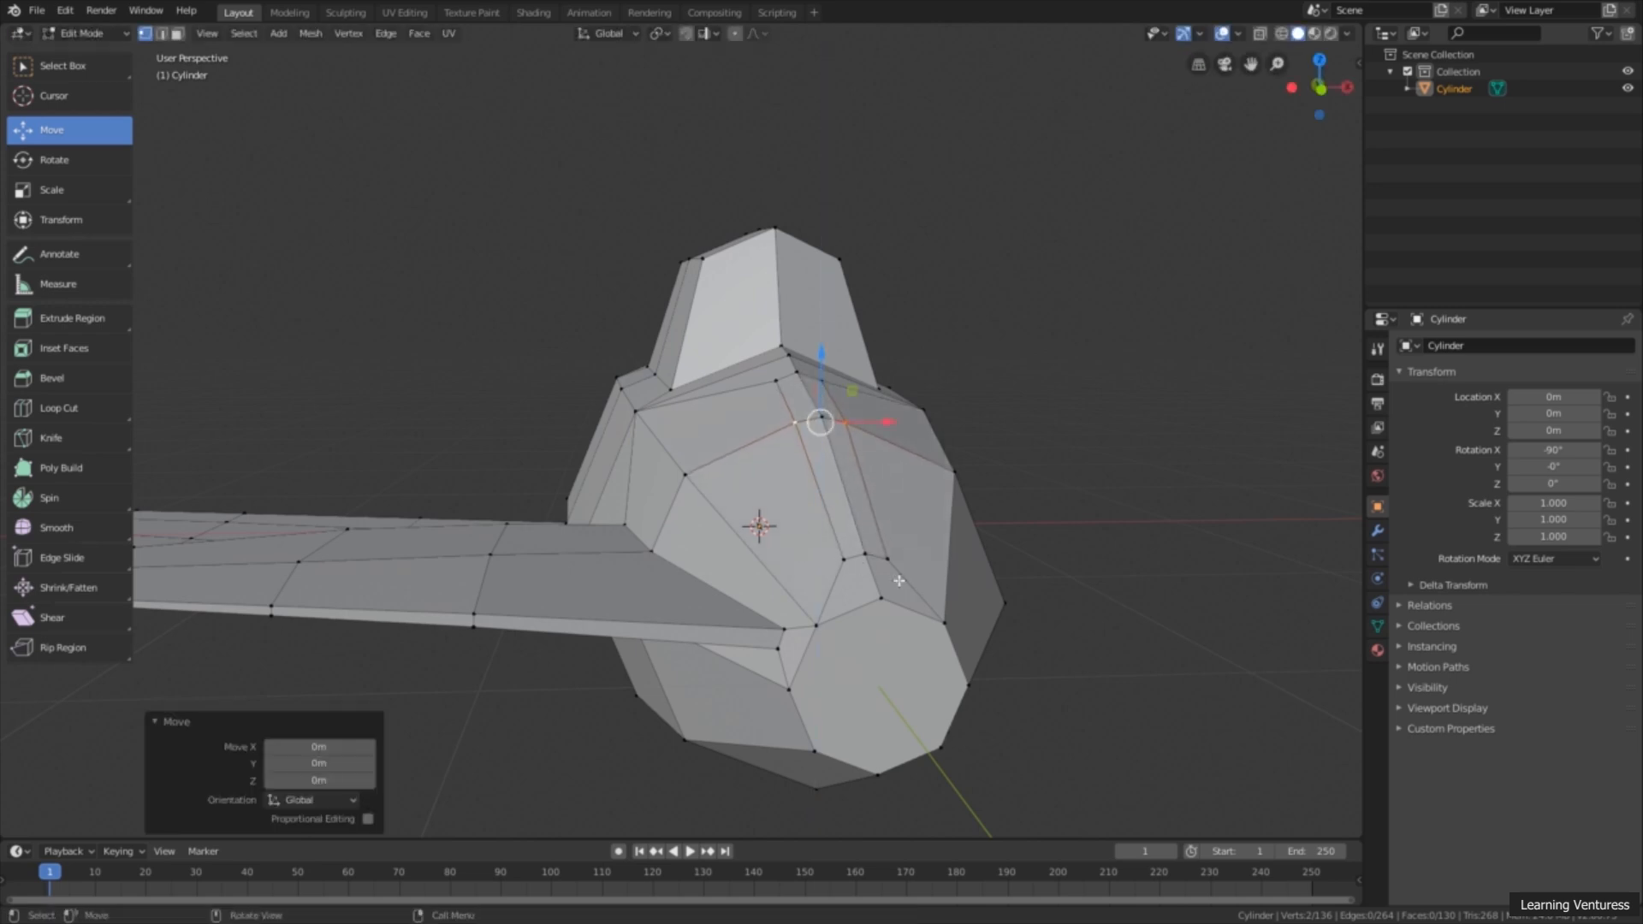
Step: Select the two rear side vertices of the inset strip and move them up 0.00997 m along Z
{"action": "scroll", "coordinate": [884, 578], "scroll_direction": "up", "scroll_amount": 2}
{"action": "middle_click_drag", "start_coordinate": [988, 666], "coordinate": [992, 610]}
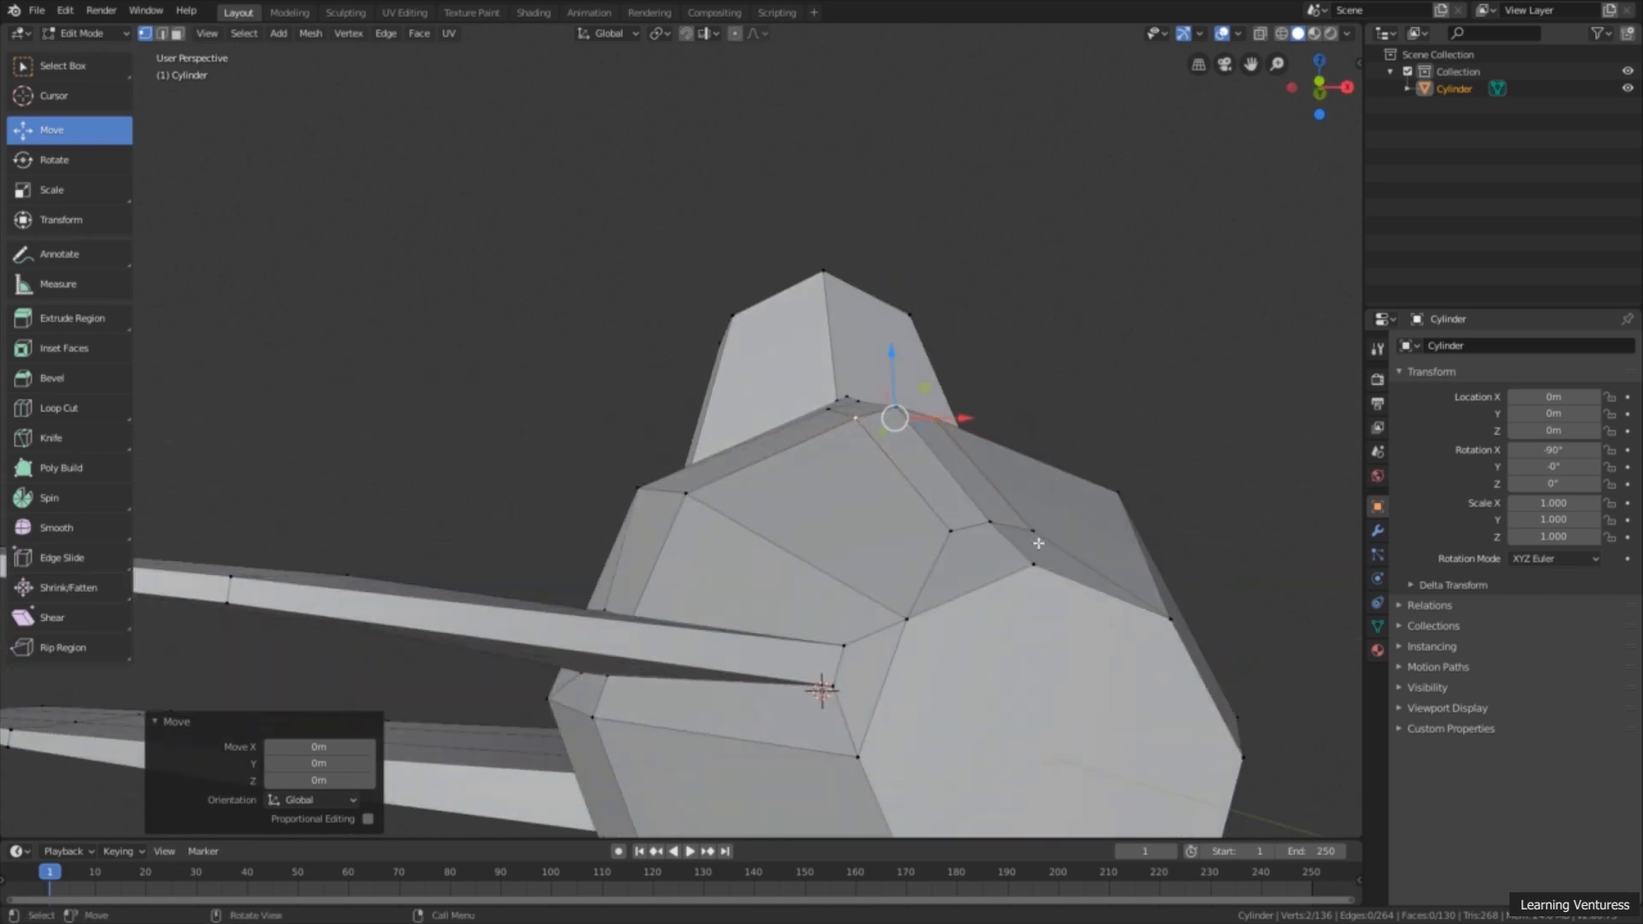
{"action": "left_click", "coordinate": [1034, 536]}
{"action": "left_click", "coordinate": [951, 532], "text": "shift"}
{"action": "left_click_drag", "start_coordinate": [985, 493], "coordinate": [984, 479]}
Step: Select the three vertices at the rear end of the inset strip and move them -0.0455 m along Z
{"action": "scroll", "coordinate": [855, 492], "scroll_direction": "down", "scroll_amount": 4}
{"action": "middle_click_drag", "start_coordinate": [805, 562], "coordinate": [898, 660]}
{"action": "scroll", "coordinate": [898, 660], "scroll_direction": "up", "scroll_amount": 3}
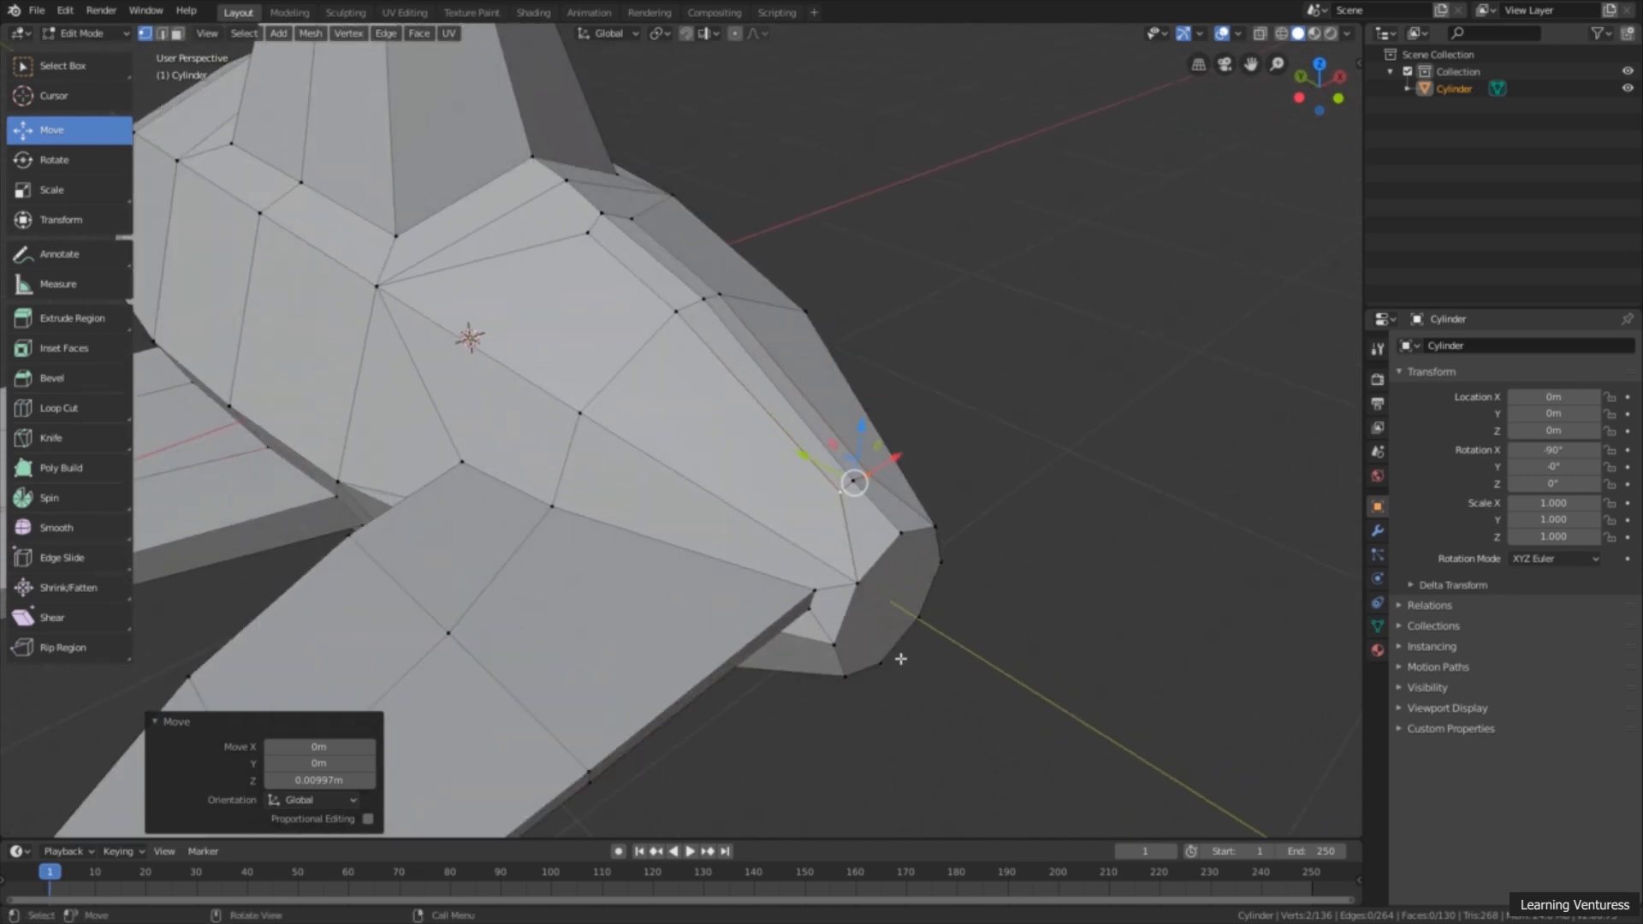
{"action": "left_click", "coordinate": [1117, 548]}
{"action": "left_click", "coordinate": [927, 487]}
{"action": "left_click", "coordinate": [908, 497], "text": "shift"}
{"action": "middle_click_drag", "start_coordinate": [890, 518], "coordinate": [865, 497]}
{"action": "left_click_drag", "start_coordinate": [866, 497], "coordinate": [900, 499]}
{"action": "left_click_drag", "start_coordinate": [954, 443], "coordinate": [954, 467]}
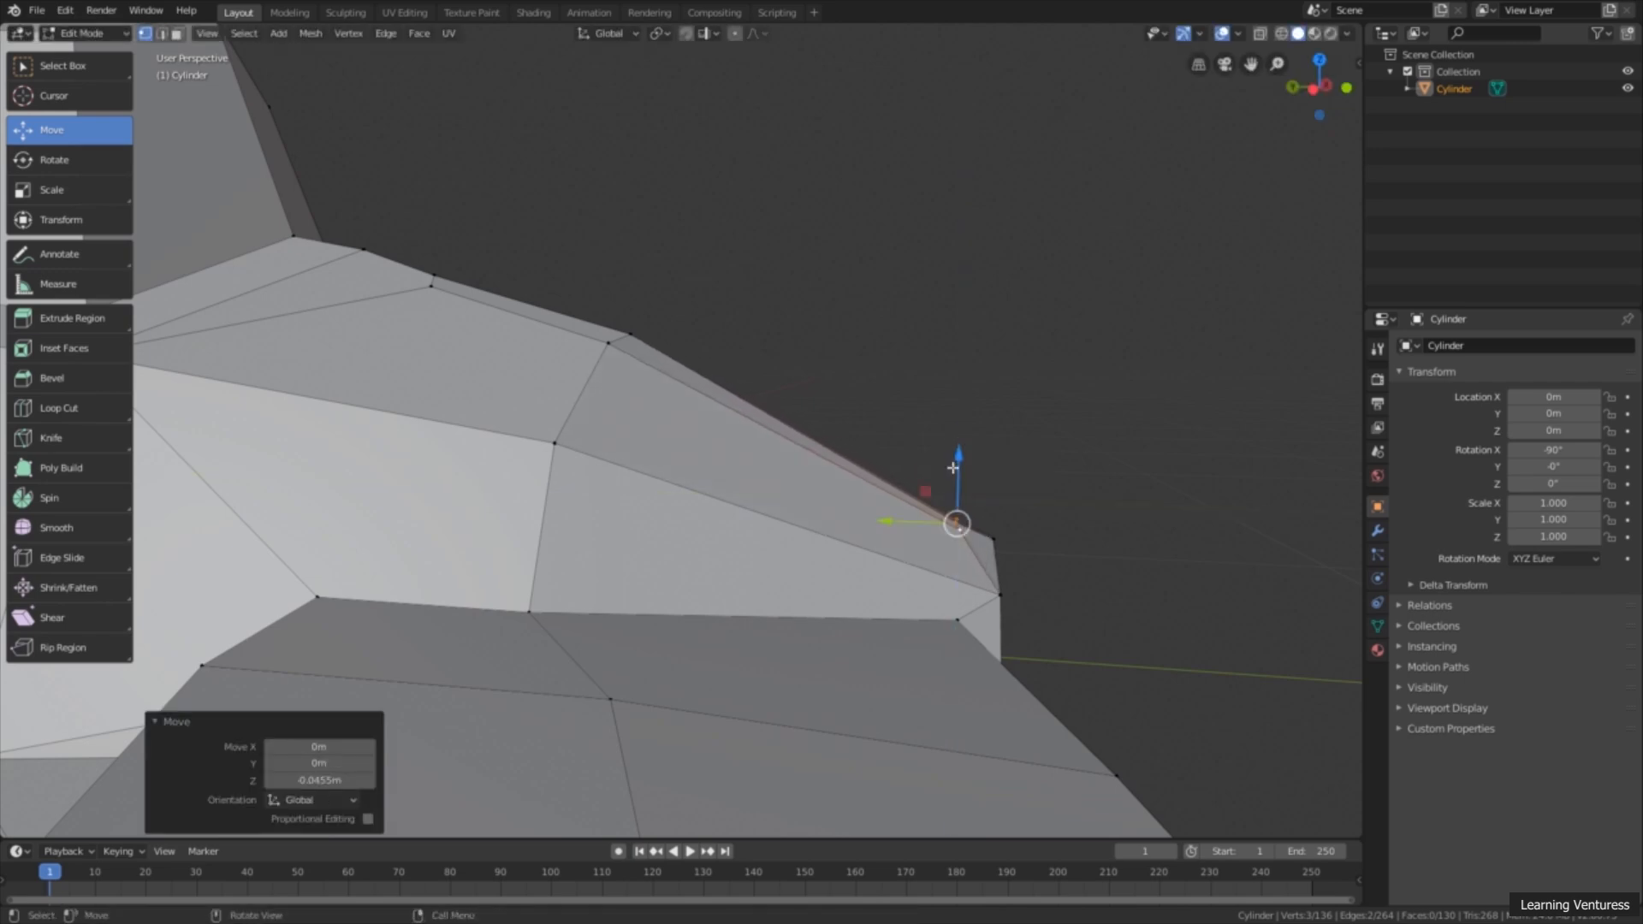
Step: Switch to face selection, select the four narrow inset faces, and extrude them 1.28 m along their normal as a vertical tail fin
{"action": "scroll", "coordinate": [1031, 548], "scroll_direction": "down", "scroll_amount": 3}
{"action": "mouse_move", "coordinate": [901, 621]}
{"action": "middle_mouse_down"}
{"action": "mouse_move", "coordinate": [799, 652]}
{"action": "mouse_move", "coordinate": [839, 659]}
{"action": "mouse_move", "coordinate": [882, 633]}
{"action": "middle_mouse_up"}
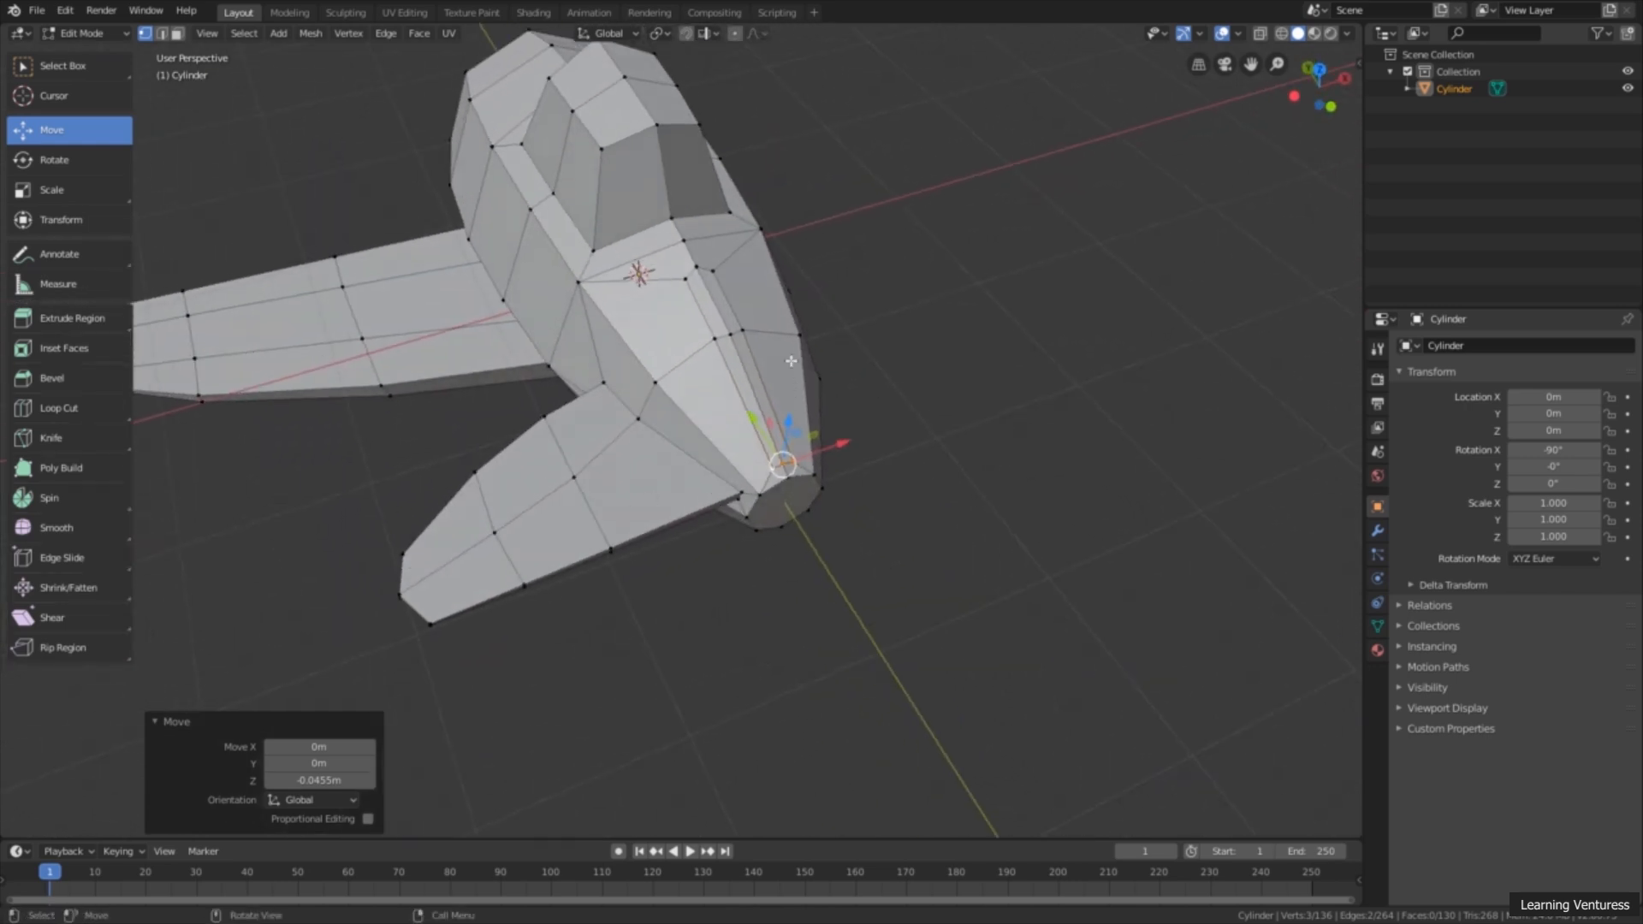
{"action": "left_click", "coordinate": [177, 32]}
{"action": "left_click", "coordinate": [704, 302]}
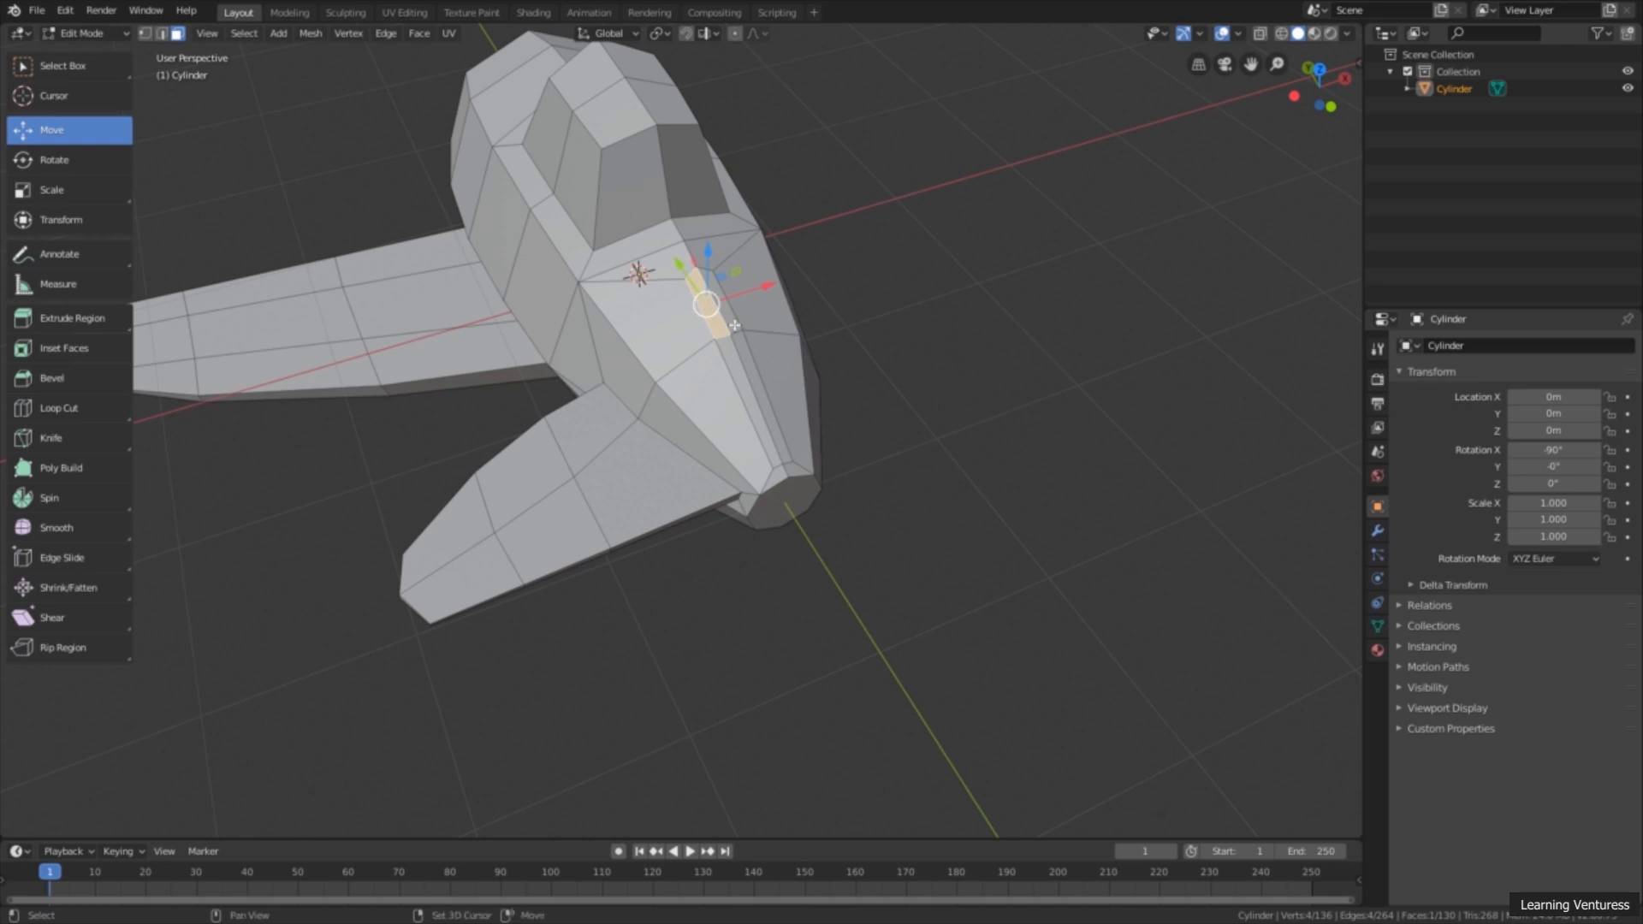
{"action": "left_click", "coordinate": [731, 340], "text": "shift"}
{"action": "left_click", "coordinate": [736, 354], "text": "shift"}
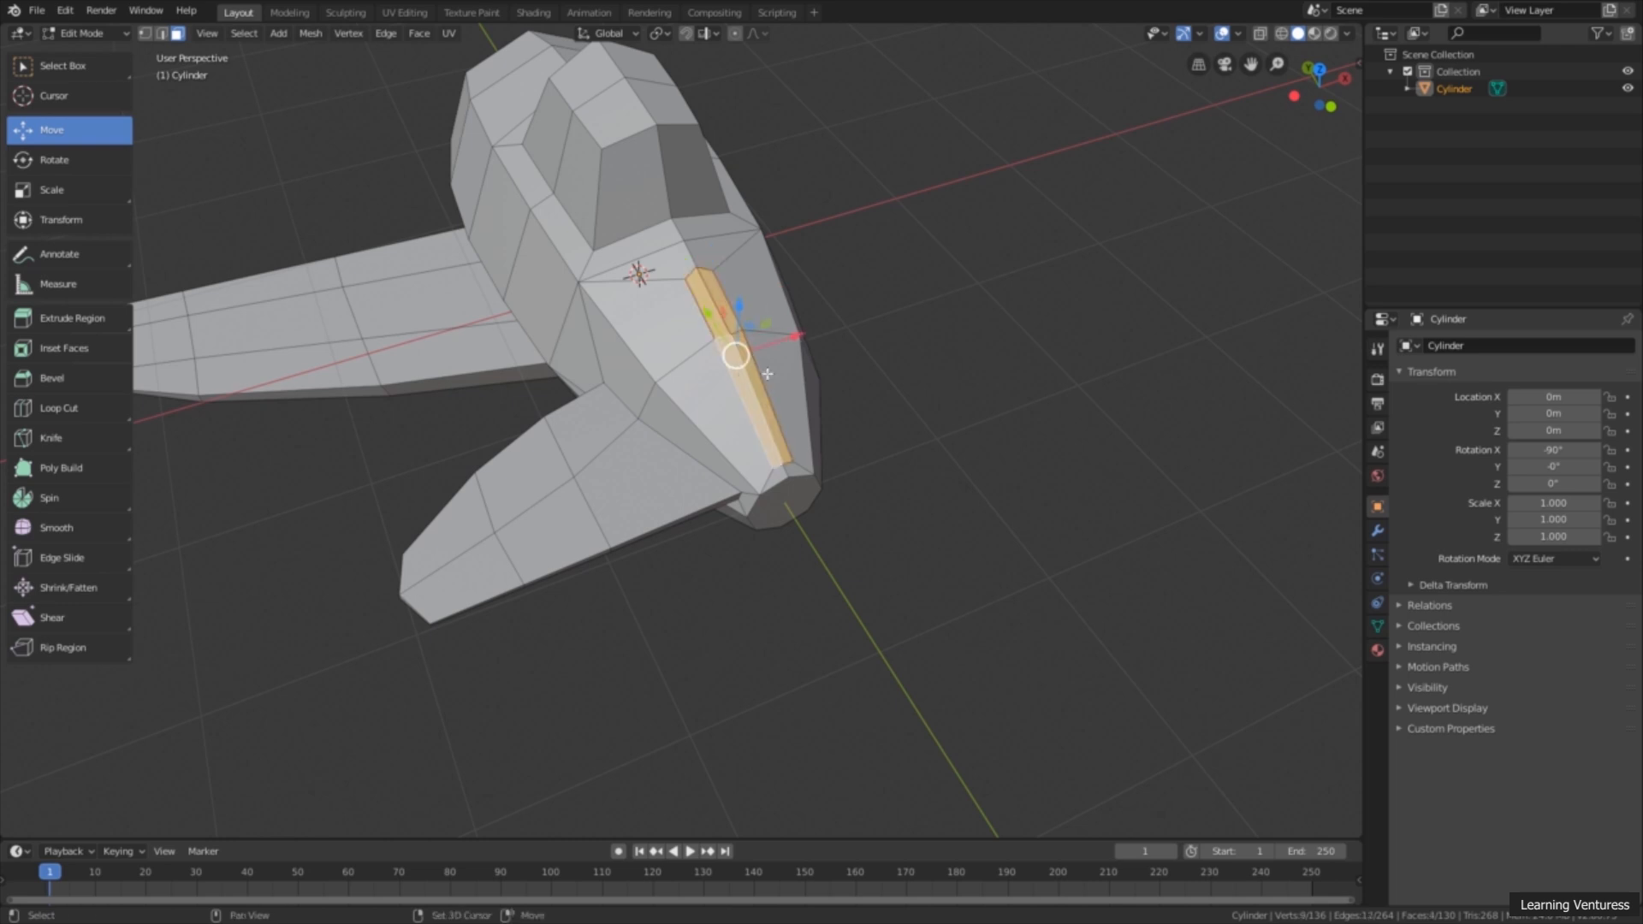
{"action": "left_click", "coordinate": [74, 325]}
{"action": "middle_click_drag", "start_coordinate": [539, 435], "coordinate": [755, 296]}
{"action": "left_click_drag", "start_coordinate": [756, 296], "coordinate": [888, 174]}
{"action": "middle_click_drag", "start_coordinate": [859, 246], "coordinate": [891, 257]}
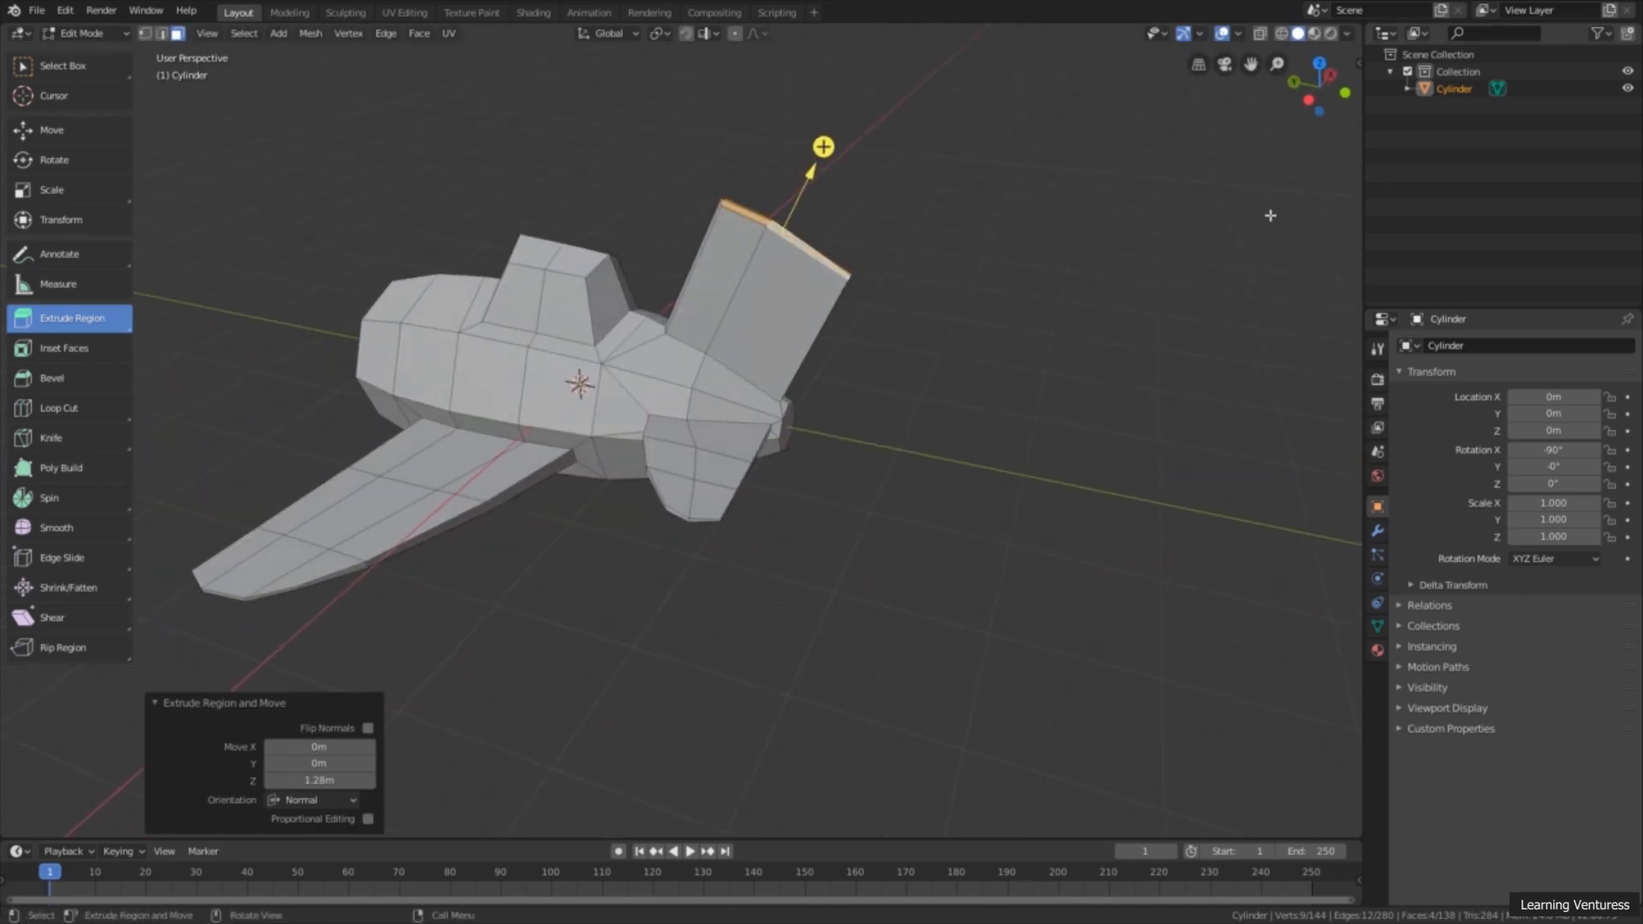
Step: From the side view, scale the tail fin's top faces to 0.467 along Y and 0.577 along Z
{"action": "left_click", "coordinate": [1314, 102]}
{"action": "scroll", "coordinate": [864, 405], "scroll_direction": "up", "scroll_amount": 1}
{"action": "middle_click_drag", "start_coordinate": [847, 398], "coordinate": [952, 423], "text": "shift"}
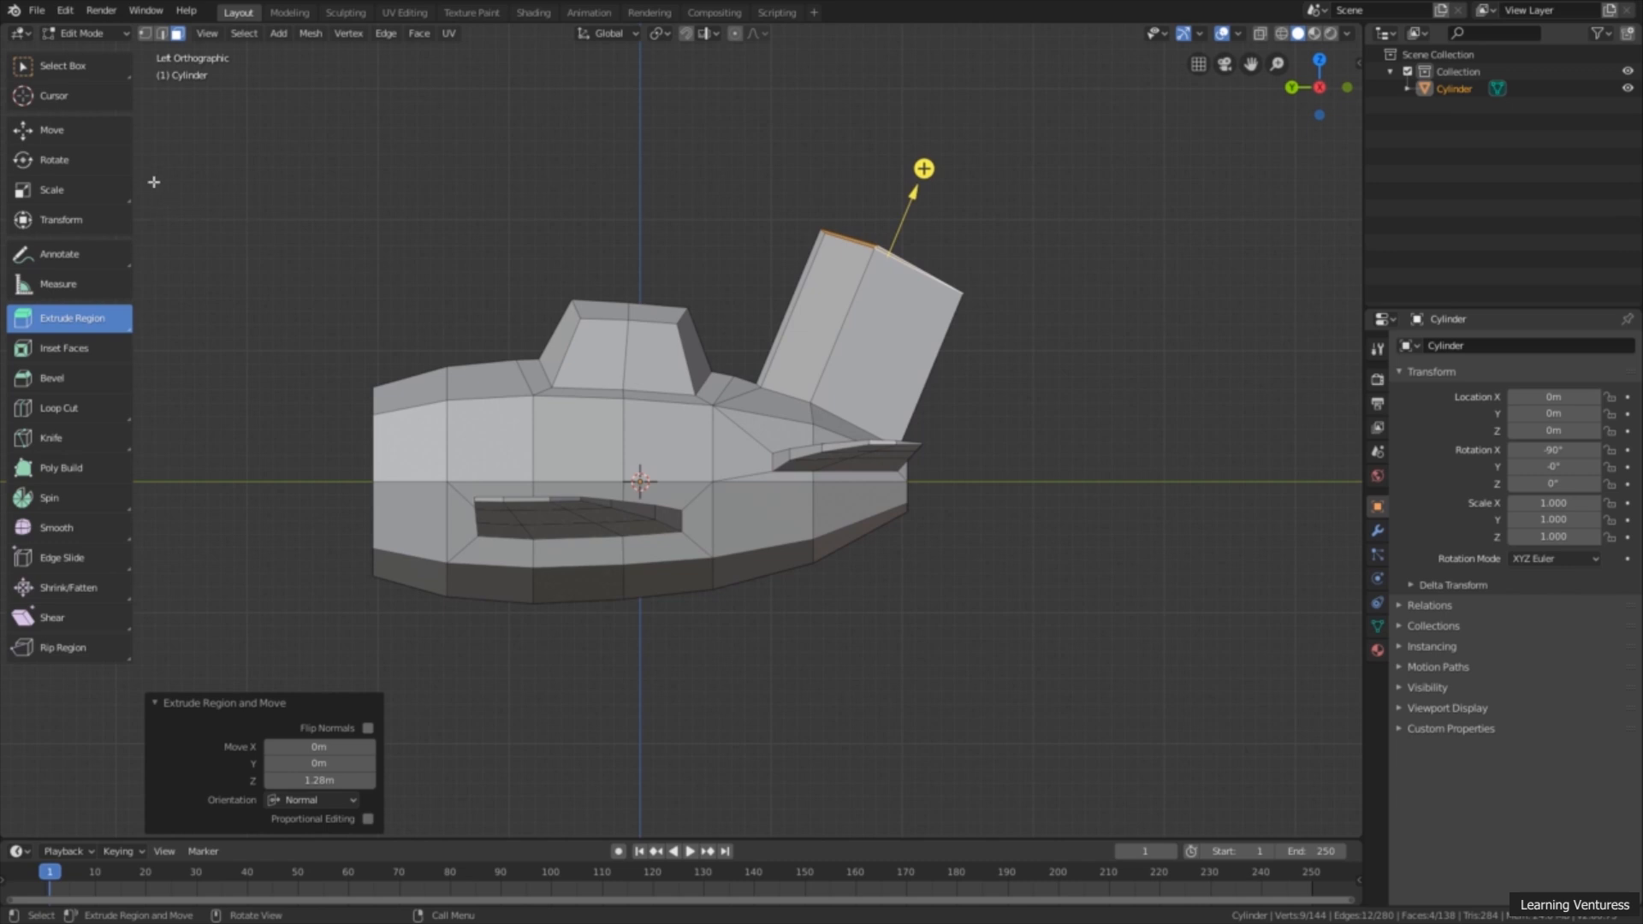
{"action": "left_click", "coordinate": [90, 133]}
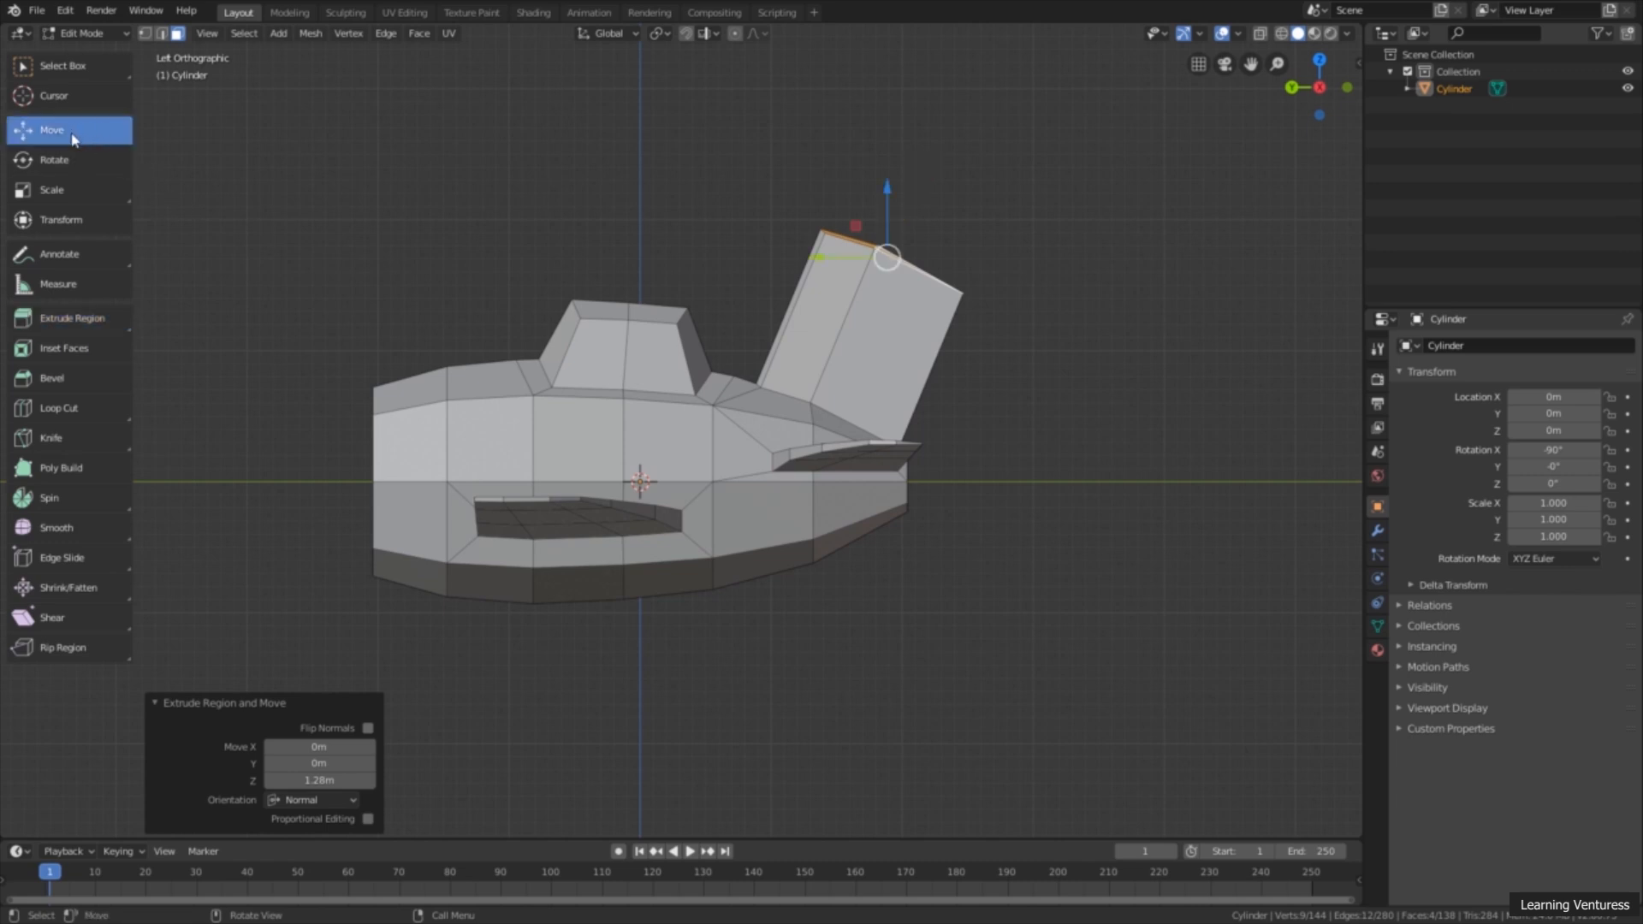
{"action": "left_click", "coordinate": [68, 195]}
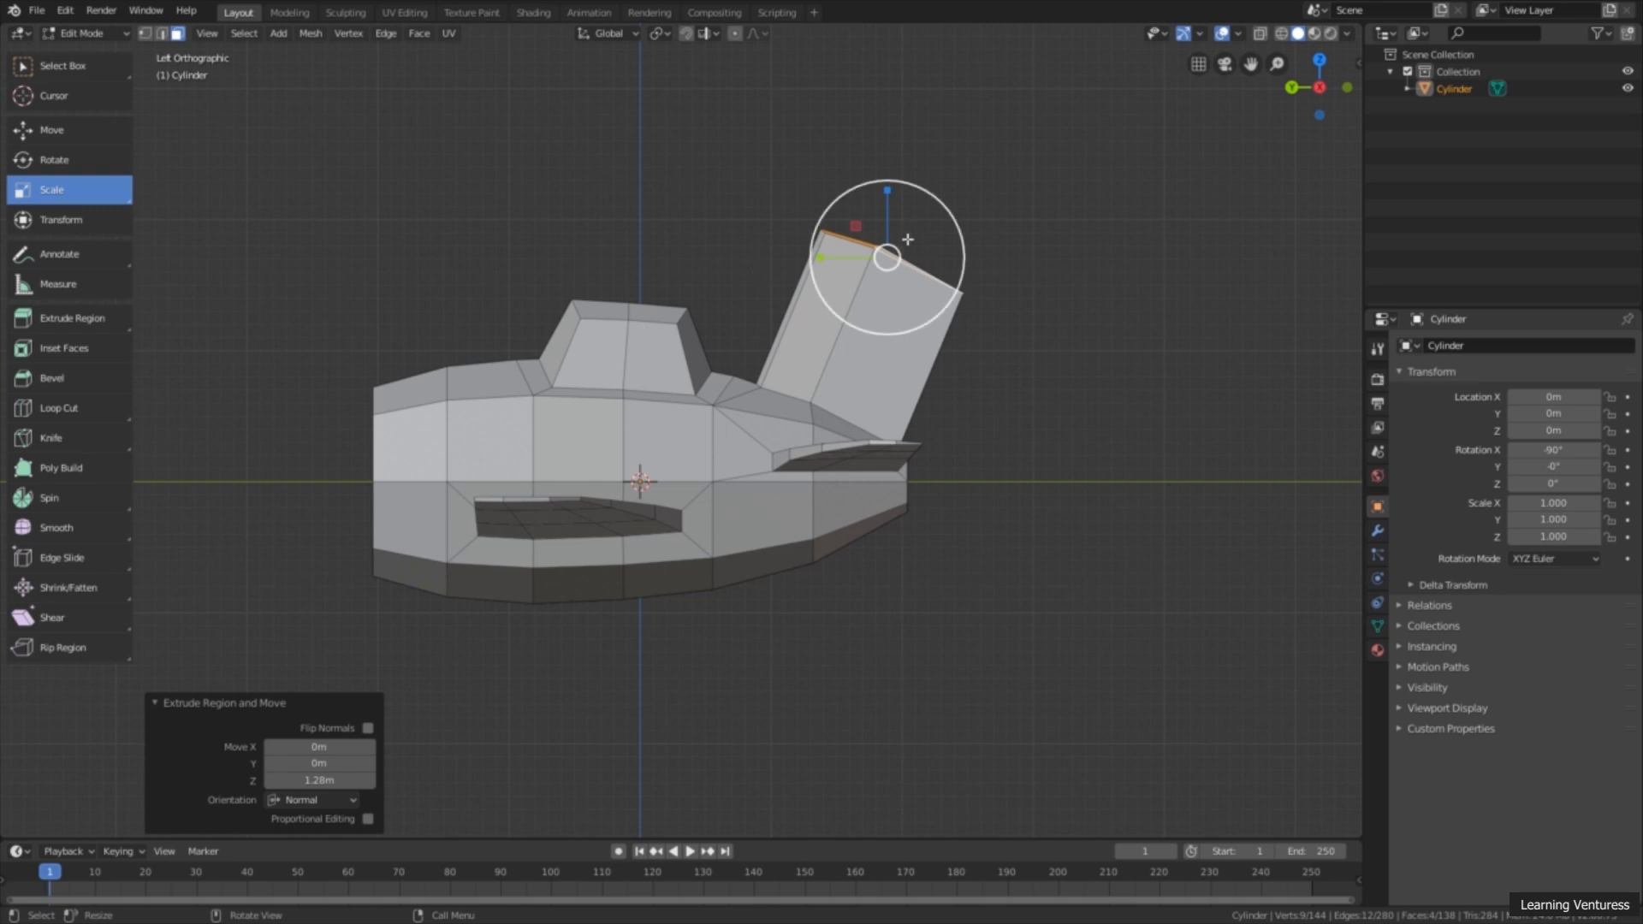
{"action": "left_click_drag", "start_coordinate": [818, 258], "coordinate": [858, 257]}
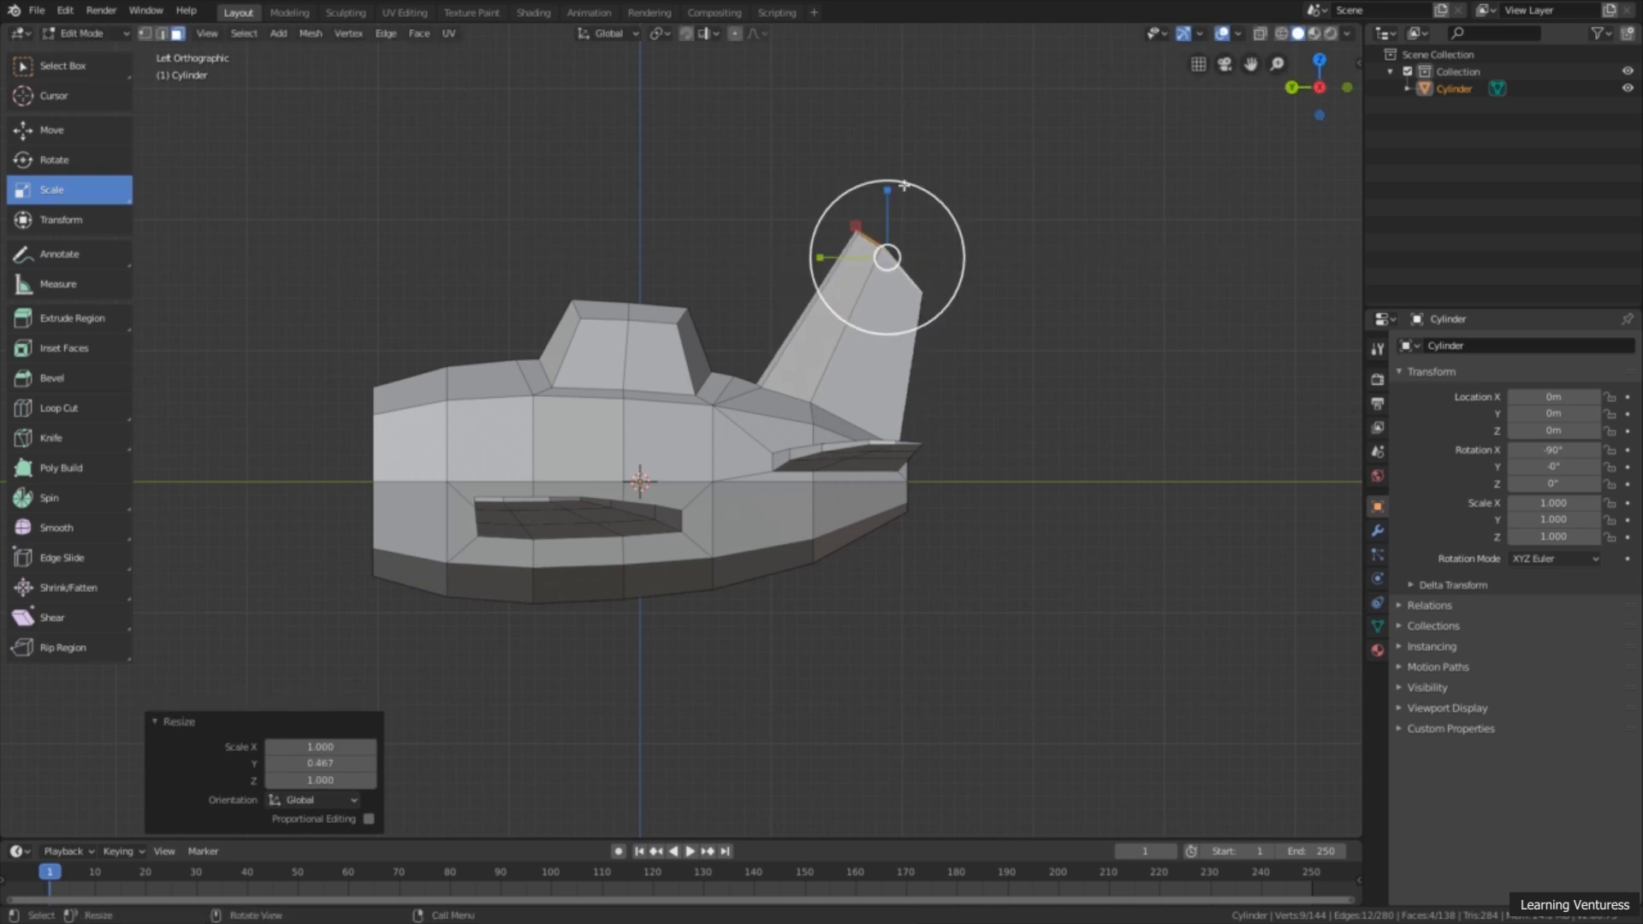
{"action": "left_click_drag", "start_coordinate": [890, 186], "coordinate": [872, 224]}
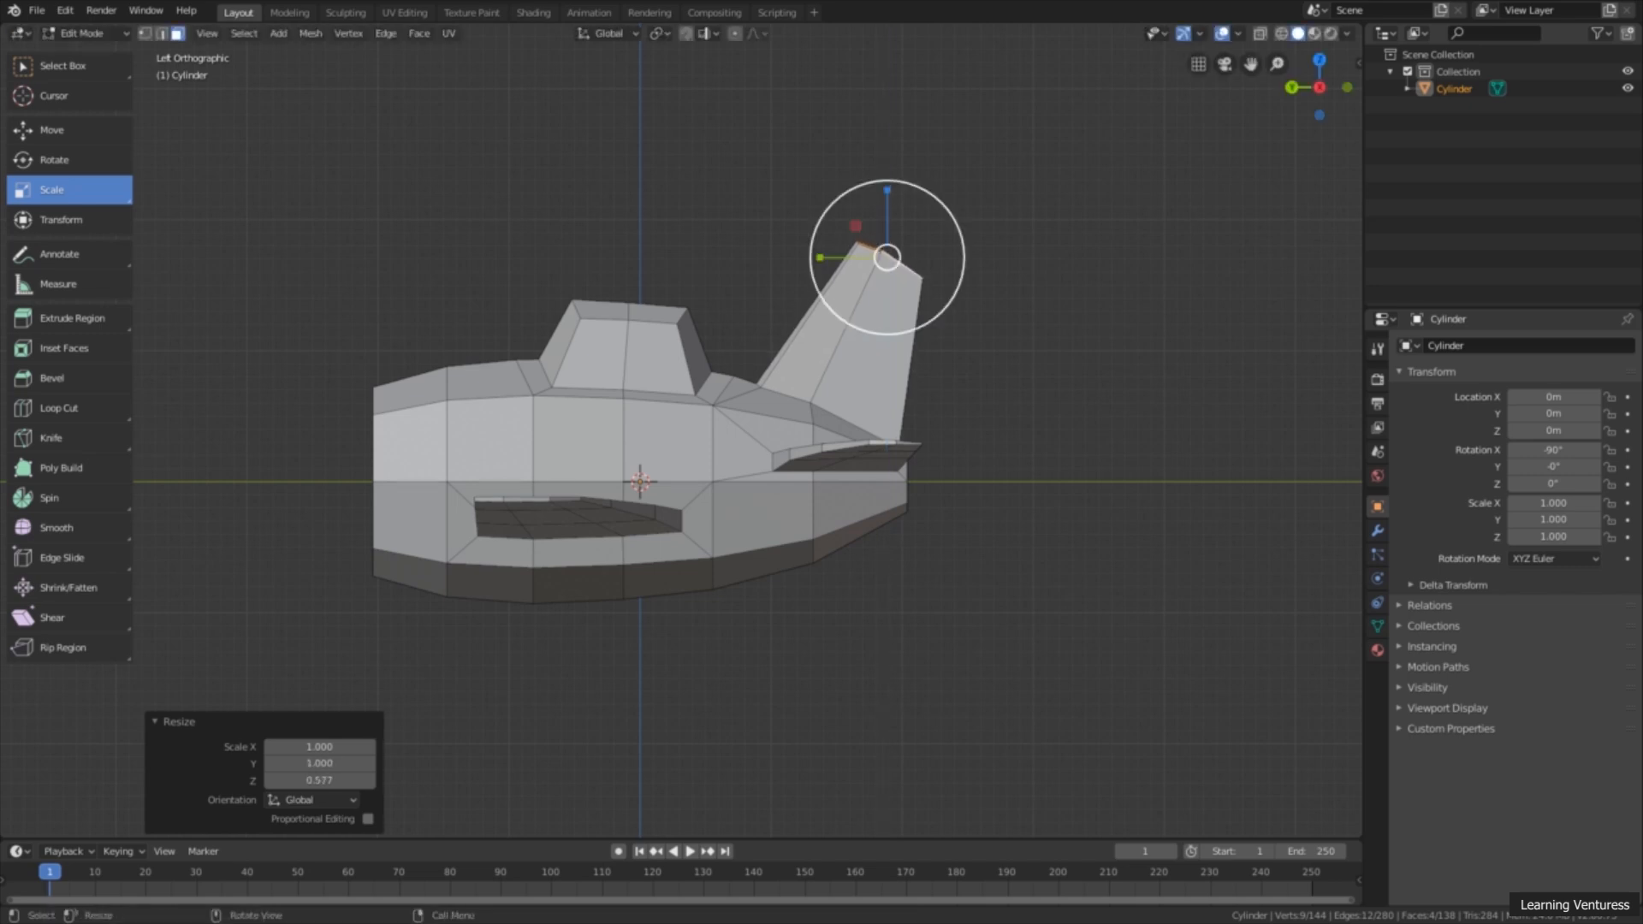
Step: Lower the tail fin's top faces slightly along Z
{"action": "middle_click_drag", "start_coordinate": [785, 373], "coordinate": [874, 333], "text": "shift"}
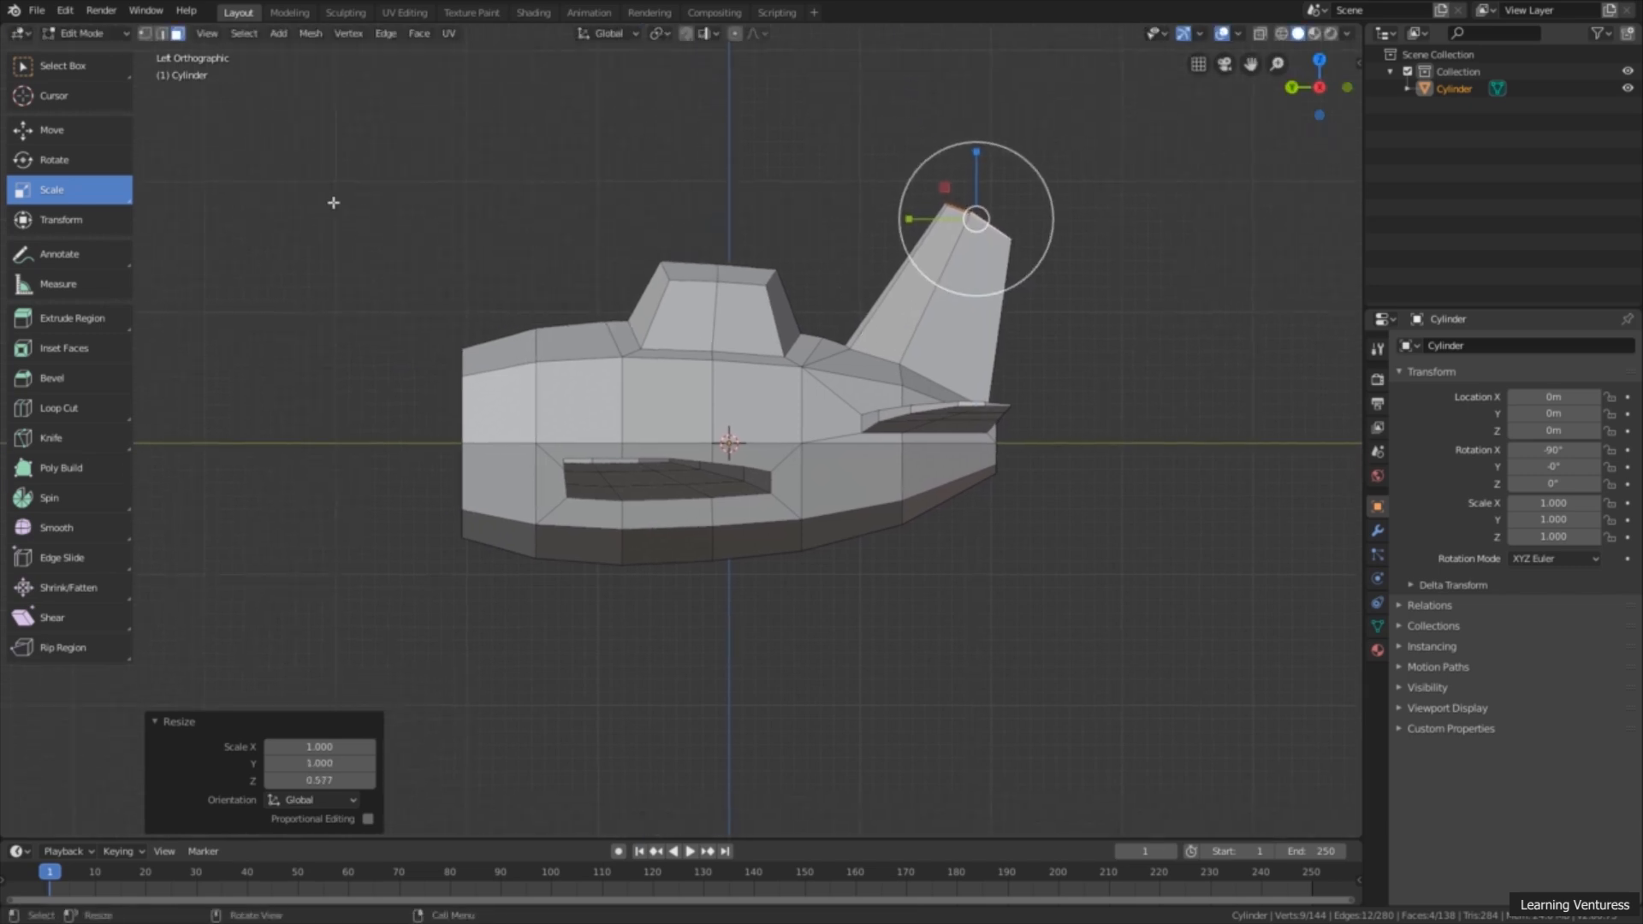
{"action": "left_click", "coordinate": [79, 131]}
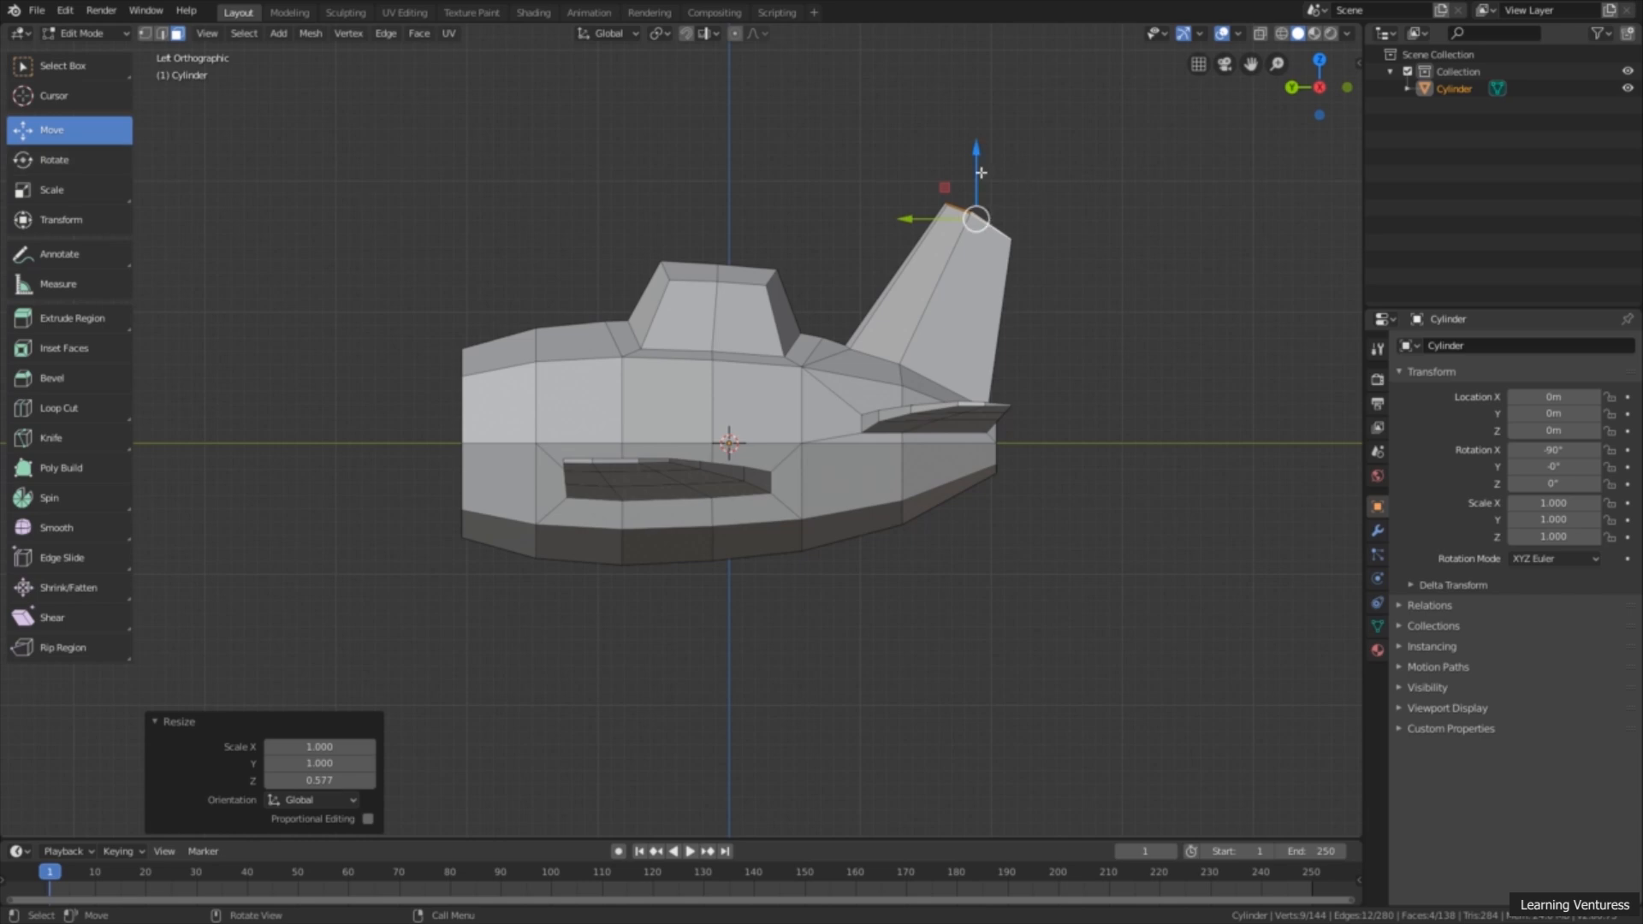
{"action": "left_click_drag", "start_coordinate": [976, 183], "coordinate": [970, 196]}
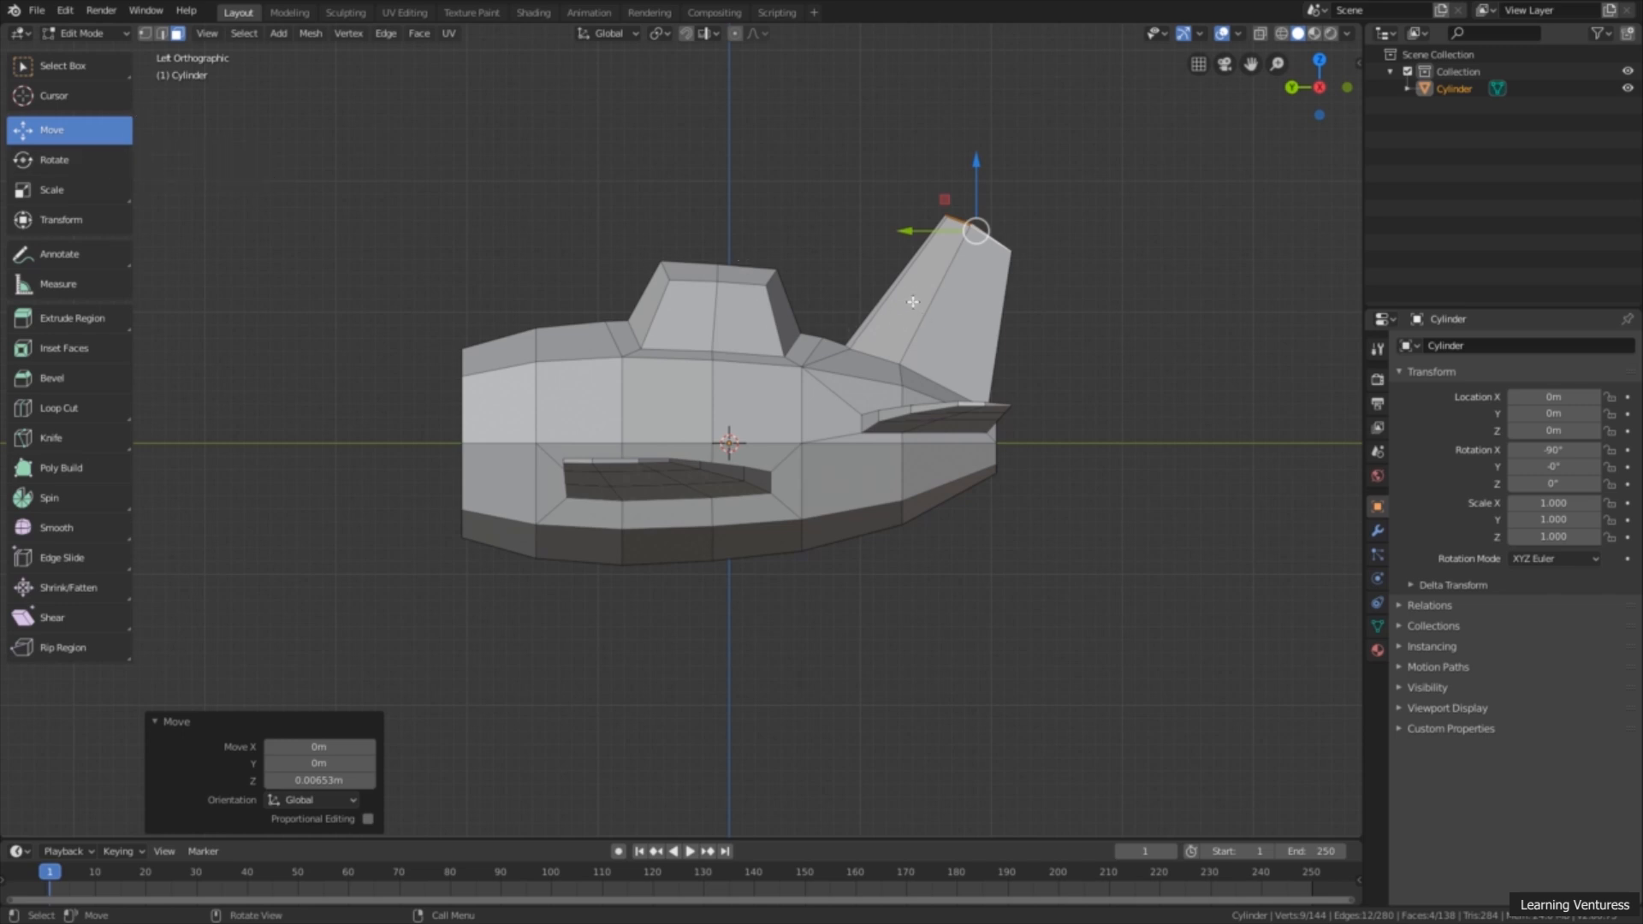
Step: Shrink the tail fin's top faces slightly along Y and scale them to 0.688 along Z
{"action": "left_click", "coordinate": [94, 189]}
{"action": "left_click_drag", "start_coordinate": [909, 232], "coordinate": [917, 231]}
{"action": "left_click_drag", "start_coordinate": [976, 163], "coordinate": [968, 185]}
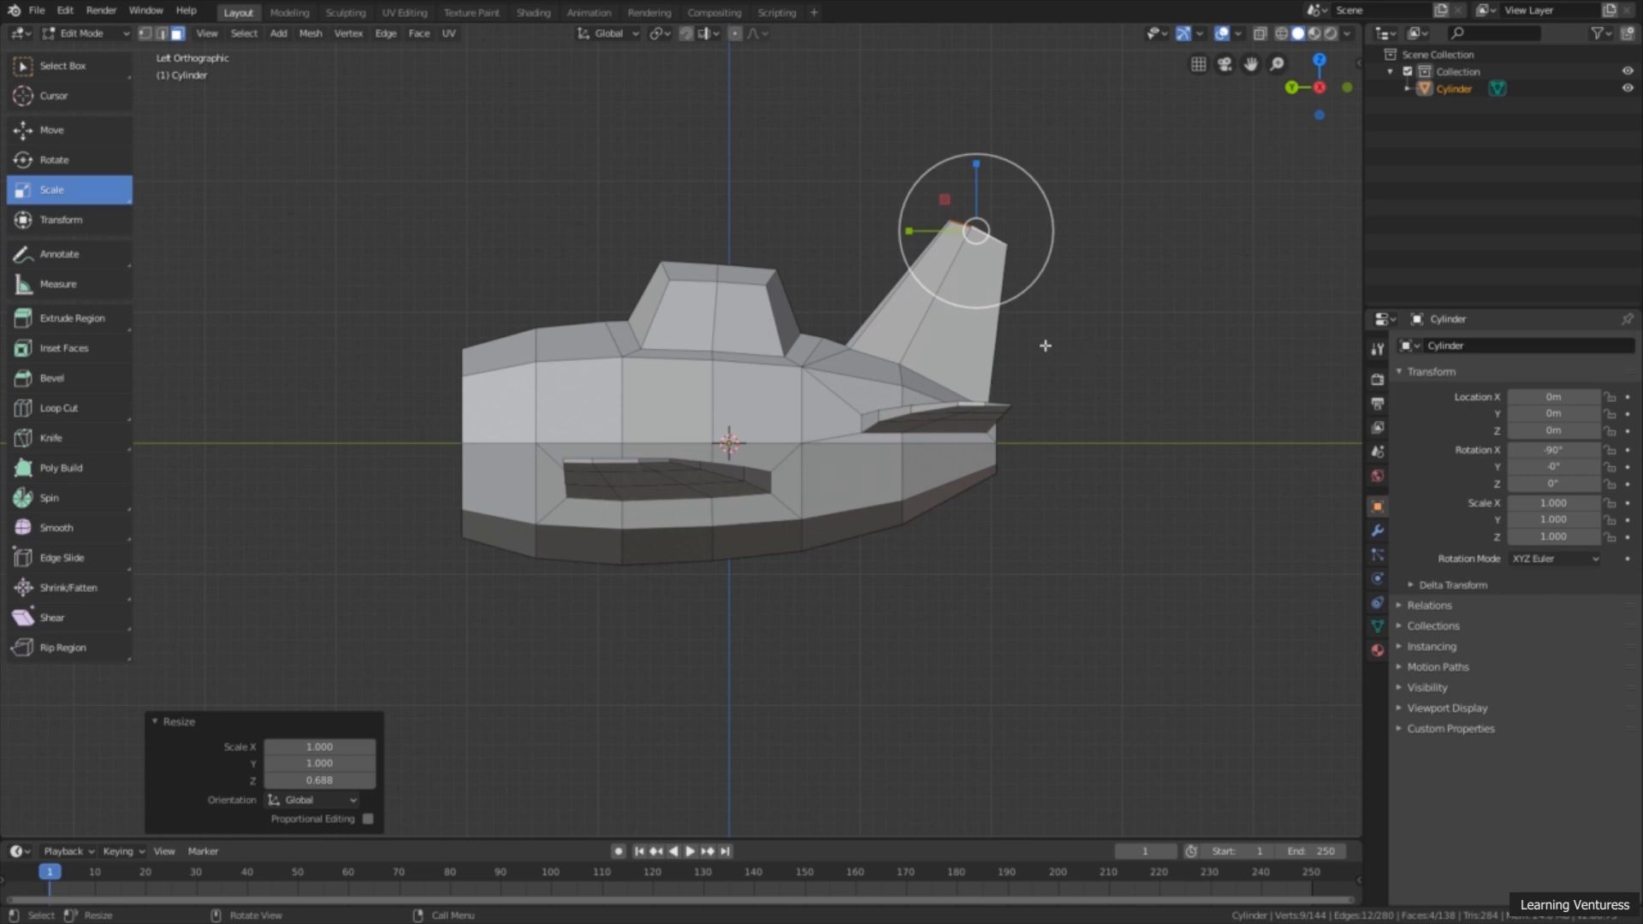
Step: From the side view, add two evenly spaced loop cuts across the tail fin between its base and tip
{"action": "middle_click_drag", "start_coordinate": [938, 421], "coordinate": [778, 535]}
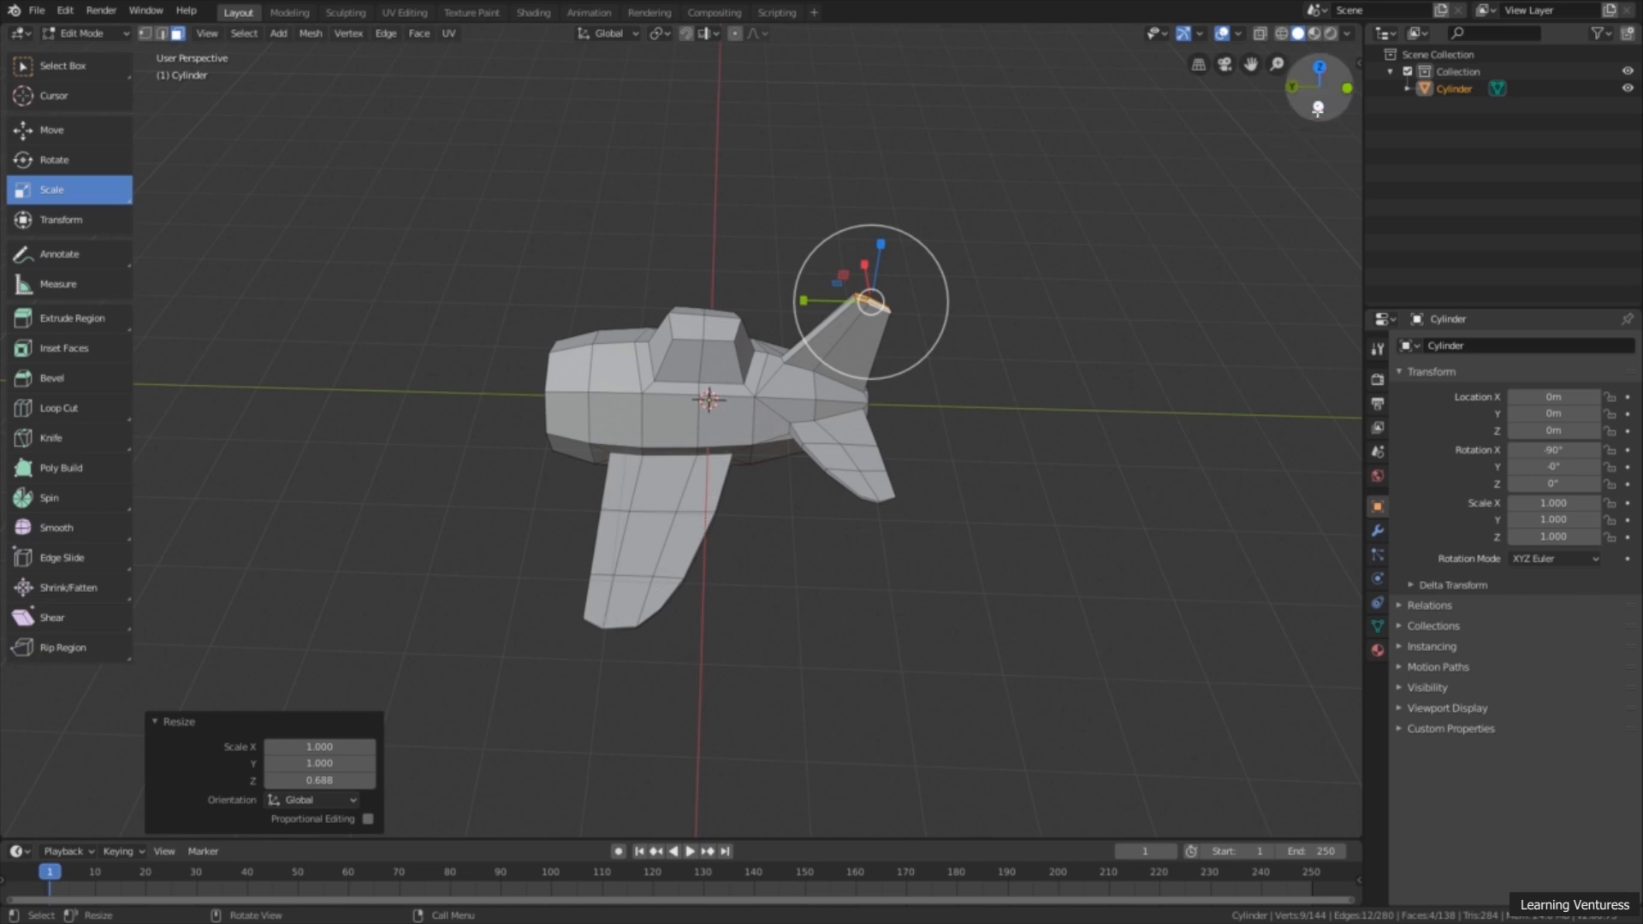
{"action": "left_click", "coordinate": [1318, 107]}
{"action": "scroll", "coordinate": [1003, 263], "scroll_direction": "up", "scroll_amount": 3}
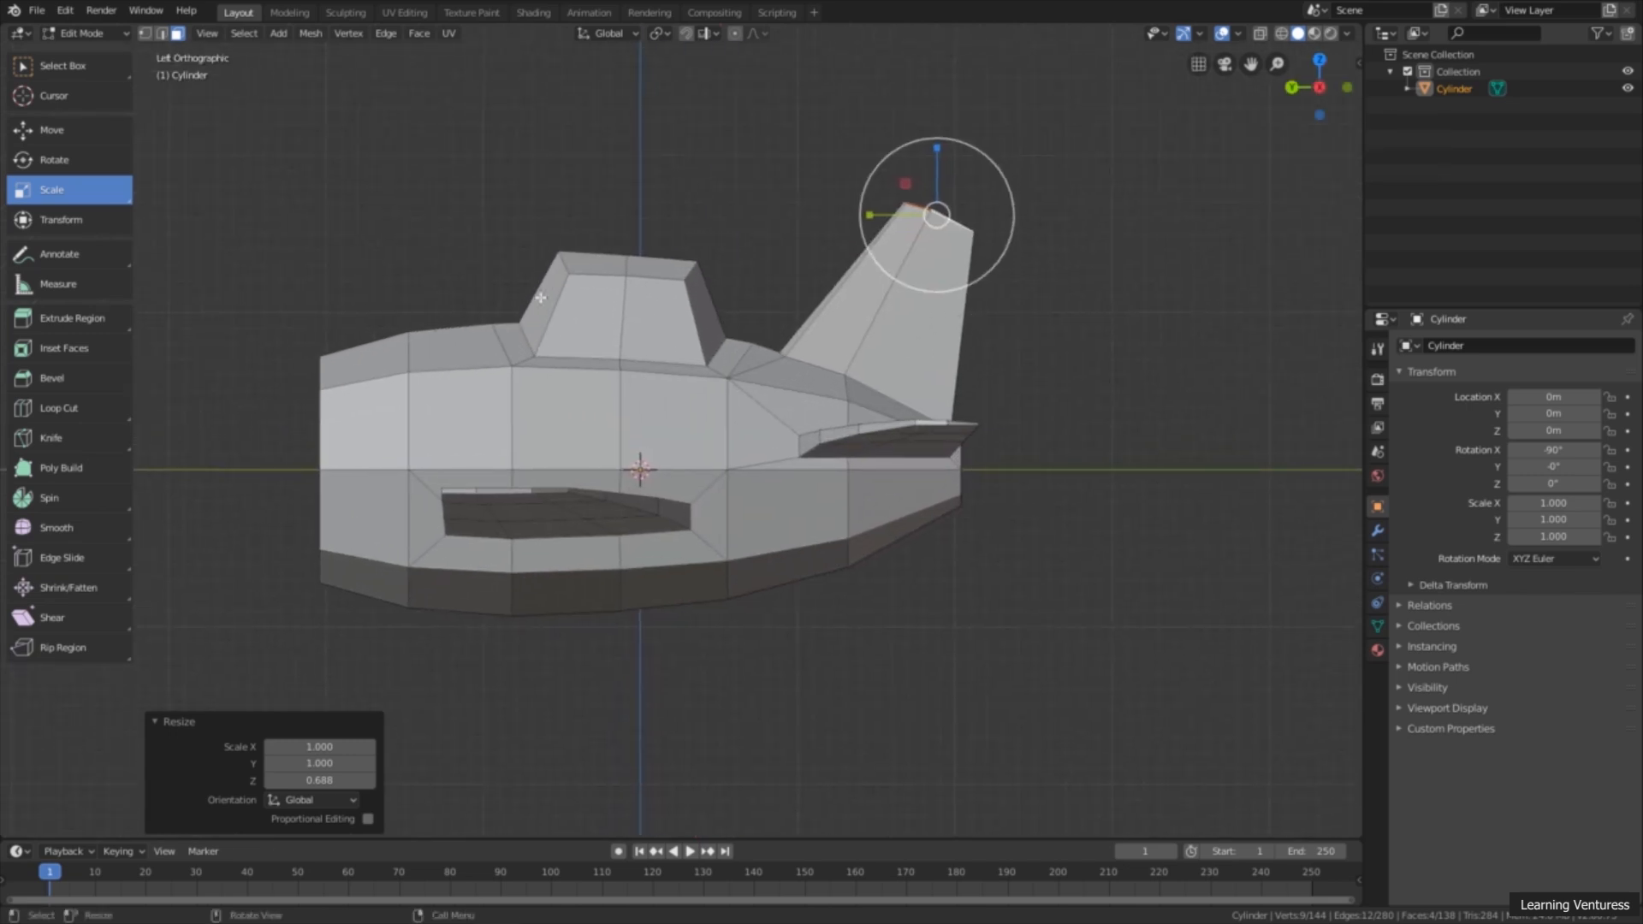
{"action": "left_click", "coordinate": [85, 402]}
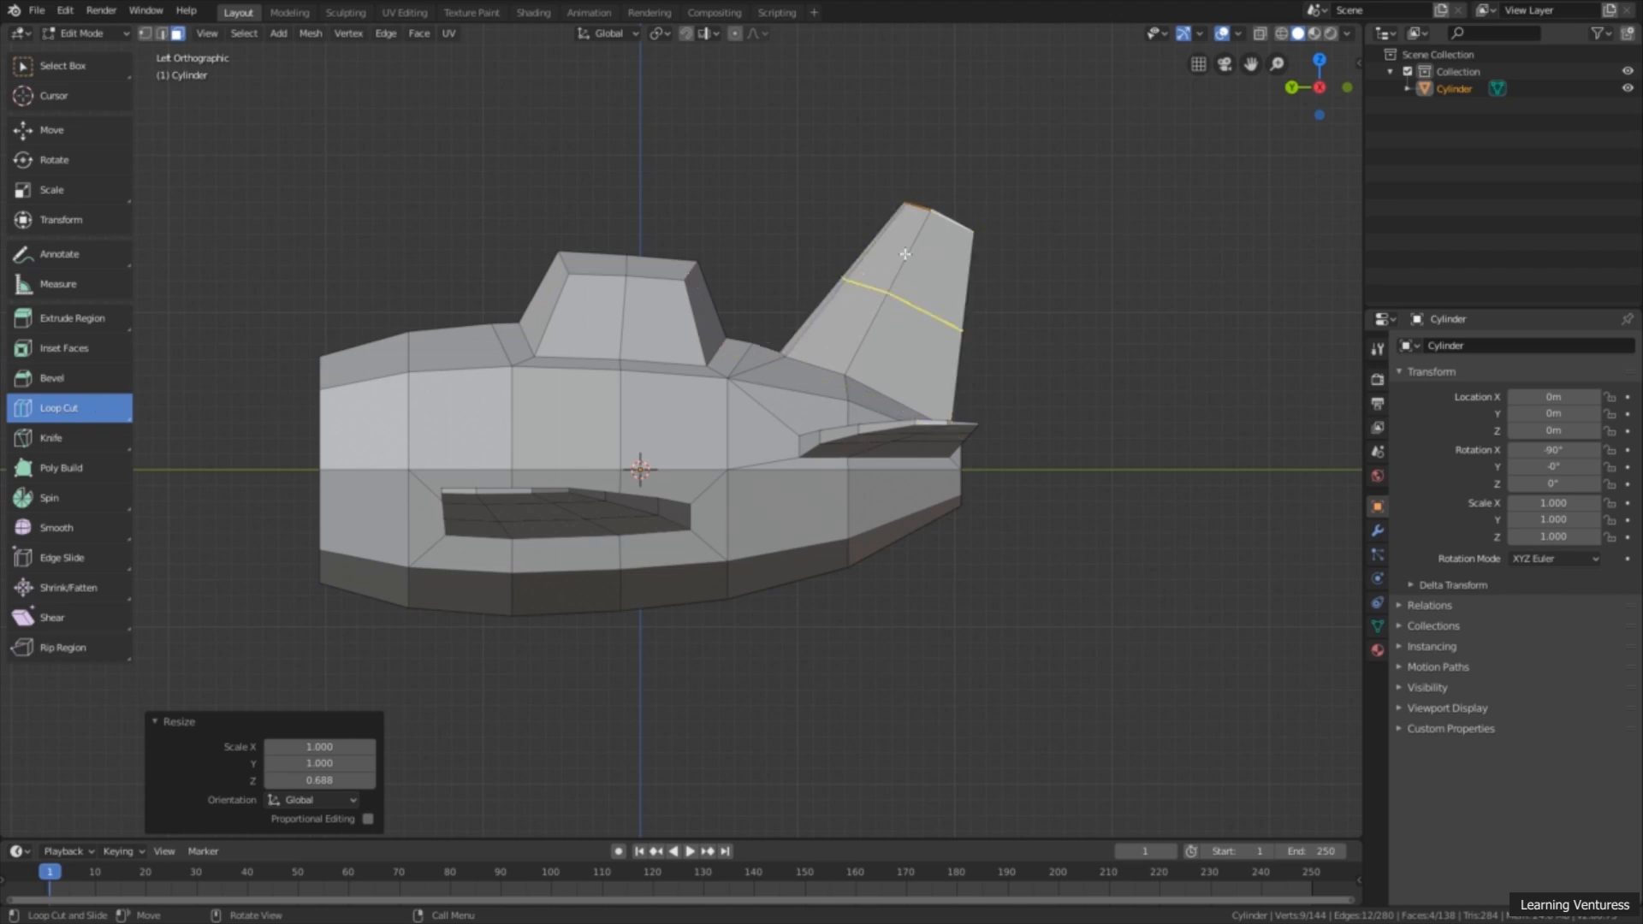
{"action": "left_click", "coordinate": [899, 297]}
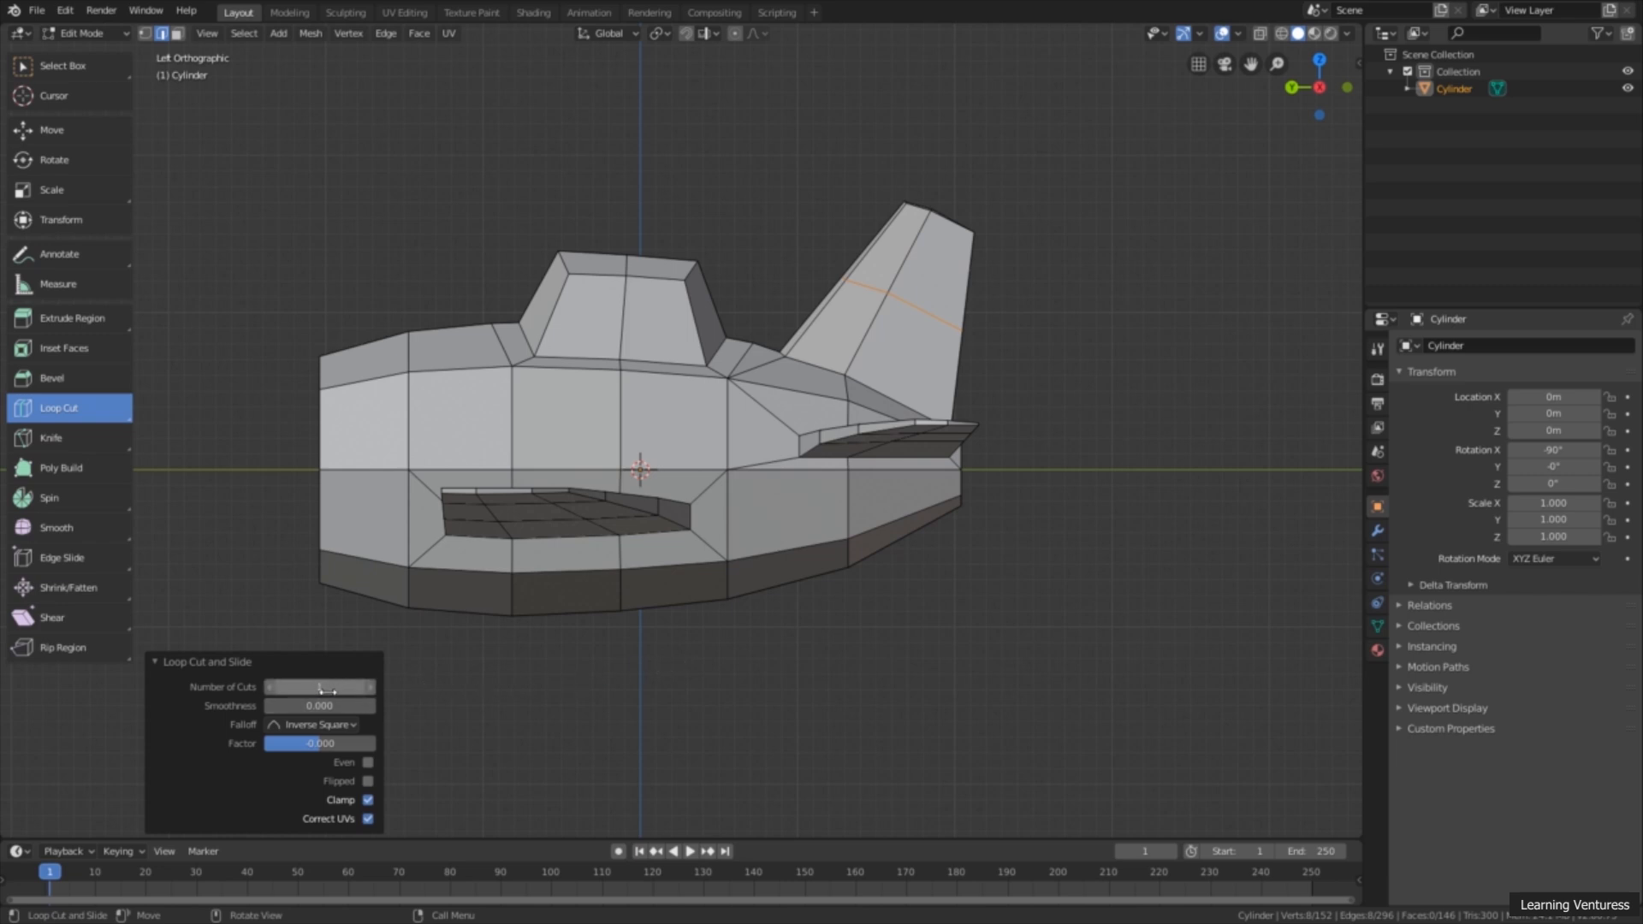
{"action": "left_click", "coordinate": [371, 688]}
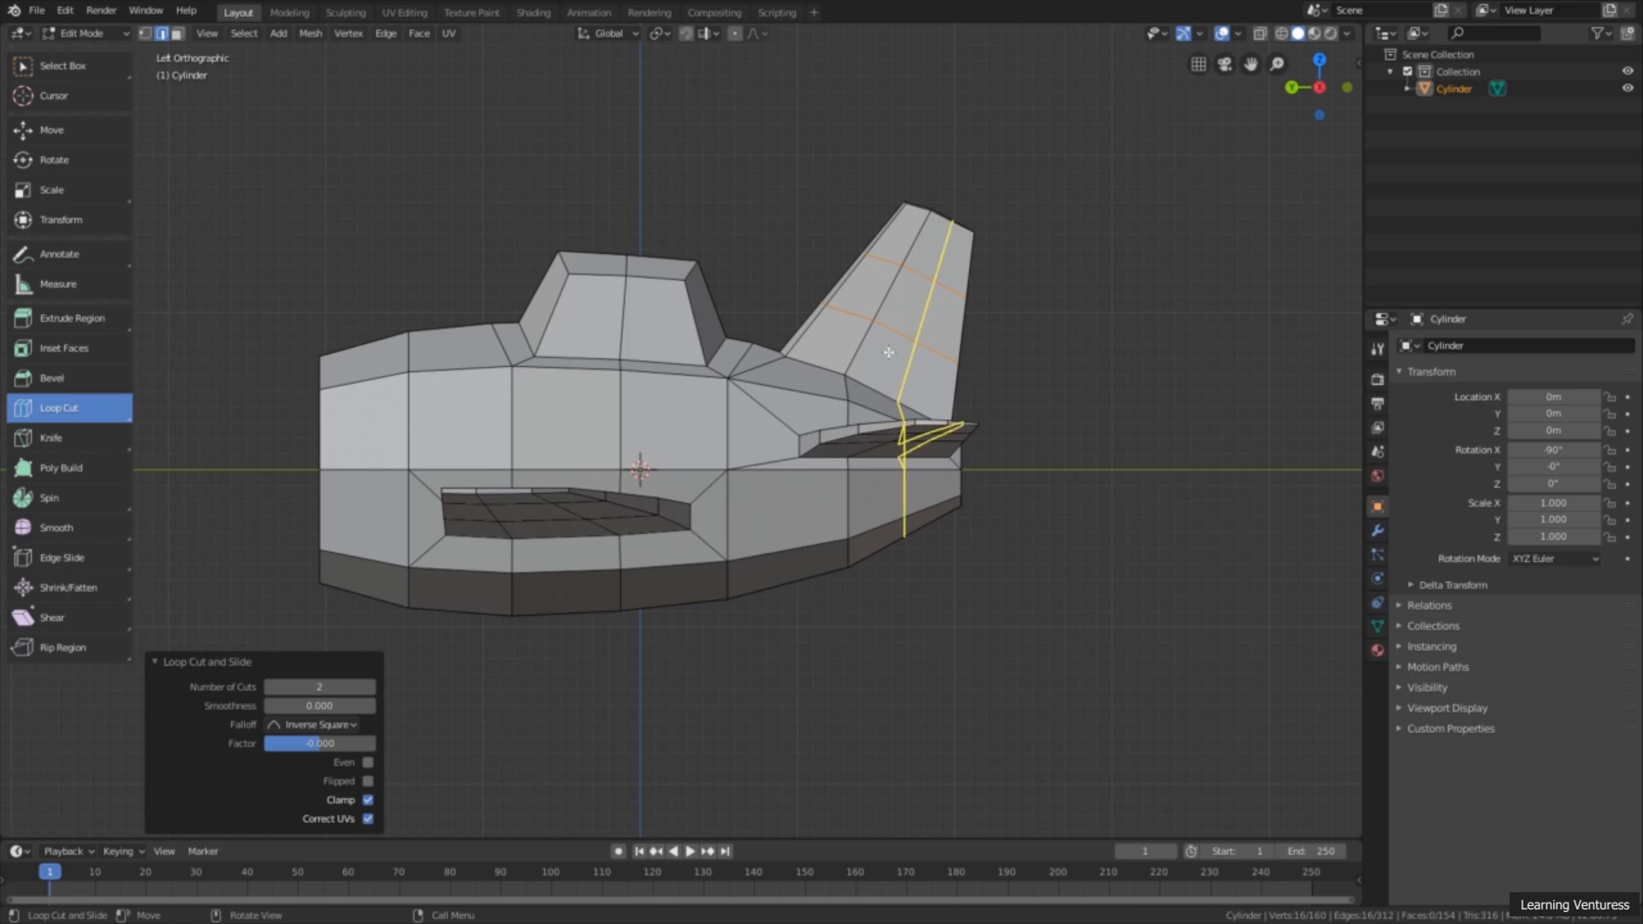
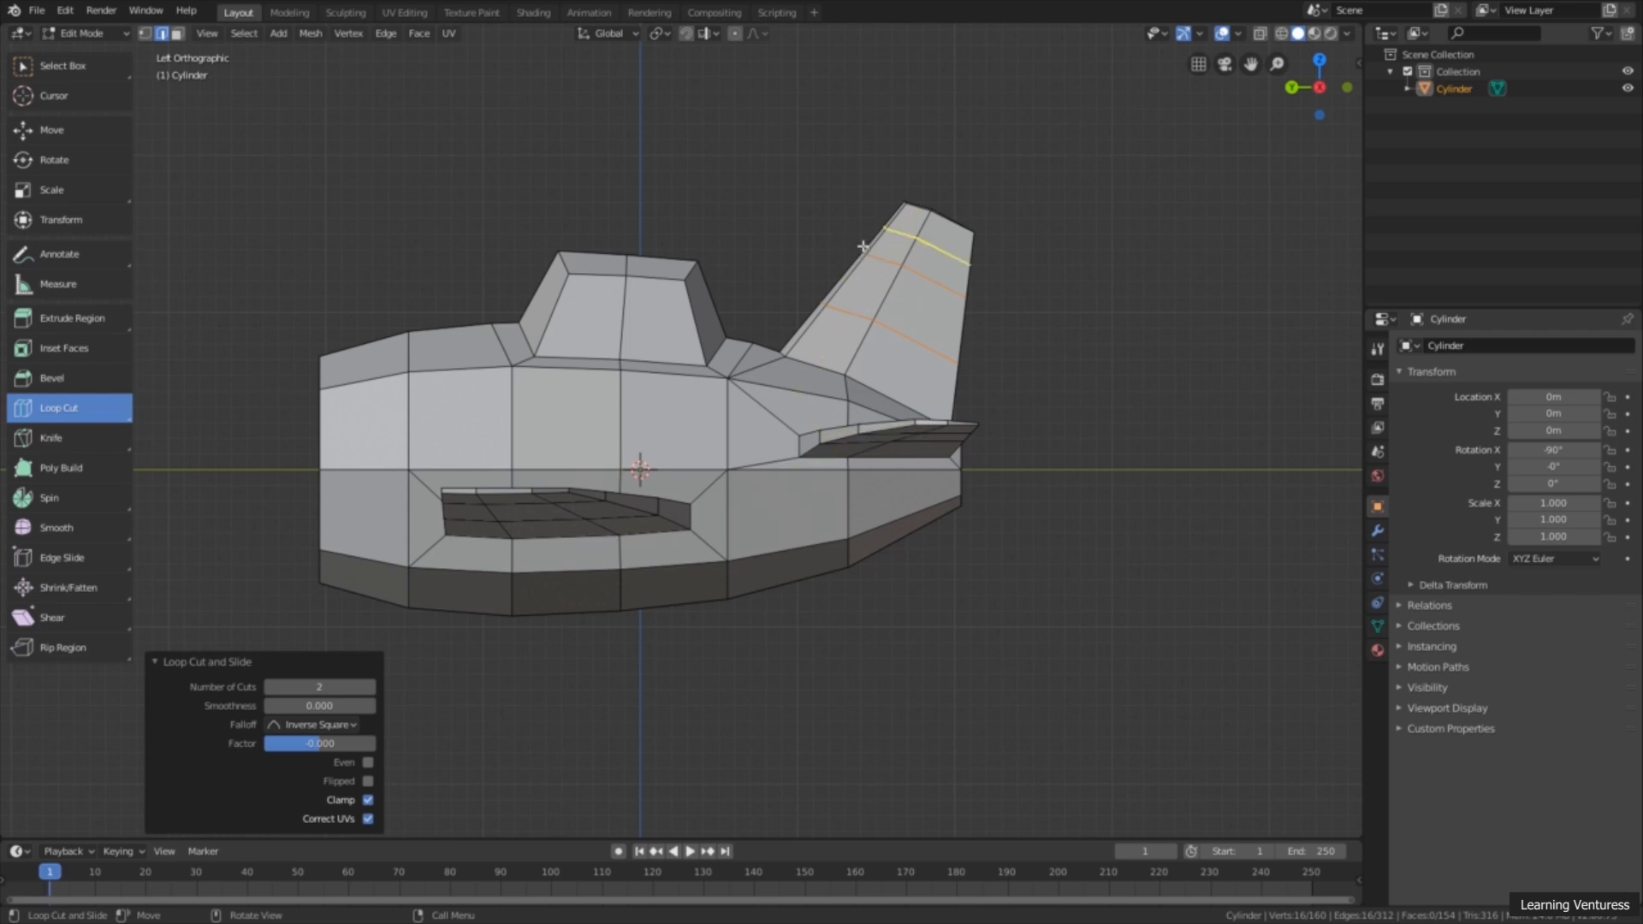
Step: In vertex mode with X-ray on, move the tail fin's lower leading-edge loop-cut vertices forward 0.109 m along Y
{"action": "left_click", "coordinate": [96, 66]}
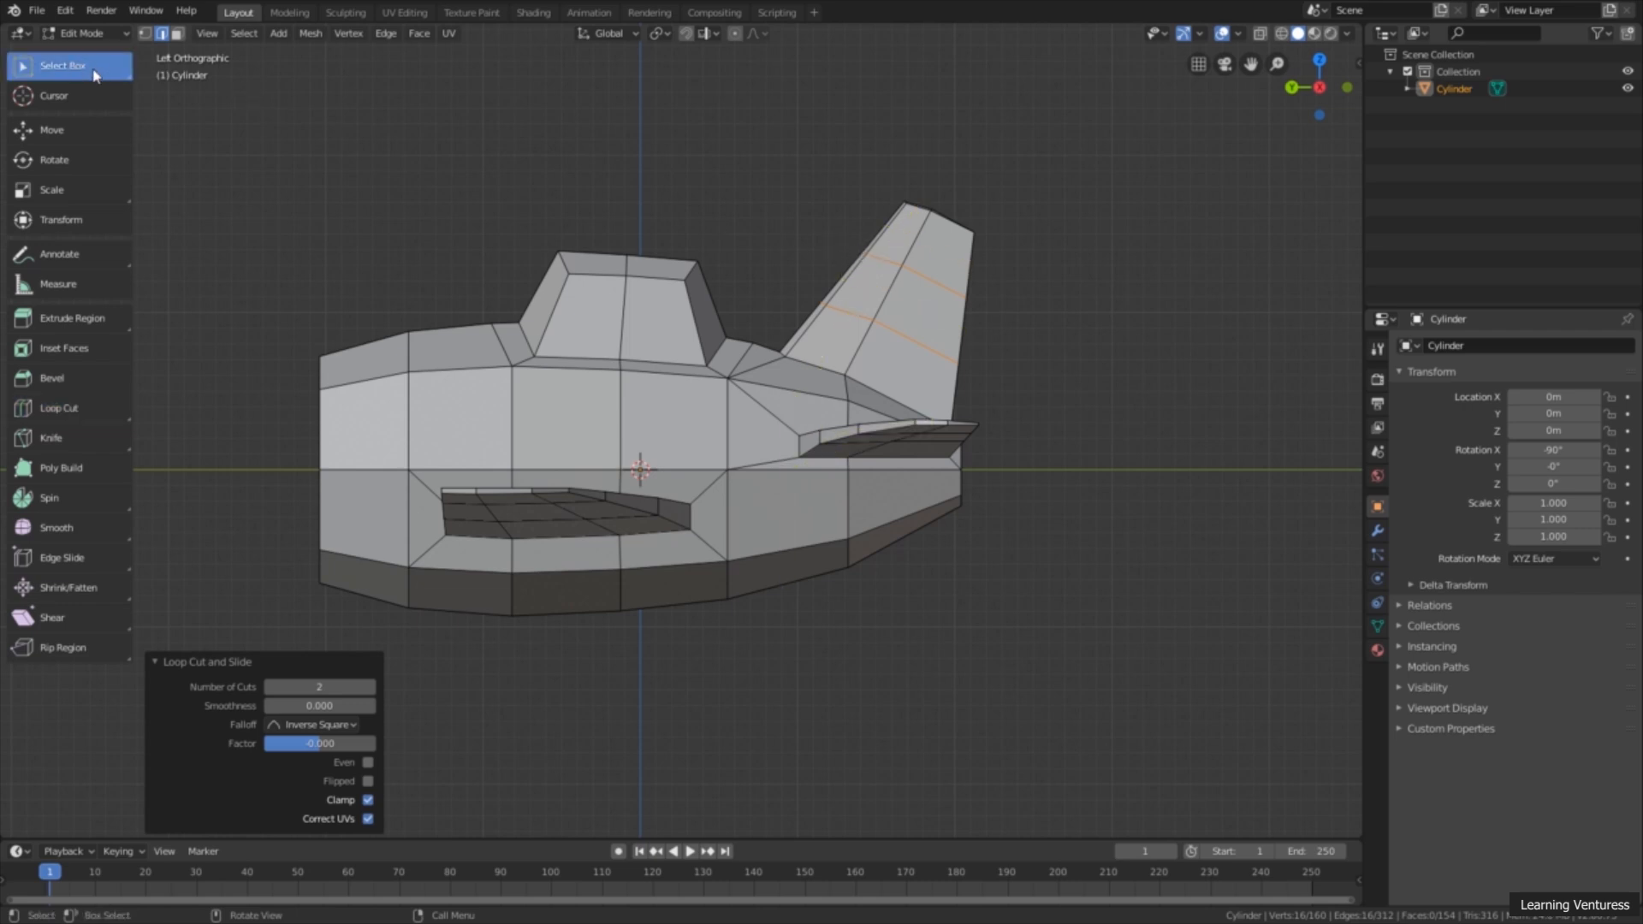
{"action": "left_click", "coordinate": [145, 38]}
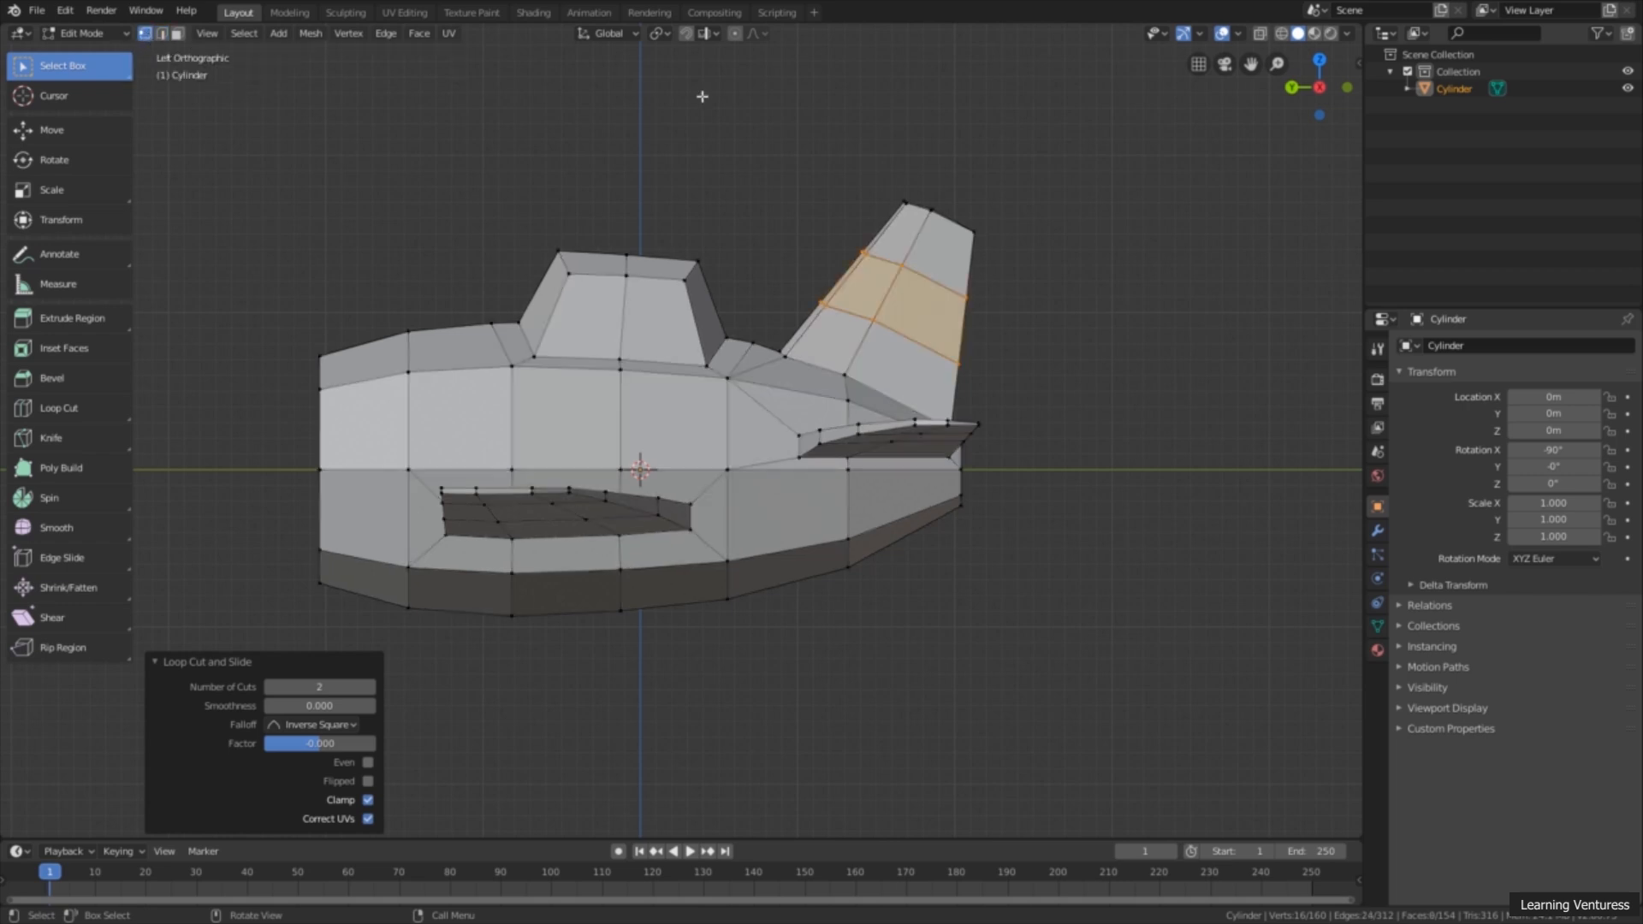
{"action": "left_click", "coordinate": [1261, 34]}
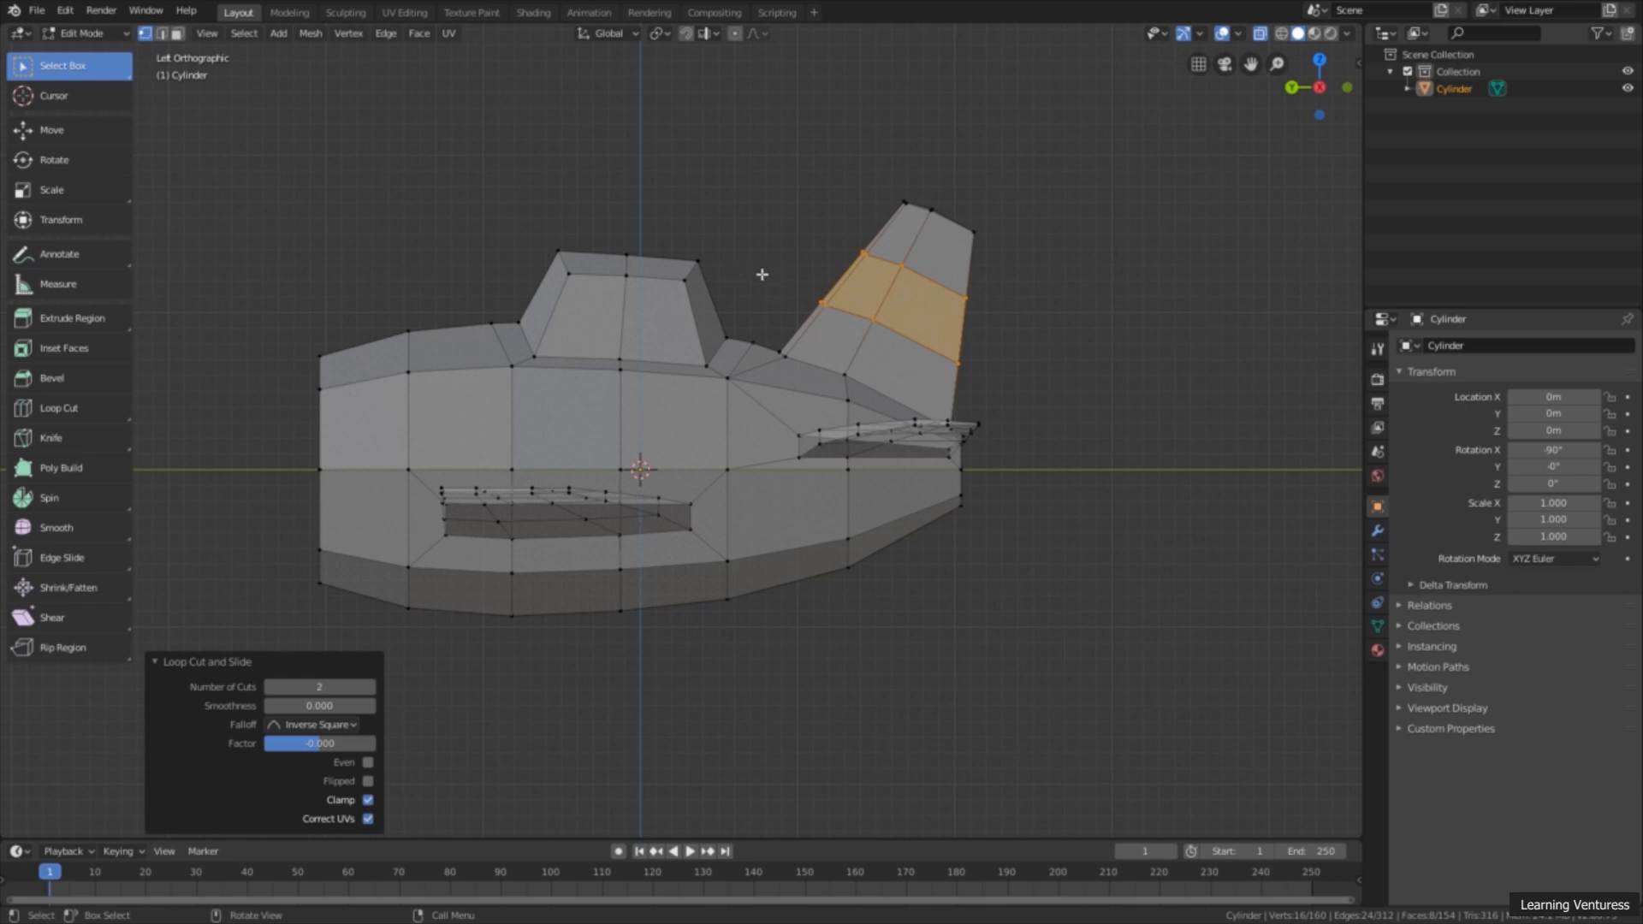
{"action": "left_click", "coordinate": [821, 306]}
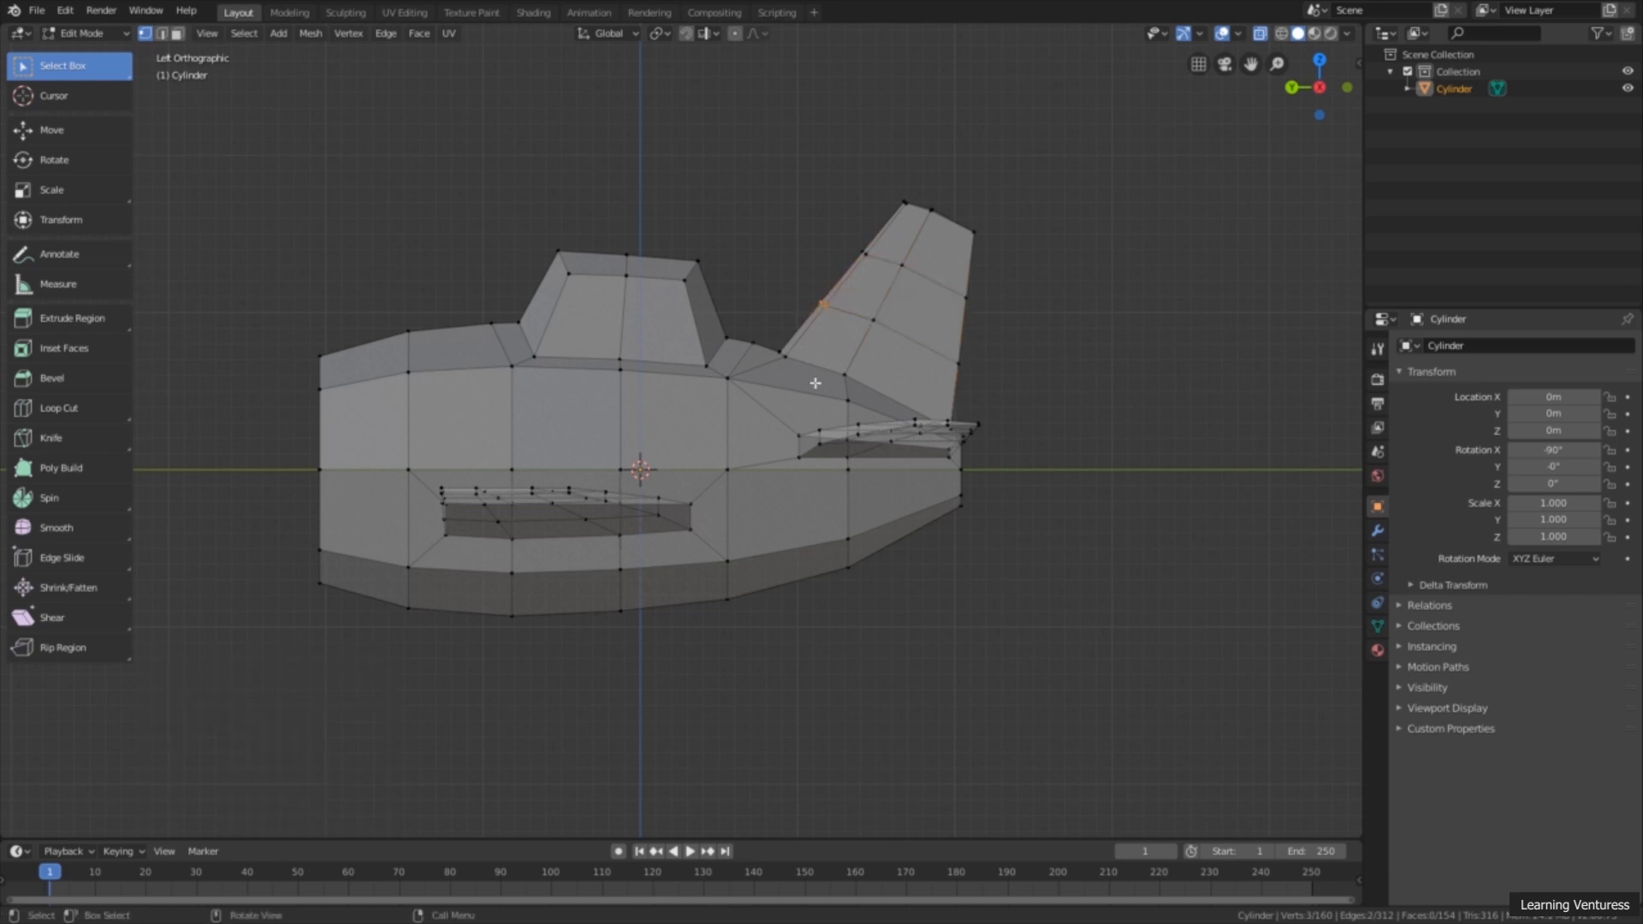
{"action": "left_click", "coordinate": [92, 136]}
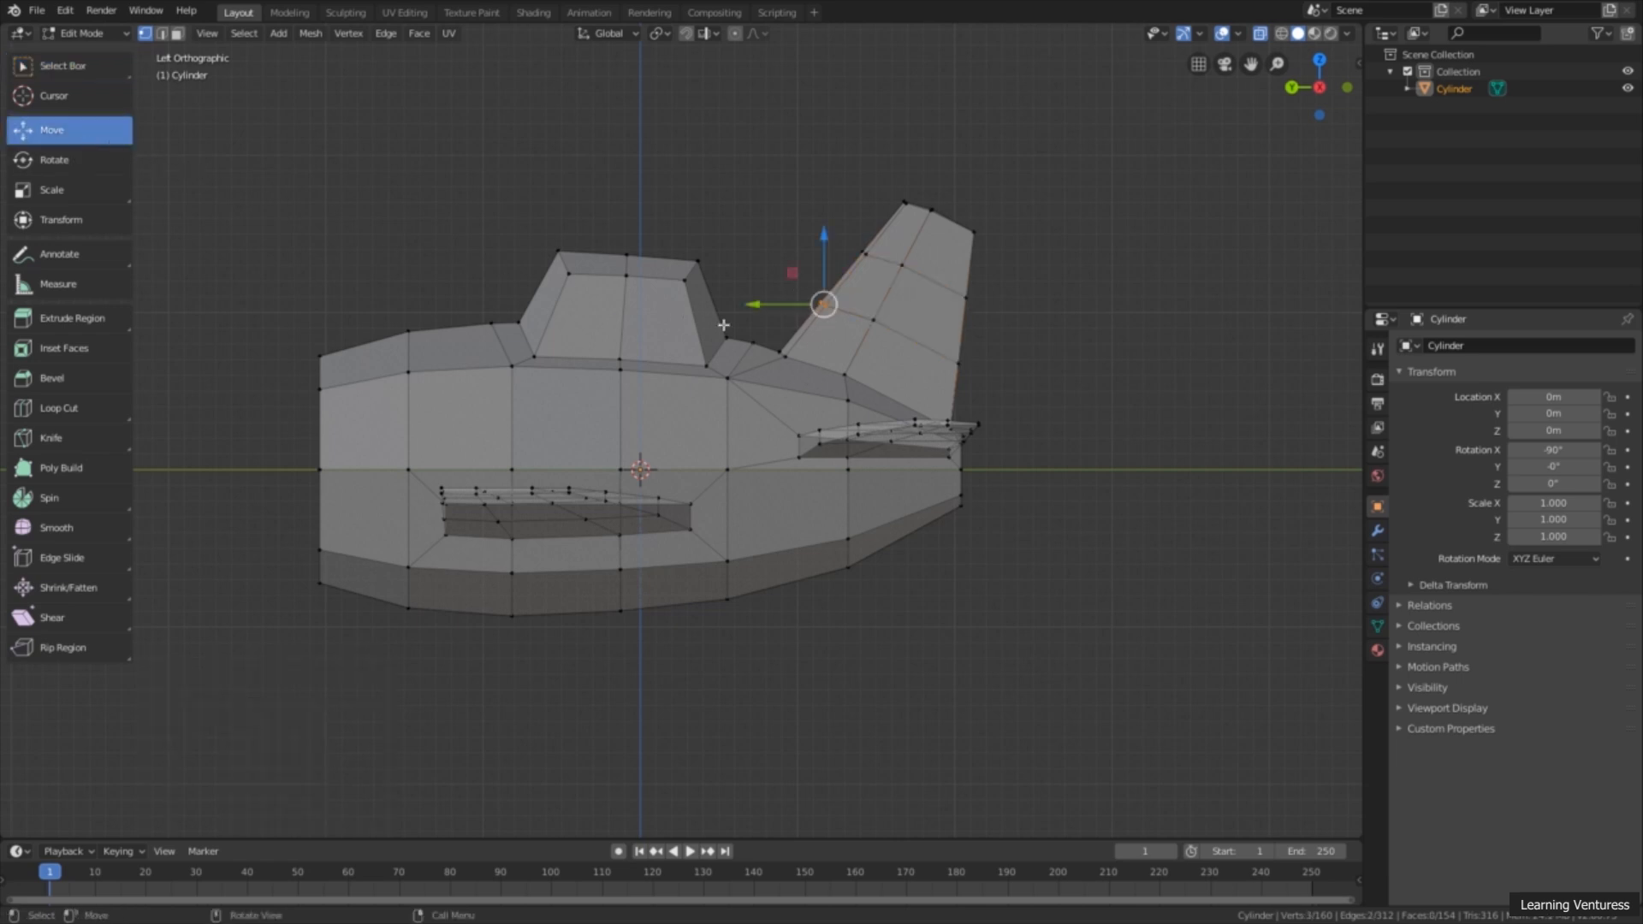
{"action": "left_click_drag", "start_coordinate": [776, 306], "coordinate": [760, 303]}
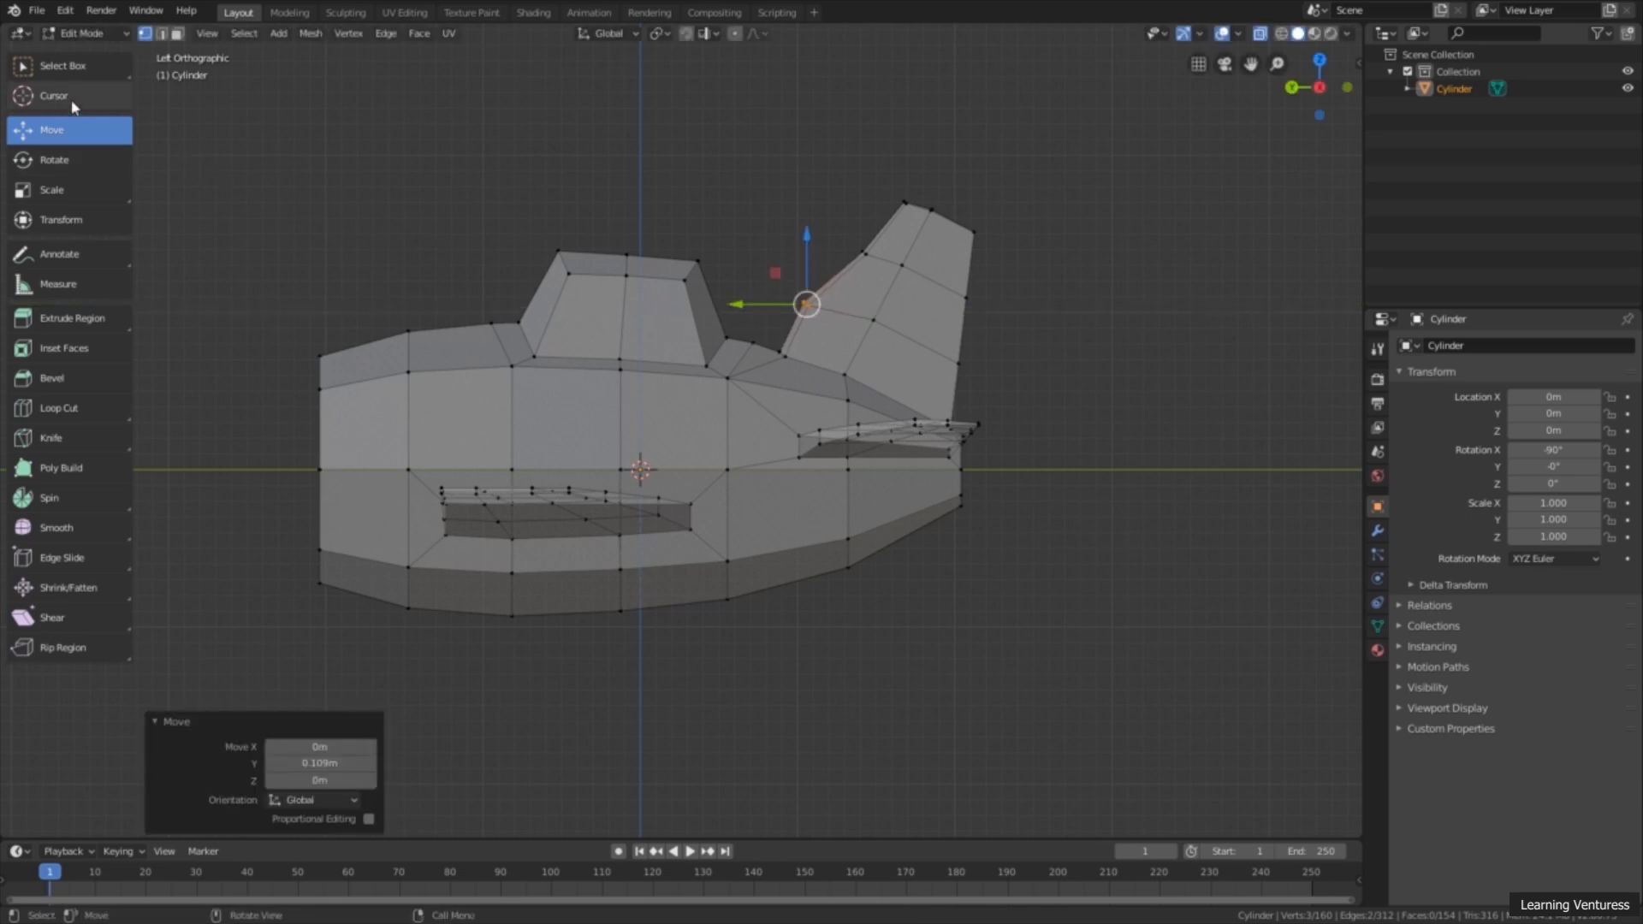
Step: Move the tail fin's upper leading-edge loop-cut vertices forward 0.098 m along Y
{"action": "left_click", "coordinate": [93, 67]}
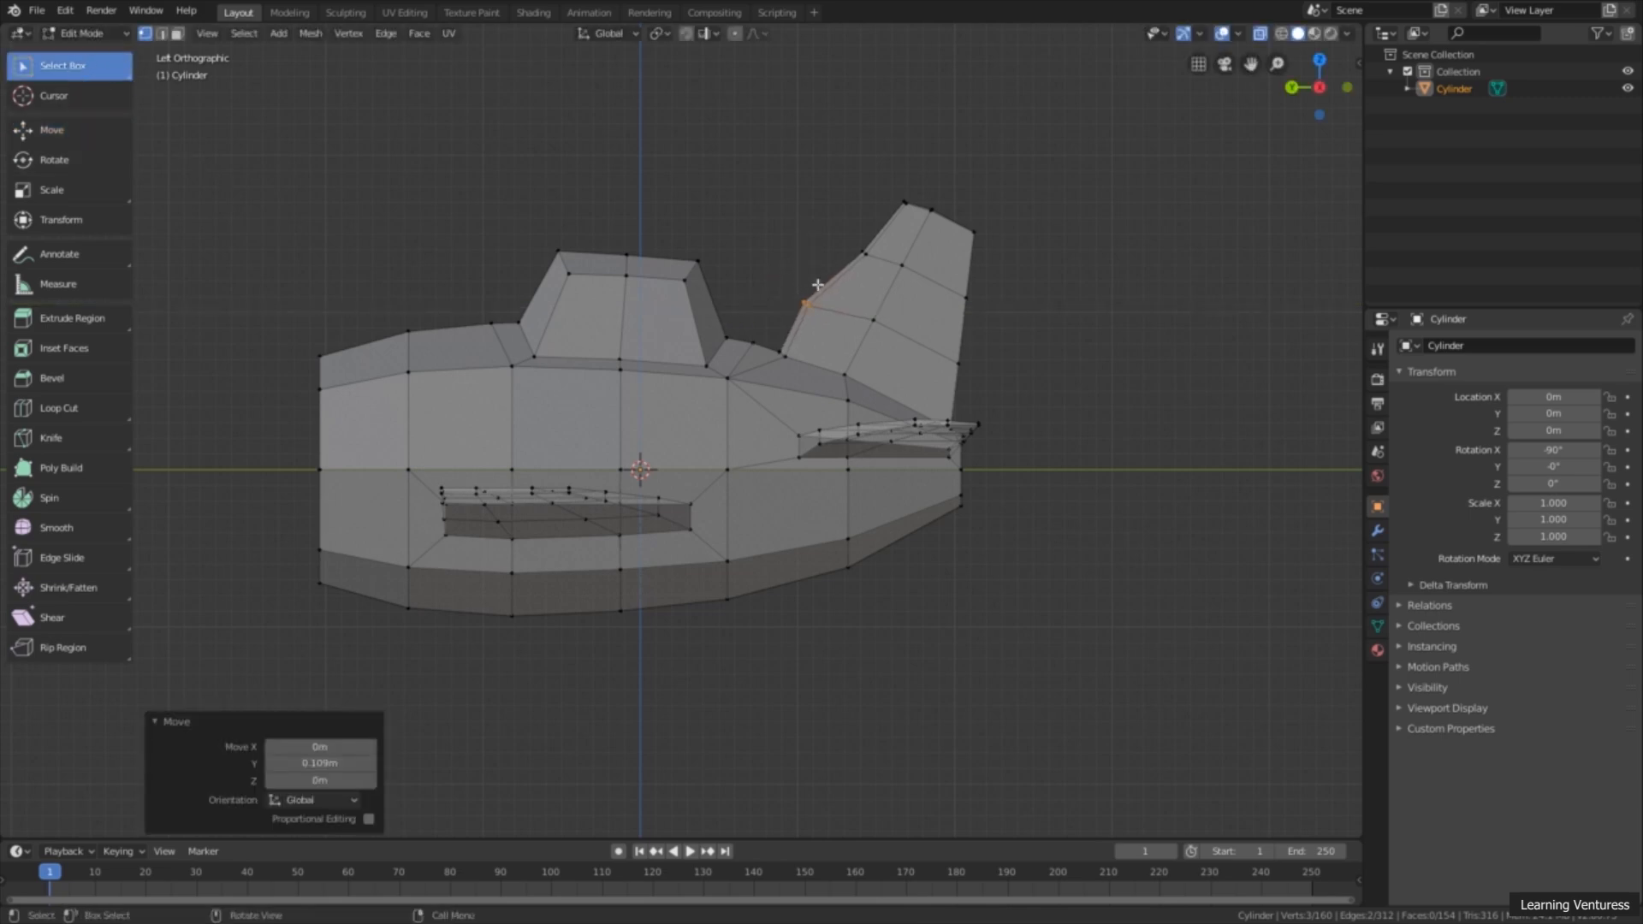
{"action": "left_click", "coordinate": [865, 247]}
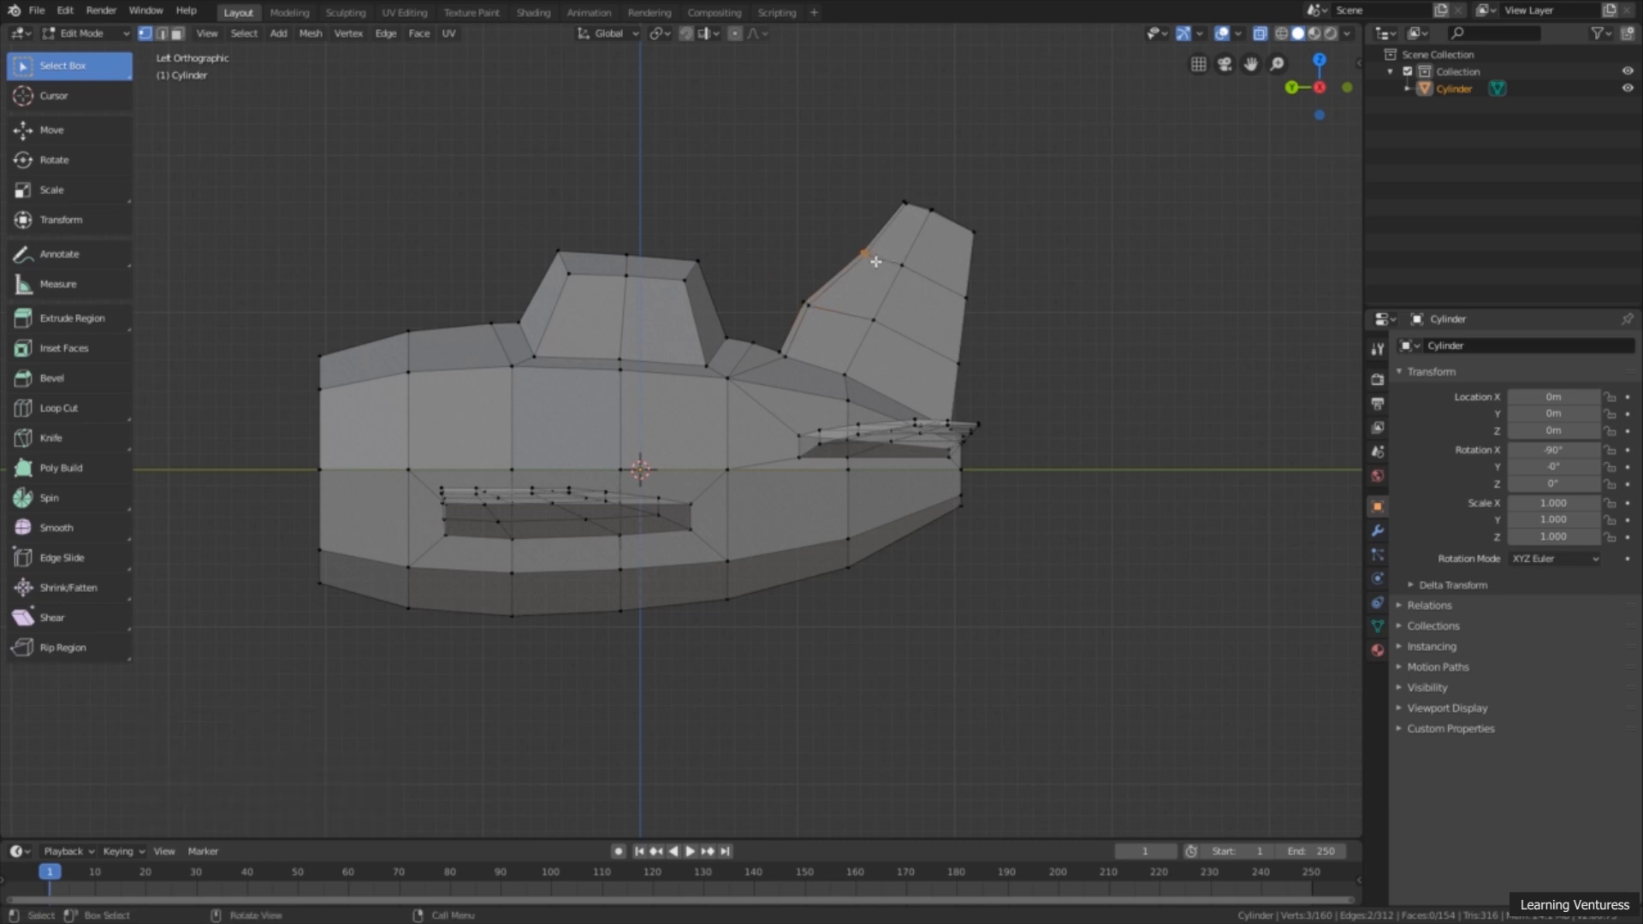
{"action": "left_click", "coordinate": [108, 134]}
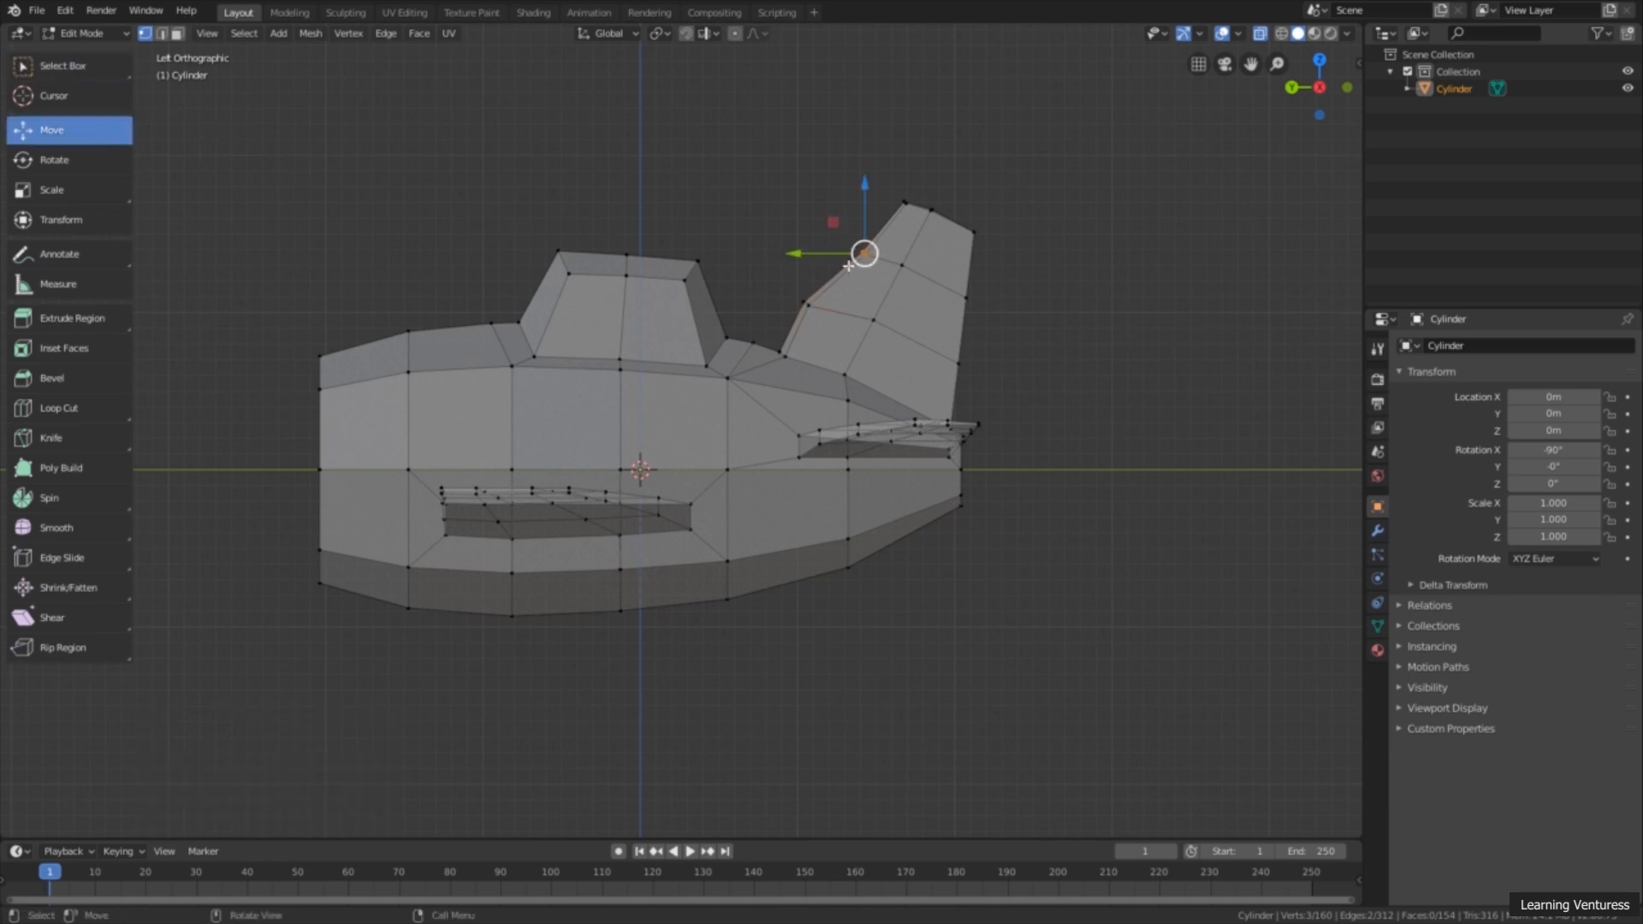
{"action": "left_click_drag", "start_coordinate": [835, 254], "coordinate": [817, 249]}
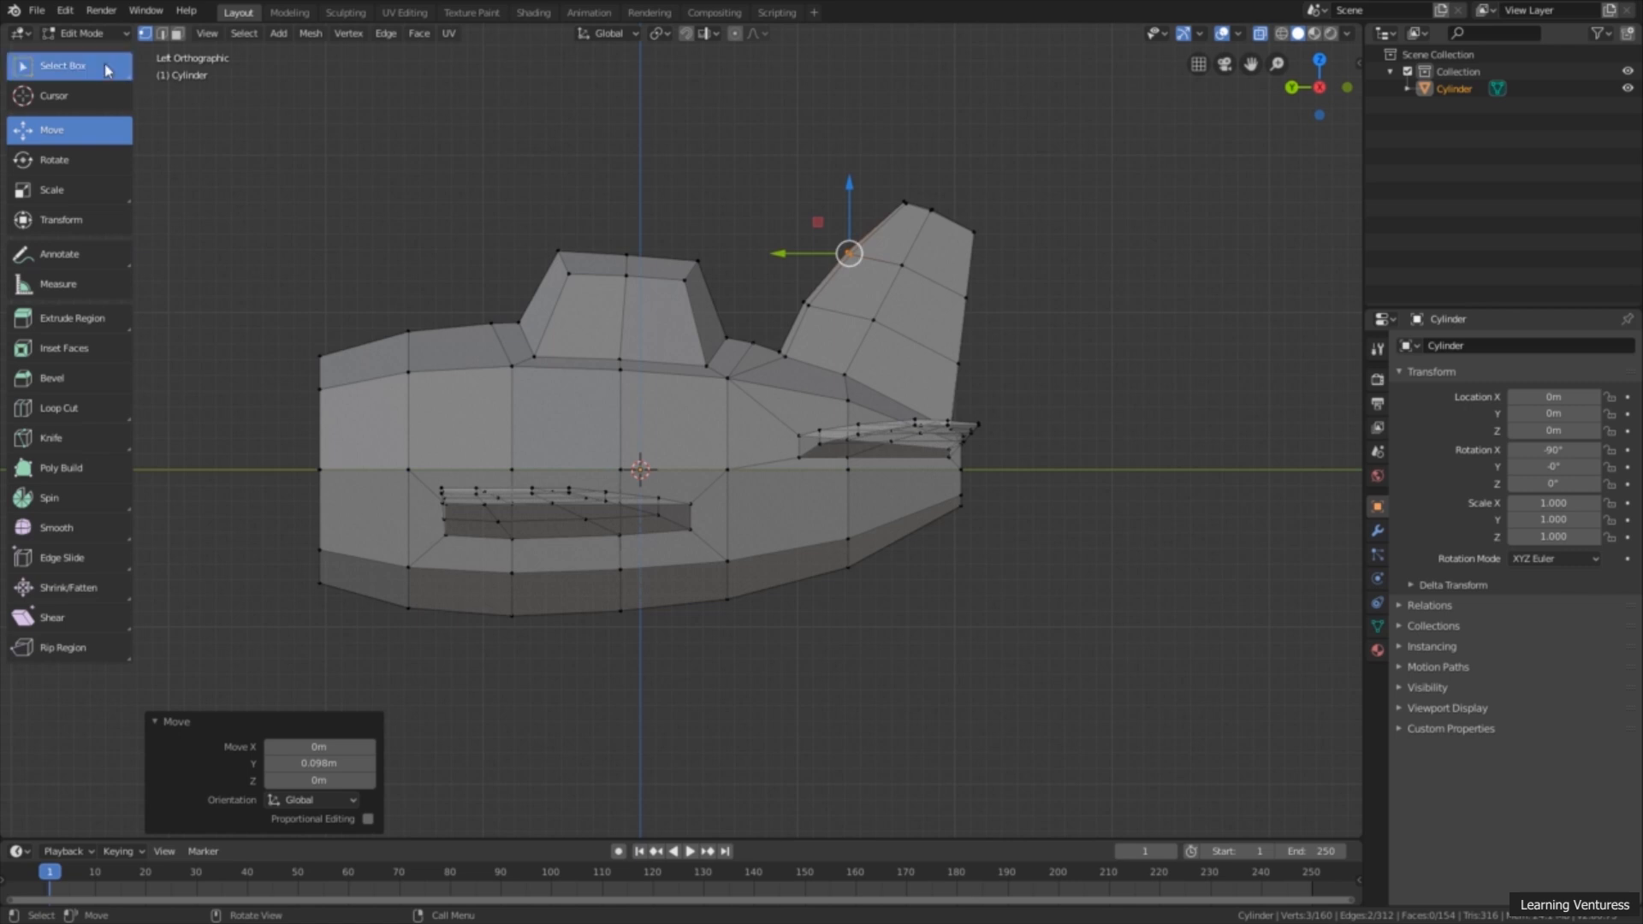
Step: Move the front and middle vertices of the tail fin's tip -0.0871 m along Y and -0.0544 m along Z
{"action": "left_click", "coordinate": [108, 68]}
{"action": "left_click_drag", "start_coordinate": [879, 170], "coordinate": [963, 234], "text": "shift"}
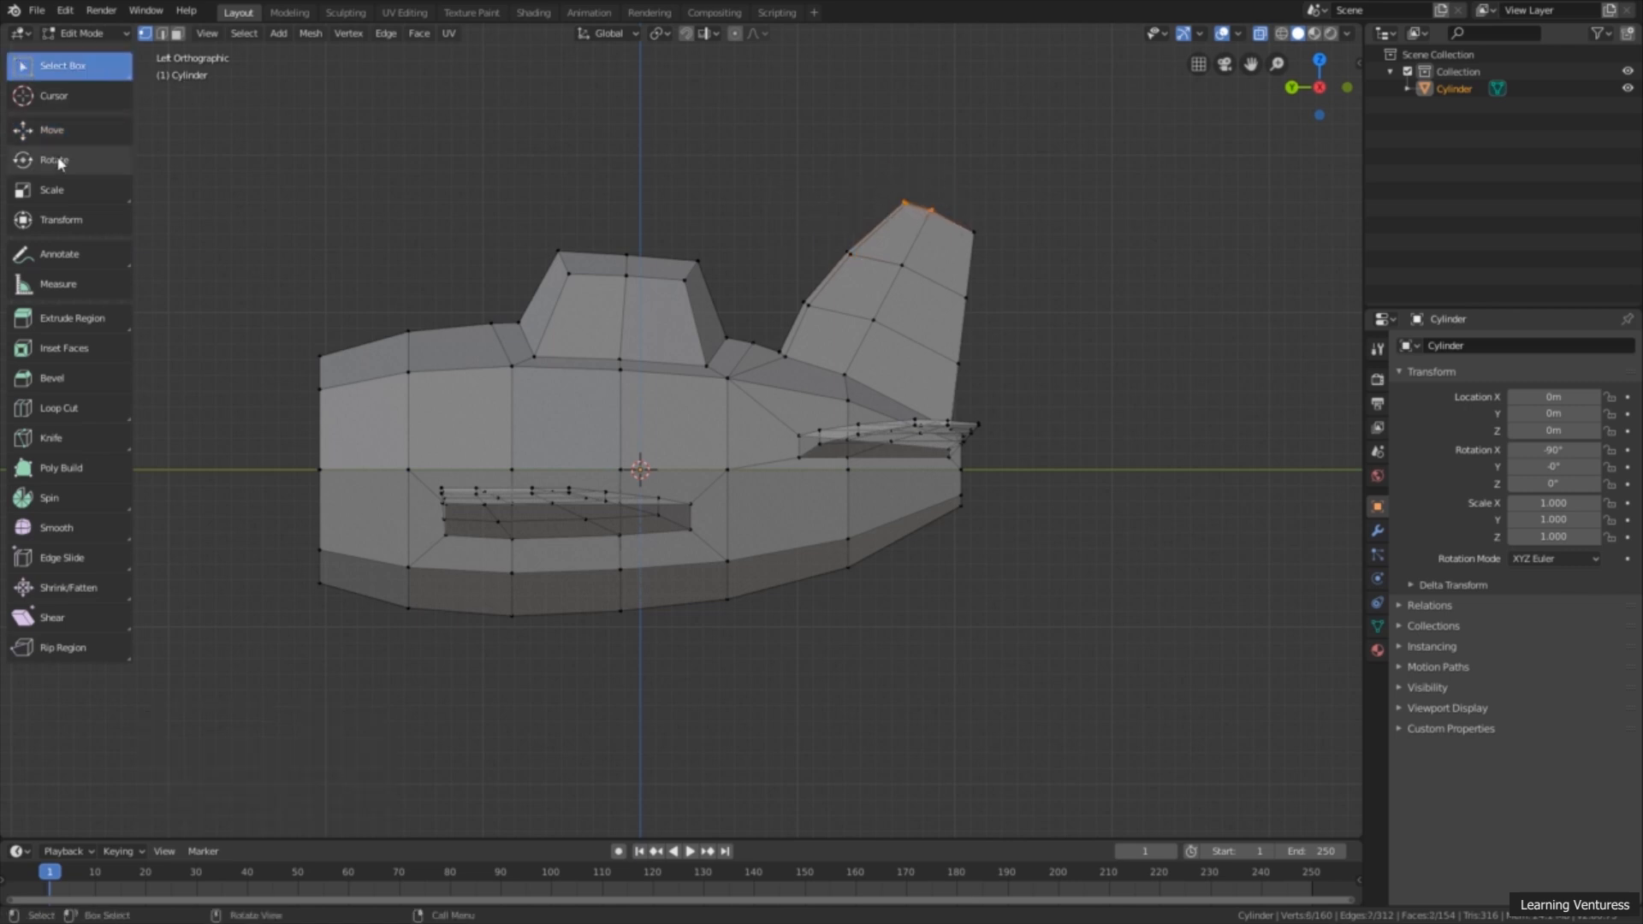
{"action": "left_click", "coordinate": [51, 130]}
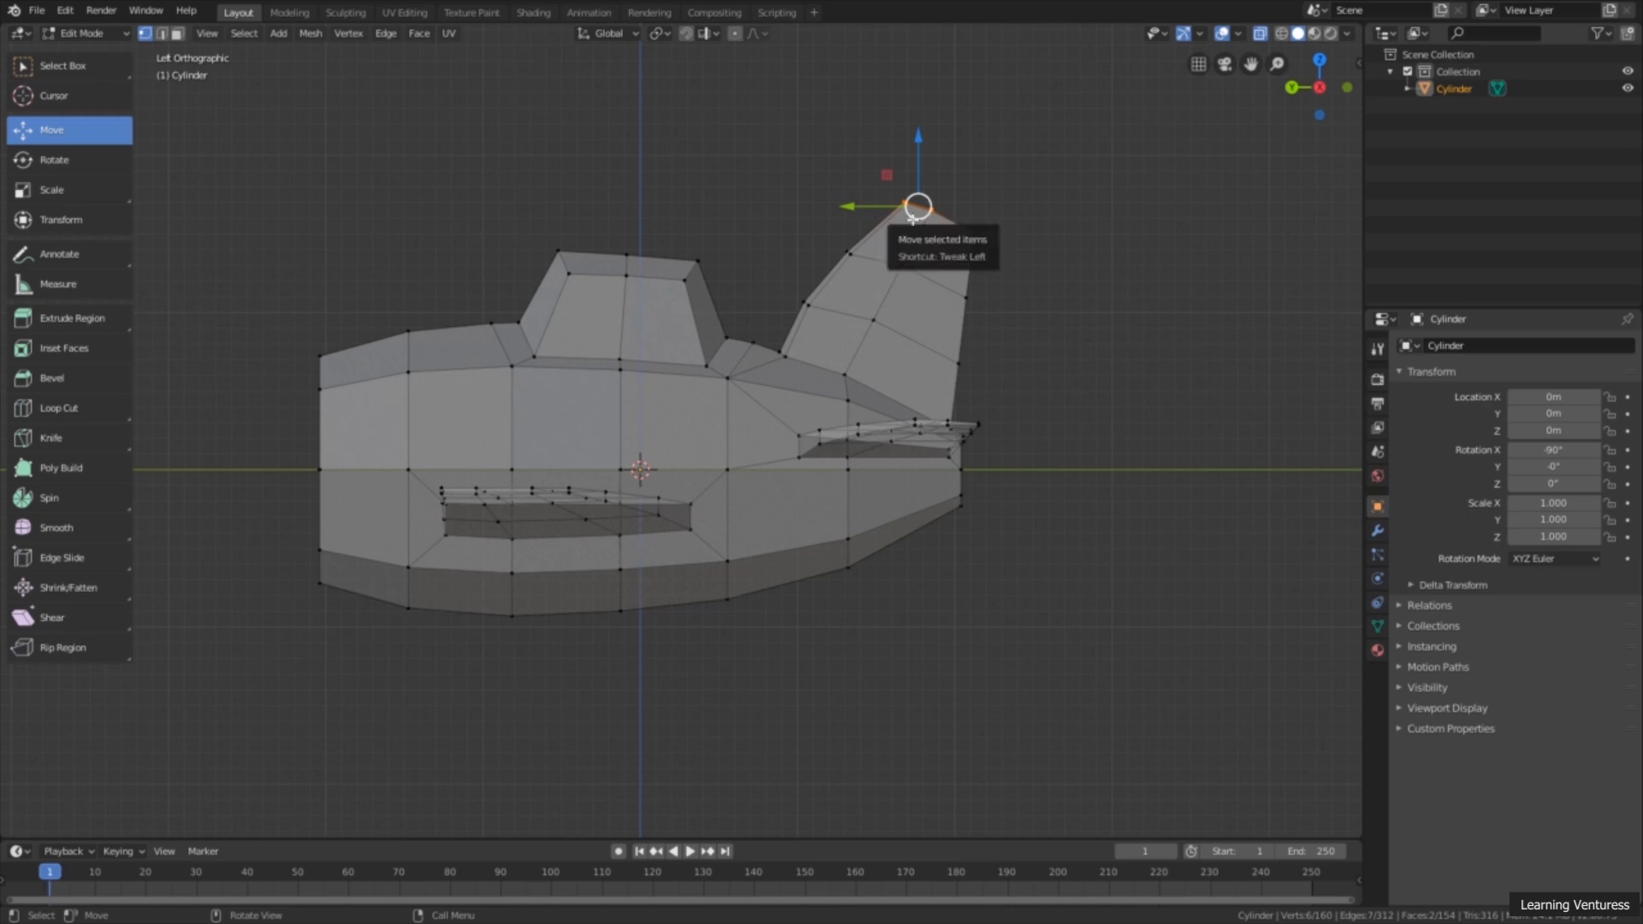
{"action": "key", "text": "g"}
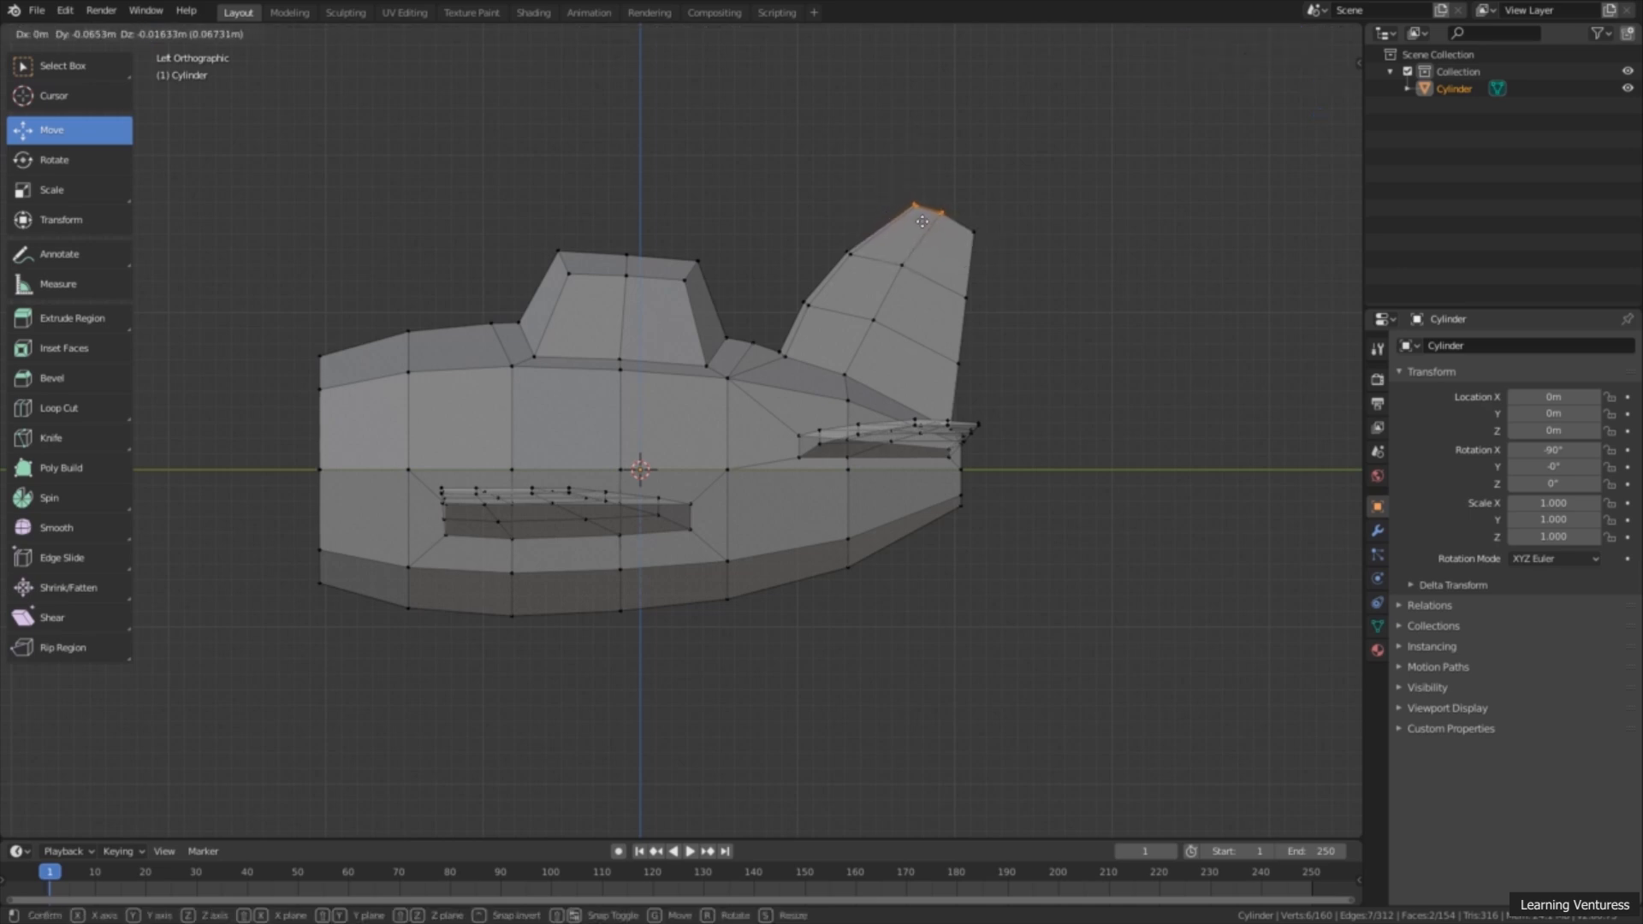
{"action": "left_click", "coordinate": [926, 227]}
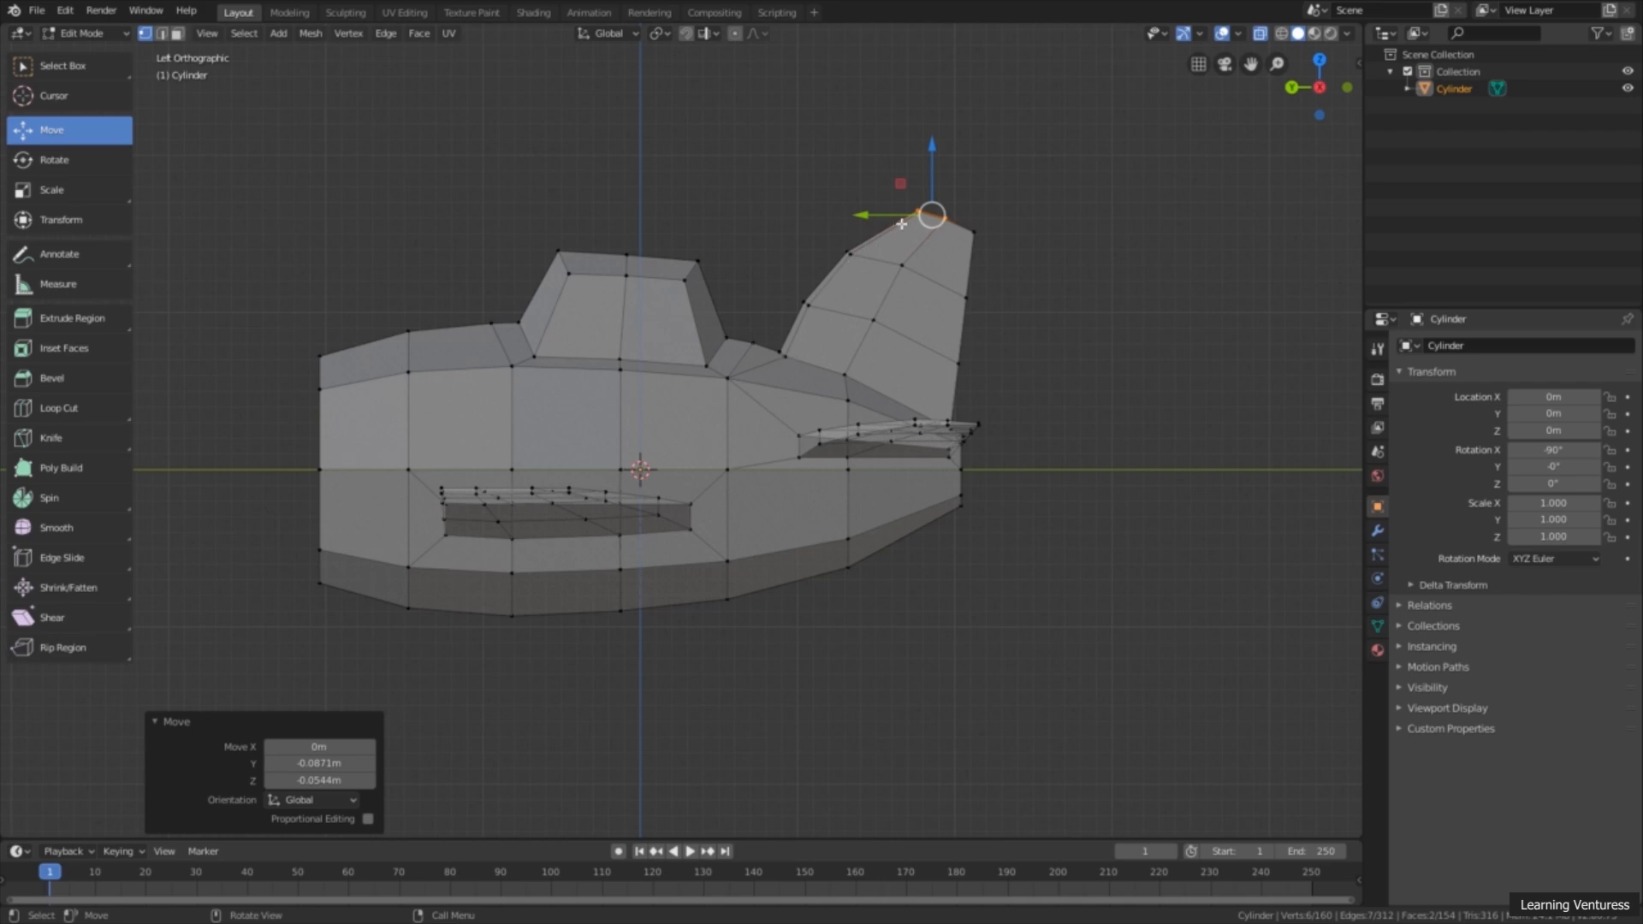
Step: Move both rows of inner loop-cut vertices on the tail fin's centre line -0.0435 m along Y and Z
{"action": "left_click", "coordinate": [72, 79]}
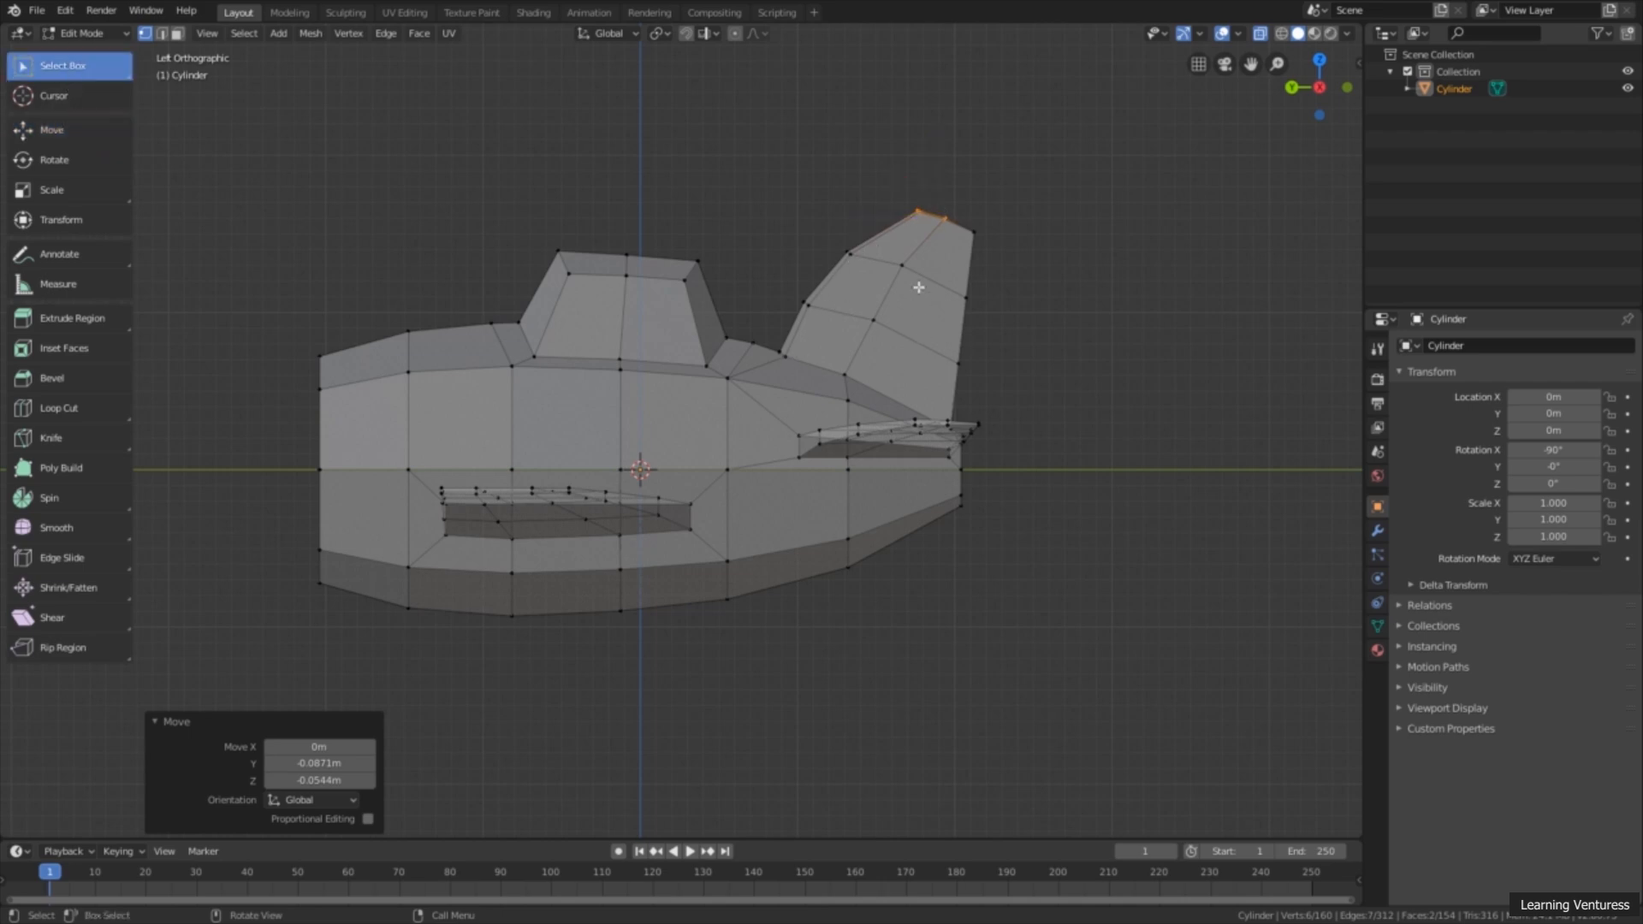
{"action": "left_click", "coordinate": [883, 299], "text": "alt"}
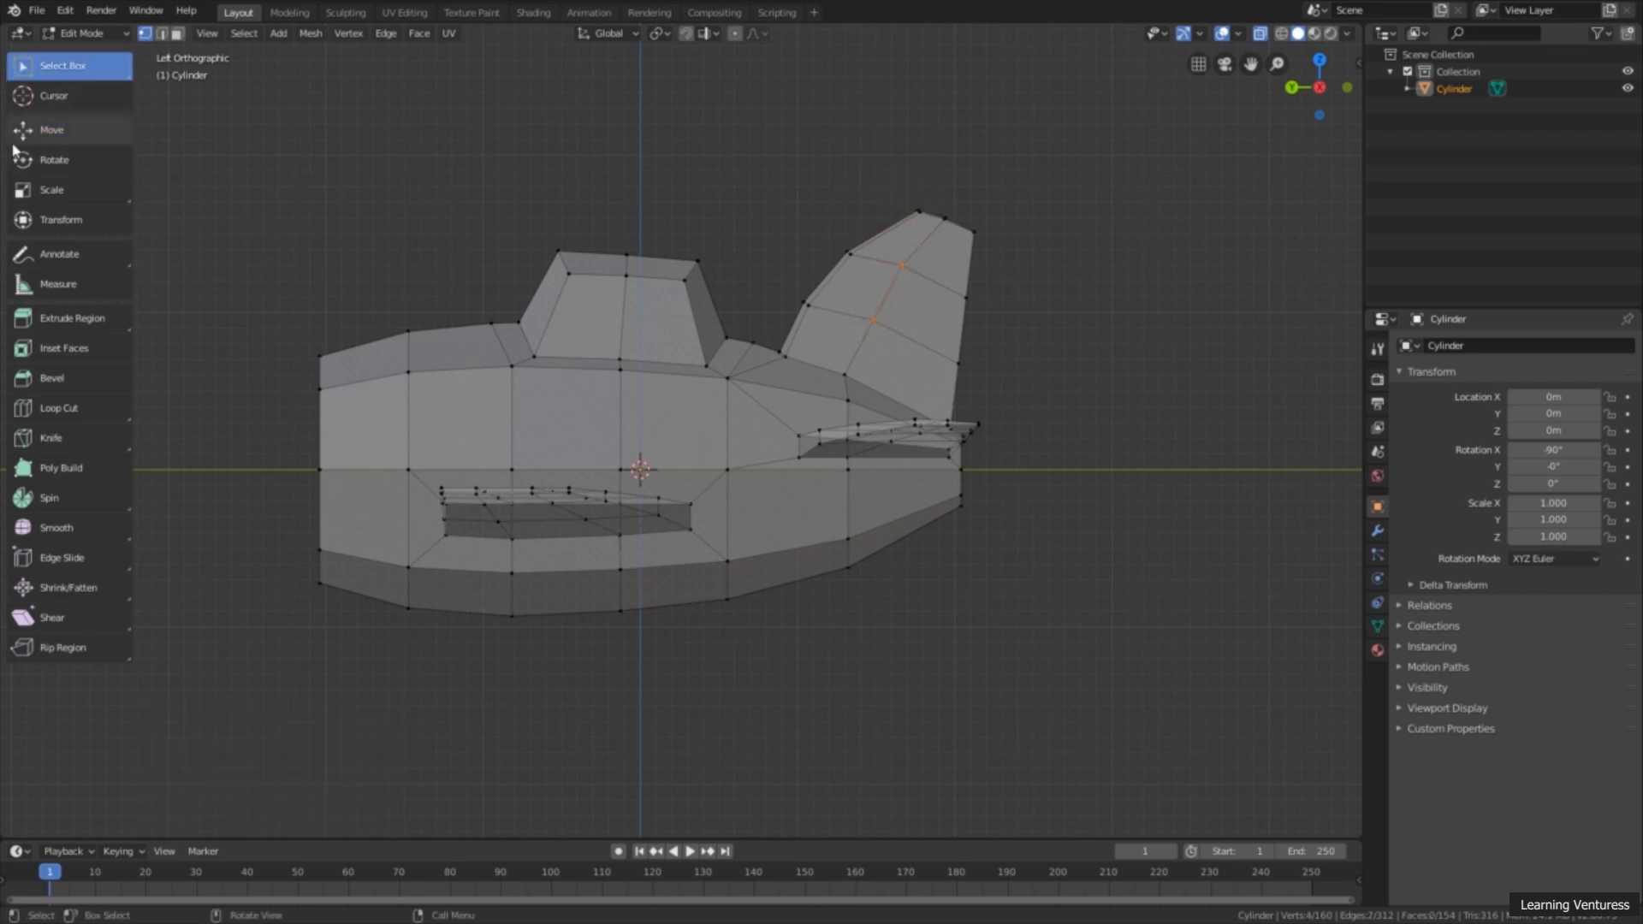
{"action": "left_click", "coordinate": [71, 135]}
{"action": "left_click_drag", "start_coordinate": [895, 296], "coordinate": [906, 305]}
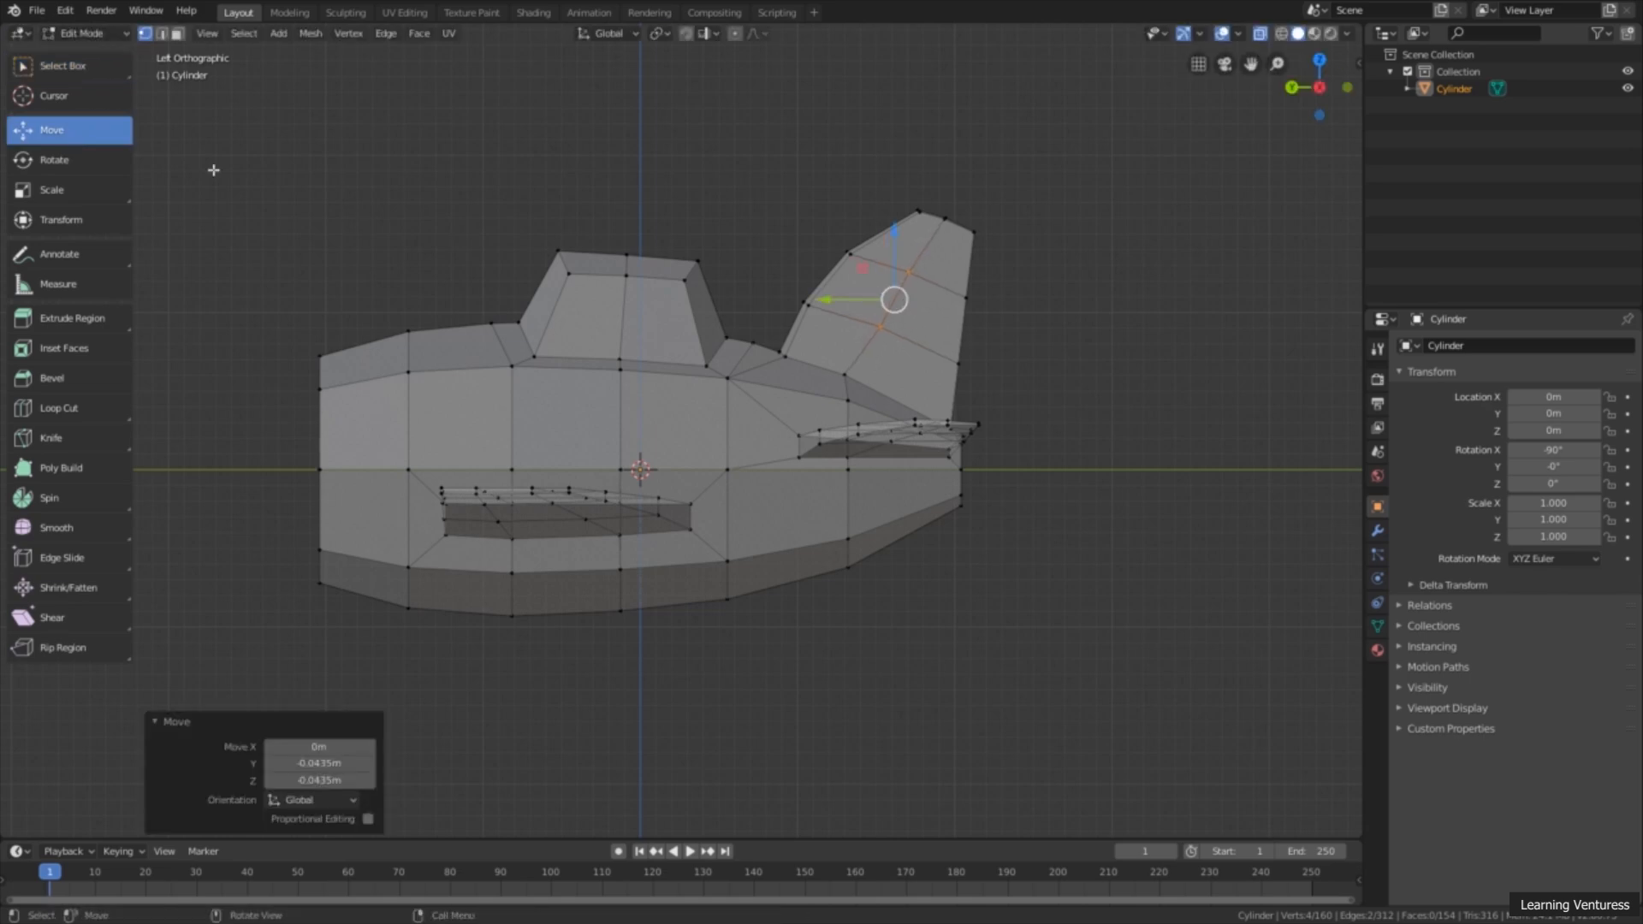
Step: Move only the lower centre-line vertices of the tail fin 0.0327 m along Y and 0.0109 m along Z
{"action": "left_click", "coordinate": [64, 65]}
{"action": "left_click", "coordinate": [880, 326]}
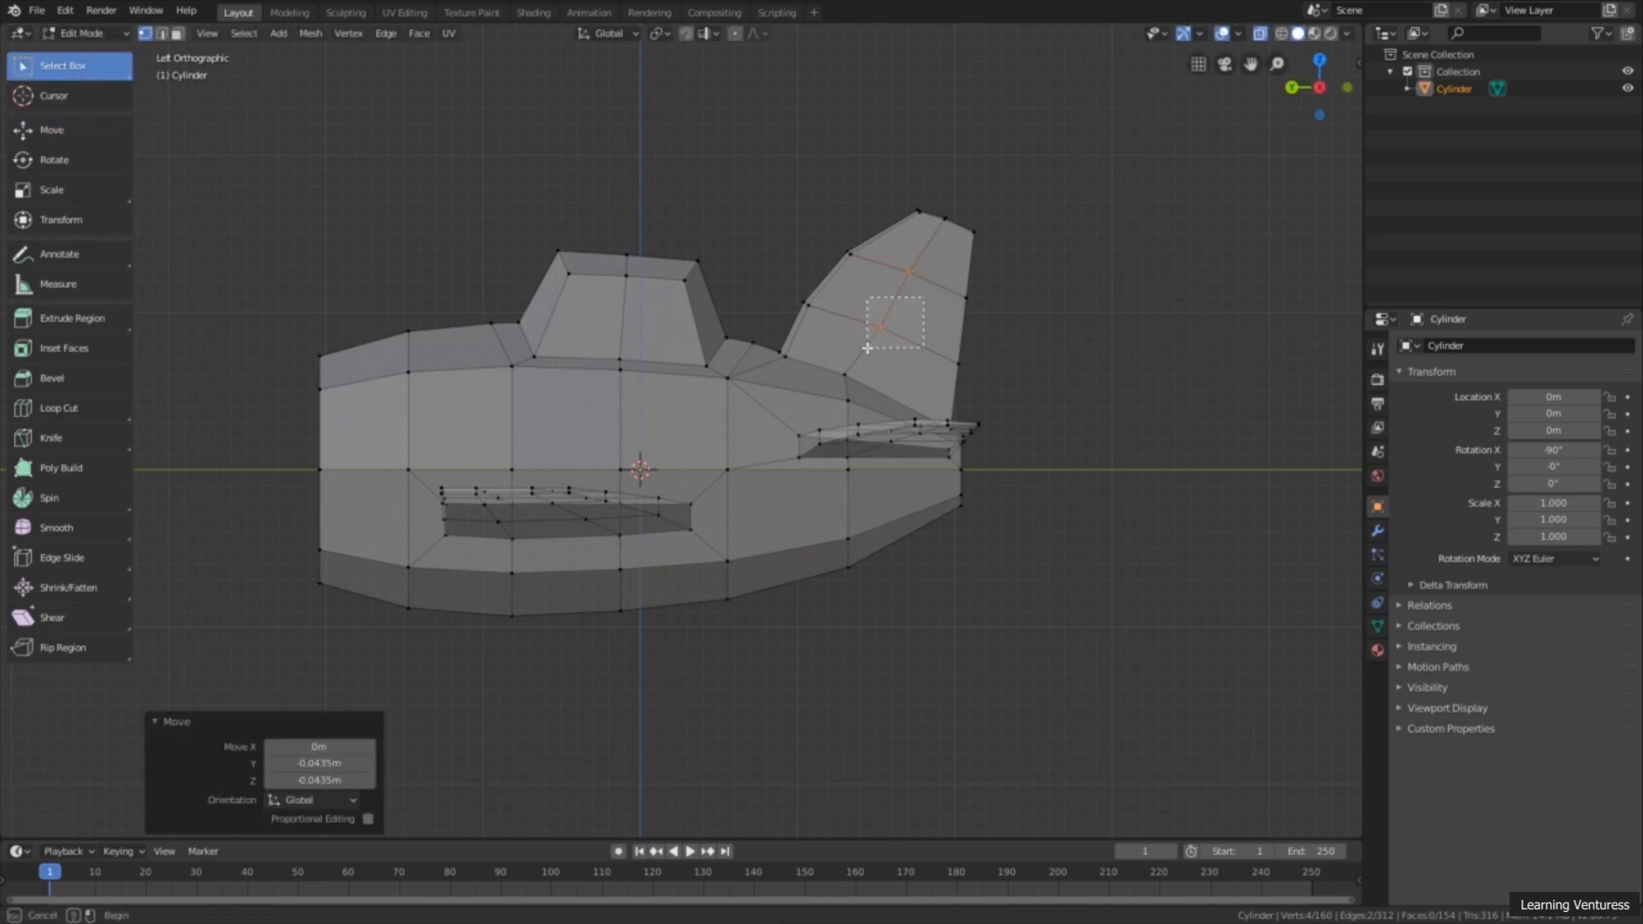
{"action": "left_click", "coordinate": [52, 130]}
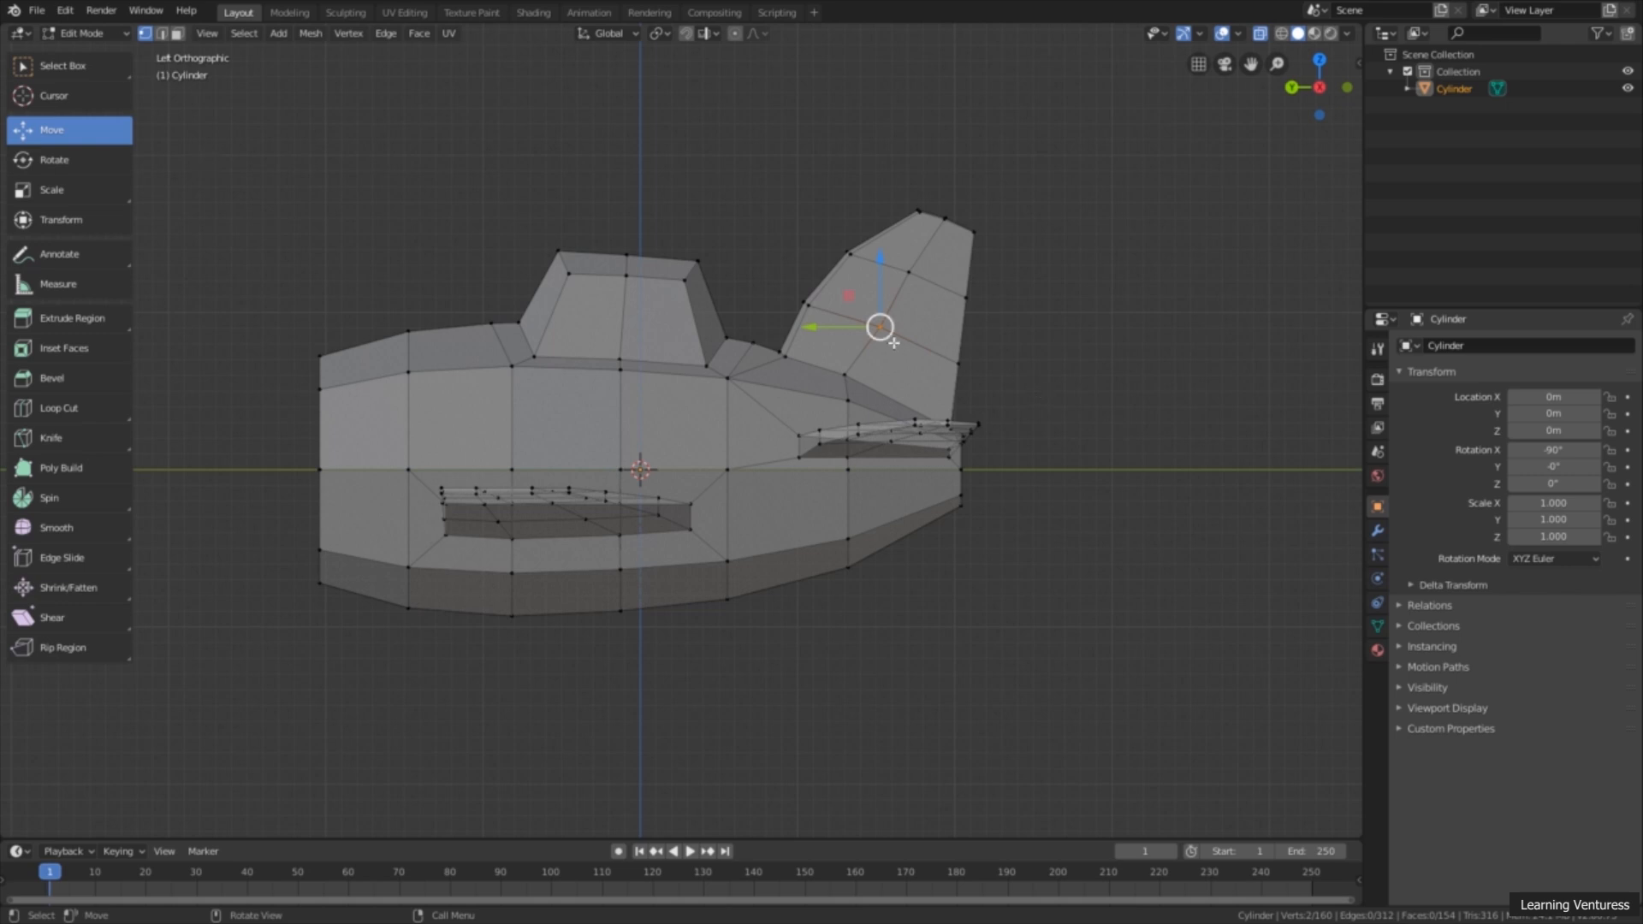
{"action": "left_click_drag", "start_coordinate": [881, 328], "coordinate": [876, 326]}
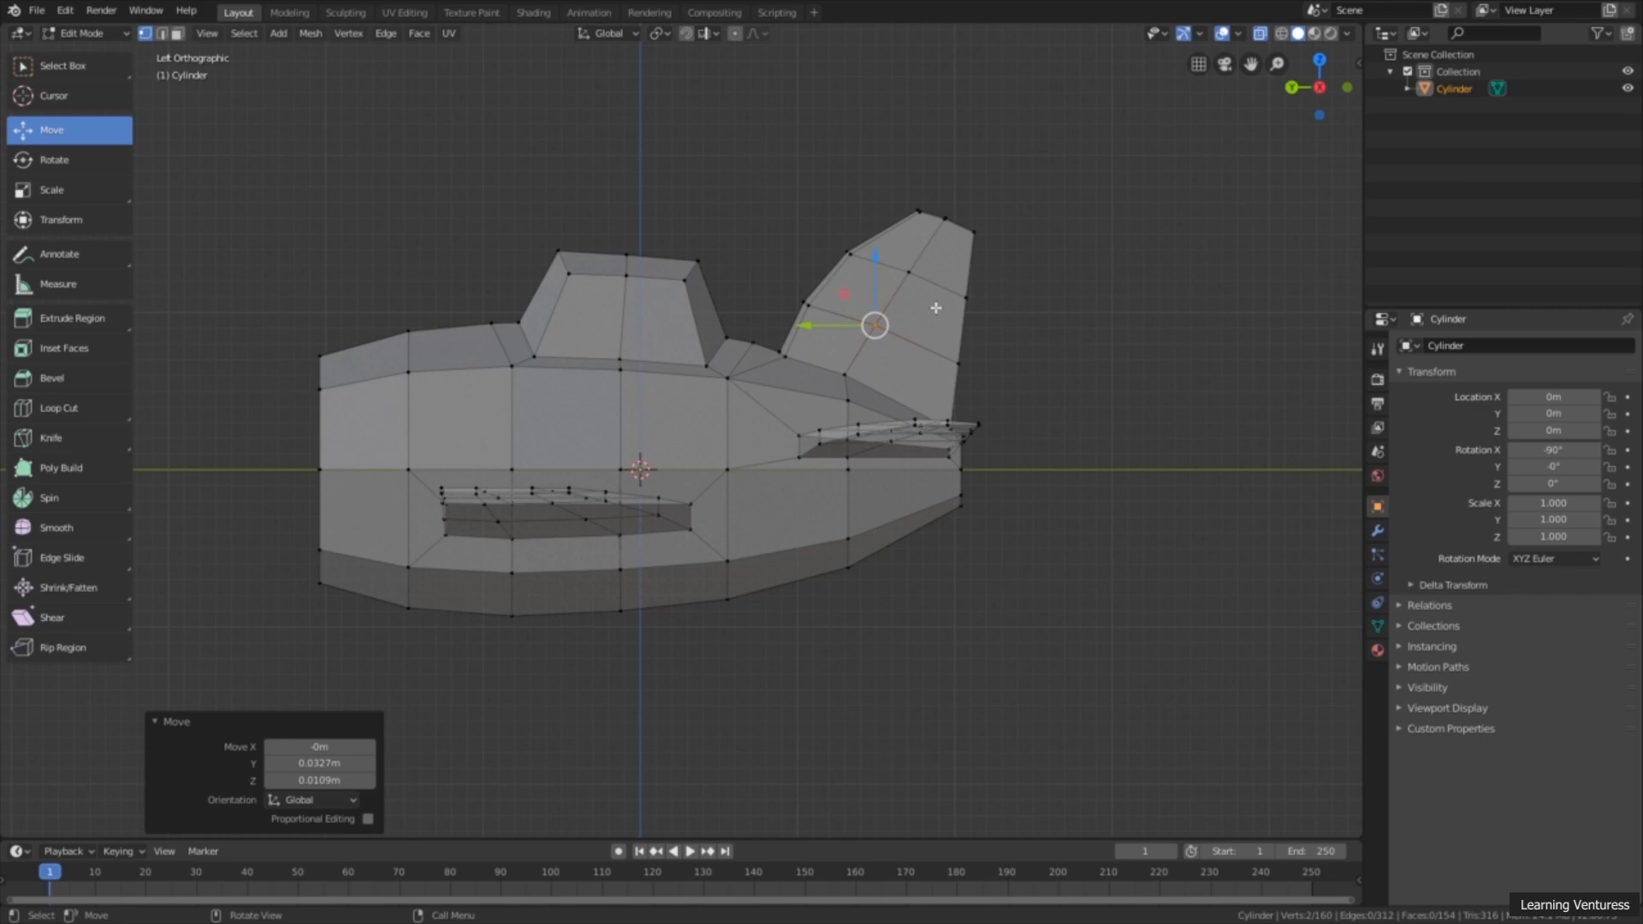
Step: Turn off X-ray display and examine the one-winged airplane's overall shape in perspective from several angles
{"action": "middle_click_drag", "start_coordinate": [772, 392], "coordinate": [570, 399]}
{"action": "scroll", "coordinate": [842, 432], "scroll_direction": "down", "scroll_amount": 3}
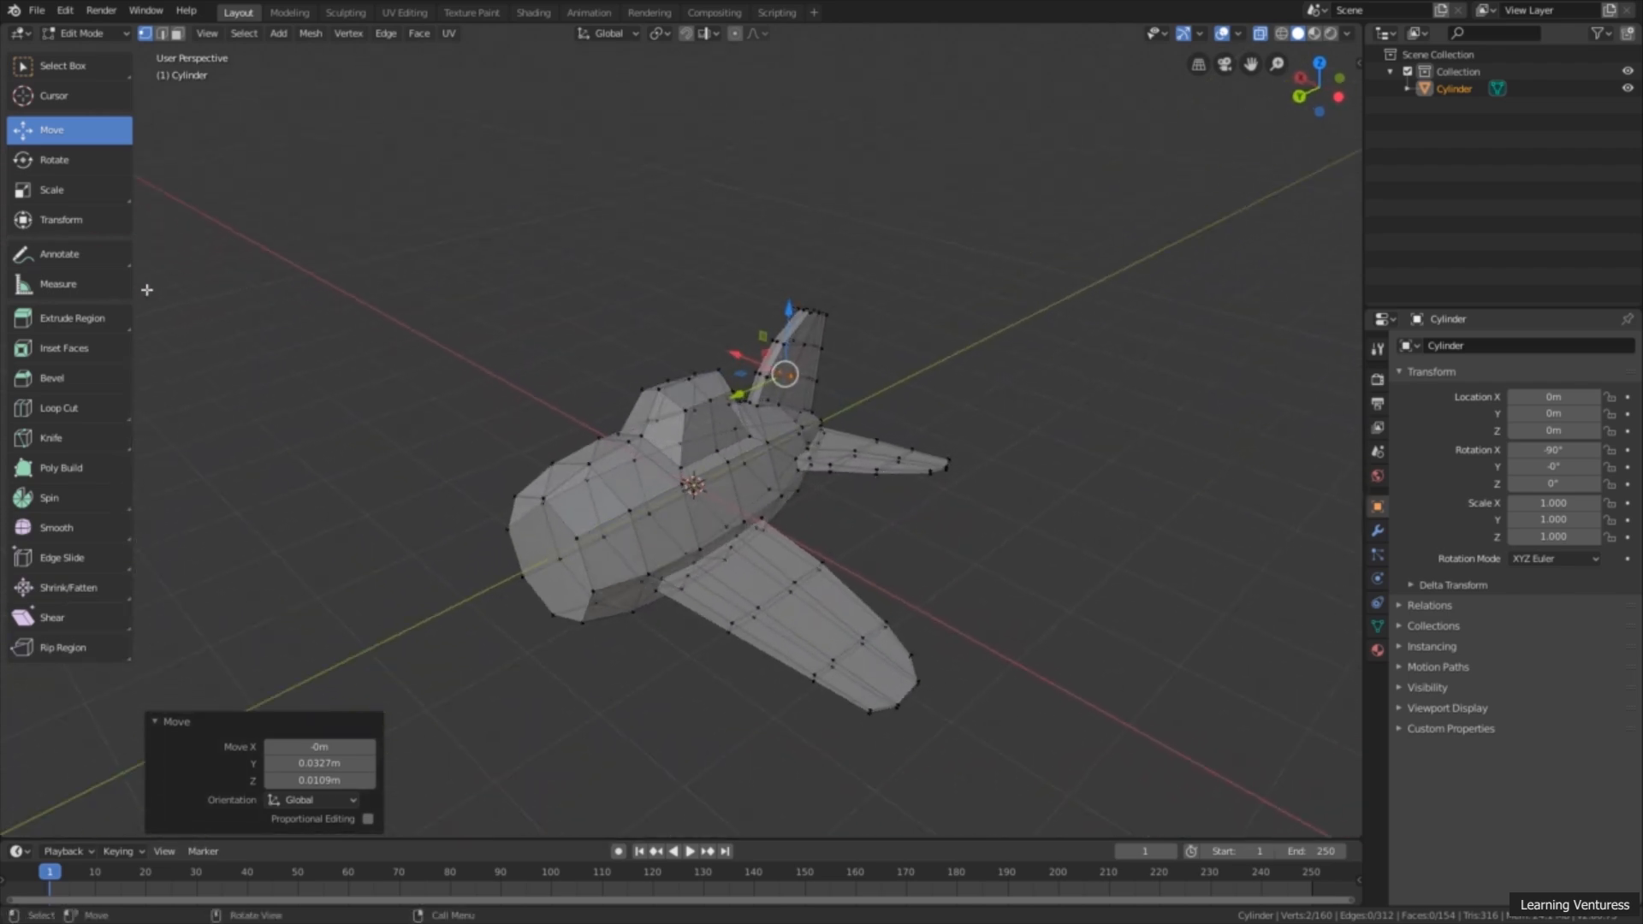
{"action": "middle_click_drag", "start_coordinate": [822, 476], "coordinate": [848, 454]}
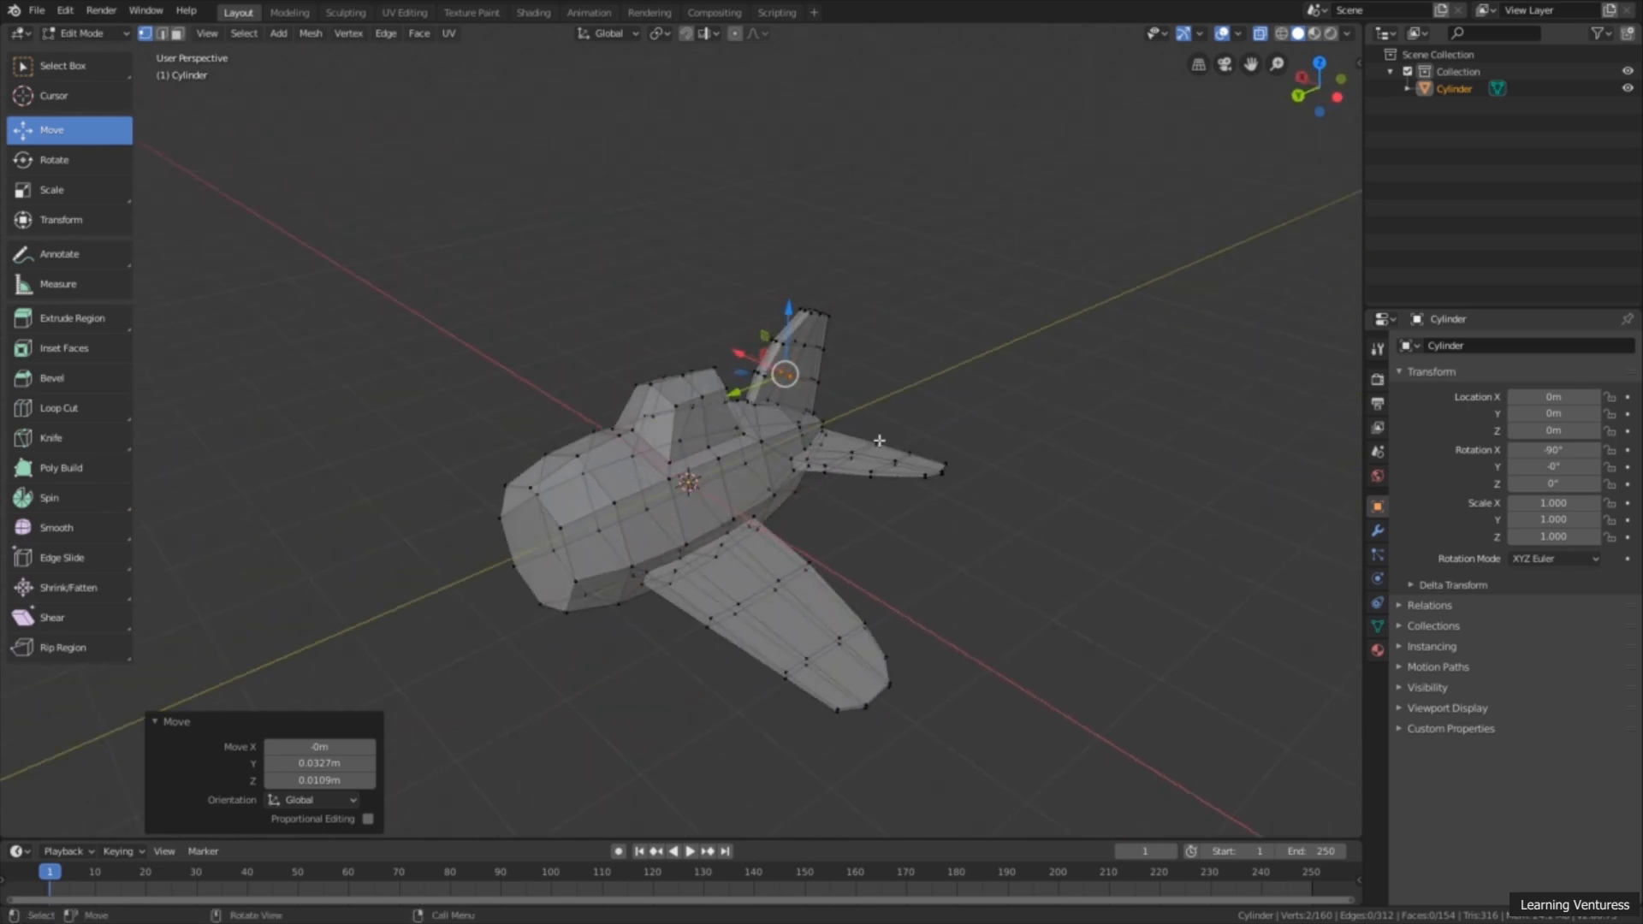
{"action": "left_click", "coordinate": [1259, 33]}
{"action": "middle_click_drag", "start_coordinate": [1068, 429], "coordinate": [989, 355], "text": "shift"}
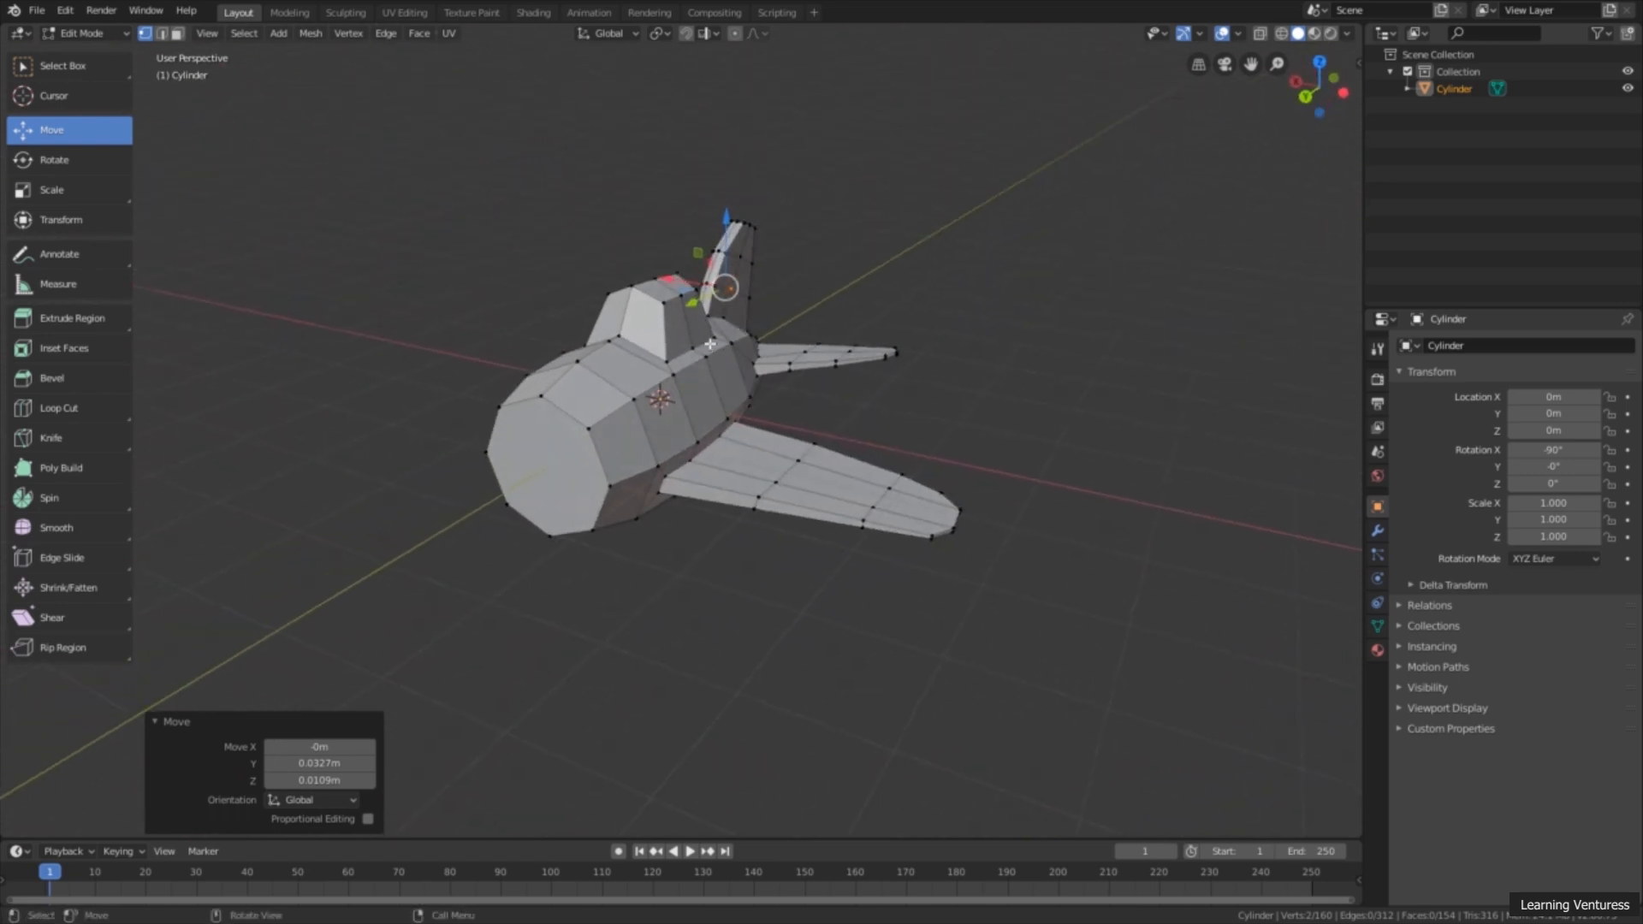
{"action": "mouse_move", "coordinate": [836, 346]}
{"action": "middle_mouse_down"}
{"action": "mouse_move", "coordinate": [869, 385]}
{"action": "mouse_move", "coordinate": [941, 377]}
{"action": "mouse_move", "coordinate": [752, 377]}
{"action": "mouse_move", "coordinate": [822, 369]}
{"action": "middle_mouse_up"}
{"action": "scroll", "coordinate": [882, 376], "scroll_direction": "up", "scroll_amount": 2}
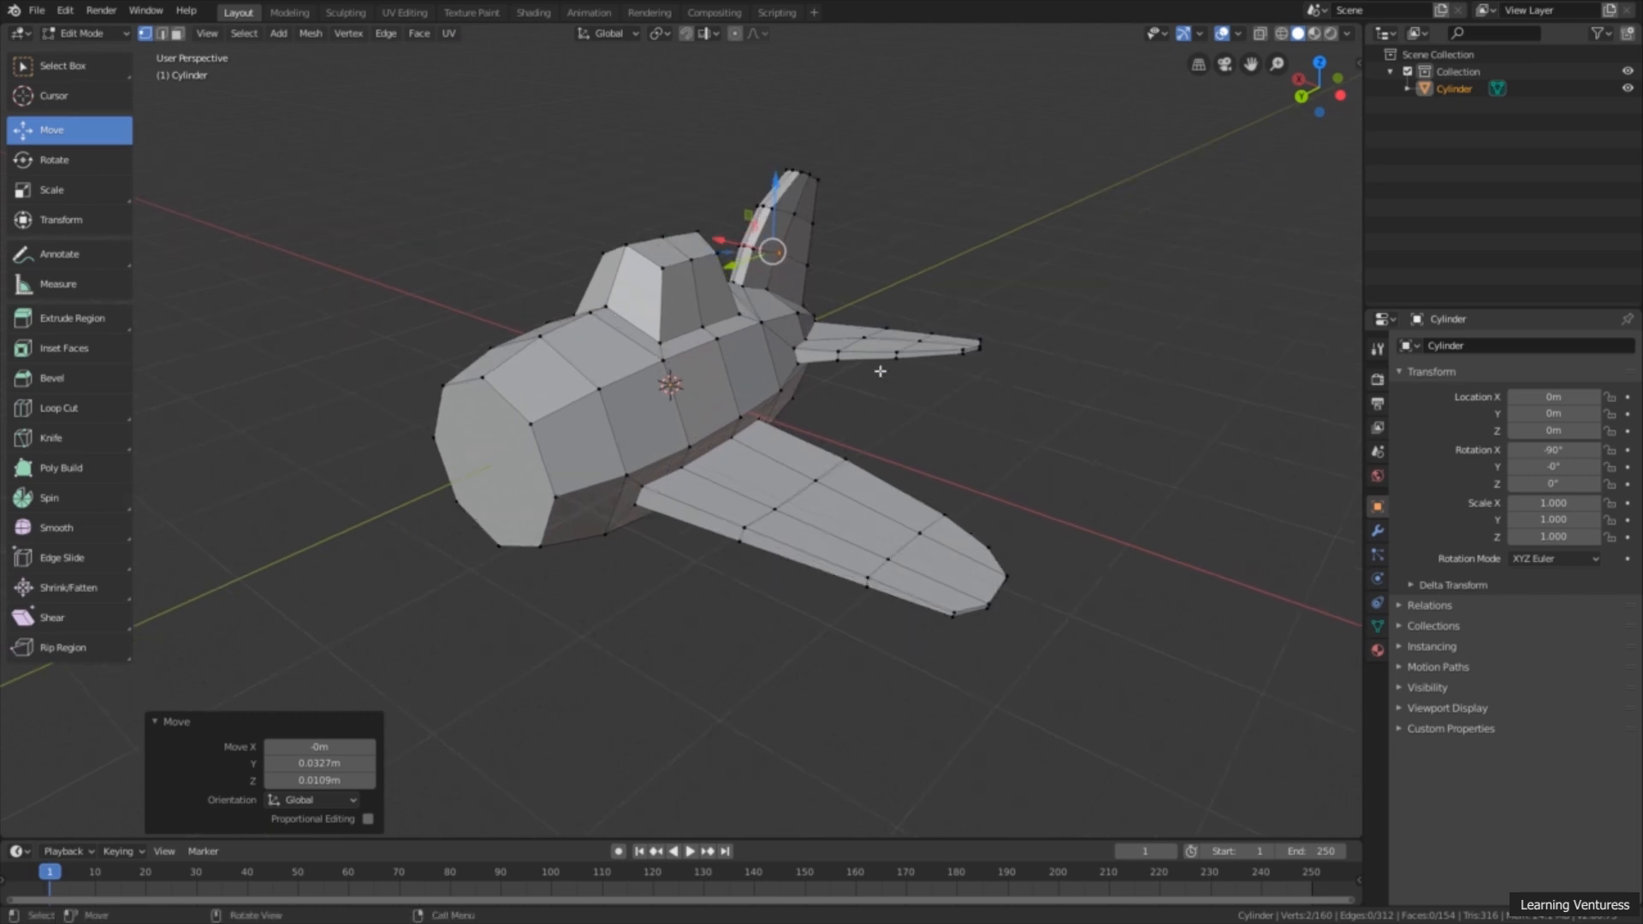
{"action": "middle_click_drag", "start_coordinate": [829, 417], "coordinate": [723, 377]}
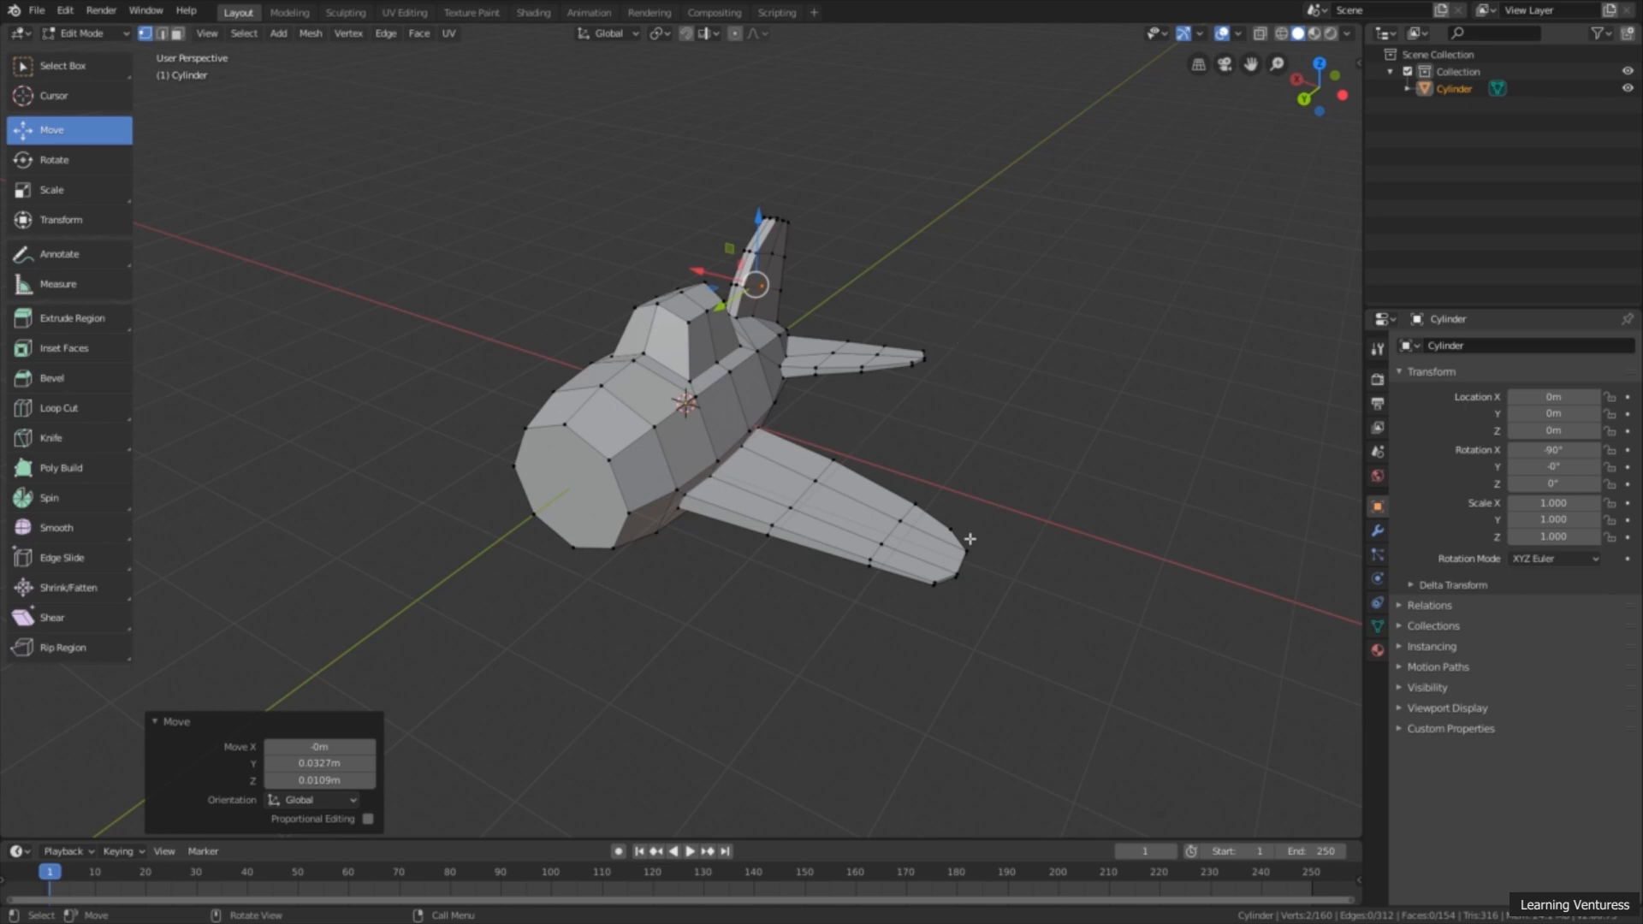
{"action": "middle_click_drag", "start_coordinate": [817, 411], "coordinate": [915, 396]}
{"action": "middle_click_drag", "start_coordinate": [736, 436], "coordinate": [723, 399]}
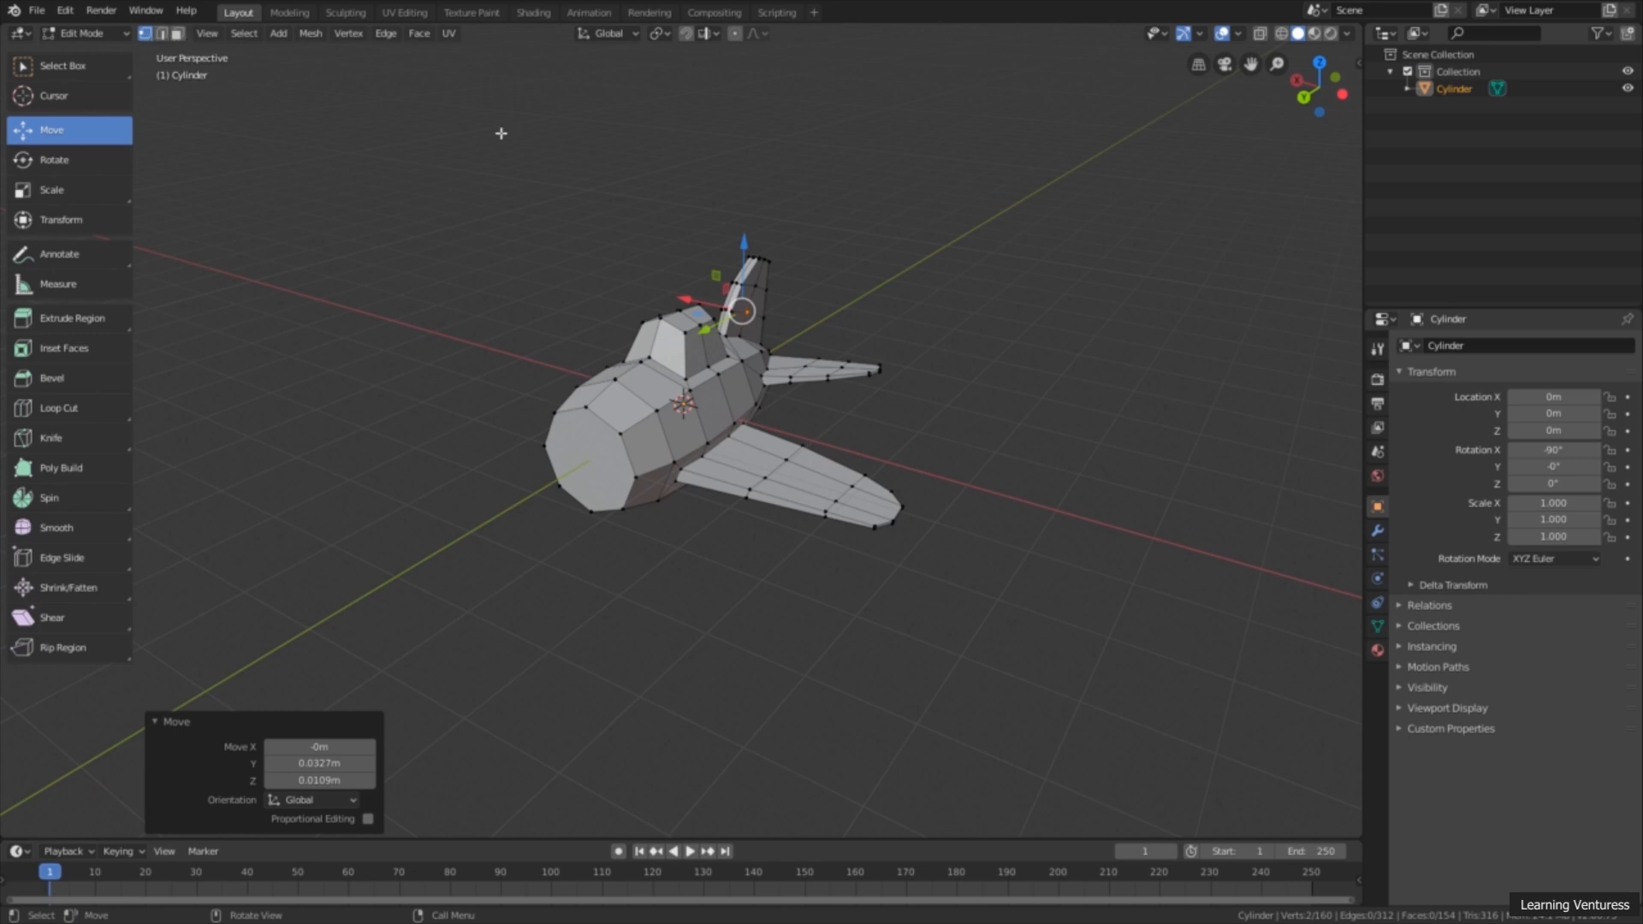
{"action": "scroll", "coordinate": [745, 398], "scroll_direction": "up", "scroll_amount": 2}
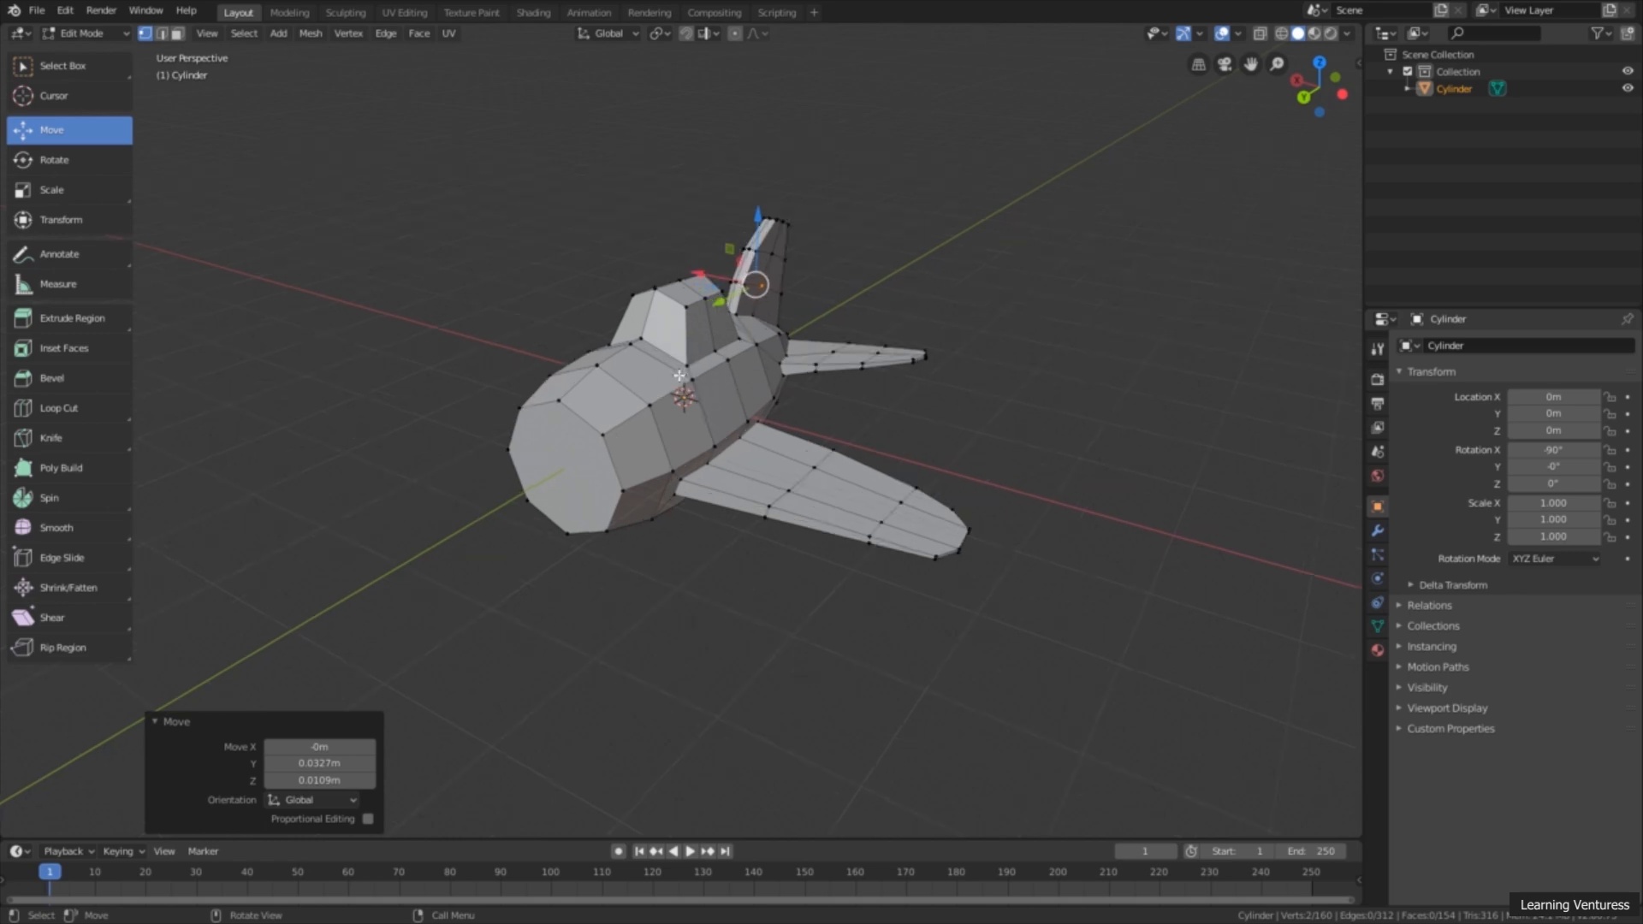
Step: Select the whole mesh and Symmetrize it from -X to +X to create the missing wing and tailplane, checking the result
{"action": "key", "text": "a"}
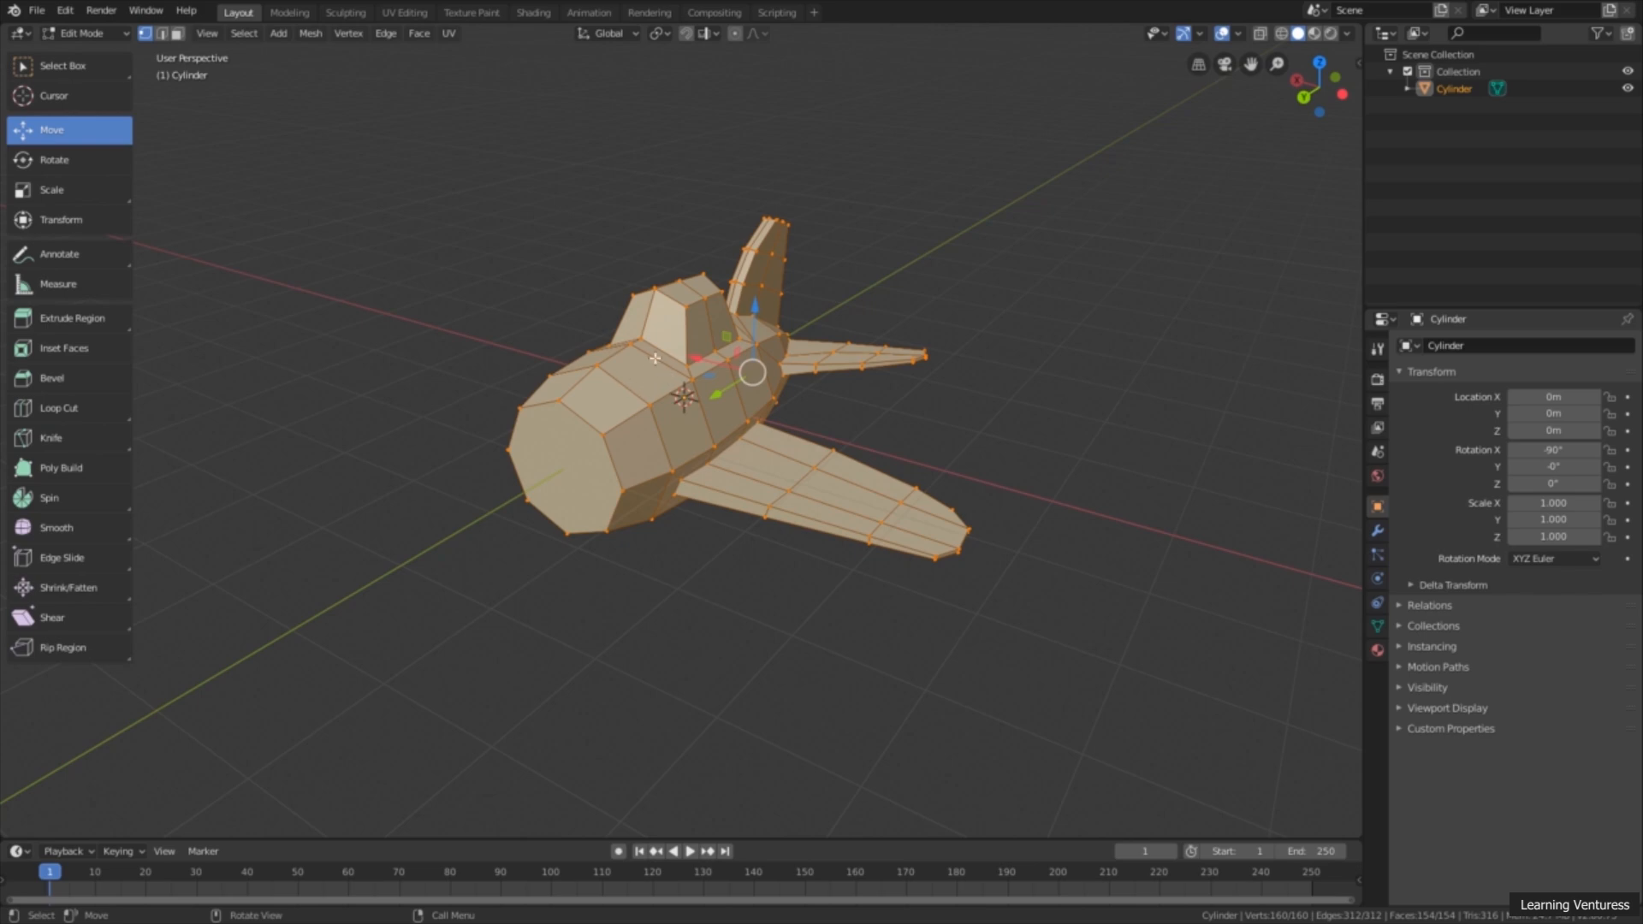
{"action": "mouse_move", "coordinate": [654, 382]}
{"action": "middle_mouse_down"}
{"action": "mouse_move", "coordinate": [721, 280]}
{"action": "mouse_move", "coordinate": [657, 397]}
{"action": "middle_mouse_up"}
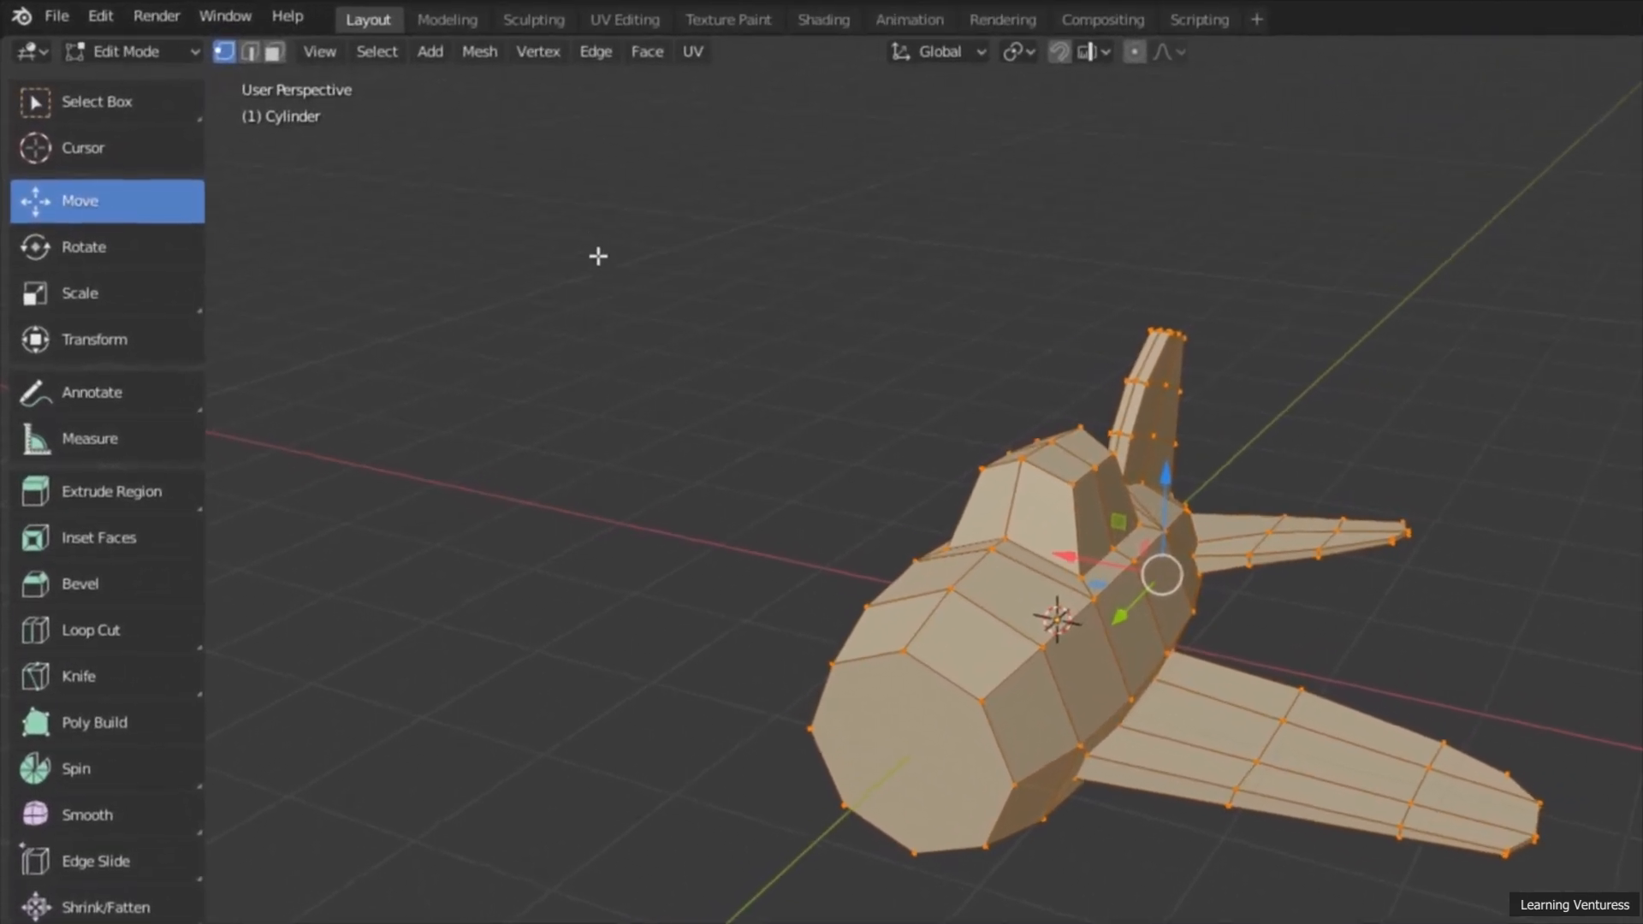
{"action": "left_click", "coordinate": [485, 53]}
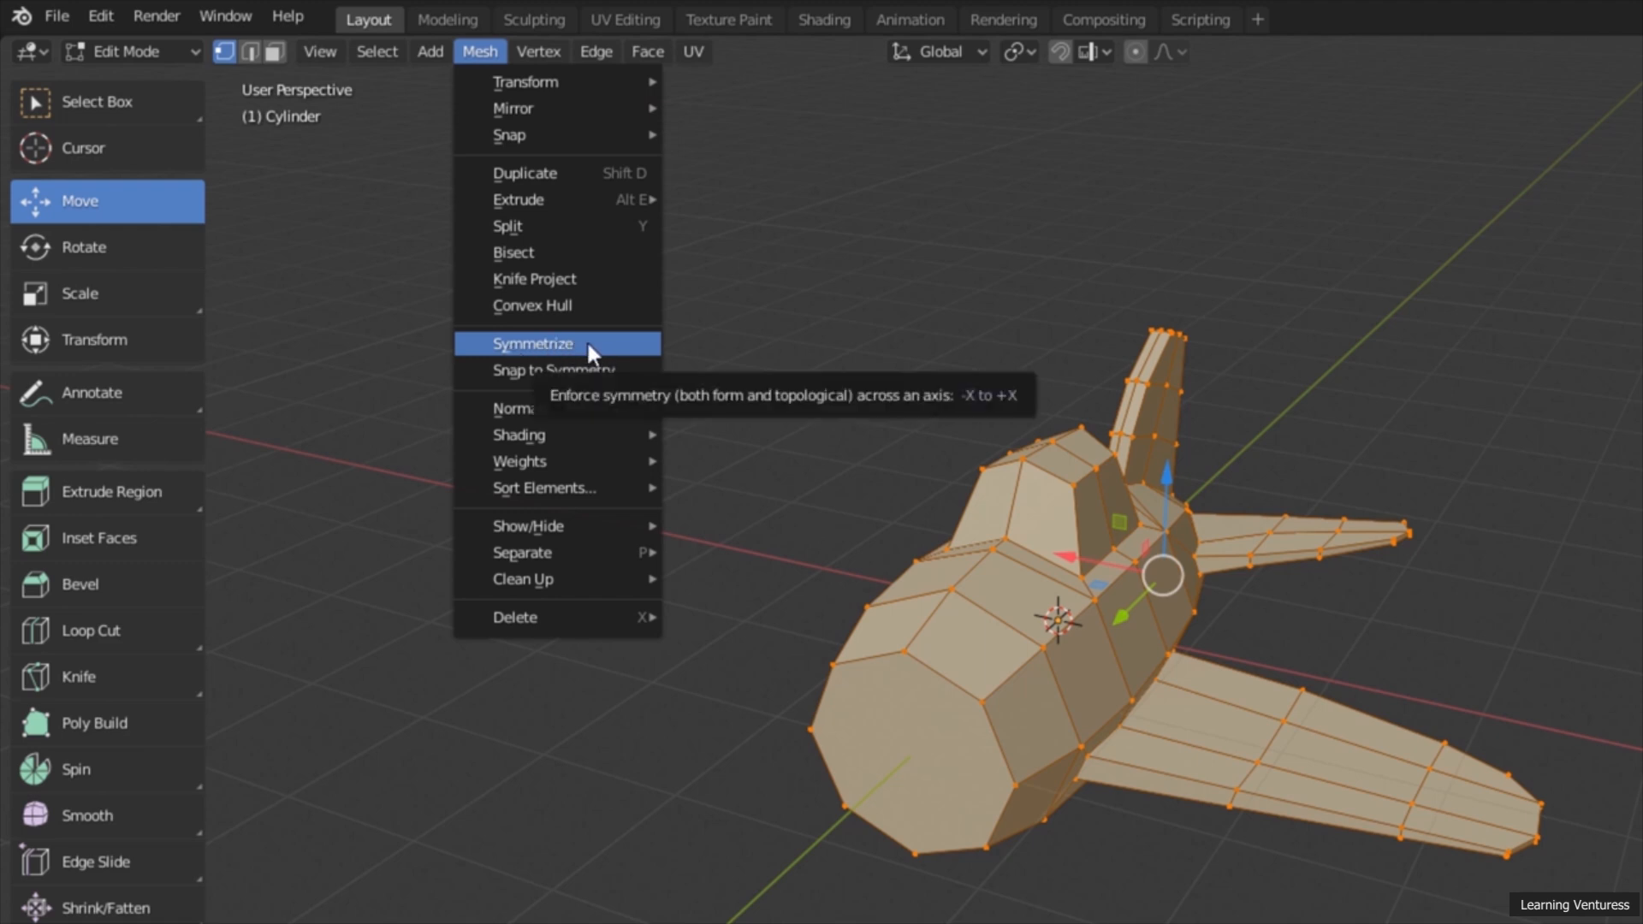
{"action": "mouse_move", "coordinate": [482, 89]}
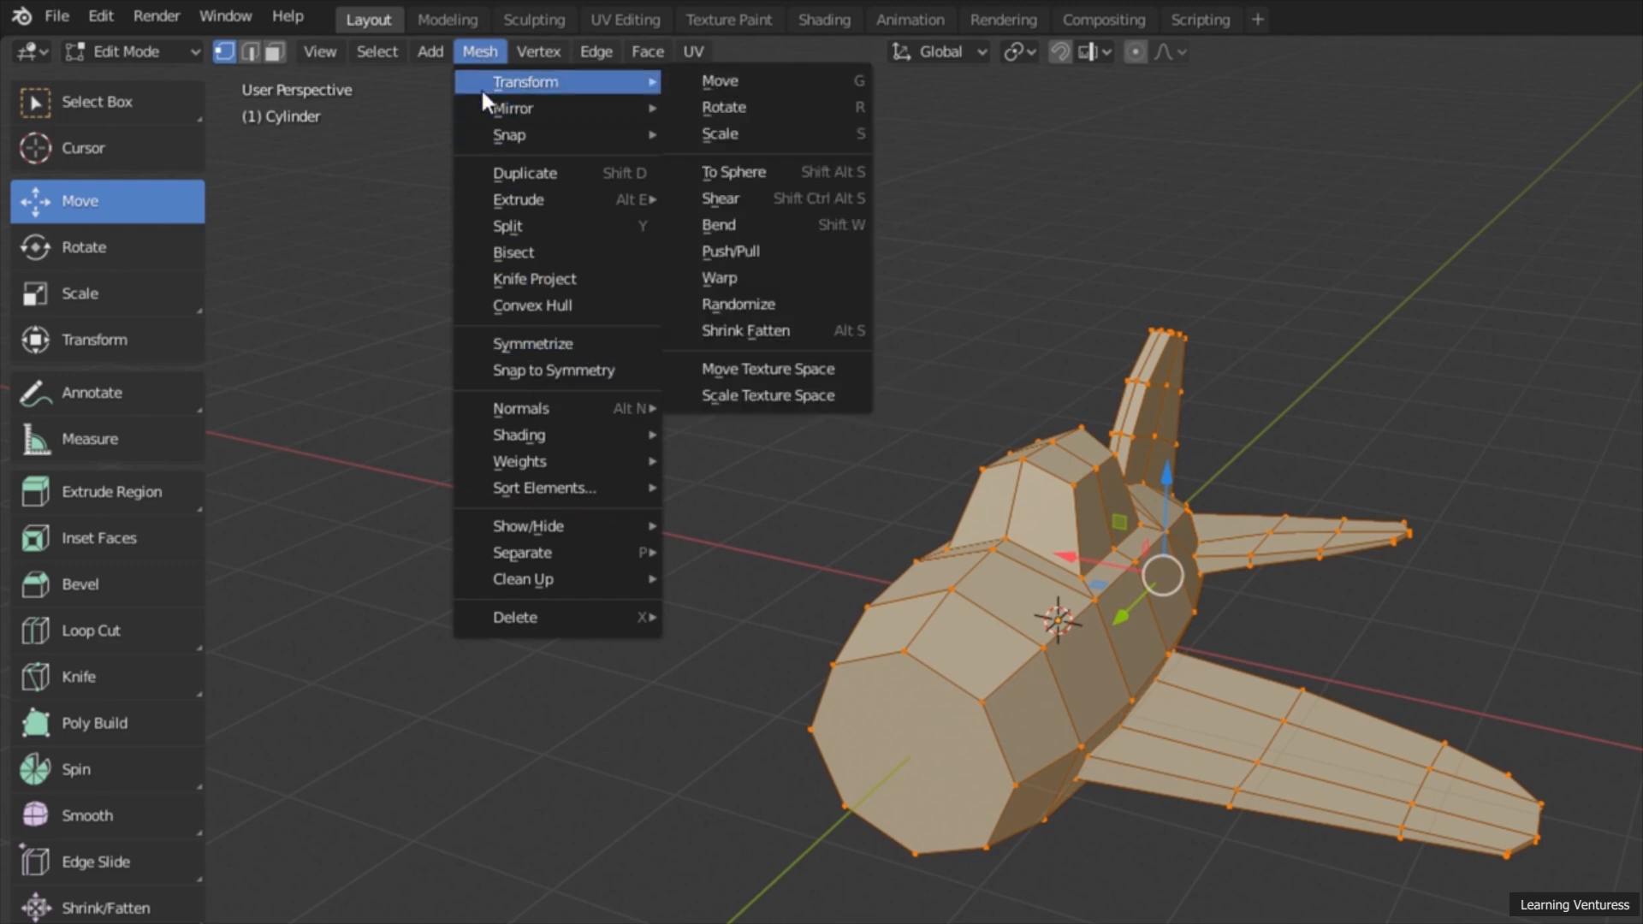
{"action": "left_click", "coordinate": [580, 344]}
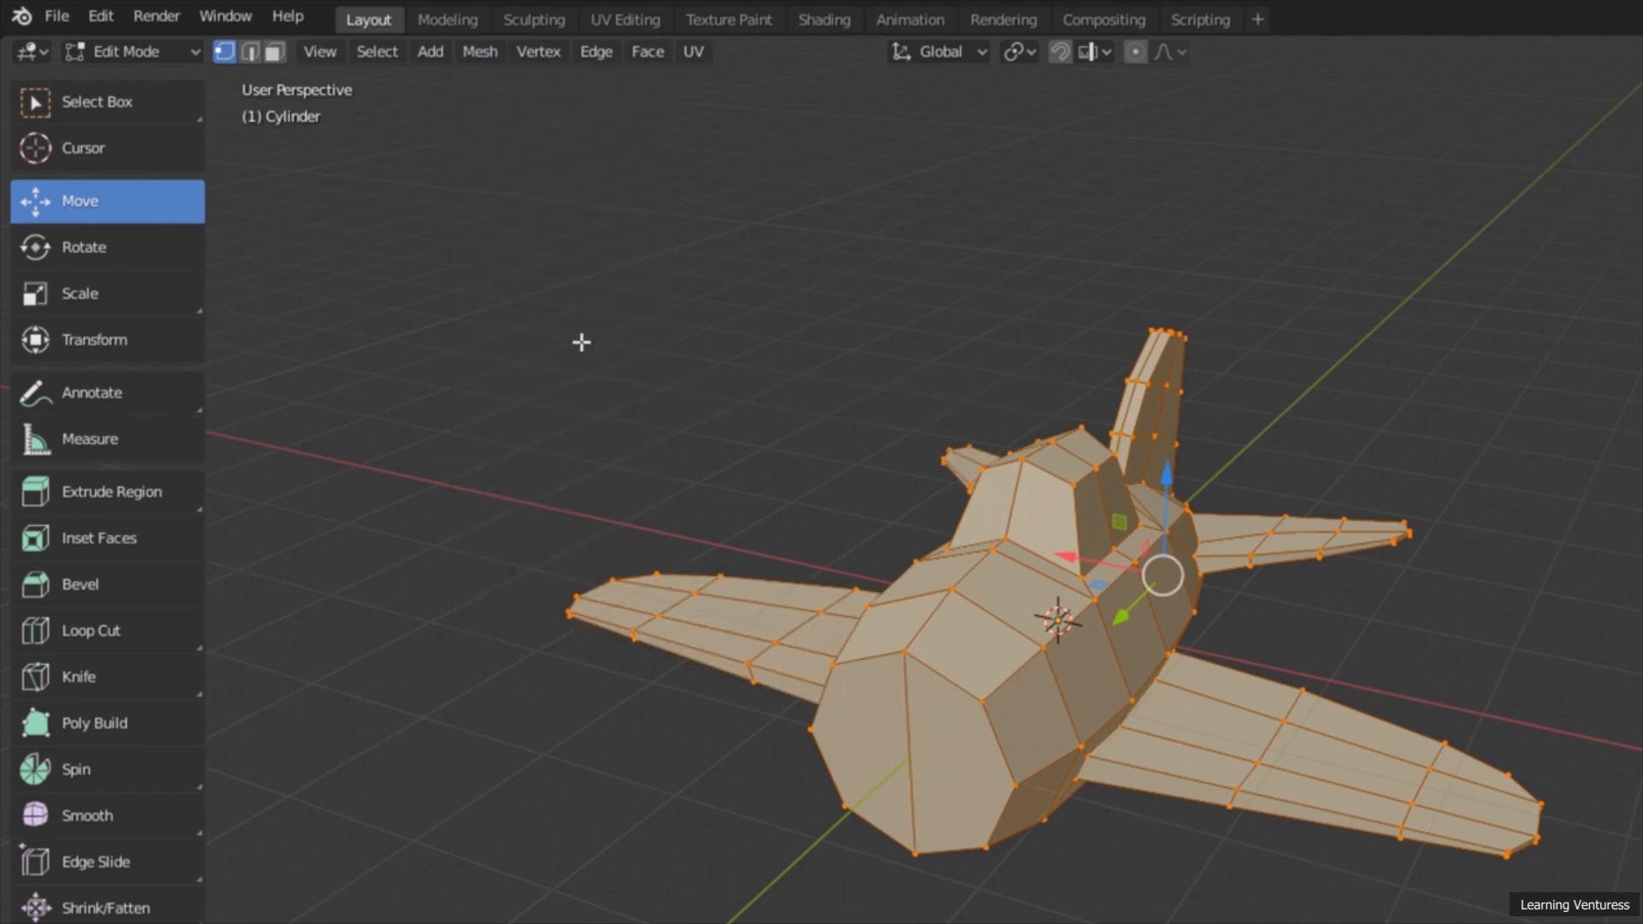
{"action": "middle_click_drag", "start_coordinate": [505, 489], "coordinate": [517, 664]}
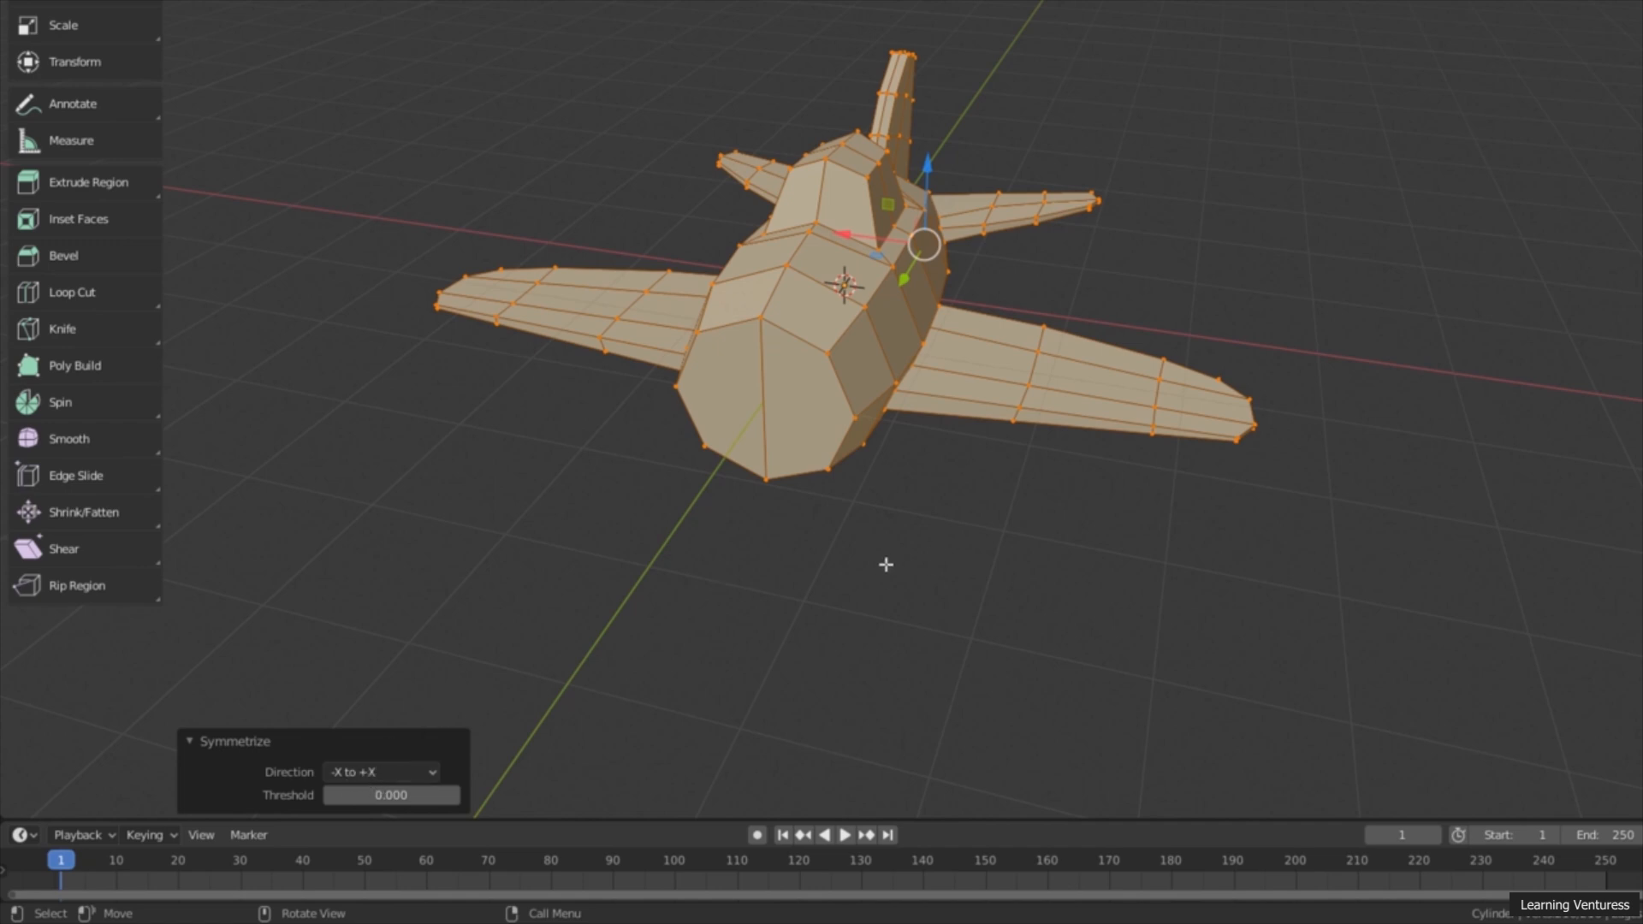
{"action": "scroll", "coordinate": [864, 559], "scroll_direction": "down", "scroll_amount": 2}
{"action": "scroll", "coordinate": [845, 553], "scroll_direction": "up", "scroll_amount": 3}
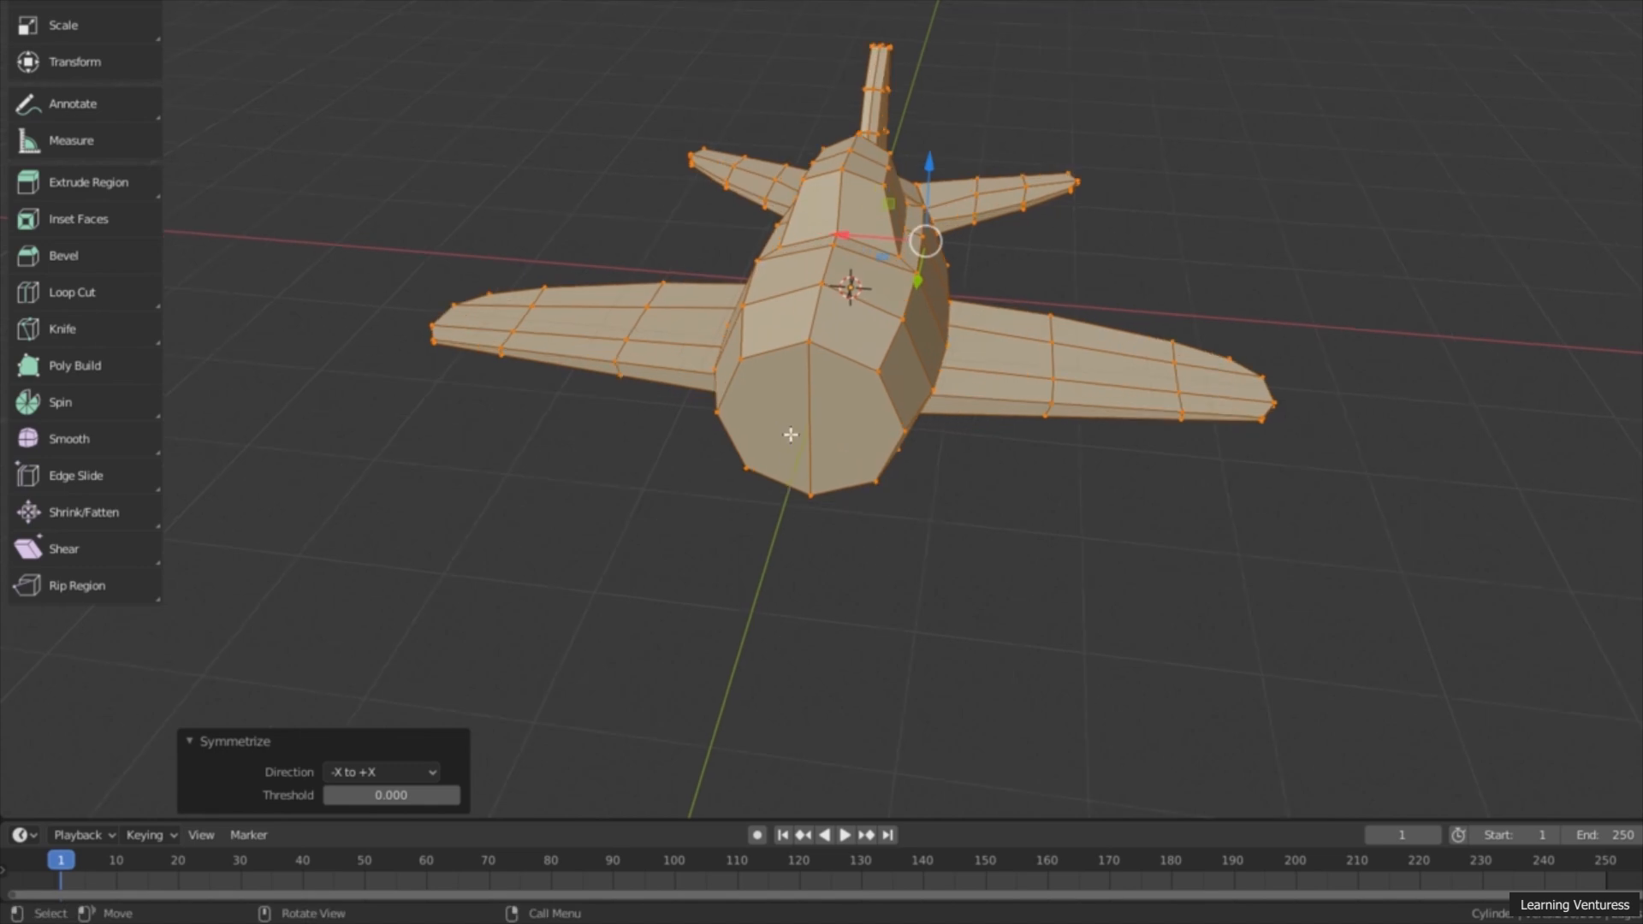
{"action": "middle_click_drag", "start_coordinate": [791, 409], "coordinate": [747, 433]}
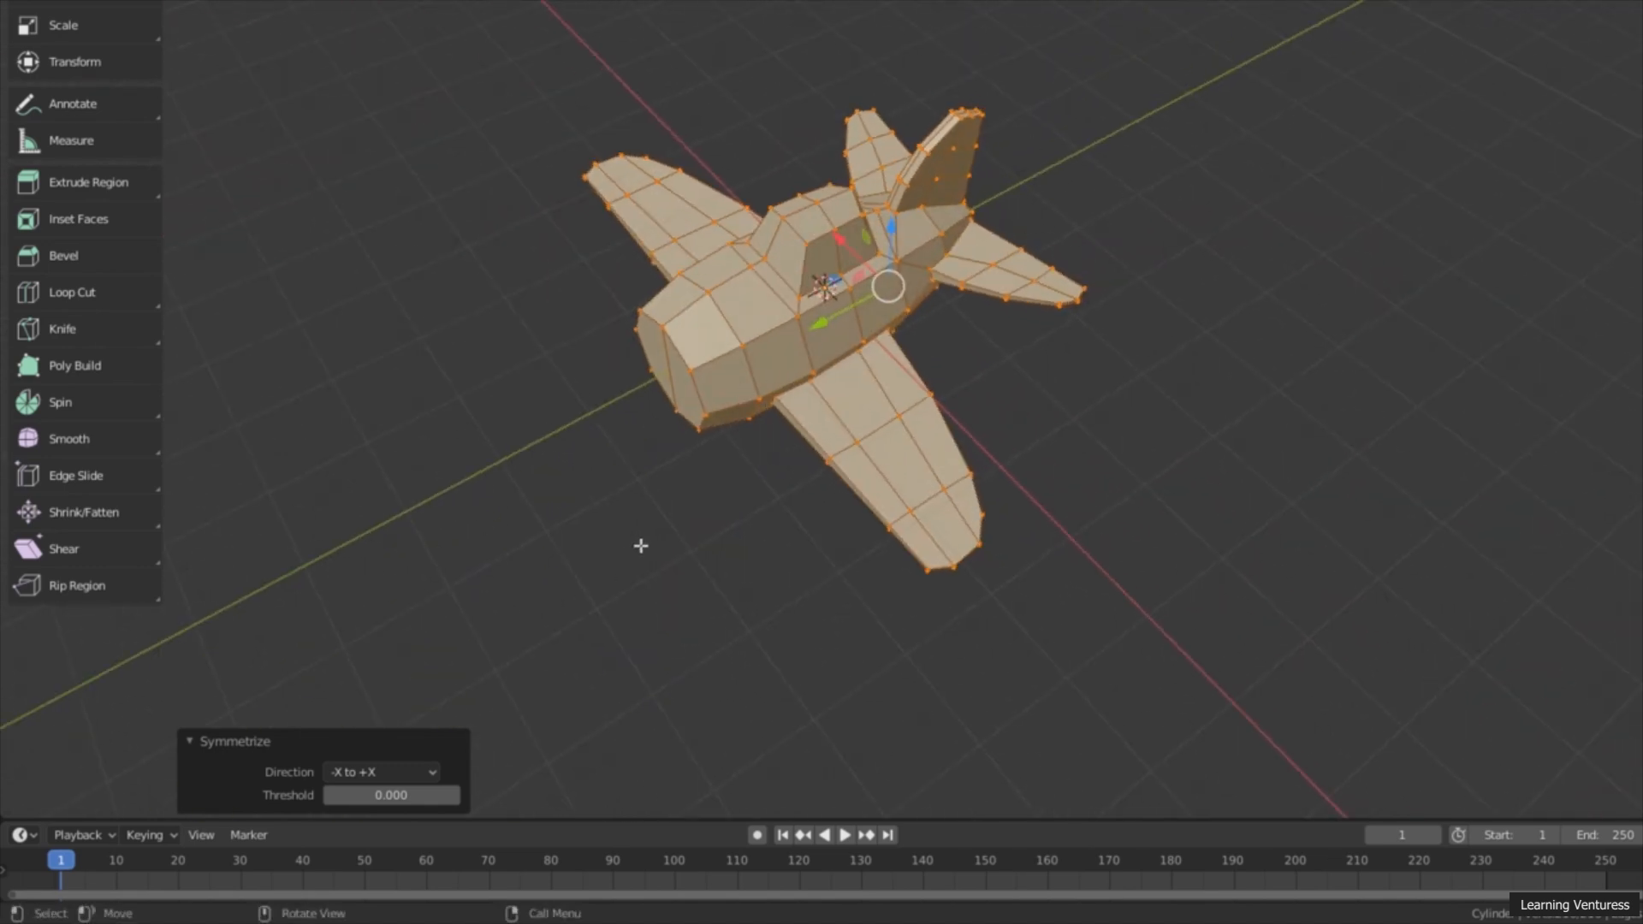
Step: Examine the symmetrized airplane from the front, side and above, and check the available Symmetrize directions
{"action": "middle_click_drag", "start_coordinate": [616, 591], "coordinate": [722, 526]}
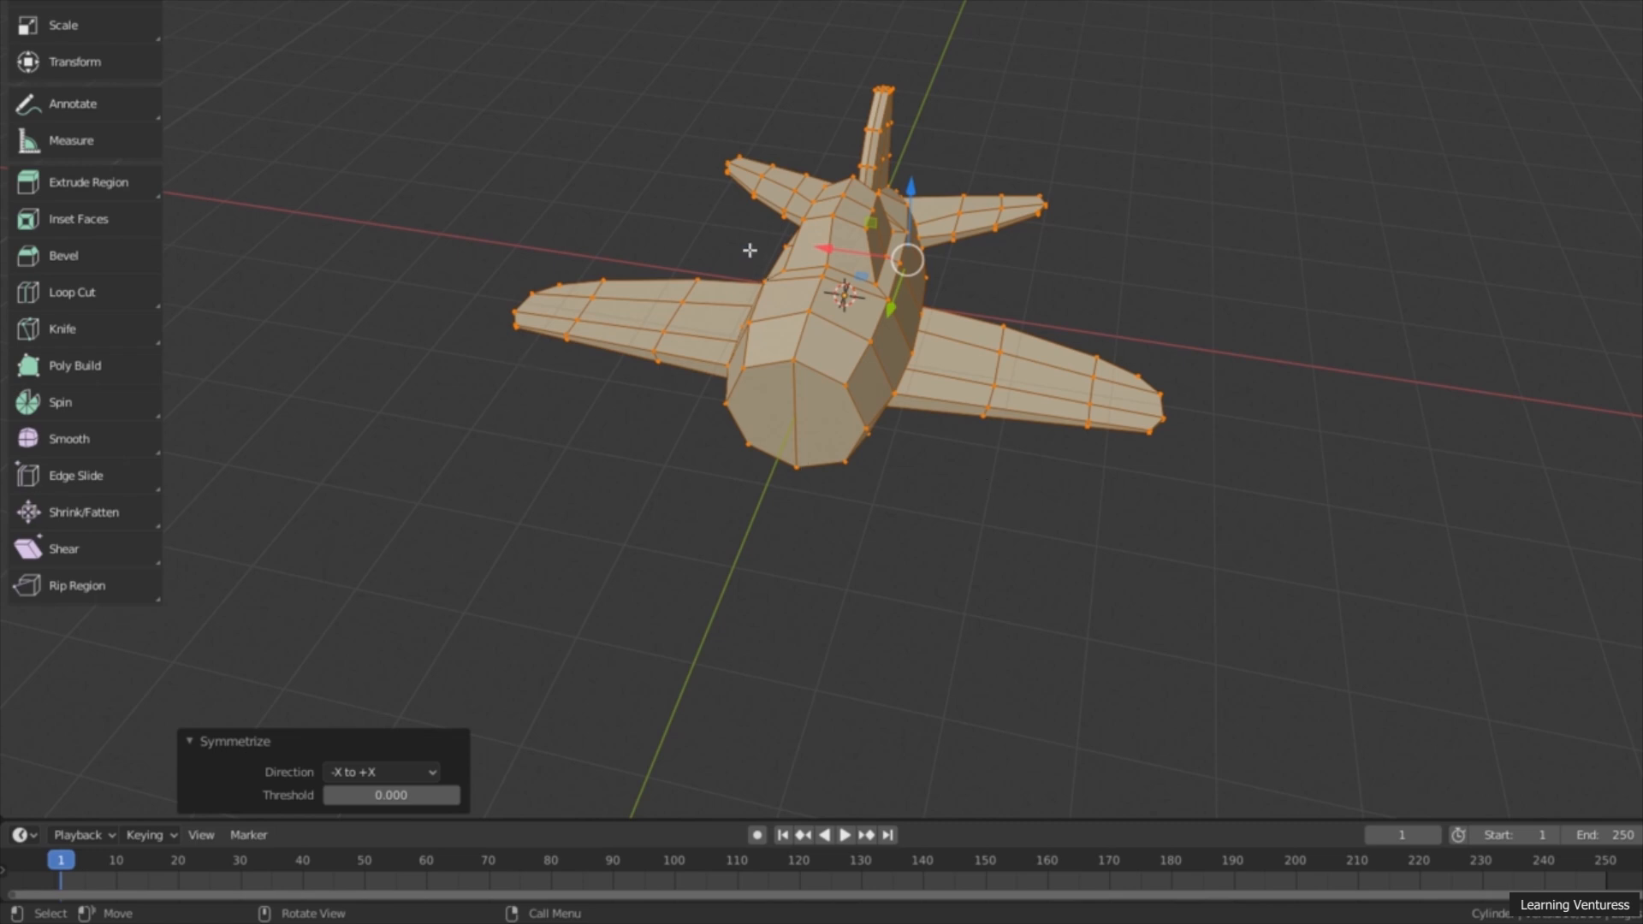
{"action": "middle_click_drag", "start_coordinate": [750, 262], "coordinate": [991, 229]}
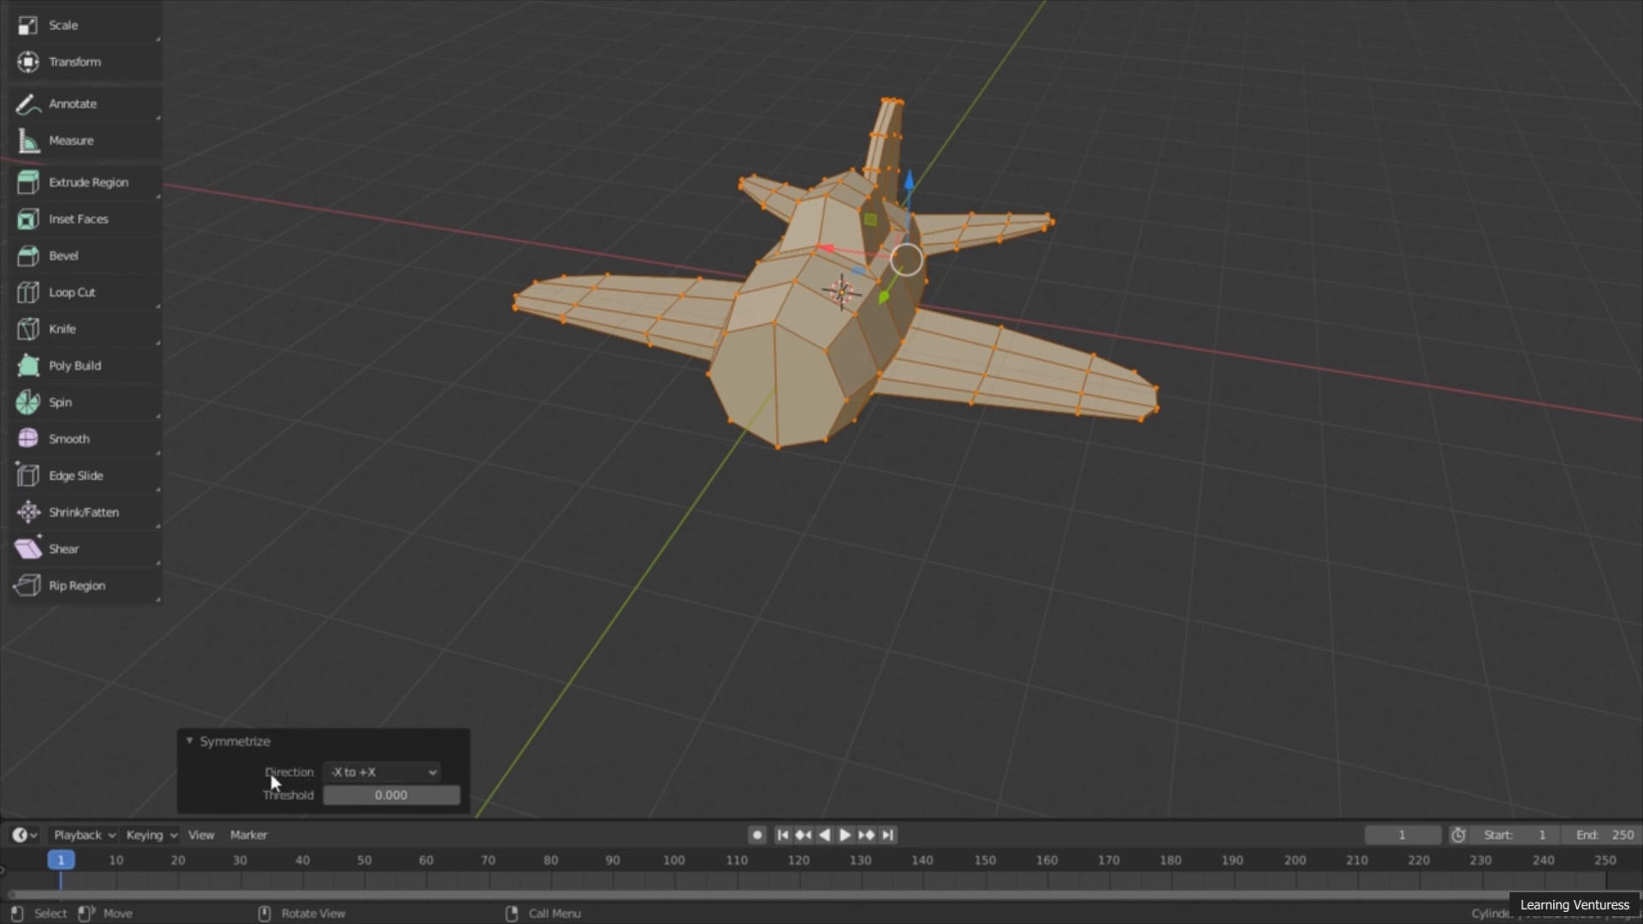
{"action": "left_click", "coordinate": [358, 774]}
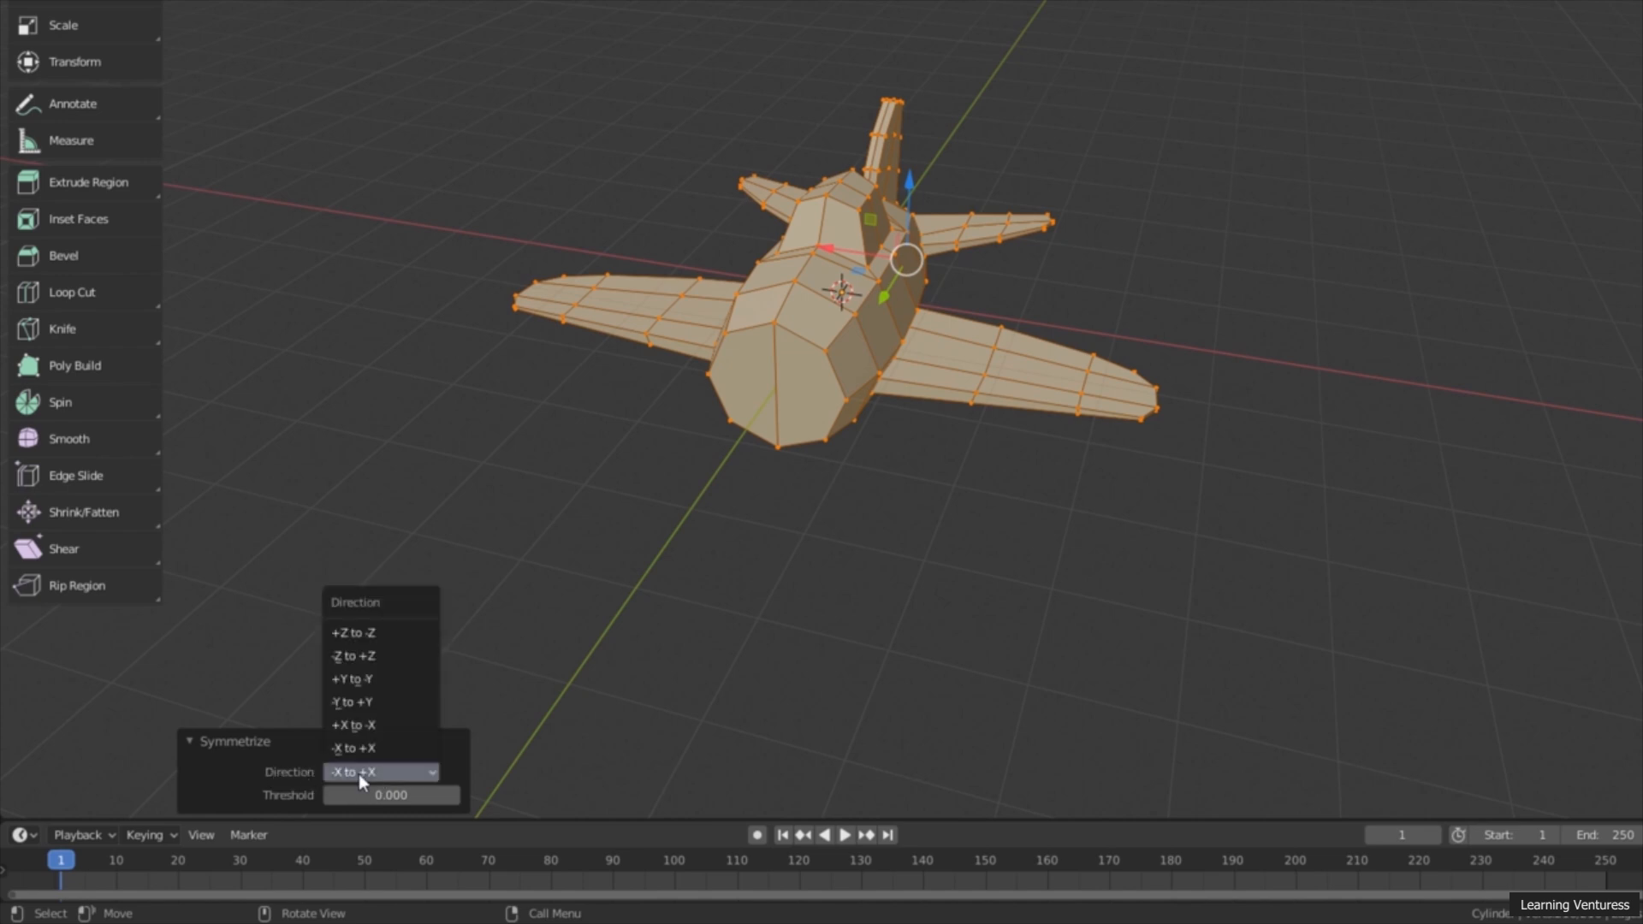
{"action": "middle_click_drag", "start_coordinate": [989, 495], "coordinate": [844, 563]}
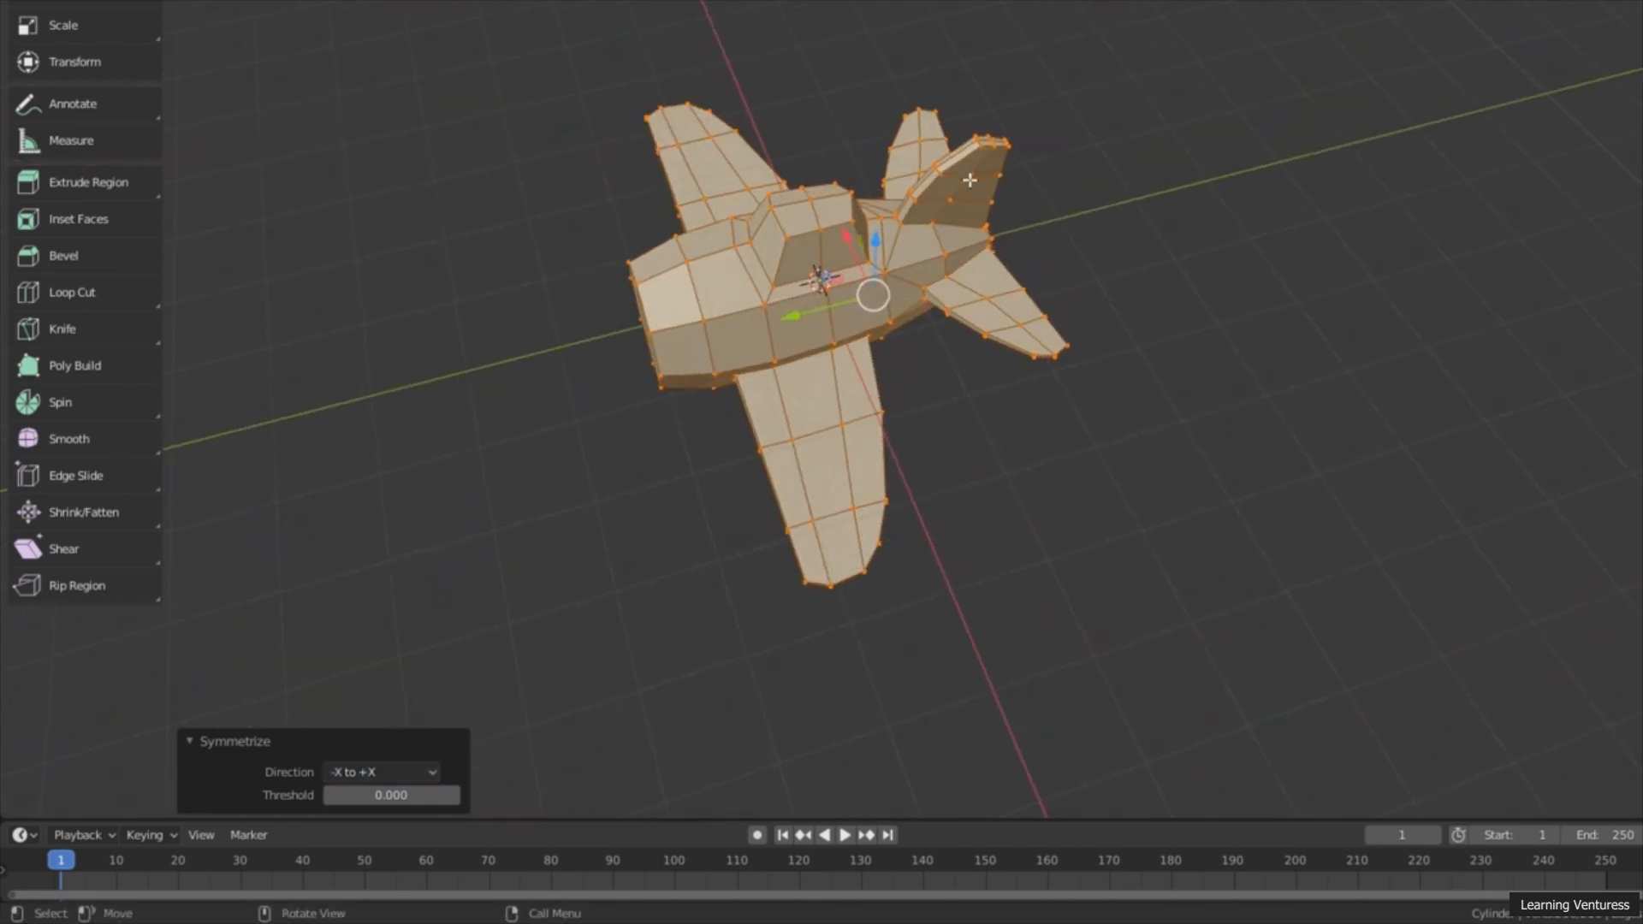
{"action": "middle_click_drag", "start_coordinate": [998, 220], "coordinate": [973, 164]}
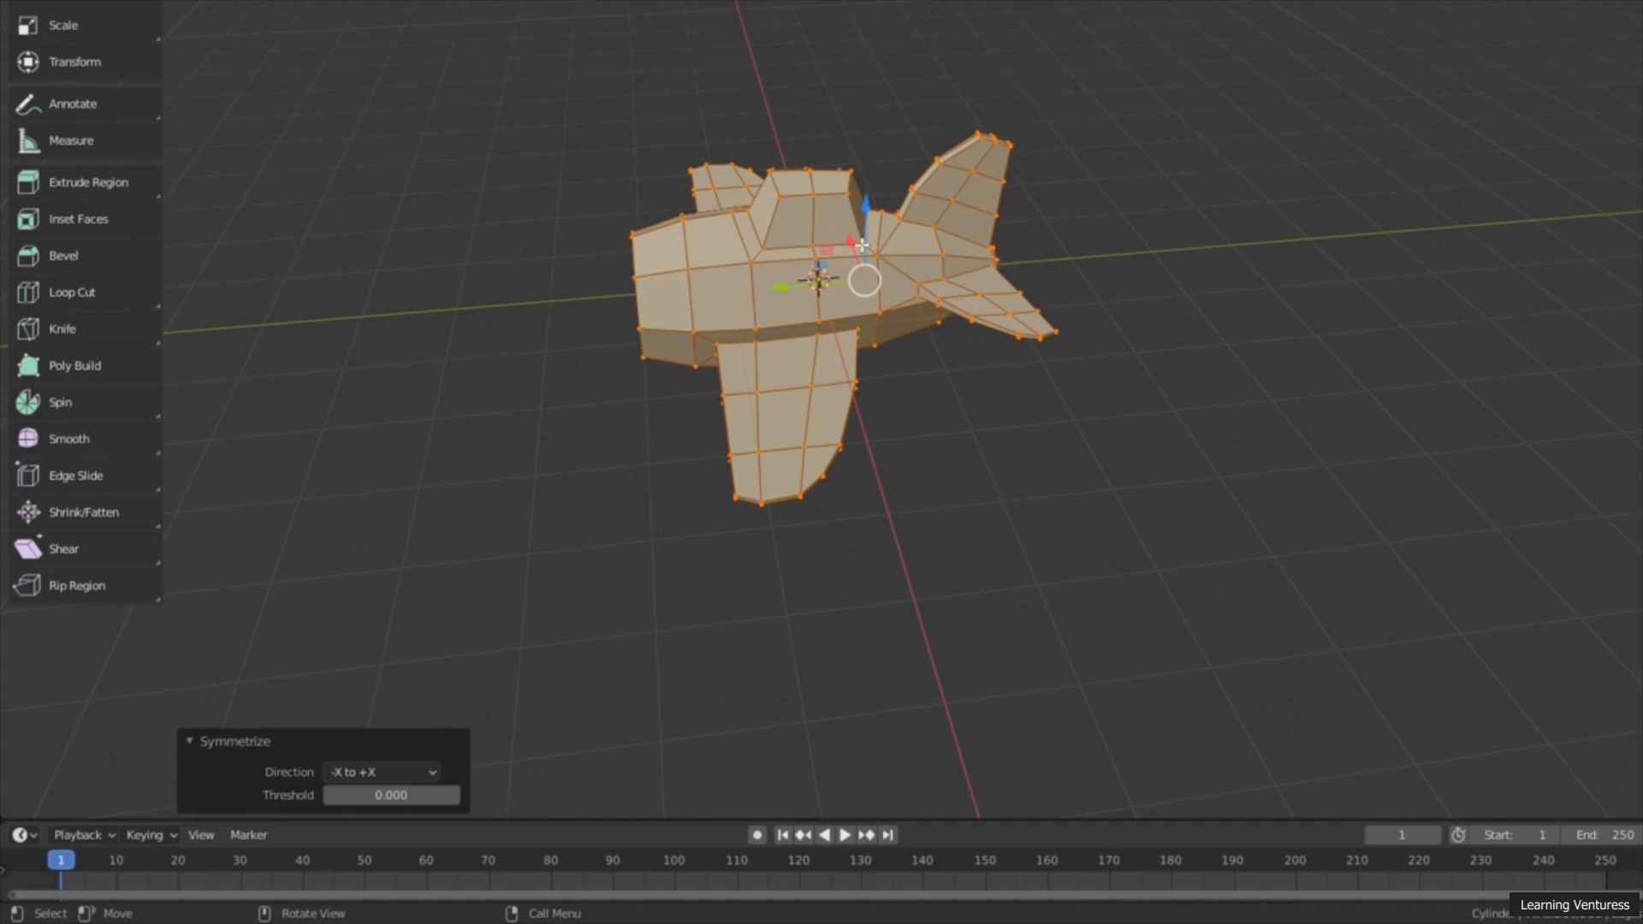
{"action": "middle_click_drag", "start_coordinate": [489, 484], "coordinate": [493, 553]}
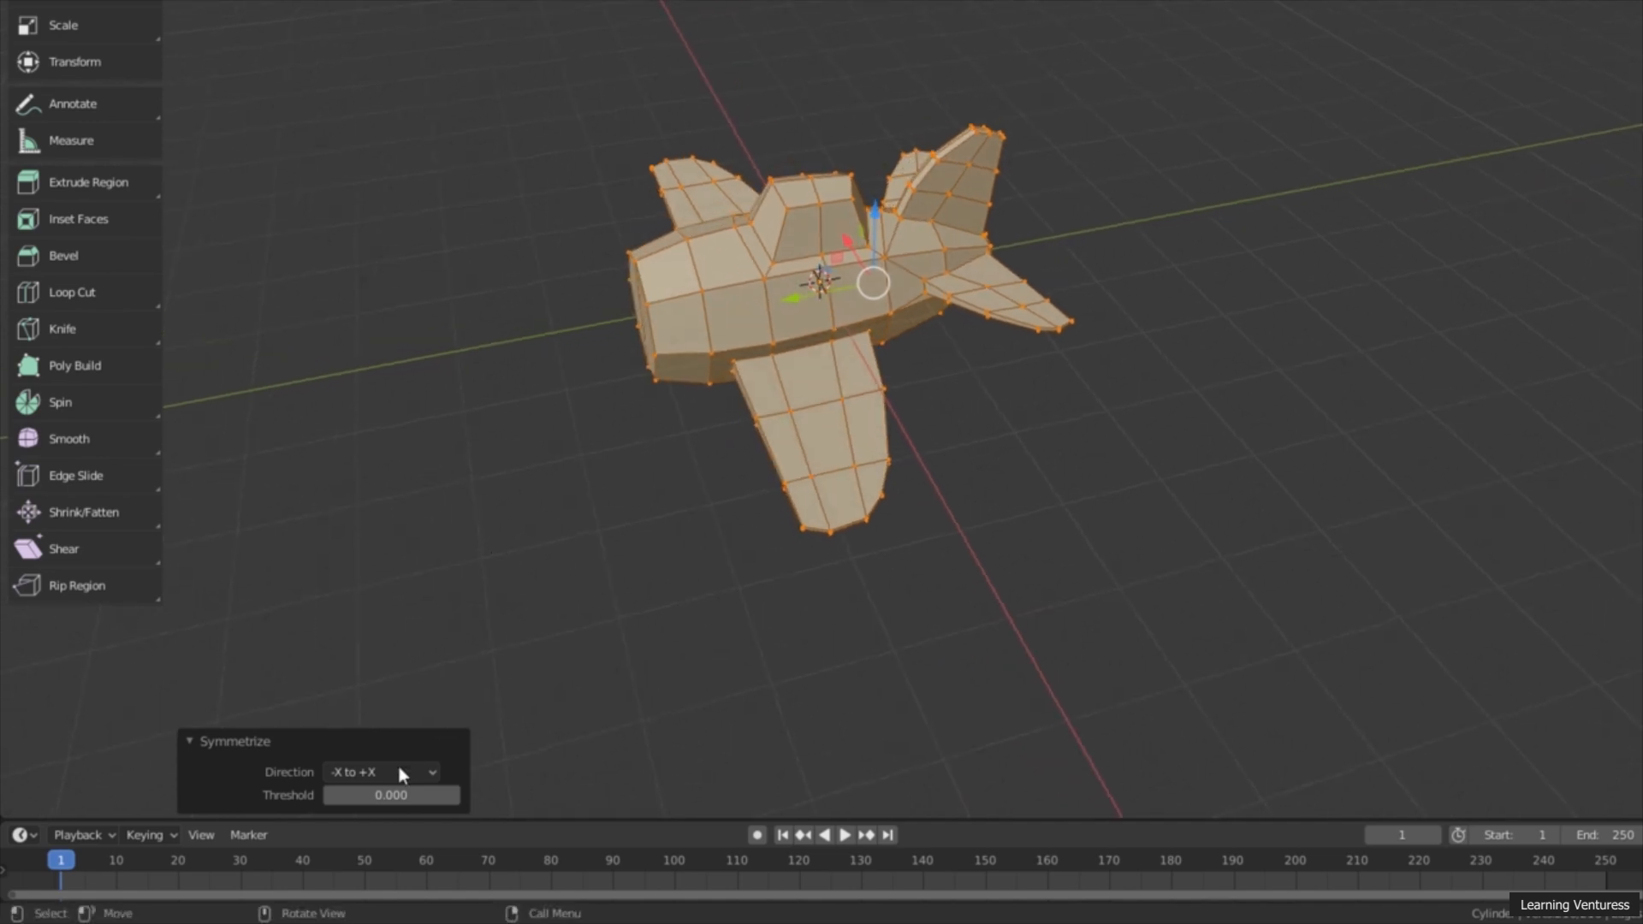
Step: Try the Symmetrize directions +Y to -Y, +Z to -Z and -Z to +Z on the airplane, and restore -X to +X
{"action": "left_click", "coordinate": [398, 767]}
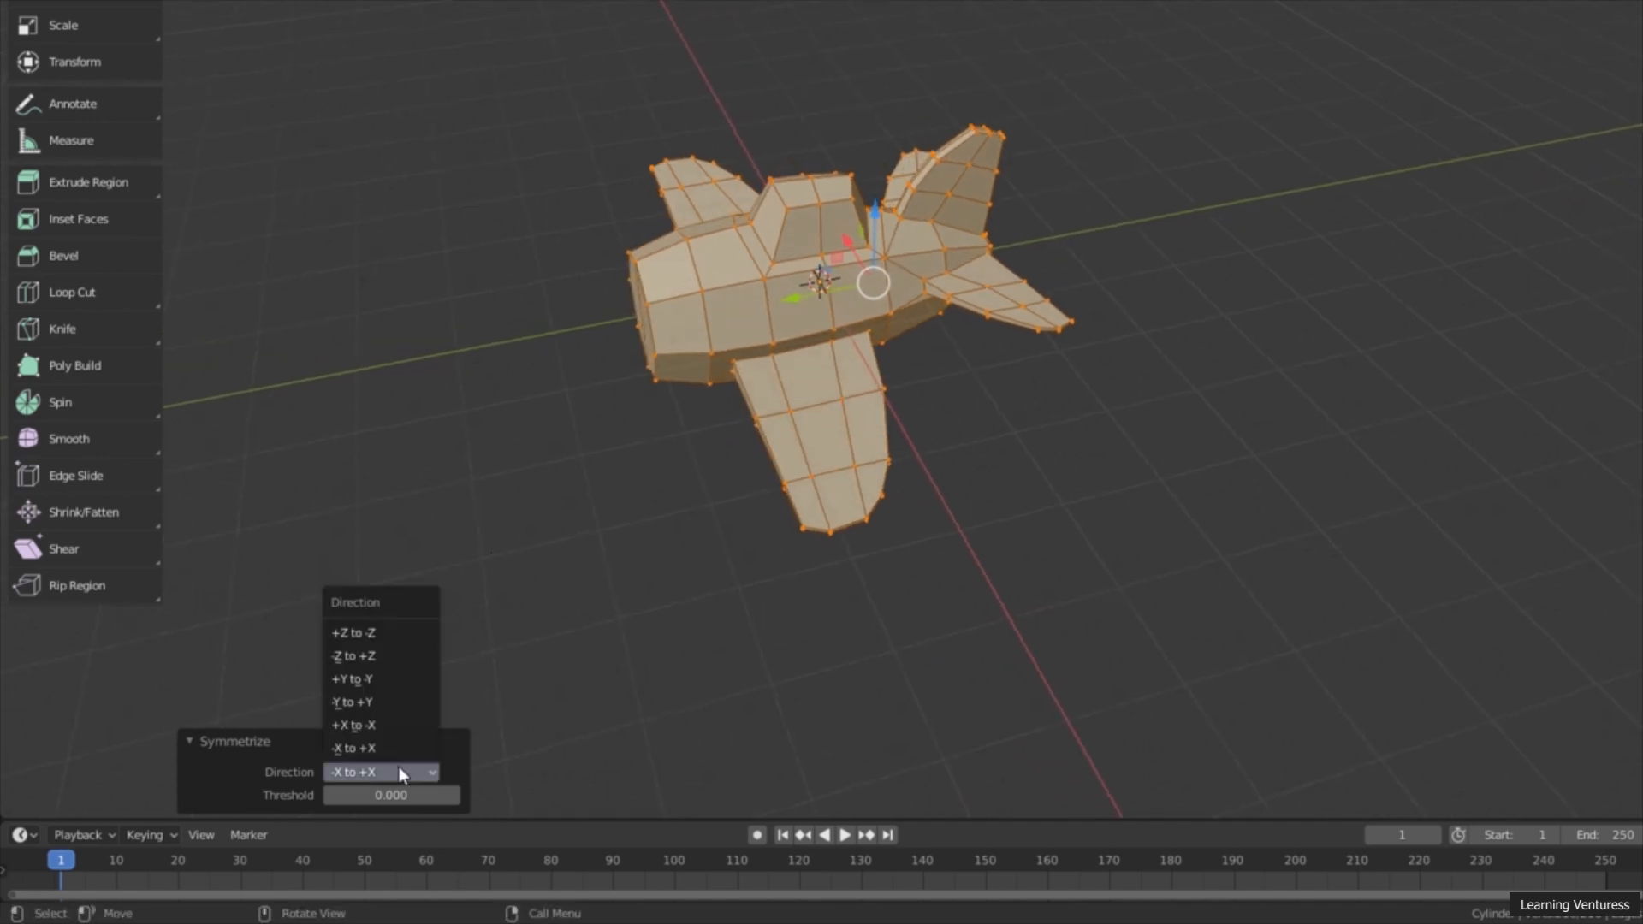
{"action": "left_click", "coordinate": [405, 679]}
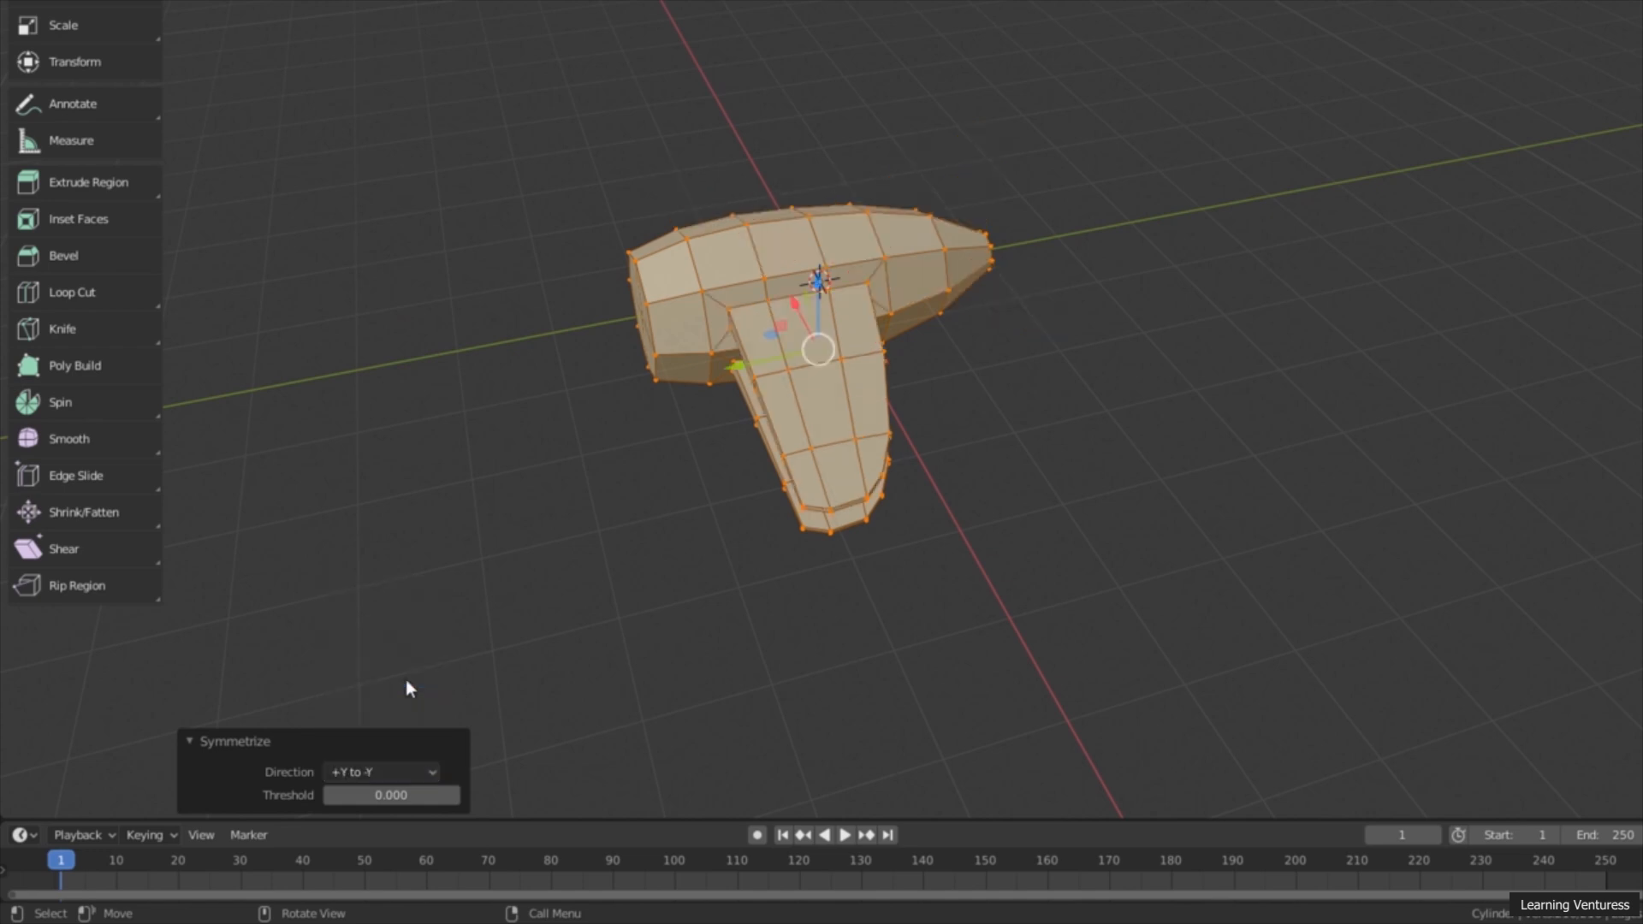
{"action": "left_click", "coordinate": [387, 772]}
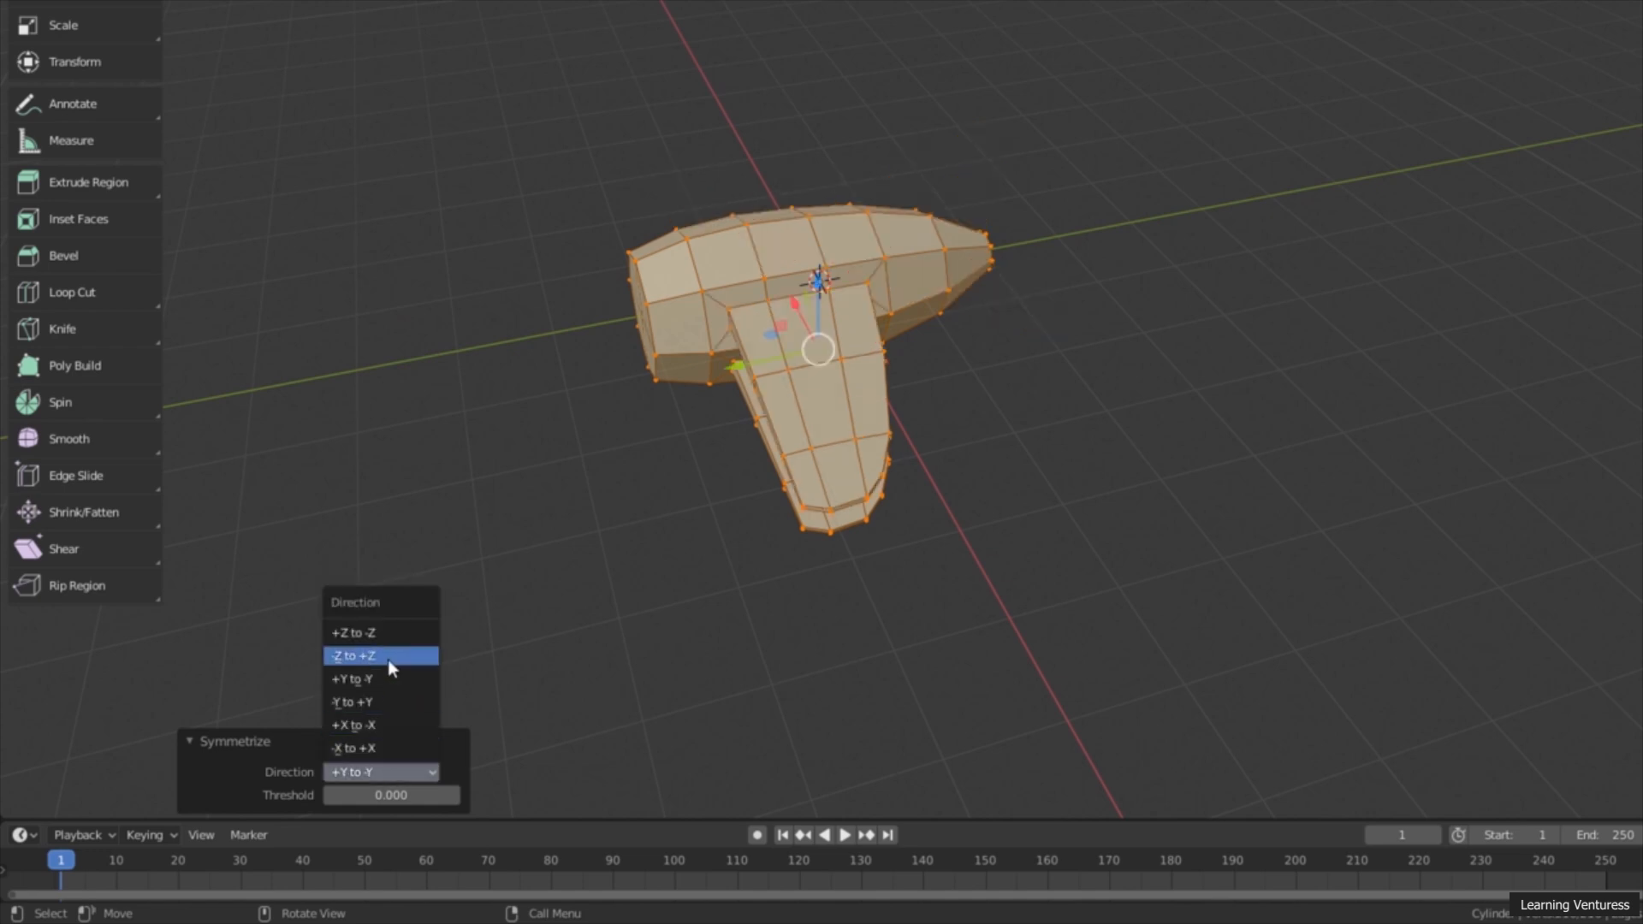
{"action": "left_click", "coordinate": [387, 633]}
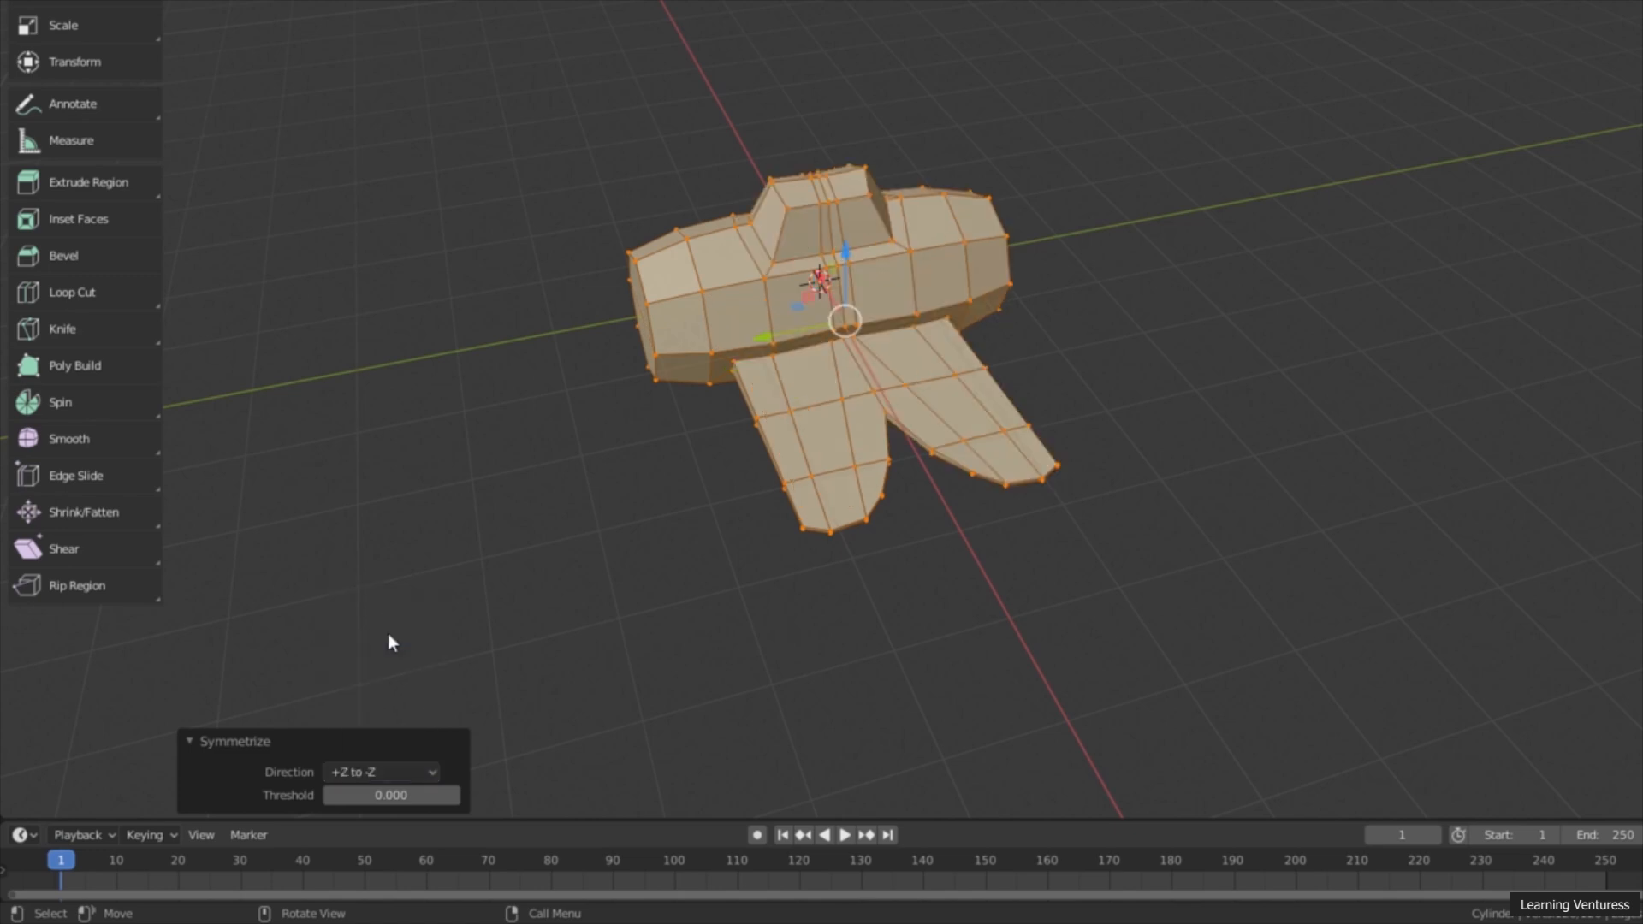
{"action": "left_click", "coordinate": [376, 770]}
{"action": "left_click", "coordinate": [385, 654]}
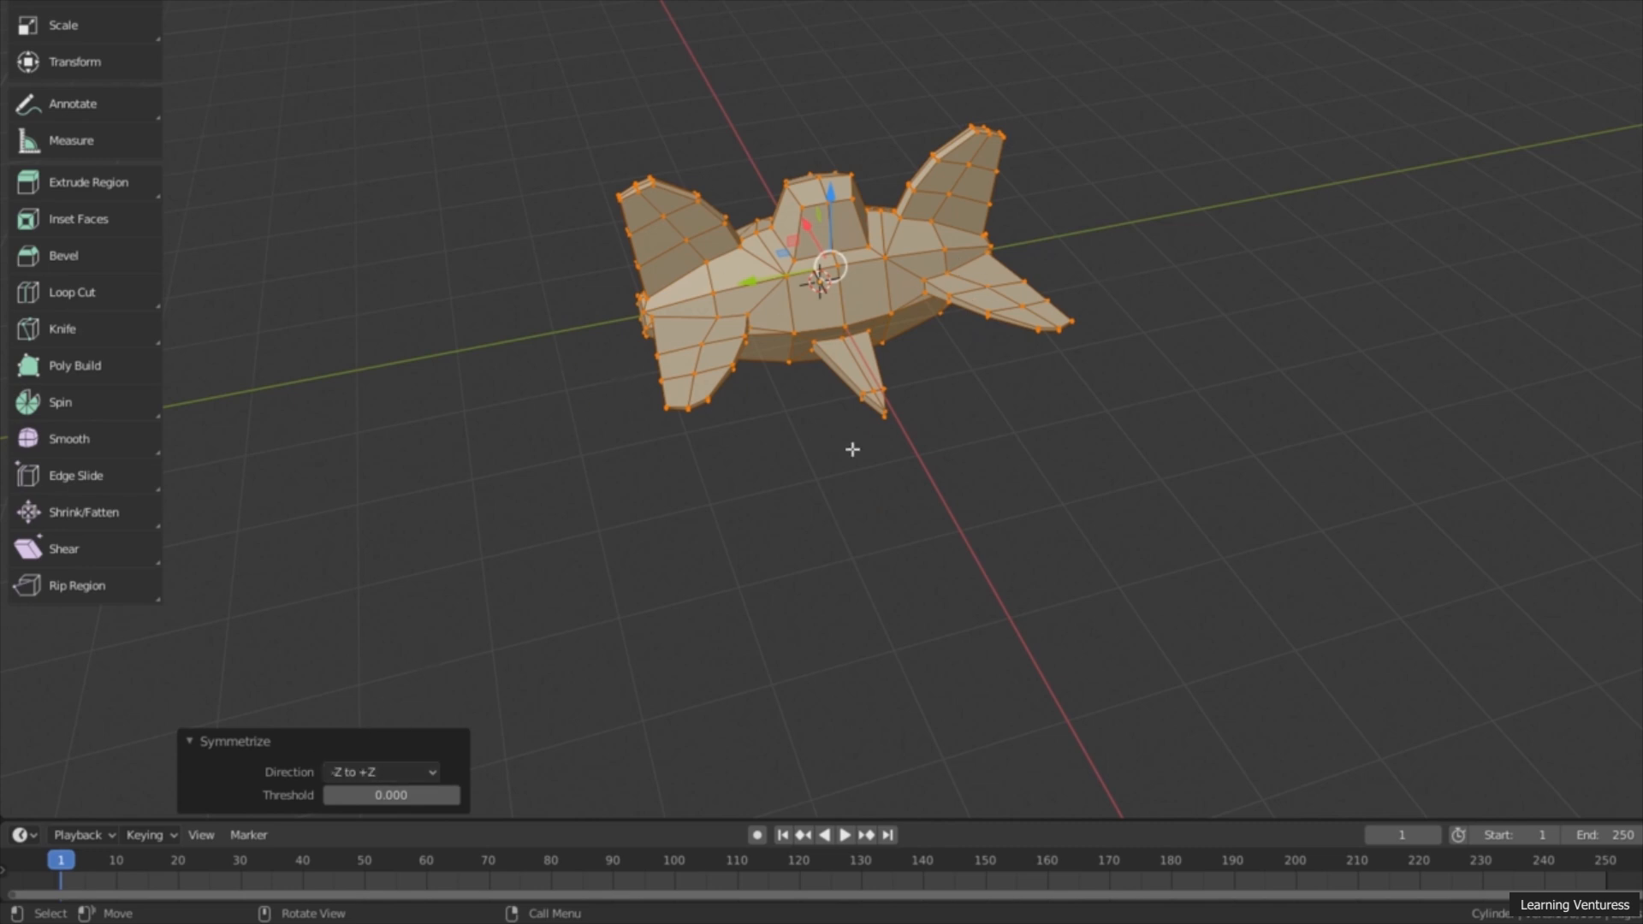
{"action": "middle_click_drag", "start_coordinate": [796, 451], "coordinate": [909, 195]}
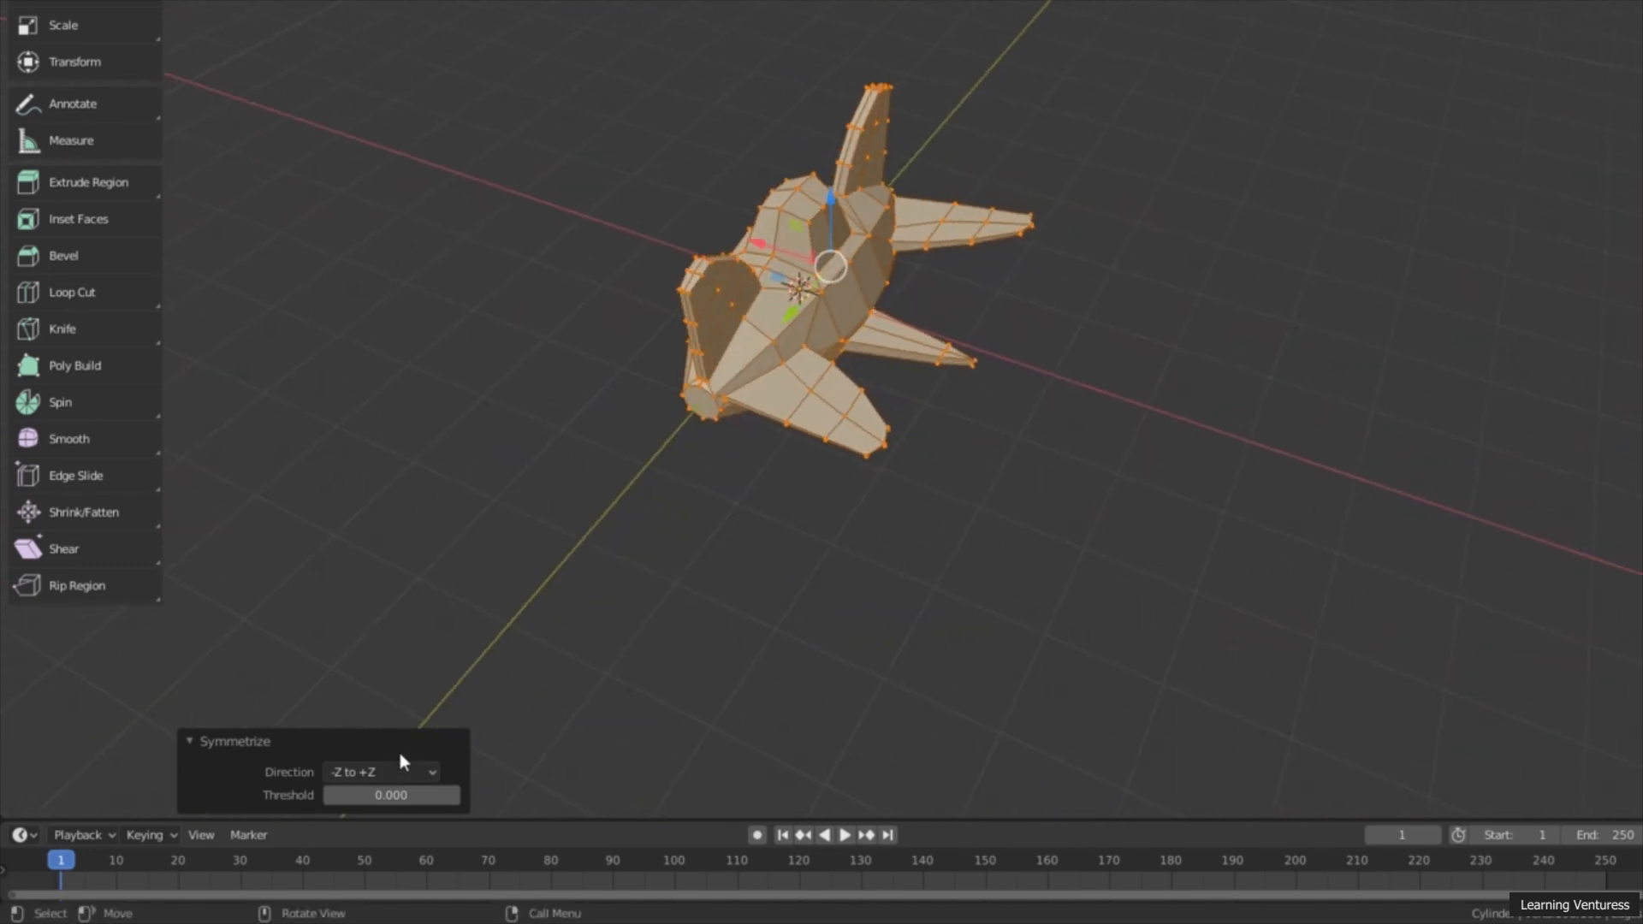
{"action": "left_click", "coordinate": [323, 772]}
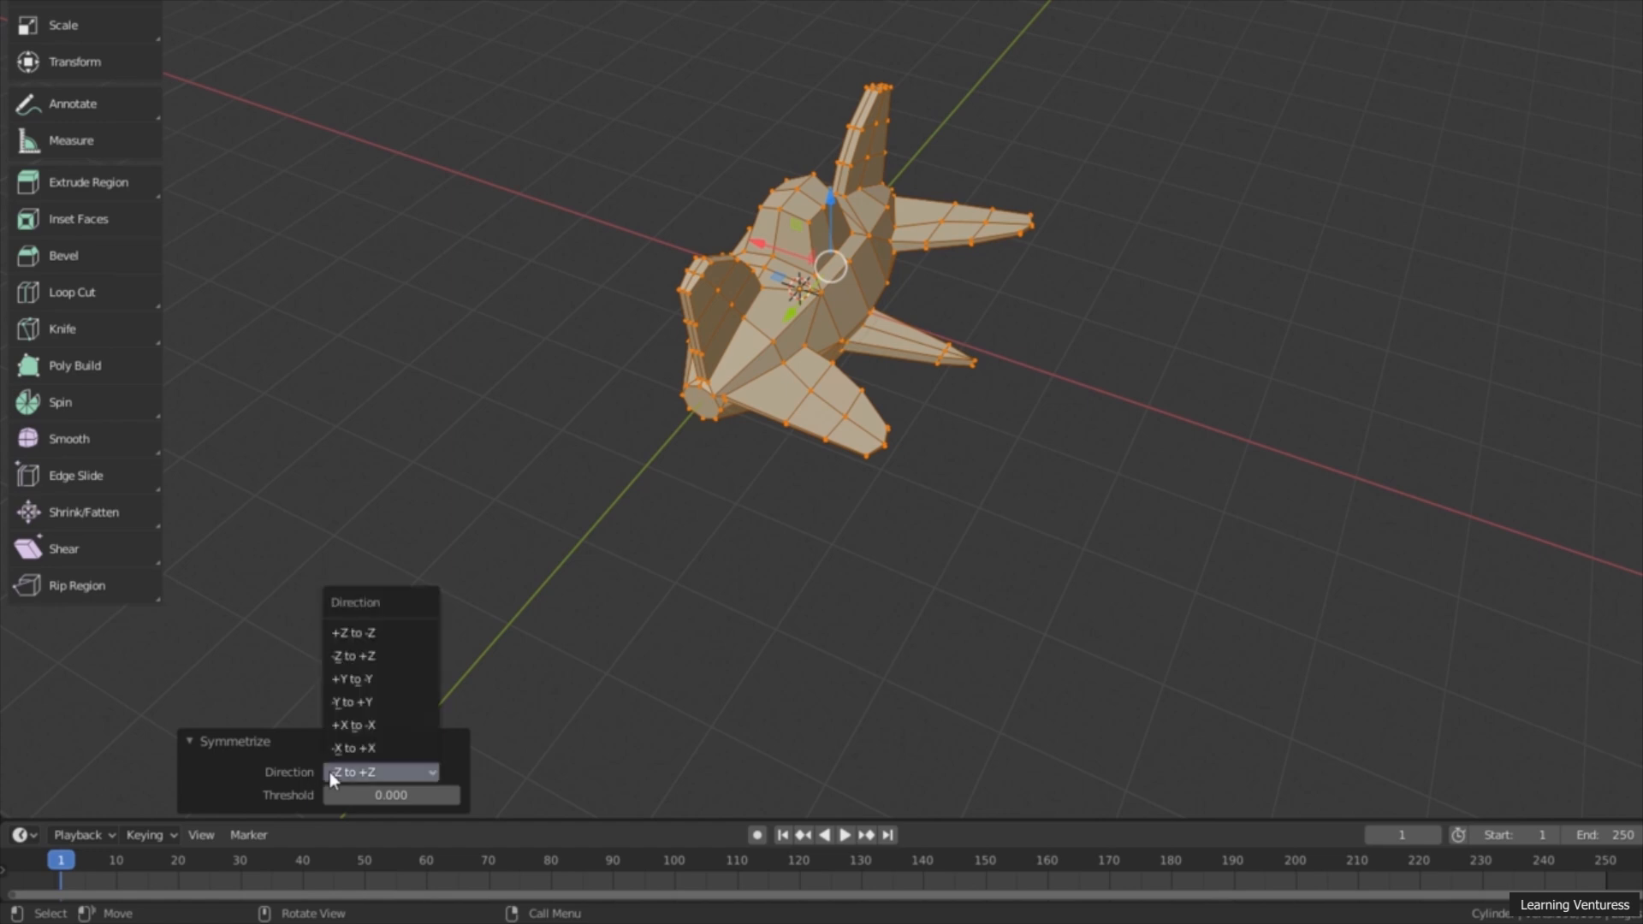
{"action": "left_click", "coordinate": [382, 747]}
{"action": "middle_click_drag", "start_coordinate": [753, 428], "coordinate": [770, 438]}
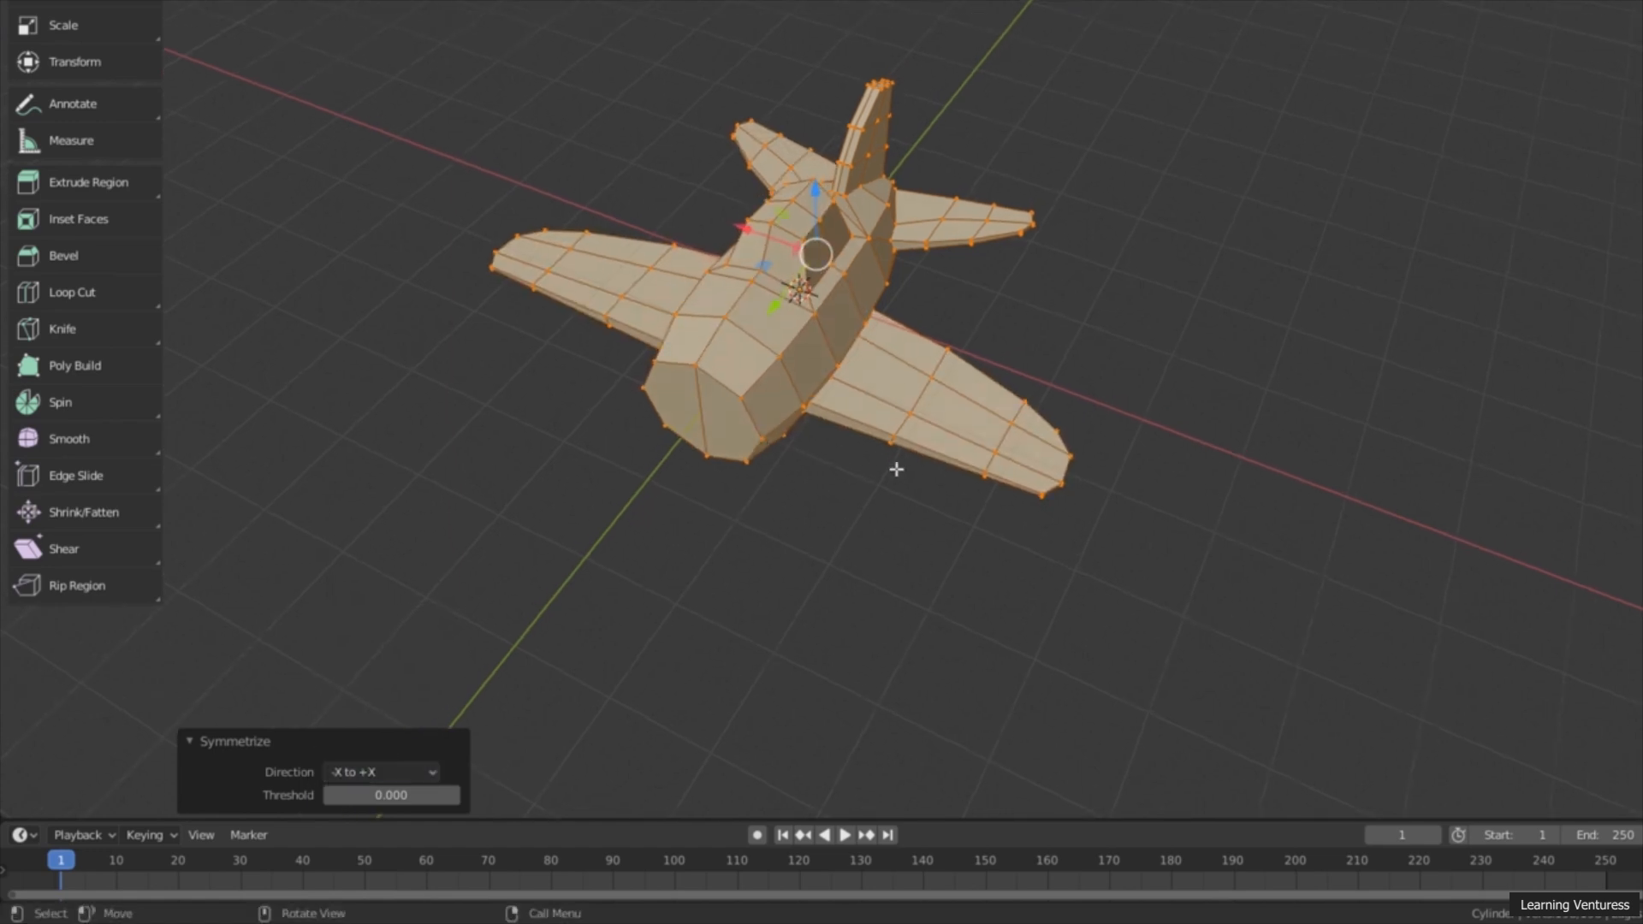
Step: Try the +X to -X Symmetrize direction on the airplane and return it to -X to +X
{"action": "left_click", "coordinate": [371, 773]}
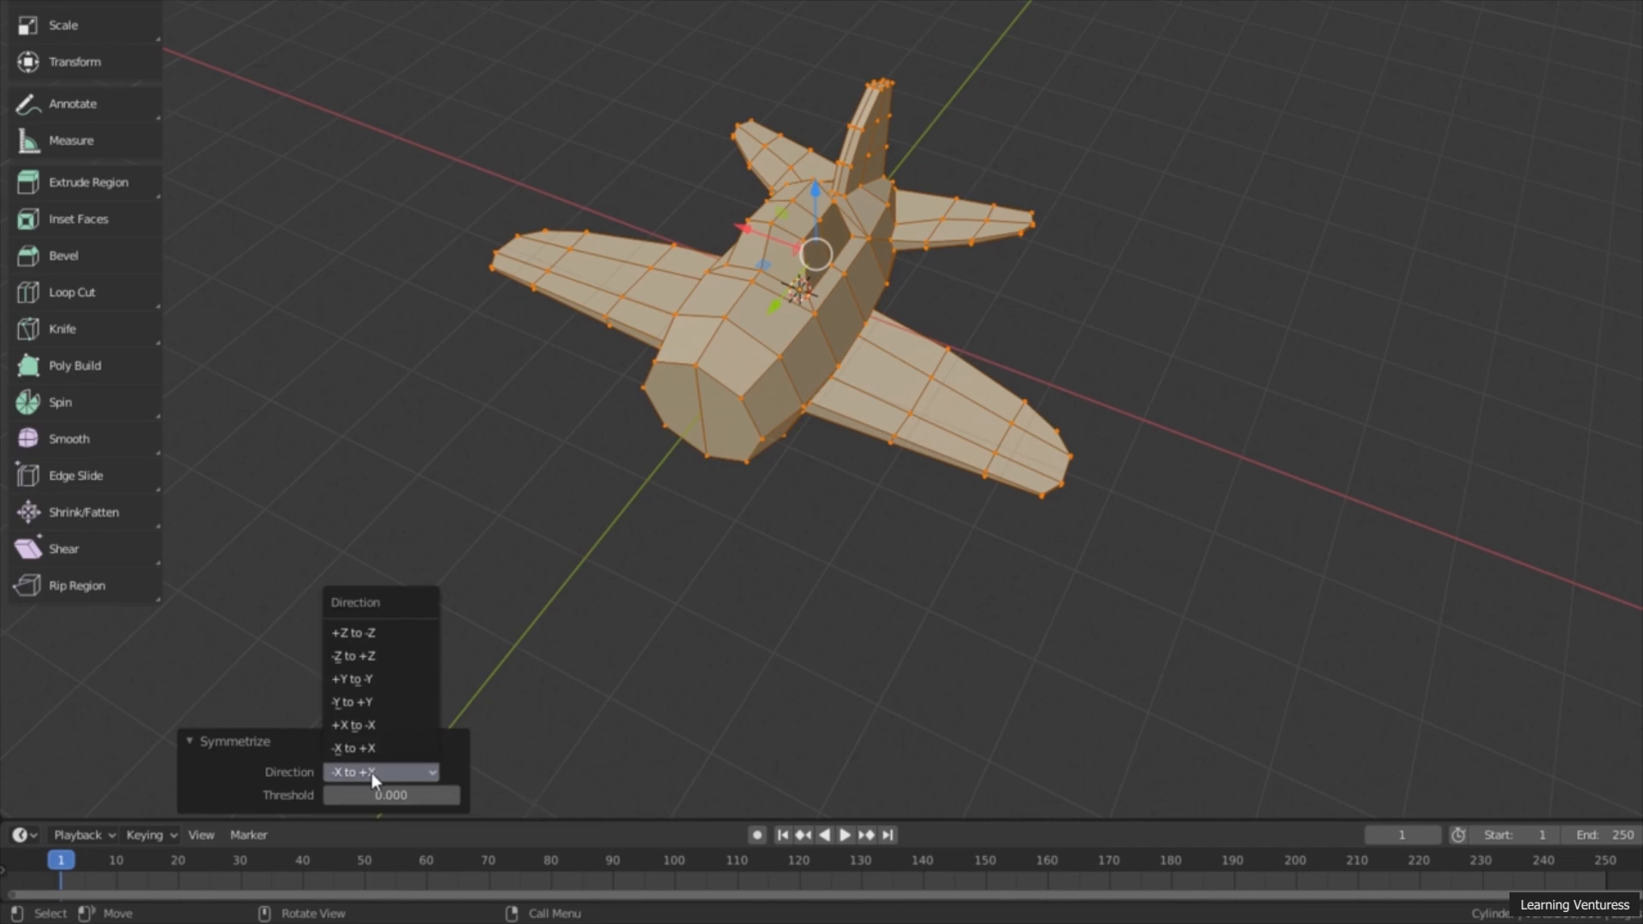
{"action": "left_click", "coordinate": [349, 751]}
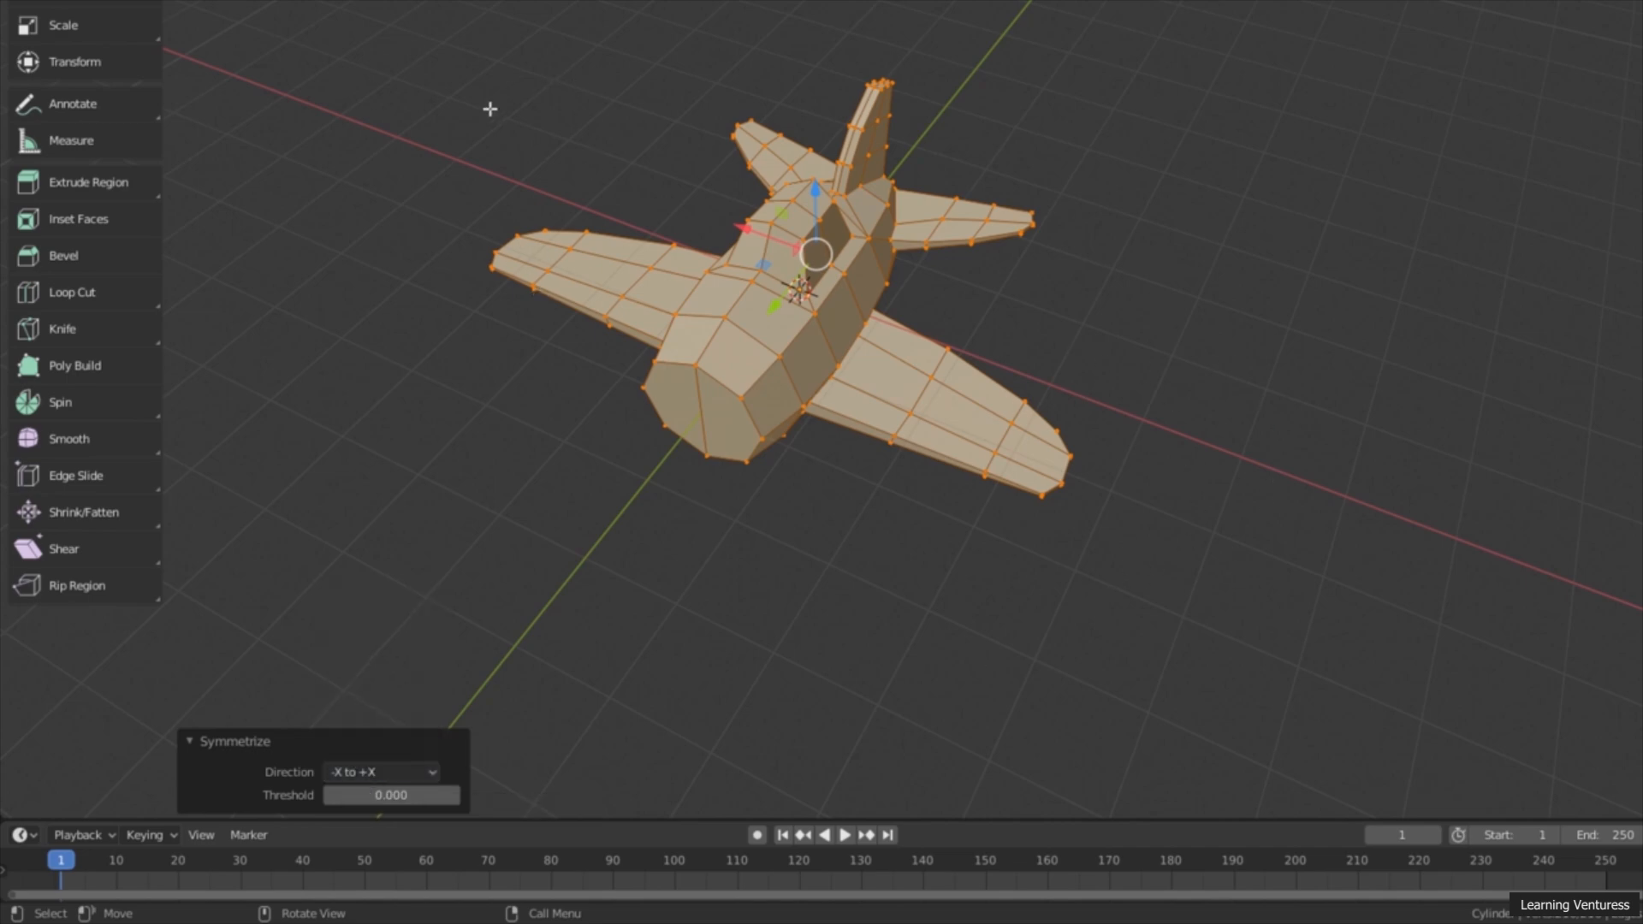
{"action": "left_click", "coordinate": [369, 772]}
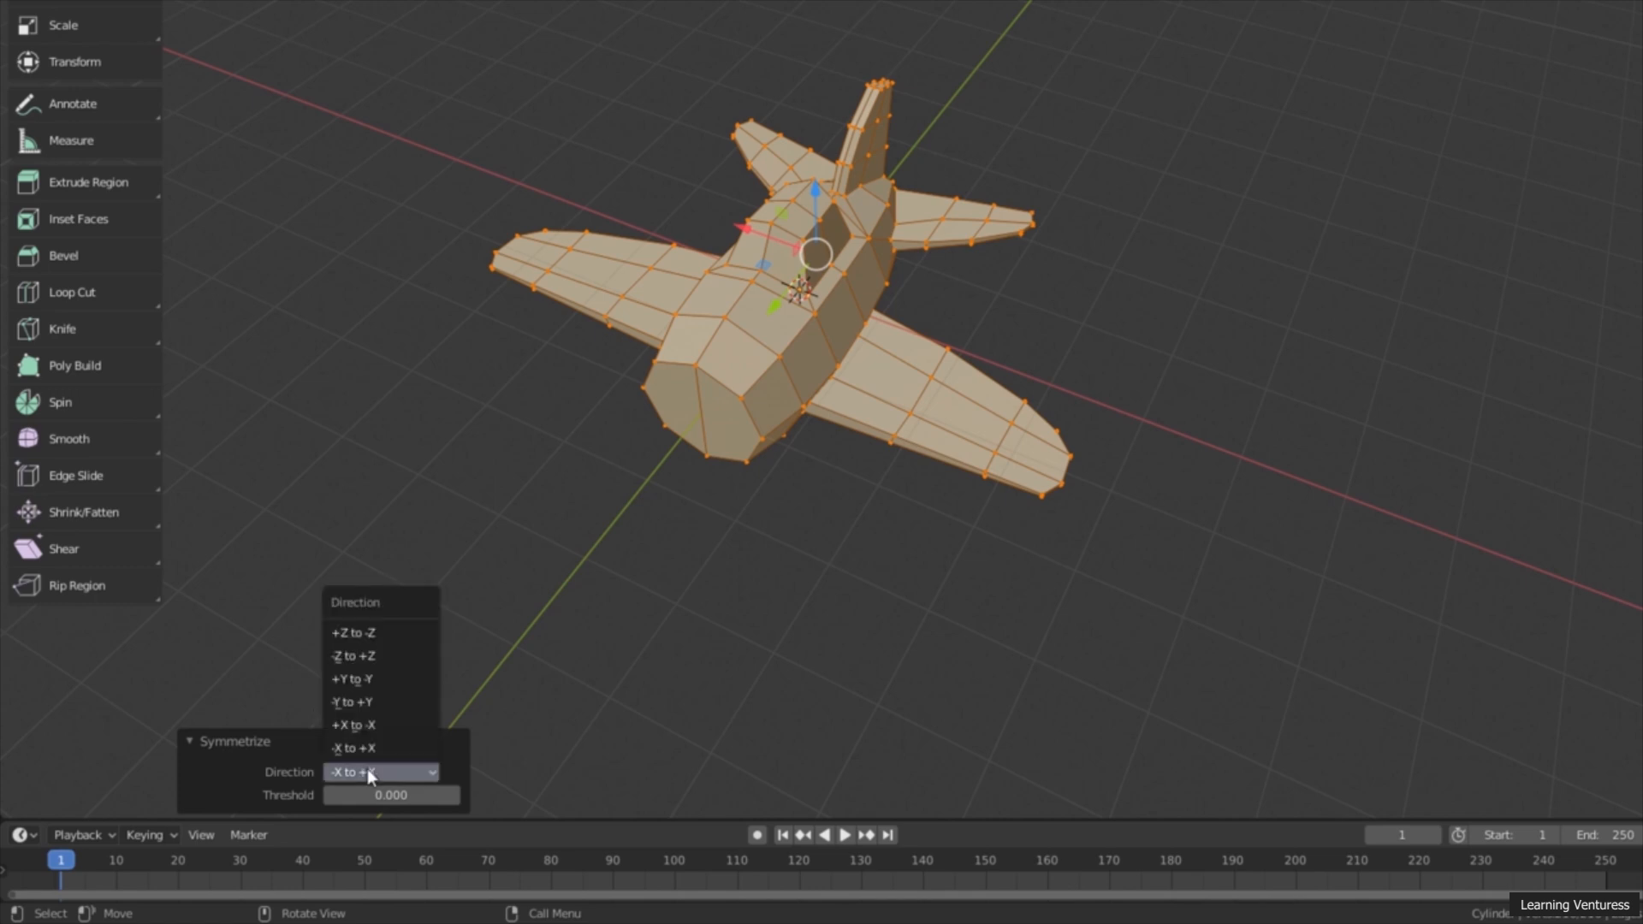
{"action": "left_click", "coordinate": [391, 725]}
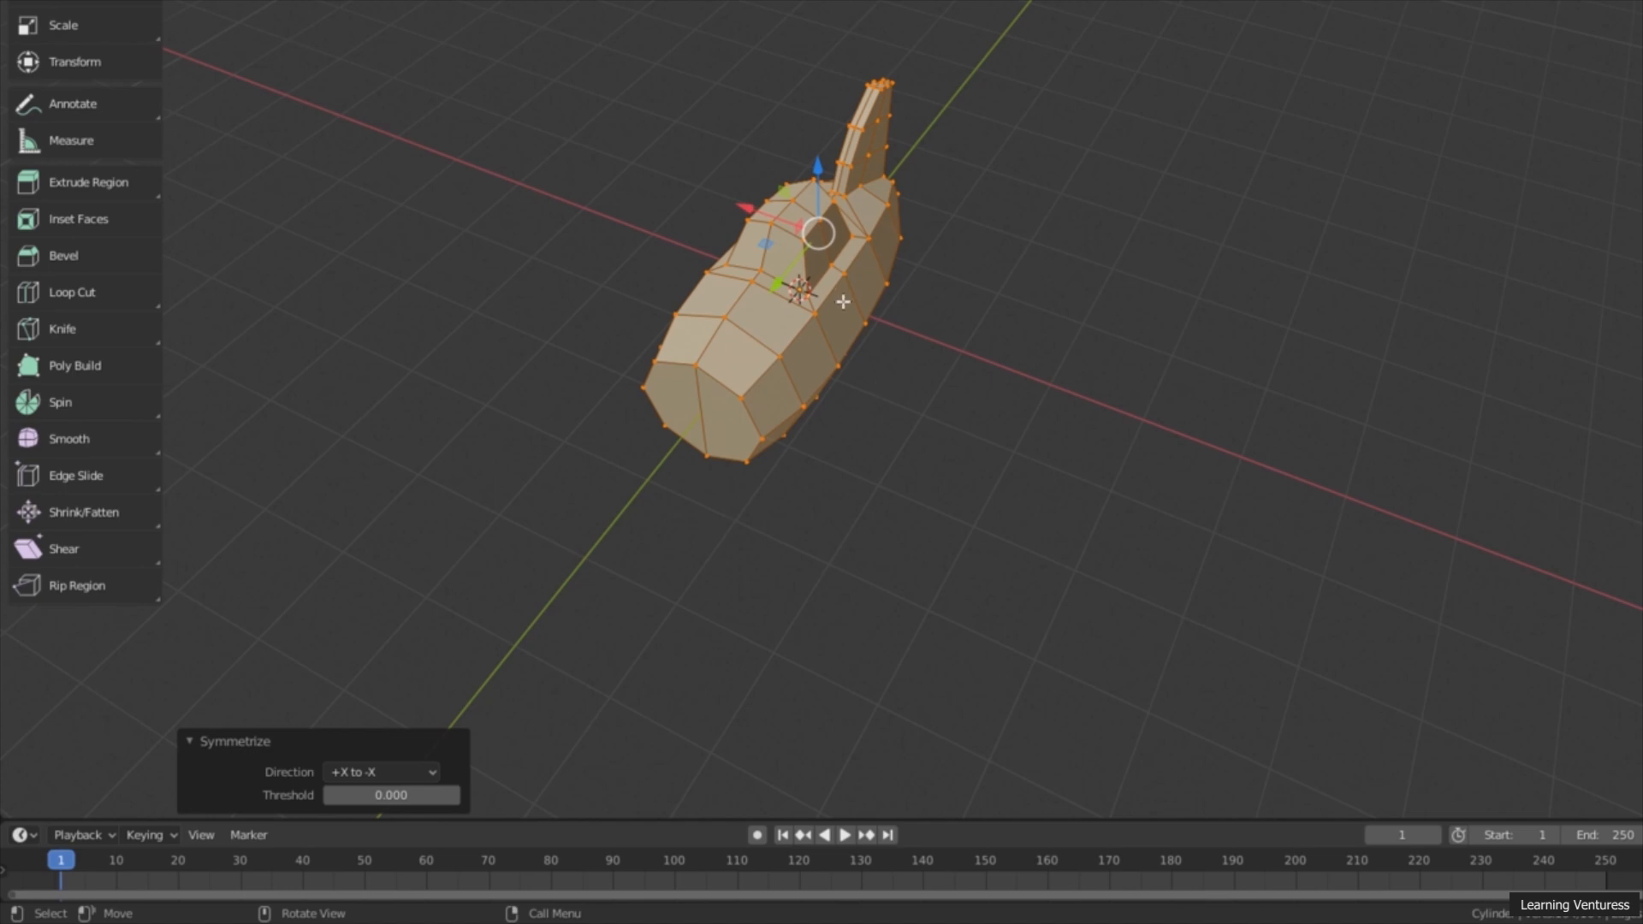
{"action": "left_click", "coordinate": [405, 773]}
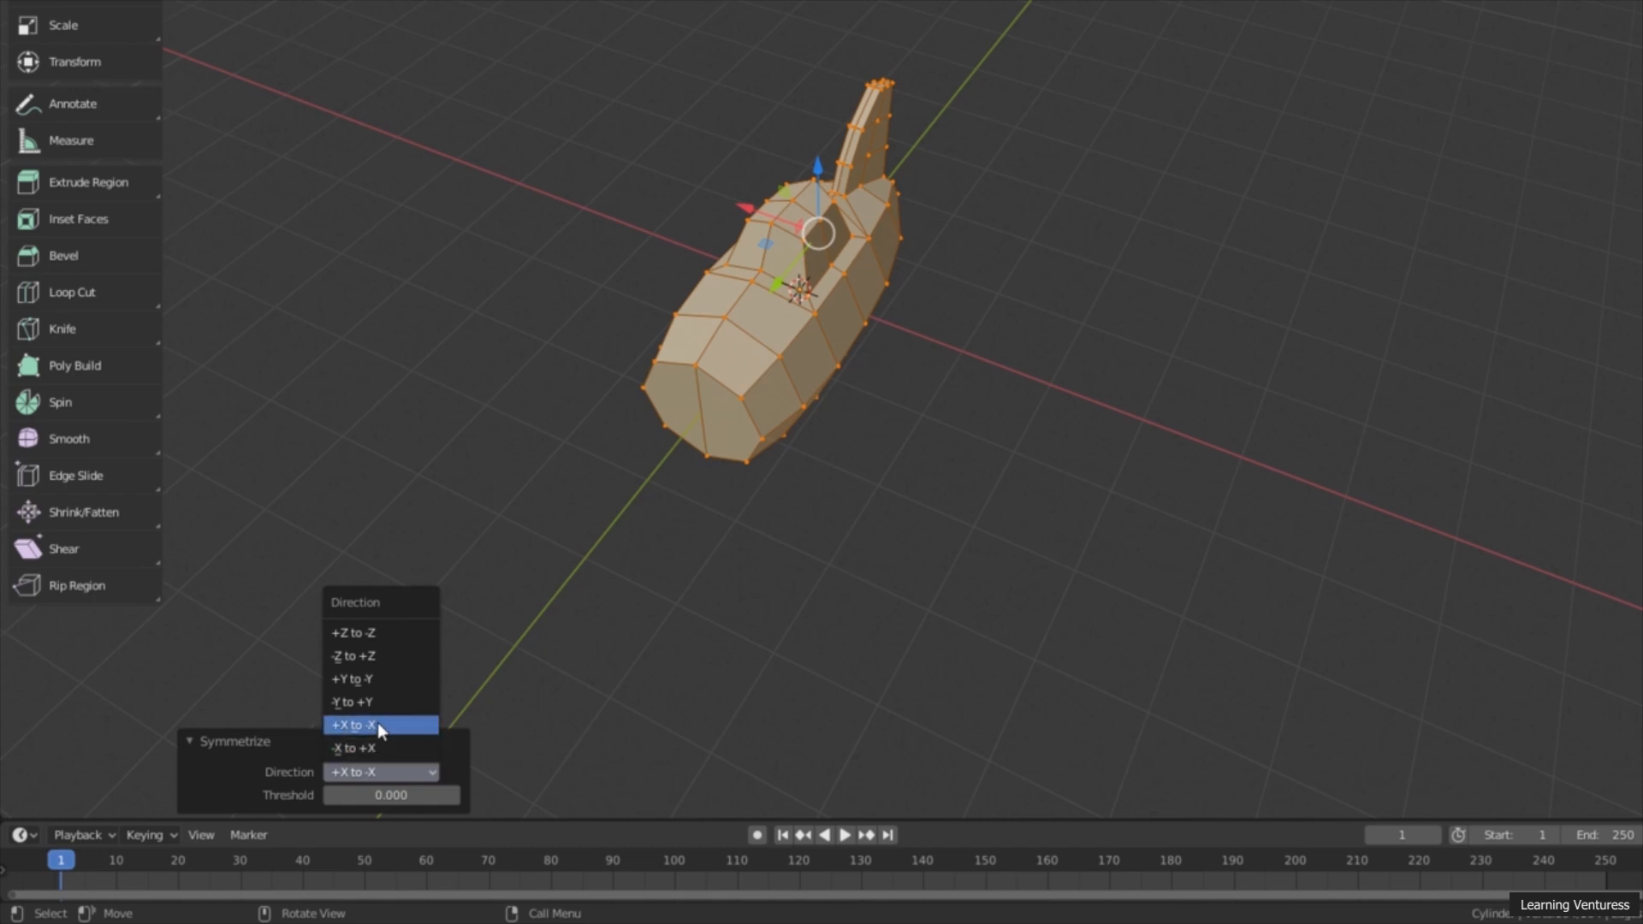
{"action": "left_click", "coordinate": [378, 748]}
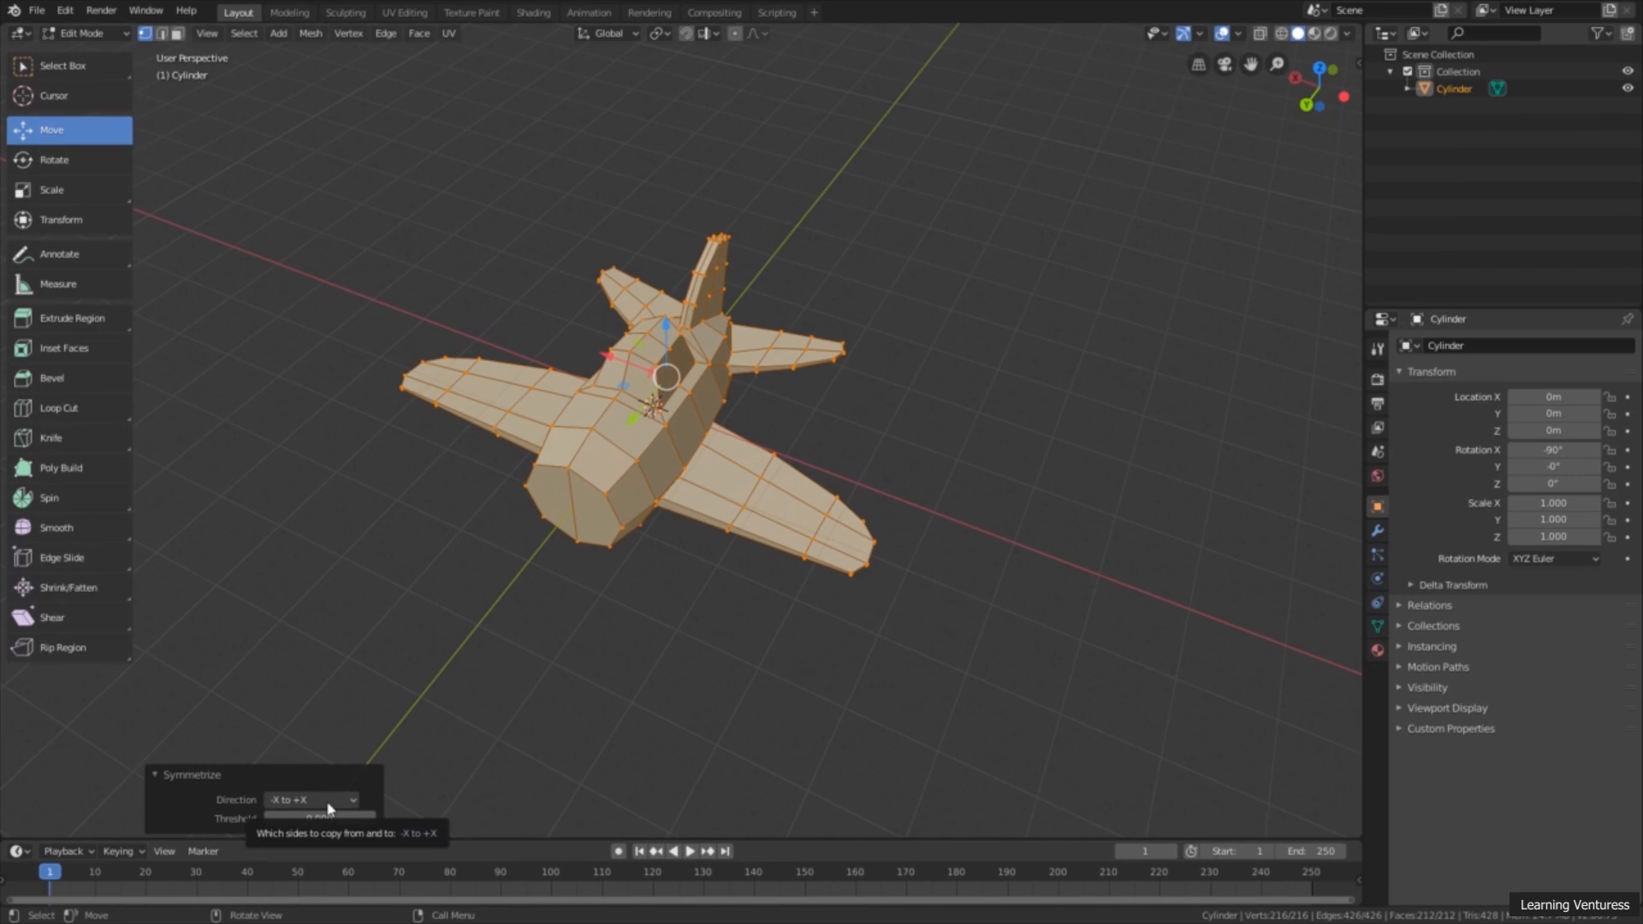
Step: Examine the completed two-winged airplane up close and from lower angles, focusing on the blunt front of the nose
{"action": "middle_click_drag", "start_coordinate": [891, 627], "coordinate": [805, 585]}
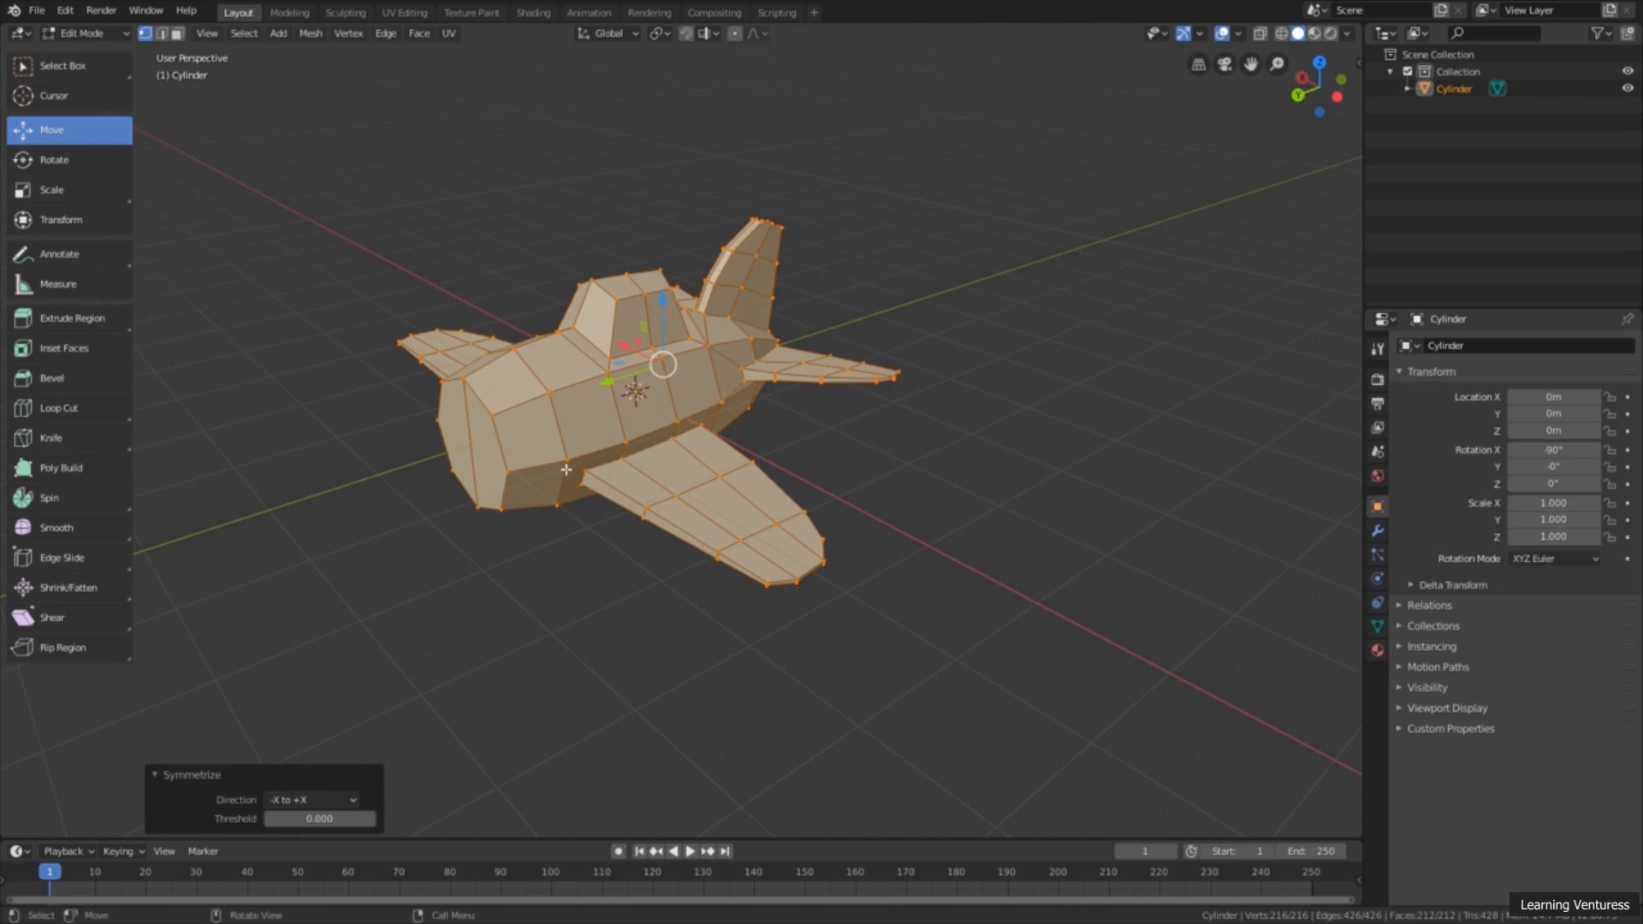
{"action": "scroll", "coordinate": [481, 430], "scroll_direction": "up", "scroll_amount": 1}
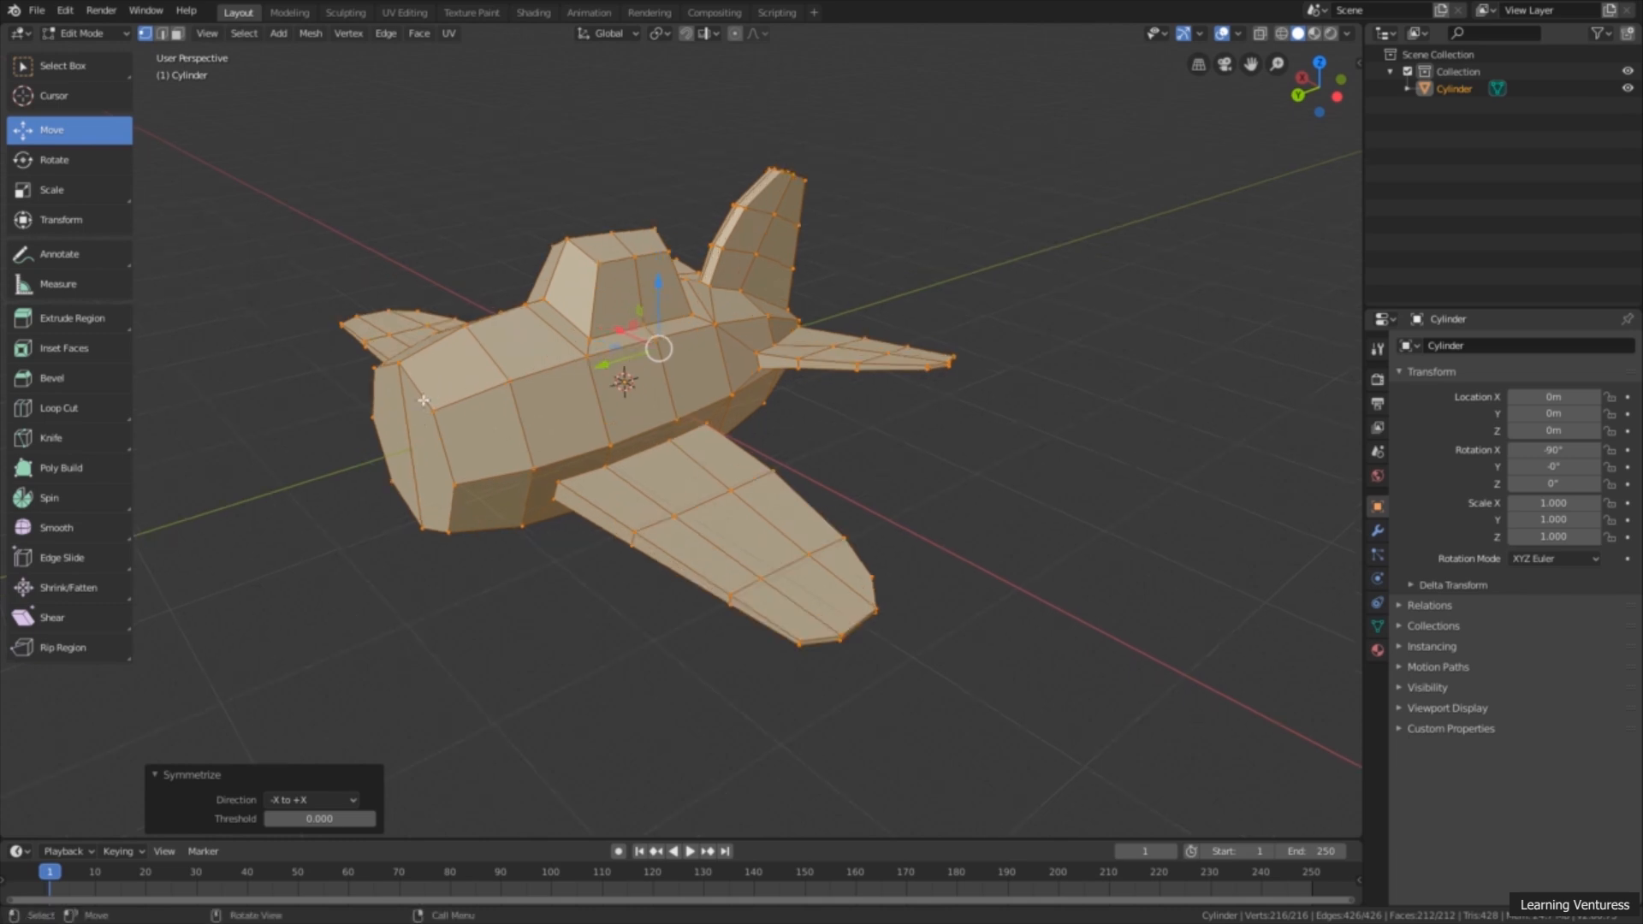
{"action": "scroll", "coordinate": [448, 455], "scroll_direction": "down", "scroll_amount": 1}
{"action": "mouse_move", "coordinate": [472, 458]}
{"action": "middle_mouse_down"}
{"action": "mouse_move", "coordinate": [493, 463]}
{"action": "mouse_move", "coordinate": [481, 447]}
{"action": "middle_mouse_up"}
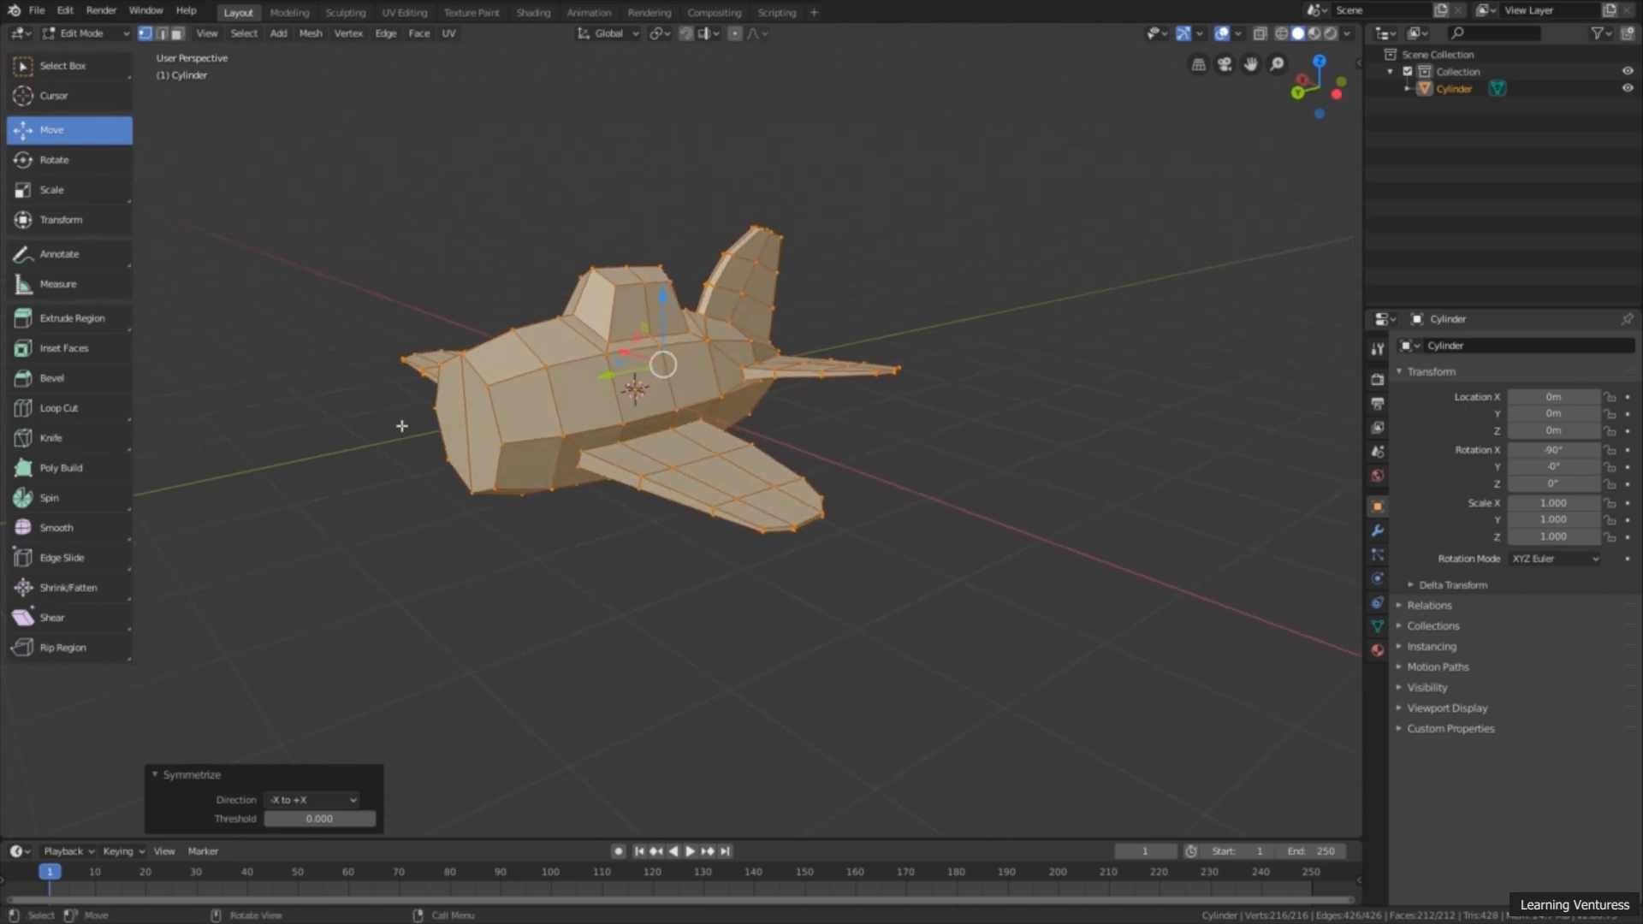
{"action": "middle_click_drag", "start_coordinate": [421, 417], "coordinate": [437, 425]}
{"action": "scroll", "coordinate": [437, 425], "scroll_direction": "up", "scroll_amount": 1}
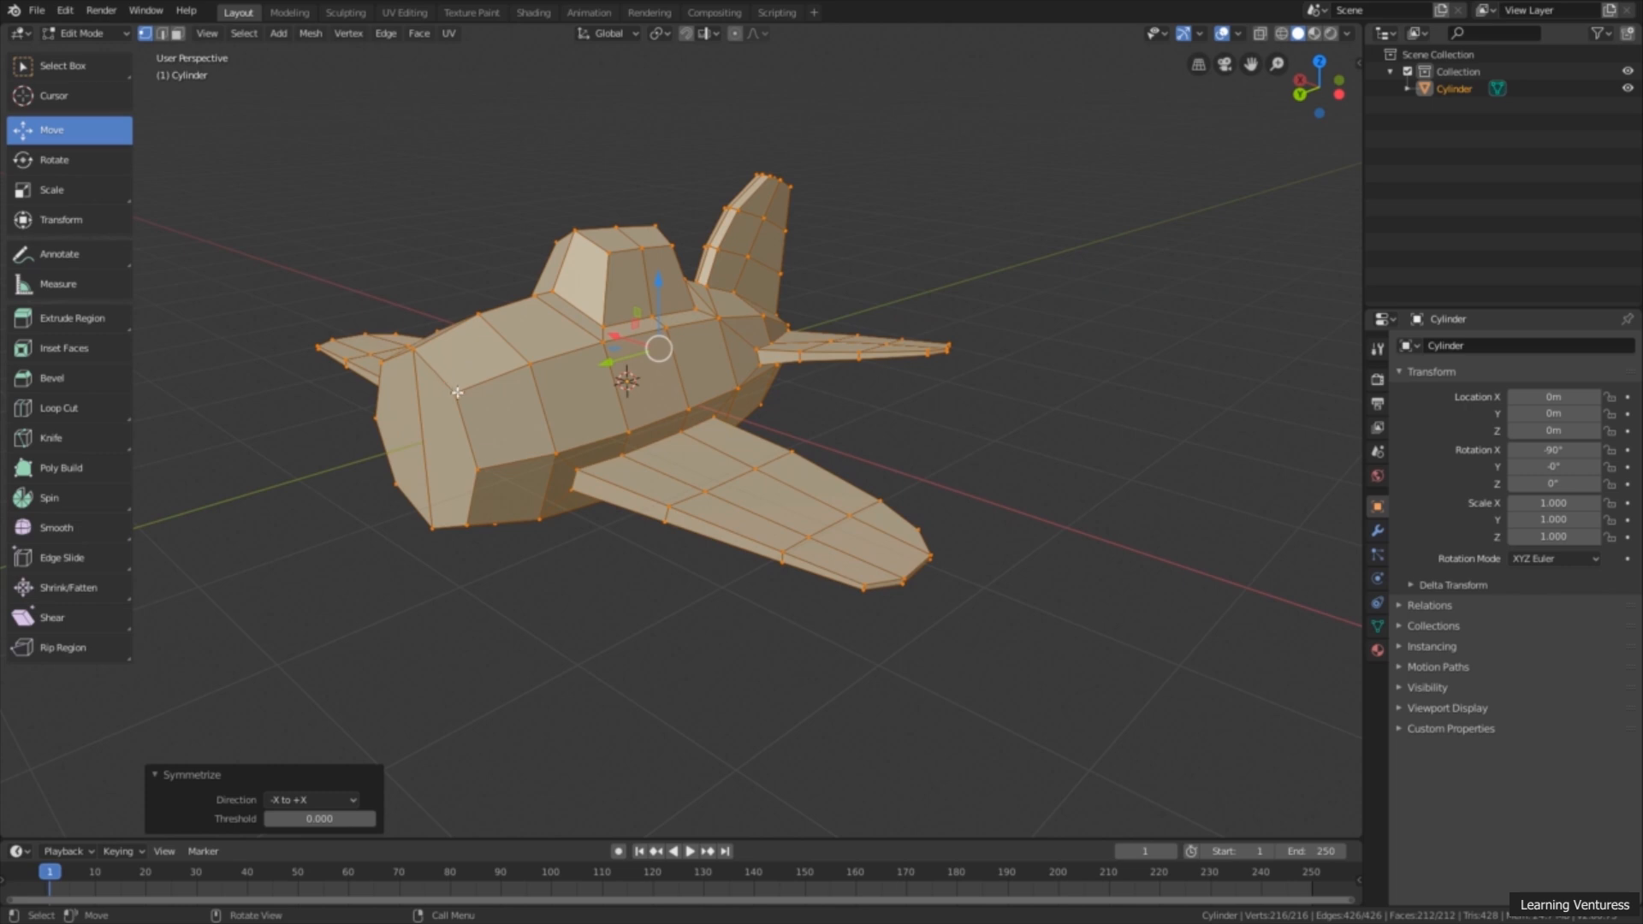
{"action": "middle_click_drag", "start_coordinate": [368, 446], "coordinate": [440, 350]}
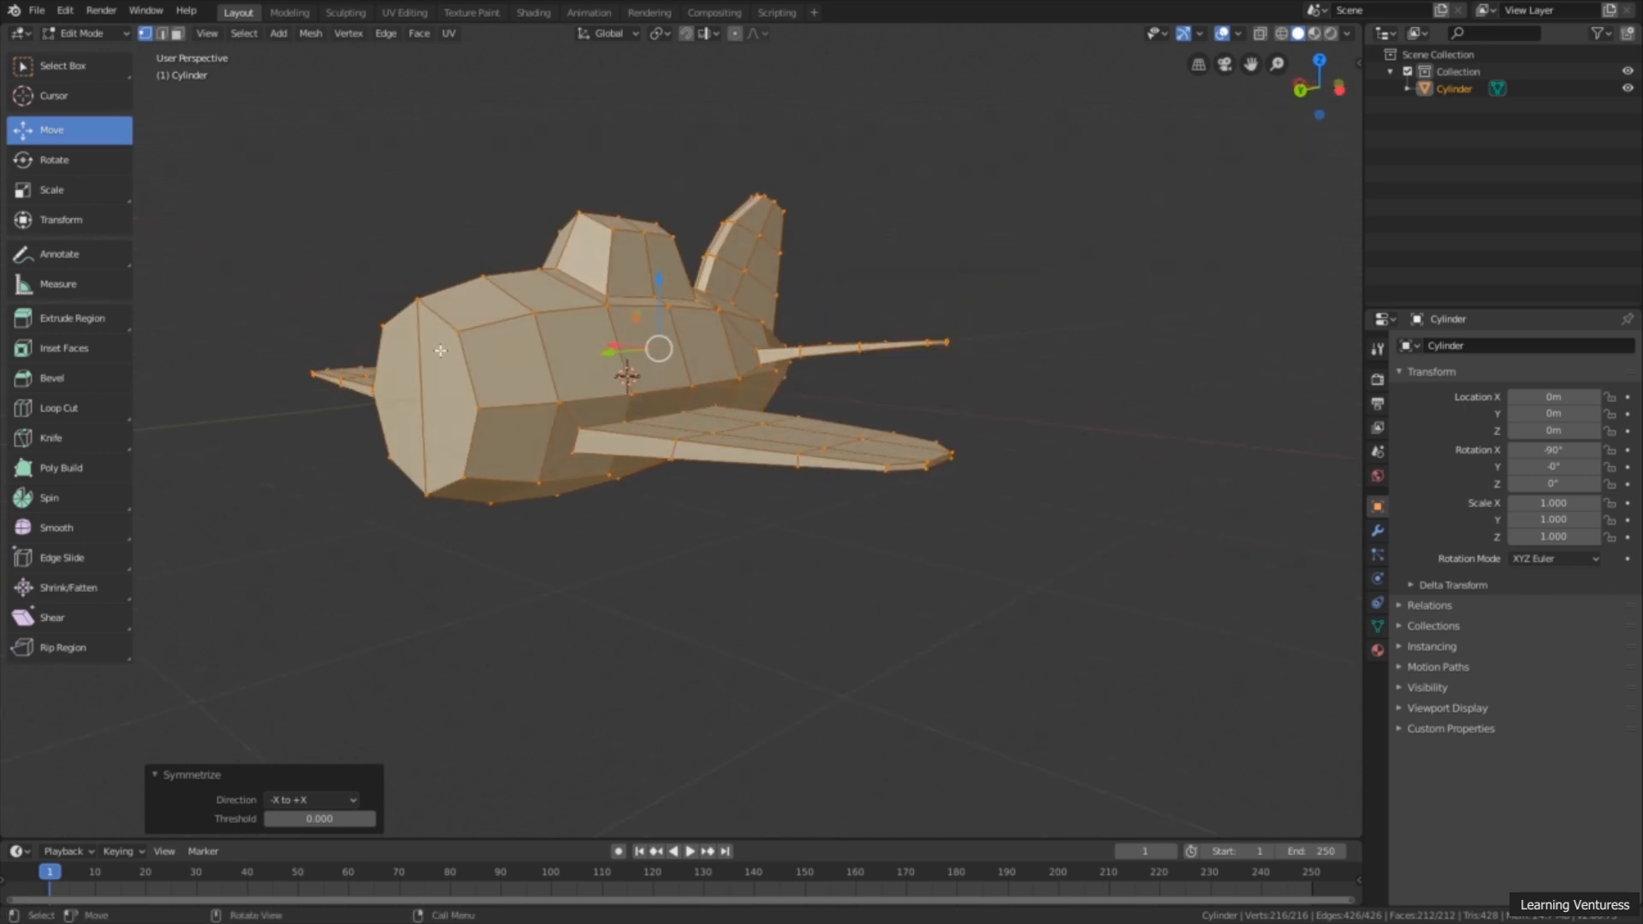
Step: Switch to edge selection and select the full edge loop around the front face of the nose, covering both halves
{"action": "left_click", "coordinate": [162, 34]}
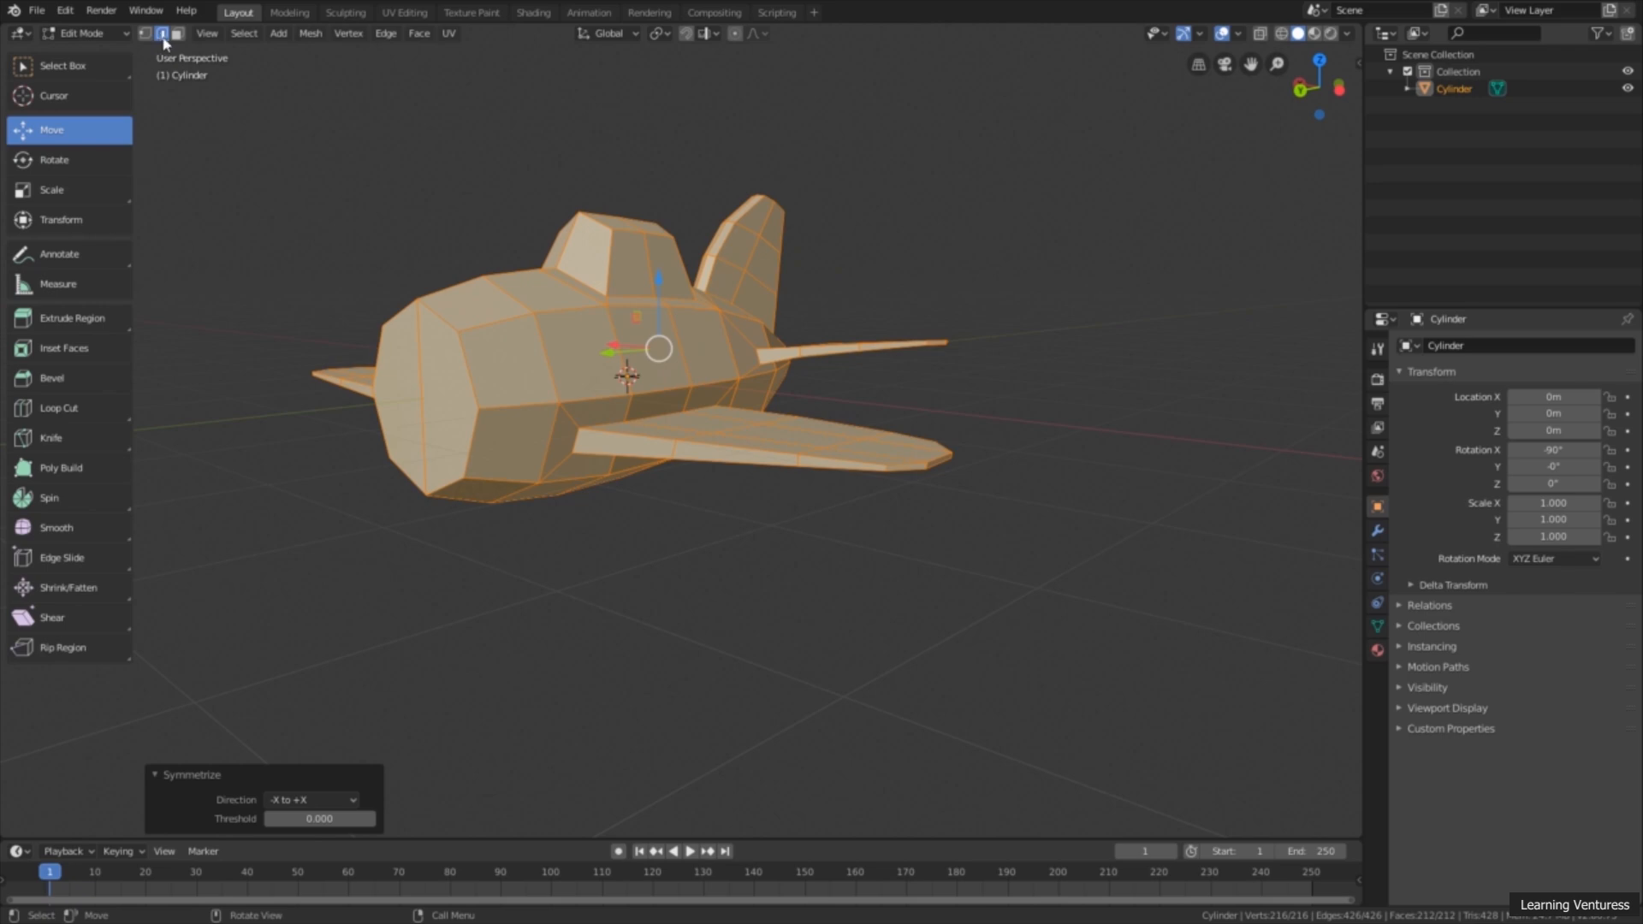
{"action": "middle_click_drag", "start_coordinate": [342, 294], "coordinate": [411, 341]}
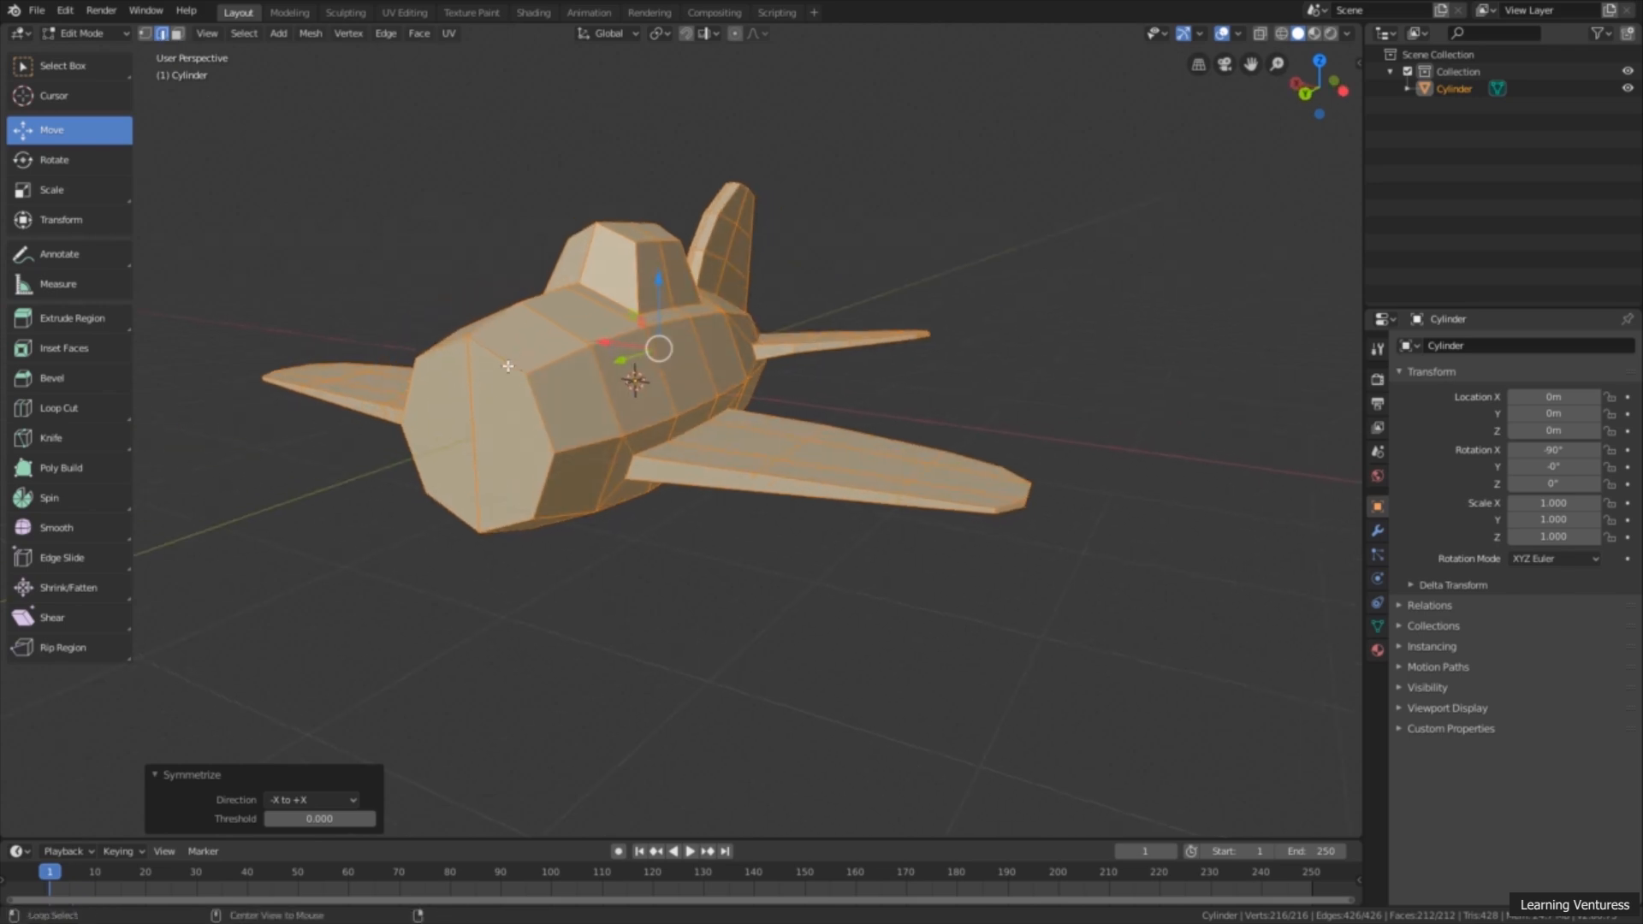
{"action": "left_click", "coordinate": [507, 366], "text": "alt"}
{"action": "mouse_move", "coordinate": [505, 372]}
{"action": "middle_mouse_down"}
{"action": "mouse_move", "coordinate": [582, 422]}
{"action": "mouse_move", "coordinate": [488, 378]}
{"action": "middle_mouse_up"}
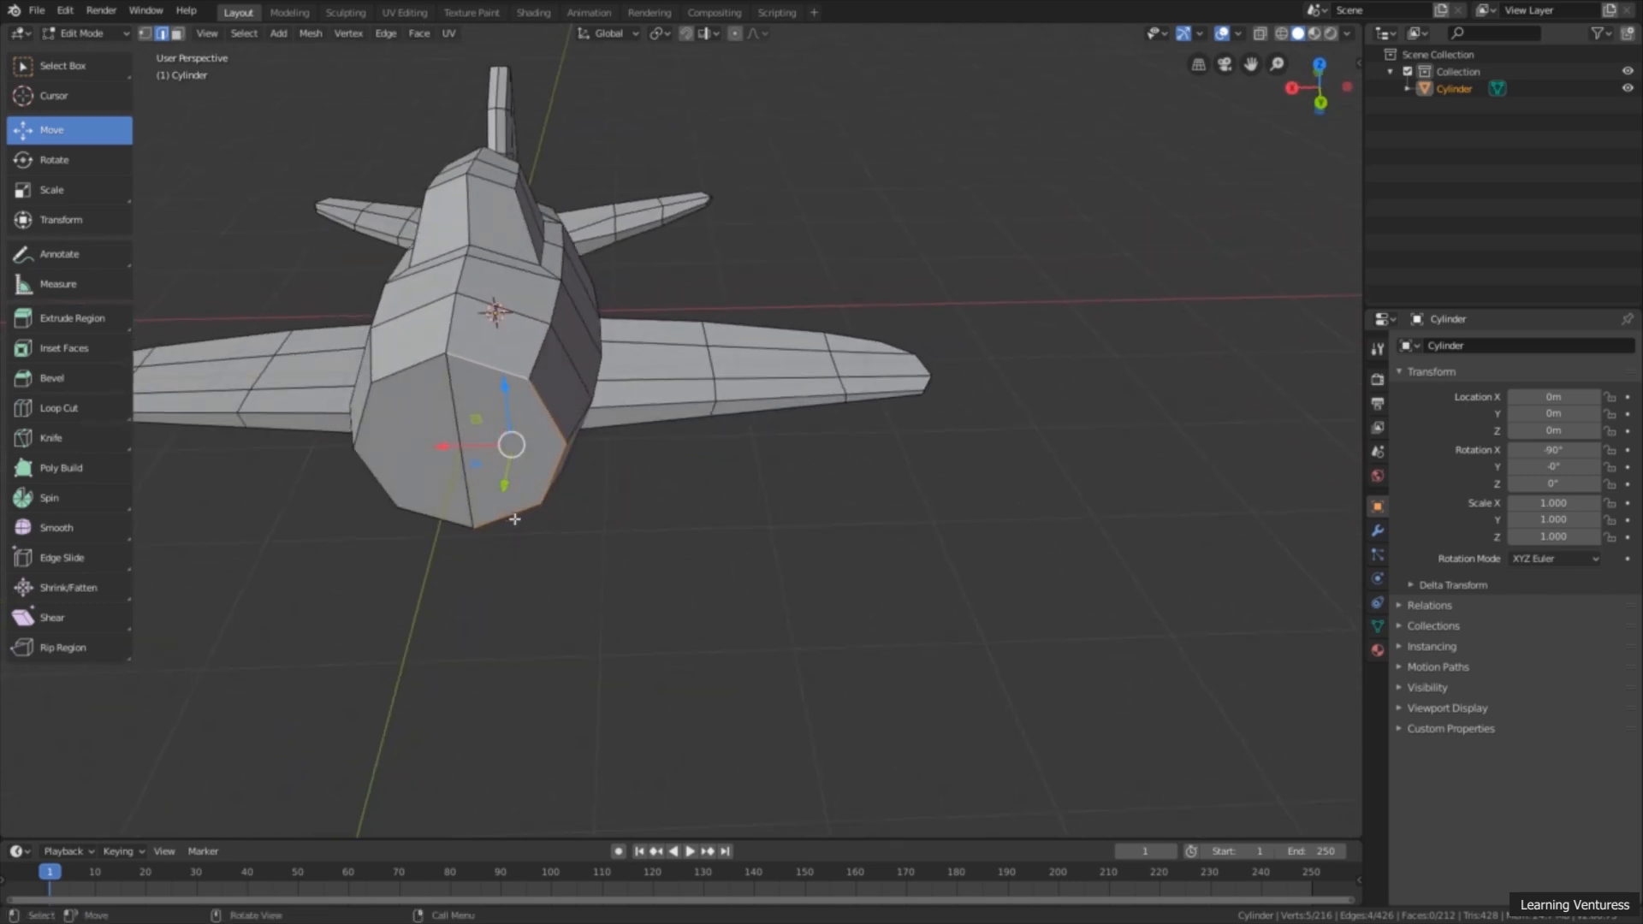
{"action": "left_click", "coordinate": [422, 359], "text": "alt"}
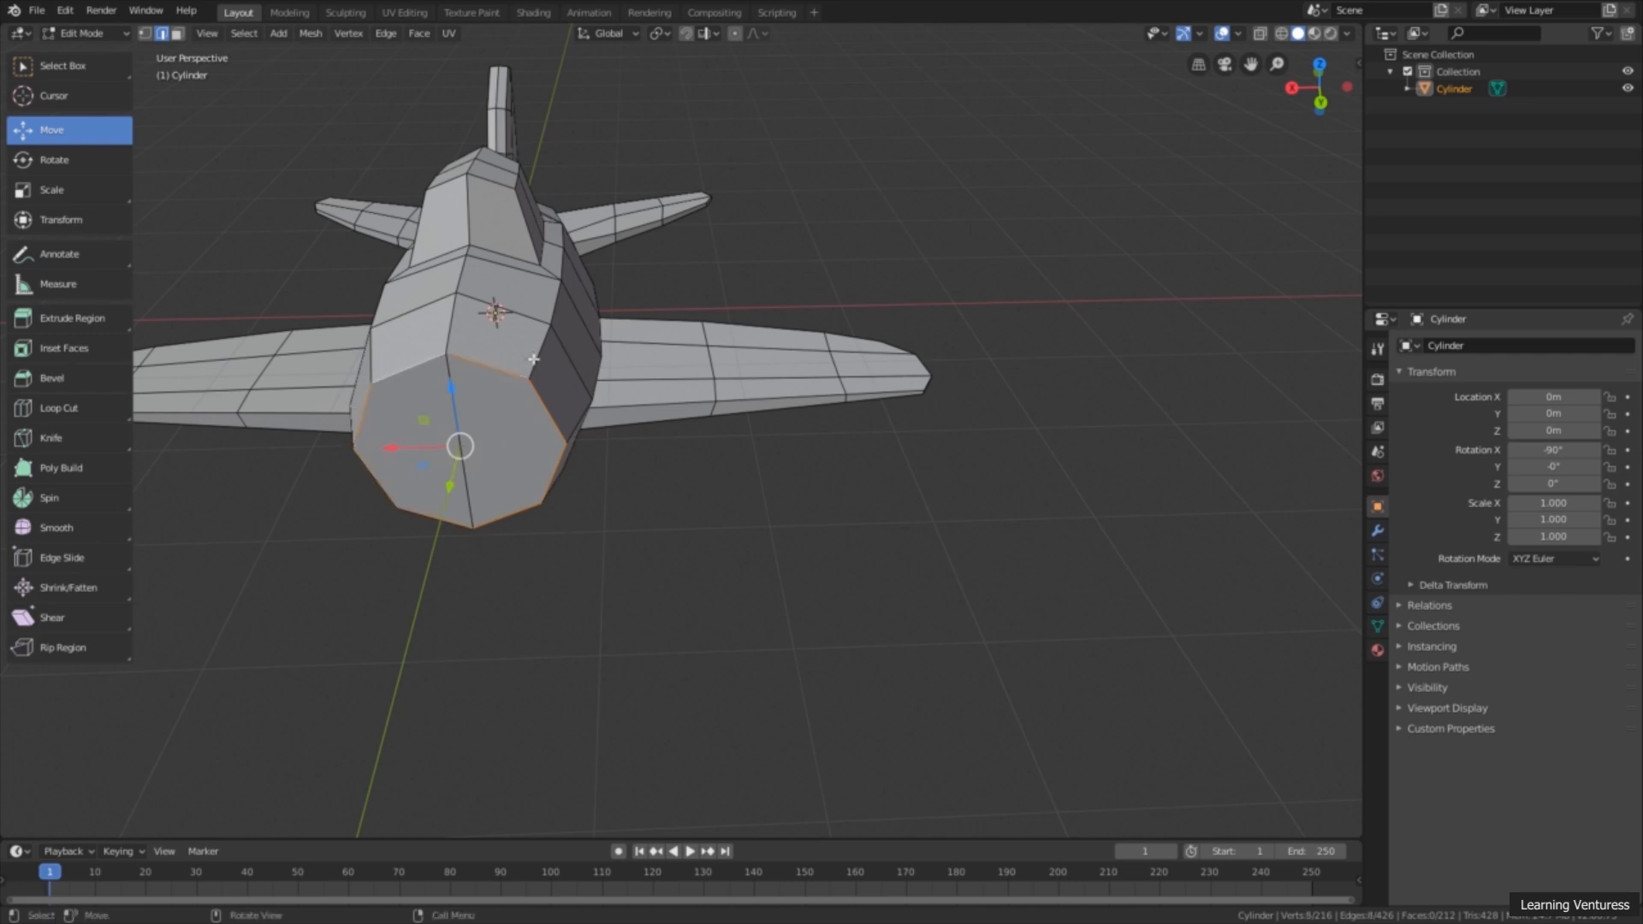
{"action": "middle_click_drag", "start_coordinate": [535, 480], "coordinate": [584, 346]}
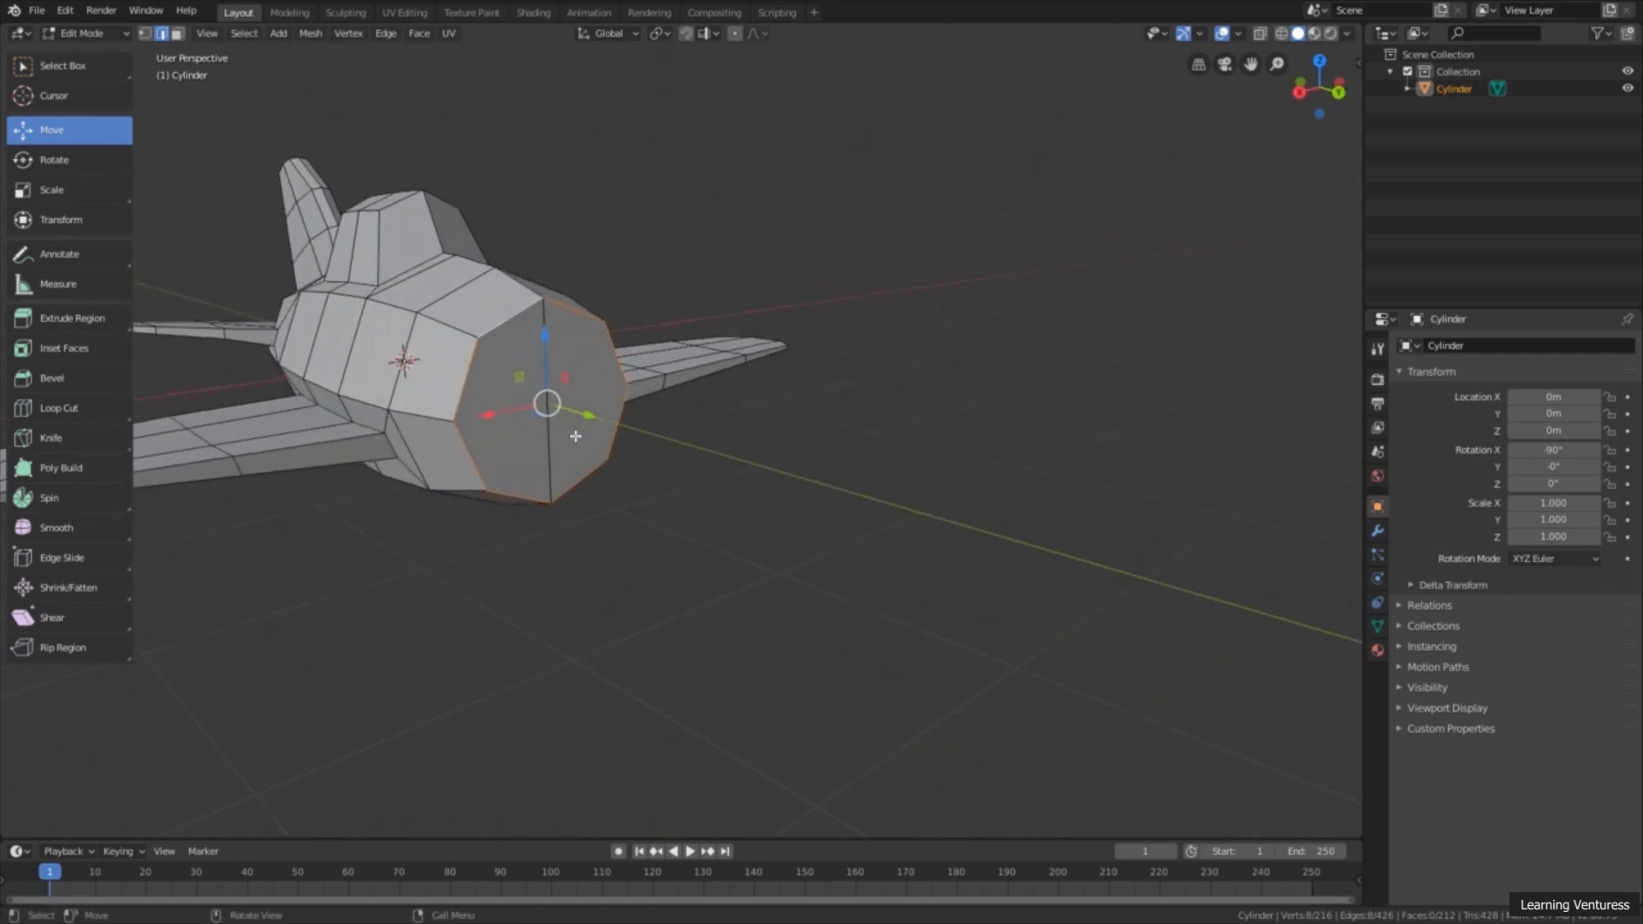
Step: Bevel the selected edge loop around the nose with a width of about 0.187 m and 1 segment
{"action": "left_click", "coordinate": [77, 383]}
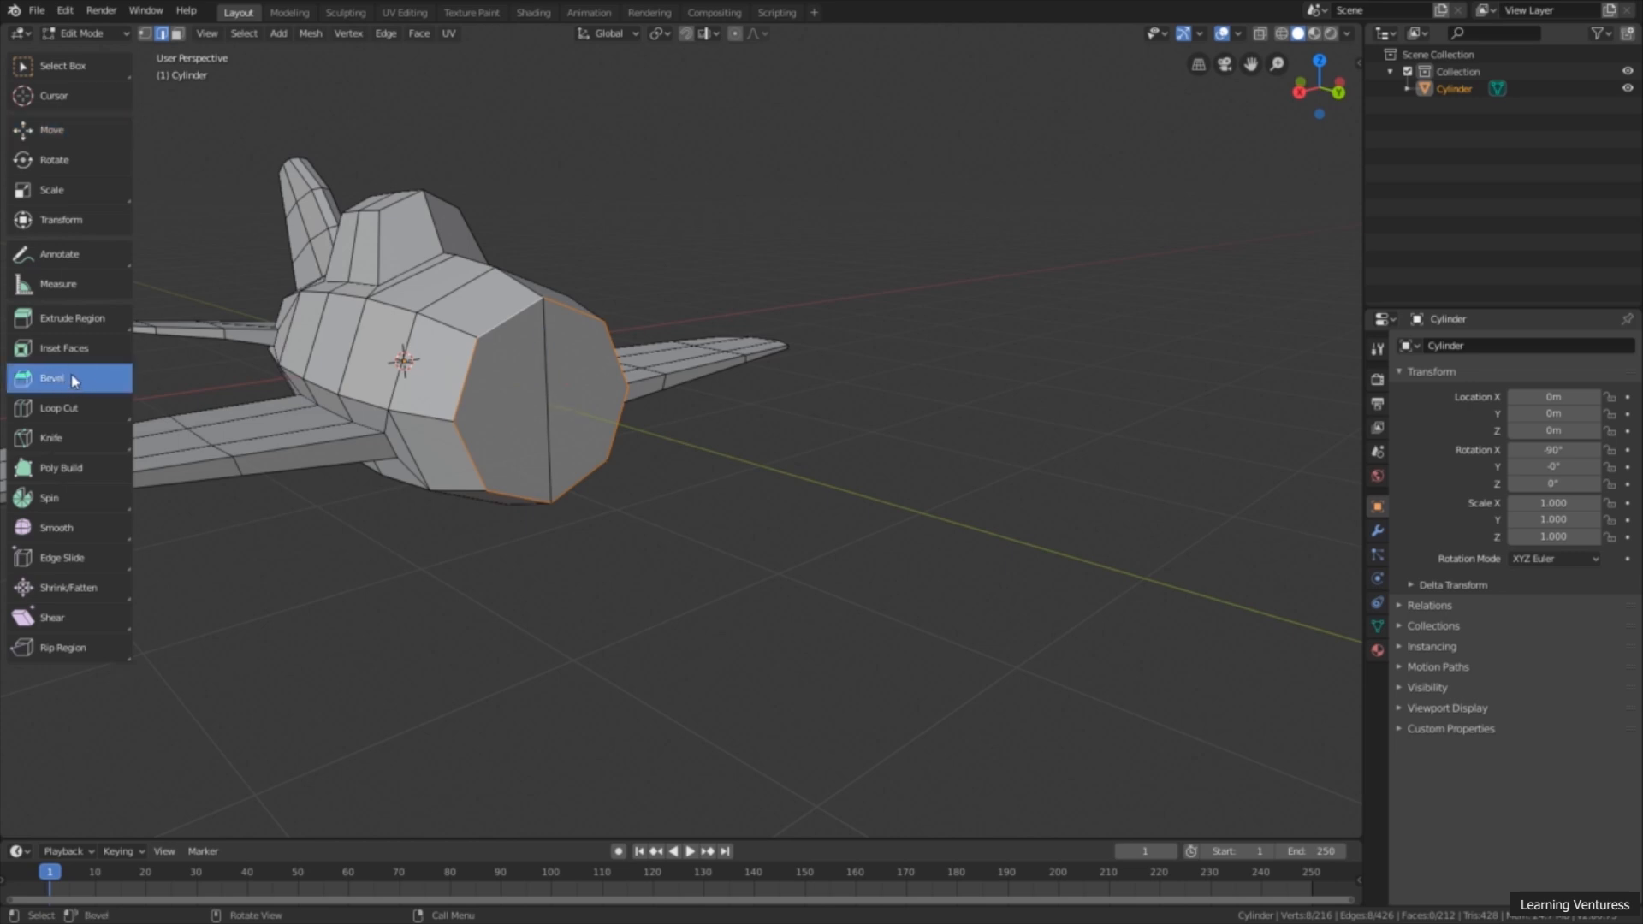
{"action": "middle_click_drag", "start_coordinate": [543, 438], "coordinate": [514, 368]}
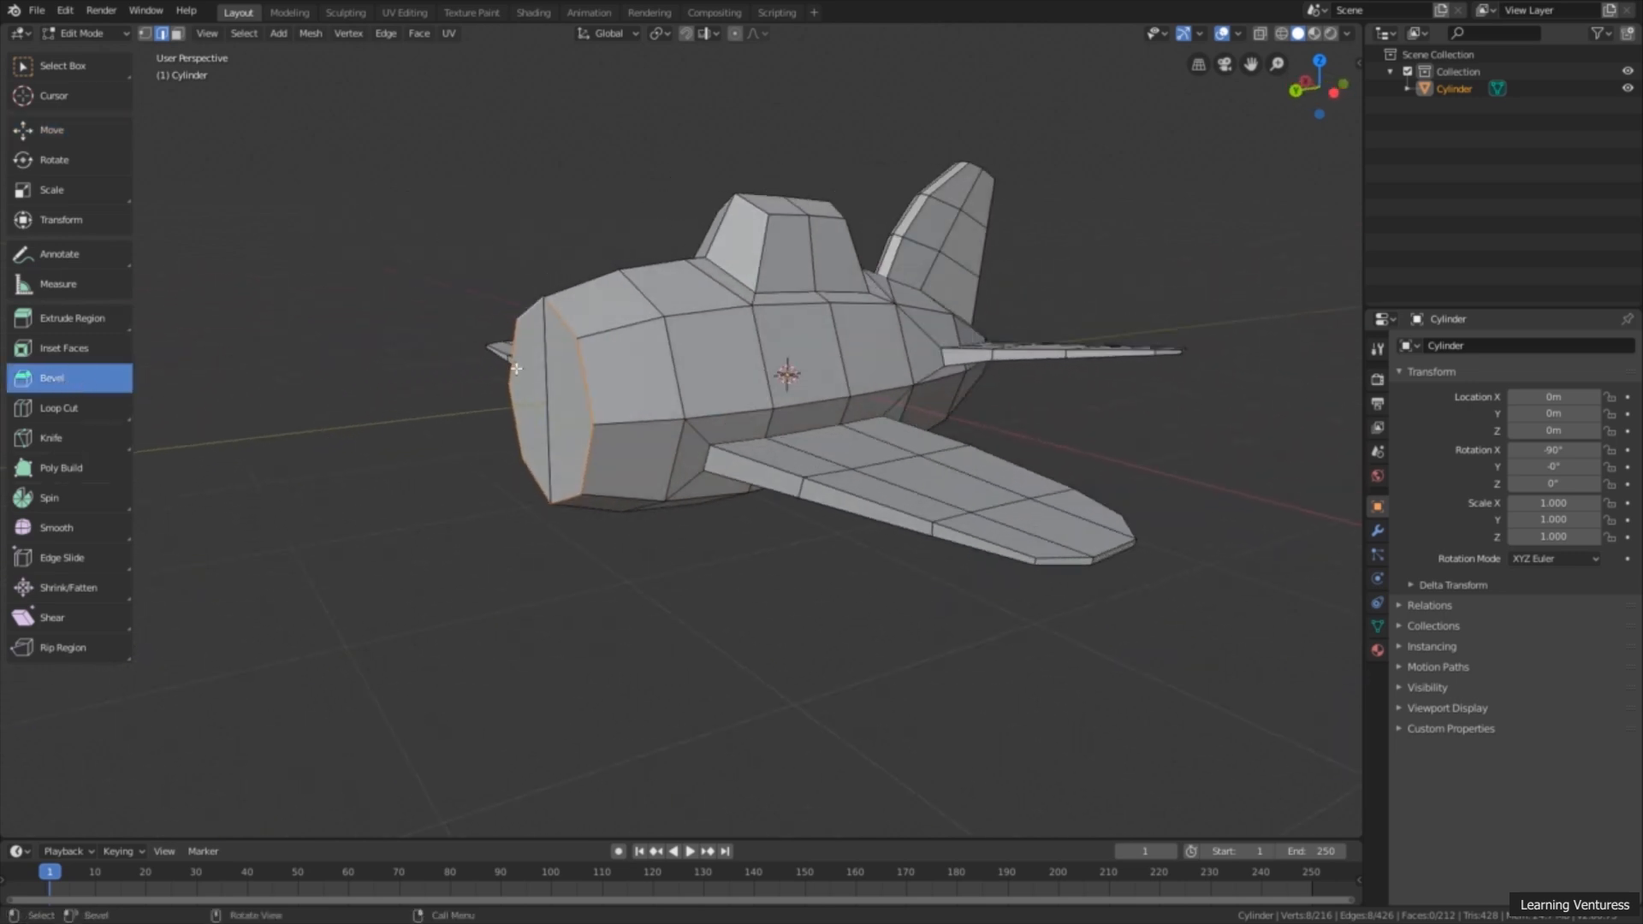
{"action": "left_click_drag", "start_coordinate": [580, 369], "coordinate": [622, 366]}
{"action": "middle_click_drag", "start_coordinate": [622, 366], "coordinate": [590, 339]}
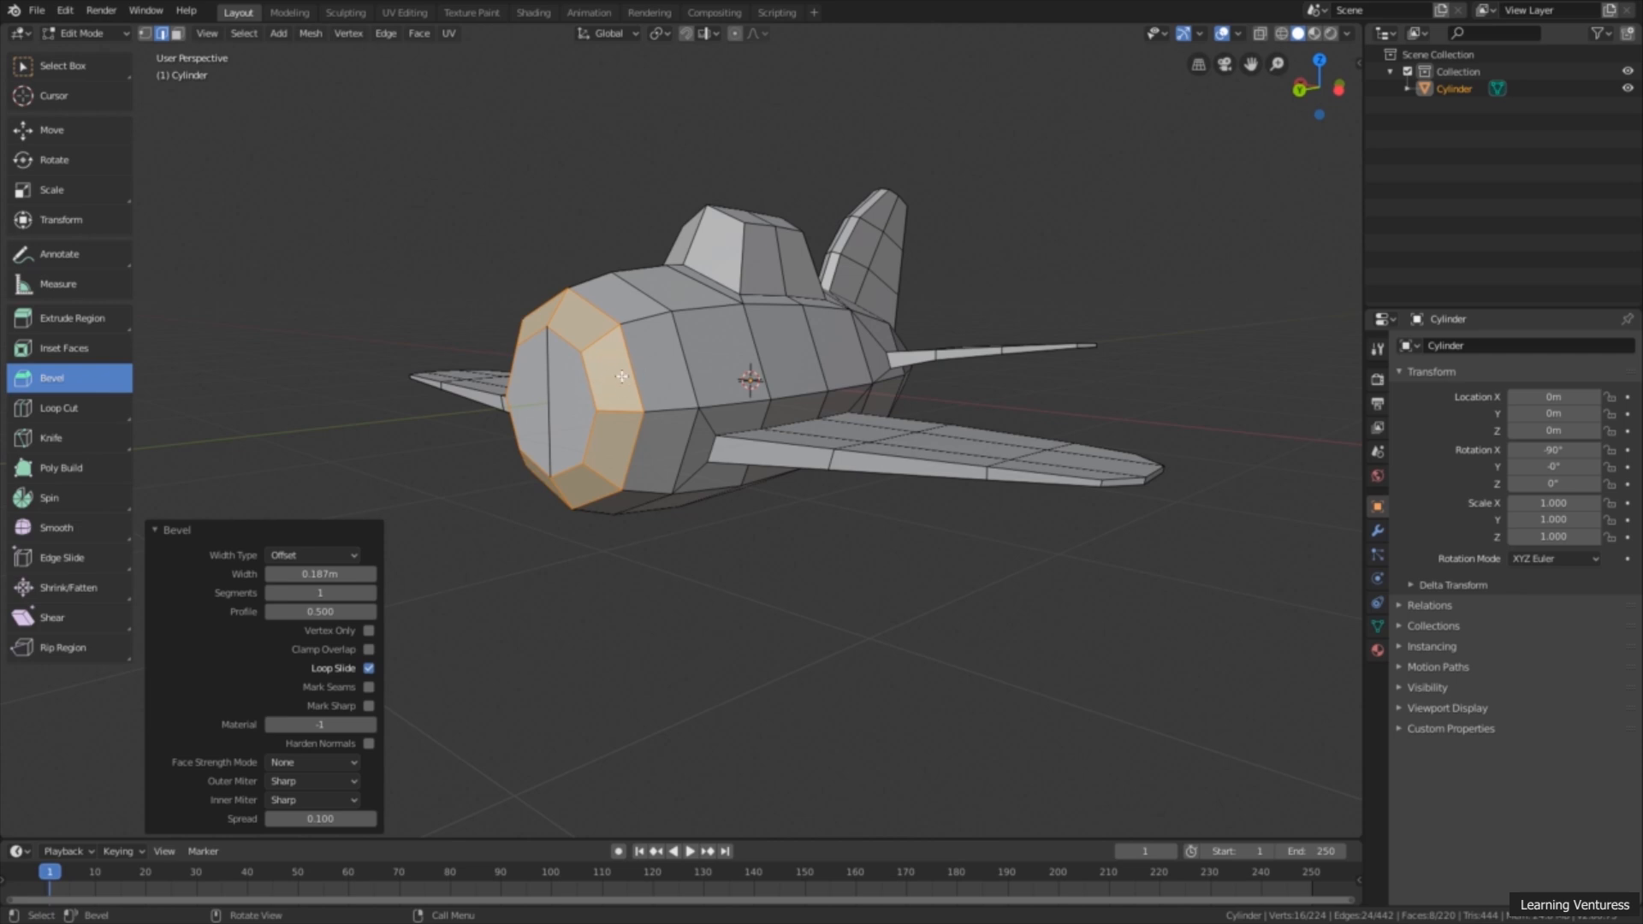
{"action": "left_click", "coordinate": [236, 534]}
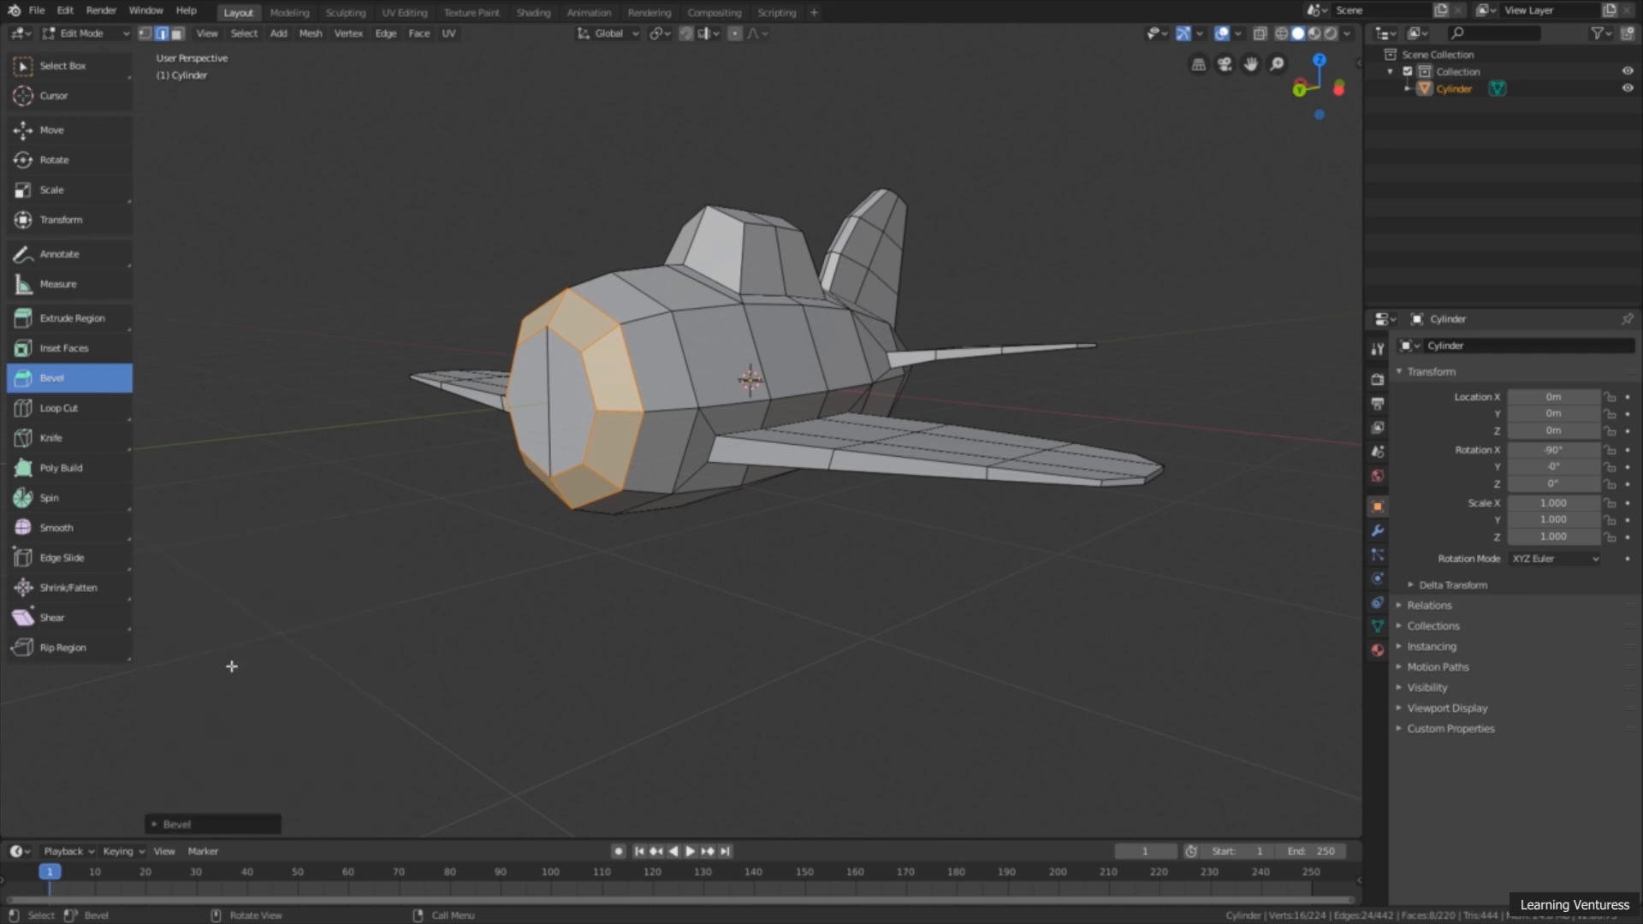
{"action": "left_click", "coordinate": [231, 824]}
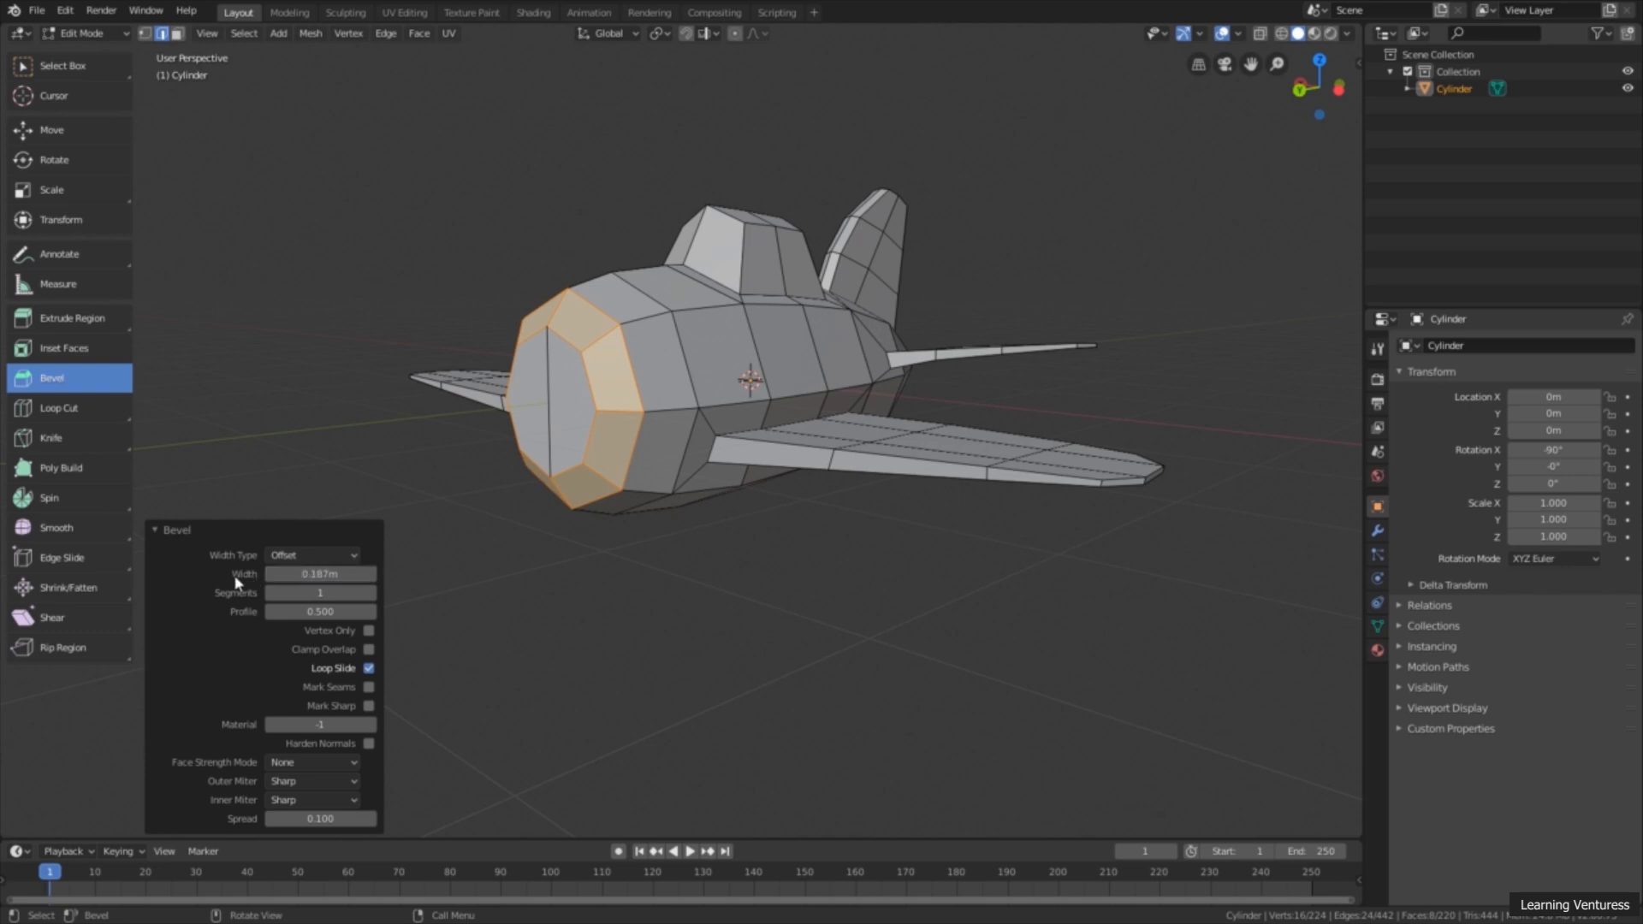
Step: Reduce the nose bevel's width to about 0.137 m
{"action": "left_click_drag", "start_coordinate": [308, 573], "coordinate": [286, 573]}
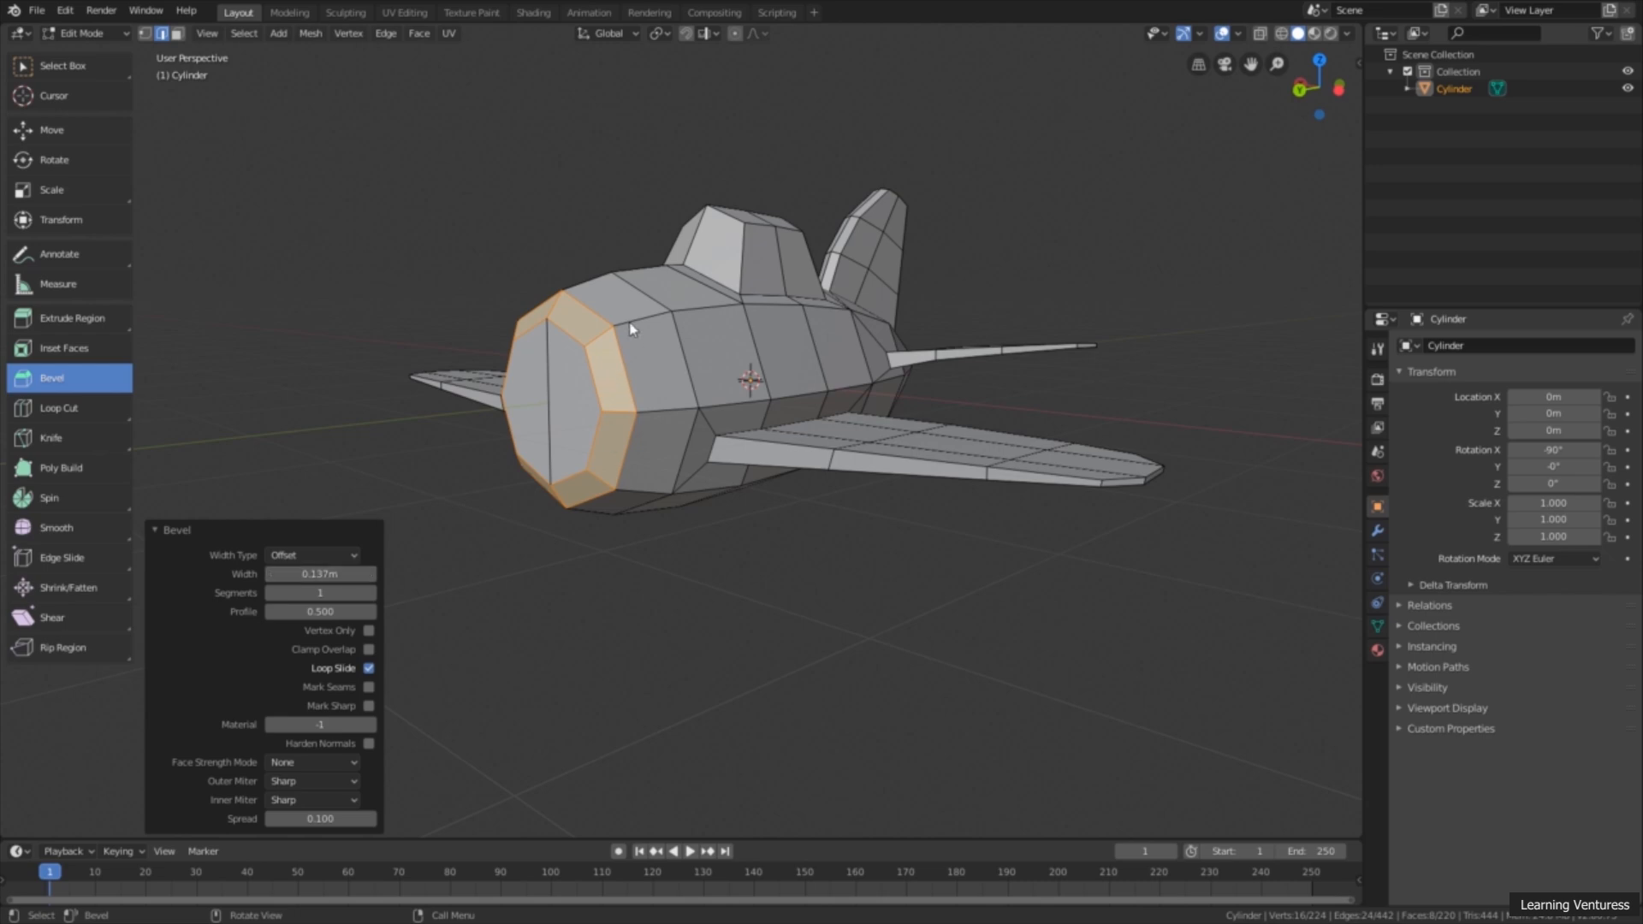
{"action": "mouse_move", "coordinate": [609, 413]}
{"action": "middle_mouse_down"}
{"action": "mouse_move", "coordinate": [528, 398]}
{"action": "mouse_move", "coordinate": [620, 409]}
{"action": "middle_mouse_up"}
{"action": "scroll", "coordinate": [603, 393], "scroll_direction": "up", "scroll_amount": 2}
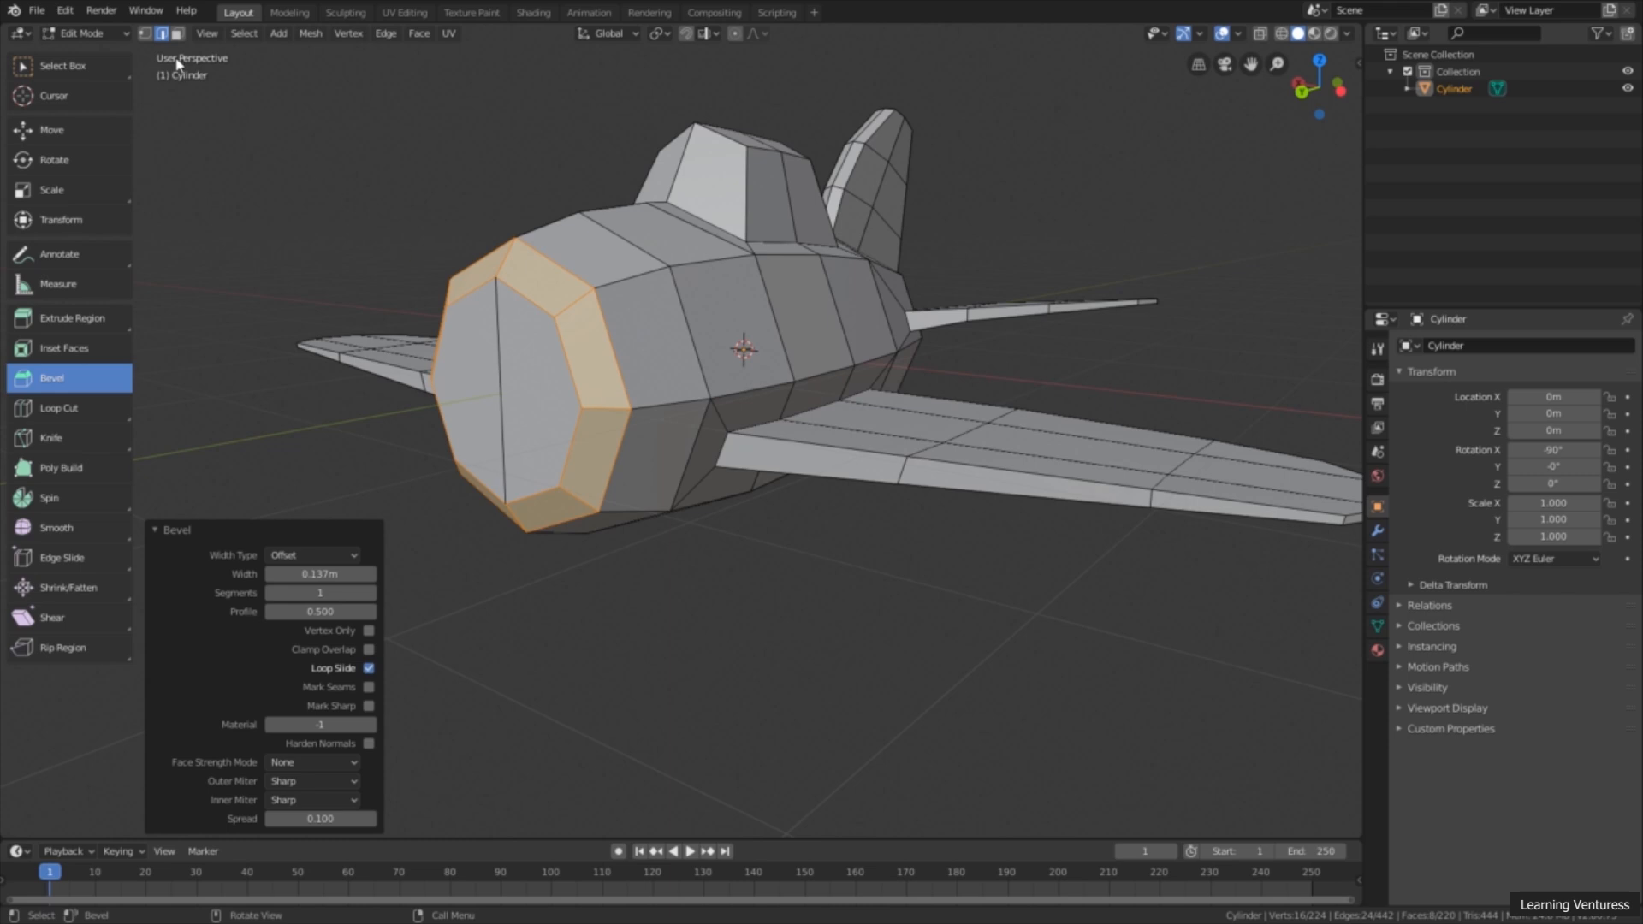
Step: Switch to face selection, select both front faces of the nose and inset them together by about 0.168 m
{"action": "left_click", "coordinate": [179, 36]}
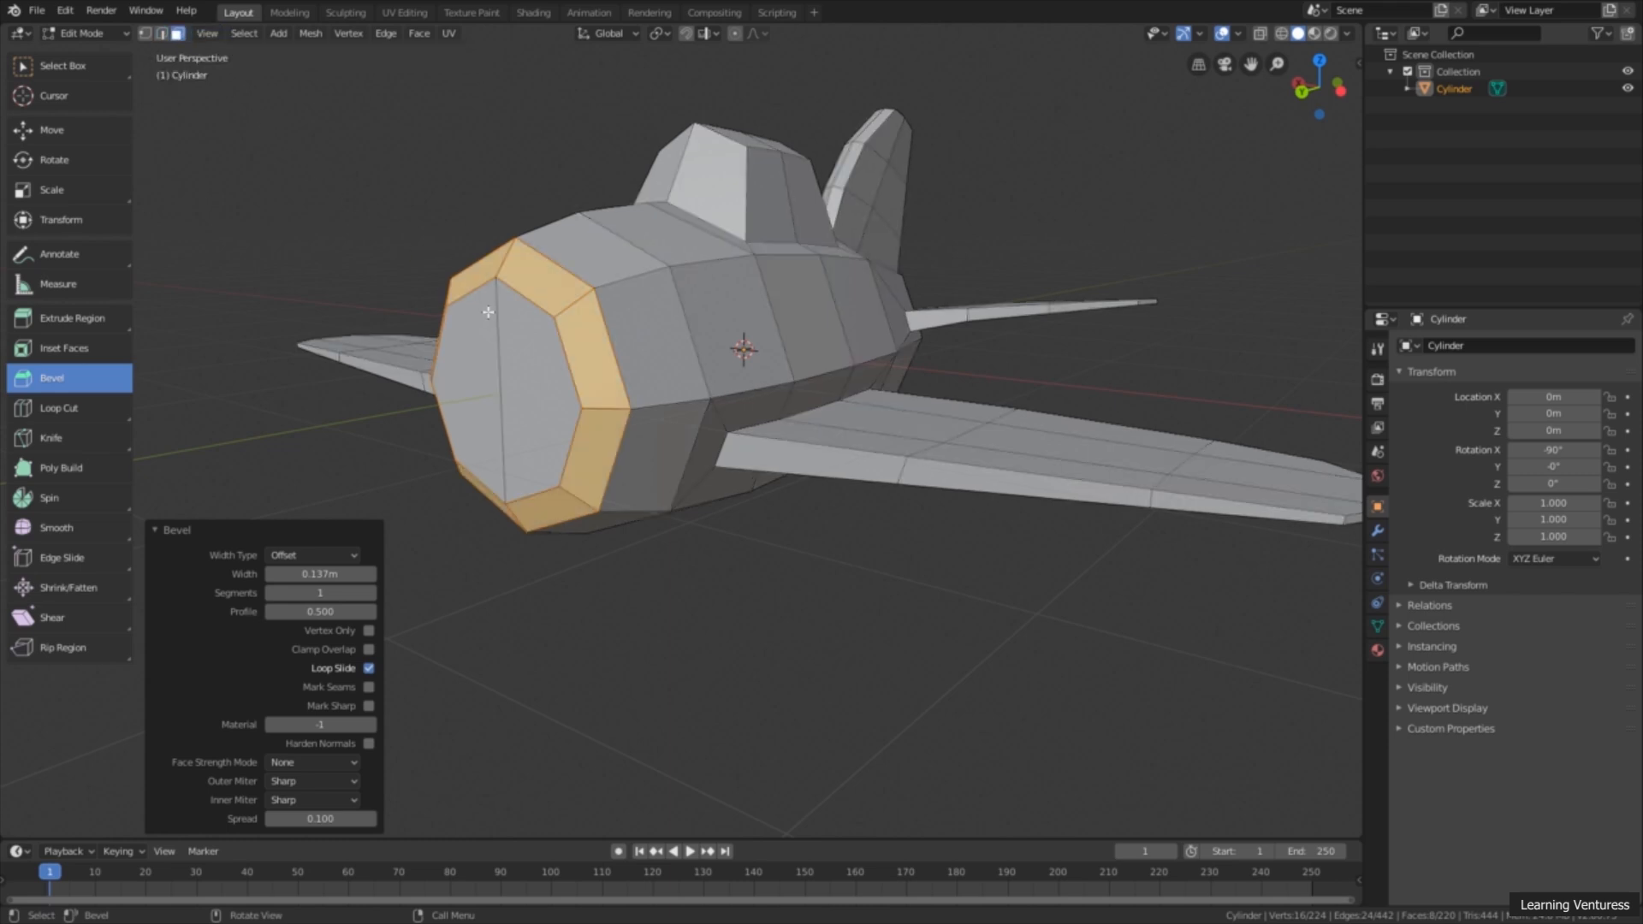
{"action": "left_click", "coordinate": [489, 337]}
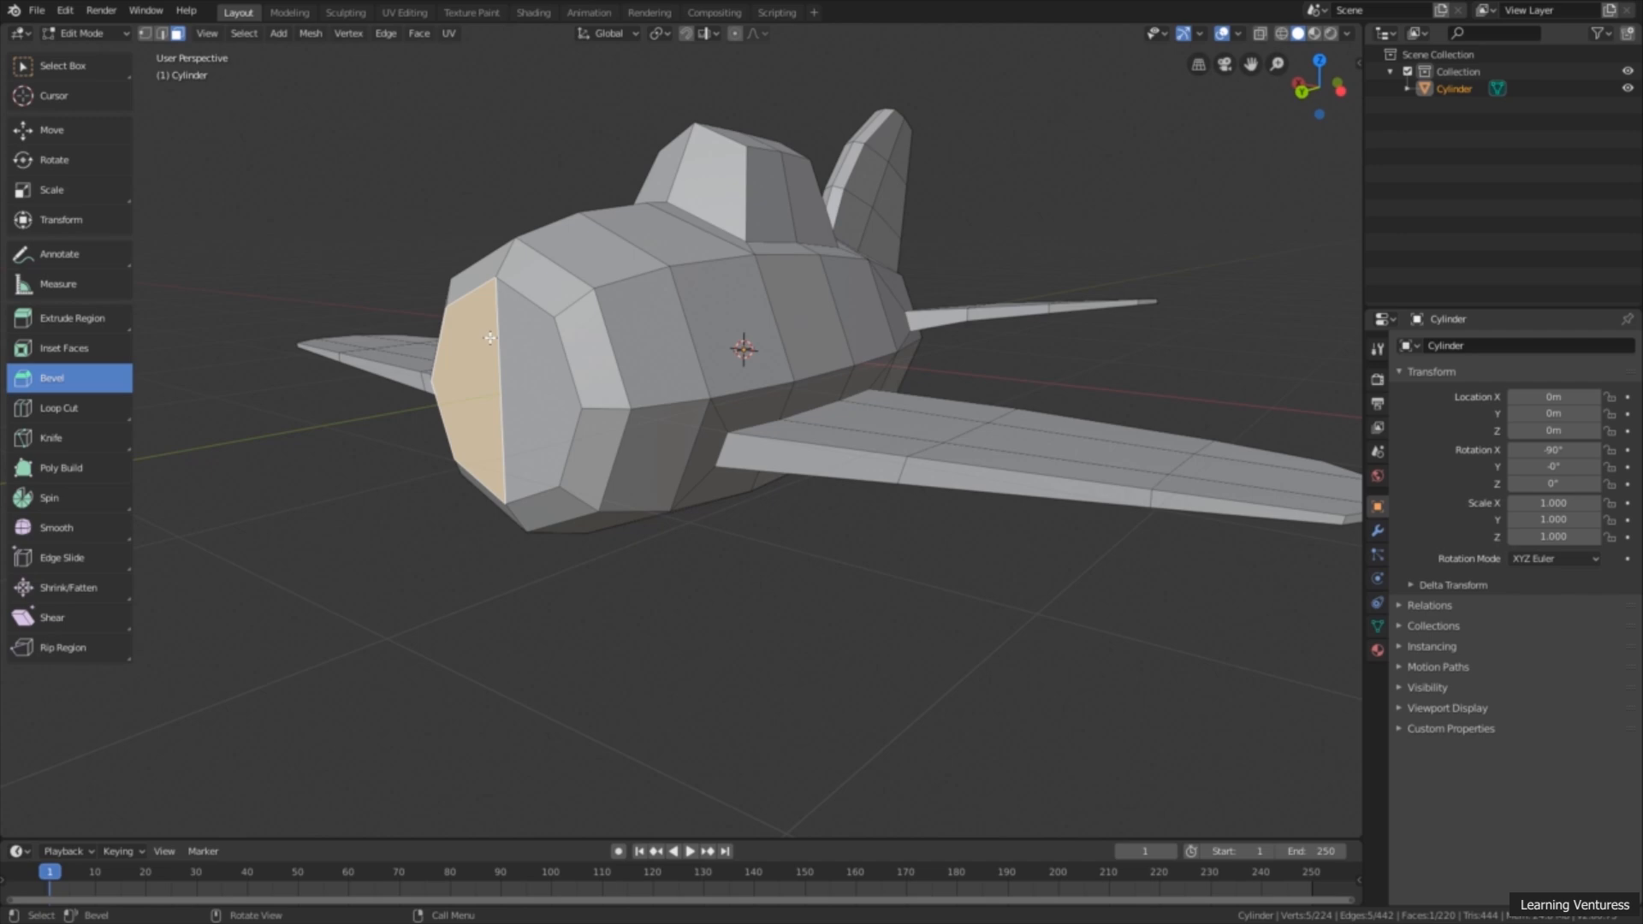
{"action": "left_click", "coordinate": [535, 373], "text": "shift"}
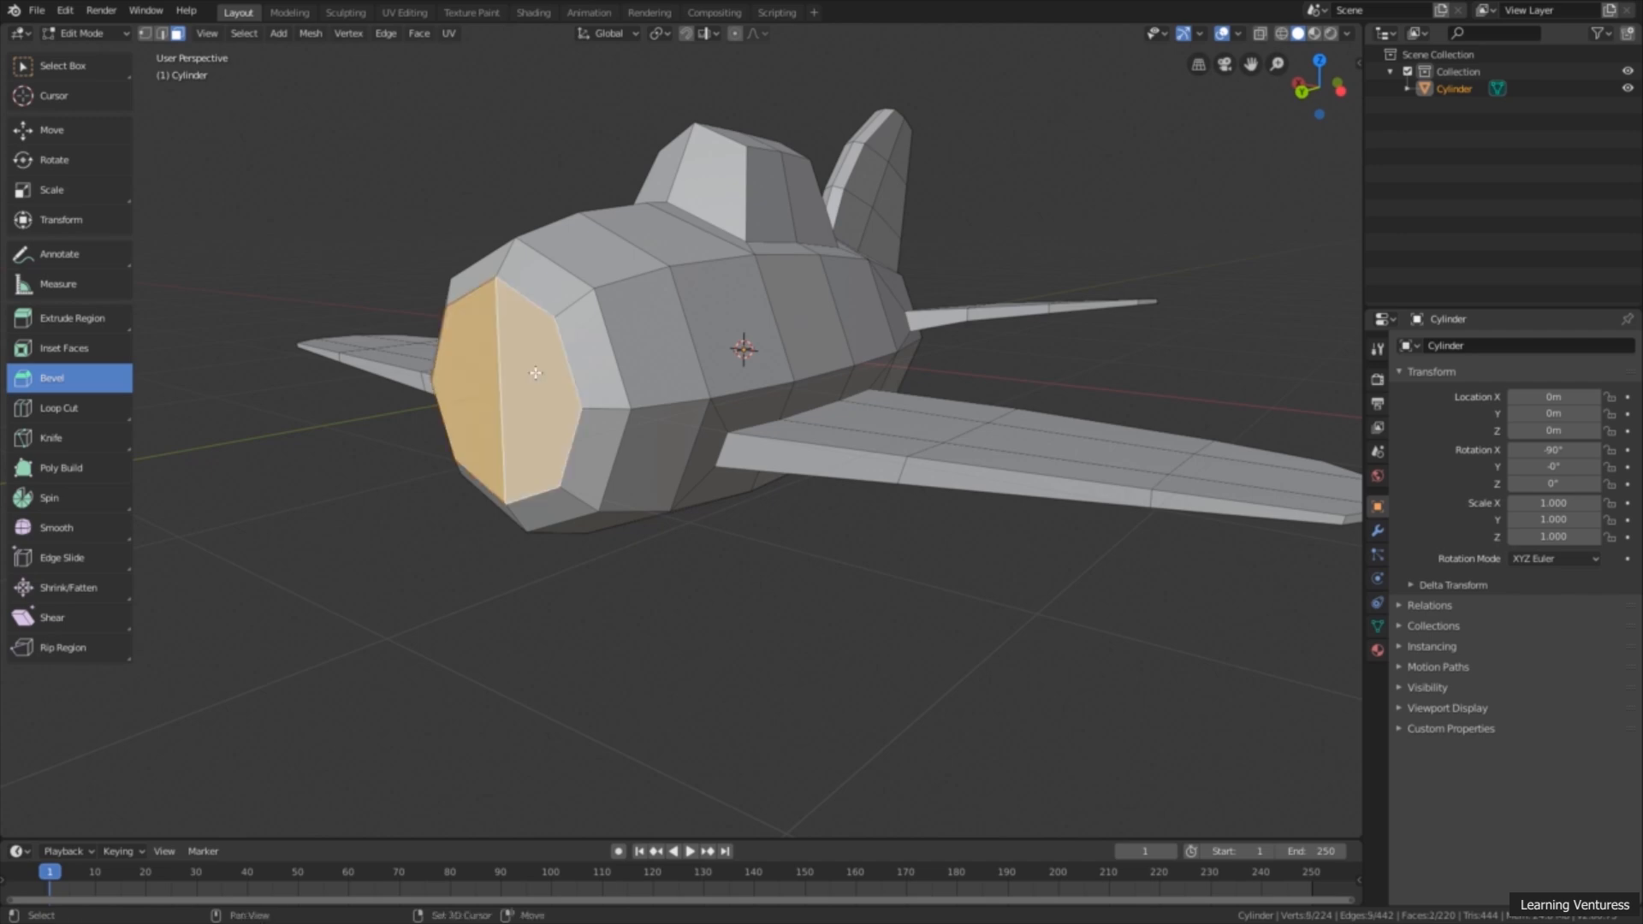
{"action": "middle_click_drag", "start_coordinate": [557, 349], "coordinate": [485, 394]}
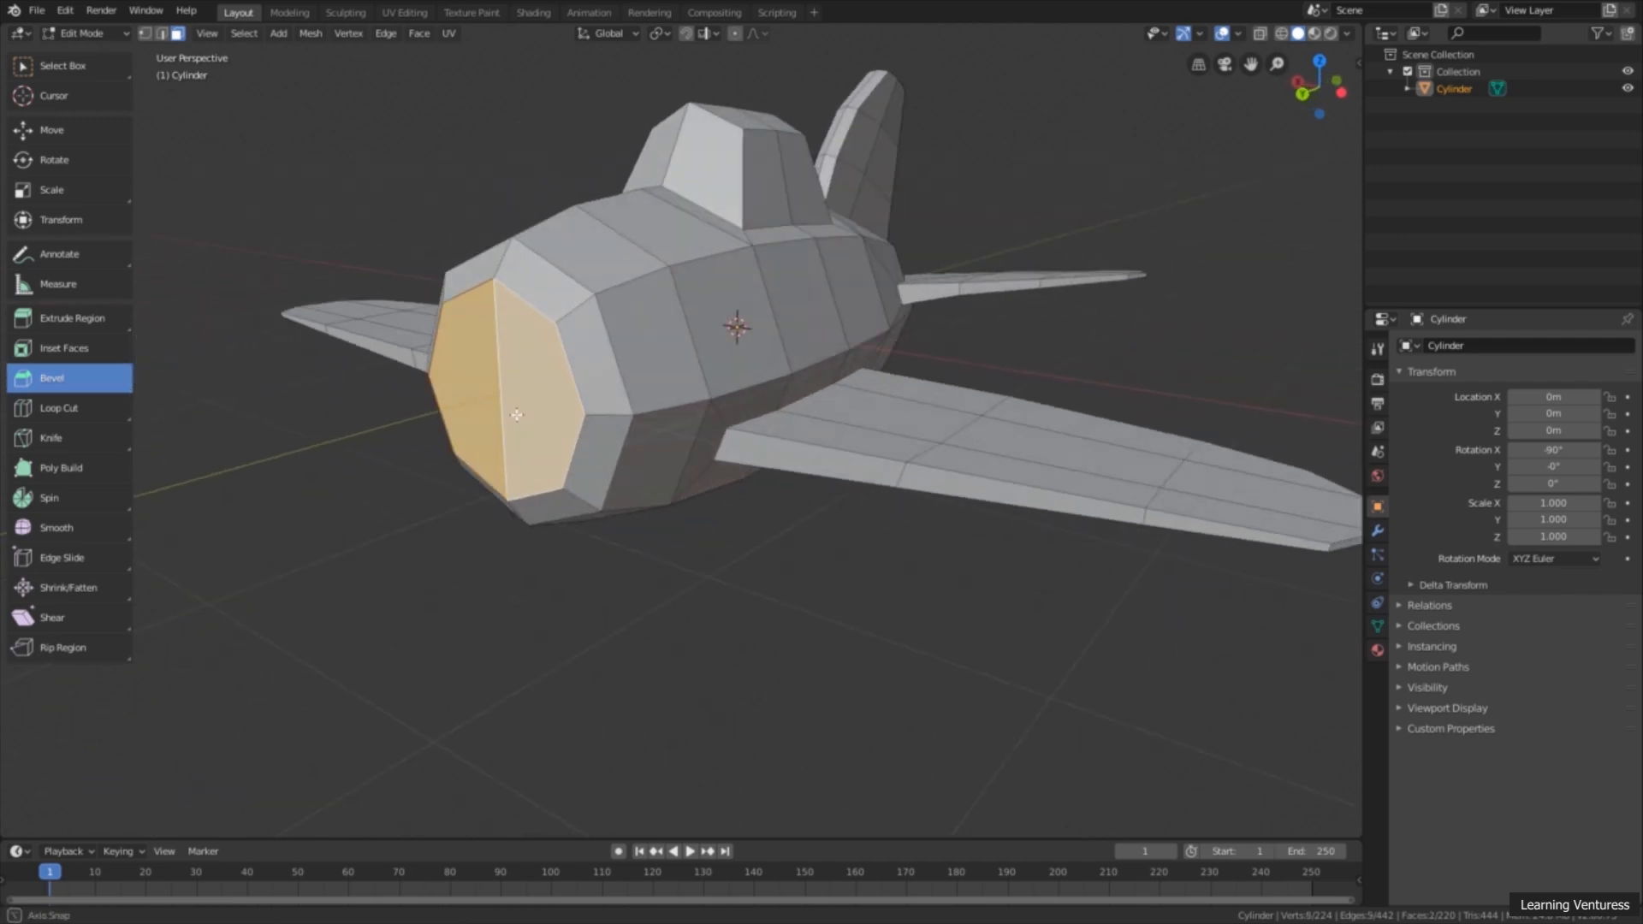
{"action": "left_click", "coordinate": [86, 348]}
{"action": "middle_click_drag", "start_coordinate": [531, 402], "coordinate": [581, 402]}
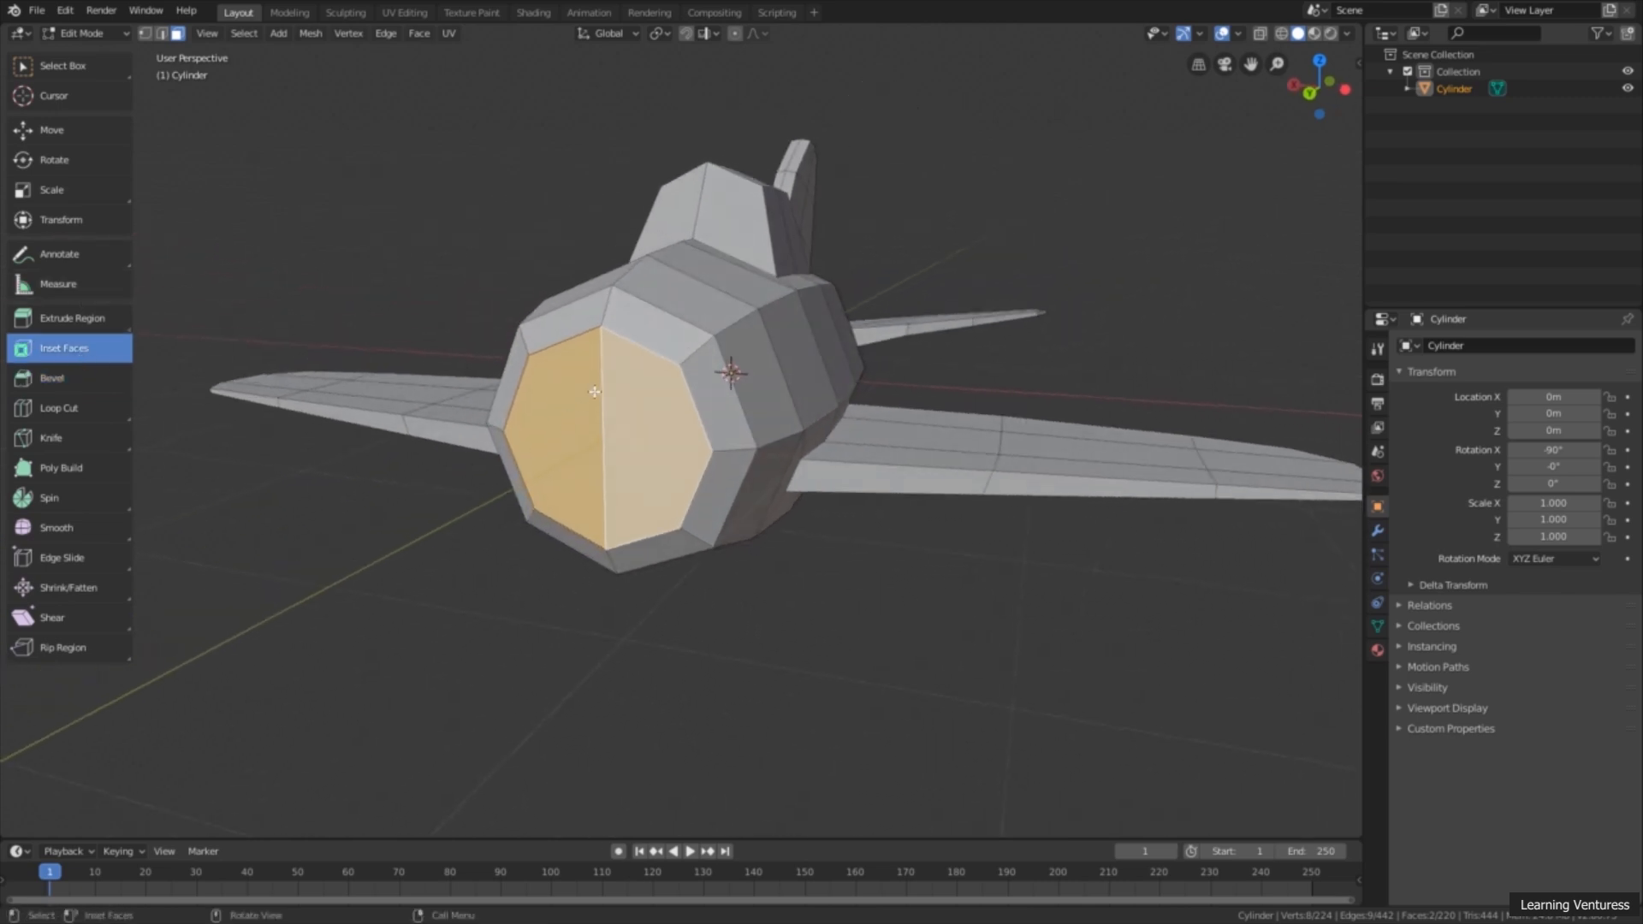
{"action": "left_click_drag", "start_coordinate": [668, 372], "coordinate": [645, 393]}
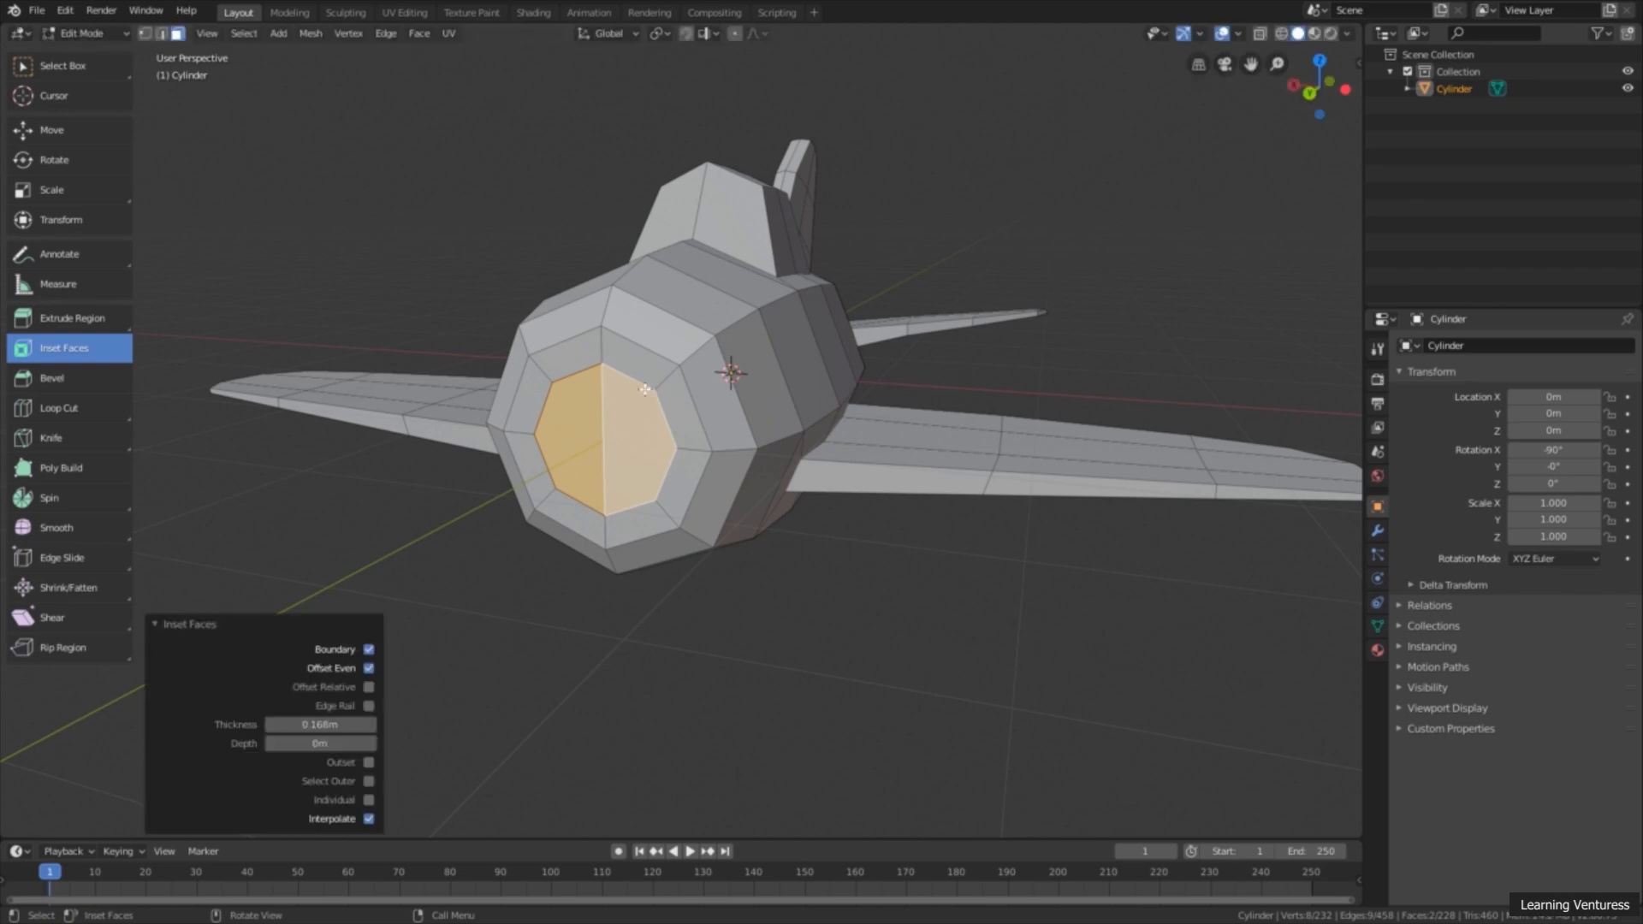
Step: Extrude the inset nose faces about 0.263 m inward to hollow out the front of the airplane
{"action": "middle_click_drag", "start_coordinate": [643, 393], "coordinate": [631, 414]}
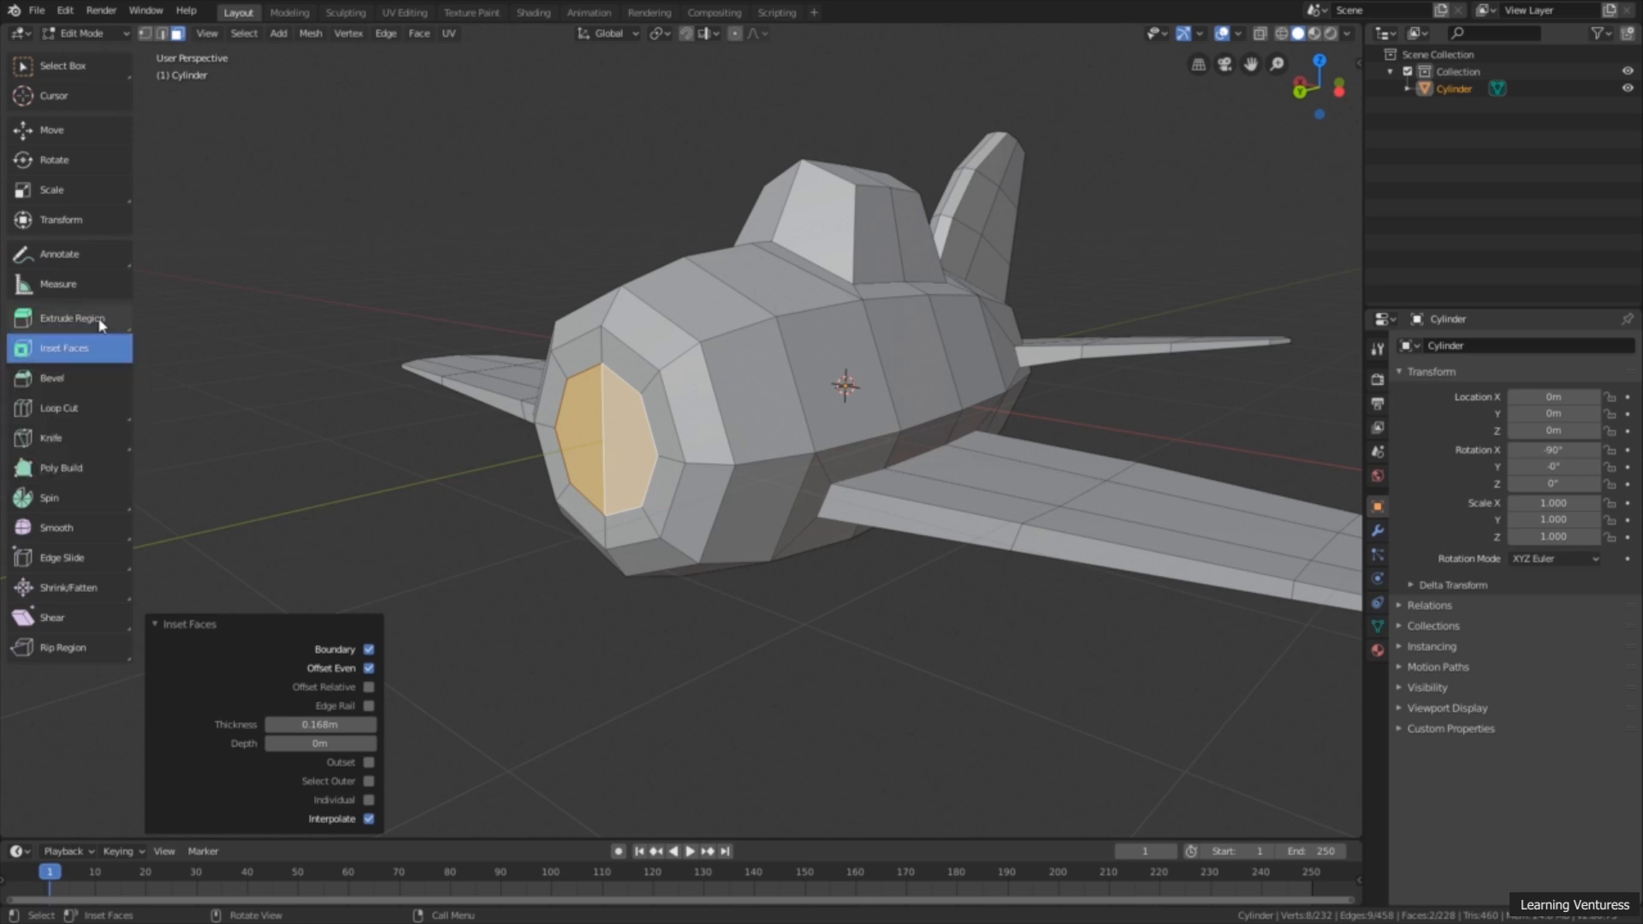
{"action": "left_click", "coordinate": [64, 318]}
{"action": "middle_click_drag", "start_coordinate": [559, 407], "coordinate": [482, 498]}
{"action": "left_click_drag", "start_coordinate": [517, 475], "coordinate": [565, 466]}
{"action": "middle_click_drag", "start_coordinate": [565, 466], "coordinate": [836, 514]}
{"action": "scroll", "coordinate": [828, 554], "scroll_direction": "down", "scroll_amount": 3}
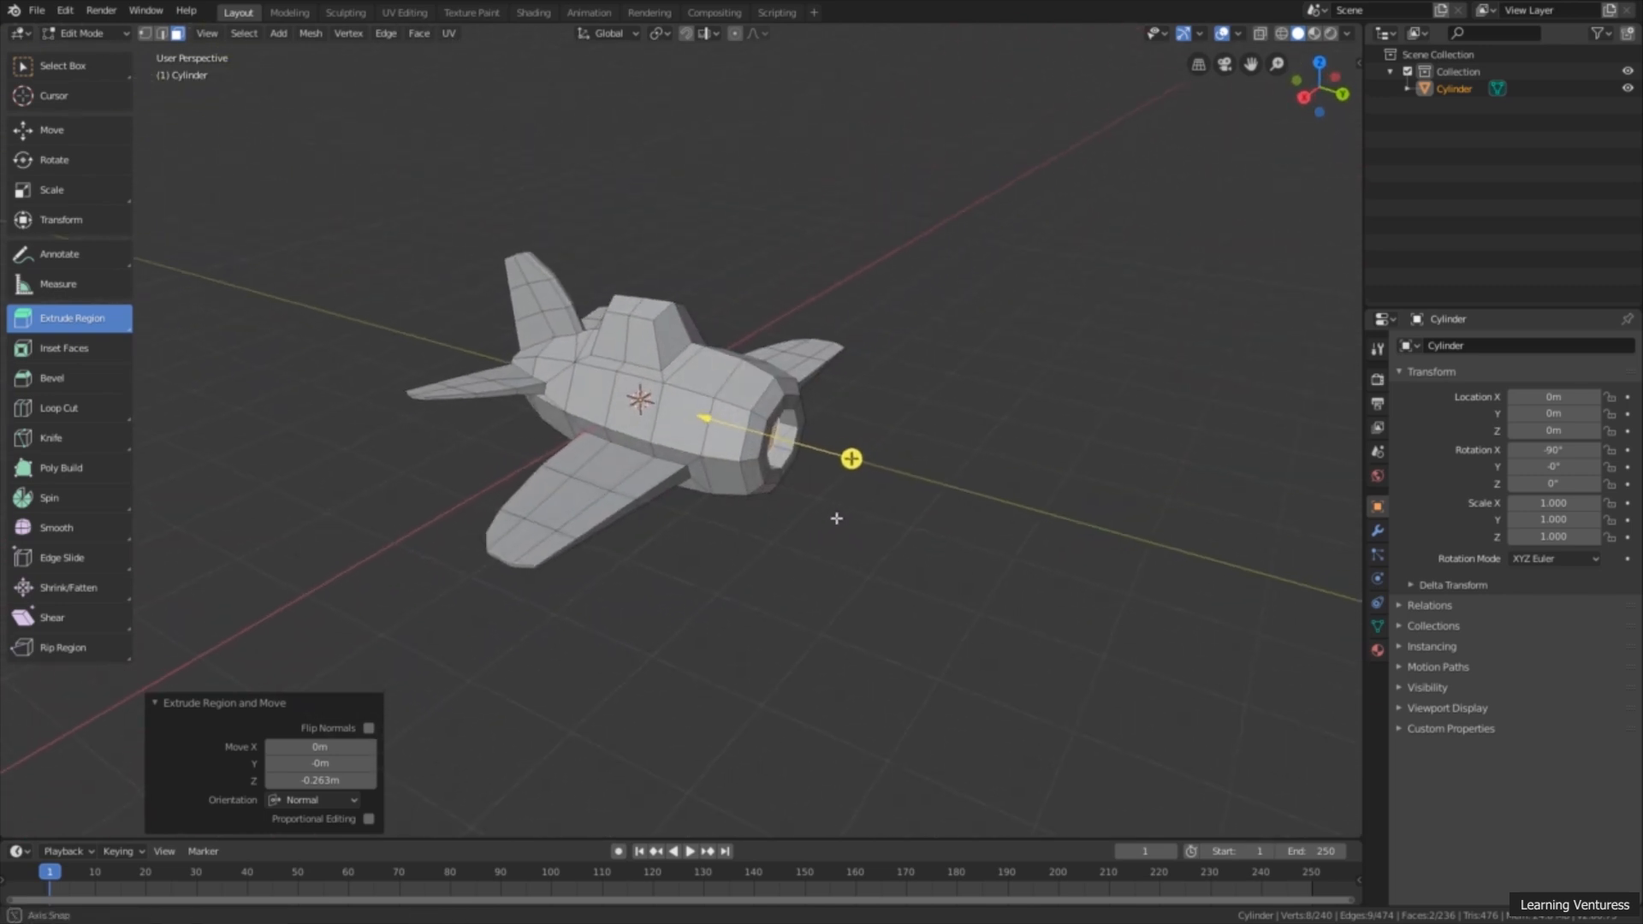
Step: Return to Object Mode, activate the Select Box tool and deselect the airplane
{"action": "left_click", "coordinate": [107, 34]}
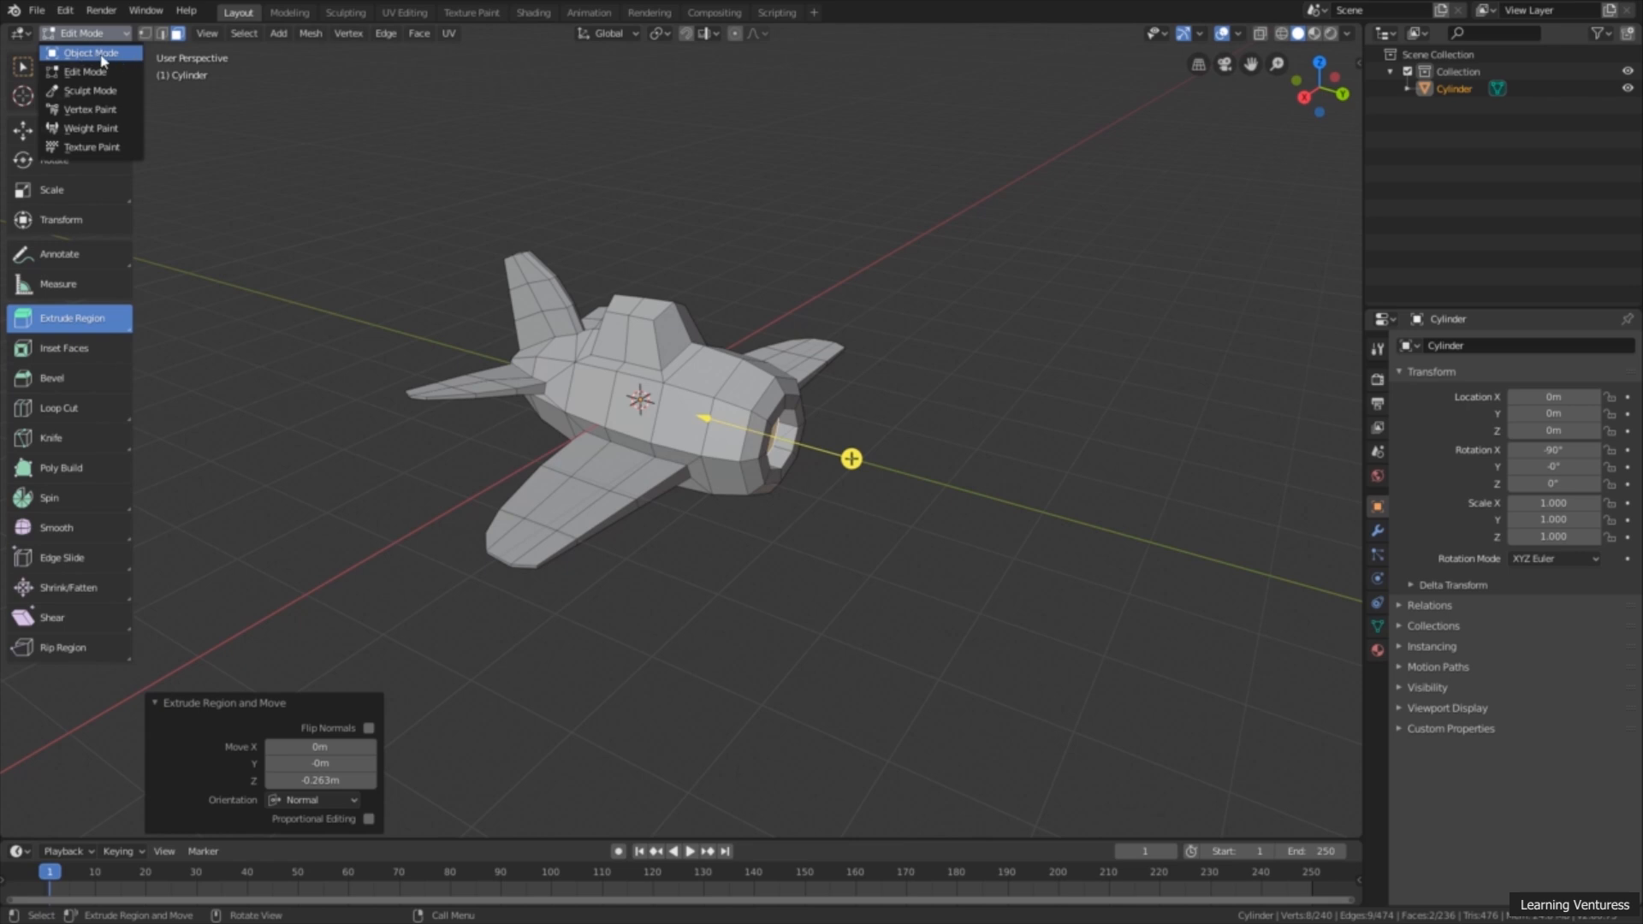
{"action": "left_click", "coordinate": [101, 56]}
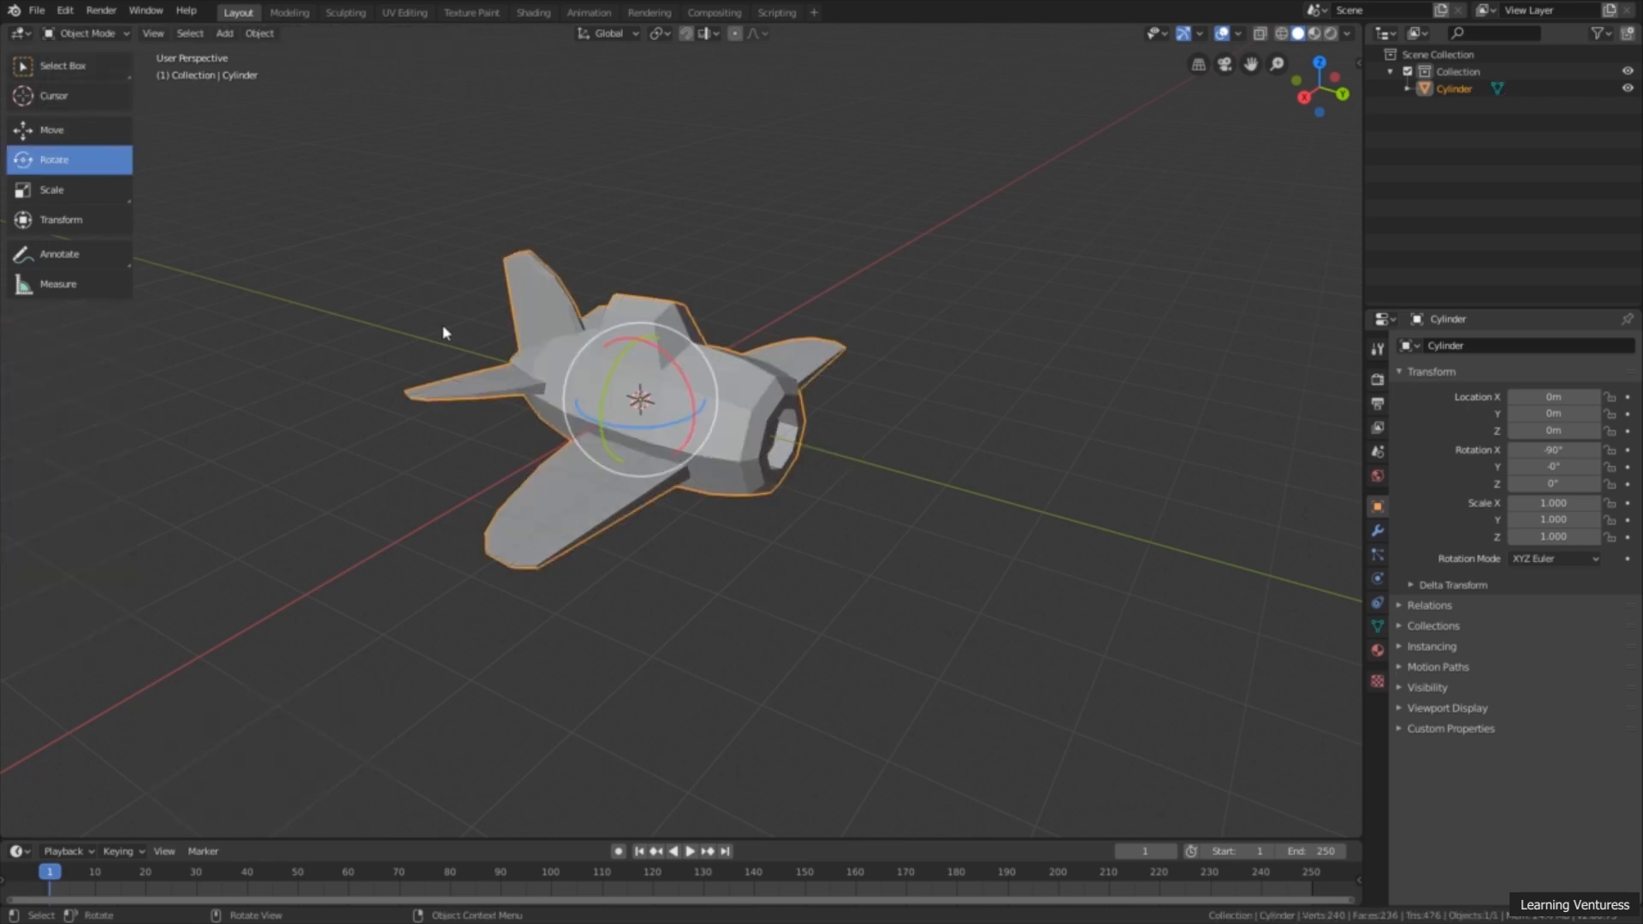
{"action": "left_click", "coordinate": [111, 69]}
{"action": "left_click", "coordinate": [602, 190]}
{"action": "middle_click_drag", "start_coordinate": [602, 189], "coordinate": [766, 459]}
{"action": "scroll", "coordinate": [765, 458], "scroll_direction": "up", "scroll_amount": 2}
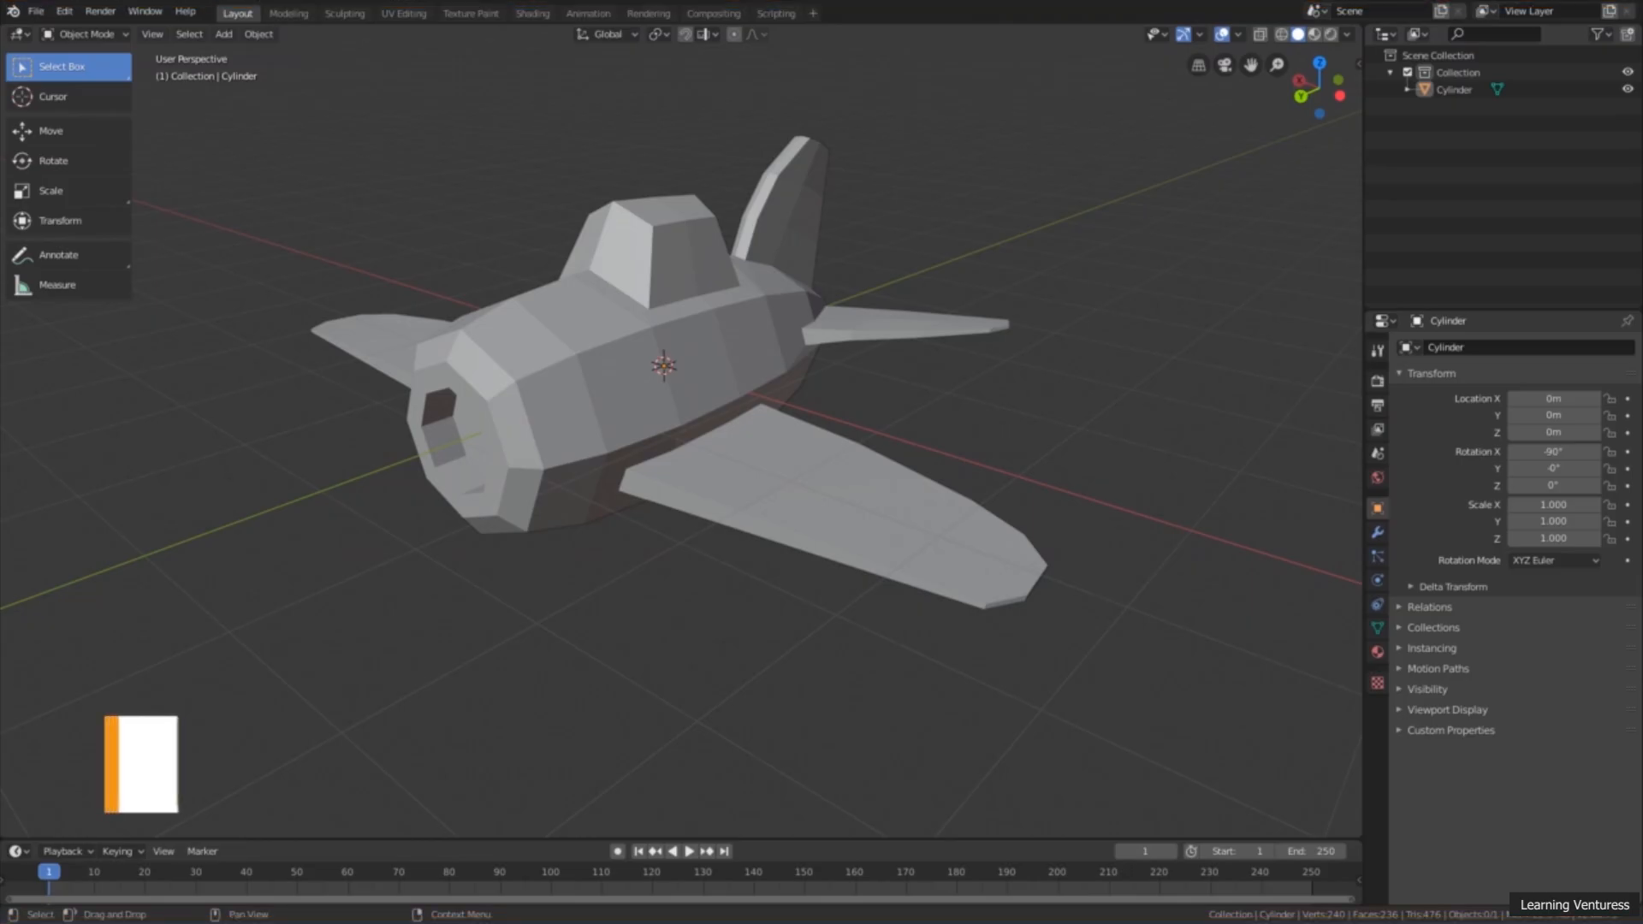
Step: Add a mesh cylinder to the scene as the base for the propeller
{"action": "mouse_move", "coordinate": [924, 339]}
{"action": "middle_mouse_down"}
{"action": "mouse_move", "coordinate": [947, 348]}
{"action": "mouse_move", "coordinate": [876, 348]}
{"action": "mouse_move", "coordinate": [906, 341]}
{"action": "middle_mouse_up"}
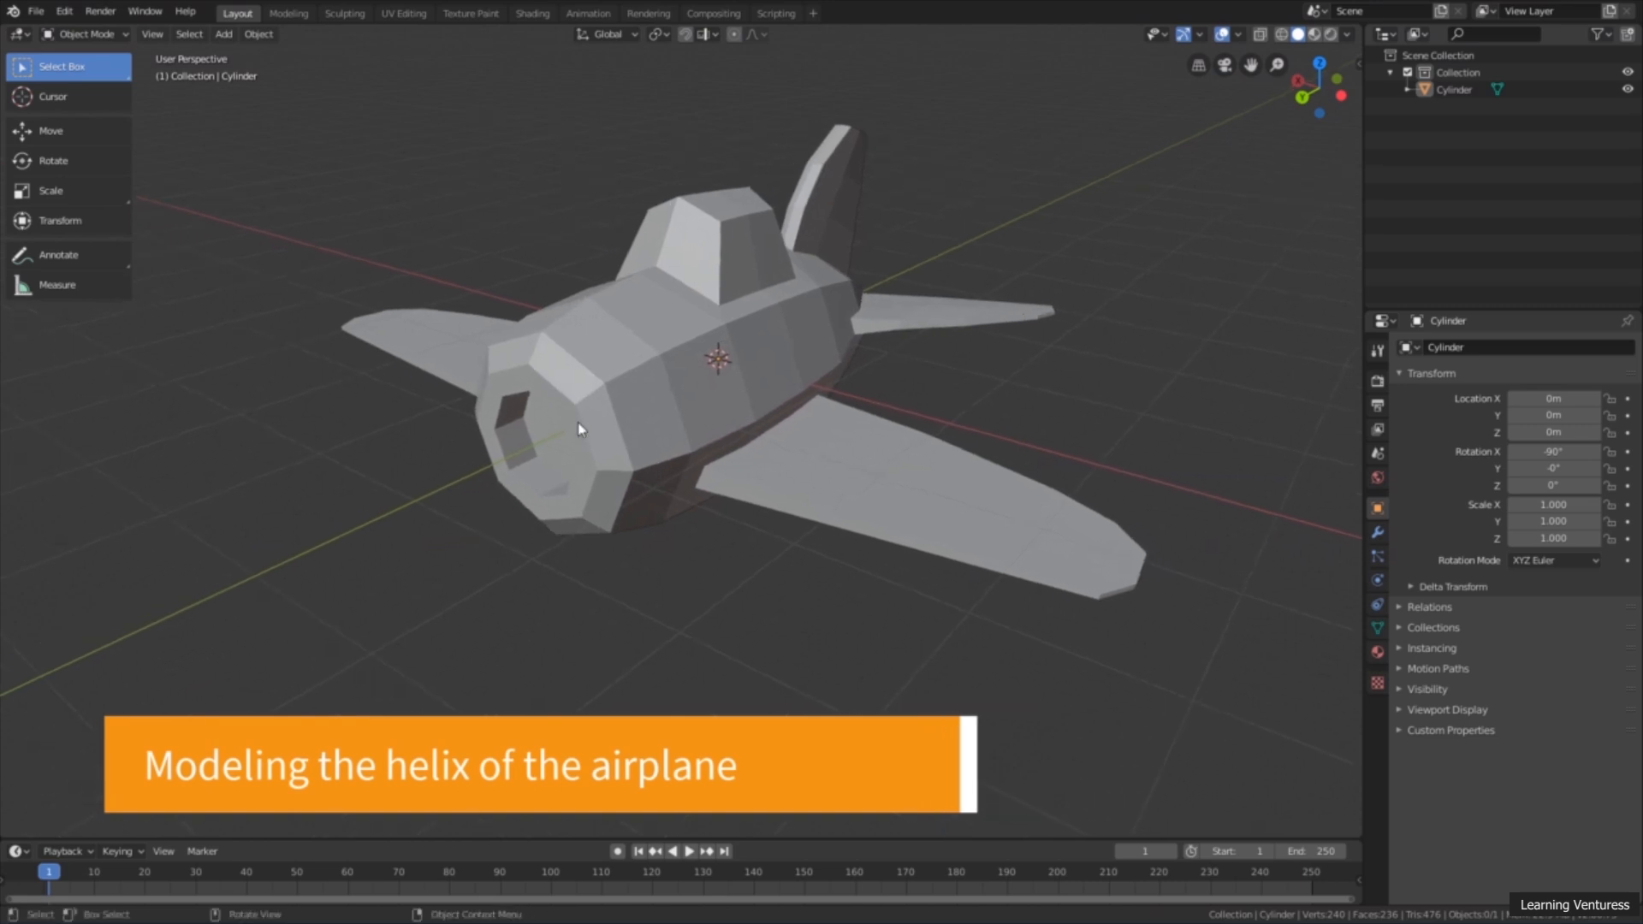
{"action": "mouse_move", "coordinate": [576, 454]}
{"action": "middle_mouse_down"}
{"action": "mouse_move", "coordinate": [553, 477]}
{"action": "mouse_move", "coordinate": [578, 466]}
{"action": "middle_mouse_up"}
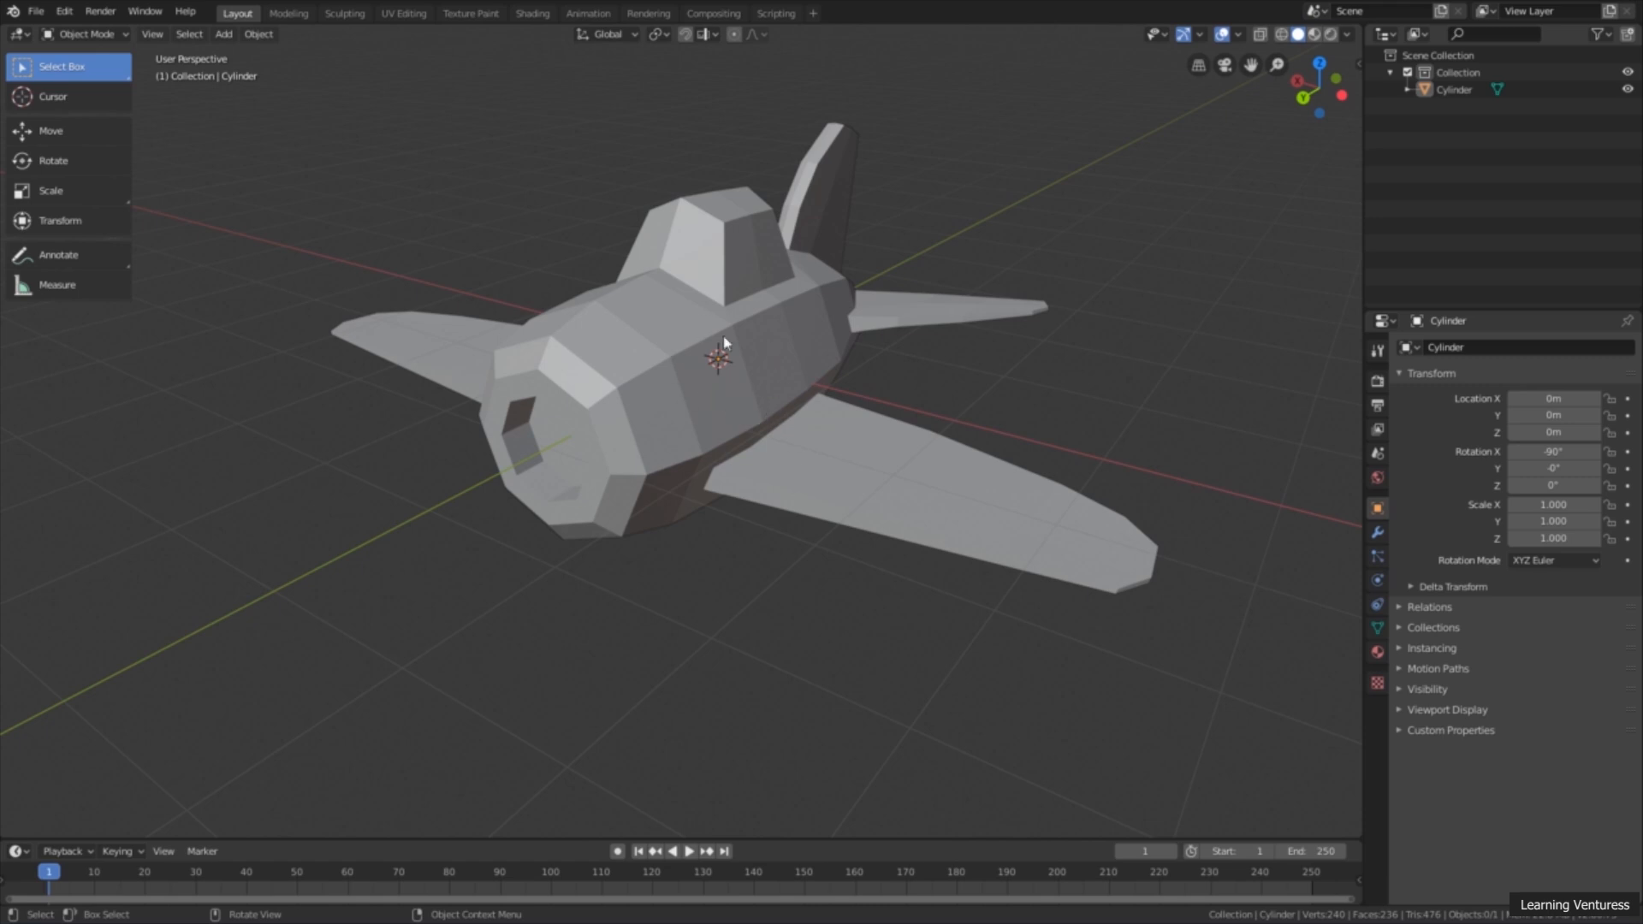
{"action": "scroll", "coordinate": [720, 411], "scroll_direction": "down", "scroll_amount": 2}
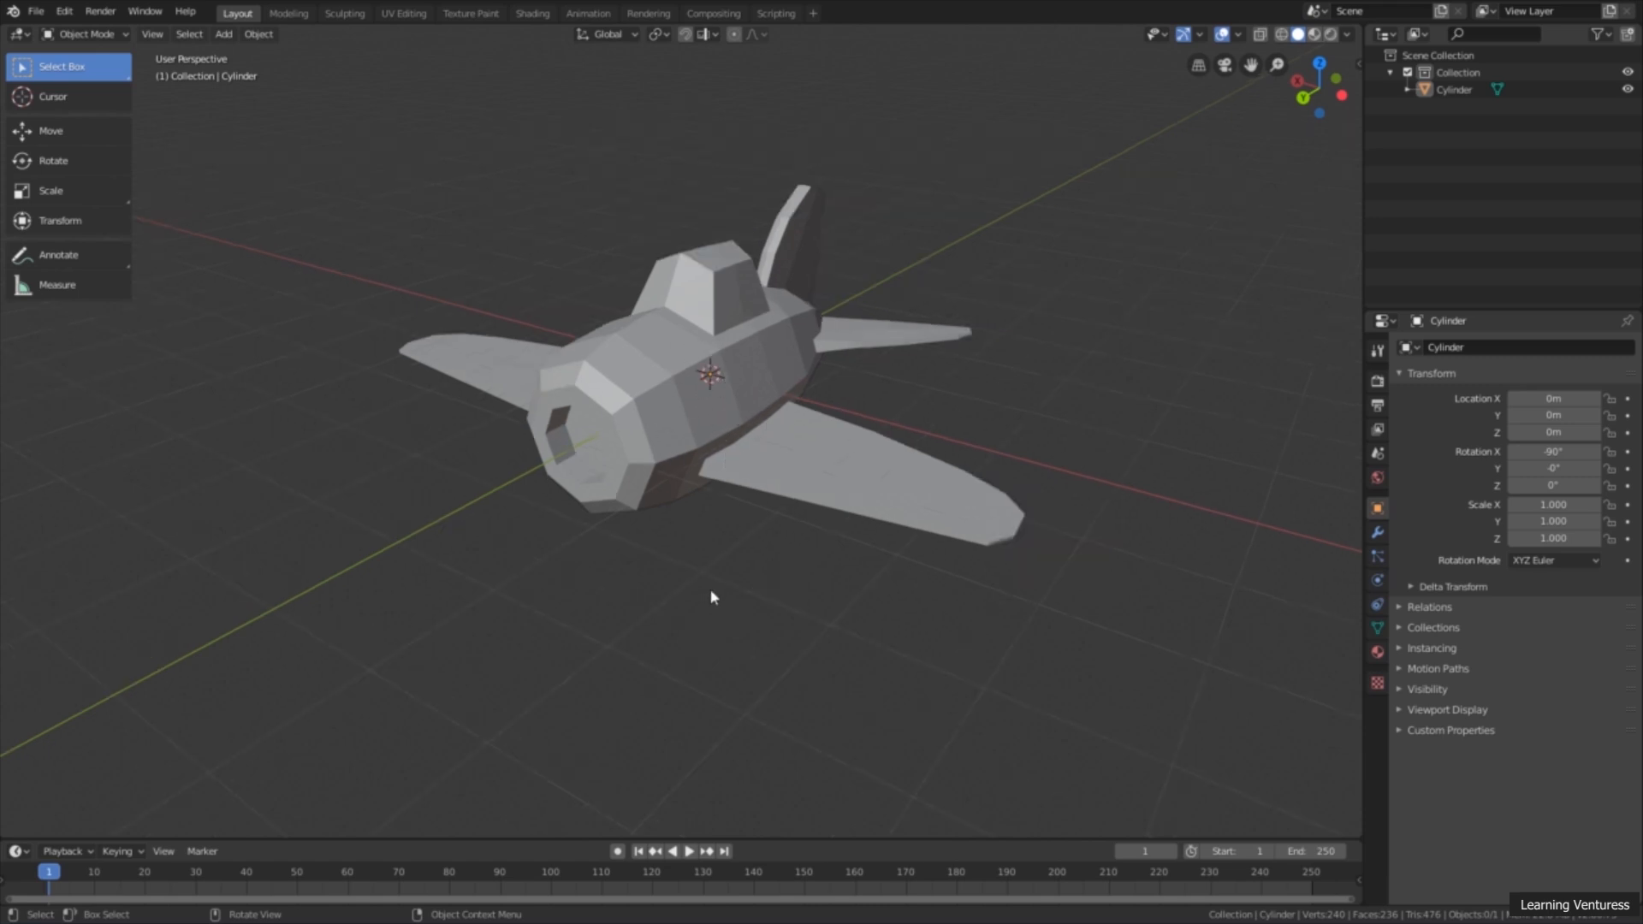
{"action": "key", "text": "shift"}
{"action": "key", "text": "shift+a"}
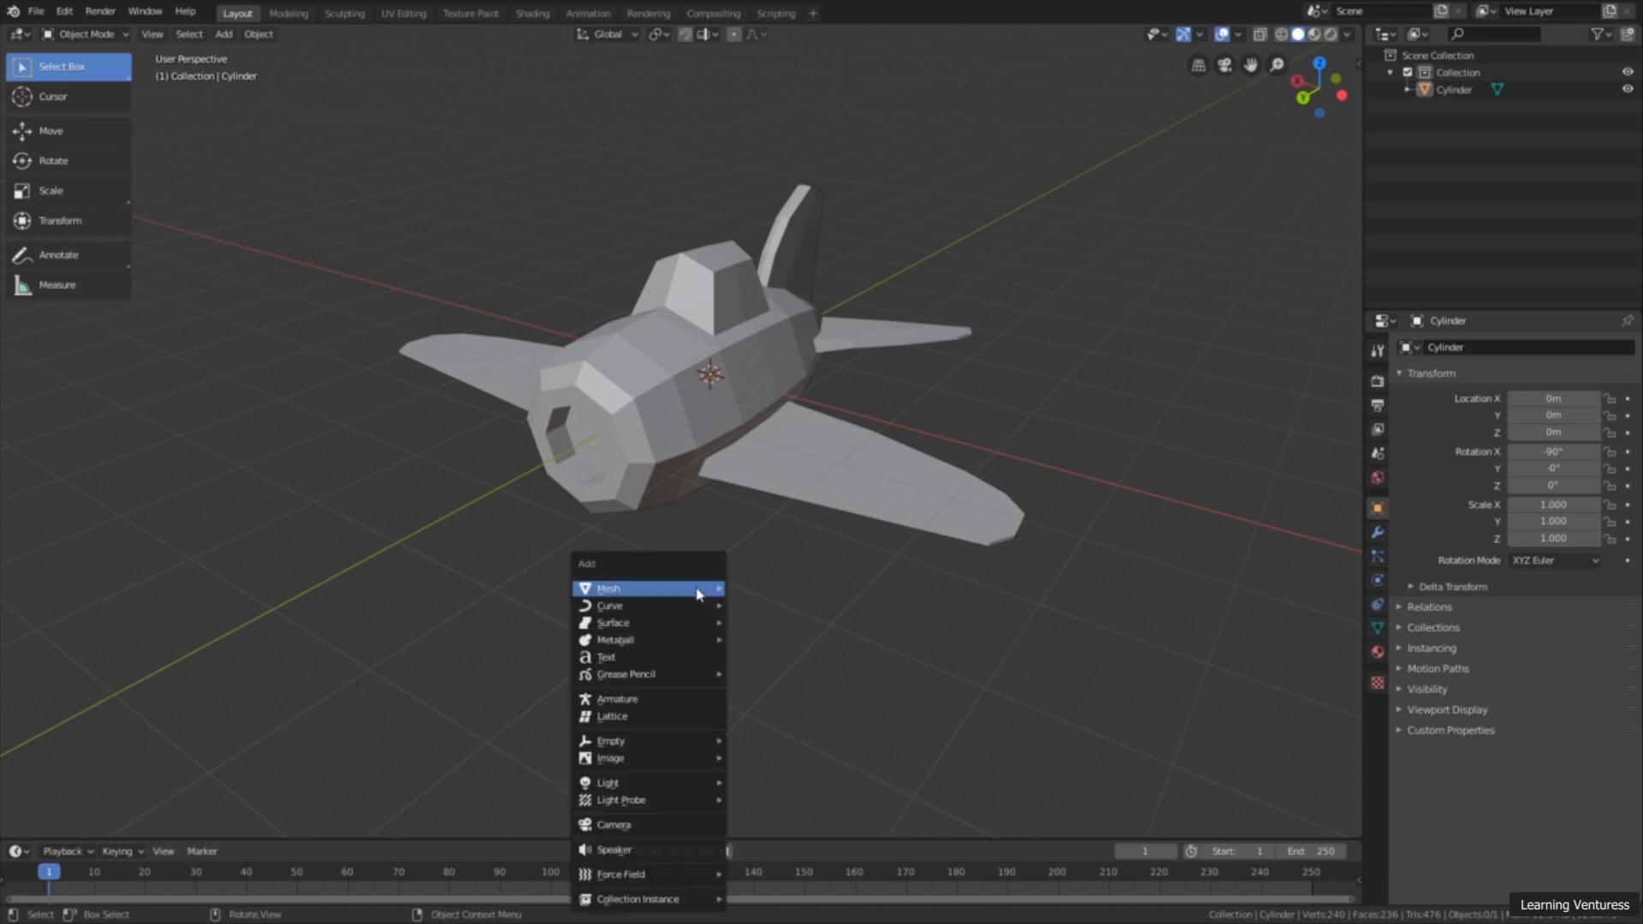
{"action": "mouse_move", "coordinate": [699, 594]}
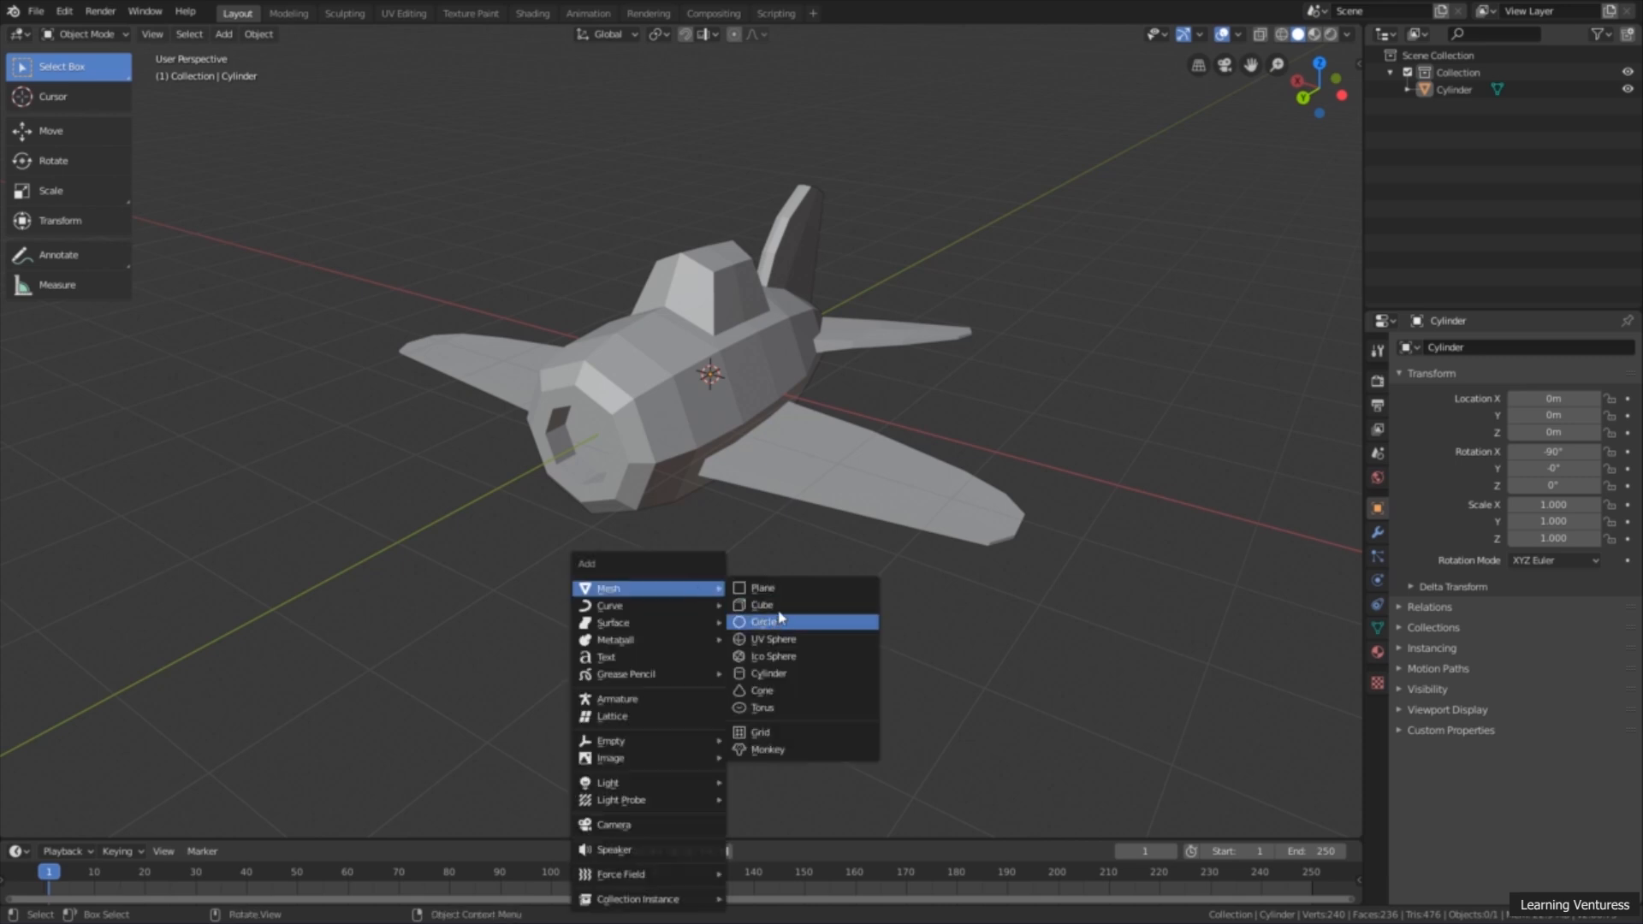
{"action": "left_click", "coordinate": [778, 678]}
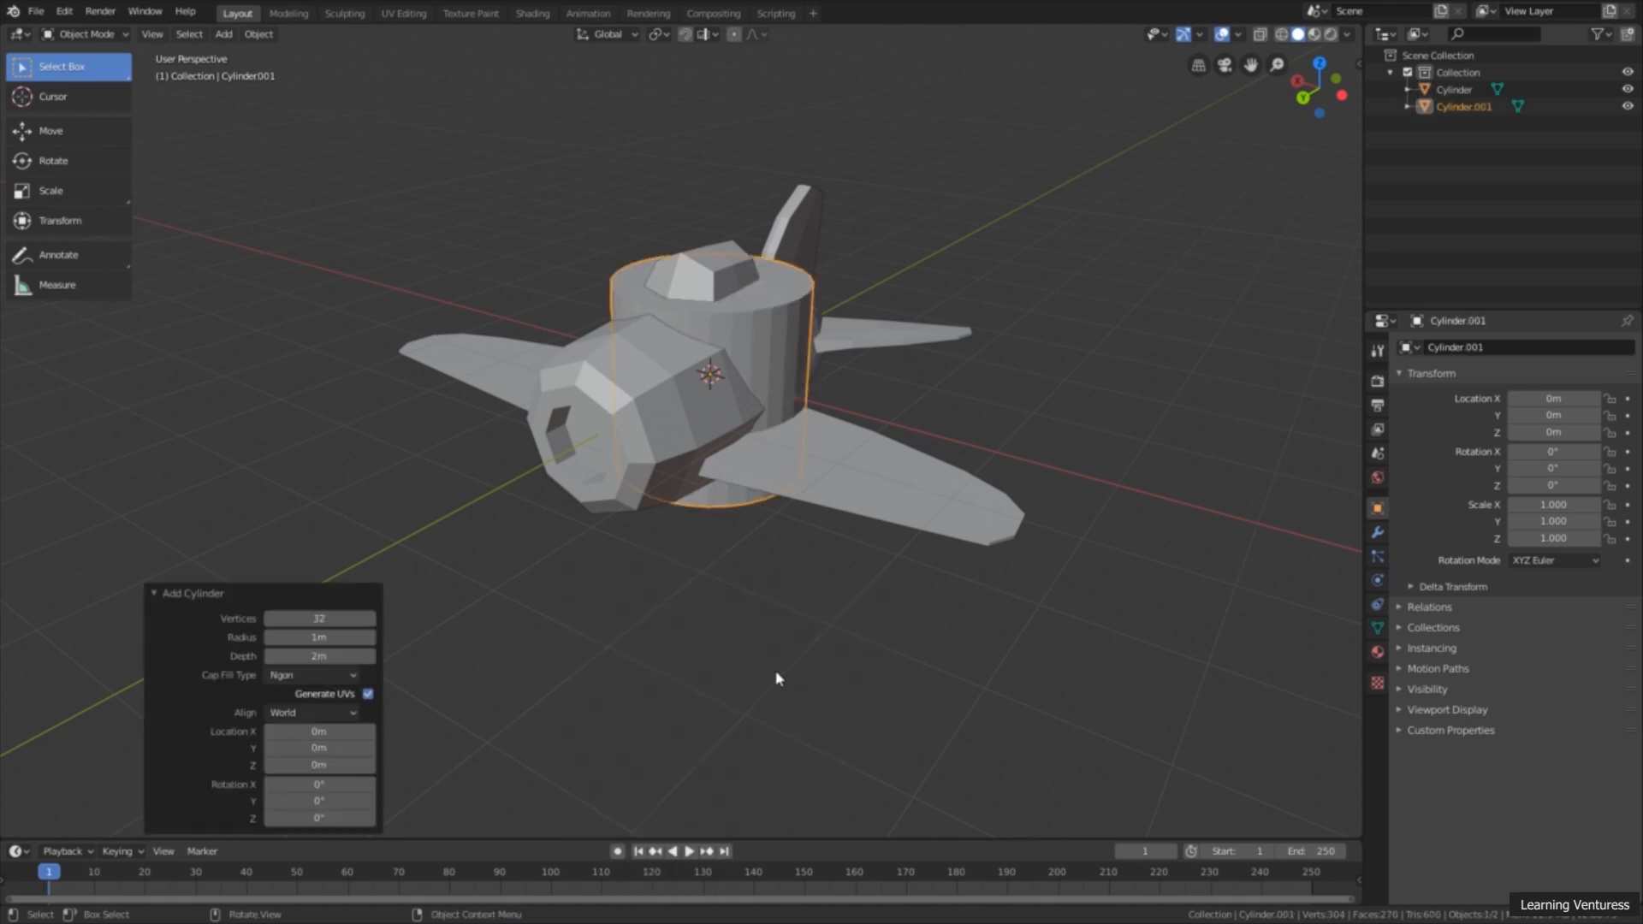
Step: Set the new cylinder's vertex count to 8
{"action": "scroll", "coordinate": [784, 557], "scroll_direction": "up", "scroll_amount": 5}
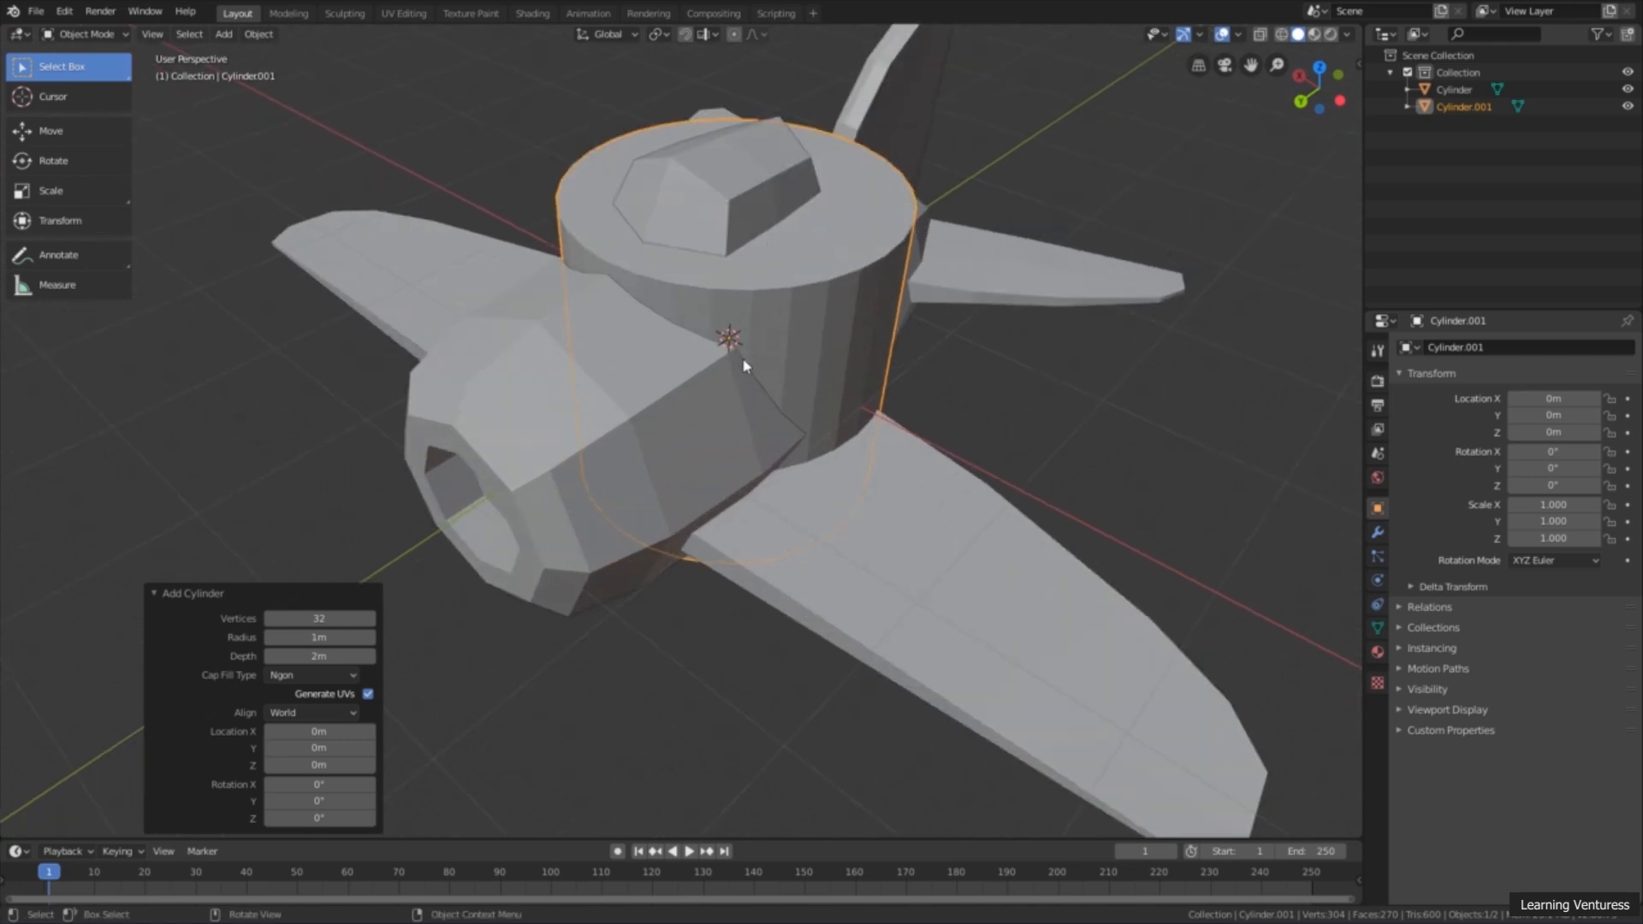
{"action": "middle_click_drag", "start_coordinate": [794, 318], "coordinate": [793, 369]}
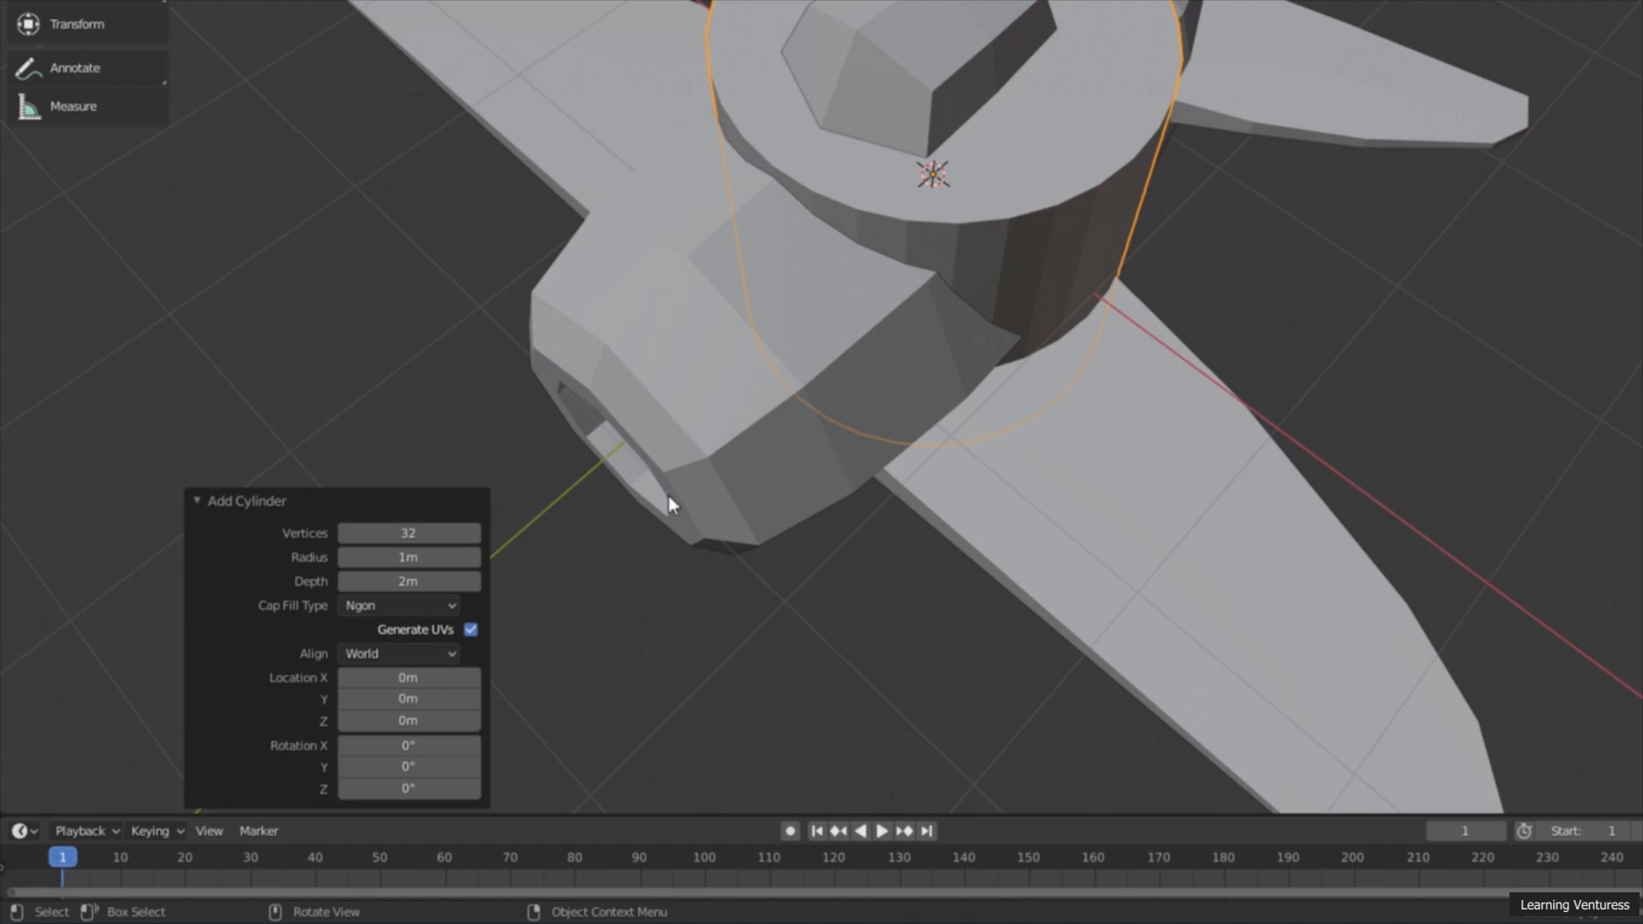
{"action": "left_click", "coordinate": [401, 534]}
{"action": "type", "text": "8"}
{"action": "key", "text": "Return"}
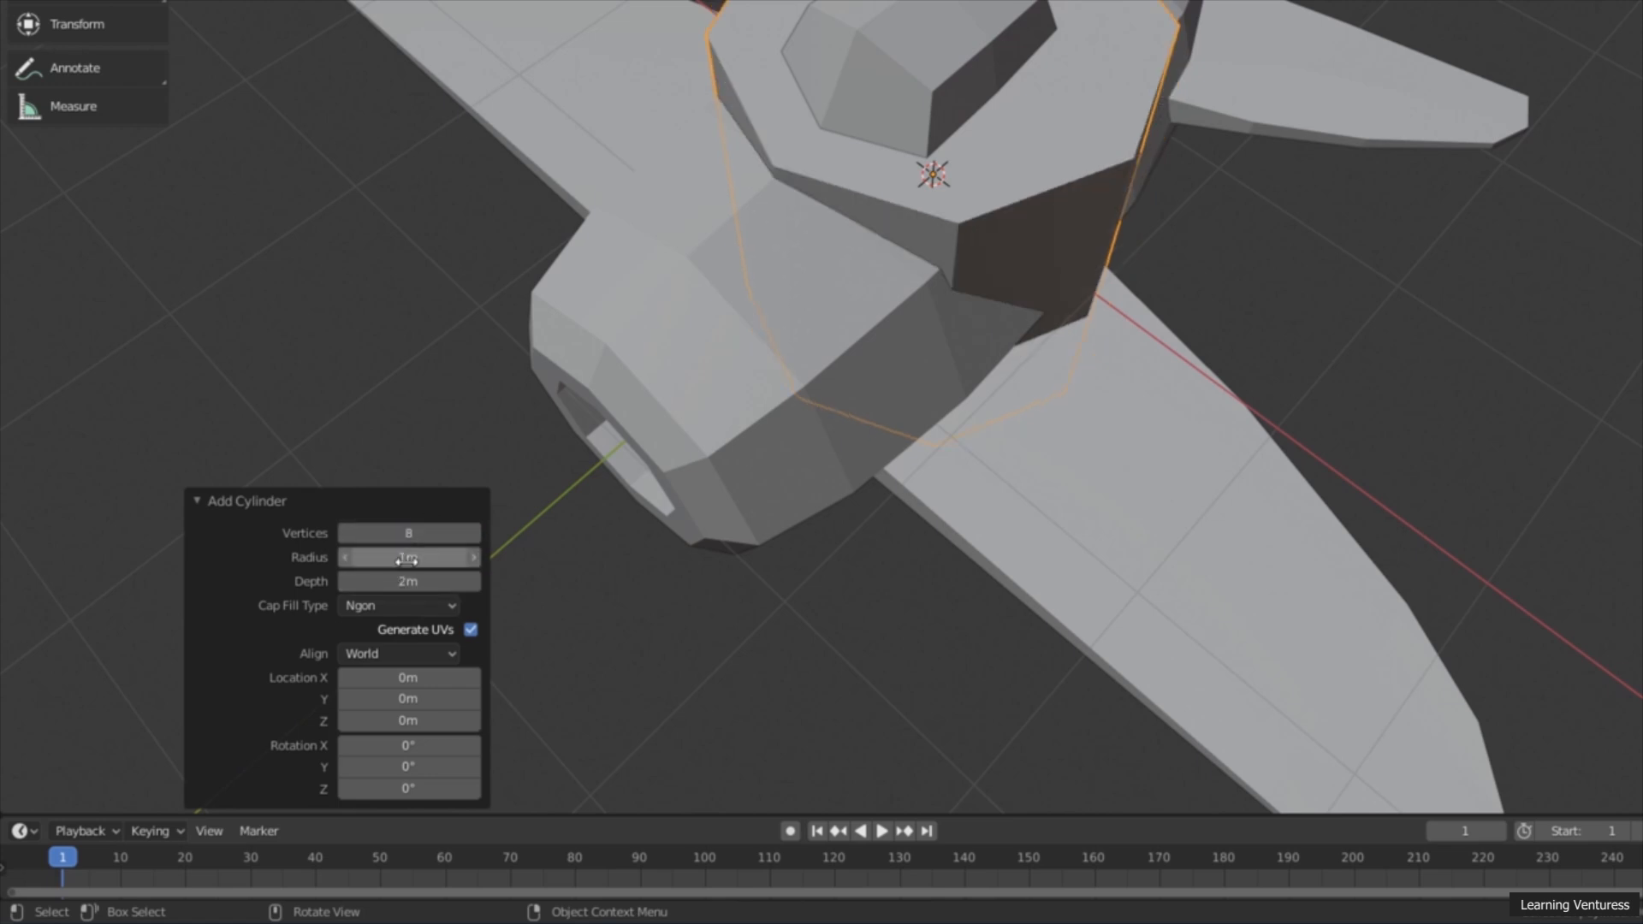
{"action": "scroll", "coordinate": [680, 495], "scroll_direction": "down", "scroll_amount": 5}
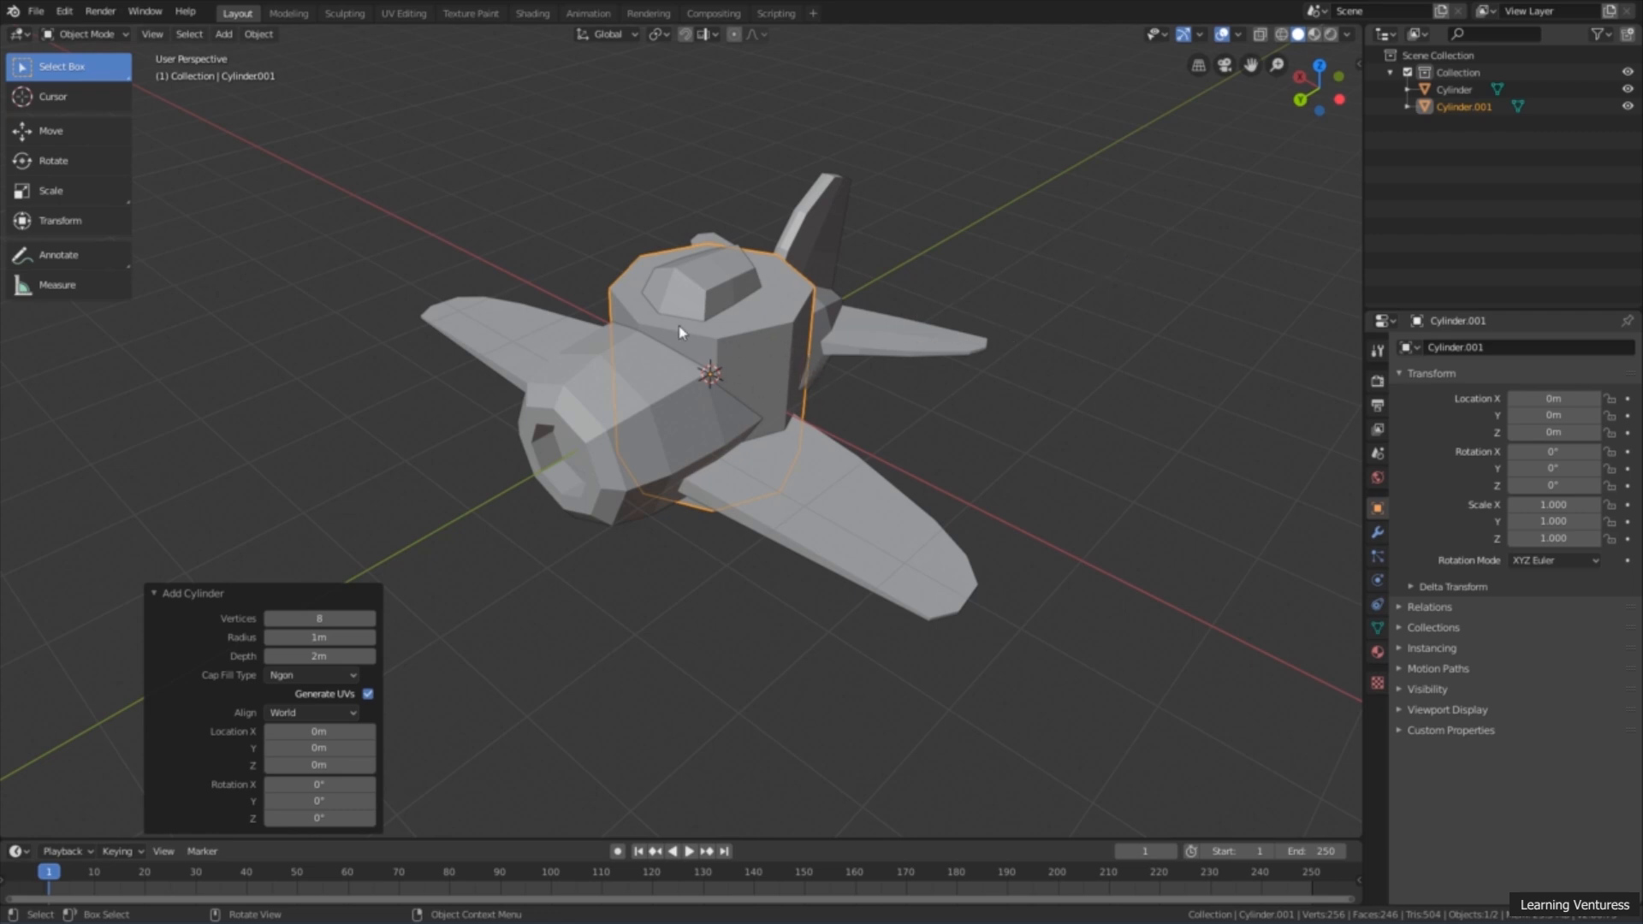
Step: Move the eight-sided cylinder about 4.06 m along the Y axis, out in front of the airplane's nose
{"action": "middle_click_drag", "start_coordinate": [682, 319], "coordinate": [605, 267]}
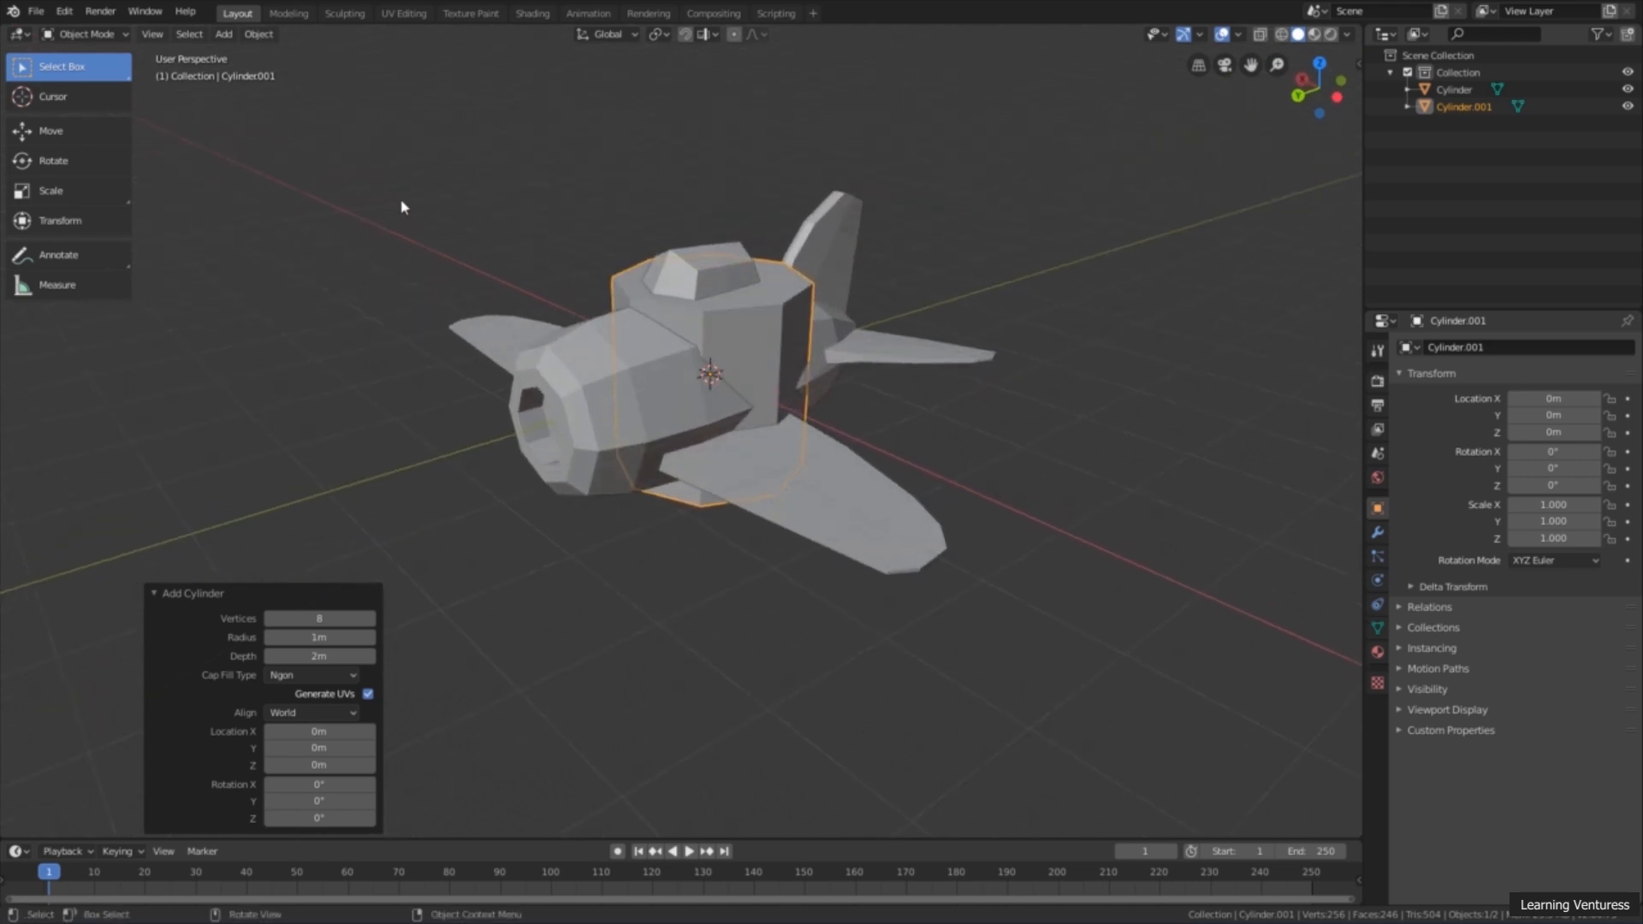
{"action": "left_click", "coordinate": [94, 135]}
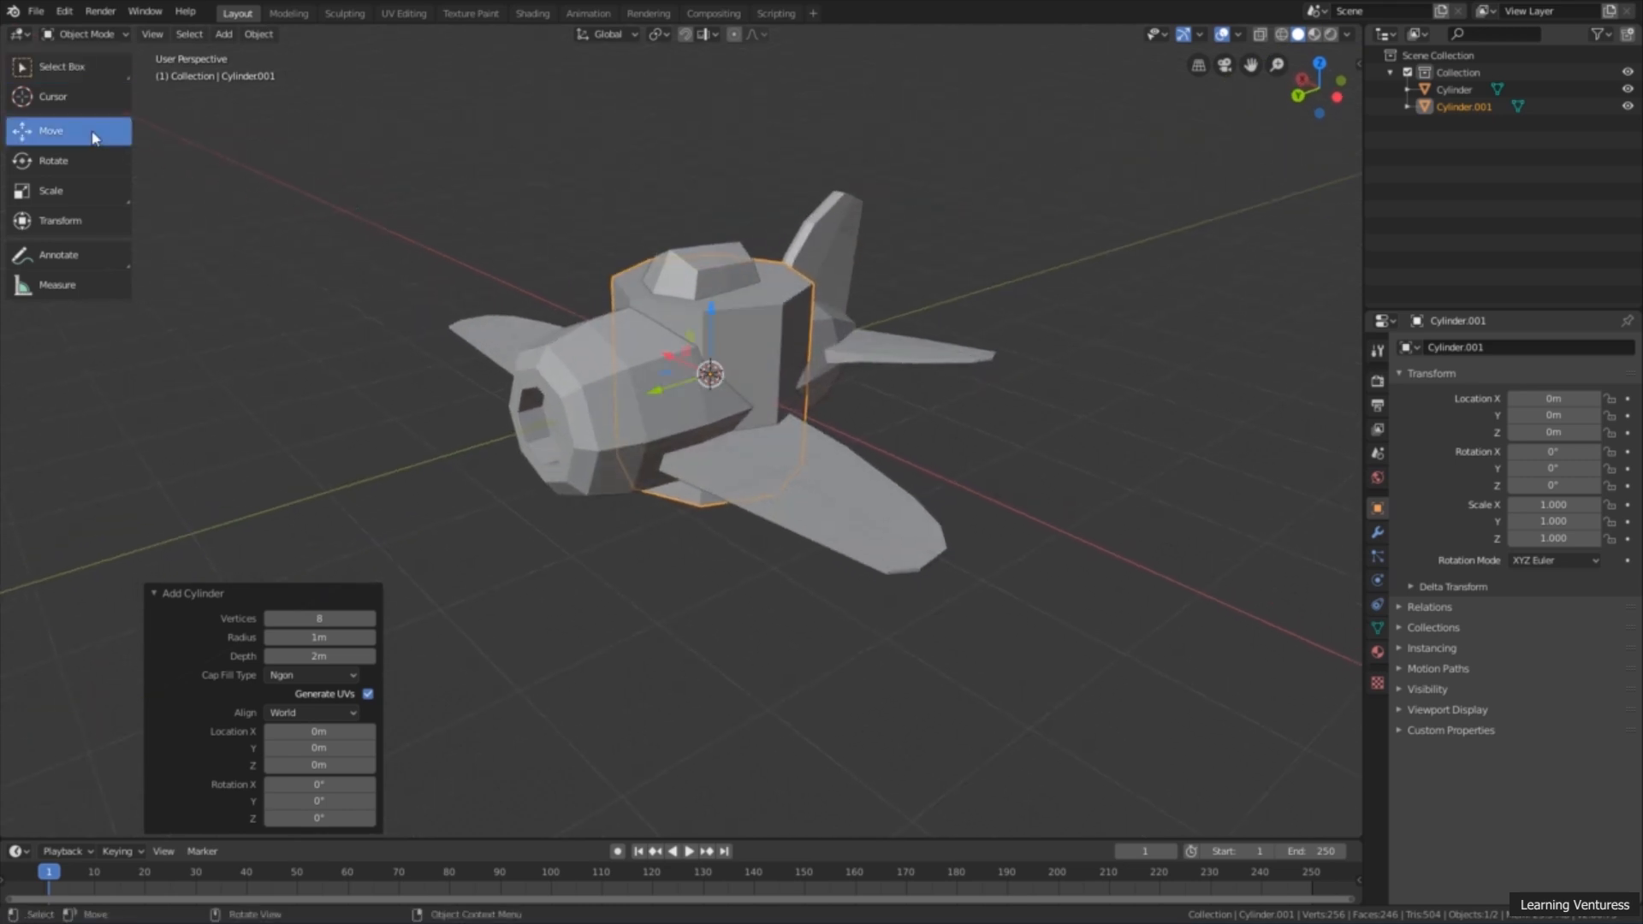
{"action": "mouse_move", "coordinate": [655, 395]}
{"action": "middle_mouse_down"}
{"action": "mouse_move", "coordinate": [676, 402]}
{"action": "mouse_move", "coordinate": [654, 393]}
{"action": "middle_mouse_up"}
{"action": "left_click_drag", "start_coordinate": [653, 396], "coordinate": [278, 477]}
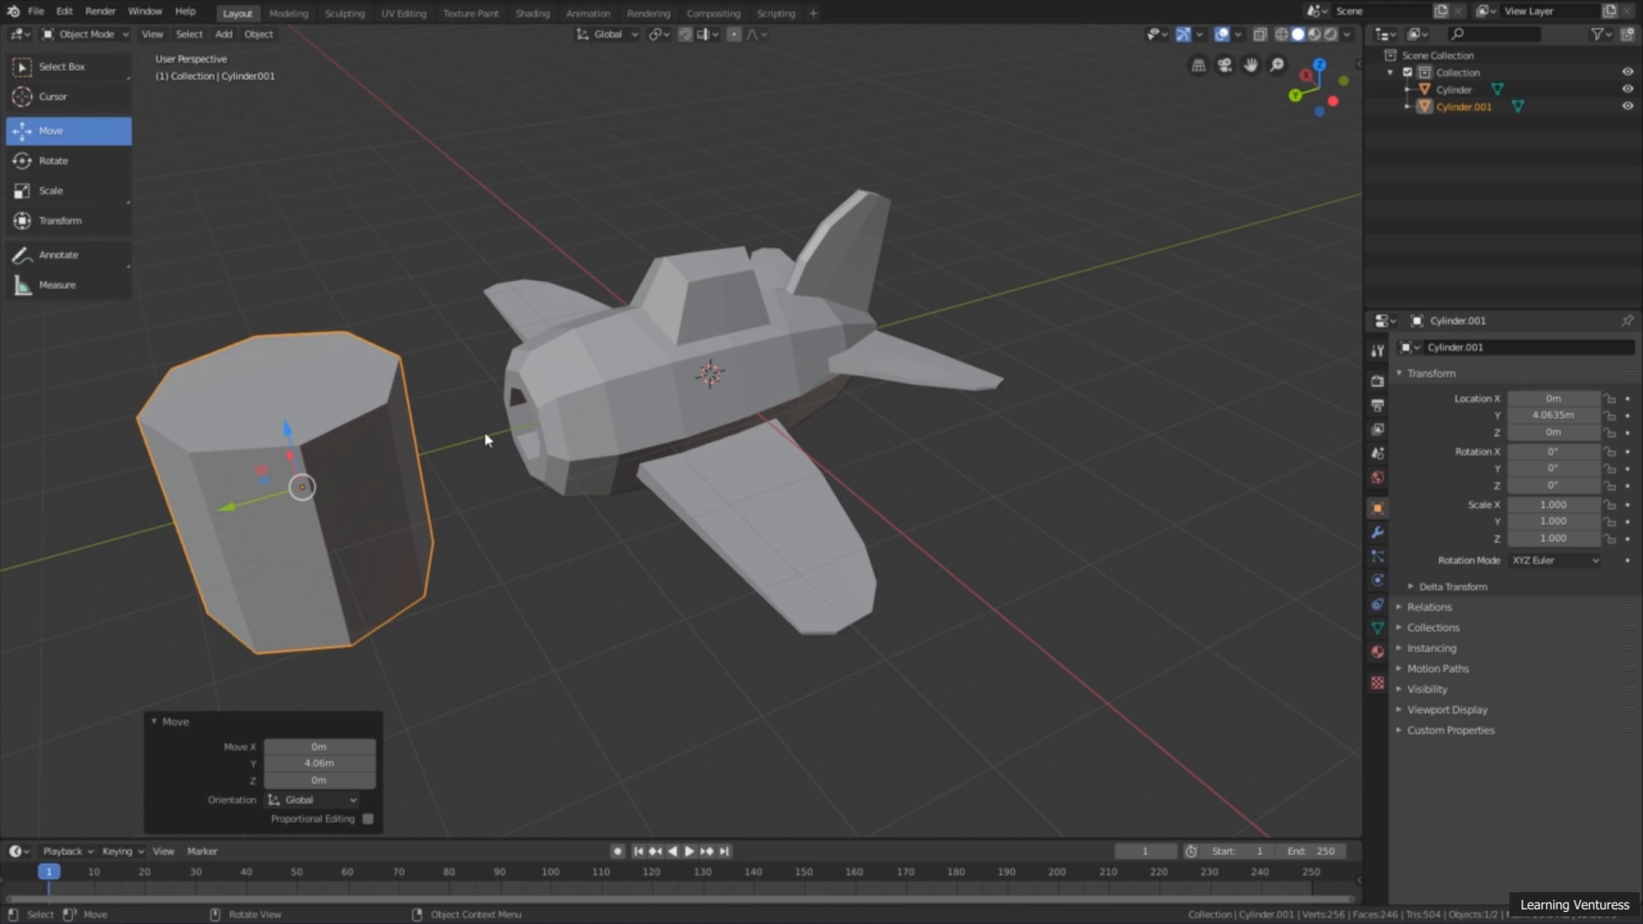
{"action": "middle_click_drag", "start_coordinate": [519, 421], "coordinate": [593, 388]}
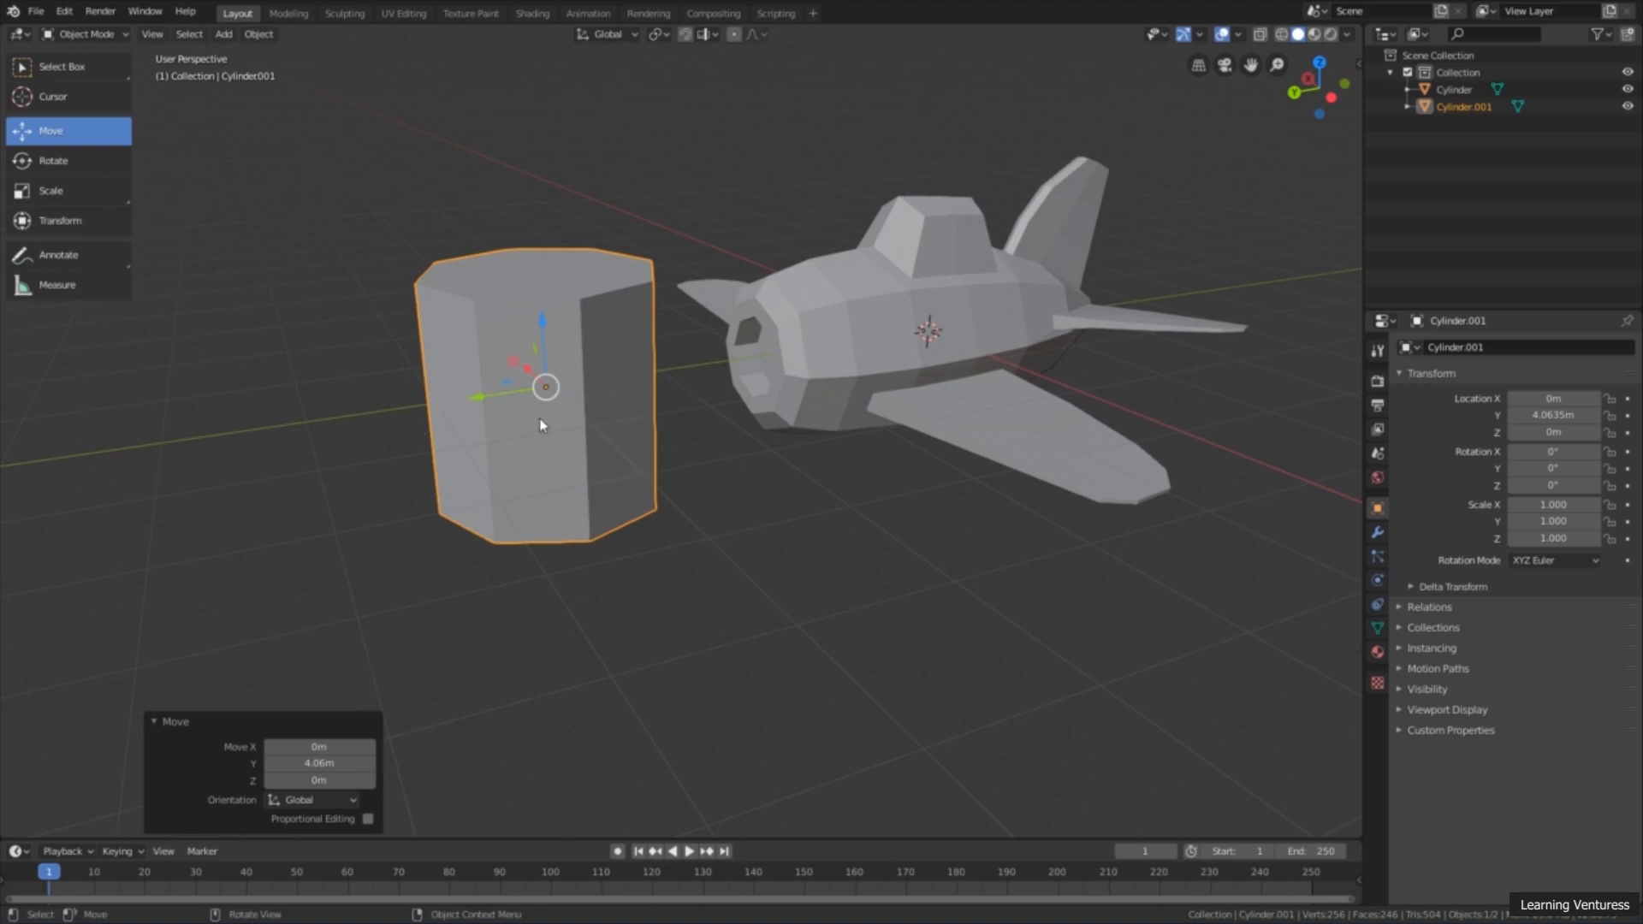
Step: Rotate the cylinder -90° about the global X axis so it lies in line with the fuselage
{"action": "left_click", "coordinate": [60, 164]}
{"action": "middle_click_drag", "start_coordinate": [351, 338], "coordinate": [377, 353]}
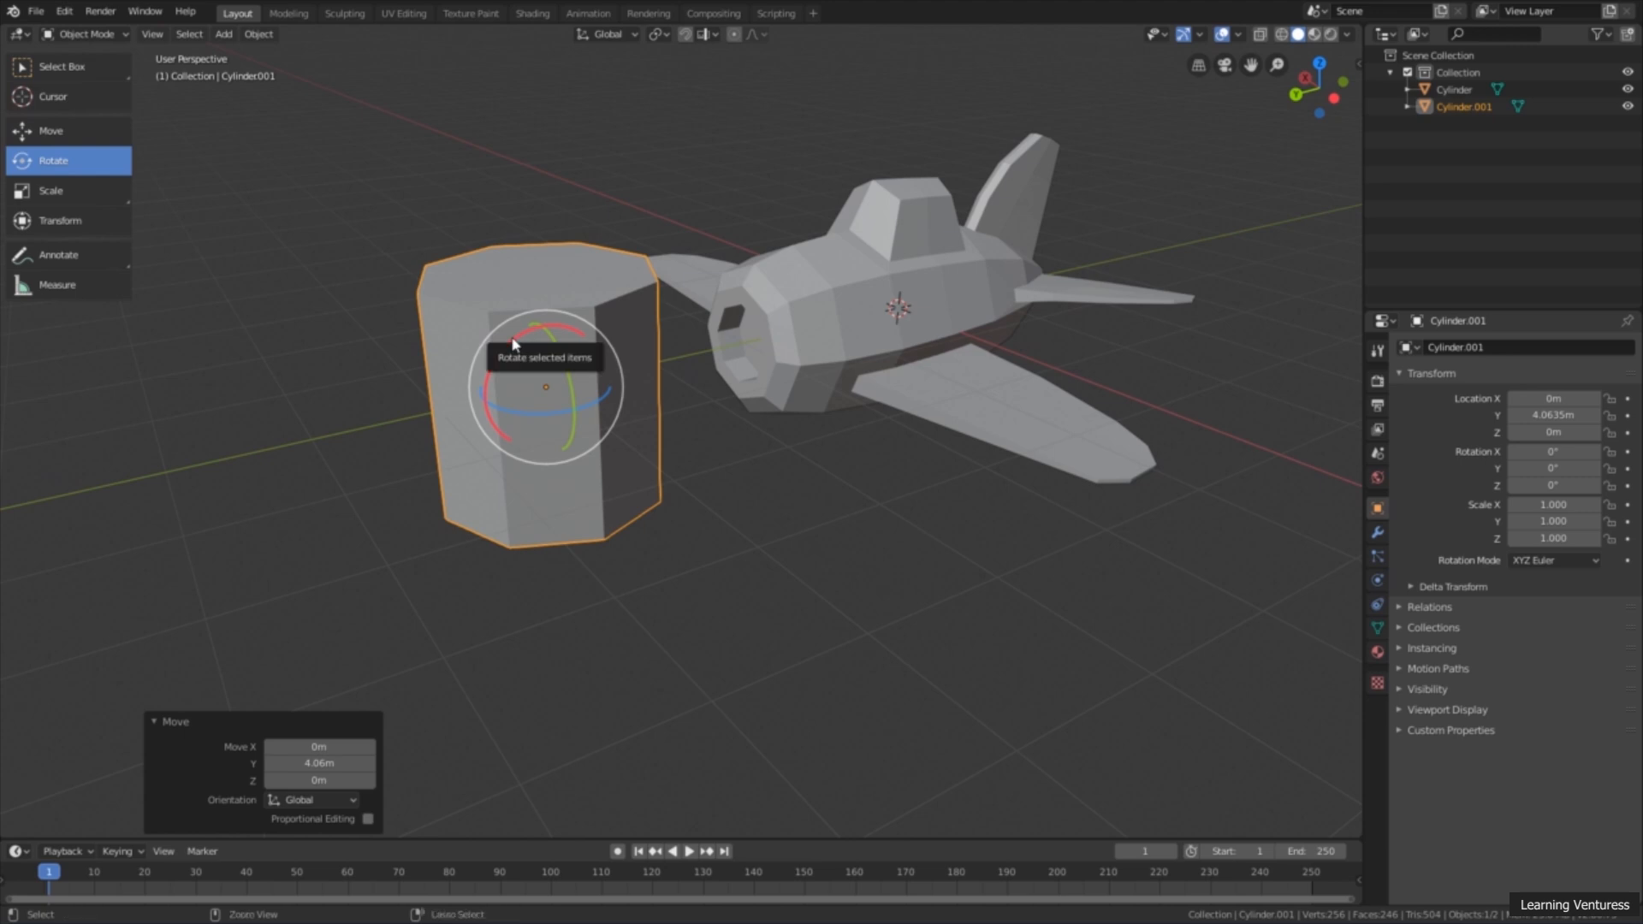
{"action": "left_click_drag", "start_coordinate": [513, 344], "coordinate": [469, 441]}
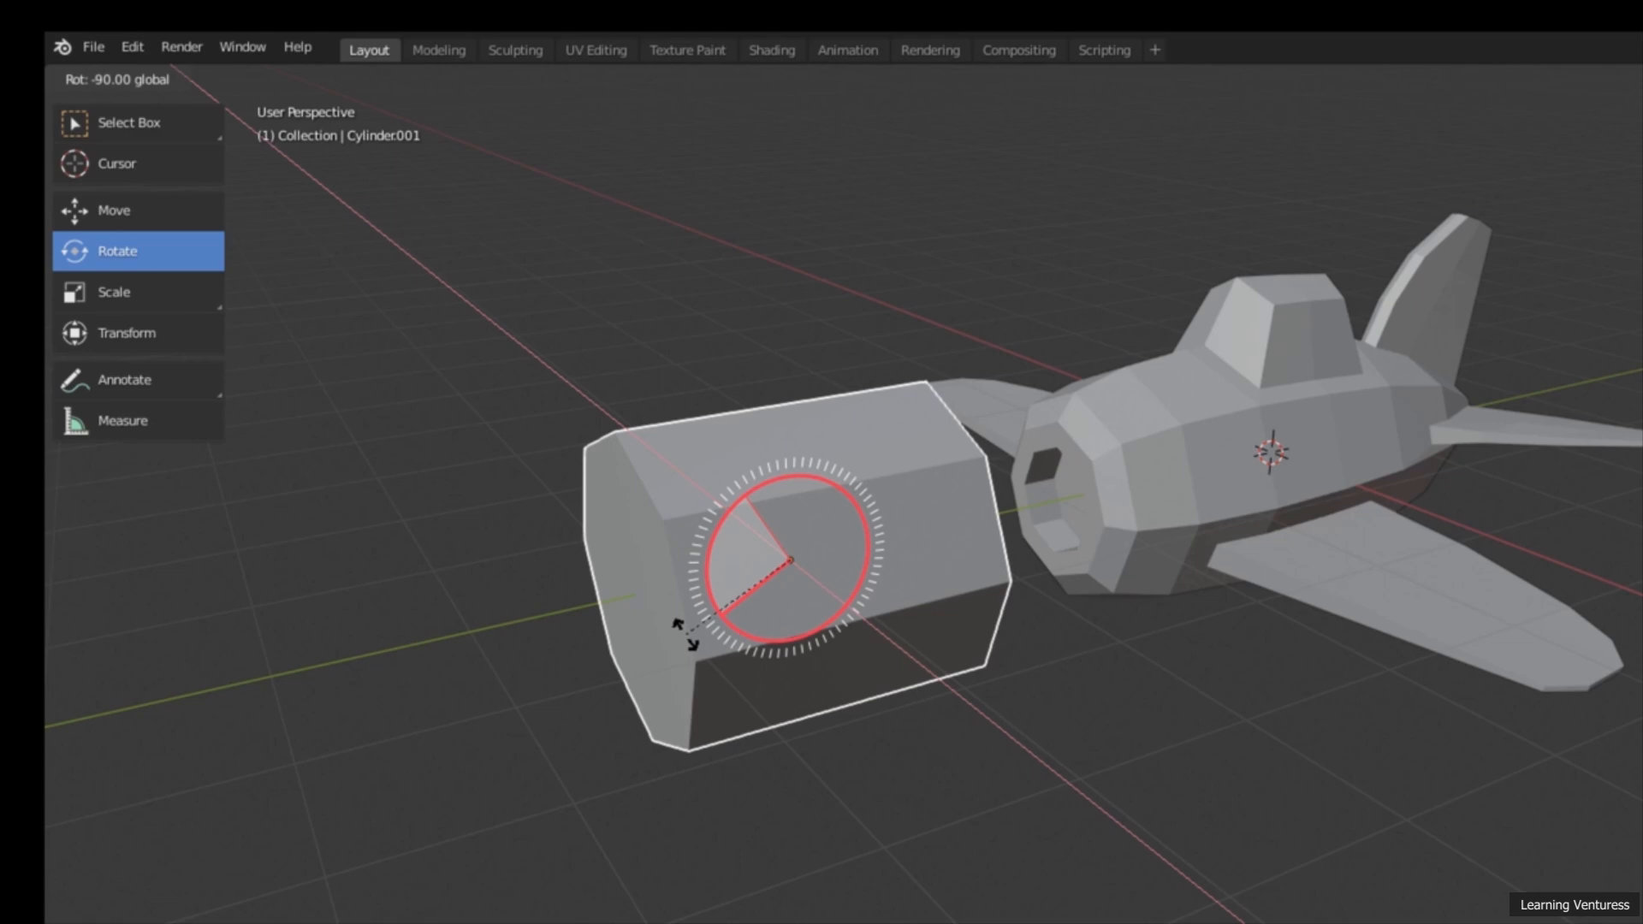
{"action": "left_click", "coordinate": [684, 633]}
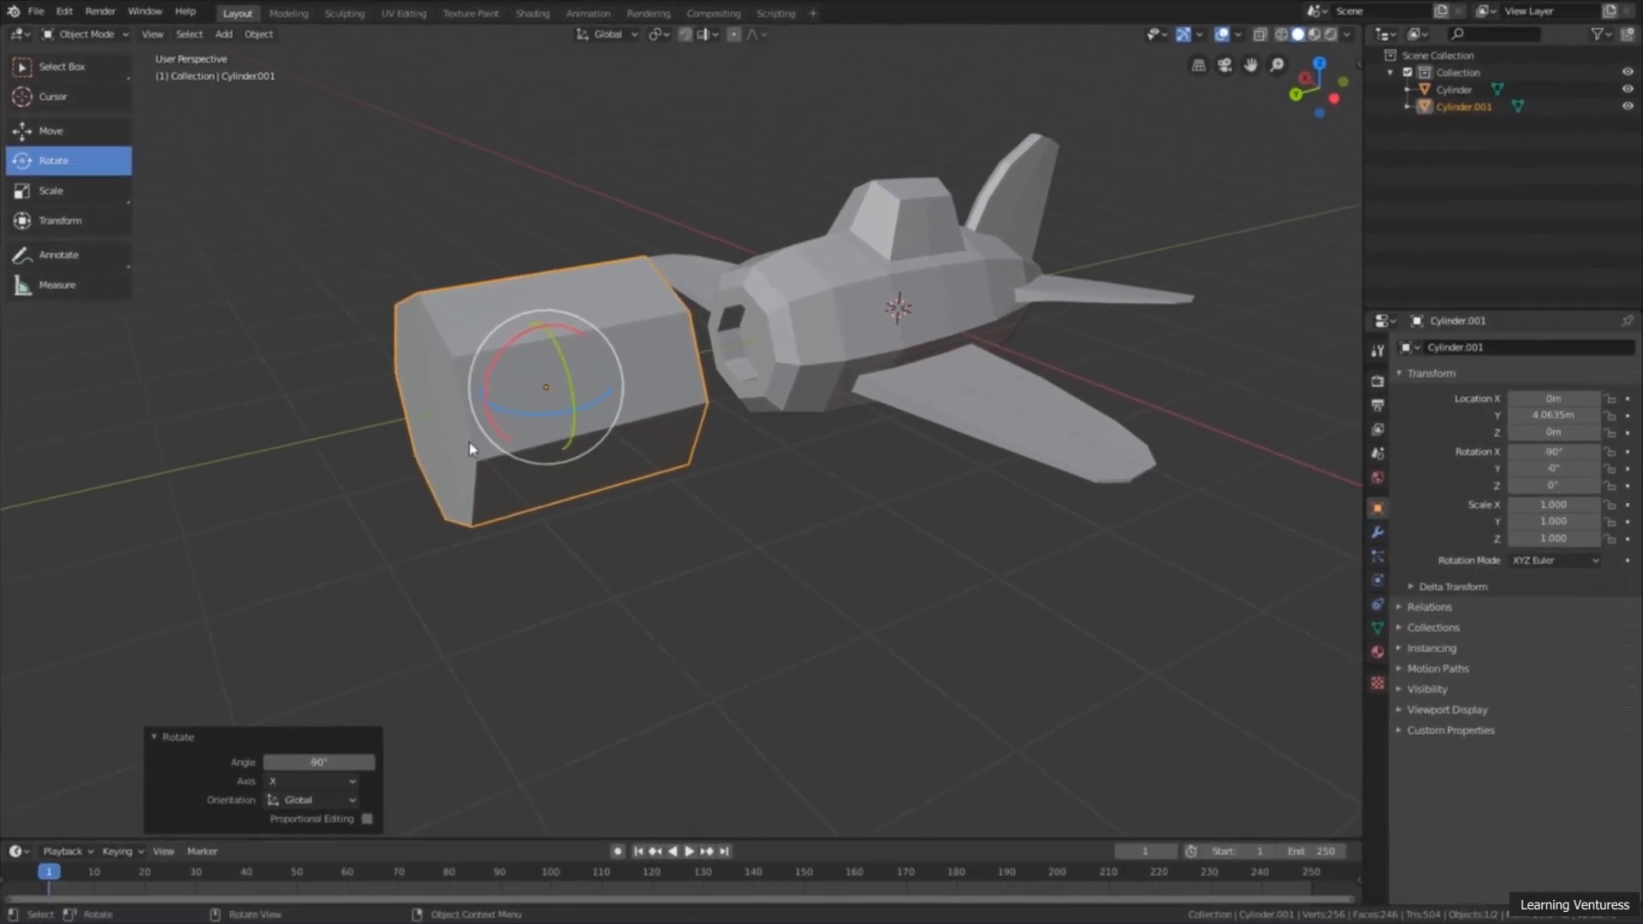
Step: Move the rotated cylinder slightly farther along the Y axis, away from the airplane's nose
{"action": "middle_click_drag", "start_coordinate": [720, 454], "coordinate": [676, 414]}
{"action": "scroll", "coordinate": [688, 425], "scroll_direction": "up", "scroll_amount": 3}
{"action": "scroll", "coordinate": [723, 342], "scroll_direction": "down", "scroll_amount": 3}
{"action": "middle_click_drag", "start_coordinate": [721, 338], "coordinate": [625, 343]}
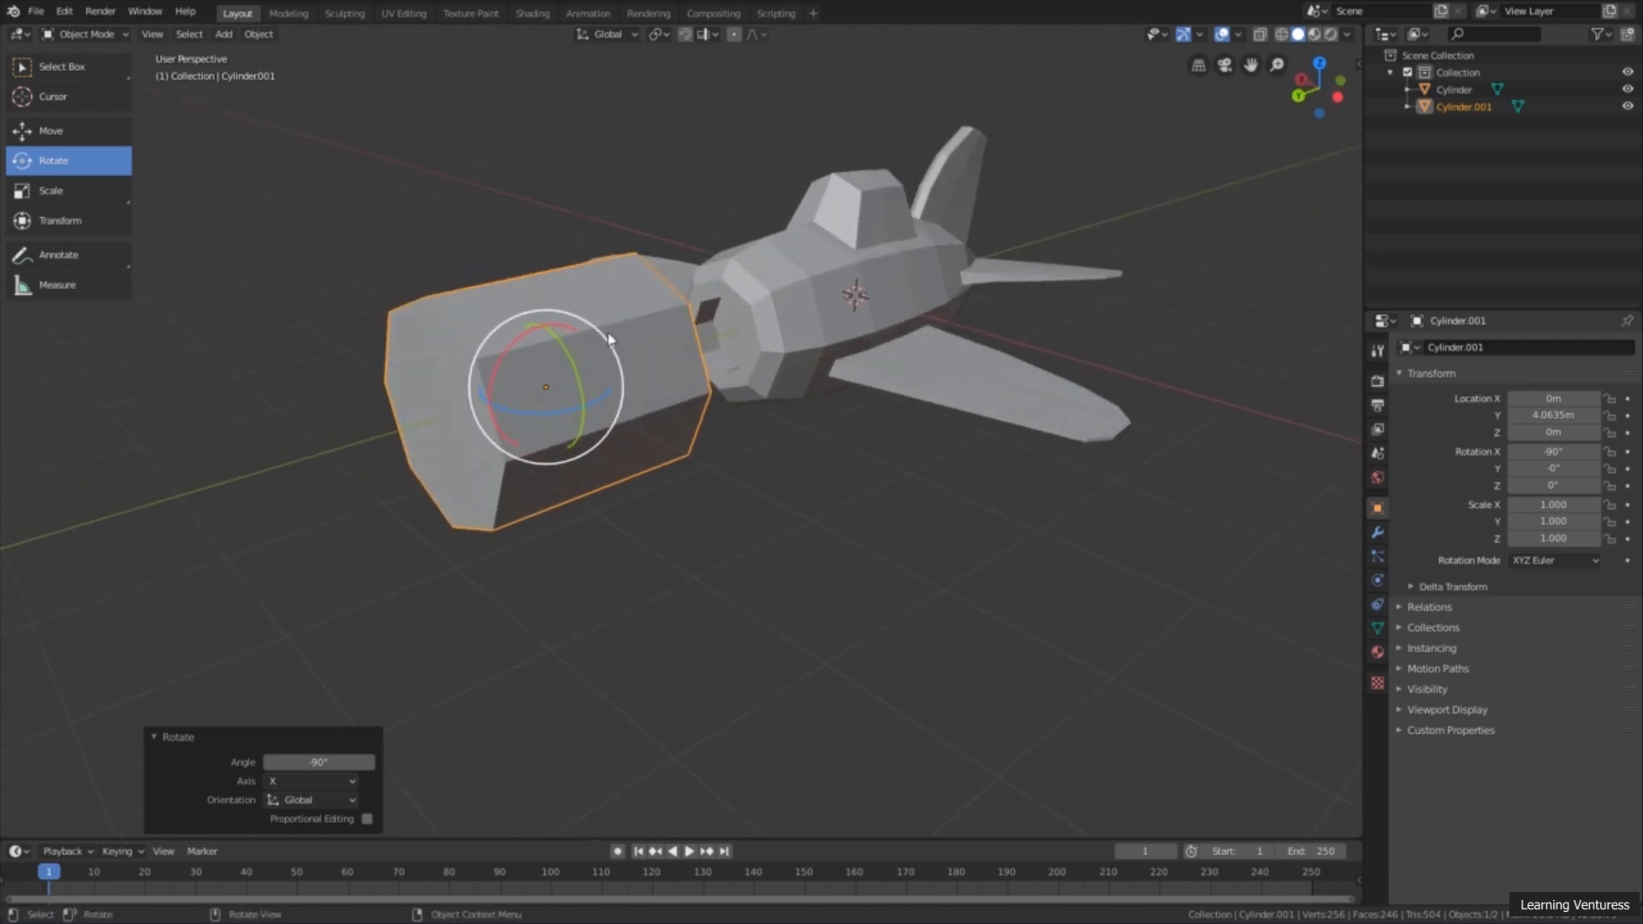
{"action": "scroll", "coordinate": [628, 366], "scroll_direction": "up", "scroll_amount": 4}
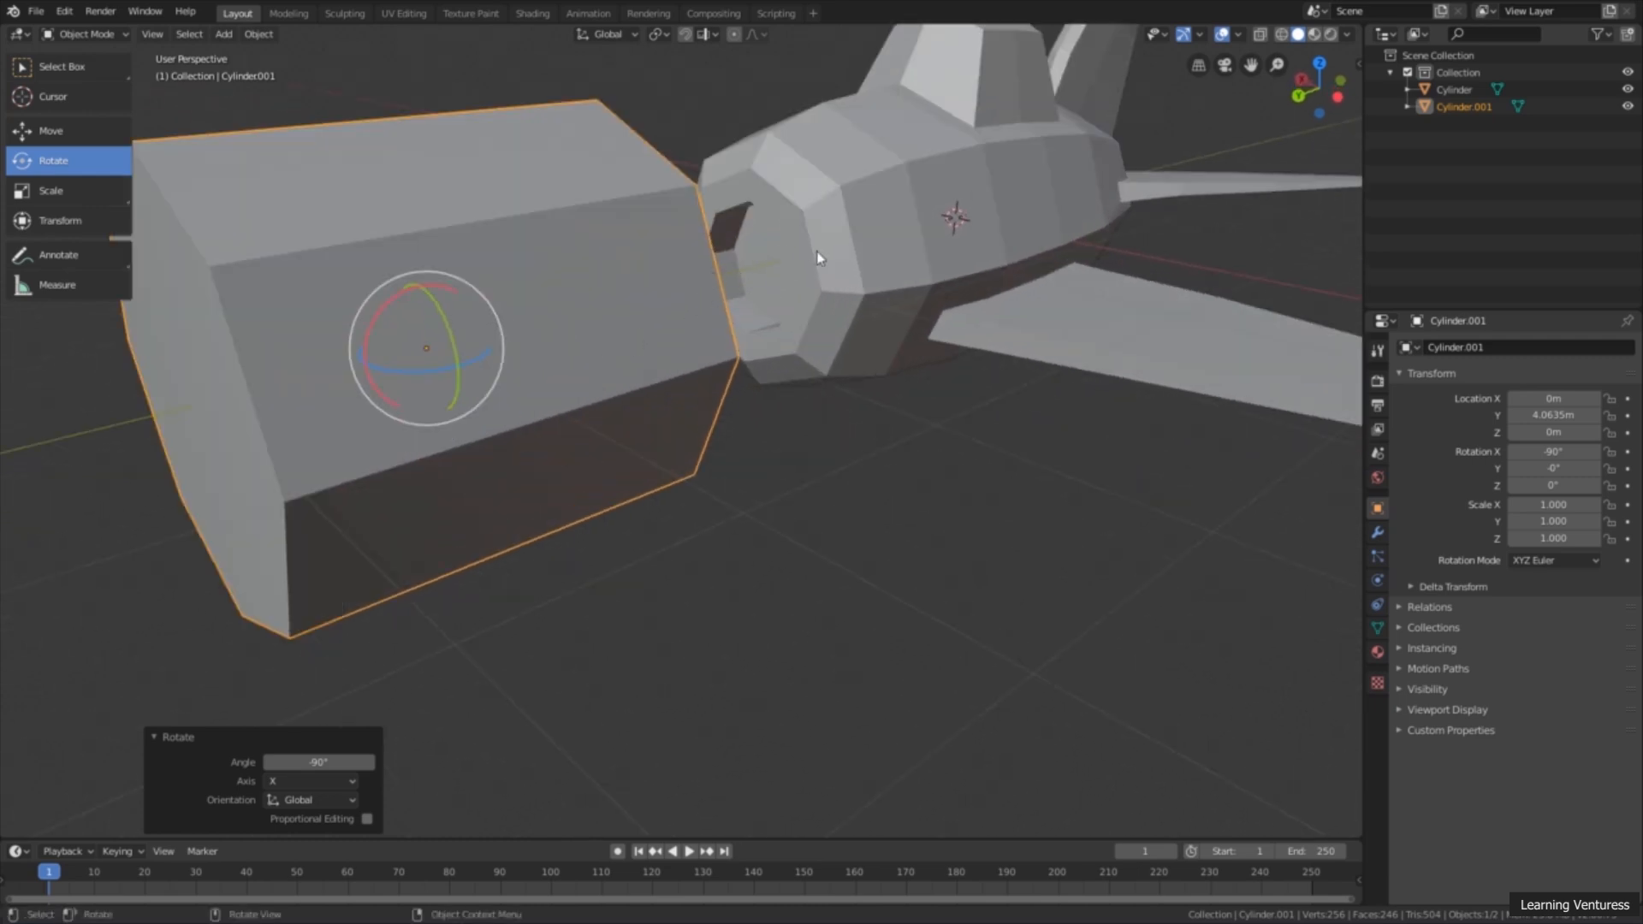
{"action": "scroll", "coordinate": [791, 278], "scroll_direction": "down", "scroll_amount": 2}
{"action": "left_click", "coordinate": [51, 130]}
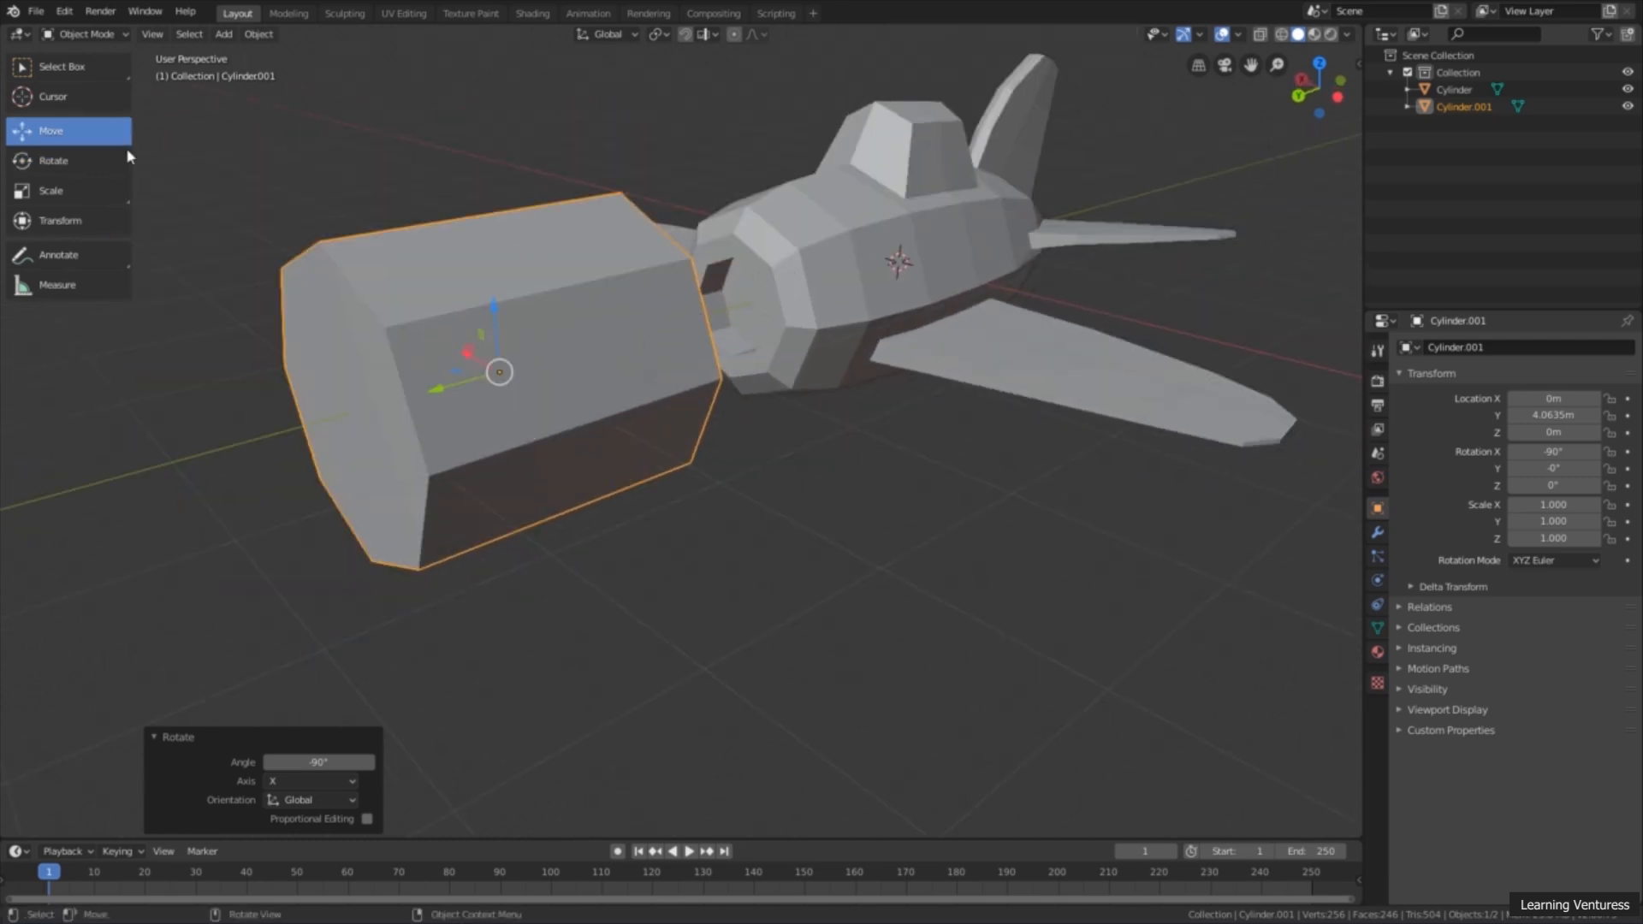
{"action": "left_click_drag", "start_coordinate": [440, 396], "coordinate": [356, 411]}
Step: Select the airplane instead of the cylinder
{"action": "middle_click_drag", "start_coordinate": [851, 313], "coordinate": [821, 257]}
{"action": "left_click", "coordinate": [837, 221]}
{"action": "left_click_drag", "start_coordinate": [857, 235], "coordinate": [872, 294]}
{"action": "right_click", "coordinate": [872, 294]}
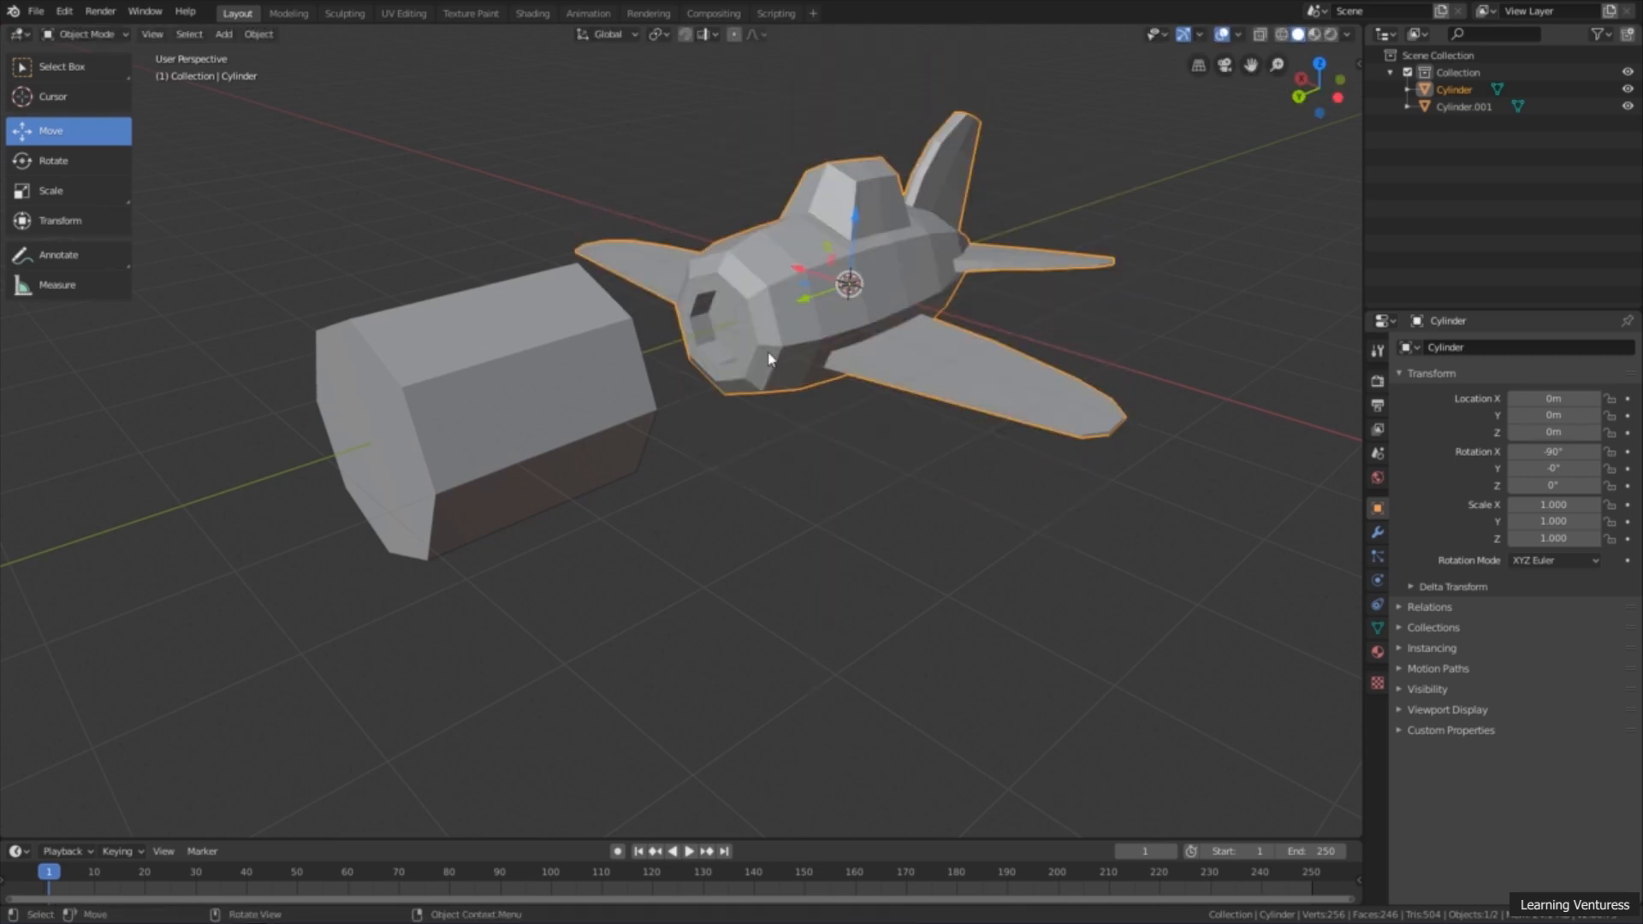
{"action": "scroll", "coordinate": [709, 366], "scroll_direction": "up", "scroll_amount": 2}
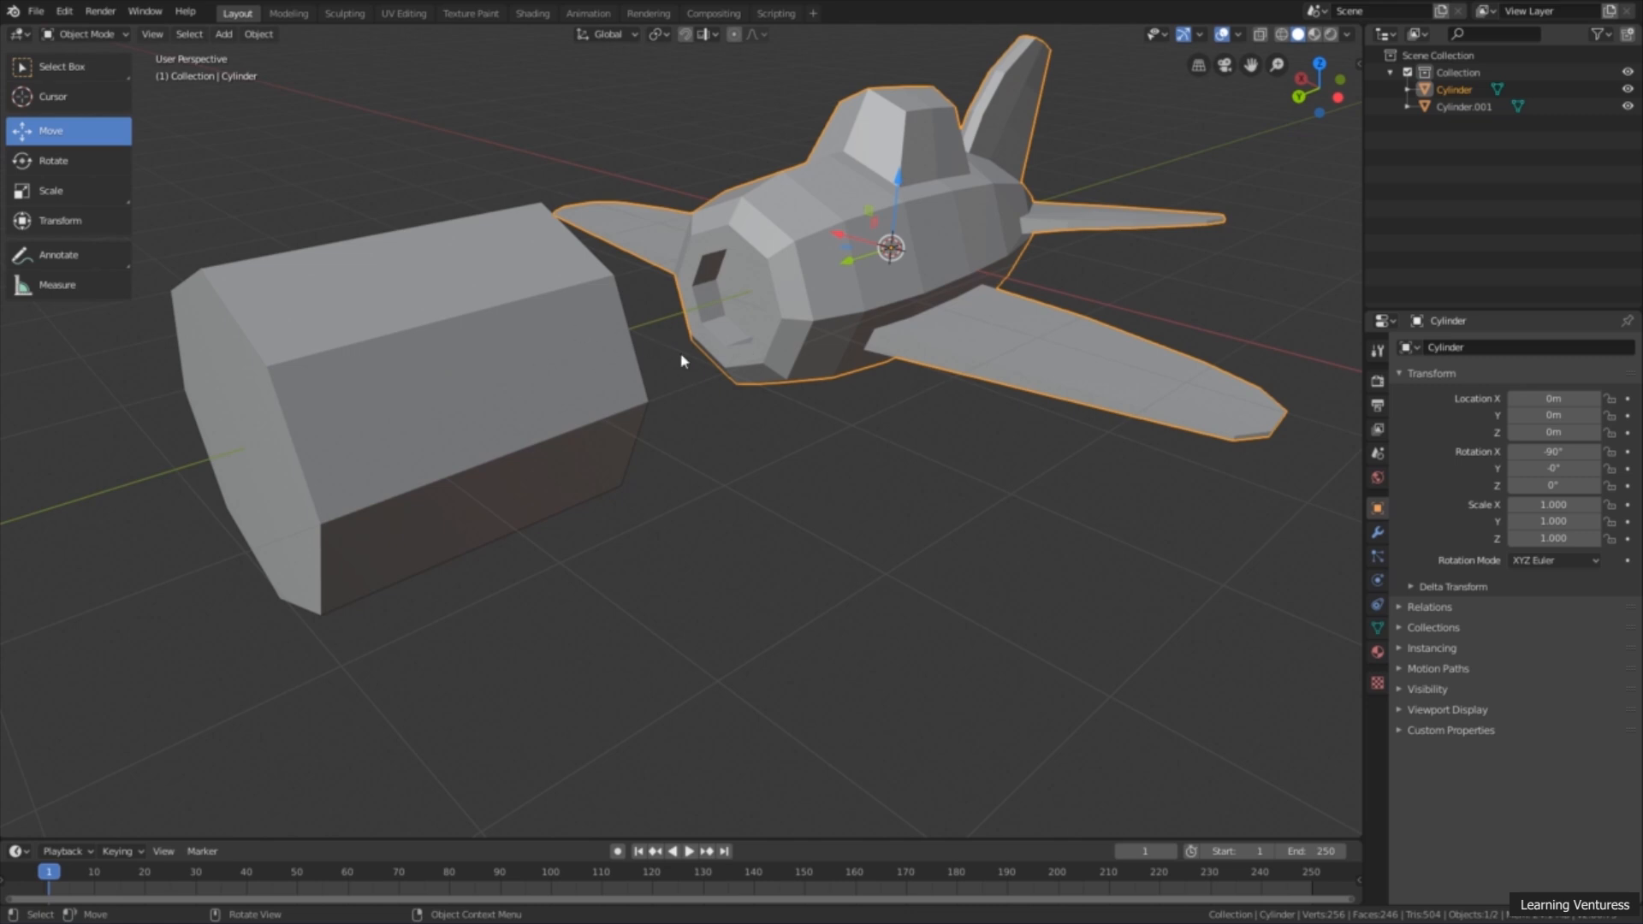
Step: Select the eight-sided cylinder and move it about 2.31 m up along the Z axis
{"action": "scroll", "coordinate": [680, 363], "scroll_direction": "up", "scroll_amount": 1}
{"action": "scroll", "coordinate": [524, 355], "scroll_direction": "down", "scroll_amount": 2}
{"action": "middle_click_drag", "start_coordinate": [521, 356], "coordinate": [540, 348]}
{"action": "left_click", "coordinate": [504, 363]}
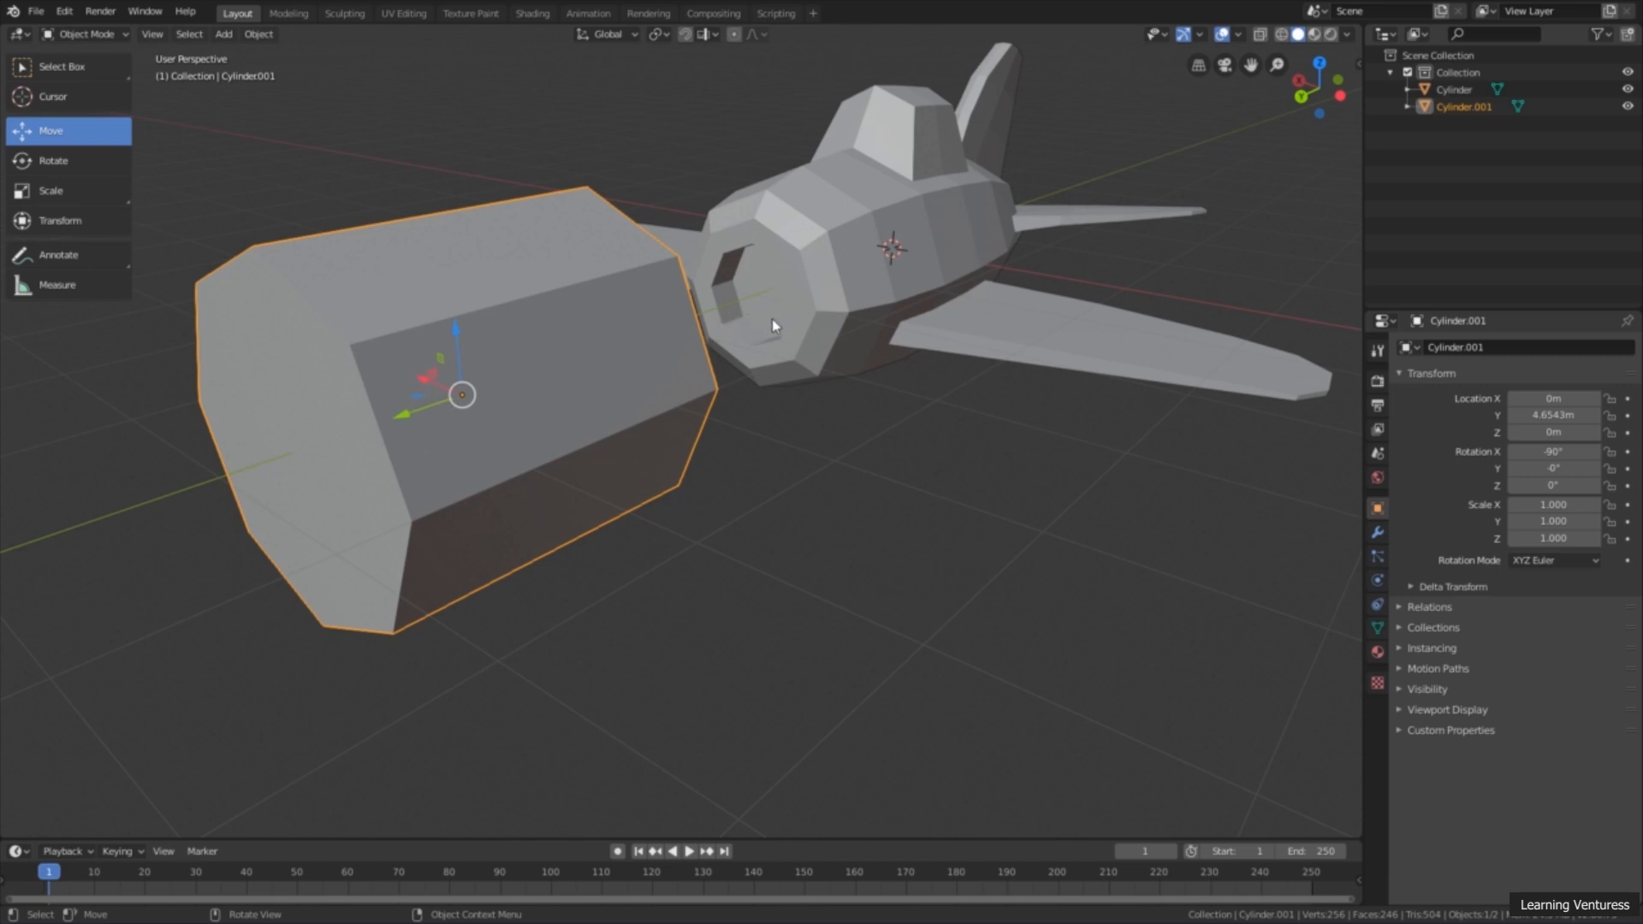
{"action": "scroll", "coordinate": [772, 342], "scroll_direction": "down", "scroll_amount": 2}
{"action": "middle_click_drag", "start_coordinate": [635, 360], "coordinate": [461, 453]}
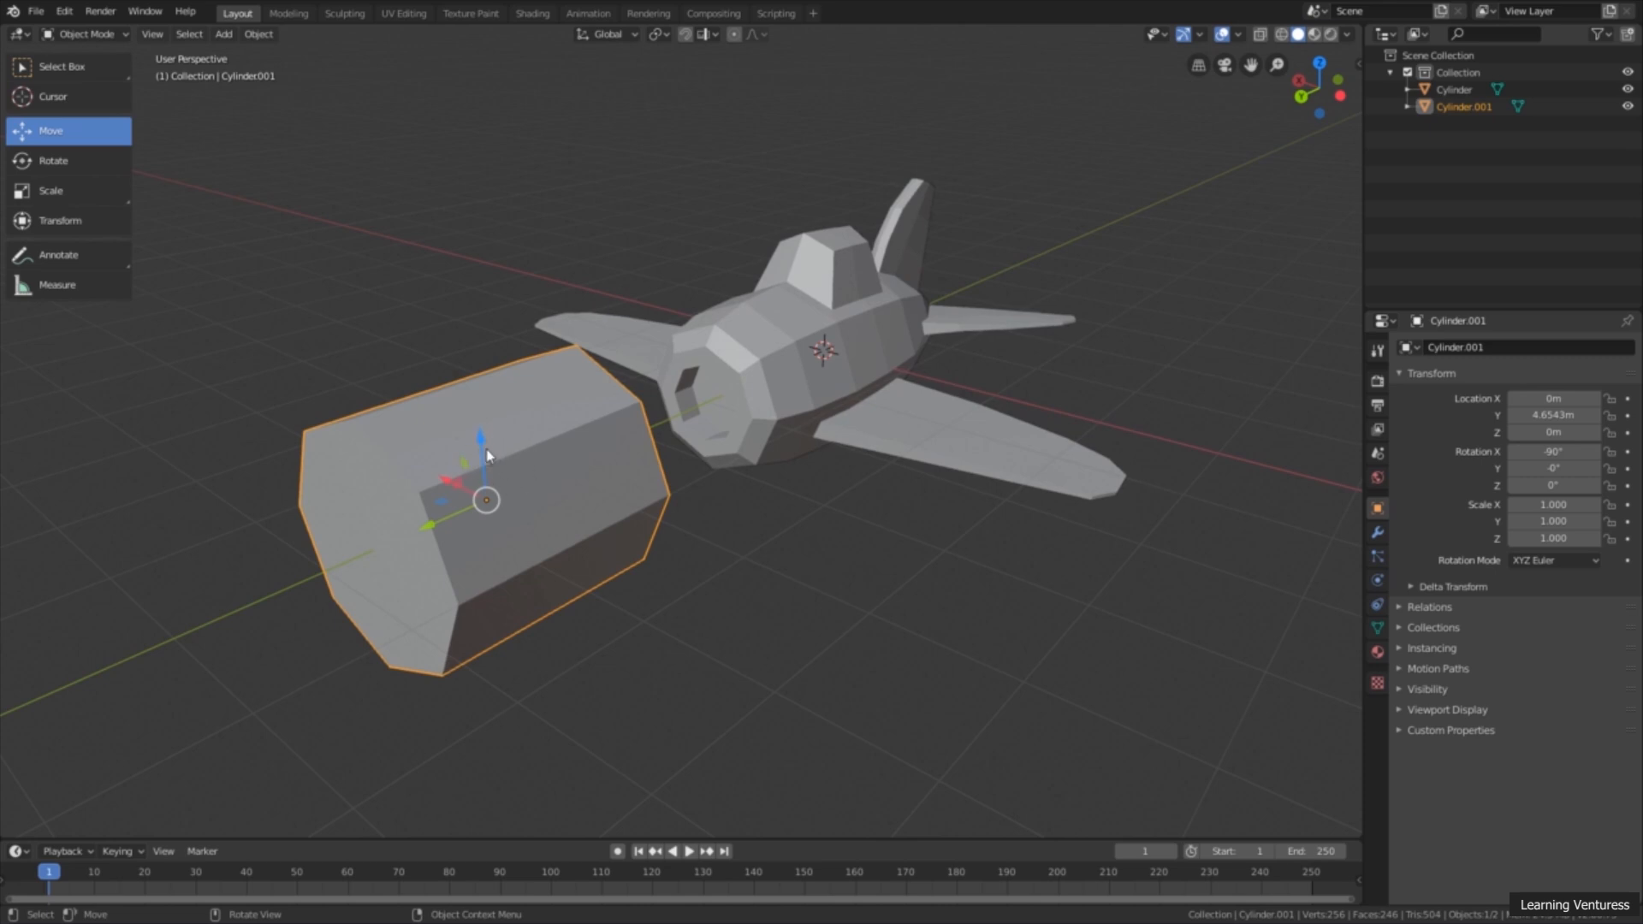
{"action": "left_click_drag", "start_coordinate": [482, 450], "coordinate": [476, 132]}
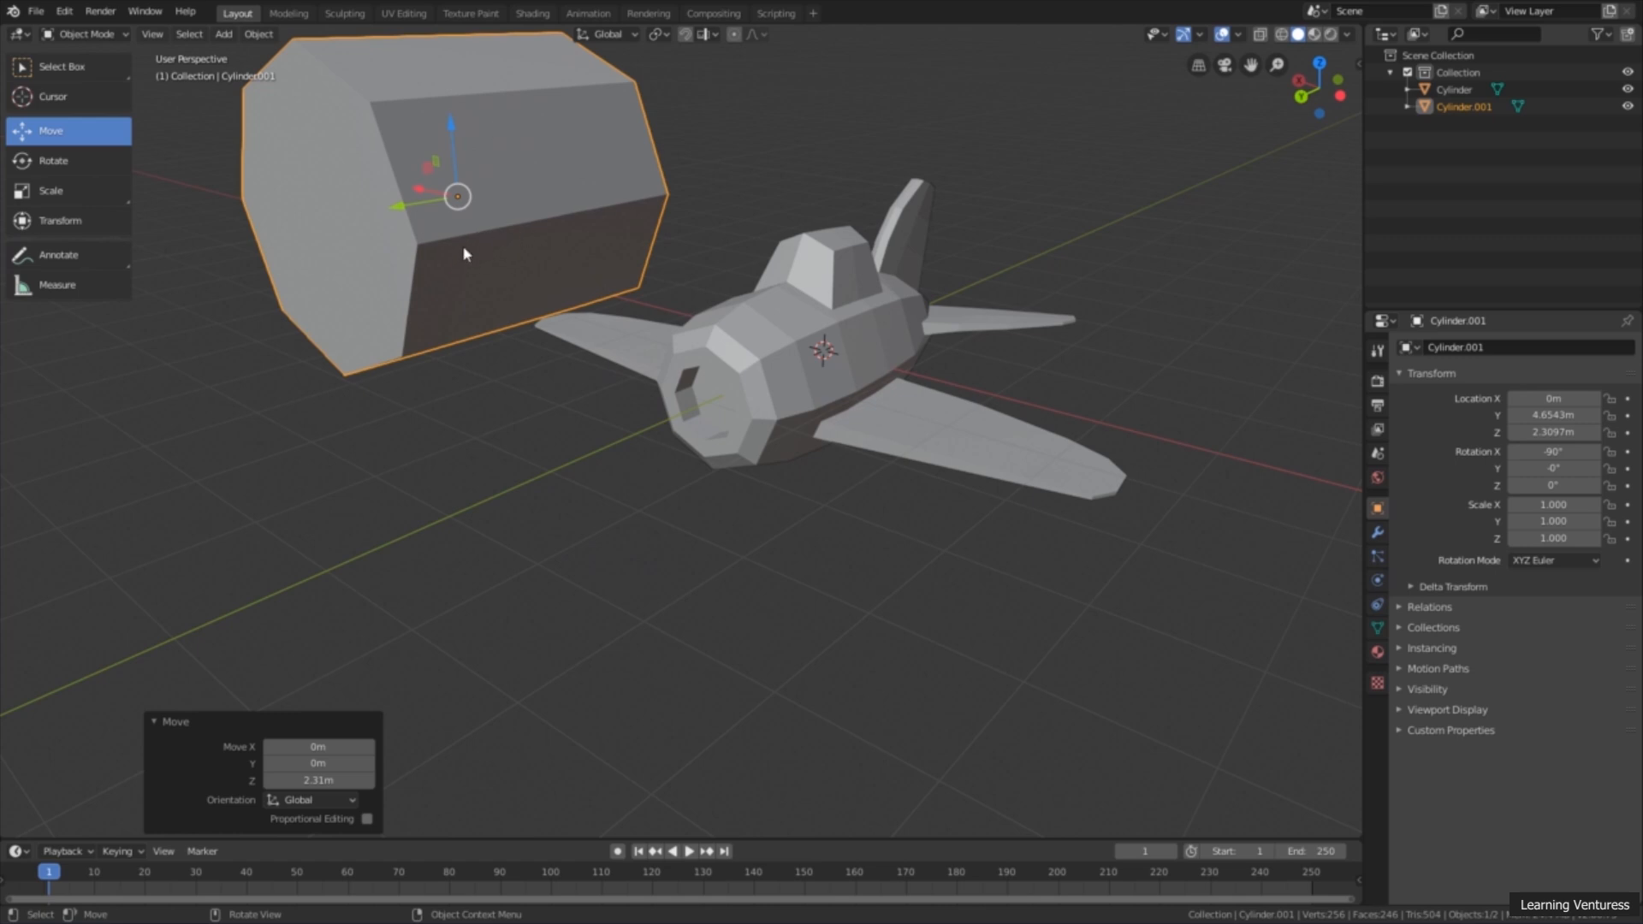
Step: Move the raised cylinder about 1.53 m along the global X axis, off to one side of the airplane
{"action": "middle_click_drag", "start_coordinate": [451, 280], "coordinate": [491, 284]}
{"action": "key", "text": "g"}
{"action": "key", "text": "x"}
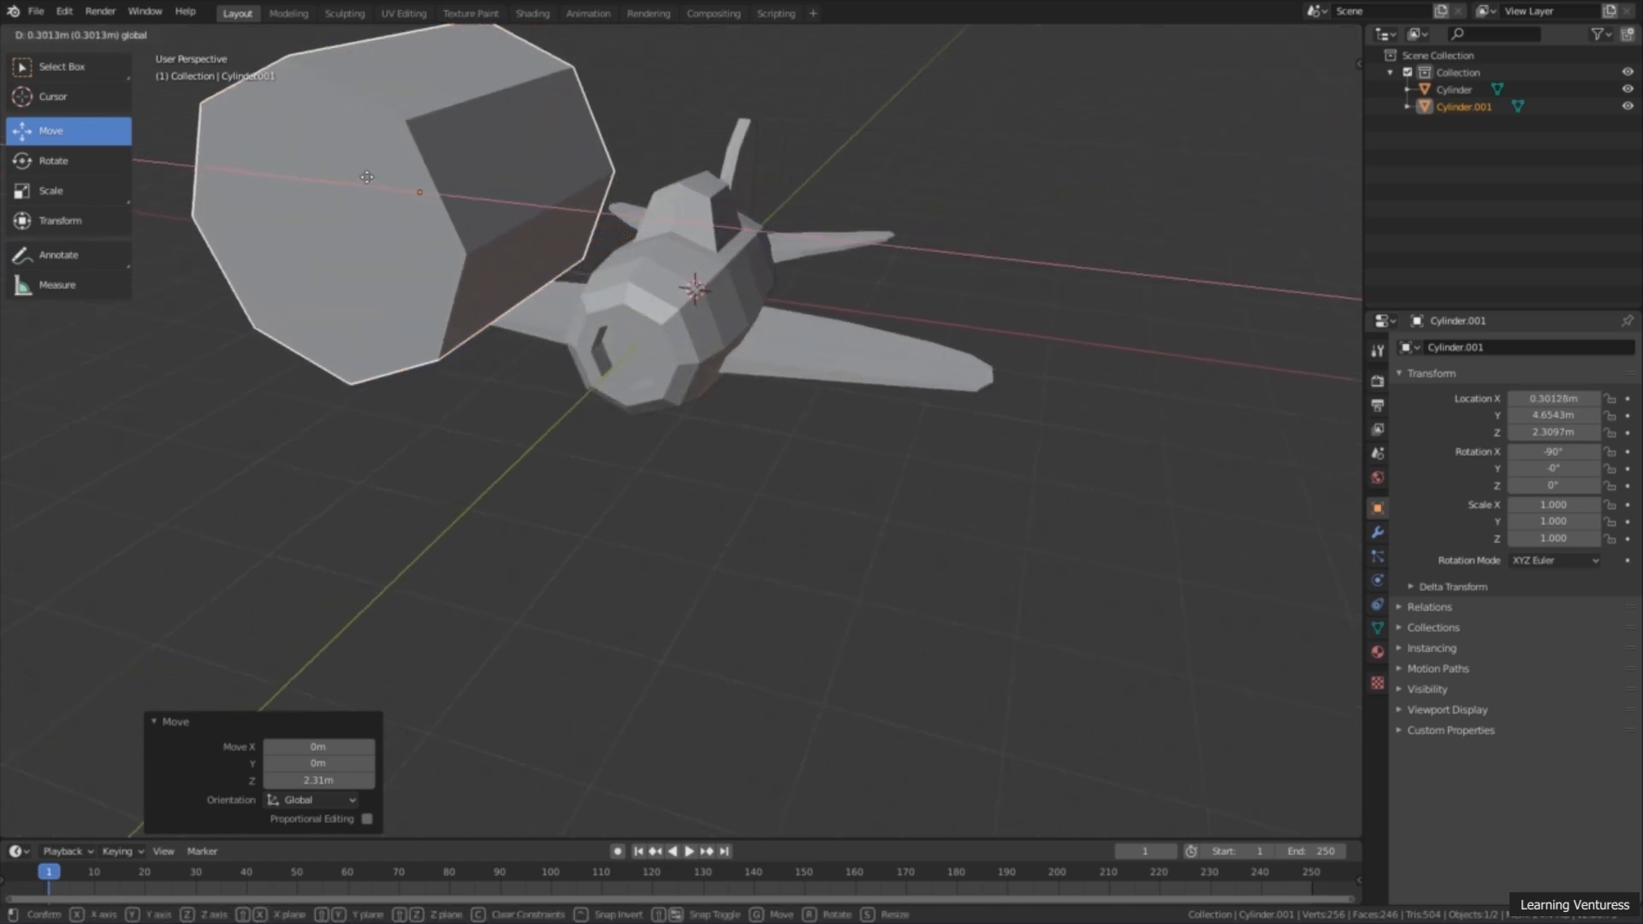
{"action": "left_click_drag", "start_coordinate": [247, 160], "coordinate": [228, 158]}
Step: Select the airplane and switch it to Edit Mode
{"action": "scroll", "coordinate": [491, 313], "scroll_direction": "down", "scroll_amount": 3}
{"action": "middle_click_drag", "start_coordinate": [491, 313], "coordinate": [433, 287]}
{"action": "scroll", "coordinate": [491, 313], "scroll_direction": "up", "scroll_amount": 2}
{"action": "scroll", "coordinate": [492, 313], "scroll_direction": "up", "scroll_amount": 3}
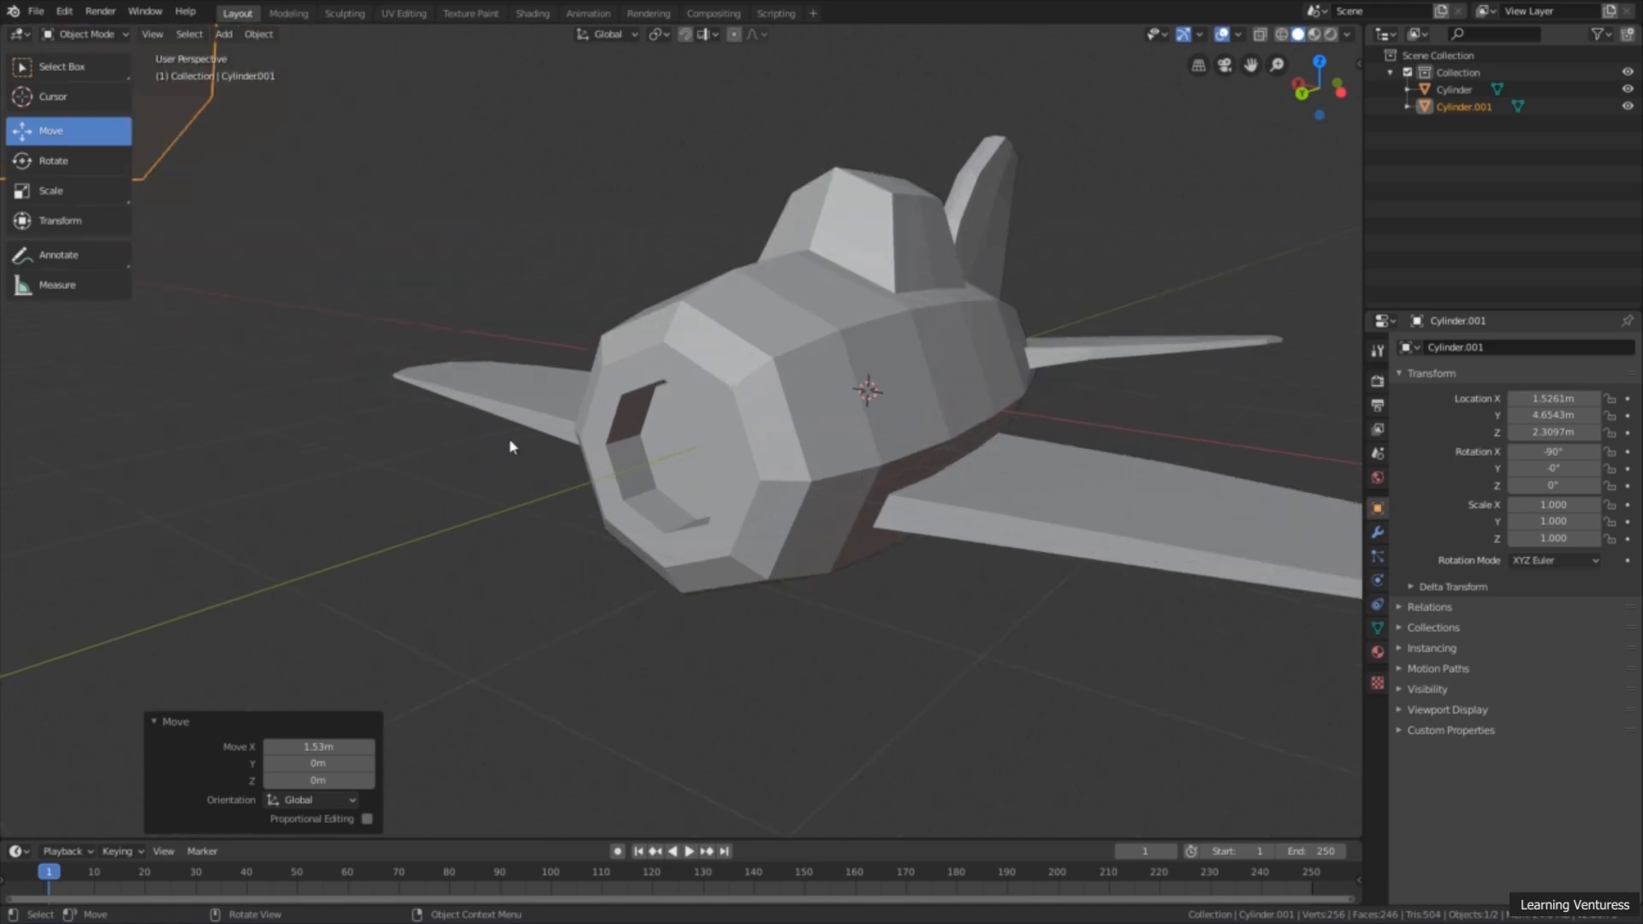
{"action": "middle_click_drag", "start_coordinate": [572, 417], "coordinate": [705, 379]}
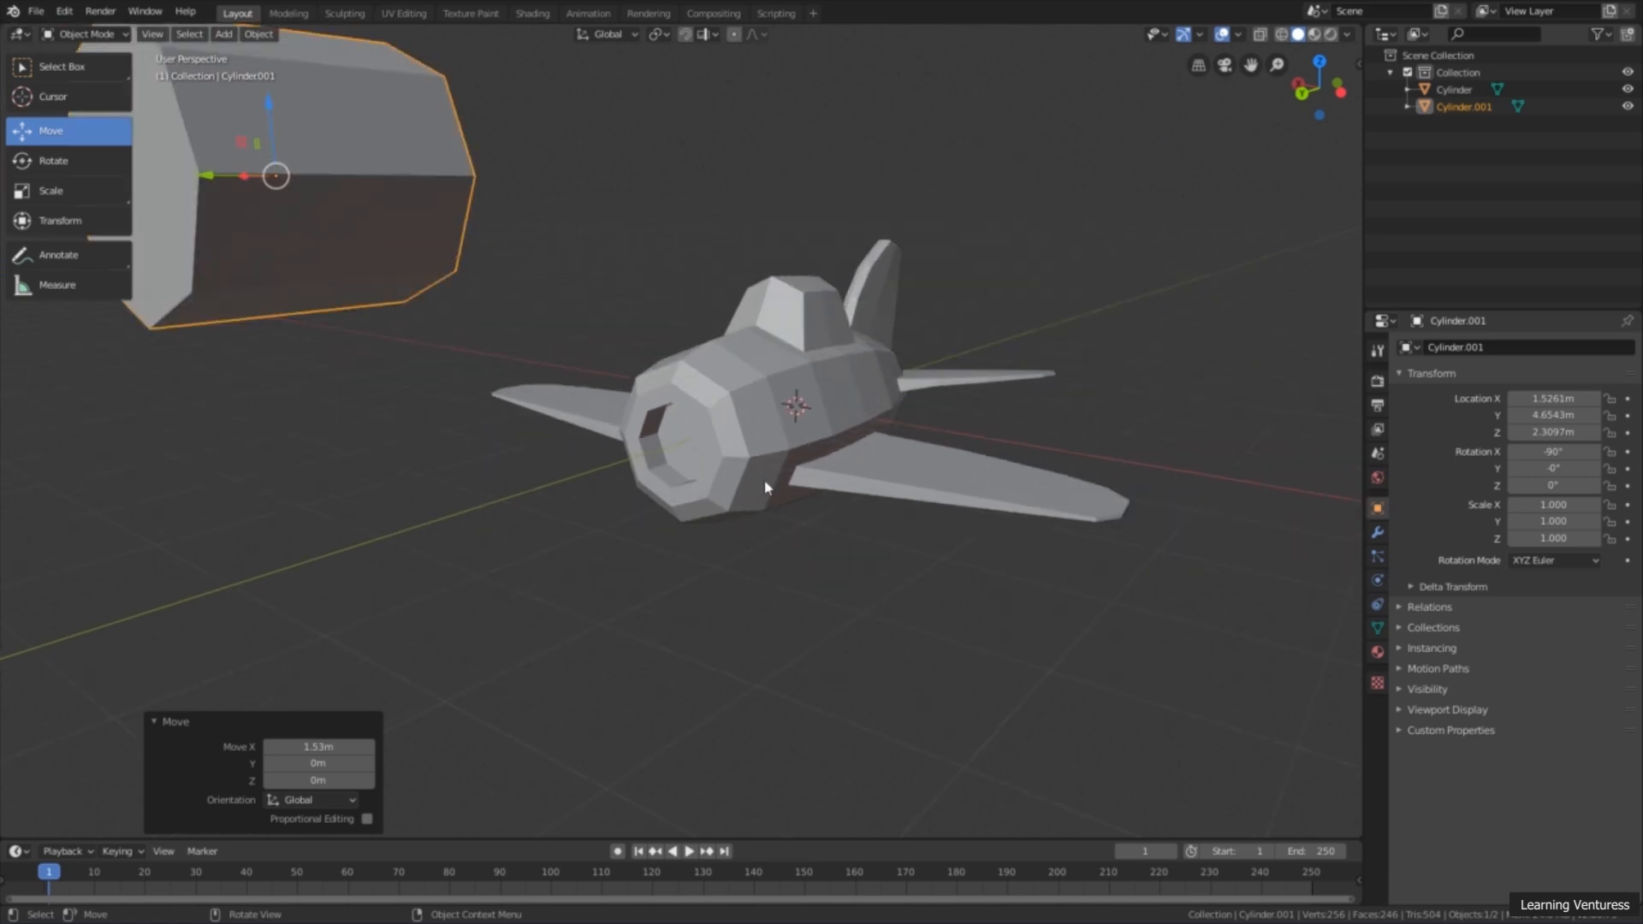
{"action": "left_click", "coordinate": [699, 420]}
{"action": "scroll", "coordinate": [719, 441], "scroll_direction": "up", "scroll_amount": 3}
{"action": "middle_click_drag", "start_coordinate": [734, 454], "coordinate": [653, 444]}
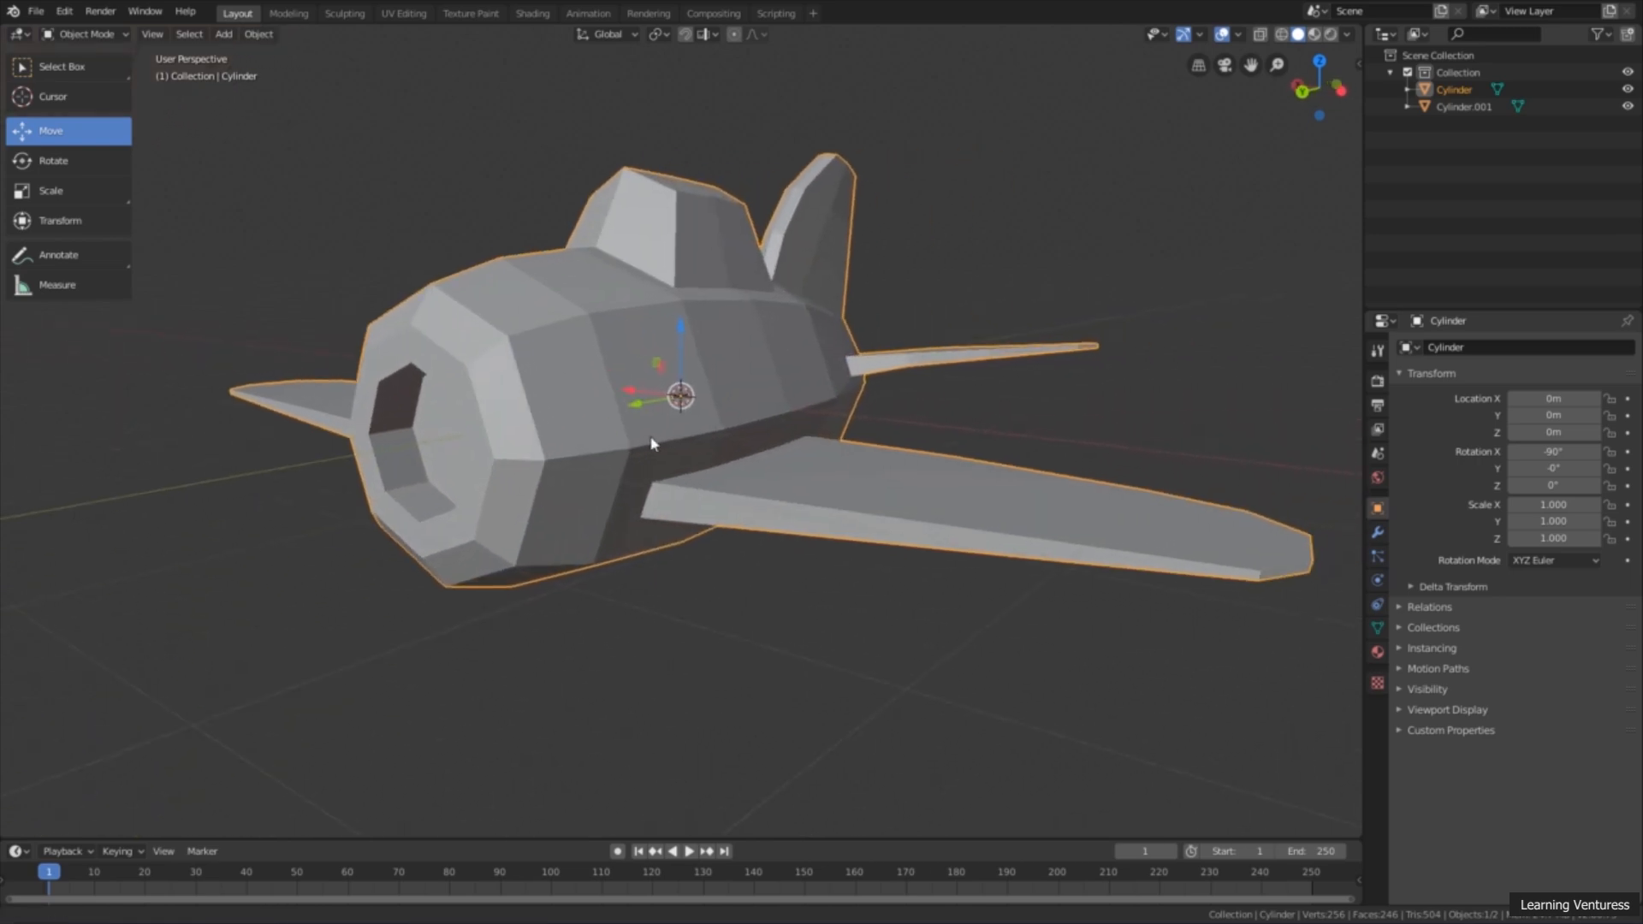
{"action": "left_click", "coordinate": [101, 35]}
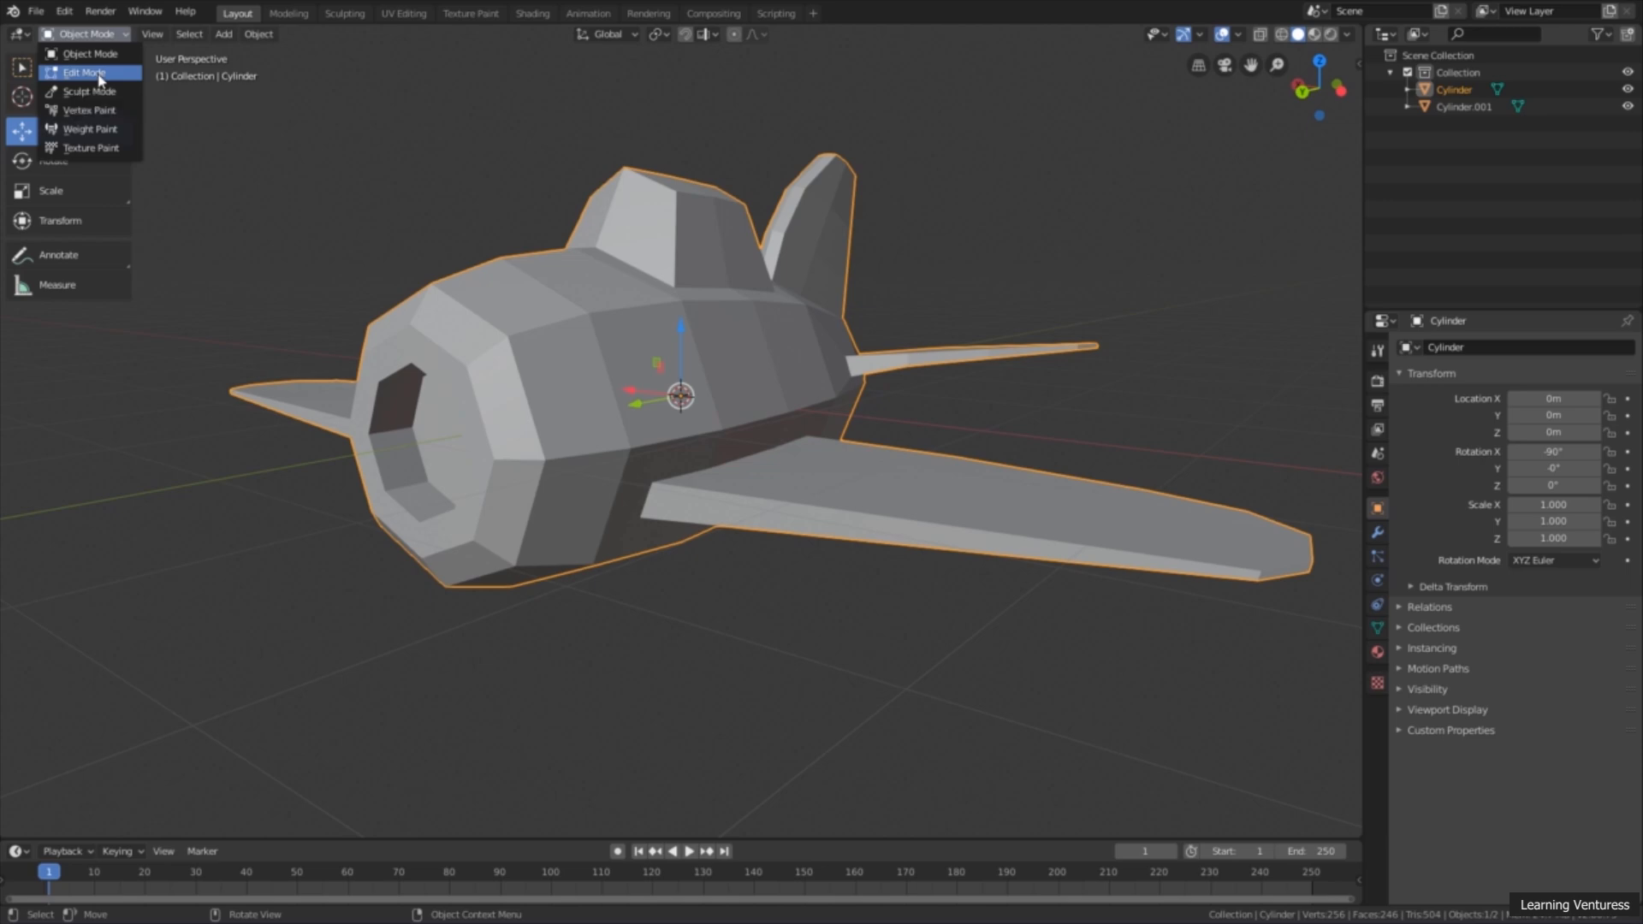
{"action": "left_click", "coordinate": [96, 73]}
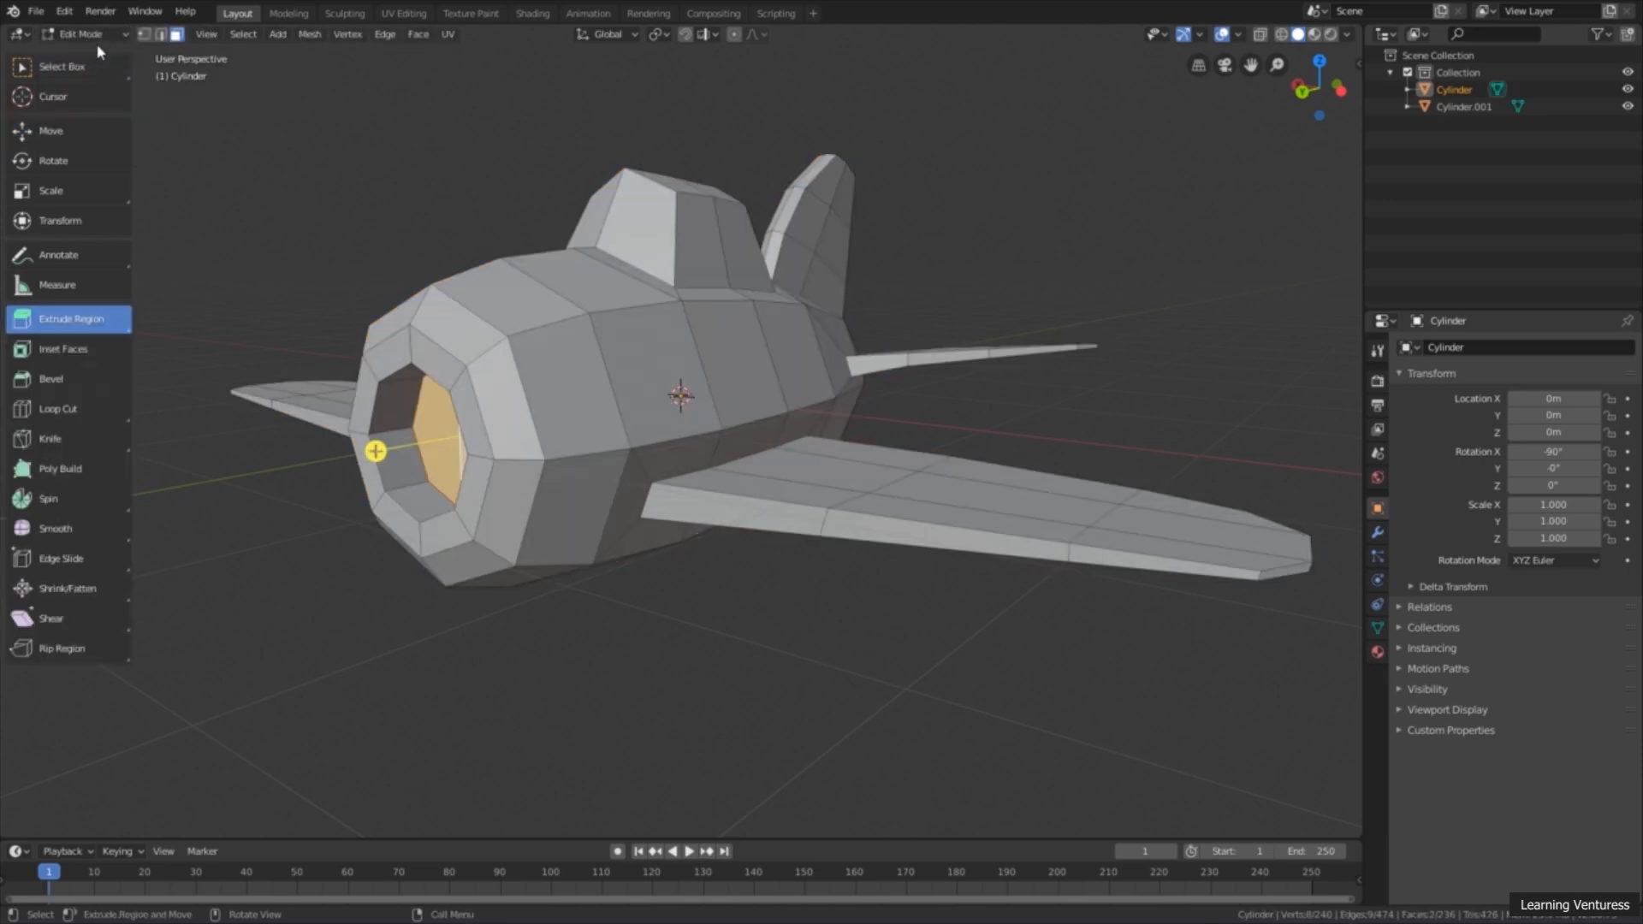
Step: Switch to vertex selection and select both recessed half faces inside the airplane's nose opening
{"action": "middle_click_drag", "start_coordinate": [278, 269], "coordinate": [437, 258]}
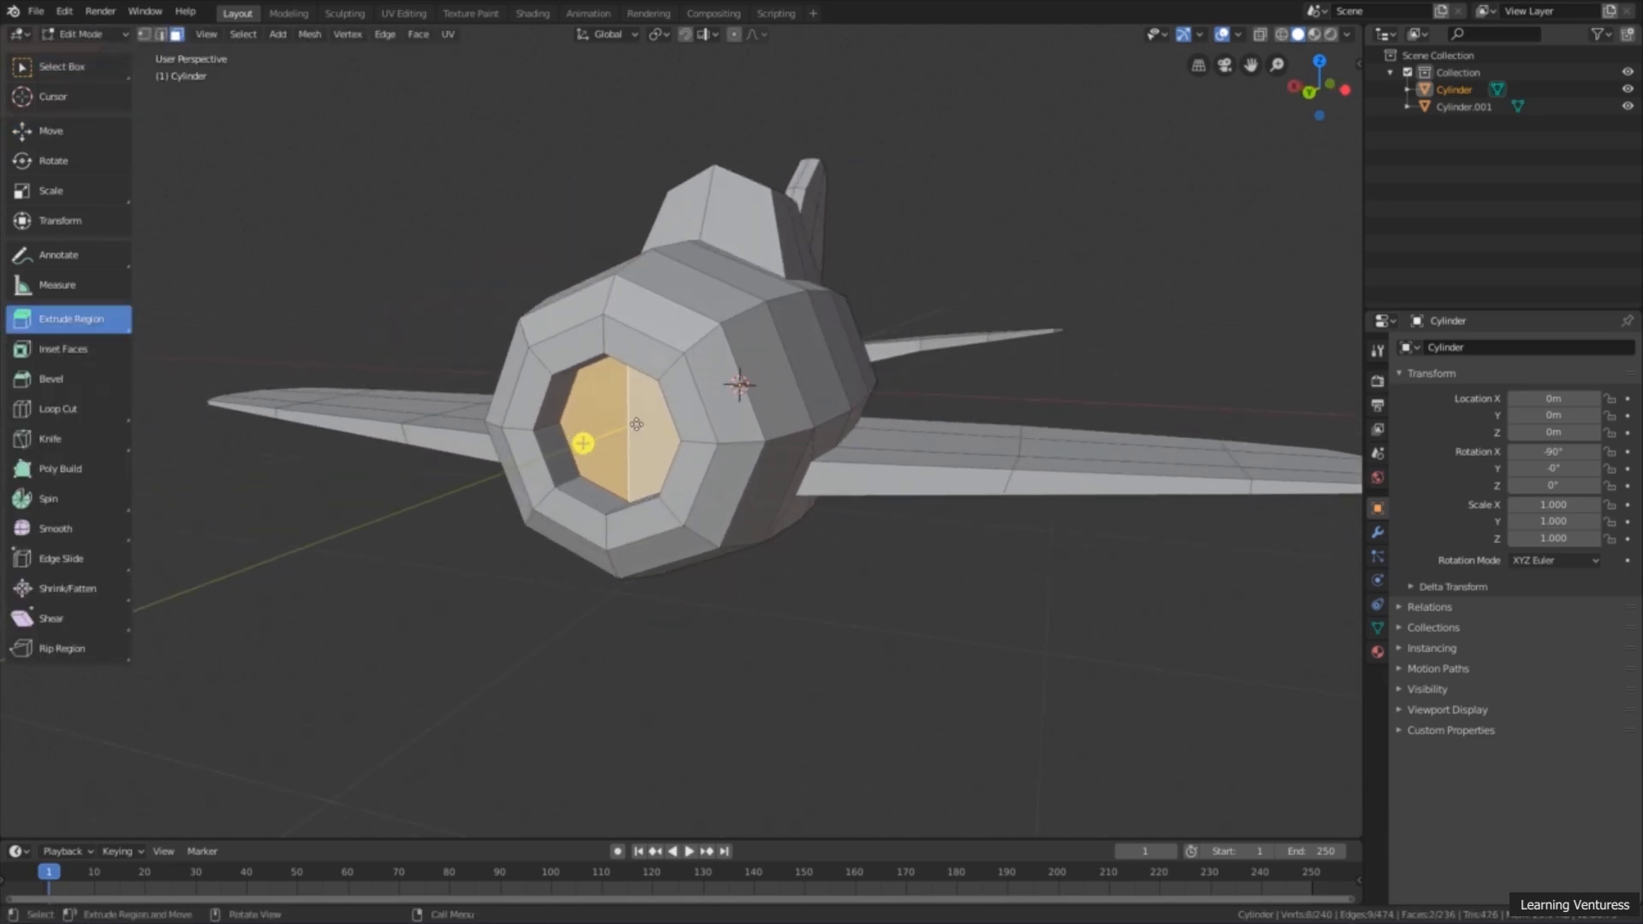
{"action": "left_click", "coordinate": [144, 35]}
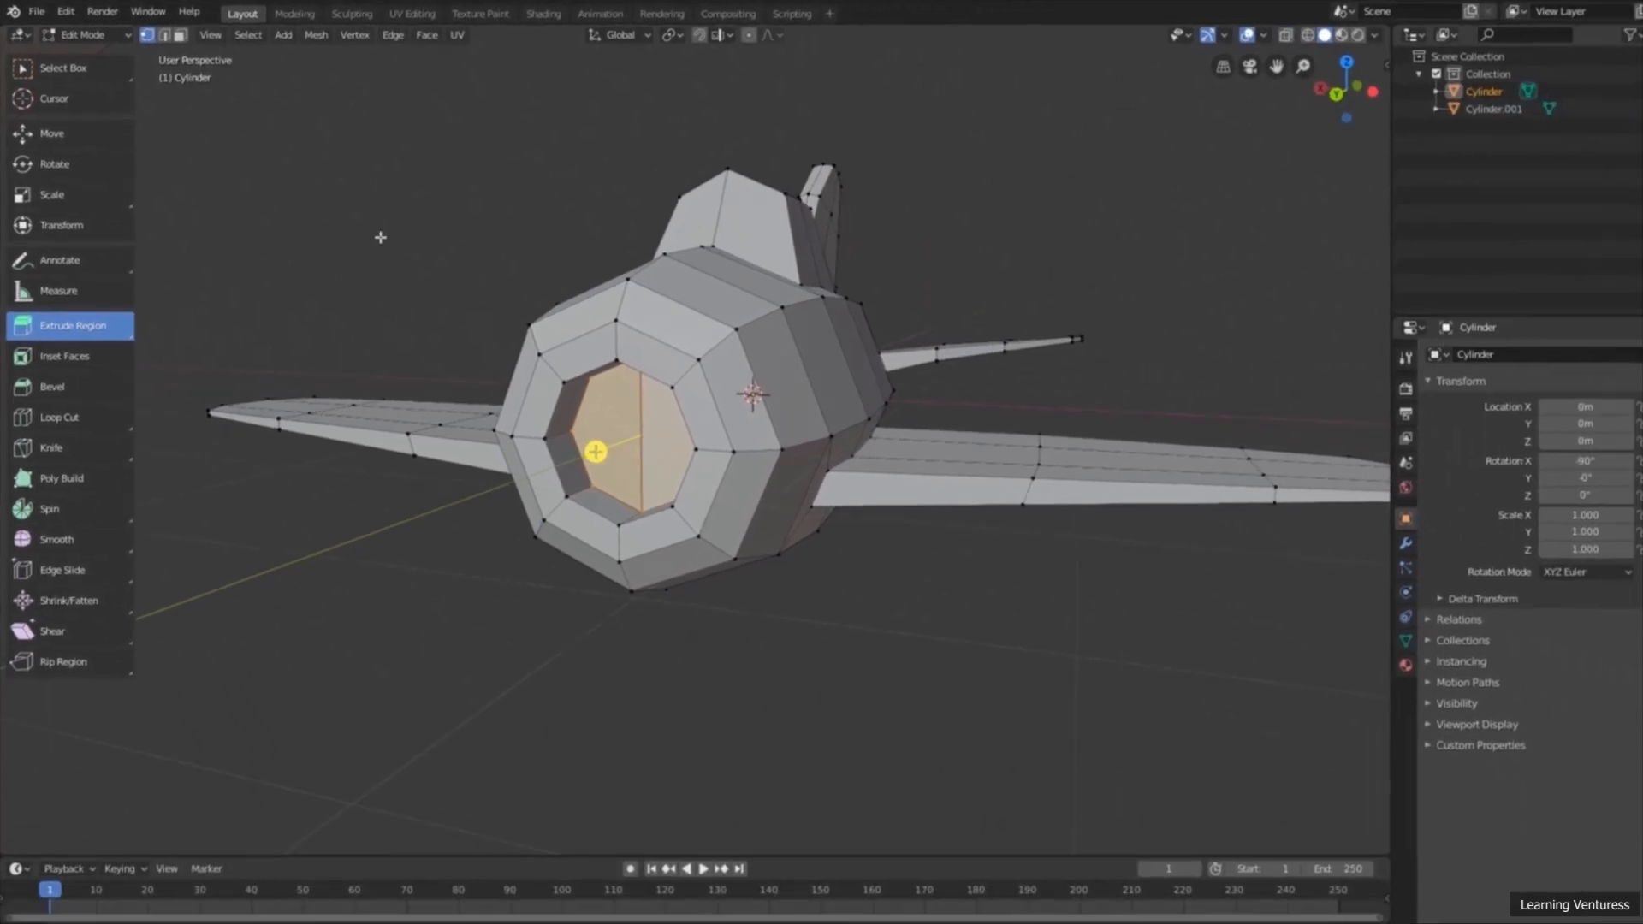
{"action": "middle_click_drag", "start_coordinate": [507, 320], "coordinate": [650, 354]}
{"action": "scroll", "coordinate": [474, 258], "scroll_direction": "up", "scroll_amount": 5}
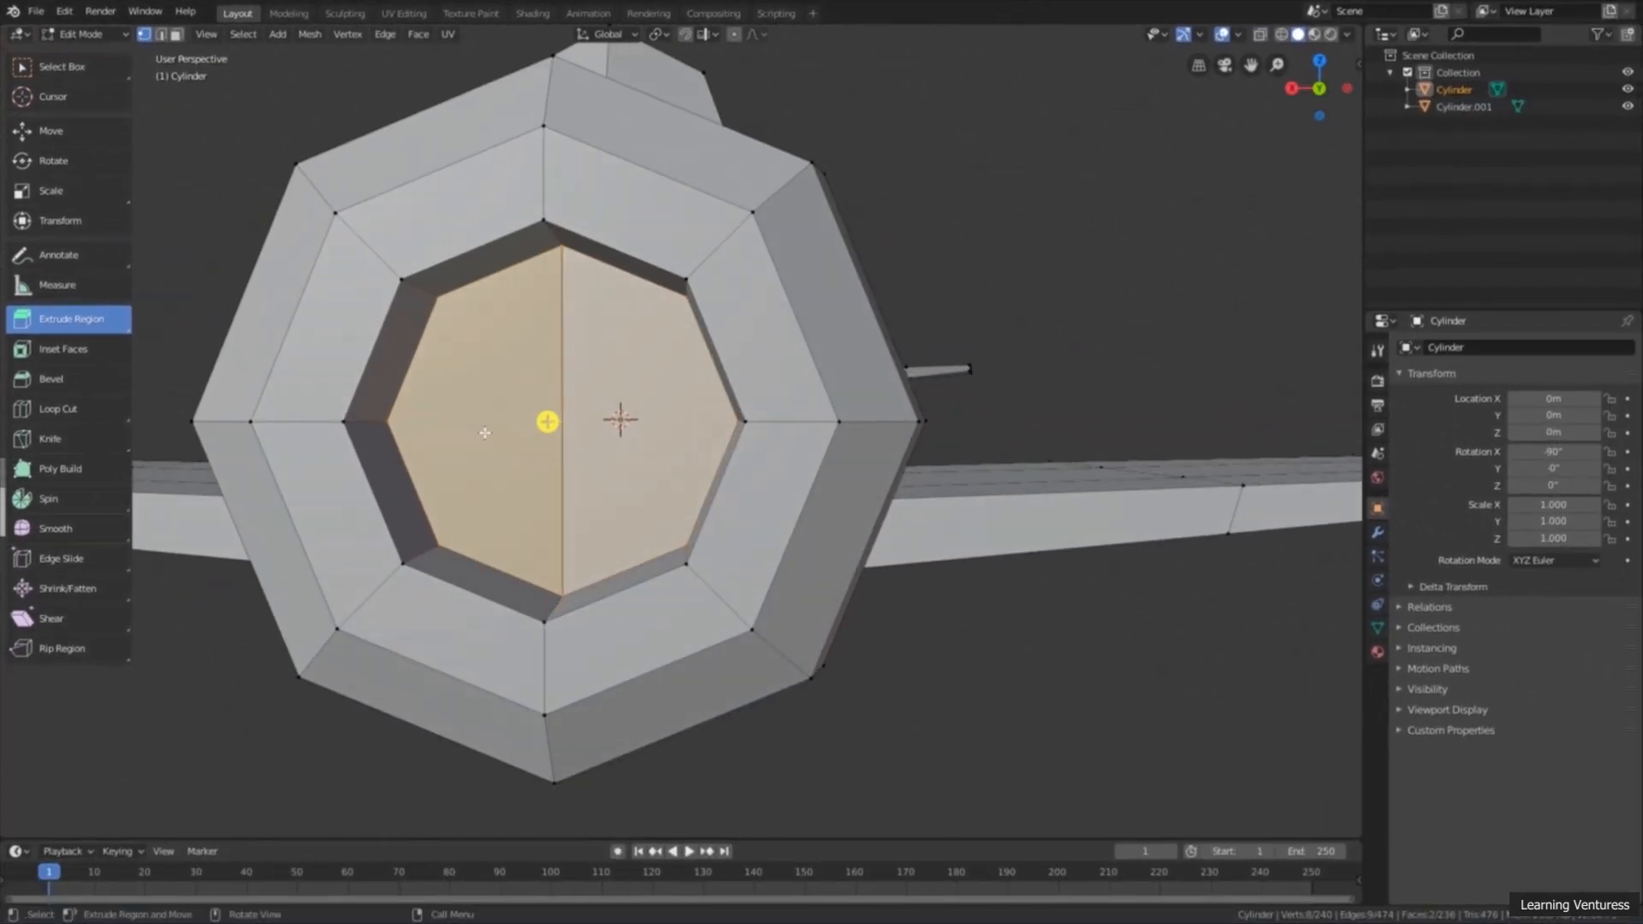
{"action": "middle_click_drag", "start_coordinate": [514, 329], "coordinate": [553, 285]}
{"action": "left_click", "coordinate": [618, 278]}
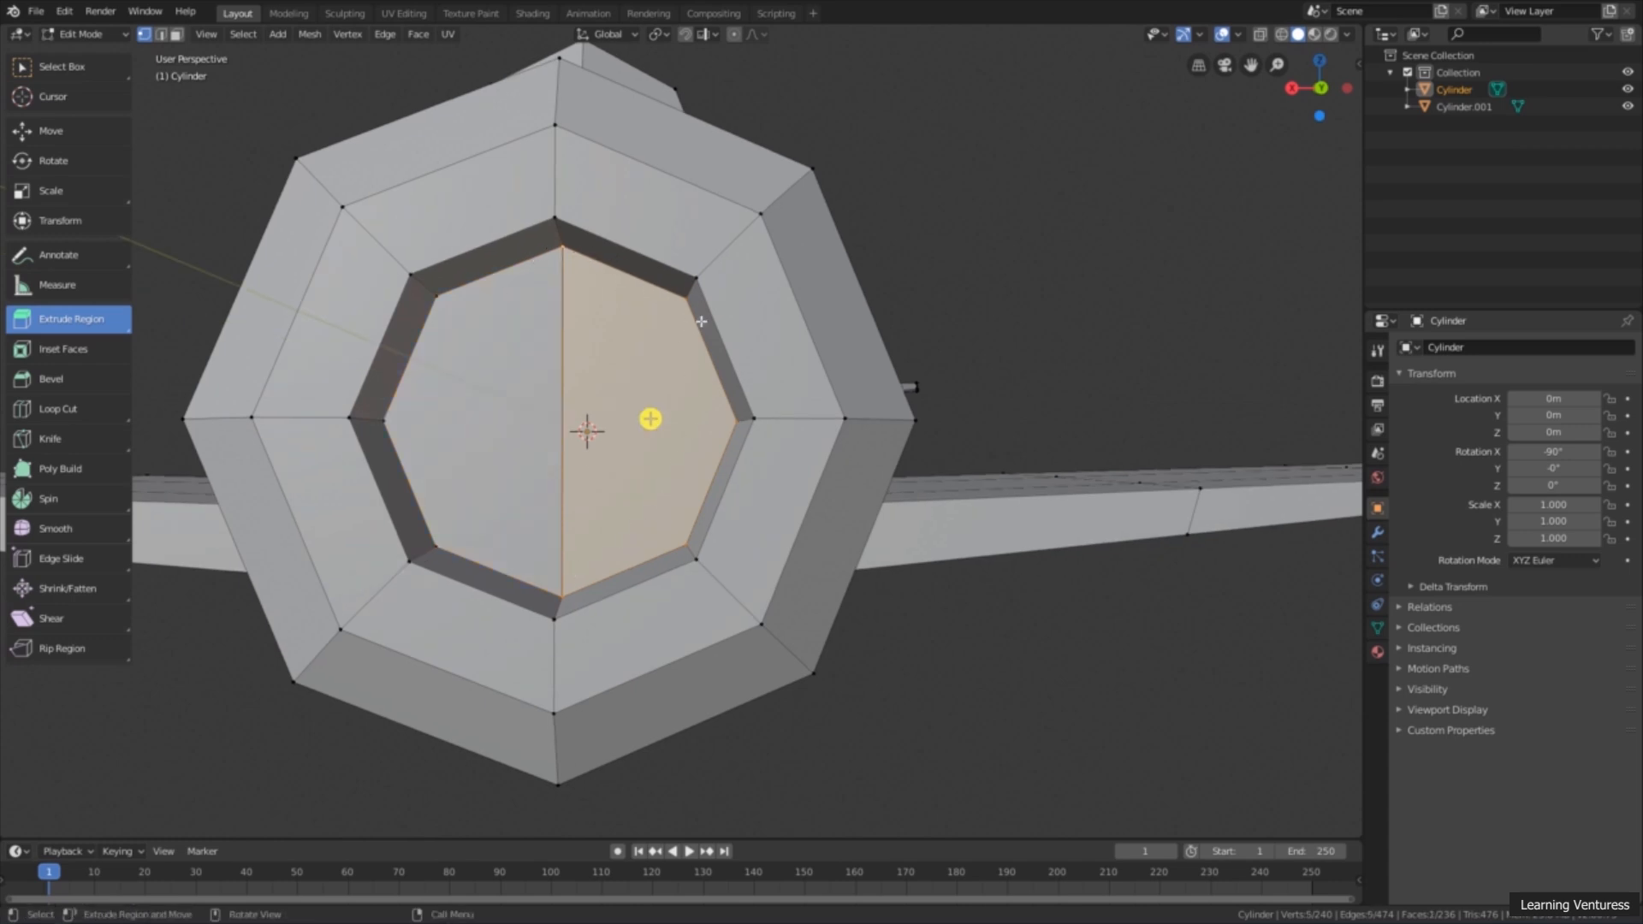
{"action": "left_click", "coordinate": [417, 505], "text": "shift"}
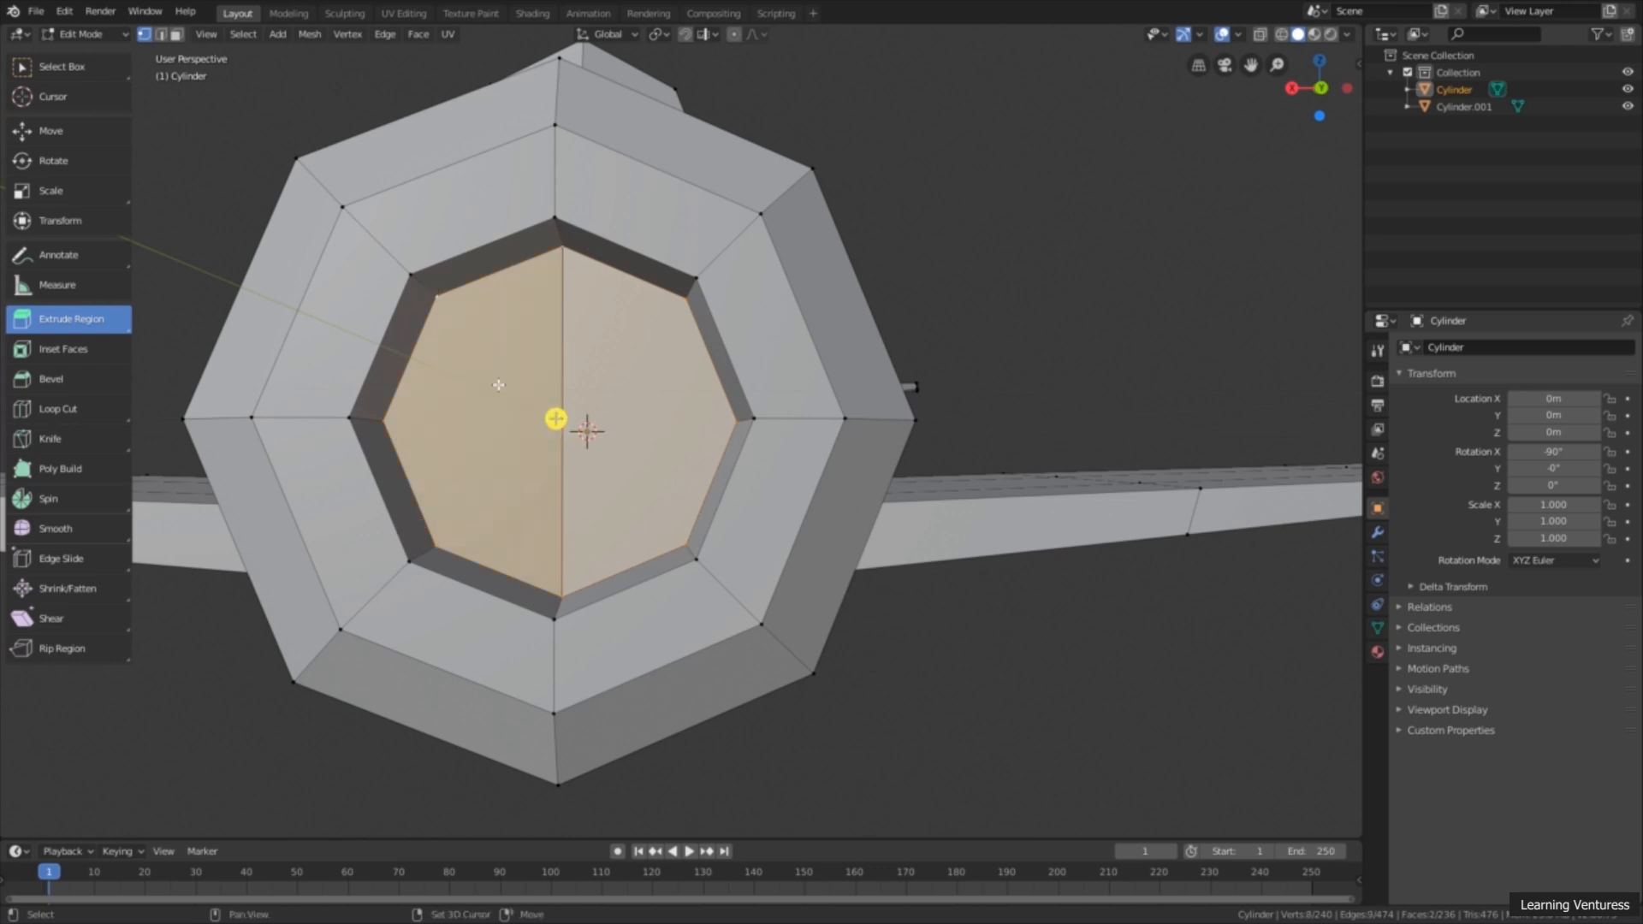
{"action": "middle_click_drag", "start_coordinate": [676, 323], "coordinate": [597, 412]}
{"action": "scroll", "coordinate": [597, 412], "scroll_direction": "down", "scroll_amount": 4}
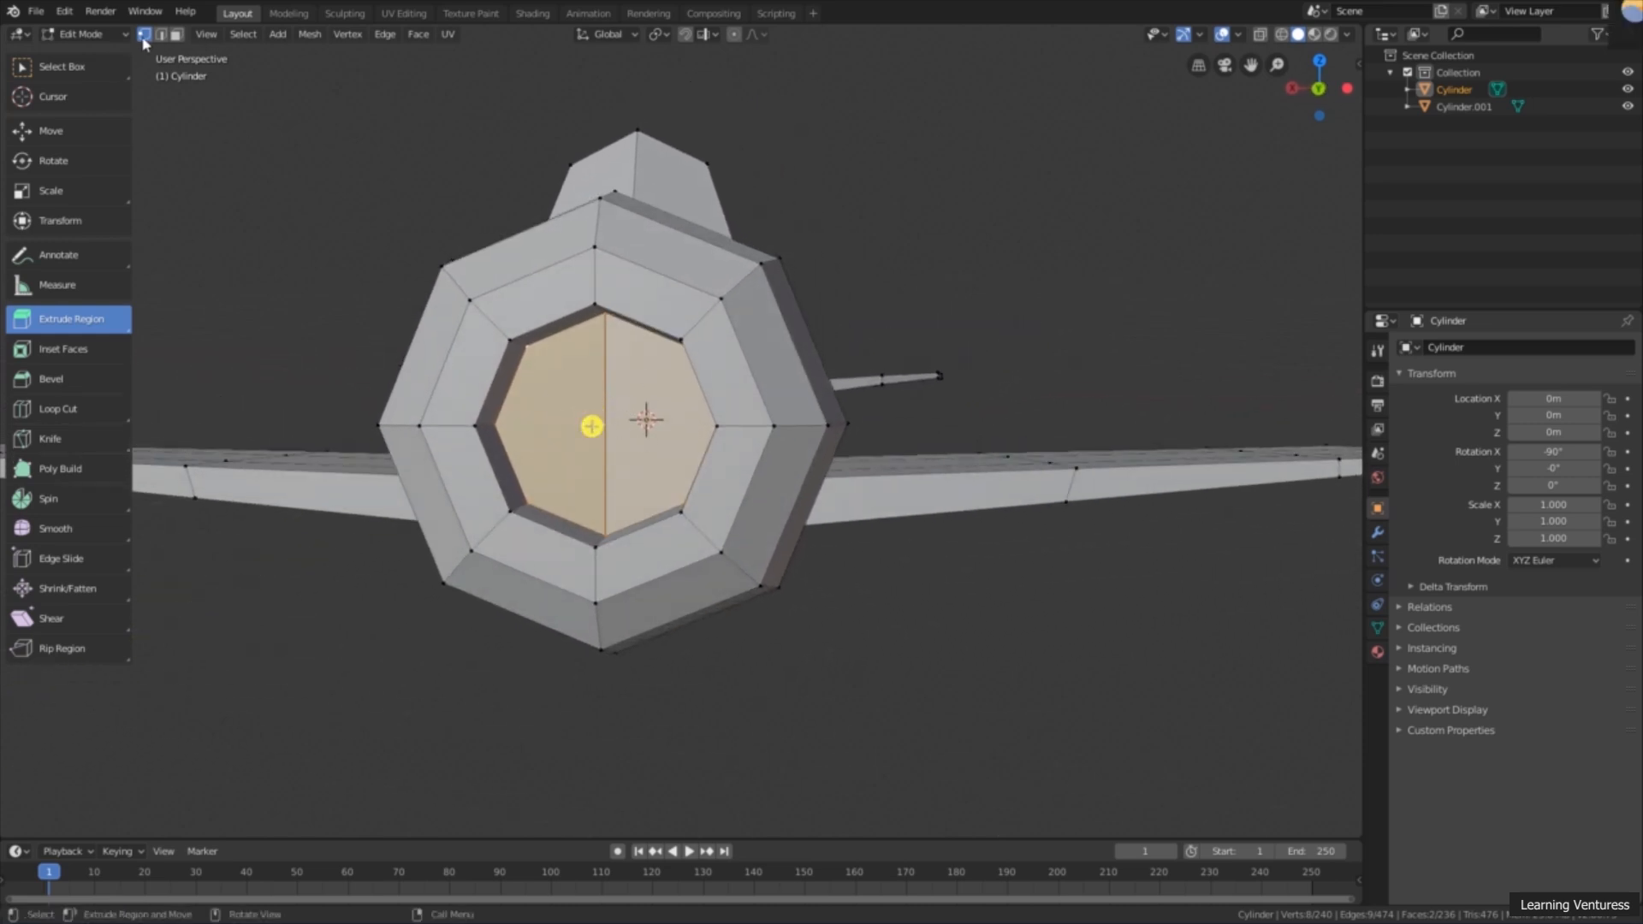
{"action": "middle_click_drag", "start_coordinate": [435, 211], "coordinate": [414, 298]}
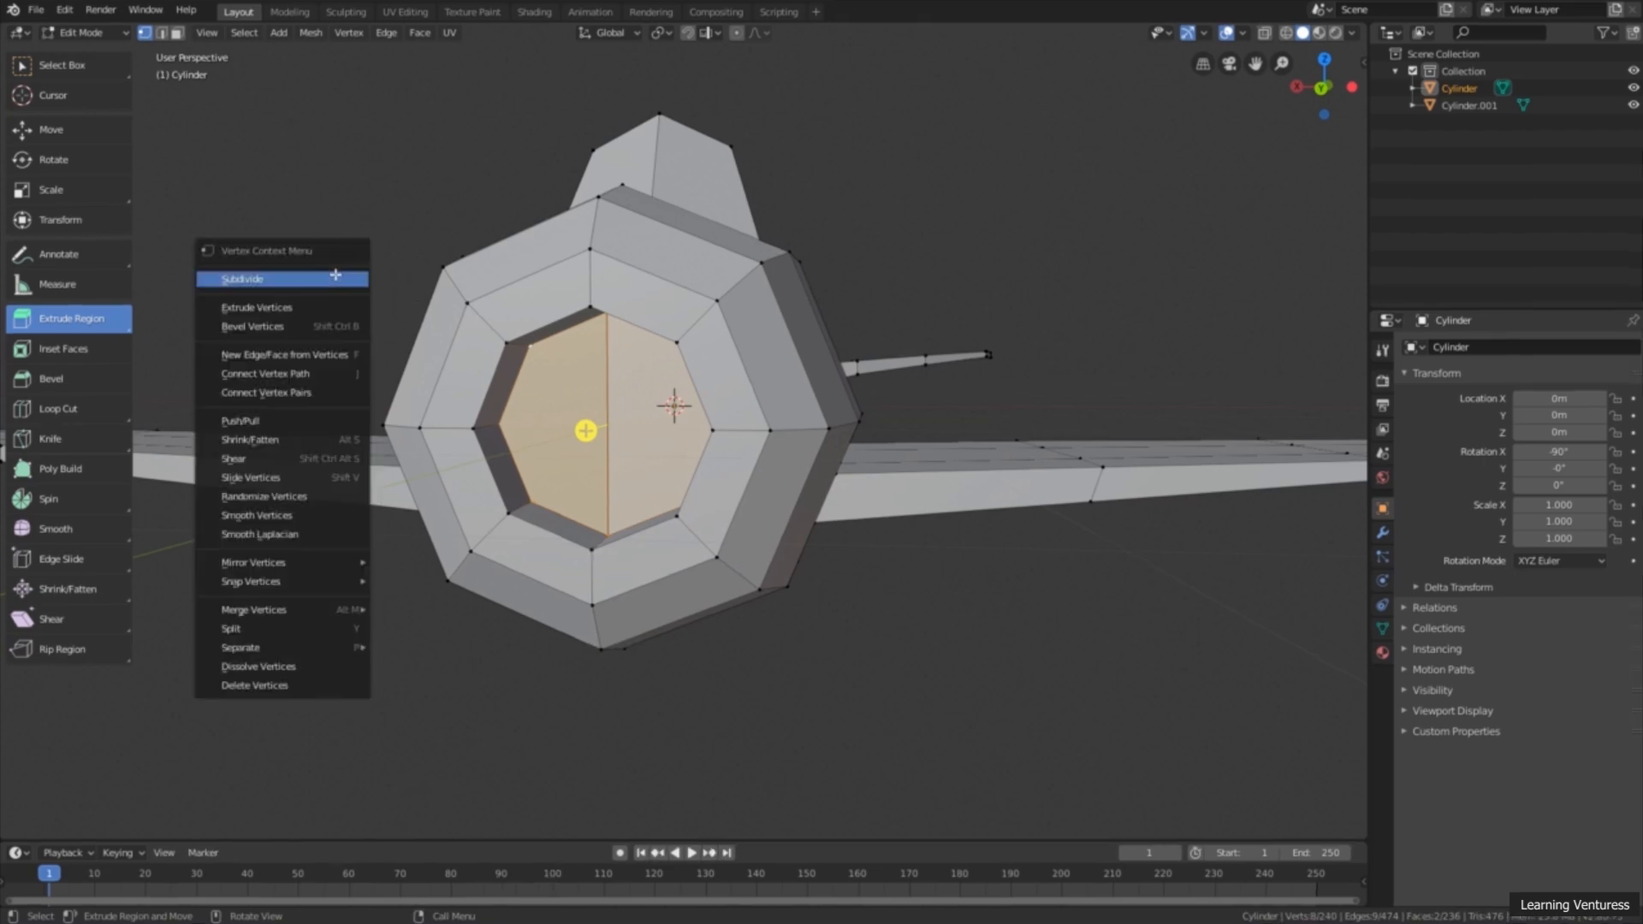
Step: Snap the 3D cursor to the center of the selected recessed nose faces
{"action": "right_click", "coordinate": [335, 273]}
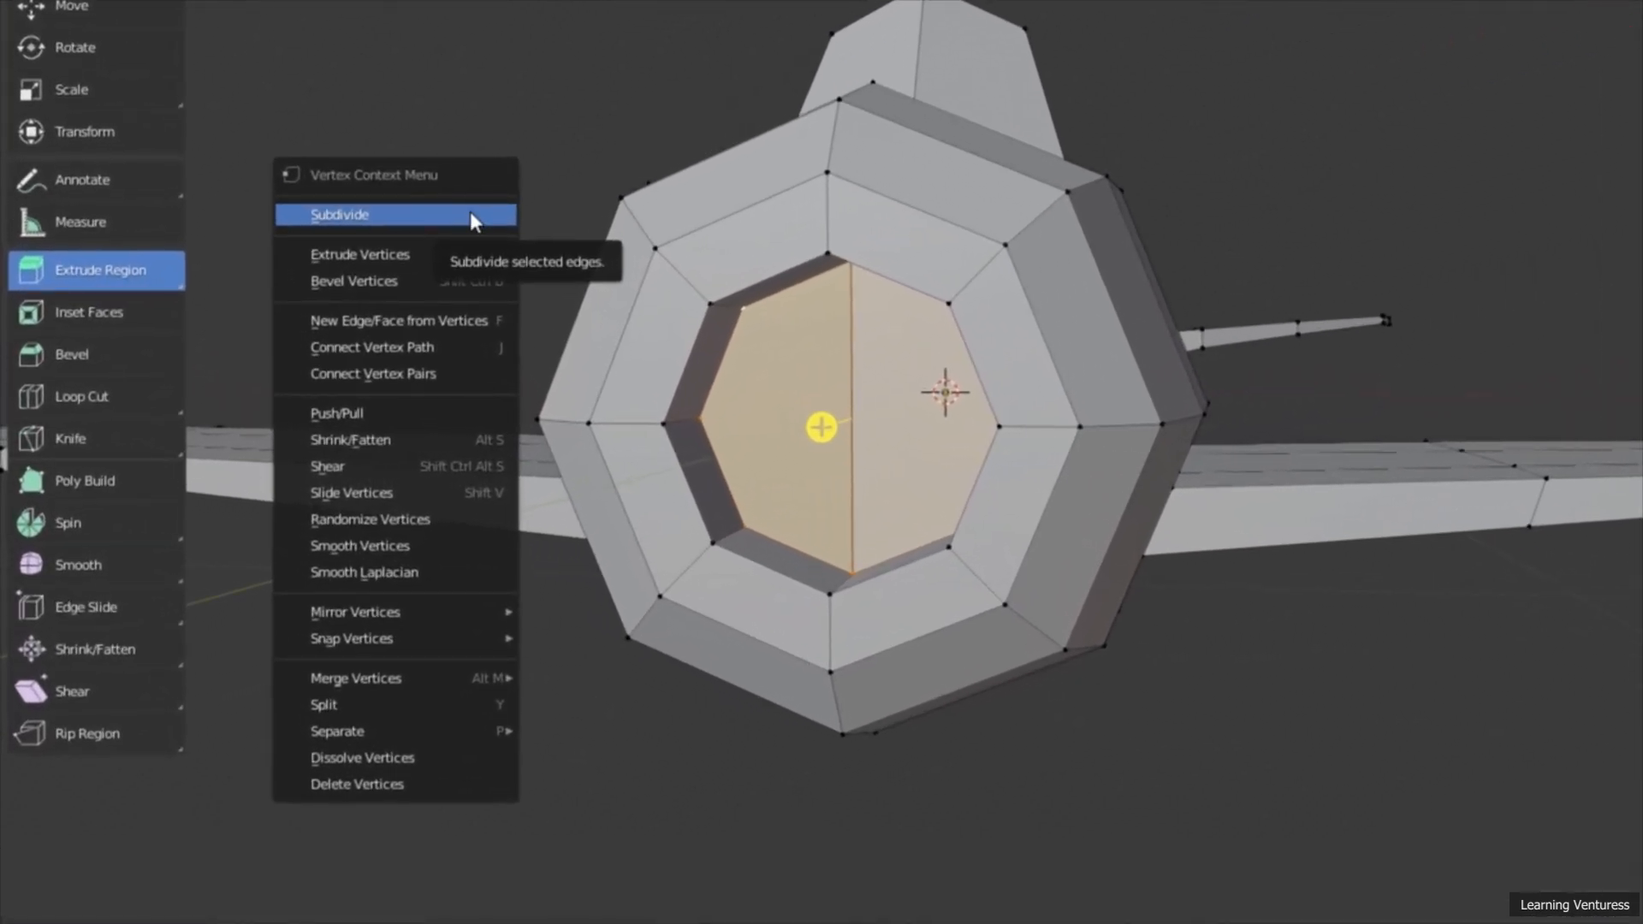
{"action": "mouse_move", "coordinate": [367, 641]}
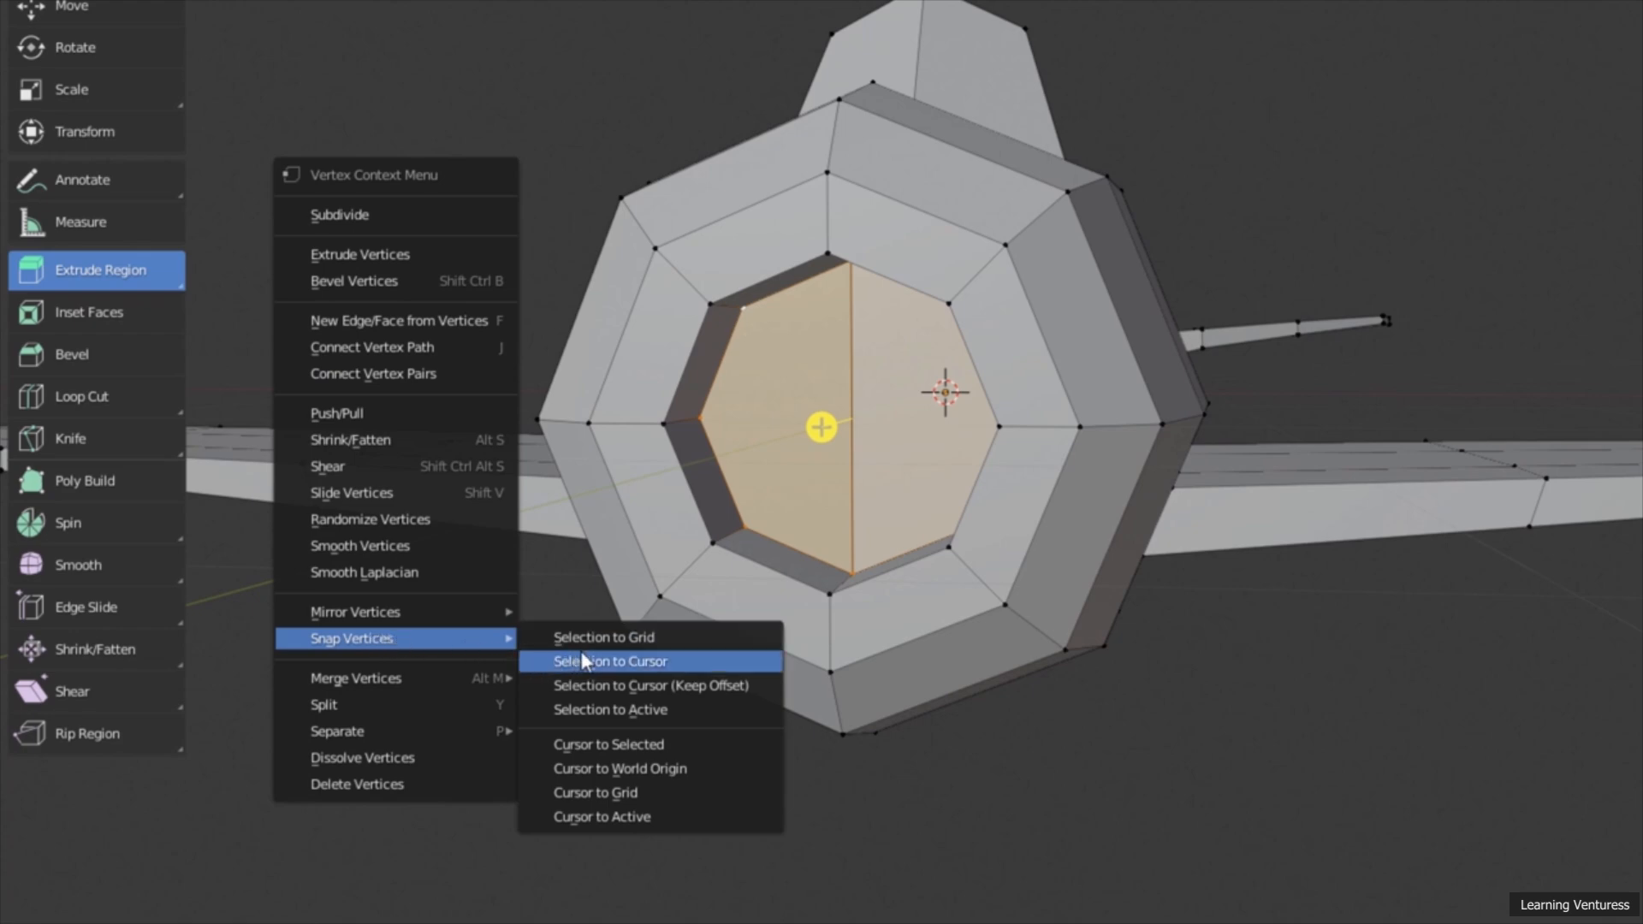
{"action": "left_click", "coordinate": [609, 744]}
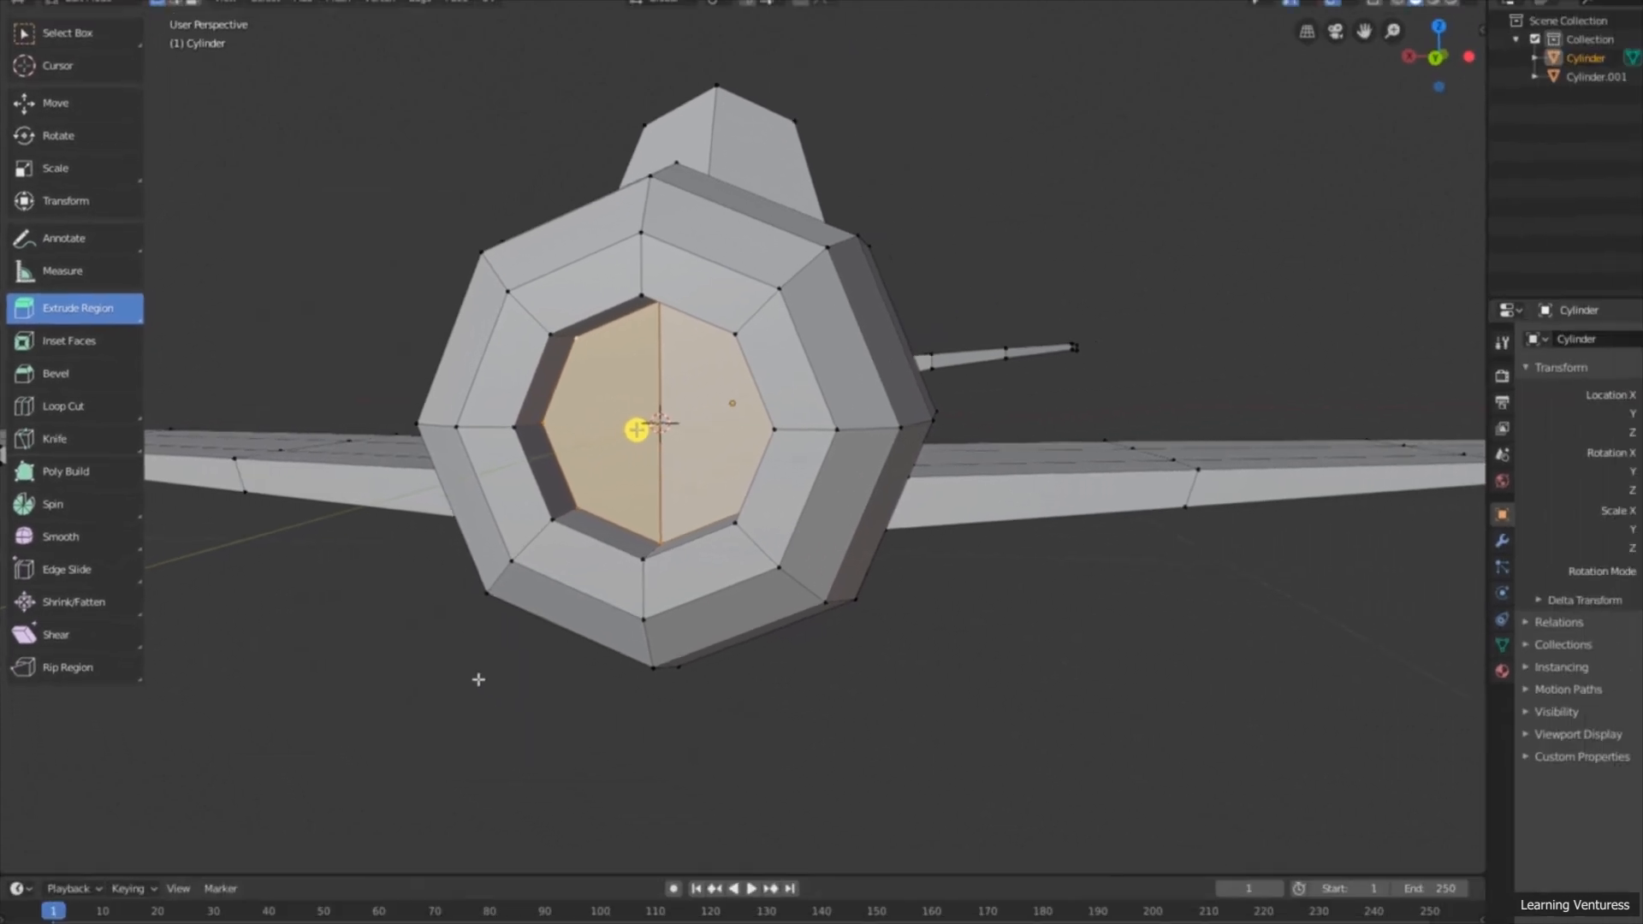
{"action": "middle_click_drag", "start_coordinate": [497, 673], "coordinate": [714, 455]}
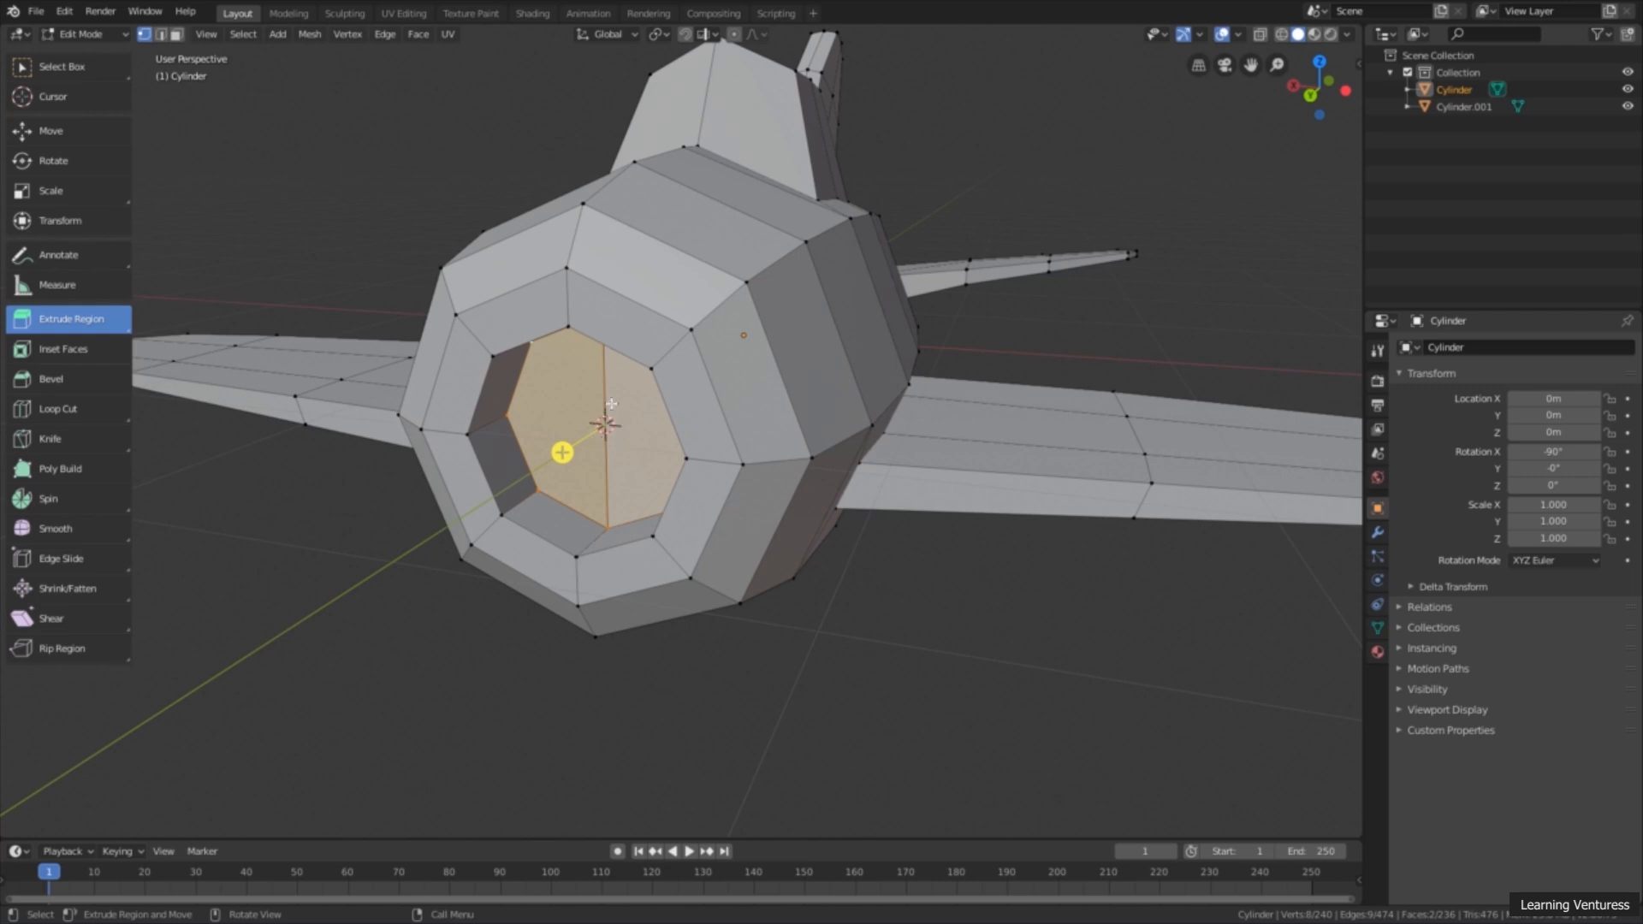
{"action": "middle_click_drag", "start_coordinate": [610, 448], "coordinate": [673, 462]}
{"action": "middle_click_drag", "start_coordinate": [584, 594], "coordinate": [638, 466]}
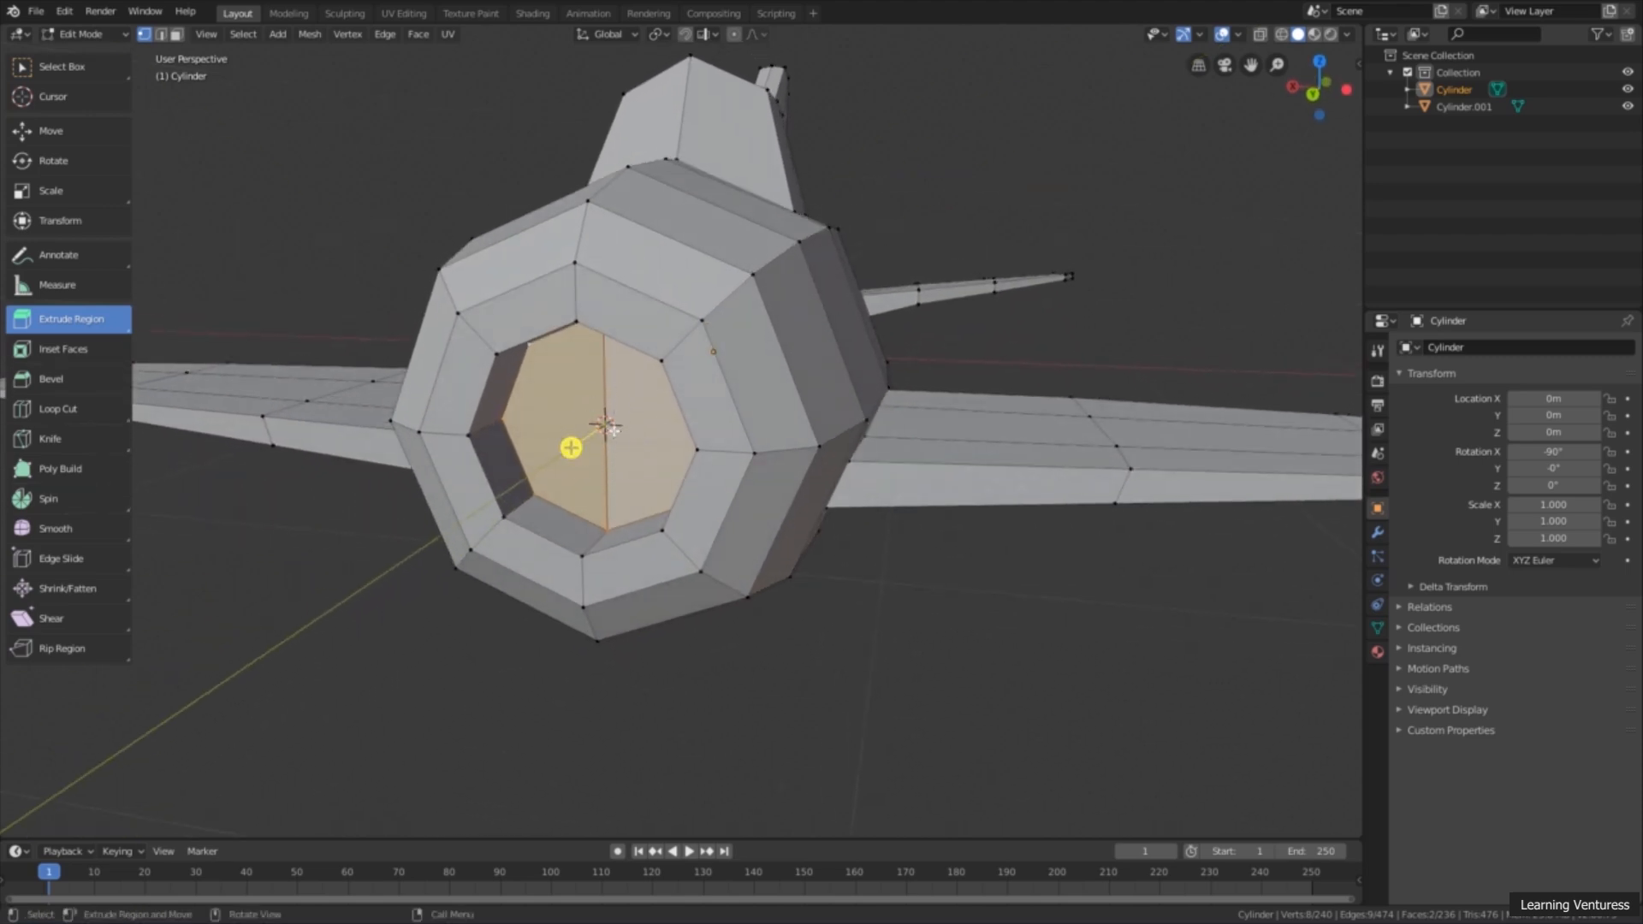
Step: Return to Object Mode, select the eight-sided cylinder and snap it to the 3D cursor in the nose
{"action": "left_click", "coordinate": [105, 34]}
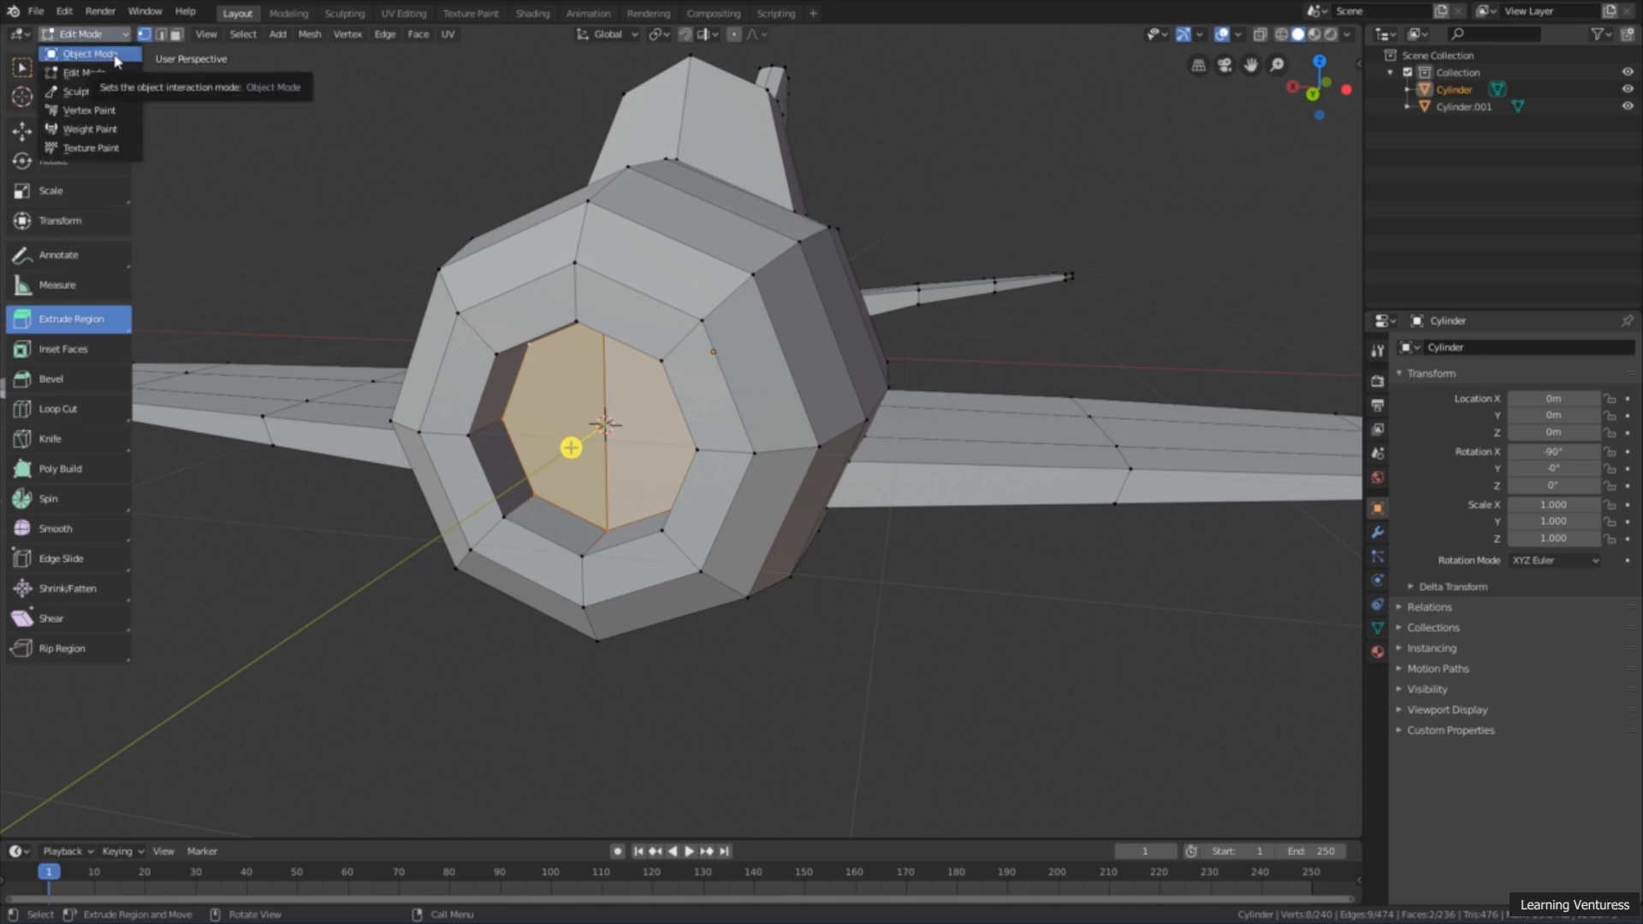
{"action": "left_click", "coordinate": [114, 54]}
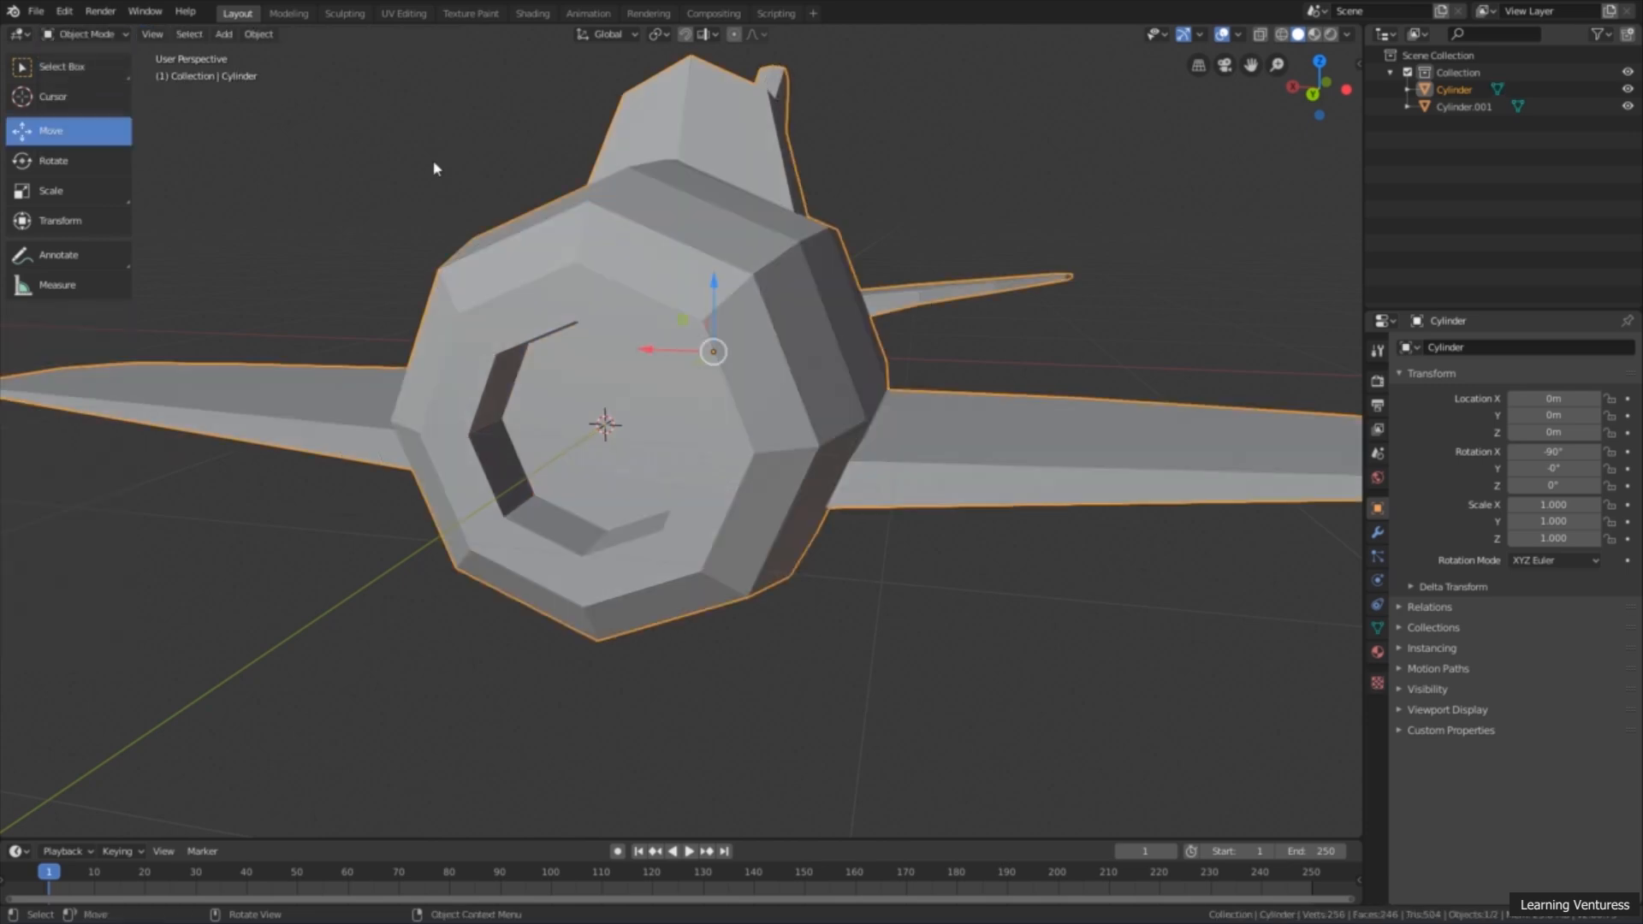
{"action": "scroll", "coordinate": [472, 210], "scroll_direction": "down", "scroll_amount": 3}
{"action": "middle_click_drag", "start_coordinate": [563, 284], "coordinate": [511, 402]}
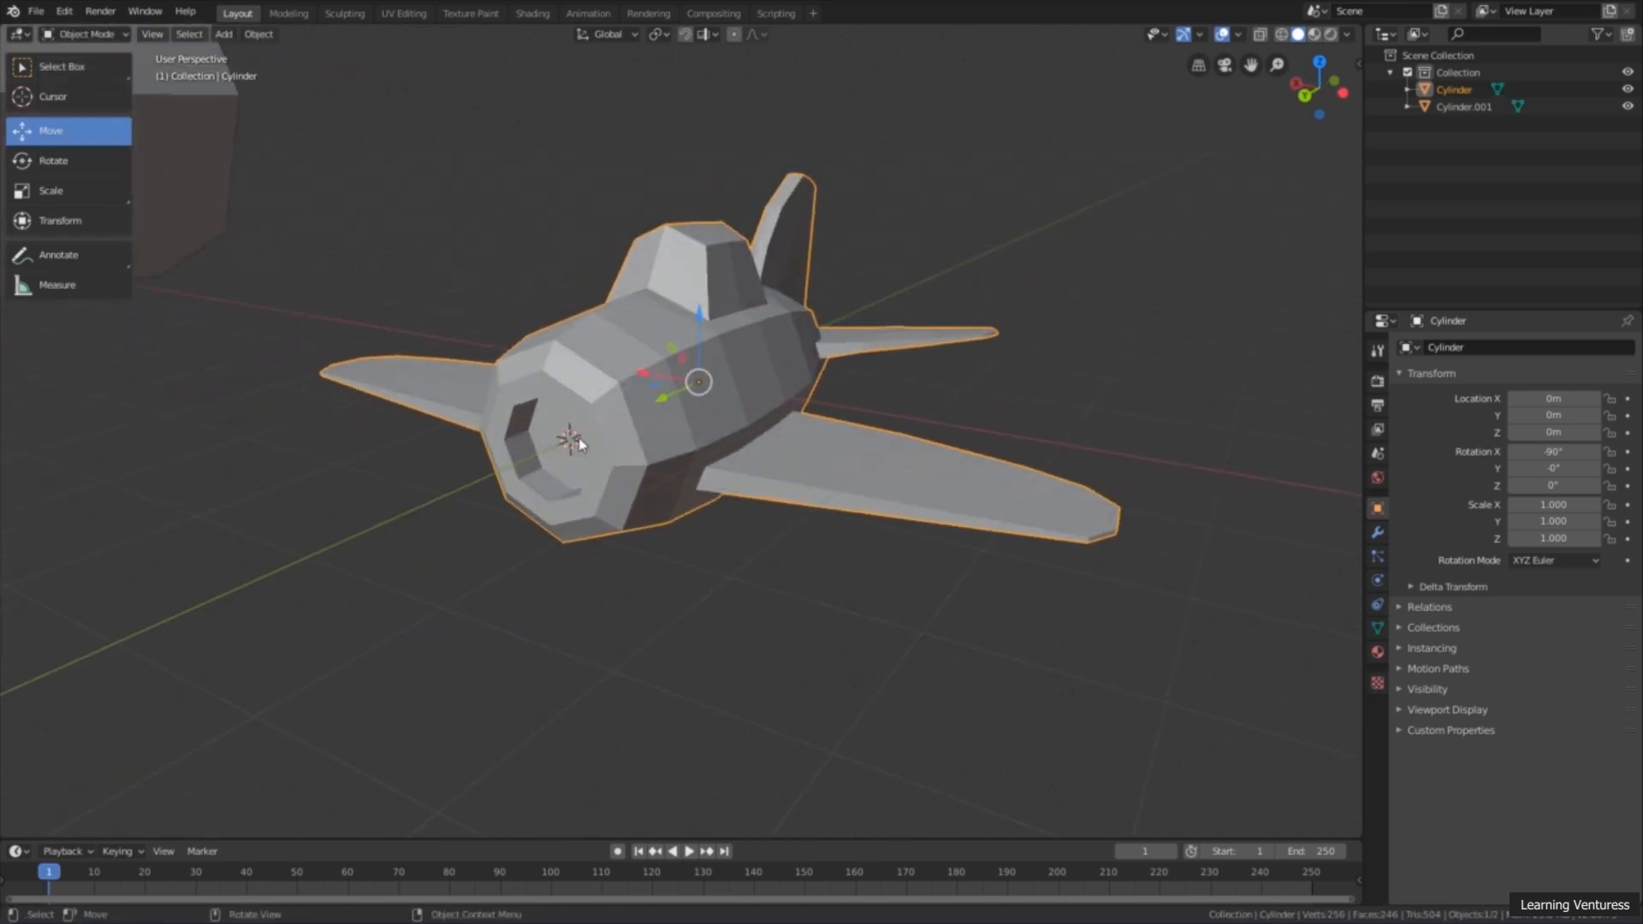
{"action": "scroll", "coordinate": [579, 444], "scroll_direction": "down", "scroll_amount": 3}
{"action": "left_click", "coordinate": [291, 225]}
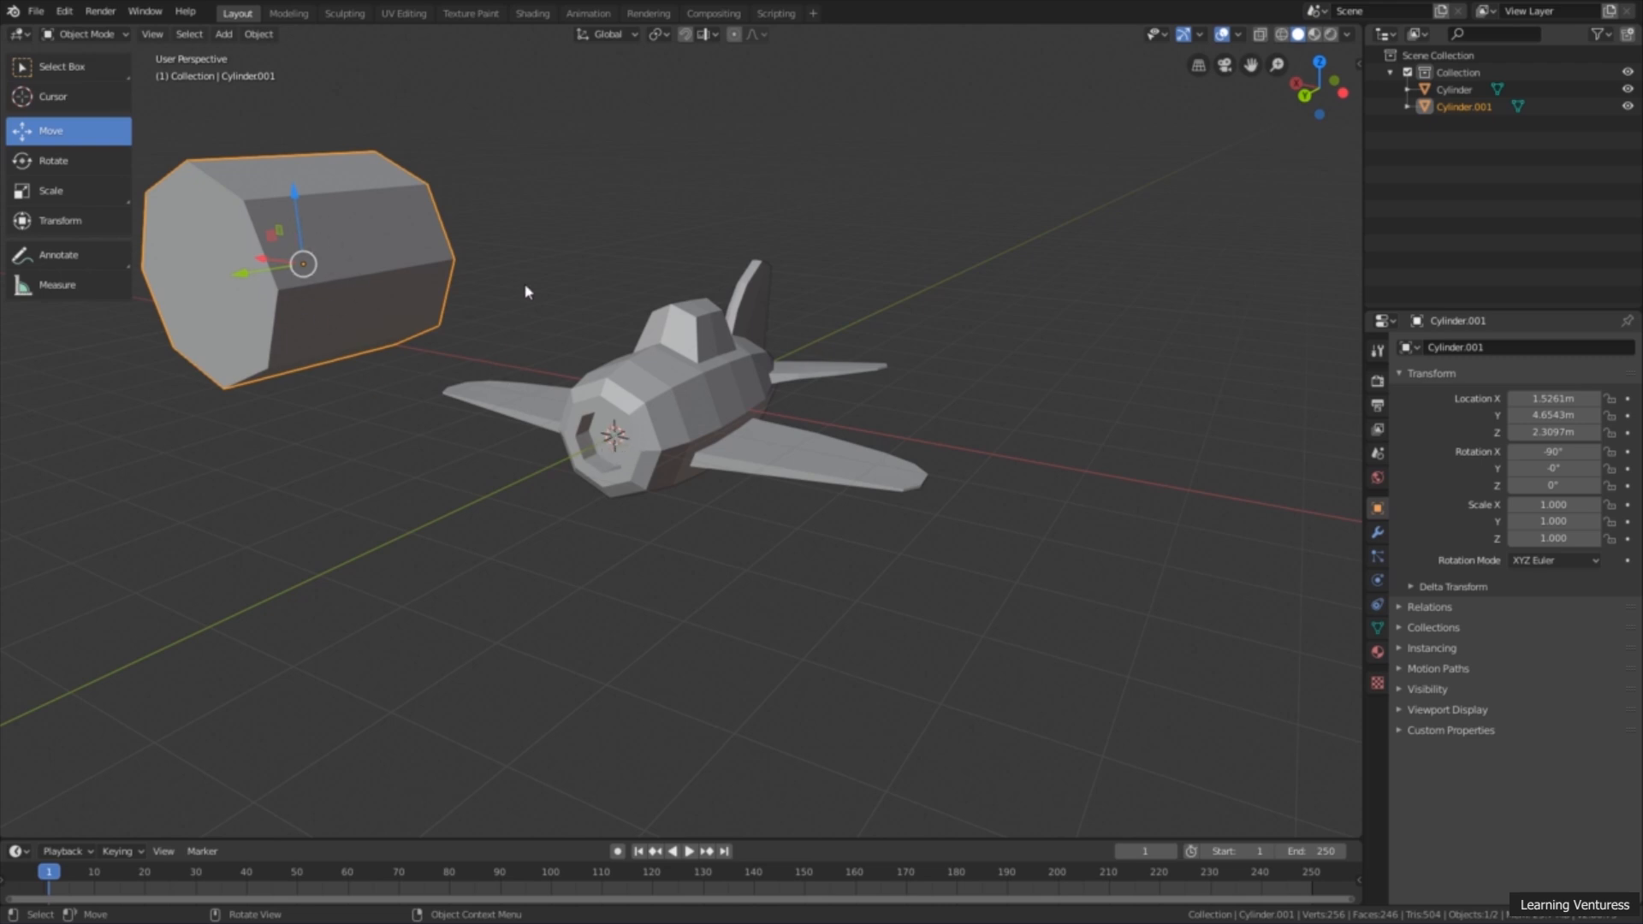
{"action": "right_click", "coordinate": [498, 215]}
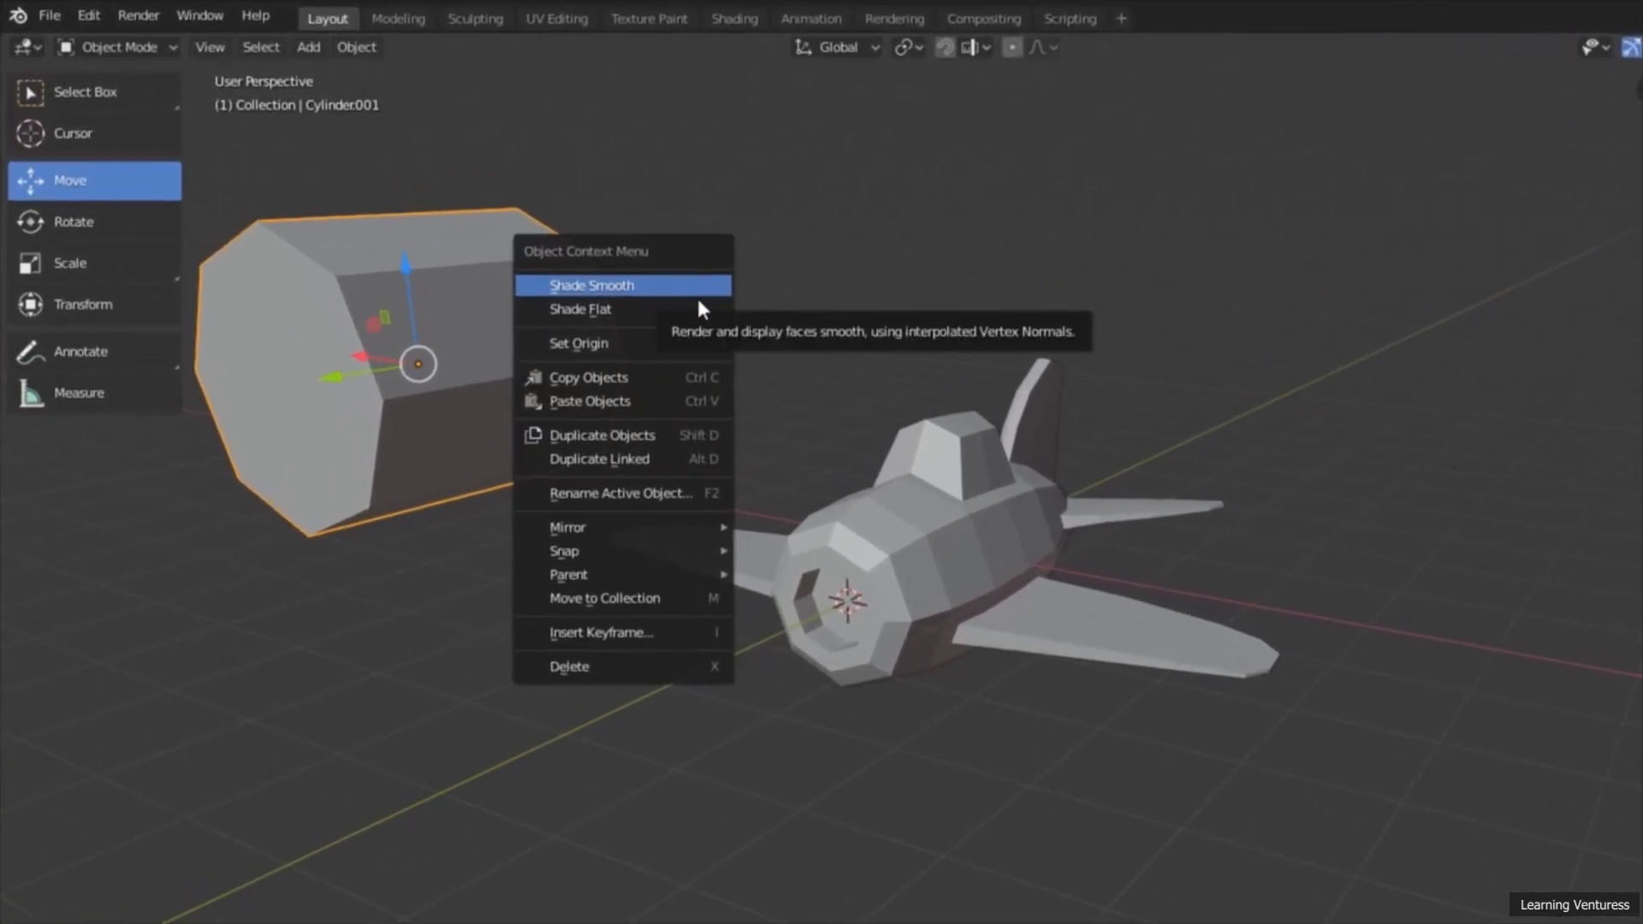
{"action": "mouse_move", "coordinate": [652, 556]}
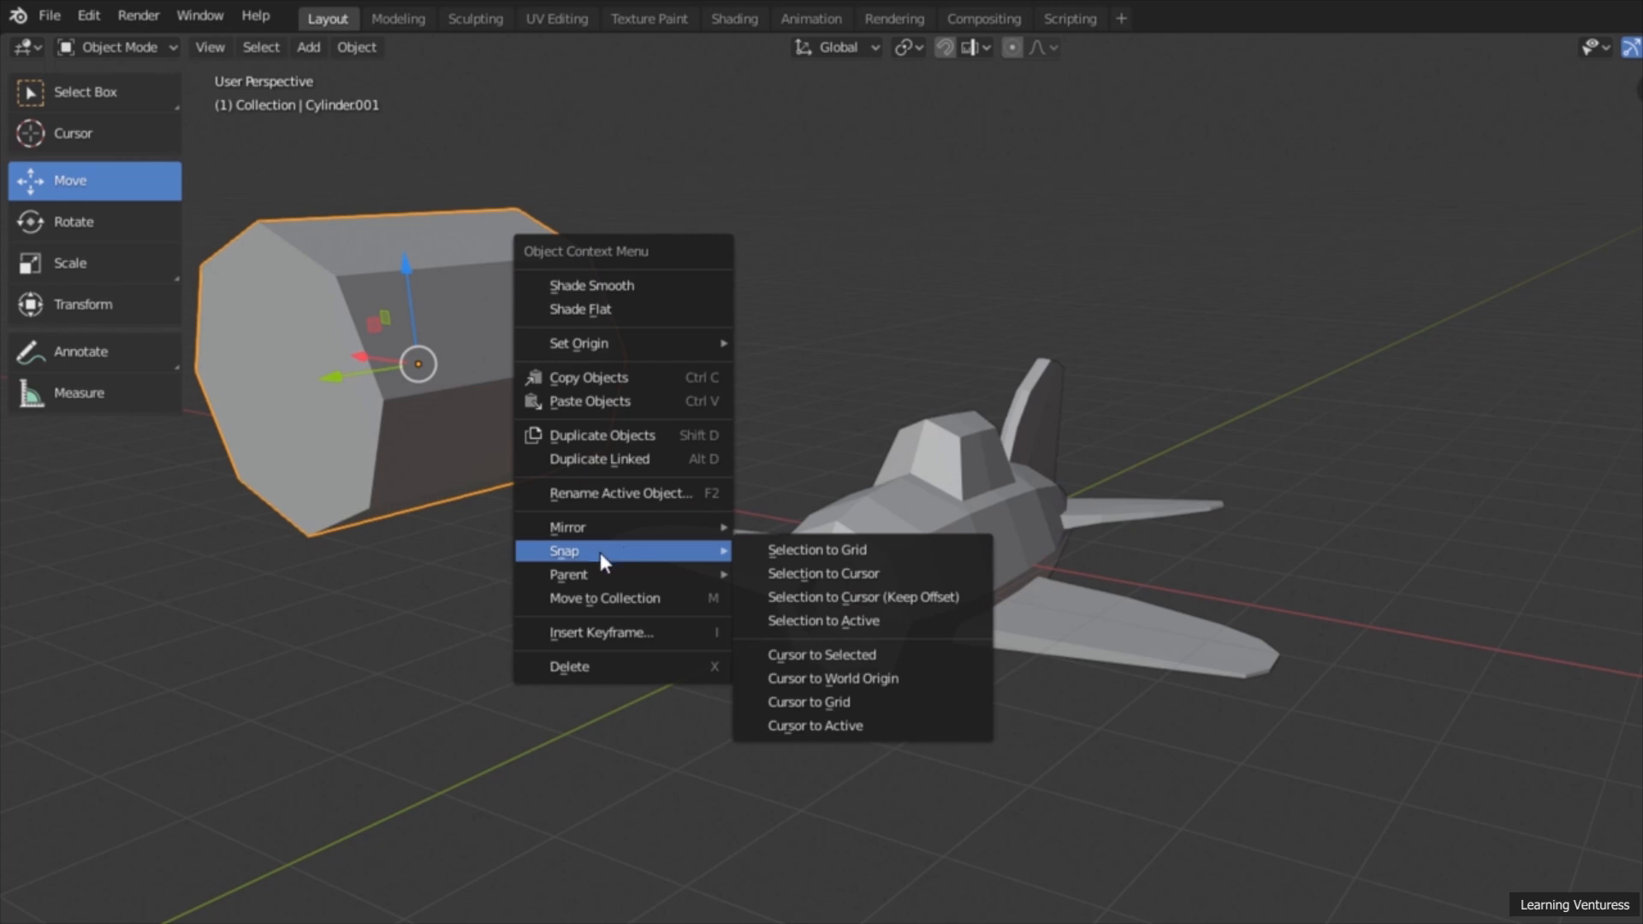
{"action": "left_click", "coordinate": [879, 577]}
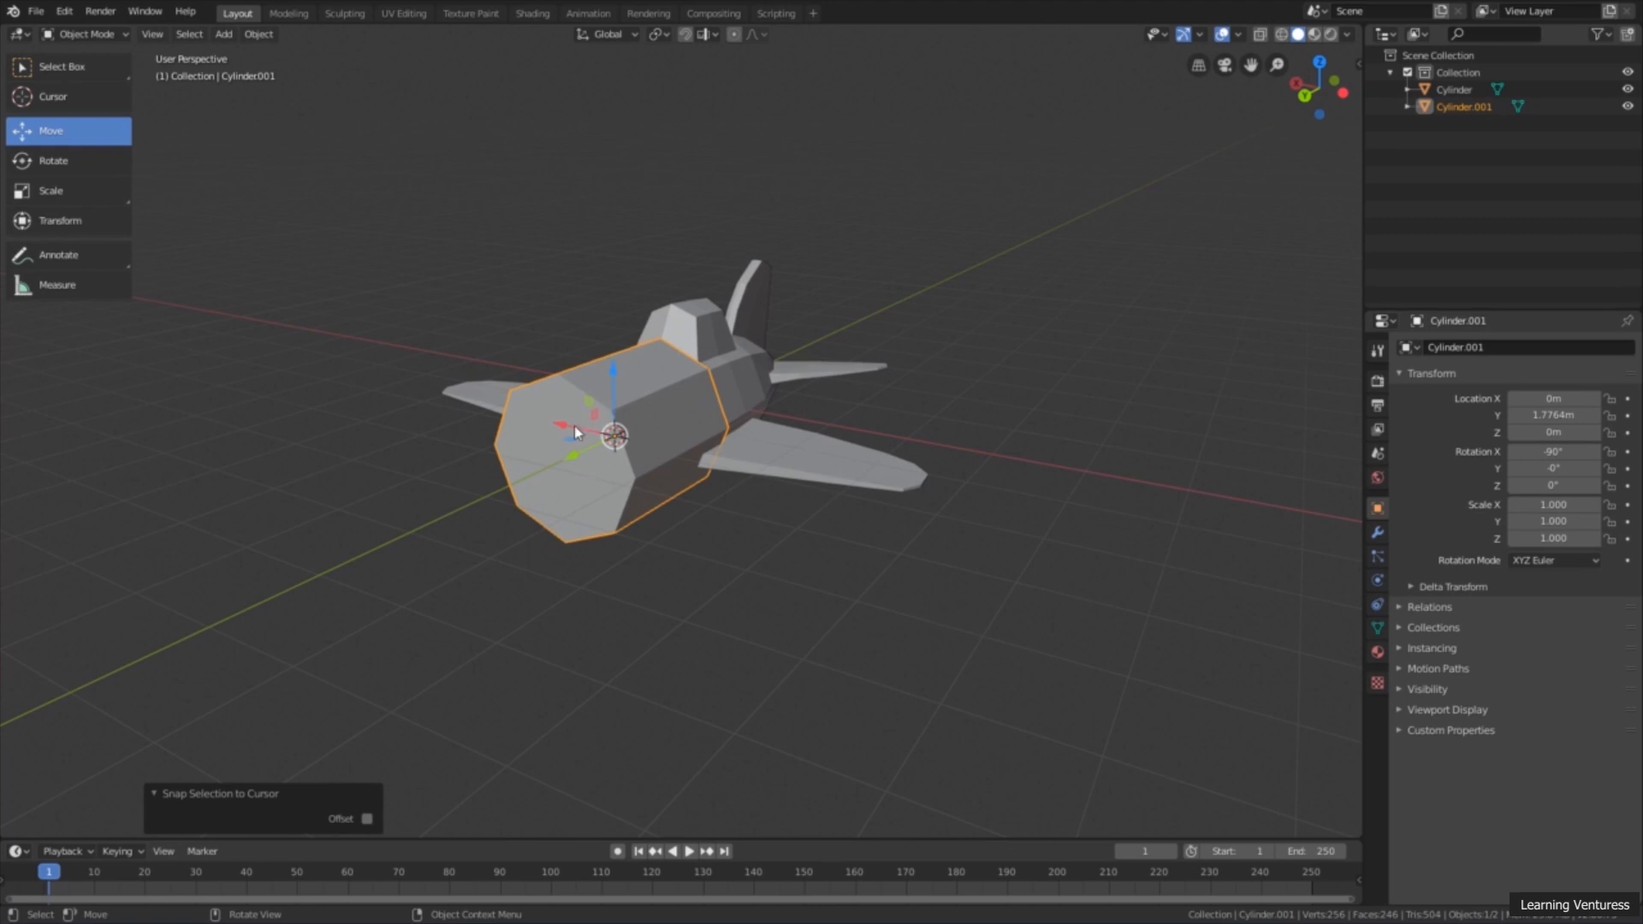
Step: In Edit Mode, scale the whole cylinder mesh uniformly by about 0.383 to fit the airplane's nose opening
{"action": "middle_click_drag", "start_coordinate": [591, 402], "coordinate": [681, 471]}
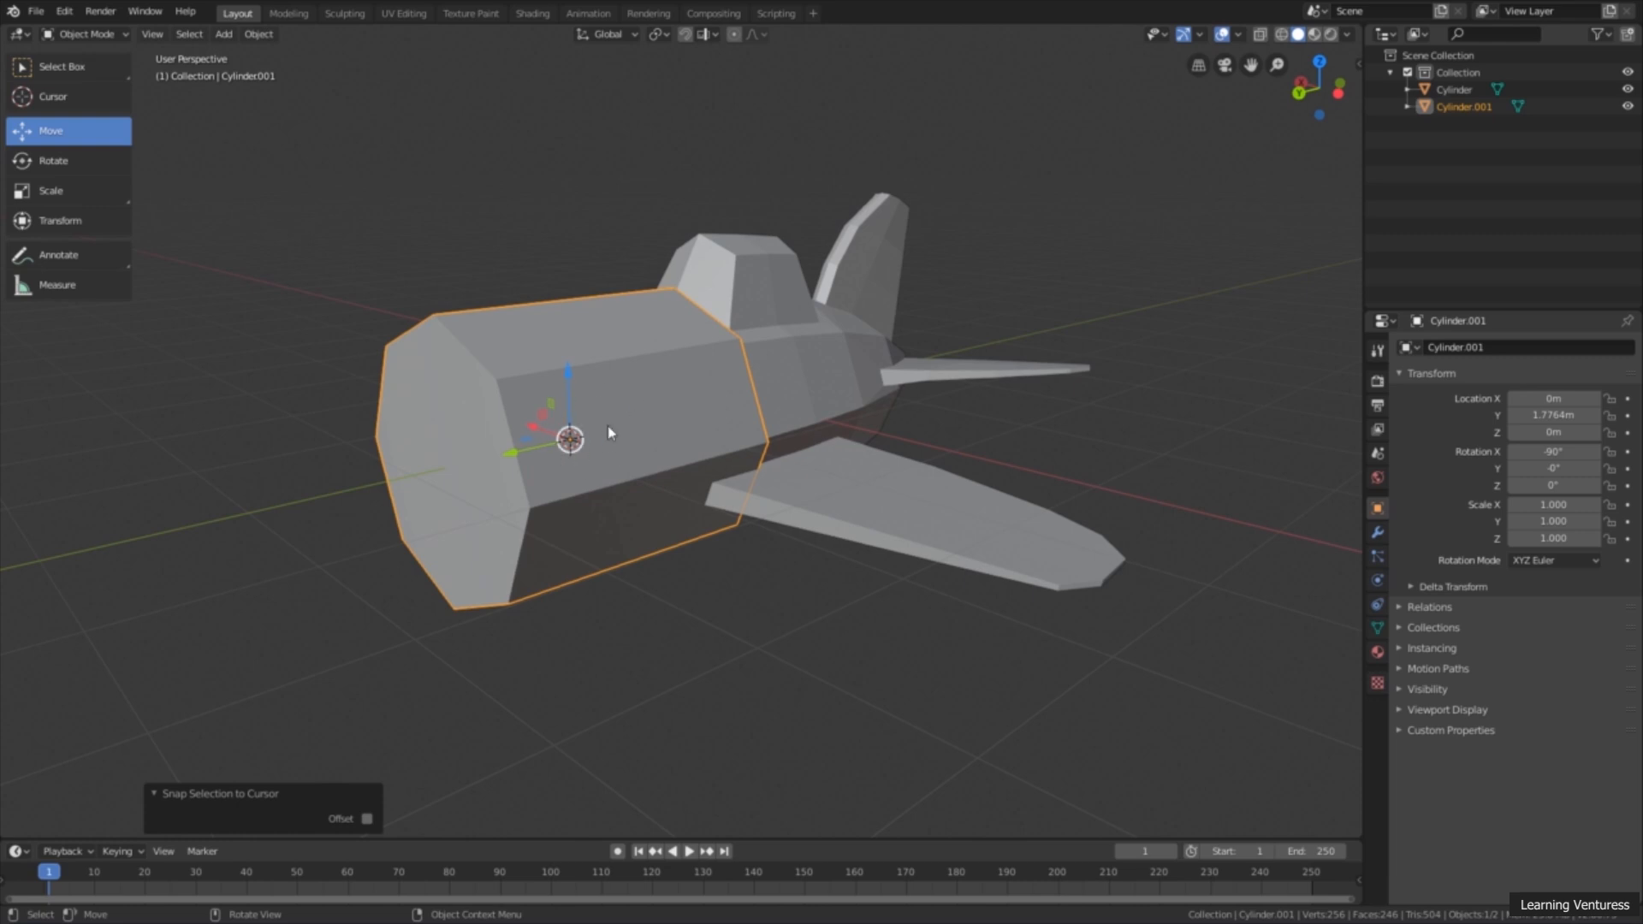
{"action": "middle_click_drag", "start_coordinate": [721, 398], "coordinate": [624, 423]}
{"action": "scroll", "coordinate": [623, 425], "scroll_direction": "up", "scroll_amount": 3}
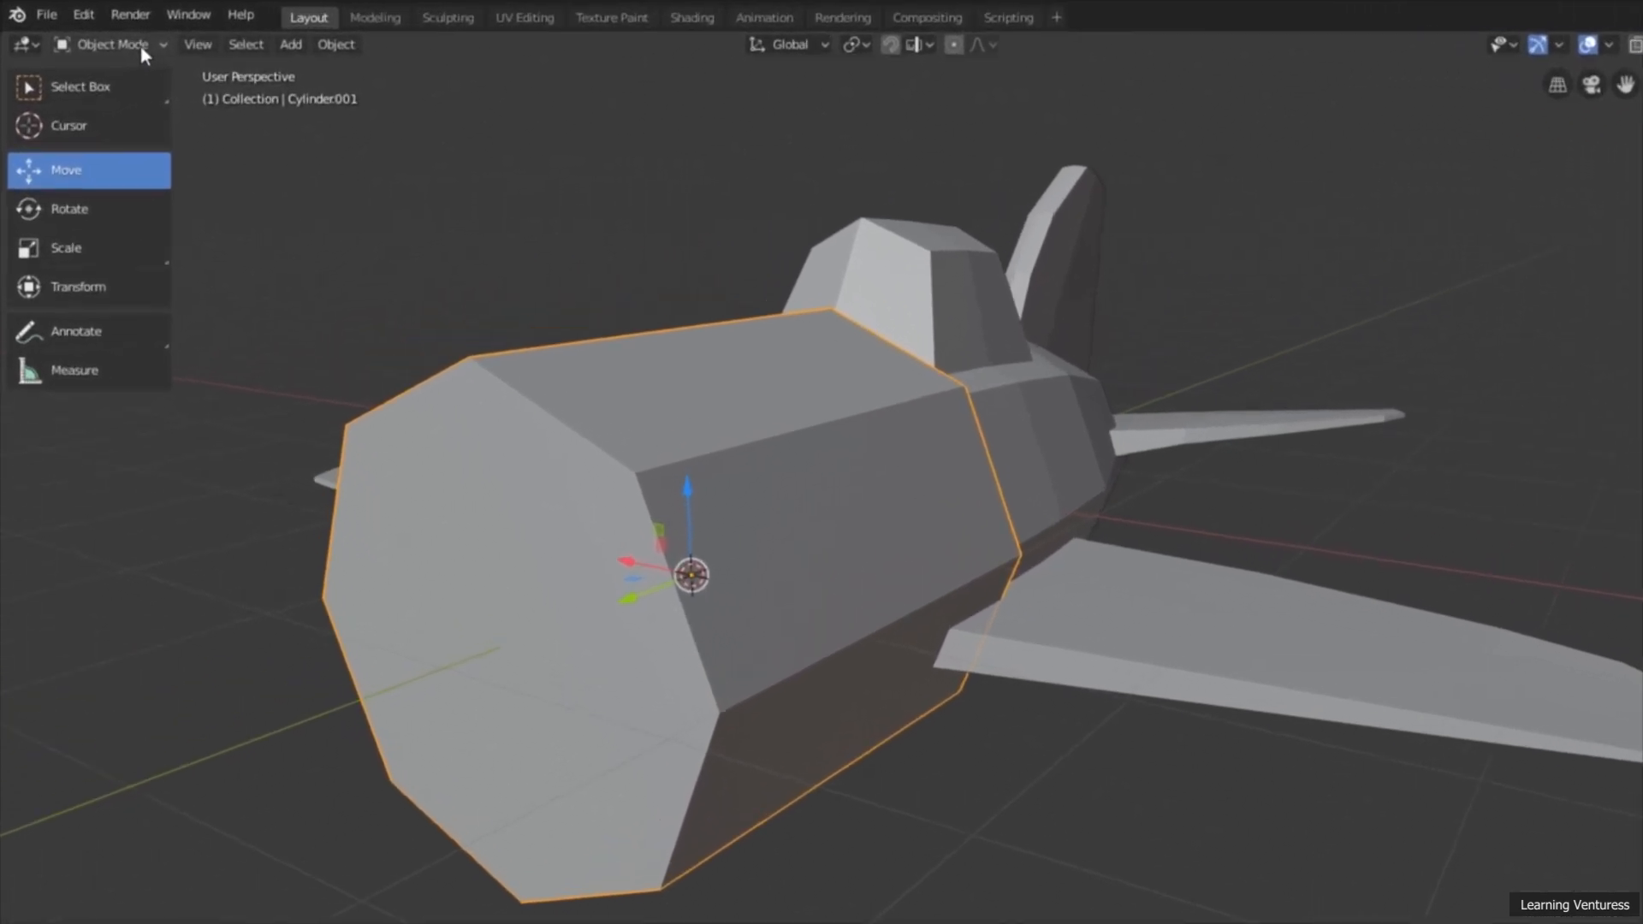
{"action": "left_click", "coordinate": [107, 35]}
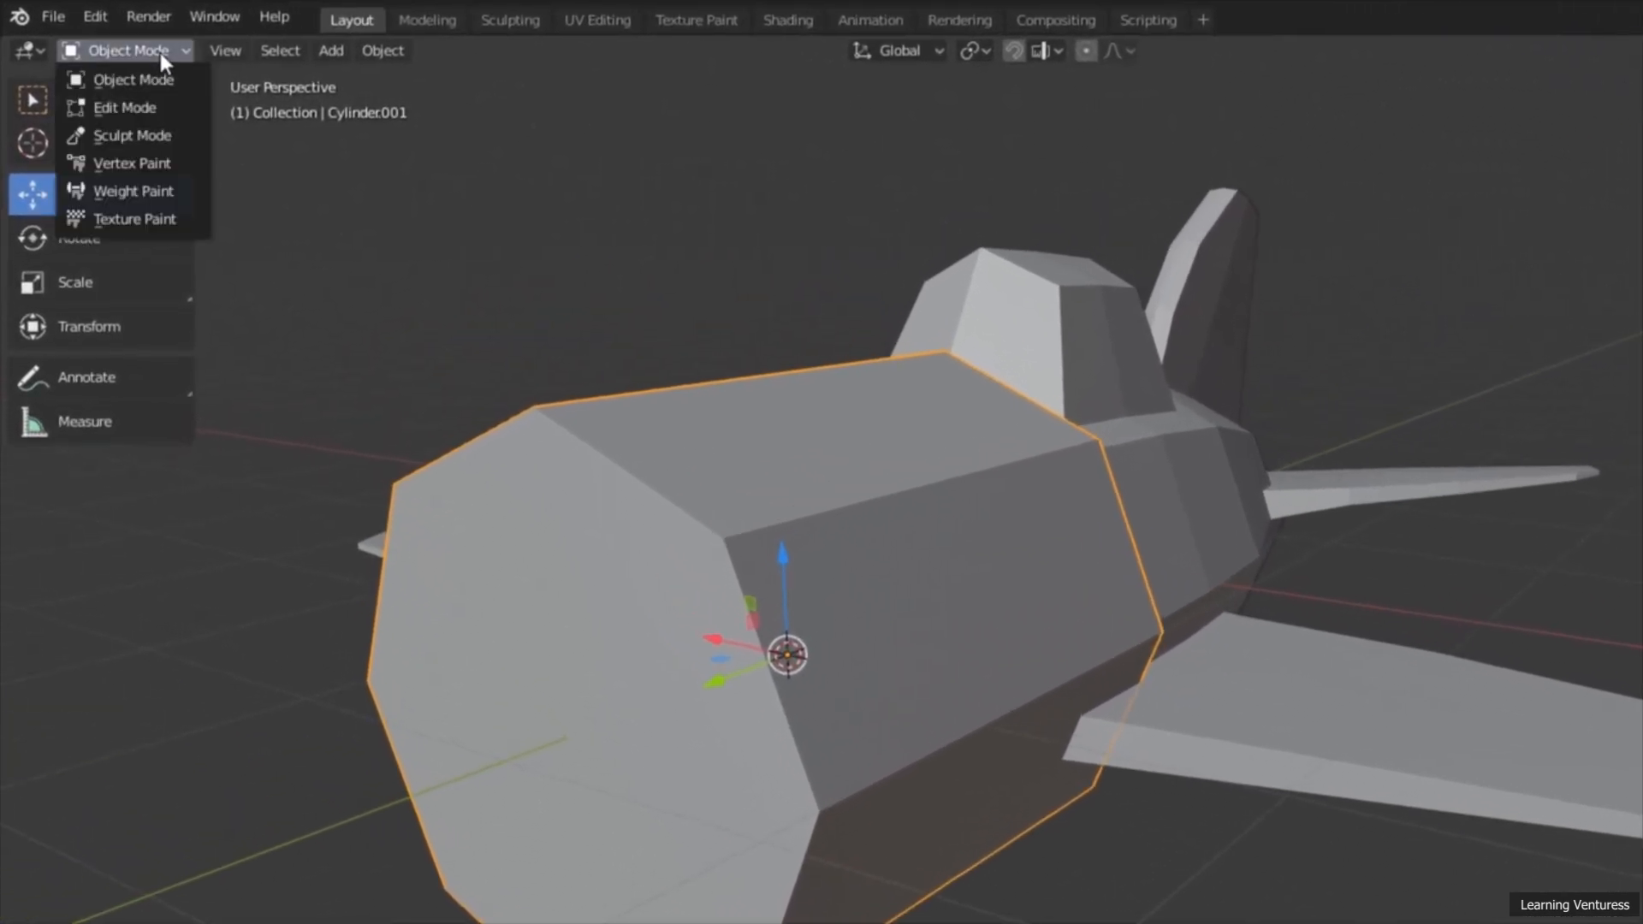
{"action": "left_click", "coordinate": [157, 106]}
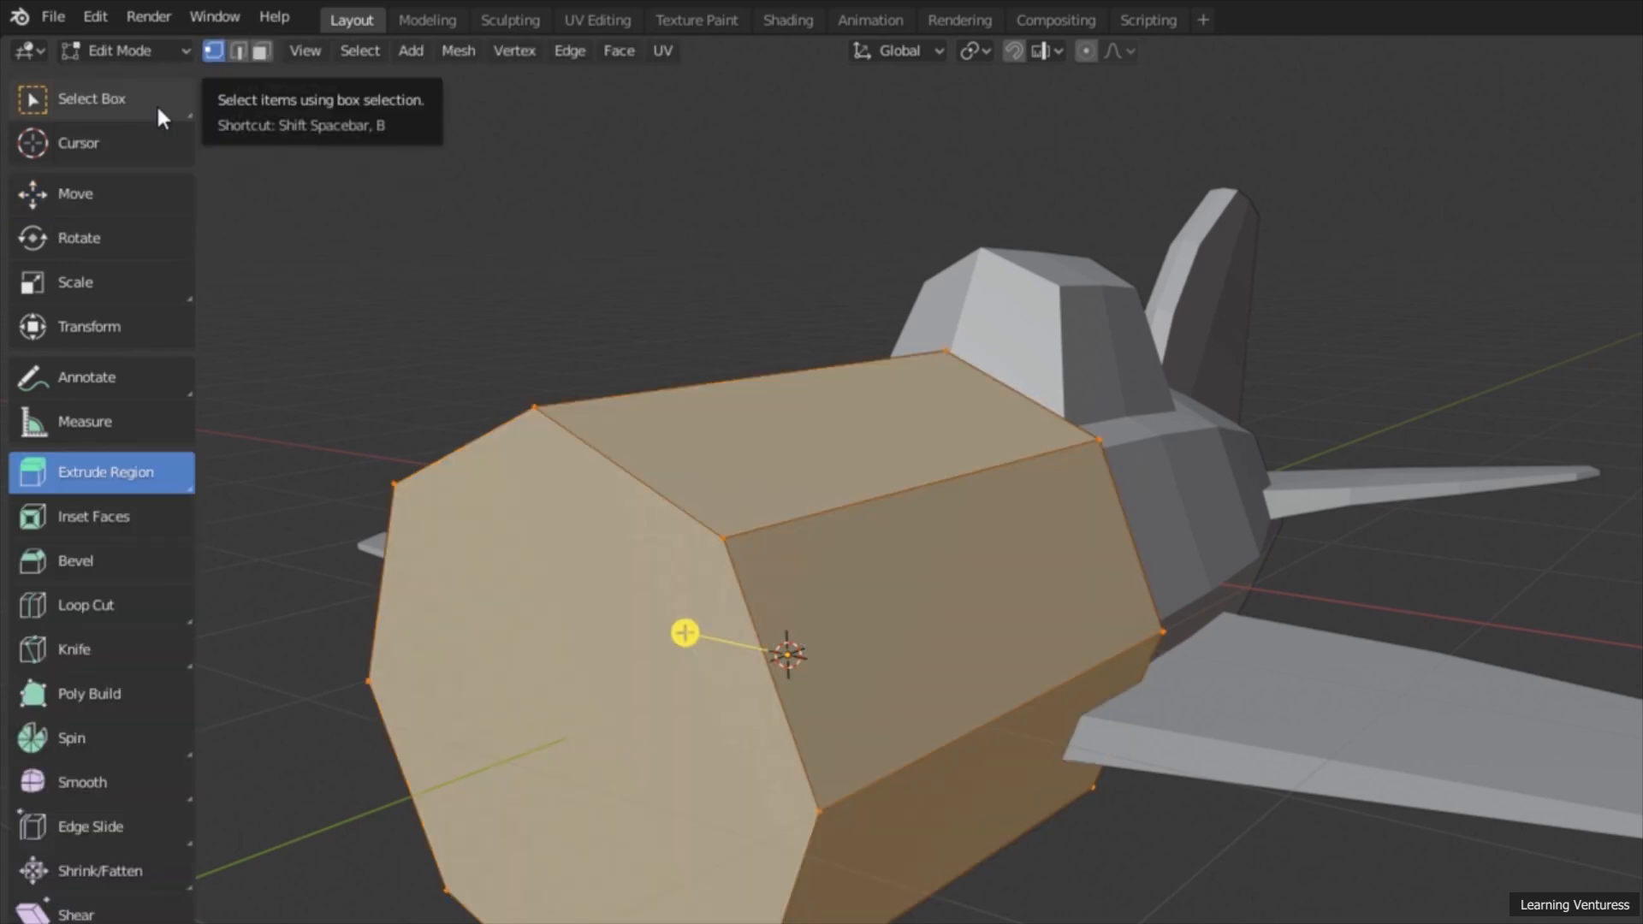
{"action": "middle_click_drag", "start_coordinate": [674, 534], "coordinate": [582, 540]}
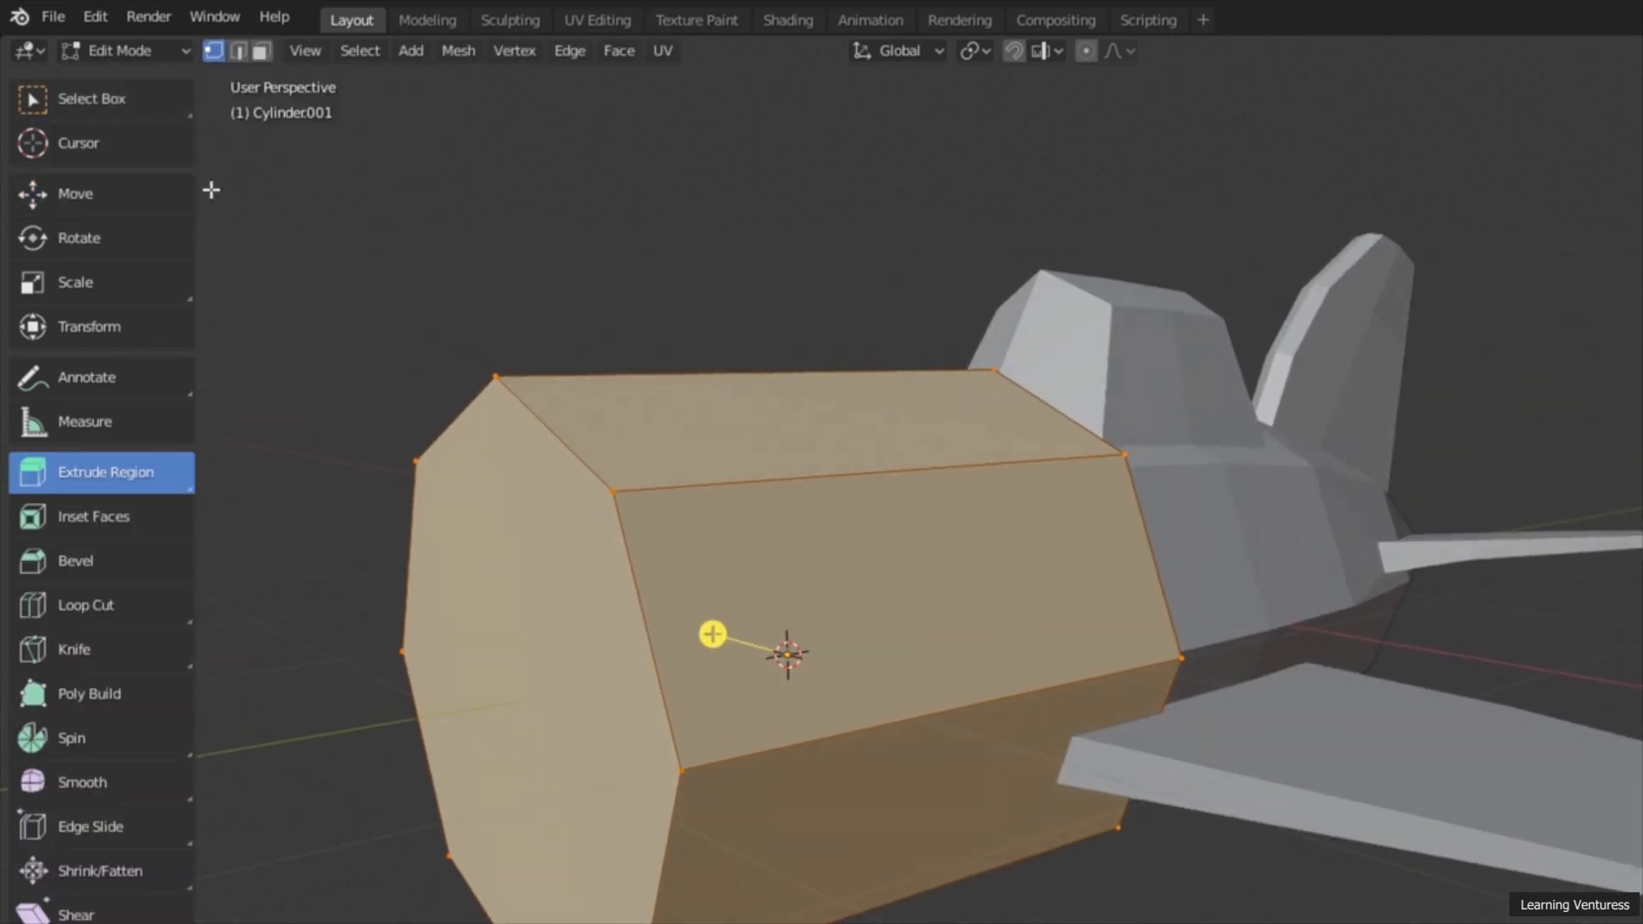
{"action": "left_click", "coordinate": [134, 281]}
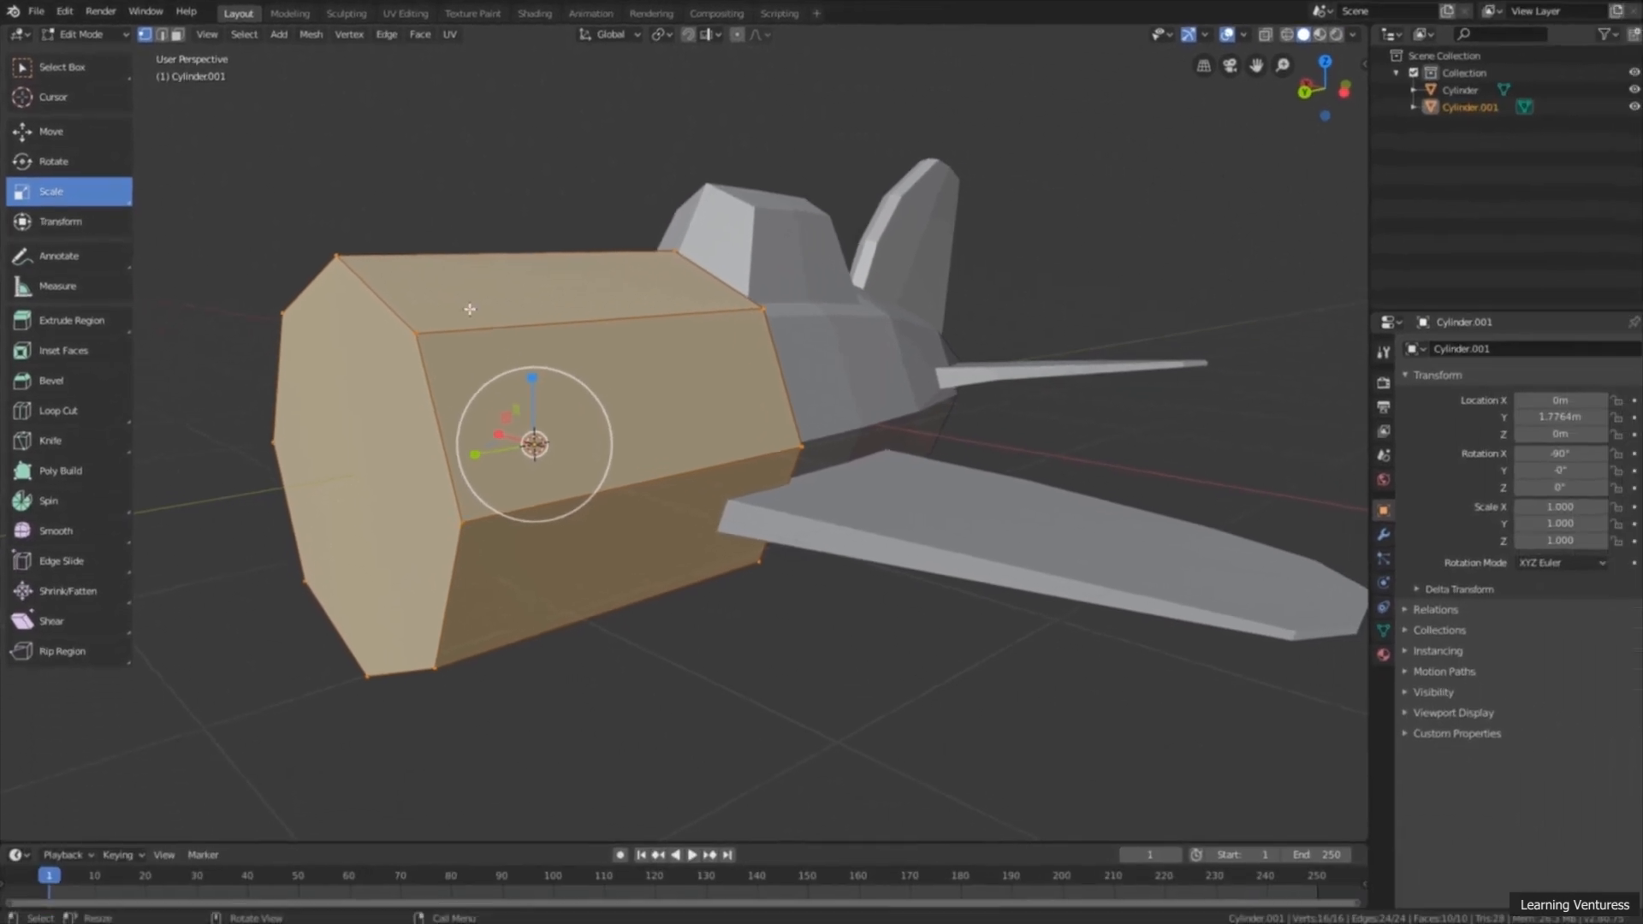
{"action": "middle_click_drag", "start_coordinate": [678, 282], "coordinate": [583, 374]}
{"action": "left_click_drag", "start_coordinate": [582, 374], "coordinate": [548, 421]}
{"action": "middle_click_drag", "start_coordinate": [547, 421], "coordinate": [640, 435]}
{"action": "scroll", "coordinate": [640, 434], "scroll_direction": "up", "scroll_amount": 4}
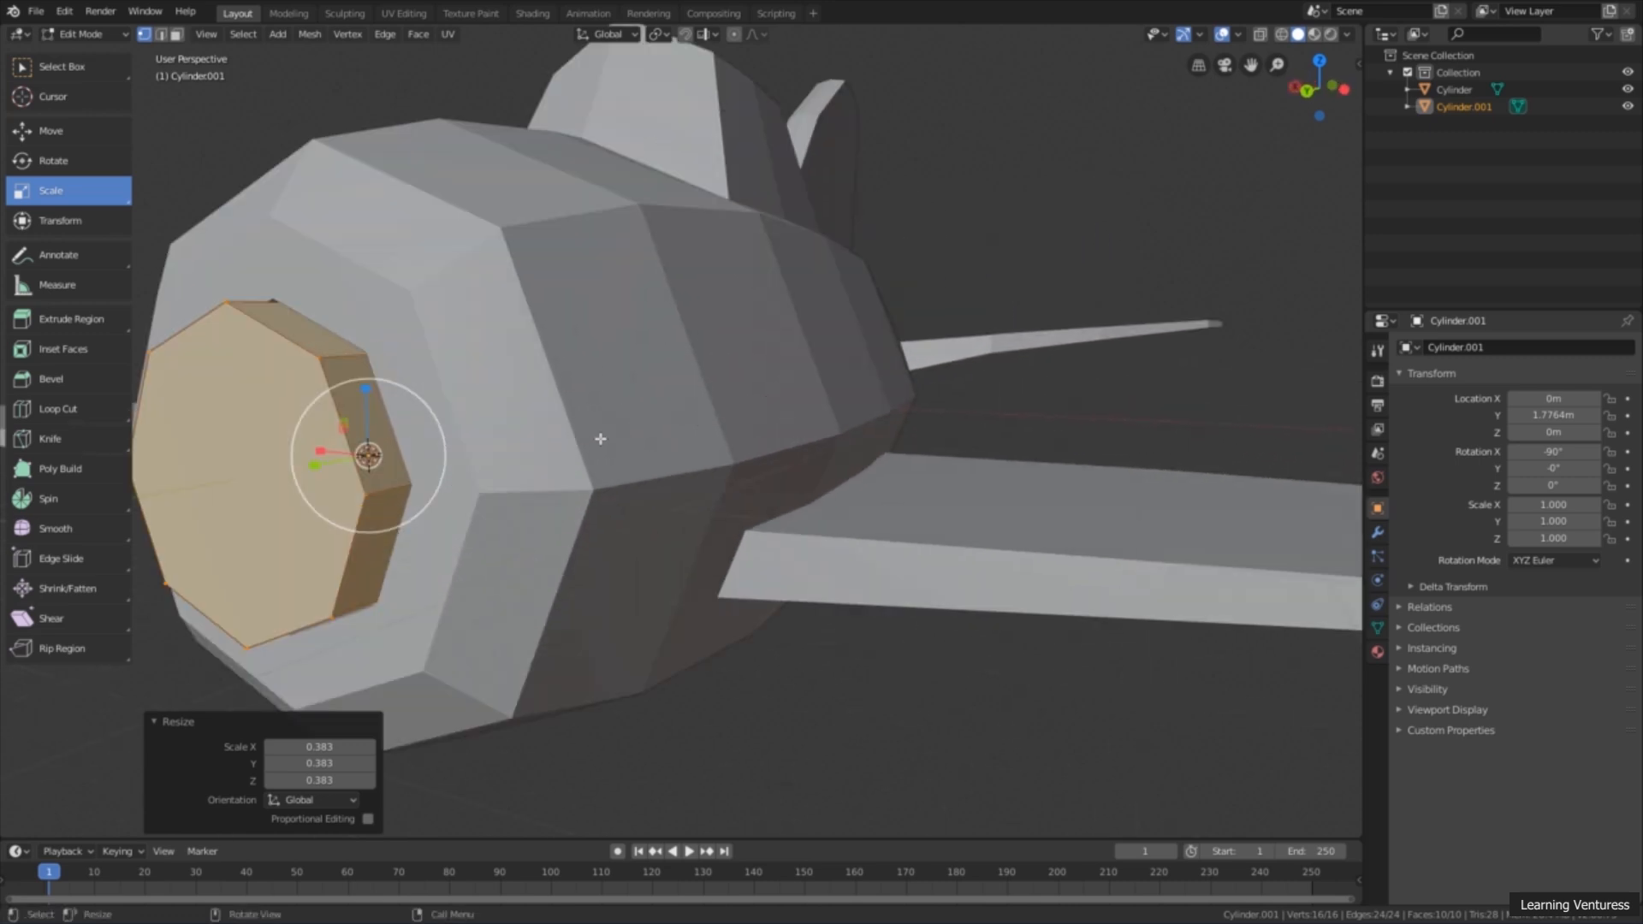
{"action": "left_click_drag", "start_coordinate": [440, 433], "coordinate": [422, 448]}
{"action": "scroll", "coordinate": [502, 425], "scroll_direction": "down", "scroll_amount": 2}
{"action": "middle_click_drag", "start_coordinate": [555, 440], "coordinate": [768, 346]}
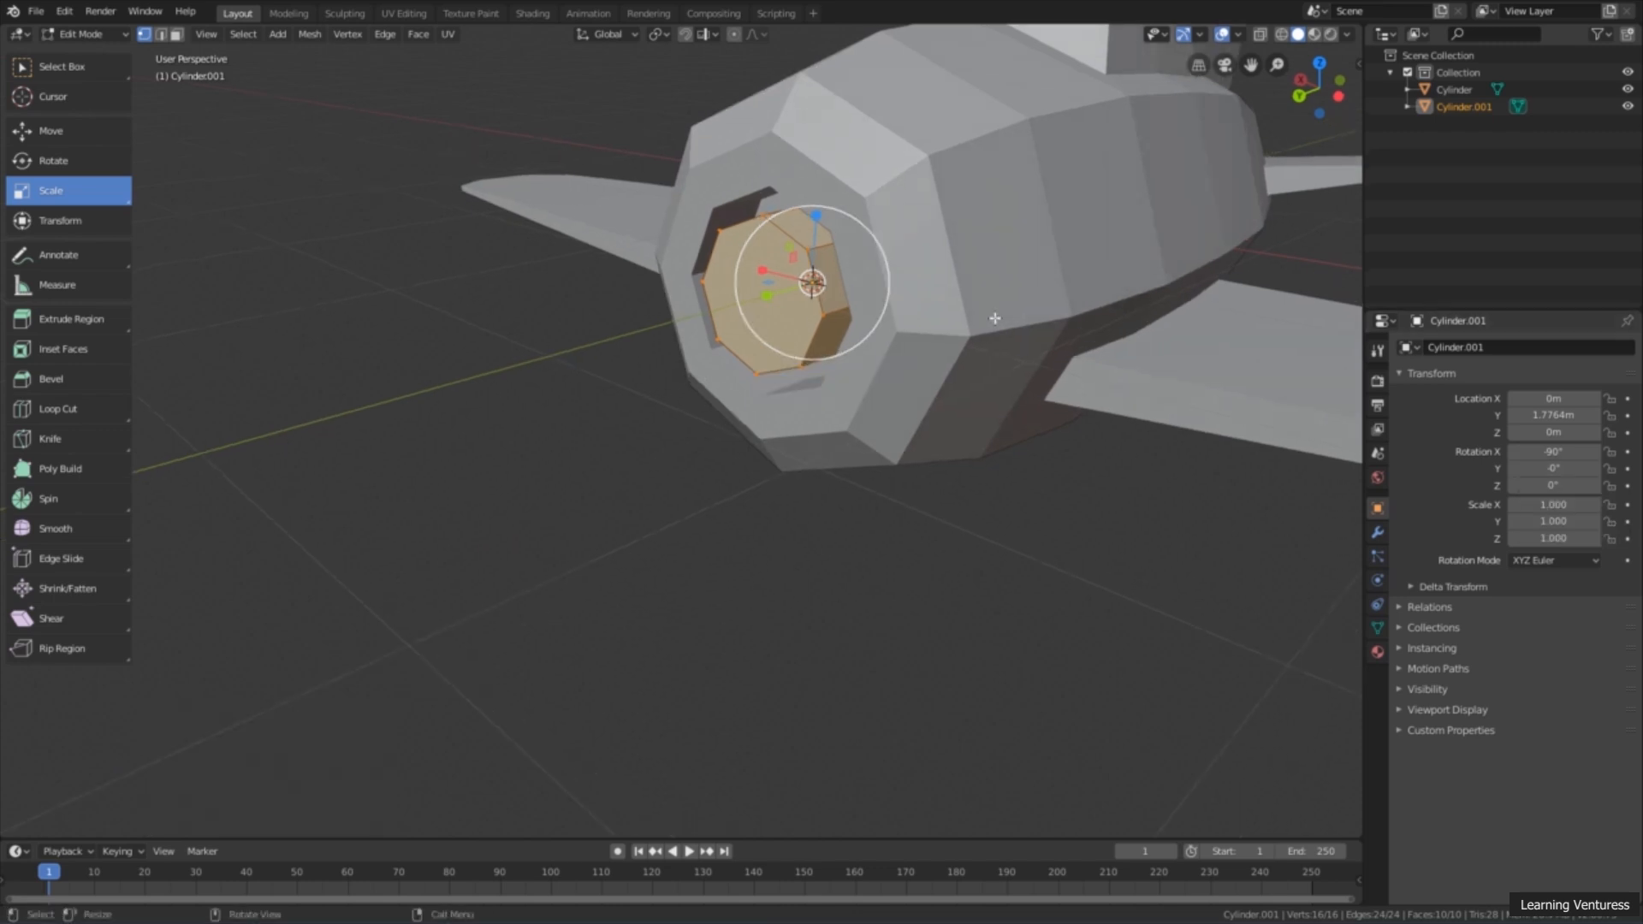
Step: Switch to face selection and select the front end face of the eight-sided cylinder in the nose
{"action": "middle_click_drag", "start_coordinate": [829, 347], "coordinate": [727, 227]}
{"action": "scroll", "coordinate": [740, 240], "scroll_direction": "down", "scroll_amount": 3}
{"action": "middle_click_drag", "start_coordinate": [727, 307], "coordinate": [655, 318], "text": "shift"}
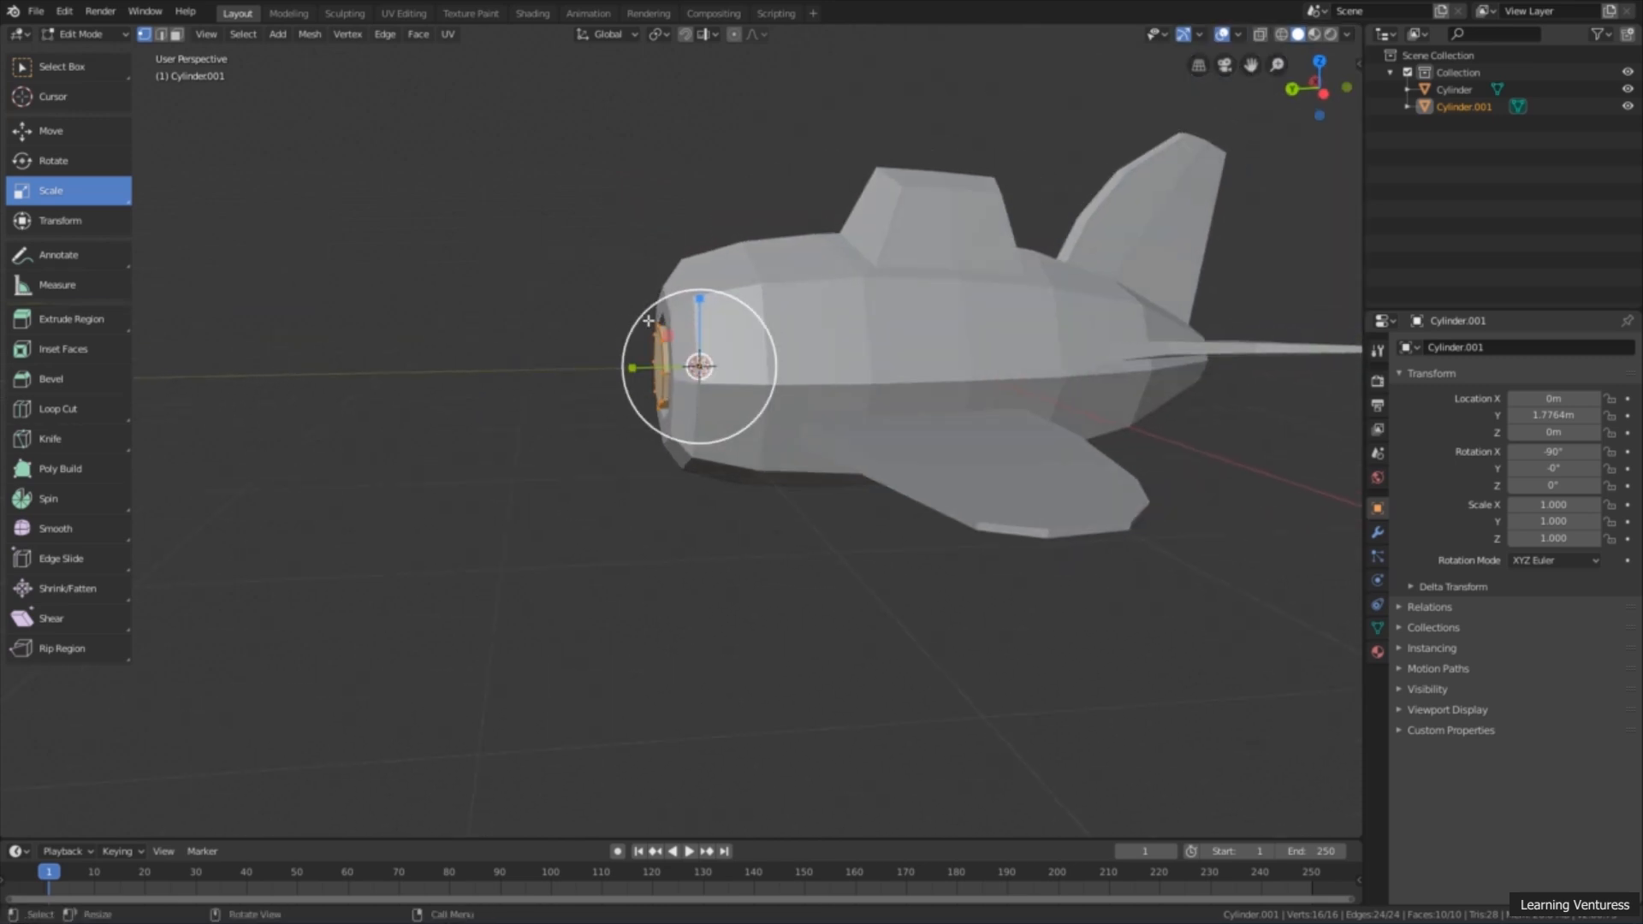
{"action": "middle_click_drag", "start_coordinate": [658, 429], "coordinate": [890, 305]}
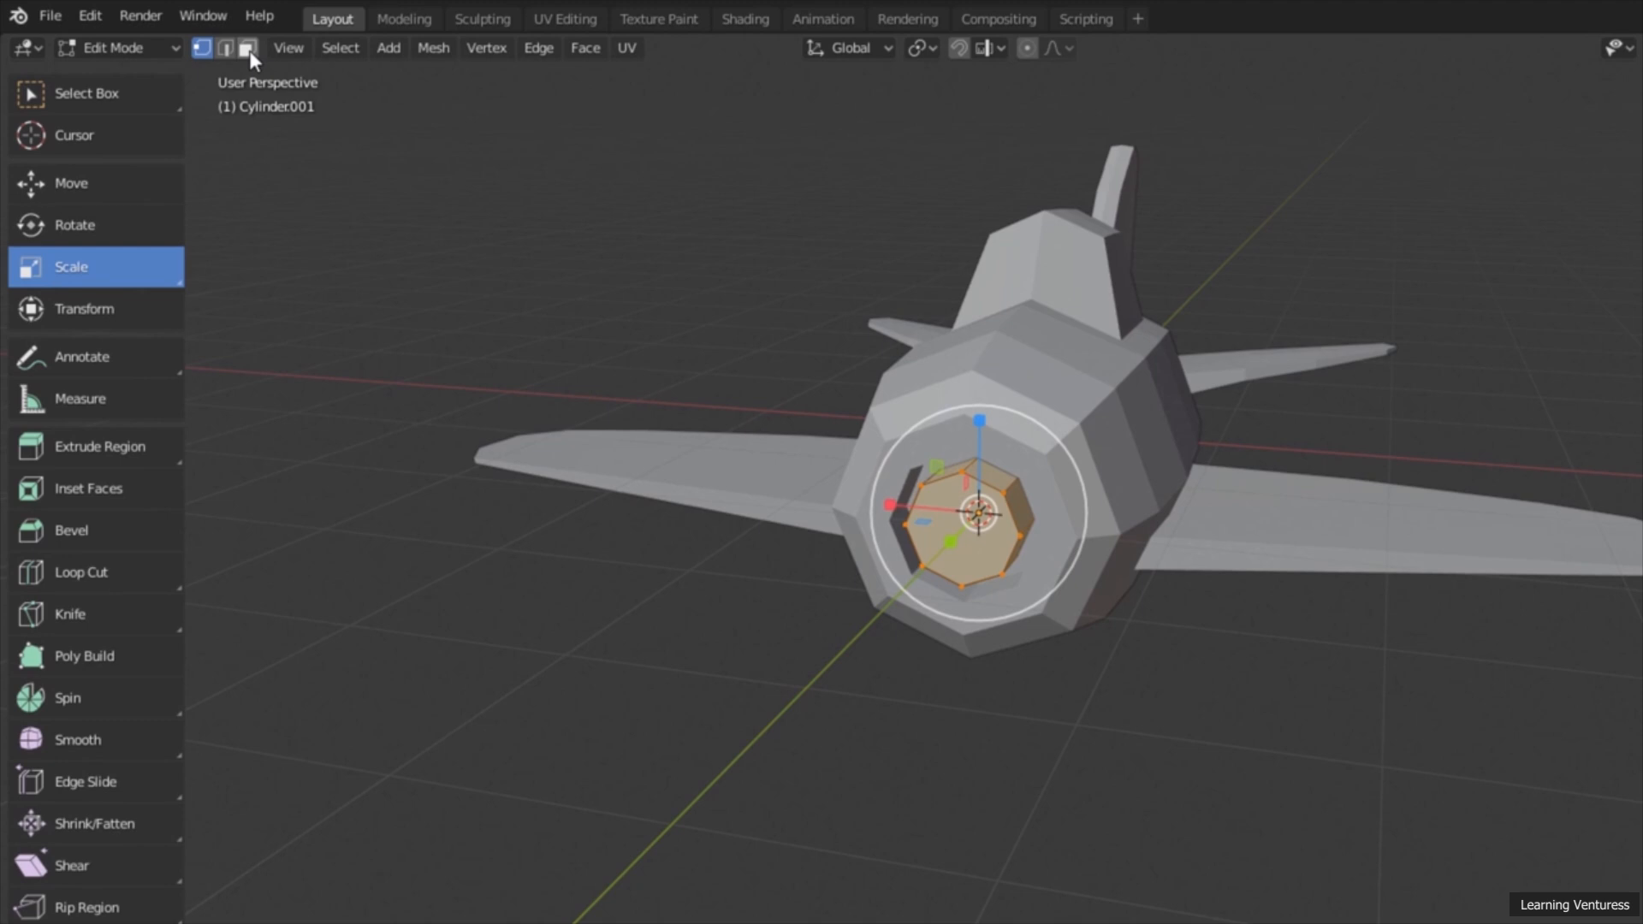
{"action": "left_click", "coordinate": [247, 49]}
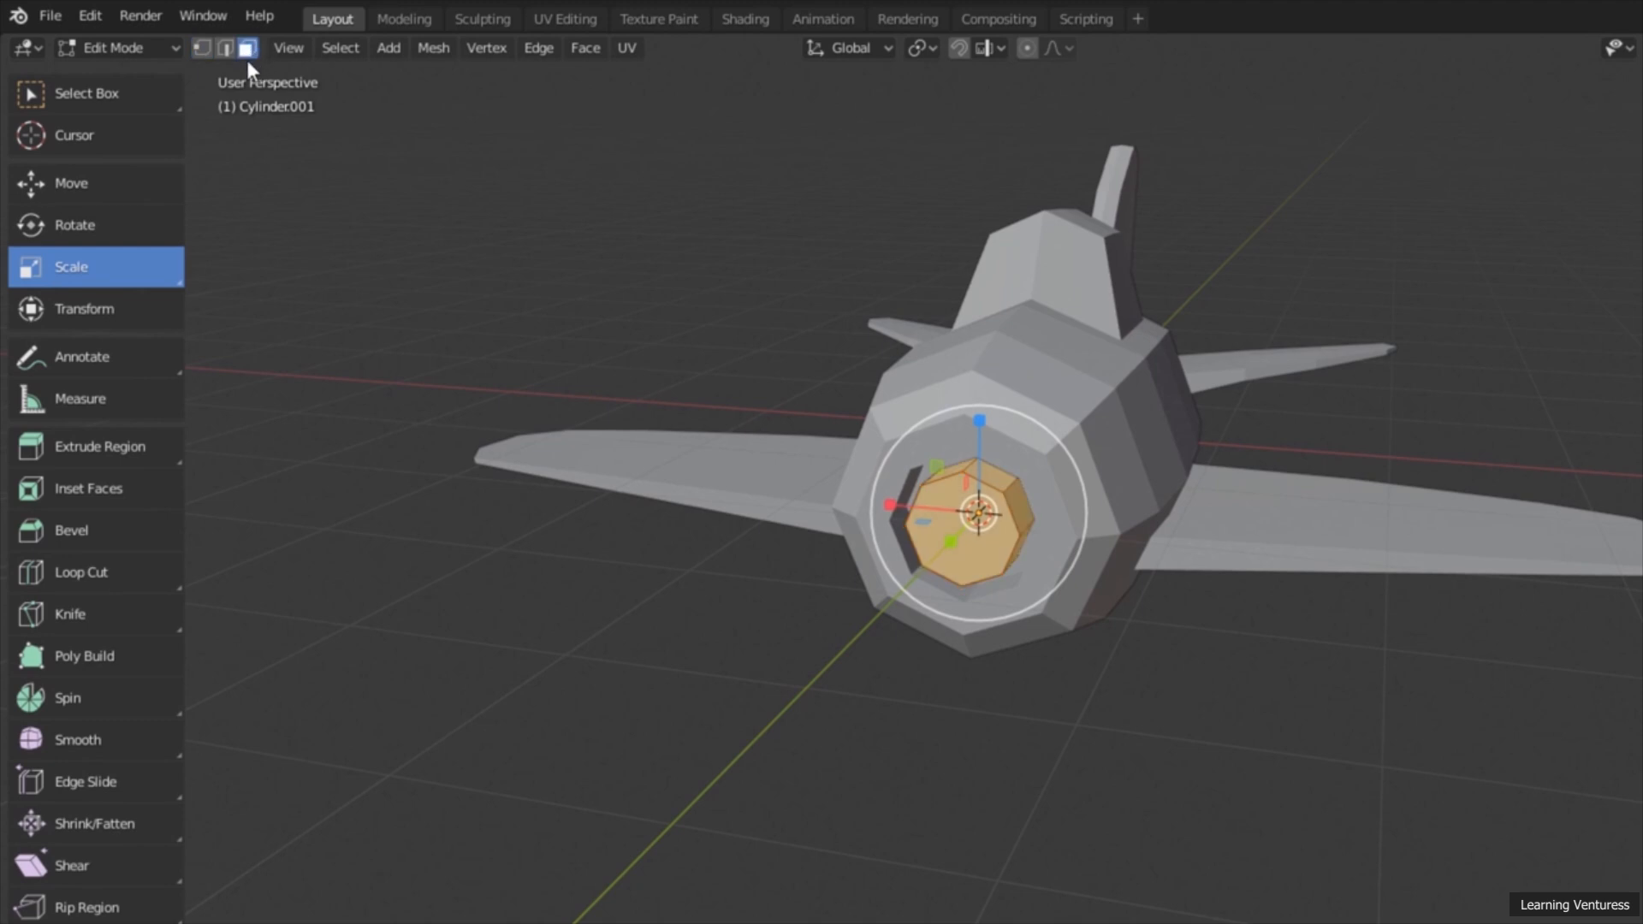
{"action": "left_click", "coordinate": [106, 441]}
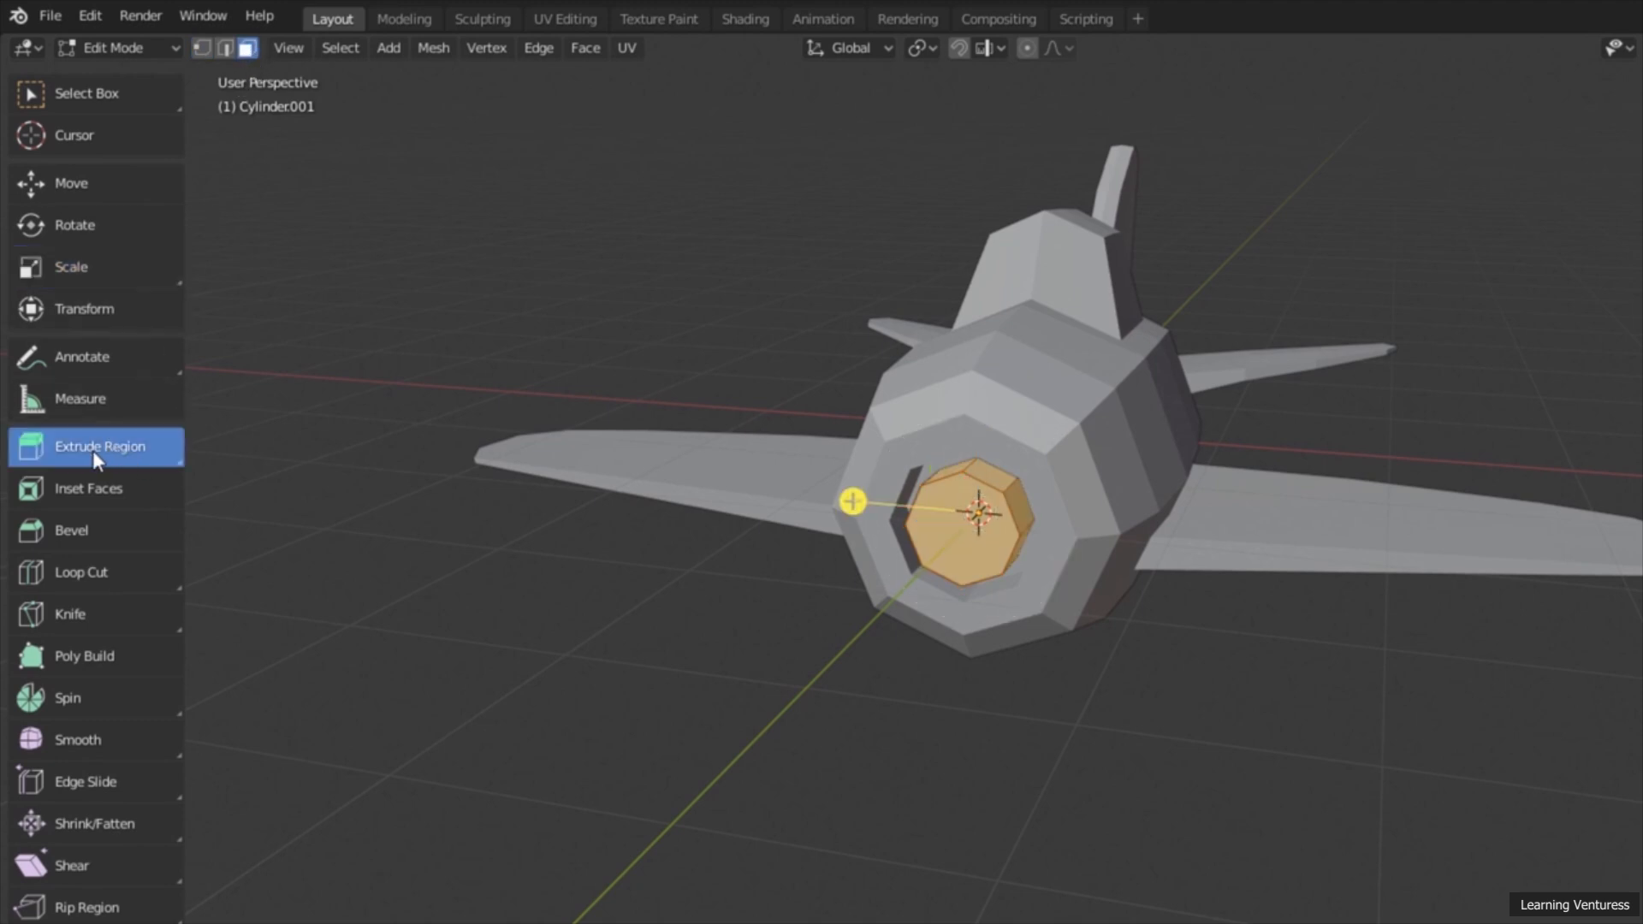
{"action": "middle_click_drag", "start_coordinate": [807, 556], "coordinate": [660, 539]}
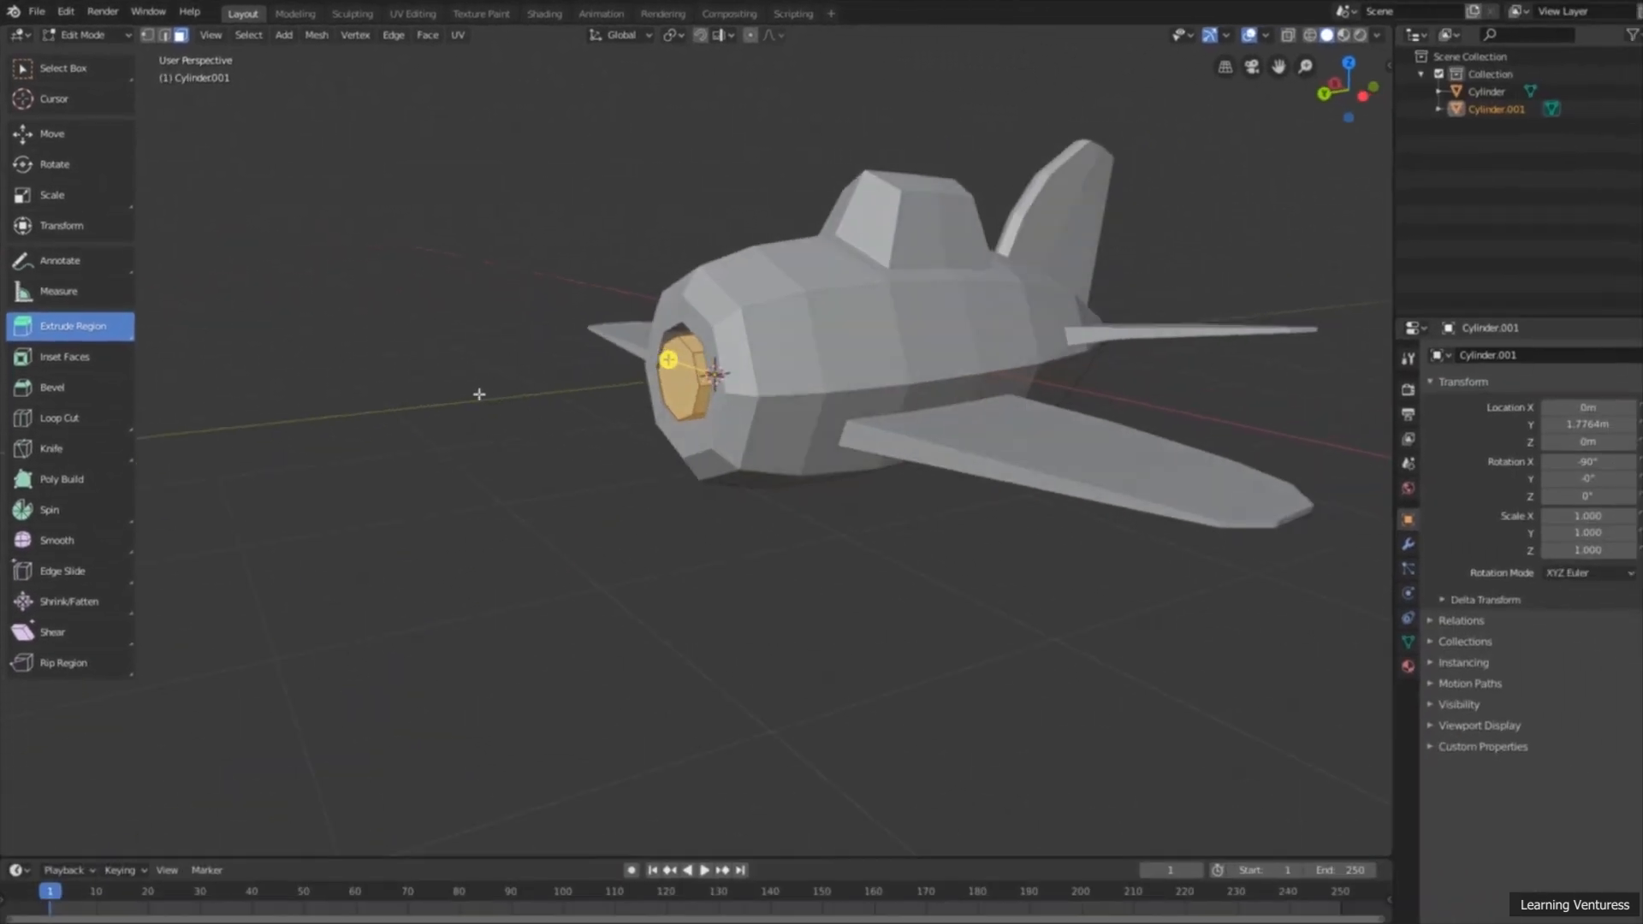
{"action": "scroll", "coordinate": [695, 417], "scroll_direction": "up", "scroll_amount": 3}
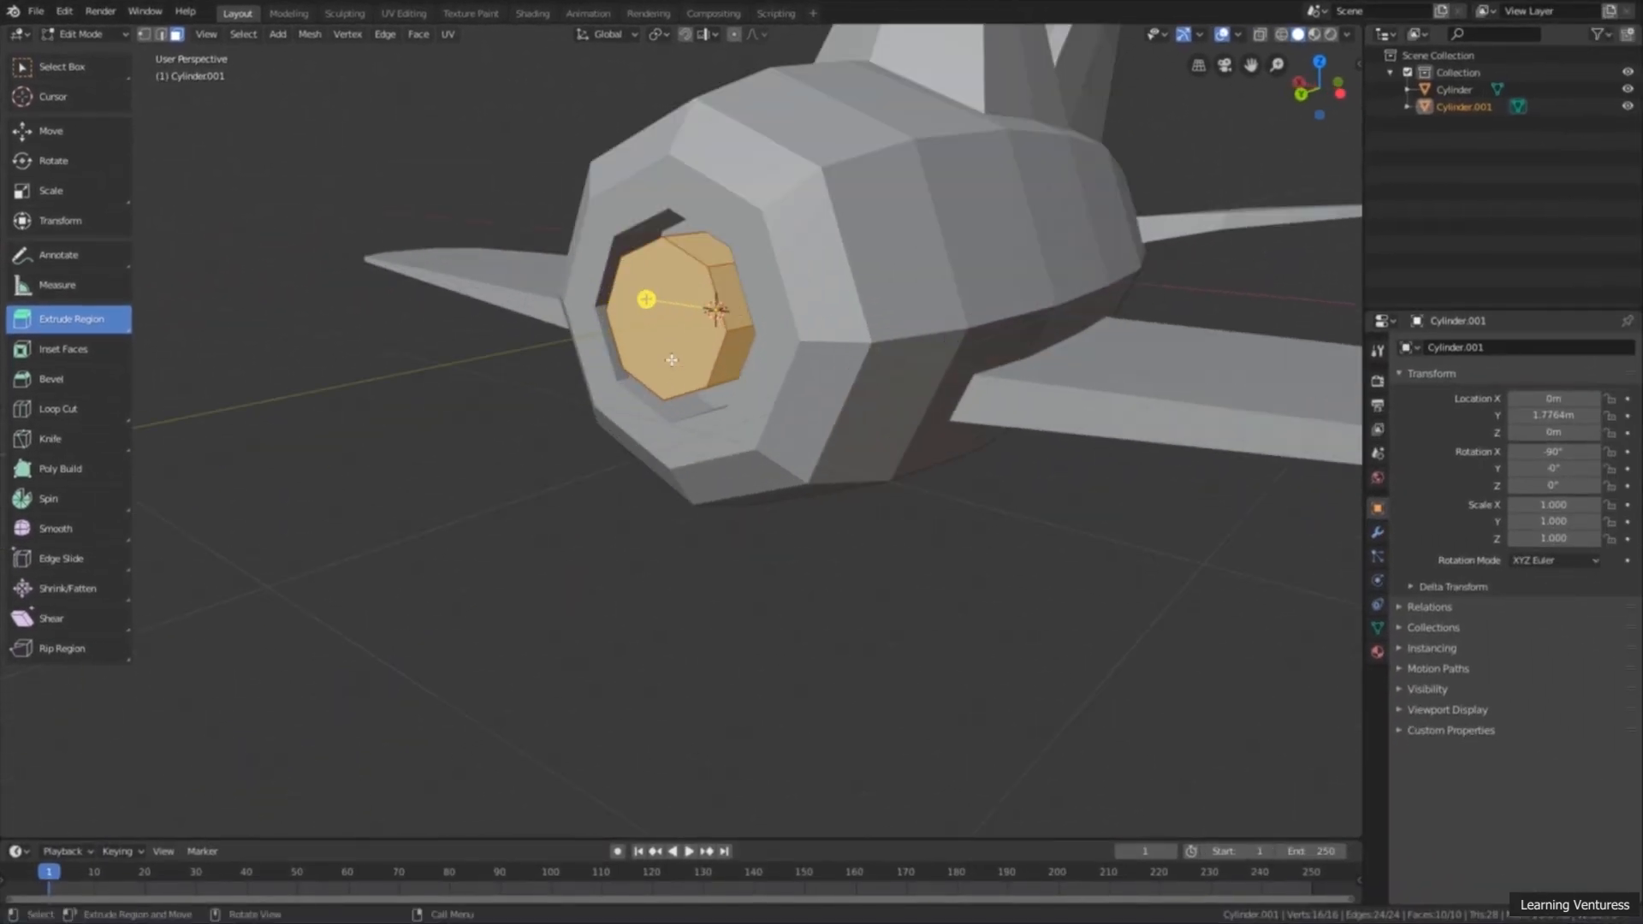
{"action": "left_click", "coordinate": [671, 360]}
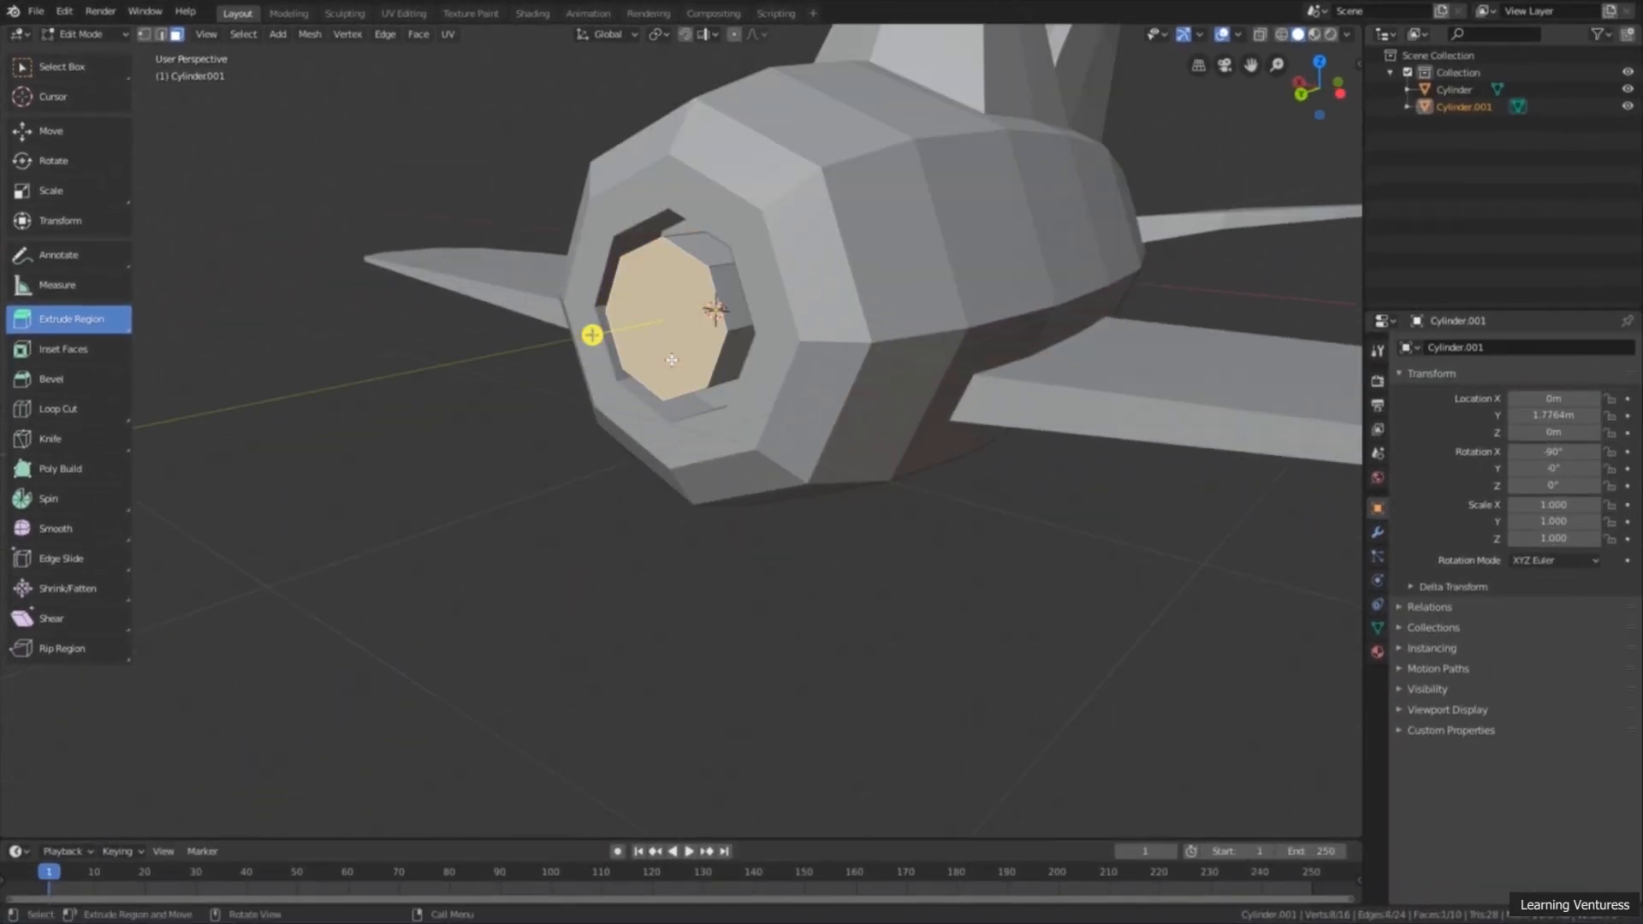
Step: Extrude the cylinder's front face forward, out past the airplane's nose opening
{"action": "scroll", "coordinate": [683, 326], "scroll_direction": "down", "scroll_amount": 5}
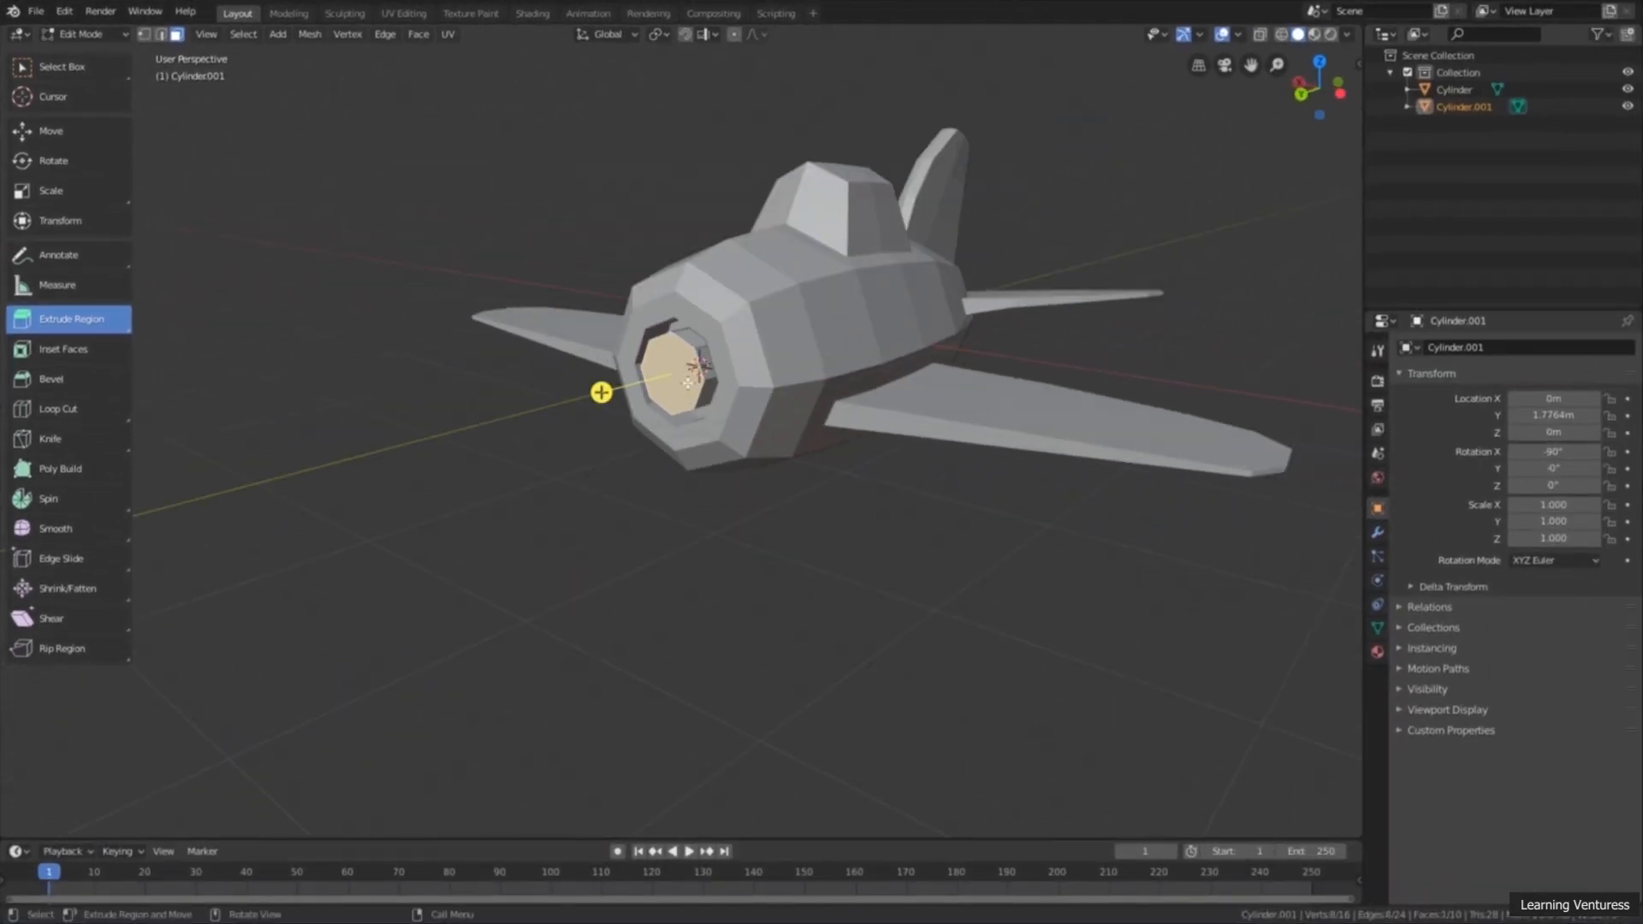
{"action": "middle_click_drag", "start_coordinate": [603, 387], "coordinate": [621, 376]}
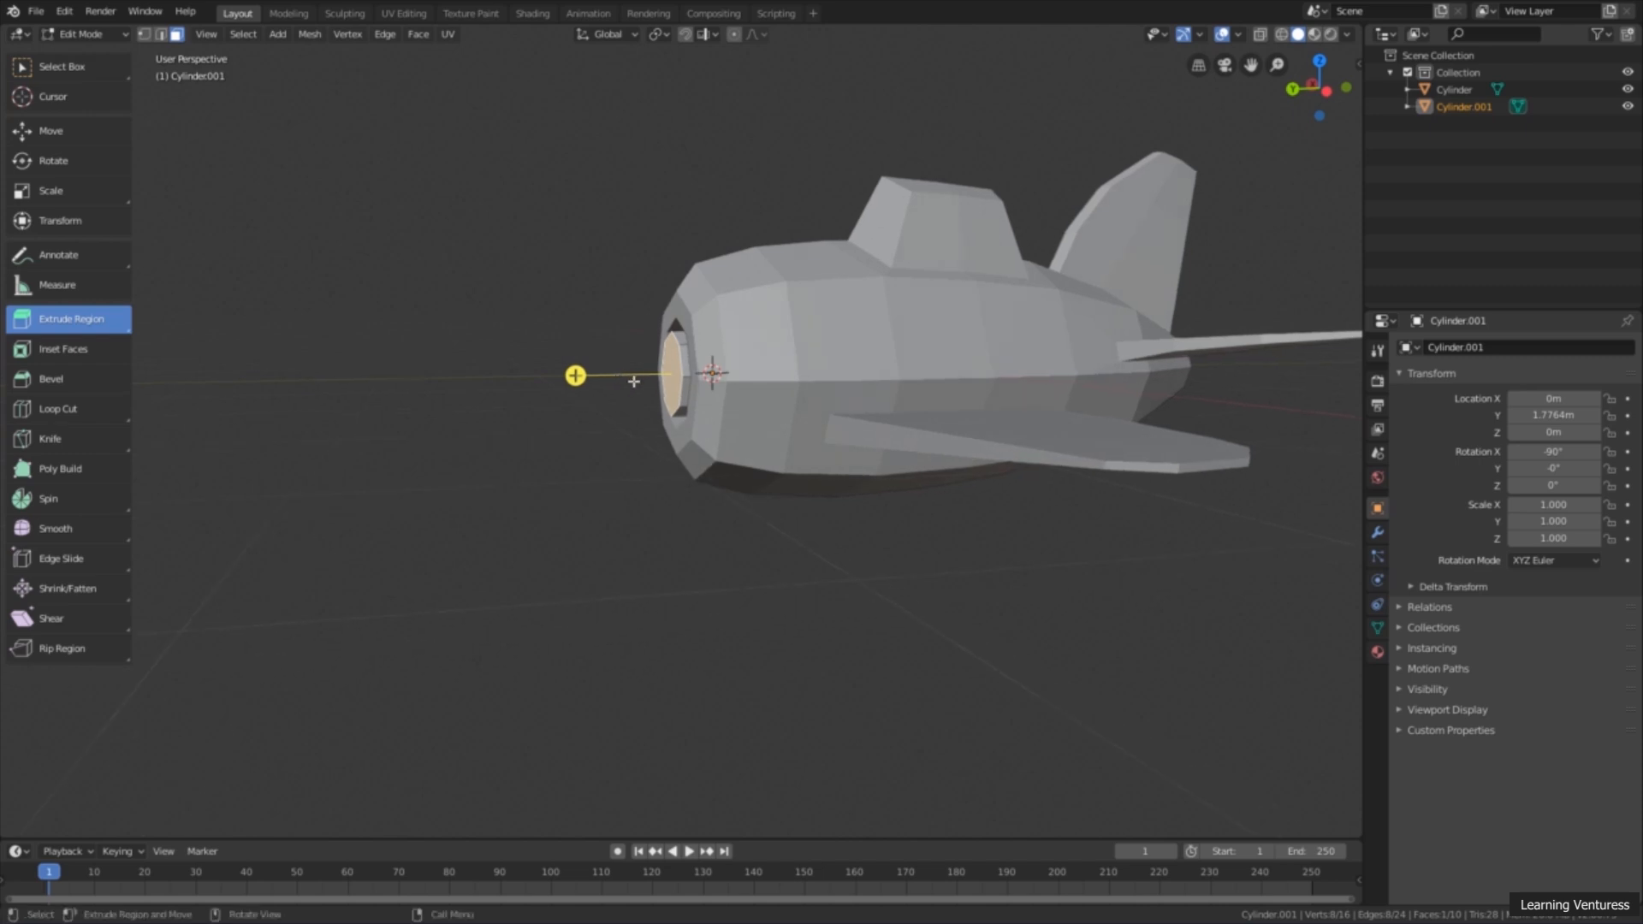
{"action": "scroll", "coordinate": [636, 383], "scroll_direction": "up", "scroll_amount": 2}
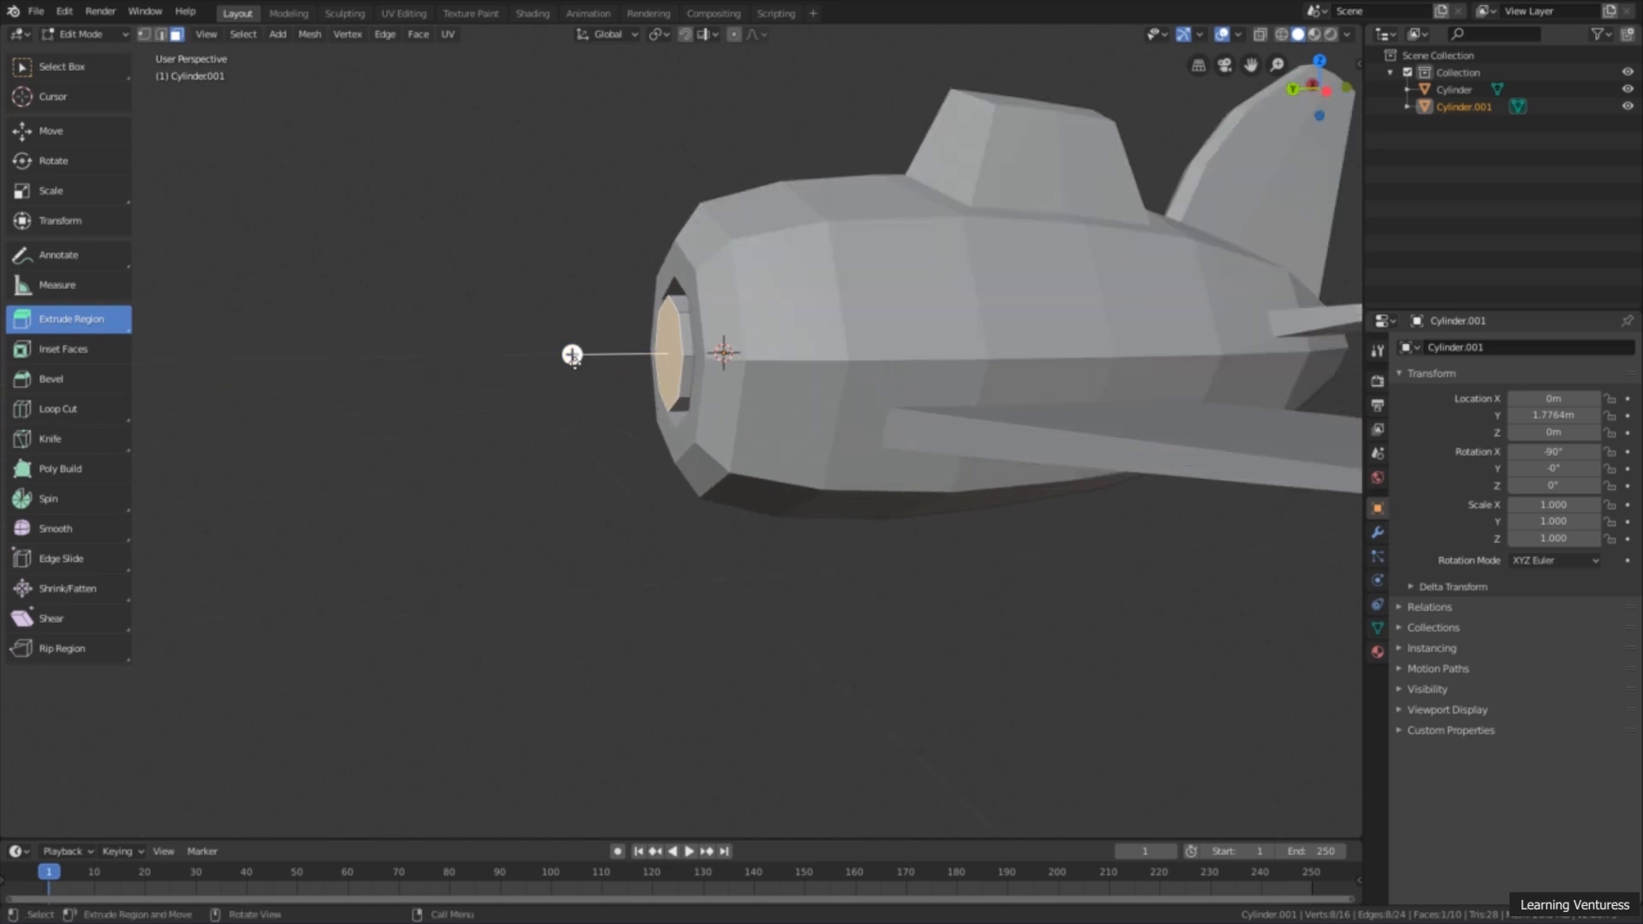
{"action": "left_click_drag", "start_coordinate": [572, 354], "coordinate": [570, 369]}
{"action": "middle_click_drag", "start_coordinate": [570, 370], "coordinate": [488, 341]}
Step: Scale the extruded front face uniformly by 0.921, undoing a stronger second reduction
{"action": "left_click", "coordinate": [124, 188]}
{"action": "scroll", "coordinate": [488, 349], "scroll_direction": "up", "scroll_amount": 2}
{"action": "left_click_drag", "start_coordinate": [480, 341], "coordinate": [473, 340]}
{"action": "scroll", "coordinate": [498, 359], "scroll_direction": "down", "scroll_amount": 2}
{"action": "middle_click_drag", "start_coordinate": [498, 359], "coordinate": [522, 400]}
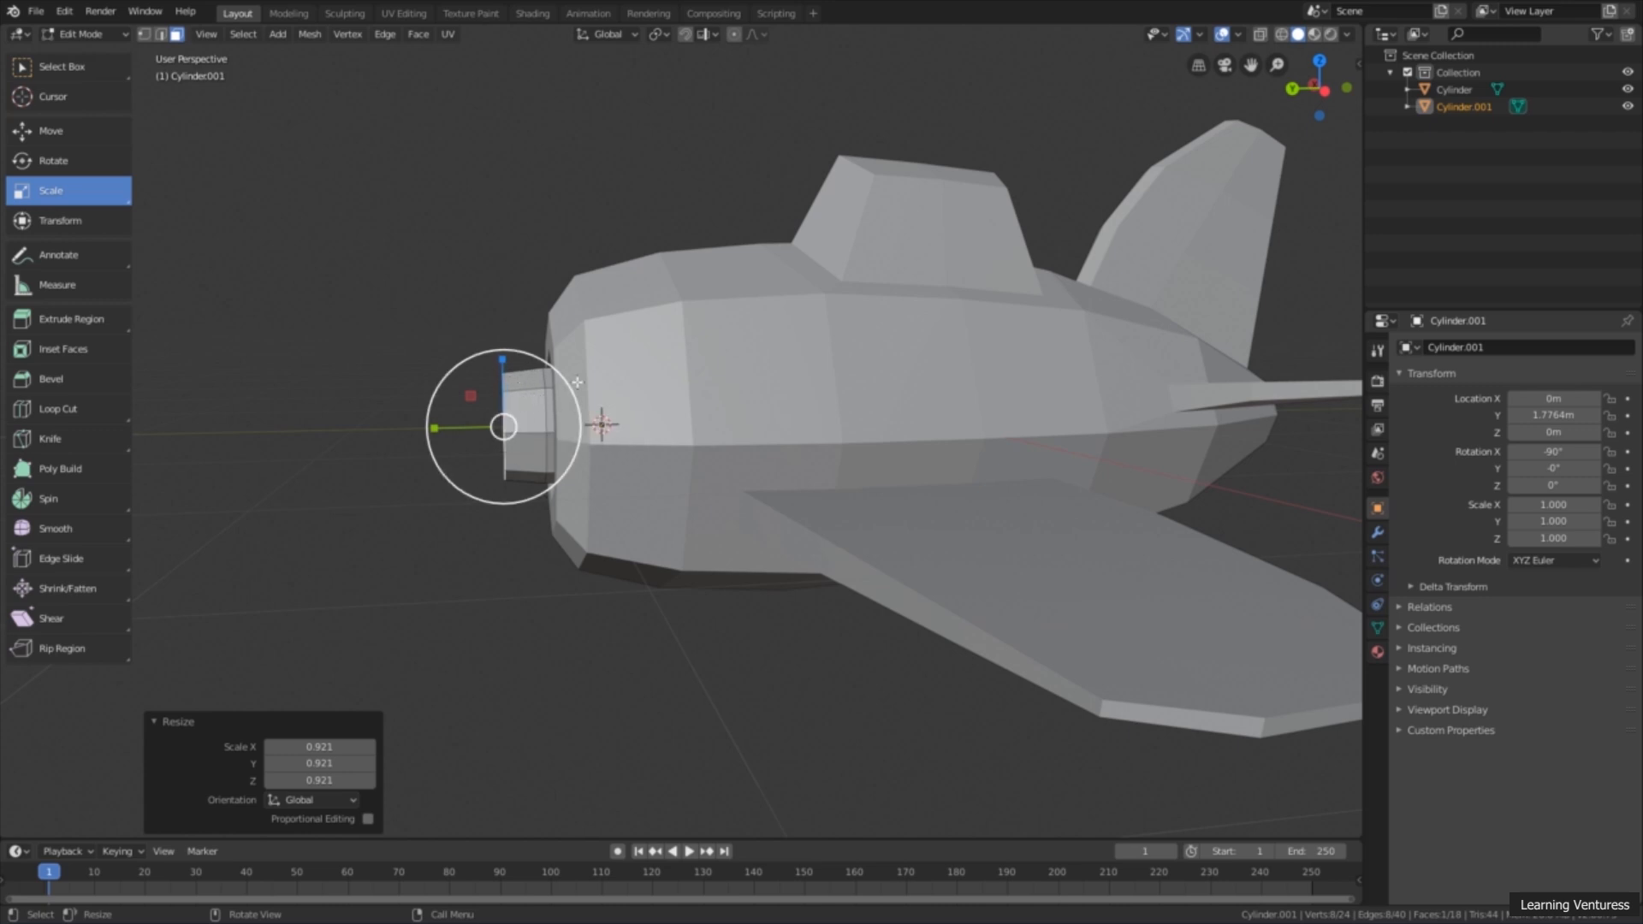
{"action": "left_click_drag", "start_coordinate": [564, 384], "coordinate": [539, 399]}
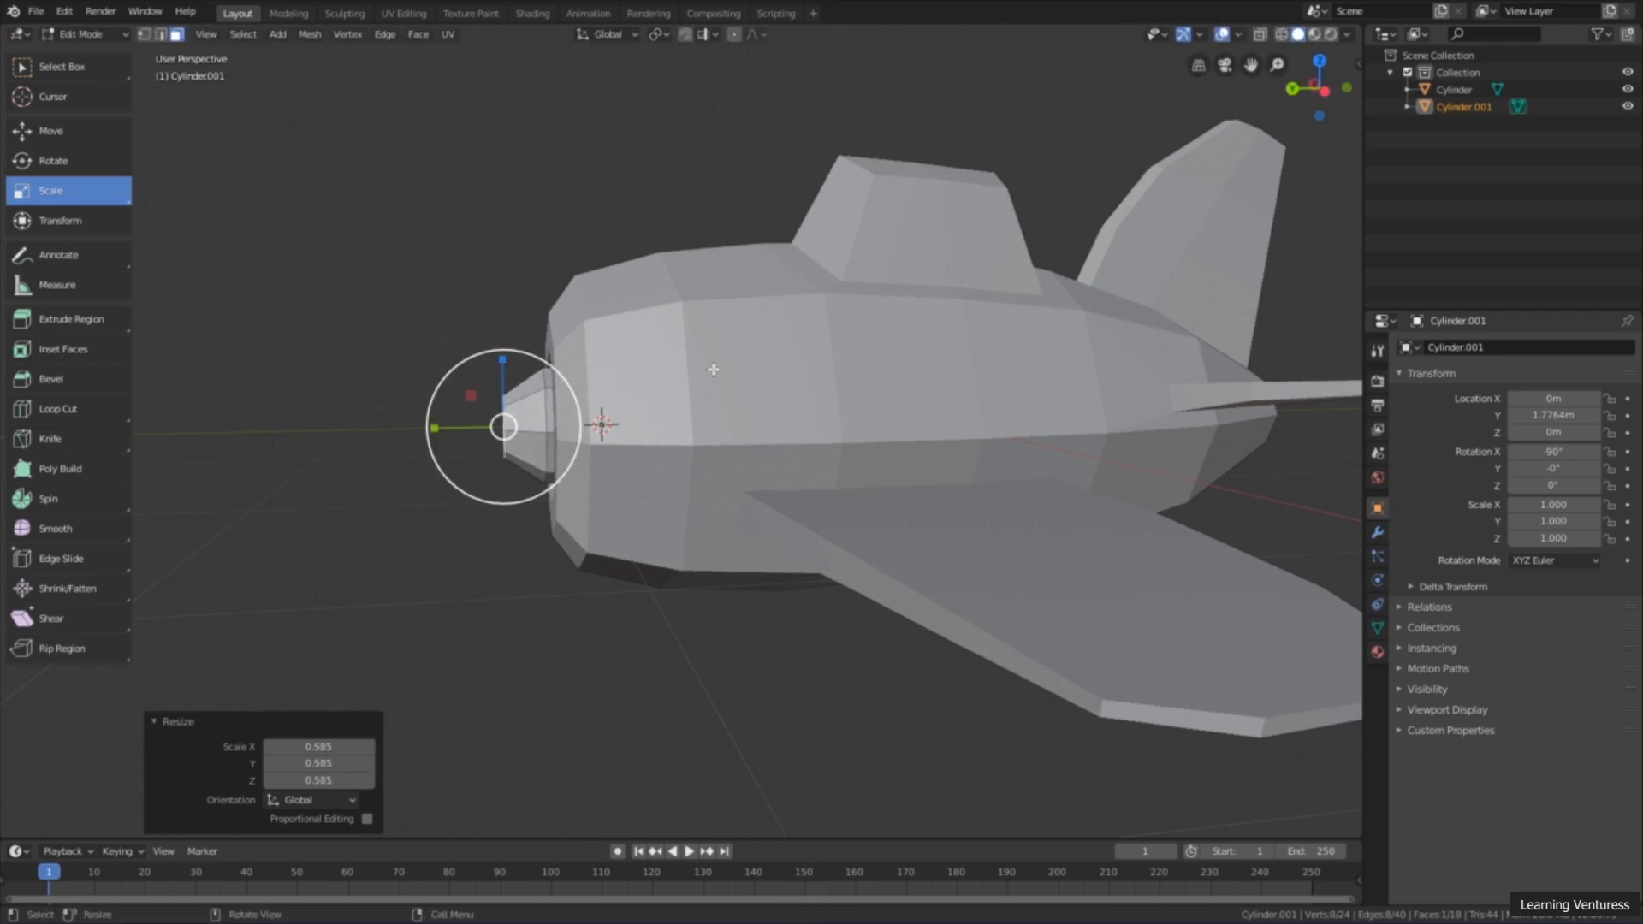
{"action": "key", "text": "ctrl+z"}
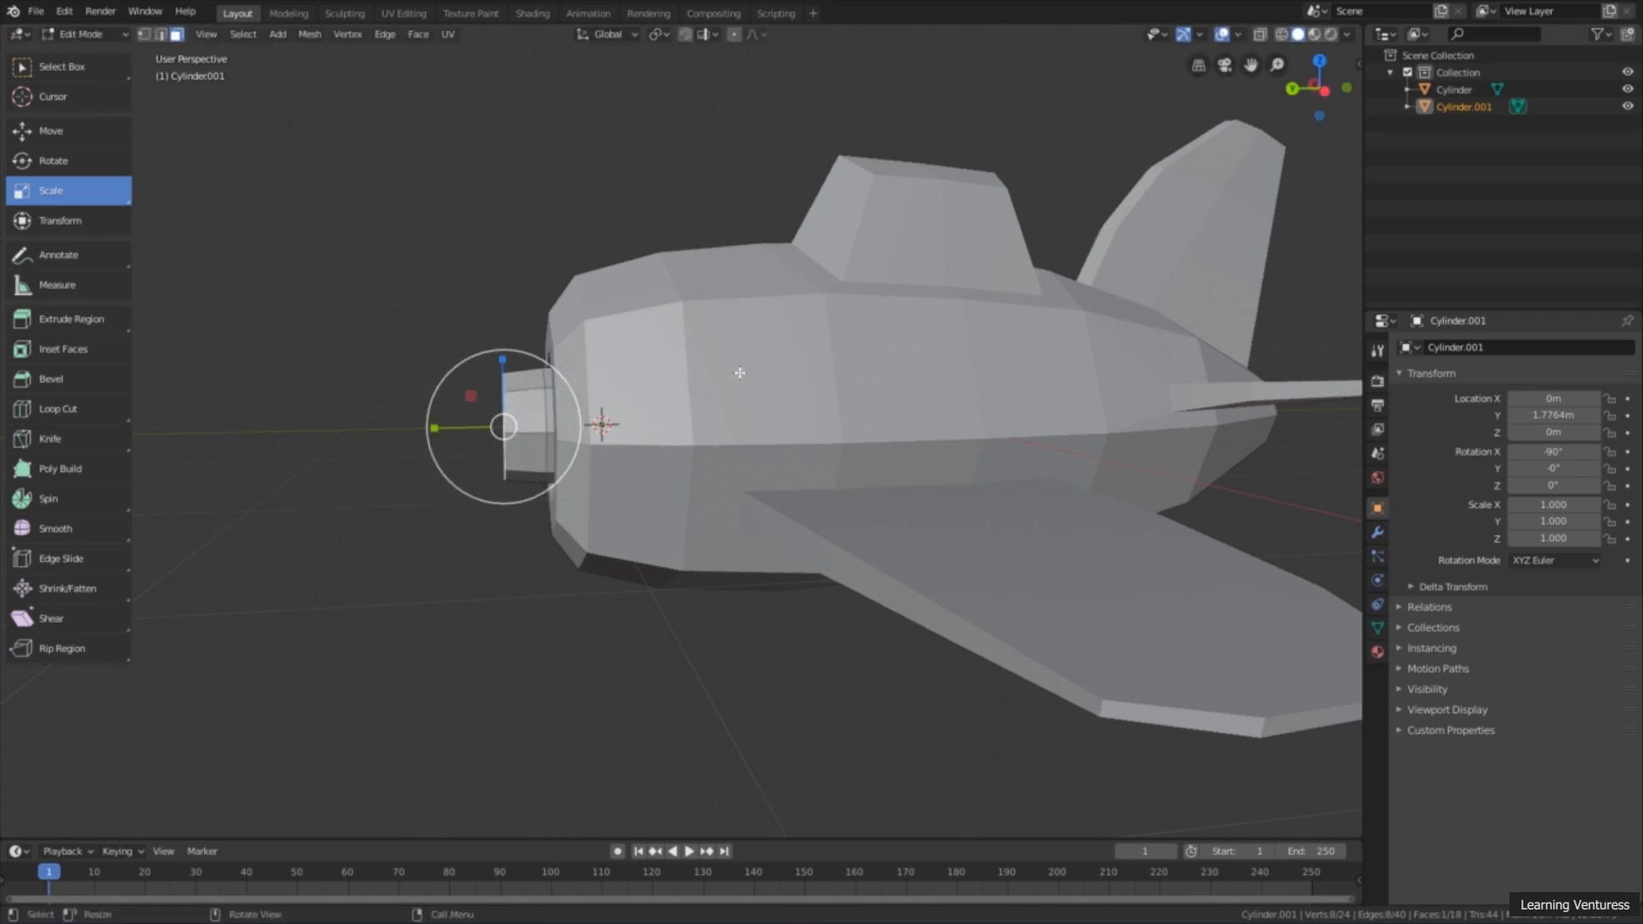
Step: Extrude the front face forward again by about 0.156 m to add another segment to the propeller hub
{"action": "left_click", "coordinate": [77, 318]}
{"action": "mouse_move", "coordinate": [447, 443]}
{"action": "middle_mouse_down"}
{"action": "mouse_move", "coordinate": [469, 446]}
{"action": "mouse_move", "coordinate": [423, 429]}
{"action": "mouse_move", "coordinate": [458, 425]}
{"action": "middle_mouse_up"}
{"action": "left_click_drag", "start_coordinate": [473, 416], "coordinate": [439, 420]}
{"action": "middle_click_drag", "start_coordinate": [640, 377], "coordinate": [612, 360]}
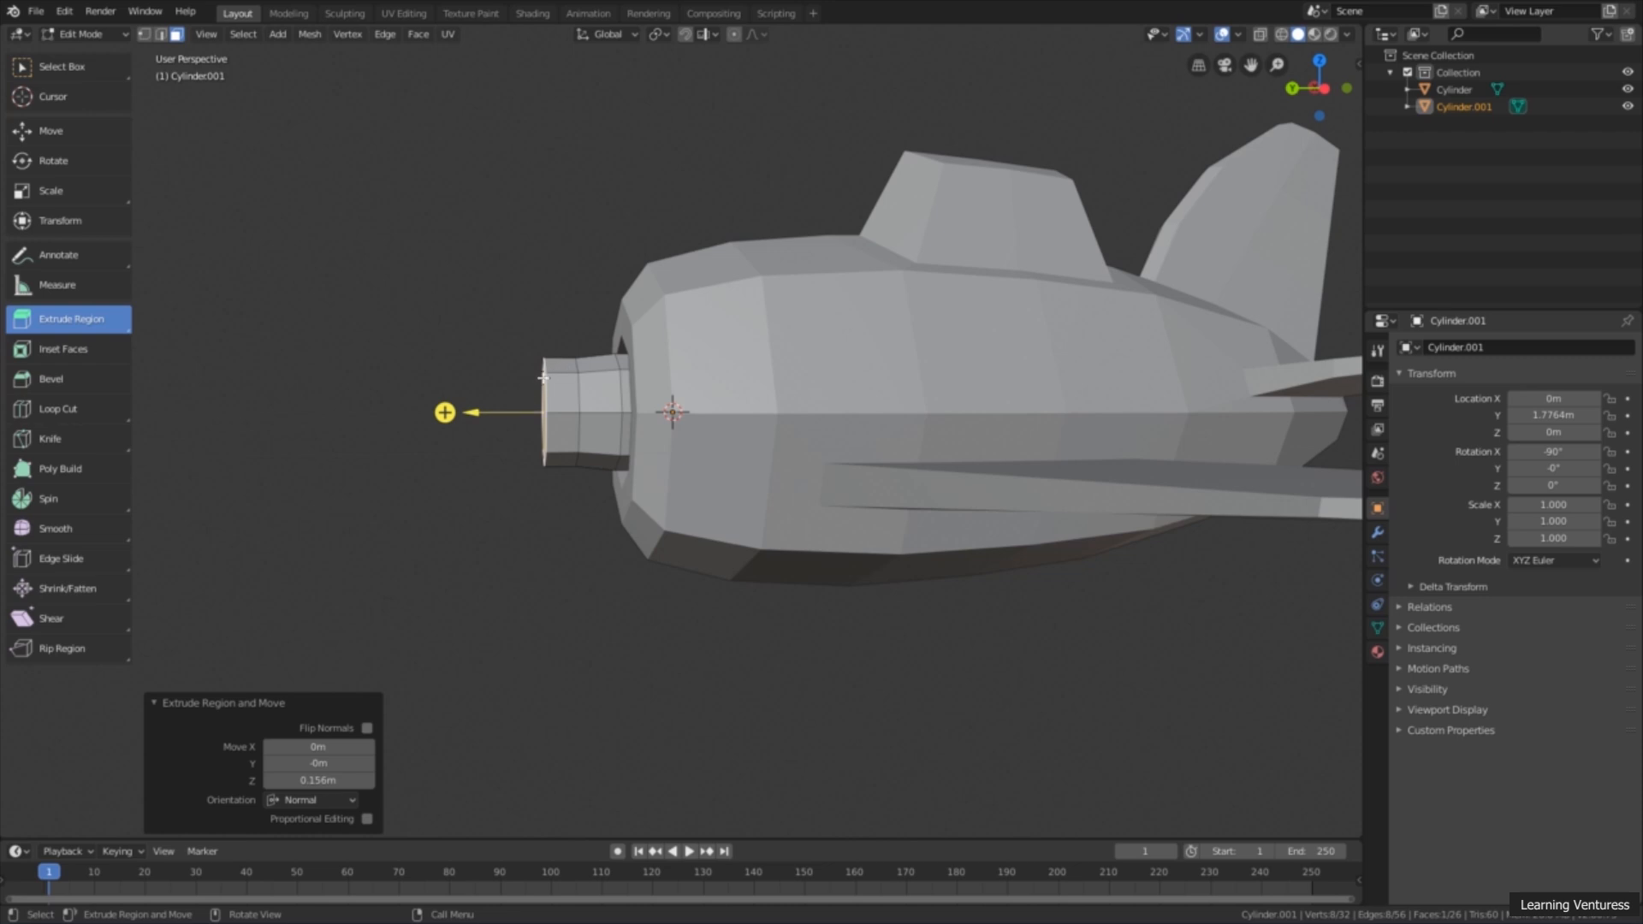
Step: Scale the hub's front face uniformly by about 0.62 to taper the newest segment
{"action": "left_click", "coordinate": [100, 199]}
{"action": "middle_click_drag", "start_coordinate": [592, 364], "coordinate": [602, 371]}
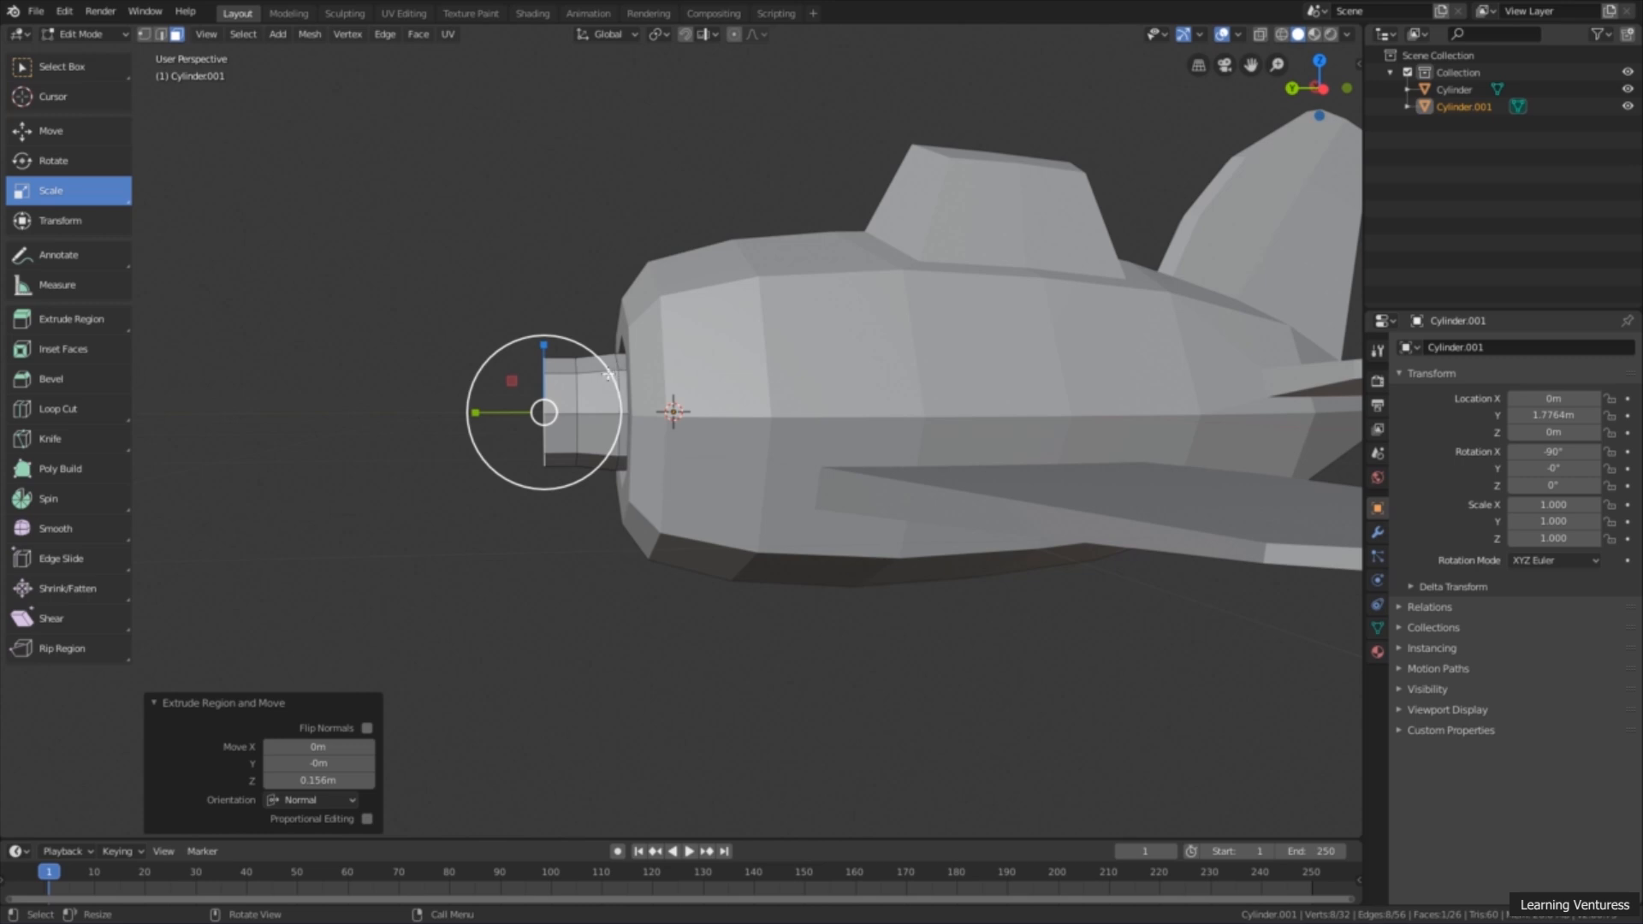
{"action": "left_click_drag", "start_coordinate": [608, 374], "coordinate": [581, 392]}
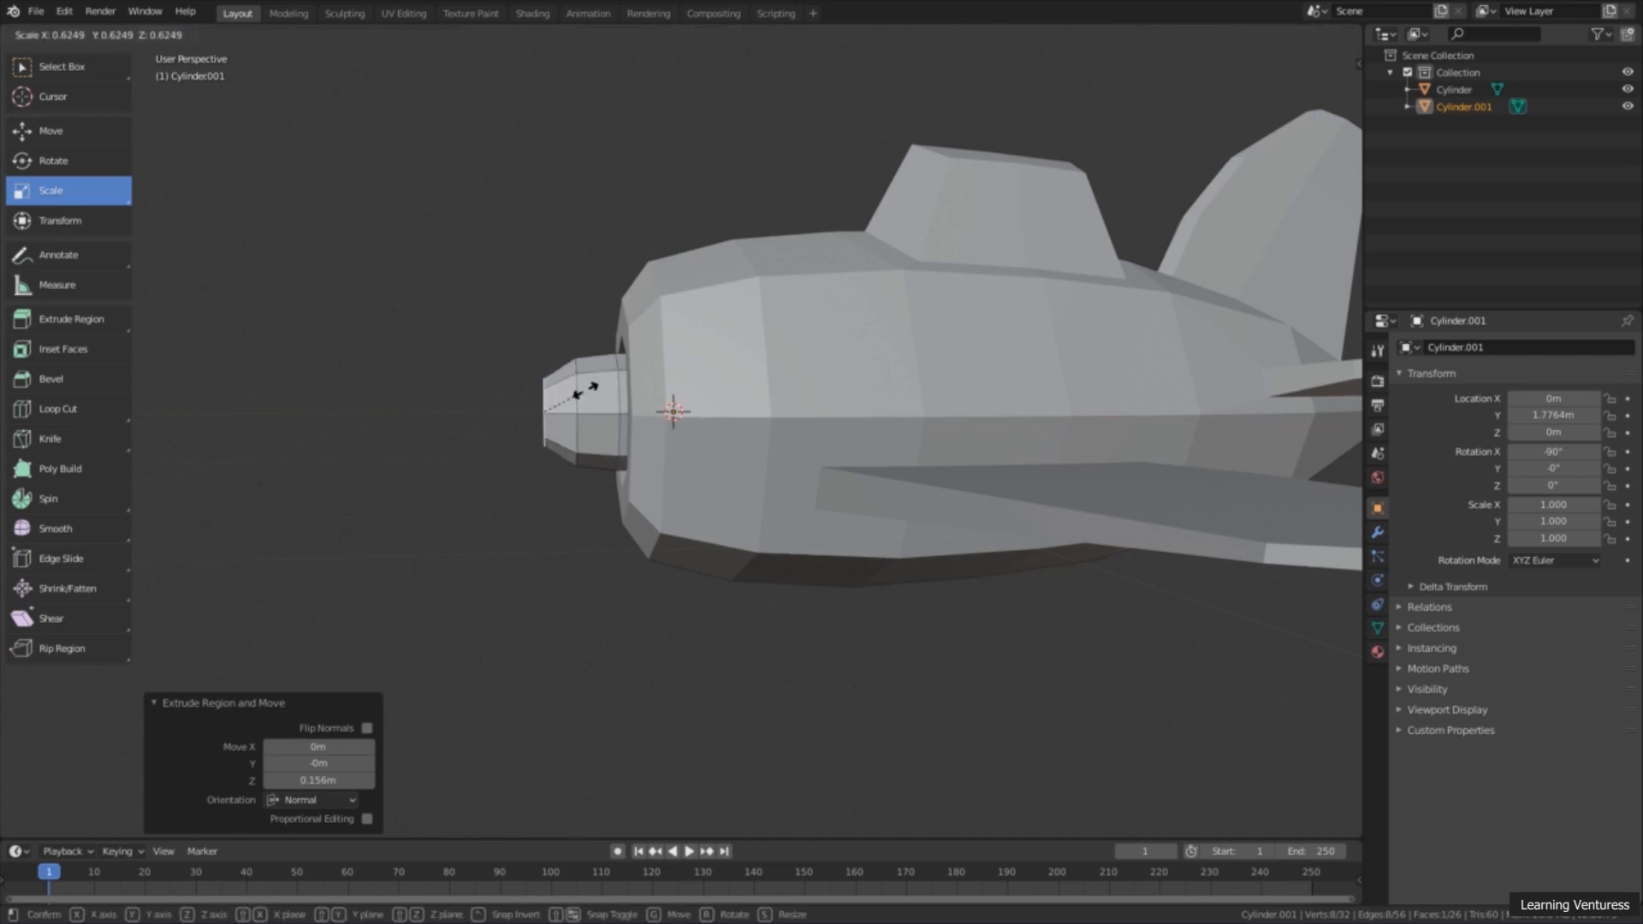
Step: Extrude the hub's front face about 0.11 m forward and scale it uniformly by about 0.374
{"action": "left_click", "coordinate": [89, 328]}
{"action": "left_click_drag", "start_coordinate": [444, 413], "coordinate": [426, 413]}
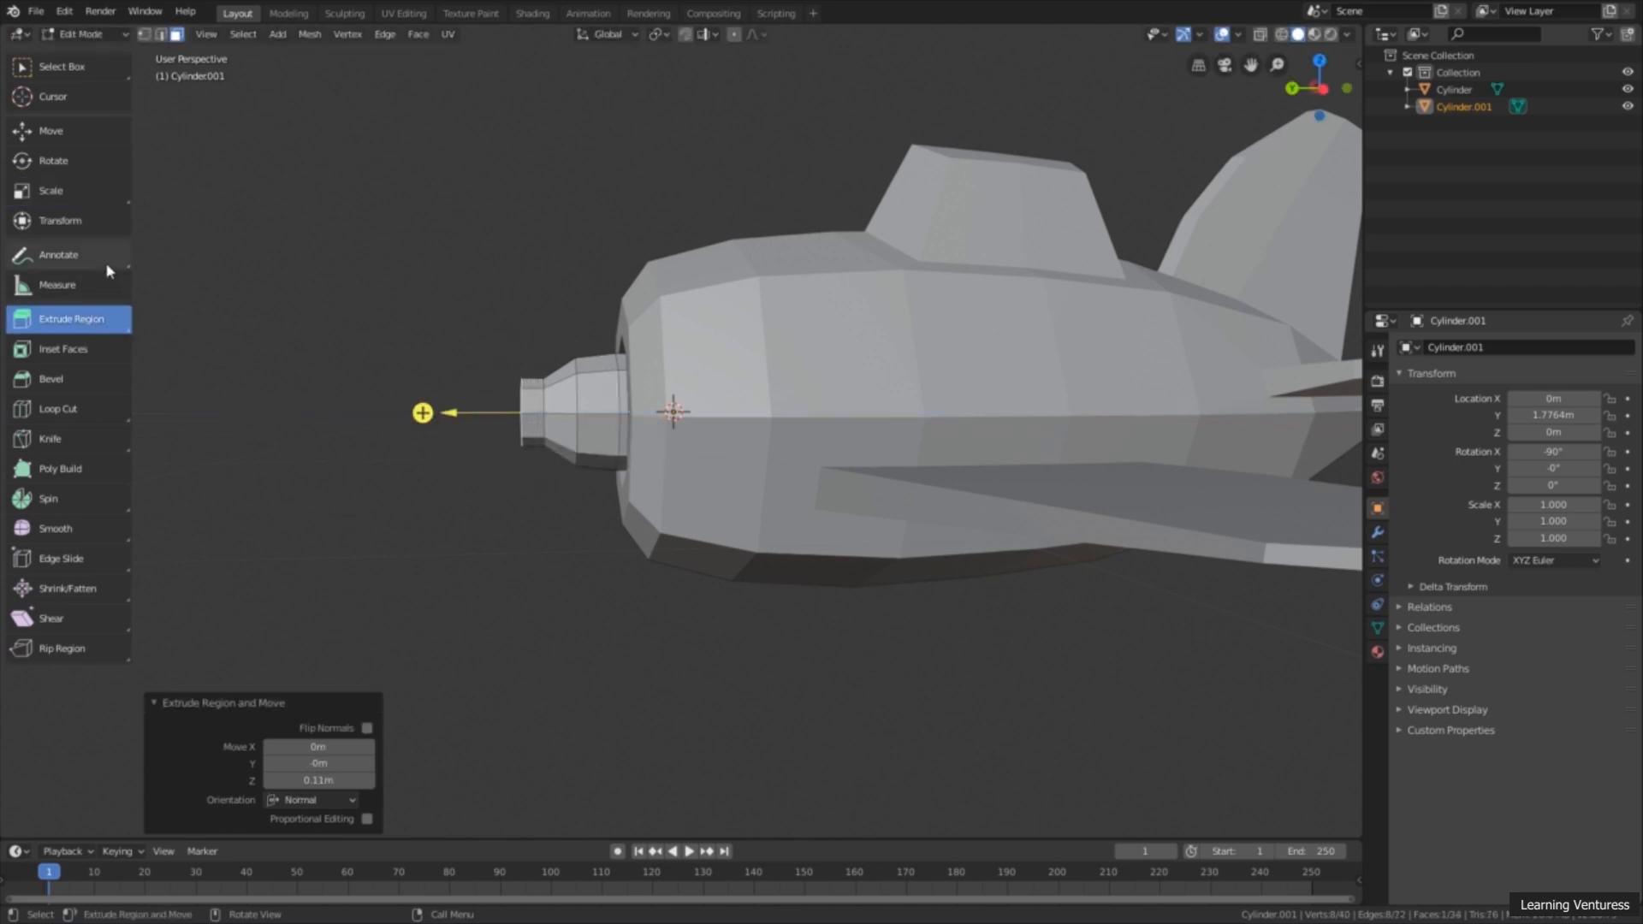
{"action": "left_click", "coordinate": [79, 183]}
{"action": "left_click_drag", "start_coordinate": [546, 339], "coordinate": [503, 390]}
Step: Reduce the hub's tip face further with a uniform scale of about 0.677
{"action": "middle_click_drag", "start_coordinate": [503, 391], "coordinate": [586, 457]}
{"action": "scroll", "coordinate": [586, 457], "scroll_direction": "up", "scroll_amount": 3}
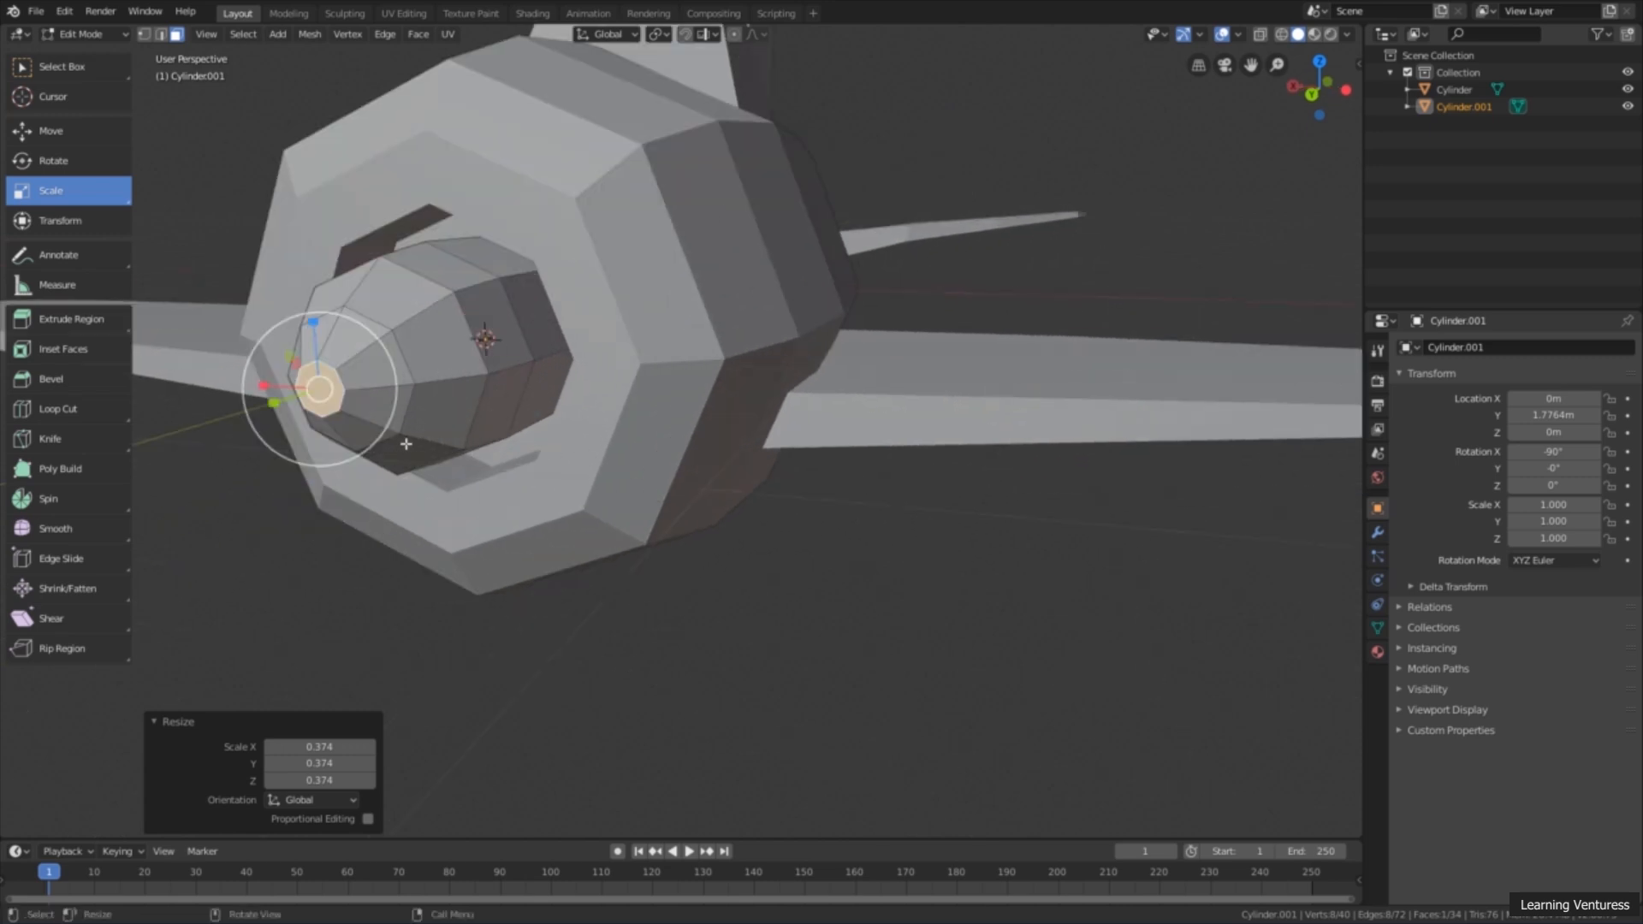
{"action": "key", "text": "s"}
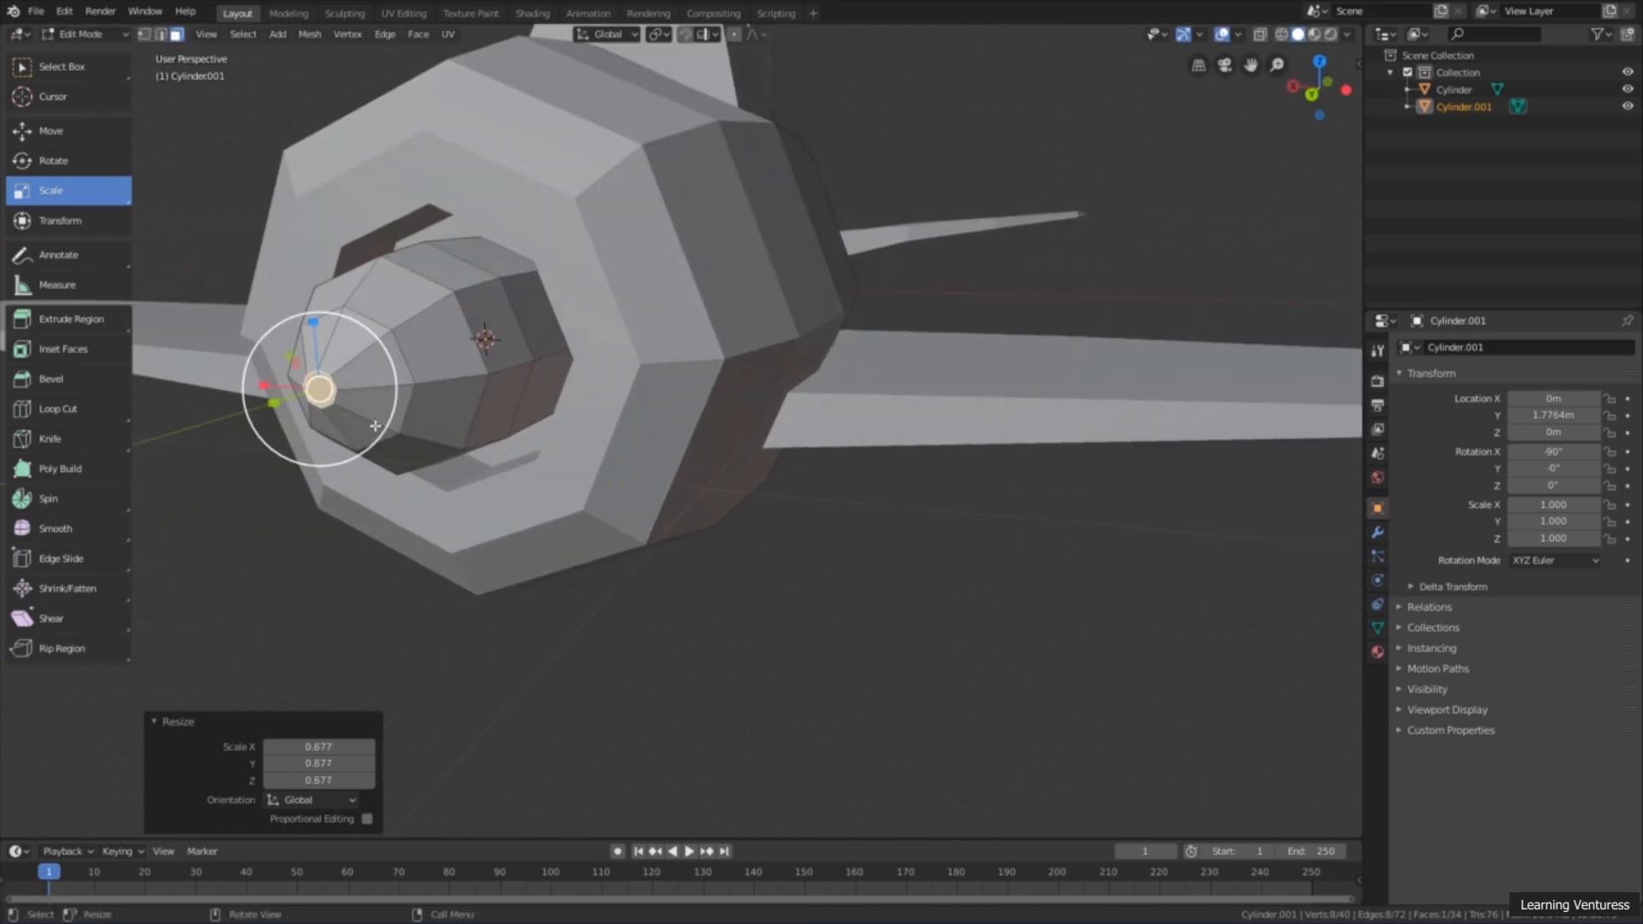
{"action": "left_click", "coordinate": [367, 426]}
Step: Select two adjacent faces of the hub's middle segment on each side, four faces in total, for the propeller blades
{"action": "scroll", "coordinate": [370, 425], "scroll_direction": "down", "scroll_amount": 4}
{"action": "middle_click_drag", "start_coordinate": [441, 408], "coordinate": [313, 394]}
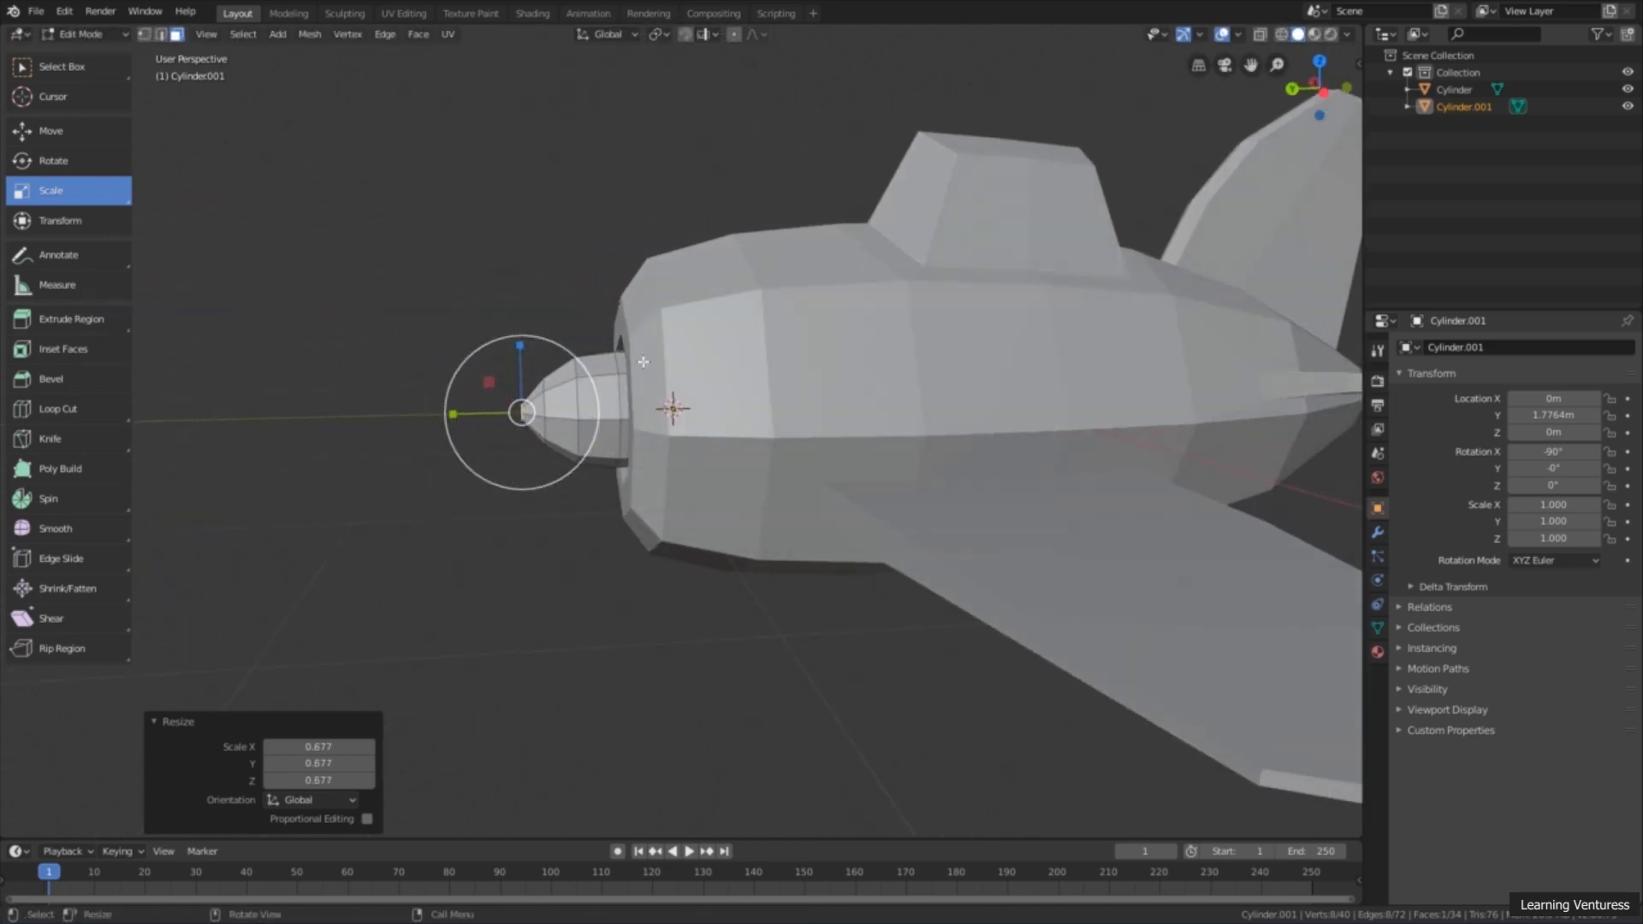
{"action": "middle_click_drag", "start_coordinate": [453, 444], "coordinate": [682, 490]}
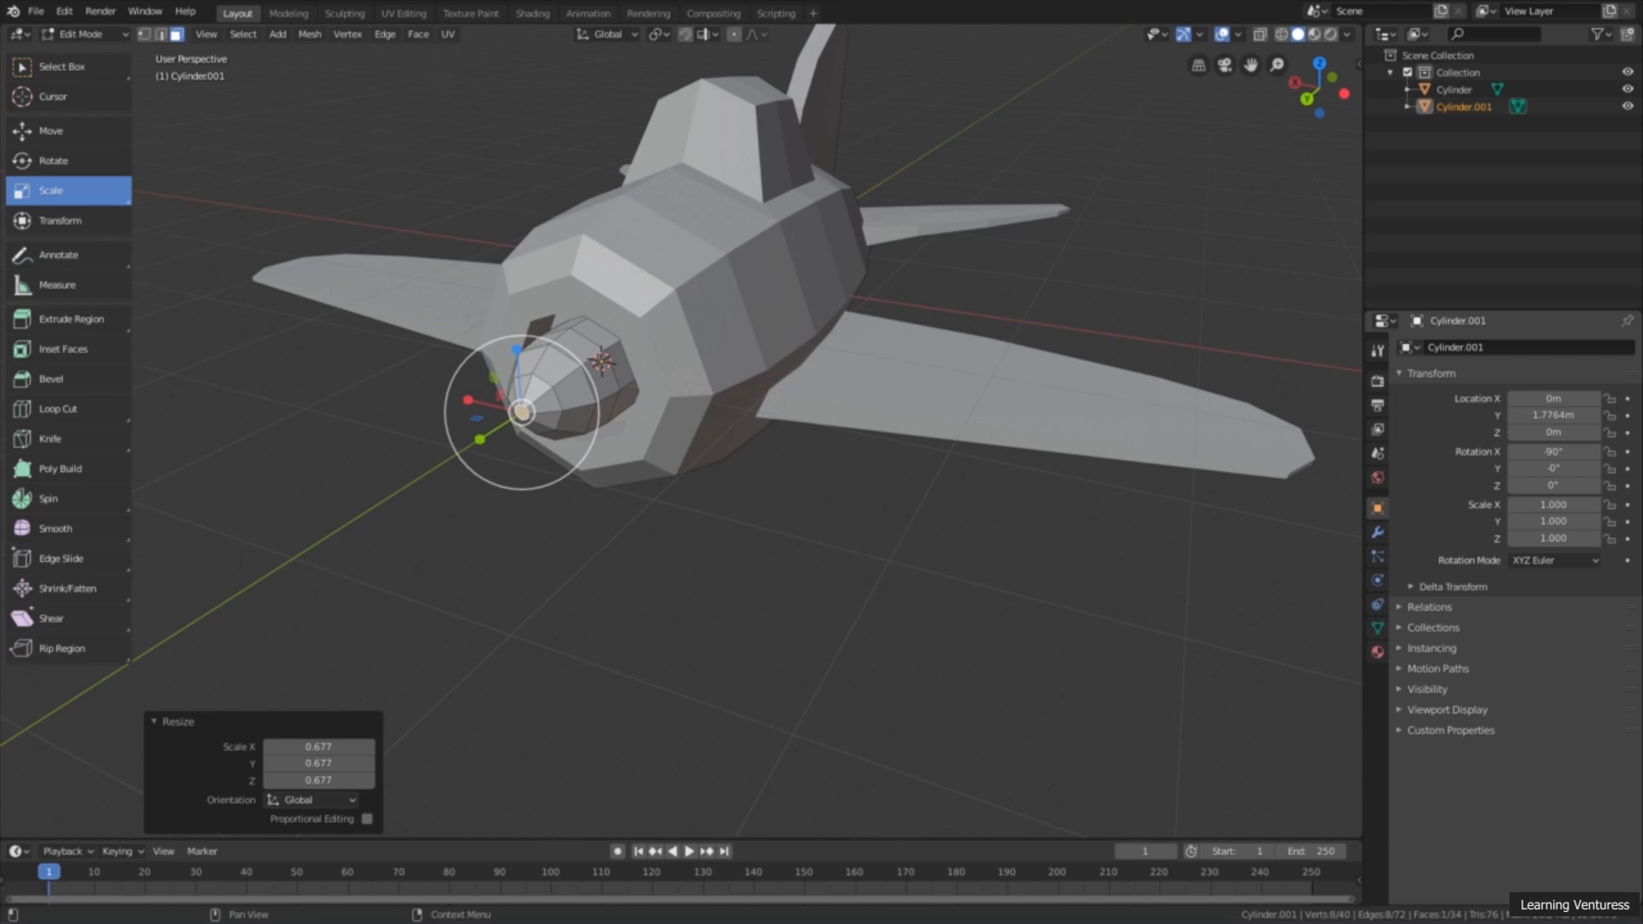
{"action": "middle_click_drag", "start_coordinate": [693, 489], "coordinate": [612, 364]}
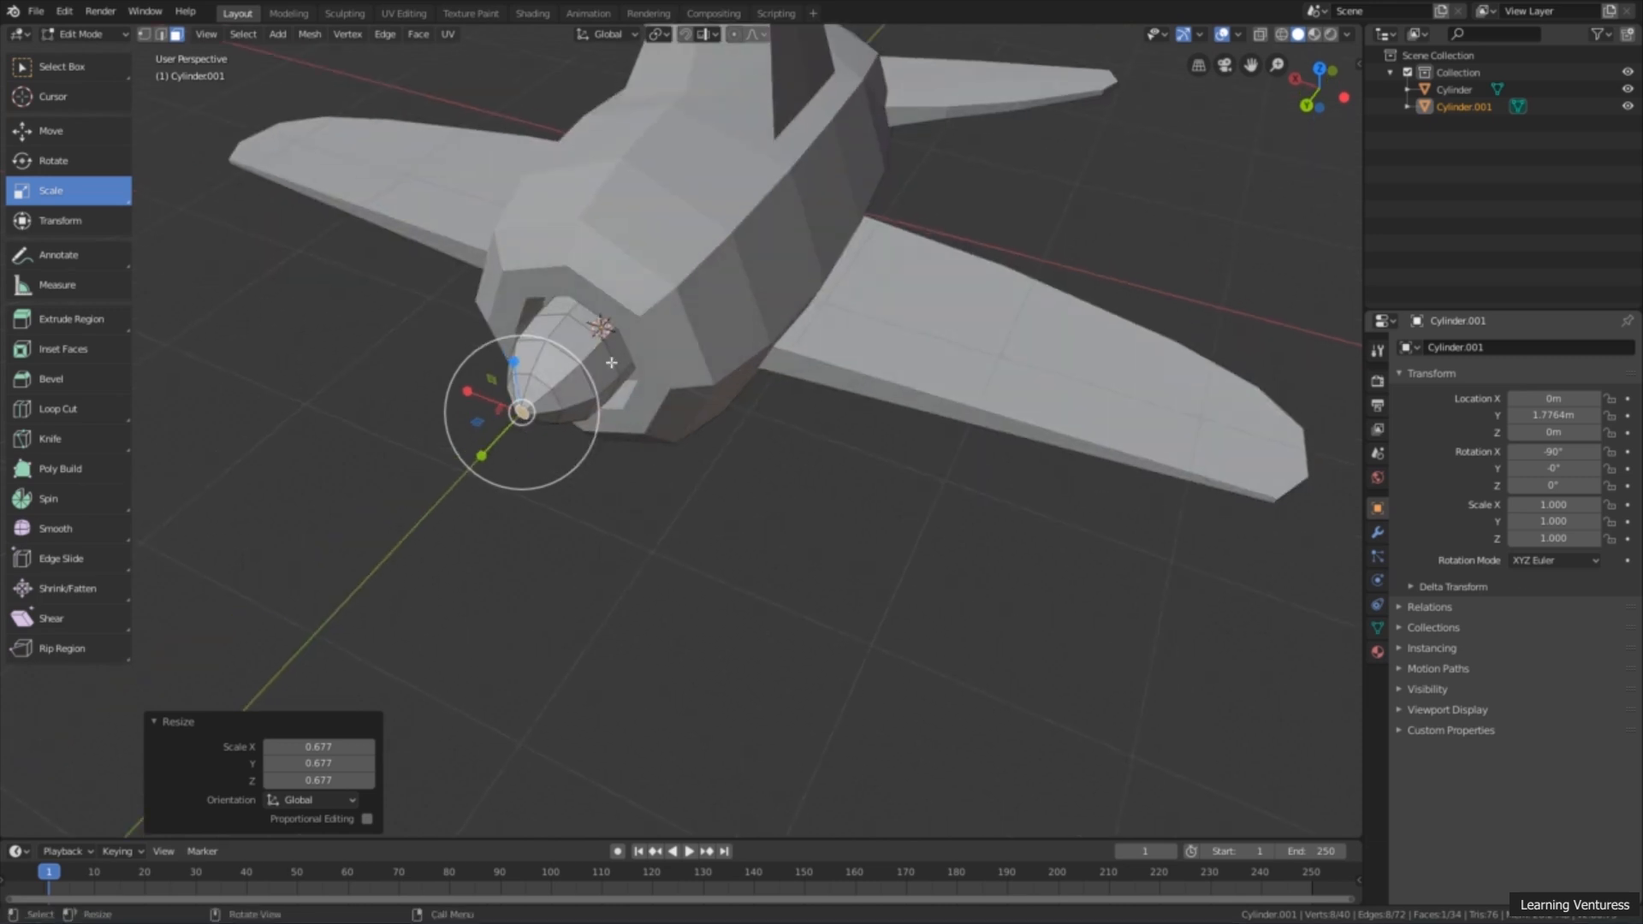
{"action": "mouse_move", "coordinate": [513, 367]}
{"action": "middle_mouse_down"}
{"action": "mouse_move", "coordinate": [599, 377]}
{"action": "mouse_move", "coordinate": [507, 362]}
{"action": "middle_mouse_up"}
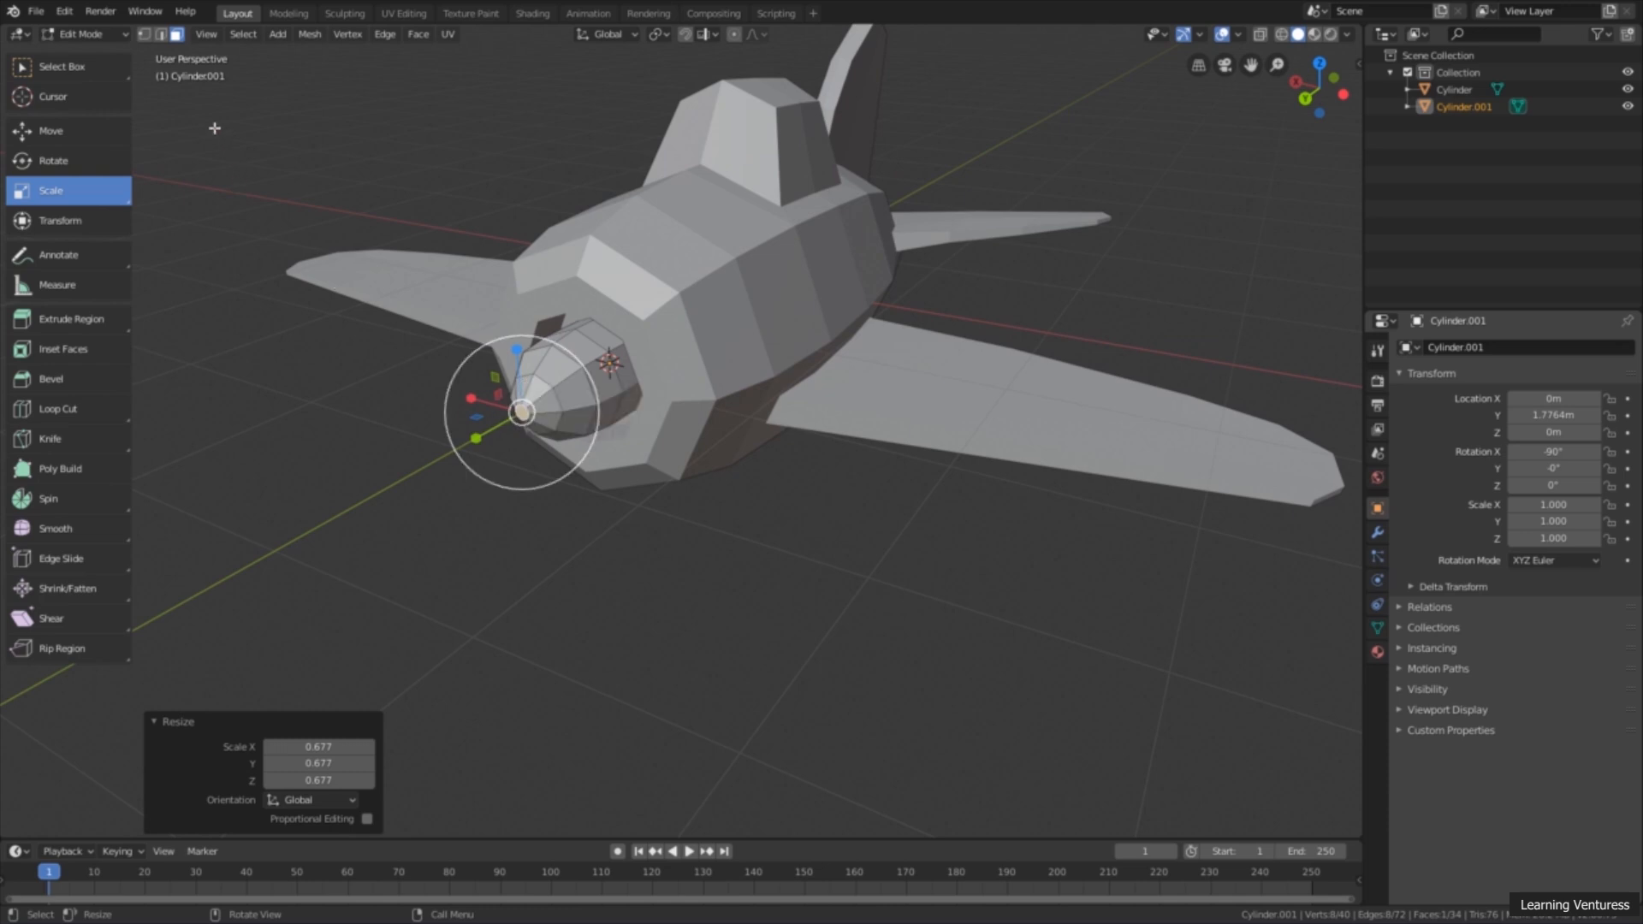
{"action": "left_click", "coordinate": [60, 66]}
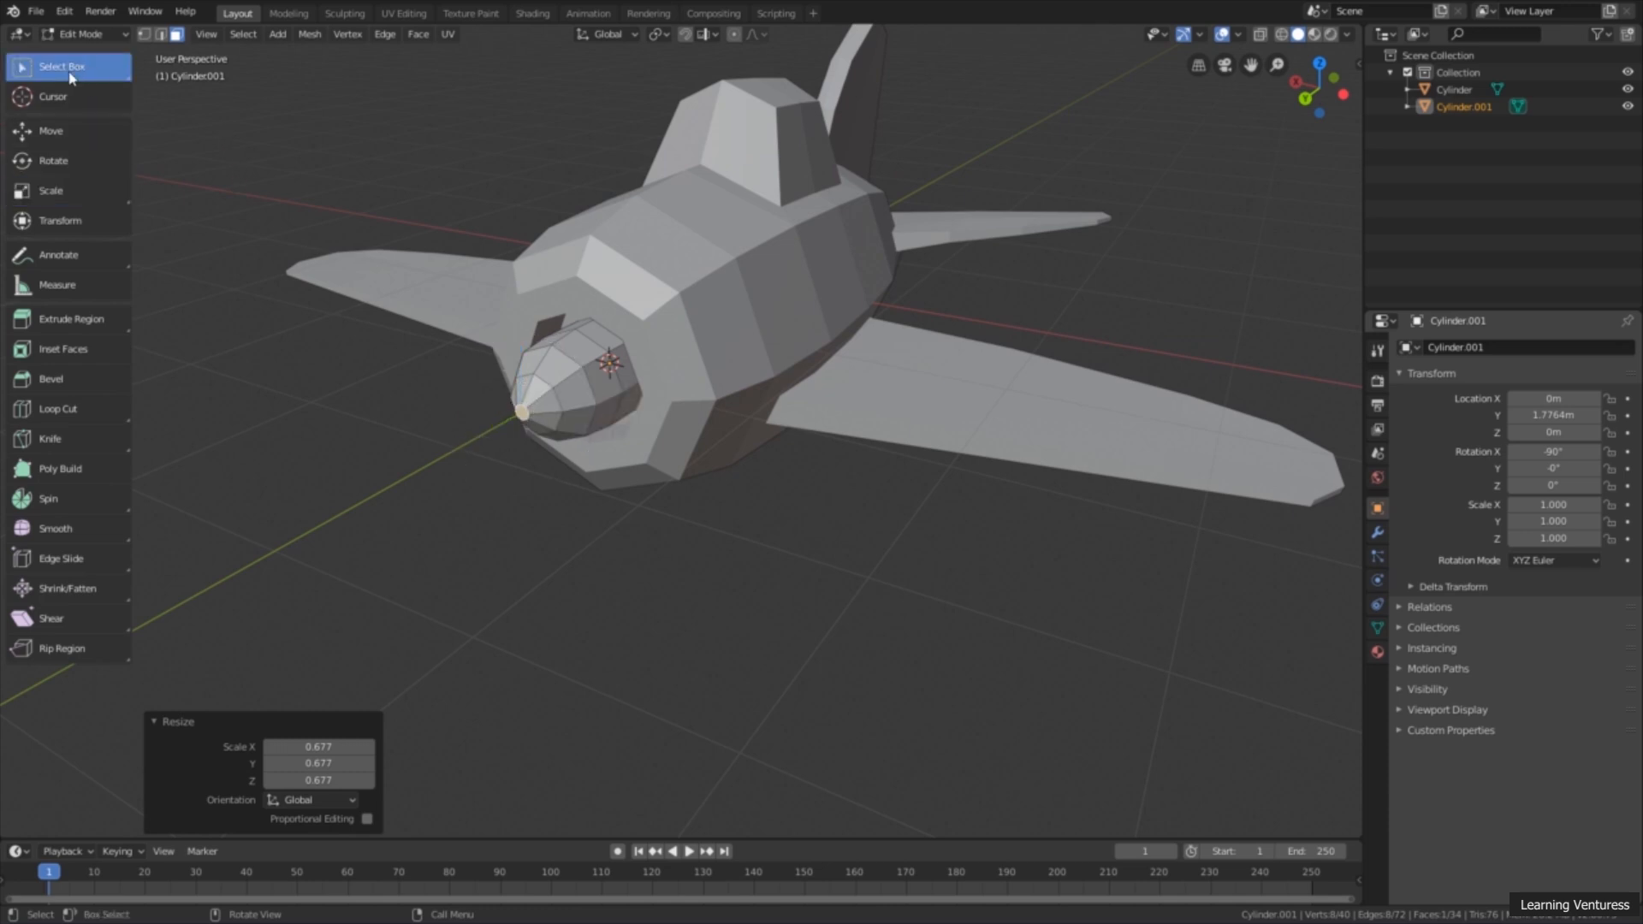
{"action": "middle_click_drag", "start_coordinate": [605, 457], "coordinate": [552, 430]}
{"action": "scroll", "coordinate": [591, 419], "scroll_direction": "up", "scroll_amount": 2}
{"action": "left_click", "coordinate": [569, 385]}
{"action": "left_click", "coordinate": [565, 432], "text": "shift"}
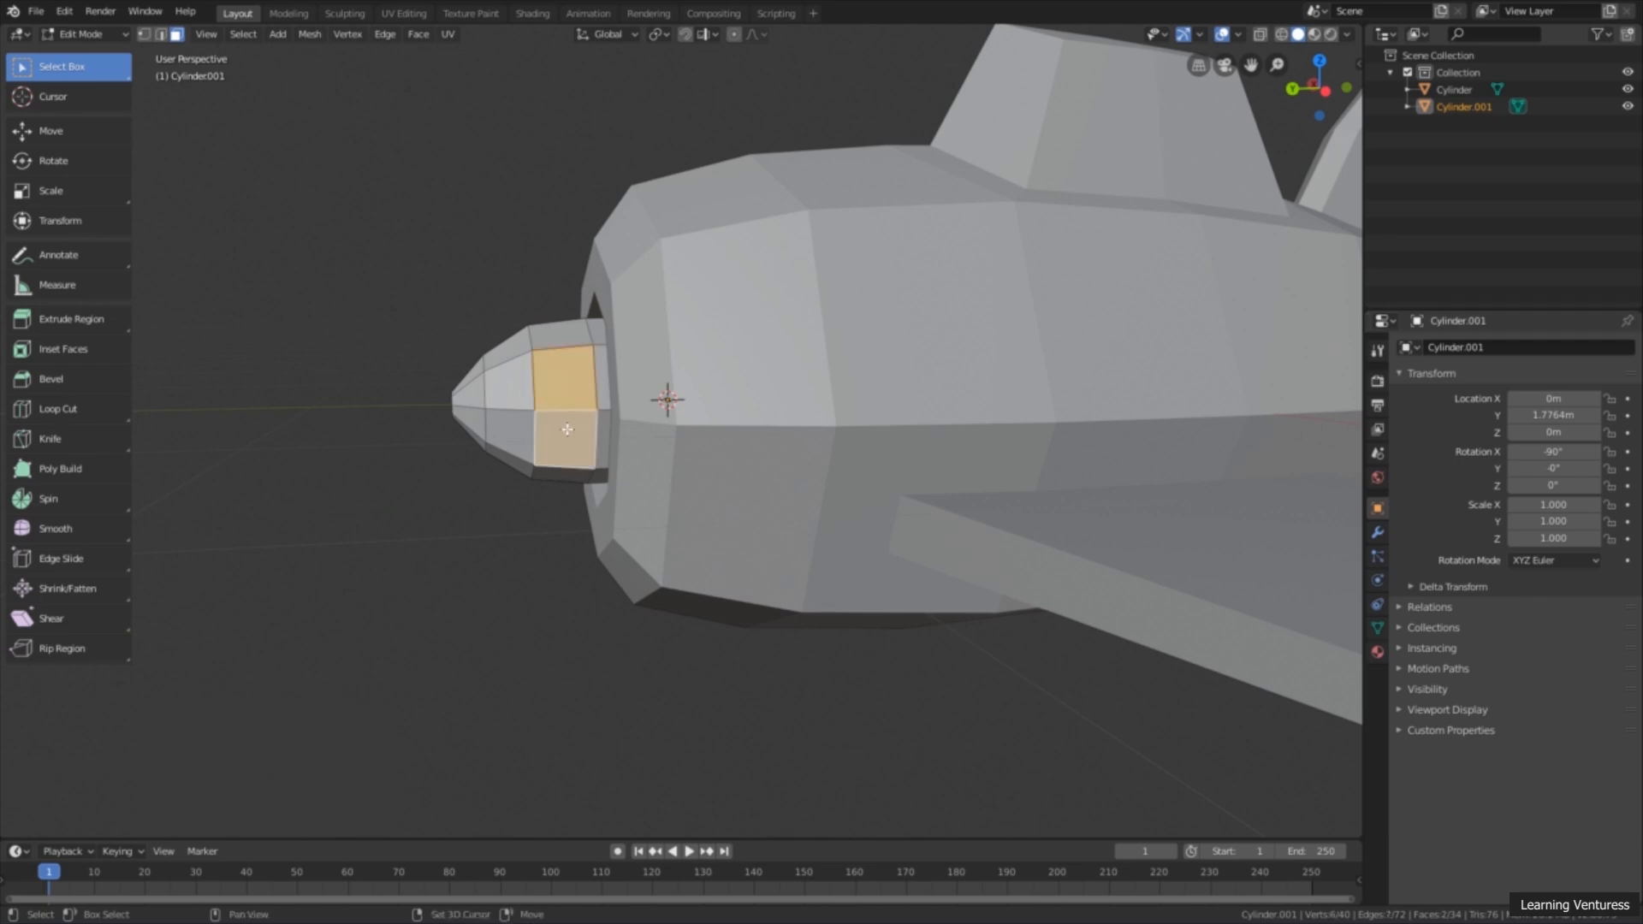
{"action": "middle_click_drag", "start_coordinate": [569, 419], "coordinate": [451, 414]}
{"action": "left_click", "coordinate": [498, 433], "text": "shift"}
{"action": "left_click", "coordinate": [498, 489], "text": "shift"}
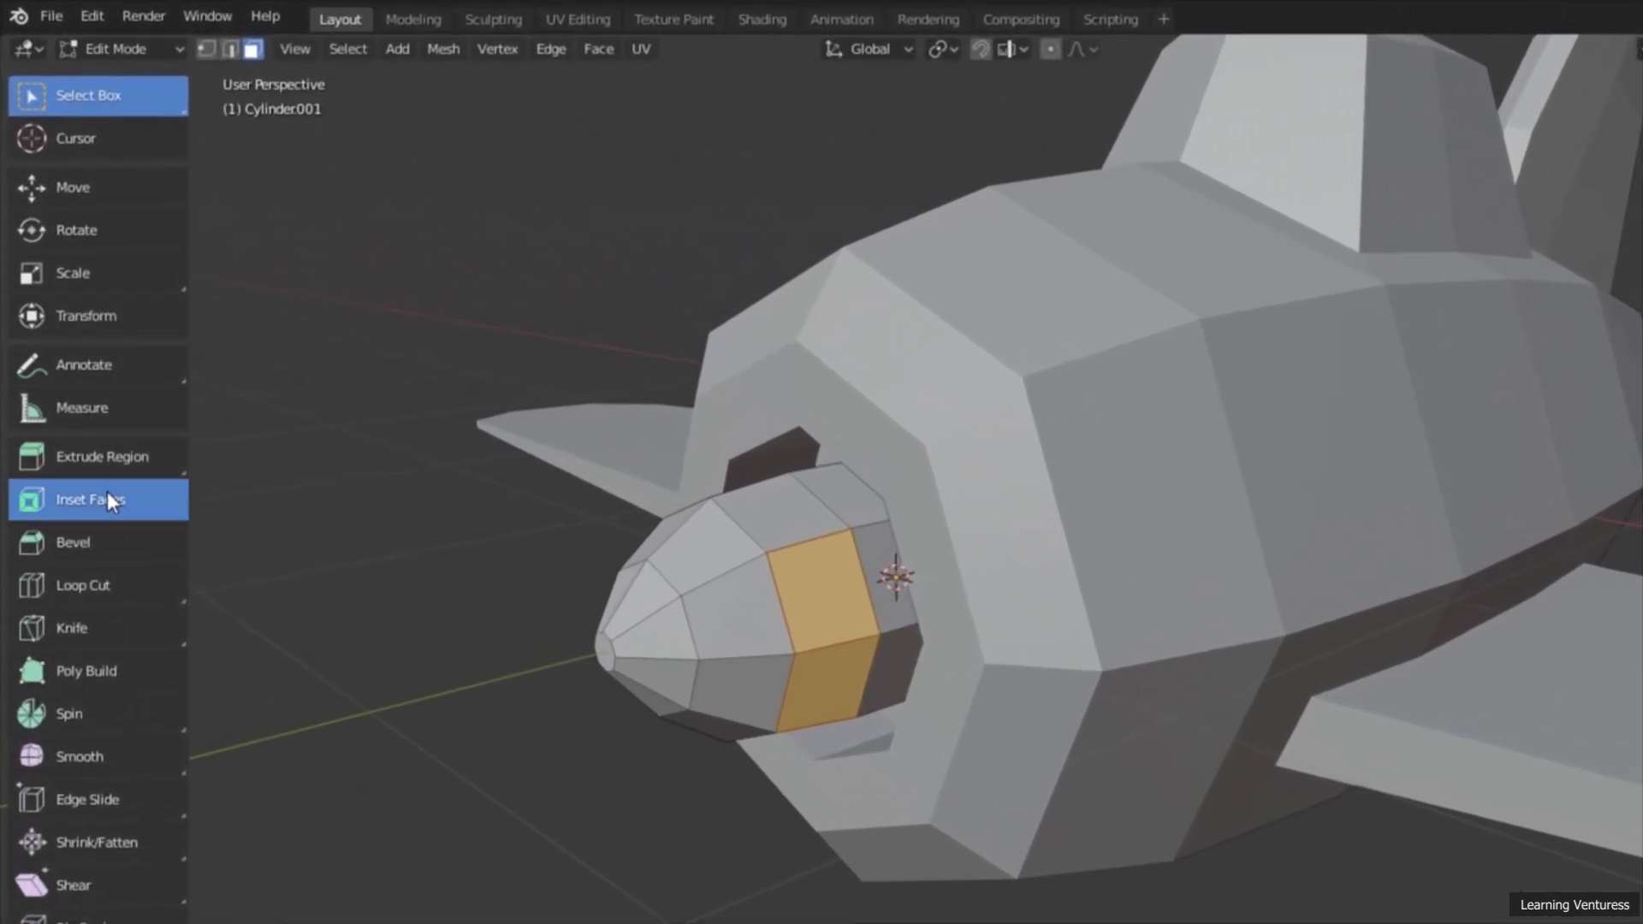
Step: Inset the four selected hub faces by about 0.064 m and extrude them outward along their normals by about 1.4 m as propeller blades
{"action": "left_click", "coordinate": [107, 496]}
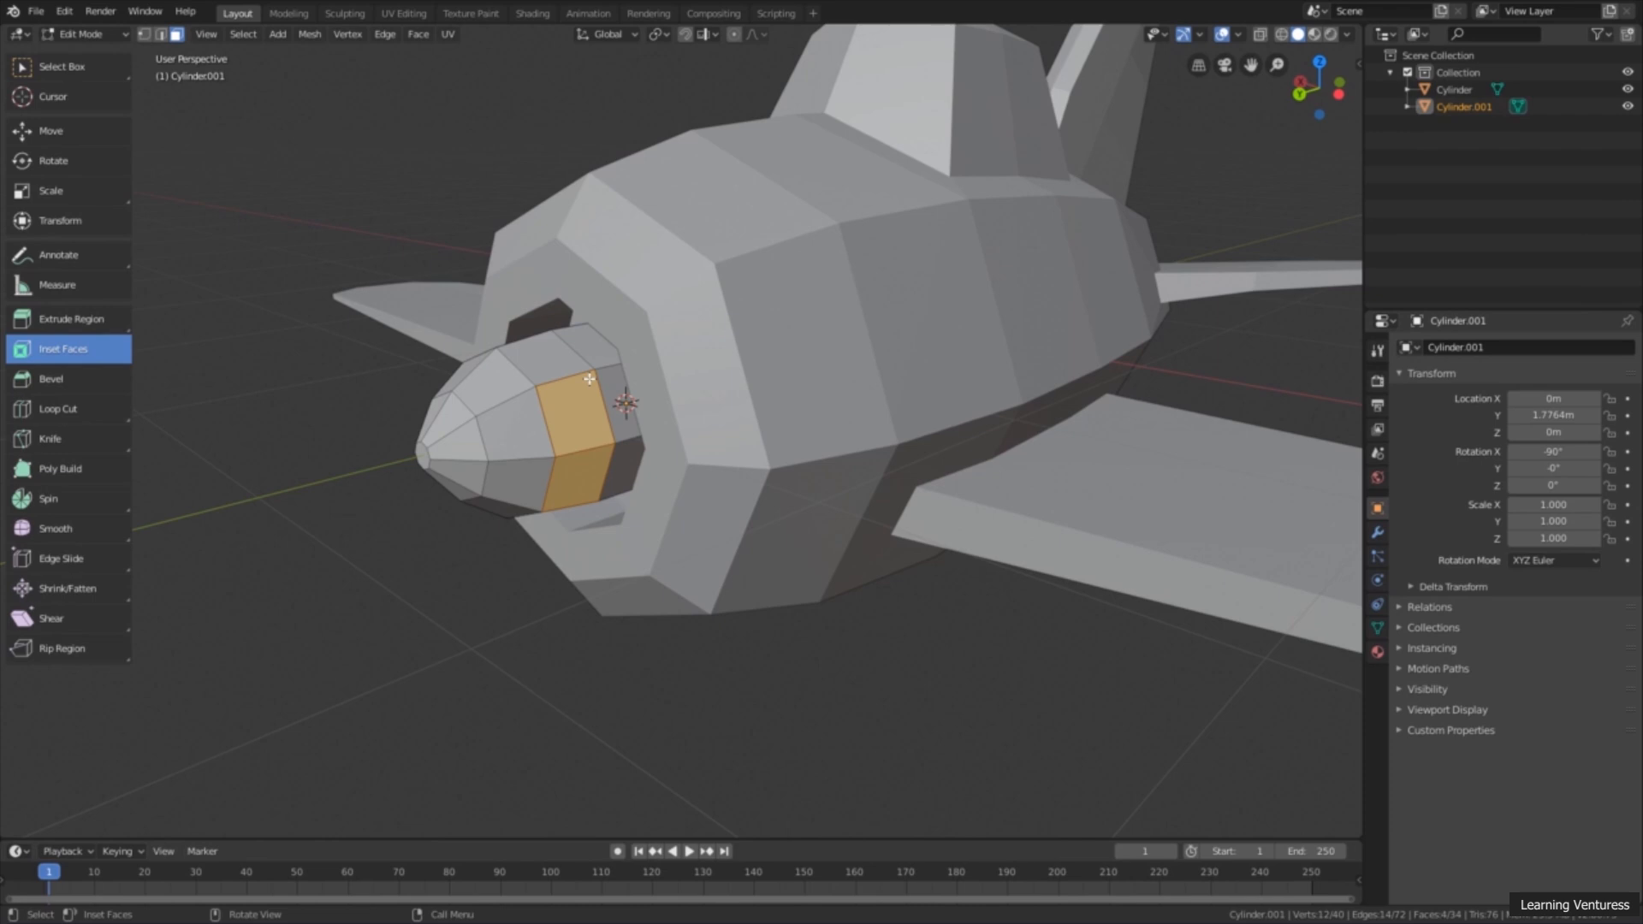
{"action": "left_click_drag", "start_coordinate": [589, 379], "coordinate": [574, 396]}
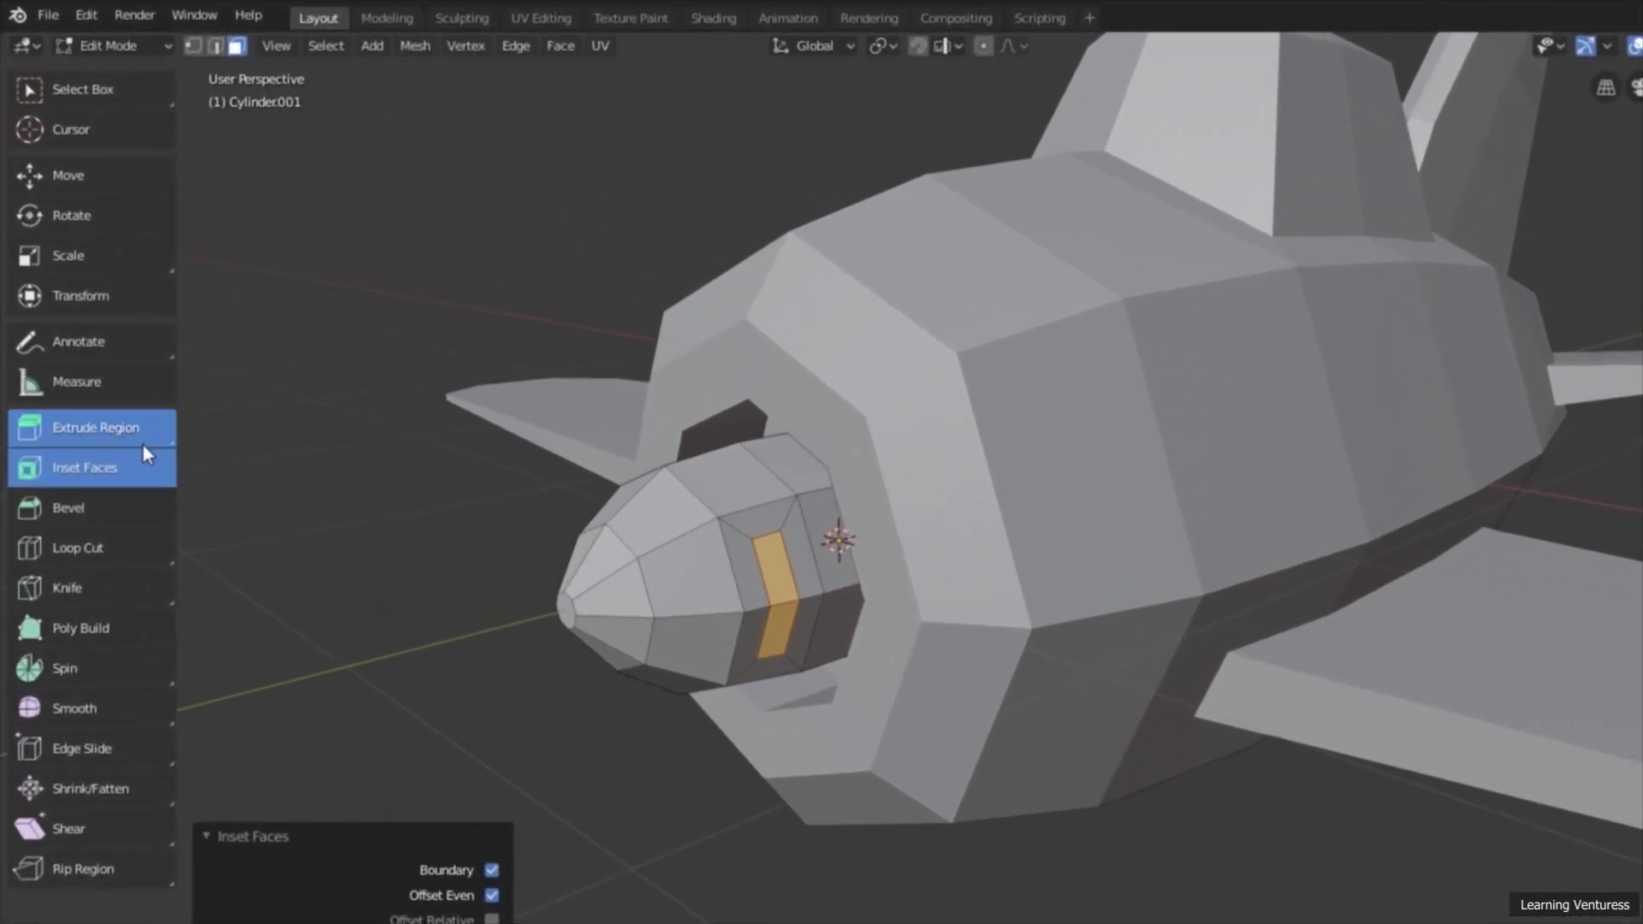
{"action": "left_click", "coordinate": [106, 330]}
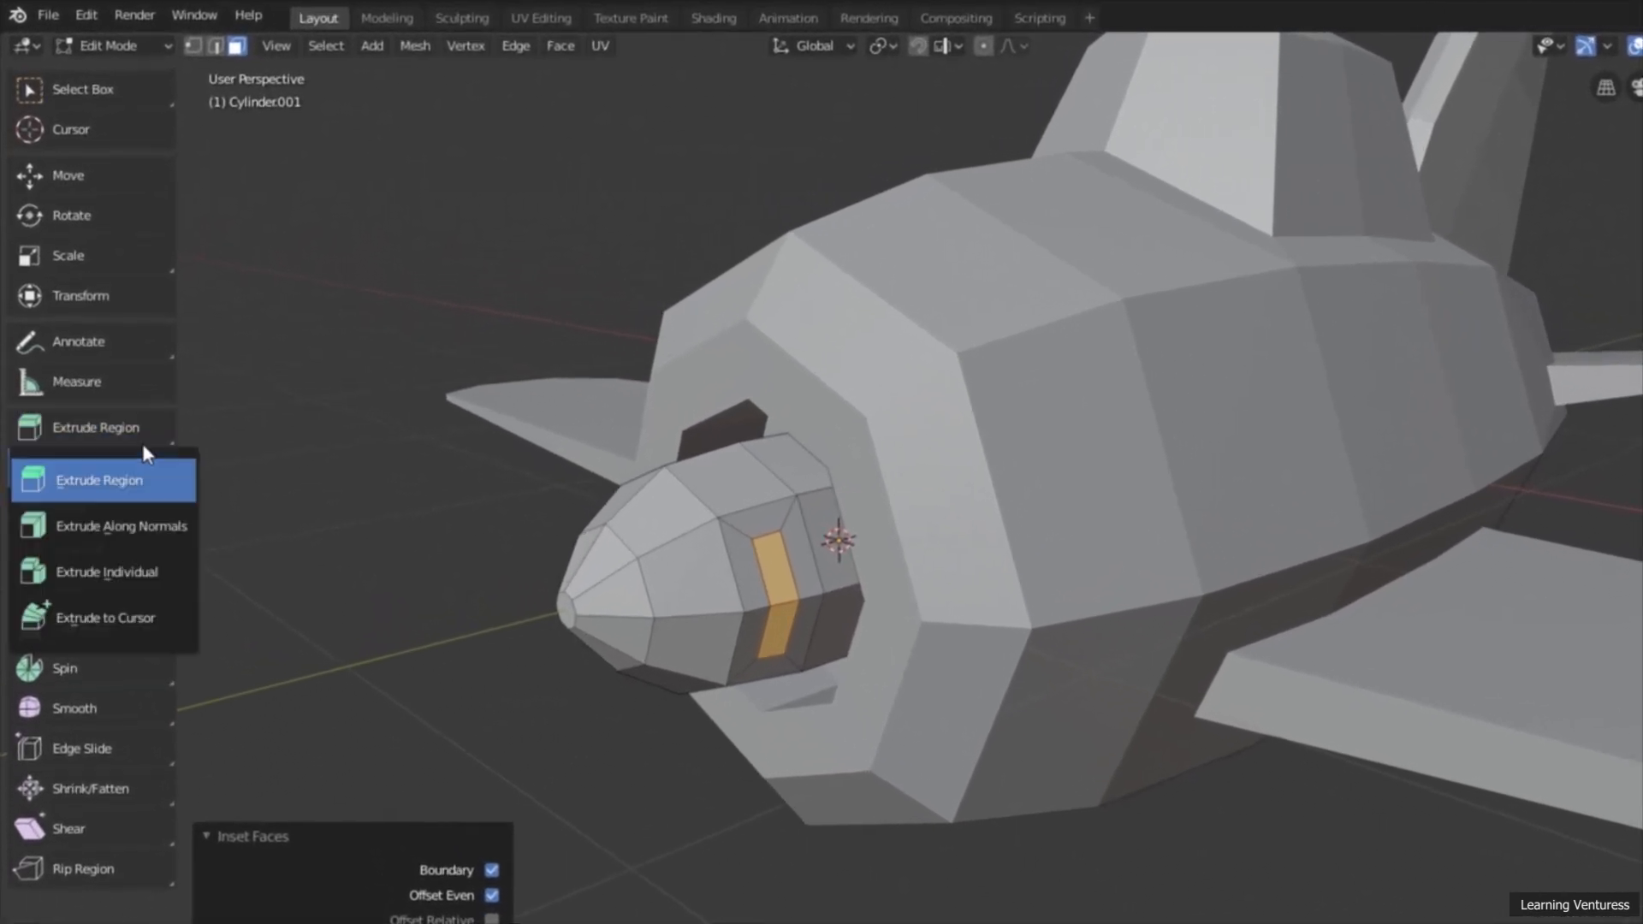
{"action": "left_click", "coordinate": [149, 527]}
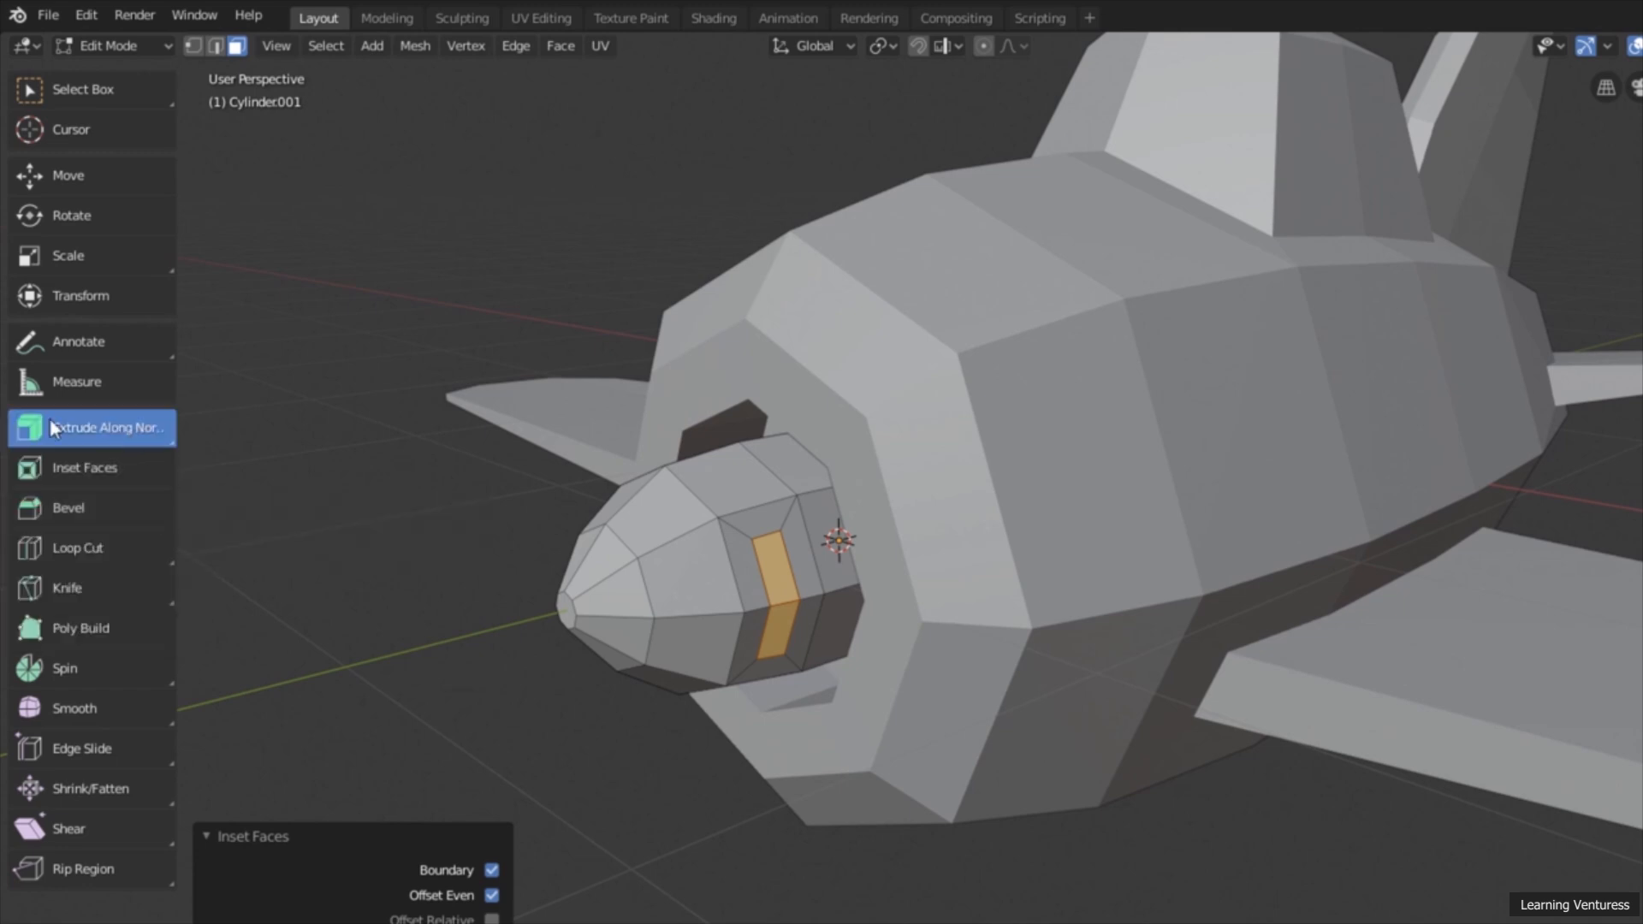
{"action": "left_click", "coordinate": [101, 432]}
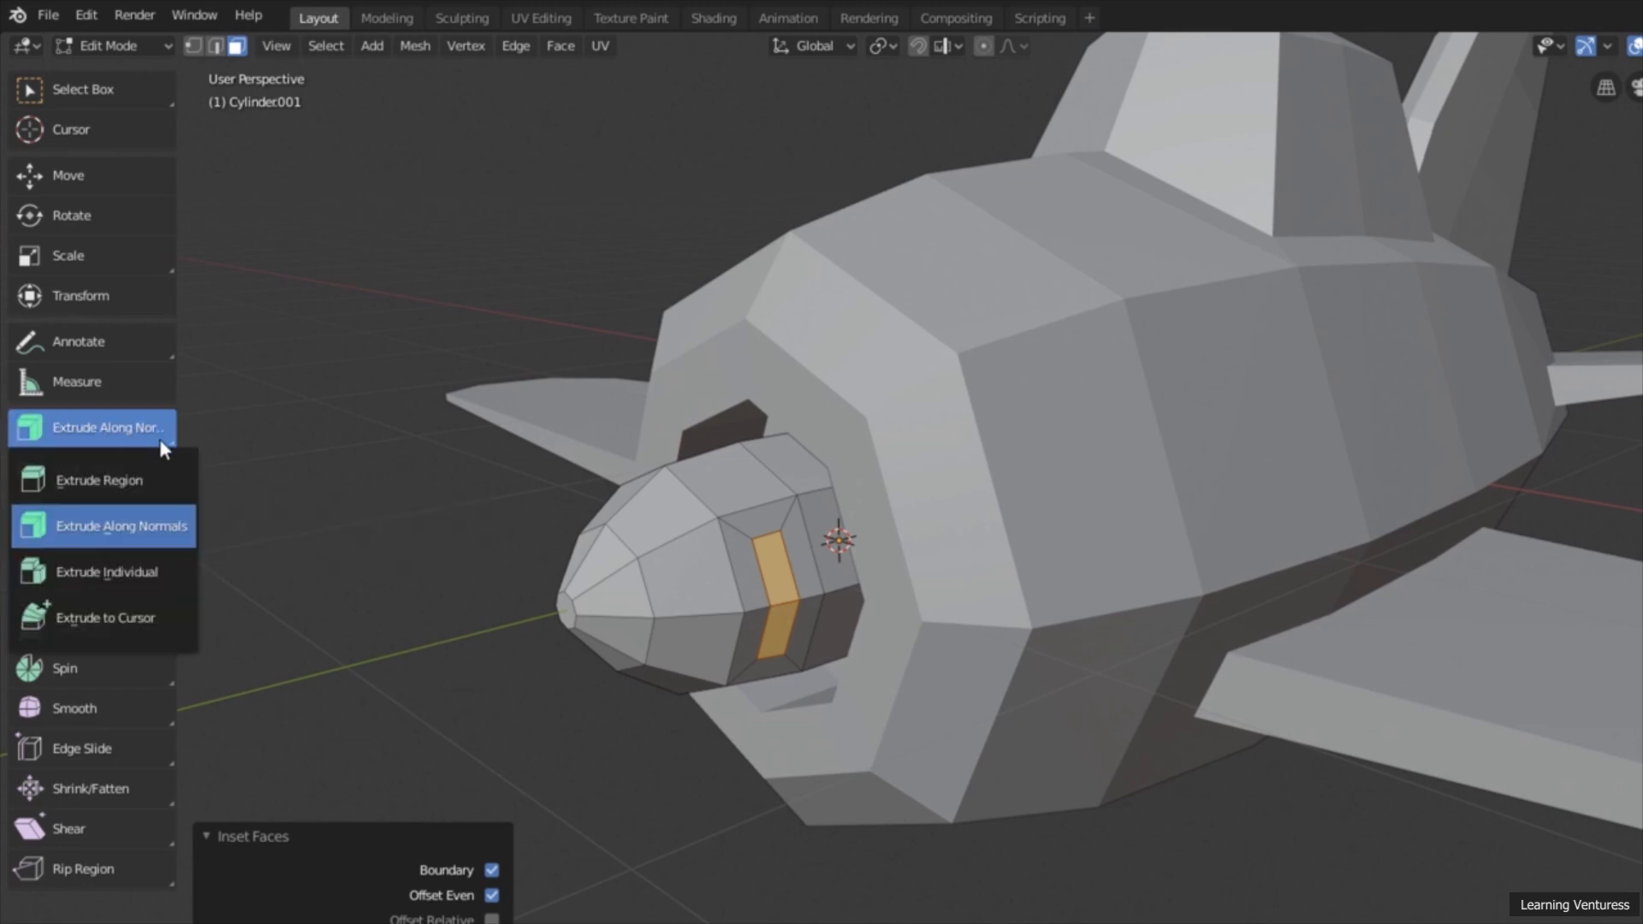
{"action": "left_click", "coordinate": [156, 529]}
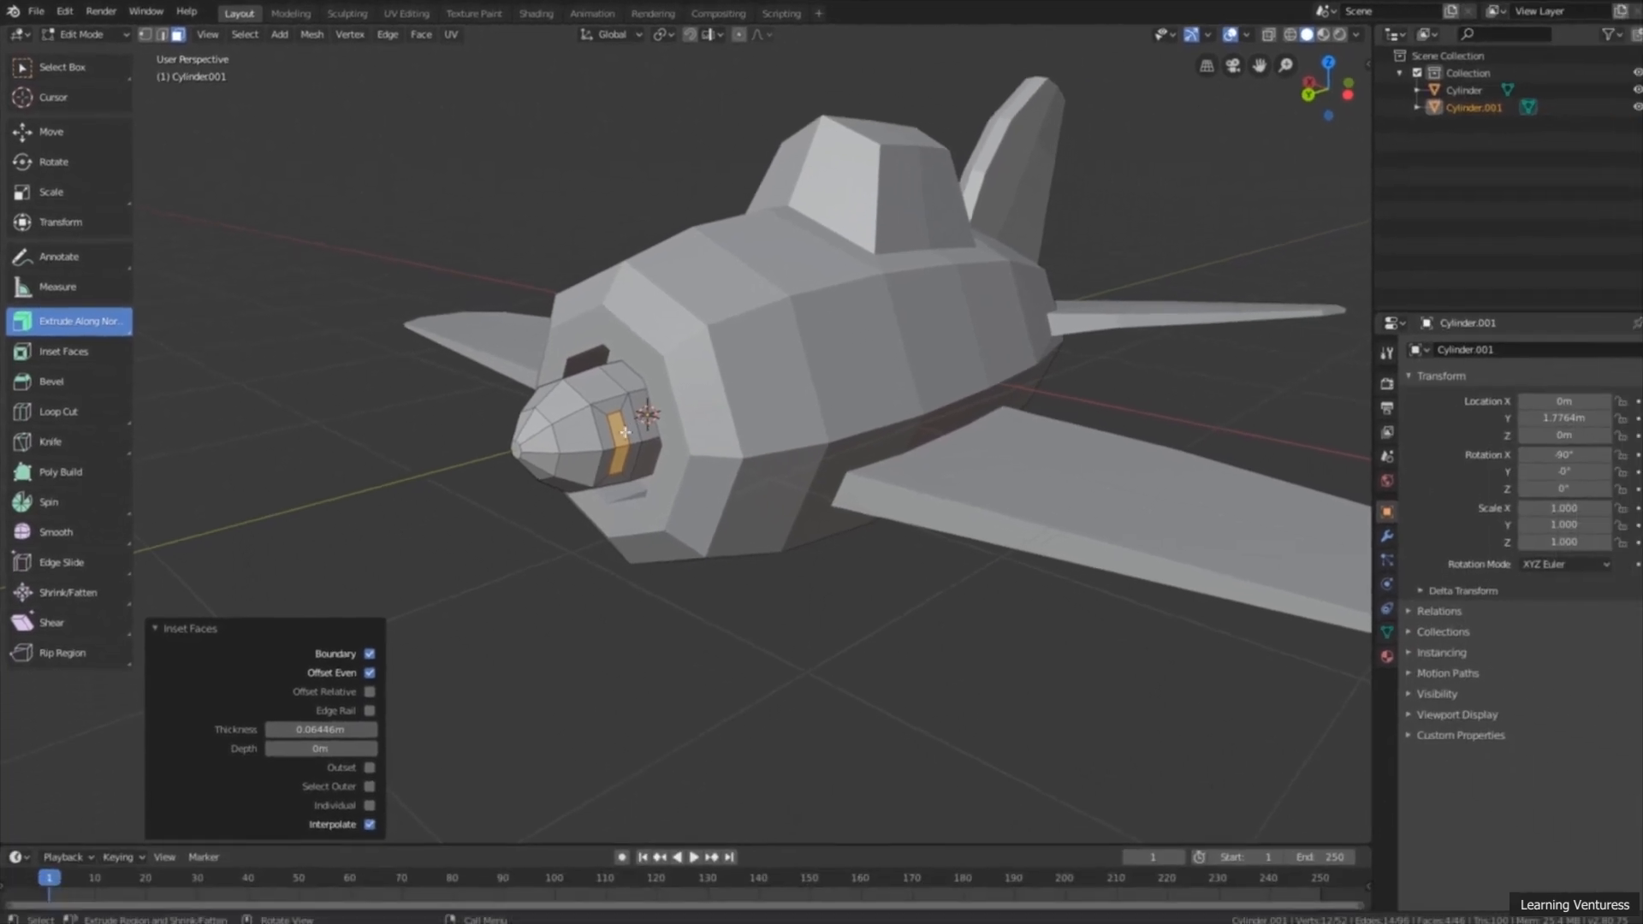
{"action": "left_click_drag", "start_coordinate": [626, 432], "coordinate": [723, 579]}
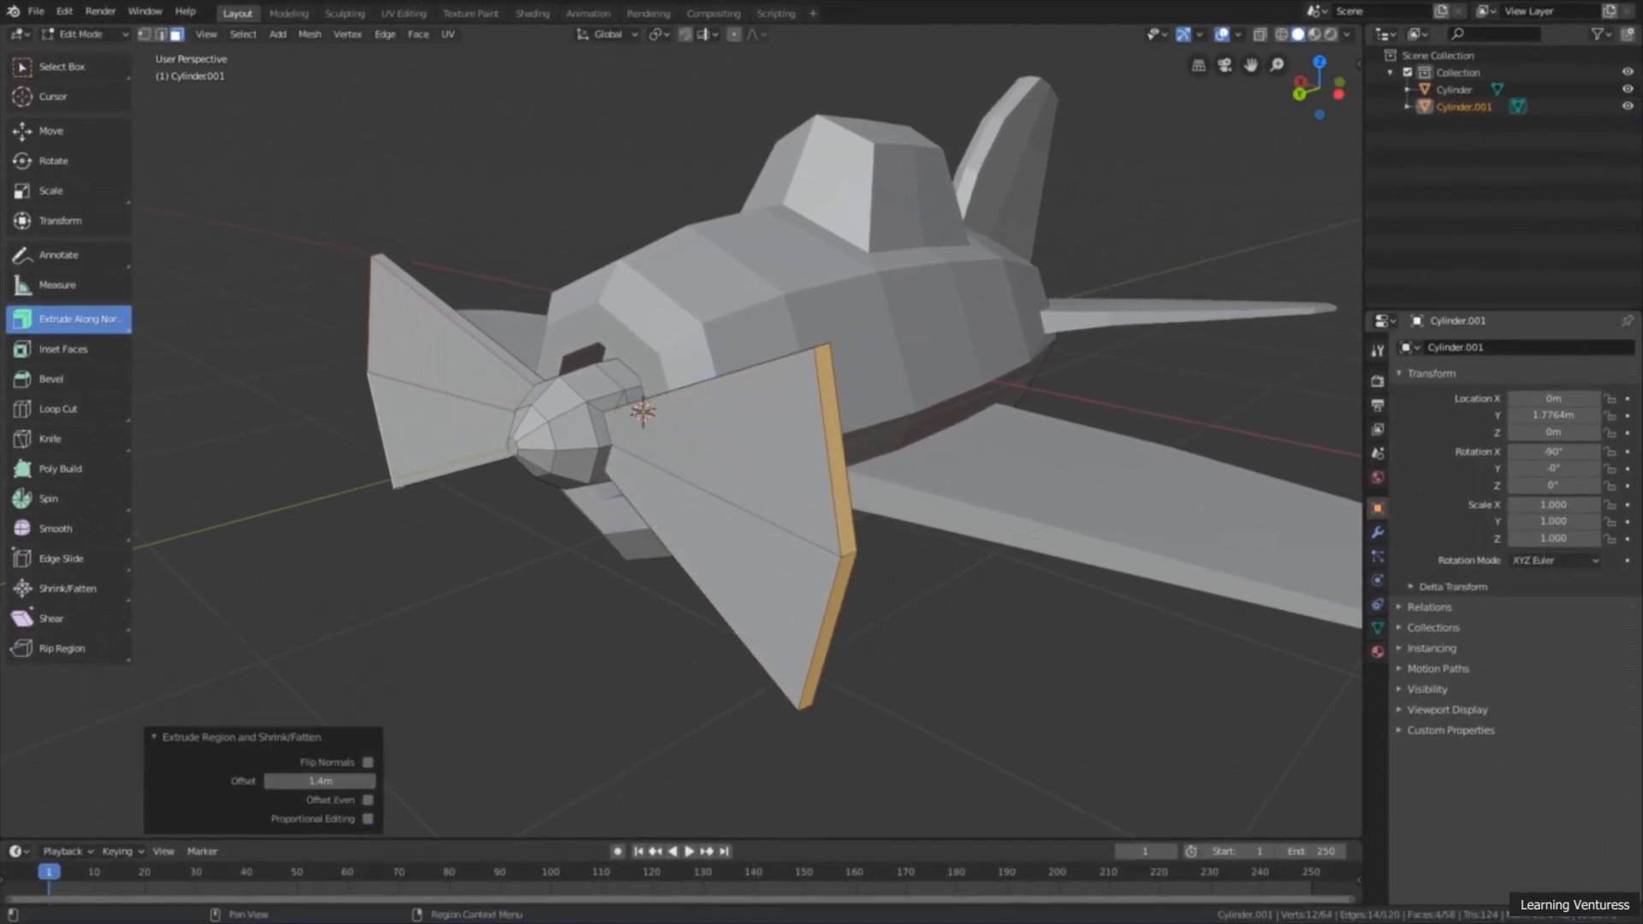
Step: Scale the end faces of both propeller blades along Z by about 0.214 to narrow the tips
{"action": "middle_click_drag", "start_coordinate": [1004, 634], "coordinate": [798, 514]}
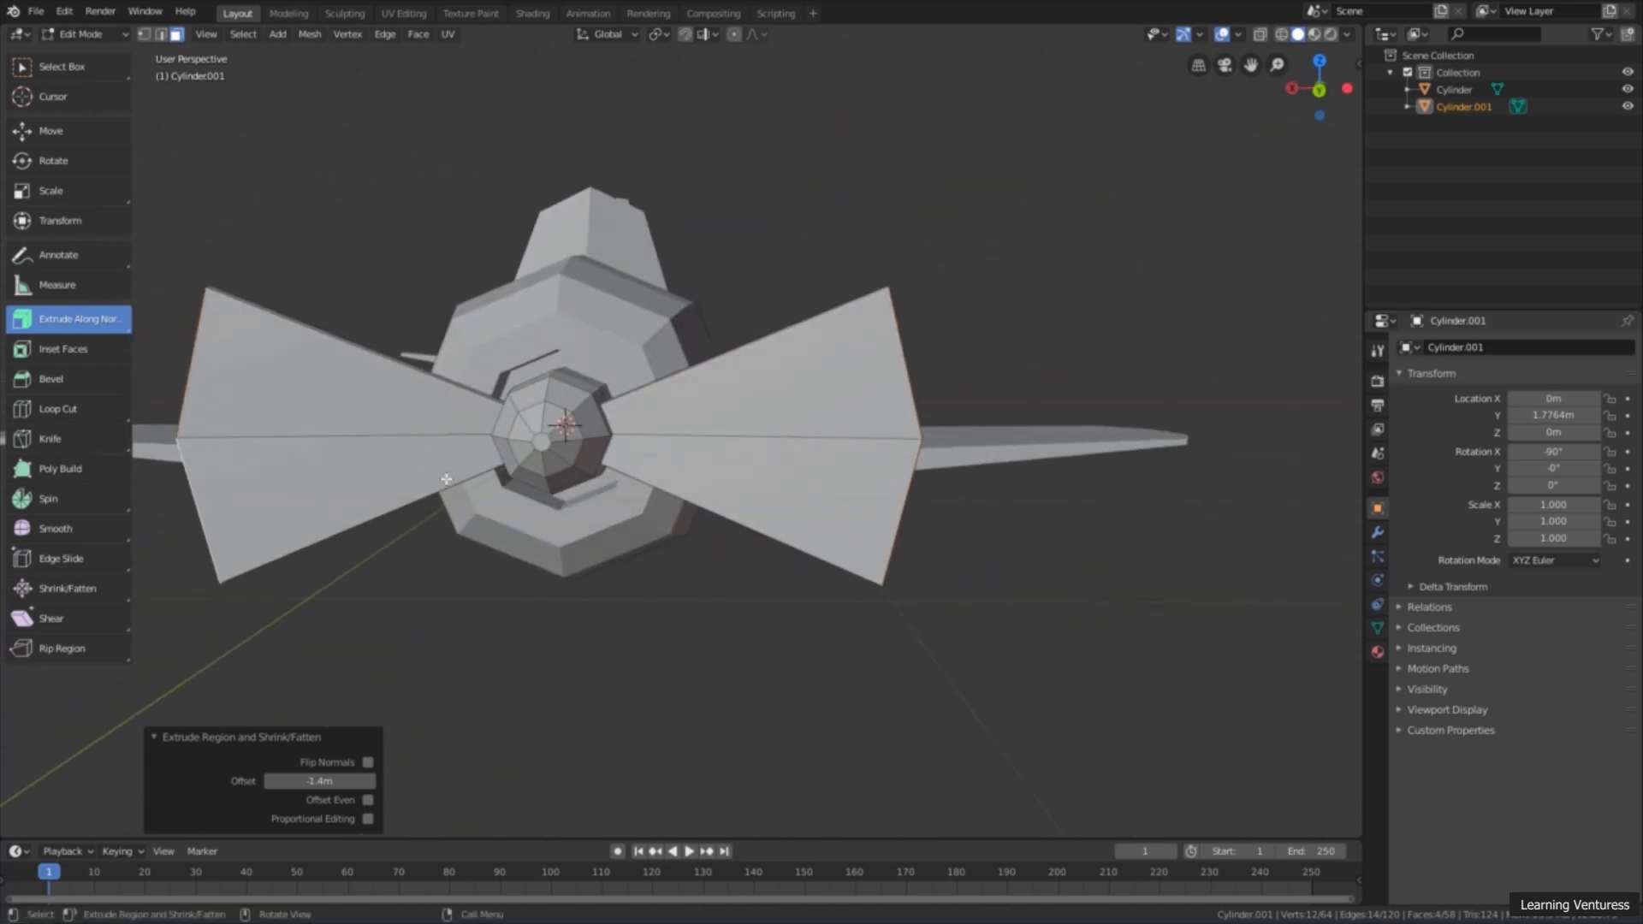
{"action": "middle_click_drag", "start_coordinate": [585, 491], "coordinate": [686, 518]}
{"action": "scroll", "coordinate": [686, 519], "scroll_direction": "up", "scroll_amount": 3}
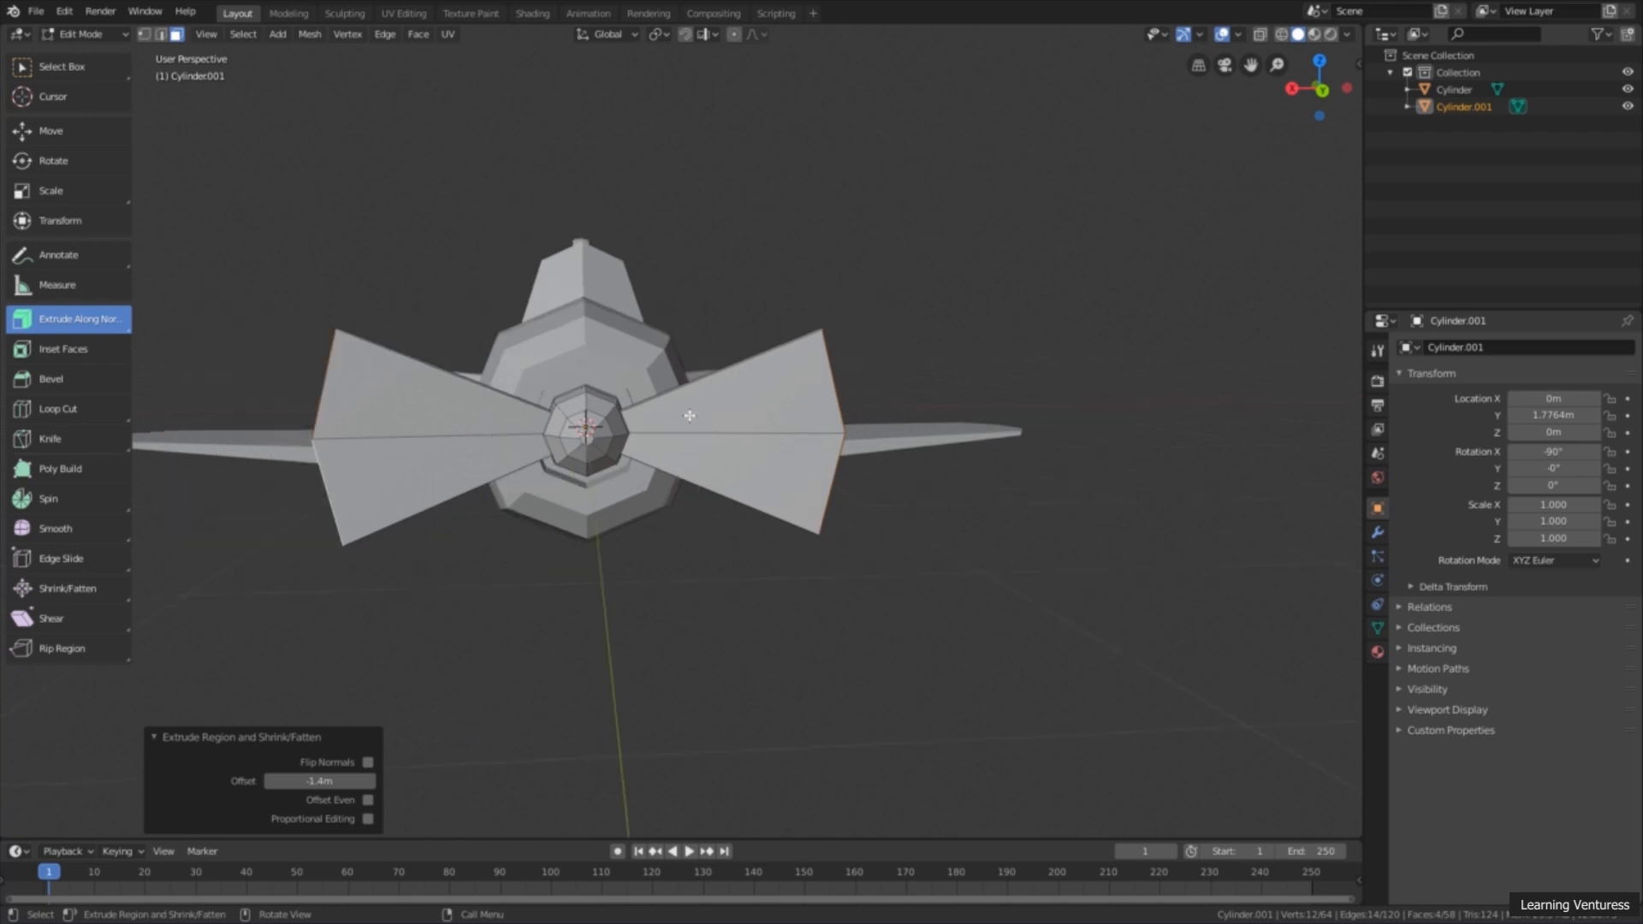
{"action": "middle_click_drag", "start_coordinate": [693, 418], "coordinate": [660, 449]}
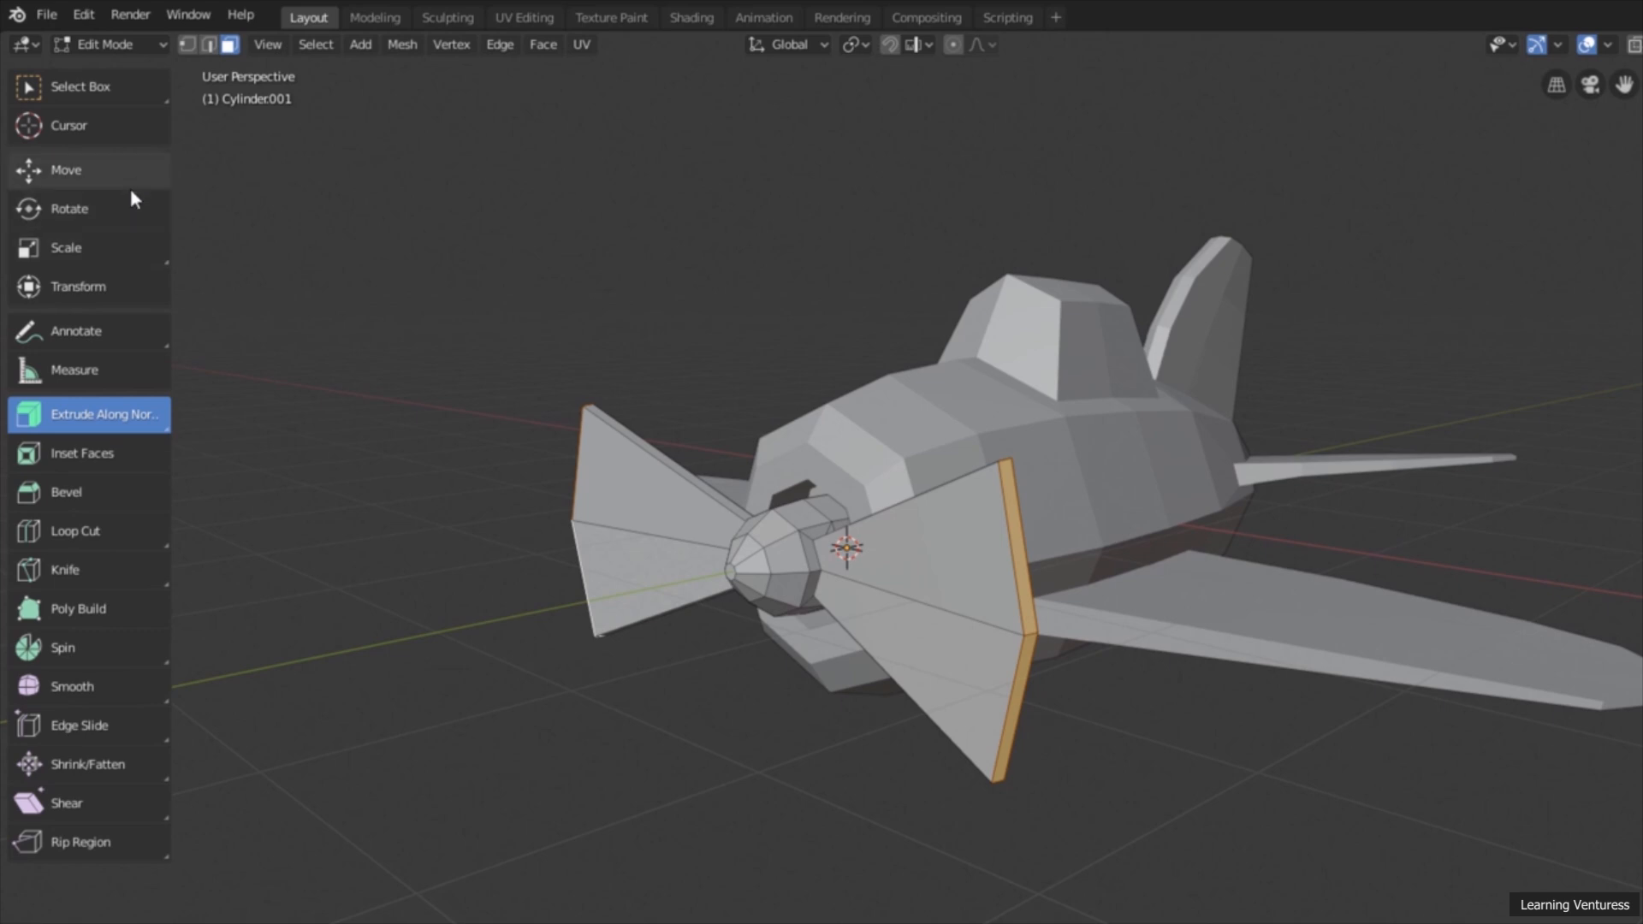
{"action": "left_click", "coordinate": [106, 255]}
{"action": "middle_click_drag", "start_coordinate": [541, 400], "coordinate": [582, 368]}
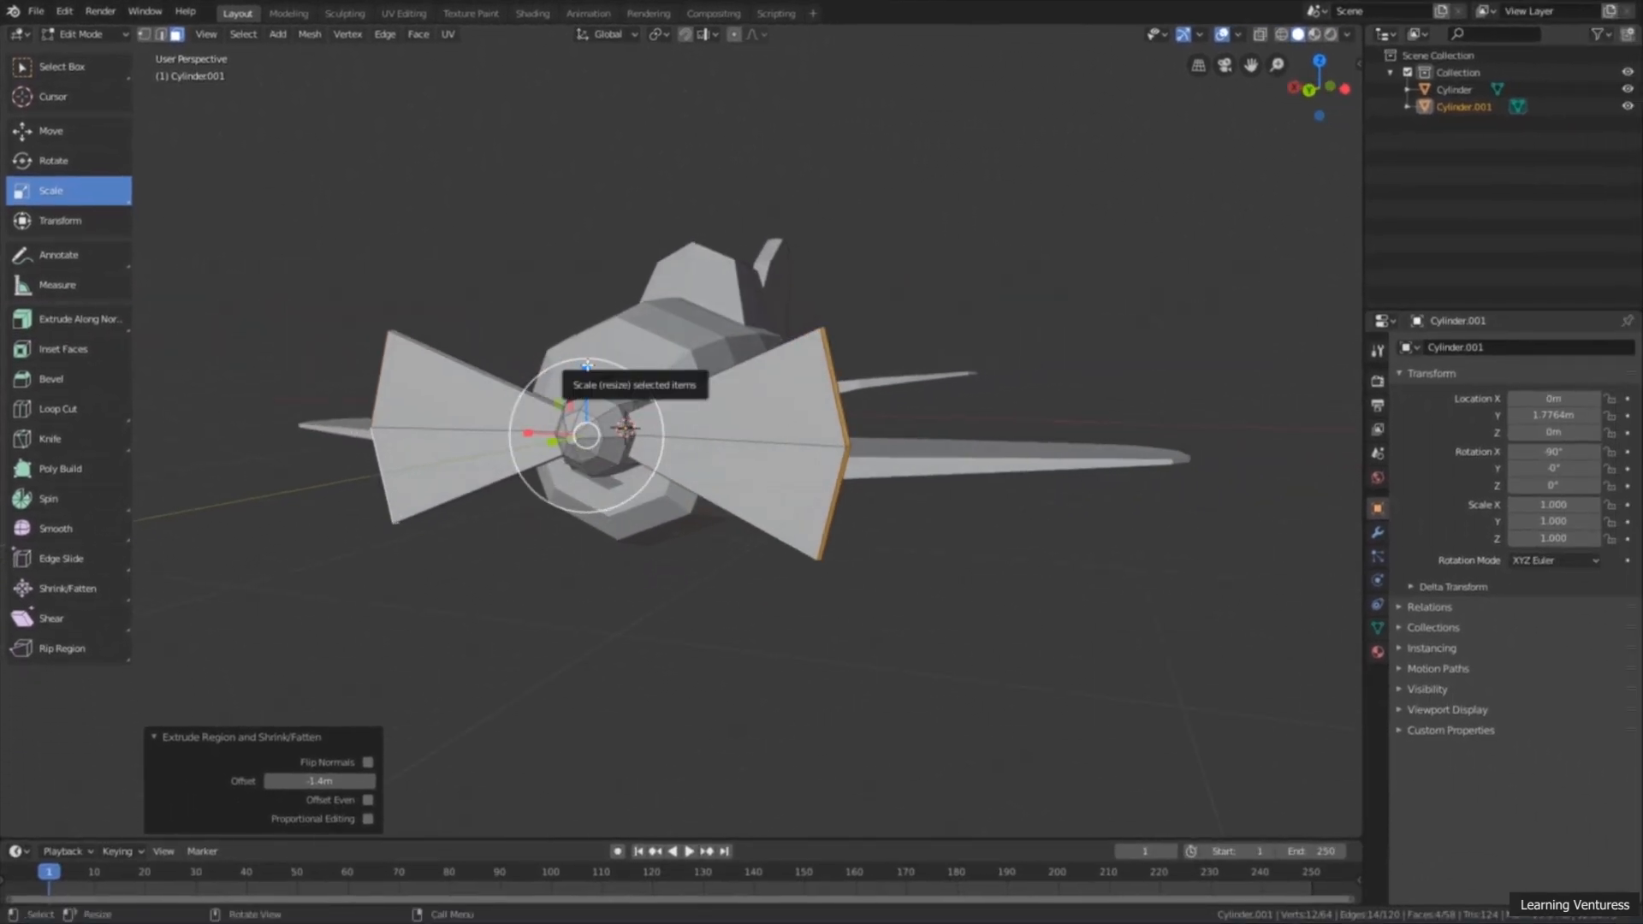
{"action": "left_click_drag", "start_coordinate": [586, 368], "coordinate": [586, 422]}
Step: Scale the blades' end faces along Y by about 0.407 to thin the tips
{"action": "middle_click_drag", "start_coordinate": [587, 426], "coordinate": [513, 444]}
{"action": "scroll", "coordinate": [496, 443], "scroll_direction": "up", "scroll_amount": 3}
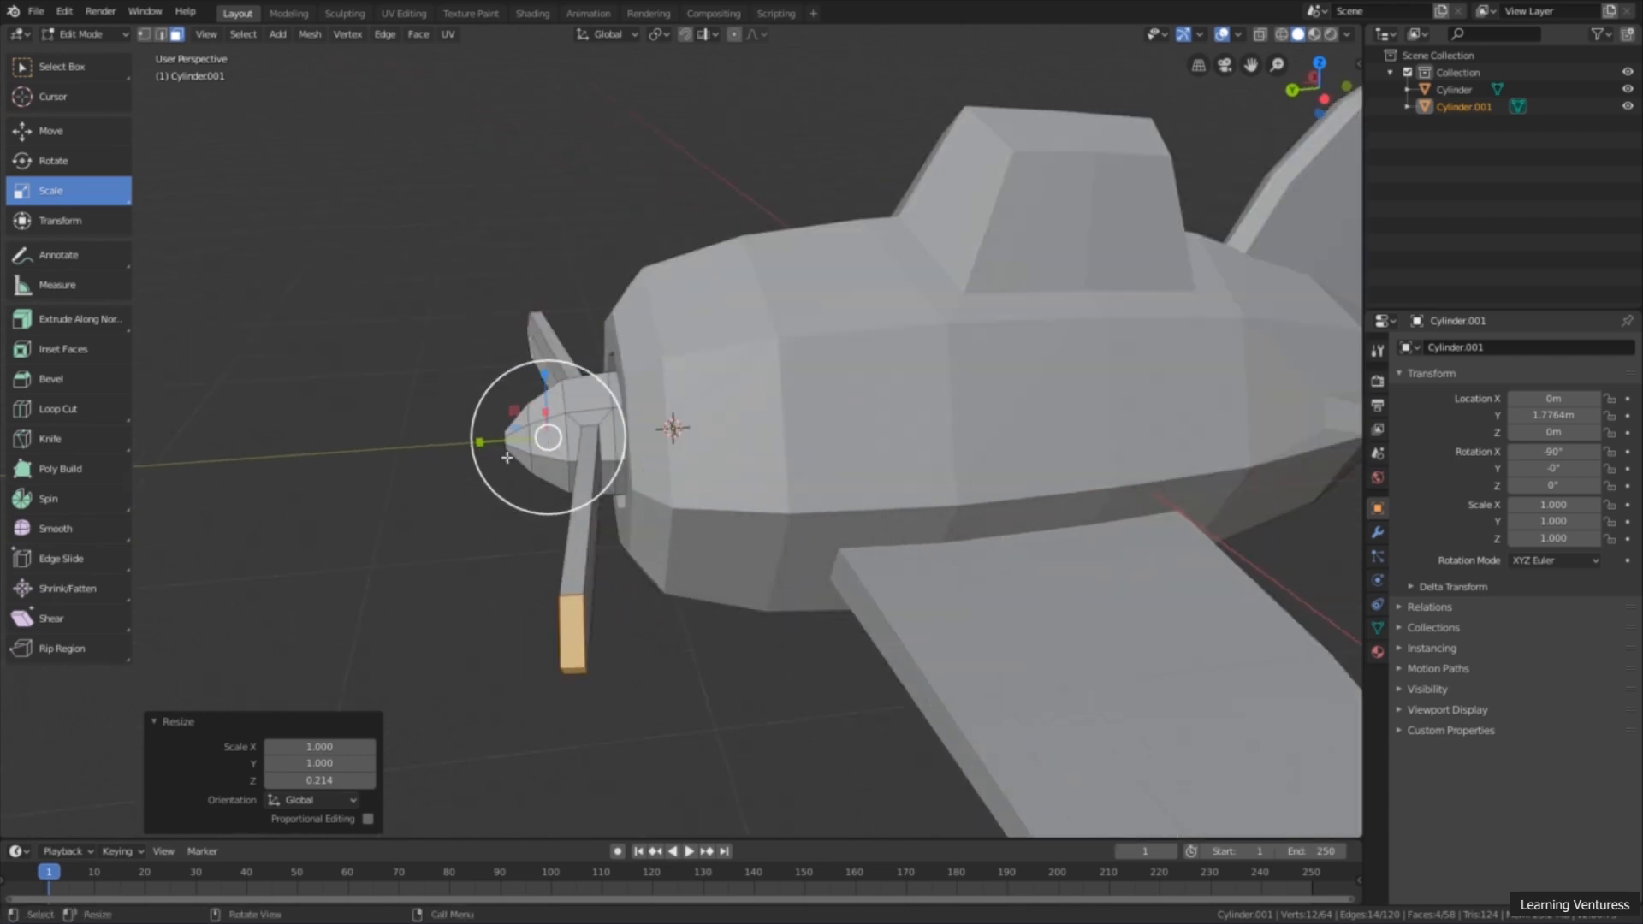
{"action": "key", "text": "s"}
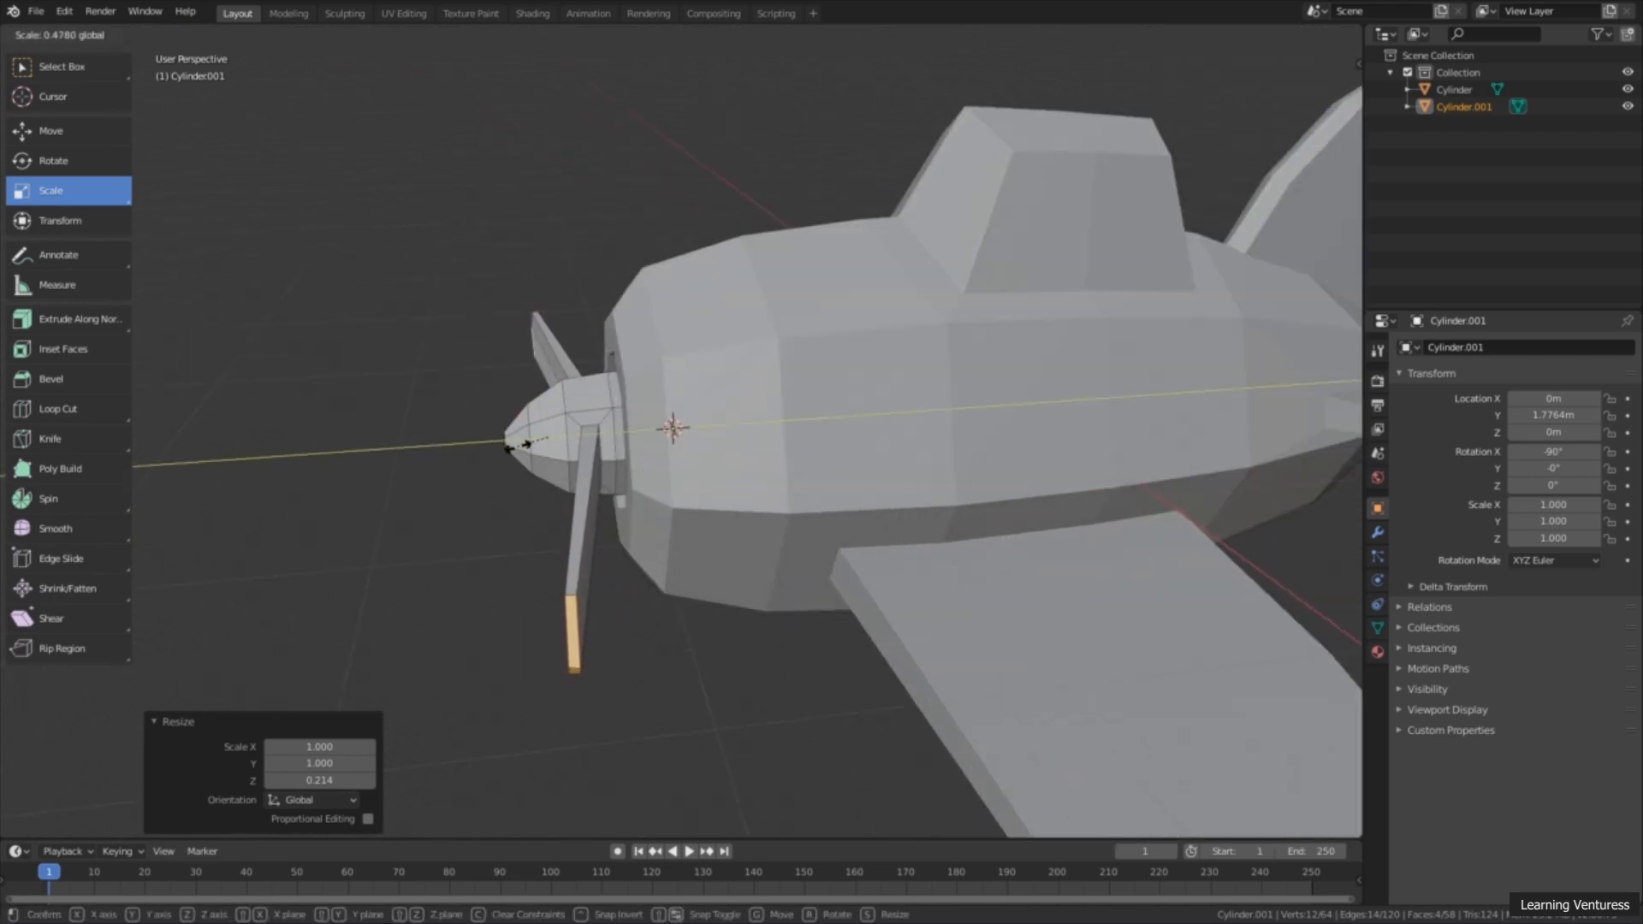
{"action": "left_click", "coordinate": [514, 447]}
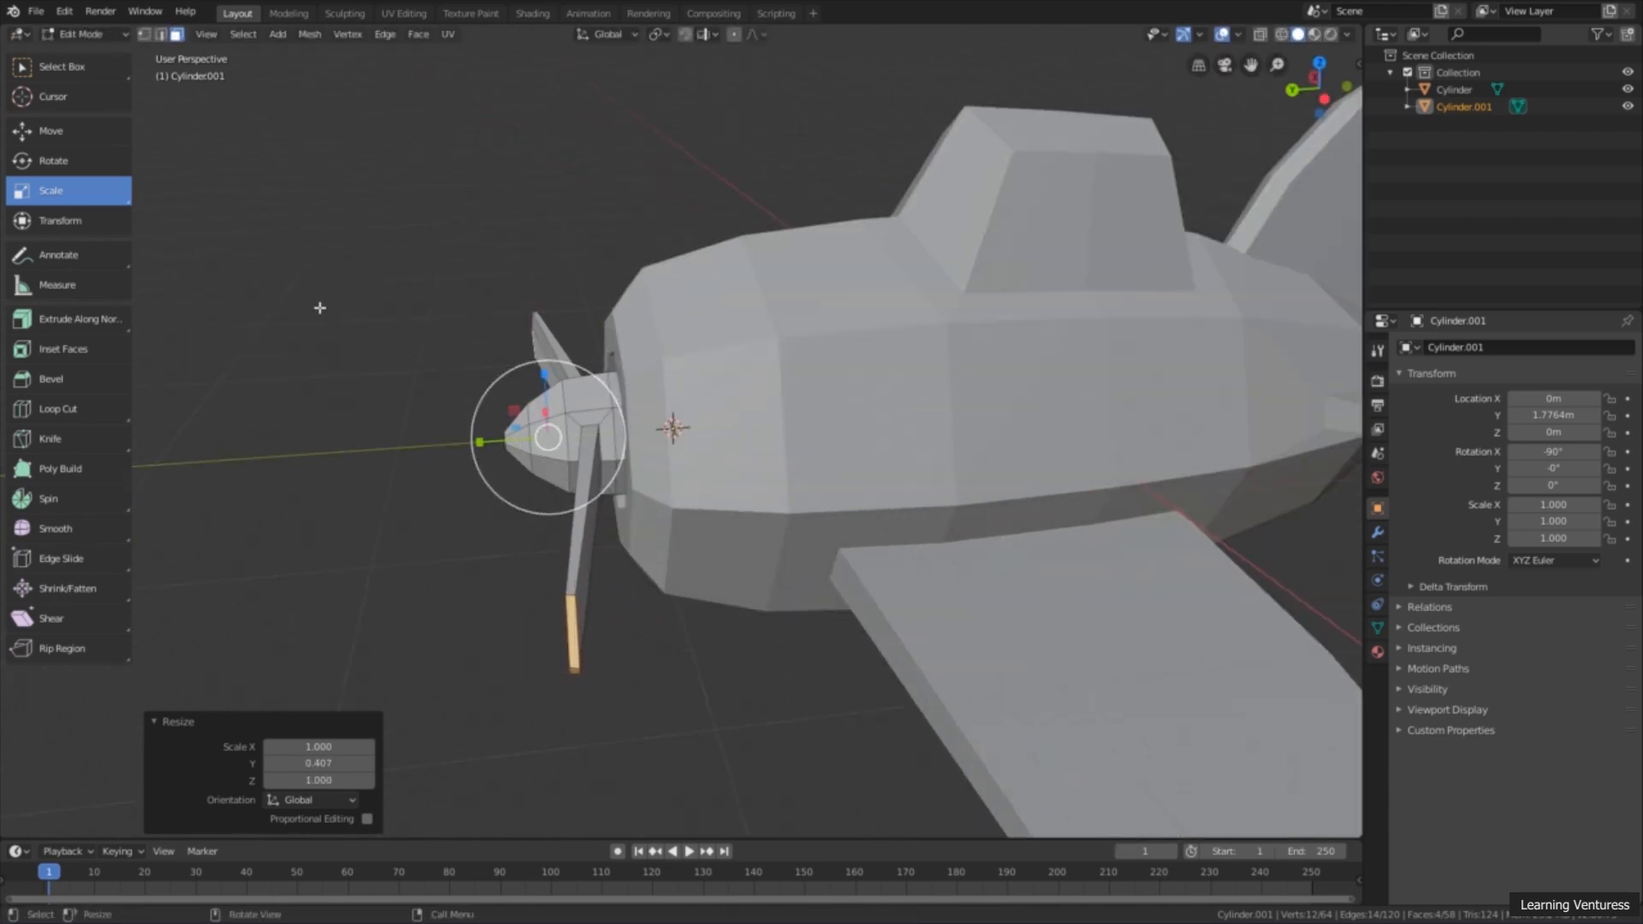
Step: Move the end faces of both blades about 0.159 m backward along Y, toward the fuselage
{"action": "left_click", "coordinate": [60, 130]}
{"action": "middle_click_drag", "start_coordinate": [400, 323], "coordinate": [548, 345]}
{"action": "left_click_drag", "start_coordinate": [519, 448], "coordinate": [542, 449]}
{"action": "middle_click_drag", "start_coordinate": [542, 449], "coordinate": [560, 378]}
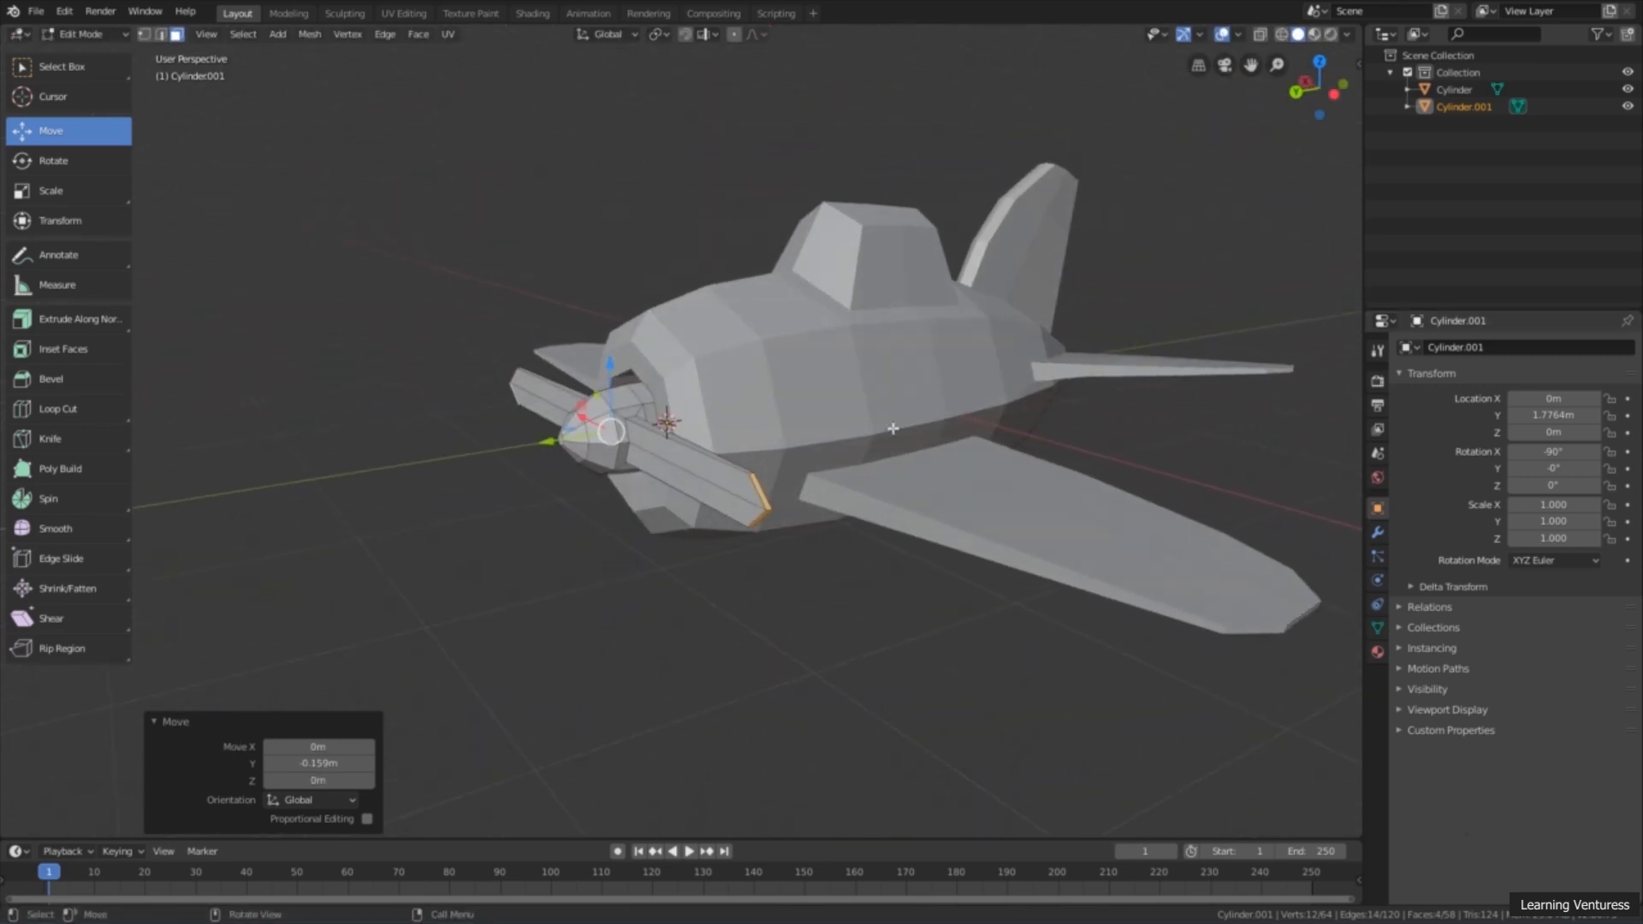
{"action": "middle_click_drag", "start_coordinate": [834, 513], "coordinate": [804, 455]}
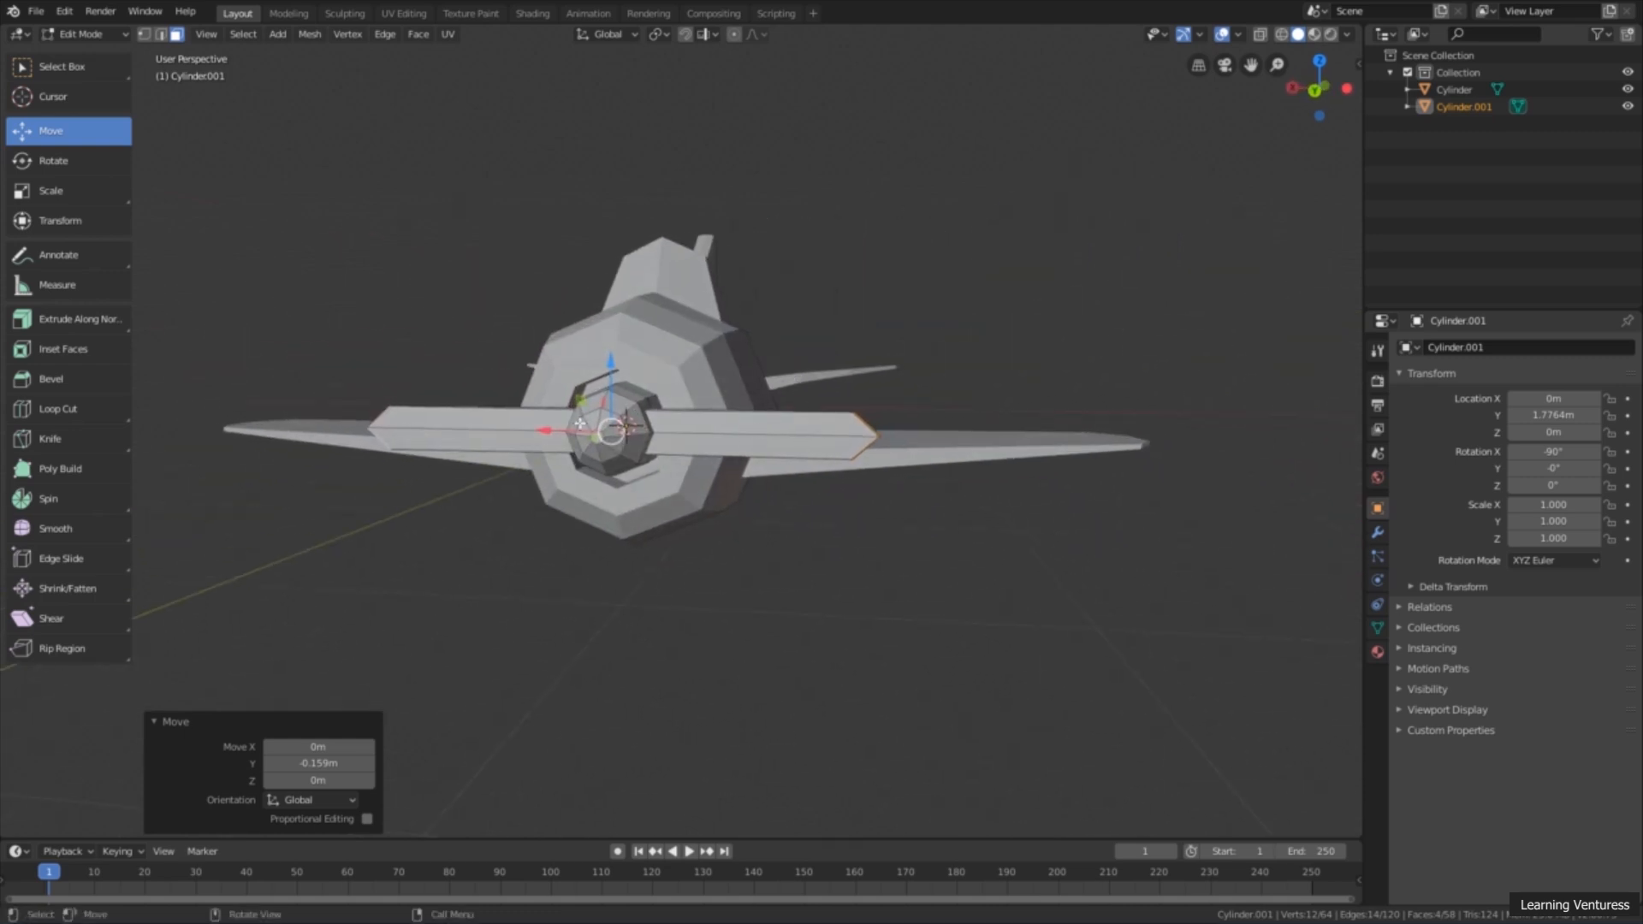
{"action": "middle_click_drag", "start_coordinate": [672, 439], "coordinate": [645, 446]}
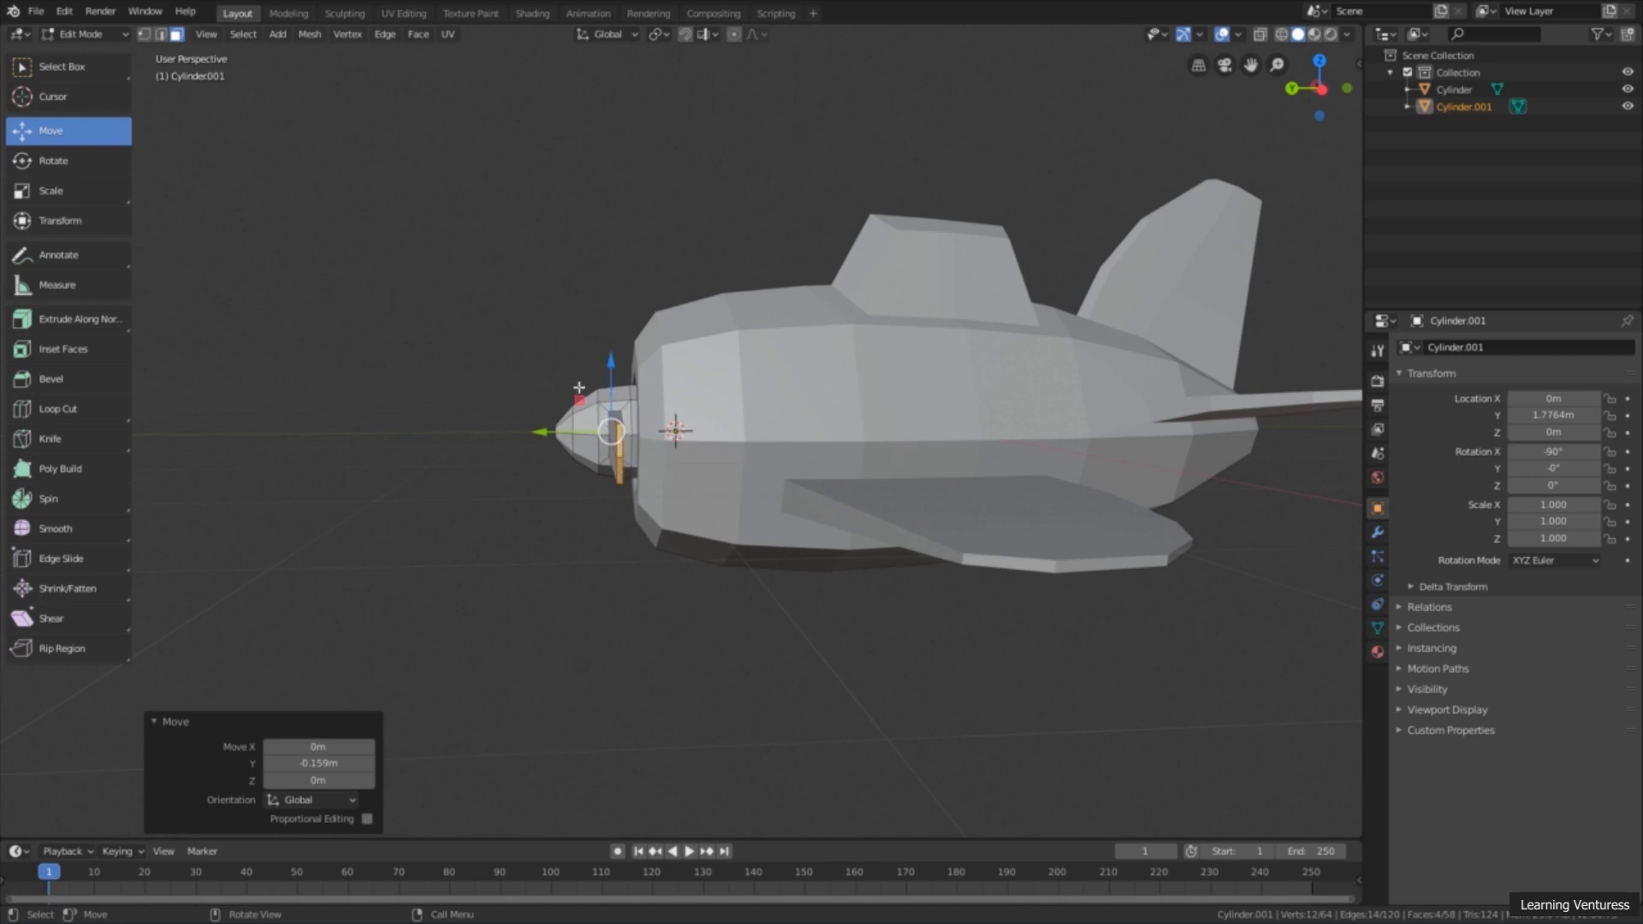
{"action": "middle_click_drag", "start_coordinate": [654, 487], "coordinate": [836, 540]}
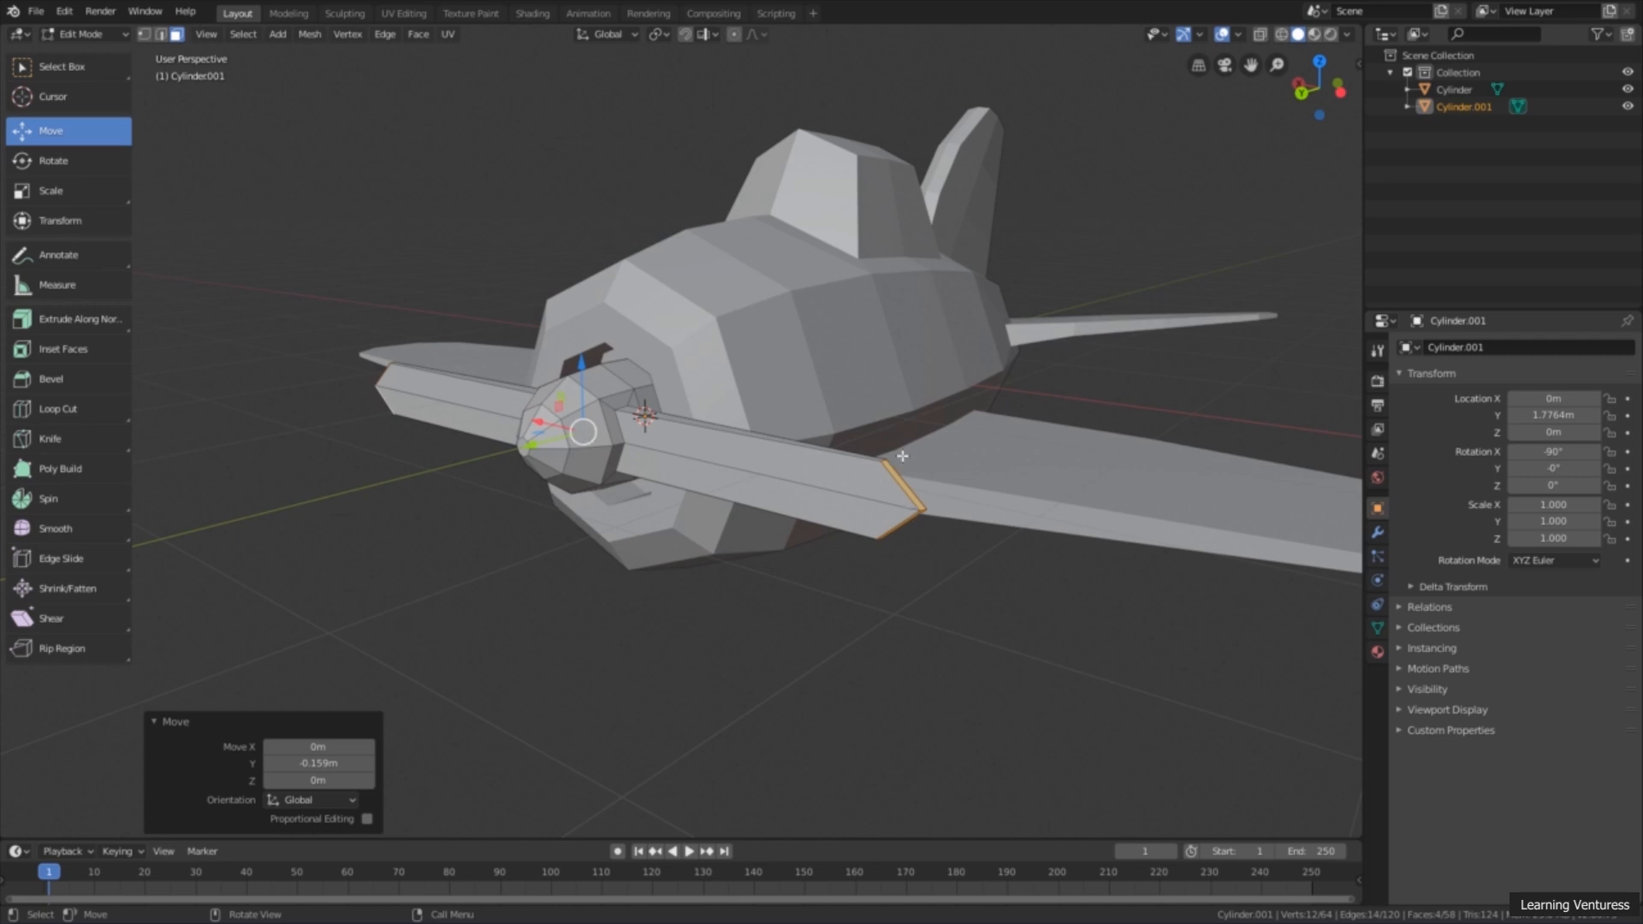
{"action": "middle_click_drag", "start_coordinate": [952, 541], "coordinate": [821, 513]}
Step: Clear the selection and select only the two end faces of the propeller blade on the airplane's -X side
{"action": "left_click", "coordinate": [84, 69]}
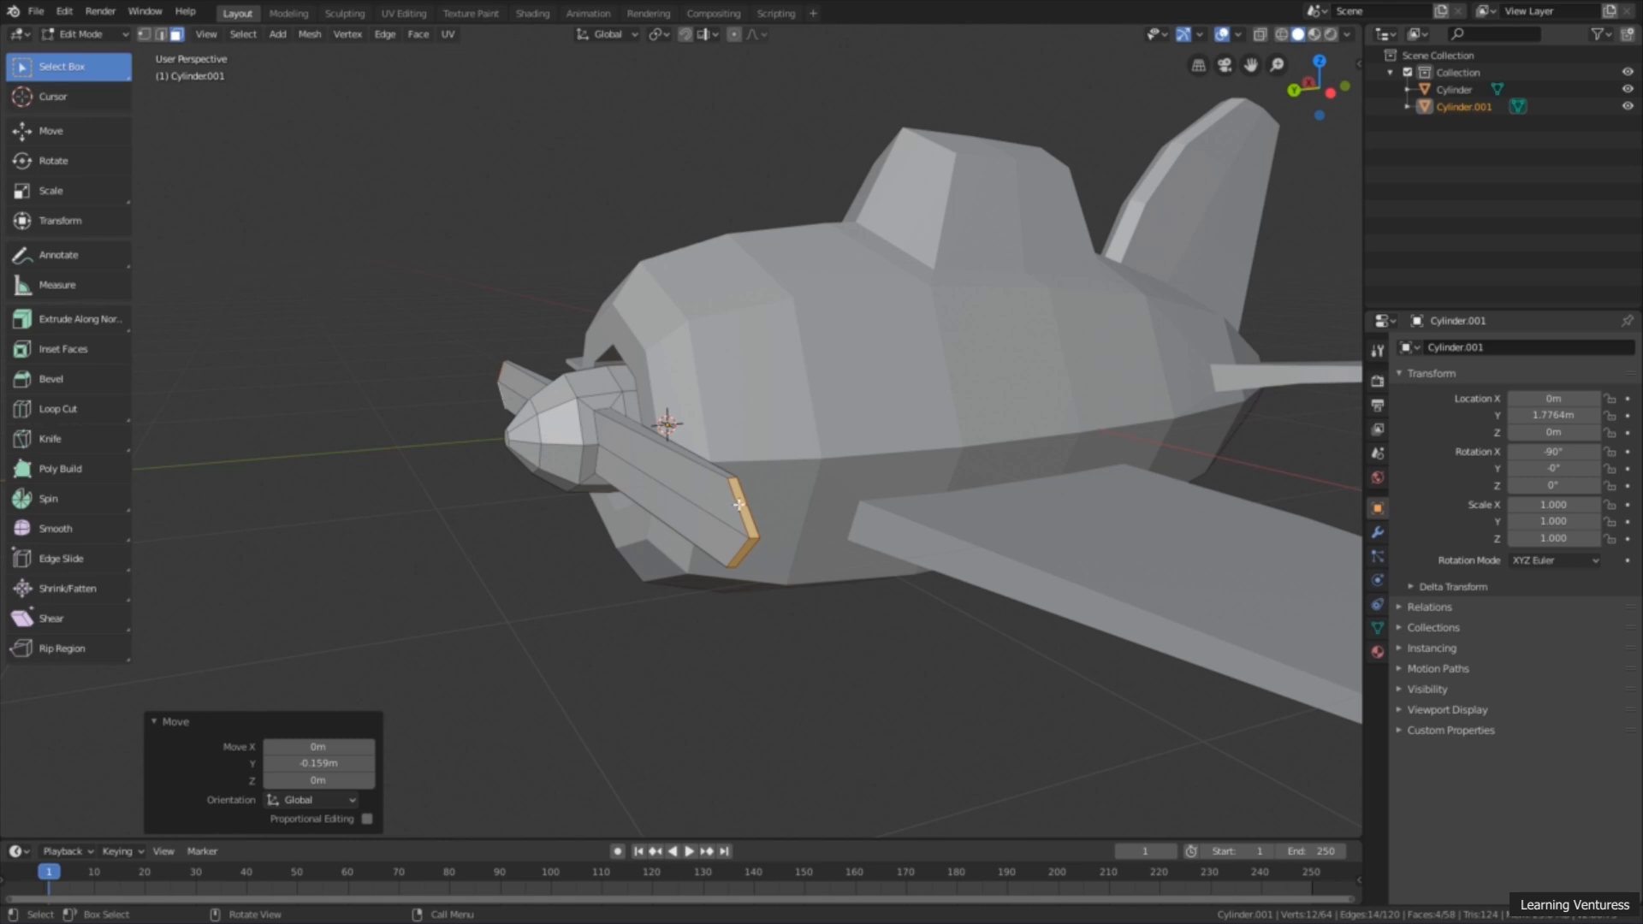
{"action": "left_click", "coordinate": [752, 602]}
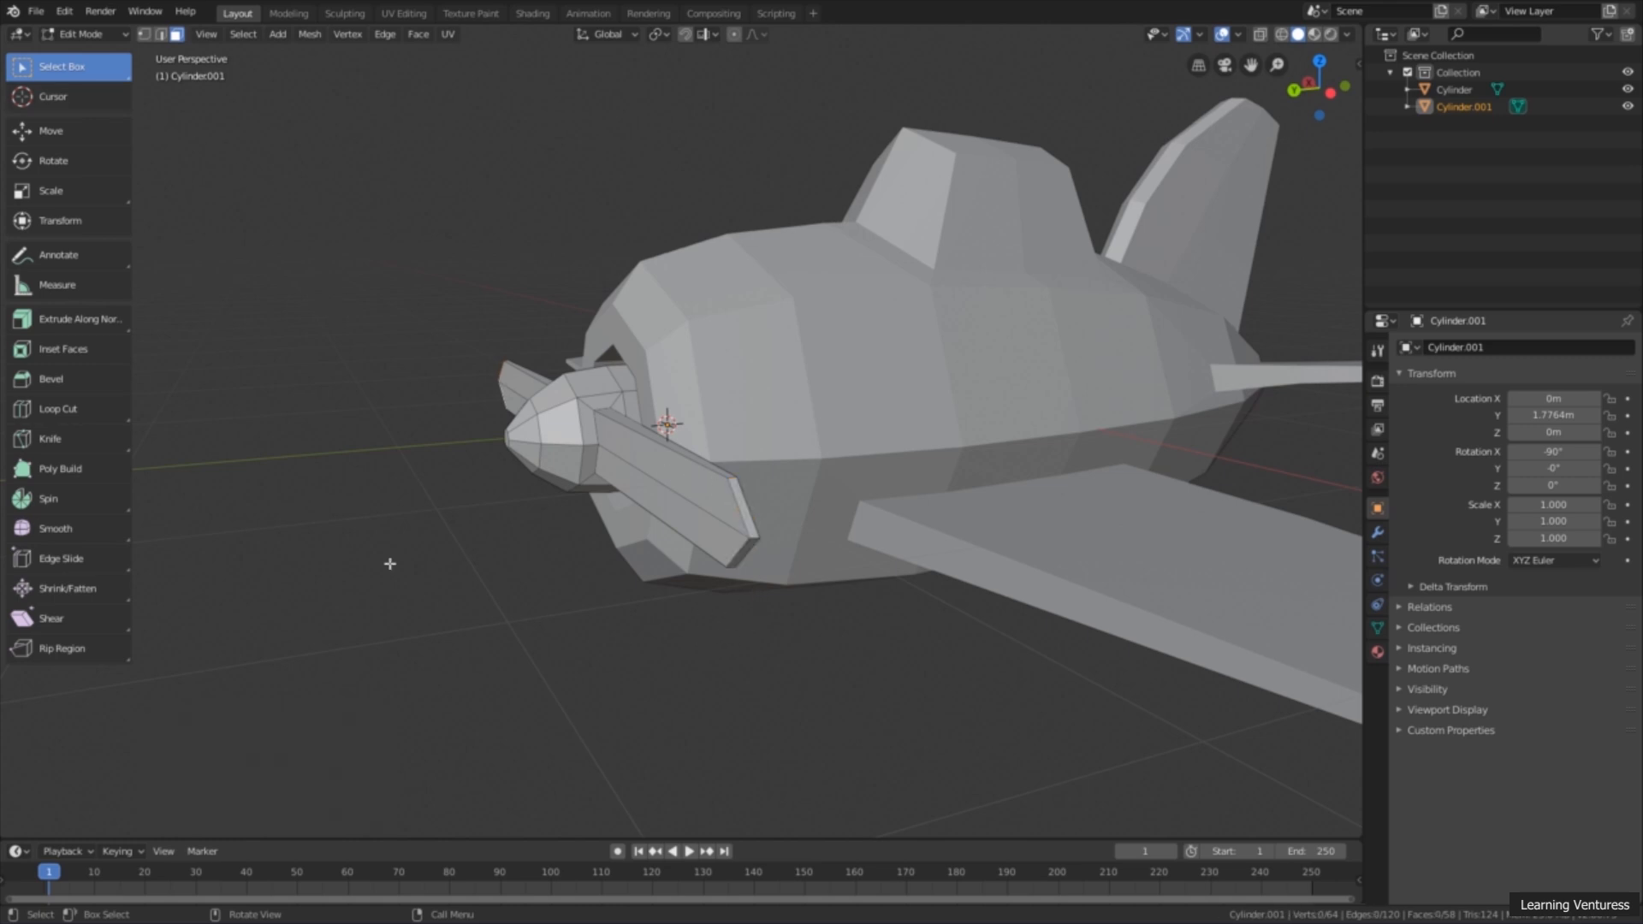
{"action": "left_click", "coordinate": [749, 513], "text": "alt"}
{"action": "middle_click_drag", "start_coordinate": [761, 551], "coordinate": [721, 537]}
{"action": "scroll", "coordinate": [689, 567], "scroll_direction": "down", "scroll_amount": 4}
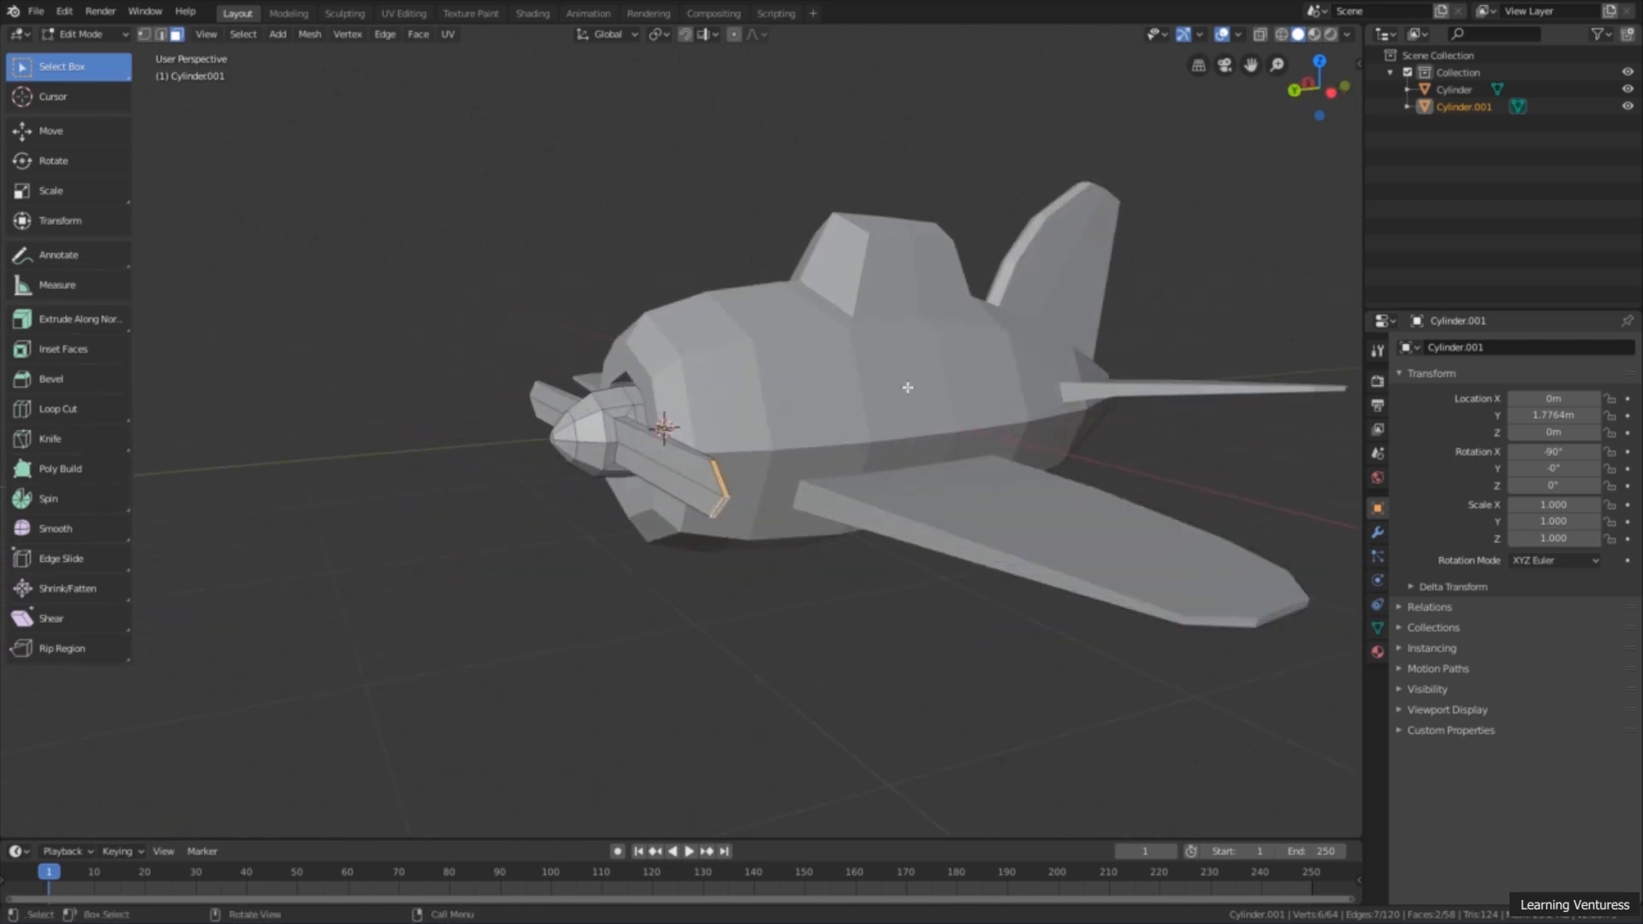
{"action": "middle_click_drag", "start_coordinate": [906, 388], "coordinate": [930, 407]}
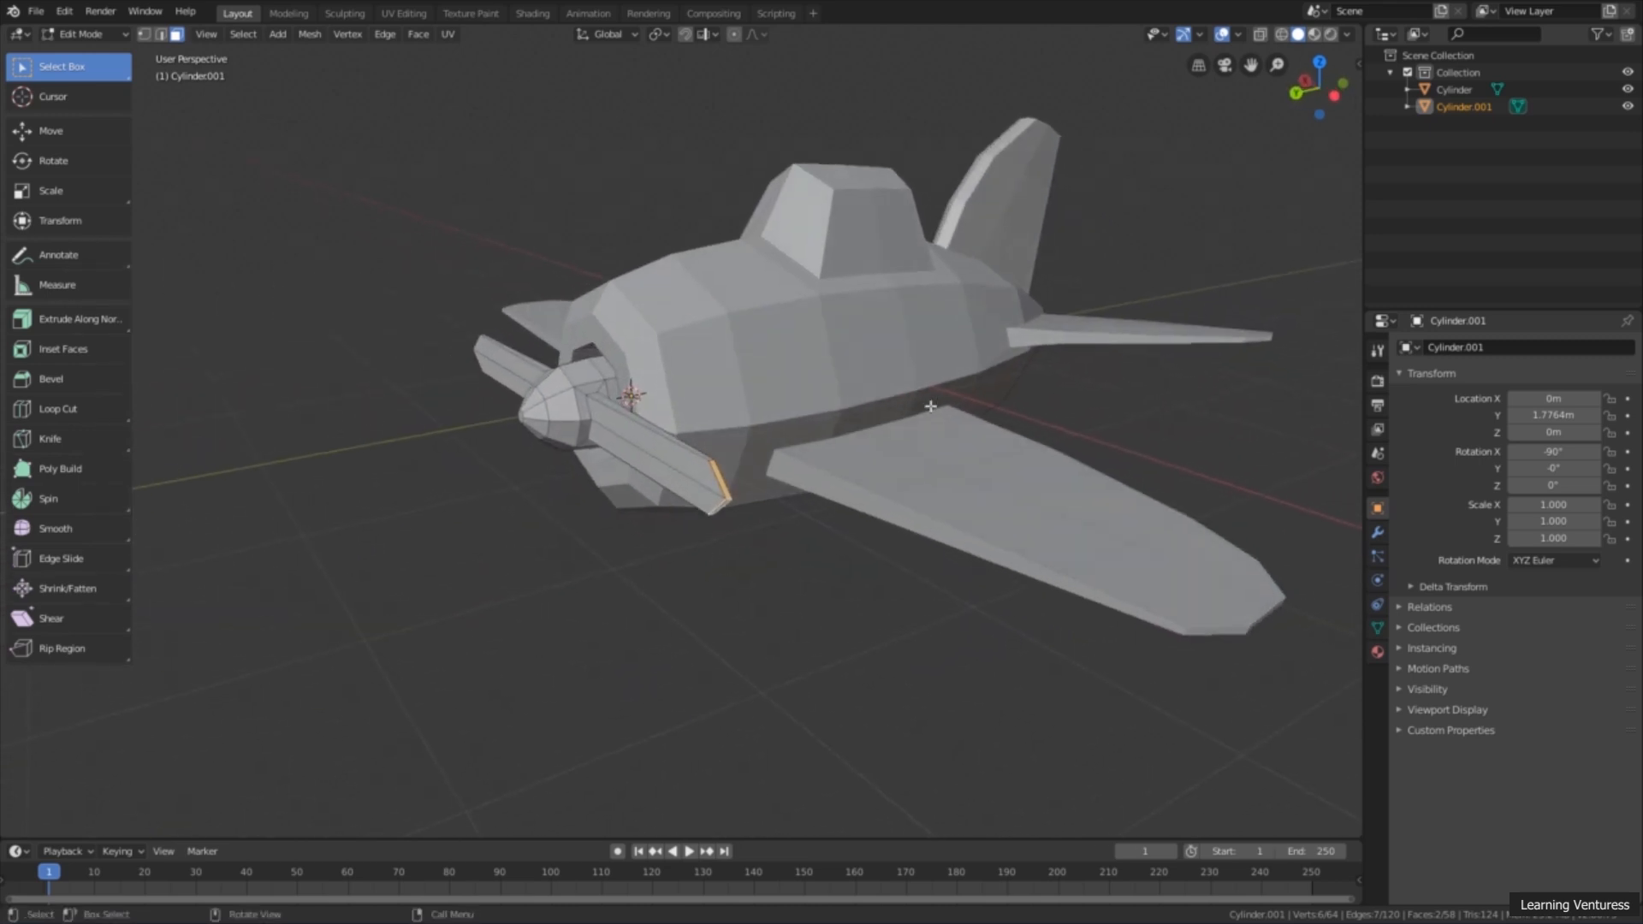
Step: Rotate the selected blade's two end faces by -30° about the global X axis to twist the blade
{"action": "left_click", "coordinate": [1333, 97]}
{"action": "scroll", "coordinate": [984, 437], "scroll_direction": "up", "scroll_amount": 8}
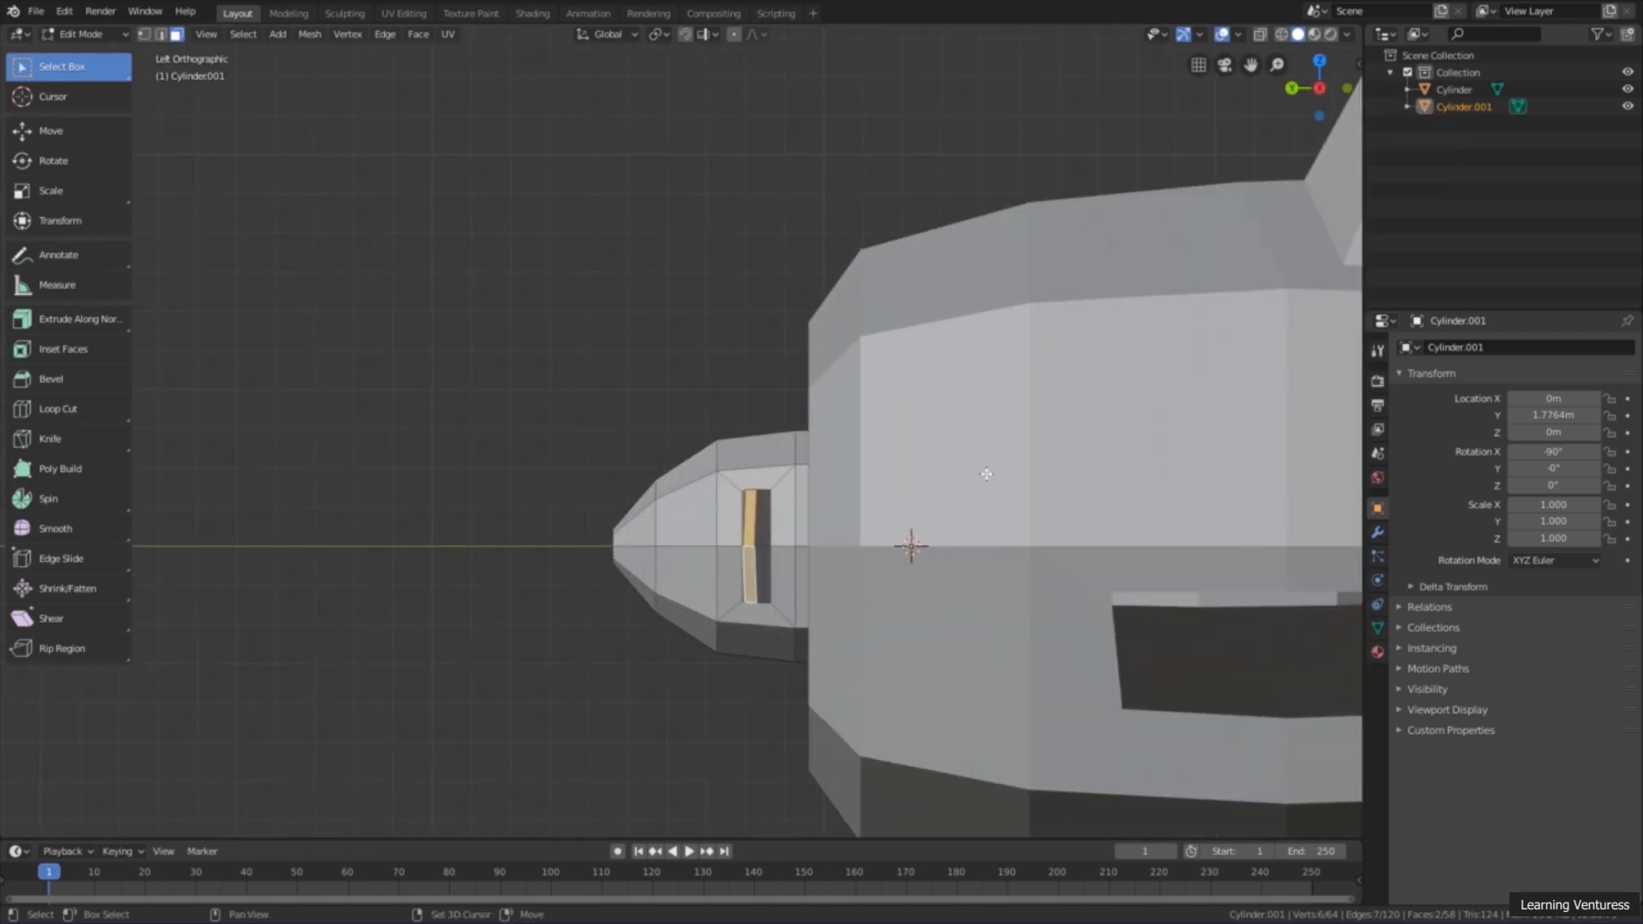
{"action": "scroll", "coordinate": [682, 352], "scroll_direction": "up", "scroll_amount": 2}
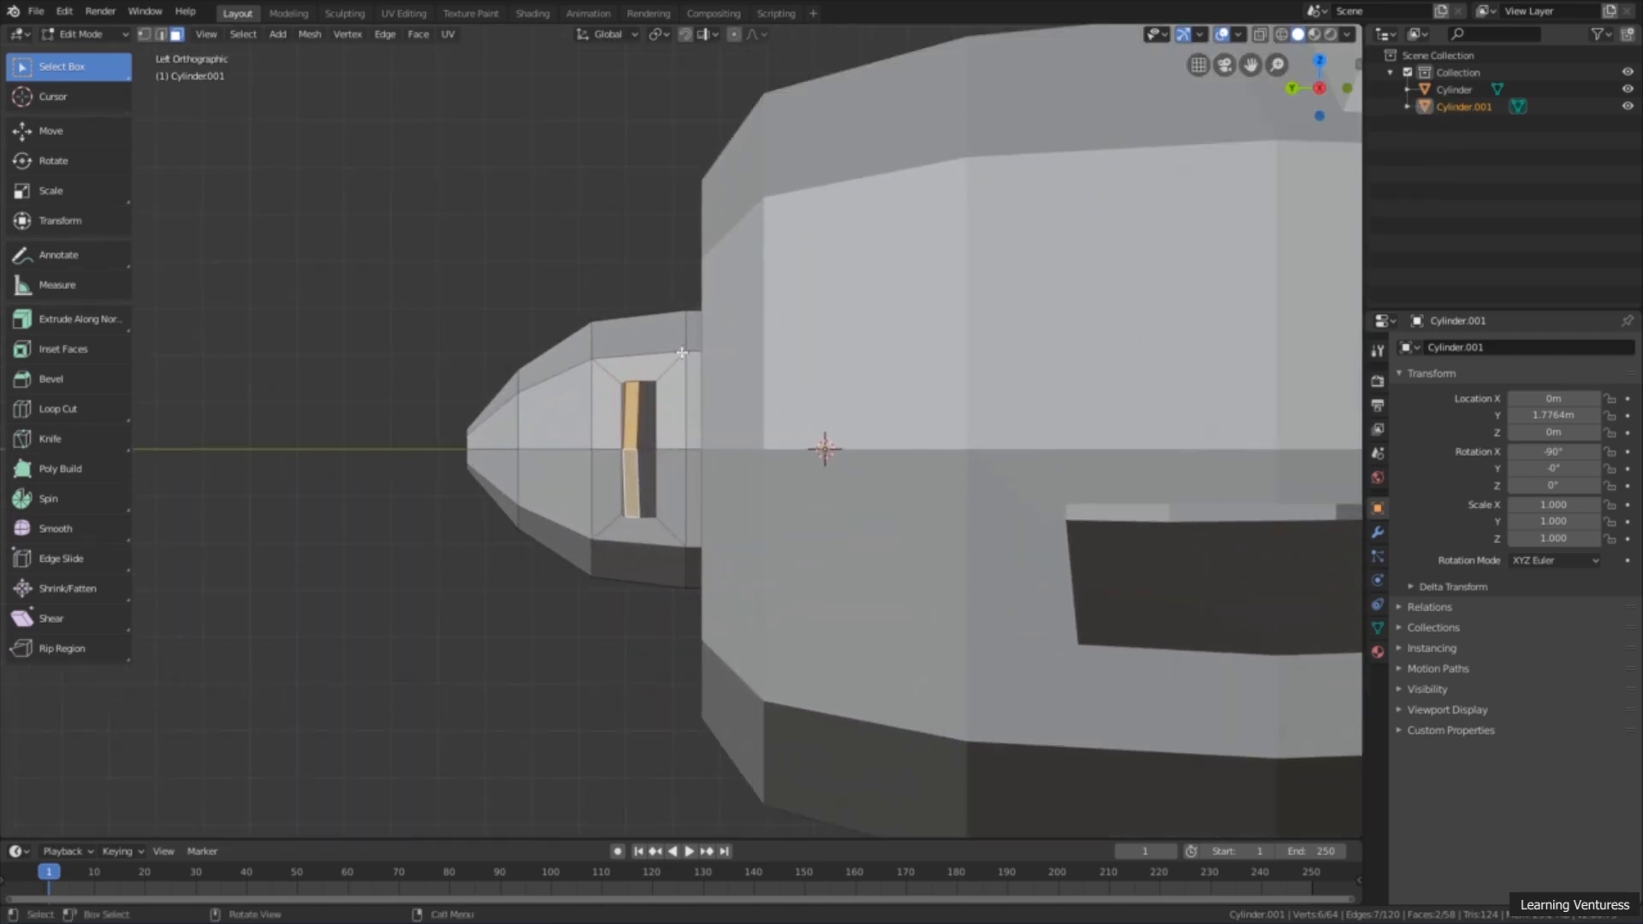
{"action": "left_click", "coordinate": [86, 166]}
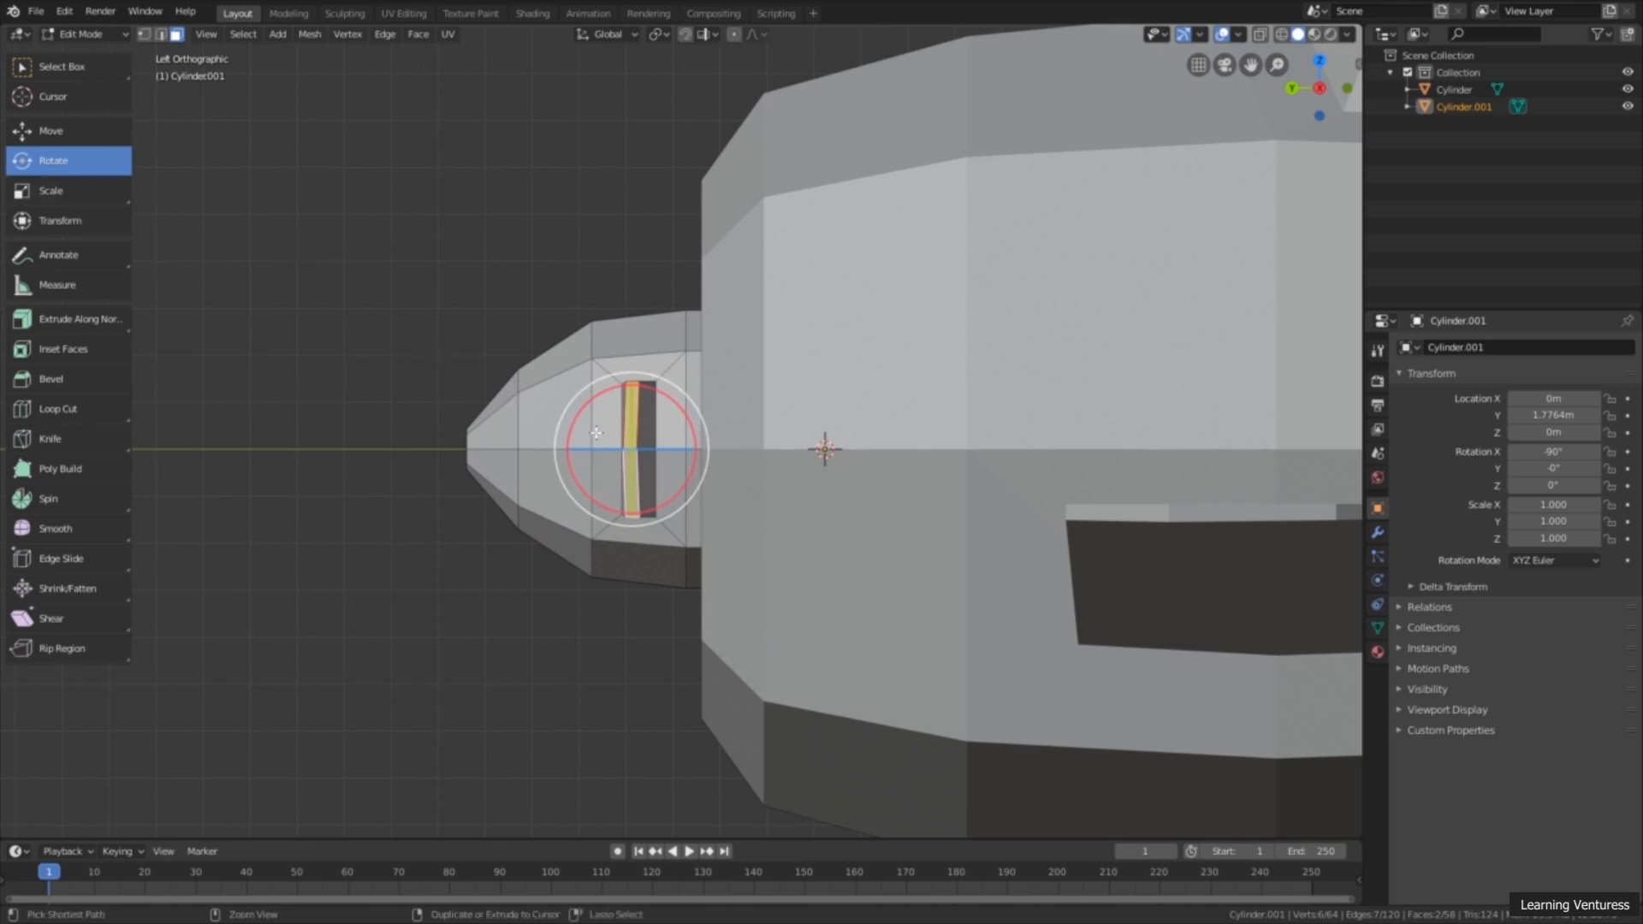
{"action": "left_click_drag", "start_coordinate": [690, 421], "coordinate": [668, 395]}
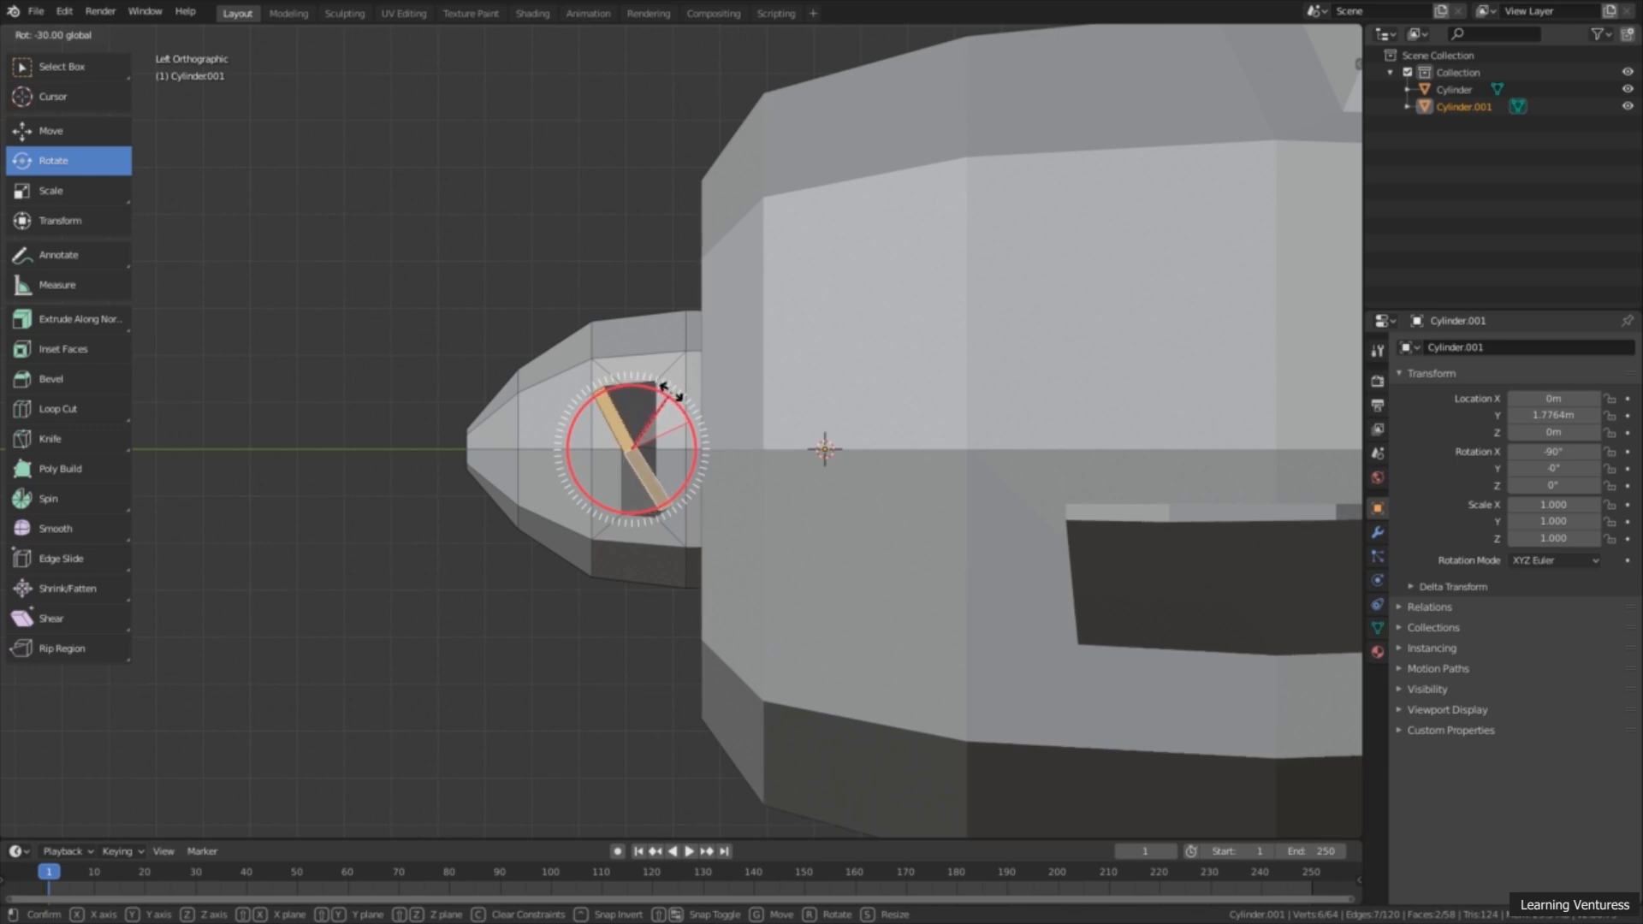
{"action": "left_click_drag", "start_coordinate": [671, 395], "coordinate": [673, 395]}
{"action": "left_click_drag", "start_coordinate": [672, 394], "coordinate": [671, 395]}
{"action": "scroll", "coordinate": [526, 348], "scroll_direction": "down", "scroll_amount": 2}
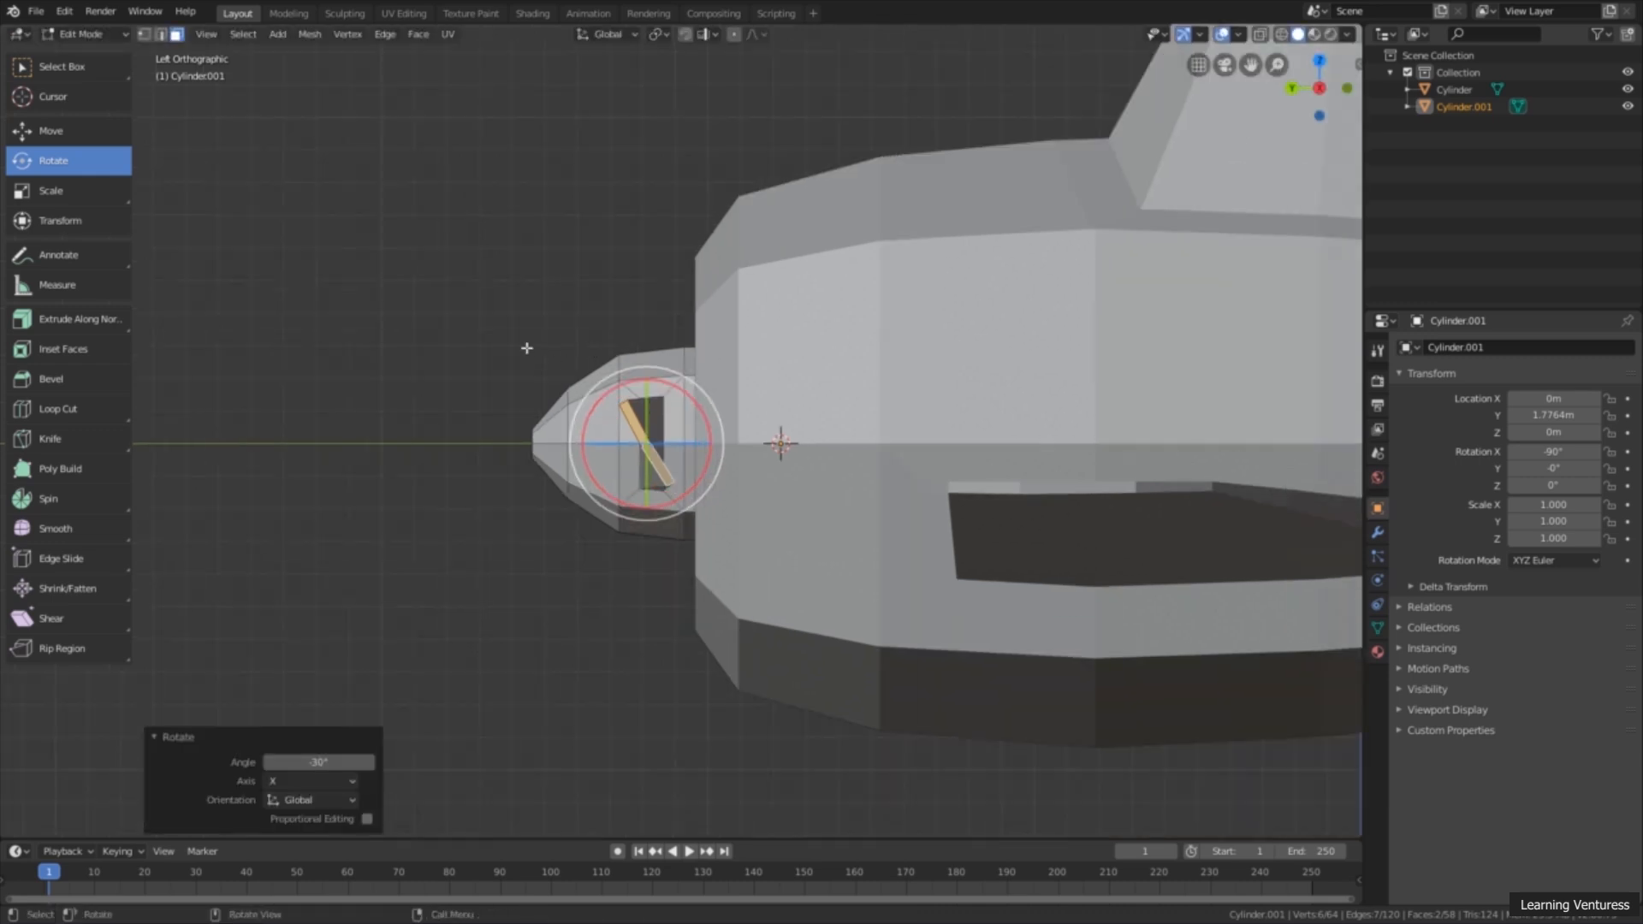
Step: Deselect everything and select the two end faces of the opposite propeller blade
{"action": "key", "text": "alt+a"}
{"action": "scroll", "coordinate": [658, 448], "scroll_direction": "down", "scroll_amount": 1}
{"action": "middle_click_drag", "start_coordinate": [657, 448], "coordinate": [844, 476]}
{"action": "scroll", "coordinate": [708, 473], "scroll_direction": "down", "scroll_amount": 10}
{"action": "scroll", "coordinate": [332, 496], "scroll_direction": "up", "scroll_amount": 6}
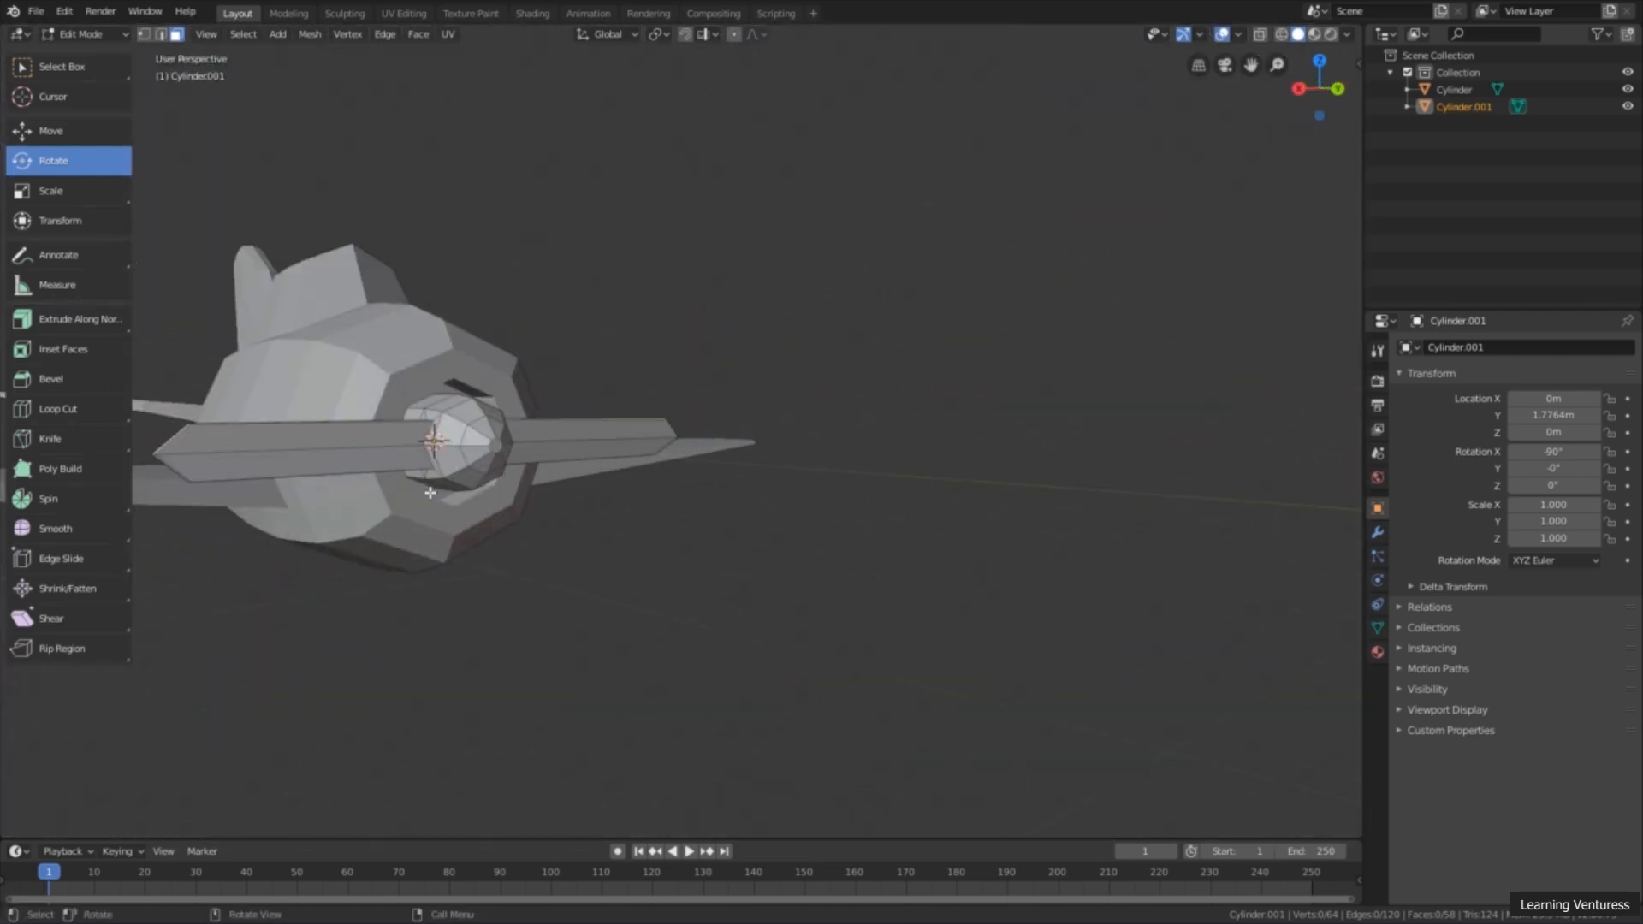
{"action": "left_click", "coordinate": [332, 497]}
{"action": "middle_click_drag", "start_coordinate": [334, 503], "coordinate": [359, 496]}
{"action": "scroll", "coordinate": [342, 513], "scroll_direction": "up", "scroll_amount": 6}
{"action": "scroll", "coordinate": [342, 602], "scroll_direction": "down", "scroll_amount": 3}
{"action": "scroll", "coordinate": [366, 598], "scroll_direction": "down", "scroll_amount": 4}
{"action": "scroll", "coordinate": [420, 567], "scroll_direction": "up", "scroll_amount": 3}
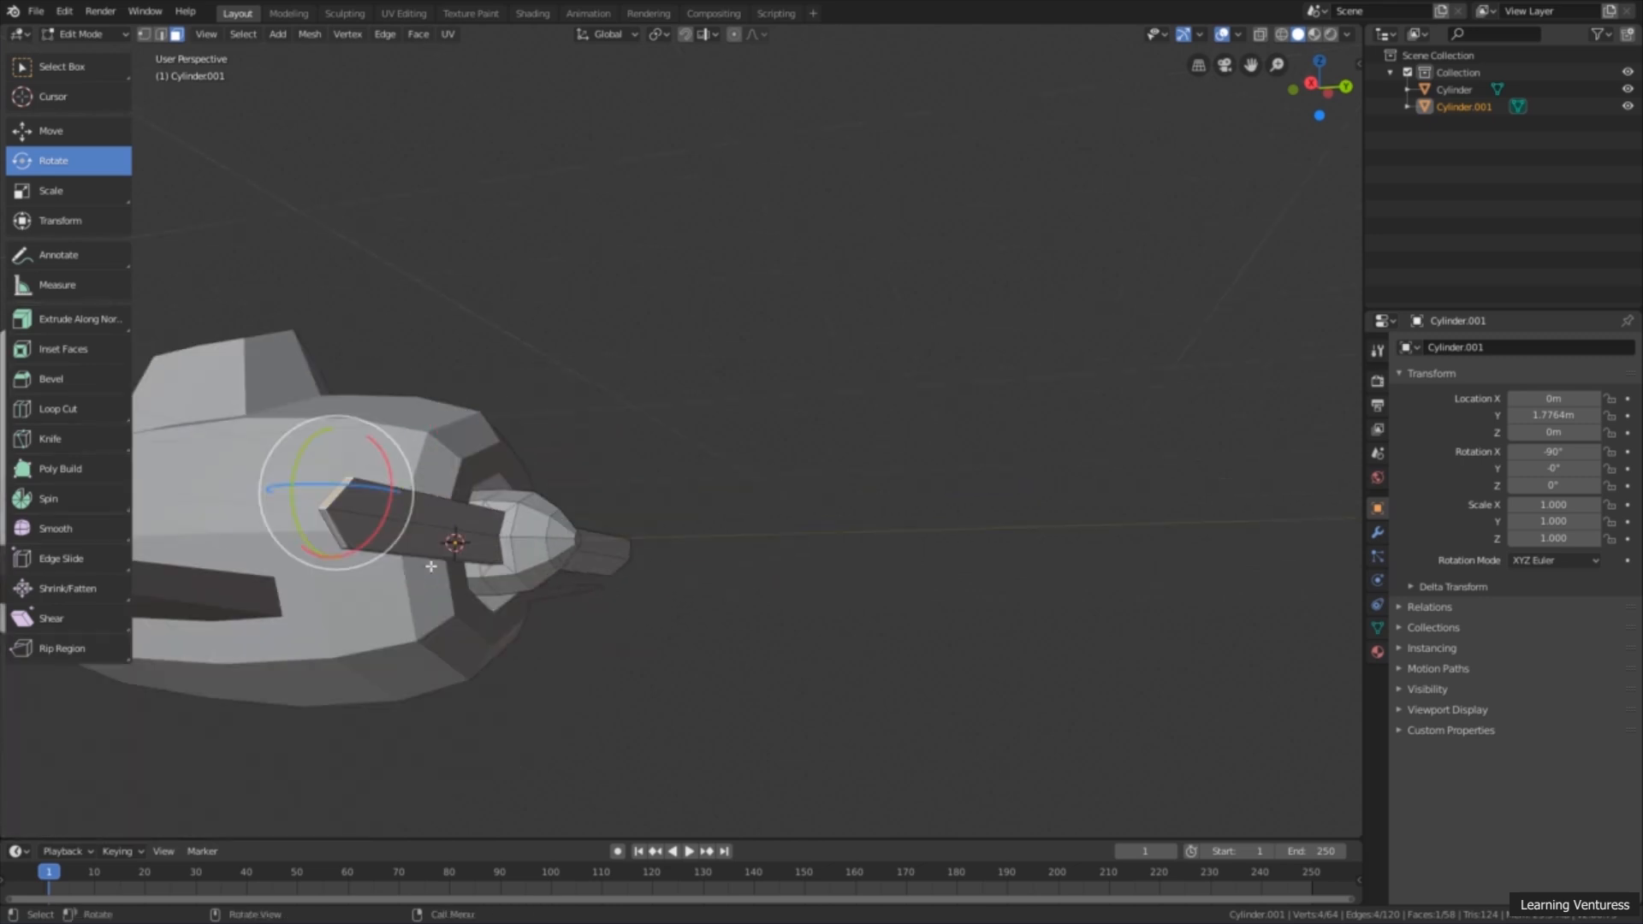
{"action": "middle_click_drag", "start_coordinate": [274, 568], "coordinate": [514, 531], "text": "shift"}
{"action": "left_click", "coordinate": [787, 521], "text": "shift"}
{"action": "middle_click_drag", "start_coordinate": [787, 521], "coordinate": [774, 528]}
{"action": "middle_click_drag", "start_coordinate": [1252, 162], "coordinate": [1307, 102]}
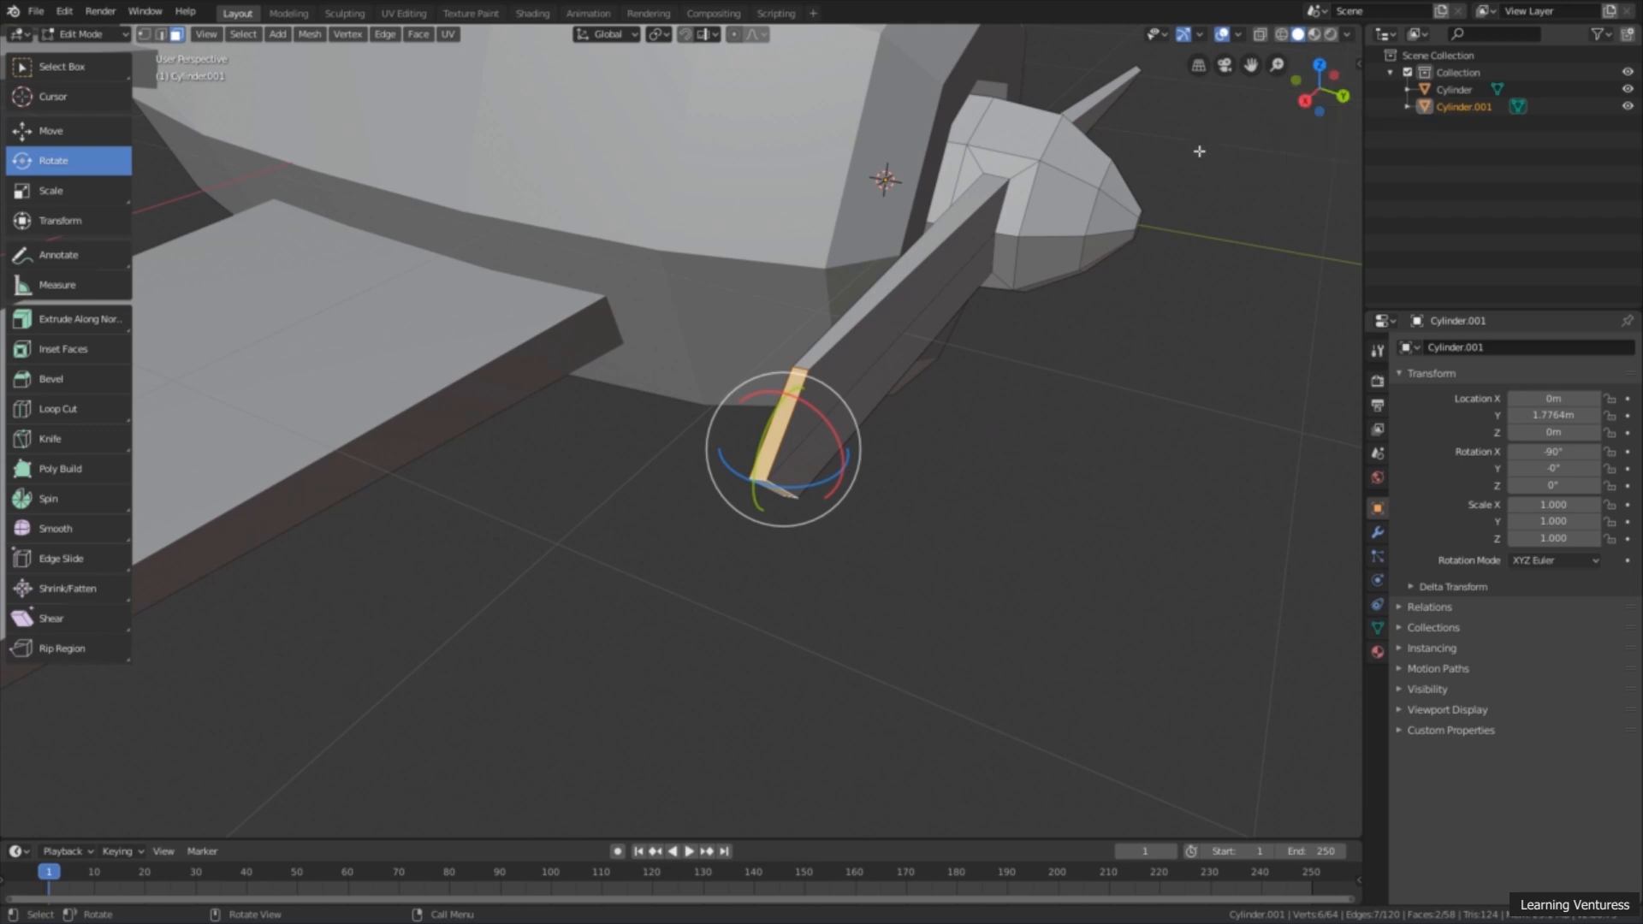
Step: Twist the opposite blade by rotating its two end faces -30° about the global X axis
{"action": "left_click", "coordinate": [1304, 100]}
{"action": "scroll", "coordinate": [800, 453], "scroll_direction": "up", "scroll_amount": 8}
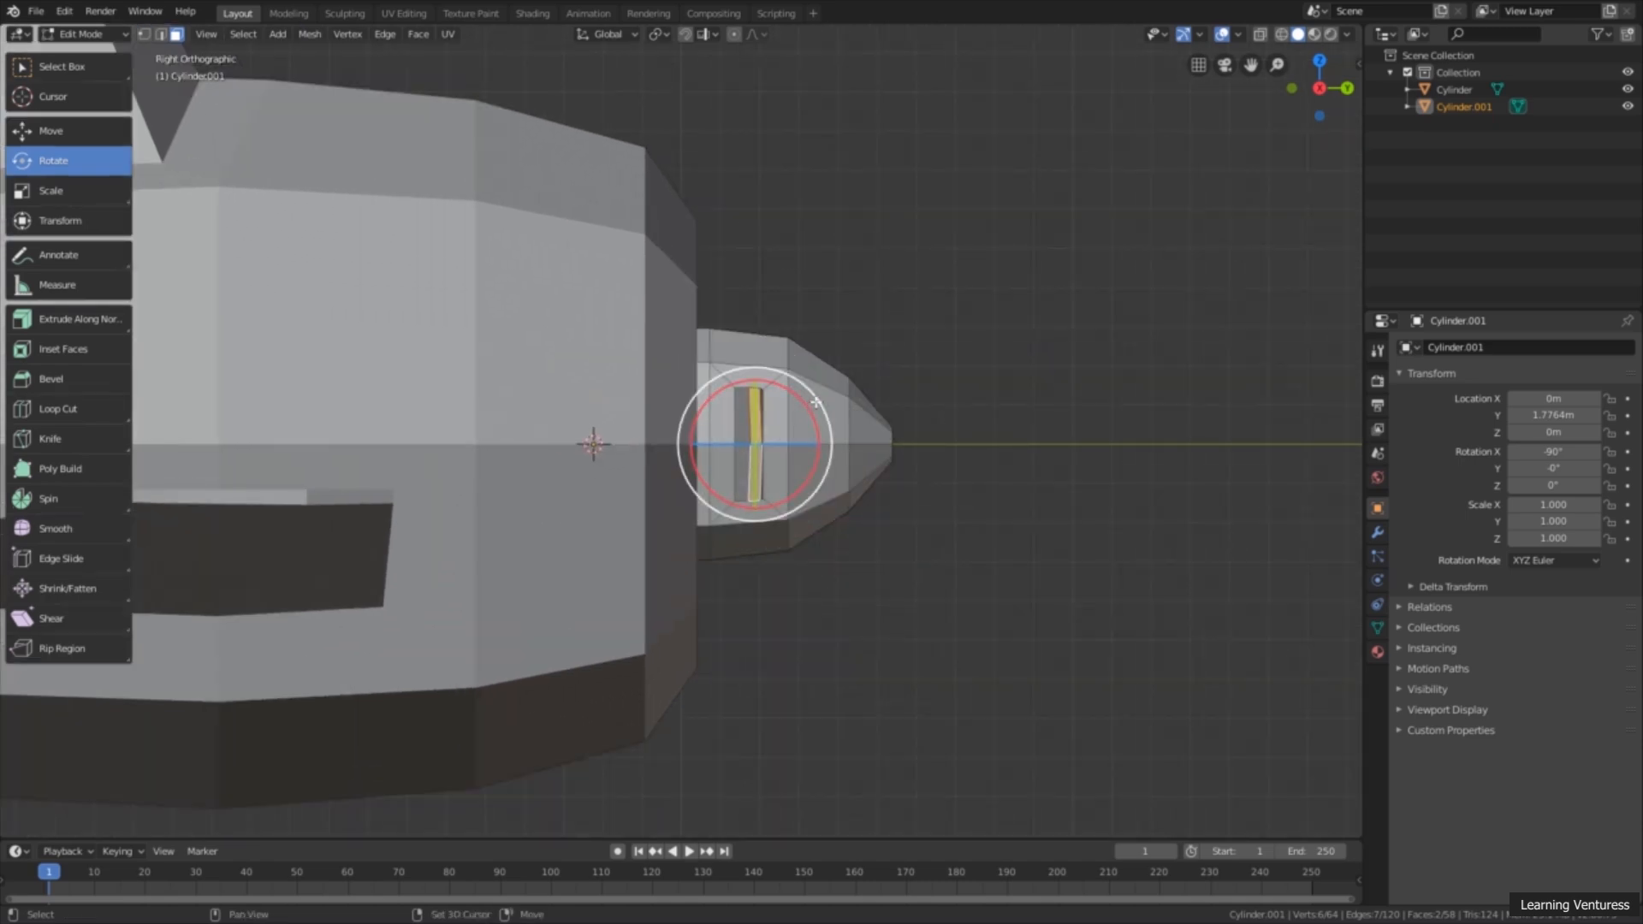
{"action": "left_click_drag", "start_coordinate": [810, 404], "coordinate": [829, 432]}
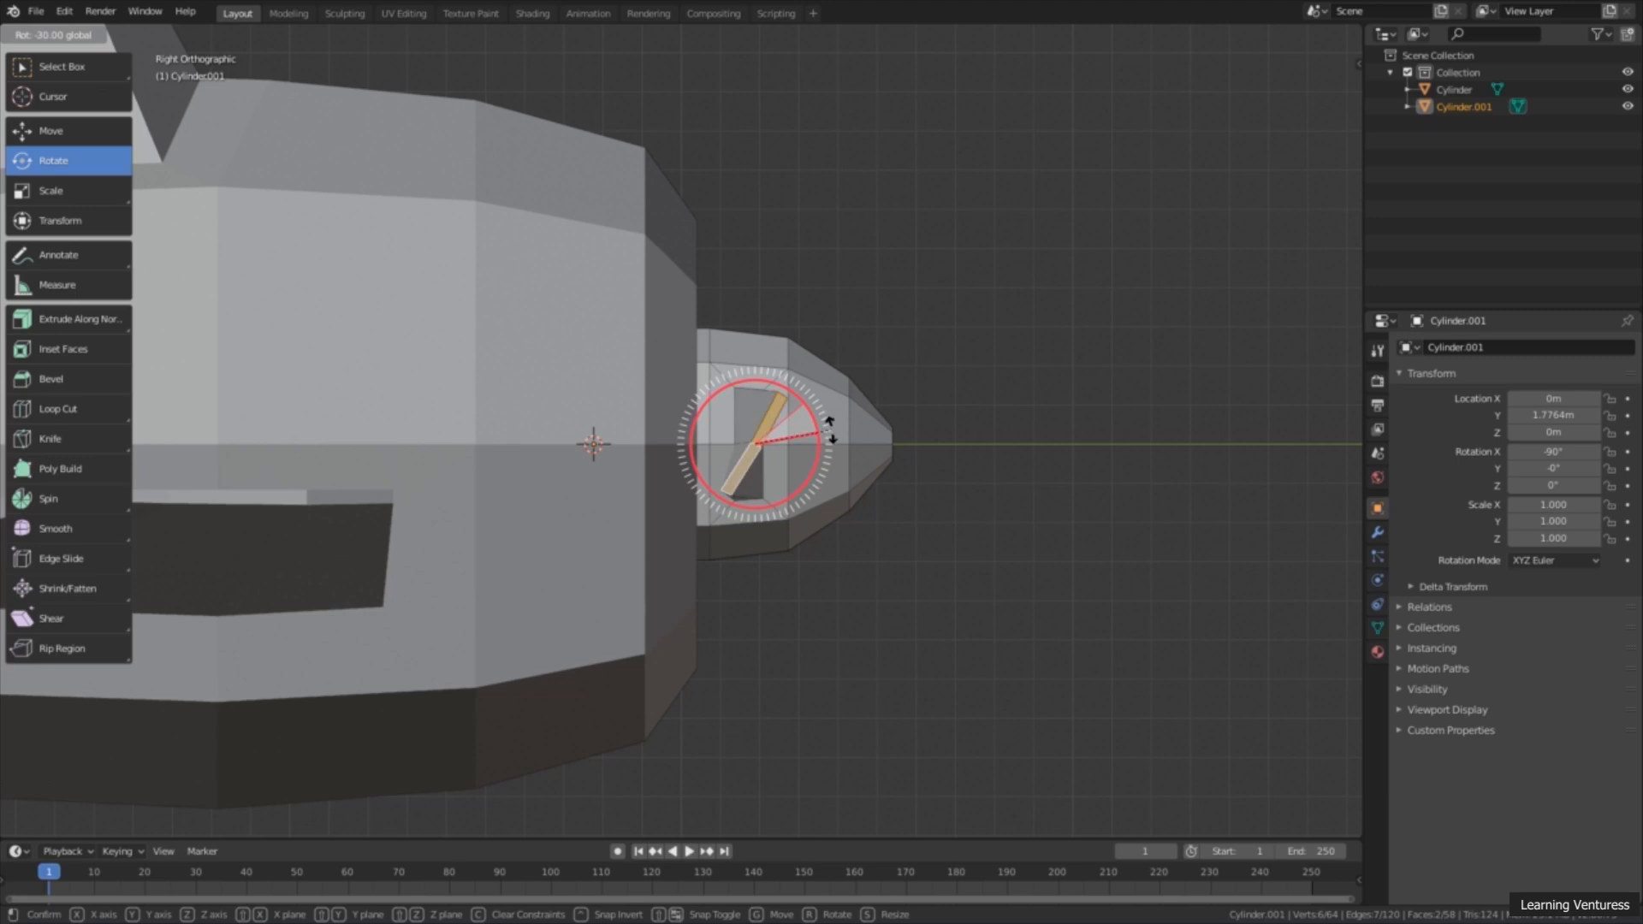
{"action": "left_click_drag", "start_coordinate": [830, 432], "coordinate": [828, 432]}
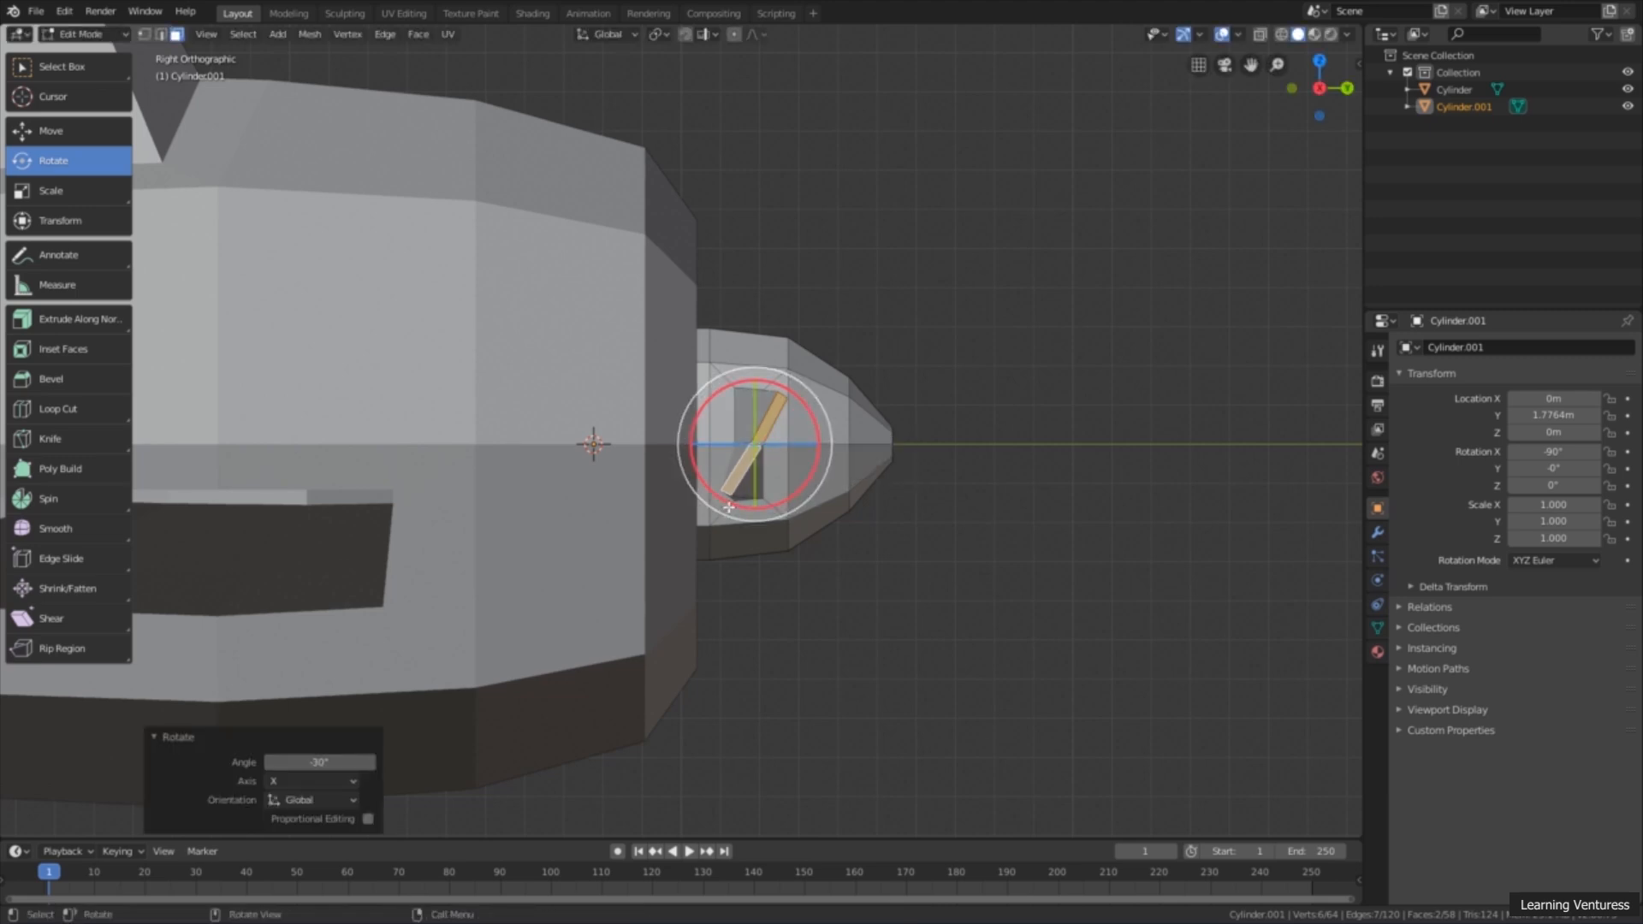
Step: Examine the twist and alignment of both propeller blades from the front and from the sides
{"action": "middle_click_drag", "start_coordinate": [961, 394], "coordinate": [769, 416]}
{"action": "scroll", "coordinate": [847, 410], "scroll_direction": "down", "scroll_amount": 2}
{"action": "scroll", "coordinate": [769, 416], "scroll_direction": "down", "scroll_amount": 5}
{"action": "middle_click_drag", "start_coordinate": [929, 435], "coordinate": [1048, 527]}
{"action": "middle_click_drag", "start_coordinate": [819, 369], "coordinate": [653, 301]}
{"action": "scroll", "coordinate": [923, 475], "scroll_direction": "up", "scroll_amount": 2}
{"action": "middle_click_drag", "start_coordinate": [1123, 427], "coordinate": [858, 411], "text": "shift"}
{"action": "scroll", "coordinate": [874, 446], "scroll_direction": "up", "scroll_amount": 2}
{"action": "scroll", "coordinate": [692, 454], "scroll_direction": "down", "scroll_amount": 3}
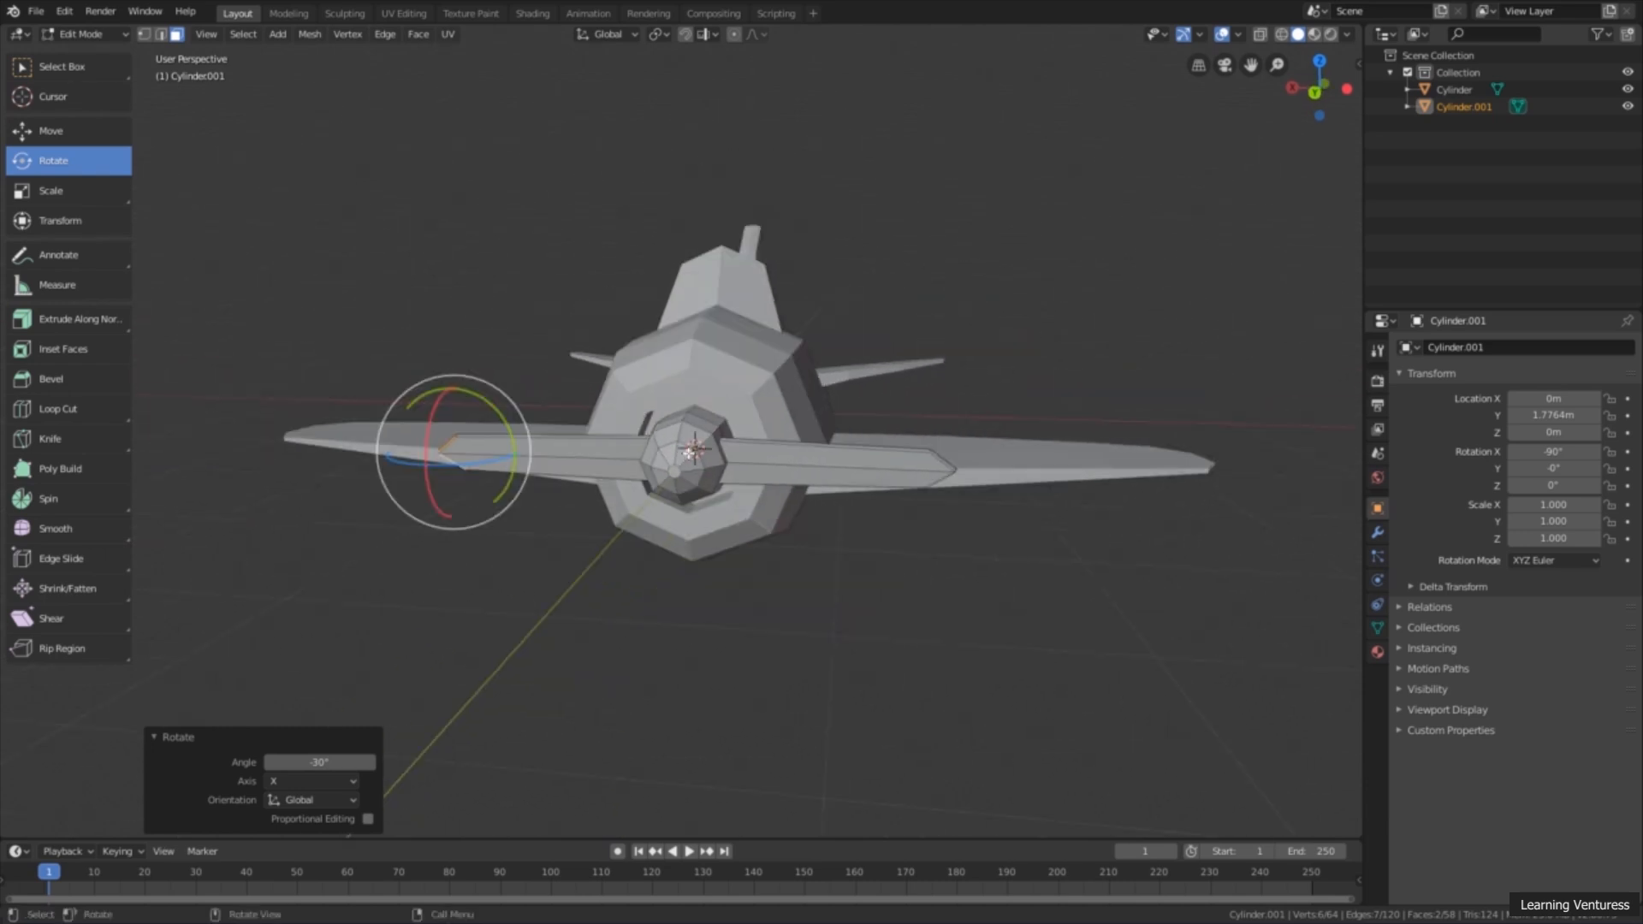
{"action": "middle_click_drag", "start_coordinate": [759, 446], "coordinate": [728, 433]}
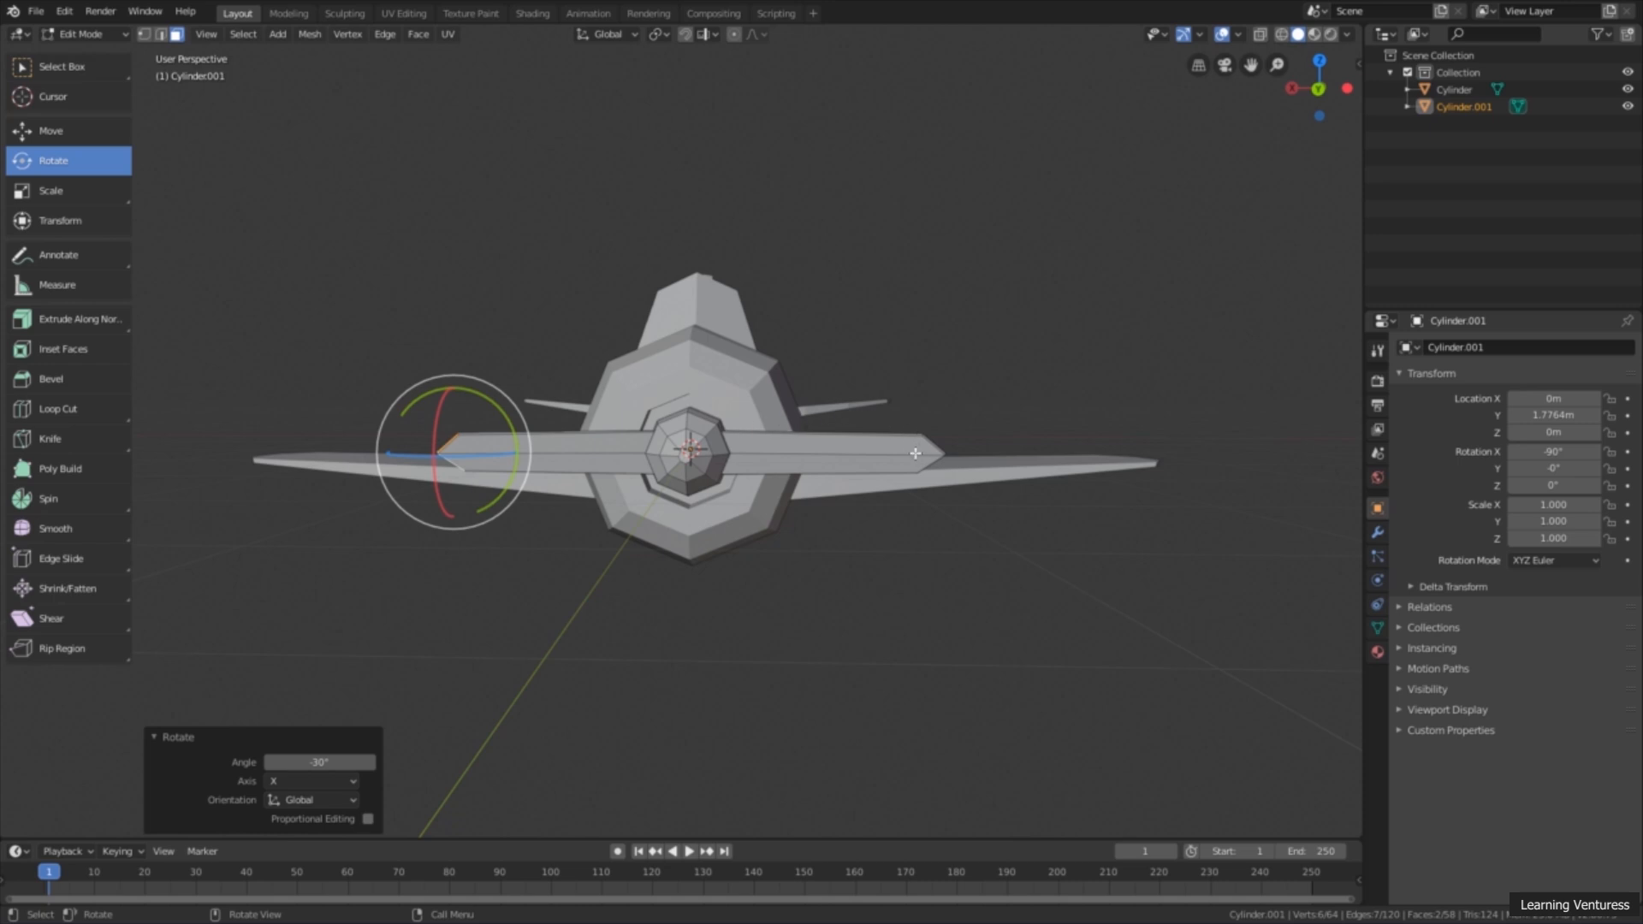
{"action": "middle_click_drag", "start_coordinate": [901, 484], "coordinate": [883, 513]}
{"action": "middle_click_drag", "start_coordinate": [639, 498], "coordinate": [609, 505]}
{"action": "scroll", "coordinate": [548, 504], "scroll_direction": "up", "scroll_amount": 3}
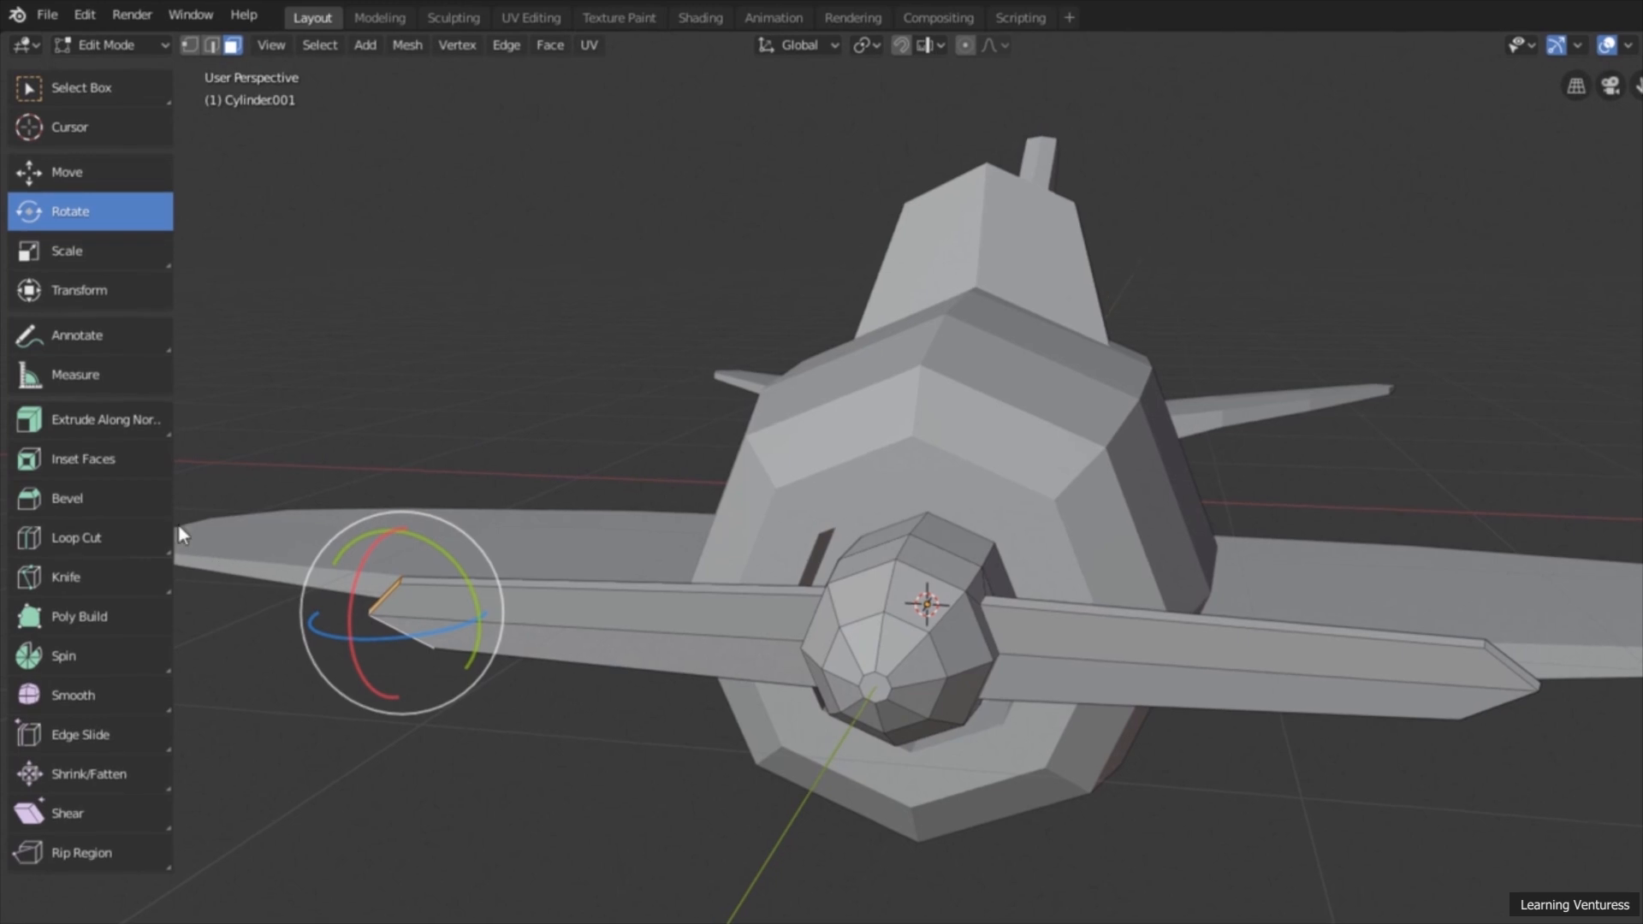
Step: Add two evenly spaced loop cuts across each of the two propeller blades and return to box selection
{"action": "left_click", "coordinate": [103, 538]}
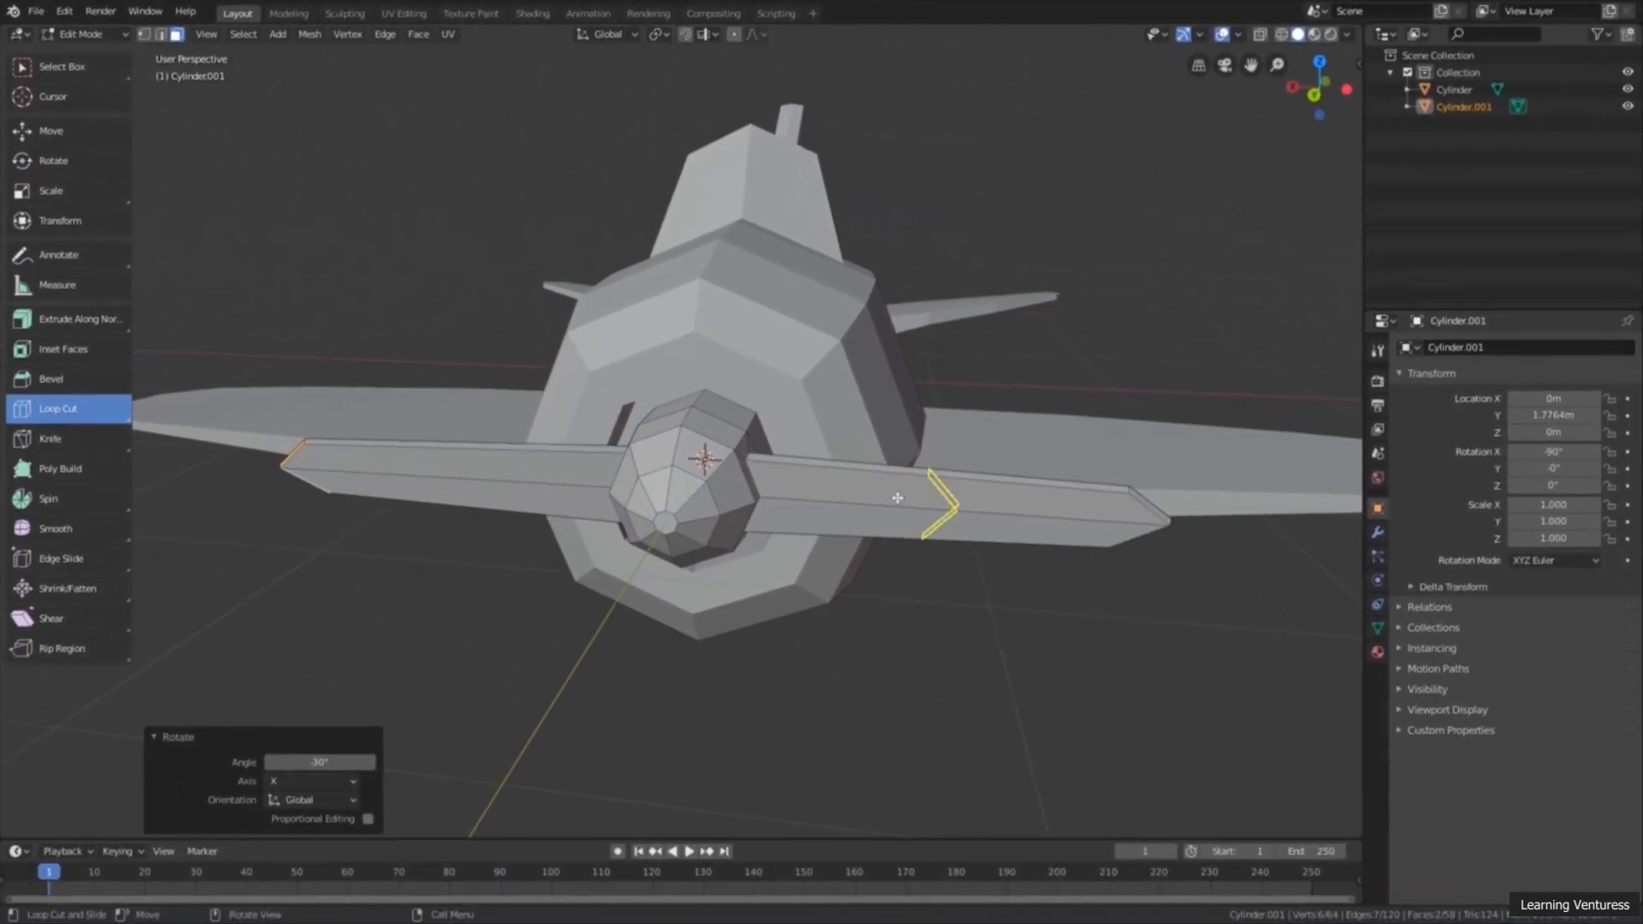
{"action": "left_click", "coordinate": [948, 507]}
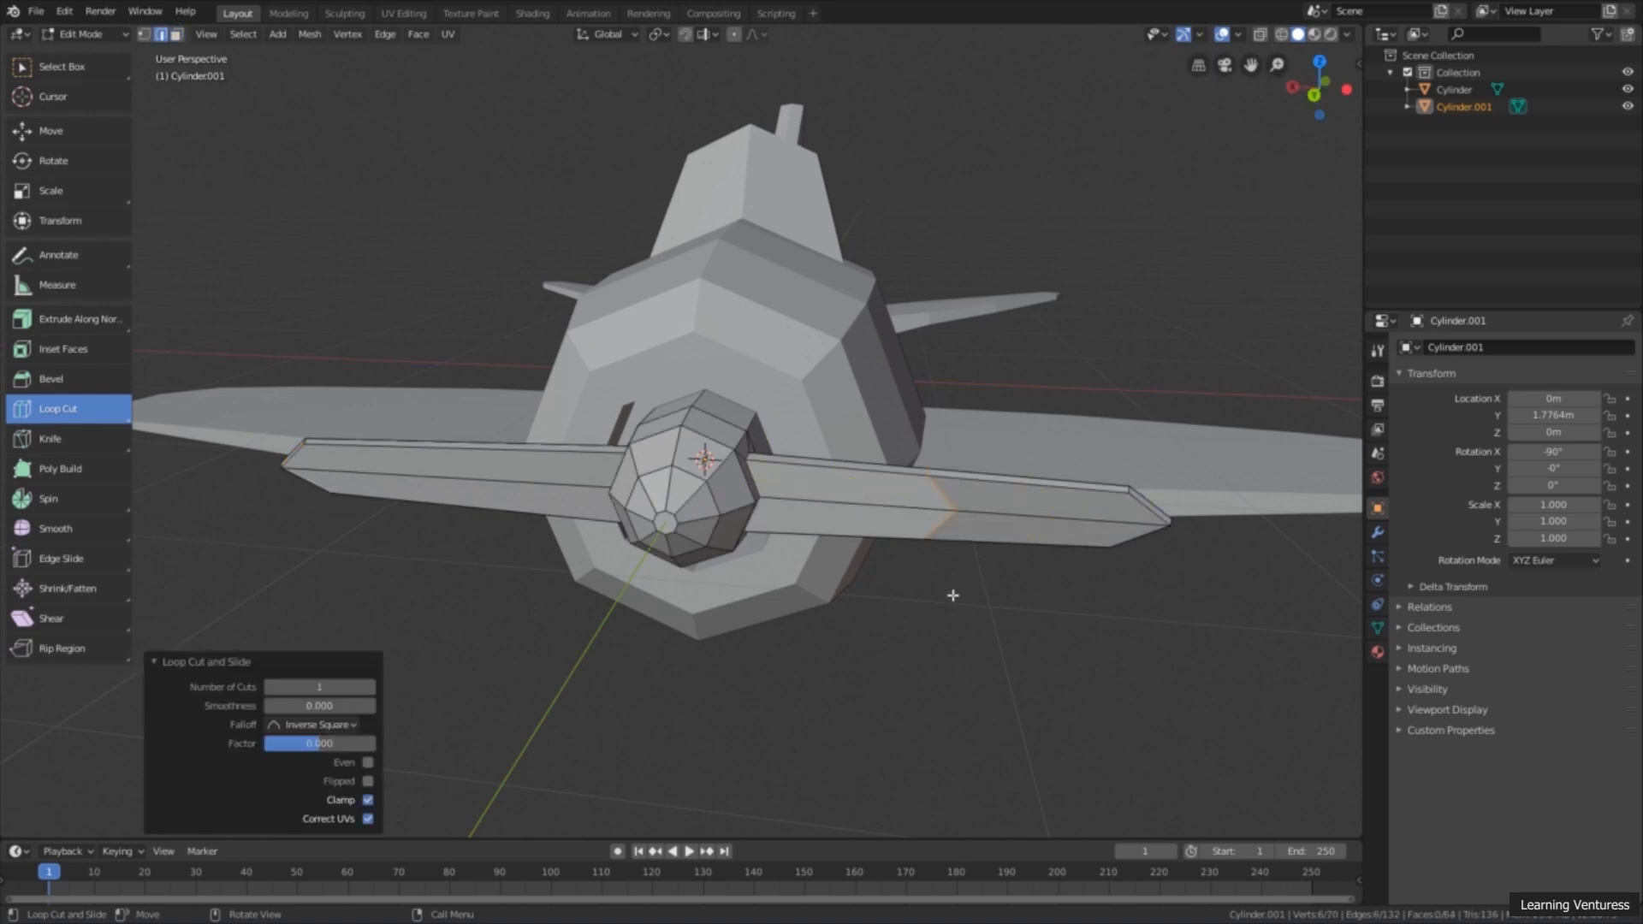
{"action": "left_click", "coordinate": [370, 687]}
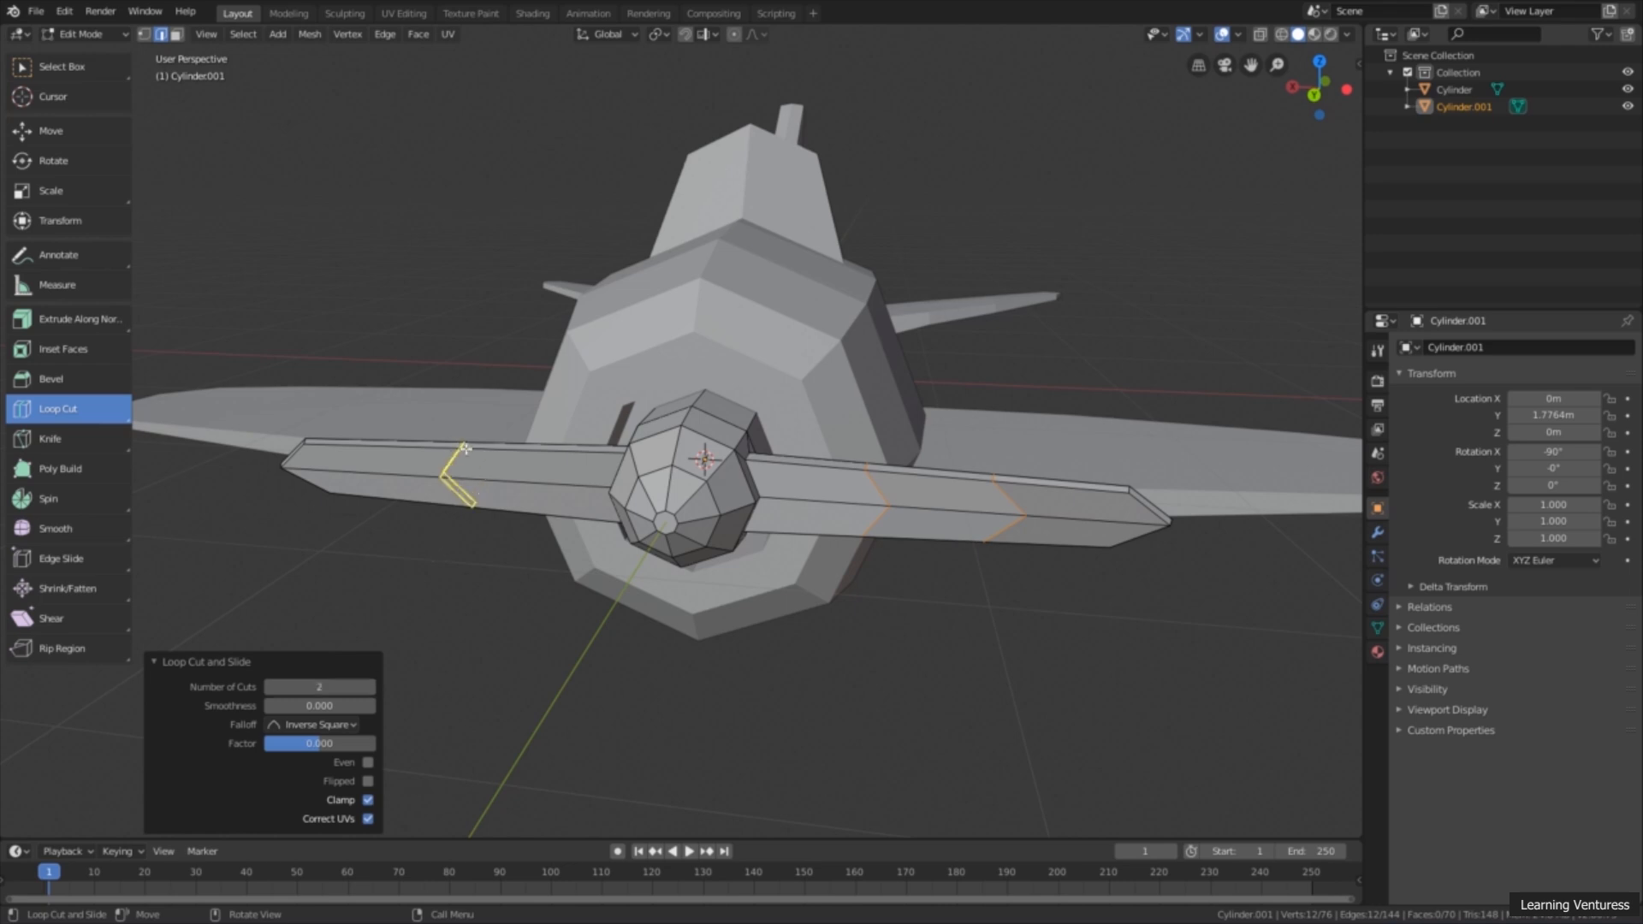
{"action": "left_click", "coordinate": [463, 452]}
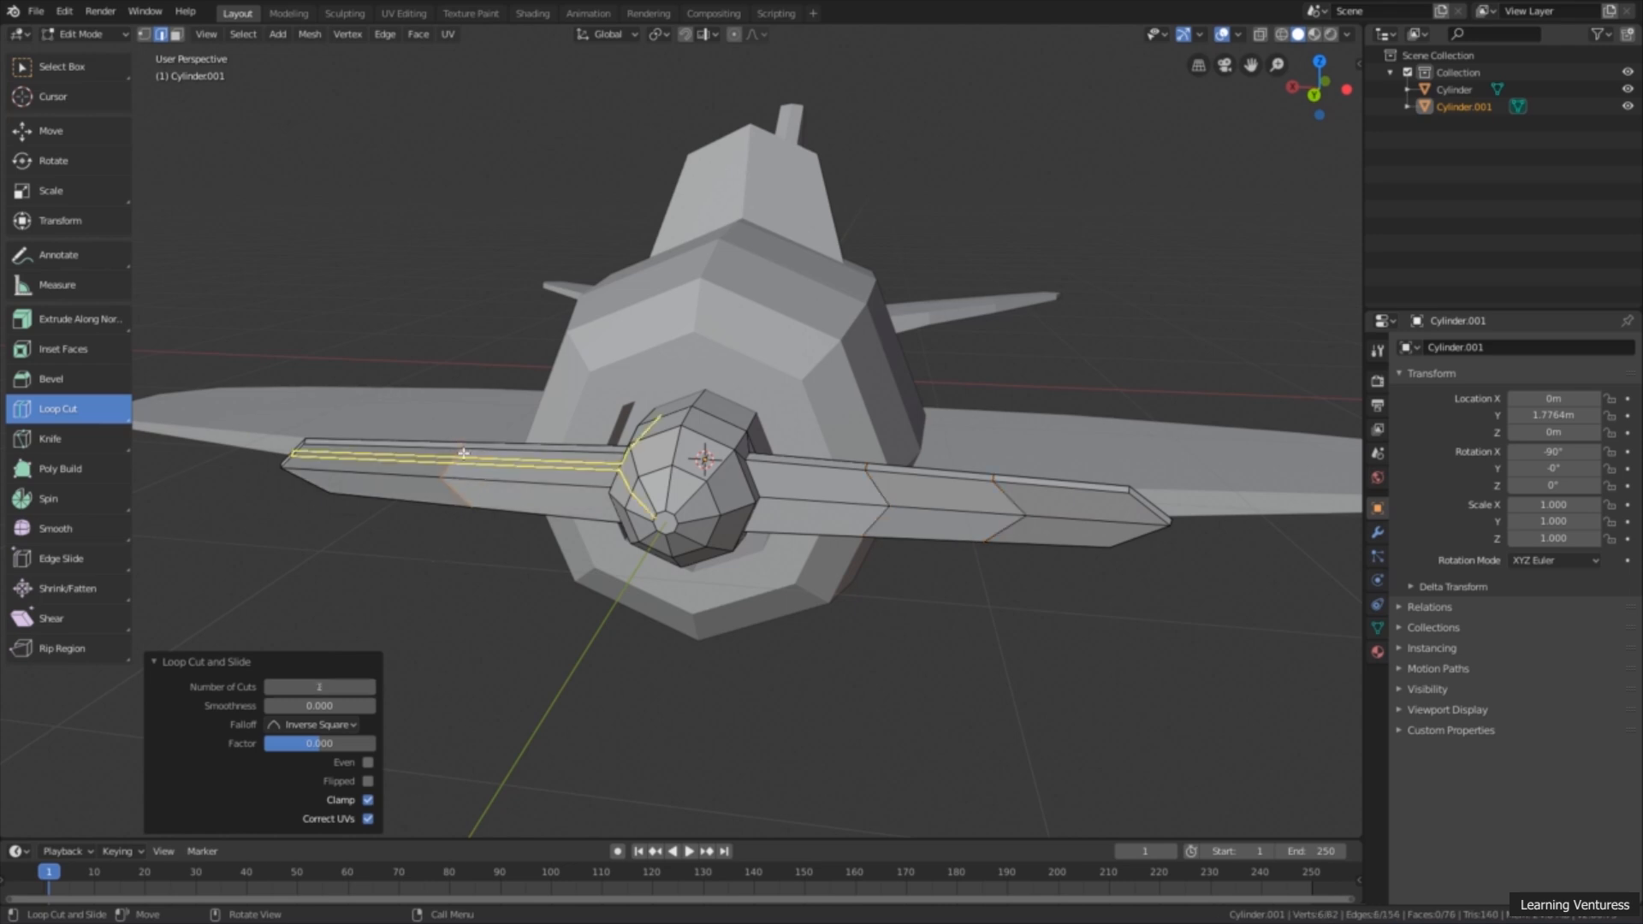
{"action": "left_click", "coordinate": [371, 687]}
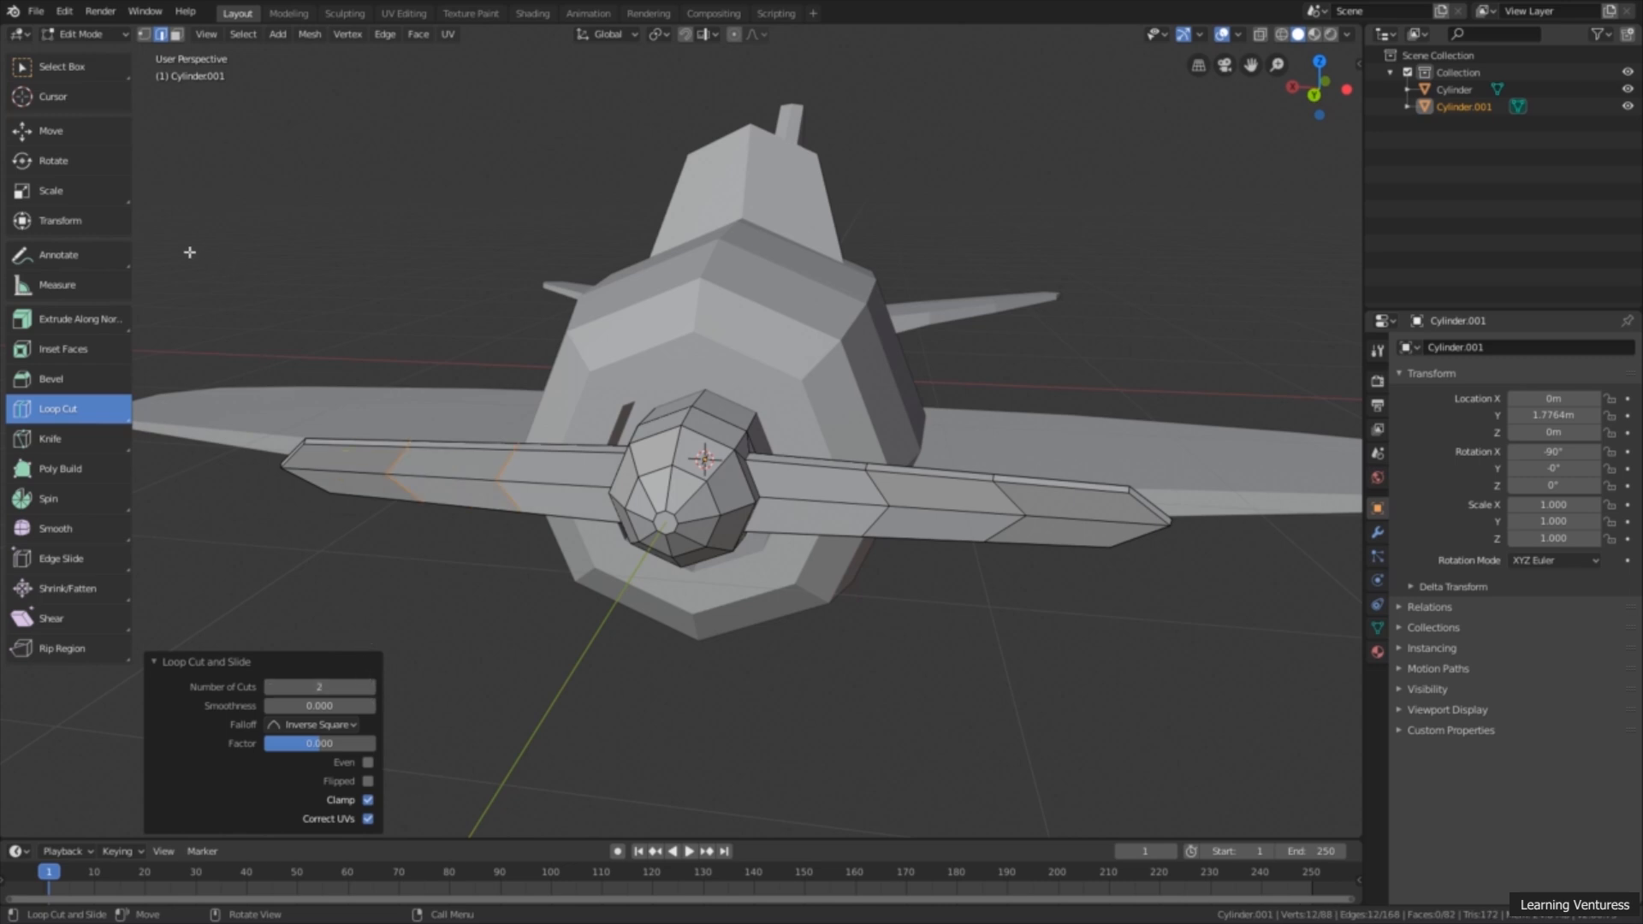
{"action": "left_click", "coordinate": [86, 75]}
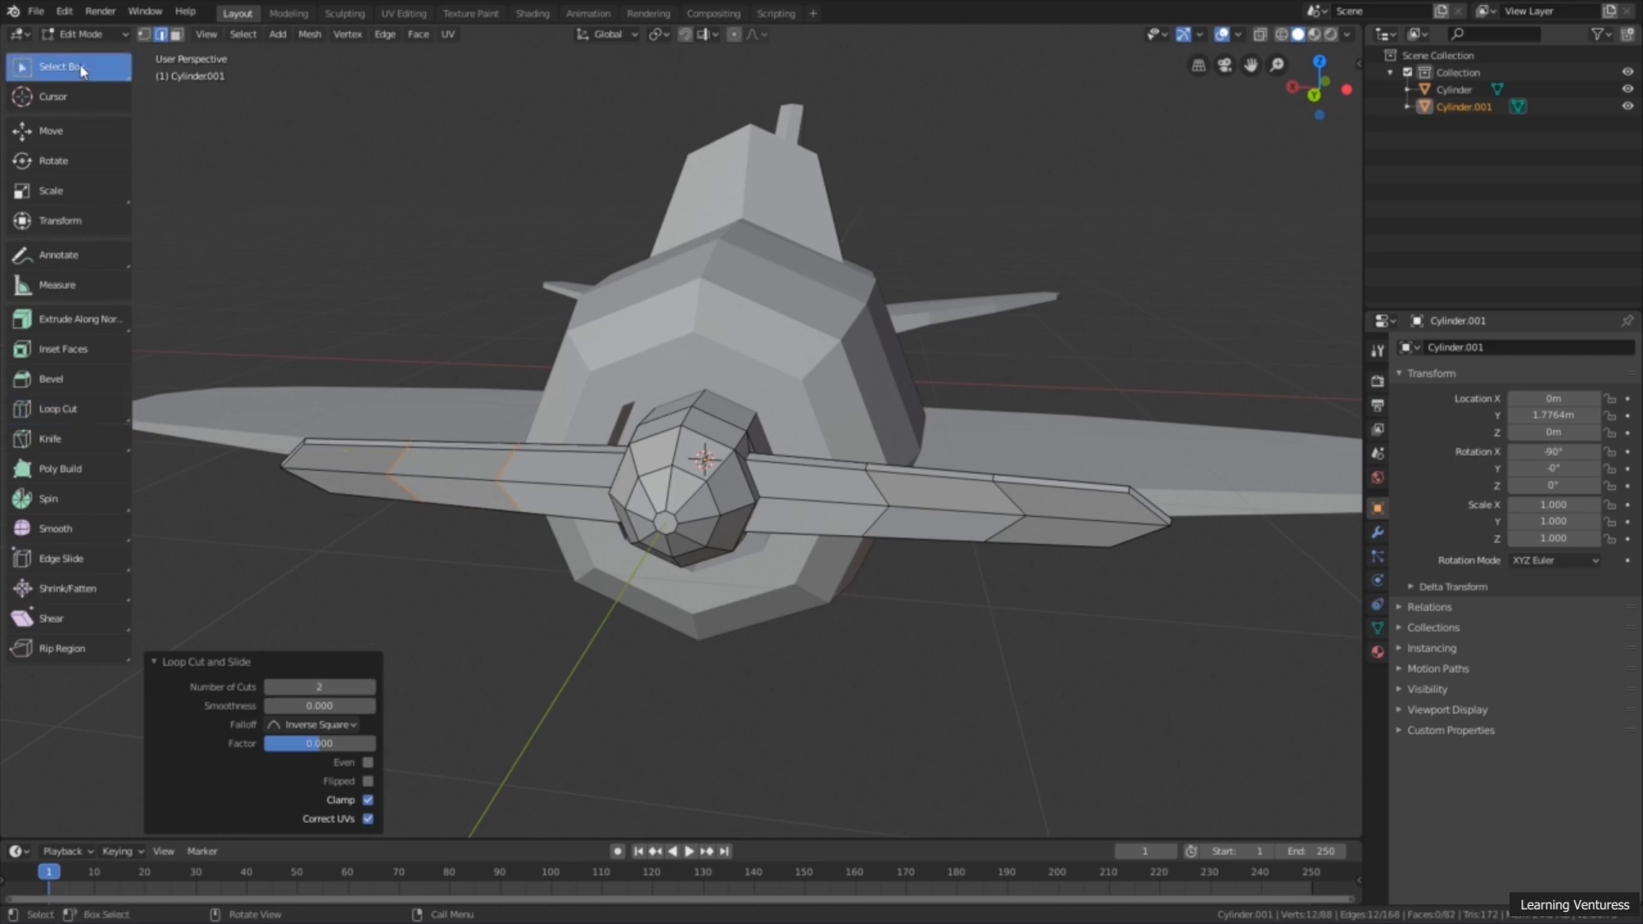
Step: Select the four inner edge loops across both propeller blades and scale them to widen the middle of the blades
{"action": "left_click", "coordinate": [875, 488], "text": "alt"}
{"action": "left_click", "coordinate": [1010, 496], "text": "alt+shift"}
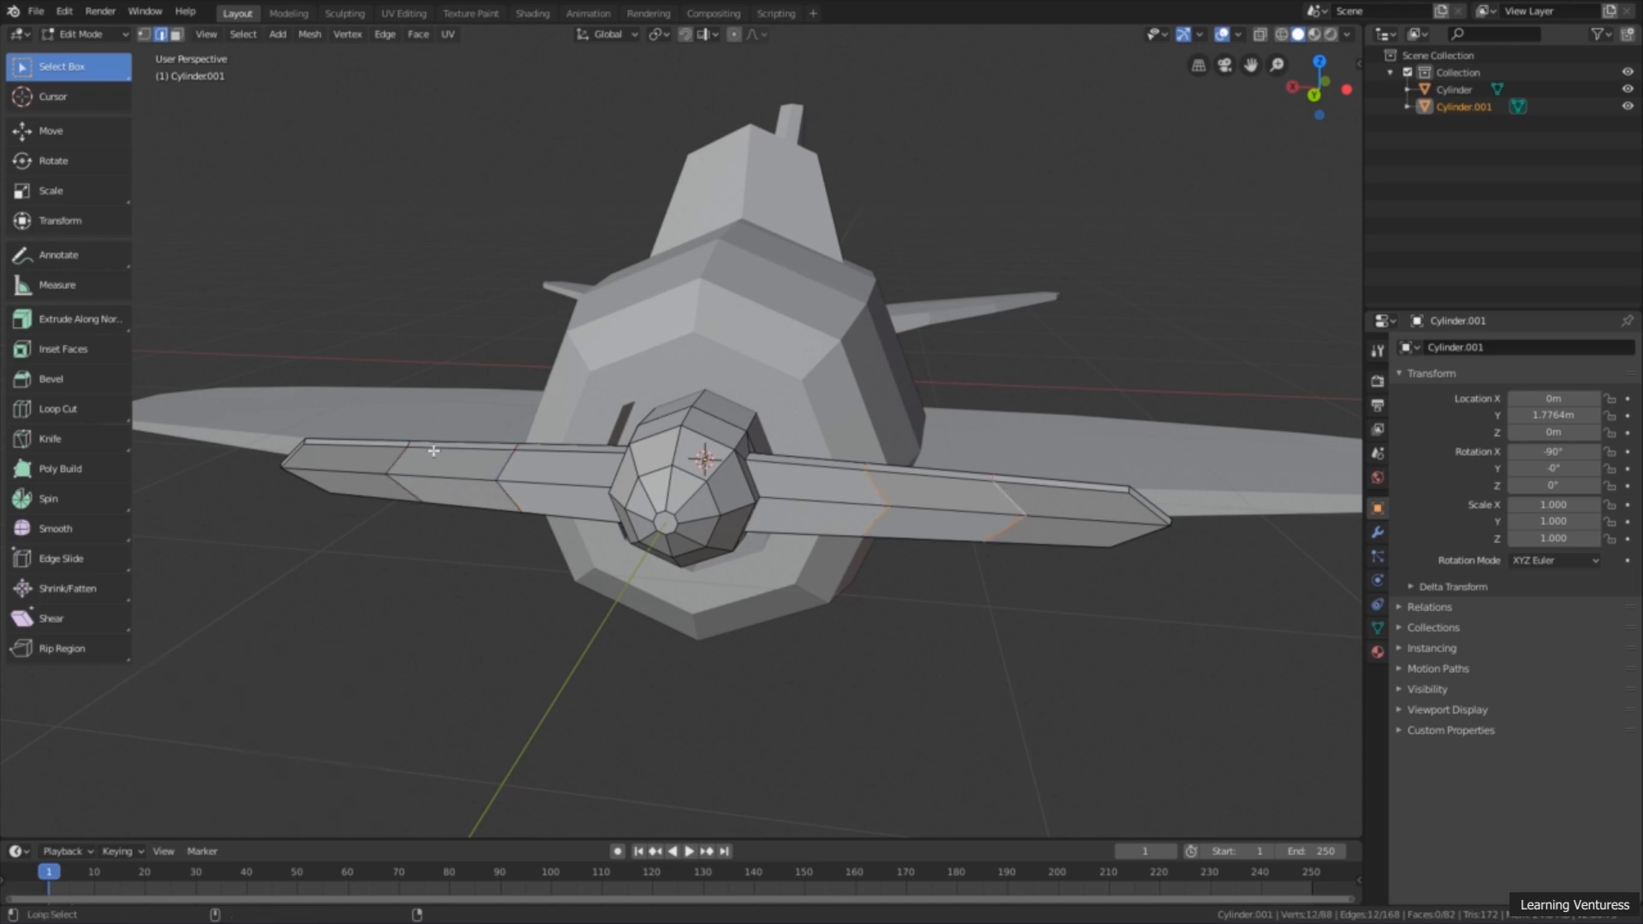
{"action": "left_click", "coordinate": [406, 463], "text": "alt+shift"}
{"action": "left_click", "coordinate": [509, 469], "text": "alt+shift"}
{"action": "middle_click_drag", "start_coordinate": [844, 508], "coordinate": [875, 495]}
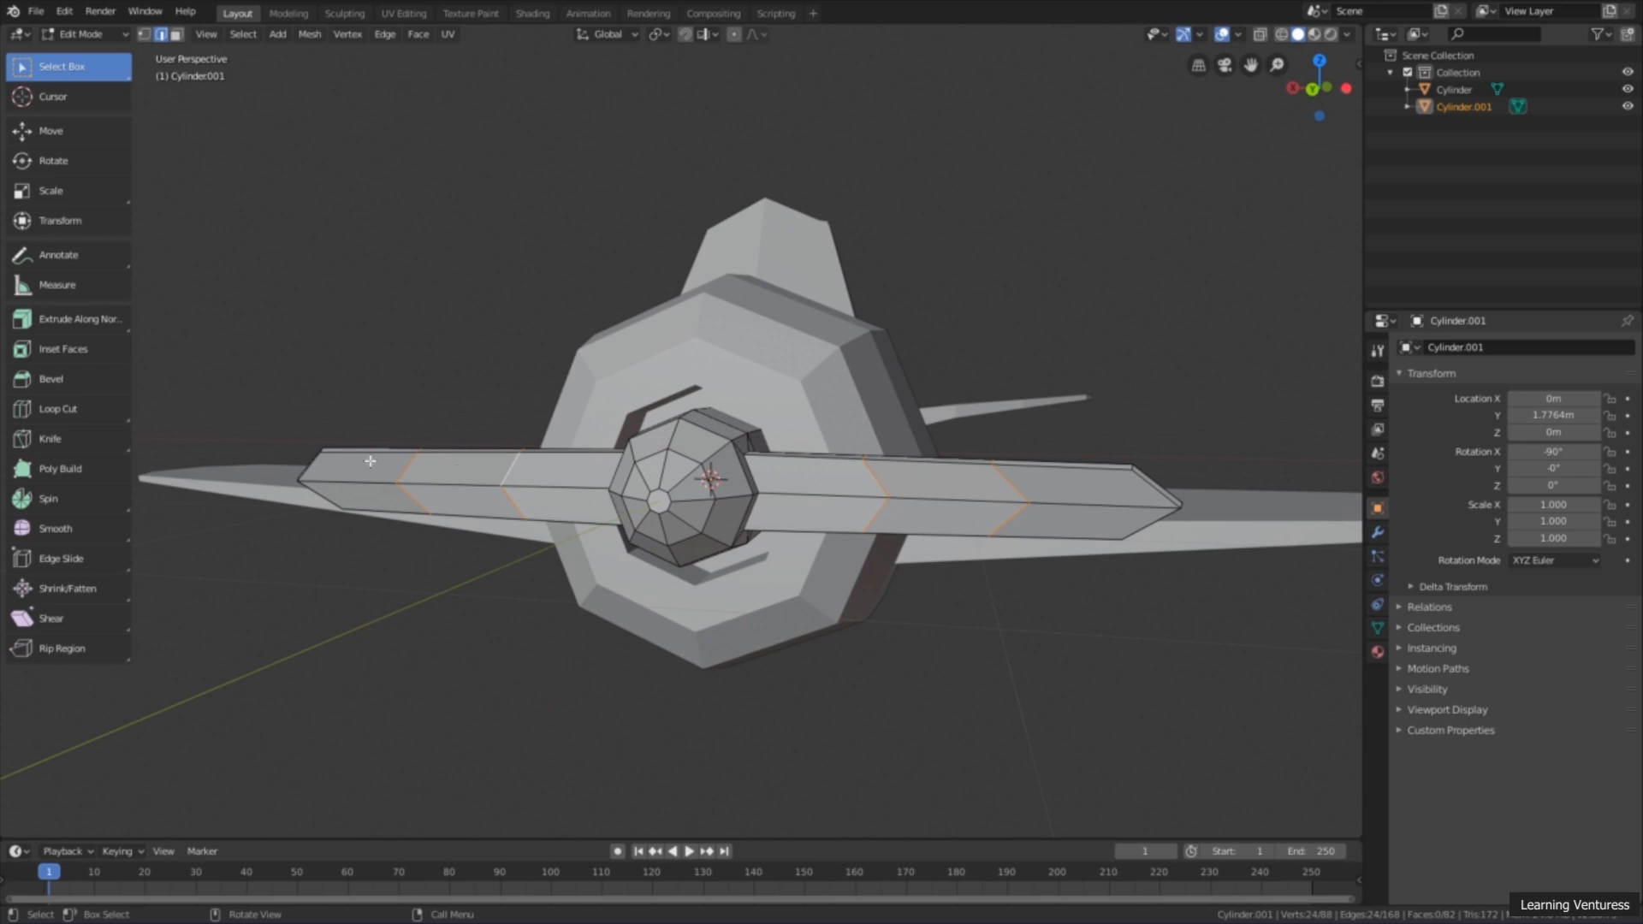
{"action": "middle_click_drag", "start_coordinate": [370, 456], "coordinate": [343, 432]}
{"action": "left_click", "coordinate": [98, 202]}
{"action": "left_click_drag", "start_coordinate": [683, 426], "coordinate": [678, 385]}
Step: Deselect the blade loops and return to Object Mode with box selection active
{"action": "scroll", "coordinate": [801, 491], "scroll_direction": "down", "scroll_amount": 5}
{"action": "middle_click_drag", "start_coordinate": [835, 428], "coordinate": [719, 444]}
{"action": "scroll", "coordinate": [876, 377], "scroll_direction": "up", "scroll_amount": 4}
{"action": "left_click", "coordinate": [914, 344]}
{"action": "scroll", "coordinate": [958, 365], "scroll_direction": "down", "scroll_amount": 6}
{"action": "middle_click_drag", "start_coordinate": [813, 427], "coordinate": [873, 562]}
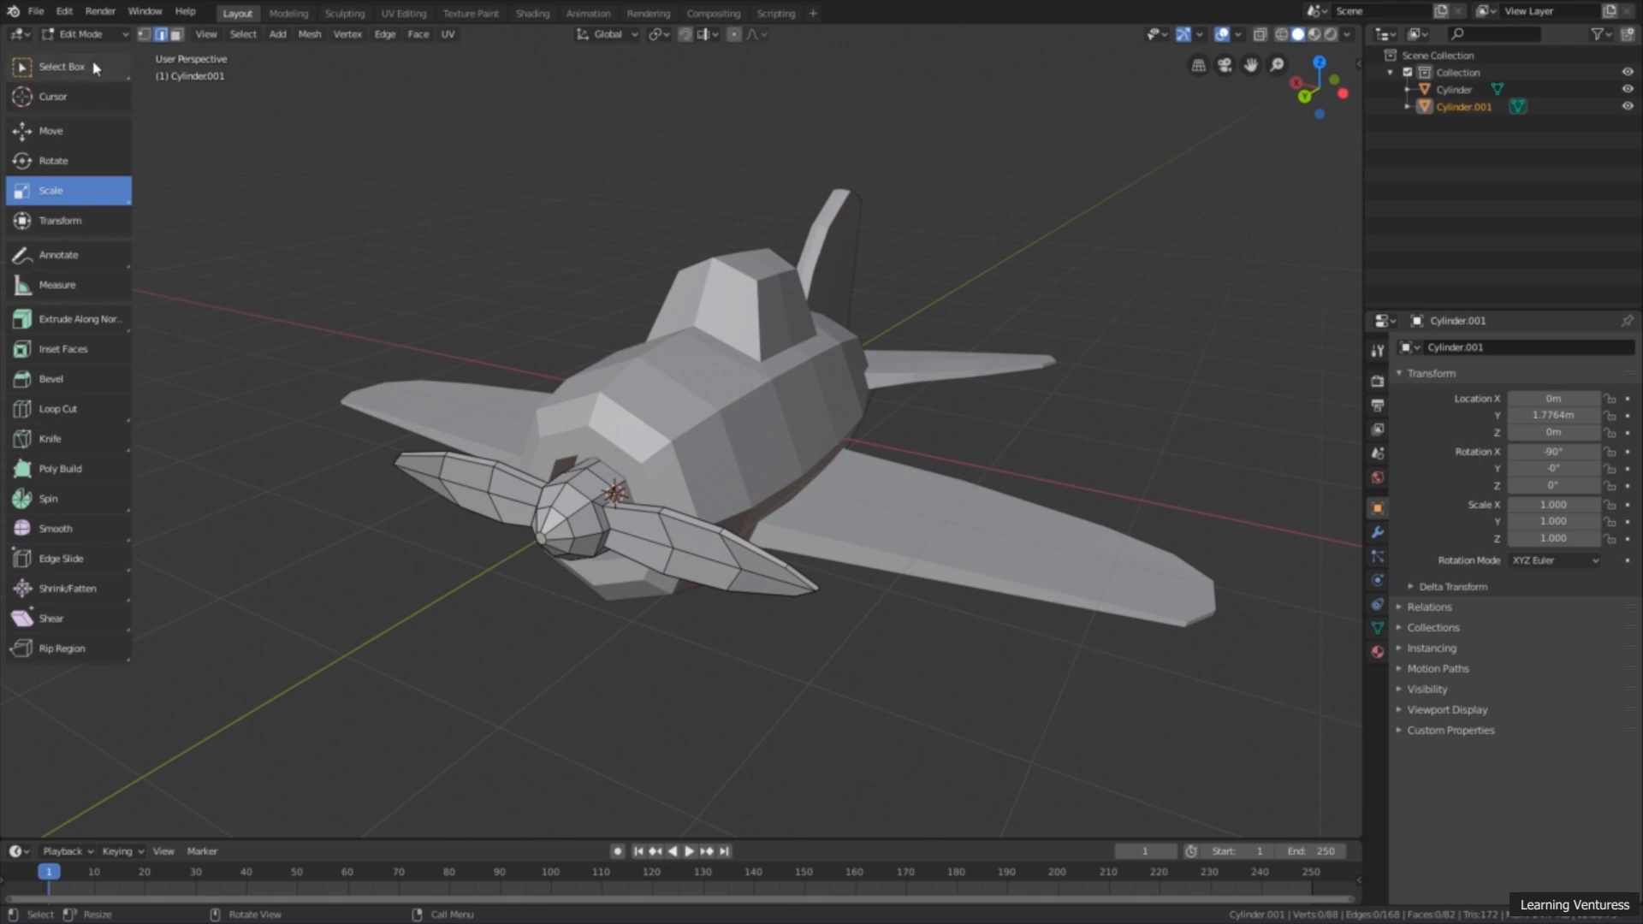
{"action": "left_click", "coordinate": [106, 34]}
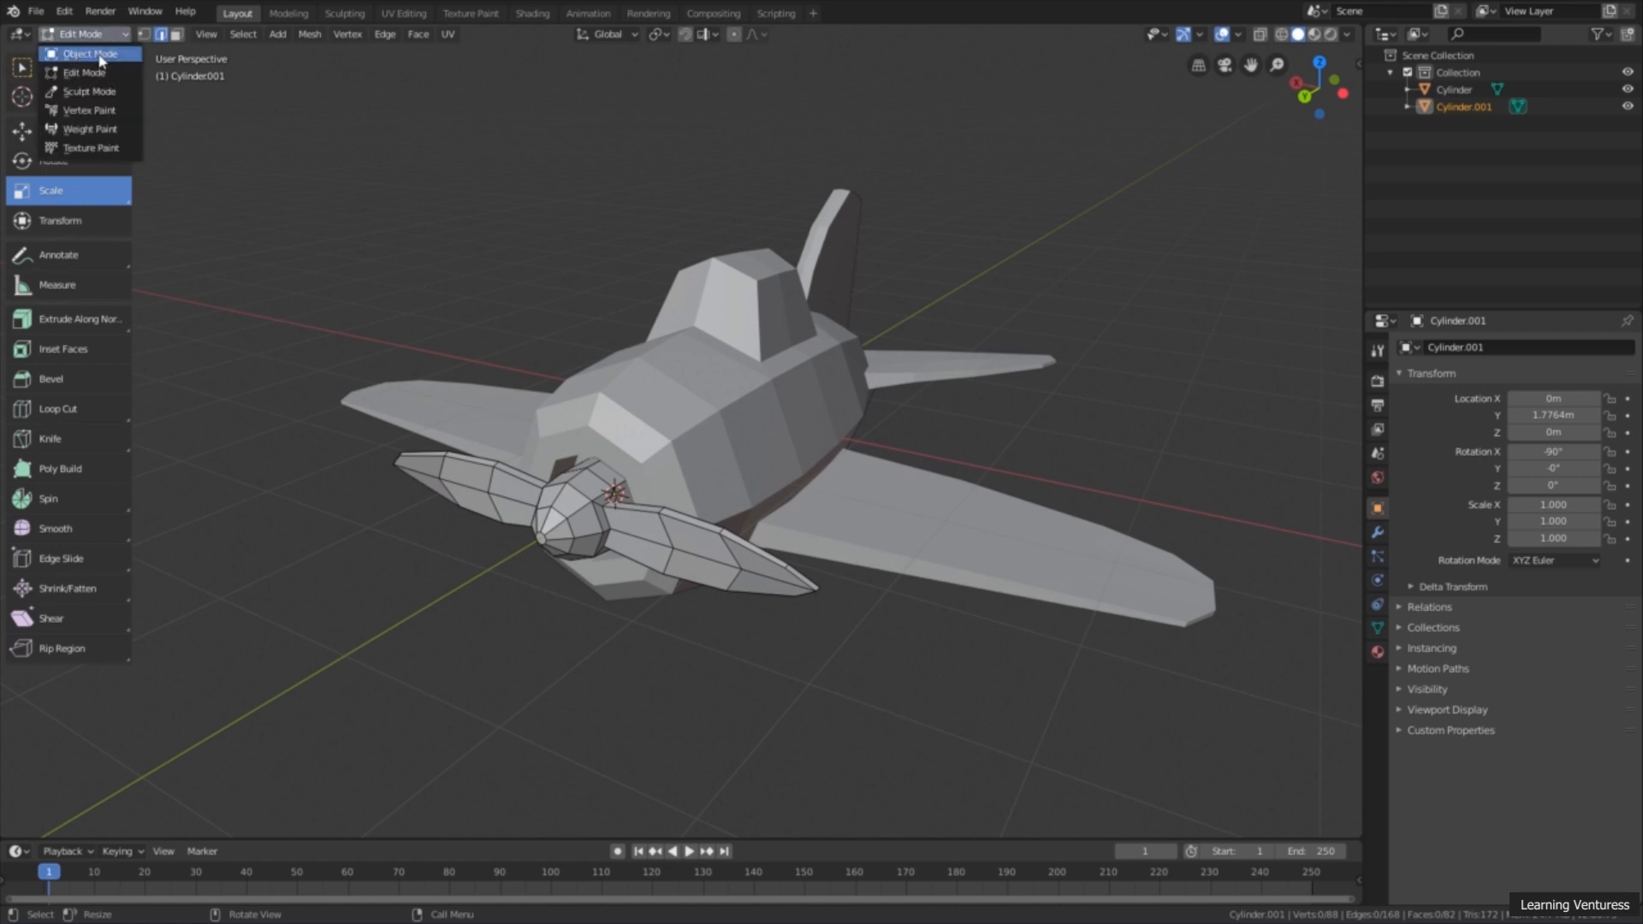
{"action": "left_click", "coordinate": [90, 54]}
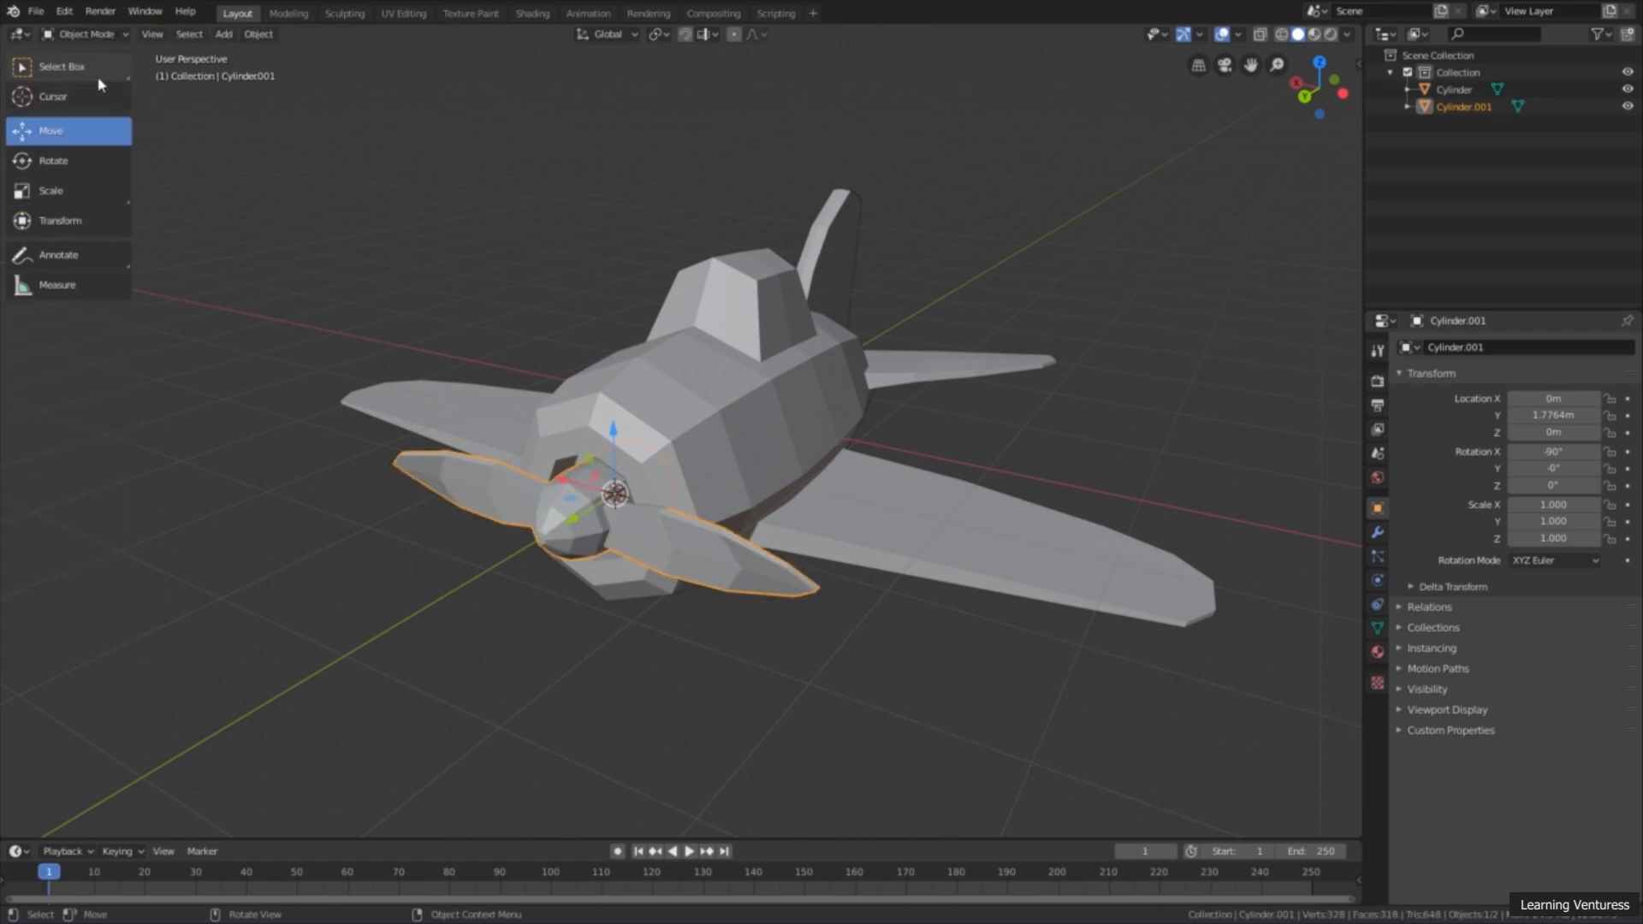
{"action": "left_click", "coordinate": [59, 66]}
Step: Show the airplane body's material properties and widen the properties editor
{"action": "left_click", "coordinate": [599, 287]}
{"action": "middle_click_drag", "start_coordinate": [659, 323], "coordinate": [623, 292]}
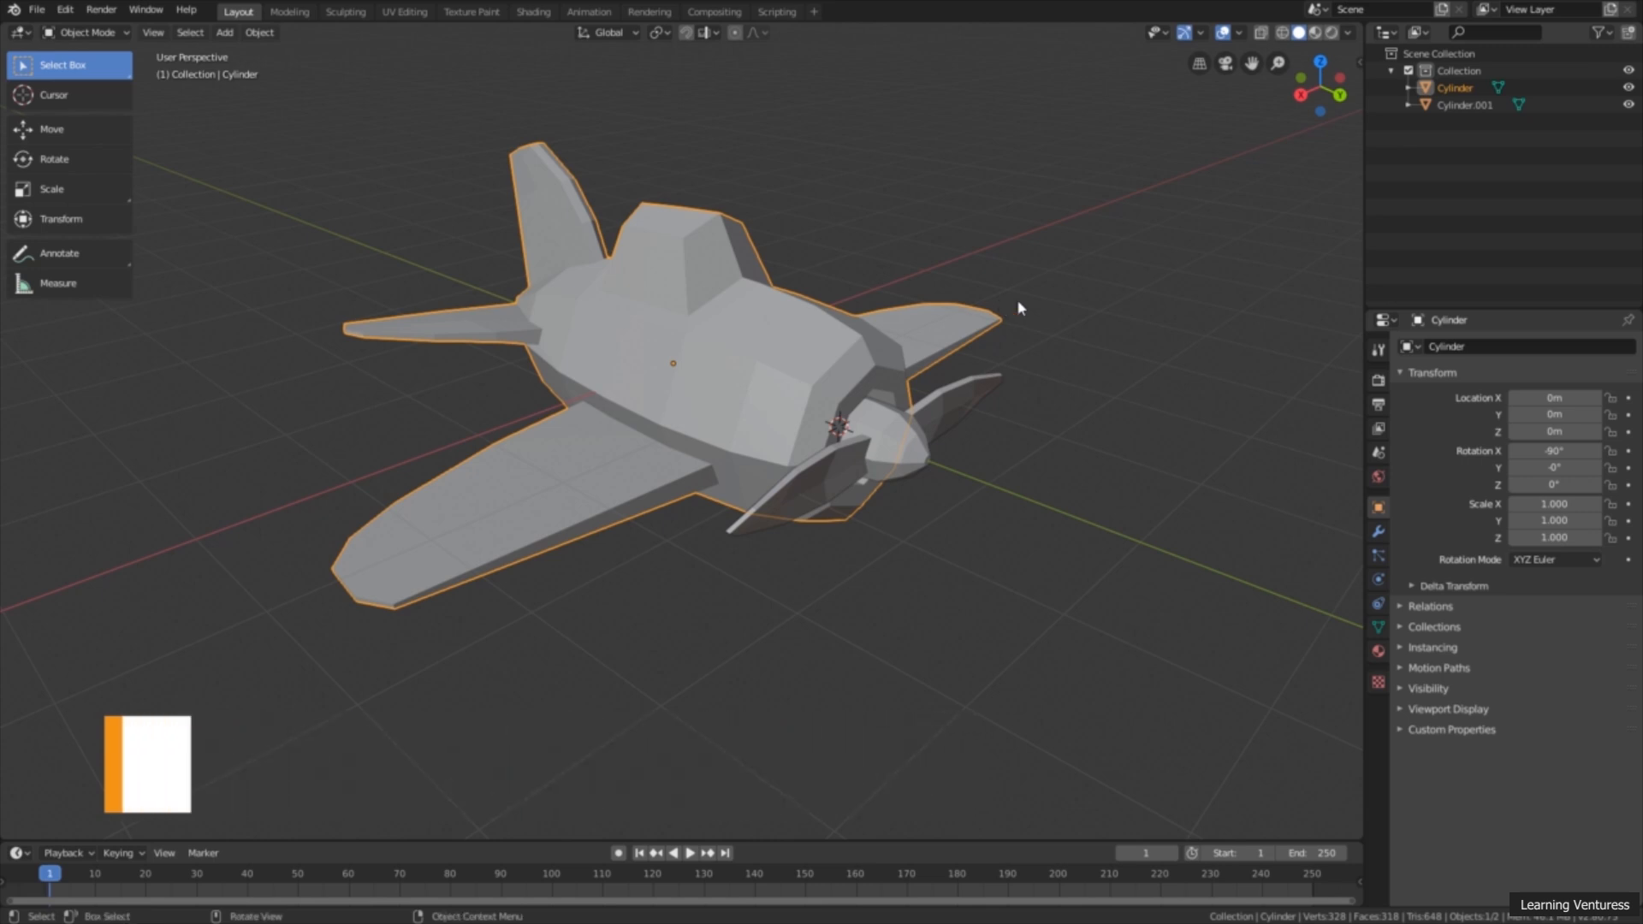
{"action": "left_click", "coordinate": [834, 242]}
{"action": "mouse_move", "coordinate": [877, 234]}
{"action": "middle_mouse_down"}
{"action": "mouse_move", "coordinate": [784, 231]}
{"action": "mouse_move", "coordinate": [903, 223]}
{"action": "middle_mouse_up"}
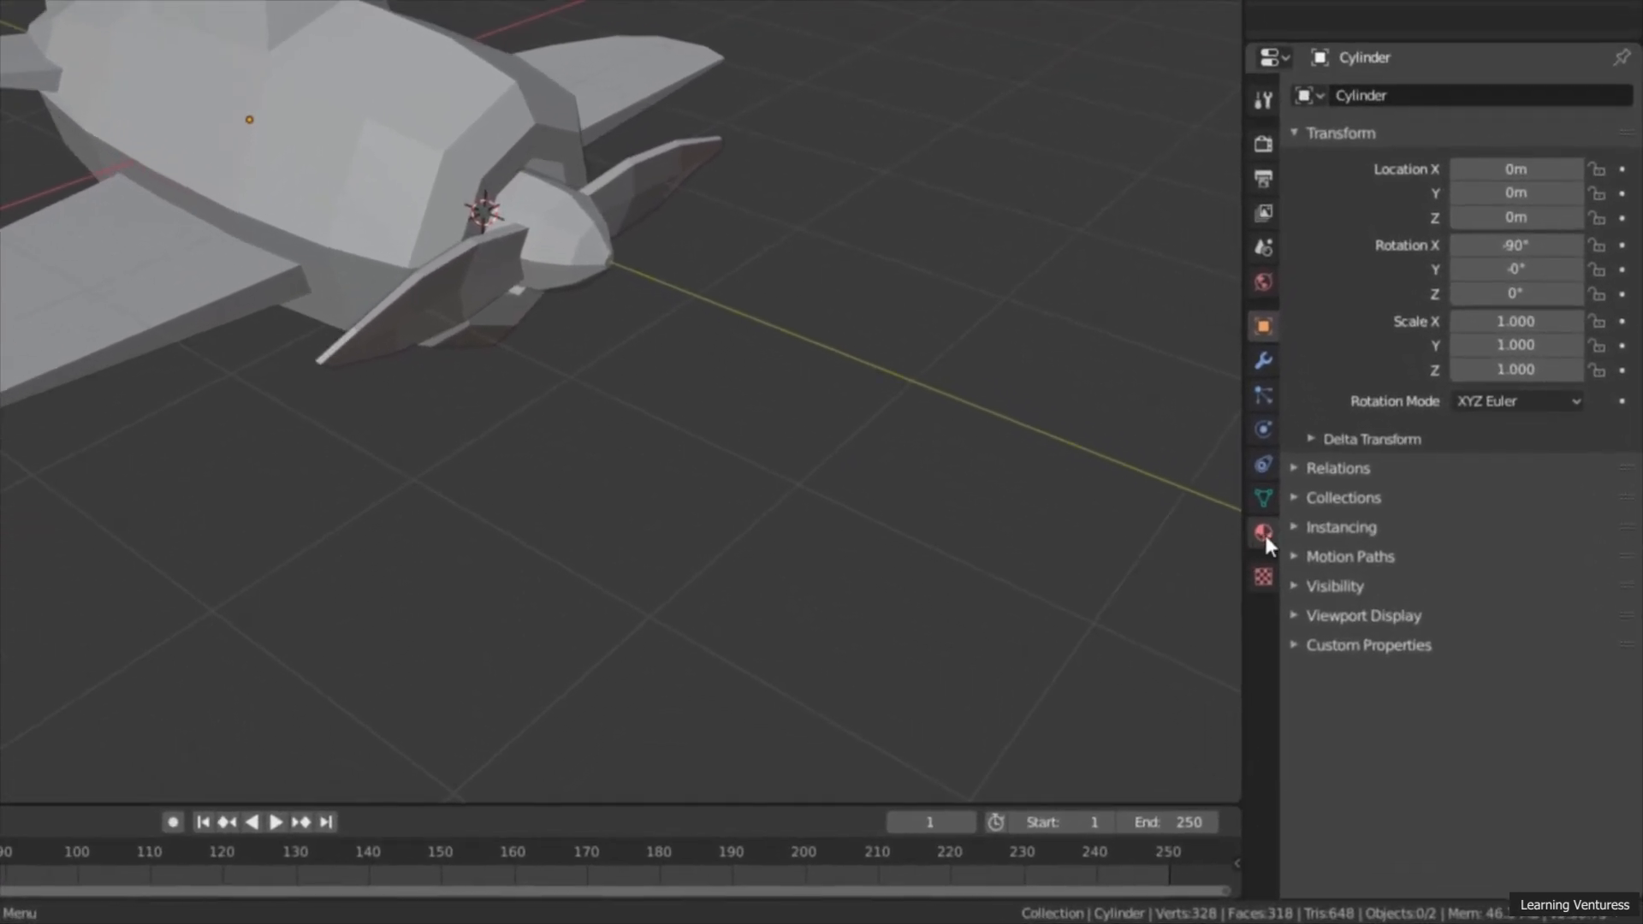
{"action": "left_click", "coordinate": [1378, 652]}
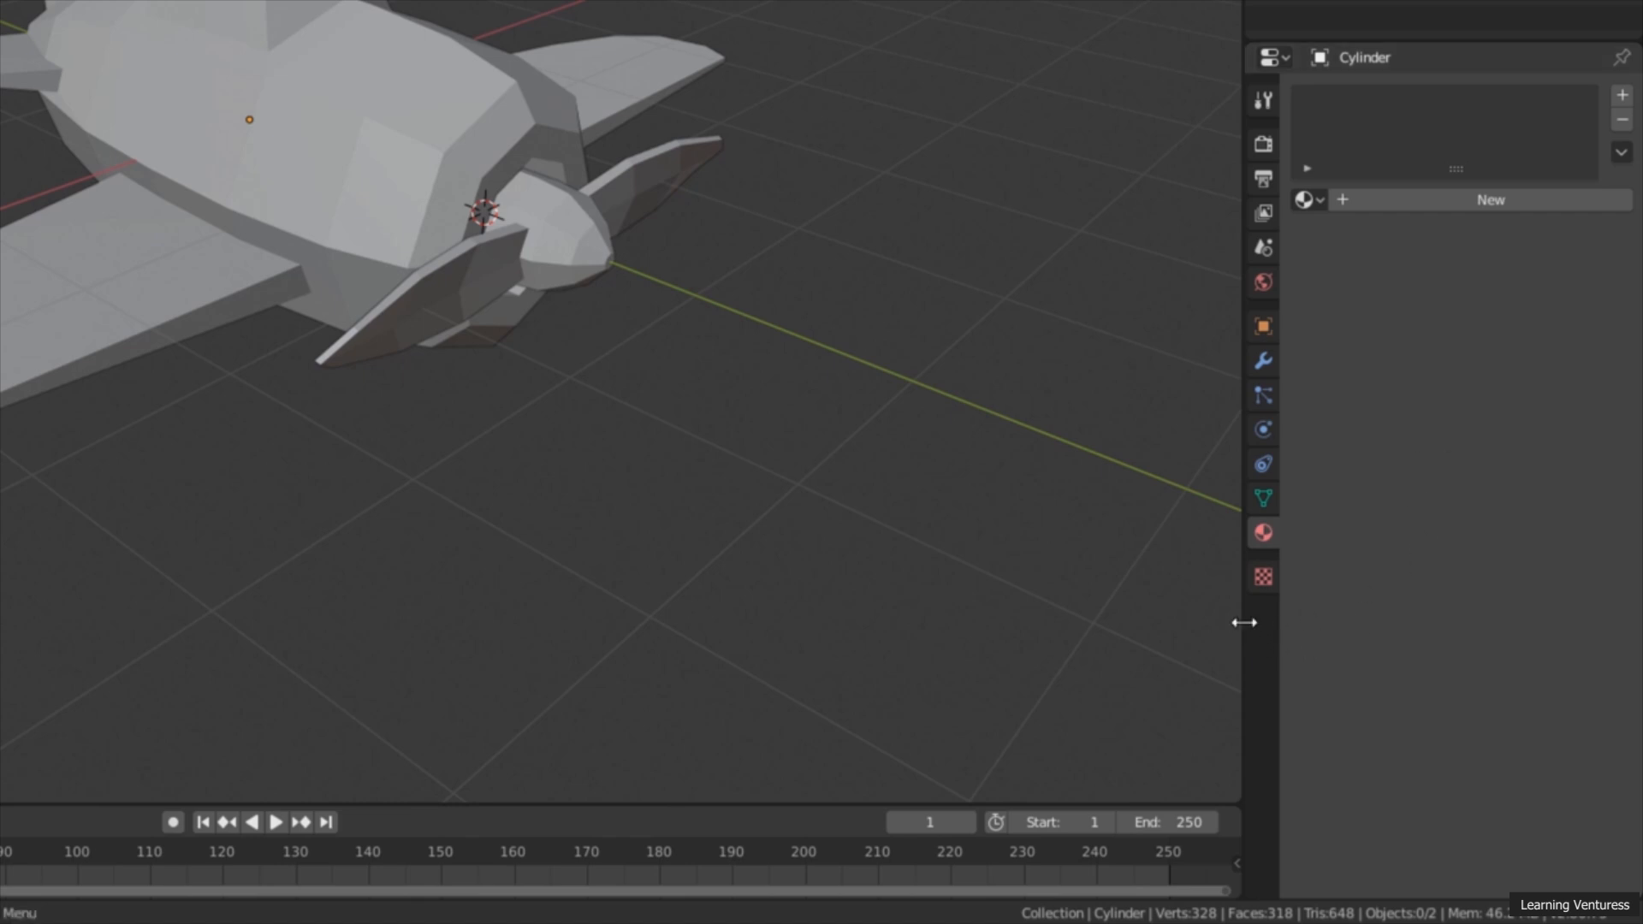
{"action": "left_click_drag", "start_coordinate": [1240, 620], "coordinate": [1101, 609]}
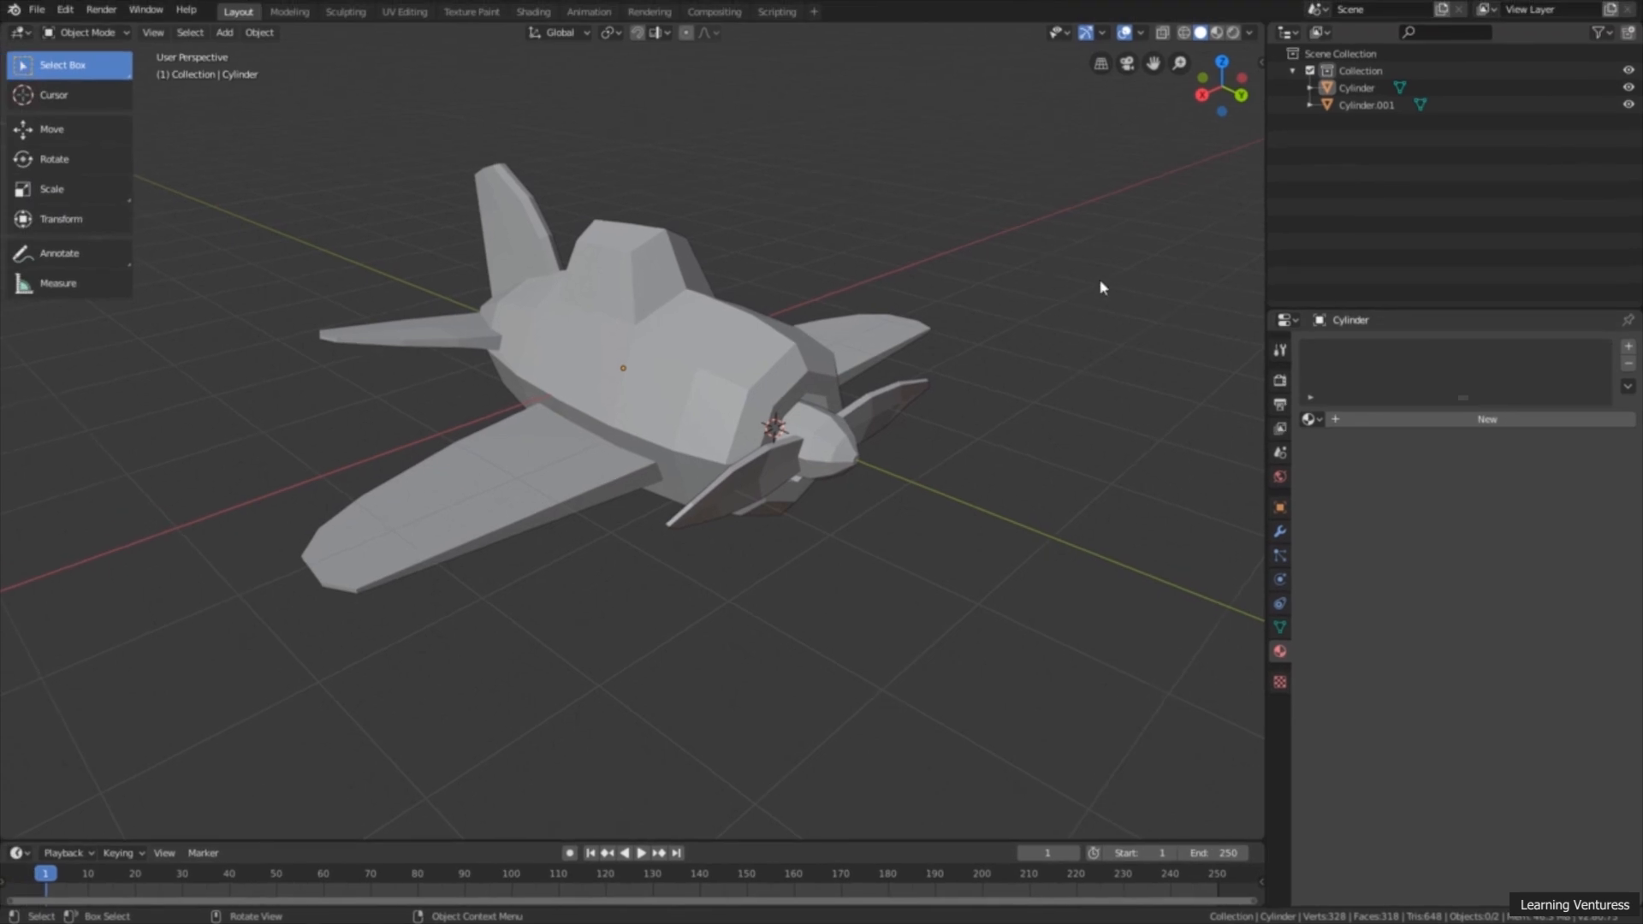
Step: Select the airplane body, add a new material to it and name the material Blue
{"action": "left_click", "coordinate": [640, 257]}
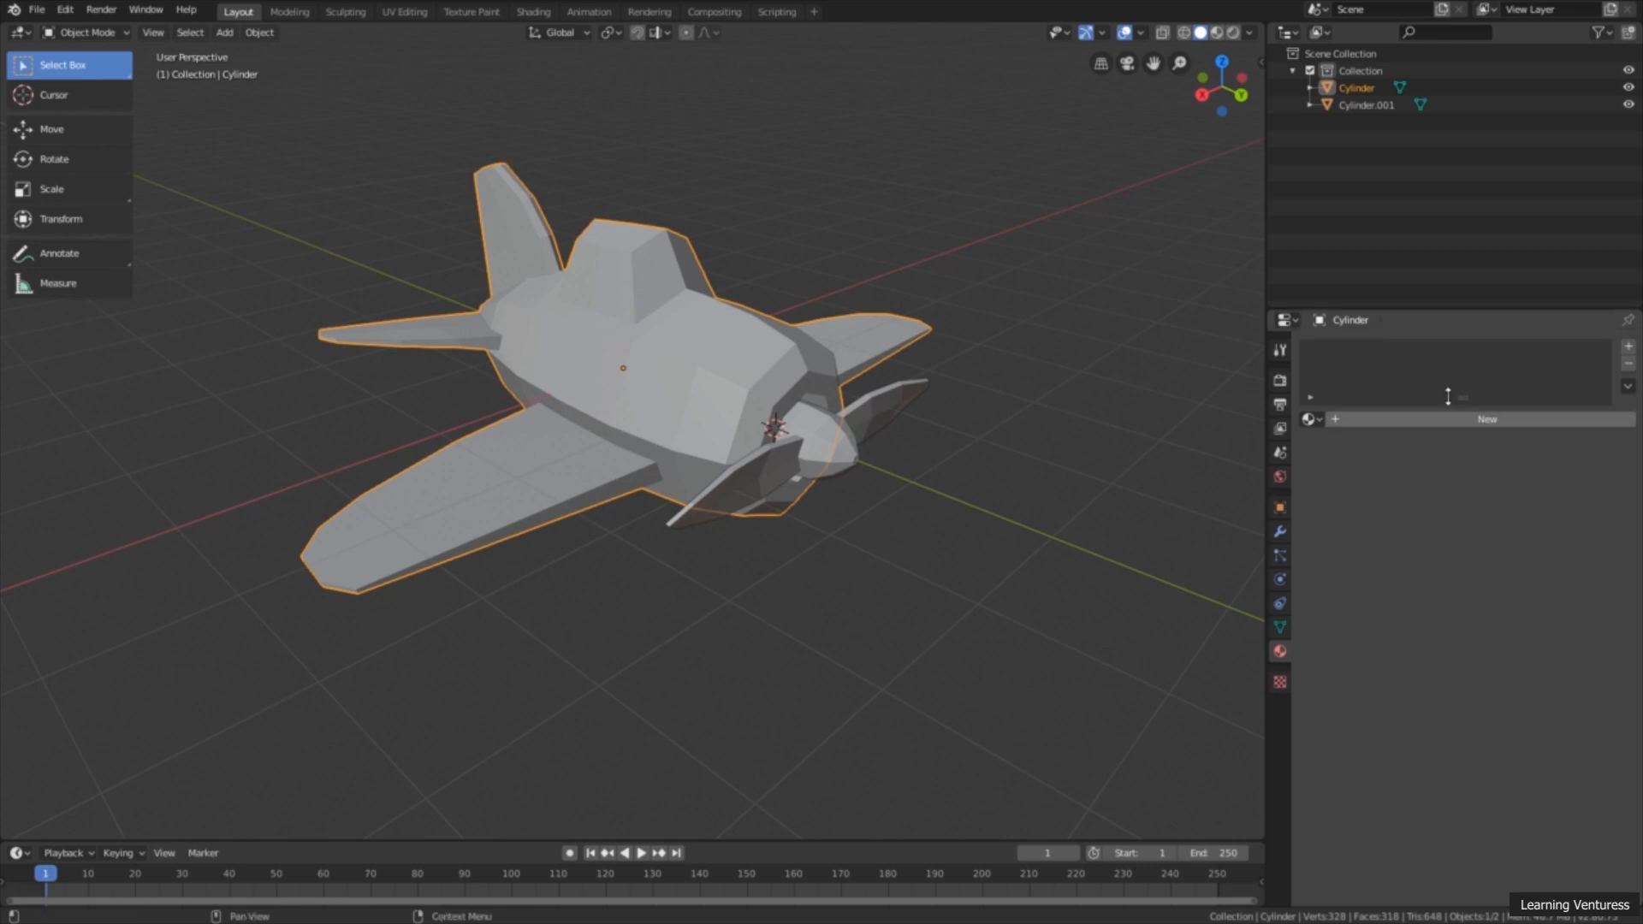
{"action": "left_click", "coordinate": [725, 204]}
{"action": "left_click", "coordinate": [650, 284]}
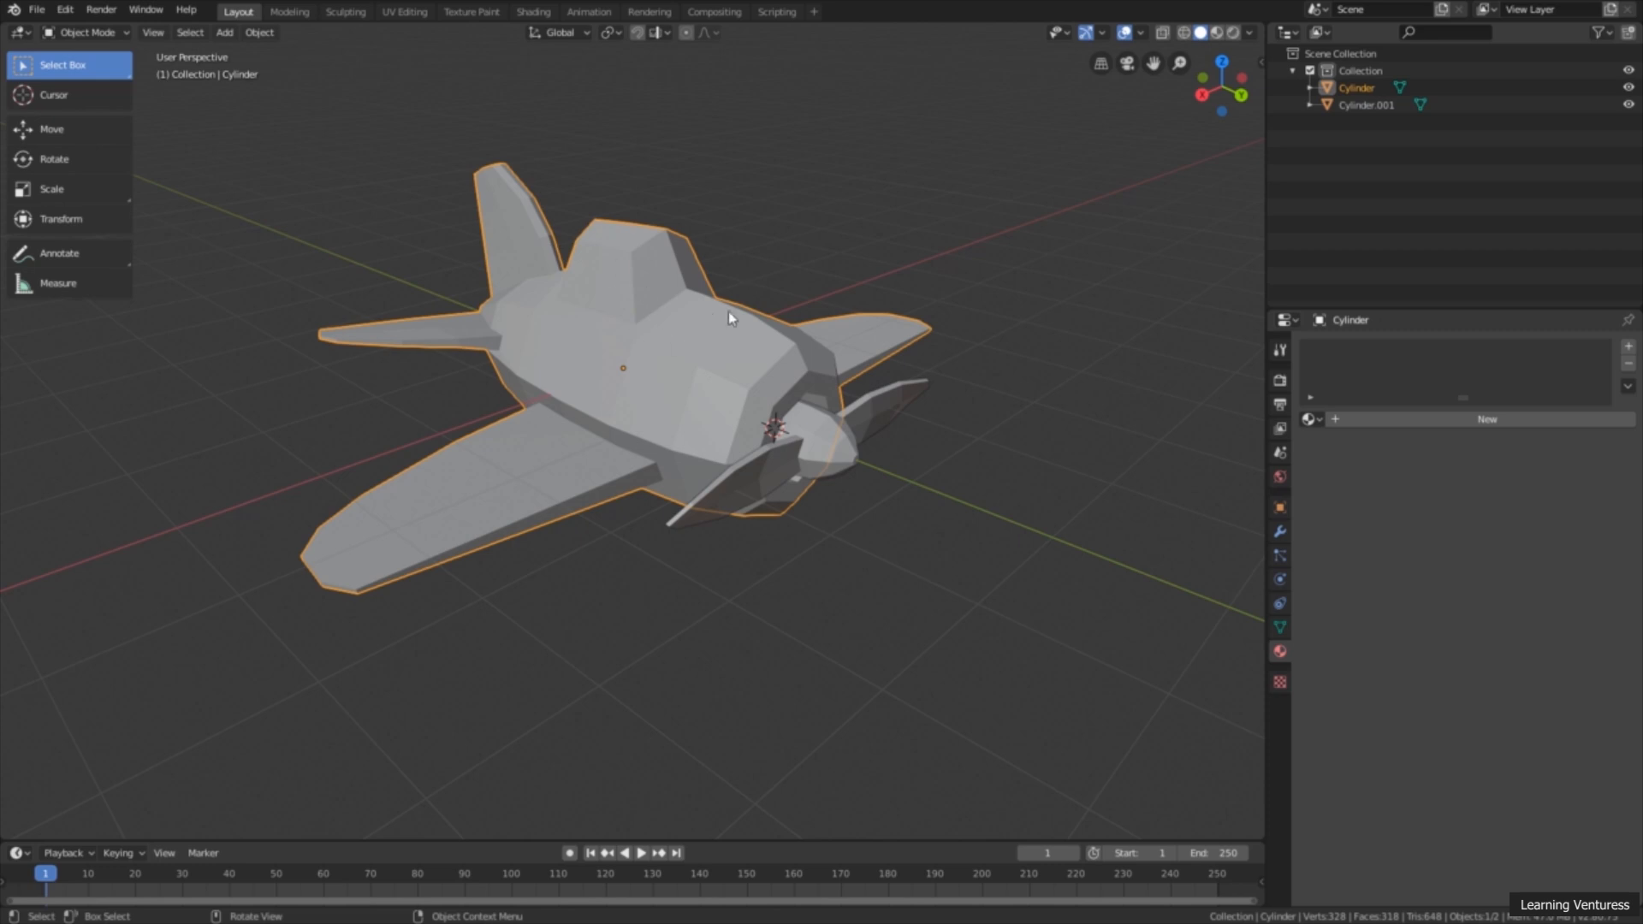
{"action": "left_click", "coordinate": [1463, 417]}
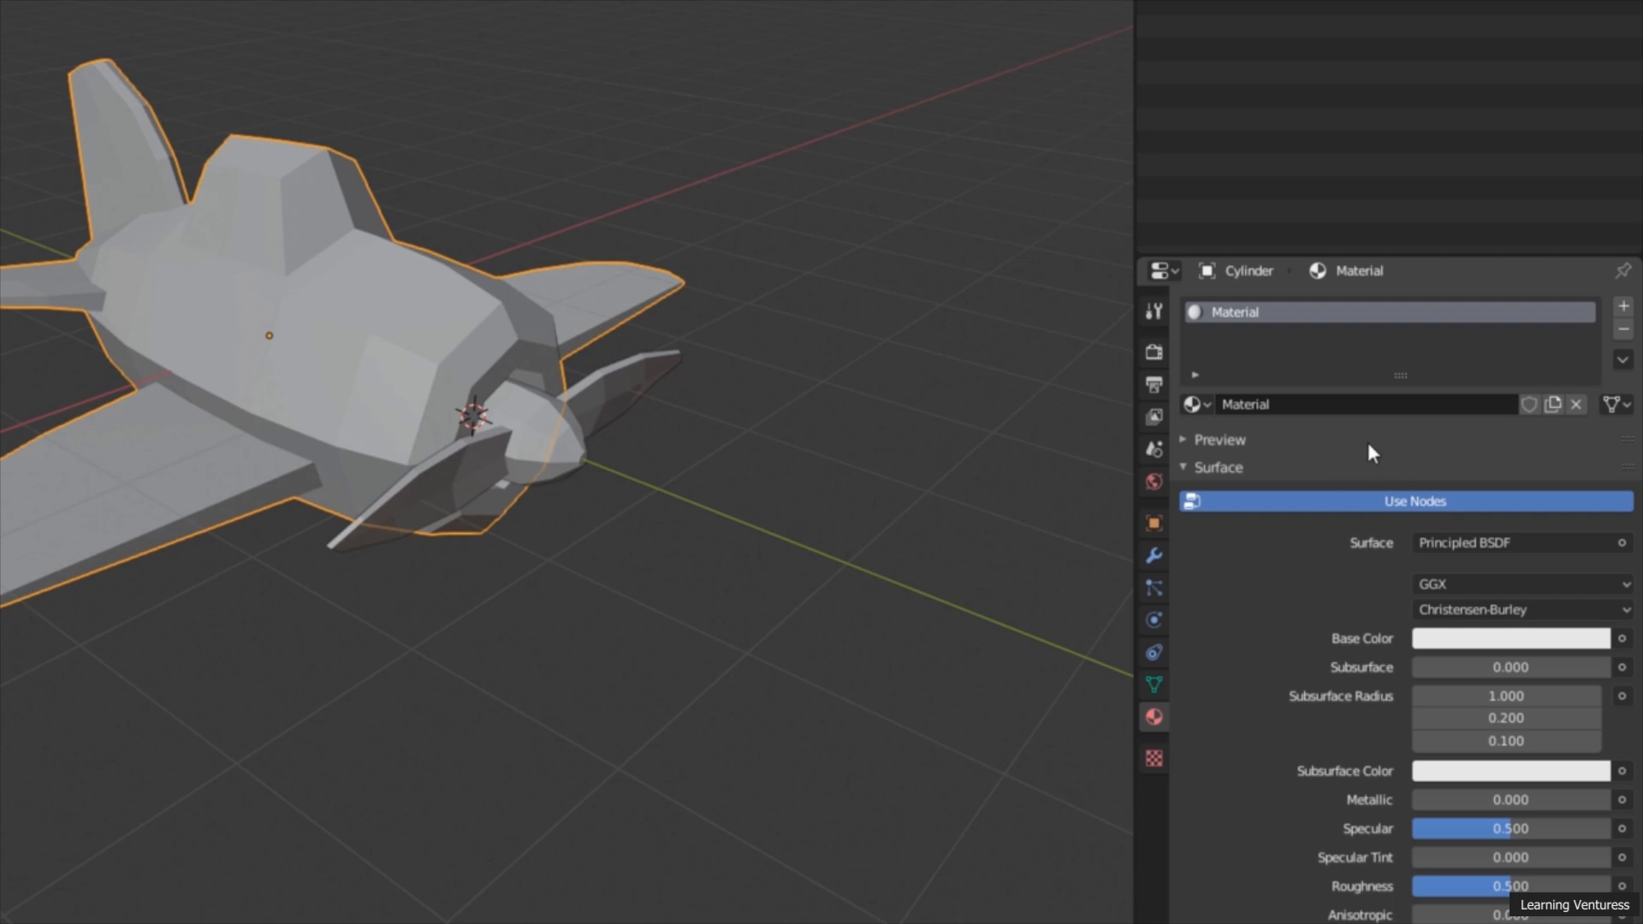
{"action": "left_click", "coordinate": [1316, 404]}
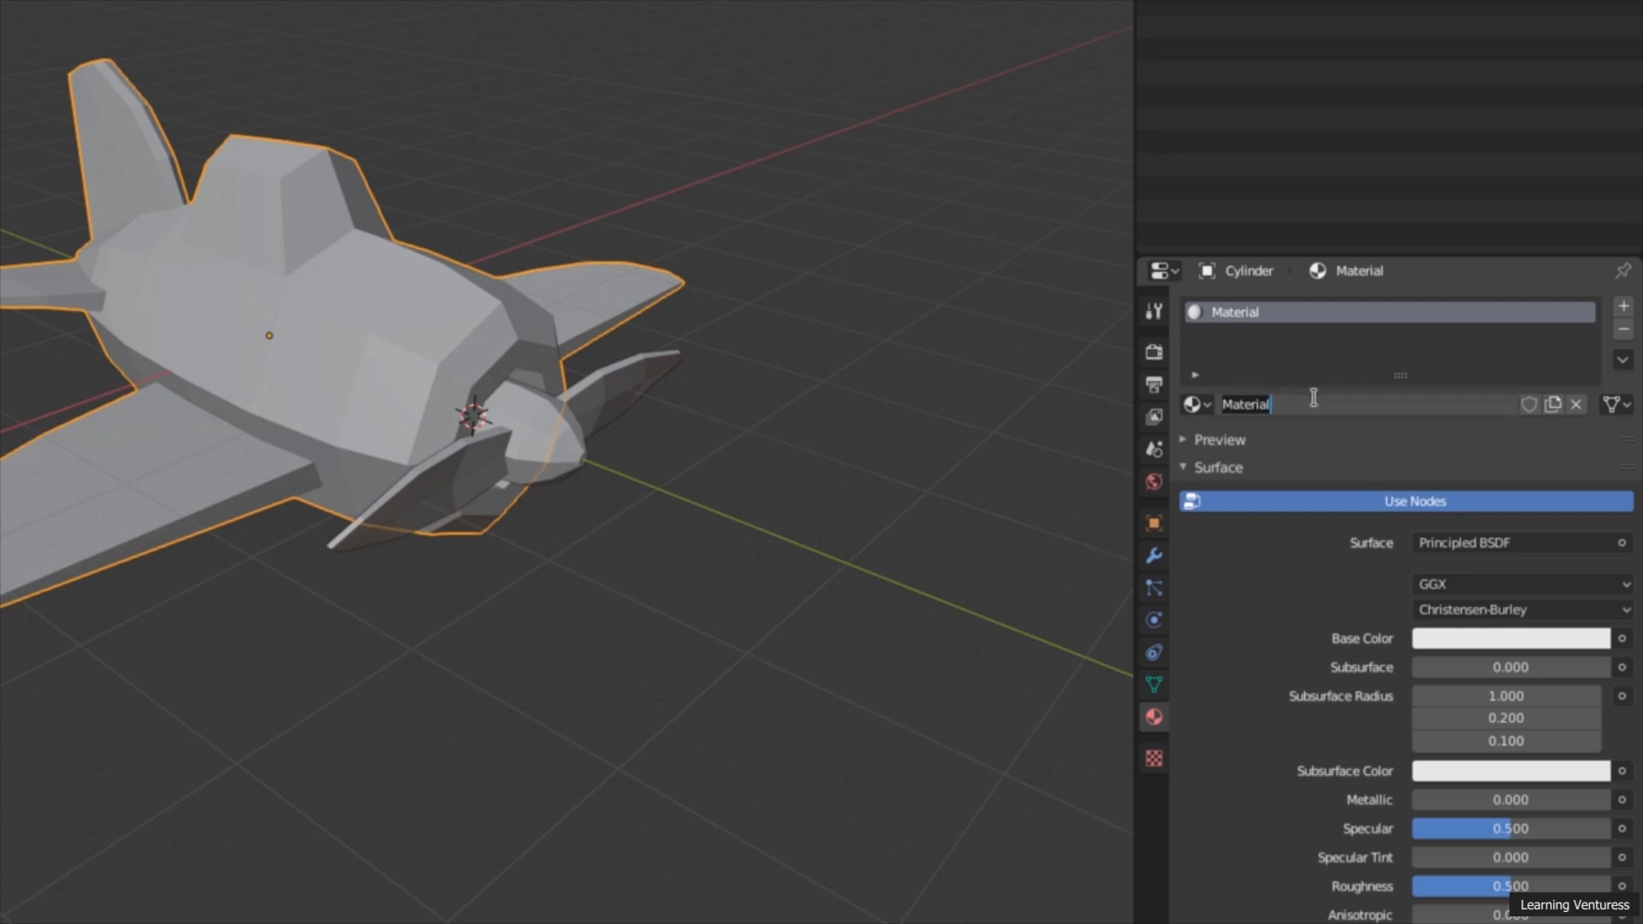
{"action": "type", "text": "Blue"}
{"action": "key", "text": "Return"}
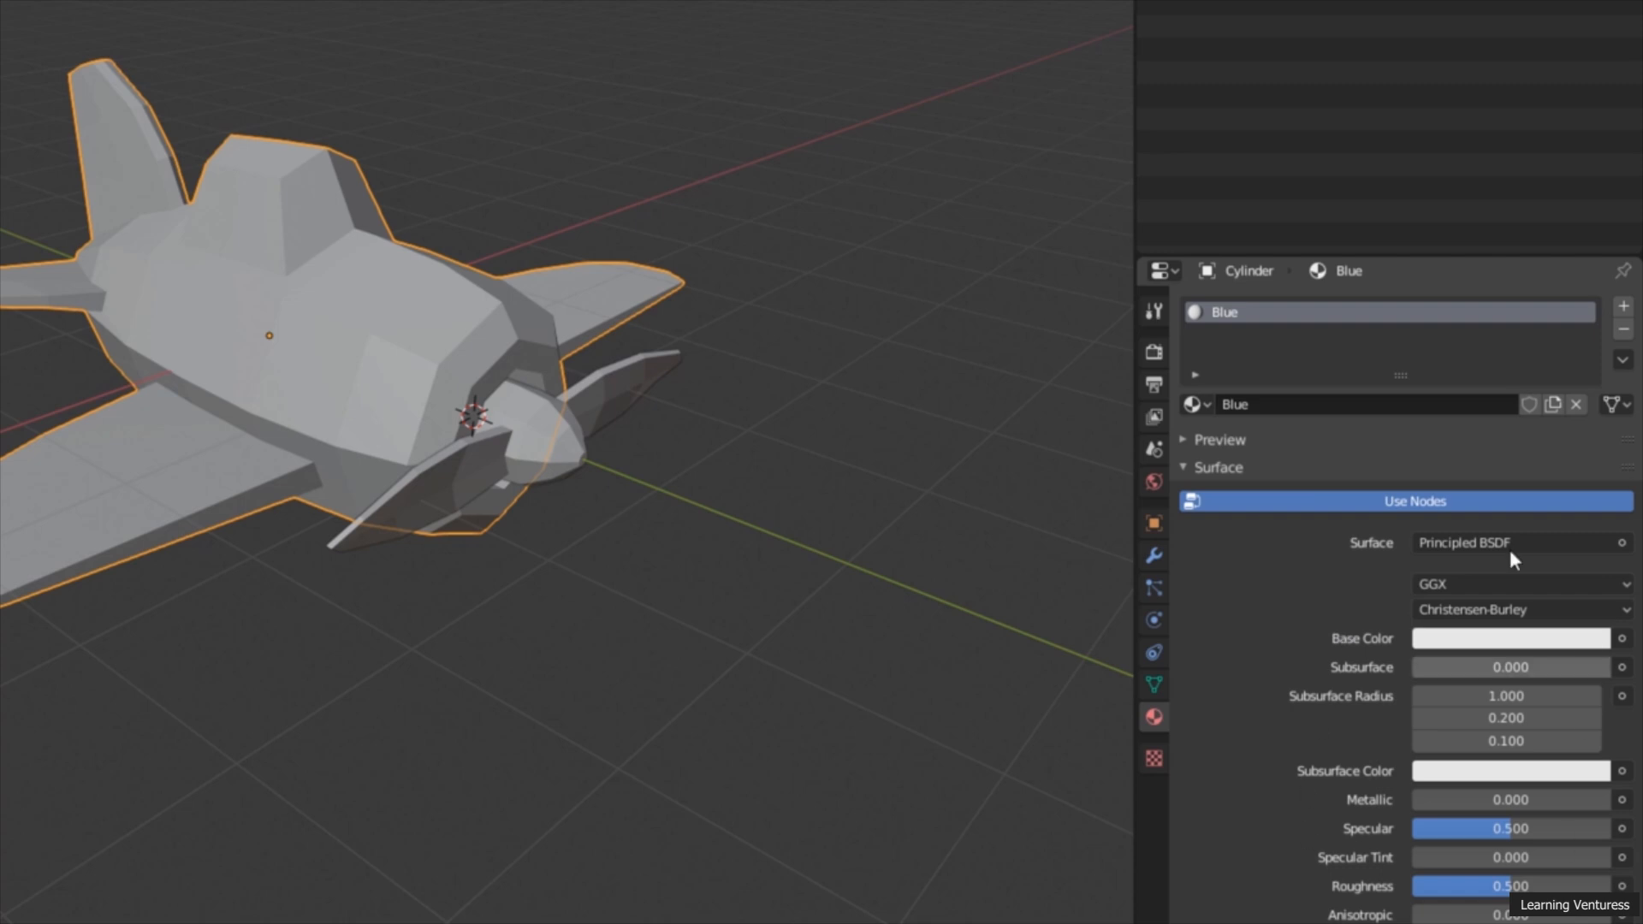
Step: Set the base color of the body's Blue material to a bright green
{"action": "scroll", "coordinate": [1362, 649], "scroll_direction": "down", "scroll_amount": 4}
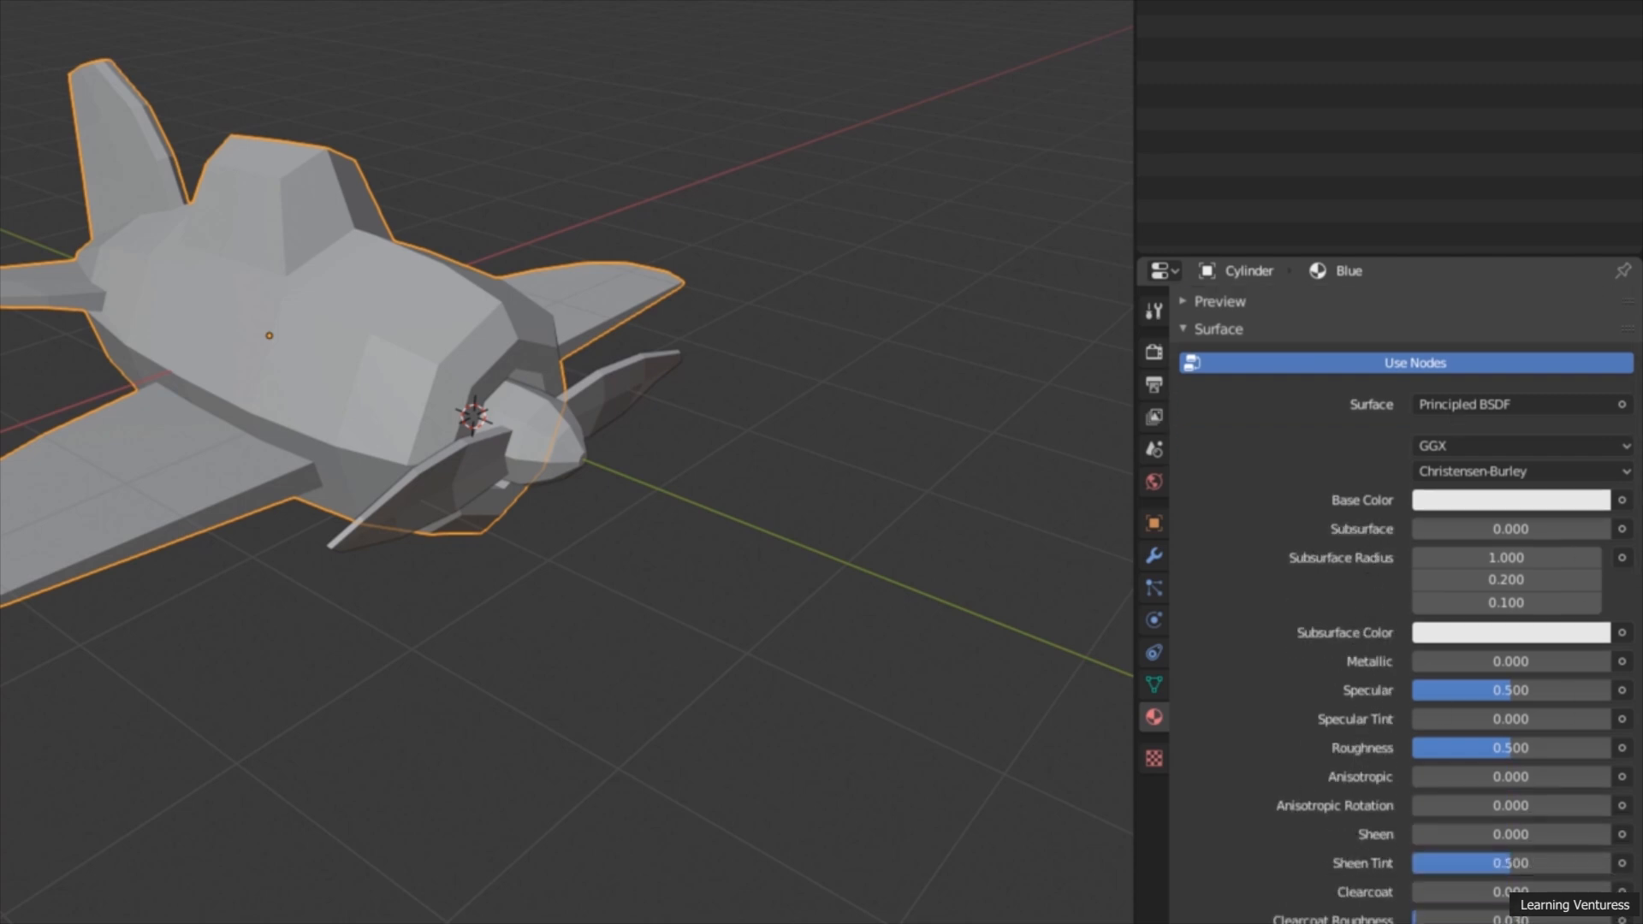
{"action": "scroll", "coordinate": [1407, 604], "scroll_direction": "up", "scroll_amount": 3}
{"action": "scroll", "coordinate": [1300, 757], "scroll_direction": "up", "scroll_amount": 2}
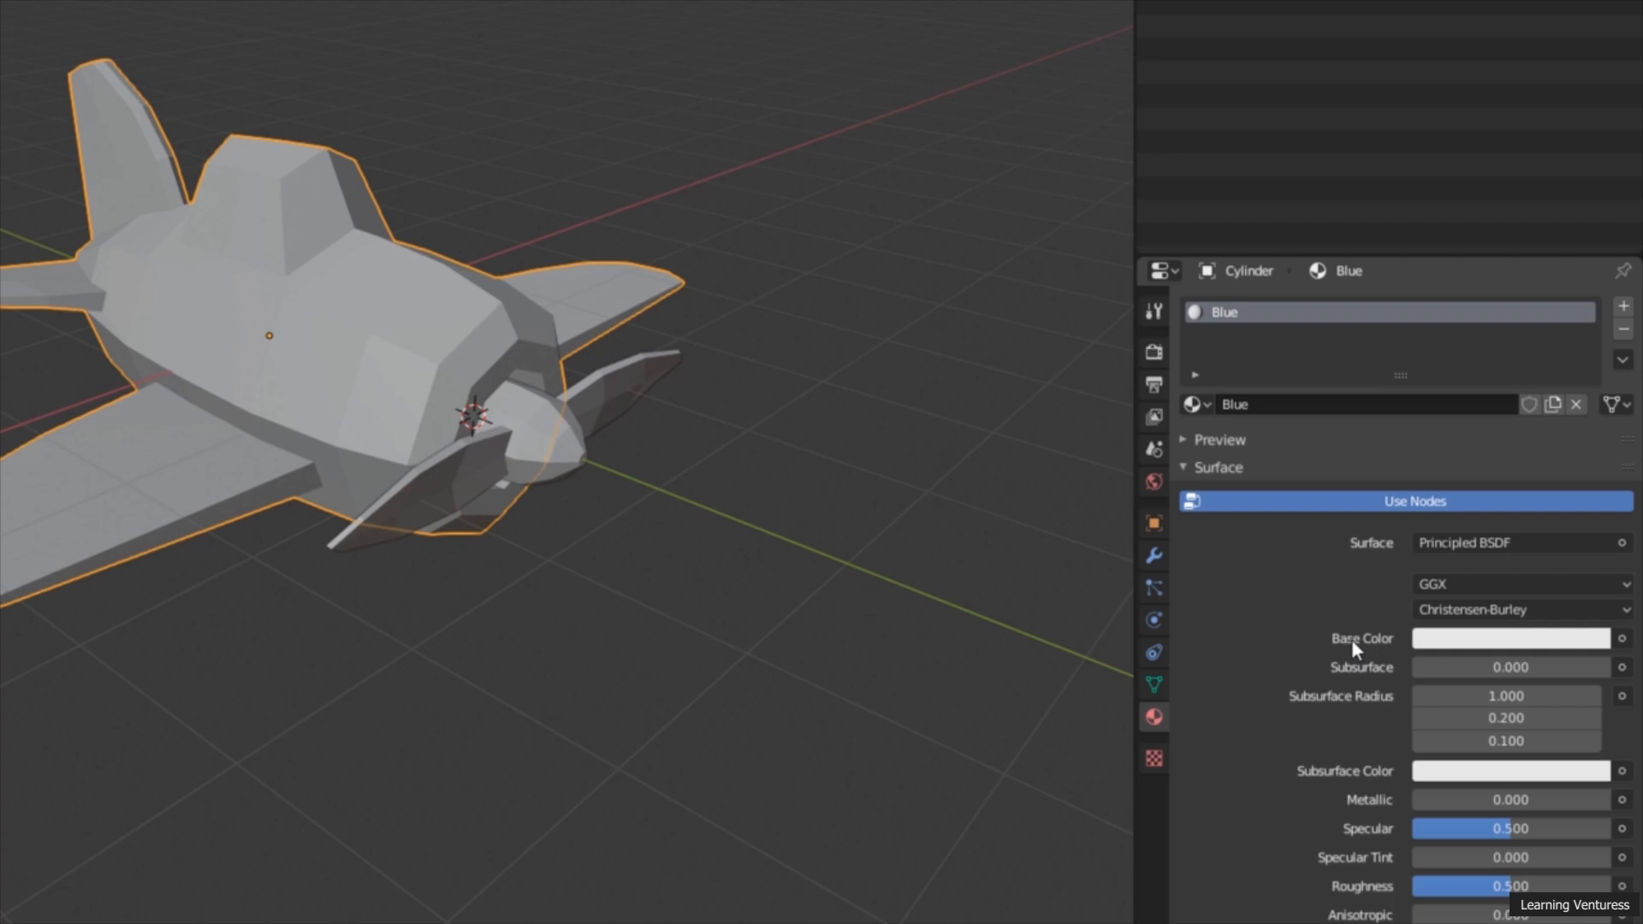
{"action": "left_click", "coordinate": [1504, 647]}
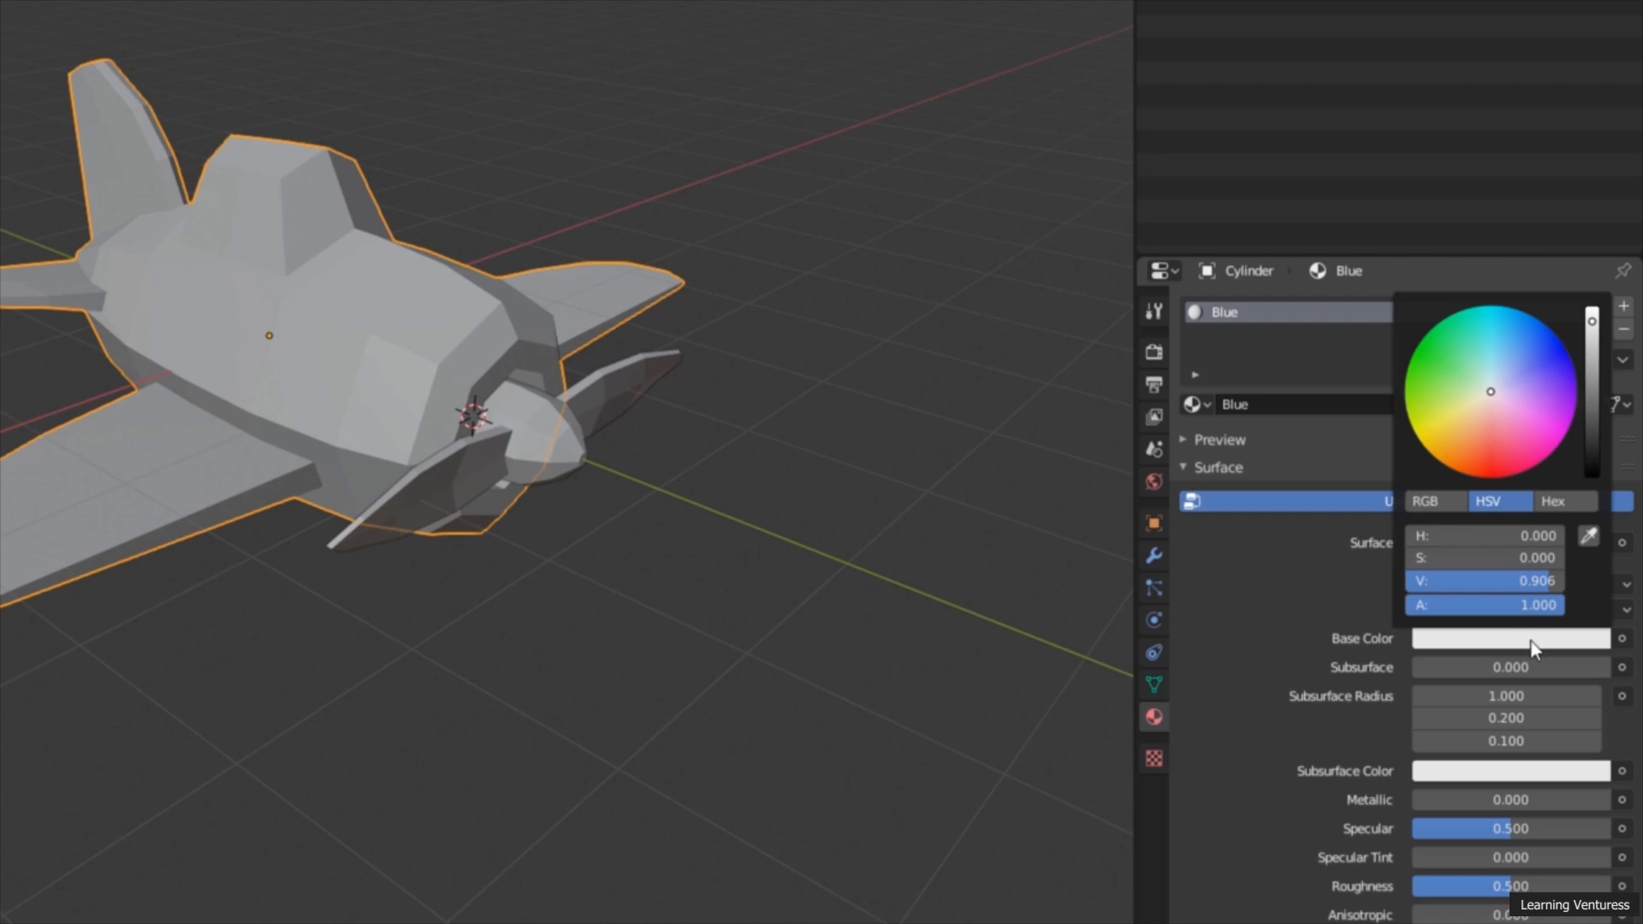
{"action": "mouse_move", "coordinate": [1527, 367]}
{"action": "left_mouse_down"}
{"action": "mouse_move", "coordinate": [1490, 330]}
{"action": "mouse_move", "coordinate": [1433, 385]}
{"action": "mouse_move", "coordinate": [1514, 449]}
{"action": "mouse_move", "coordinate": [1552, 337]}
{"action": "mouse_move", "coordinate": [1437, 377]}
{"action": "mouse_move", "coordinate": [1561, 410]}
{"action": "mouse_move", "coordinate": [1514, 359]}
{"action": "mouse_move", "coordinate": [1504, 386]}
{"action": "mouse_move", "coordinate": [1558, 351]}
{"action": "mouse_move", "coordinate": [1526, 440]}
{"action": "mouse_move", "coordinate": [1458, 461]}
{"action": "mouse_move", "coordinate": [1434, 435]}
{"action": "mouse_move", "coordinate": [1432, 360]}
{"action": "left_mouse_up"}
{"action": "mouse_move", "coordinate": [1594, 325]}
{"action": "left_mouse_down"}
{"action": "mouse_move", "coordinate": [1592, 416]}
{"action": "mouse_move", "coordinate": [1591, 327]}
{"action": "left_mouse_up"}
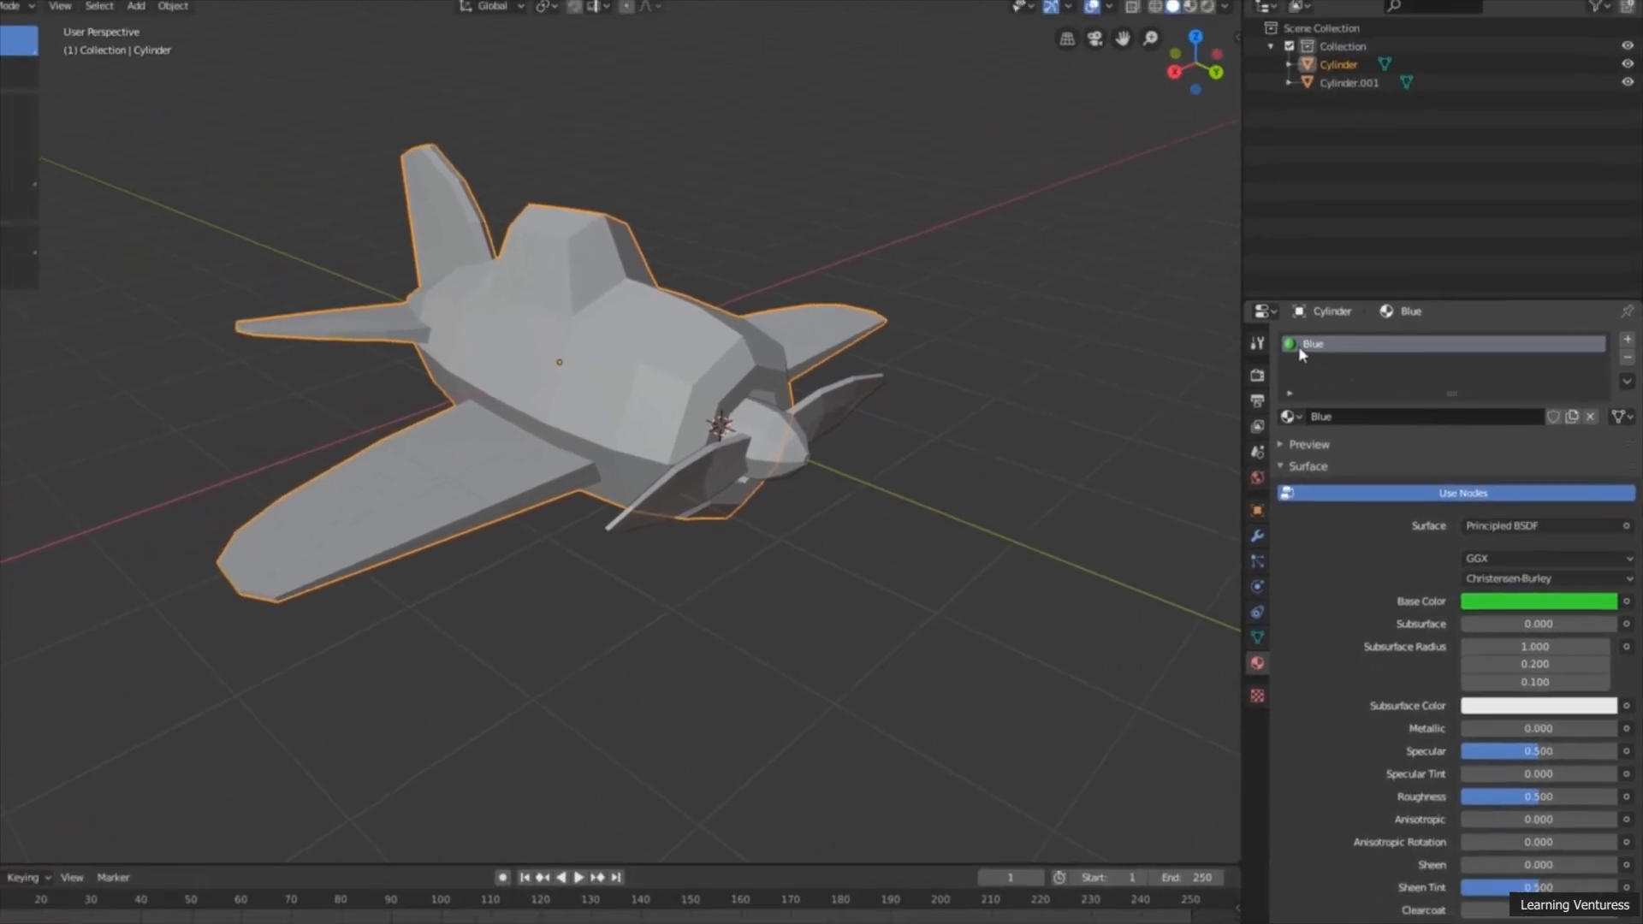
Step: Examine the airplane in wireframe display, then return the viewport to solid shading
{"action": "mouse_move", "coordinate": [688, 419]}
{"action": "middle_mouse_down"}
{"action": "mouse_move", "coordinate": [864, 424]}
{"action": "mouse_move", "coordinate": [689, 419]}
{"action": "mouse_move", "coordinate": [705, 408]}
{"action": "mouse_move", "coordinate": [719, 428]}
{"action": "middle_mouse_up"}
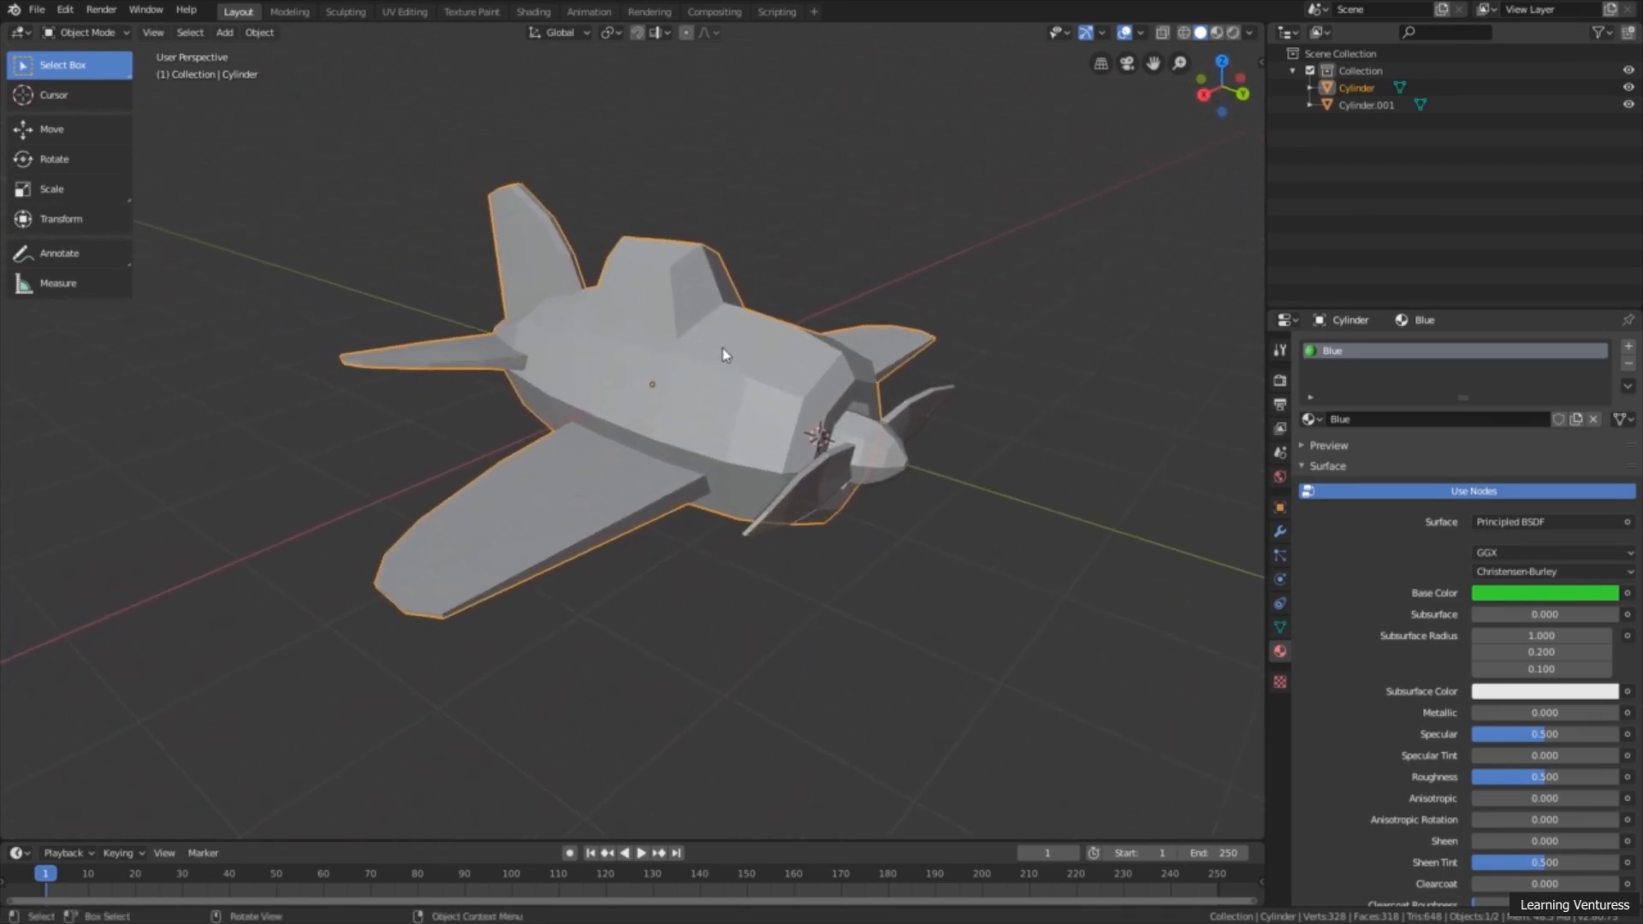
{"action": "middle_click_drag", "start_coordinate": [774, 348], "coordinate": [774, 362]}
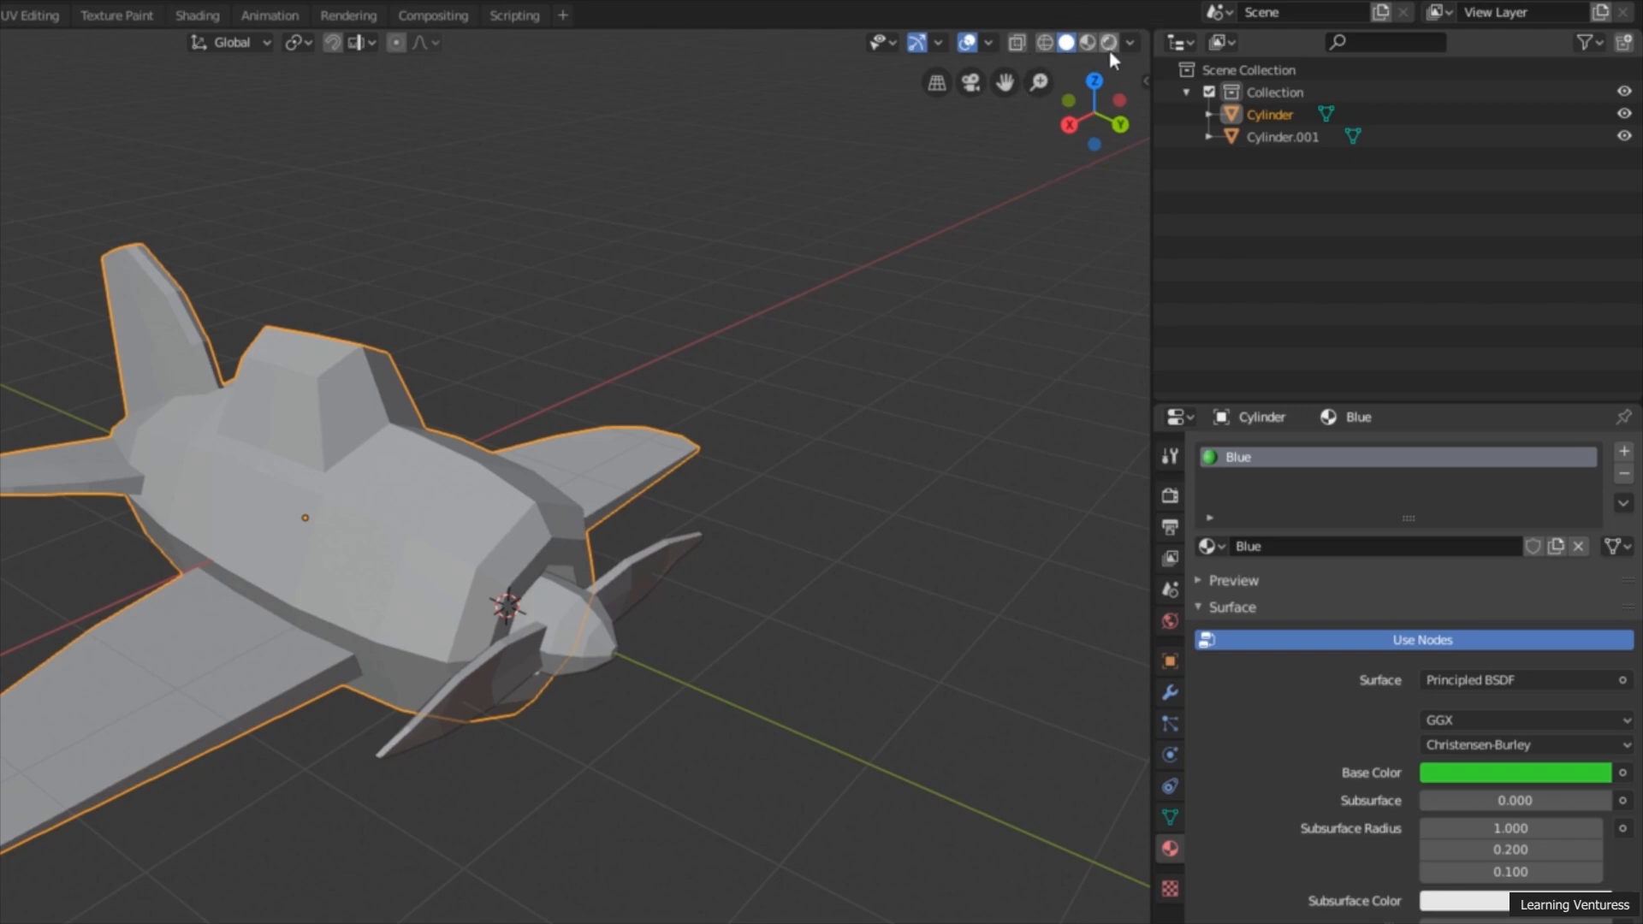
{"action": "left_click", "coordinate": [1044, 43]}
{"action": "mouse_move", "coordinate": [717, 202]}
{"action": "middle_mouse_down"}
{"action": "mouse_move", "coordinate": [800, 382]}
{"action": "mouse_move", "coordinate": [862, 349]}
{"action": "mouse_move", "coordinate": [766, 400]}
{"action": "mouse_move", "coordinate": [698, 409]}
{"action": "mouse_move", "coordinate": [788, 403]}
{"action": "mouse_move", "coordinate": [708, 249]}
{"action": "middle_mouse_up"}
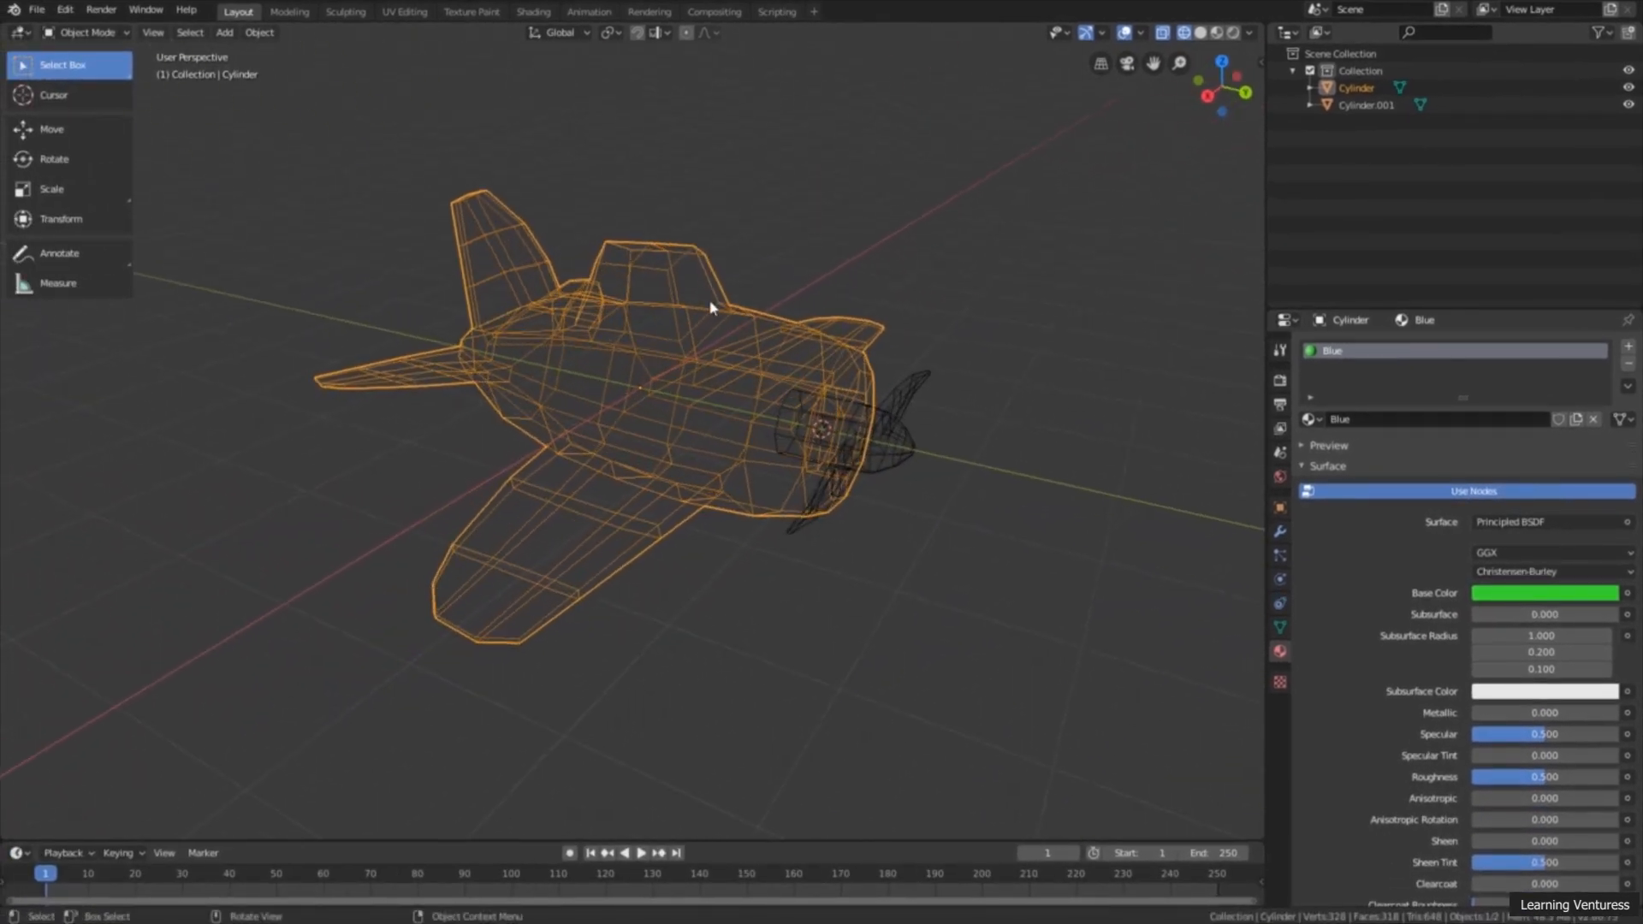
{"action": "middle_click_drag", "start_coordinate": [832, 418], "coordinate": [803, 426]}
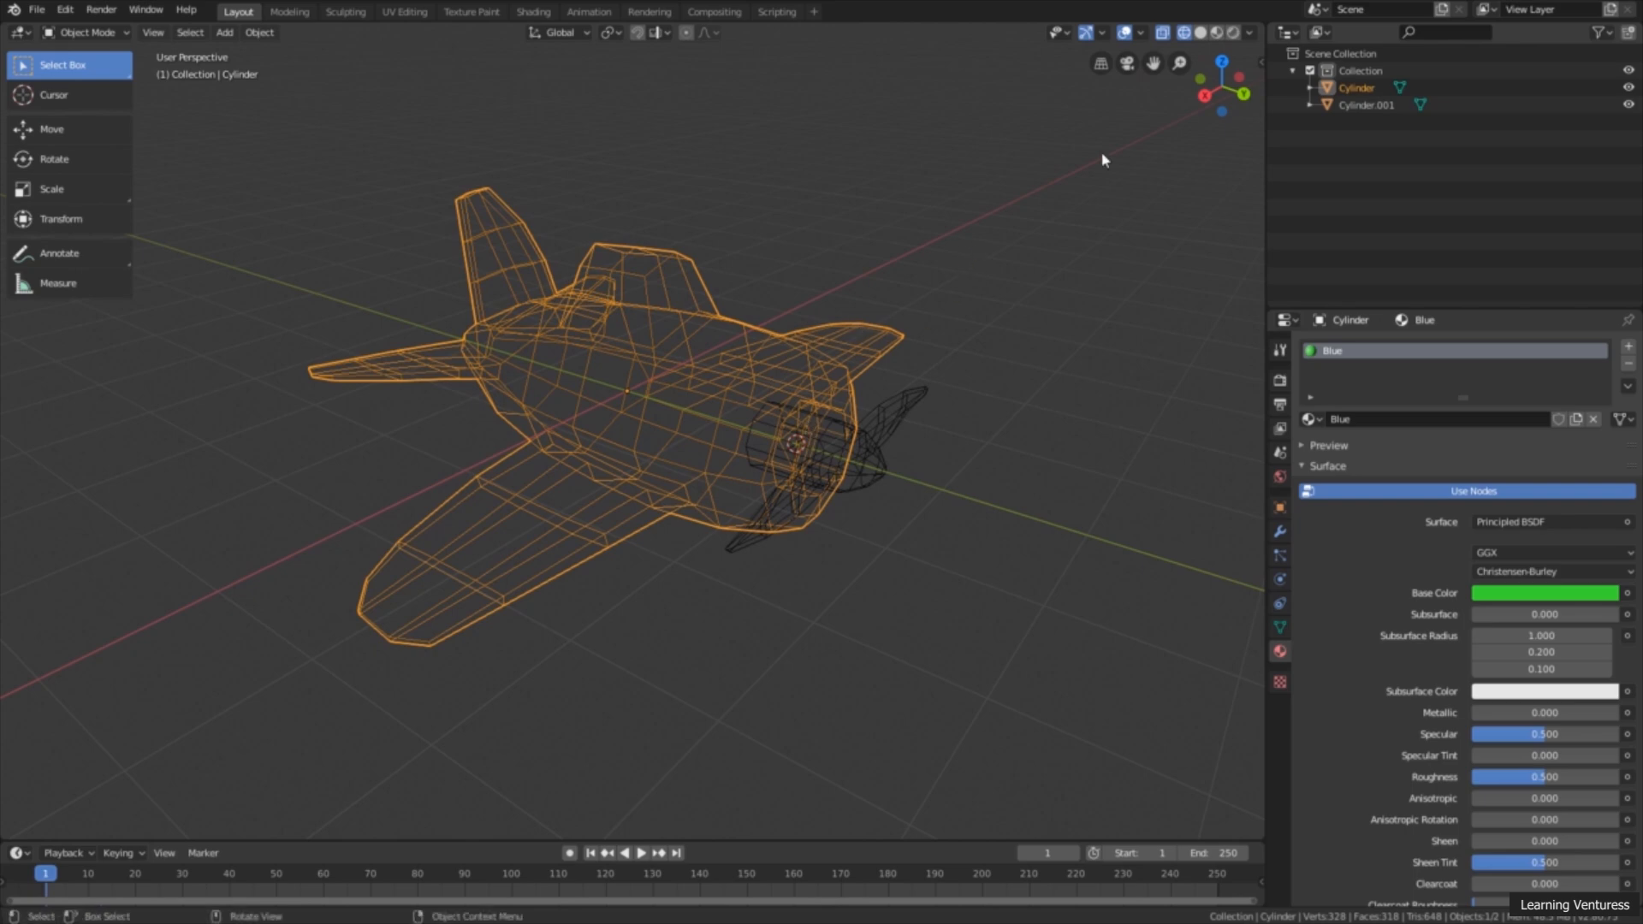
{"action": "left_click", "coordinate": [1202, 34]}
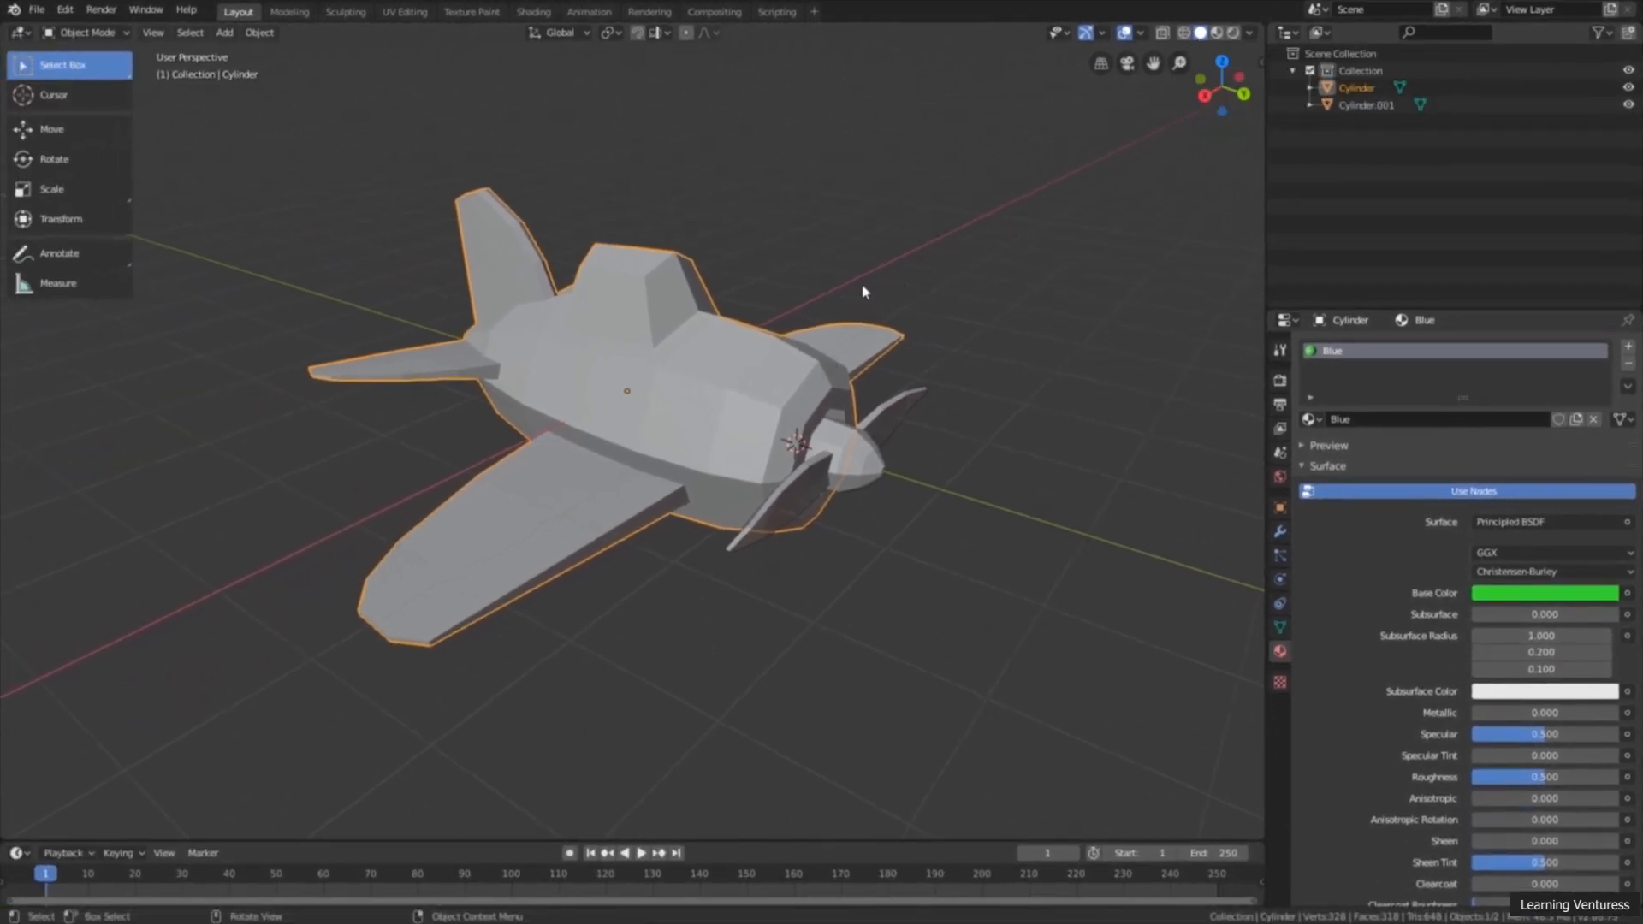
{"action": "middle_click_drag", "start_coordinate": [833, 309], "coordinate": [841, 306], "text": "shift"}
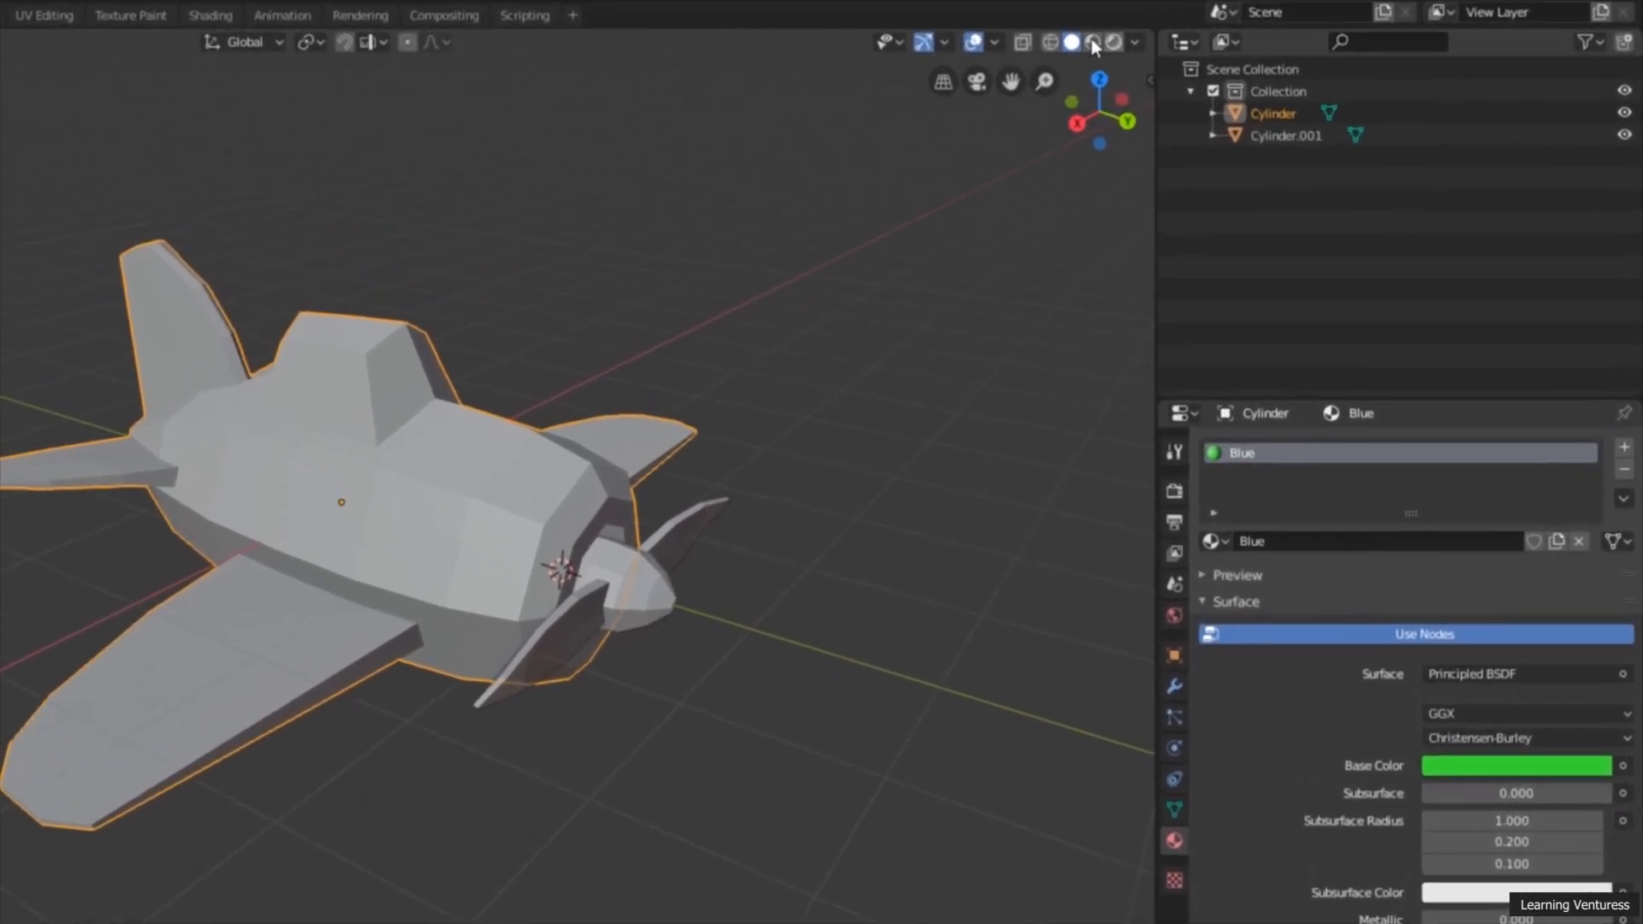
Step: Display the airplane in Look Dev shading, compare it with the Rendered preview, and return to Look Dev
{"action": "left_click", "coordinate": [1093, 43]}
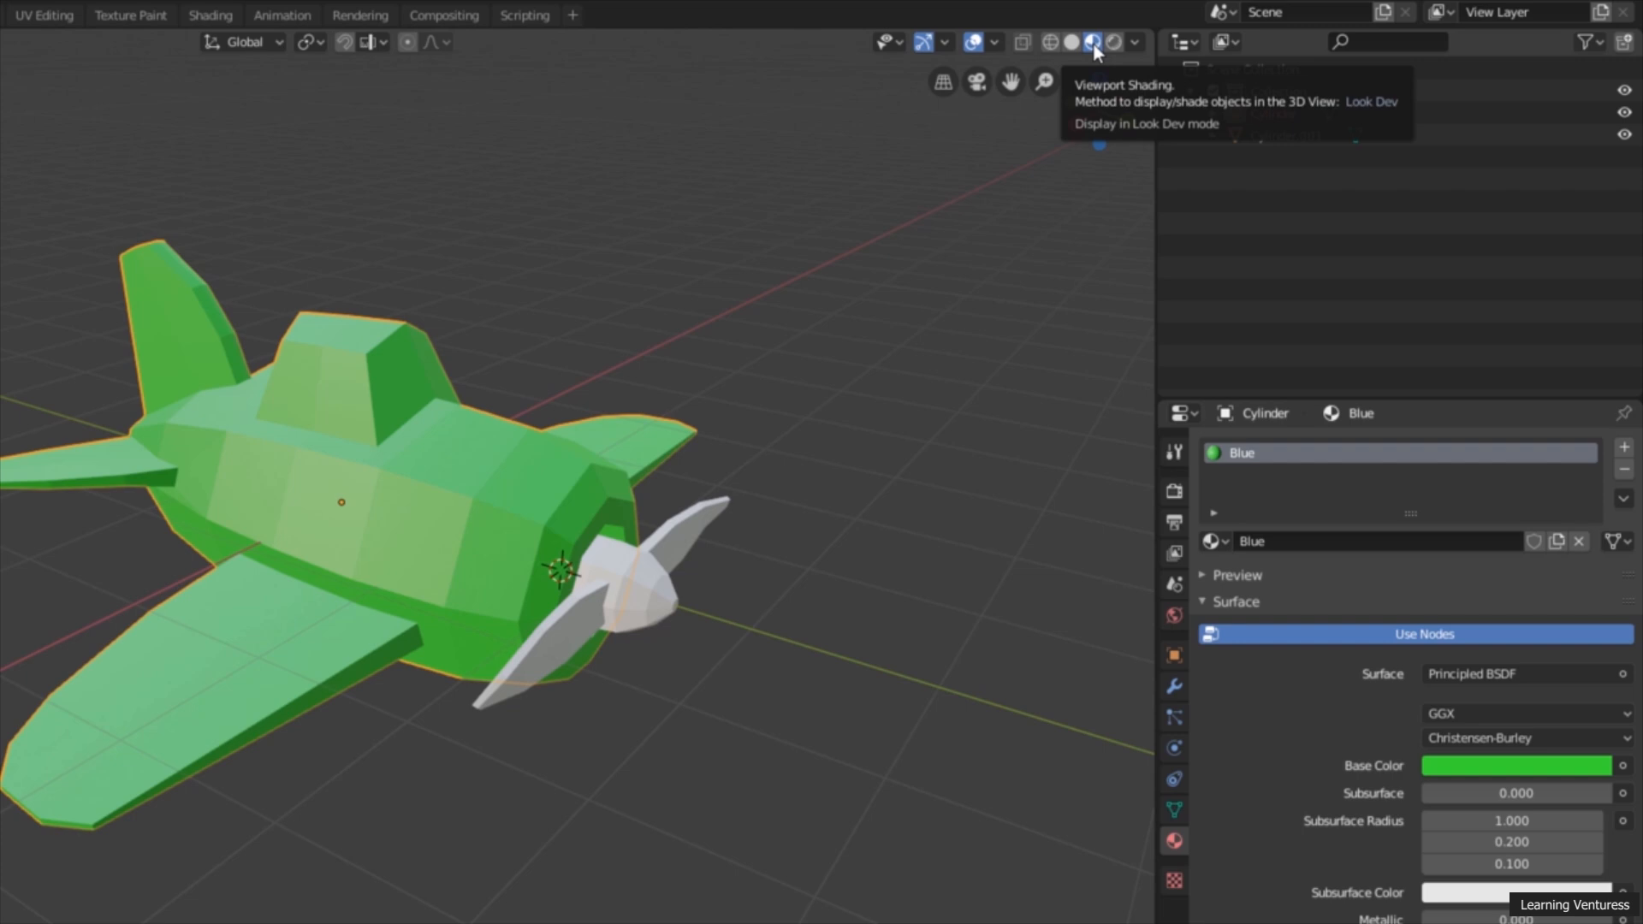
{"action": "mouse_move", "coordinate": [810, 290]}
{"action": "middle_mouse_down"}
{"action": "mouse_move", "coordinate": [729, 345]}
{"action": "mouse_move", "coordinate": [855, 291]}
{"action": "mouse_move", "coordinate": [788, 303]}
{"action": "mouse_move", "coordinate": [830, 274]}
{"action": "middle_mouse_up"}
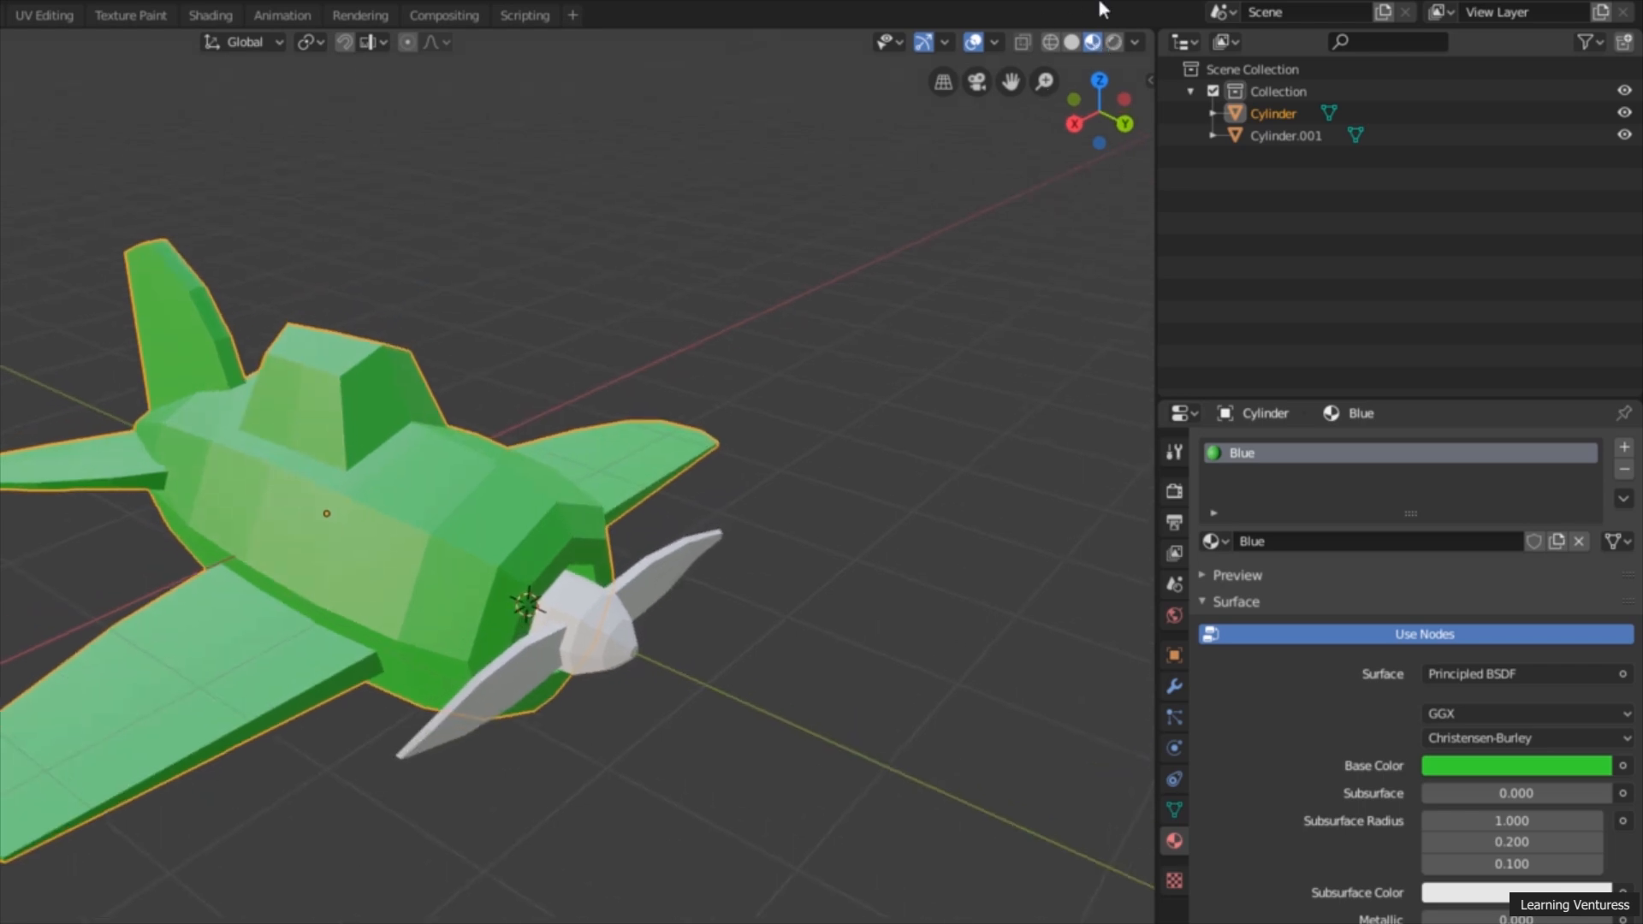
{"action": "left_click", "coordinate": [1114, 43]}
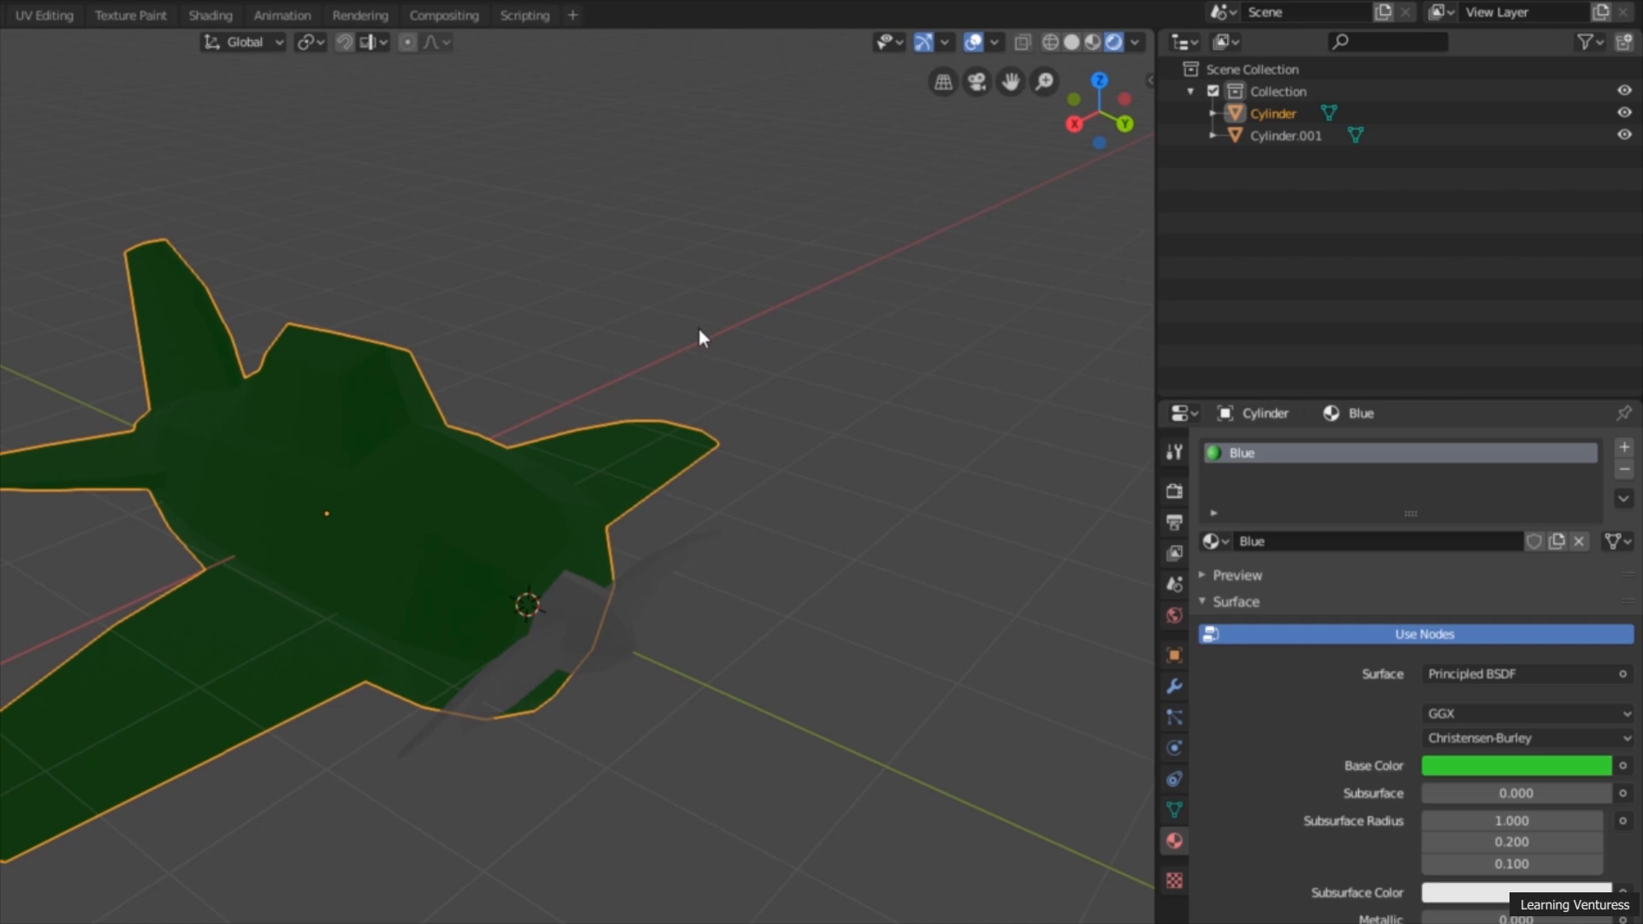
{"action": "left_click", "coordinate": [1102, 43]}
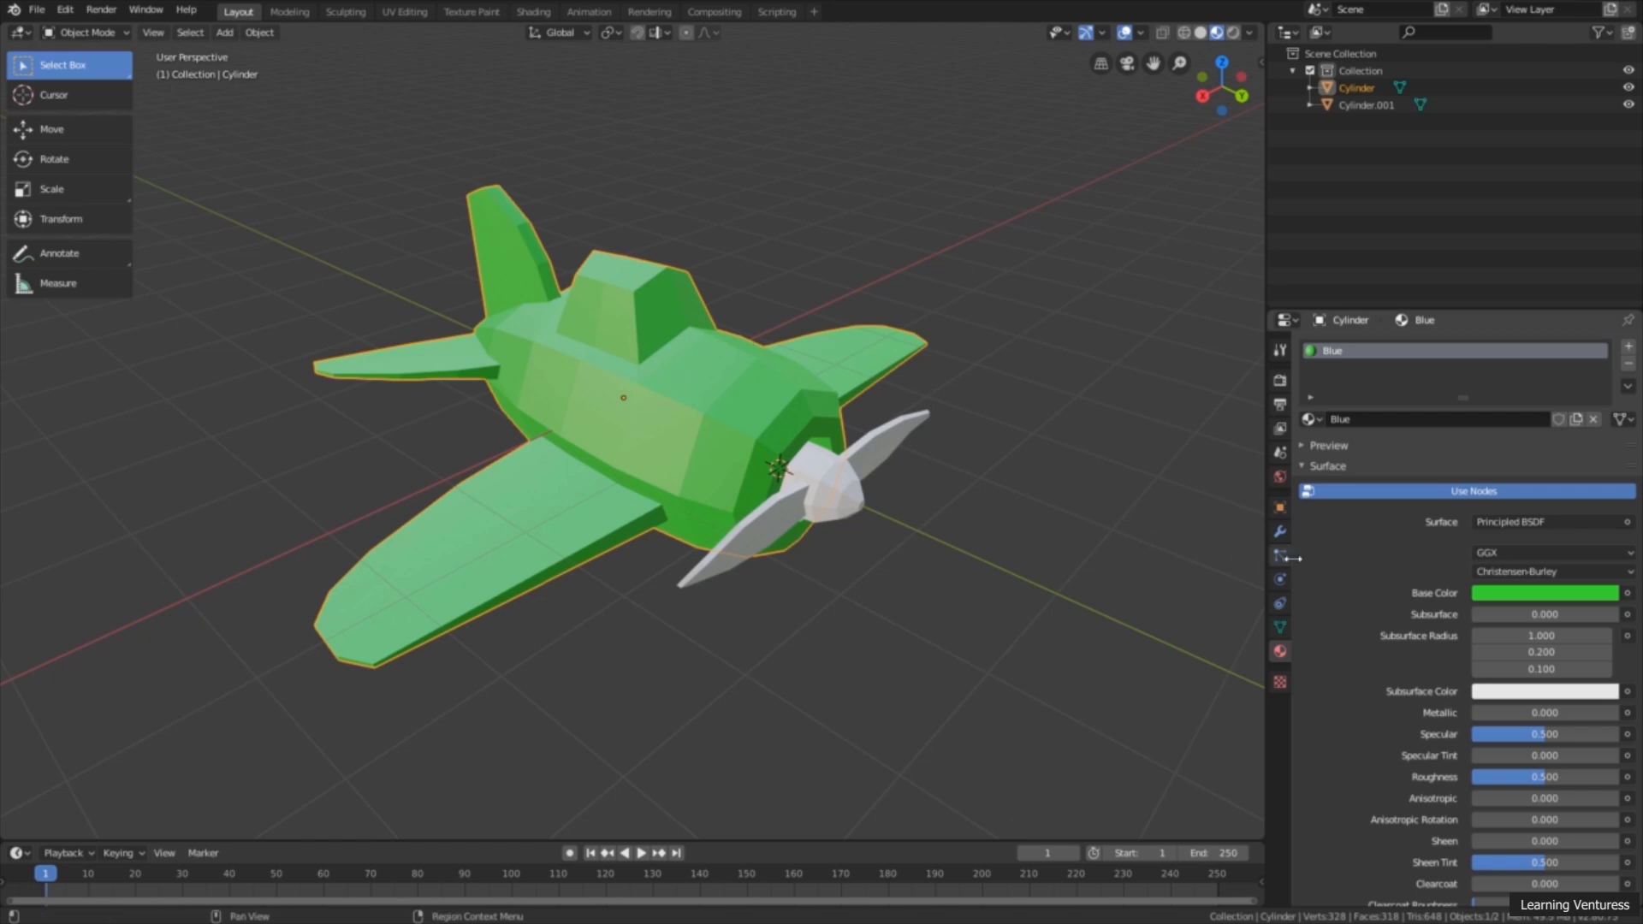
Step: Change the Blue material's base color to yellow
{"action": "left_click", "coordinate": [1521, 592]}
{"action": "left_click", "coordinate": [1507, 413]}
{"action": "mouse_move", "coordinate": [1507, 413]}
{"action": "left_mouse_down"}
{"action": "mouse_move", "coordinate": [1577, 406]}
{"action": "mouse_move", "coordinate": [1573, 427]}
{"action": "mouse_move", "coordinate": [1497, 443]}
{"action": "mouse_move", "coordinate": [1499, 370]}
{"action": "mouse_move", "coordinate": [1477, 447]}
{"action": "left_mouse_up"}
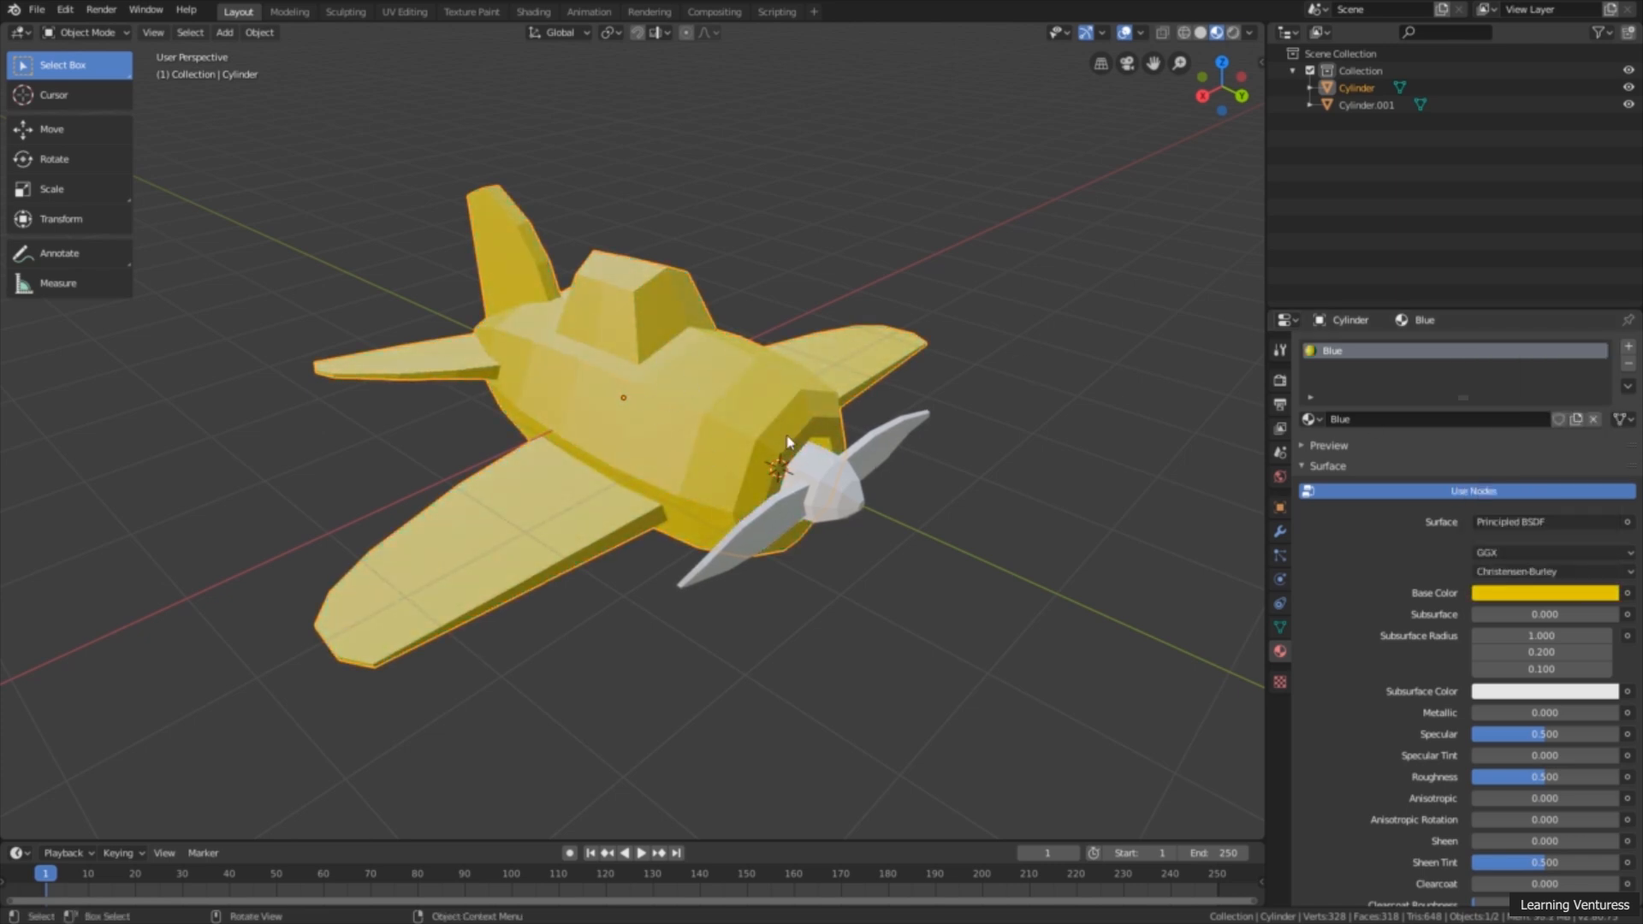
Step: Set the Blue material's base color to a dark blue with hue 0.570, saturation 0.814 and value 0.407
{"action": "left_click", "coordinate": [1553, 593]}
{"action": "mouse_move", "coordinate": [1524, 412]}
{"action": "left_mouse_down"}
{"action": "mouse_move", "coordinate": [1553, 368]}
{"action": "mouse_move", "coordinate": [1605, 381]}
{"action": "mouse_move", "coordinate": [1605, 422]}
{"action": "left_mouse_up"}
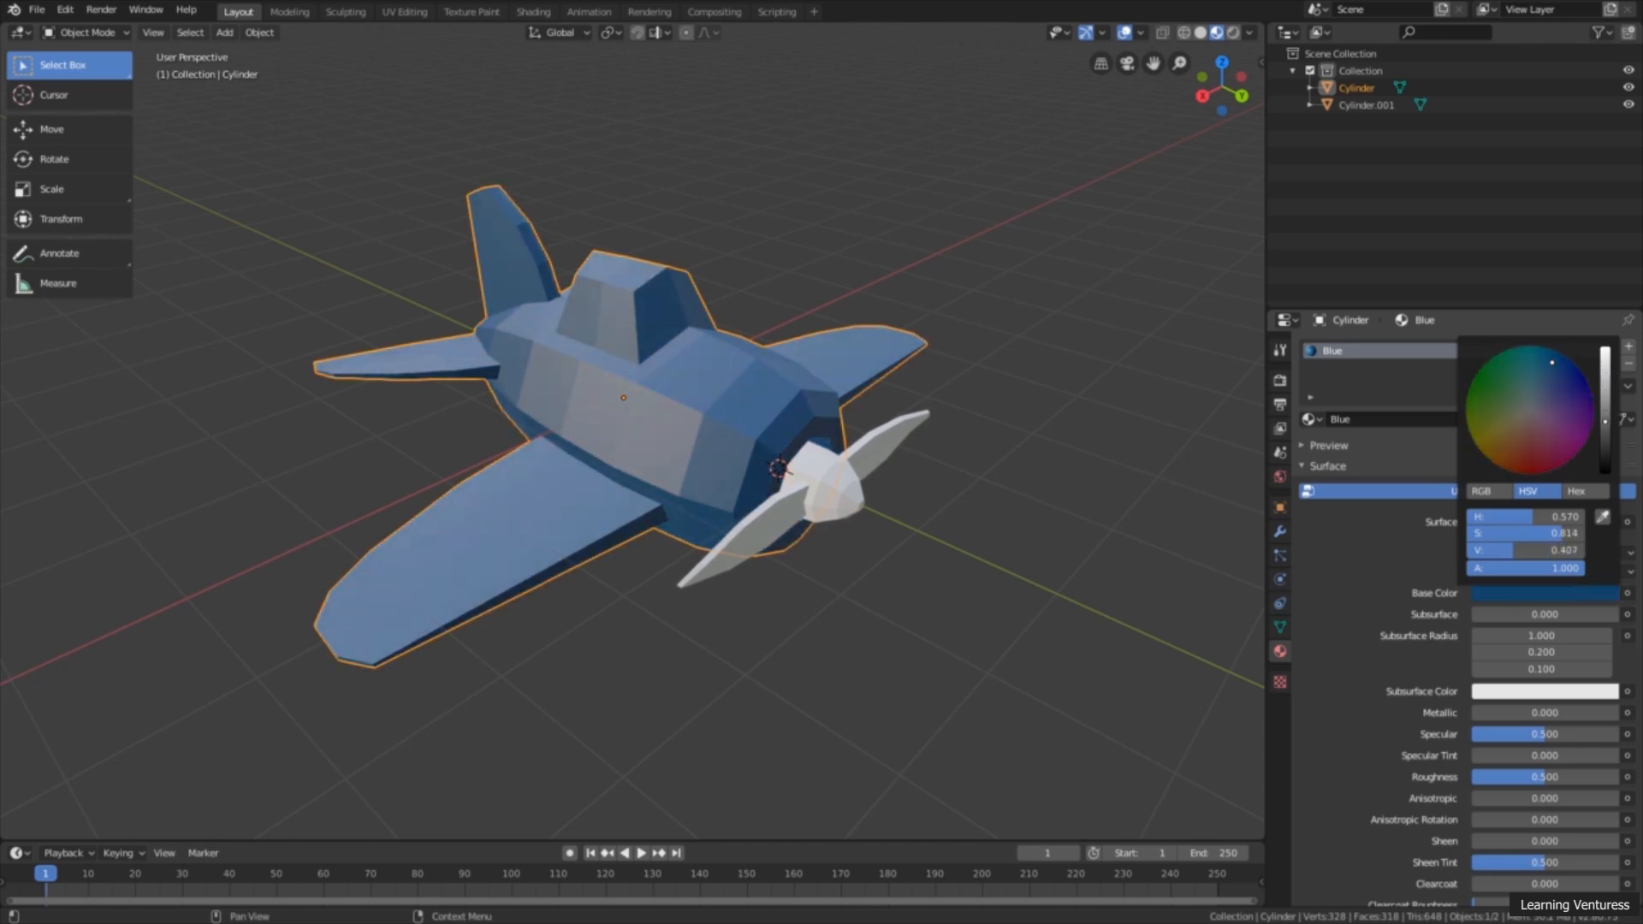
{"action": "middle_click_drag", "start_coordinate": [764, 470], "coordinate": [710, 492]}
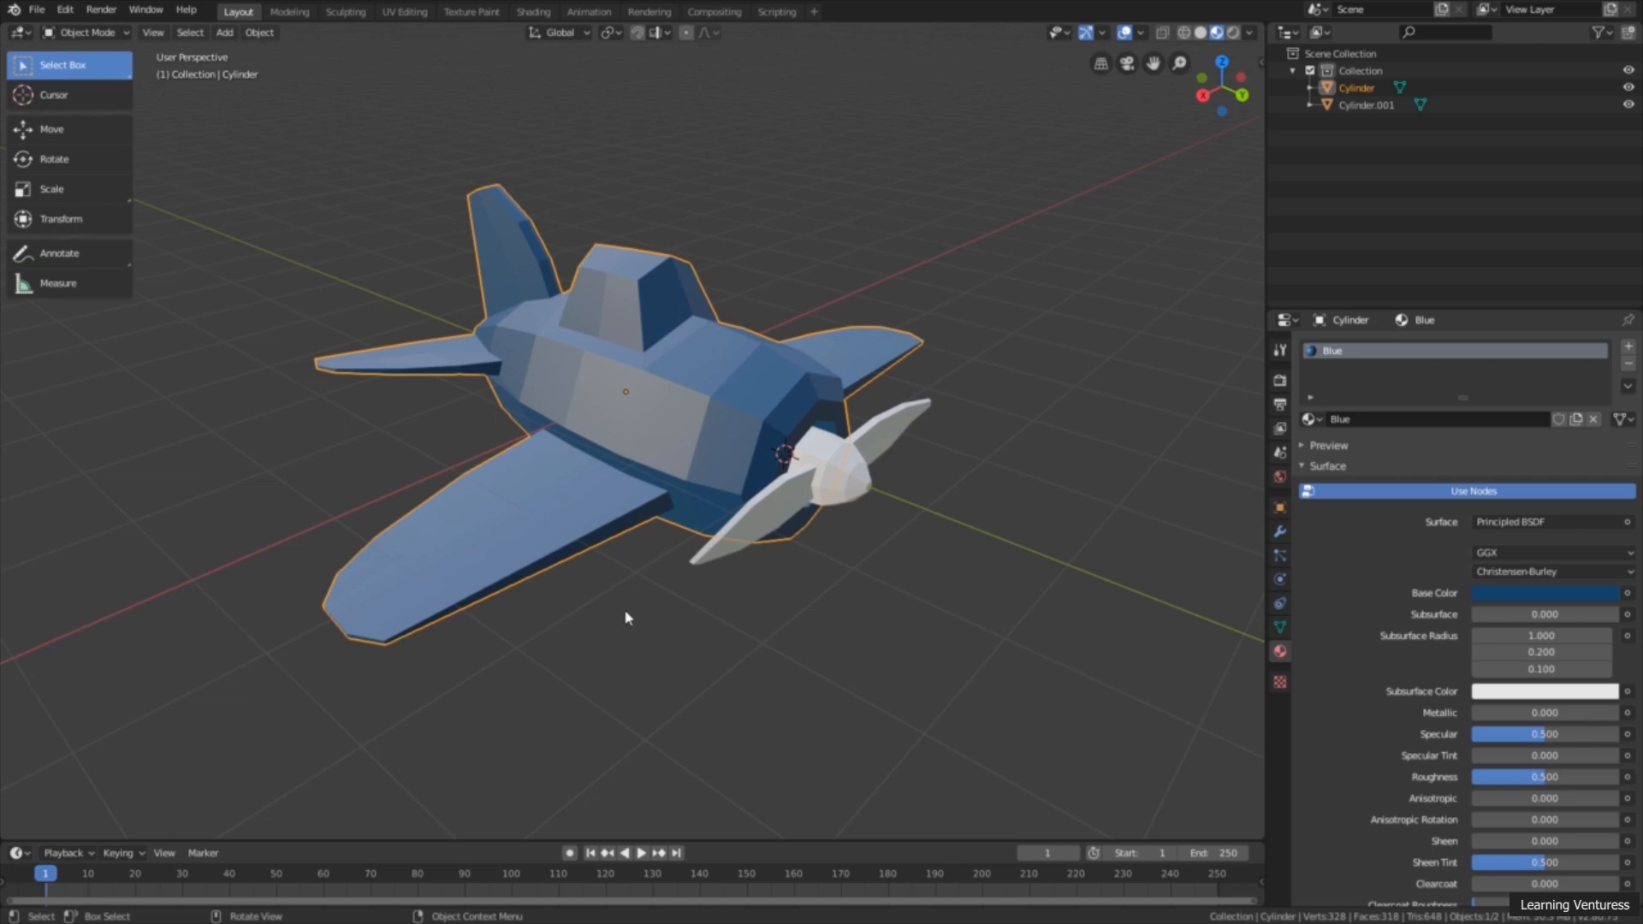
Step: Enlarge the material slot list of the airplane body to make room for more slots
{"action": "scroll", "coordinate": [740, 492], "scroll_direction": "down", "scroll_amount": 1}
{"action": "middle_click_drag", "start_coordinate": [740, 492], "coordinate": [736, 508]}
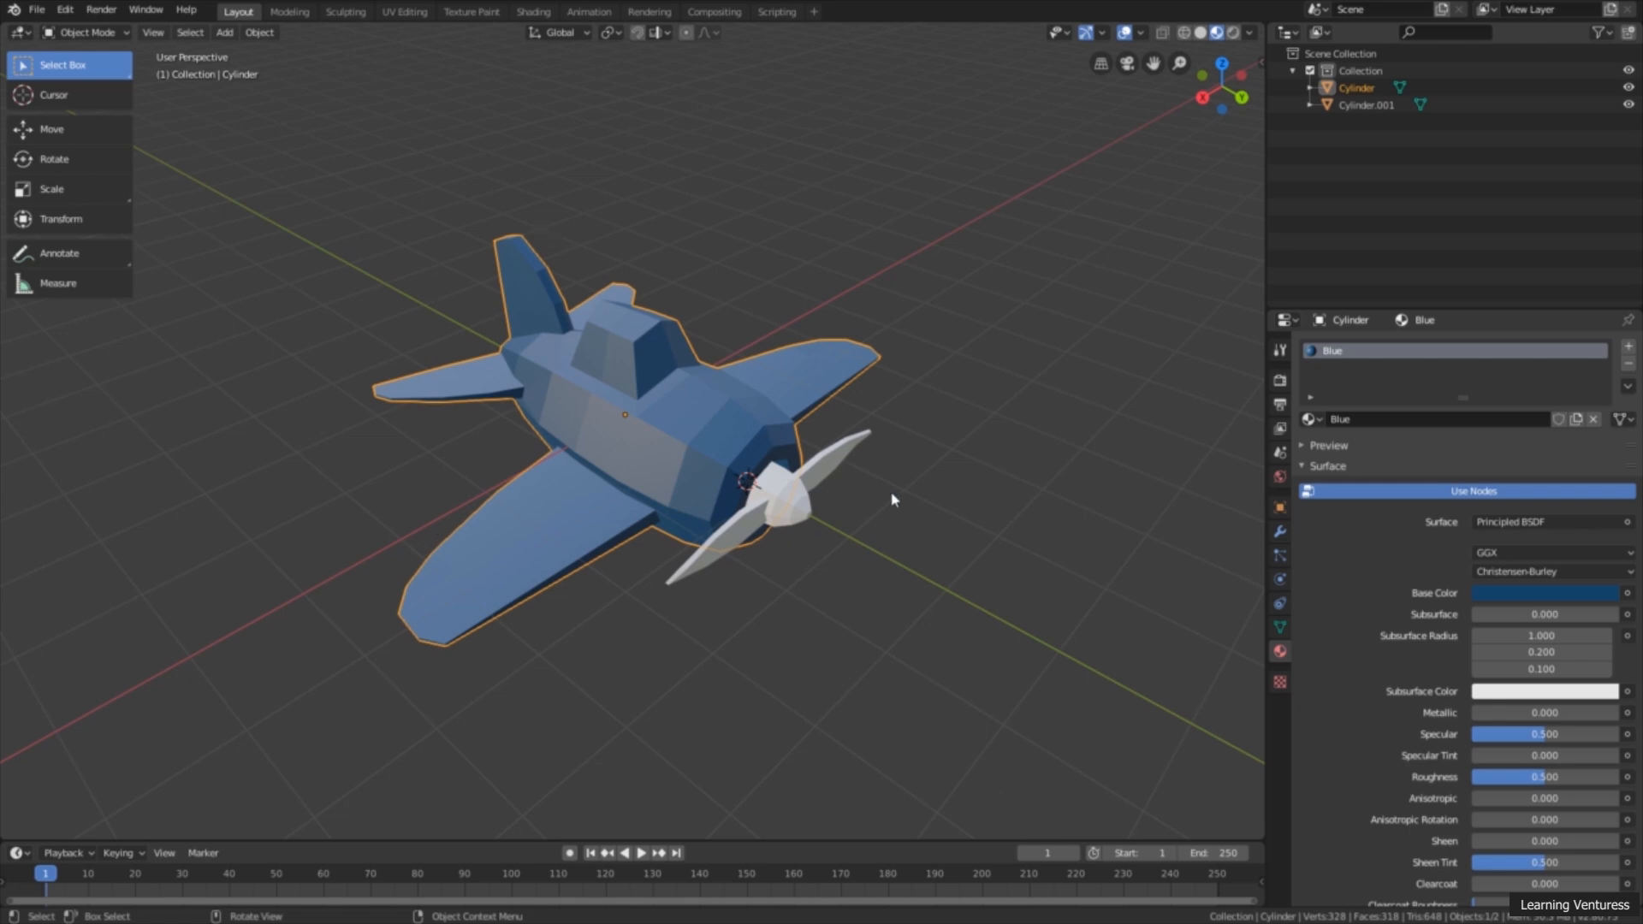
{"action": "scroll", "coordinate": [671, 423], "scroll_direction": "up", "scroll_amount": 2}
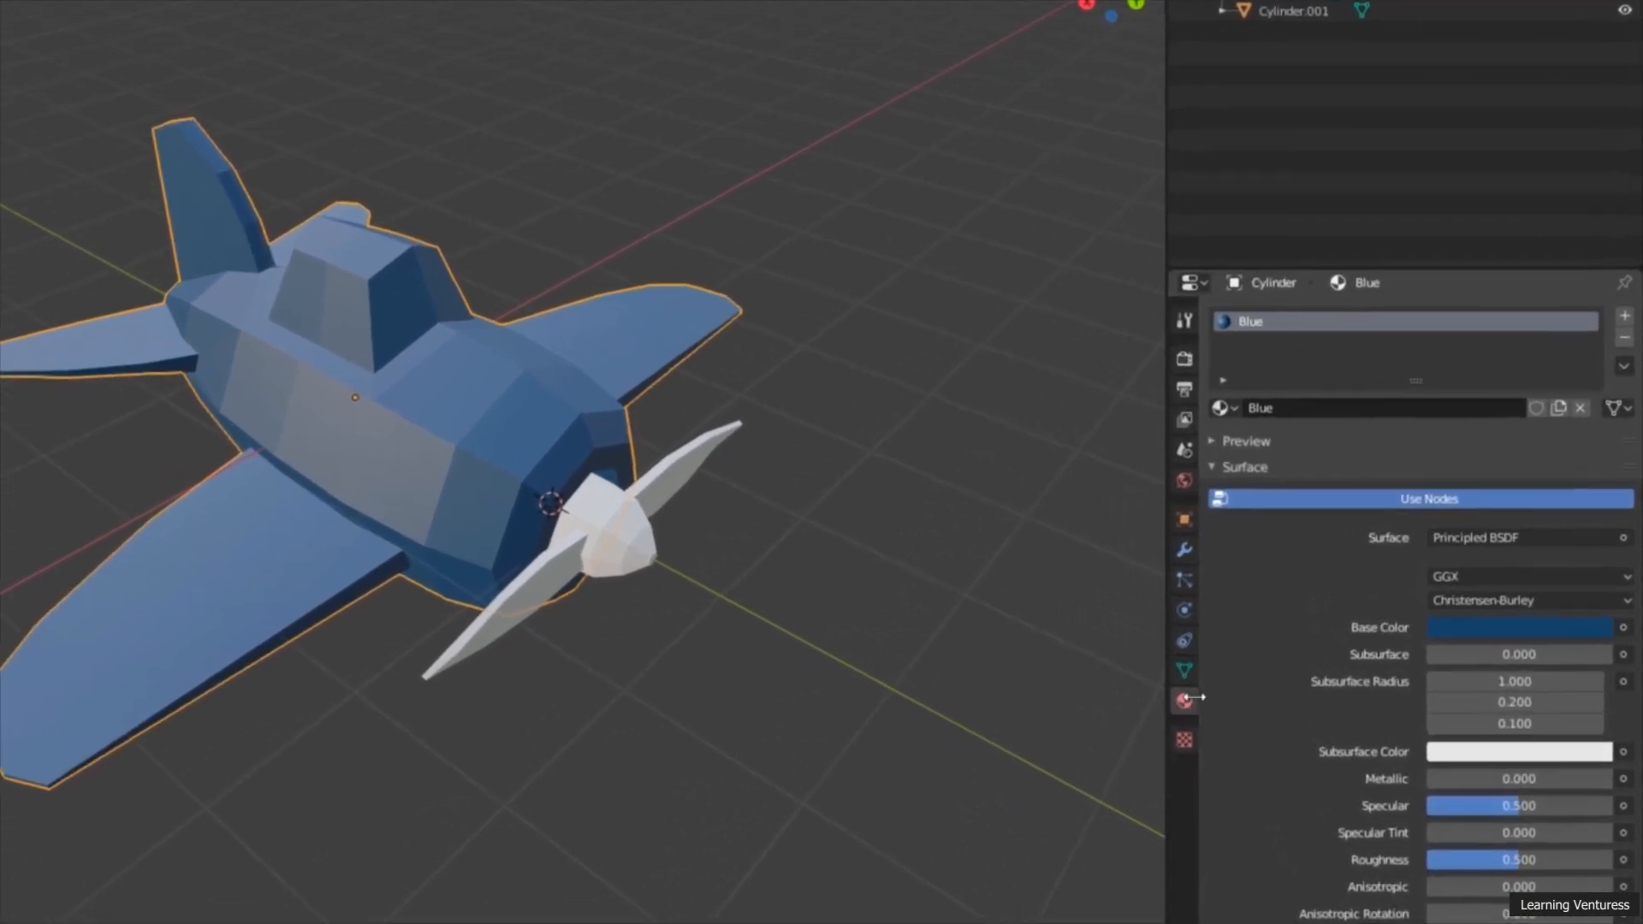
{"action": "left_click_drag", "start_coordinate": [1418, 381], "coordinate": [1416, 425]}
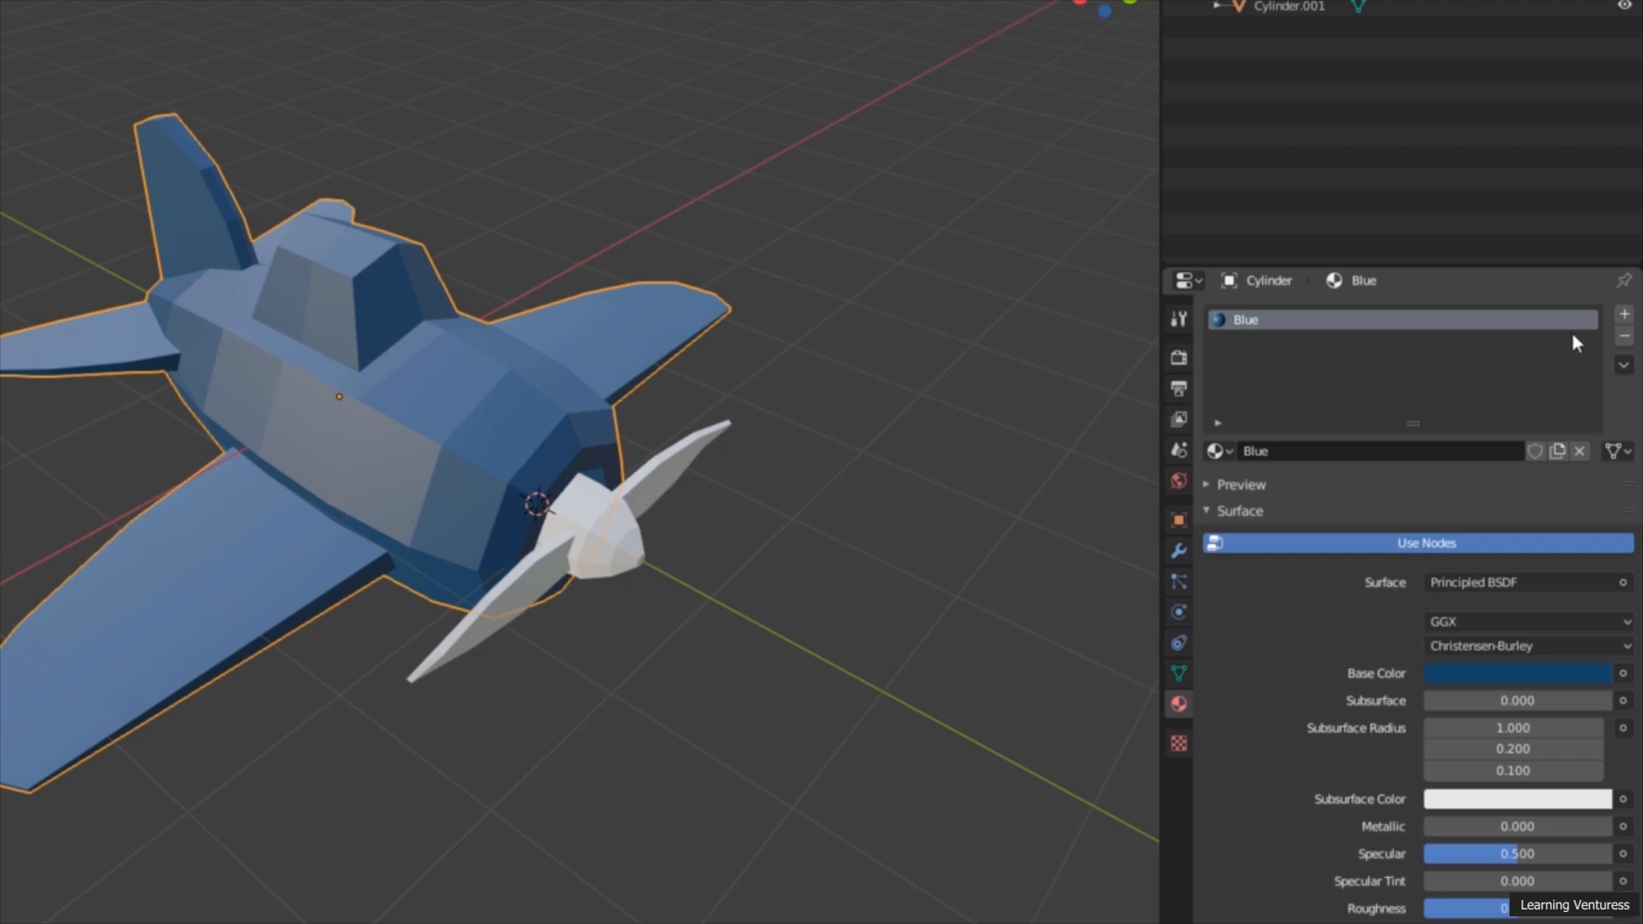
Step: Add a second material named Yellow to the airplane body and give it a golden yellow base color
{"action": "left_click", "coordinate": [1625, 316]}
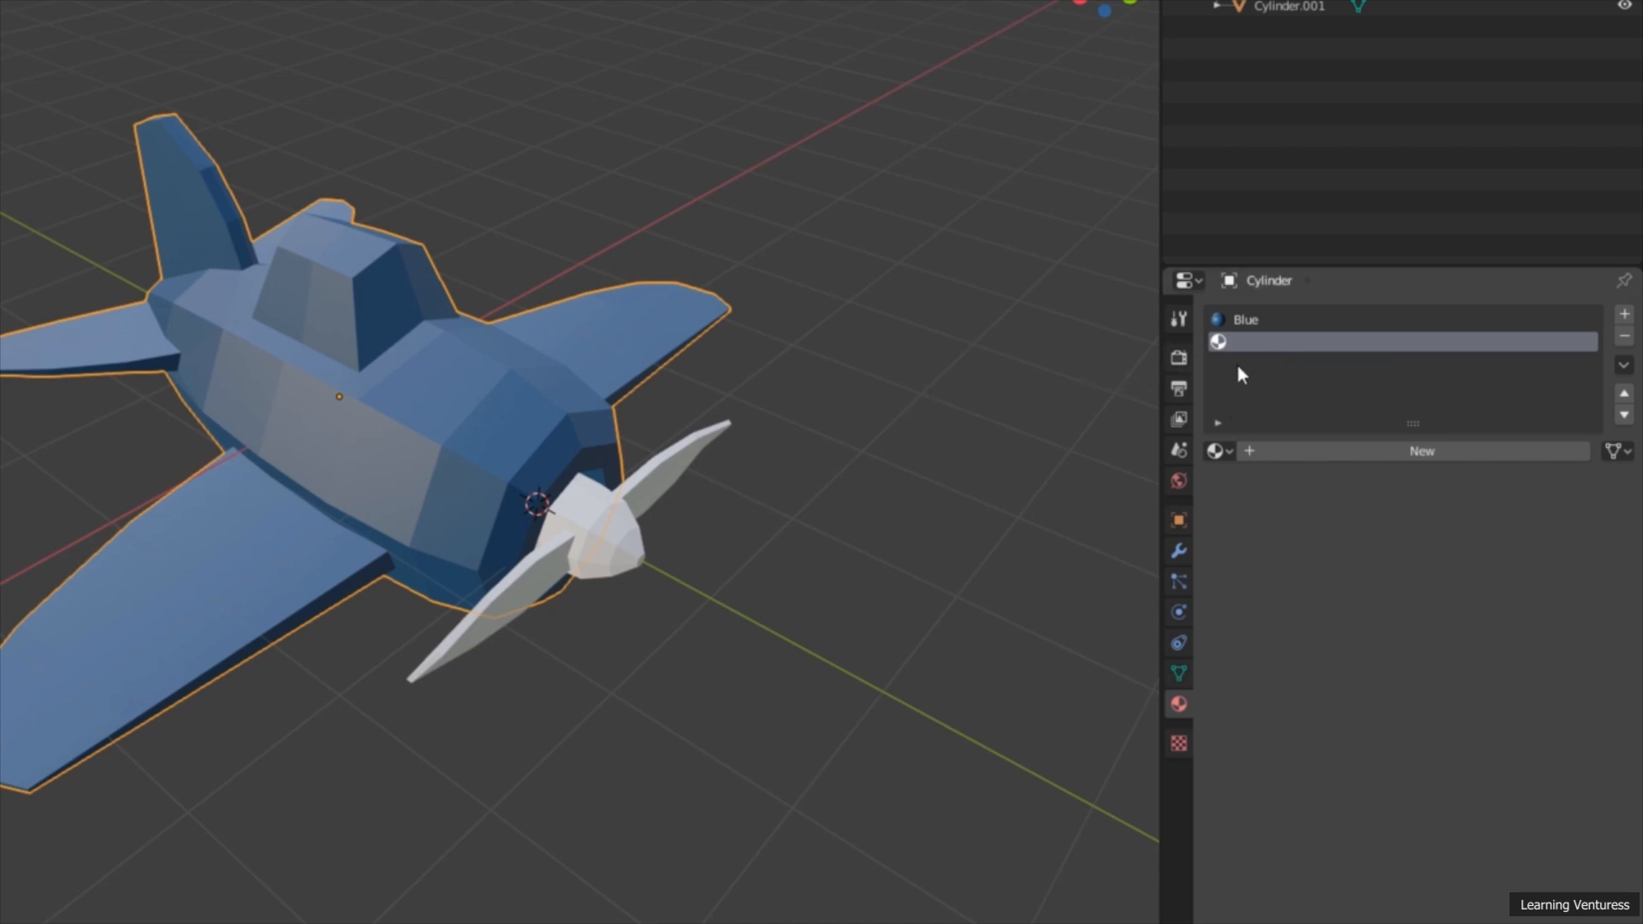
{"action": "left_click", "coordinate": [1265, 324]}
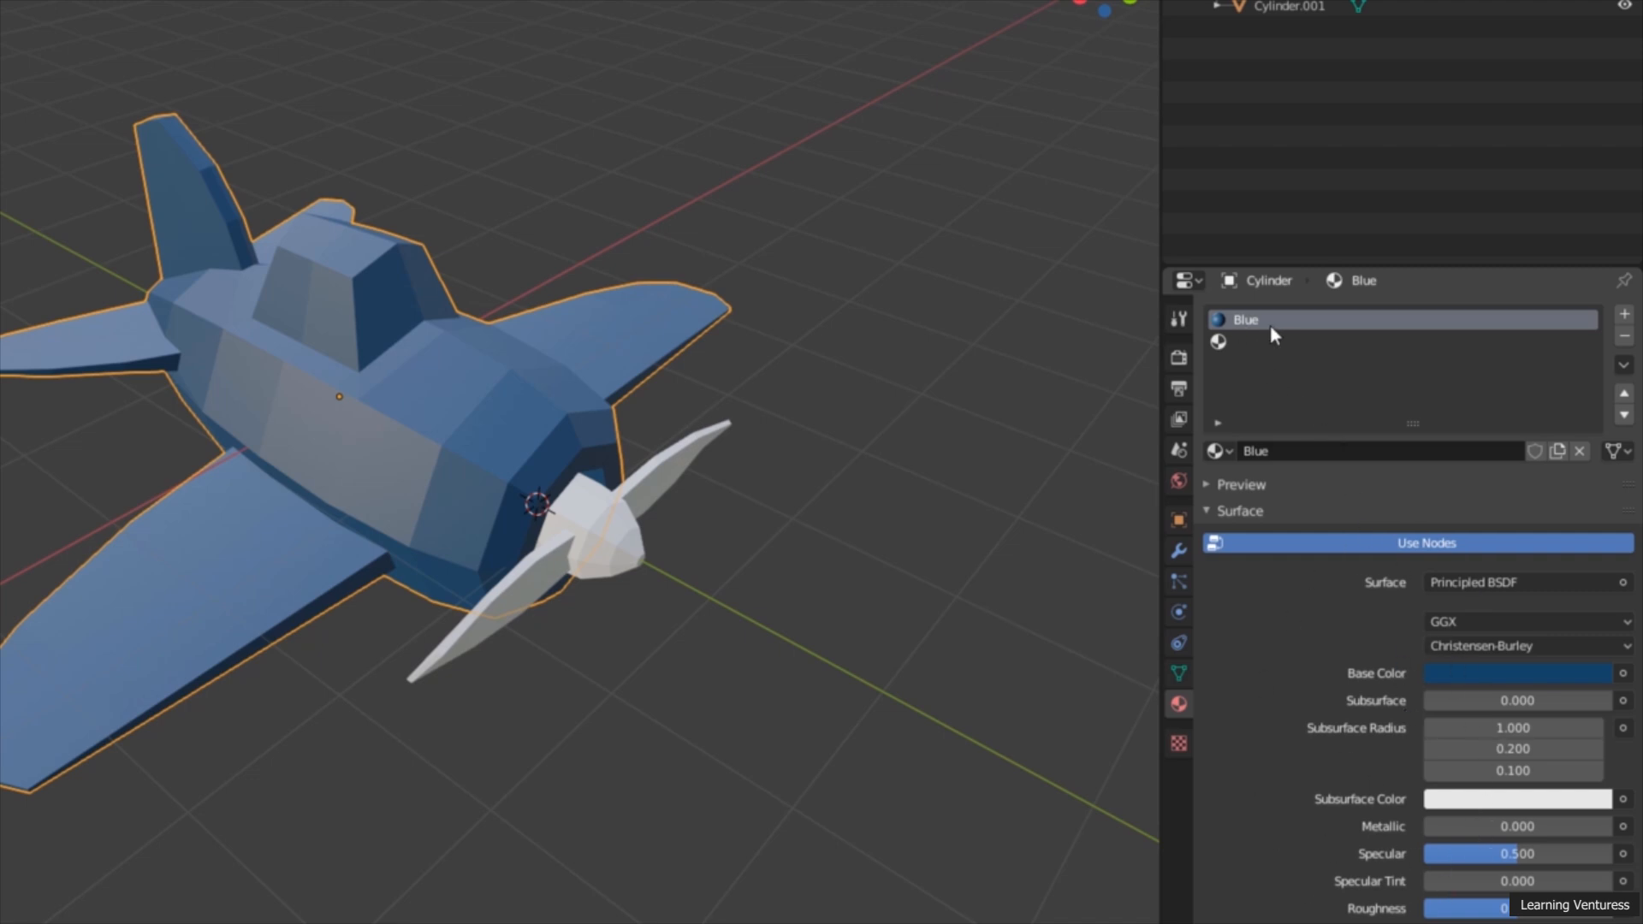
{"action": "left_click", "coordinate": [1240, 345]}
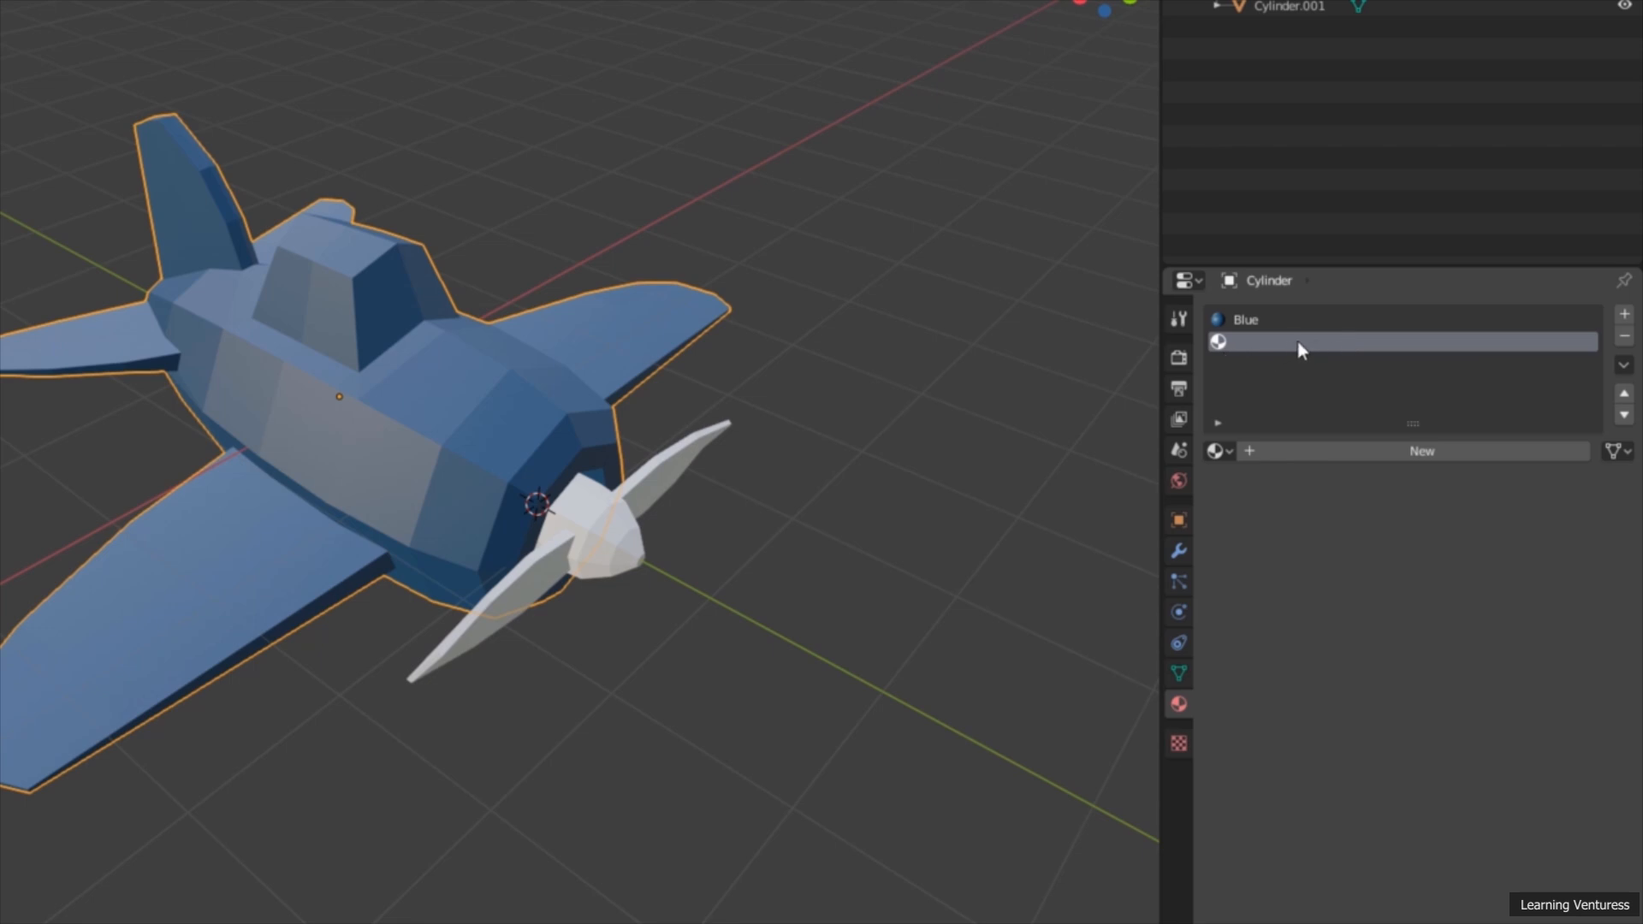
{"action": "left_click", "coordinate": [1378, 452]}
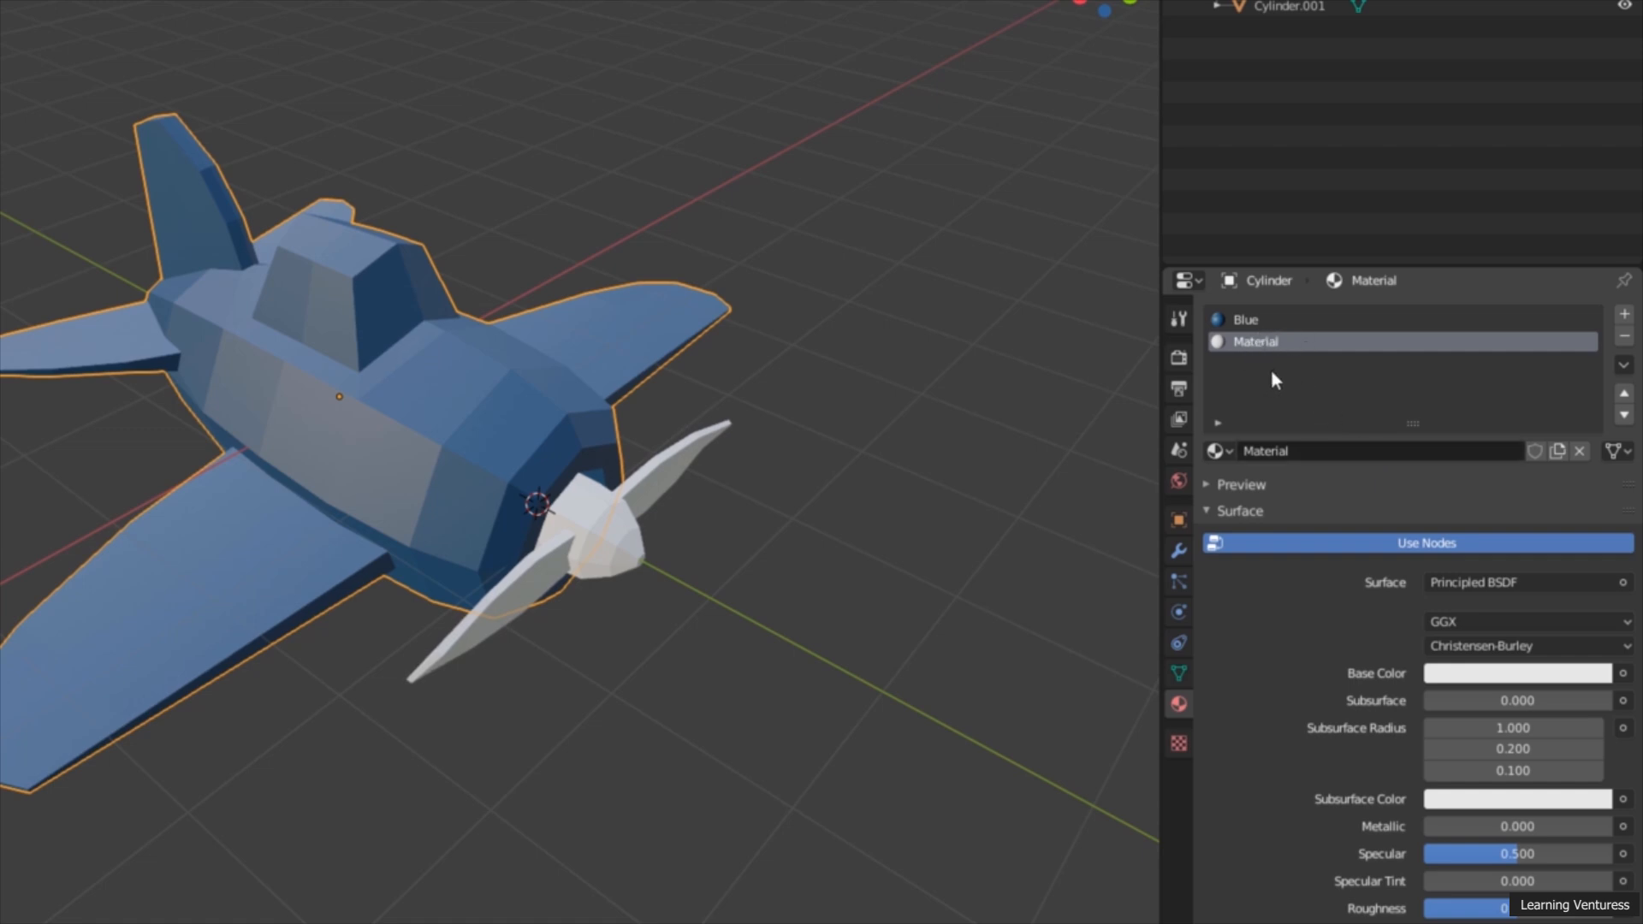
{"action": "left_click", "coordinate": [1297, 452]}
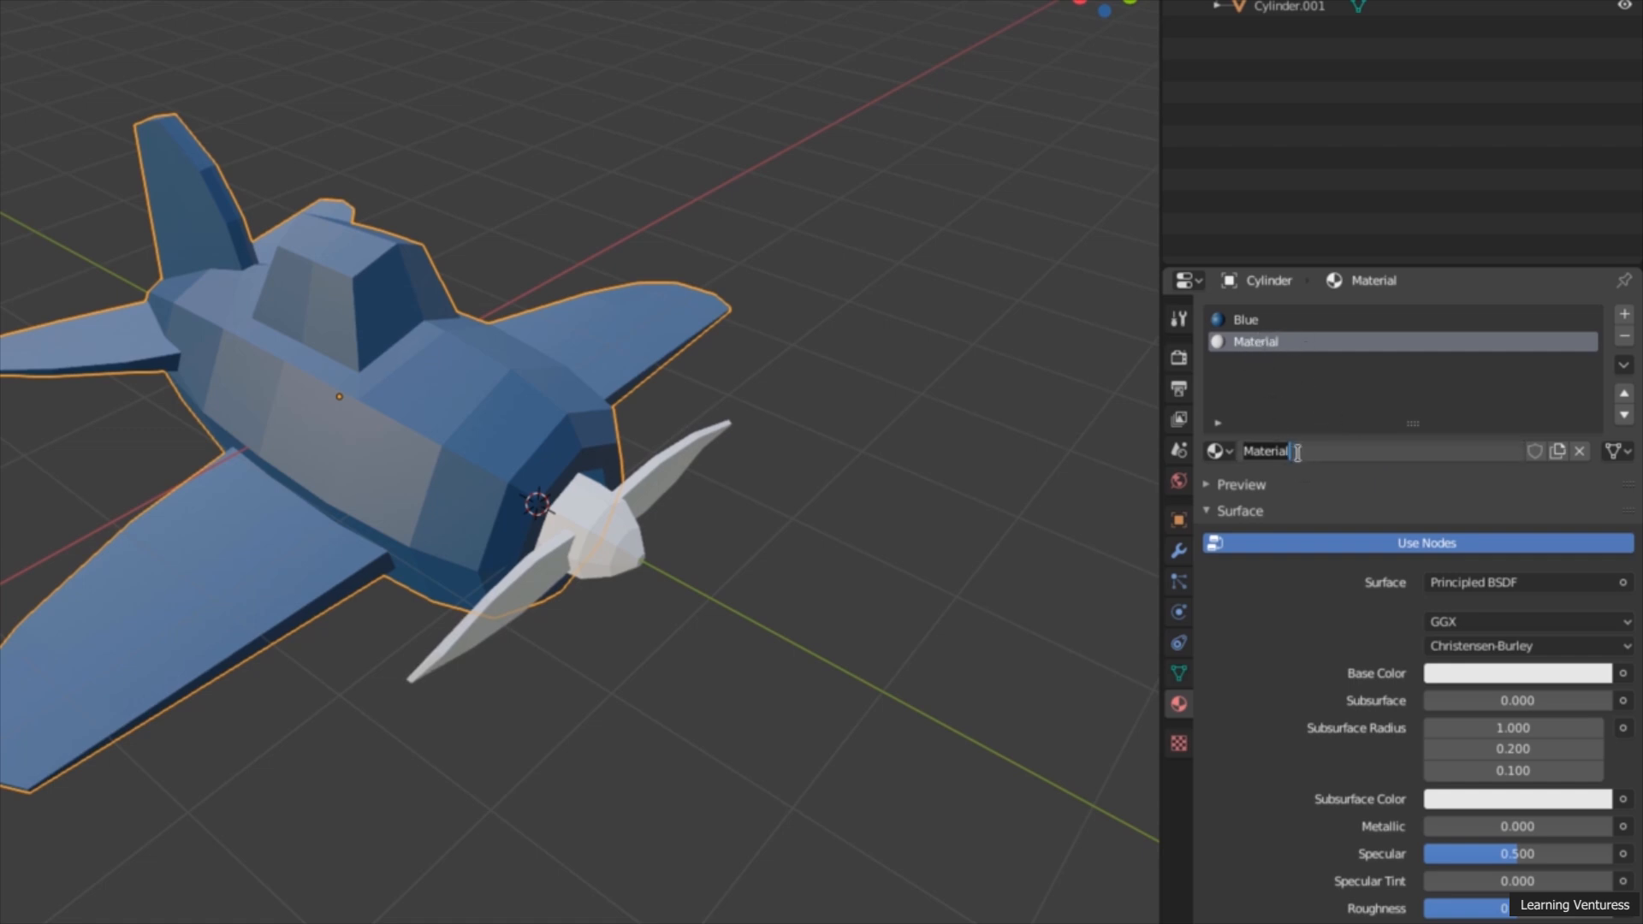
{"action": "type", "text": "Yellow"}
{"action": "key", "text": "Return"}
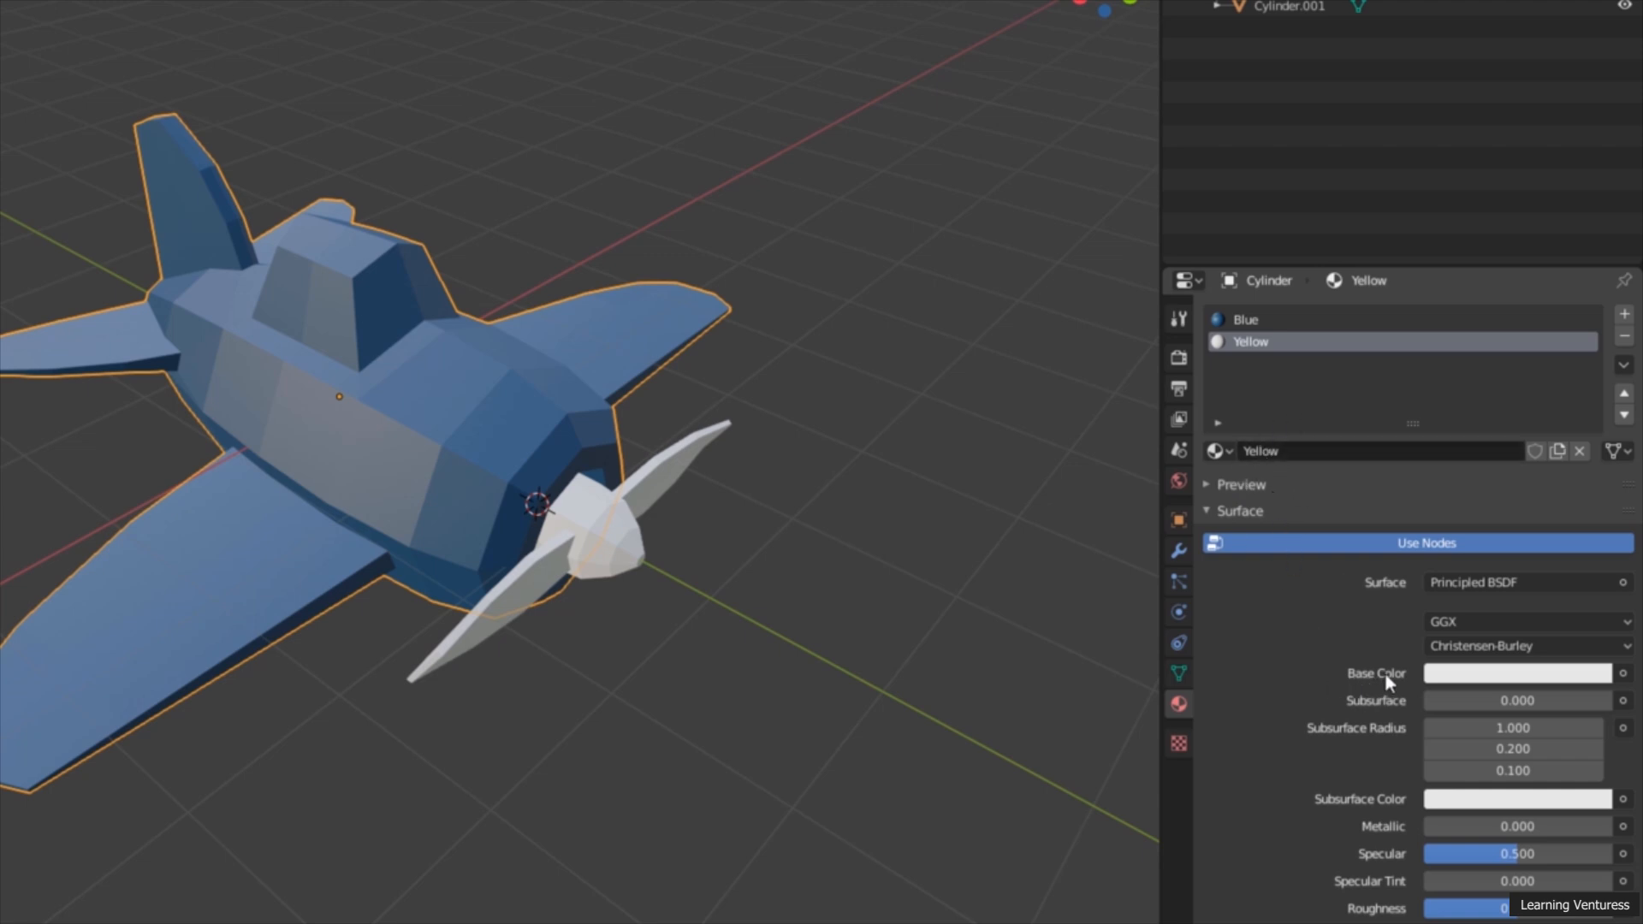
{"action": "left_click", "coordinate": [1477, 675]}
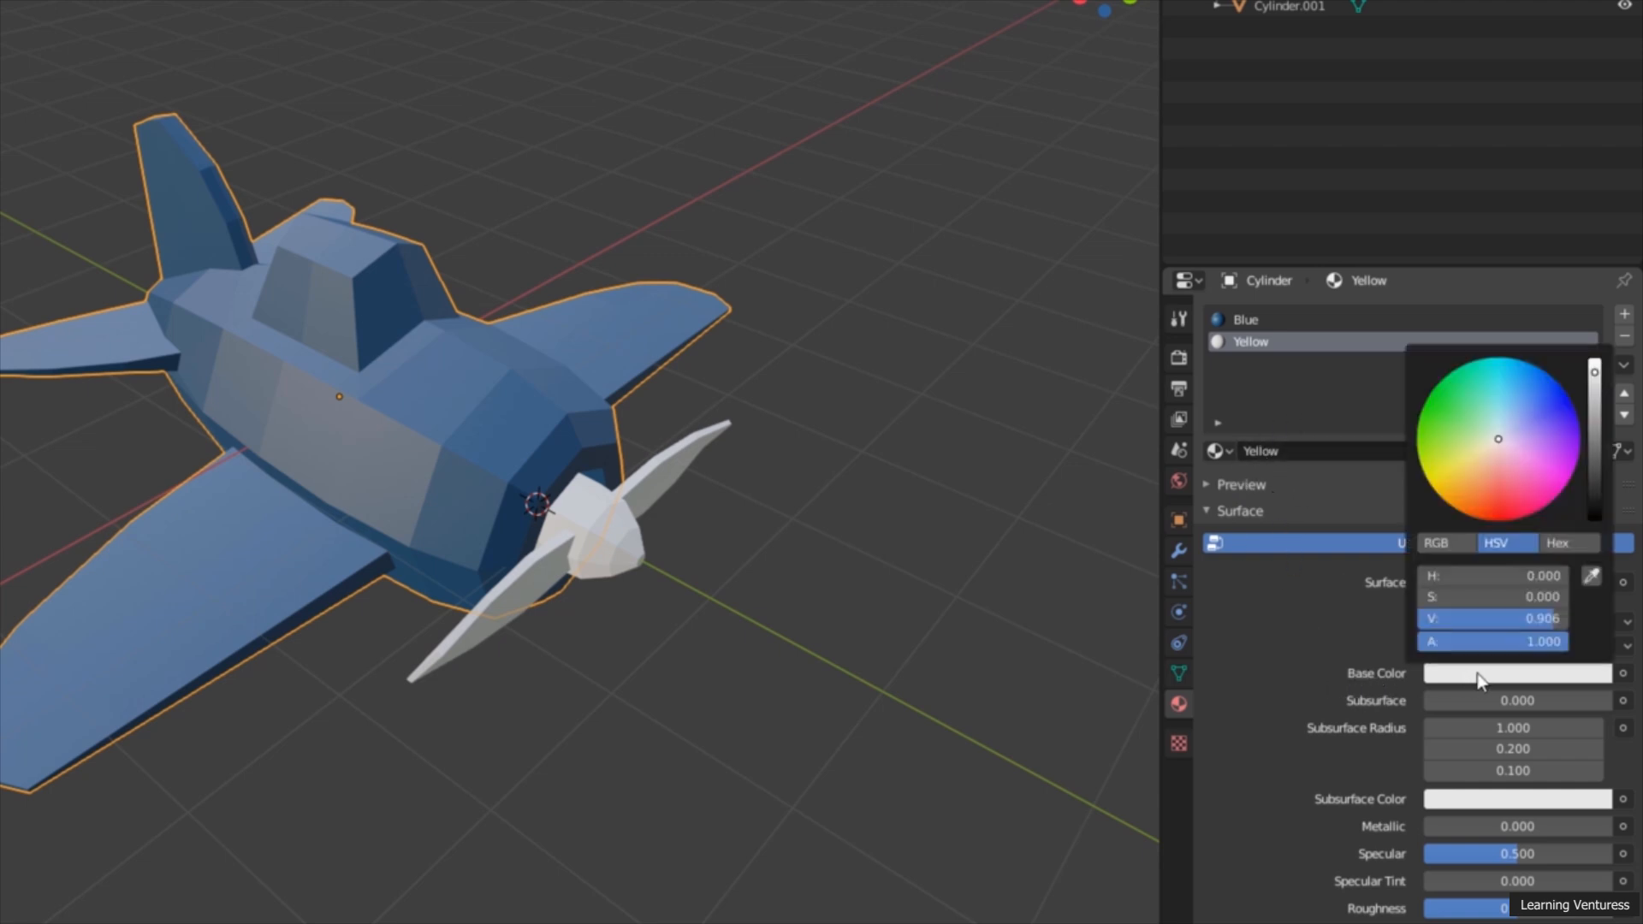
{"action": "left_click_drag", "start_coordinate": [1497, 439], "coordinate": [1449, 488]}
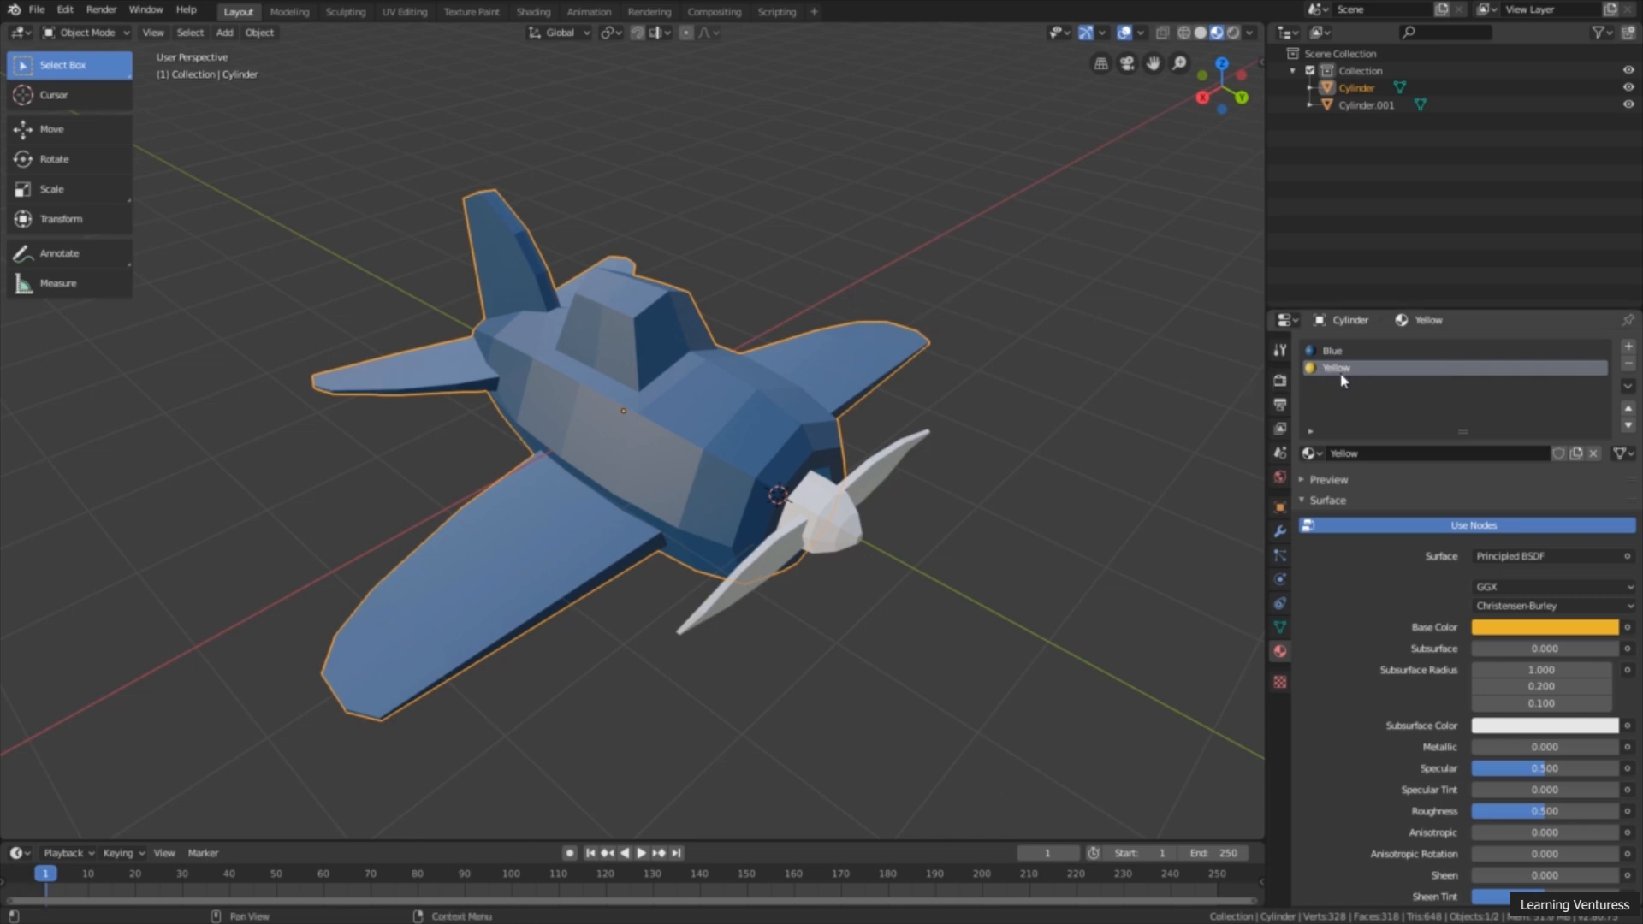
Step: Enter Edit Mode on the airplane body with the Select Box tool active and X-ray turned on
{"action": "middle_click_drag", "start_coordinate": [851, 430], "coordinate": [909, 423]}
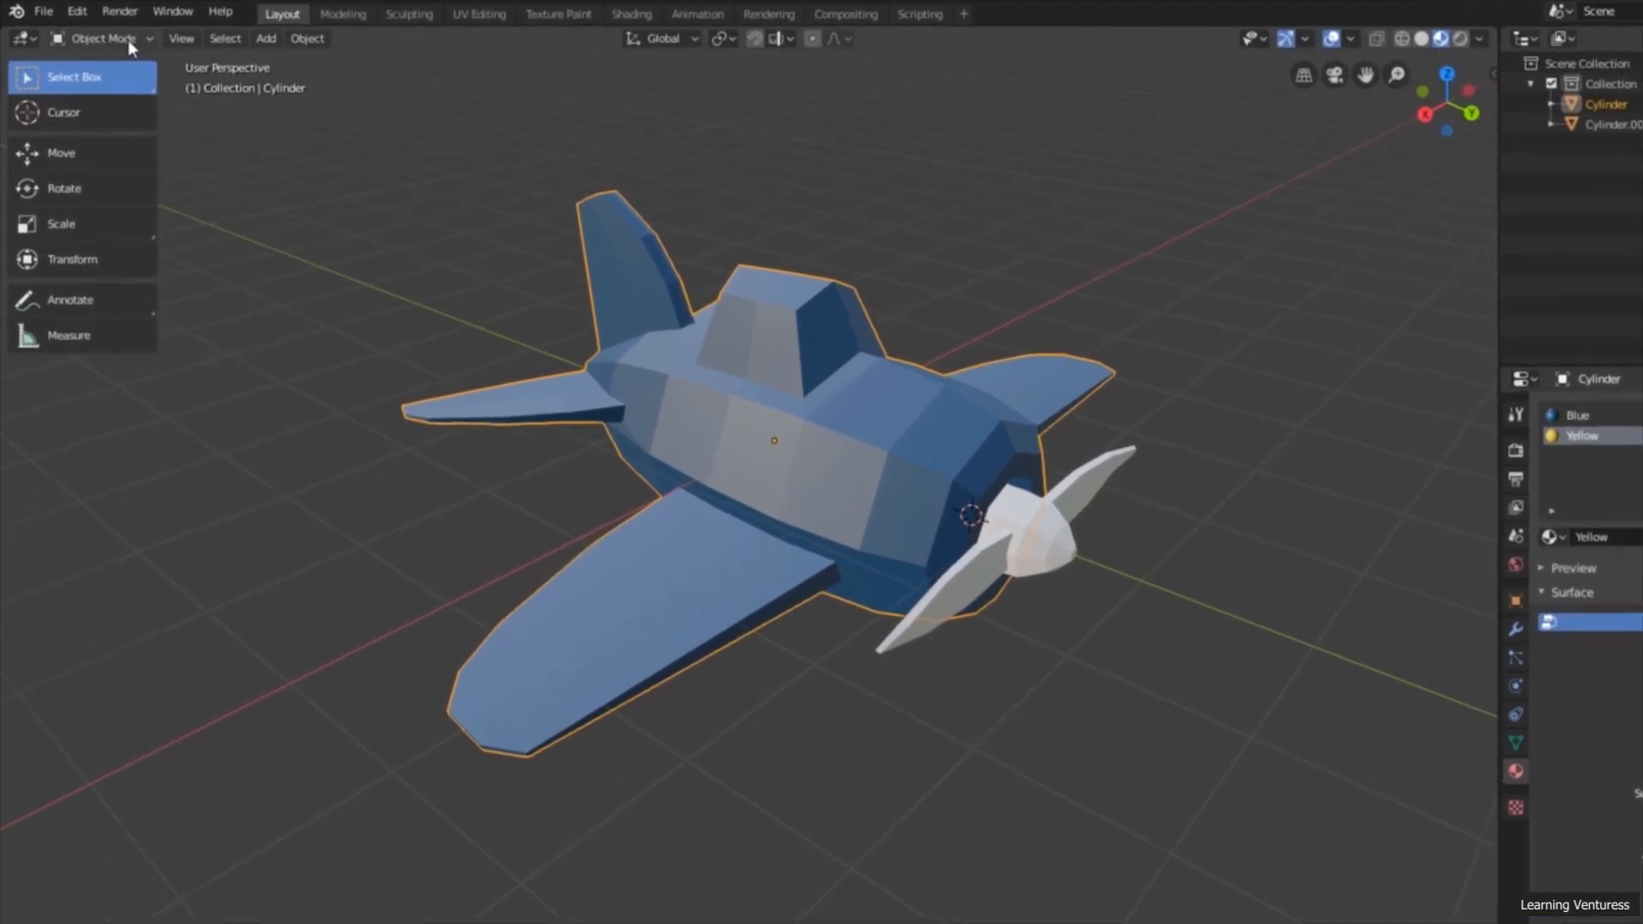
{"action": "left_click", "coordinate": [107, 35]}
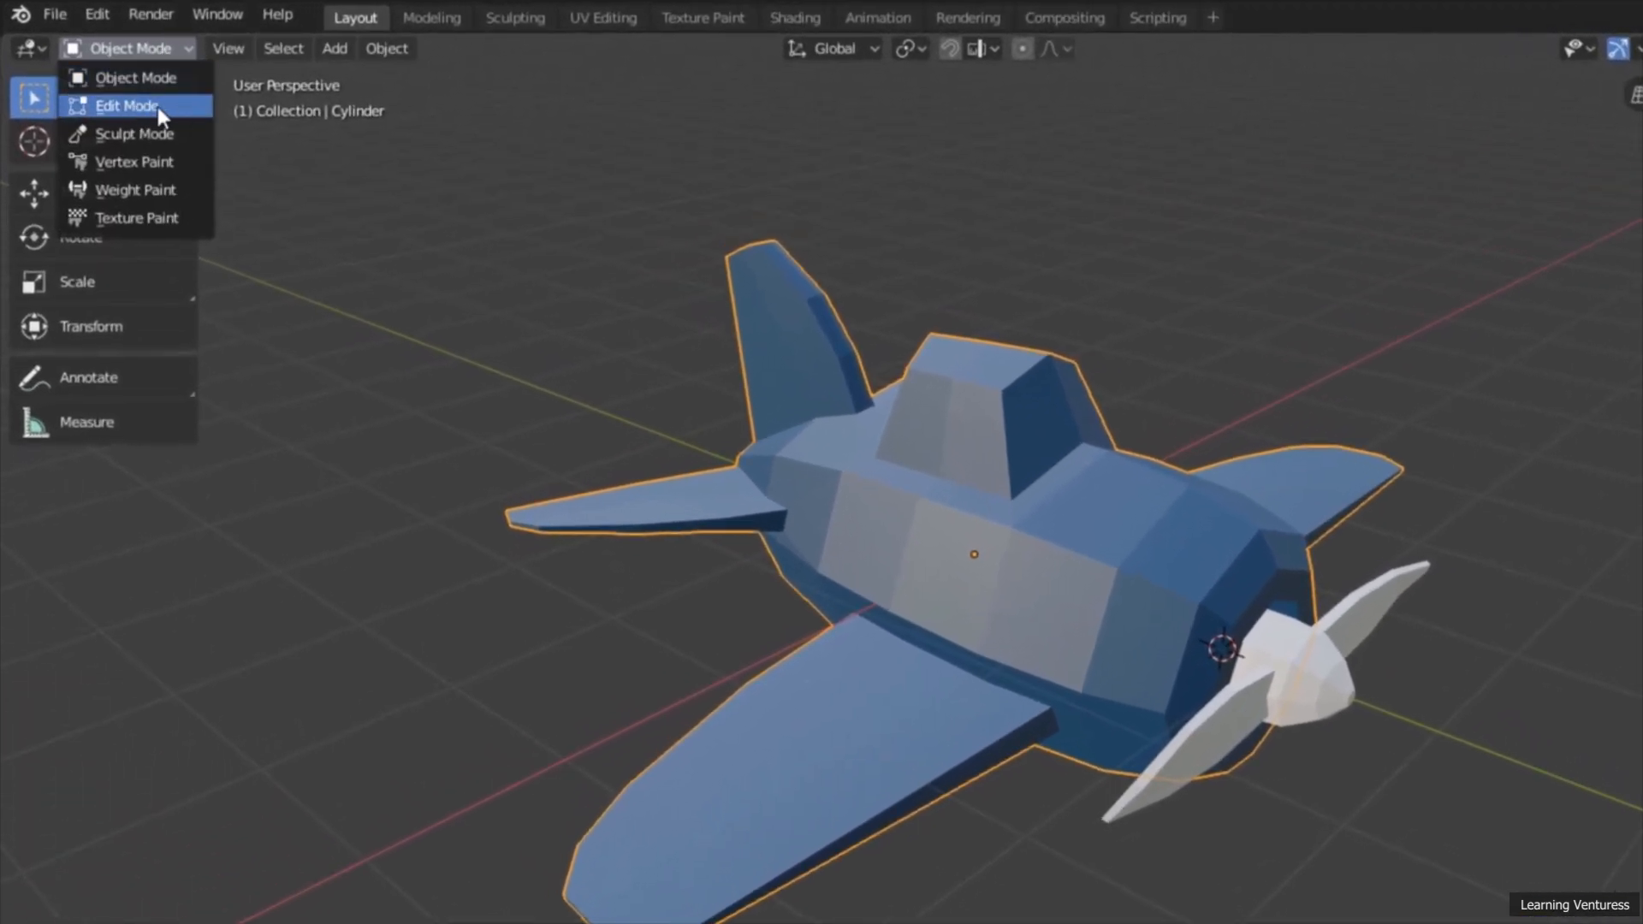
{"action": "left_click", "coordinate": [163, 105]}
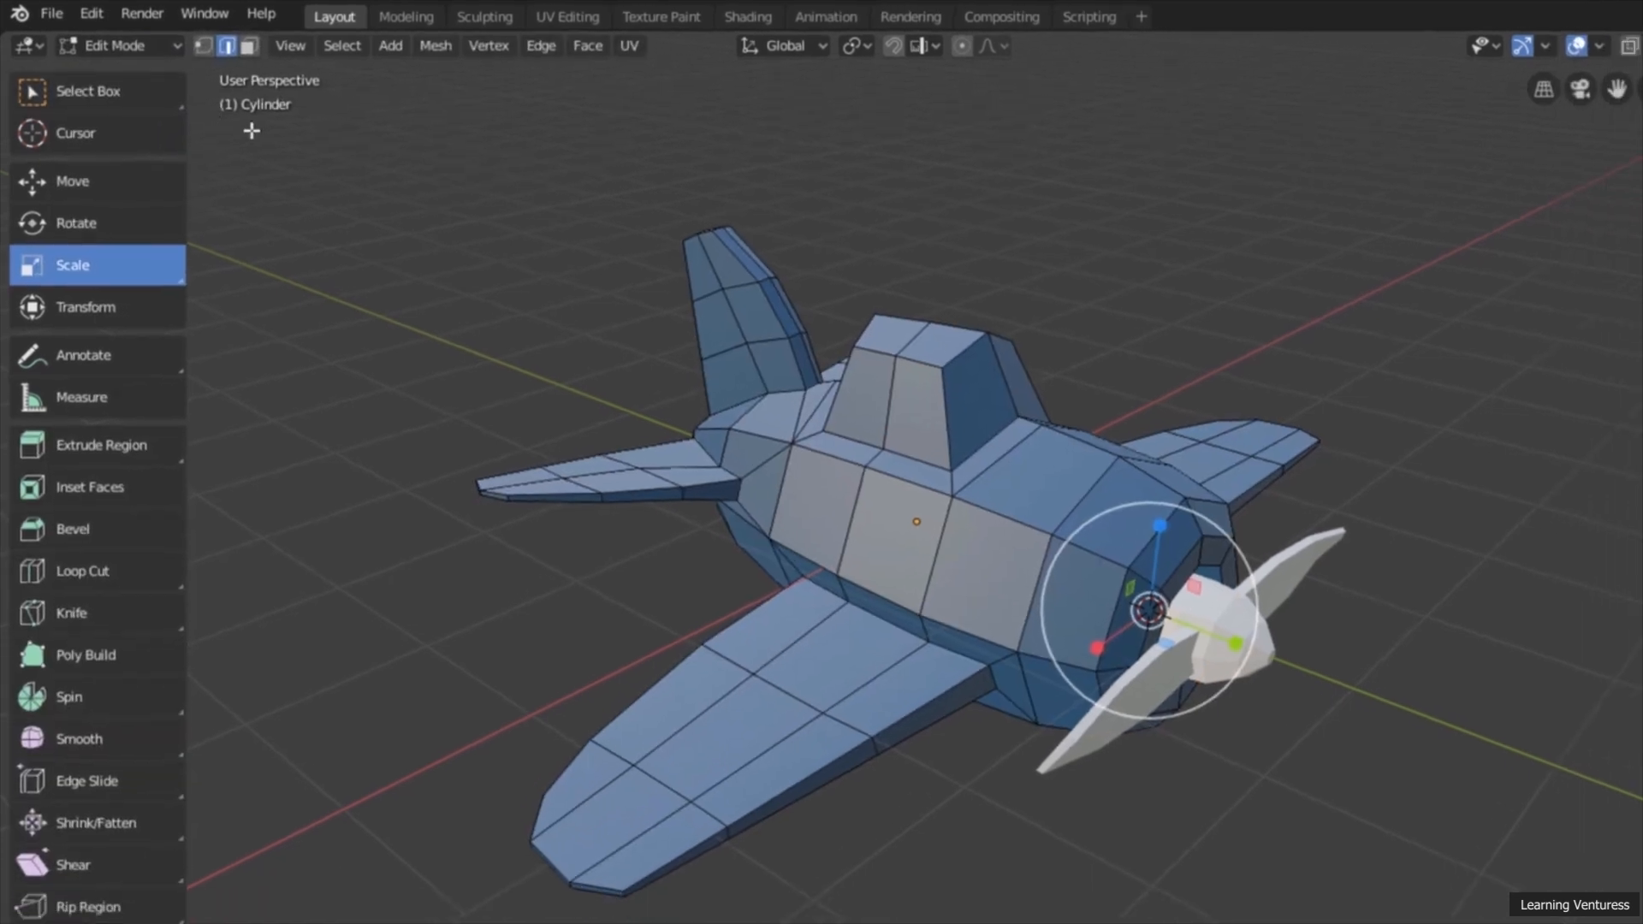
{"action": "scroll", "coordinate": [378, 182], "scroll_direction": "down", "scroll_amount": 1}
{"action": "middle_click_drag", "start_coordinate": [503, 246], "coordinate": [548, 274]}
{"action": "scroll", "coordinate": [535, 300], "scroll_direction": "up", "scroll_amount": 2}
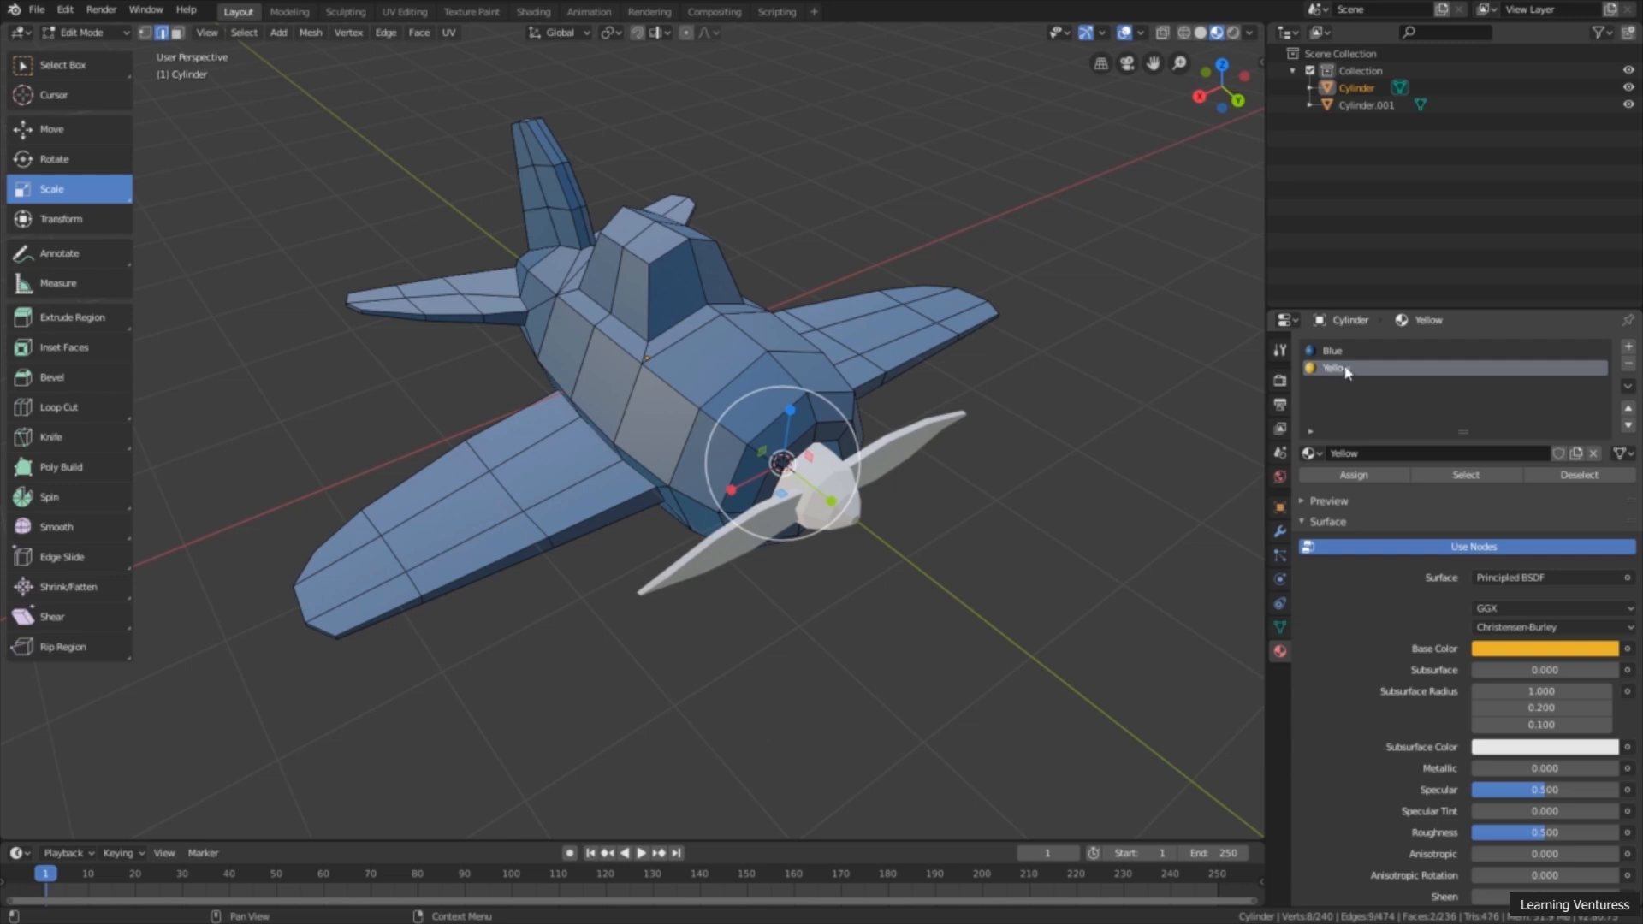
{"action": "middle_click_drag", "start_coordinate": [531, 432], "coordinate": [551, 445]}
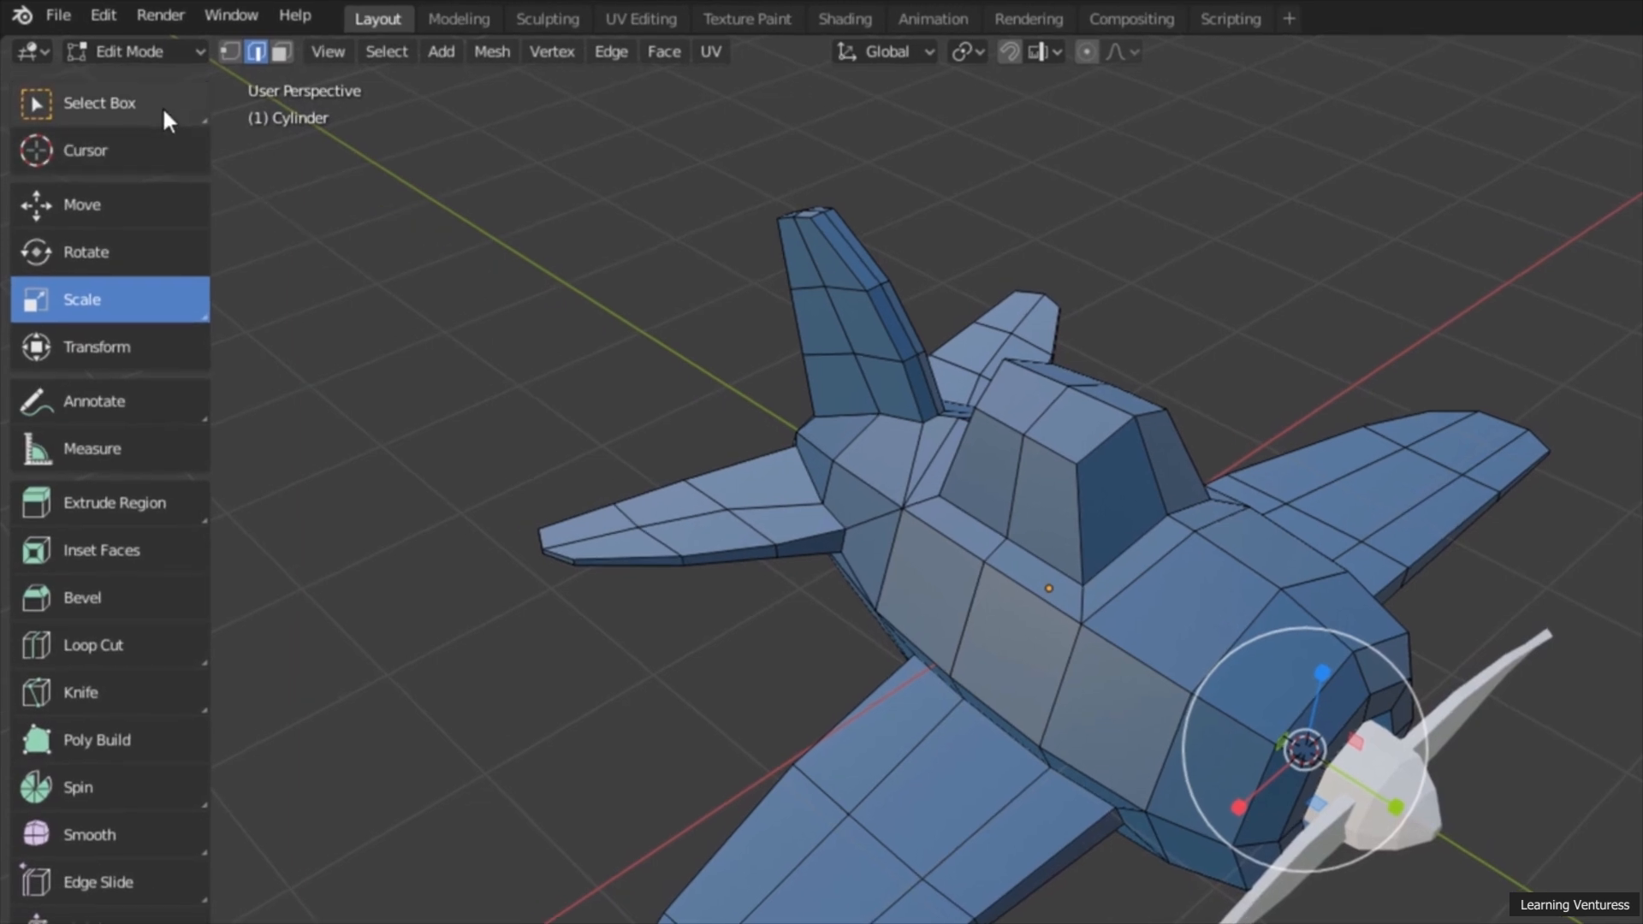
{"action": "left_click", "coordinate": [162, 106]}
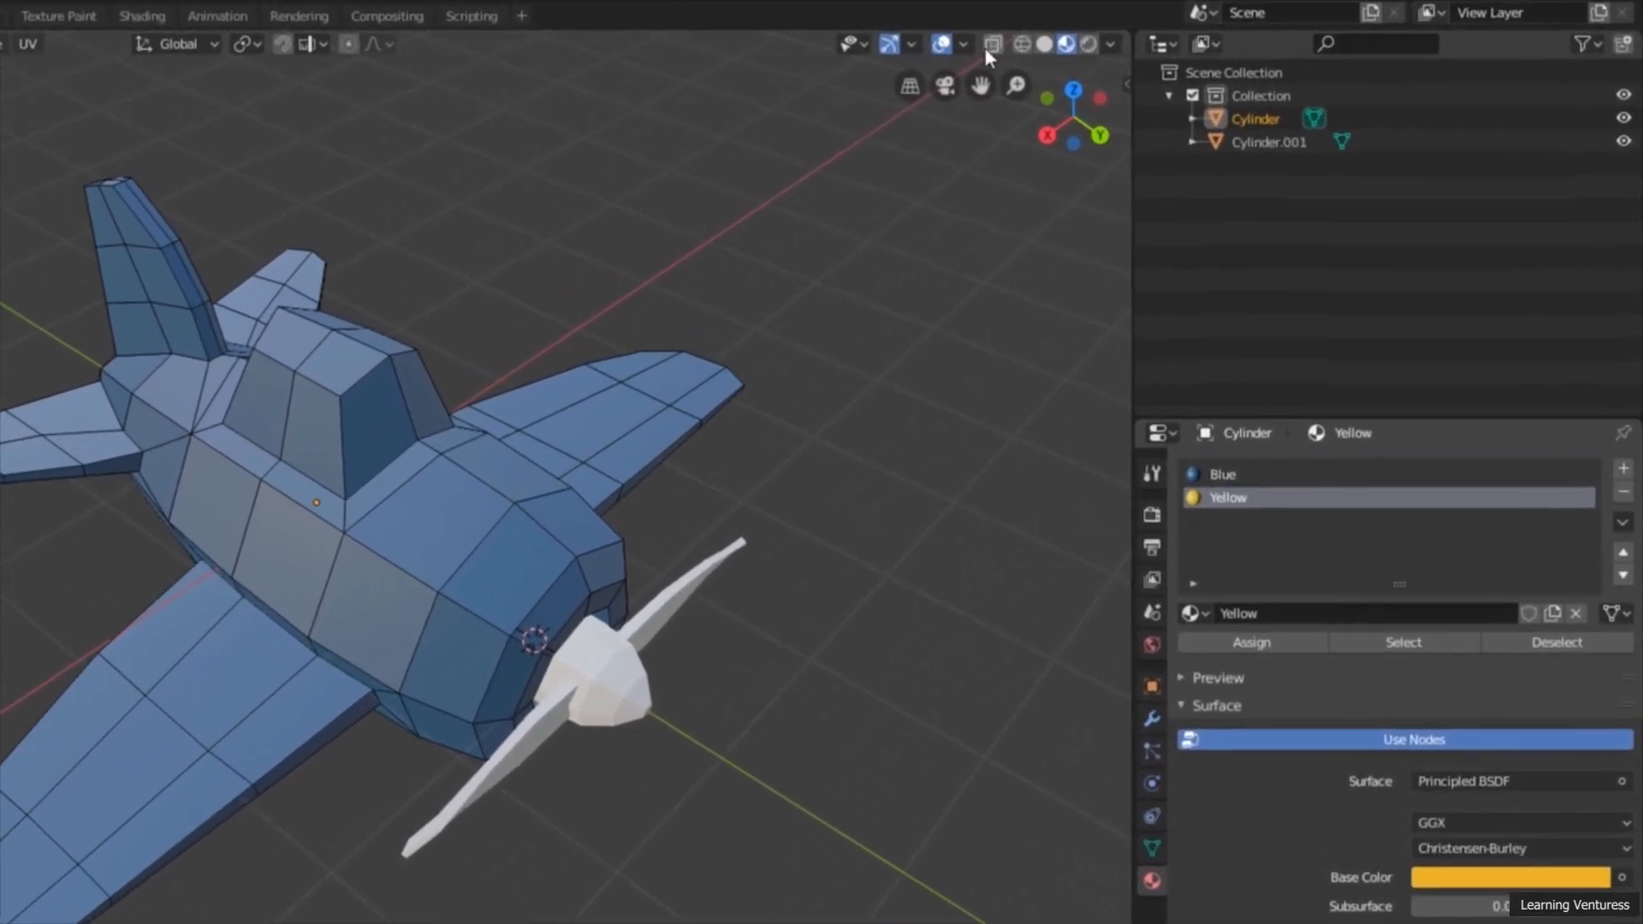
{"action": "left_click", "coordinate": [1162, 33]}
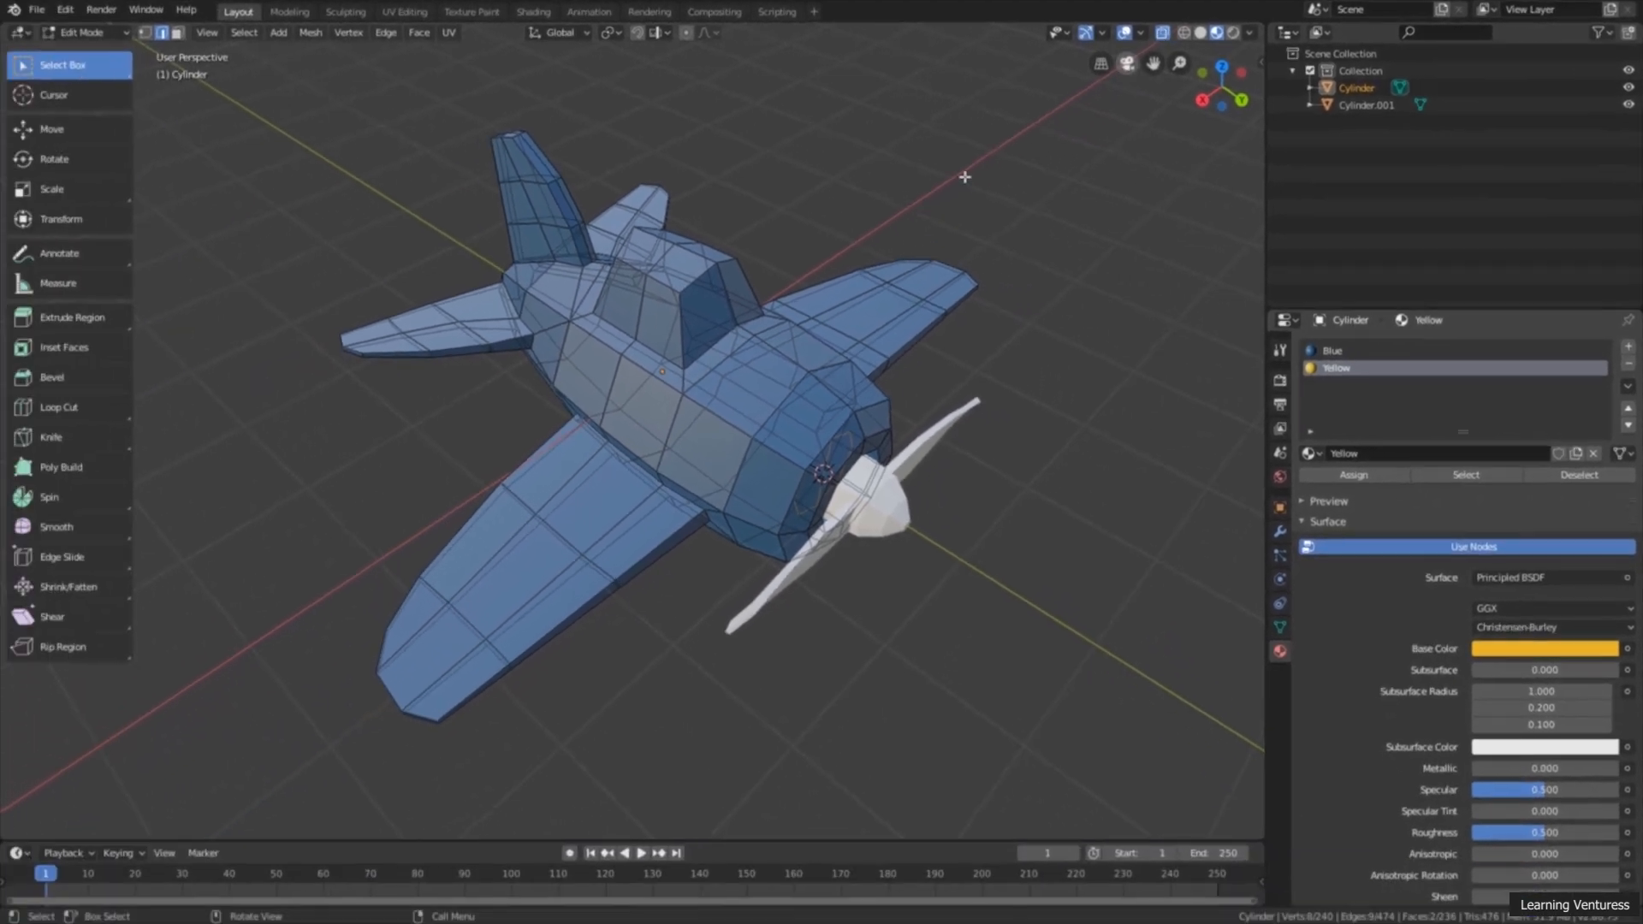
Step: Select the outermost faces at both main wing tips in face select mode
{"action": "left_click_drag", "start_coordinate": [293, 552], "coordinate": [532, 758]}
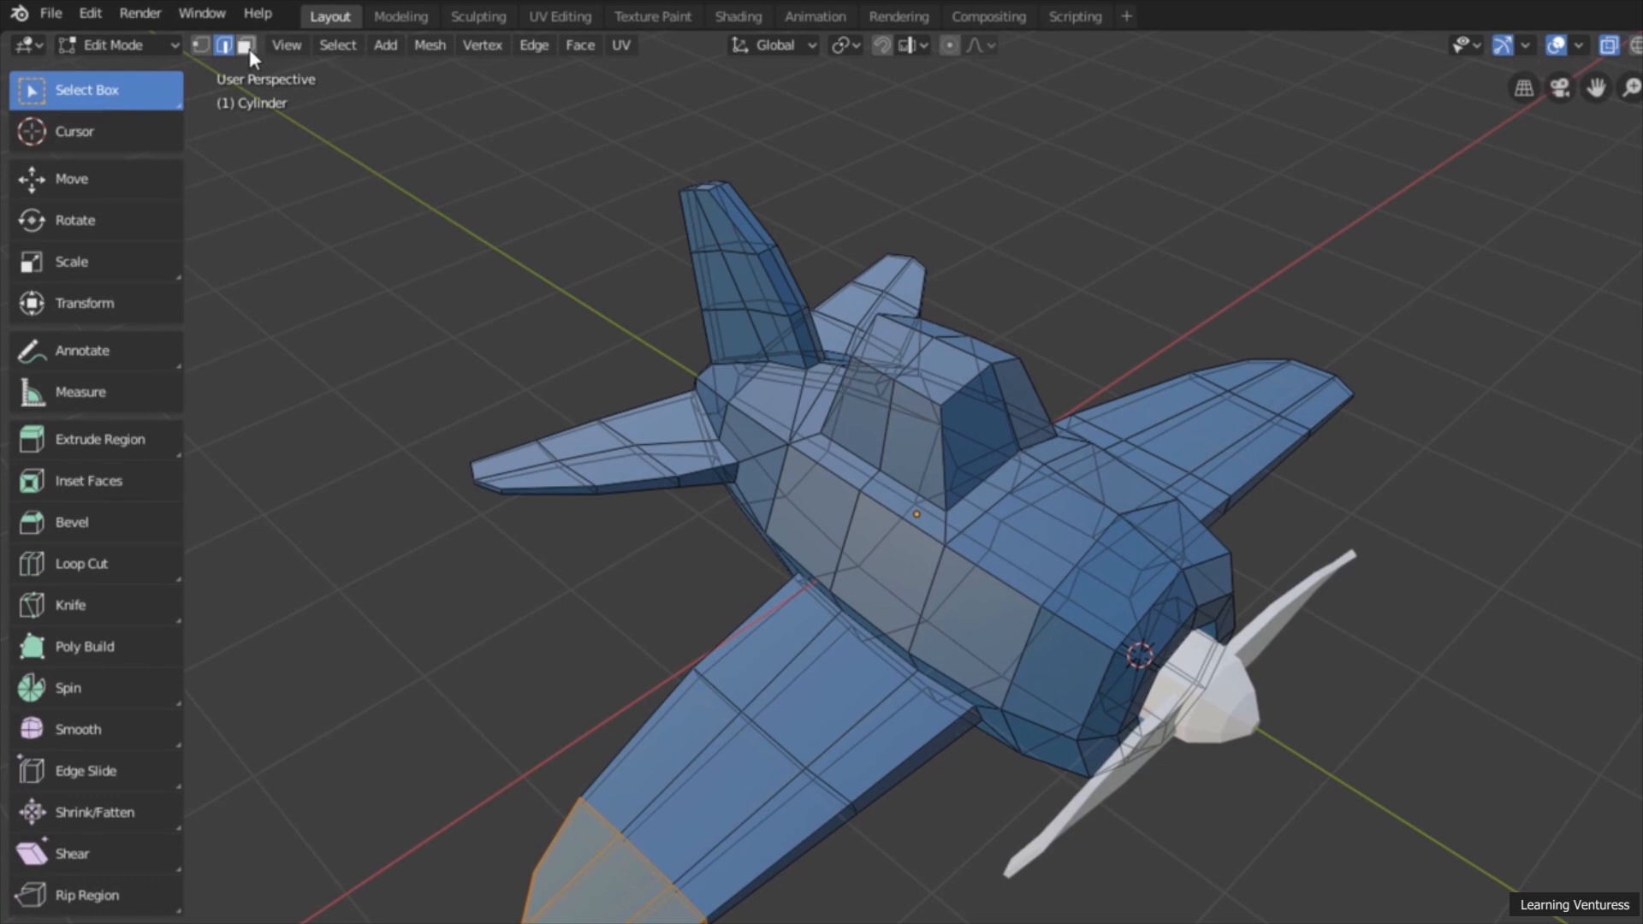
{"action": "left_click", "coordinate": [247, 46]}
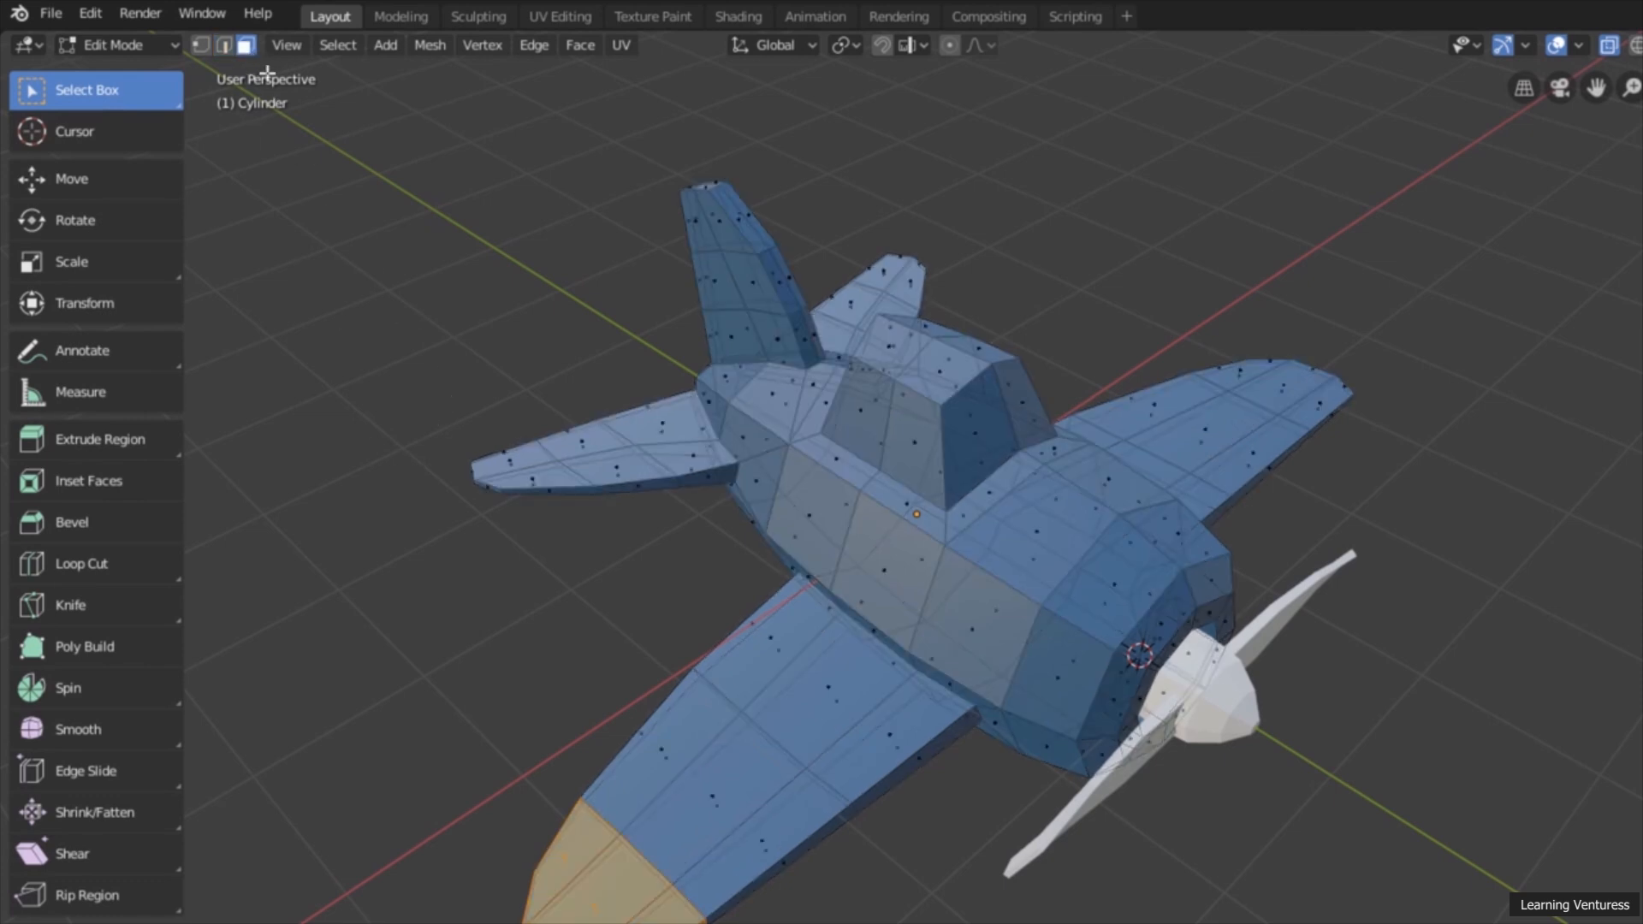
{"action": "left_click", "coordinate": [450, 771]}
{"action": "left_click_drag", "start_coordinate": [419, 761], "coordinate": [504, 747]}
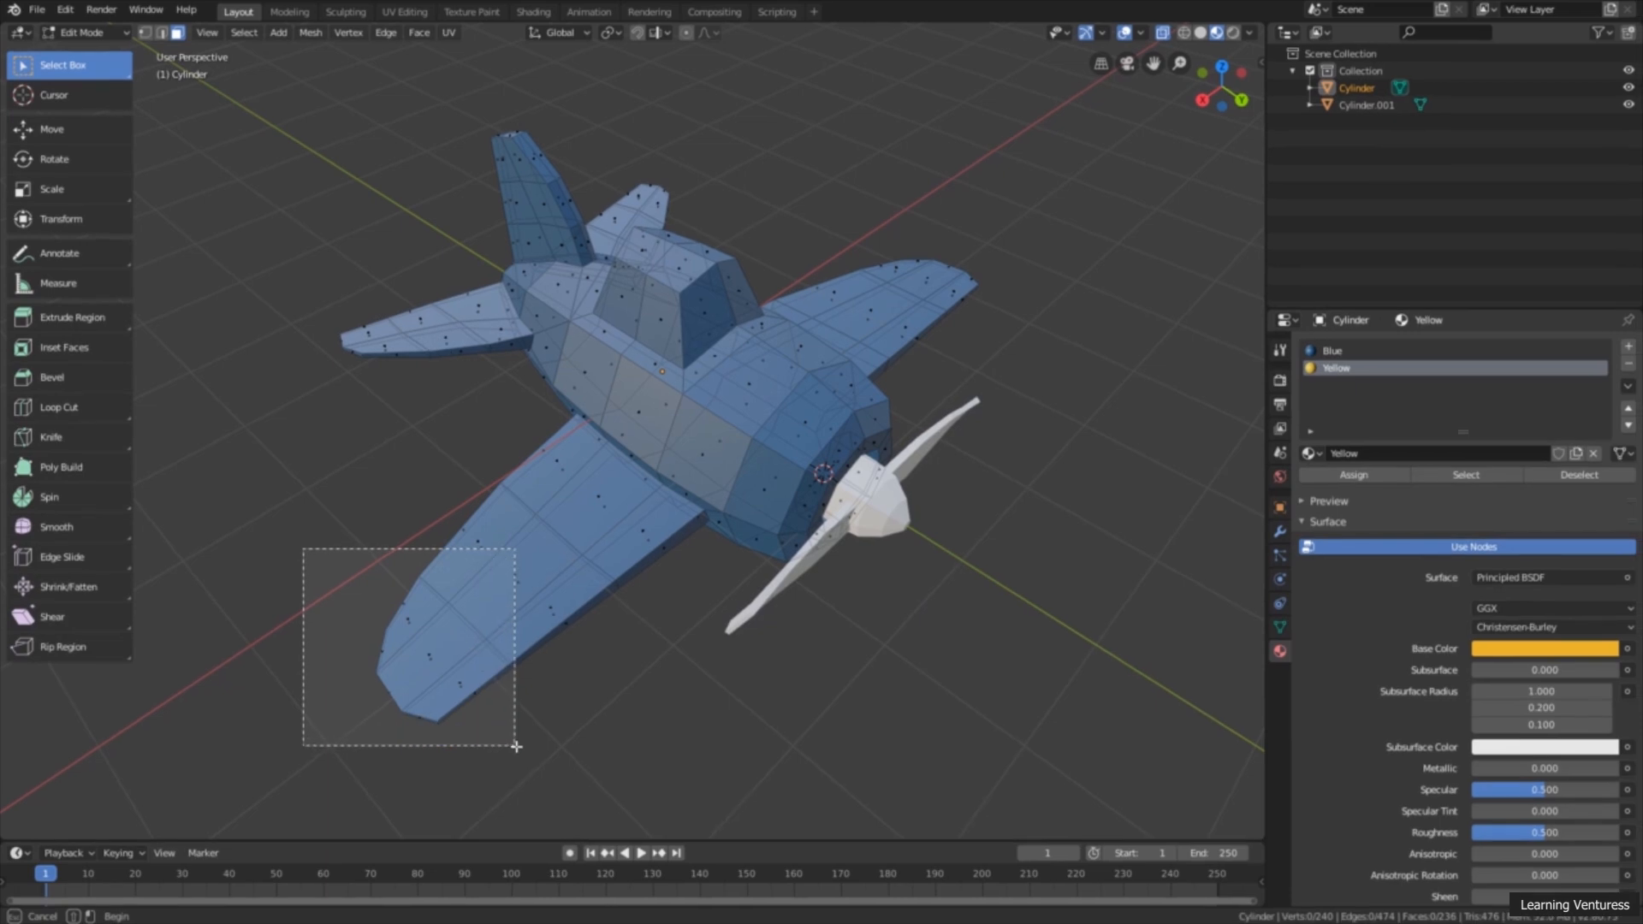
{"action": "middle_click_drag", "start_coordinate": [698, 621], "coordinate": [668, 597]}
{"action": "scroll", "coordinate": [670, 592], "scroll_direction": "down", "scroll_amount": 3}
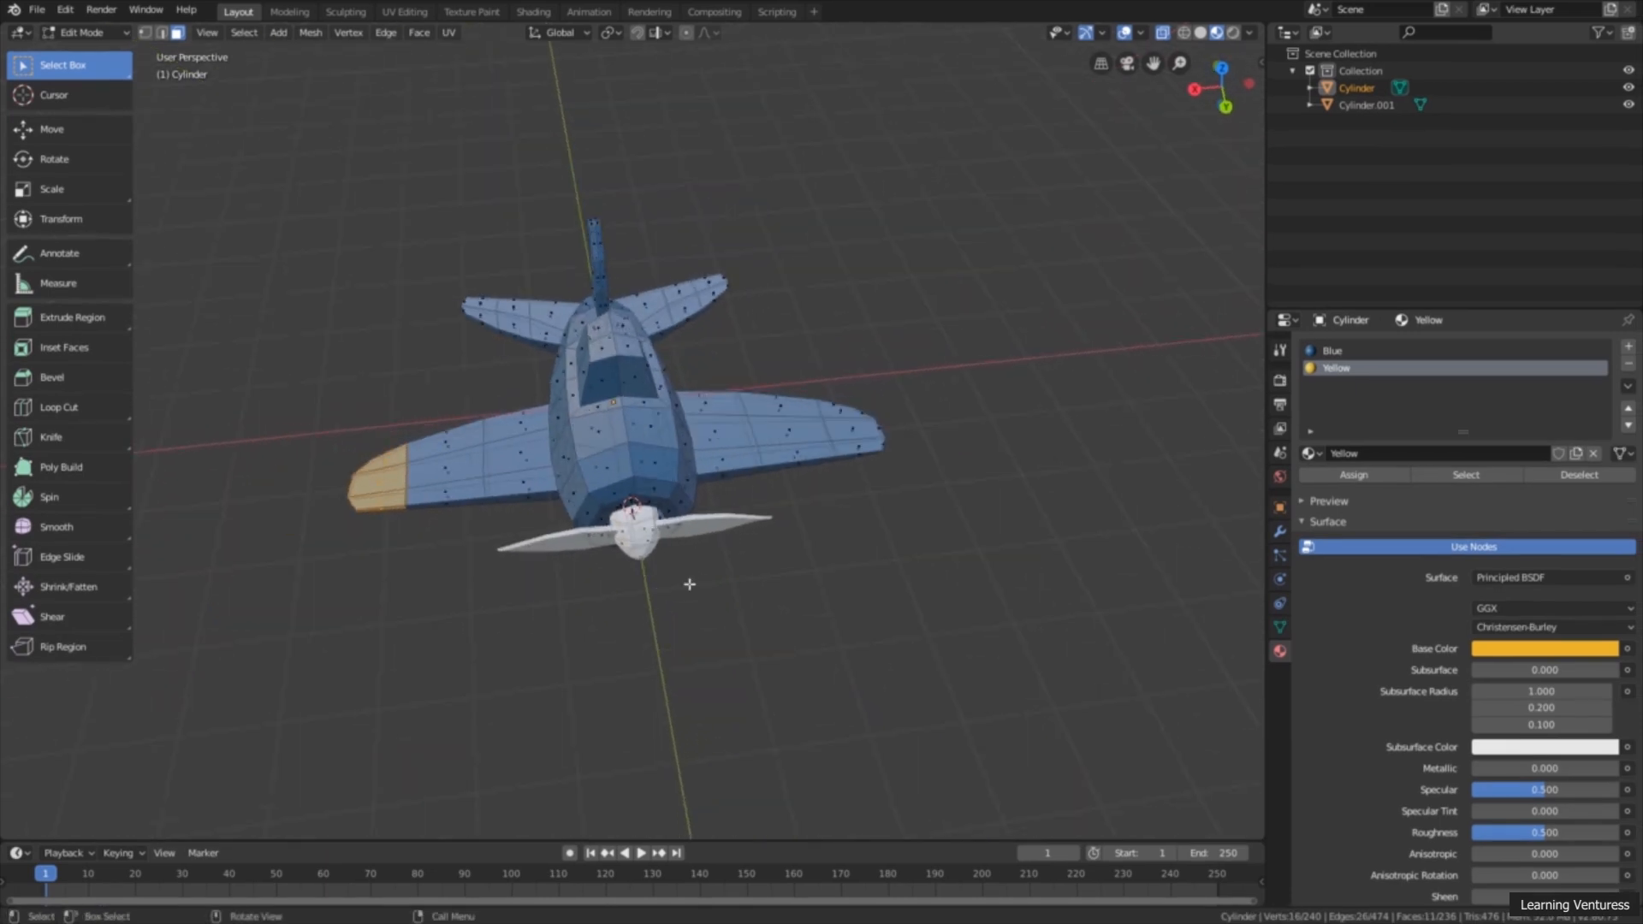
{"action": "middle_click_drag", "start_coordinate": [768, 538], "coordinate": [745, 588]}
{"action": "scroll", "coordinate": [757, 569], "scroll_direction": "up", "scroll_amount": 2}
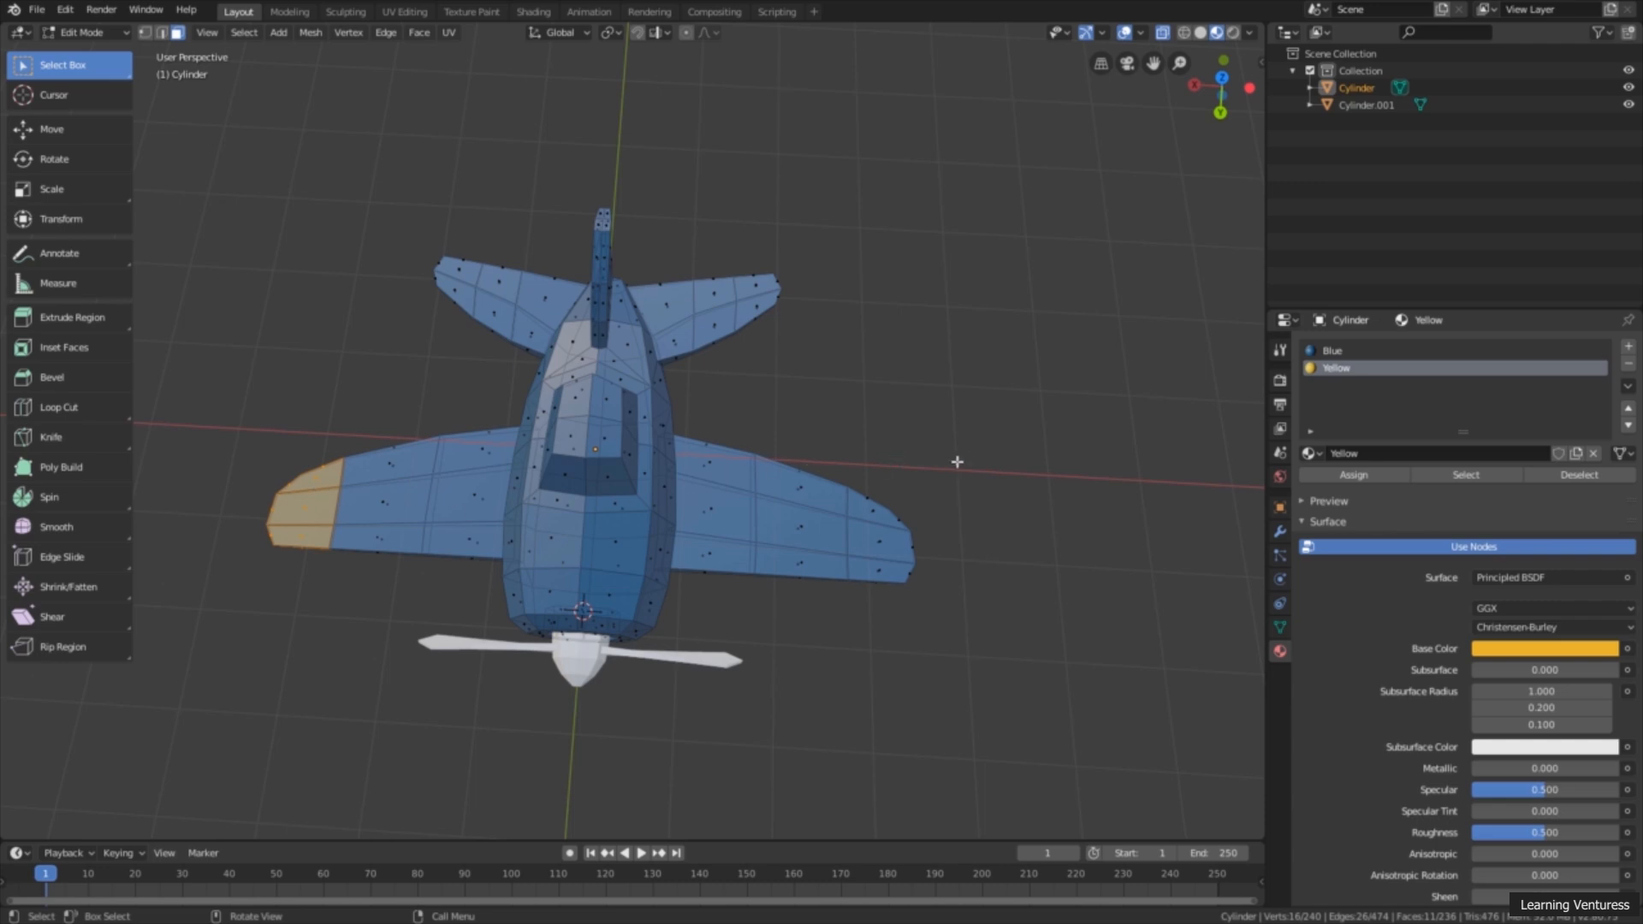
{"action": "left_click_drag", "start_coordinate": [945, 446], "coordinate": [848, 661], "text": "shift"}
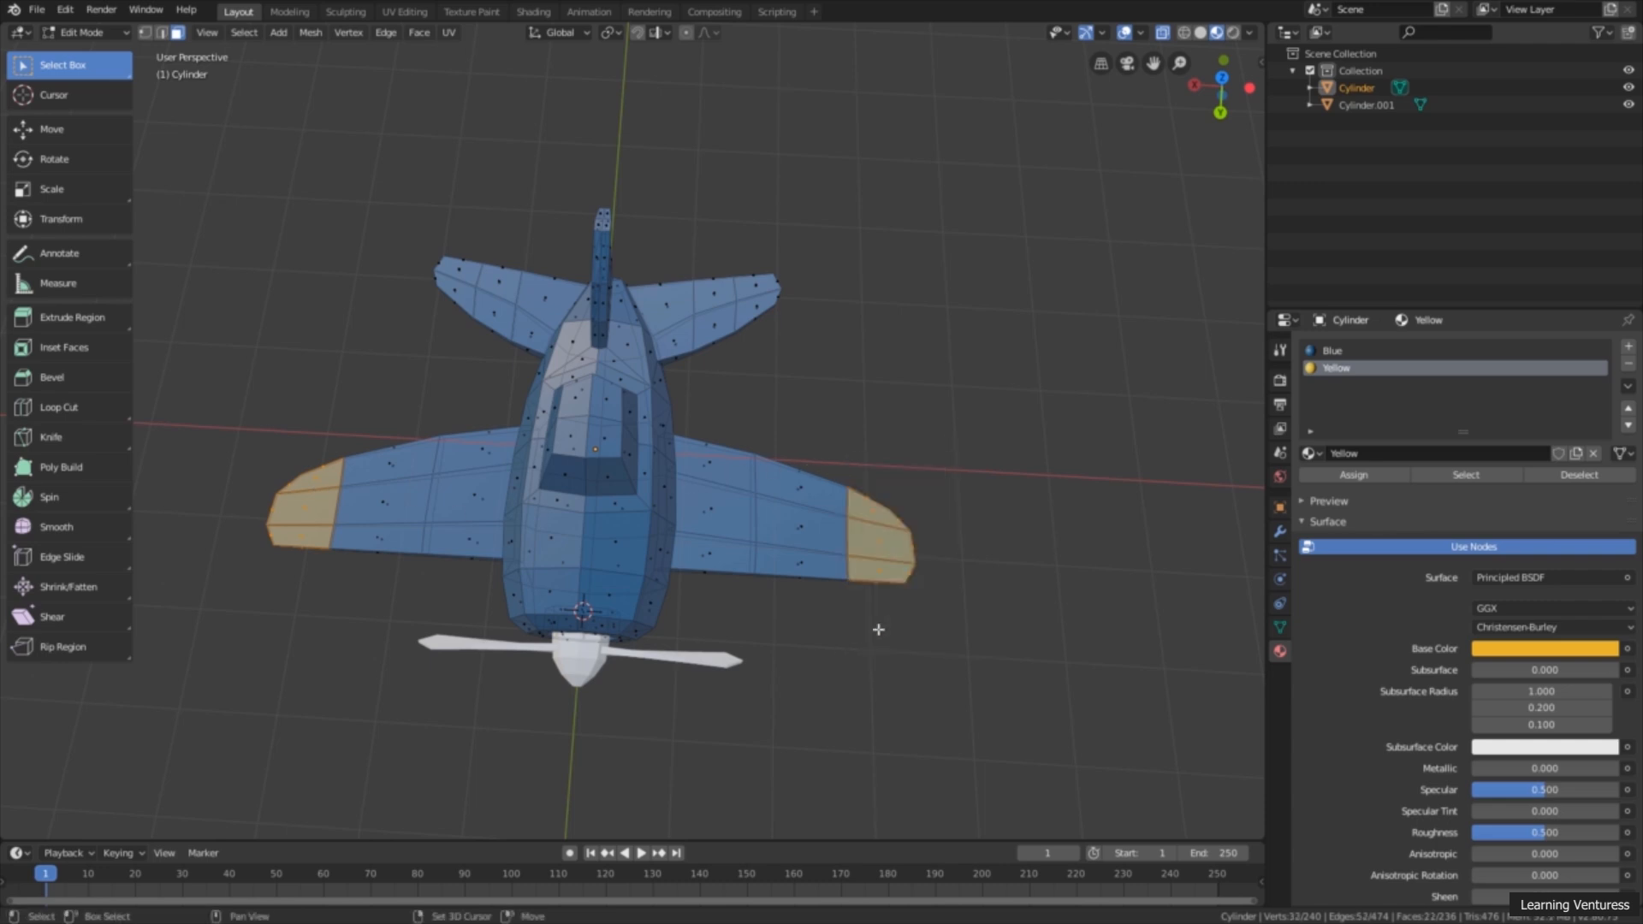
Step: Add the tips of both horizontal tail wings and the top of the vertical tail fin to the selection
{"action": "middle_click_drag", "start_coordinate": [887, 592], "coordinate": [851, 397]}
{"action": "left_click_drag", "start_coordinate": [821, 255], "coordinate": [736, 403], "text": "shift"}
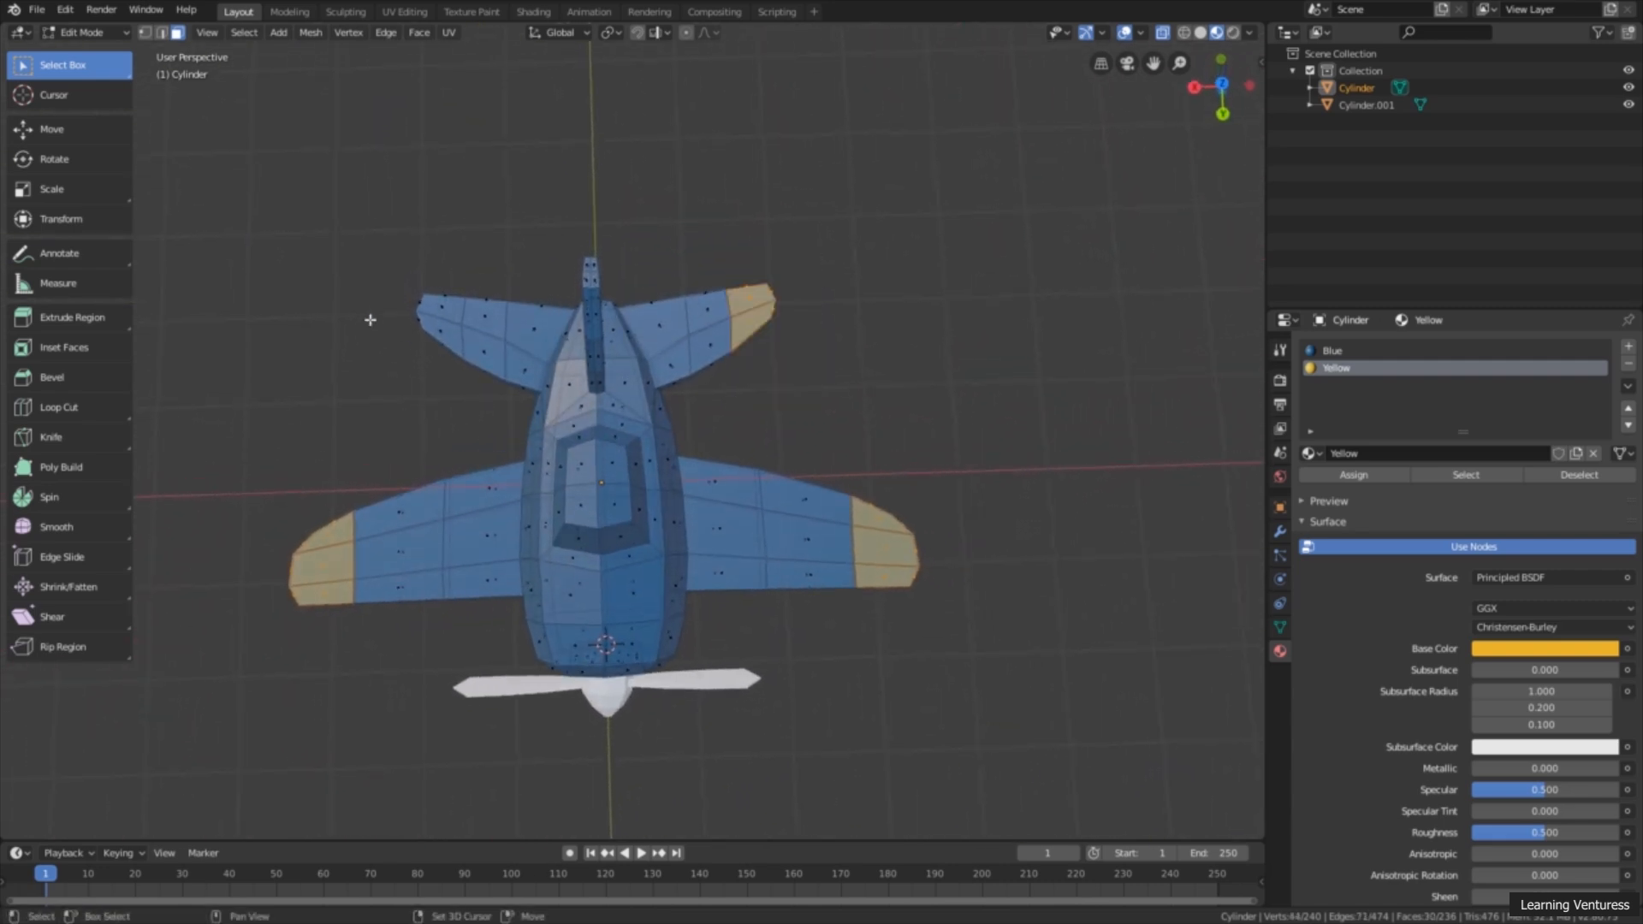
{"action": "left_click_drag", "start_coordinate": [389, 285], "coordinate": [471, 379], "text": "shift"}
{"action": "middle_click_drag", "start_coordinate": [440, 465], "coordinate": [634, 264]}
{"action": "scroll", "coordinate": [594, 297], "scroll_direction": "up", "scroll_amount": 3}
{"action": "left_click_drag", "start_coordinate": [721, 148], "coordinate": [546, 253], "text": "shift"}
{"action": "middle_click_drag", "start_coordinate": [561, 352], "coordinate": [471, 379]}
Step: Assign the Yellow material to the selected wing and tail tip faces
{"action": "scroll", "coordinate": [471, 378], "scroll_direction": "down", "scroll_amount": 5}
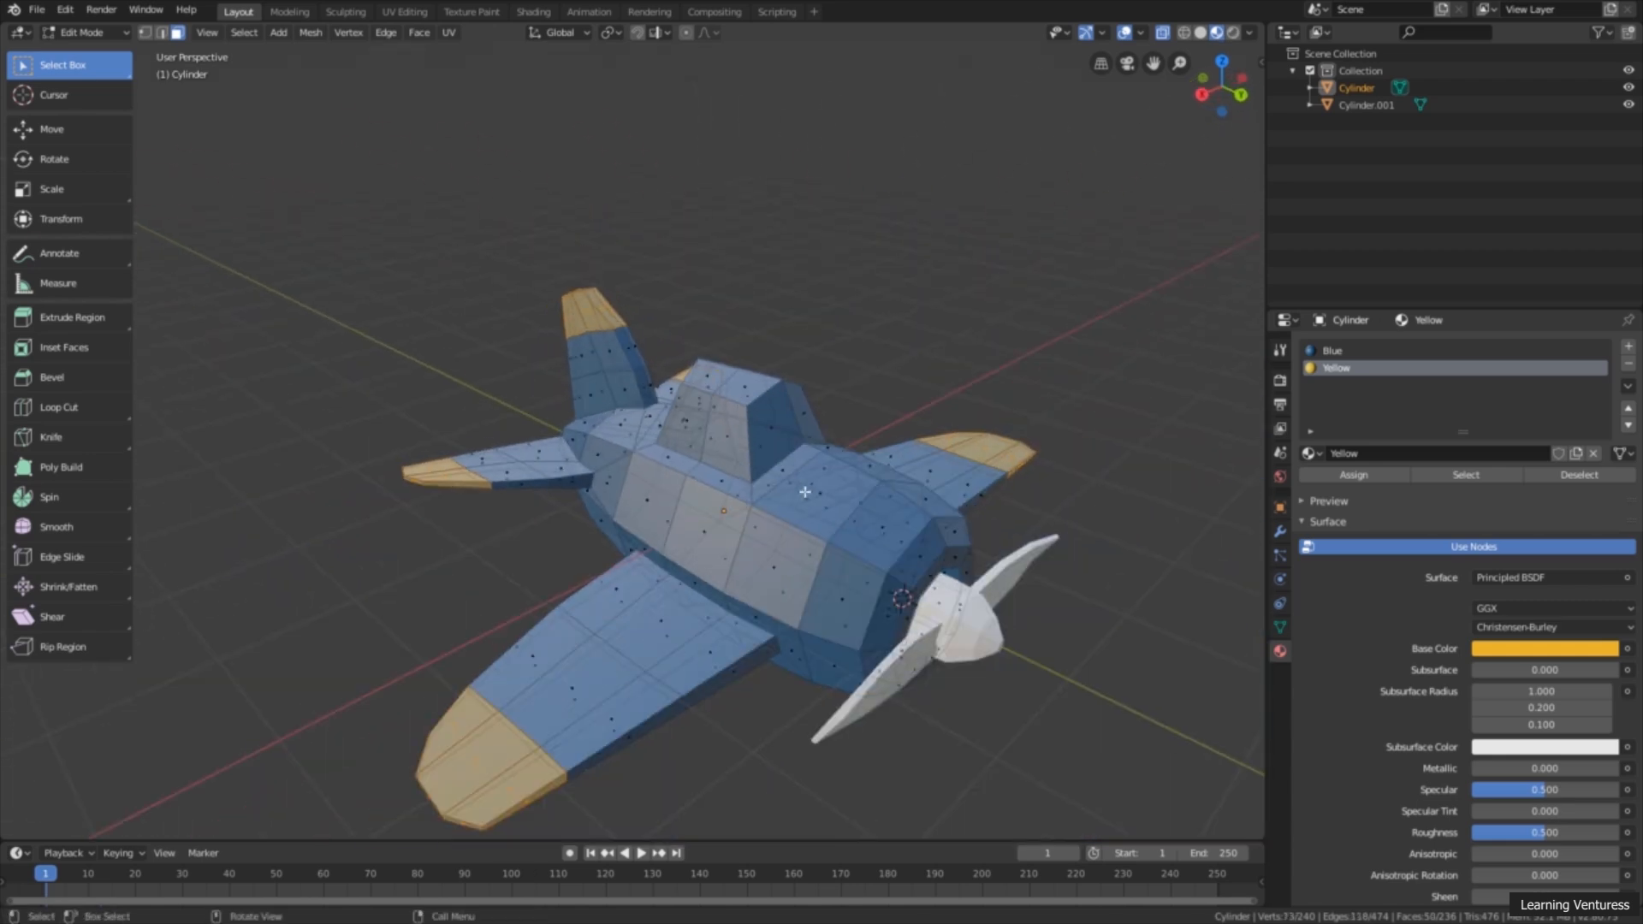
{"action": "scroll", "coordinate": [769, 514], "scroll_direction": "up", "scroll_amount": 1}
{"action": "middle_click_drag", "start_coordinate": [770, 514], "coordinate": [808, 402], "text": "shift"}
{"action": "scroll", "coordinate": [811, 403], "scroll_direction": "up", "scroll_amount": 2}
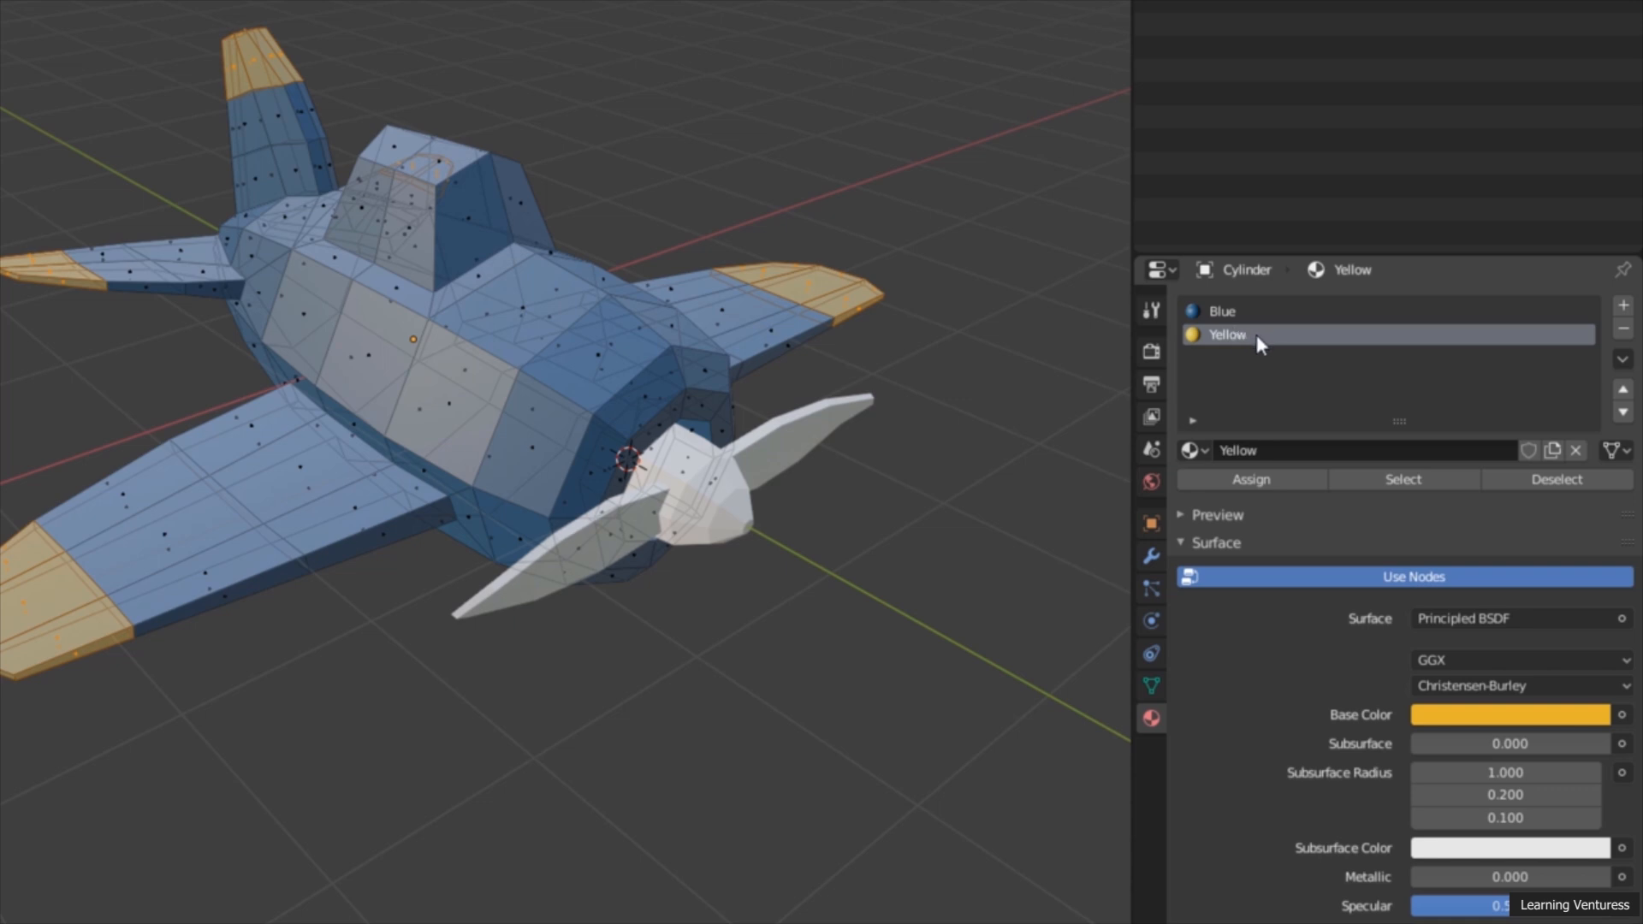
{"action": "left_click", "coordinate": [1251, 481]}
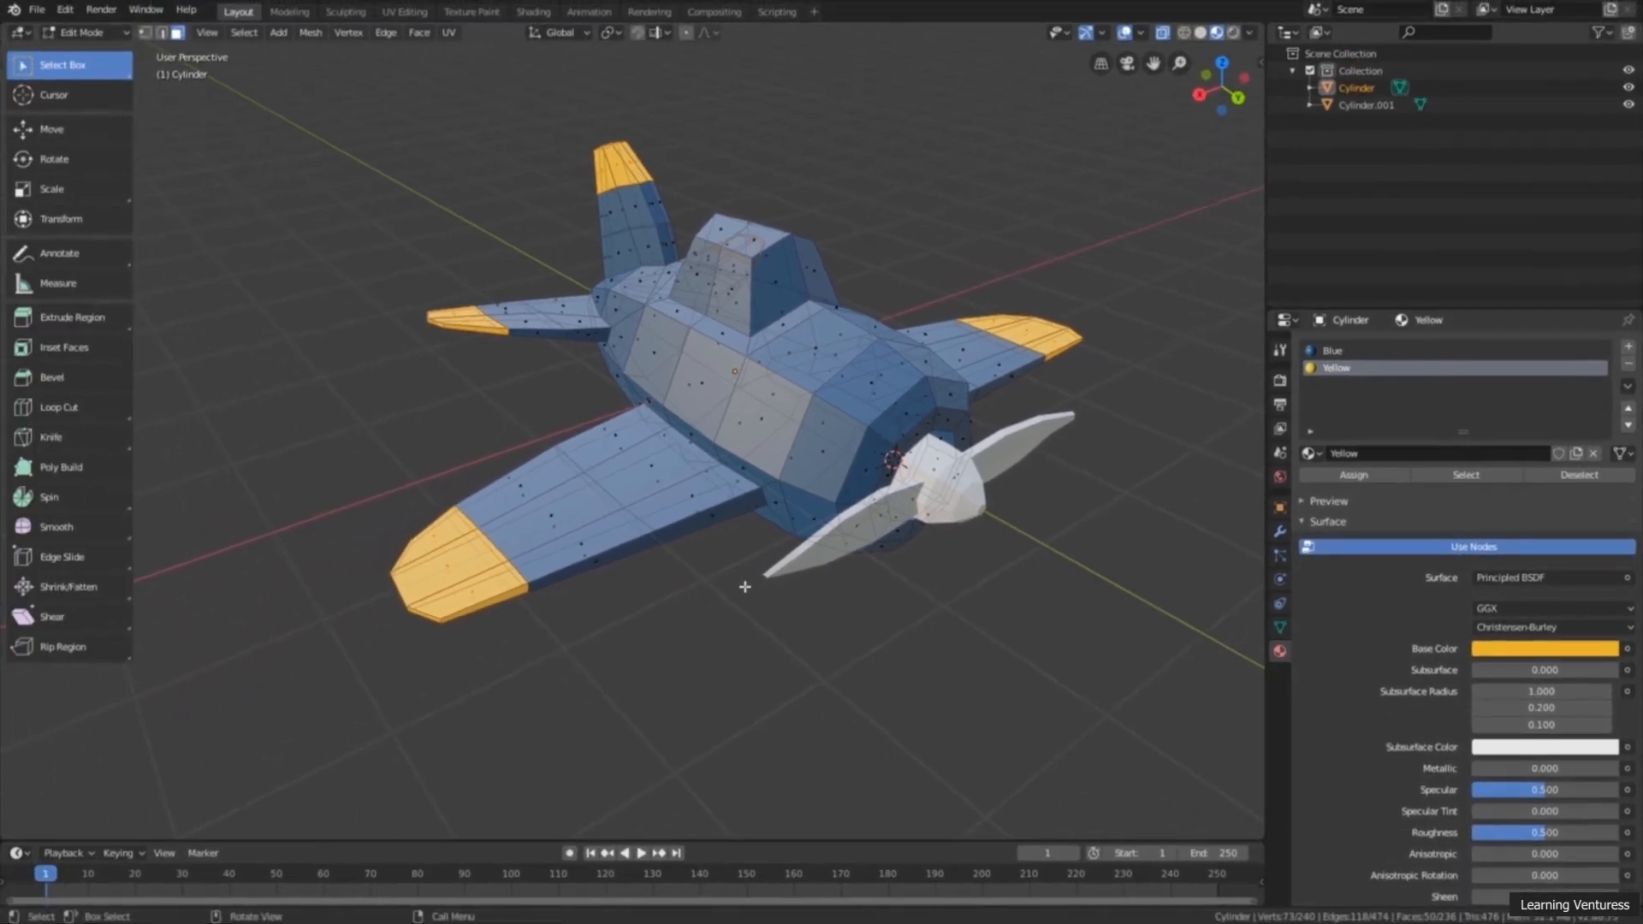
{"action": "middle_click_drag", "start_coordinate": [856, 518], "coordinate": [801, 506], "text": "shift"}
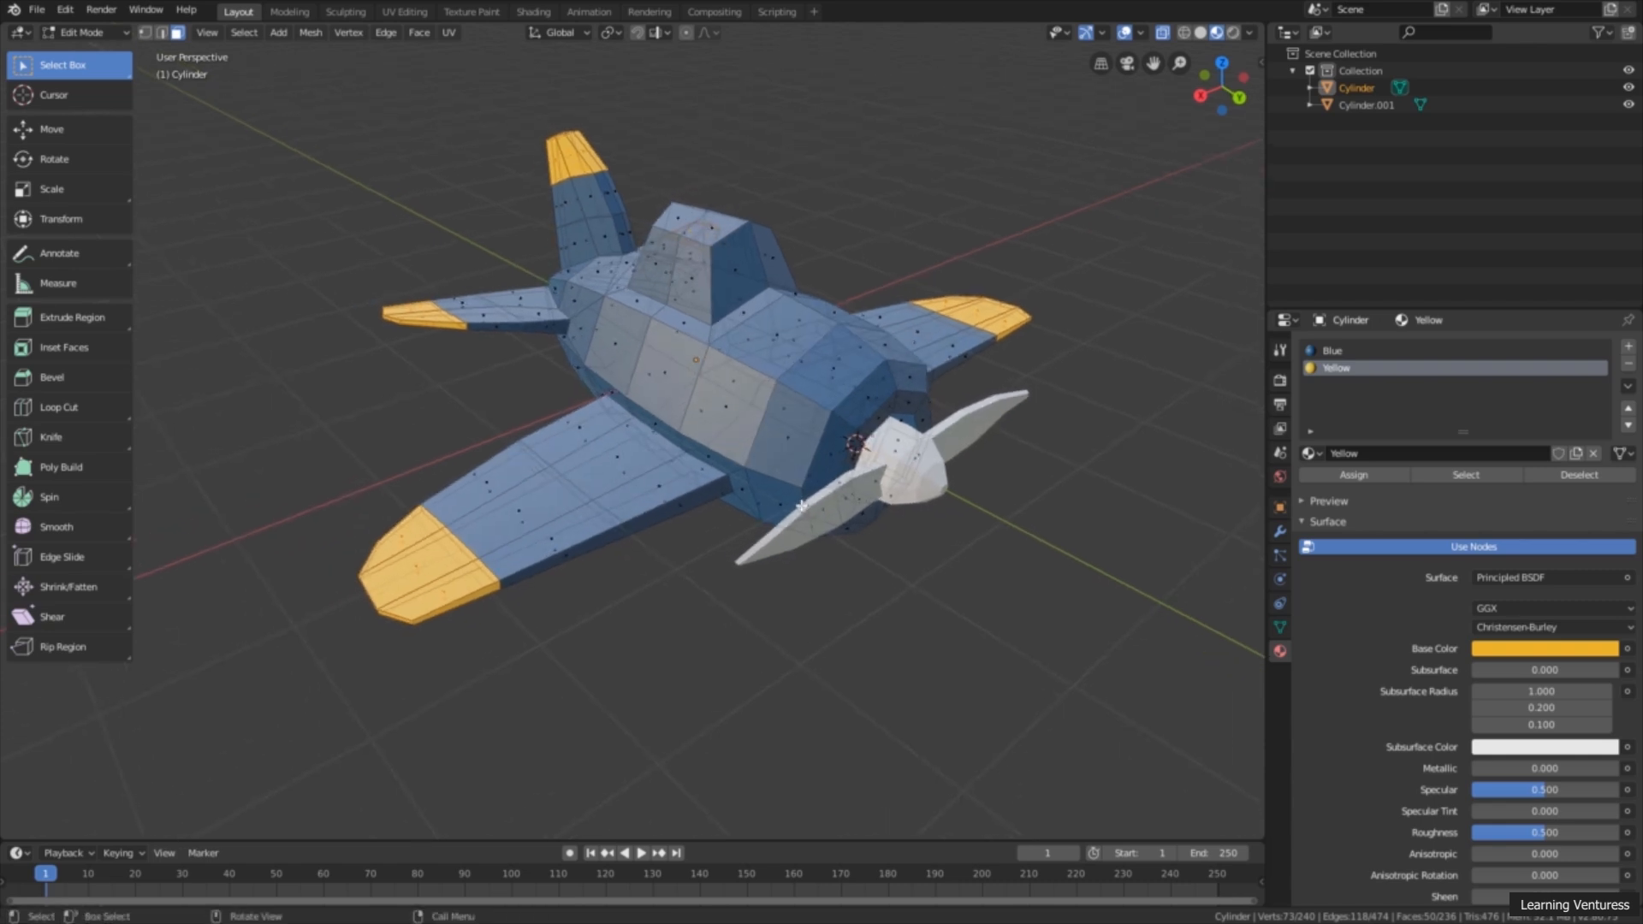
{"action": "middle_click_drag", "start_coordinate": [828, 481], "coordinate": [1008, 351]}
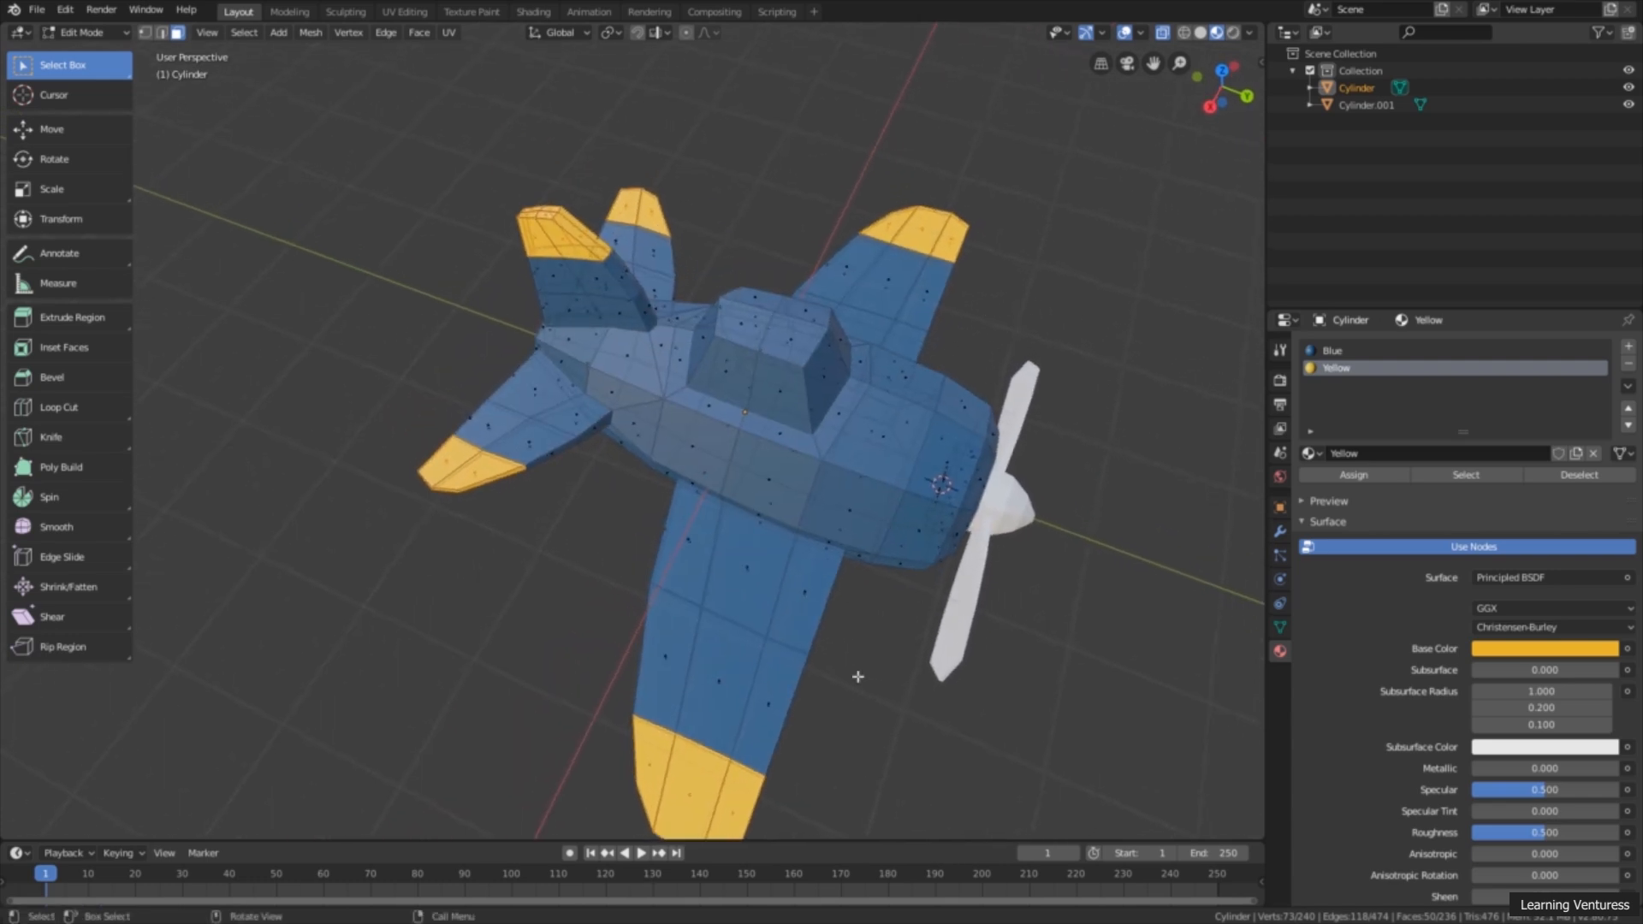
{"action": "middle_click_drag", "start_coordinate": [925, 692], "coordinate": [1008, 511]}
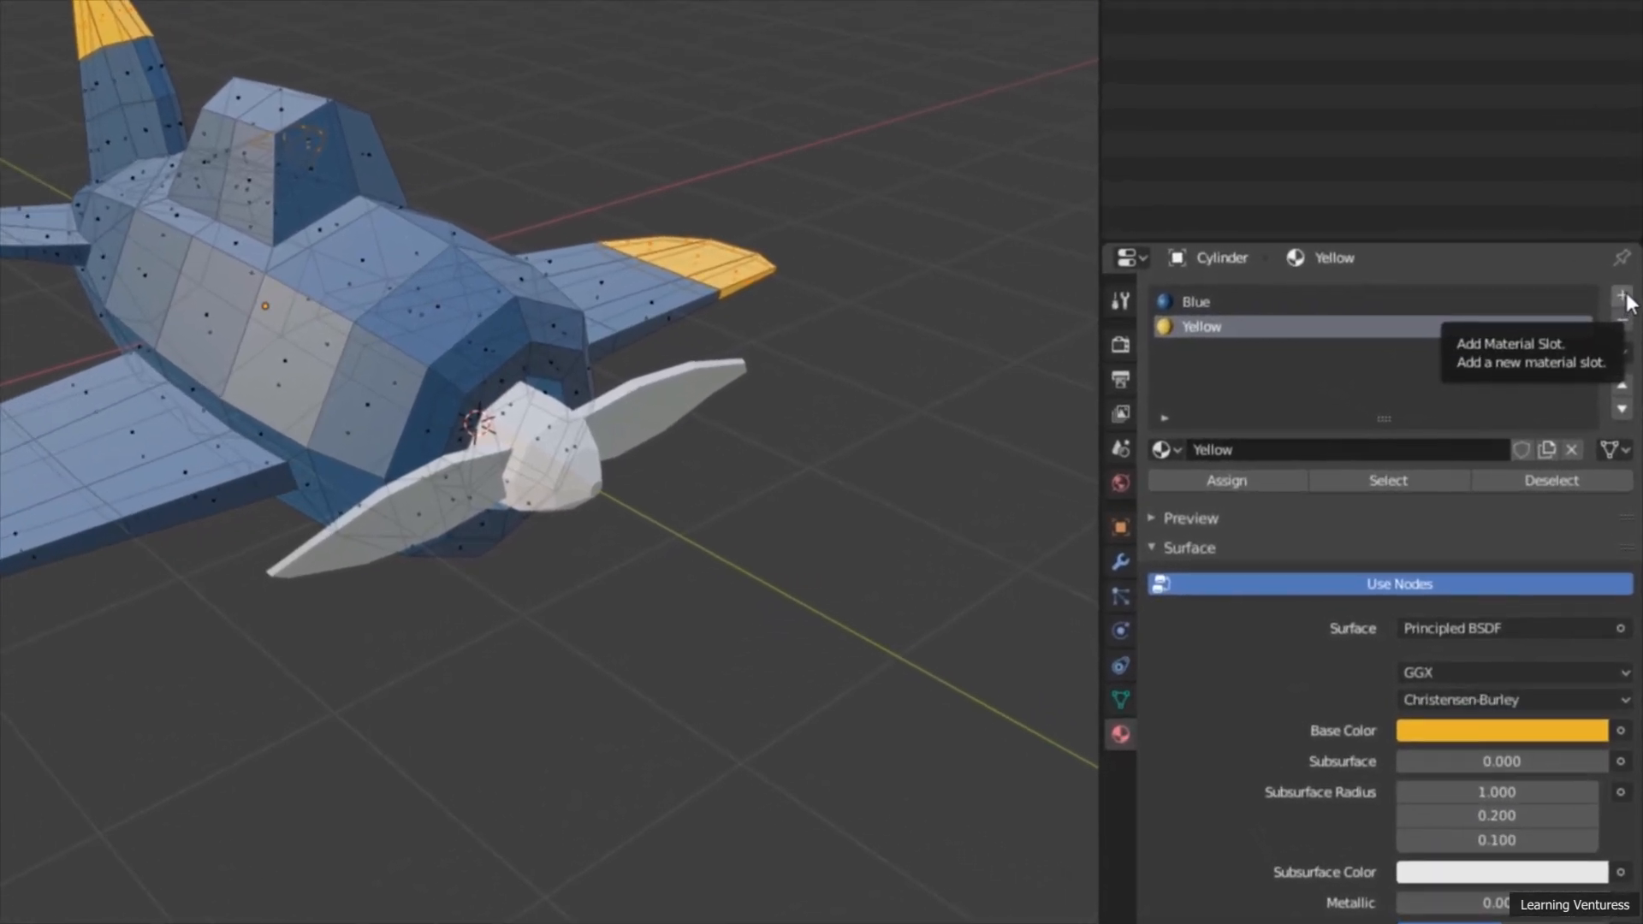
Step: Add a third material named Red with an orange-red base color of hue 0.039, saturation 0.825 and value 0.780
{"action": "left_click", "coordinate": [1622, 297]}
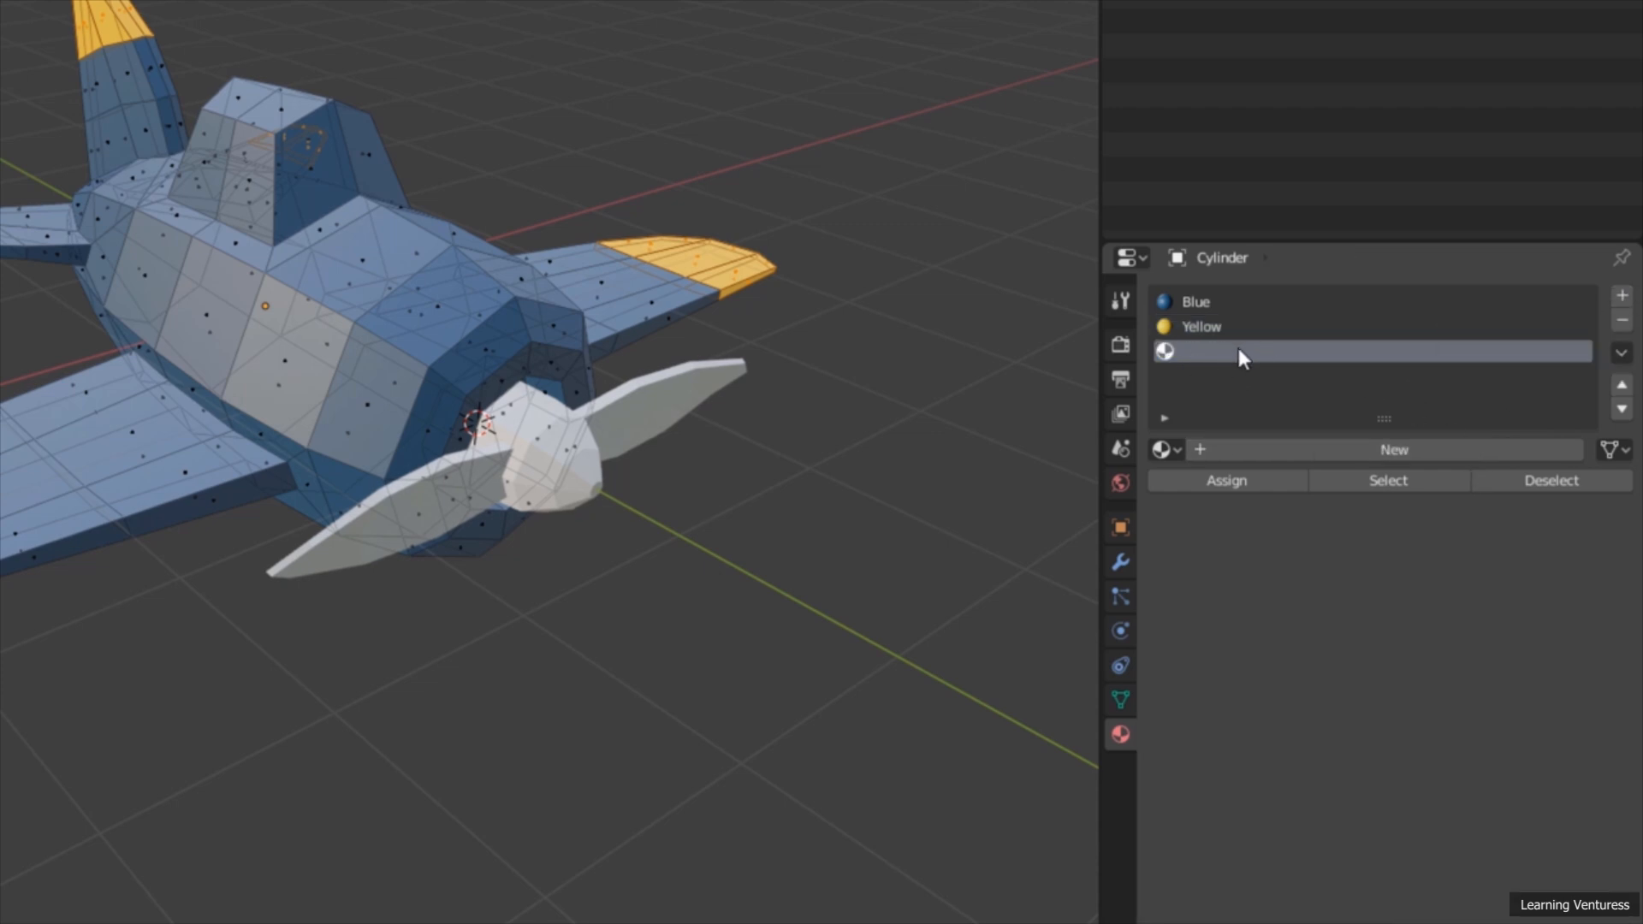
{"action": "left_click", "coordinate": [1368, 453]}
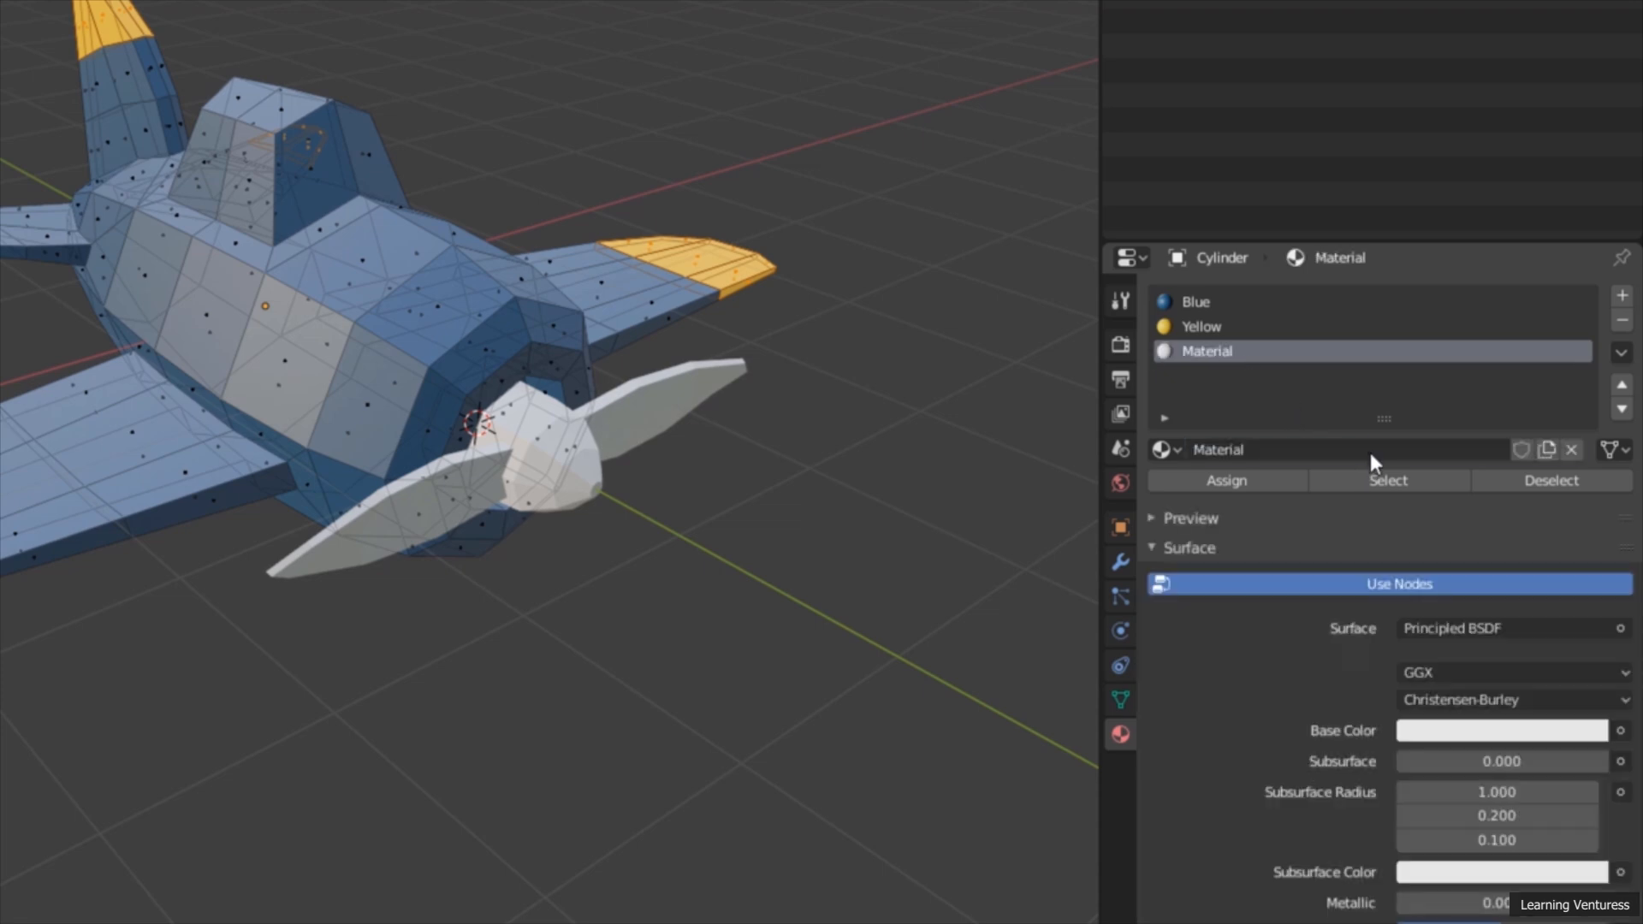
{"action": "left_click", "coordinate": [1251, 447]}
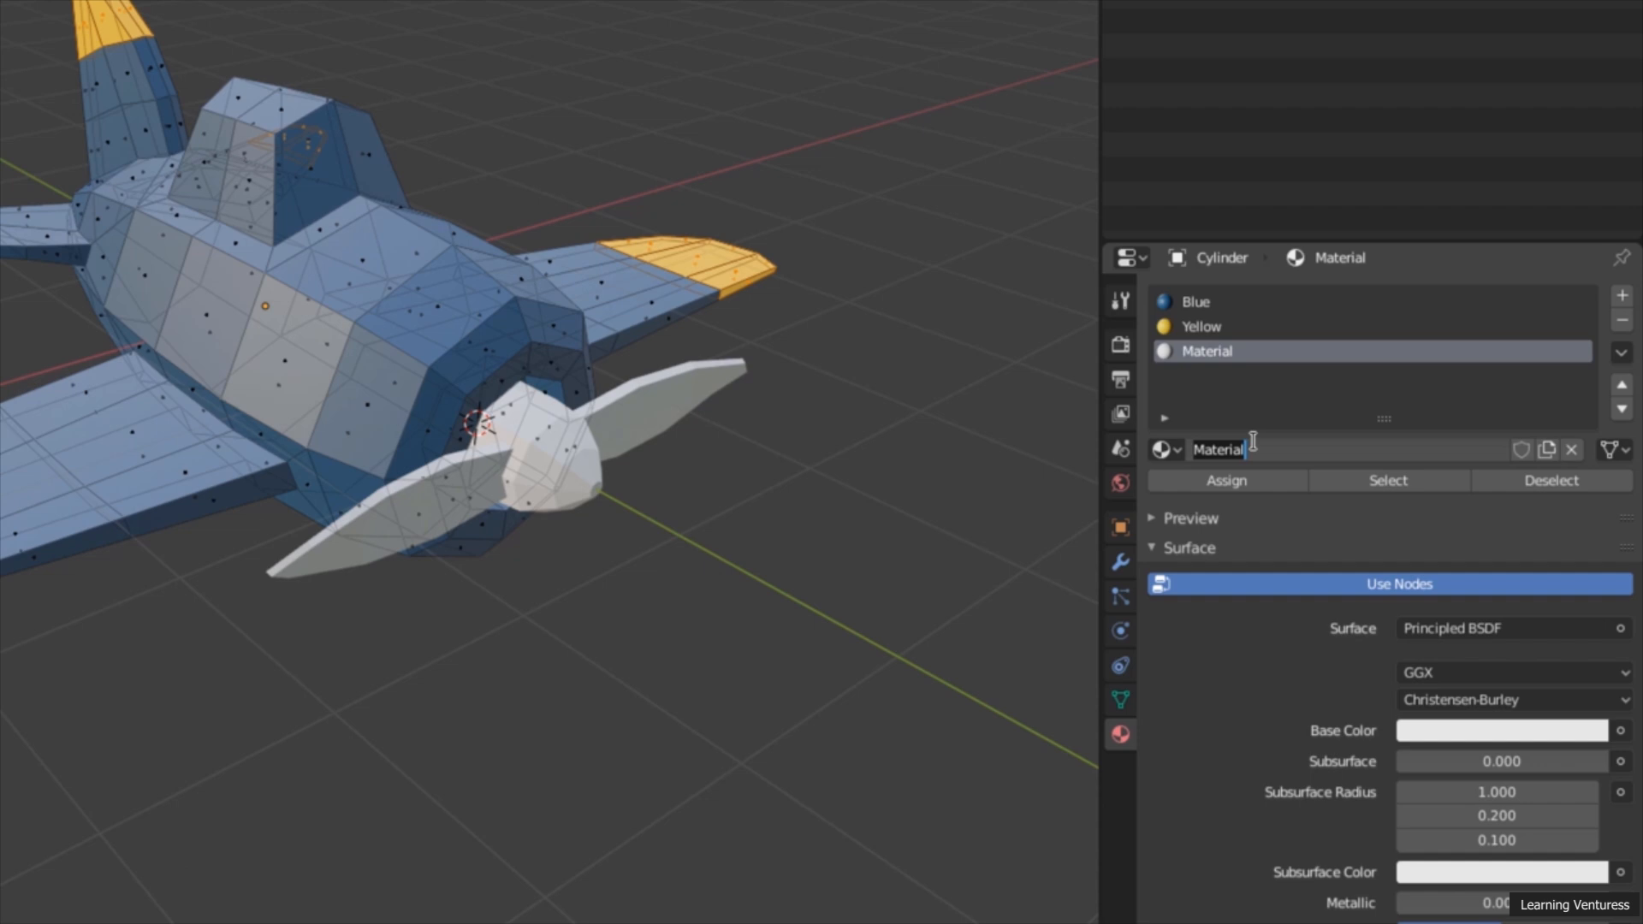
{"action": "type", "text": "Red"}
{"action": "key", "text": "Return"}
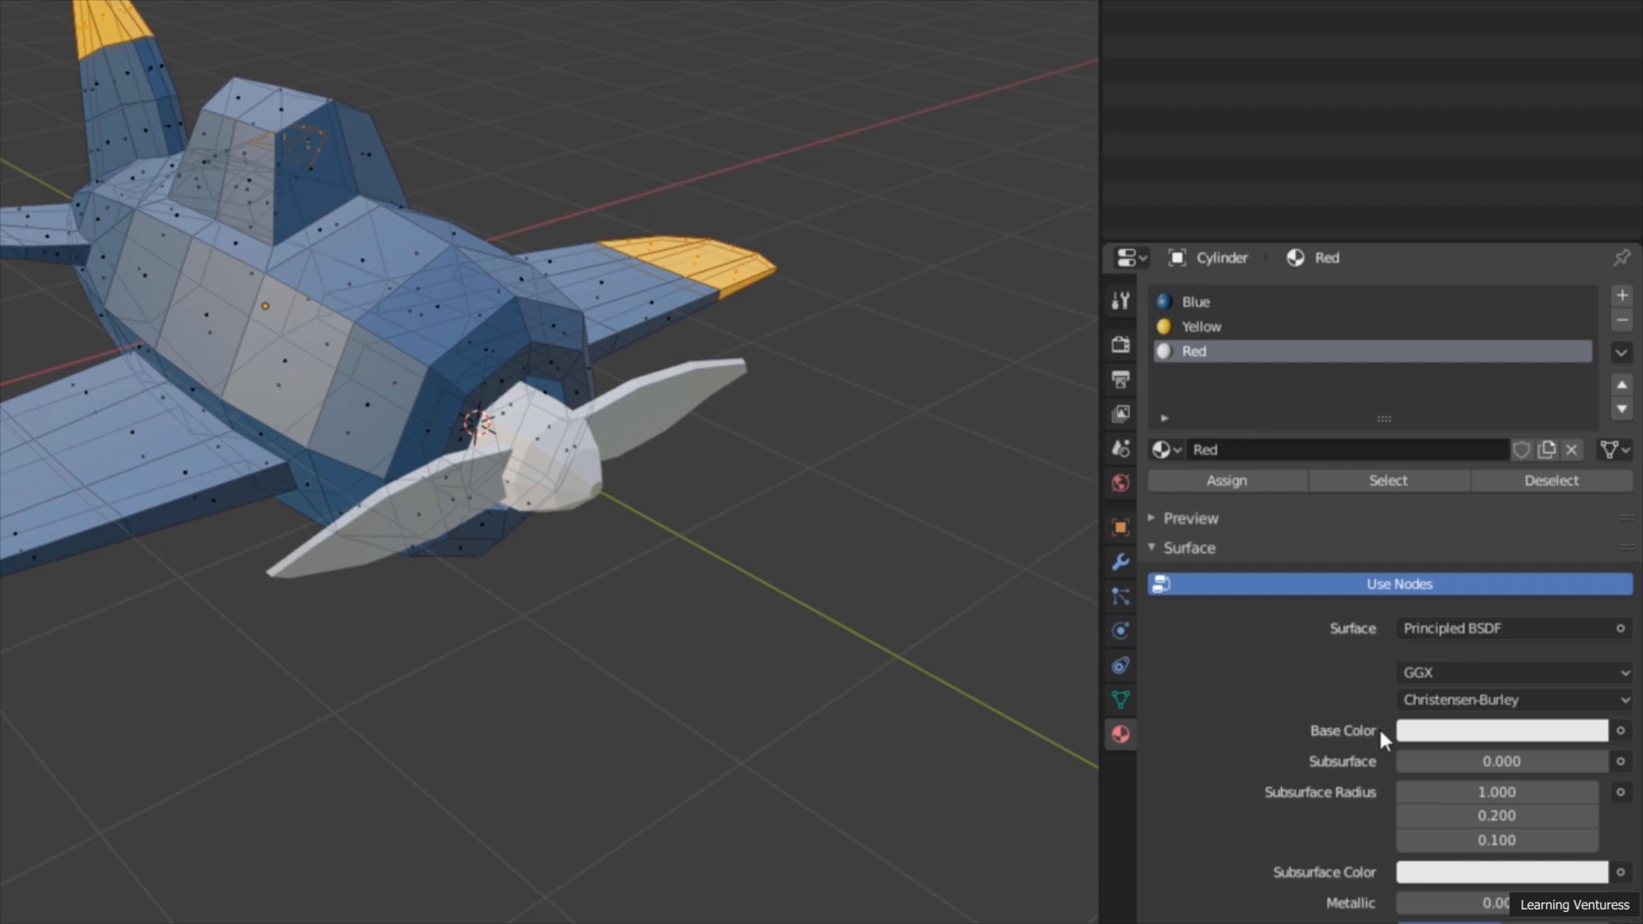
{"action": "left_click", "coordinate": [1482, 732]}
{"action": "left_click_drag", "start_coordinate": [1473, 513], "coordinate": [1463, 519]}
{"action": "mouse_move", "coordinate": [1588, 395]}
{"action": "left_mouse_down"}
{"action": "mouse_move", "coordinate": [1588, 452]}
{"action": "mouse_move", "coordinate": [1588, 415]}
{"action": "left_mouse_up"}
{"action": "left_click_drag", "start_coordinate": [1464, 520], "coordinate": [1462, 539]}
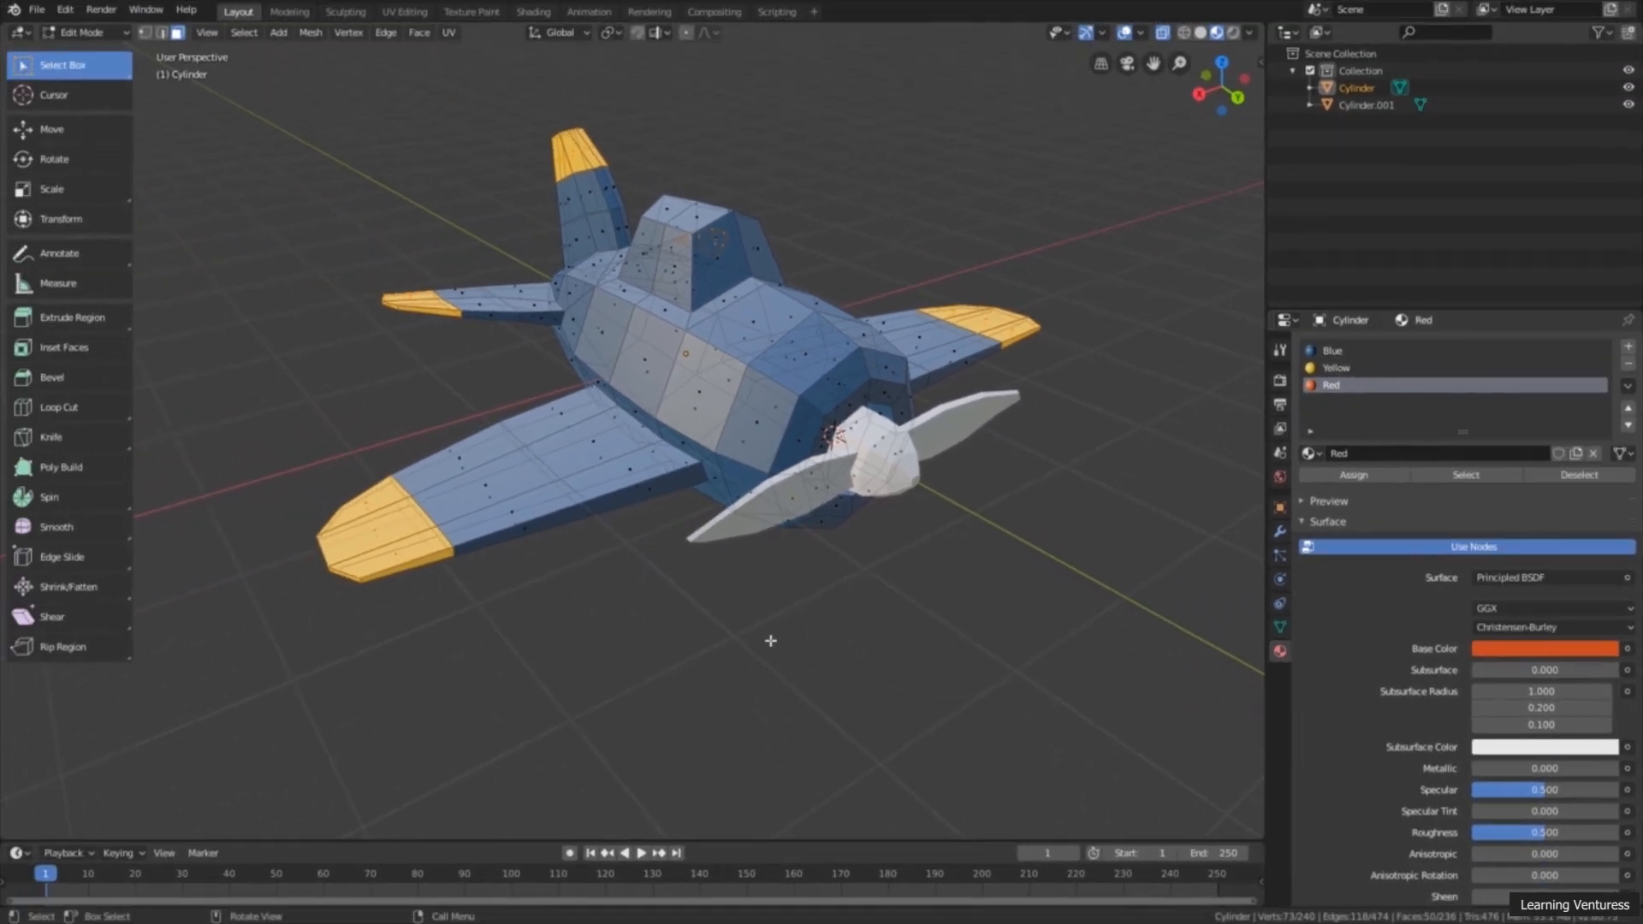
Step: Select all the faces around the front ring of the fuselage behind the propeller, including the nose faces
{"action": "middle_click_drag", "start_coordinate": [770, 642], "coordinate": [916, 629]}
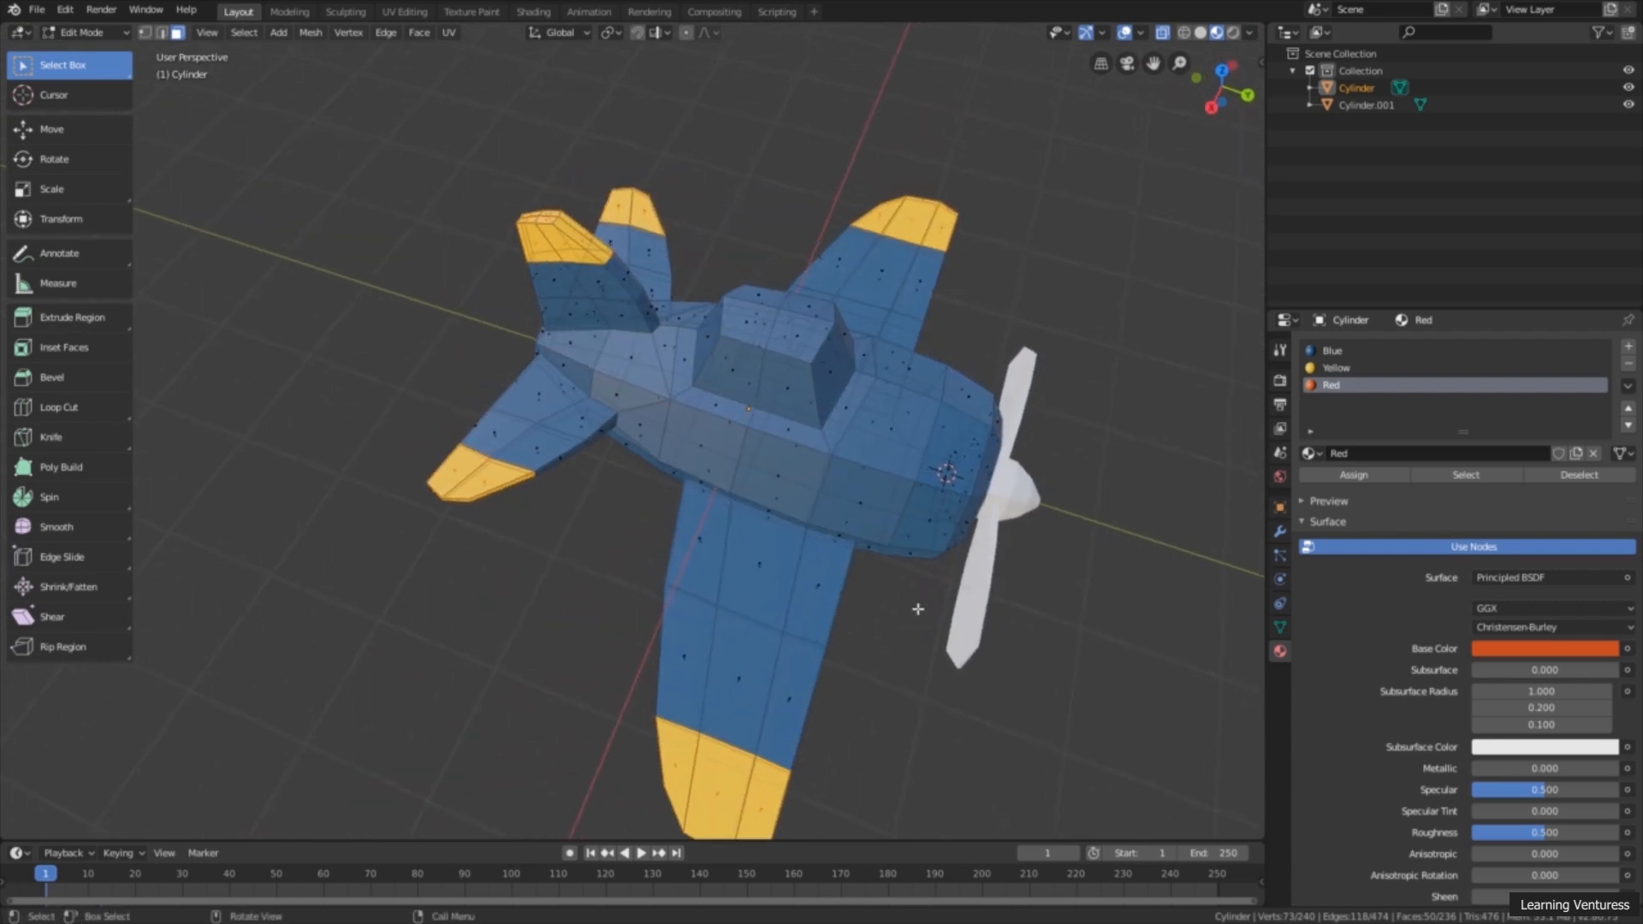
{"action": "left_click_drag", "start_coordinate": [1061, 344], "coordinate": [953, 569]}
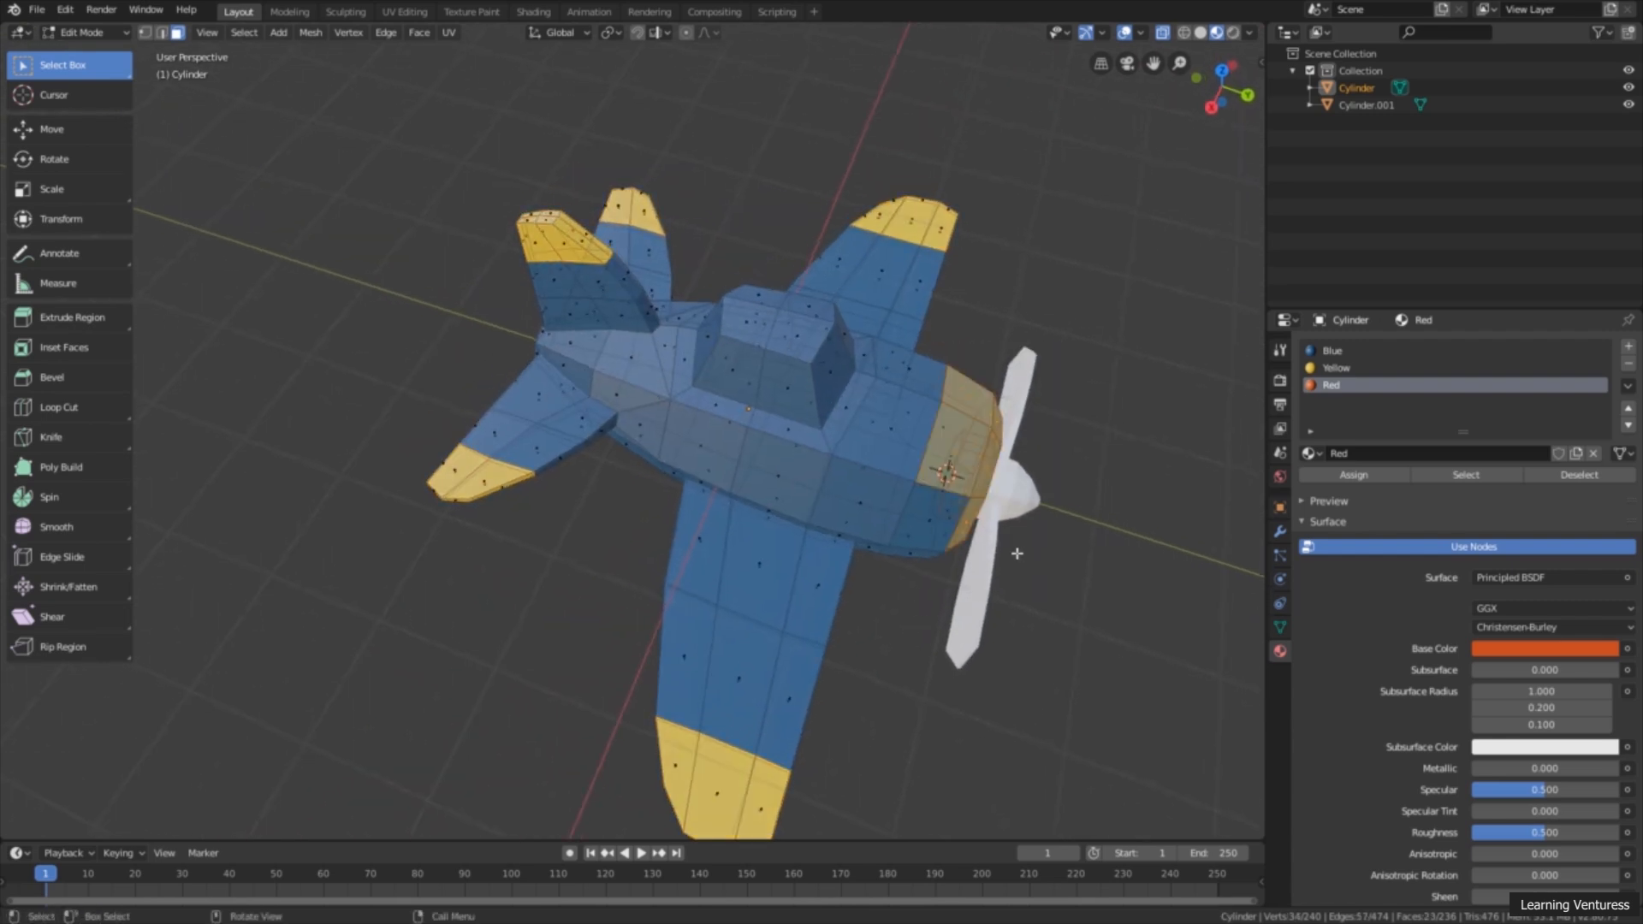
{"action": "middle_click_drag", "start_coordinate": [953, 570], "coordinate": [1030, 527]}
{"action": "left_click_drag", "start_coordinate": [1012, 609], "coordinate": [907, 492]}
{"action": "middle_click_drag", "start_coordinate": [907, 492], "coordinate": [703, 413]}
{"action": "left_click", "coordinate": [362, 329], "text": "shift"}
{"action": "middle_click_drag", "start_coordinate": [362, 329], "coordinate": [614, 495], "text": "shift"}
{"action": "scroll", "coordinate": [613, 495], "scroll_direction": "up", "scroll_amount": 3}
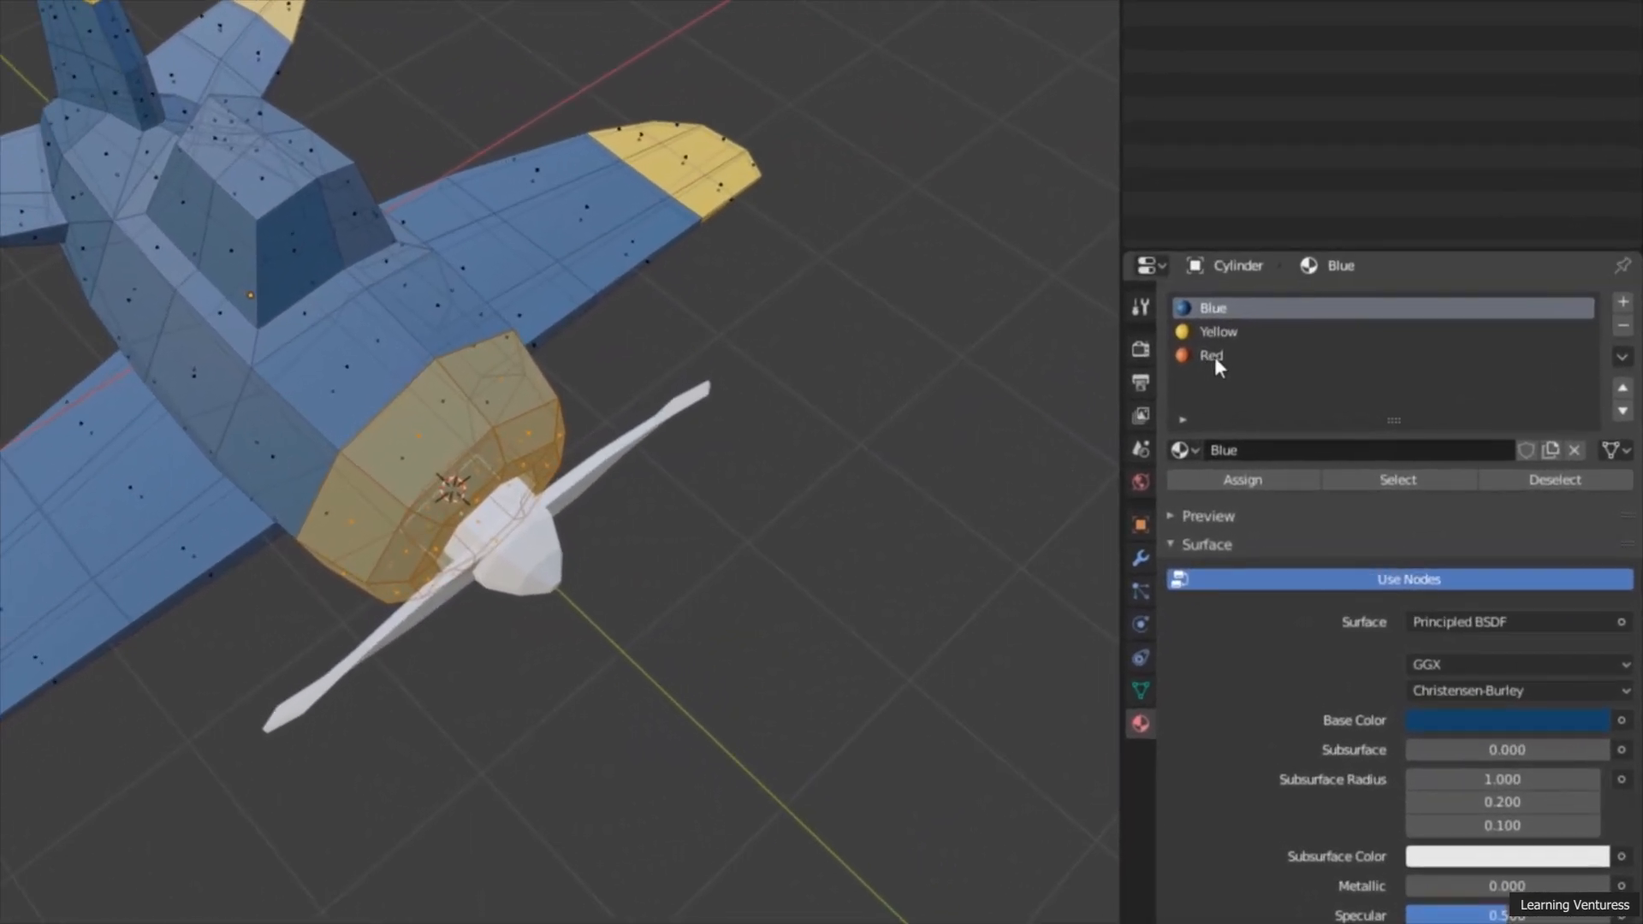
Step: Assign the Red material to the selected faces of the fuselage's front ring and nose, and clear the selection
{"action": "left_click", "coordinate": [1216, 362]}
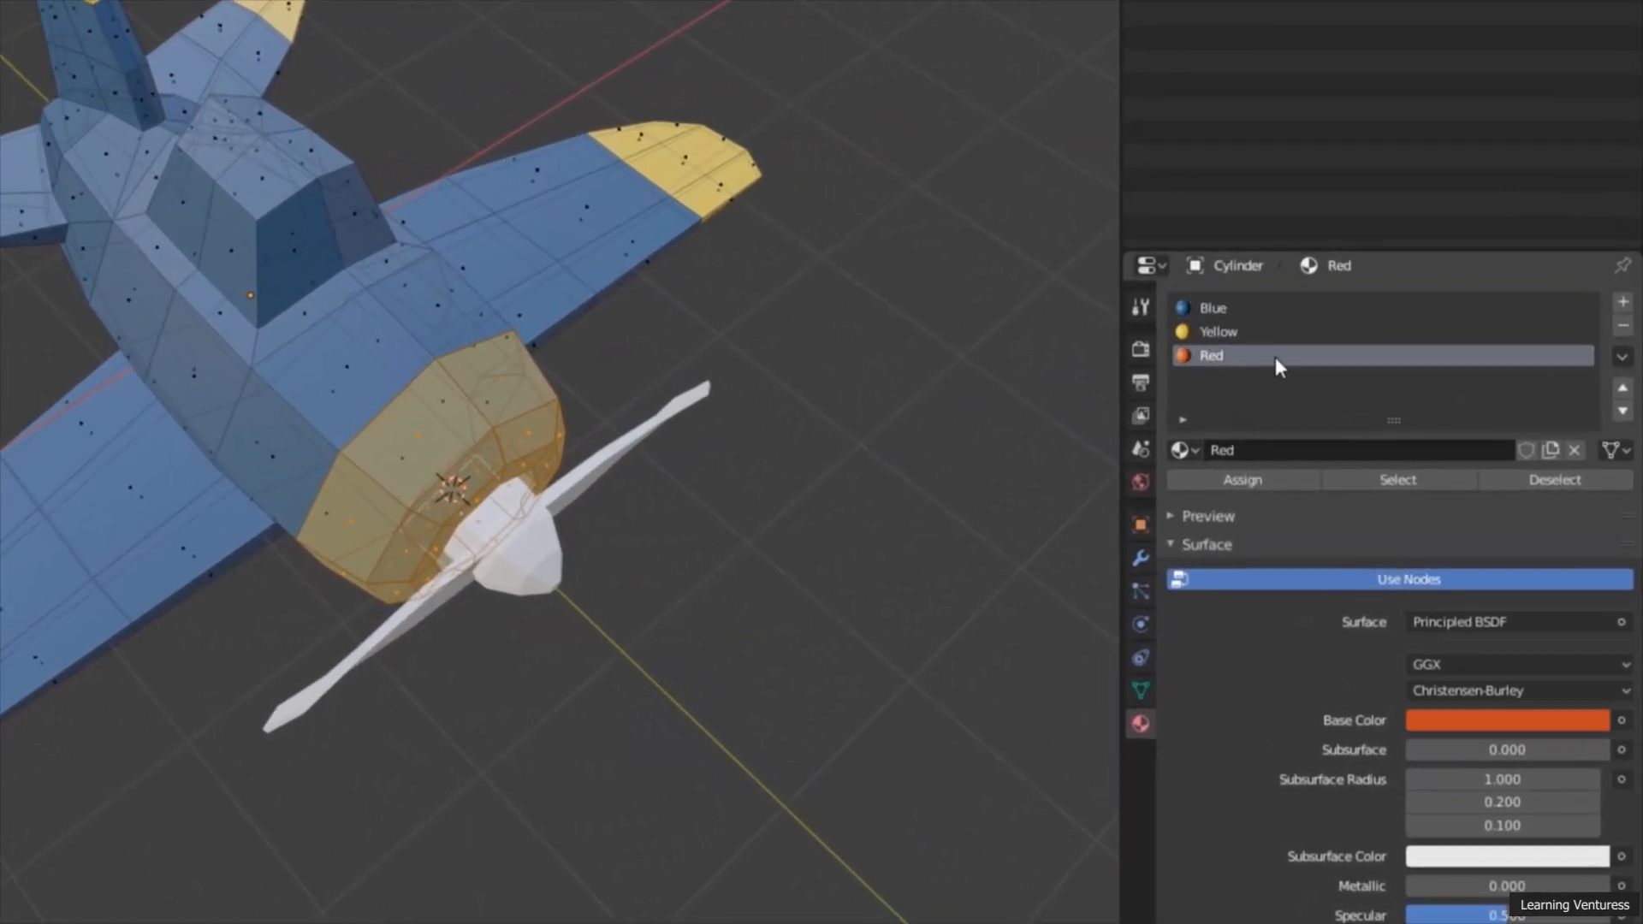
{"action": "left_click", "coordinate": [1246, 479]}
{"action": "left_click", "coordinate": [696, 631]}
{"action": "middle_click_drag", "start_coordinate": [696, 631], "coordinate": [319, 444]}
Step: Try the Red material on the fuselage side face directly behind the front ring
{"action": "left_click", "coordinate": [347, 423]}
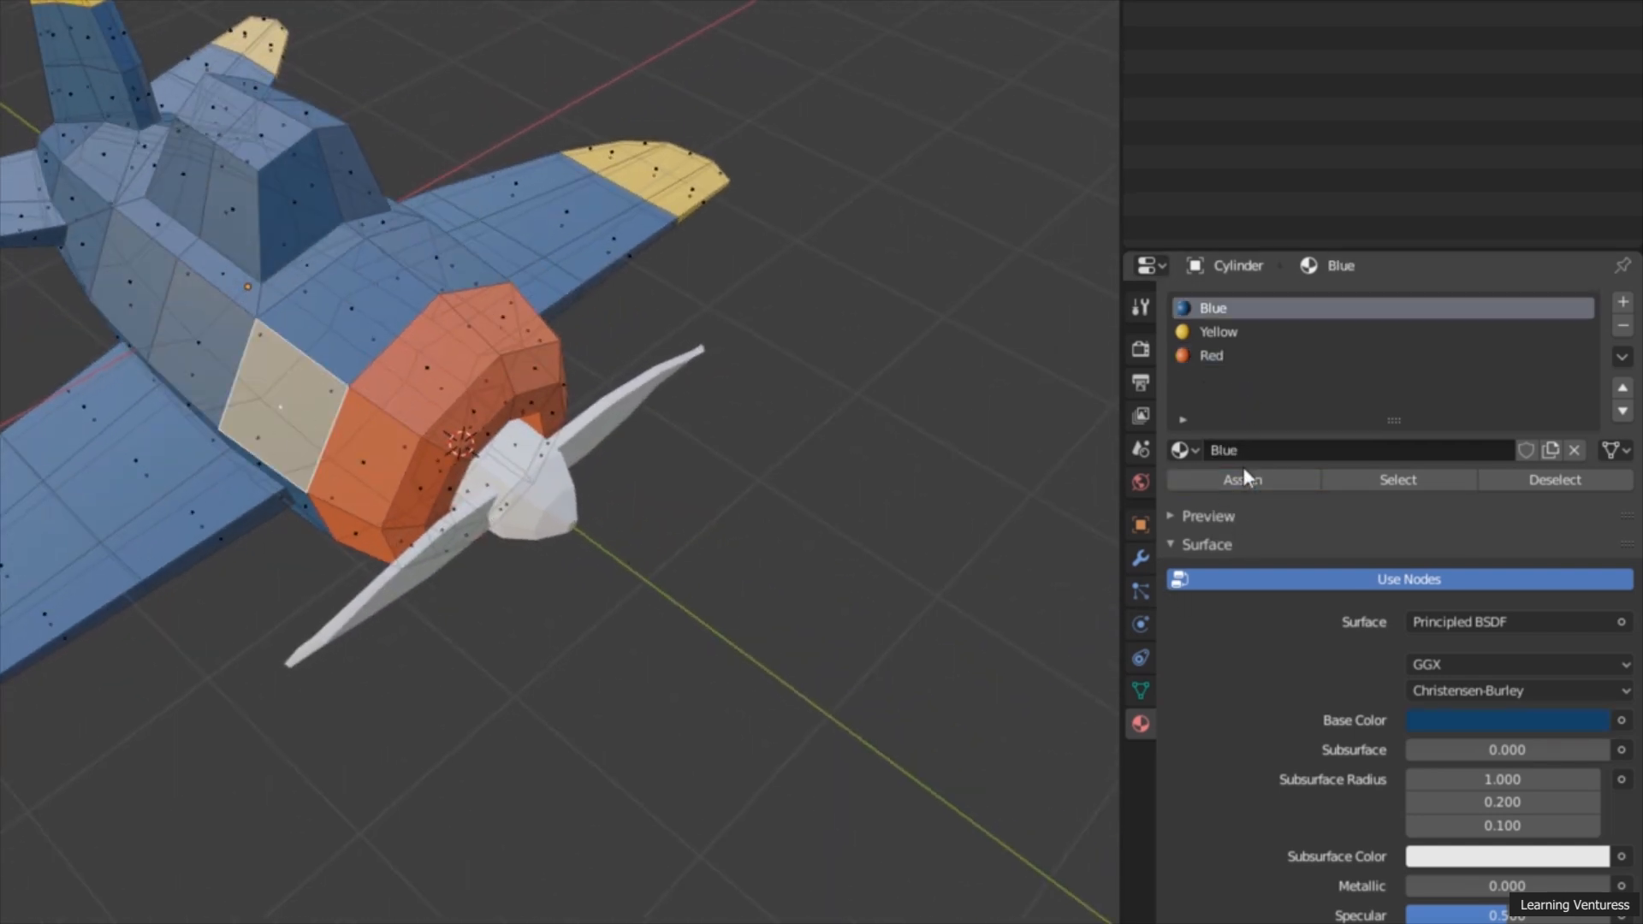
{"action": "left_click", "coordinate": [1242, 356]}
{"action": "left_click", "coordinate": [1265, 484]}
{"action": "middle_click_drag", "start_coordinate": [432, 402], "coordinate": [361, 432]}
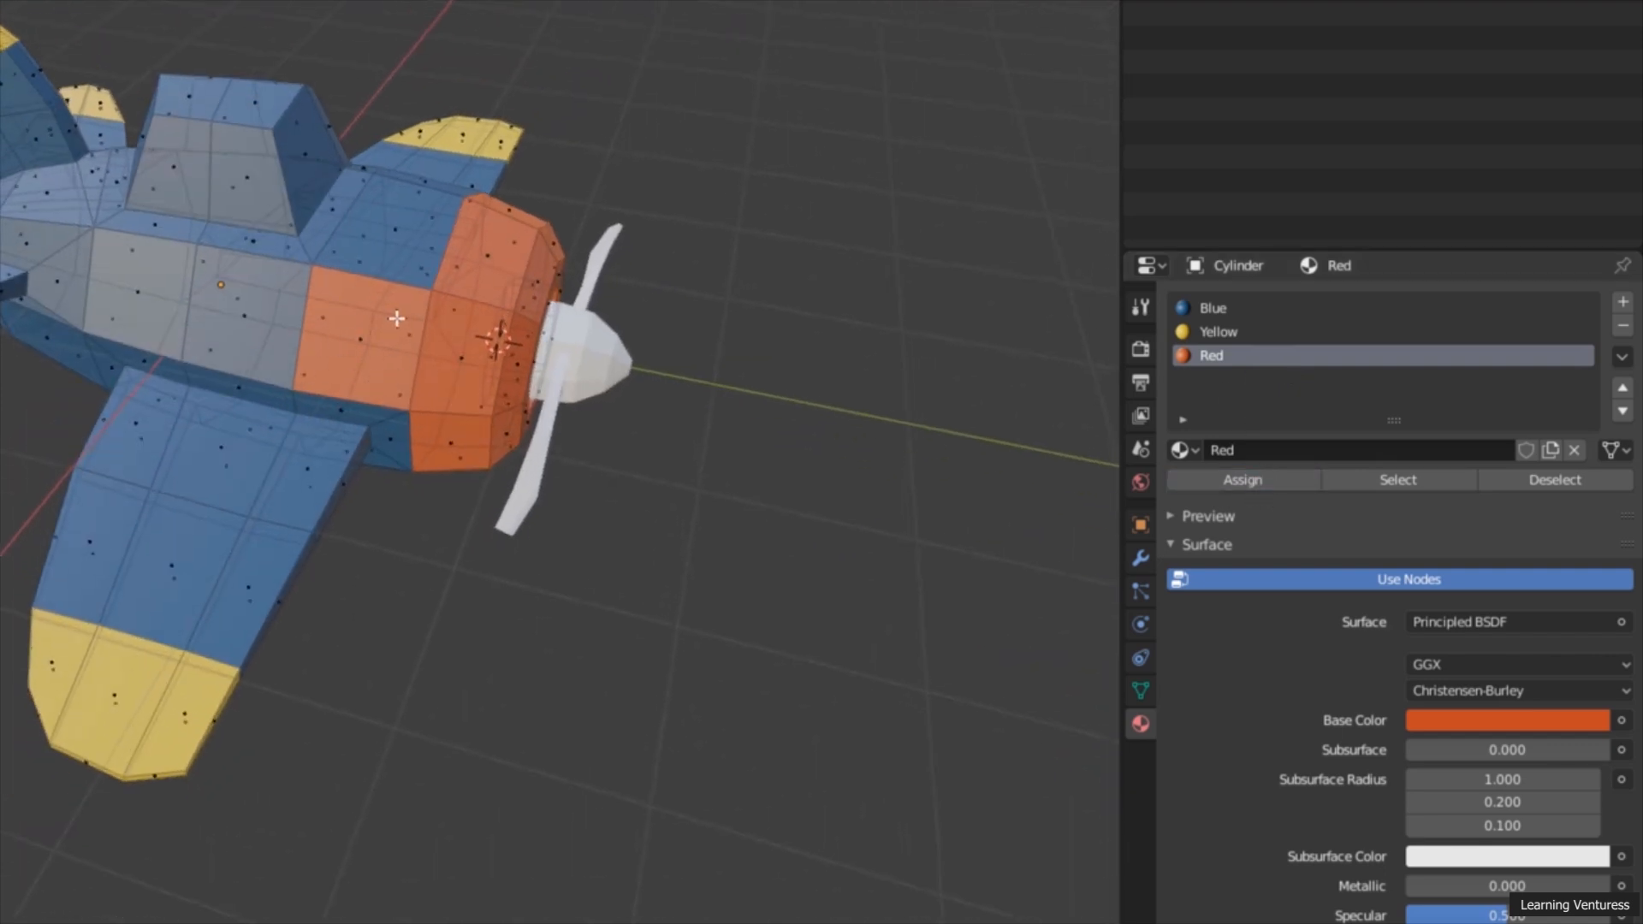
{"action": "middle_click_drag", "start_coordinate": [836, 514], "coordinate": [782, 576]}
{"action": "middle_click_drag", "start_coordinate": [330, 576], "coordinate": [300, 605]}
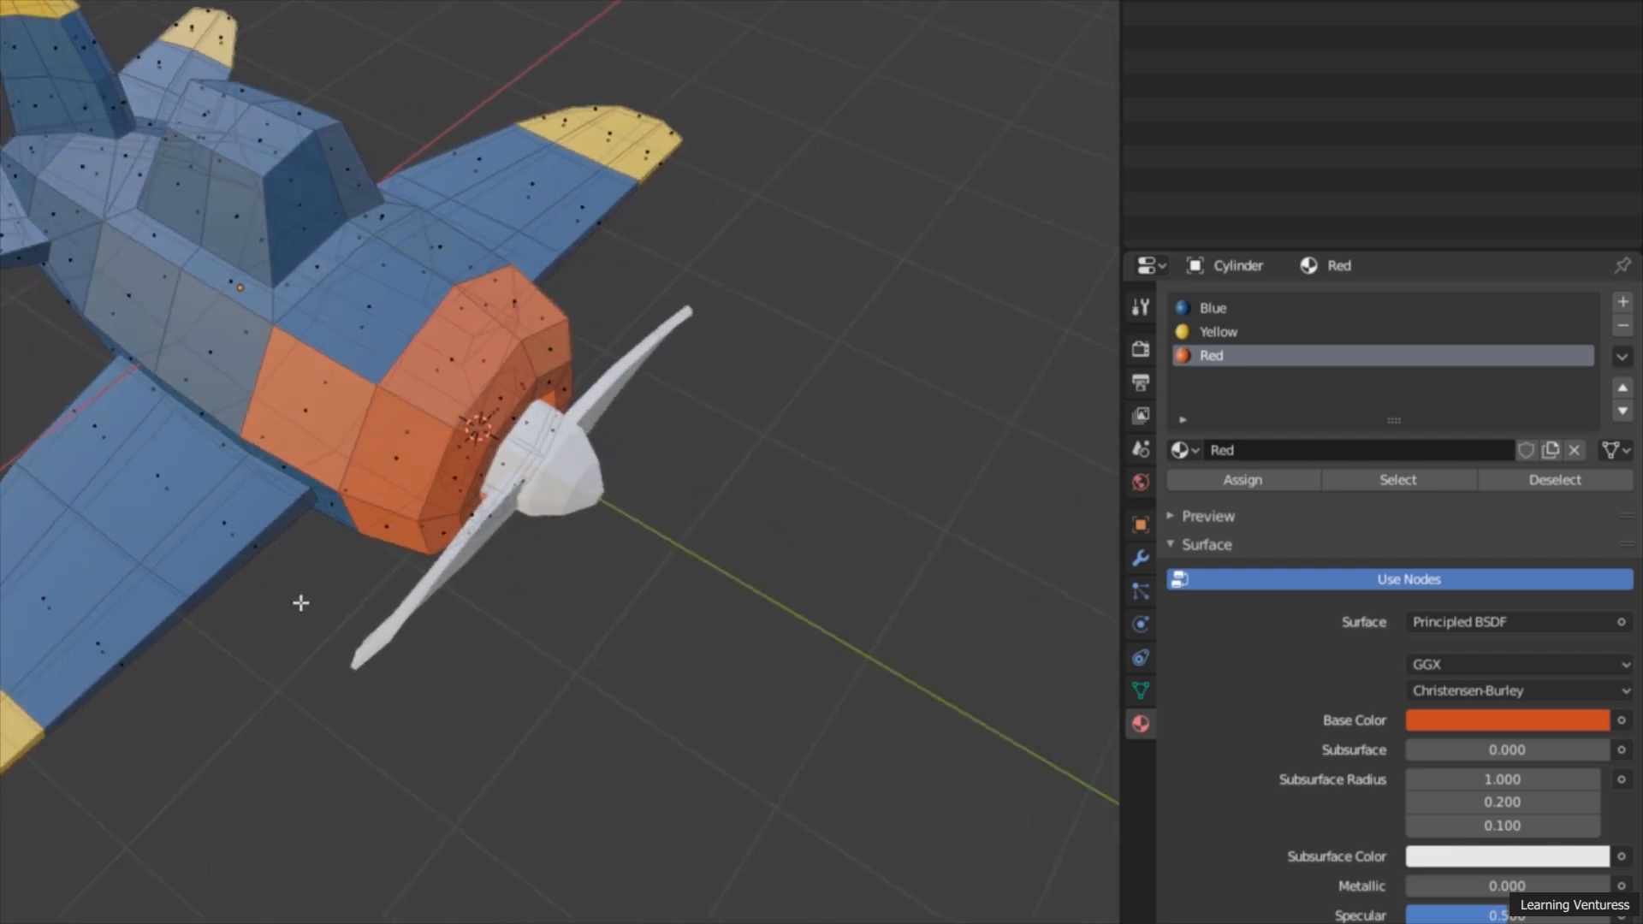
Step: Return the fuselage side face behind the front ring to the Blue material and clear the selection
{"action": "left_click", "coordinate": [319, 421]}
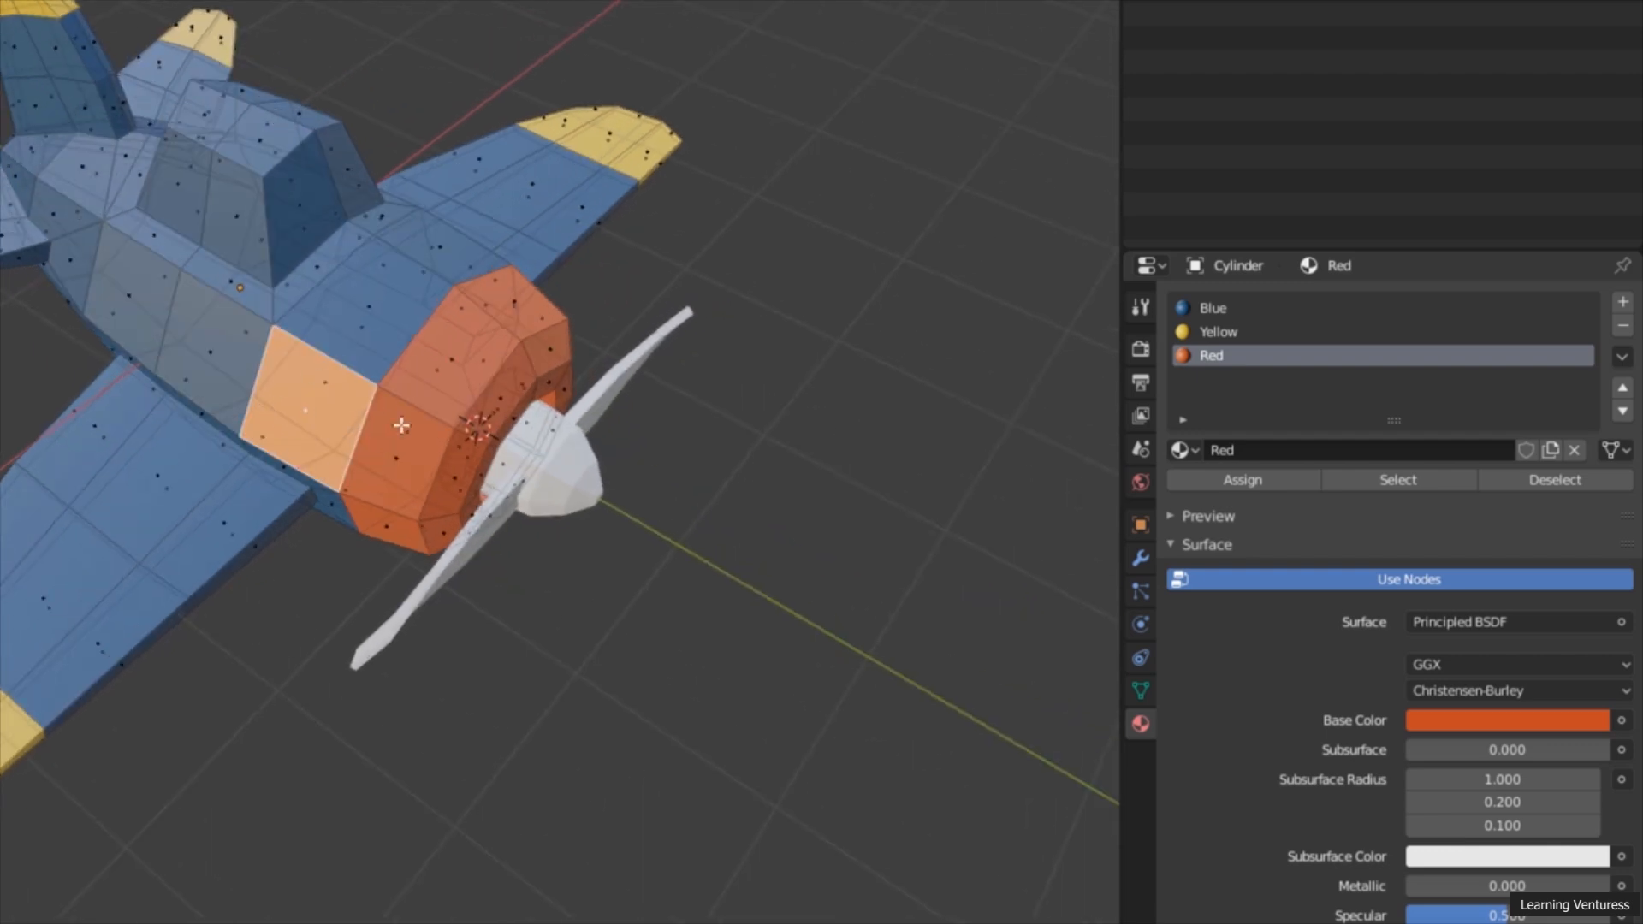
{"action": "left_click", "coordinate": [1232, 309]}
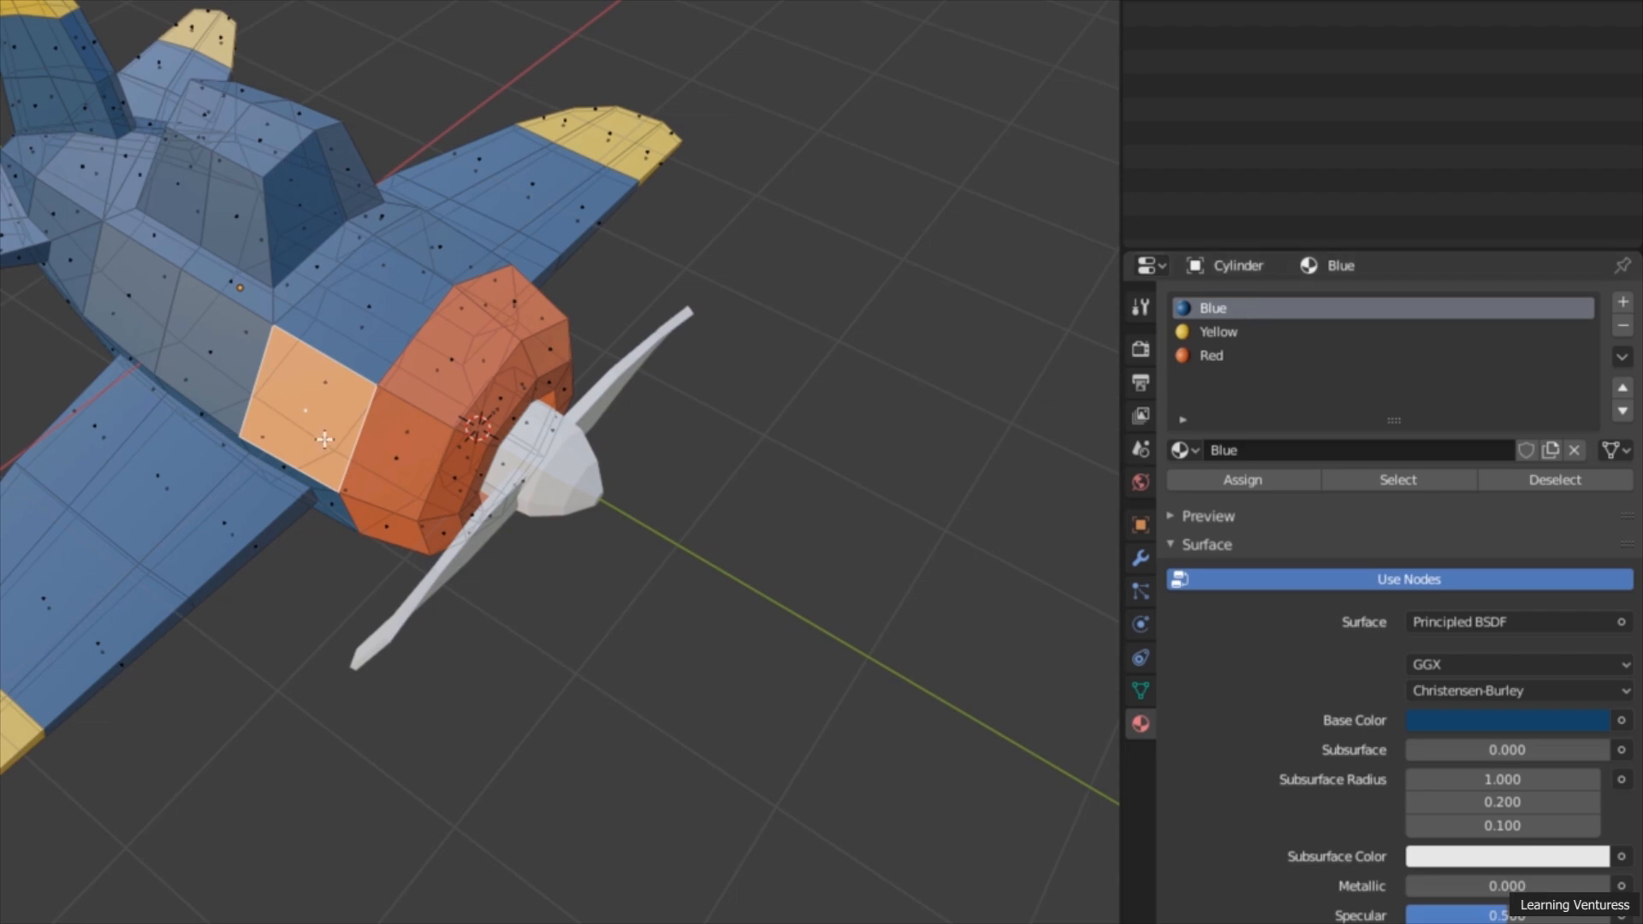
{"action": "left_click", "coordinate": [1230, 477]}
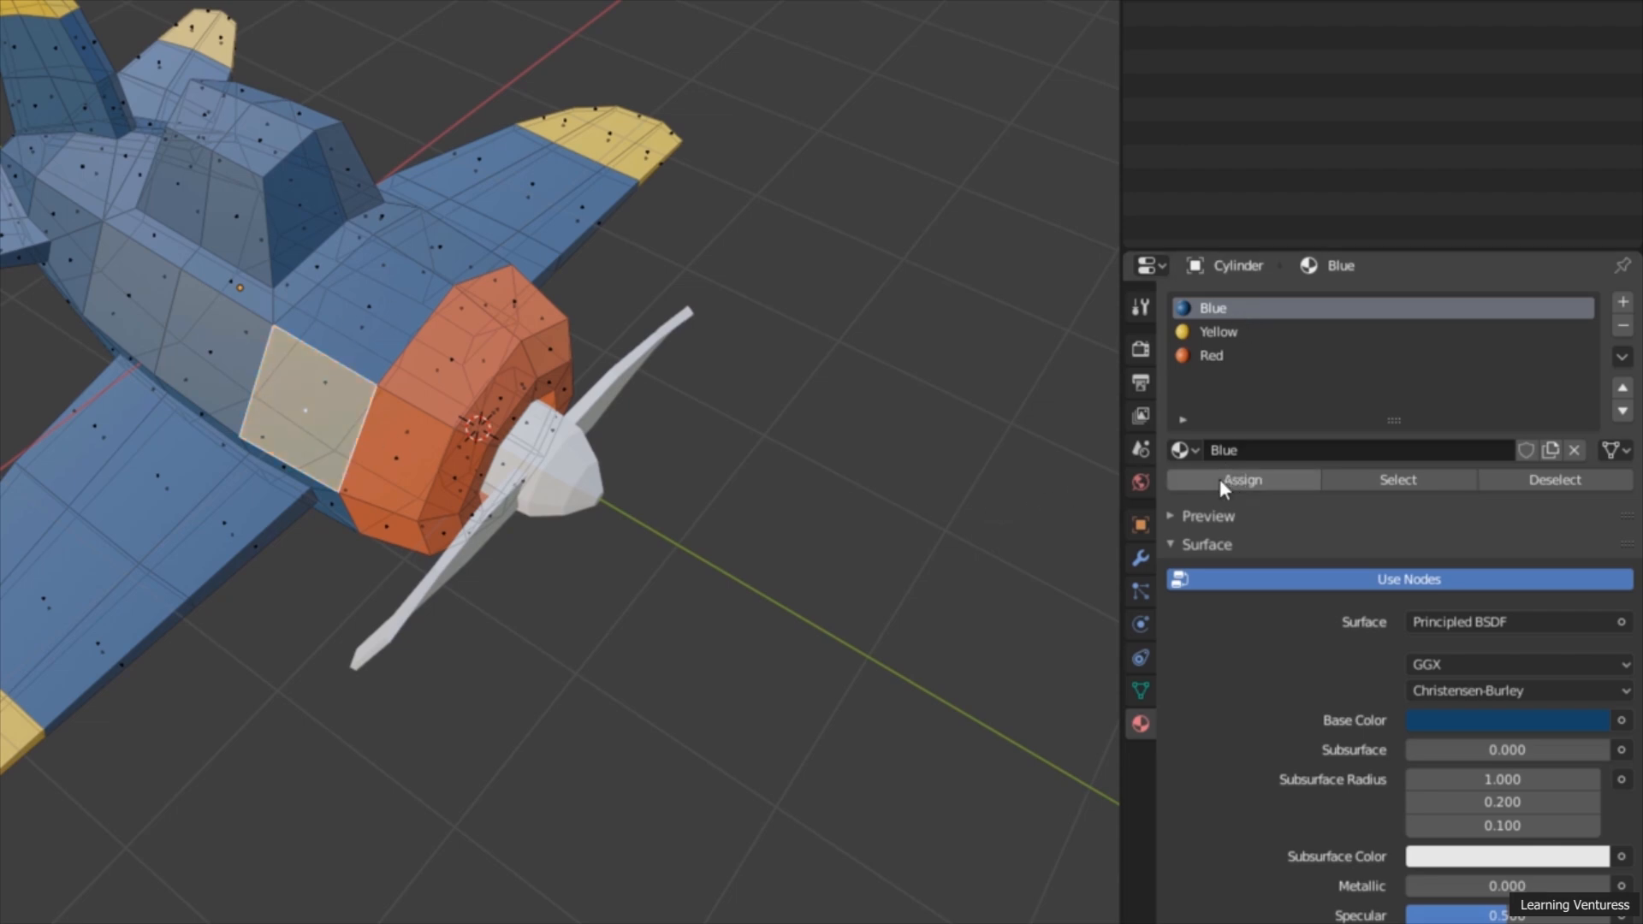
{"action": "middle_click_drag", "start_coordinate": [751, 641], "coordinate": [637, 613]}
{"action": "left_click", "coordinate": [744, 599]}
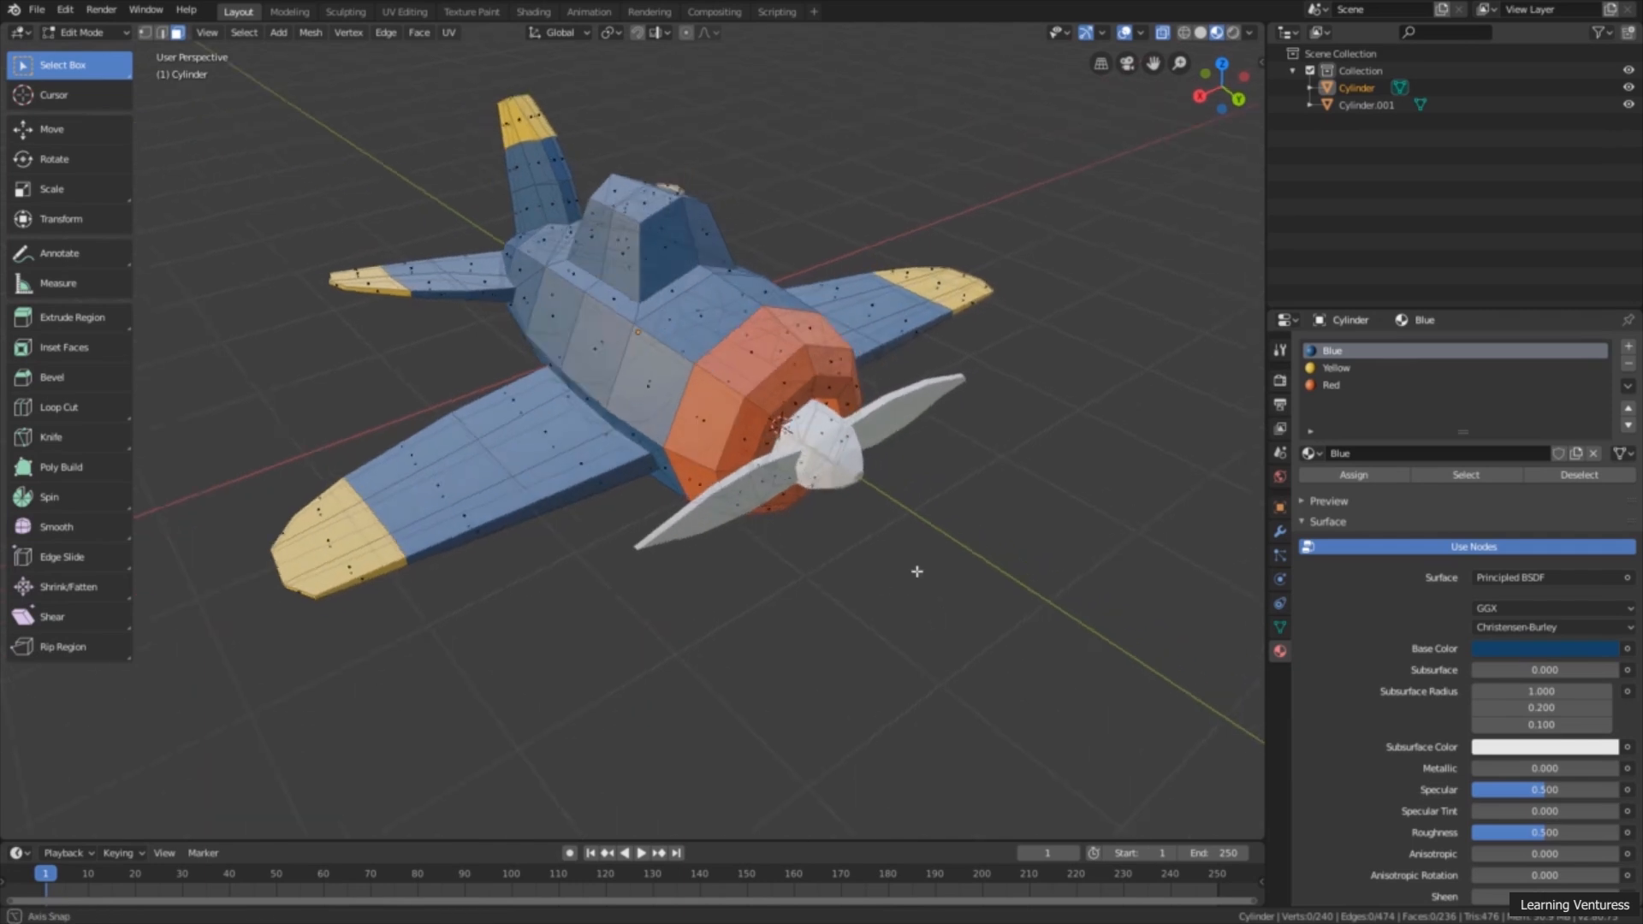
Step: Add a fourth material named Gray with a dark base color of hue 0, saturation 0 and value 0.207
{"action": "middle_click_drag", "start_coordinate": [917, 572], "coordinate": [960, 561]}
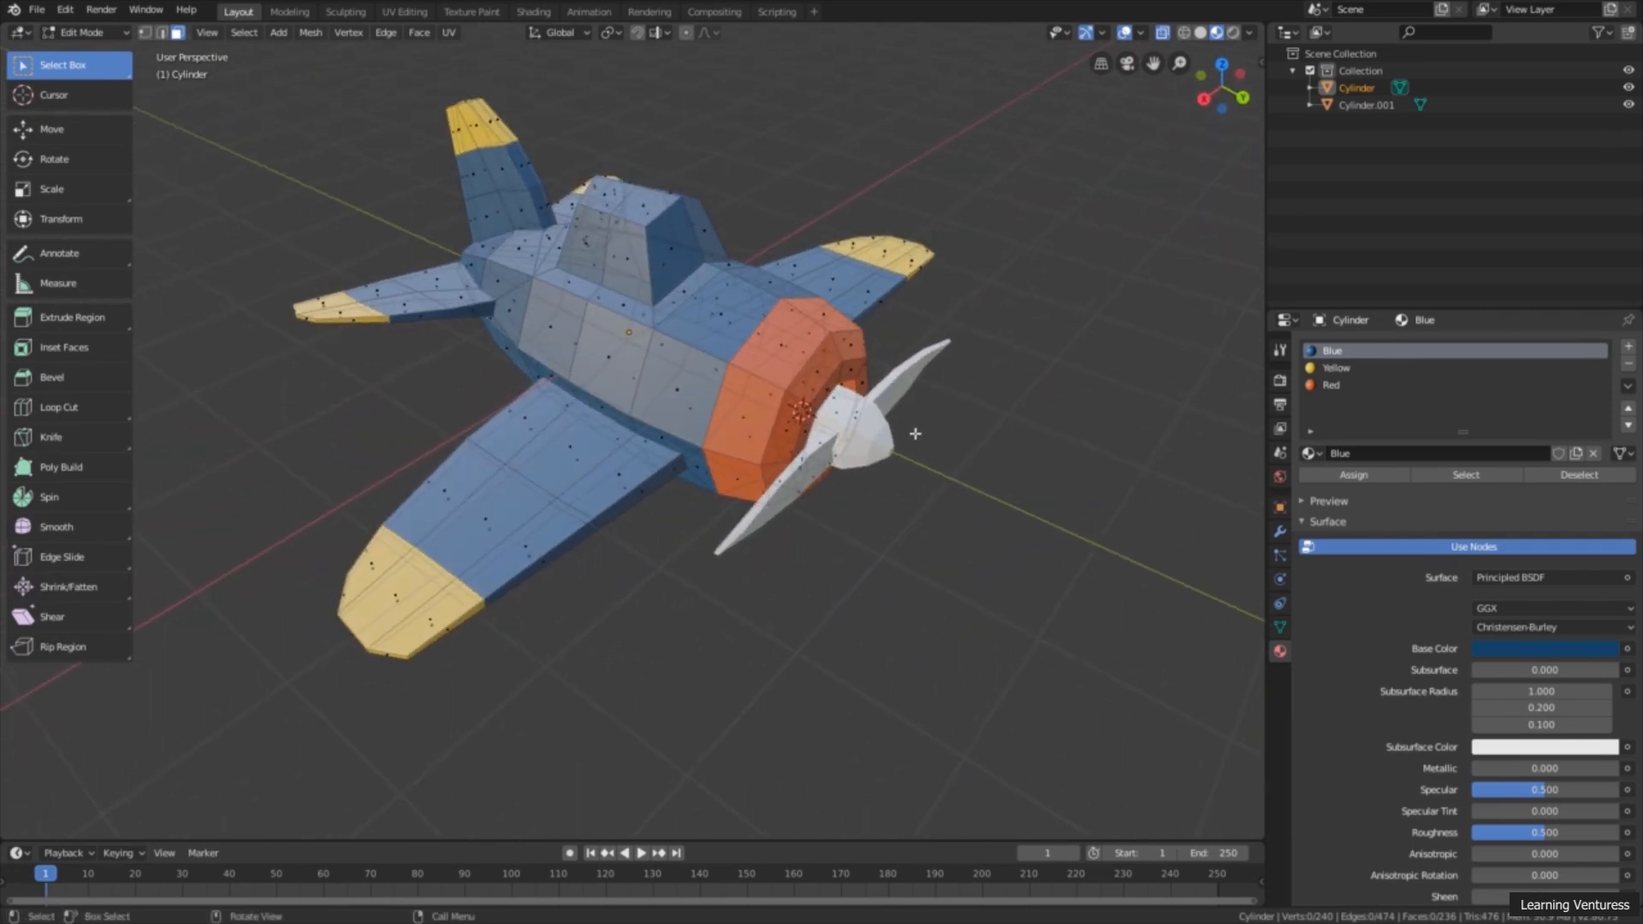
{"action": "middle_click_drag", "start_coordinate": [698, 244], "coordinate": [743, 160]}
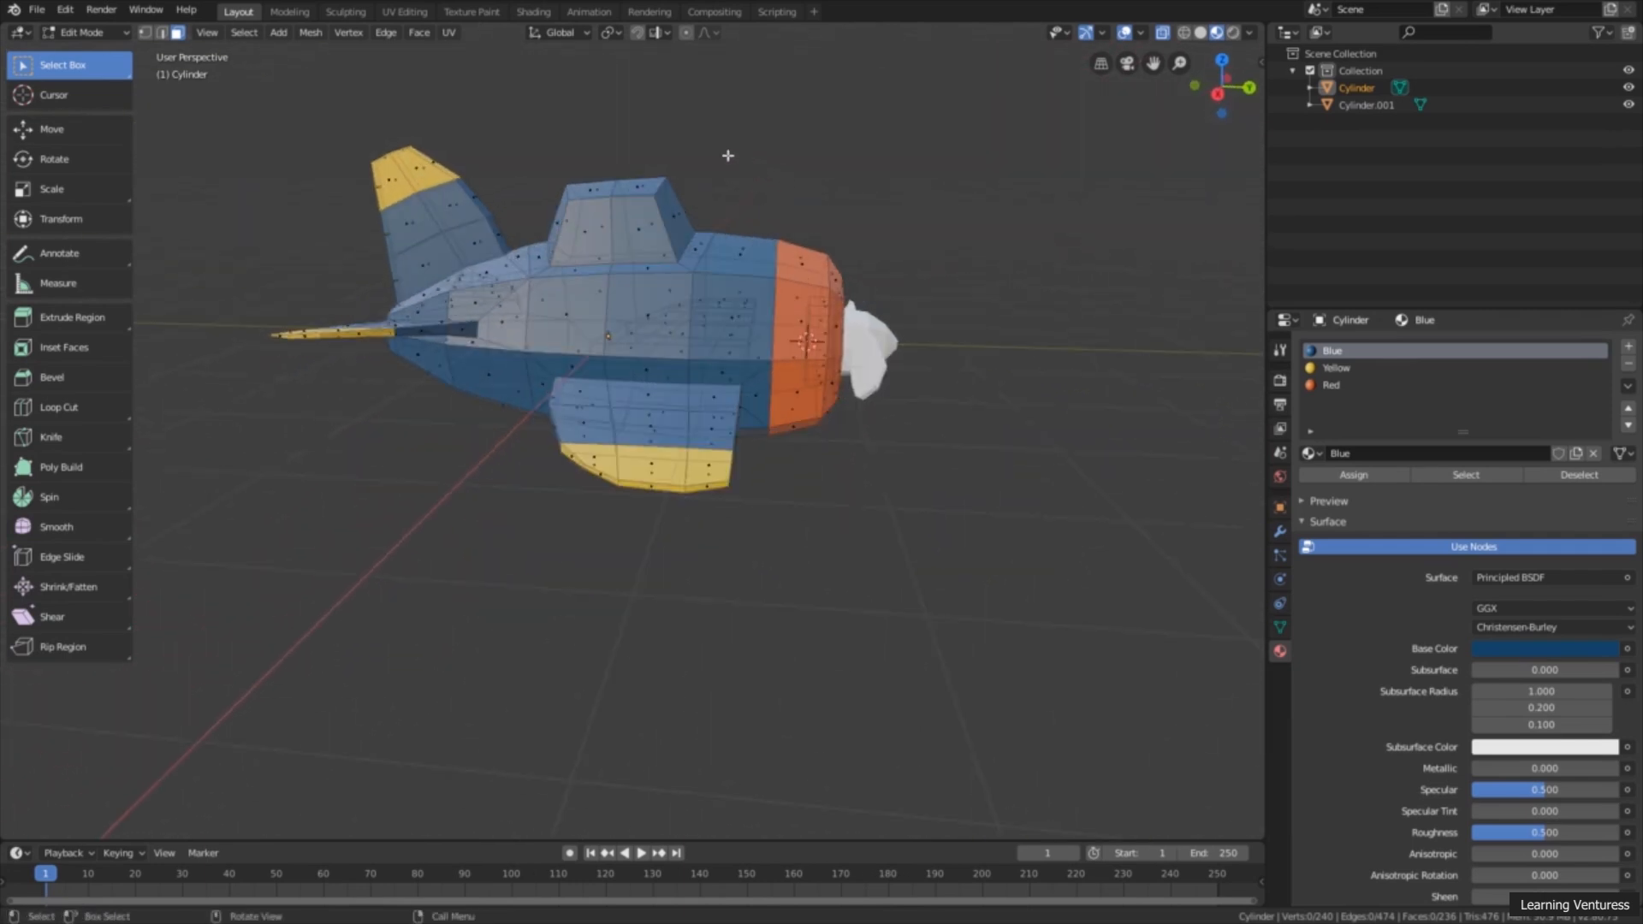
{"action": "mouse_move", "coordinate": [800, 221]}
{"action": "middle_mouse_down"}
{"action": "mouse_move", "coordinate": [665, 243]}
{"action": "mouse_move", "coordinate": [770, 224]}
{"action": "middle_mouse_up"}
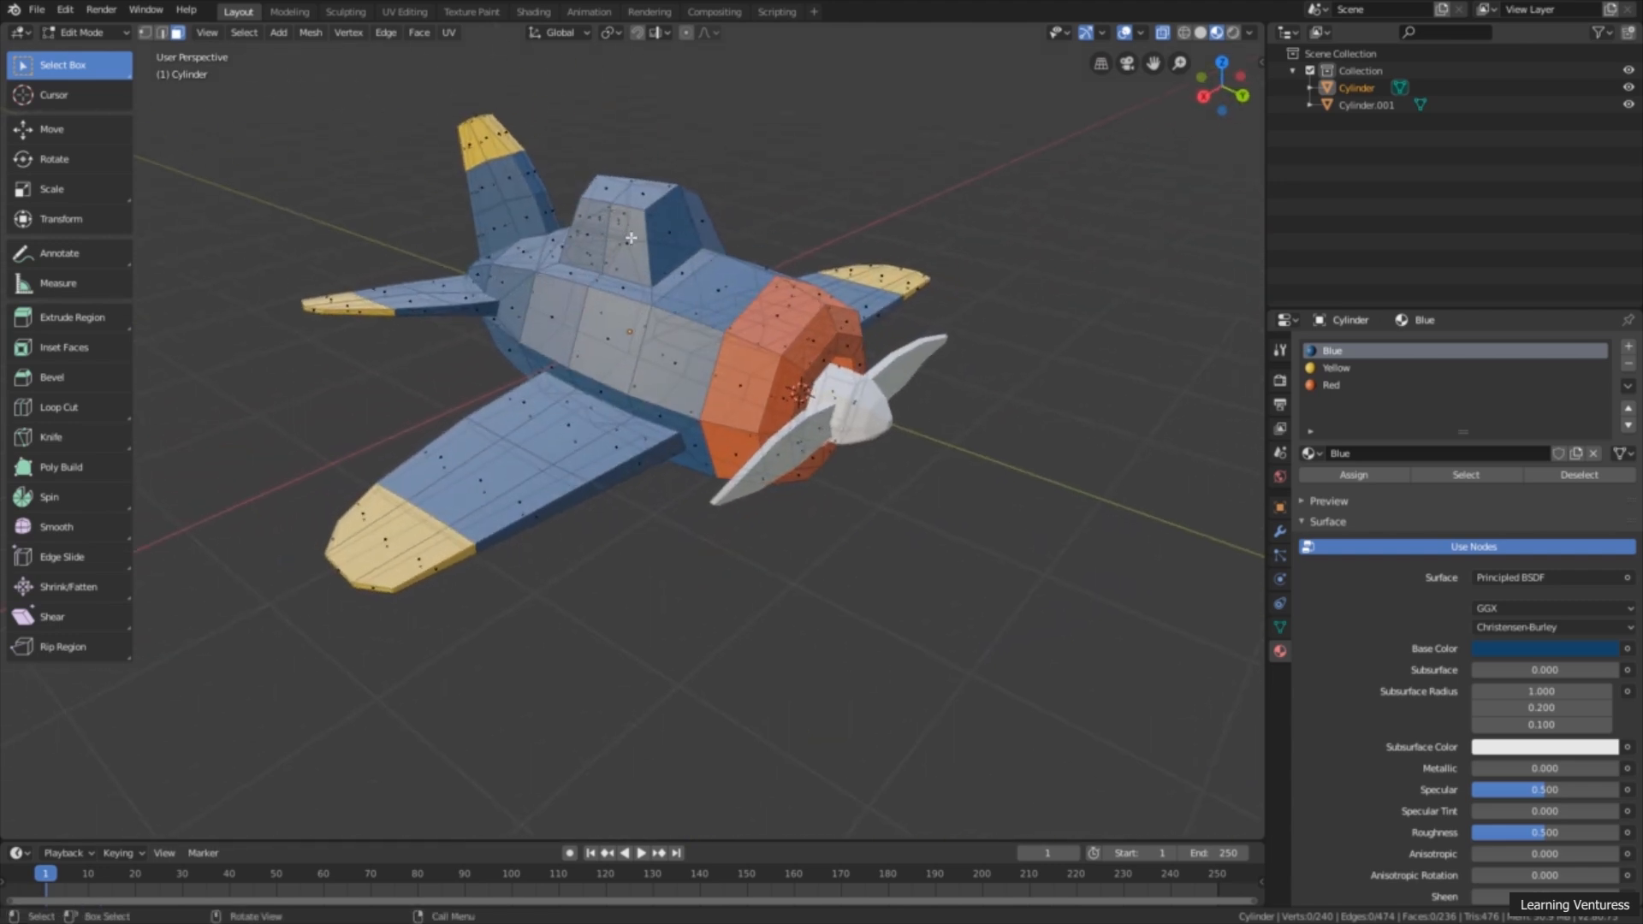
{"action": "middle_click_drag", "start_coordinate": [655, 231], "coordinate": [753, 206]}
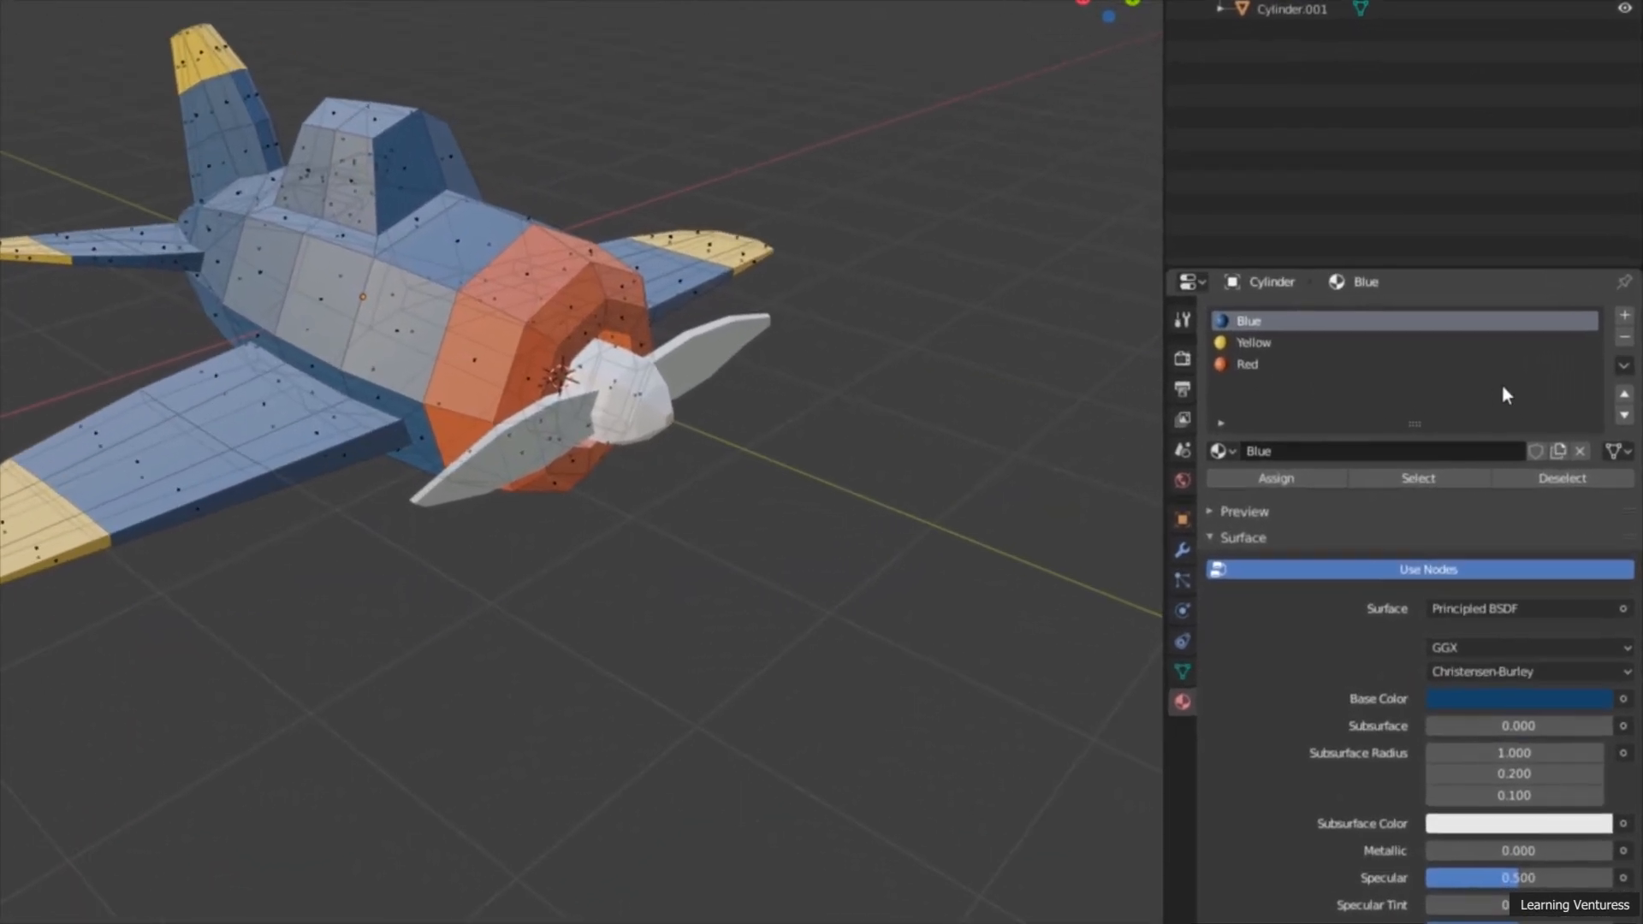
{"action": "left_click", "coordinate": [1629, 317]}
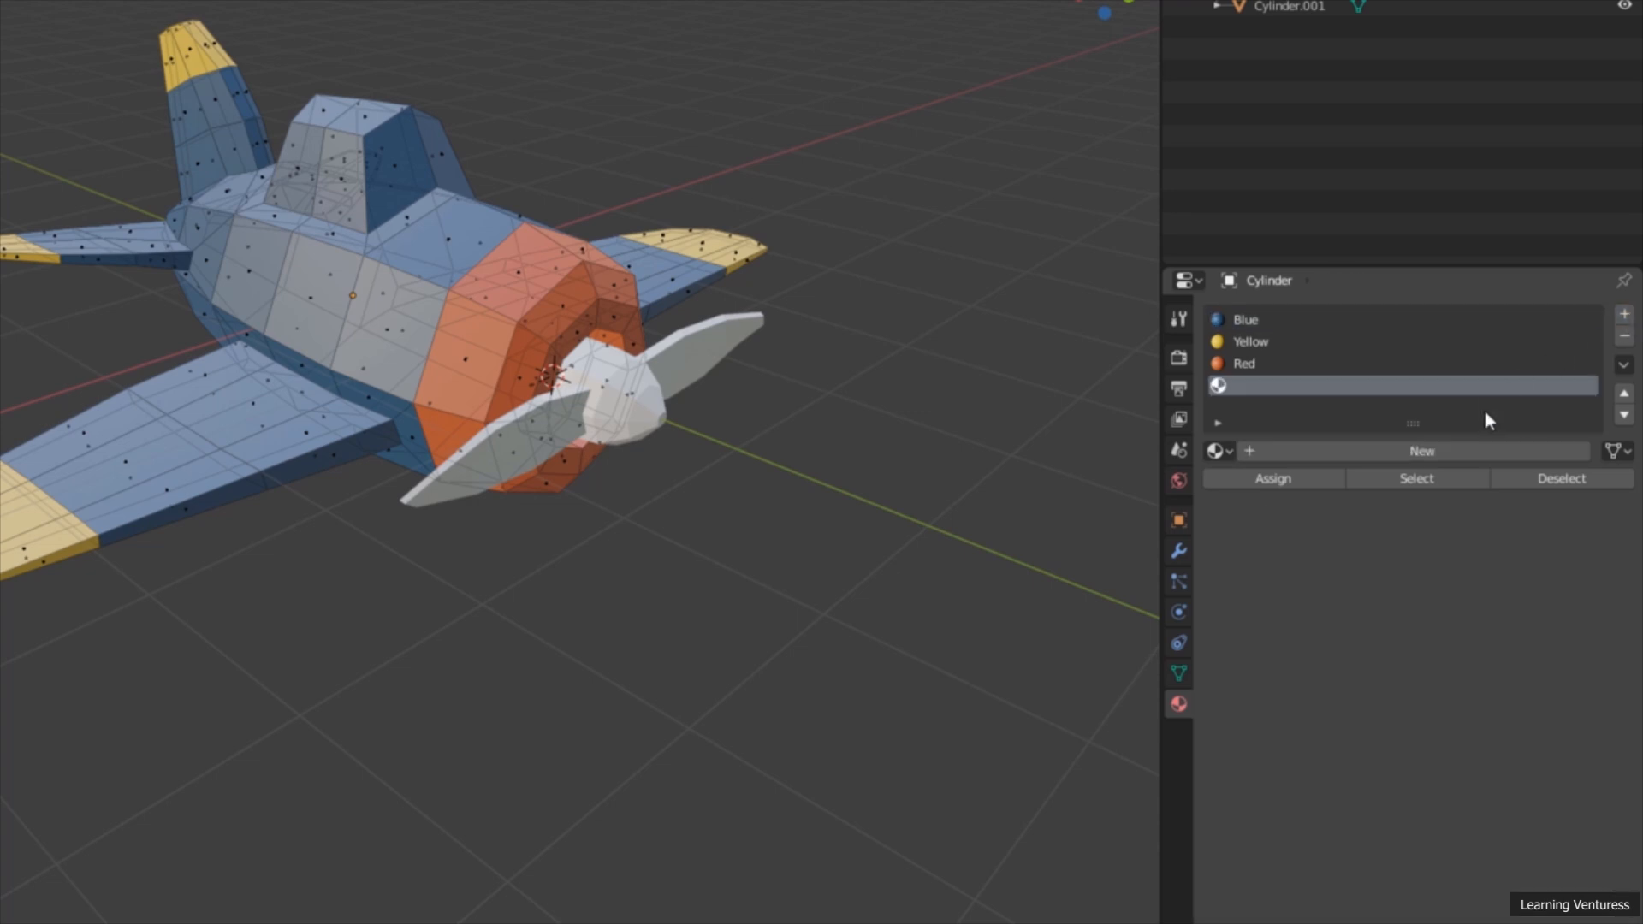
{"action": "left_click", "coordinate": [1409, 458]}
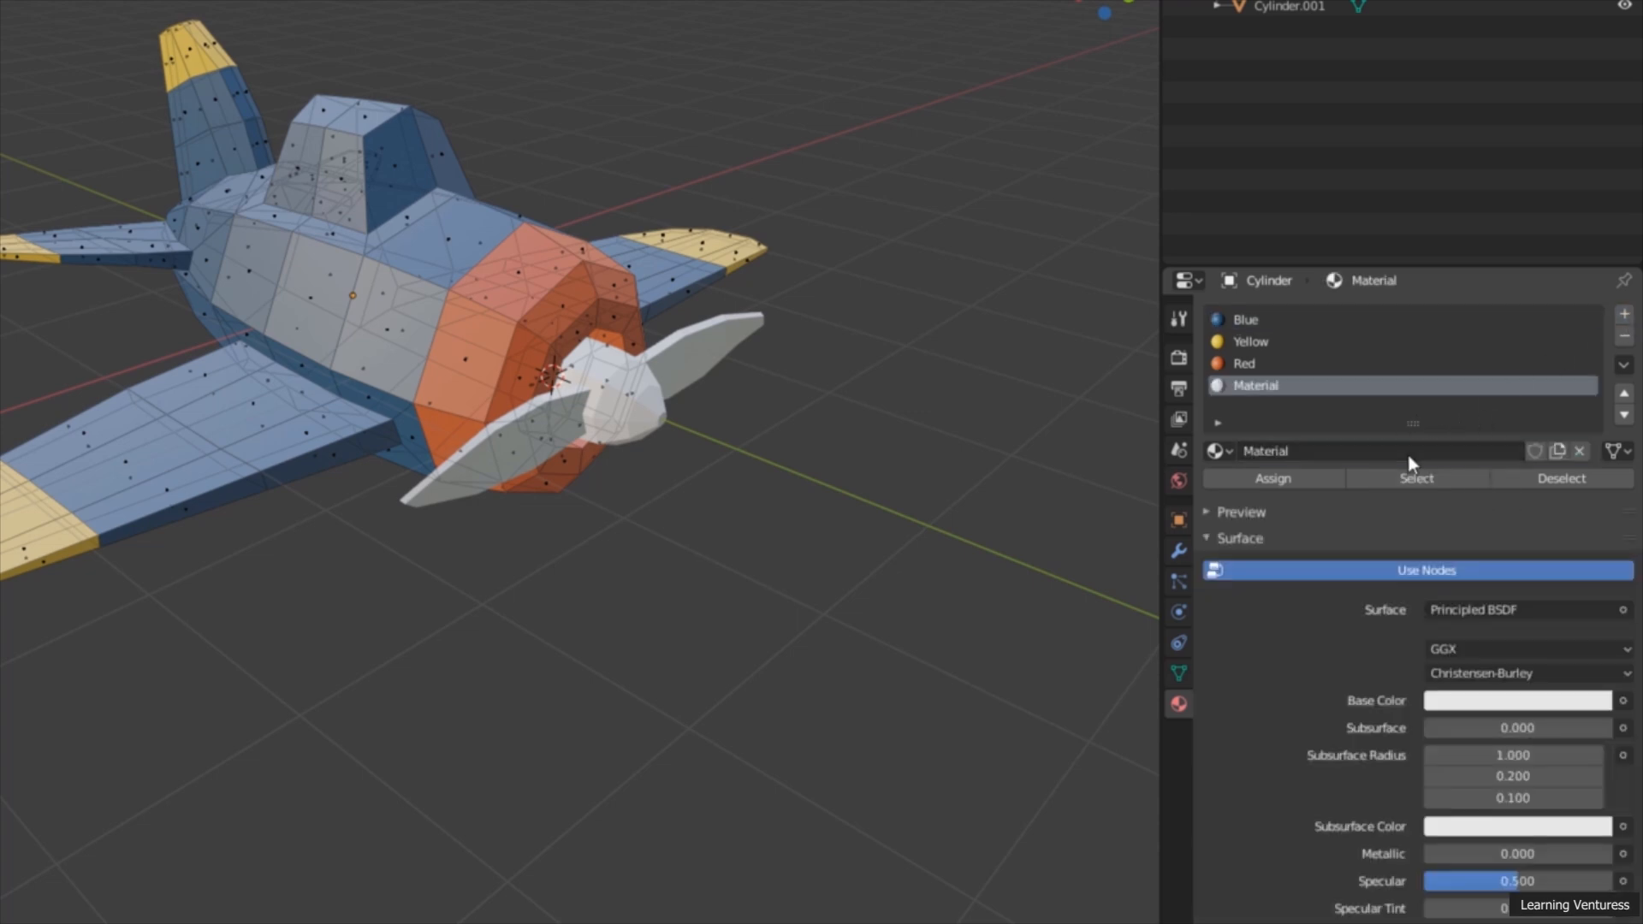
{"action": "left_click", "coordinate": [1311, 446]}
{"action": "type", "text": "Gray"}
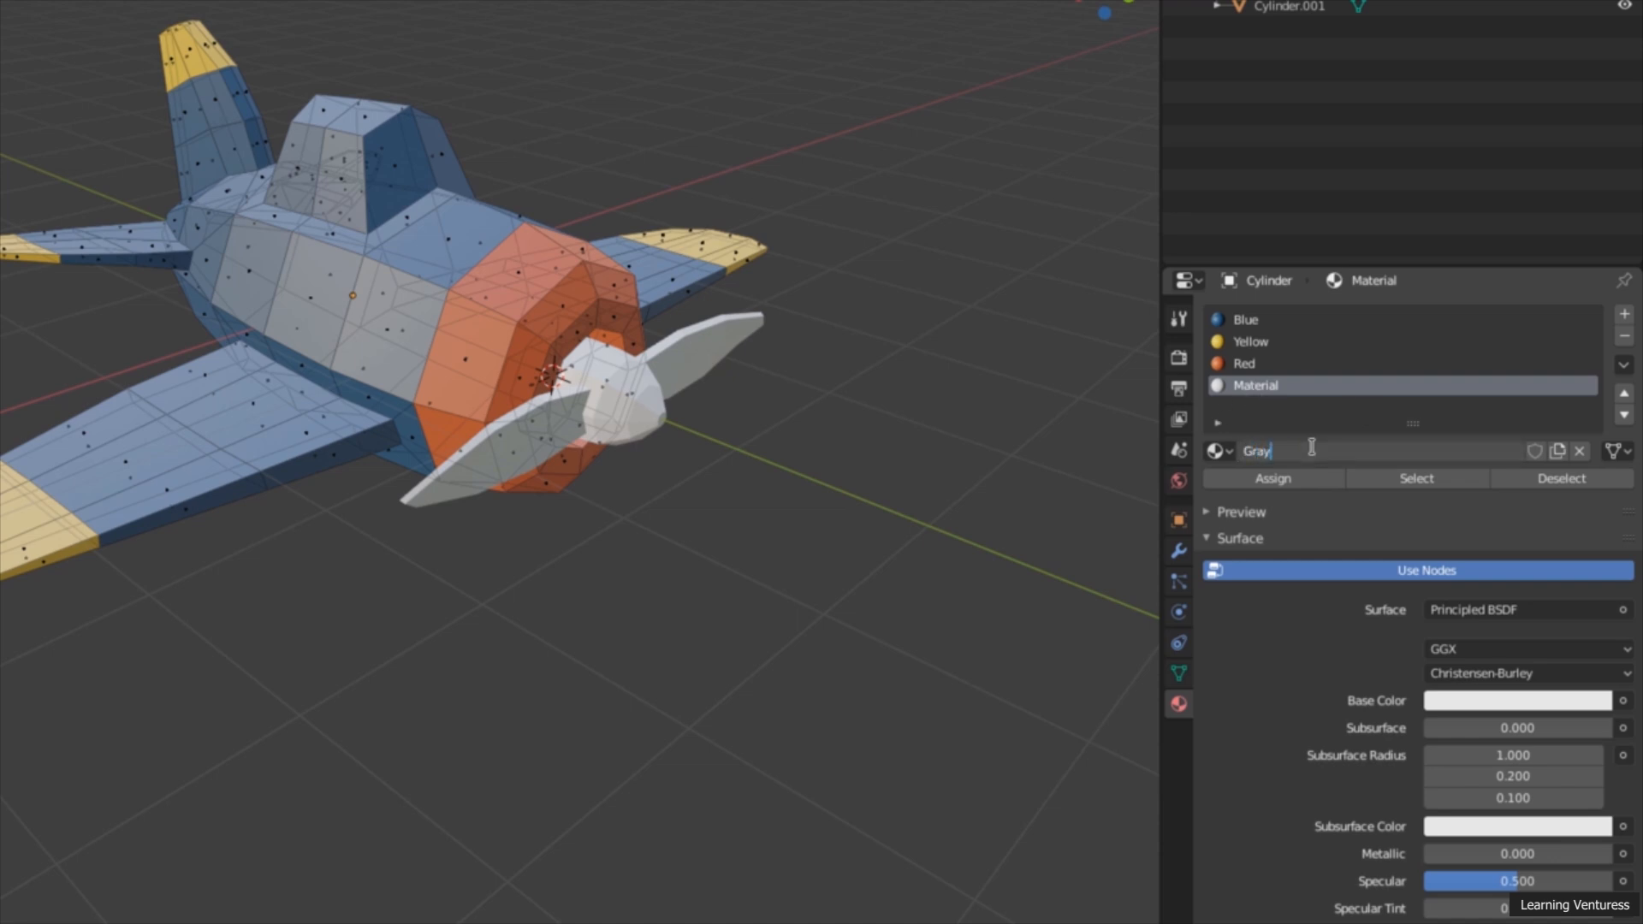
{"action": "key", "text": "Return"}
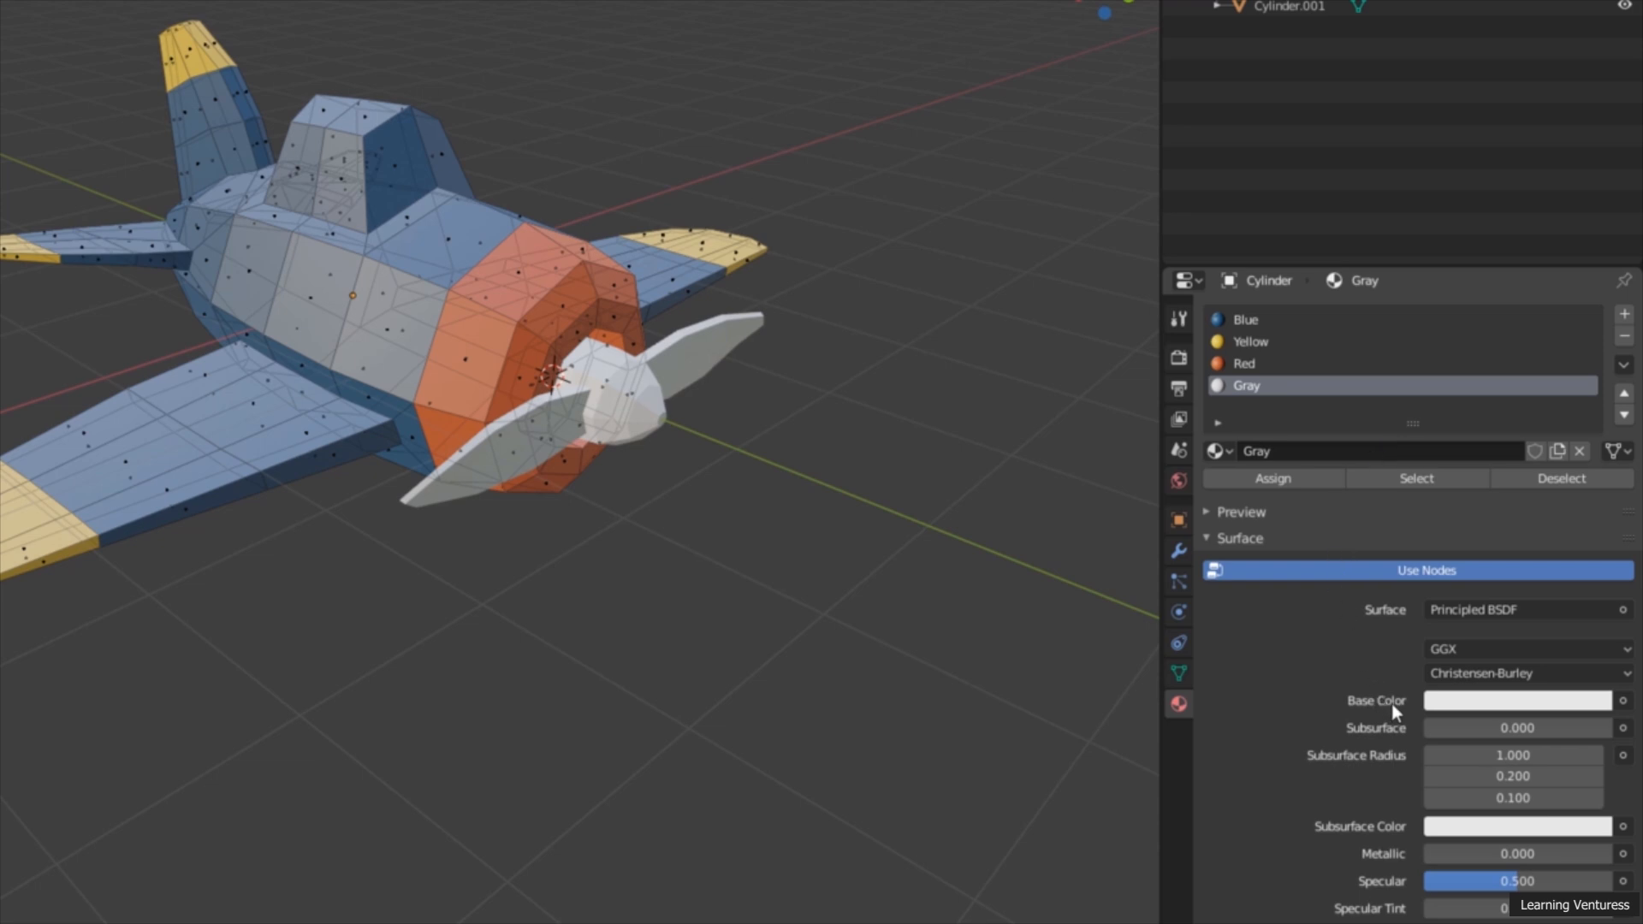
{"action": "left_click", "coordinate": [1473, 708]}
{"action": "left_click_drag", "start_coordinate": [1595, 400], "coordinate": [1595, 511]}
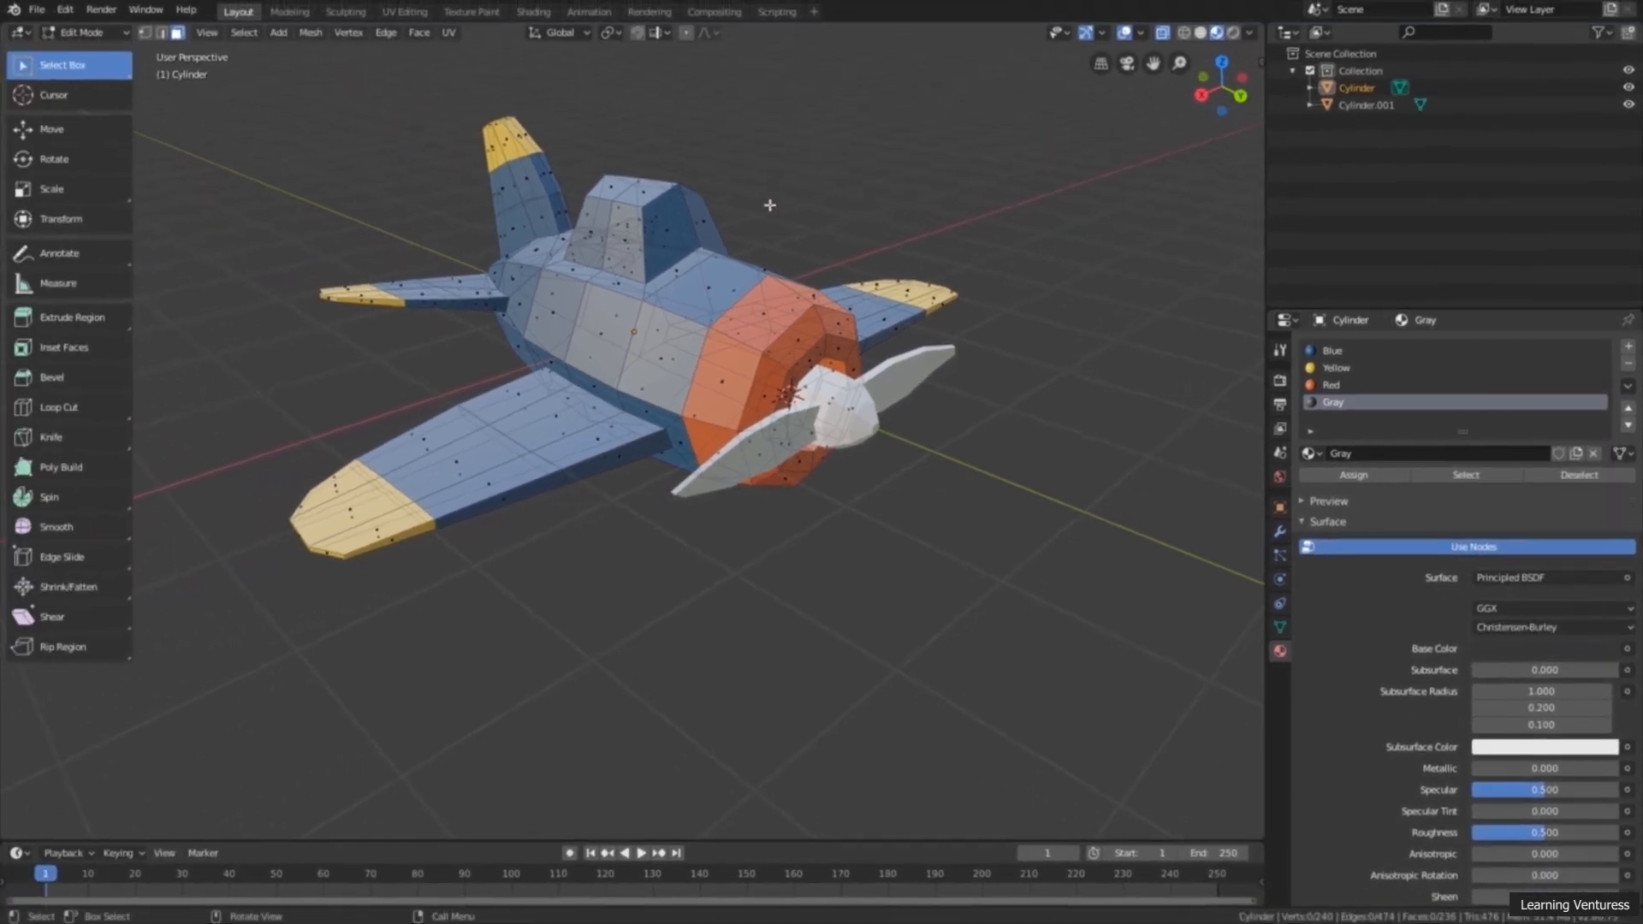
Step: Select all the faces of the cockpit canopy, including its top faces, and turn off X-ray display
{"action": "middle_click_drag", "start_coordinate": [770, 205], "coordinate": [648, 237]}
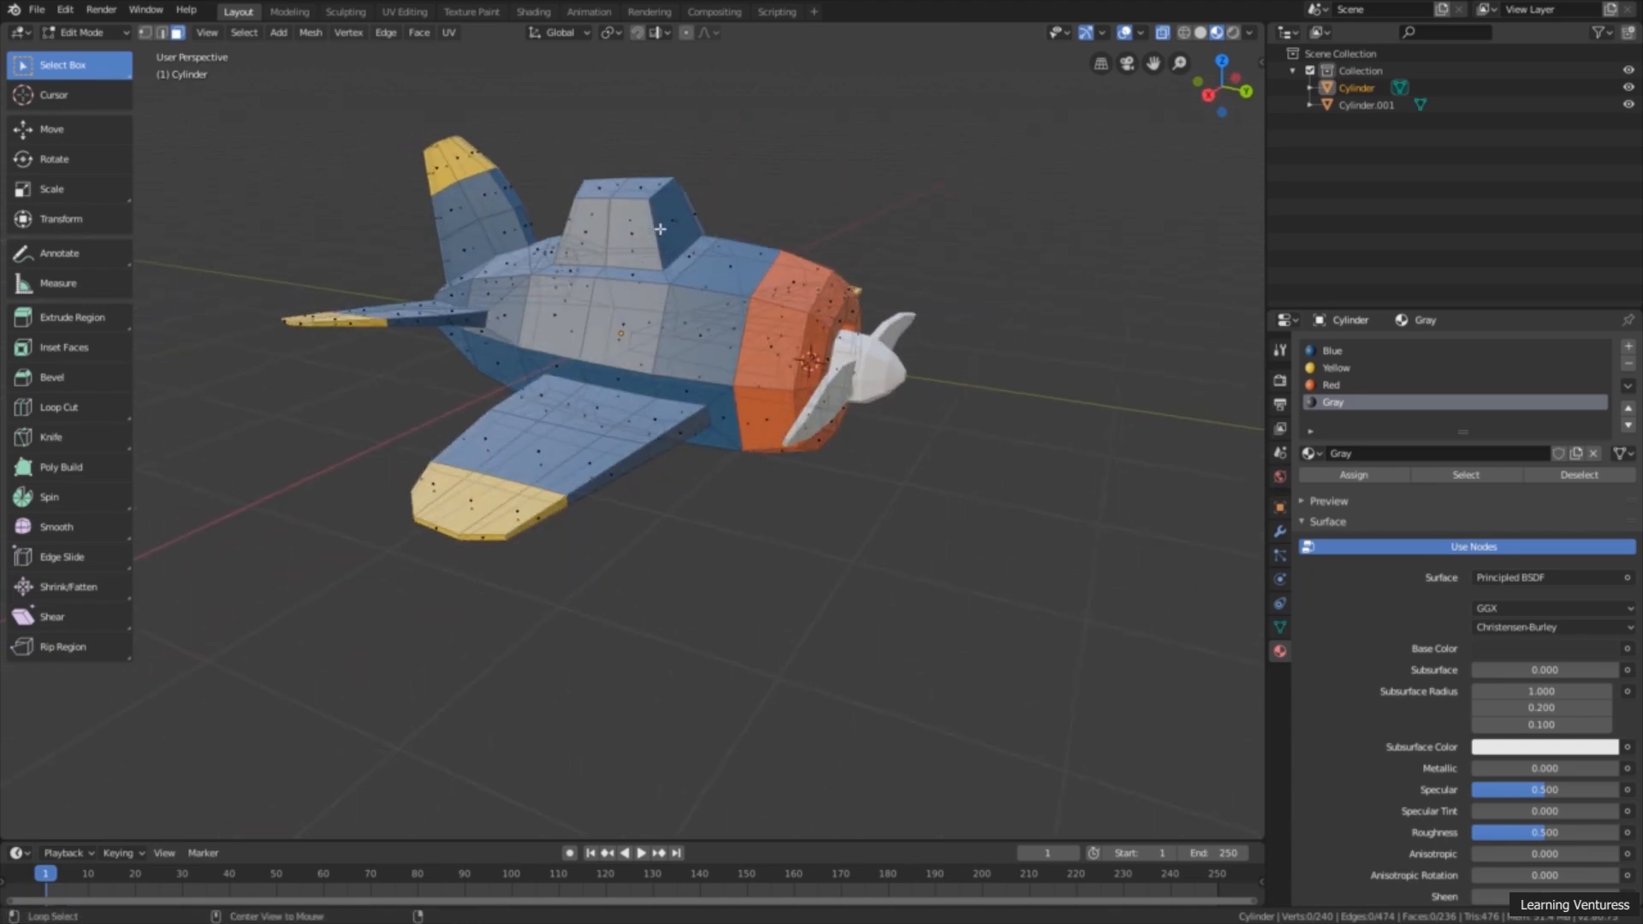
{"action": "left_click", "coordinate": [660, 228], "text": "alt"}
{"action": "middle_click_drag", "start_coordinate": [660, 229], "coordinate": [821, 409]}
{"action": "scroll", "coordinate": [744, 242], "scroll_direction": "up", "scroll_amount": 2}
{"action": "left_click", "coordinate": [731, 312], "text": "shift"}
{"action": "left_click", "coordinate": [652, 302], "text": "shift"}
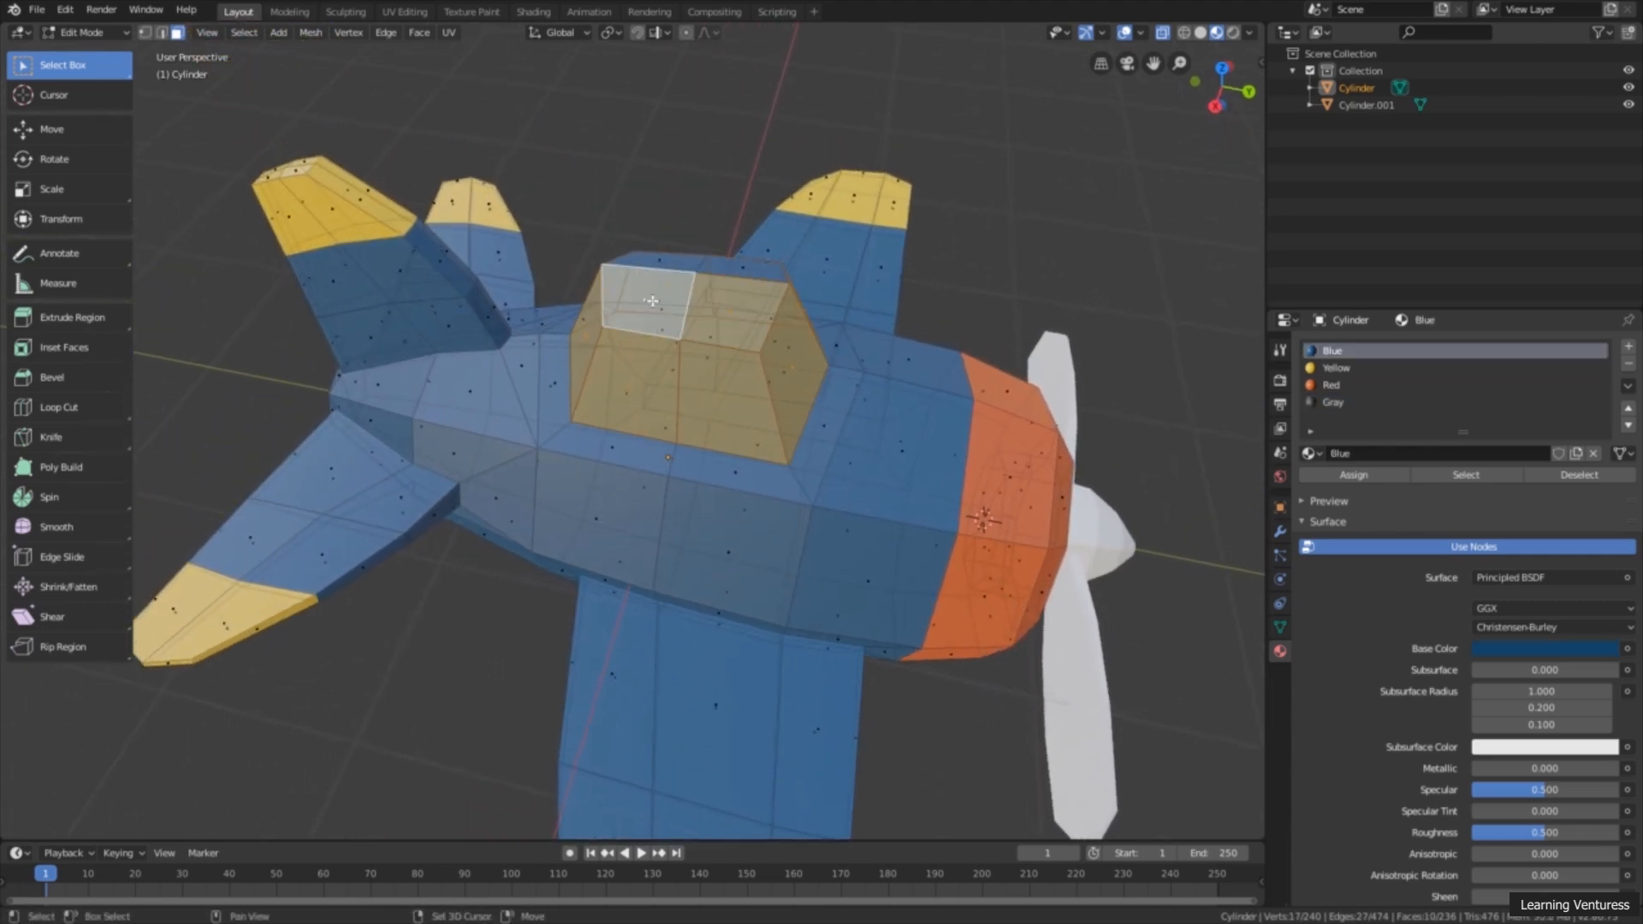
{"action": "left_click", "coordinate": [665, 264], "text": "shift"}
{"action": "left_click", "coordinate": [730, 271], "text": "shift"}
{"action": "middle_click_drag", "start_coordinate": [730, 271], "coordinate": [785, 355]}
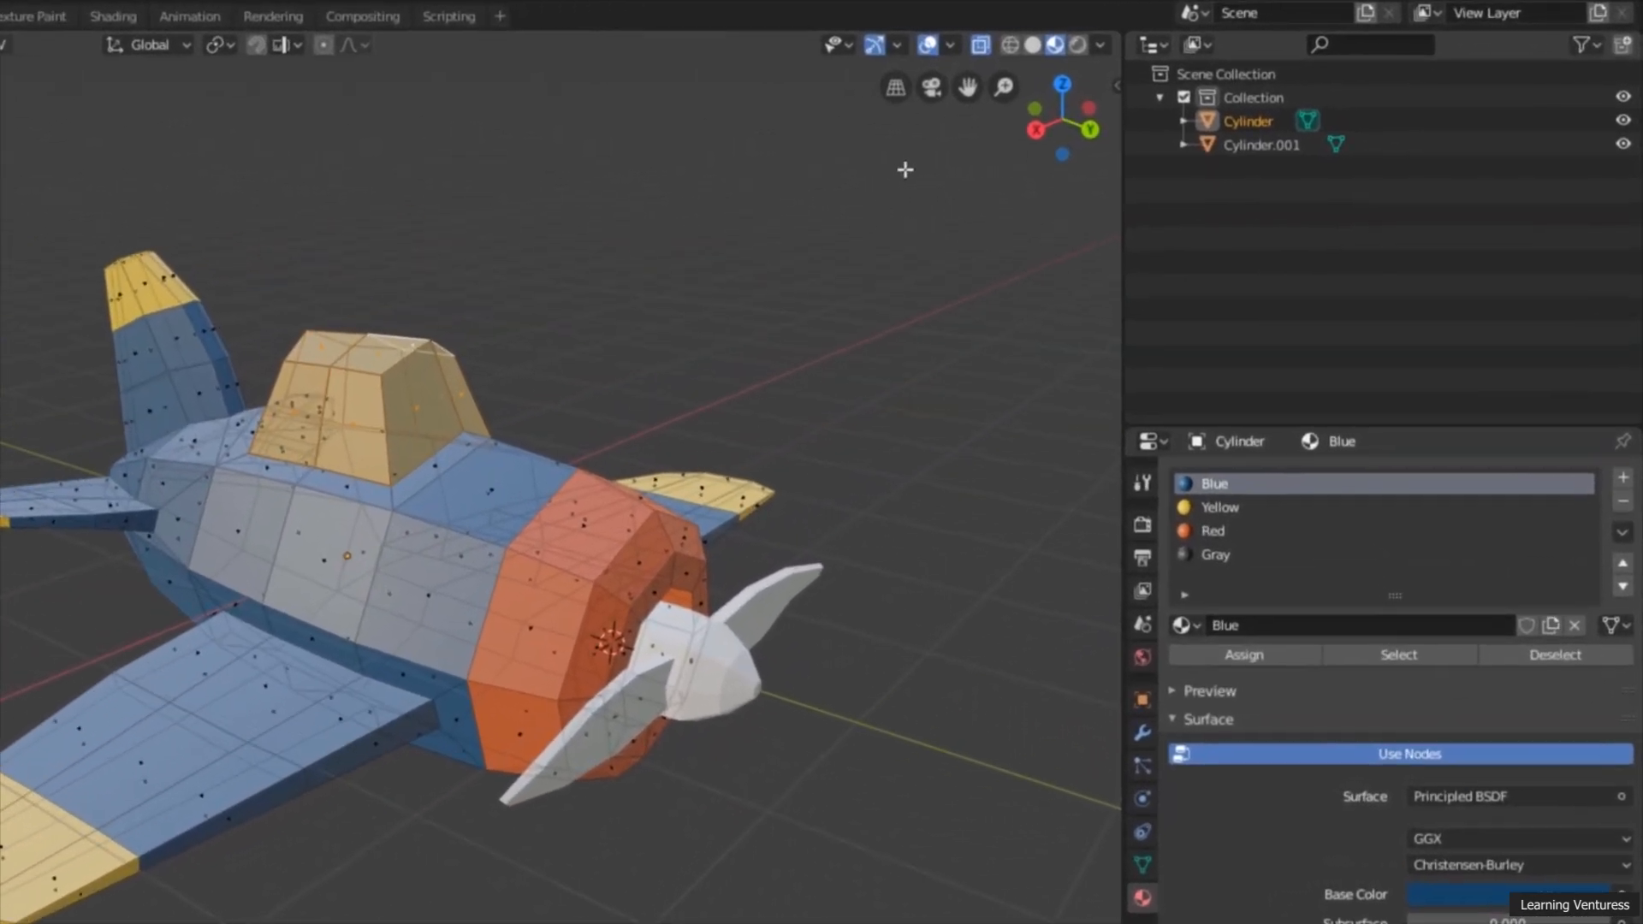
{"action": "left_click", "coordinate": [979, 45]}
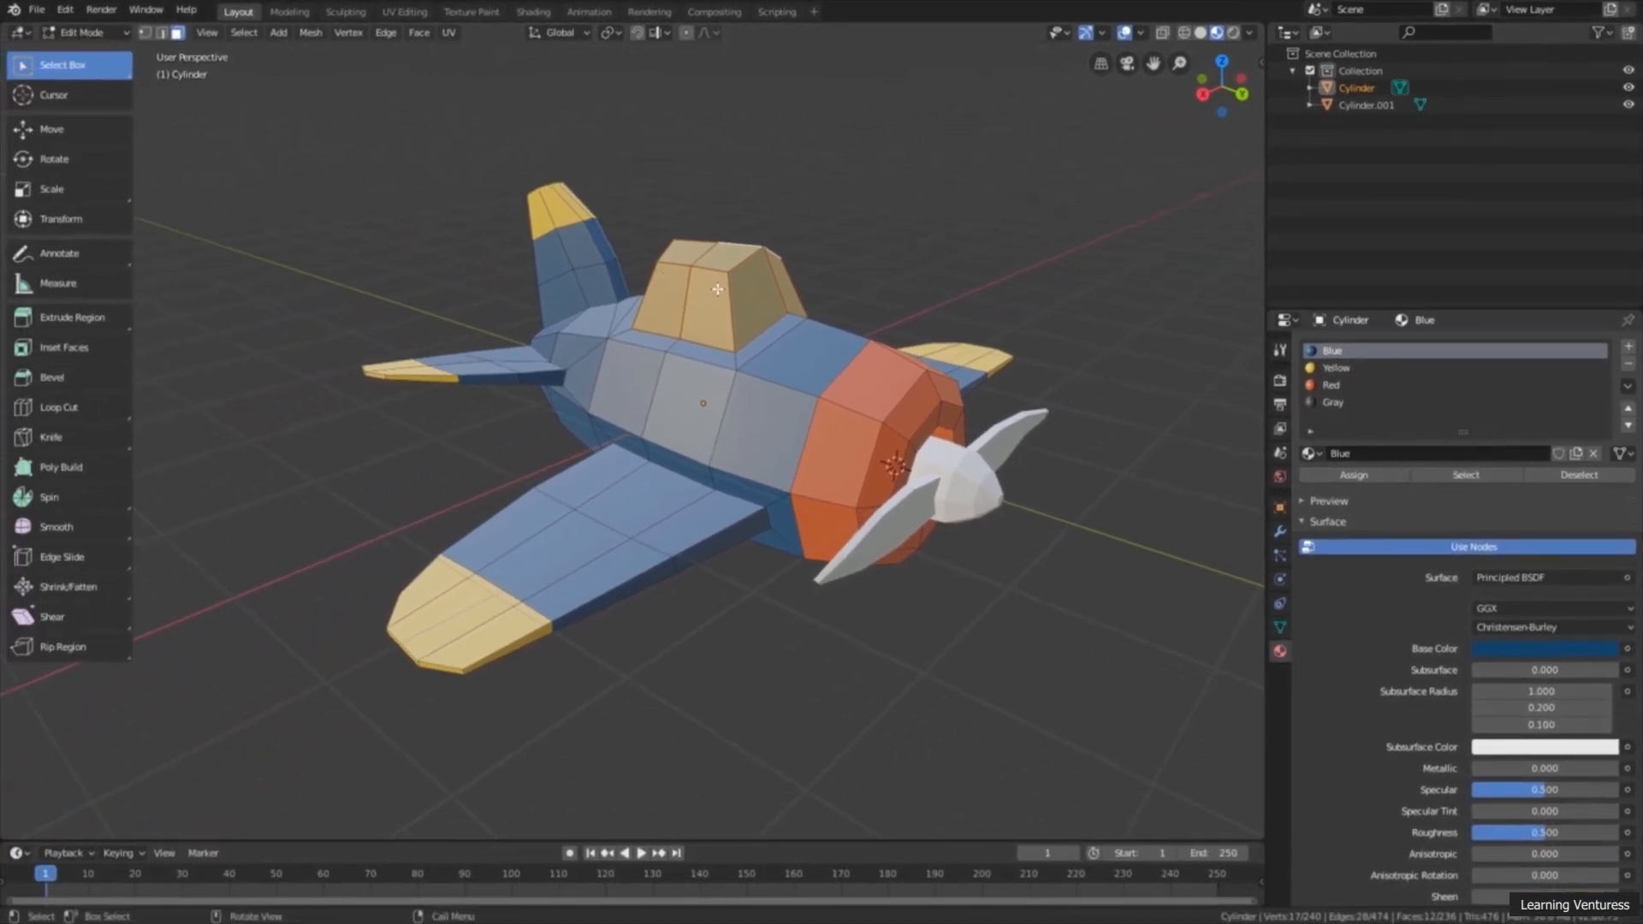
Step: Assign the Gray material to the selected cockpit faces and return to Object Mode
{"action": "left_click", "coordinate": [1348, 405]}
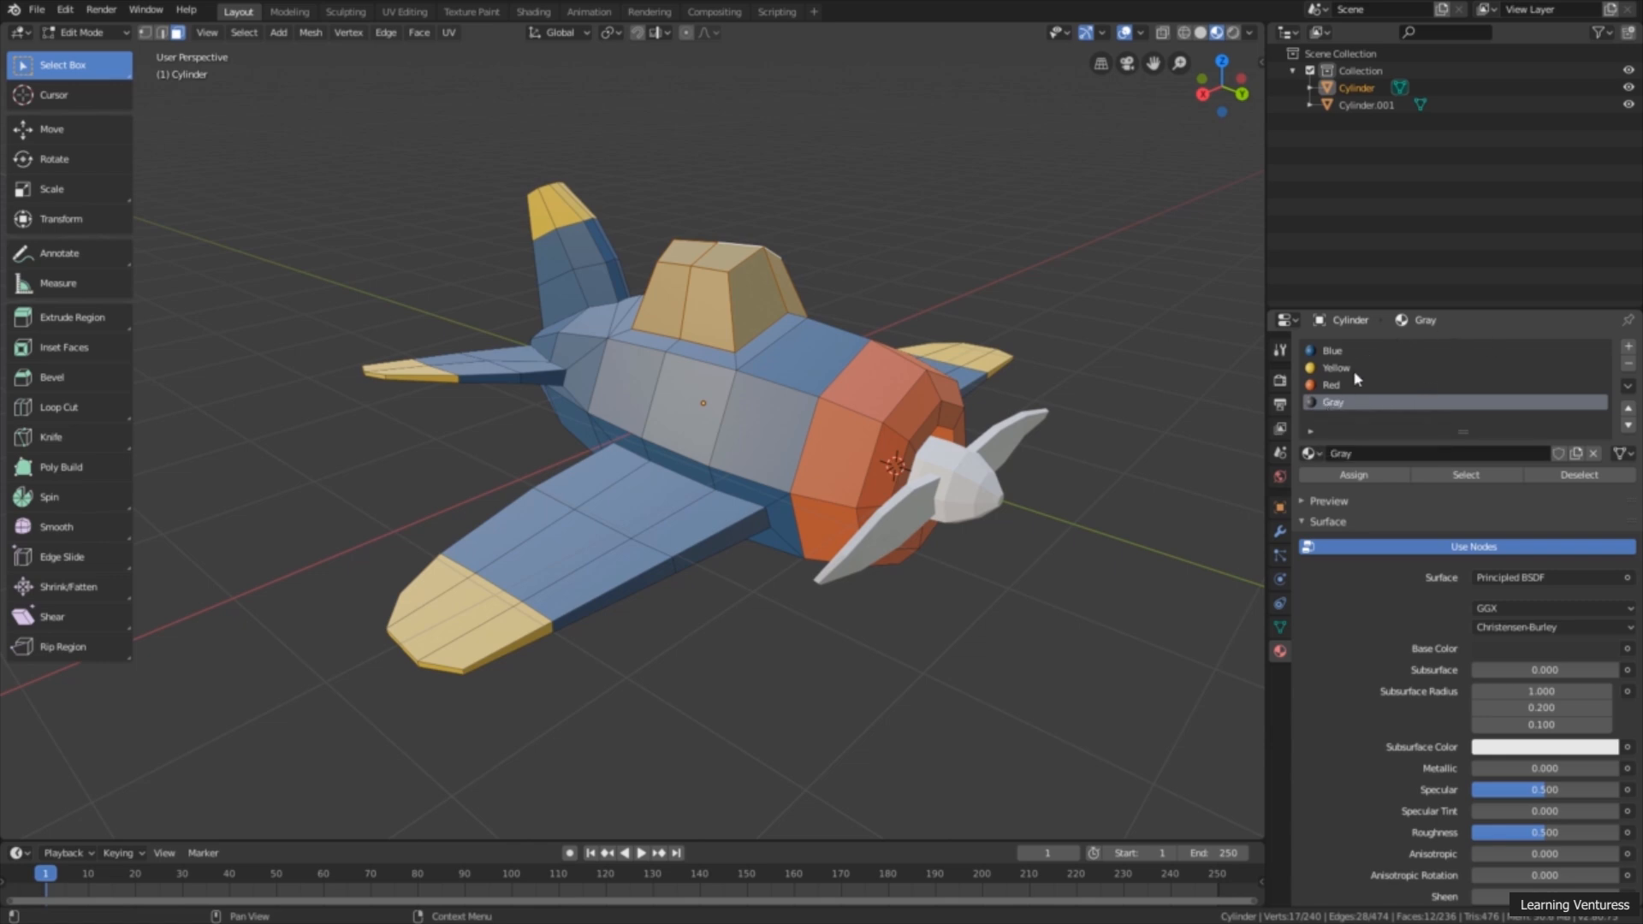
{"action": "left_click", "coordinate": [1355, 475]}
{"action": "scroll", "coordinate": [1078, 448], "scroll_direction": "down", "scroll_amount": 2}
{"action": "middle_click_drag", "start_coordinate": [1003, 430], "coordinate": [987, 426], "text": "shift"}
{"action": "left_click", "coordinate": [86, 32]}
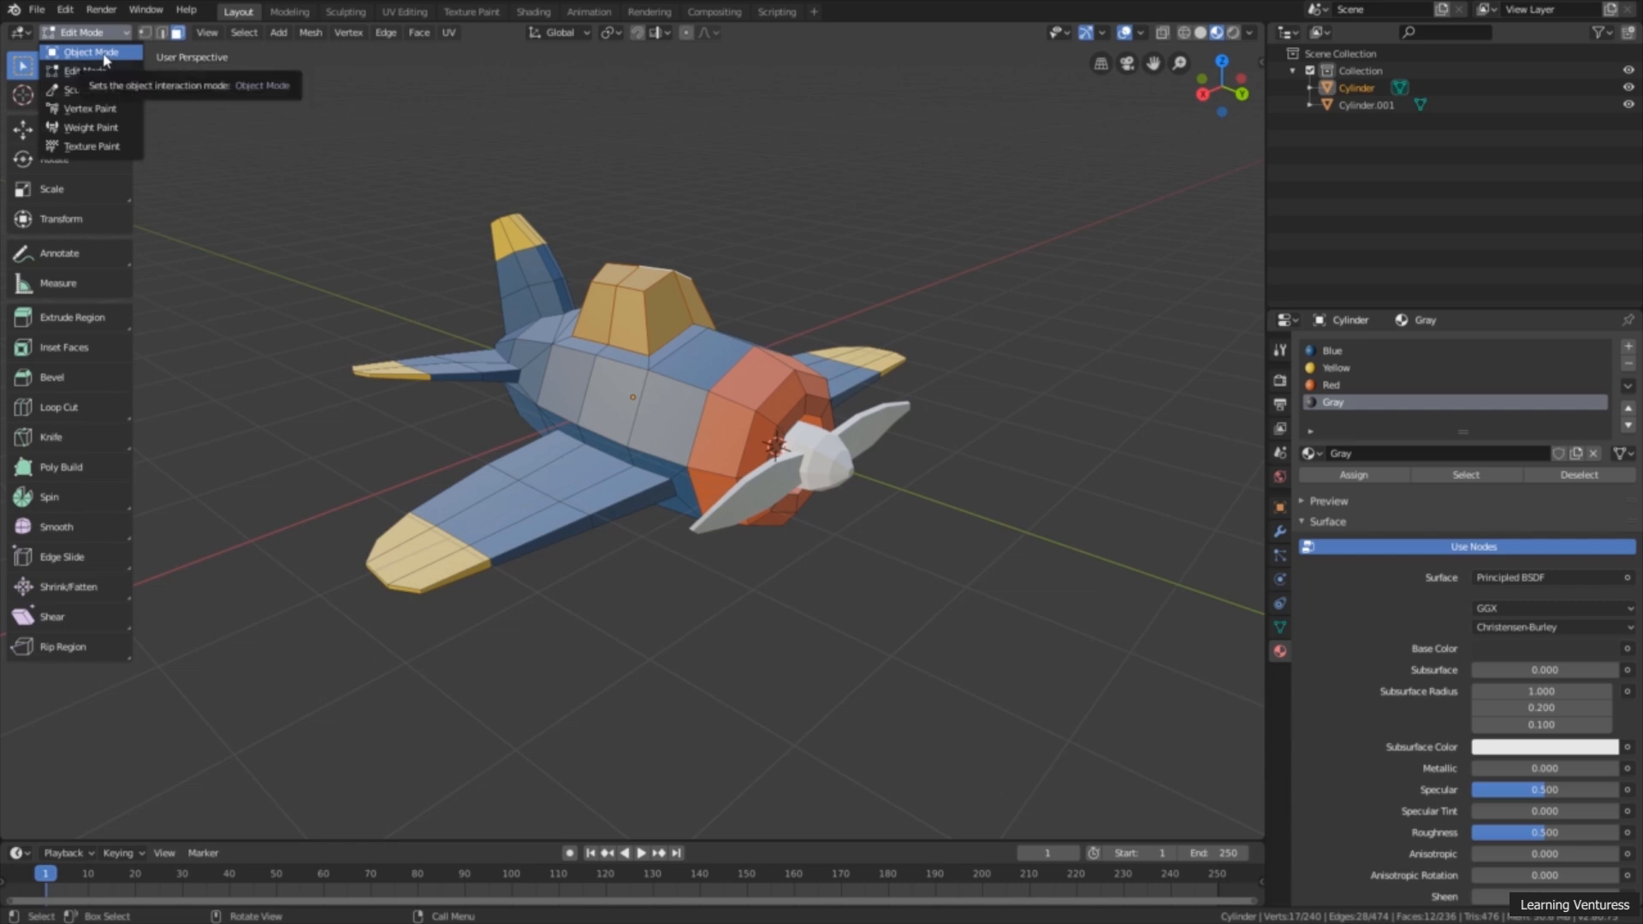
{"action": "left_click", "coordinate": [102, 53]}
{"action": "left_click", "coordinate": [684, 377]}
{"action": "middle_click_drag", "start_coordinate": [684, 377], "coordinate": [767, 405]}
{"action": "scroll", "coordinate": [778, 428], "scroll_direction": "up", "scroll_amount": 1}
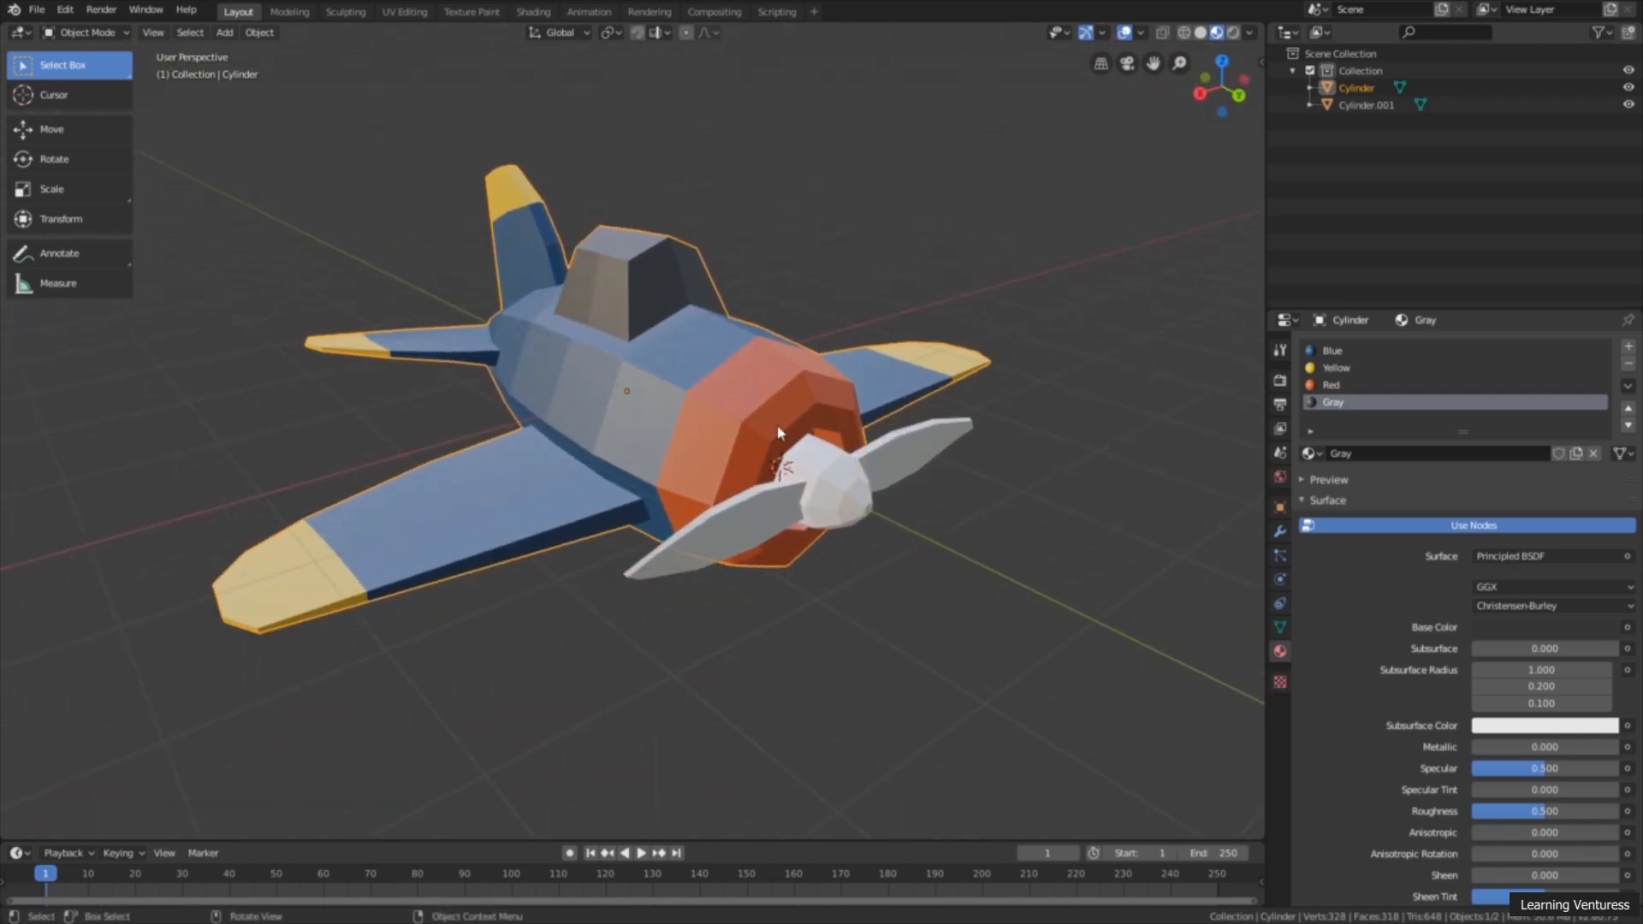
Step: Compare the material slots of the propeller and the airplane body, leaving the propeller selected
{"action": "left_click", "coordinate": [871, 515]}
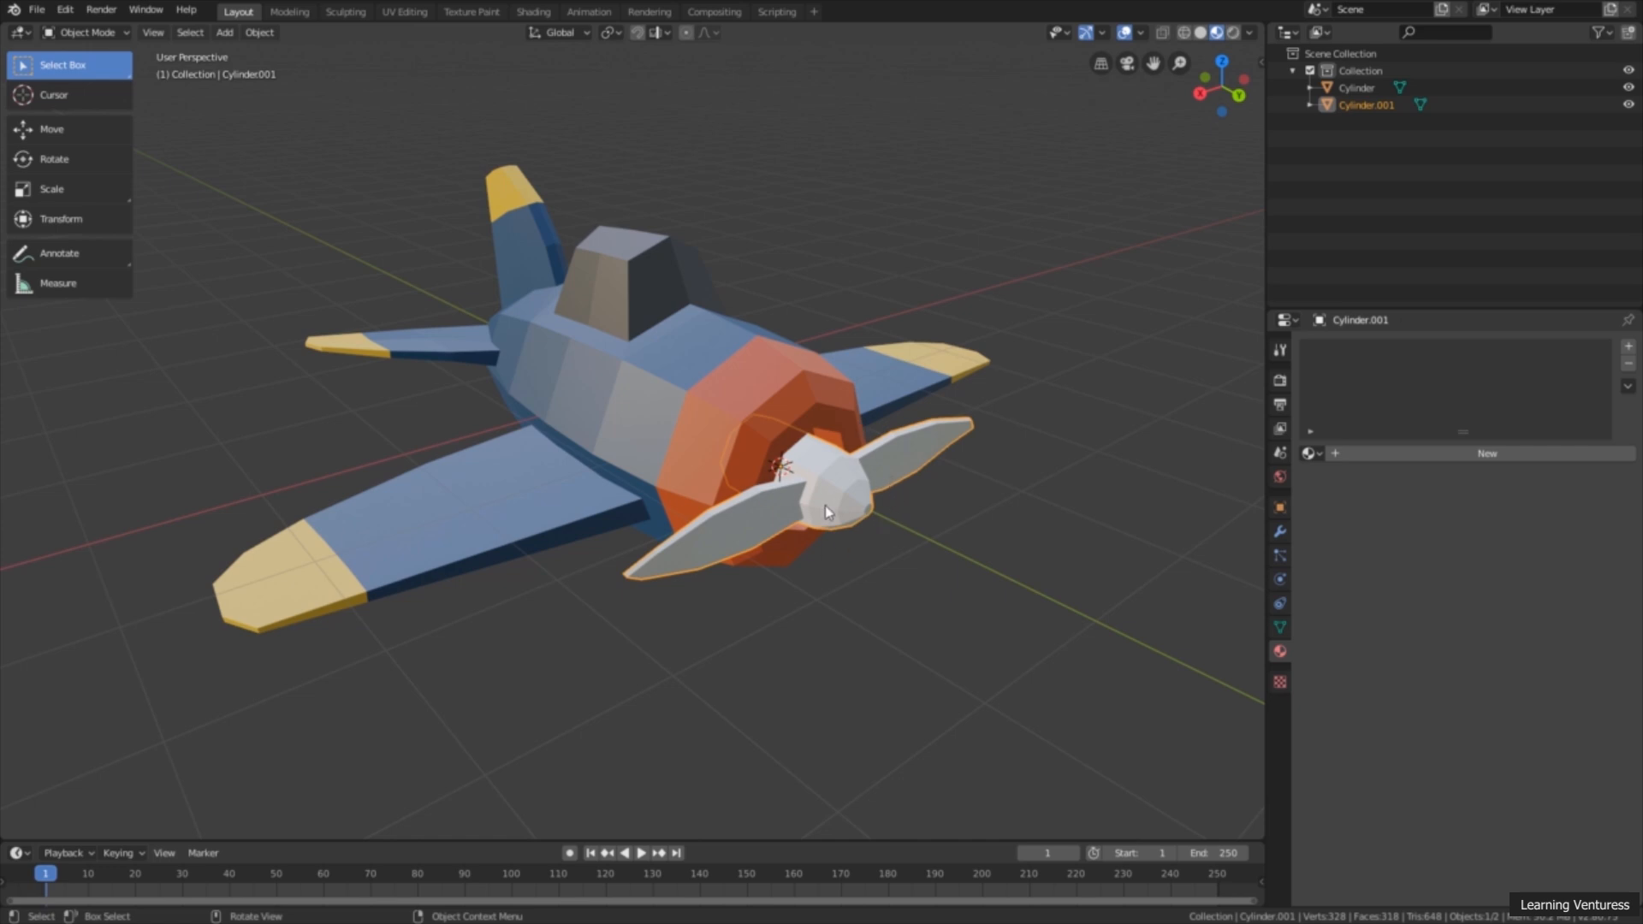
{"action": "left_click", "coordinate": [925, 563]}
{"action": "left_click", "coordinate": [853, 487]}
{"action": "left_click", "coordinate": [967, 482]}
{"action": "left_click", "coordinate": [910, 444]}
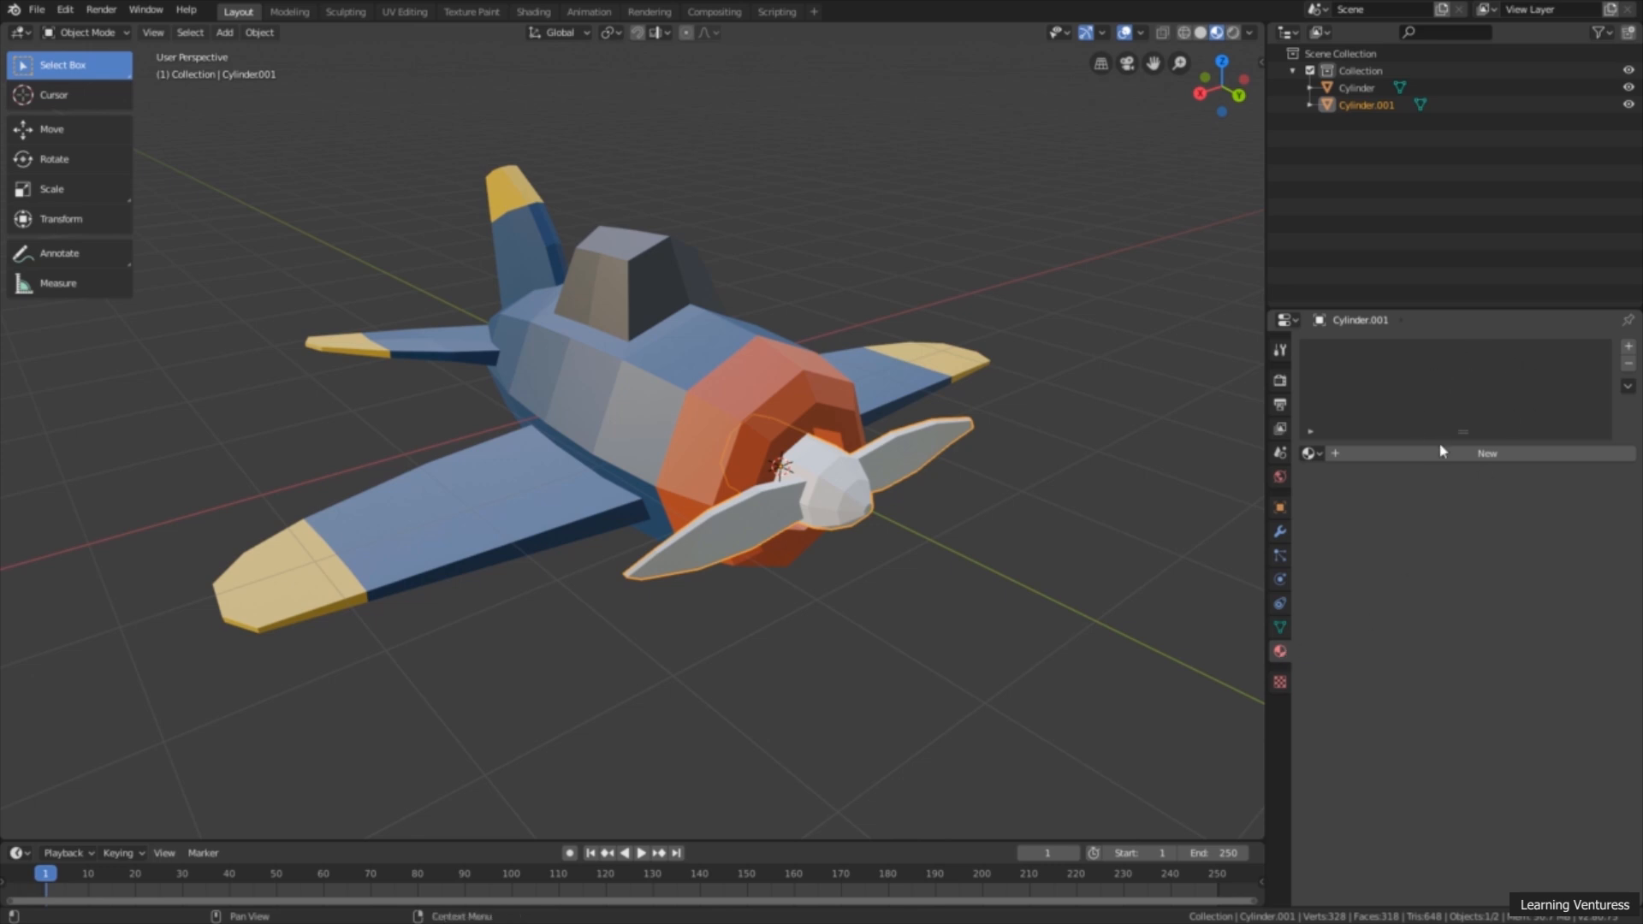
{"action": "left_click", "coordinate": [768, 376]}
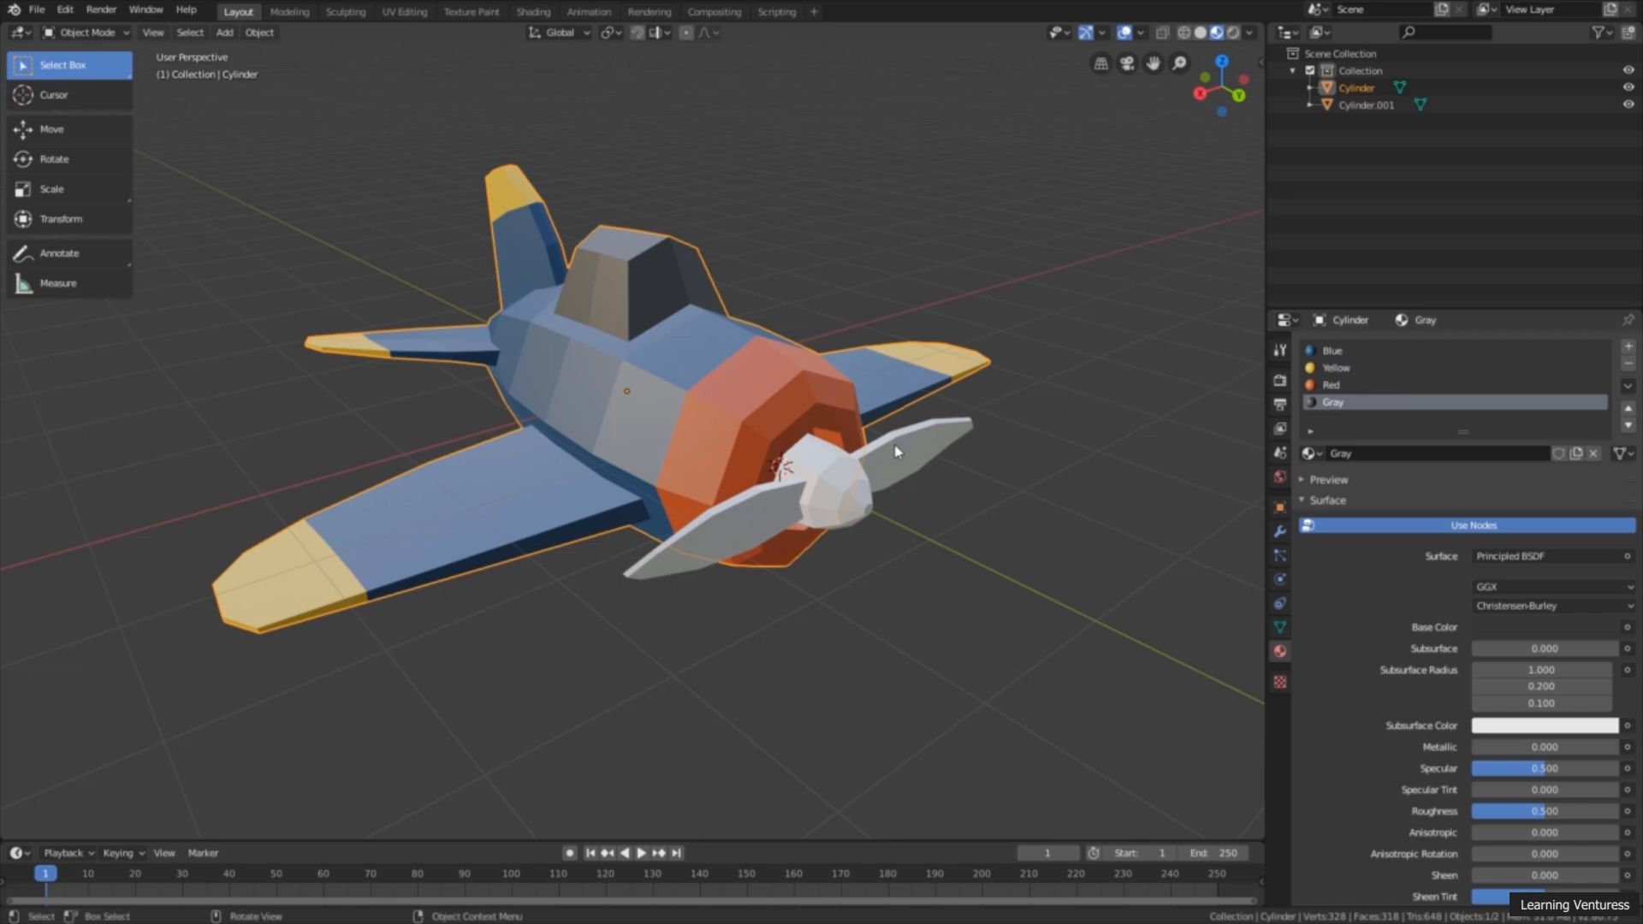
{"action": "left_click", "coordinate": [939, 424]}
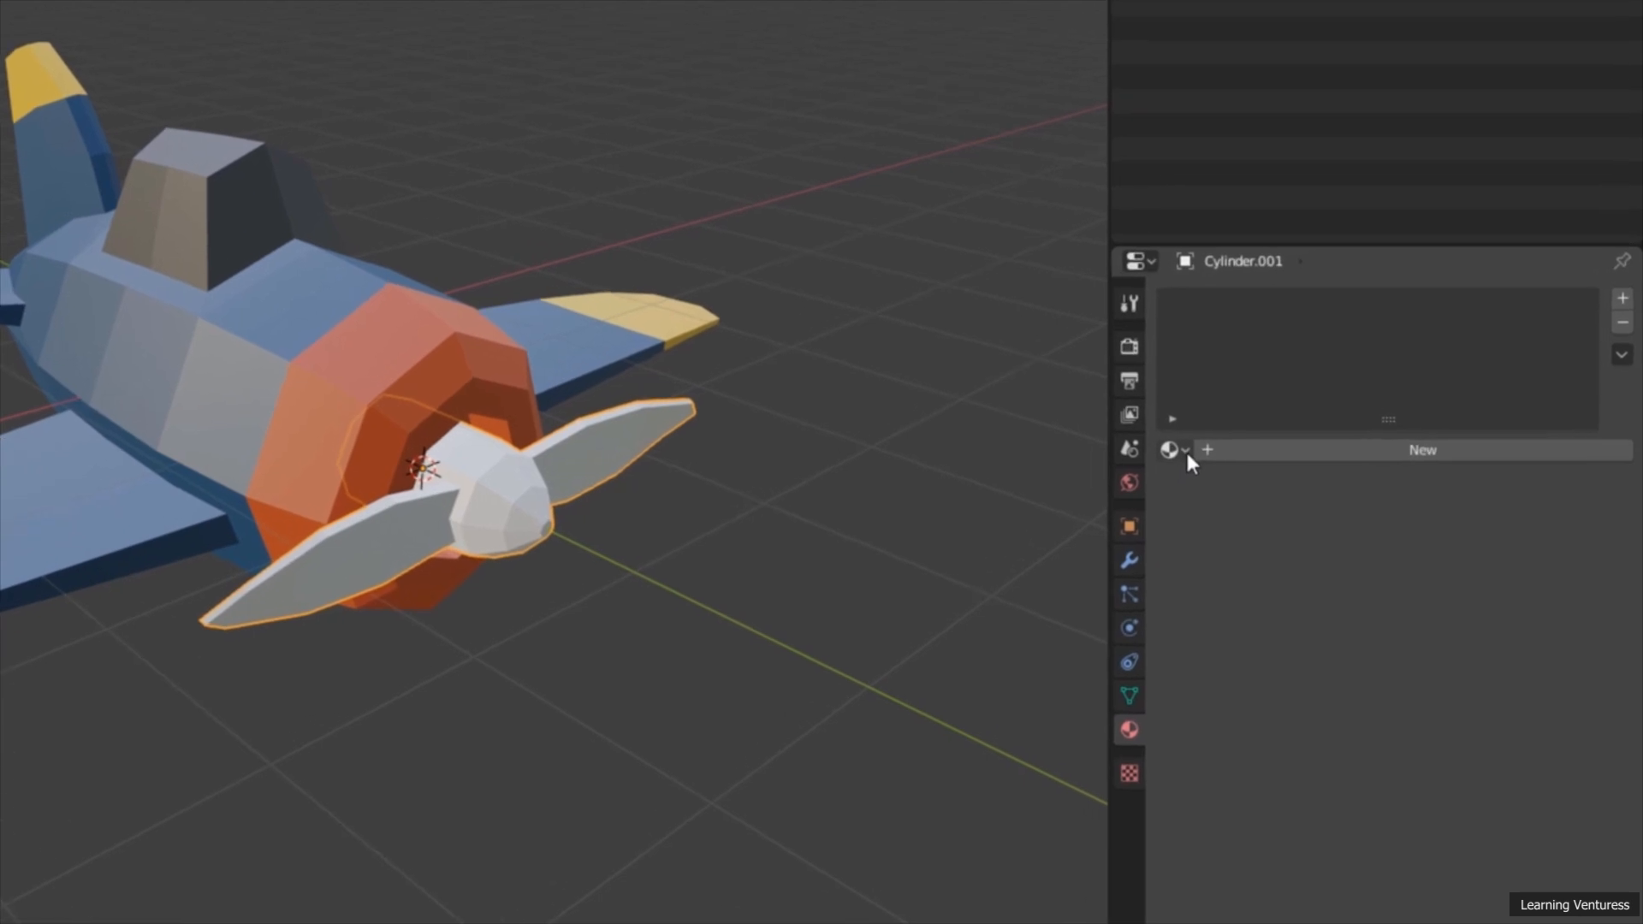
Step: Try the existing Red, Gray and Blue materials on the propeller
{"action": "left_click", "coordinate": [1174, 450]}
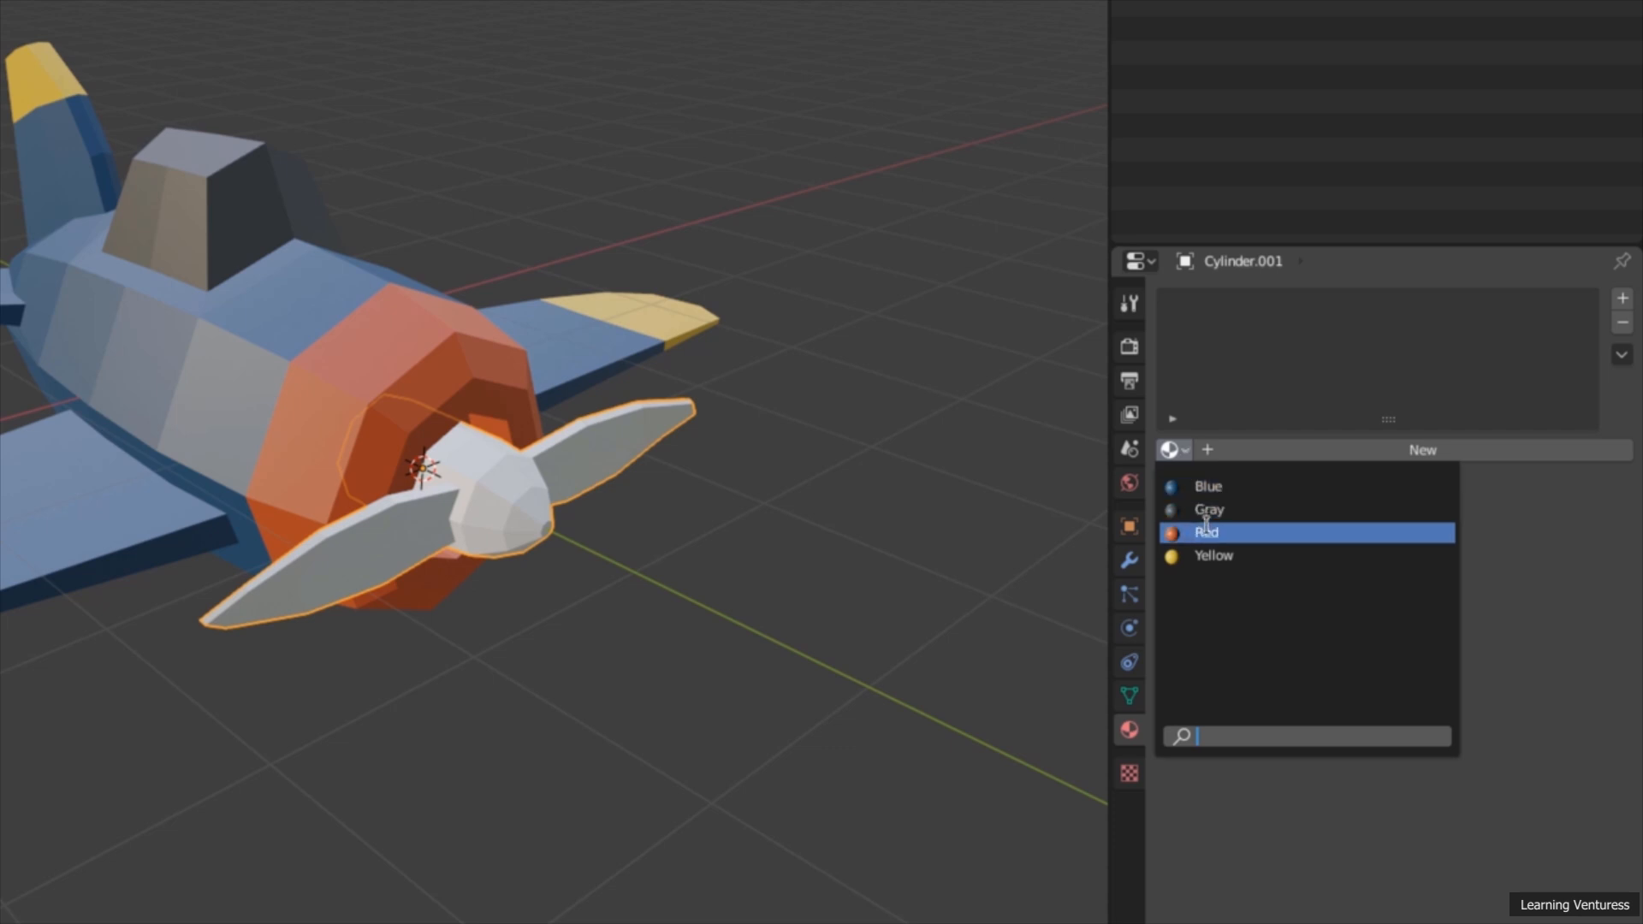
{"action": "left_click", "coordinate": [1207, 533]}
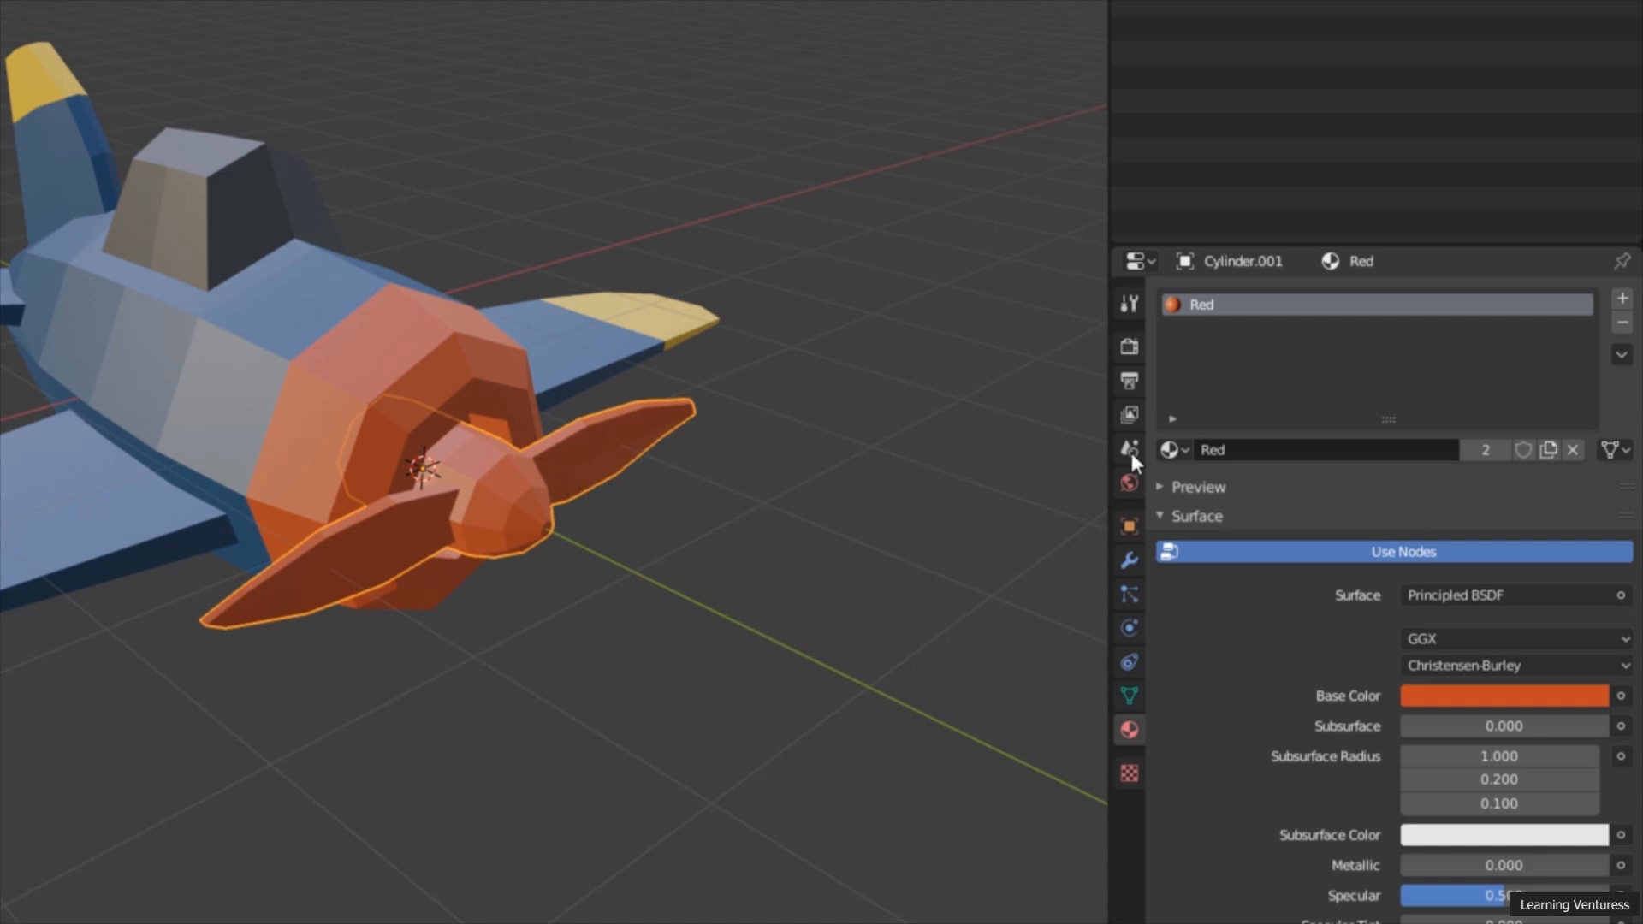
{"action": "left_click", "coordinate": [1174, 451]}
{"action": "left_click", "coordinate": [1198, 507]}
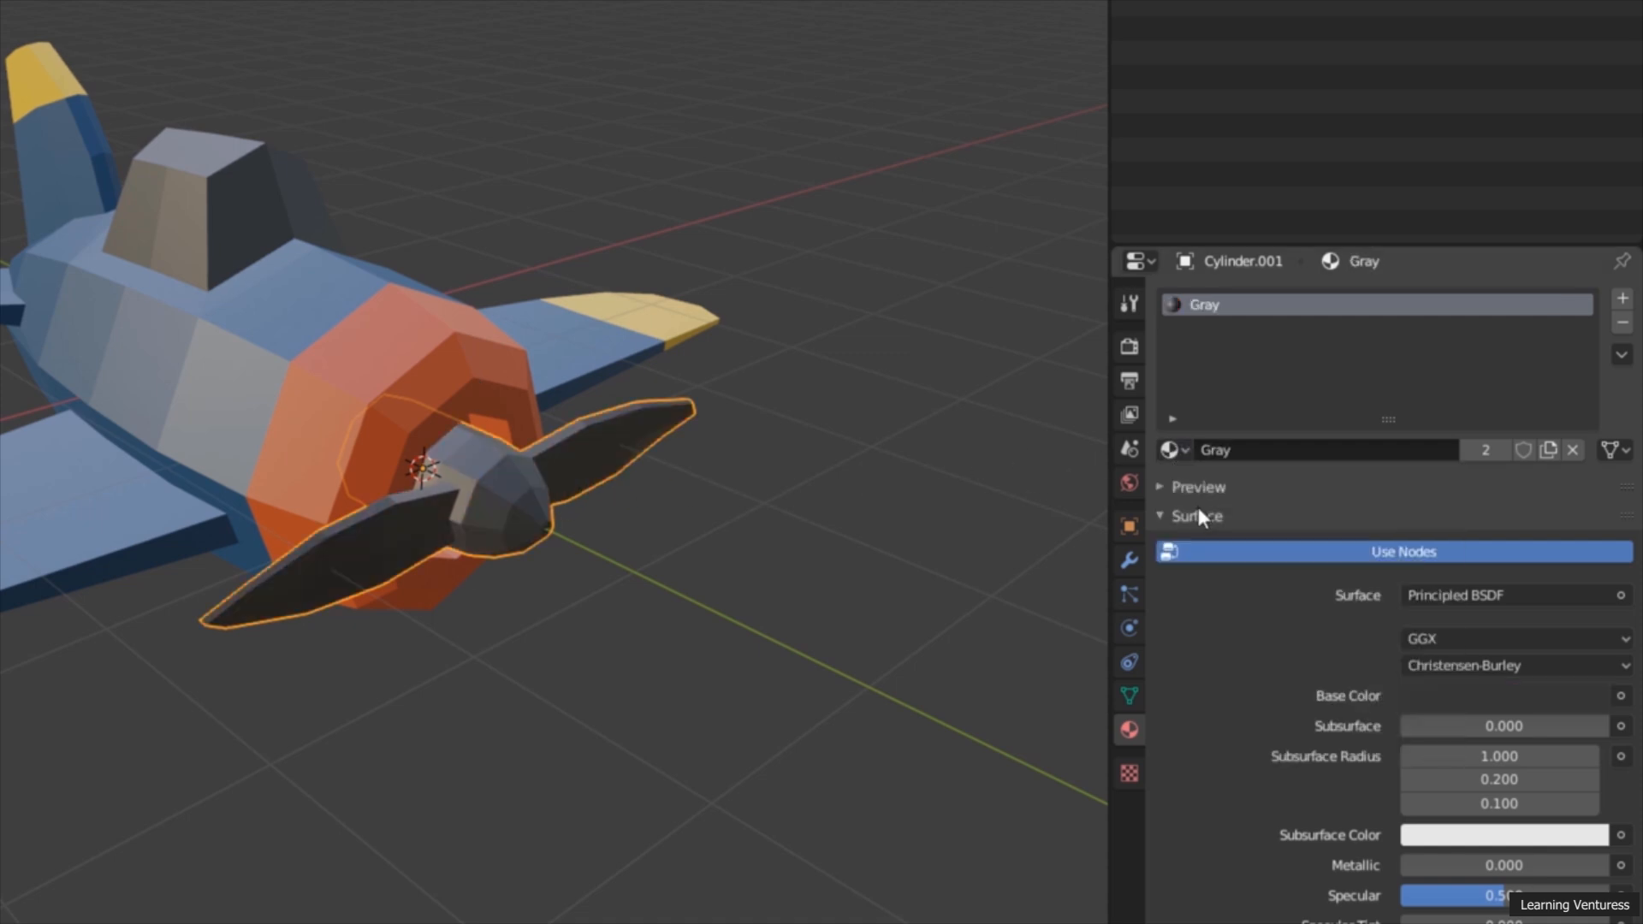
{"action": "left_click", "coordinate": [1184, 451]}
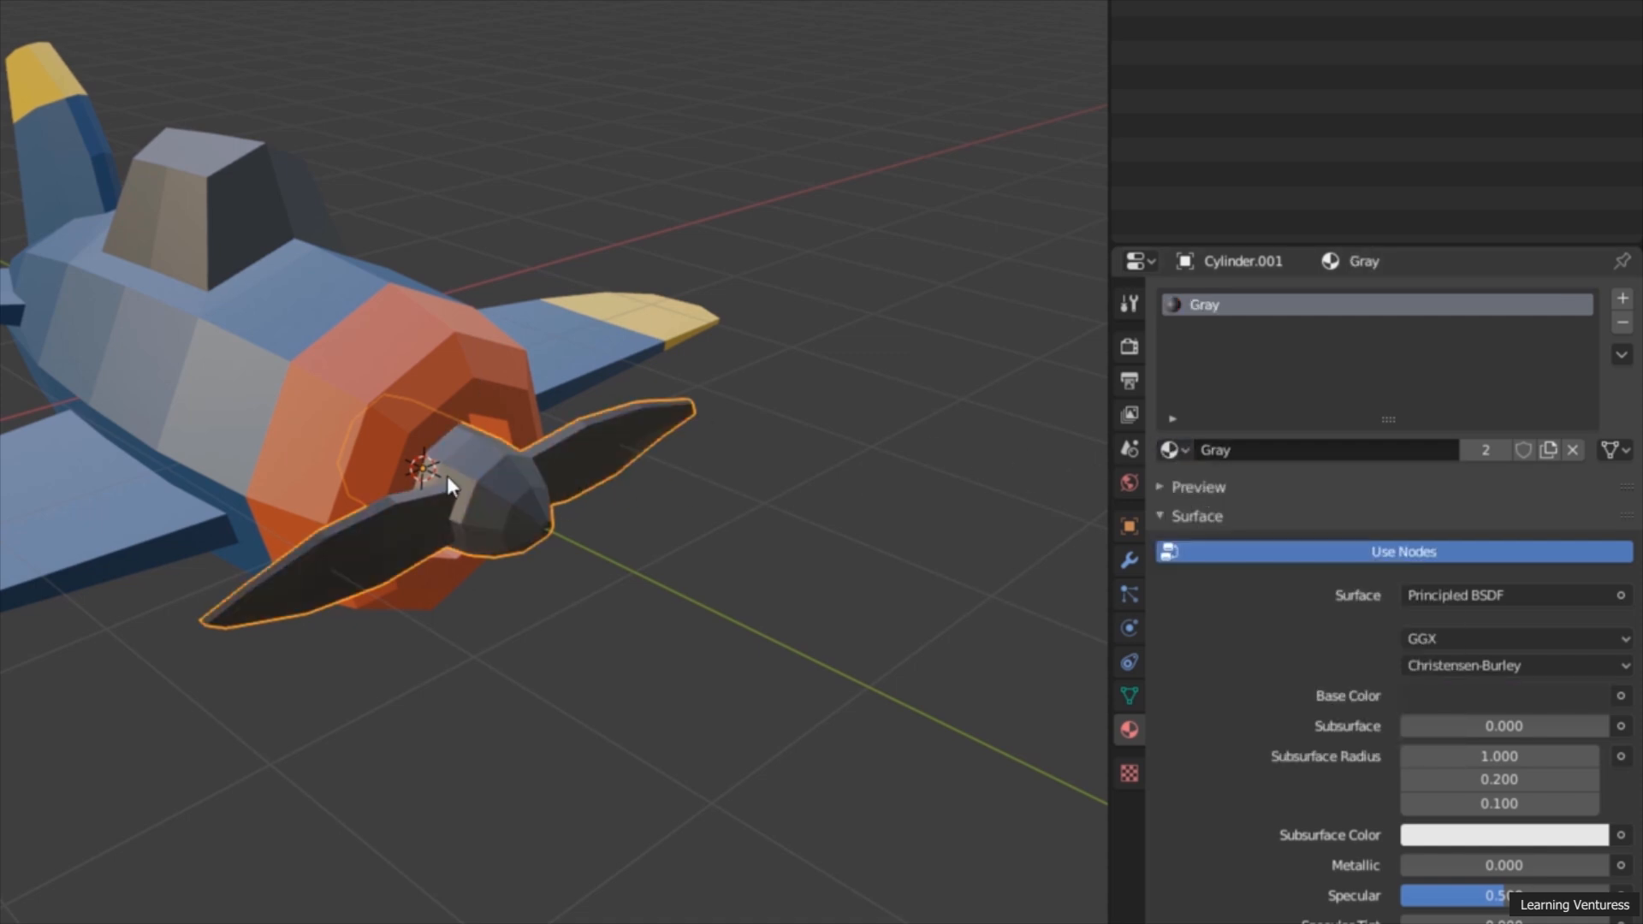
{"action": "left_click", "coordinate": [1174, 451]}
{"action": "left_click", "coordinate": [1198, 481]}
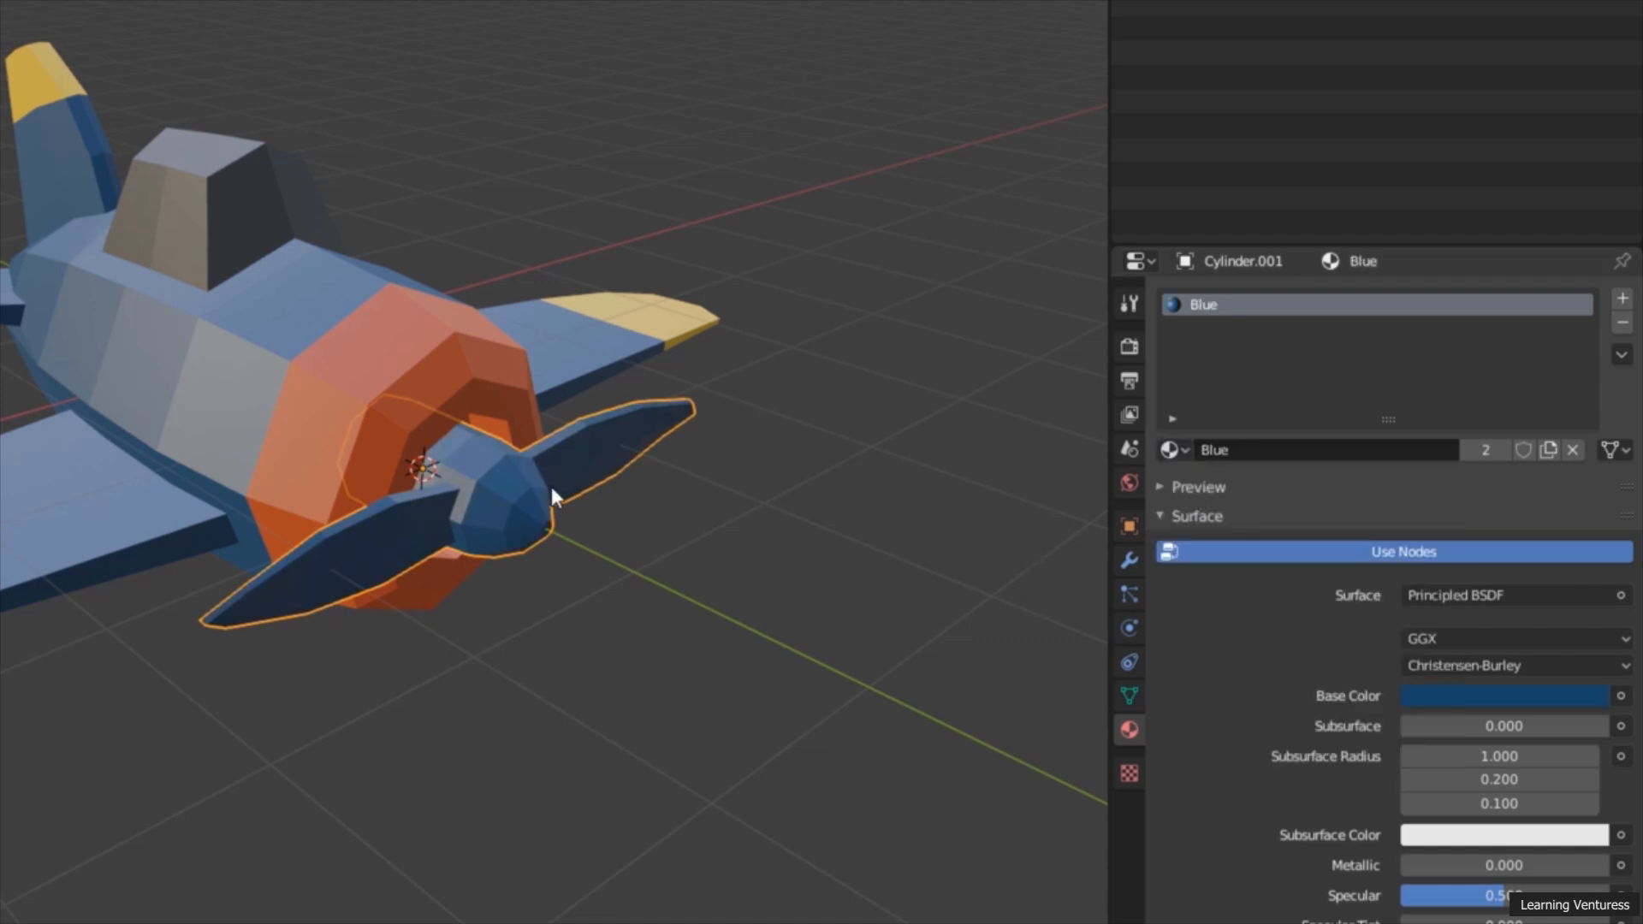
Step: Apply the existing Gray material to the whole propeller
{"action": "left_click", "coordinate": [1174, 451]}
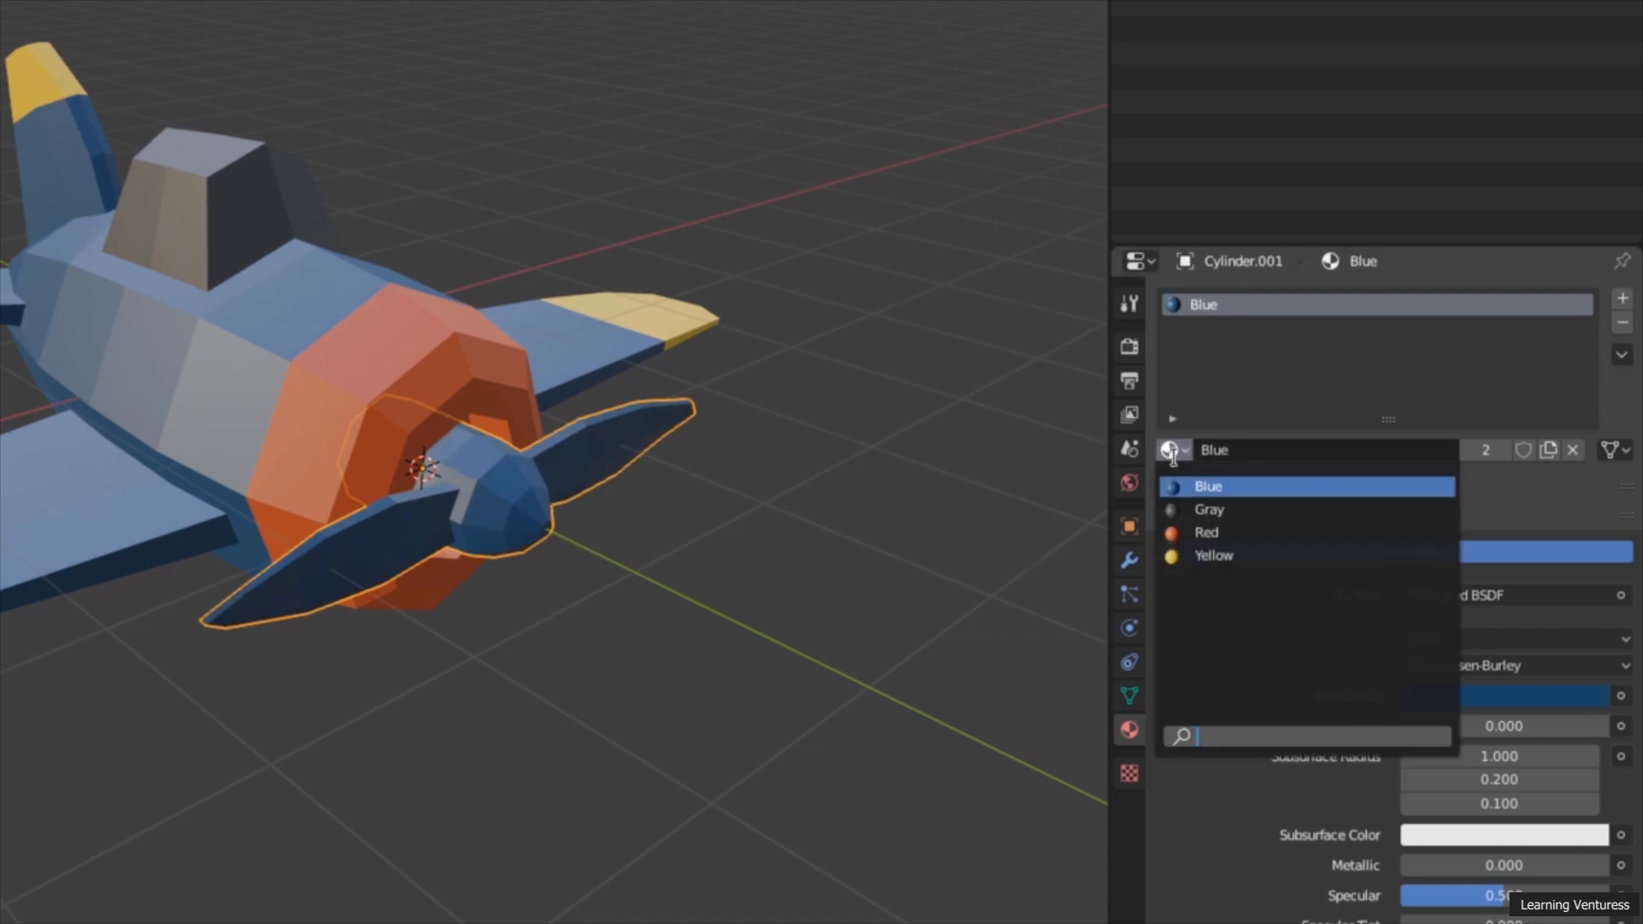
{"action": "left_click", "coordinate": [1217, 511]}
{"action": "middle_click_drag", "start_coordinate": [942, 477], "coordinate": [909, 442]}
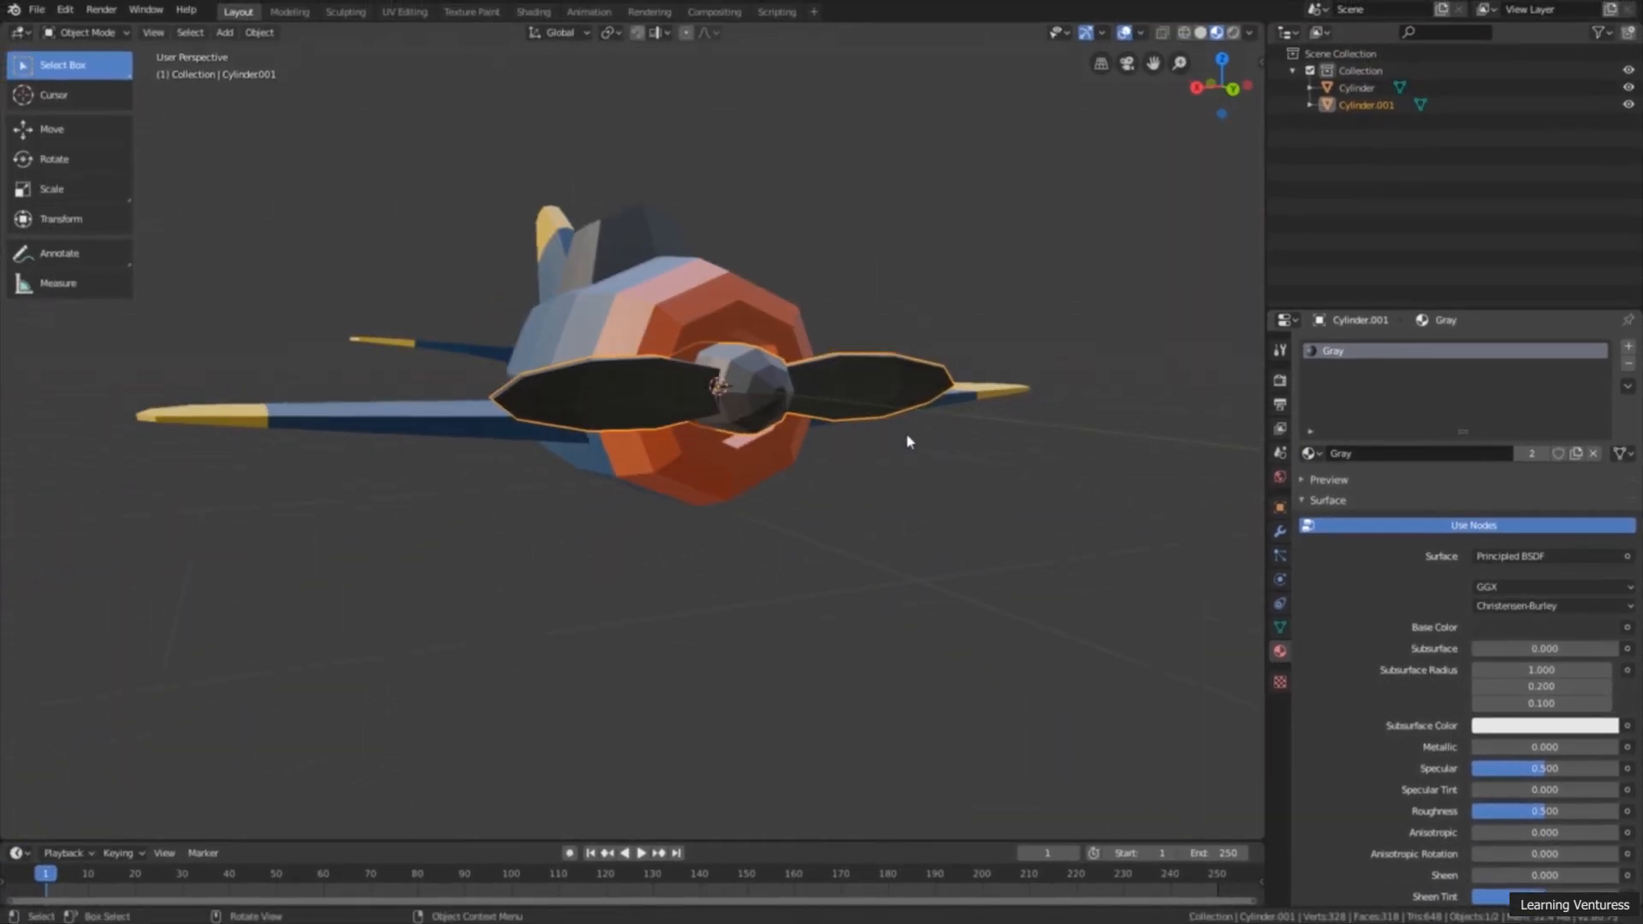
{"action": "middle_click_drag", "start_coordinate": [660, 396], "coordinate": [891, 432]}
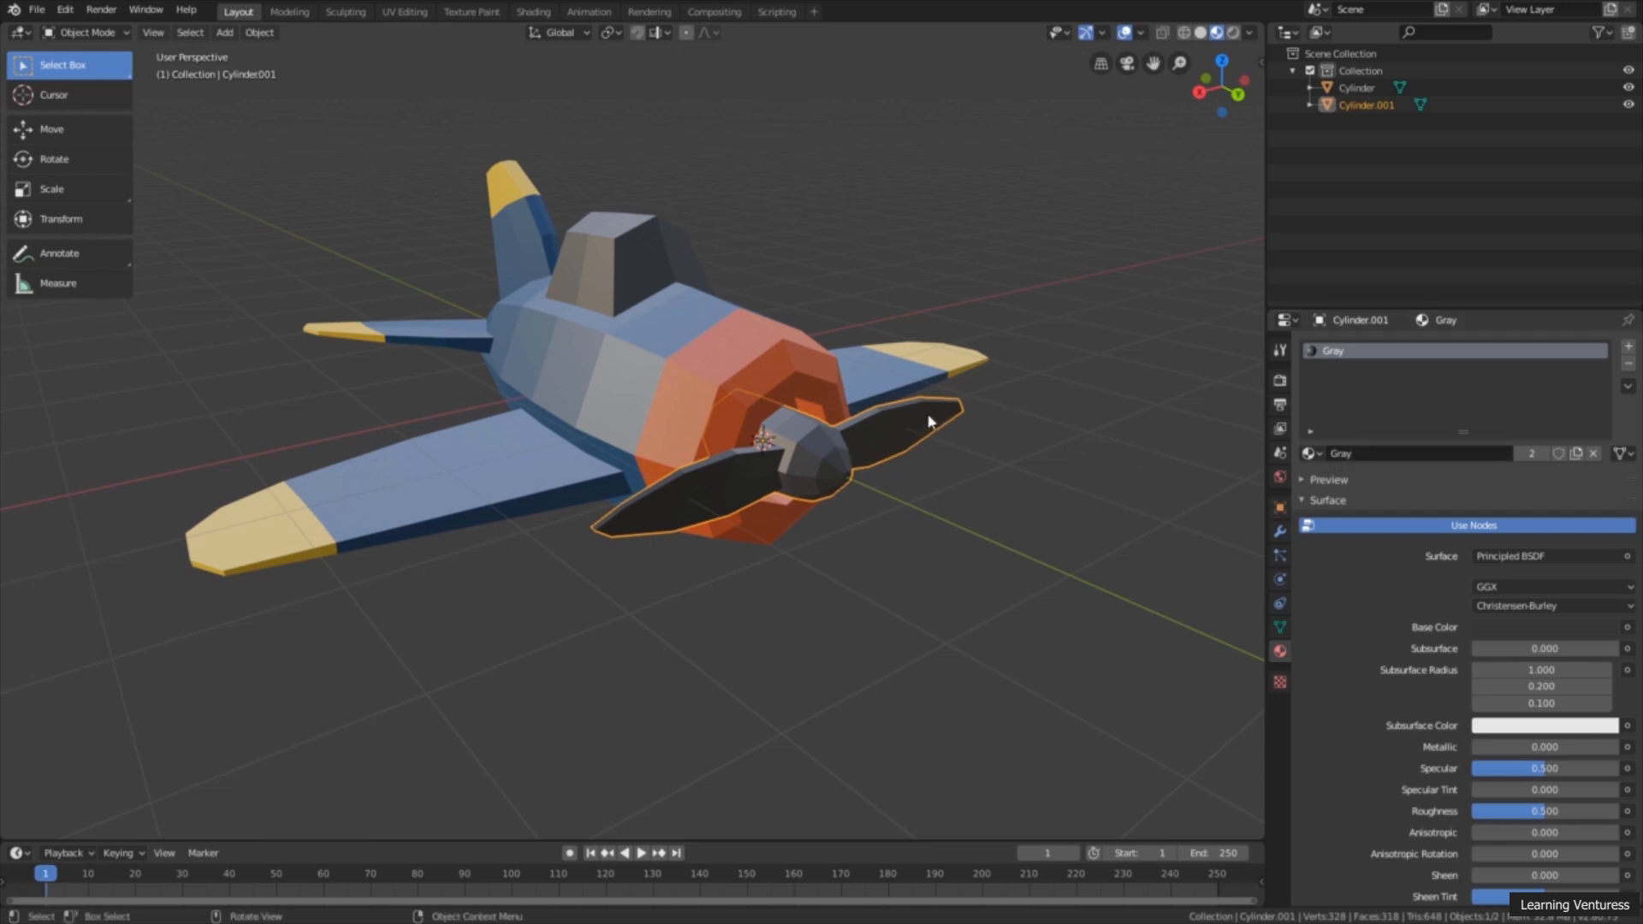
Step: Add a second material slot to the propeller and fill it with the existing Yellow material
{"action": "middle_click_drag", "start_coordinate": [924, 428], "coordinate": [916, 489]}
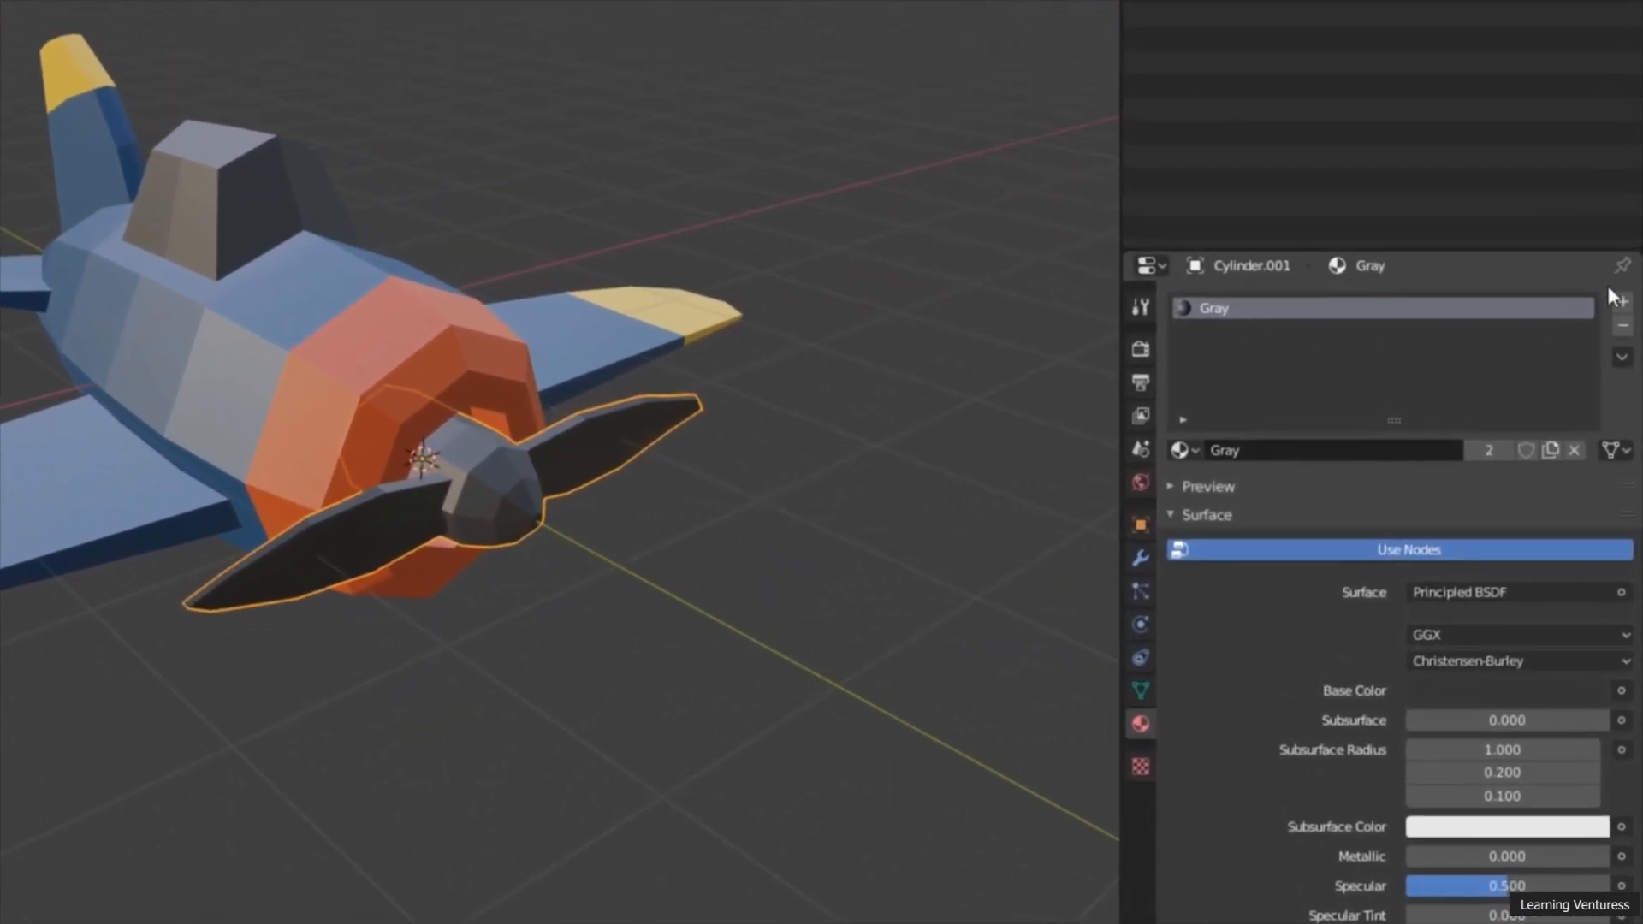
{"action": "left_click", "coordinate": [1629, 301]}
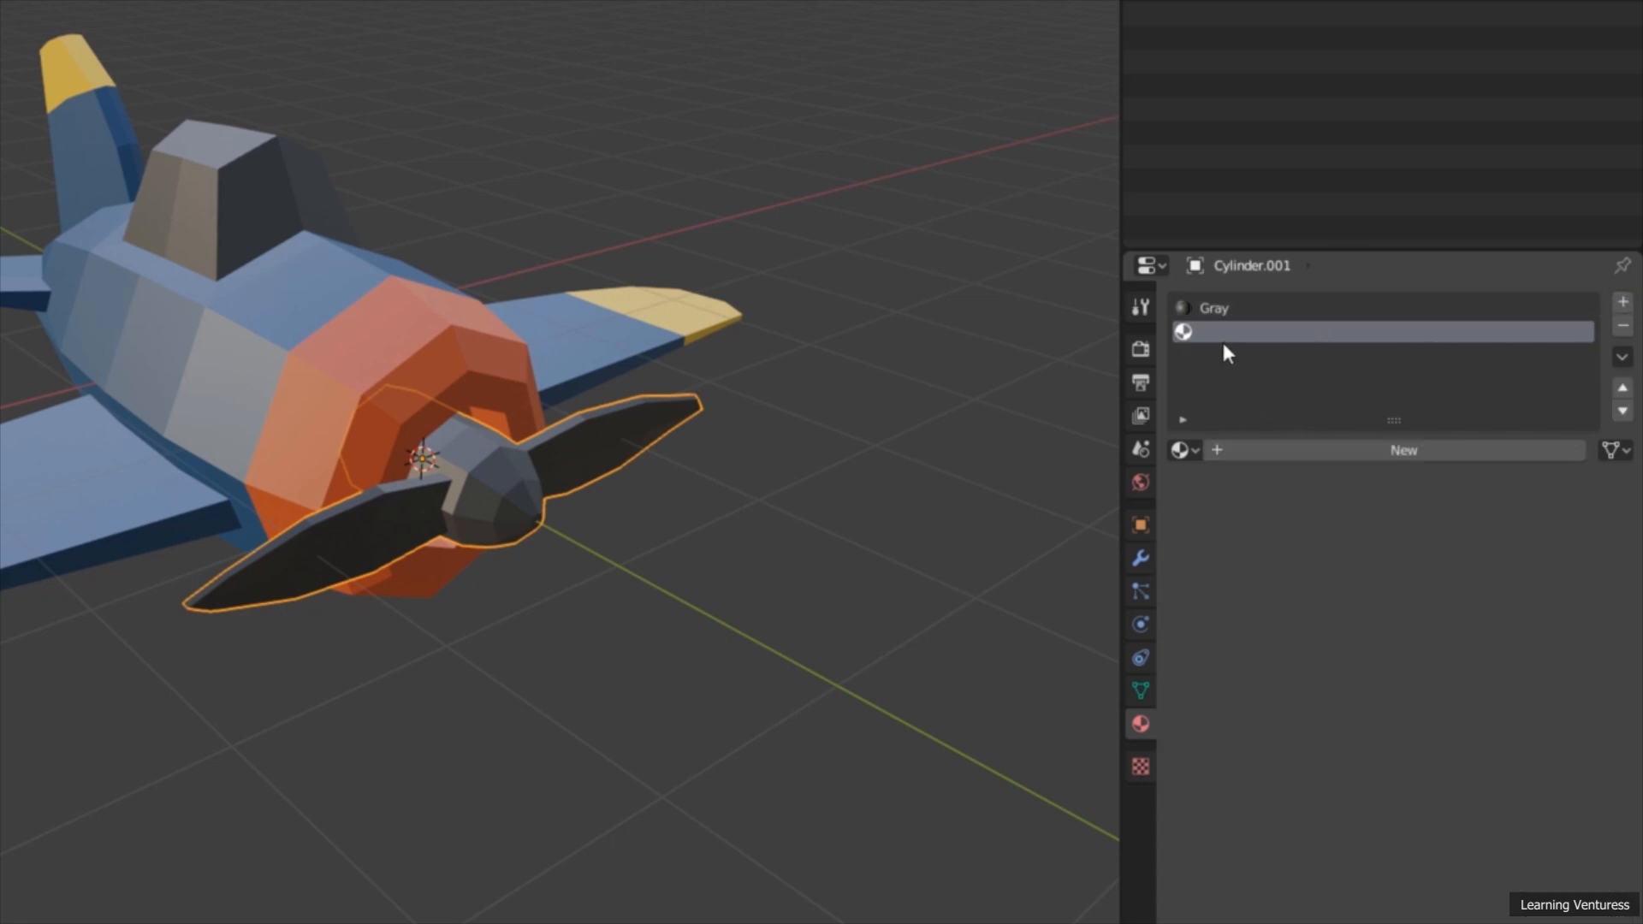
{"action": "left_click", "coordinate": [1184, 450]}
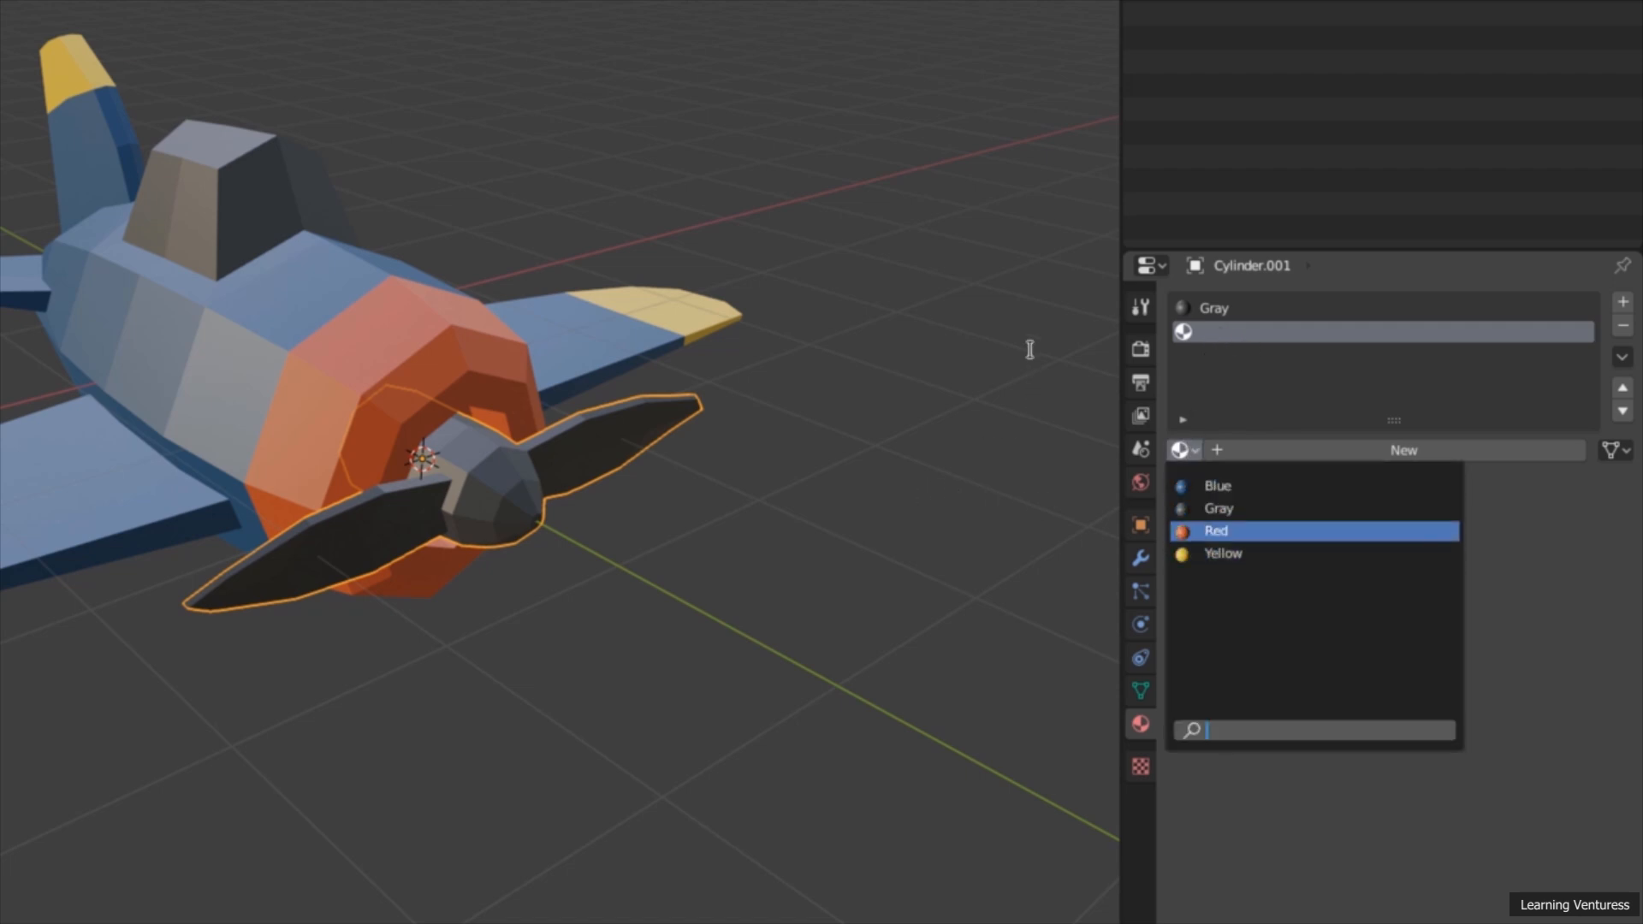
{"action": "left_click", "coordinate": [1405, 378]}
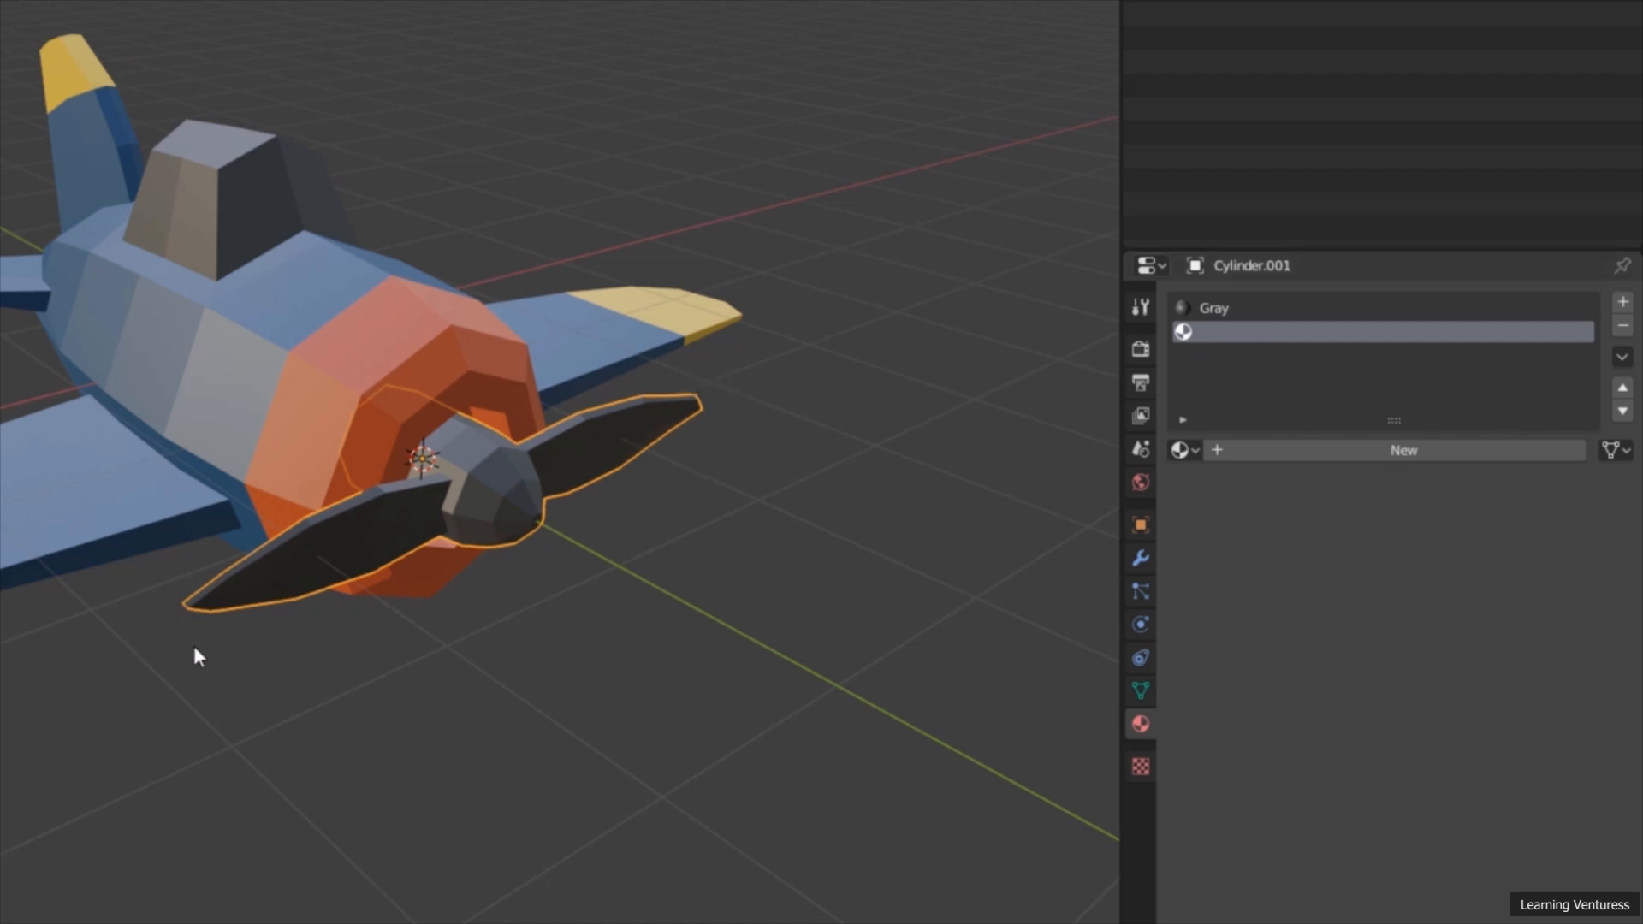
{"action": "middle_click_drag", "start_coordinate": [288, 616], "coordinate": [315, 654]}
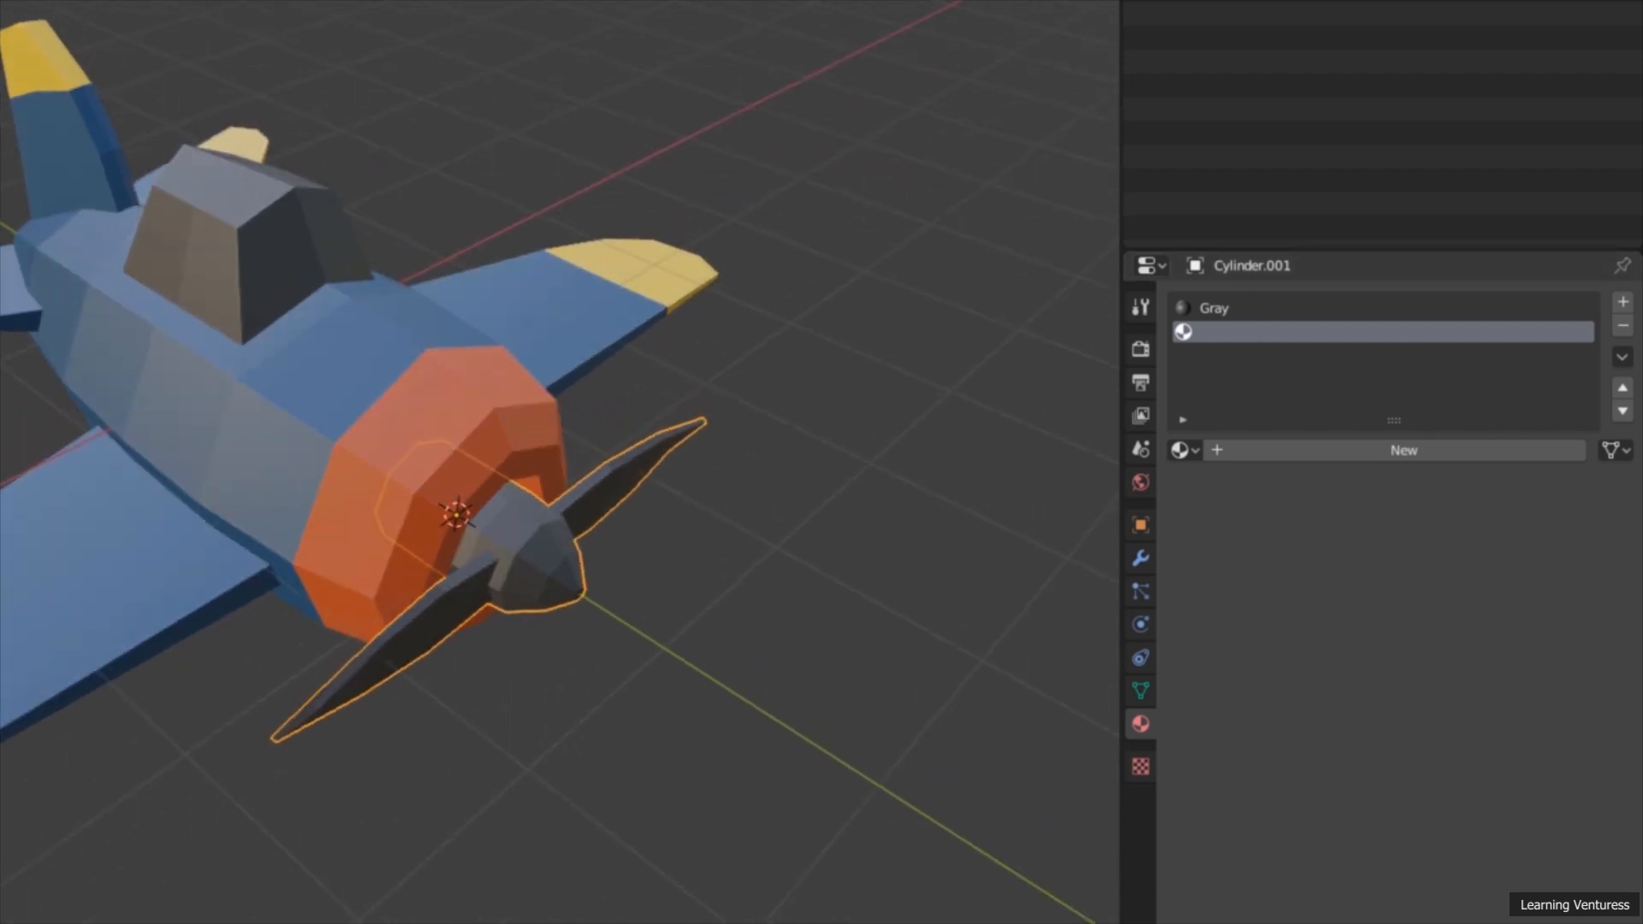
{"action": "middle_click_drag", "start_coordinate": [236, 291], "coordinate": [227, 253]}
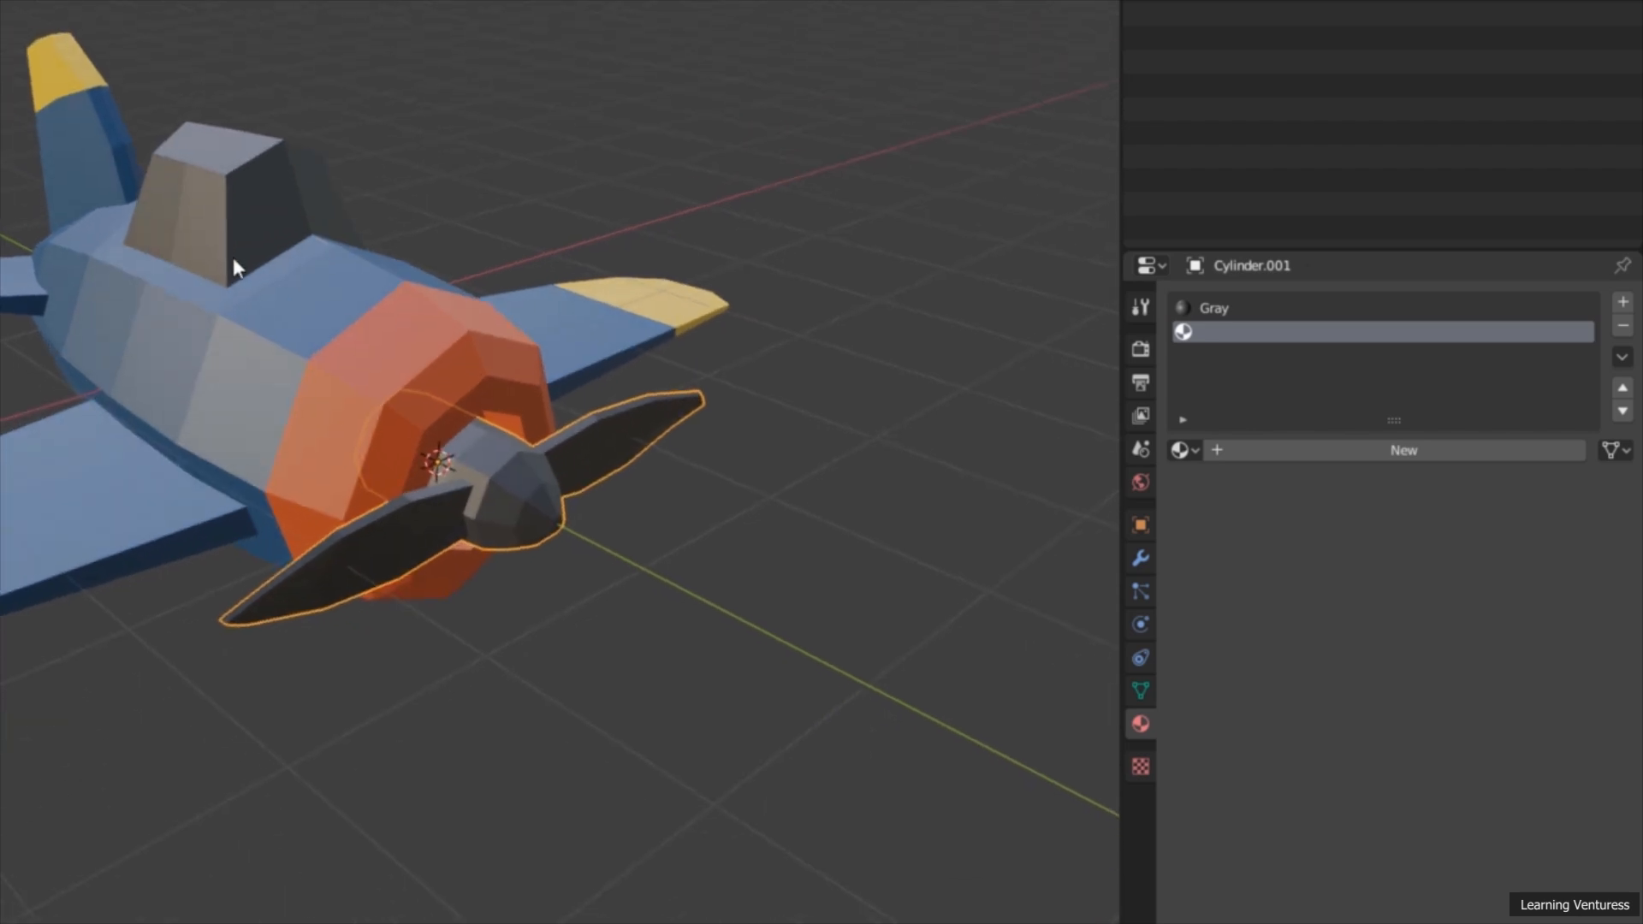
{"action": "left_click", "coordinate": [1185, 451]}
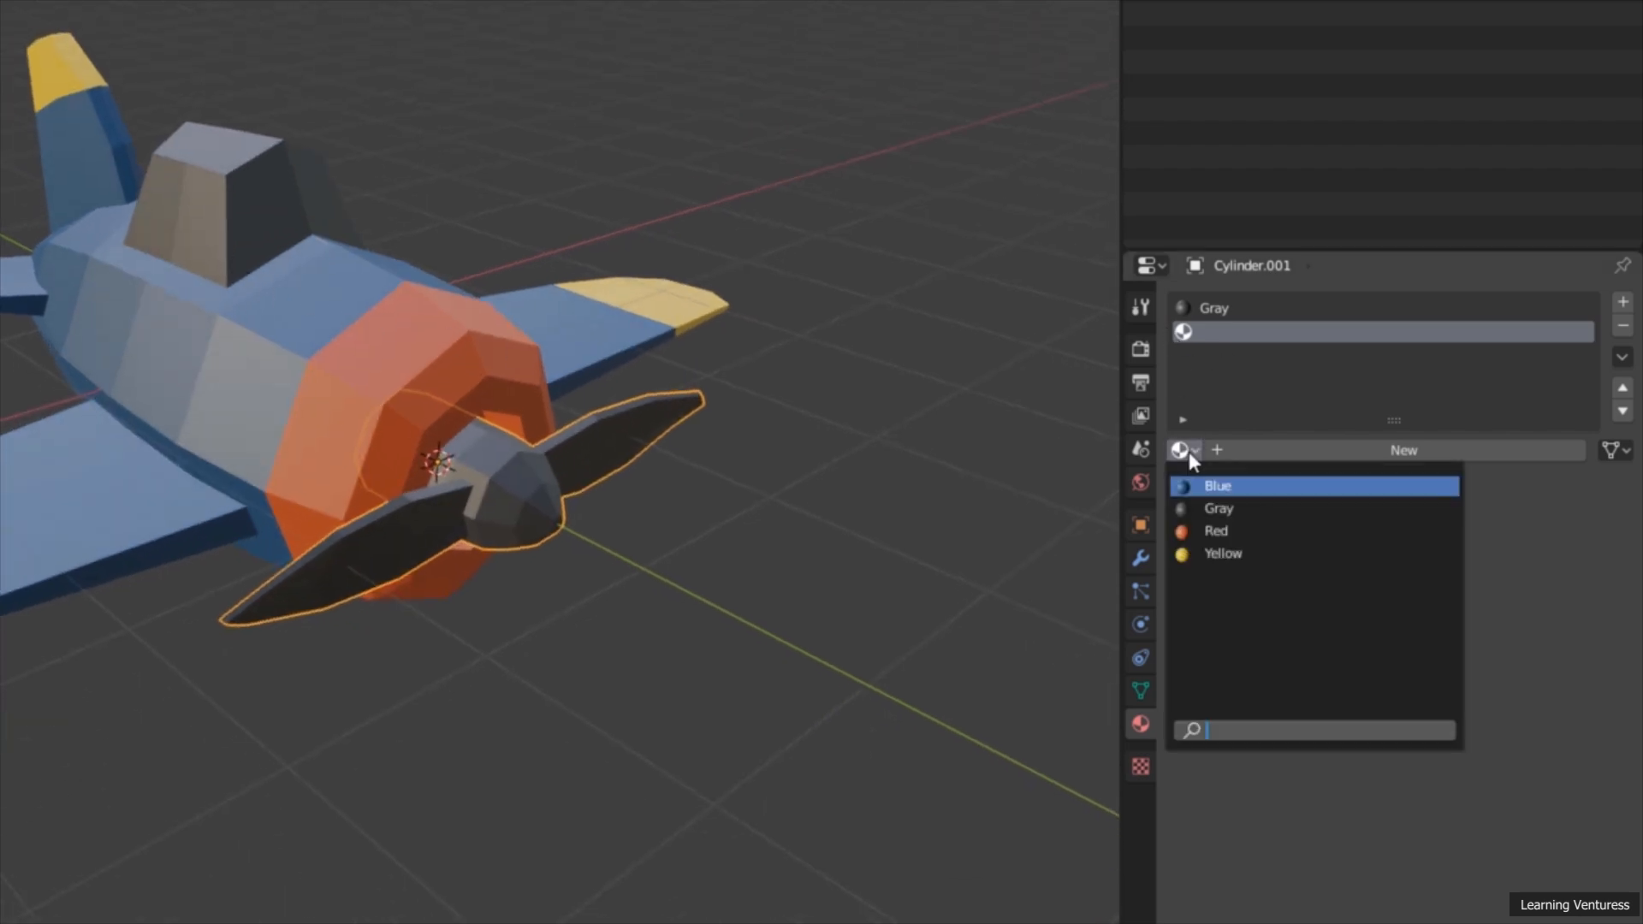
{"action": "left_click", "coordinate": [1227, 556]}
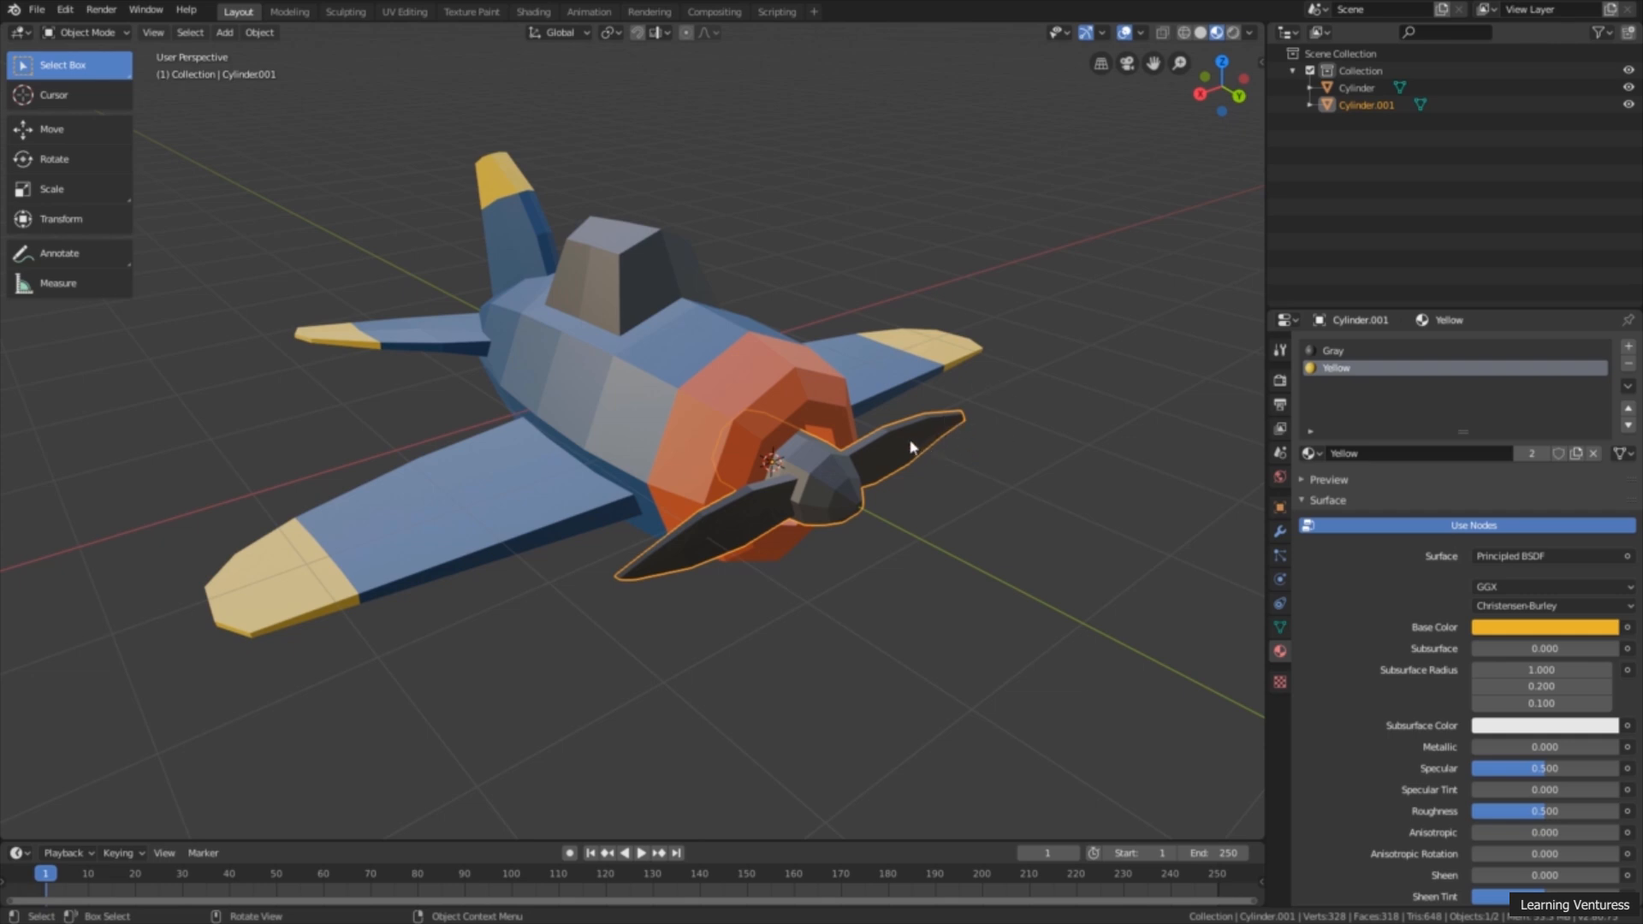
Step: In Edit Mode with X-ray on, select the faces at both propeller blade tips and assign the Yellow material to them
{"action": "left_click", "coordinate": [110, 33]}
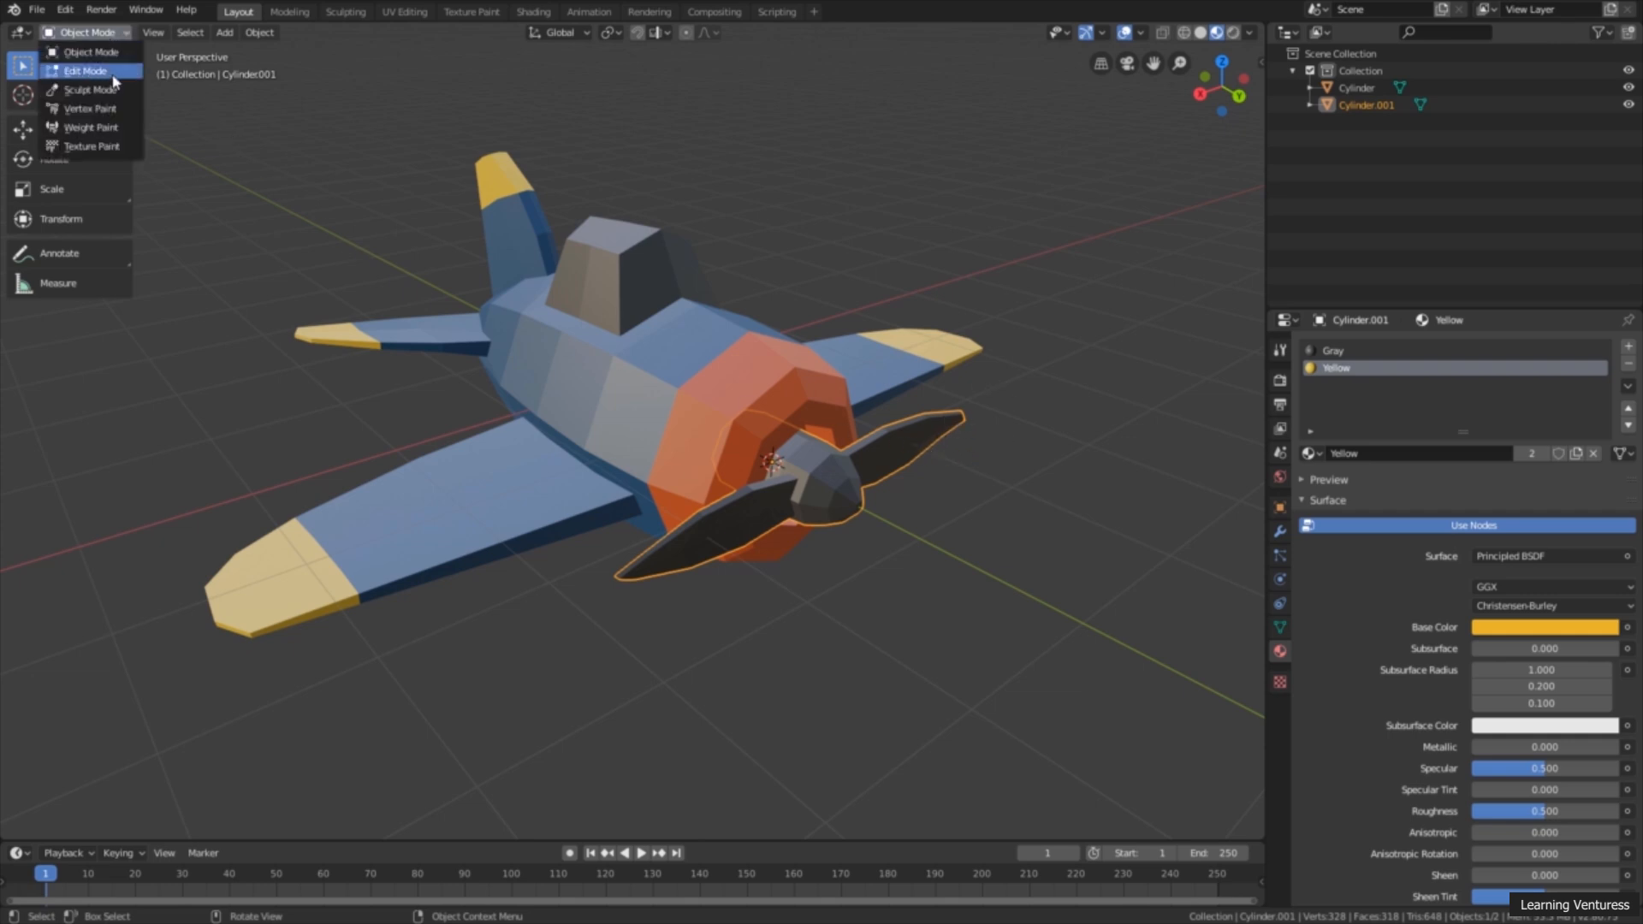
{"action": "left_click", "coordinate": [109, 72]}
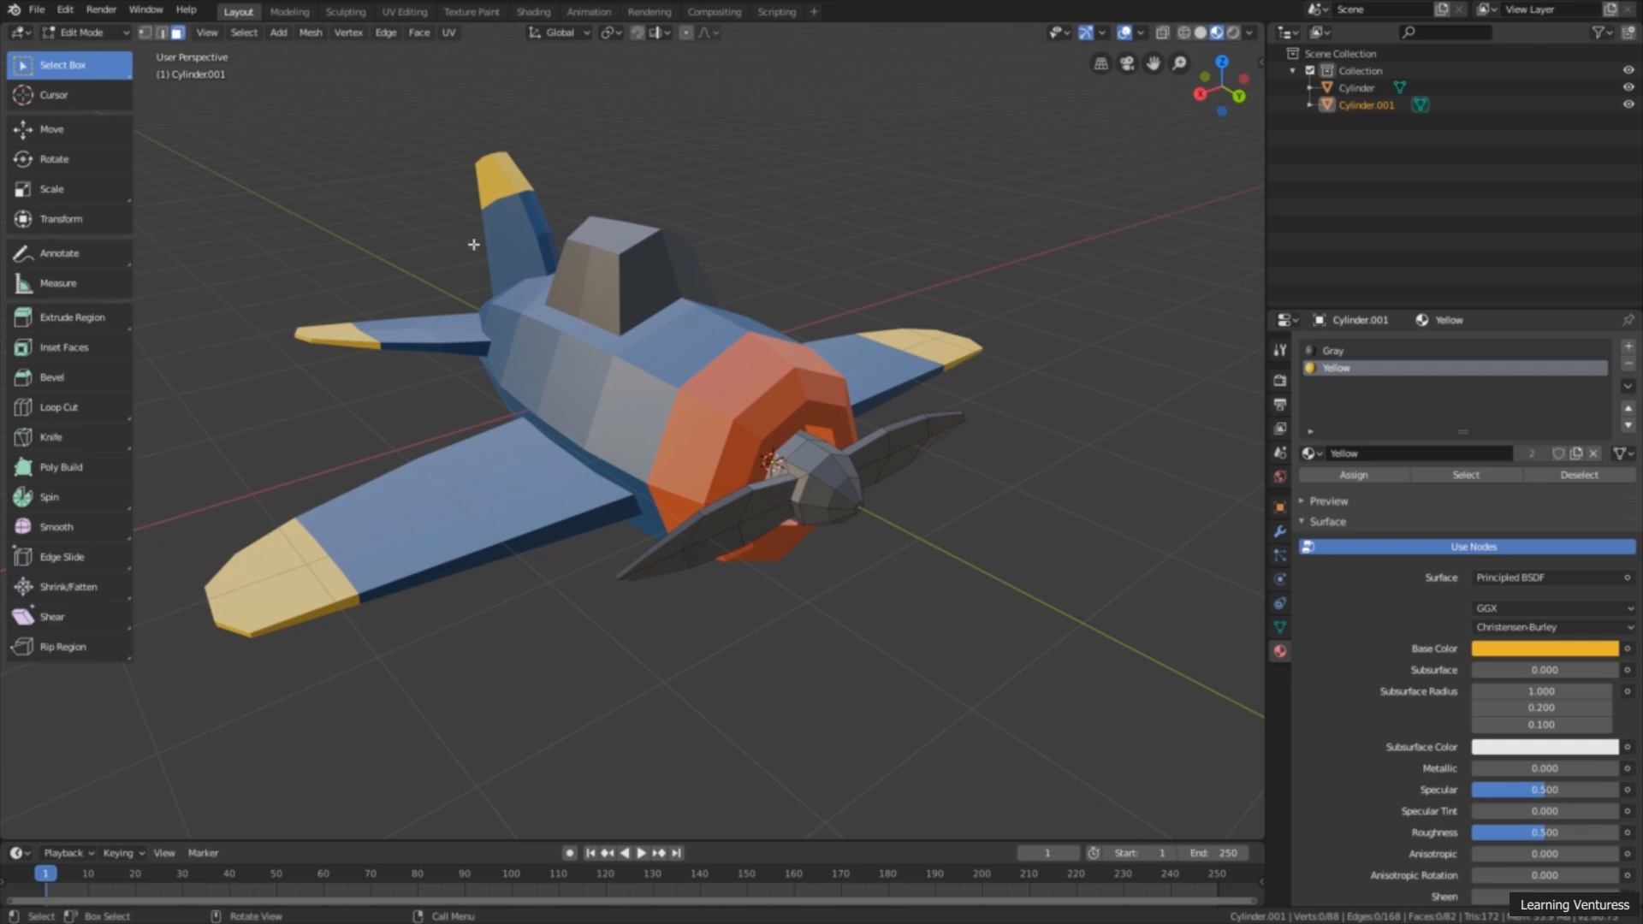
{"action": "middle_click_drag", "start_coordinate": [768, 230], "coordinate": [704, 227]}
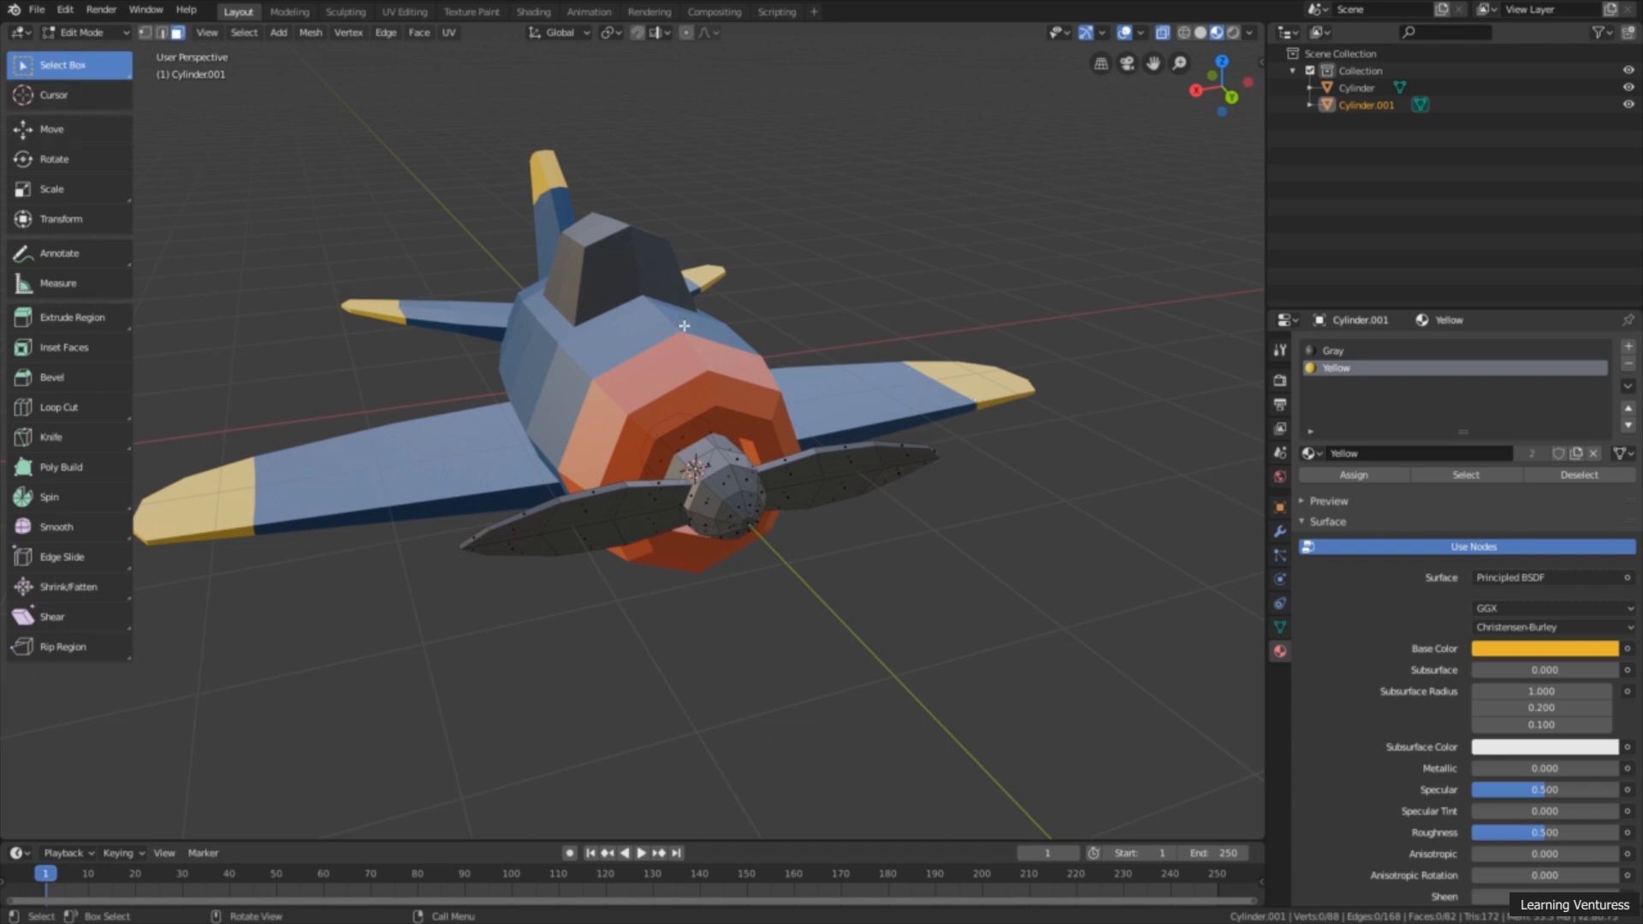
{"action": "left_click_drag", "start_coordinate": [980, 395], "coordinate": [866, 541]}
{"action": "mouse_move", "coordinate": [865, 541]}
{"action": "middle_mouse_down", "text": "alt"}
{"action": "mouse_move", "coordinate": [870, 493]}
{"action": "mouse_move", "coordinate": [675, 542]}
{"action": "mouse_move", "coordinate": [716, 550]}
{"action": "mouse_move", "coordinate": [719, 571]}
{"action": "mouse_move", "coordinate": [904, 540]}
{"action": "mouse_move", "coordinate": [847, 548]}
{"action": "middle_mouse_up", "text": "alt"}
{"action": "left_click_drag", "start_coordinate": [379, 456], "coordinate": [493, 581]}
{"action": "middle_click_drag", "start_coordinate": [469, 570], "coordinate": [540, 580]}
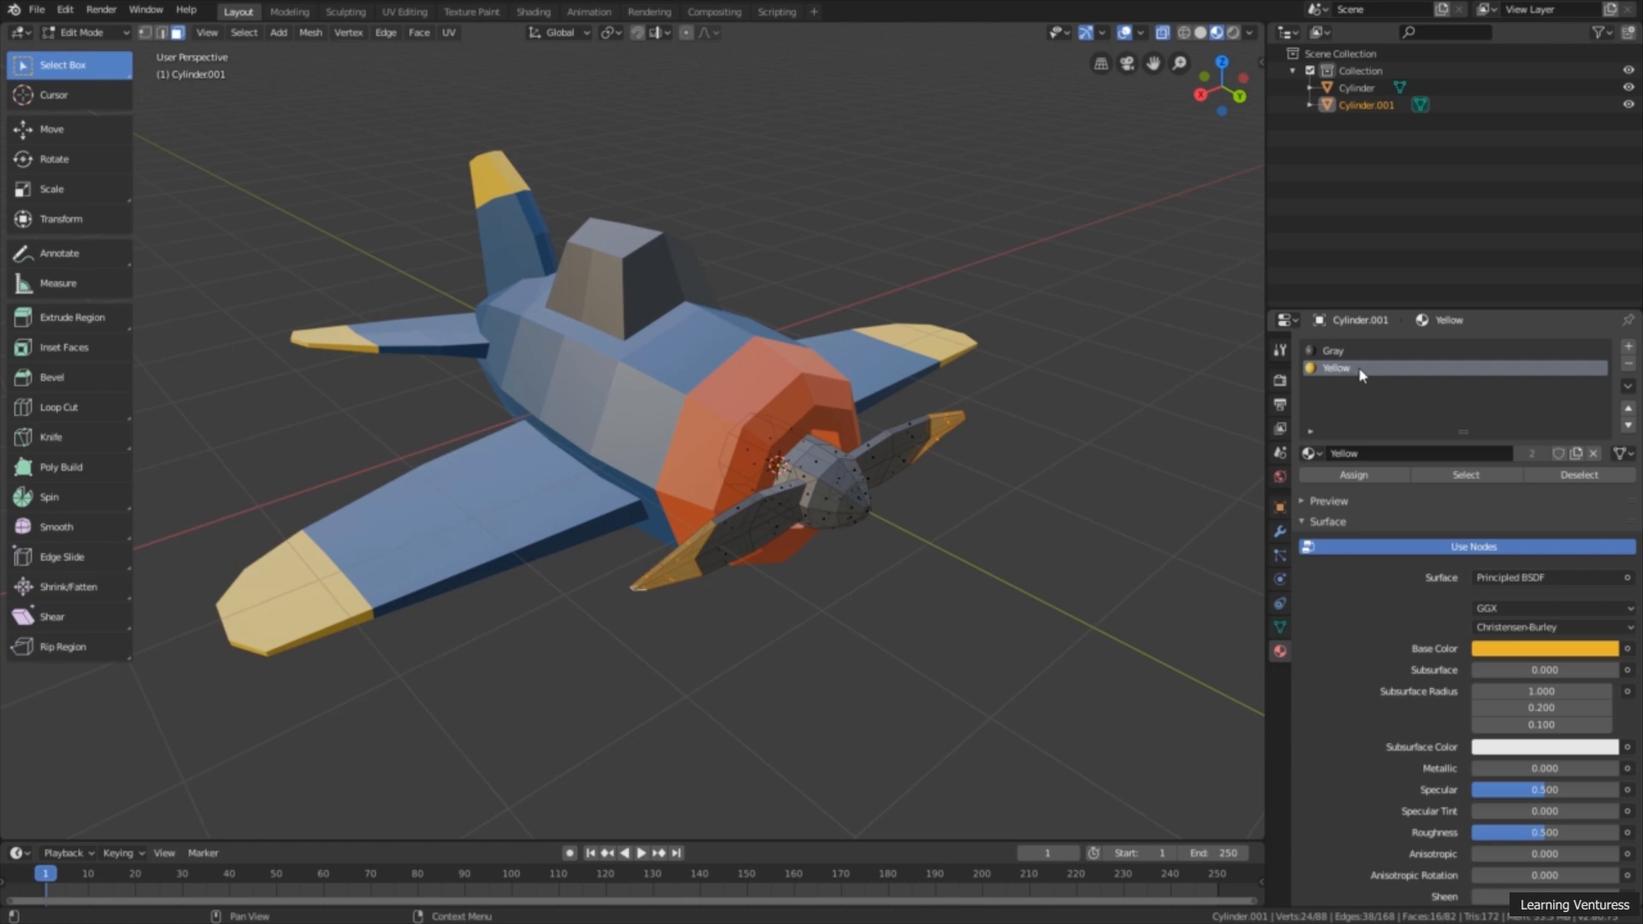
{"action": "left_click", "coordinate": [1355, 476]}
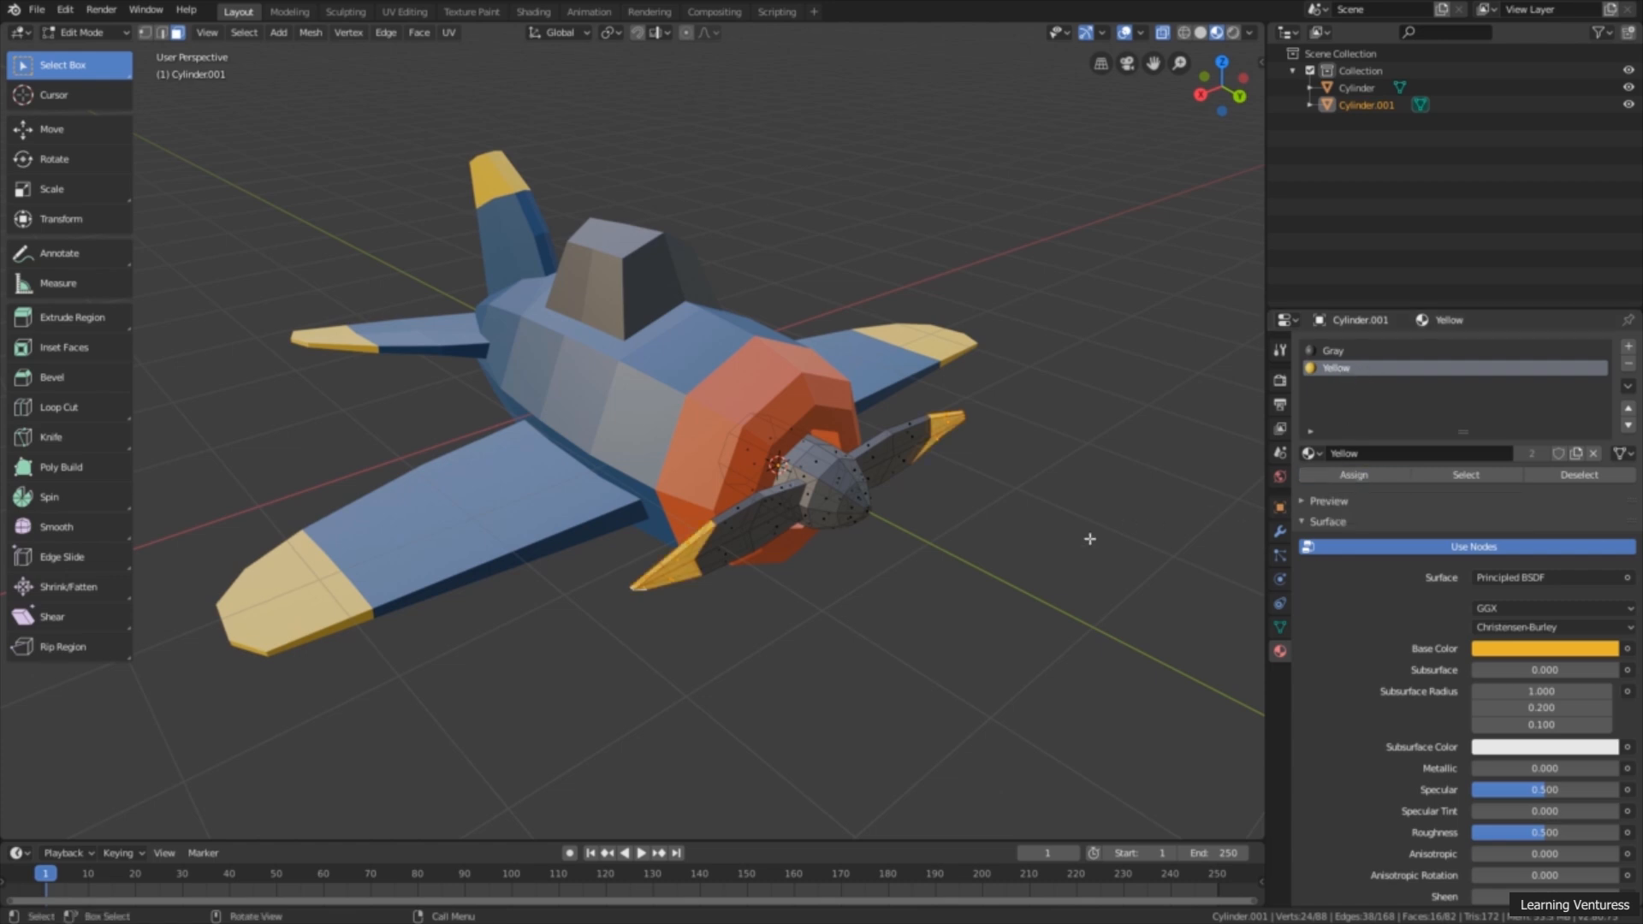
{"action": "mouse_move", "coordinate": [978, 576]}
{"action": "middle_mouse_down"}
{"action": "mouse_move", "coordinate": [1018, 572]}
{"action": "mouse_move", "coordinate": [980, 579]}
{"action": "middle_mouse_up"}
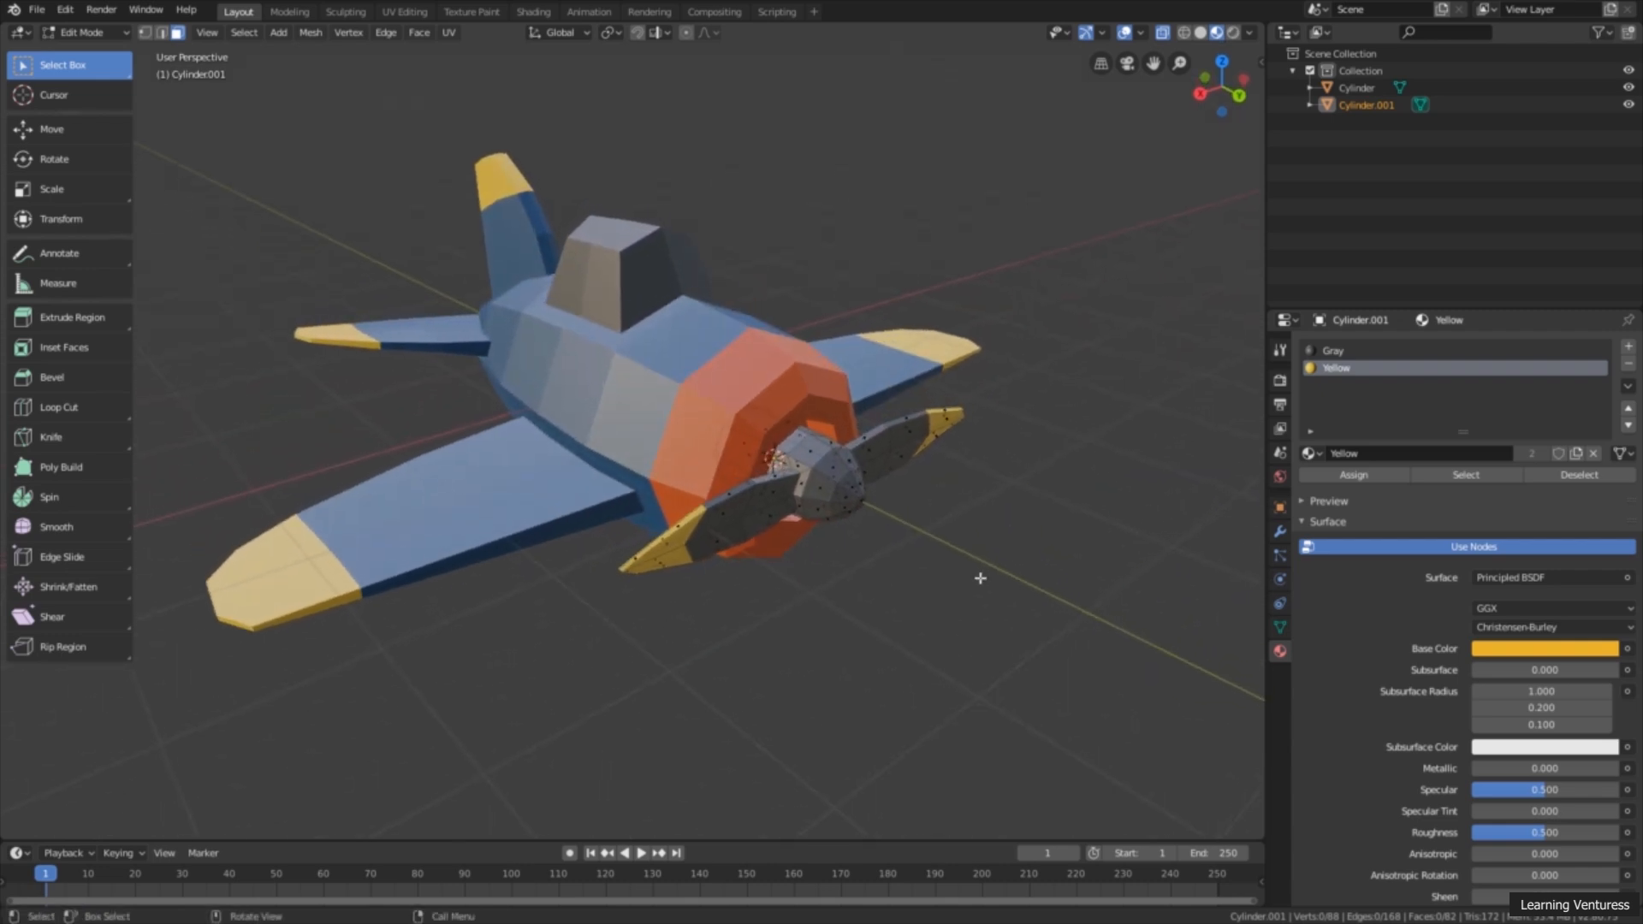
Step: Select the small front face at the tip of the propeller hub and grow the selection by one ring of faces
{"action": "scroll", "coordinate": [980, 580], "scroll_direction": "up", "scroll_amount": 2}
{"action": "scroll", "coordinate": [931, 539], "scroll_direction": "up", "scroll_amount": 3}
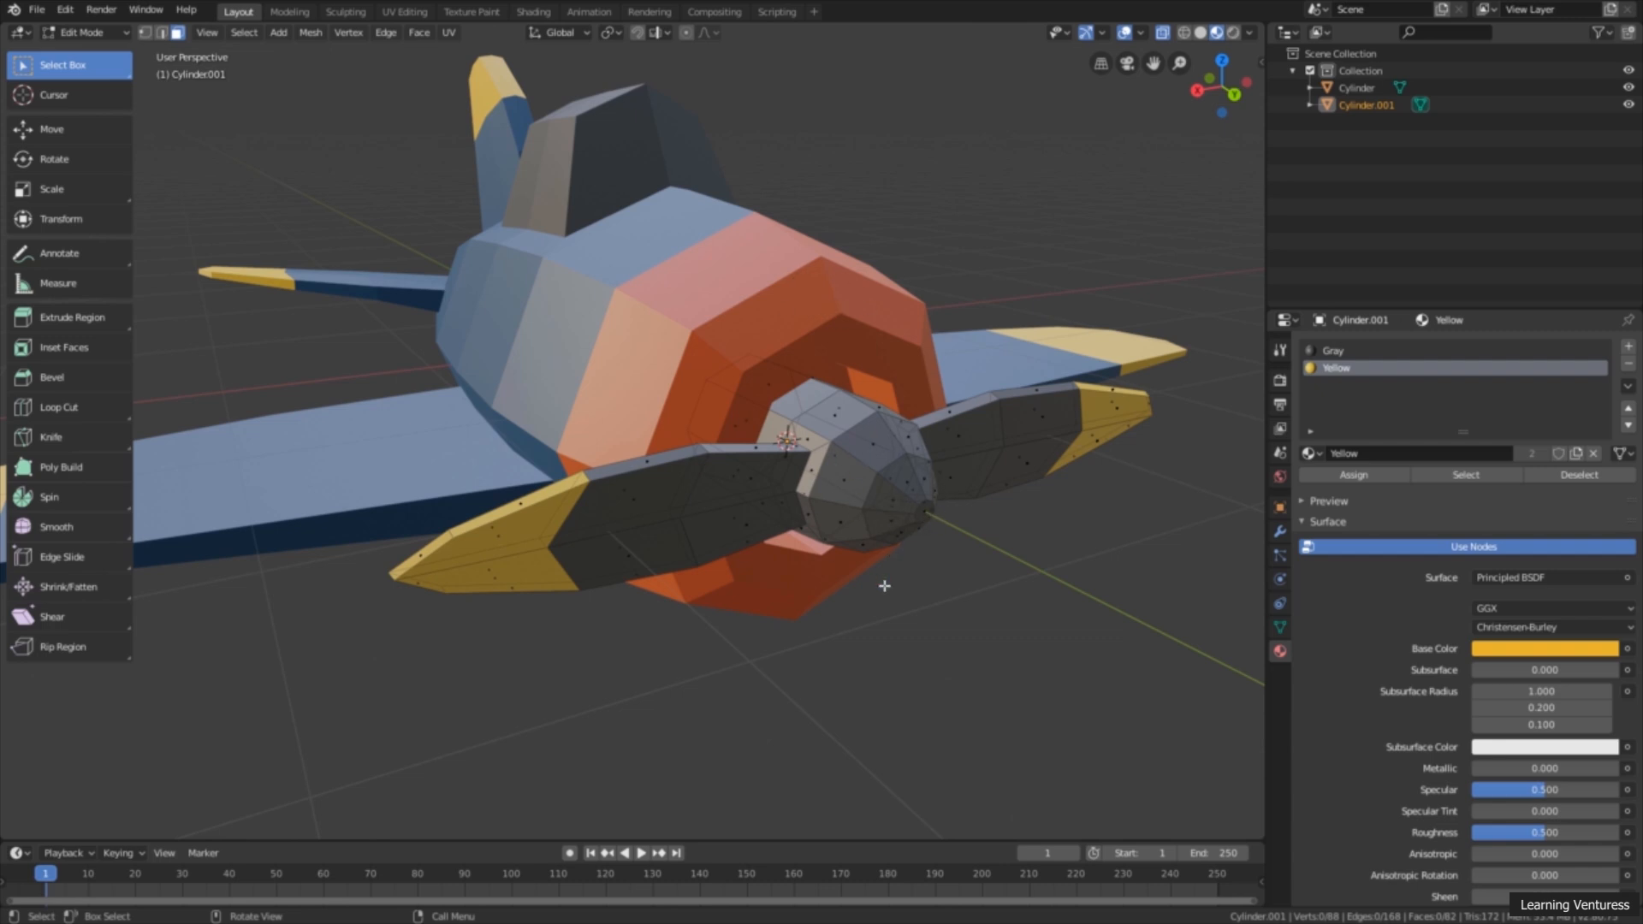
{"action": "scroll", "coordinate": [920, 585], "scroll_direction": "up", "scroll_amount": 2}
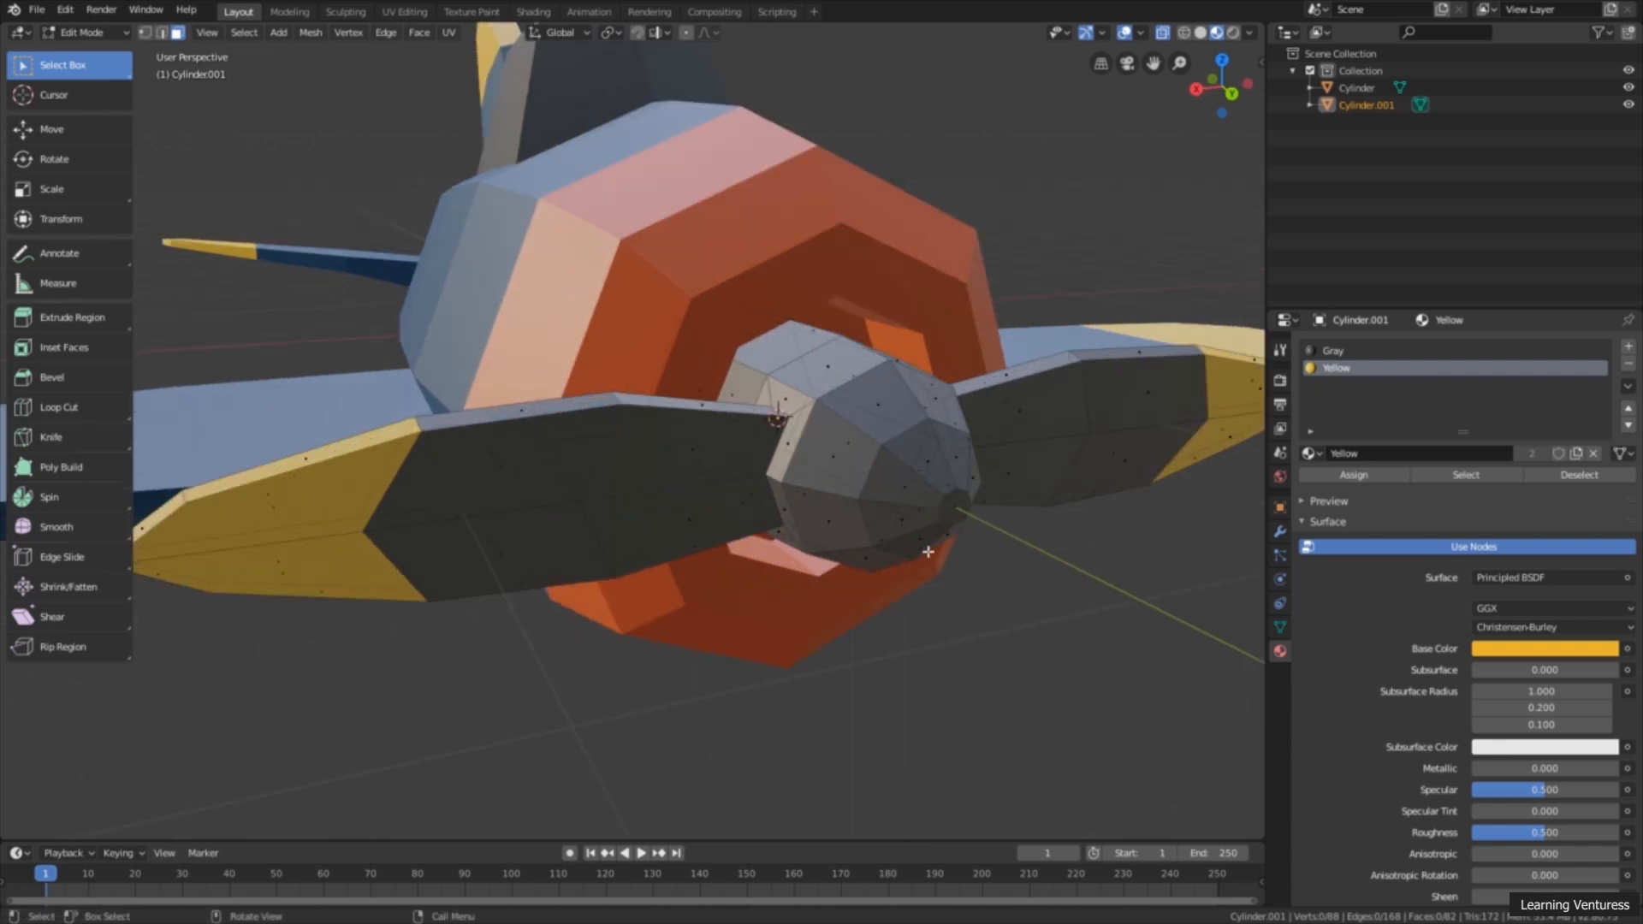
{"action": "left_click", "coordinate": [957, 509]}
{"action": "scroll", "coordinate": [958, 513], "scroll_direction": "down", "scroll_amount": 3}
{"action": "middle_click_drag", "start_coordinate": [905, 532], "coordinate": [936, 521]}
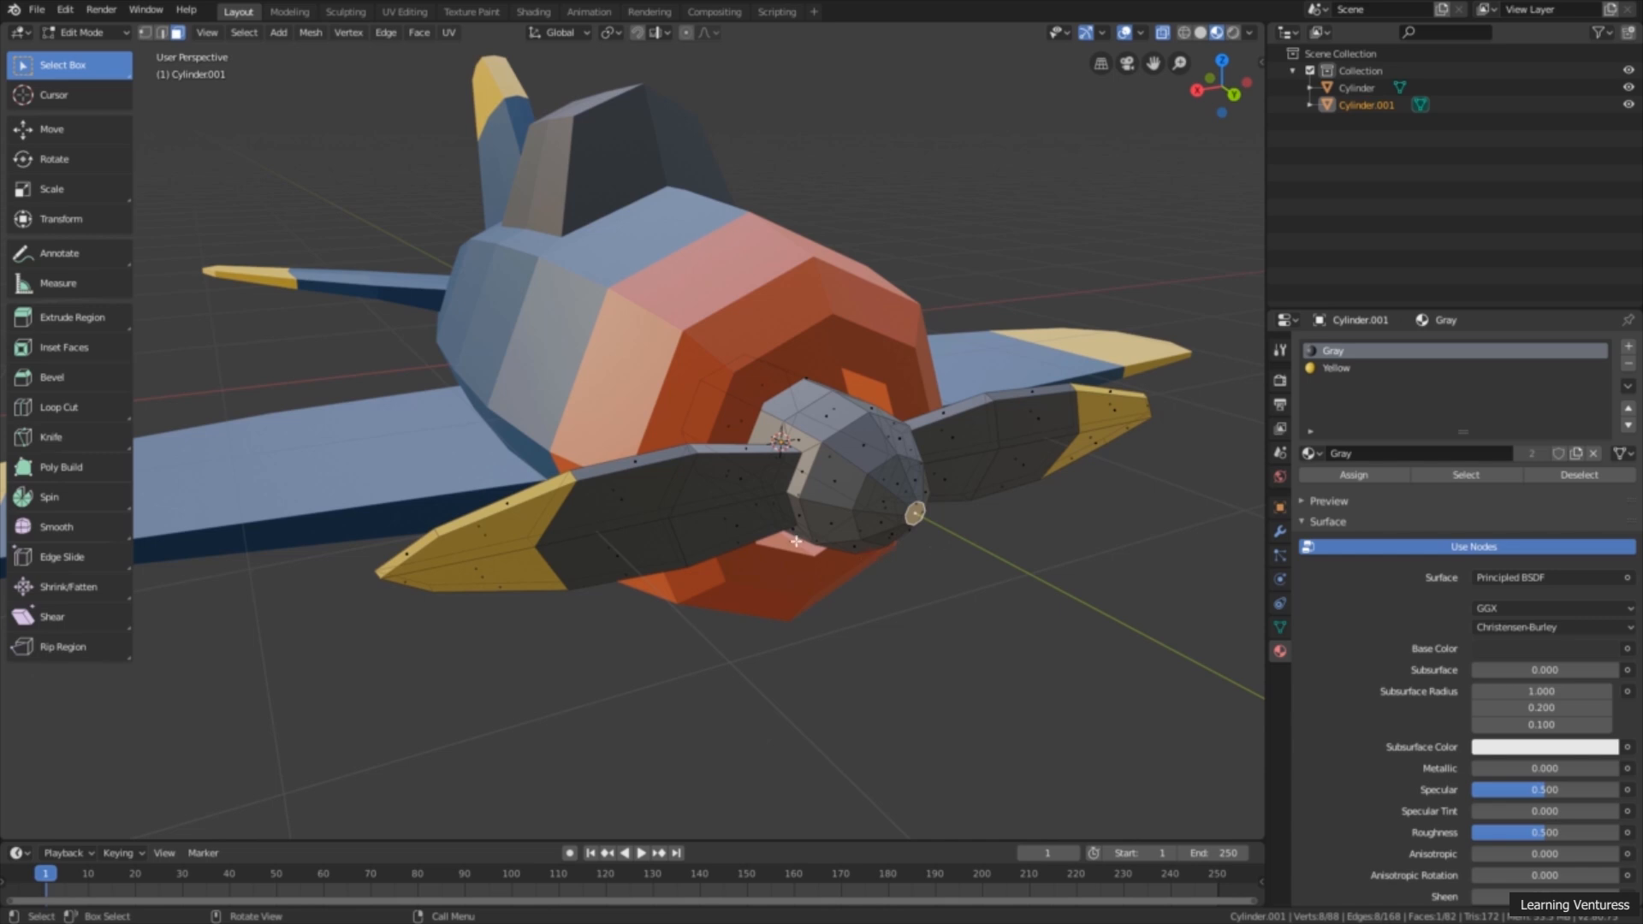
{"action": "left_click", "coordinate": [248, 36]}
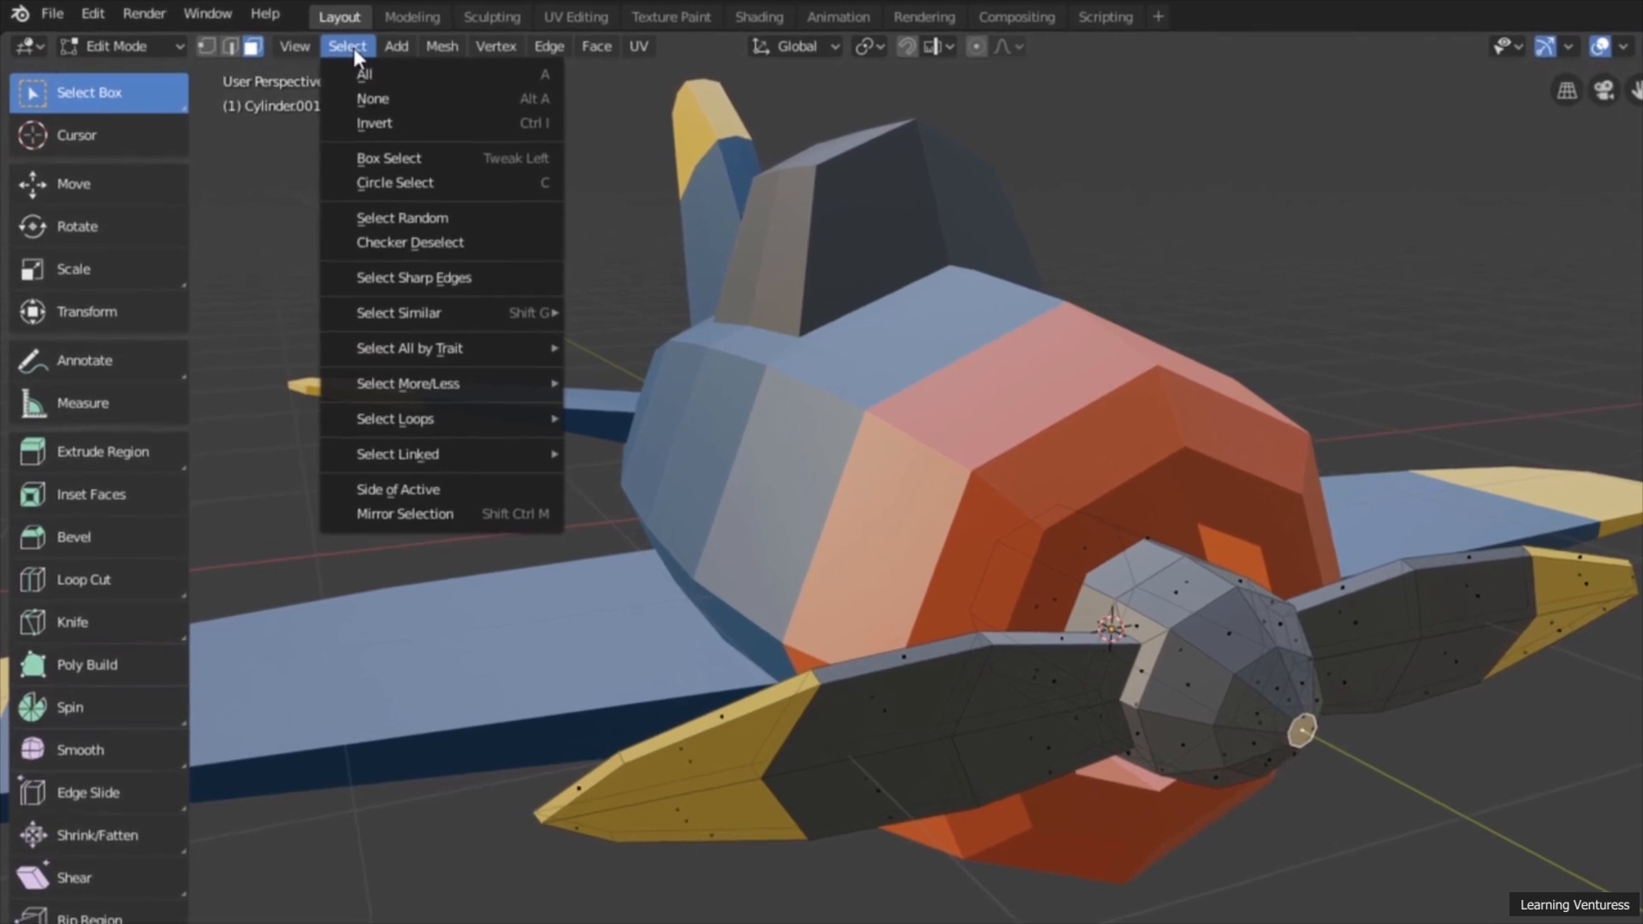
{"action": "mouse_move", "coordinate": [394, 382]}
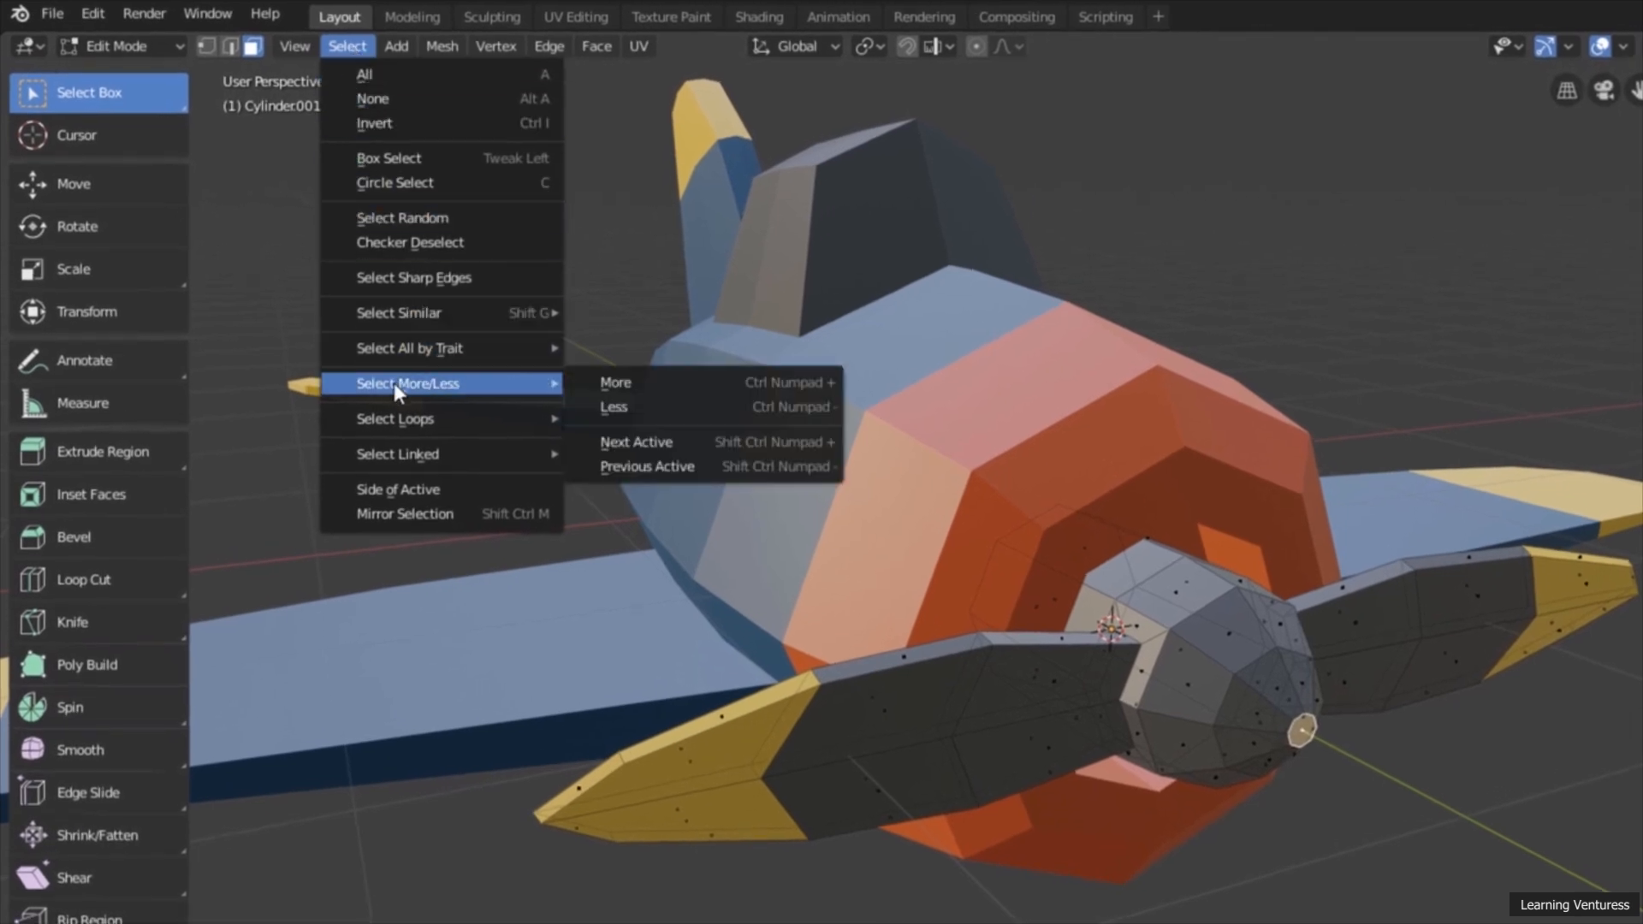
{"action": "left_click", "coordinate": [624, 384]}
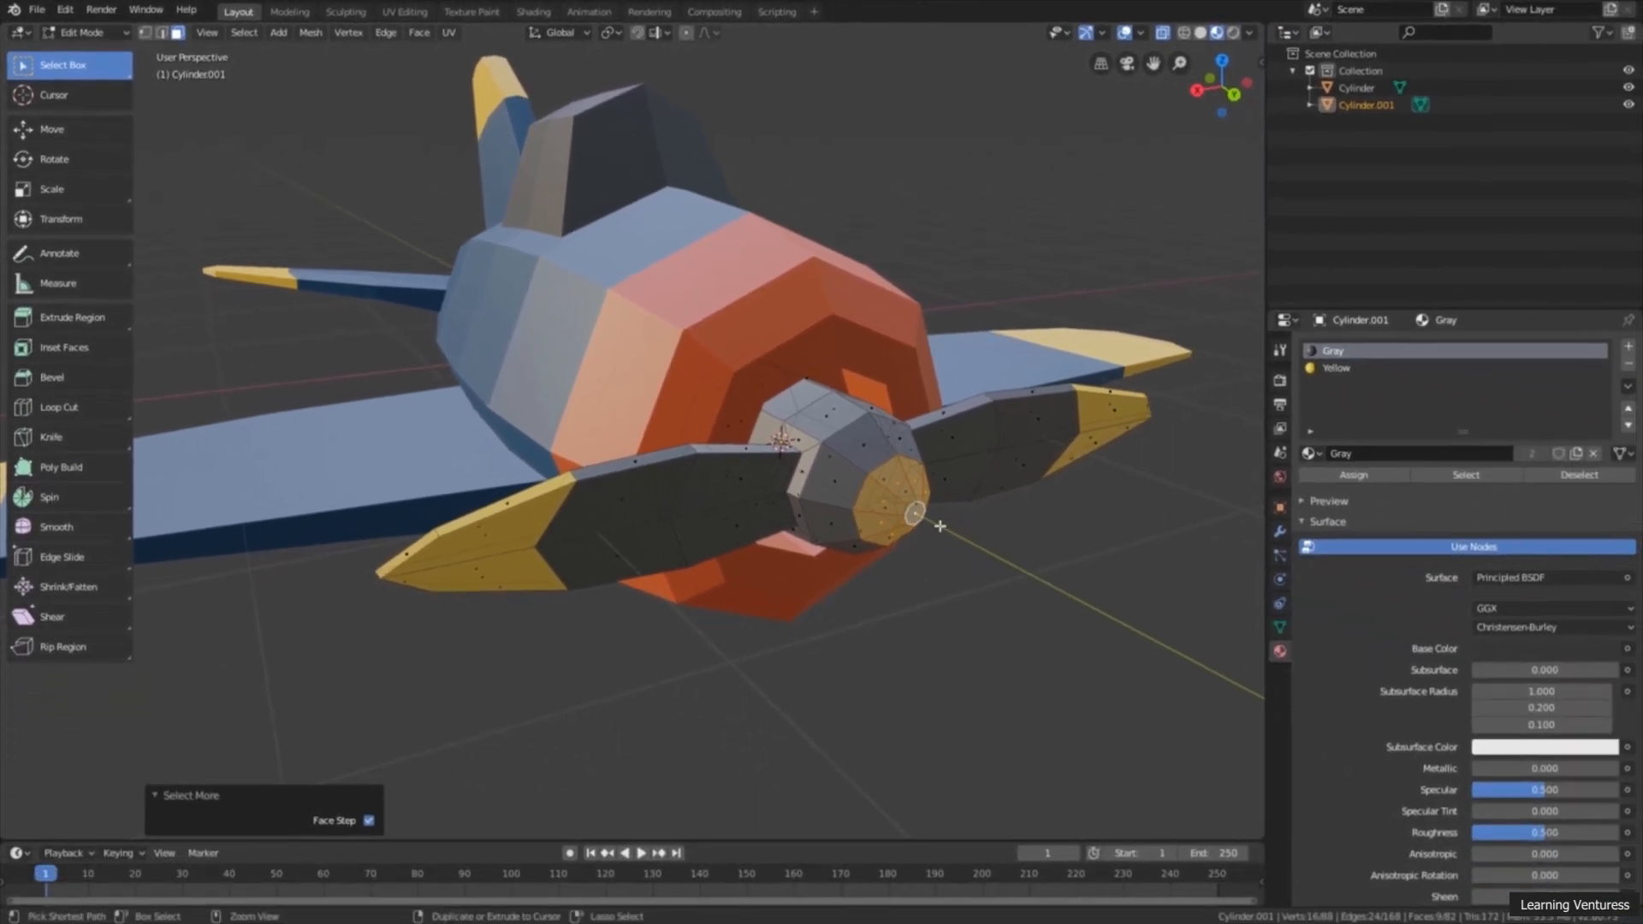
Step: Extend the hub selection by one more ring so it covers the whole nose cone in front of the blades
{"action": "key", "text": "ctrl+KP_Add"}
{"action": "scroll", "coordinate": [672, 490], "scroll_direction": "down", "scroll_amount": 3}
{"action": "middle_click_drag", "start_coordinate": [672, 491], "coordinate": [869, 454]}
{"action": "key", "text": "alt+a"}
{"action": "middle_click_drag", "start_coordinate": [789, 498], "coordinate": [839, 547]}
{"action": "left_click_drag", "start_coordinate": [836, 503], "coordinate": [781, 587]}
{"action": "middle_click_drag", "start_coordinate": [781, 586], "coordinate": [821, 381]}
{"action": "left_click_drag", "start_coordinate": [852, 306], "coordinate": [779, 425]}
{"action": "middle_click_drag", "start_coordinate": [851, 450], "coordinate": [719, 428]}
{"action": "scroll", "coordinate": [804, 508], "scroll_direction": "up", "scroll_amount": 3}
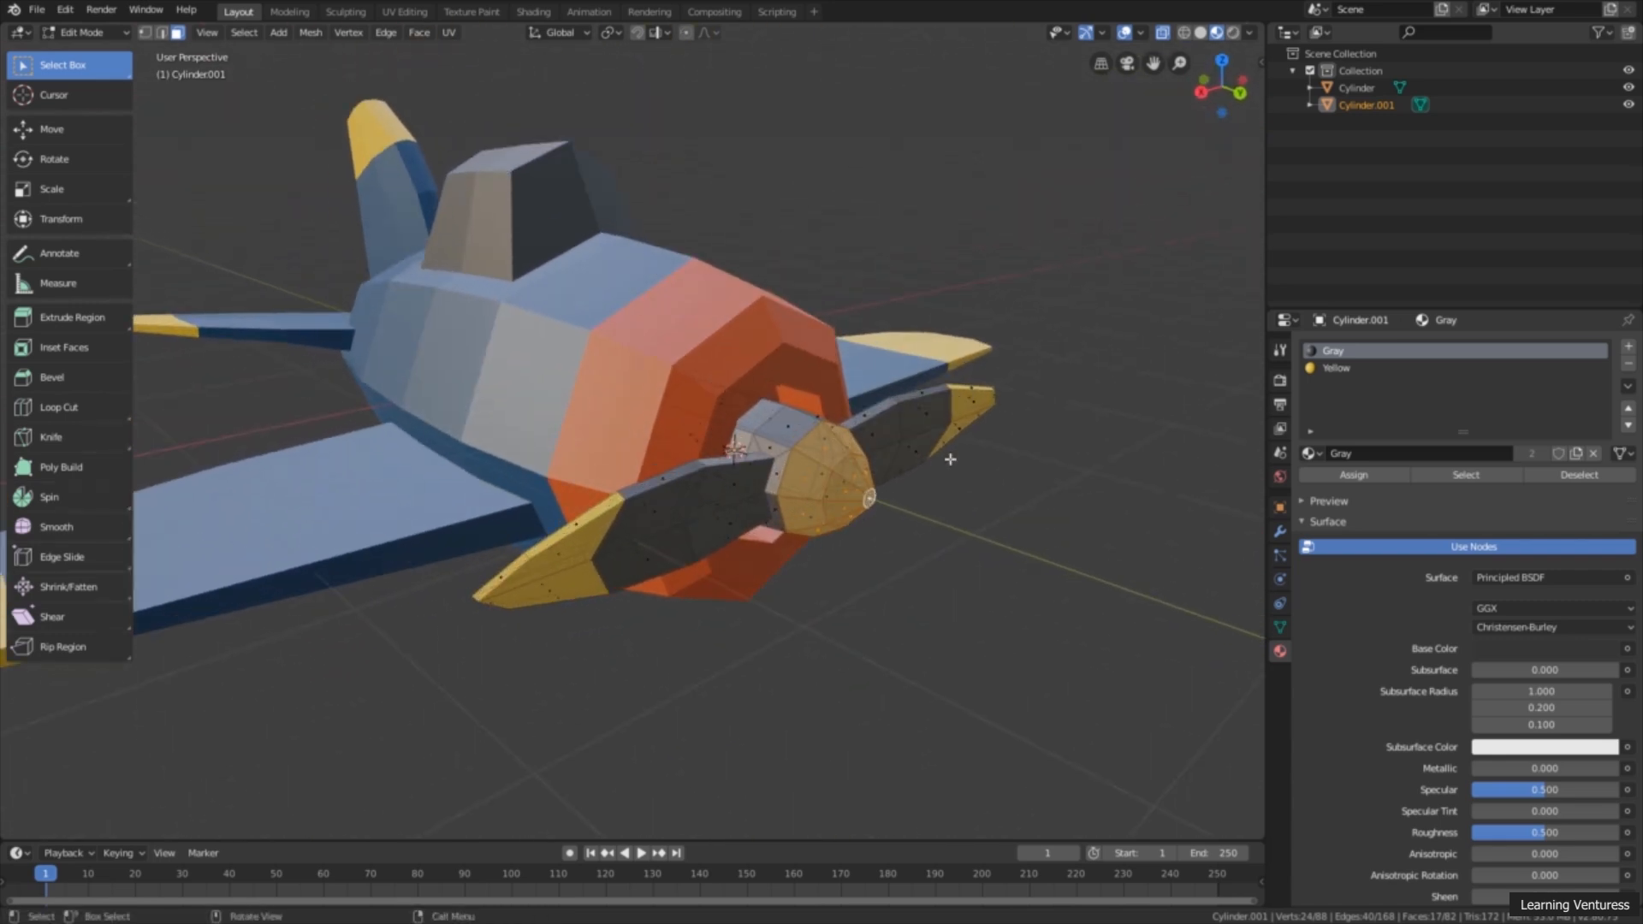
Step: Add a third material slot with the existing Red material and assign it to the selected nose cone faces
{"action": "left_click", "coordinate": [1628, 347]}
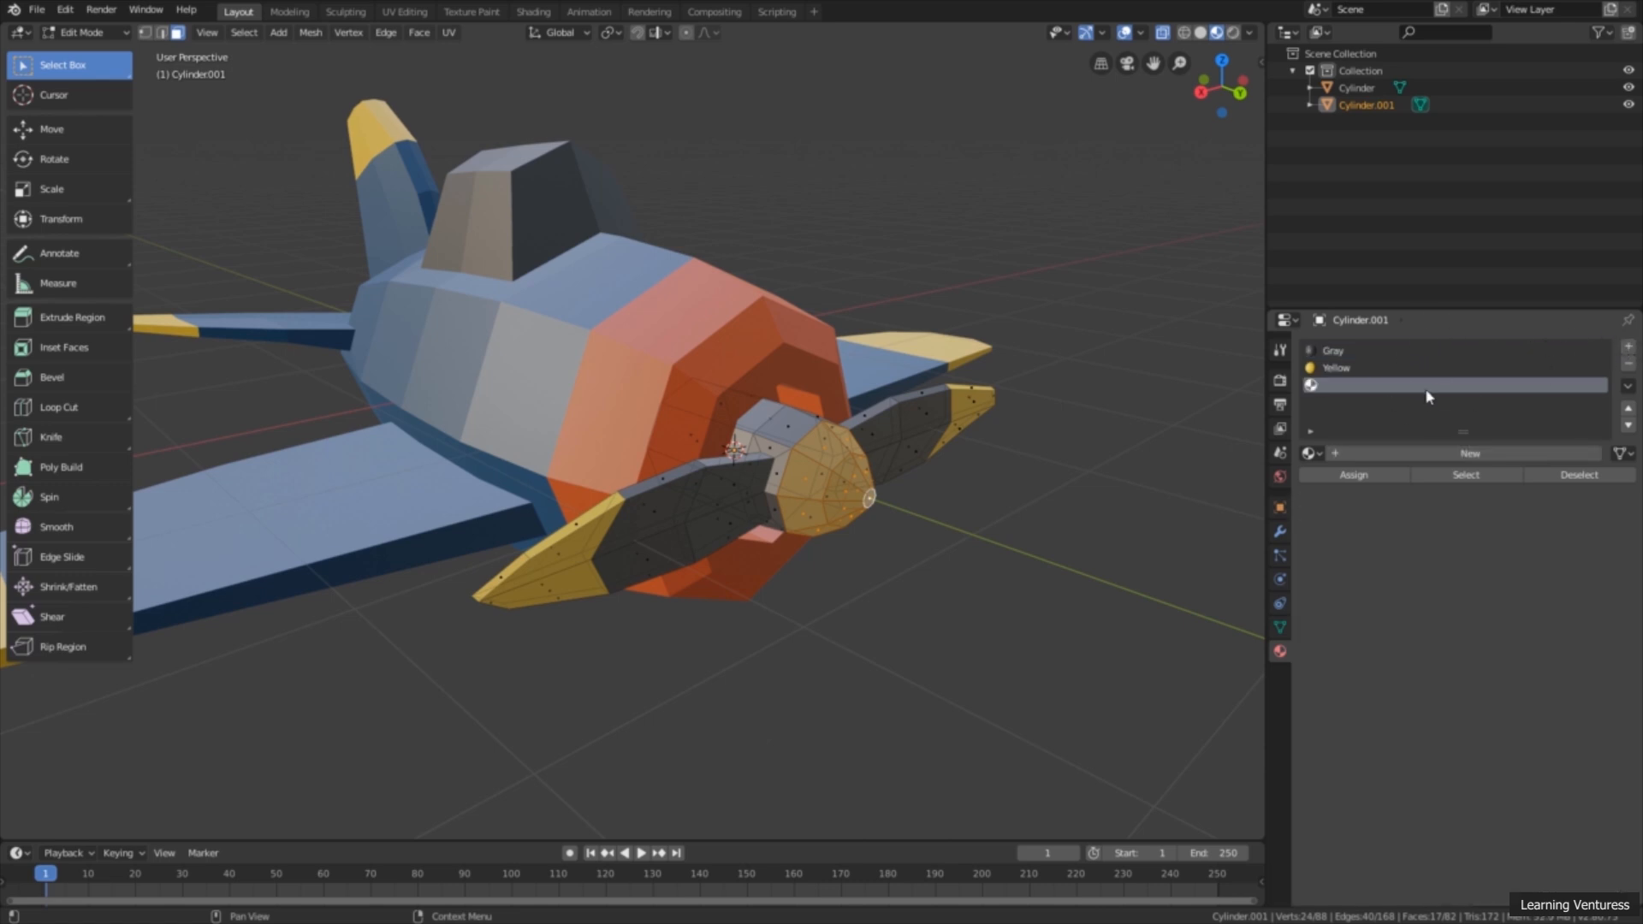
{"action": "left_click", "coordinate": [1312, 455]}
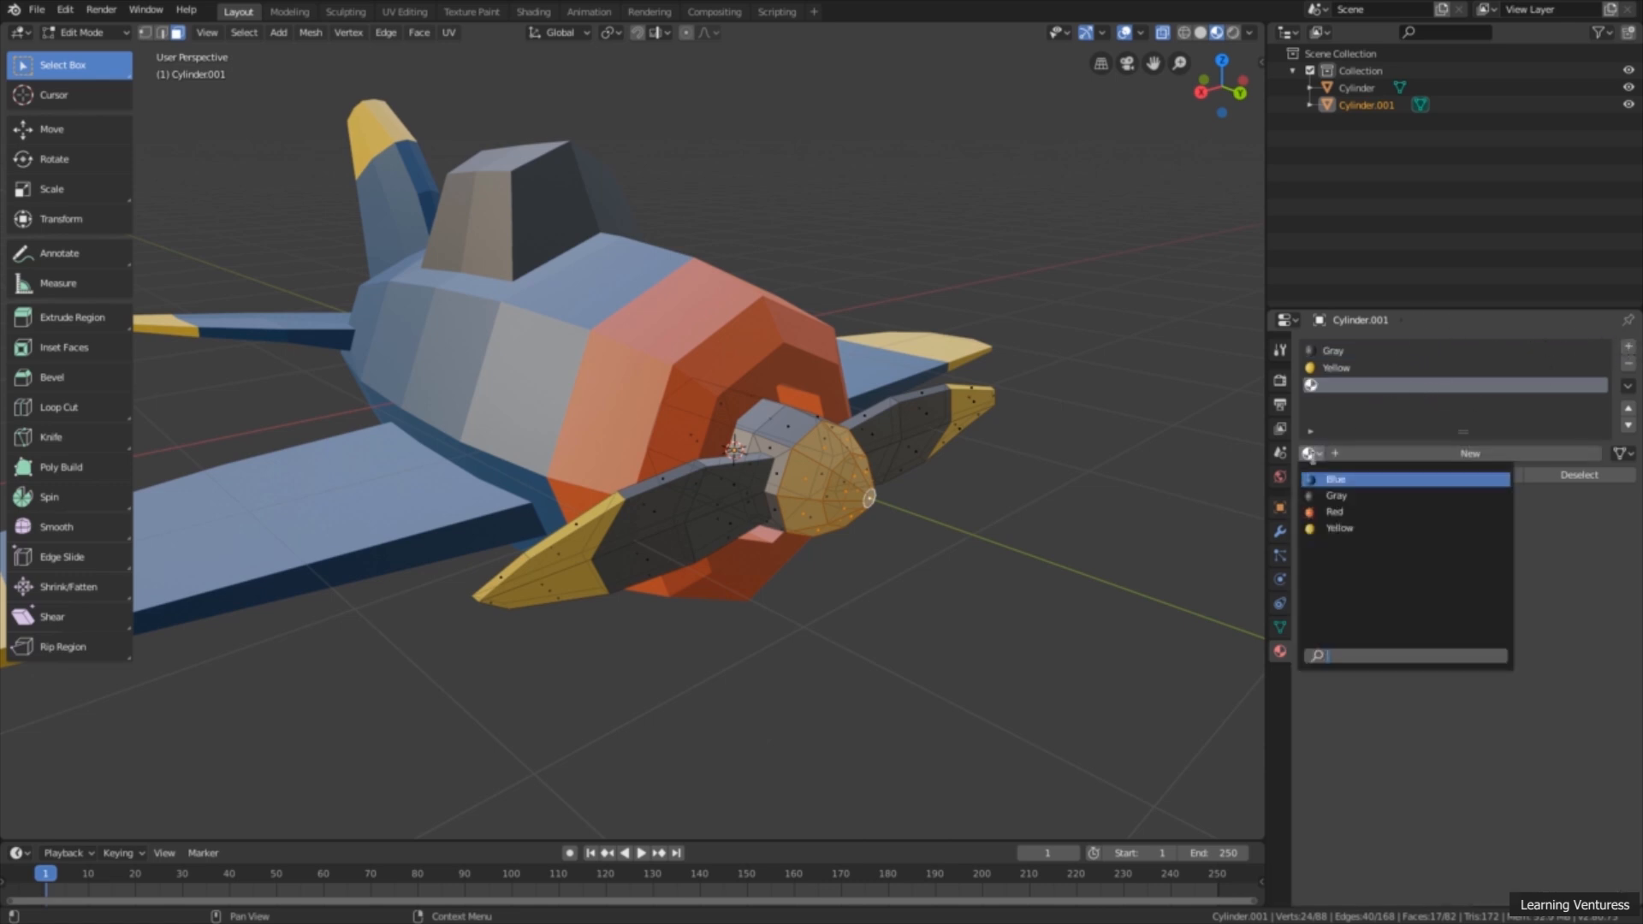
{"action": "left_click", "coordinate": [1340, 512]}
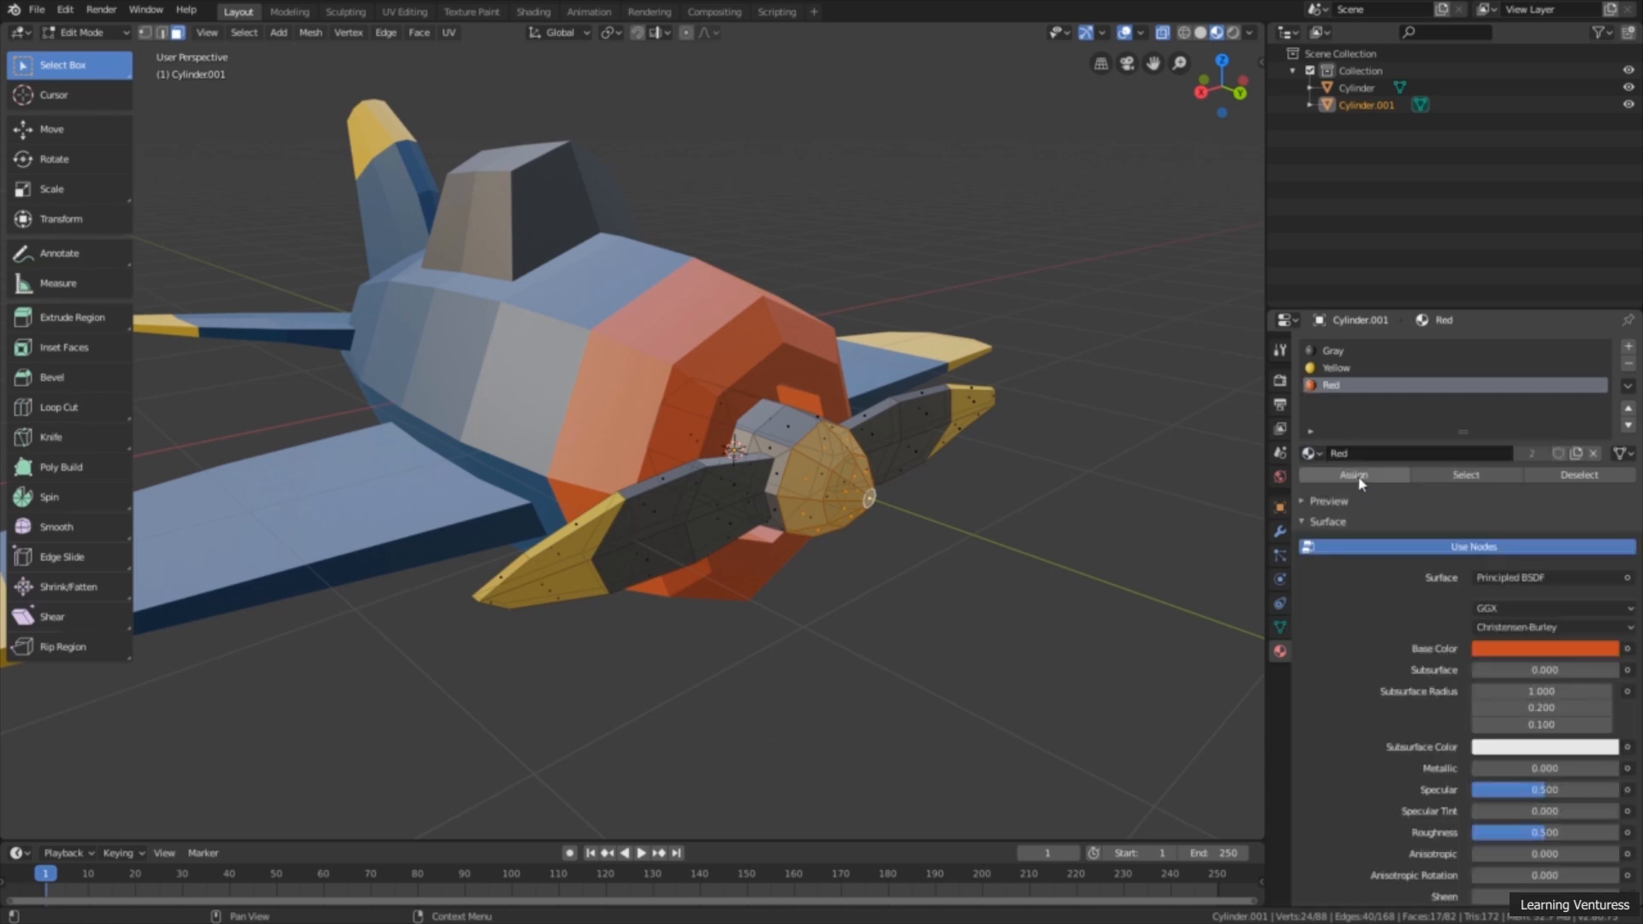
{"action": "left_click", "coordinate": [1359, 476]}
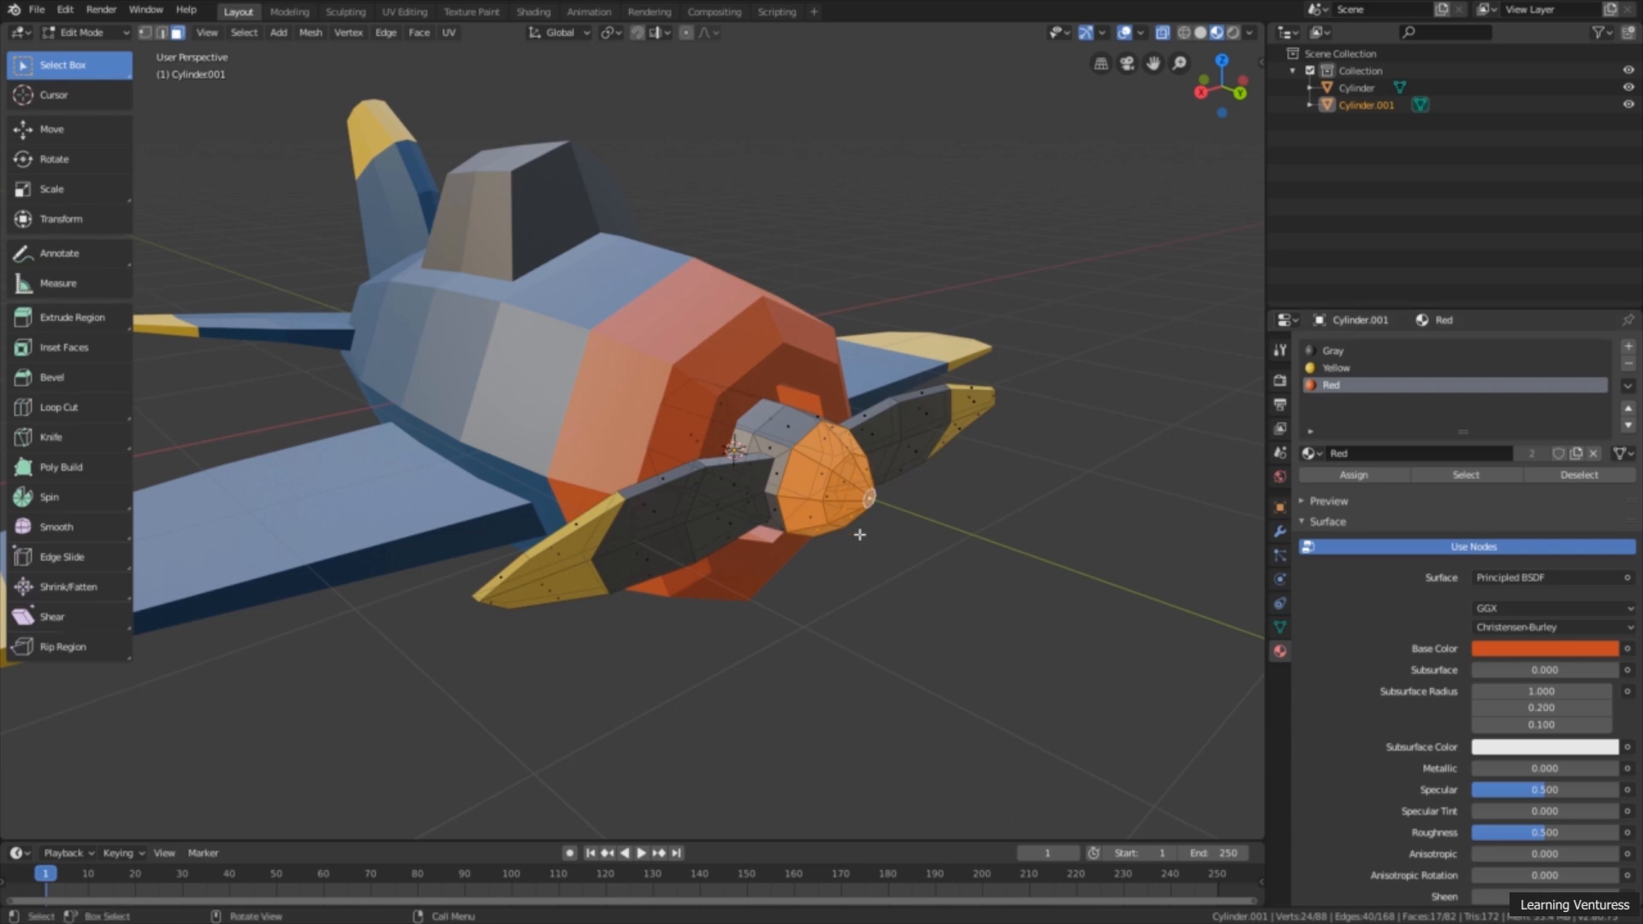
{"action": "scroll", "coordinate": [818, 500], "scroll_direction": "down", "scroll_amount": 1}
{"action": "middle_click_drag", "start_coordinate": [818, 500], "coordinate": [901, 477], "text": "shift"}
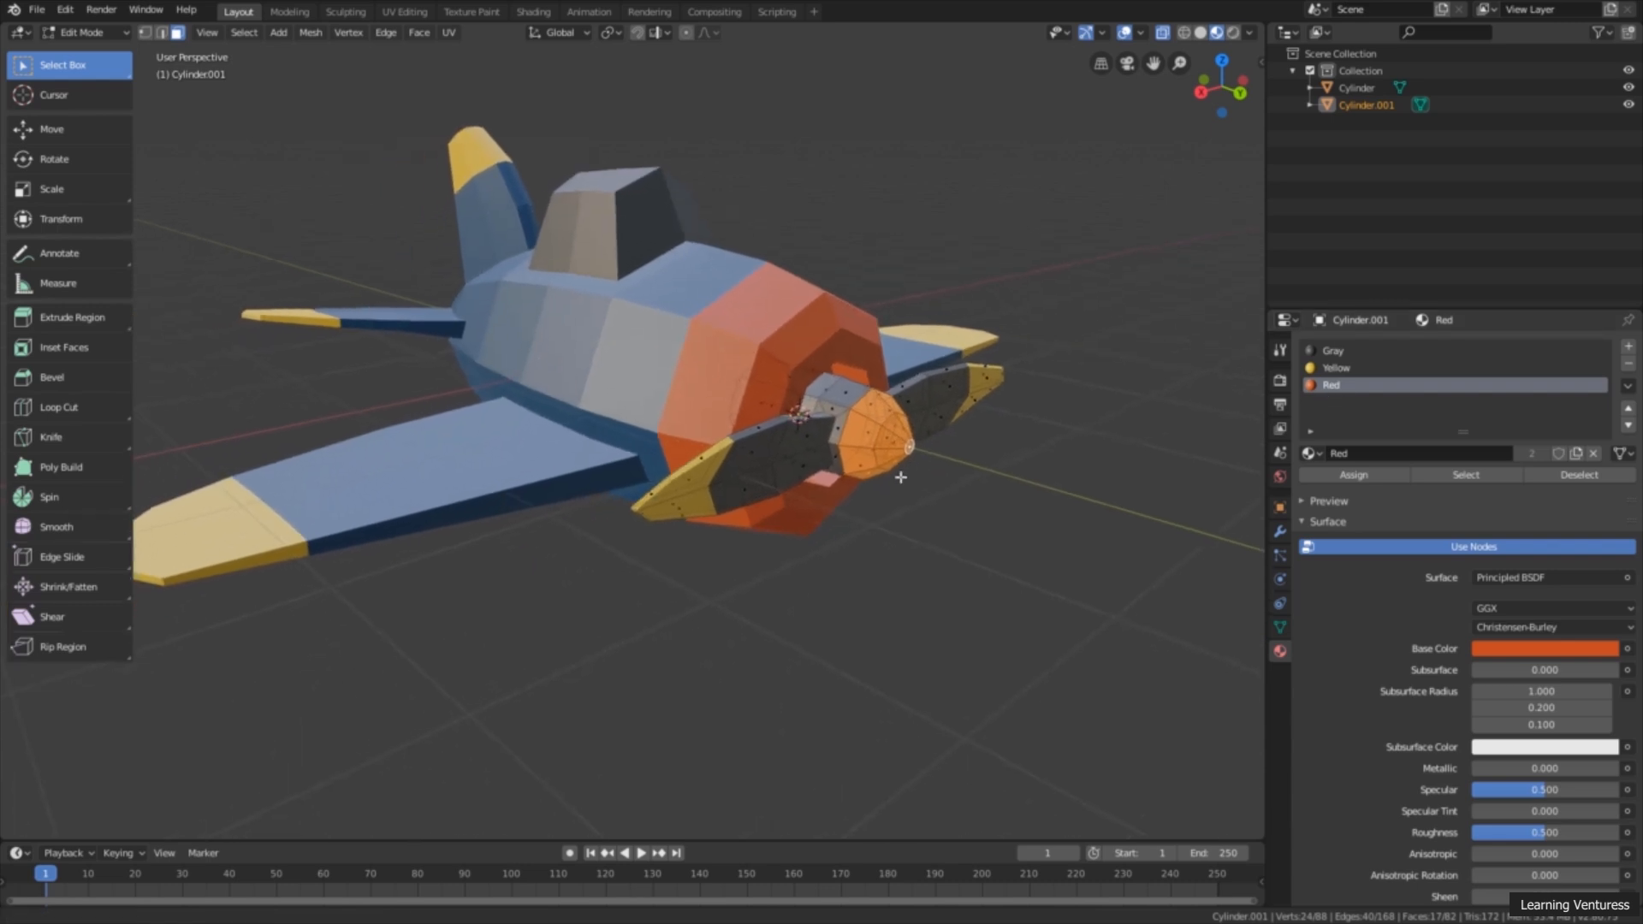
Step: Turn off X-ray, return to Object Mode and deselect the propeller
{"action": "left_click", "coordinate": [1163, 35]}
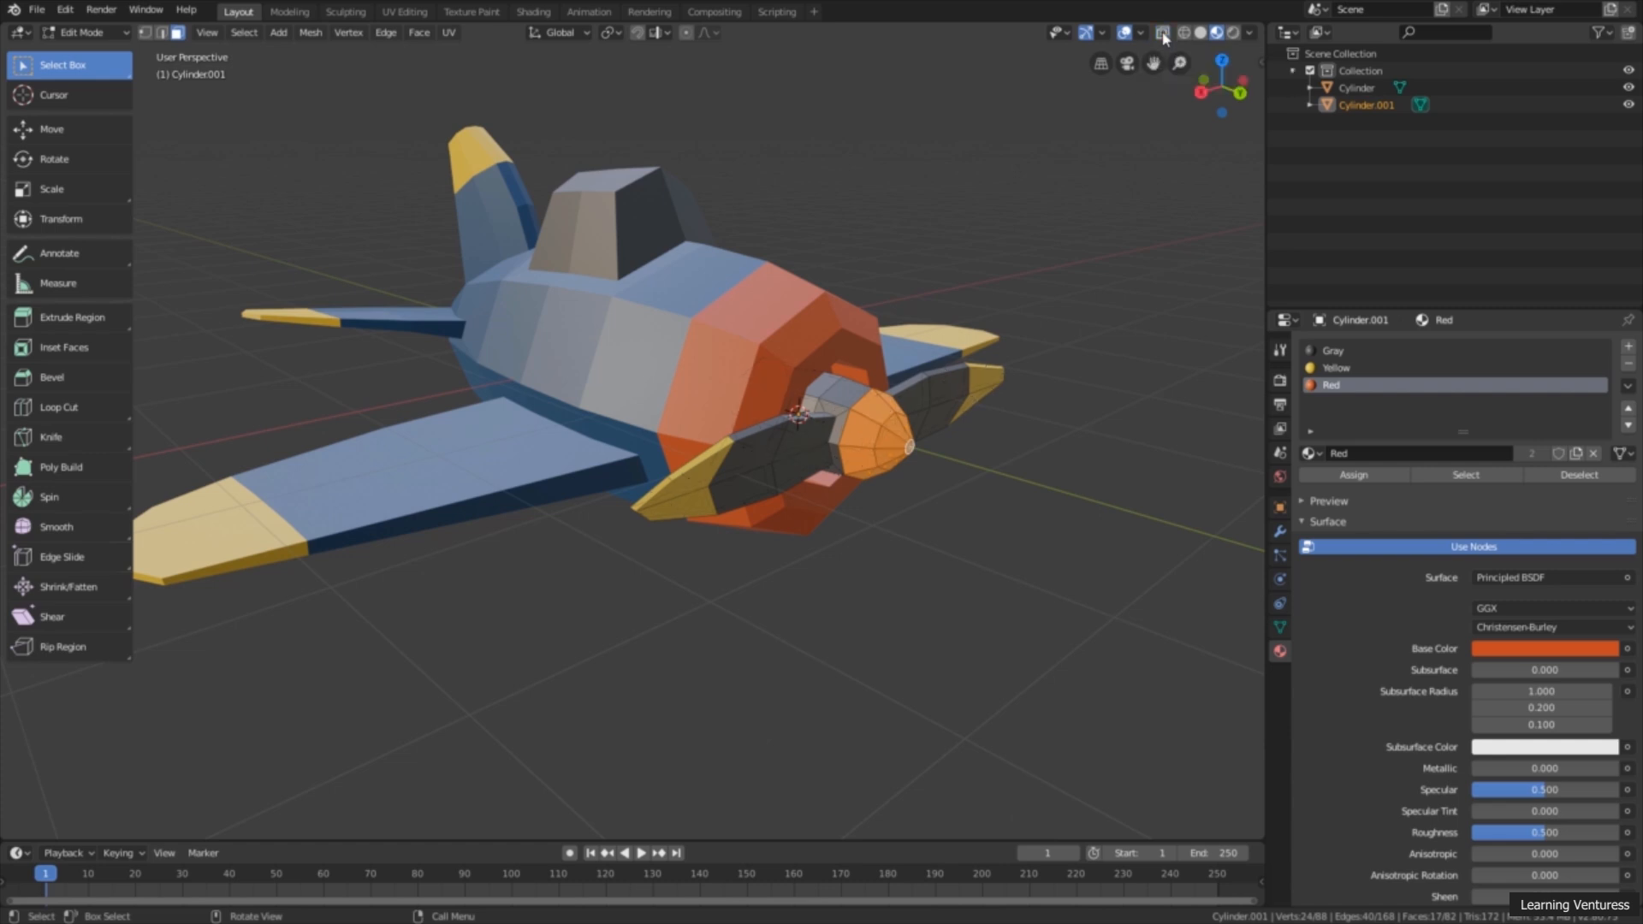
{"action": "scroll", "coordinate": [943, 194], "scroll_direction": "down", "scroll_amount": 1}
{"action": "scroll", "coordinate": [844, 249], "scroll_direction": "up", "scroll_amount": 1}
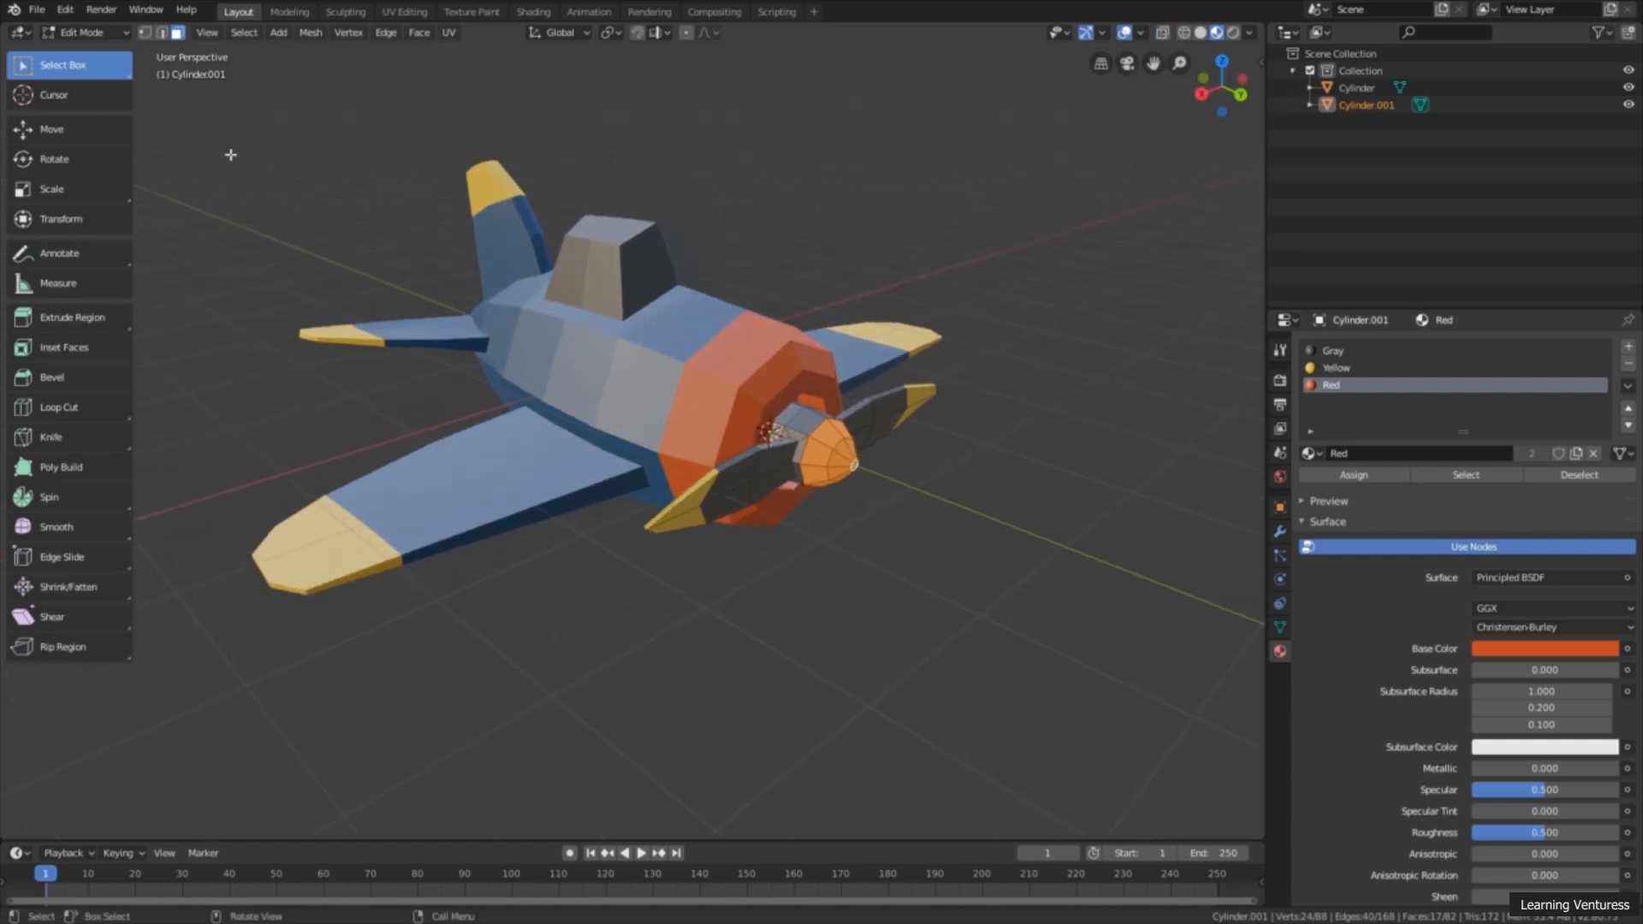
{"action": "left_click", "coordinate": [99, 35]}
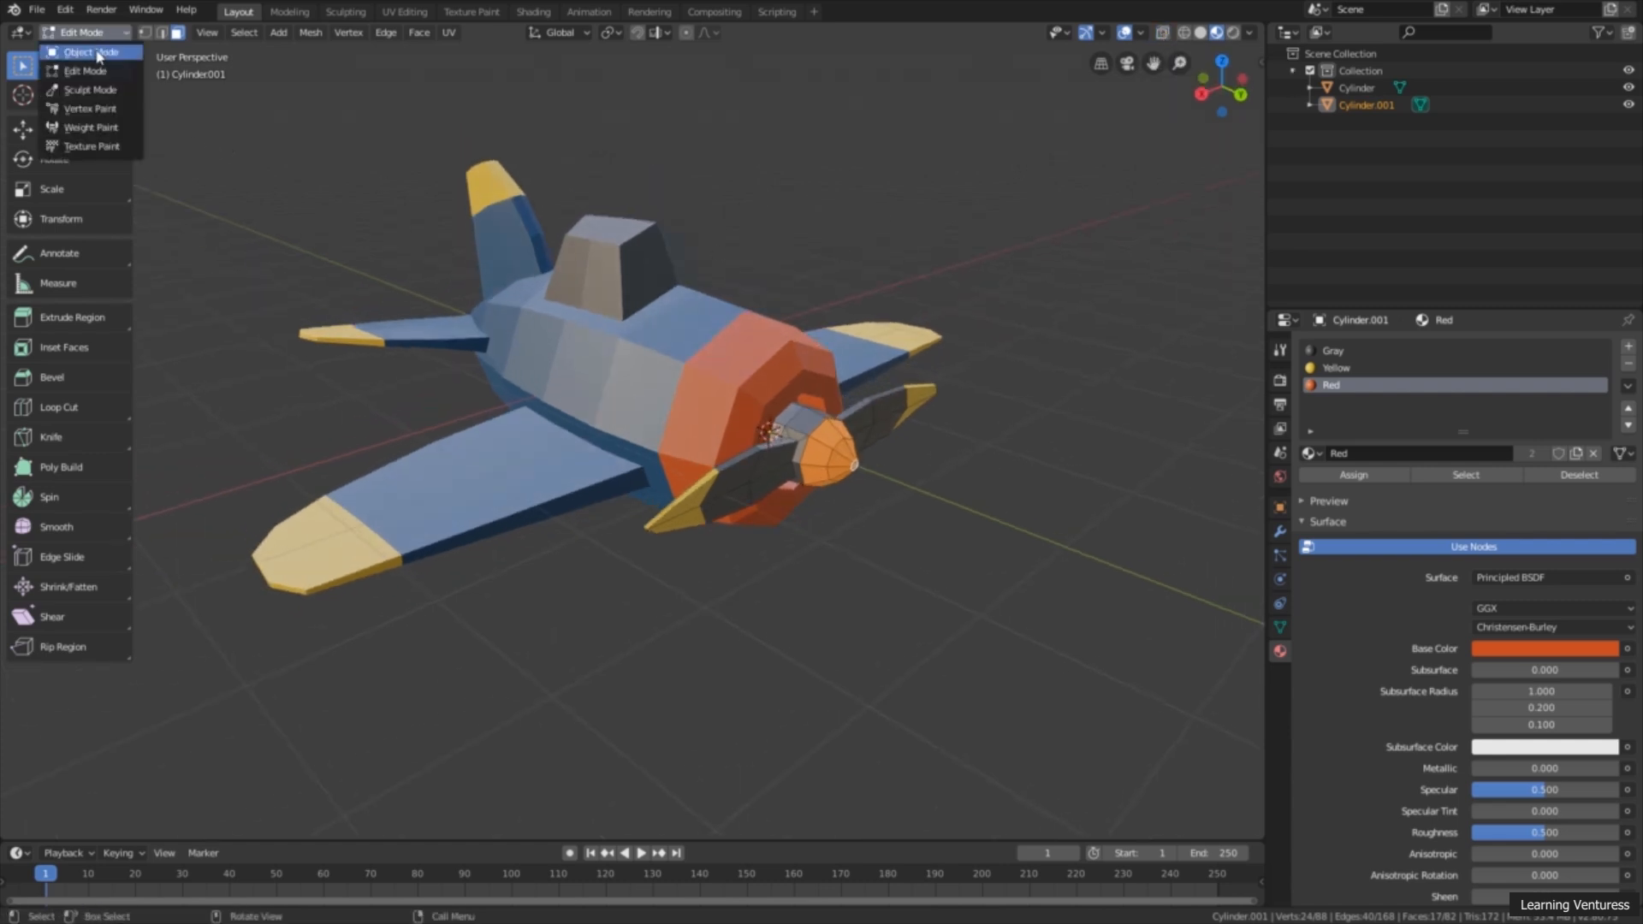
{"action": "left_click", "coordinate": [101, 55]}
{"action": "middle_click_drag", "start_coordinate": [427, 253], "coordinate": [635, 382]}
{"action": "scroll", "coordinate": [479, 280], "scroll_direction": "down", "scroll_amount": 1}
{"action": "scroll", "coordinate": [635, 382], "scroll_direction": "up", "scroll_amount": 1}
{"action": "scroll", "coordinate": [669, 397], "scroll_direction": "up", "scroll_amount": 3}
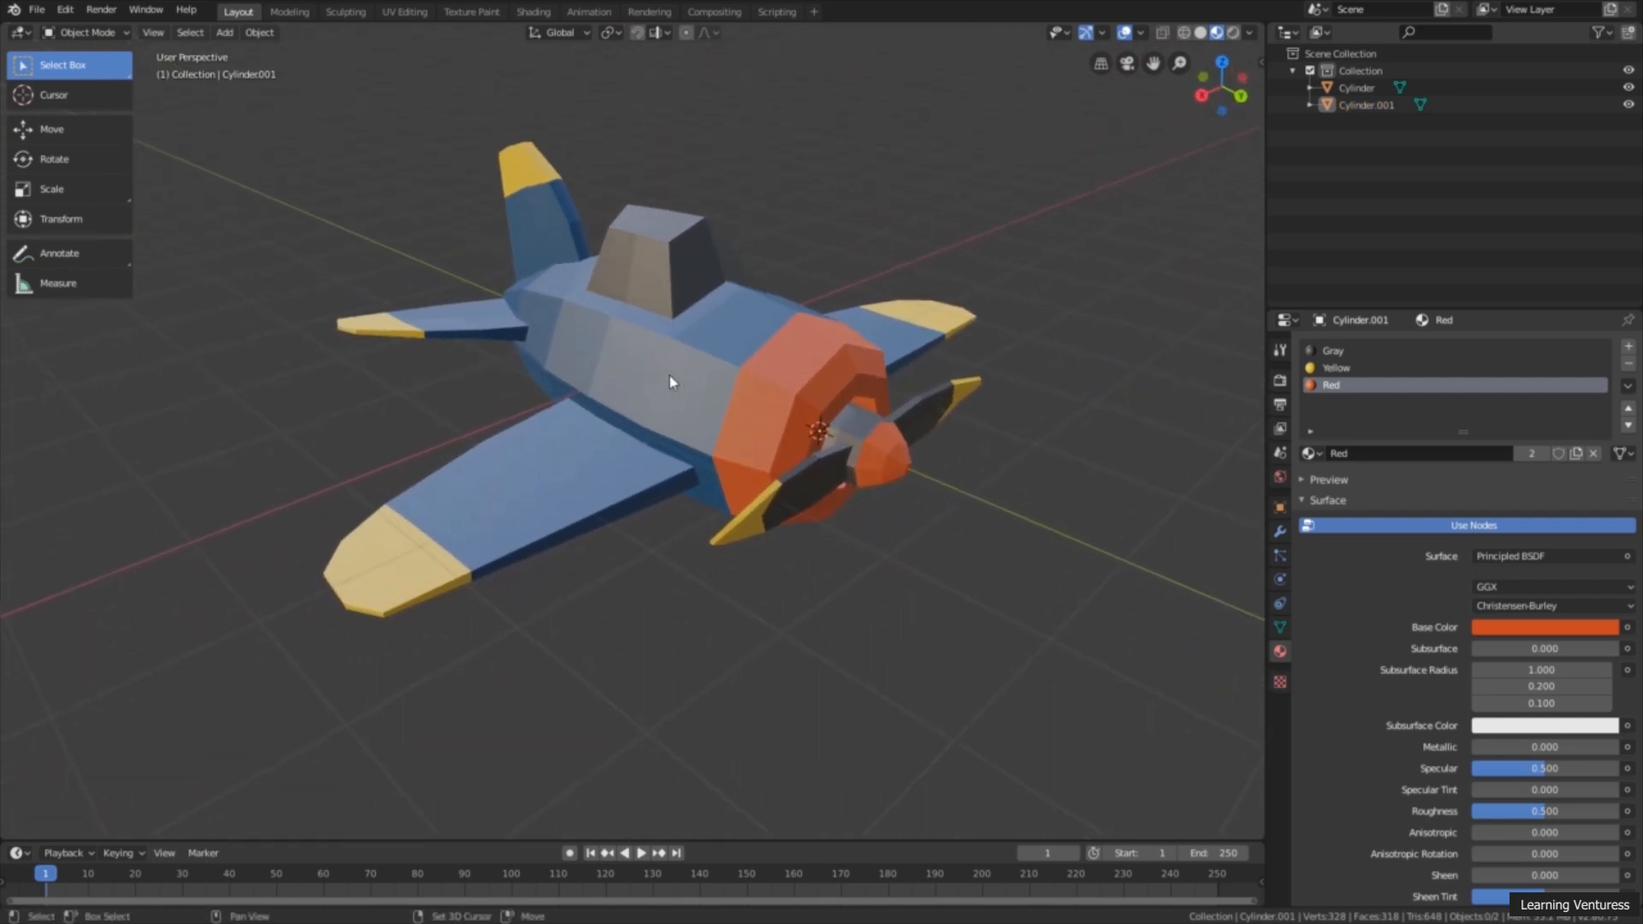
{"action": "middle_click_drag", "start_coordinate": [739, 363], "coordinate": [730, 370], "text": "shift"}
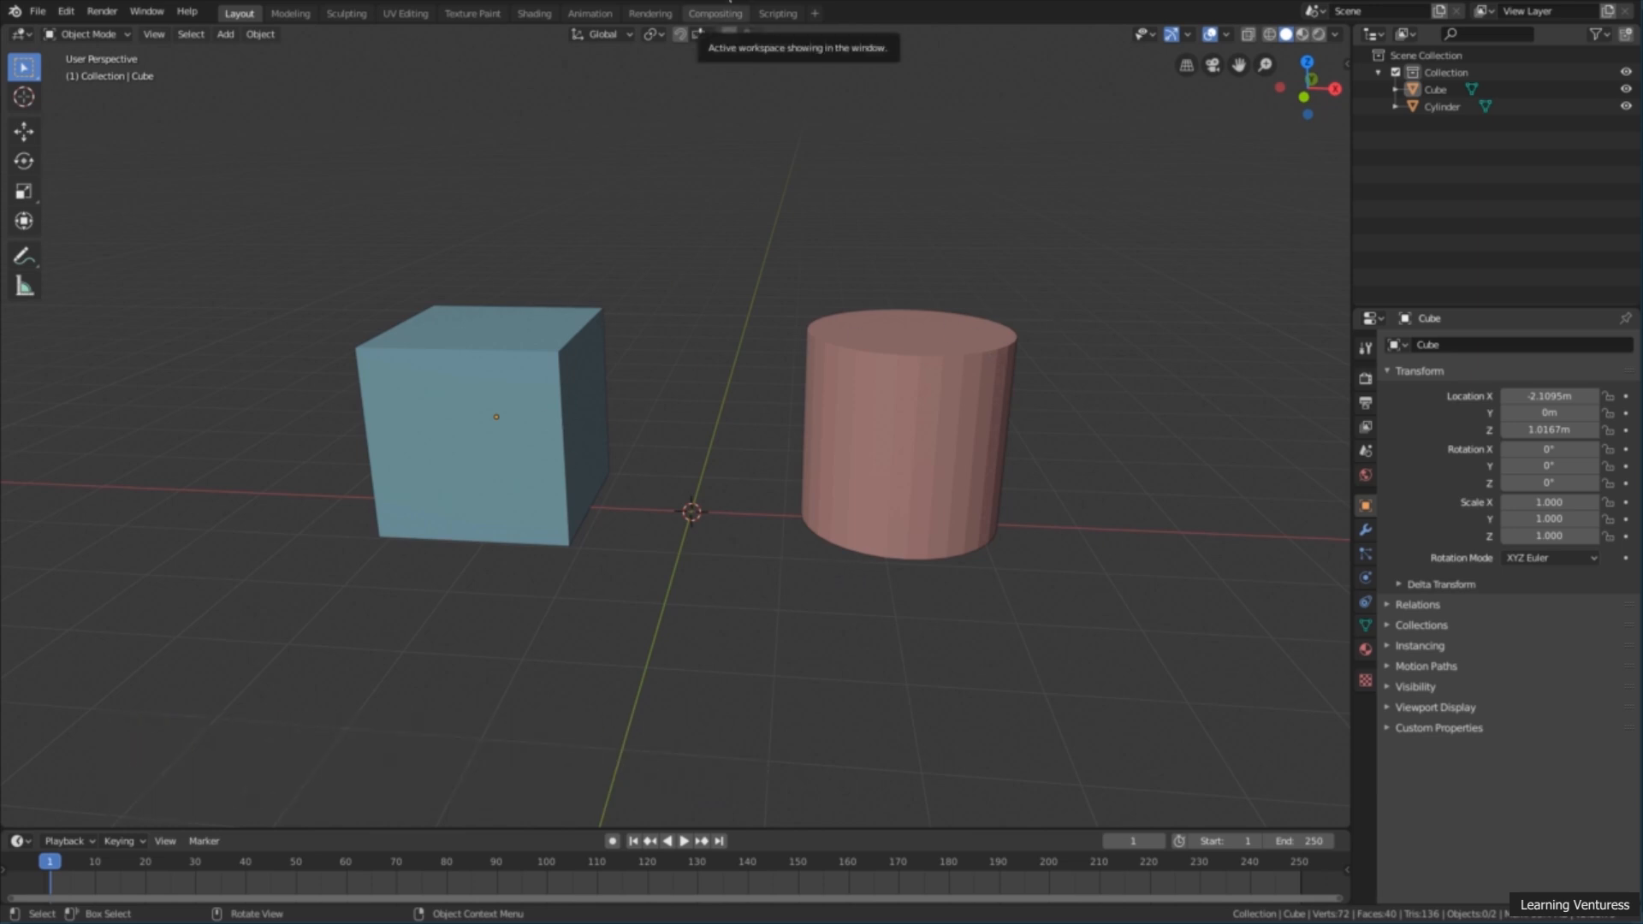
{"action": "mouse_move", "coordinate": [809, 359]}
{"action": "middle_mouse_down"}
{"action": "mouse_move", "coordinate": [770, 356]}
{"action": "mouse_move", "coordinate": [804, 356]}
{"action": "middle_mouse_up"}
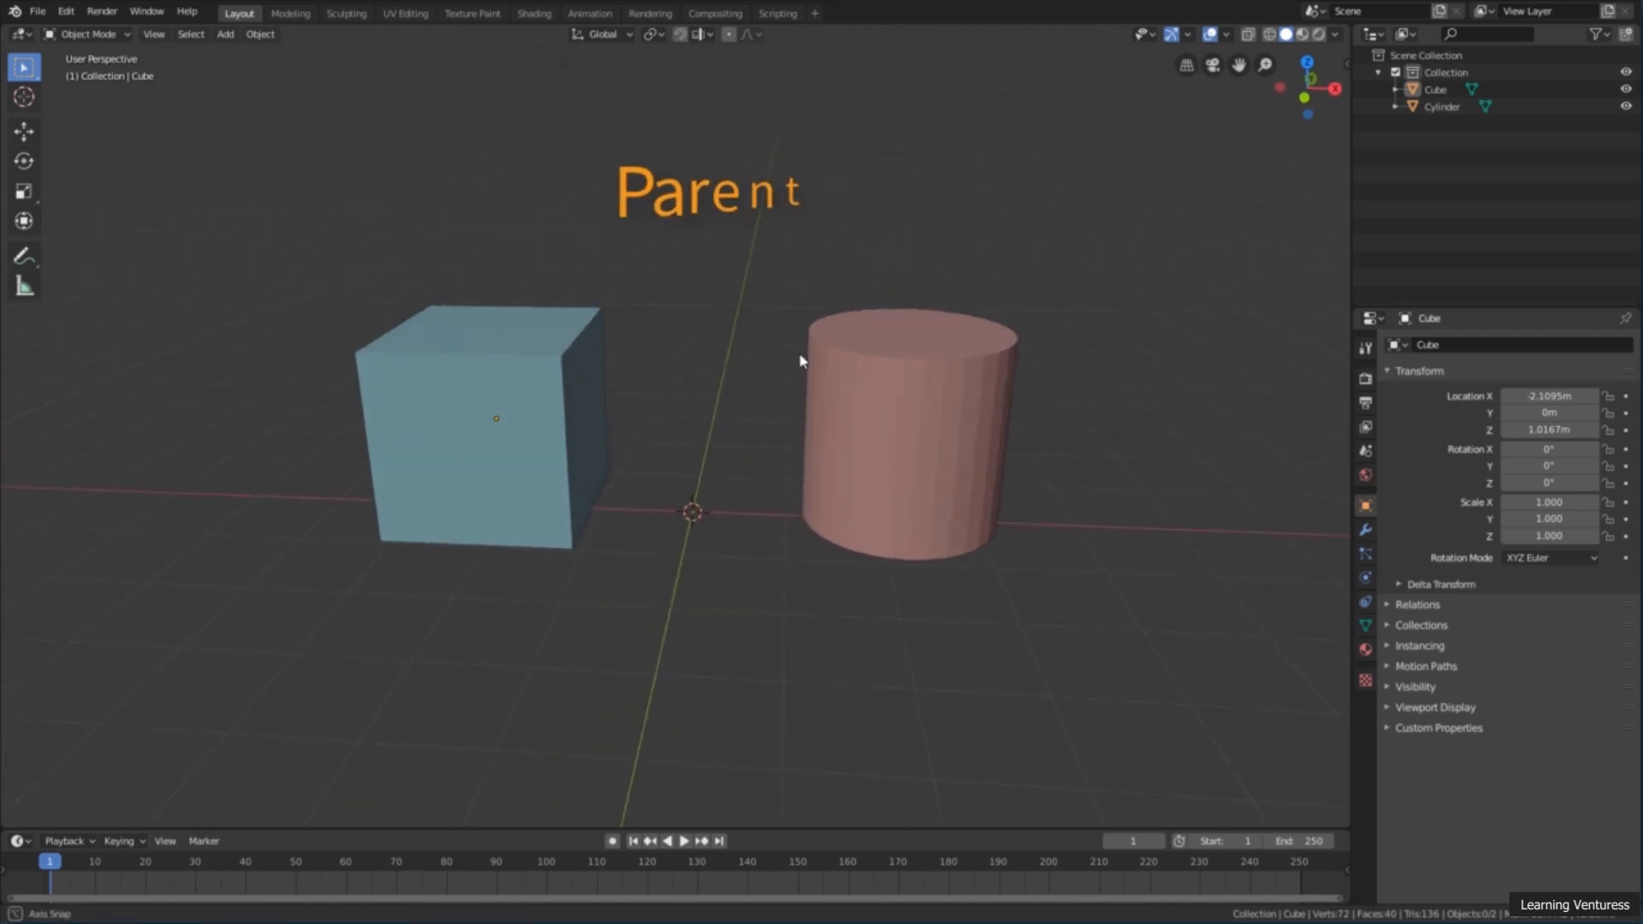
{"action": "middle_click_drag", "start_coordinate": [707, 466], "coordinate": [694, 416]}
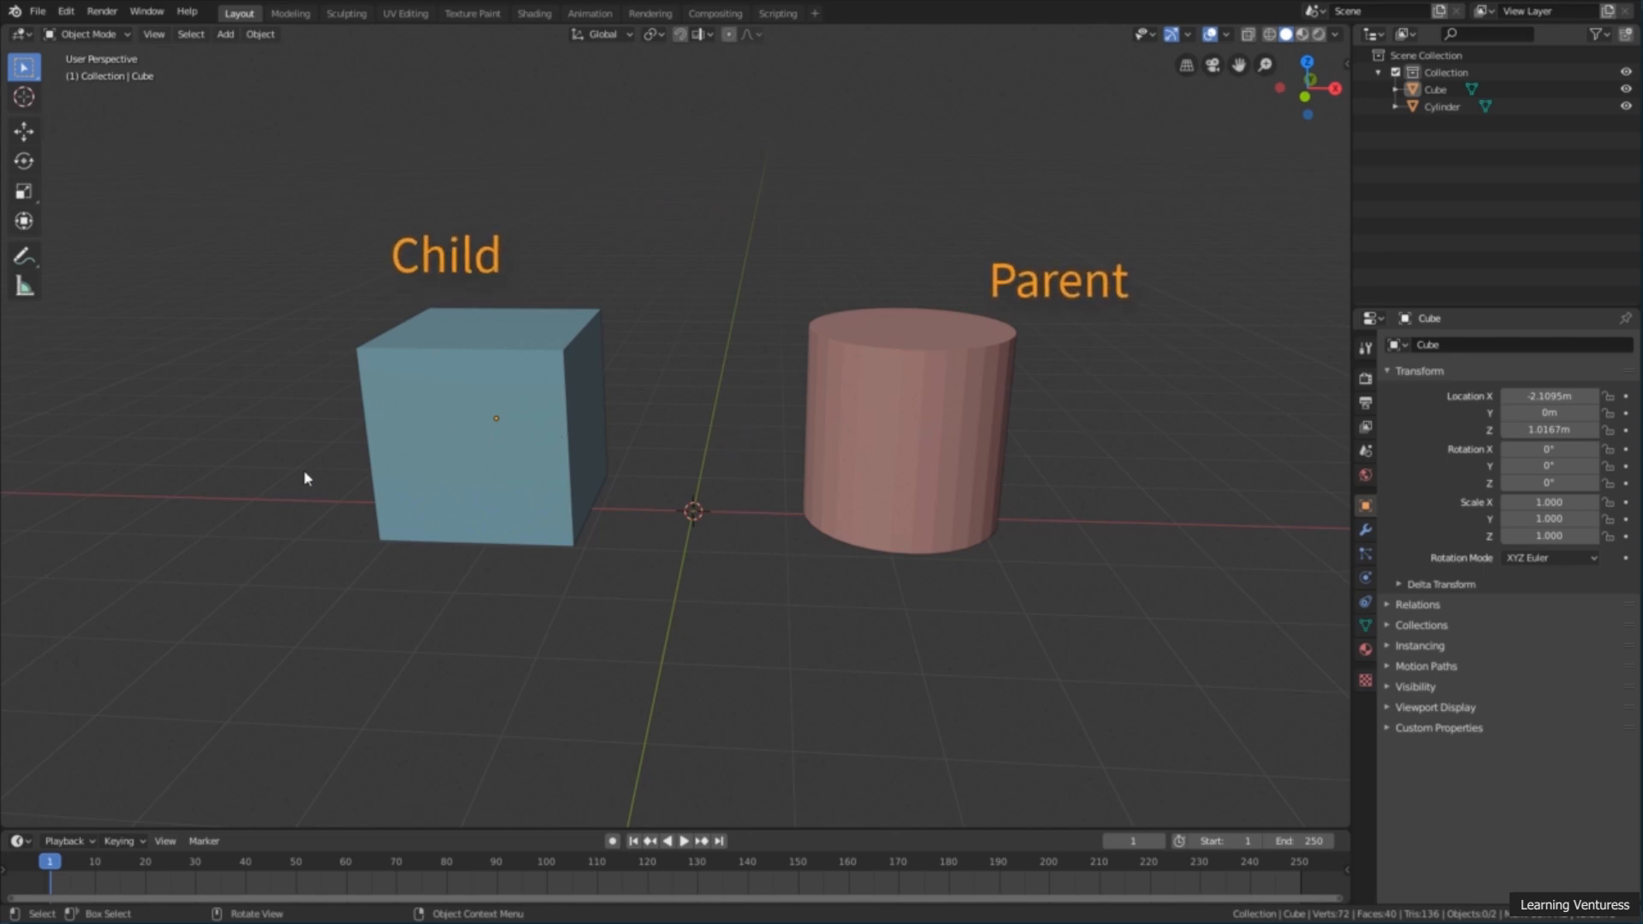
{"action": "mouse_move", "coordinate": [349, 477]}
{"action": "middle_mouse_down"}
{"action": "mouse_move", "coordinate": [370, 481]}
{"action": "mouse_move", "coordinate": [340, 477]}
{"action": "middle_mouse_up"}
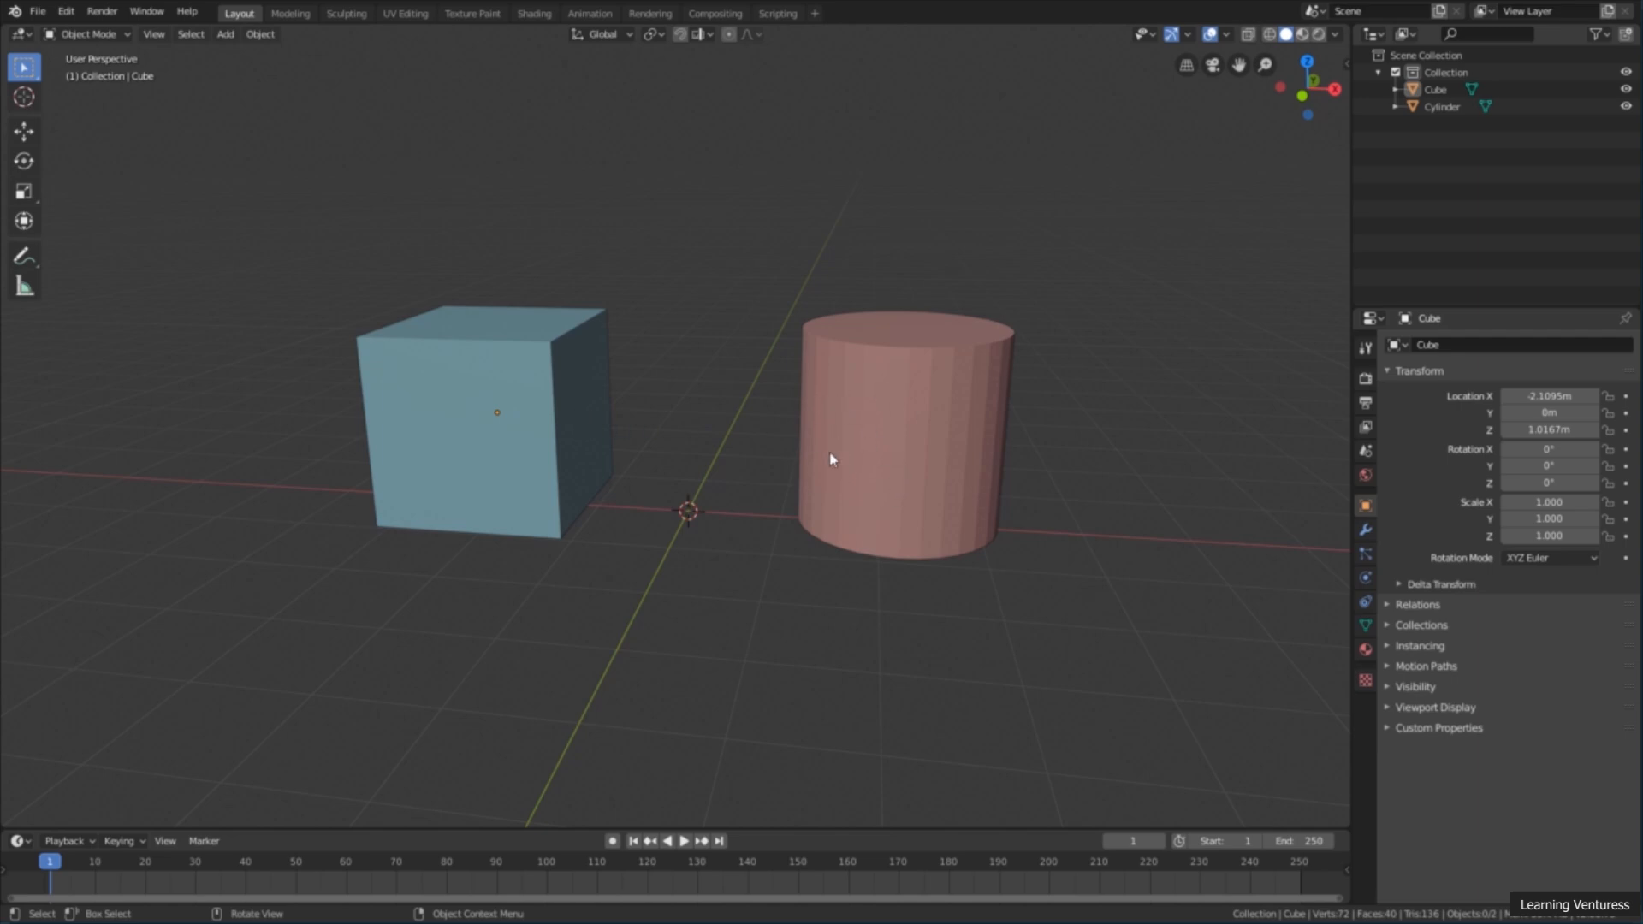
{"action": "middle_click_drag", "start_coordinate": [728, 489], "coordinate": [737, 491]}
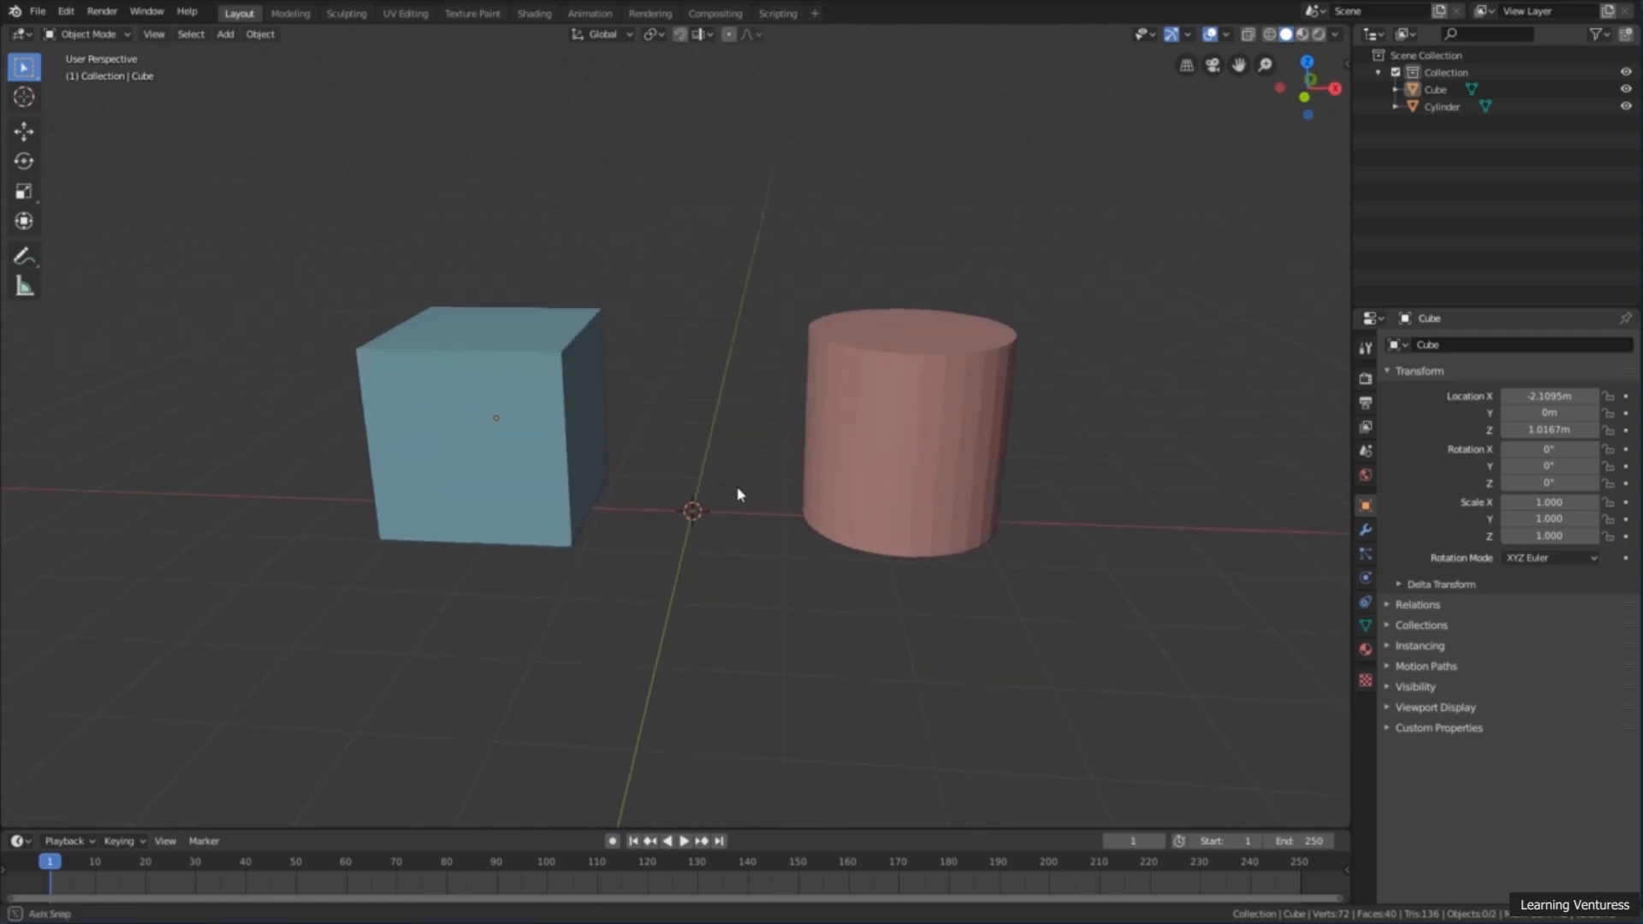
Step: Select the cube followed by the cylinder, and parent the cube to the cylinder using the Object parent type
{"action": "left_click", "coordinate": [485, 375]}
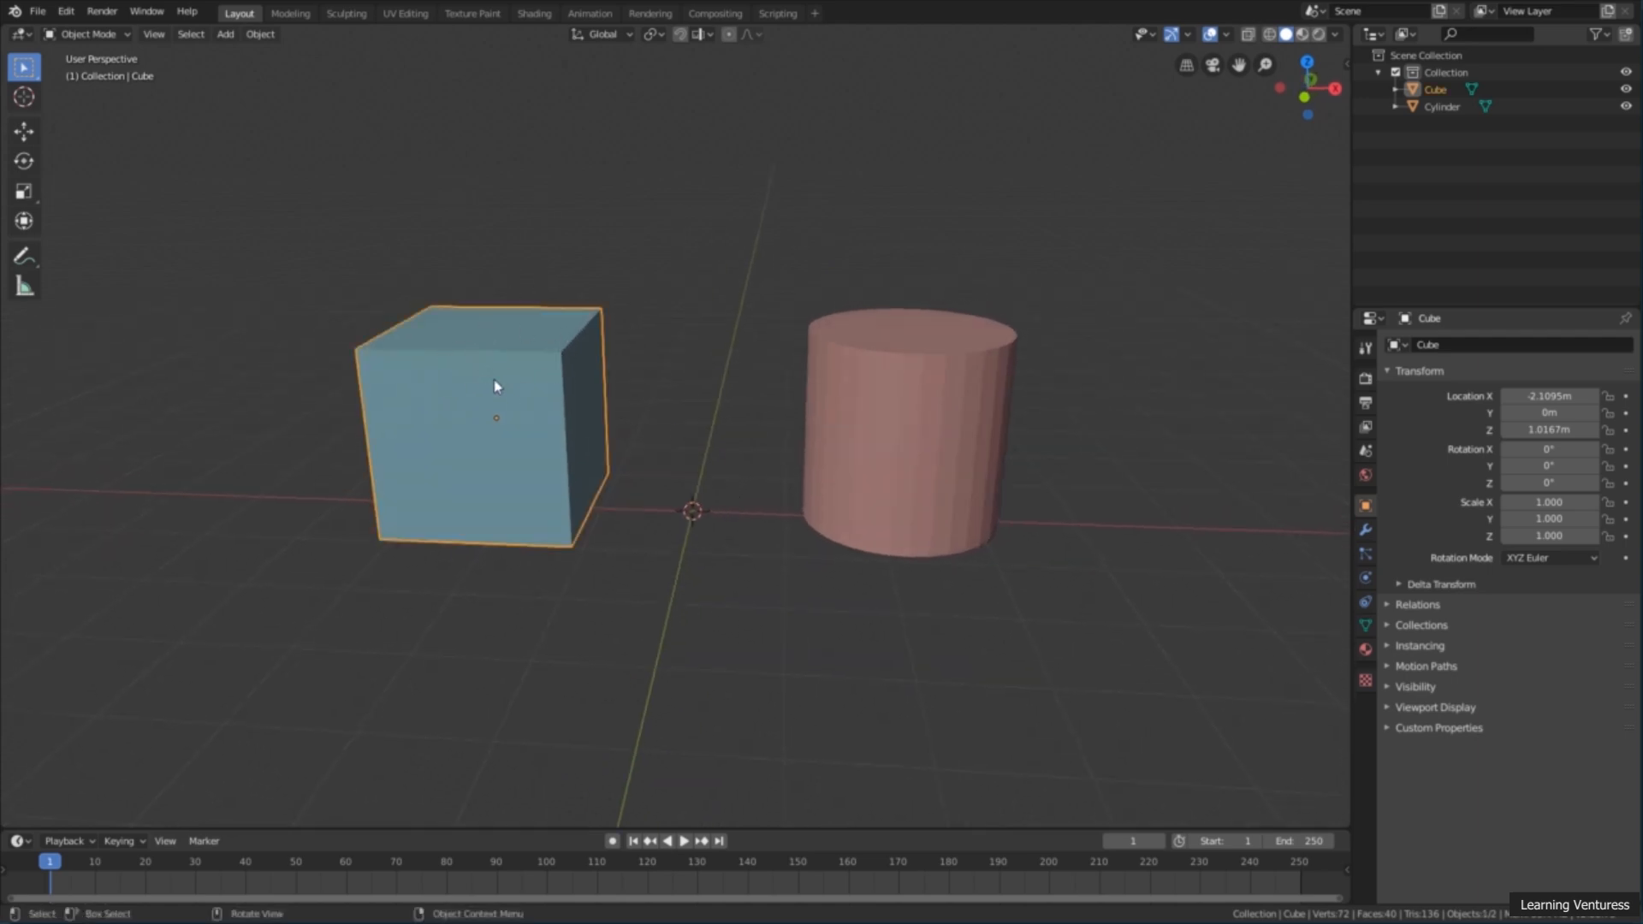
{"action": "key", "text": "shift"}
{"action": "left_click", "coordinate": [879, 351], "text": "shift"}
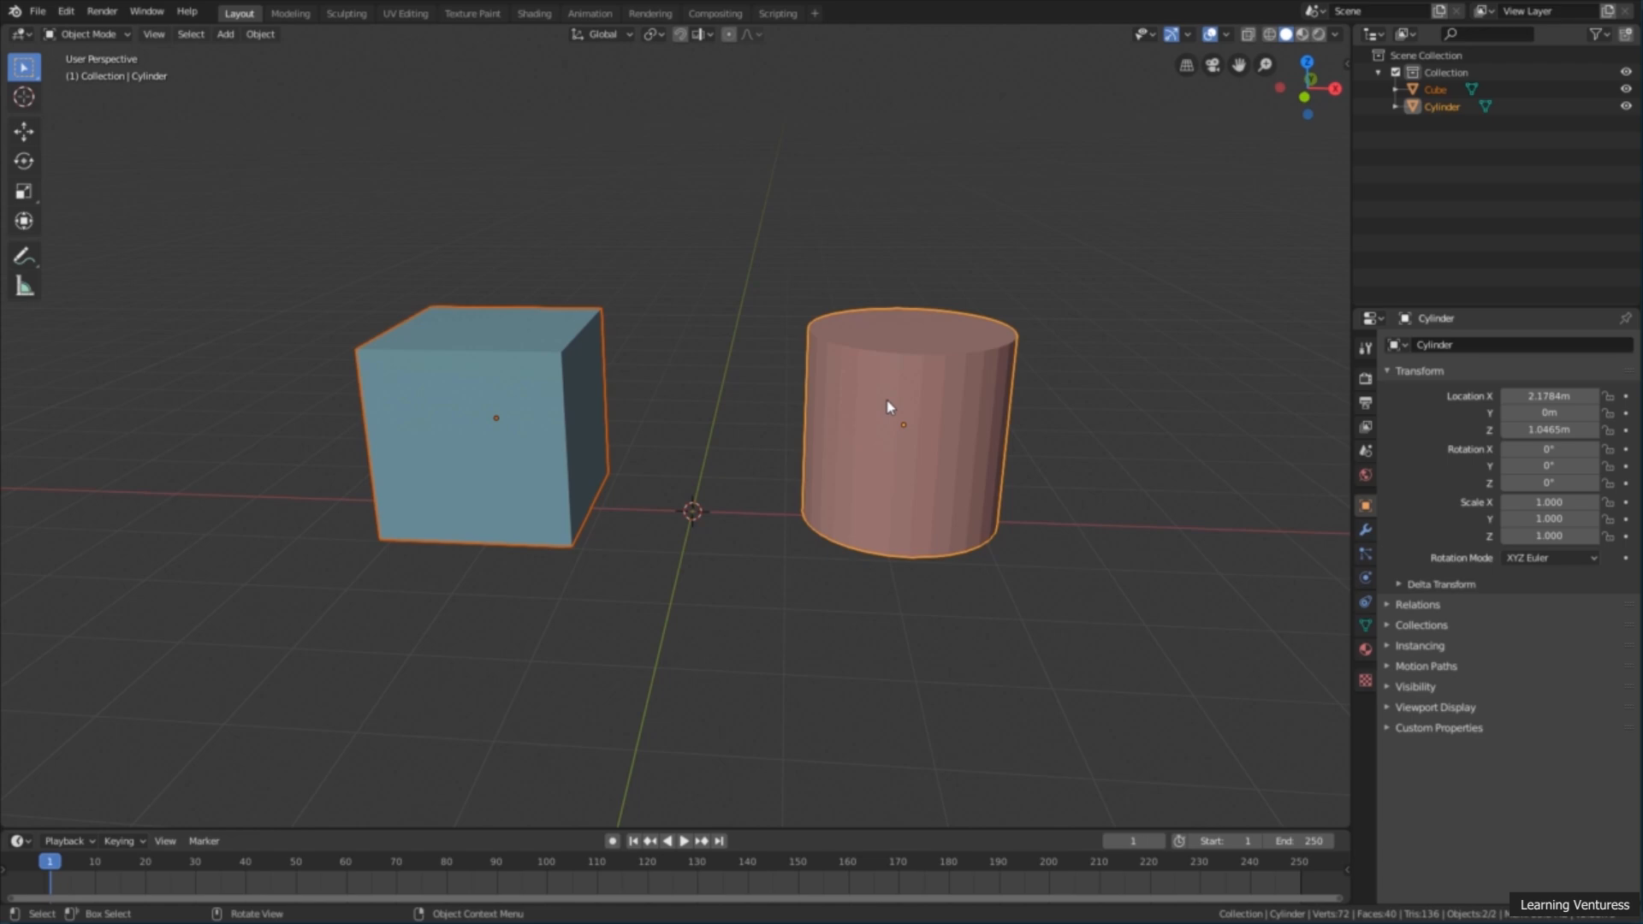
{"action": "right_click", "coordinate": [693, 343]}
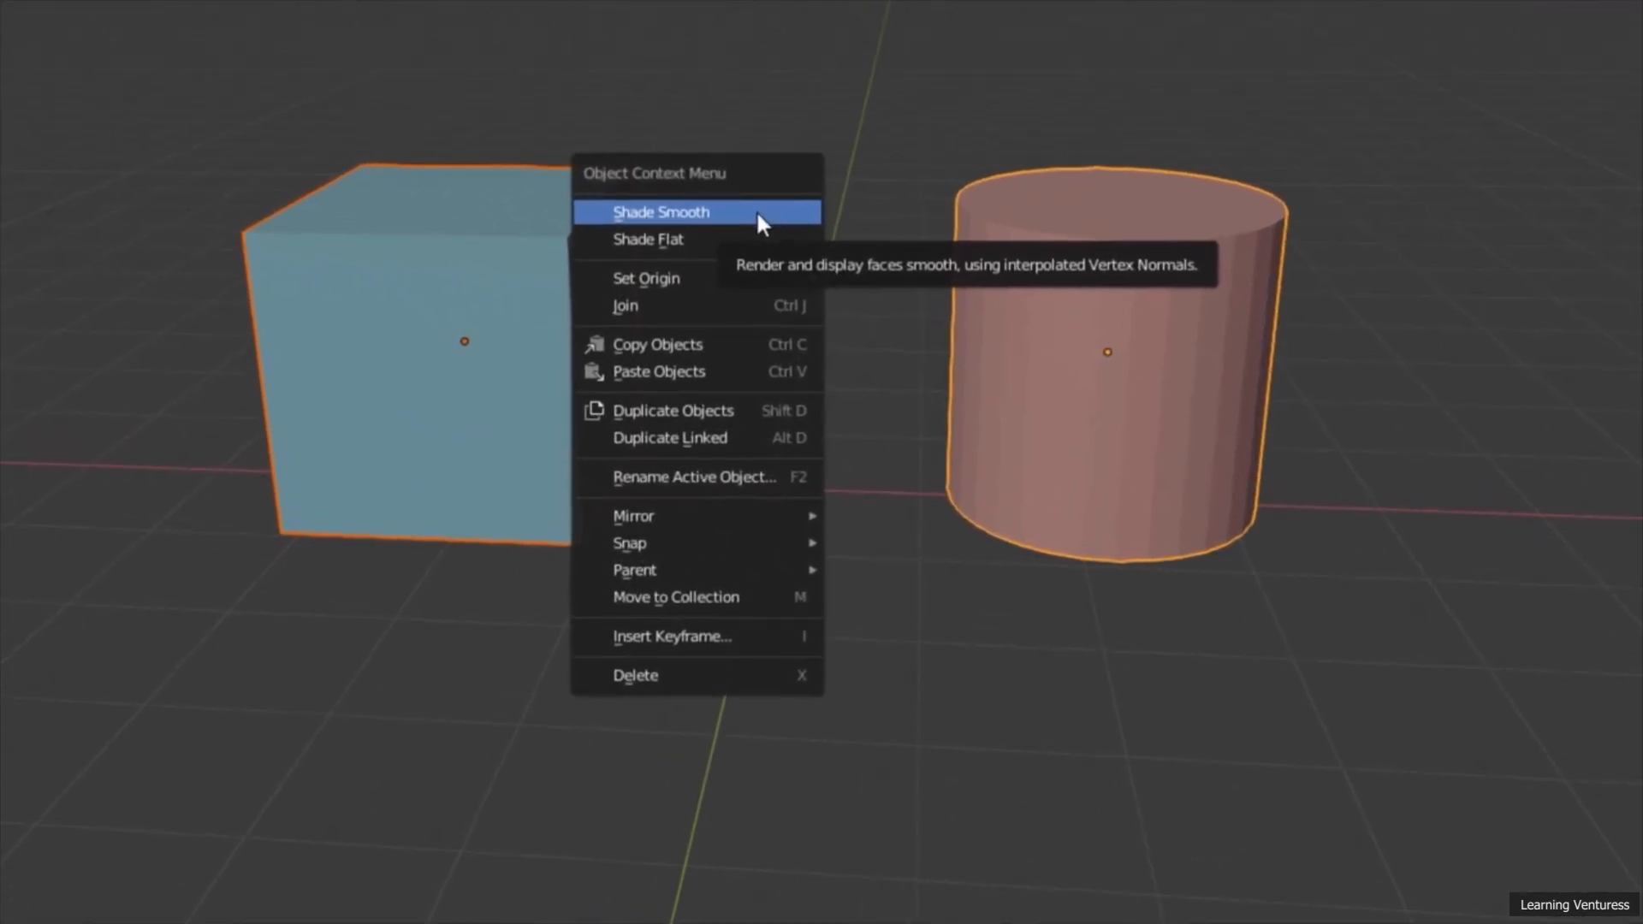
{"action": "mouse_move", "coordinate": [670, 579]}
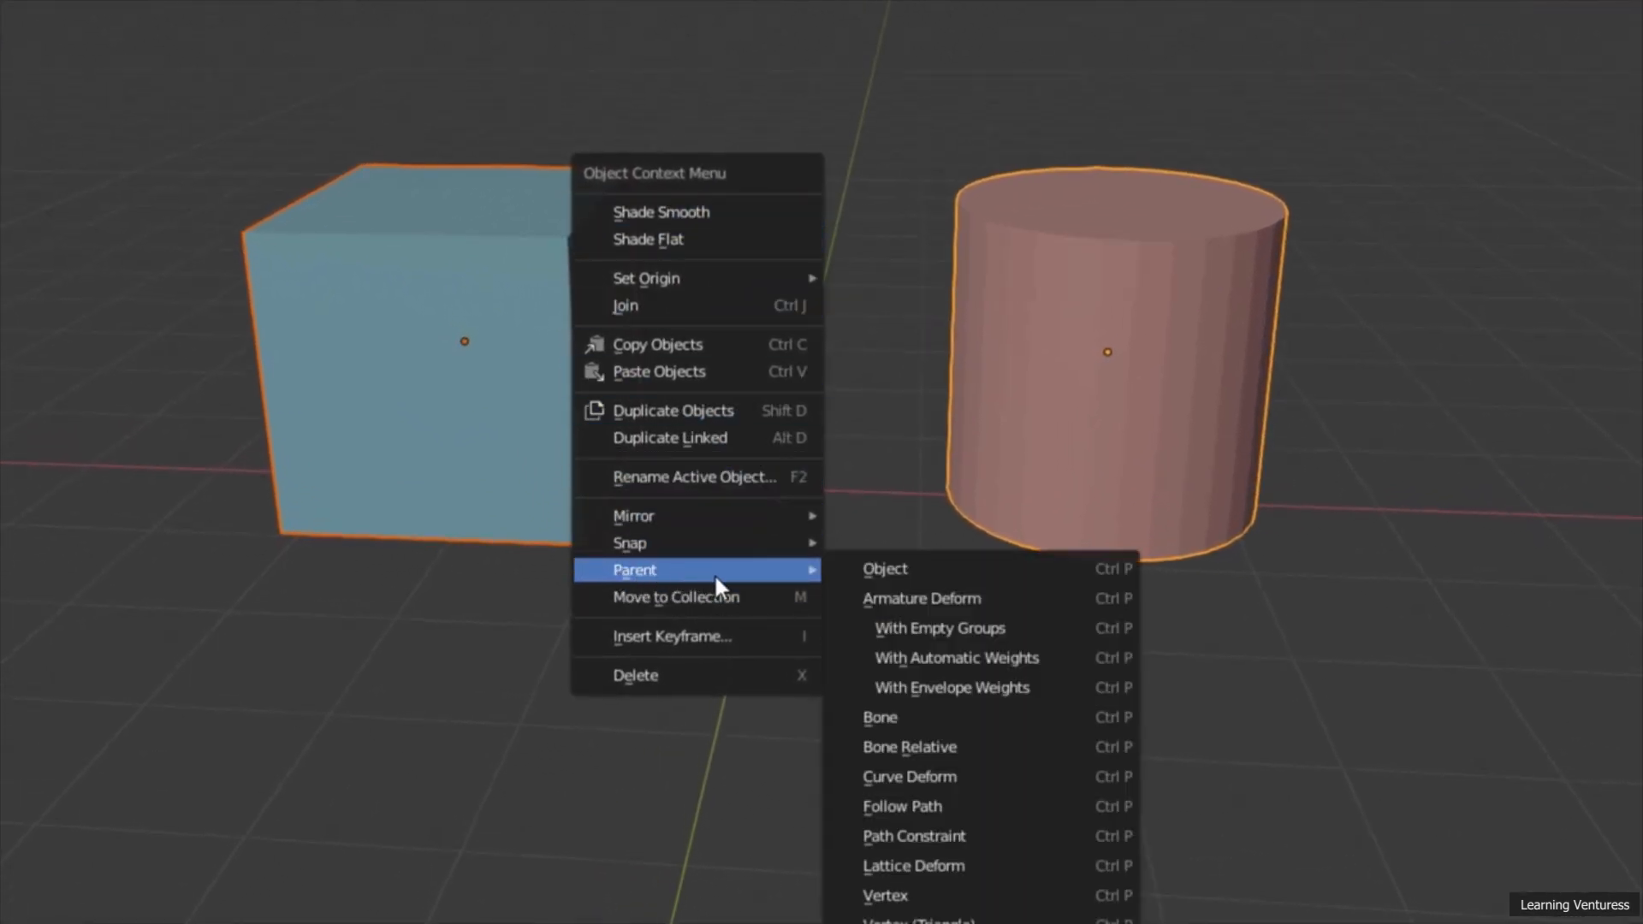
{"action": "left_click", "coordinate": [923, 569]}
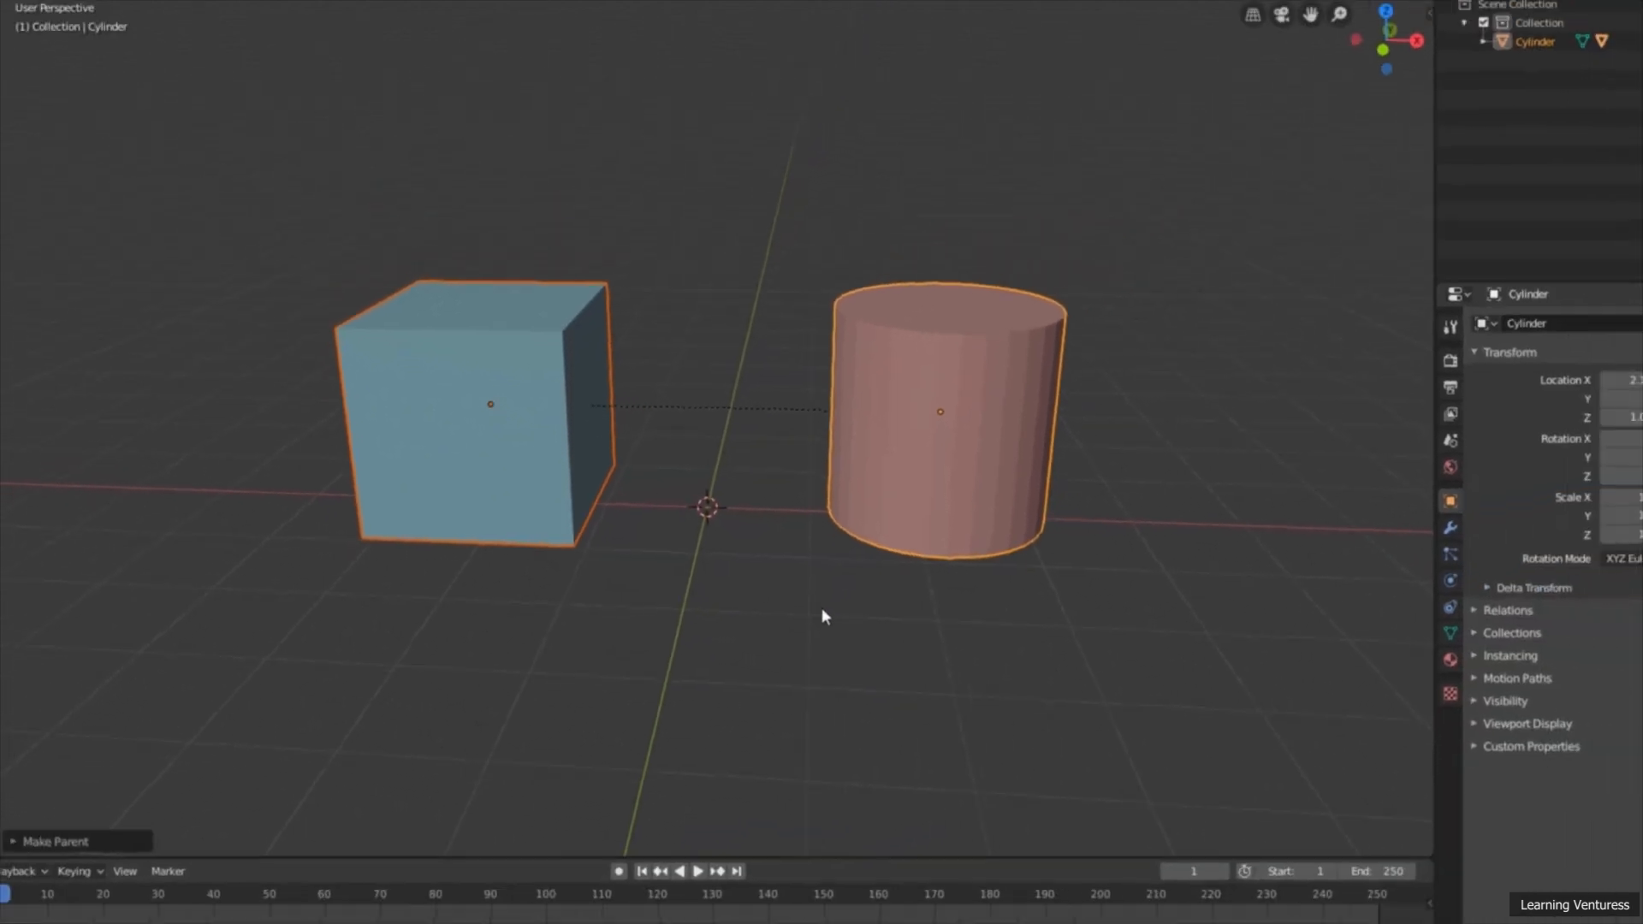
Step: Expand the tool names, select only the cylinder and move it along the X axis to about 1.91 m
{"action": "middle_click_drag", "start_coordinate": [818, 621], "coordinate": [784, 606]}
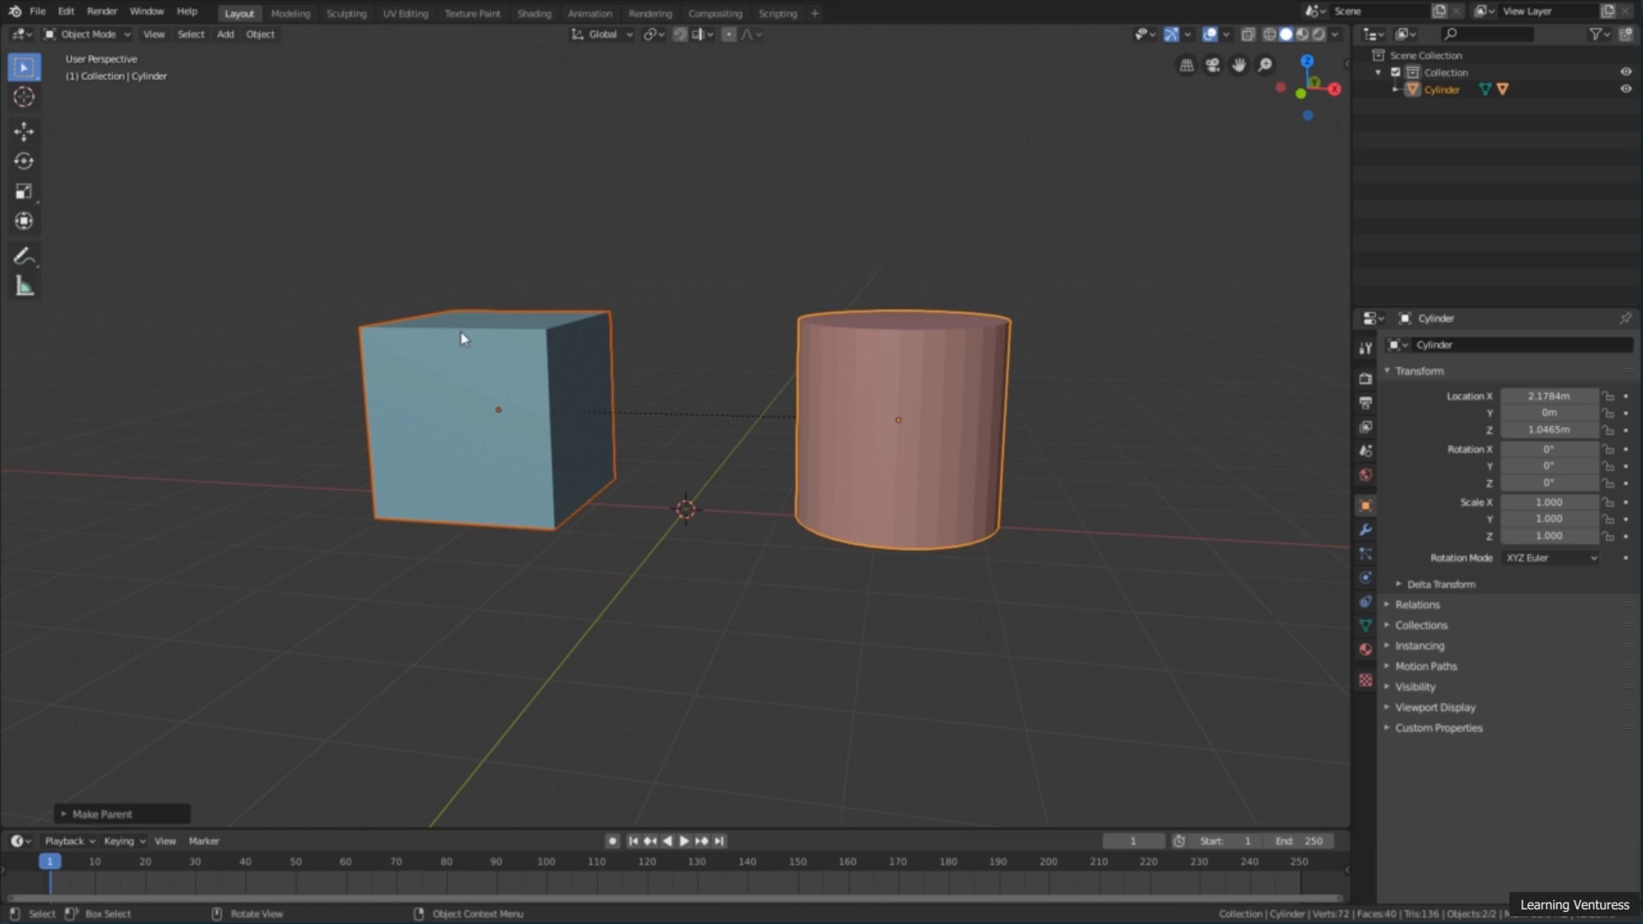
{"action": "left_click_drag", "start_coordinate": [43, 184], "coordinate": [152, 188]}
{"action": "left_click", "coordinate": [777, 233]}
{"action": "left_click", "coordinate": [861, 359]}
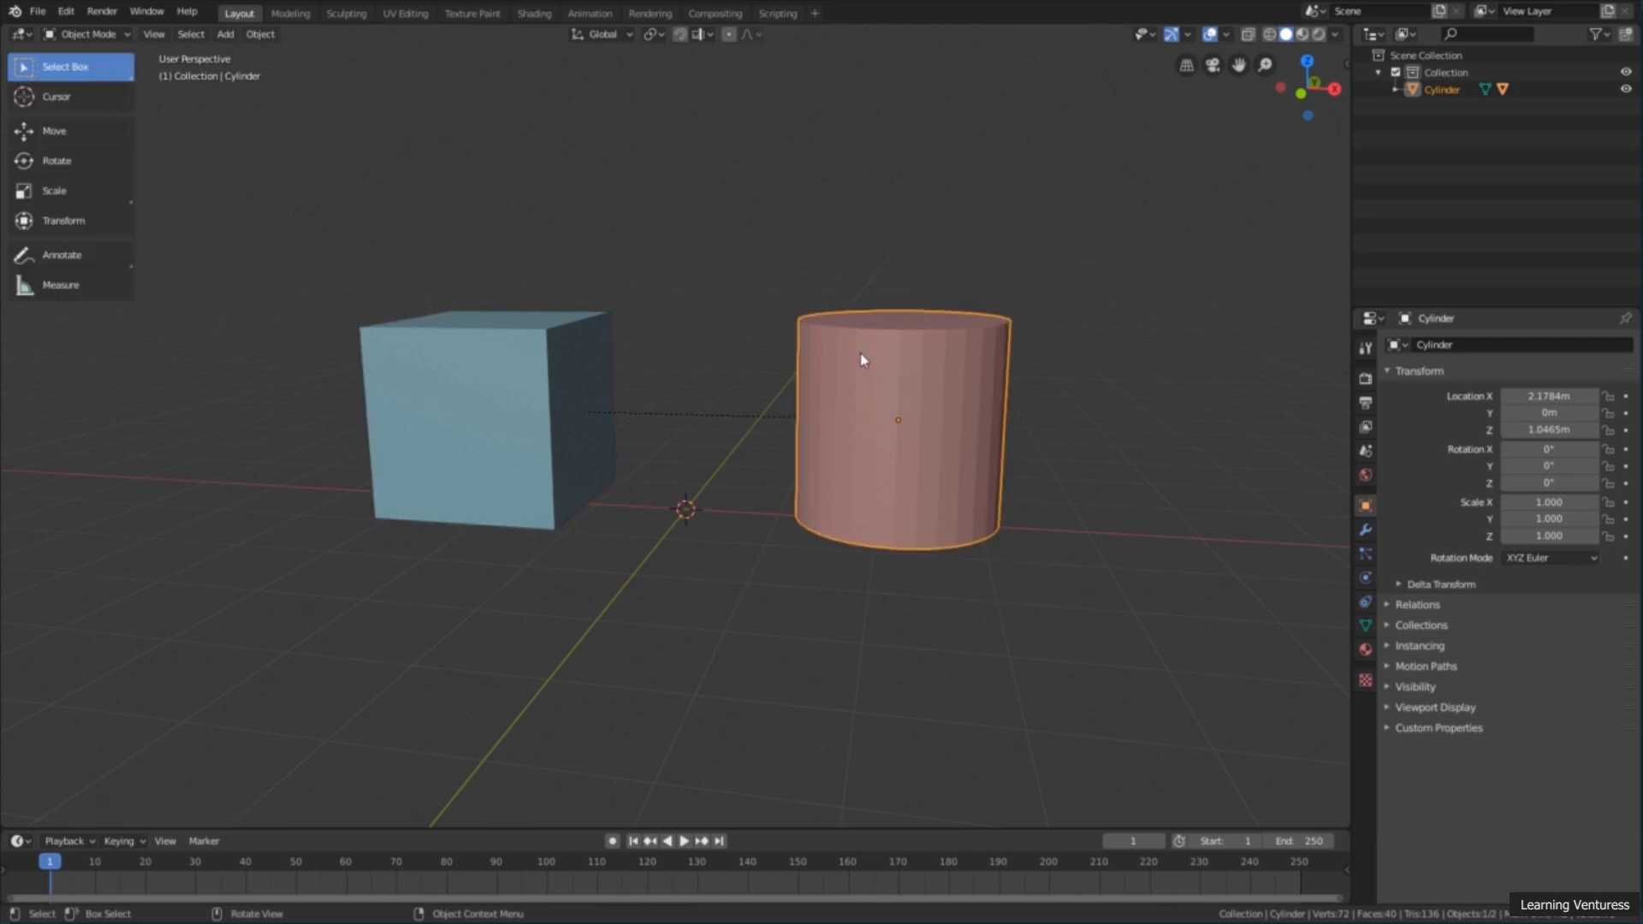
{"action": "left_click", "coordinate": [77, 136]}
{"action": "mouse_move", "coordinate": [948, 419]}
{"action": "left_mouse_down"}
{"action": "mouse_move", "coordinate": [1090, 425]}
{"action": "mouse_move", "coordinate": [955, 426]}
{"action": "mouse_move", "coordinate": [976, 425]}
{"action": "left_mouse_up"}
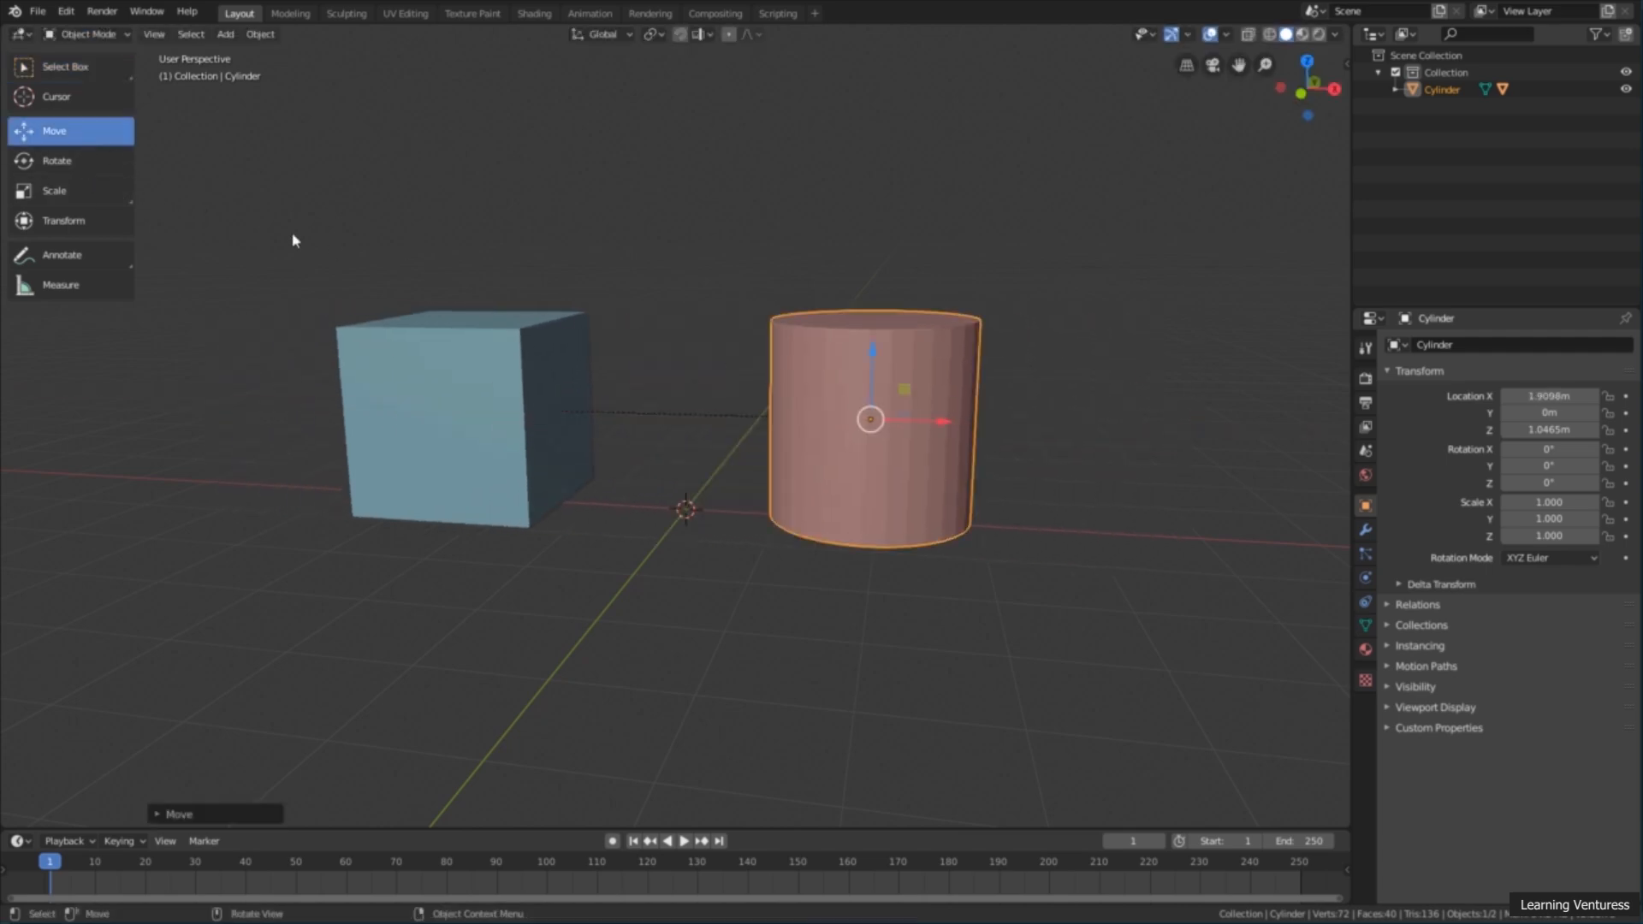
Step: Try moving and rotating the parent cylinder with the Transform tool, cancelling each change
{"action": "left_click", "coordinate": [108, 220]}
{"action": "left_click_drag", "start_coordinate": [855, 358], "coordinate": [905, 372]}
{"action": "right_click", "coordinate": [906, 372]}
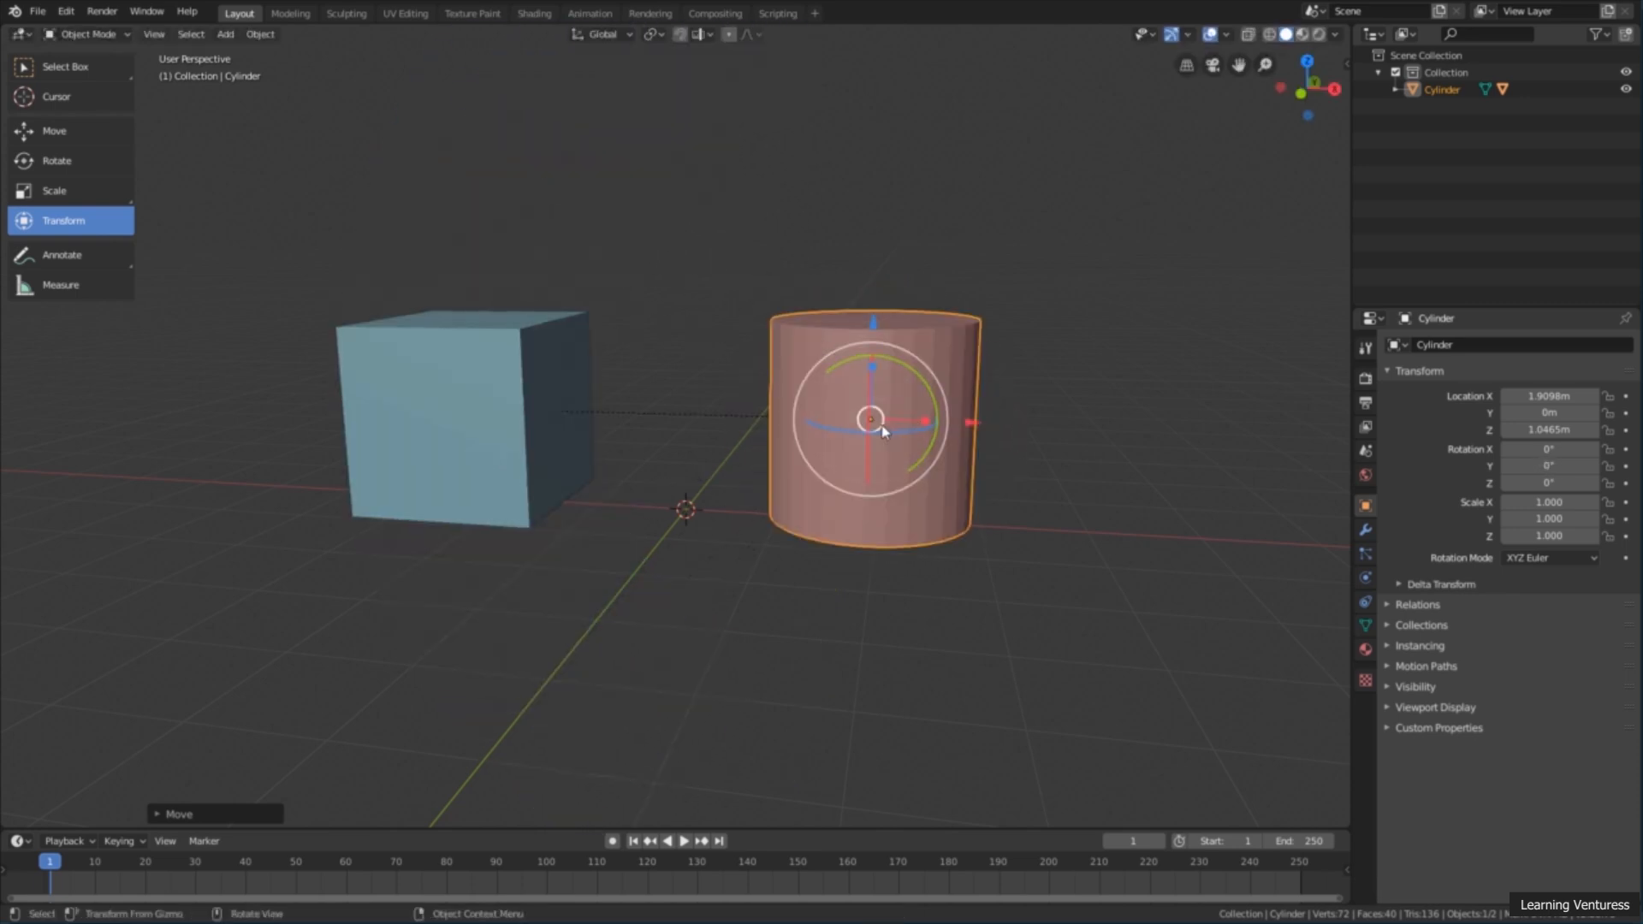
{"action": "mouse_move", "coordinate": [923, 427]}
{"action": "left_mouse_down"}
{"action": "mouse_move", "coordinate": [942, 423]}
{"action": "mouse_move", "coordinate": [865, 415]}
{"action": "mouse_move", "coordinate": [924, 411]}
{"action": "mouse_move", "coordinate": [898, 411]}
{"action": "left_mouse_up"}
{"action": "right_click", "coordinate": [897, 412]}
{"action": "middle_click_drag", "start_coordinate": [897, 411], "coordinate": [939, 481]}
{"action": "left_click_drag", "start_coordinate": [913, 418], "coordinate": [942, 305]}
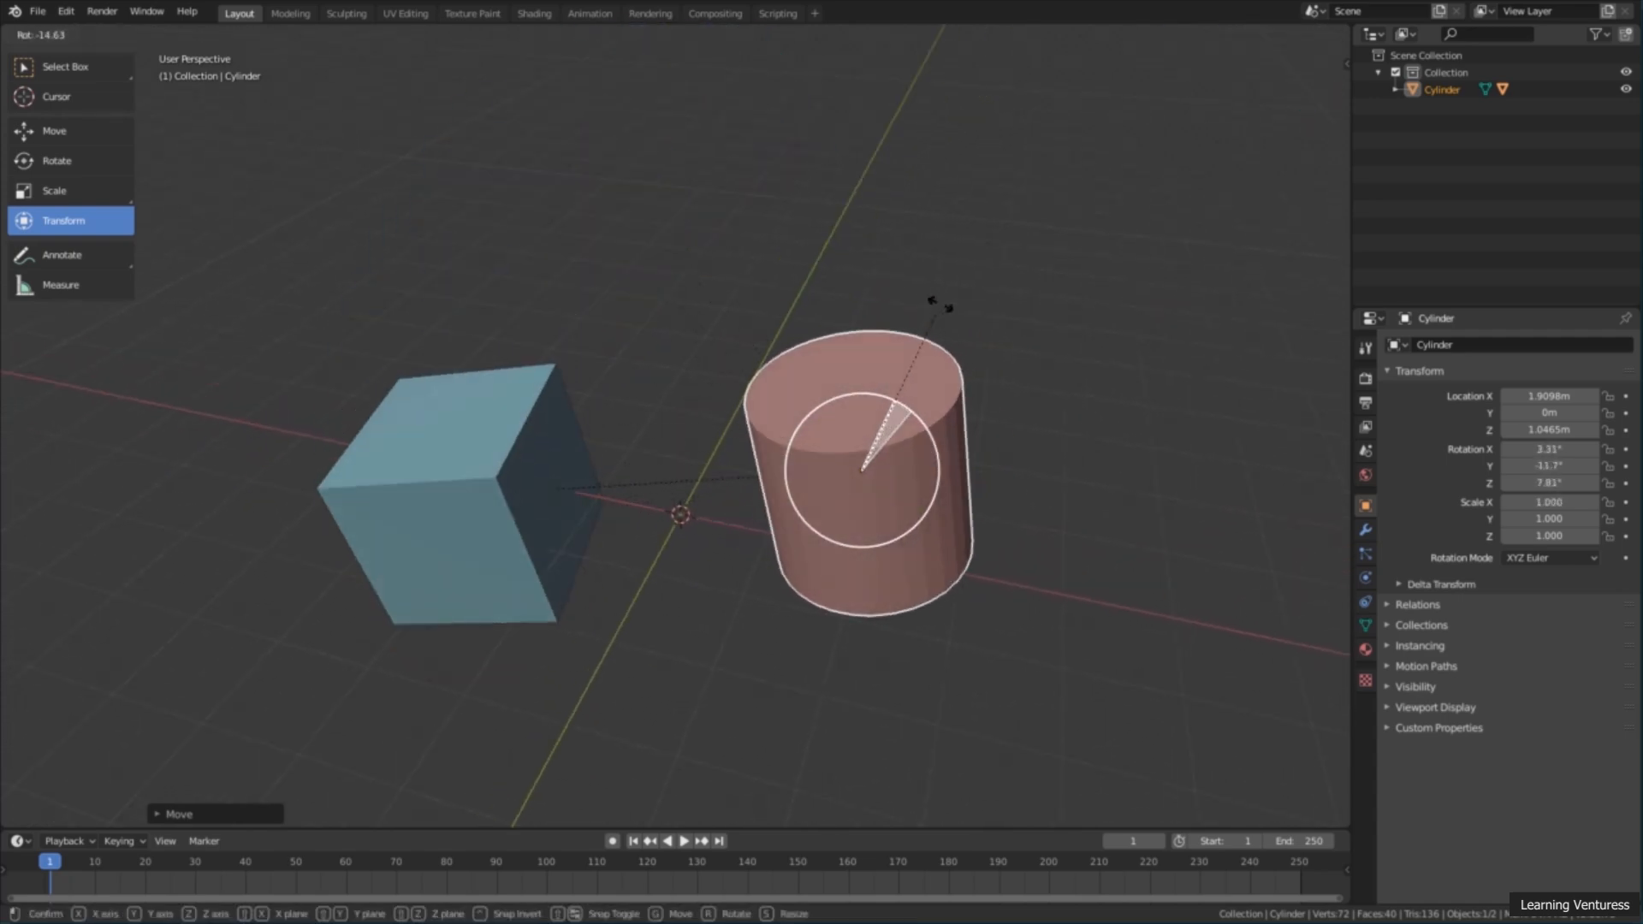
{"action": "right_click", "coordinate": [942, 308]}
Step: Select the child cube and try transforming it on its own, including a cancelled move up along Z
{"action": "middle_click_drag", "start_coordinate": [660, 464], "coordinate": [722, 469]}
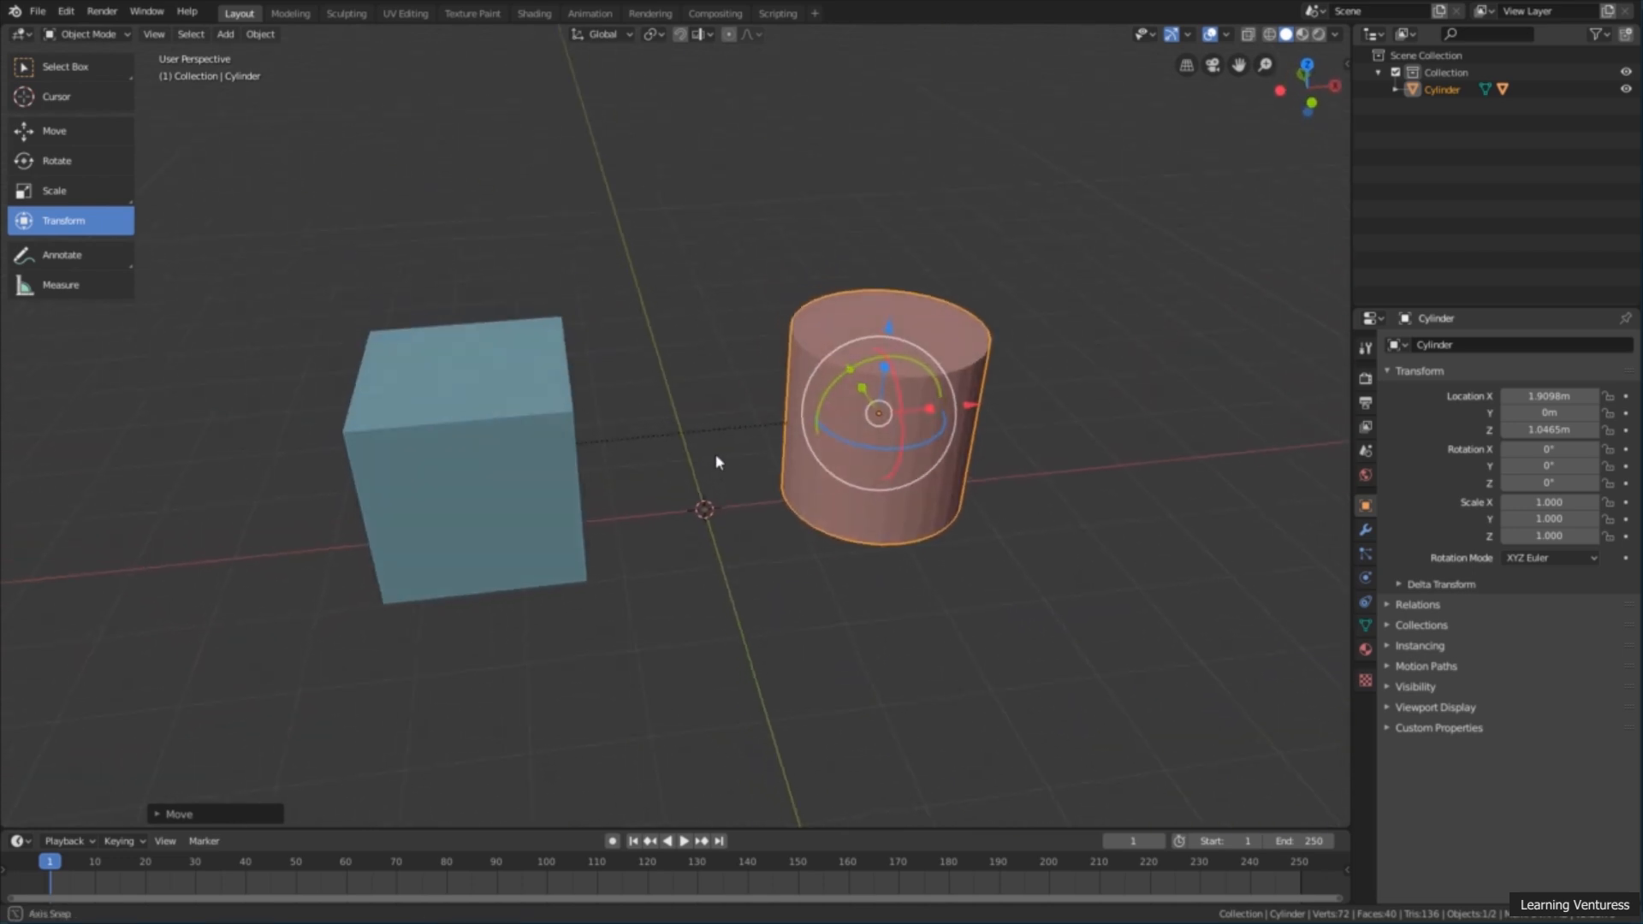
{"action": "left_click", "coordinate": [664, 323]}
{"action": "left_click", "coordinate": [480, 370]}
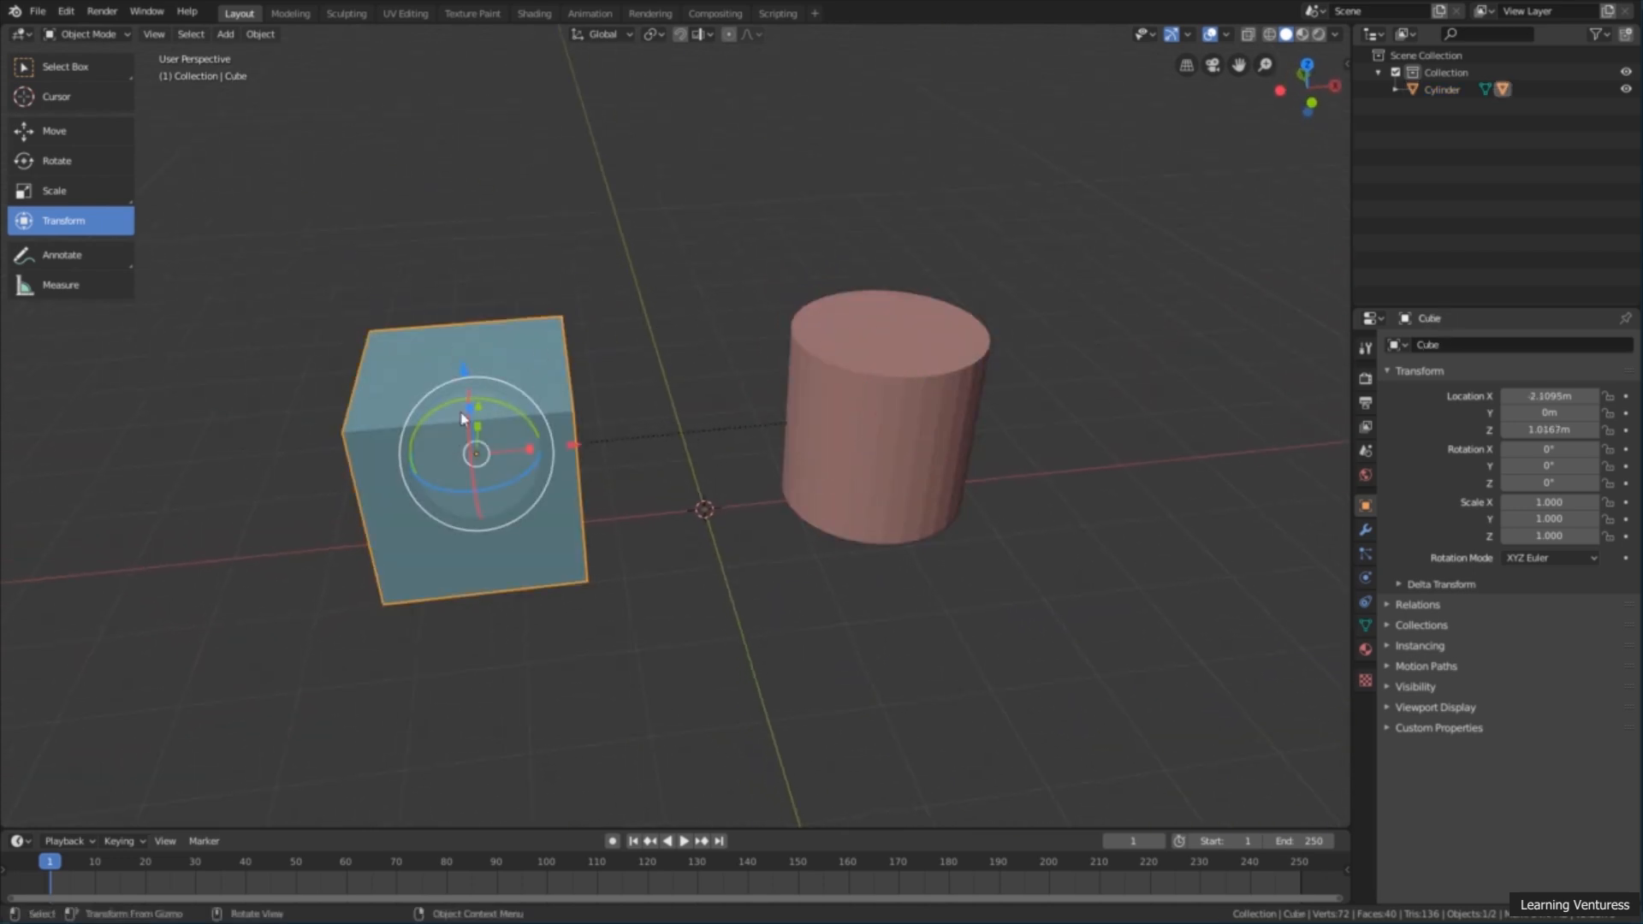
{"action": "left_click_drag", "start_coordinate": [464, 368], "coordinate": [451, 275]}
{"action": "right_click", "coordinate": [451, 276]}
{"action": "middle_click_drag", "start_coordinate": [488, 428], "coordinate": [468, 368]}
{"action": "left_click_drag", "start_coordinate": [469, 371], "coordinate": [439, 388]}
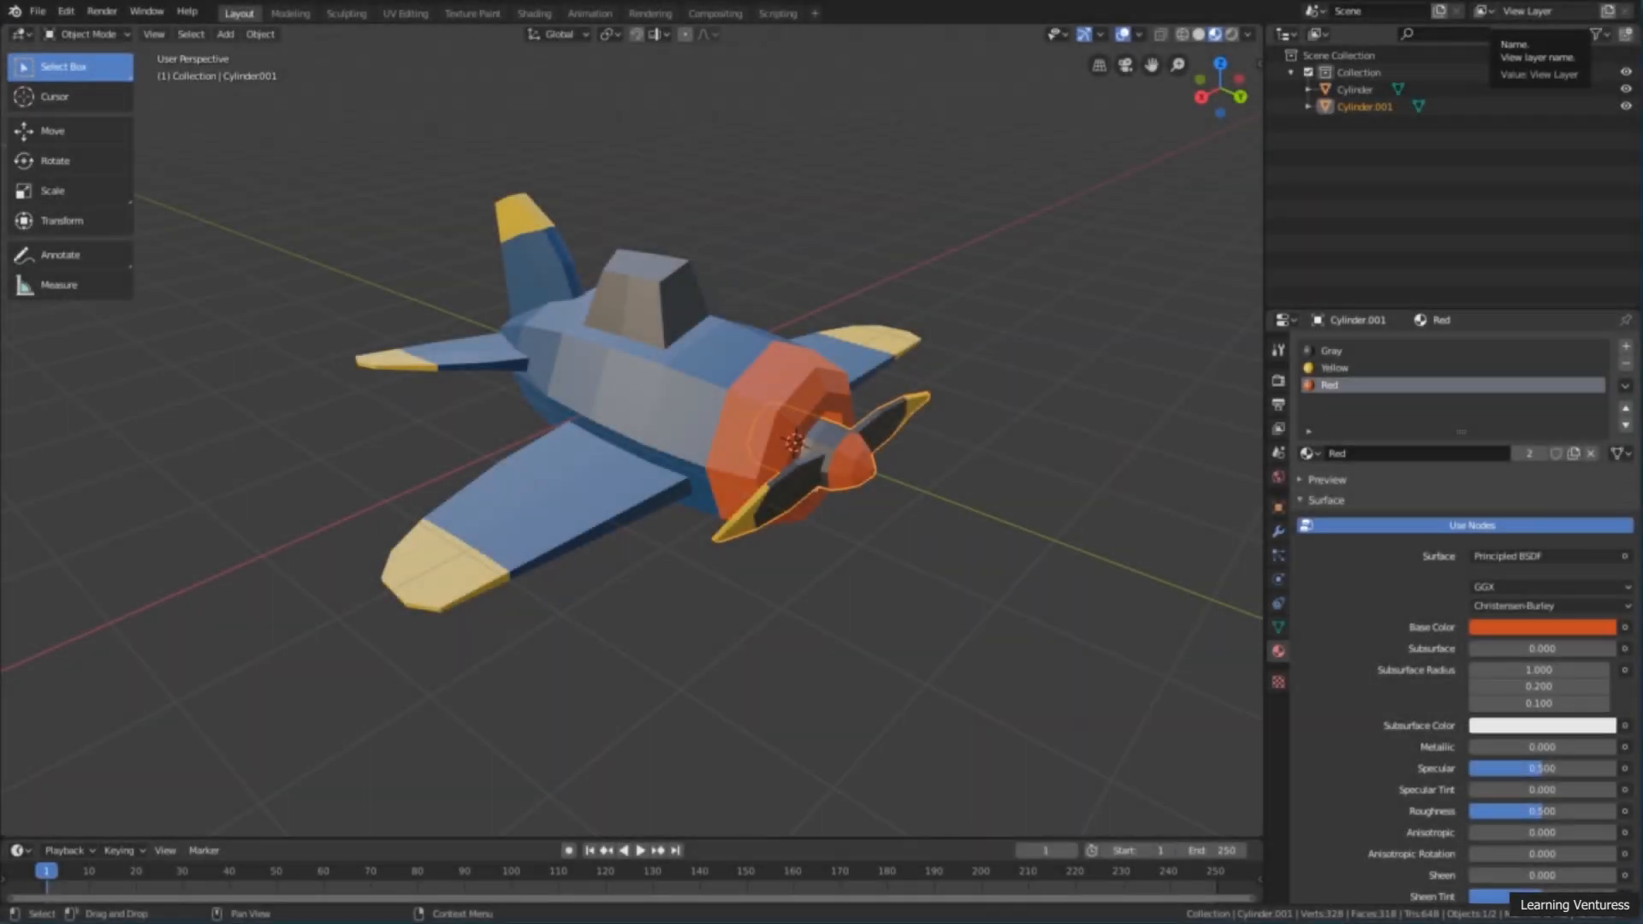
Step: In the airplane scene, activate the Rotate tool and select only the propeller
{"action": "left_click", "coordinate": [337, 508]}
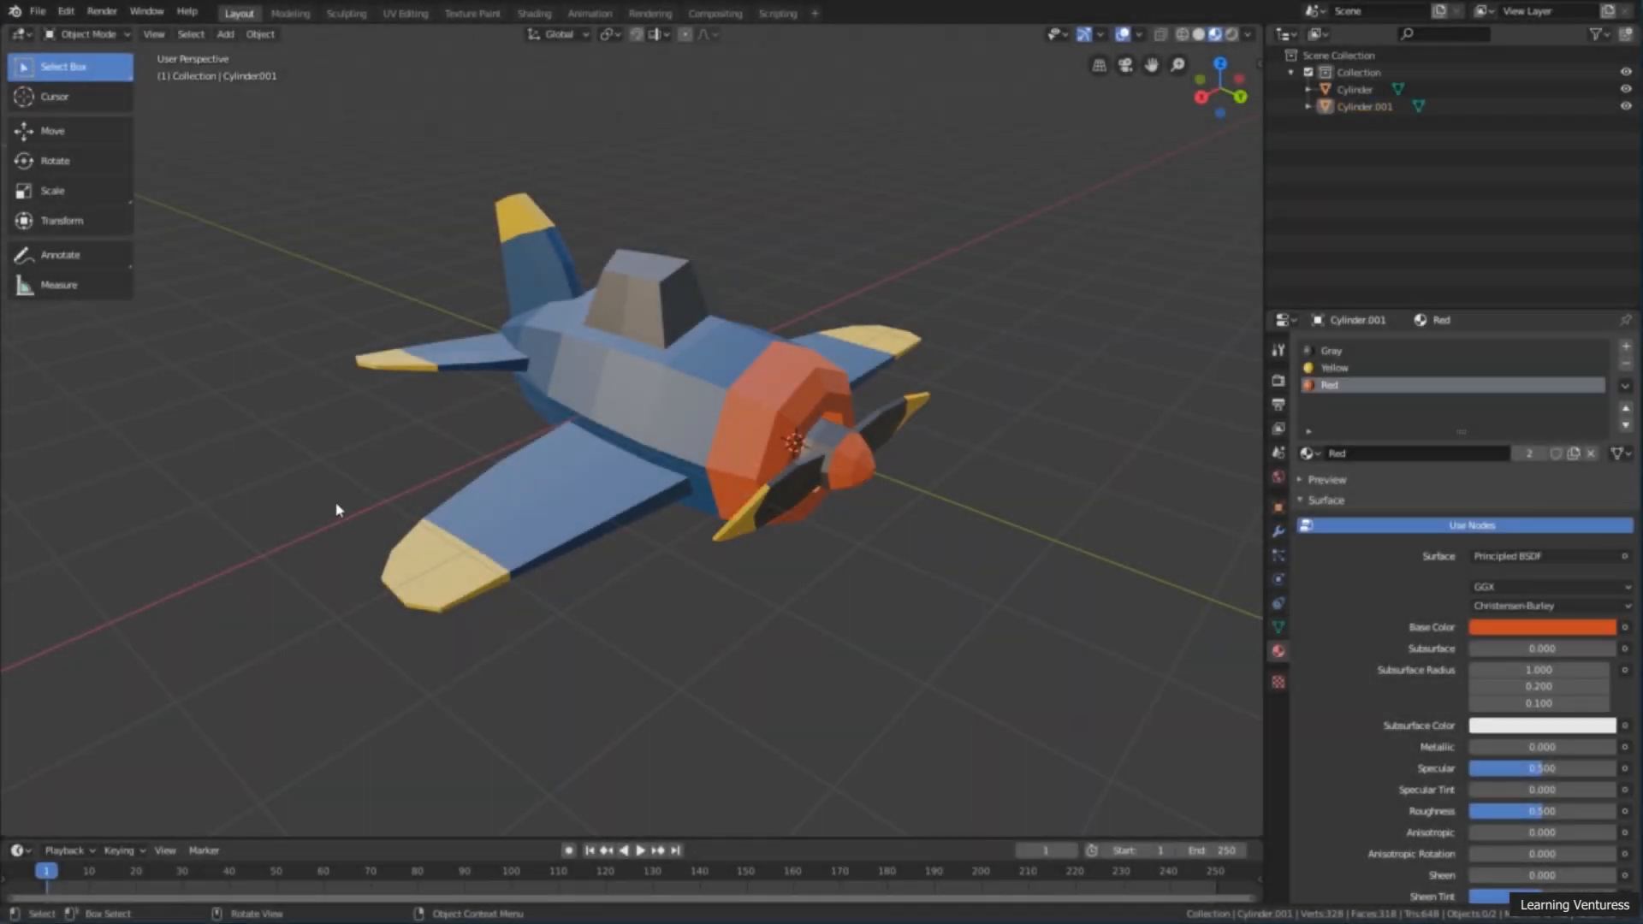
{"action": "left_click", "coordinate": [449, 528]}
{"action": "middle_click_drag", "start_coordinate": [449, 528], "coordinate": [506, 568]}
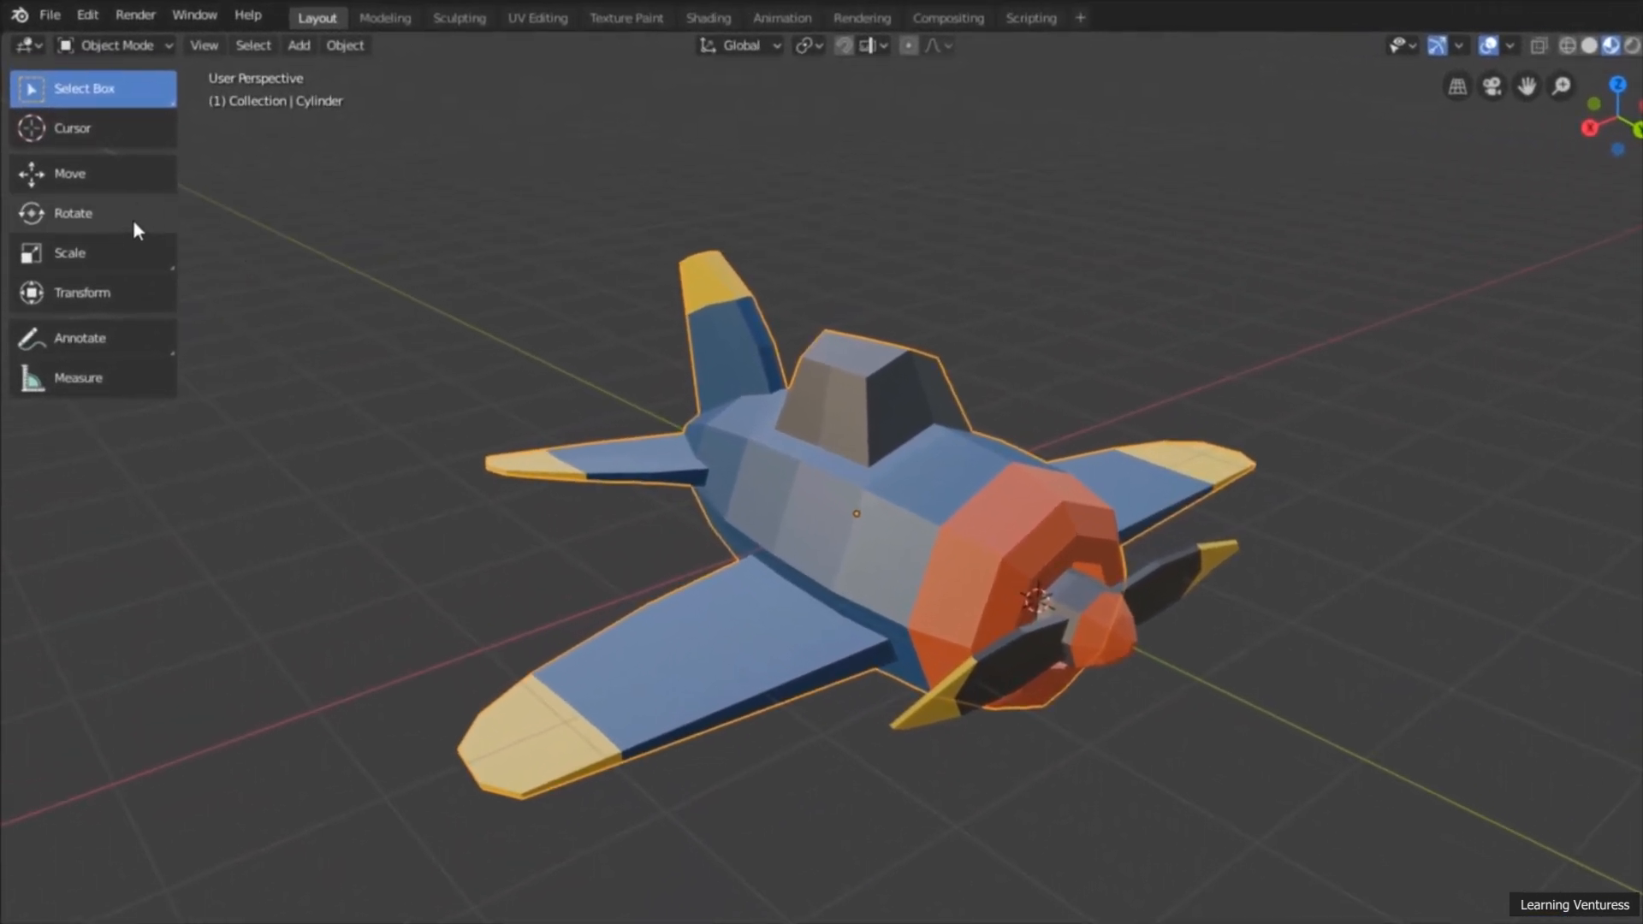
{"action": "left_click", "coordinate": [141, 224]}
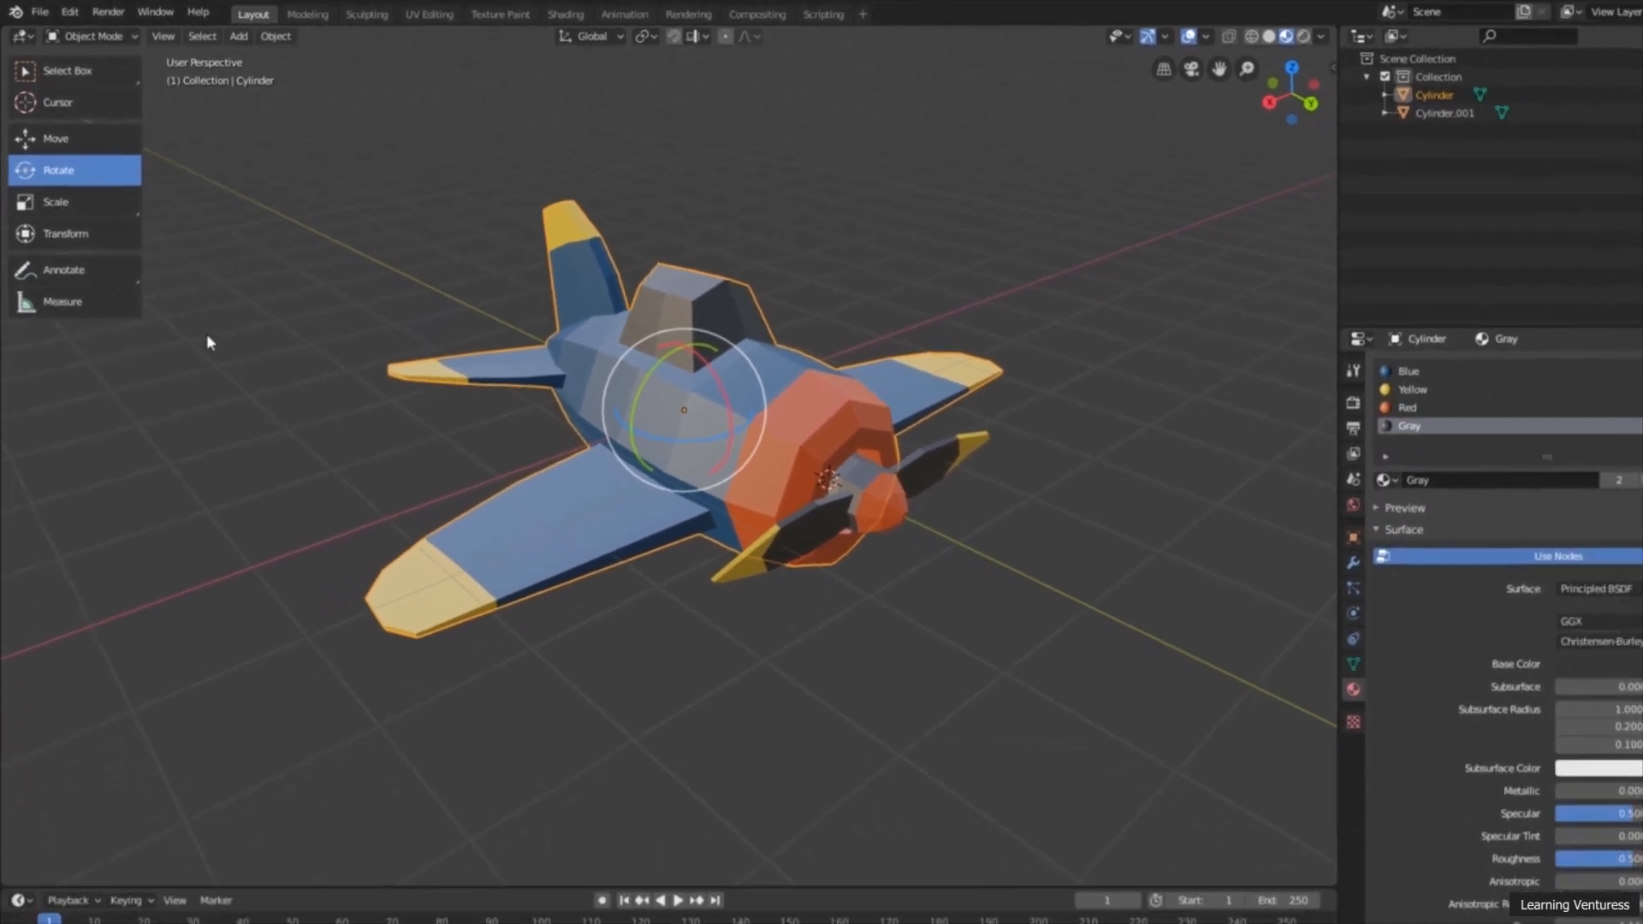
{"action": "left_click", "coordinate": [297, 466]}
{"action": "left_click", "coordinate": [839, 489]}
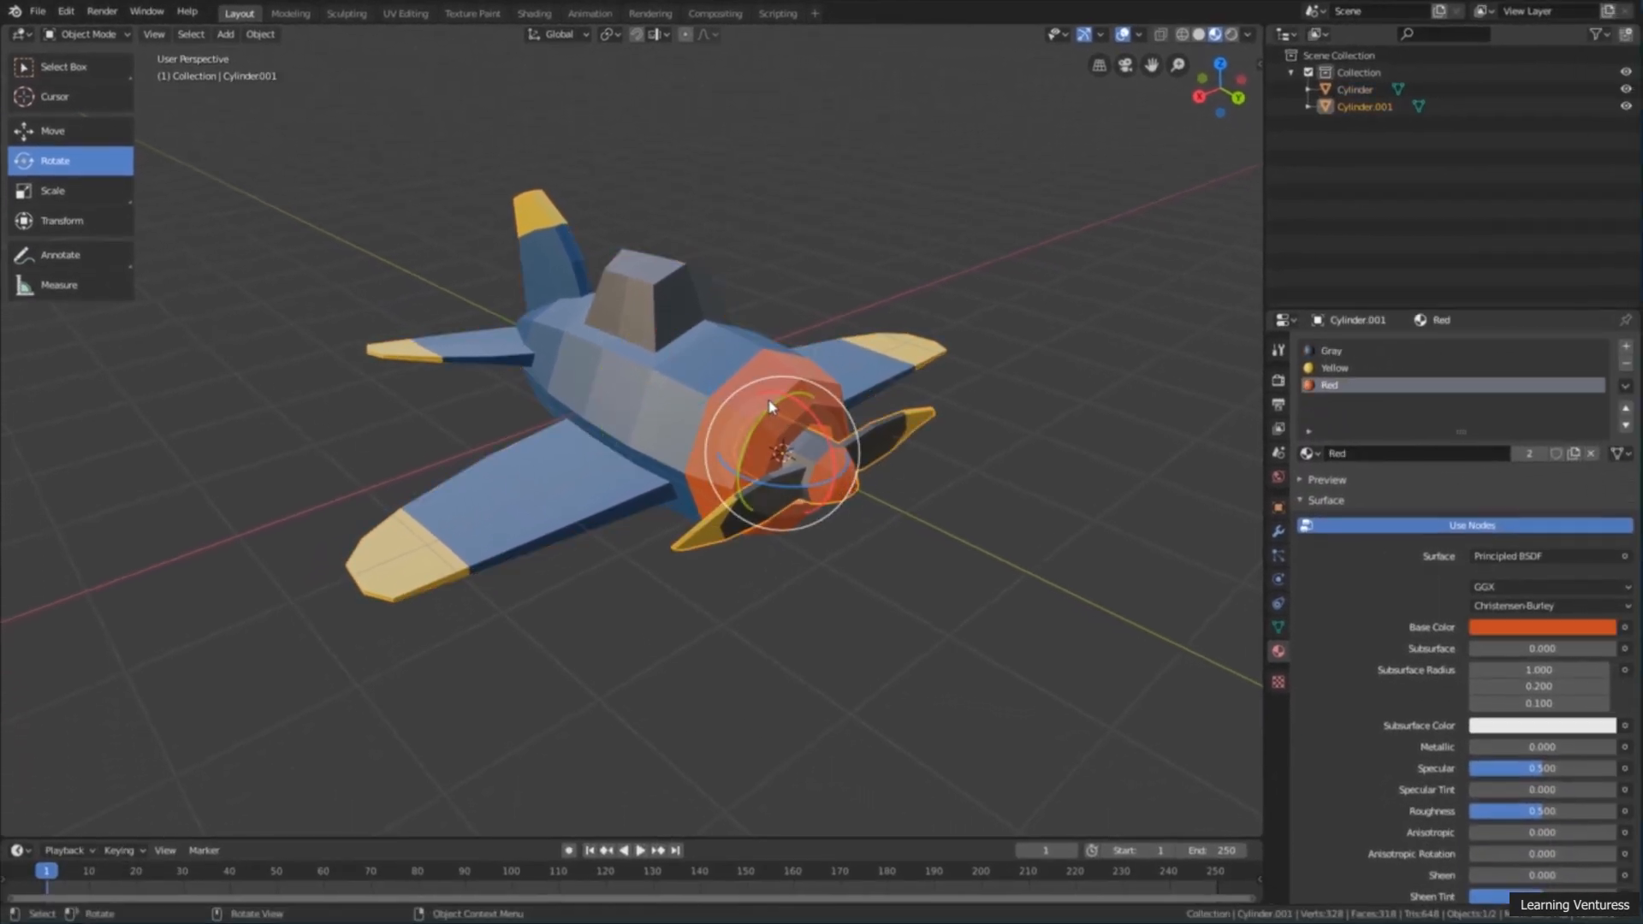
Step: Undo a first test rotation, and rotate the propeller about 93.7° around the global Y axis from its off-centre origin
{"action": "left_click_drag", "start_coordinate": [775, 406], "coordinate": [890, 430]}
{"action": "key", "text": "ctrl+z"}
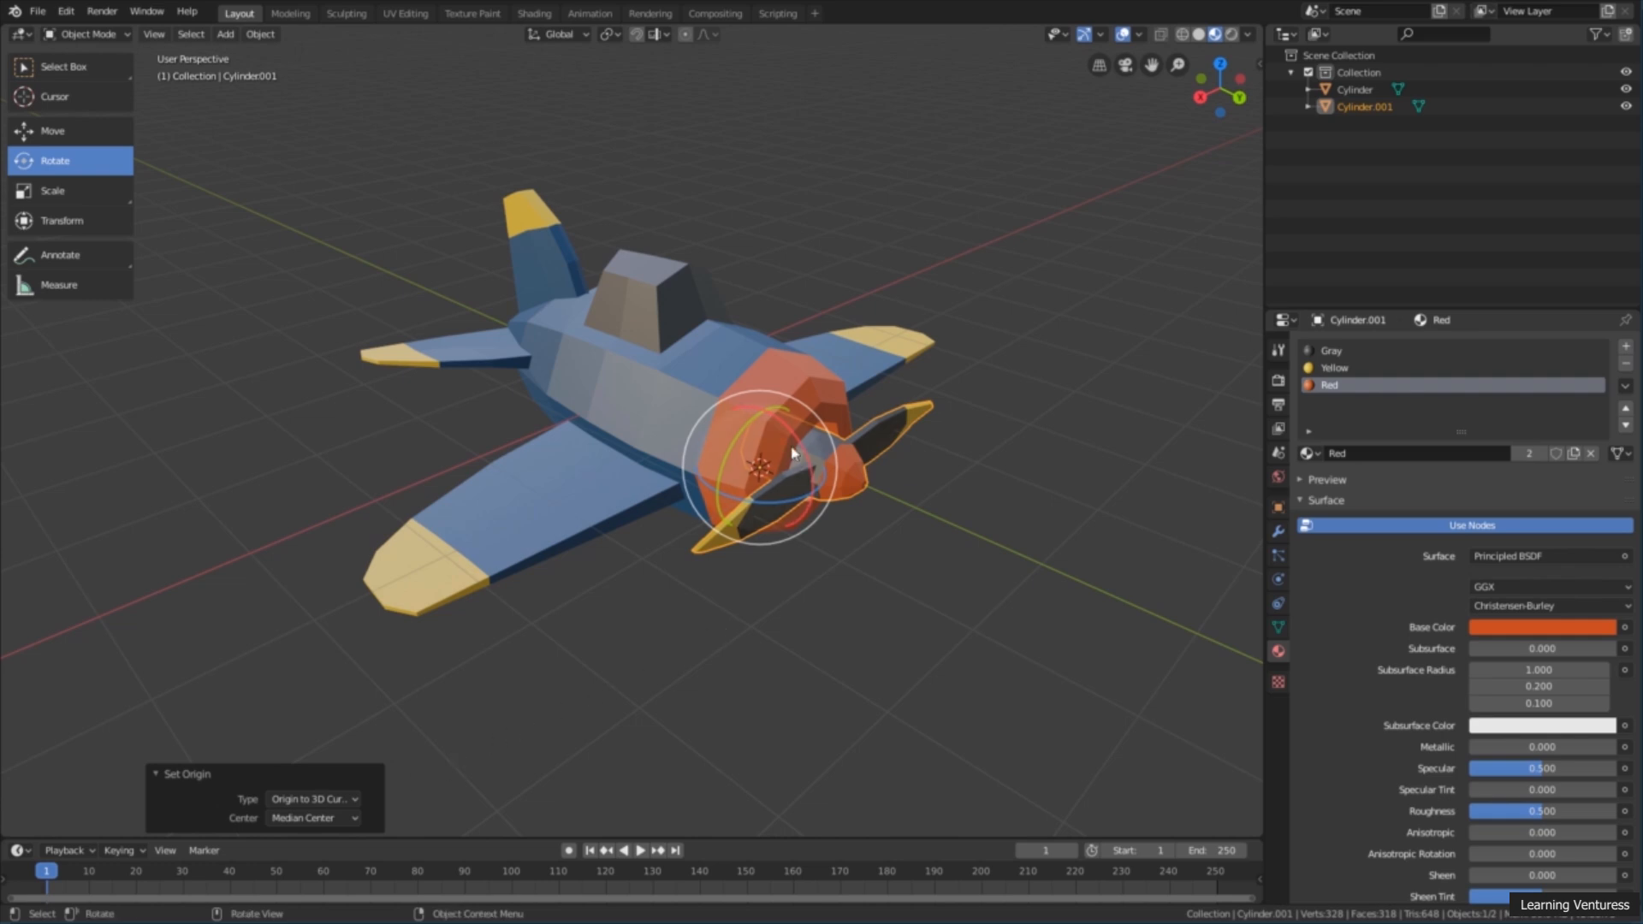
{"action": "left_click_drag", "start_coordinate": [723, 433], "coordinate": [730, 505]}
{"action": "middle_click_drag", "start_coordinate": [730, 505], "coordinate": [693, 466]}
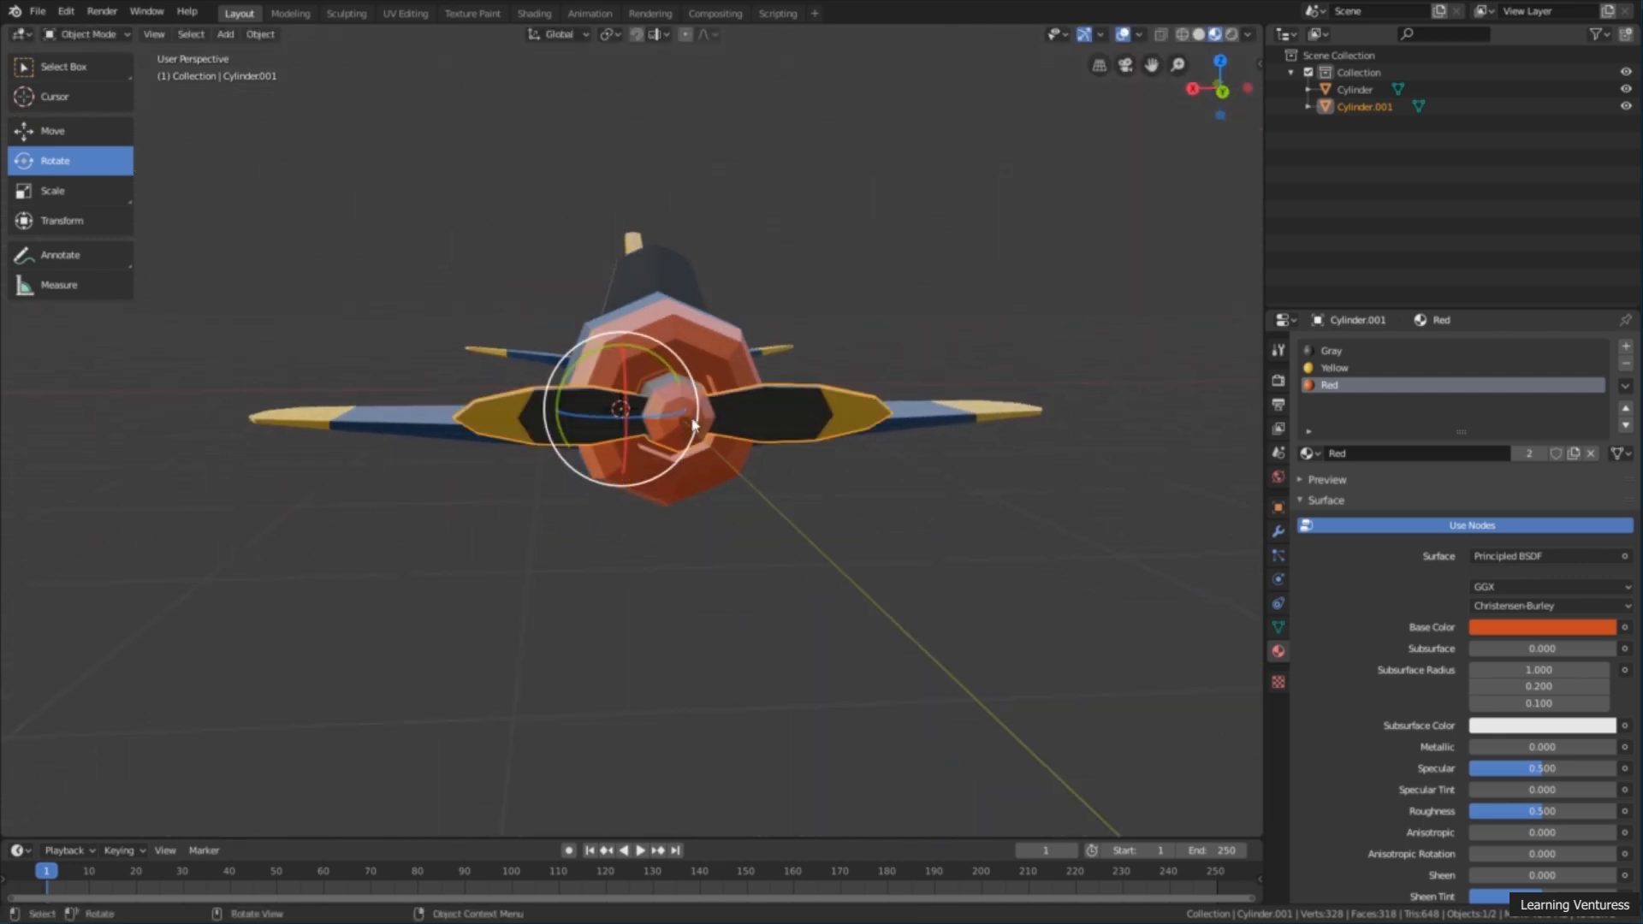
{"action": "left_click_drag", "start_coordinate": [684, 459], "coordinate": [552, 318]}
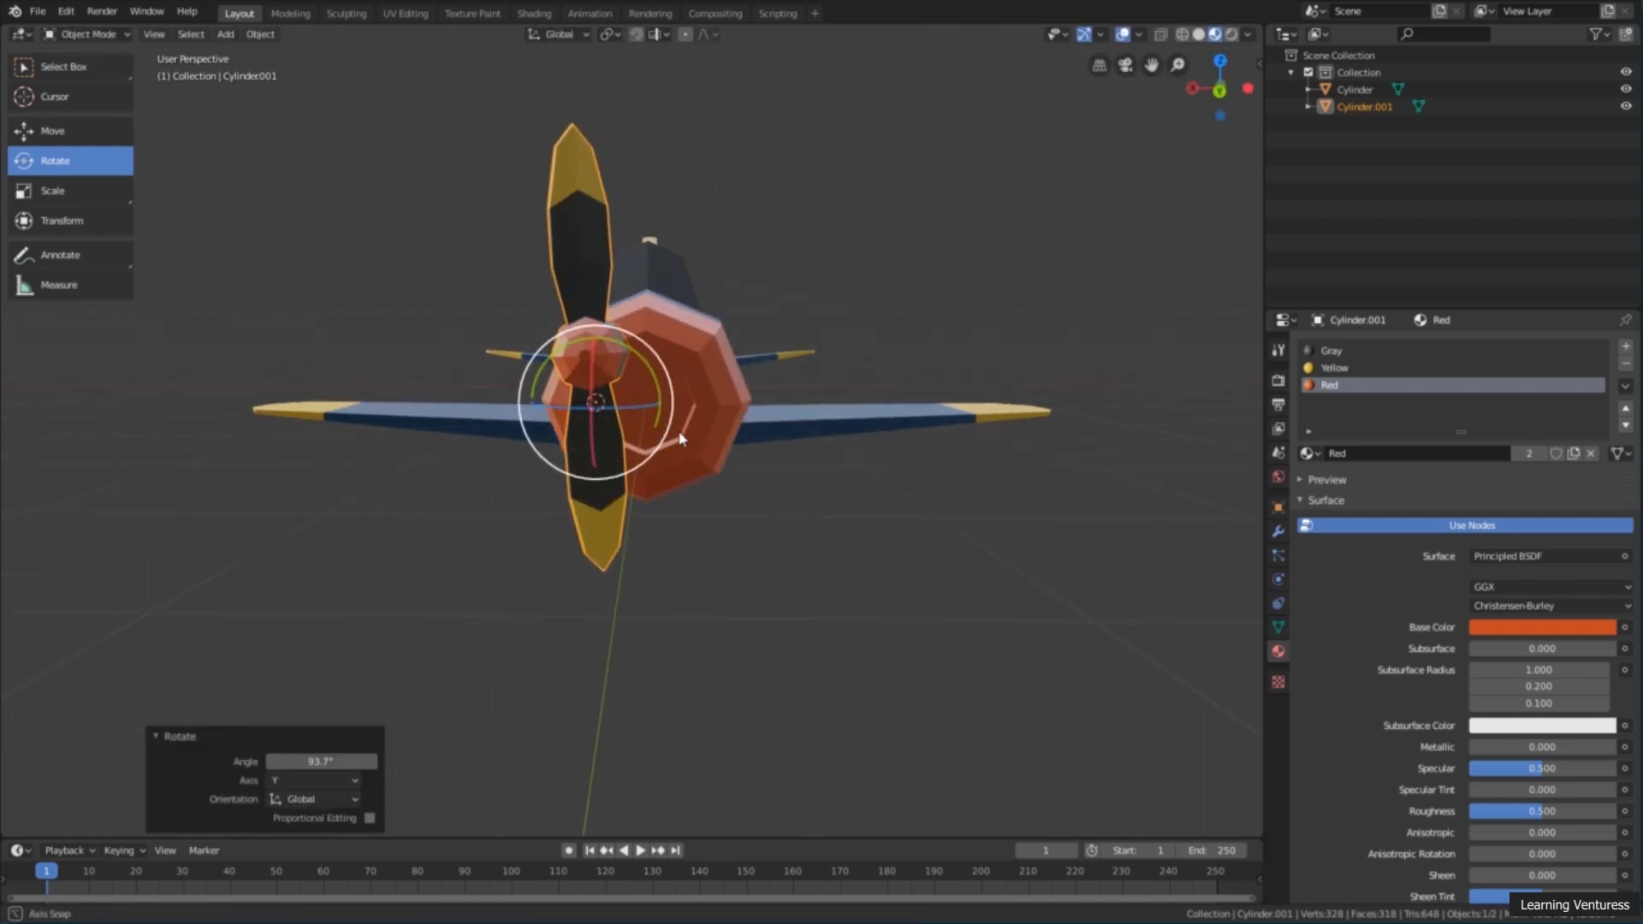
{"action": "scroll", "coordinate": [641, 407], "scroll_direction": "up", "scroll_amount": 5}
{"action": "middle_click_drag", "start_coordinate": [664, 377], "coordinate": [685, 385]}
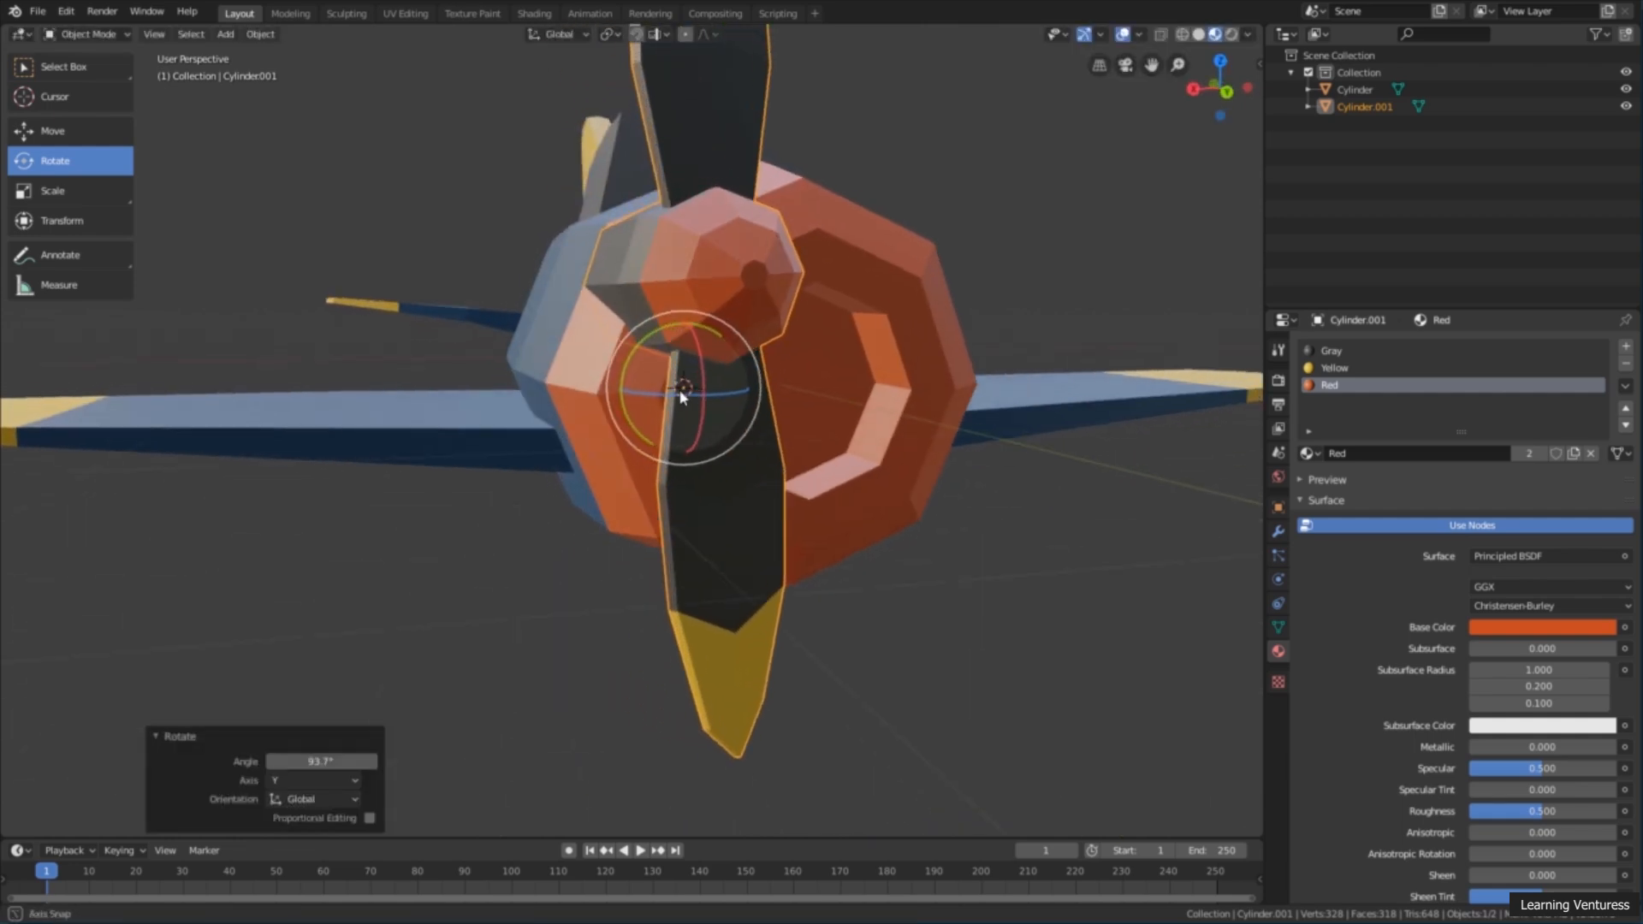
Step: Place the 3D cursor in empty space beside the engine cowling and undo the propeller's Y-axis rotation
{"action": "middle_click_drag", "start_coordinate": [846, 524], "coordinate": [928, 604]}
{"action": "right_click", "coordinate": [1055, 664], "text": "shift"}
{"action": "middle_click_drag", "start_coordinate": [1055, 664], "coordinate": [1019, 643]}
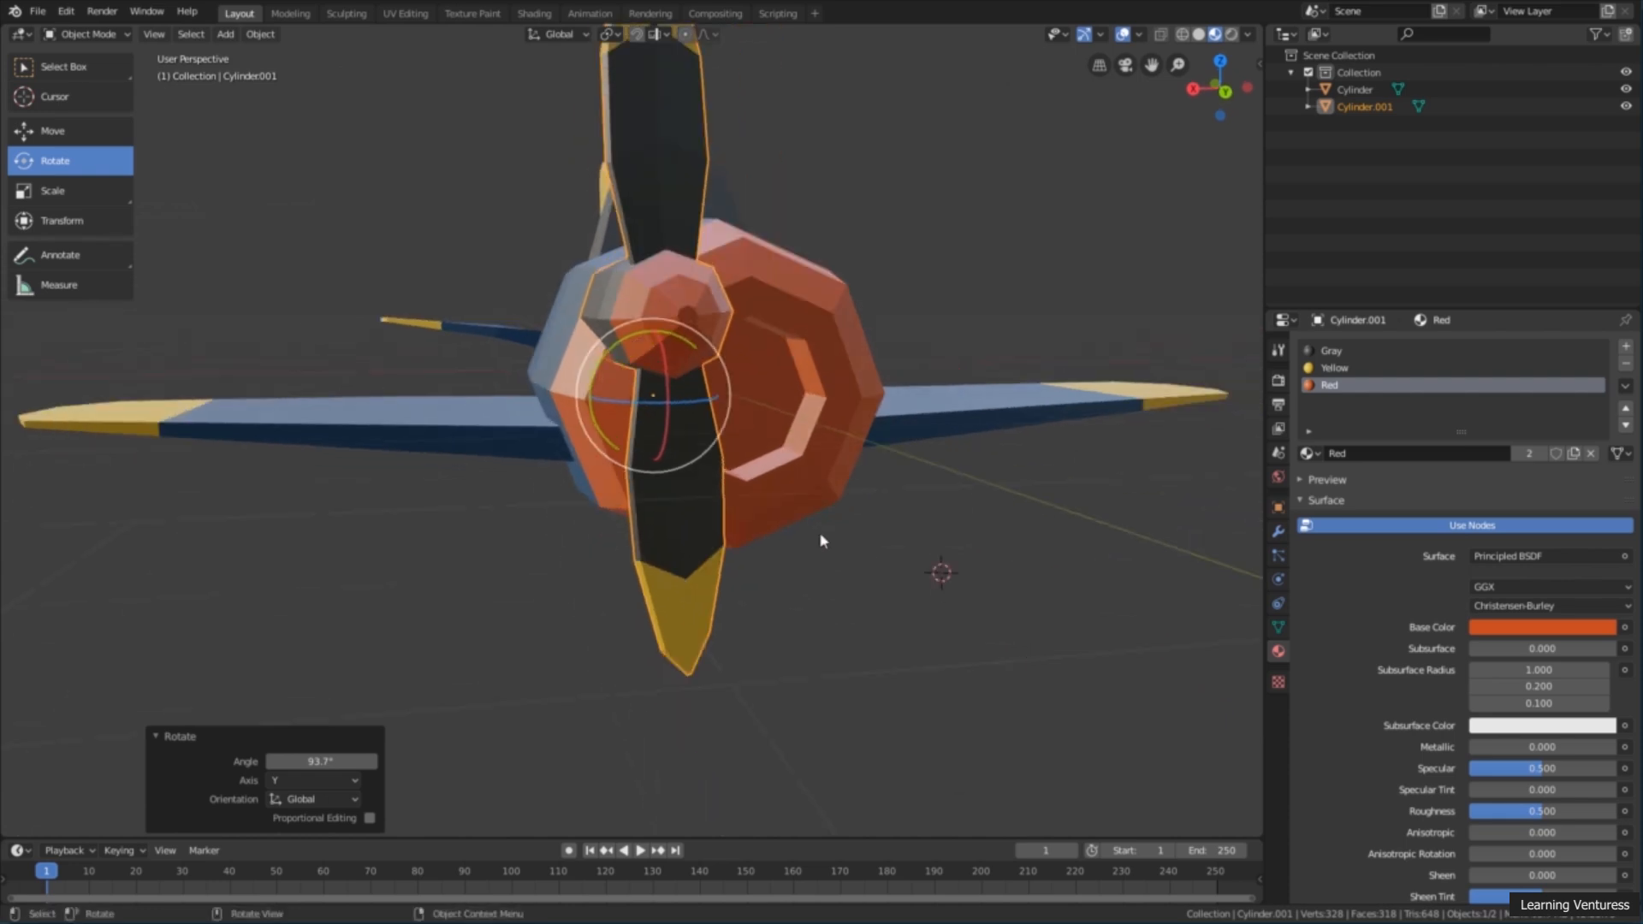
{"action": "scroll", "coordinate": [820, 537], "scroll_direction": "down", "scroll_amount": 2}
{"action": "key", "text": "ctrl+z"}
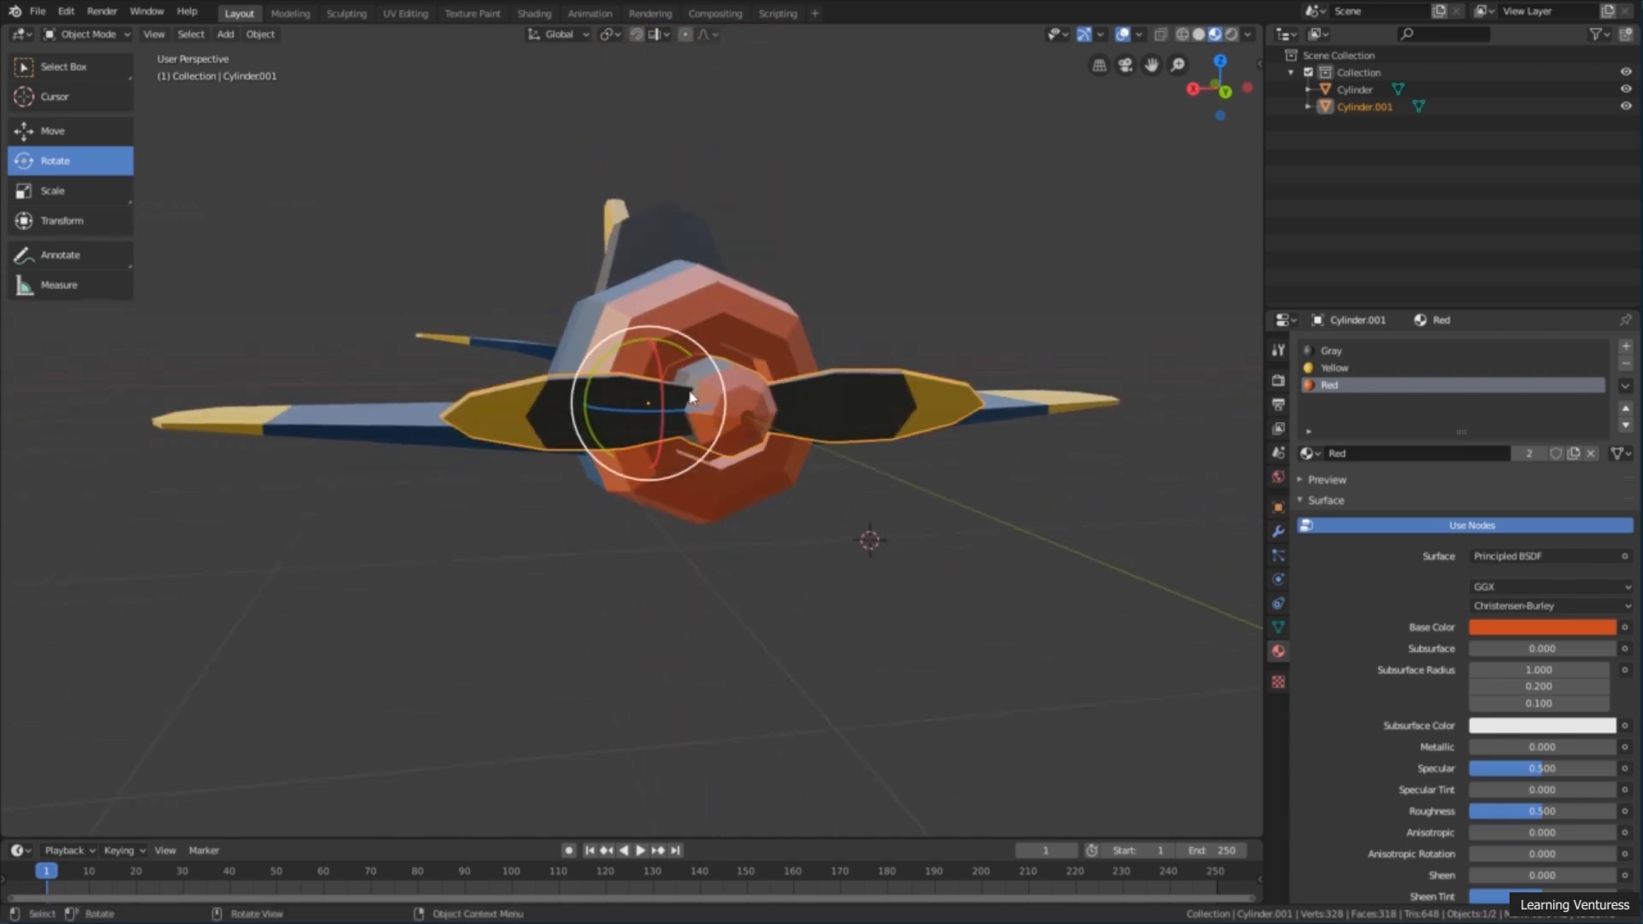
Step: Set the propeller's origin to its geometry and deselect it after checking the pivot from the front
{"action": "middle_click_drag", "start_coordinate": [880, 458], "coordinate": [816, 498]}
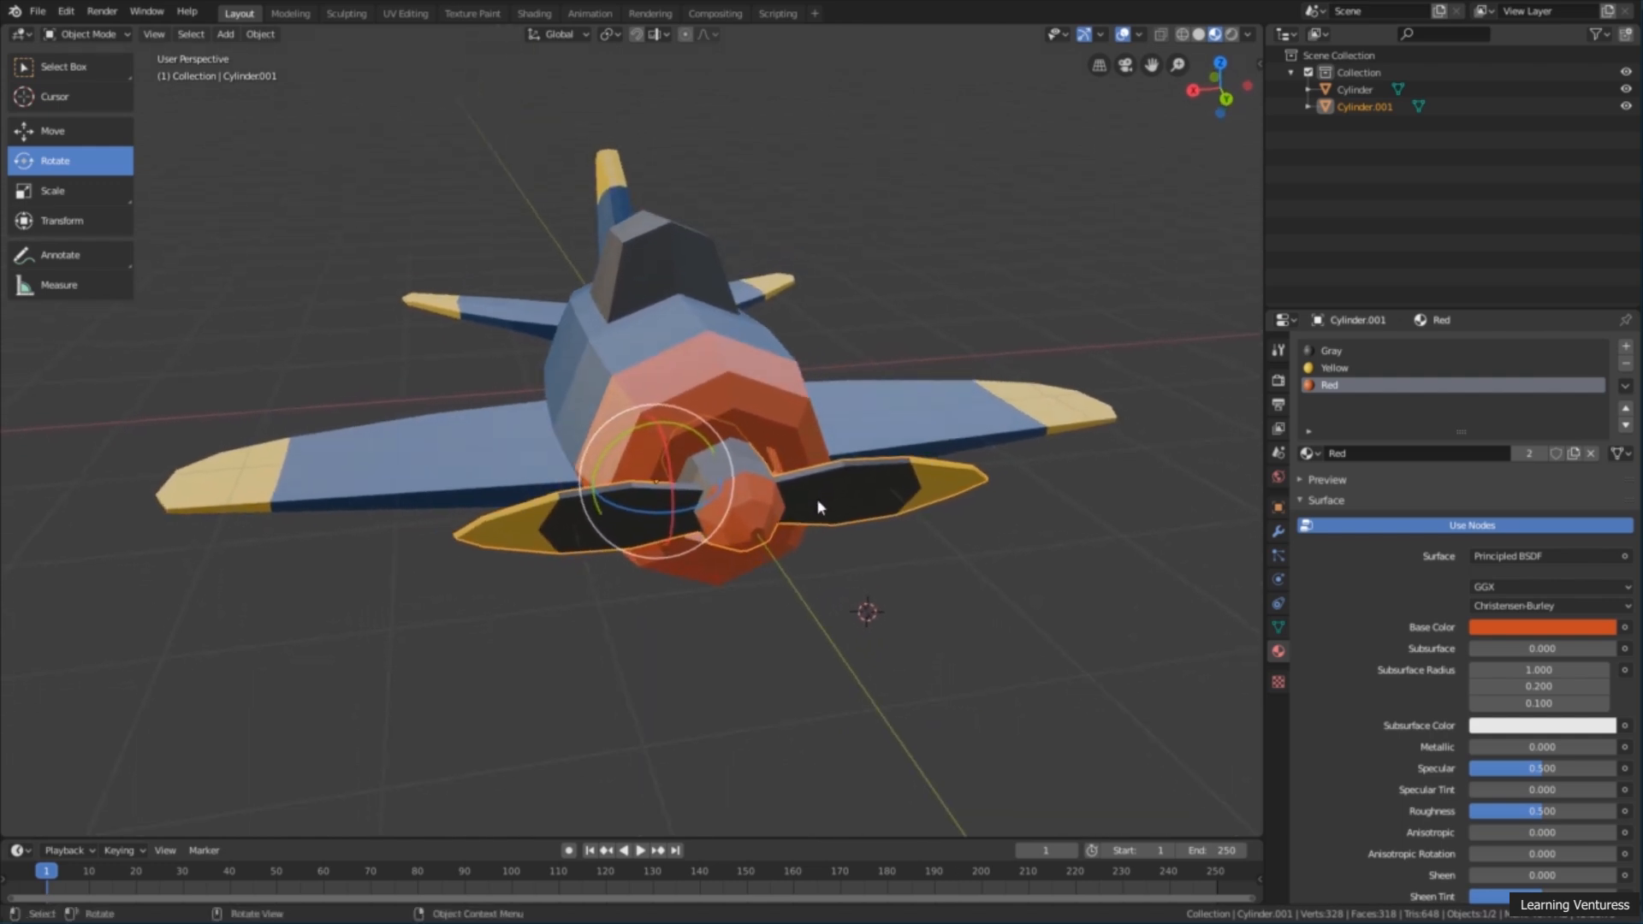
{"action": "right_click", "coordinate": [908, 296]}
{"action": "mouse_move", "coordinate": [908, 296]}
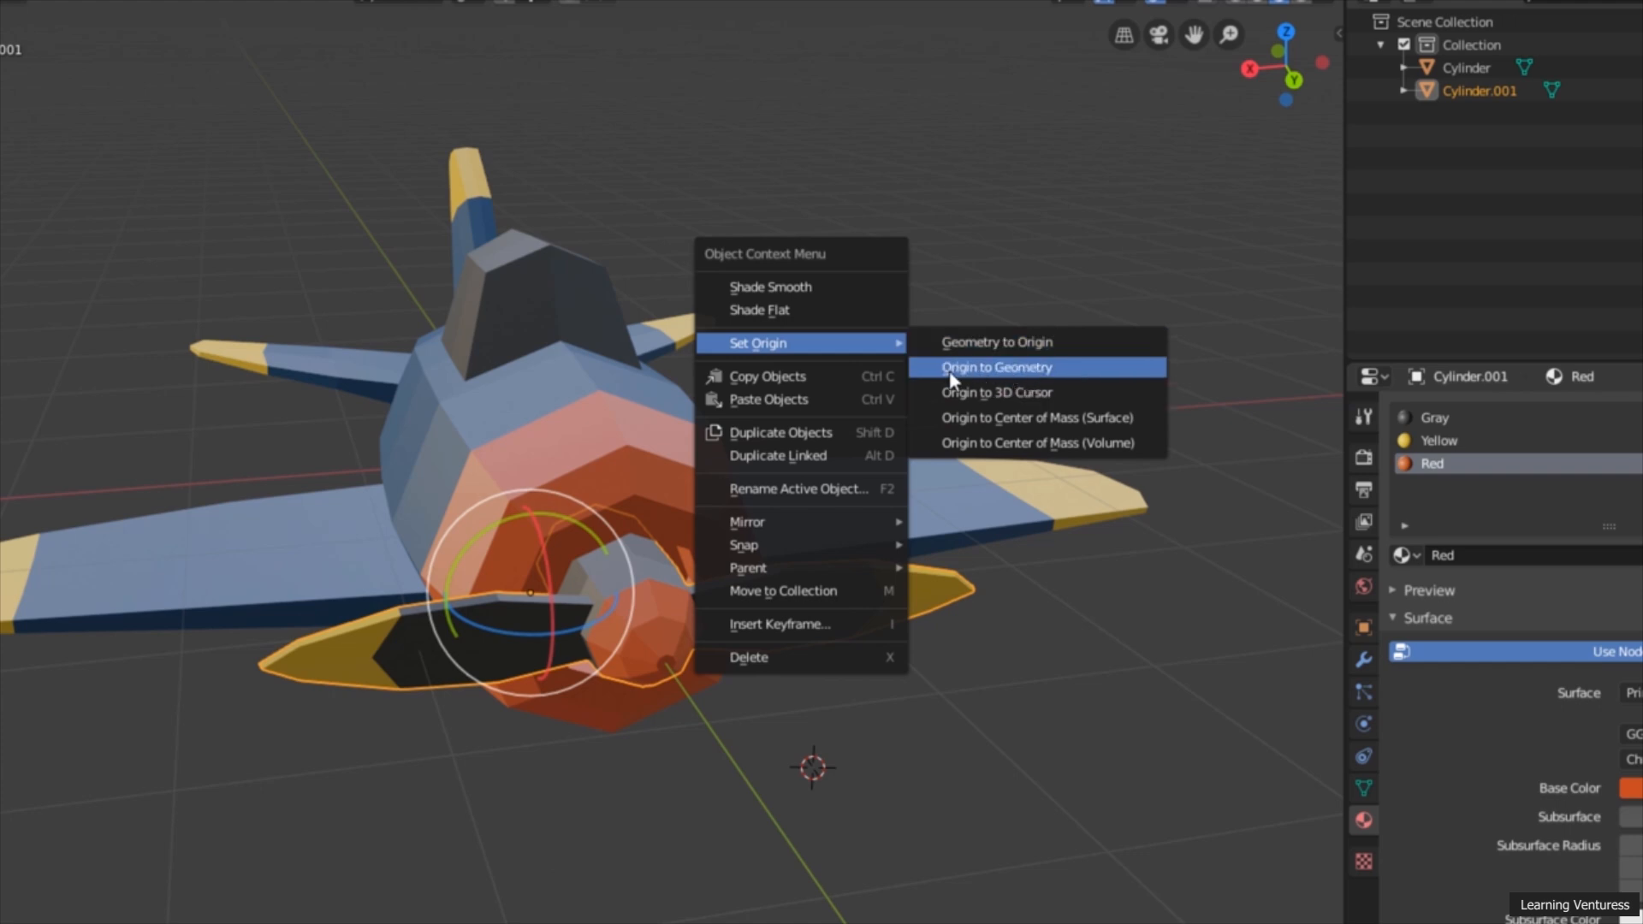
{"action": "left_click", "coordinate": [1016, 372]}
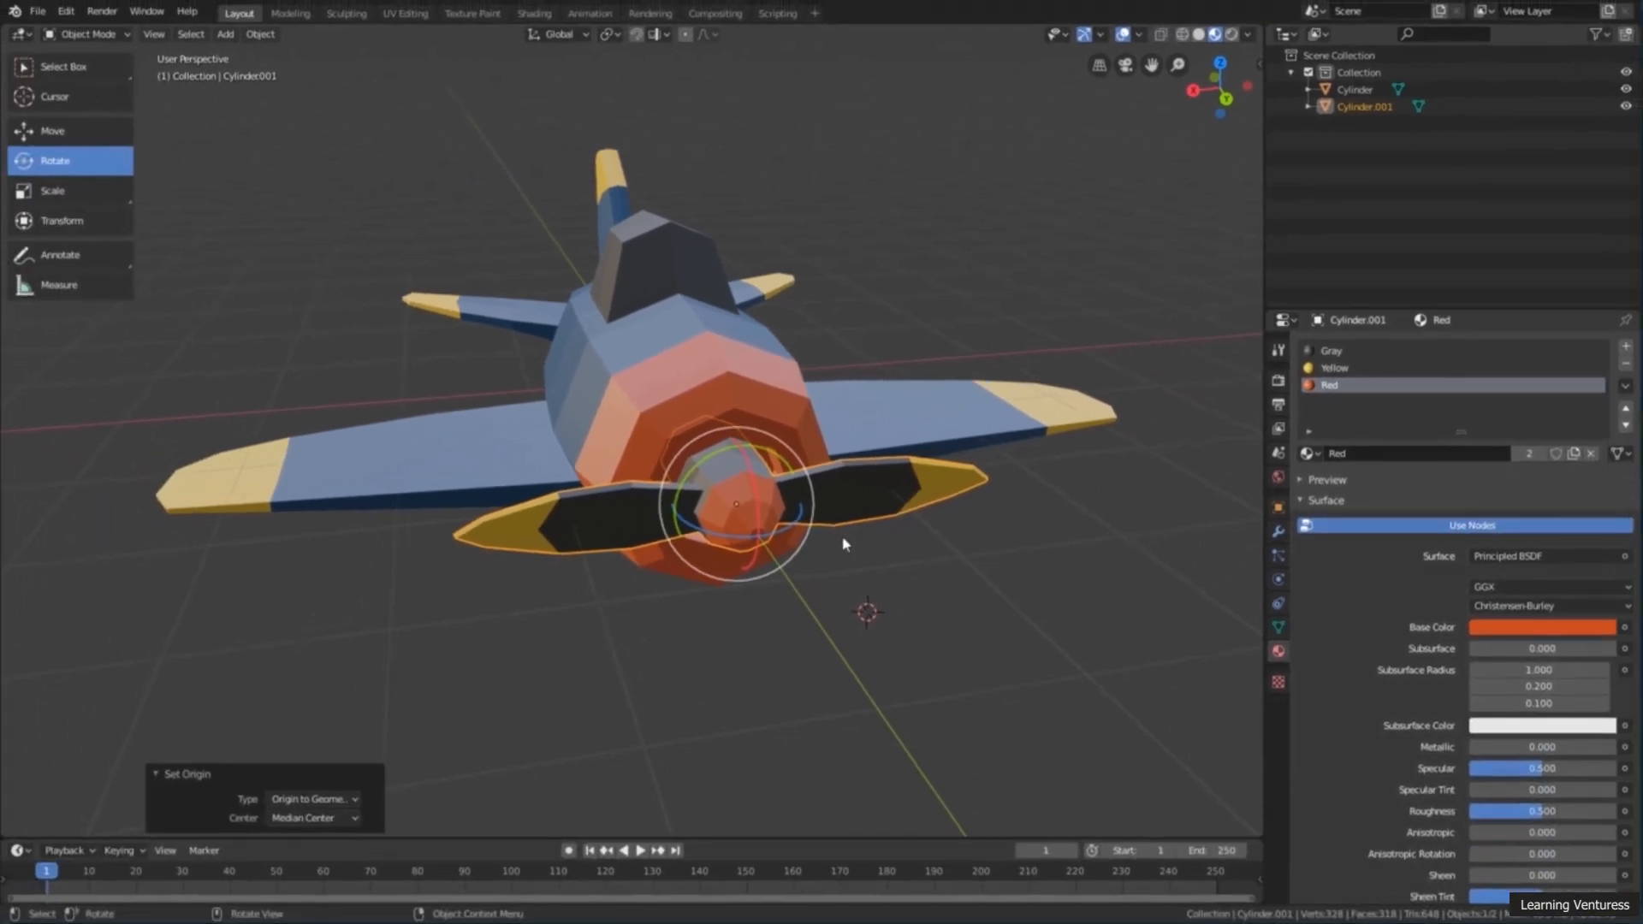
{"action": "middle_click_drag", "start_coordinate": [843, 545], "coordinate": [763, 506], "text": "alt"}
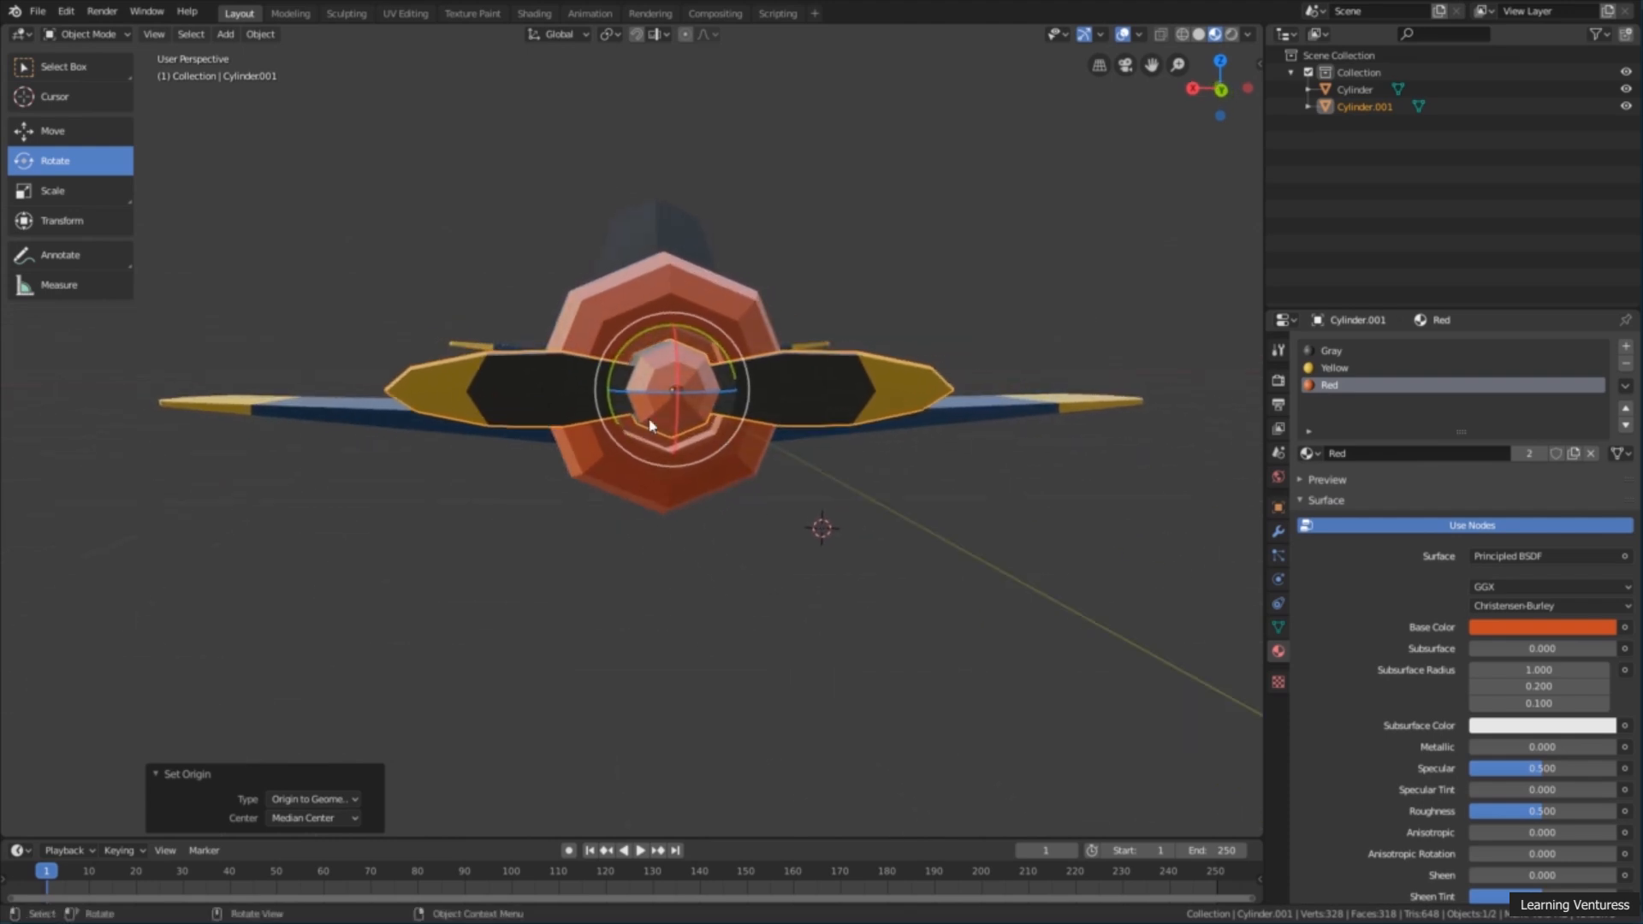
{"action": "middle_click_drag", "start_coordinate": [723, 439], "coordinate": [815, 439]}
{"action": "left_click_drag", "start_coordinate": [818, 417], "coordinate": [911, 317]}
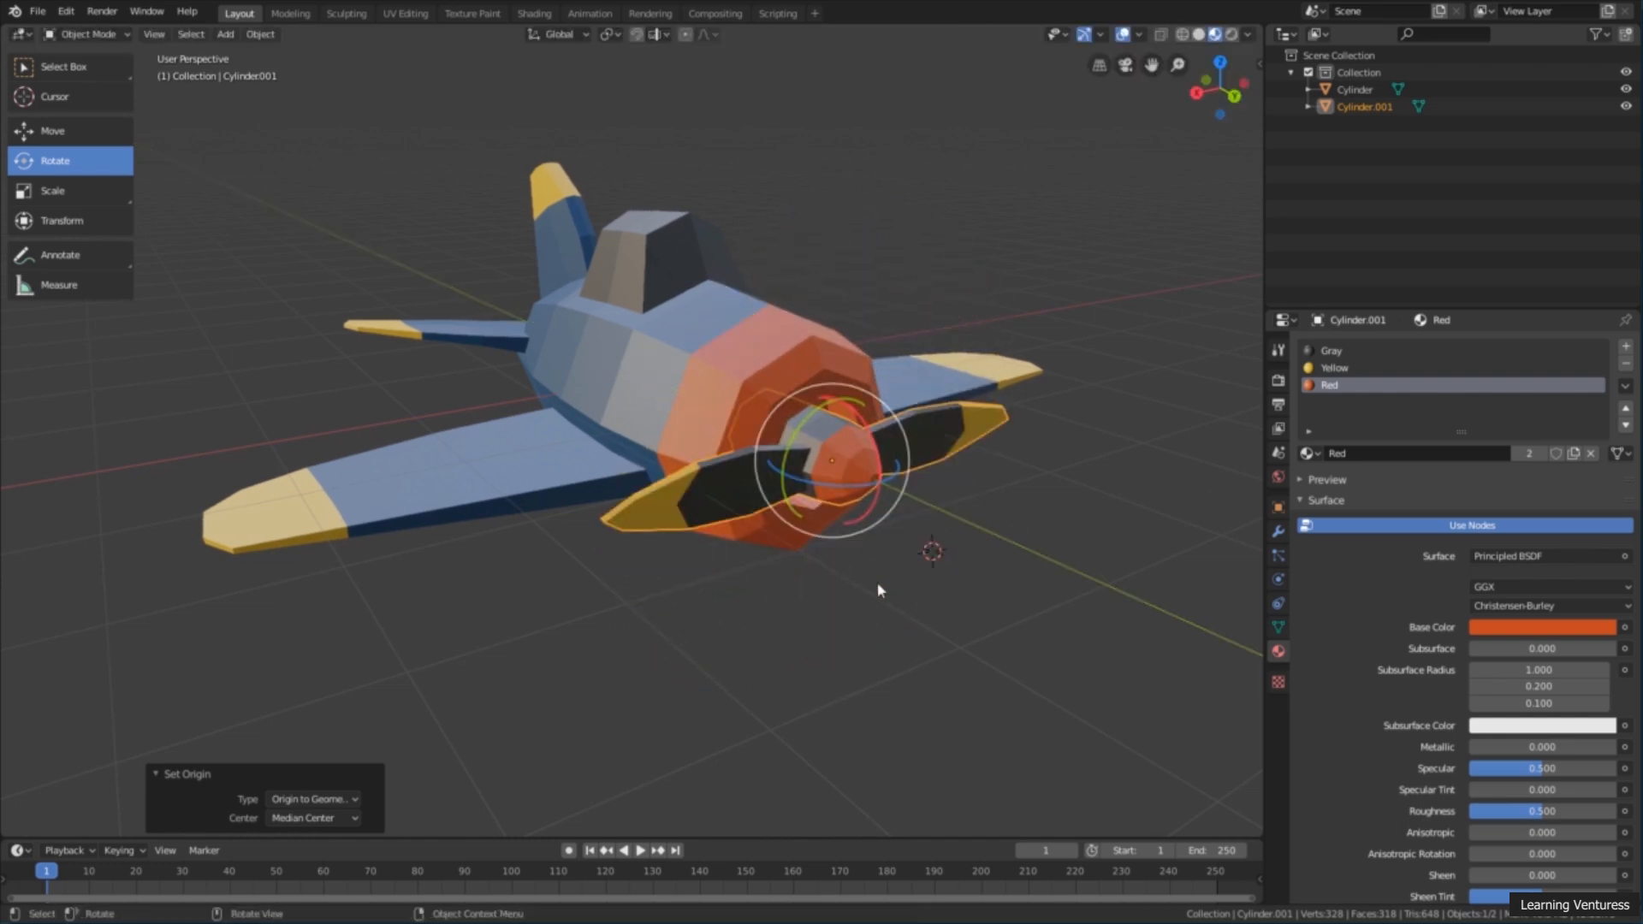
{"action": "scroll", "coordinate": [877, 583], "scroll_direction": "down", "scroll_amount": 1}
{"action": "middle_click_drag", "start_coordinate": [885, 609], "coordinate": [909, 616]}
{"action": "left_click", "coordinate": [908, 615]}
{"action": "scroll", "coordinate": [908, 615], "scroll_direction": "up", "scroll_amount": 2}
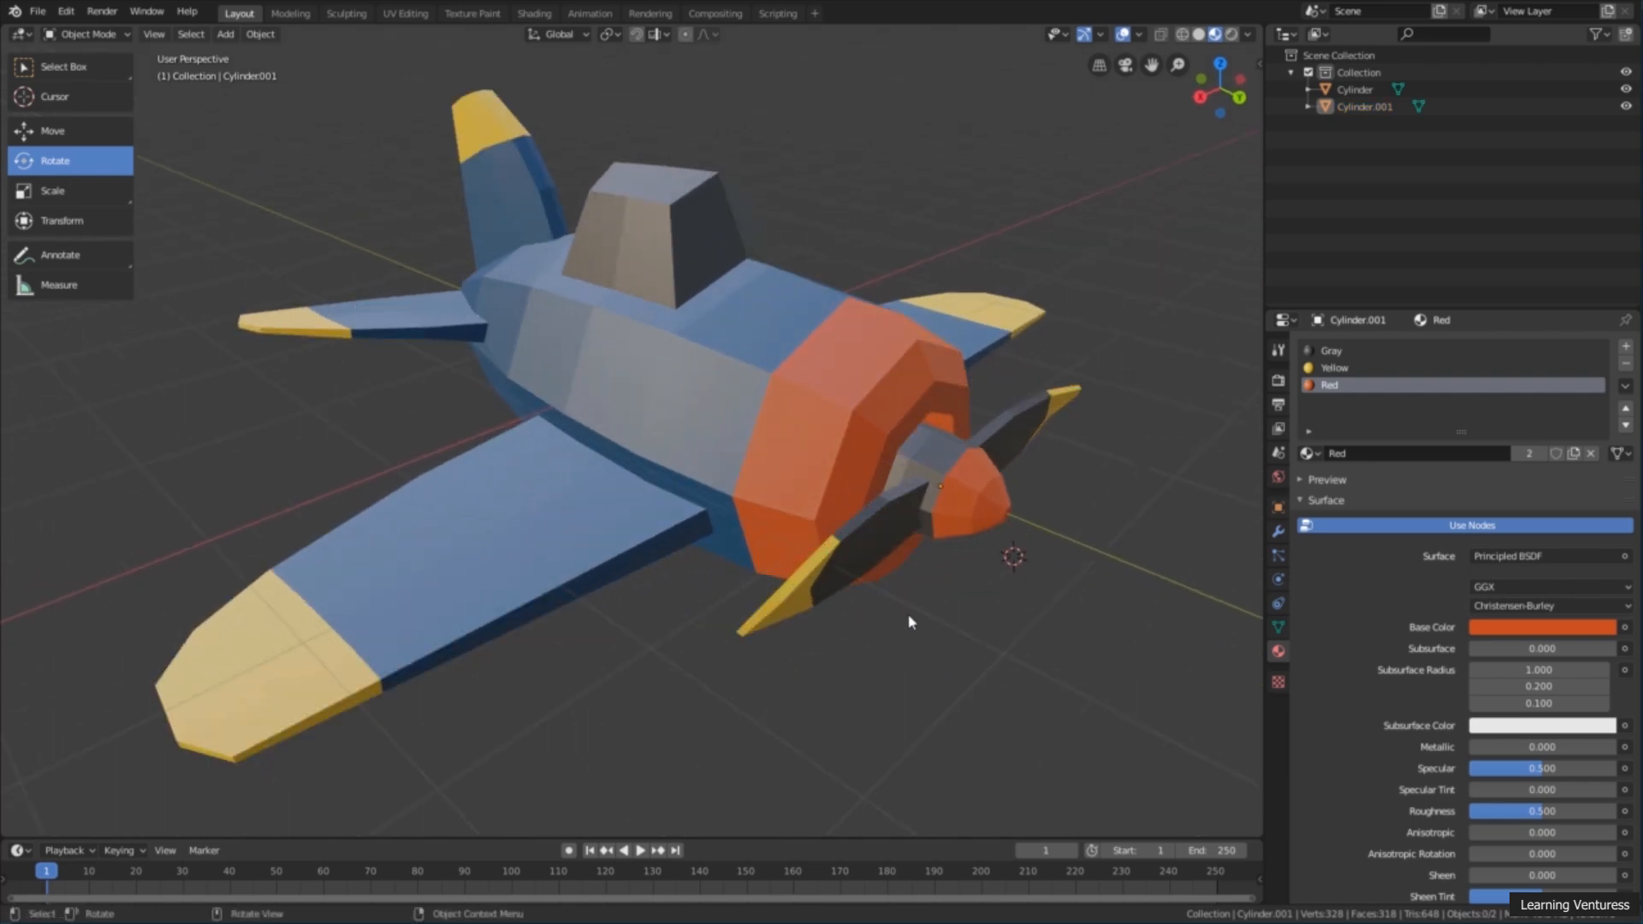
Step: With the Select Box tool active, select the propeller first and add the plane body to the selection as the active object
{"action": "scroll", "coordinate": [911, 622], "scroll_direction": "down", "scroll_amount": 1}
{"action": "left_click", "coordinate": [891, 477]}
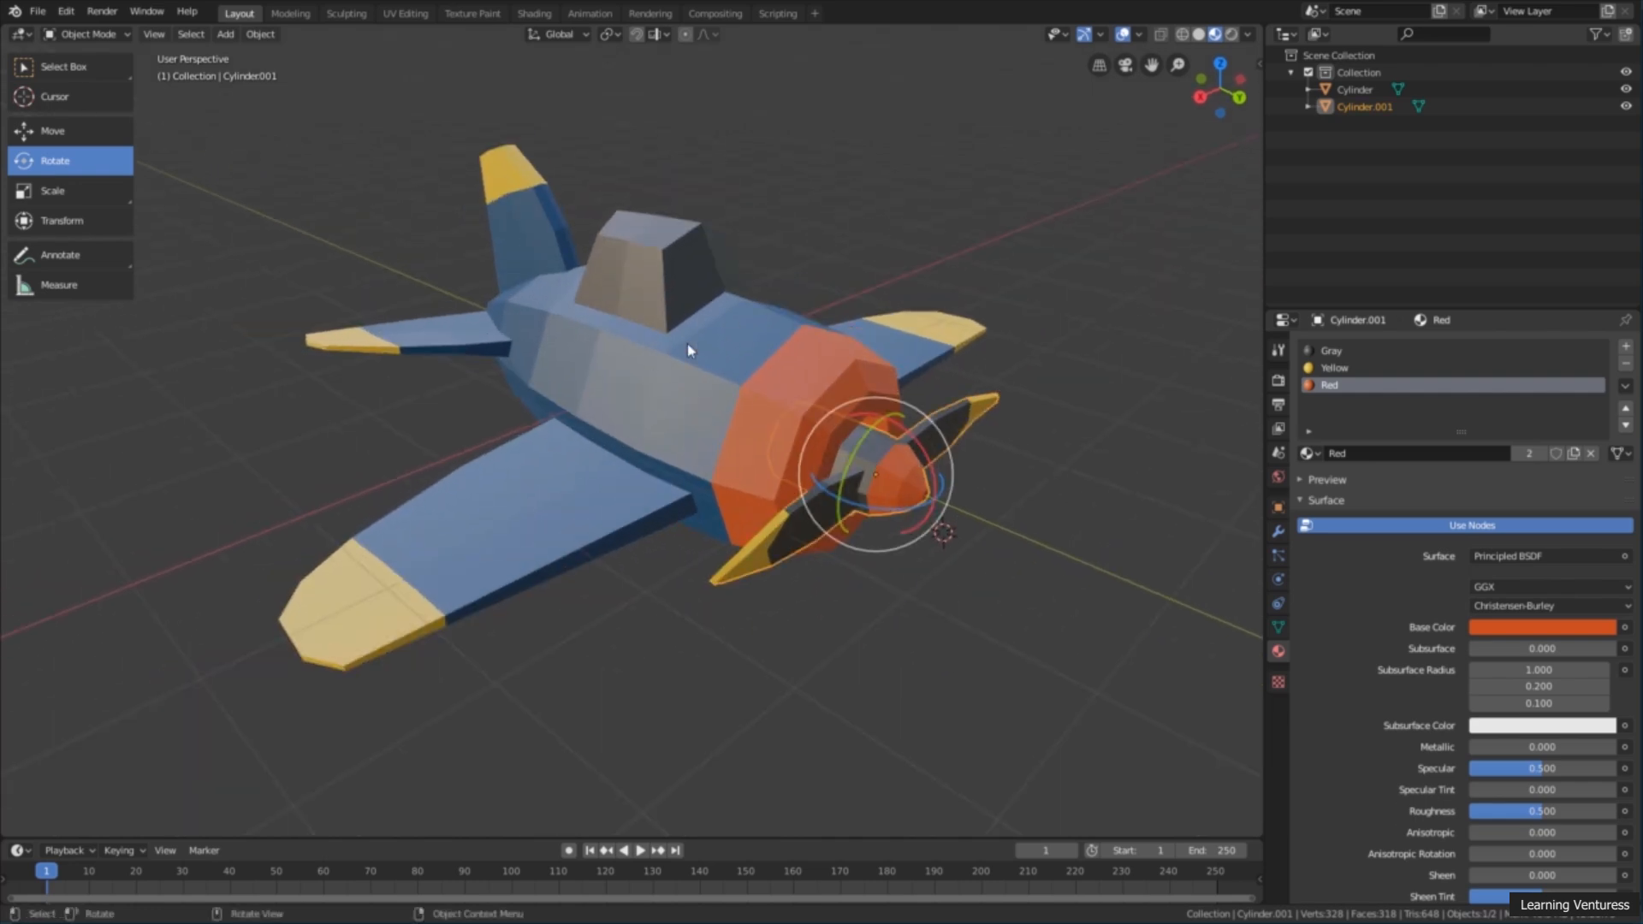
{"action": "left_click", "coordinate": [64, 68]}
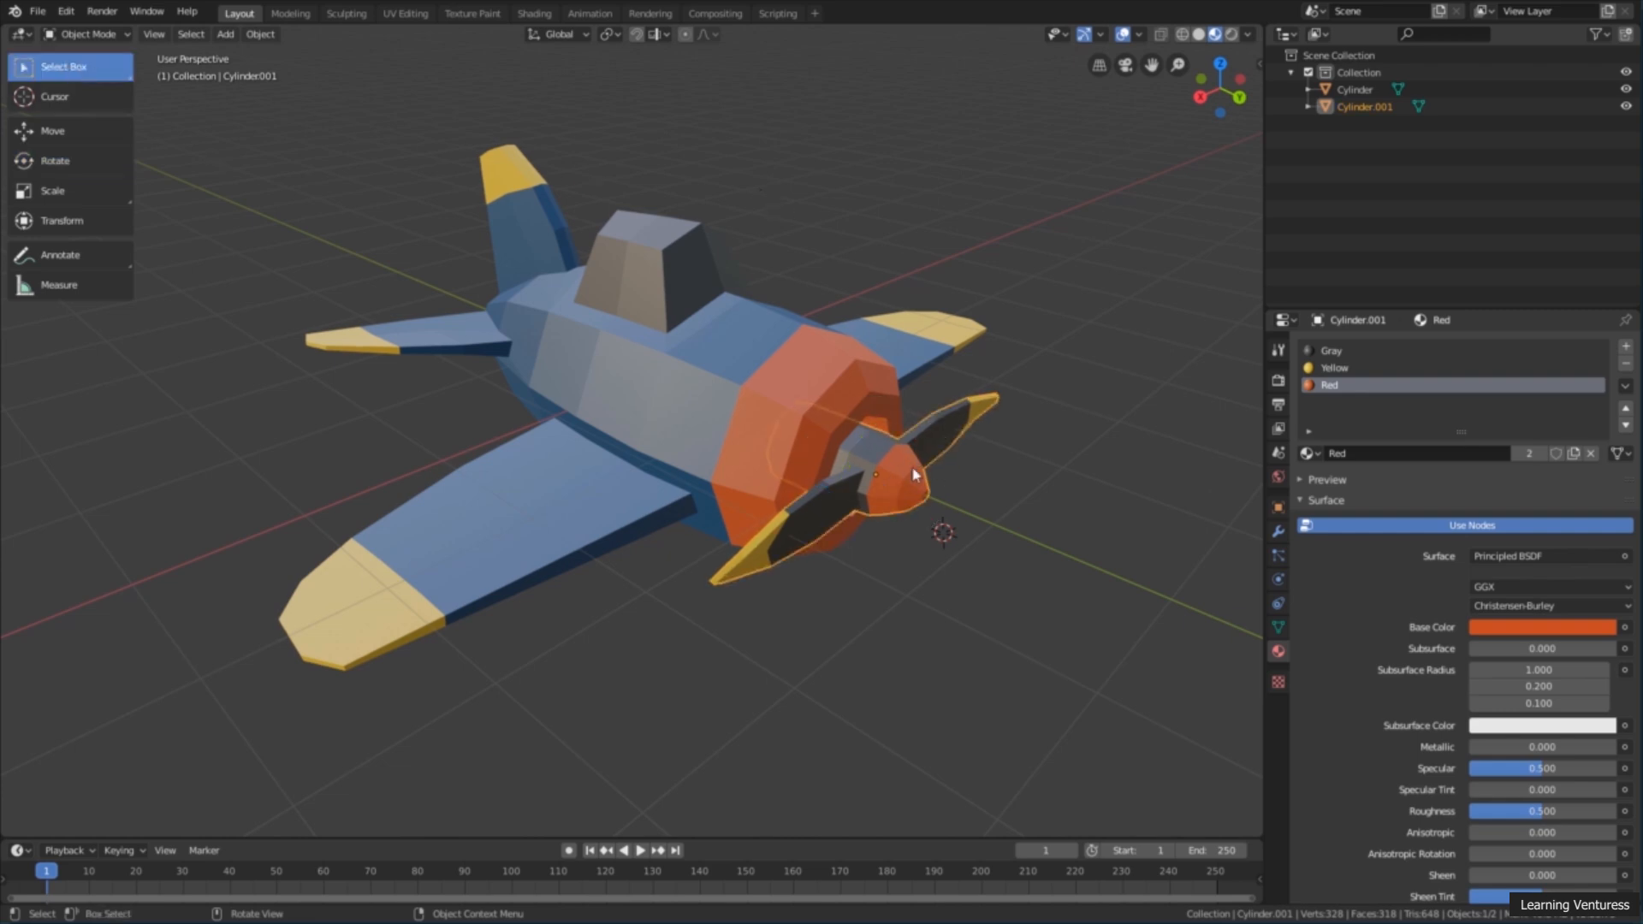
{"action": "middle_click_drag", "start_coordinate": [913, 484], "coordinate": [877, 382]}
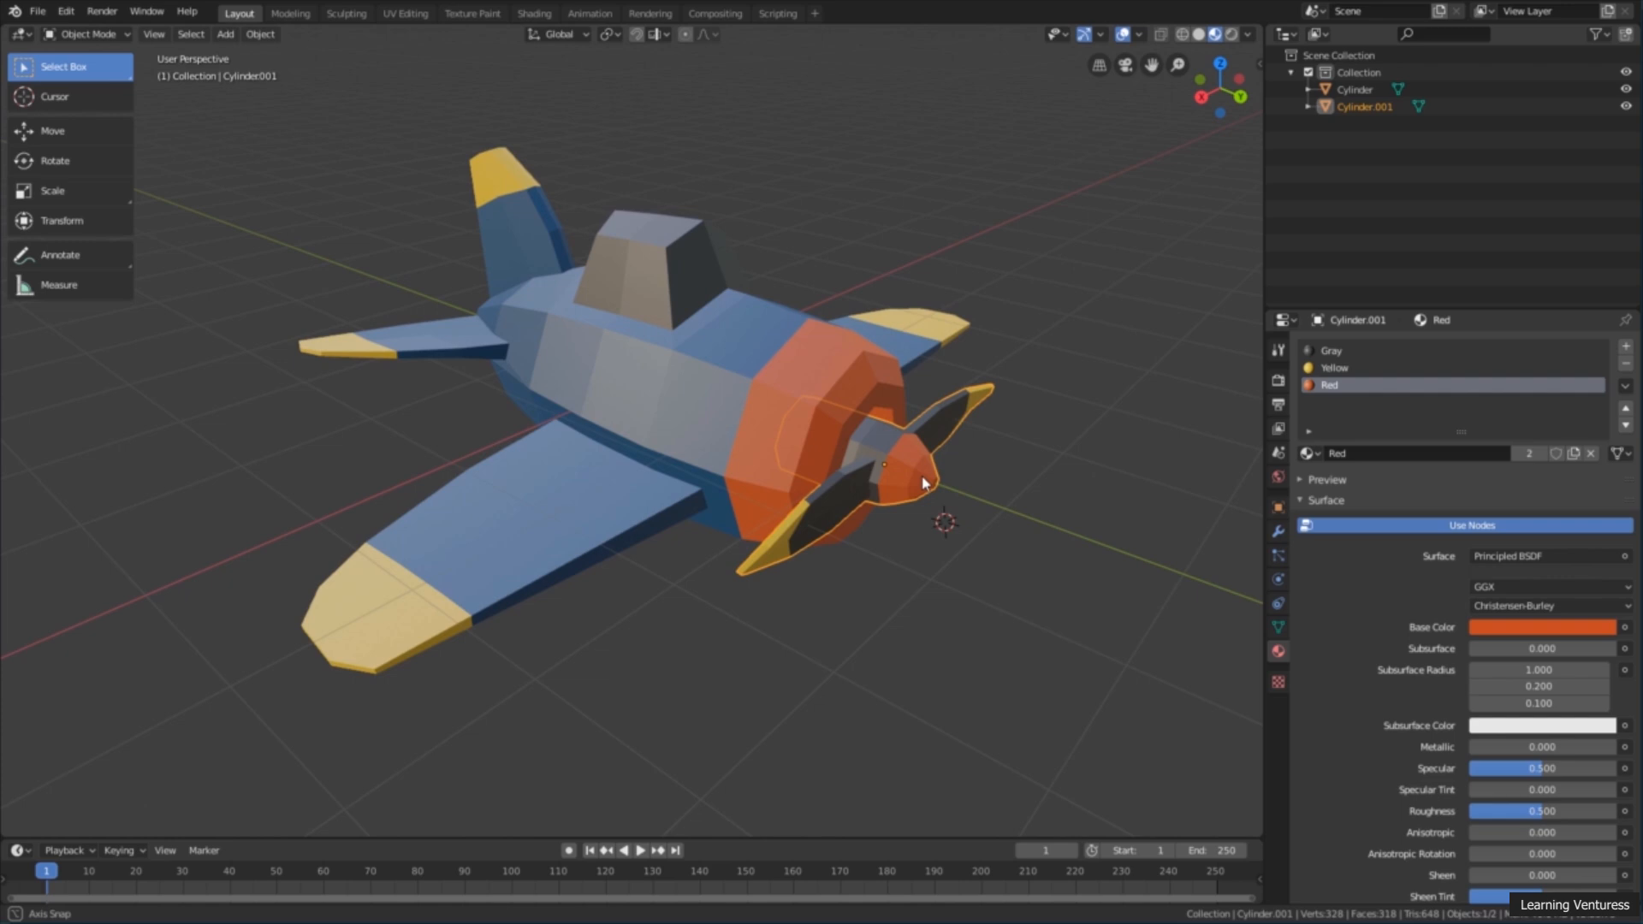
{"action": "left_click", "coordinate": [795, 351], "text": "shift"}
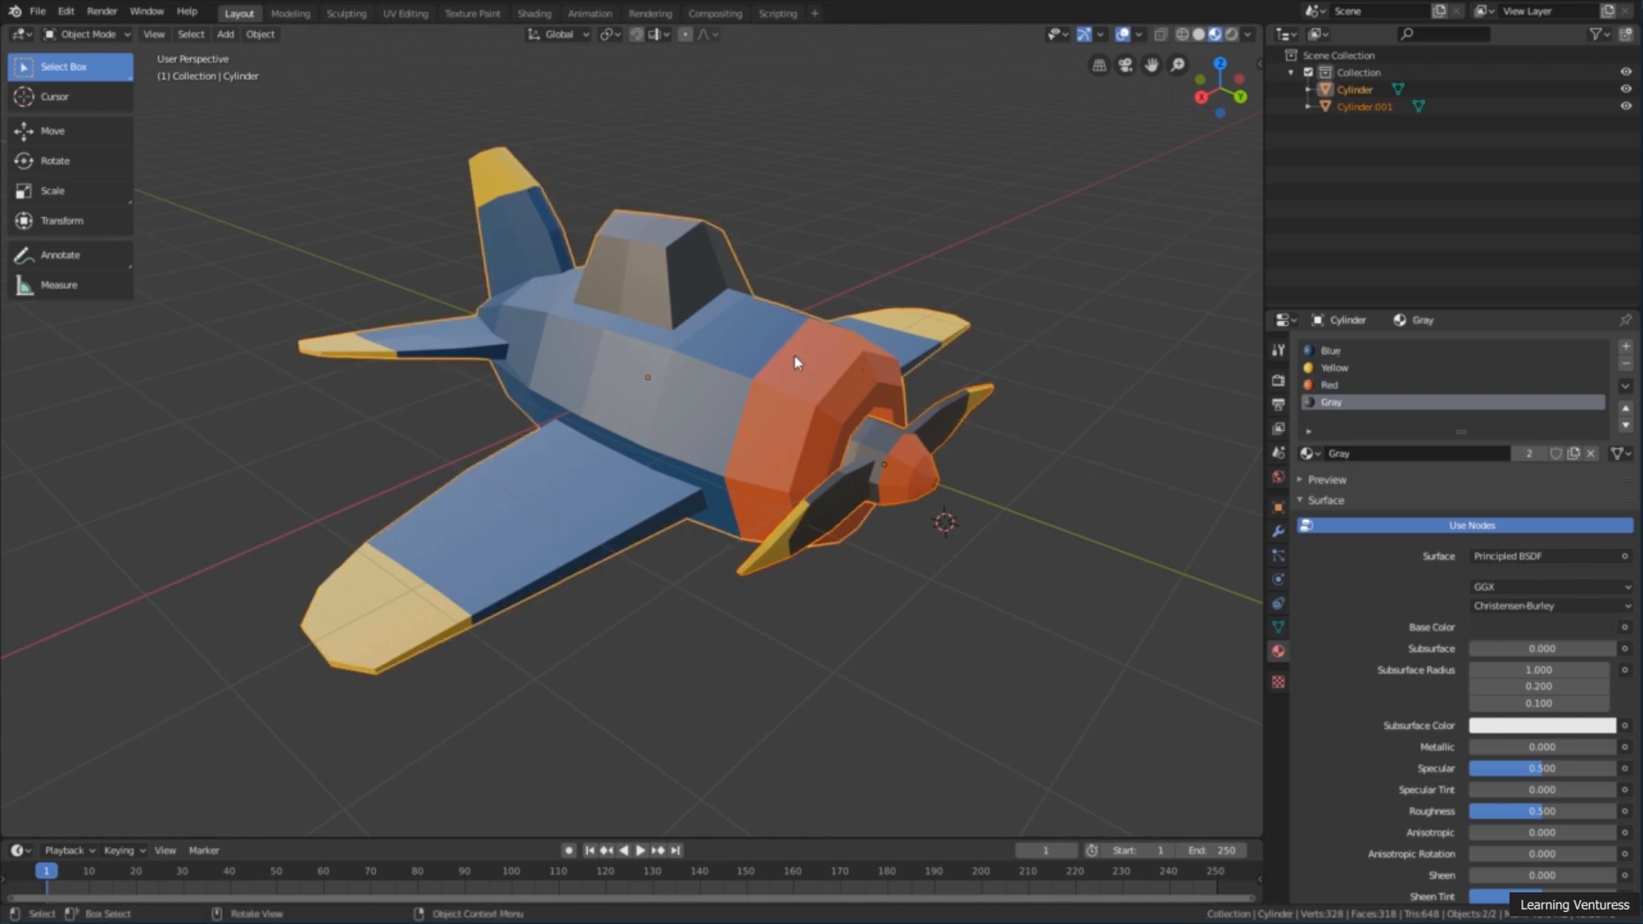
{"action": "middle_click_drag", "start_coordinate": [802, 328], "coordinate": [793, 284]}
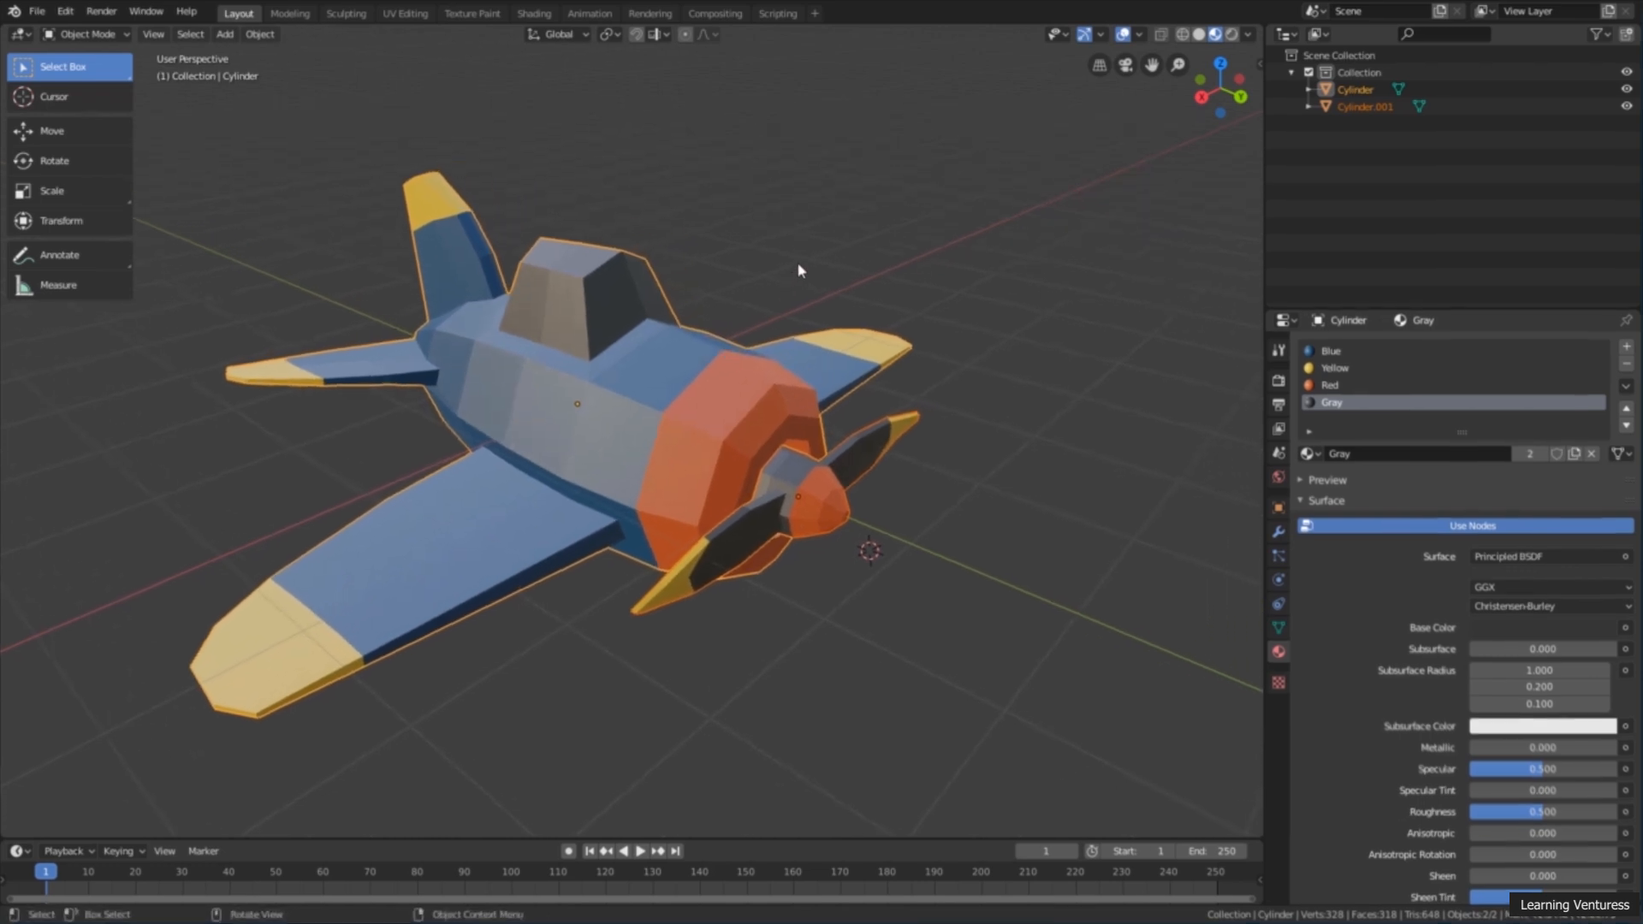
Step: Parent the selected propeller to the plane body using the Object parent type
{"action": "right_click", "coordinate": [746, 244]}
{"action": "mouse_move", "coordinate": [713, 302]}
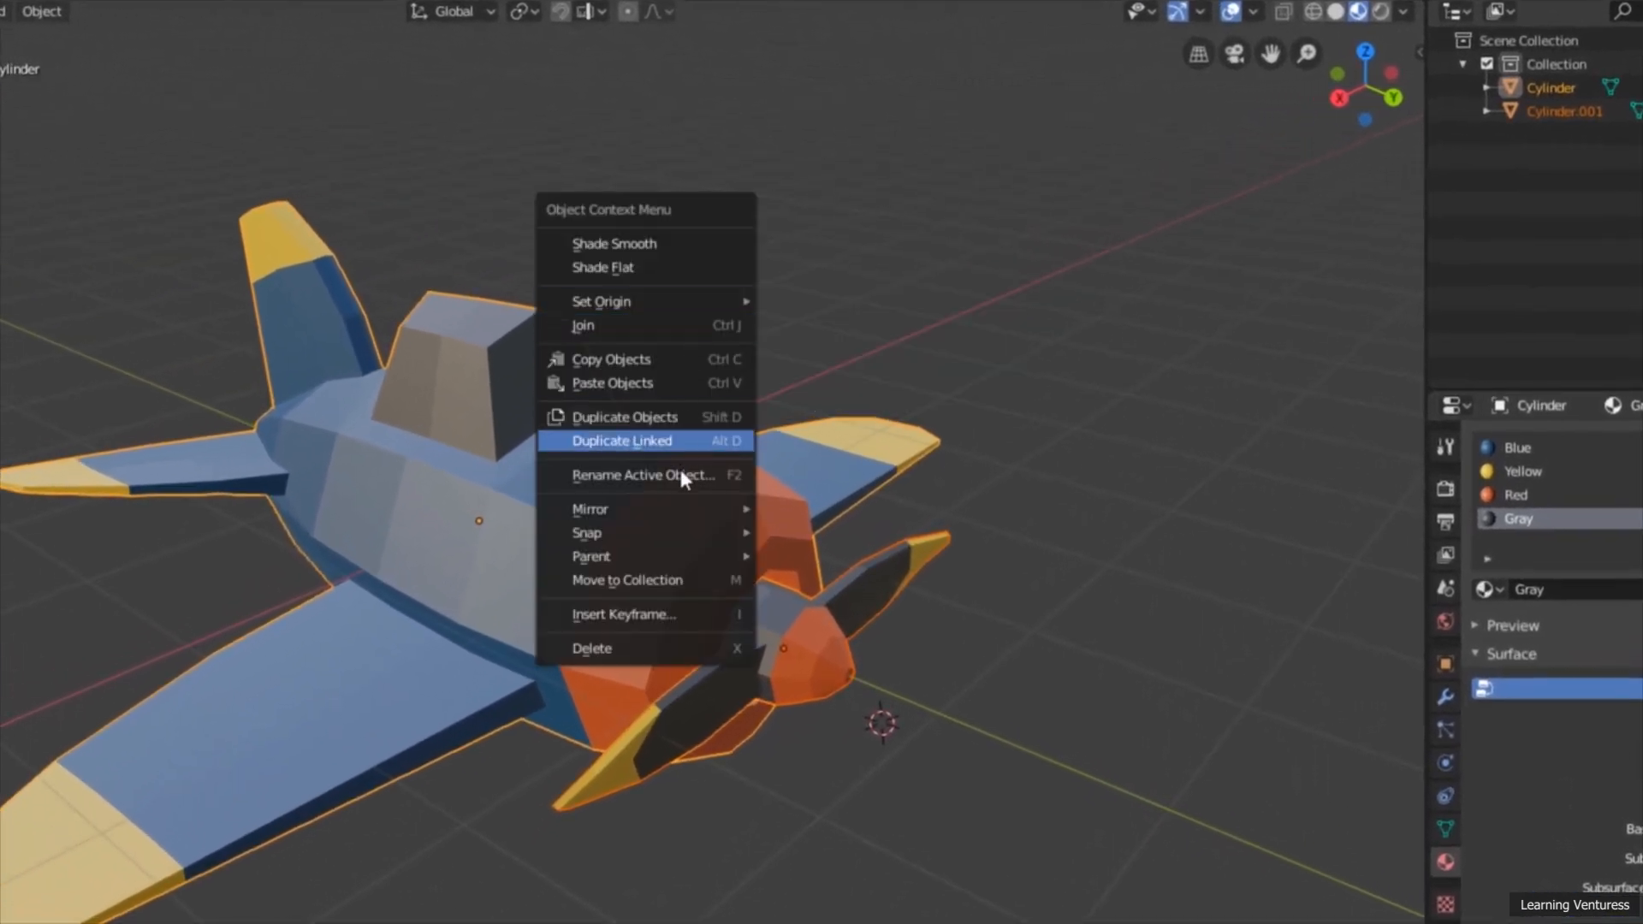
{"action": "mouse_move", "coordinate": [635, 555]}
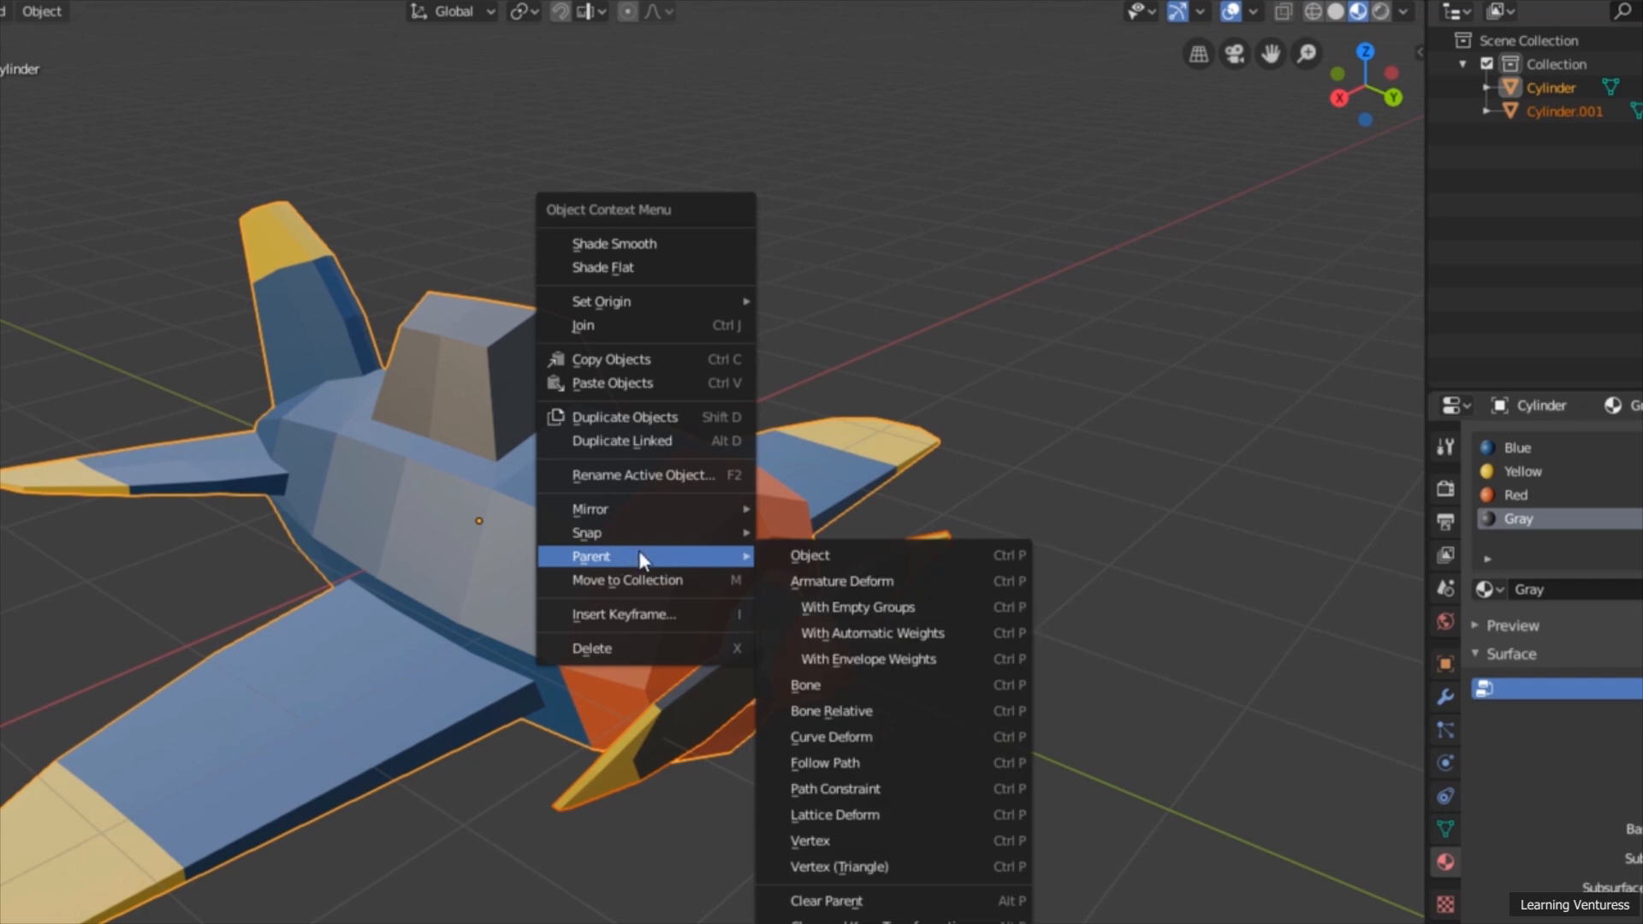
{"action": "left_click", "coordinate": [850, 556]}
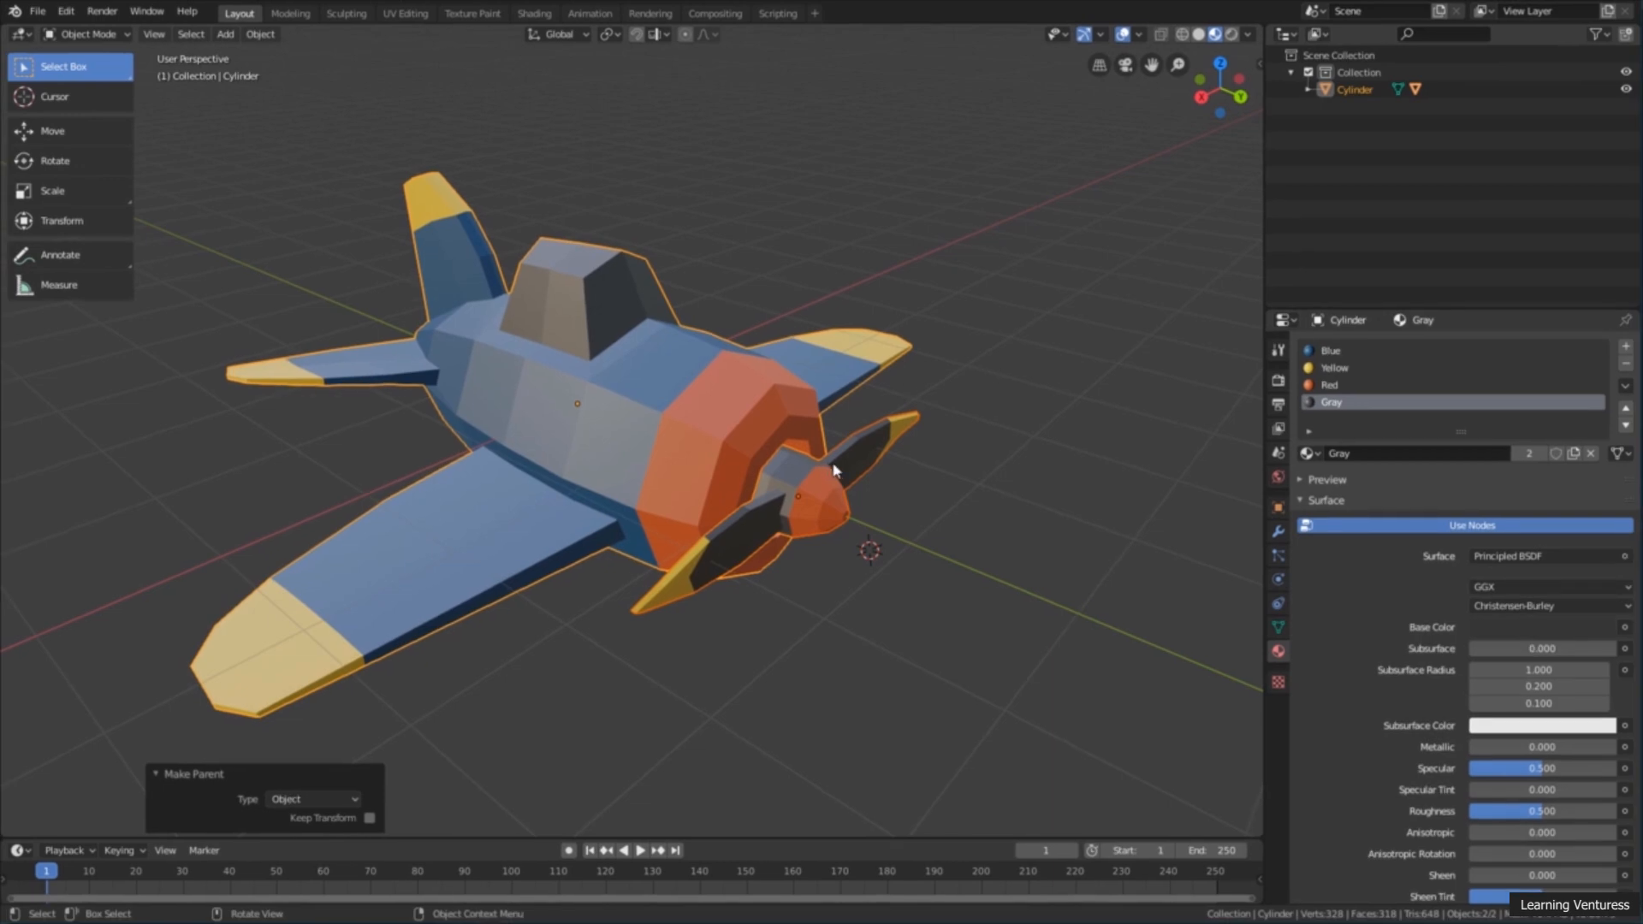
Step: Select only the plane body, try moving it along the Z axis and rotating it with the Transform tool, and cancel both changes
{"action": "scroll", "coordinate": [815, 538], "scroll_direction": "down", "scroll_amount": 2}
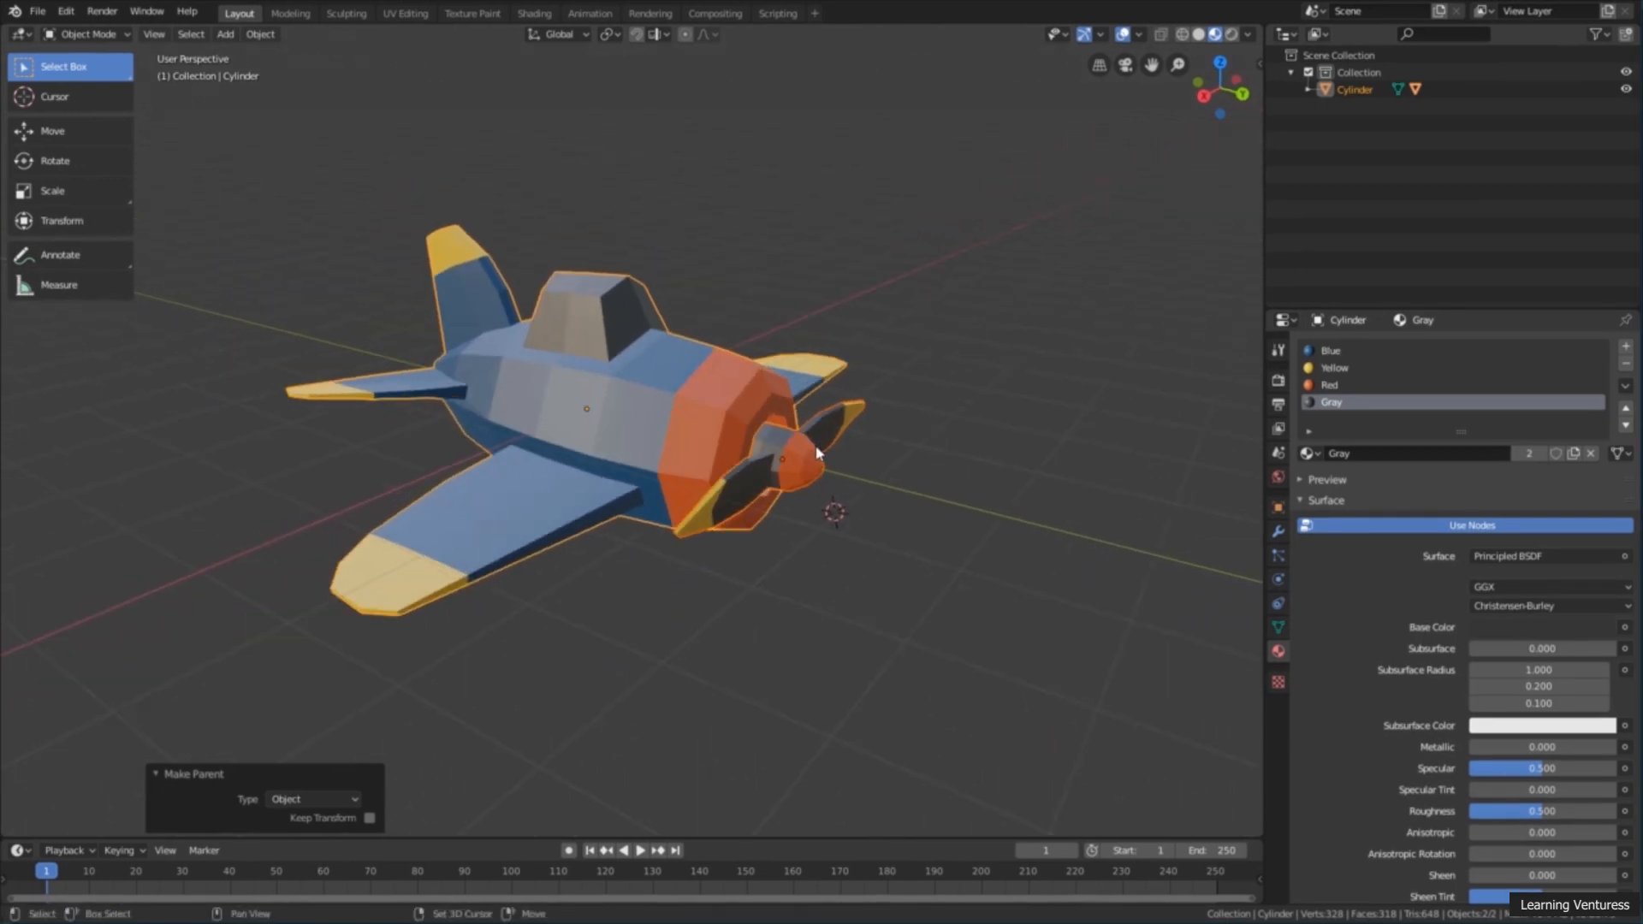
{"action": "middle_click_drag", "start_coordinate": [819, 453], "coordinate": [841, 460], "text": "shift"}
{"action": "left_click", "coordinate": [61, 221]}
{"action": "key", "text": "alt+a"}
{"action": "left_click", "coordinate": [625, 325]}
{"action": "left_click_drag", "start_coordinate": [606, 330], "coordinate": [649, 250]}
{"action": "right_click", "coordinate": [649, 250]}
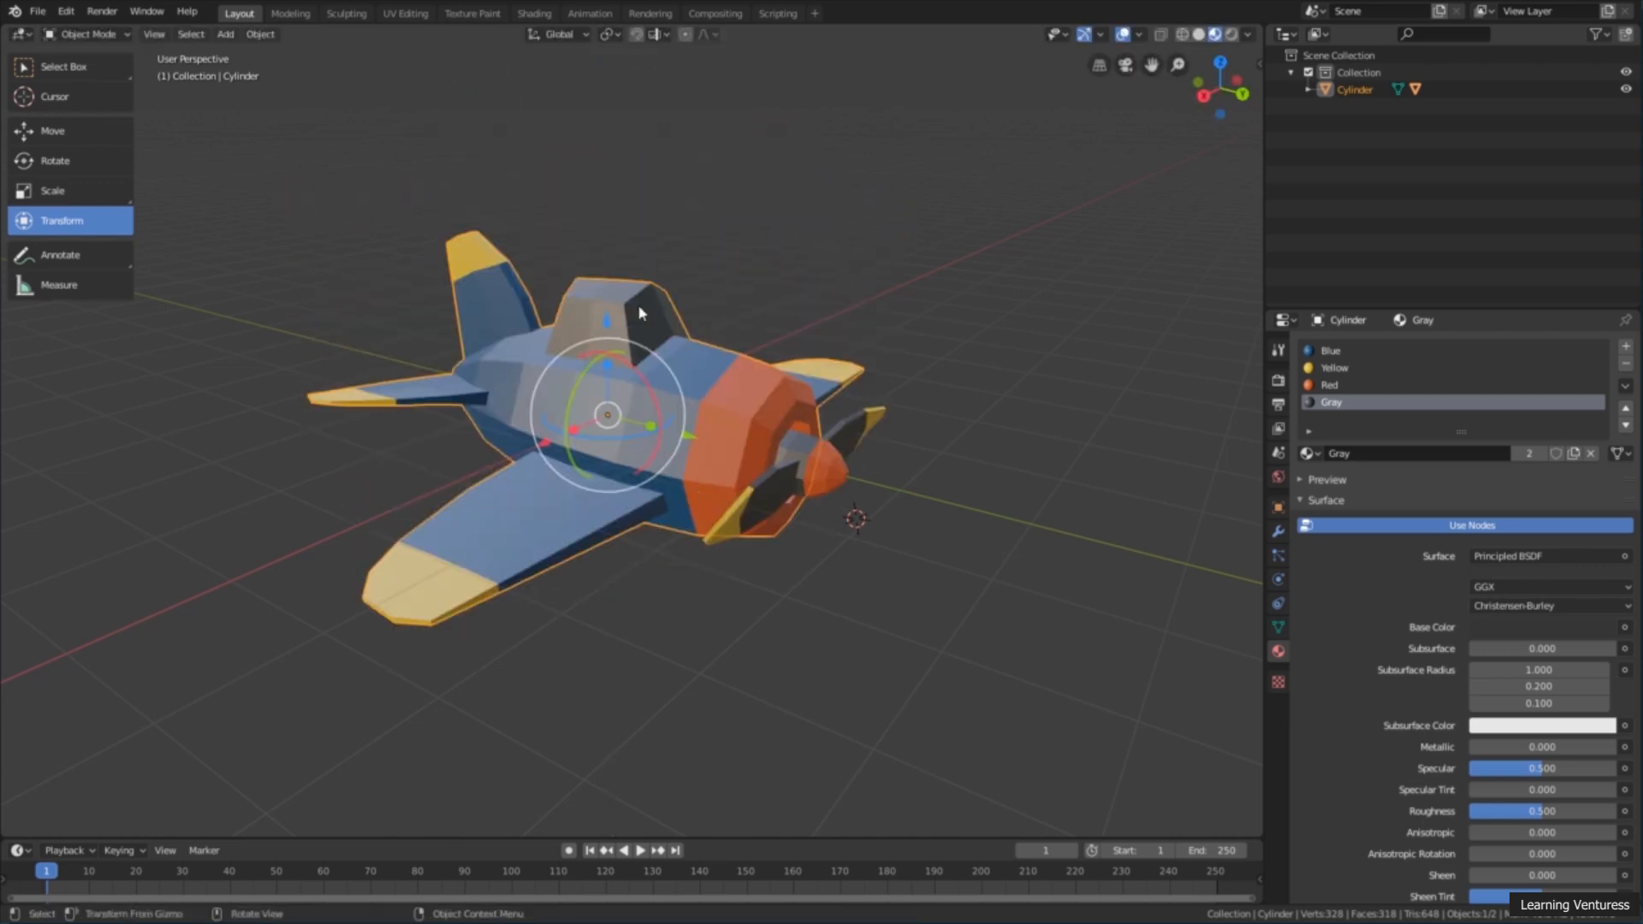
{"action": "left_click_drag", "start_coordinate": [581, 374], "coordinate": [518, 344]}
{"action": "right_click", "coordinate": [518, 344]}
Step: Select only the propeller, try rotating it around and moving it along the global Y axis, cancel both changes and deselect it
{"action": "left_click", "coordinate": [842, 462]}
{"action": "key", "text": "r"}
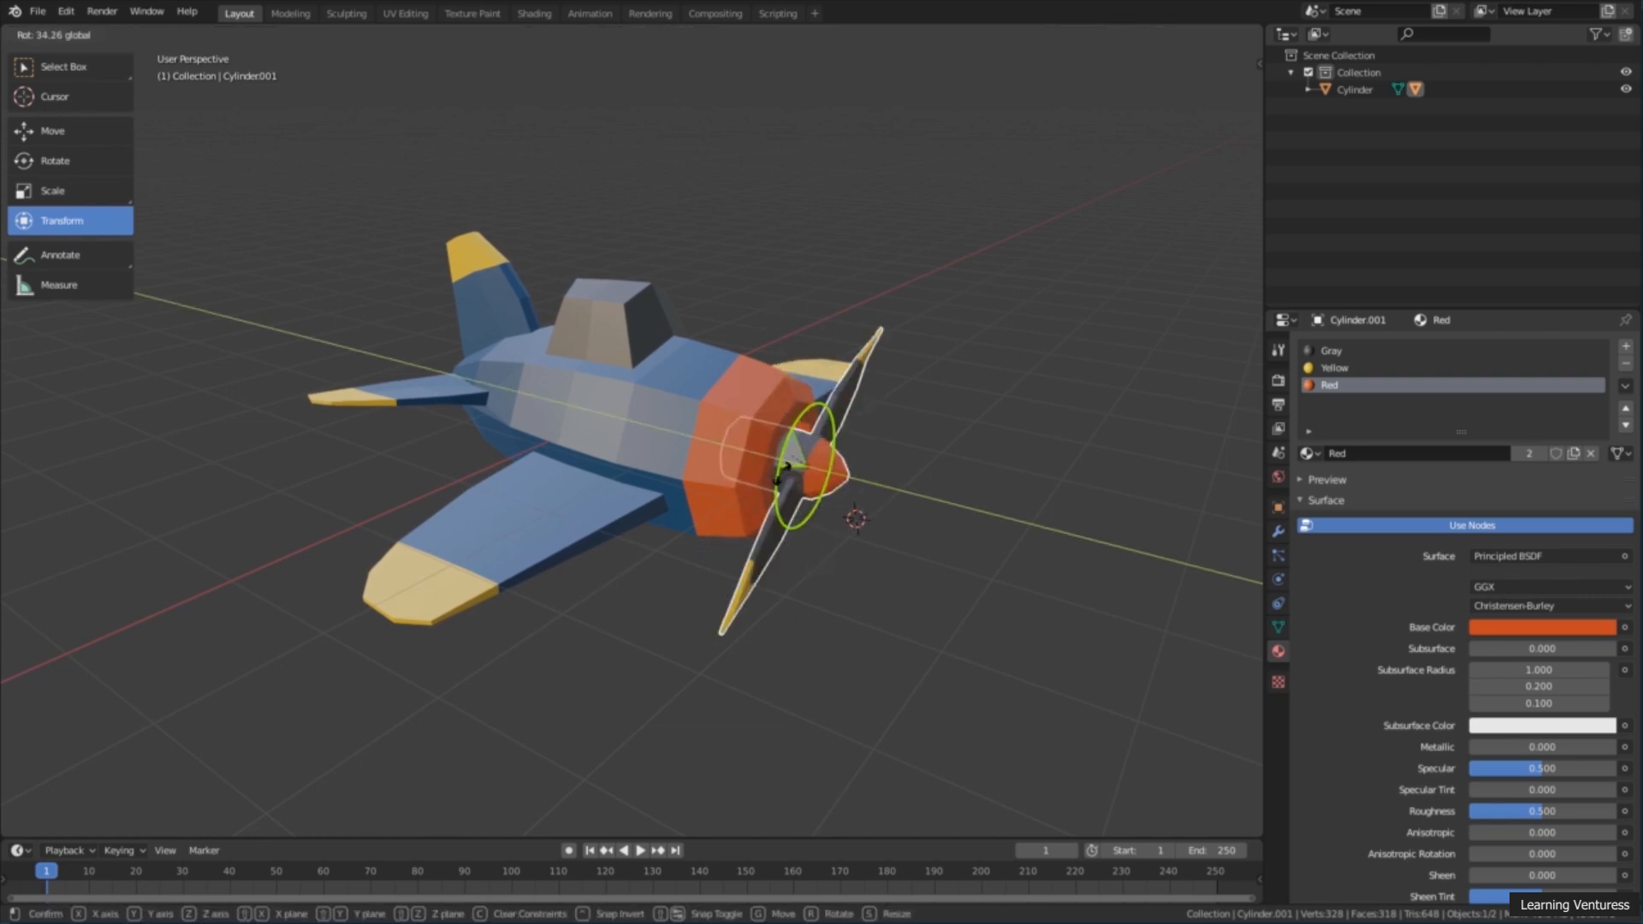
{"action": "left_click", "coordinate": [802, 441]}
{"action": "key", "text": "r"}
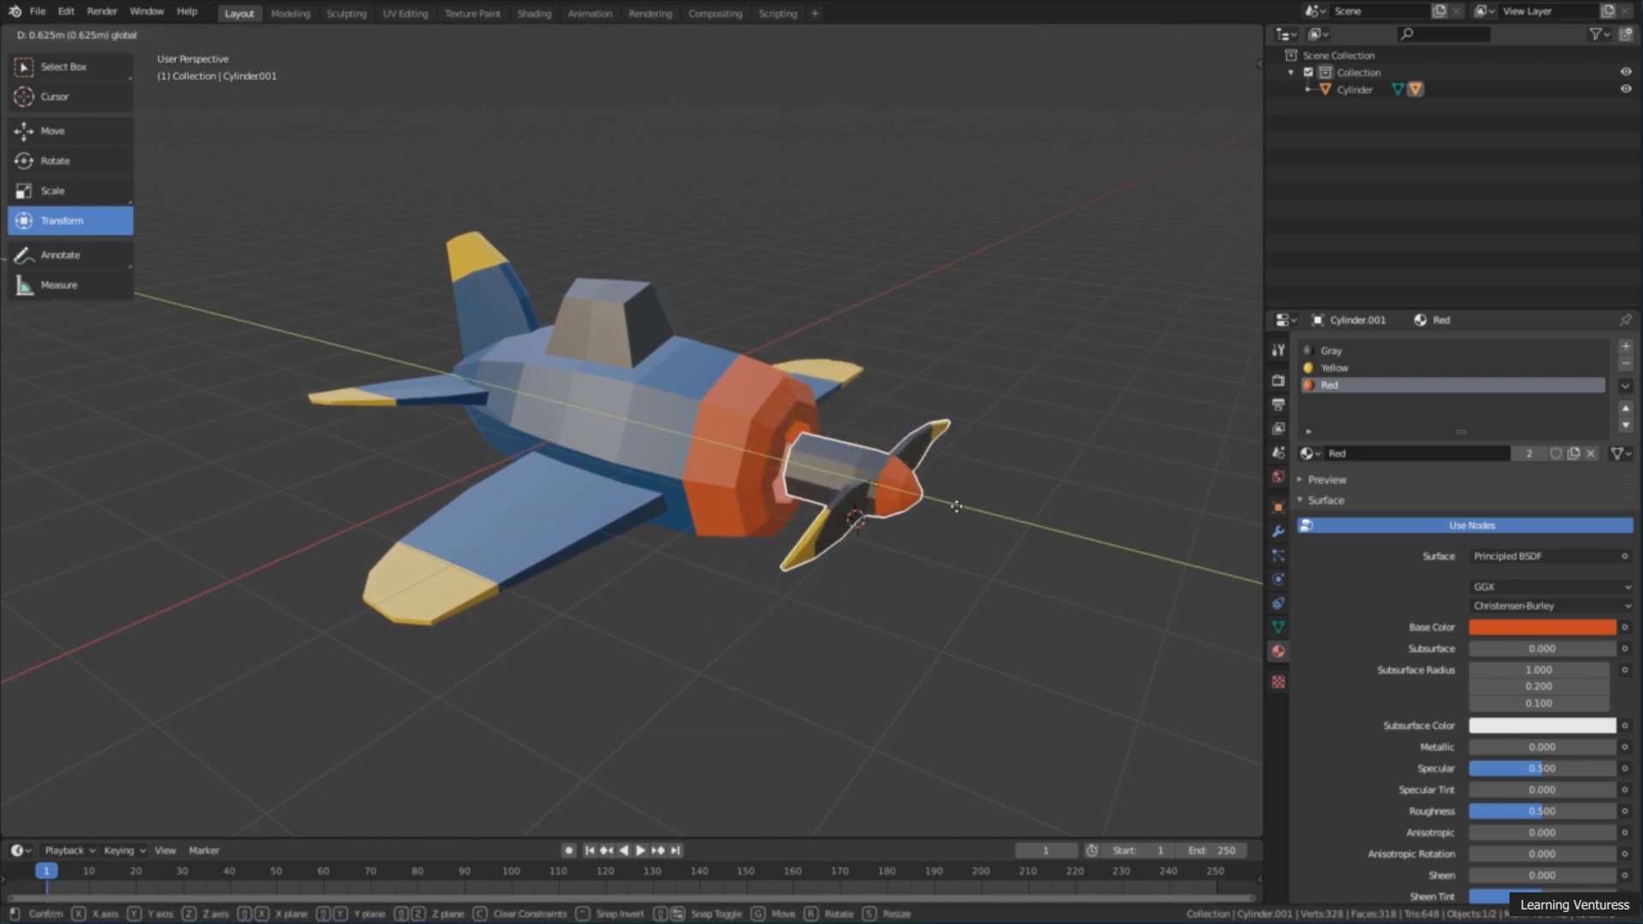
{"action": "right_click", "coordinate": [1020, 535]}
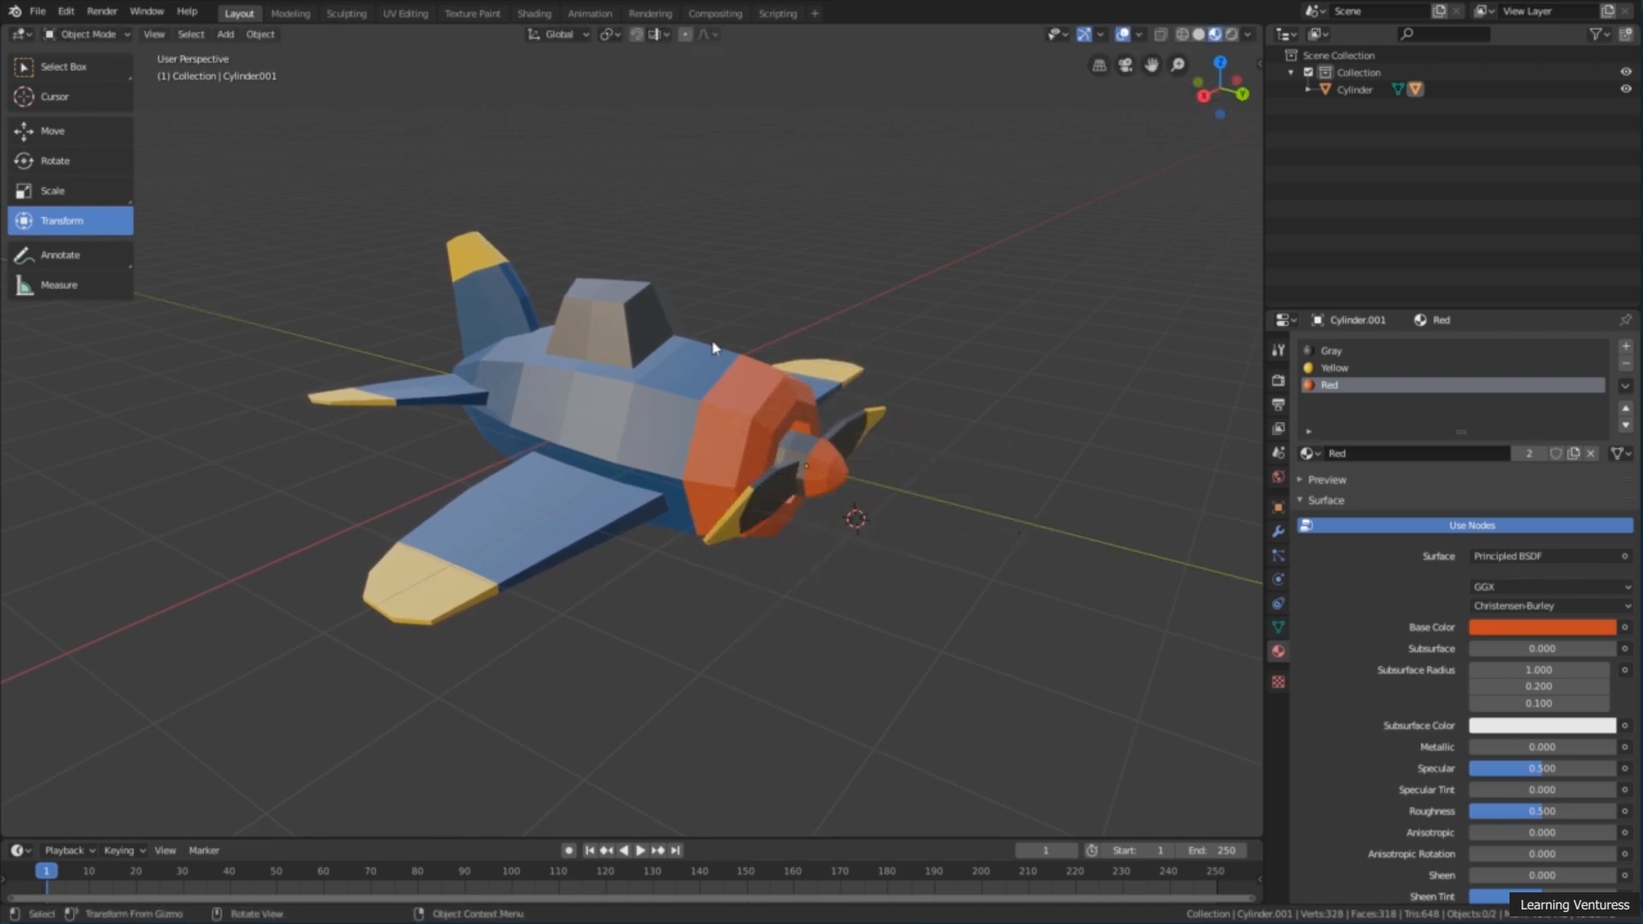
Step: Switch back to the Select Box tool and select the plane body
{"action": "left_click", "coordinate": [64, 66]}
{"action": "left_click", "coordinate": [590, 402]}
{"action": "middle_click_drag", "start_coordinate": [591, 403], "coordinate": [594, 383]}
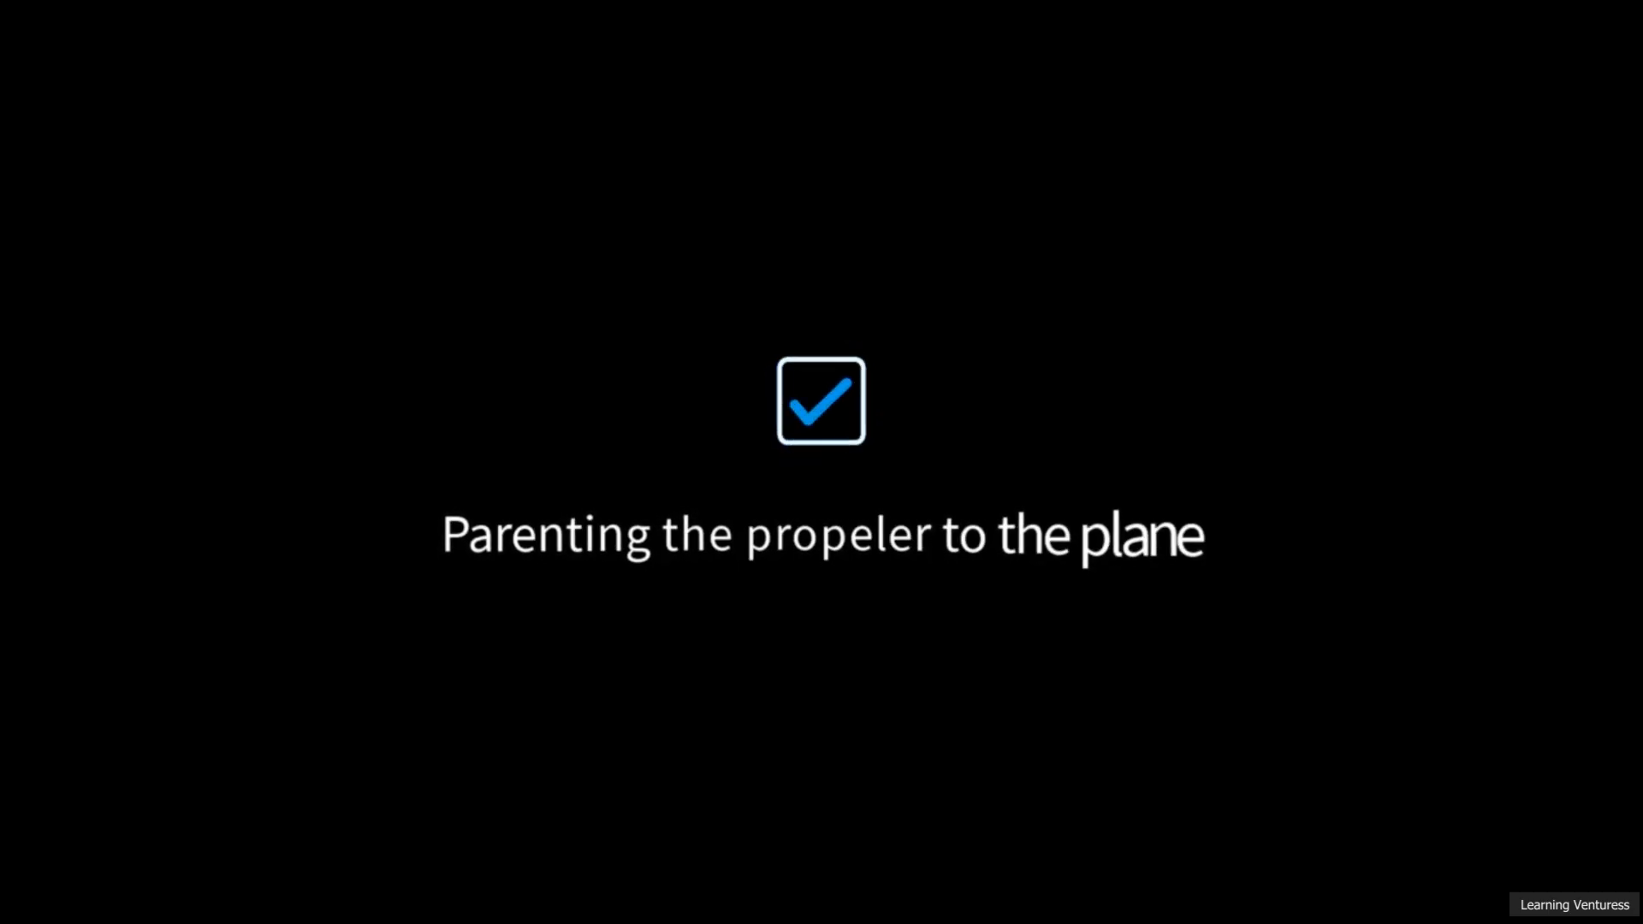
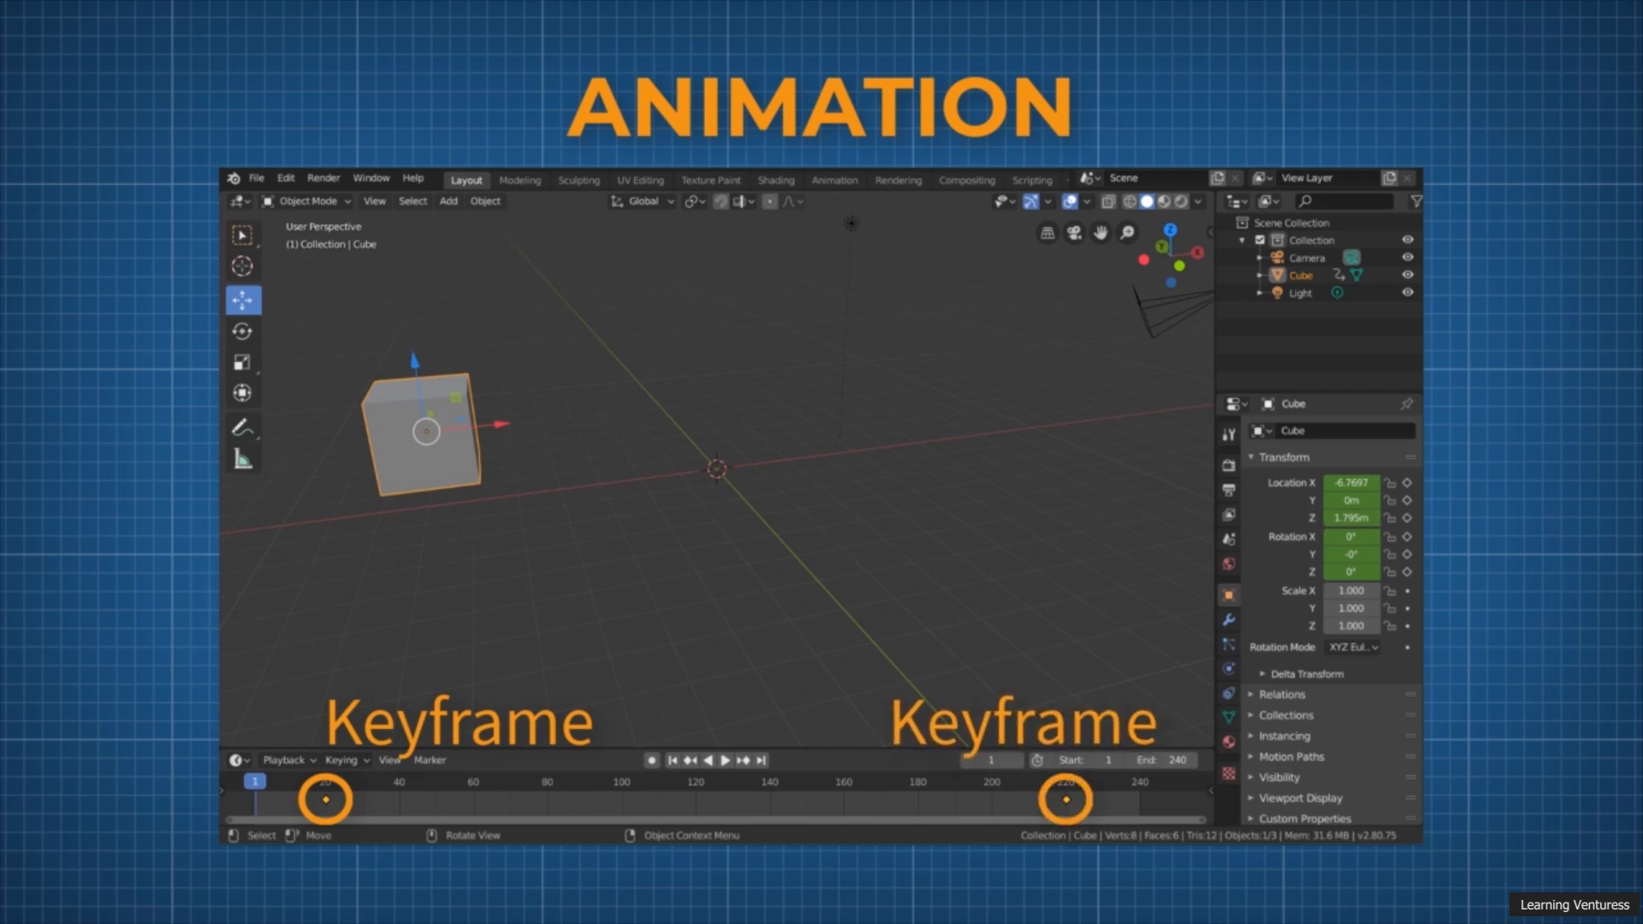
Step: Play back the cube's existing keyframed animation
{"action": "left_click", "coordinate": [724, 761]}
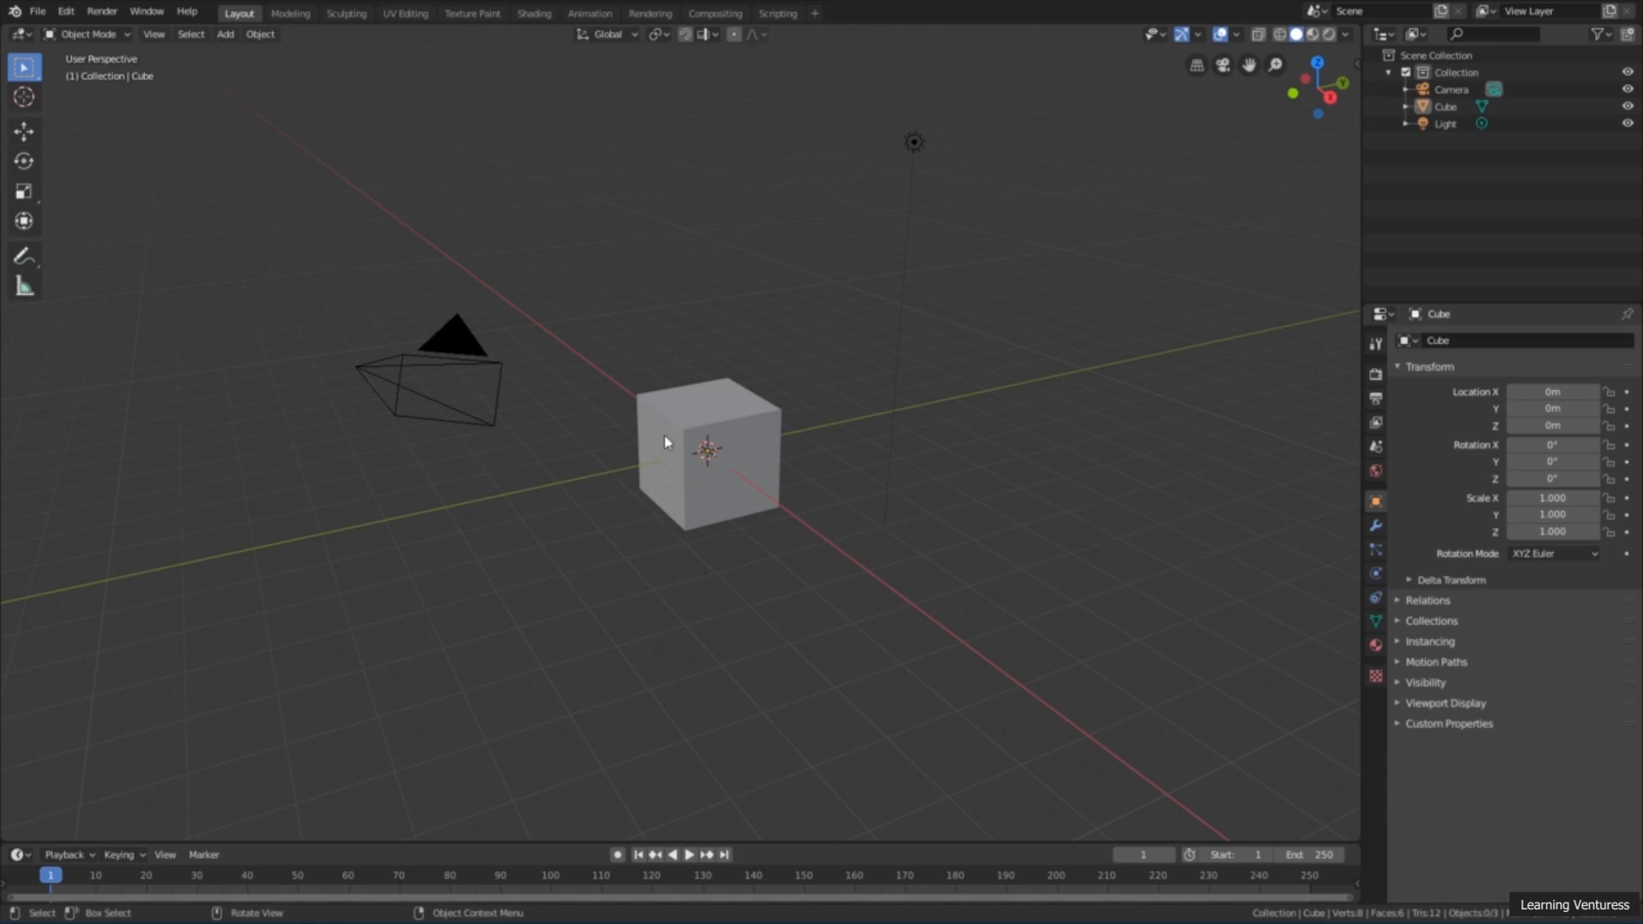
Step: Select the default cube and insert a LocRot keyframe for it at frame 1
{"action": "left_click", "coordinate": [722, 405]}
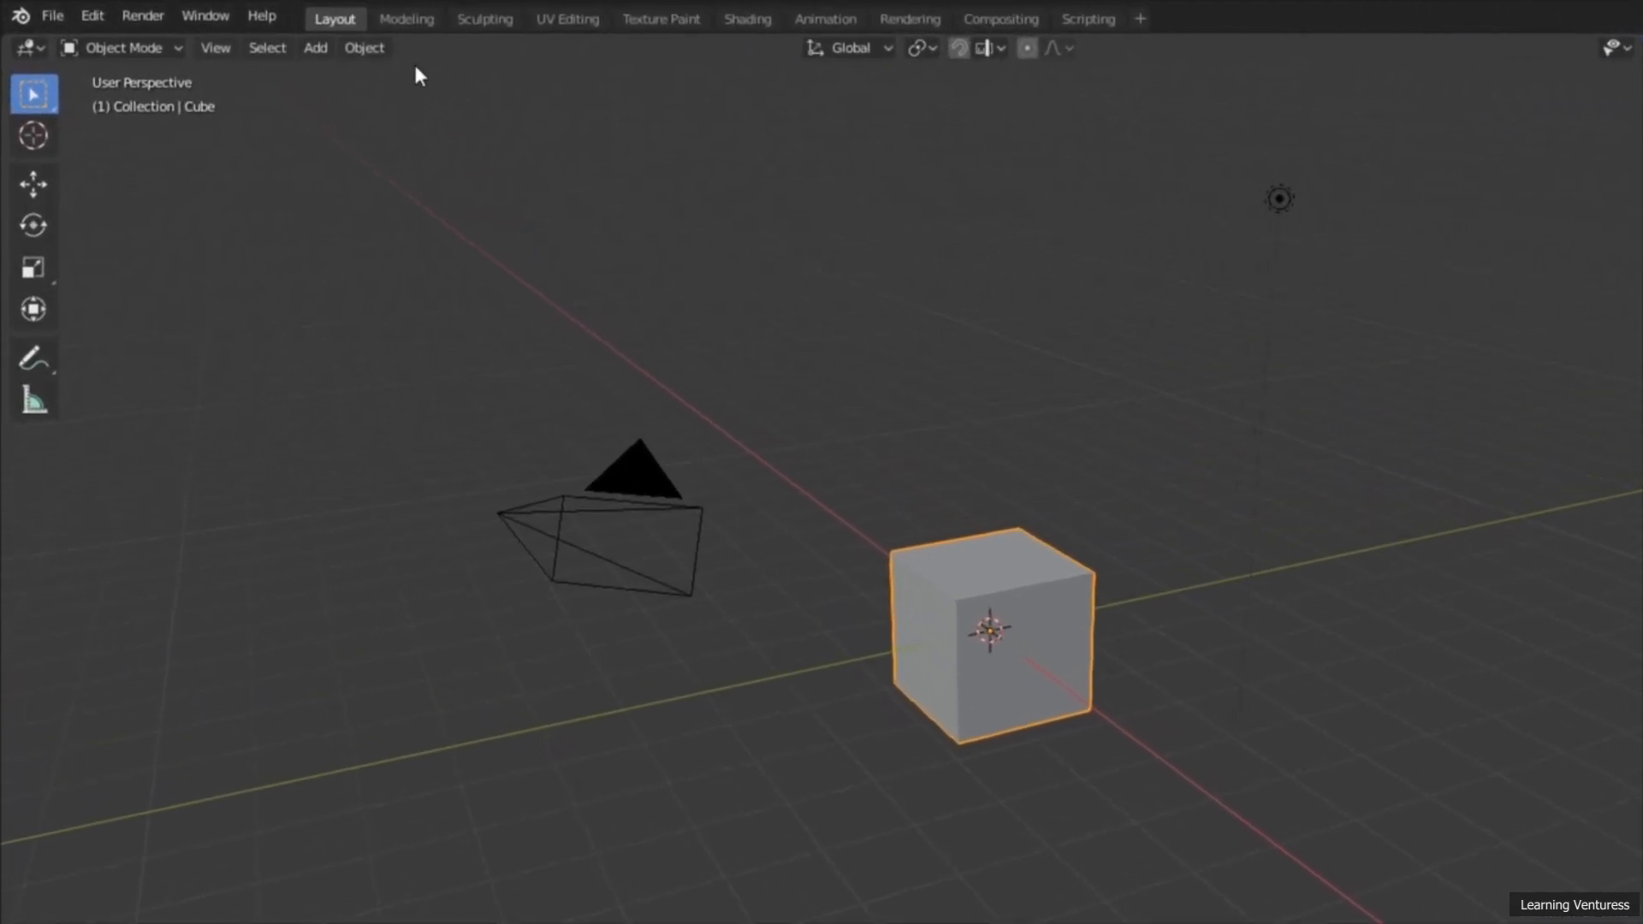
{"action": "left_click", "coordinate": [373, 49]}
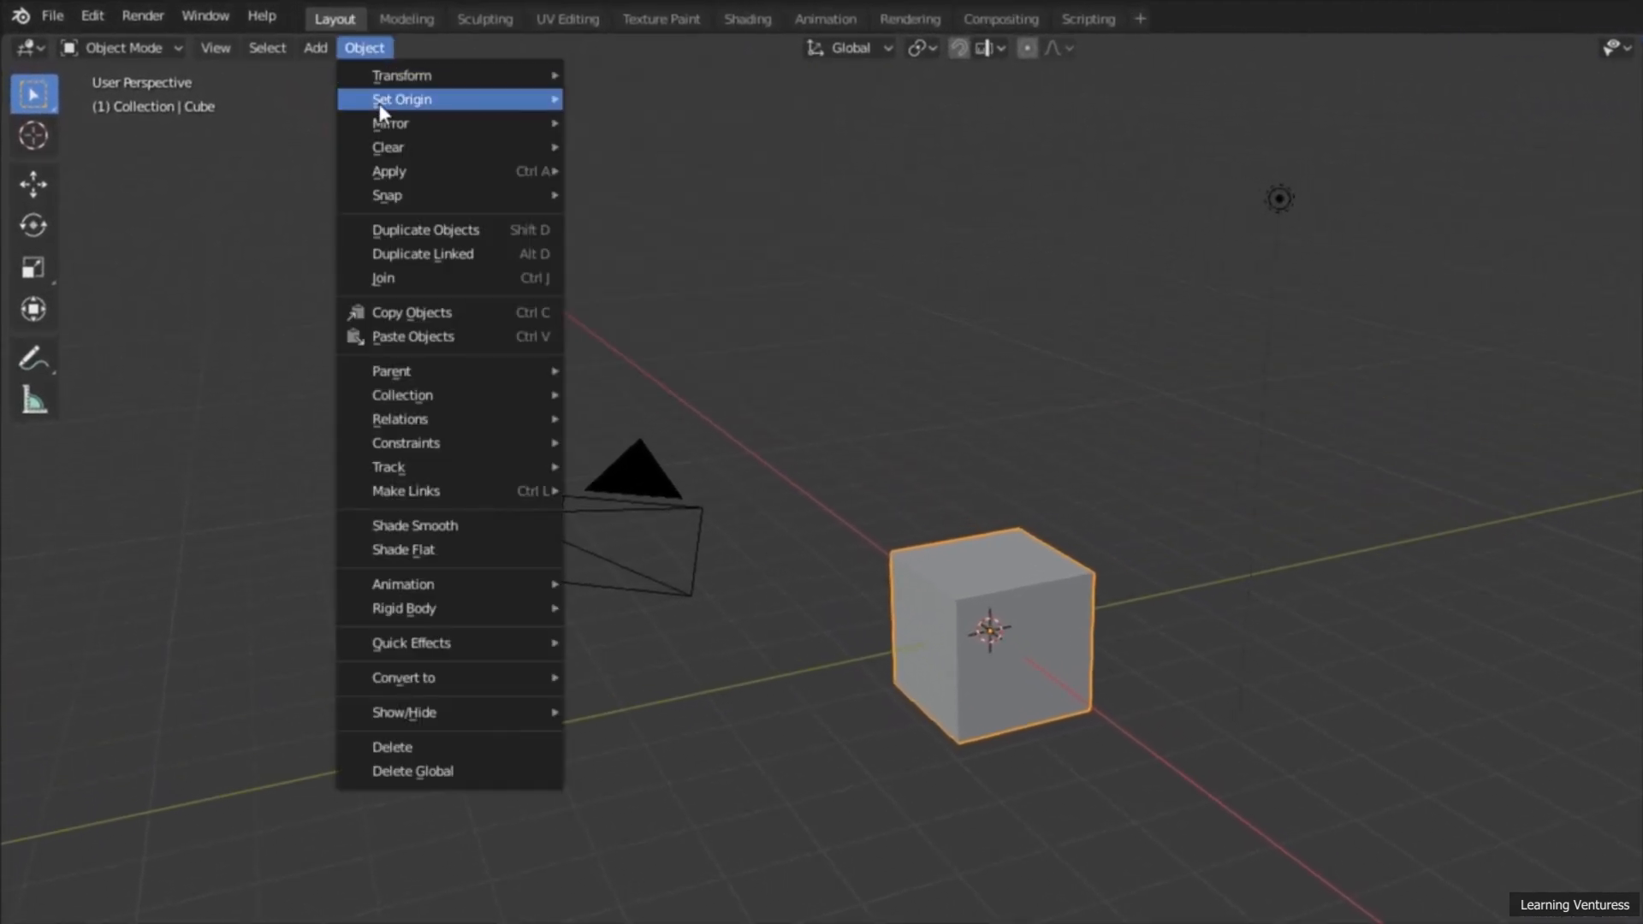
{"action": "mouse_move", "coordinate": [440, 585]}
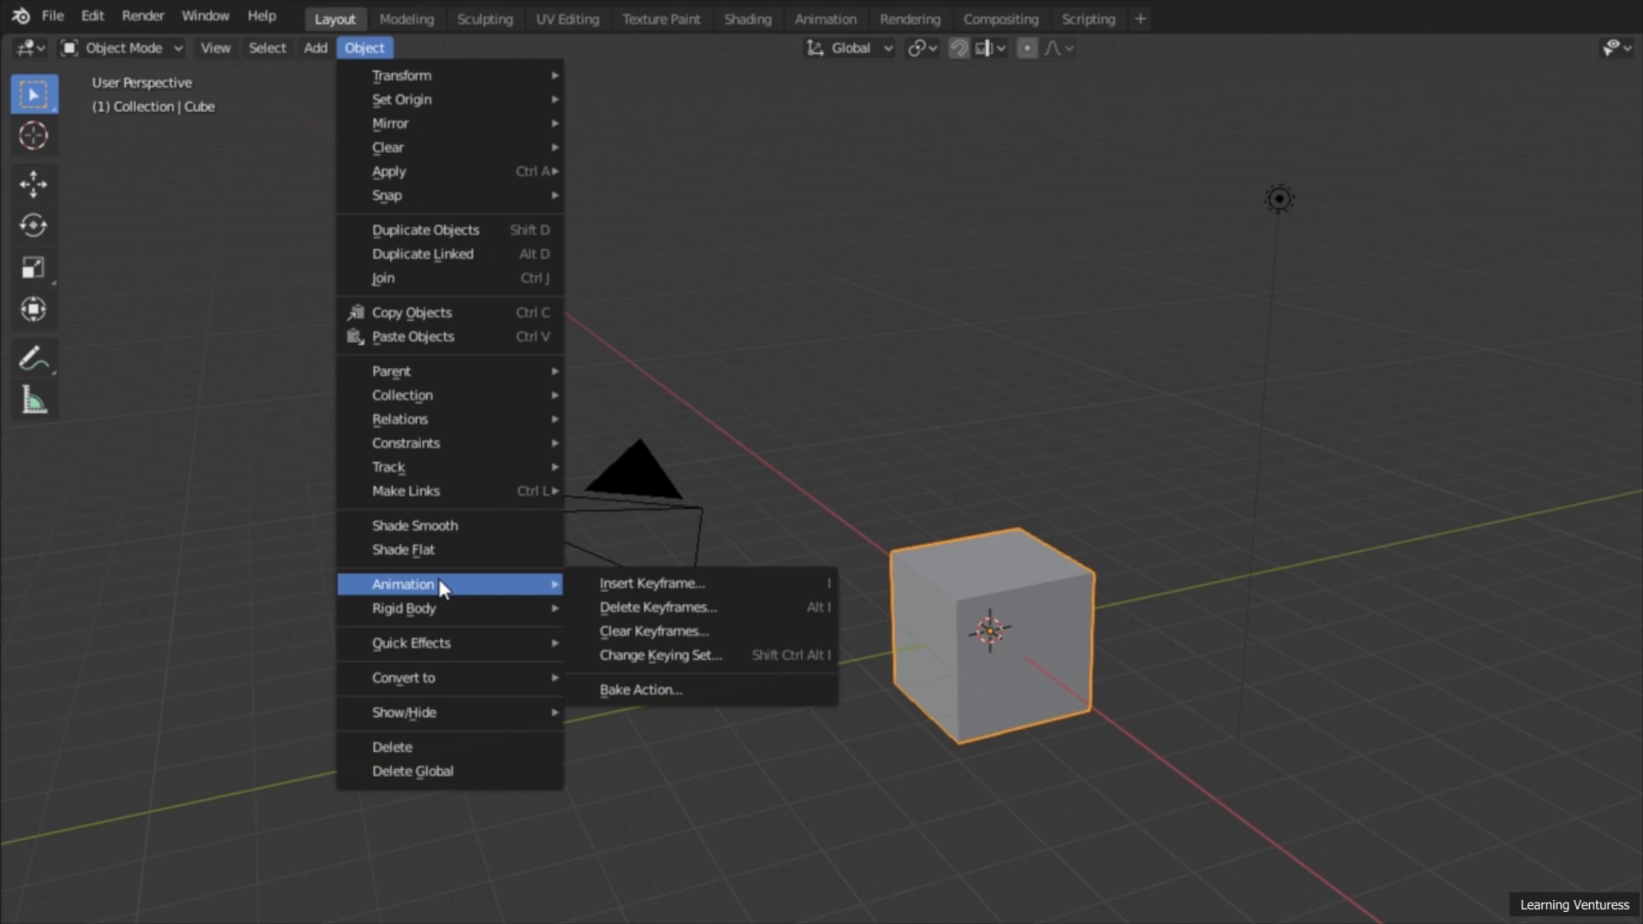
{"action": "left_click", "coordinate": [765, 588]}
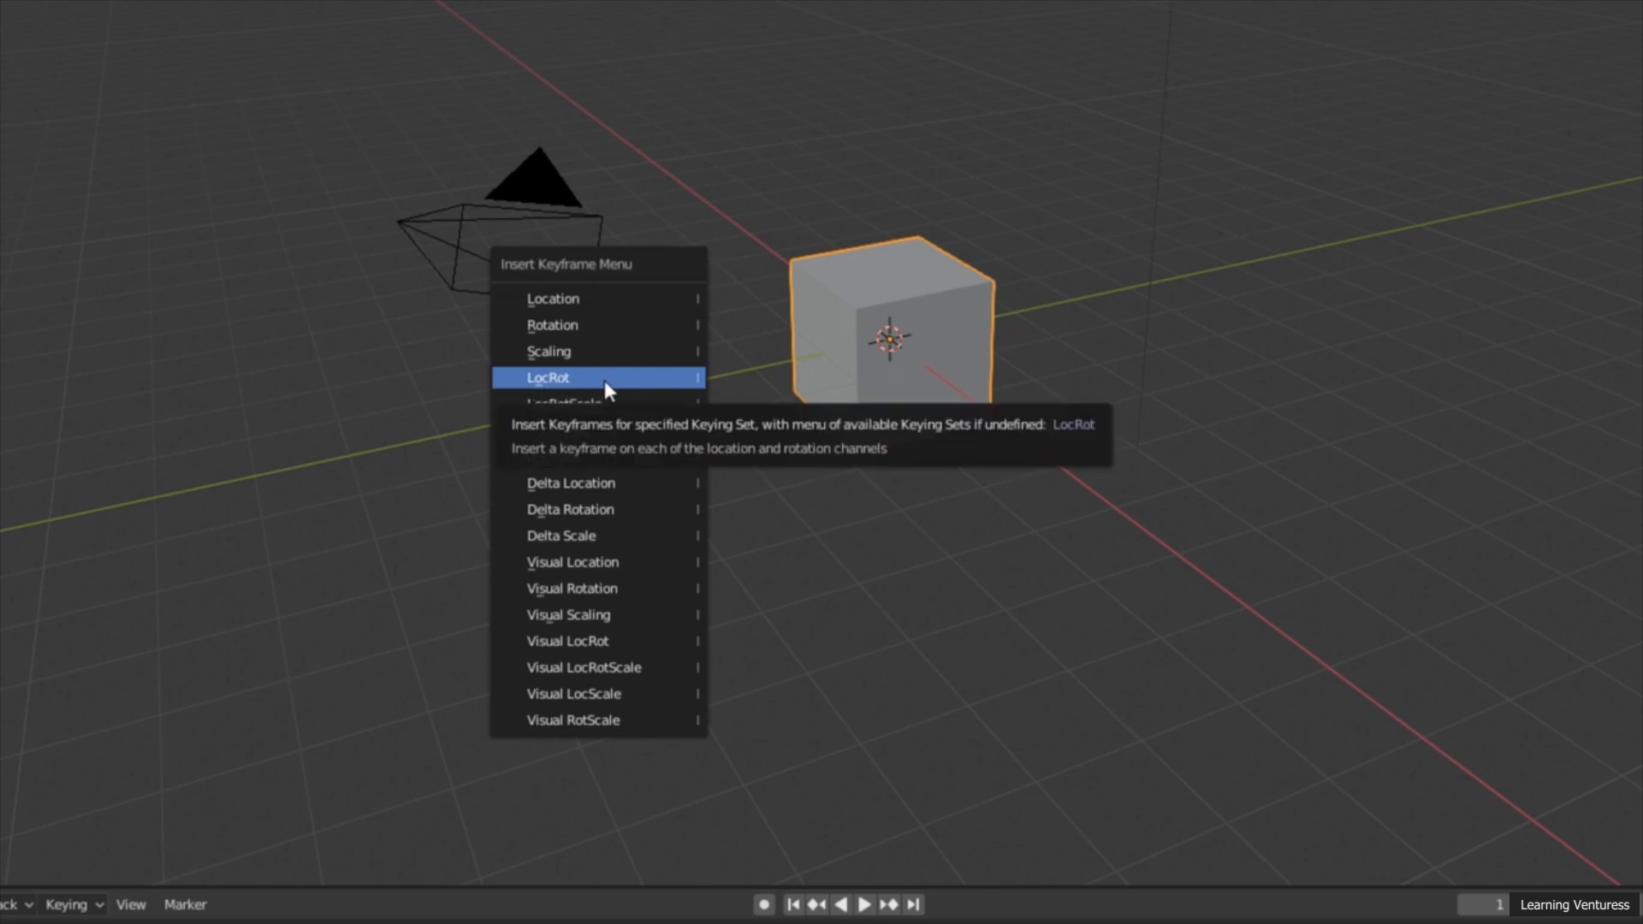
{"action": "left_click", "coordinate": [631, 379]}
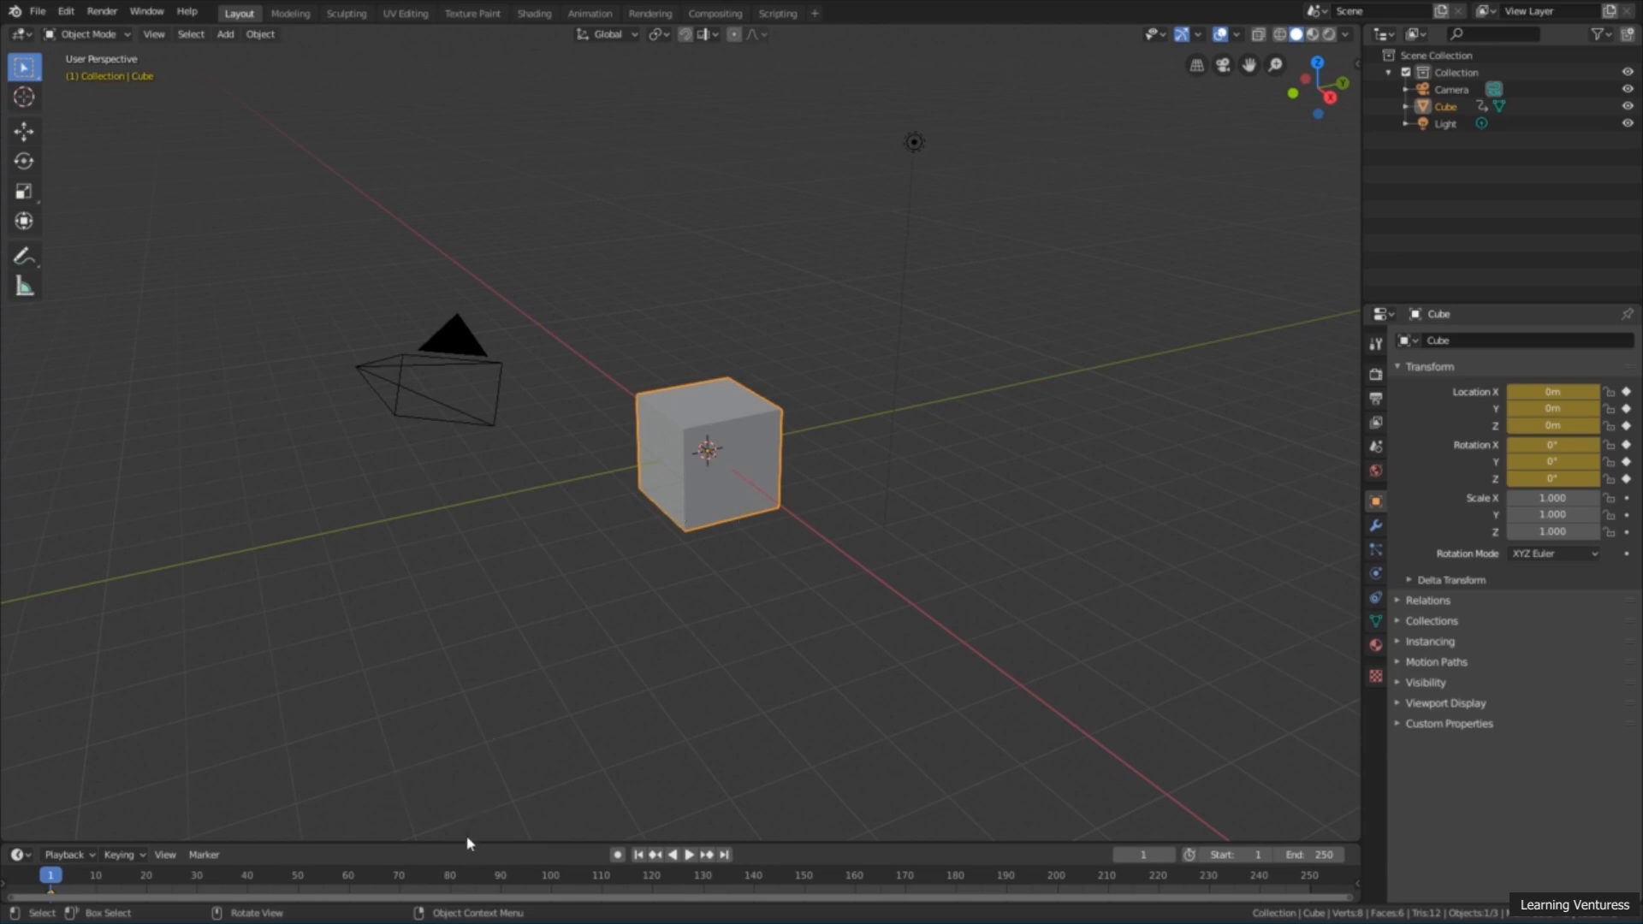
Step: Enlarge the timeline area and scrub the playhead to frame 100
{"action": "left_click_drag", "start_coordinate": [466, 843], "coordinate": [469, 810]}
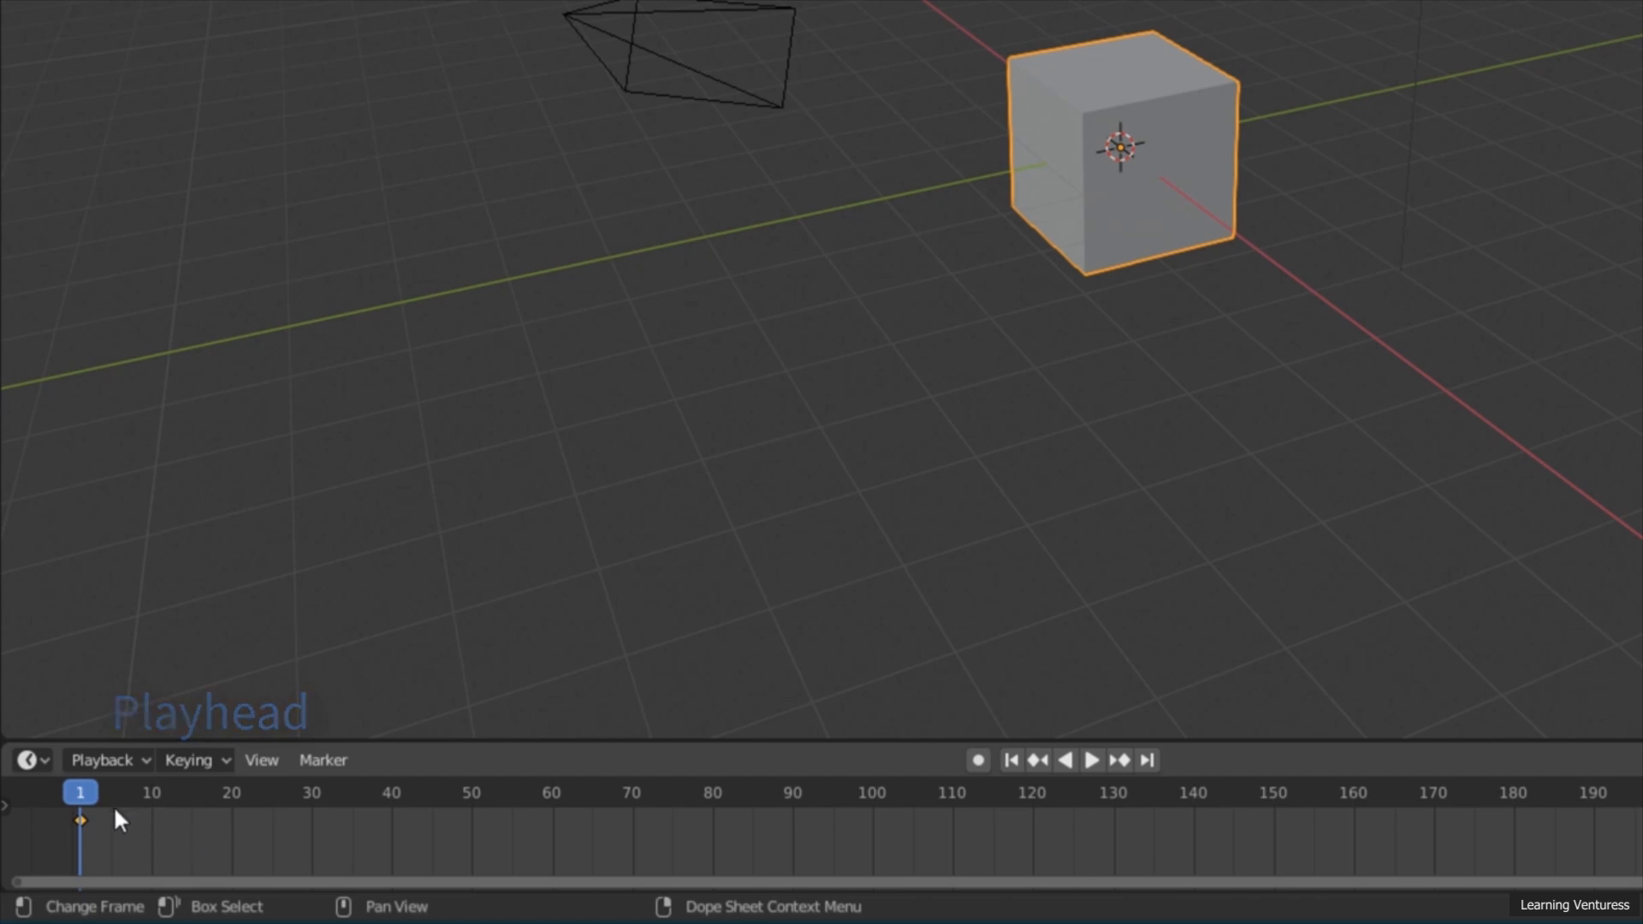
{"action": "key", "text": "space"}
{"action": "left_click_drag", "start_coordinate": [97, 805], "coordinate": [168, 842]}
{"action": "key", "text": "space"}
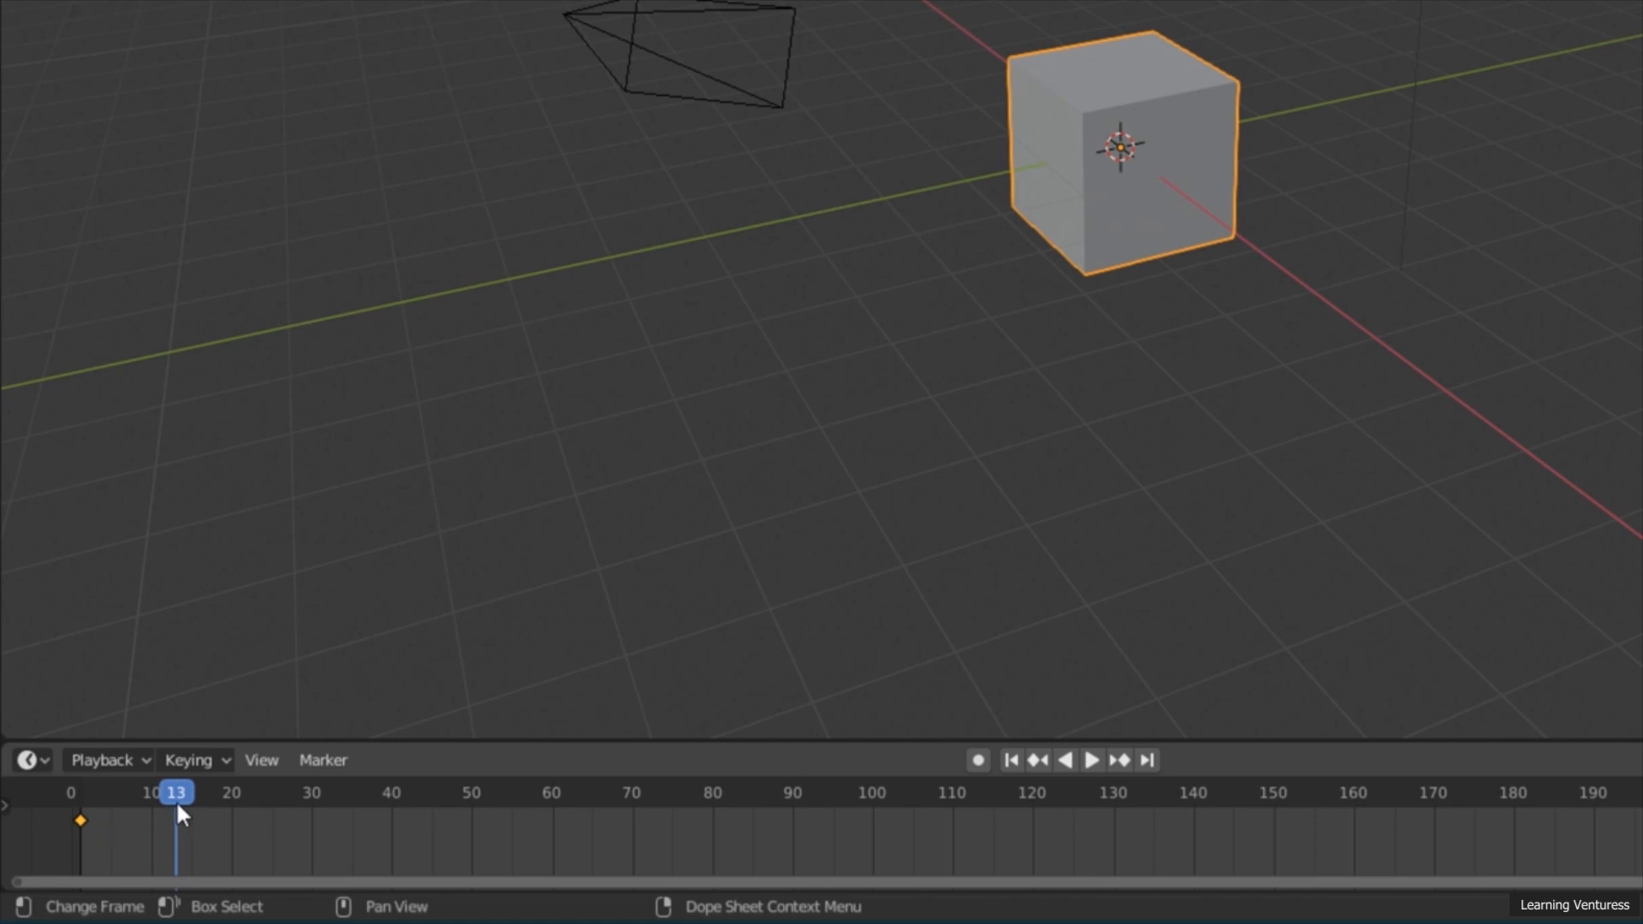
{"action": "key", "text": "space"}
{"action": "left_click_drag", "start_coordinate": [166, 792], "coordinate": [873, 830]}
{"action": "key", "text": "space"}
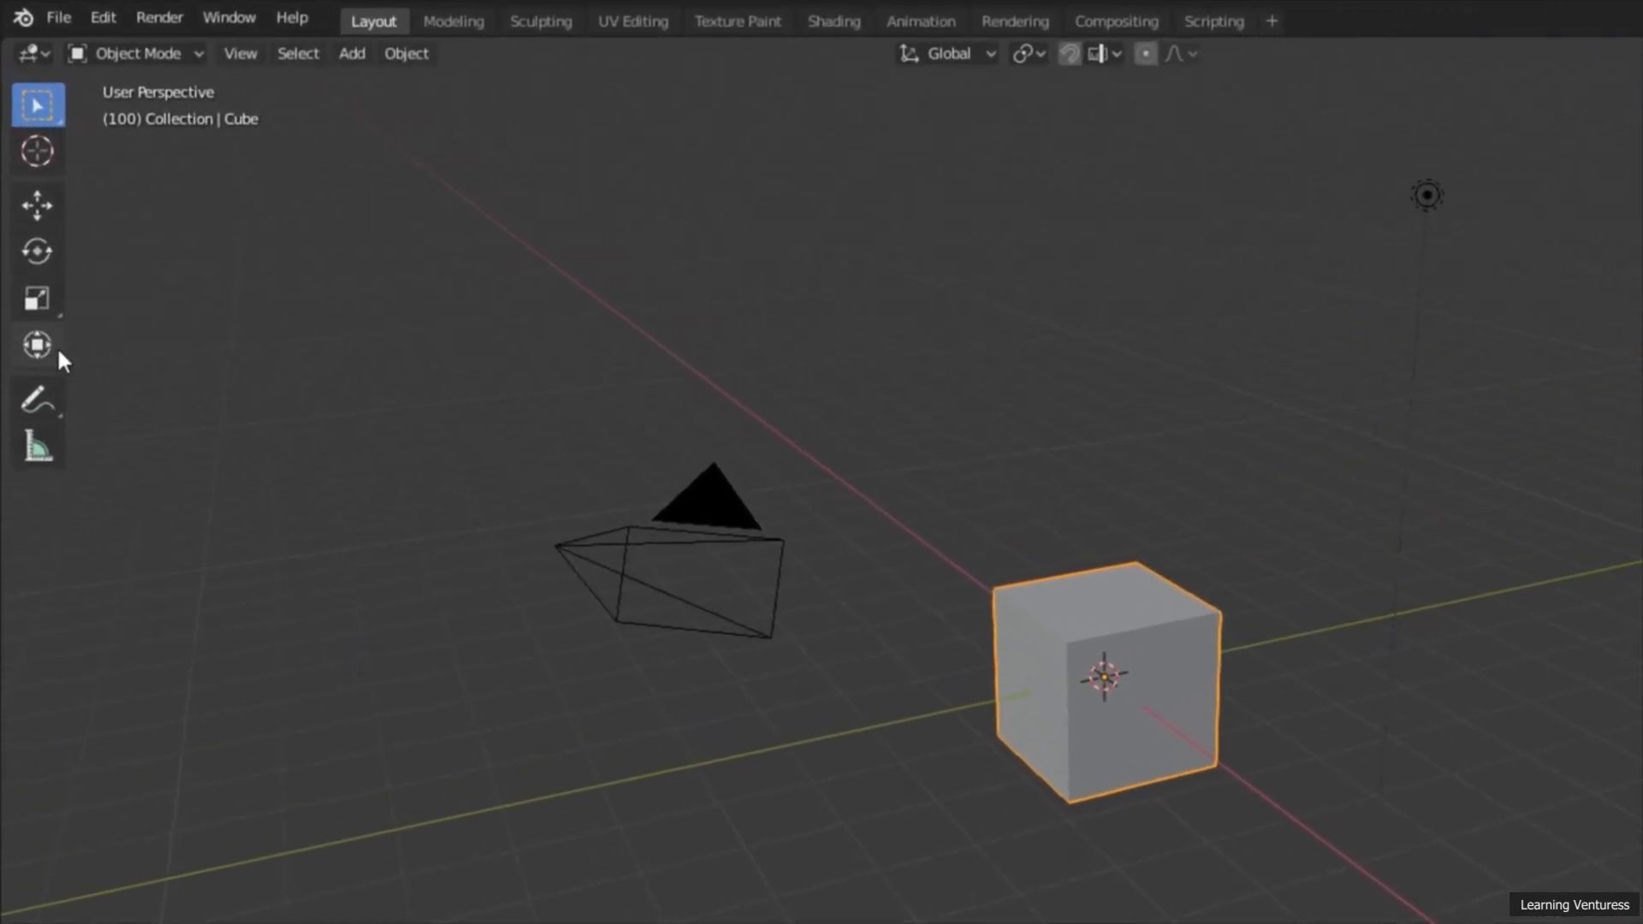
Step: Using the Transform tool, move the cube to about 12.1 m along the Y axis and rotate it to about 220° around Z
{"action": "left_click", "coordinate": [37, 344]}
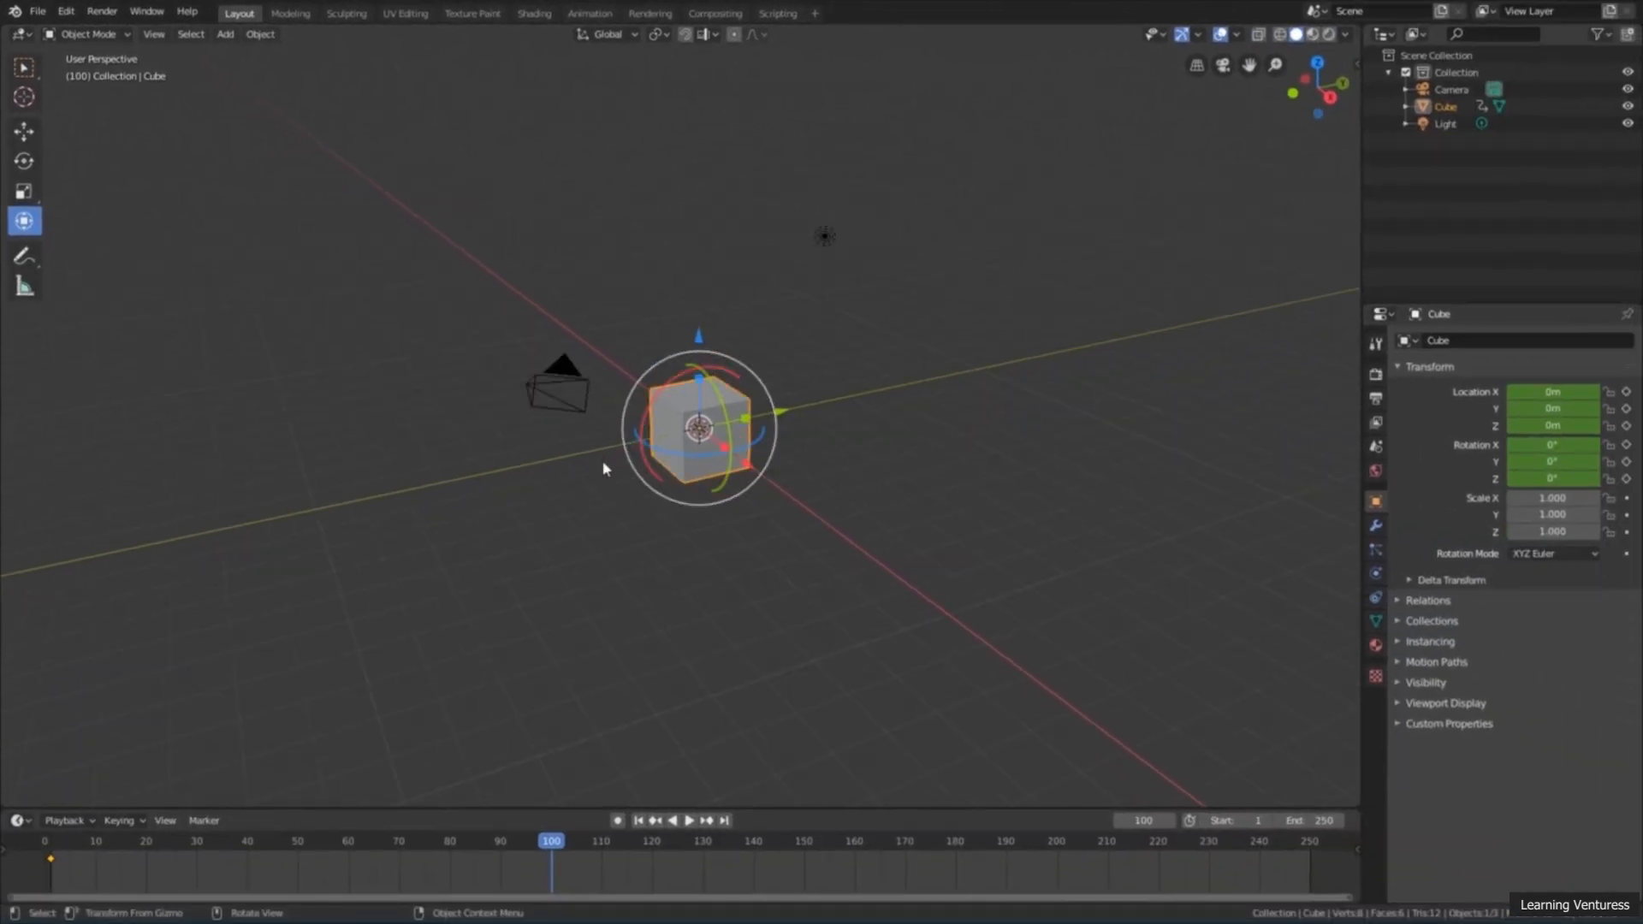
{"action": "left_click_drag", "start_coordinate": [783, 415], "coordinate": [1113, 348]}
{"action": "middle_click_drag", "start_coordinate": [968, 480], "coordinate": [714, 616], "text": "shift"}
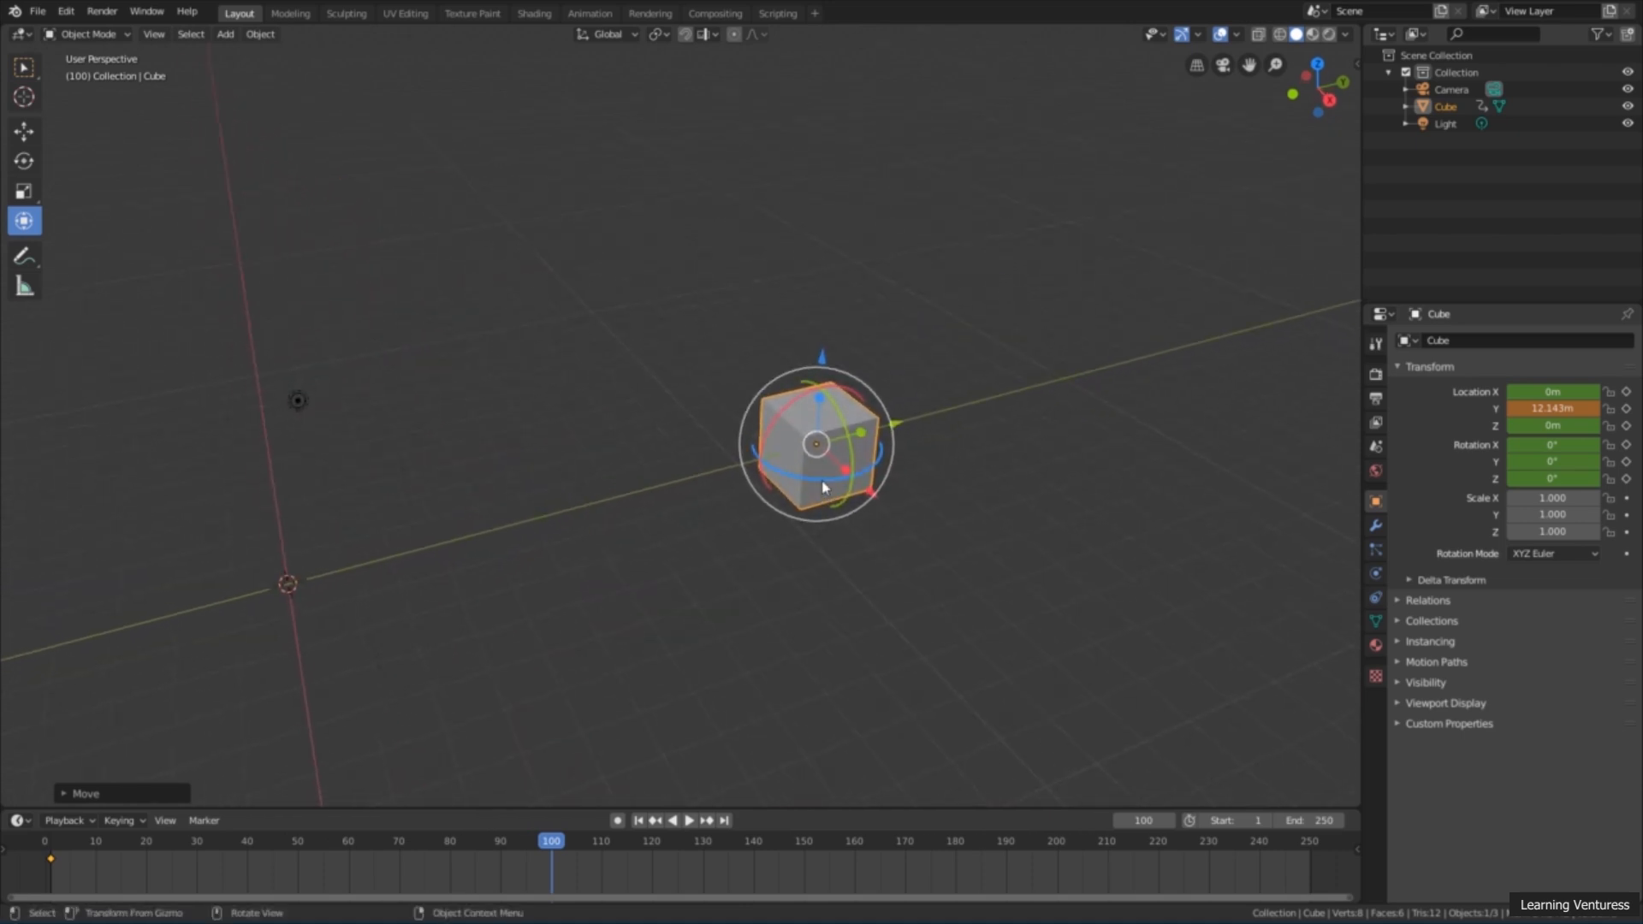
{"action": "left_click_drag", "start_coordinate": [800, 475], "coordinate": [676, 317]}
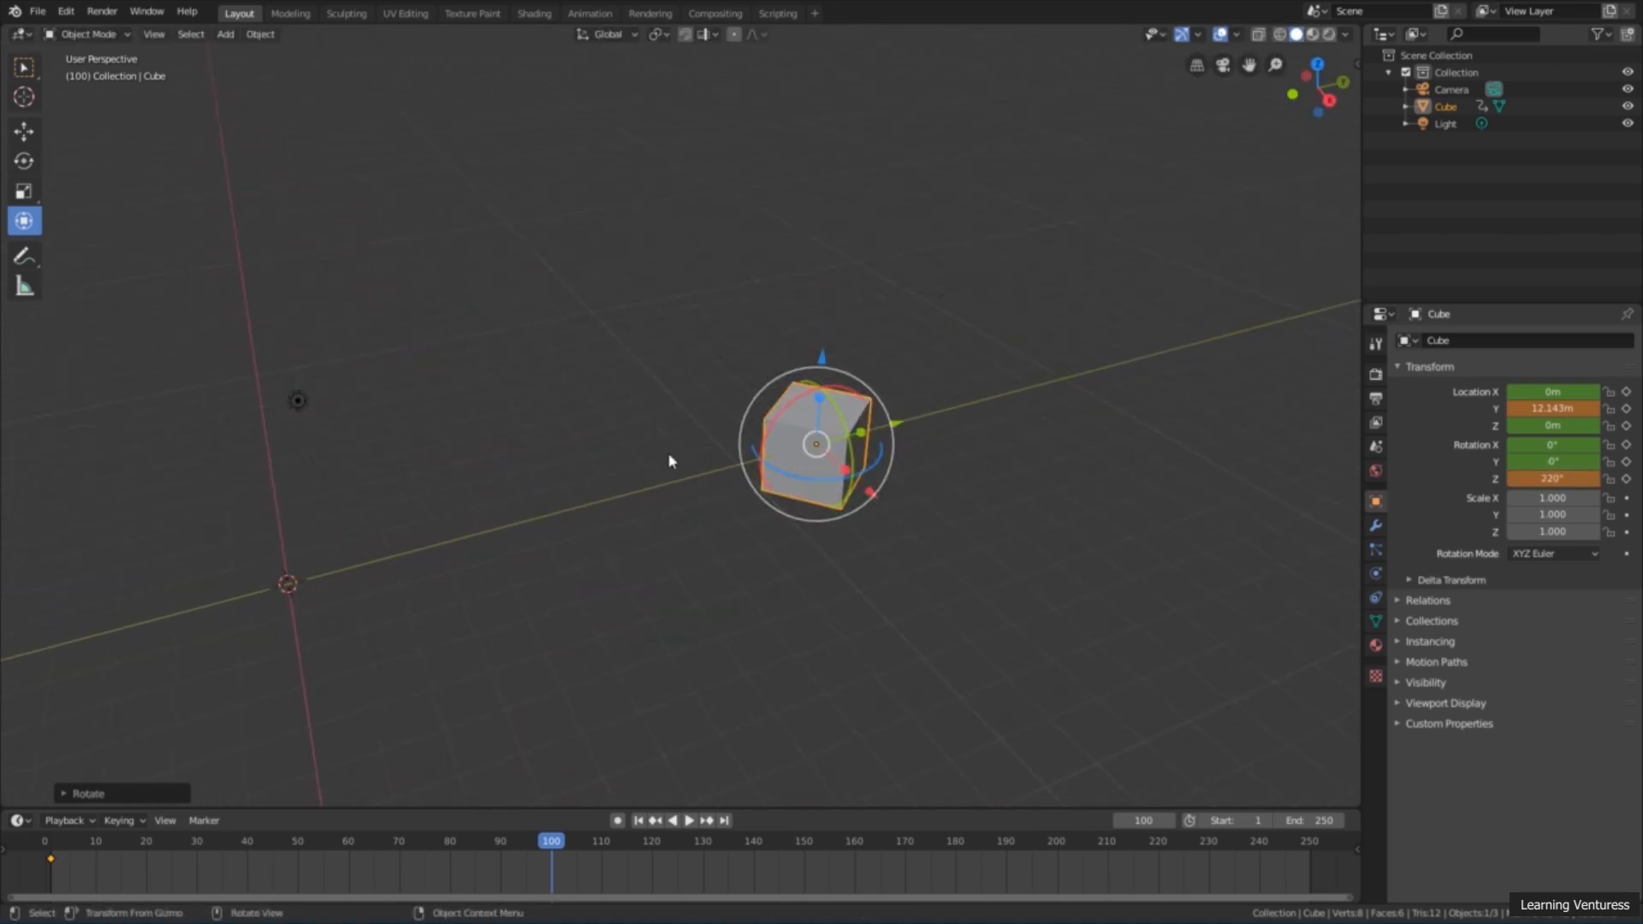
{"action": "middle_click_drag", "start_coordinate": [671, 462], "coordinate": [751, 414]}
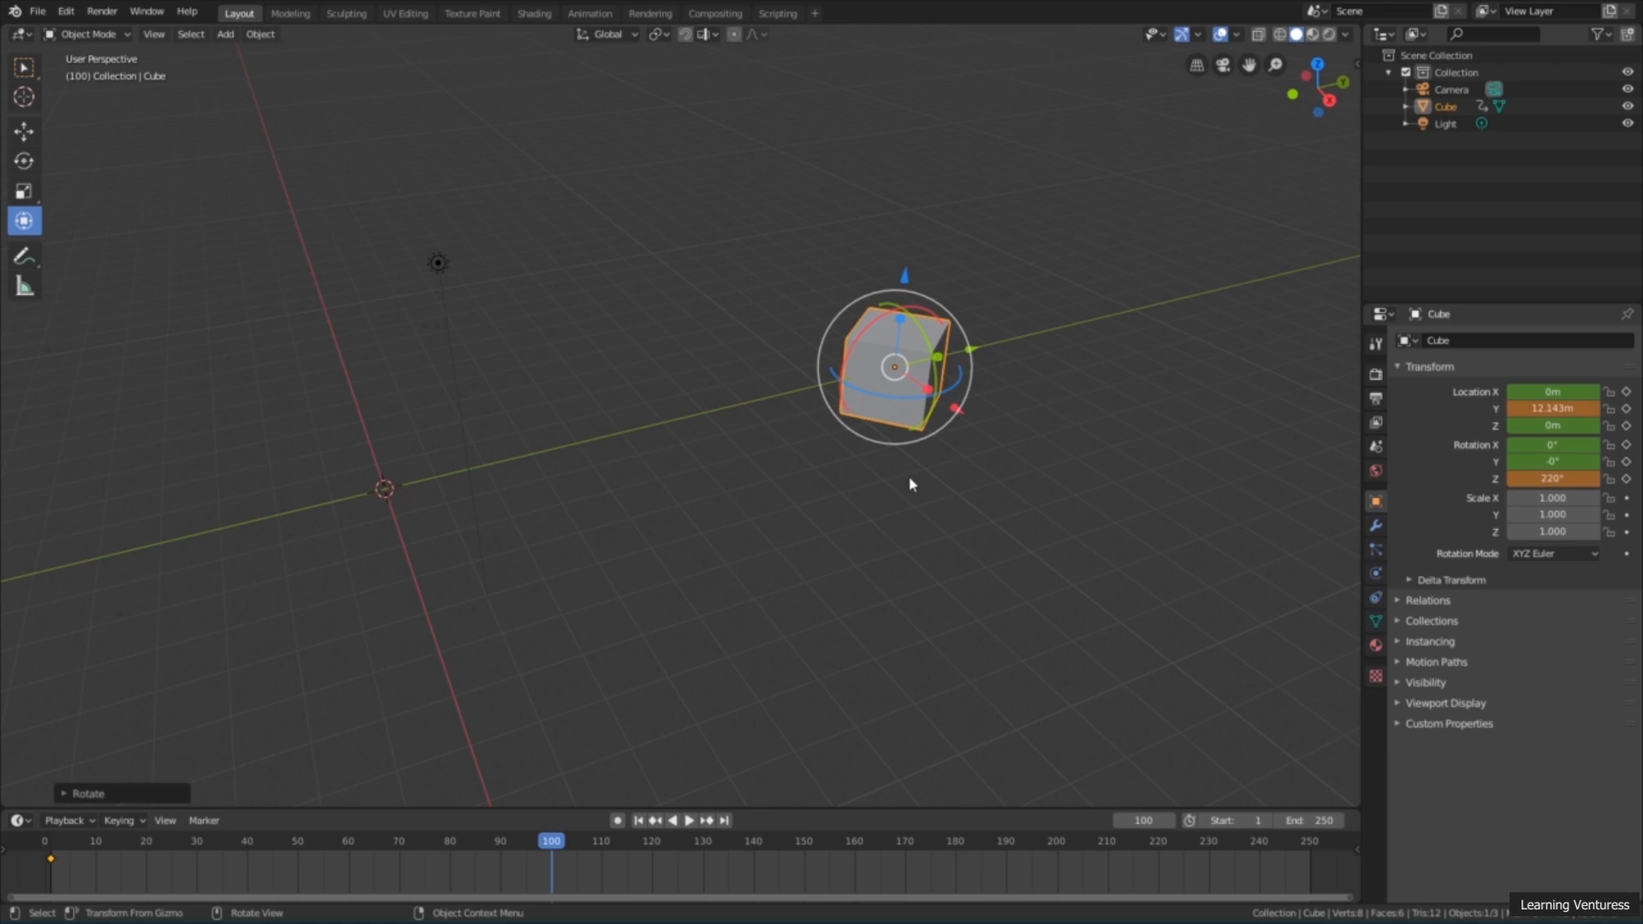
Step: Insert a LocRot keyframe at frame 100 for the moved and rotated cube
{"action": "left_click", "coordinate": [263, 36]}
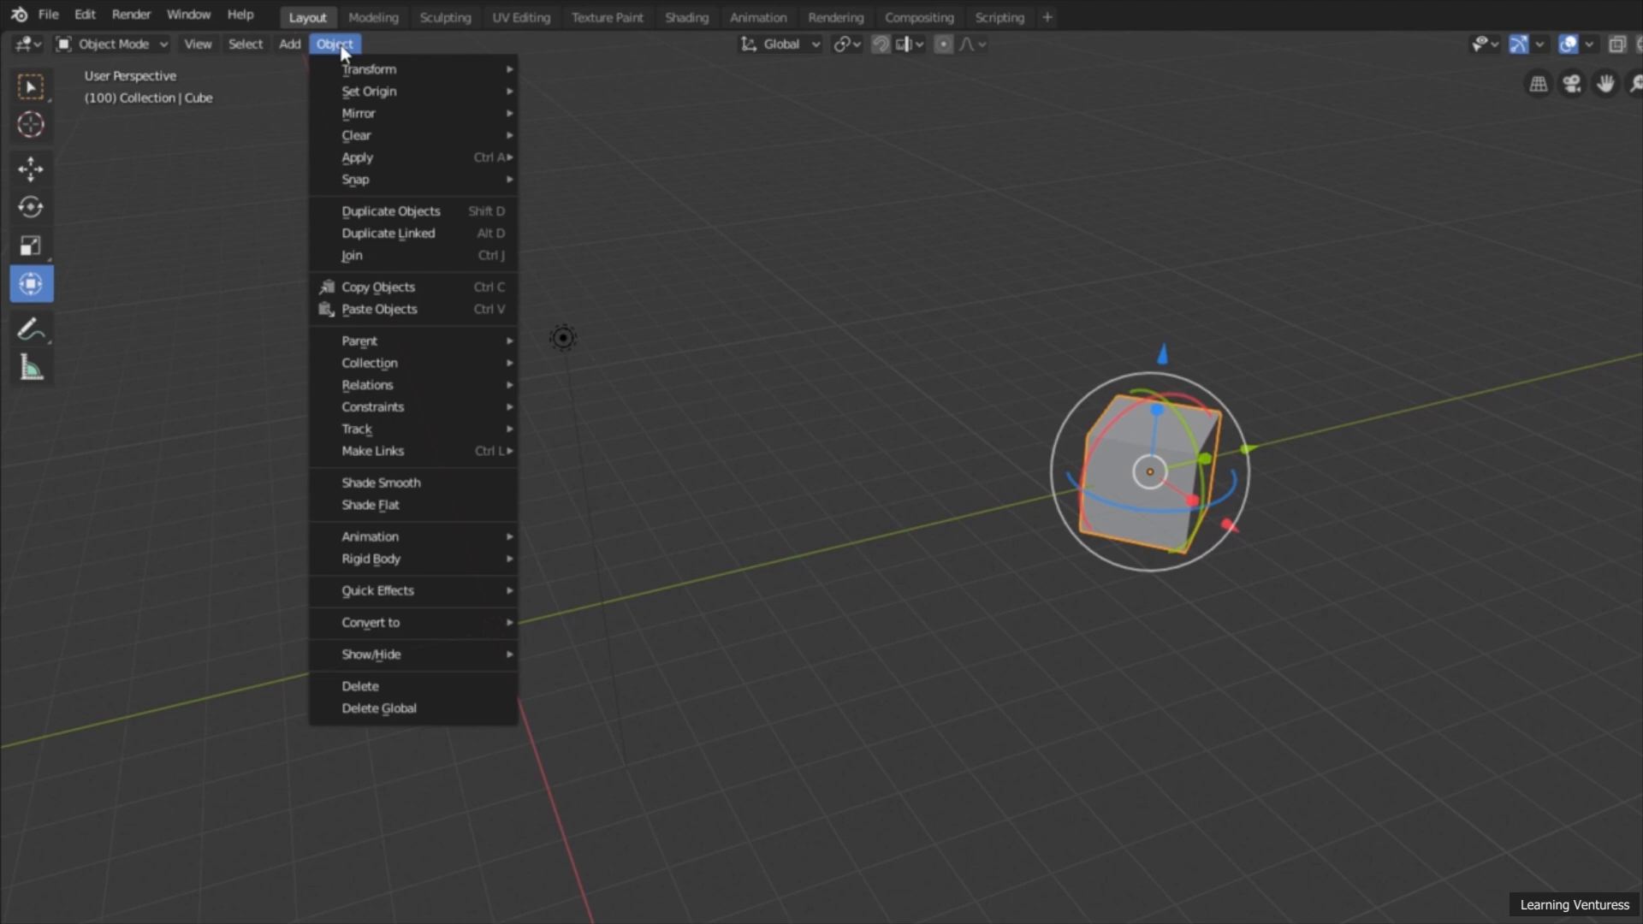
{"action": "mouse_move", "coordinate": [436, 543]}
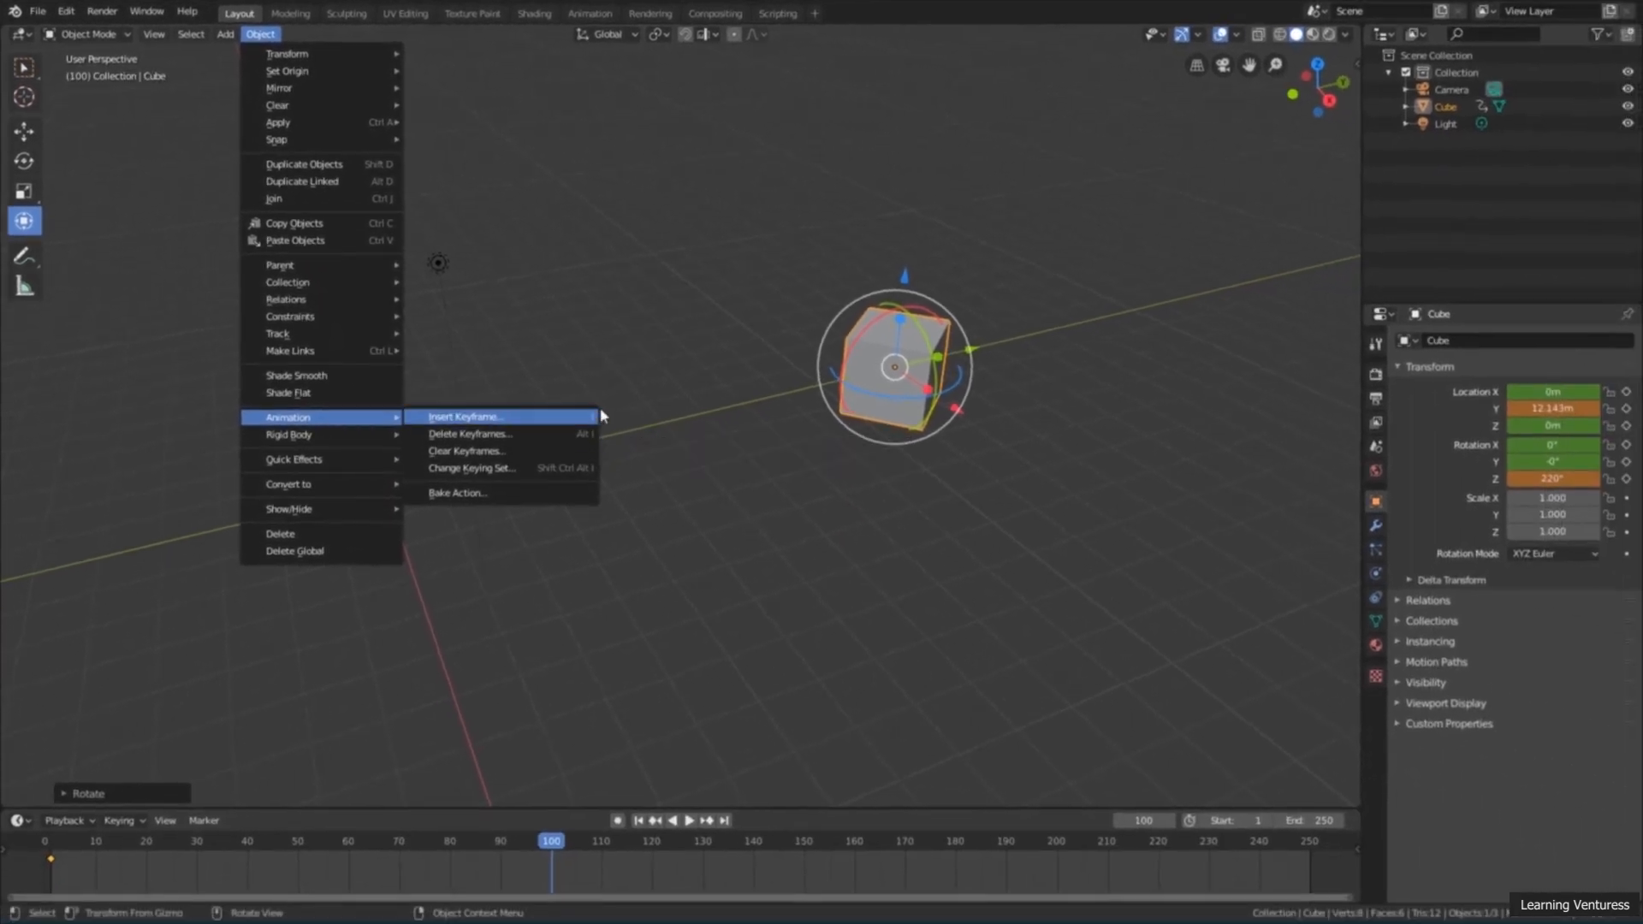
{"action": "left_click", "coordinate": [674, 394]}
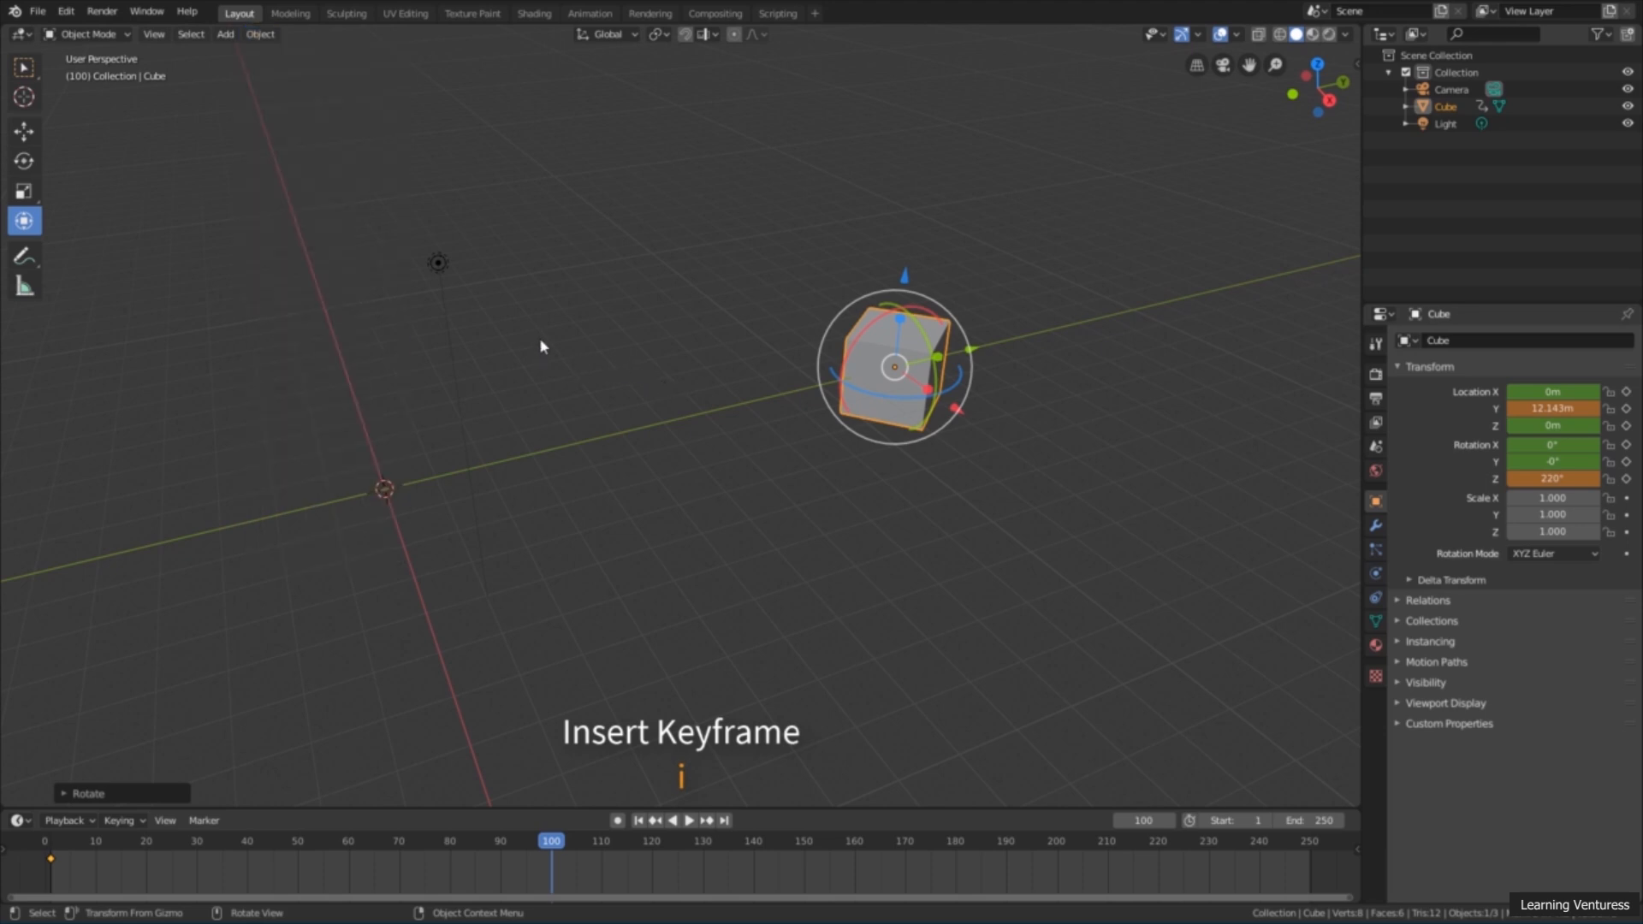
{"action": "key", "text": "i"}
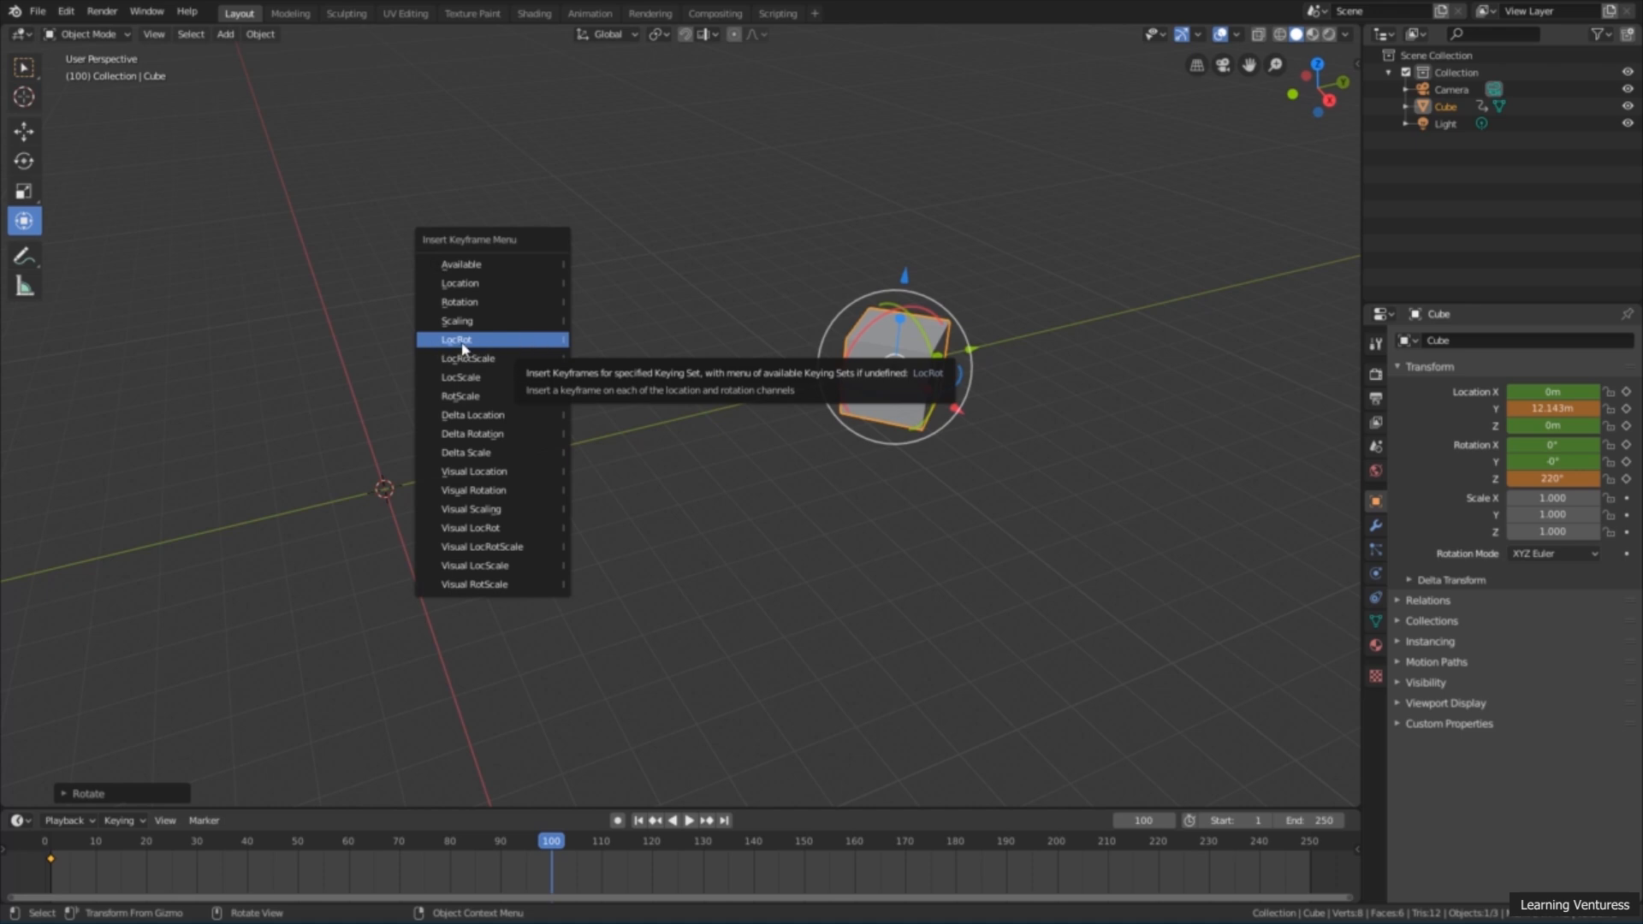
{"action": "left_click", "coordinate": [495, 341]}
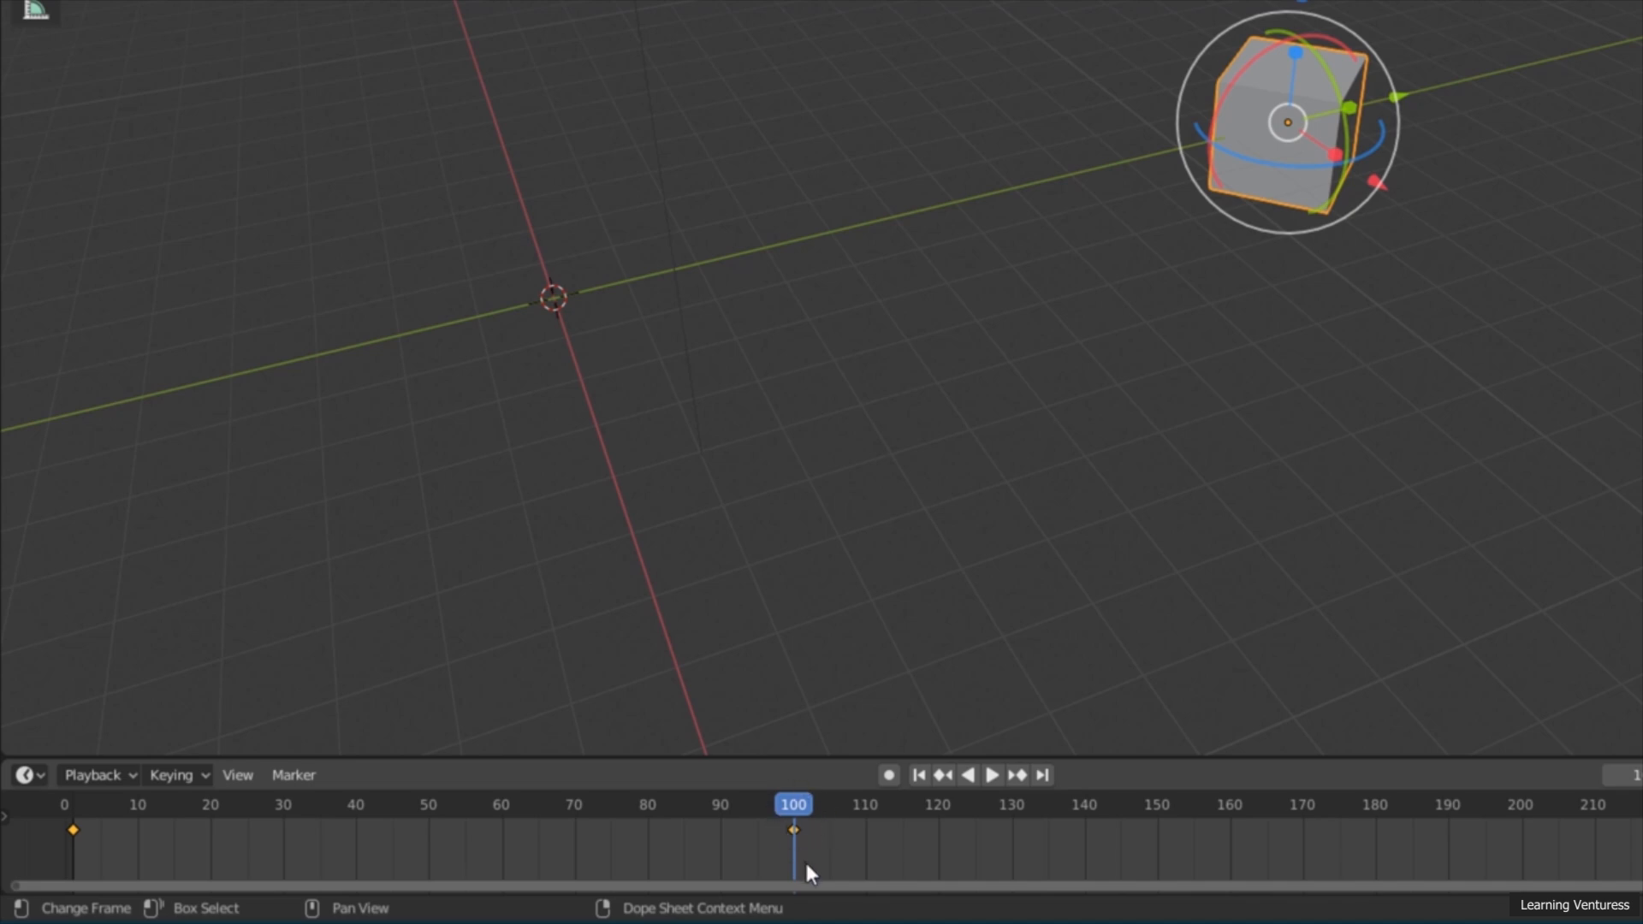
Step: Return to the first frame and play the cube animation
{"action": "left_click", "coordinate": [924, 780]}
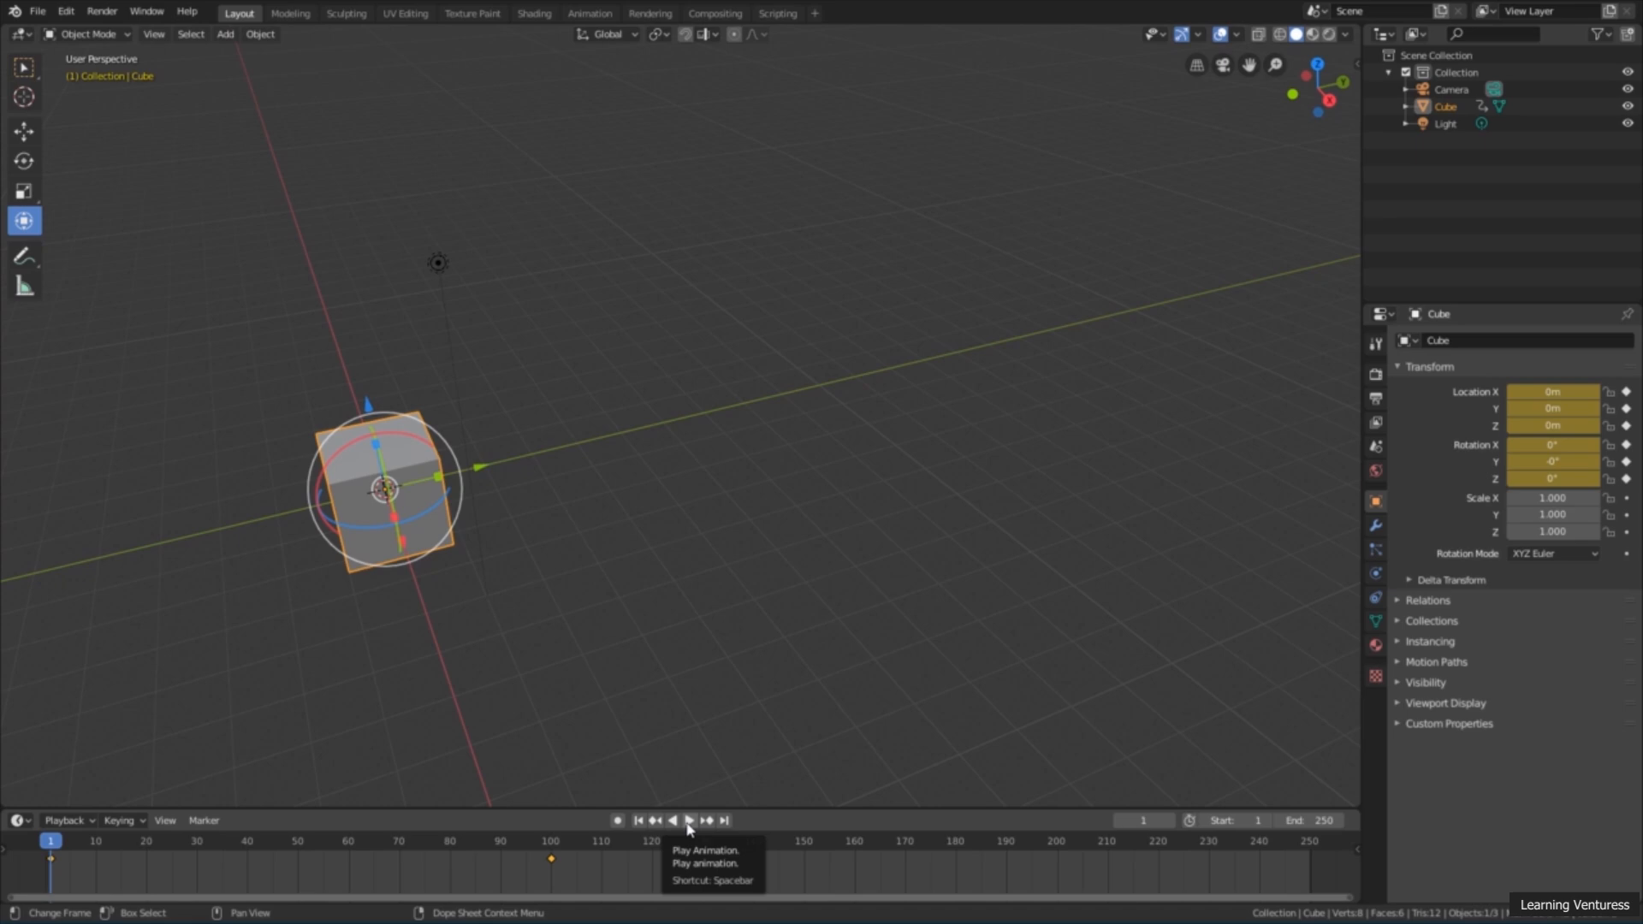
{"action": "left_click", "coordinate": [688, 823]}
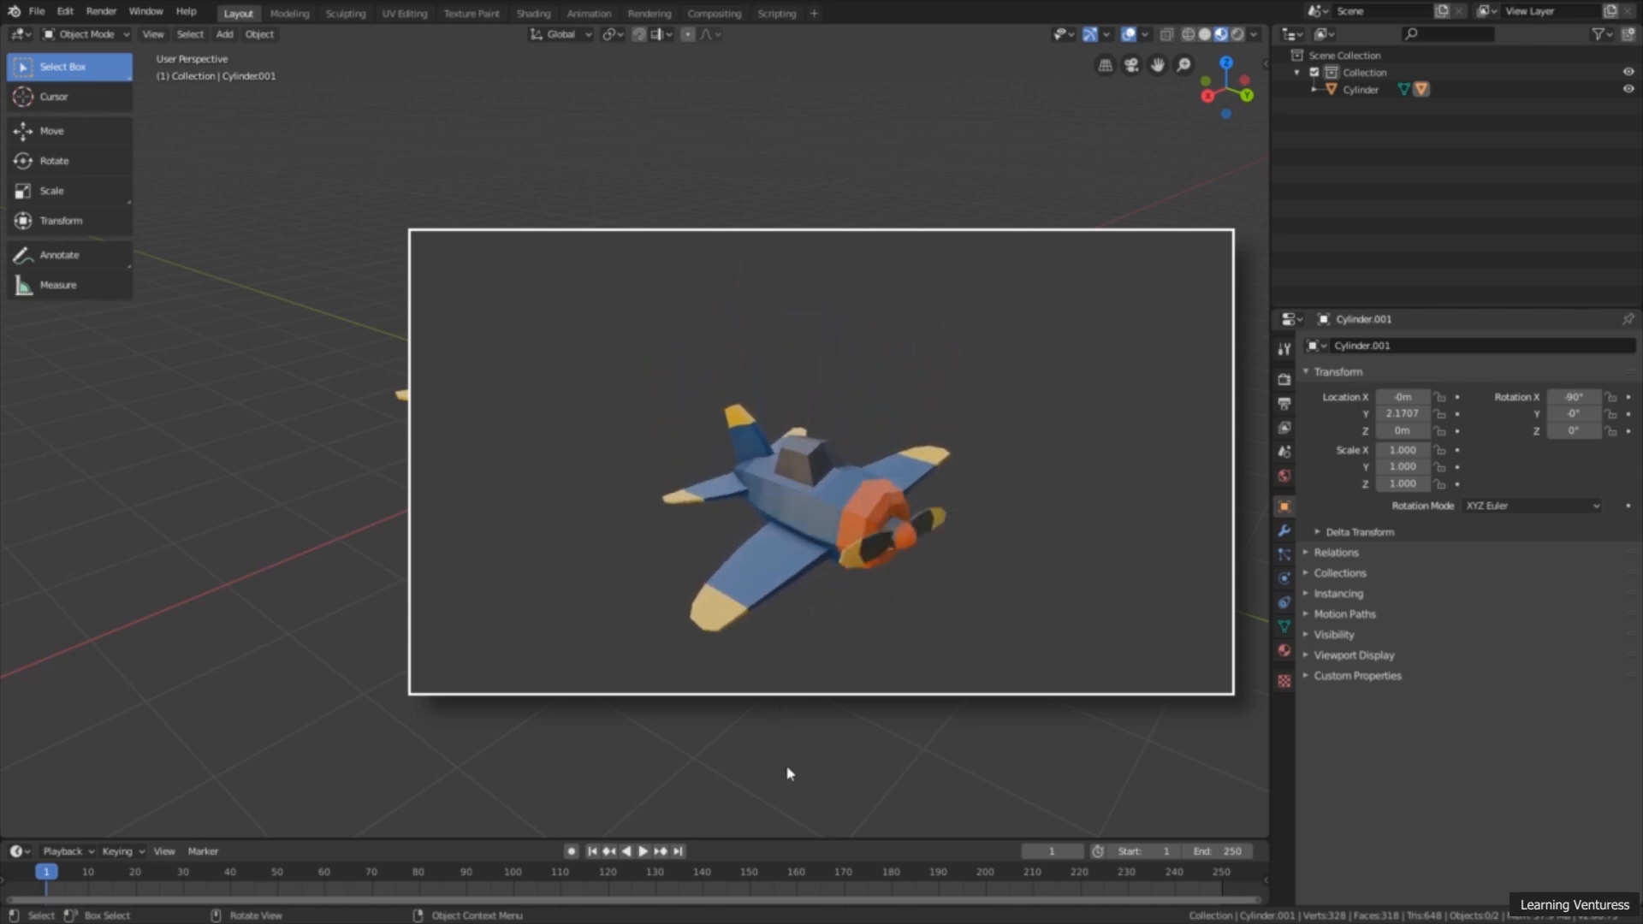
Step: In the airplane scene, enlarge the timeline slightly and set the animation's end frame to 240
{"action": "left_click_drag", "start_coordinate": [785, 839], "coordinate": [791, 822]}
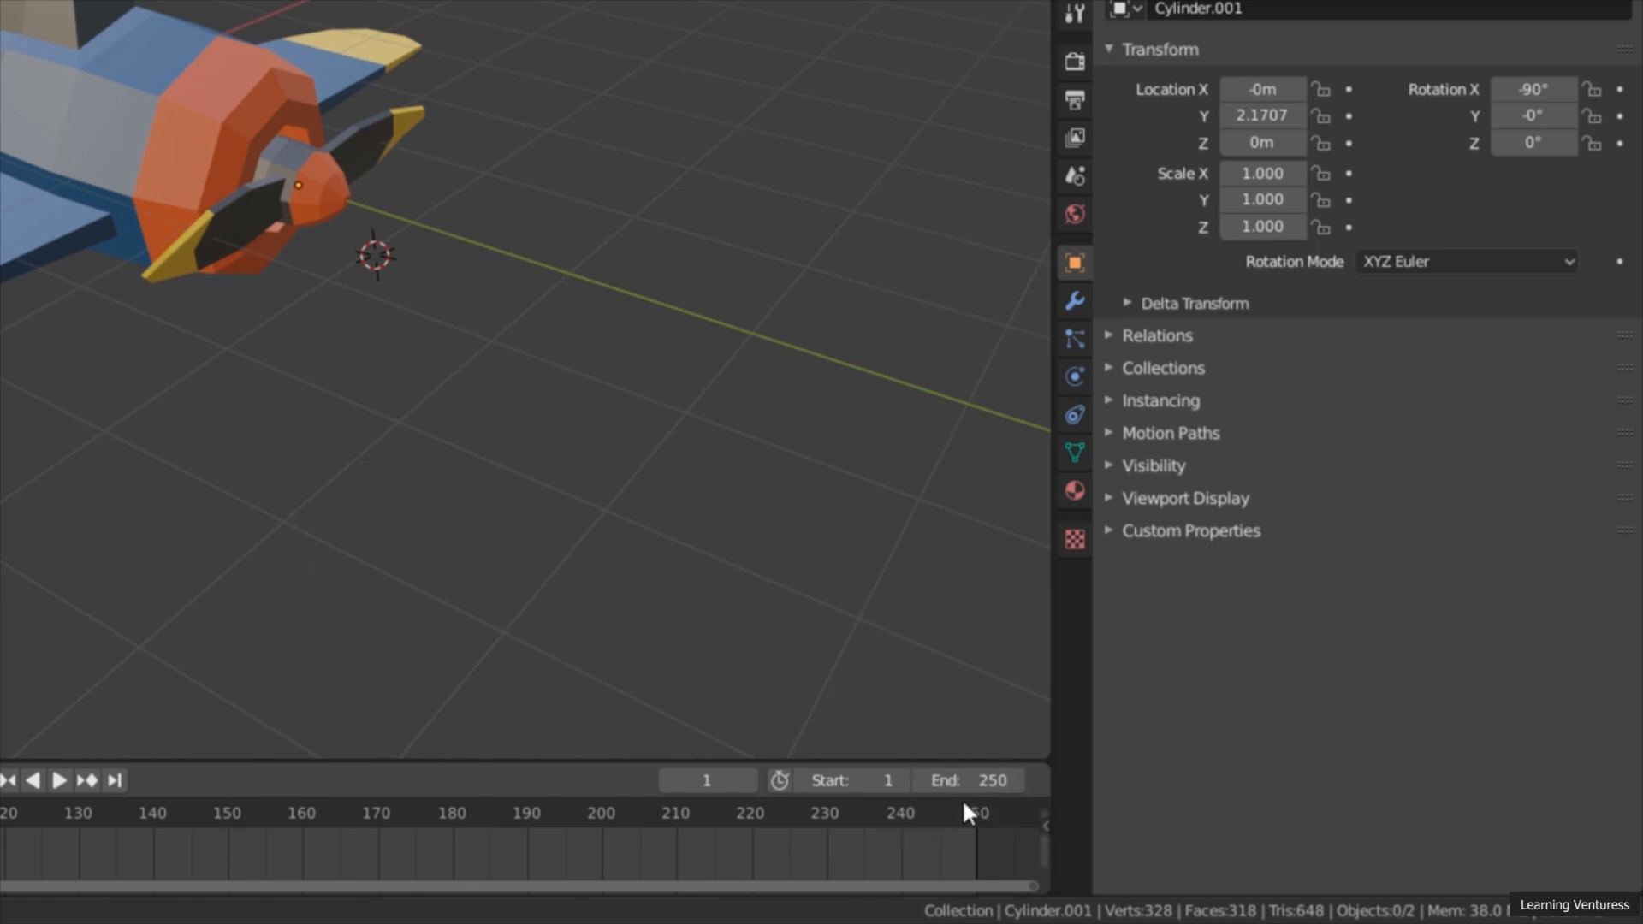
{"action": "left_click", "coordinate": [1001, 780]}
{"action": "type", "text": "240"}
{"action": "key", "text": "Return"}
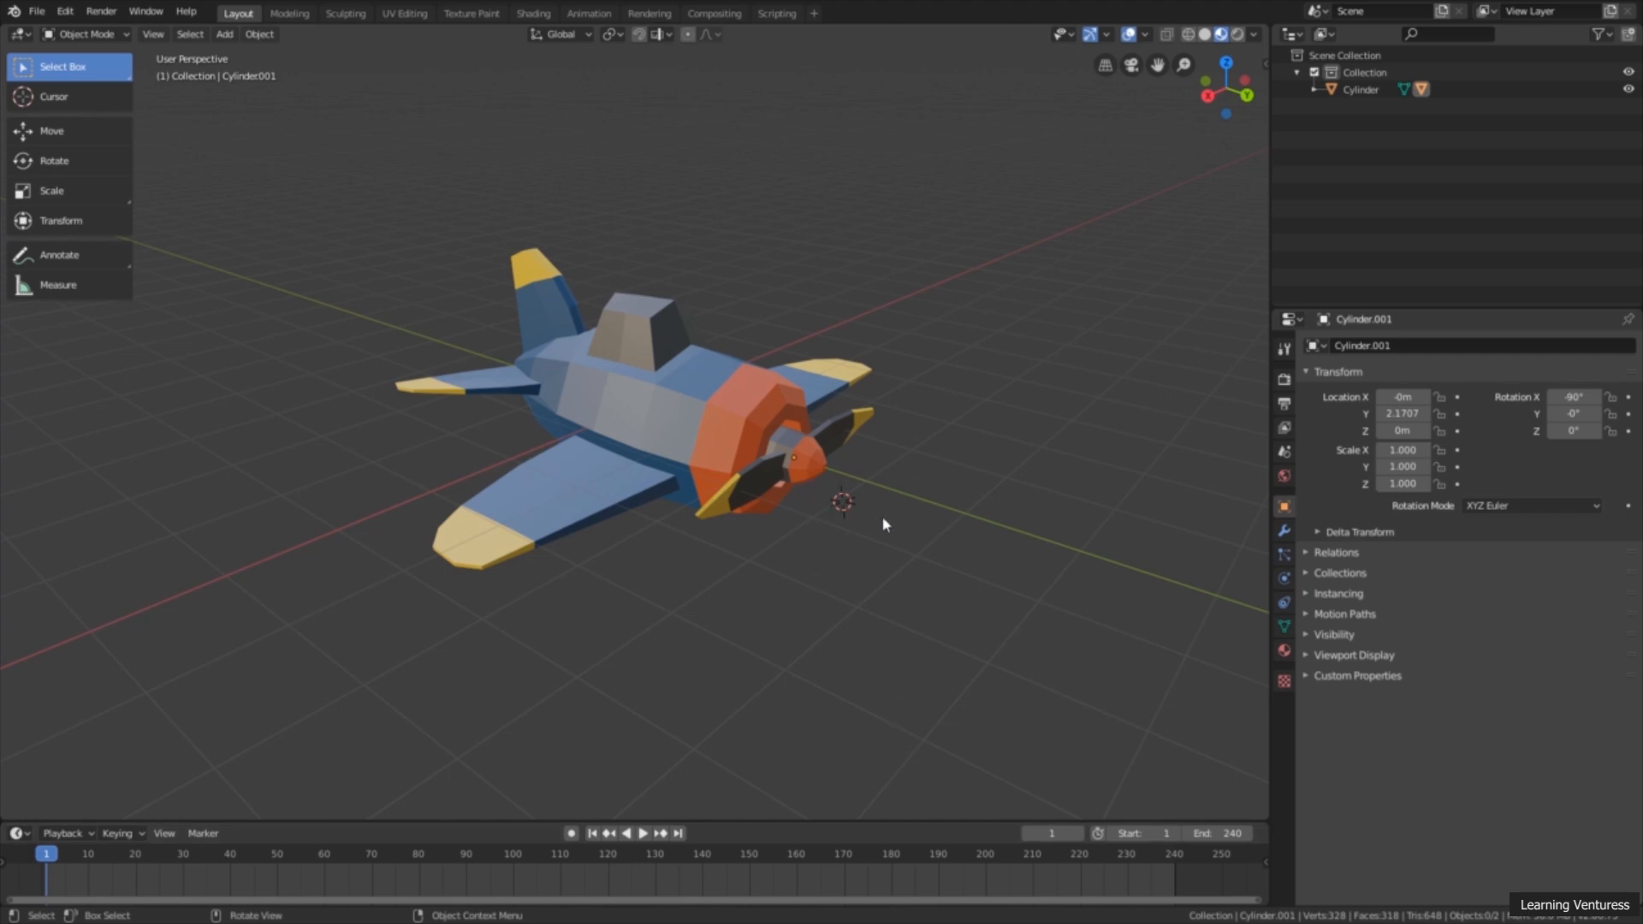
Step: Select the airplane's propeller and insert a Rotation keyframe for it at frame 1
{"action": "mouse_move", "coordinate": [892, 527]}
{"action": "middle_mouse_down"}
{"action": "mouse_move", "coordinate": [972, 536]}
{"action": "mouse_move", "coordinate": [856, 513]}
{"action": "mouse_move", "coordinate": [894, 521]}
{"action": "middle_mouse_up"}
{"action": "scroll", "coordinate": [888, 524], "scroll_direction": "up", "scroll_amount": 2}
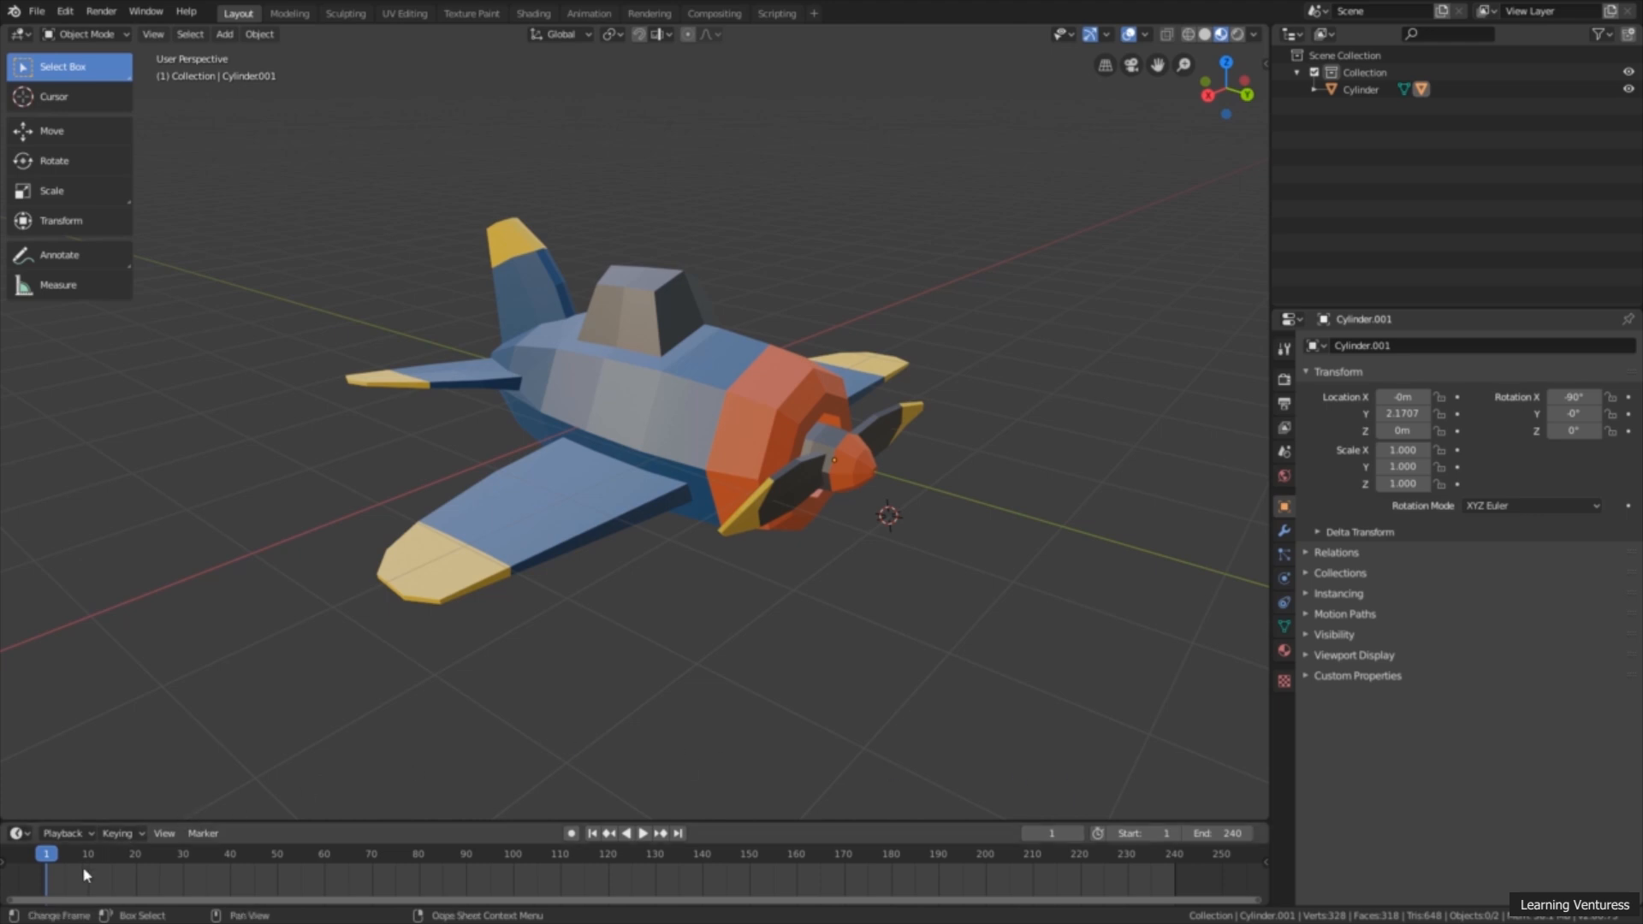
{"action": "middle_click_drag", "start_coordinate": [64, 867], "coordinate": [132, 870]}
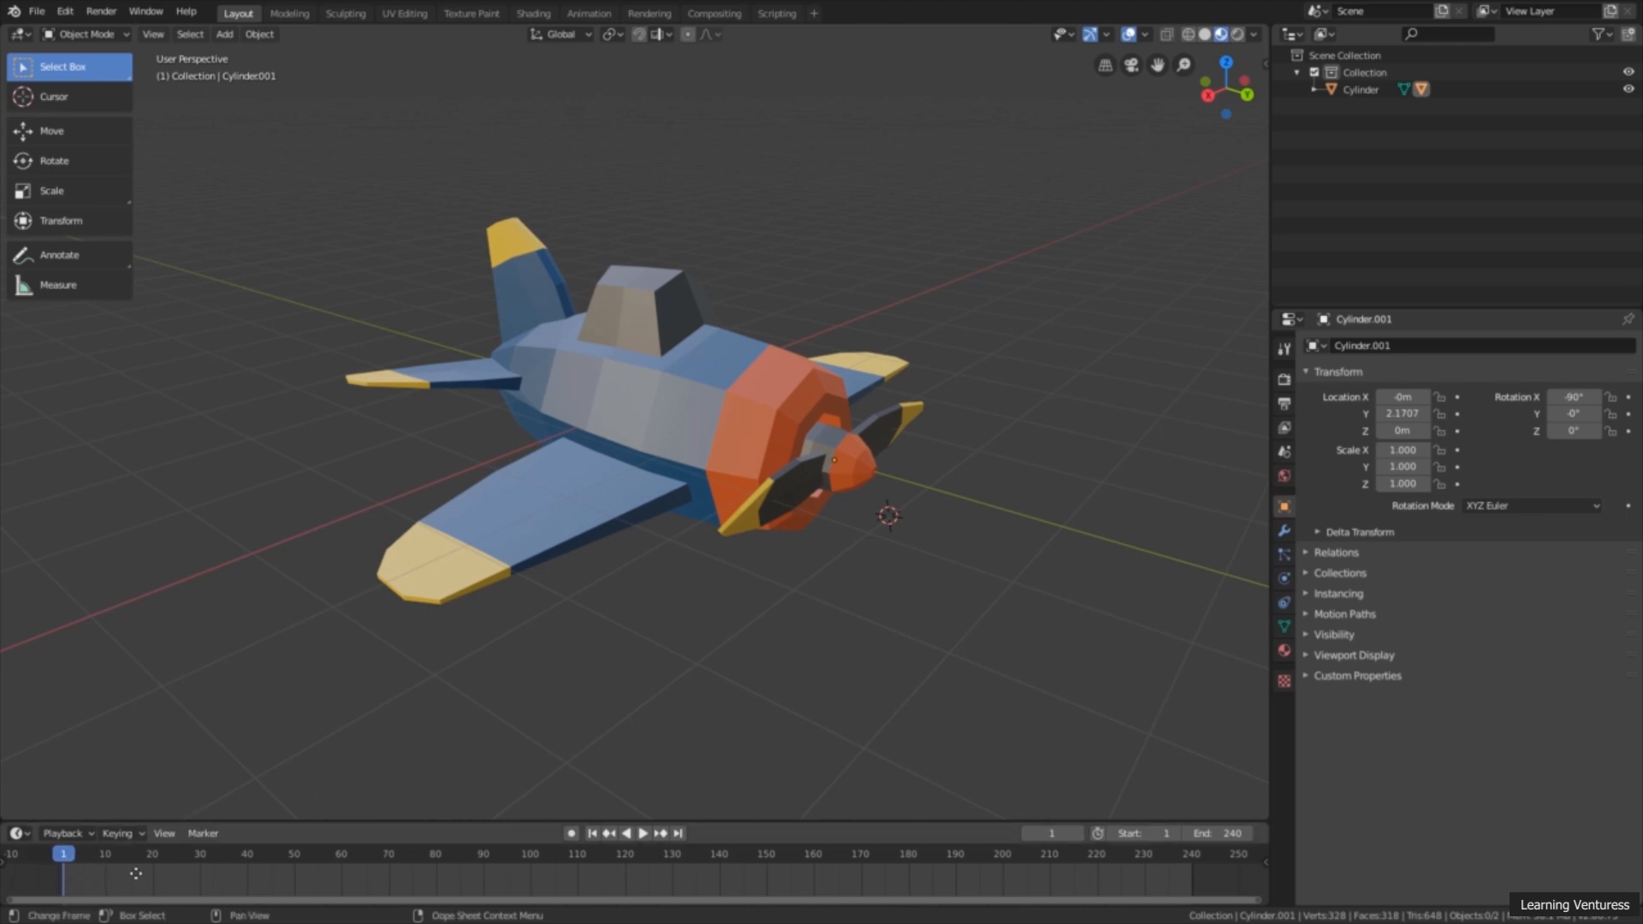
{"action": "left_click", "coordinate": [848, 485]}
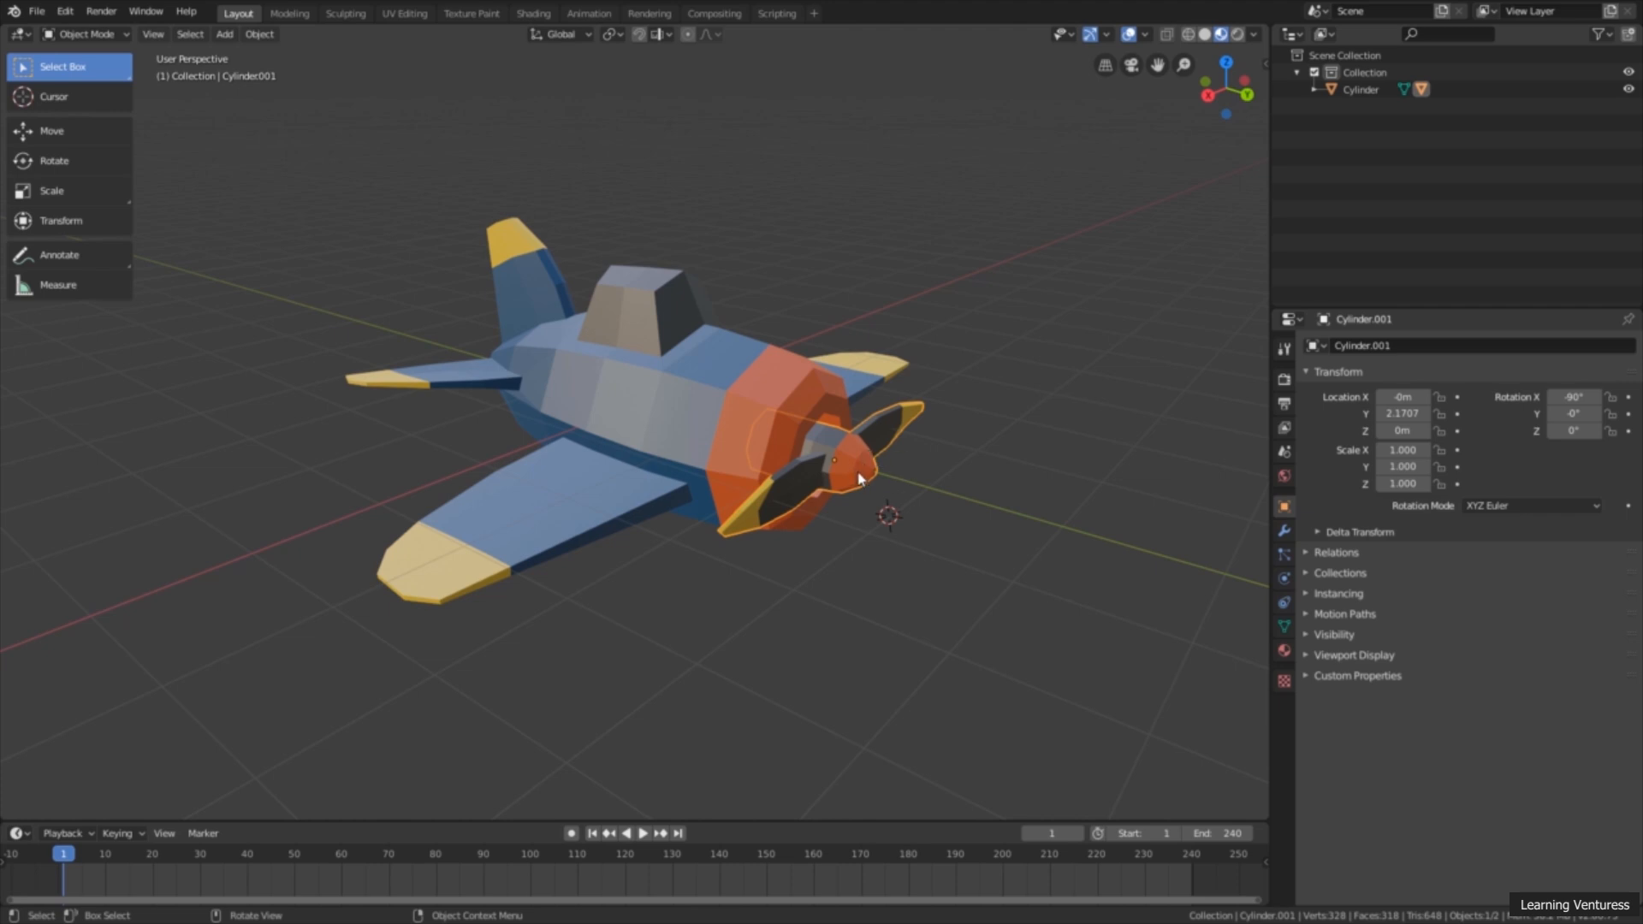
{"action": "middle_click_drag", "start_coordinate": [936, 459], "coordinate": [933, 462]}
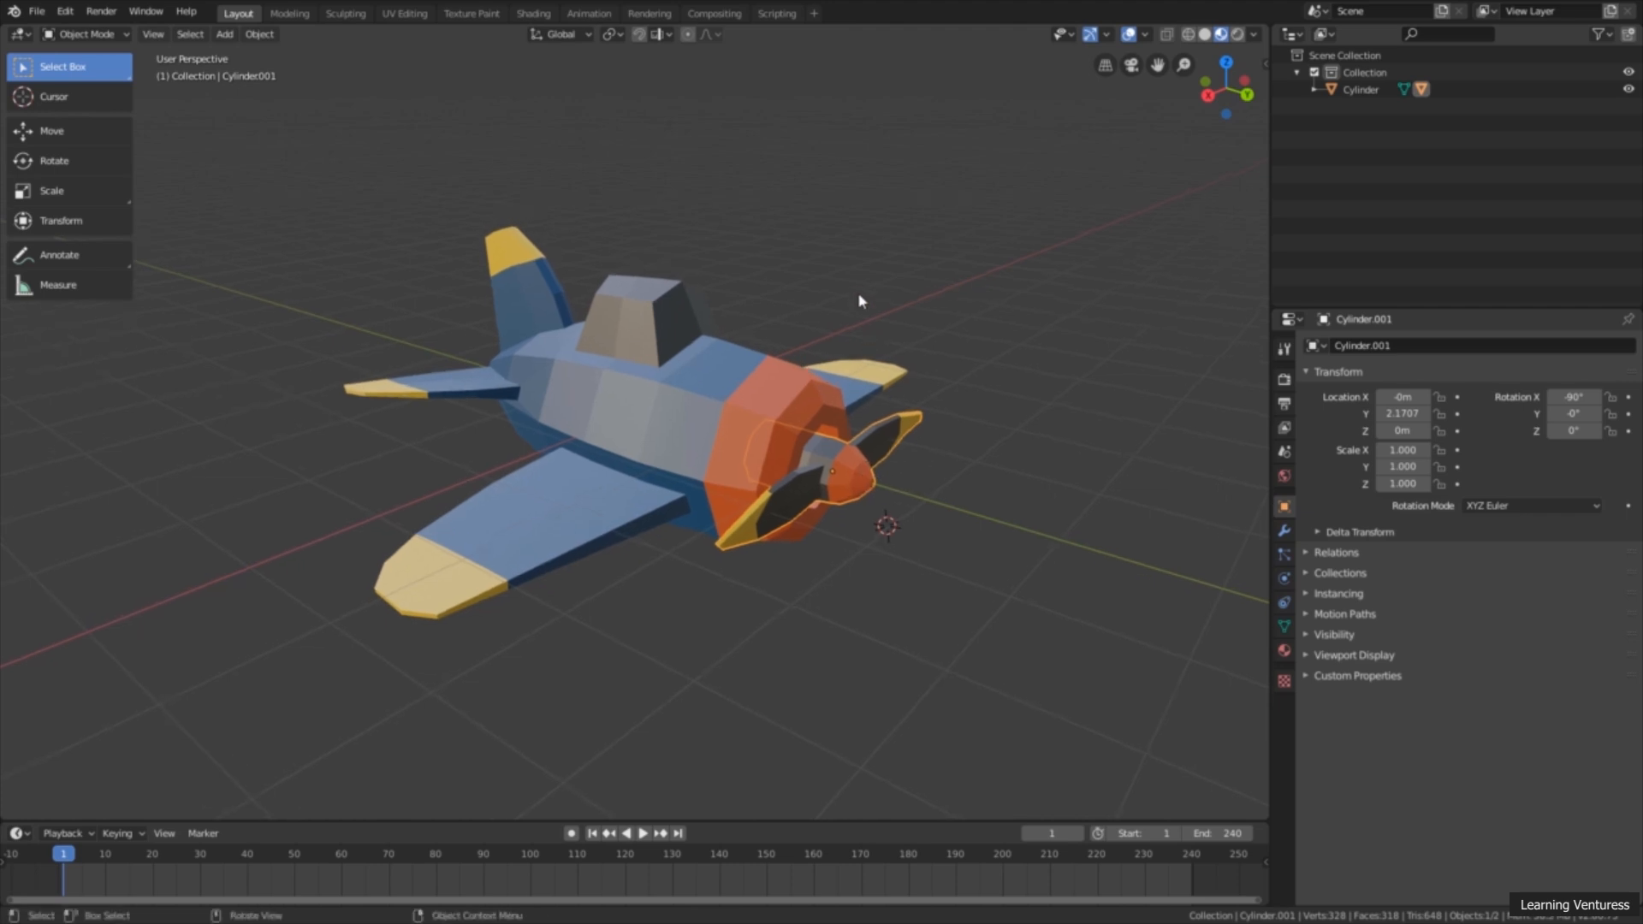
{"action": "key", "text": "i"}
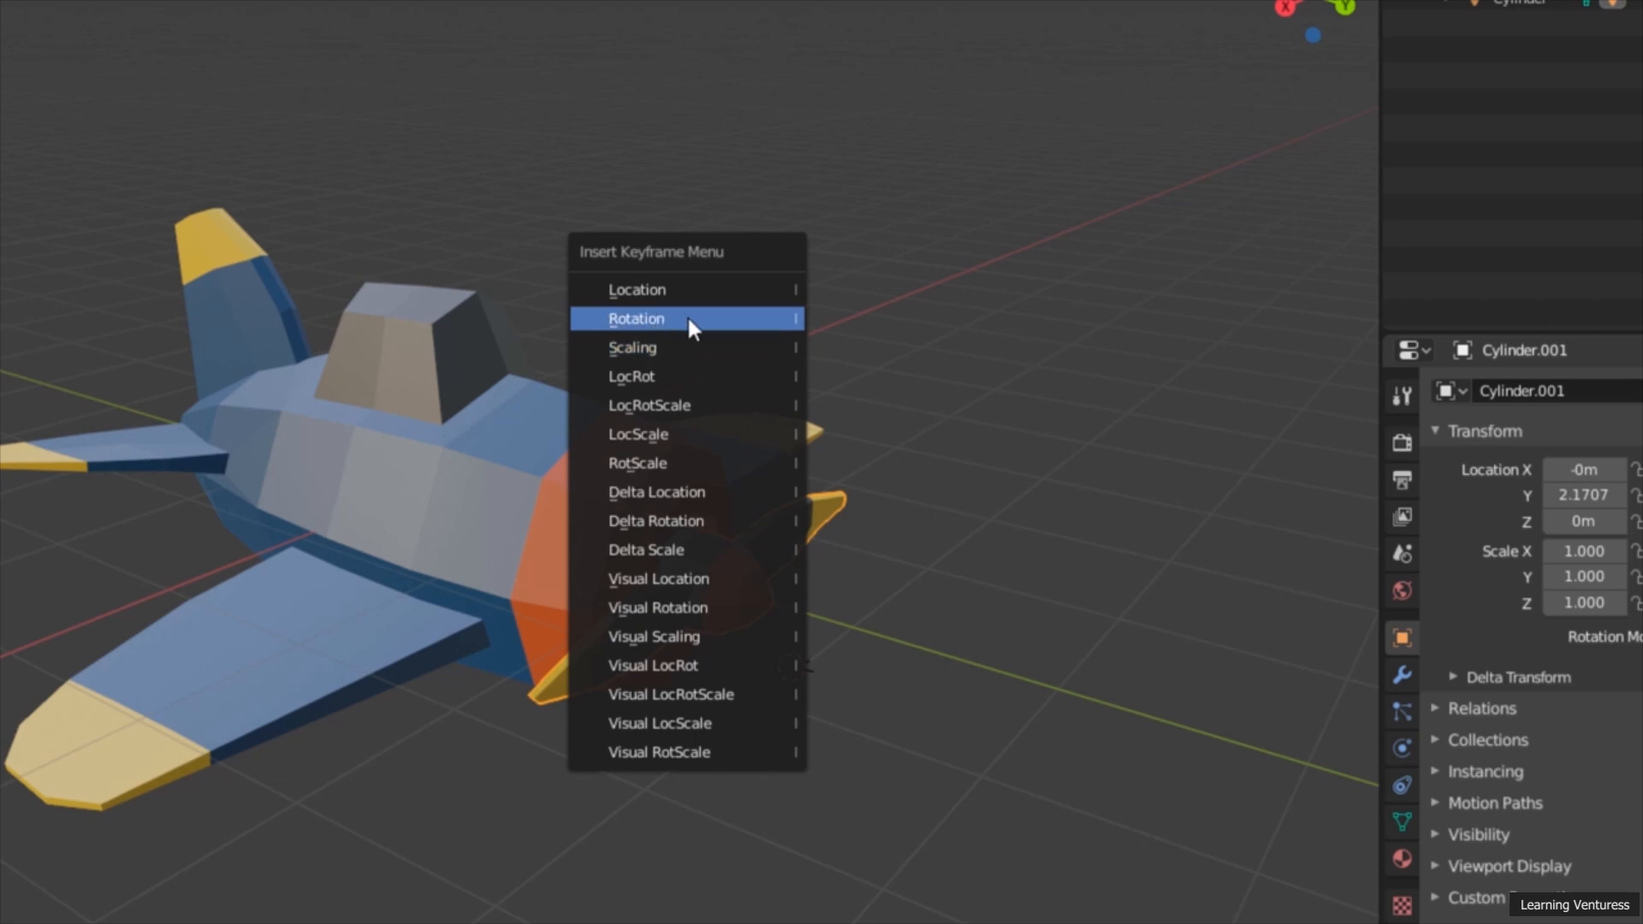
{"action": "left_click", "coordinate": [689, 319]}
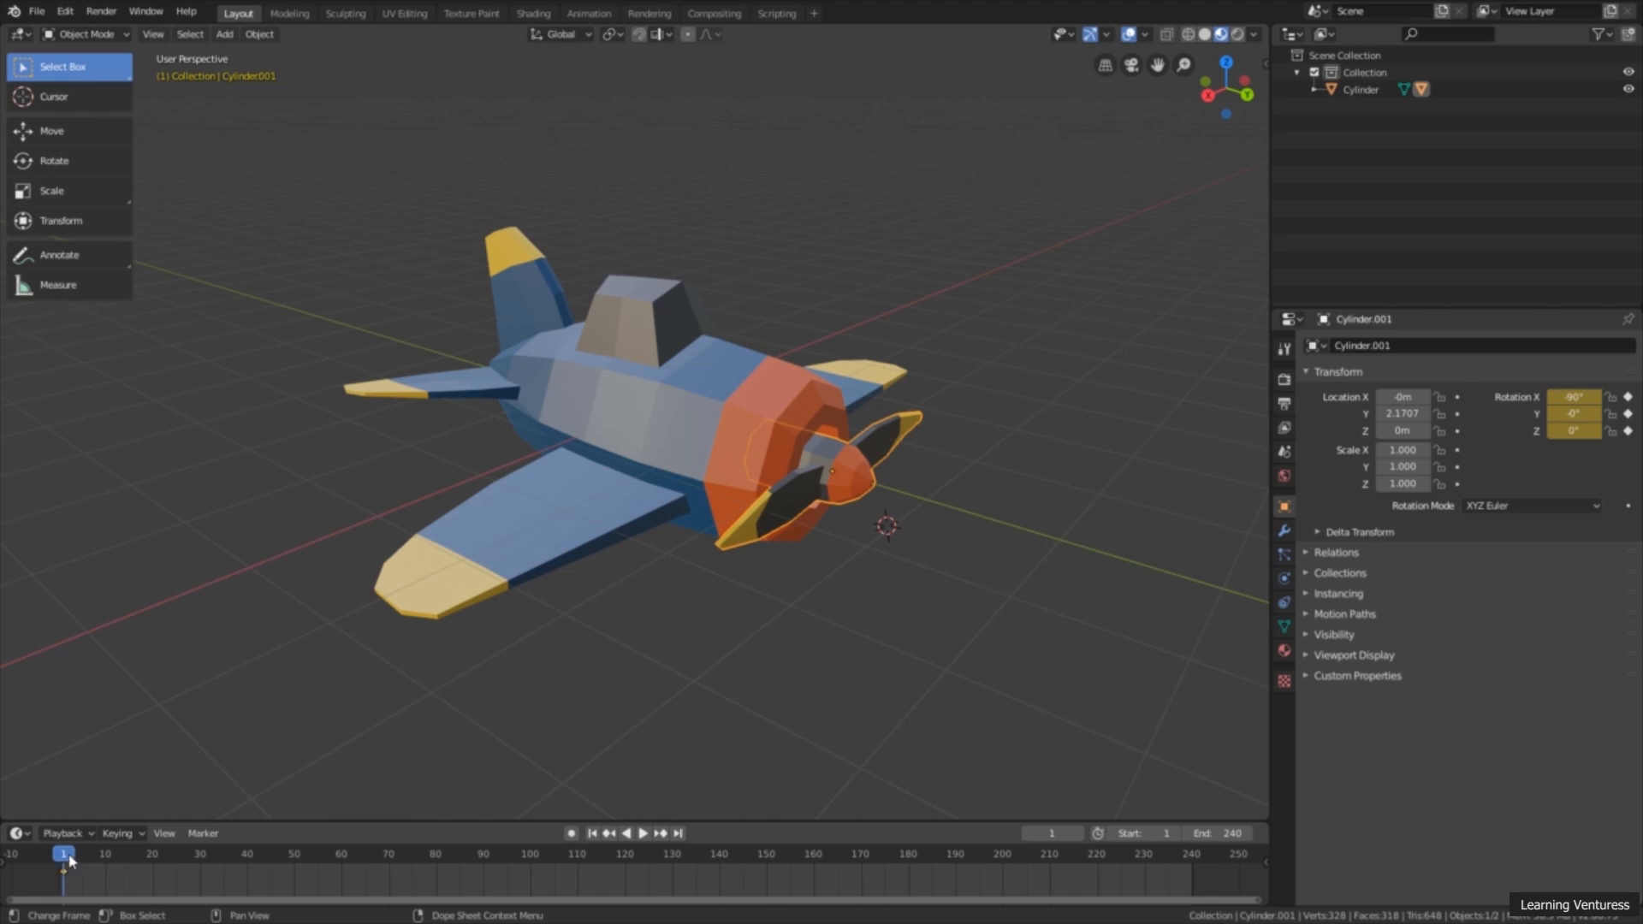
Step: Move the playhead to frame 240, keeping the propeller selected
{"action": "left_click_drag", "start_coordinate": [71, 860], "coordinate": [1193, 894]}
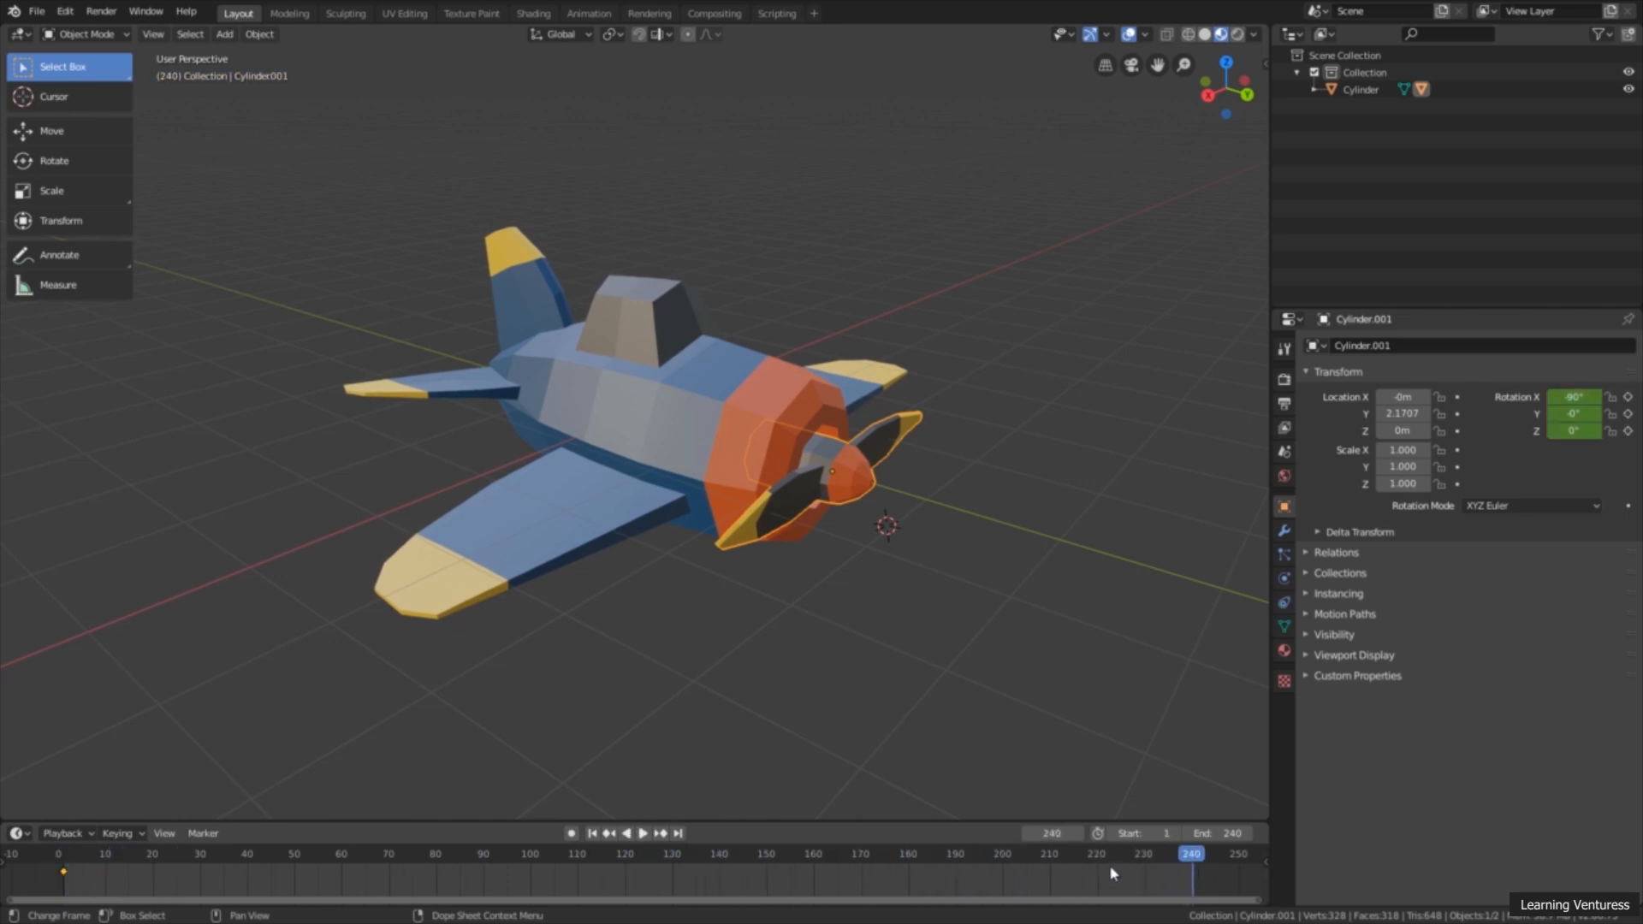
{"action": "middle_click_drag", "start_coordinate": [892, 531], "coordinate": [783, 537]}
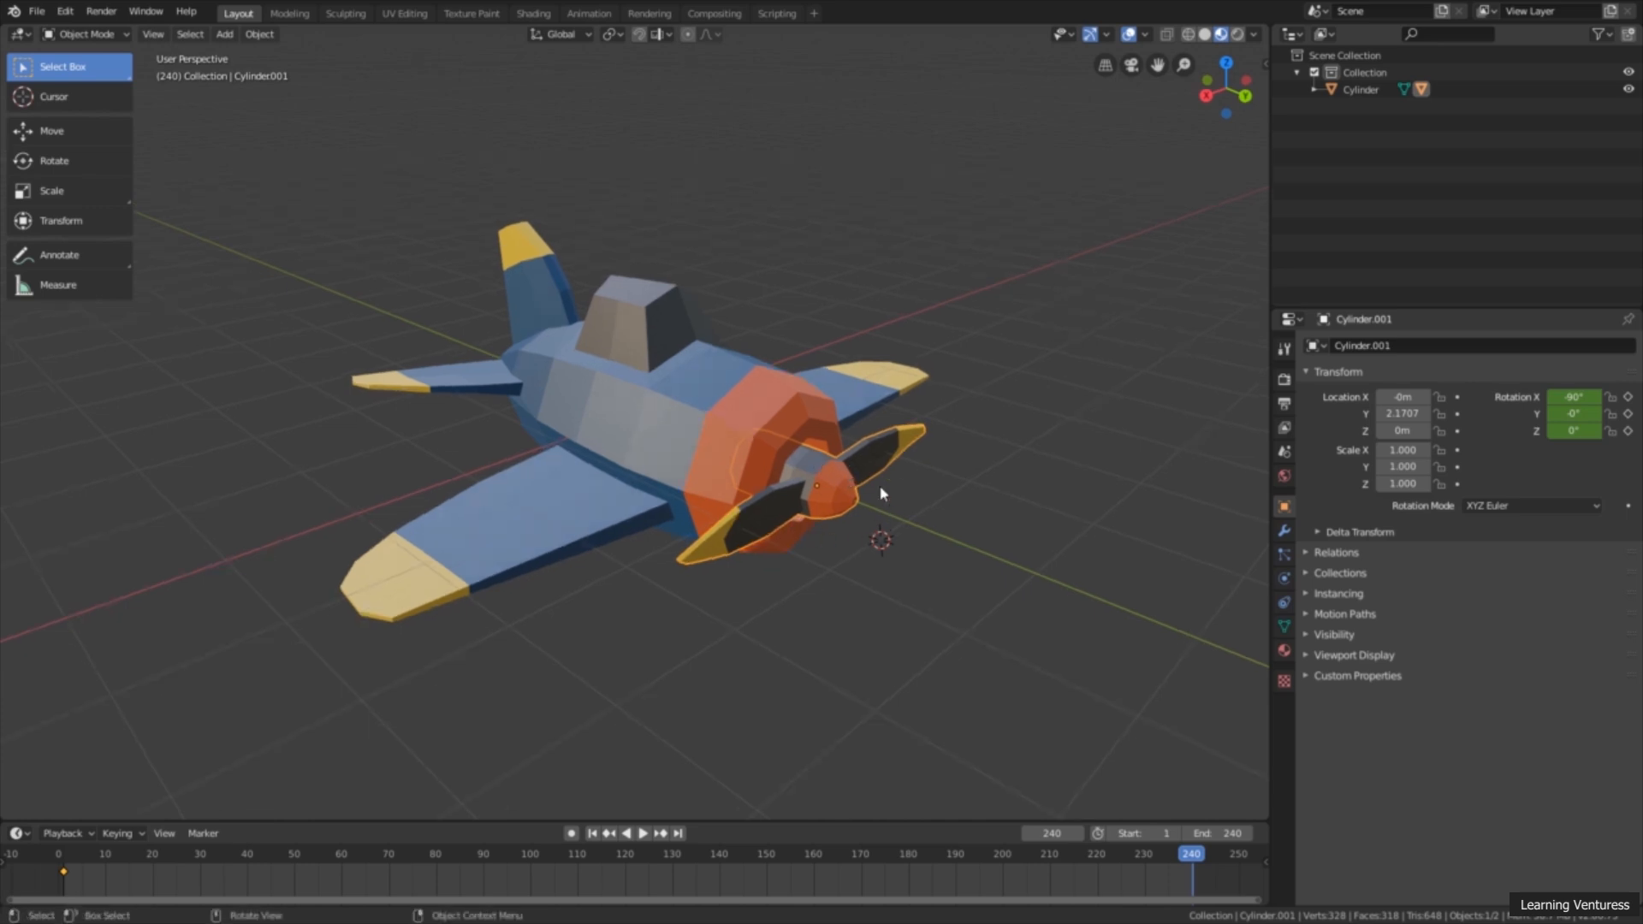
{"action": "middle_click_drag", "start_coordinate": [872, 490], "coordinate": [873, 485]}
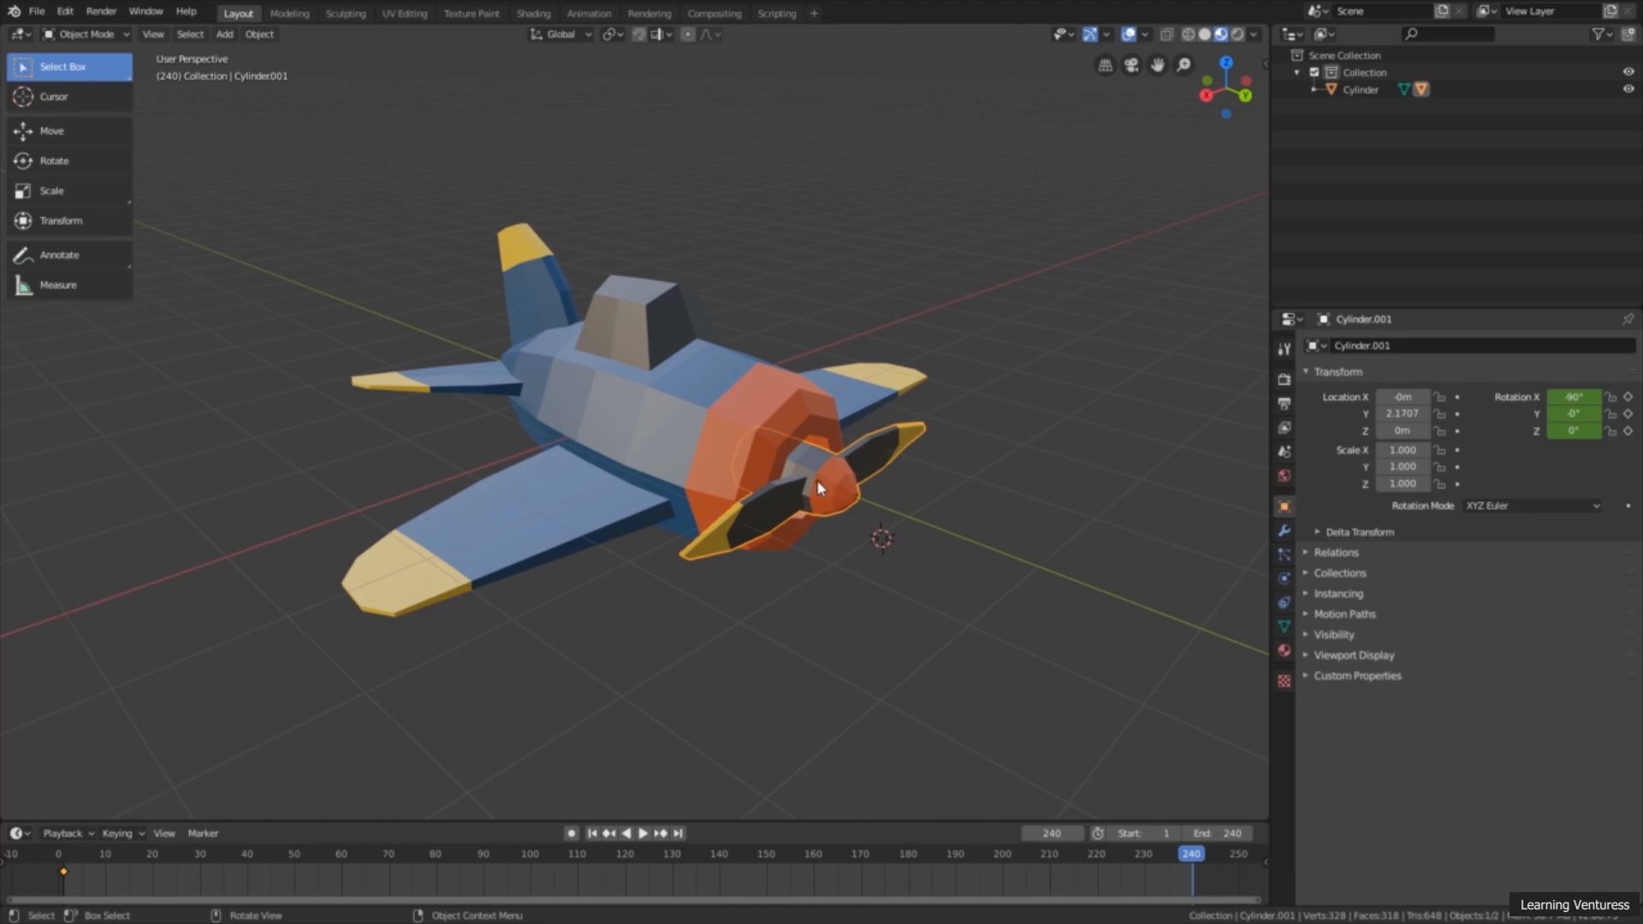
{"action": "mouse_move", "coordinate": [826, 510]}
{"action": "middle_mouse_down"}
{"action": "mouse_move", "coordinate": [807, 503]}
{"action": "mouse_move", "coordinate": [824, 508]}
{"action": "middle_mouse_up"}
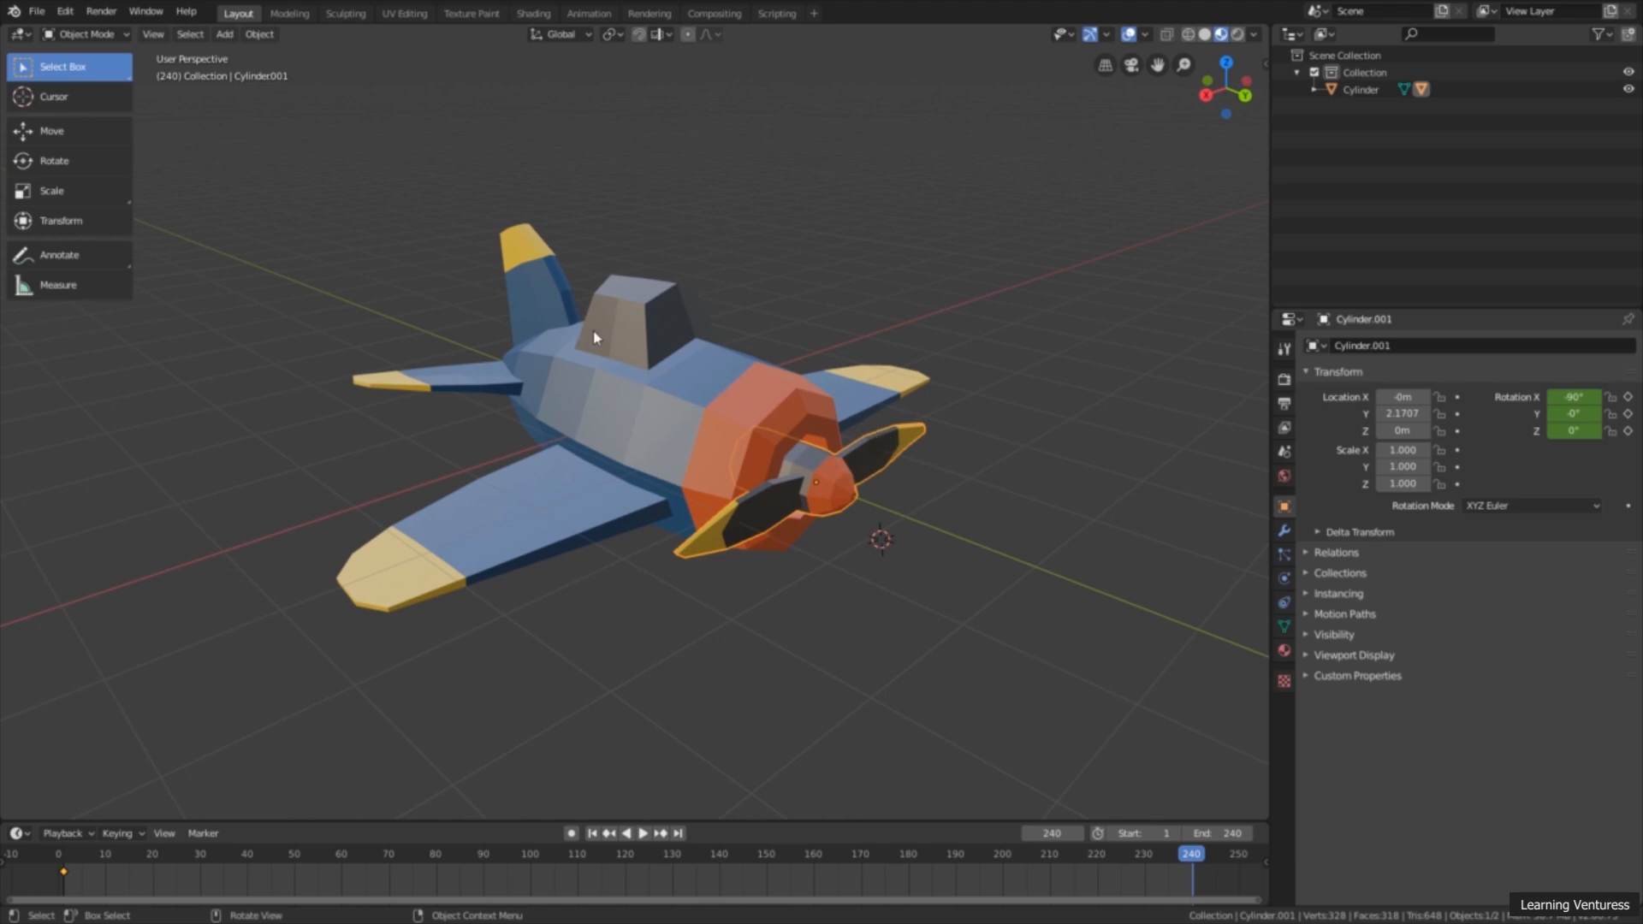
Step: Try rotating the propeller with the Rotate tool, cancel the rotation and switch back to the Select Box tool
{"action": "left_click", "coordinate": [83, 160]}
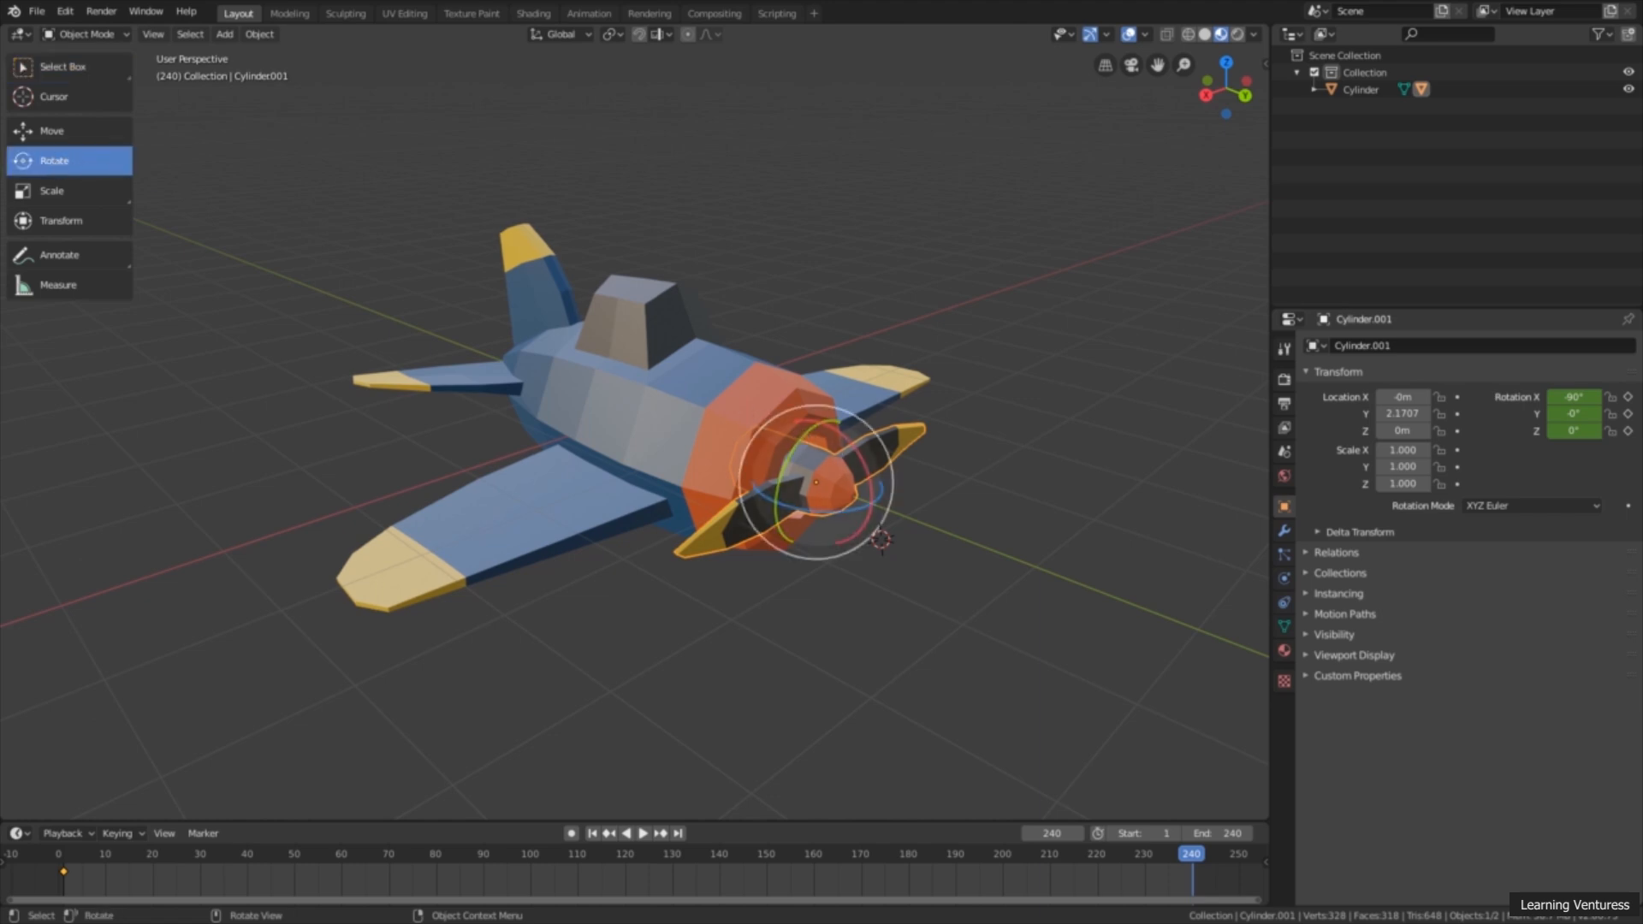
{"action": "left_click_drag", "start_coordinate": [819, 447], "coordinate": [771, 430]}
{"action": "right_click", "coordinate": [797, 396]}
{"action": "right_click", "coordinate": [772, 430]}
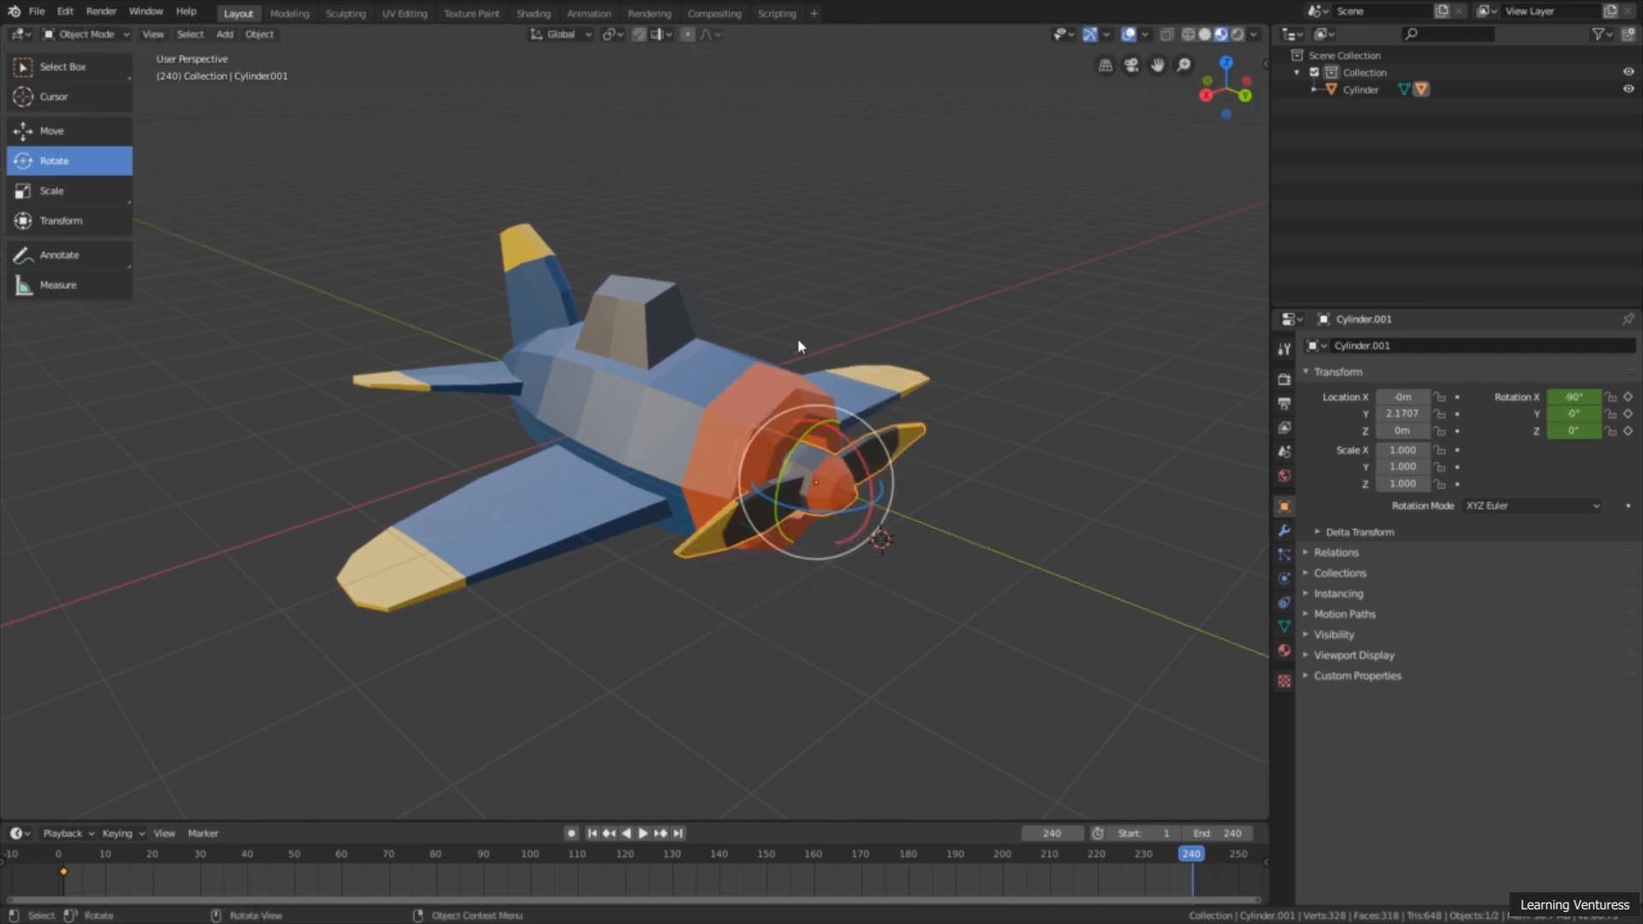
{"action": "middle_click_drag", "start_coordinate": [905, 356], "coordinate": [864, 333]}
{"action": "left_click", "coordinate": [102, 65]}
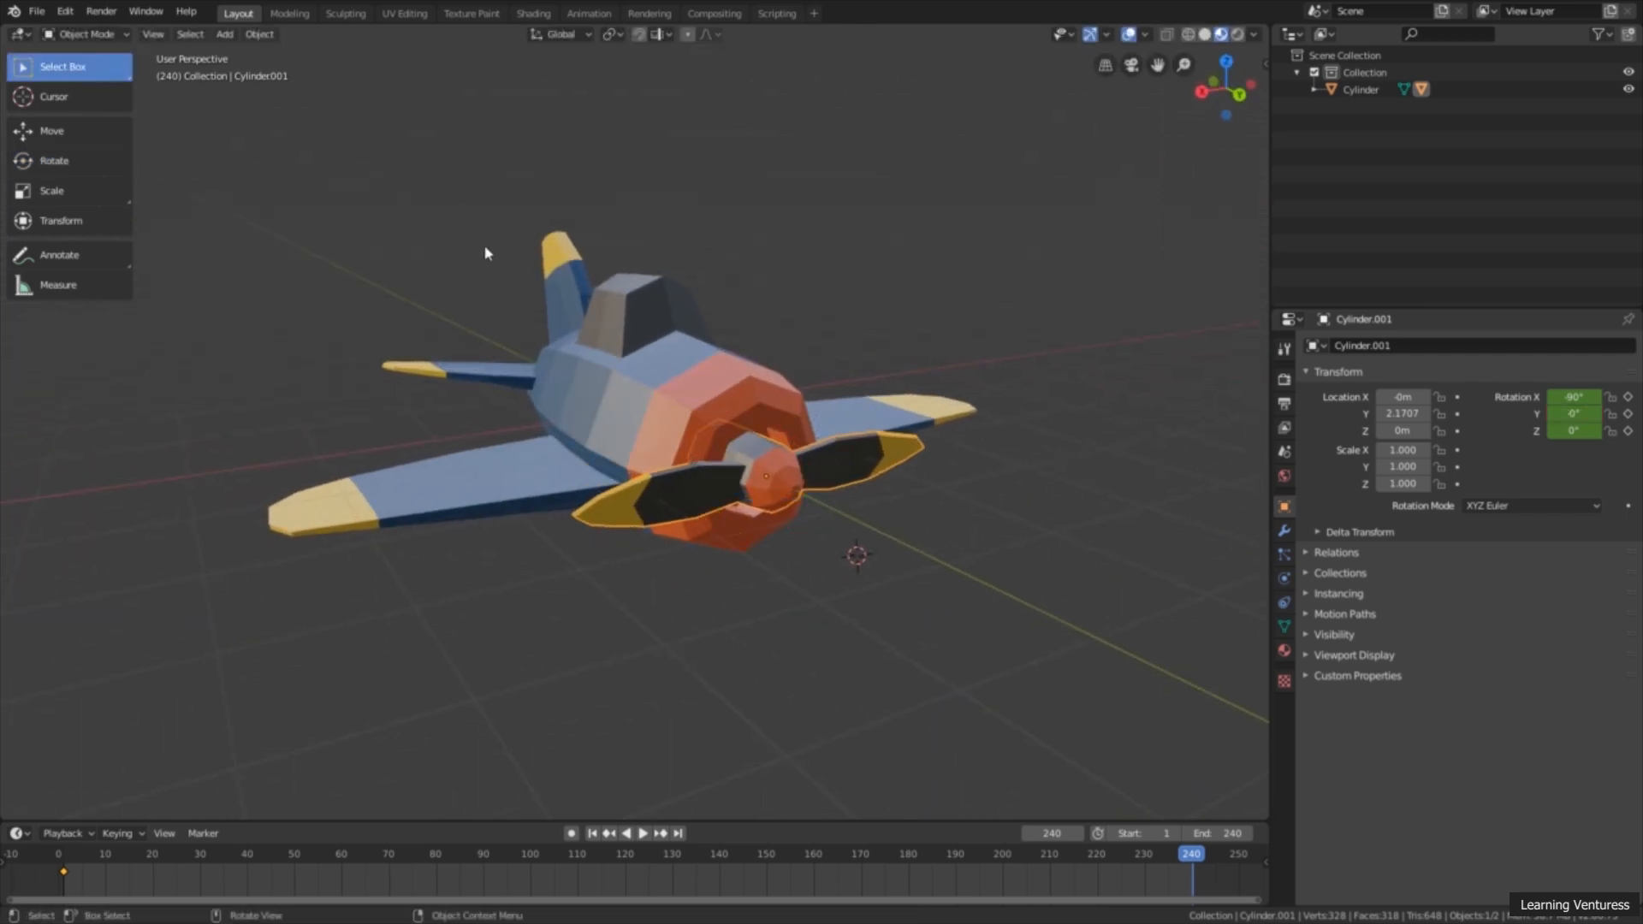
Step: Show the viewport sidebar and display the selected propeller's transform values in it
{"action": "middle_click_drag", "start_coordinate": [487, 253], "coordinate": [619, 353]}
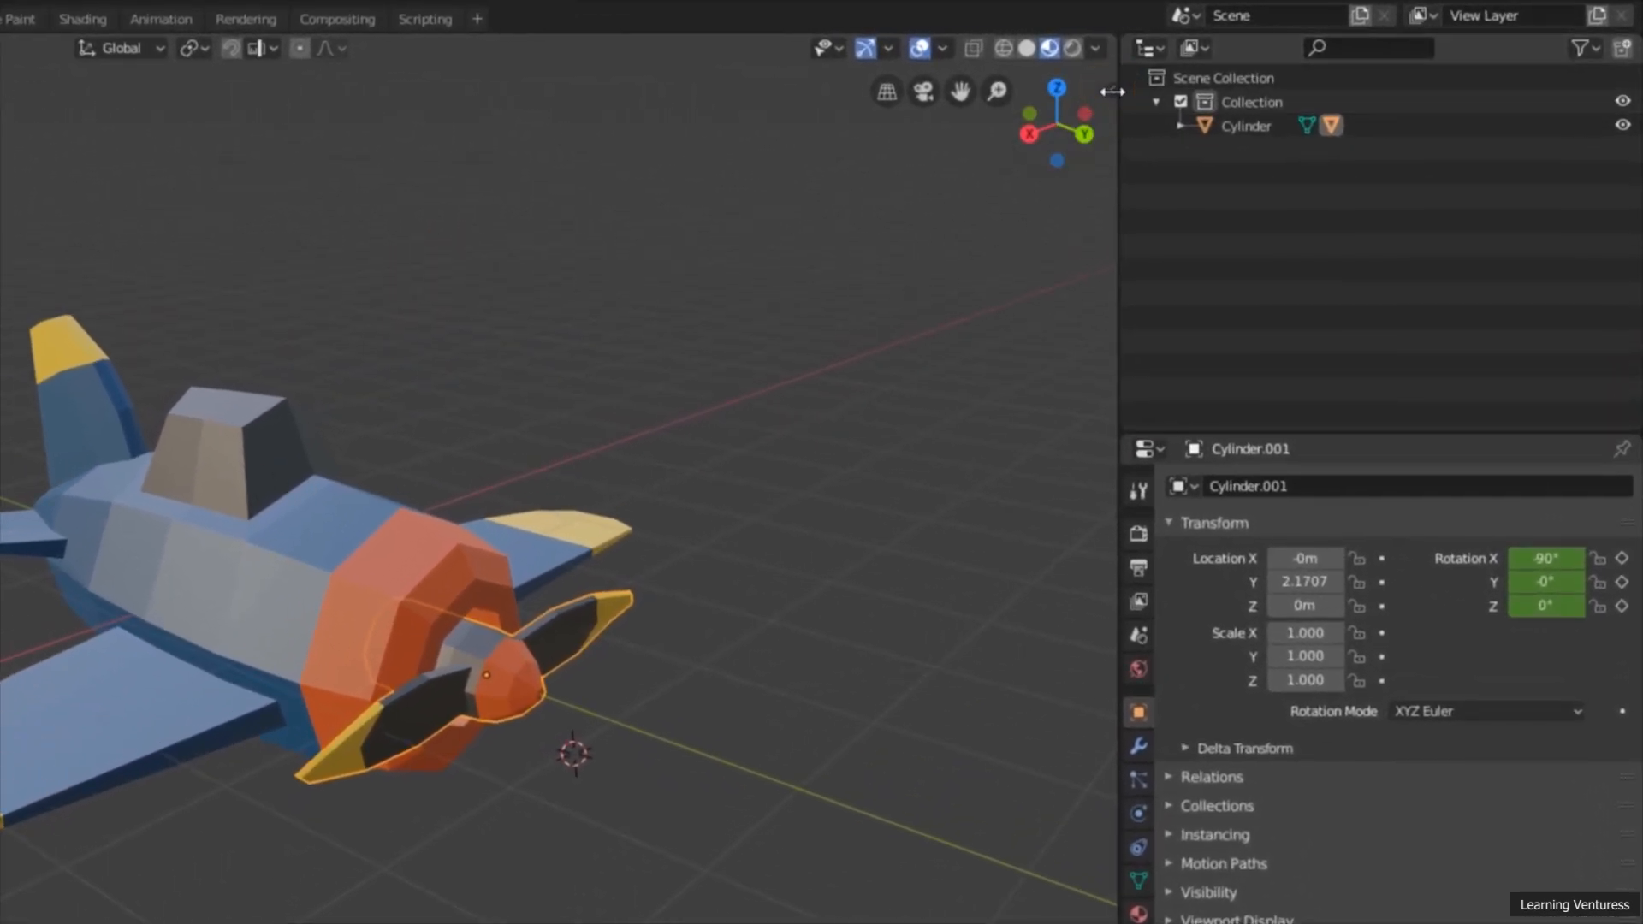
{"action": "left_click", "coordinate": [1112, 91]}
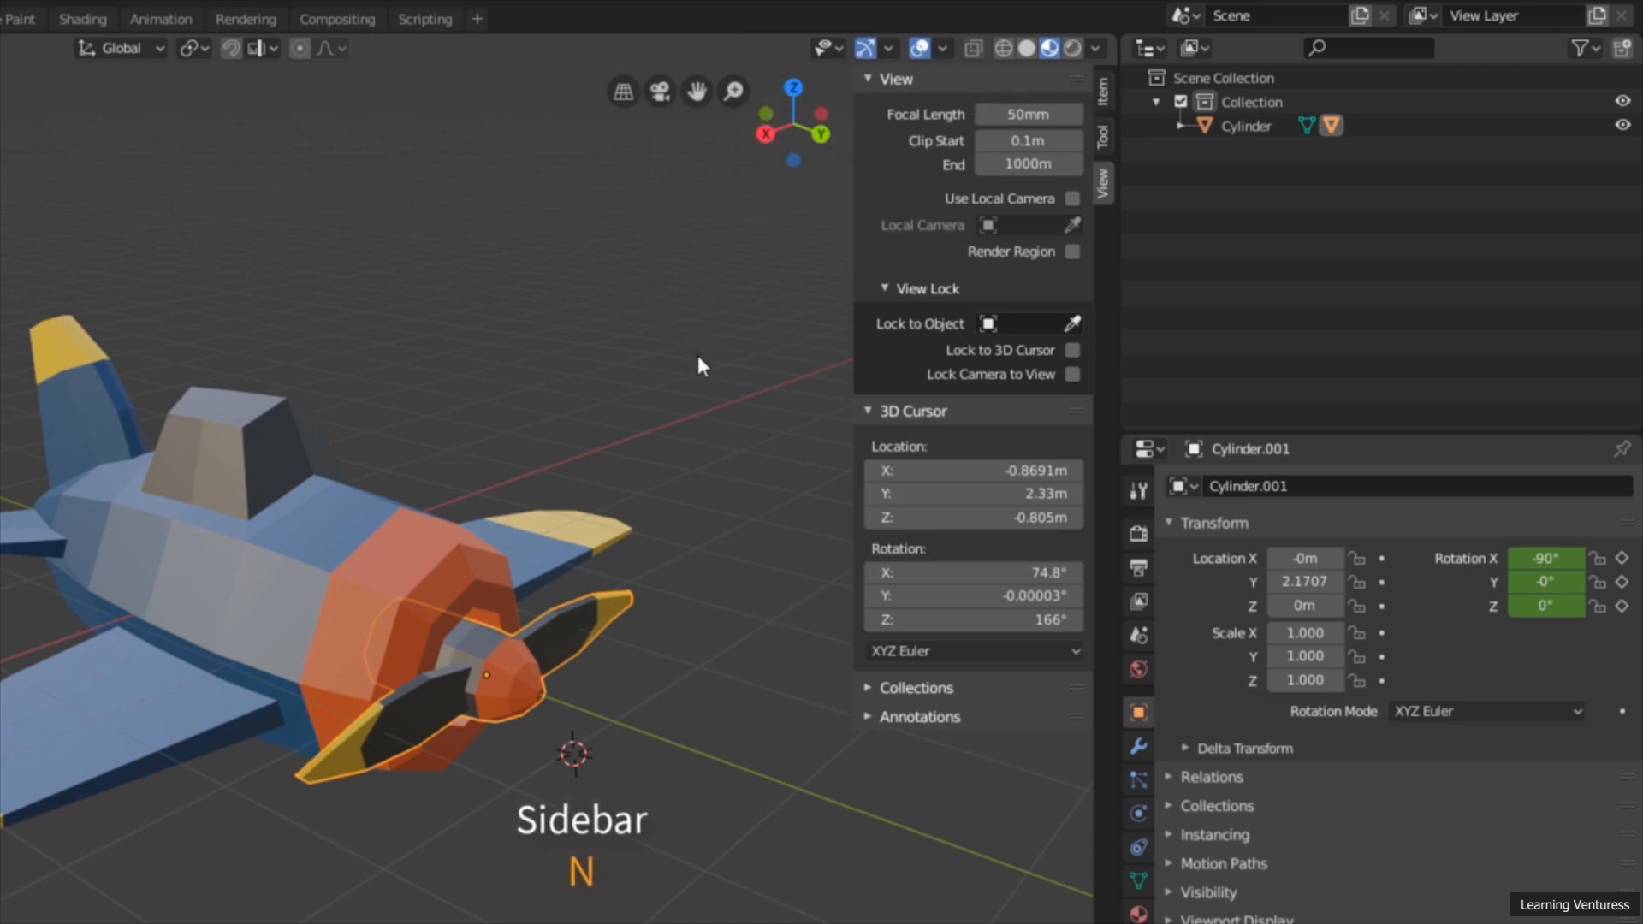
{"action": "key", "text": "n"}
{"action": "key", "text": "n"}
{"action": "key", "text": "n"}
{"action": "key", "text": "n"}
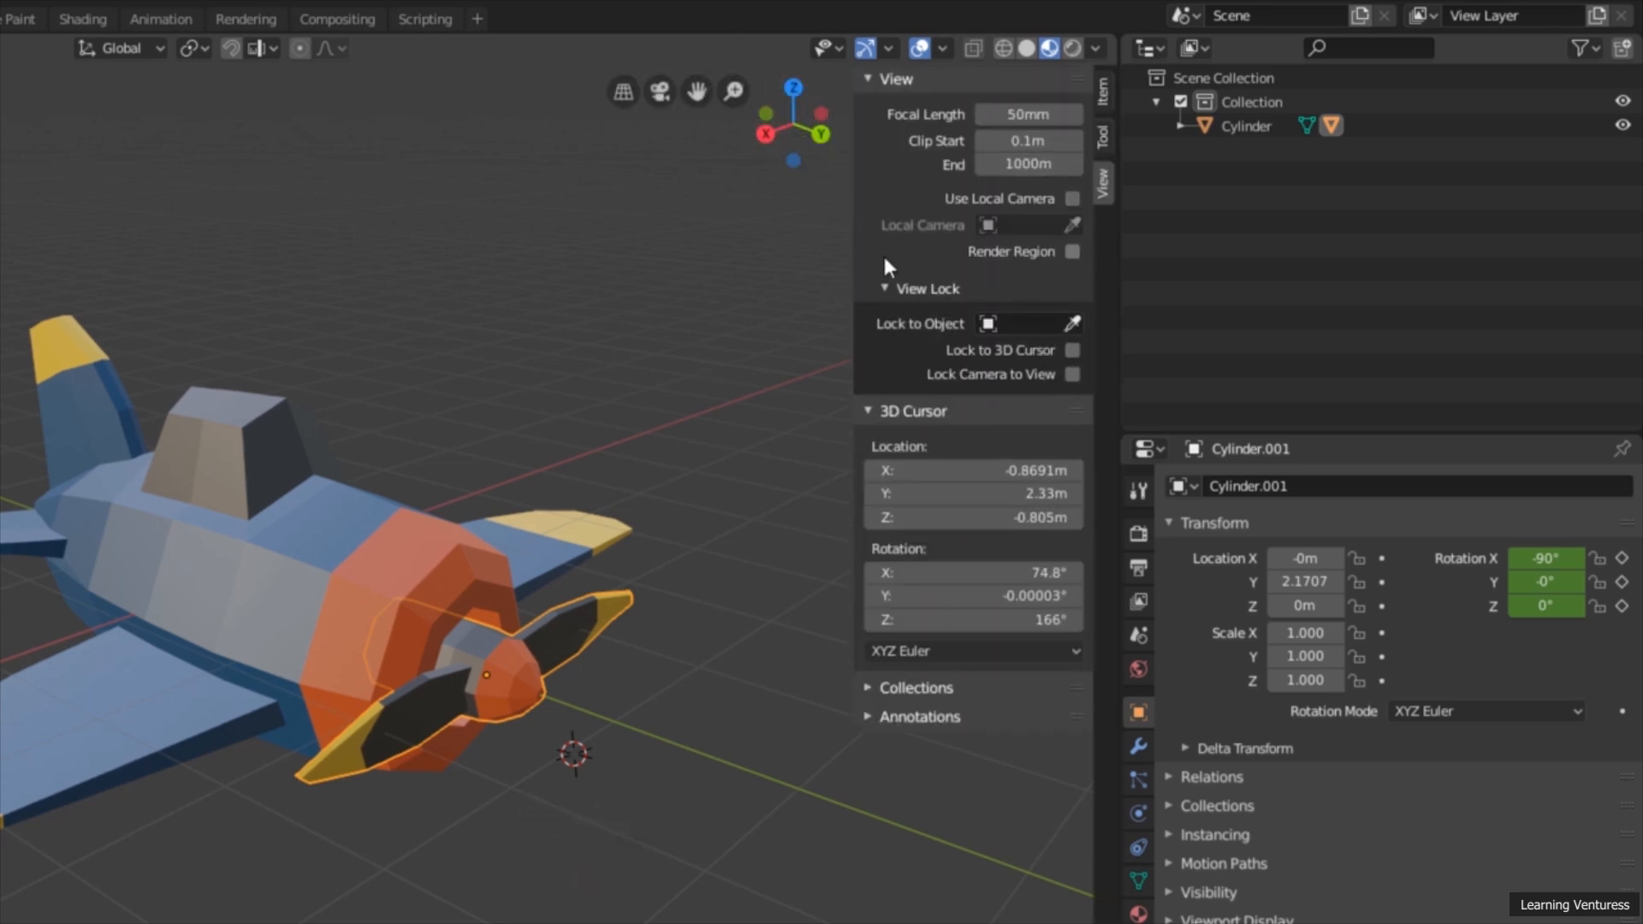
{"action": "key", "text": "n"}
{"action": "key", "text": "n"}
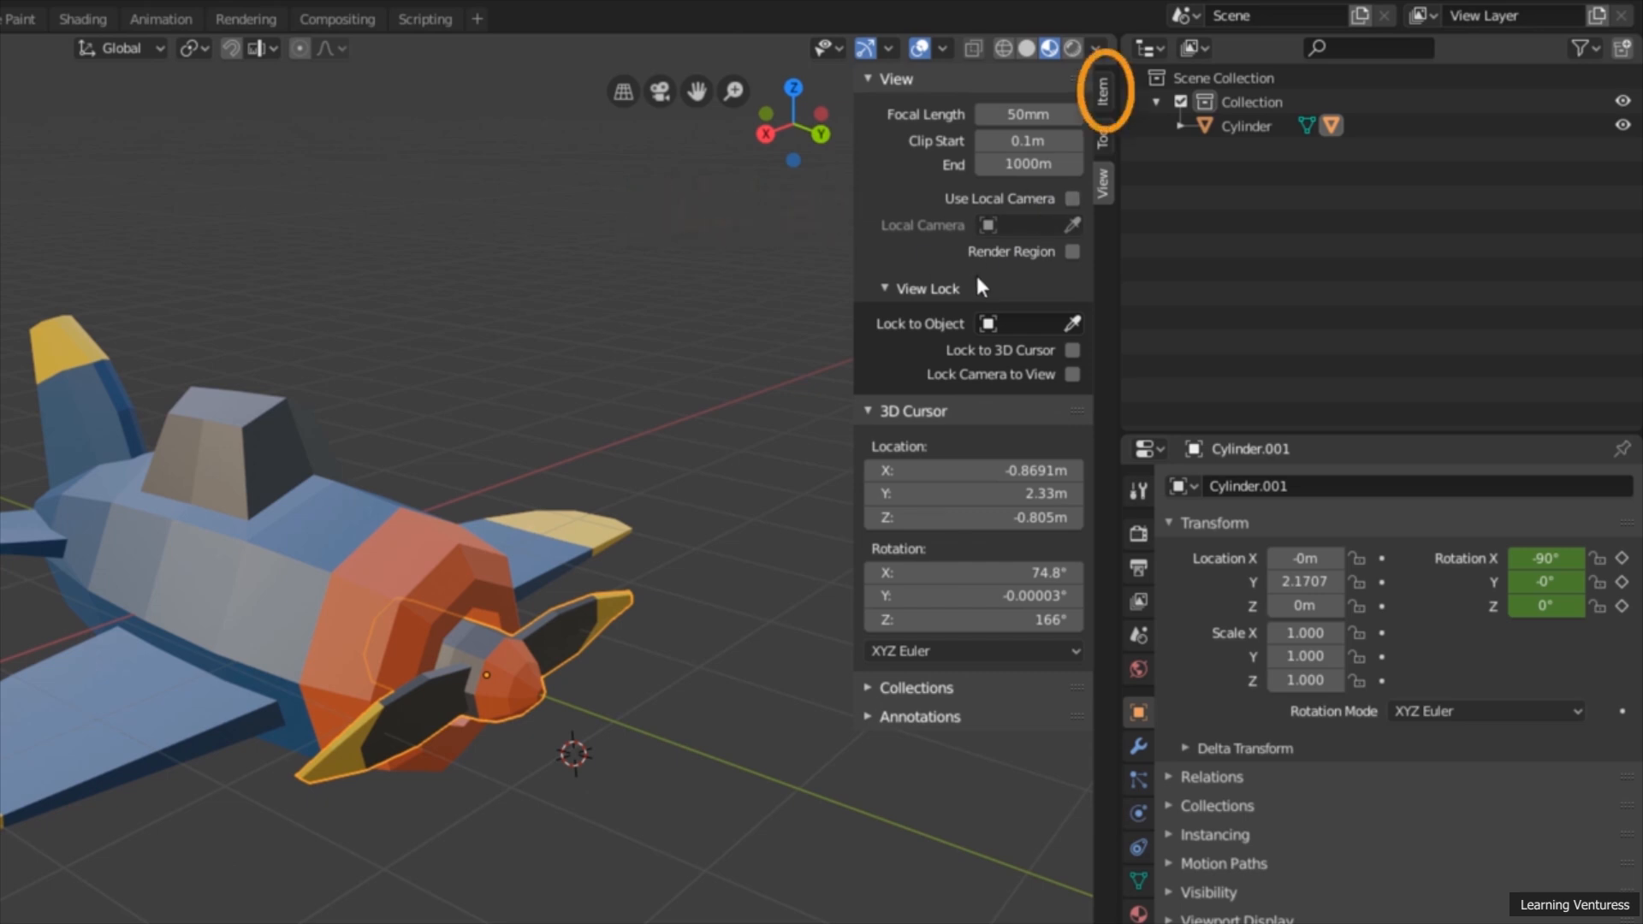
{"action": "left_click", "coordinate": [1102, 101]}
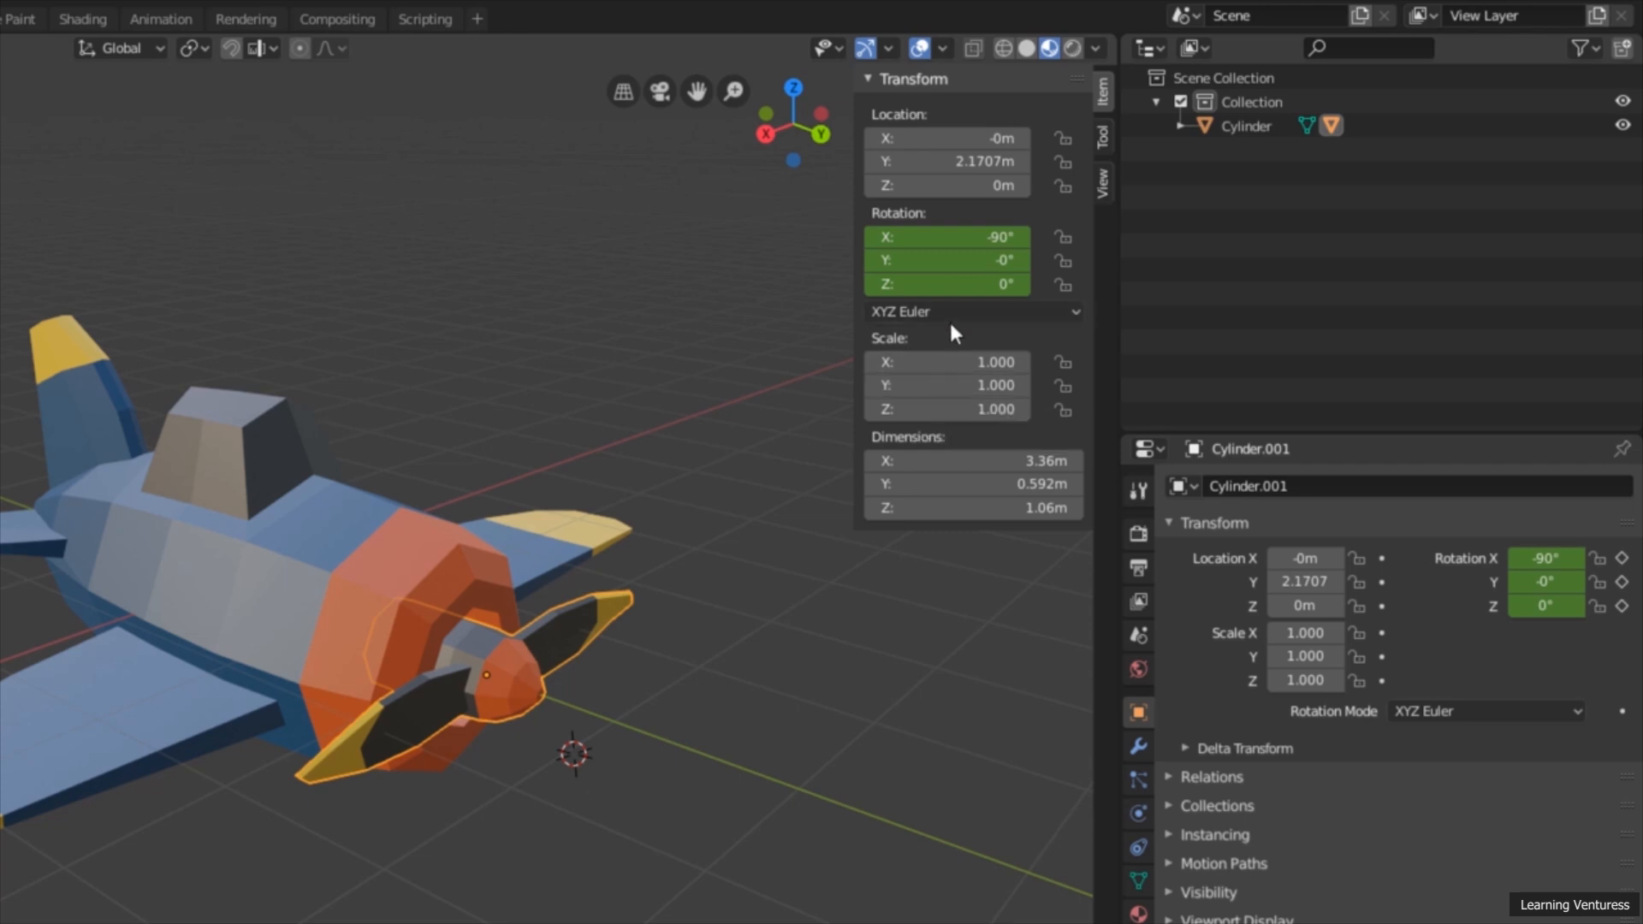
Step: Test the propeller's X, Y and Z rotation values to find its spin axis, and reset the Y rotation to 0°
{"action": "left_click_drag", "start_coordinate": [941, 237], "coordinate": [967, 284]}
{"action": "right_click", "coordinate": [954, 237]}
{"action": "right_click", "coordinate": [984, 260]}
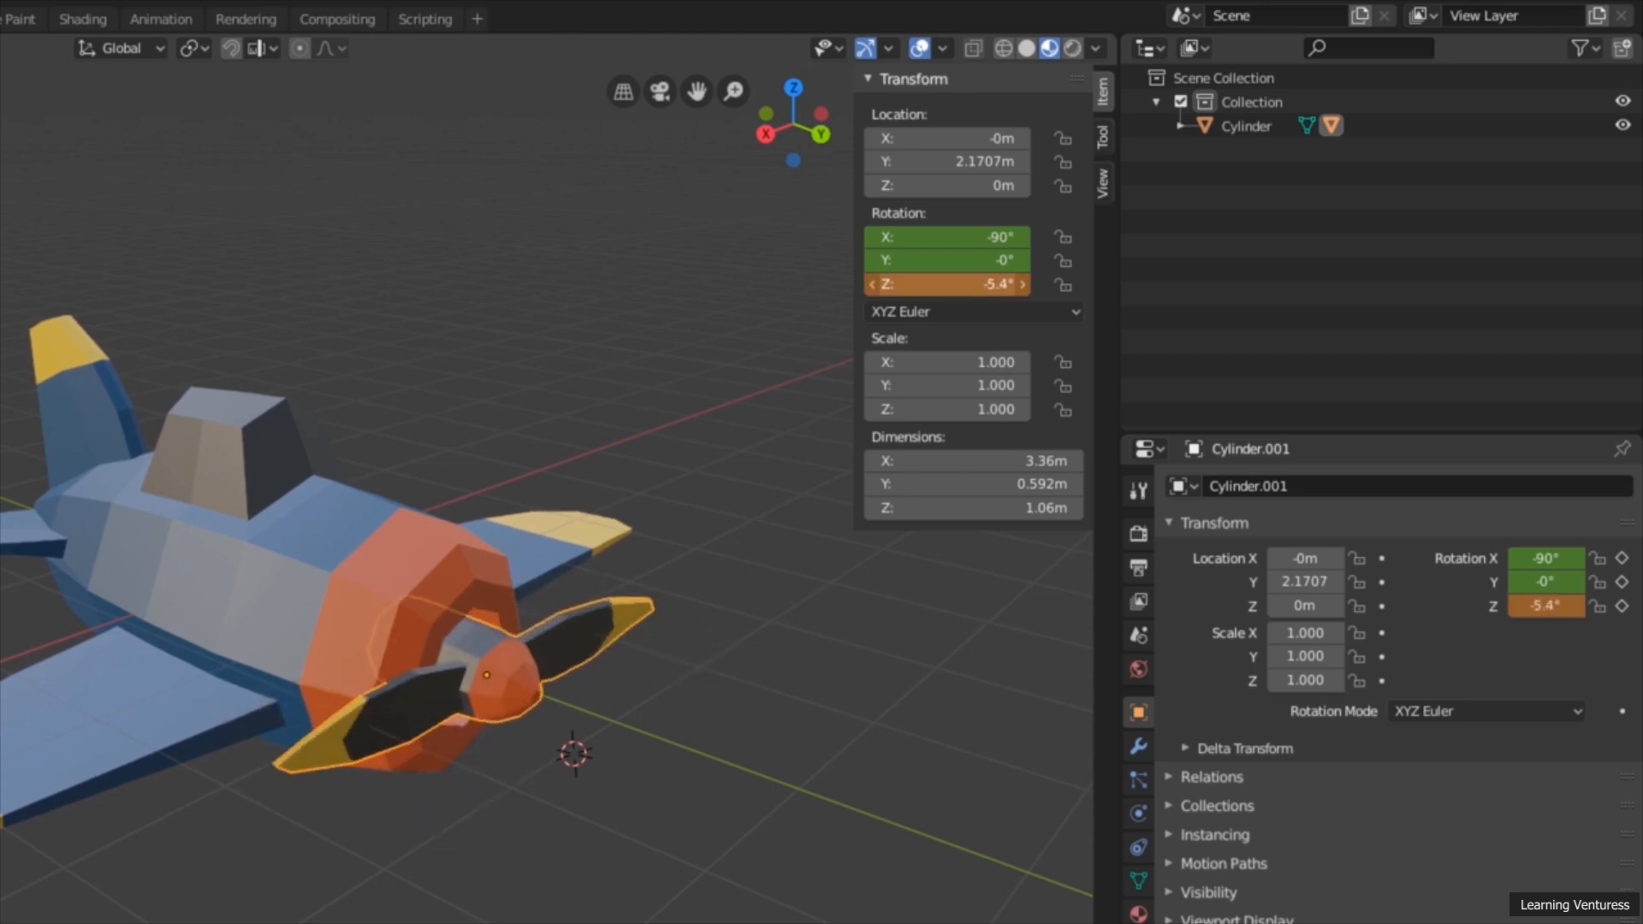
{"action": "right_click", "coordinate": [967, 284]}
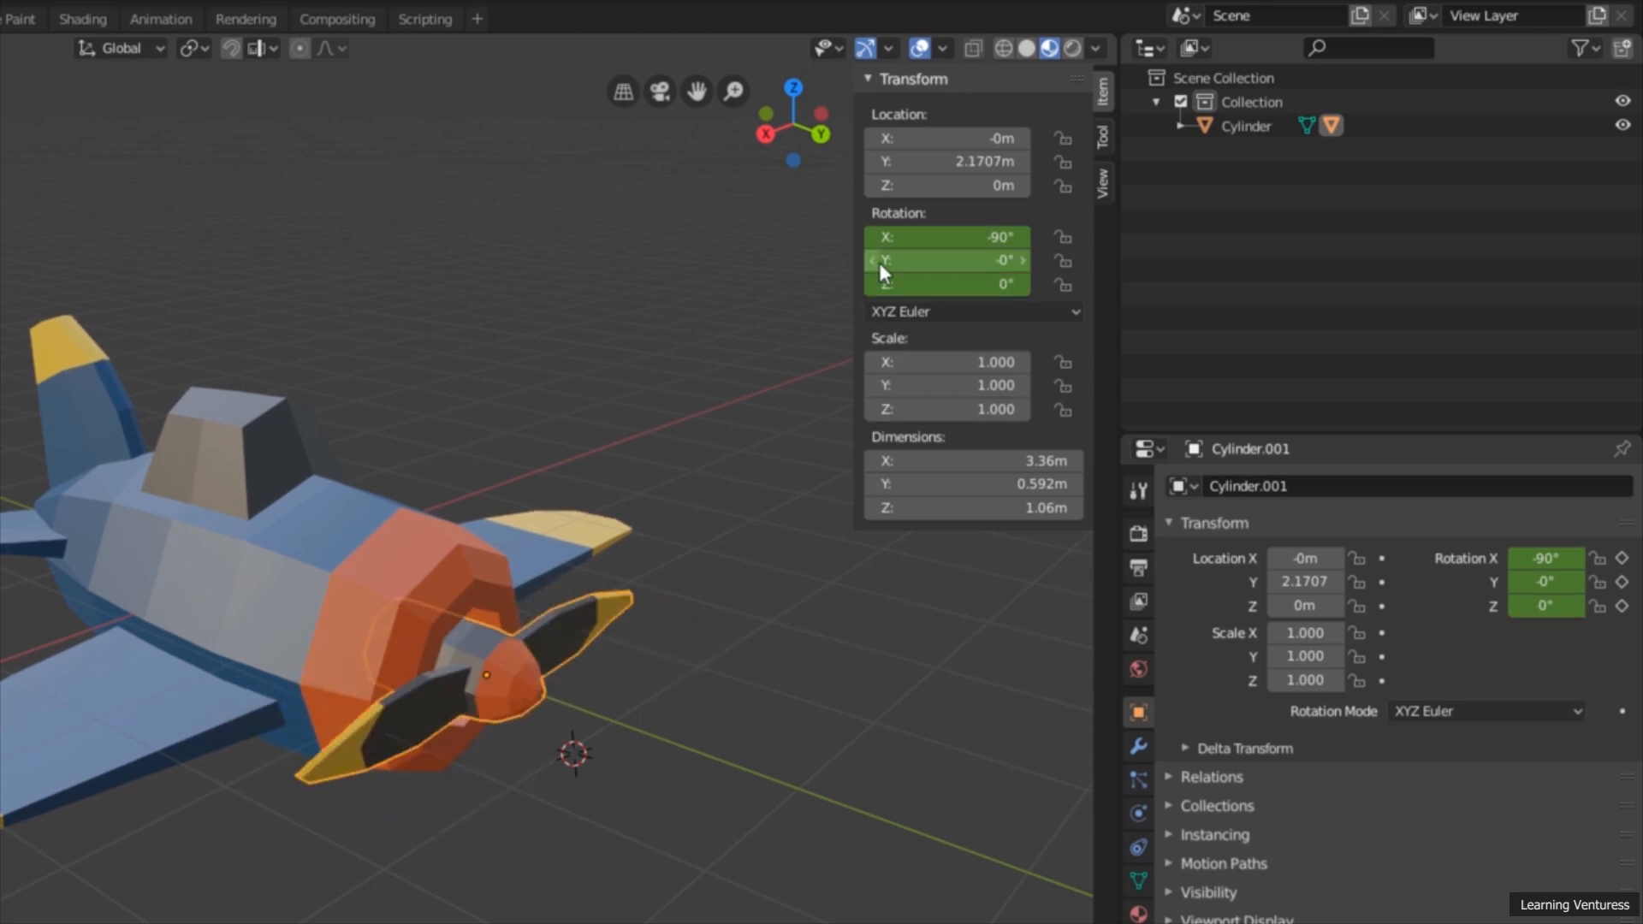
{"action": "mouse_move", "coordinate": [933, 260]}
{"action": "left_mouse_down"}
{"action": "mouse_move", "coordinate": [867, 260]}
{"action": "mouse_move", "coordinate": [964, 261]}
{"action": "left_mouse_up"}
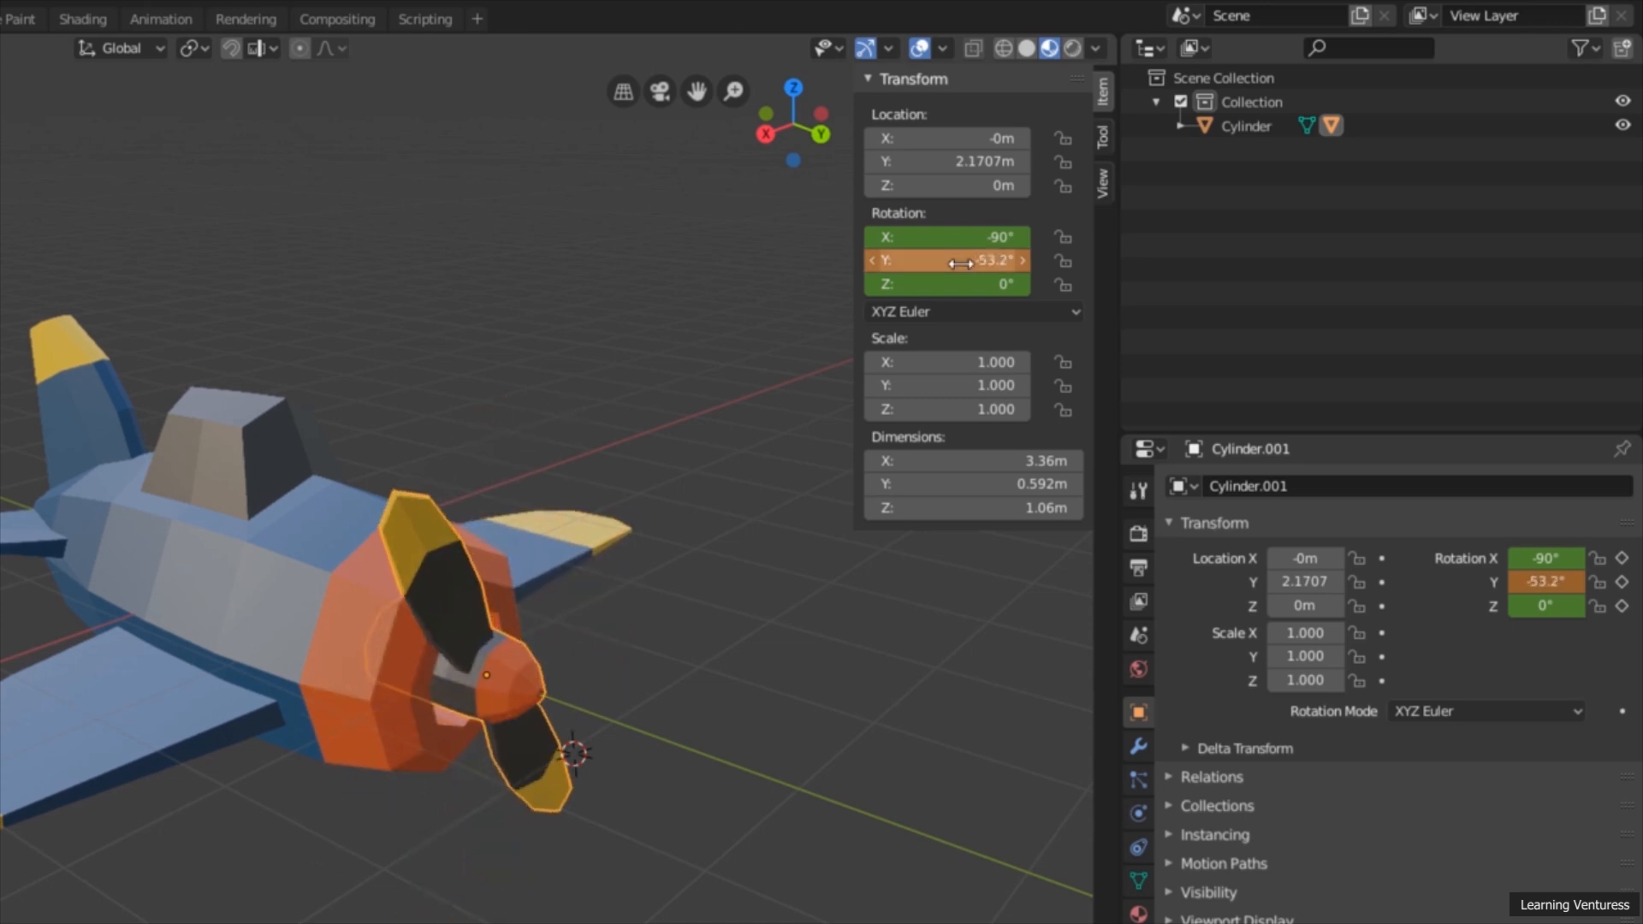
{"action": "left_click", "coordinate": [963, 261]}
{"action": "type", "text": "0"}
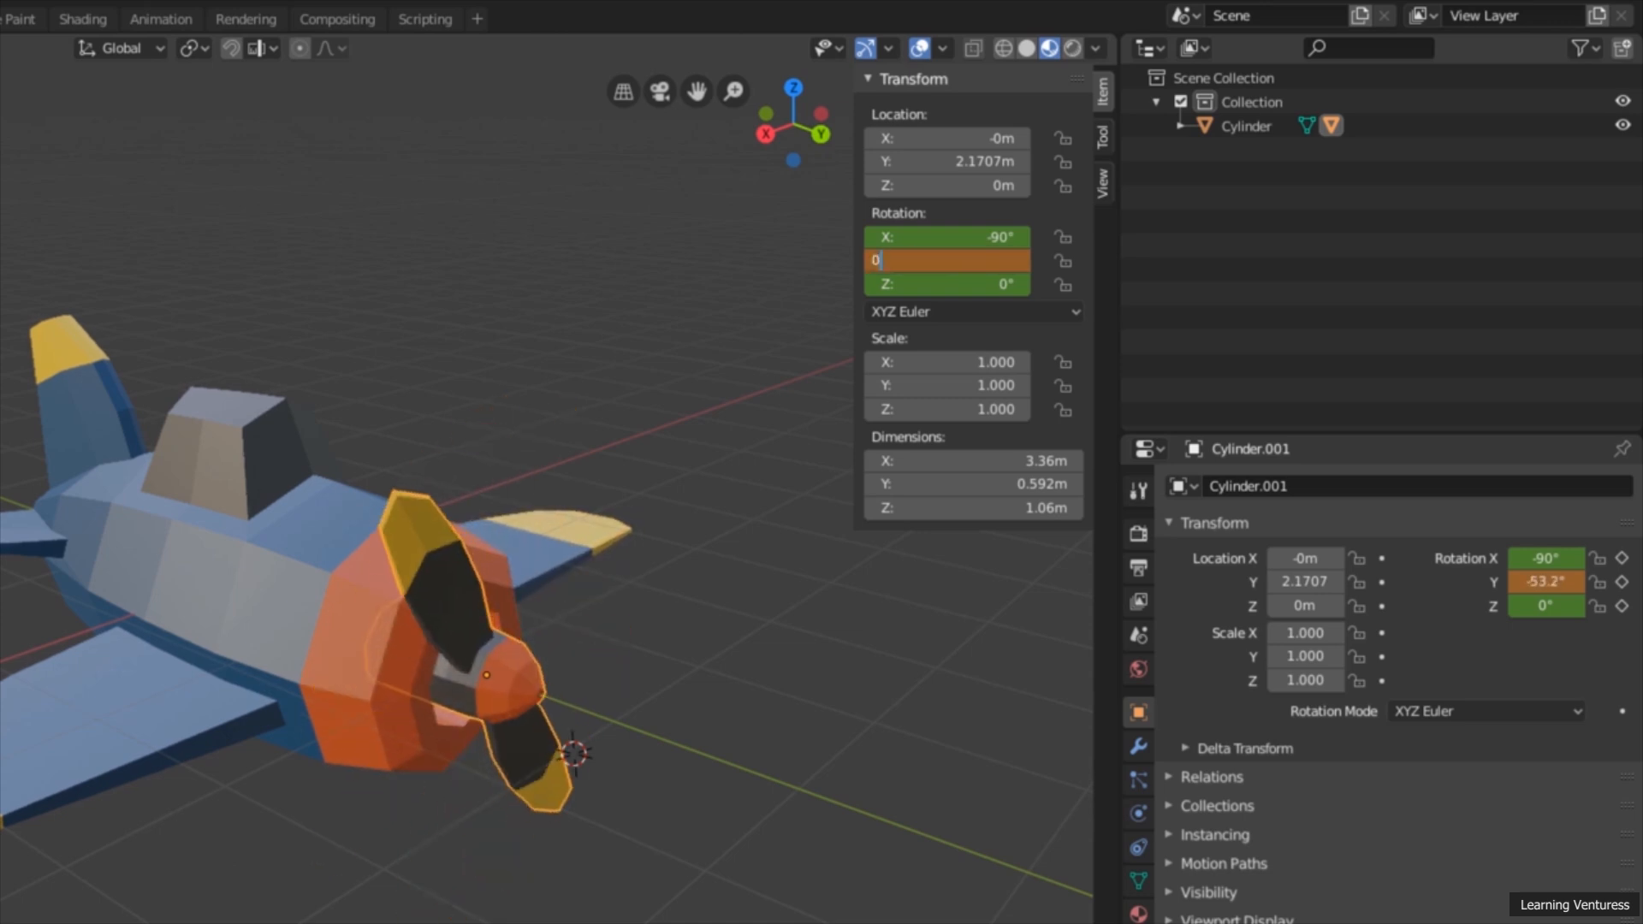
{"action": "key", "text": "Return"}
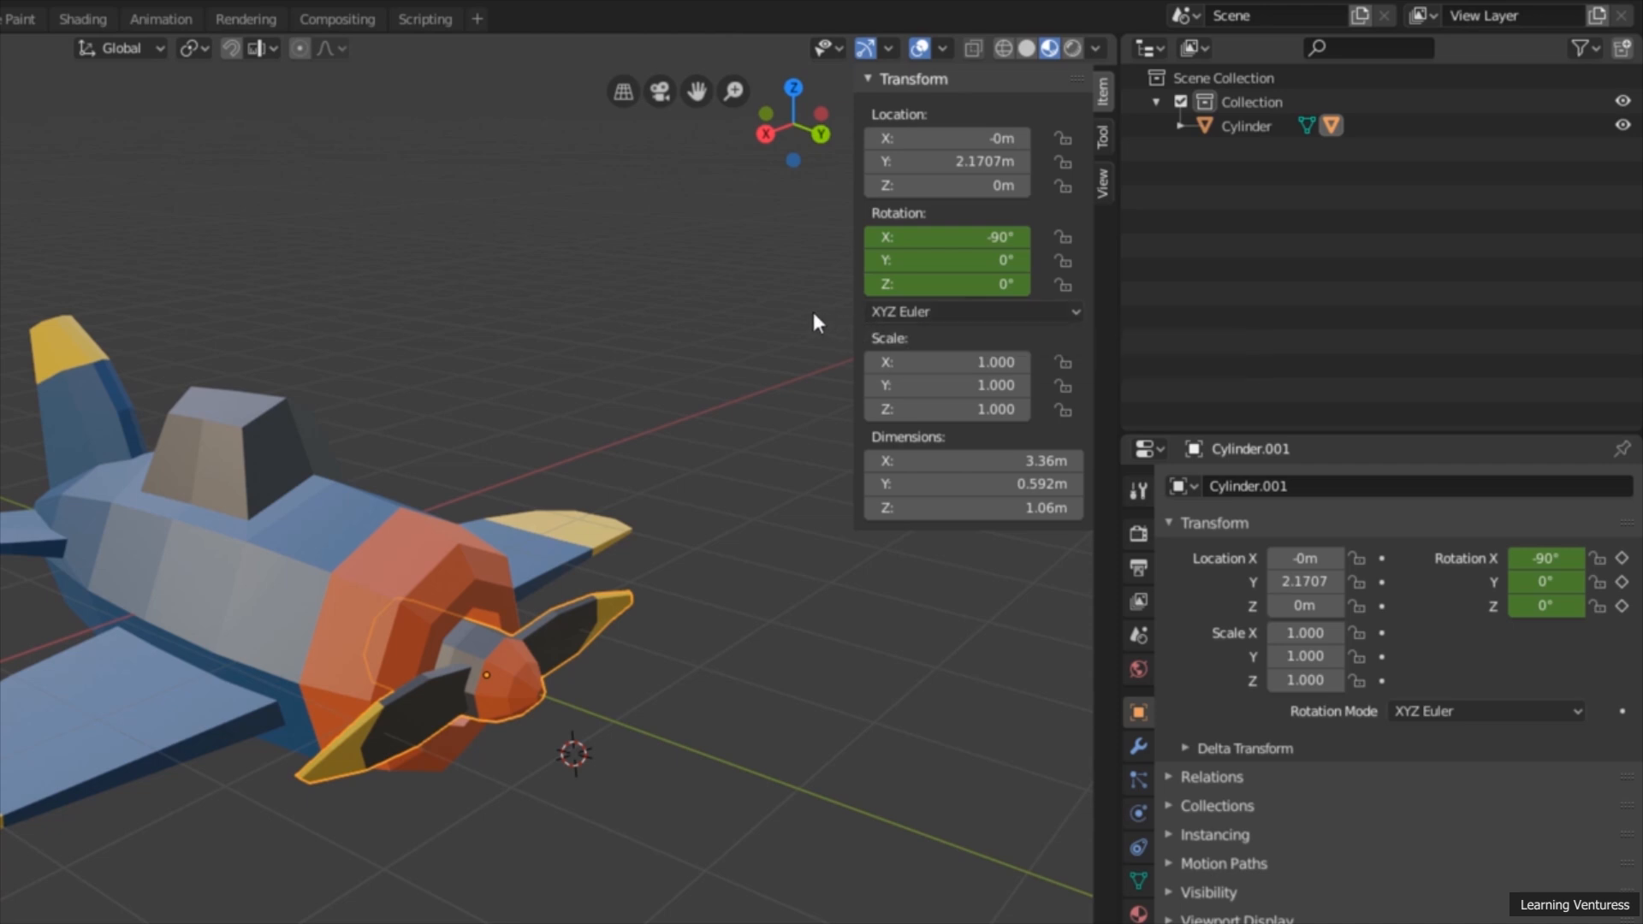
Step: Set the propeller's Y rotation to 18000° and insert a Rotation keyframe for it at frame 240
{"action": "left_click", "coordinate": [947, 260]}
{"action": "key", "text": "Return"}
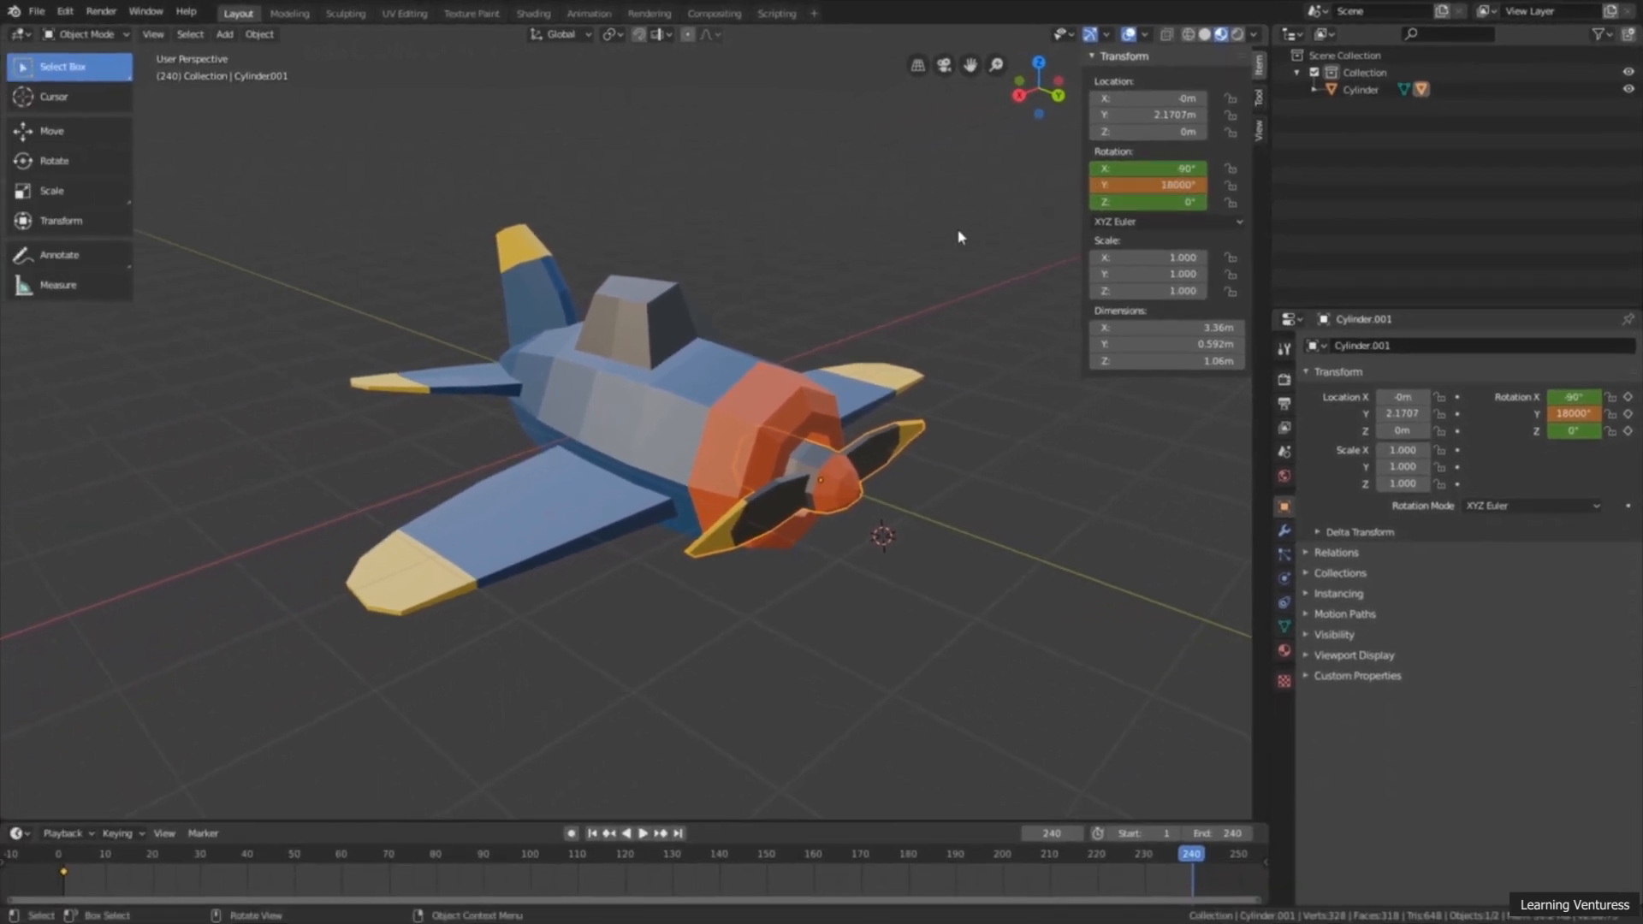
{"action": "key", "text": "i"}
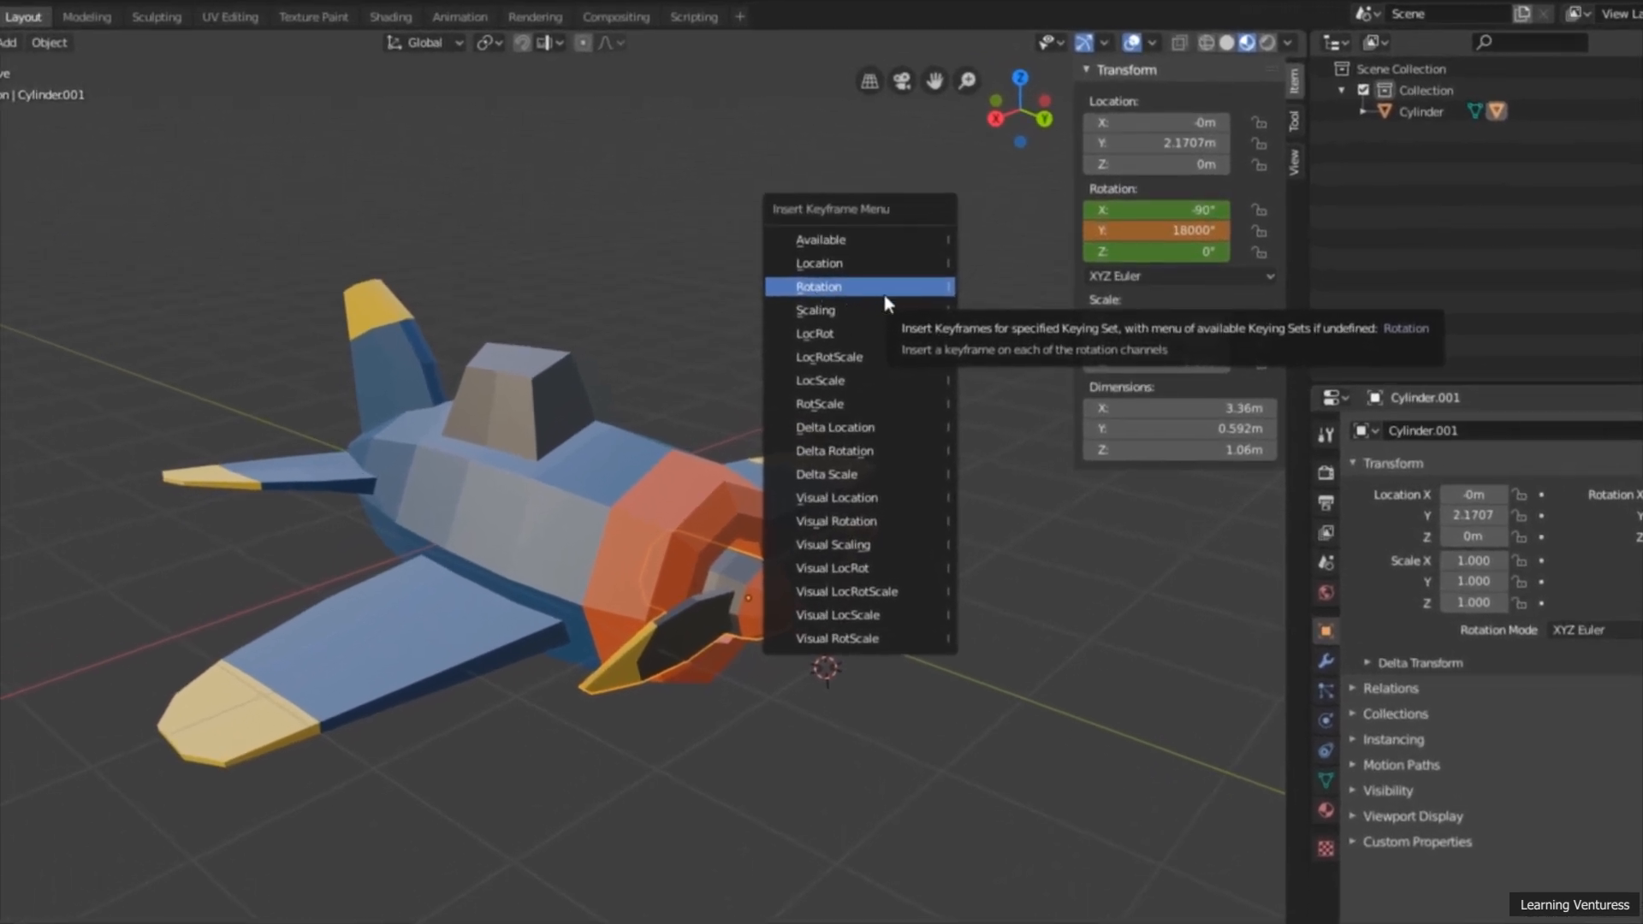
{"action": "left_click", "coordinate": [864, 288]}
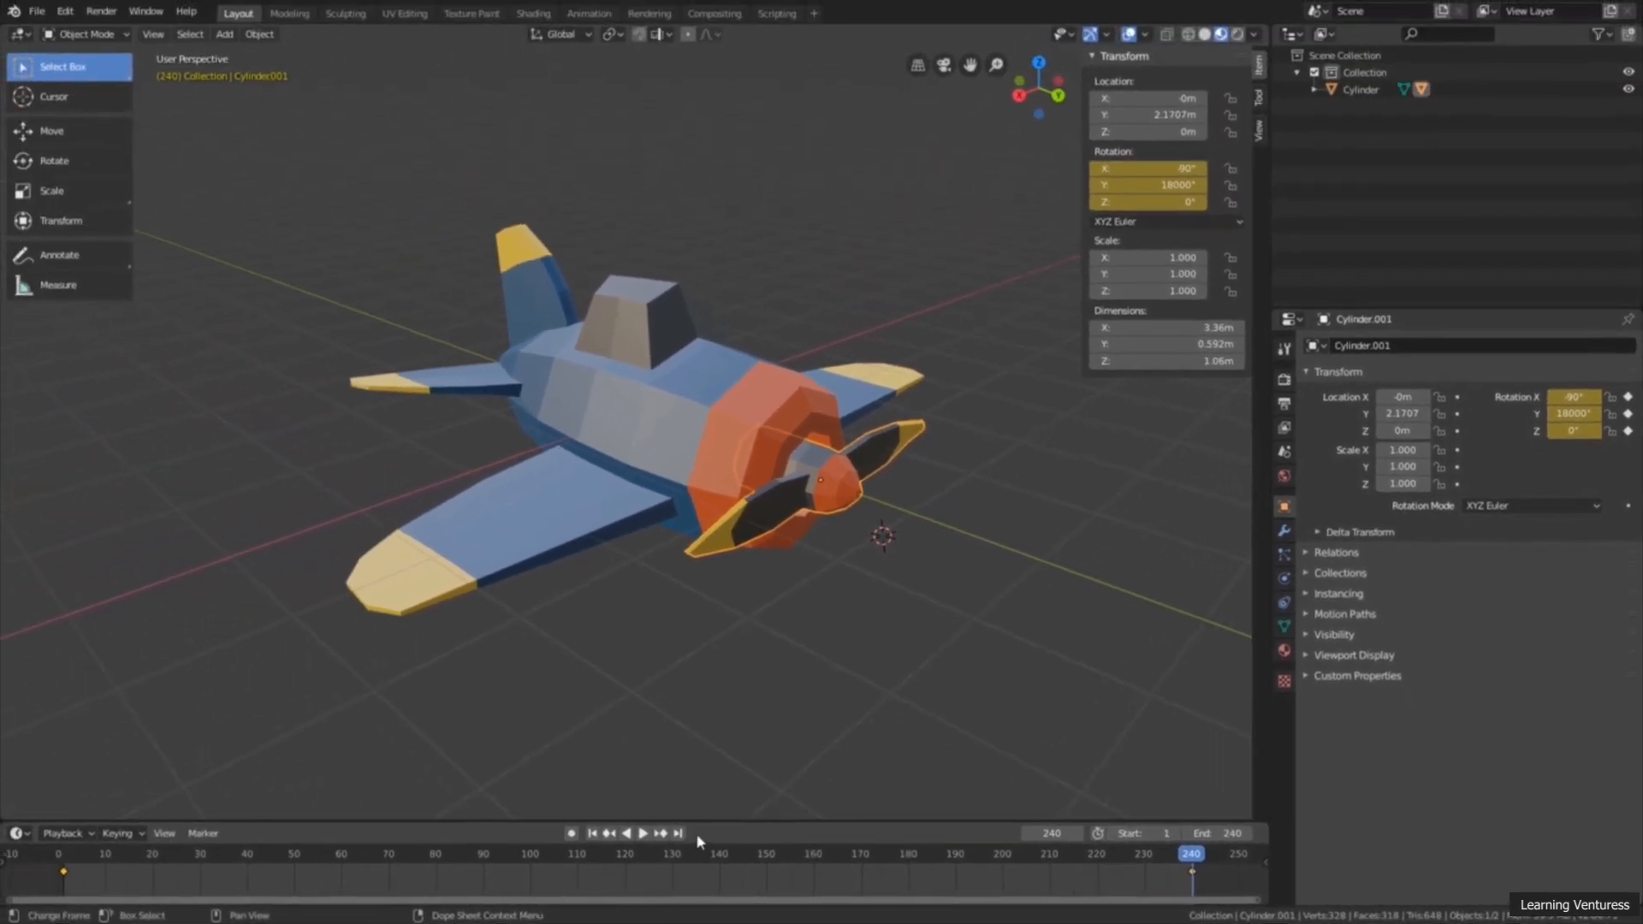
Step: Play the animation to examine the propeller's spin from several angles, hide the sidebar, and stop playback
{"action": "left_click", "coordinate": [643, 833]}
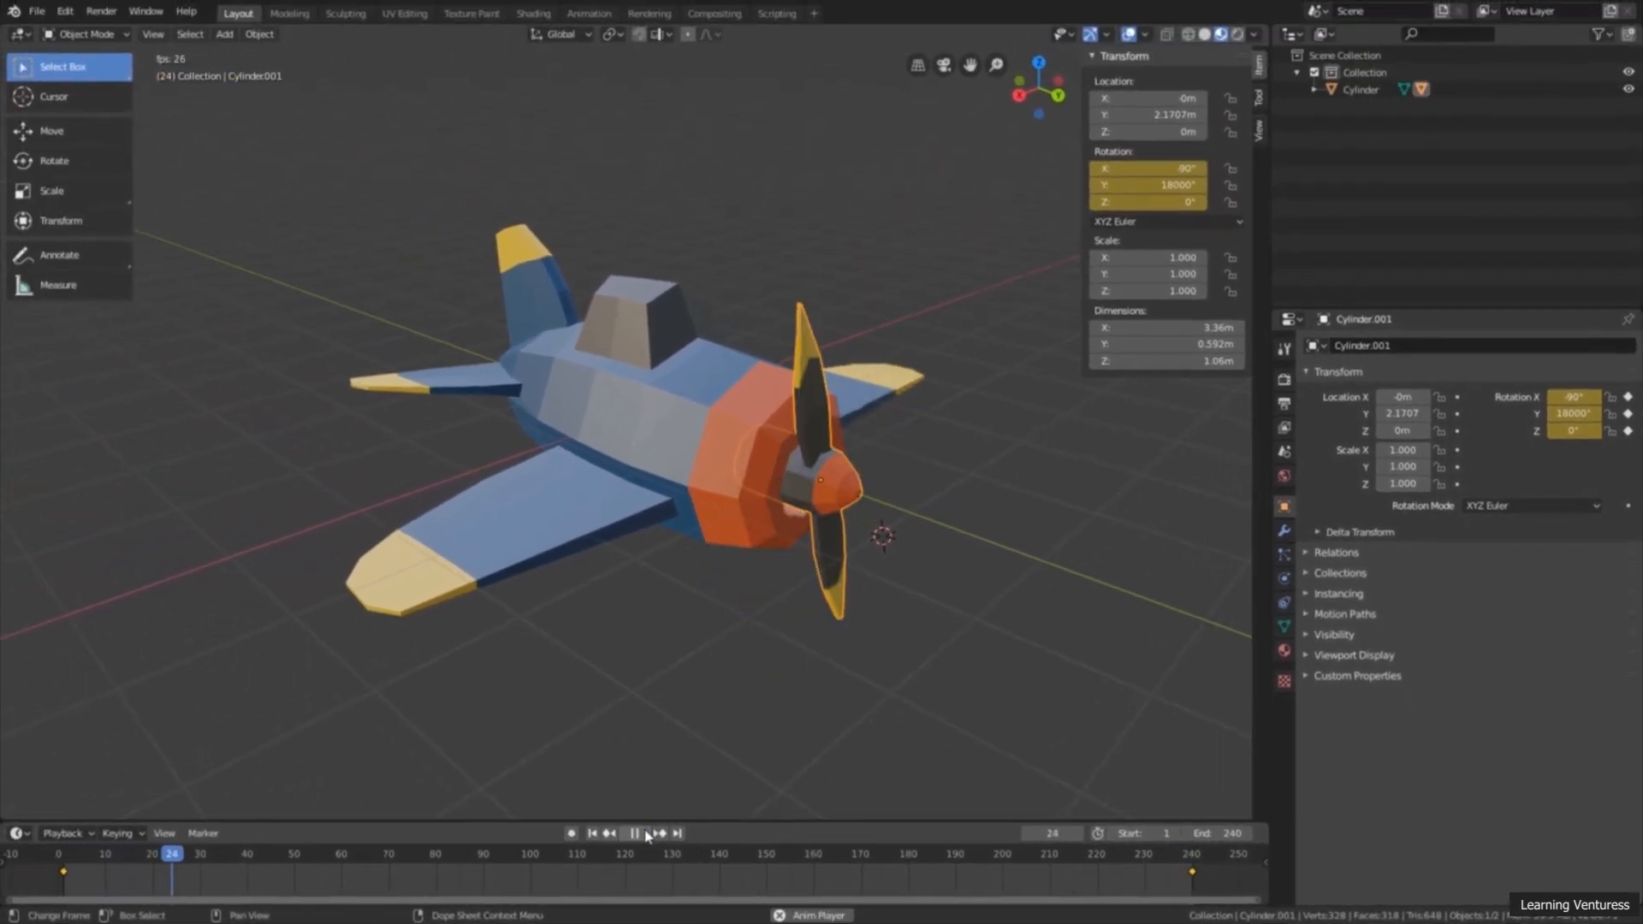
{"action": "scroll", "coordinate": [733, 685], "scroll_direction": "down", "scroll_amount": 1}
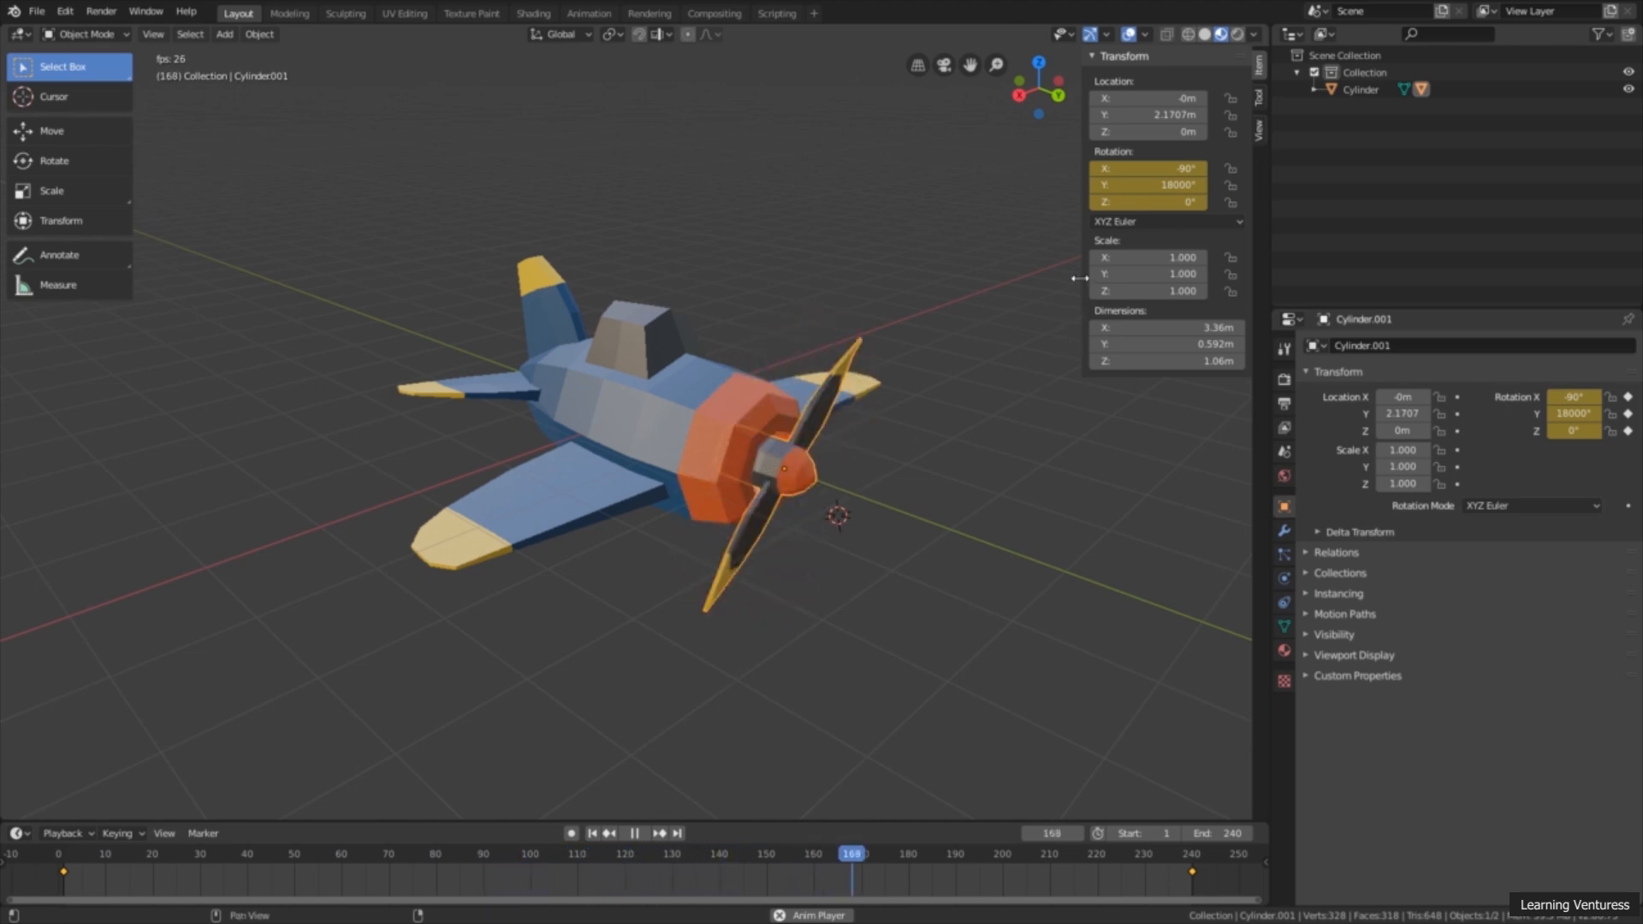
{"action": "left_click_drag", "start_coordinate": [1080, 278], "coordinate": [1269, 275]}
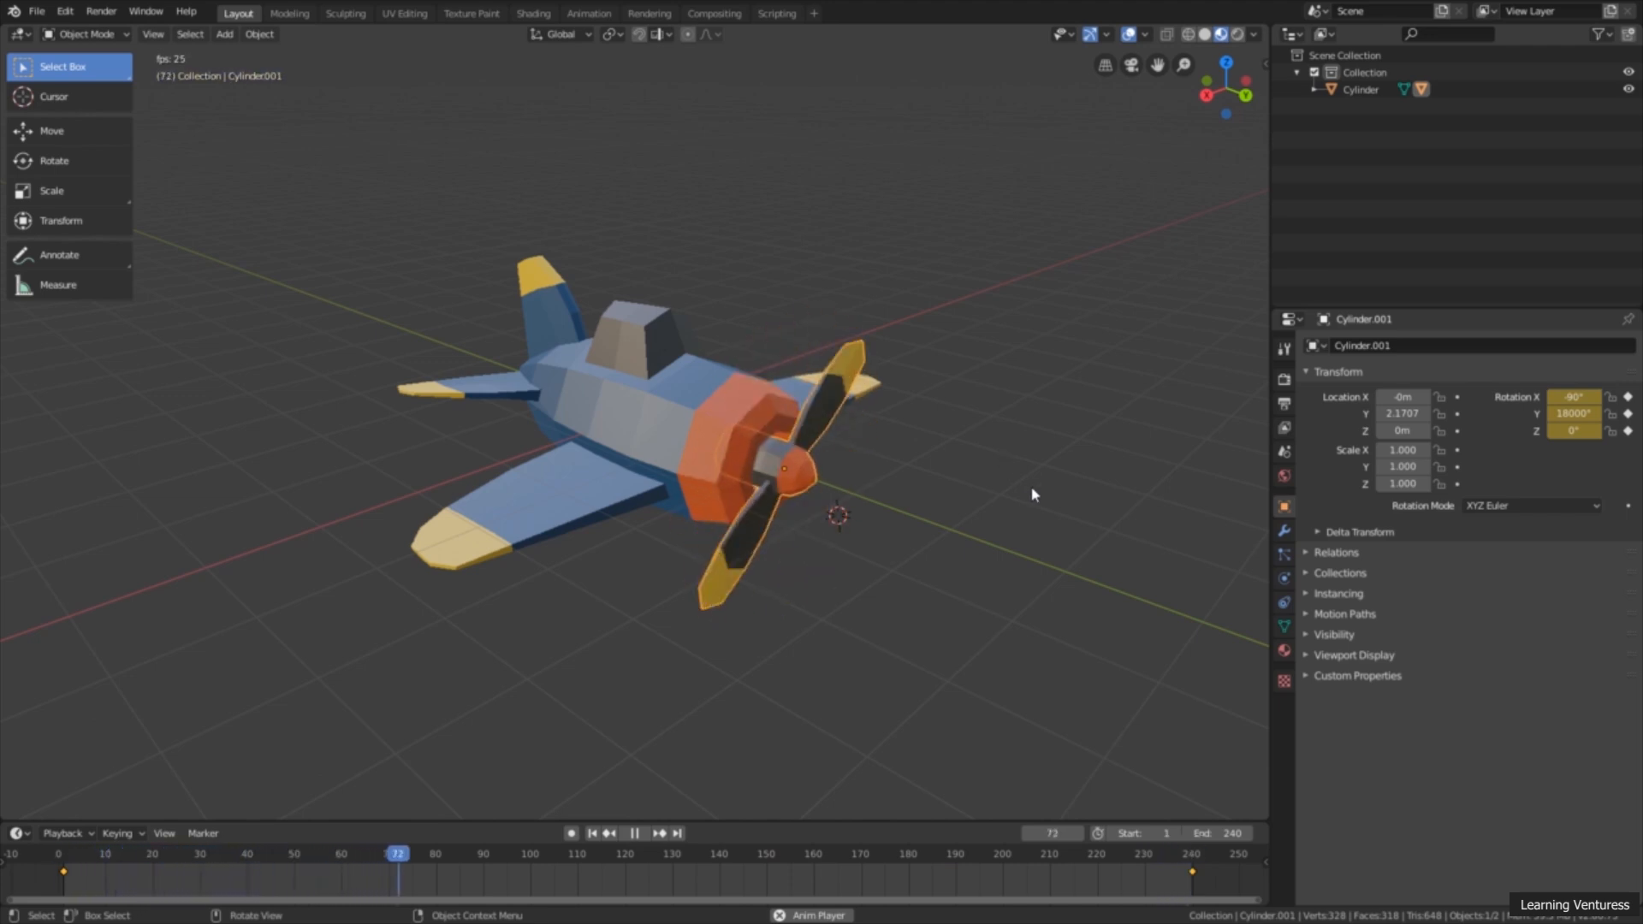
{"action": "middle_click_drag", "start_coordinate": [1037, 485], "coordinate": [1025, 477]}
{"action": "scroll", "coordinate": [1025, 476], "scroll_direction": "down", "scroll_amount": 1}
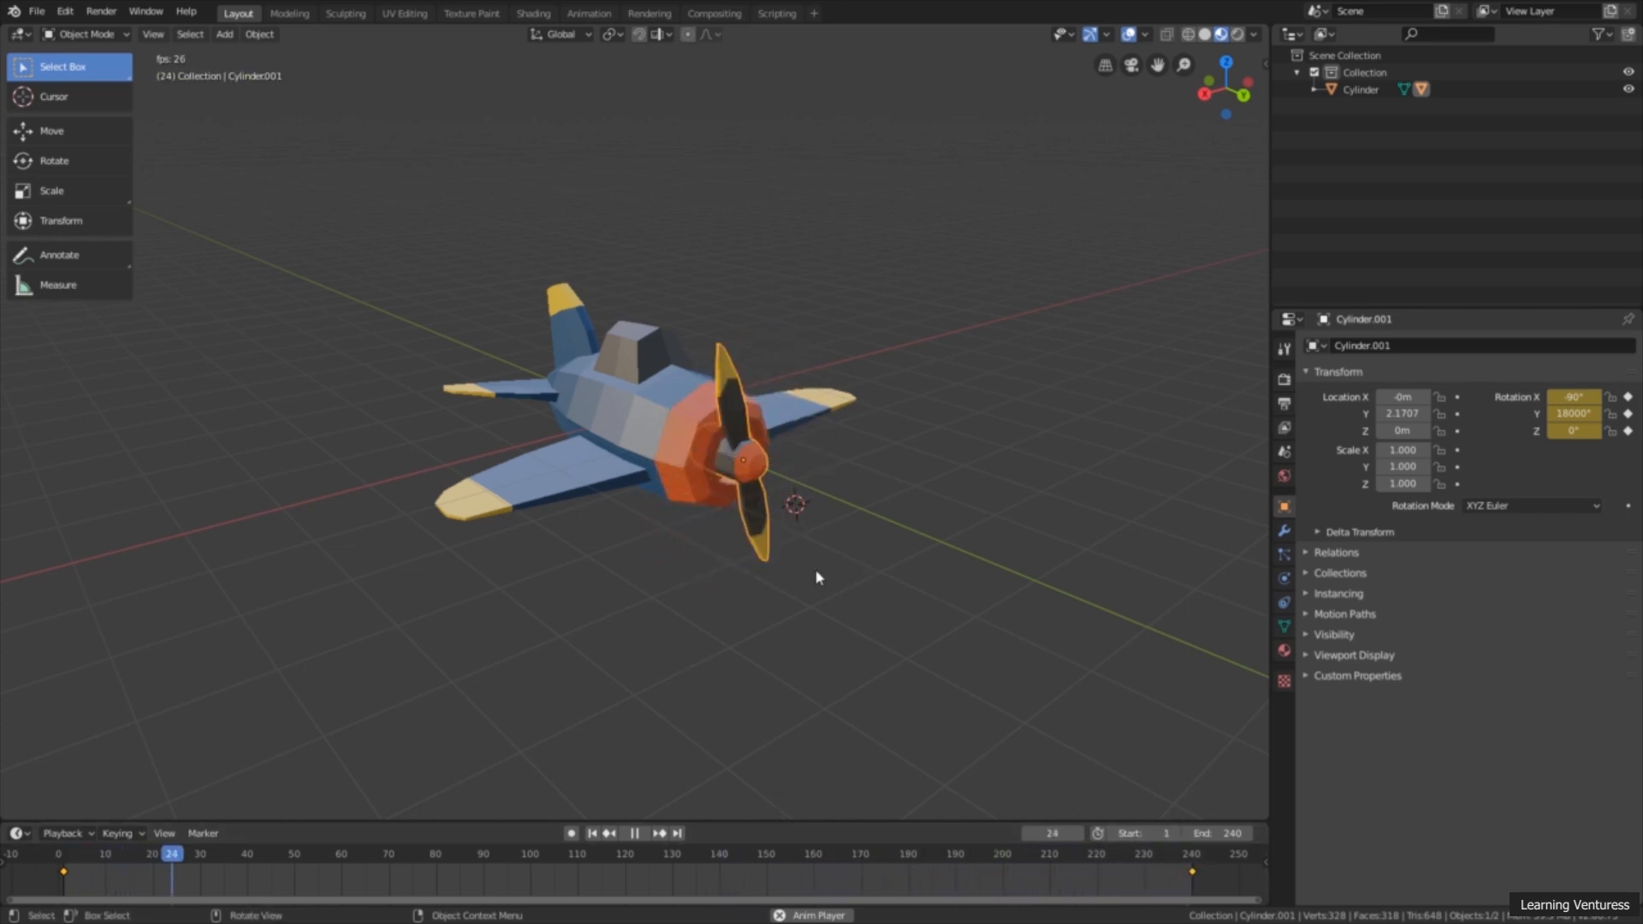
{"action": "mouse_move", "coordinate": [819, 576]}
{"action": "middle_mouse_down"}
{"action": "mouse_move", "coordinate": [694, 575]}
{"action": "mouse_move", "coordinate": [836, 579]}
{"action": "middle_mouse_up"}
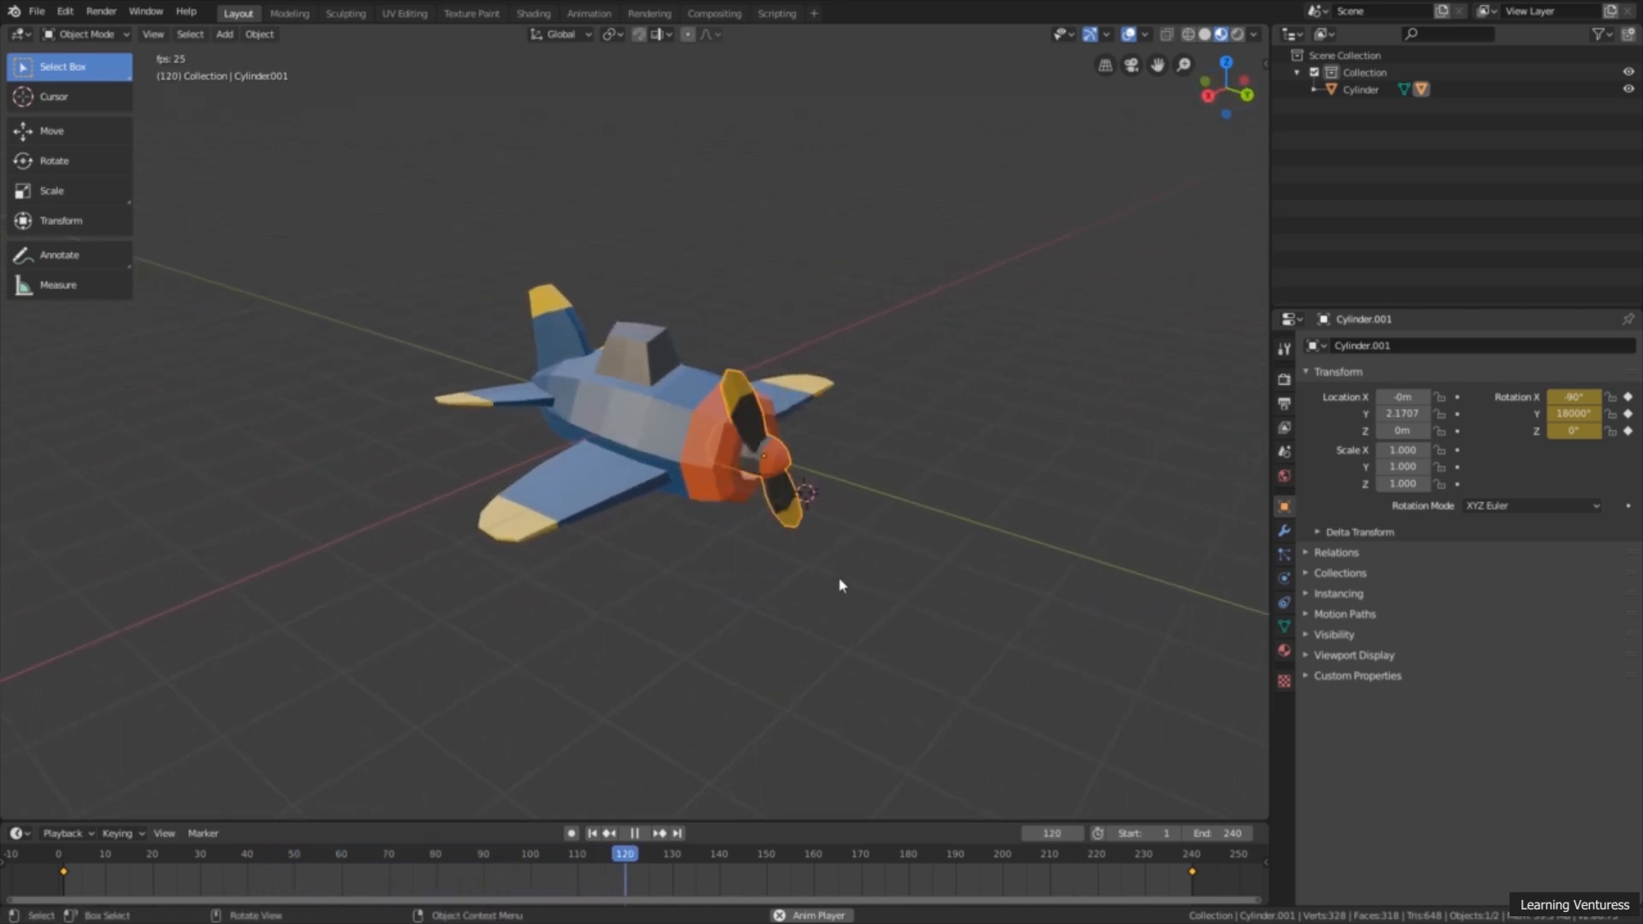
{"action": "scroll", "coordinate": [841, 584], "scroll_direction": "up", "scroll_amount": 2}
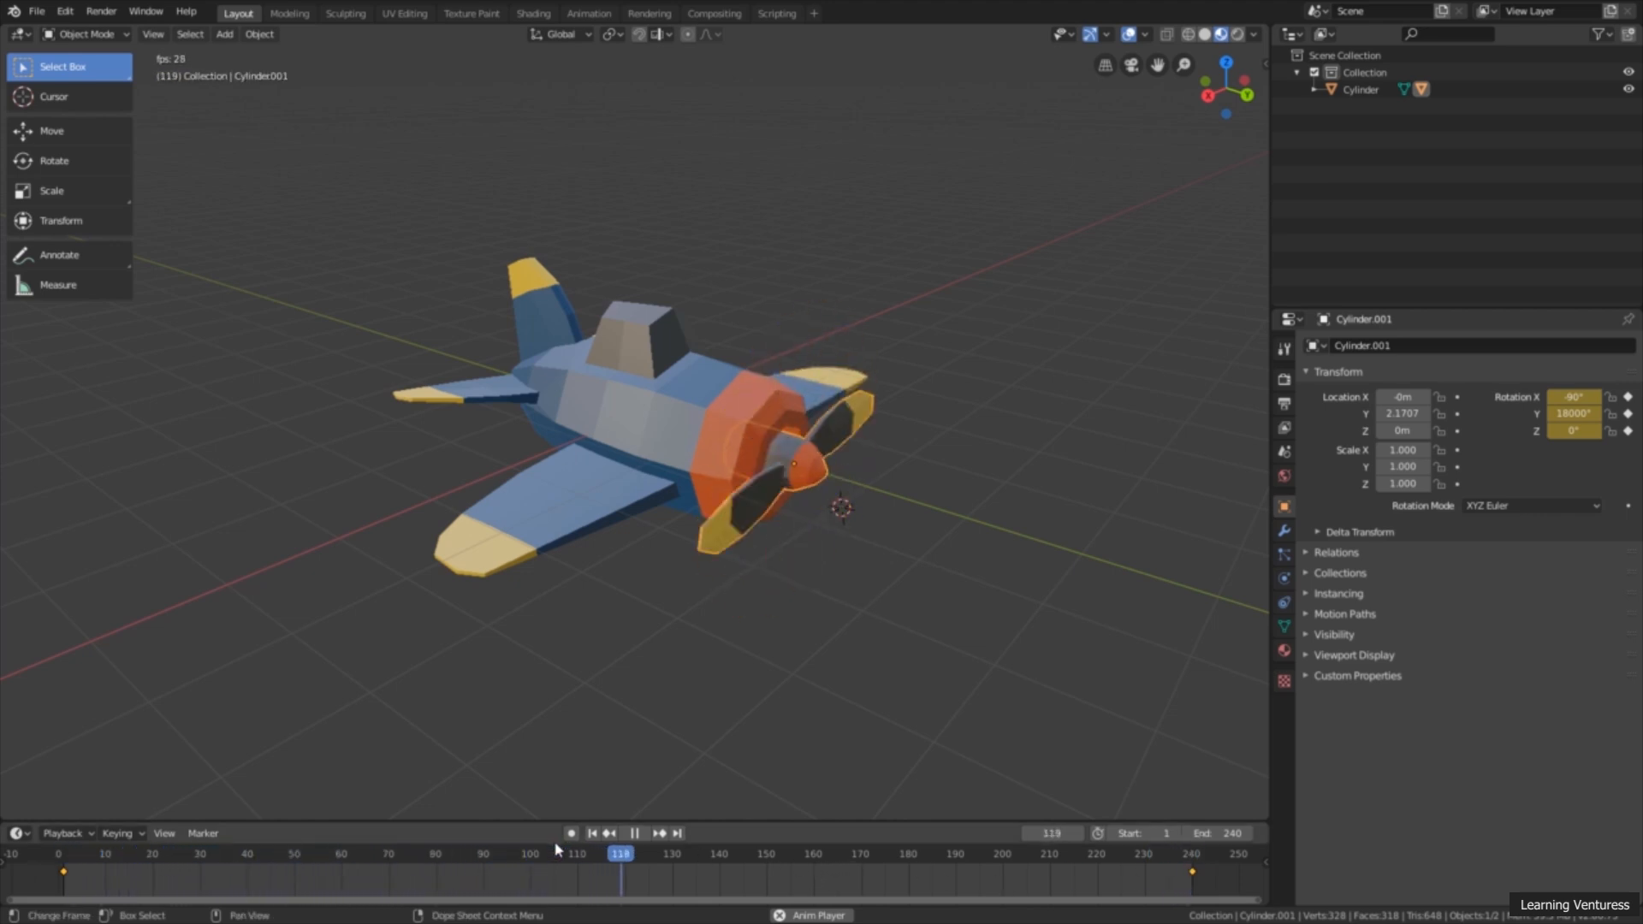
{"action": "left_click", "coordinate": [640, 834]}
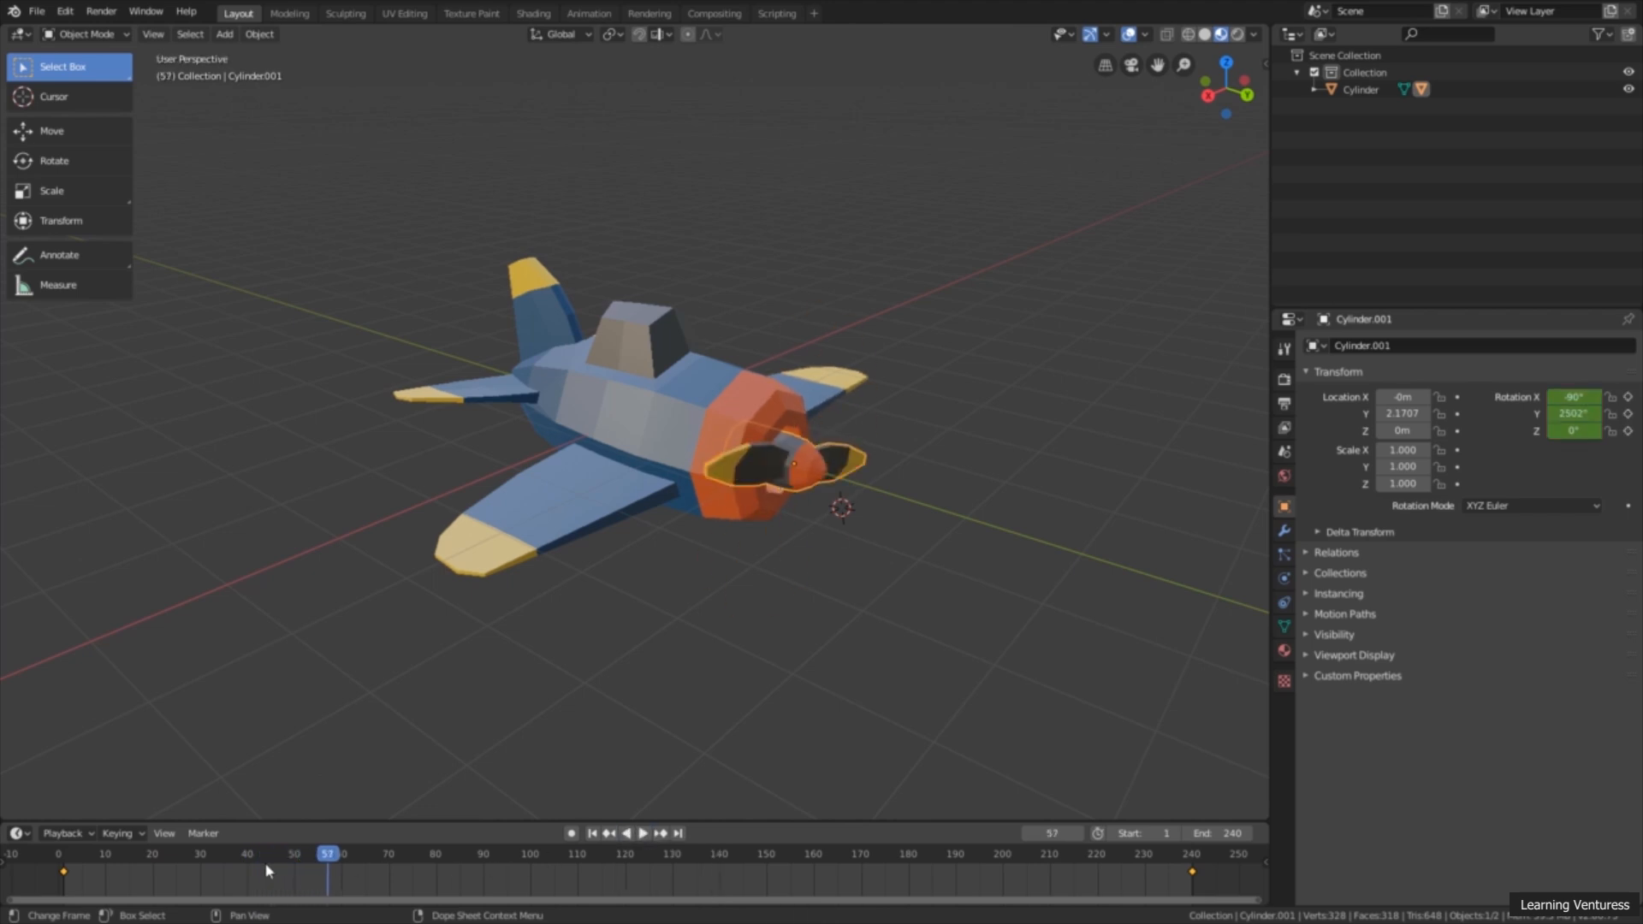
Step: Set the interpolation mode of both propeller keyframes to Linear, and play the animation briefly to check the spin
{"action": "left_click_drag", "start_coordinate": [36, 886], "coordinate": [1224, 871]}
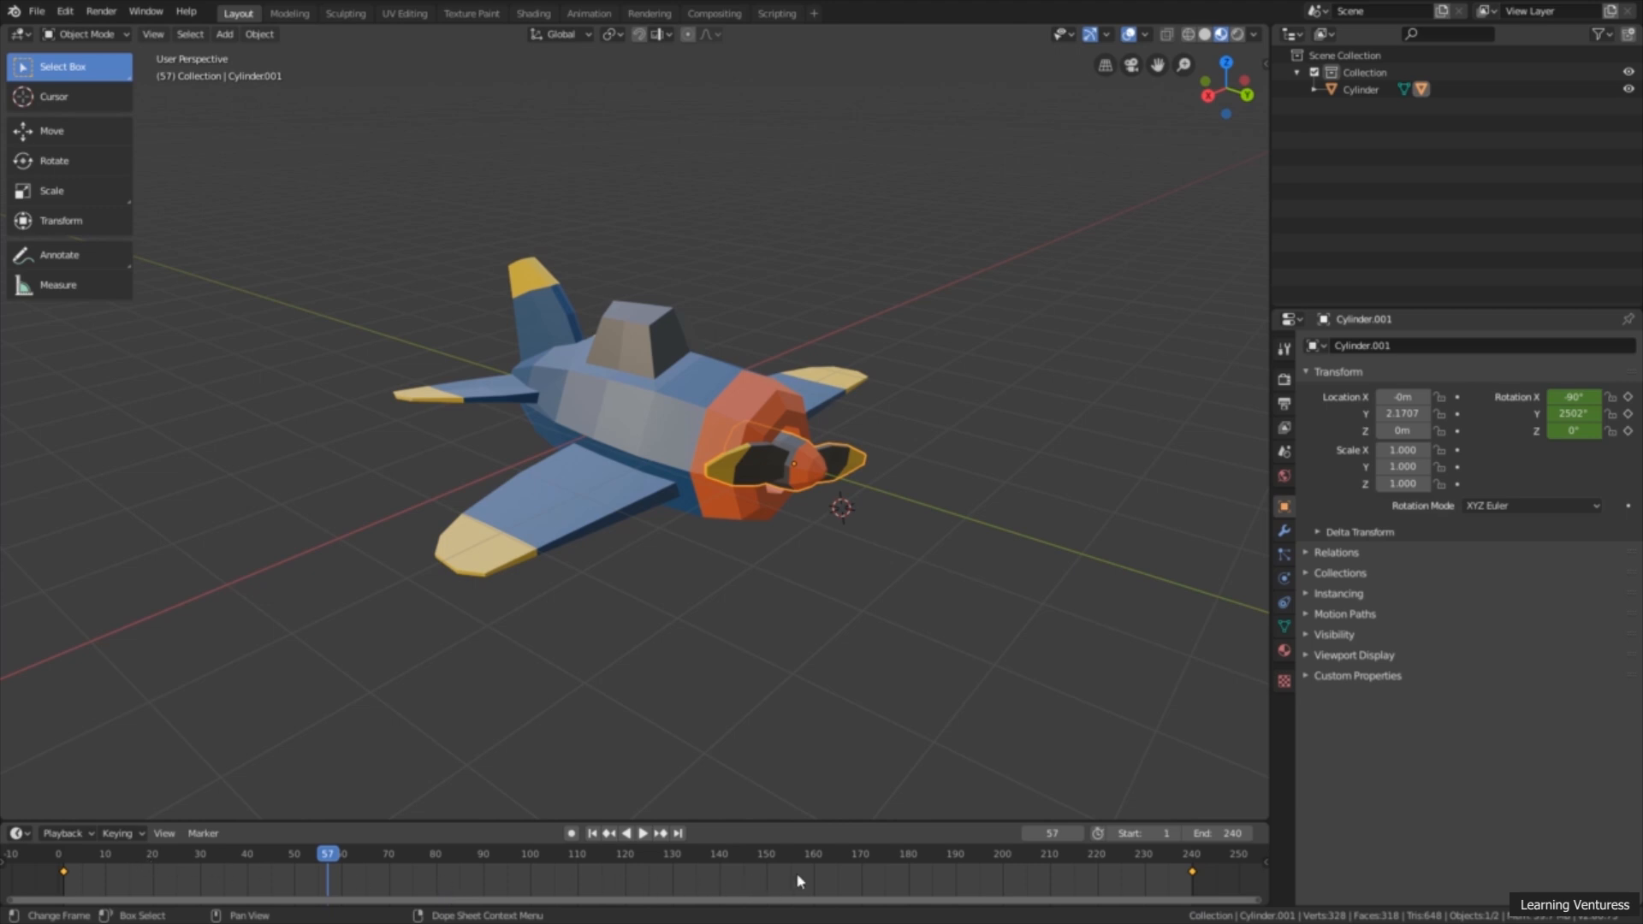
{"action": "right_click", "coordinate": [823, 869]}
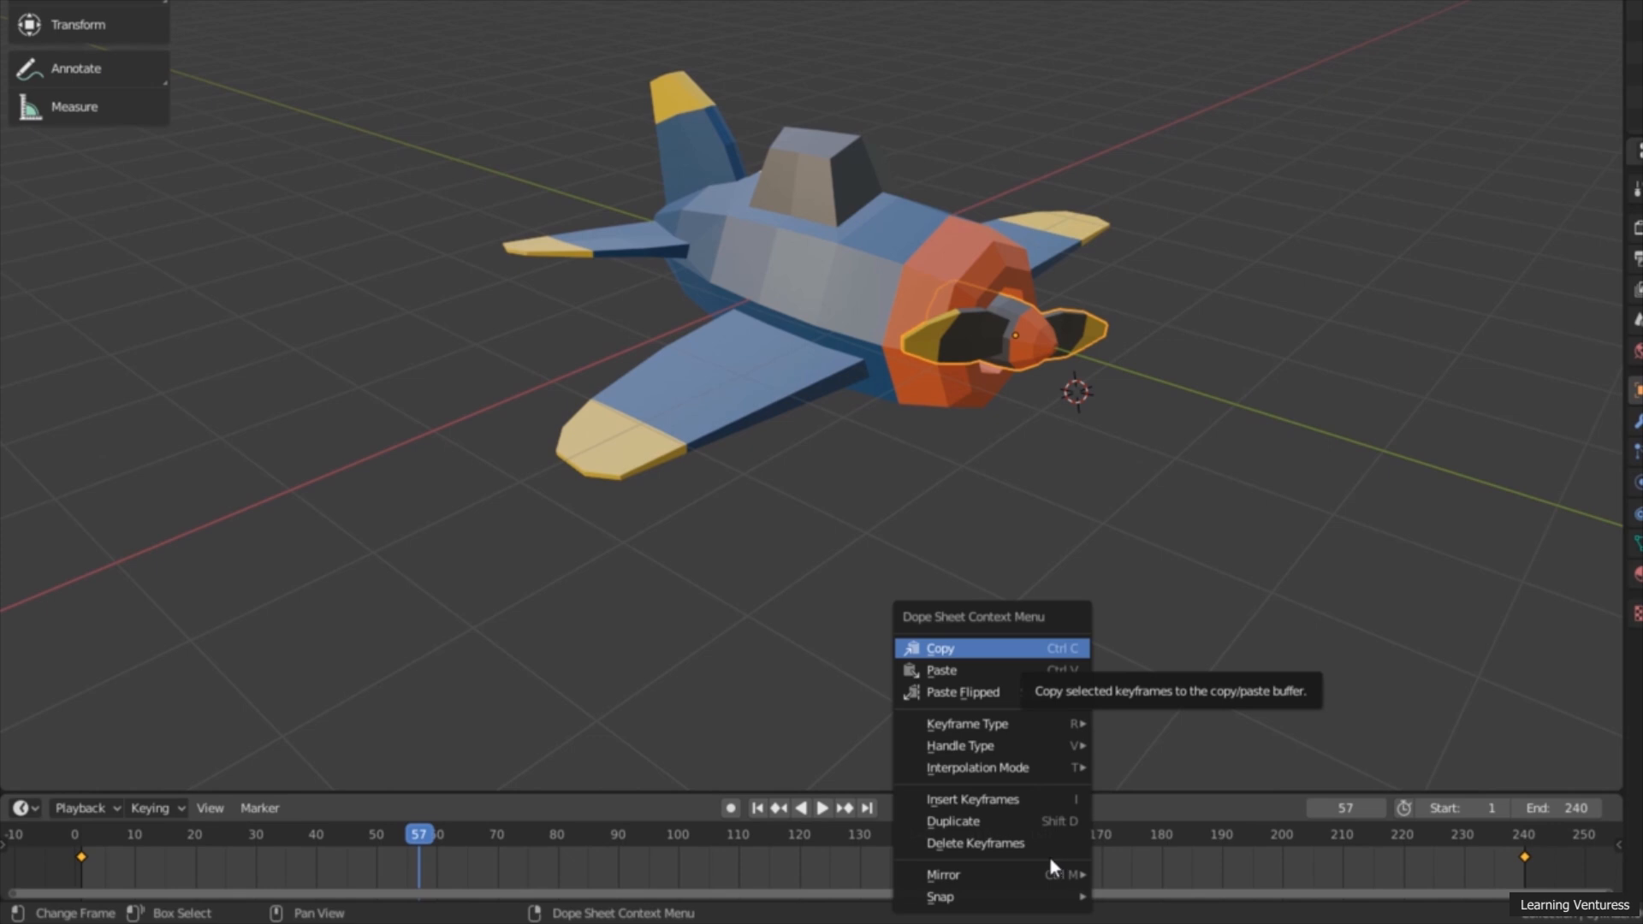
{"action": "mouse_move", "coordinate": [1041, 770]}
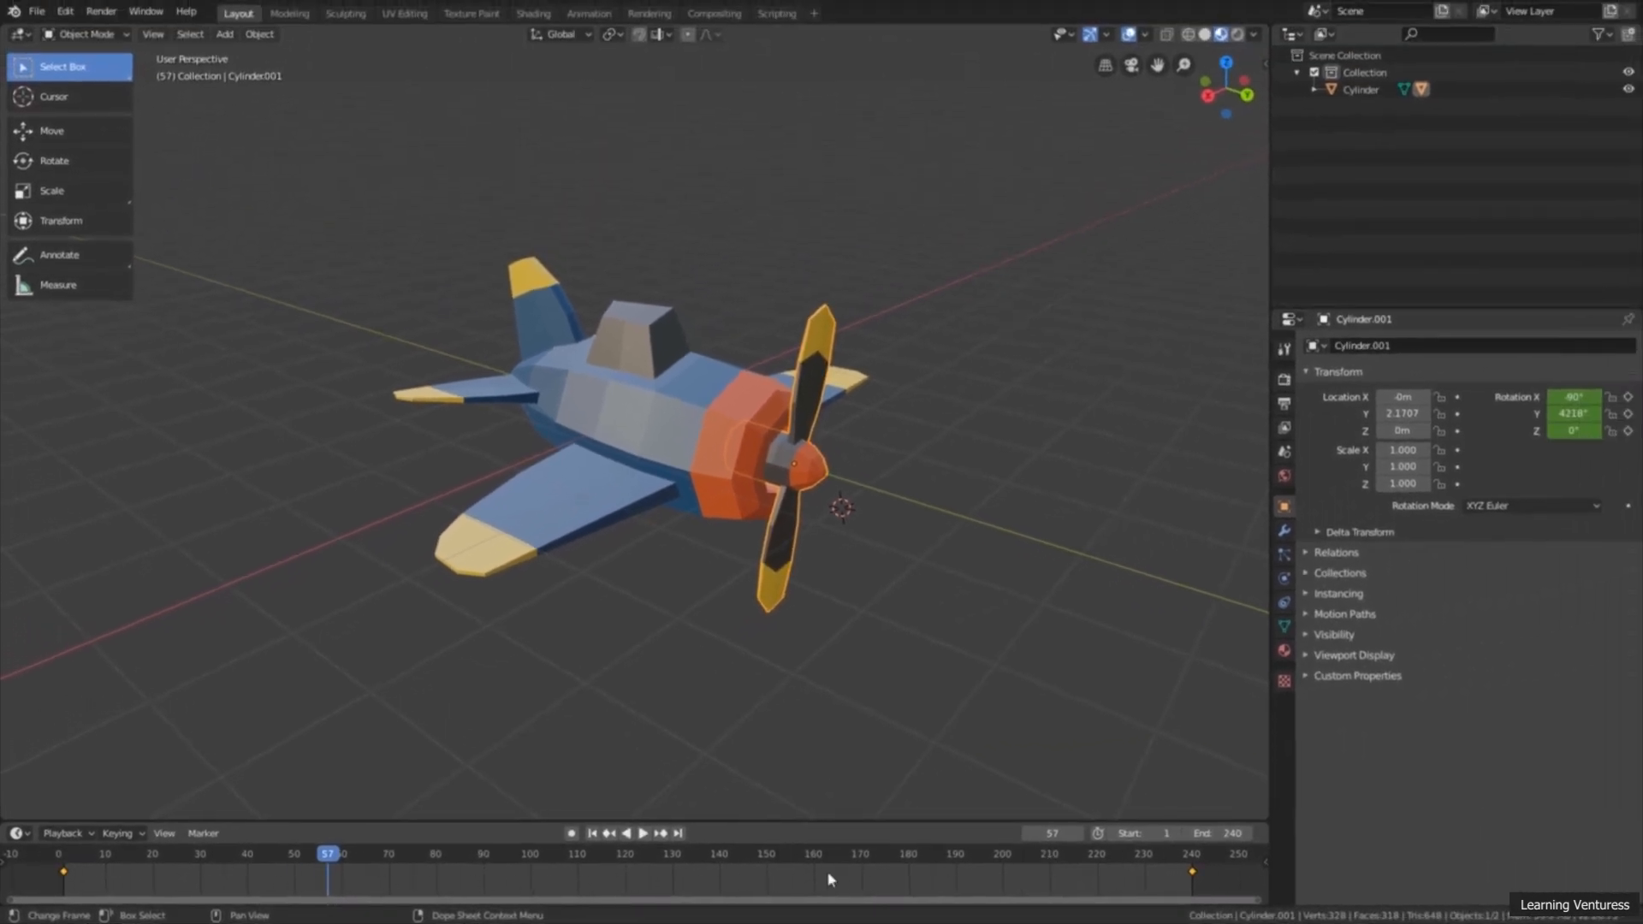
{"action": "left_click", "coordinate": [643, 833]}
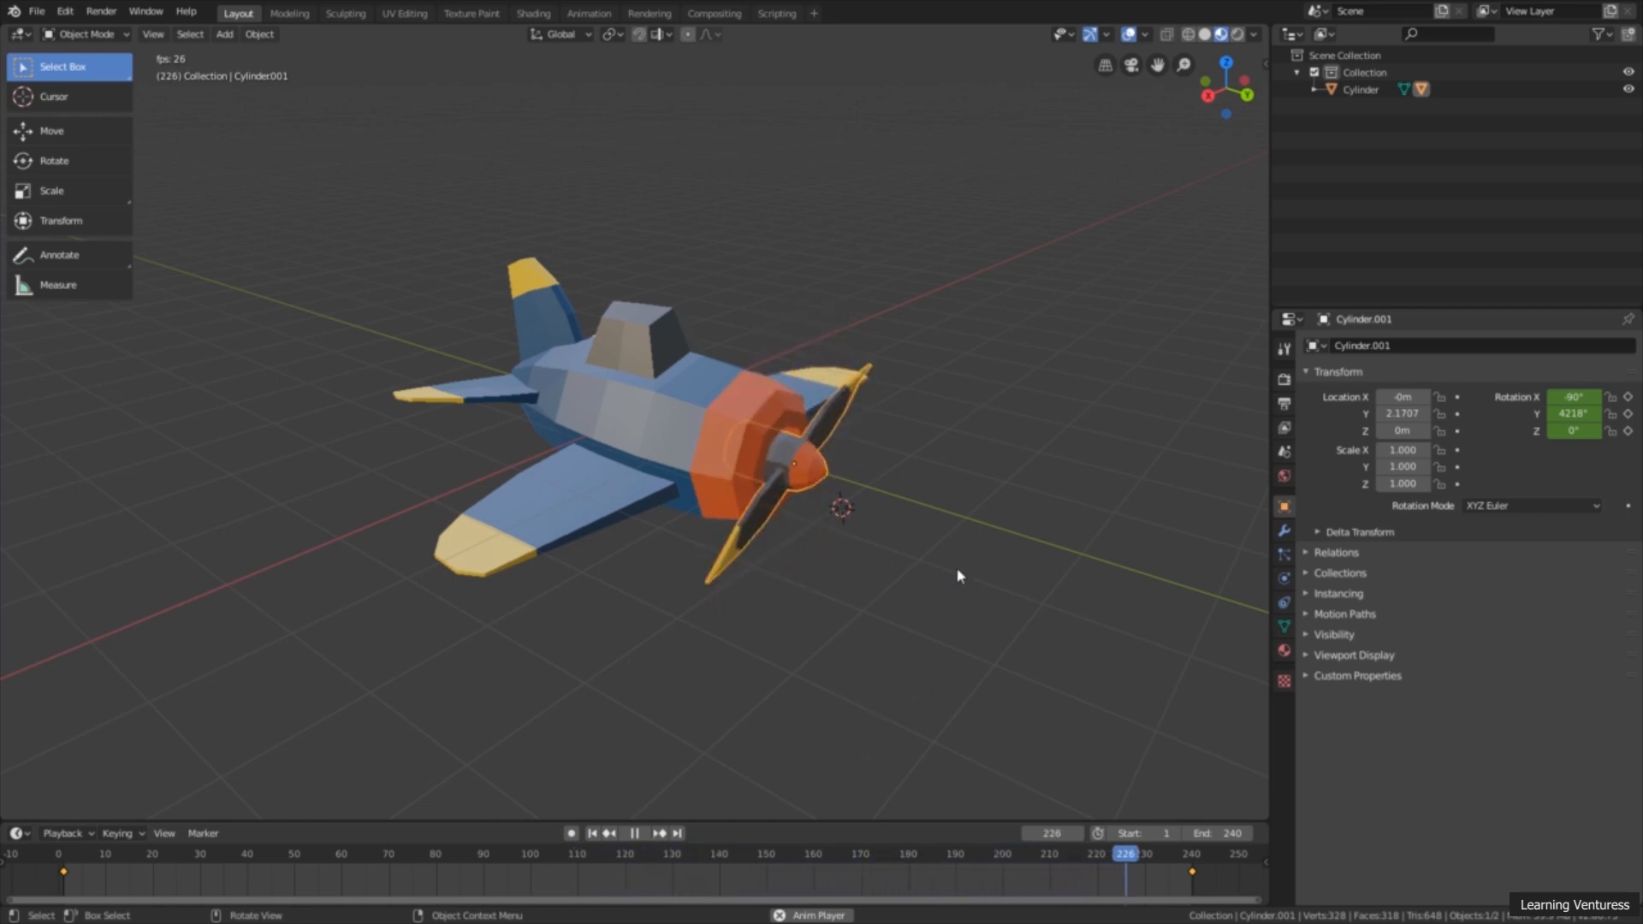
{"action": "left_click", "coordinate": [634, 833]}
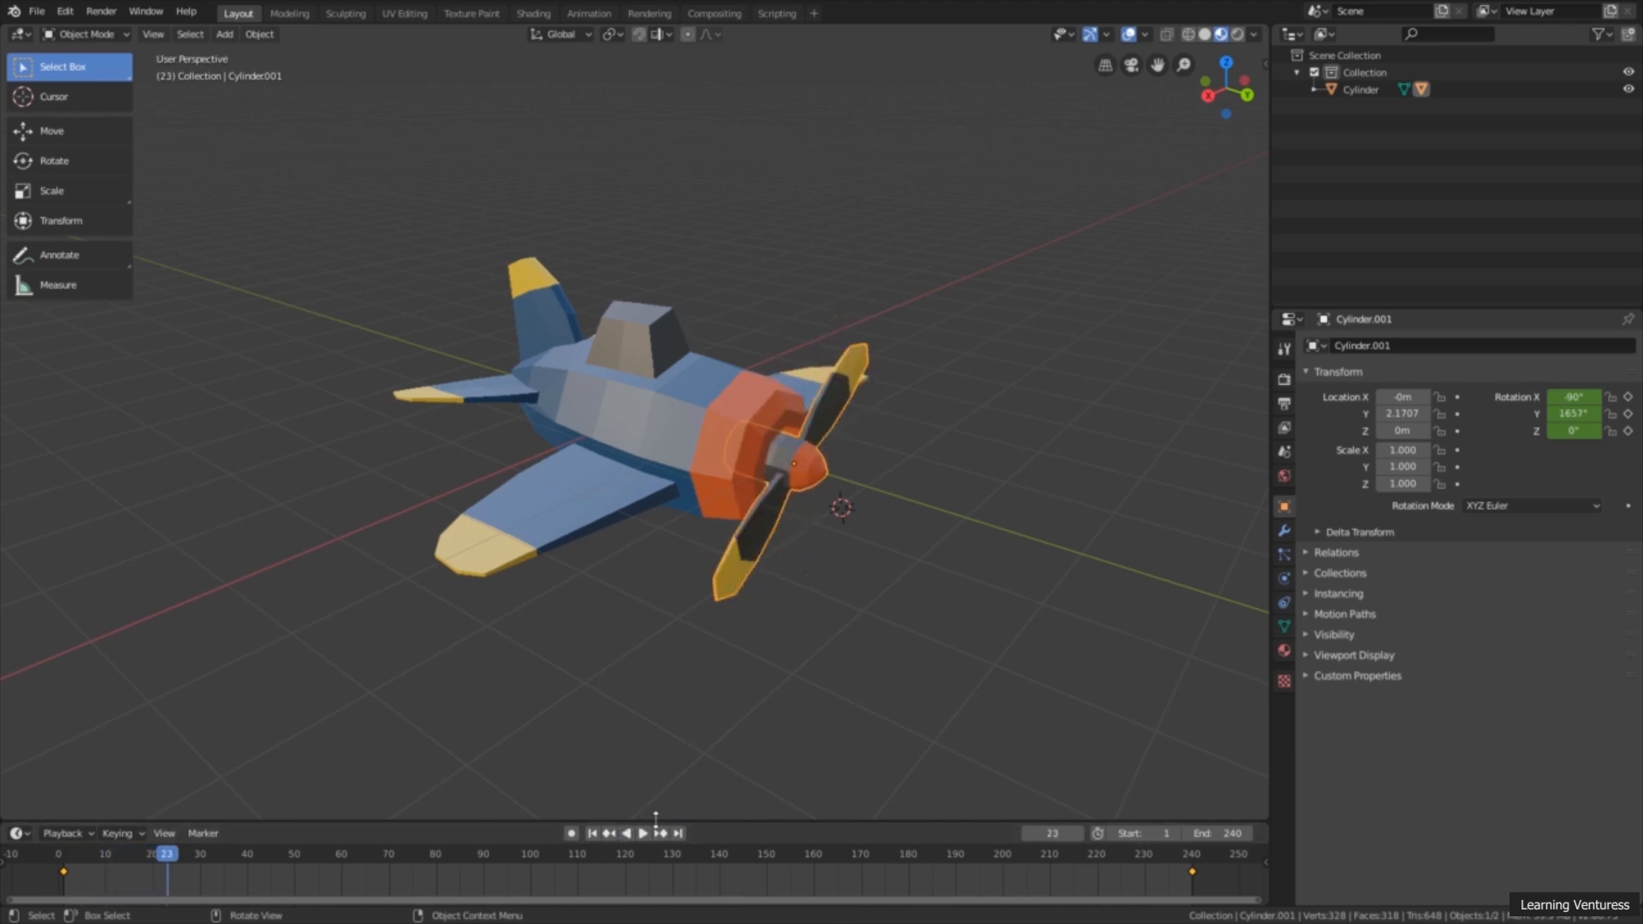
Step: Select the airplane body and raise it about 3.61 m along the Z axis with the Move tool
{"action": "left_click", "coordinate": [666, 483]}
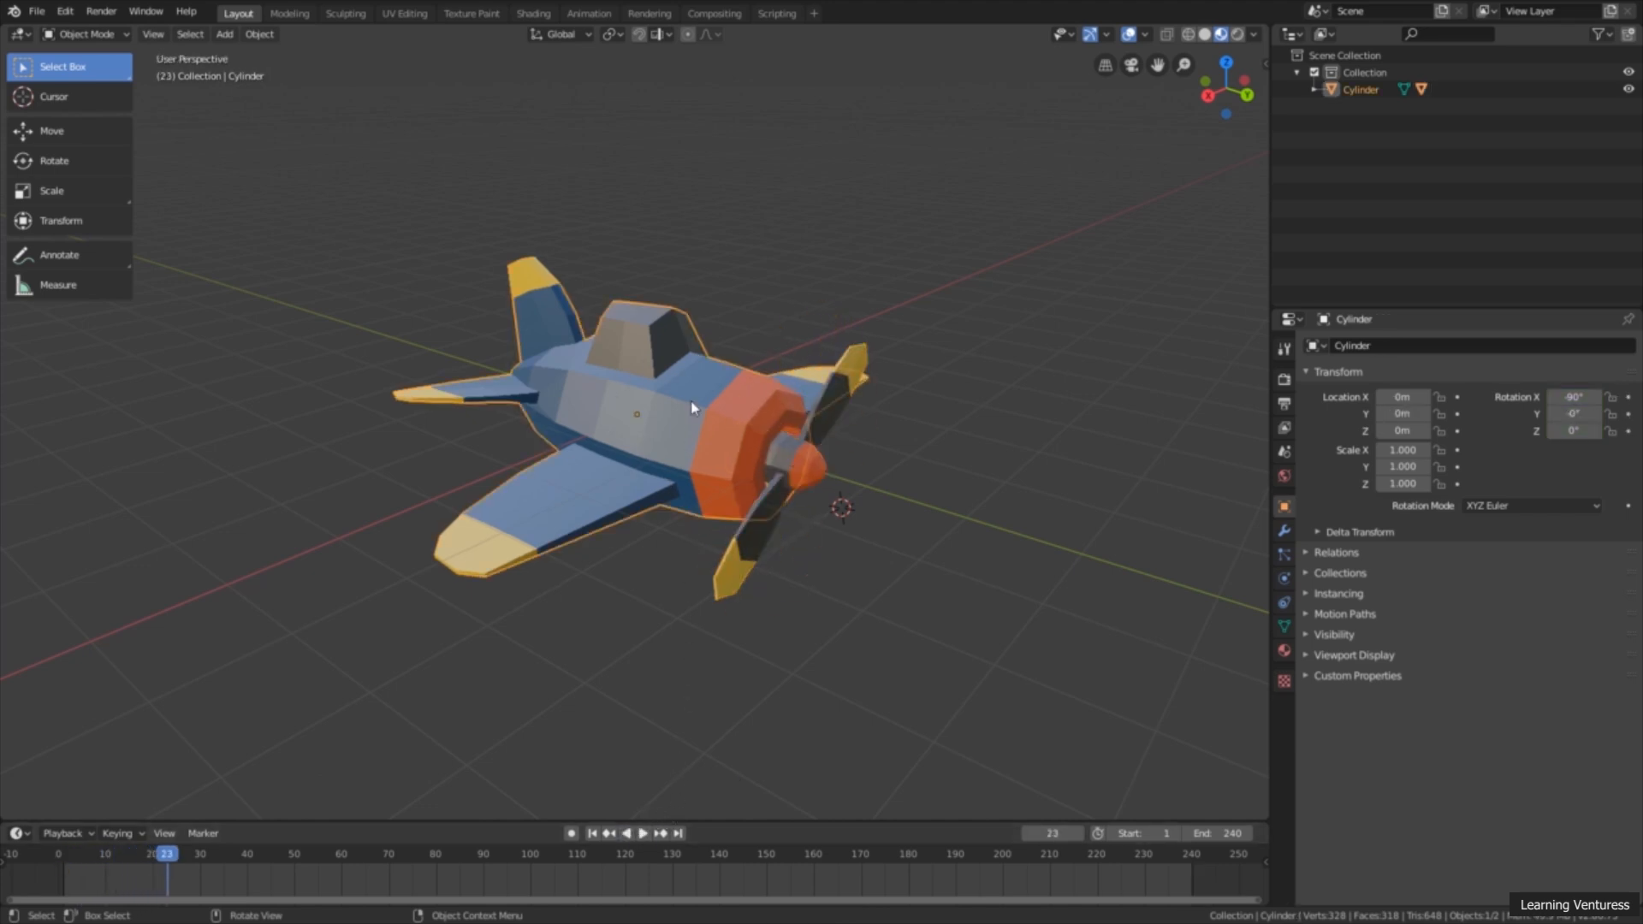
{"action": "left_click", "coordinate": [51, 130]}
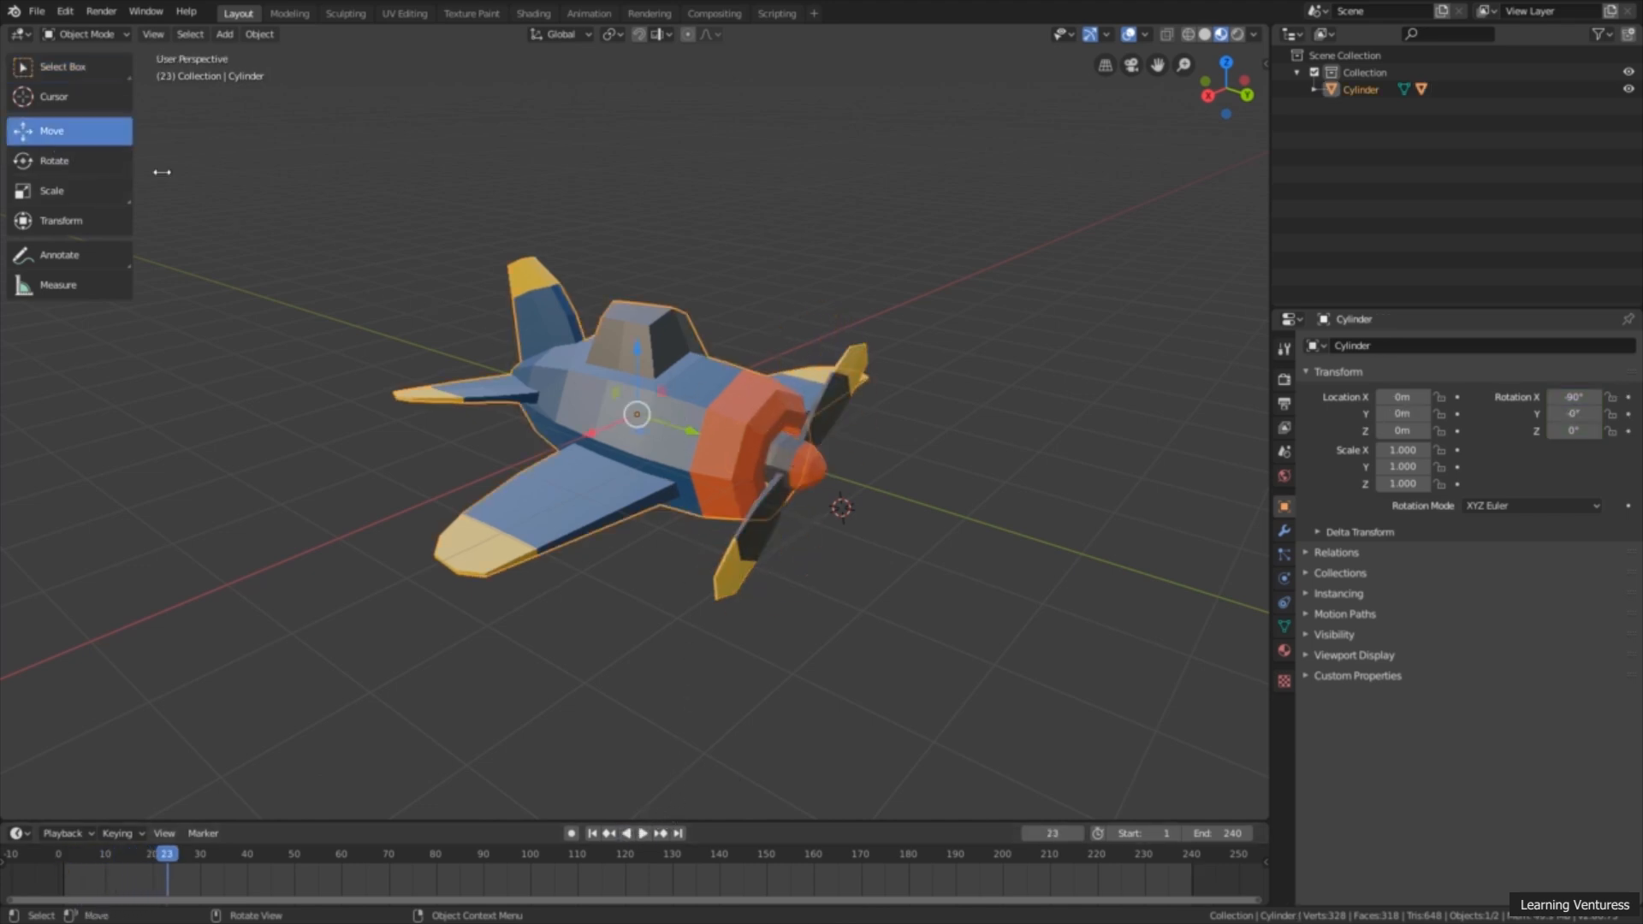
{"action": "scroll", "coordinate": [630, 335], "scroll_direction": "down", "scroll_amount": 2}
{"action": "left_click_drag", "start_coordinate": [638, 370], "coordinate": [634, 144]}
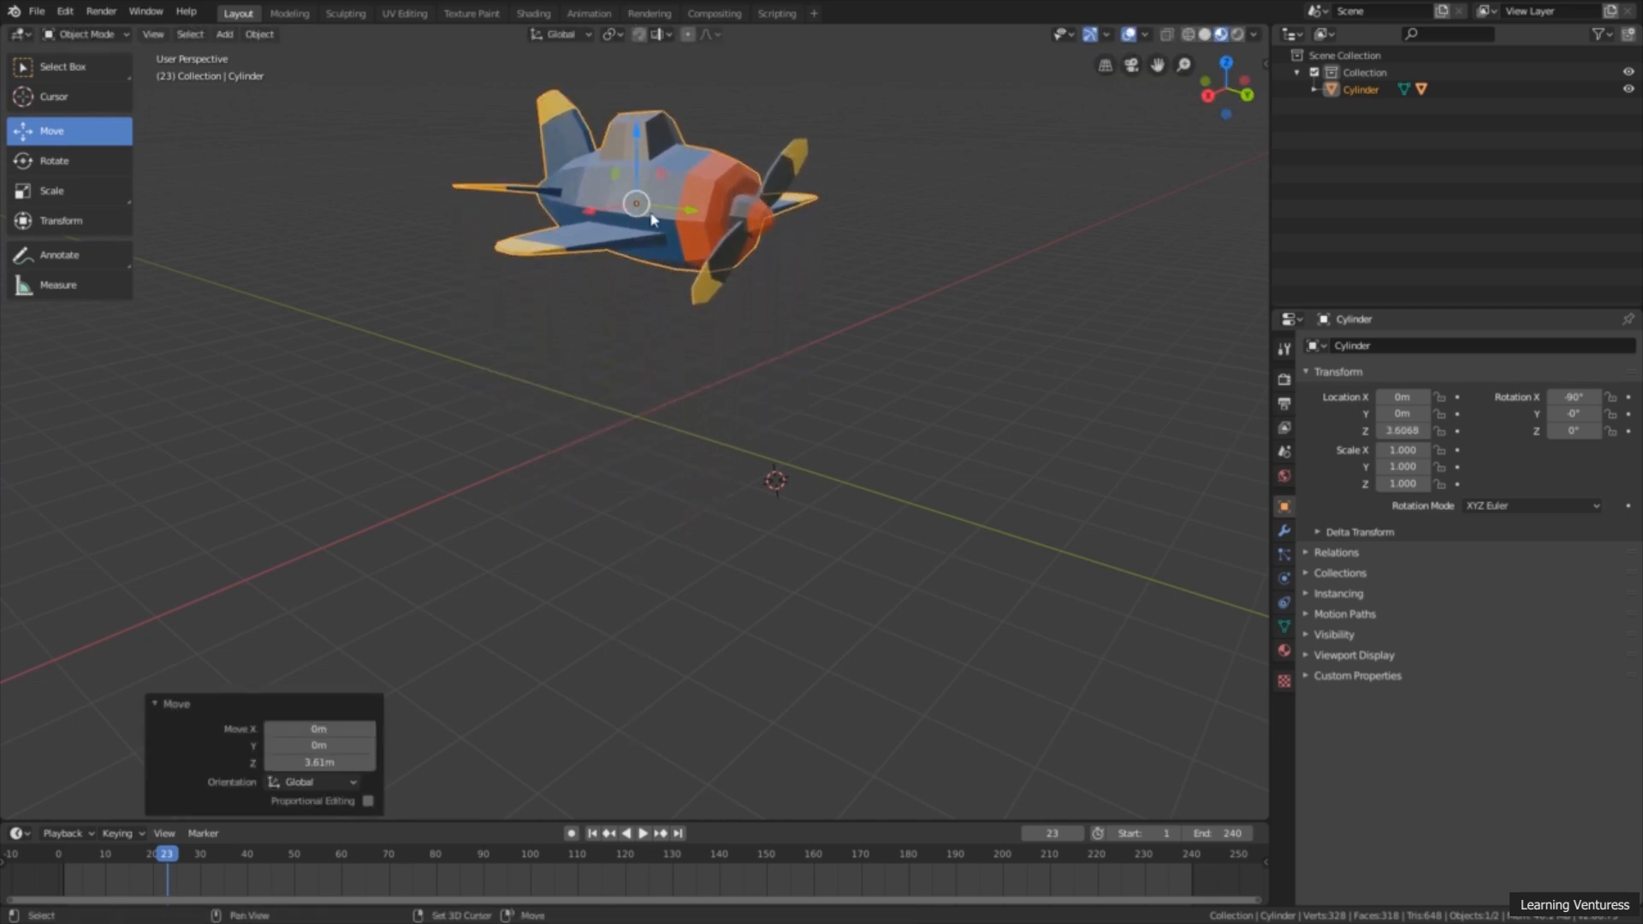
{"action": "middle_click_drag", "start_coordinate": [644, 157], "coordinate": [650, 247], "text": "shift"}
{"action": "left_click_drag", "start_coordinate": [640, 237], "coordinate": [641, 237]}
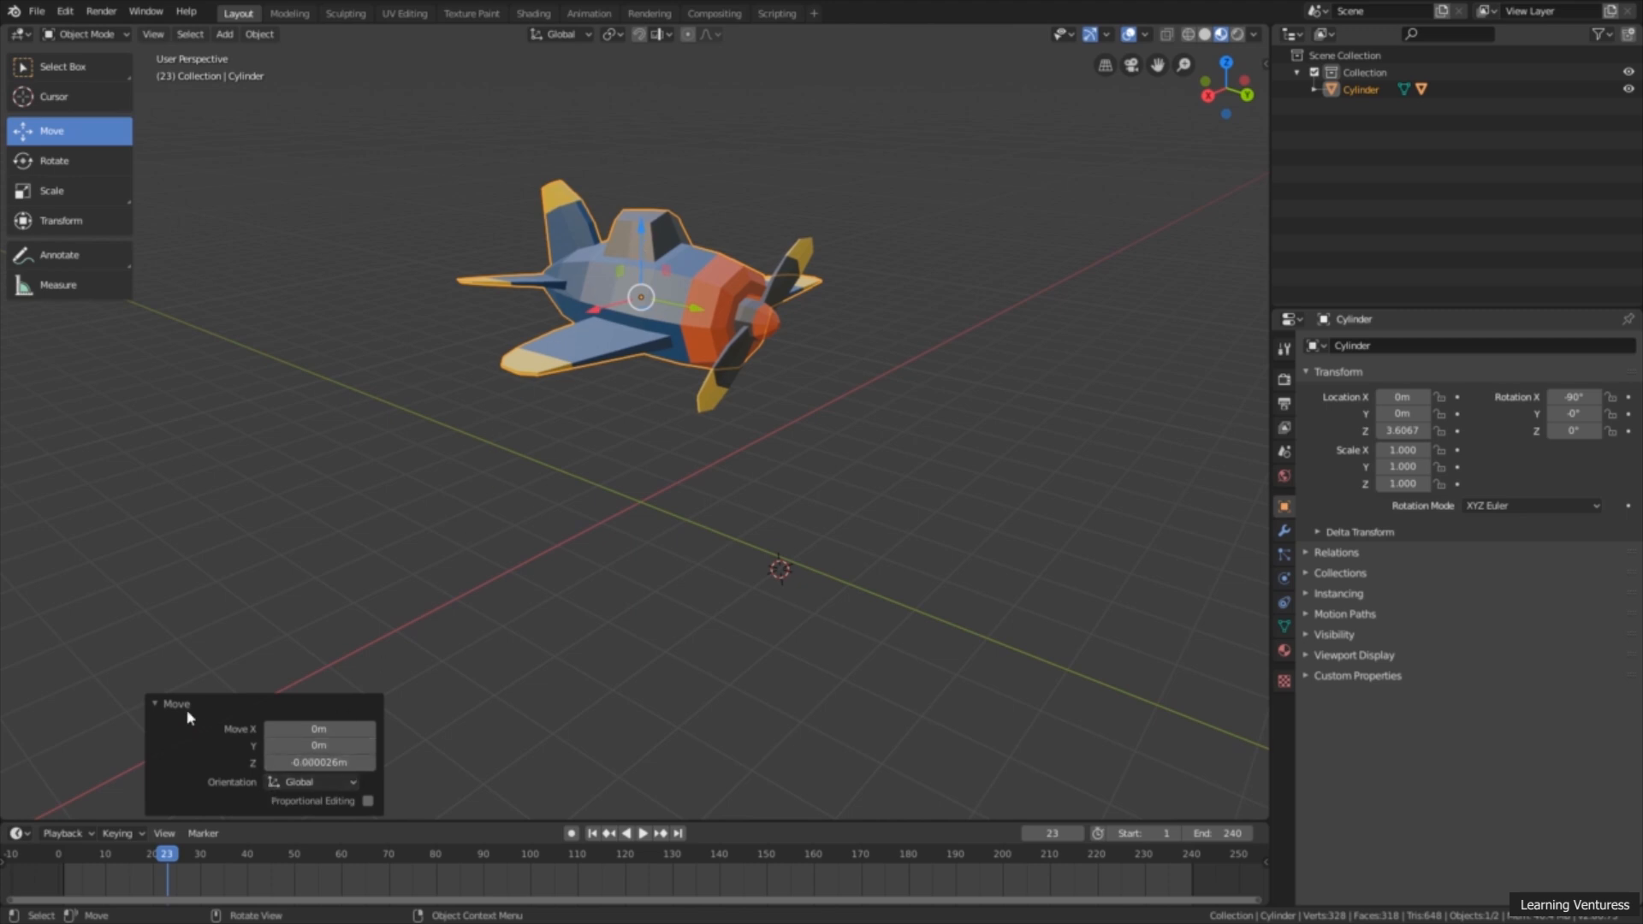
Step: Go to frame 0 and insert a LocRot keyframe for the raised airplane
{"action": "left_click_drag", "start_coordinate": [171, 862], "coordinate": [47, 862]}
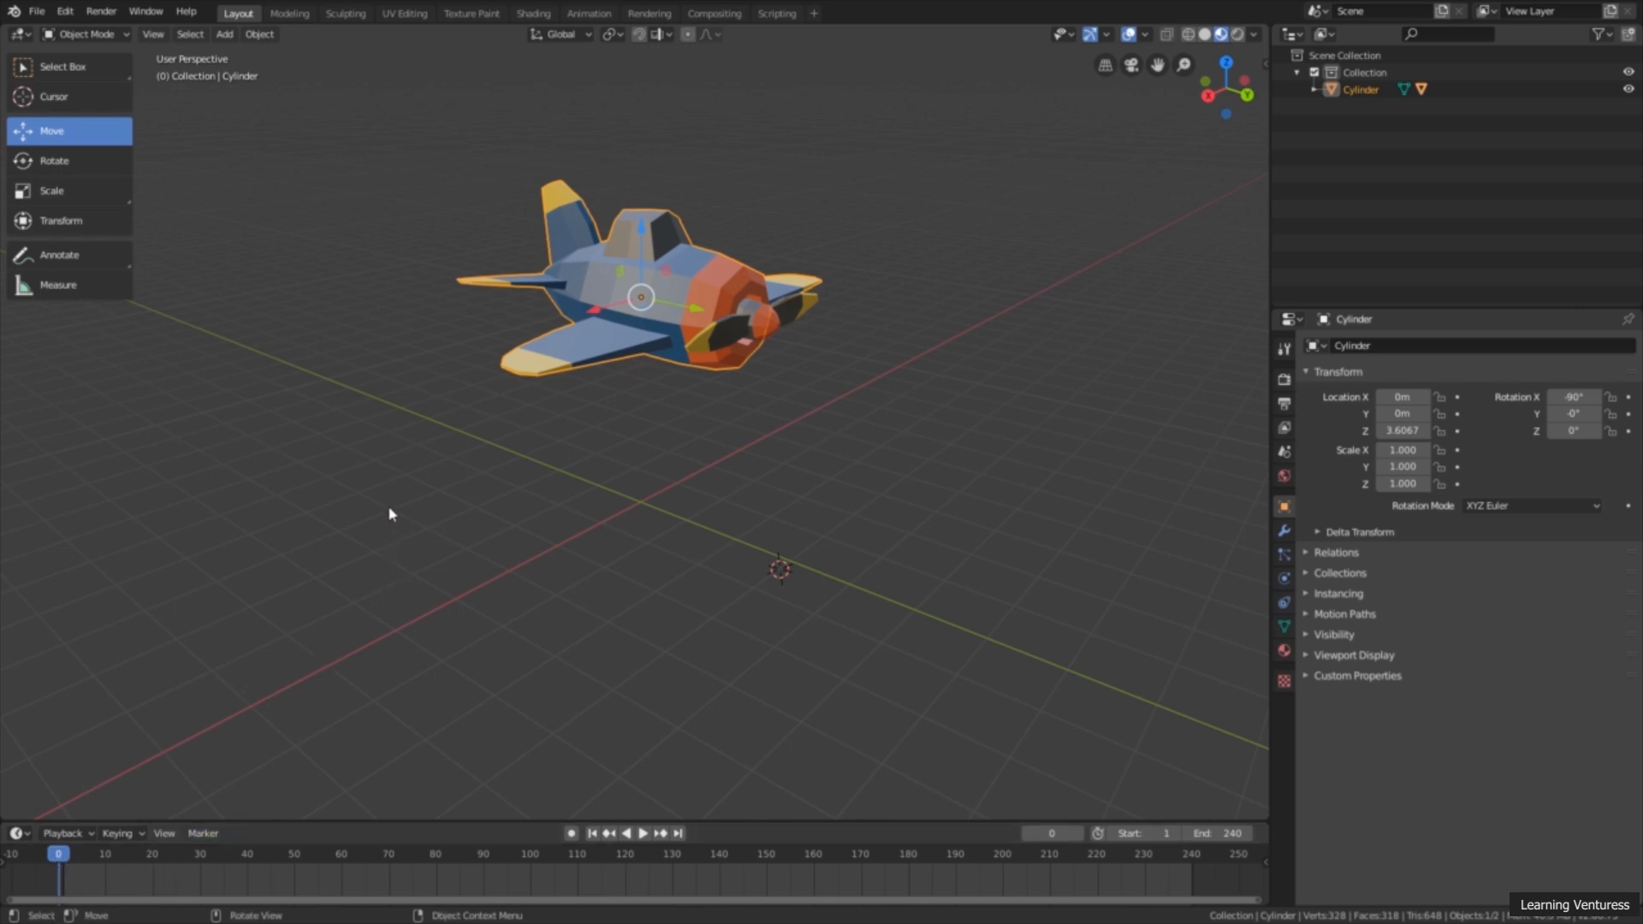
{"action": "key", "text": "i"}
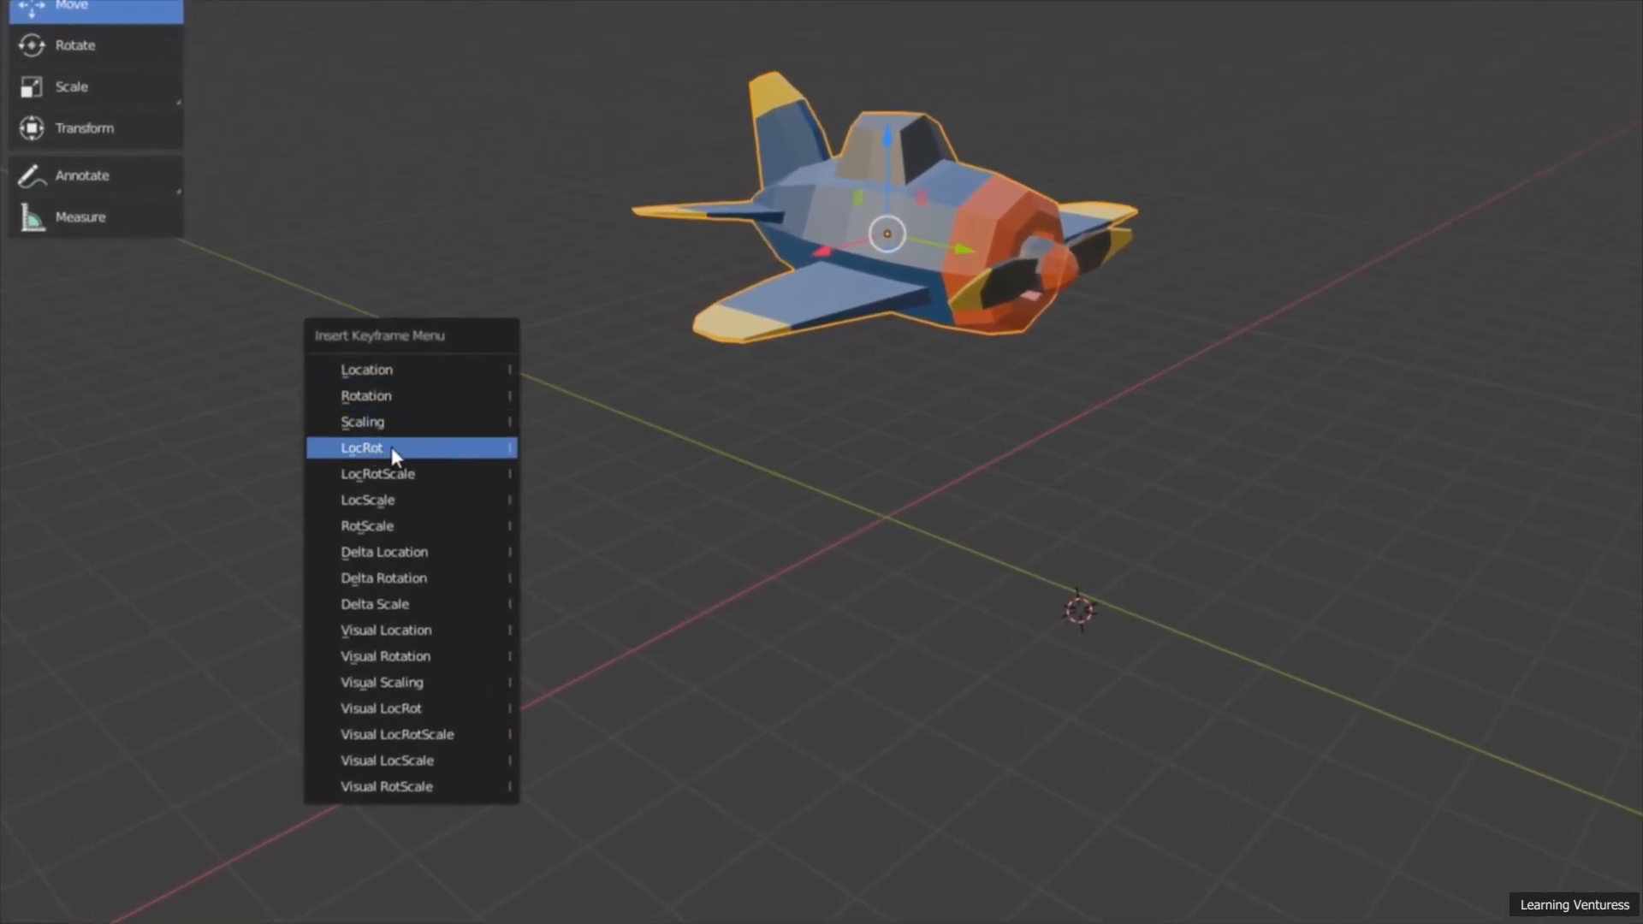
{"action": "left_click", "coordinate": [432, 447]}
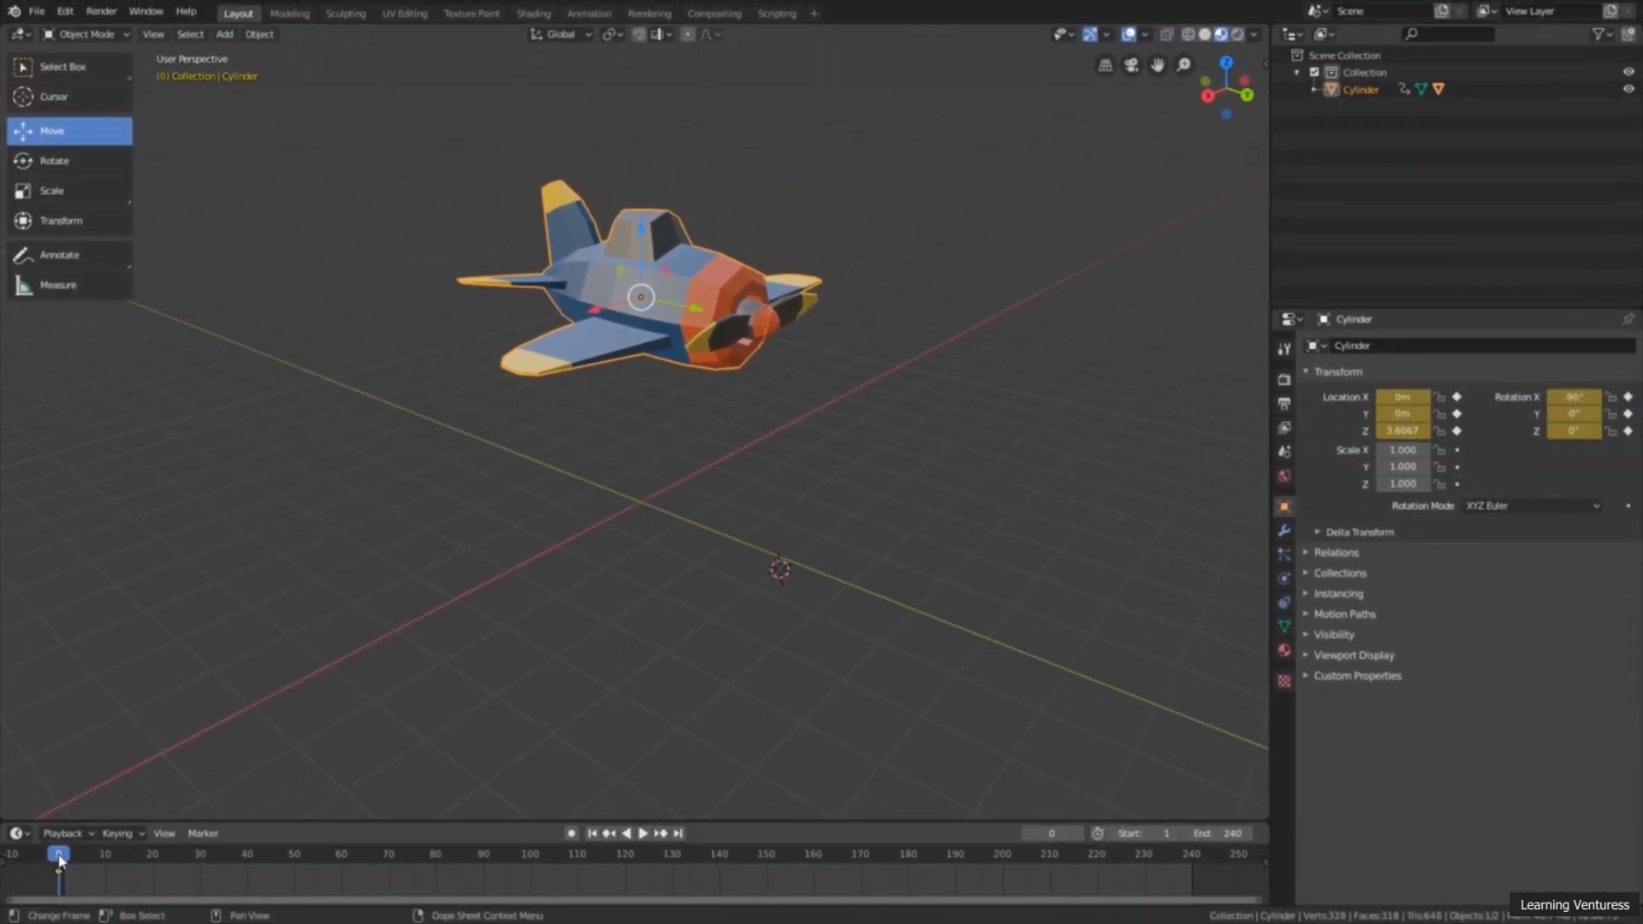
Step: Move the playhead to frame 60, keeping the airplane body selected
{"action": "key", "text": "space"}
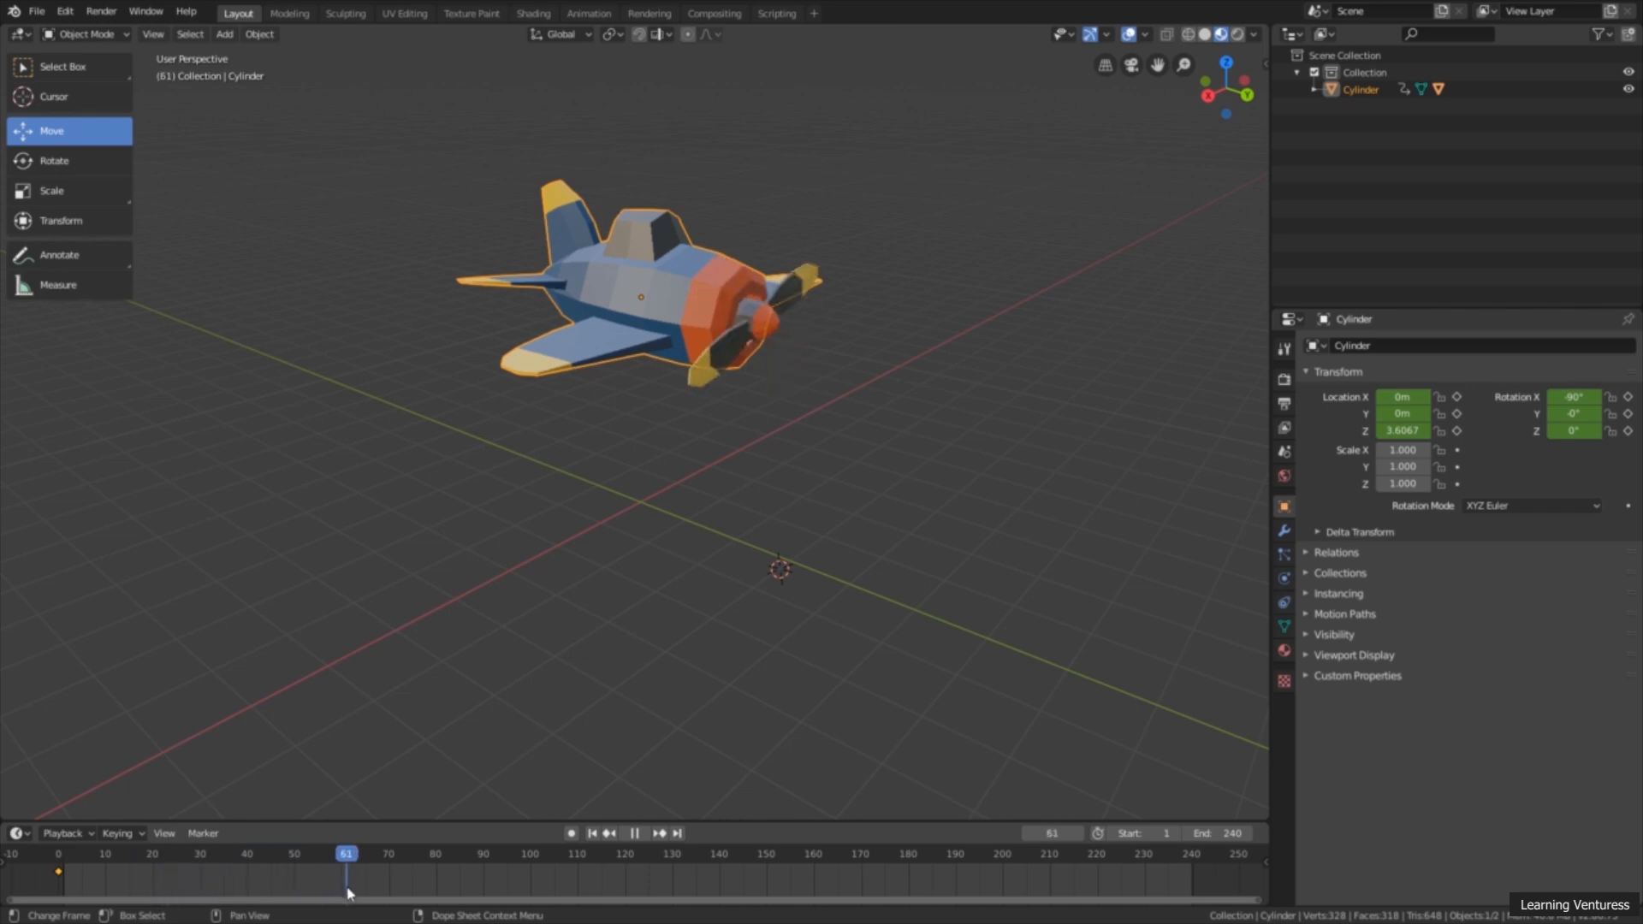
{"action": "left_click_drag", "start_coordinate": [347, 888], "coordinate": [343, 885]}
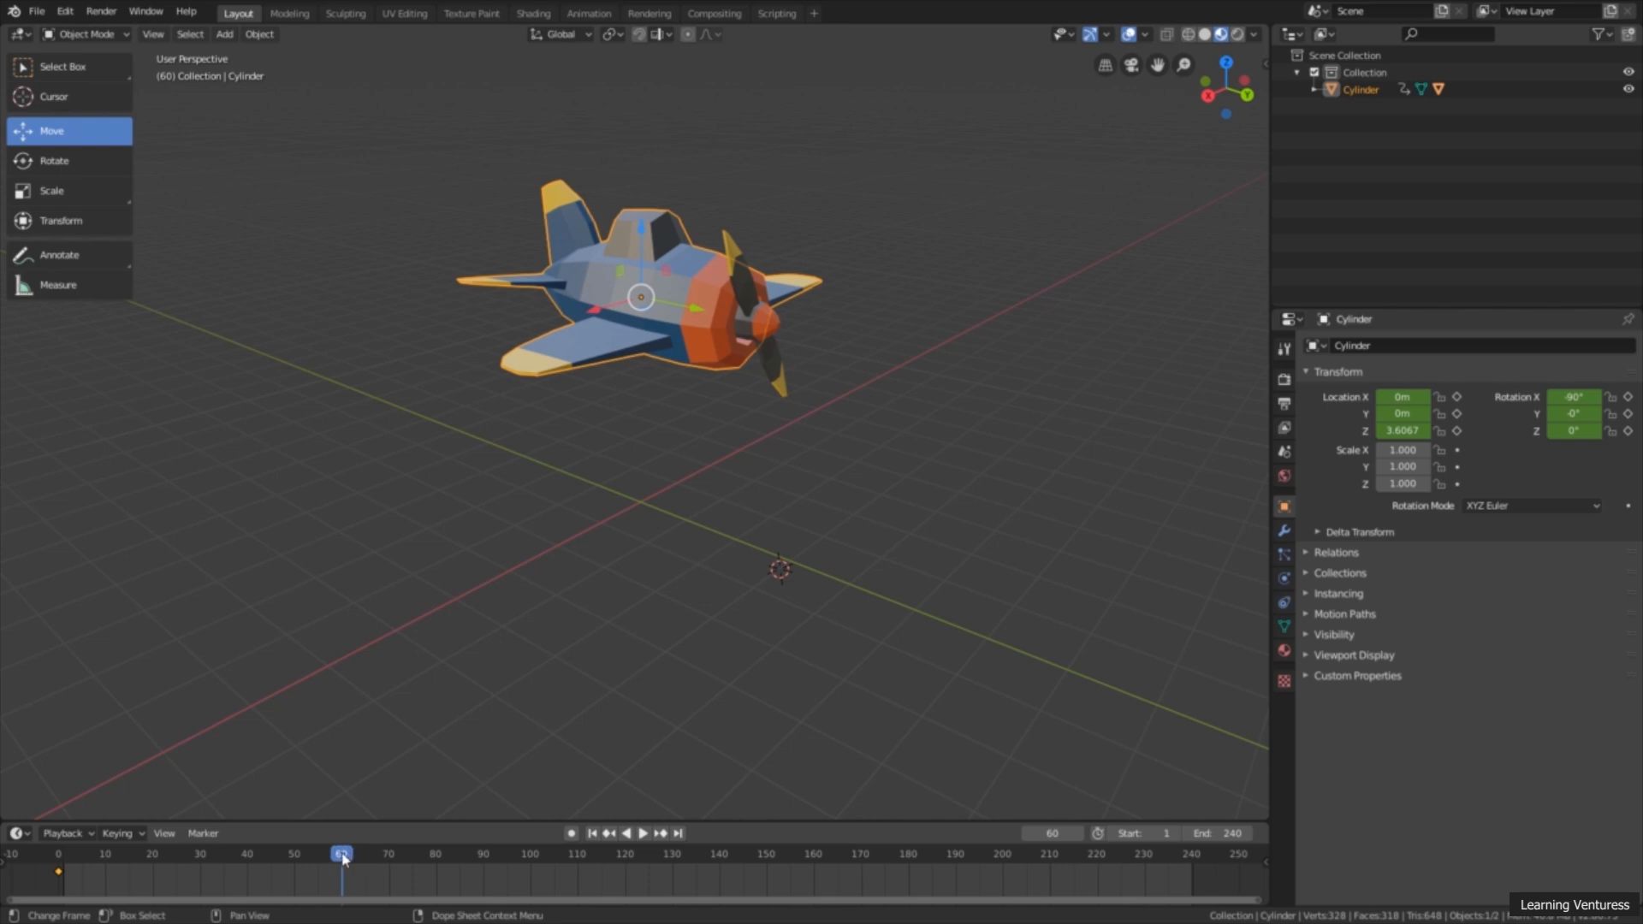
{"action": "mouse_move", "coordinate": [342, 854]}
{"action": "left_mouse_down"}
{"action": "mouse_move", "coordinate": [255, 847]}
{"action": "mouse_move", "coordinate": [355, 850]}
{"action": "mouse_move", "coordinate": [343, 866]}
{"action": "left_mouse_up"}
{"action": "middle_click_drag", "start_coordinate": [693, 432], "coordinate": [674, 445]}
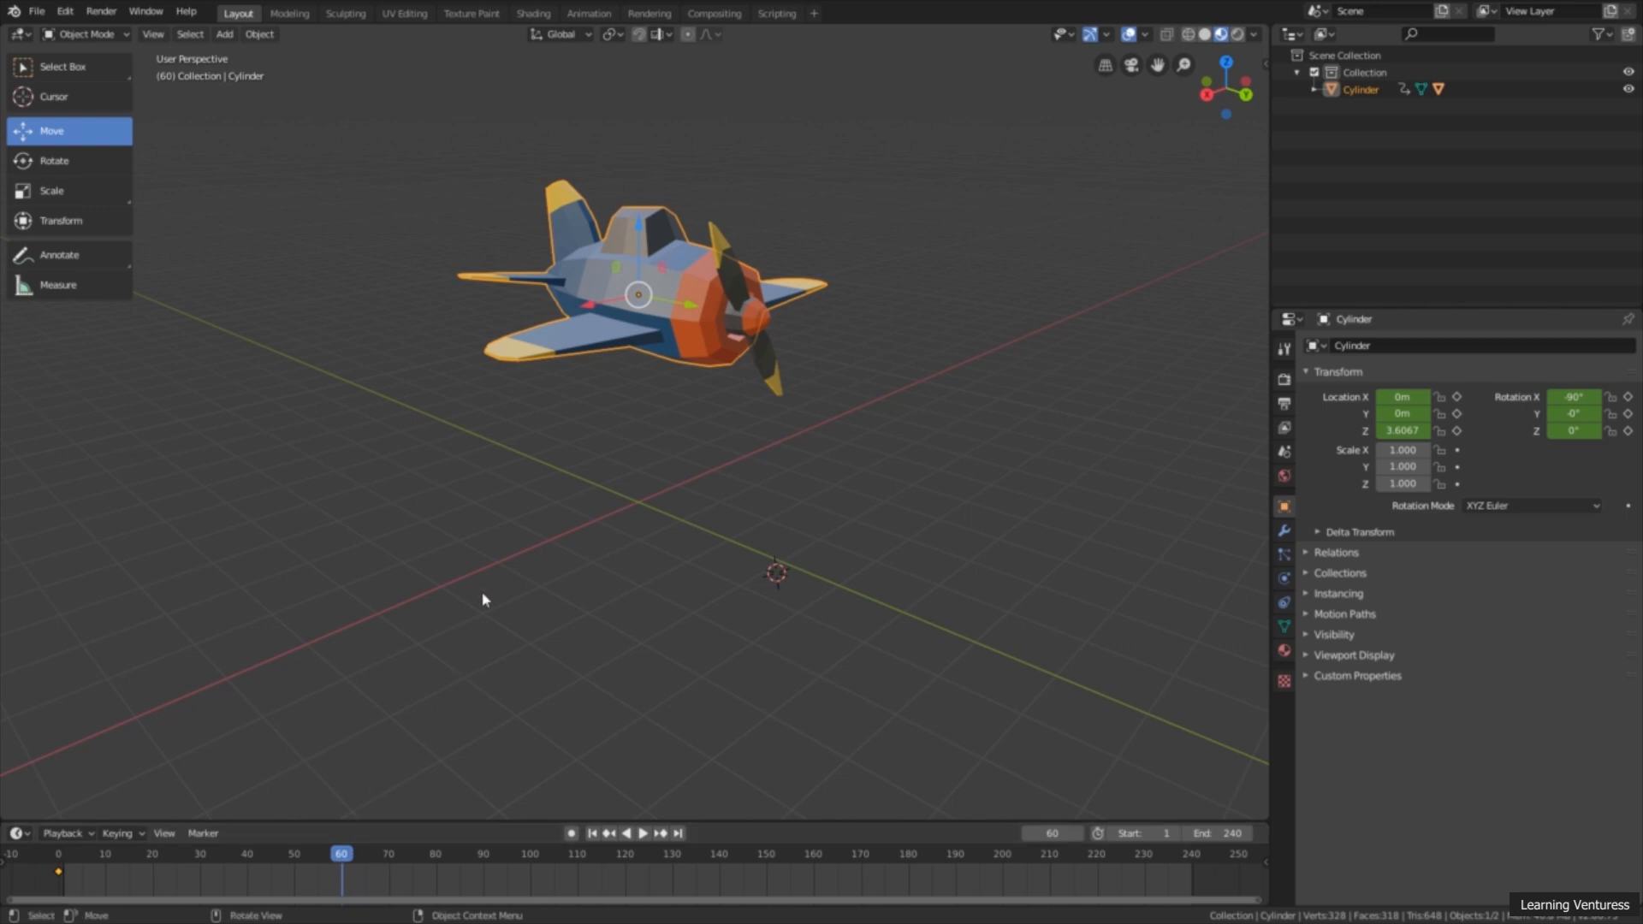
Step: Lower the airplane body 2.96 m along the Z axis at frame 60 and insert a LocRot keyframe
{"action": "left_click_drag", "start_coordinate": [645, 244], "coordinate": [626, 398]}
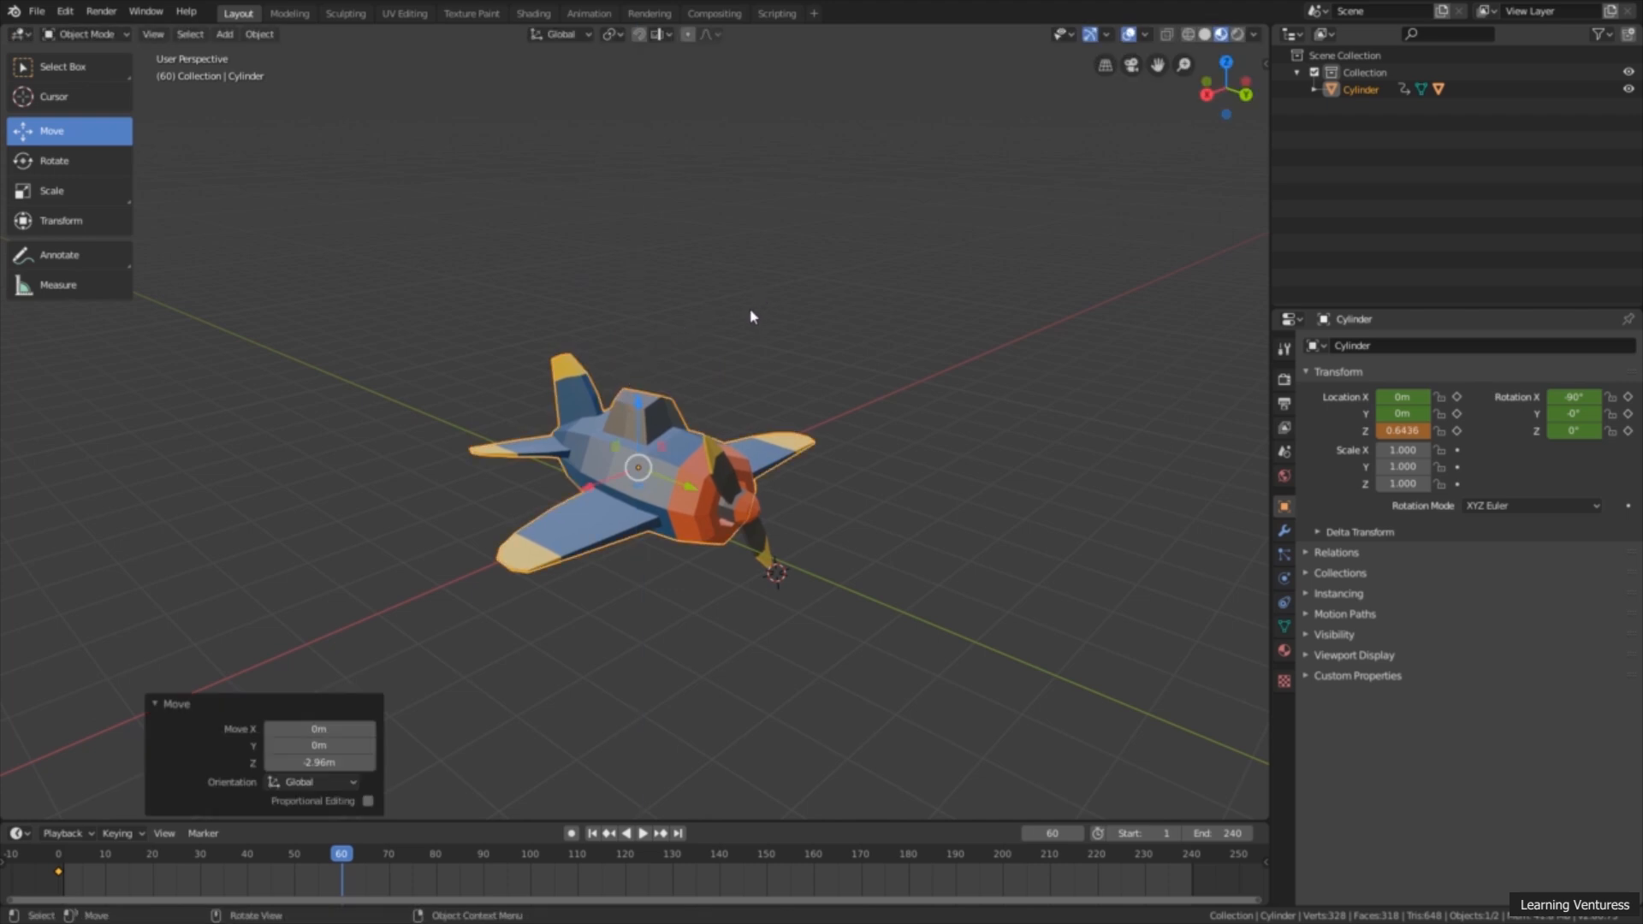
{"action": "key", "text": "i"}
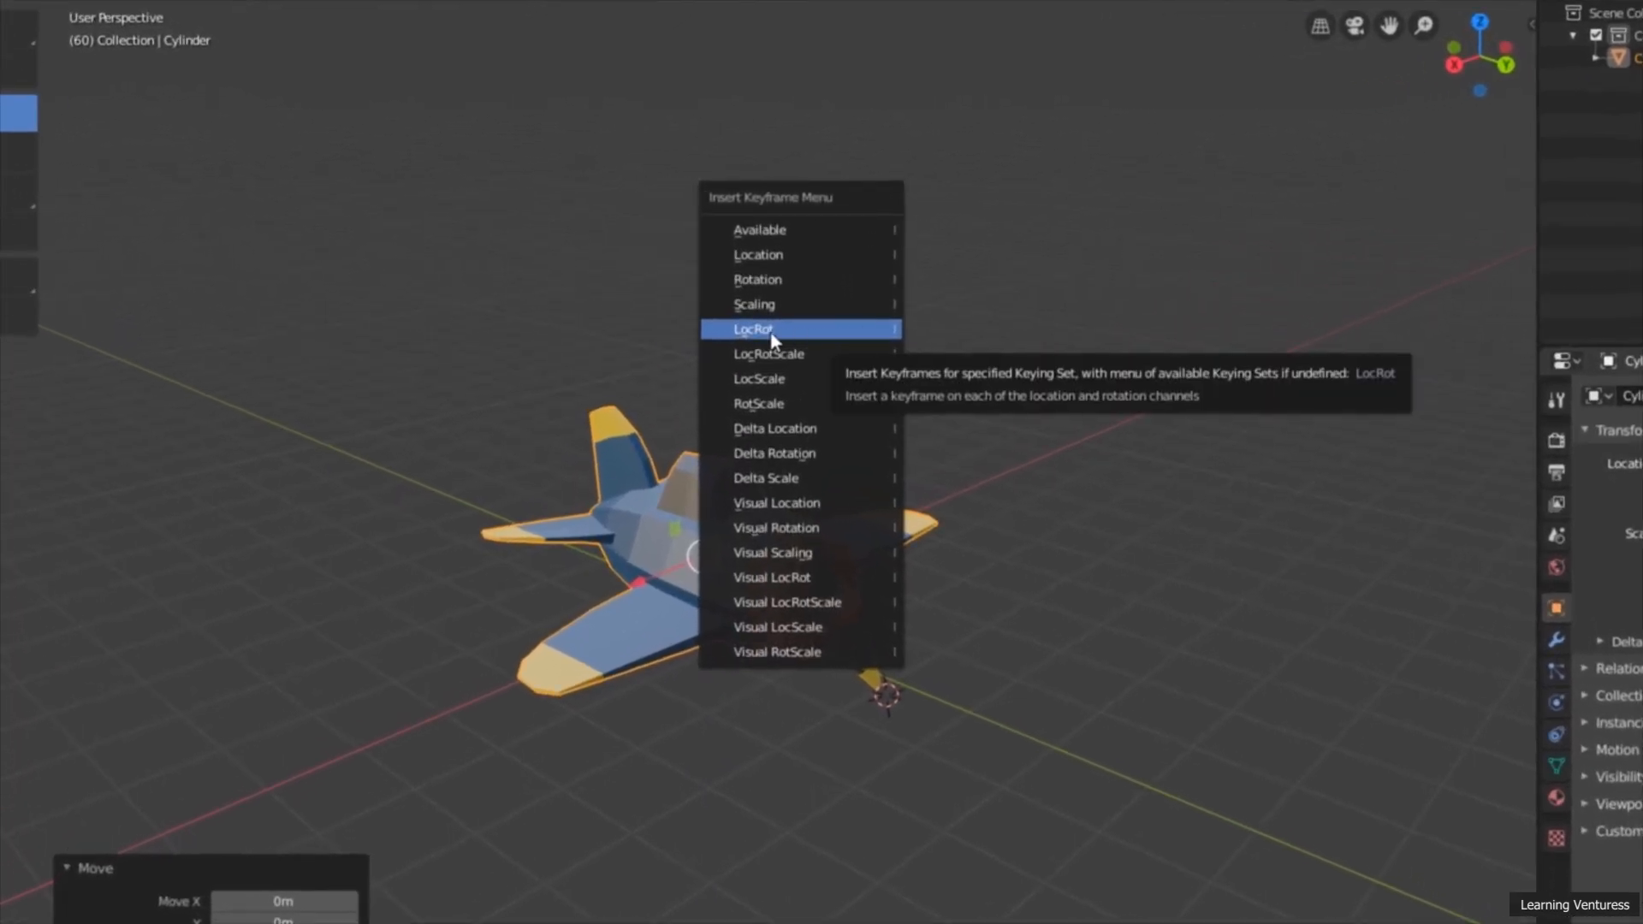
{"action": "left_click", "coordinate": [802, 332]}
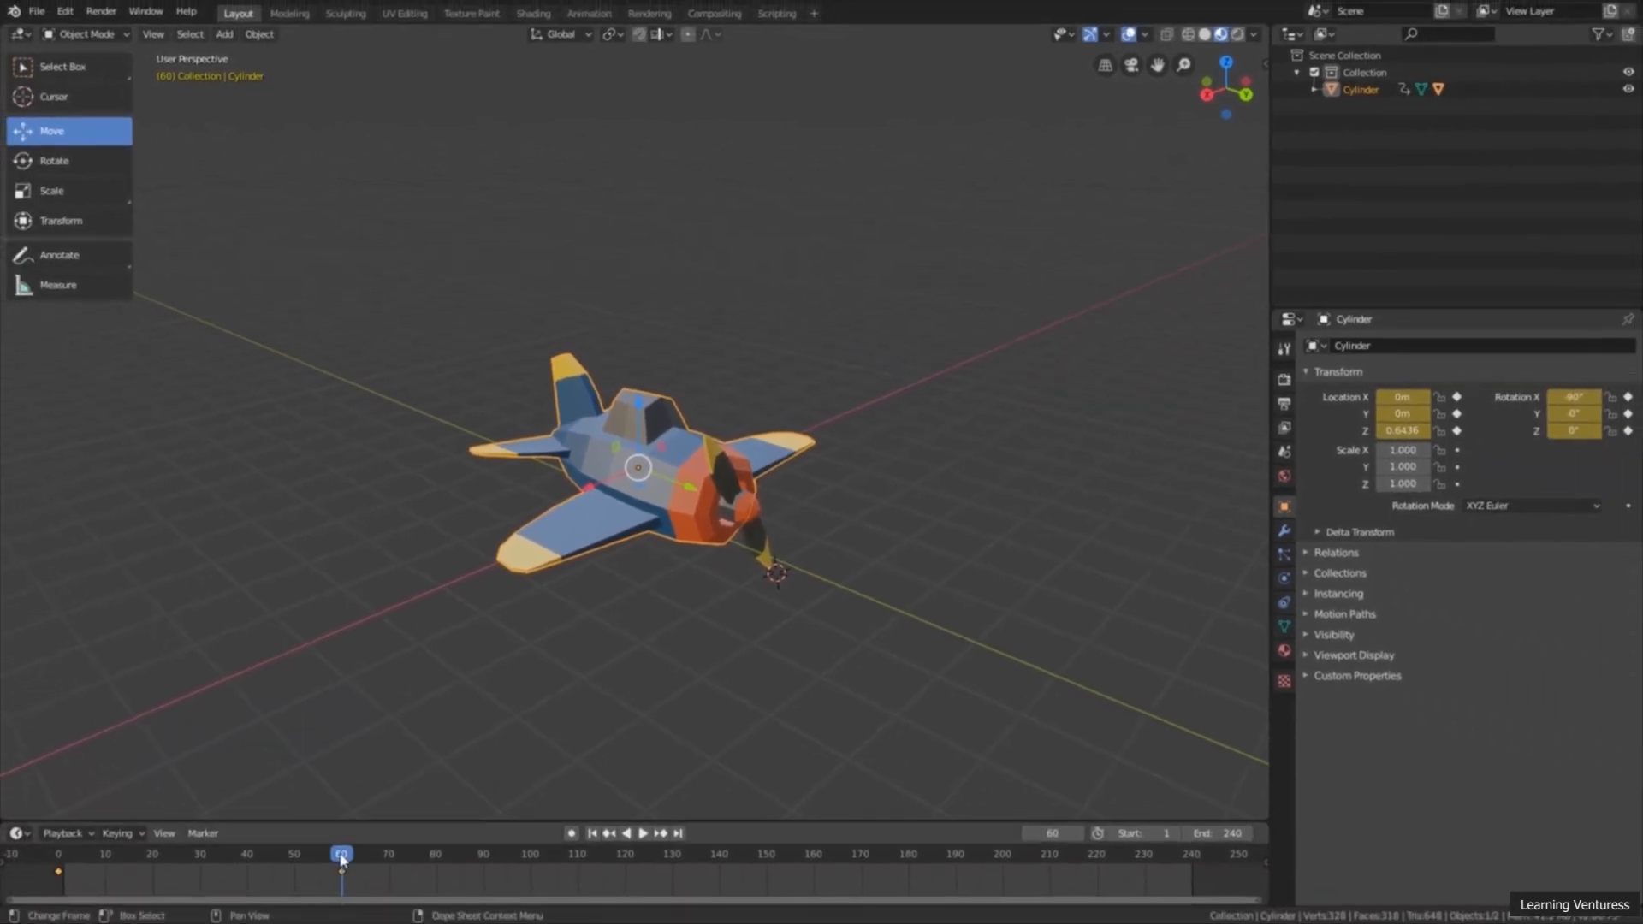
Step: Play the animation from frame 0 to check the airplane's descent, with the Select Box tool active
{"action": "left_click_drag", "start_coordinate": [342, 858], "coordinate": [58, 853]}
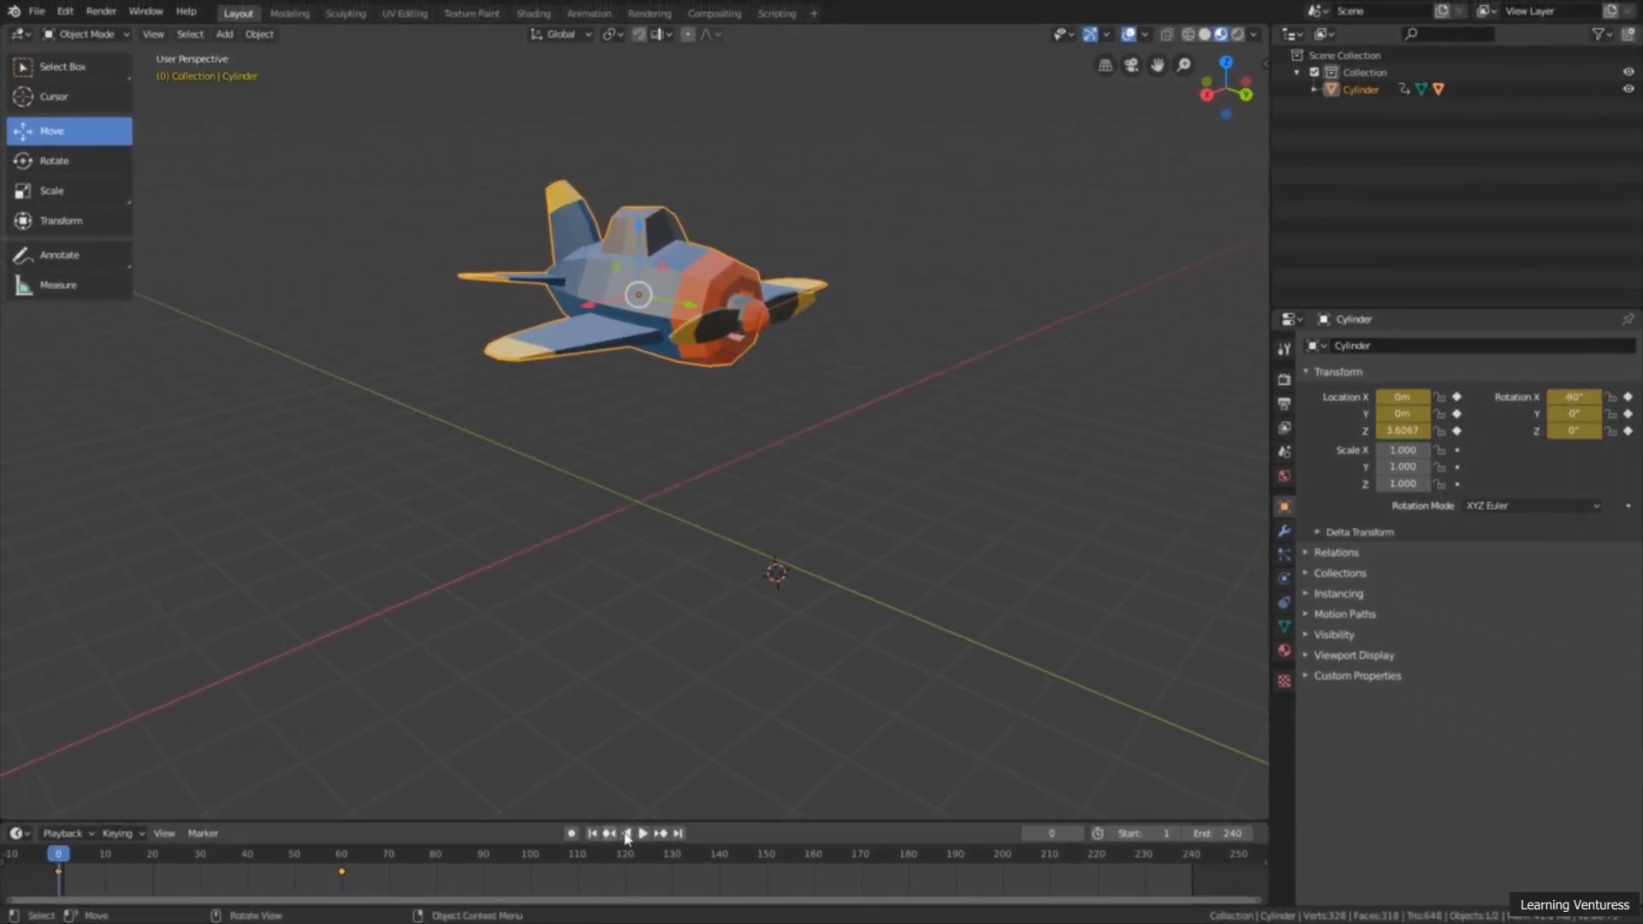
{"action": "left_click", "coordinate": [643, 833]}
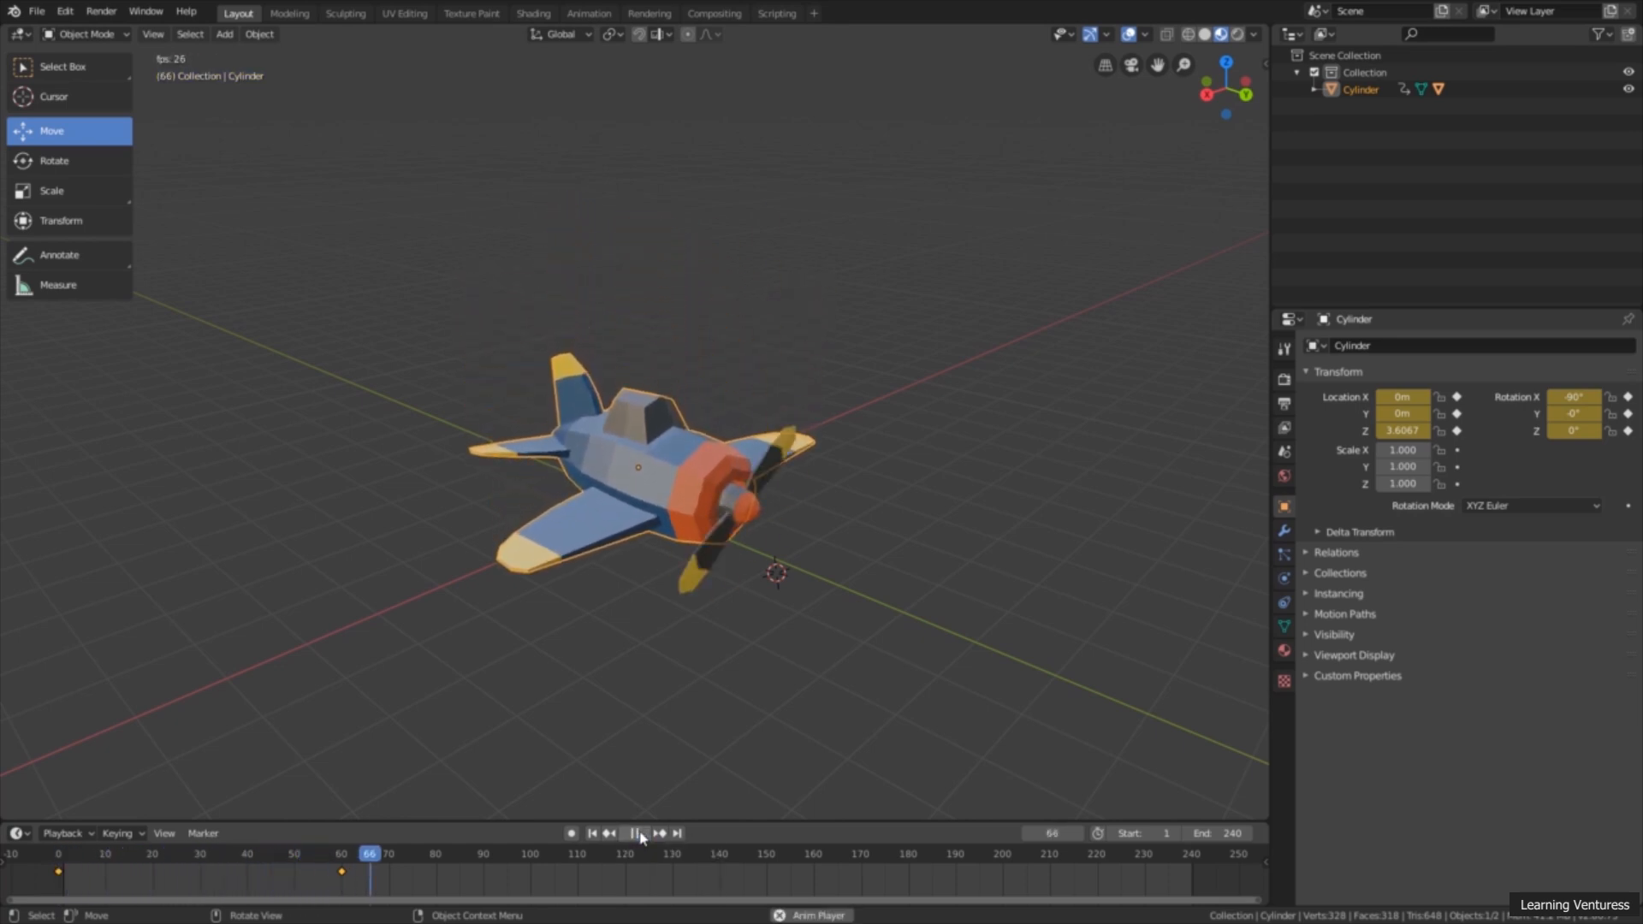
{"action": "left_click", "coordinate": [66, 66]}
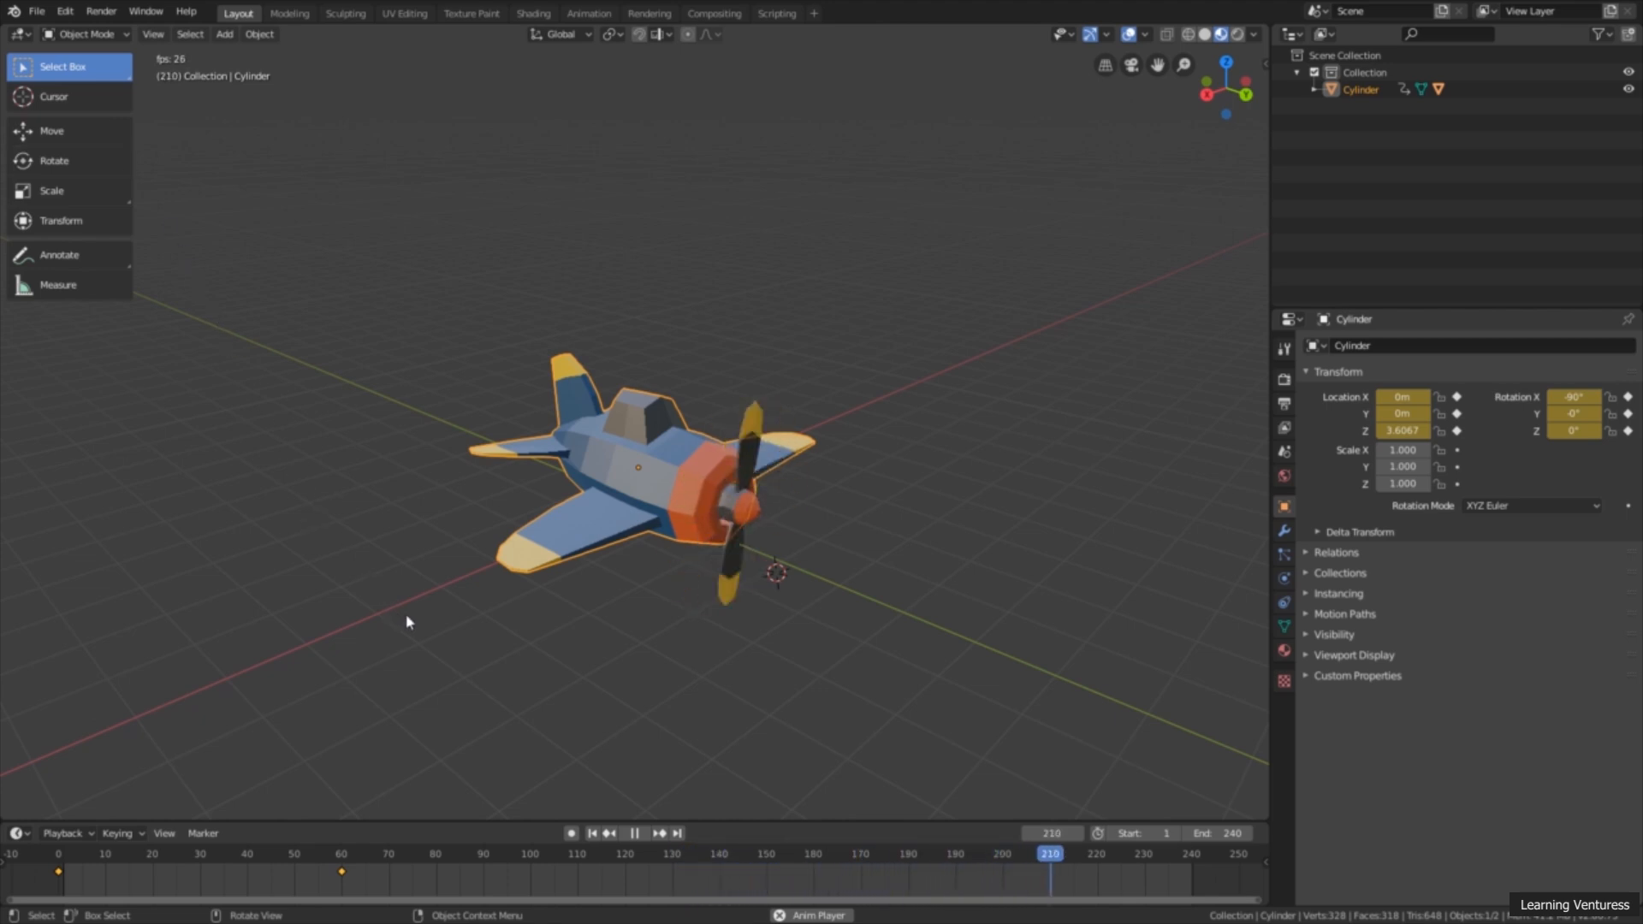
{"action": "left_click", "coordinate": [634, 834]}
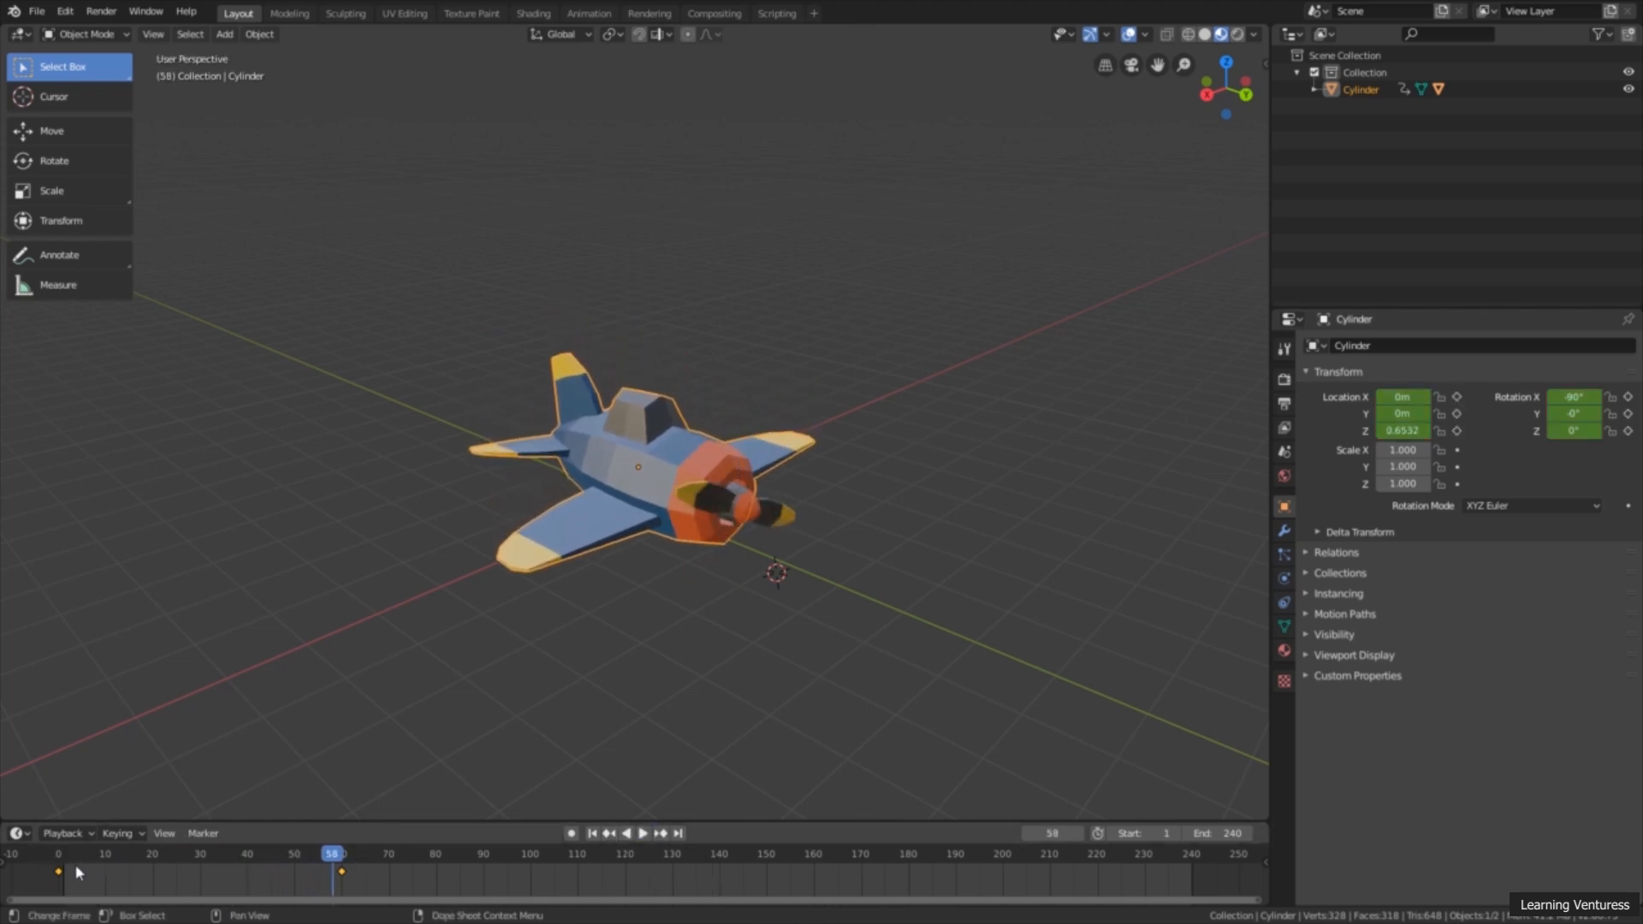
Step: Copy the airplane's keyframe at frame 0 and paste it at frame 120
{"action": "left_click_drag", "start_coordinate": [75, 870], "coordinate": [60, 878]}
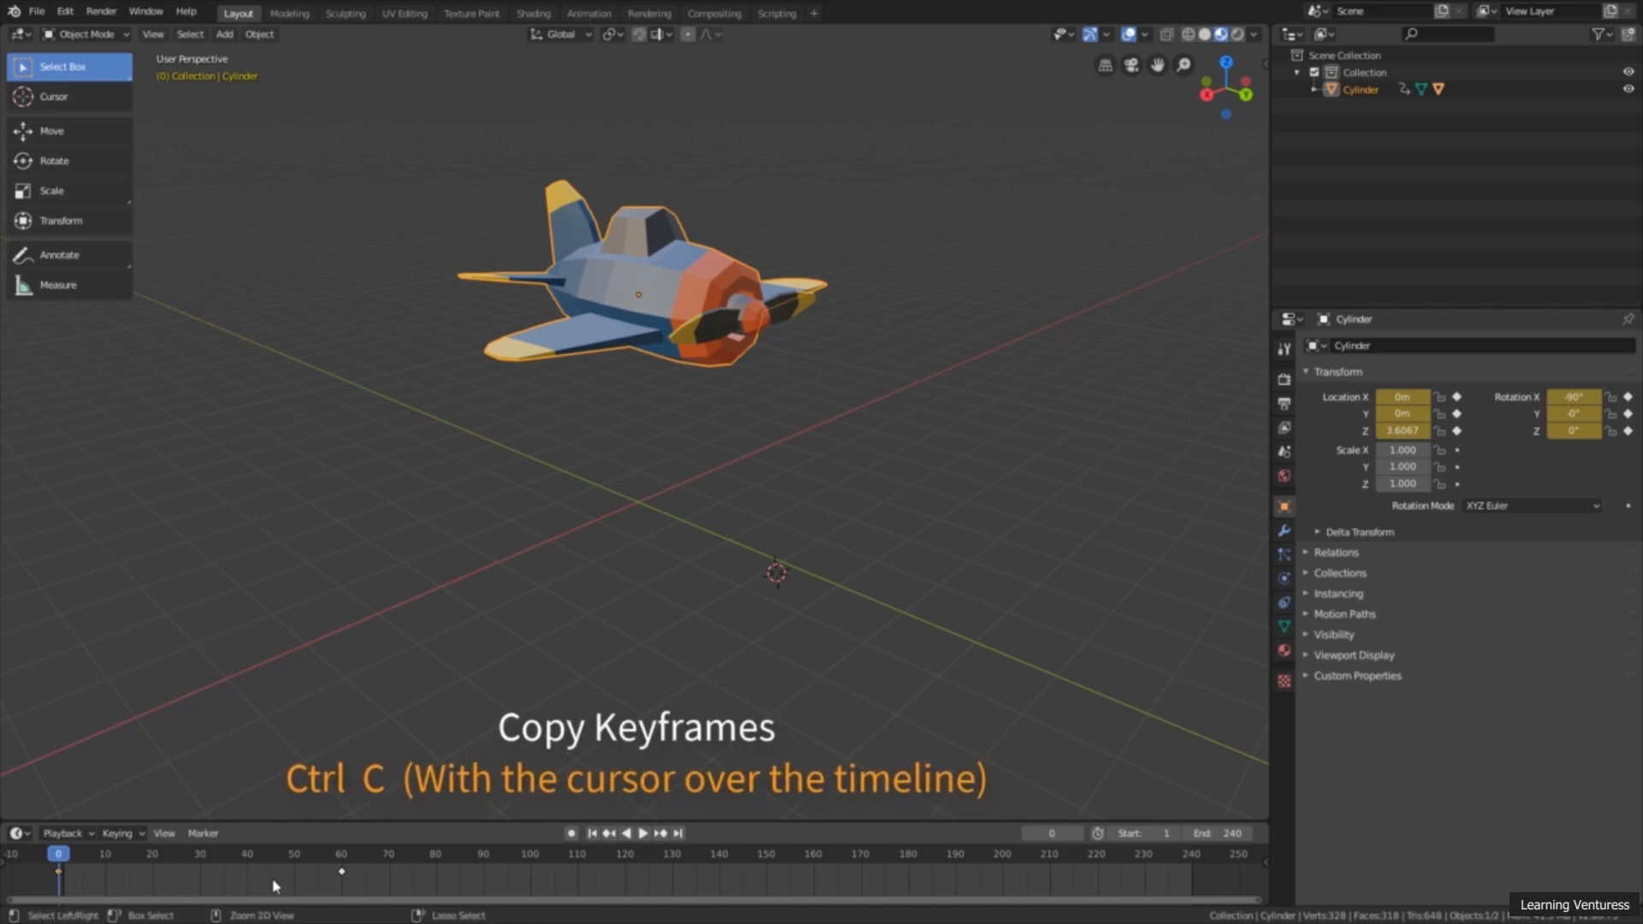
{"action": "key", "text": "ctrl+c"}
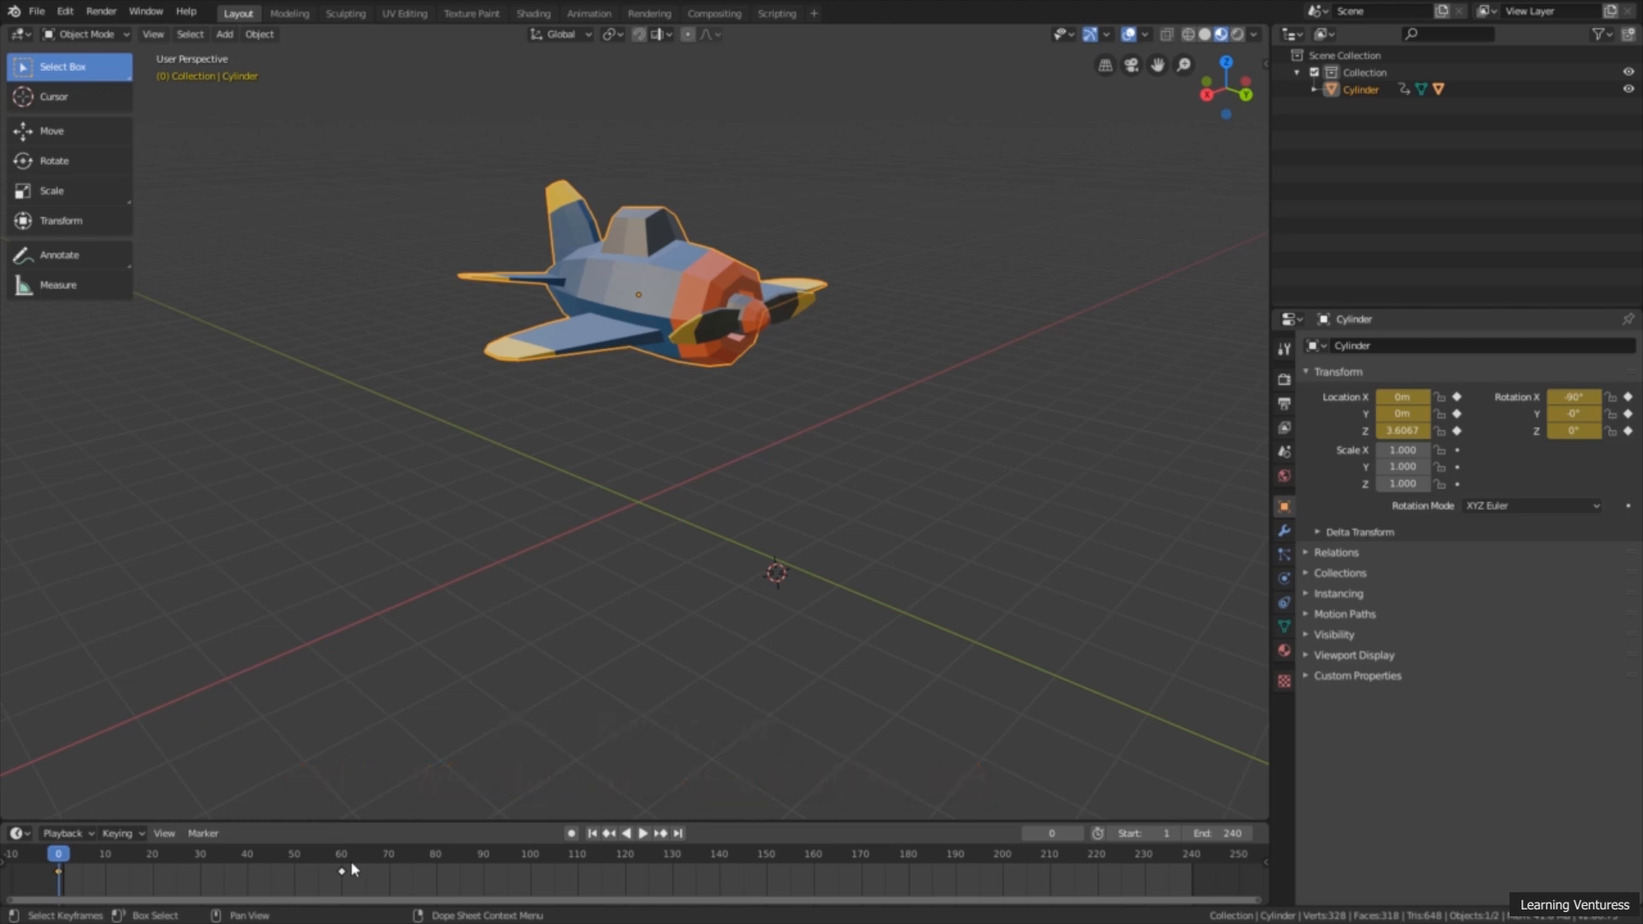
{"action": "left_click_drag", "start_coordinate": [59, 865], "coordinate": [200, 866]}
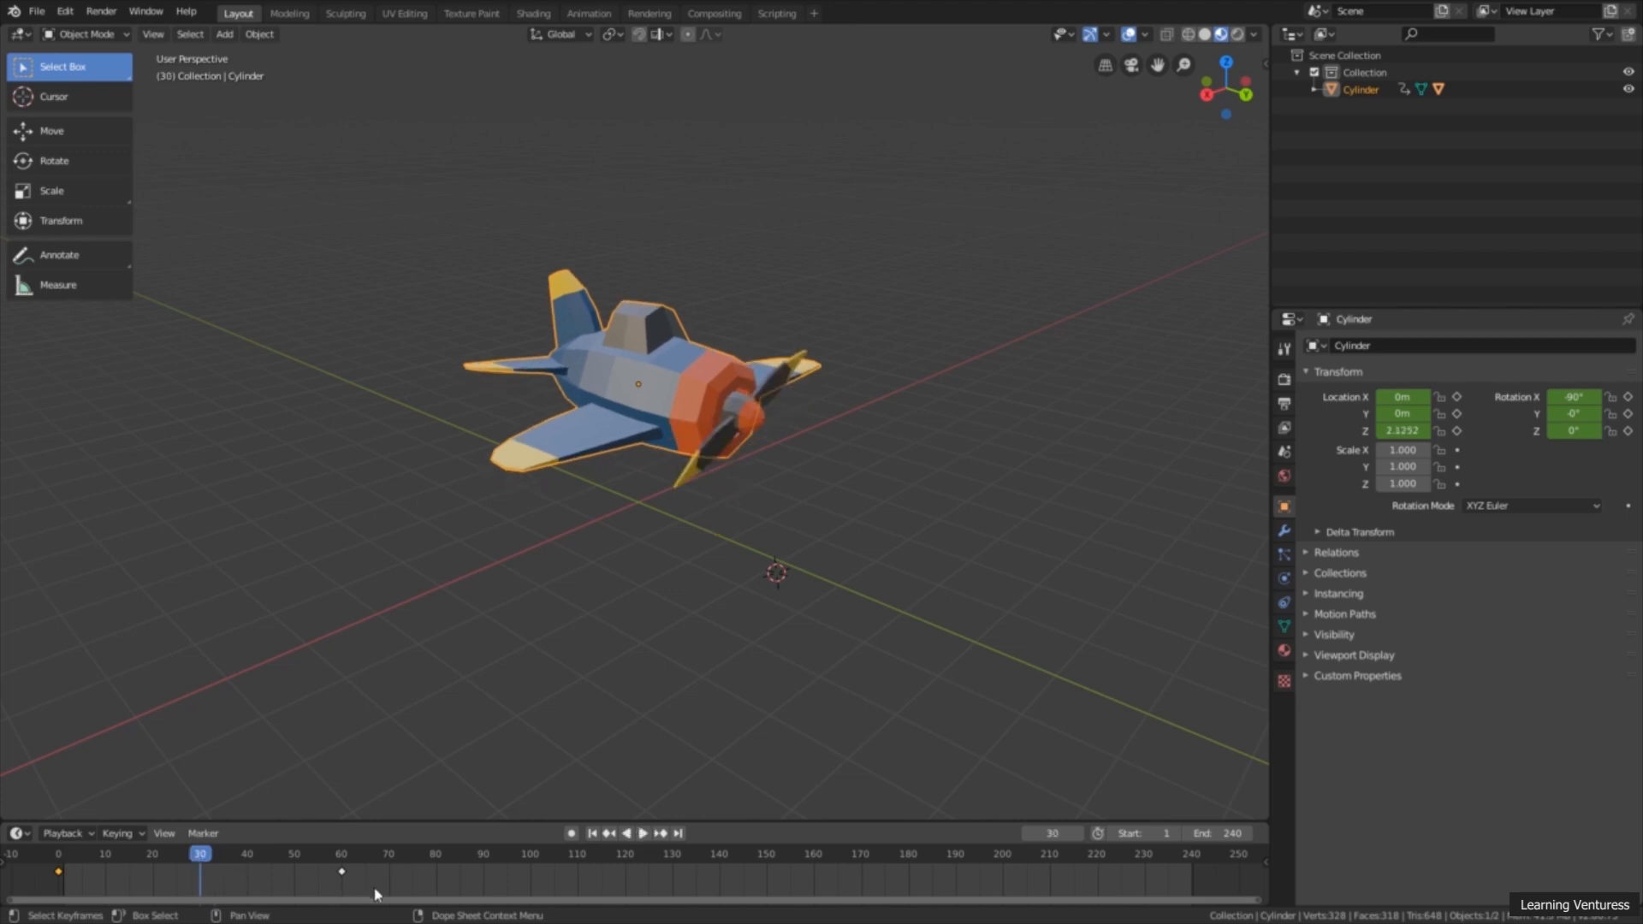
{"action": "left_click_drag", "start_coordinate": [363, 890], "coordinate": [34, 862]}
{"action": "left_click_drag", "start_coordinate": [202, 866], "coordinate": [625, 888]}
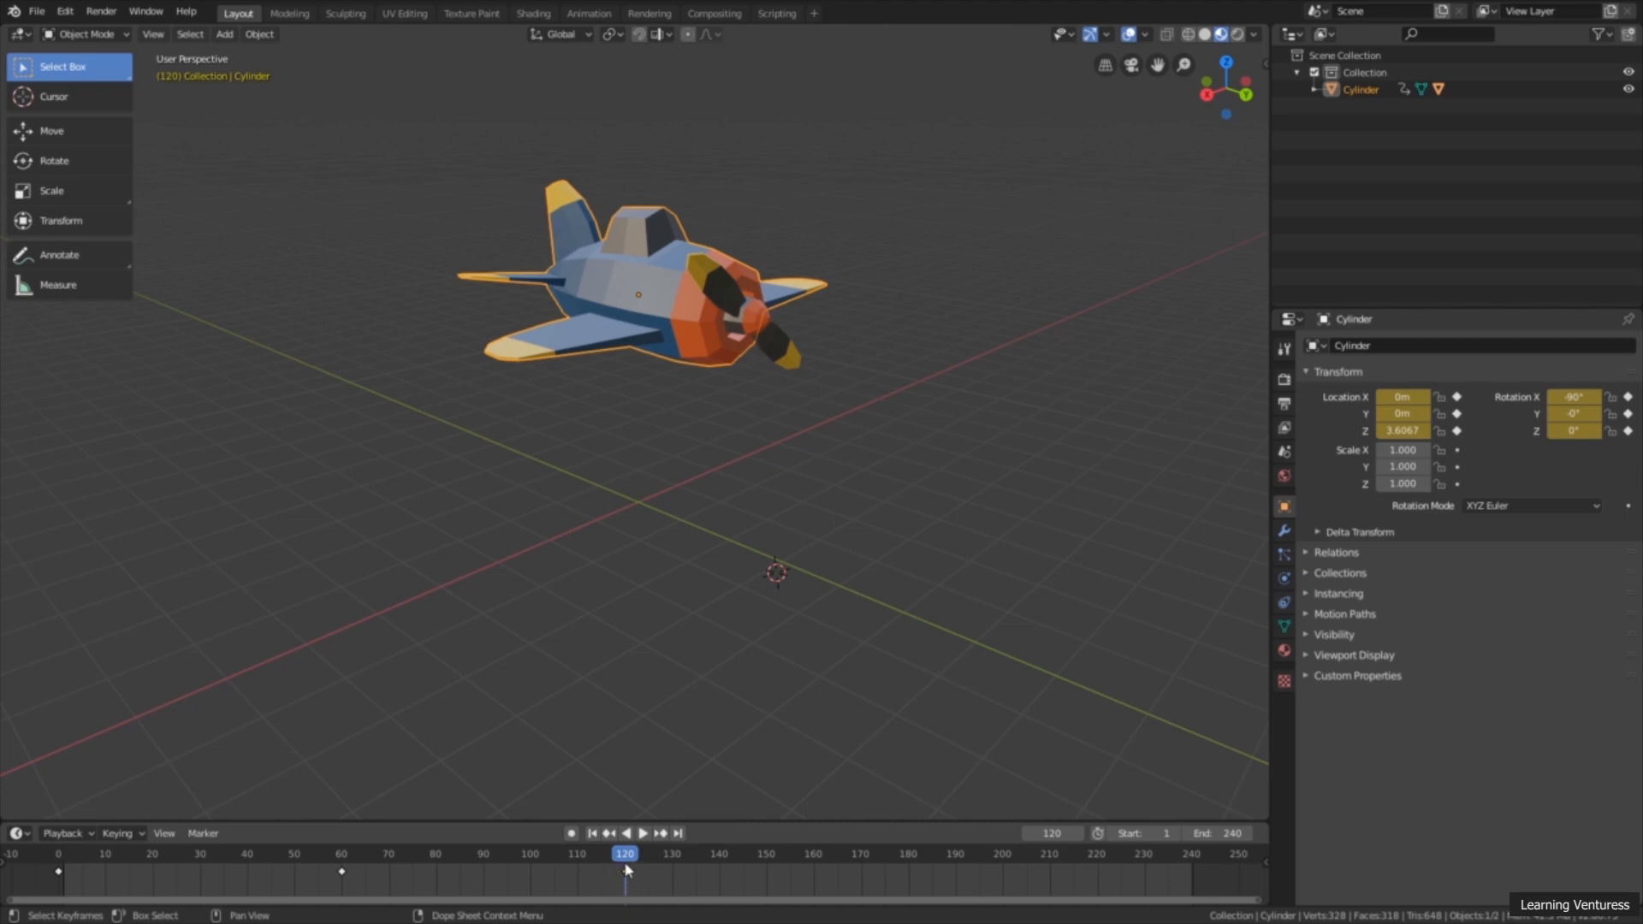
Step: Play the animation from the first frame to check the airplane's down-and-up motion, and stop playback
{"action": "left_click", "coordinate": [592, 833]}
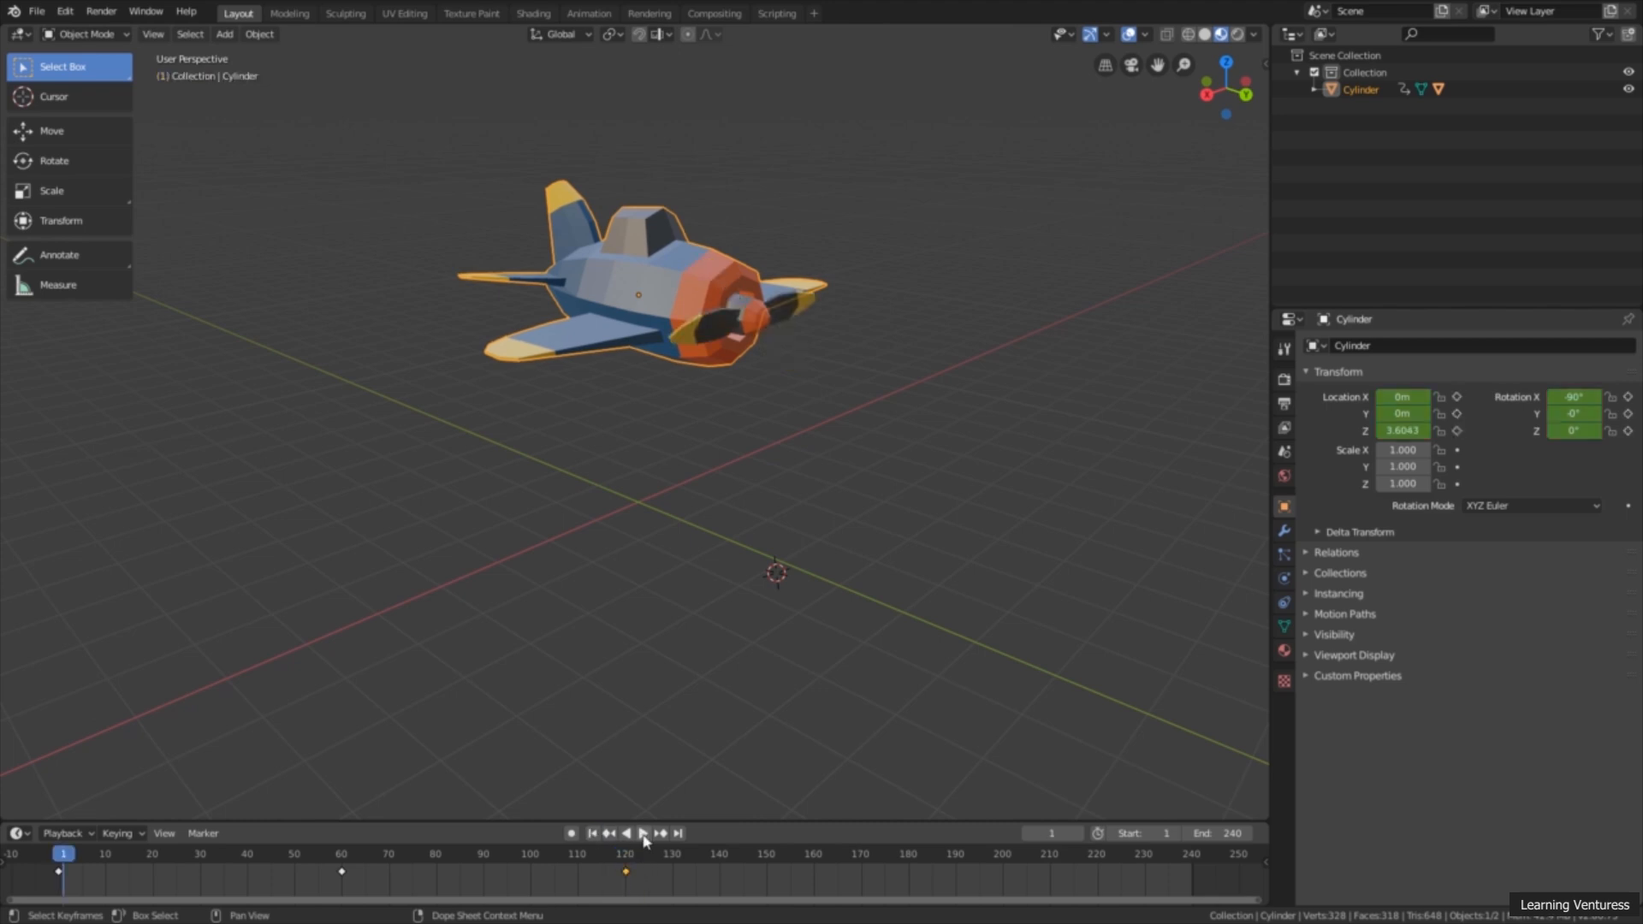
{"action": "left_click", "coordinate": [645, 836]}
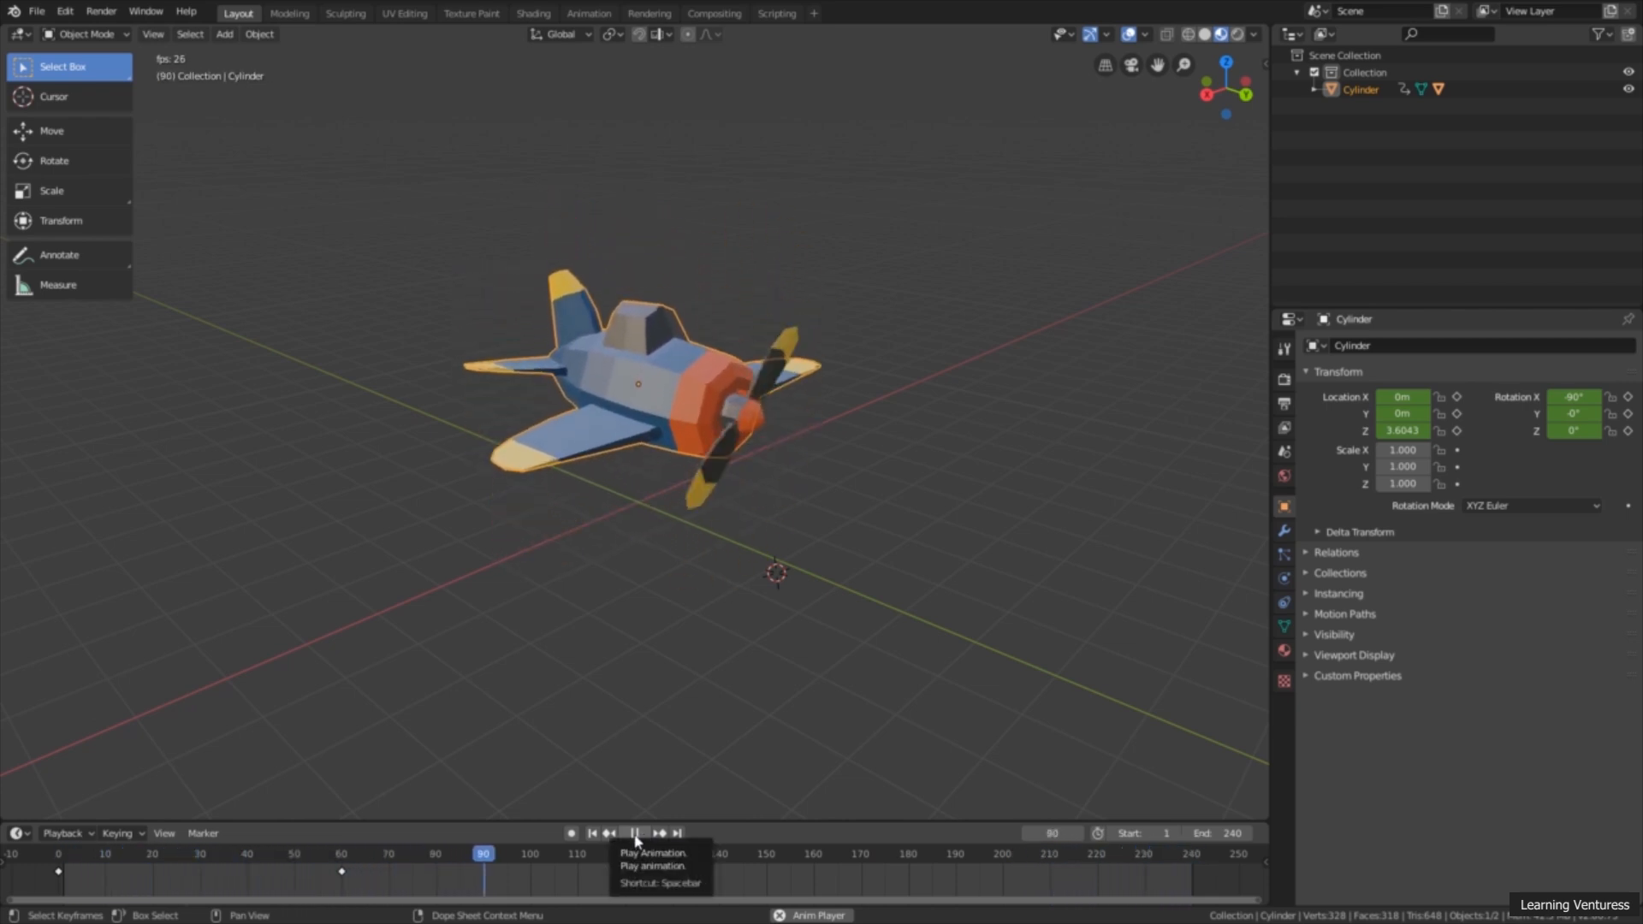
{"action": "left_click", "coordinate": [634, 833]}
Step: At frame 30, rotate the airplane 16.5° about the global Y axis and insert a LocRot keyframe
{"action": "left_click_drag", "start_coordinate": [261, 864], "coordinate": [204, 884]}
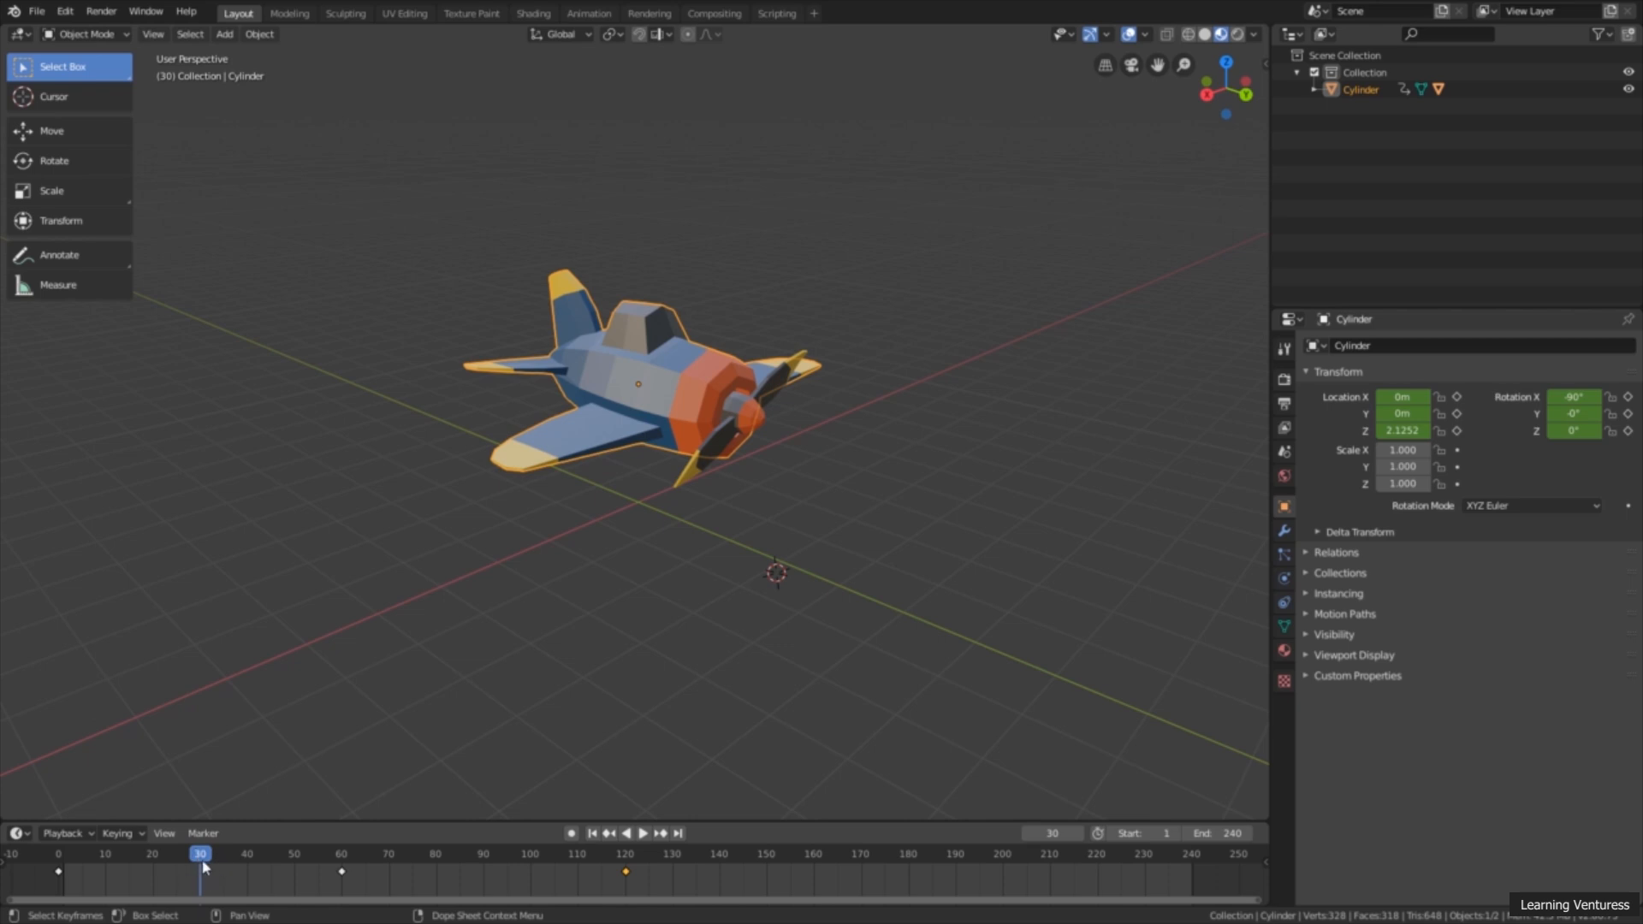
{"action": "left_click", "coordinate": [56, 163]}
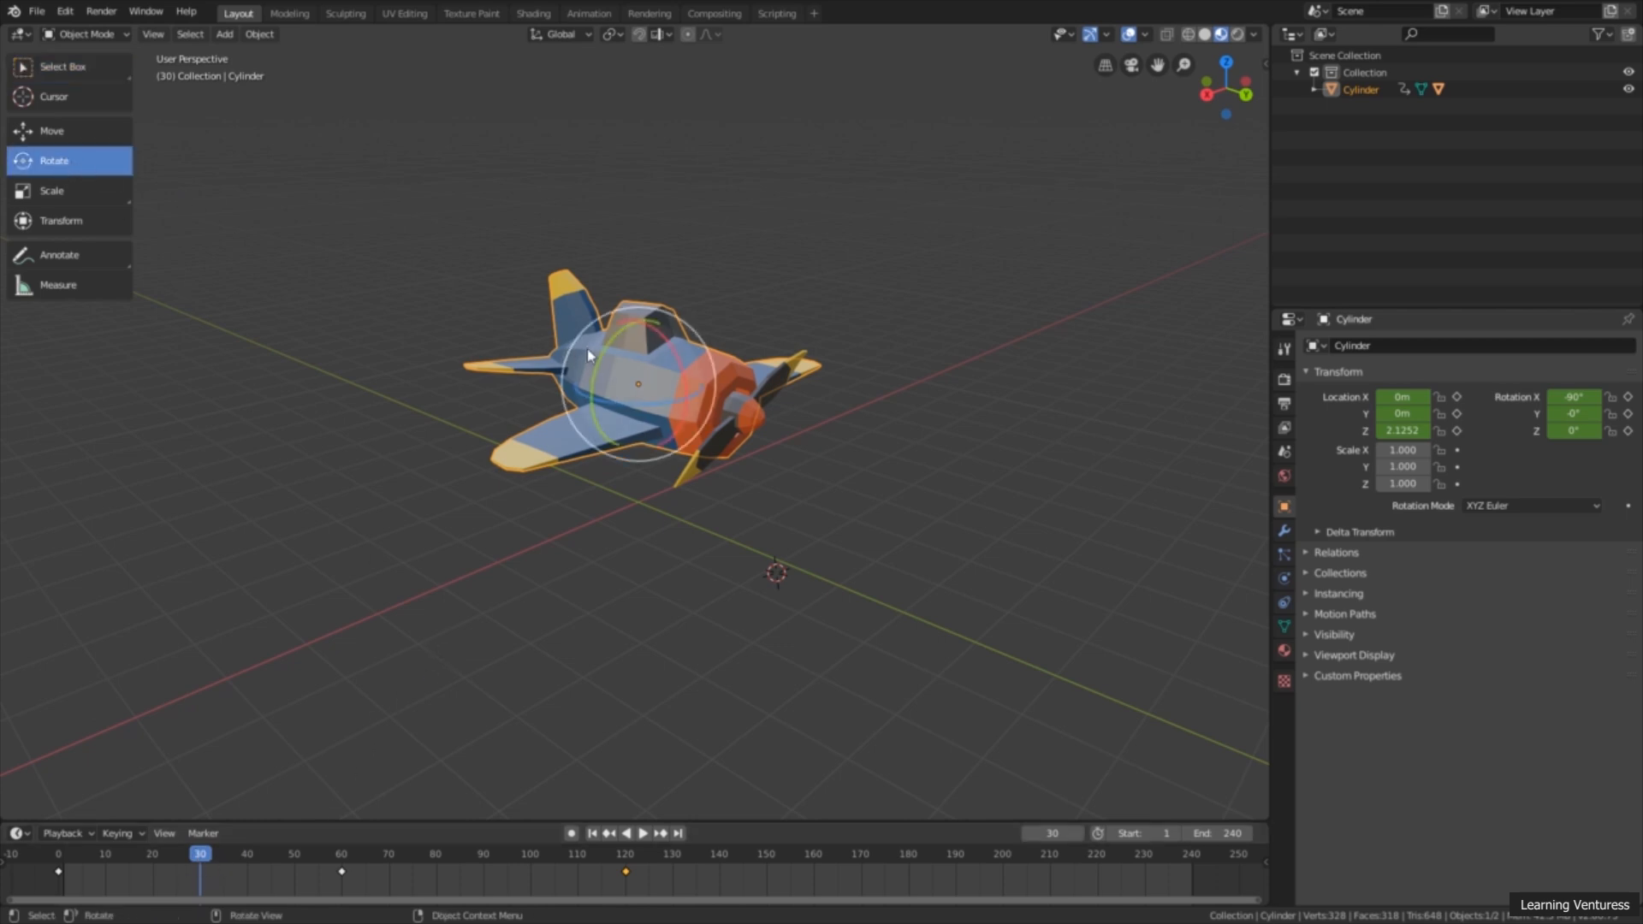
{"action": "mouse_move", "coordinate": [604, 351]}
{"action": "left_mouse_down"}
{"action": "mouse_move", "coordinate": [584, 370]}
{"action": "mouse_move", "coordinate": [592, 354]}
{"action": "left_mouse_up"}
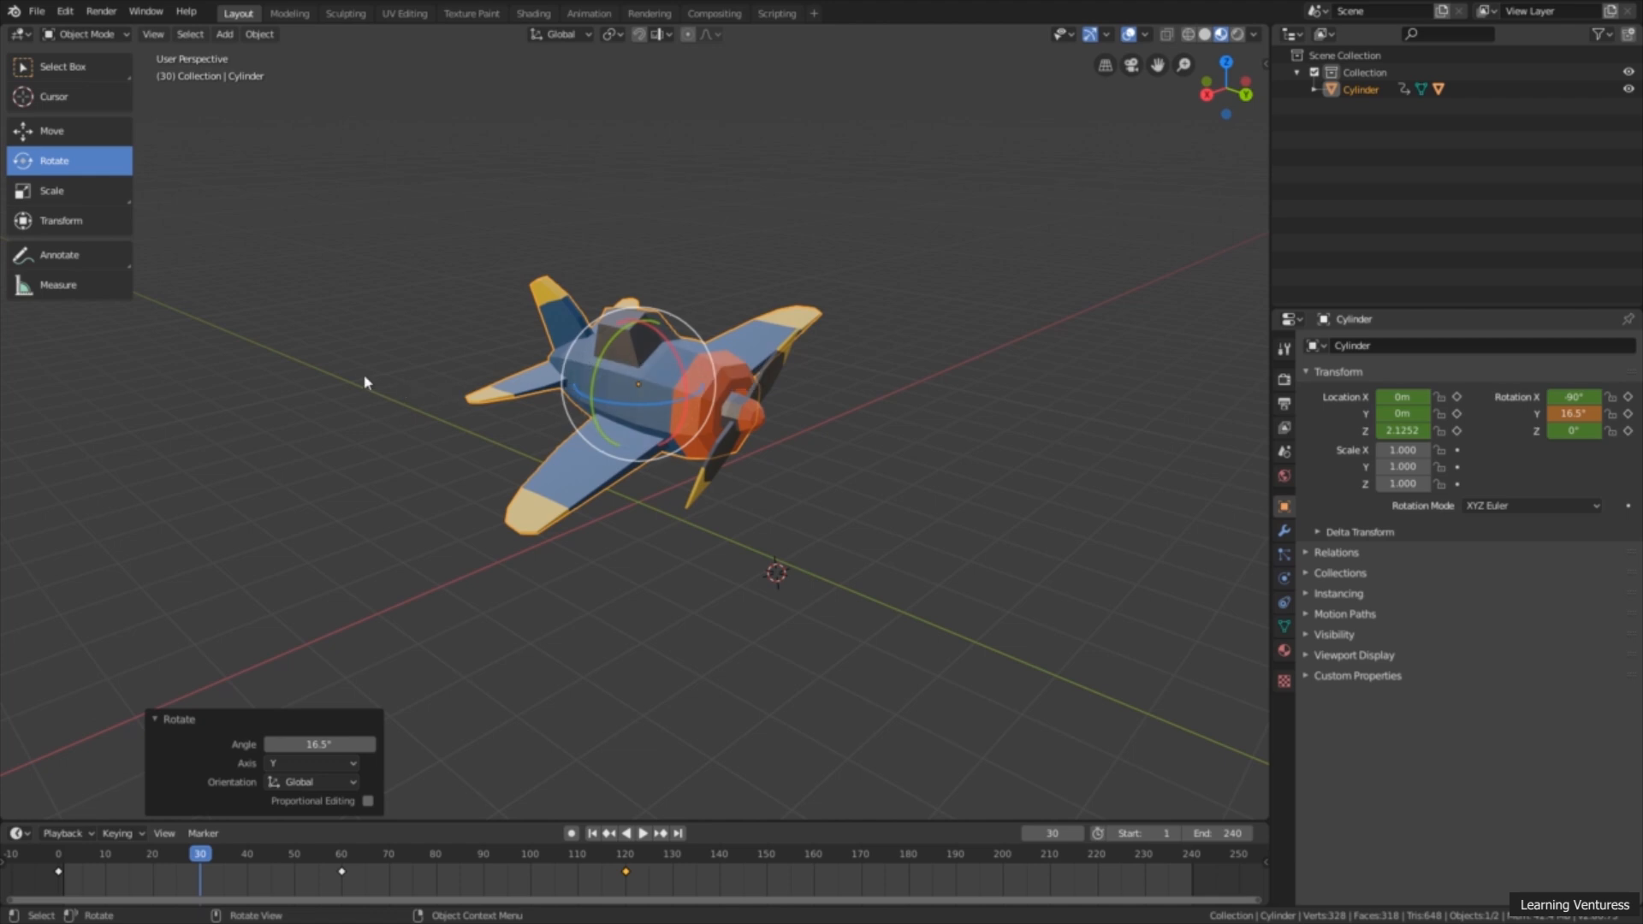
{"action": "key", "text": "i"}
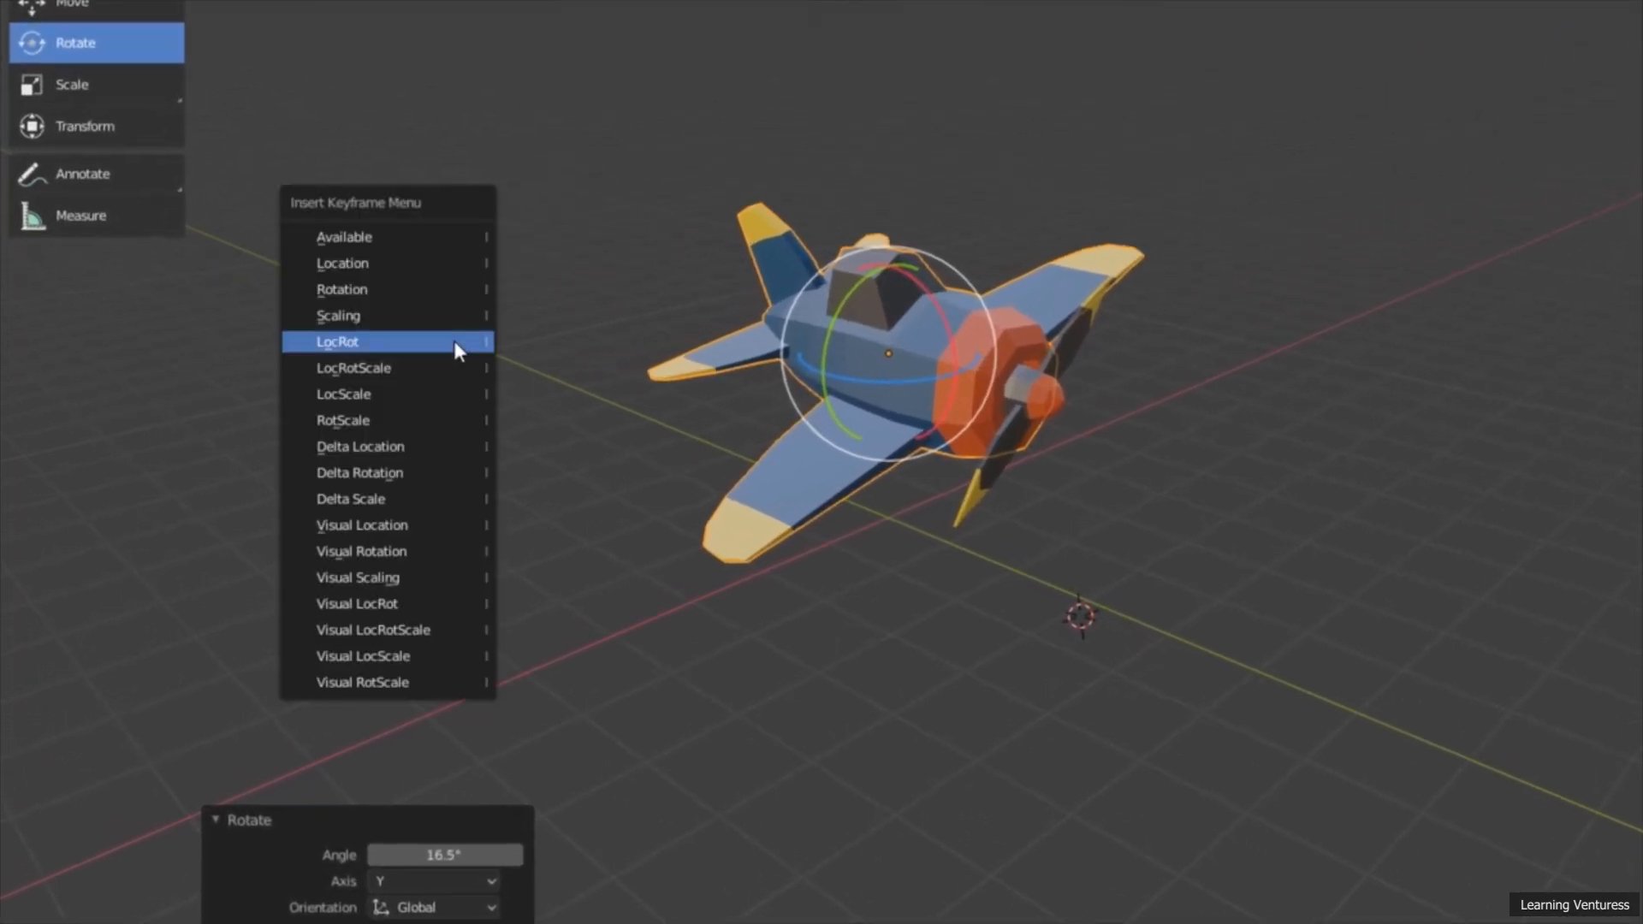
{"action": "left_click", "coordinate": [407, 344]}
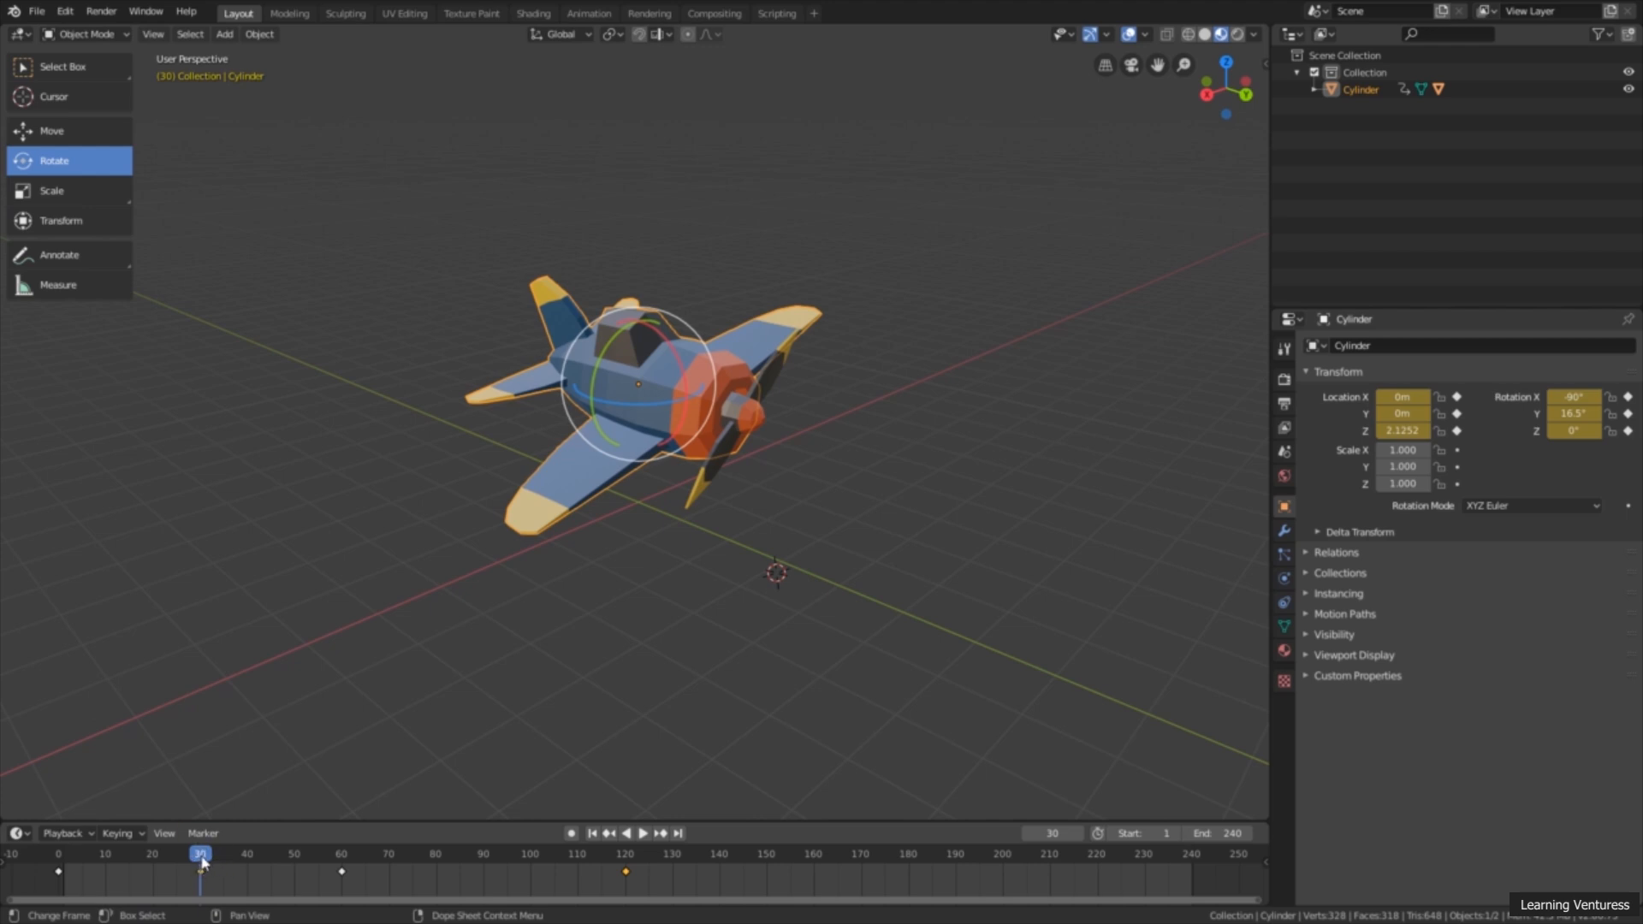
Step: At frame 90, rotate the airplane -13.2° about the global Y axis and insert a LocRot keyframe
{"action": "key", "text": "space"}
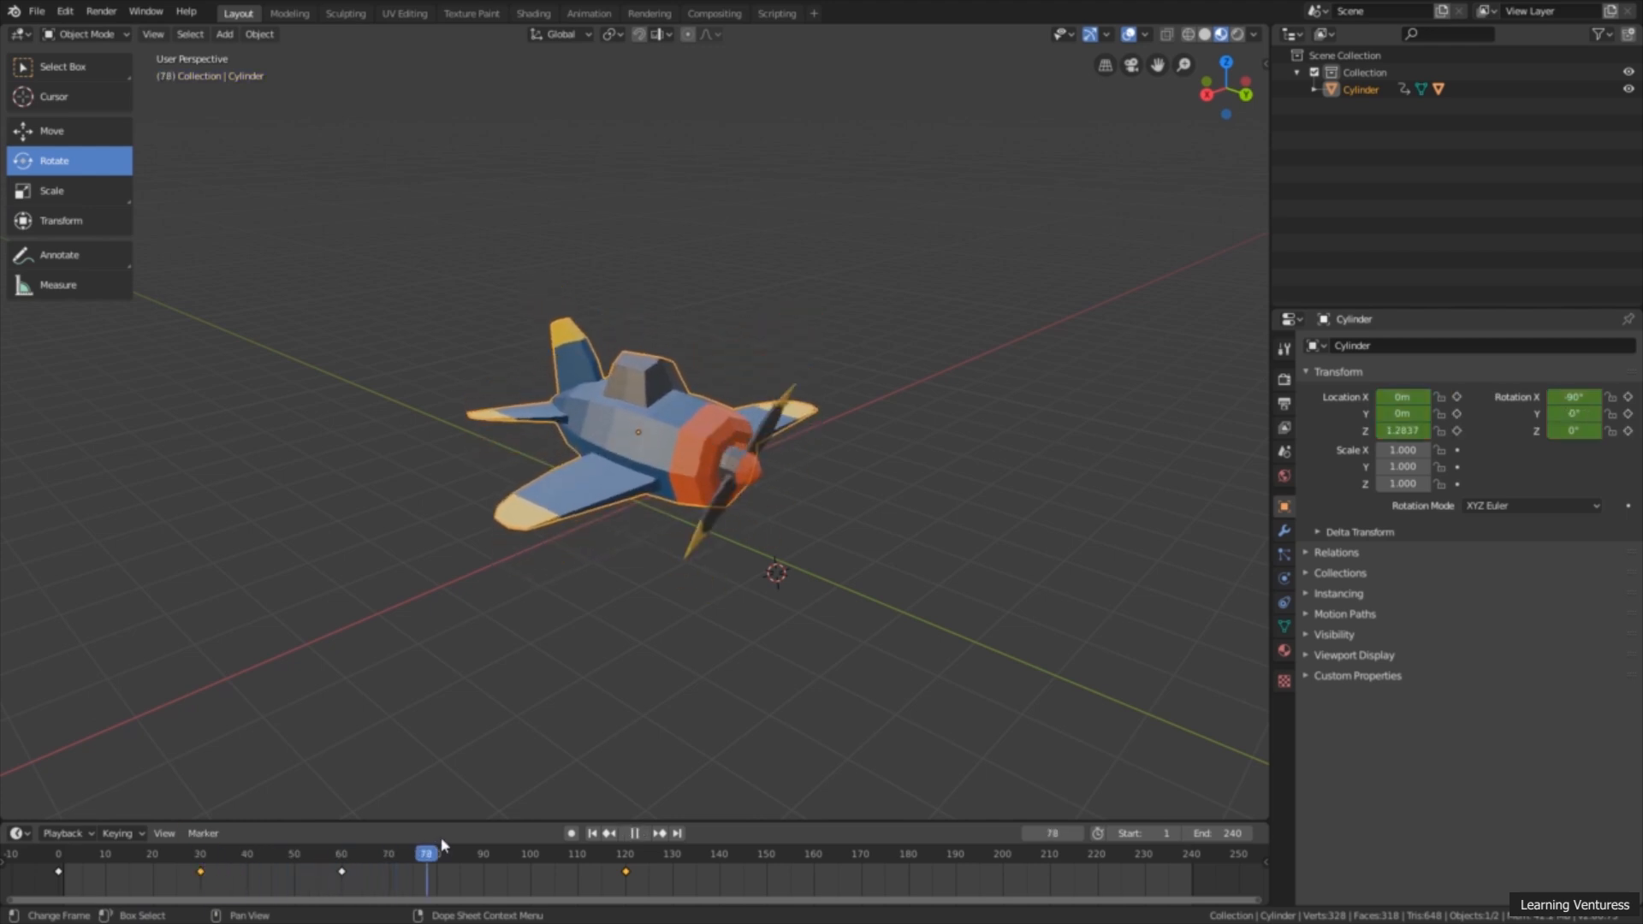
{"action": "key", "text": "space"}
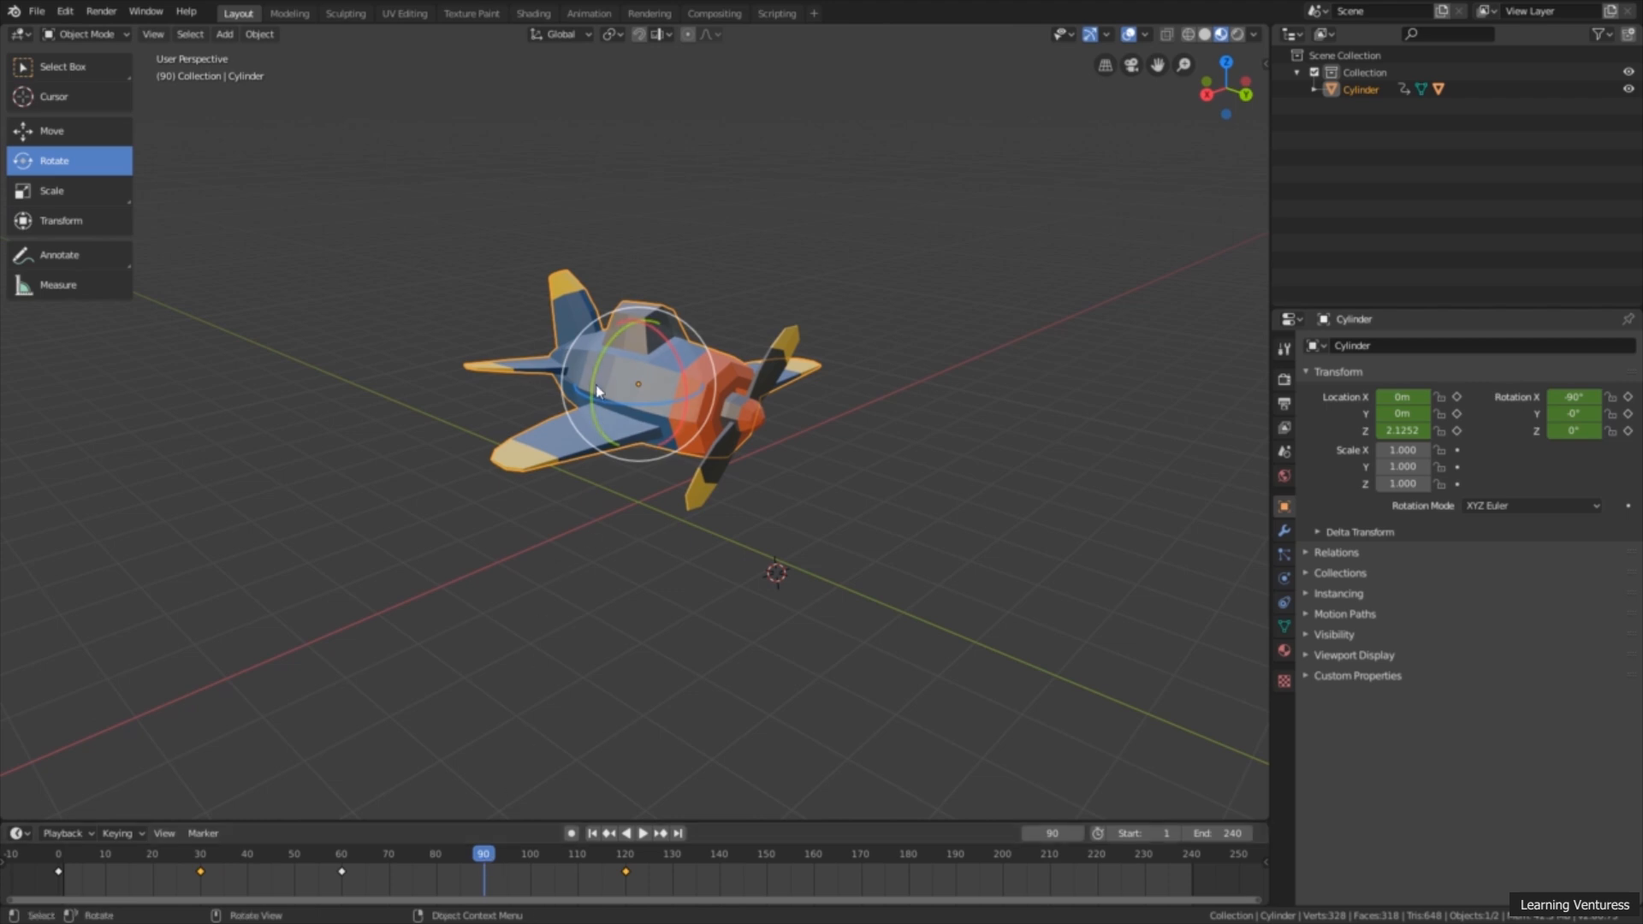
{"action": "left_click_drag", "start_coordinate": [598, 377], "coordinate": [600, 359]}
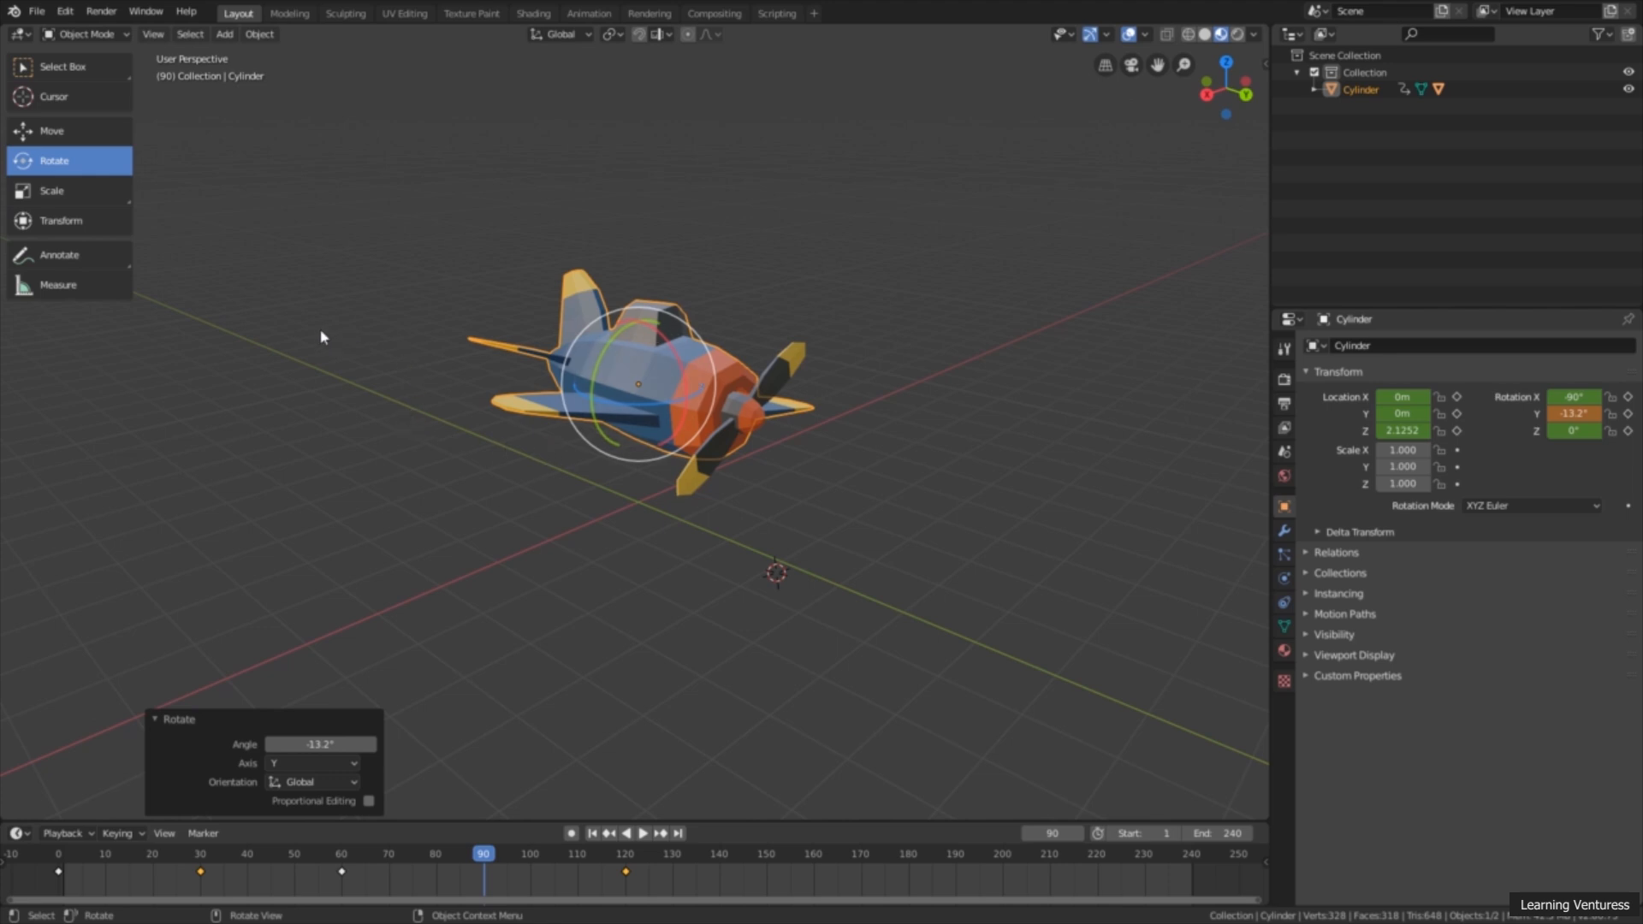
{"action": "key", "text": "i"}
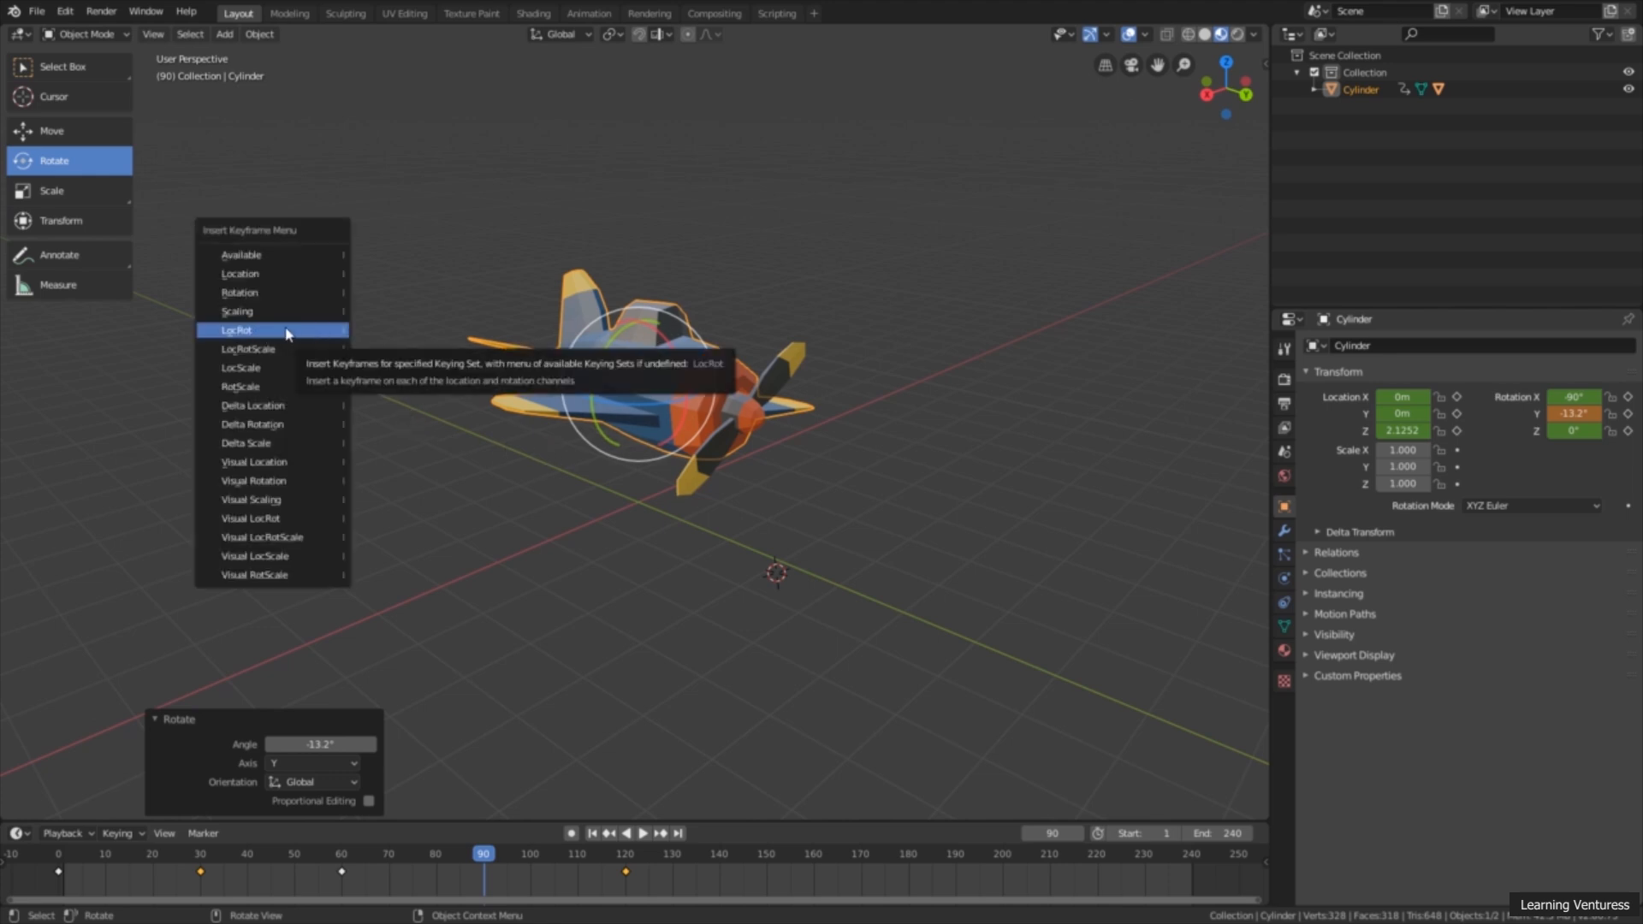
{"action": "left_click", "coordinate": [288, 332]}
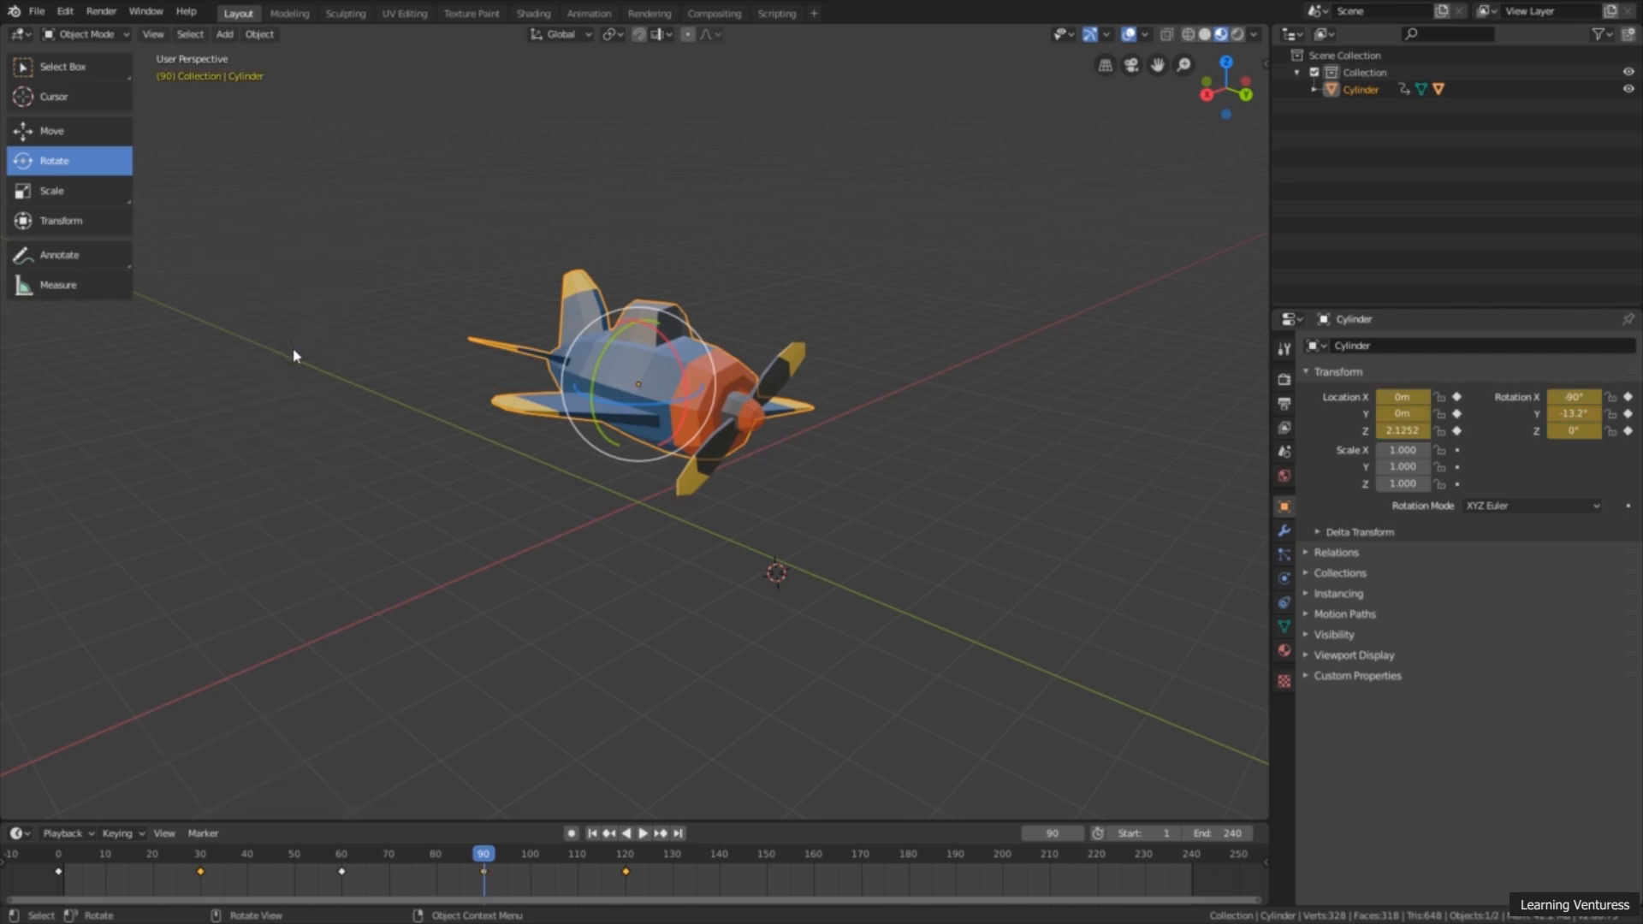
Step: Play the animation from the first frame with the Select Box tool active to check the airplane's tilting, and stop playback
{"action": "left_click", "coordinate": [592, 832]}
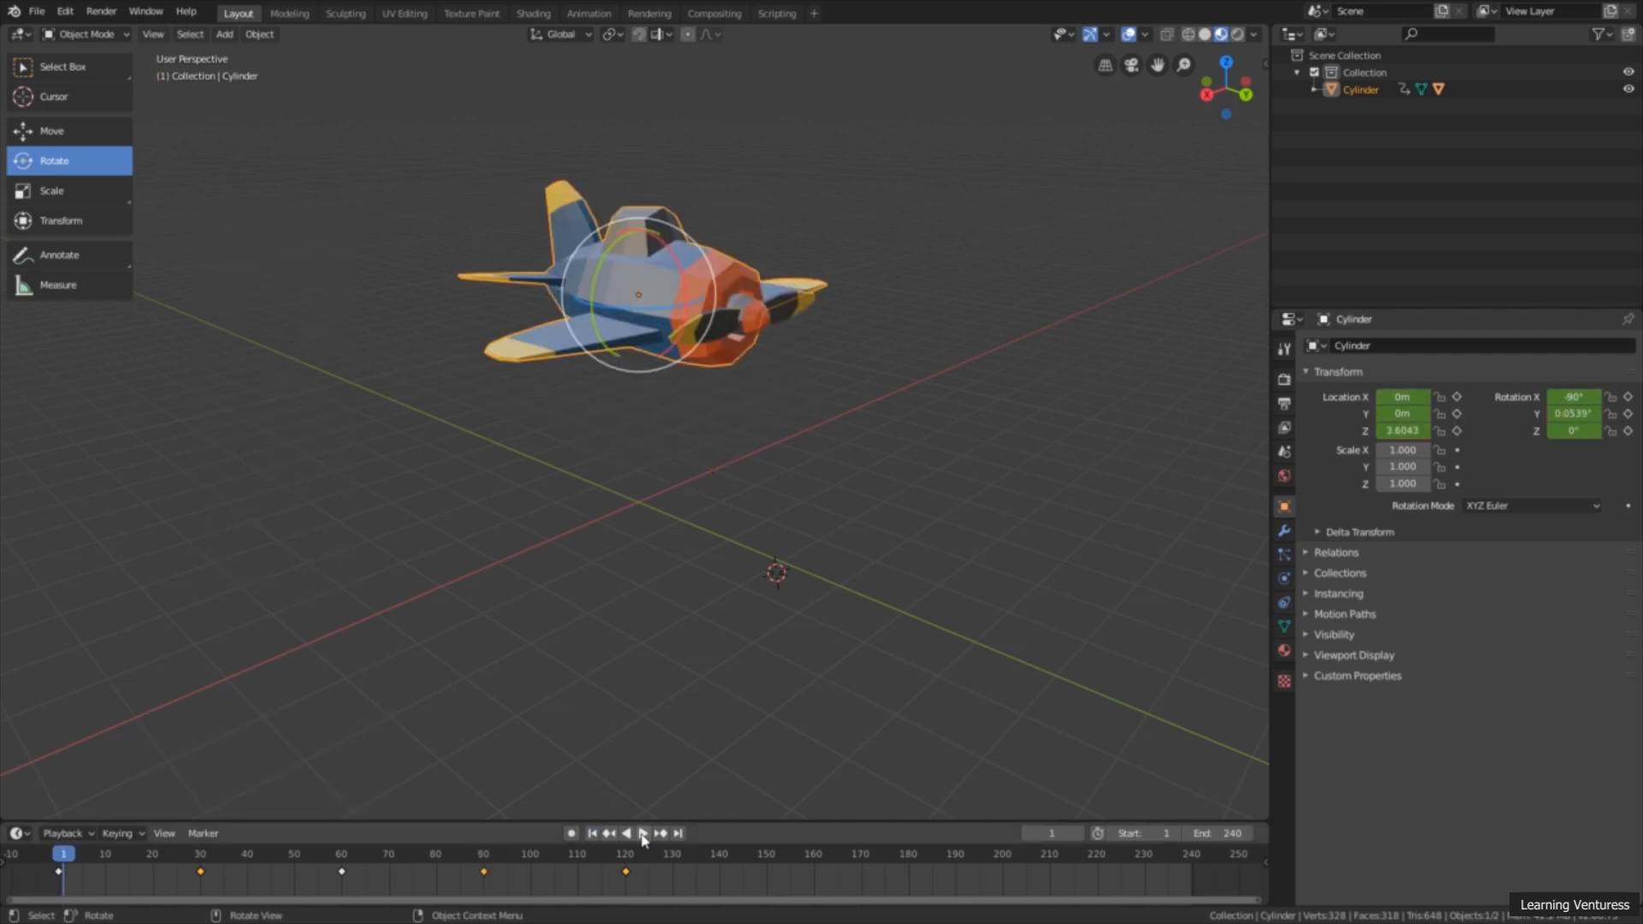
{"action": "left_click", "coordinate": [69, 66]}
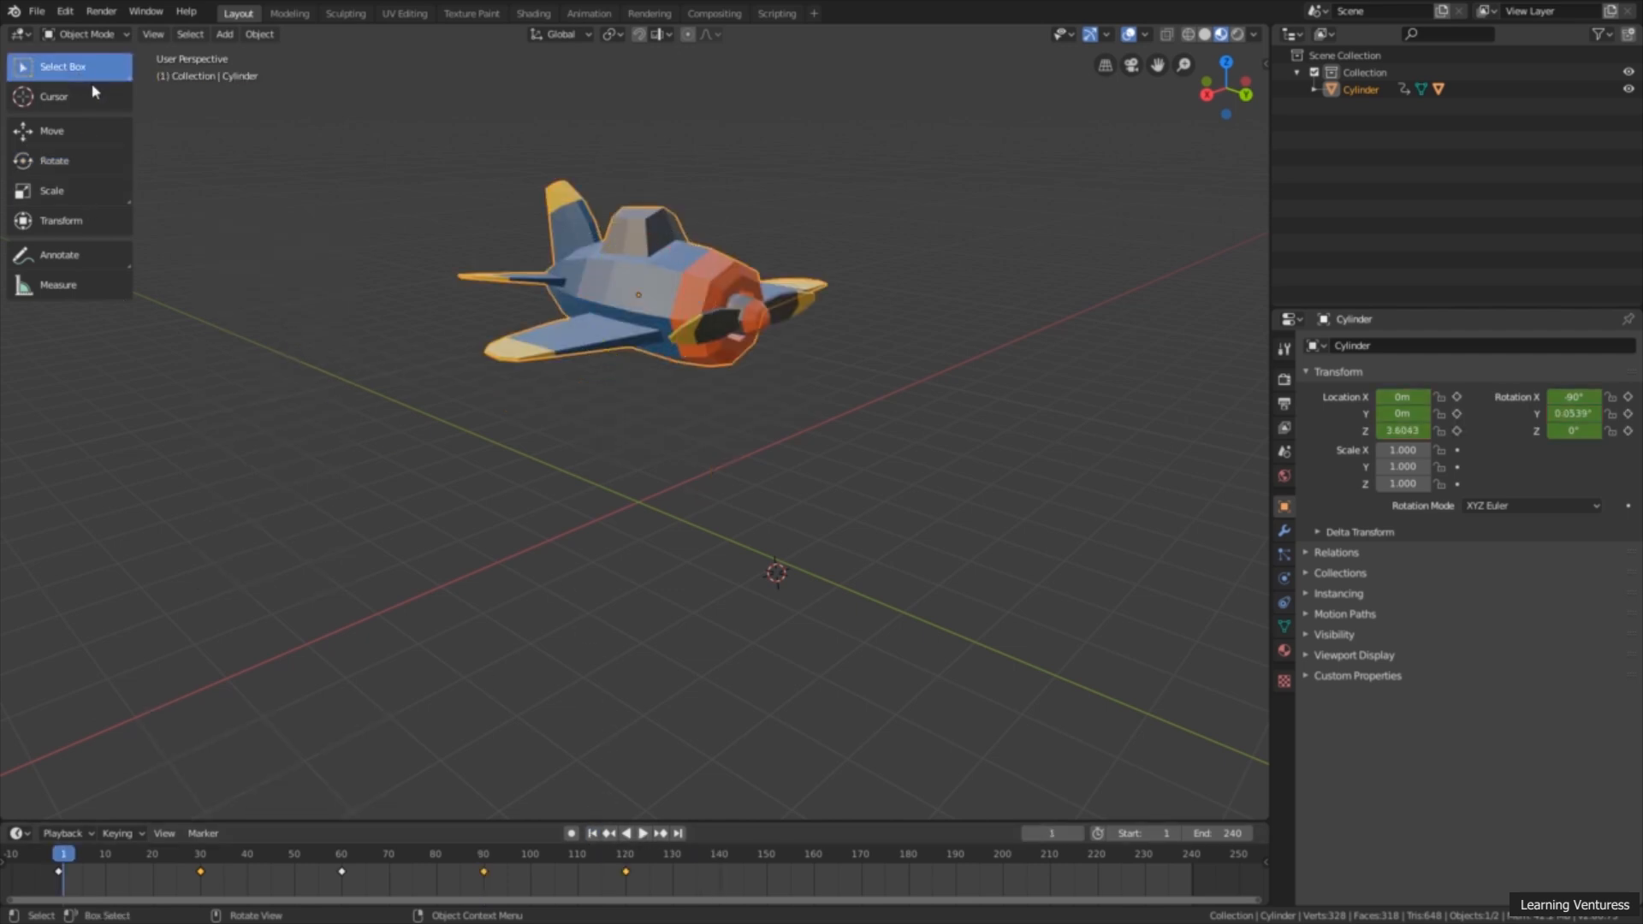
{"action": "left_click", "coordinate": [642, 833]}
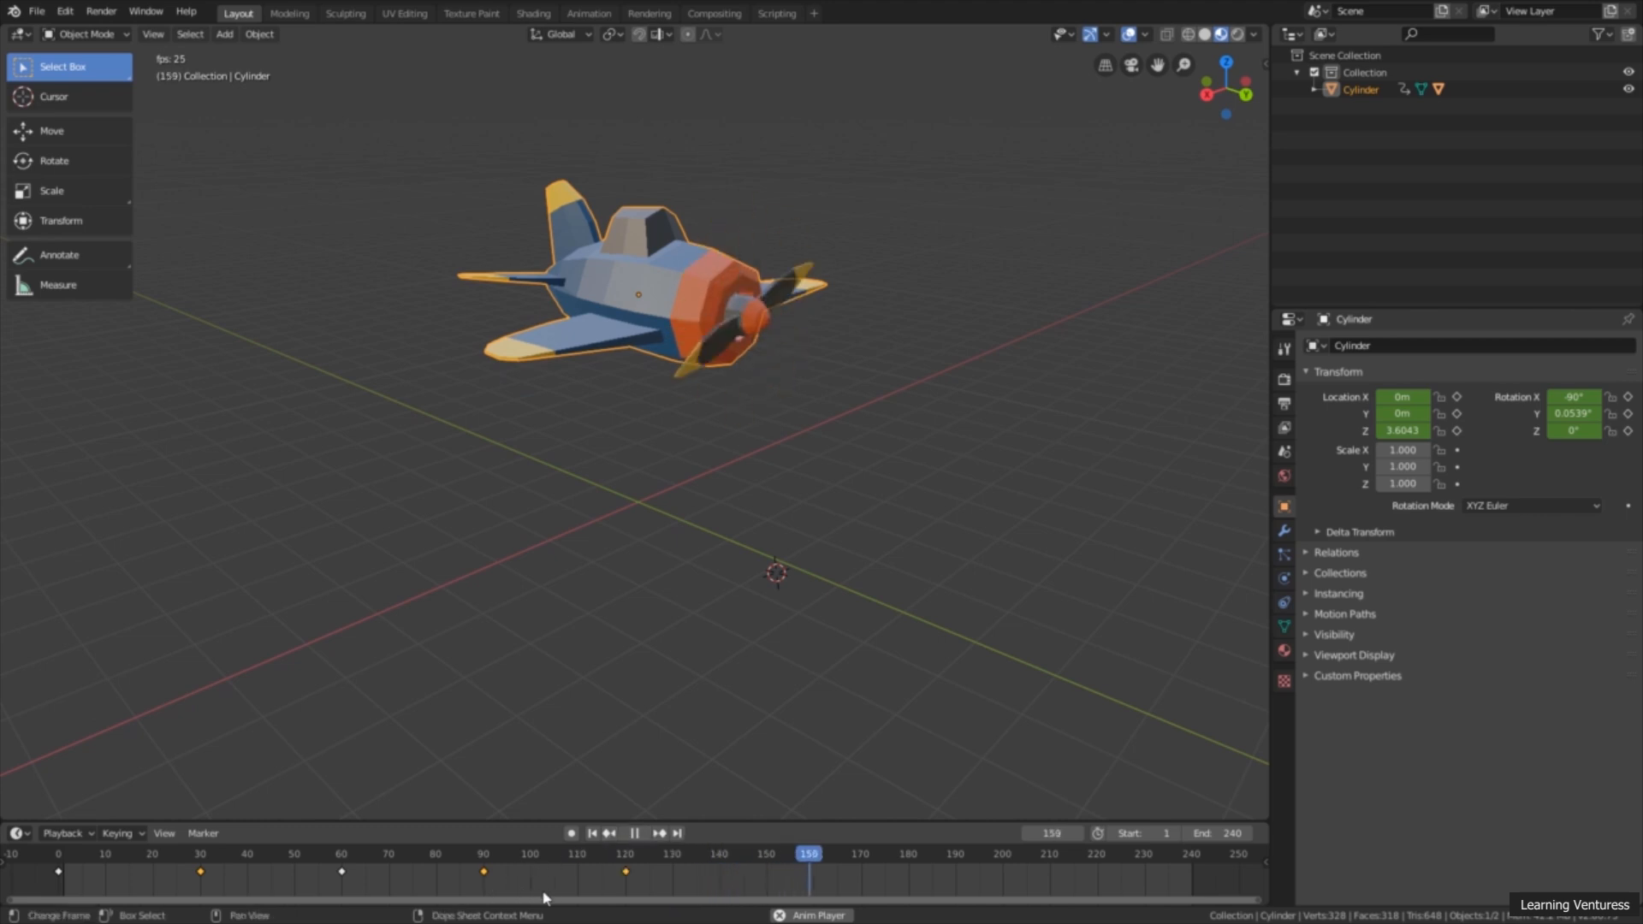
{"action": "scroll", "coordinate": [575, 892], "scroll_direction": "down", "scroll_amount": 1}
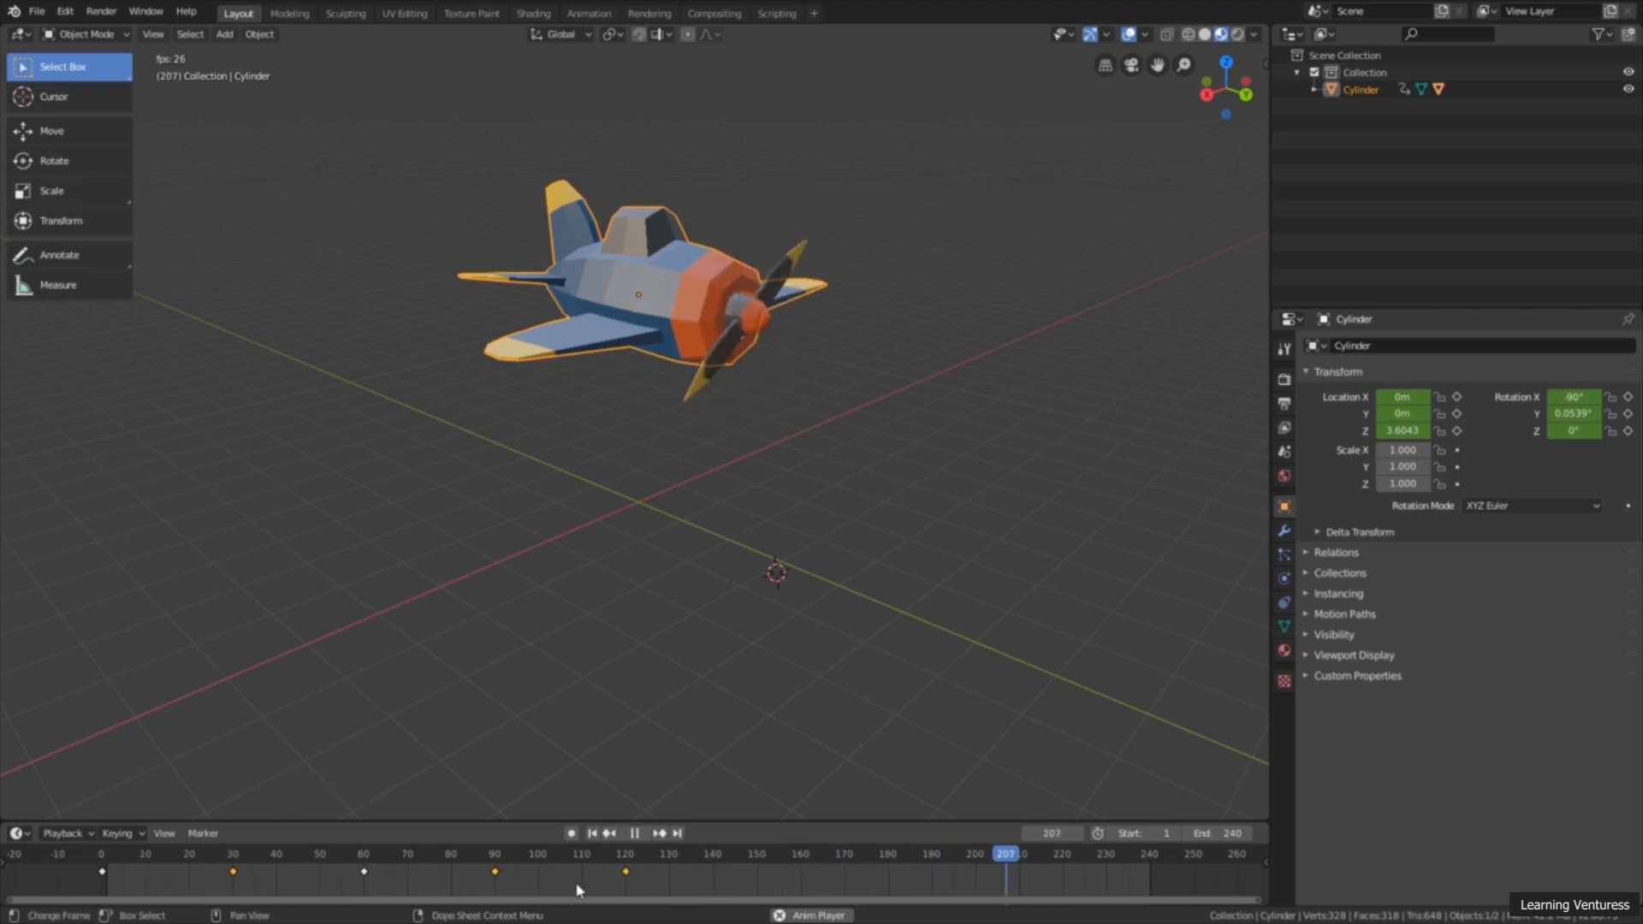
{"action": "left_click", "coordinate": [634, 833]}
Step: Copy all airplane keyframes from frame 0 to 120, paste them starting at frame 120, and play the animation from the start
{"action": "left_click_drag", "start_coordinate": [655, 876], "coordinate": [95, 883]}
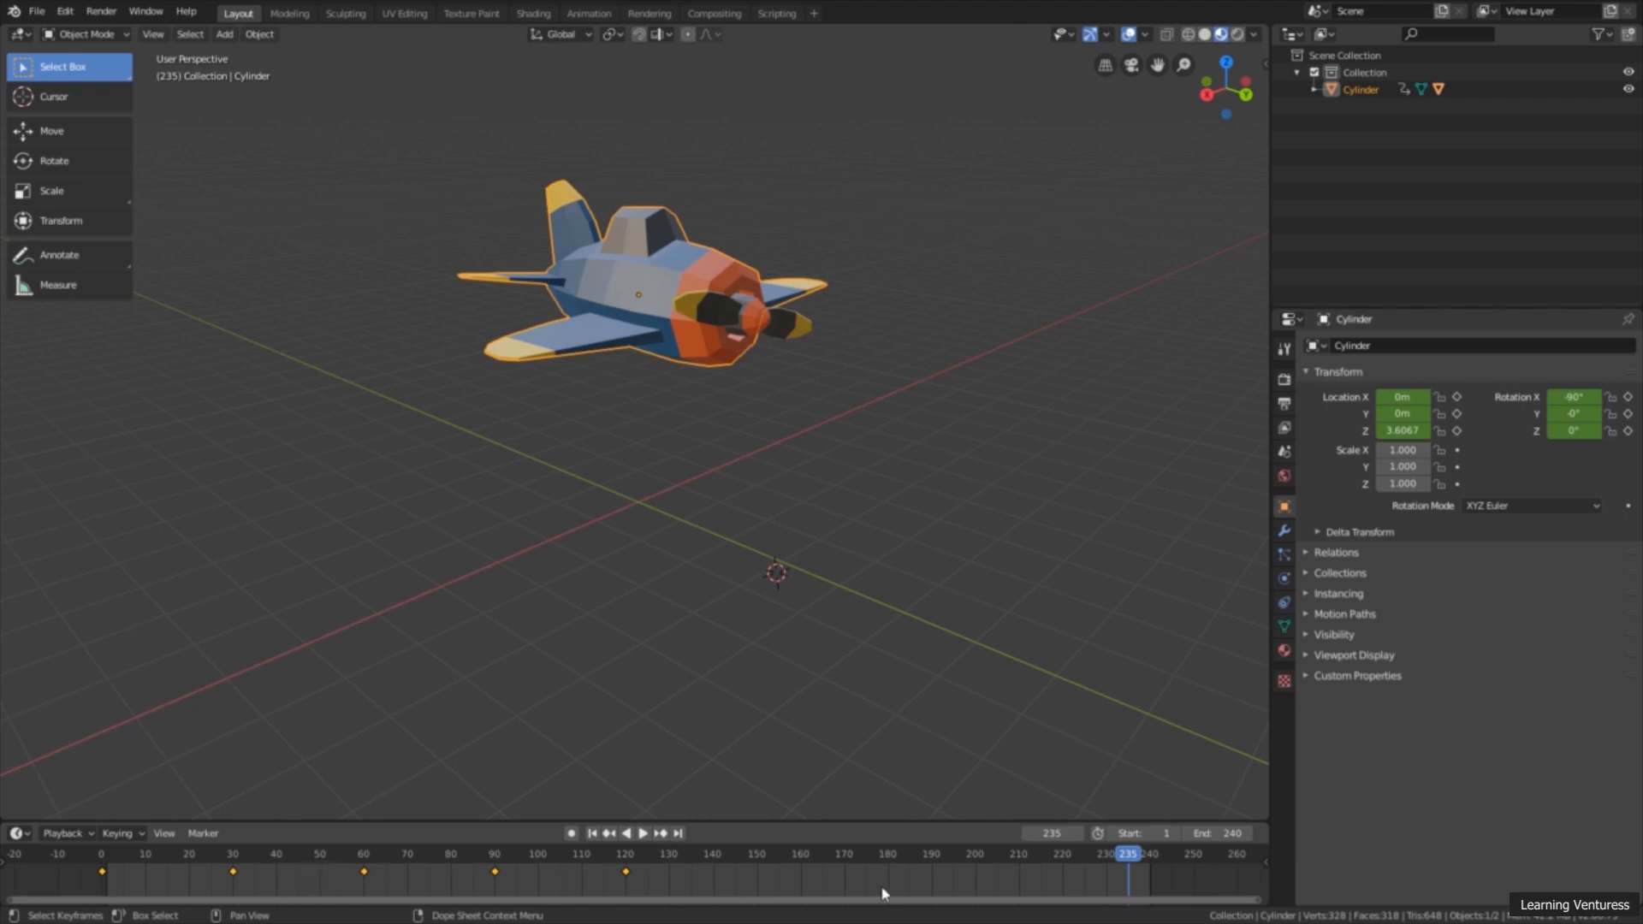
{"action": "left_click_drag", "start_coordinate": [1123, 859], "coordinate": [626, 890]}
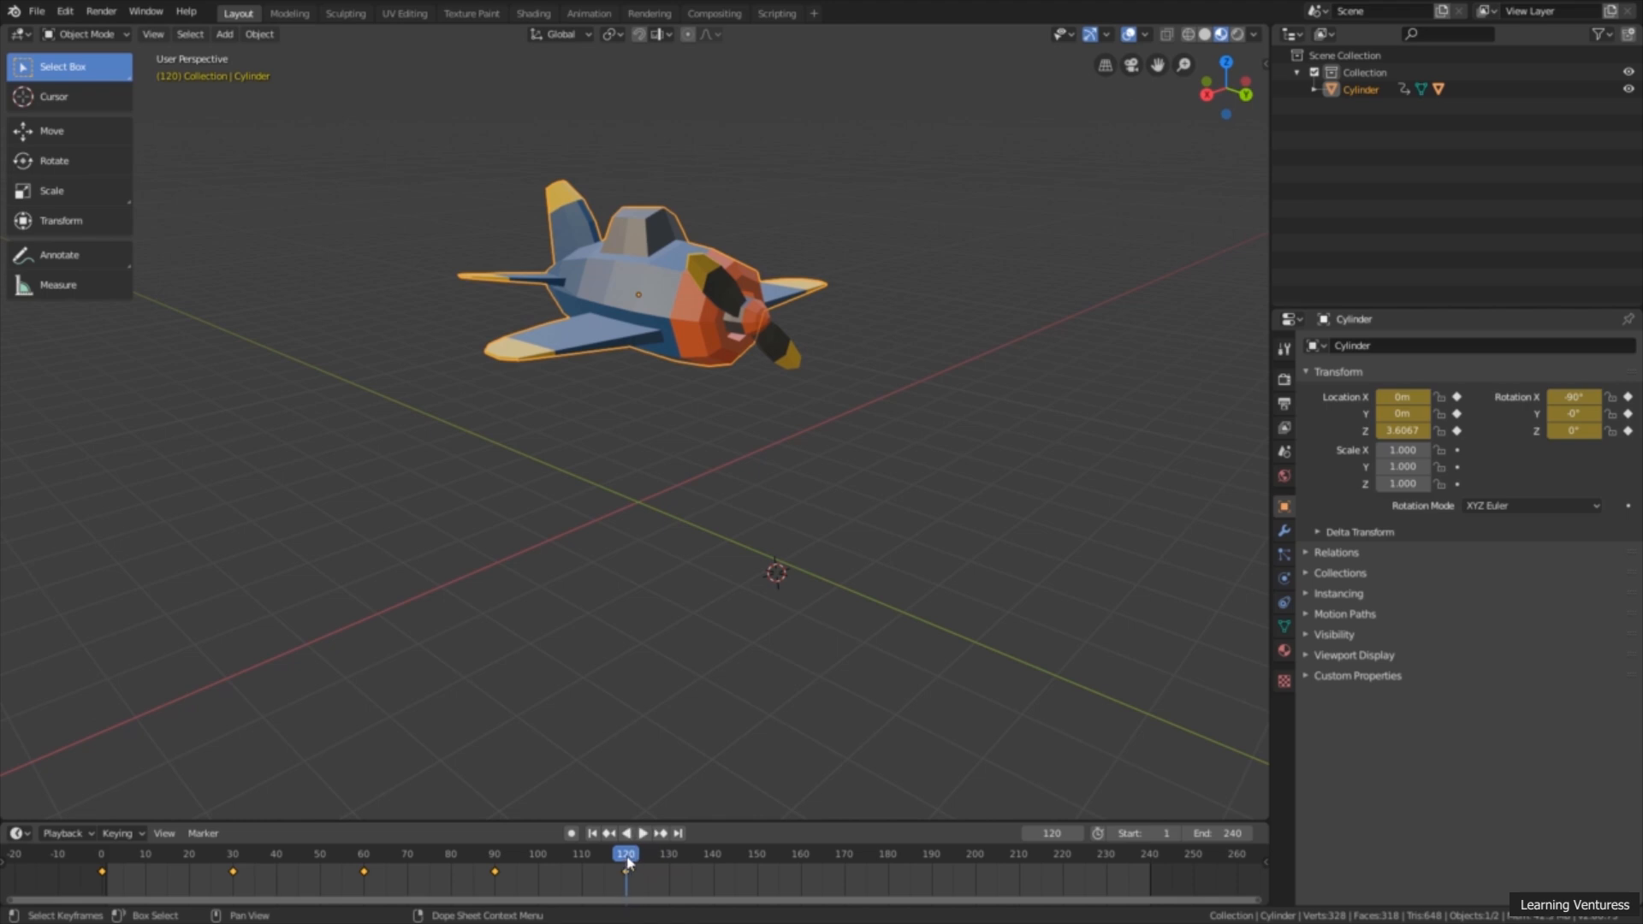
{"action": "key", "text": "ctrl+v"}
{"action": "left_click", "coordinate": [591, 834]}
{"action": "left_click", "coordinate": [644, 835]}
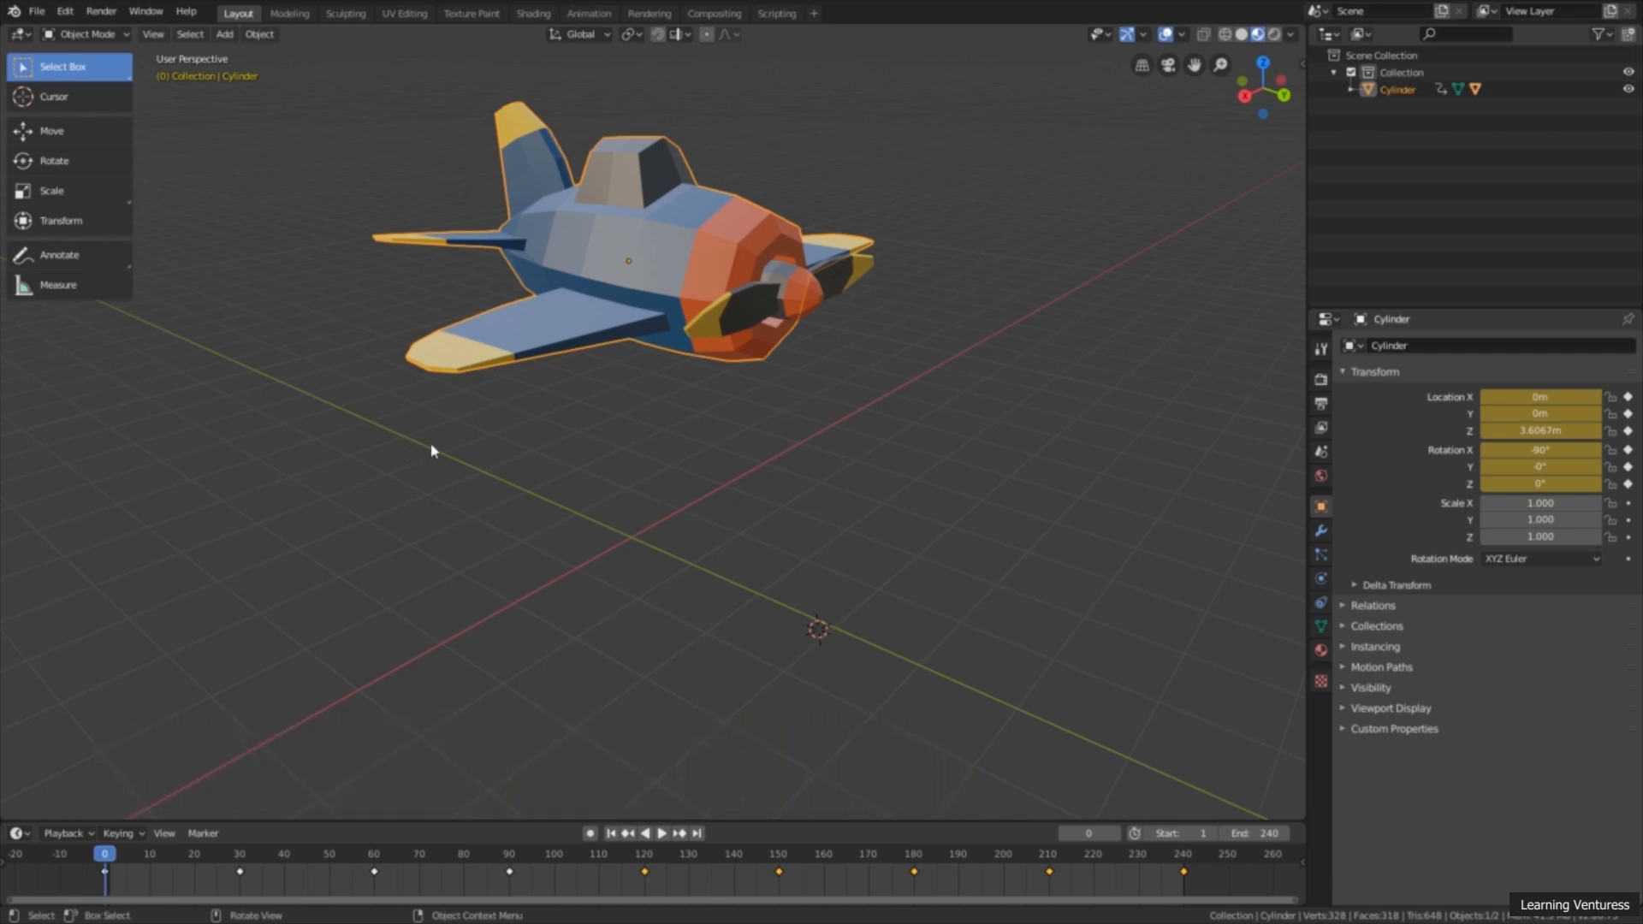
Step: Deselect the airplane and add a point light to the scene at the 3D cursor
{"action": "middle_click_drag", "start_coordinate": [523, 456], "coordinate": [531, 470]}
{"action": "middle_click_drag", "start_coordinate": [948, 432], "coordinate": [810, 421]}
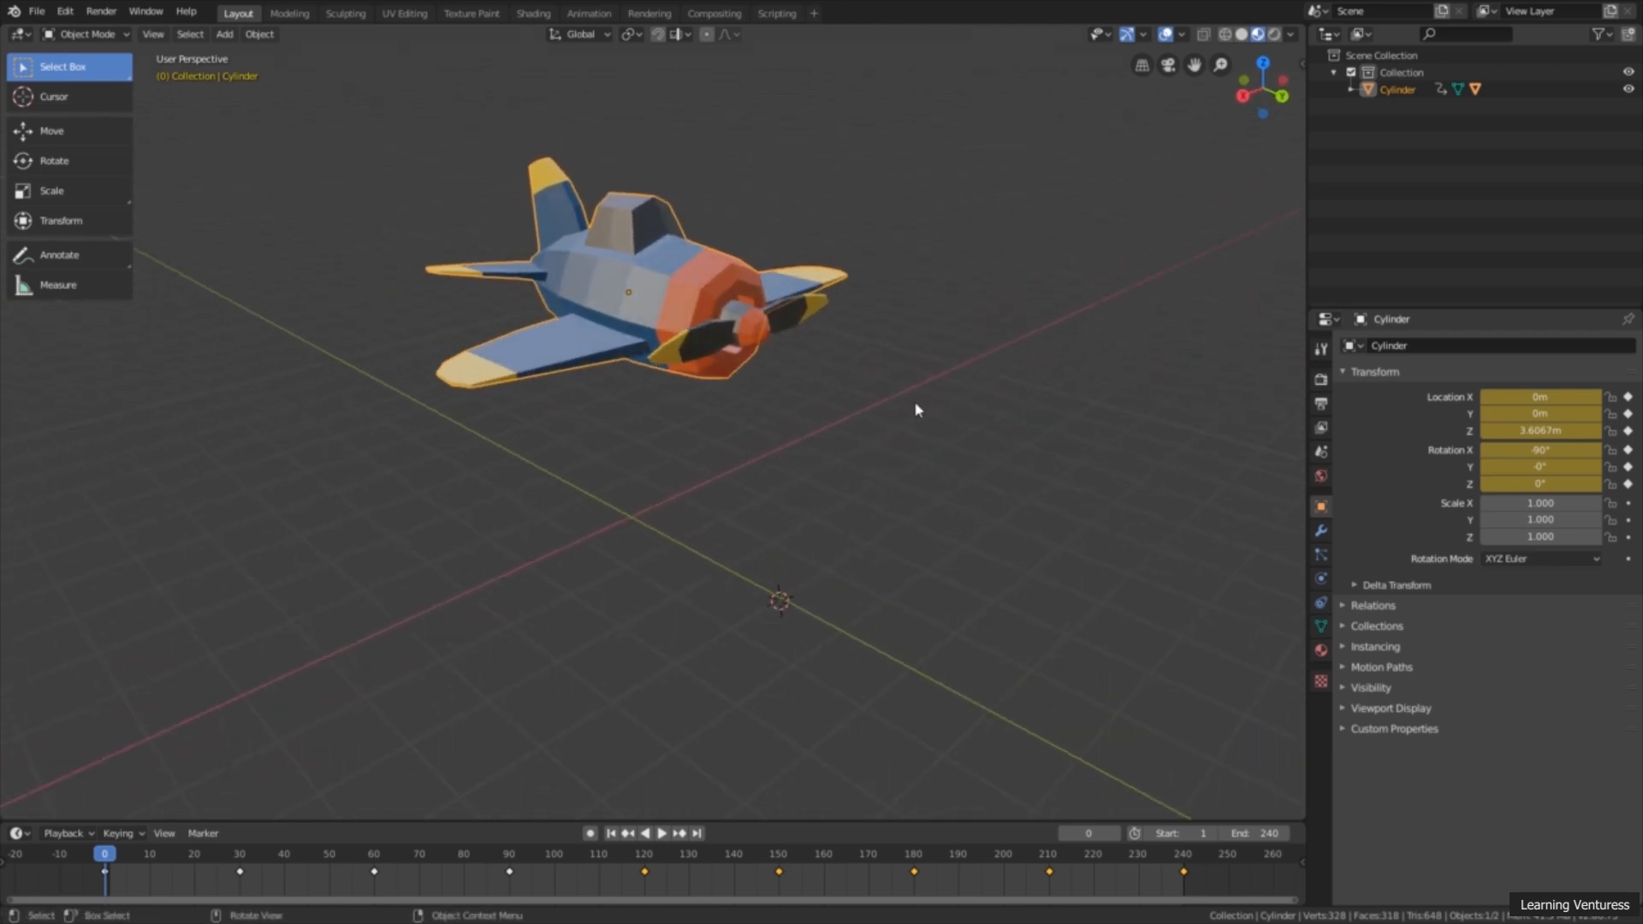
{"action": "middle_click_drag", "start_coordinate": [916, 410], "coordinate": [922, 403]}
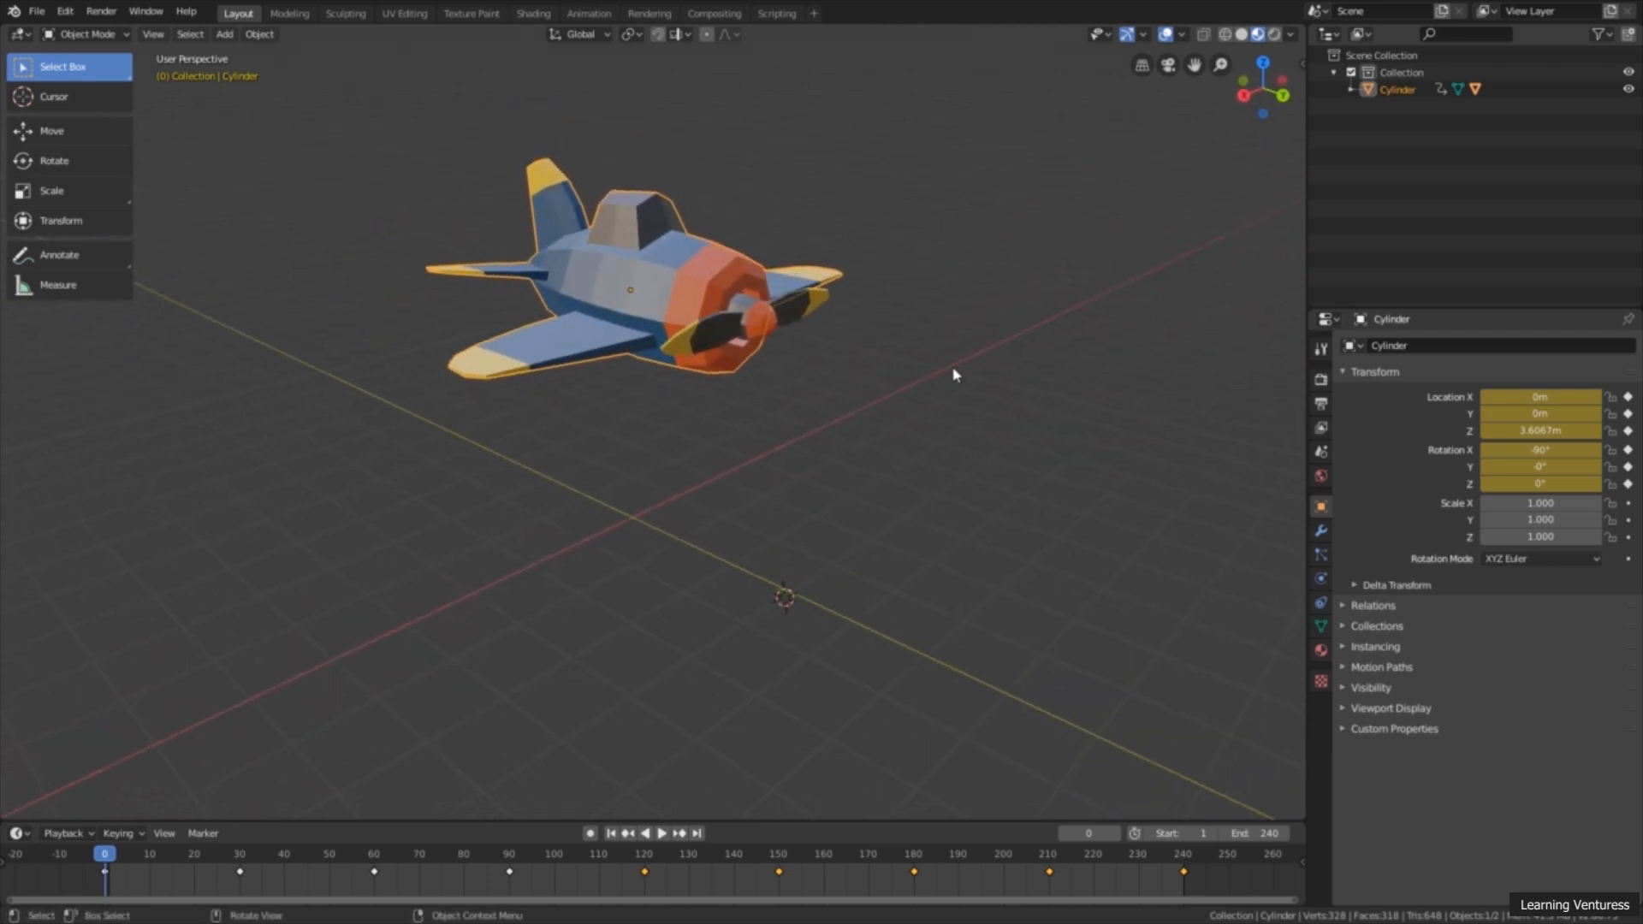
{"action": "left_click", "coordinate": [953, 374]}
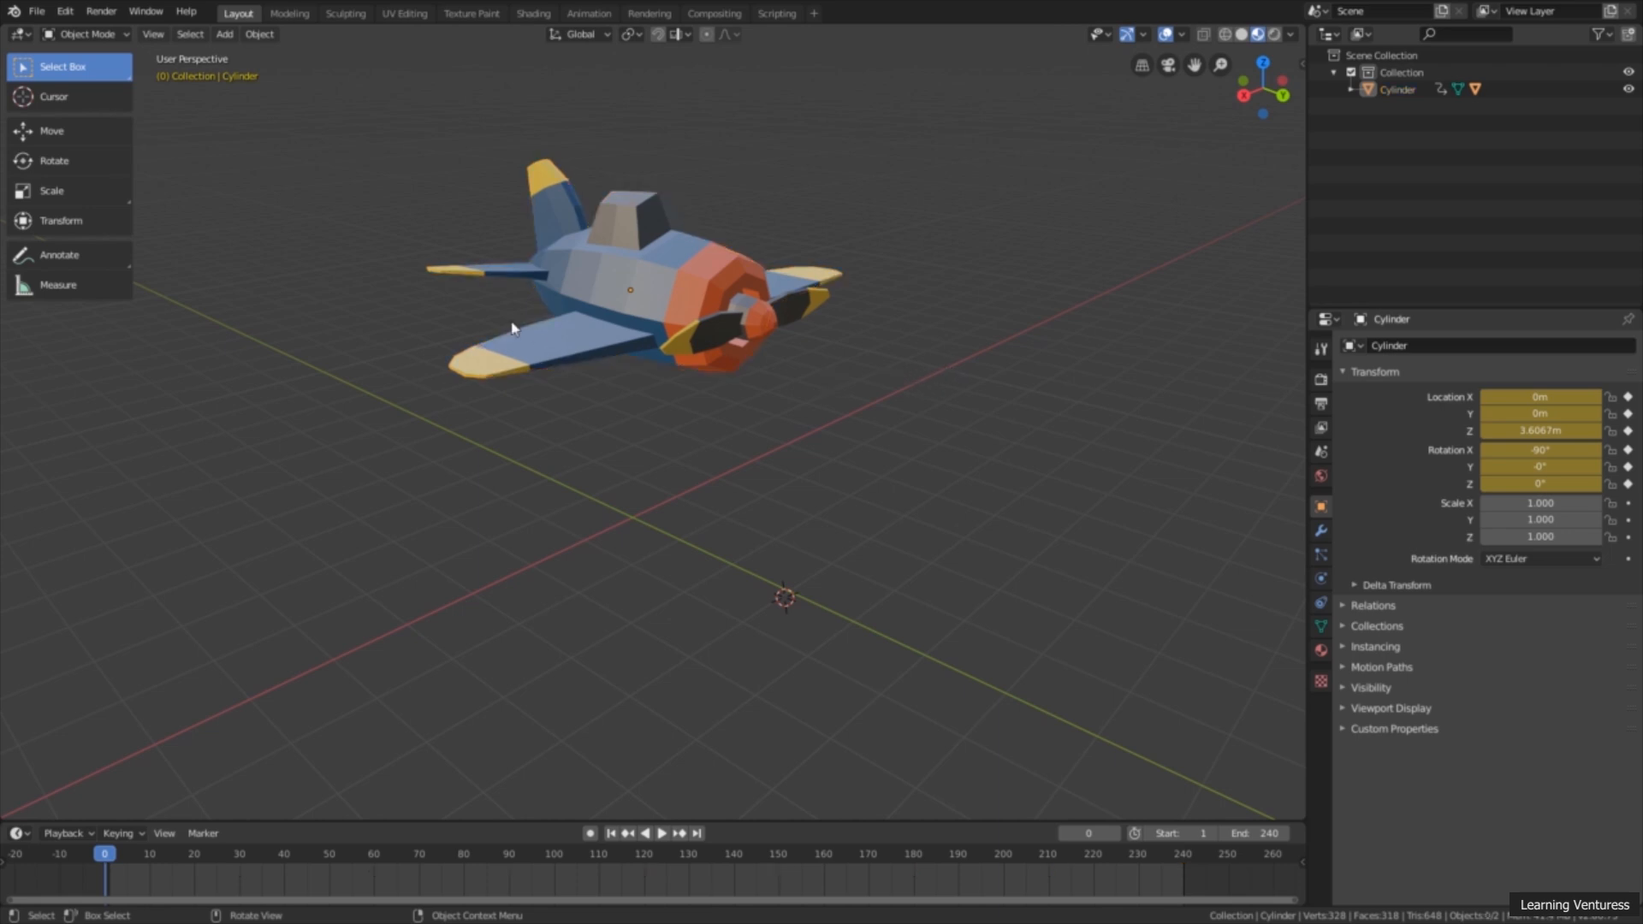
{"action": "left_click", "coordinate": [224, 34]}
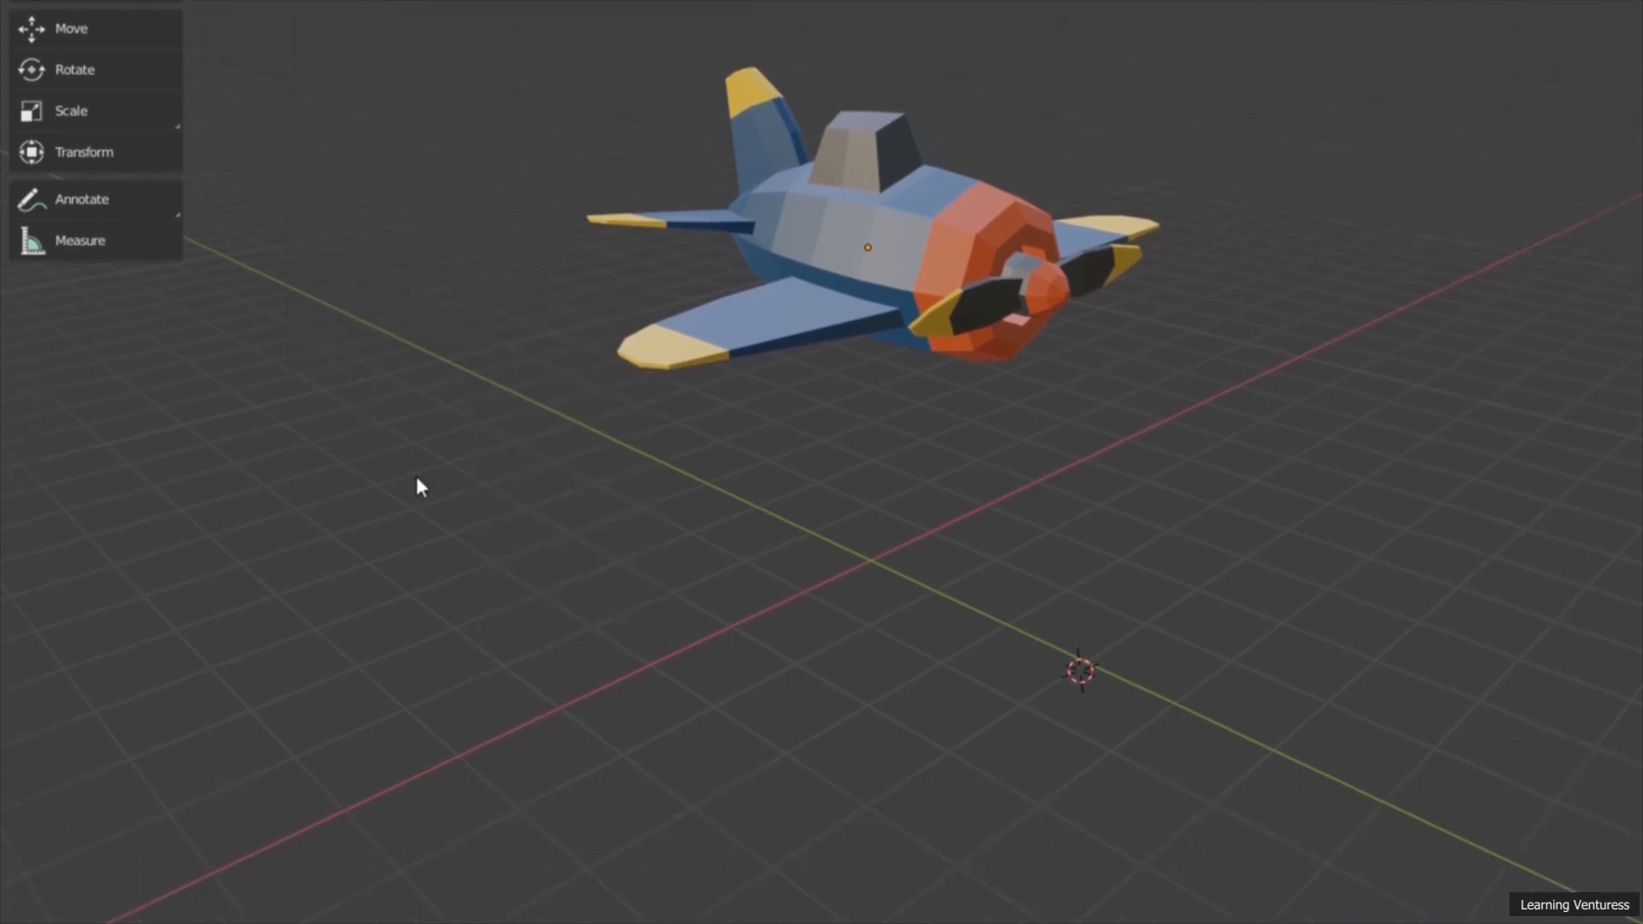
{"action": "key", "text": "shift+a"}
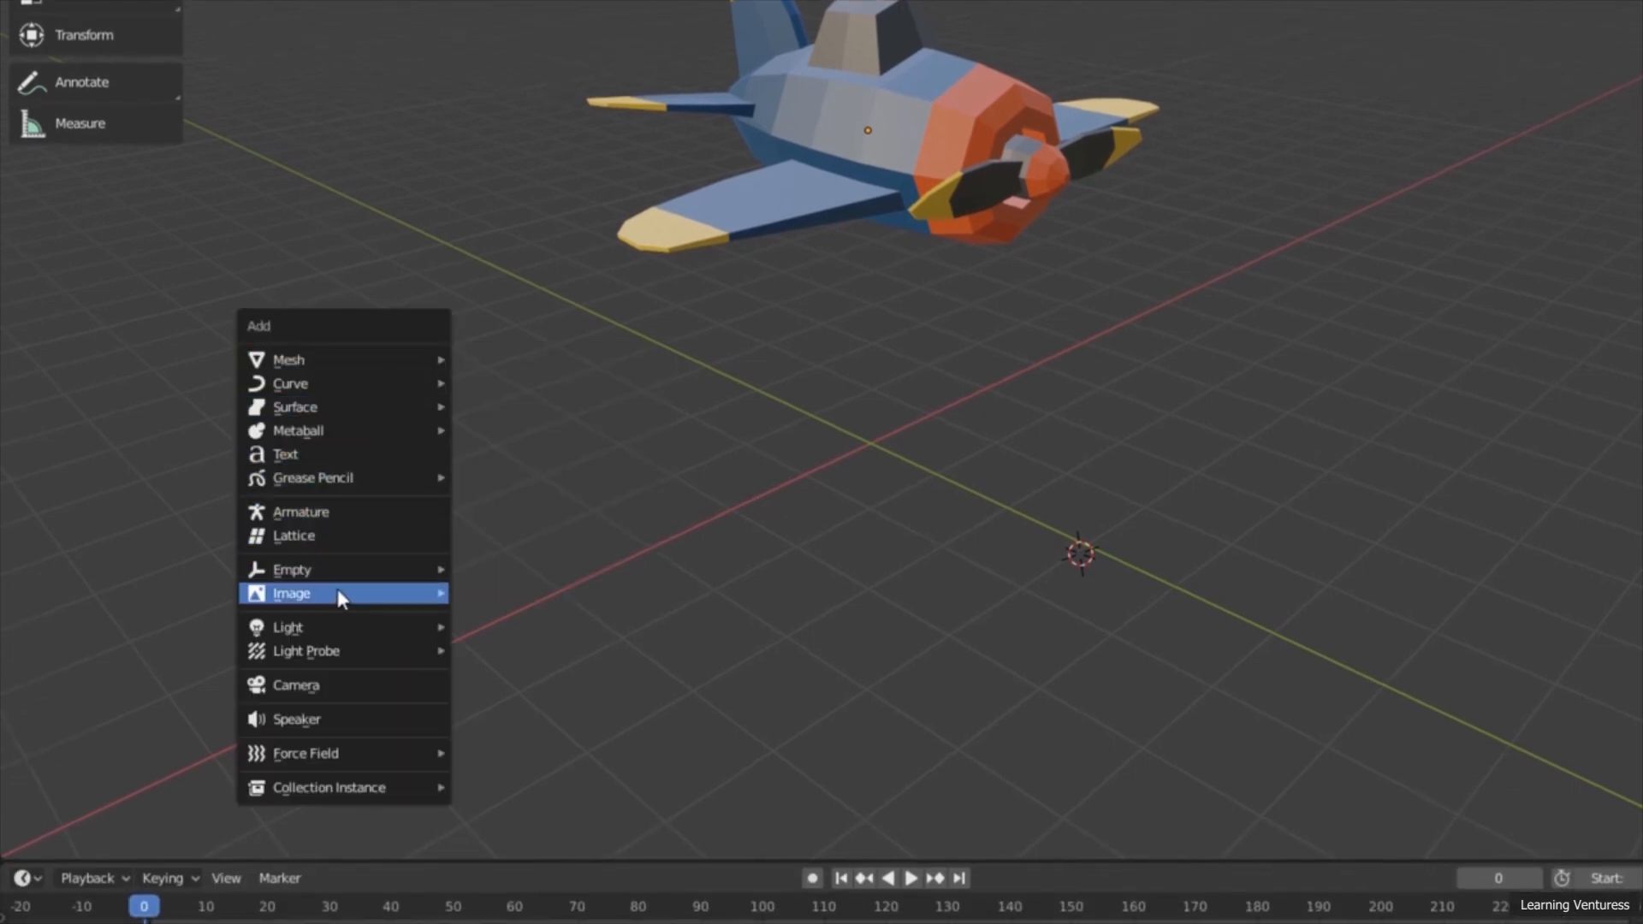
{"action": "mouse_move", "coordinate": [325, 631]}
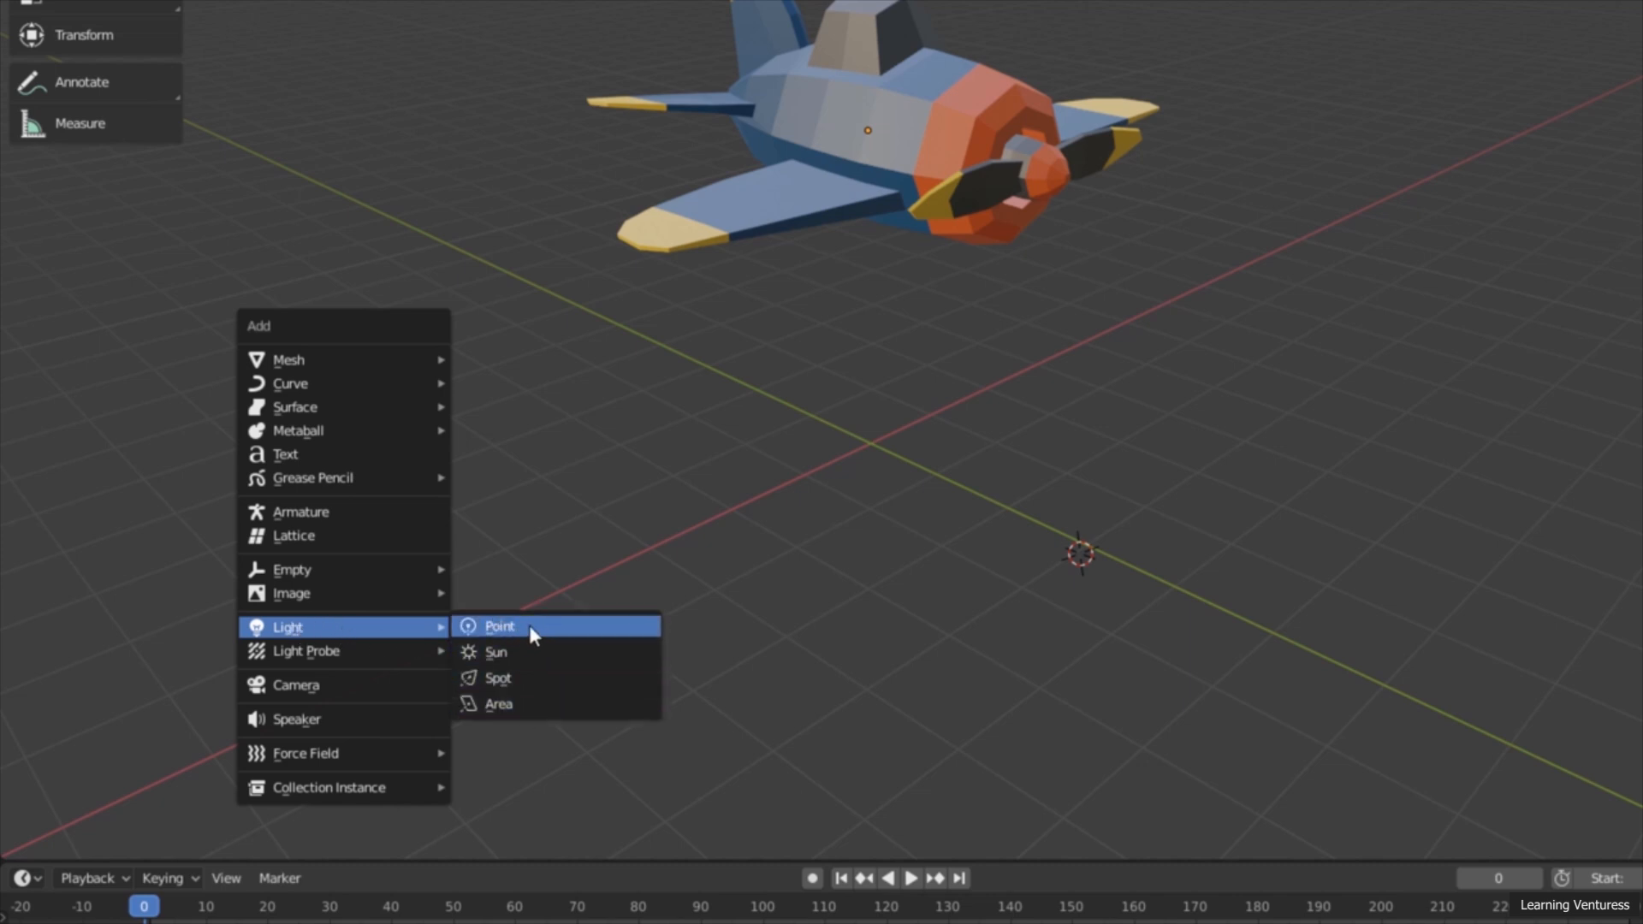
{"action": "left_click", "coordinate": [539, 629]}
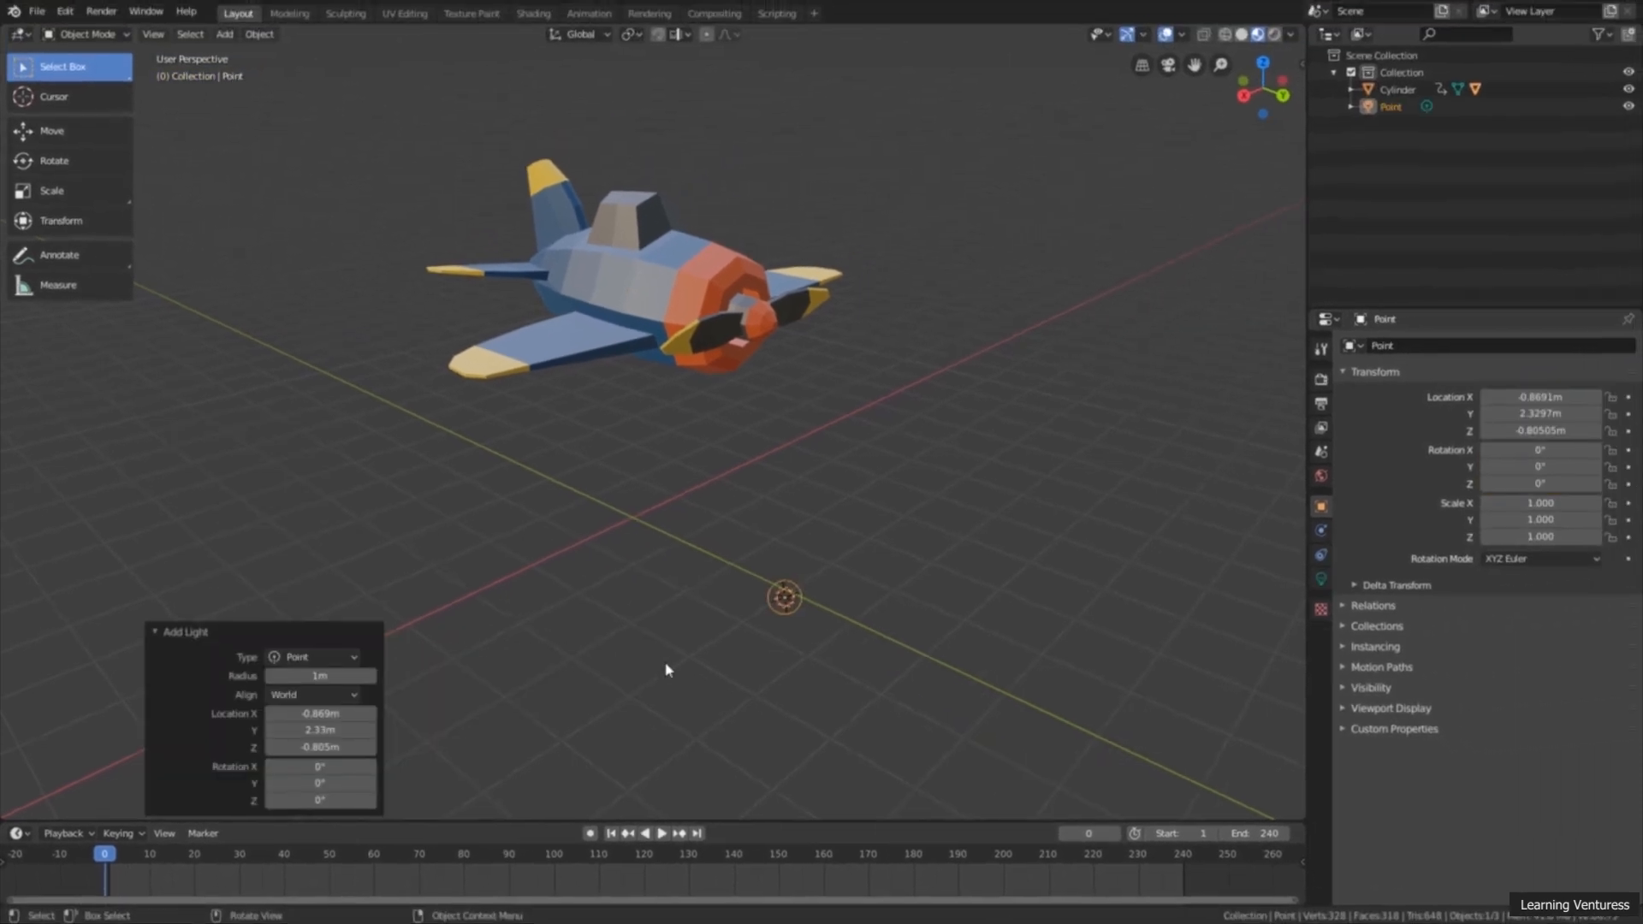
Step: Raise the point light along the global Z axis above the airplane, to a Z location of about 9.39 m
{"action": "middle_click_drag", "start_coordinate": [669, 669], "coordinate": [813, 622]}
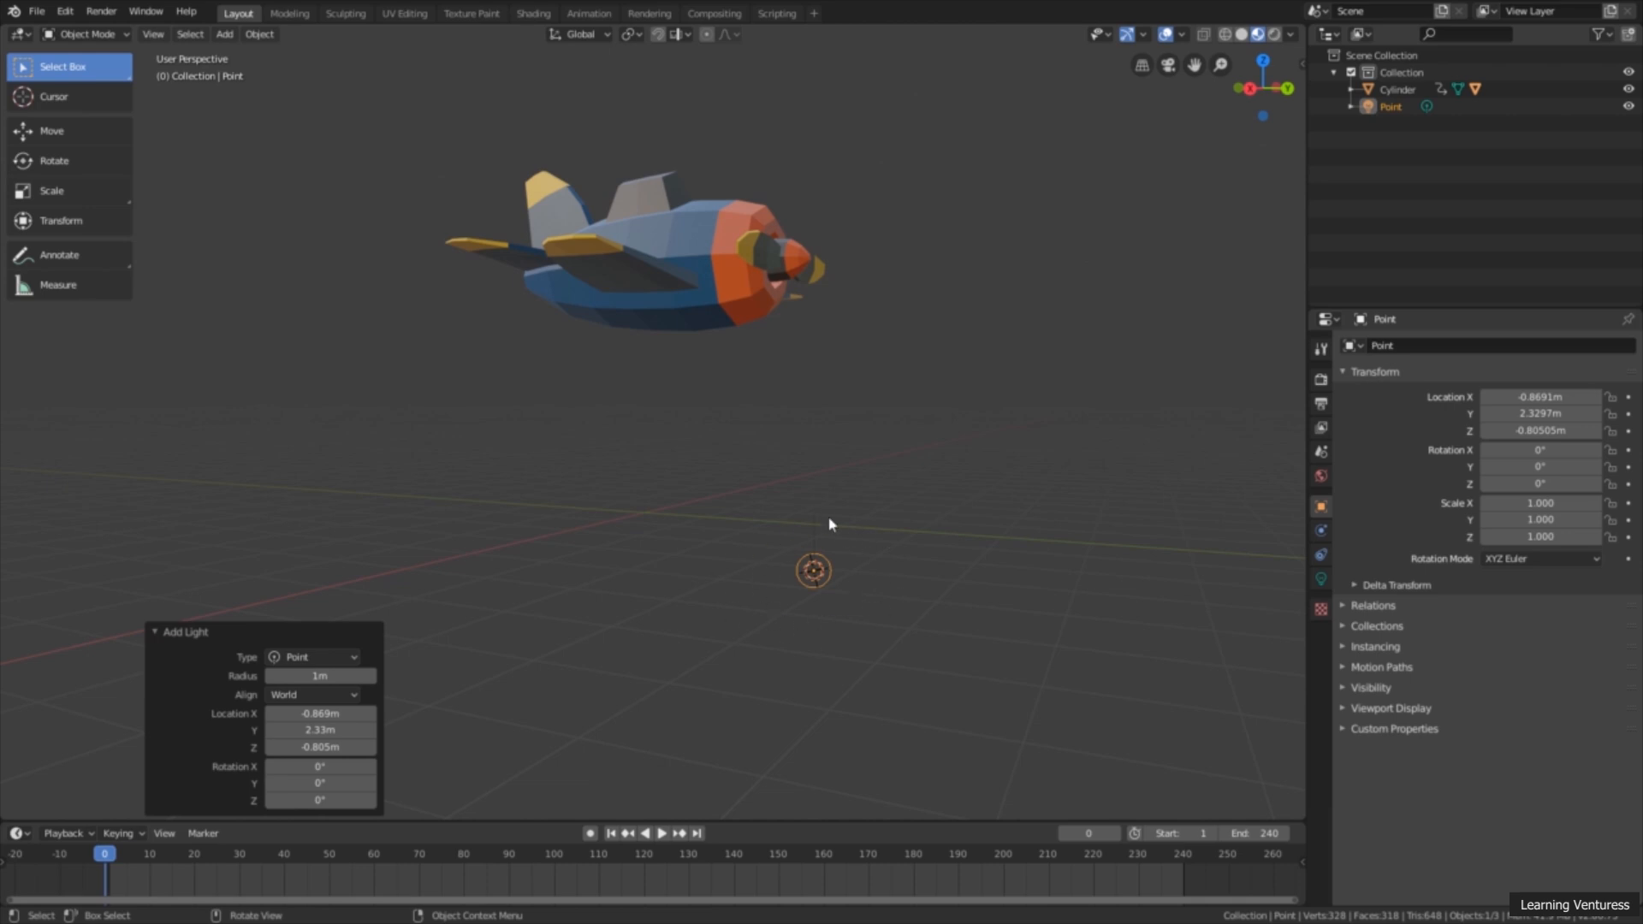
{"action": "middle_click_drag", "start_coordinate": [746, 573], "coordinate": [881, 599]}
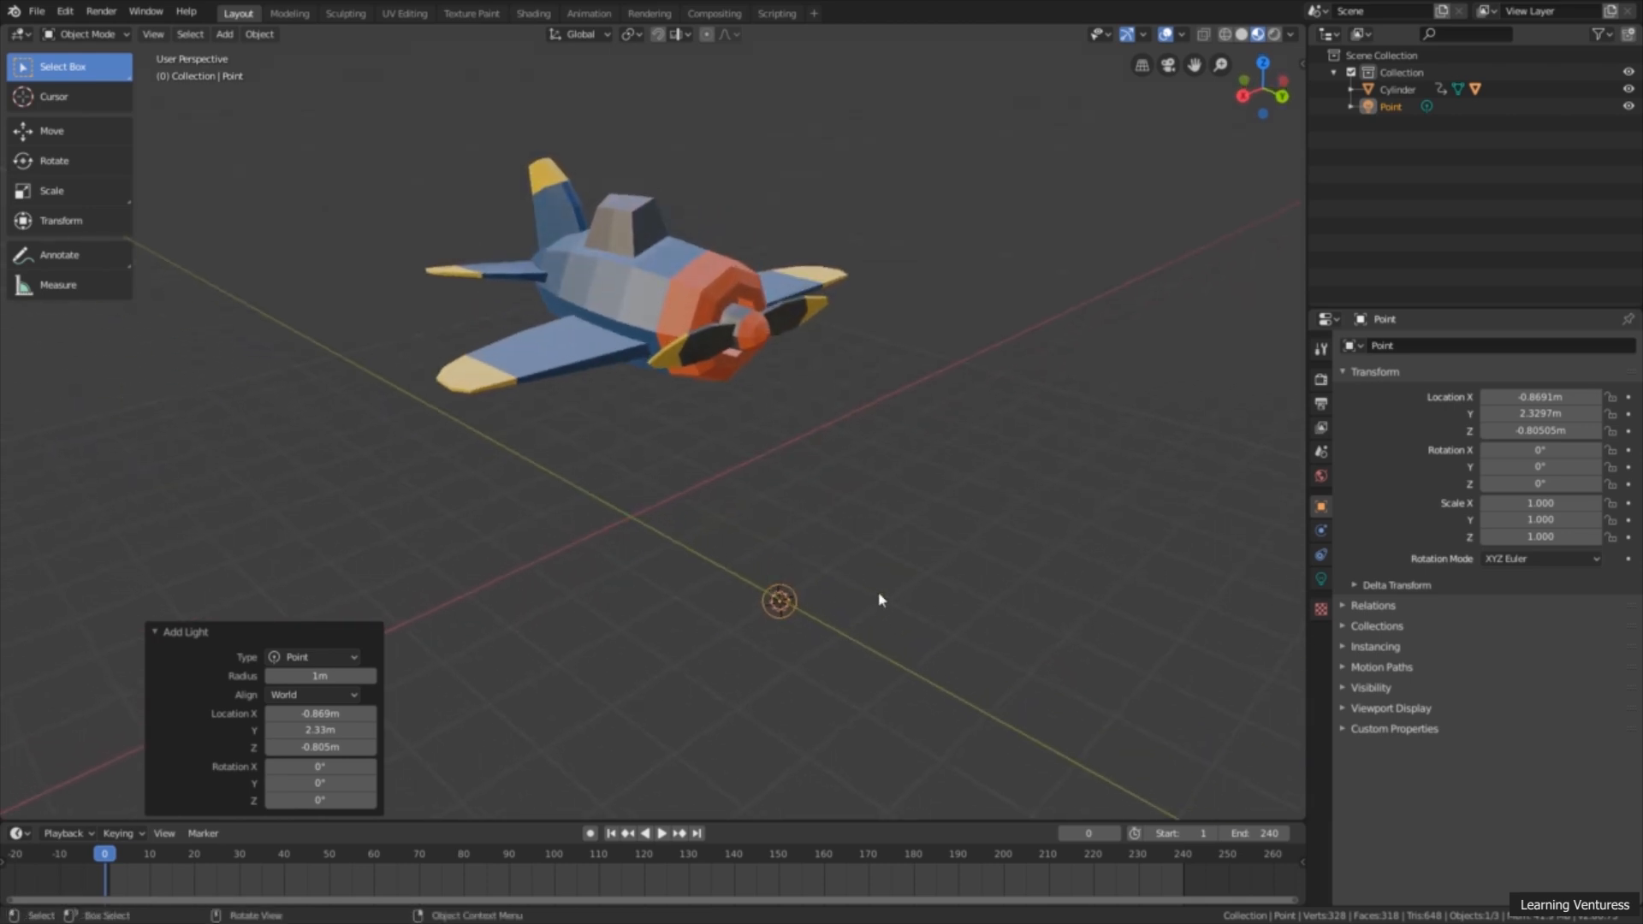
{"action": "left_click", "coordinate": [81, 133]}
{"action": "middle_click_drag", "start_coordinate": [650, 476], "coordinate": [766, 565]}
{"action": "left_click_drag", "start_coordinate": [764, 564], "coordinate": [794, 272]}
{"action": "left_click", "coordinate": [805, 140]}
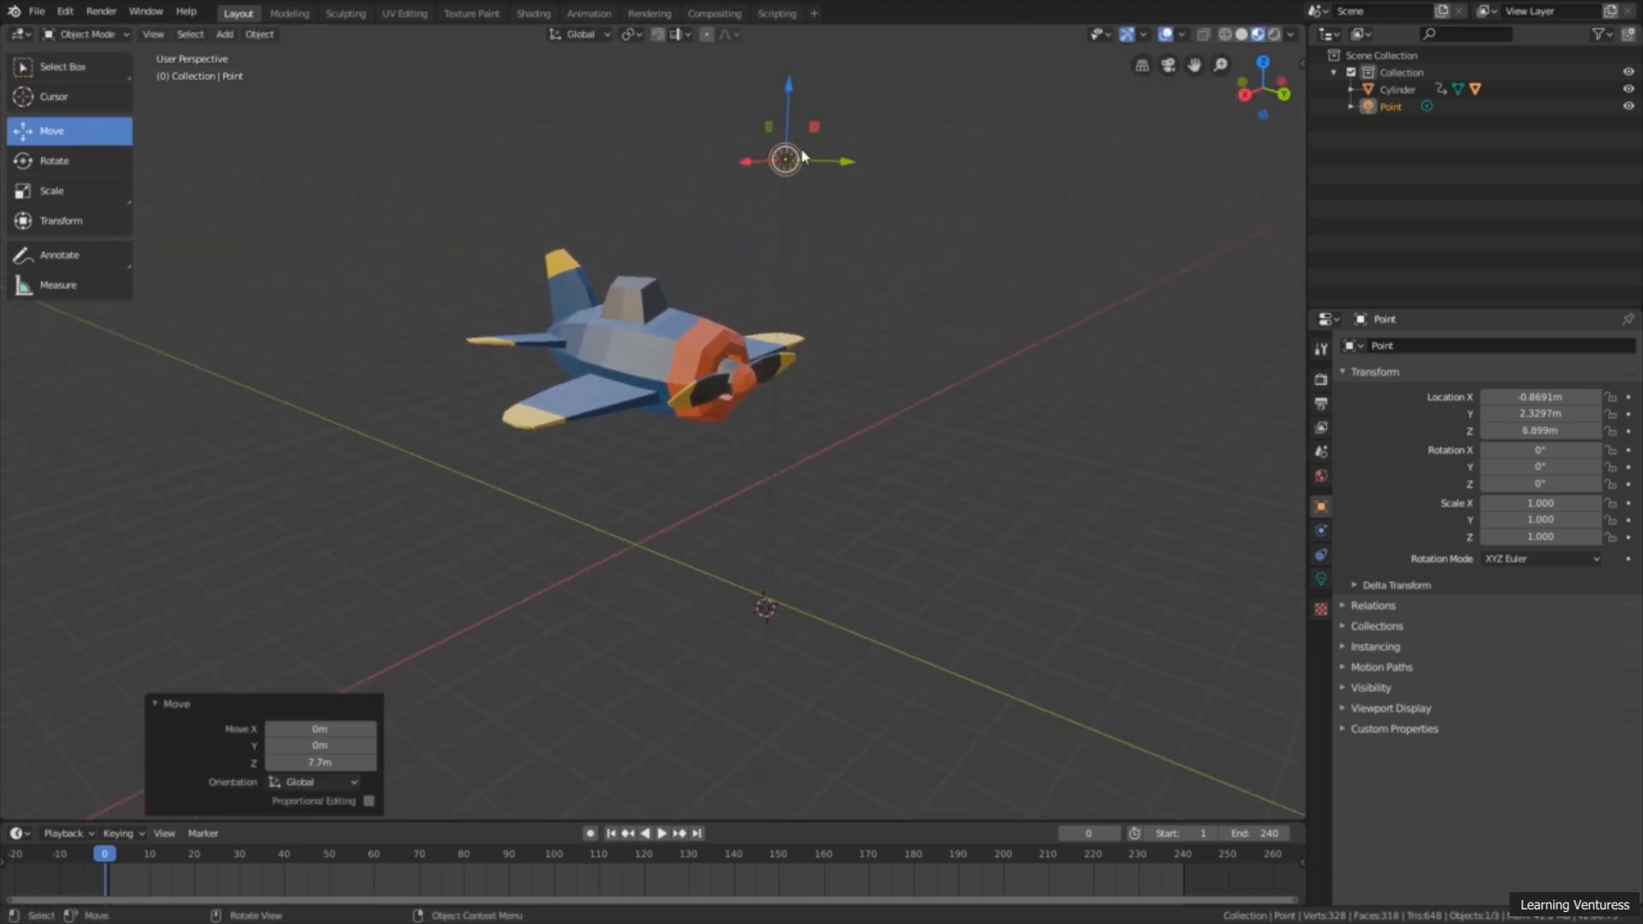
{"action": "middle_click_drag", "start_coordinate": [805, 140], "coordinate": [775, 246]}
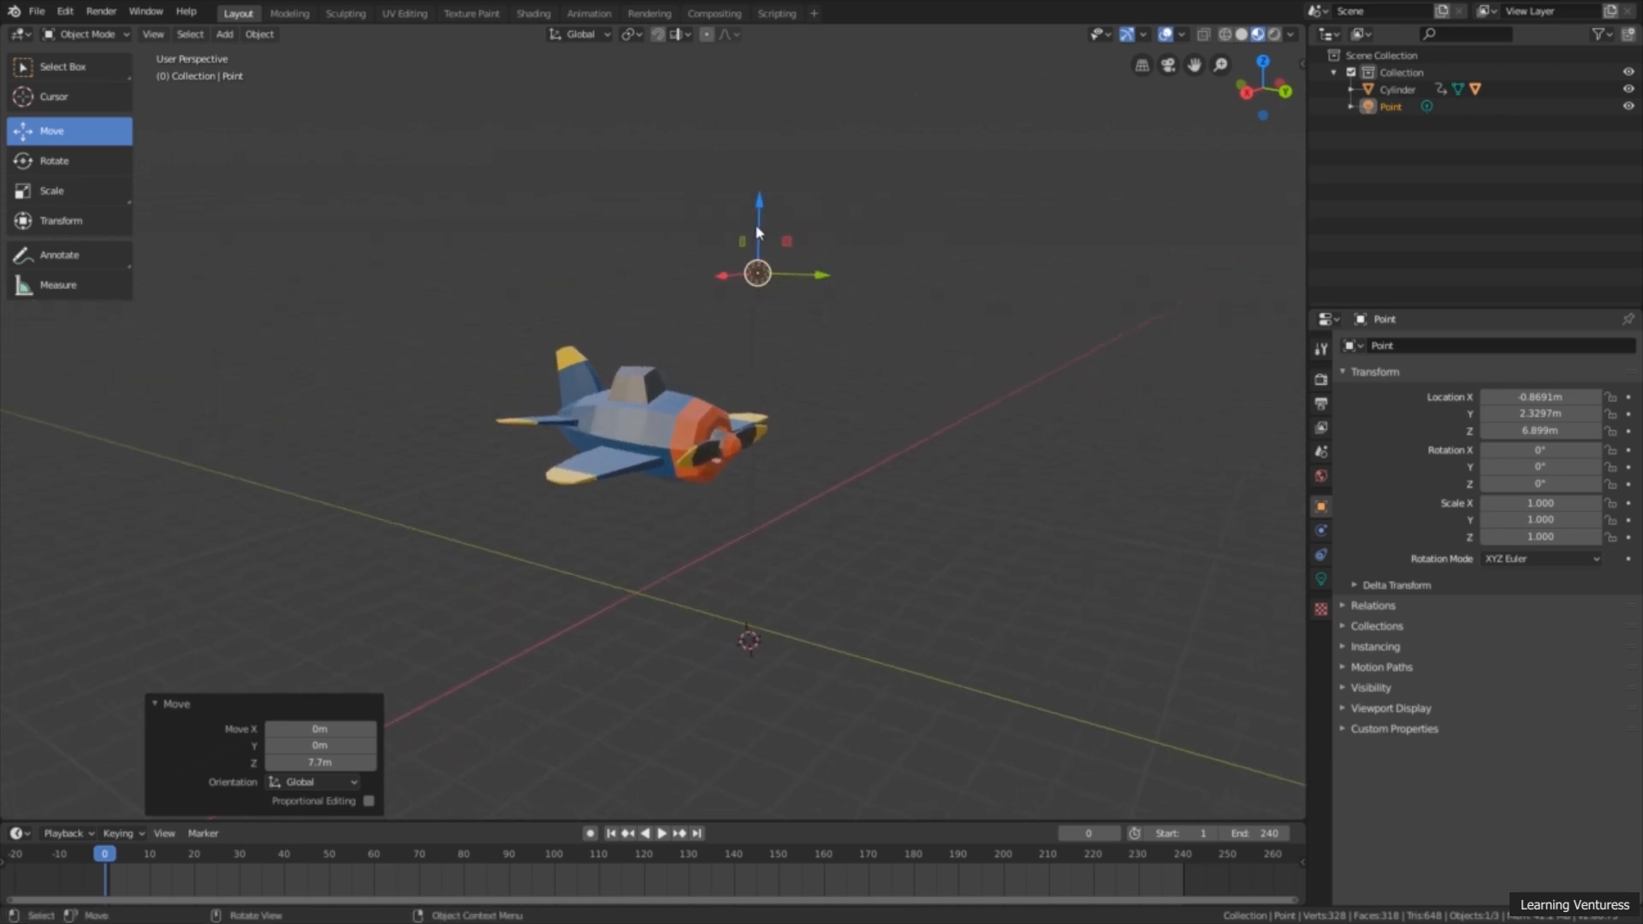
{"action": "left_click_drag", "start_coordinate": [759, 233], "coordinate": [762, 90]}
{"action": "middle_click_drag", "start_coordinate": [762, 90], "coordinate": [762, 185]}
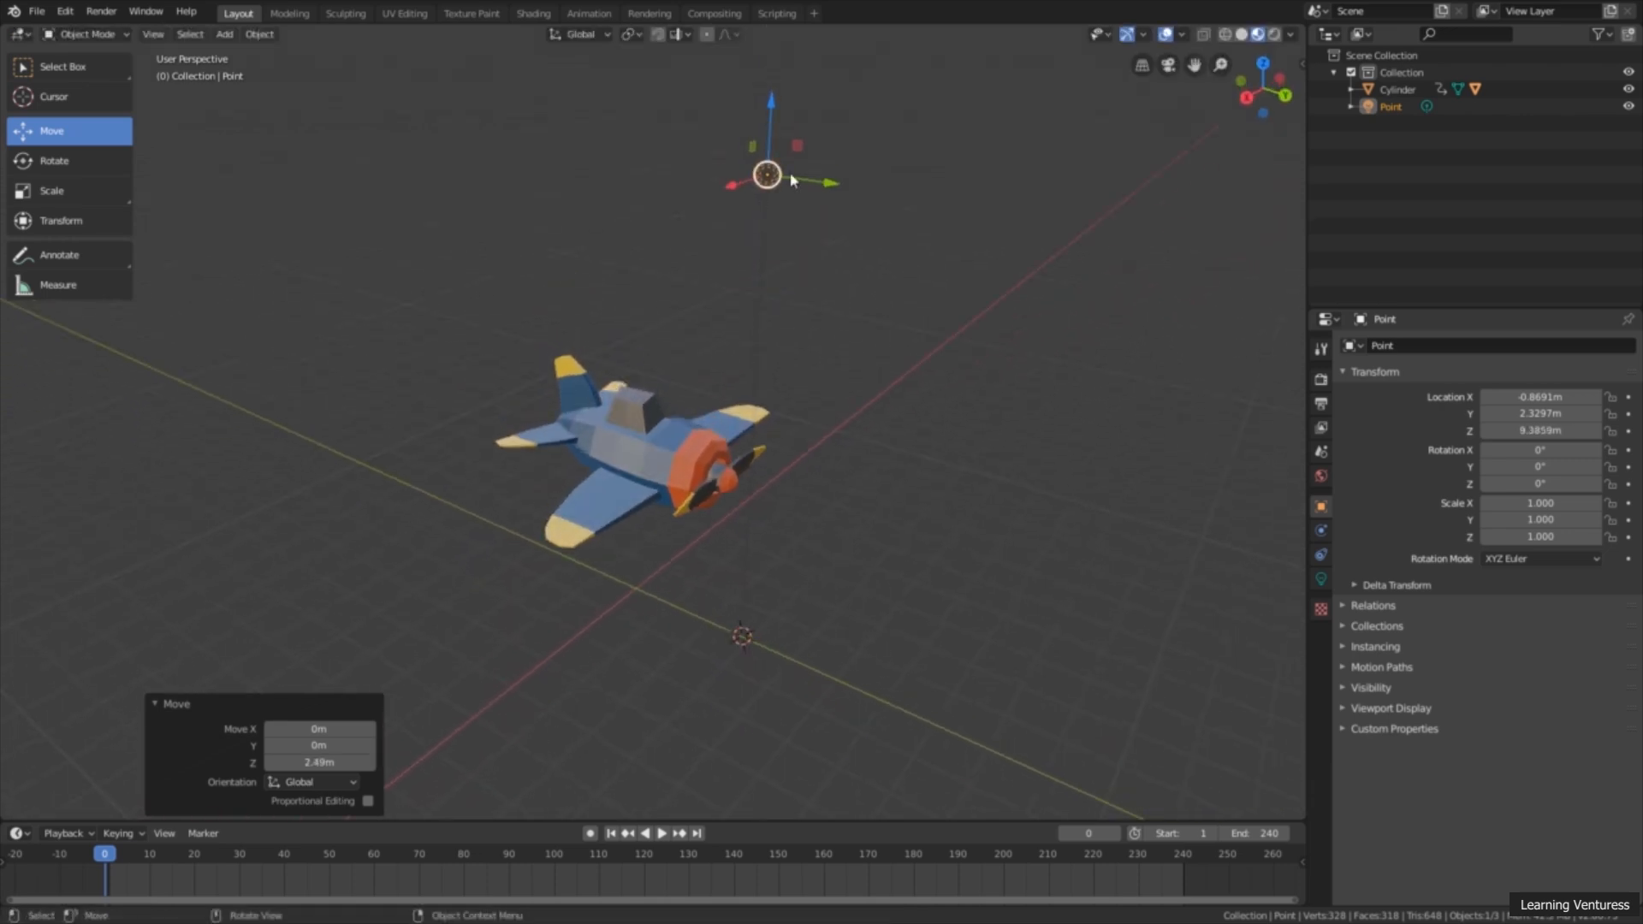
Step: Move the point light about 5.58 m along the Y axis and about -5.79 m along the X axis
{"action": "left_click_drag", "start_coordinate": [809, 181], "coordinate": [1114, 266]}
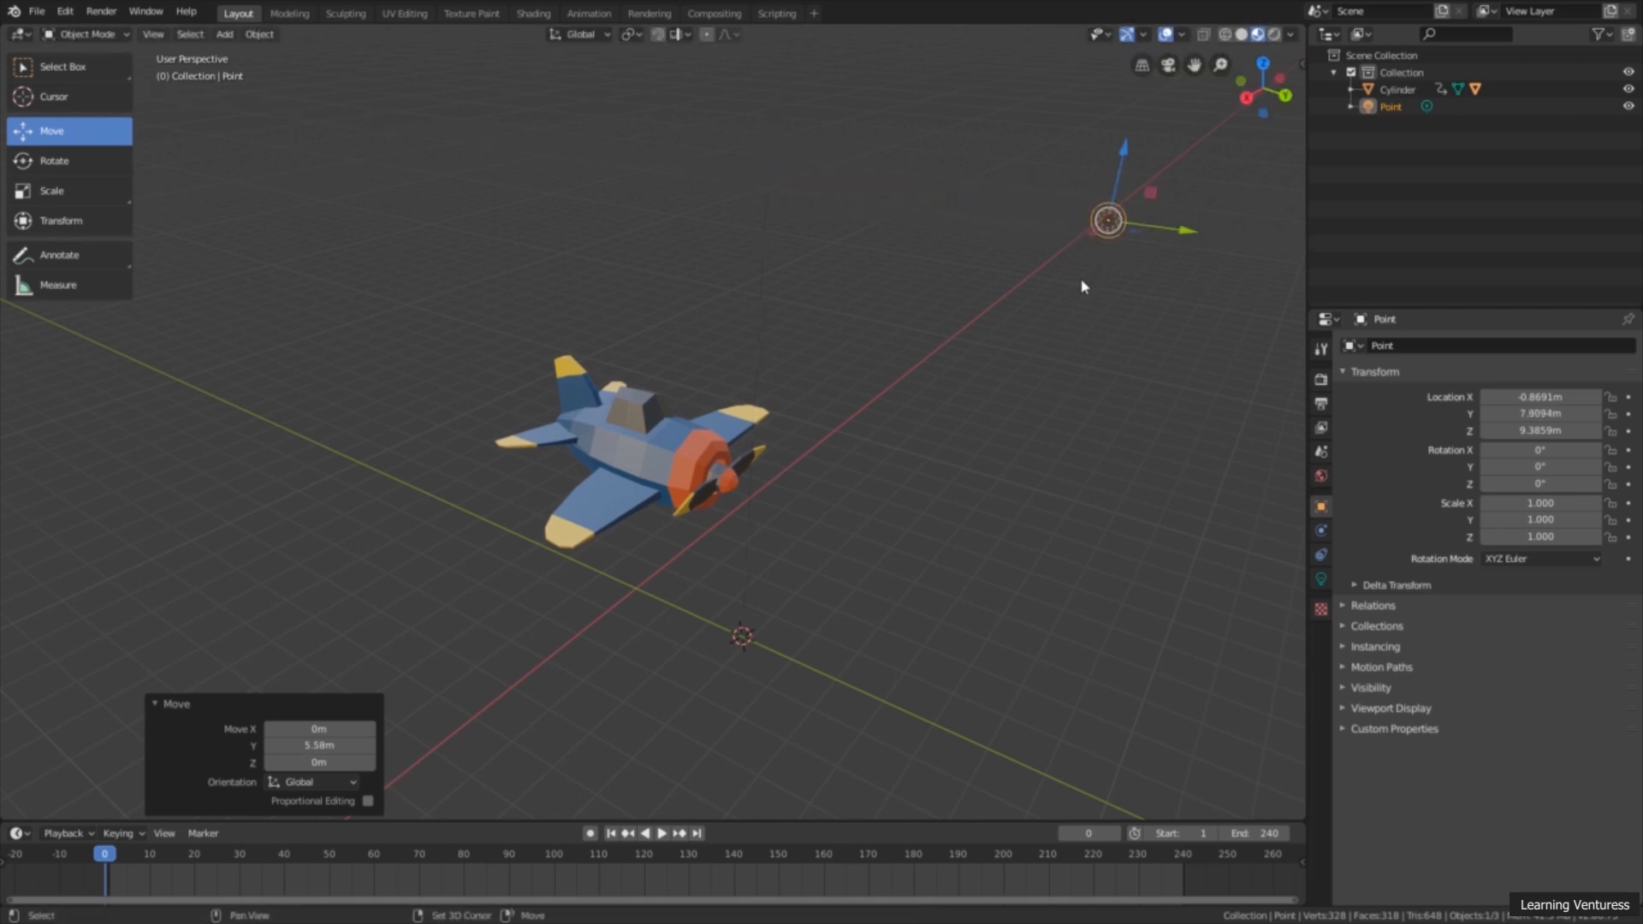
{"action": "middle_click_drag", "start_coordinate": [1081, 283], "coordinate": [751, 303]}
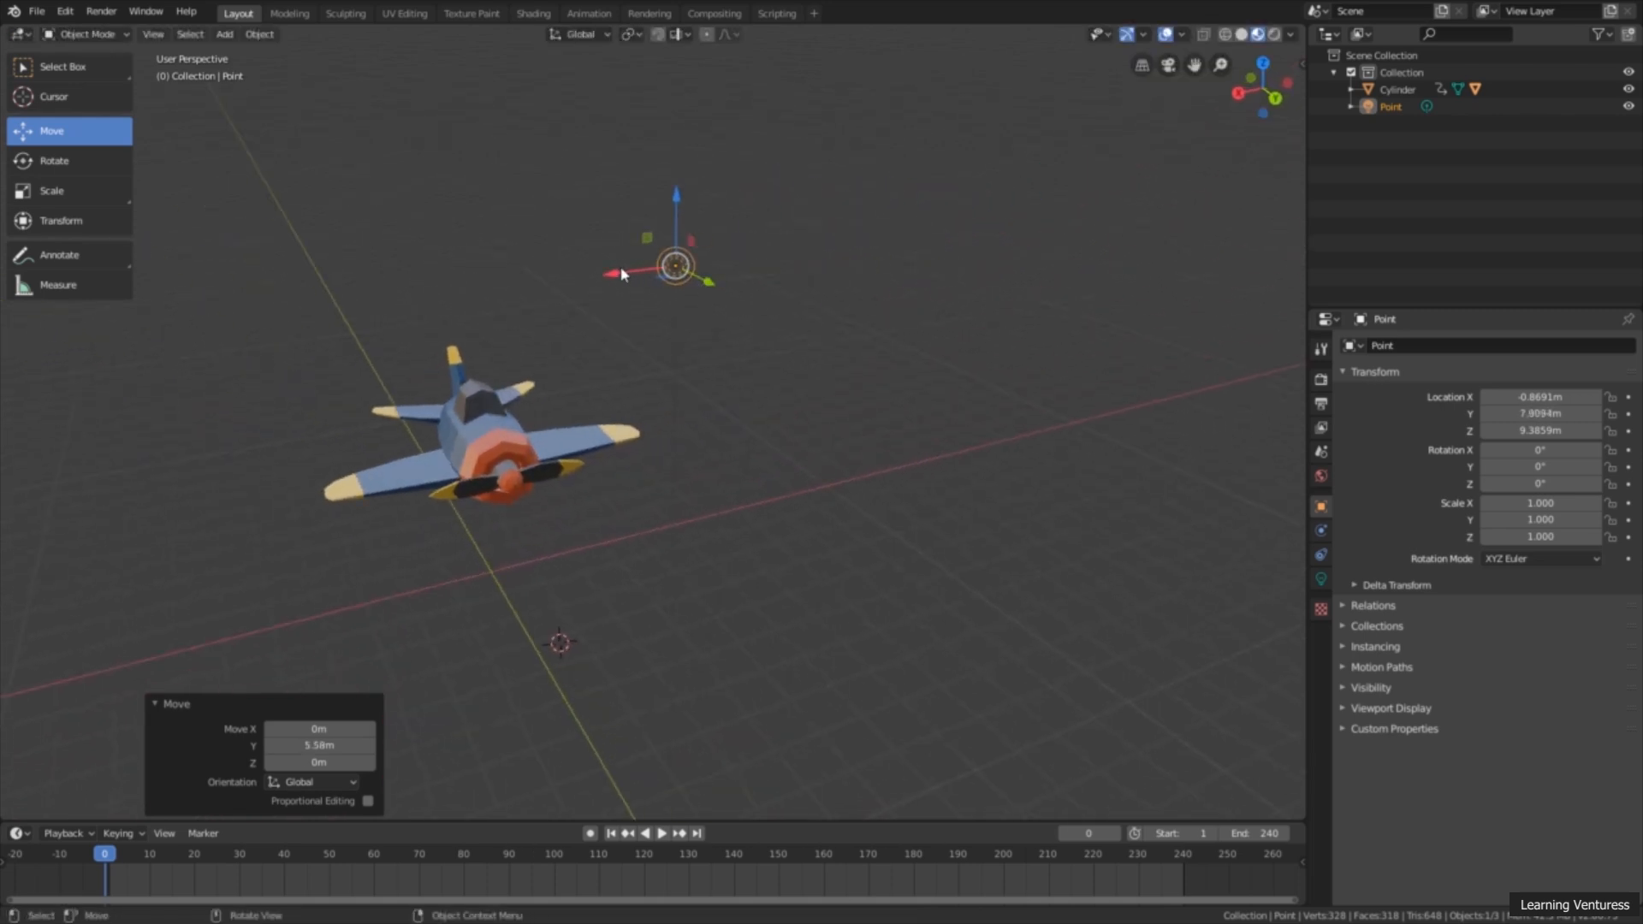
{"action": "left_click_drag", "start_coordinate": [620, 273], "coordinate": [946, 220]}
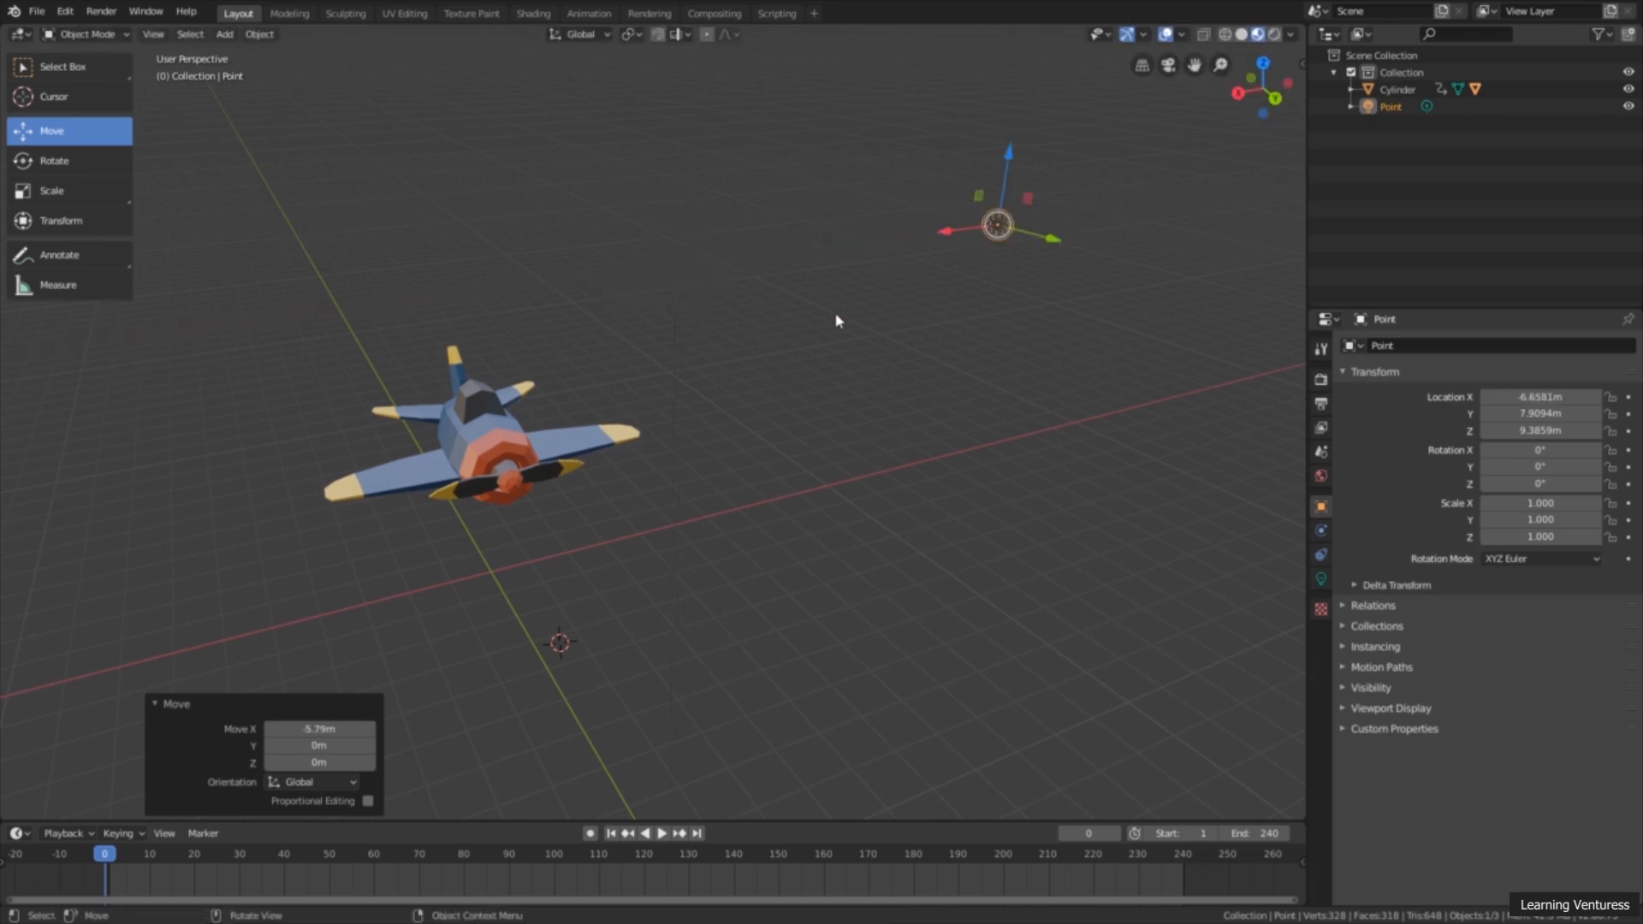
Step: Raise the point light about 1.08 m, shift it about 0.83 m along X, and return to the Select Box tool
{"action": "middle_click_drag", "start_coordinate": [834, 315], "coordinate": [910, 248]}
{"action": "left_click_drag", "start_coordinate": [912, 230], "coordinate": [910, 192]}
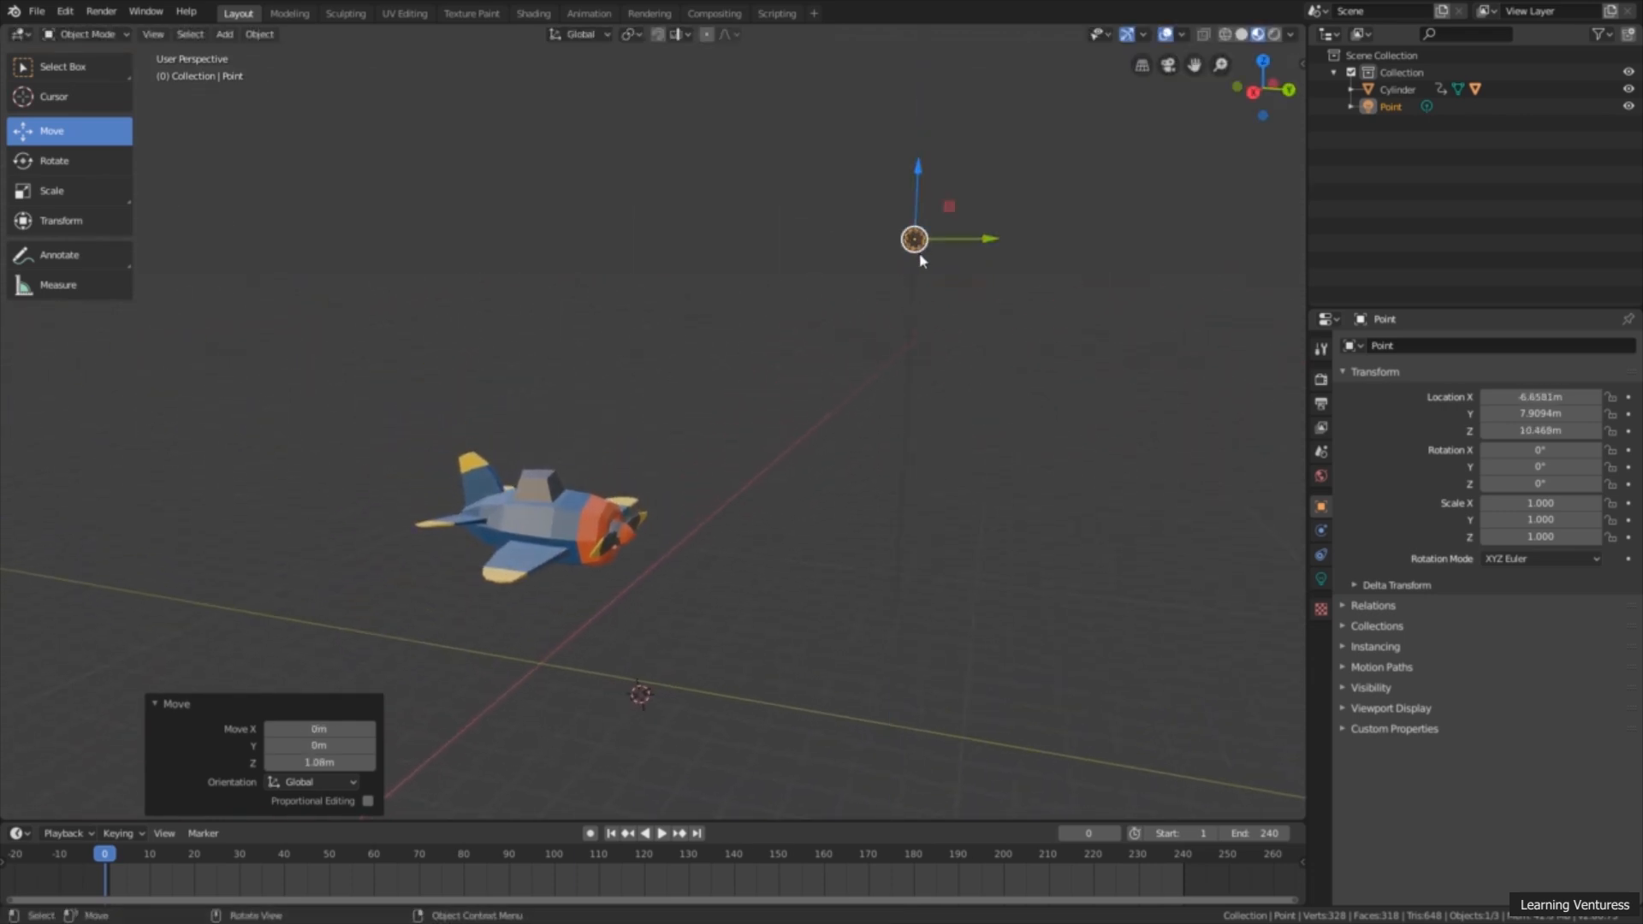
{"action": "middle_click_drag", "start_coordinate": [924, 255], "coordinate": [891, 260]}
{"action": "left_click_drag", "start_coordinate": [877, 246], "coordinate": [847, 248]}
{"action": "middle_click_drag", "start_coordinate": [847, 256], "coordinate": [922, 261]}
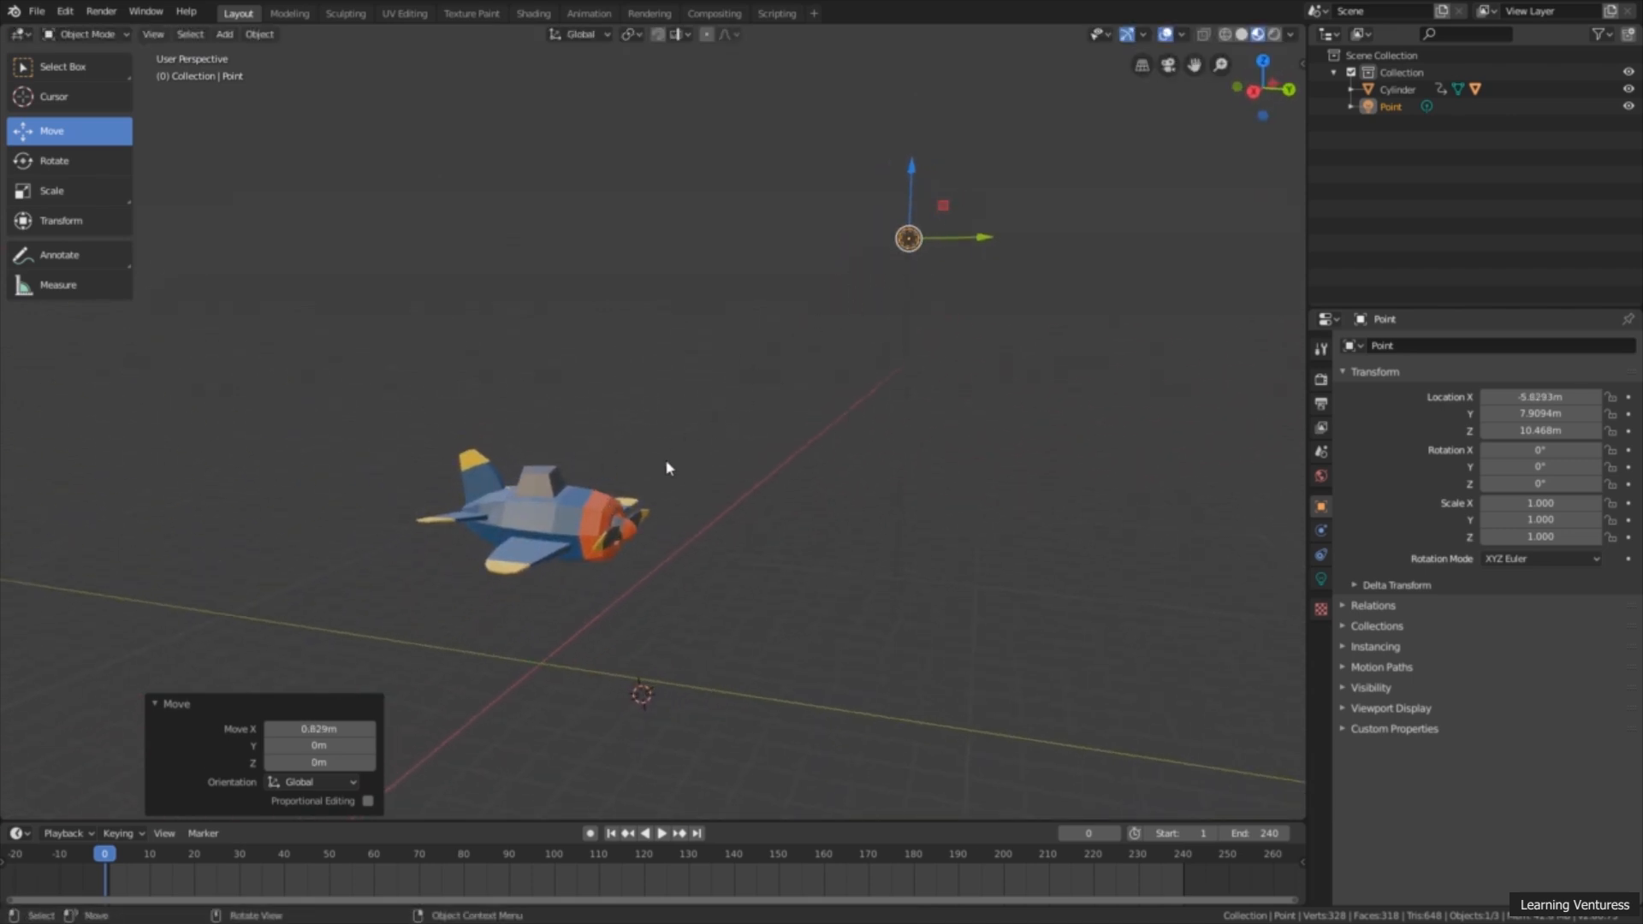
{"action": "mouse_move", "coordinate": [669, 467]}
{"action": "middle_mouse_down"}
{"action": "mouse_move", "coordinate": [630, 480]}
{"action": "mouse_move", "coordinate": [692, 456]}
{"action": "middle_mouse_up"}
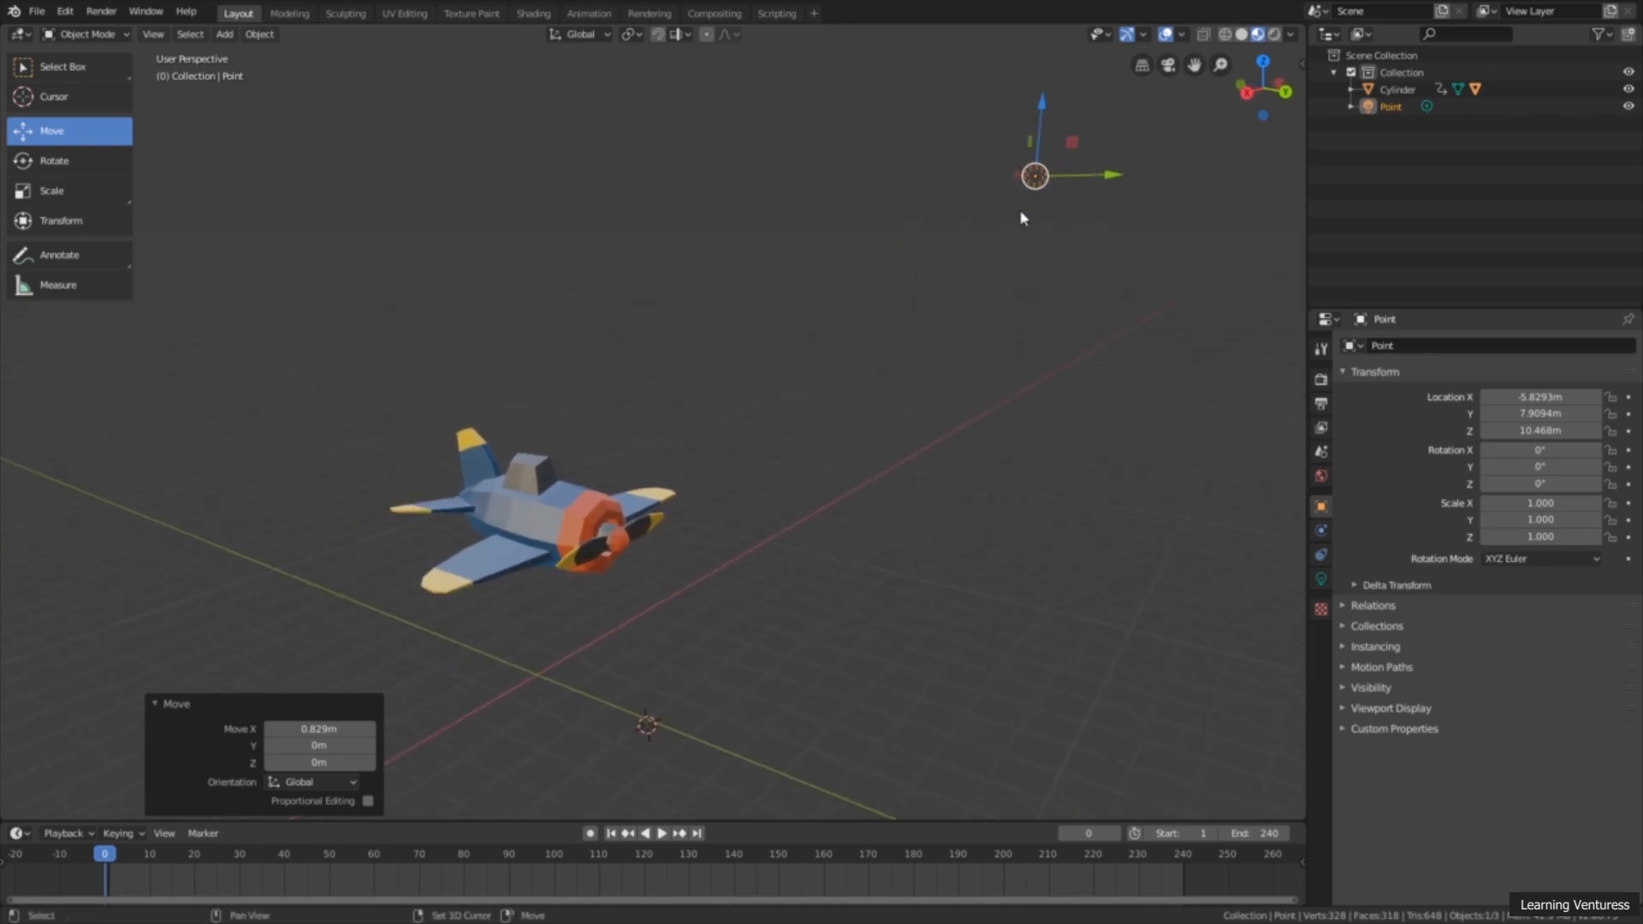
{"action": "middle_click_drag", "start_coordinate": [1019, 209], "coordinate": [989, 228]}
{"action": "left_click", "coordinate": [74, 67]}
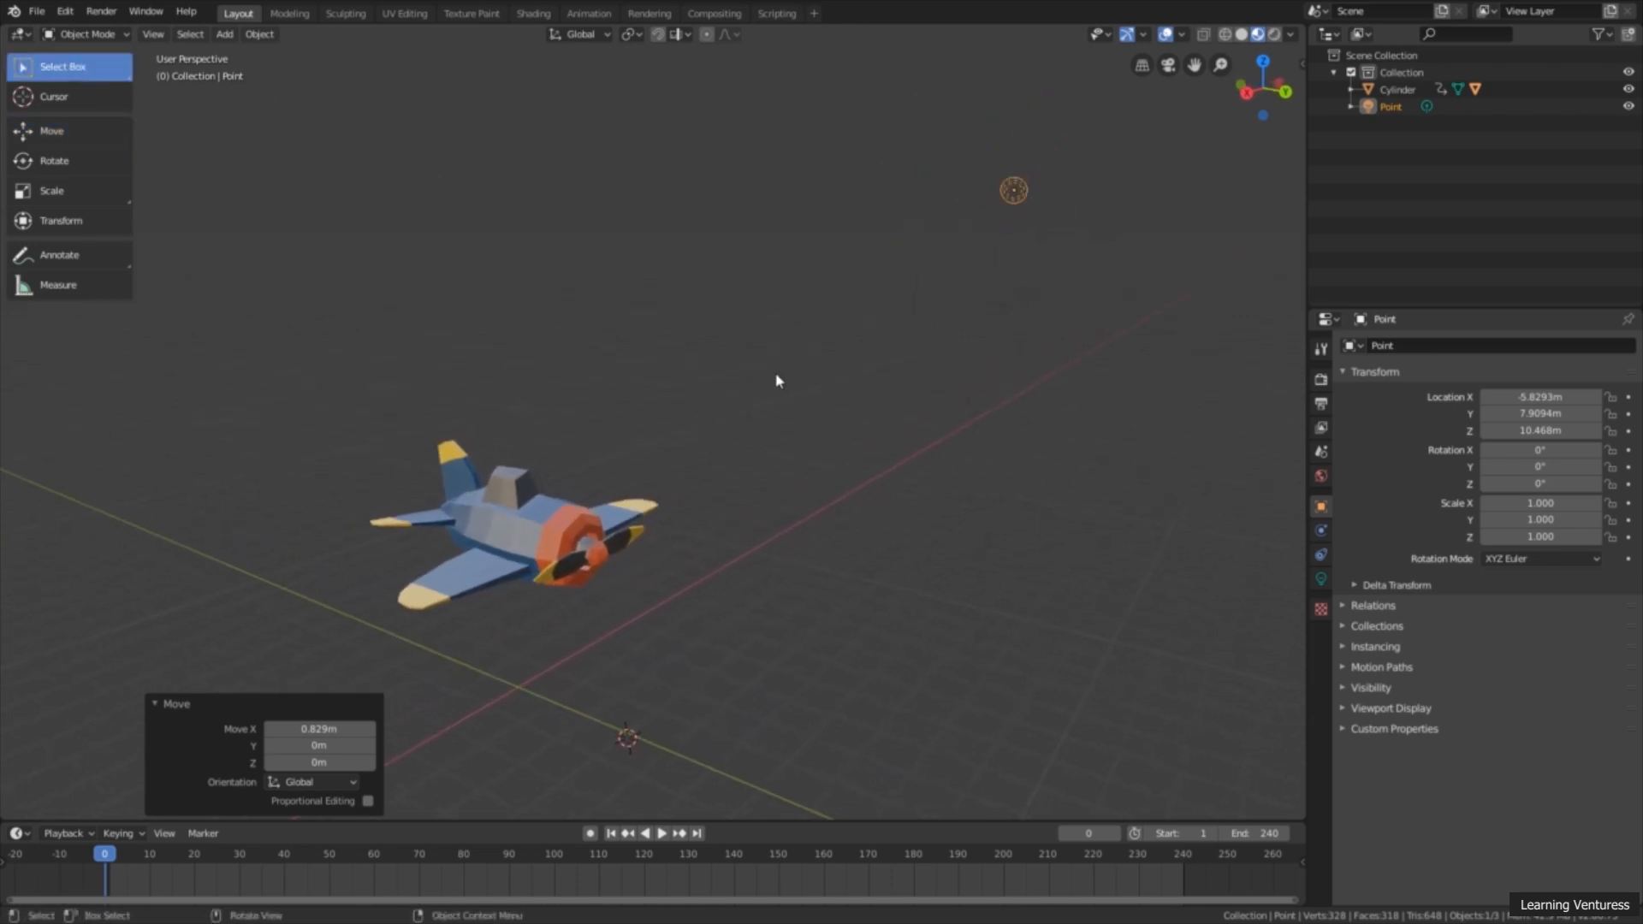
Step: Switch the viewport to Rendered shading and inspect how the point light illuminates the airplane
{"action": "mouse_move", "coordinate": [773, 377]}
{"action": "middle_mouse_down"}
{"action": "mouse_move", "coordinate": [697, 381]}
{"action": "mouse_move", "coordinate": [774, 387]}
{"action": "middle_mouse_up"}
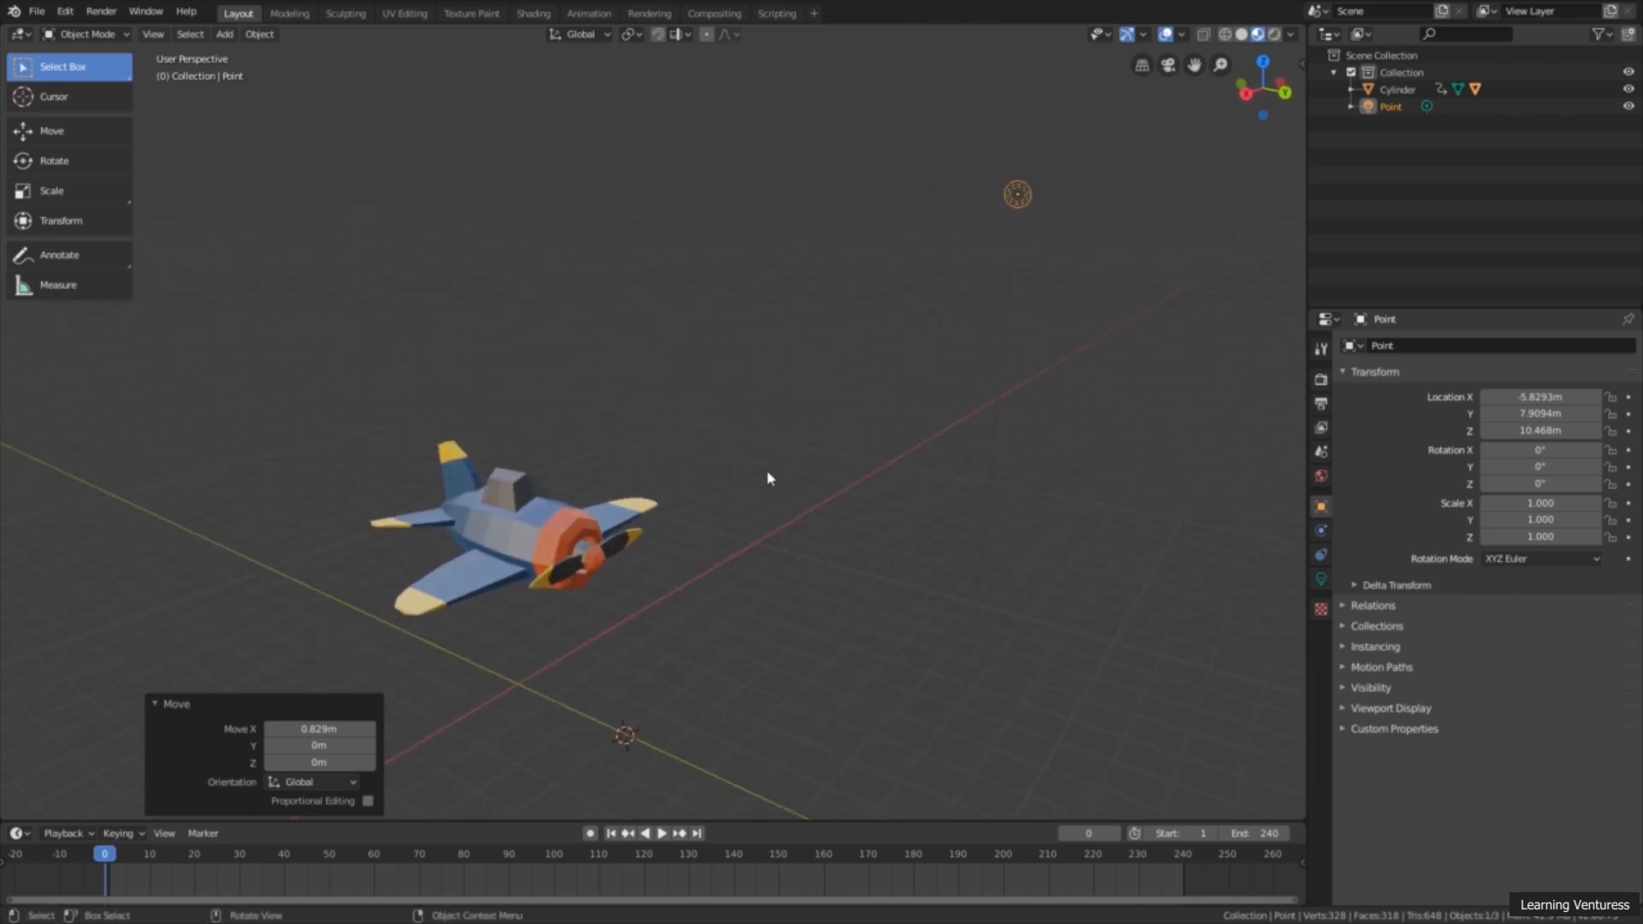
{"action": "middle_click_drag", "start_coordinate": [771, 476], "coordinate": [800, 445]}
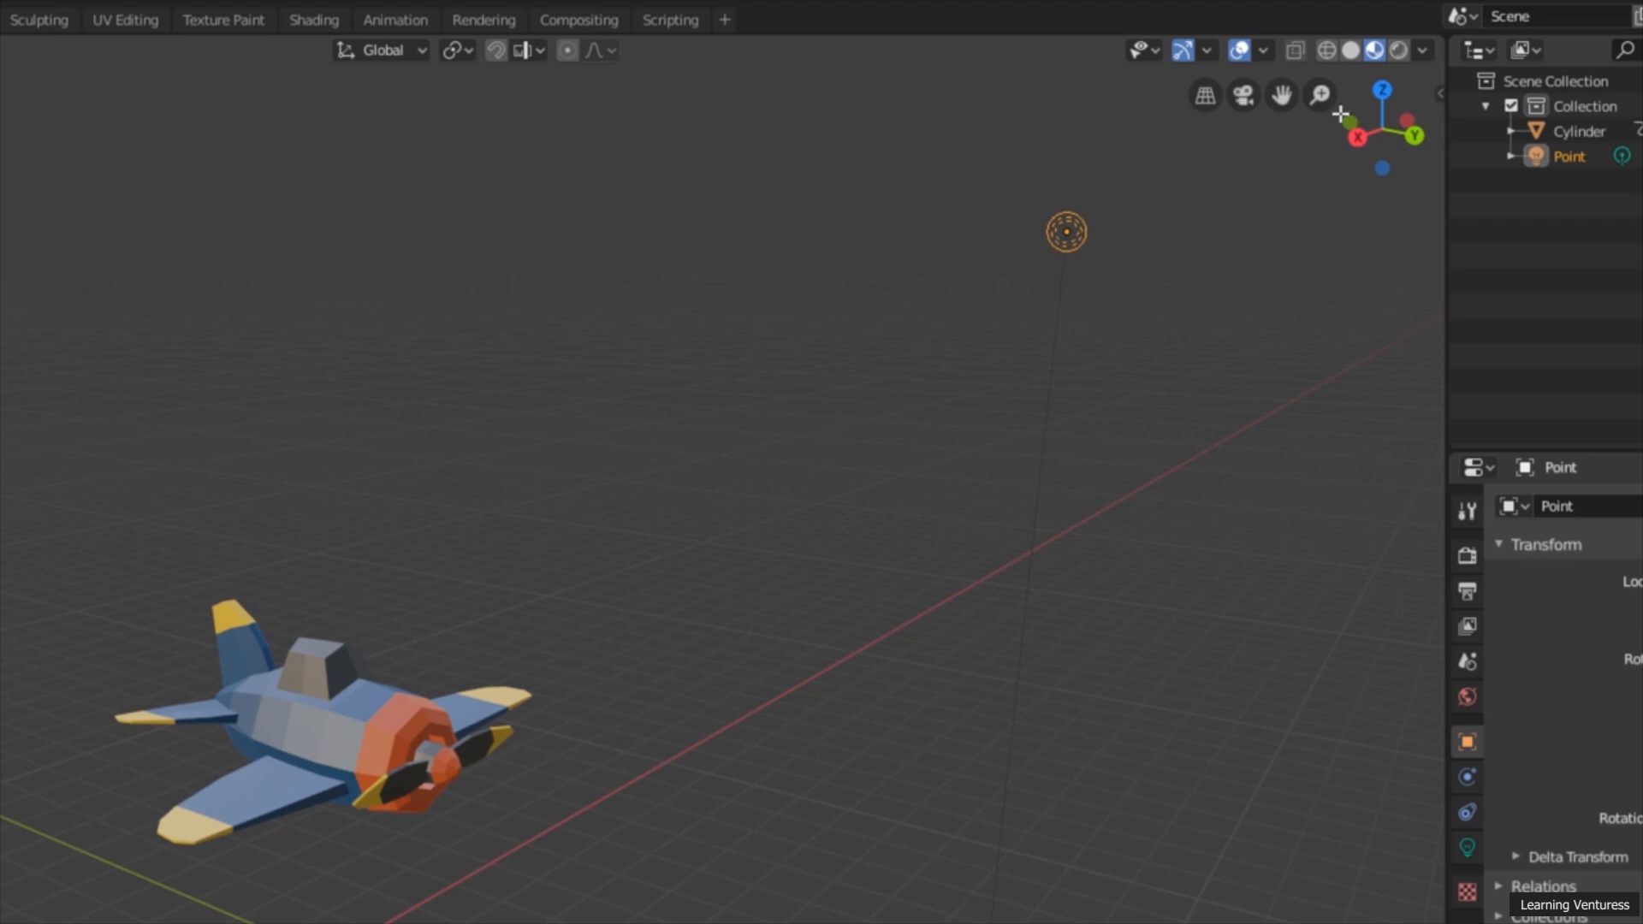
{"action": "left_click", "coordinate": [1395, 50]}
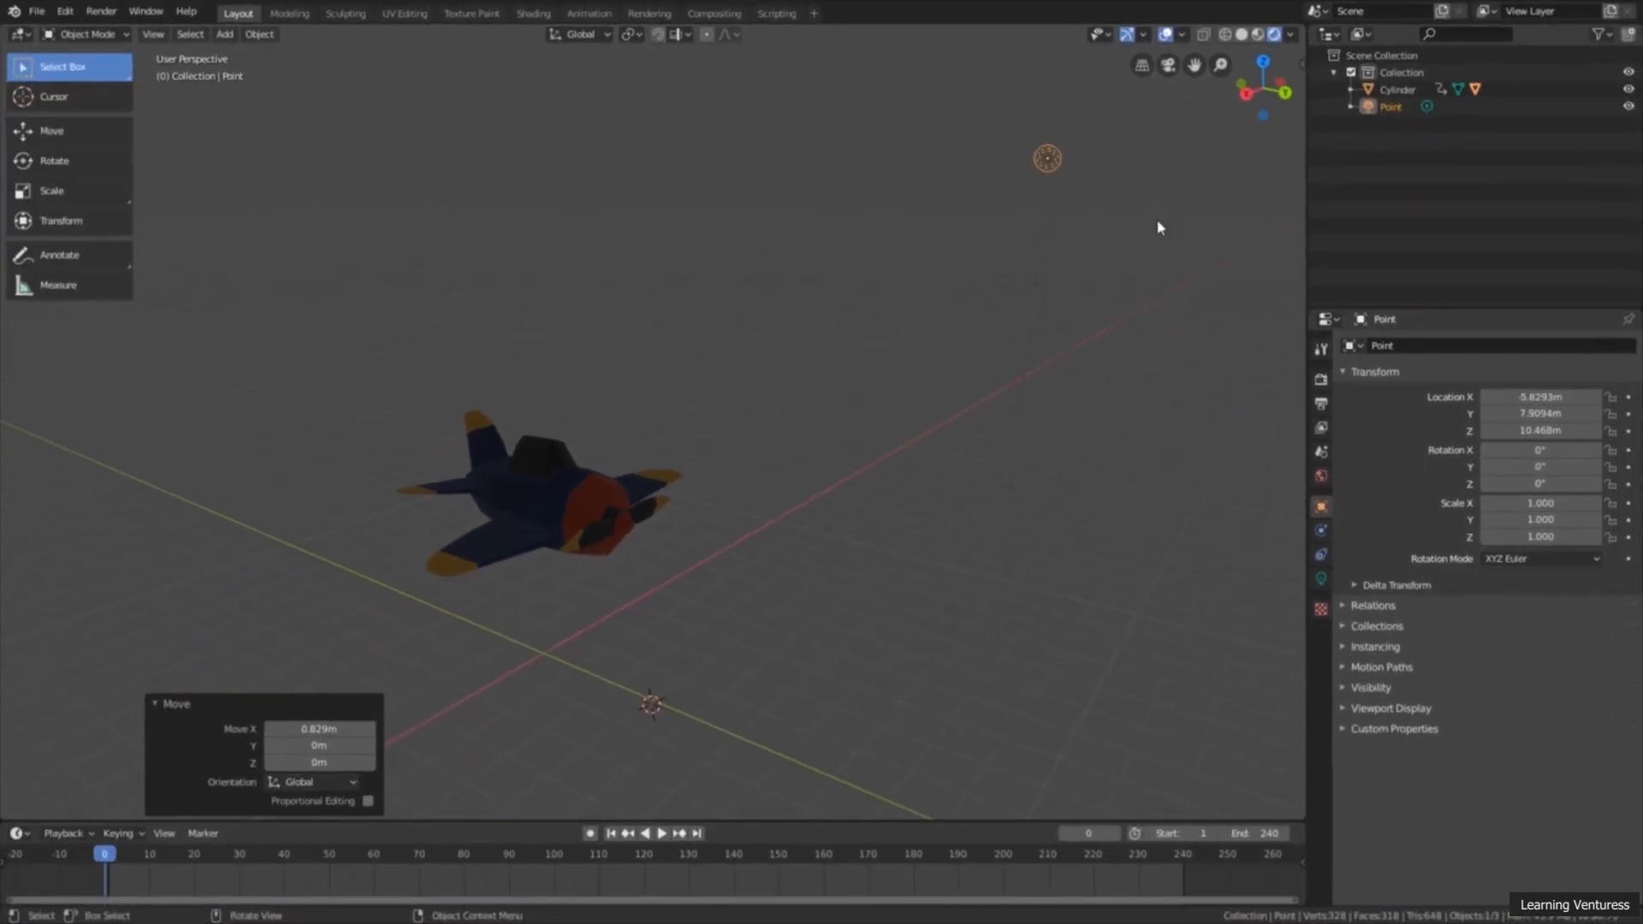
{"action": "middle_click_drag", "start_coordinate": [995, 340], "coordinate": [996, 306]}
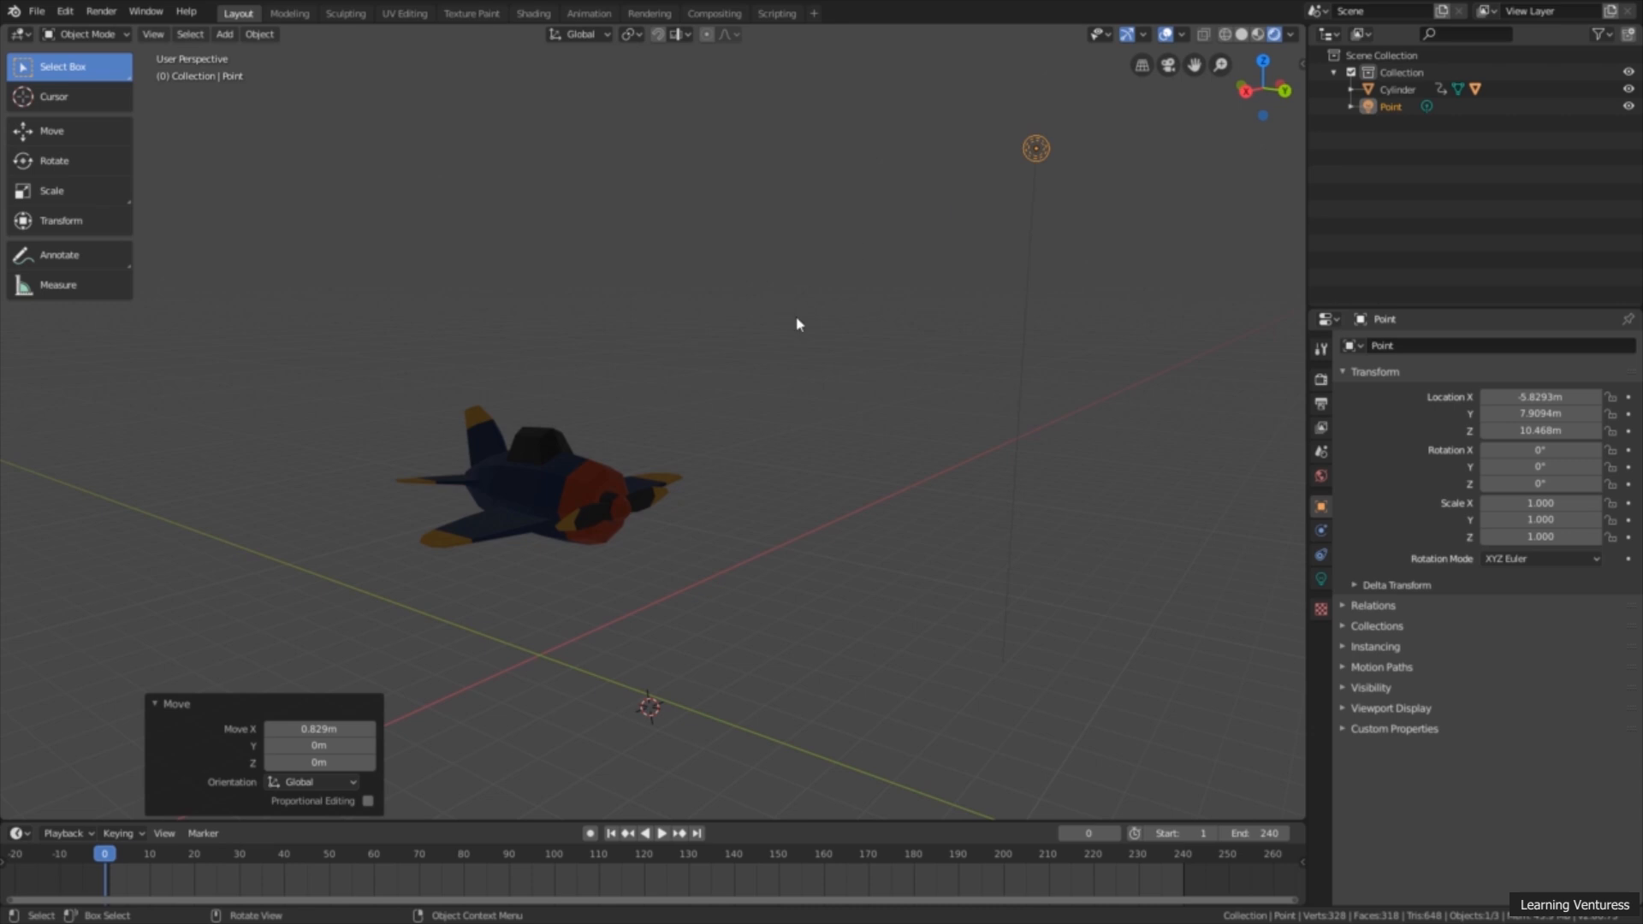
{"action": "mouse_move", "coordinate": [796, 323]}
{"action": "middle_mouse_down"}
{"action": "mouse_move", "coordinate": [781, 345]}
{"action": "mouse_move", "coordinate": [804, 323]}
{"action": "middle_mouse_up"}
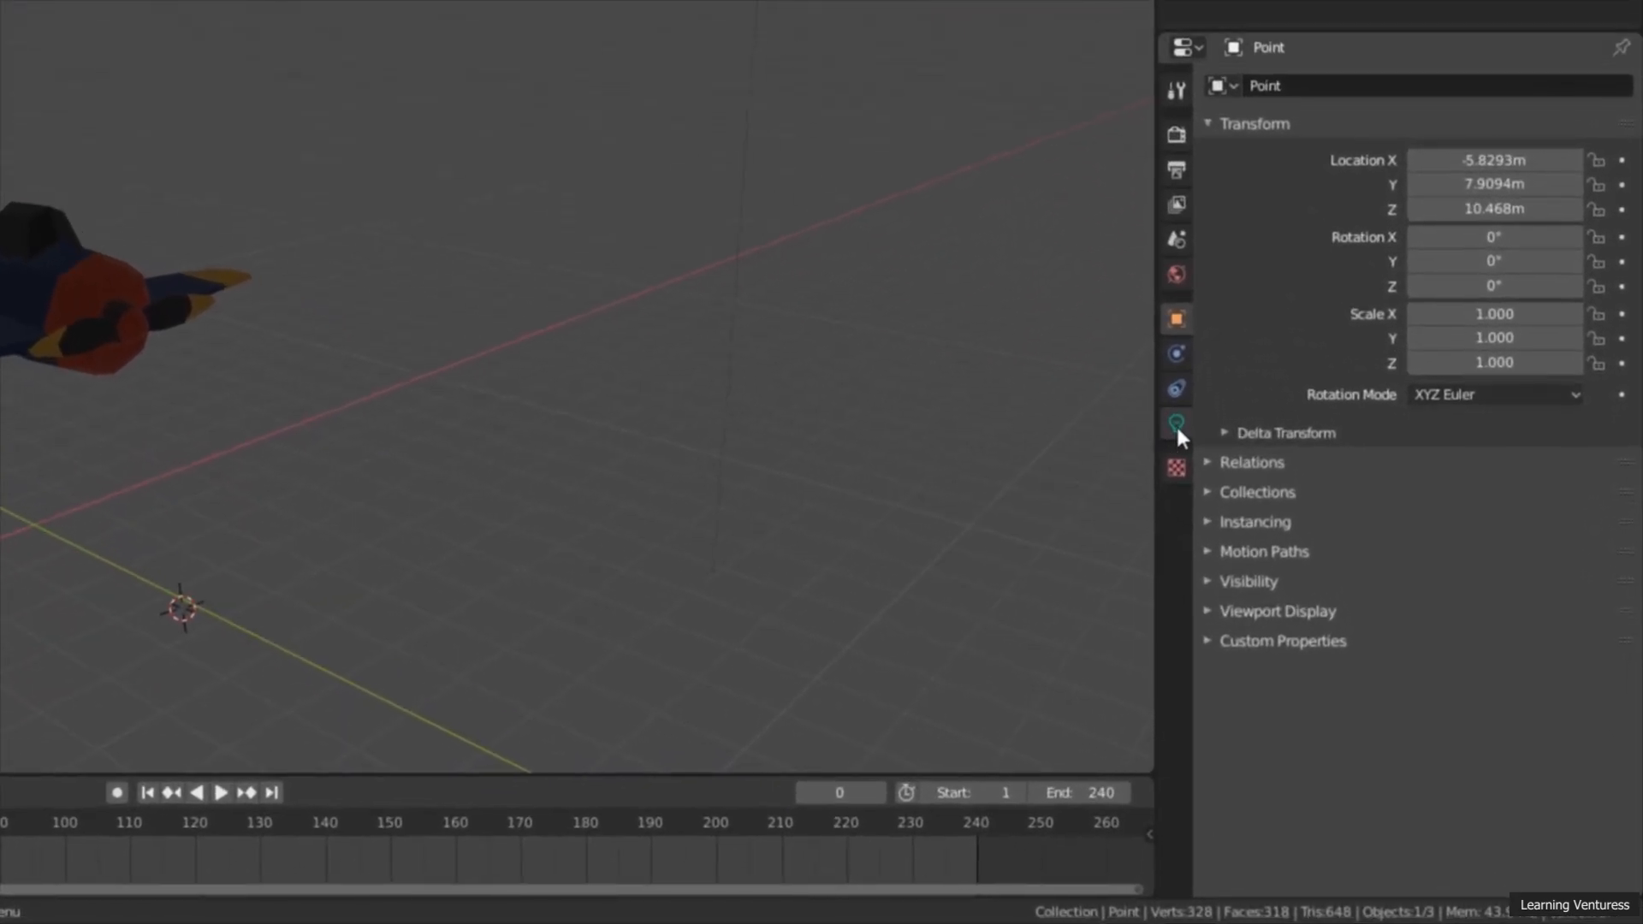
Step: Open the point light's data properties and set its power to 3000 W
{"action": "left_click", "coordinate": [1178, 424]}
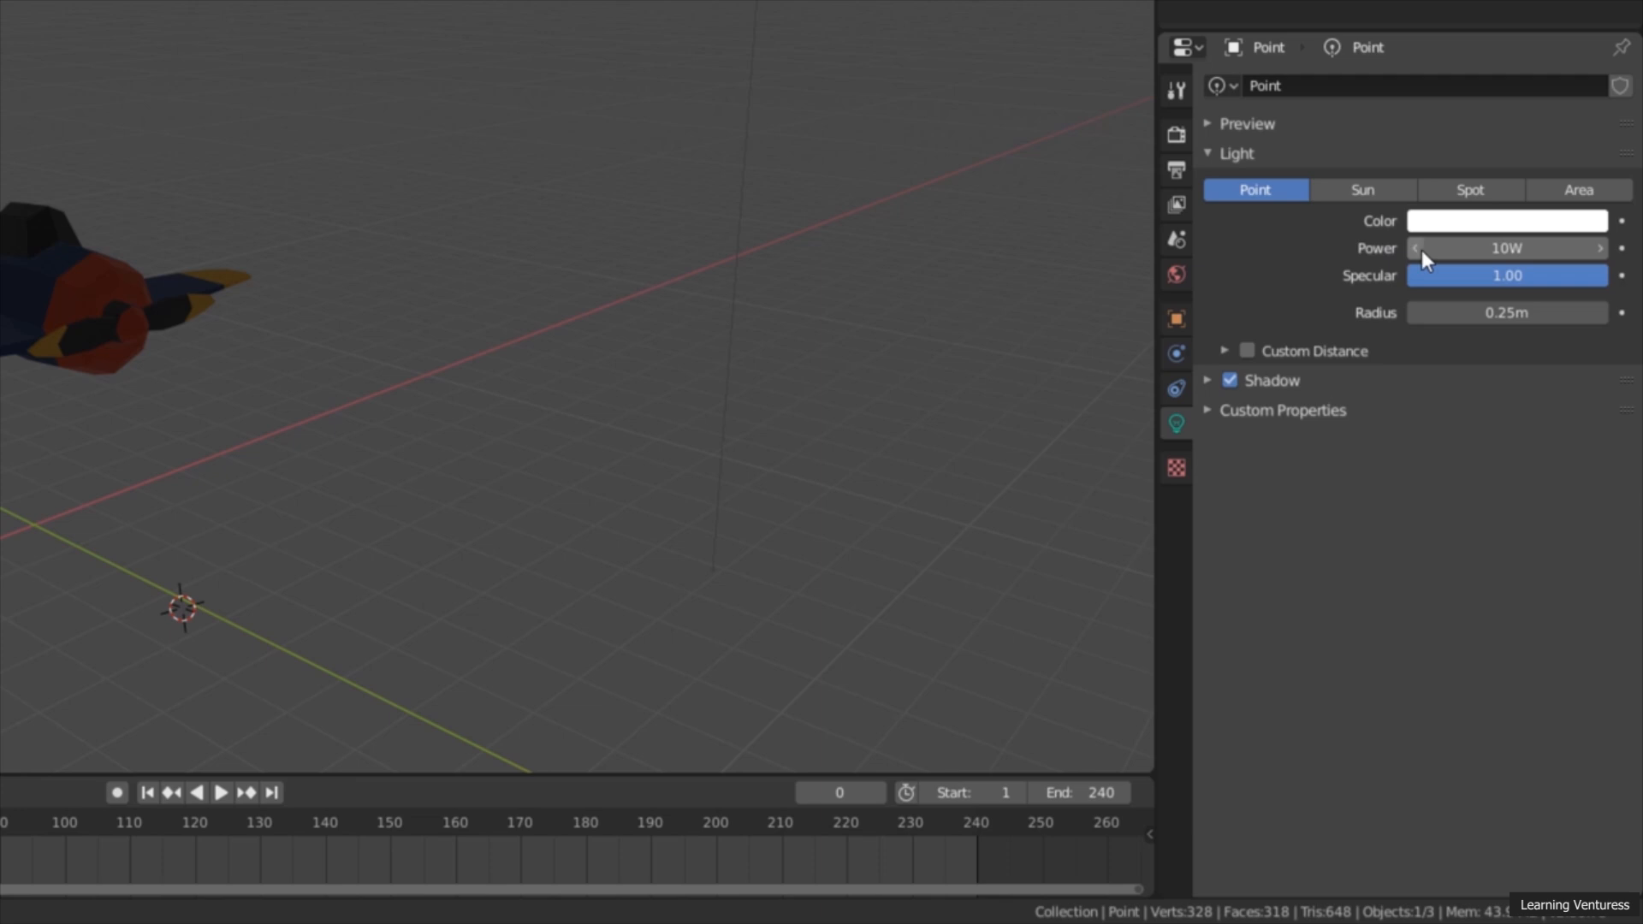
{"action": "mouse_move", "coordinate": [1489, 249]}
{"action": "left_mouse_down"}
{"action": "mouse_move", "coordinate": [1575, 249]}
{"action": "mouse_move", "coordinate": [1493, 250]}
{"action": "left_mouse_up"}
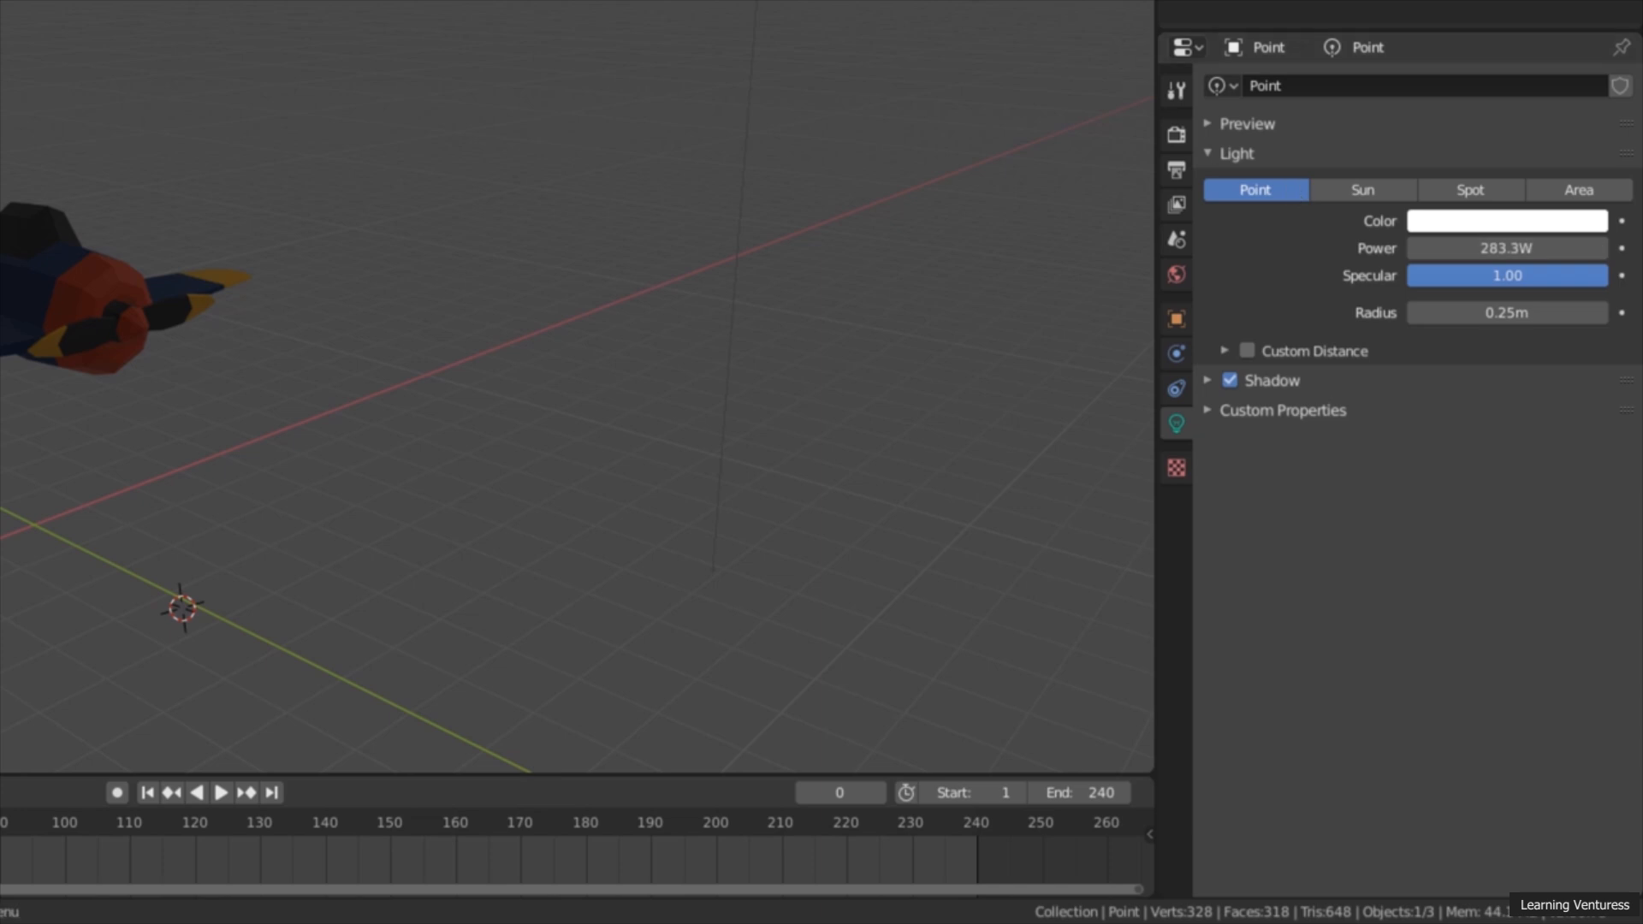
{"action": "left_click", "coordinate": [1480, 248]}
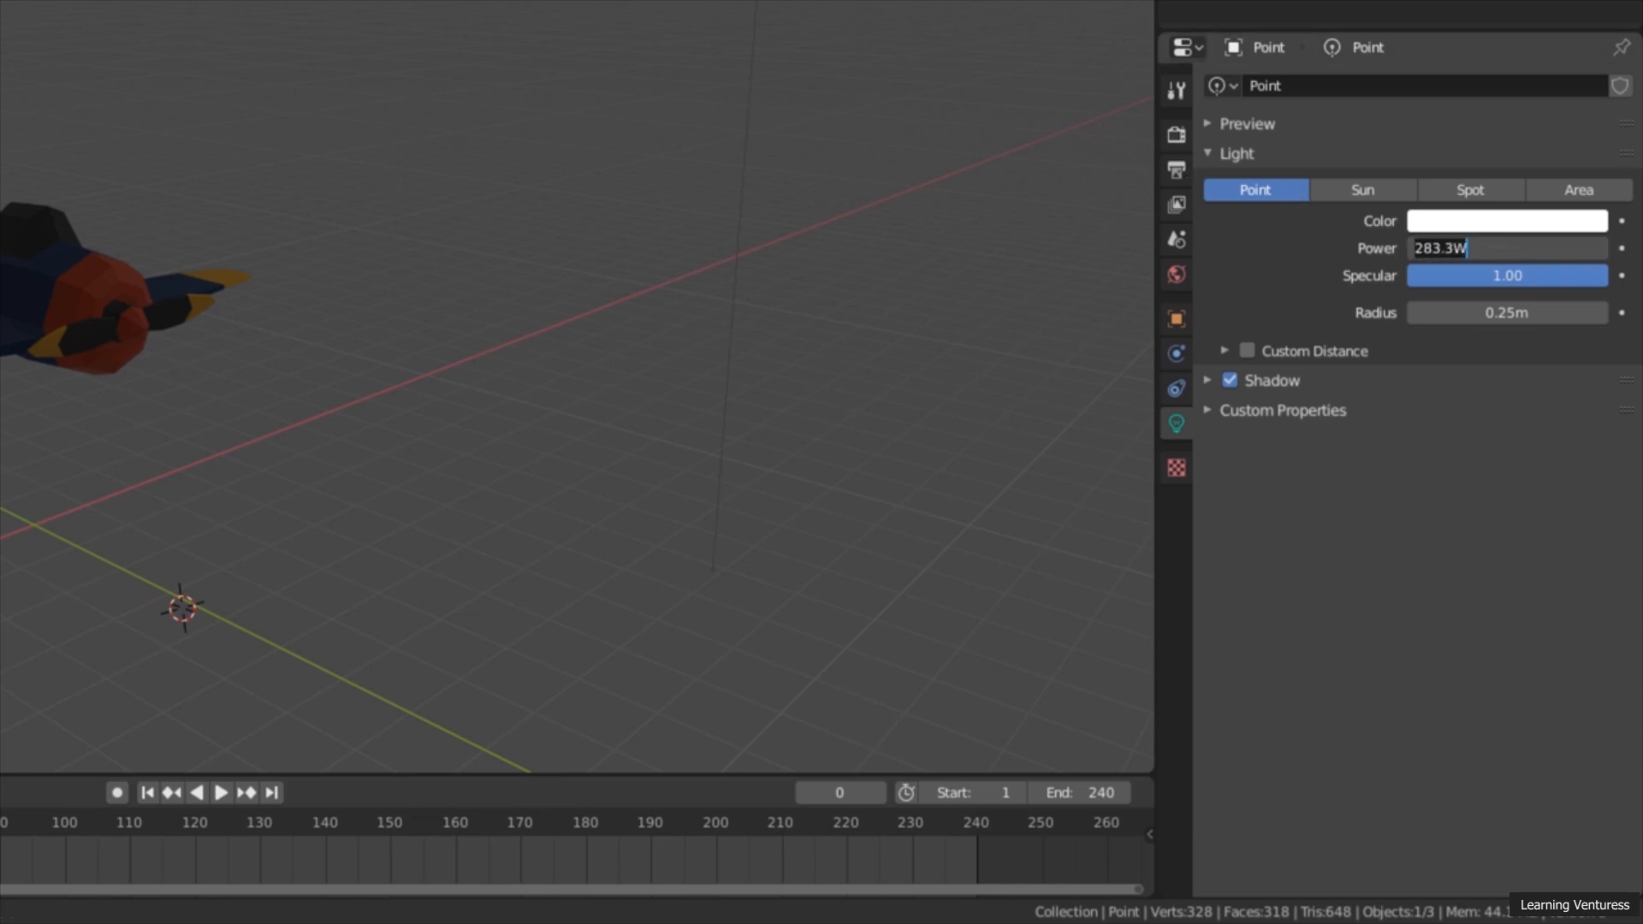
{"action": "type", "text": "3000"}
{"action": "key", "text": "Return"}
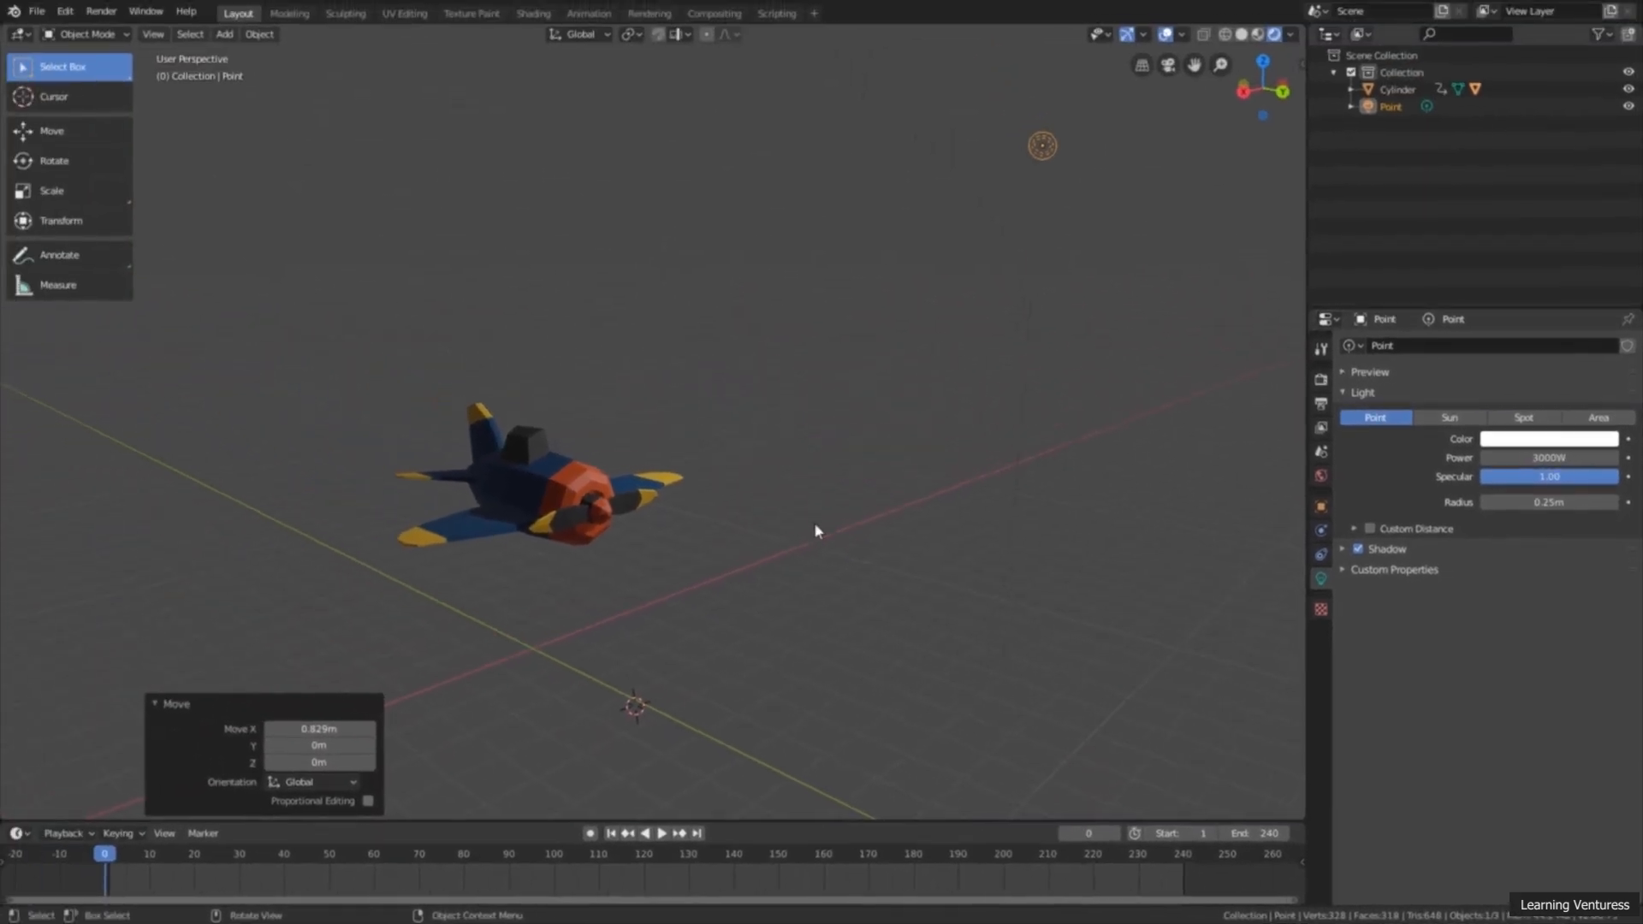
Step: Check the airplane's lighting from another angle and set the point light's power to 6000 W
{"action": "middle_click_drag", "start_coordinate": [725, 483], "coordinate": [861, 485]}
{"action": "left_click", "coordinate": [1545, 459]}
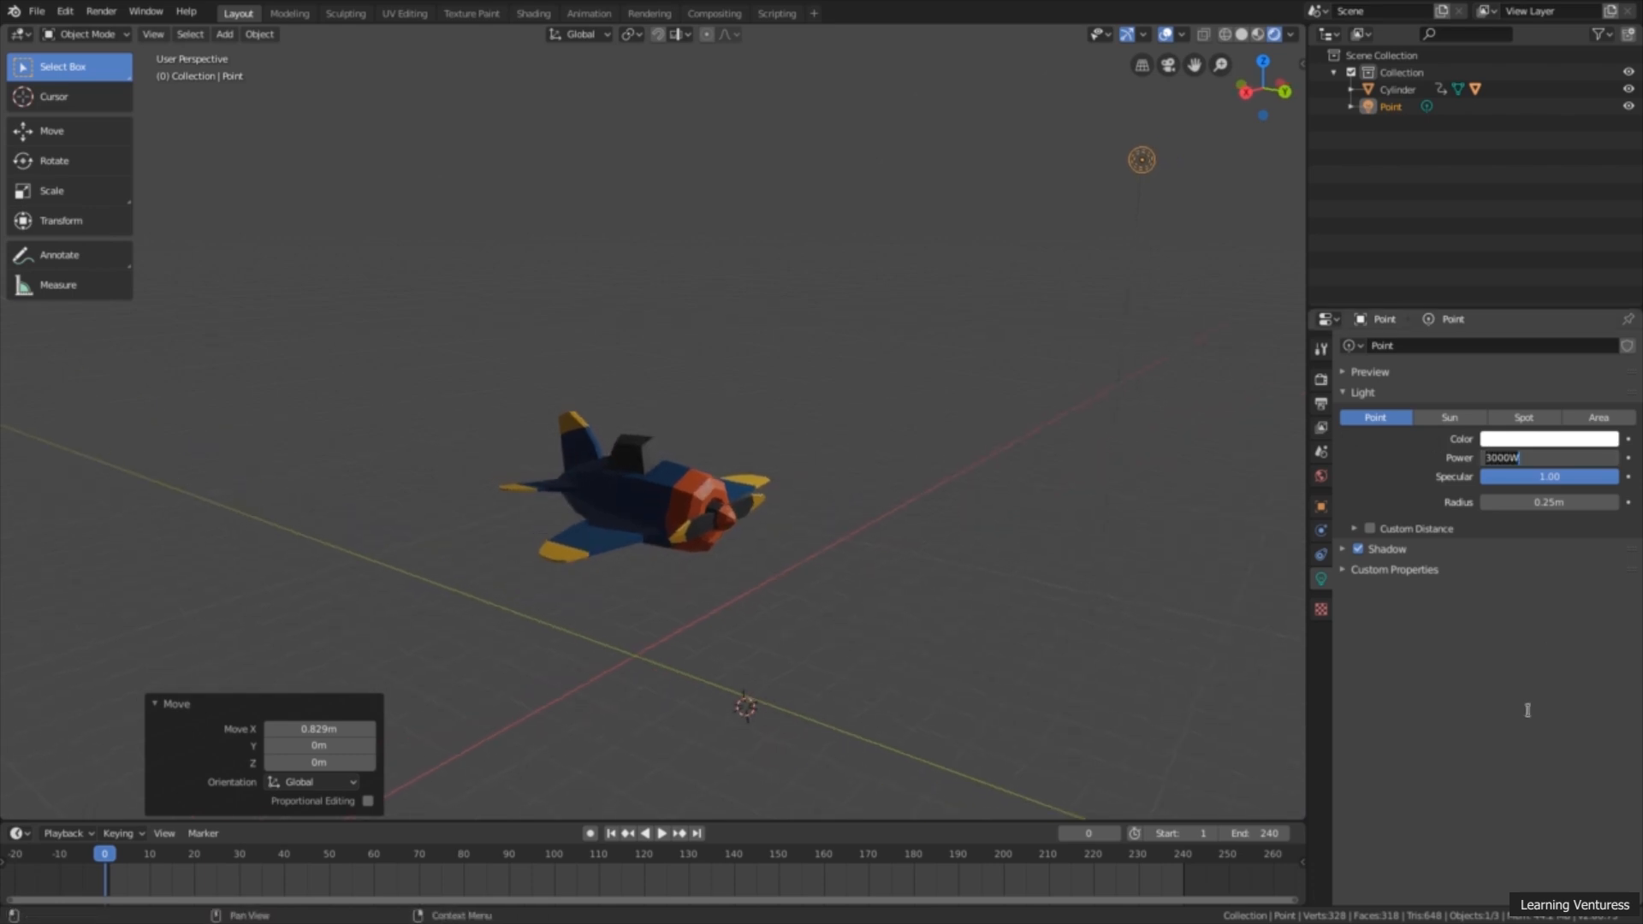
{"action": "type", "text": "6"}
{"action": "key", "text": "Return"}
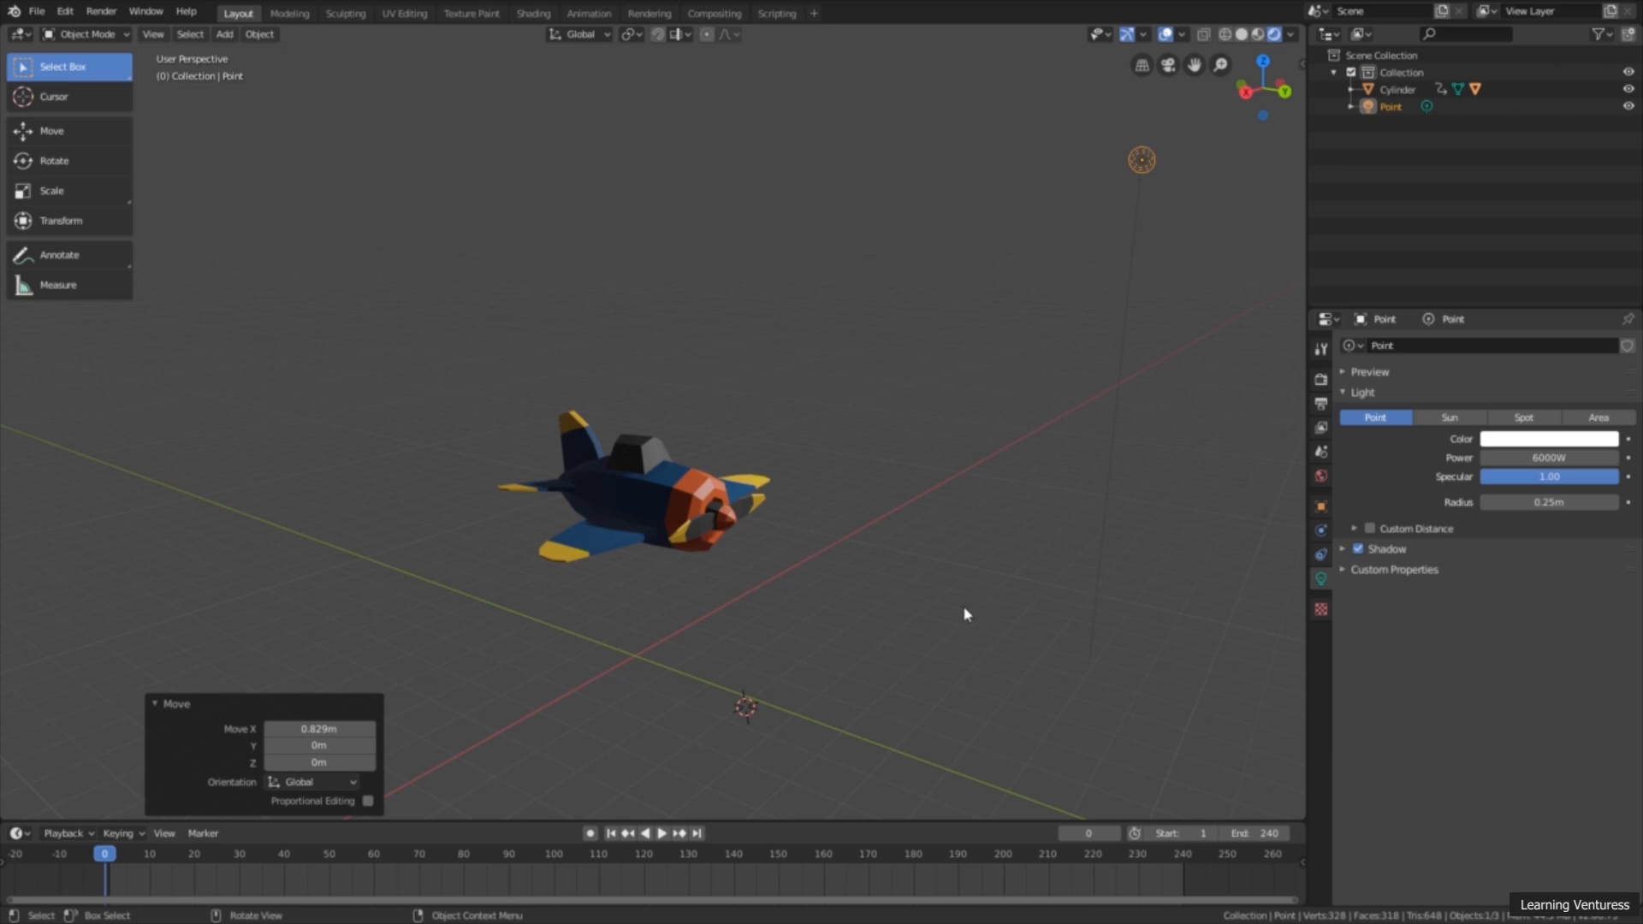
Step: Move the point light about -0.73 m along Y and 0.18 m along Z, return to Select Box, and check the lighting
{"action": "mouse_move", "coordinate": [967, 613]}
{"action": "middle_mouse_down"}
{"action": "mouse_move", "coordinate": [753, 605]}
{"action": "mouse_move", "coordinate": [990, 612]}
{"action": "mouse_move", "coordinate": [942, 613]}
{"action": "mouse_move", "coordinate": [950, 587]}
{"action": "mouse_move", "coordinate": [965, 616]}
{"action": "mouse_move", "coordinate": [1038, 624]}
{"action": "mouse_move", "coordinate": [942, 605]}
{"action": "middle_mouse_up"}
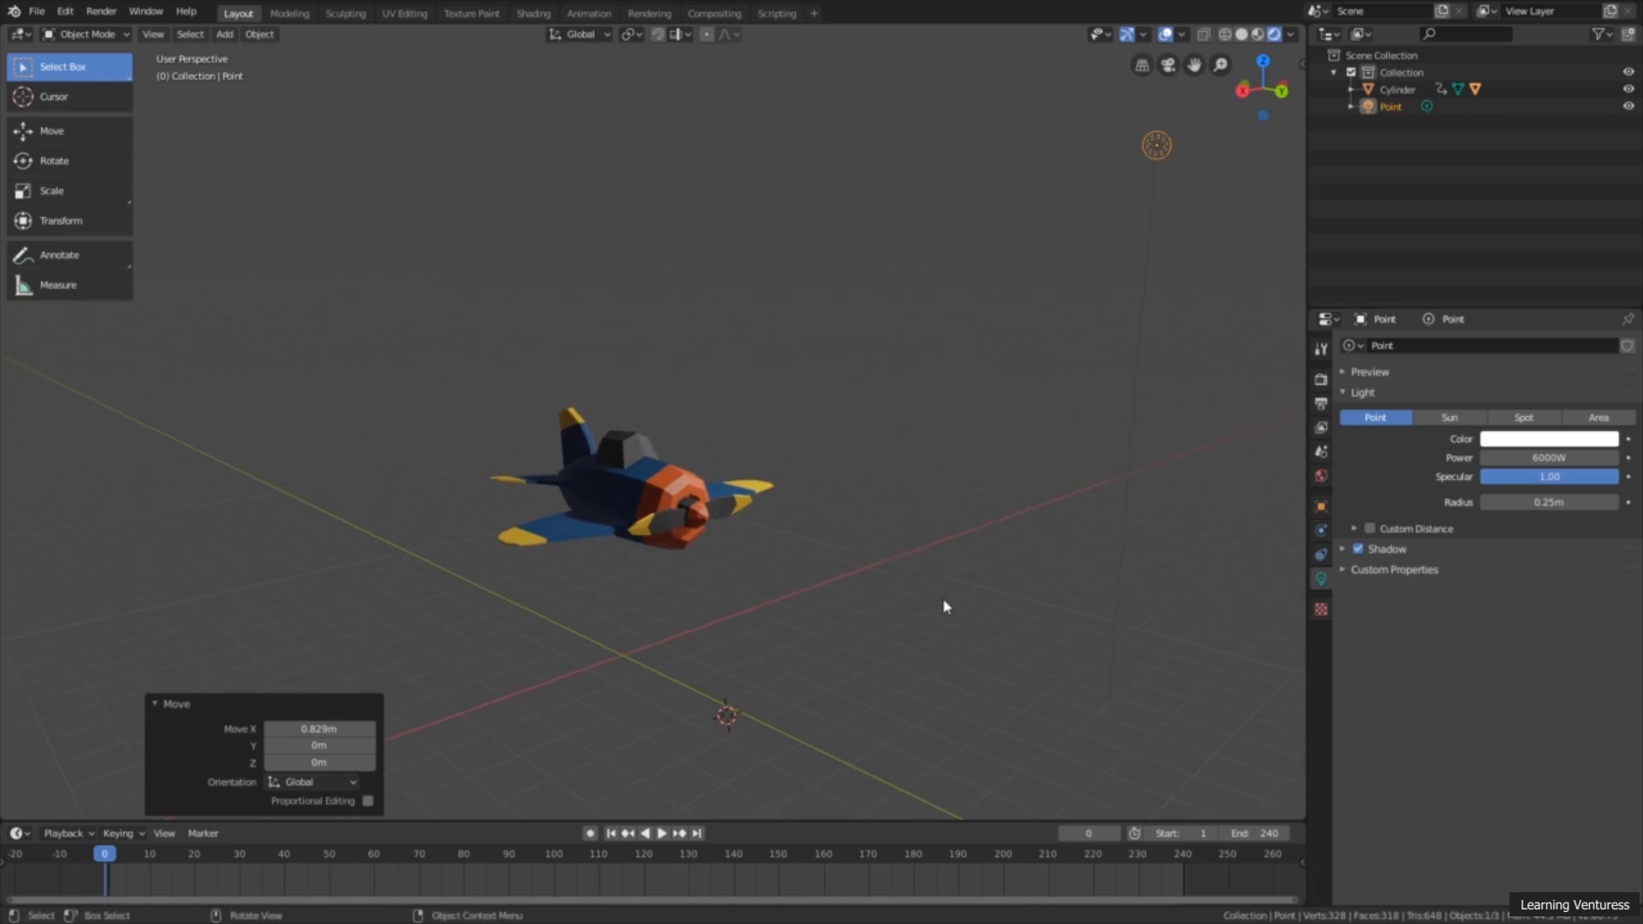
{"action": "left_click", "coordinate": [118, 133]}
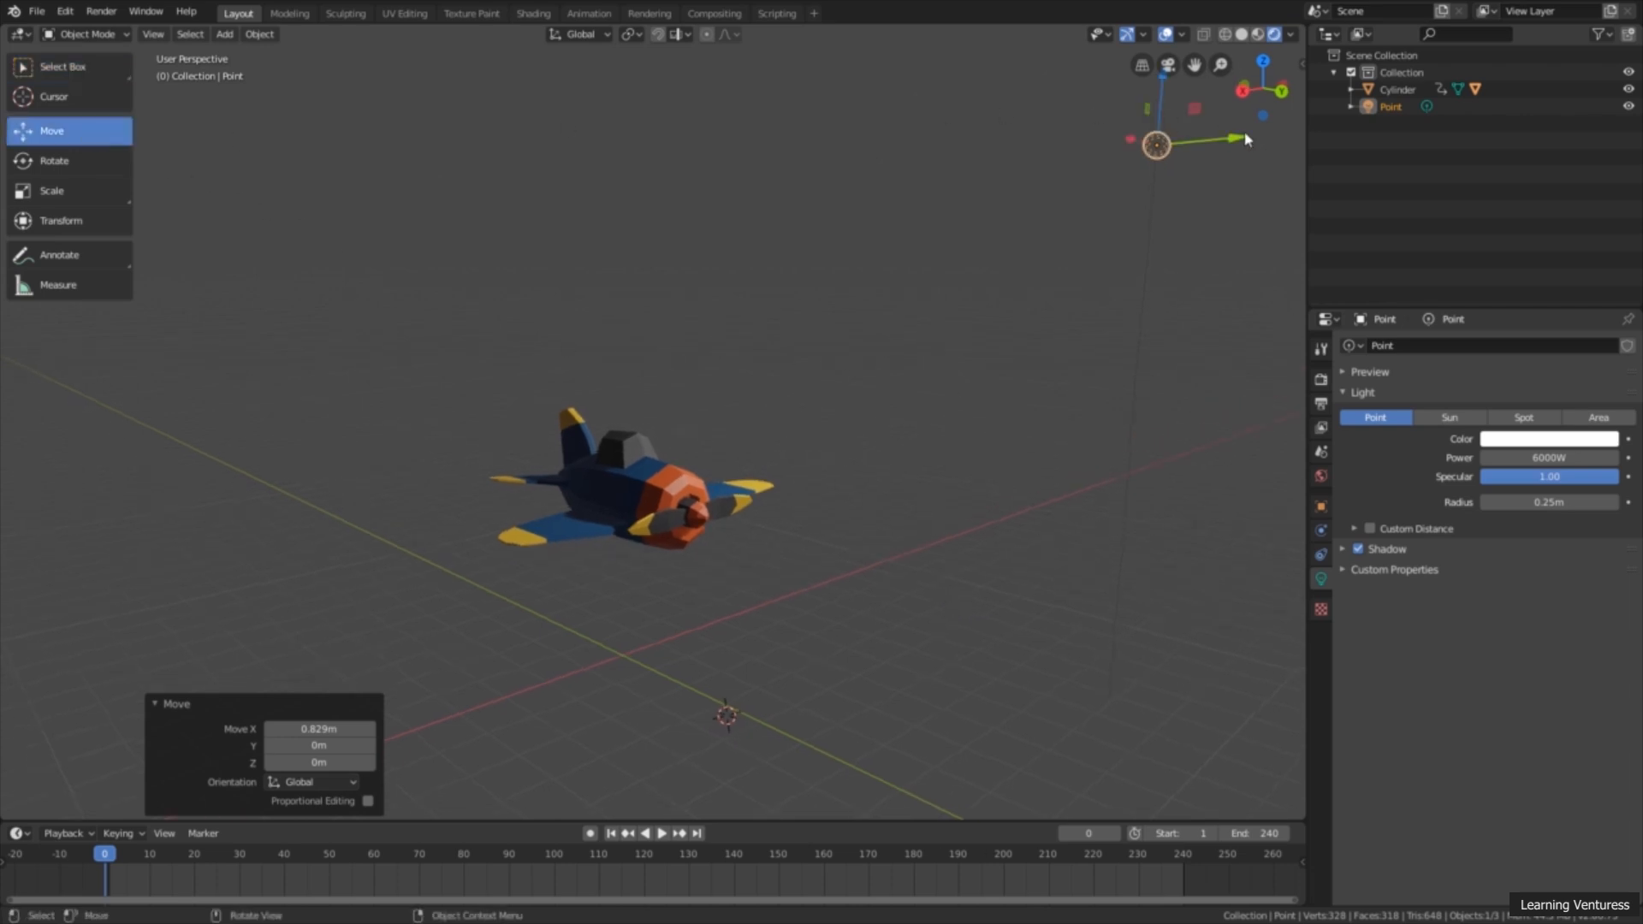
{"action": "left_click_drag", "start_coordinate": [1245, 140], "coordinate": [1197, 136]}
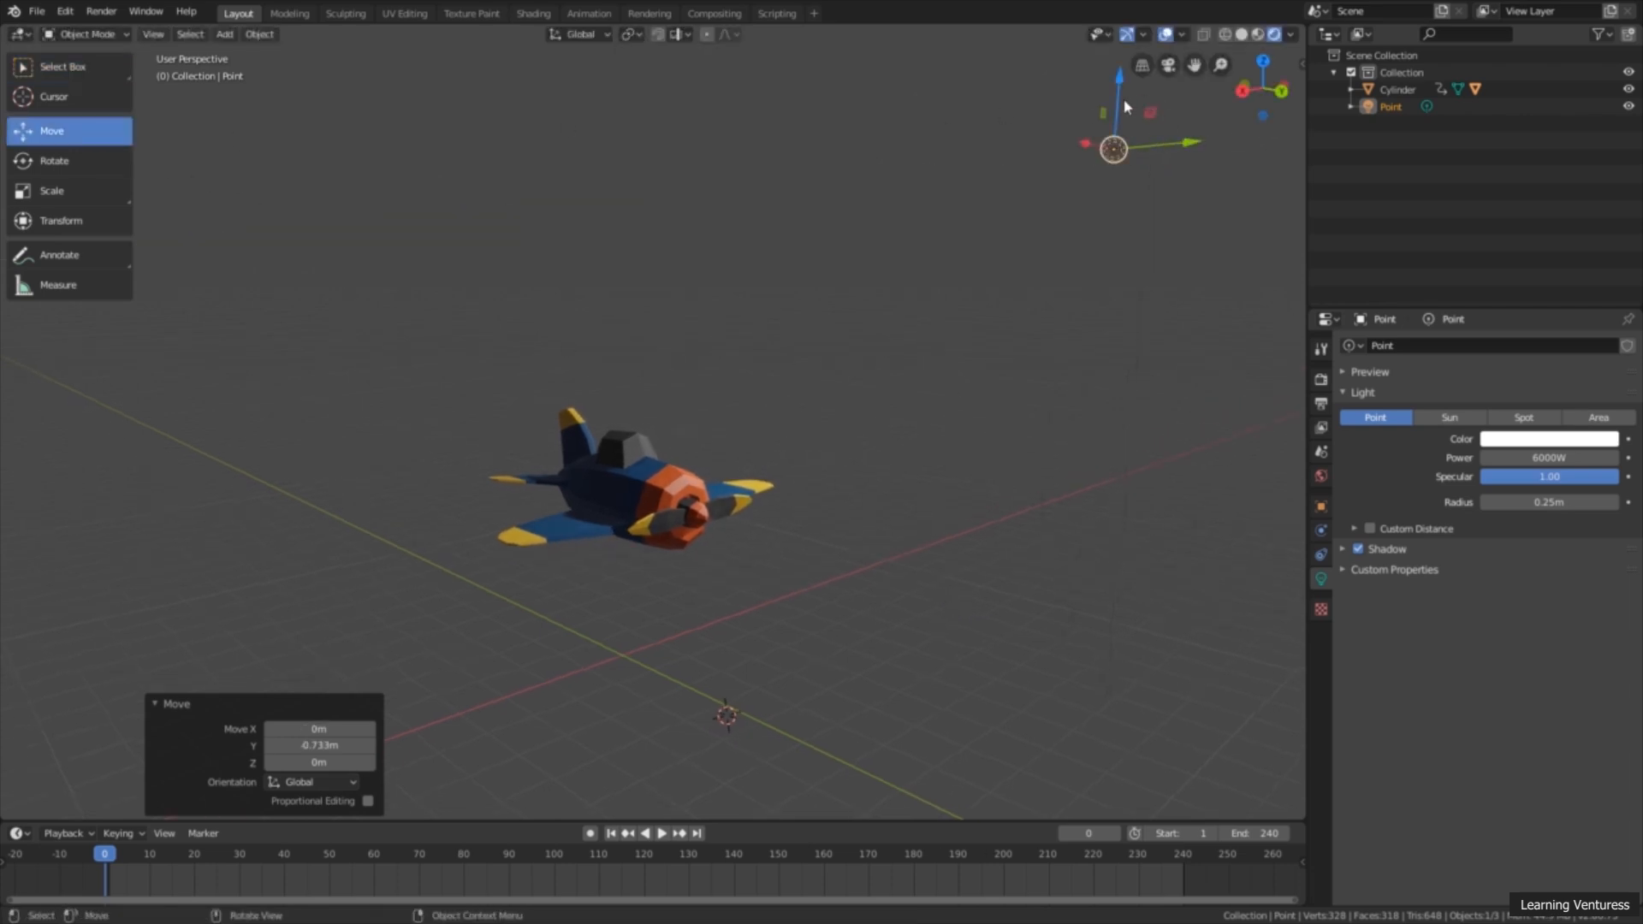
{"action": "mouse_move", "coordinate": [1121, 98]}
{"action": "left_mouse_down"}
{"action": "mouse_move", "coordinate": [1119, 72]}
{"action": "mouse_move", "coordinate": [1119, 86]}
{"action": "left_mouse_up"}
{"action": "left_click", "coordinate": [80, 76]}
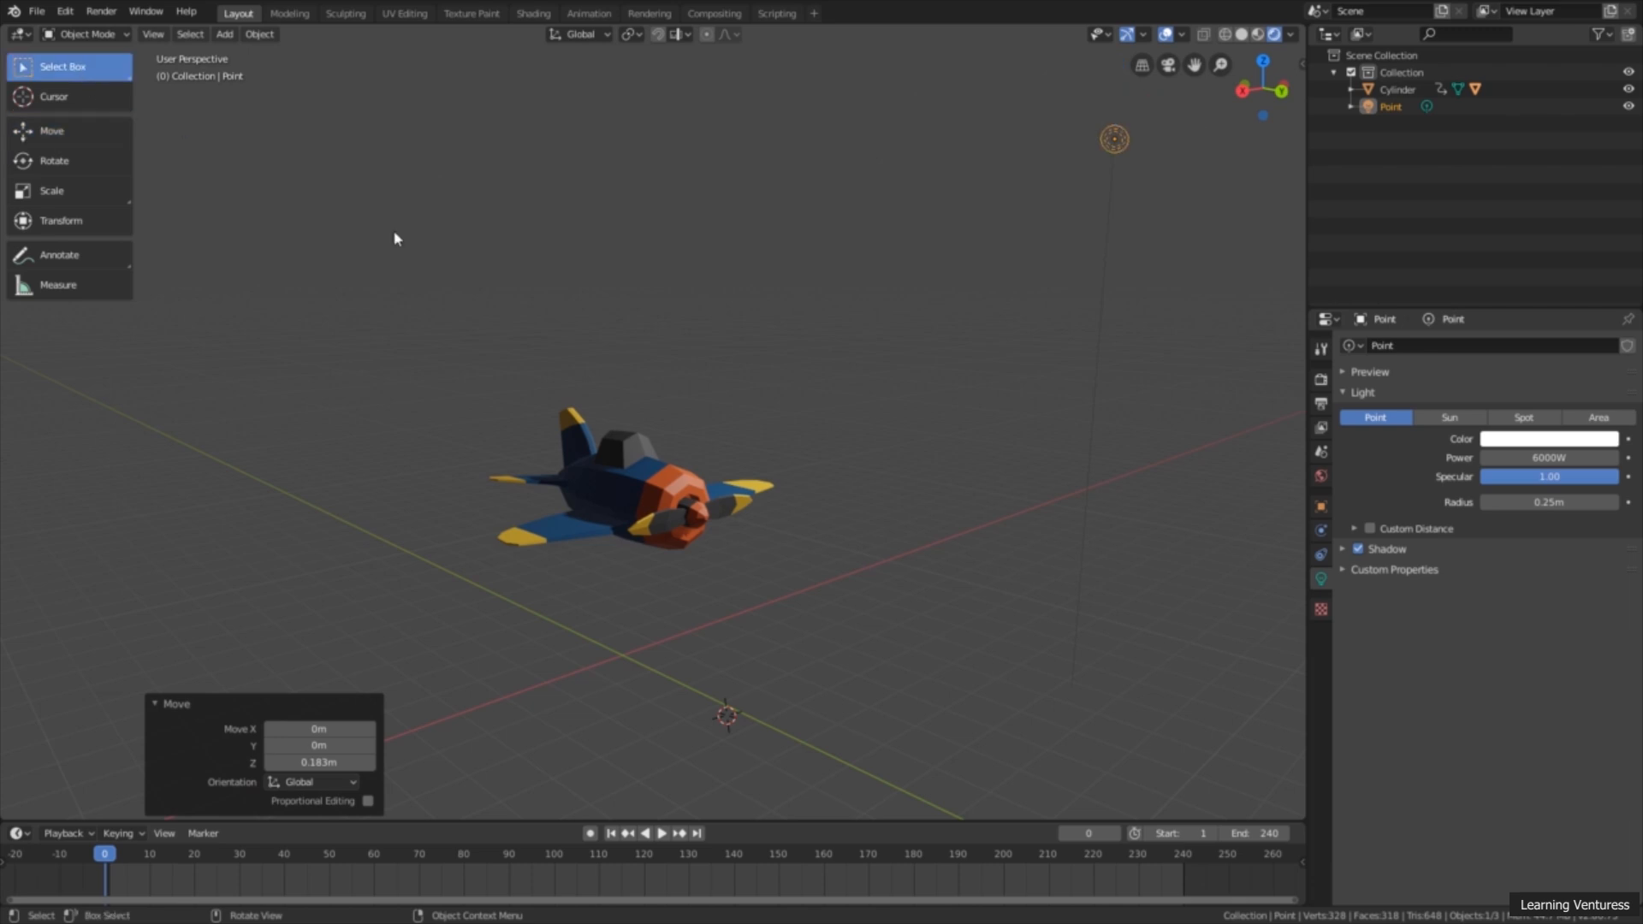
{"action": "middle_click_drag", "start_coordinate": [981, 247], "coordinate": [1134, 170]}
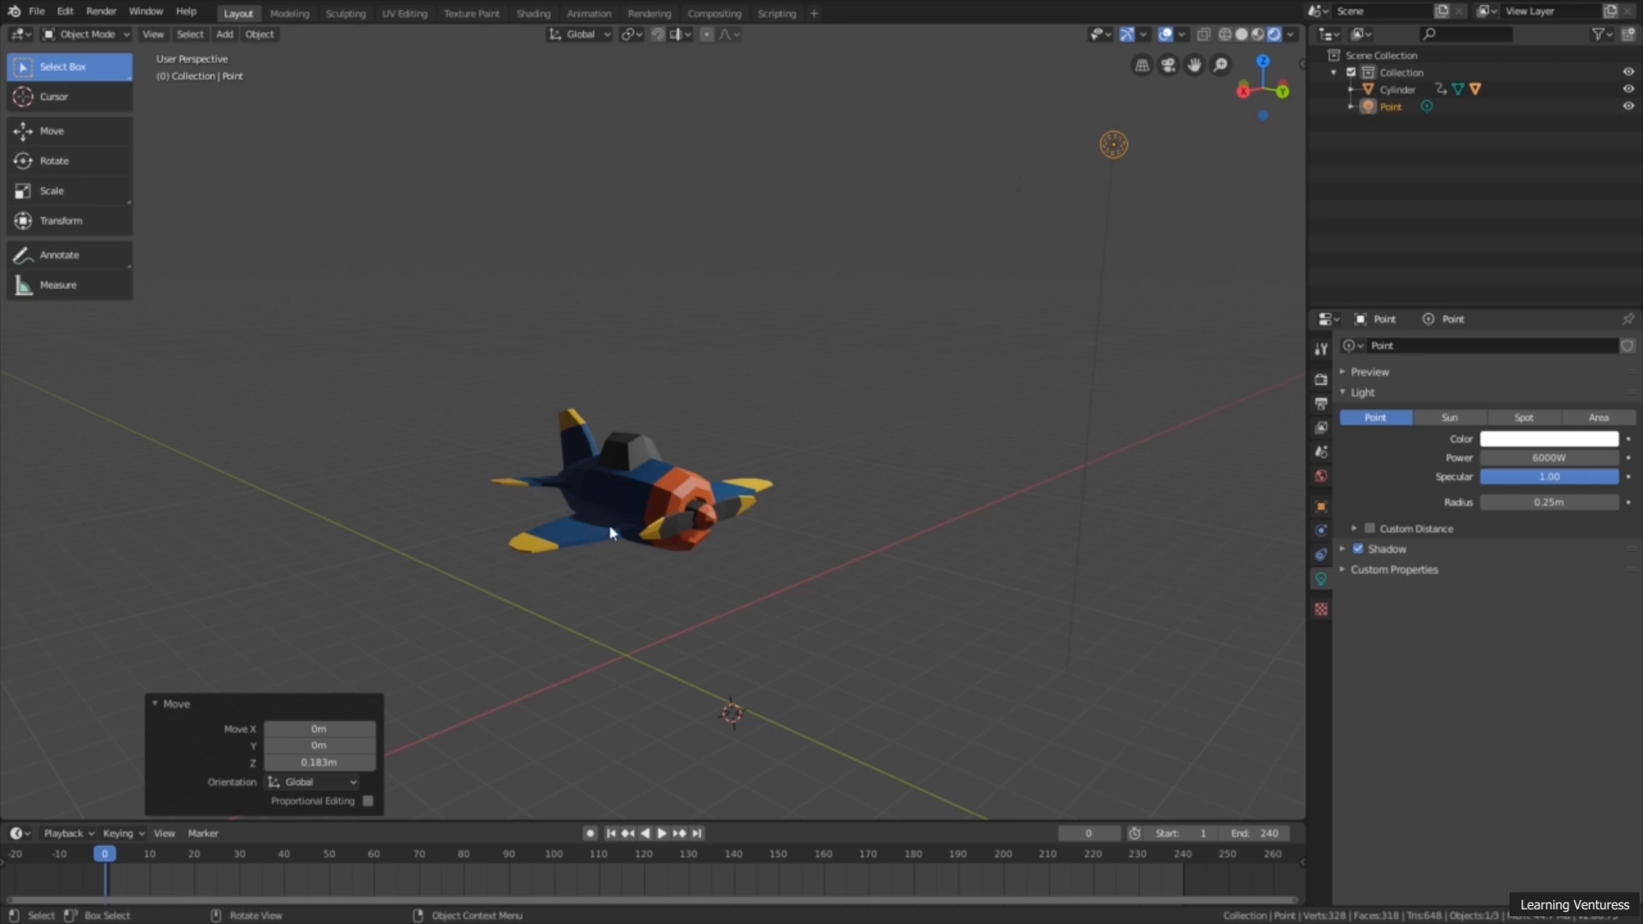
Step: Set the point light's radius to 3.1 m and check the airplane's lighting from several angles
{"action": "mouse_move", "coordinate": [610, 529]}
{"action": "middle_mouse_down"}
{"action": "mouse_move", "coordinate": [619, 605]}
{"action": "mouse_move", "coordinate": [650, 524]}
{"action": "mouse_move", "coordinate": [637, 539]}
{"action": "middle_mouse_up"}
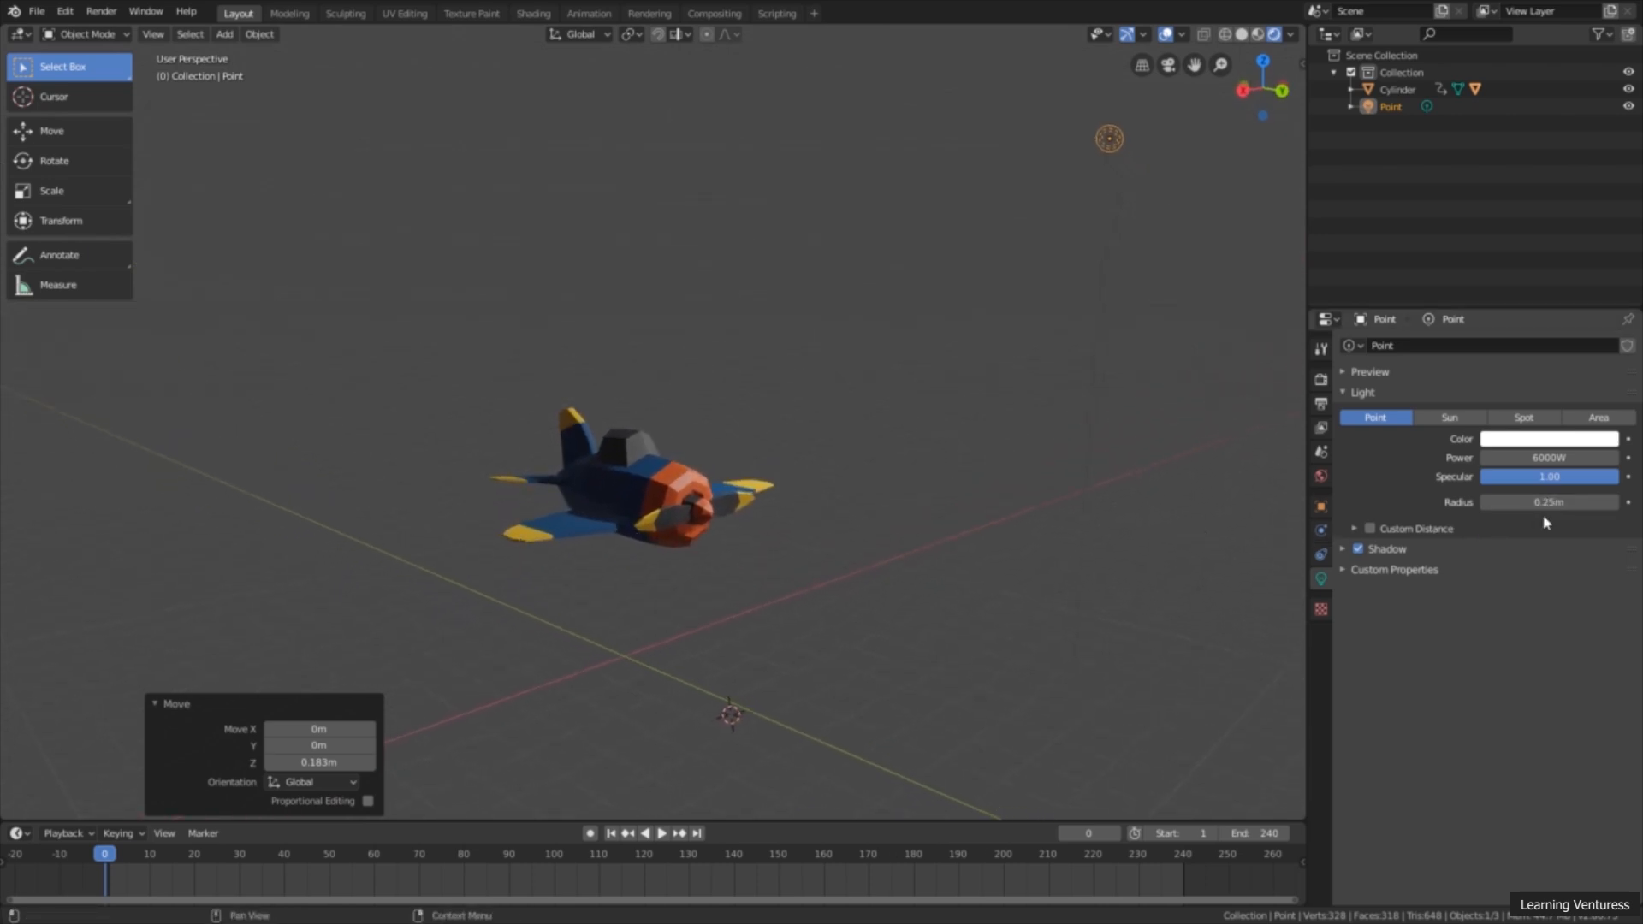
{"action": "mouse_move", "coordinate": [1538, 504]}
{"action": "left_mouse_down"}
{"action": "mouse_move", "coordinate": [1617, 504]}
{"action": "mouse_move", "coordinate": [1552, 504]}
{"action": "left_mouse_up"}
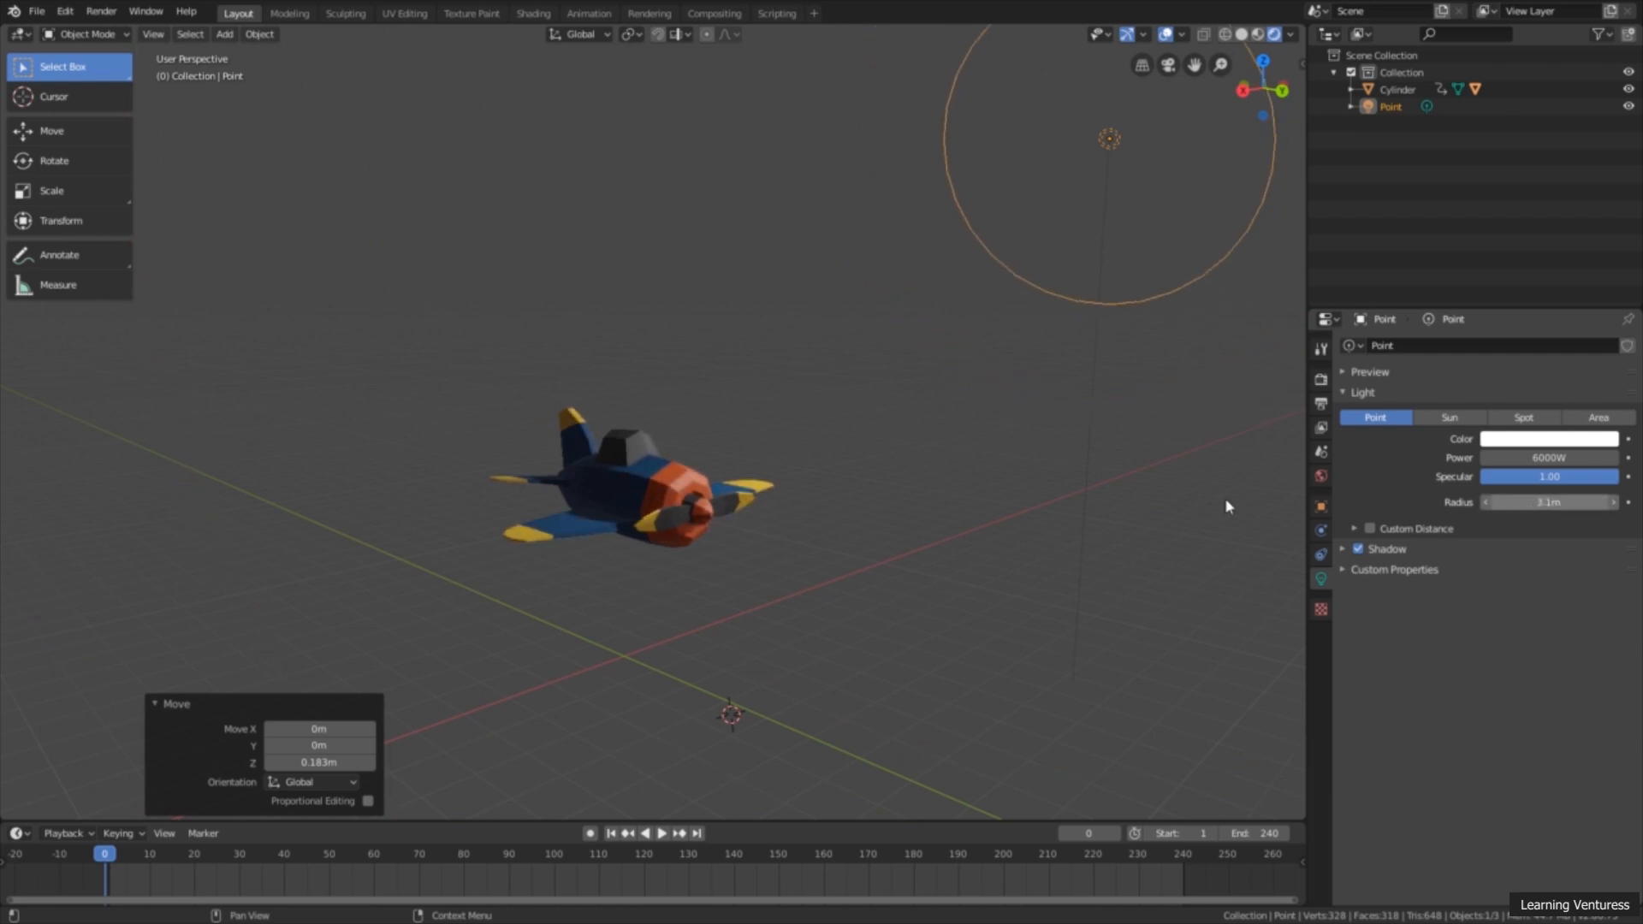
{"action": "middle_click_drag", "start_coordinate": [586, 542], "coordinate": [623, 539]}
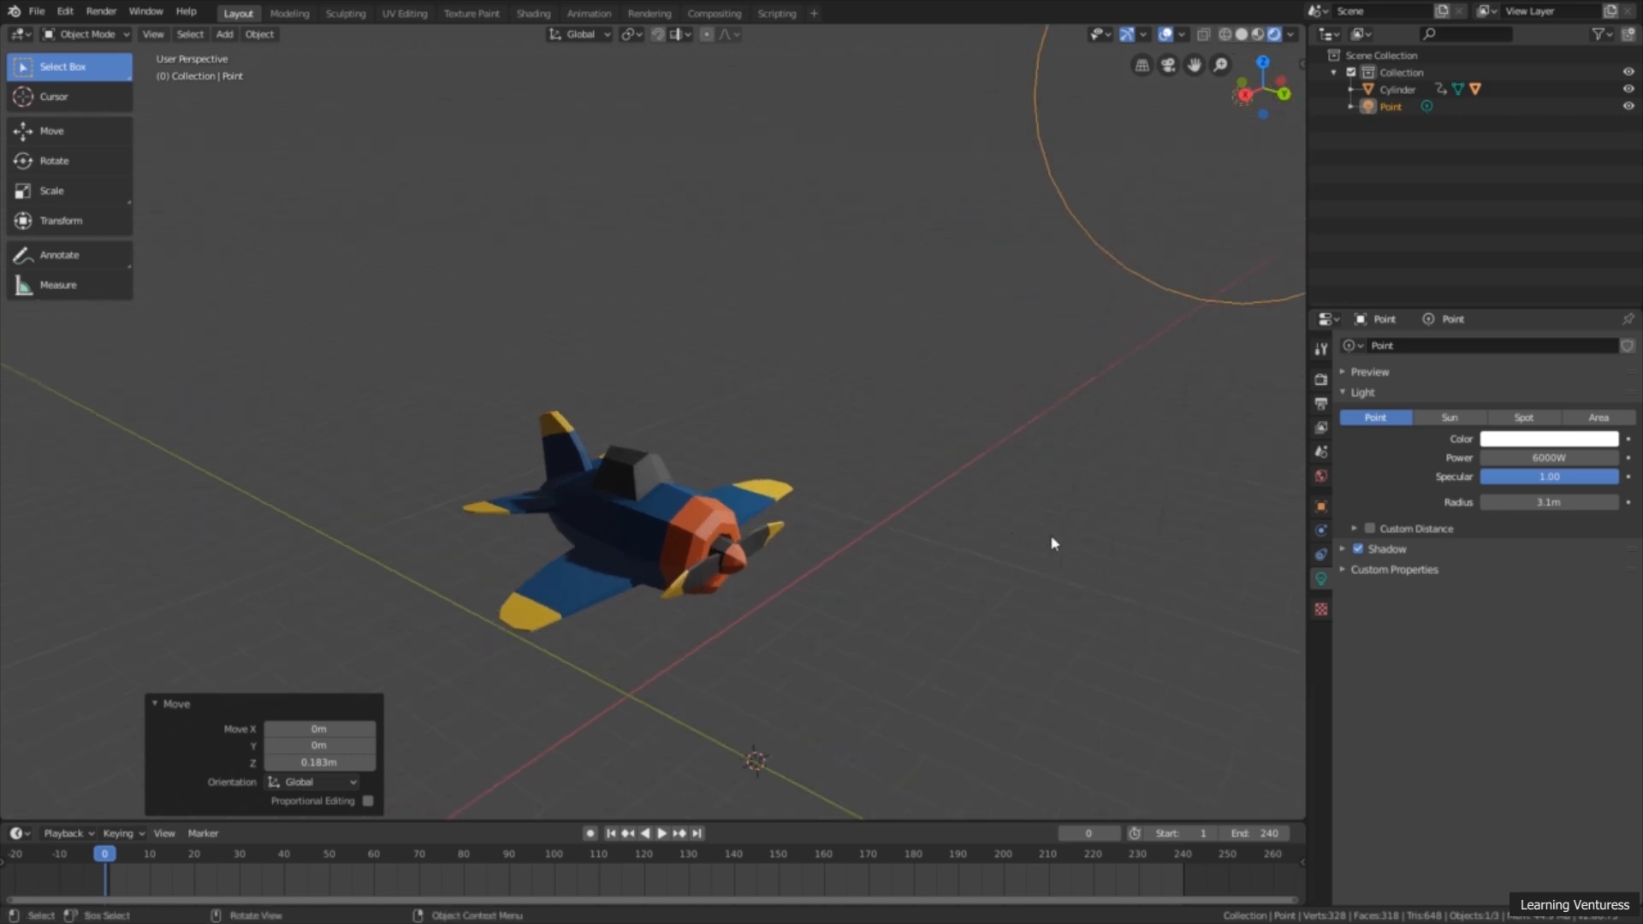
{"action": "middle_click_drag", "start_coordinate": [1052, 543], "coordinate": [1027, 387]}
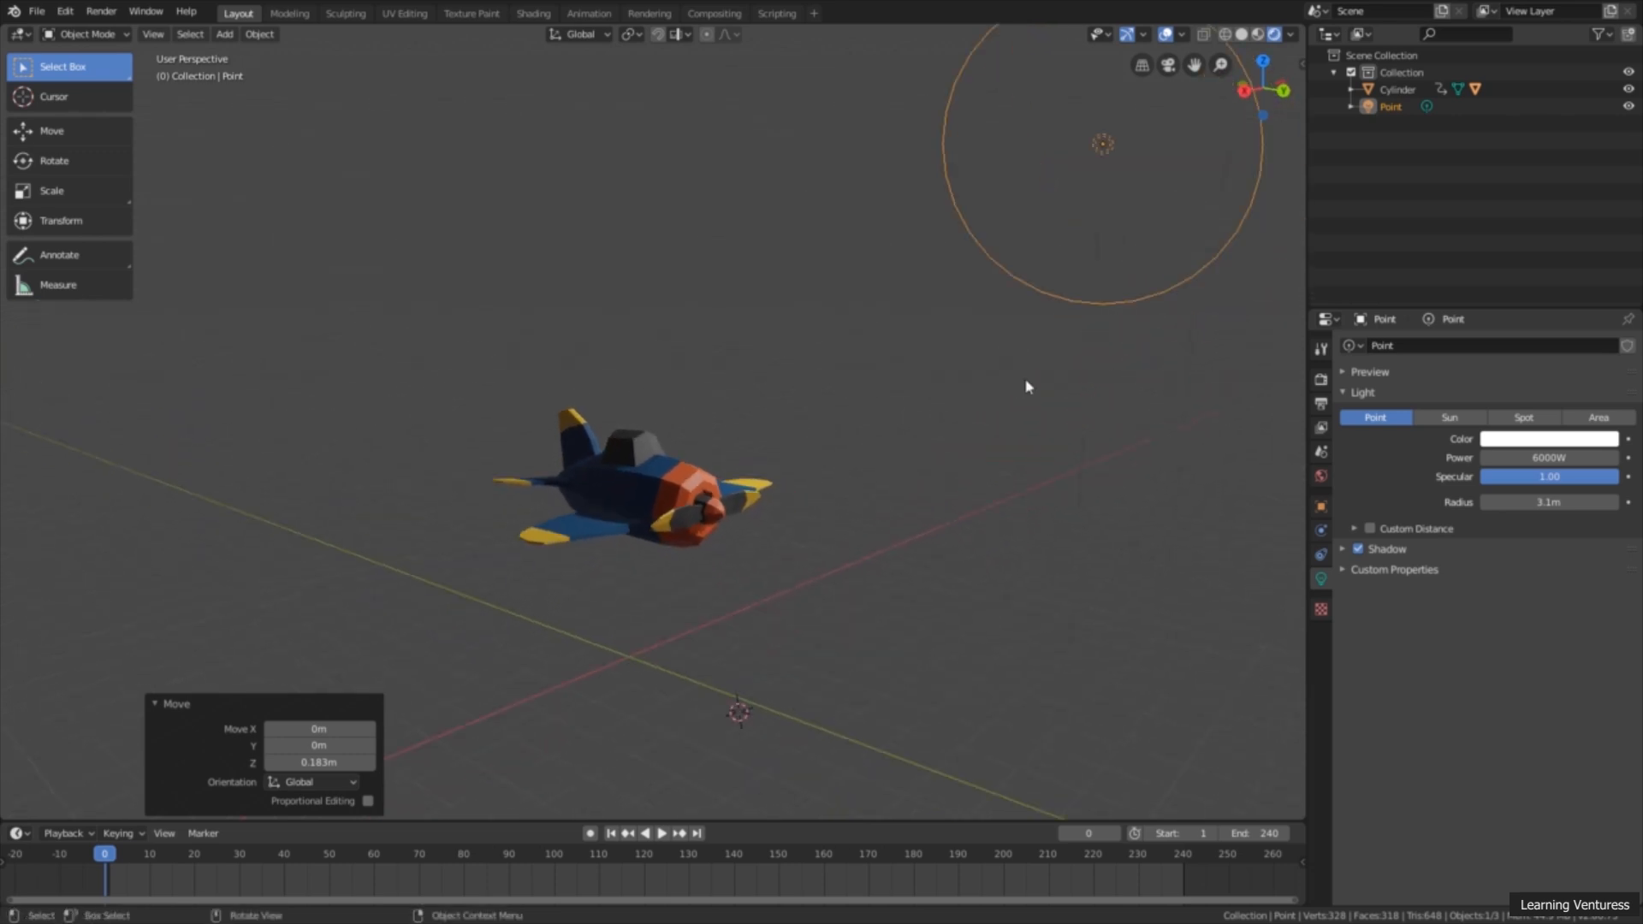
{"action": "middle_click_drag", "start_coordinate": [734, 551], "coordinate": [743, 573]}
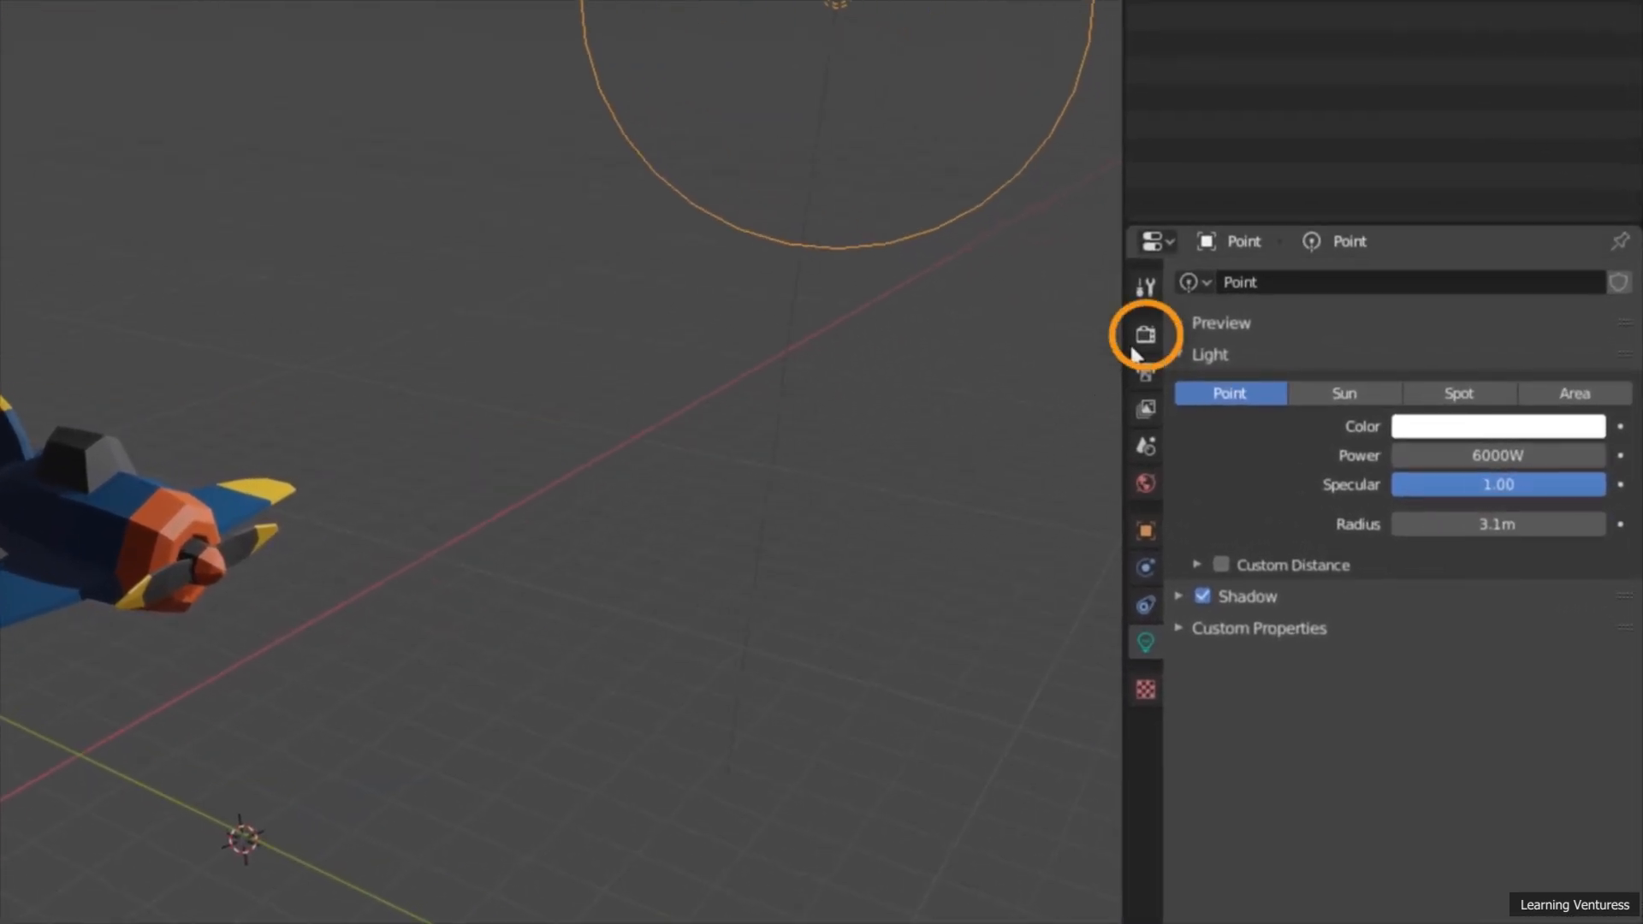
Step: Enable Soft Shadows in the Eevee render settings and return to the point light's data properties
{"action": "left_click", "coordinate": [1146, 334]}
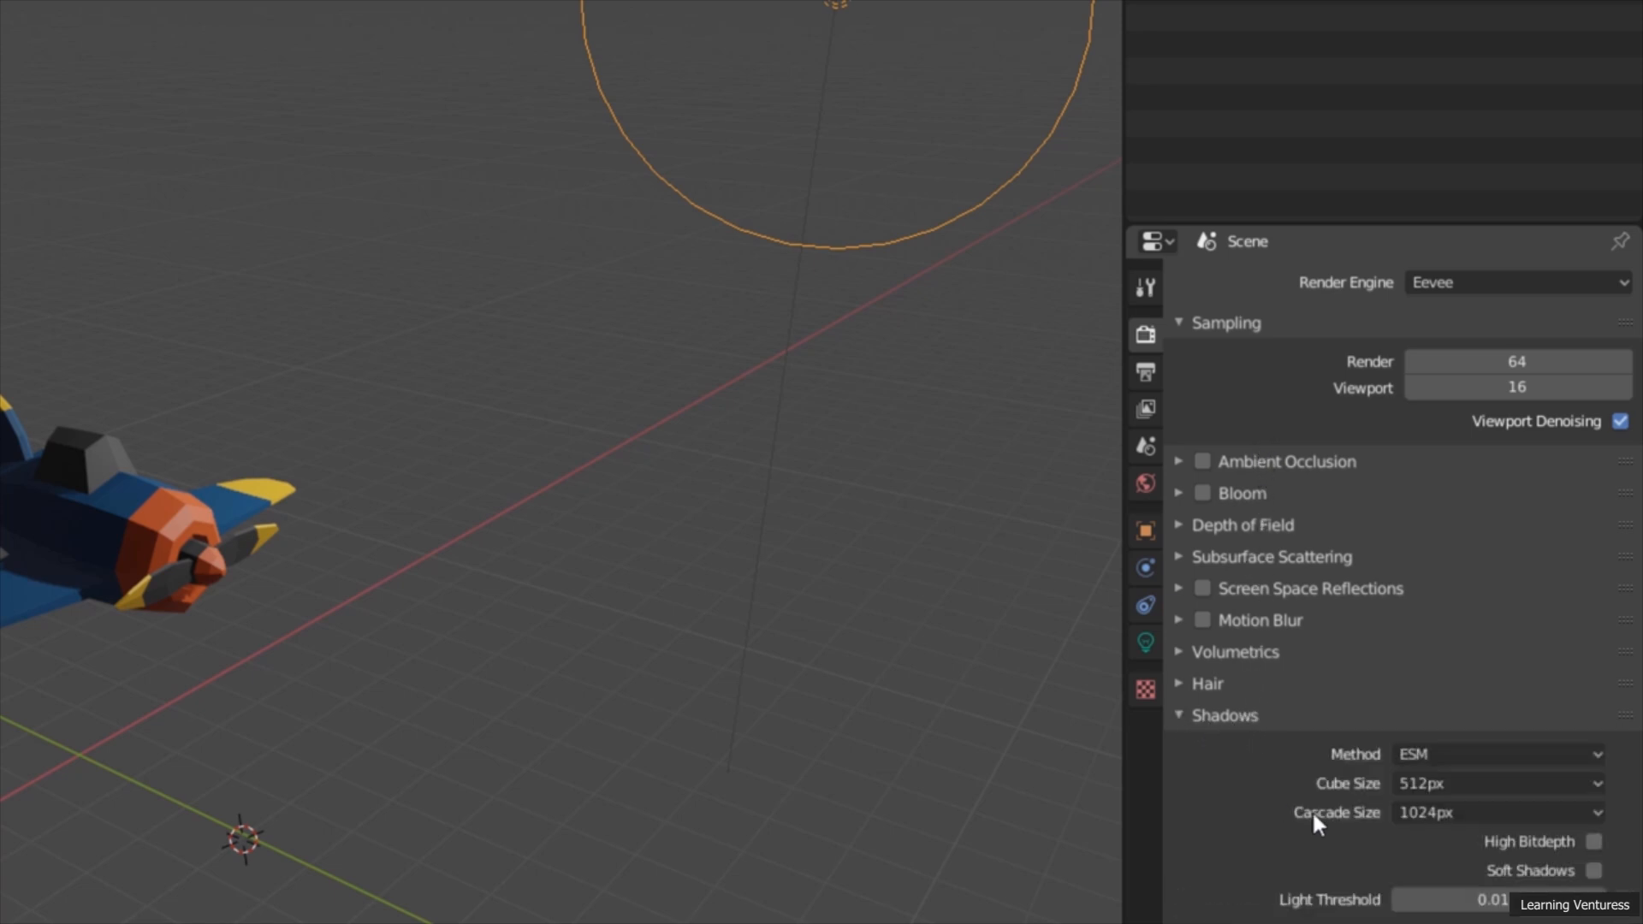
{"action": "left_click", "coordinate": [1594, 870]}
{"action": "left_click", "coordinate": [1146, 644]}
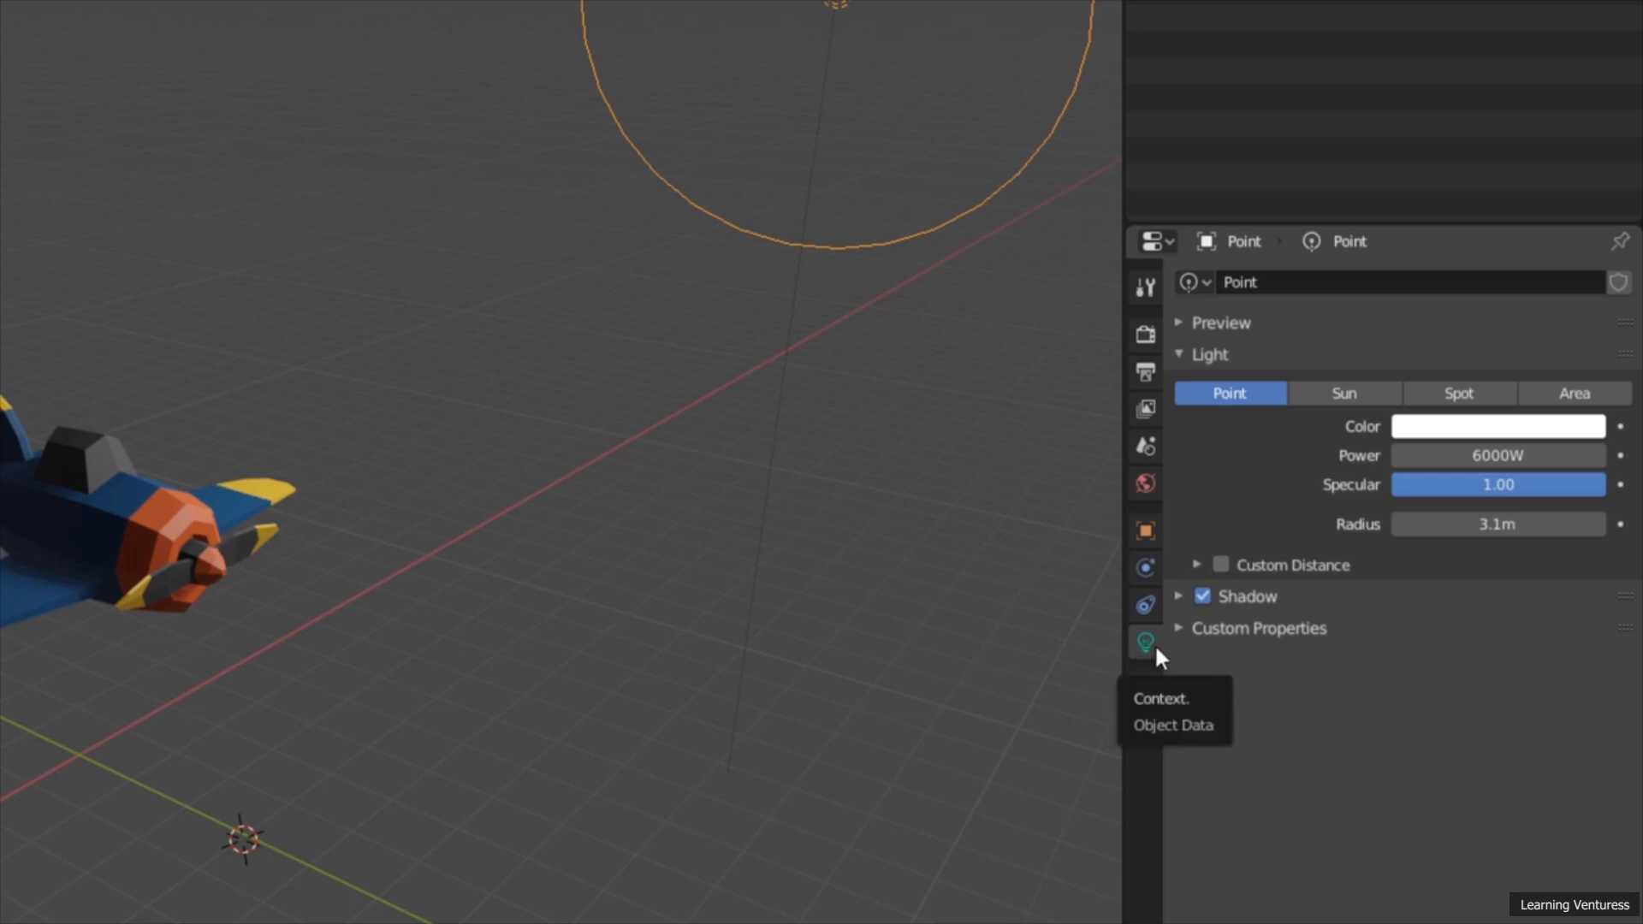
Step: Set the point light's radius to 4.57 m and inspect the softened lighting around the airplane
{"action": "middle_click_drag", "start_coordinate": [932, 577], "coordinate": [892, 578]}
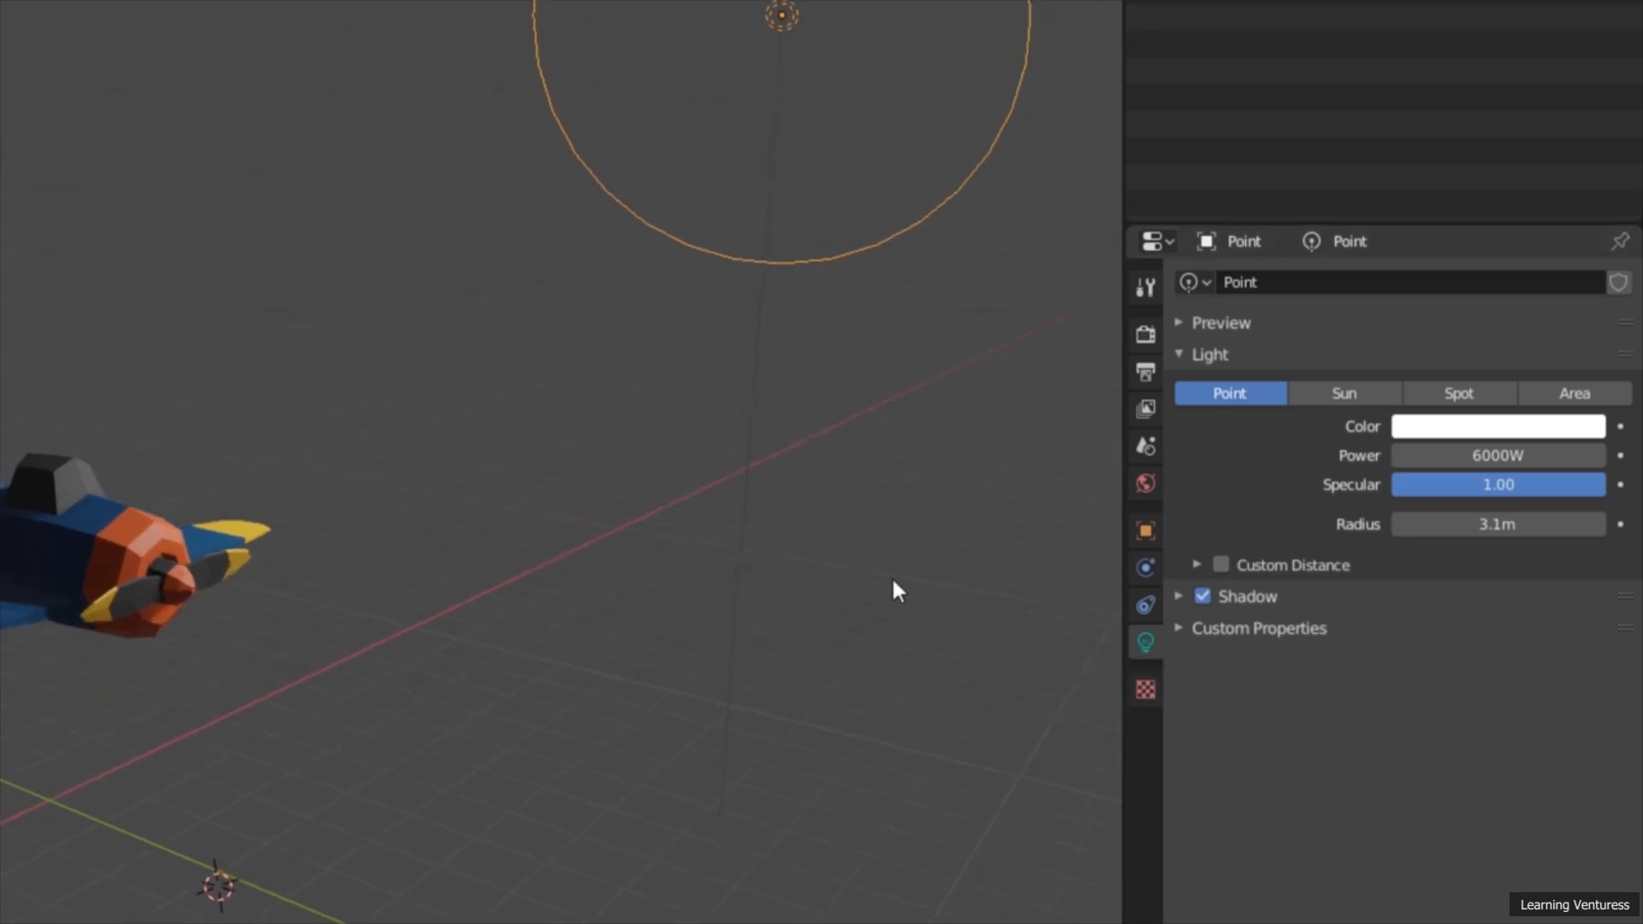
{"action": "left_click_drag", "start_coordinate": [1452, 531], "coordinate": [1493, 531]}
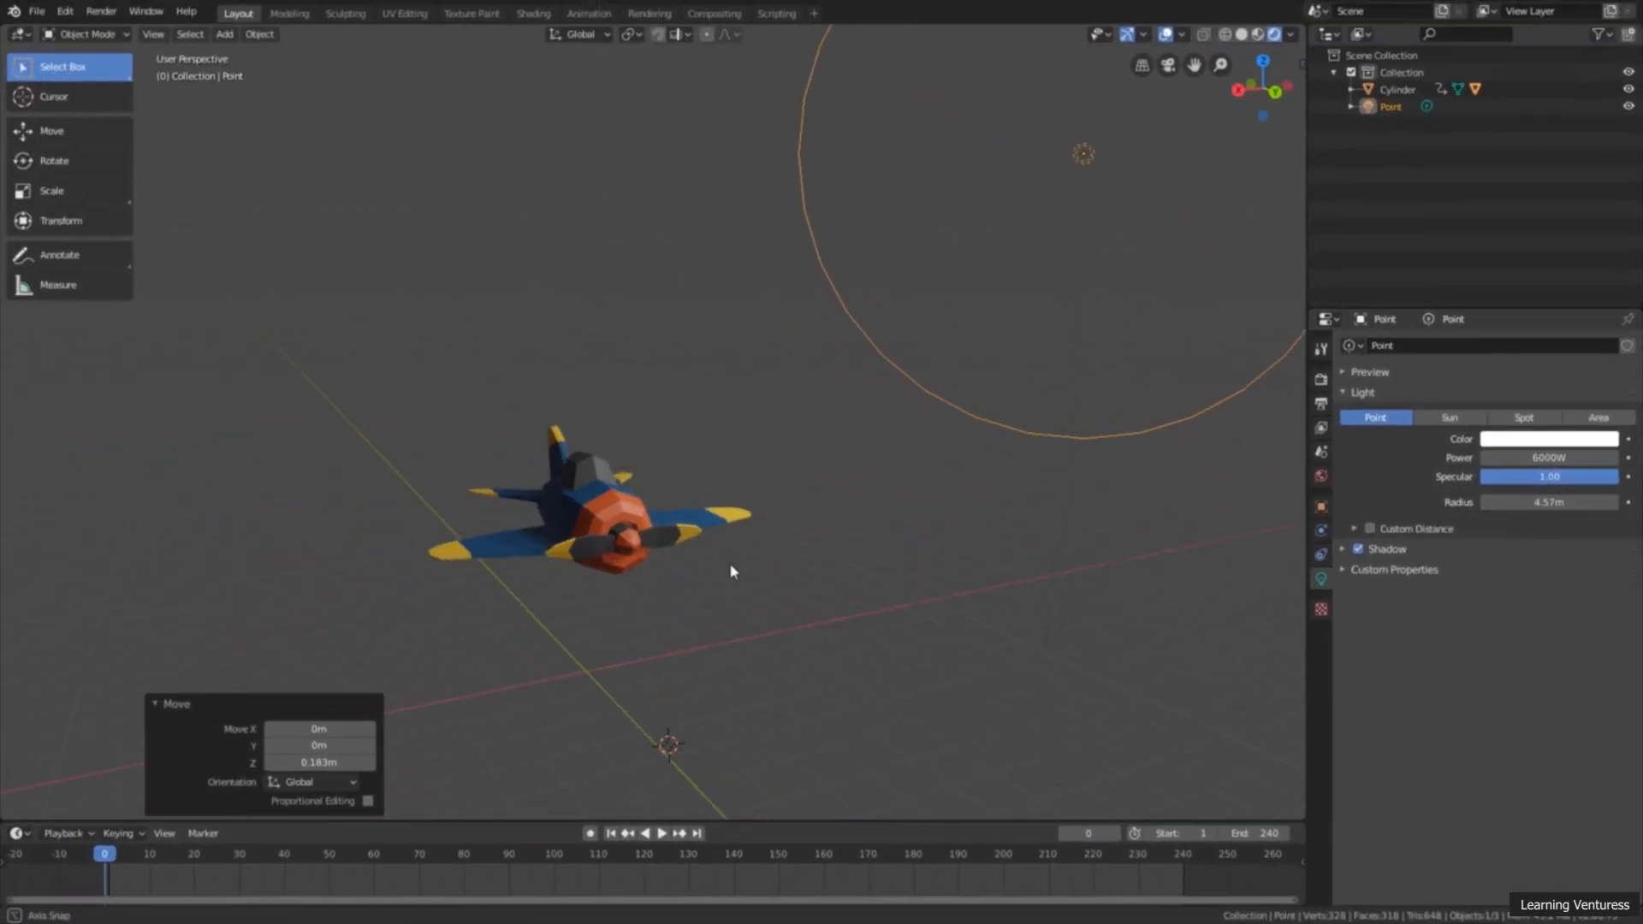
{"action": "middle_click_drag", "start_coordinate": [744, 573], "coordinate": [822, 590]}
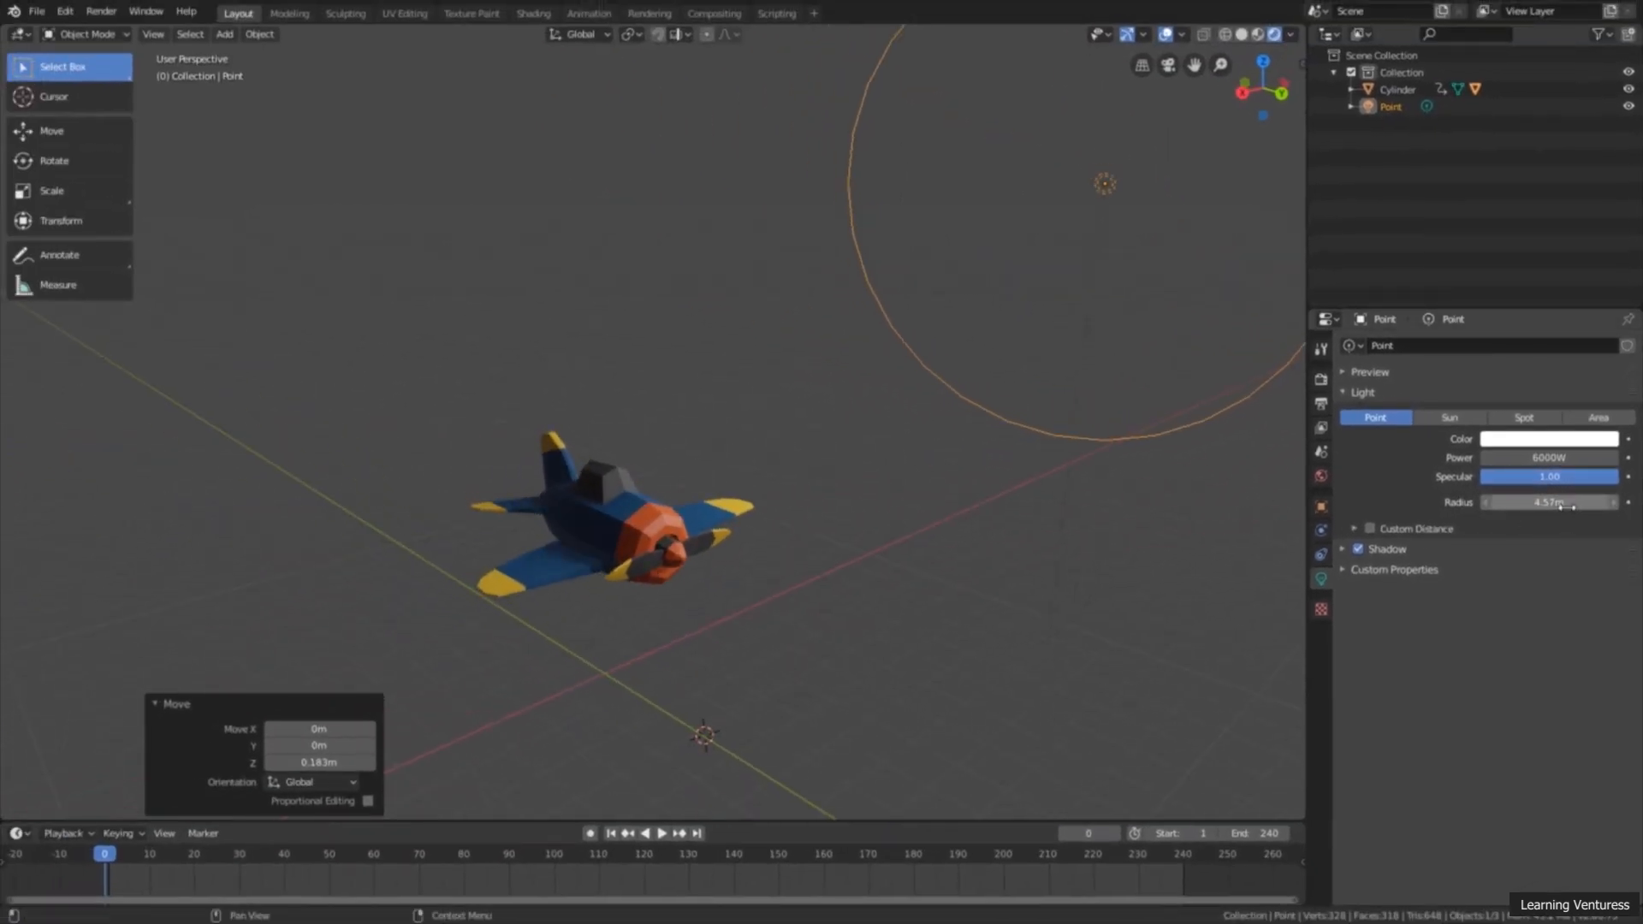
{"action": "middle_click_drag", "start_coordinate": [891, 550], "coordinate": [930, 587]}
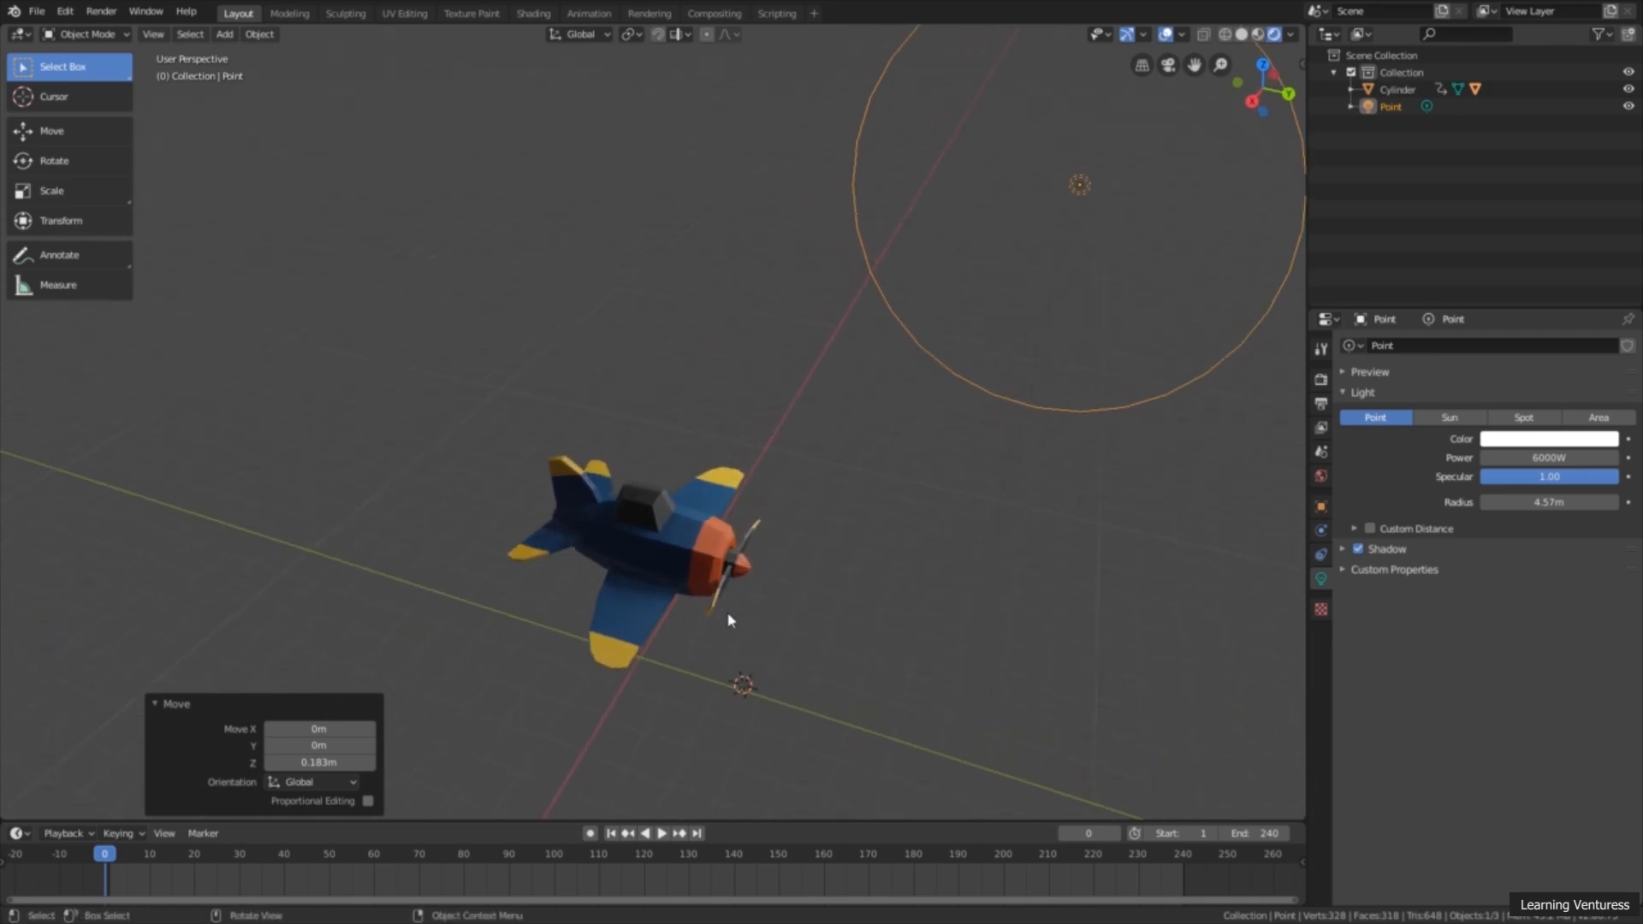
{"action": "middle_click_drag", "start_coordinate": [729, 620], "coordinate": [802, 479]}
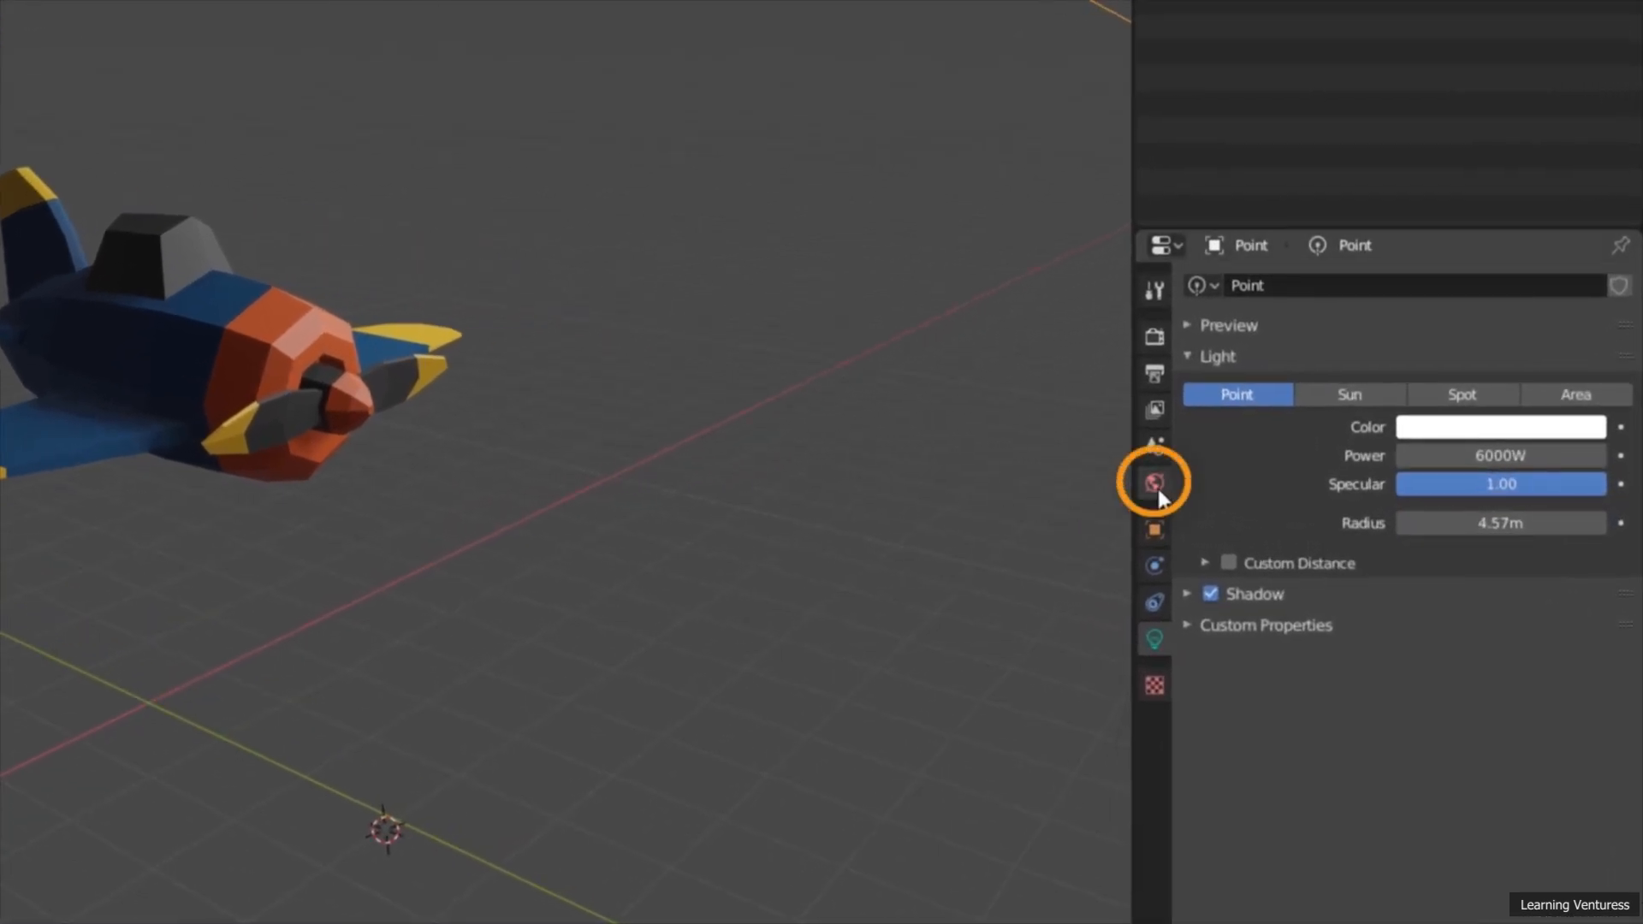
Step: Open the world properties and set the background color to green with hue 0.295, saturation 0.527 and value 0.673
{"action": "left_click", "coordinate": [1154, 484]}
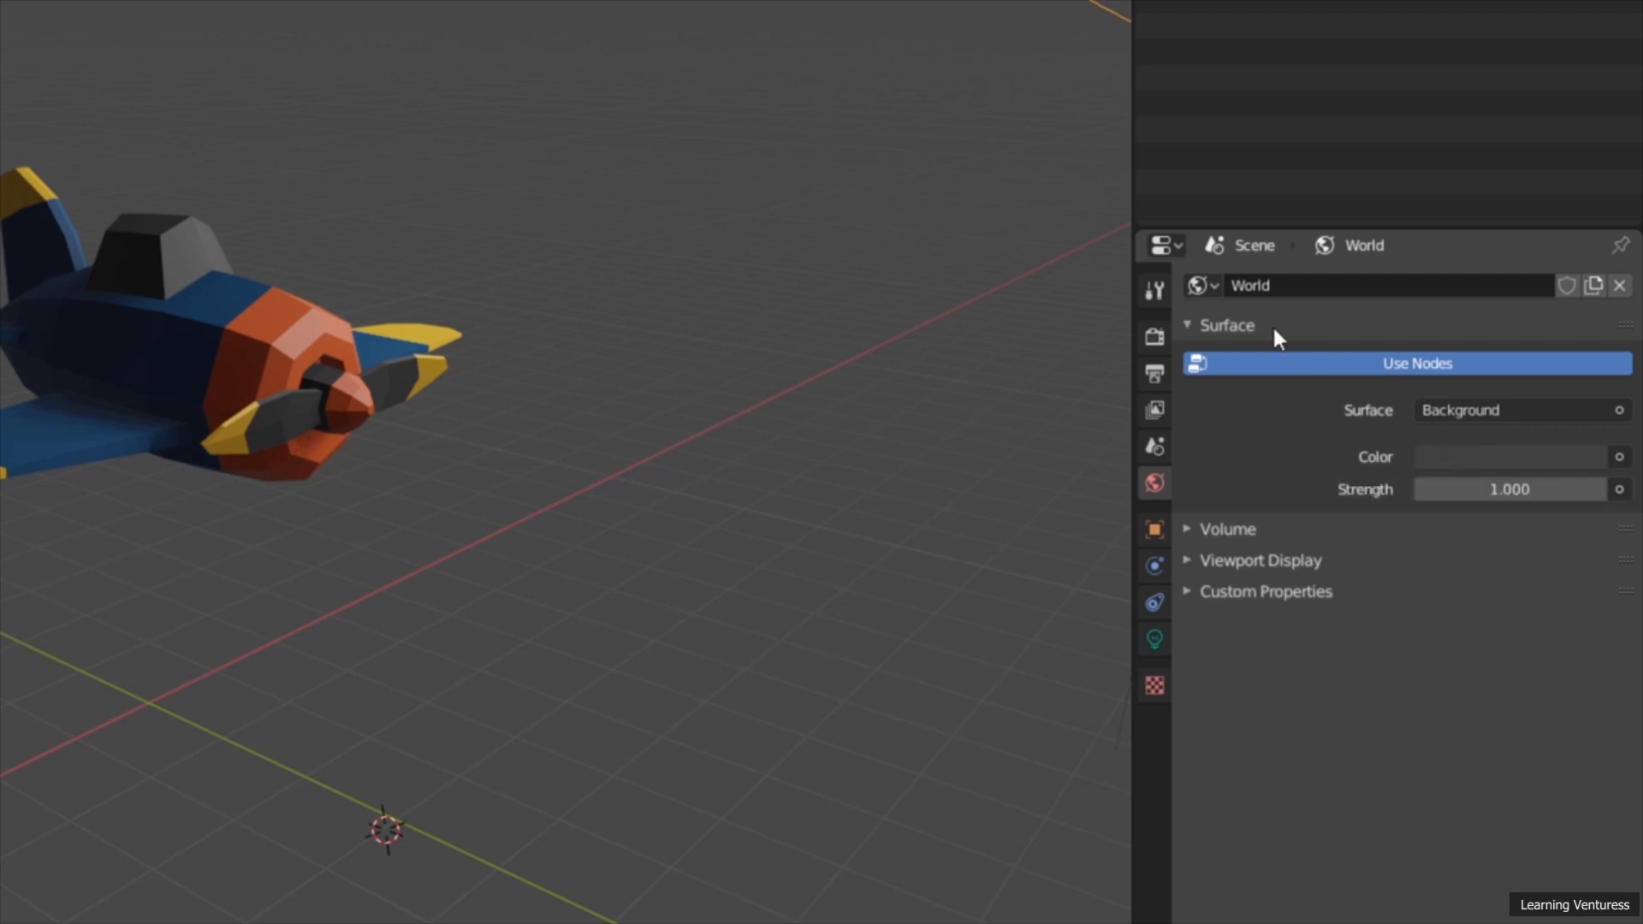
{"action": "left_click", "coordinate": [1447, 467]}
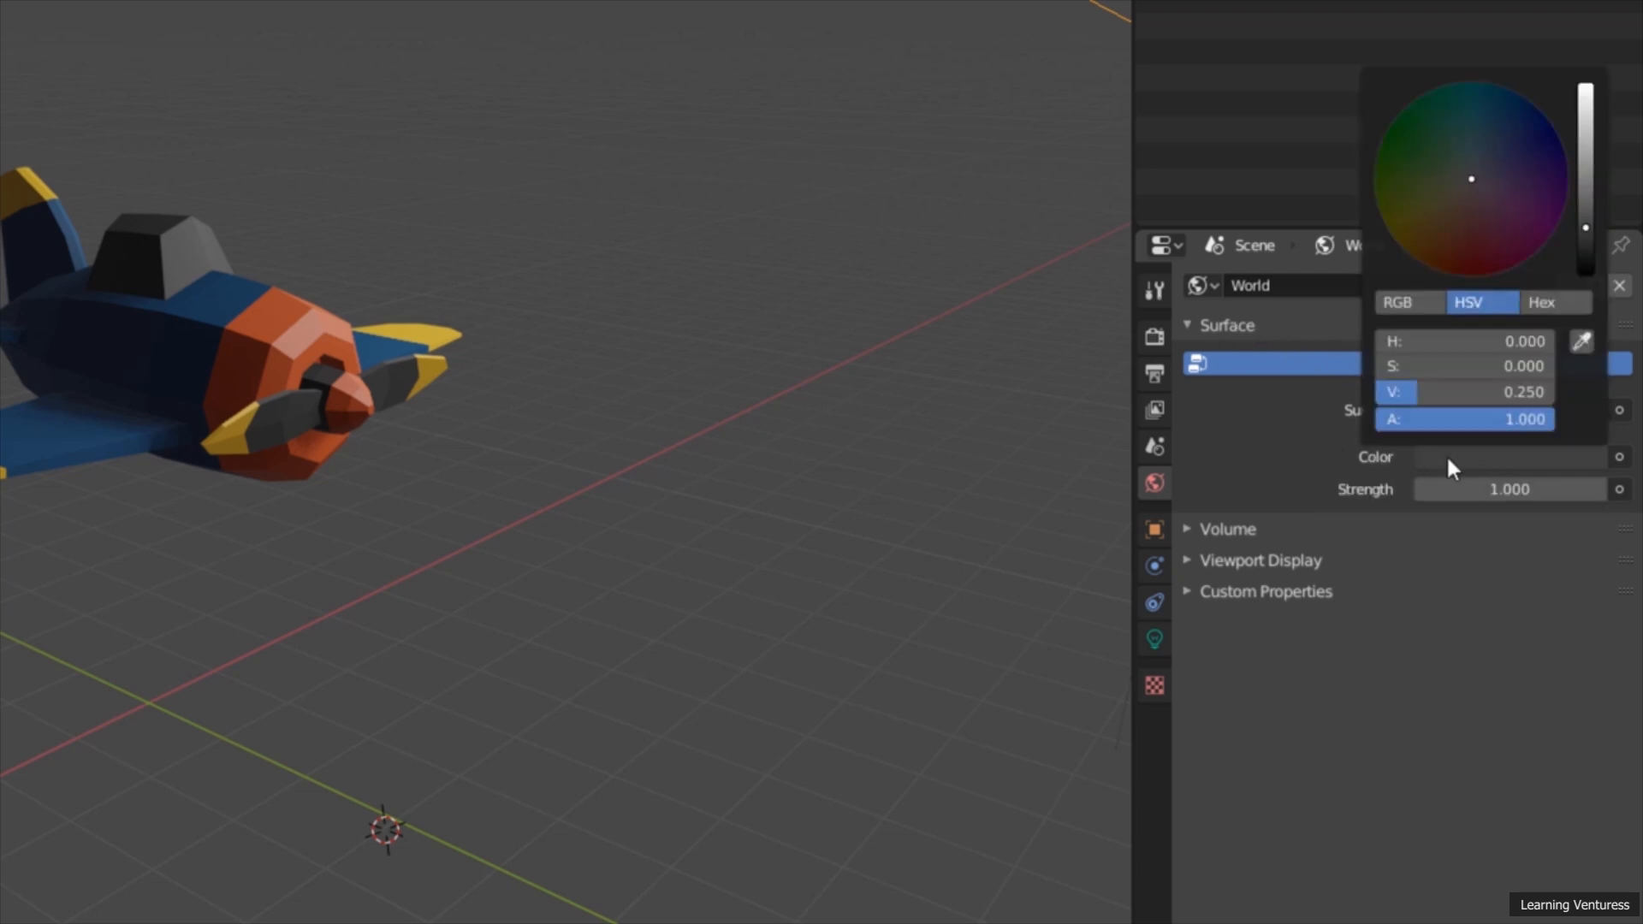
{"action": "left_click_drag", "start_coordinate": [1480, 257], "coordinate": [1461, 110]}
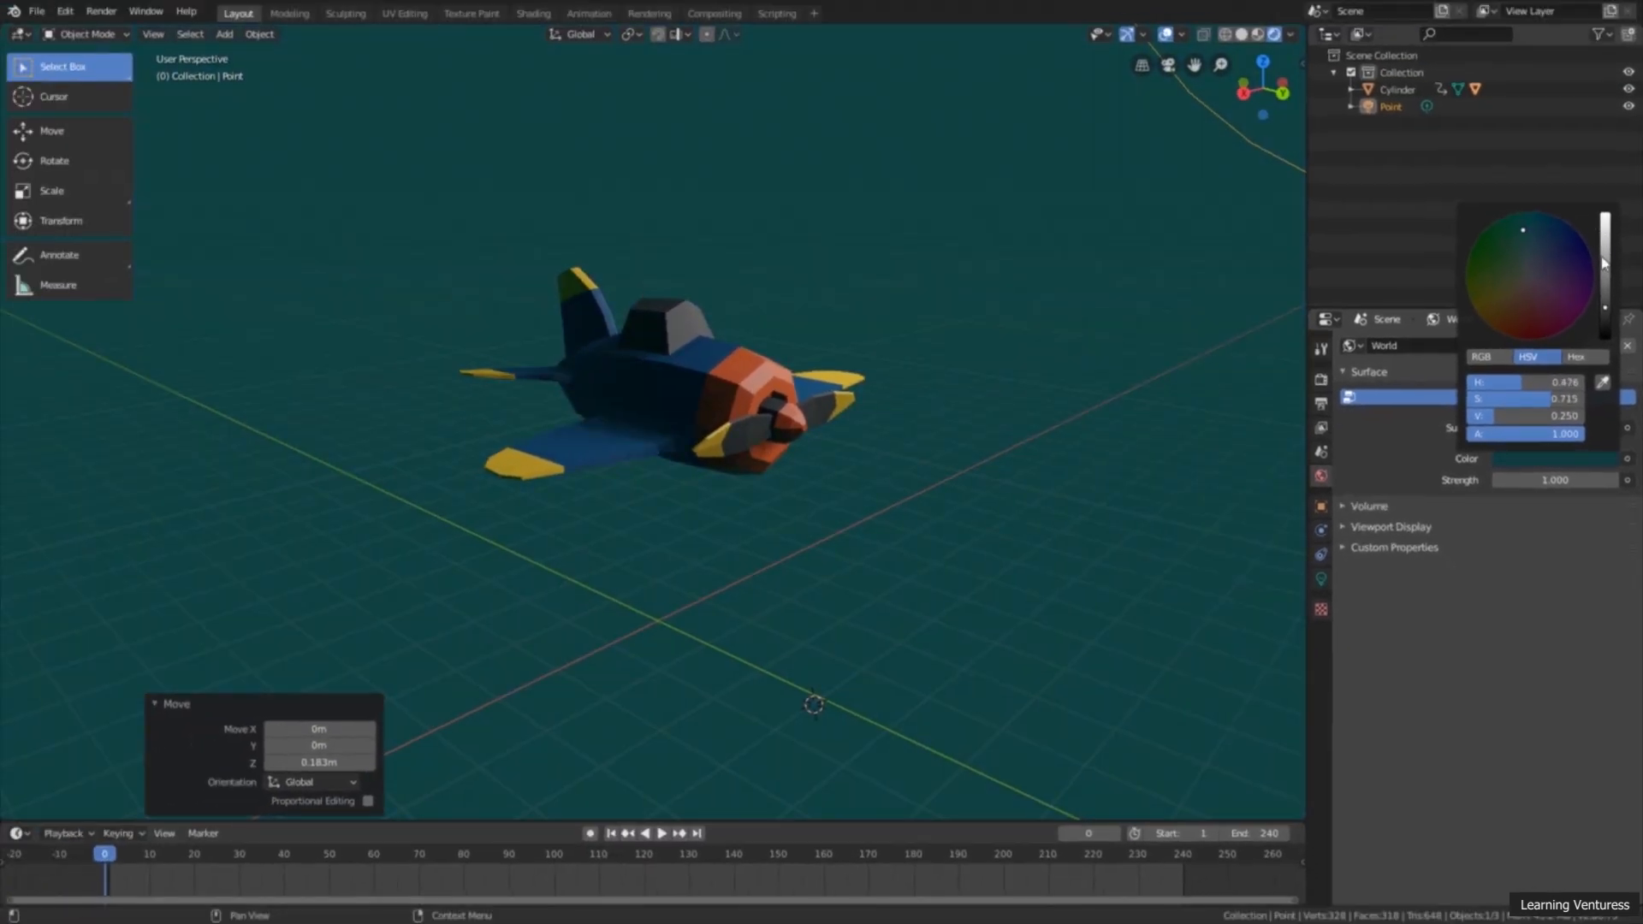
{"action": "left_click_drag", "start_coordinate": [1601, 257], "coordinate": [1494, 262]}
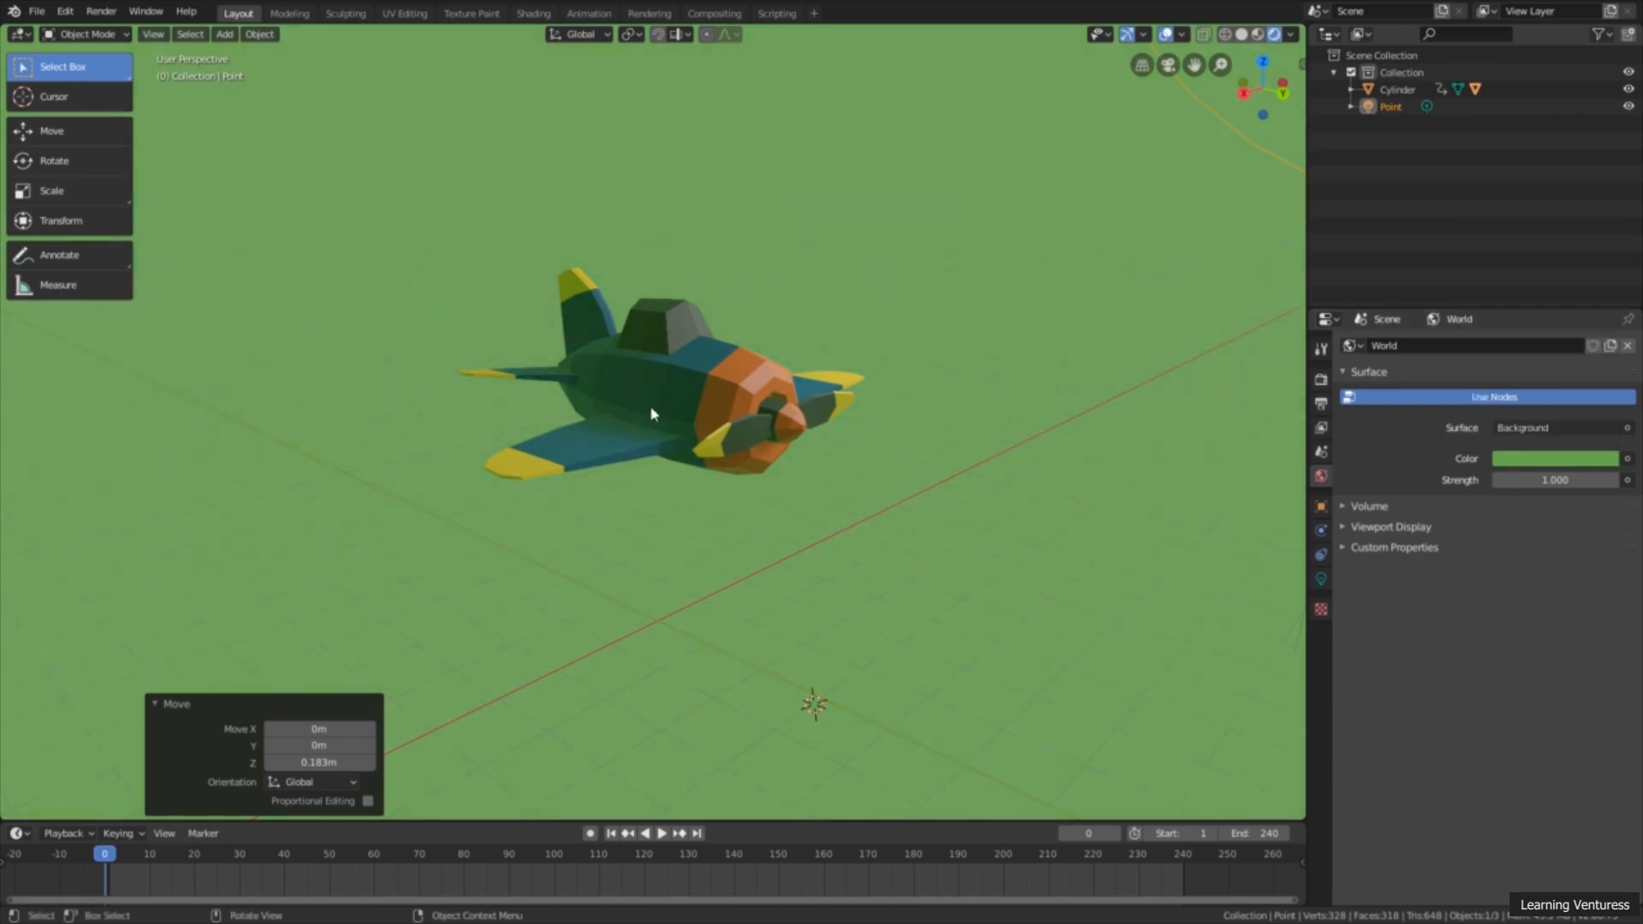
{"action": "mouse_move", "coordinate": [700, 473]}
{"action": "middle_mouse_down"}
{"action": "mouse_move", "coordinate": [704, 513]}
{"action": "mouse_move", "coordinate": [706, 475]}
{"action": "middle_mouse_up"}
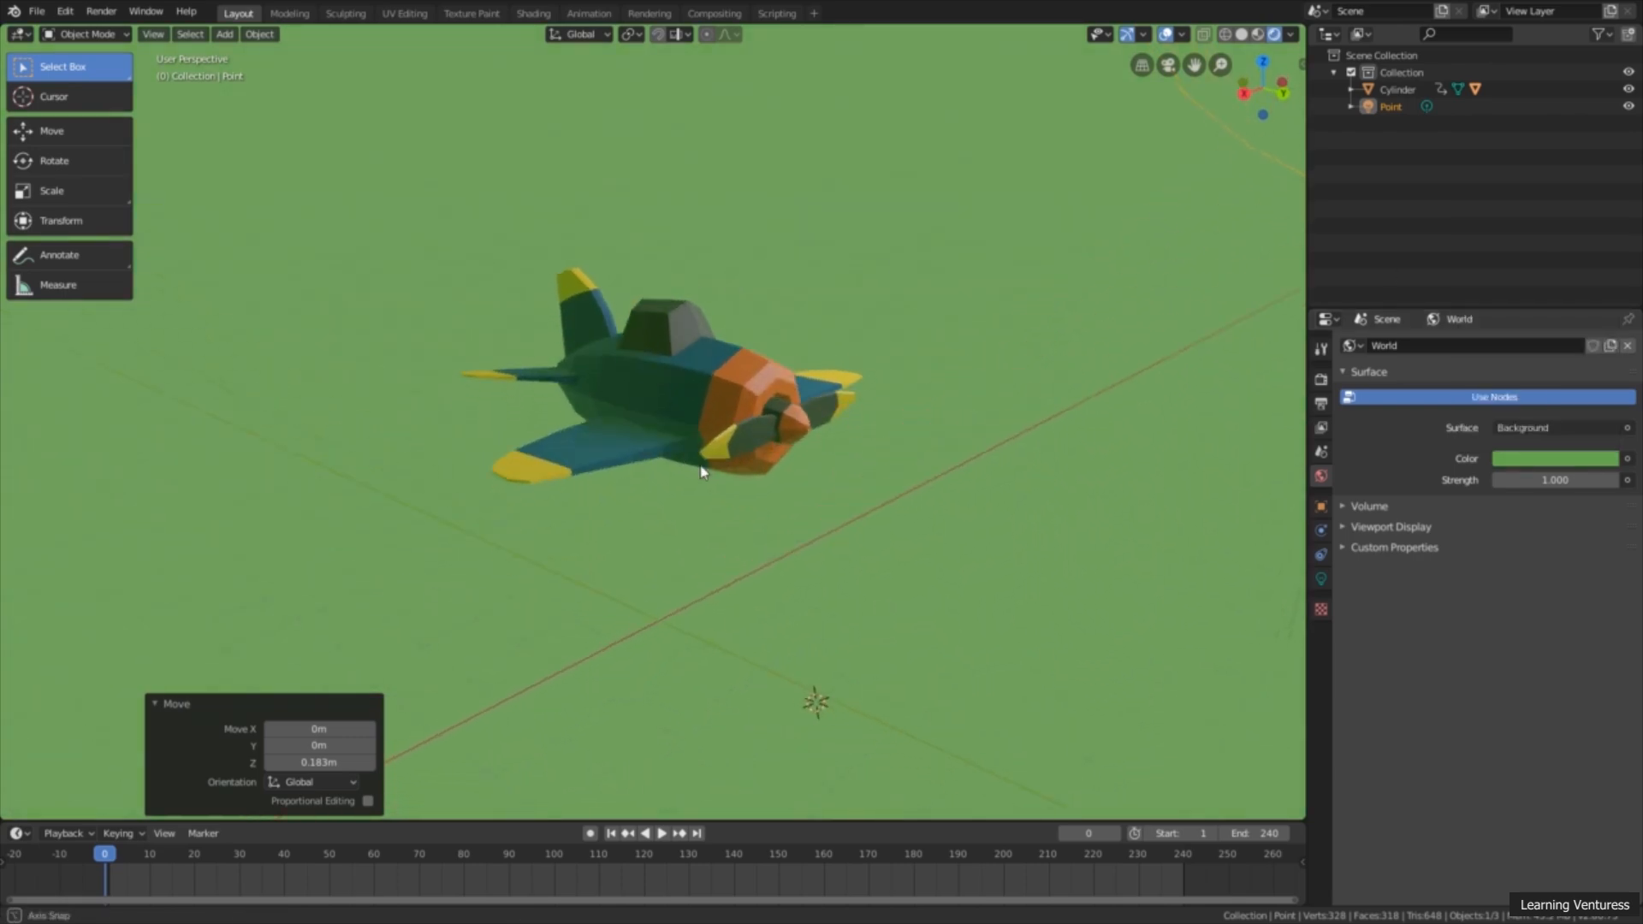
Step: Change the world background color to light blue with hue about 0.54 and saturation 0.411, and check the airplane against it
{"action": "left_click", "coordinate": [1522, 463]}
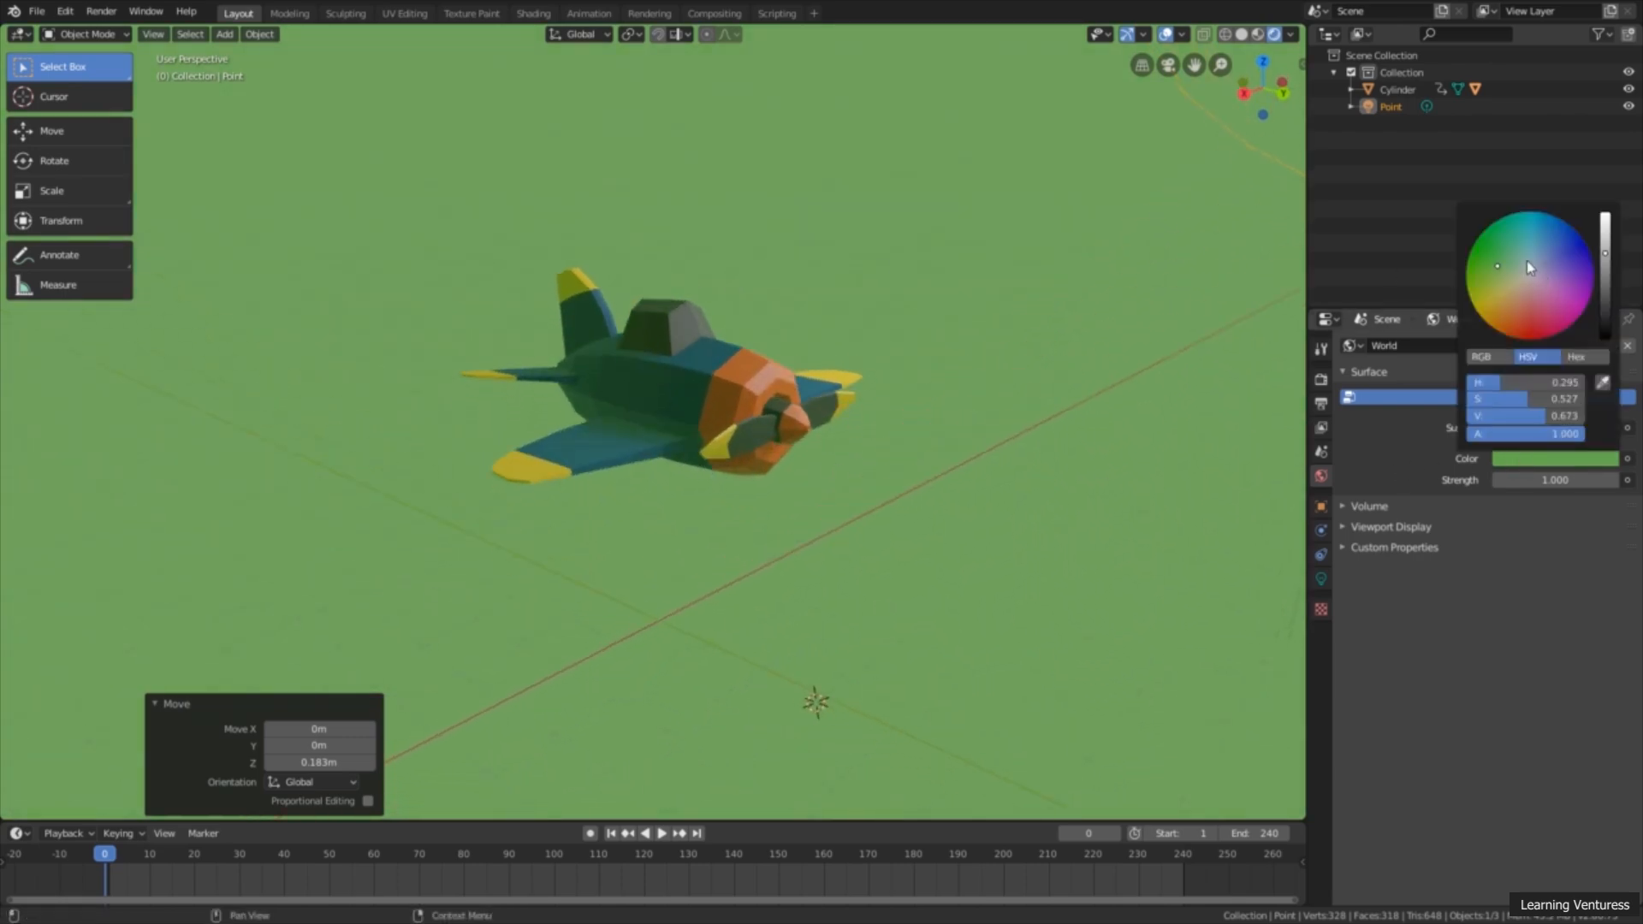
{"action": "left_click_drag", "start_coordinate": [1527, 260], "coordinate": [1534, 253]}
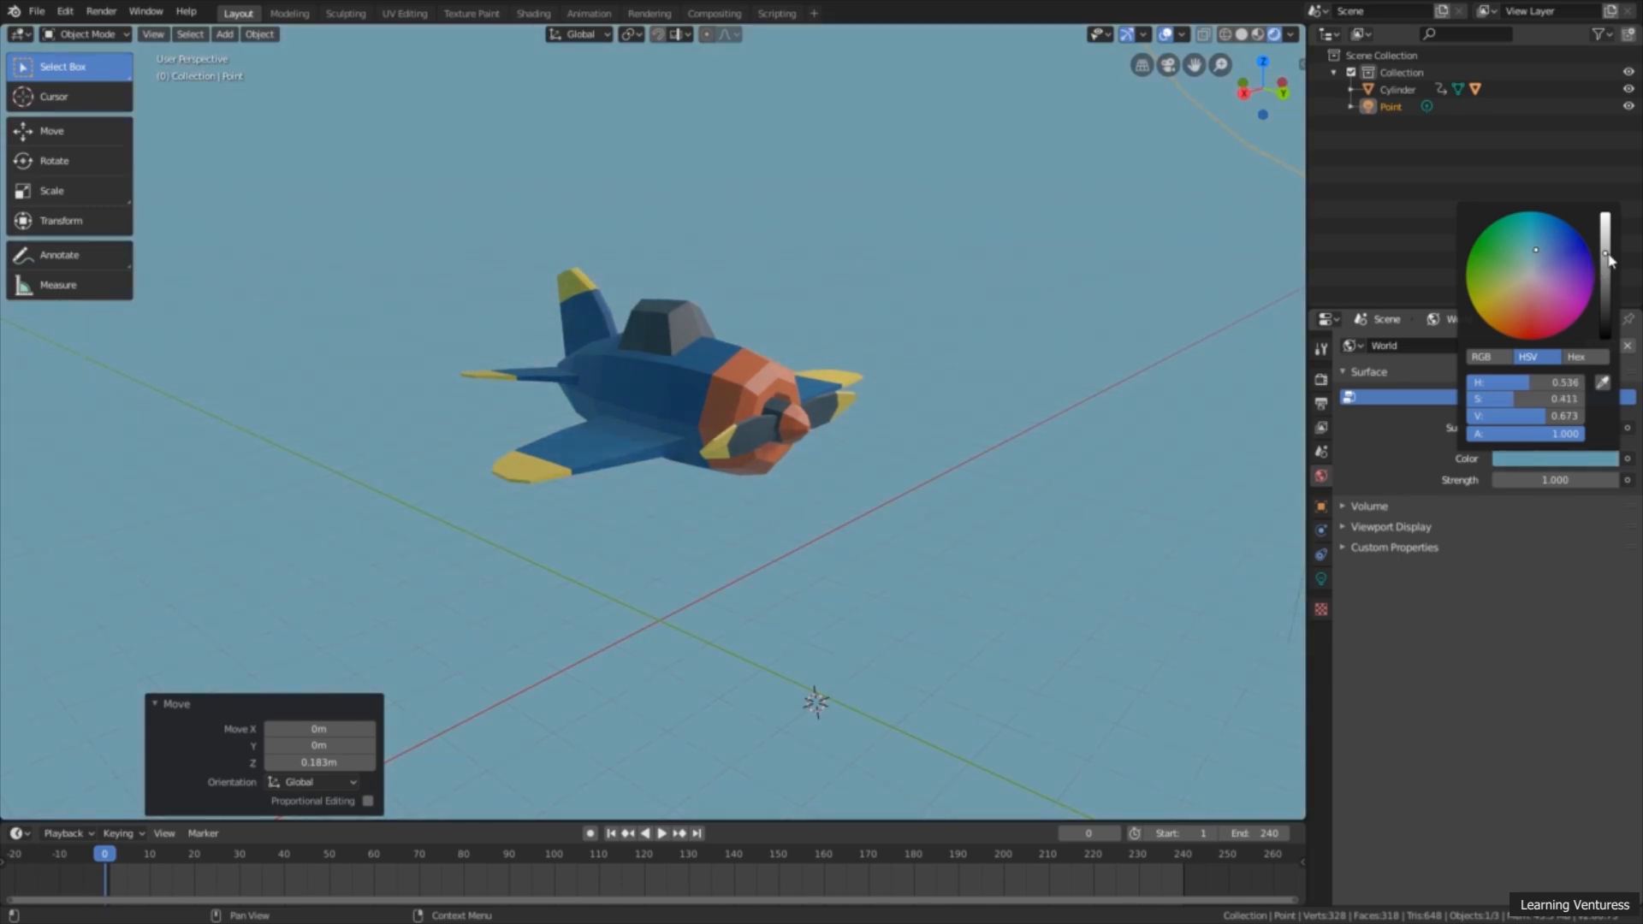
{"action": "left_click_drag", "start_coordinate": [1605, 254], "coordinate": [1605, 254]}
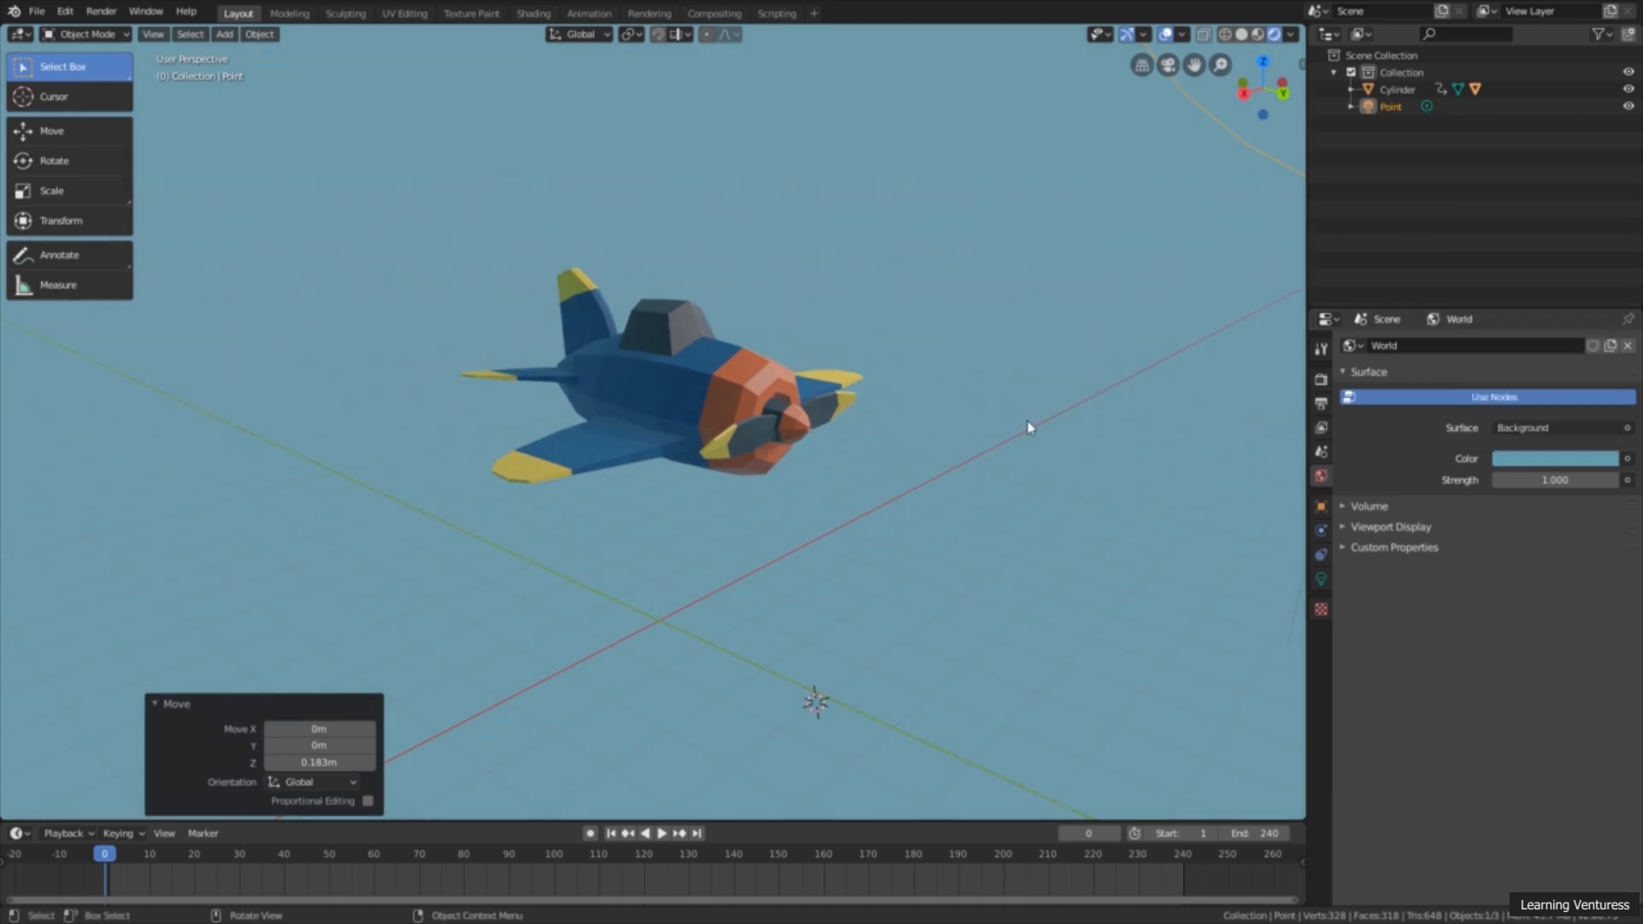
{"action": "middle_click_drag", "start_coordinate": [1030, 429], "coordinate": [859, 520]}
{"action": "scroll", "coordinate": [861, 527], "scroll_direction": "down", "scroll_amount": 2}
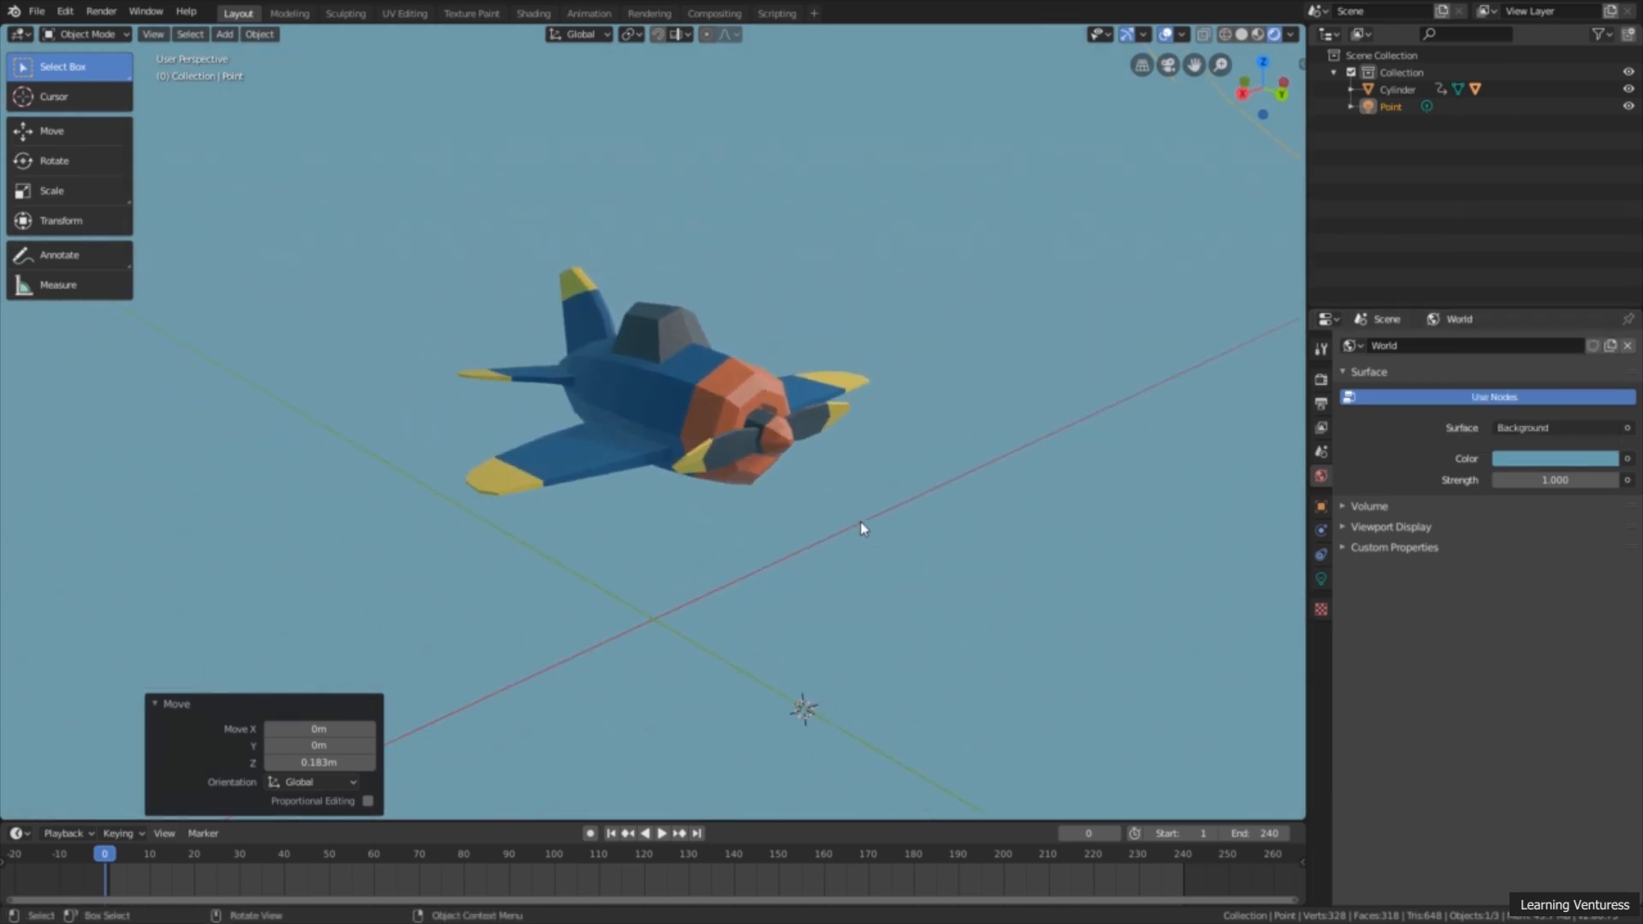
{"action": "scroll", "coordinate": [878, 524], "scroll_direction": "up", "scroll_amount": 1}
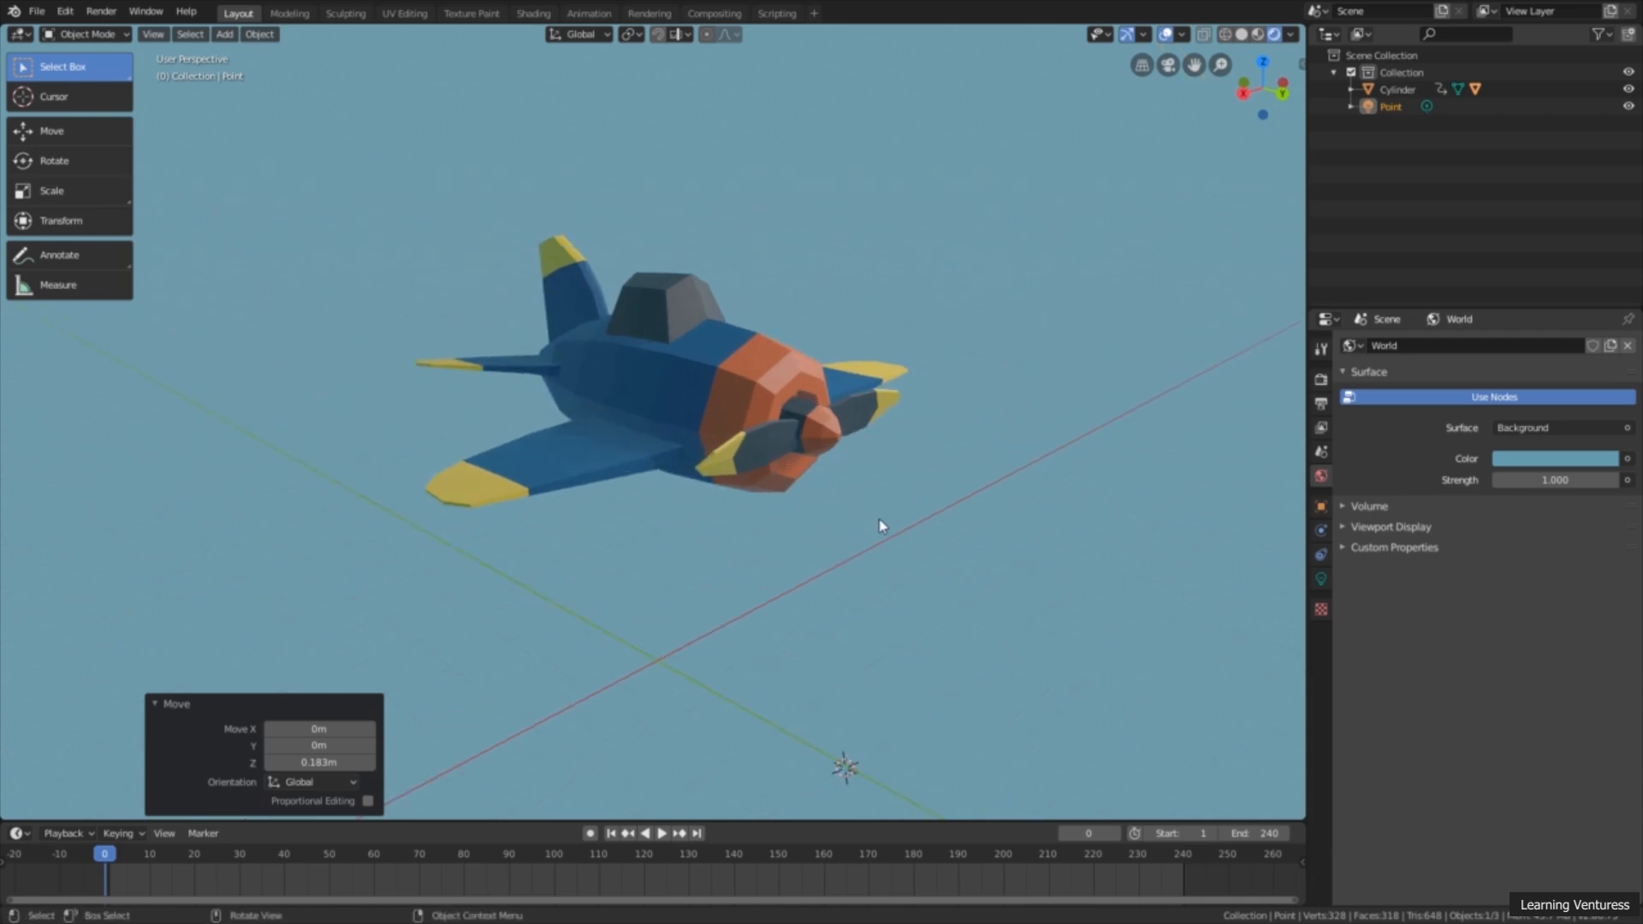
{"action": "mouse_move", "coordinate": [883, 525]}
{"action": "middle_mouse_down"}
{"action": "mouse_move", "coordinate": [859, 517]}
{"action": "mouse_move", "coordinate": [883, 518]}
{"action": "middle_mouse_up"}
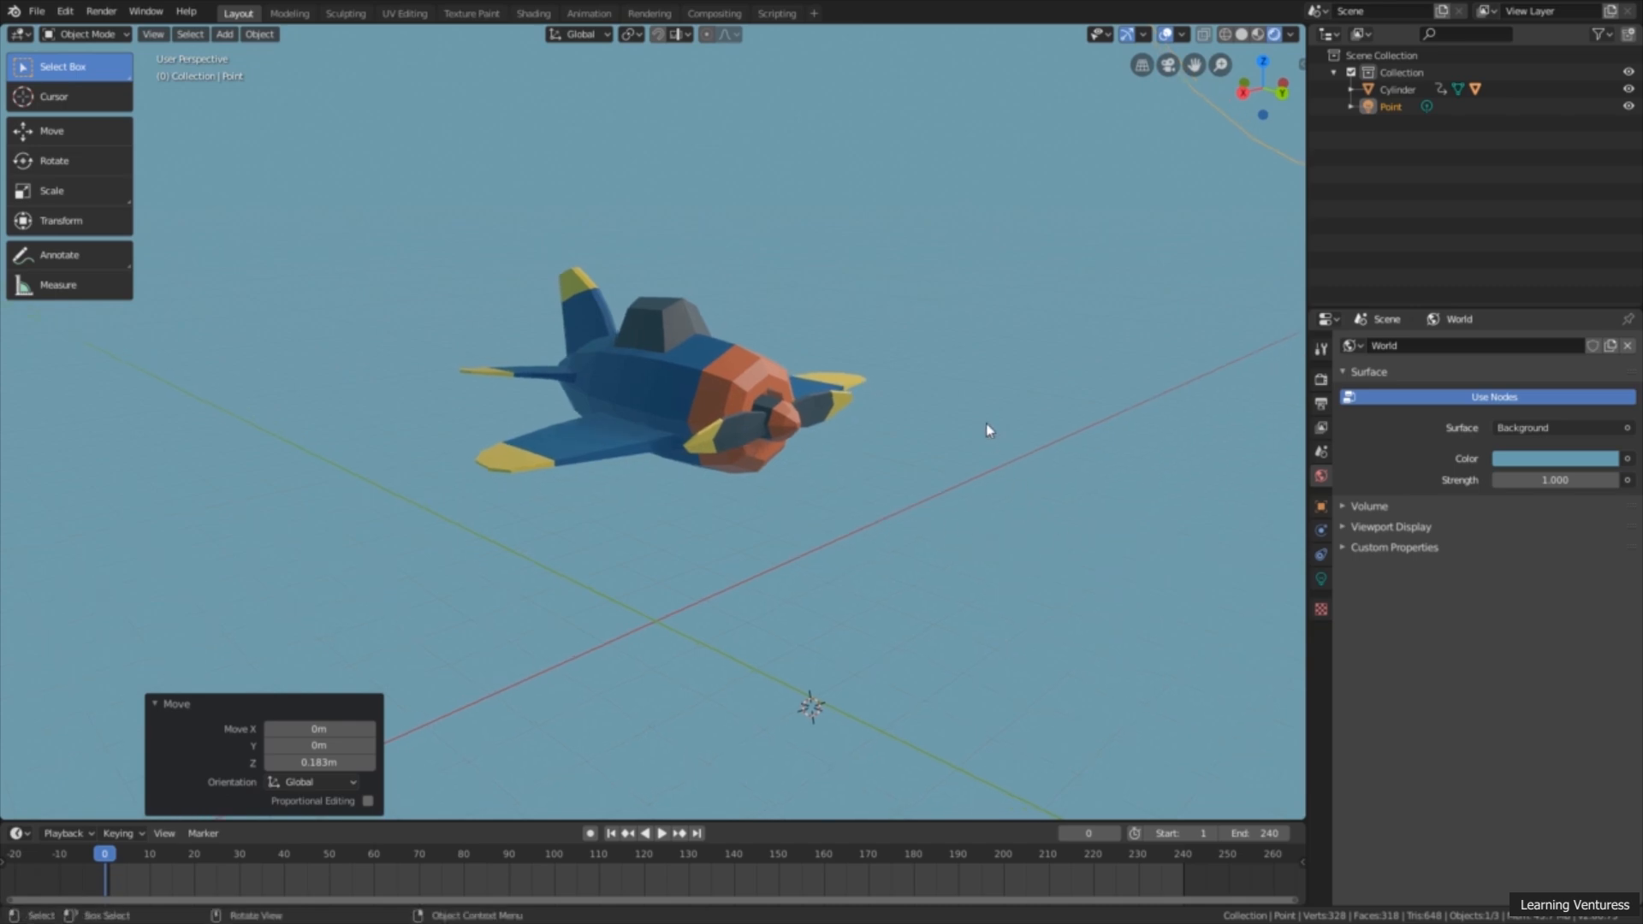
Step: Add a camera to the scene at the 3D cursor
{"action": "key", "text": "shift+a"}
{"action": "mouse_move", "coordinate": [1003, 447]}
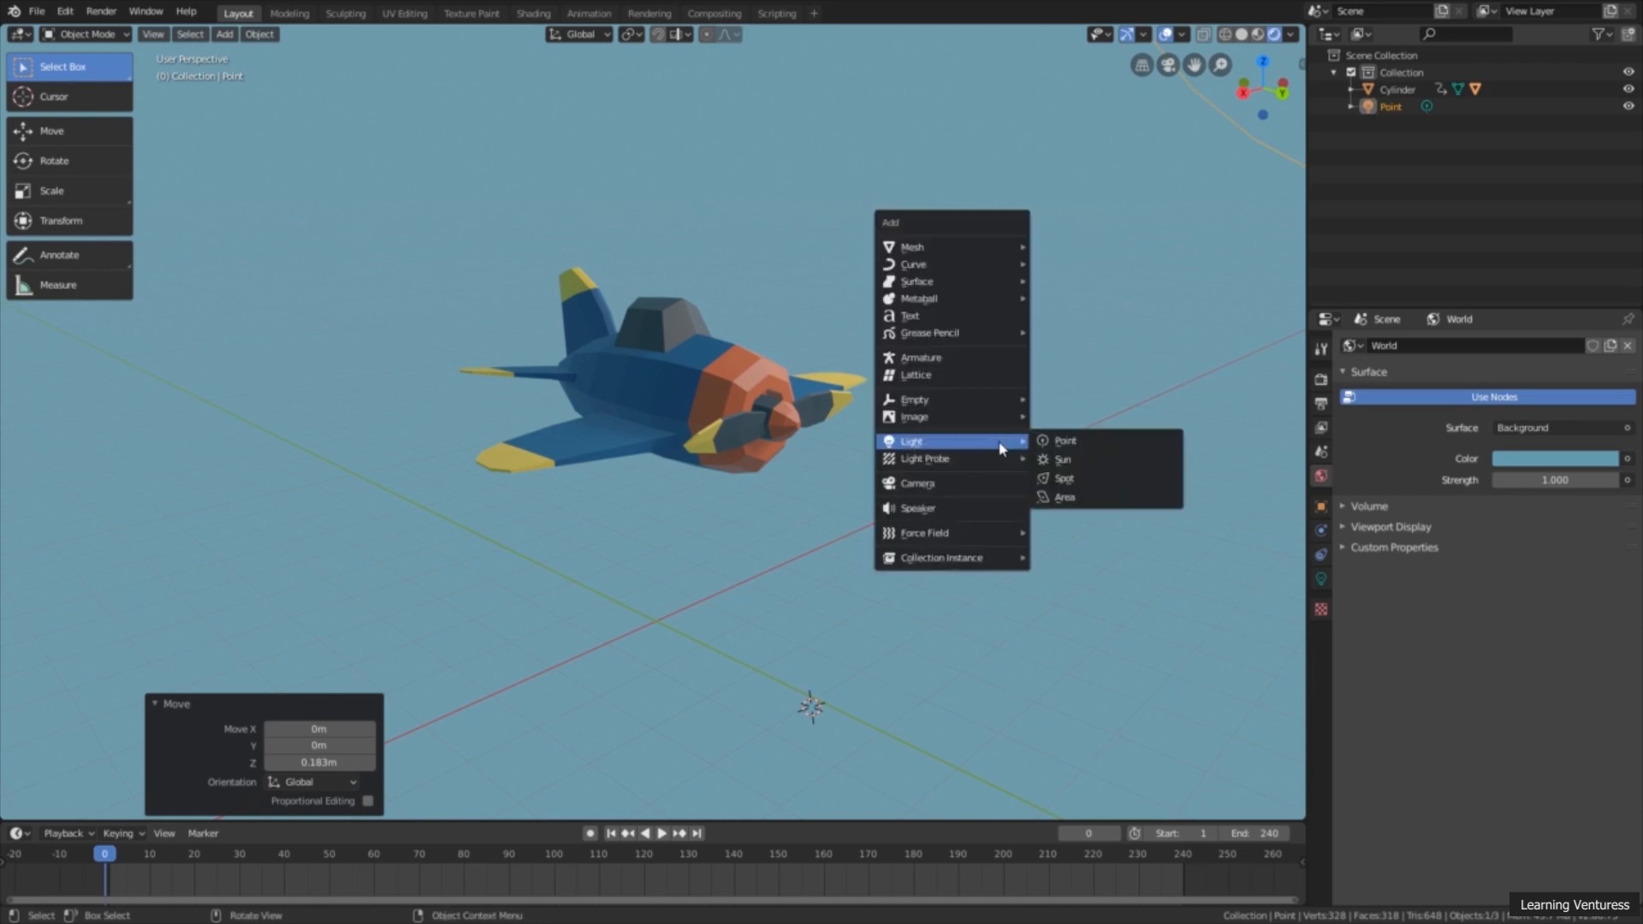
{"action": "left_click", "coordinate": [955, 485]}
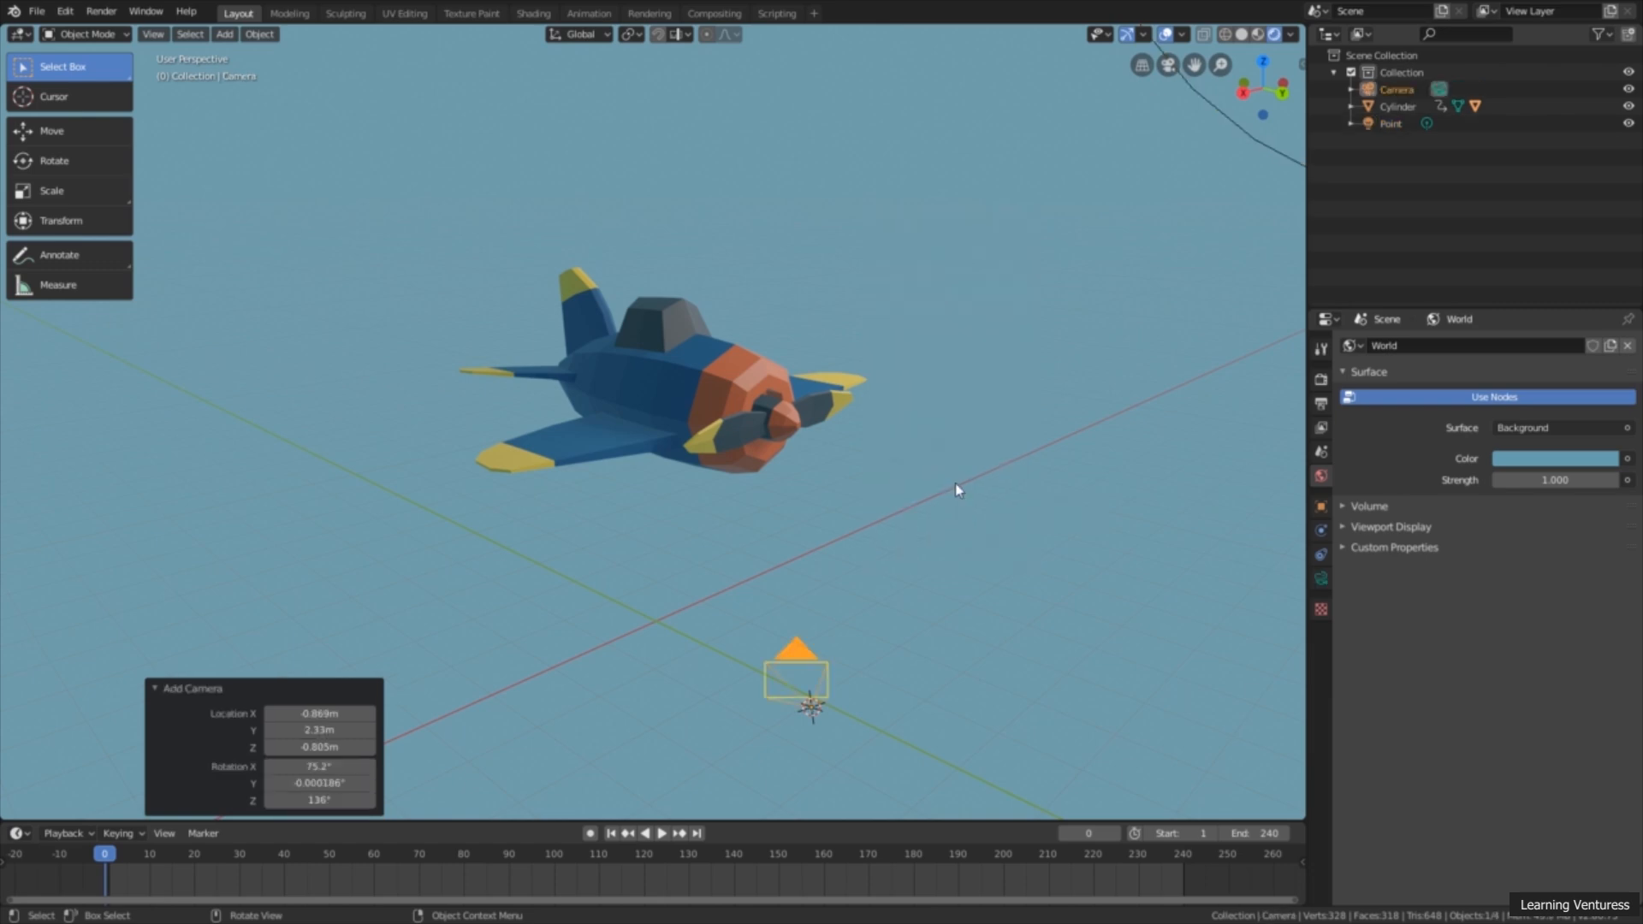
Step: Move the camera 2.35 m along Z and 2.78 m along Y, and return to Select Box
{"action": "scroll", "coordinate": [956, 493], "scroll_direction": "down", "scroll_amount": 1}
{"action": "middle_click_drag", "start_coordinate": [956, 493], "coordinate": [895, 535]}
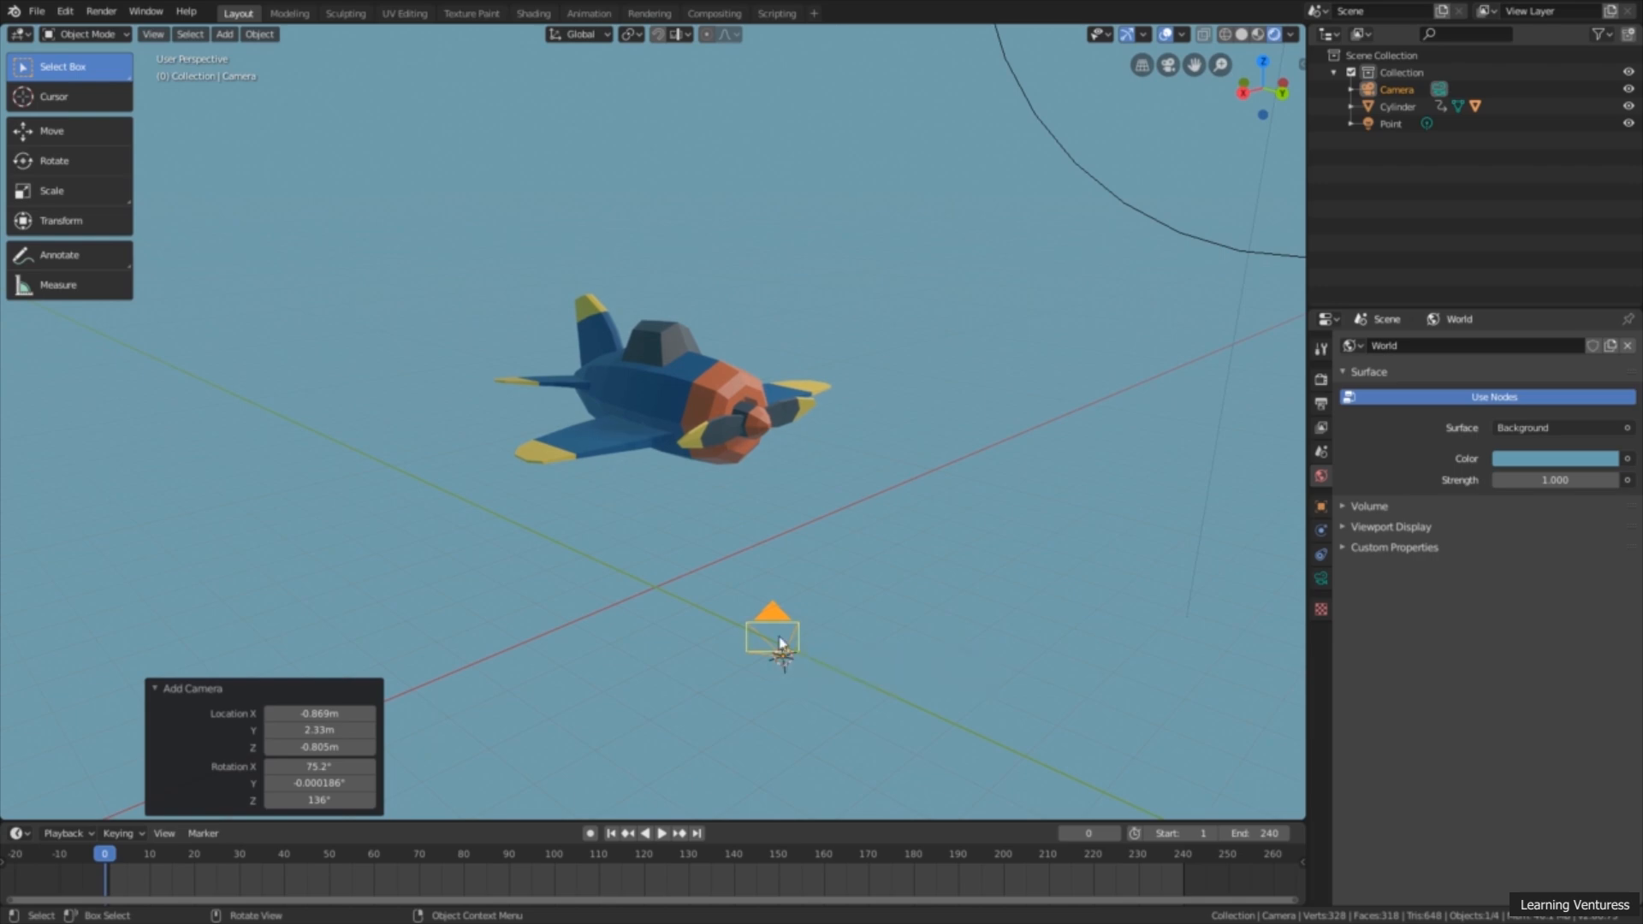
{"action": "left_click", "coordinate": [111, 131]}
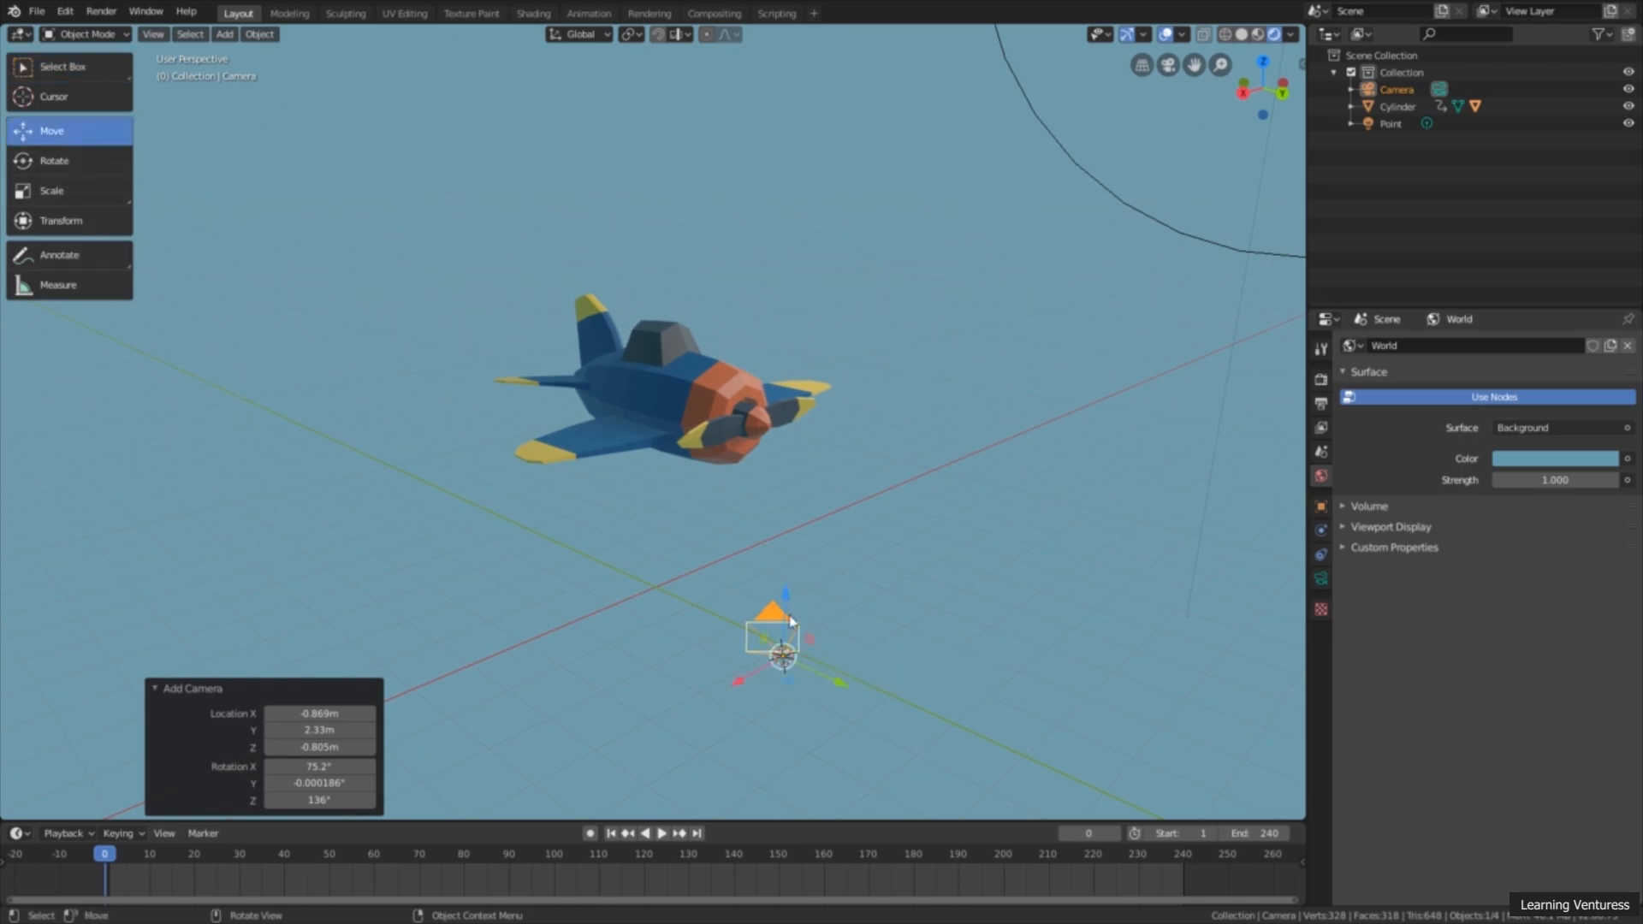
{"action": "left_click_drag", "start_coordinate": [787, 601], "coordinate": [811, 480]}
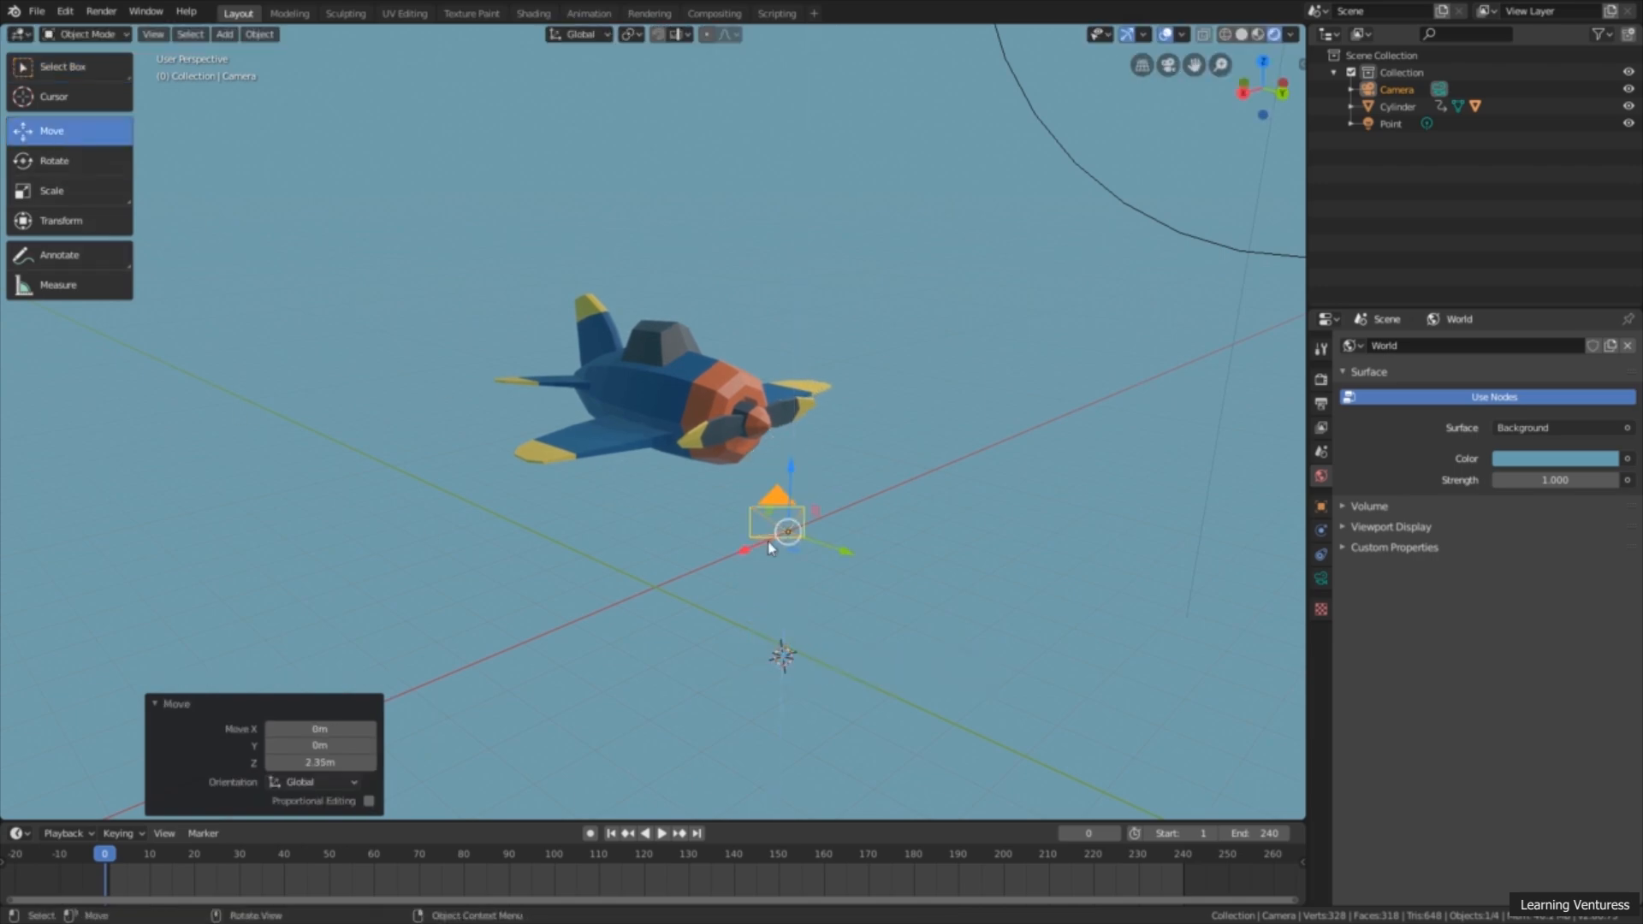
{"action": "left_click_drag", "start_coordinate": [764, 552], "coordinate": [1036, 566]}
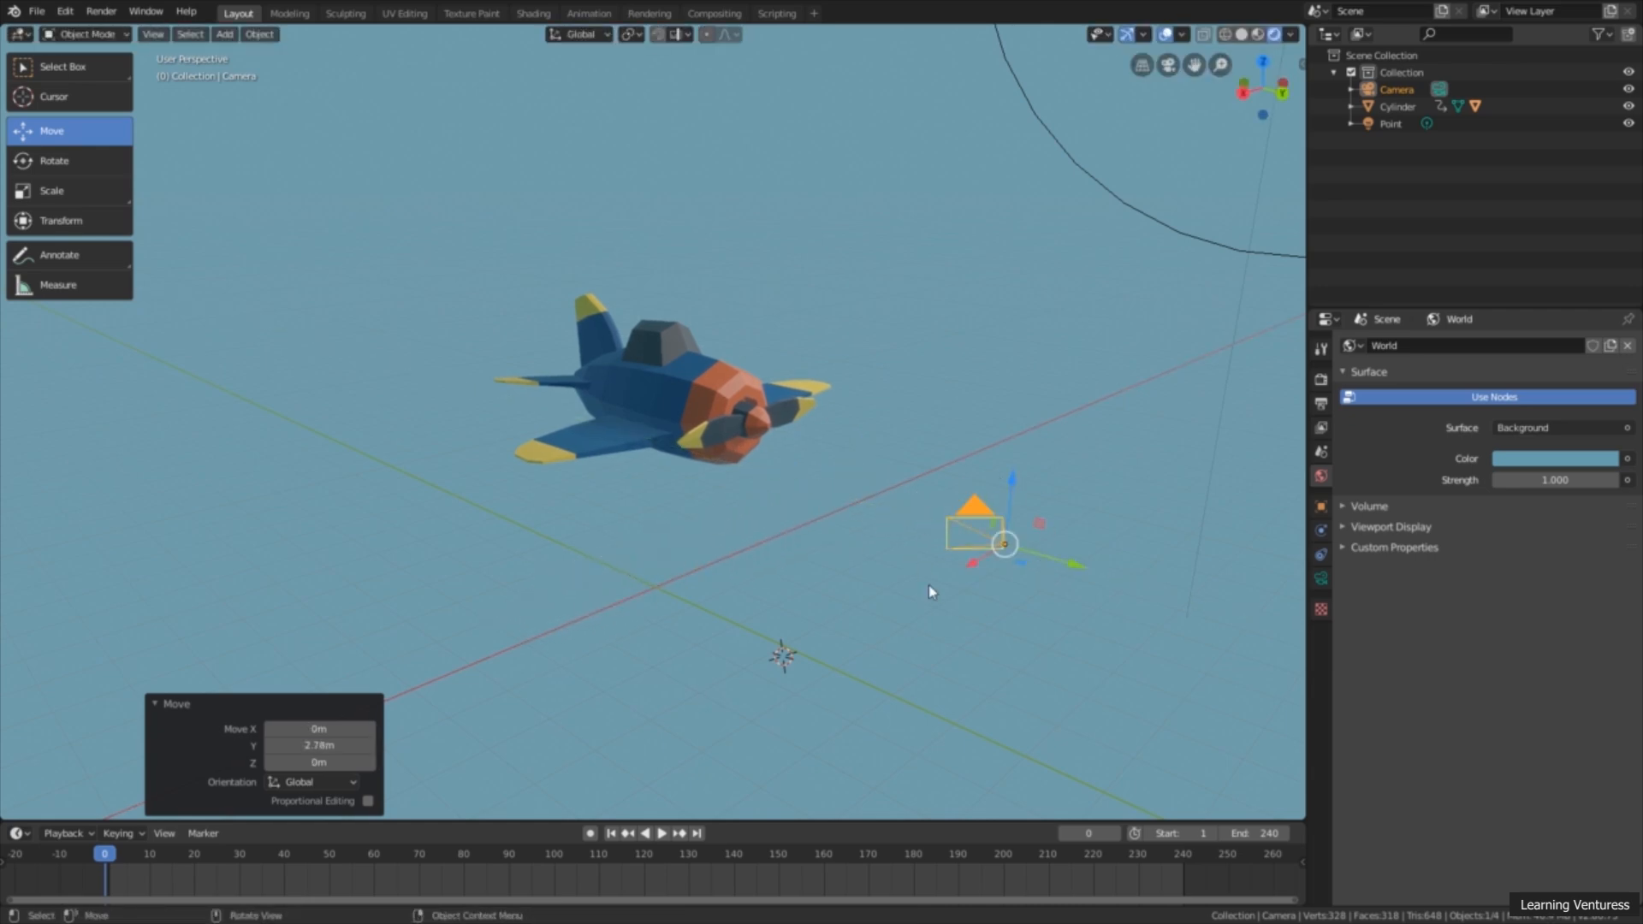
{"action": "left_click", "coordinate": [98, 66]}
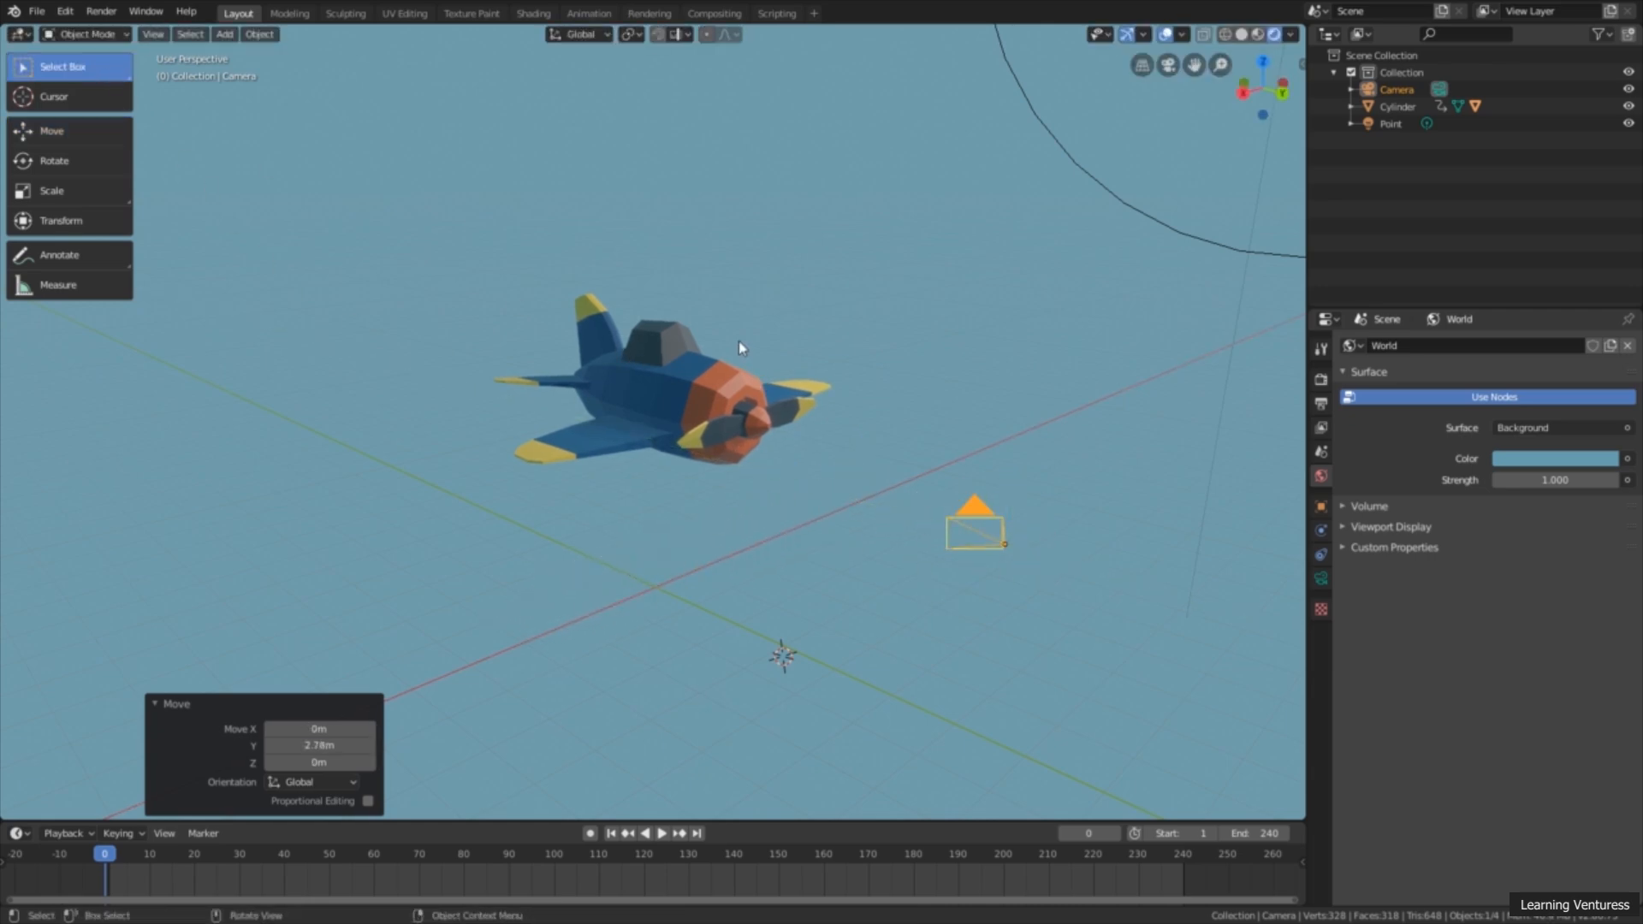
Step: Frame the airplane from the front three-quarter angle and align the active camera to that view
{"action": "middle_click_drag", "start_coordinate": [739, 341], "coordinate": [813, 390]}
{"action": "scroll", "coordinate": [743, 375], "scroll_direction": "up", "scroll_amount": 2}
{"action": "scroll", "coordinate": [743, 375], "scroll_direction": "down", "scroll_amount": 1}
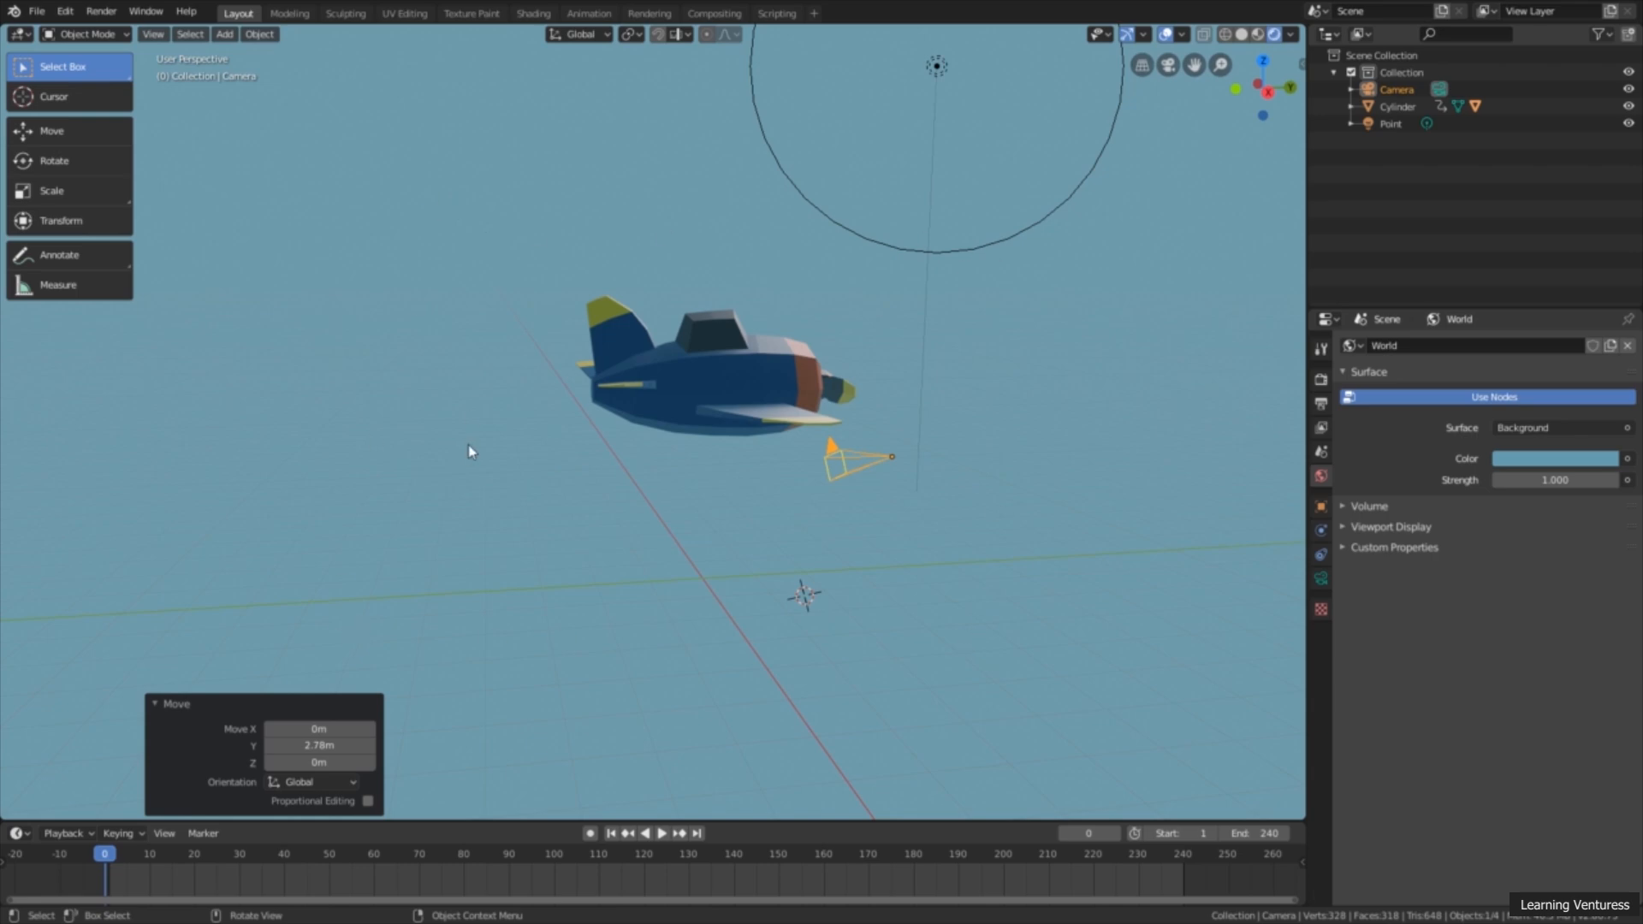
{"action": "middle_click_drag", "start_coordinate": [1023, 520], "coordinate": [841, 477]}
{"action": "scroll", "coordinate": [880, 484], "scroll_direction": "down", "scroll_amount": 1}
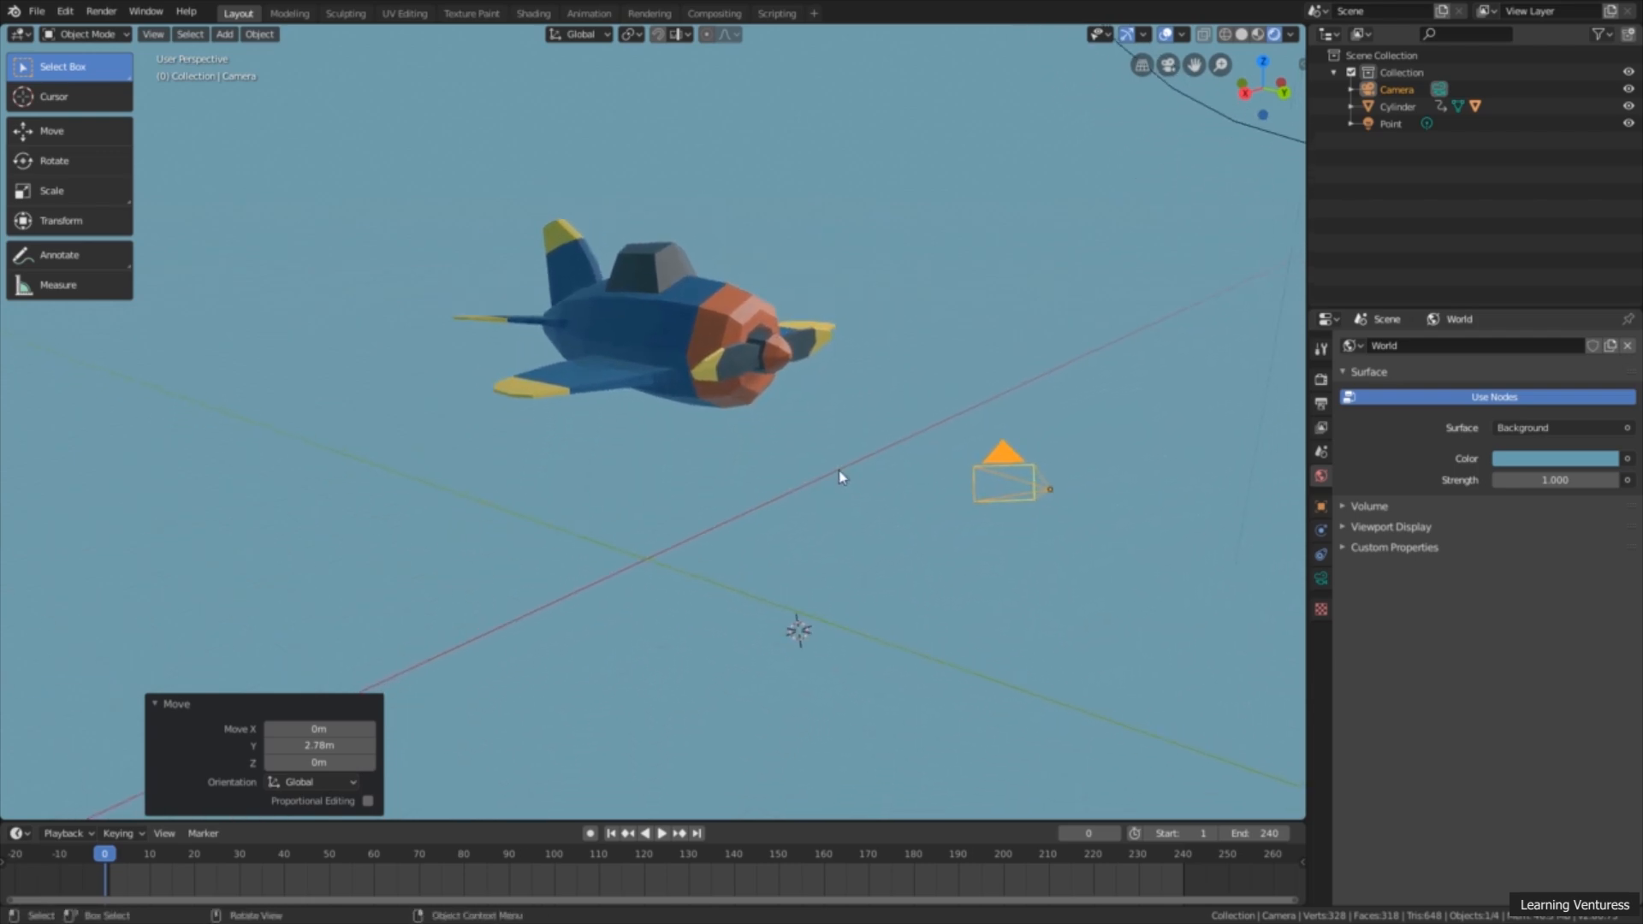
{"action": "left_click", "coordinate": [152, 38]}
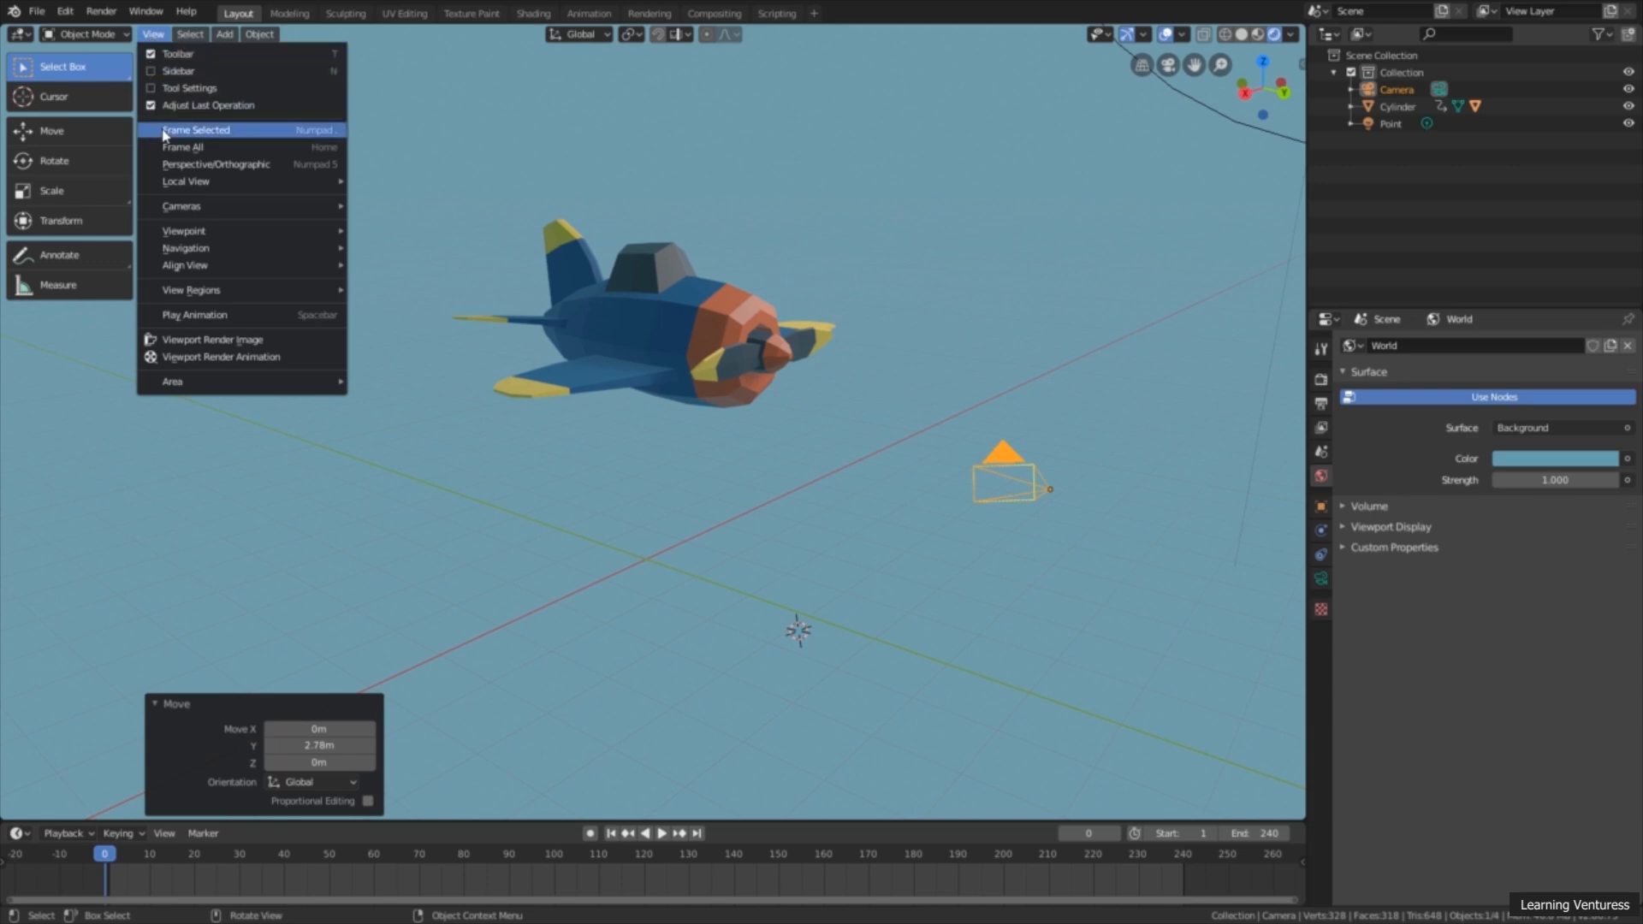
{"action": "mouse_move", "coordinate": [206, 266]}
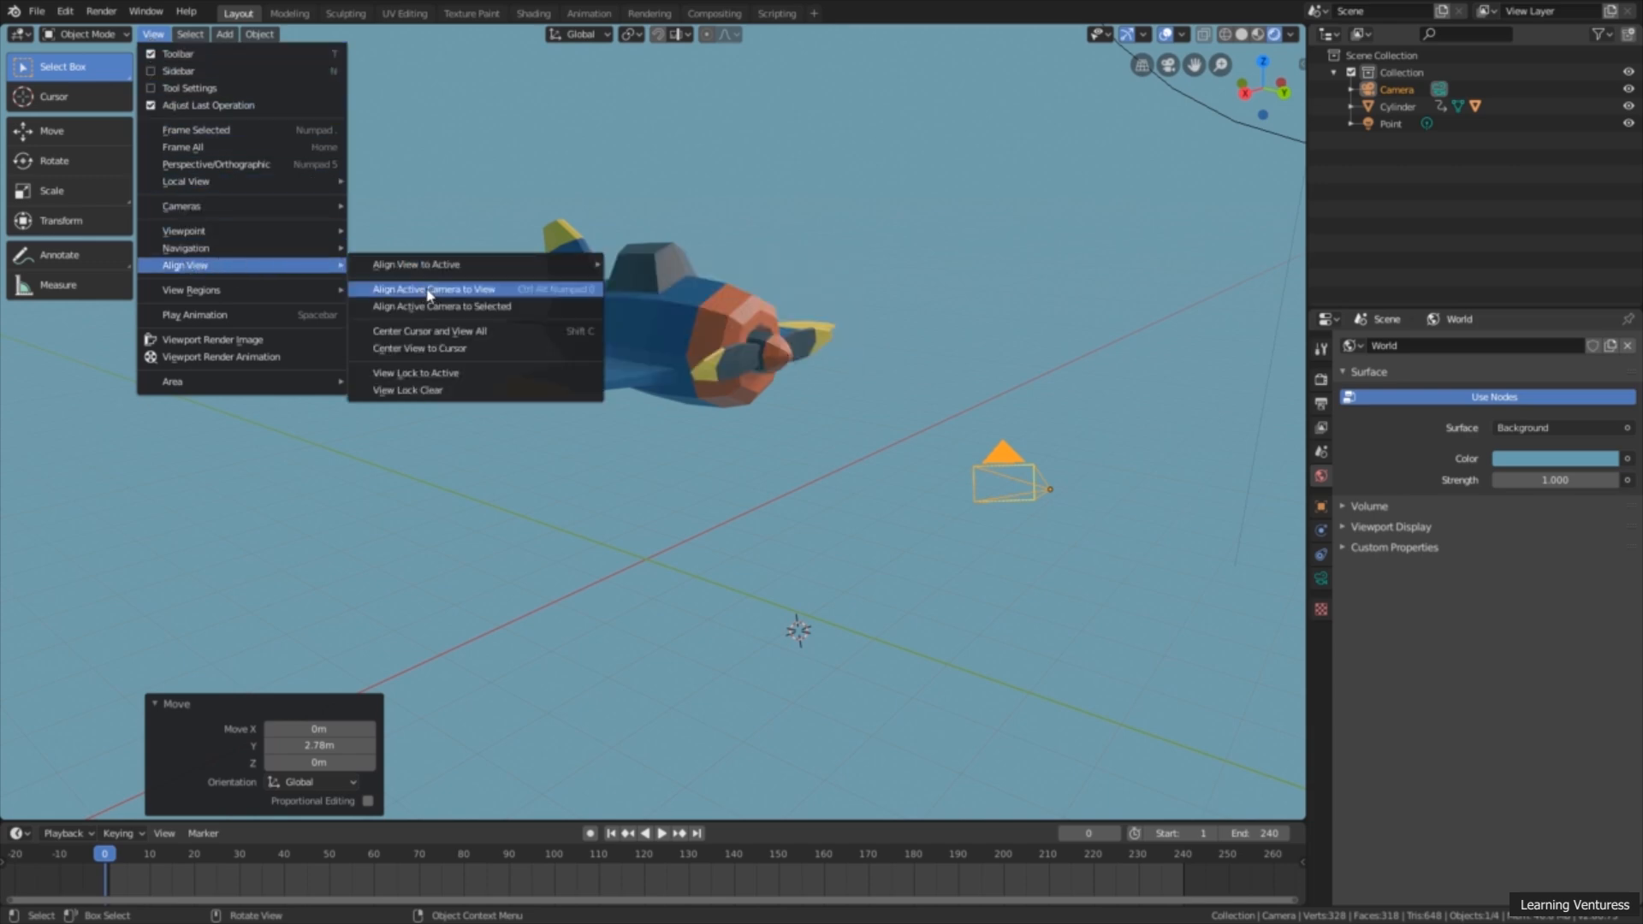
{"action": "left_click", "coordinate": [508, 291]}
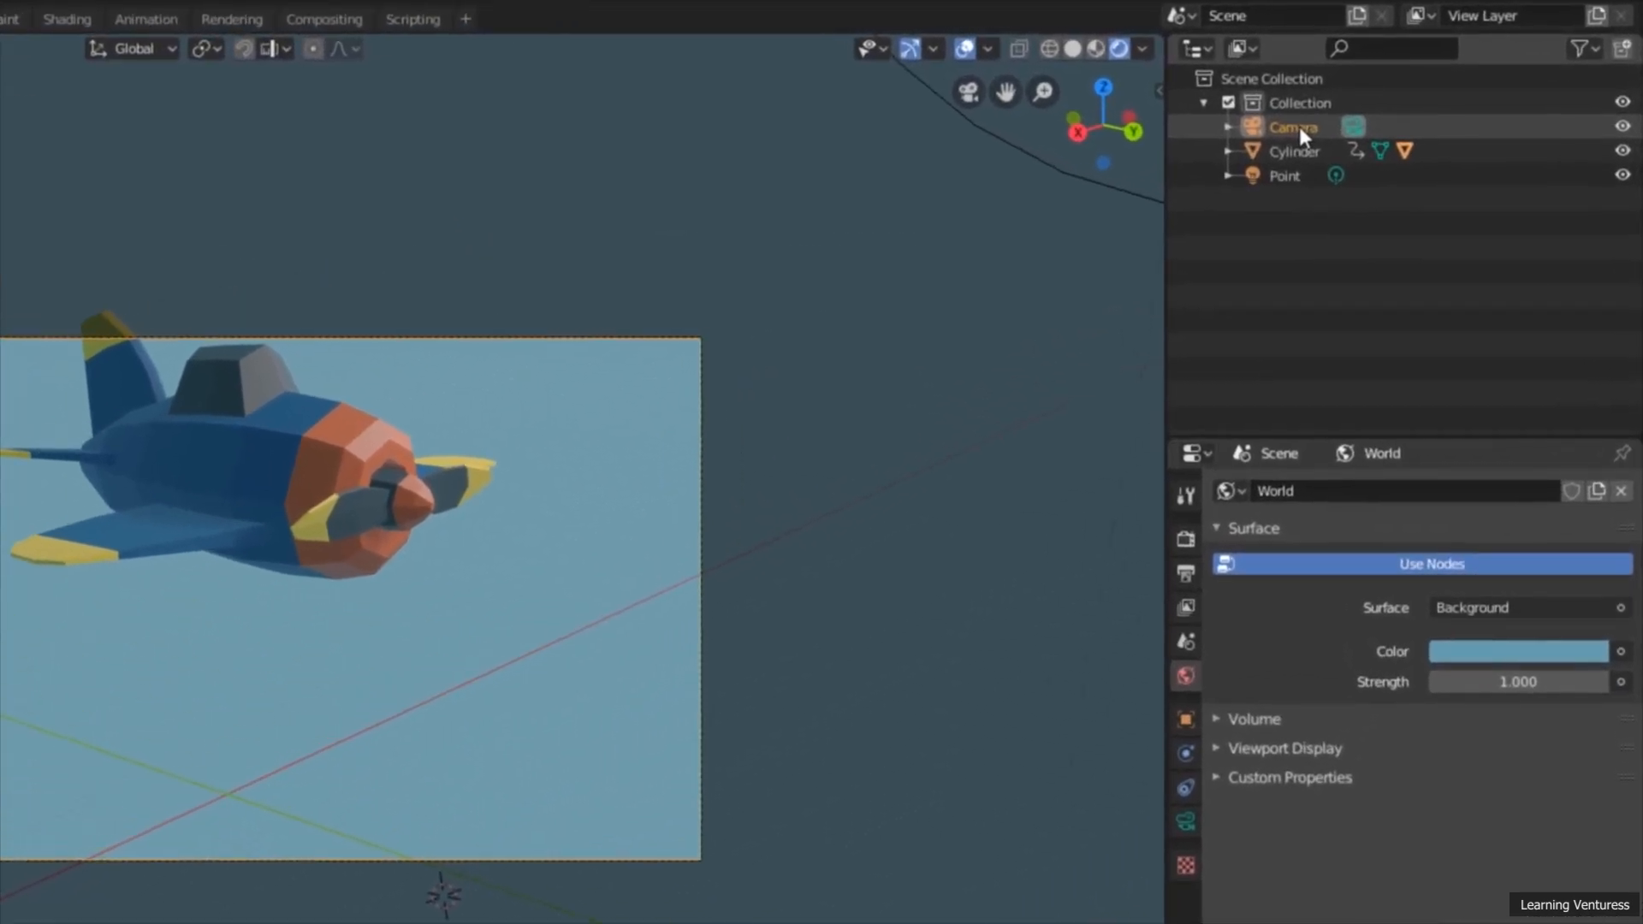
Step: Select the camera and shift it about 0.196 m along X, -0.204 m along Y and -0.06 m along Z
{"action": "left_click", "coordinate": [1429, 91]}
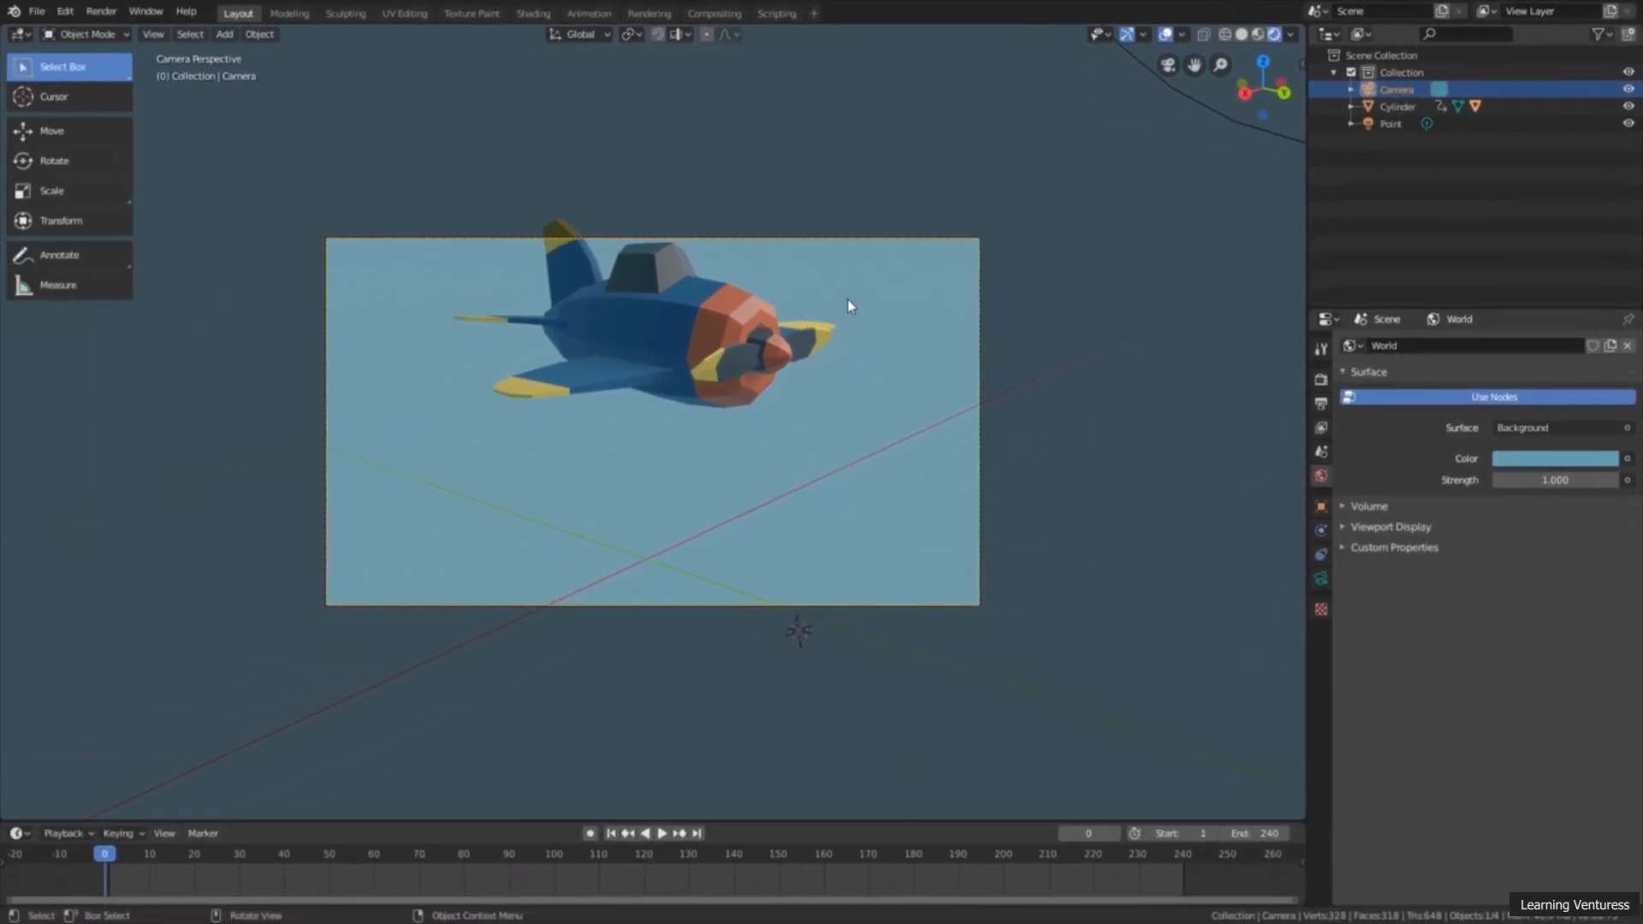
{"action": "key", "text": "g"}
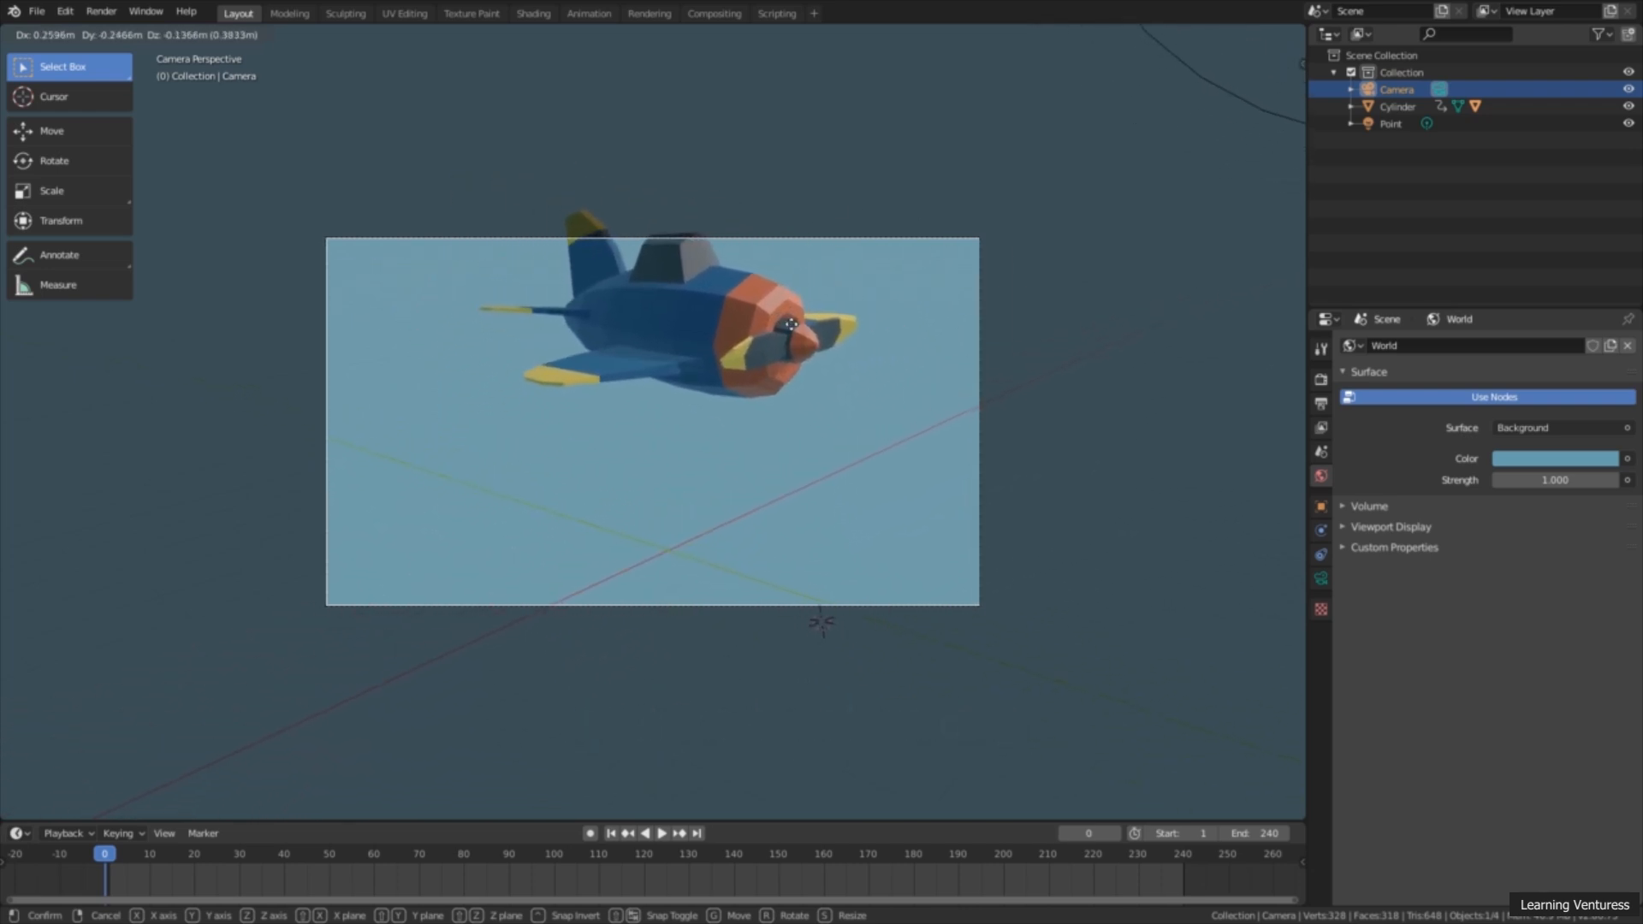
{"action": "key", "text": "z"}
{"action": "key", "text": "z"}
{"action": "left_click", "coordinate": [764, 348]}
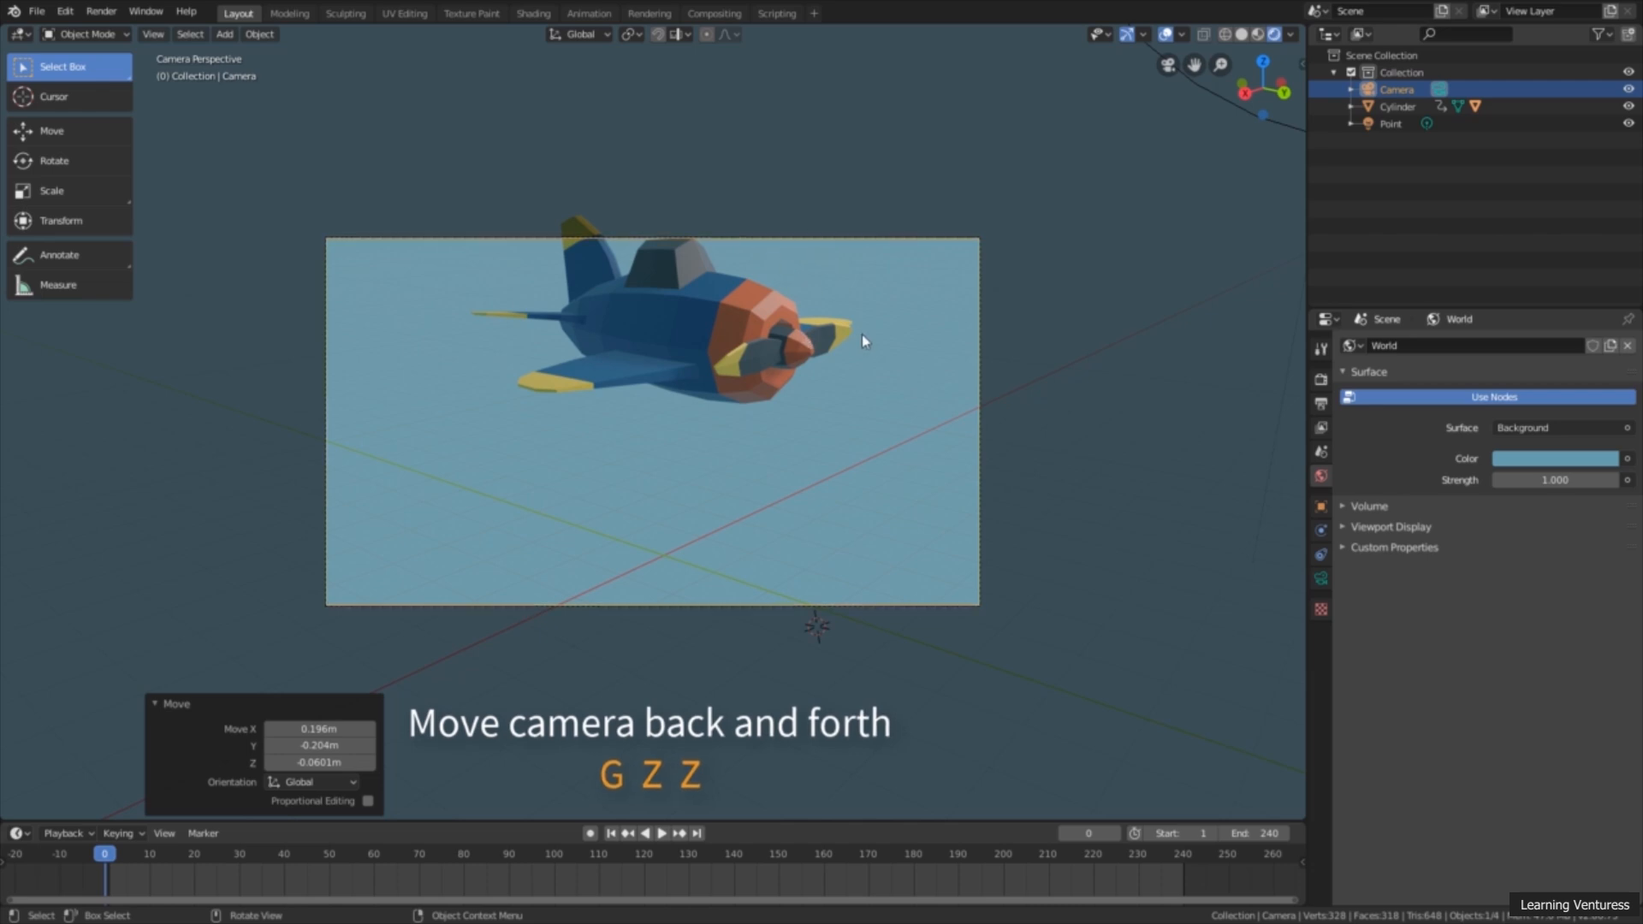
Step: Pull the camera back from the airplane along its local Z axis by about 2.26 m and another 2.65 m
{"action": "key", "text": "g"}
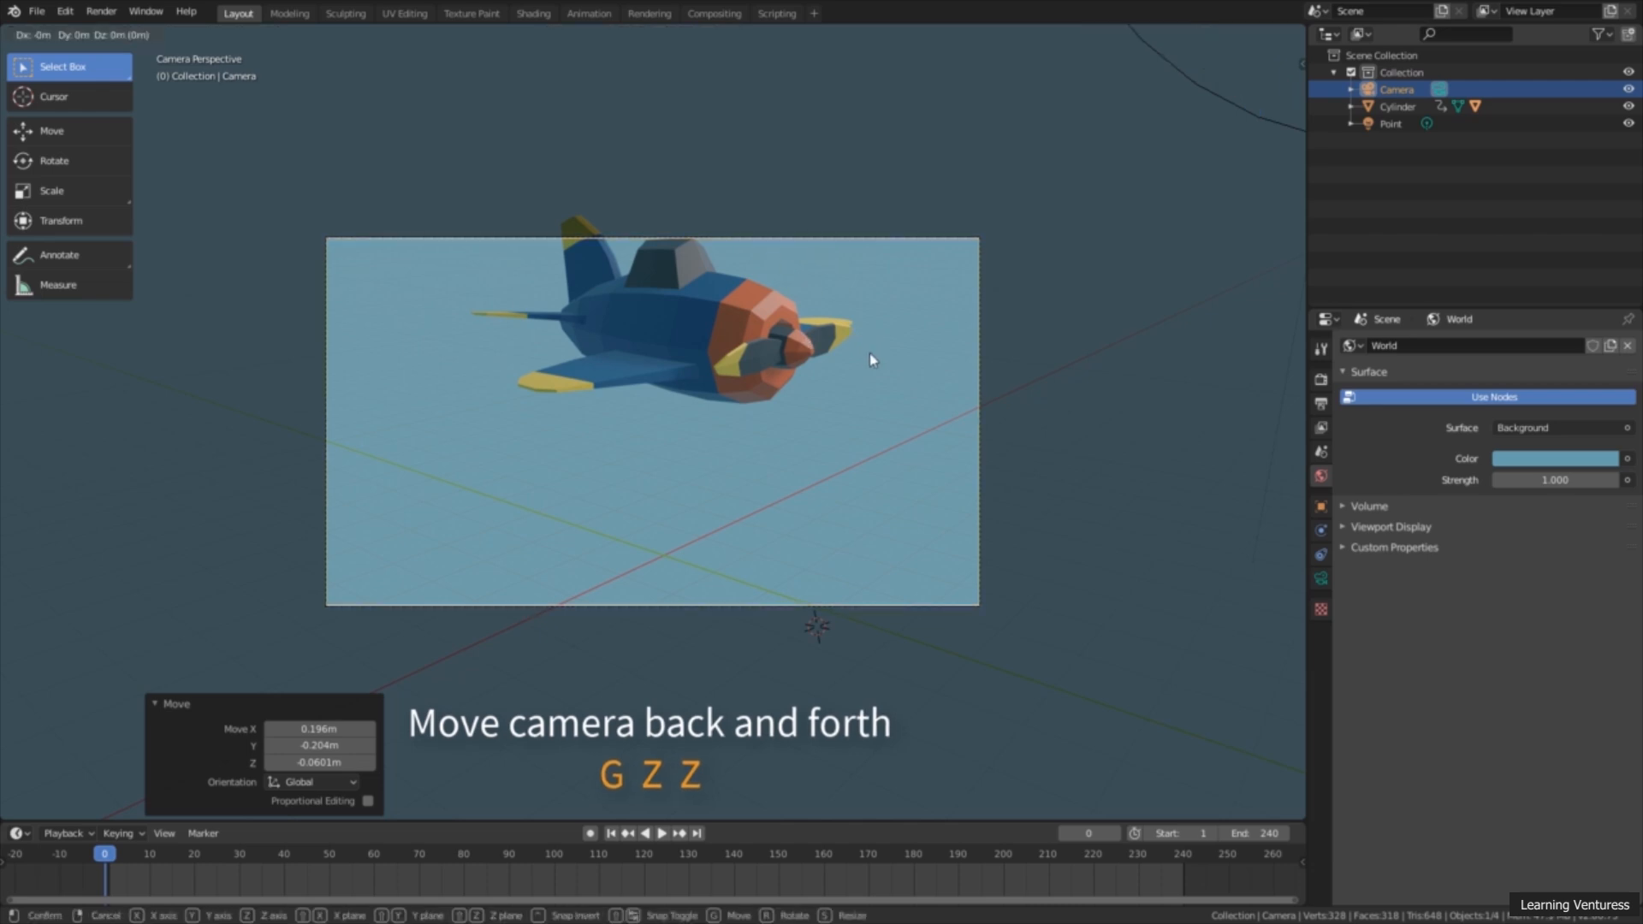
{"action": "key", "text": "z"}
{"action": "key", "text": "z"}
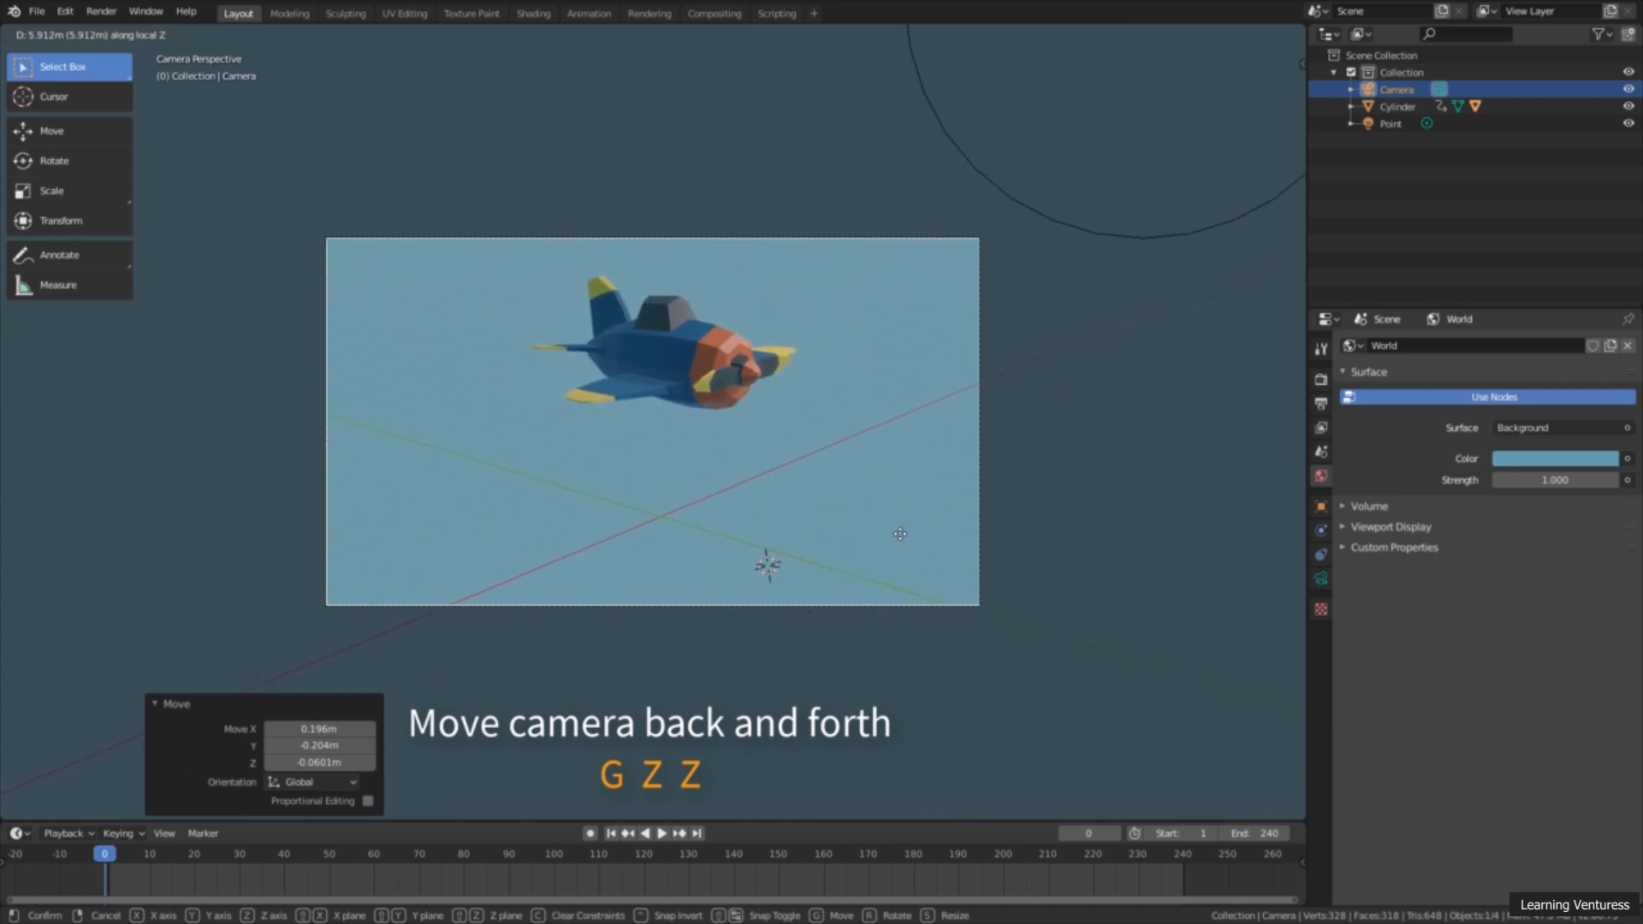
{"action": "left_click", "coordinate": [911, 465]}
{"action": "key", "text": "g"}
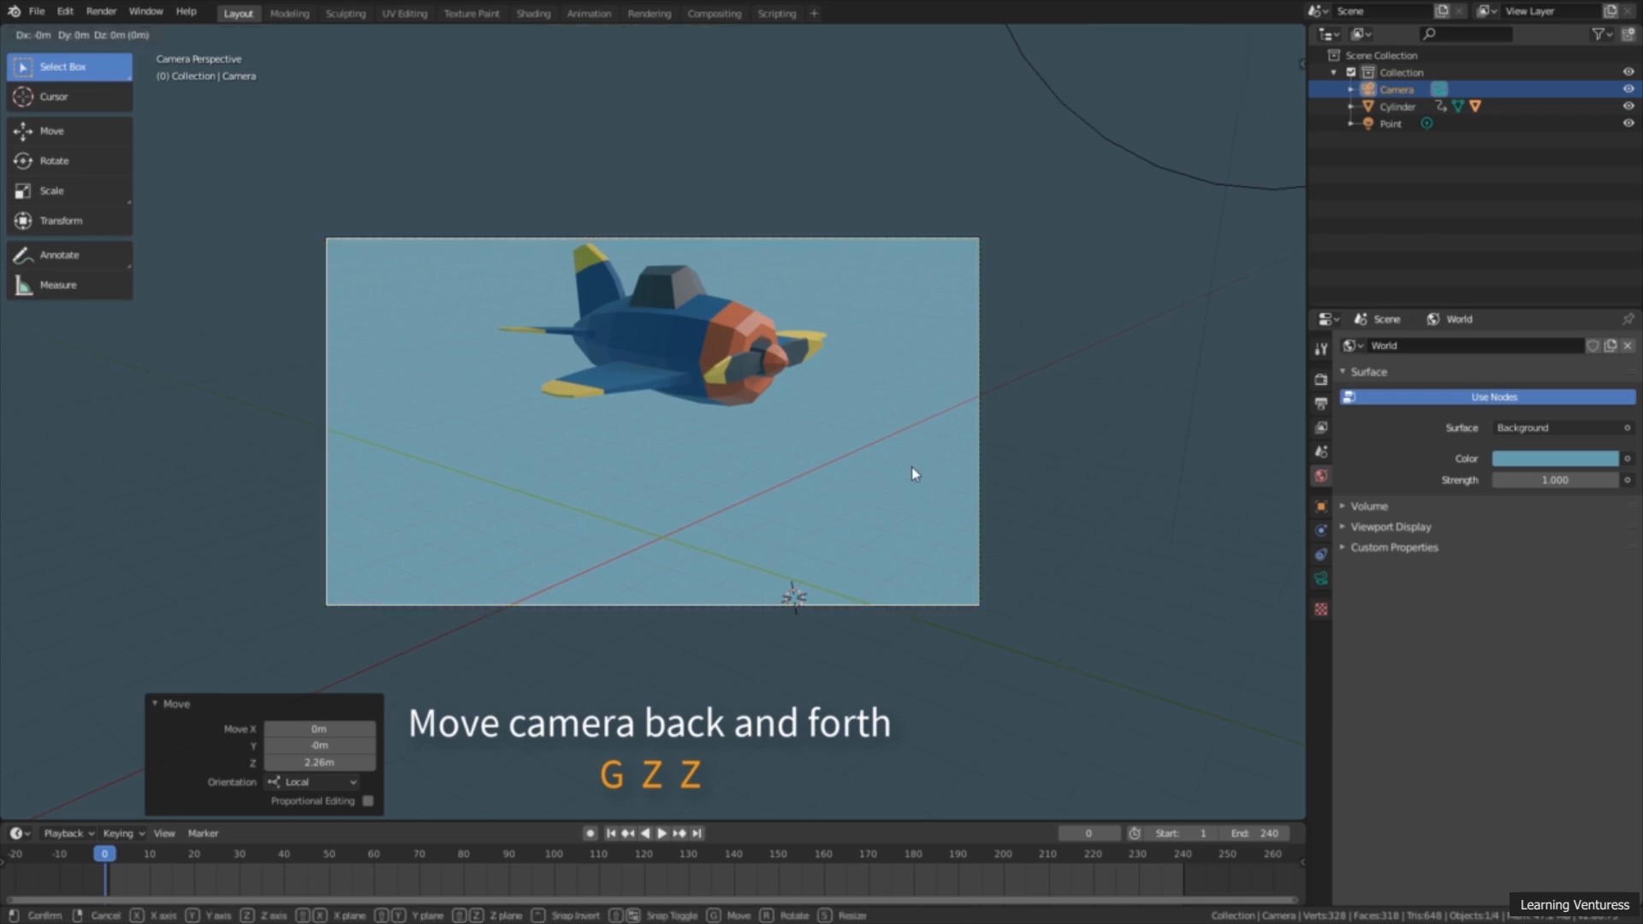
{"action": "key", "text": "z"}
{"action": "key", "text": "z"}
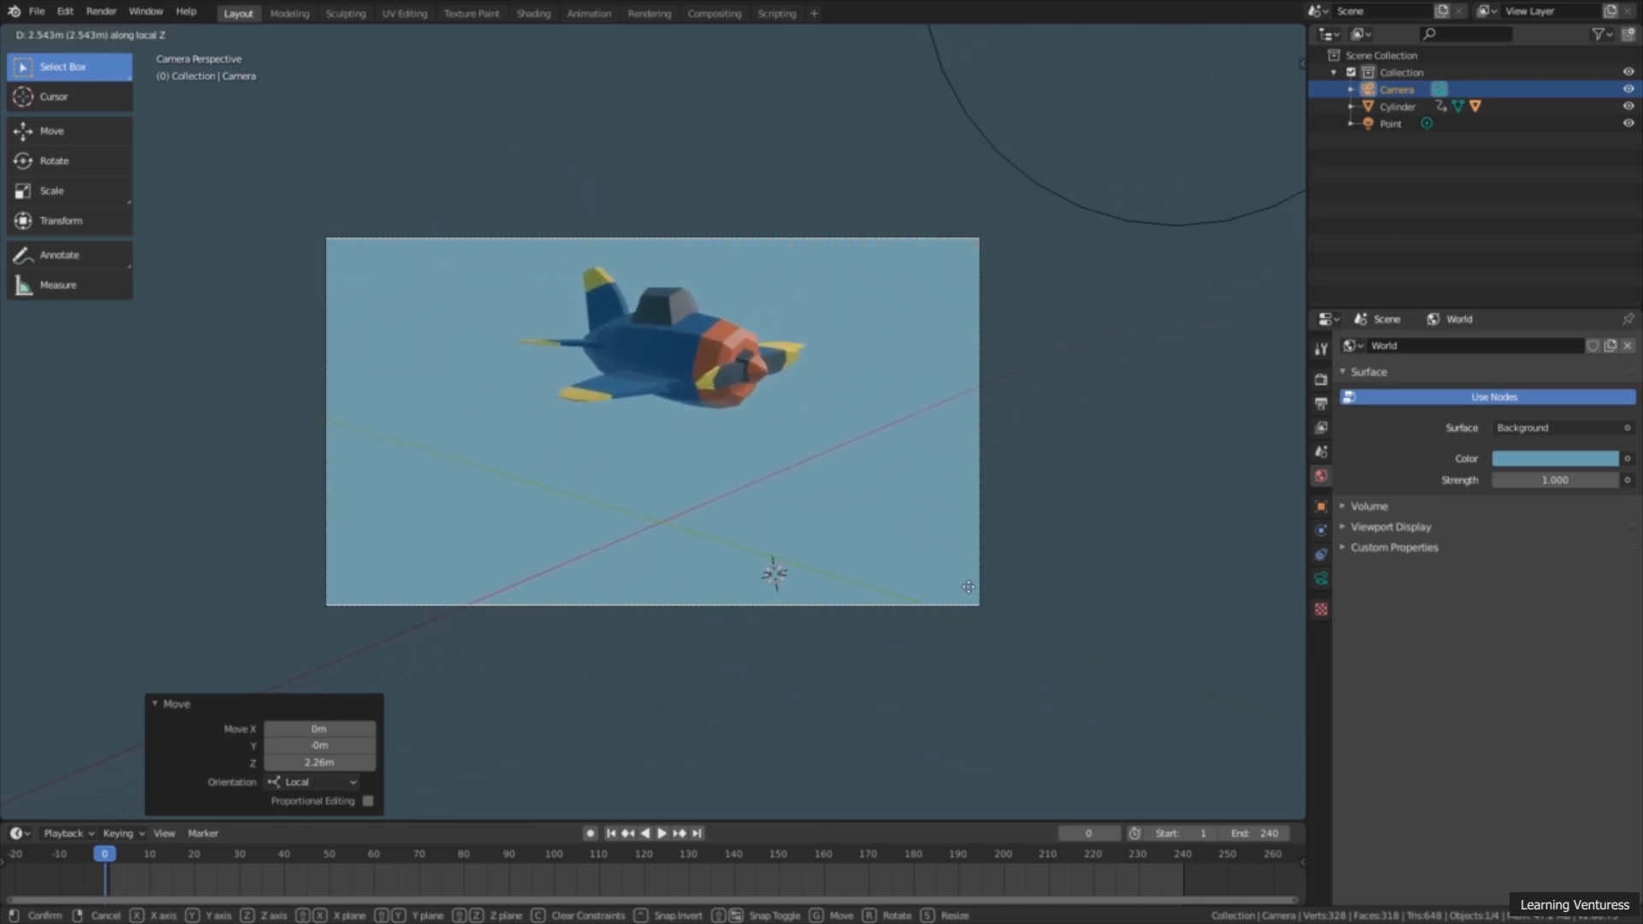
{"action": "left_click", "coordinate": [971, 596]}
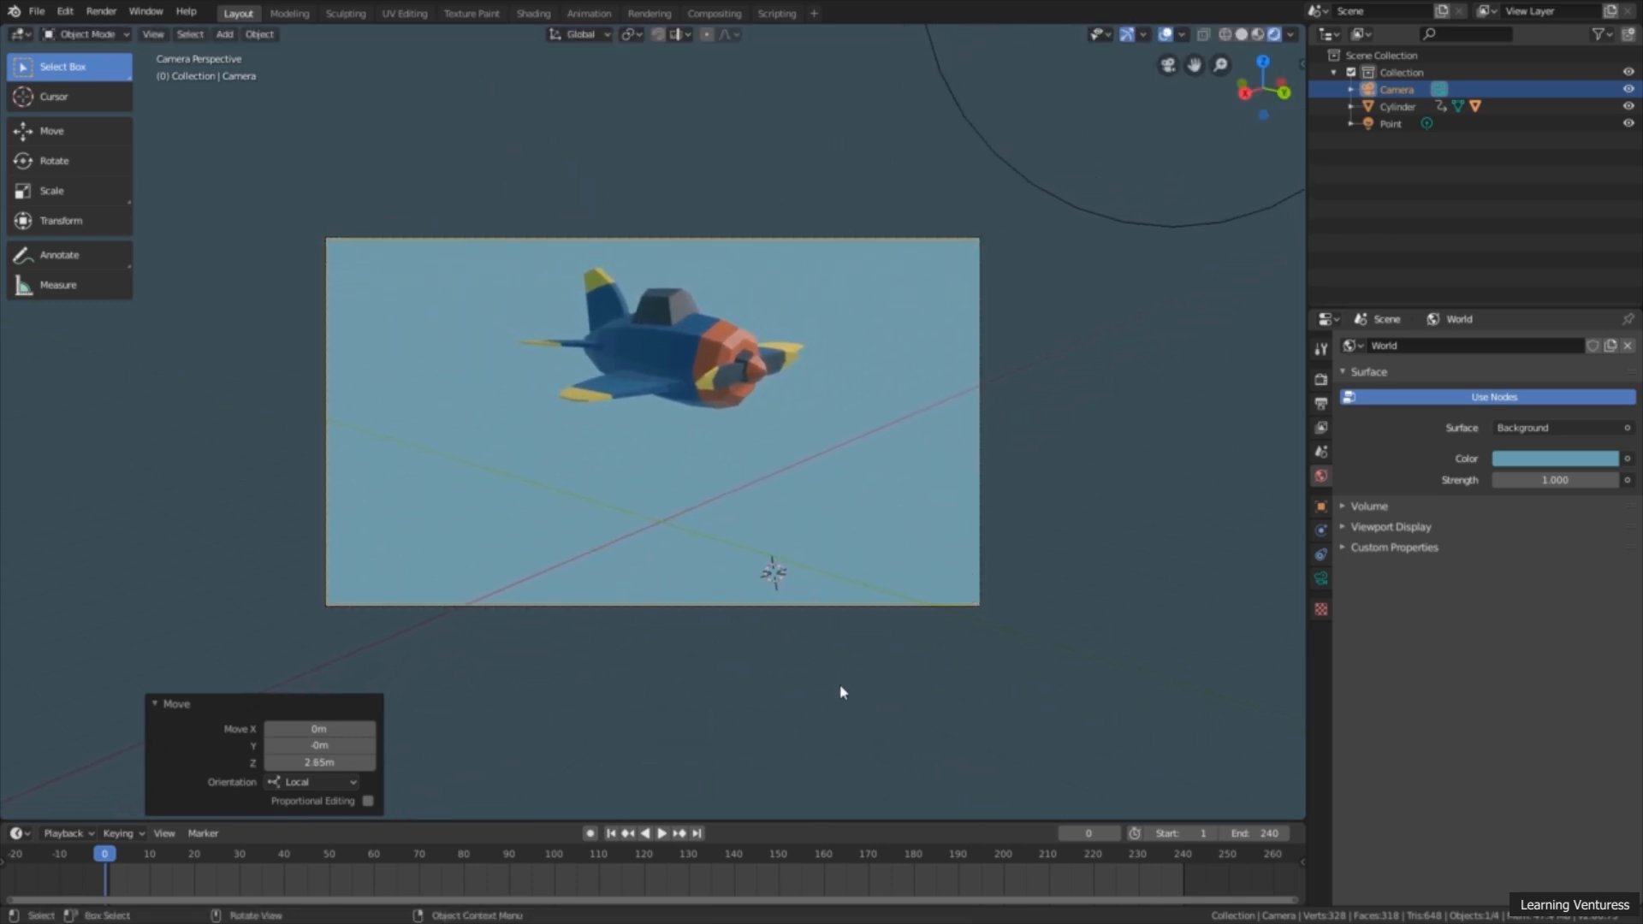
Step: During animation playback, pull the camera back about 2.23 m along local Z and nudge it to keep the airplane in frame, then stop playback
{"action": "left_click", "coordinate": [661, 833]}
{"action": "key", "text": "g"}
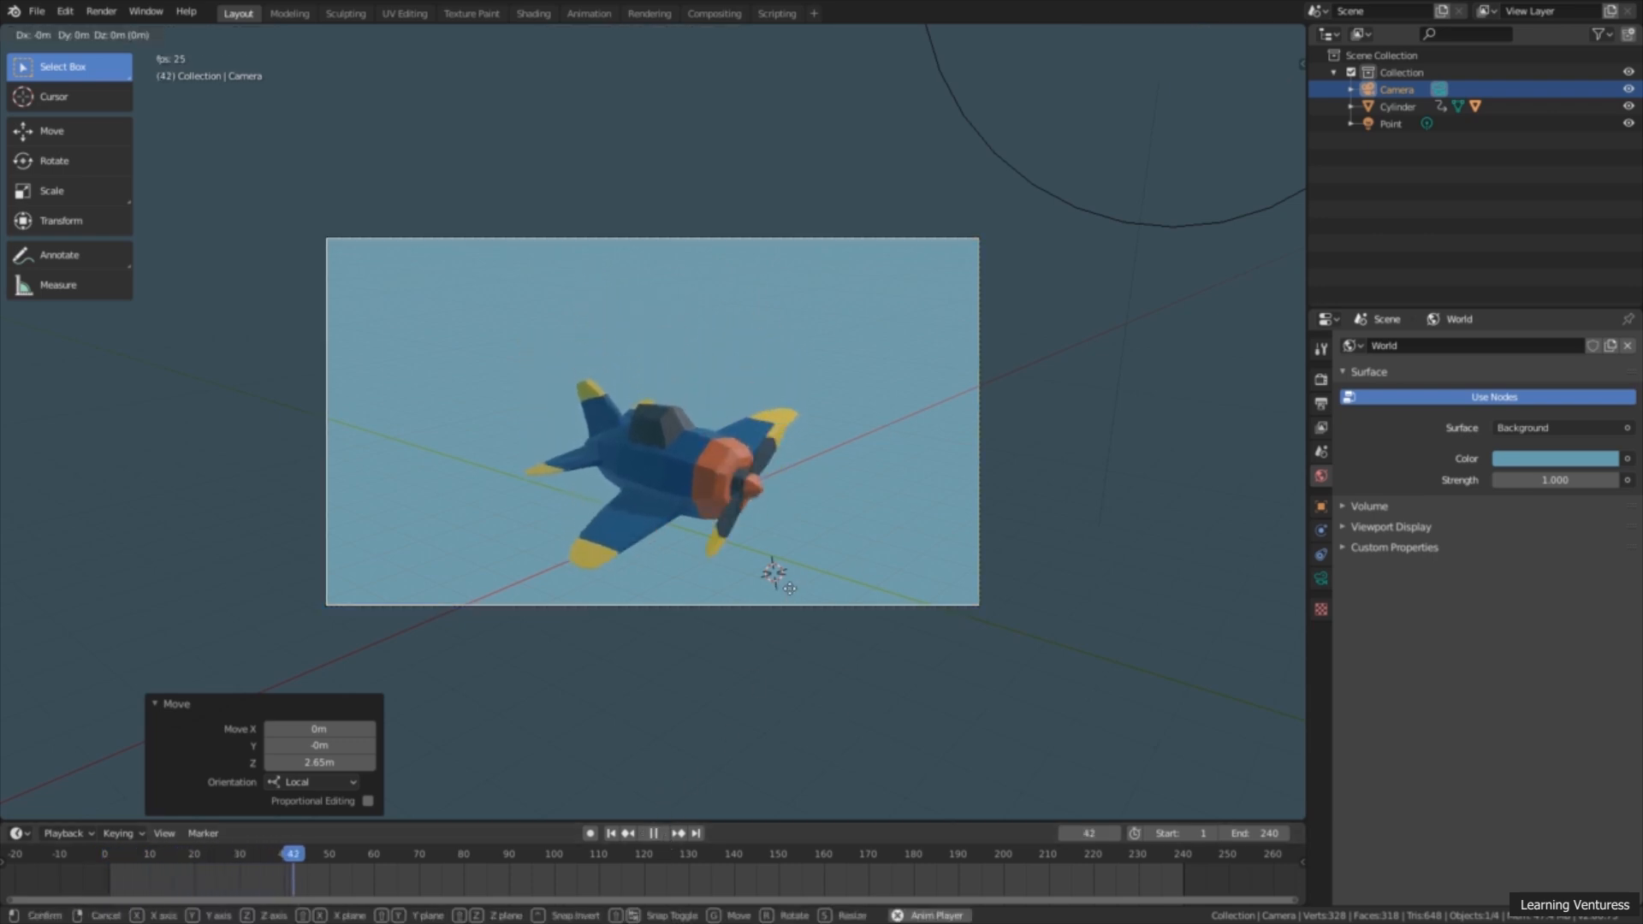
{"action": "key", "text": "z"}
{"action": "key", "text": "z"}
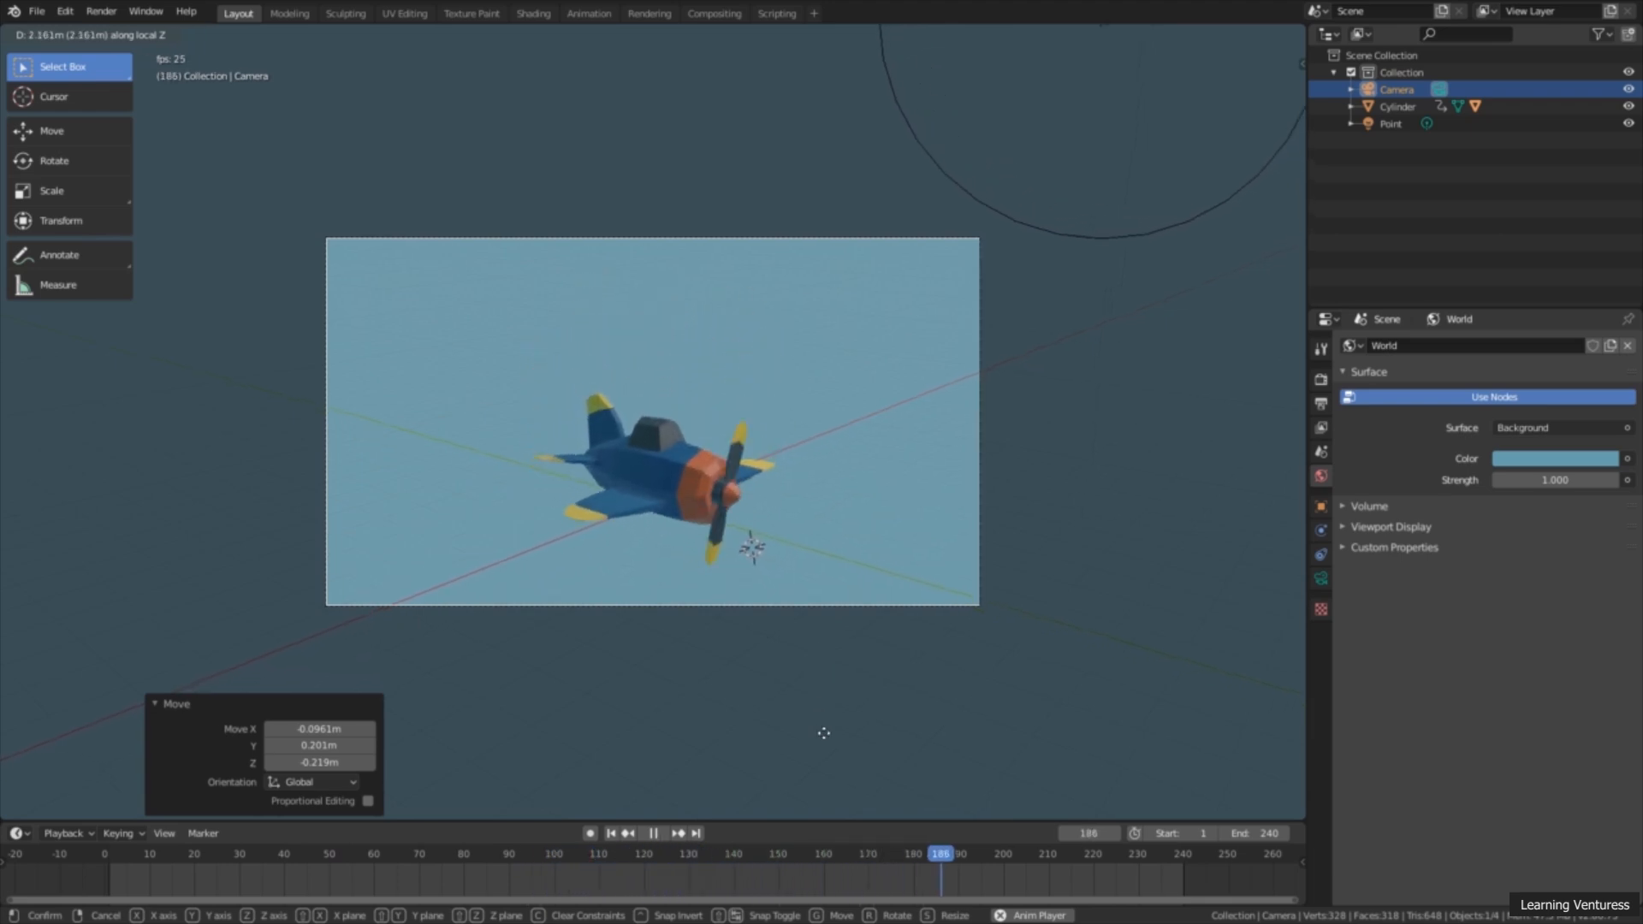
{"action": "left_click", "coordinate": [843, 730]}
{"action": "key", "text": "g"}
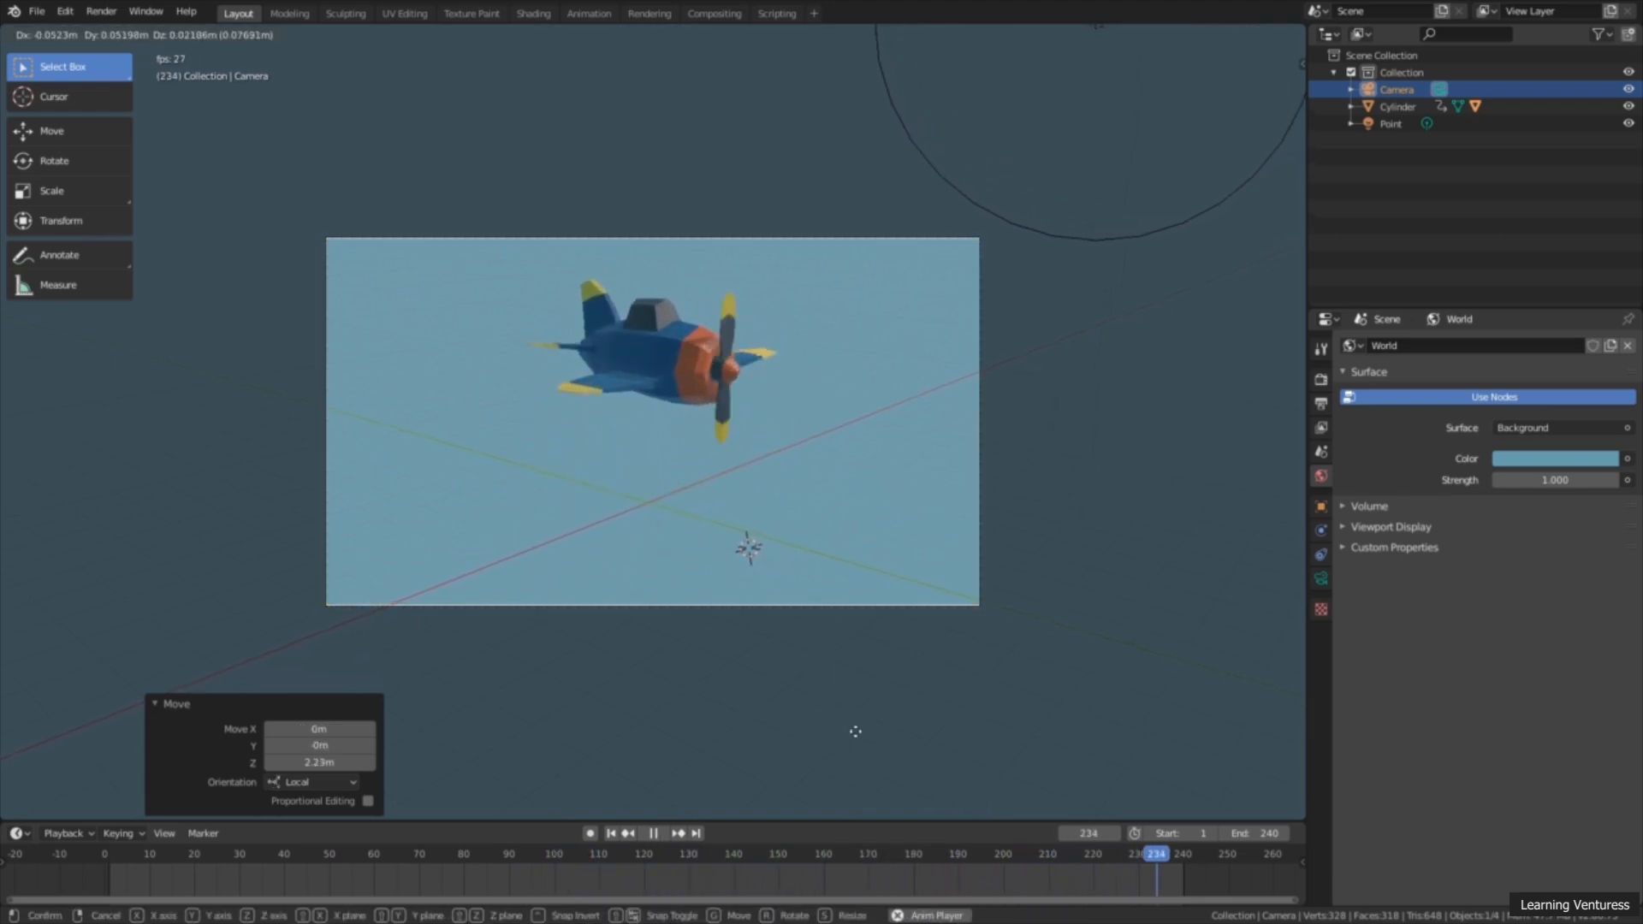
{"action": "left_click", "coordinate": [856, 728]}
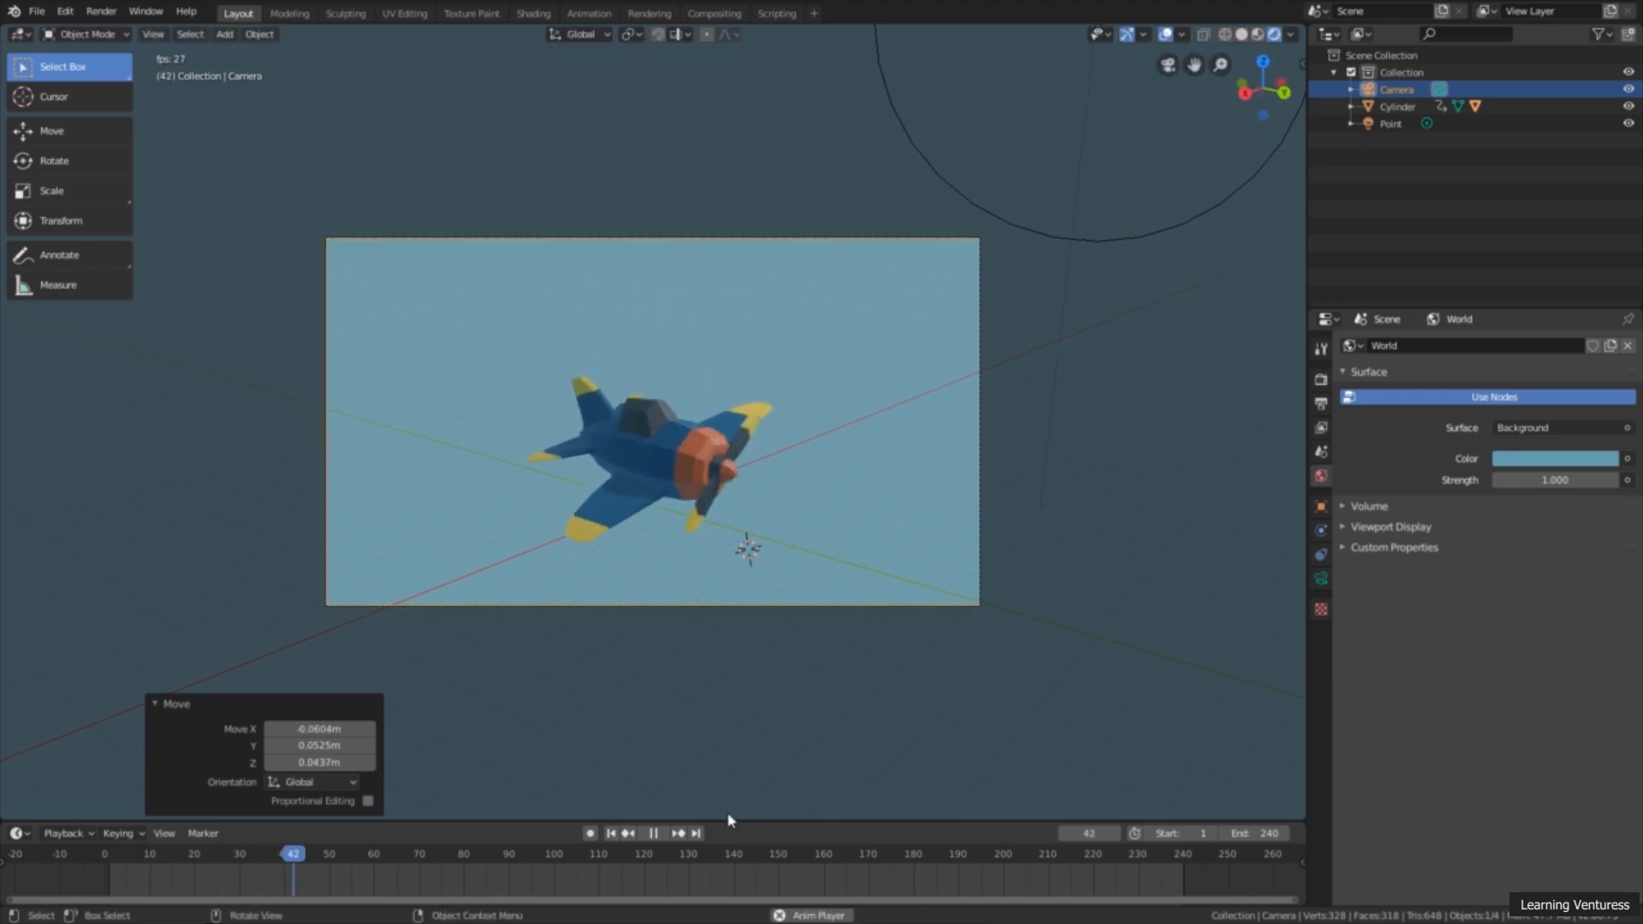
{"action": "left_click", "coordinate": [655, 833]}
Step: Inspect the airplane from outside the camera's viewpoint and return to the camera view
{"action": "middle_click_drag", "start_coordinate": [1082, 601], "coordinate": [852, 630]}
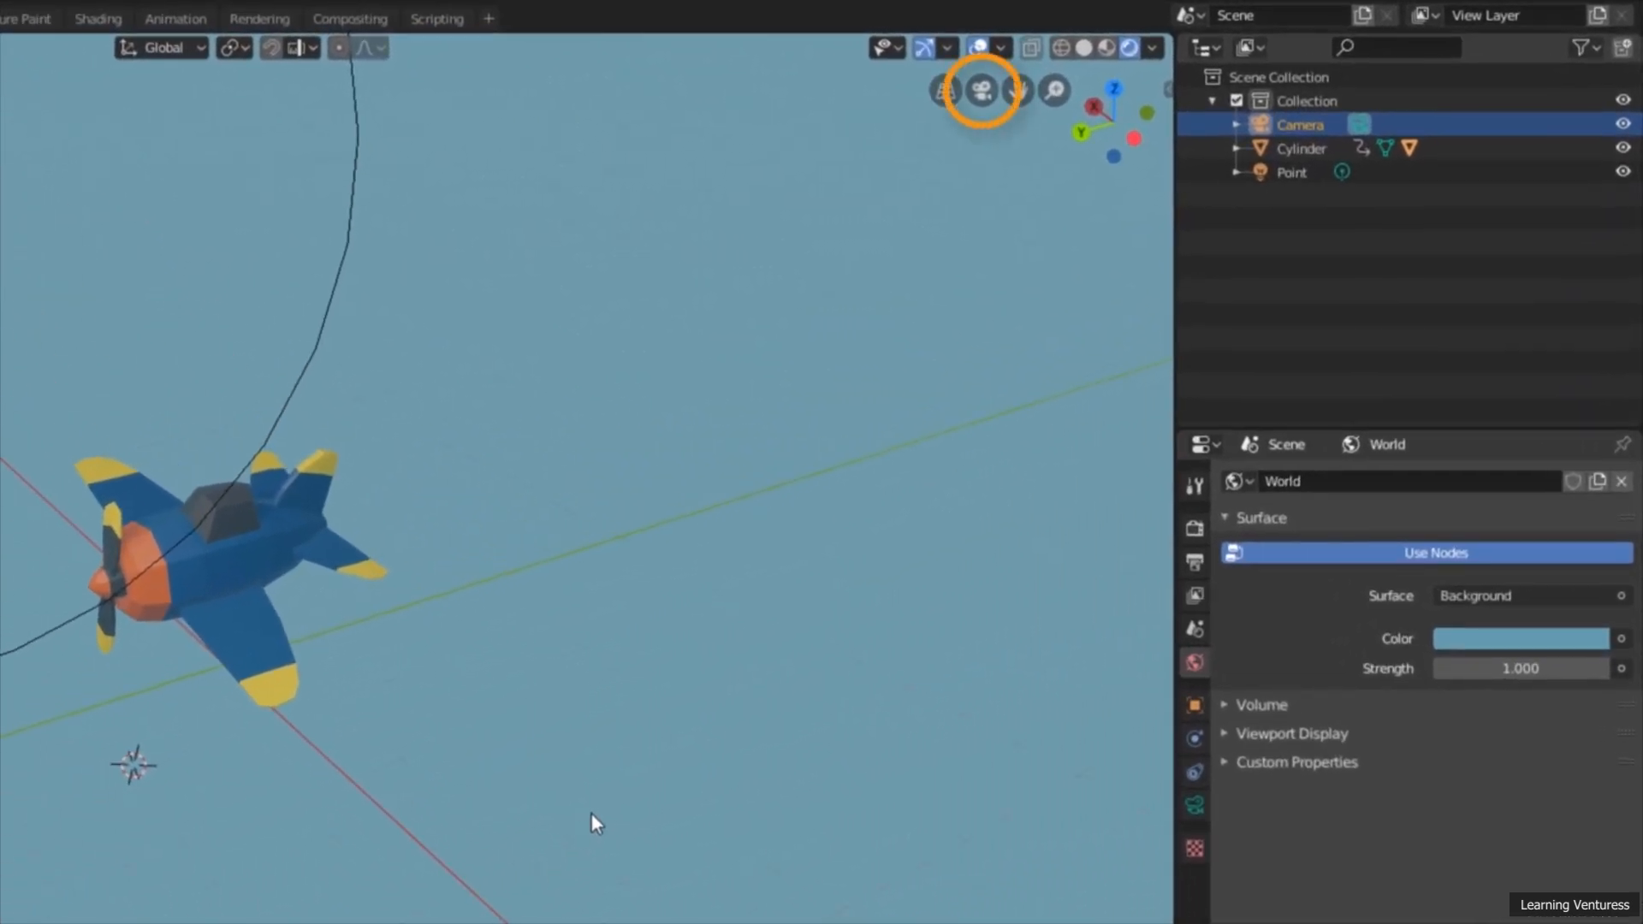
{"action": "scroll", "coordinate": [871, 431], "scroll_direction": "up", "scroll_amount": 1}
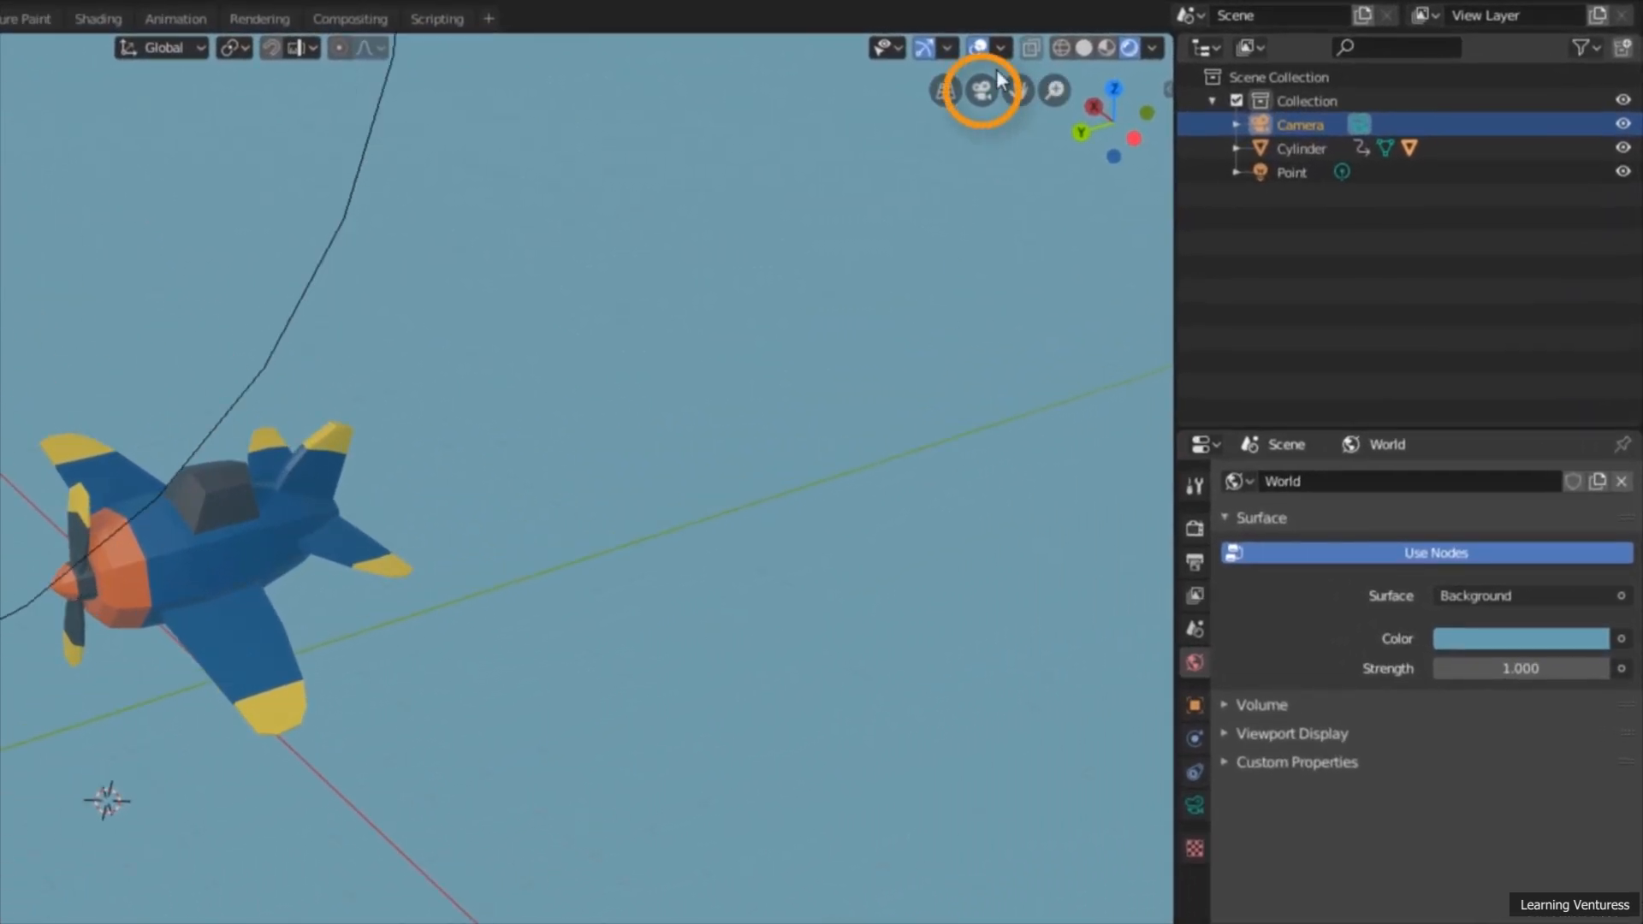
{"action": "left_click", "coordinate": [984, 92]}
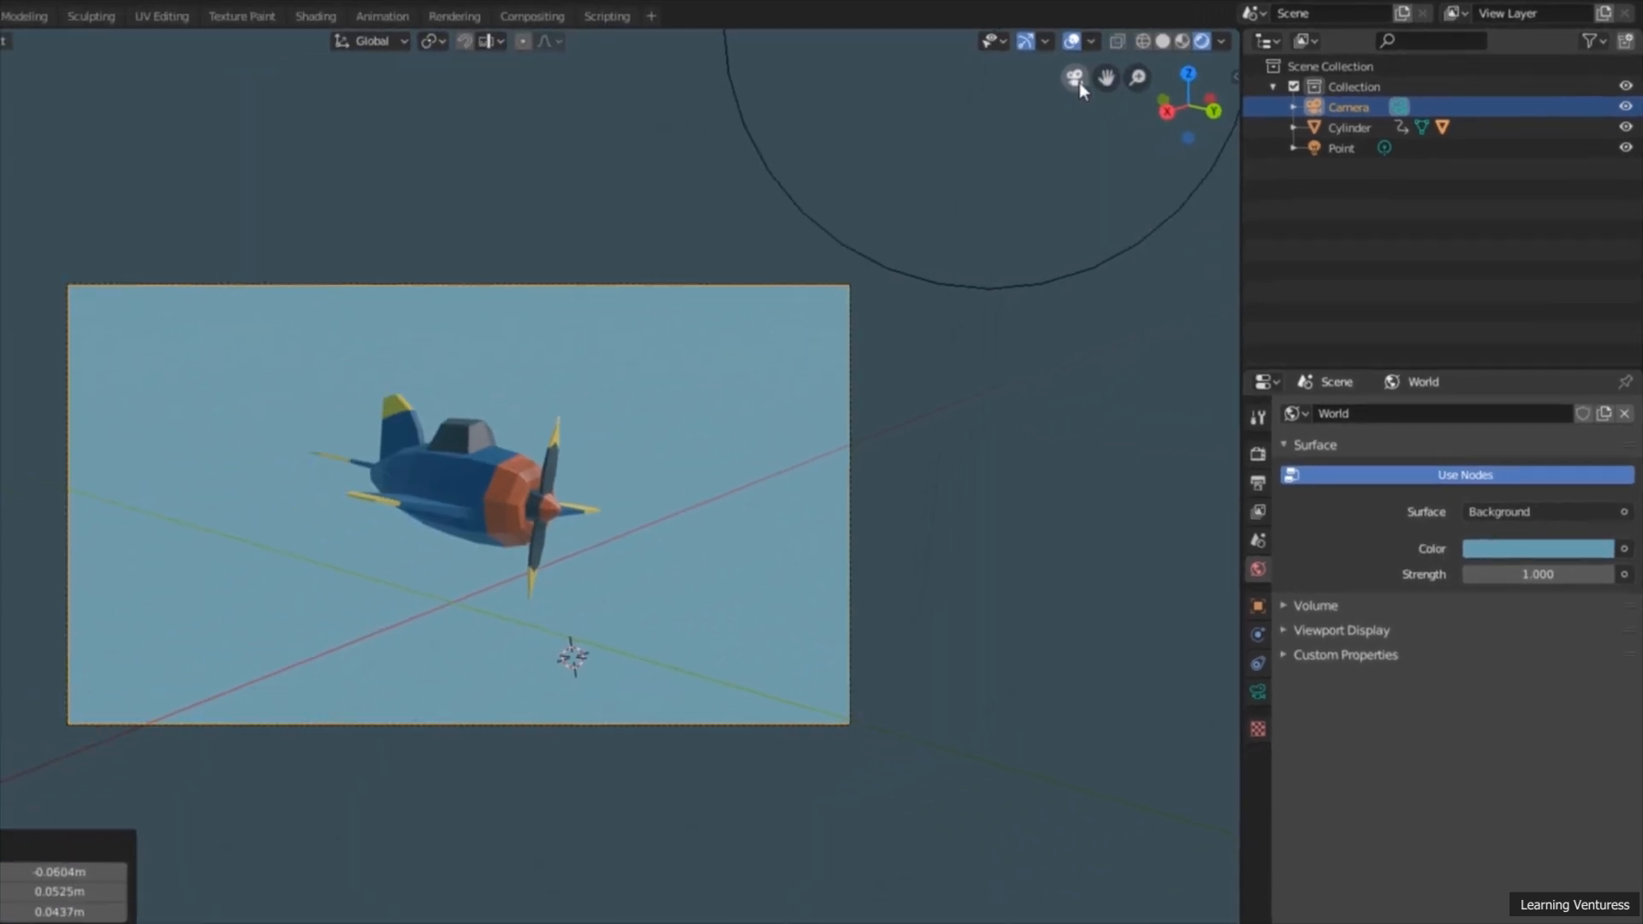
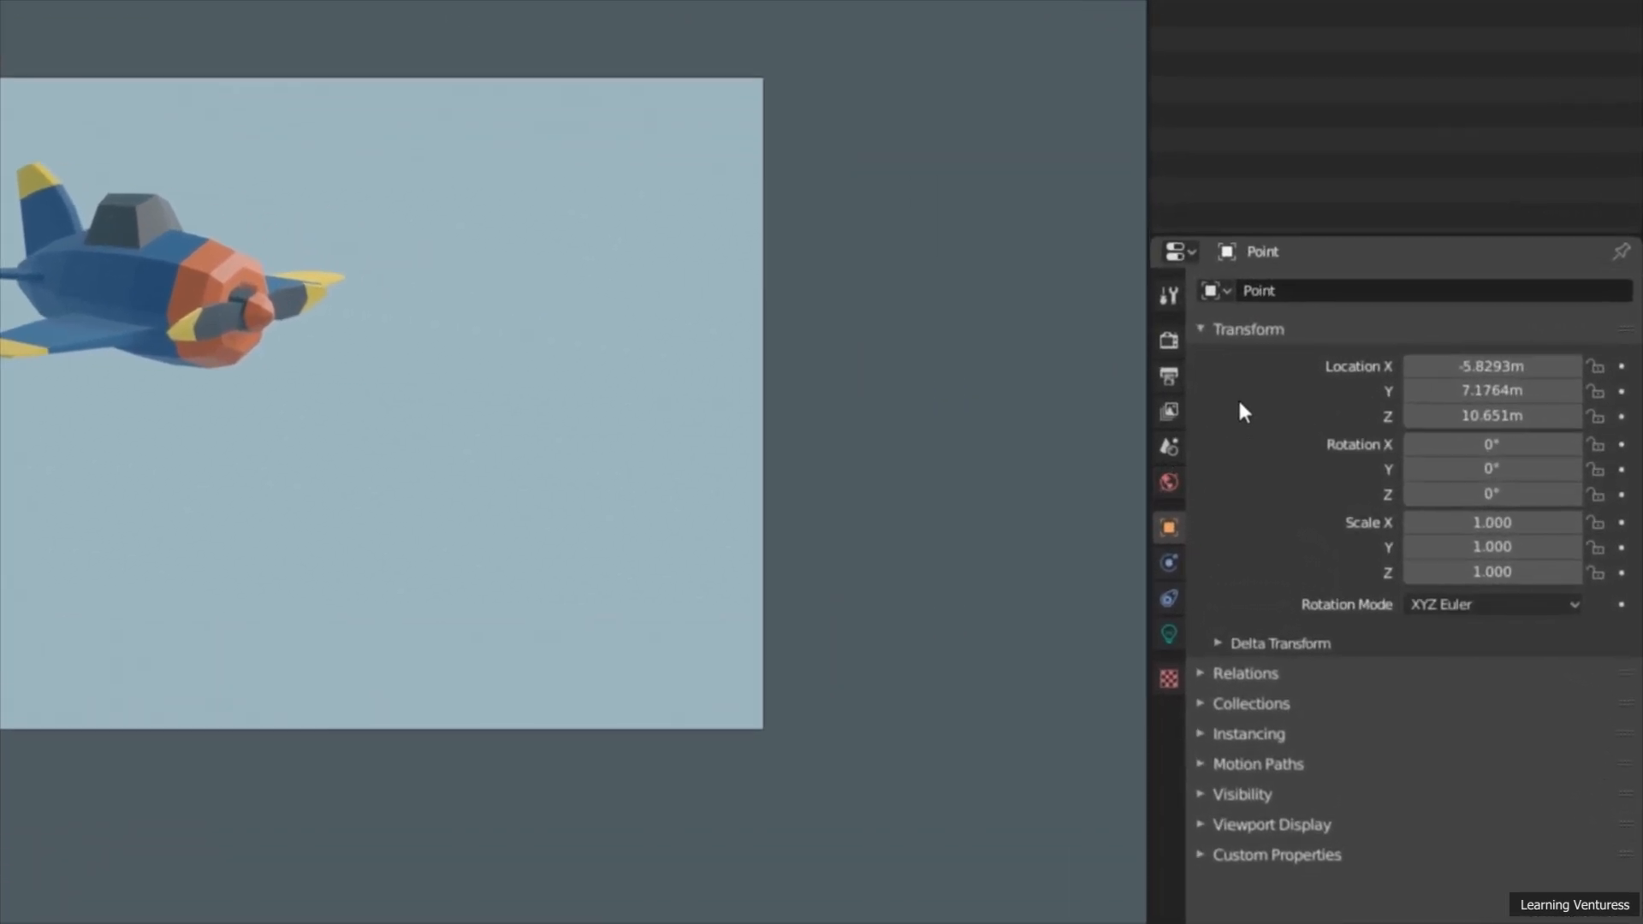
Step: Review the render and output settings and enable Ambient Occlusion for Eevee, toggling it to compare the shading
{"action": "left_click", "coordinate": [1170, 341]}
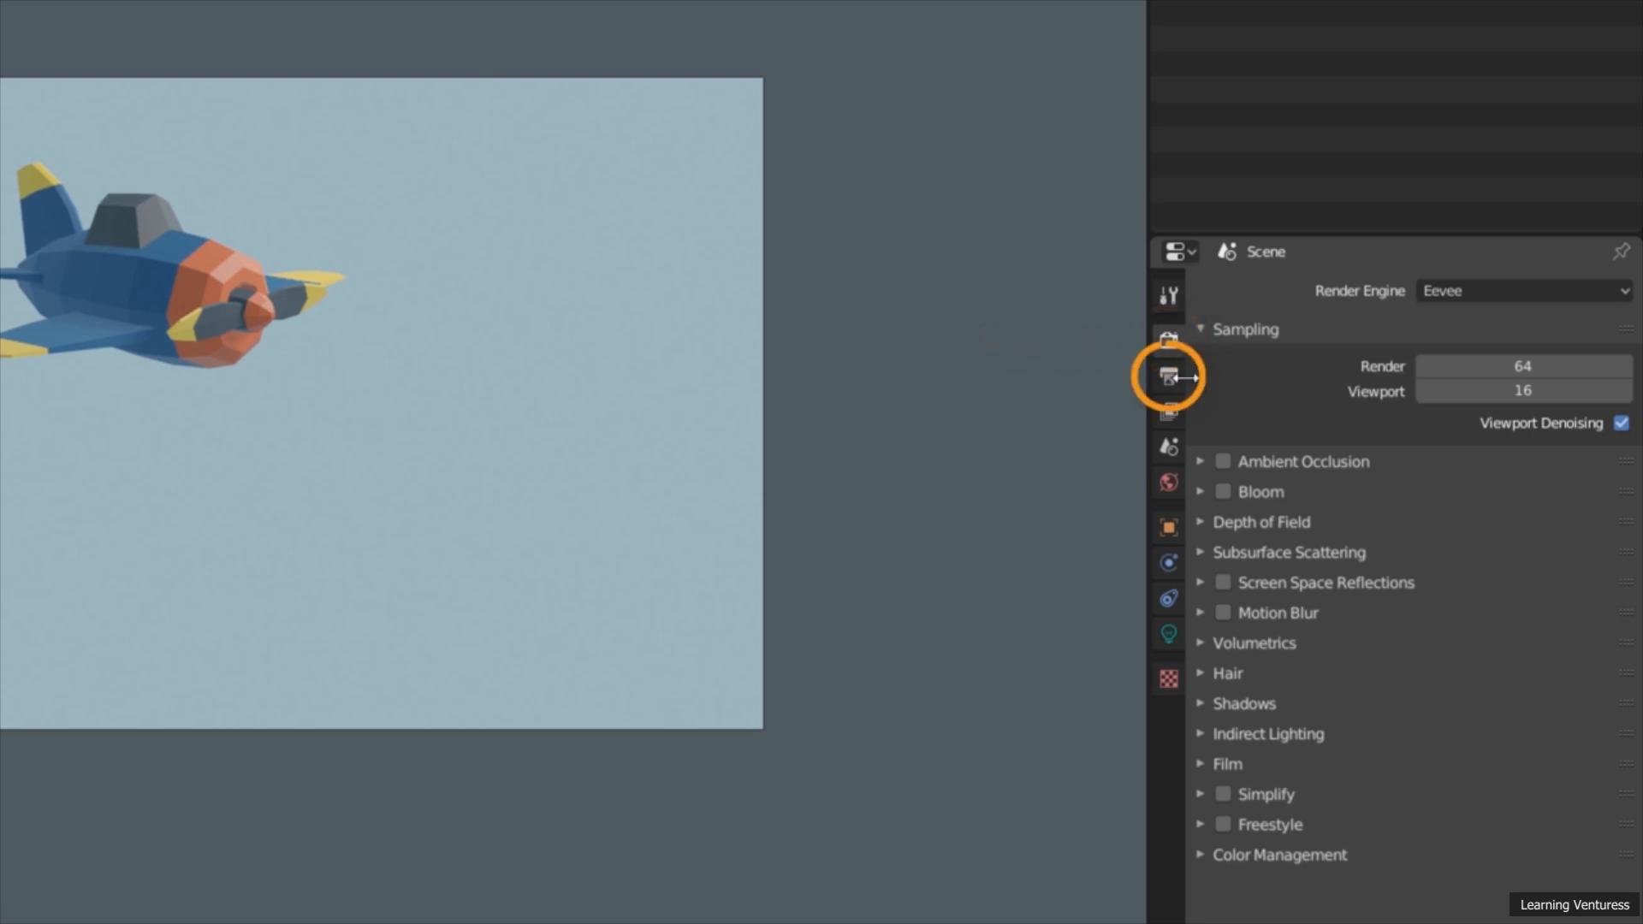
{"action": "left_click", "coordinate": [1170, 378]}
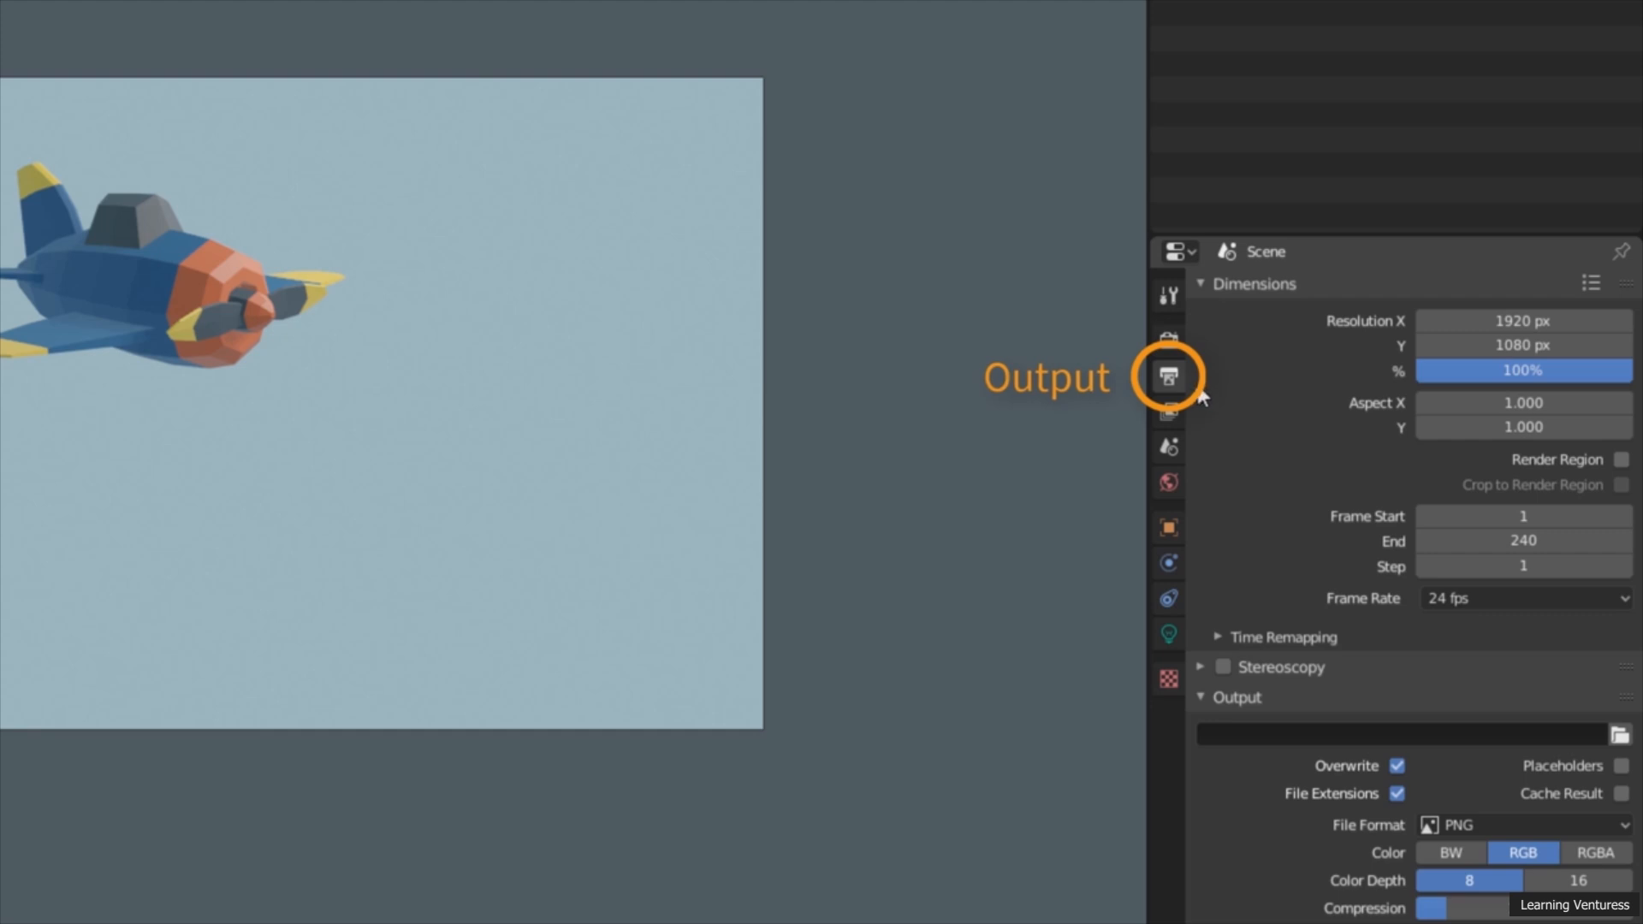
{"action": "left_click", "coordinate": [1170, 345]}
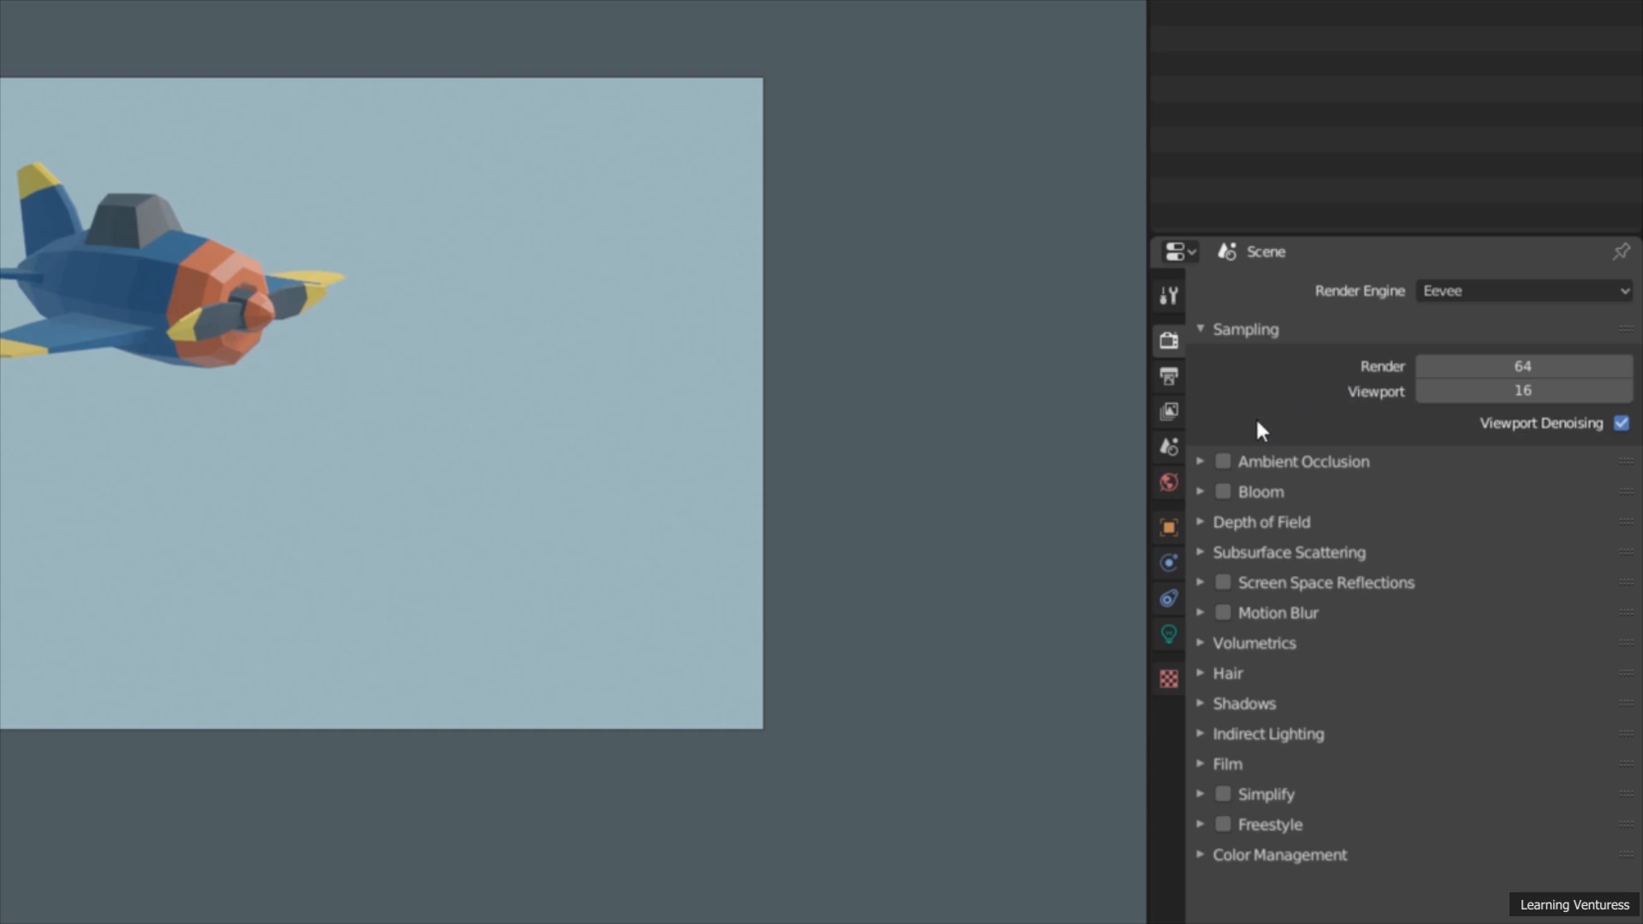
{"action": "left_click", "coordinate": [1224, 462]}
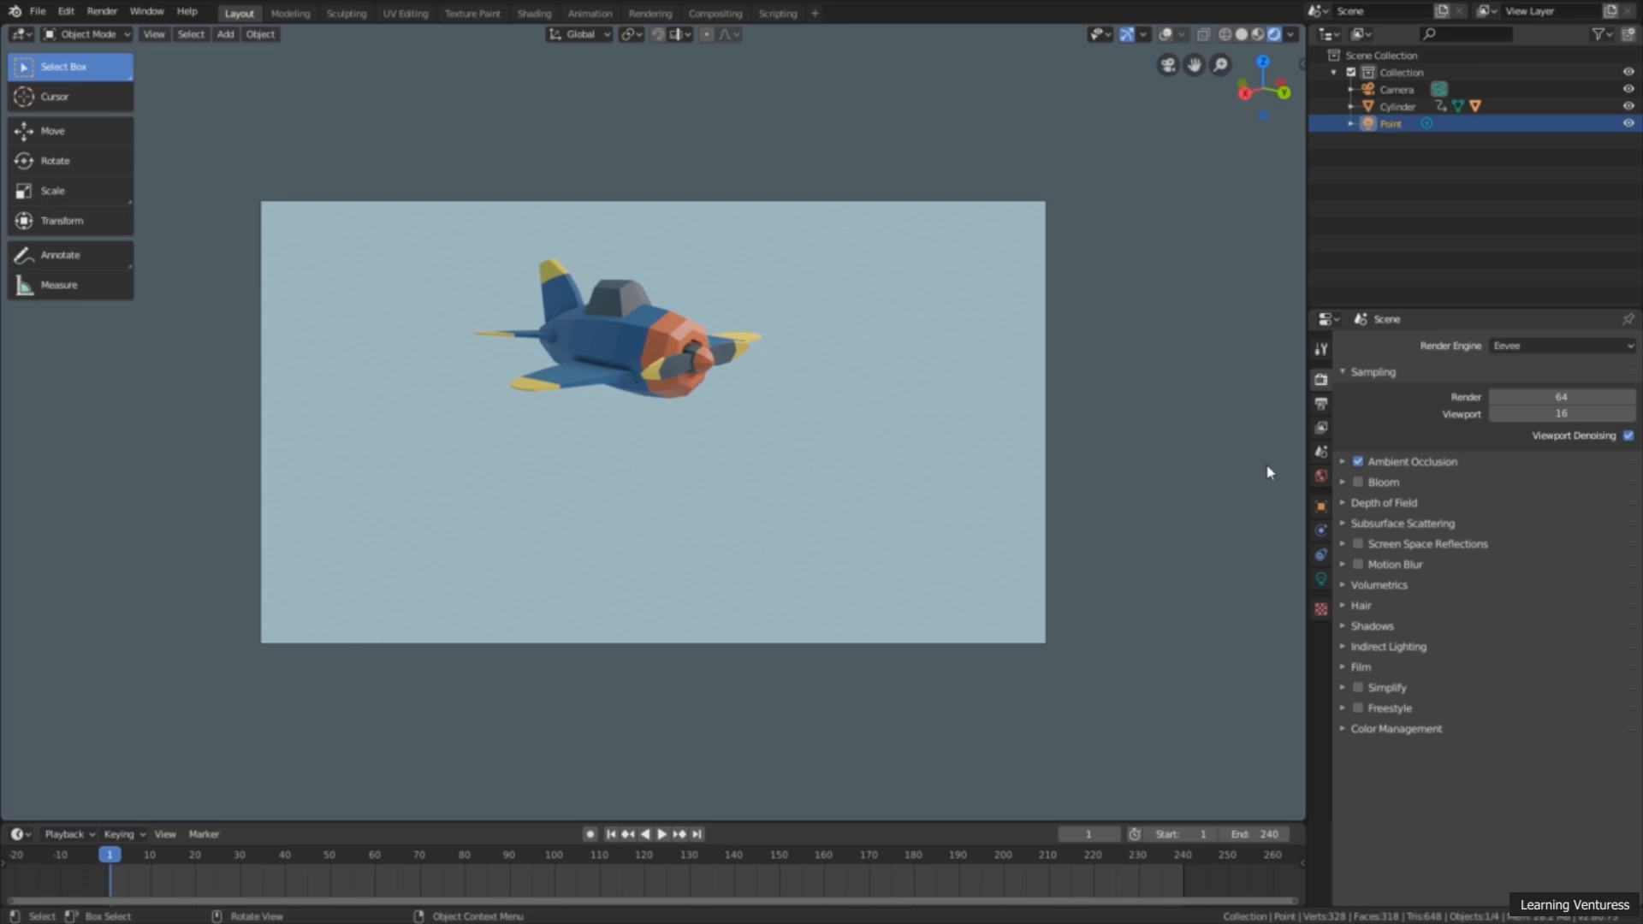
{"action": "left_click", "coordinate": [1358, 462]}
{"action": "left_click", "coordinate": [1357, 462]}
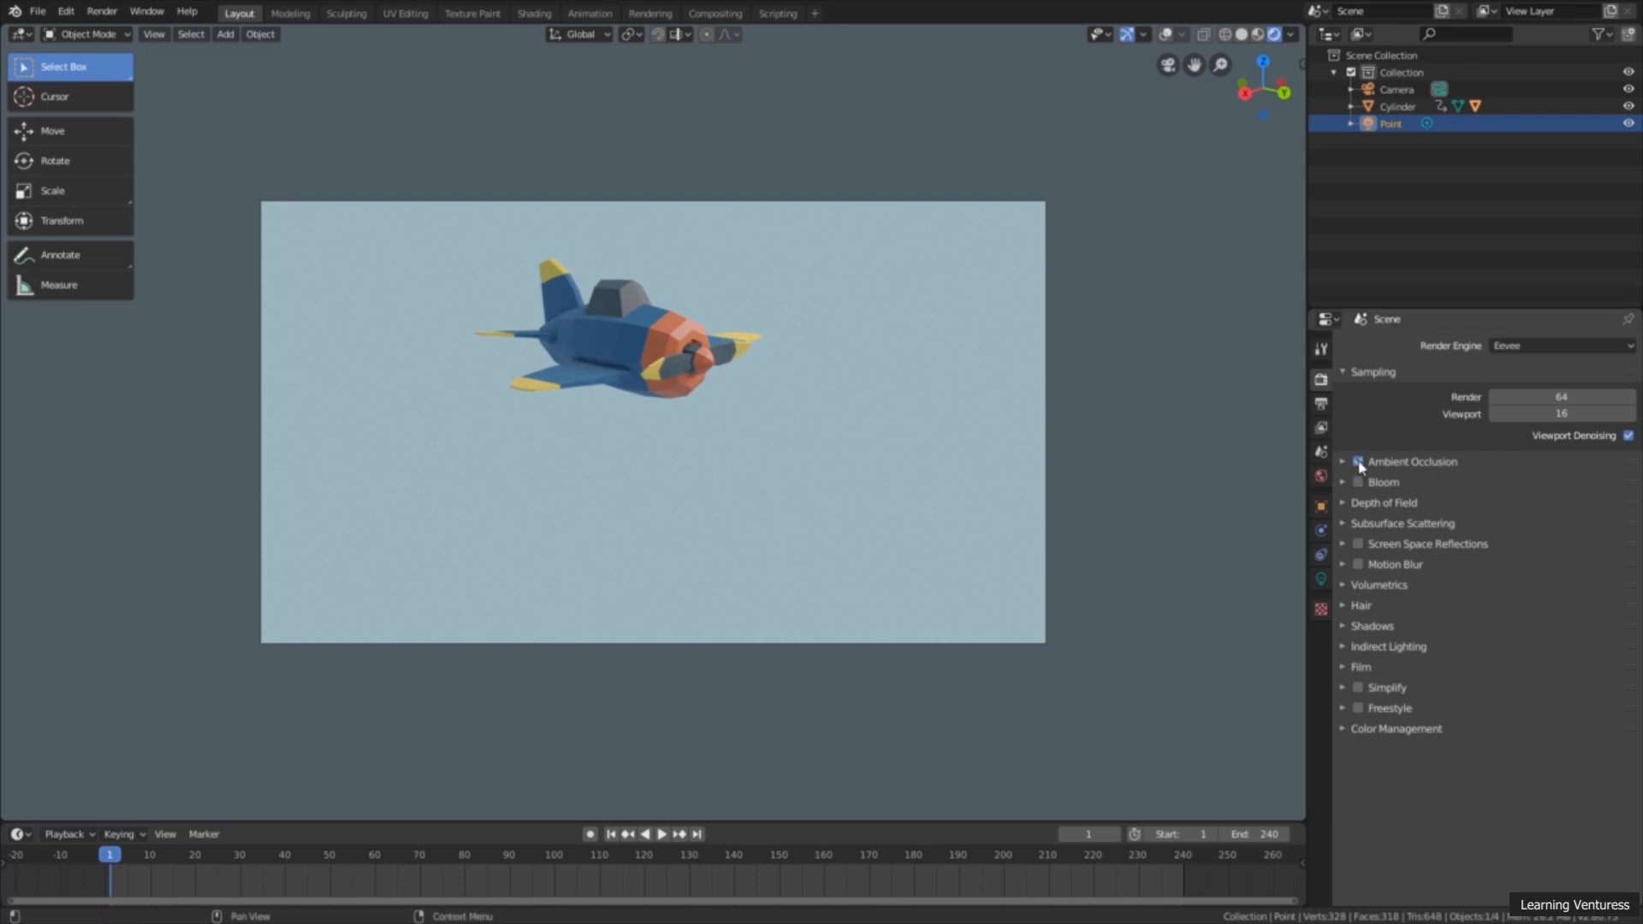
{"action": "left_click", "coordinate": [1359, 462]}
{"action": "left_click", "coordinate": [1359, 462]}
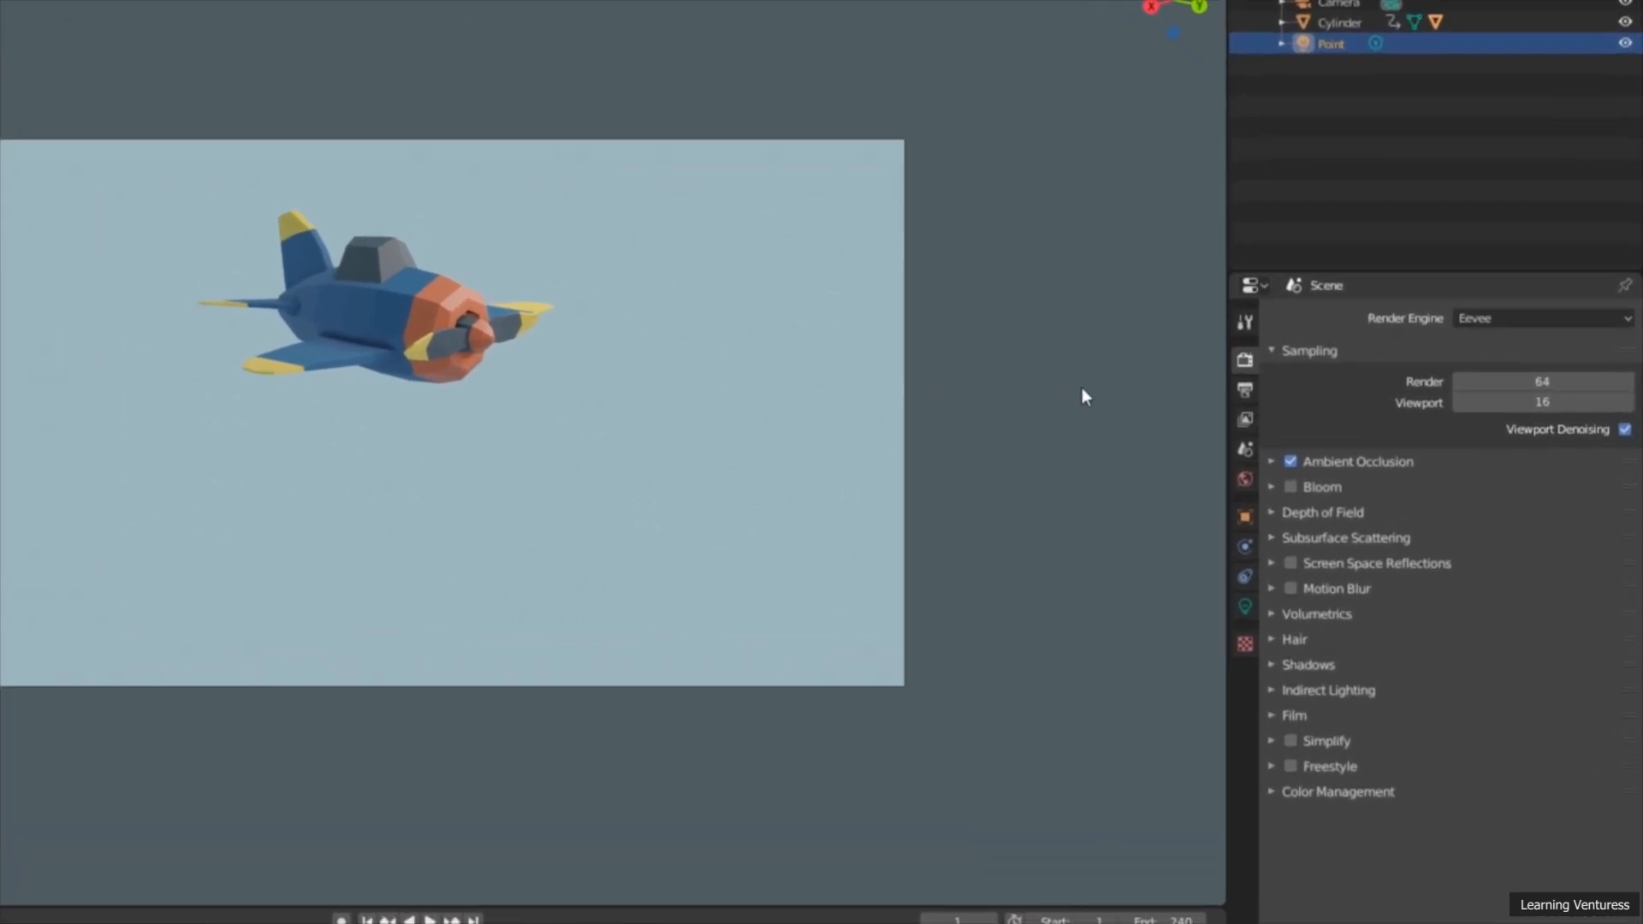
Step: Set the output resolution scale to 50%
{"action": "left_click", "coordinate": [1166, 383]}
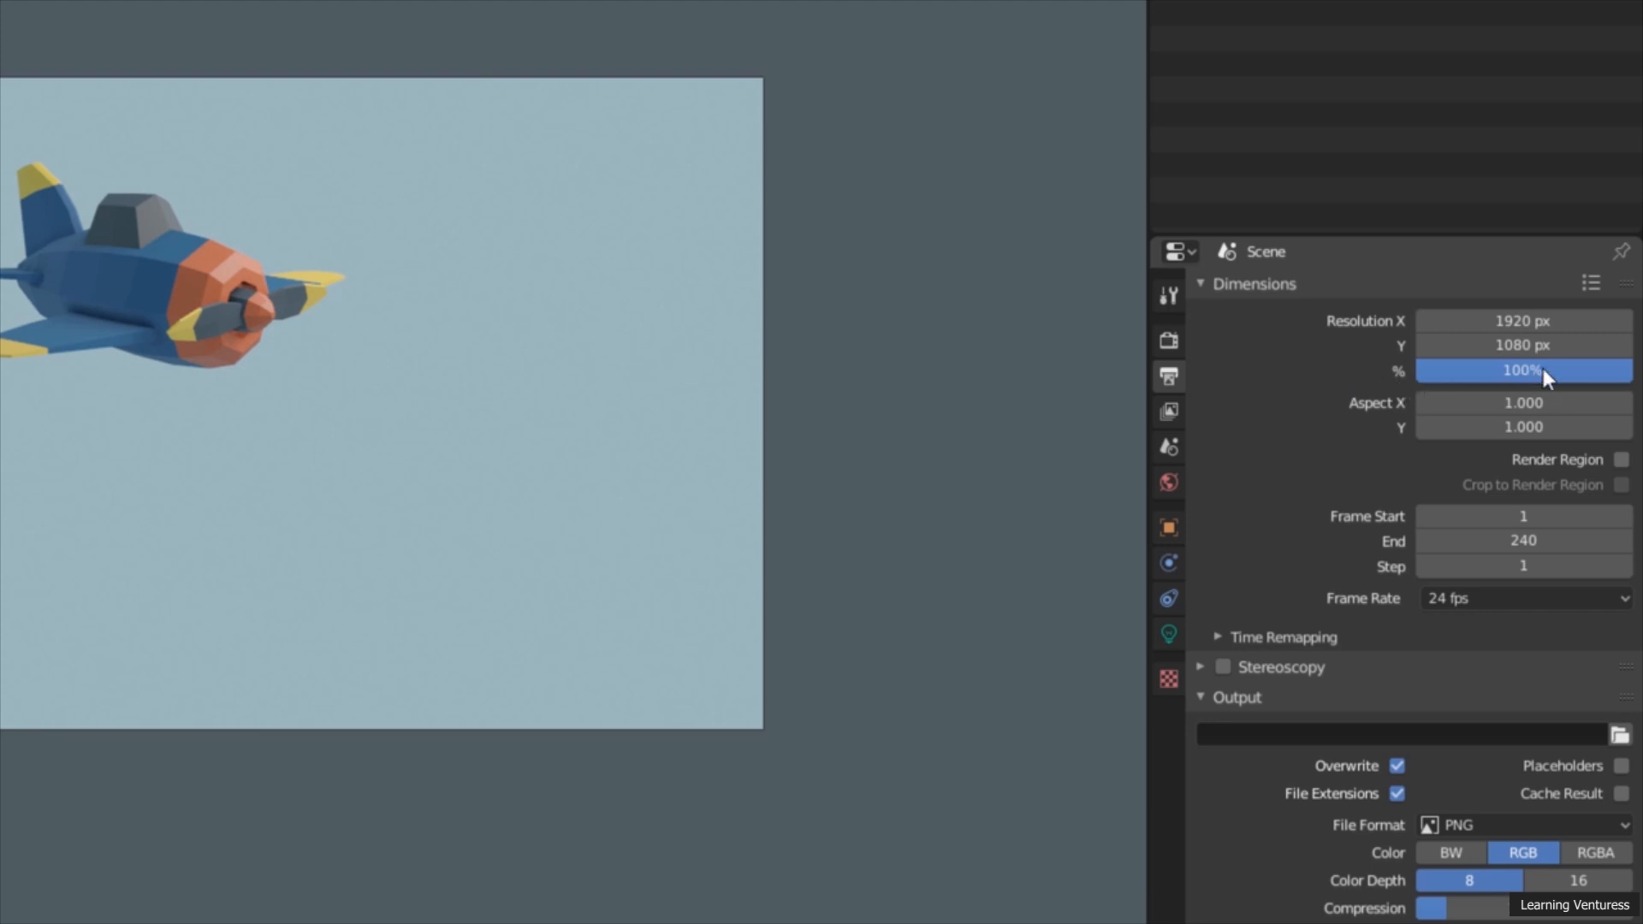
{"action": "mouse_move", "coordinate": [1527, 371]}
{"action": "left_mouse_down"}
{"action": "mouse_move", "coordinate": [1485, 371]}
{"action": "mouse_move", "coordinate": [1521, 374]}
{"action": "left_mouse_up"}
{"action": "left_click", "coordinate": [1509, 379]}
{"action": "type", "text": "5"}
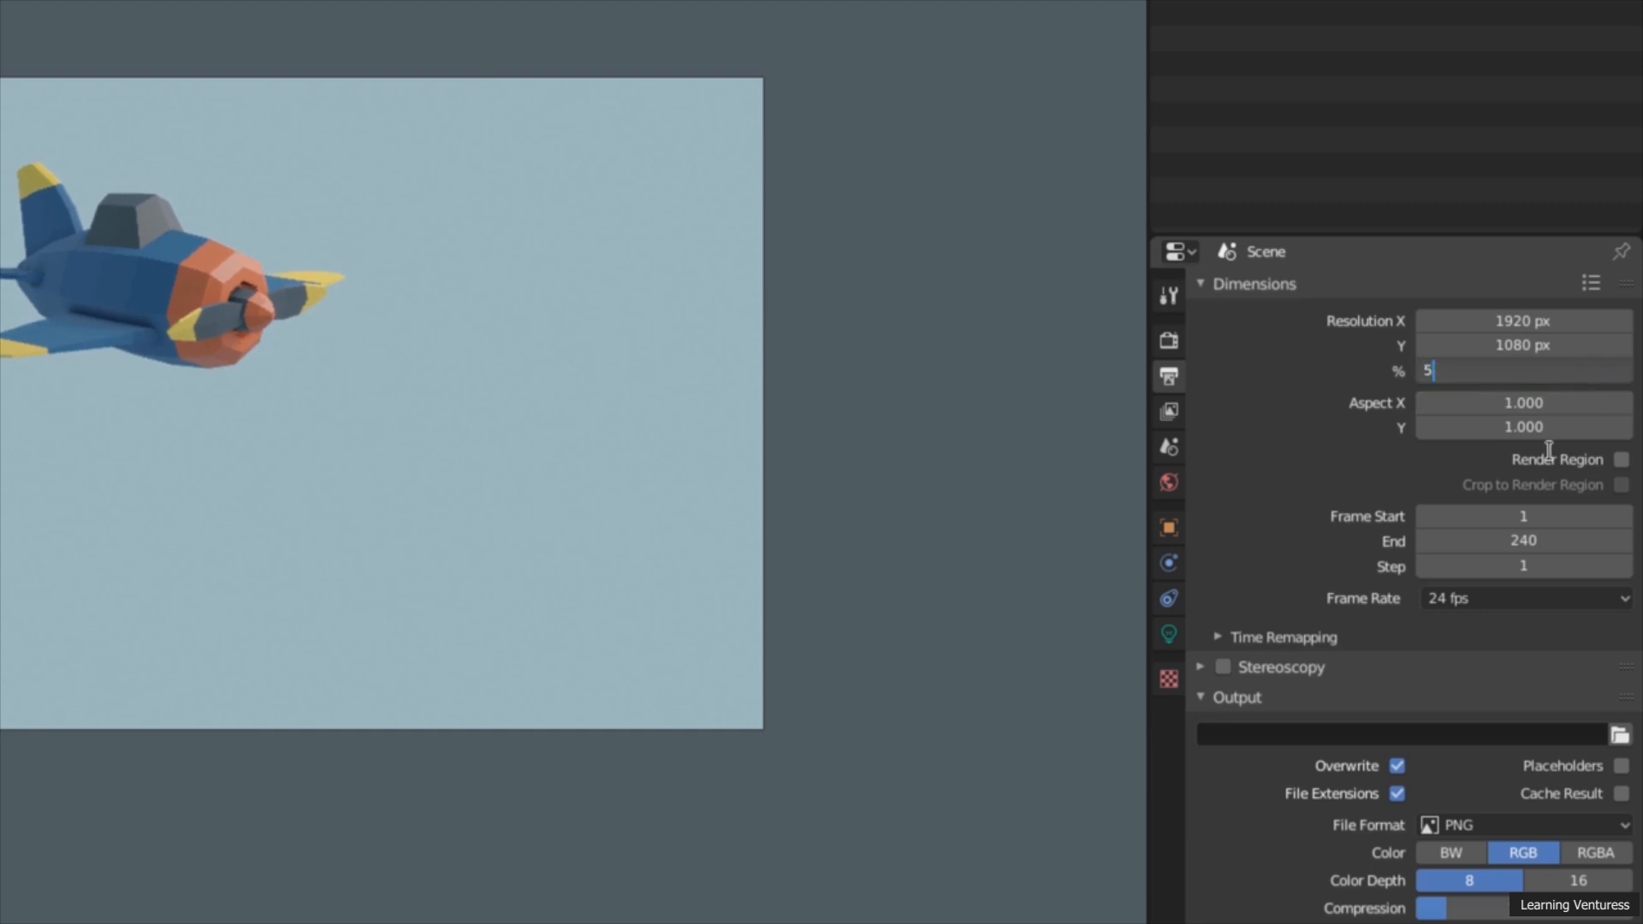
{"action": "type", "text": "0"}
{"action": "key", "text": "Return"}
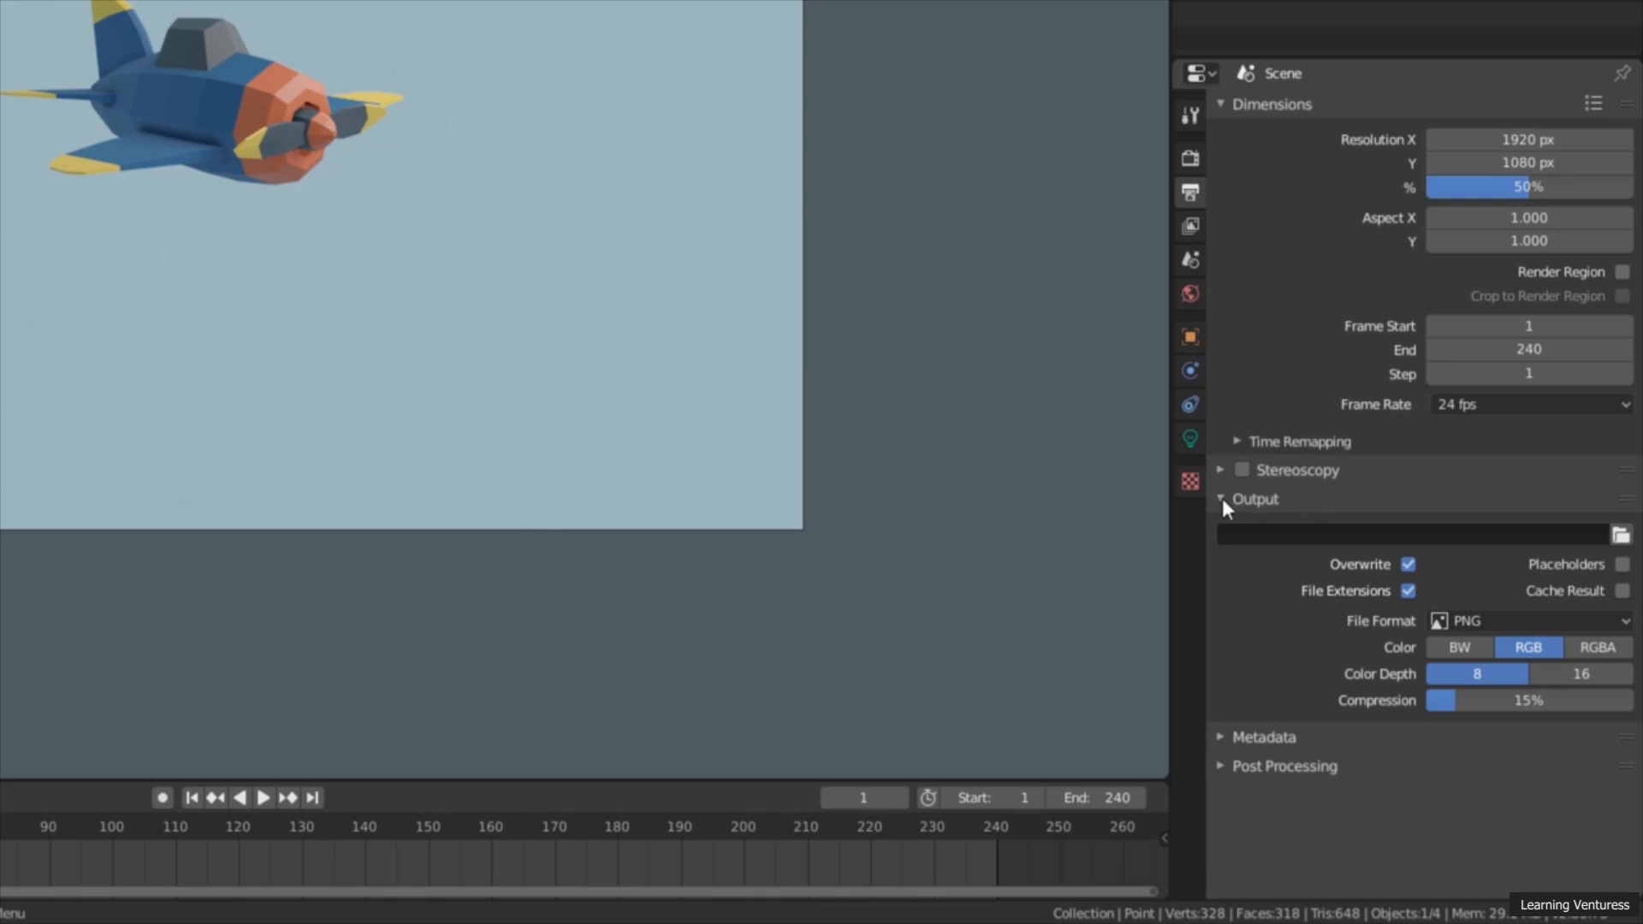
Step: Set the render output location to the Desktop with the file name Airplane Animation
{"action": "left_click", "coordinate": [1258, 505]}
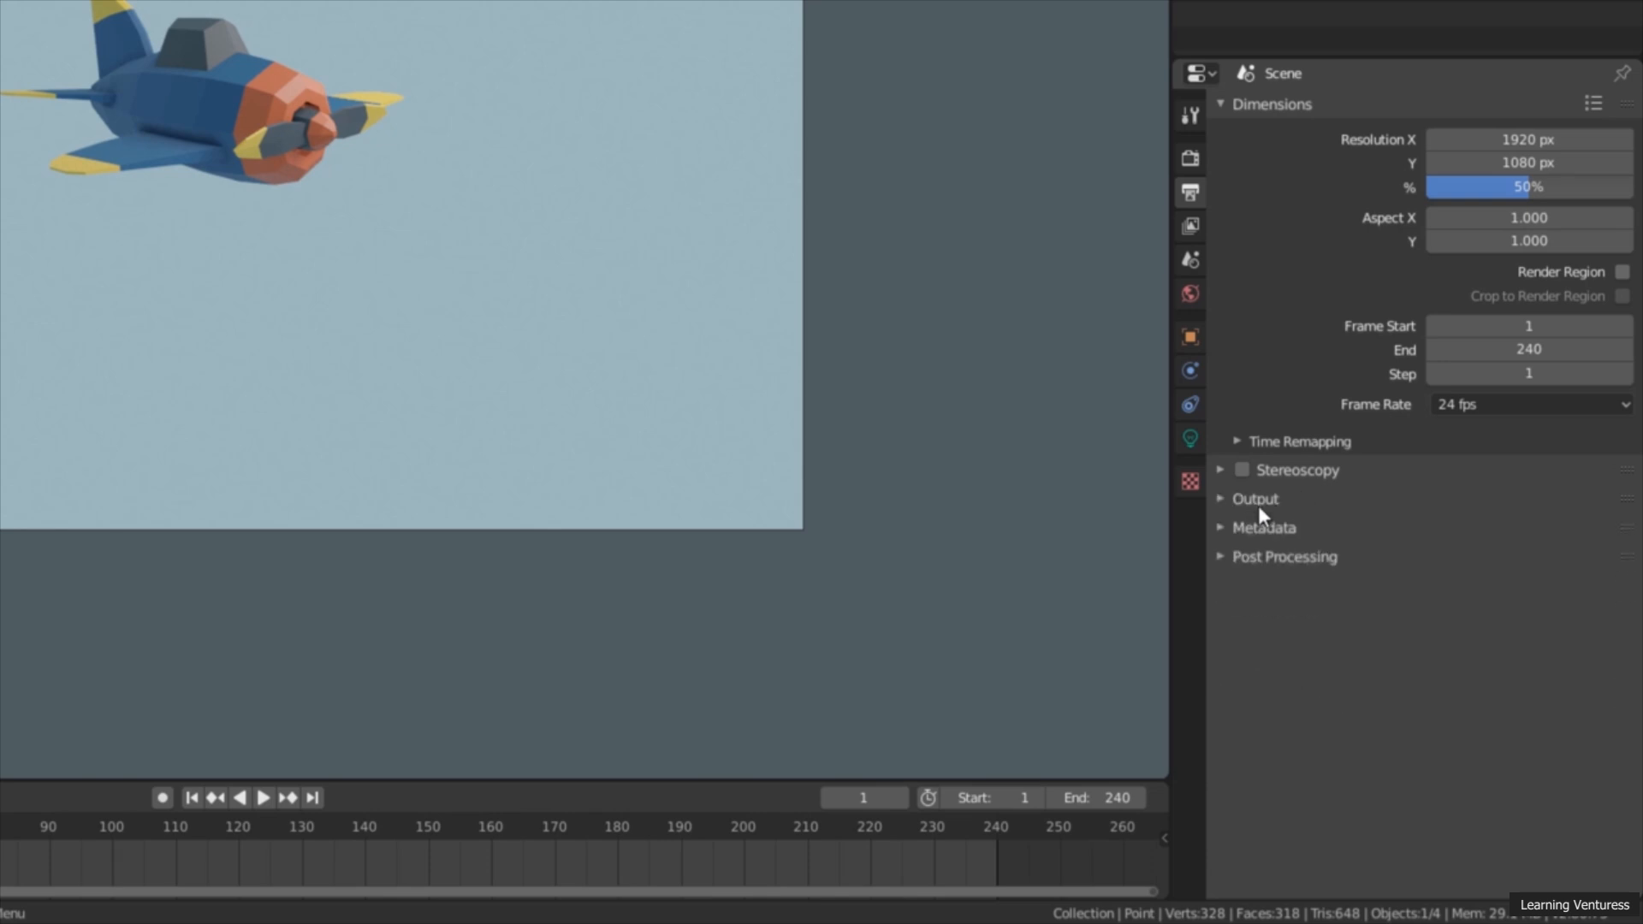
{"action": "left_click", "coordinate": [1260, 505]}
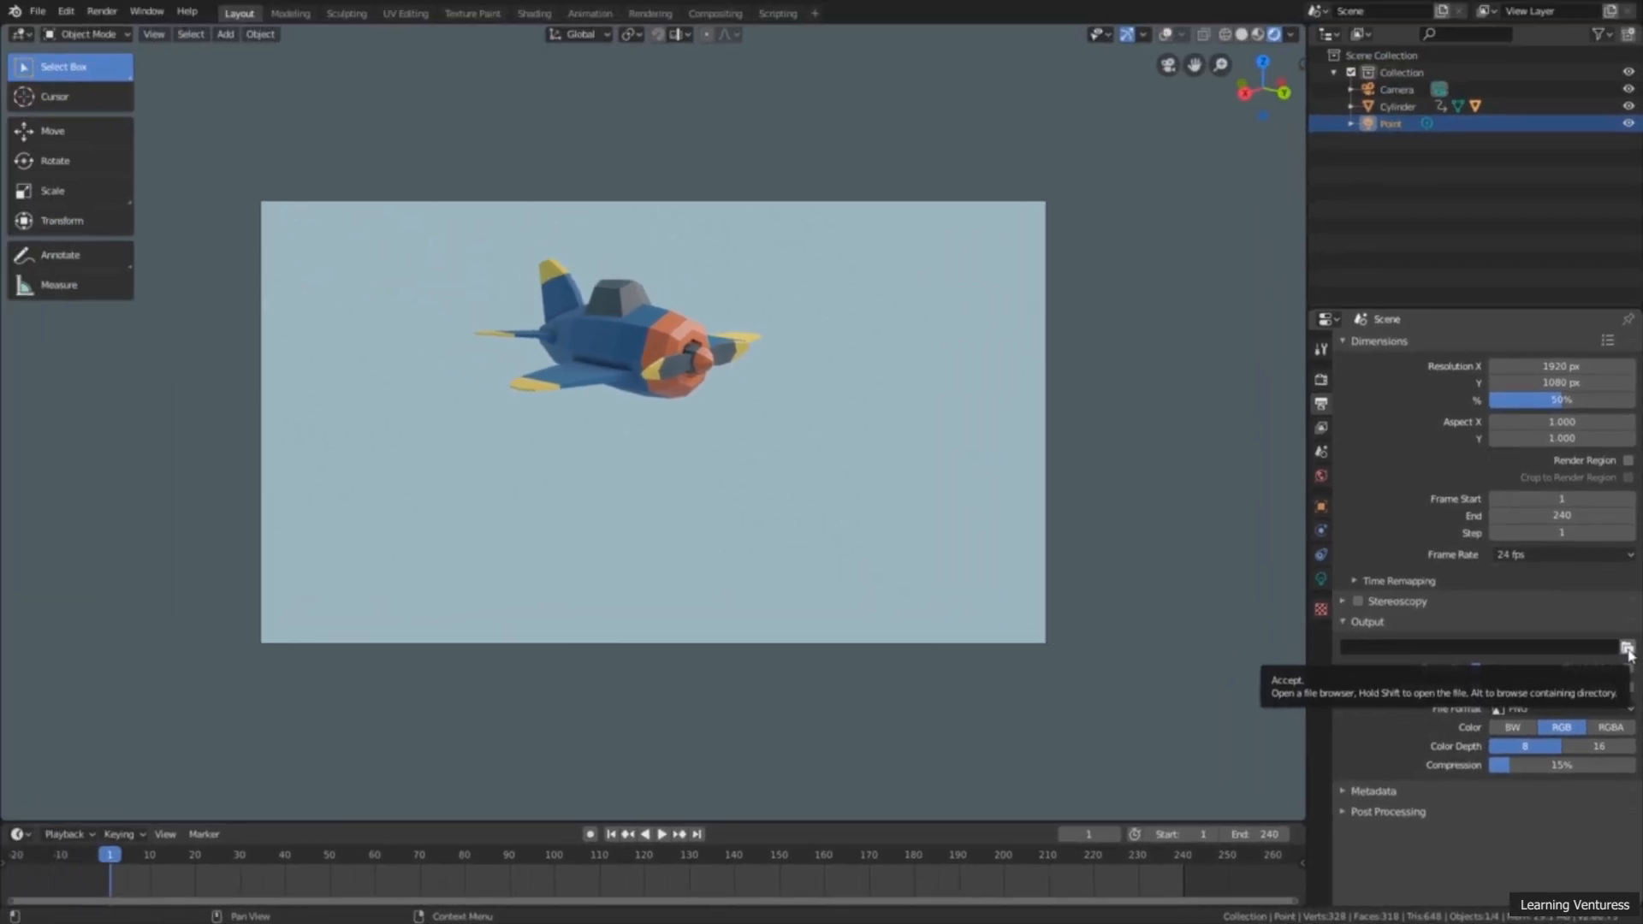
{"action": "left_click", "coordinate": [1626, 649]}
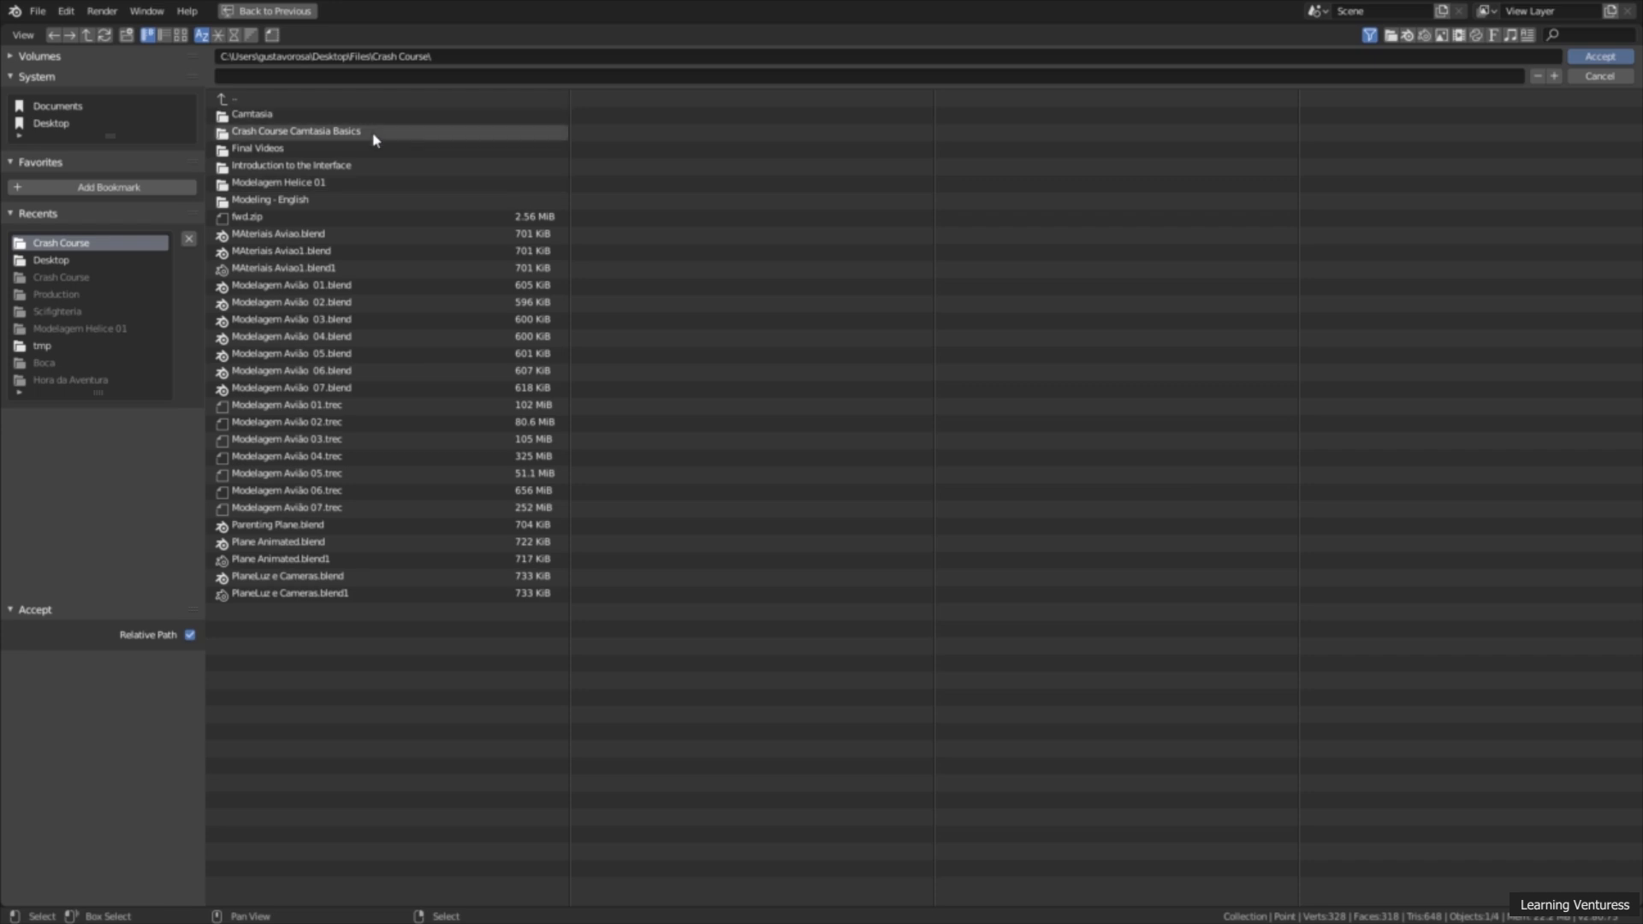
{"action": "left_click", "coordinate": [67, 123]}
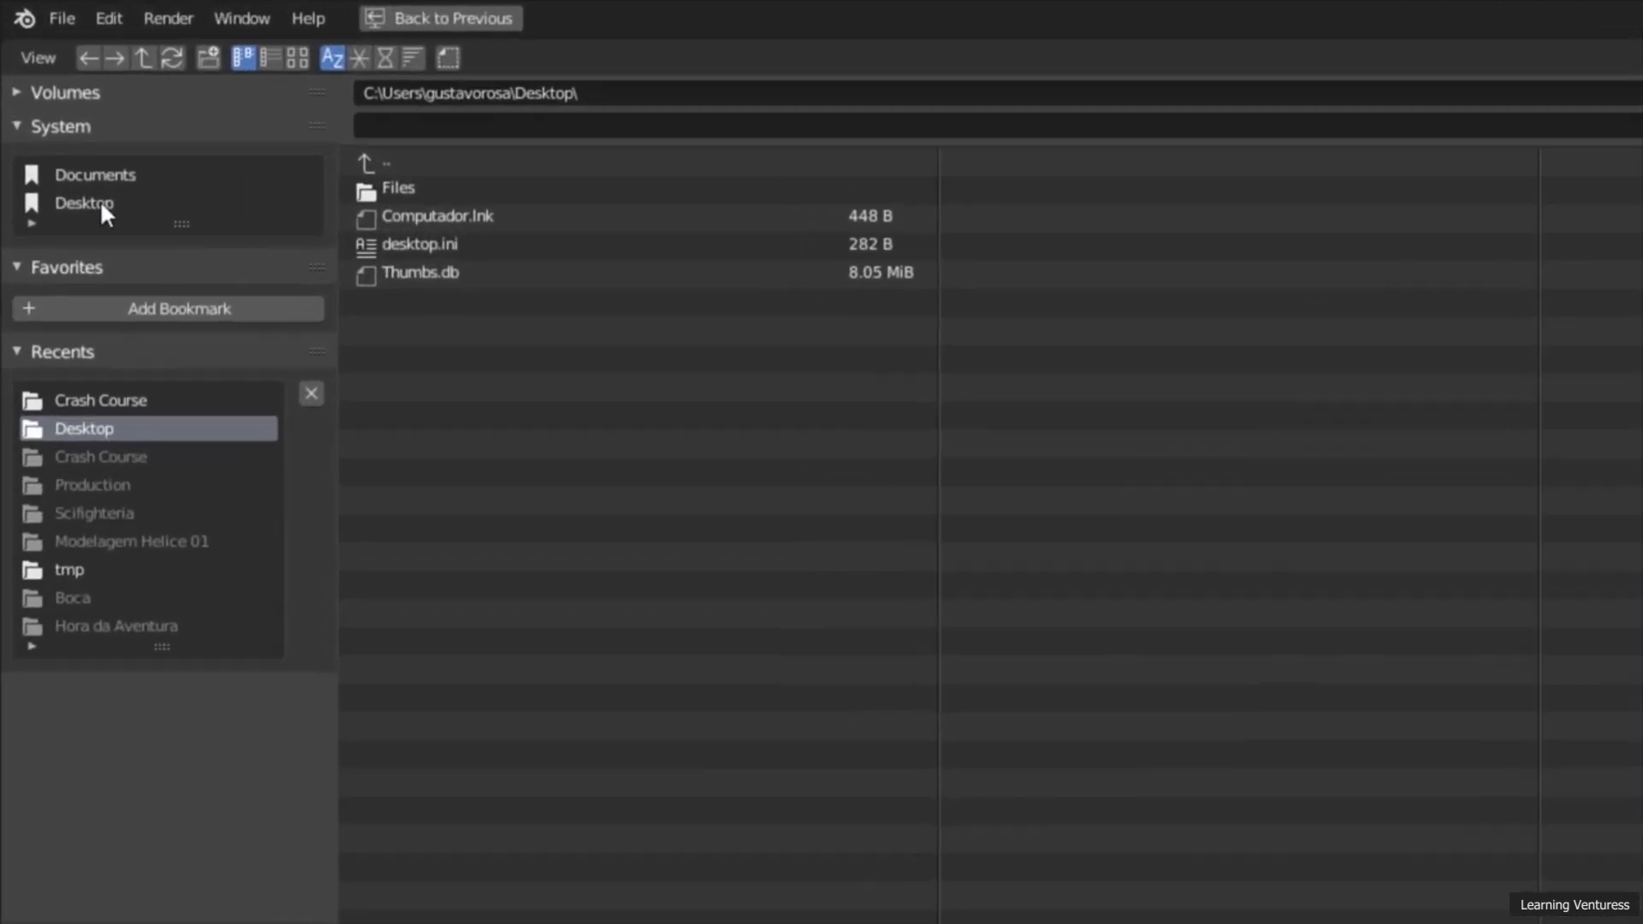
{"action": "left_click", "coordinate": [103, 207]}
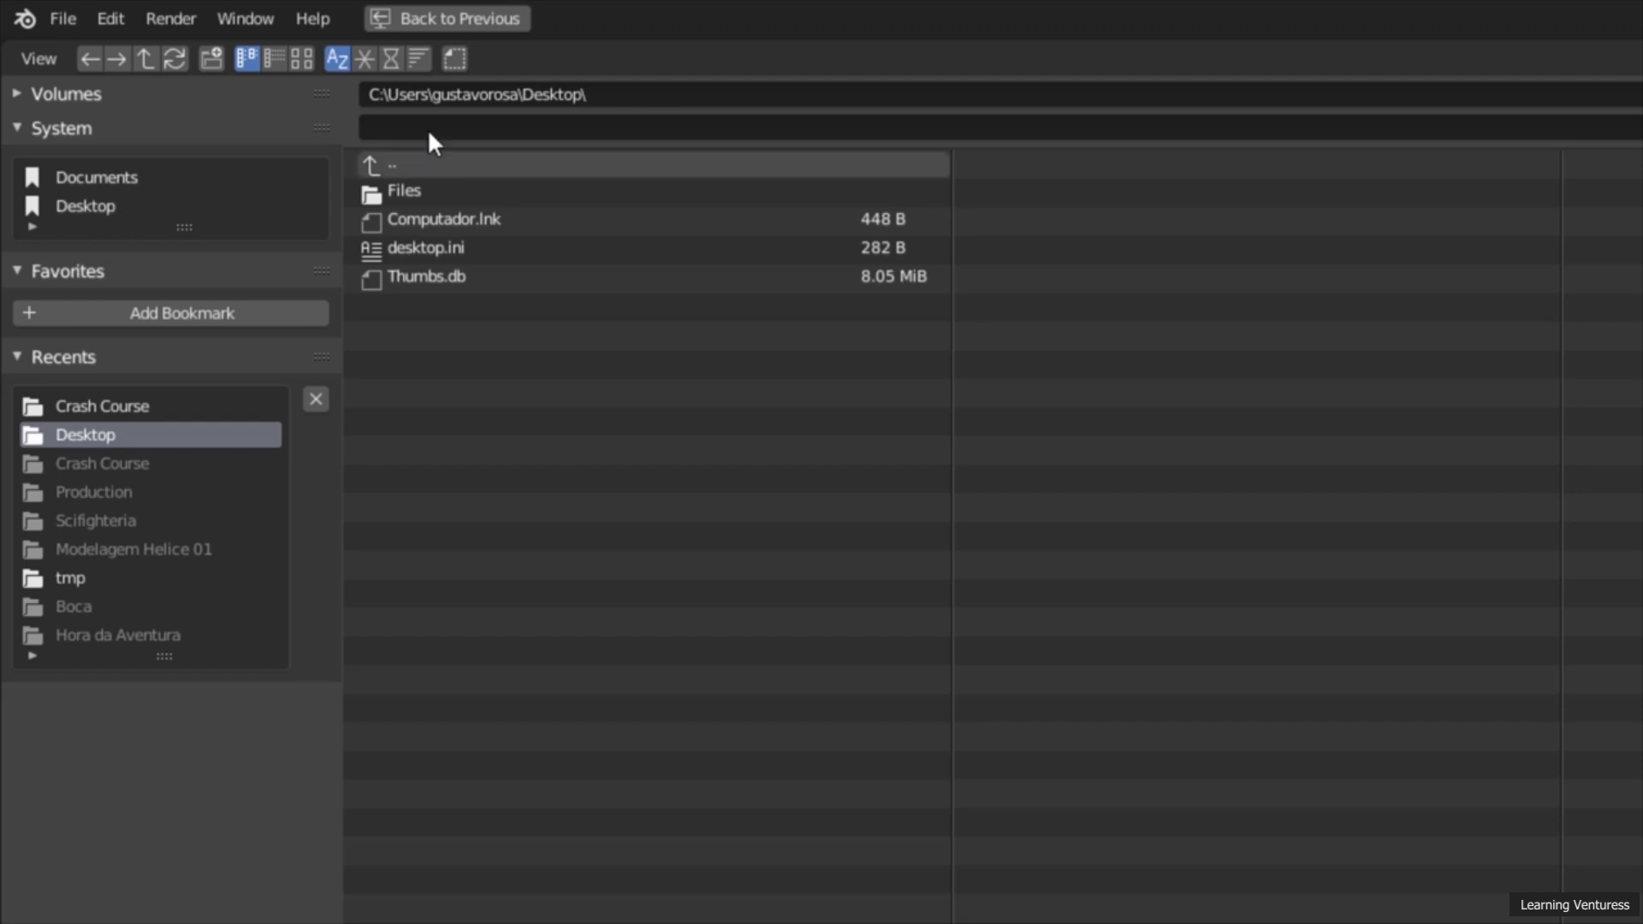
{"action": "left_click", "coordinate": [490, 132]}
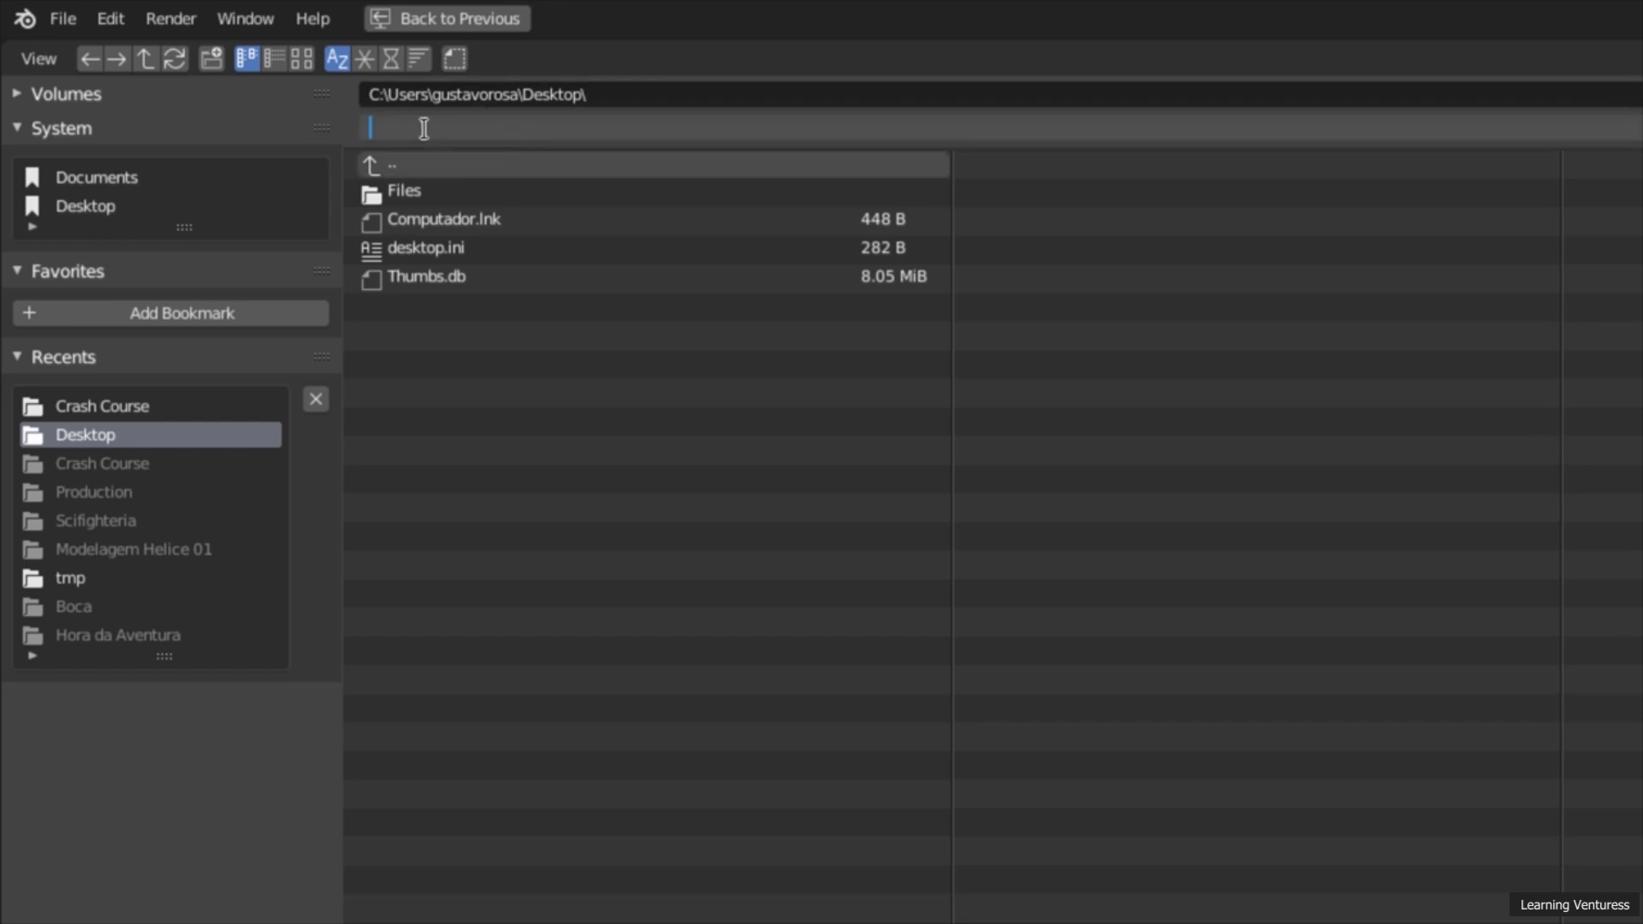
{"action": "type", "text": "Airplane Animation"}
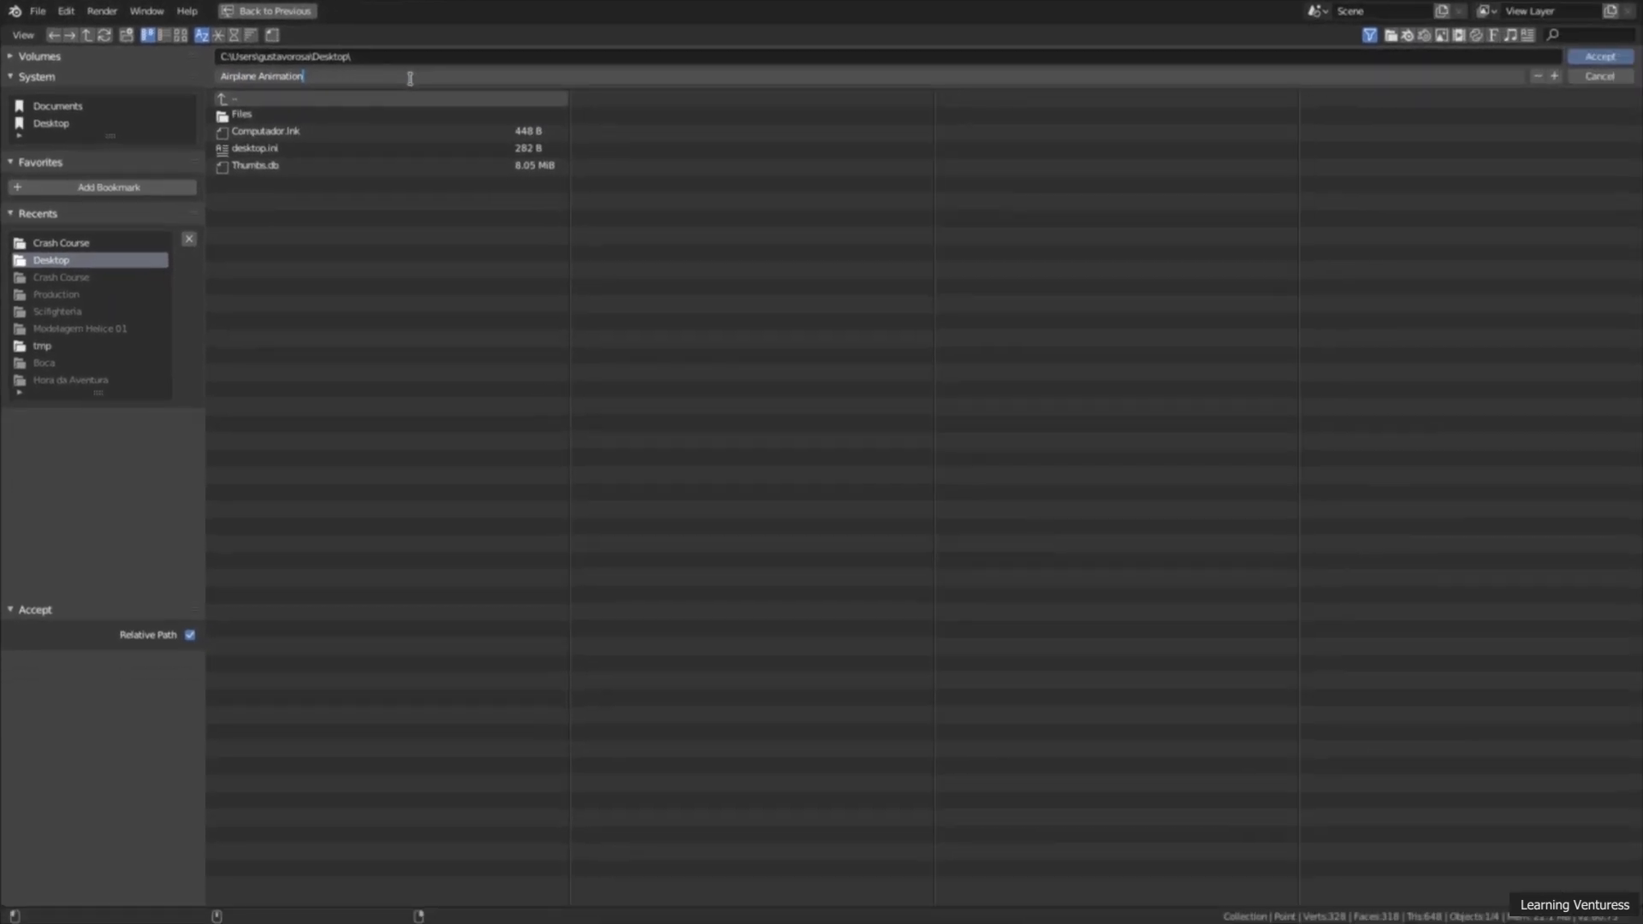
{"action": "left_click", "coordinate": [1593, 60]}
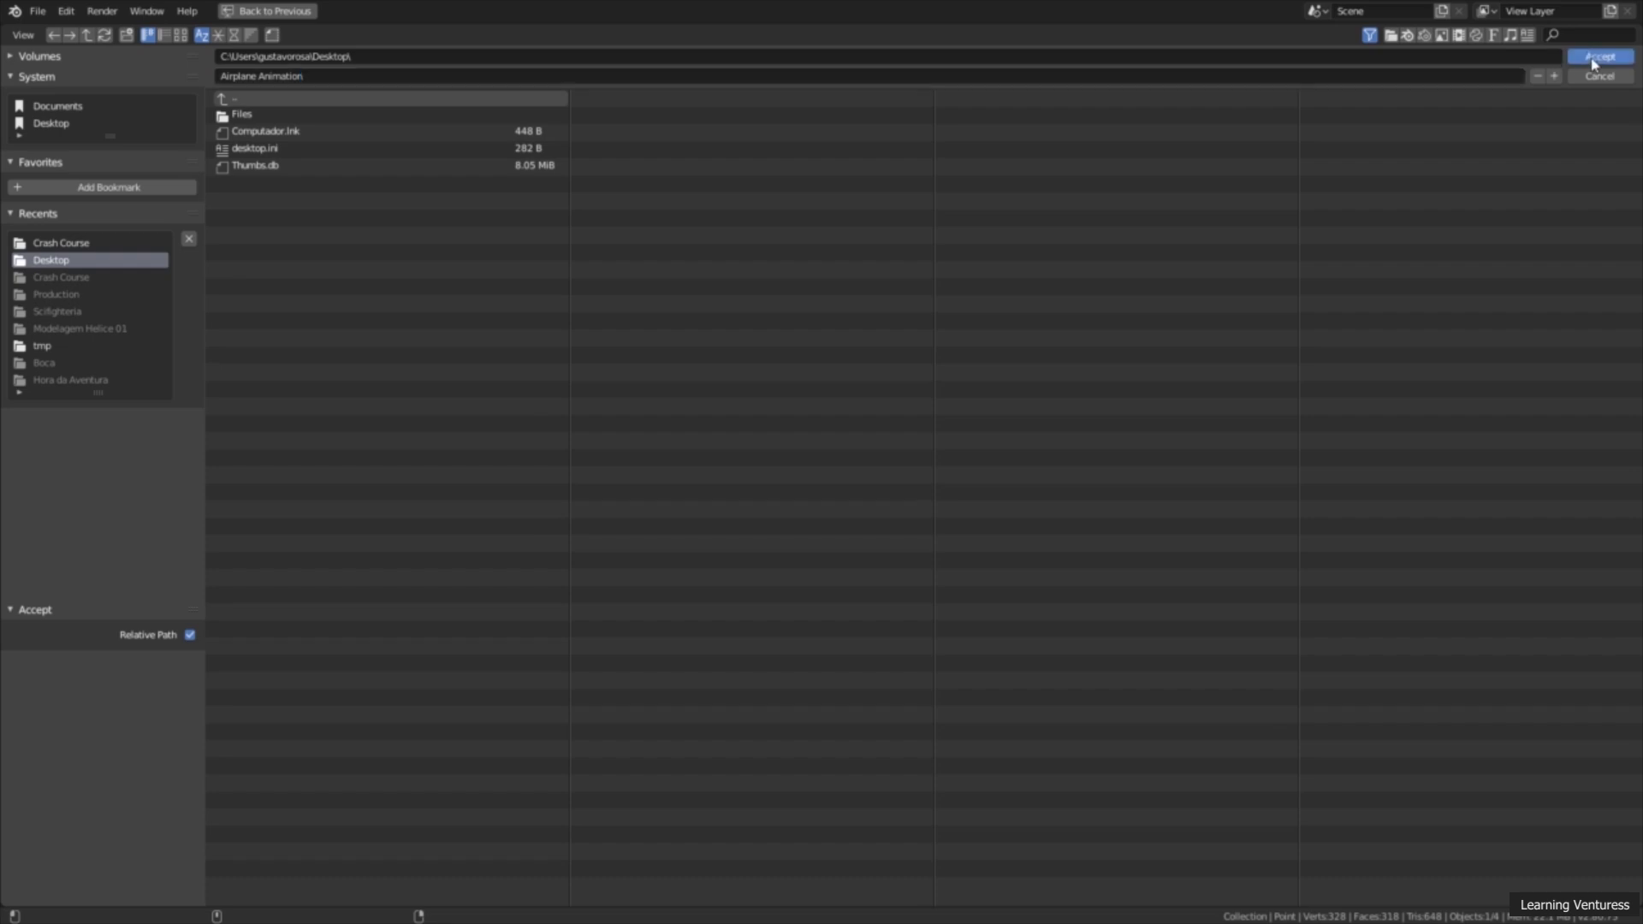
{"action": "left_click", "coordinate": [1593, 58]}
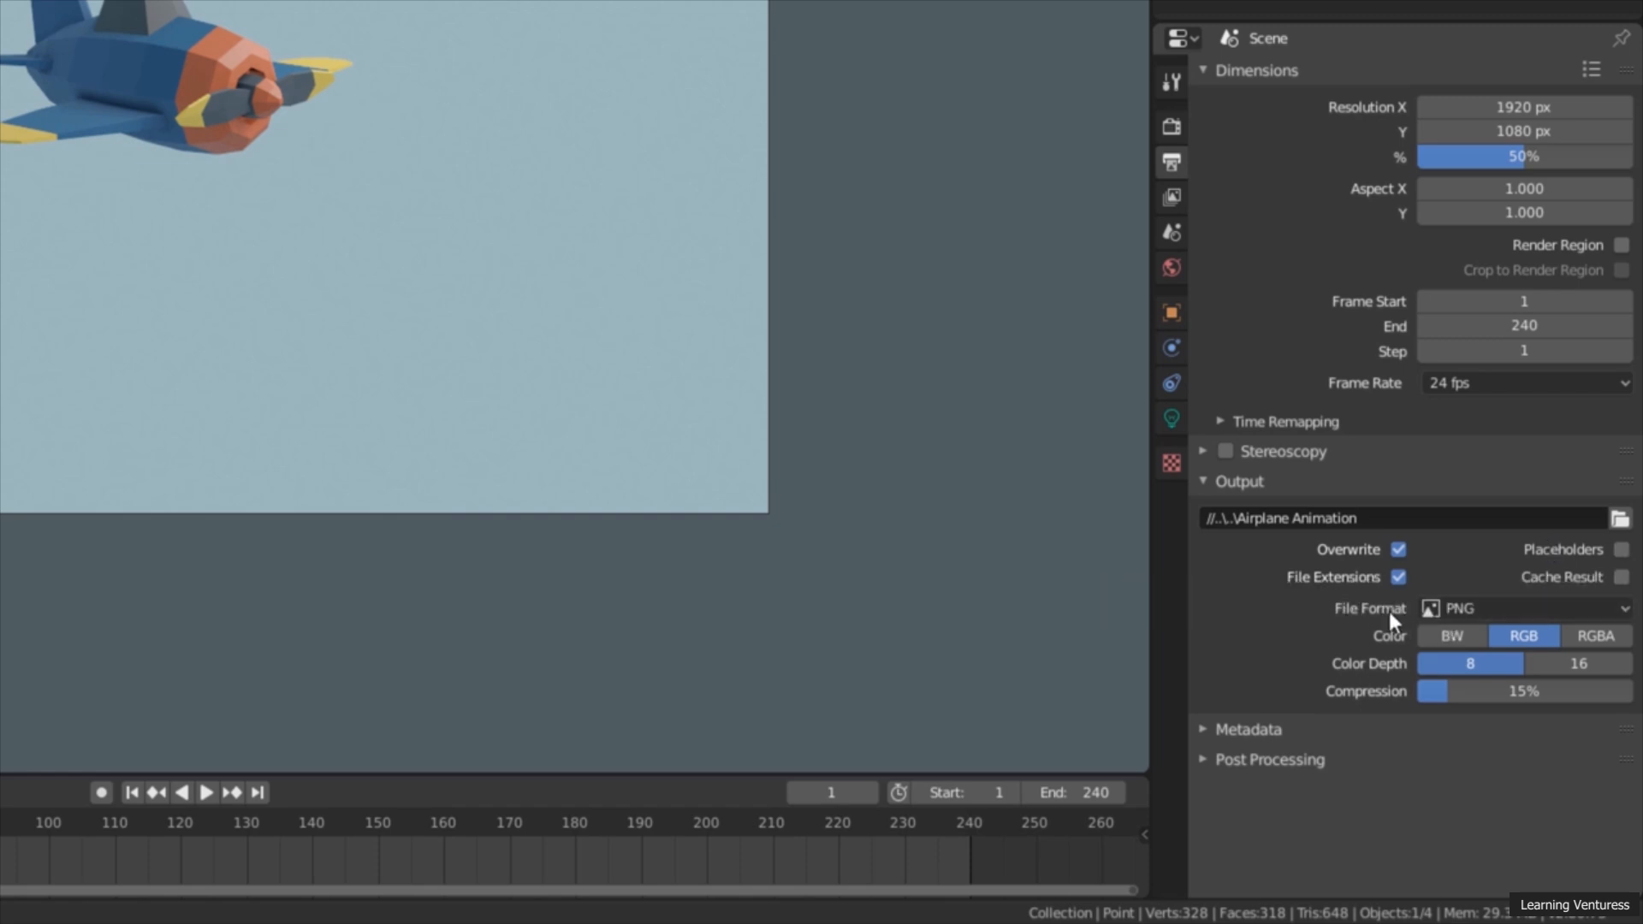
Step: Set the output file format to FFmpeg video with the MPEG-4 container
{"action": "left_click", "coordinate": [1492, 606]}
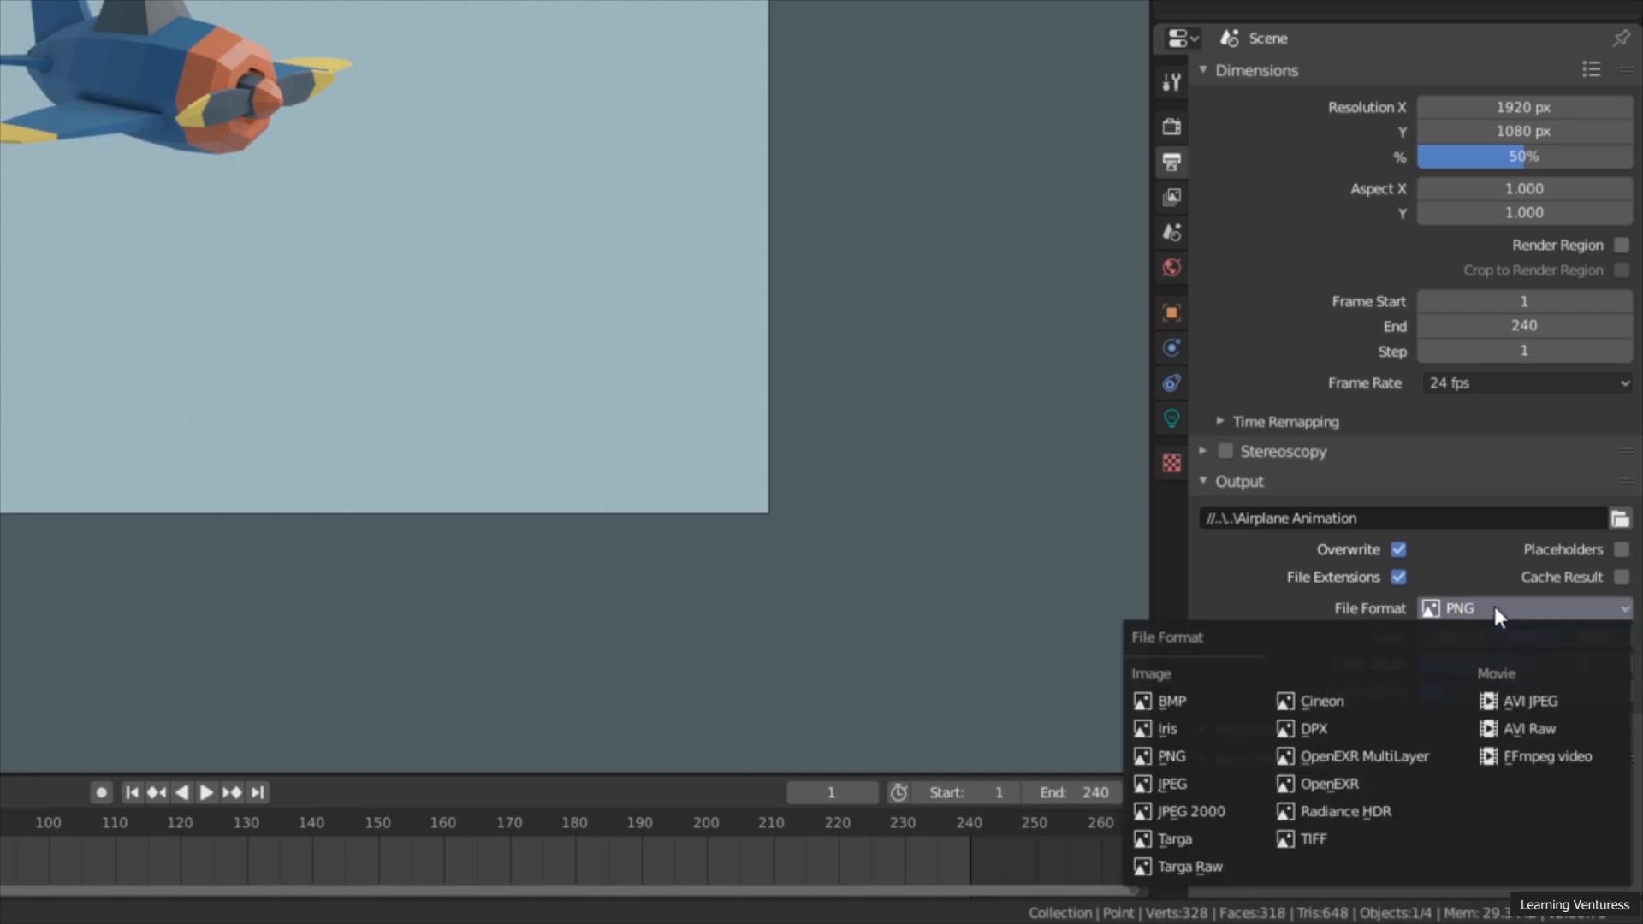
{"action": "left_click", "coordinate": [1559, 762]}
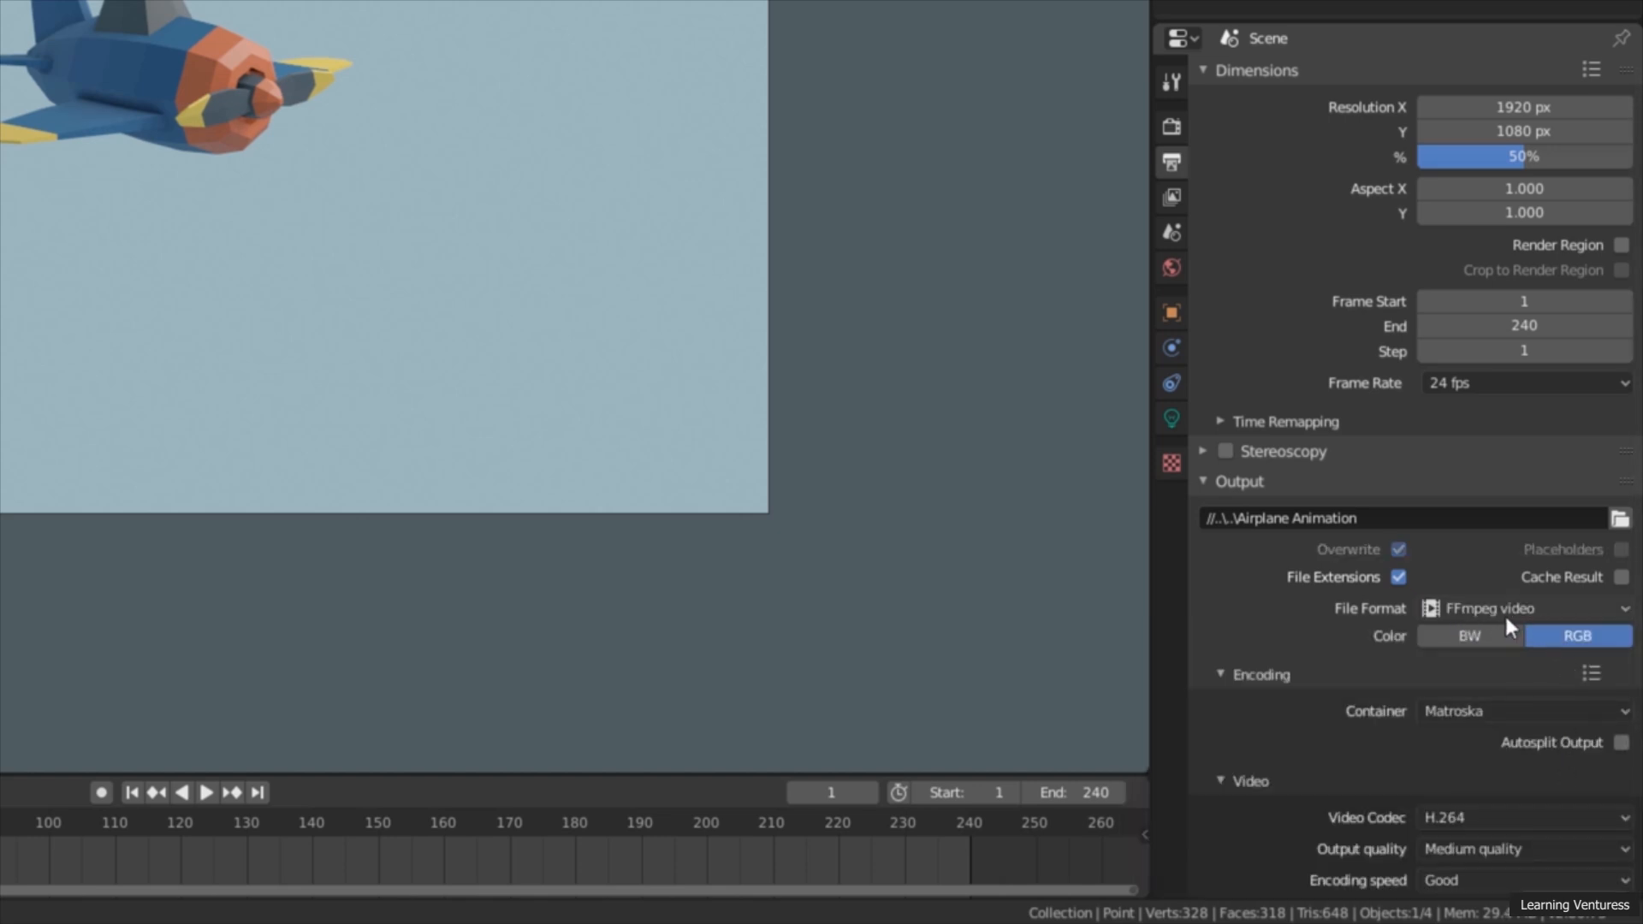
{"action": "left_click", "coordinate": [1295, 681]}
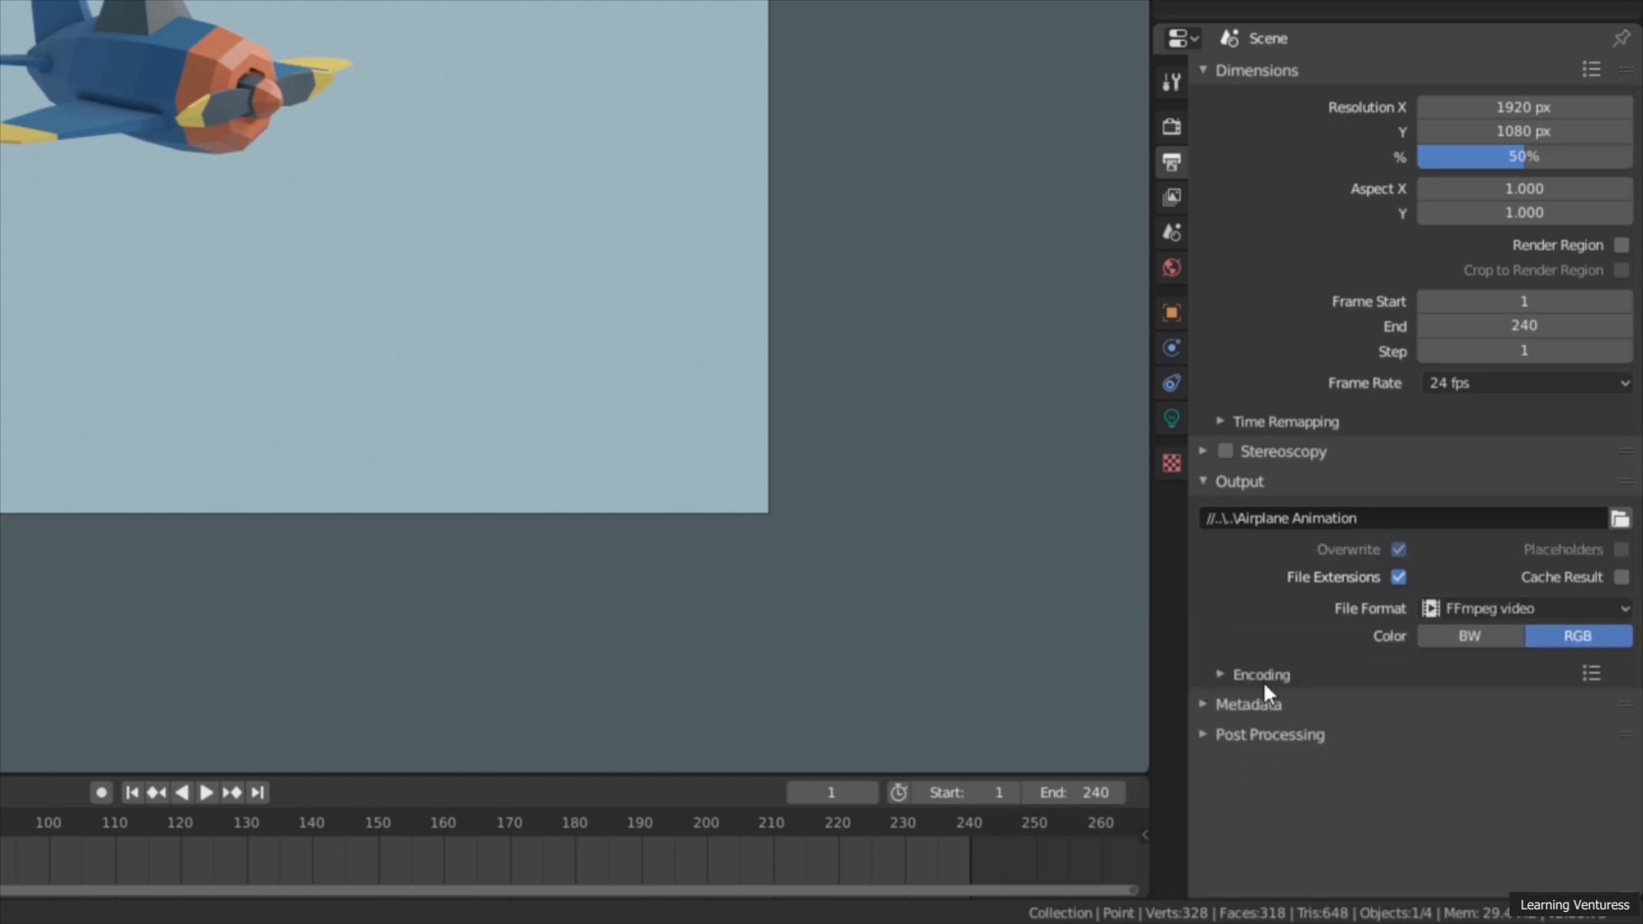
{"action": "left_click", "coordinate": [1236, 677]}
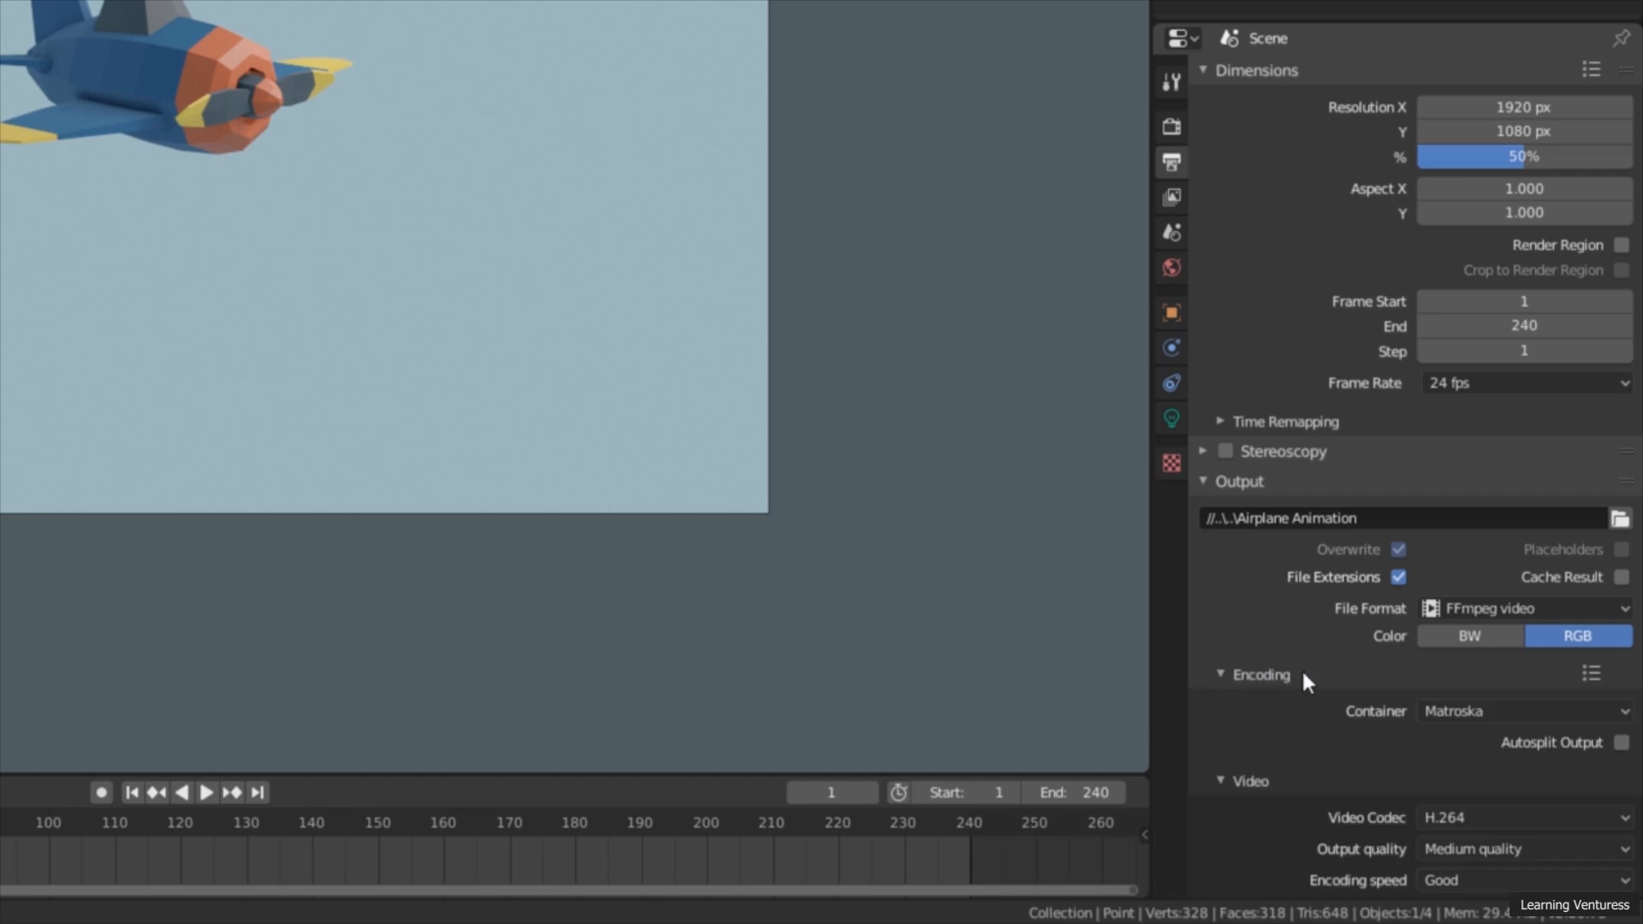
{"action": "left_click", "coordinate": [1519, 711]}
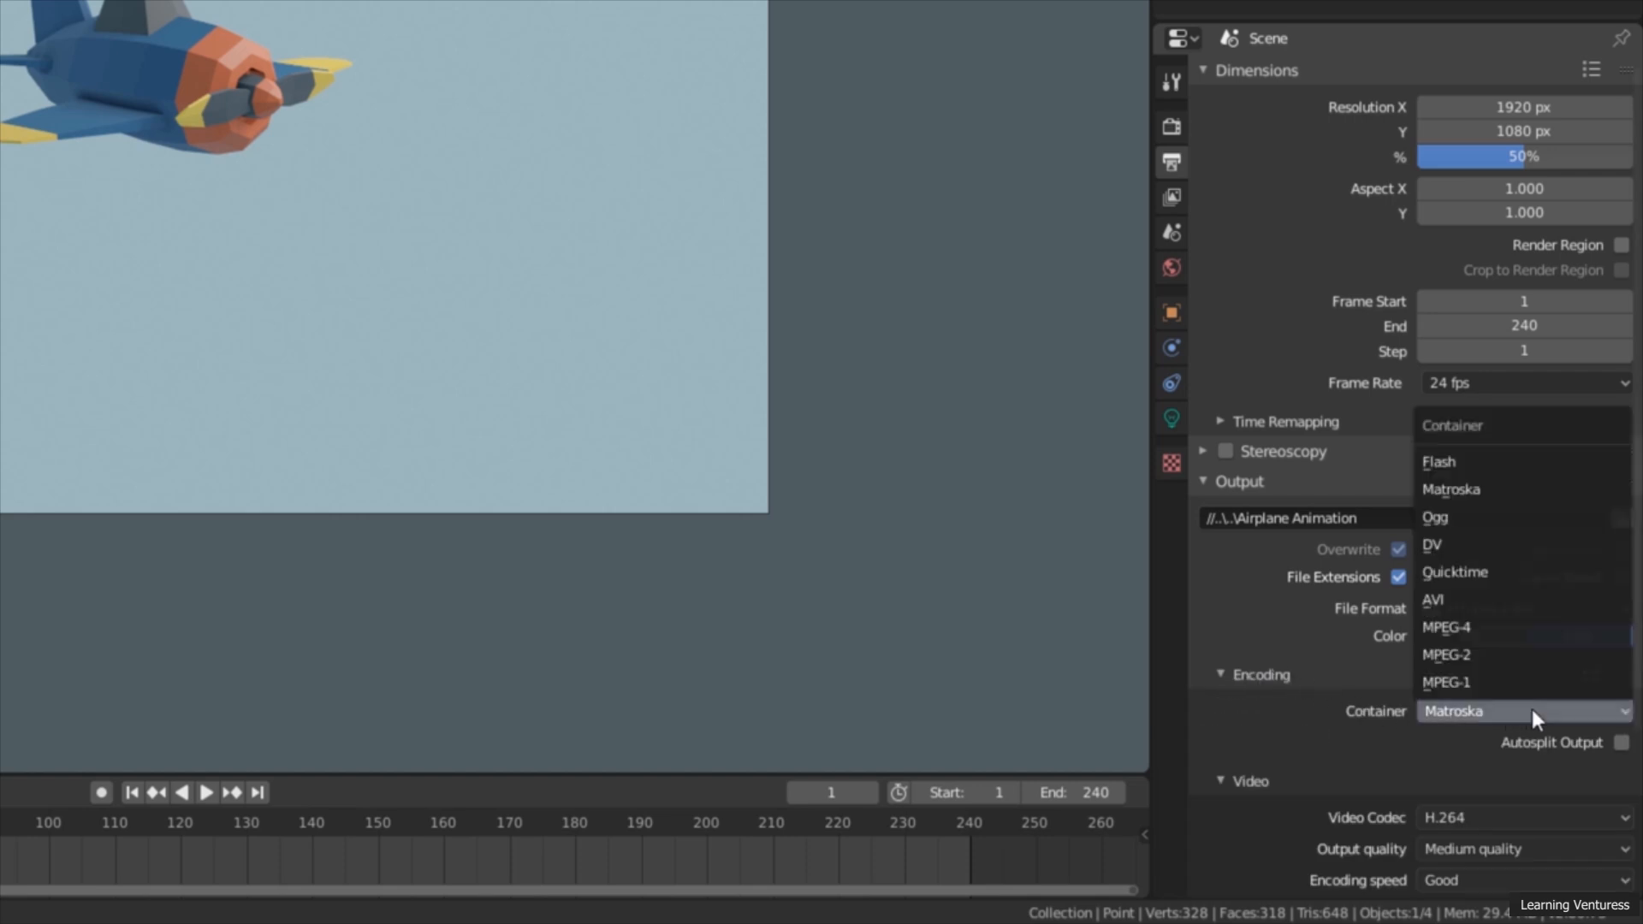
{"action": "left_click", "coordinate": [1521, 629]}
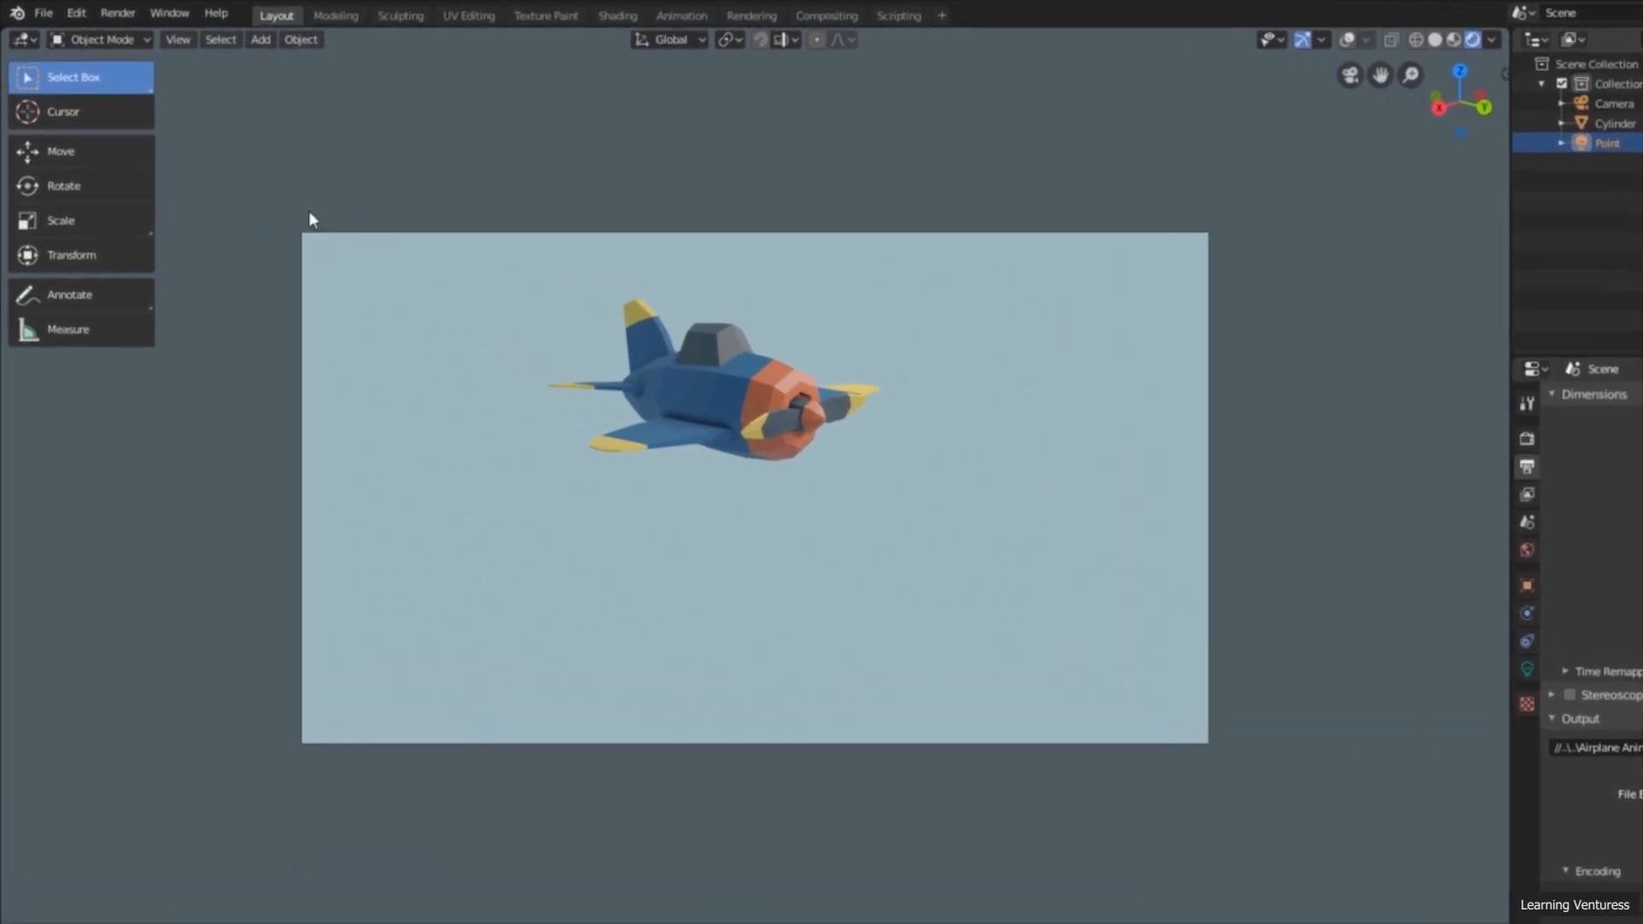
Step: Render the full animation, close the render window and play the Airplane Animation video from the desktop
{"action": "left_click", "coordinate": [117, 13]}
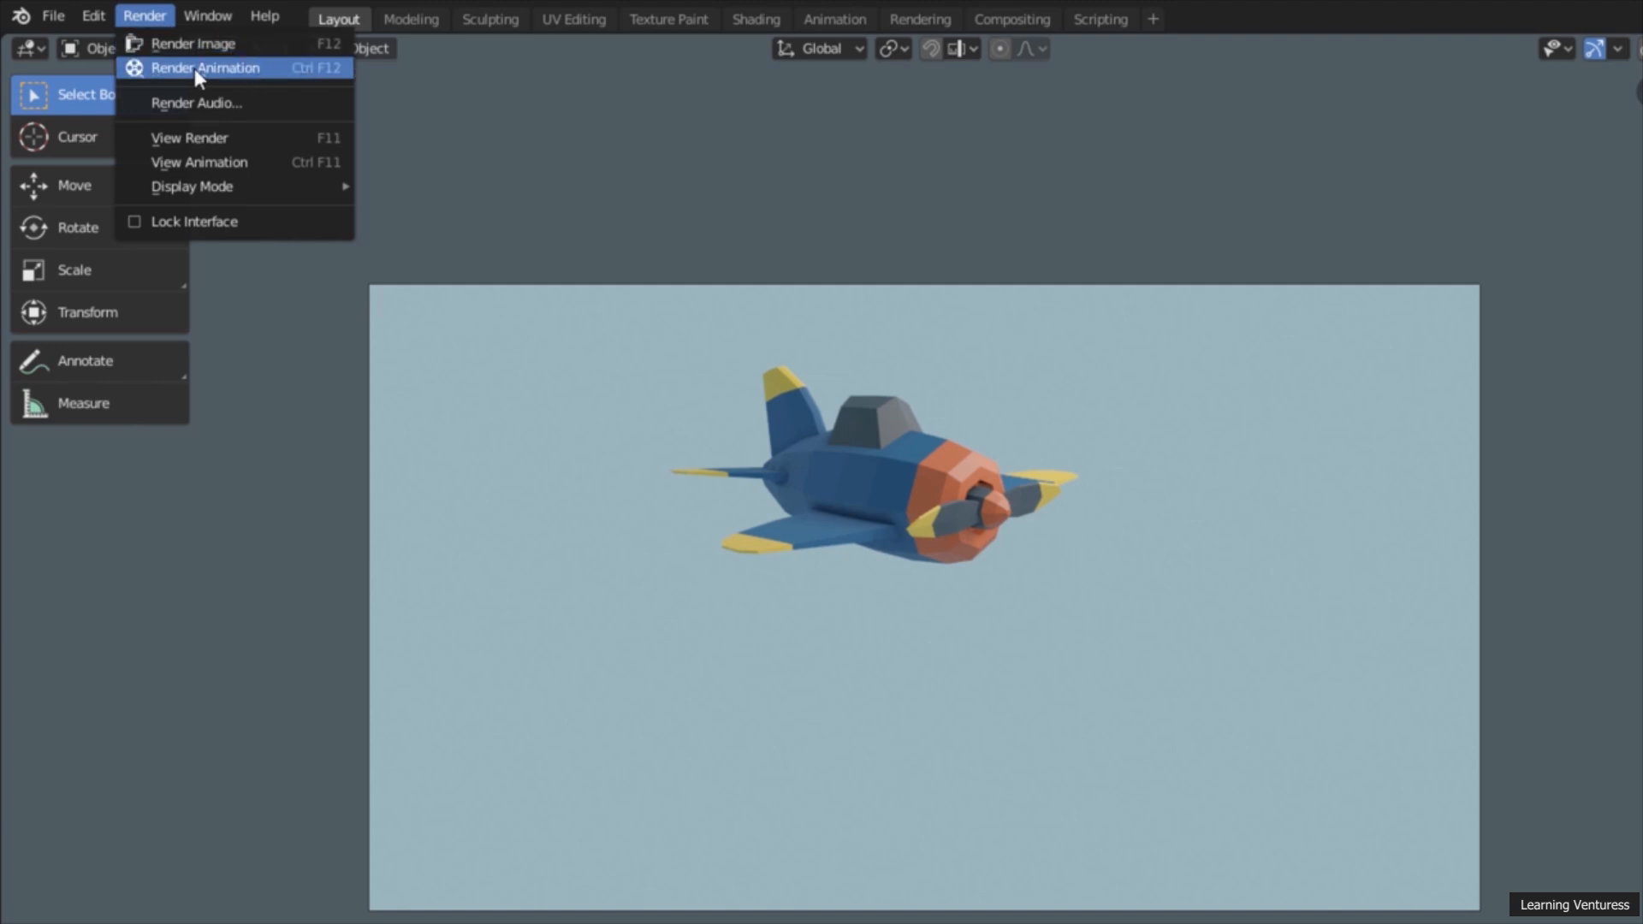
{"action": "left_click", "coordinate": [259, 70]}
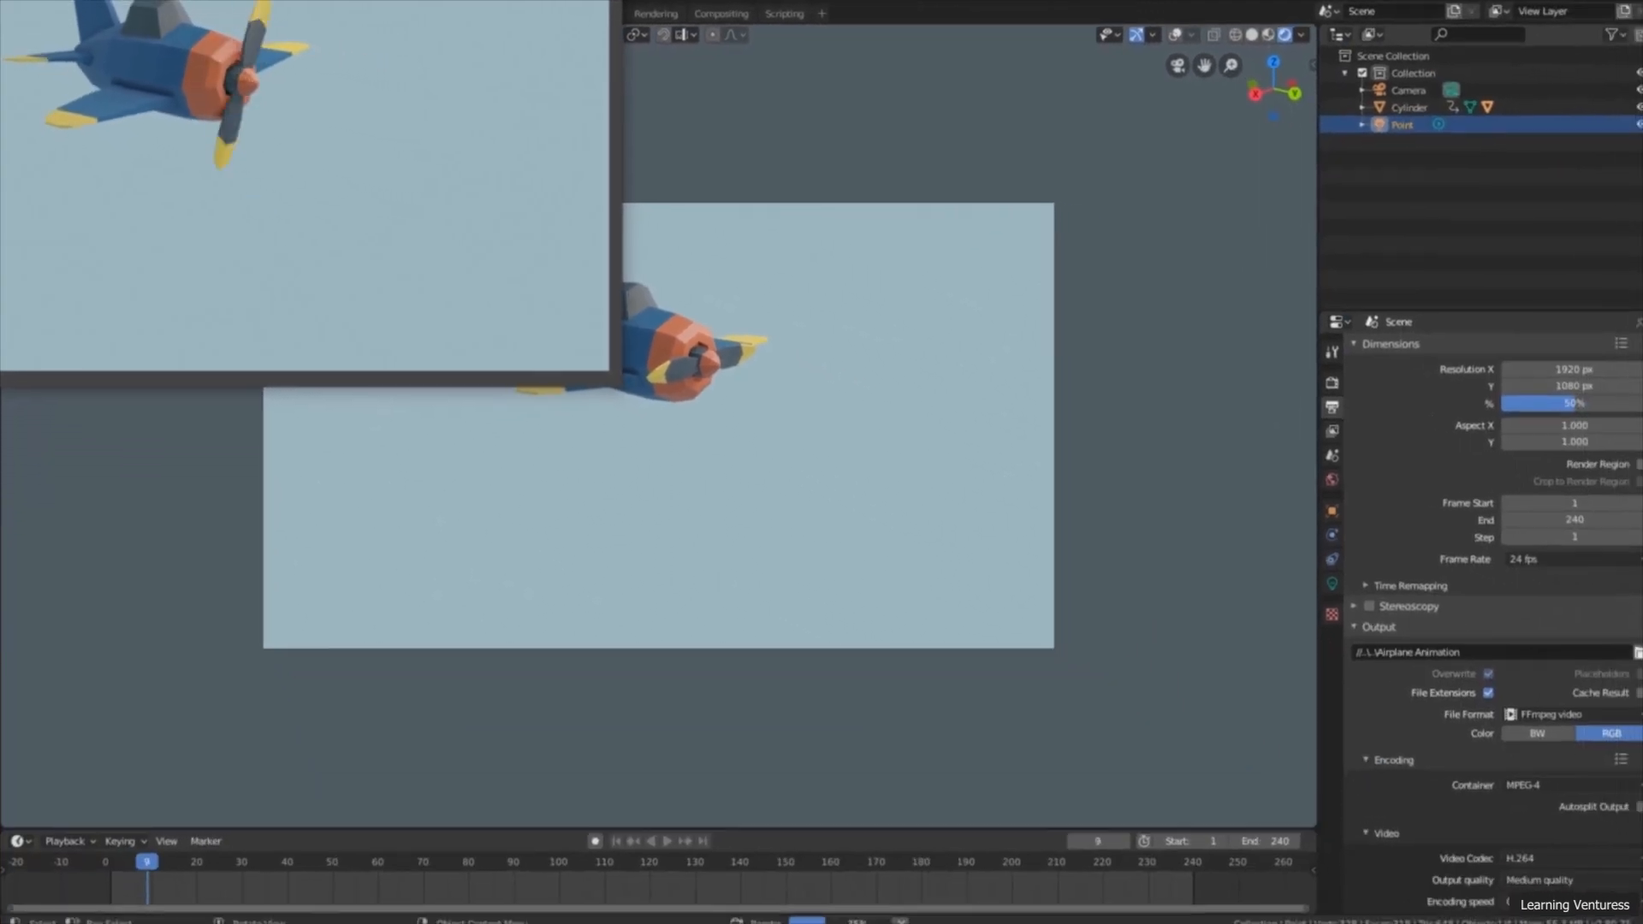
{"action": "left_click_drag", "start_coordinate": [257, 1], "coordinate": [719, 162]}
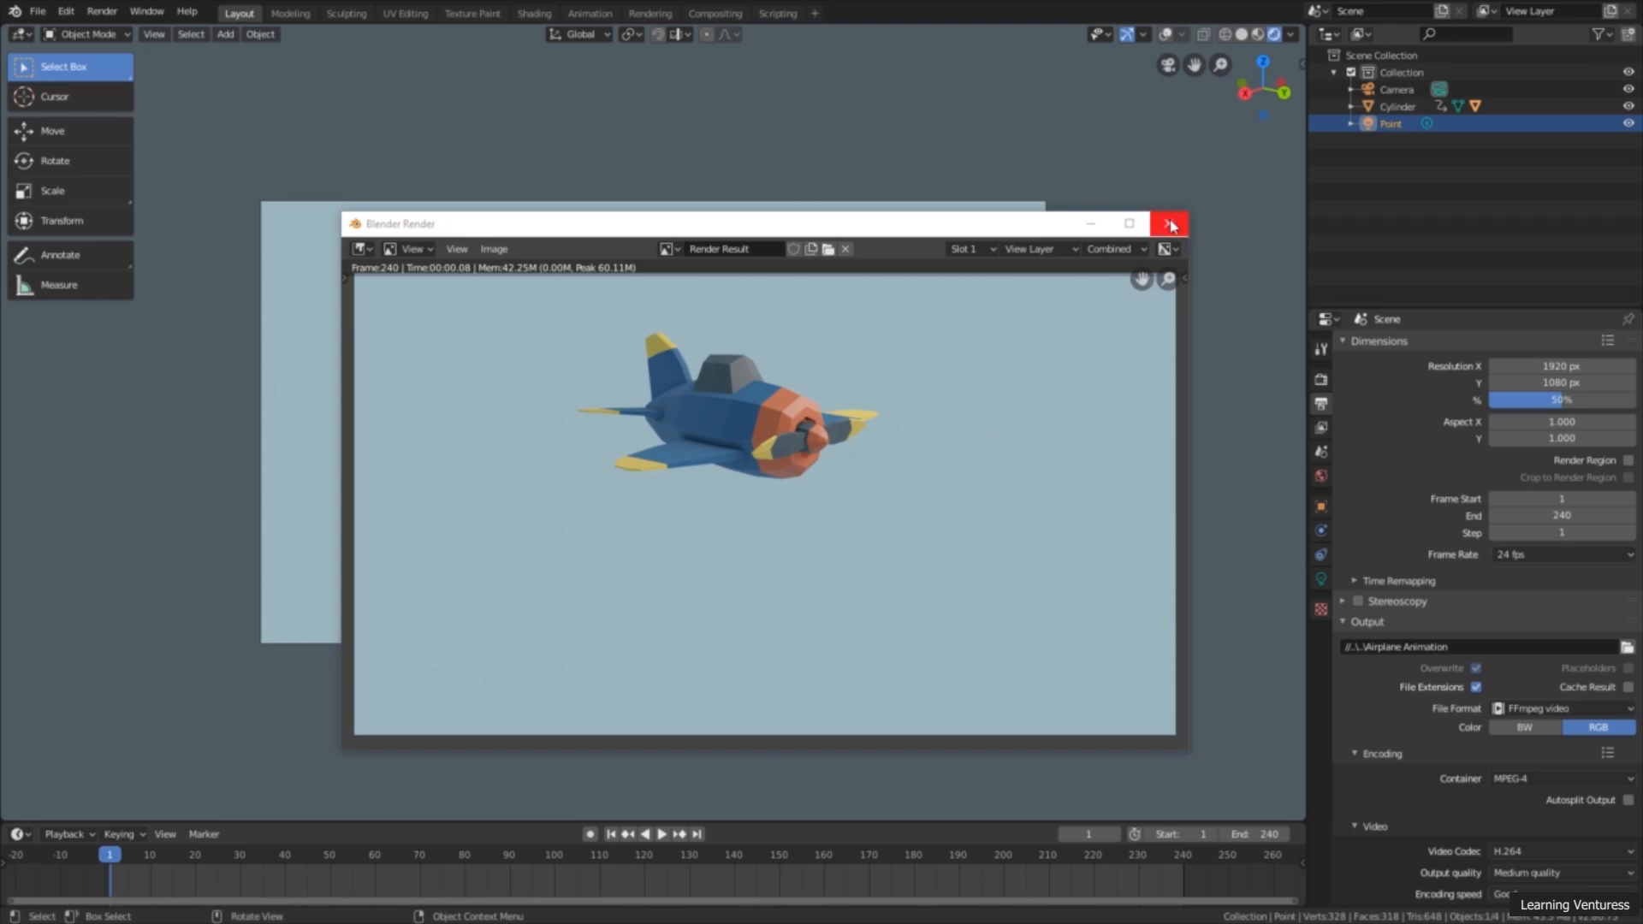
{"action": "left_click", "coordinate": [1169, 224]}
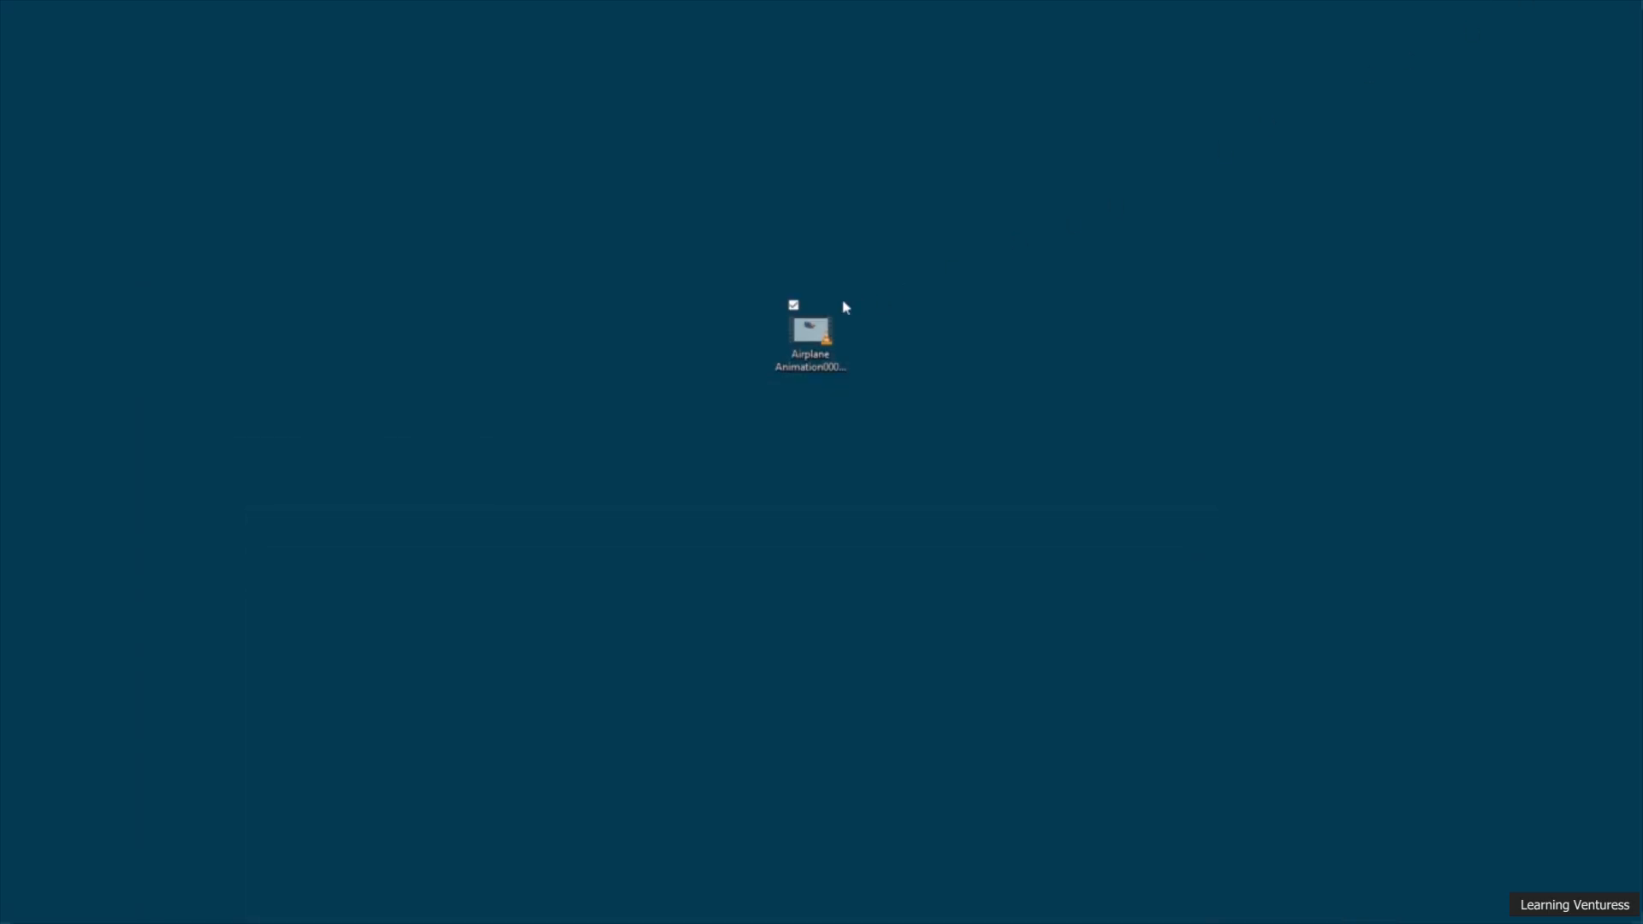
{"action": "double_click", "coordinate": [824, 340]}
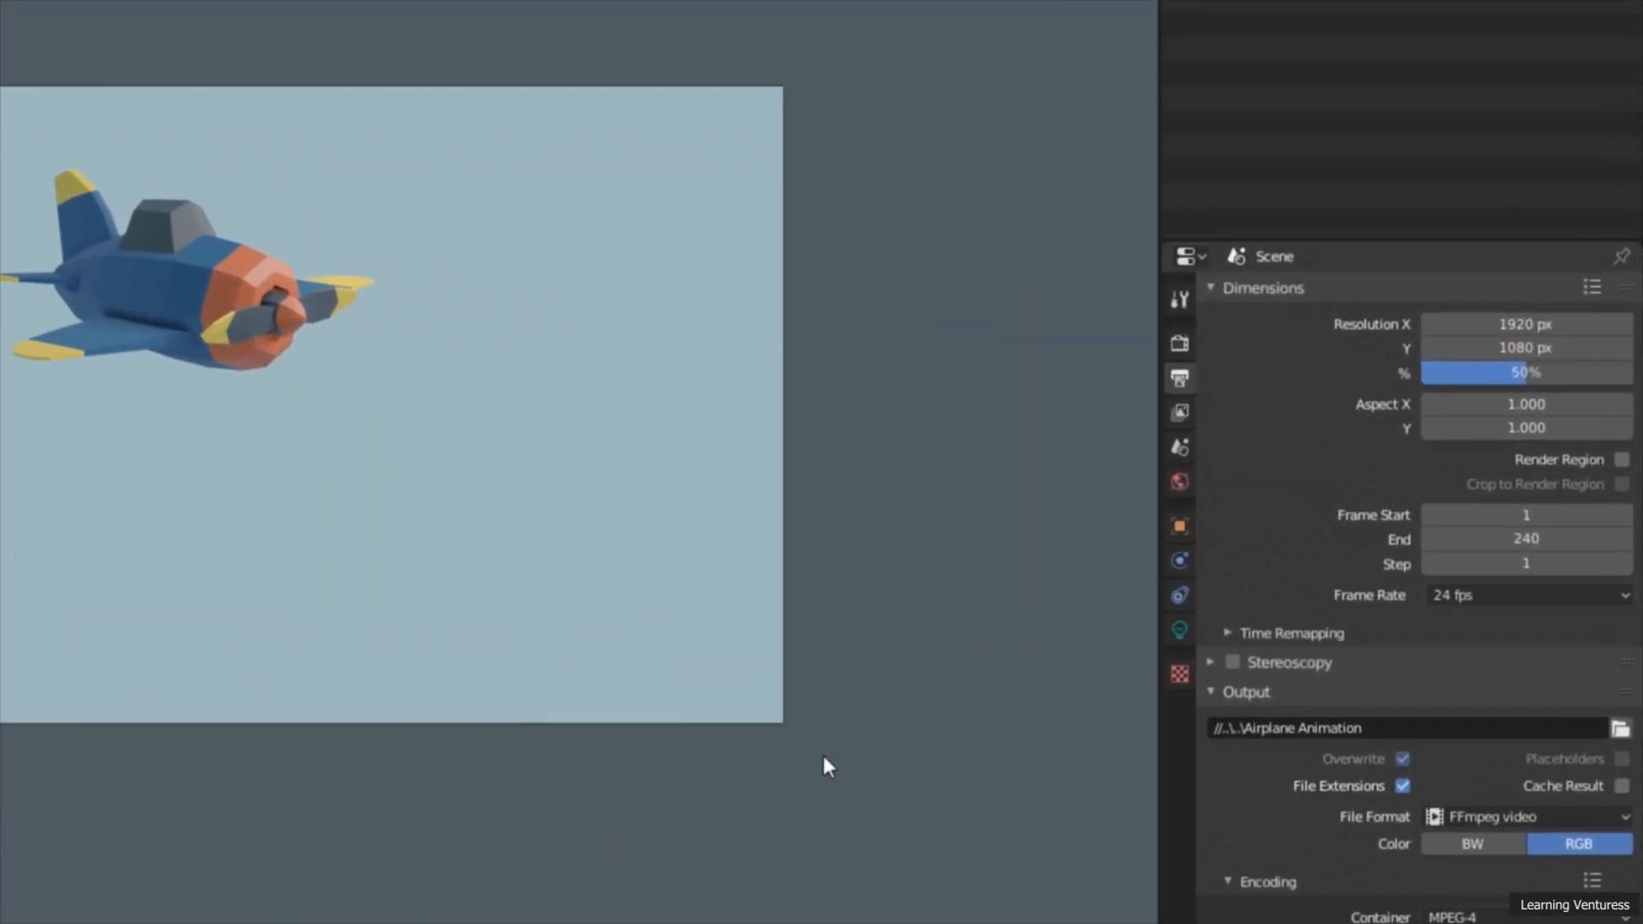
Step: Enable Motion Blur in the Eevee render settings
{"action": "left_click", "coordinate": [1188, 341]}
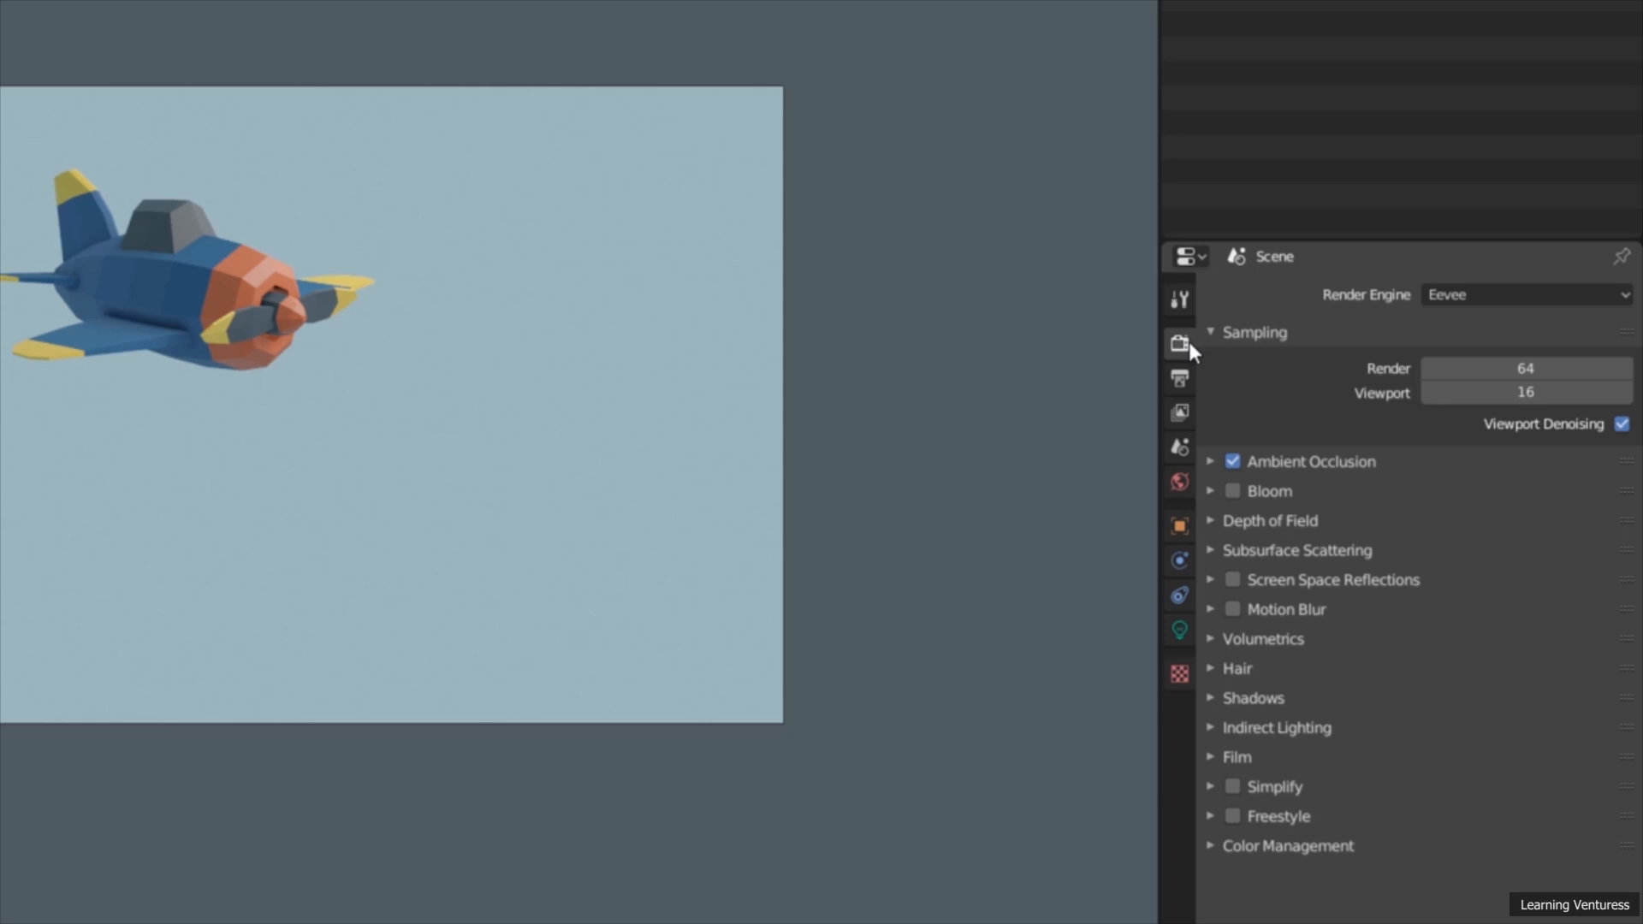
{"action": "left_click", "coordinate": [1233, 608]}
{"action": "left_click", "coordinate": [1234, 609]}
Step: Switch the render engine from Eevee to Cycles
{"action": "left_click", "coordinate": [1603, 297]}
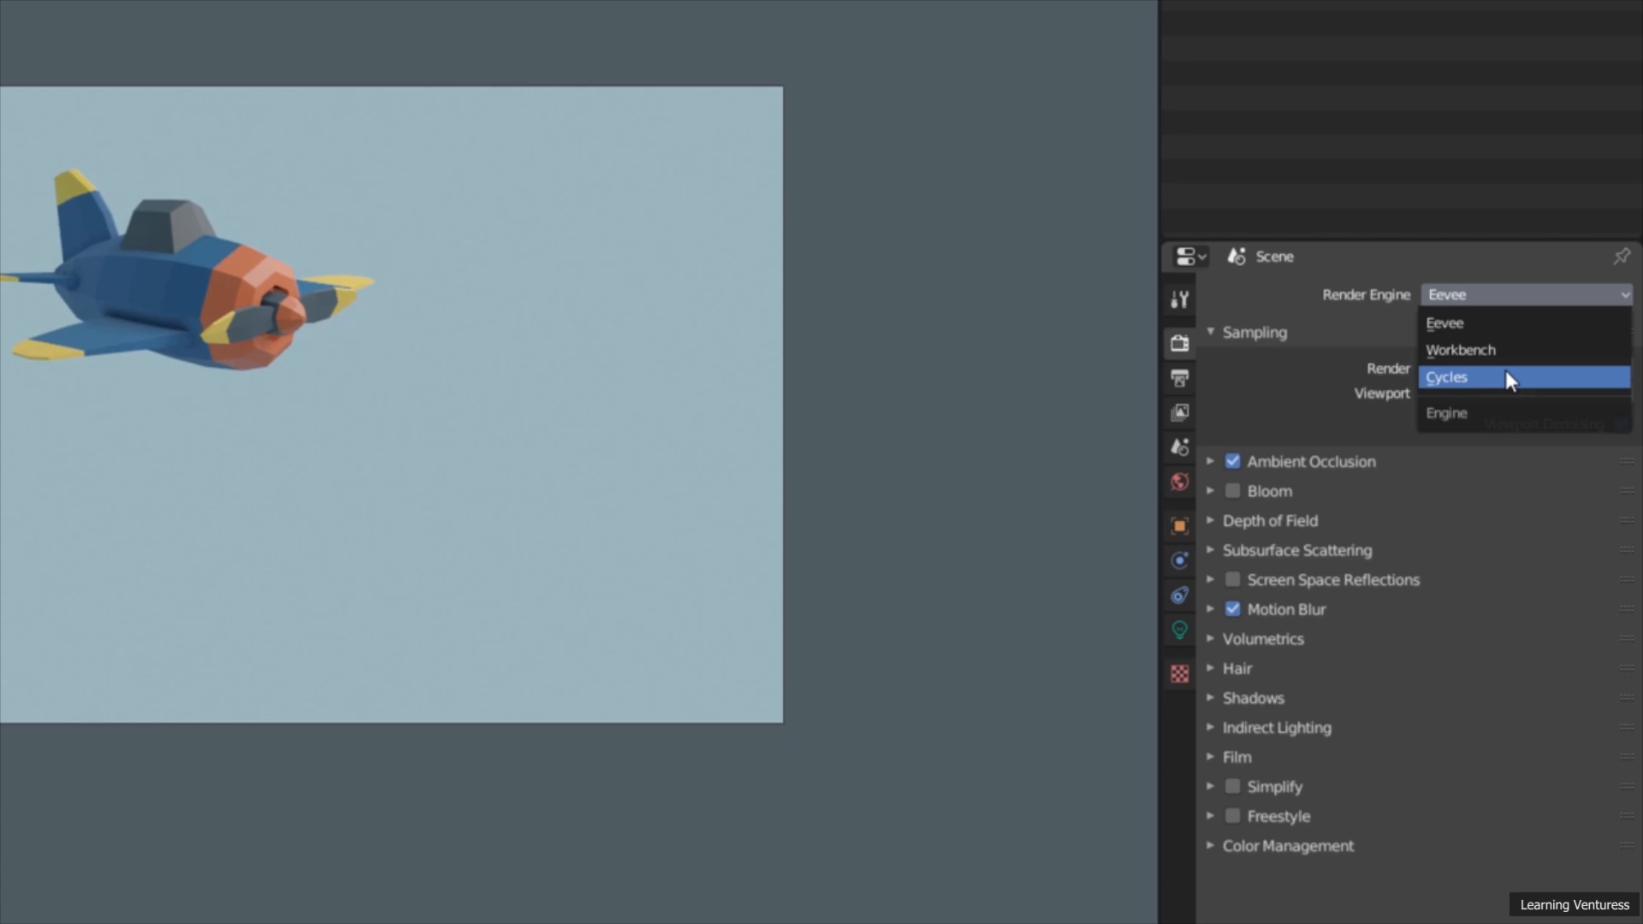
{"action": "left_click", "coordinate": [1461, 324]}
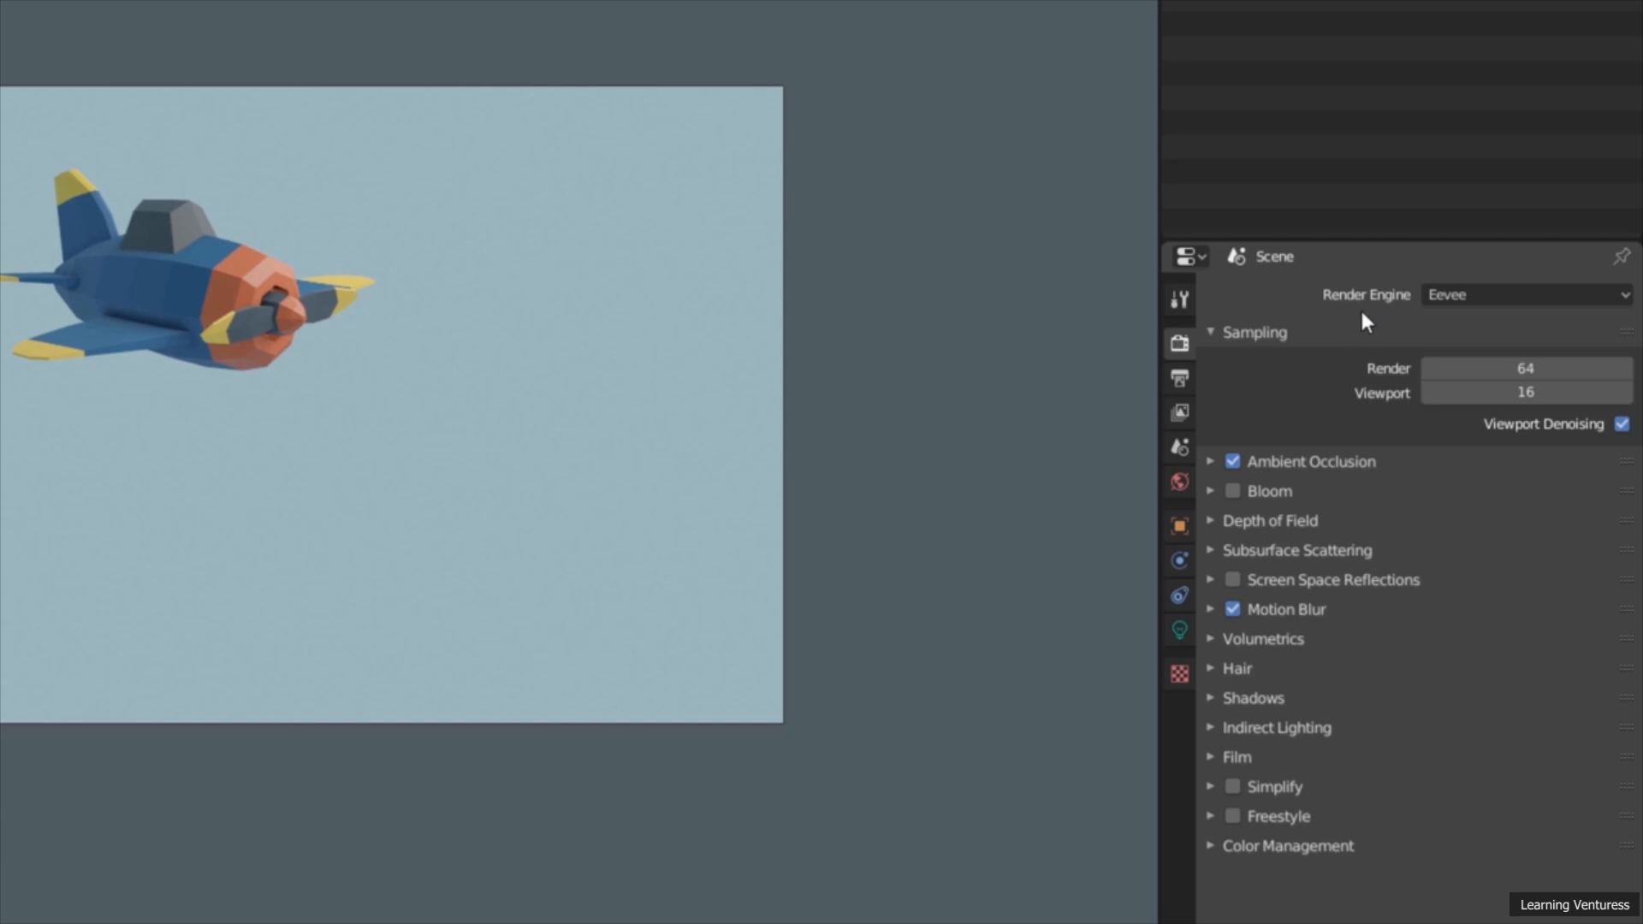
{"action": "left_click", "coordinate": [1467, 299]}
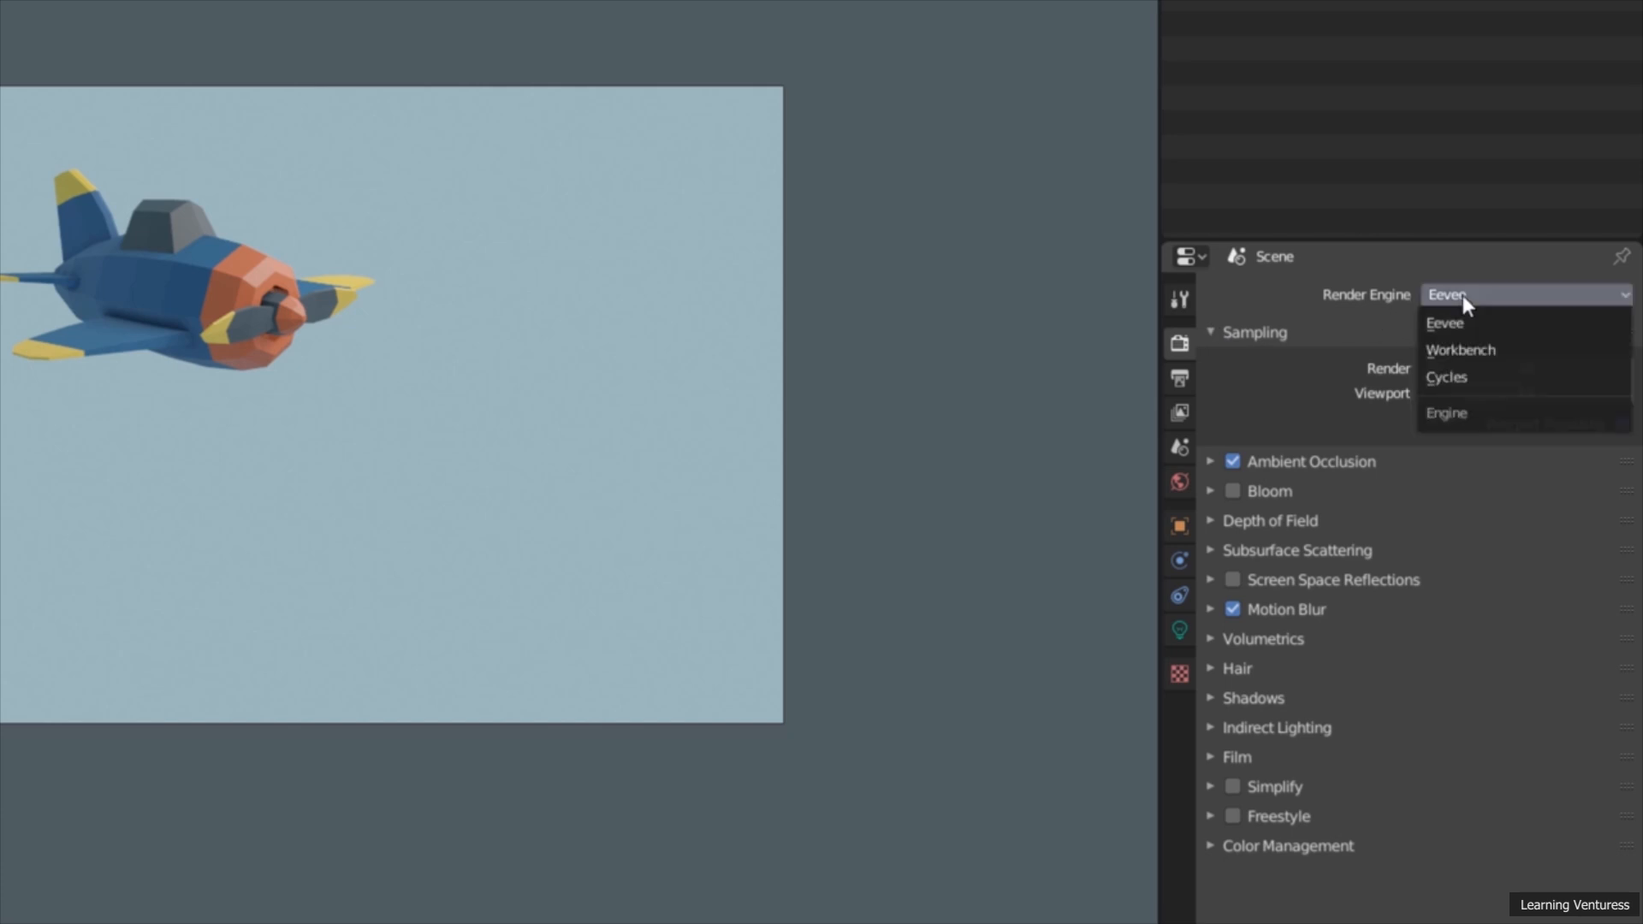
{"action": "left_click", "coordinate": [1453, 381]}
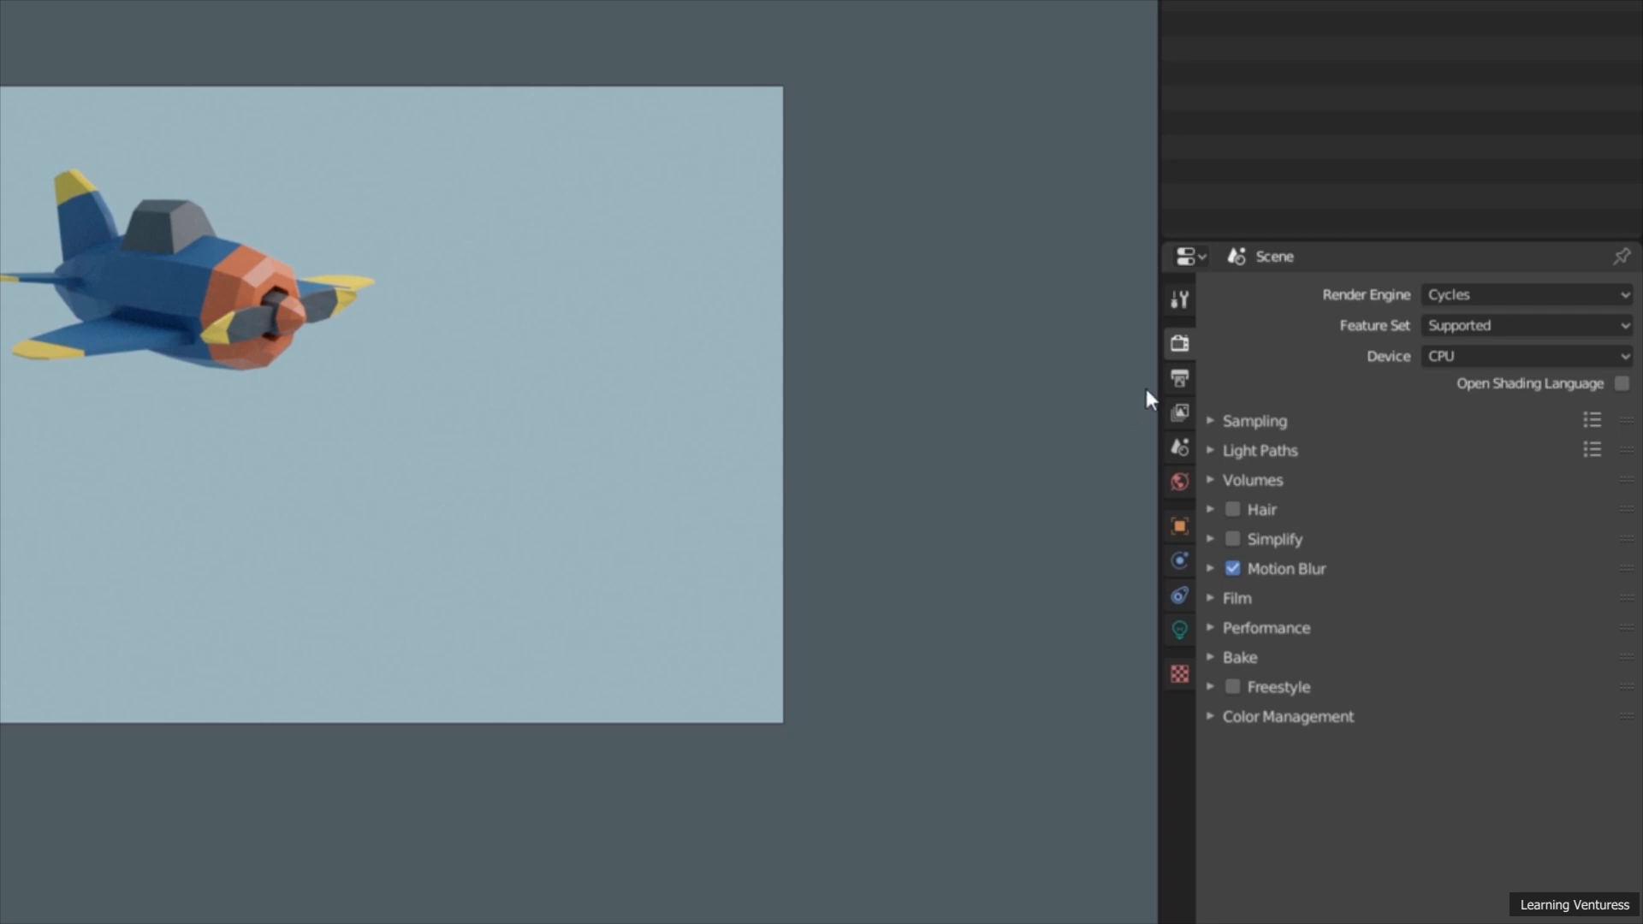
Step: Set the render output file name to Airplane Animation Motion Blur in the Desktop folder
{"action": "left_click", "coordinate": [1179, 378]}
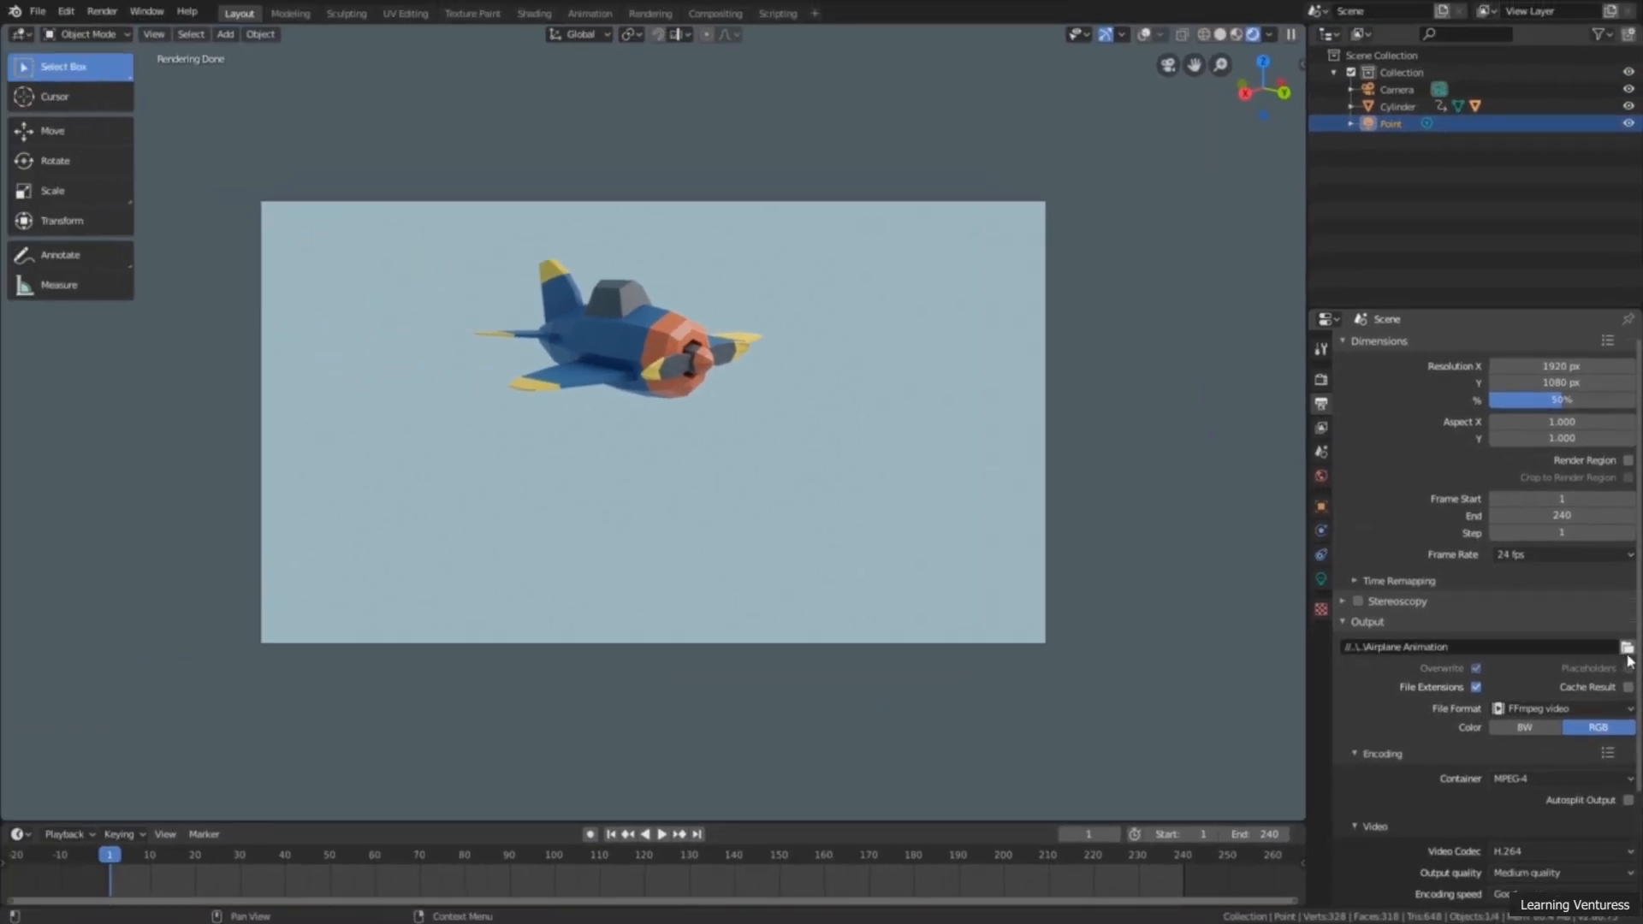
{"action": "left_click", "coordinate": [1626, 649]}
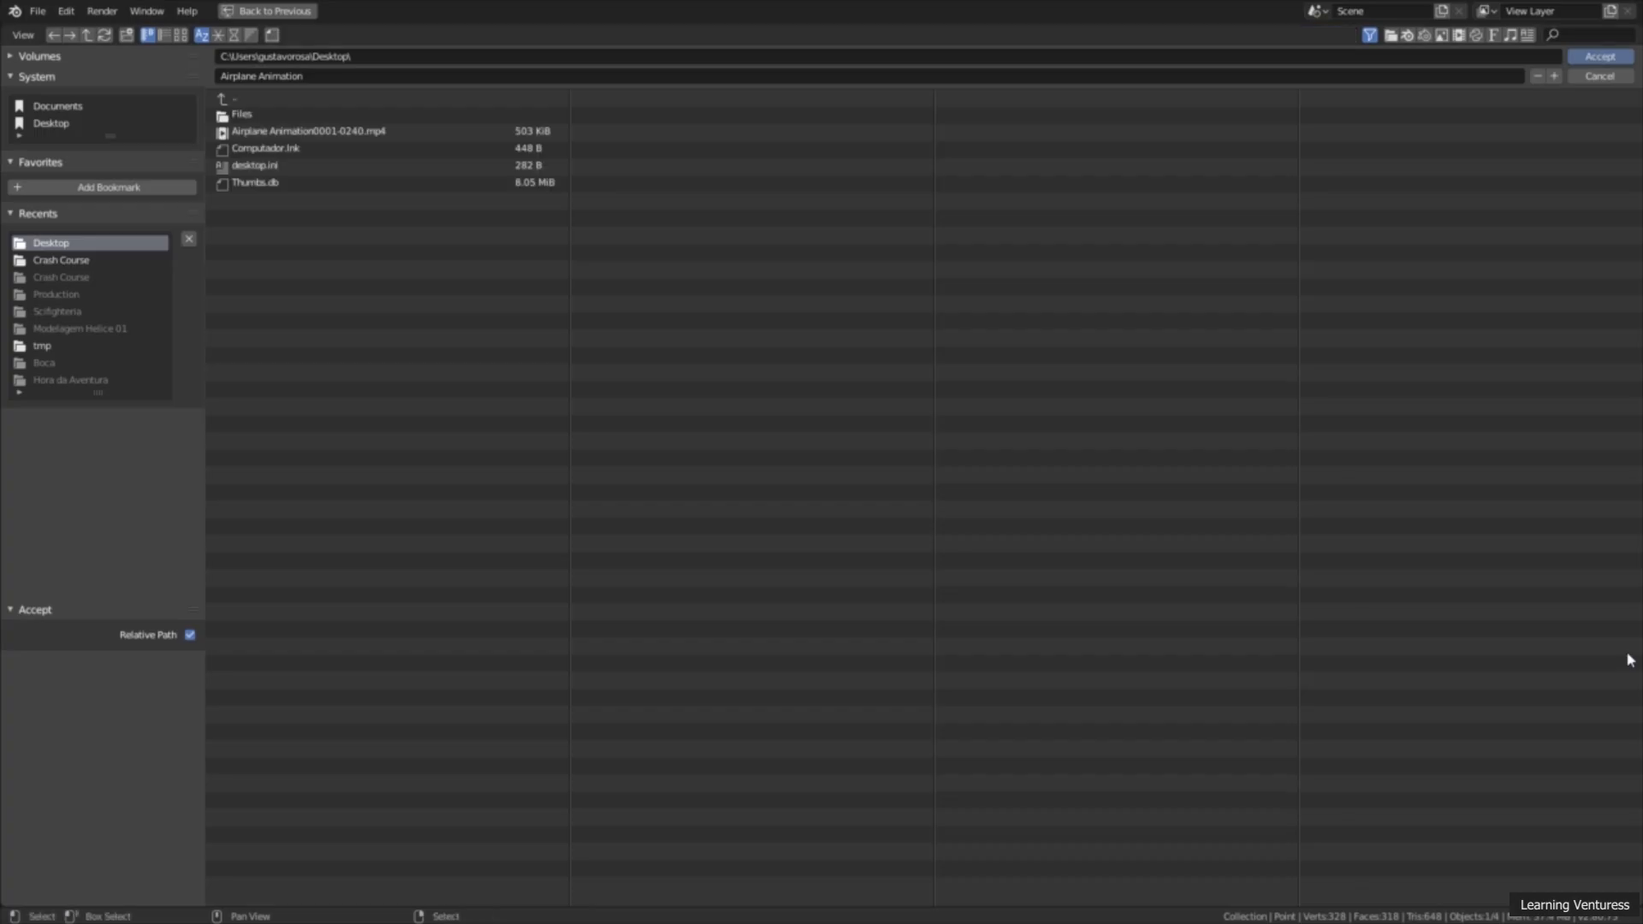
{"action": "left_click", "coordinate": [554, 77]}
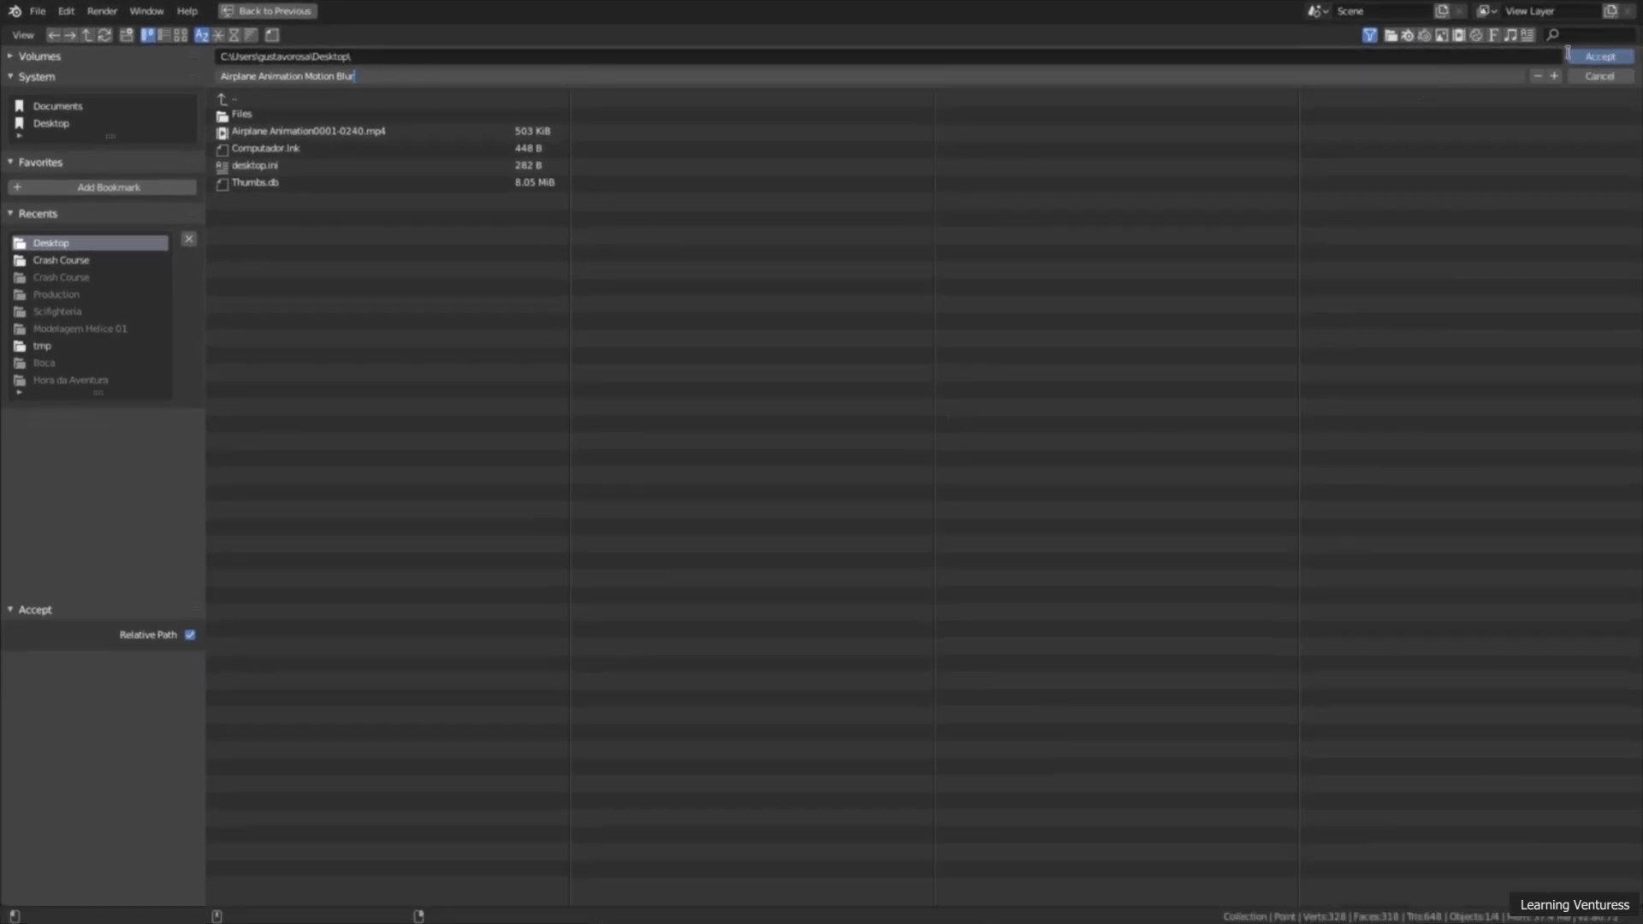
{"action": "left_click", "coordinate": [1592, 54]}
{"action": "left_click", "coordinate": [1596, 60]}
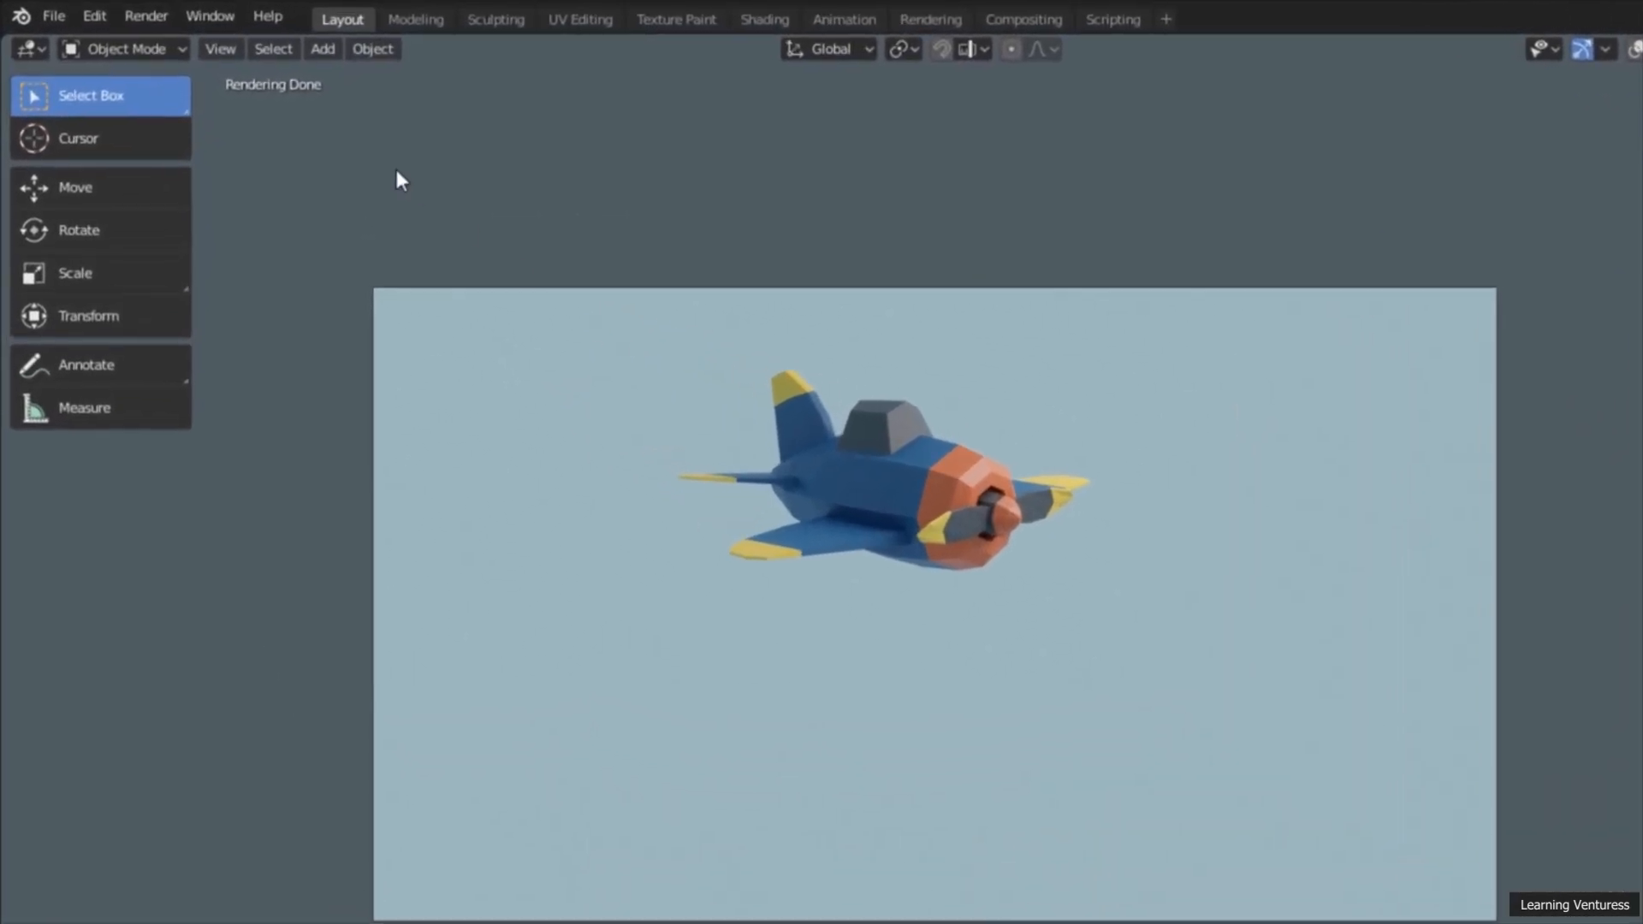
Step: Render the full animation, close the render window and play the Airplane Animation Motion Blur video from the desktop
{"action": "left_click", "coordinate": [147, 17]}
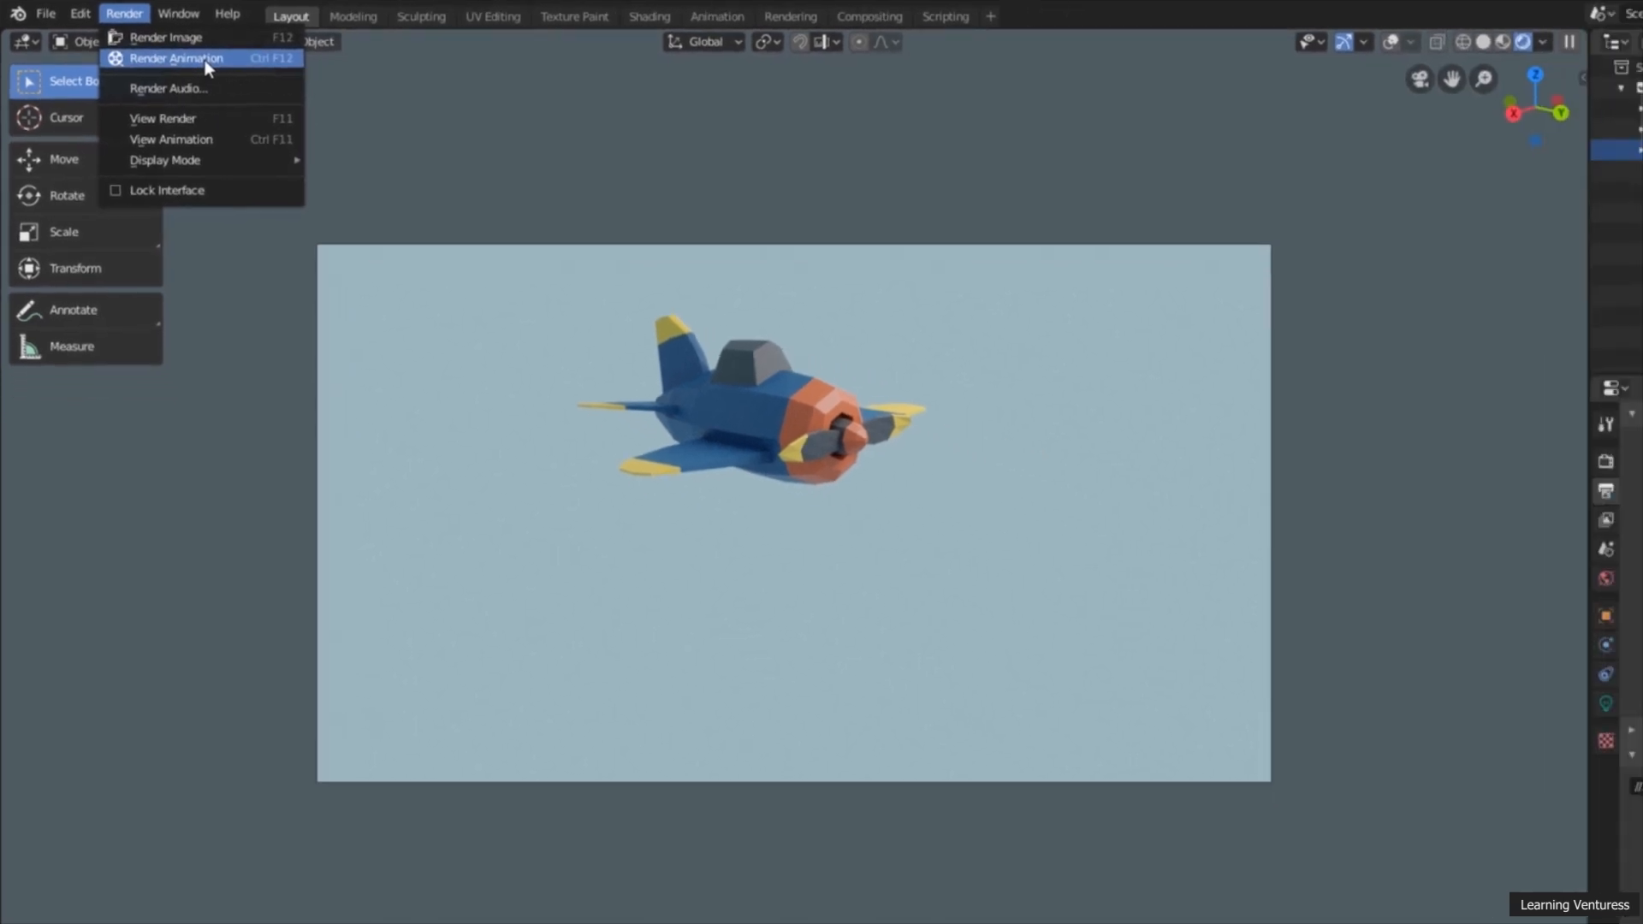
{"action": "left_click", "coordinate": [239, 70]}
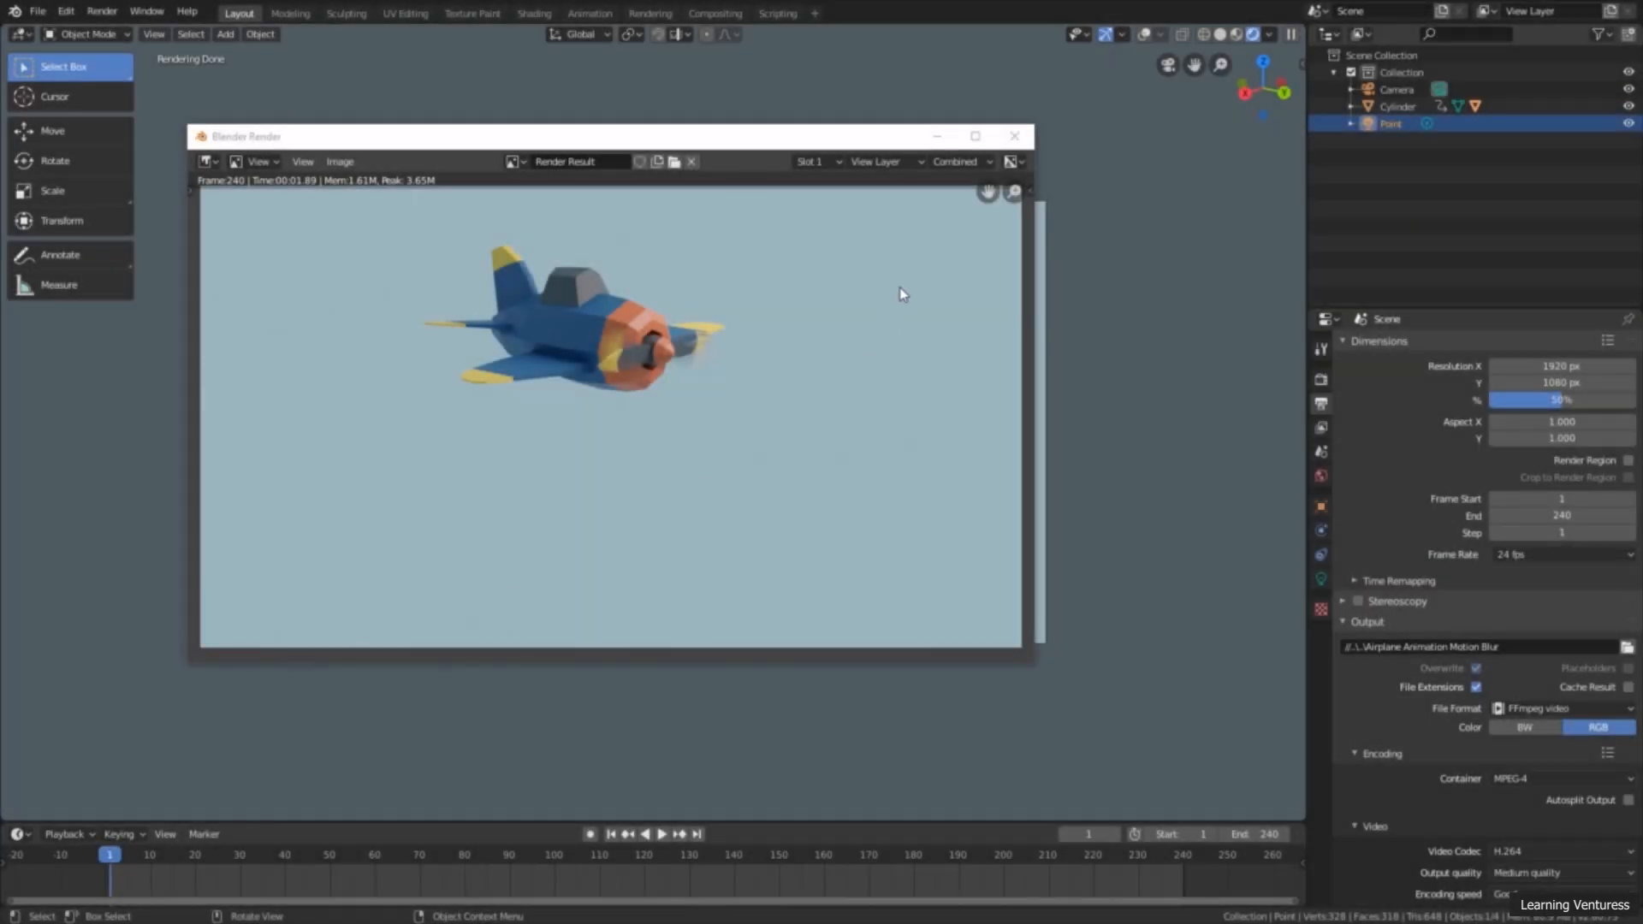
{"action": "left_click", "coordinate": [1021, 142]}
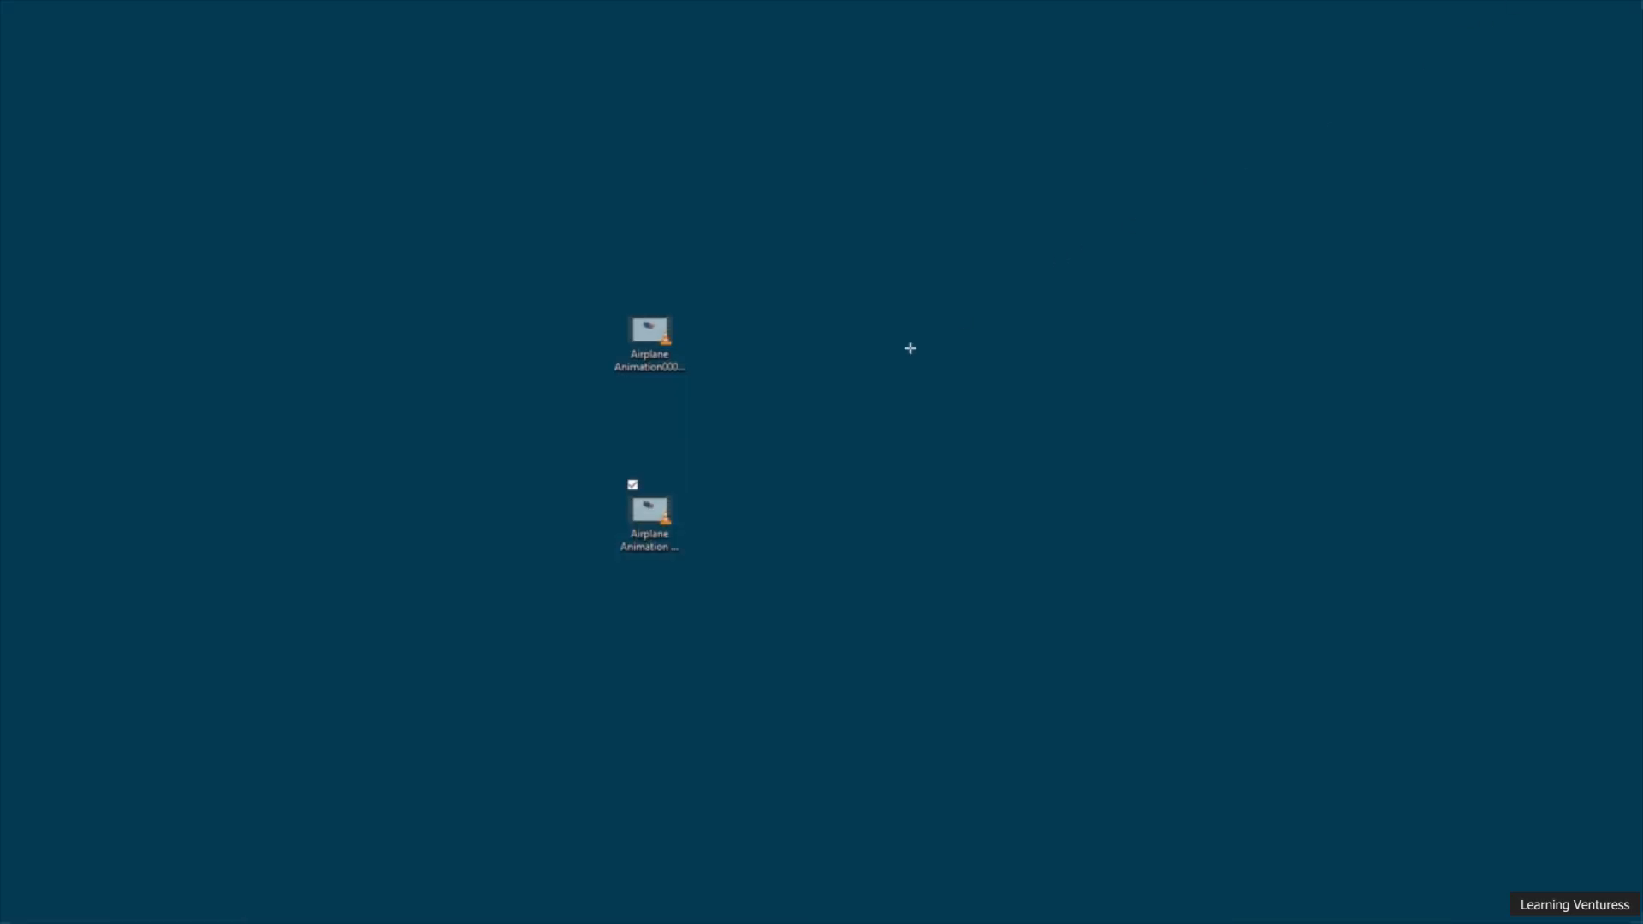
{"action": "double_click", "coordinate": [649, 512]}
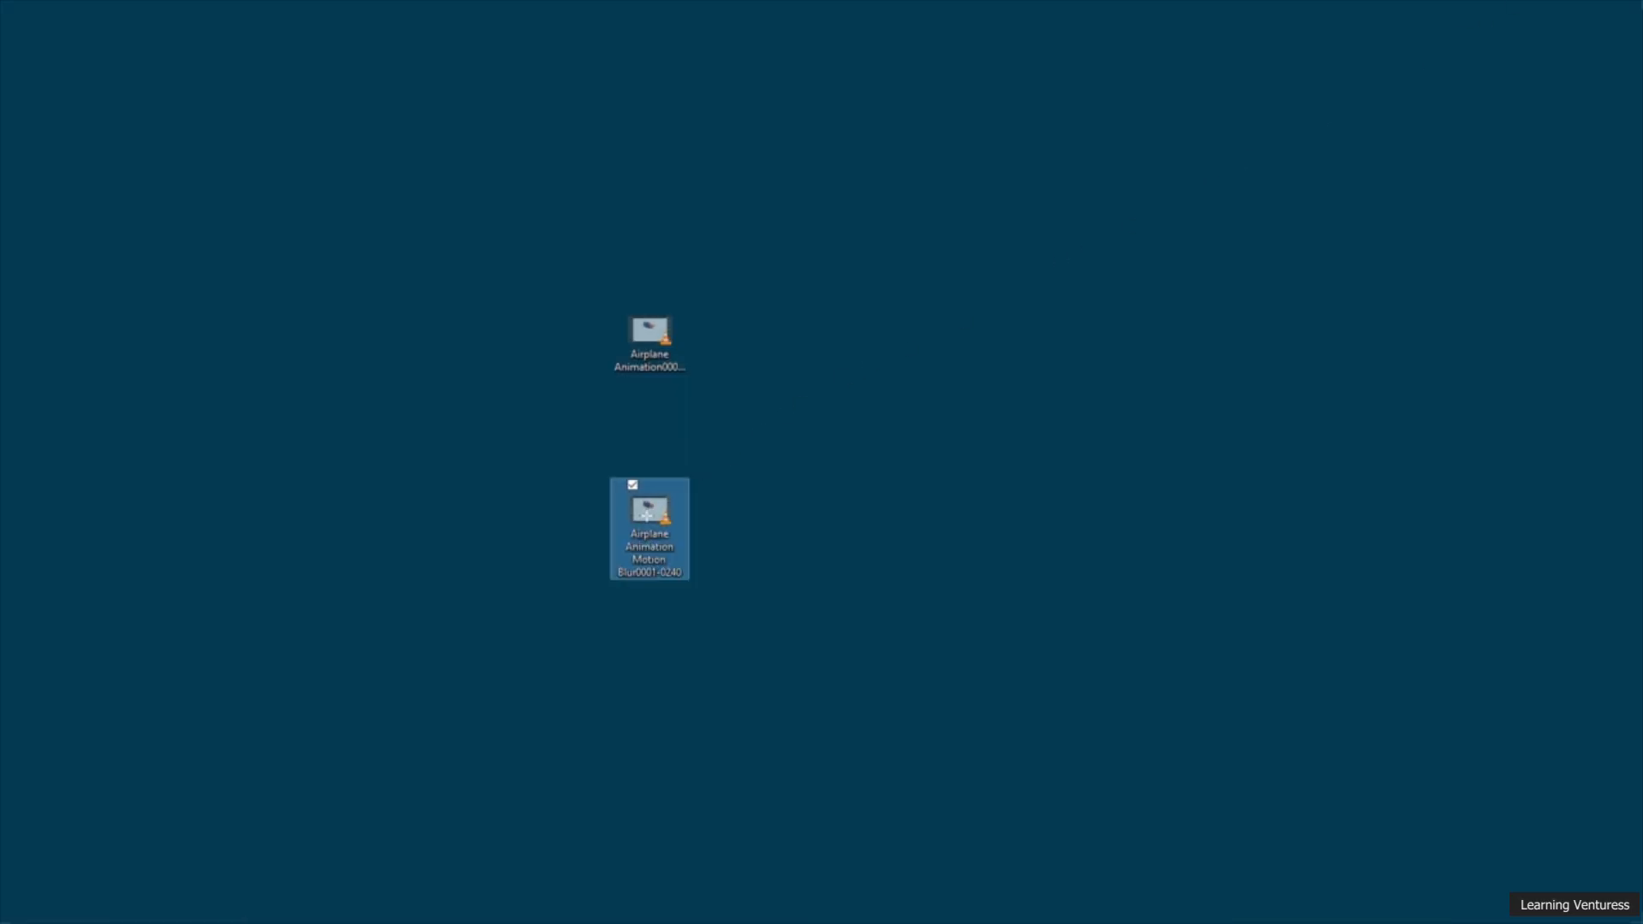